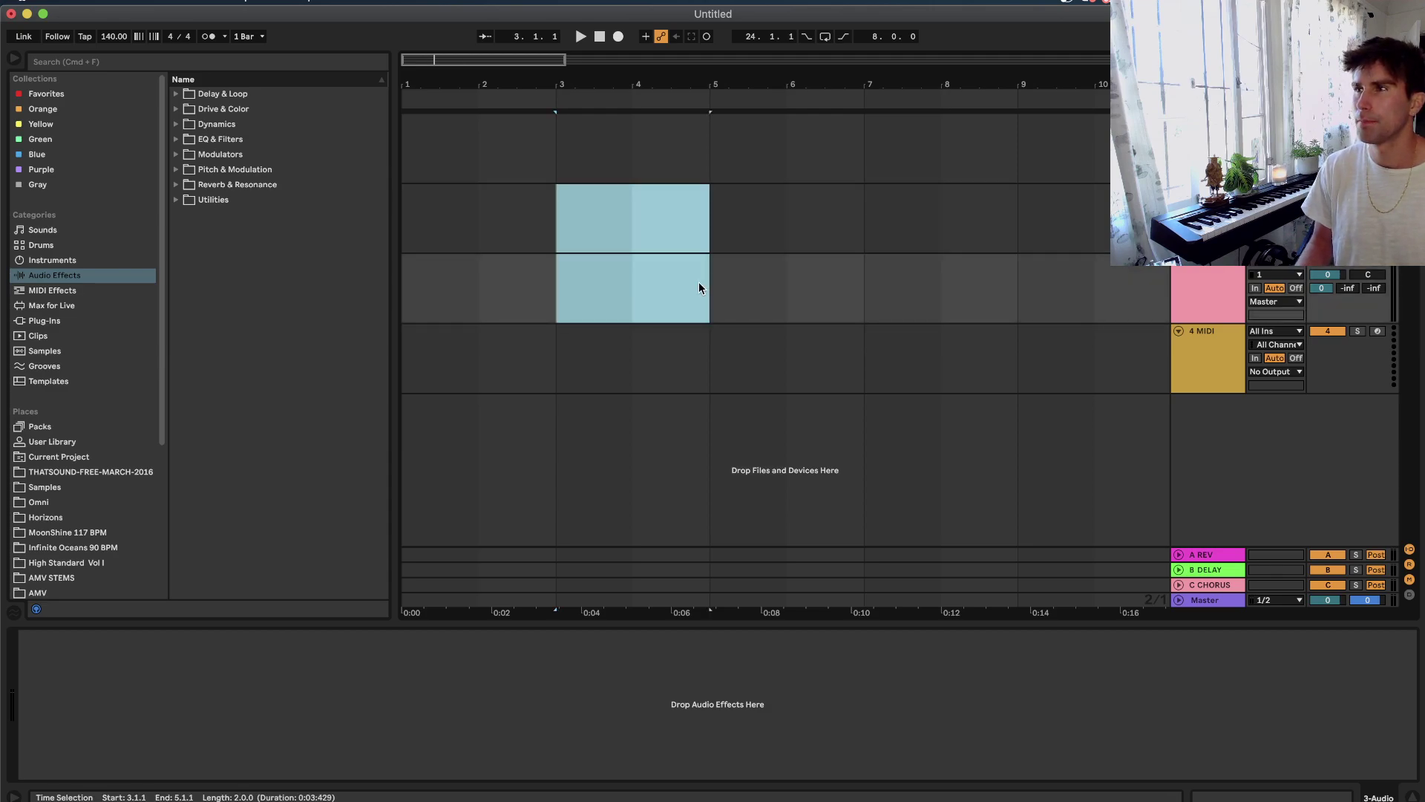
Insert a new MIDI track and move it above the yellow audio track into second position.
{"action": "left_click_drag", "start_coordinate": [555, 215], "coordinate": [698, 288]}
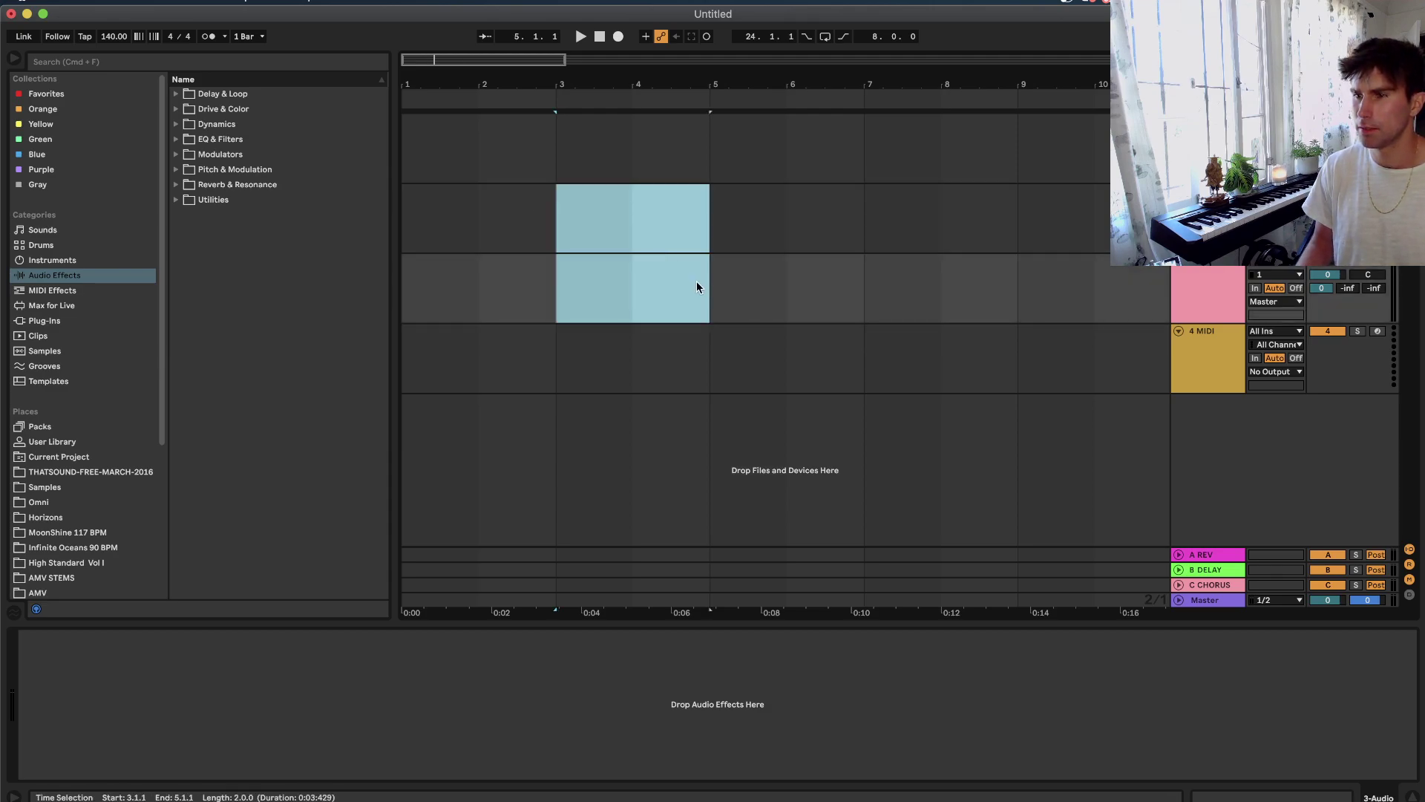
{"action": "left_click", "coordinate": [586, 218]}
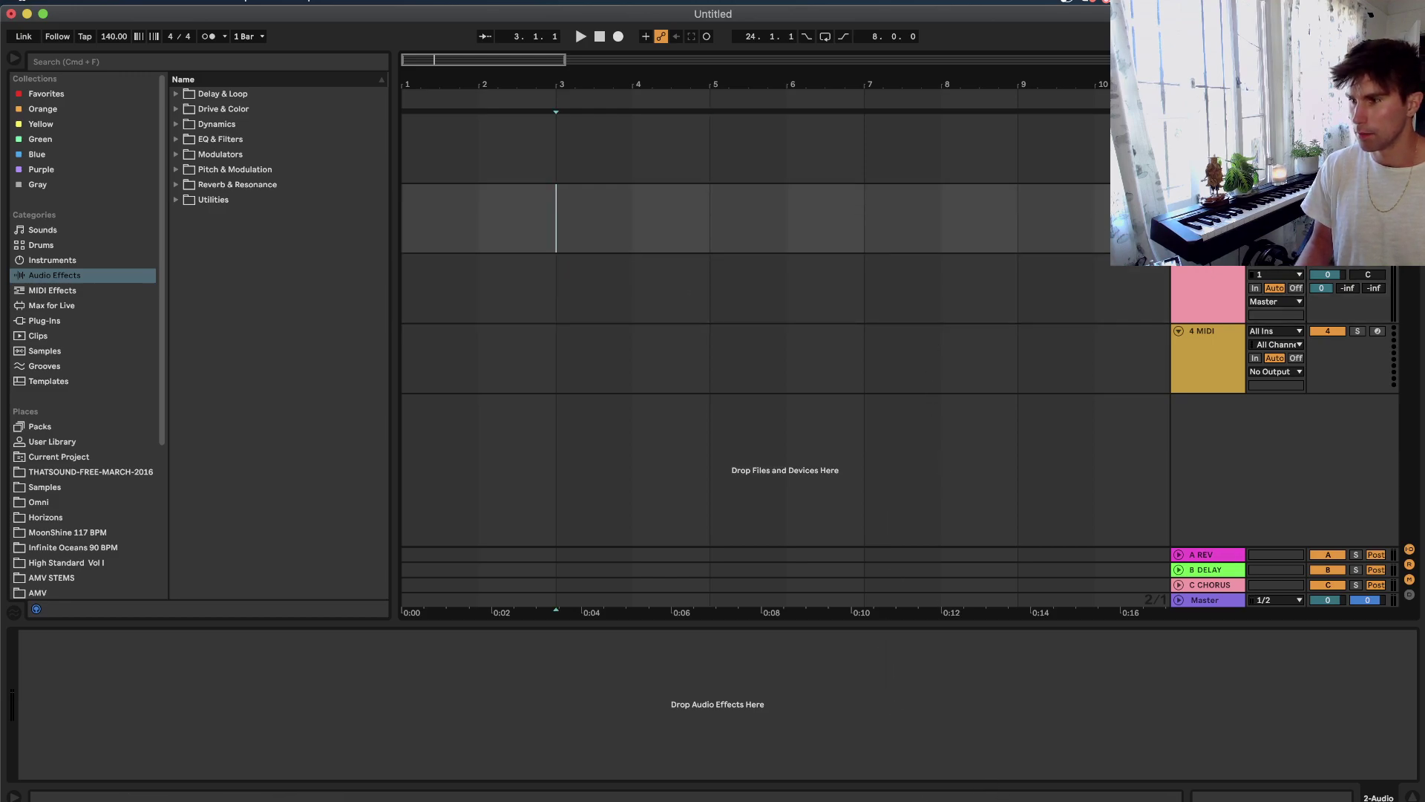
{"action": "right_click", "coordinate": [1206, 275]}
{"action": "left_click", "coordinate": [1266, 349]}
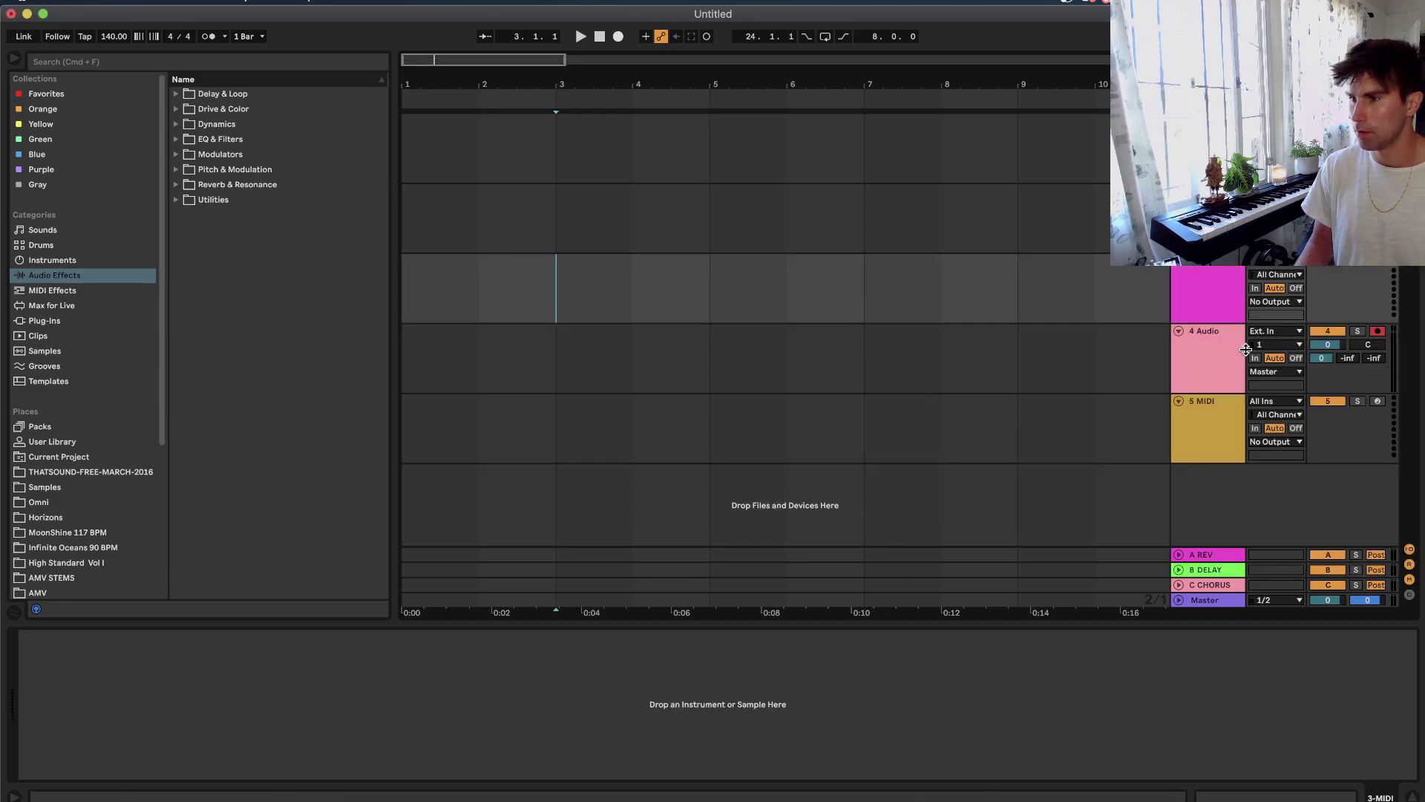
{"action": "left_click", "coordinate": [1200, 294]}
{"action": "left_click_drag", "start_coordinate": [1200, 294], "coordinate": [1200, 199]}
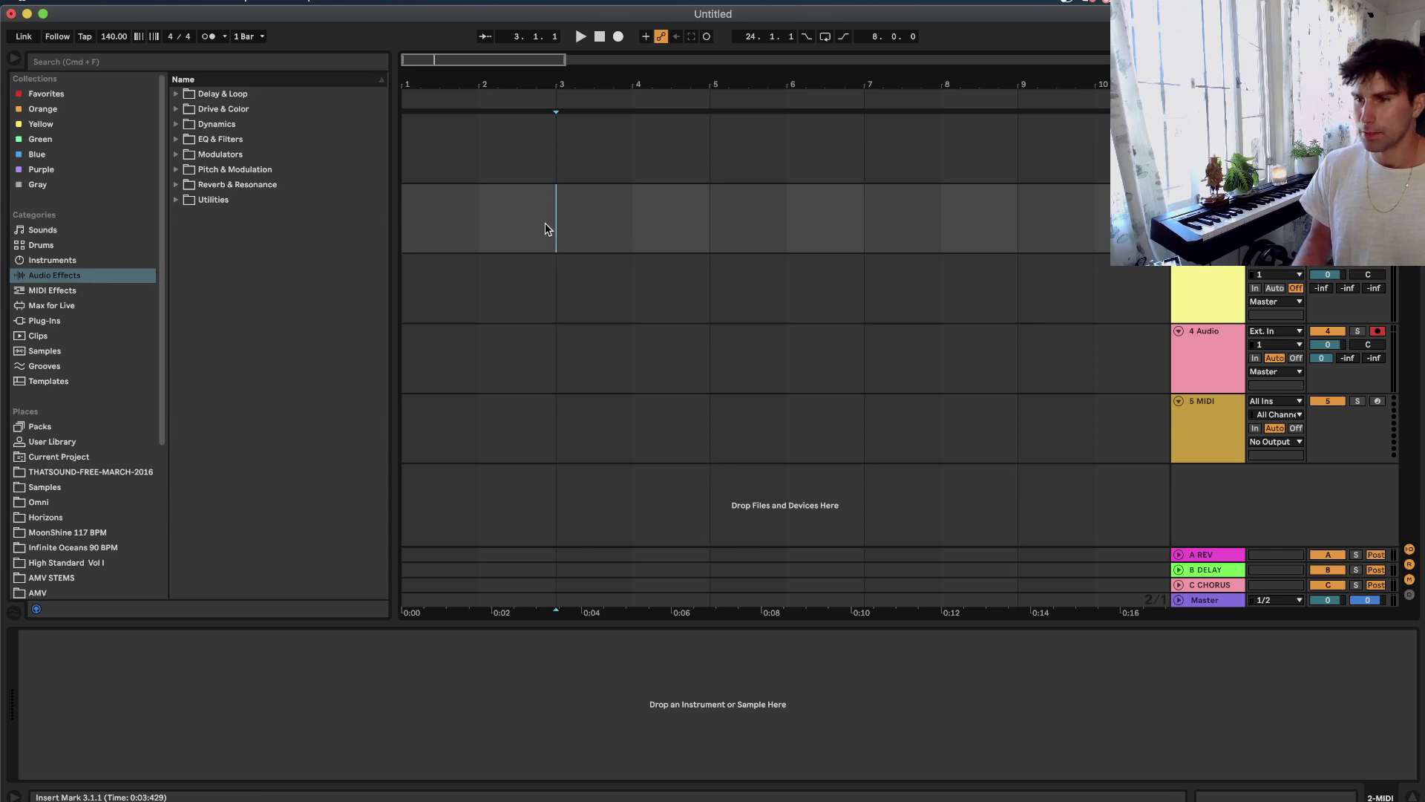
{"action": "left_click_drag", "start_coordinate": [545, 224], "coordinate": [843, 439]}
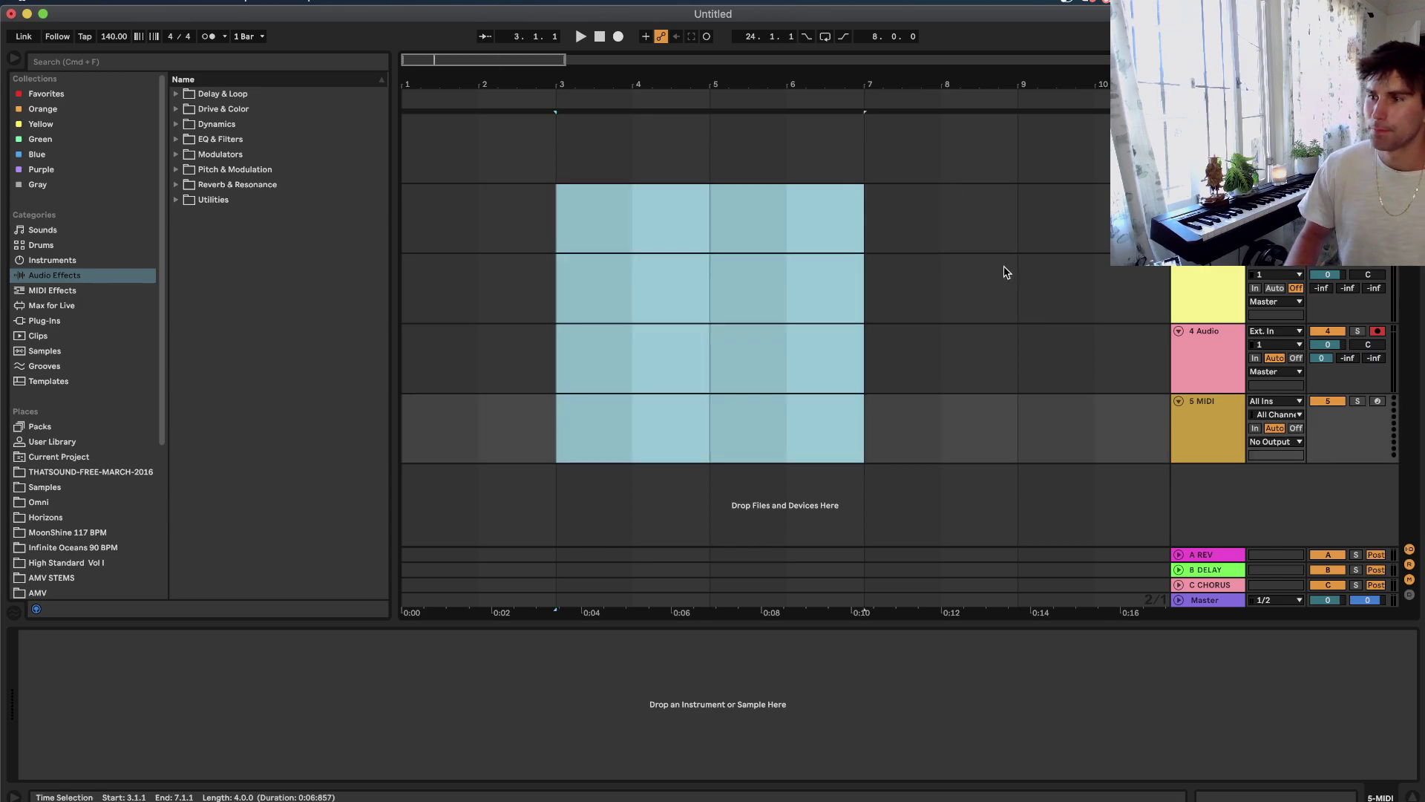
{"action": "left_click", "coordinate": [1024, 243], "text": "shift"}
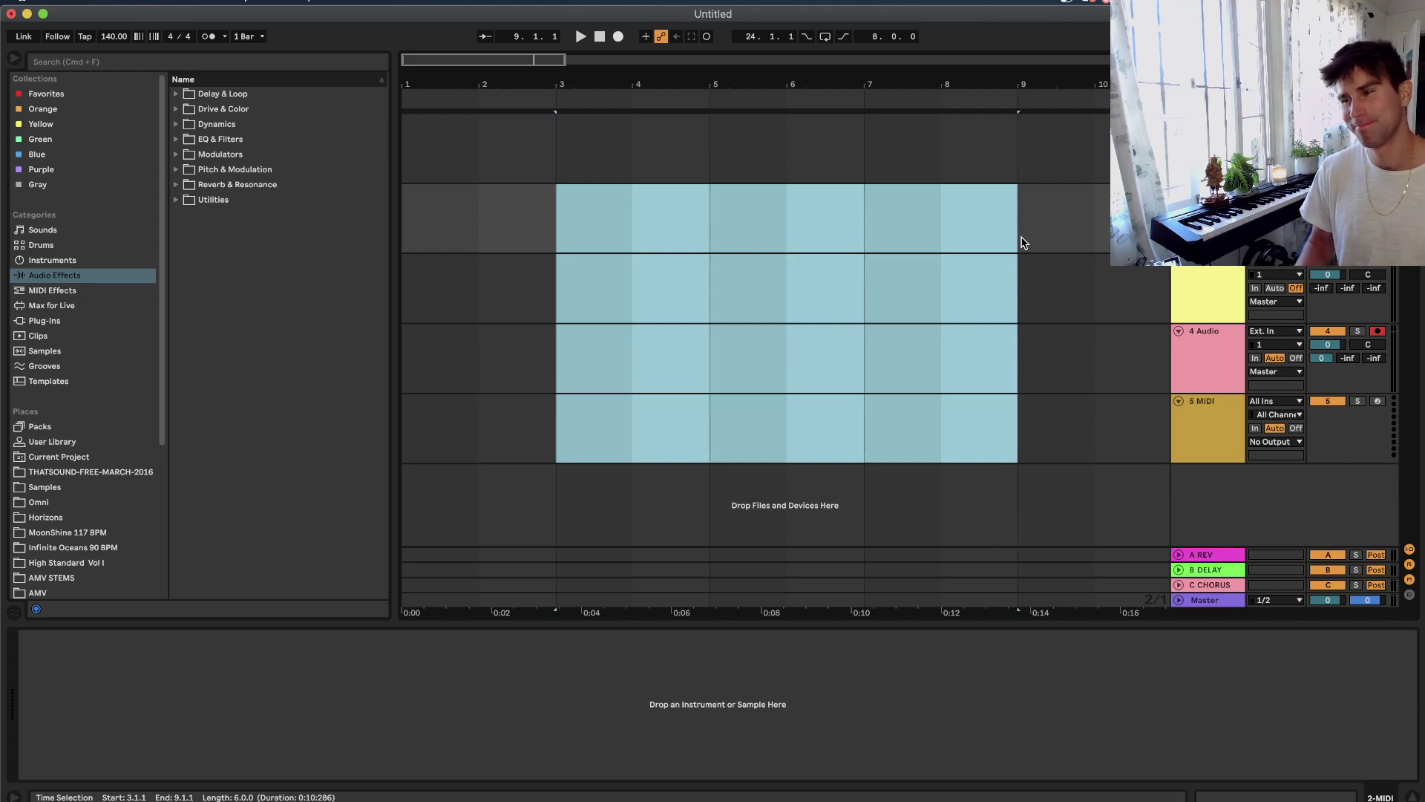
{"action": "left_click", "coordinate": [1208, 353]}
{"action": "left_click", "coordinate": [1206, 217]}
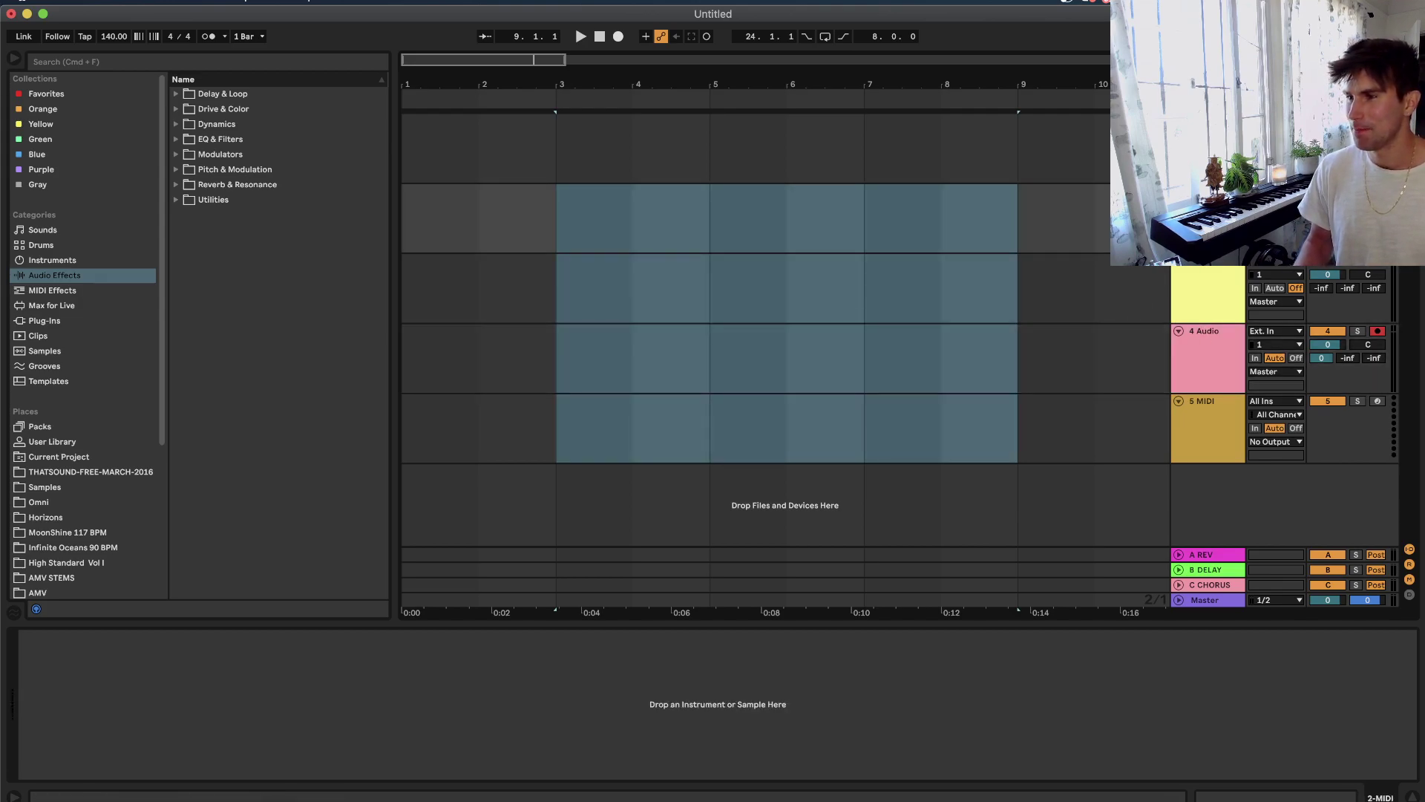
Insert another MIDI track directly below the second track.
{"action": "left_click", "coordinate": [826, 215]}
{"action": "left_click", "coordinate": [599, 222]}
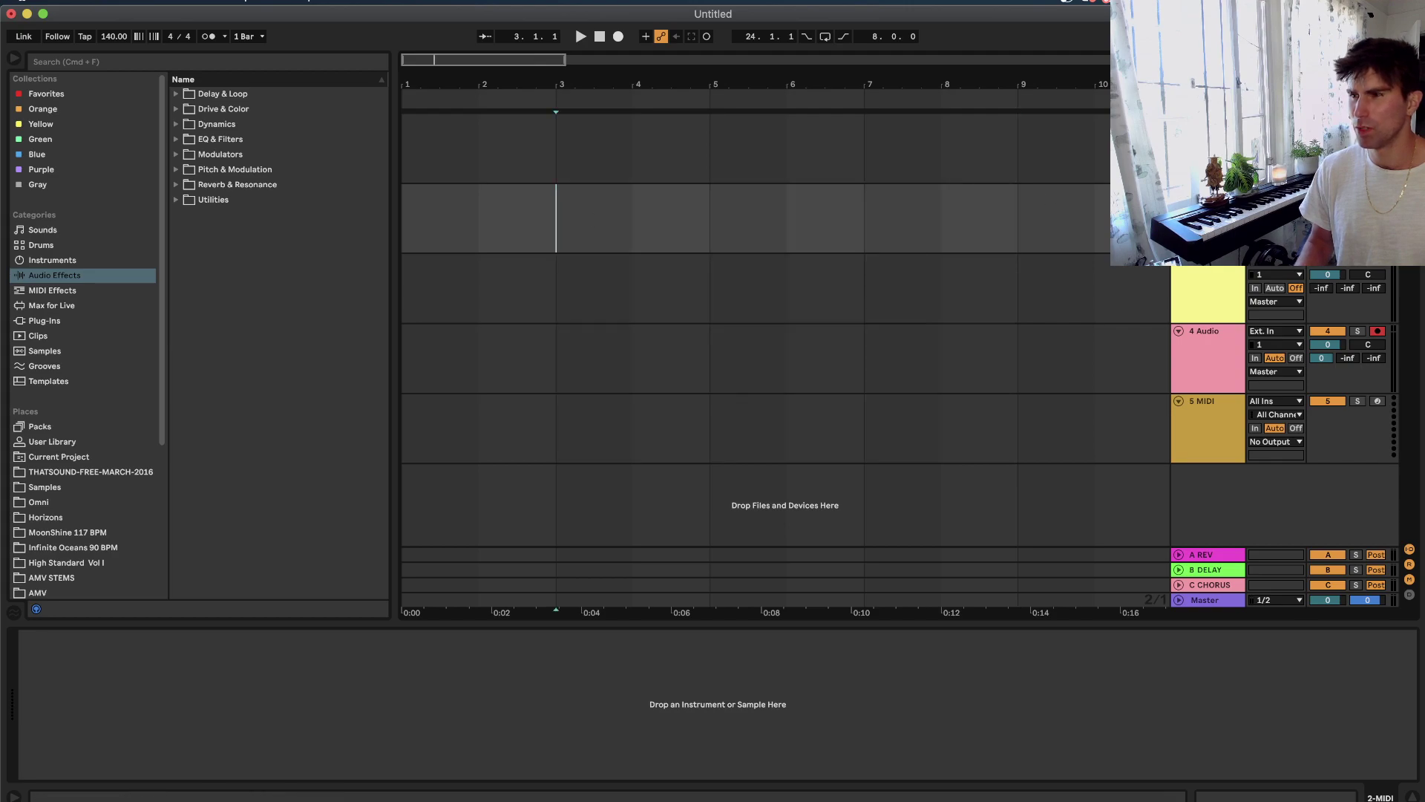
{"action": "right_click", "coordinate": [1225, 222]}
{"action": "left_click", "coordinate": [1252, 358]}
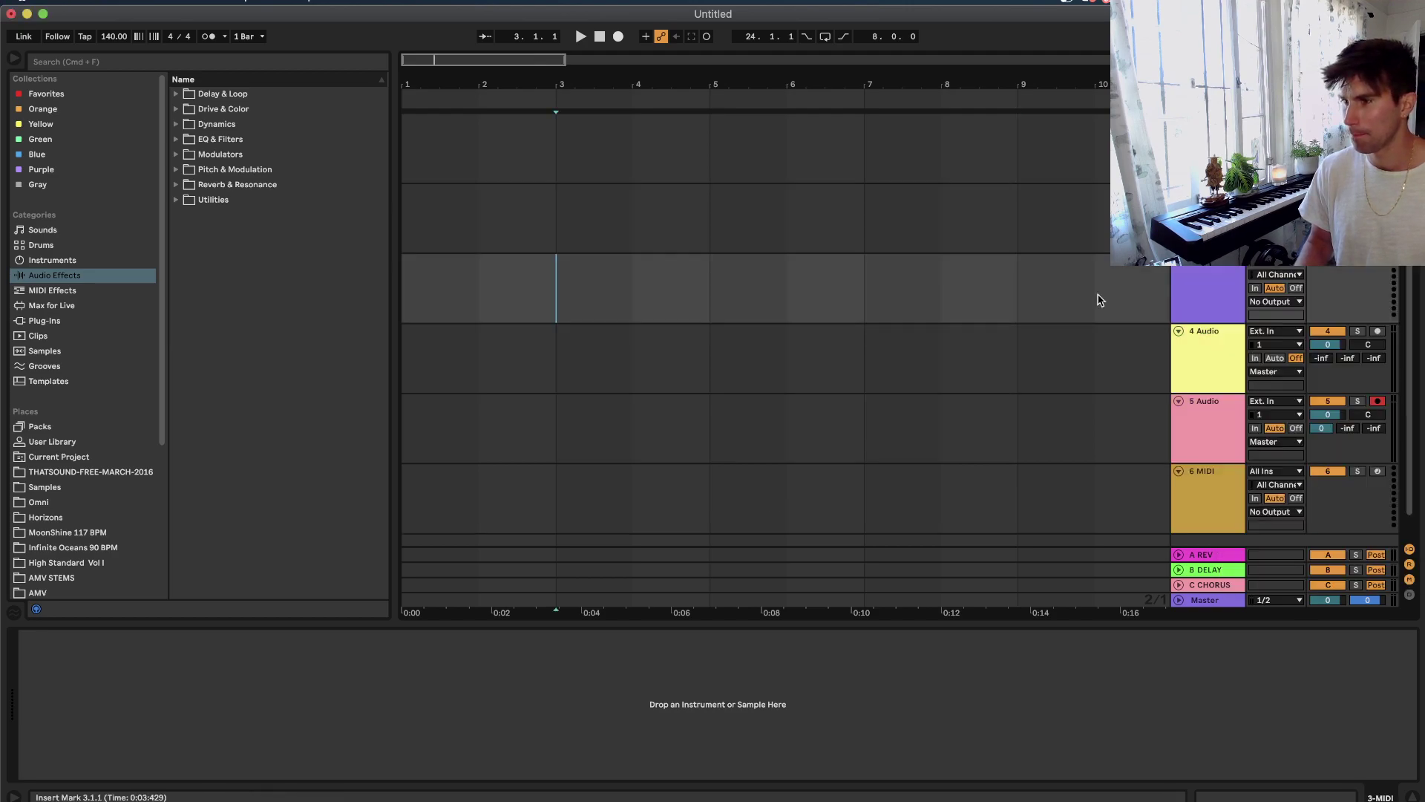
{"action": "left_click_drag", "start_coordinate": [555, 243], "coordinate": [848, 426]}
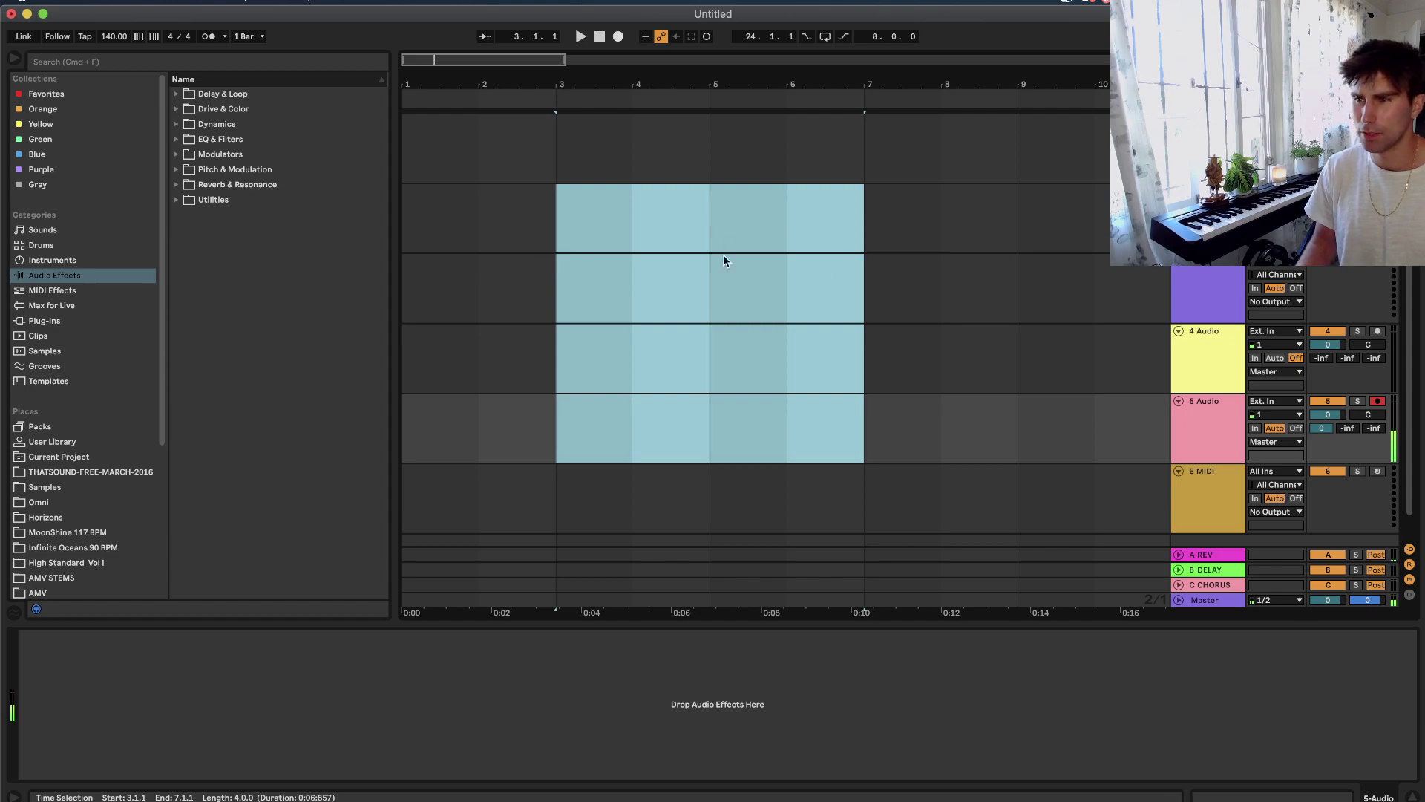
{"action": "left_click_drag", "start_coordinate": [709, 243], "coordinate": [986, 442]}
{"action": "scroll", "coordinate": [987, 440], "scroll_direction": "right", "scroll_amount": 1}
{"action": "scroll", "coordinate": [988, 440], "scroll_direction": "right", "scroll_amount": 1}
{"action": "scroll", "coordinate": [988, 441], "scroll_direction": "up", "scroll_amount": 1}
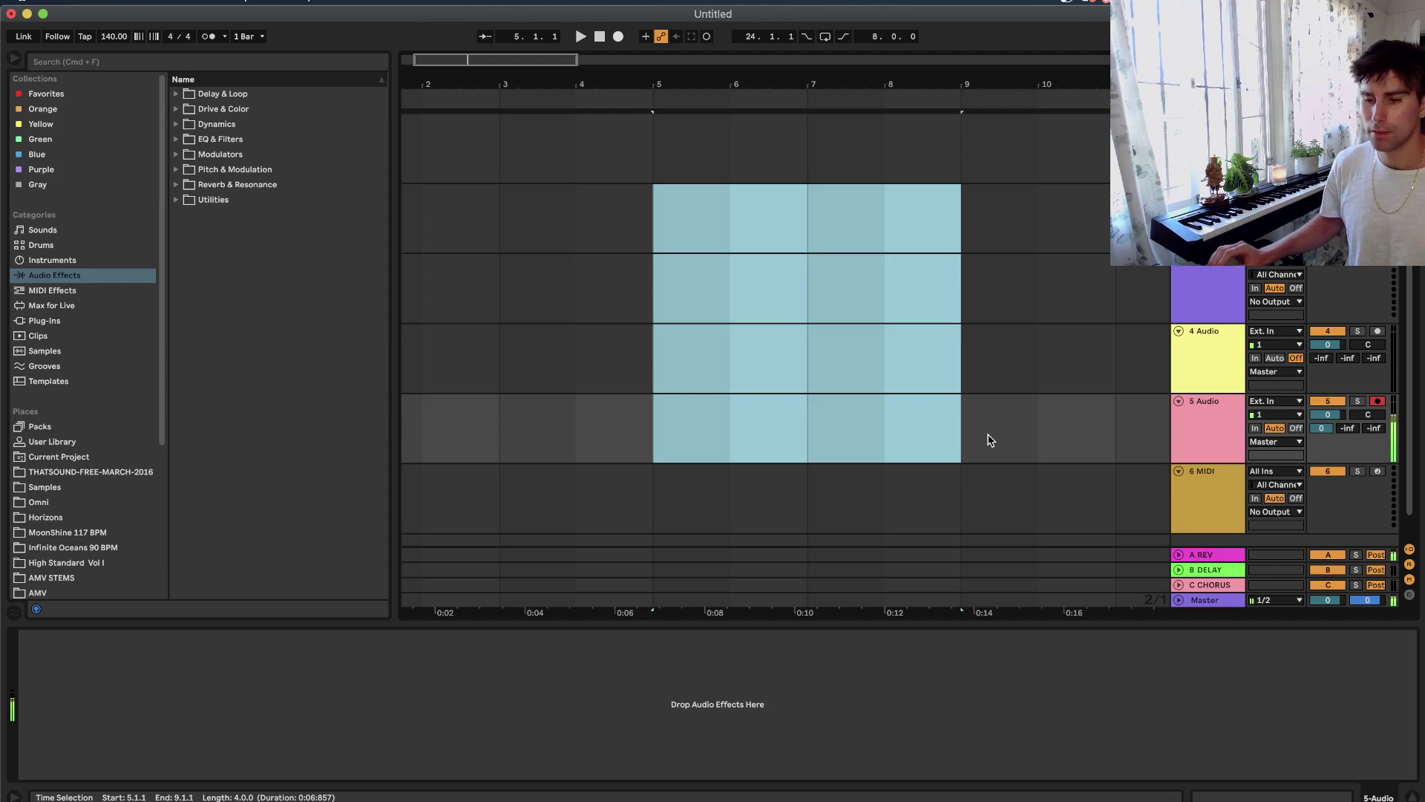
Move the record-armed pink audio track up to third position, above the purple MIDI track.
{"action": "left_click", "coordinate": [1186, 434]}
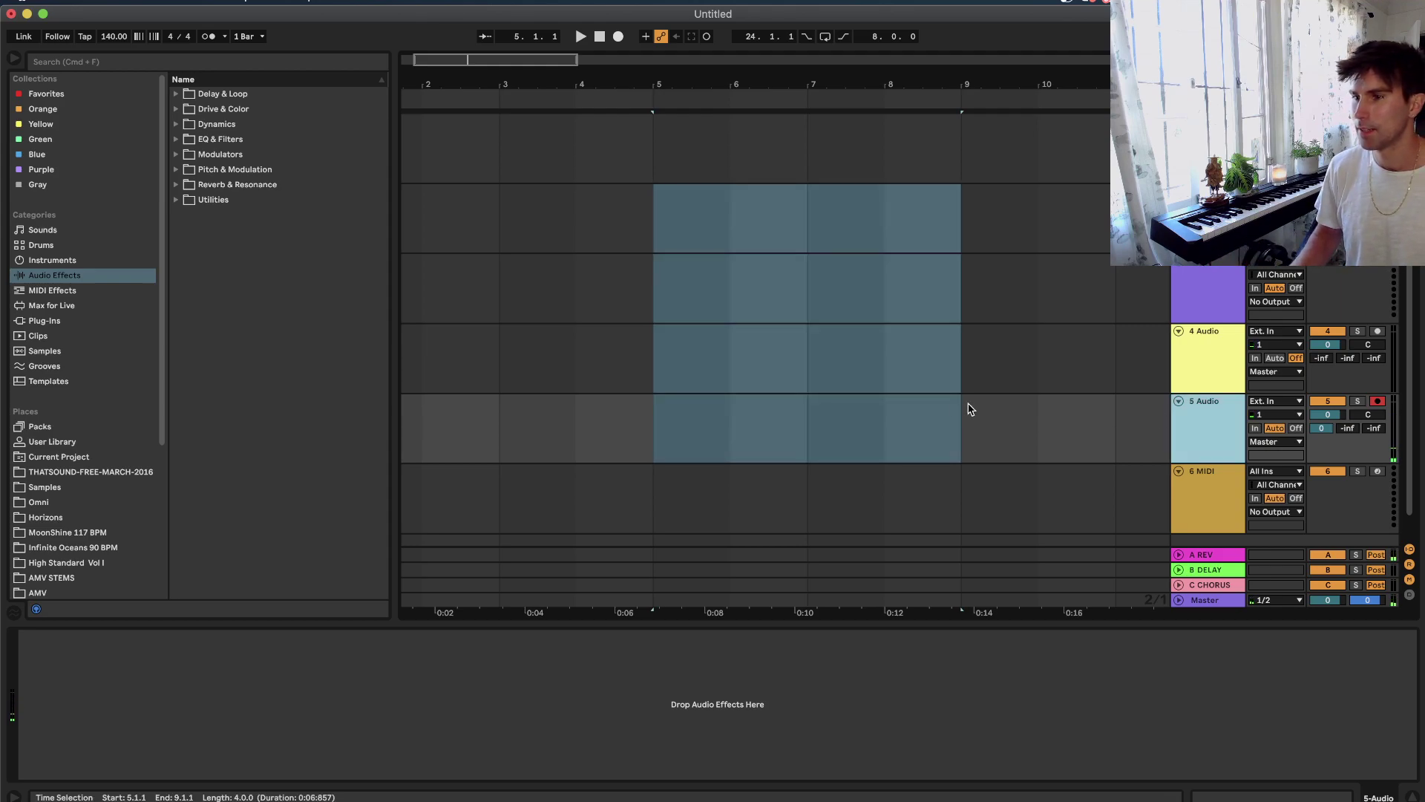
{"action": "left_click", "coordinate": [641, 428]}
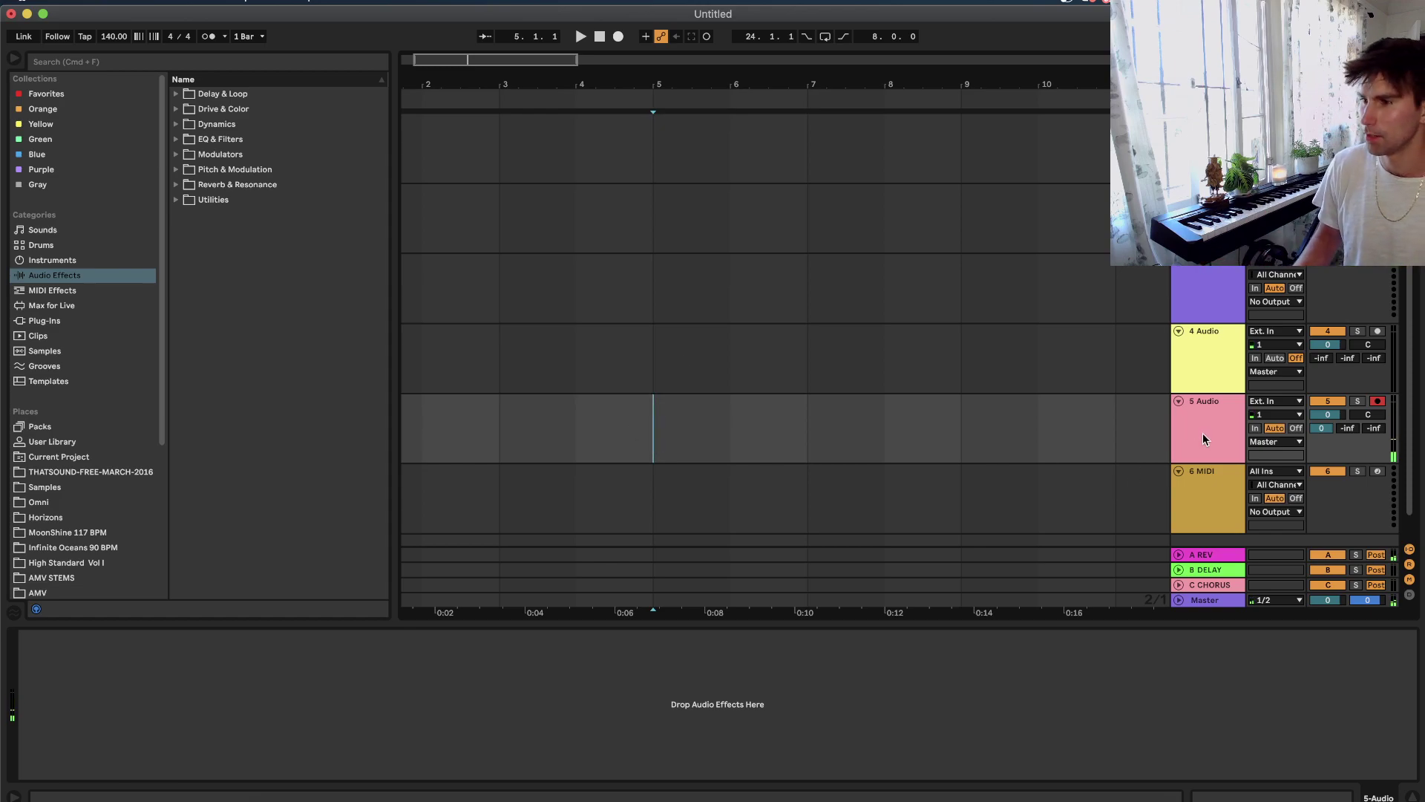
{"action": "left_click_drag", "start_coordinate": [1191, 423], "coordinate": [1189, 275]}
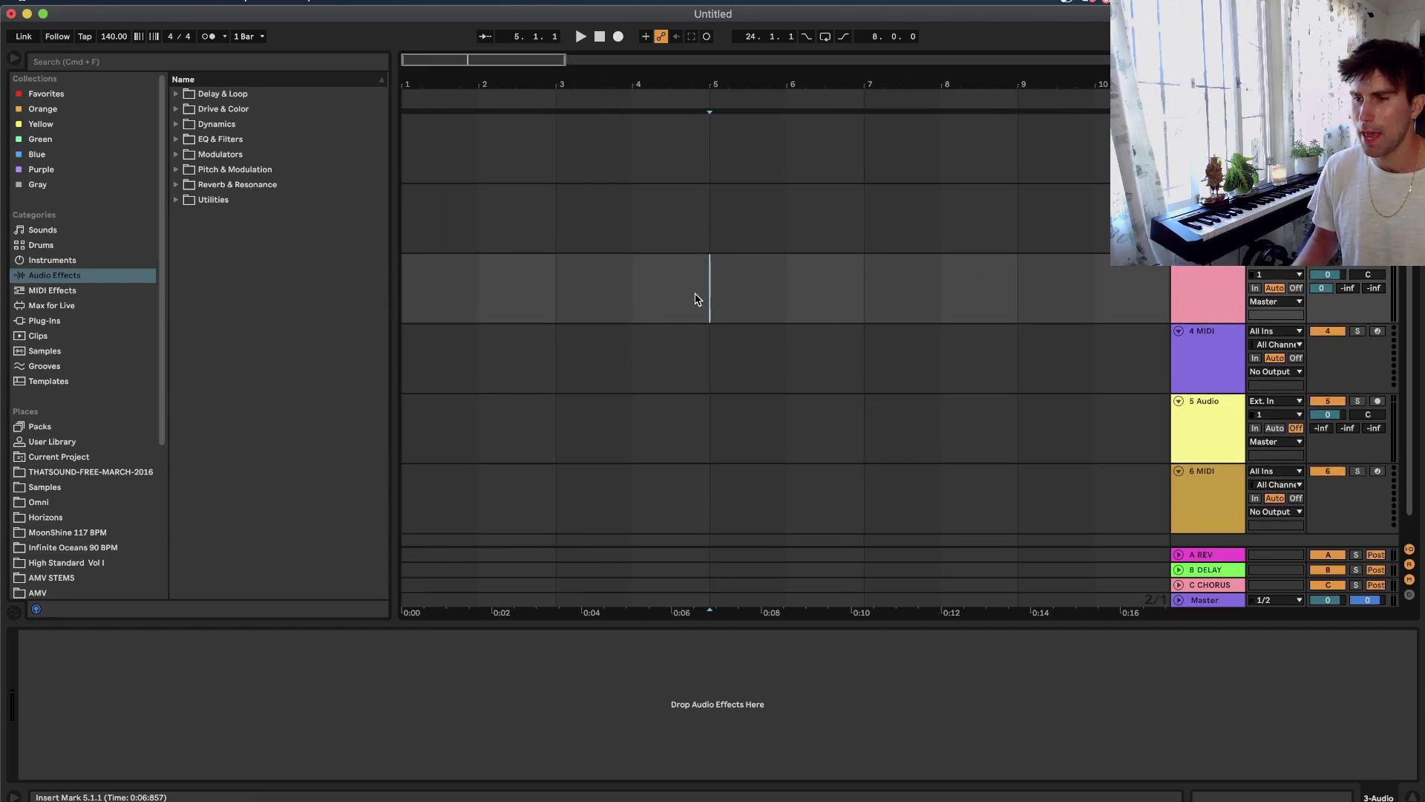
{"action": "left_click_drag", "start_coordinate": [706, 295], "coordinate": [864, 438]}
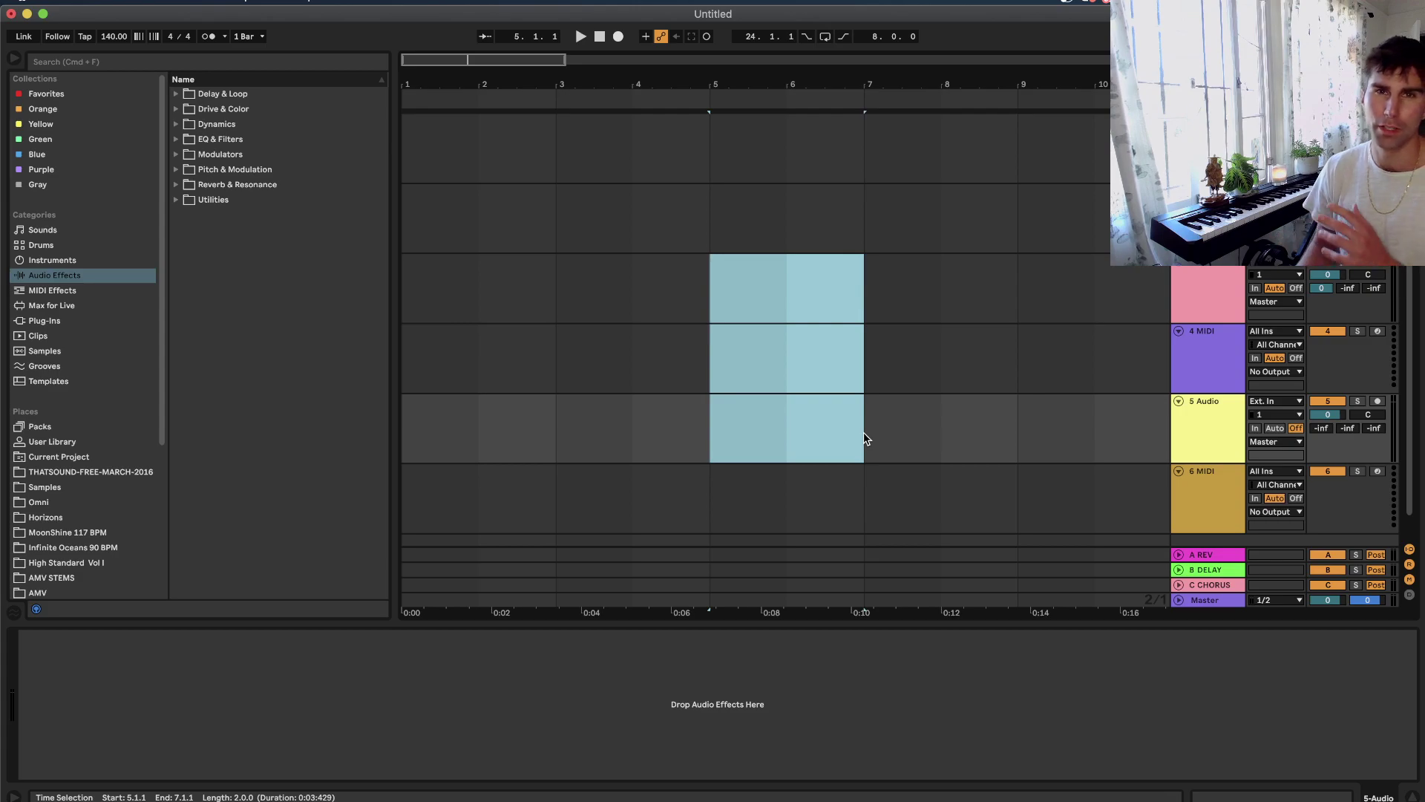
{"action": "left_click", "coordinate": [543, 453], "text": "shift"}
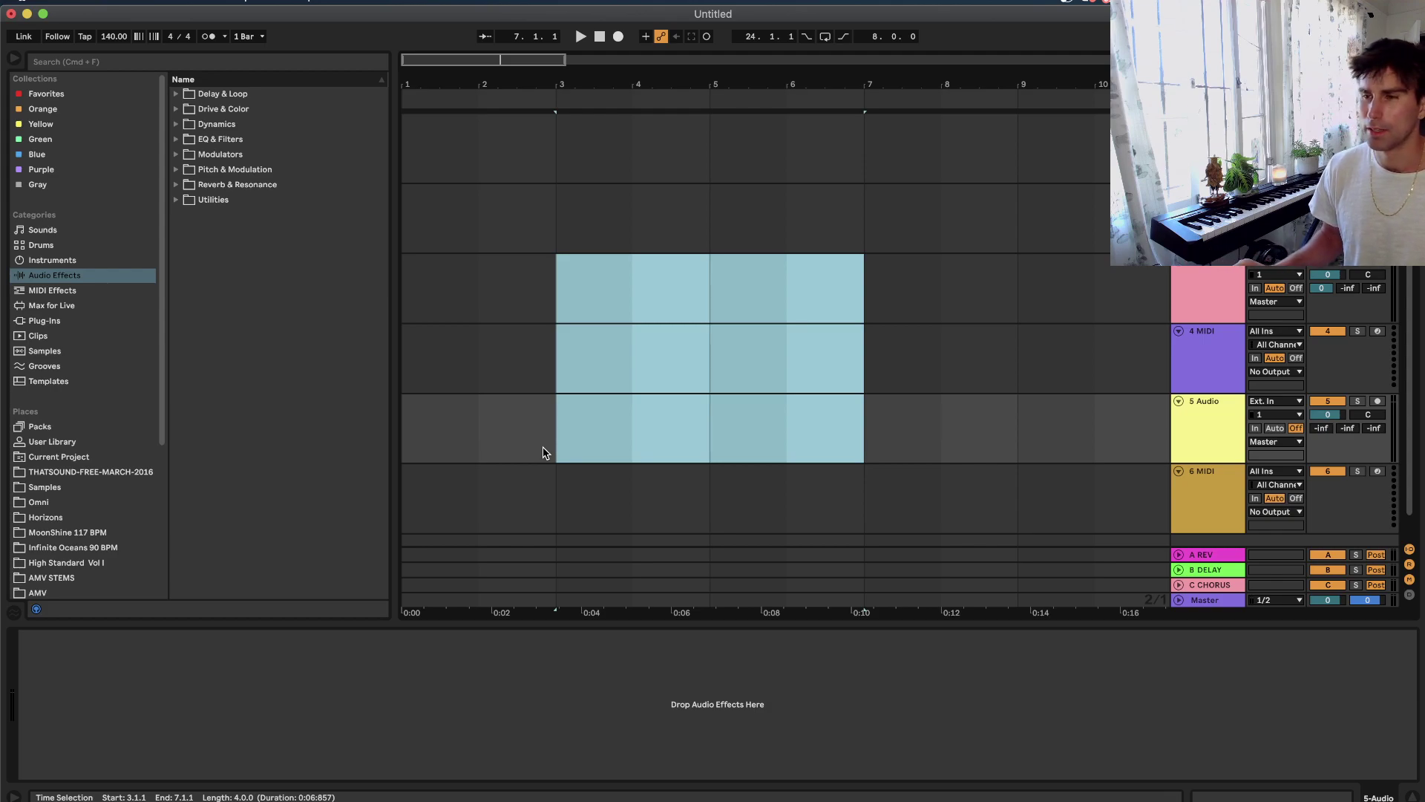
{"action": "left_click", "coordinate": [557, 223]}
{"action": "left_click", "coordinate": [816, 442], "text": "shift"}
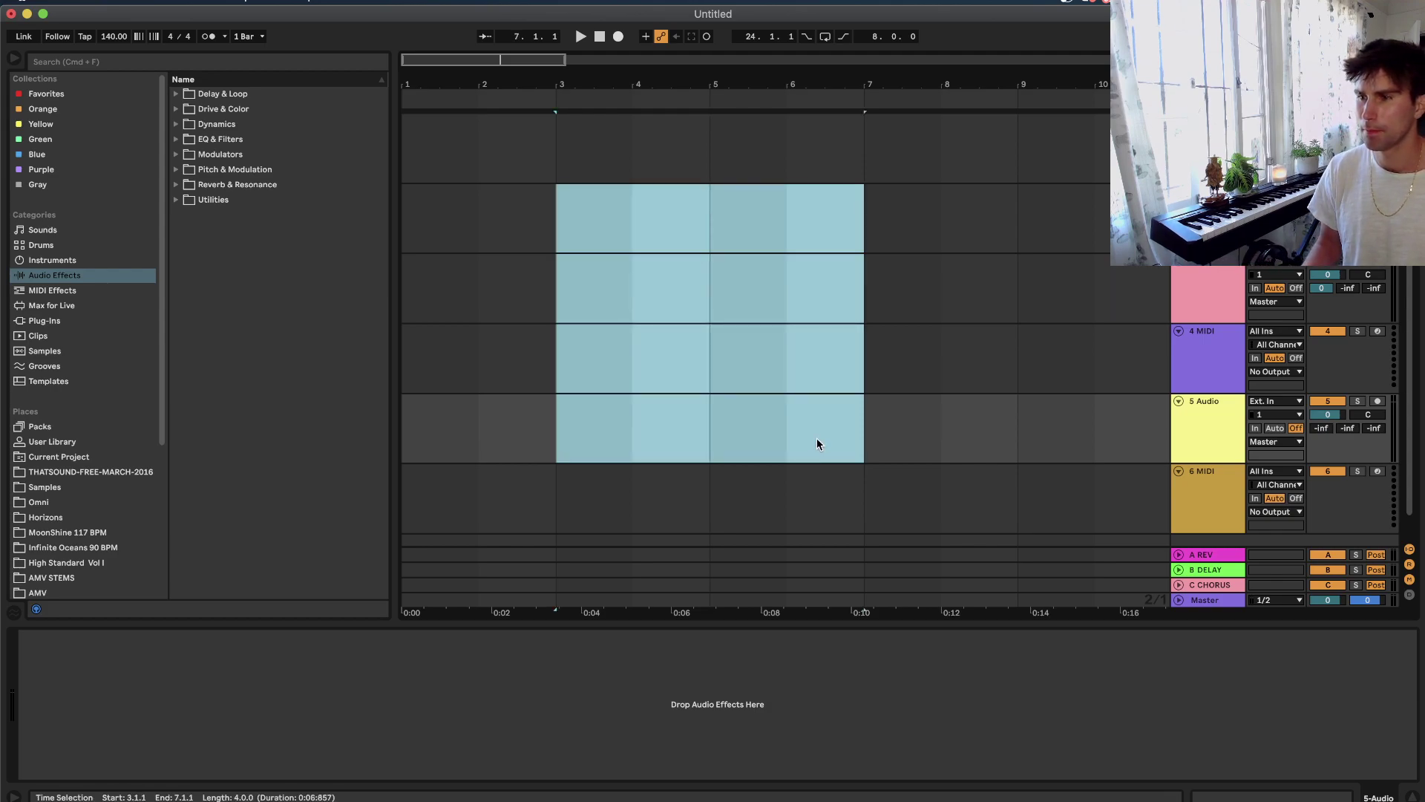
{"action": "scroll", "coordinate": [760, 340], "scroll_direction": "down", "scroll_amount": 1}
{"action": "scroll", "coordinate": [761, 340], "scroll_direction": "up", "scroll_amount": 1}
{"action": "scroll", "coordinate": [761, 340], "scroll_direction": "down", "scroll_amount": 1}
{"action": "key", "text": "minus"}
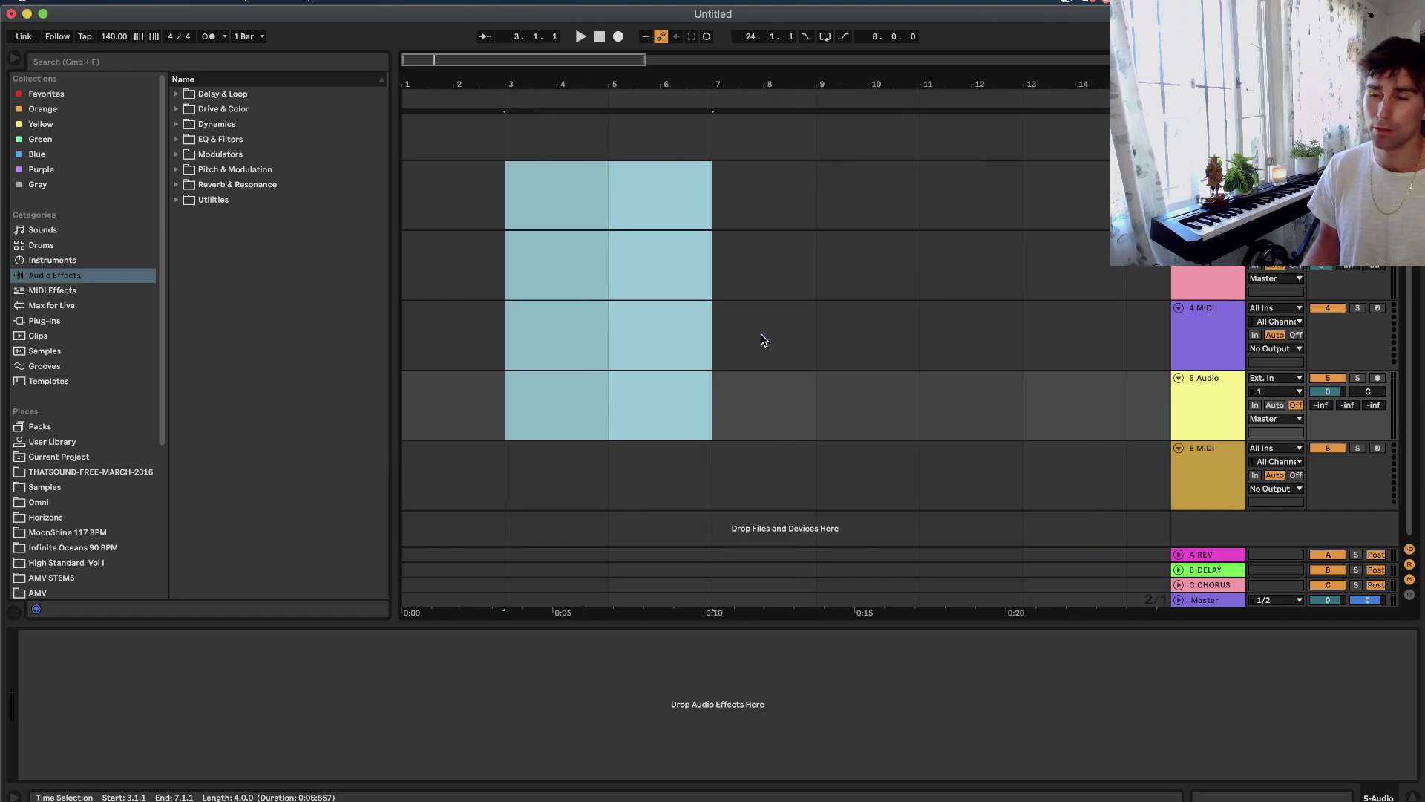
{"action": "left_click", "coordinate": [613, 216]}
{"action": "left_click", "coordinate": [814, 410], "text": "shift"}
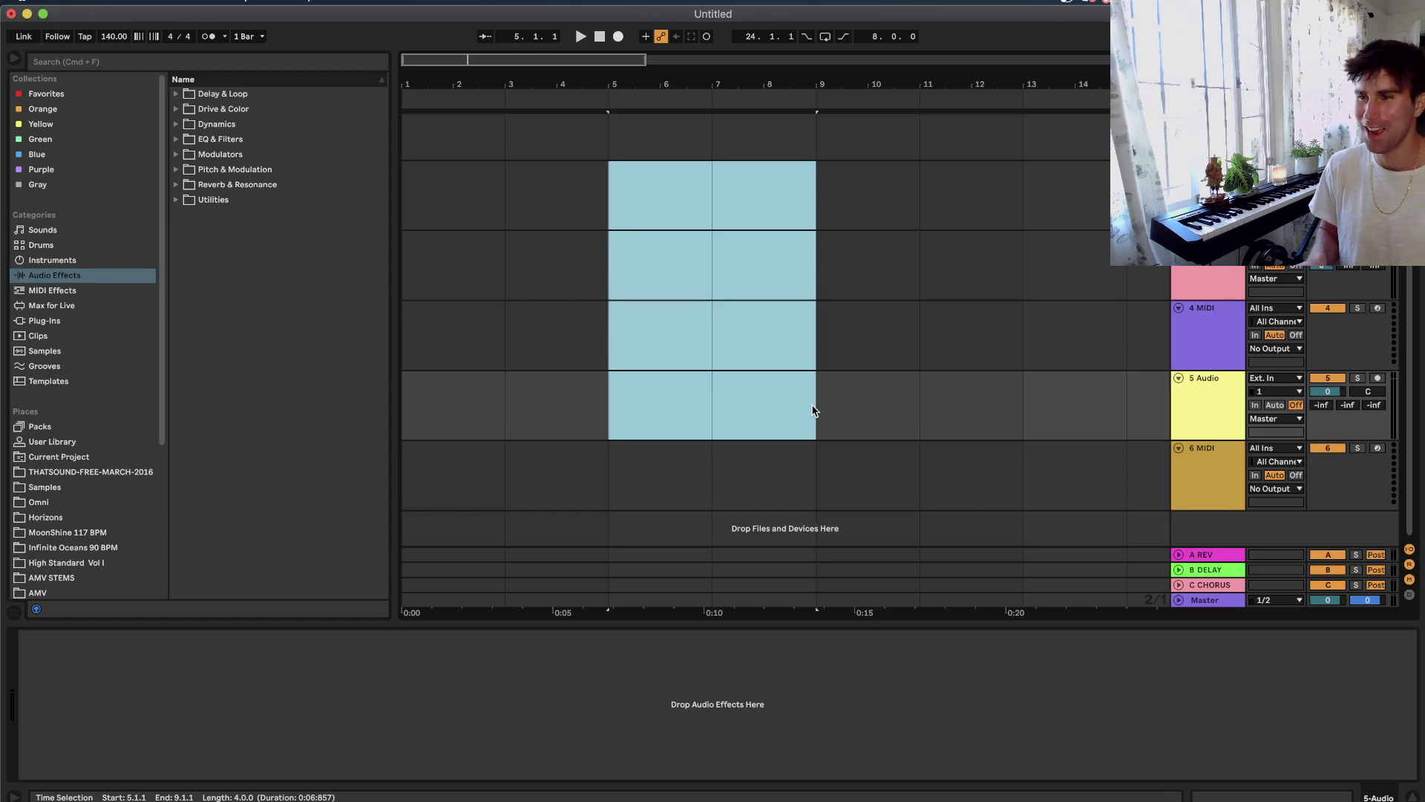
{"action": "scroll", "coordinate": [629, 308], "scroll_direction": "up", "scroll_amount": 1}
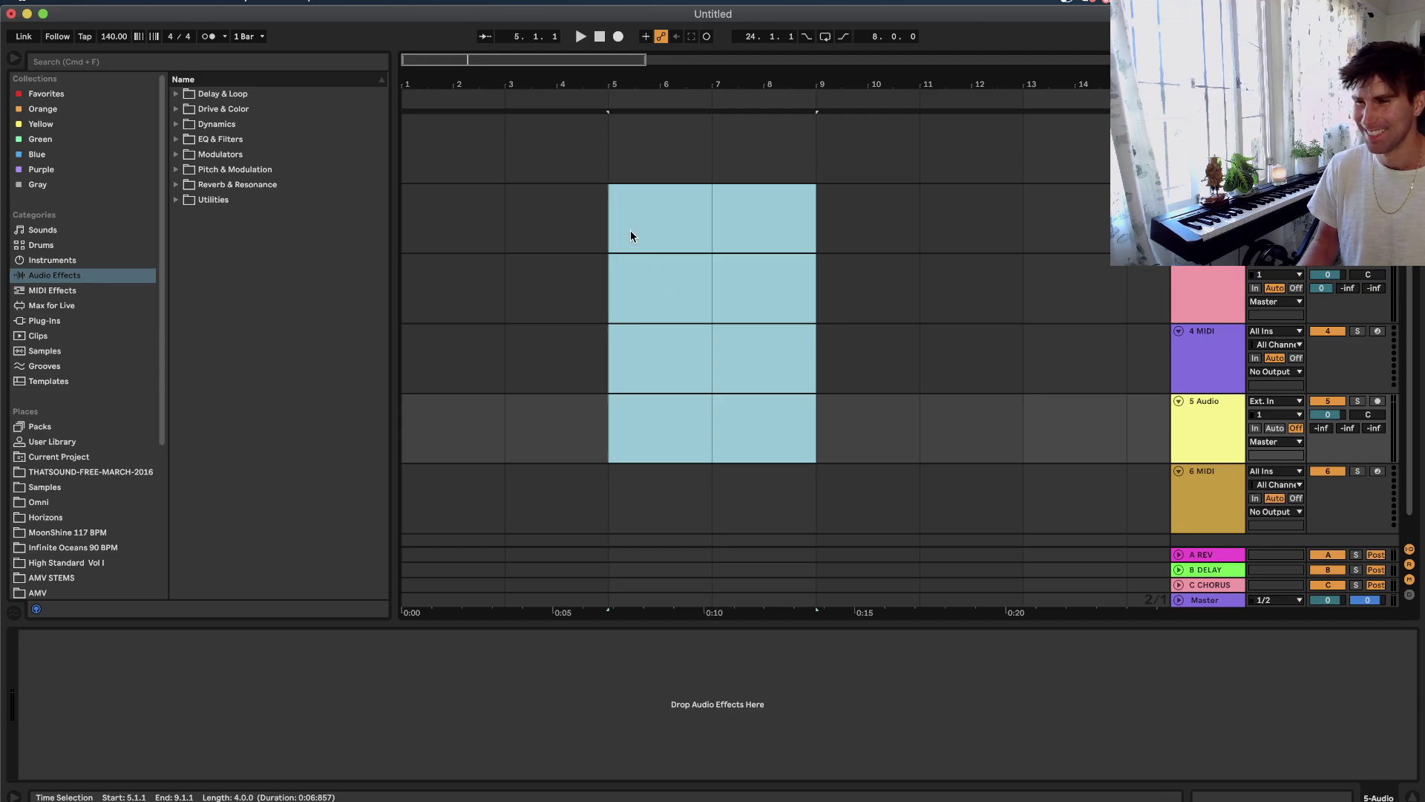
{"action": "left_click_drag", "start_coordinate": [631, 238], "coordinate": [973, 441]}
{"action": "scroll", "coordinate": [732, 354], "scroll_direction": "down", "scroll_amount": 1}
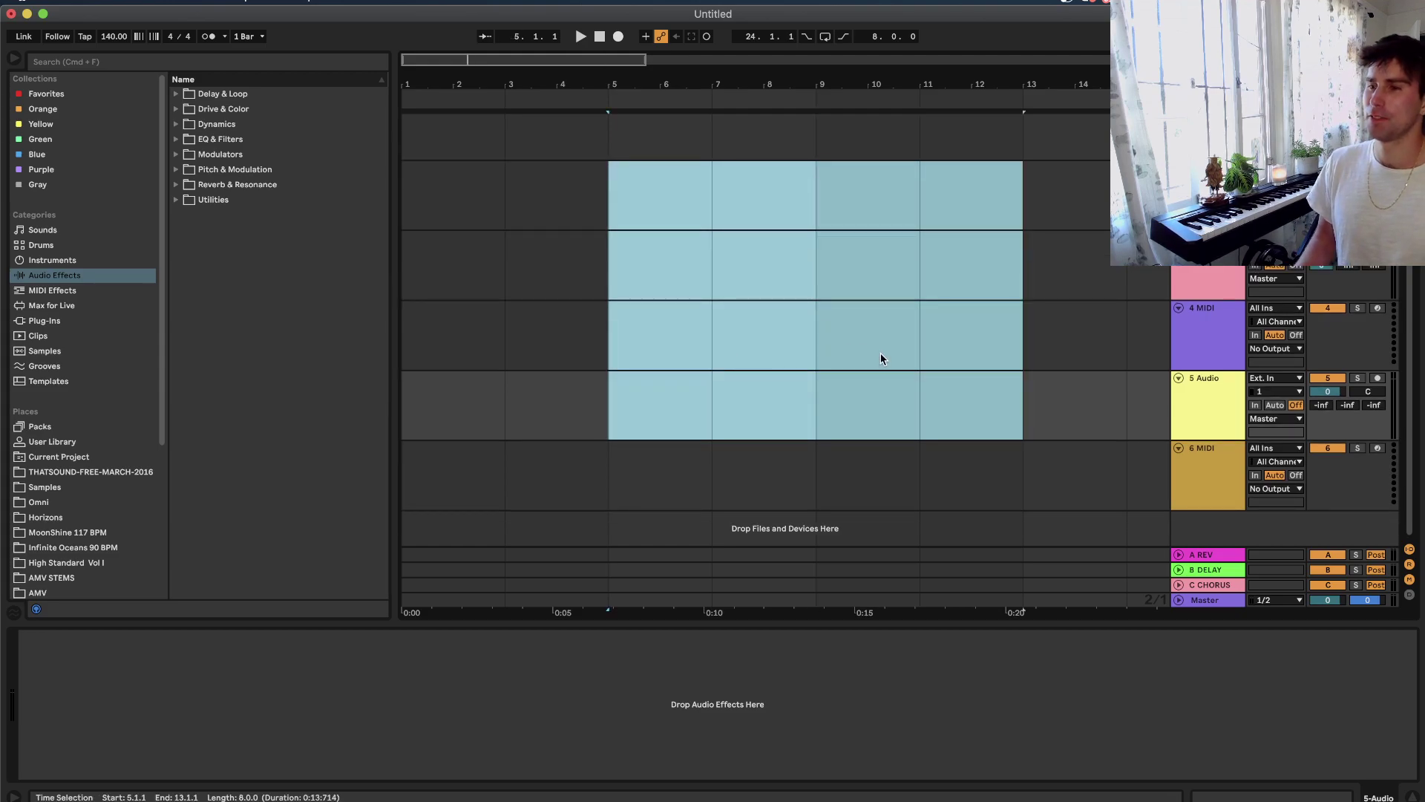
{"action": "scroll", "coordinate": [880, 359], "scroll_direction": "up", "scroll_amount": 1}
{"action": "scroll", "coordinate": [821, 367], "scroll_direction": "right", "scroll_amount": 5}
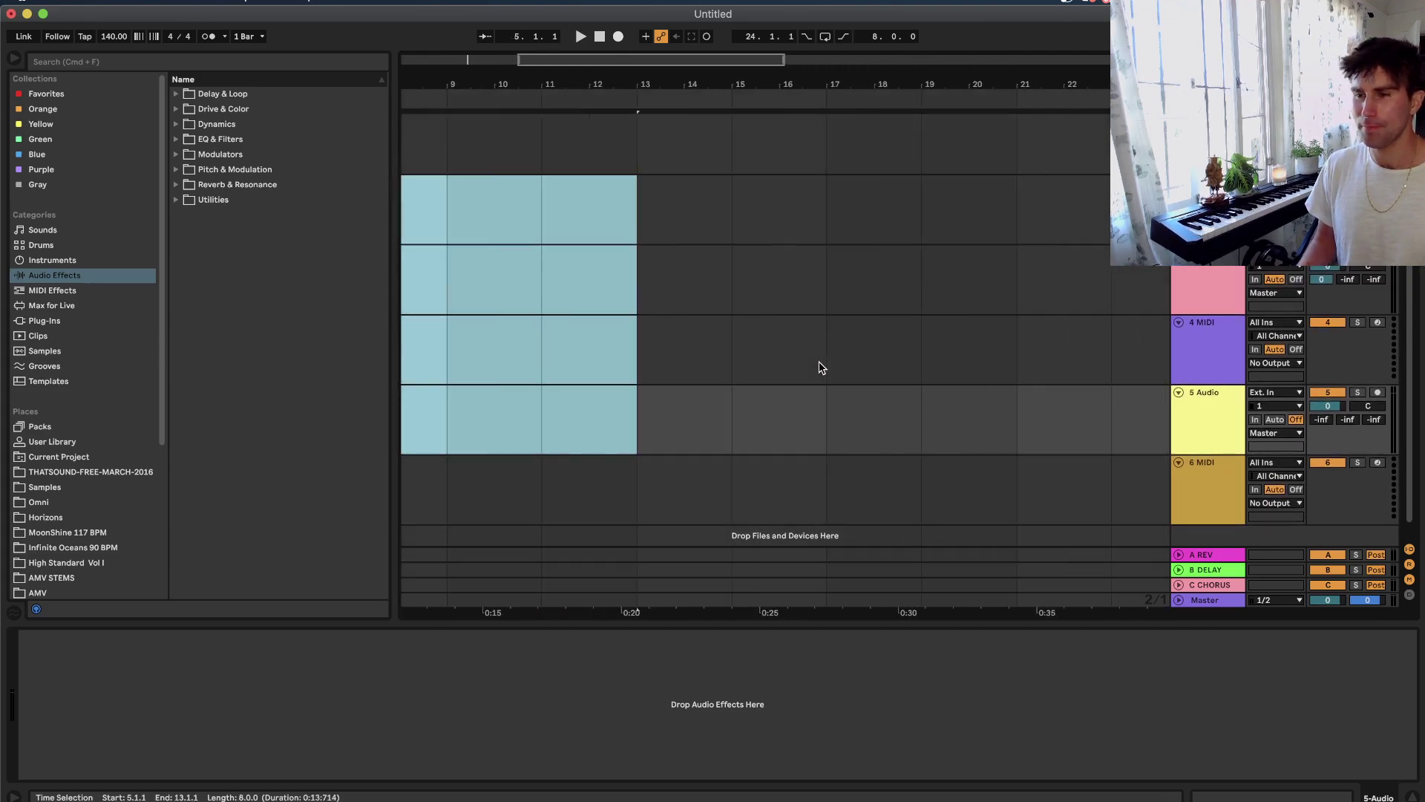
{"action": "scroll", "coordinate": [821, 368], "scroll_direction": "left", "scroll_amount": 5}
{"action": "left_click", "coordinate": [613, 205]}
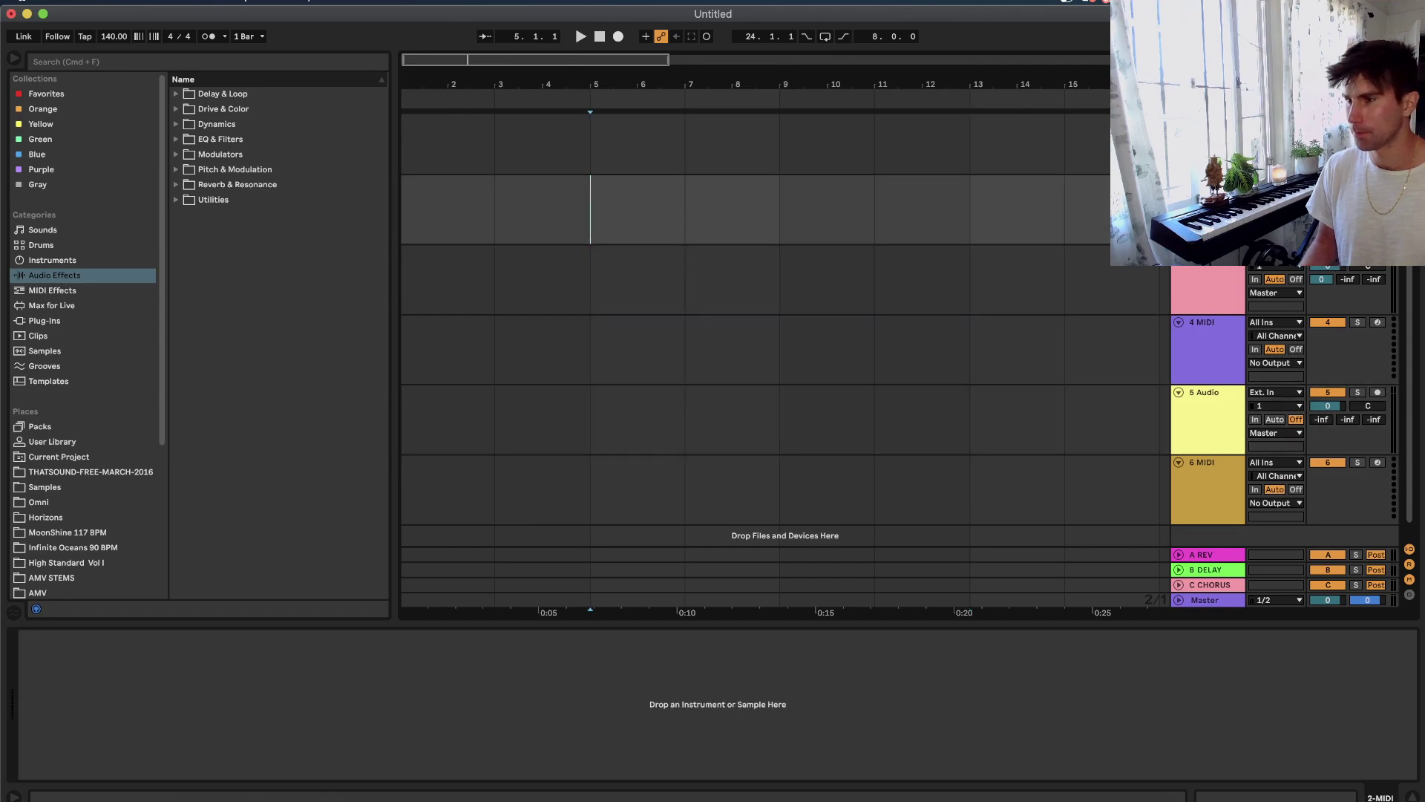
{"action": "left_click", "coordinate": [1204, 269]}
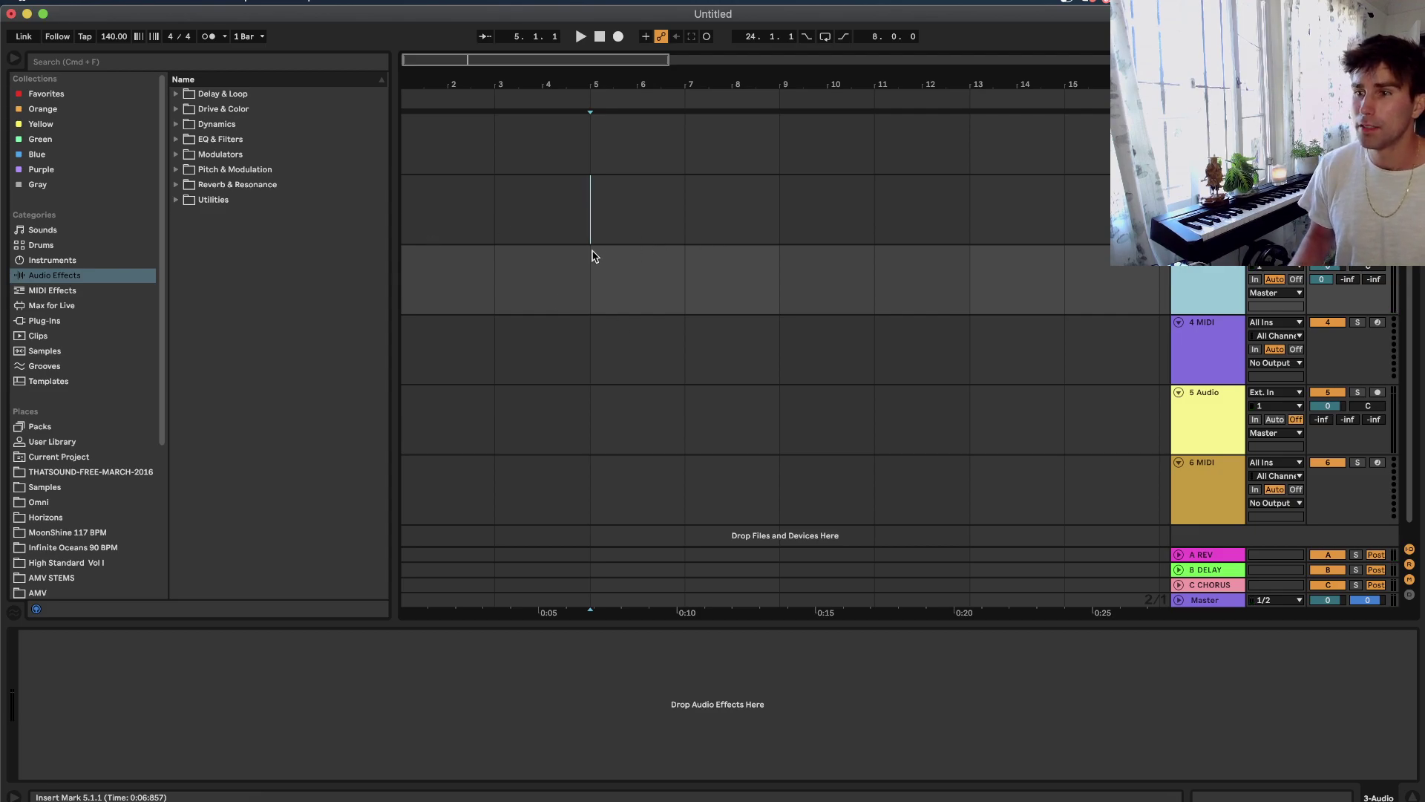
{"action": "left_click_drag", "start_coordinate": [593, 268], "coordinate": [805, 398]}
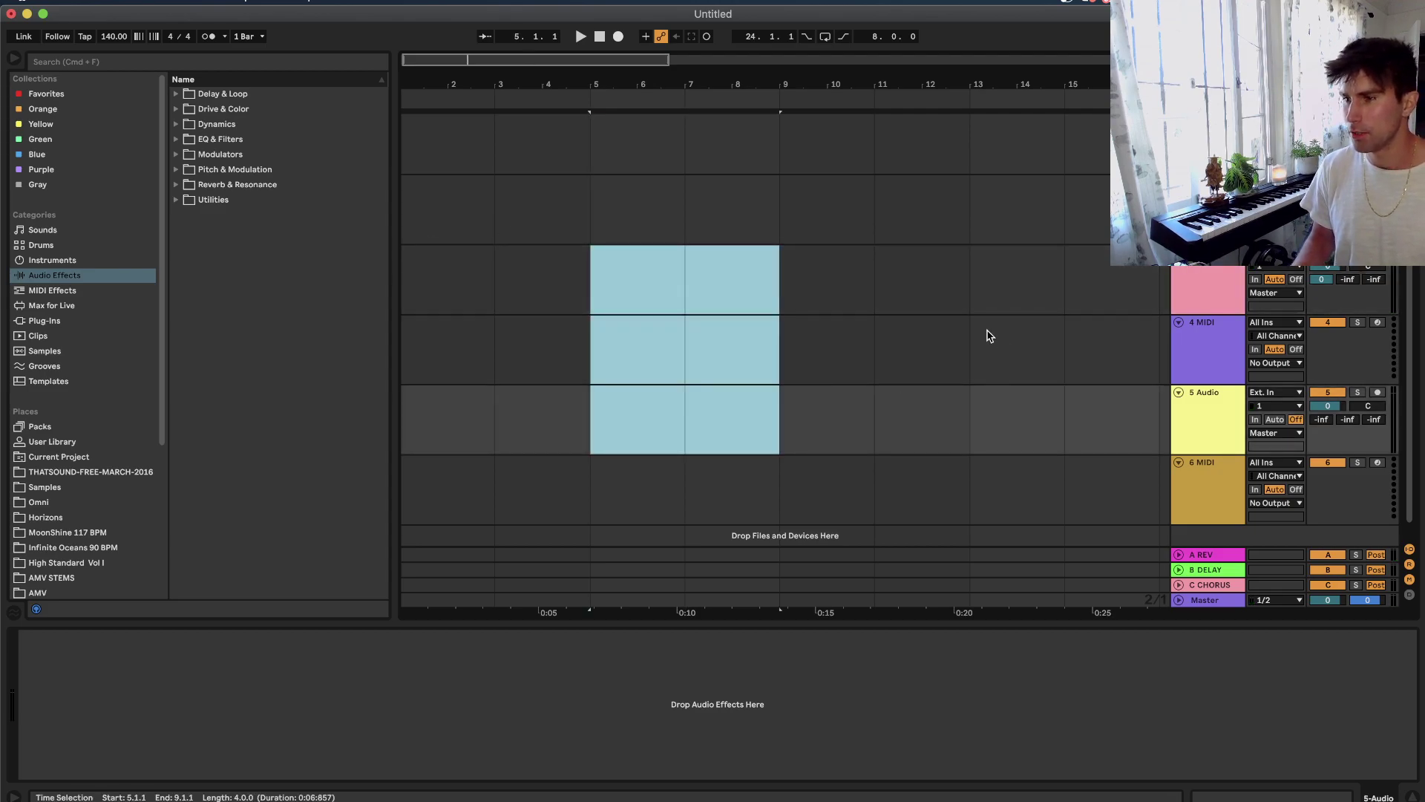
{"action": "left_click_drag", "start_coordinate": [974, 305], "coordinate": [963, 146]}
{"action": "scroll", "coordinate": [934, 267], "scroll_direction": "right", "scroll_amount": 3}
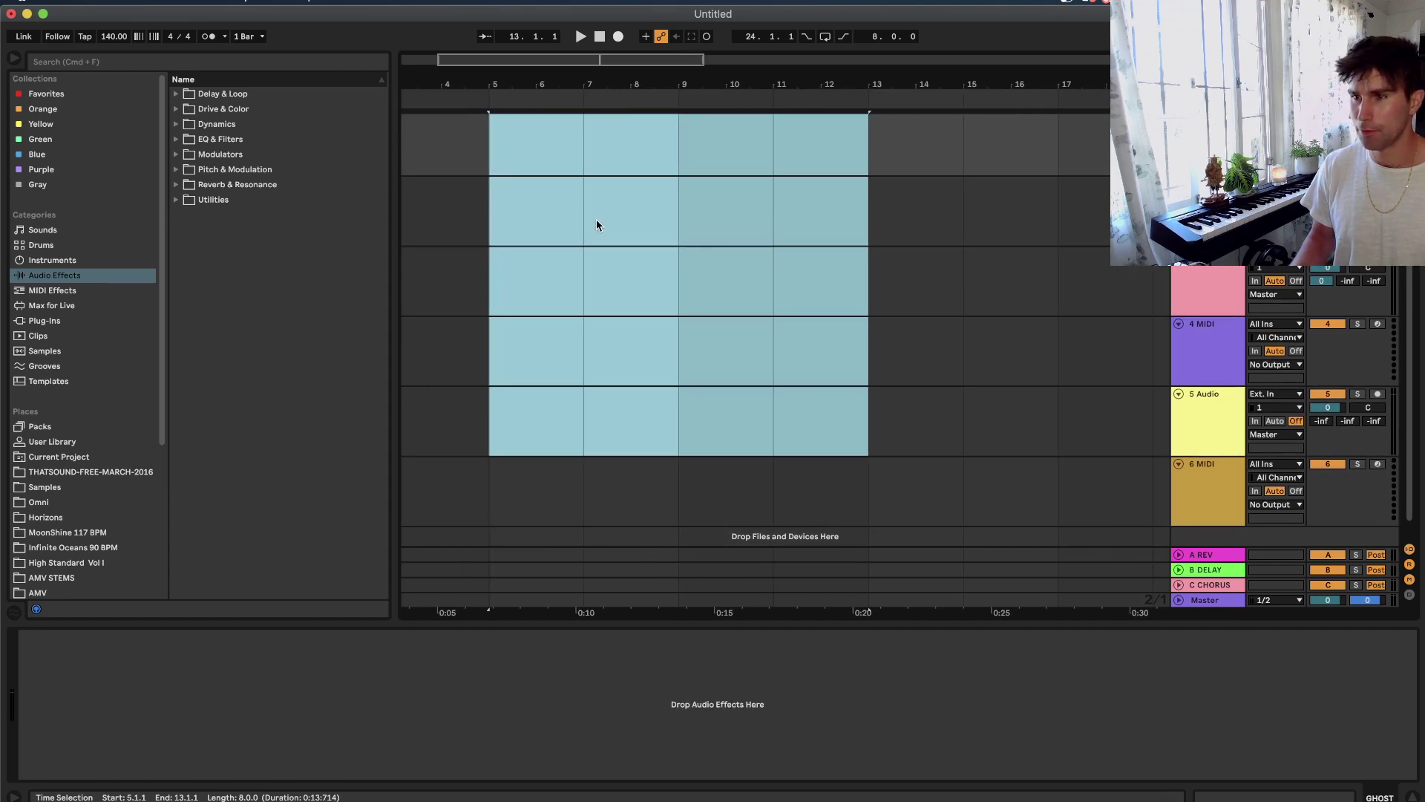
{"action": "left_click_drag", "start_coordinate": [501, 154], "coordinate": [1057, 510]}
{"action": "scroll", "coordinate": [1050, 401], "scroll_direction": "up", "scroll_amount": 1}
{"action": "scroll", "coordinate": [1017, 397], "scroll_direction": "down", "scroll_amount": 3}
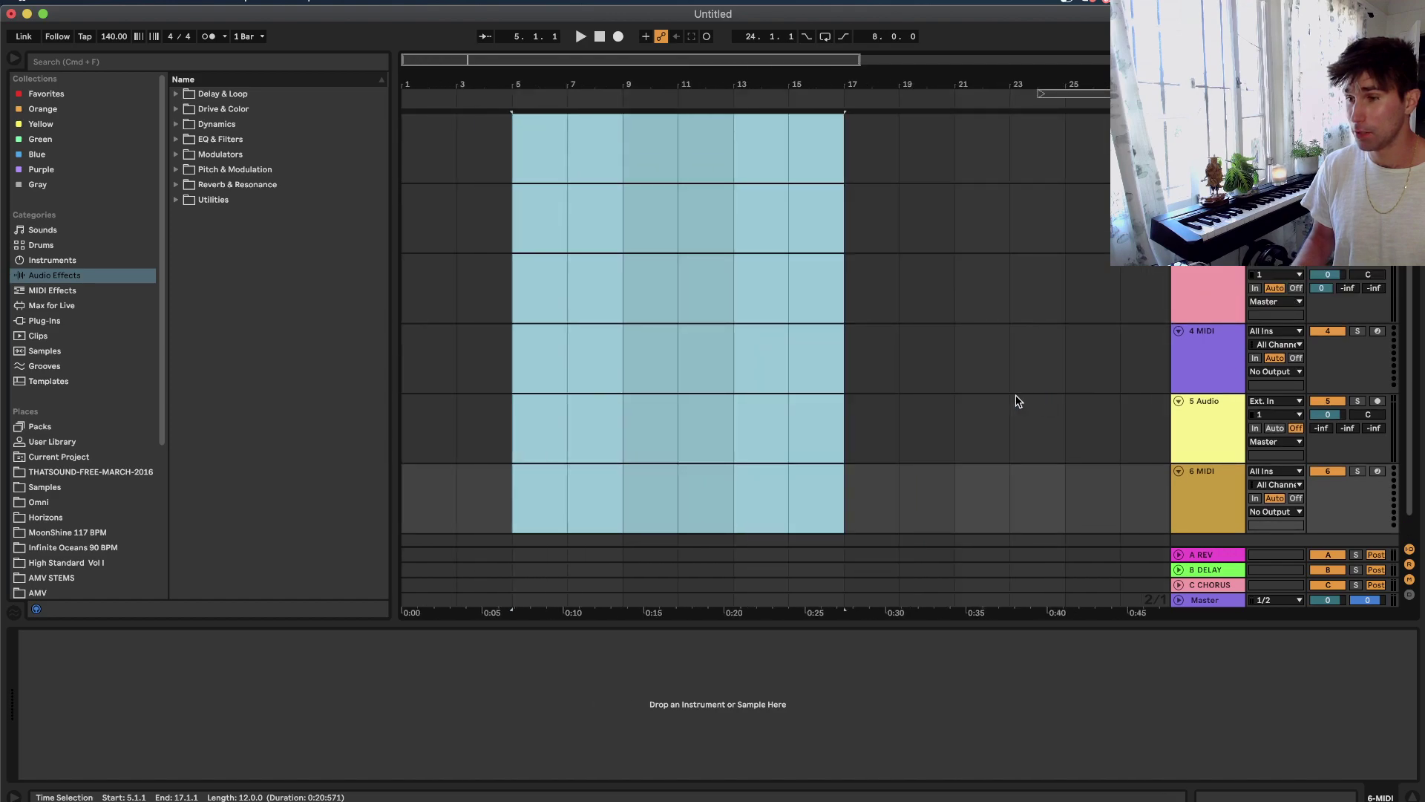
{"action": "scroll", "coordinate": [805, 401], "scroll_direction": "up", "scroll_amount": 3}
{"action": "scroll", "coordinate": [805, 401], "scroll_direction": "down", "scroll_amount": 3}
{"action": "left_click_drag", "start_coordinate": [627, 152], "coordinate": [458, 483]}
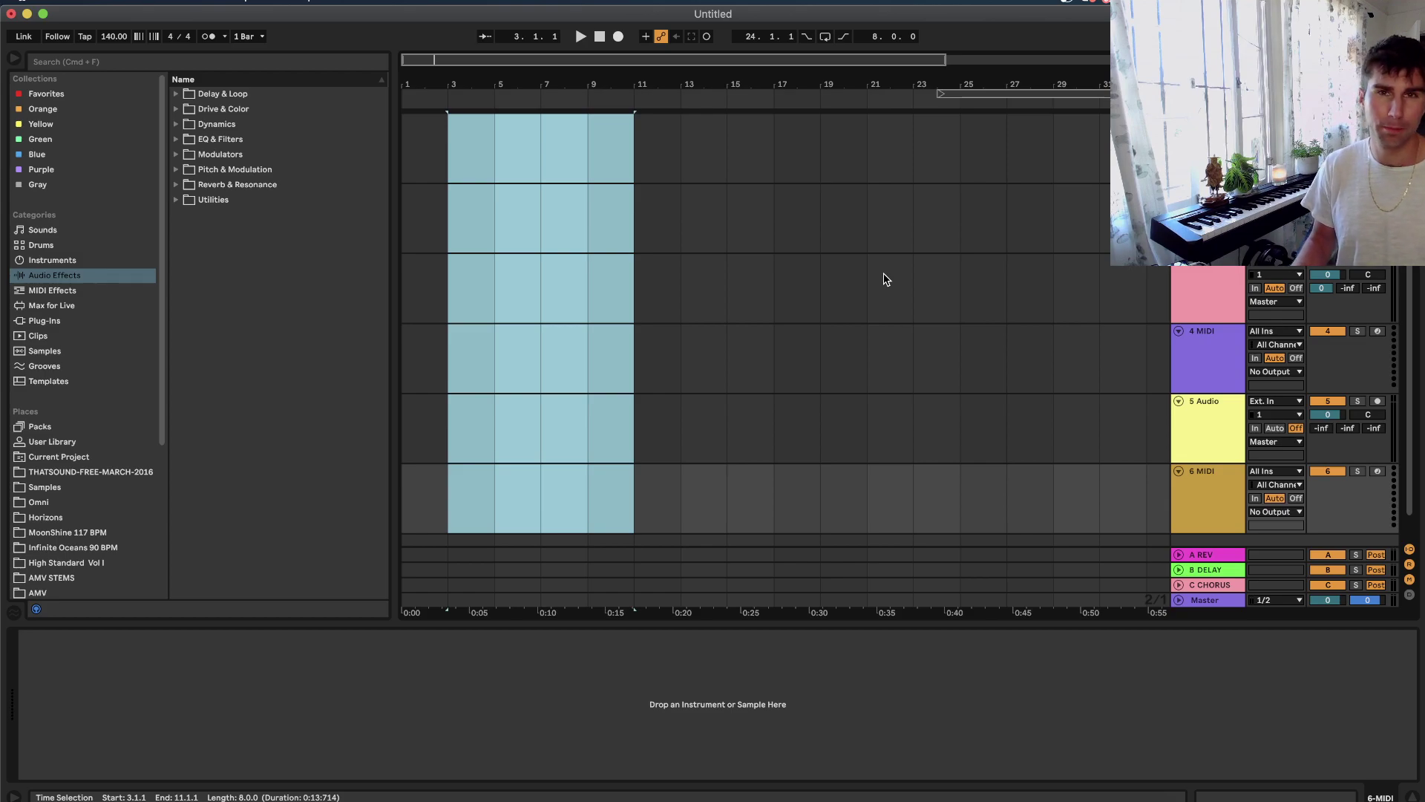
{"action": "left_click_drag", "start_coordinate": [774, 493], "coordinate": [600, 144]}
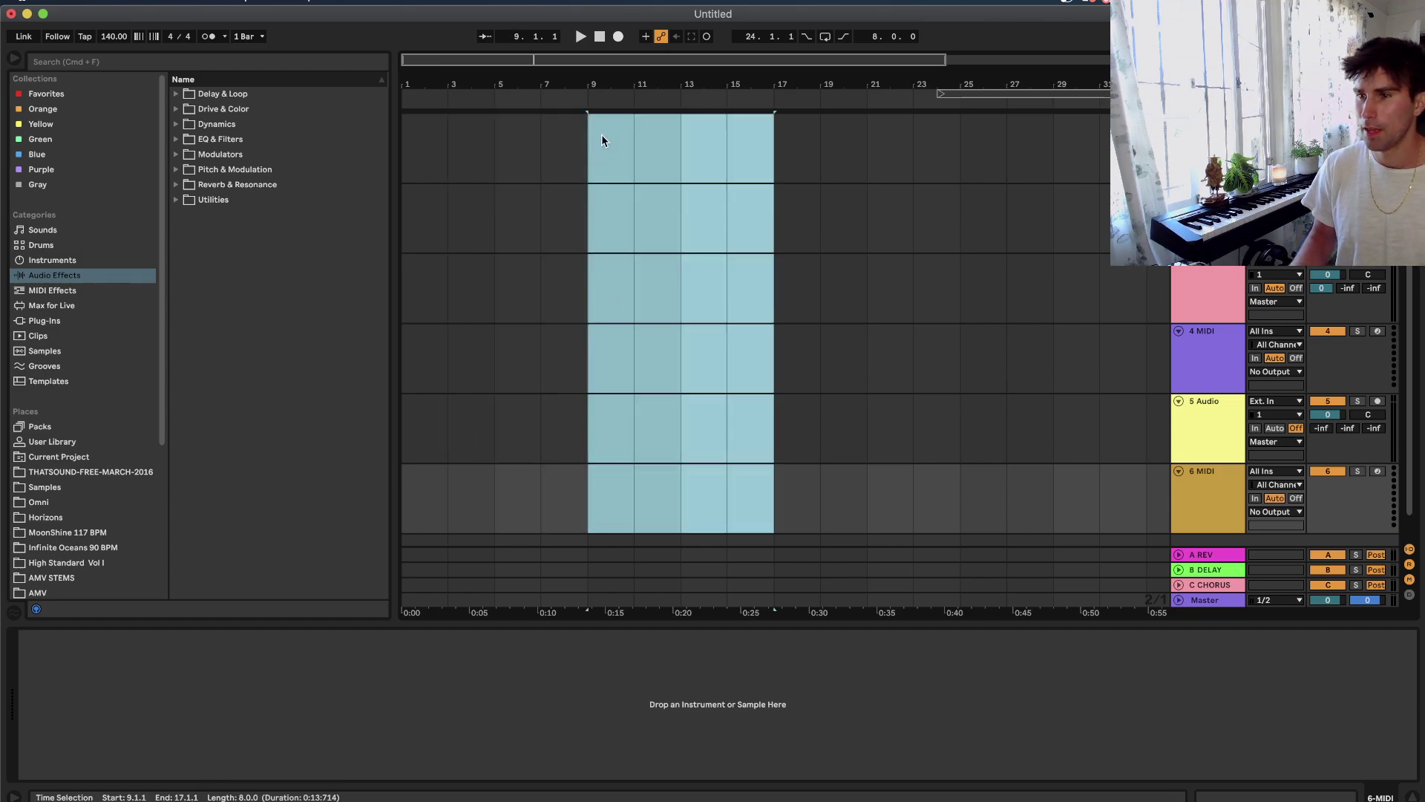
{"action": "scroll", "coordinate": [601, 137], "scroll_direction": "up", "scroll_amount": 3}
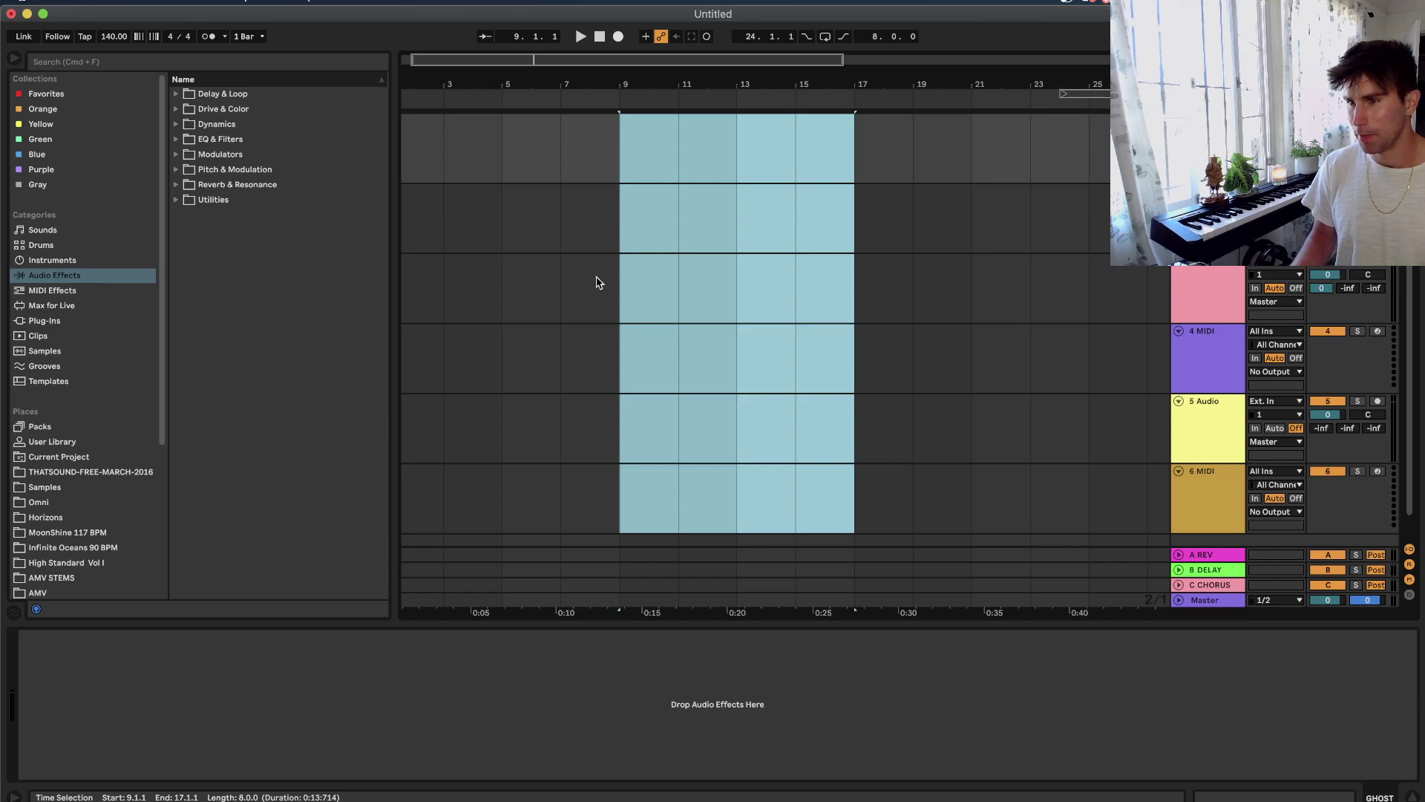
Place the insert marker at bar 9 on the pink audio track in third position.
{"action": "left_click", "coordinate": [611, 232]}
{"action": "left_click", "coordinate": [607, 298]}
{"action": "scroll", "coordinate": [744, 291], "scroll_direction": "left", "scroll_amount": 1}
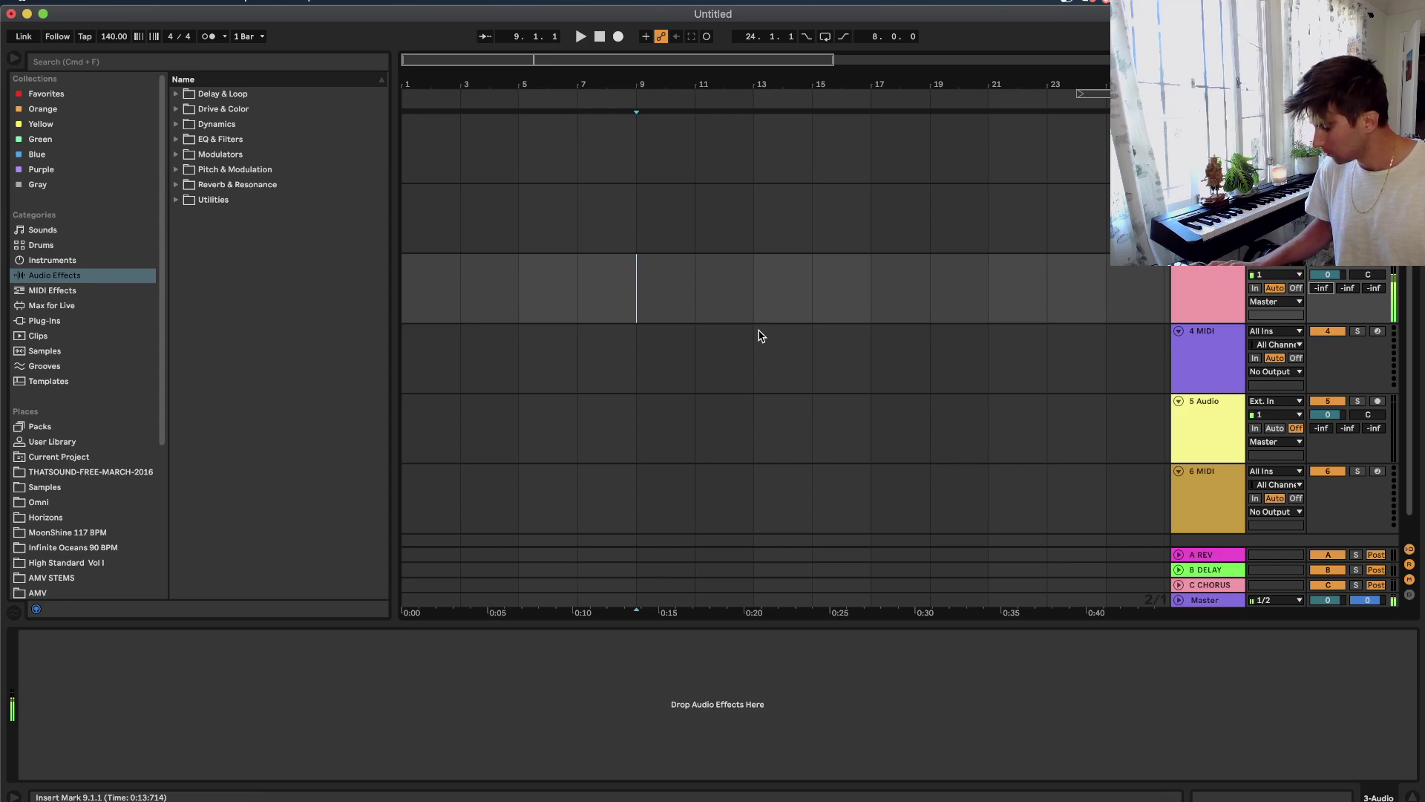
Set the project tempo to 133 BPM and turn on the metronome.
{"action": "left_click_drag", "start_coordinate": [124, 43], "coordinate": [123, 47]}
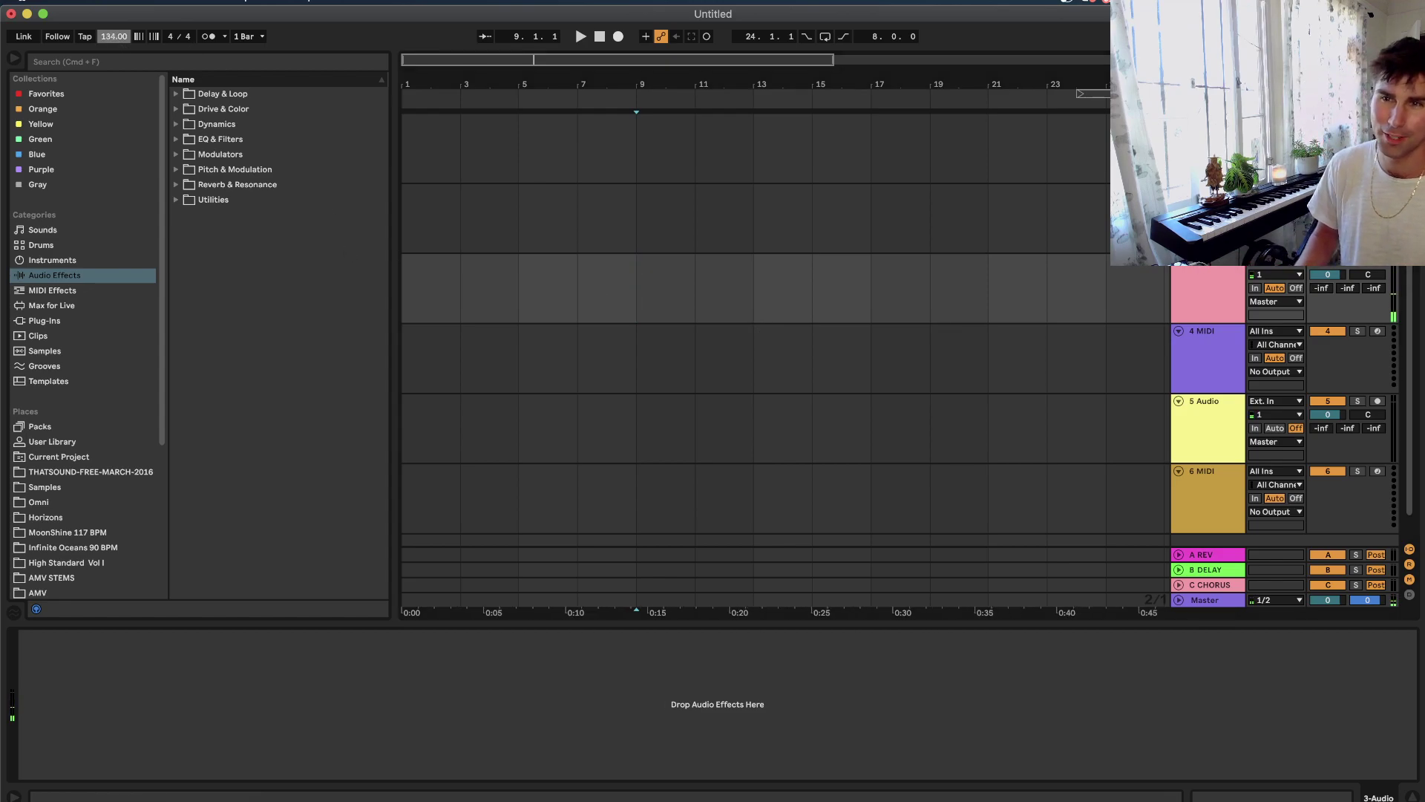
{"action": "left_click", "coordinate": [223, 38]}
{"action": "left_click", "coordinate": [210, 37]}
Start playback from bar 9, record an audio take of about 16 bars on the pink audio track, and stop recording.
{"action": "key", "text": "space"}
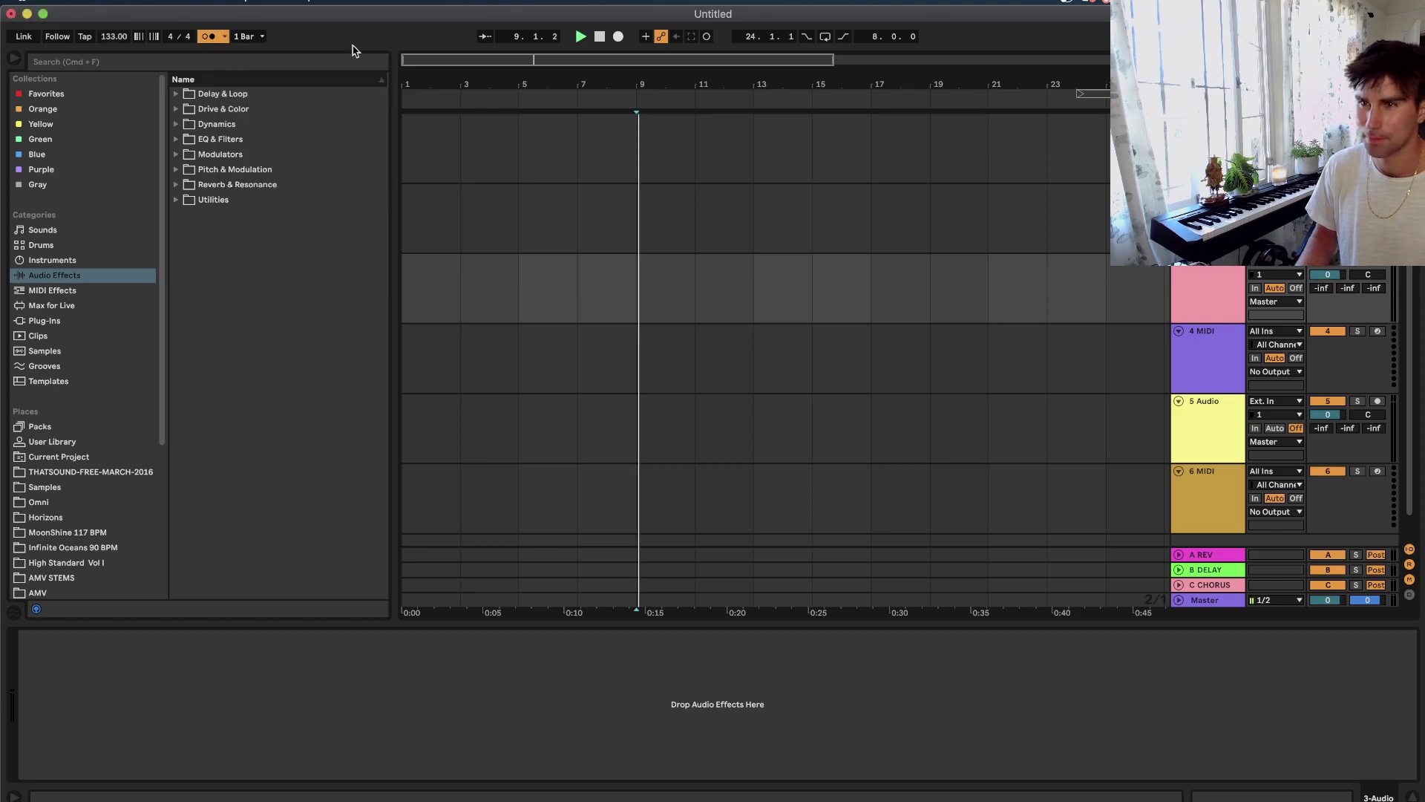
{"action": "left_click", "coordinate": [619, 37]}
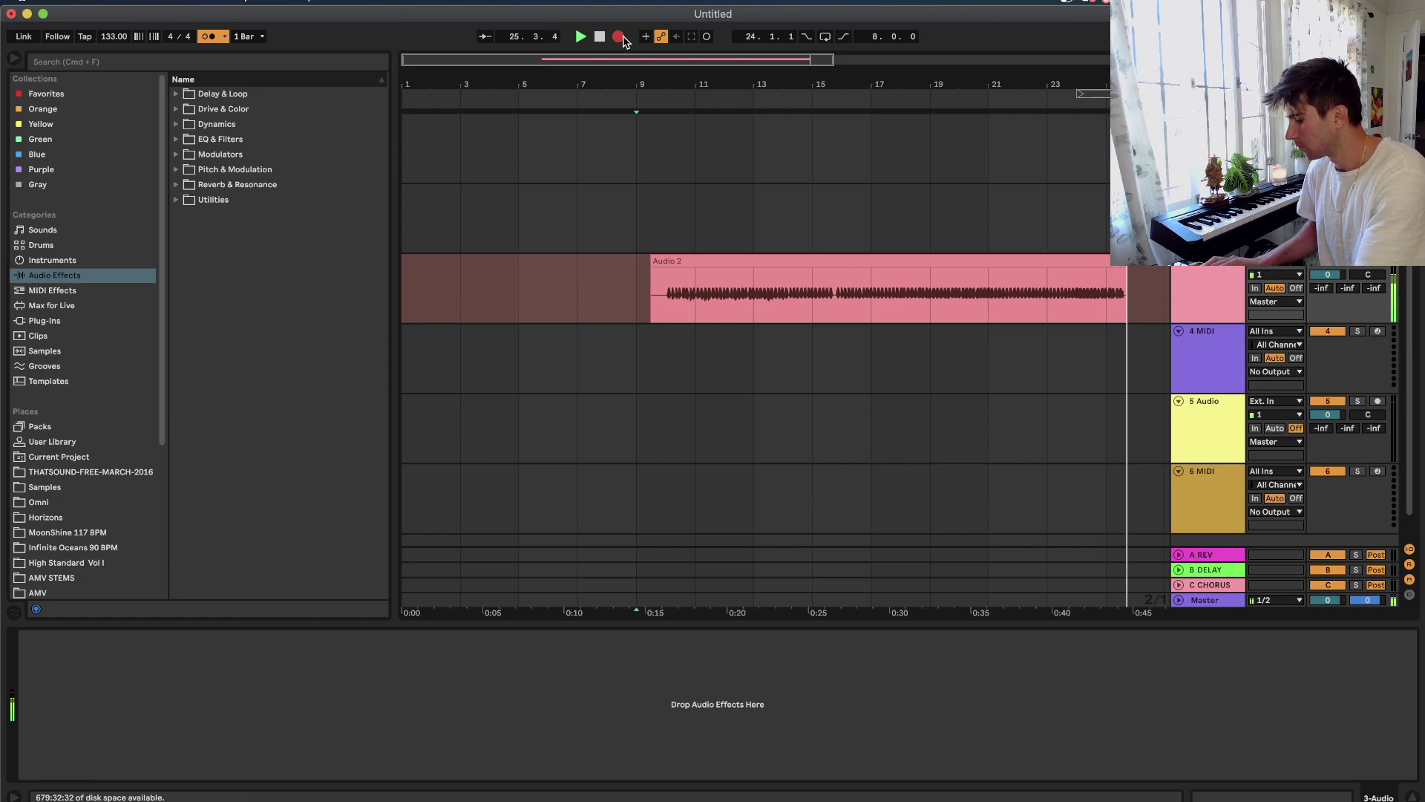
{"action": "left_click", "coordinate": [622, 38]}
Set the arrangement's fixed grid to 1/16.
{"action": "right_click", "coordinate": [743, 371]}
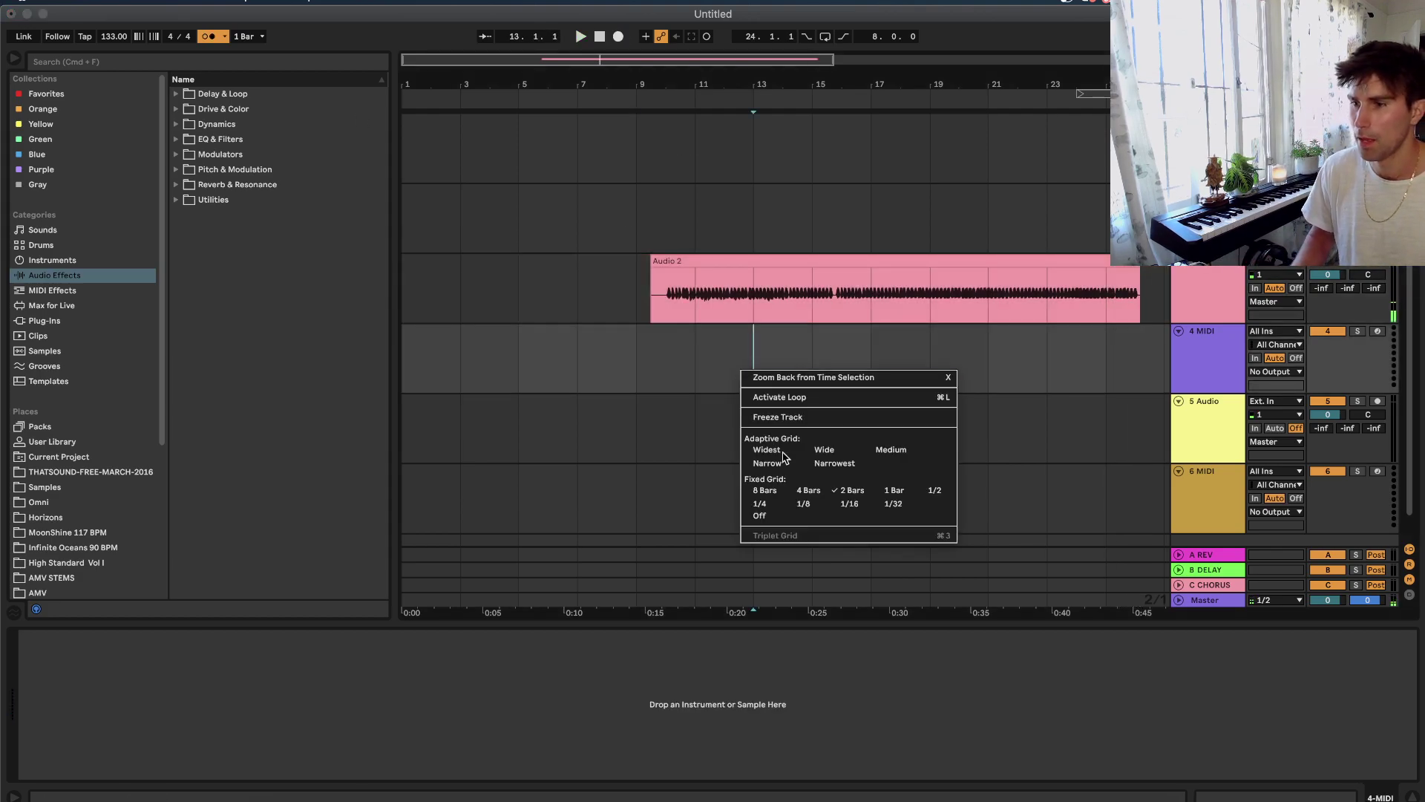
{"action": "left_click", "coordinate": [841, 512]}
{"action": "right_click", "coordinate": [721, 356]}
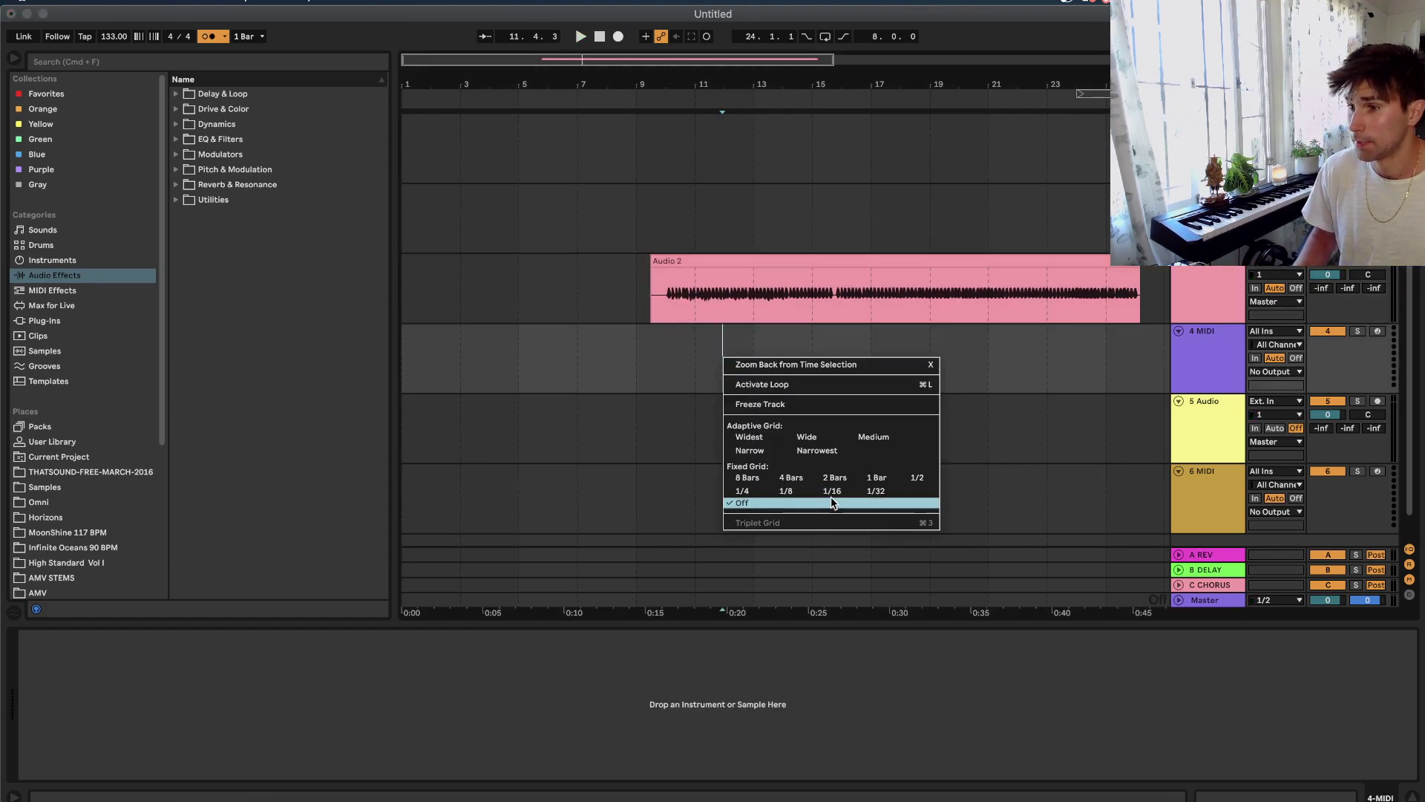
{"action": "left_click", "coordinate": [832, 489]}
Split the recorded pink audio clip at bar 10 and delete the silent portion before it.
{"action": "scroll", "coordinate": [603, 243], "scroll_direction": "up", "scroll_amount": 4}
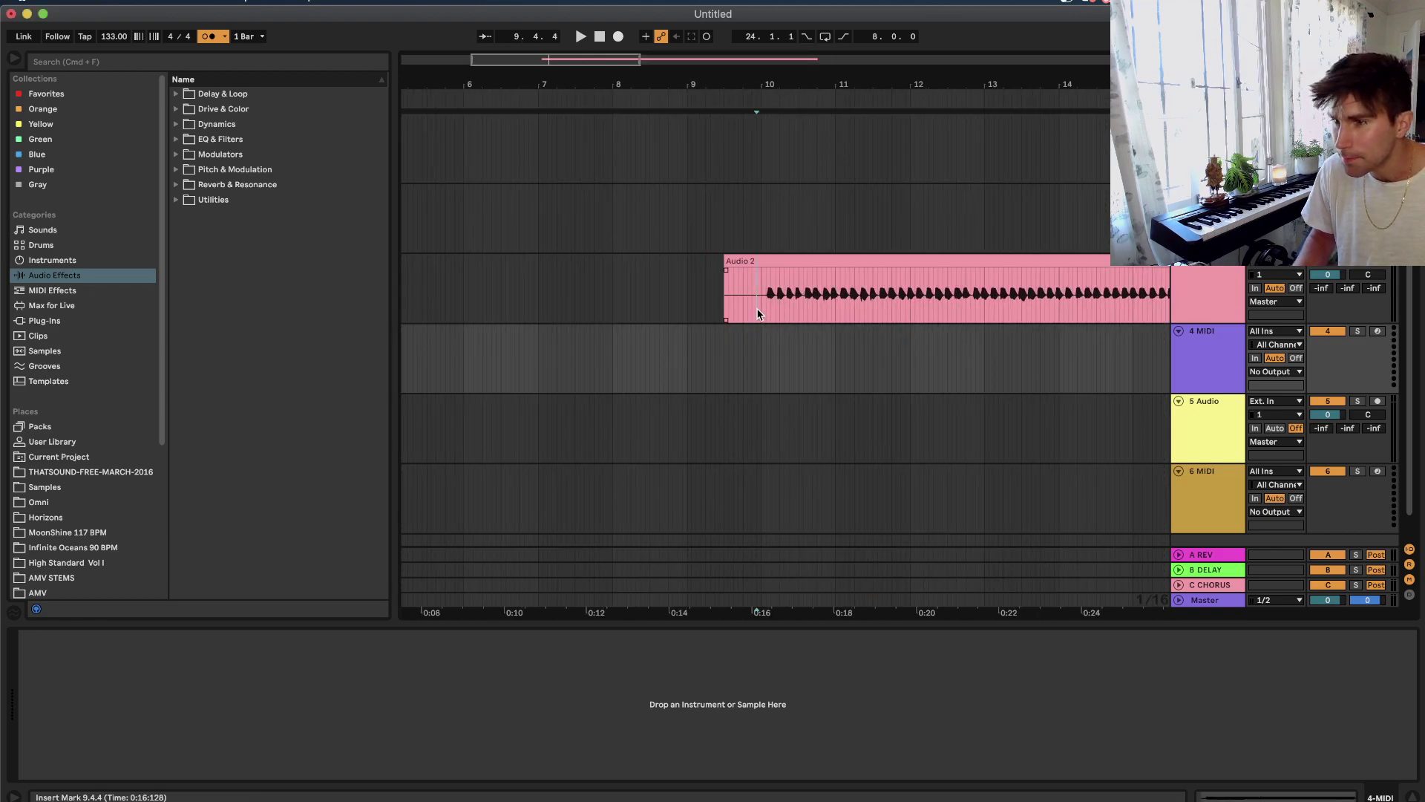
{"action": "left_click", "coordinate": [757, 311]}
{"action": "scroll", "coordinate": [761, 312], "scroll_direction": "up", "scroll_amount": 4}
{"action": "key", "text": "super+e"}
{"action": "left_click", "coordinate": [738, 266]}
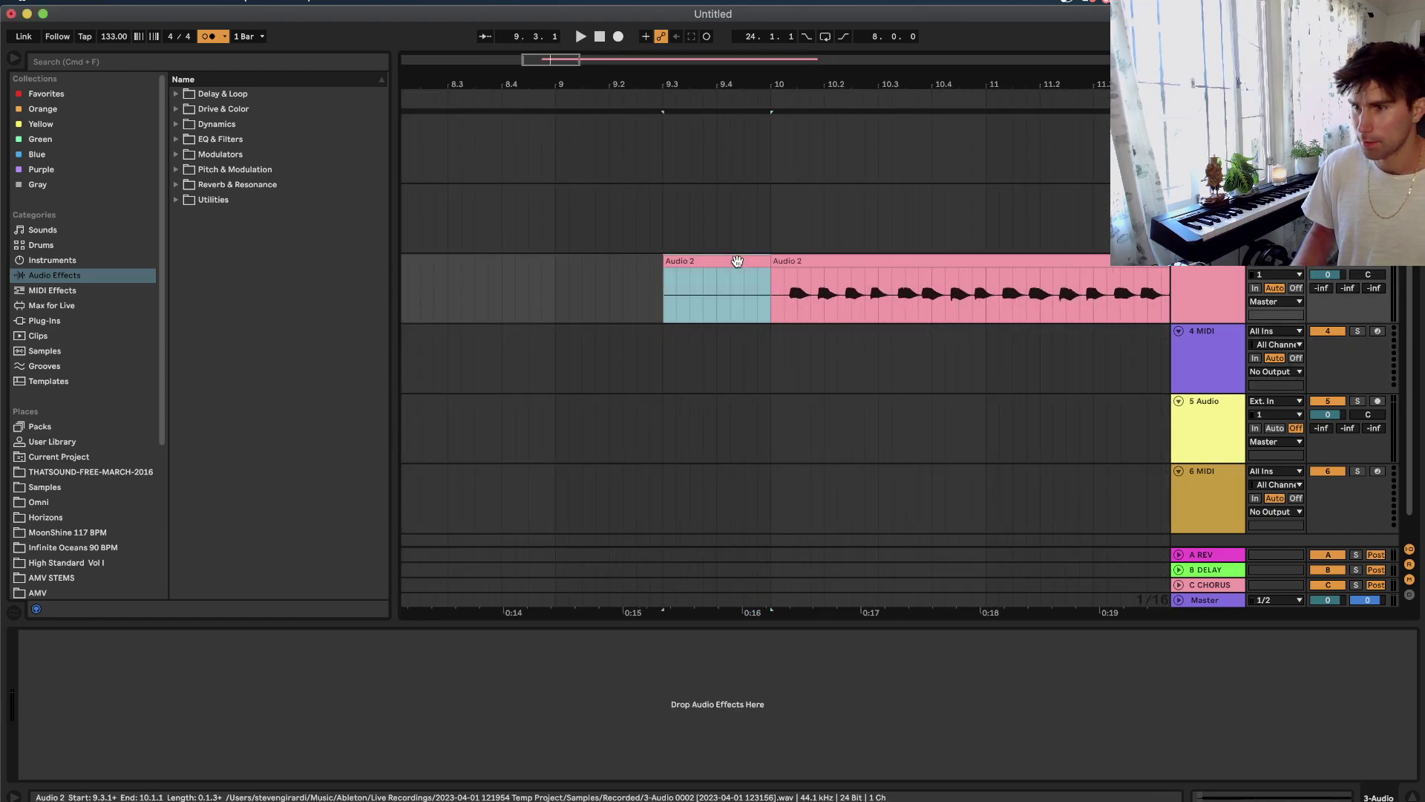
{"action": "key", "text": "Delete"}
Move the remaining audio clip earlier so that its first note lands on bar 9.
{"action": "left_click", "coordinate": [798, 260]}
{"action": "scroll", "coordinate": [799, 261], "scroll_direction": "up", "scroll_amount": 3}
{"action": "left_click_drag", "start_coordinate": [799, 261], "coordinate": [528, 259]}
{"action": "scroll", "coordinate": [716, 295], "scroll_direction": "left", "scroll_amount": 4}
{"action": "left_click_drag", "start_coordinate": [853, 269], "coordinate": [675, 264]}
{"action": "scroll", "coordinate": [712, 259], "scroll_direction": "up", "scroll_amount": 3}
Play the clip briefly from bar 9, split it there, and delete the silent piece before bar 9.
{"action": "left_click", "coordinate": [637, 305]}
{"action": "key", "text": "space"}
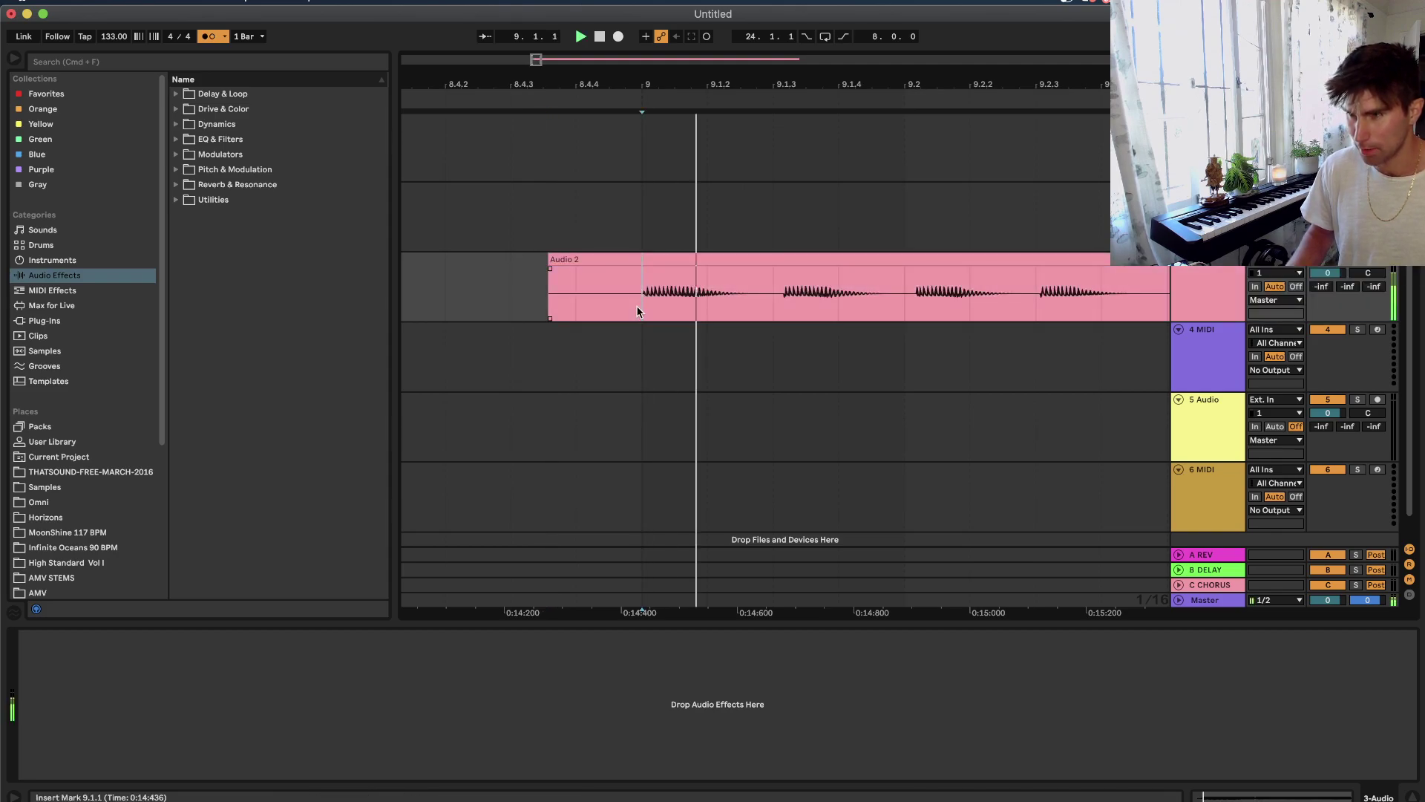
{"action": "key", "text": "space"}
{"action": "key", "text": "super+e"}
{"action": "left_click", "coordinate": [603, 256]}
{"action": "key", "text": "Delete"}
{"action": "scroll", "coordinate": [606, 259], "scroll_direction": "up", "scroll_amount": 2}
Open the trimmed clip, select its entire waveform and quantize the audio.
{"action": "scroll", "coordinate": [605, 259], "scroll_direction": "down", "scroll_amount": 5}
{"action": "left_click", "coordinate": [672, 256]}
{"action": "scroll", "coordinate": [673, 256], "scroll_direction": "down", "scroll_amount": 5}
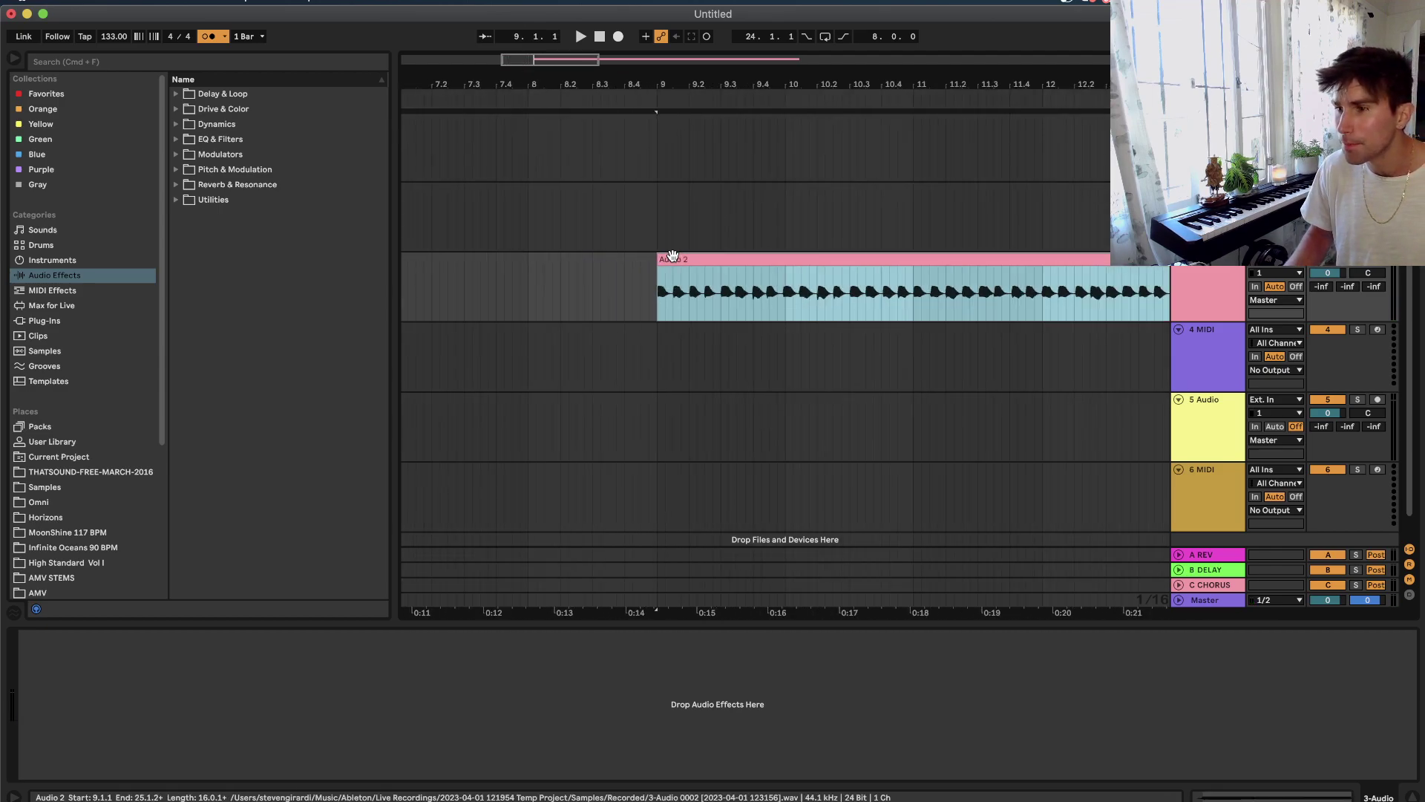
{"action": "scroll", "coordinate": [722, 280], "scroll_direction": "right", "scroll_amount": 5}
{"action": "scroll", "coordinate": [697, 282], "scroll_direction": "down", "scroll_amount": 5}
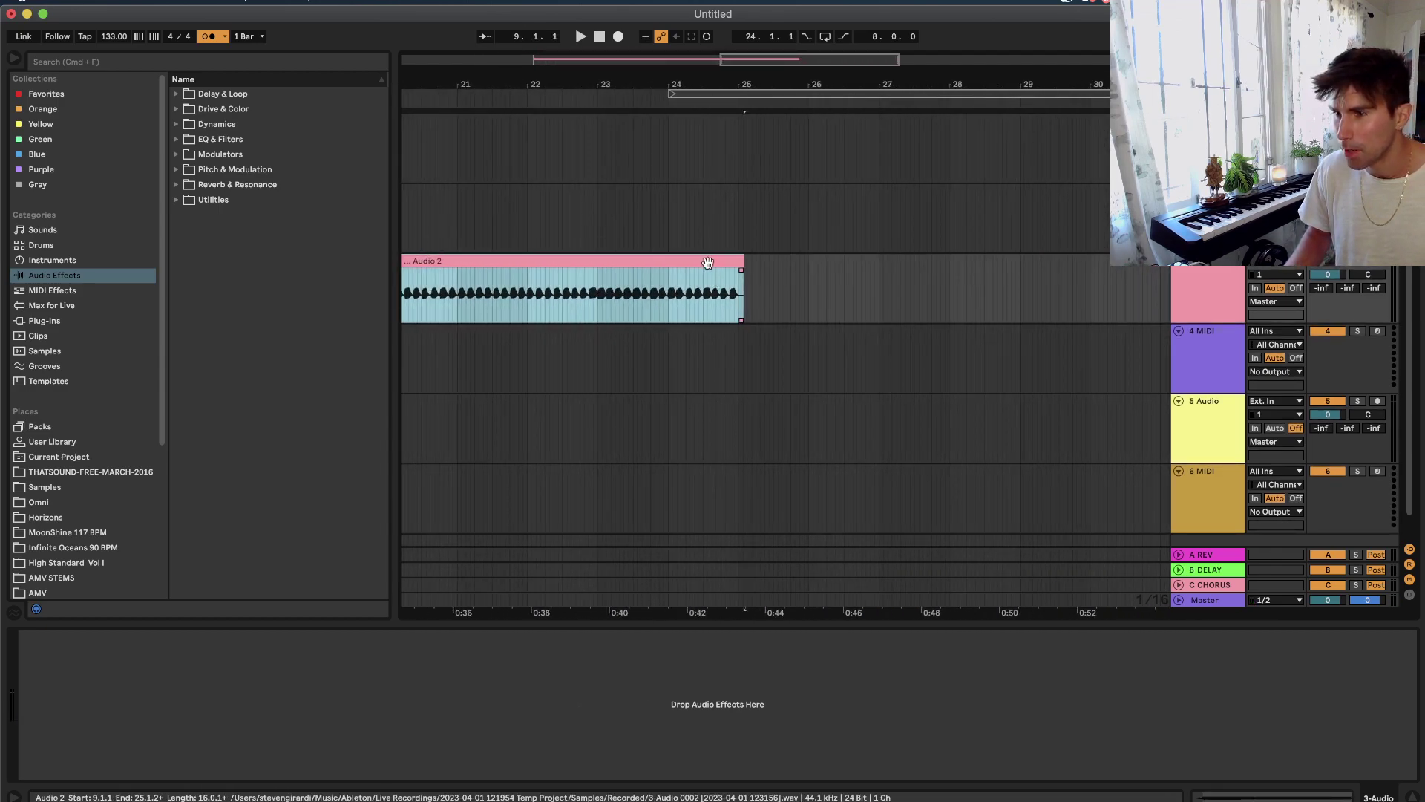
{"action": "scroll", "coordinate": [698, 260], "scroll_direction": "up", "scroll_amount": 5}
{"action": "double_click", "coordinate": [743, 259]}
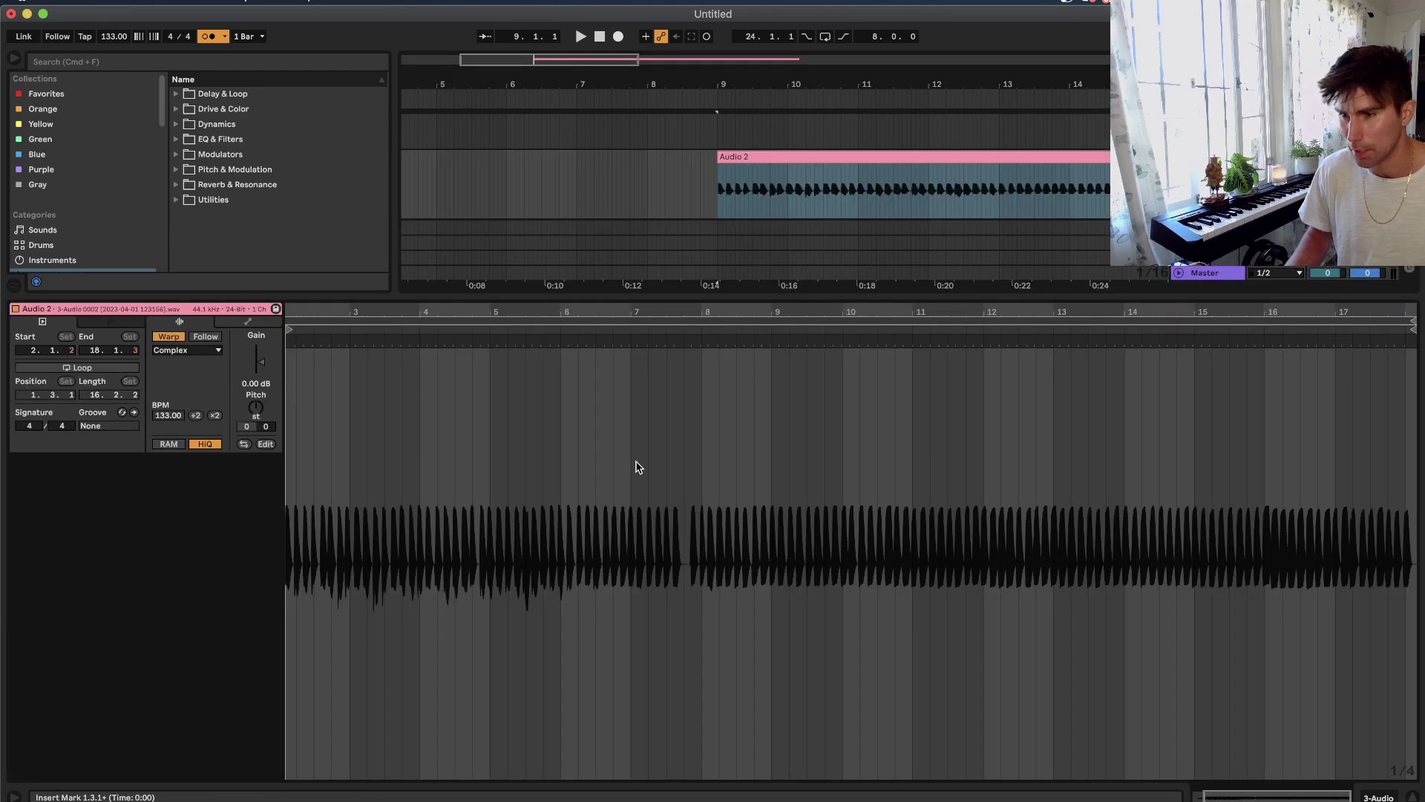
{"action": "key", "text": "super+a"}
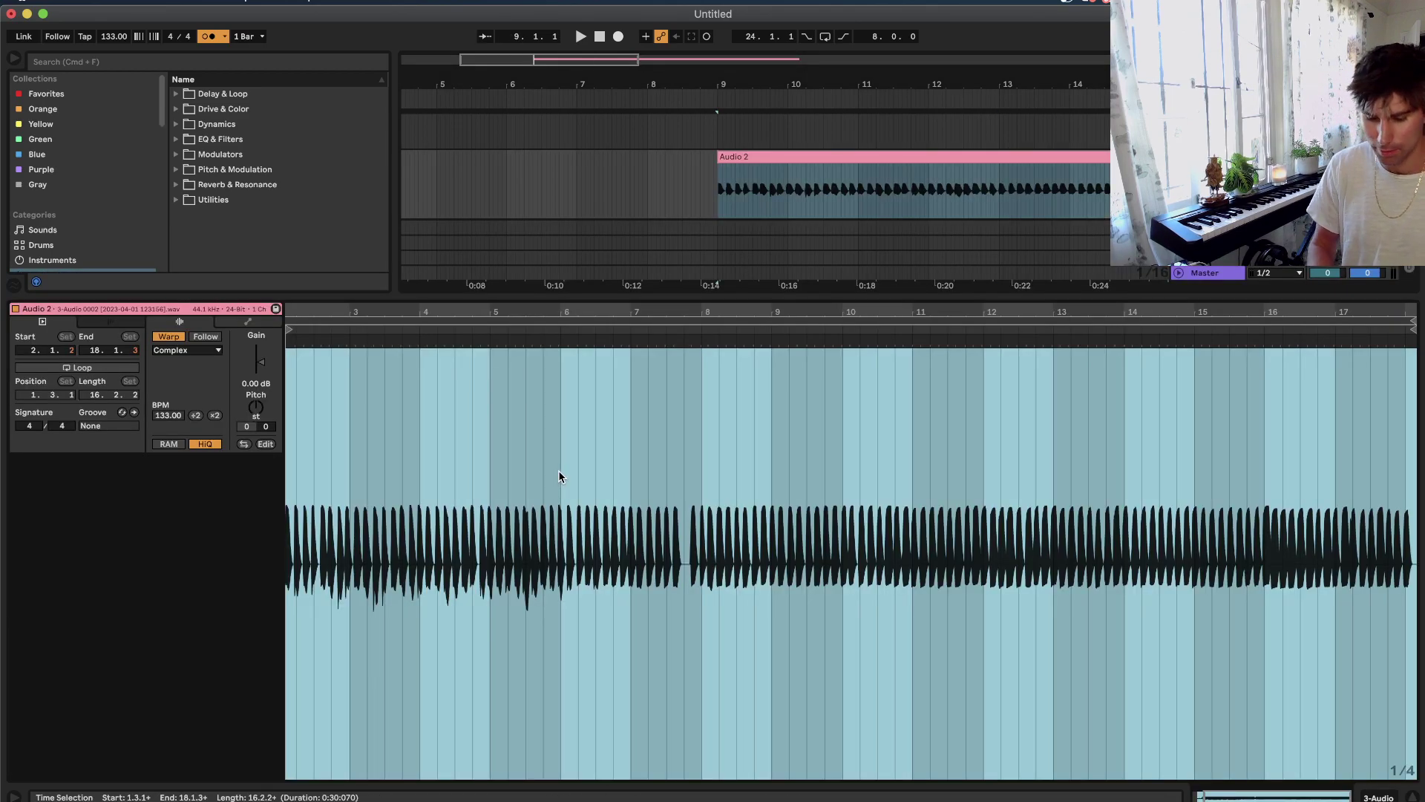
{"action": "key", "text": "super+u"}
{"action": "key", "text": "shift+Tab"}
Audition the beginning of the quantized clip around bar 9.
{"action": "scroll", "coordinate": [803, 217], "scroll_direction": "up", "scroll_amount": 6}
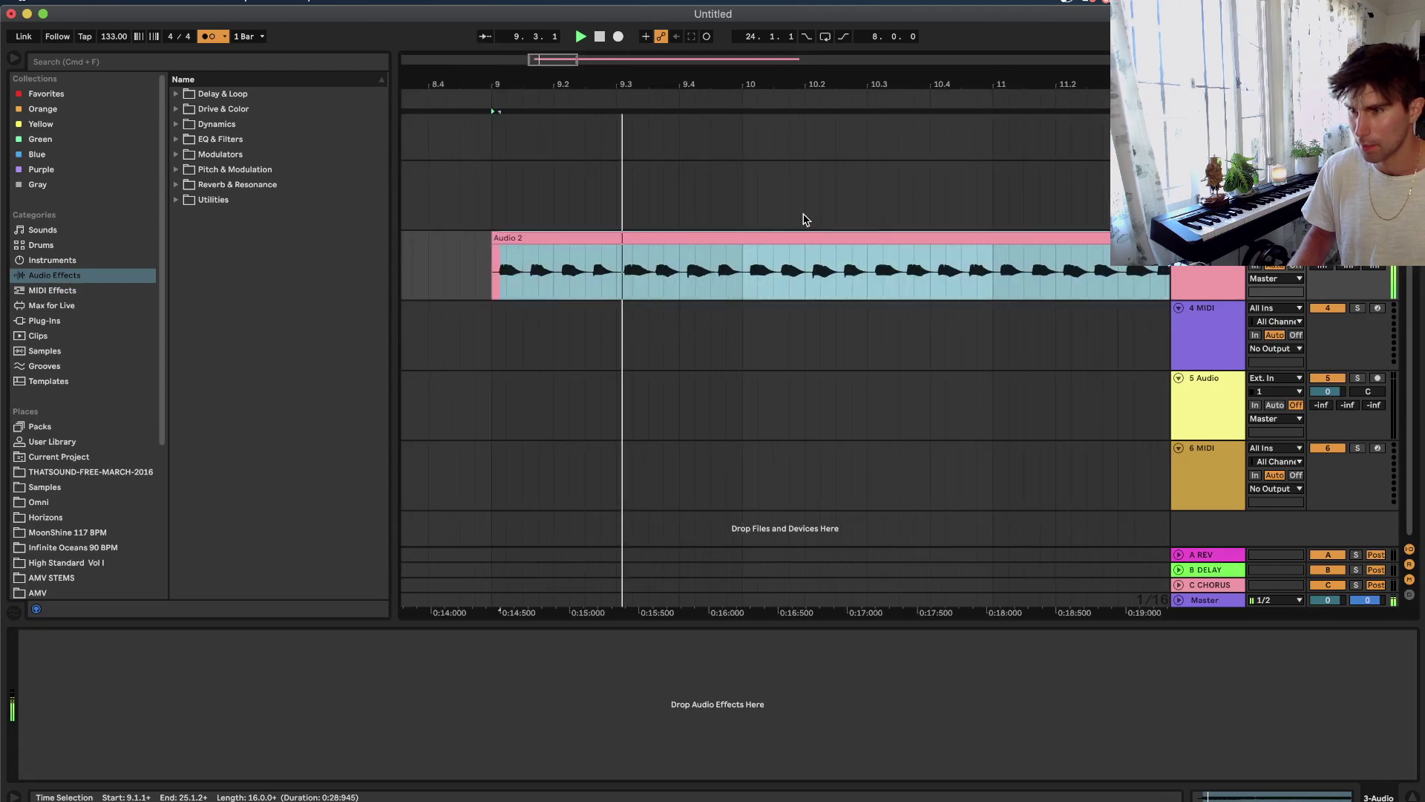
{"action": "scroll", "coordinate": [573, 264], "scroll_direction": "left", "scroll_amount": 3}
{"action": "scroll", "coordinate": [556, 265], "scroll_direction": "left", "scroll_amount": 1}
{"action": "left_click", "coordinate": [455, 269]}
{"action": "scroll", "coordinate": [455, 269], "scroll_direction": "left", "scroll_amount": 3}
{"action": "key", "text": "space"}
Quantize the whole audio clip once more and return to the arrangement.
{"action": "left_click", "coordinate": [625, 239]}
{"action": "key", "text": "super+u"}
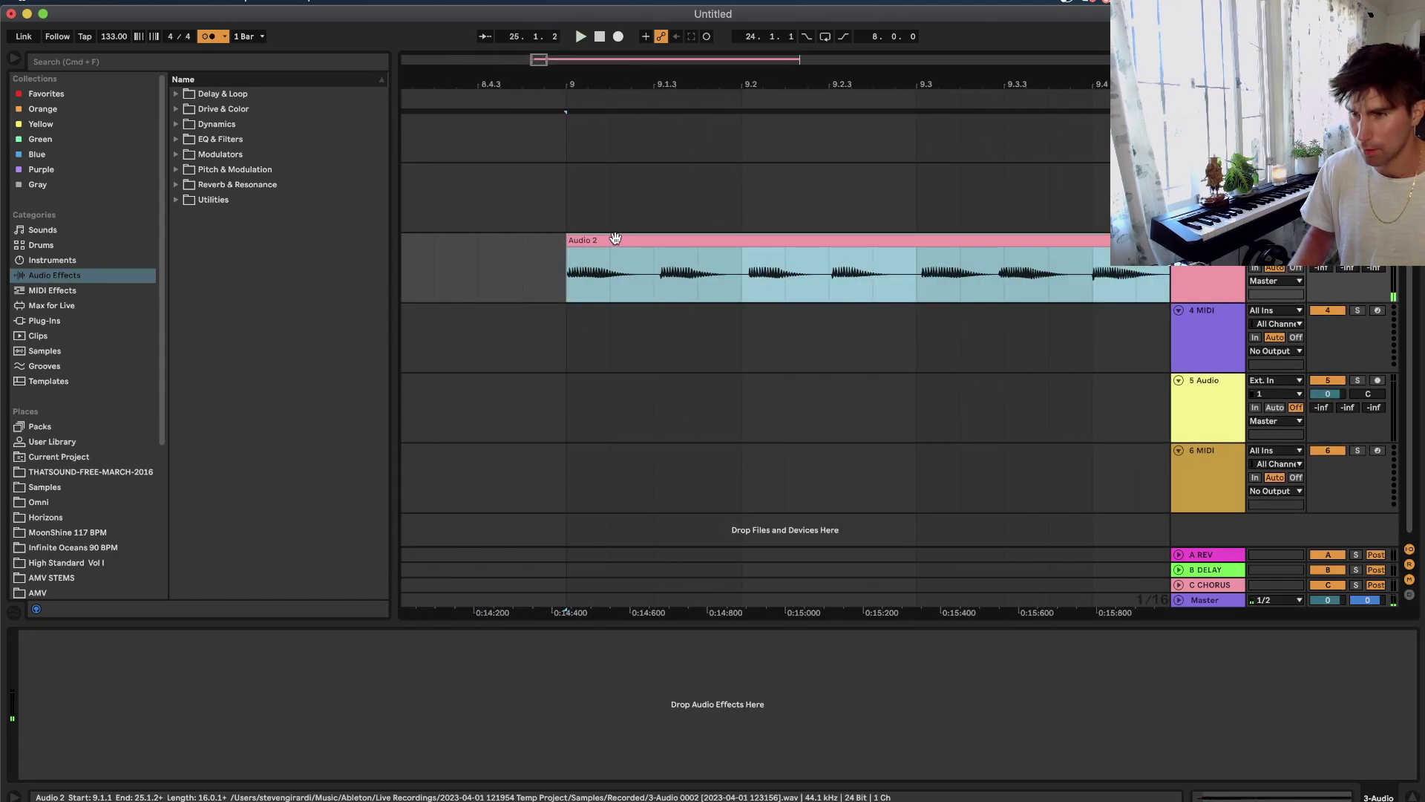
{"action": "double_click", "coordinate": [616, 238]}
{"action": "key", "text": "shift+Tab"}
Trim the end of the audio clip back to exactly bar 25.
{"action": "scroll", "coordinate": [776, 185], "scroll_direction": "down", "scroll_amount": 6}
{"action": "scroll", "coordinate": [776, 184], "scroll_direction": "right", "scroll_amount": 4}
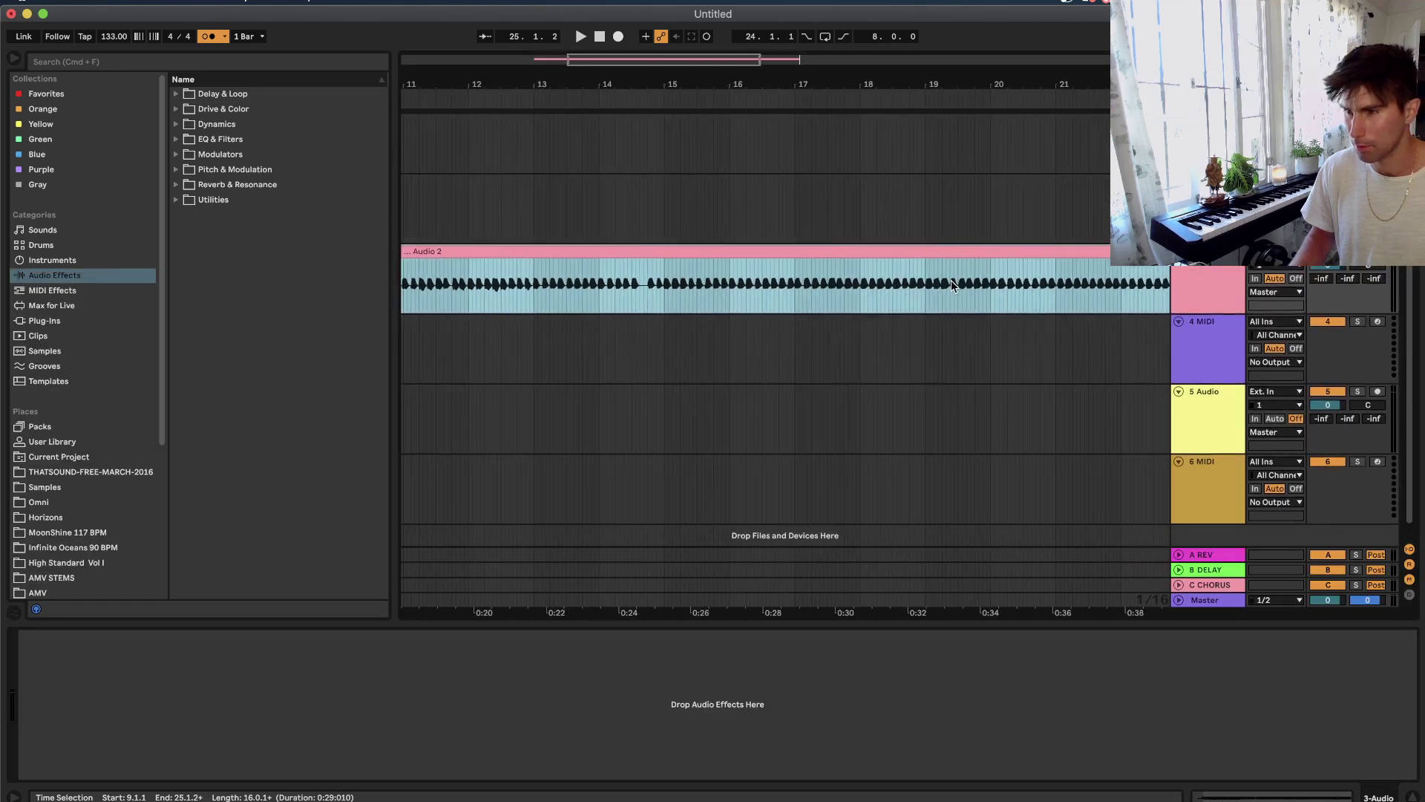
{"action": "scroll", "coordinate": [951, 279], "scroll_direction": "right", "scroll_amount": 6}
{"action": "left_click", "coordinate": [902, 272]}
{"action": "scroll", "coordinate": [900, 270], "scroll_direction": "up", "scroll_amount": 5}
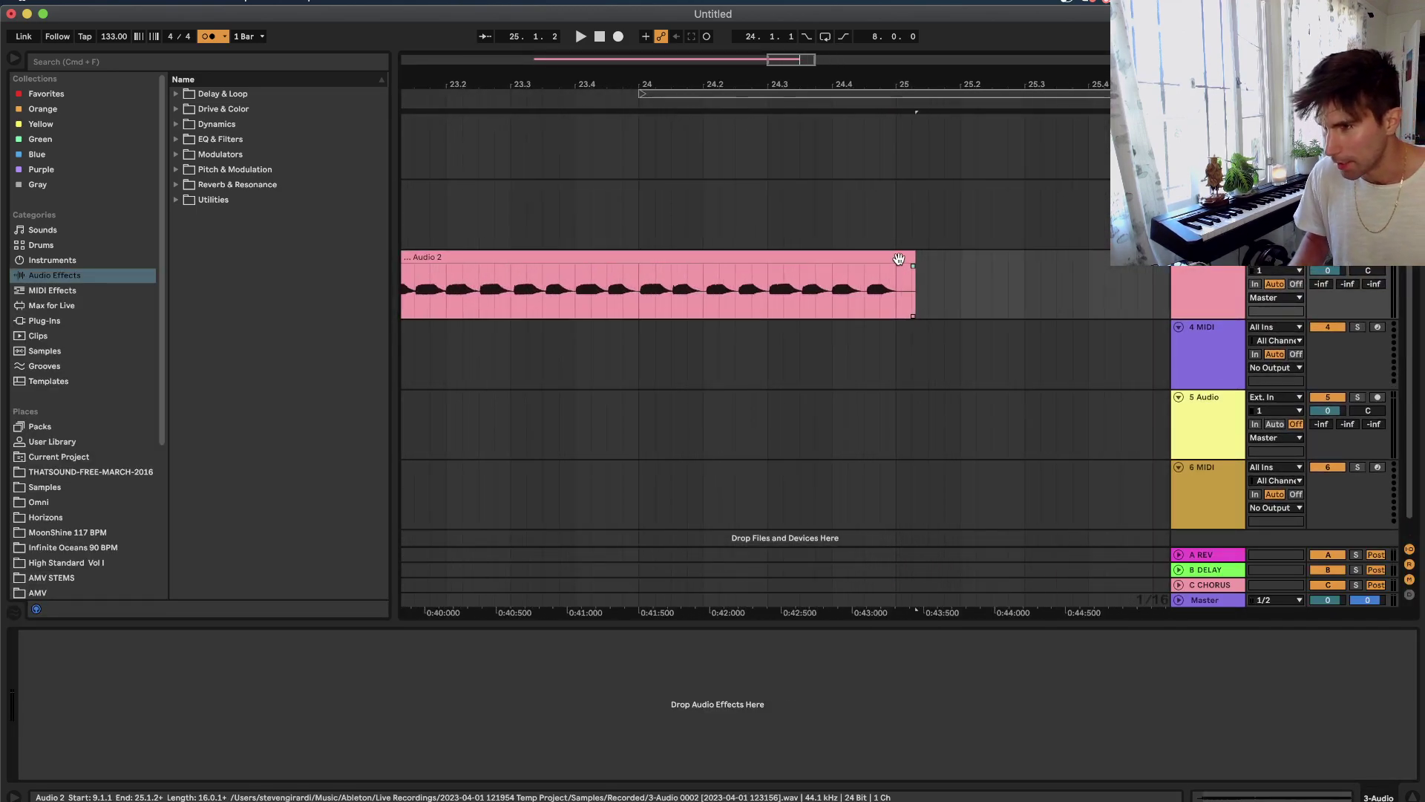
{"action": "left_click", "coordinate": [910, 257]}
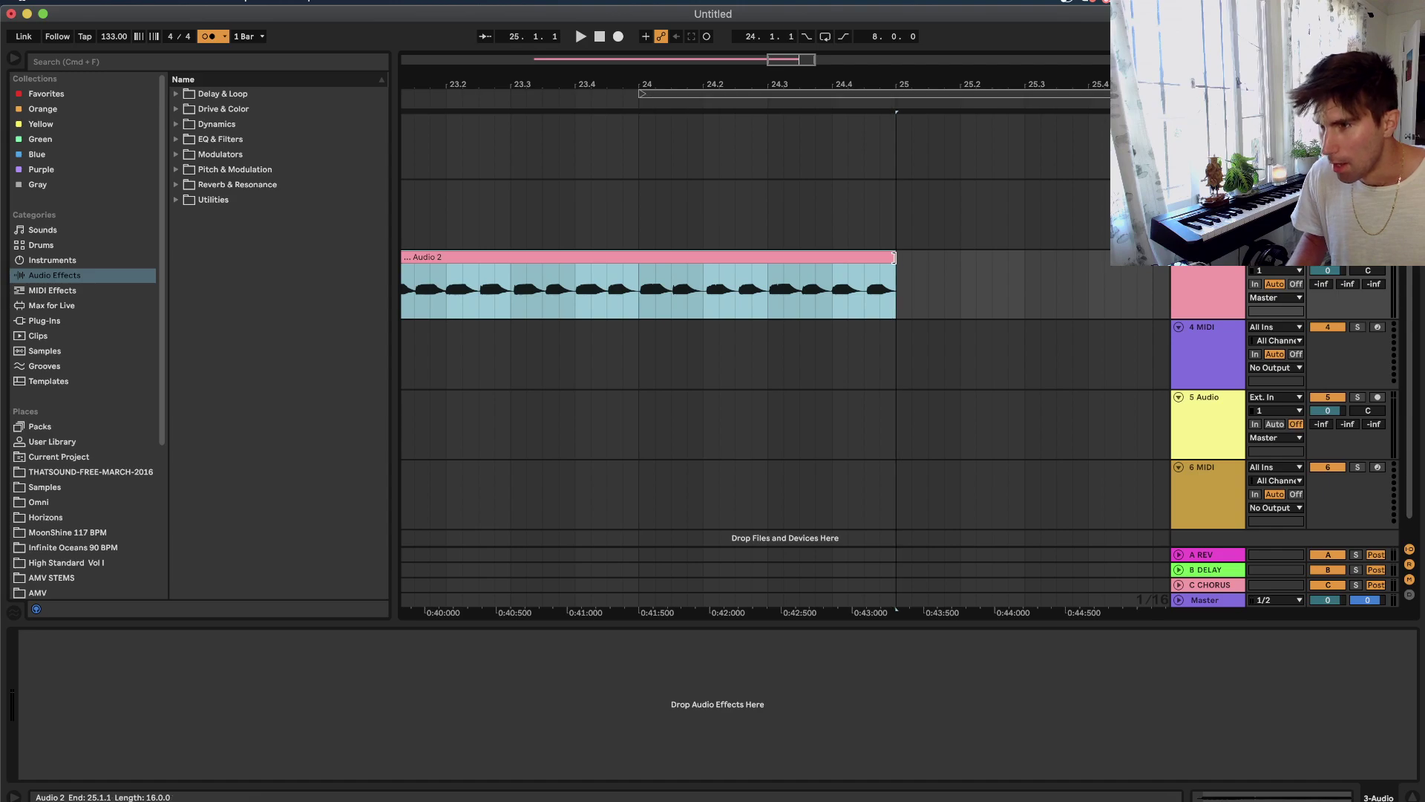
Consolidate the 16-bar audio clip spanning bars 9 to 25.
{"action": "scroll", "coordinate": [897, 258], "scroll_direction": "down", "scroll_amount": 5}
{"action": "scroll", "coordinate": [897, 258], "scroll_direction": "left", "scroll_amount": 5}
{"action": "scroll", "coordinate": [897, 257], "scroll_direction": "right", "scroll_amount": 1}
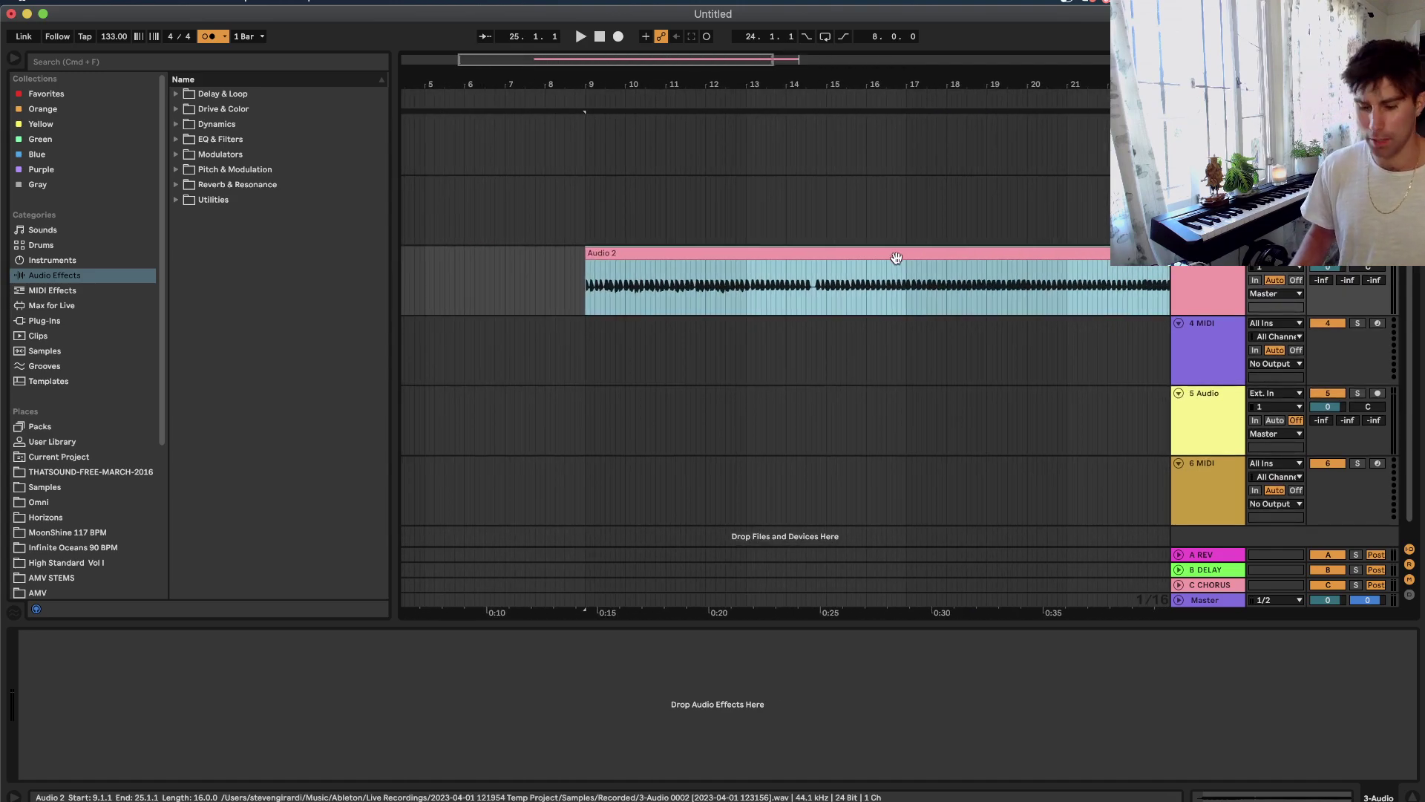
{"action": "key", "text": "super+j"}
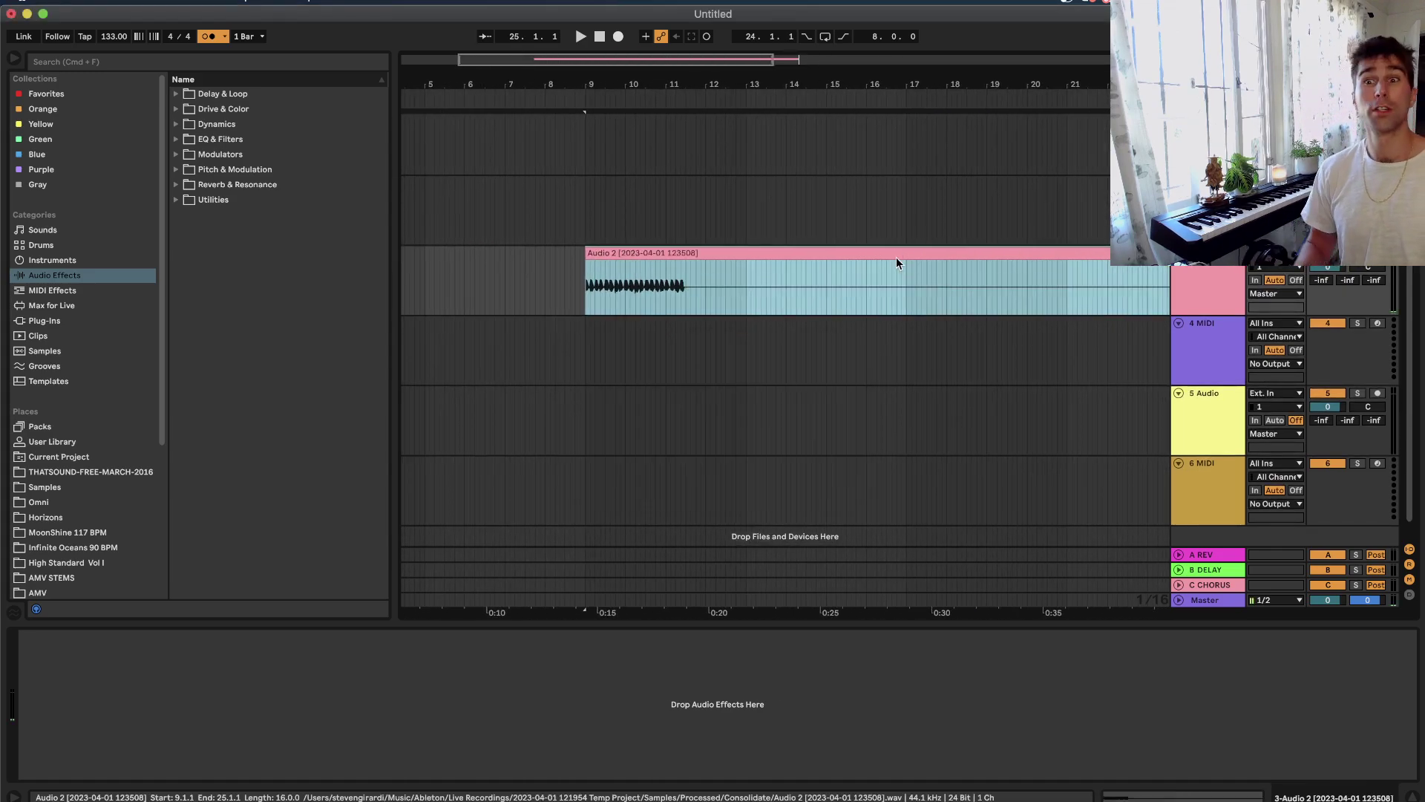
Open the consolidated clip, select its whole waveform and insert warp markers on its transients.
{"action": "double_click", "coordinate": [705, 254]}
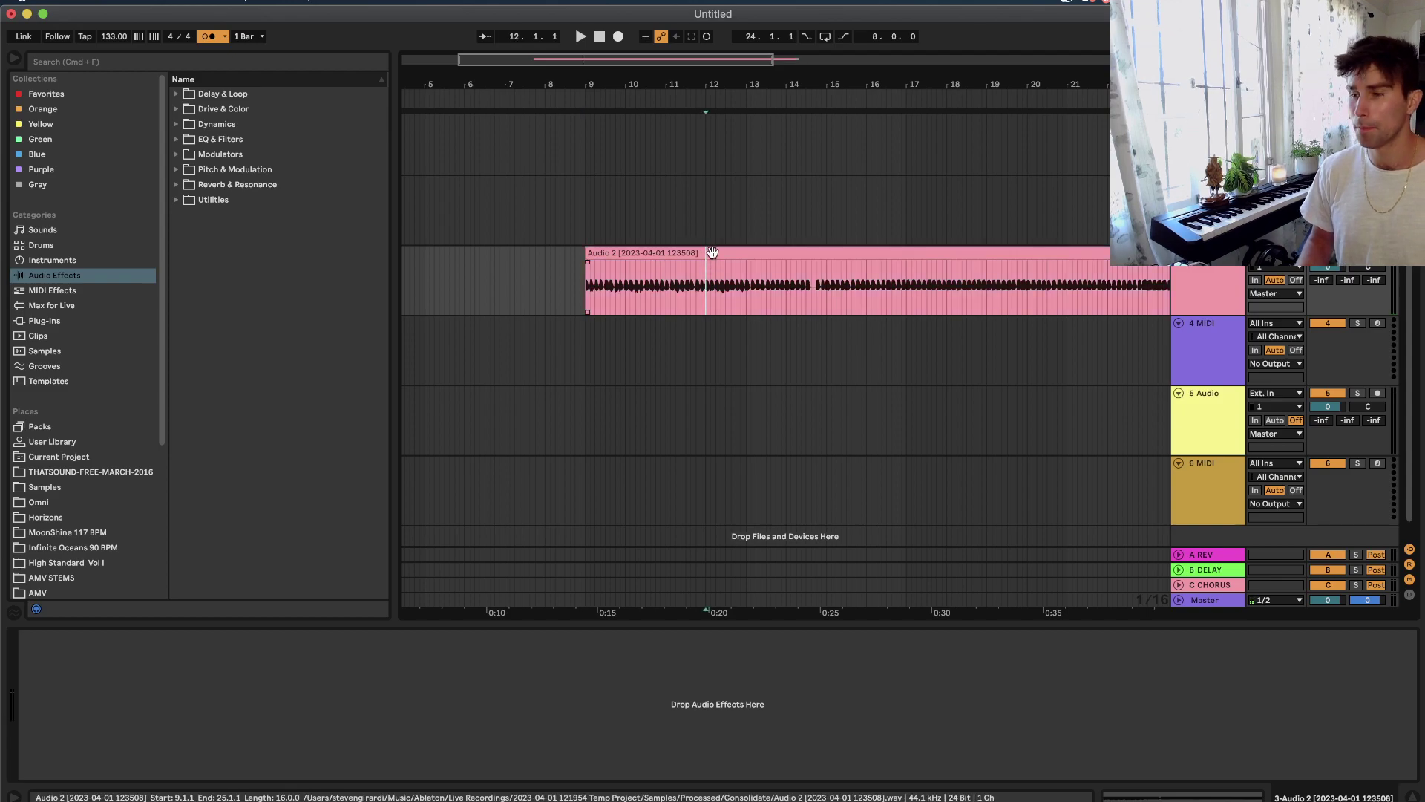
{"action": "left_click", "coordinate": [579, 383]}
{"action": "key", "text": "super+u"}
{"action": "key", "text": "super+z"}
{"action": "key", "text": "super+a"}
{"action": "key", "text": "super+i"}
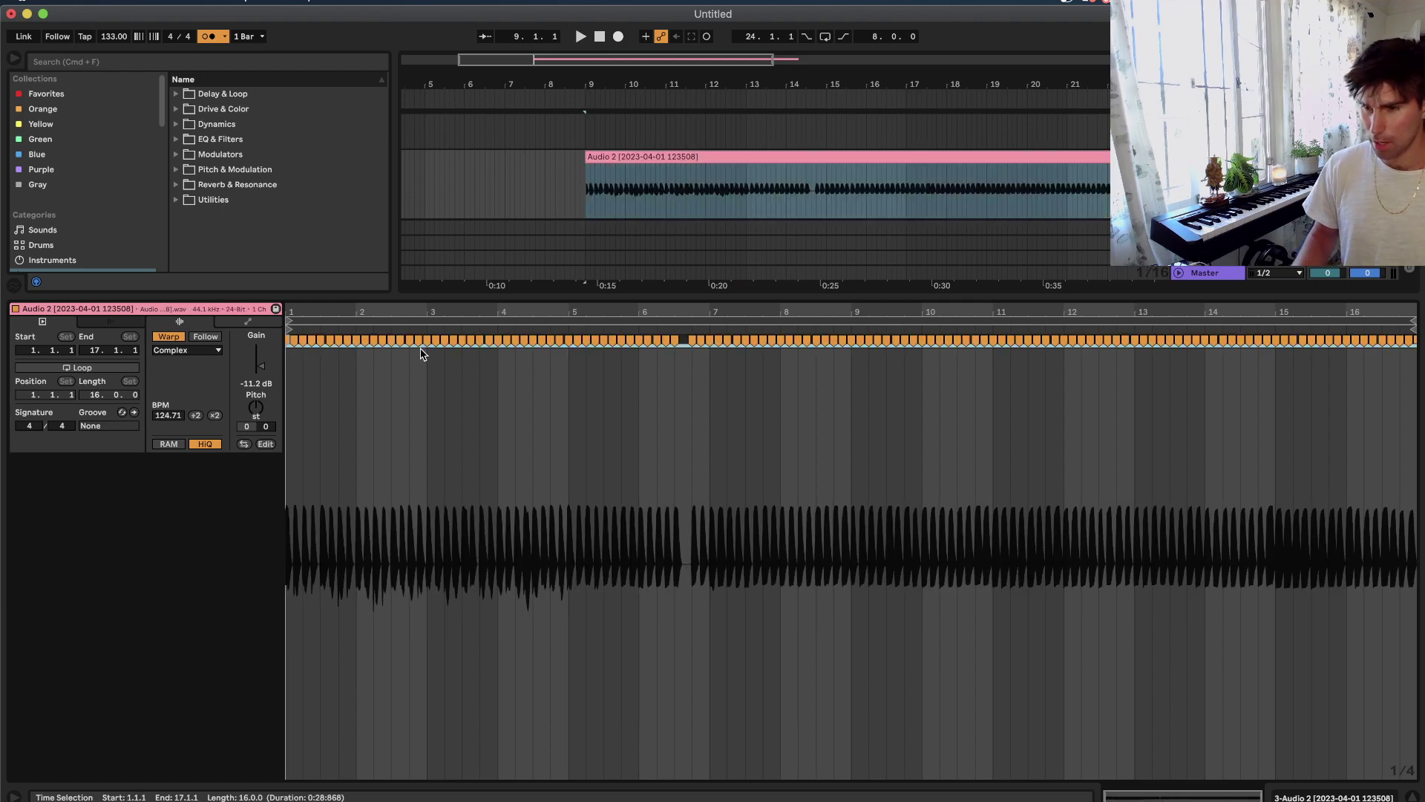
{"action": "key", "text": "shift+Tab"}
{"action": "left_click", "coordinate": [654, 235]}
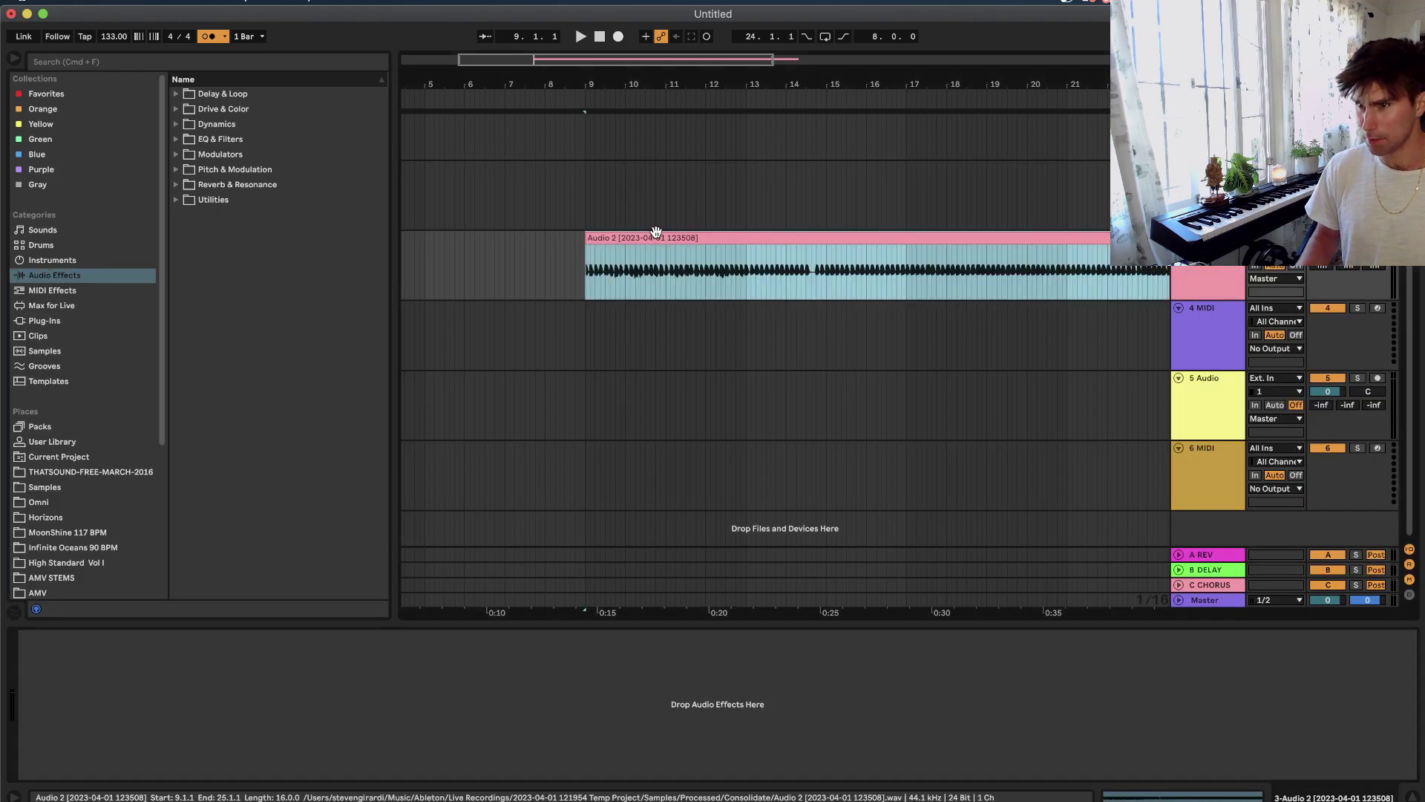
Set the fixed grid to 2 bars and play the consolidated clip from bar 9.
{"action": "right_click", "coordinate": [660, 174]}
{"action": "left_click", "coordinate": [772, 294]}
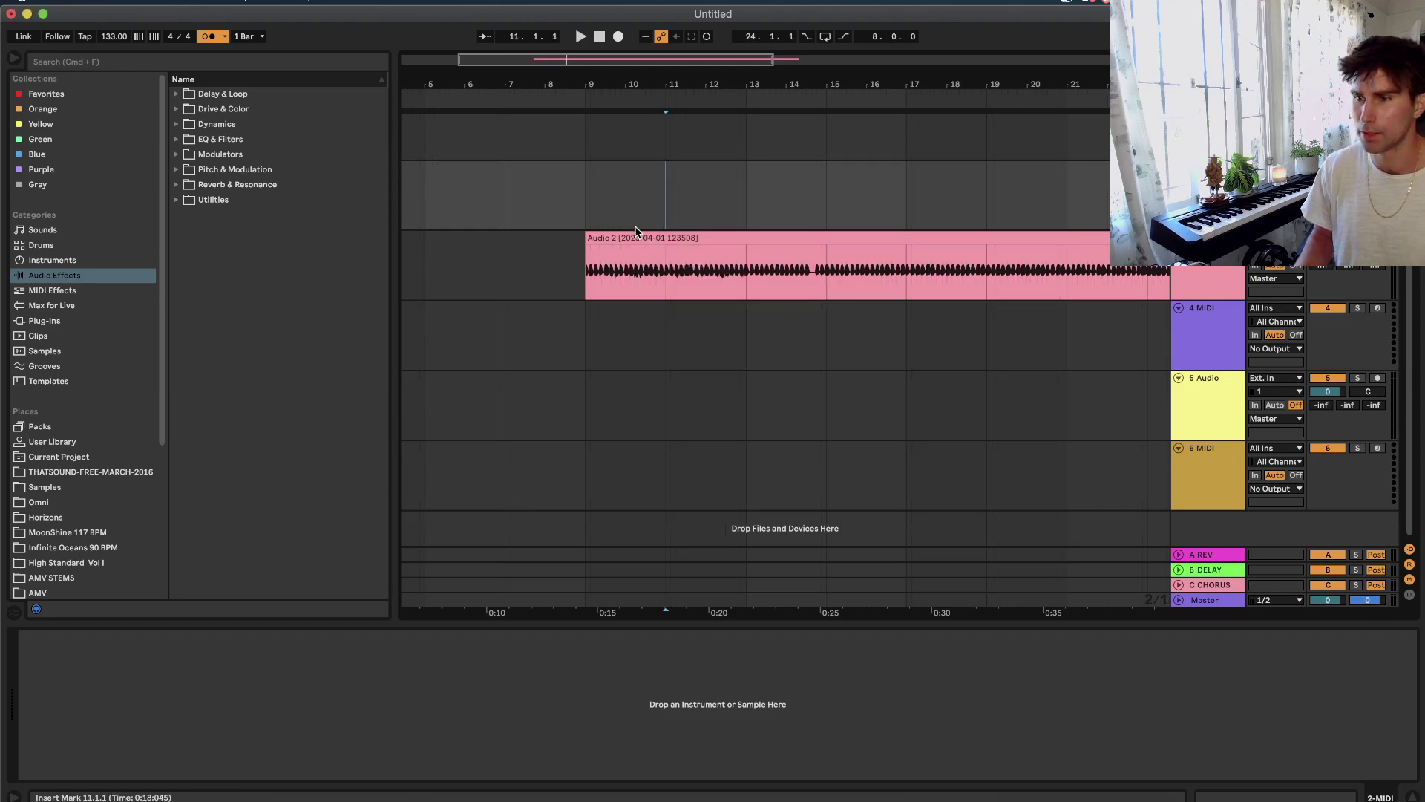
{"action": "left_click", "coordinate": [635, 236]}
{"action": "key", "text": "space"}
{"action": "scroll", "coordinate": [509, 300], "scroll_direction": "up", "scroll_amount": 3}
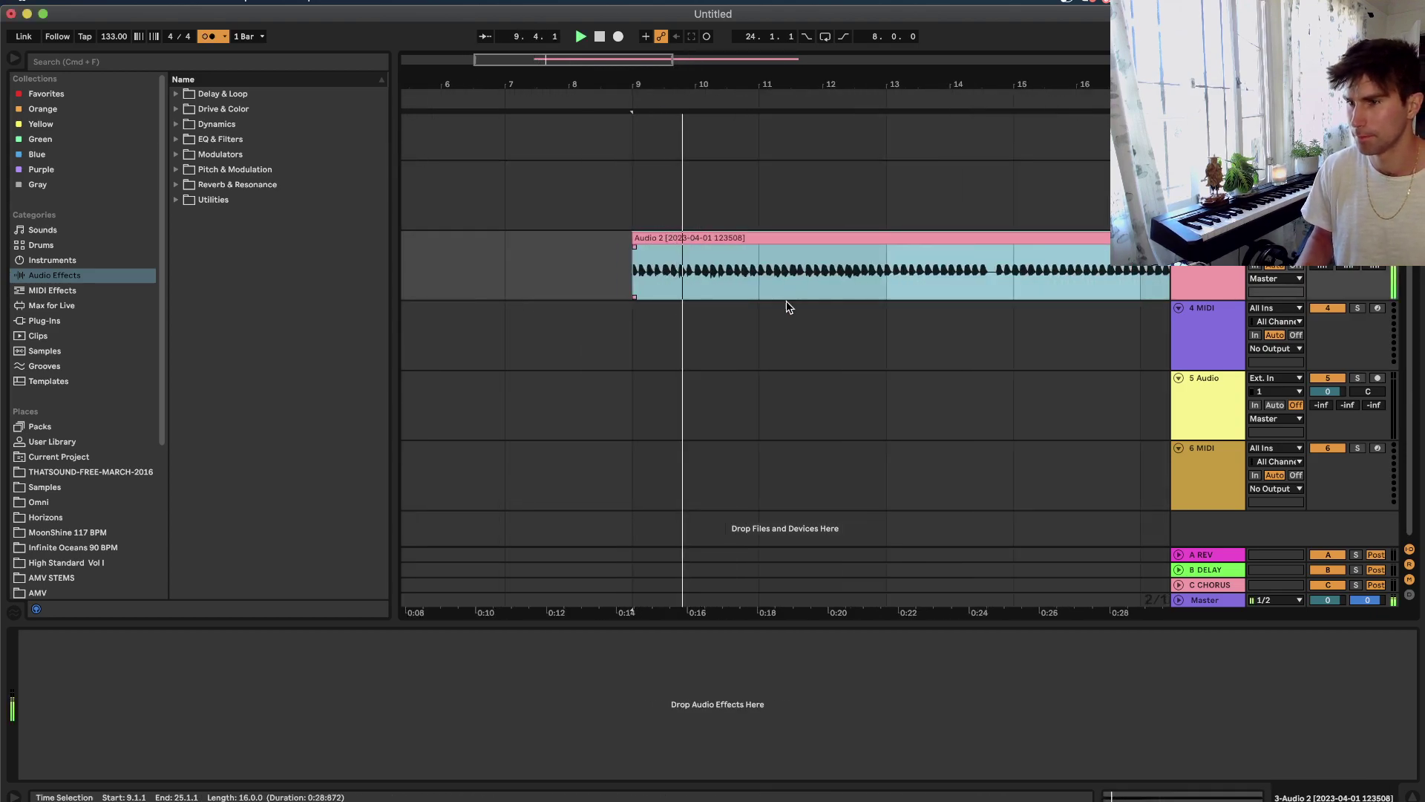
{"action": "scroll", "coordinate": [762, 341], "scroll_direction": "up", "scroll_amount": 3}
Set the fixed grid to 1 bar and audition the take around the gap between bars 13 and 15.
{"action": "right_click", "coordinate": [758, 343]}
{"action": "left_click", "coordinate": [913, 461]}
{"action": "scroll", "coordinate": [799, 404], "scroll_direction": "right", "scroll_amount": 3}
{"action": "scroll", "coordinate": [774, 362], "scroll_direction": "down", "scroll_amount": 3}
{"action": "scroll", "coordinate": [774, 363], "scroll_direction": "right", "scroll_amount": 5}
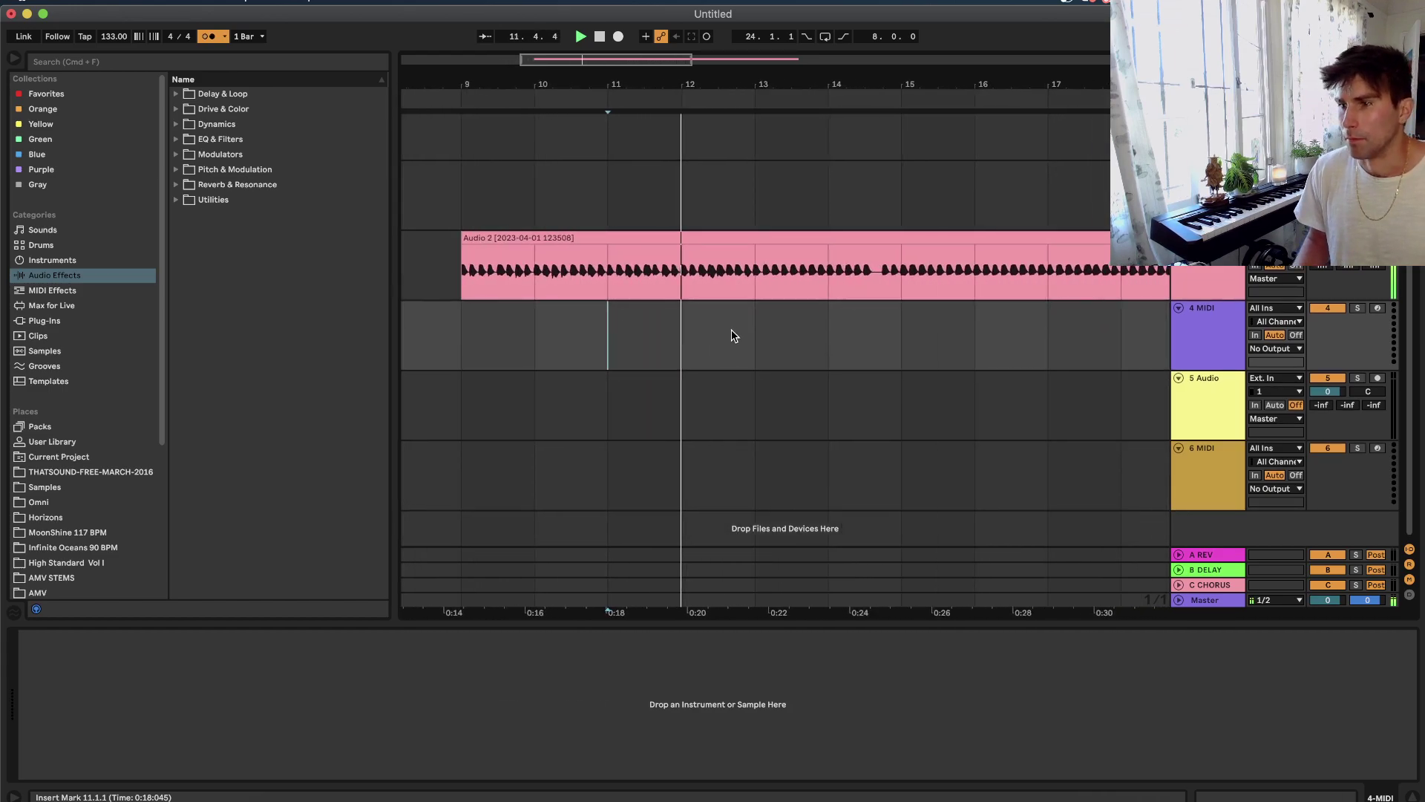
{"action": "left_click", "coordinate": [720, 298]}
{"action": "scroll", "coordinate": [726, 294], "scroll_direction": "down", "scroll_amount": 3}
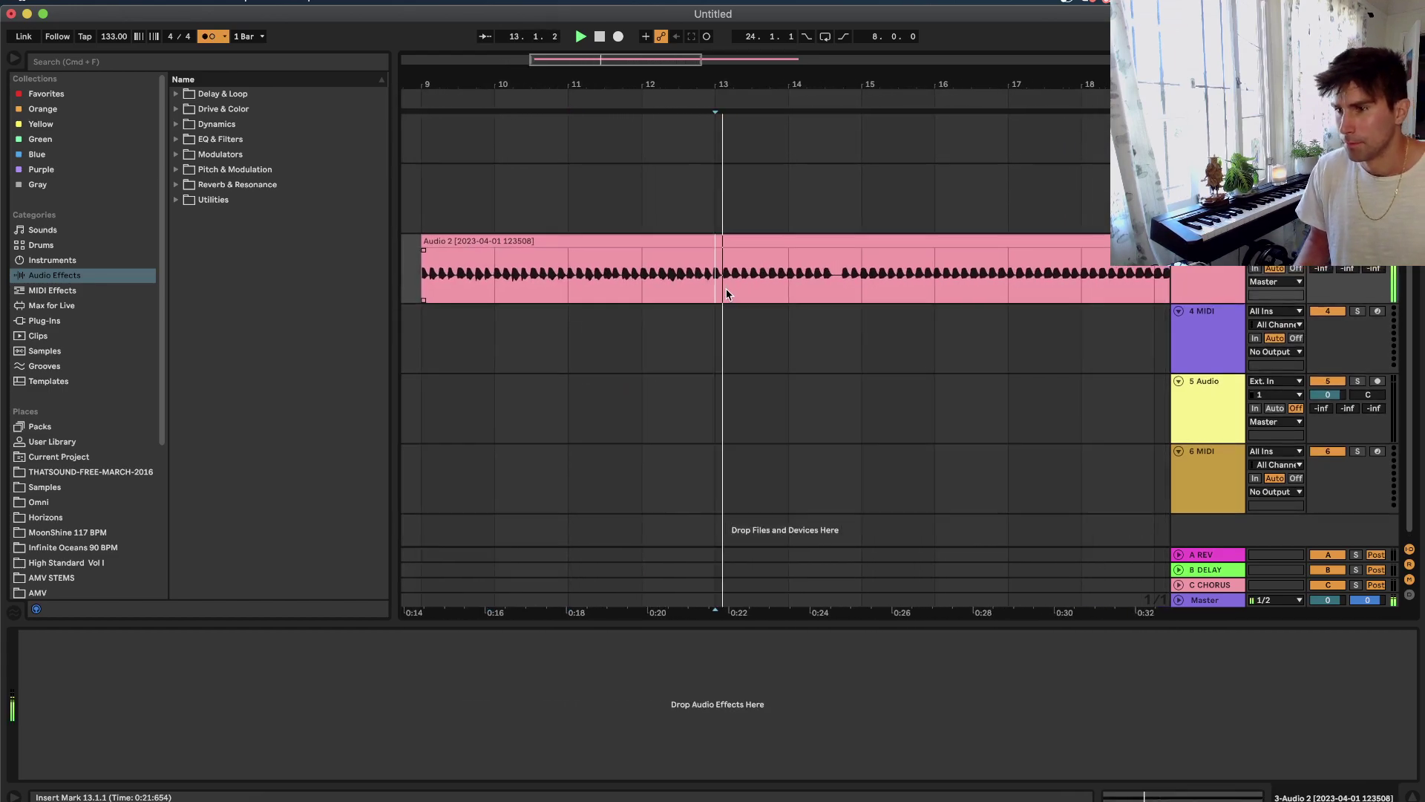
{"action": "scroll", "coordinate": [812, 295], "scroll_direction": "right", "scroll_amount": 2}
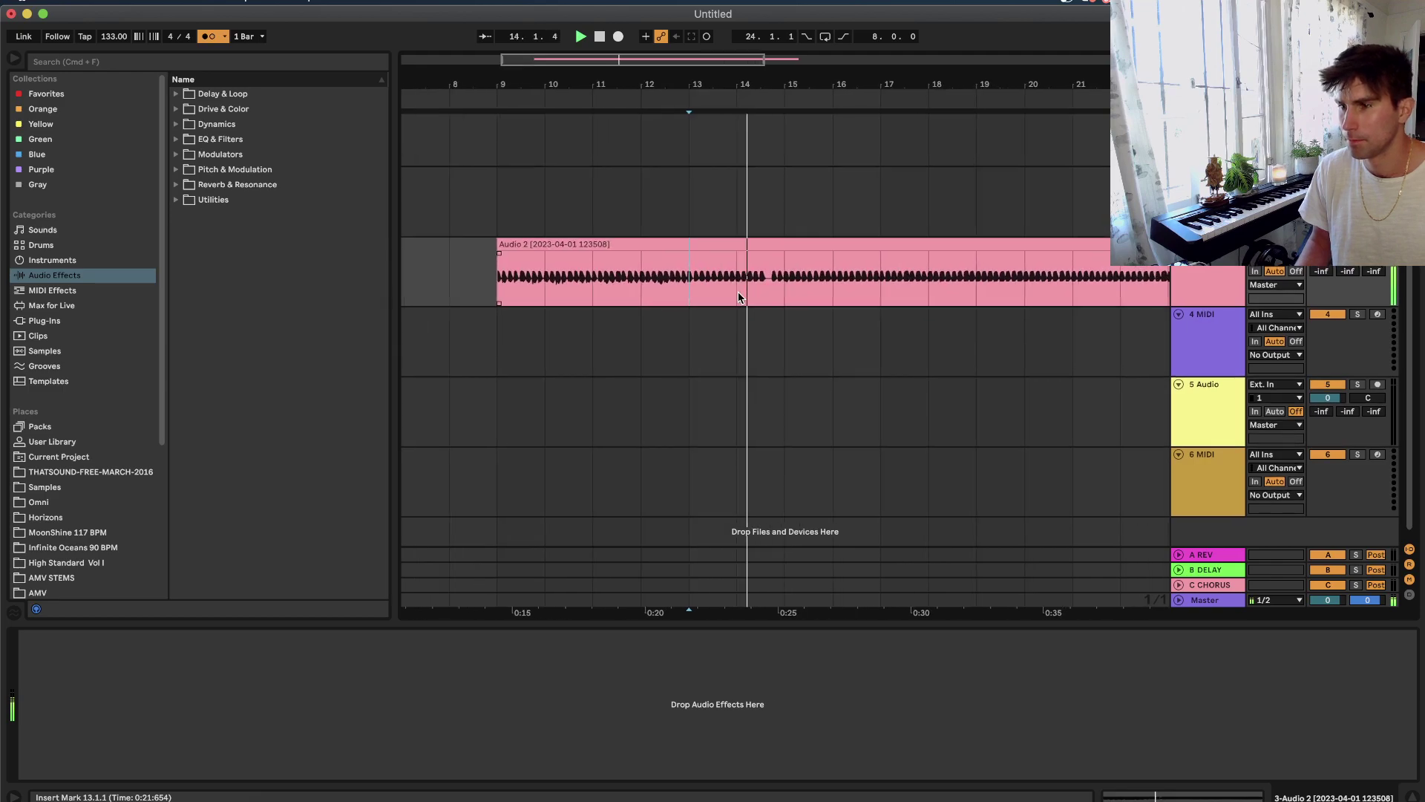
{"action": "scroll", "coordinate": [710, 297], "scroll_direction": "right", "scroll_amount": 2}
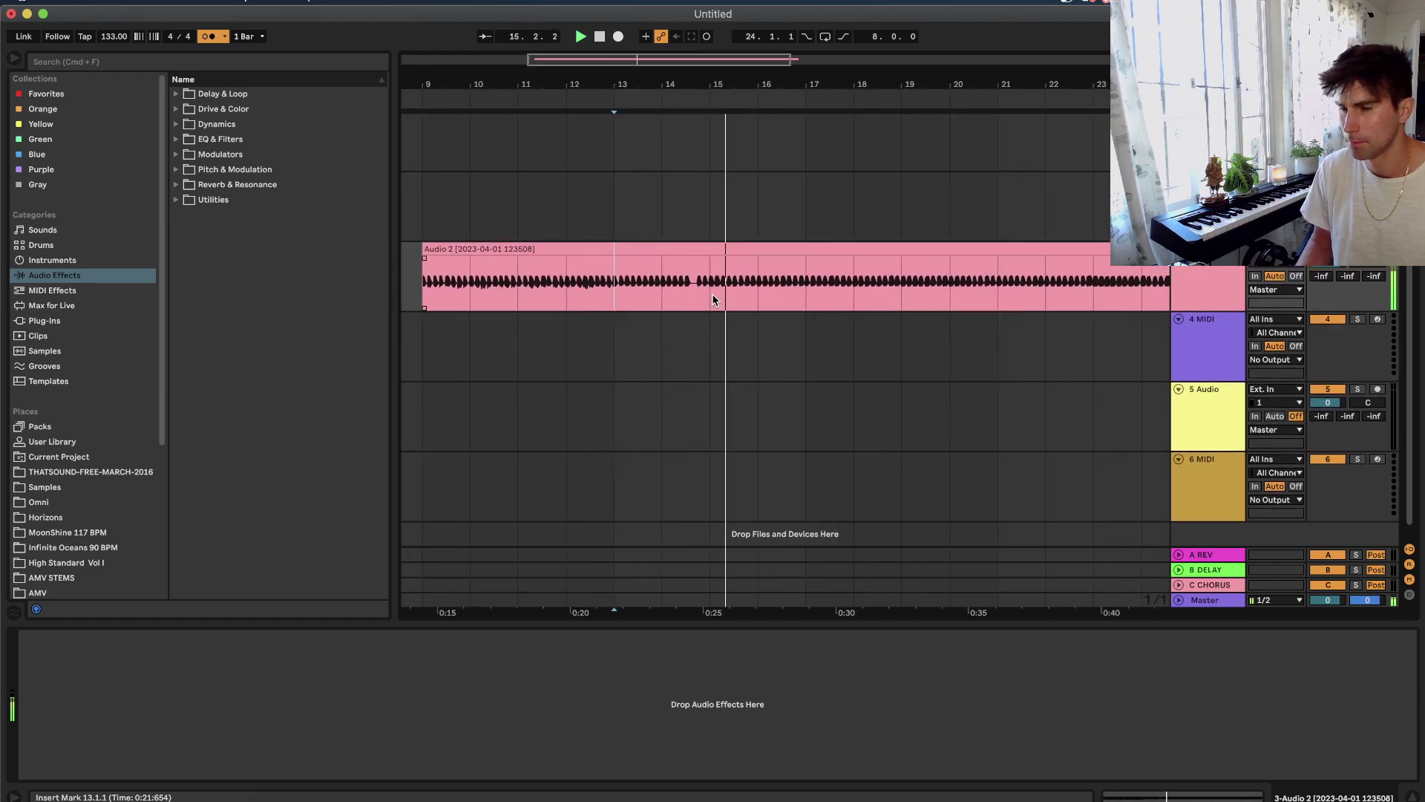
{"action": "left_click", "coordinate": [708, 297]}
{"action": "left_click_drag", "start_coordinate": [708, 292], "coordinate": [627, 292]}
Set the fixed grid to 1/16 and duplicate the one-bar section from bar 14 to 15 onto the following bar.
{"action": "left_click", "coordinate": [659, 334]}
{"action": "right_click", "coordinate": [664, 337]}
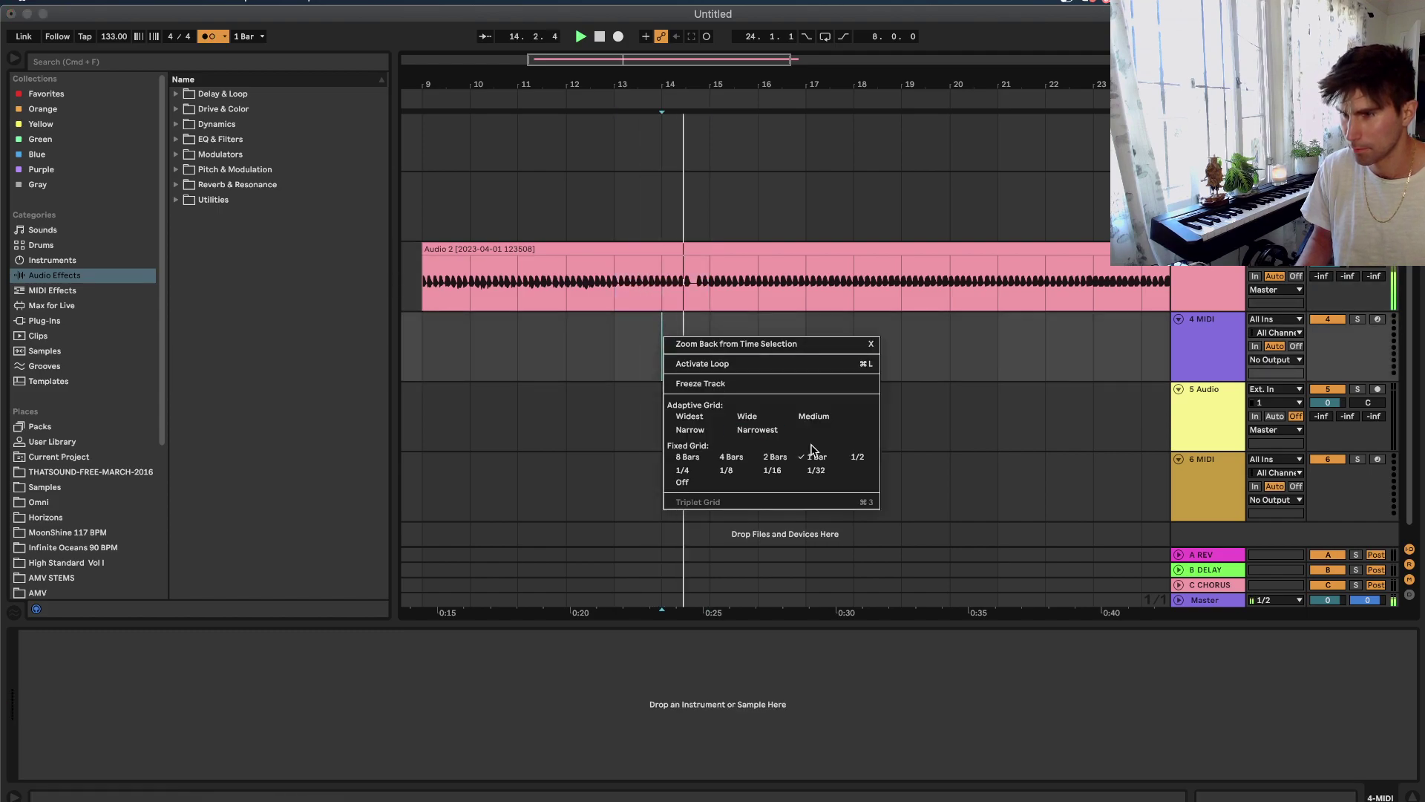
{"action": "left_click", "coordinate": [776, 470]}
{"action": "scroll", "coordinate": [715, 359], "scroll_direction": "up", "scroll_amount": 2}
{"action": "left_click", "coordinate": [640, 302]}
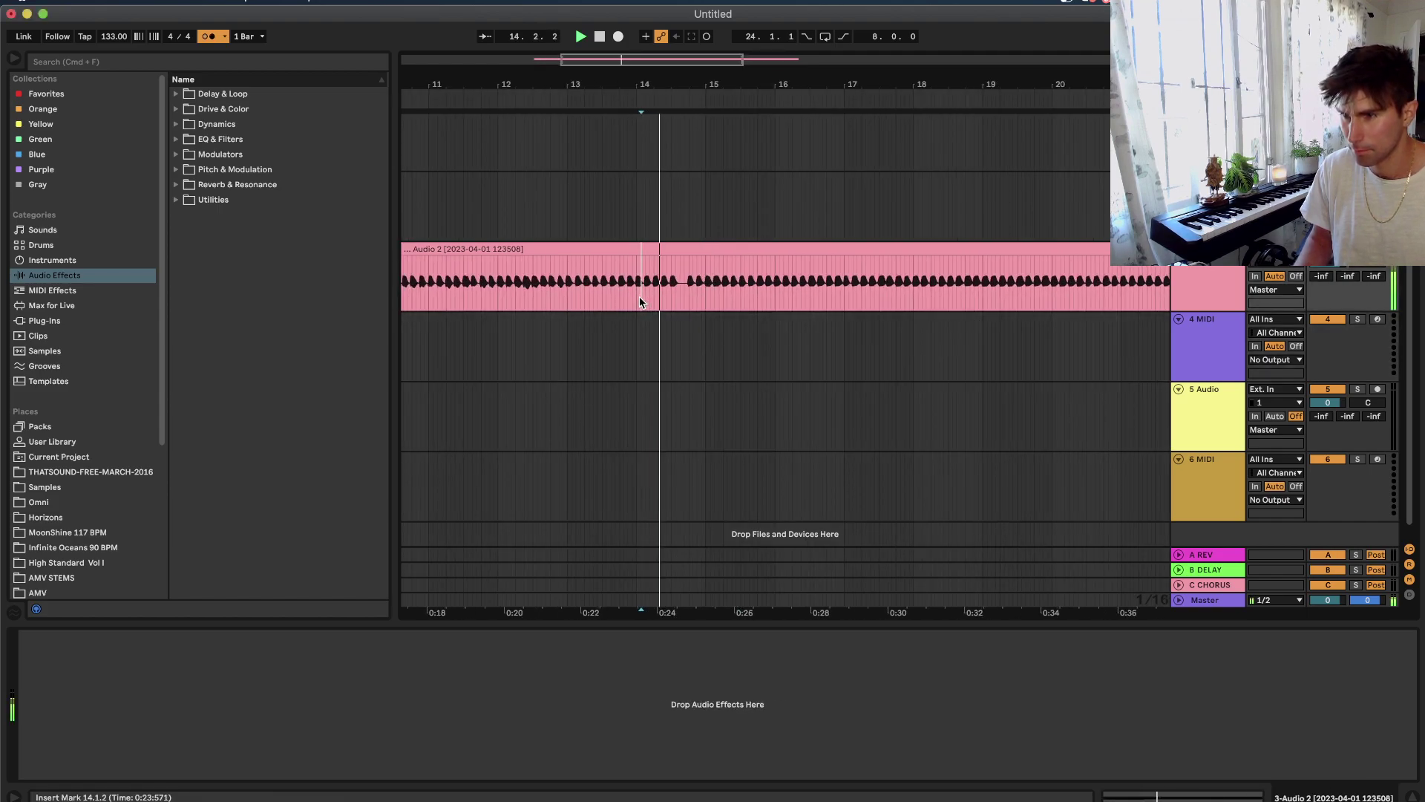
{"action": "key", "text": "space"}
{"action": "left_click_drag", "start_coordinate": [636, 303], "coordinate": [704, 305]}
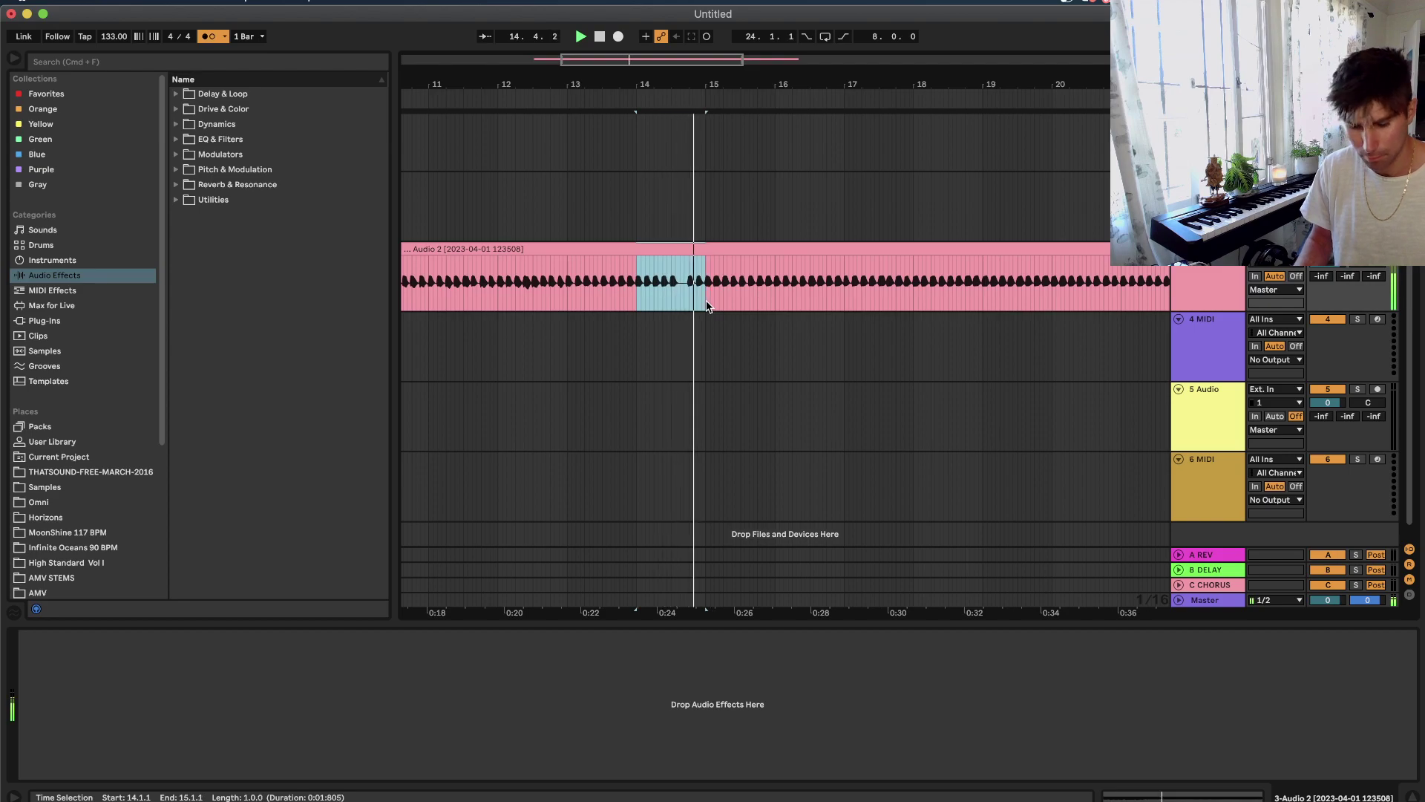
{"action": "key", "text": "super+d"}
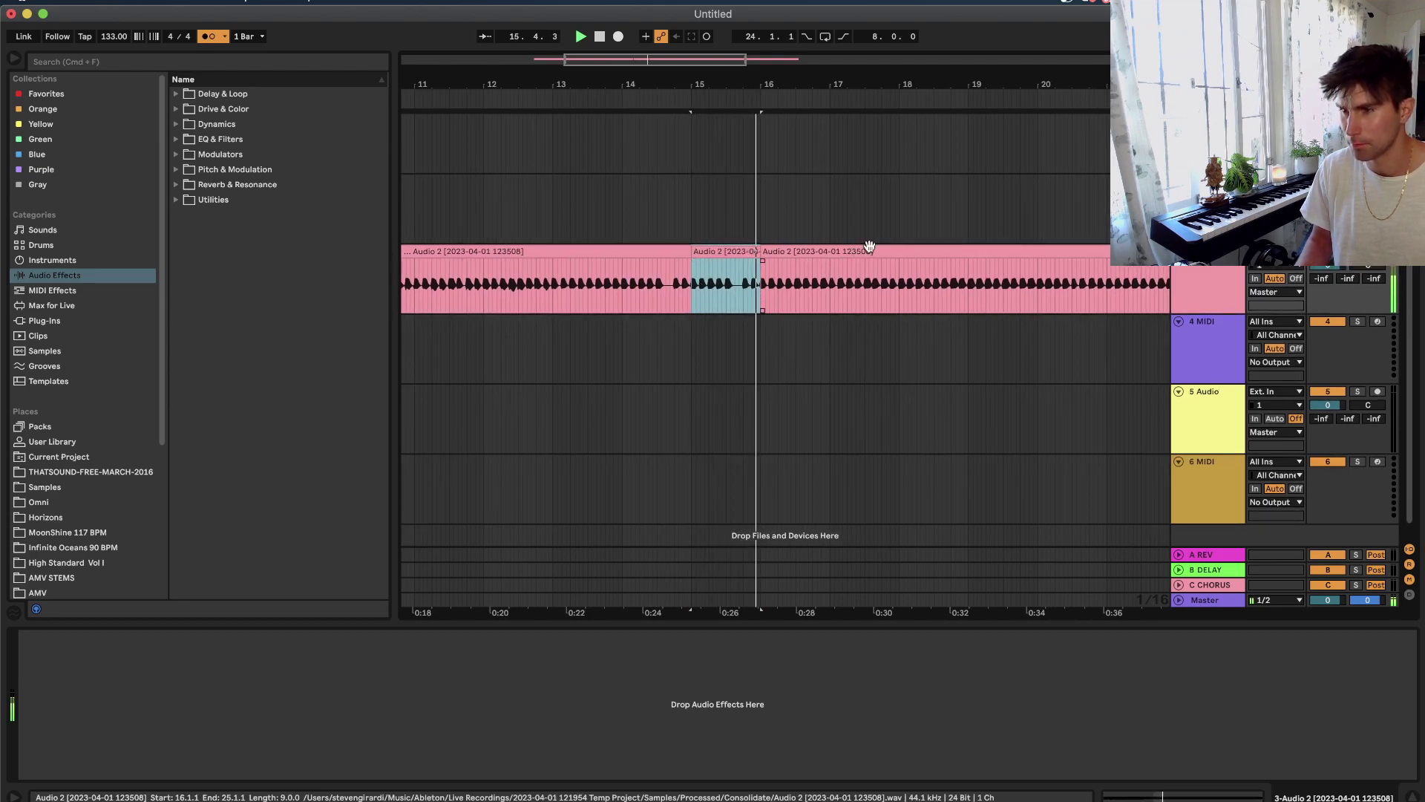
Split the pink track's audio at bar 17 and delete the clip from bar 17 to 25.
{"action": "left_click", "coordinate": [829, 296]}
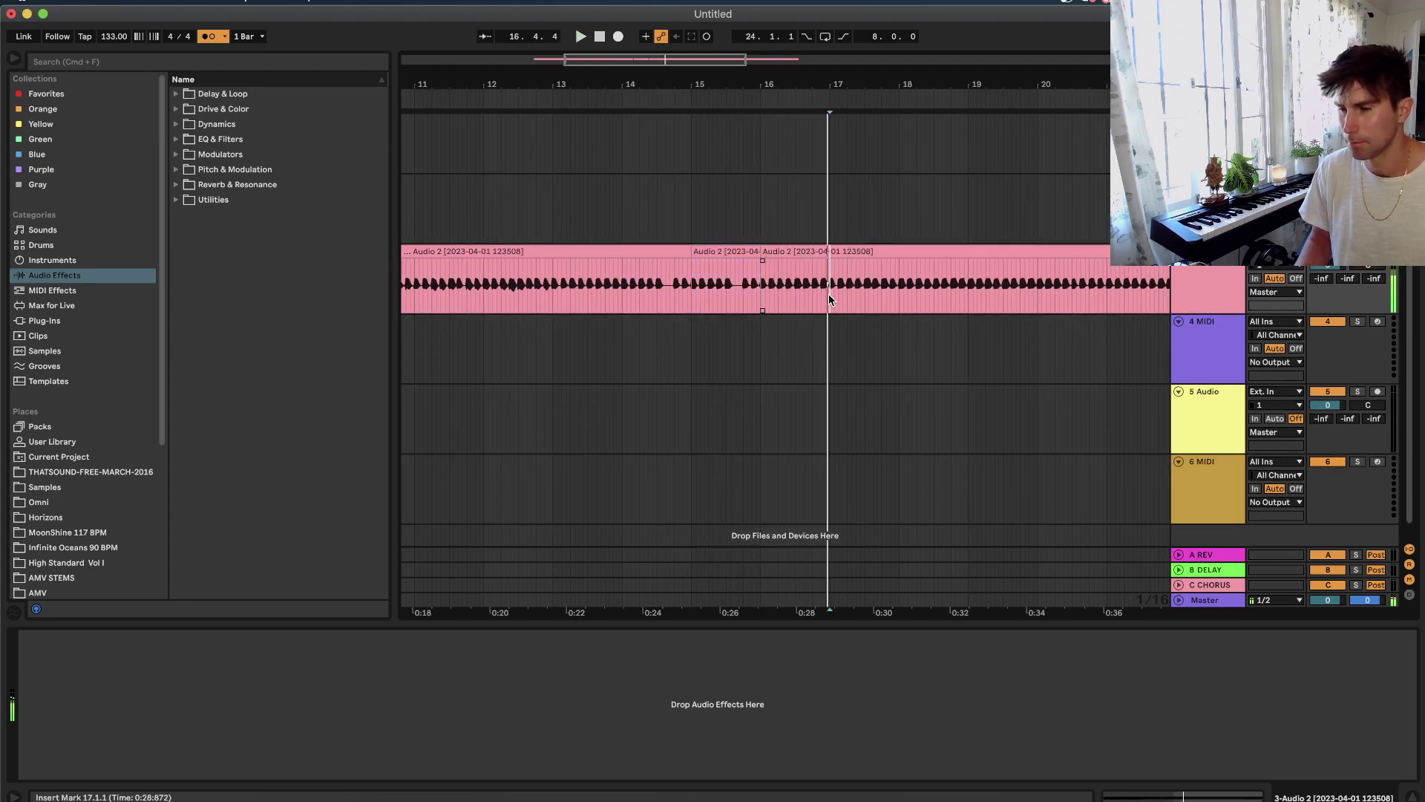
{"action": "key", "text": "super+e"}
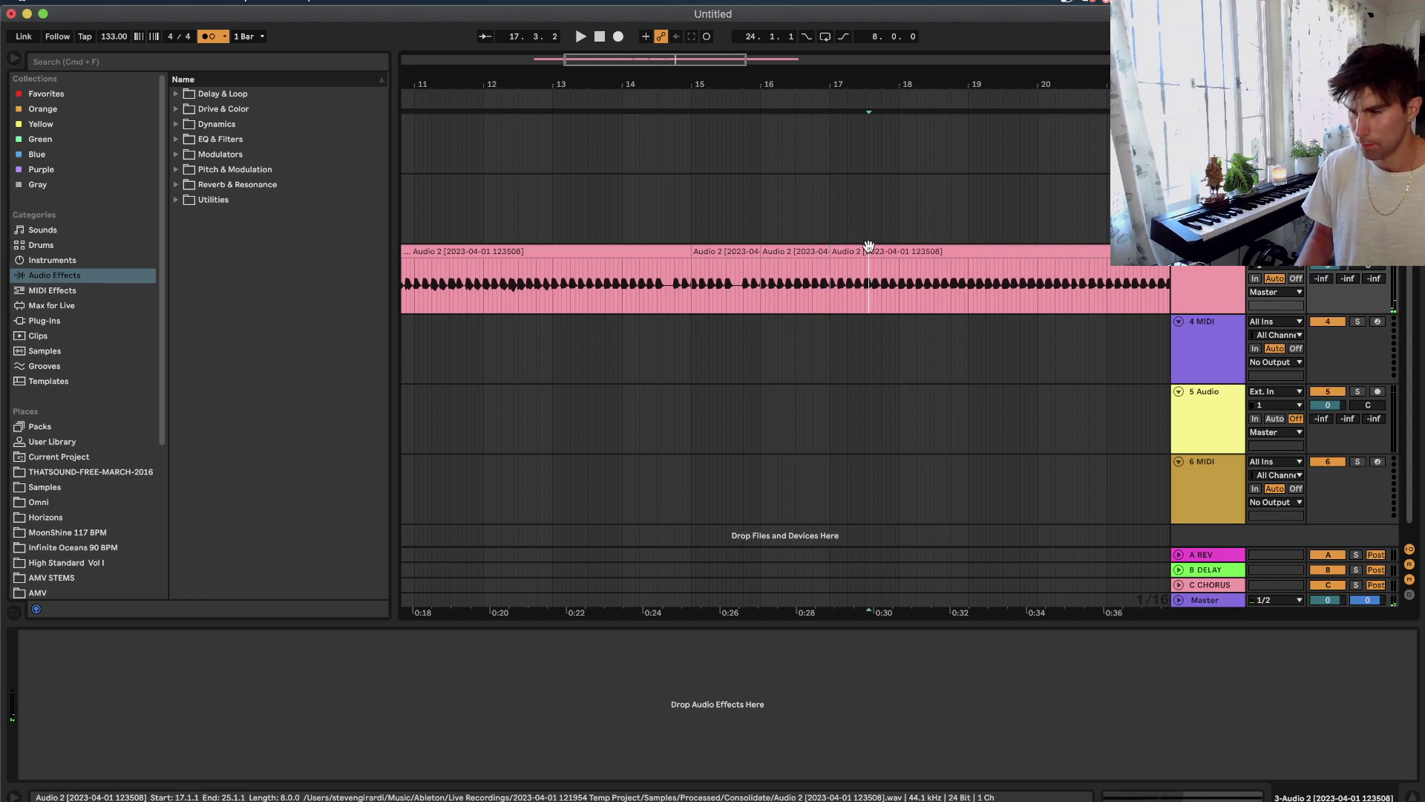
{"action": "left_click", "coordinate": [869, 246]}
{"action": "key", "text": "Delete"}
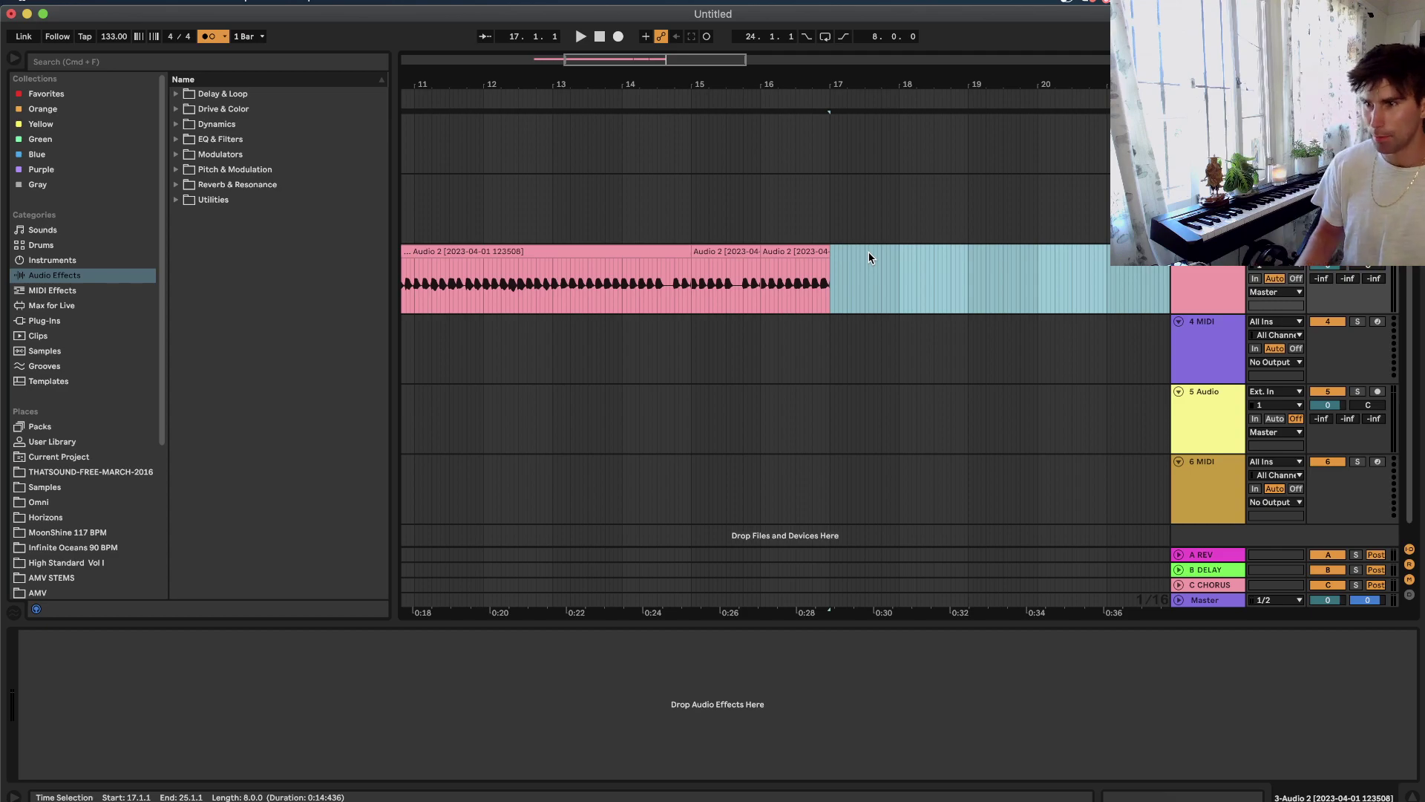
Select the three clips between bars 9 and 17 and duplicate them to fill bars 17 to 25.
{"action": "left_click", "coordinate": [830, 252]}
{"action": "left_click", "coordinate": [818, 251]}
{"action": "scroll", "coordinate": [805, 245], "scroll_direction": "left", "scroll_amount": 6}
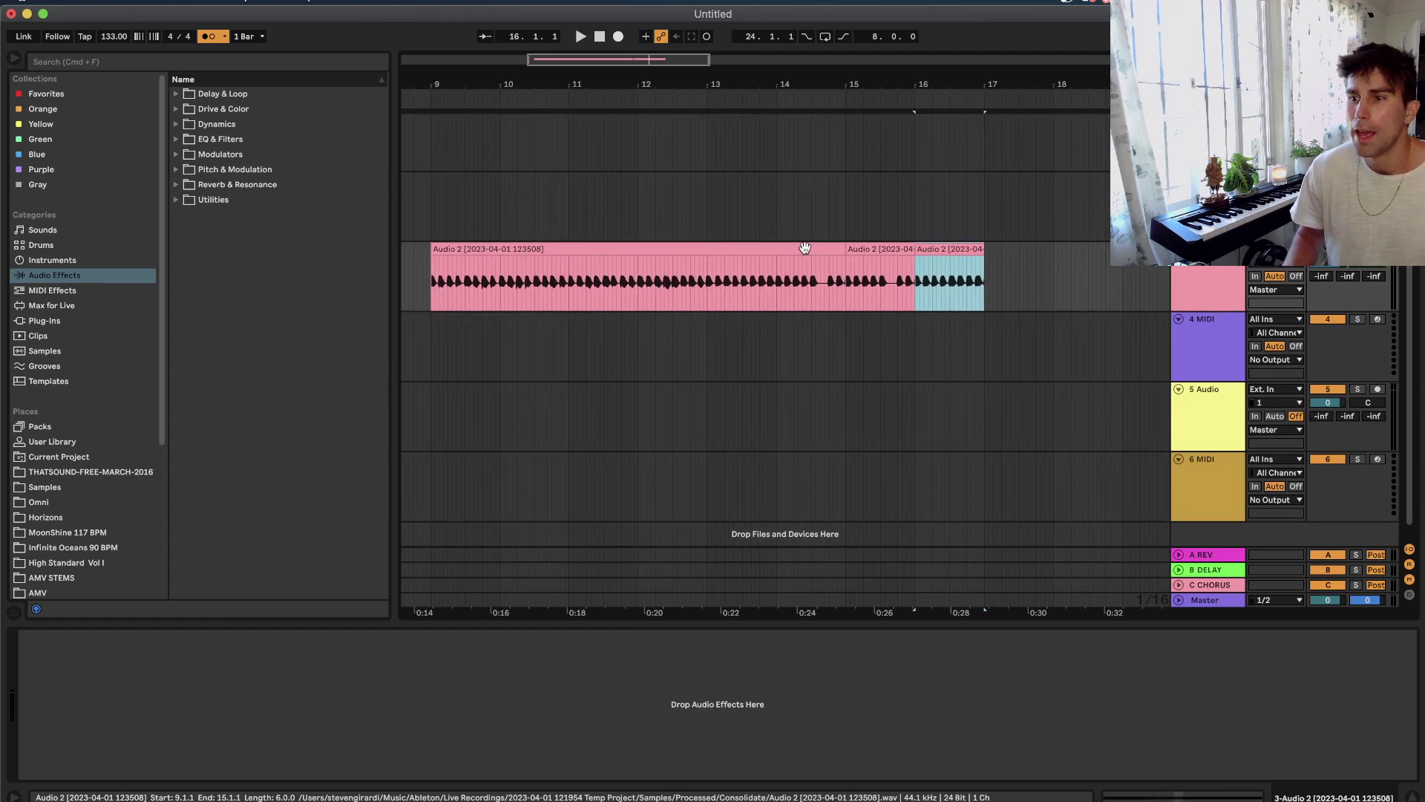
{"action": "left_click", "coordinate": [821, 251], "text": "shift"}
{"action": "key", "text": "minus"}
{"action": "key", "text": "minus"}
{"action": "key", "text": "super+d"}
Loop all the clips from bar 9 for 16 bars and play them with the pink track's volume lowered to -5.6 dB.
{"action": "left_click", "coordinate": [692, 250], "text": "shift"}
{"action": "key", "text": "super+l"}
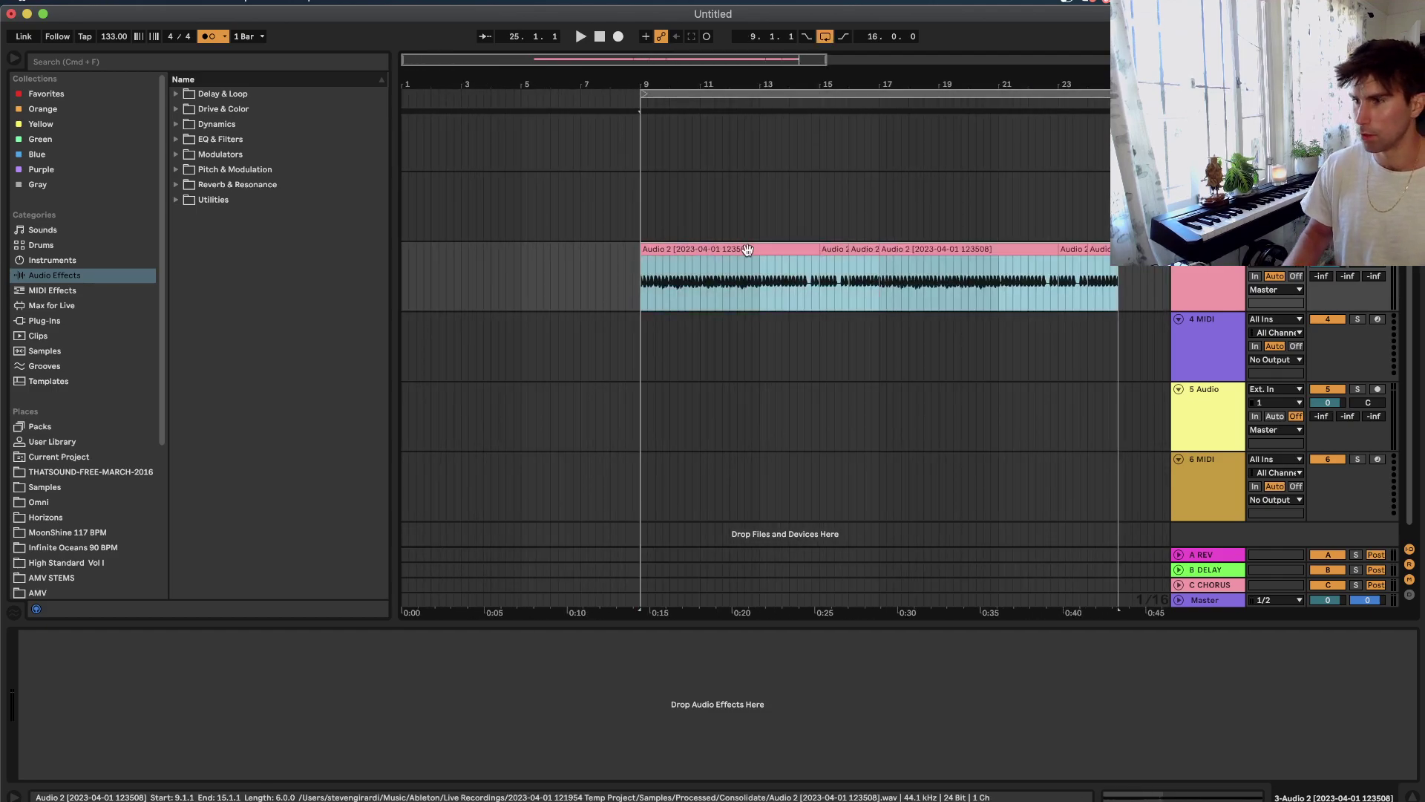
{"action": "left_click_drag", "start_coordinate": [1321, 276], "coordinate": [1320, 237]}
{"action": "key", "text": "space"}
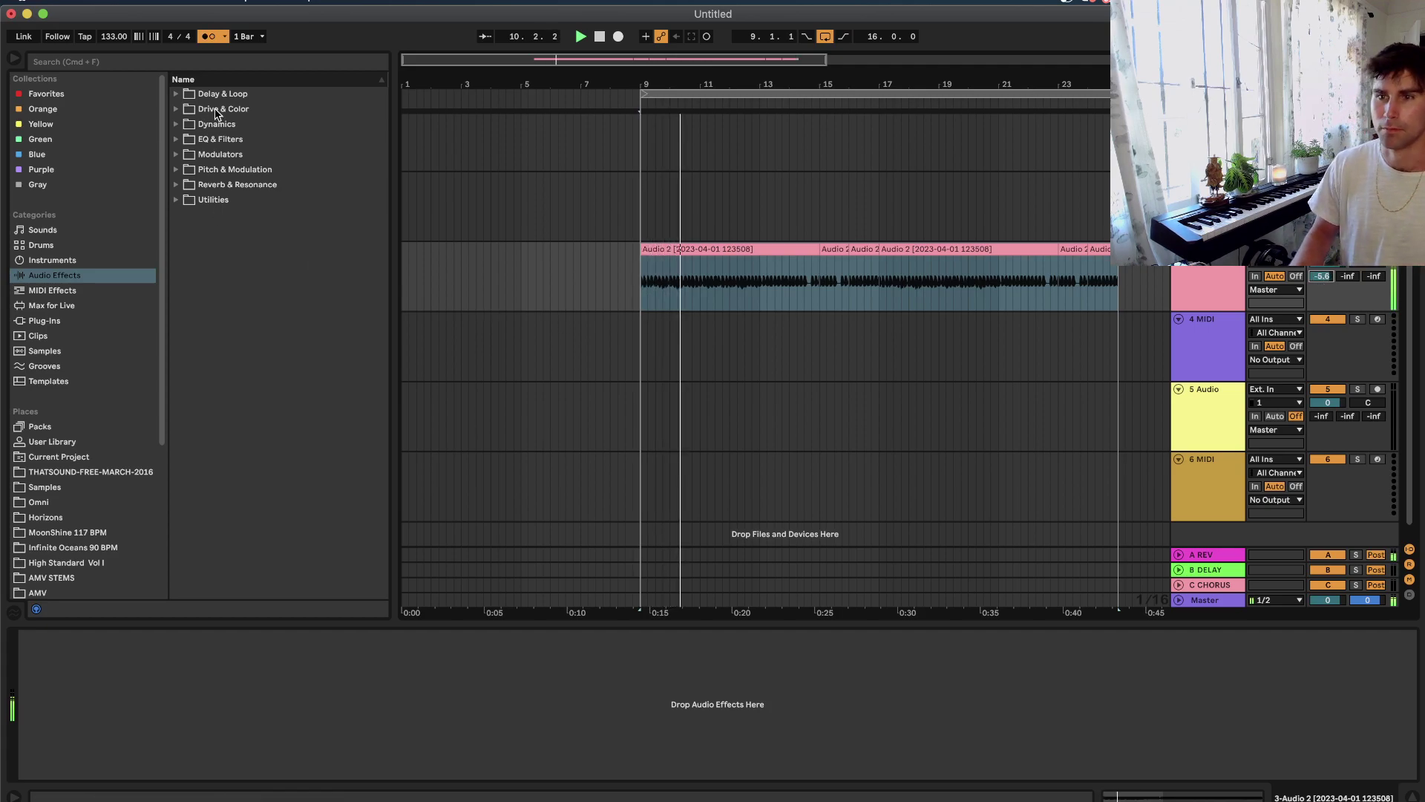
Set the tempo to 104 BPM during playback and turn off the metronome.
{"action": "left_click_drag", "start_coordinate": [118, 37], "coordinate": [119, 80]}
{"action": "scroll", "coordinate": [742, 260], "scroll_direction": "up", "scroll_amount": 3}
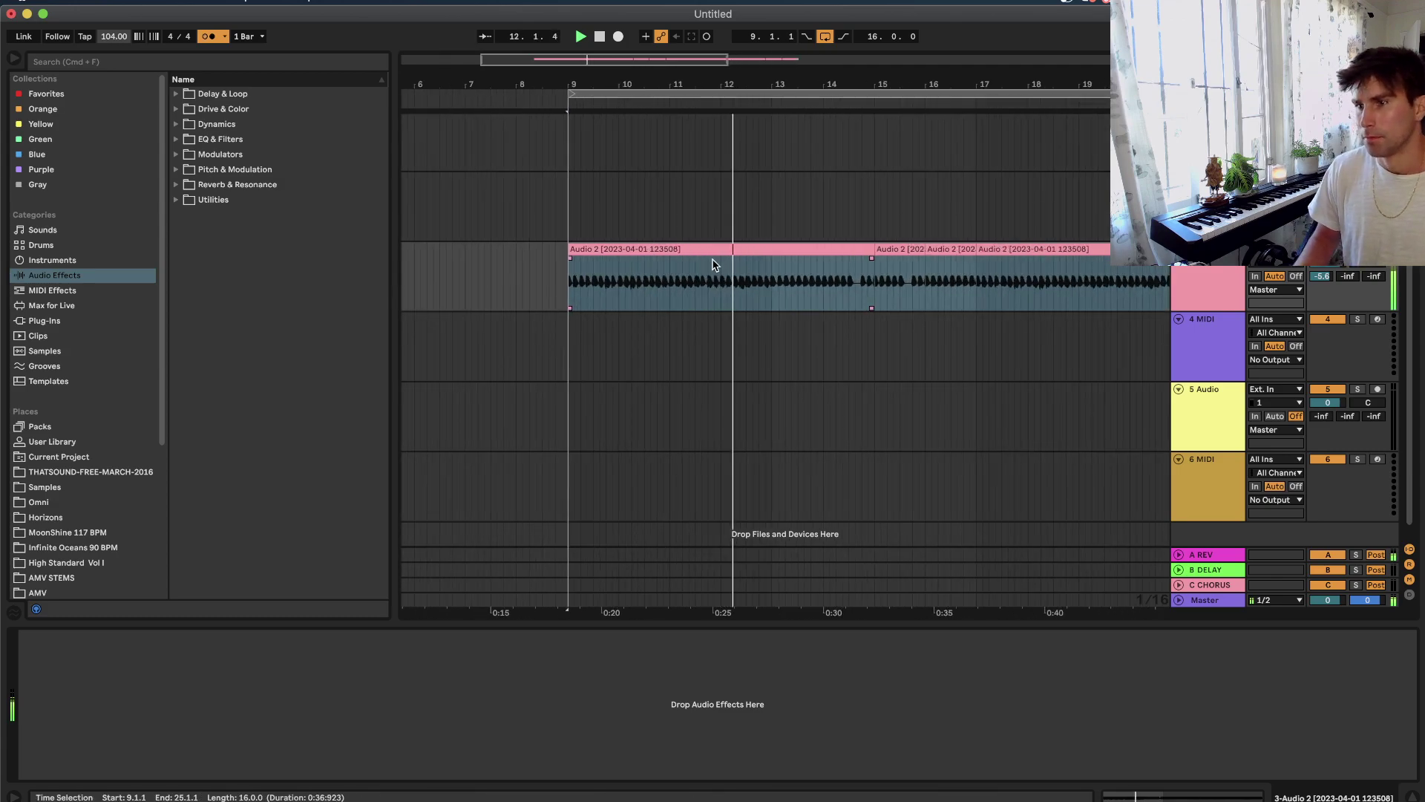
{"action": "scroll", "coordinate": [714, 263], "scroll_direction": "up", "scroll_amount": 8}
{"action": "scroll", "coordinate": [712, 265], "scroll_direction": "down", "scroll_amount": 8}
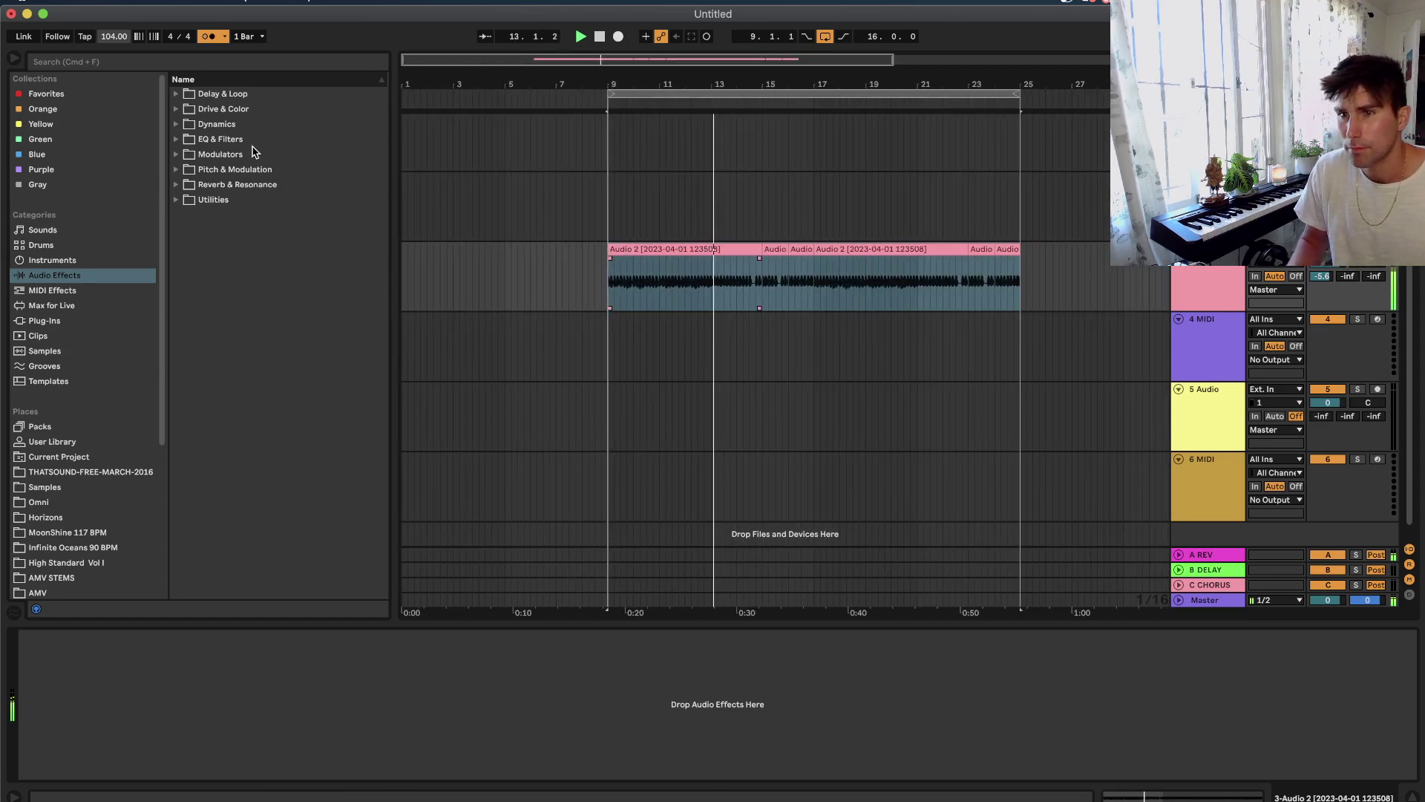
{"action": "left_click", "coordinate": [210, 37]}
Search the plug-ins for "h dela" and load the VST H-Delay Stereo onto the pink audio track.
{"action": "key", "text": "super+f"}
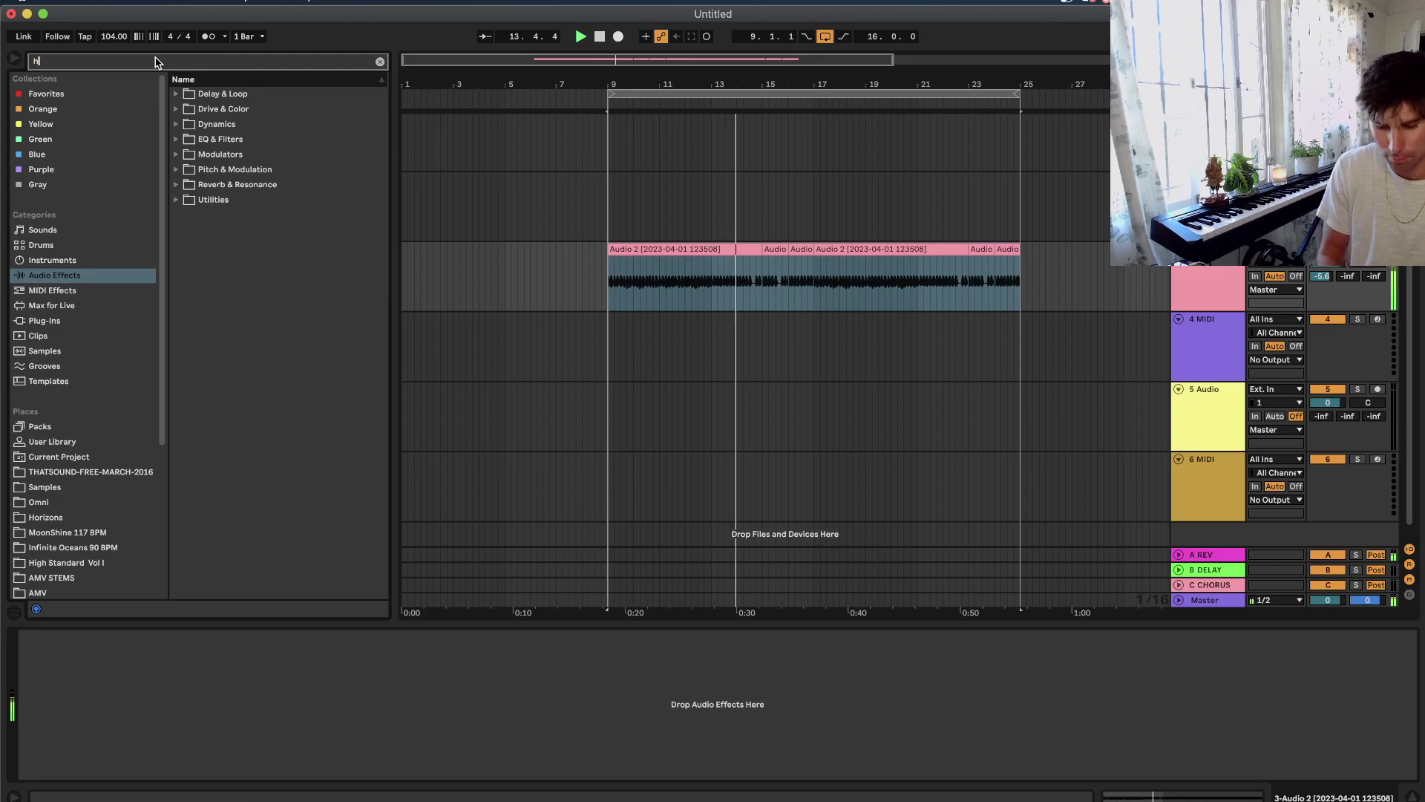
{"action": "type", "text": "h dela"}
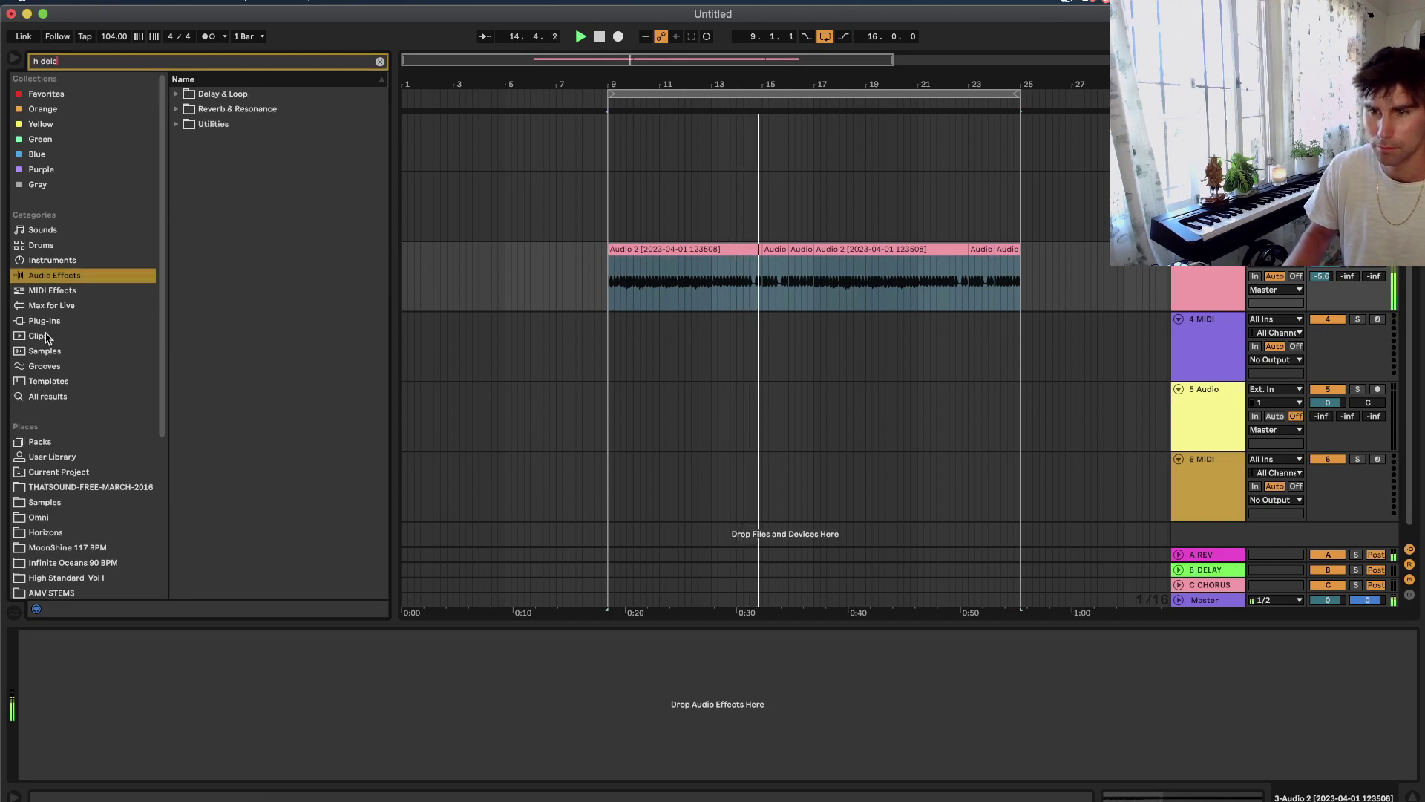
{"action": "left_click", "coordinate": [50, 321]}
{"action": "left_click", "coordinate": [188, 110]}
{"action": "left_click", "coordinate": [186, 125]}
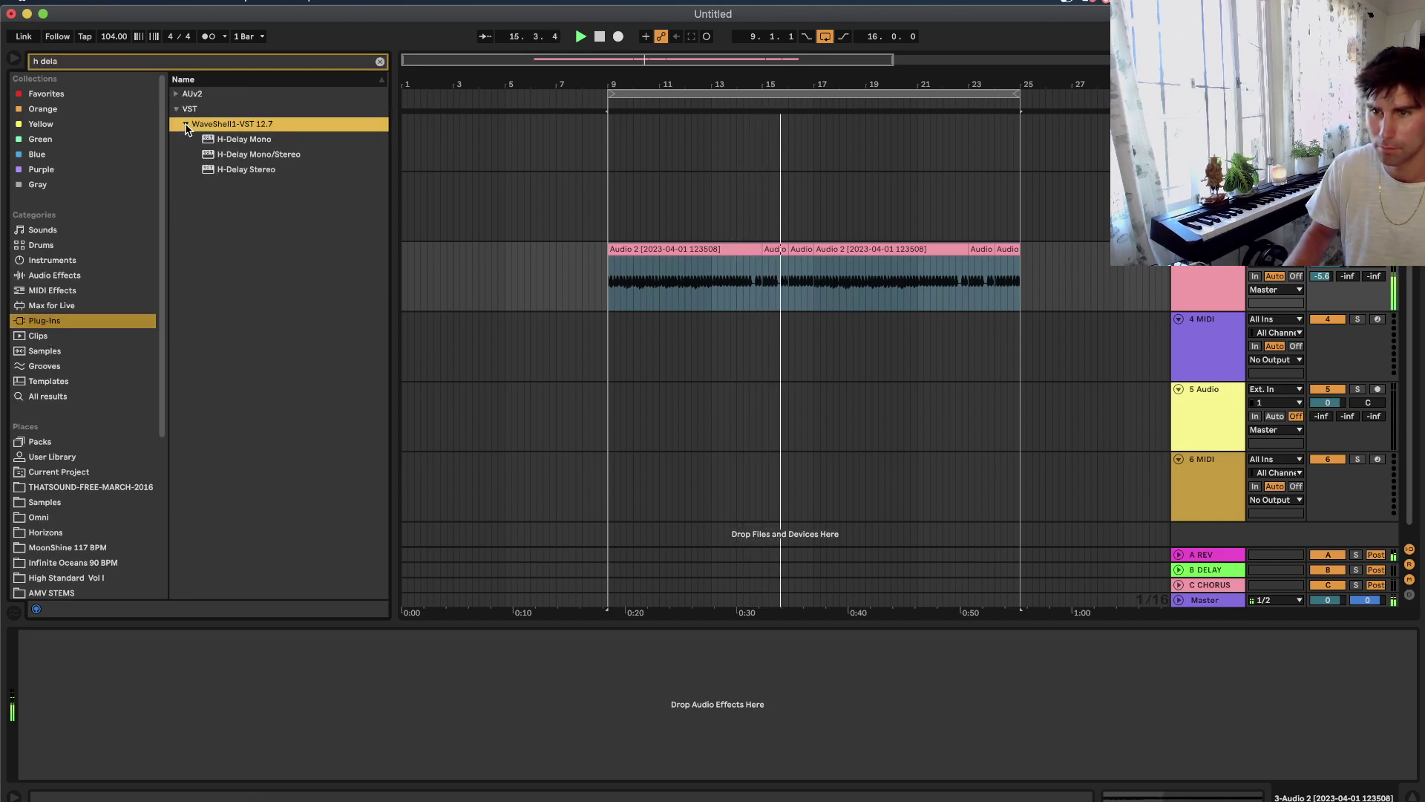
{"action": "left_click", "coordinate": [228, 168]}
{"action": "key", "text": "Return"}
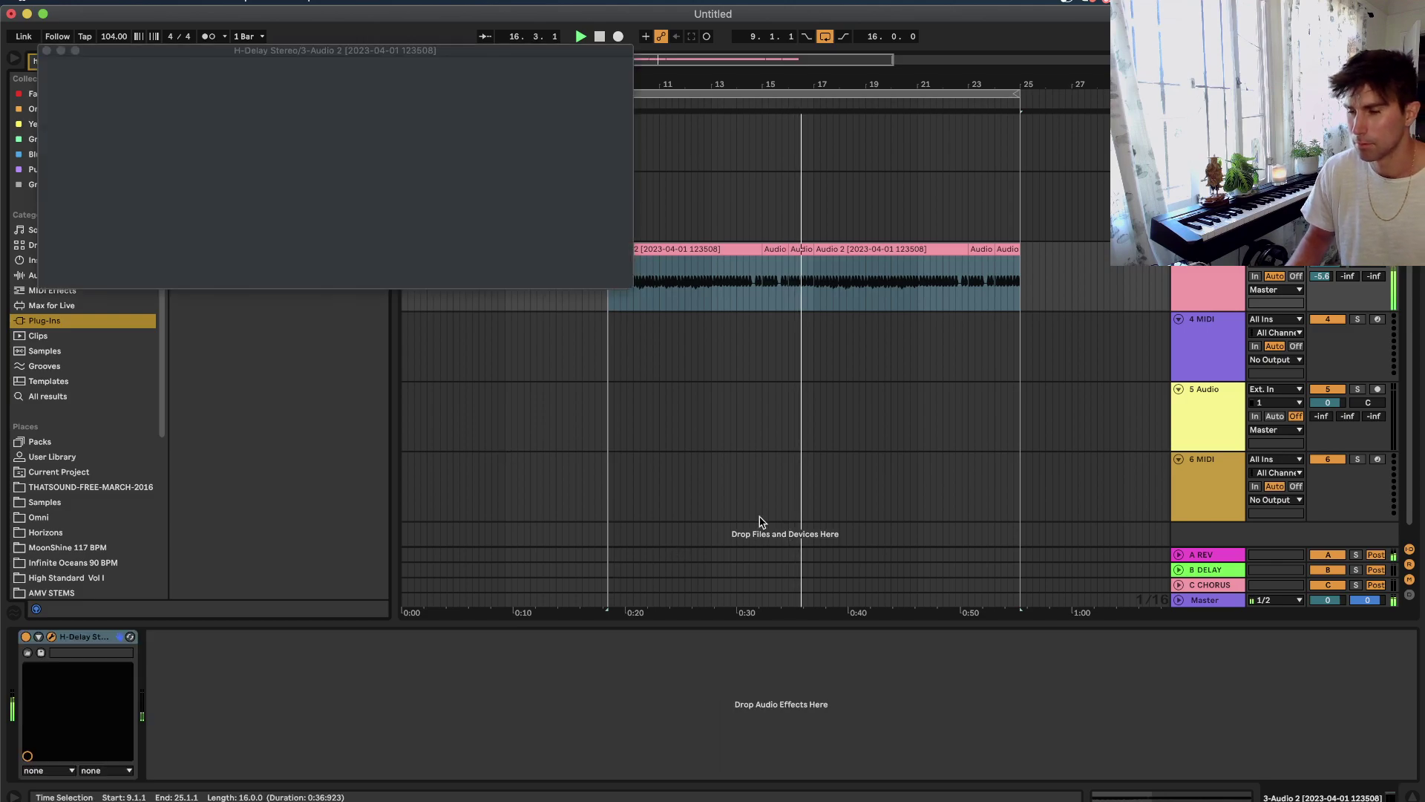
Enable ping-pong in H-Delay, lower the dry/wet mix, set the delay time to 1/16 D and close the plug-in window.
{"action": "left_click", "coordinate": [323, 94]}
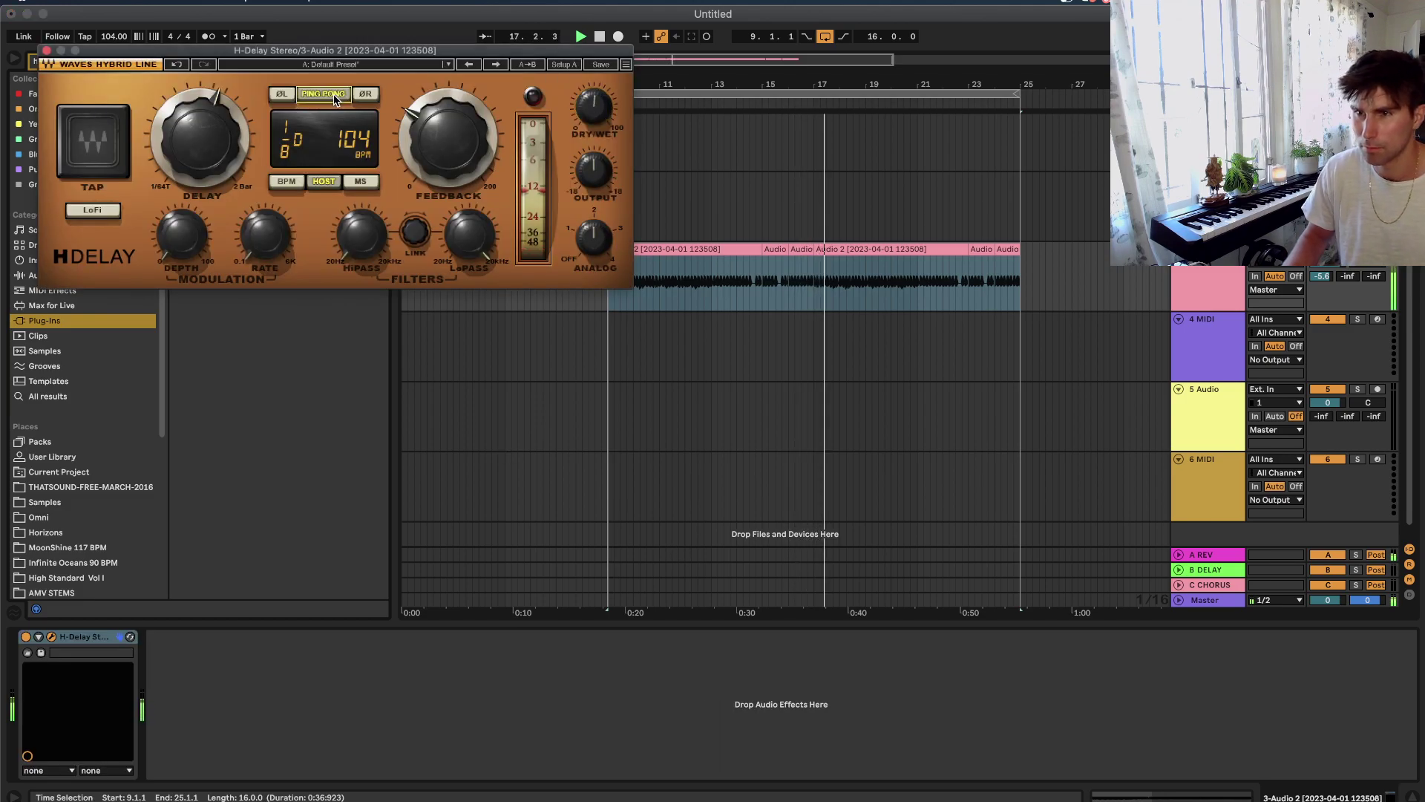
{"action": "mouse_move", "coordinate": [417, 109]}
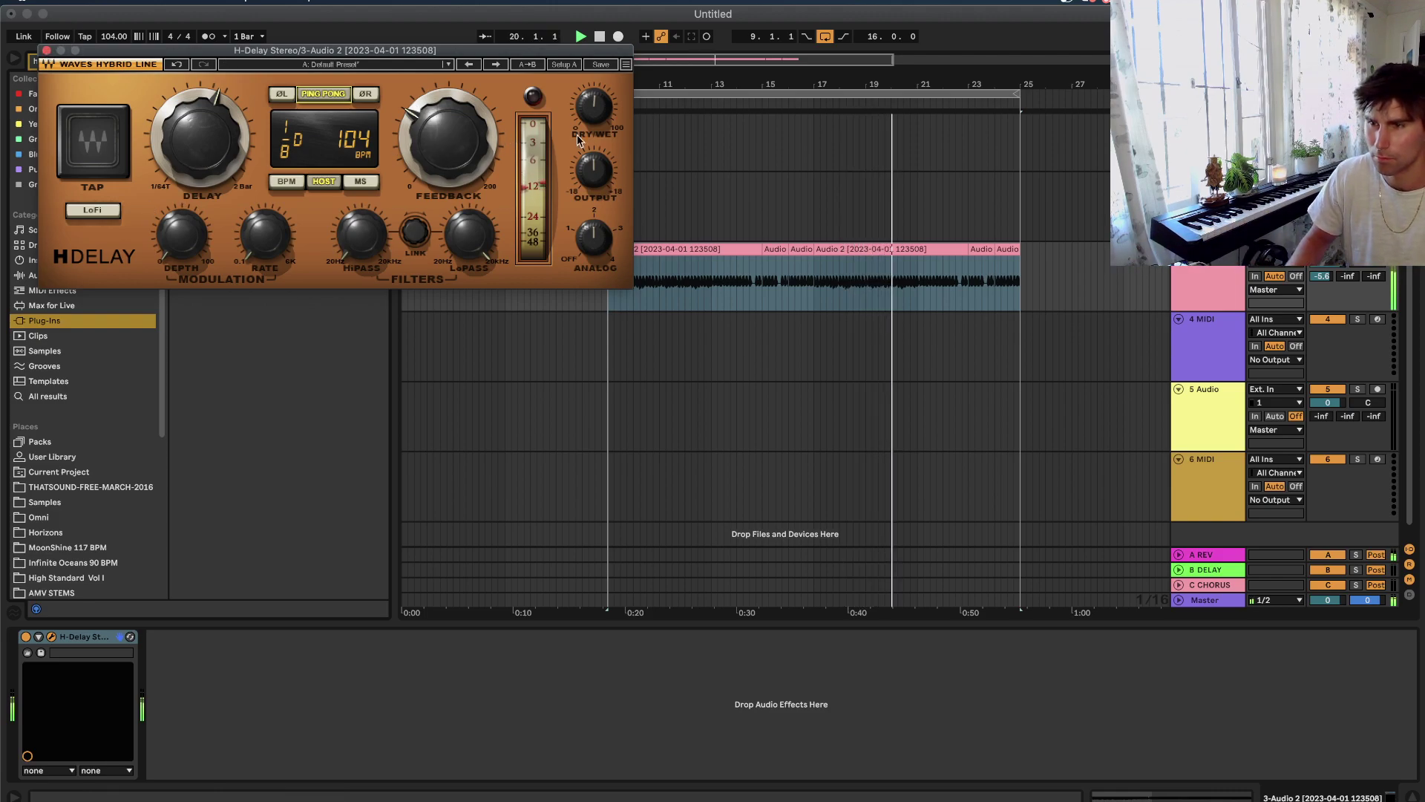
{"action": "left_click_drag", "start_coordinate": [594, 106], "coordinate": [594, 128]}
{"action": "mouse_move", "coordinate": [472, 234]}
{"action": "left_click_drag", "start_coordinate": [200, 138], "coordinate": [201, 122]}
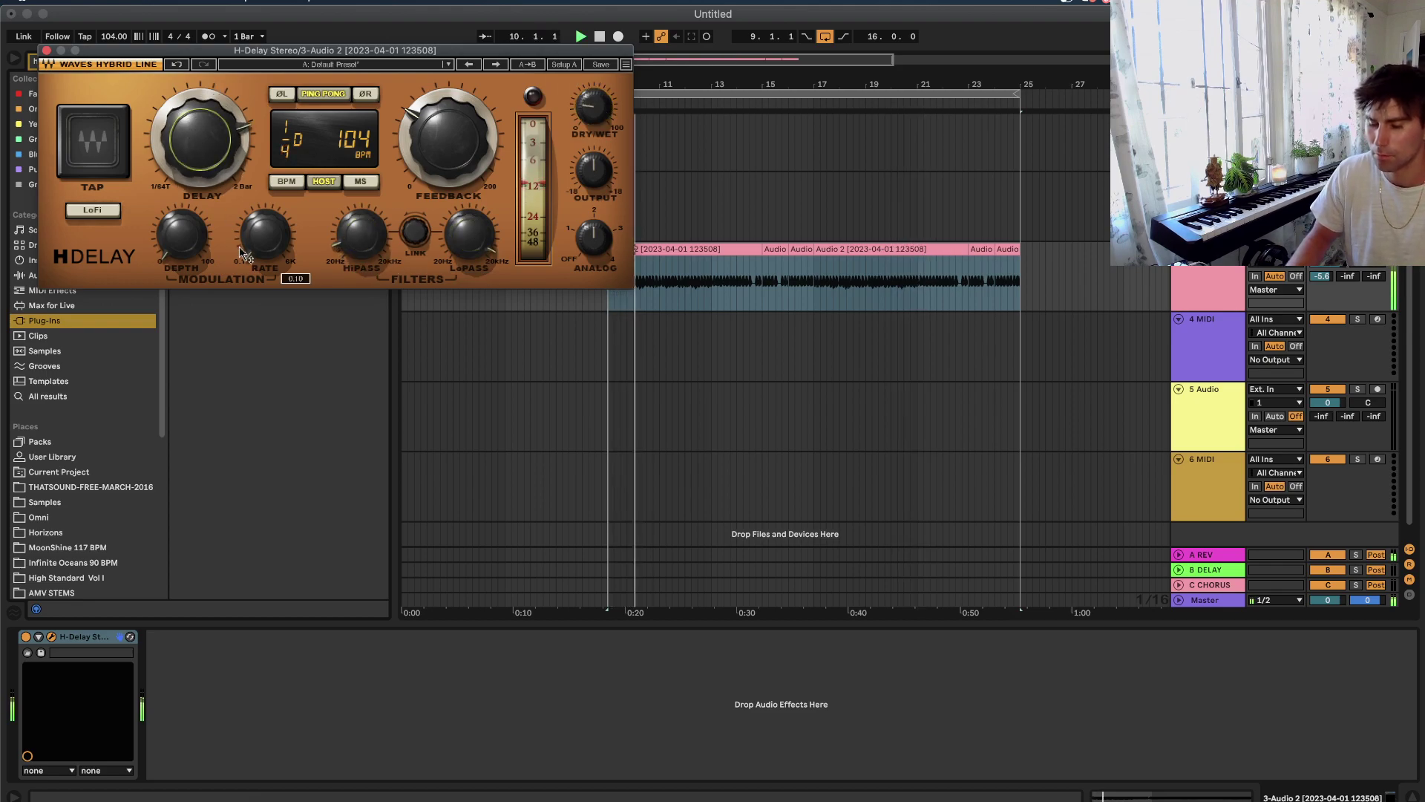
{"action": "mouse_move", "coordinate": [201, 137]}
{"action": "left_mouse_down"}
{"action": "mouse_move", "coordinate": [199, 158]}
{"action": "mouse_move", "coordinate": [198, 144]}
{"action": "left_mouse_up"}
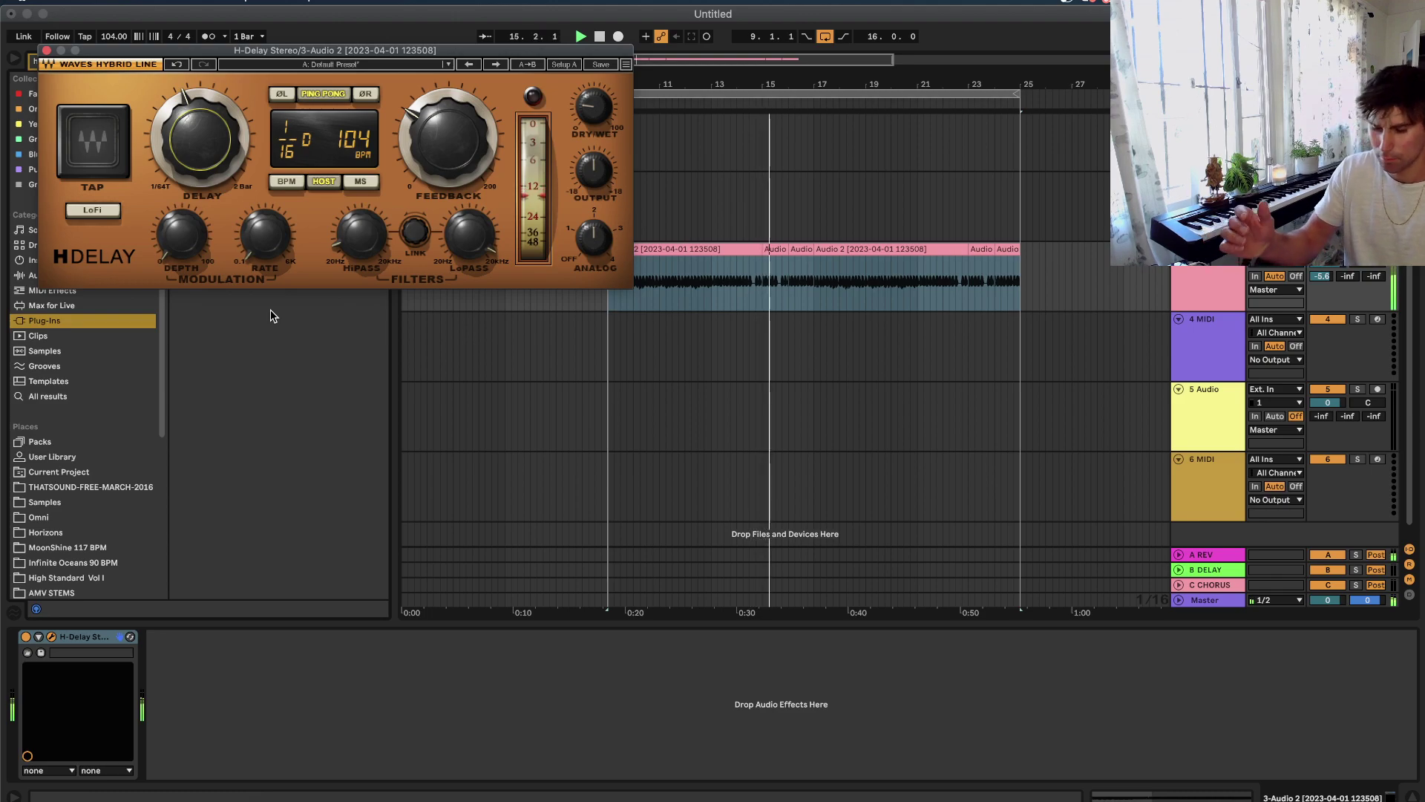
{"action": "left_click", "coordinate": [46, 50]}
Insert a MIDI track directly above the pink audio track and set the fixed grid to 2 bars.
{"action": "scroll", "coordinate": [653, 226], "scroll_direction": "up", "scroll_amount": 3}
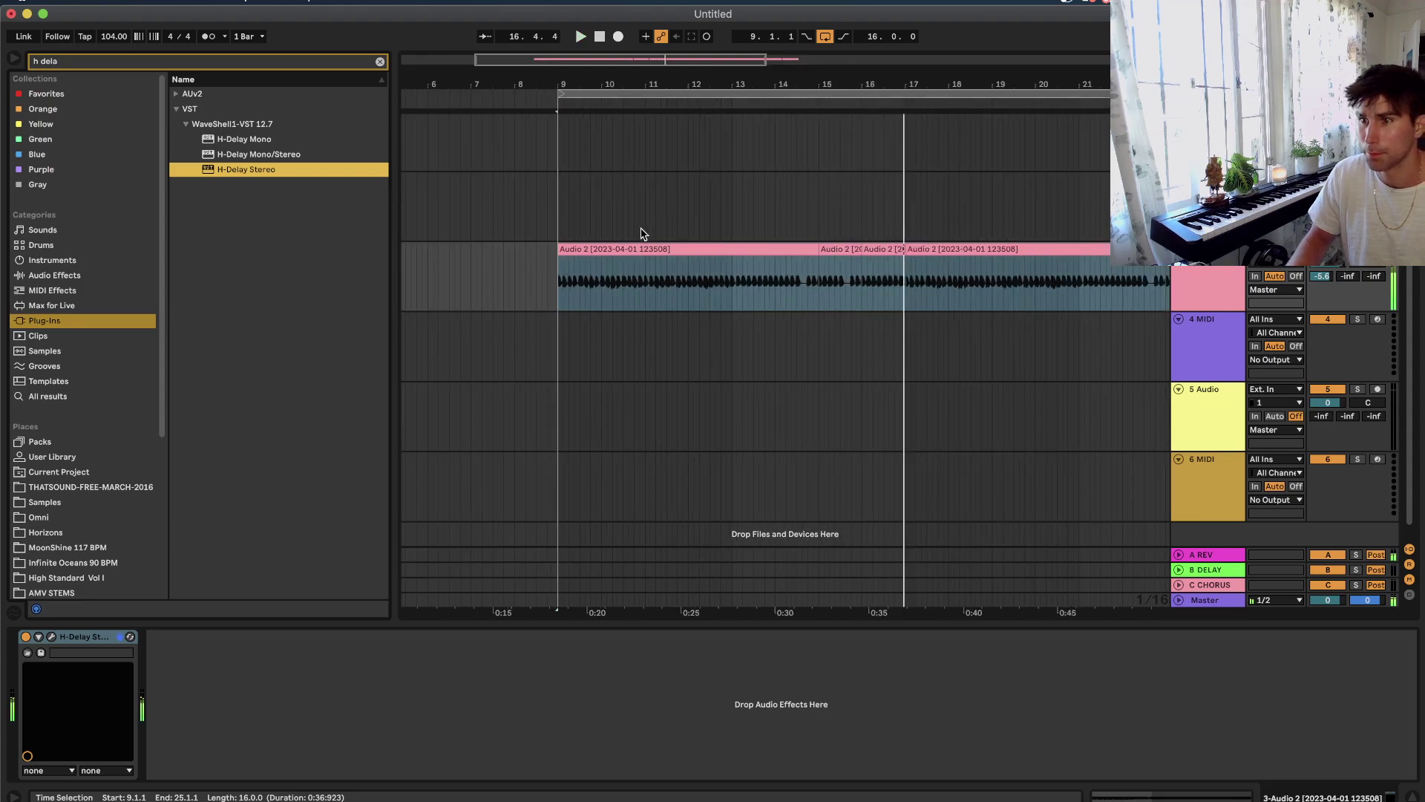
{"action": "right_click", "coordinate": [1208, 216]}
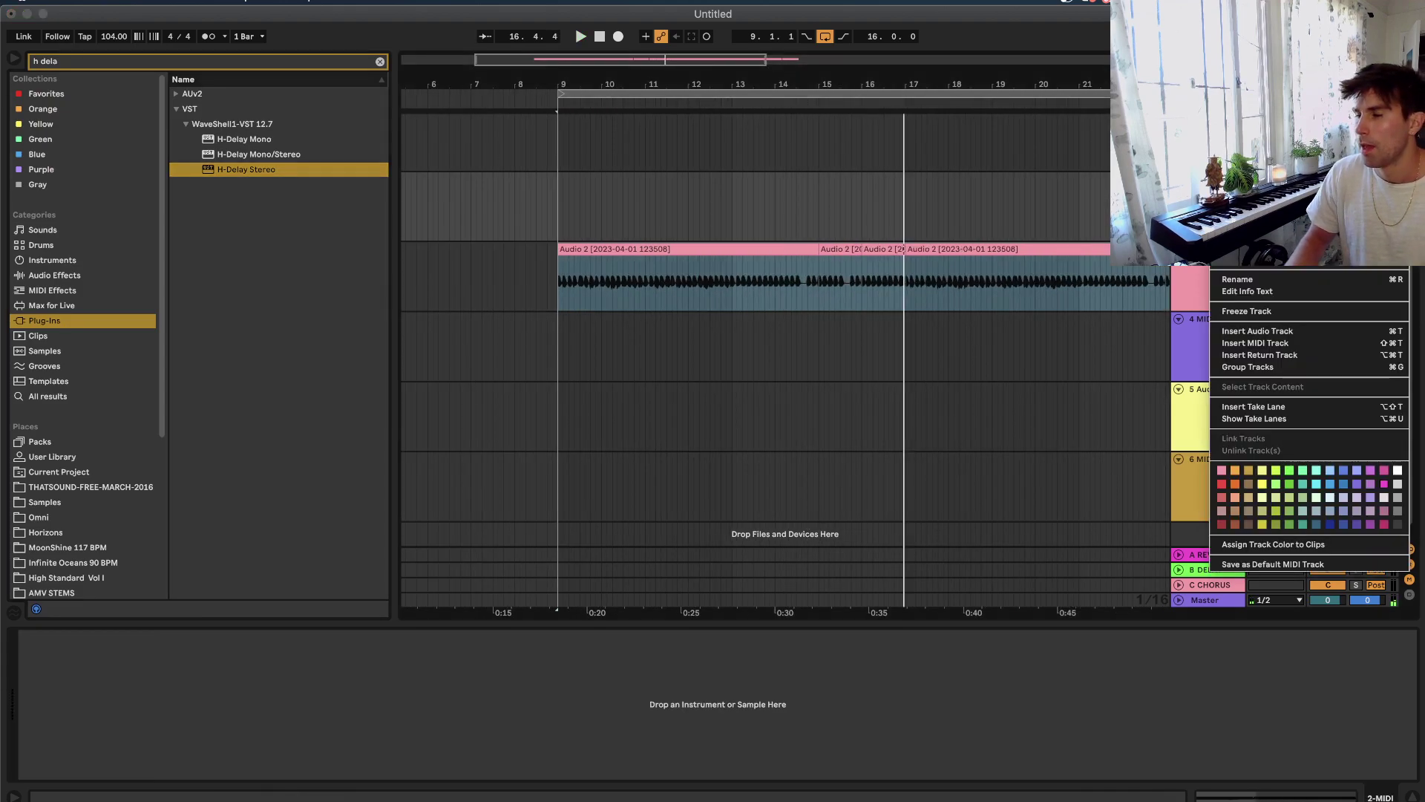
{"action": "left_click", "coordinate": [1260, 346]}
{"action": "right_click", "coordinate": [844, 248]}
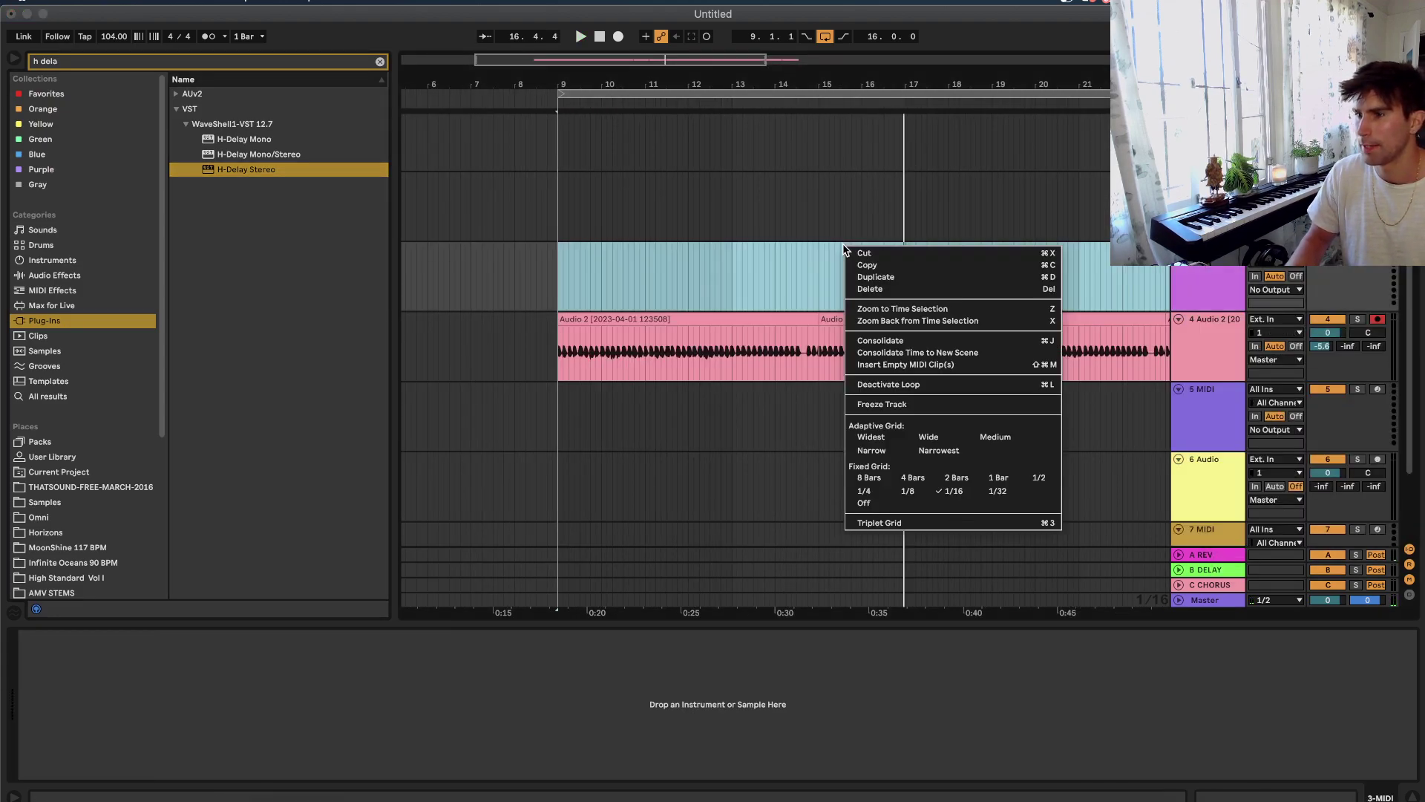
{"action": "left_click", "coordinate": [998, 491]}
{"action": "left_click", "coordinate": [713, 217]}
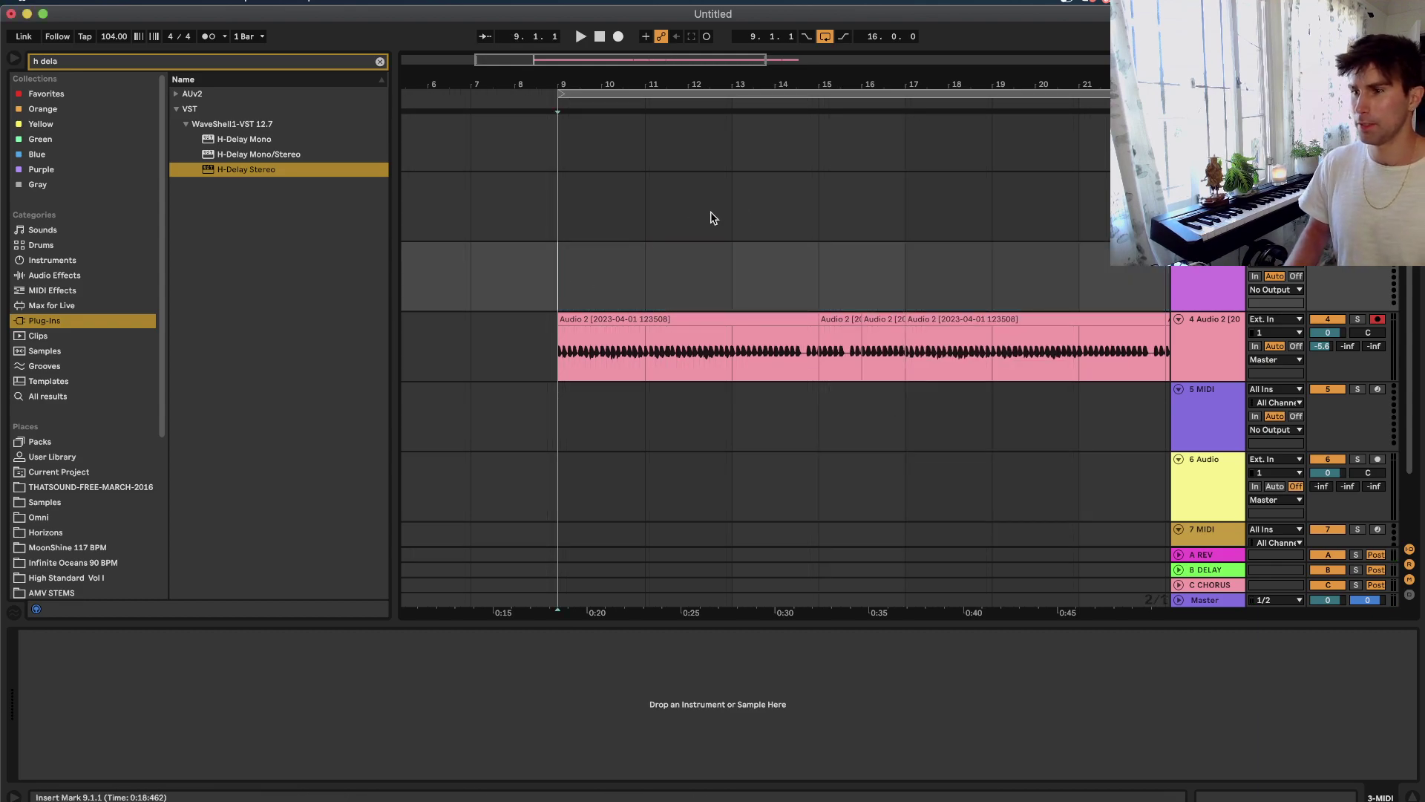
{"action": "key", "text": "minus"}
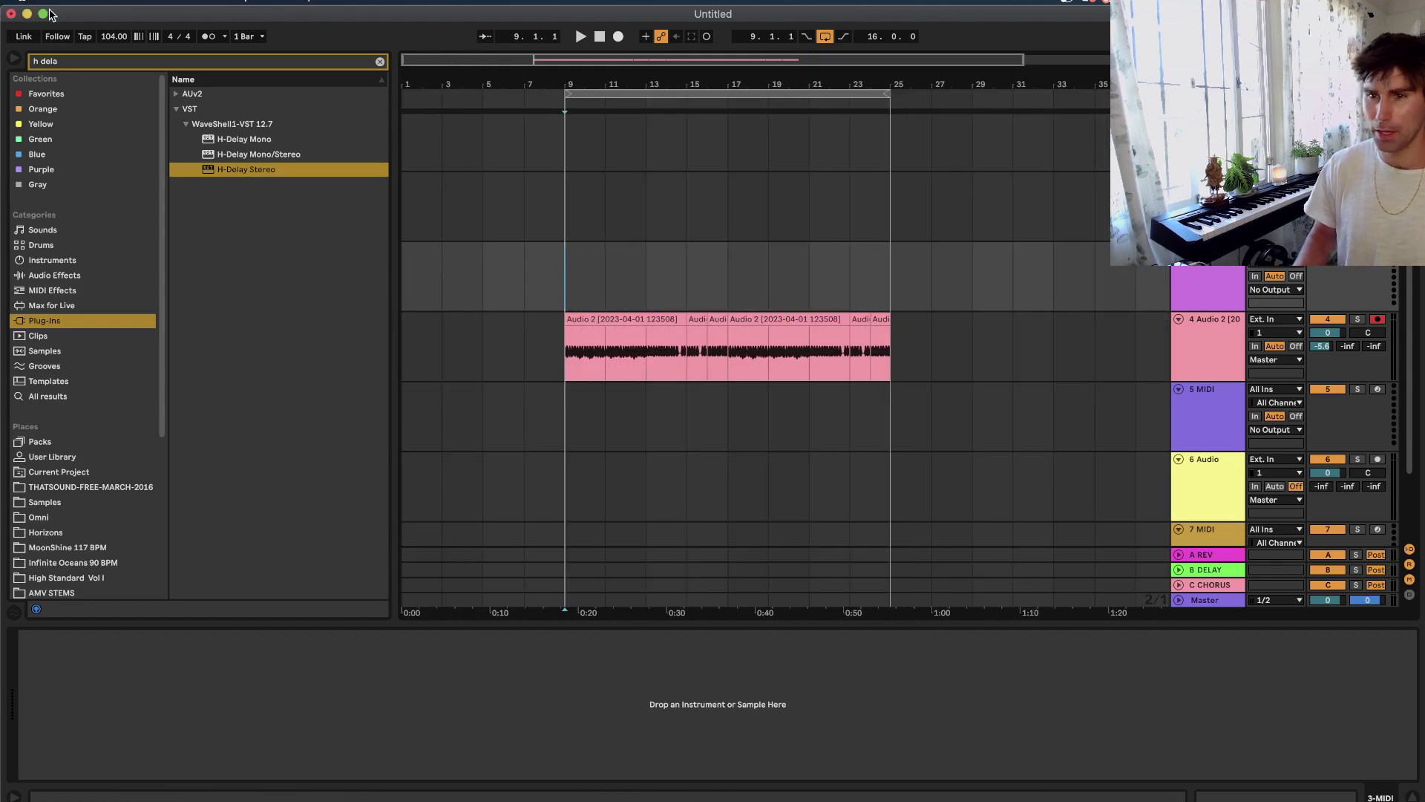
Search the plug-ins for "serum" and load the Serum VST onto the purple MIDI track below the pink audio track.
{"action": "scroll", "coordinate": [1175, 299], "scroll_direction": "down", "scroll_amount": 3}
{"action": "left_click", "coordinate": [1217, 355]}
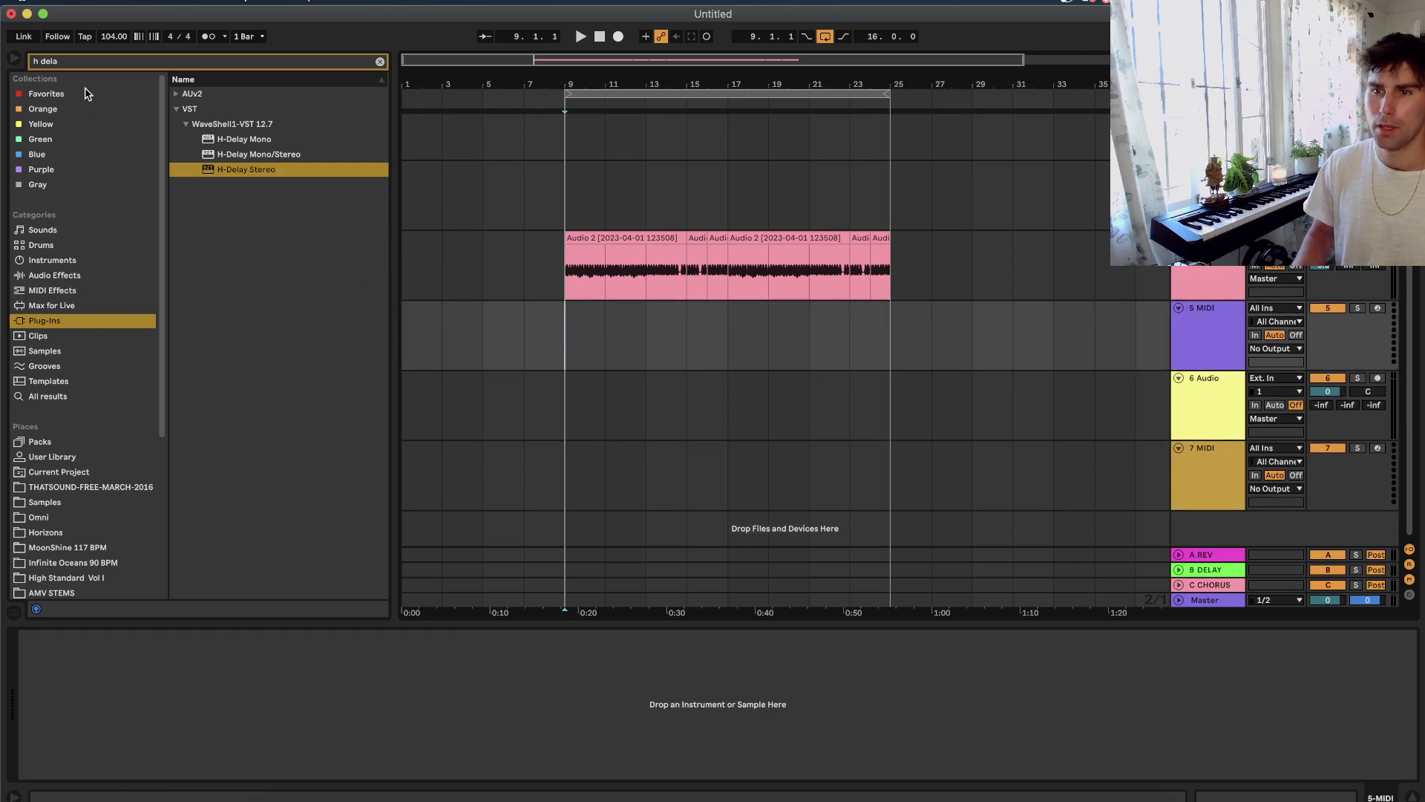
{"action": "key", "text": "BackSpace"}
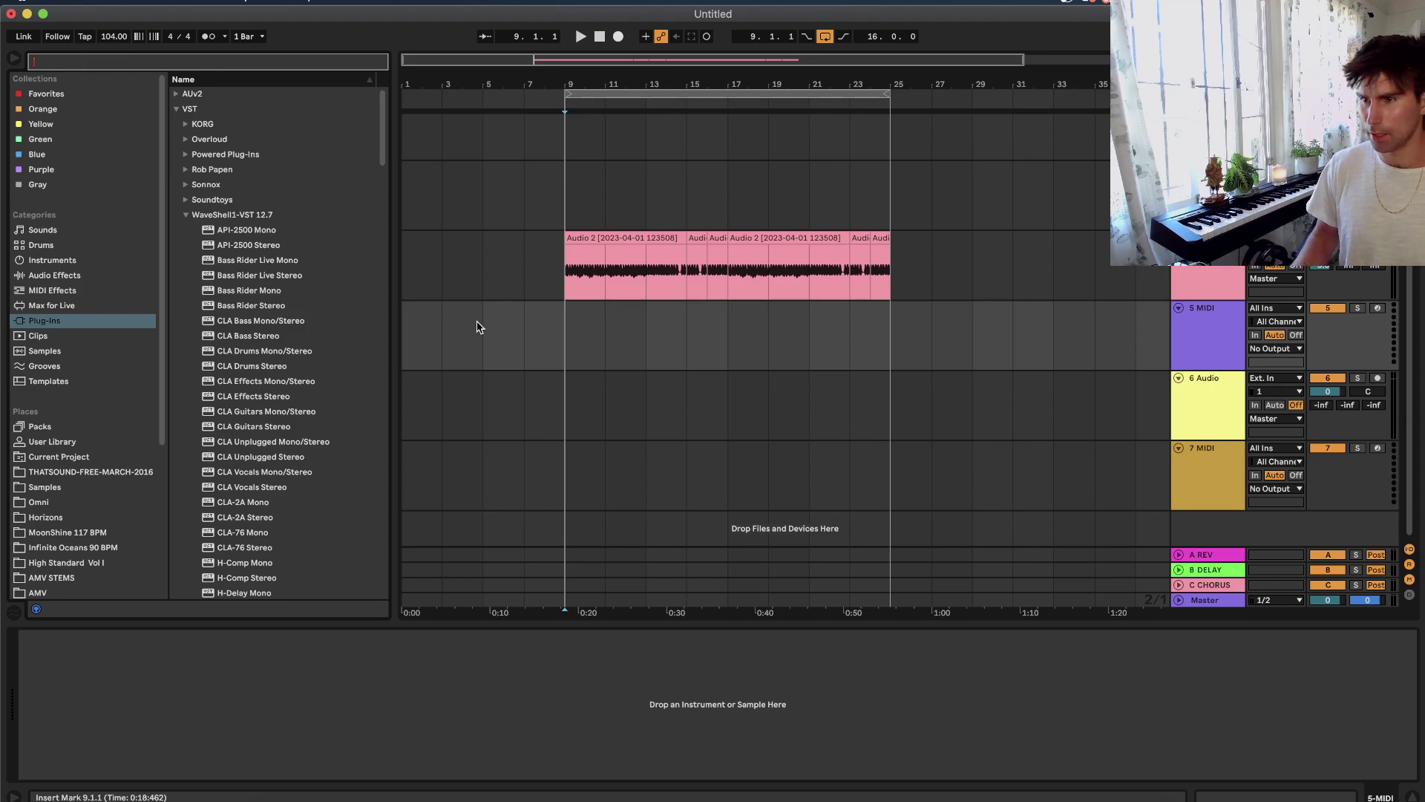
{"action": "left_click_drag", "start_coordinate": [567, 342], "coordinate": [831, 349]}
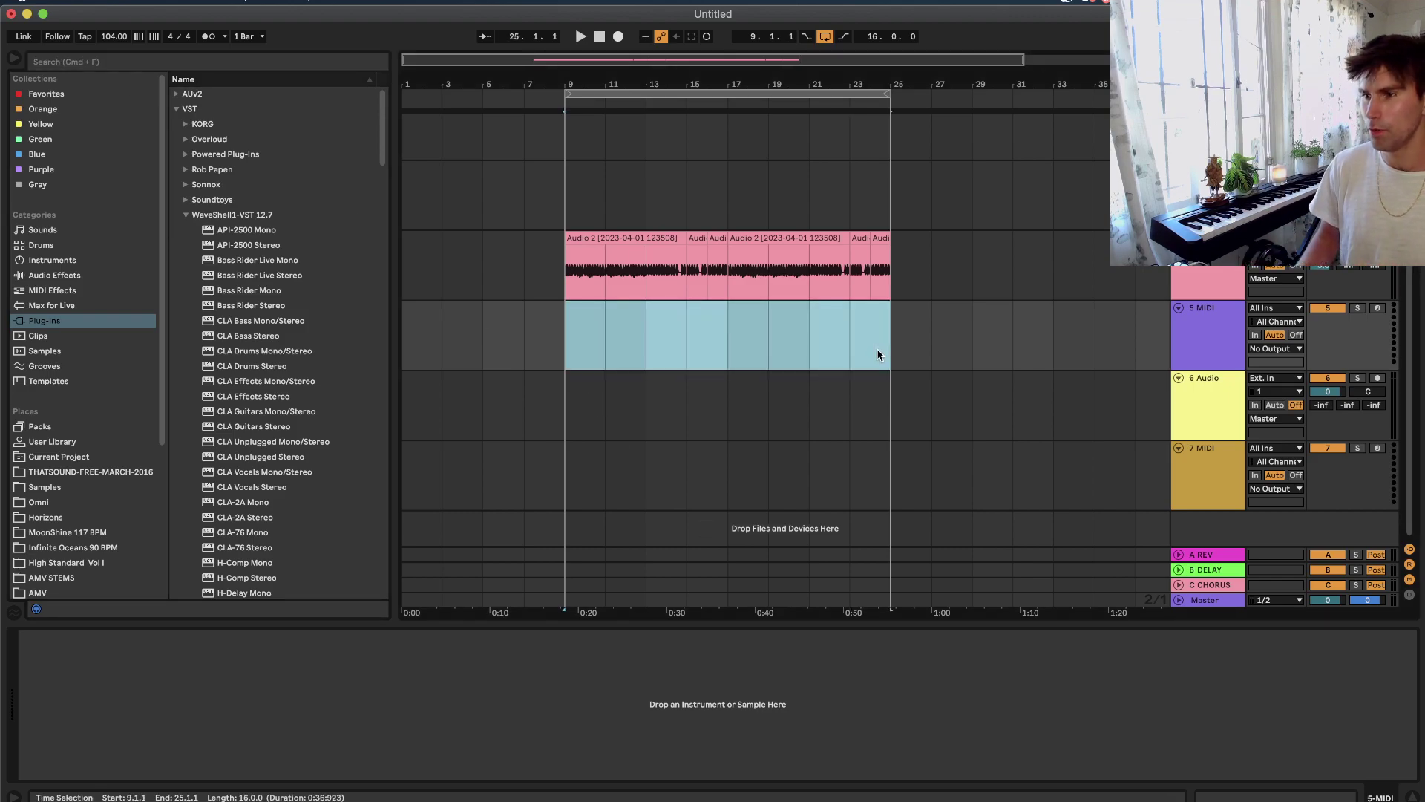
{"action": "left_click", "coordinate": [1205, 337]}
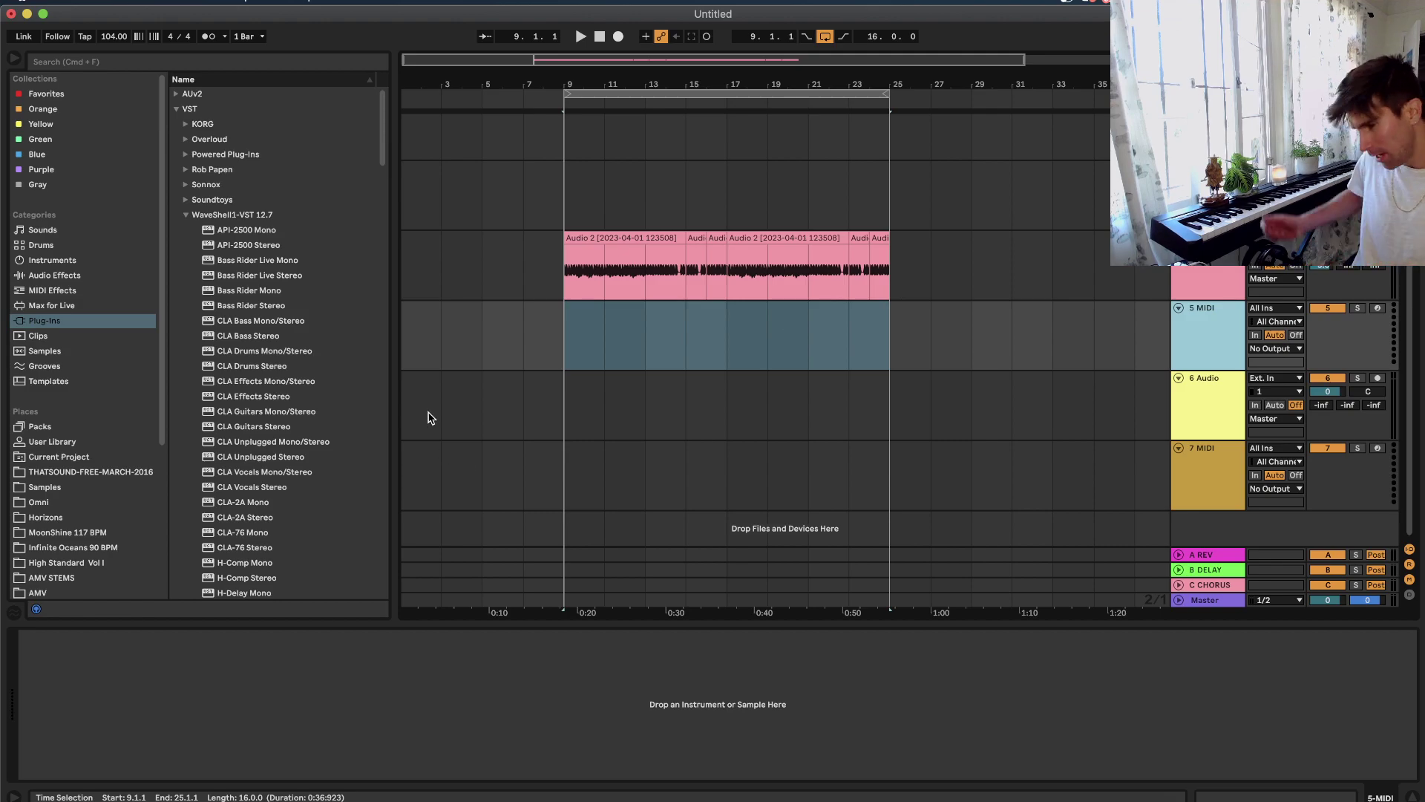
{"action": "left_click", "coordinate": [104, 62]}
{"action": "type", "text": "serum"}
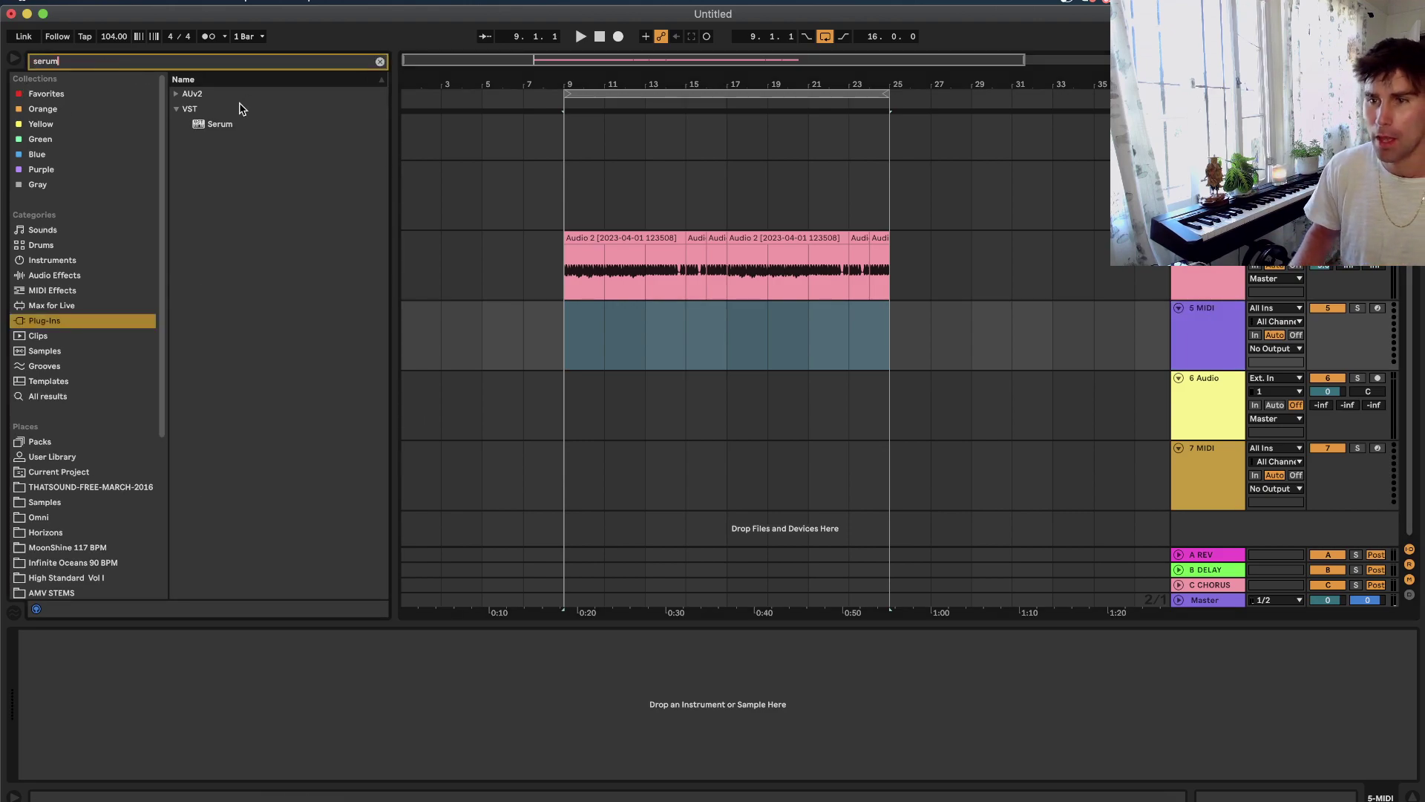
{"action": "left_click", "coordinate": [225, 125]}
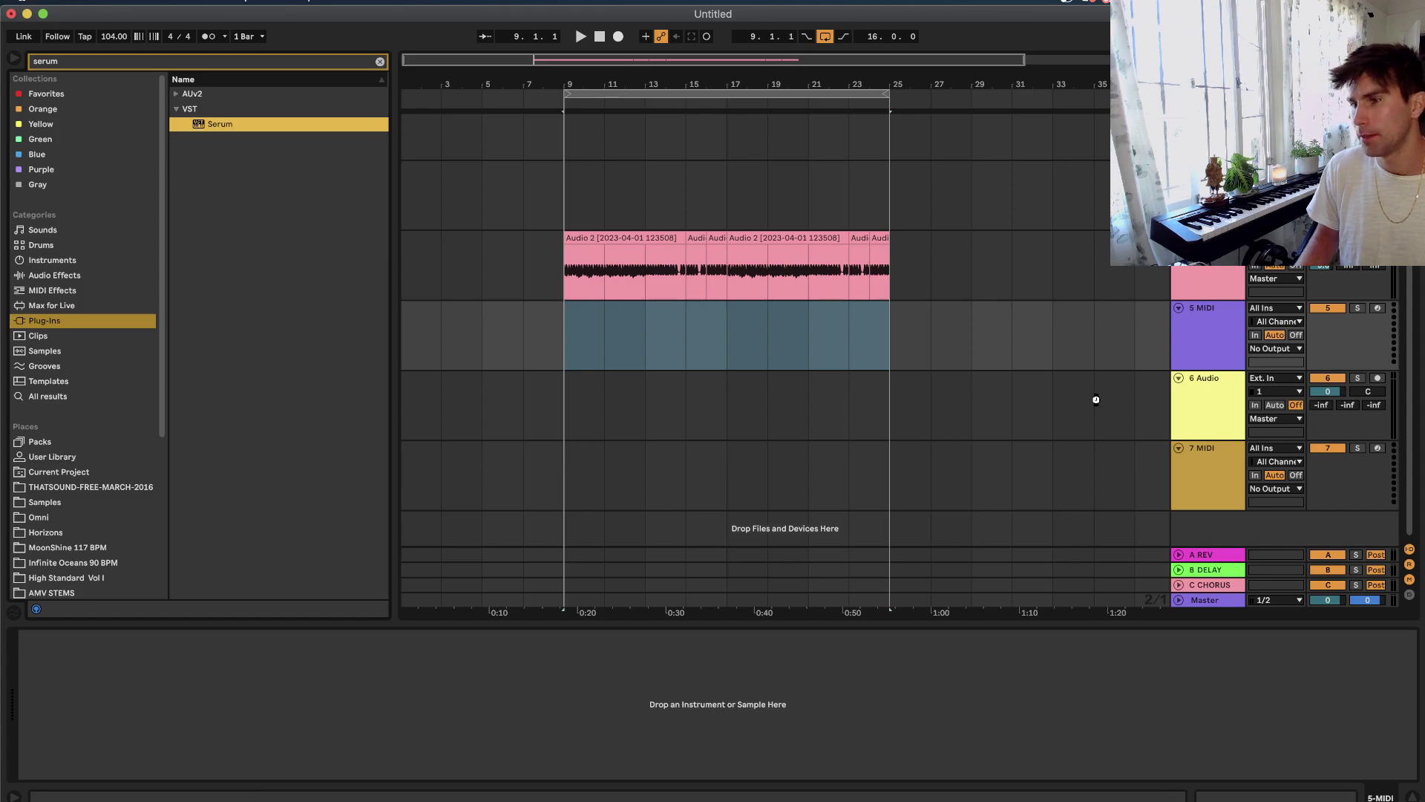
{"action": "key", "text": "Return"}
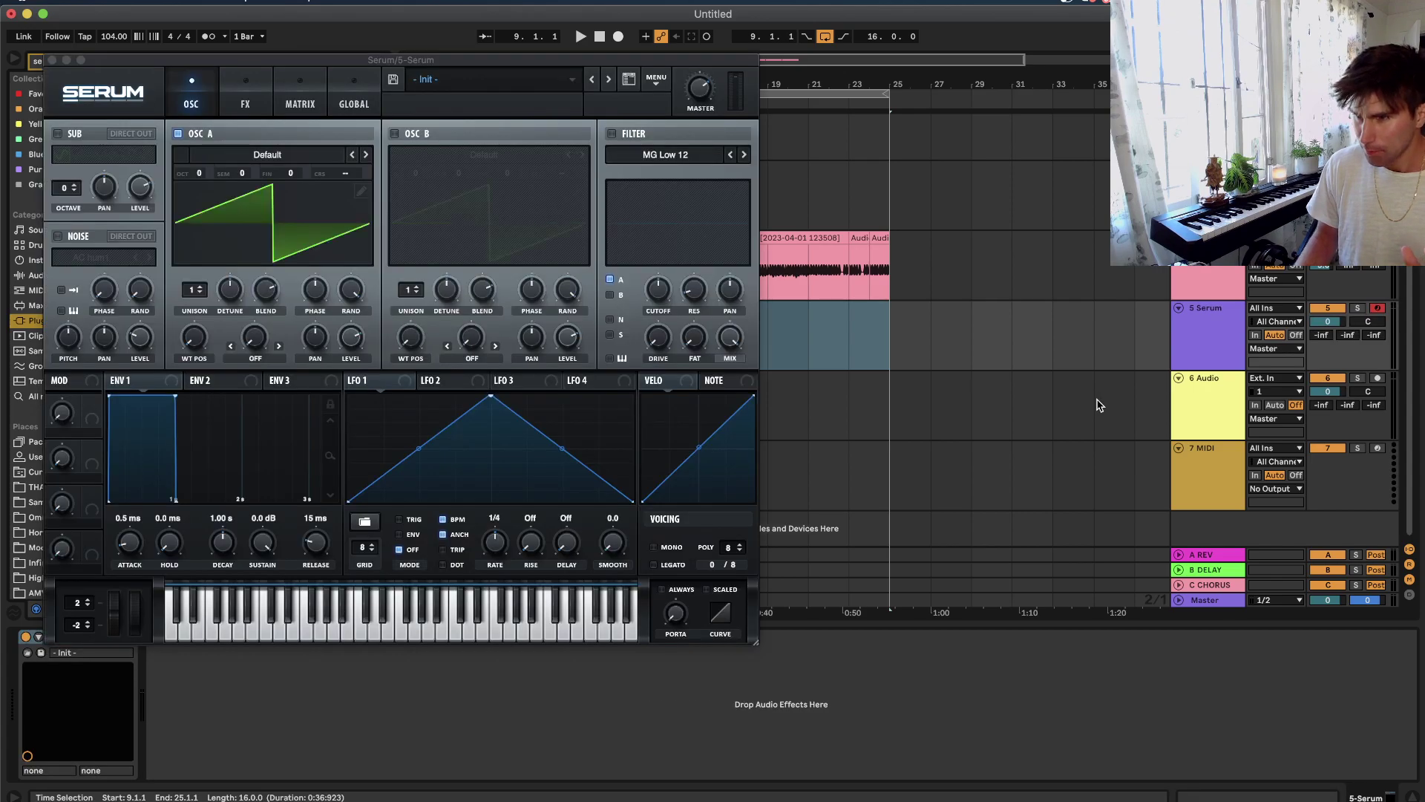
{"action": "left_click", "coordinate": [52, 59]}
Insert a new audio track directly above the pink audio track.
{"action": "key", "text": "super+shift+t"}
{"action": "right_click", "coordinate": [1221, 272]}
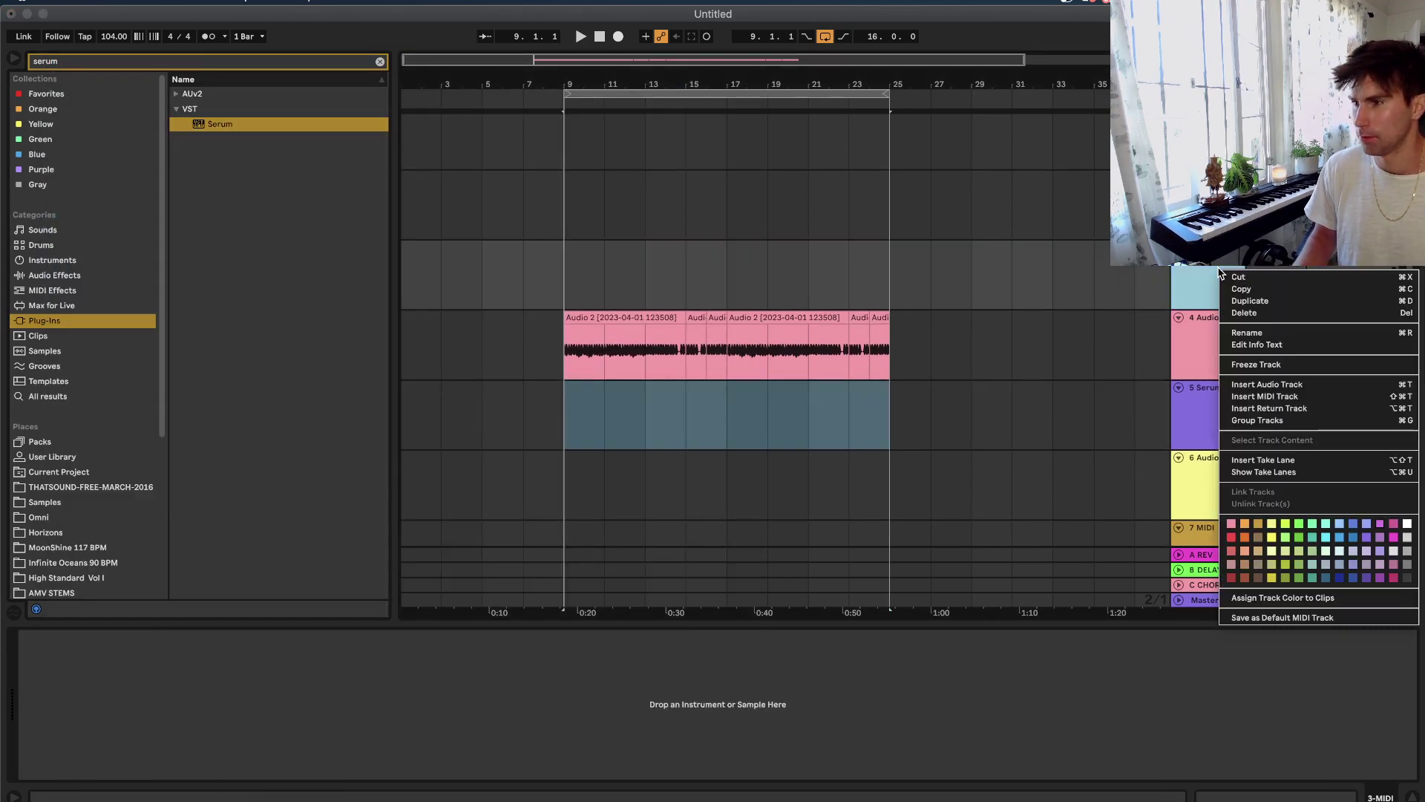
{"action": "left_click", "coordinate": [1246, 391]}
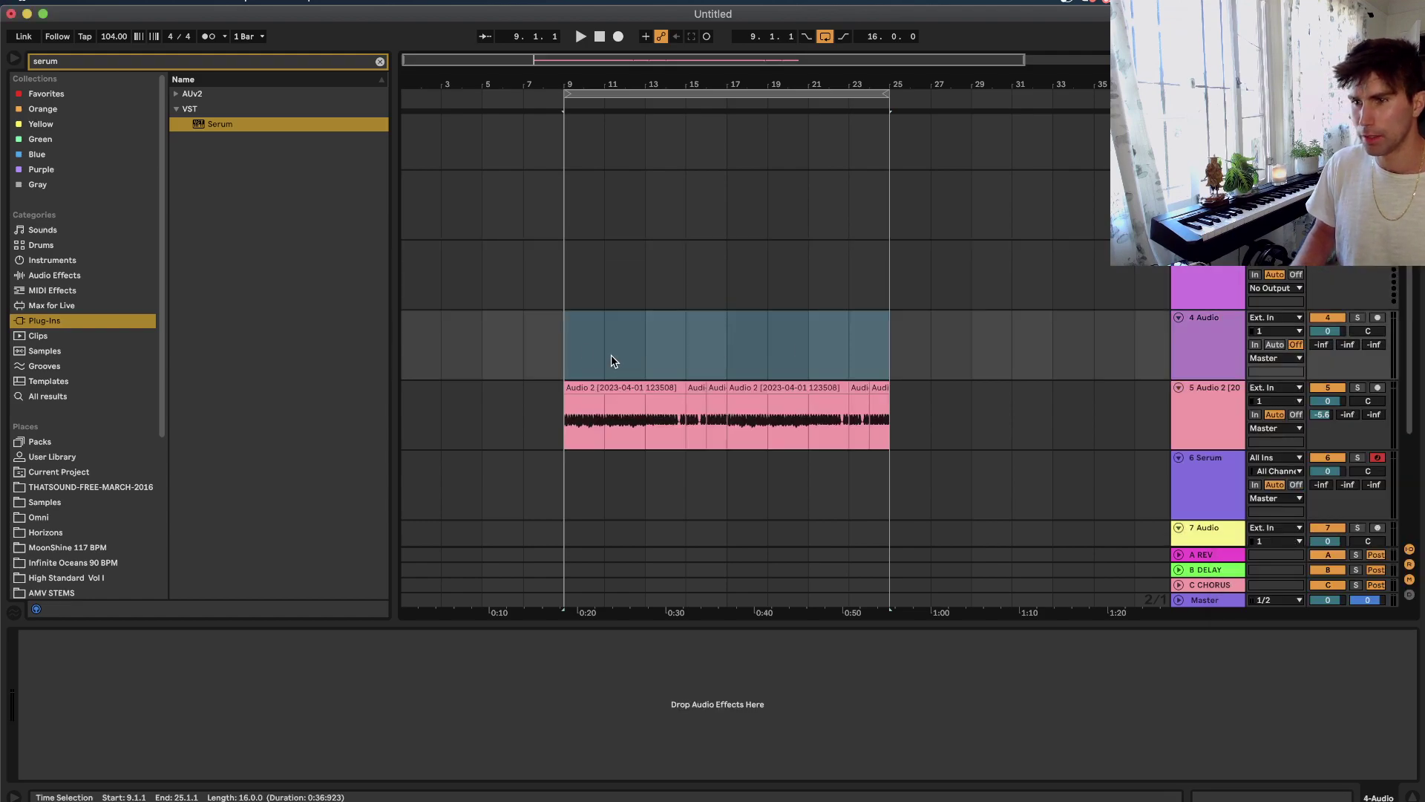
{"action": "scroll", "coordinate": [569, 340], "scroll_direction": "down", "scroll_amount": 1}
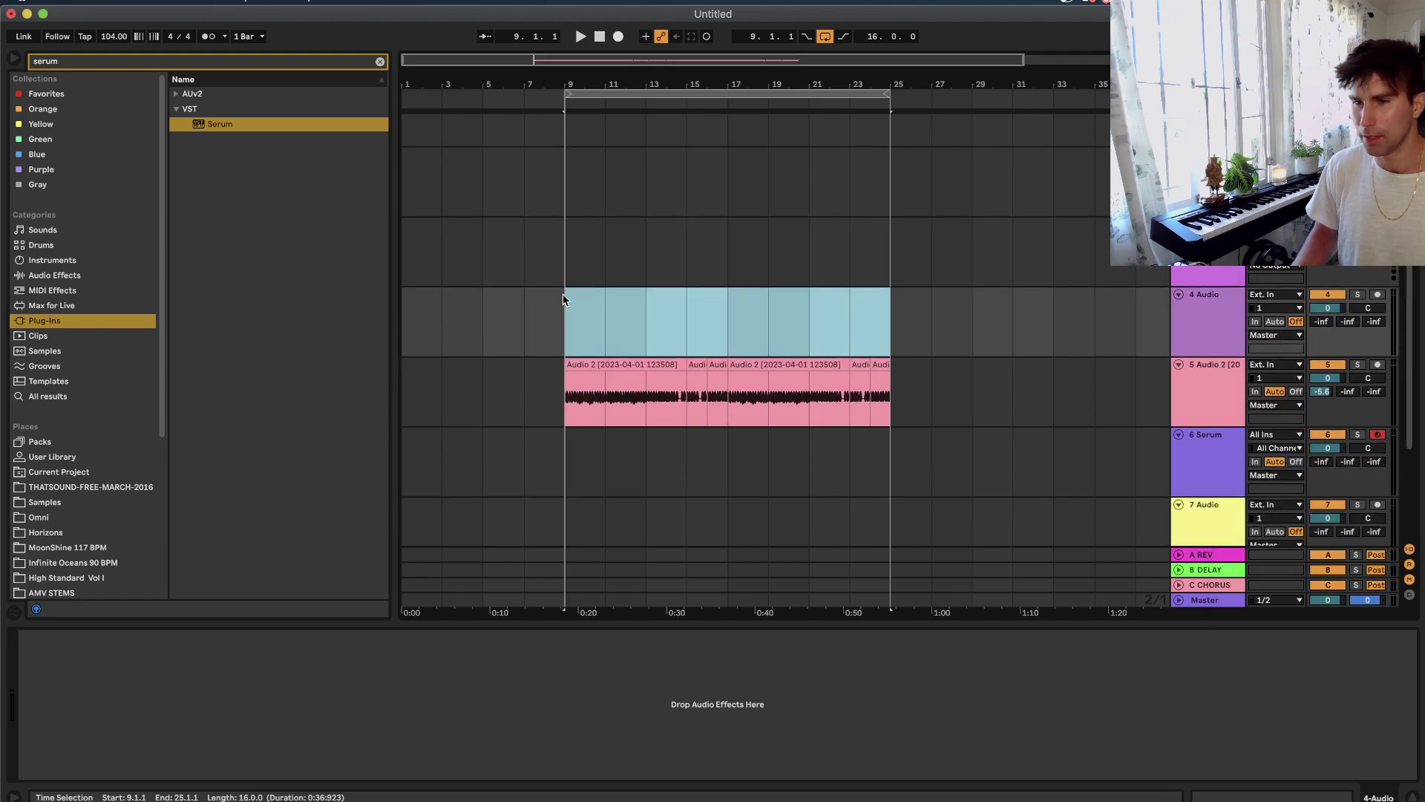
Search the Samples folder for "kick" and open the VTDS2 Kicks folder inside Vengeance Total Dance Sounds V2.
{"action": "left_click", "coordinate": [58, 504]}
{"action": "type", "text": "kick"}
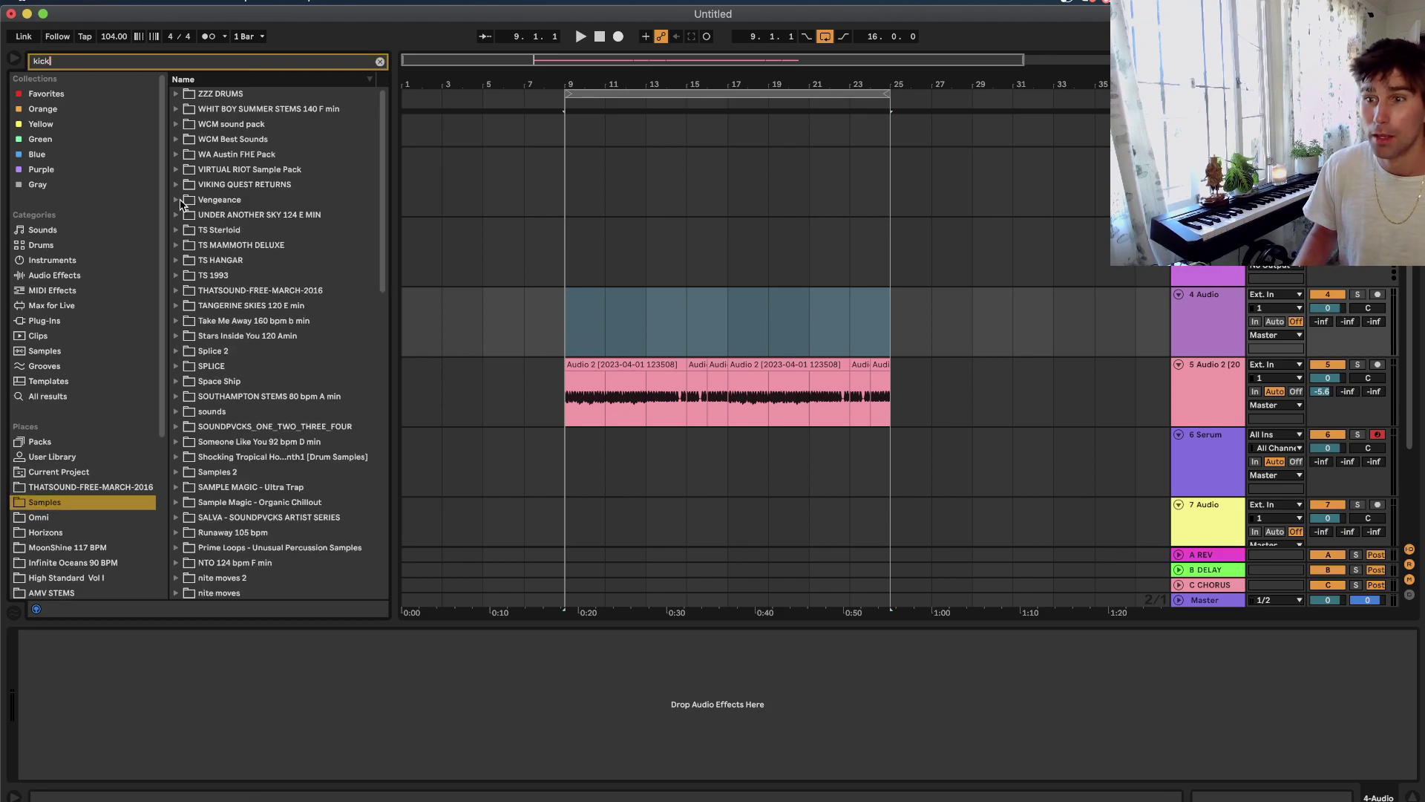
{"action": "left_click", "coordinate": [177, 200]}
{"action": "left_click", "coordinate": [187, 259]}
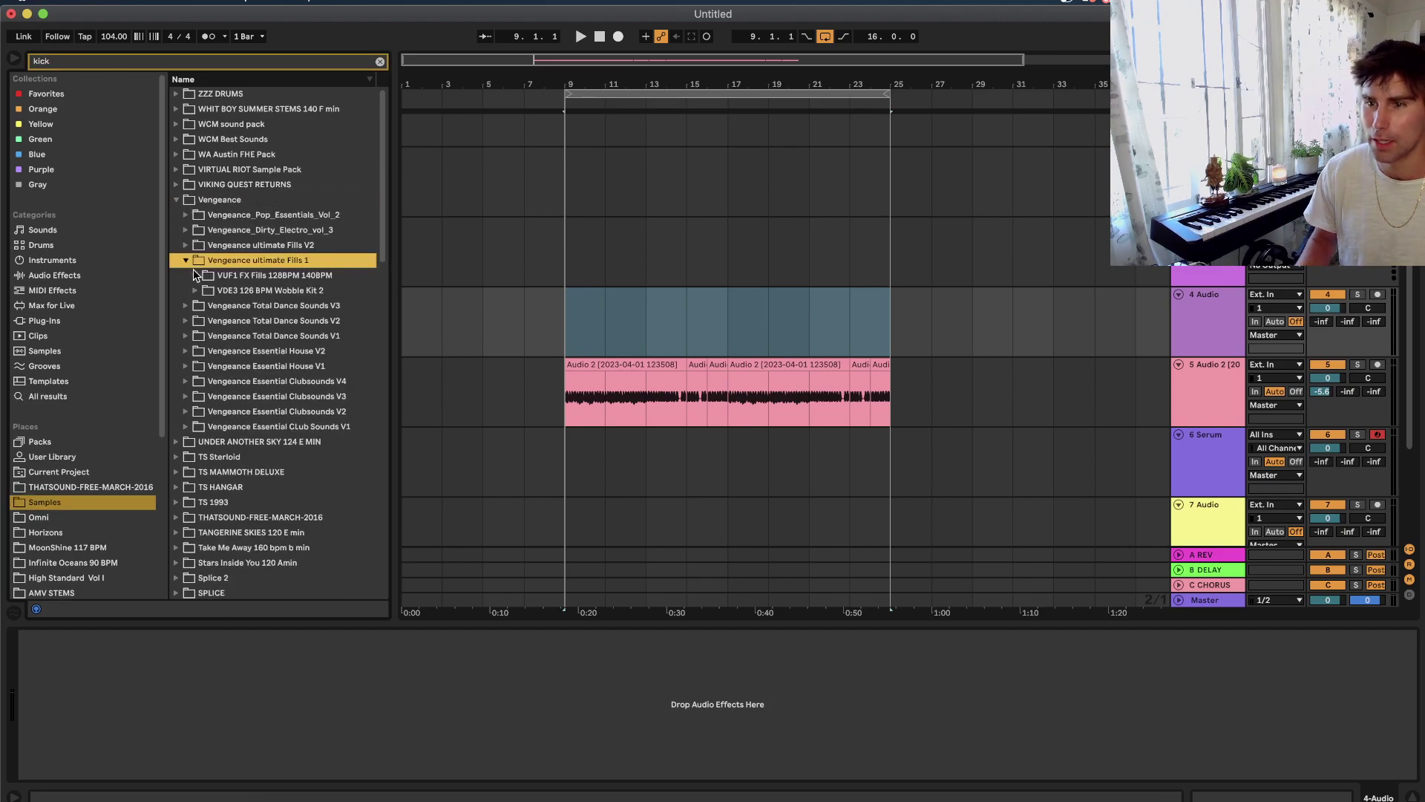
{"action": "left_click", "coordinate": [186, 321]}
{"action": "left_click", "coordinate": [200, 310]}
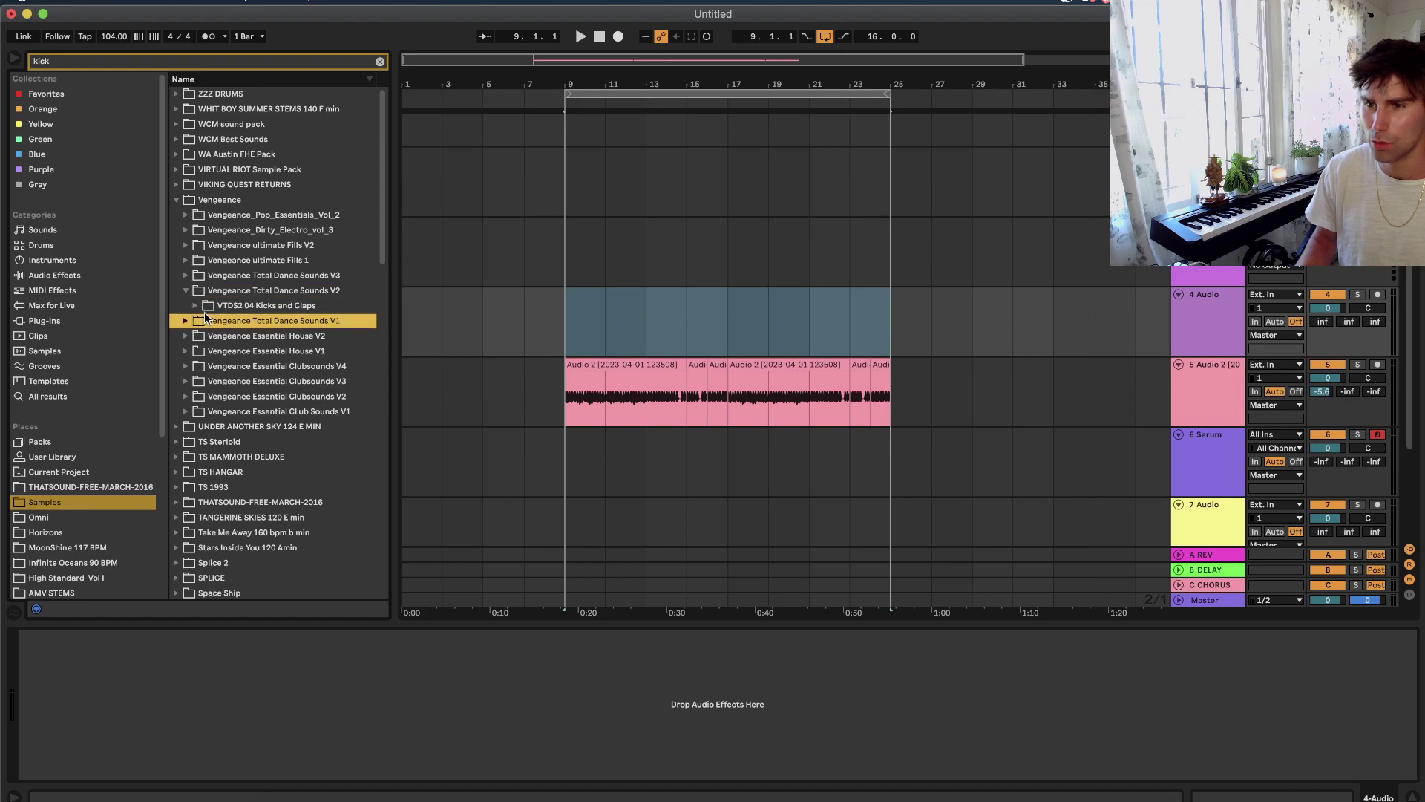
{"action": "left_click", "coordinate": [195, 307]}
{"action": "left_click", "coordinate": [204, 322]}
Audition kick samples and place VTDS2 To The Top Kick.wav at bar 9 on the magenta track above the new audio track.
{"action": "left_click", "coordinate": [239, 365]}
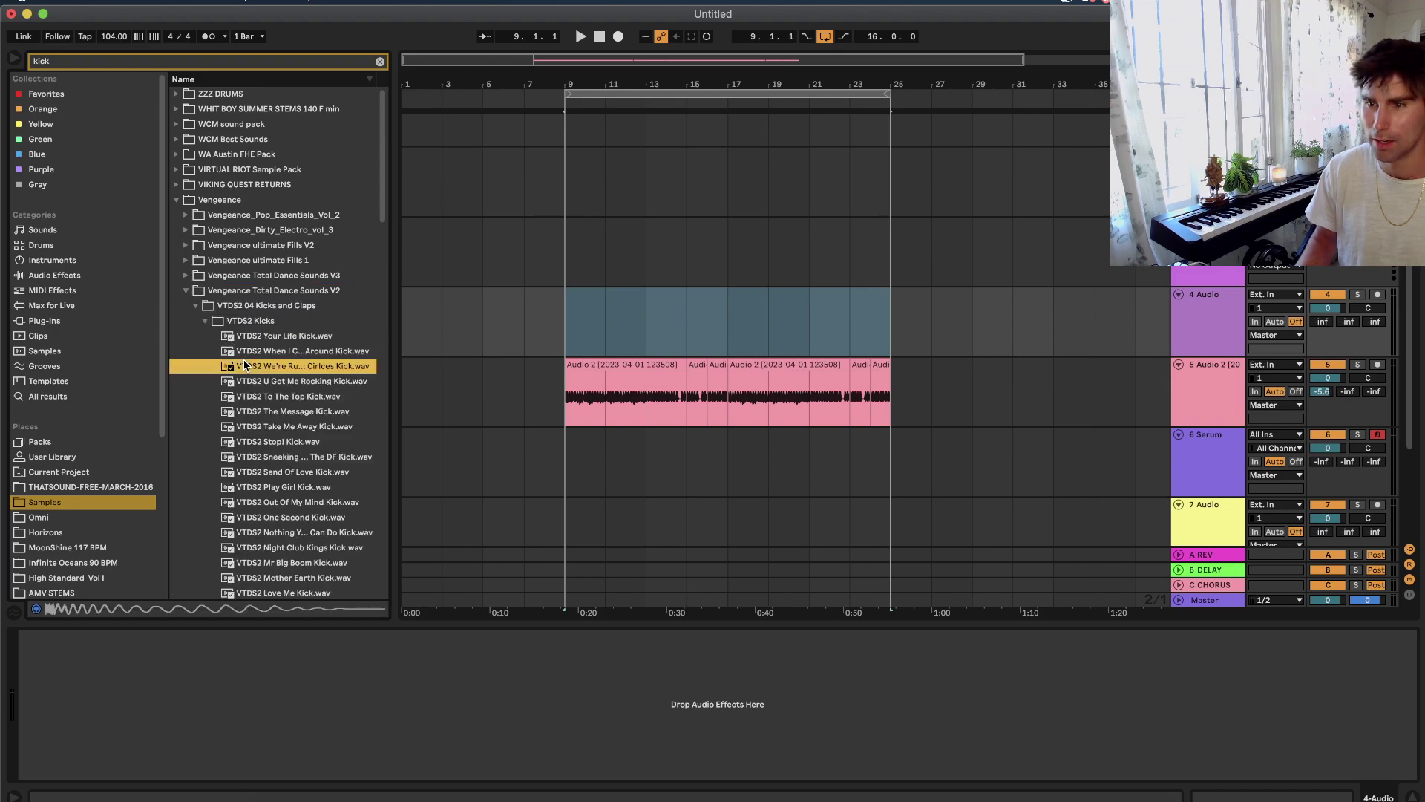
{"action": "left_click", "coordinate": [275, 399]}
{"action": "left_click_drag", "start_coordinate": [295, 397], "coordinate": [581, 327]}
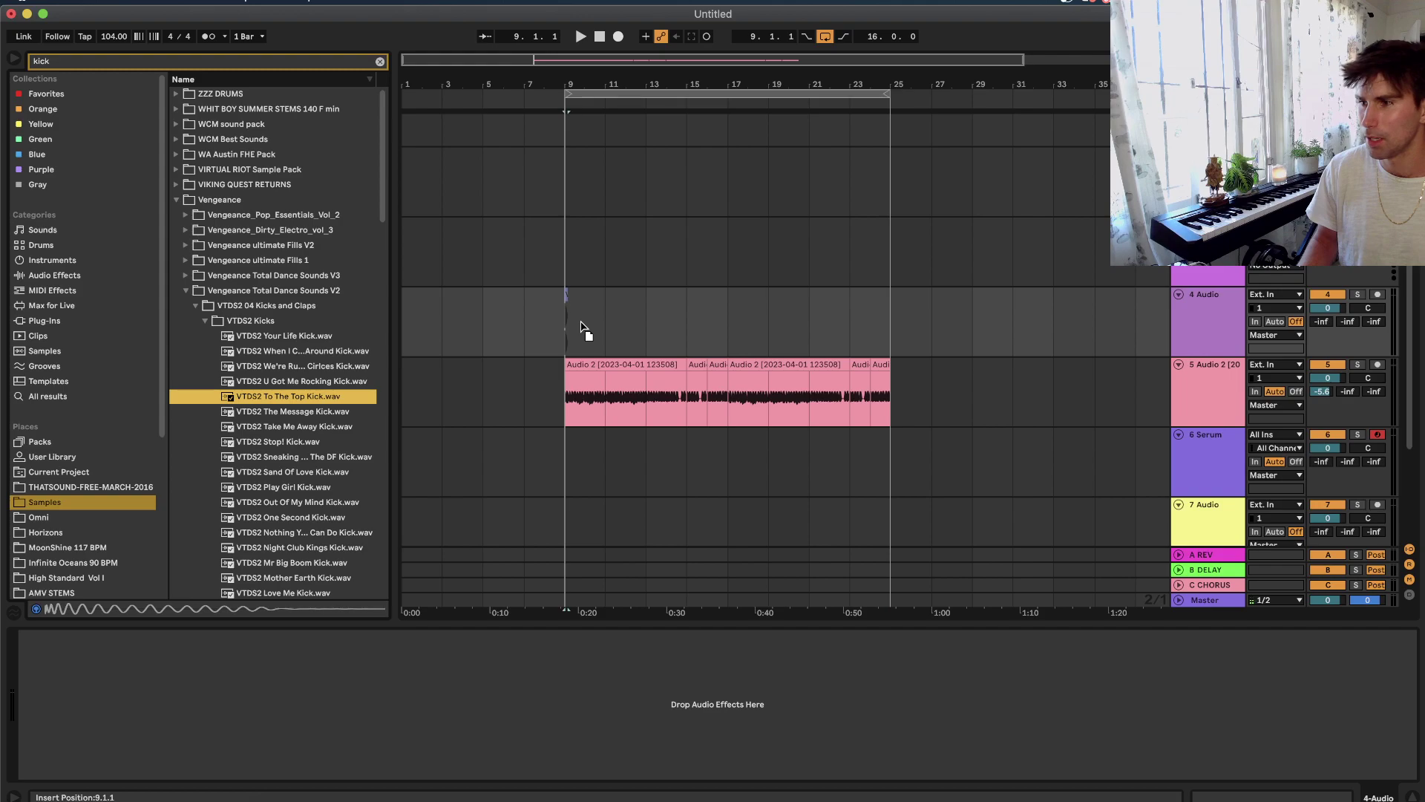
{"action": "left_click_drag", "start_coordinate": [574, 247], "coordinate": [574, 246]}
{"action": "scroll", "coordinate": [574, 246], "scroll_direction": "up", "scroll_amount": 4}
{"action": "key", "text": "space"}
Set the fixed grid to 1/16 and select the kick clip at bar 9.
{"action": "right_click", "coordinate": [671, 249]}
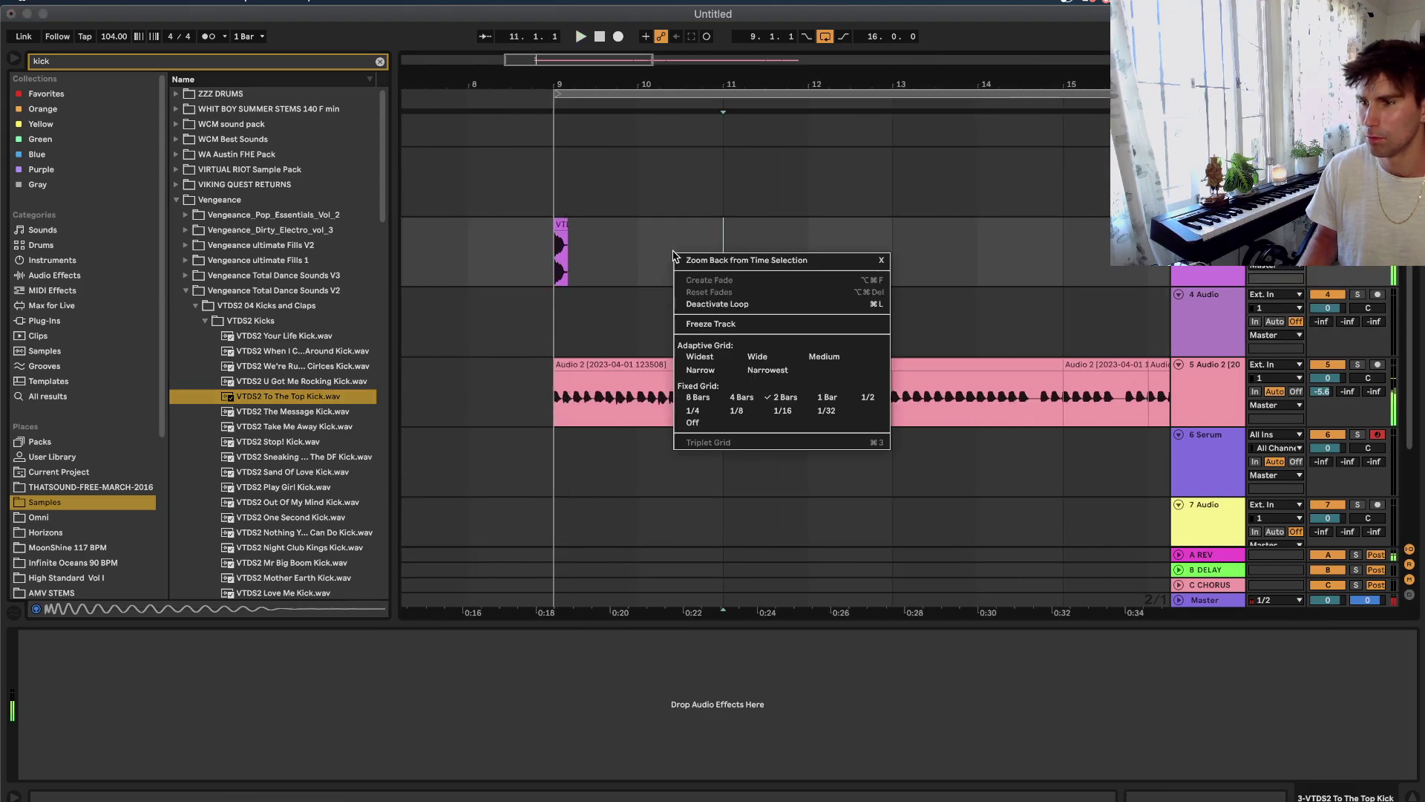
{"action": "left_click", "coordinate": [786, 411]}
{"action": "left_click", "coordinate": [559, 223]}
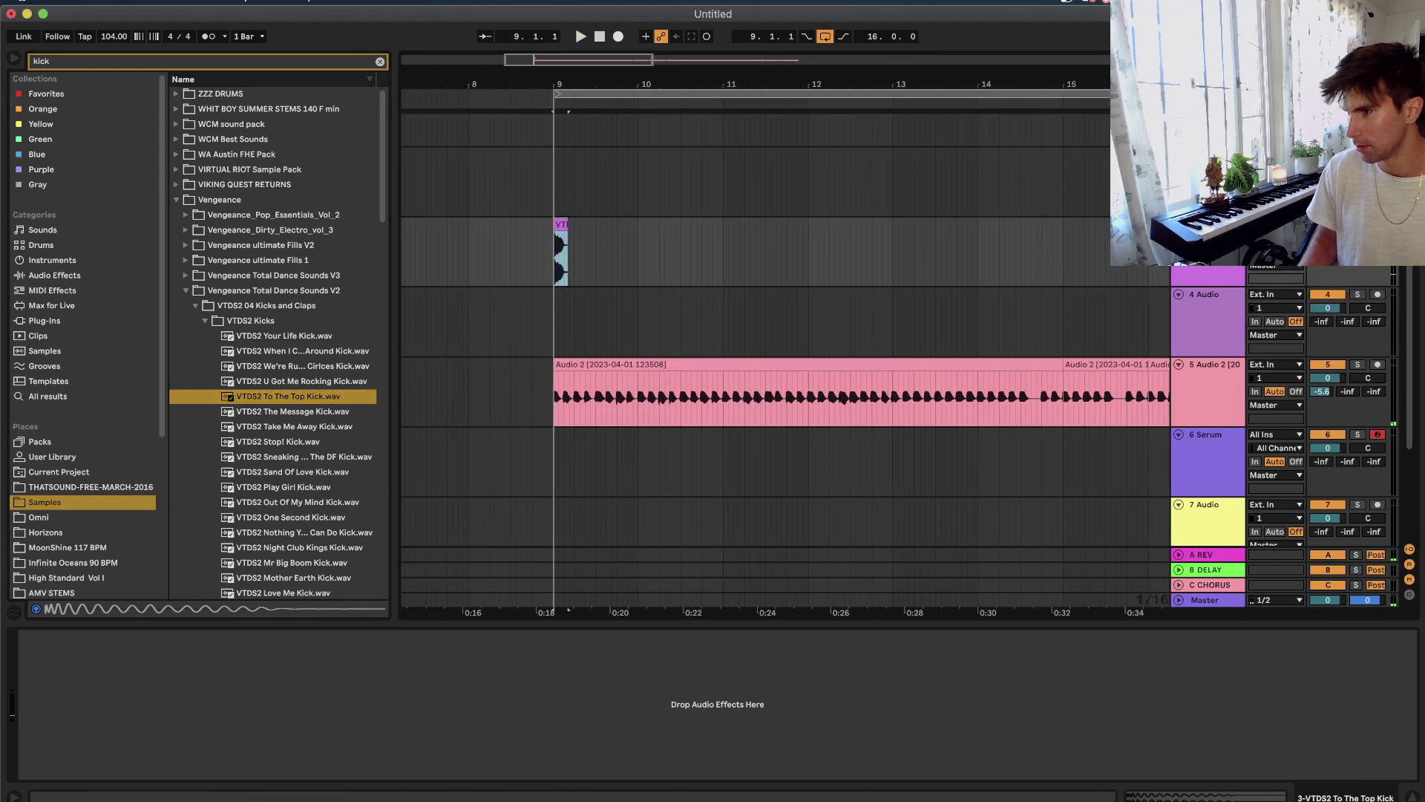
{"action": "right_click", "coordinate": [727, 228]}
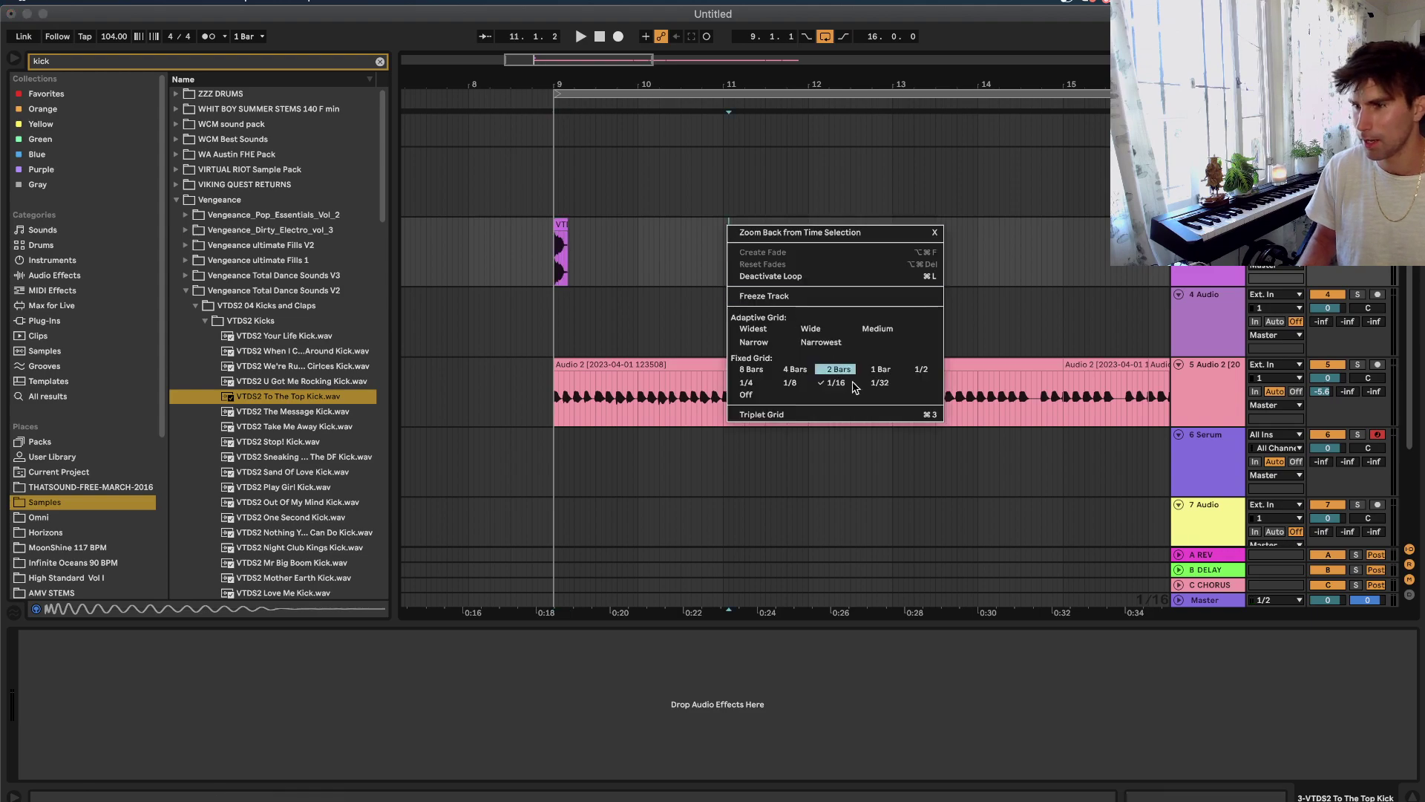
{"action": "left_click", "coordinate": [874, 374]}
{"action": "right_click", "coordinate": [598, 281]}
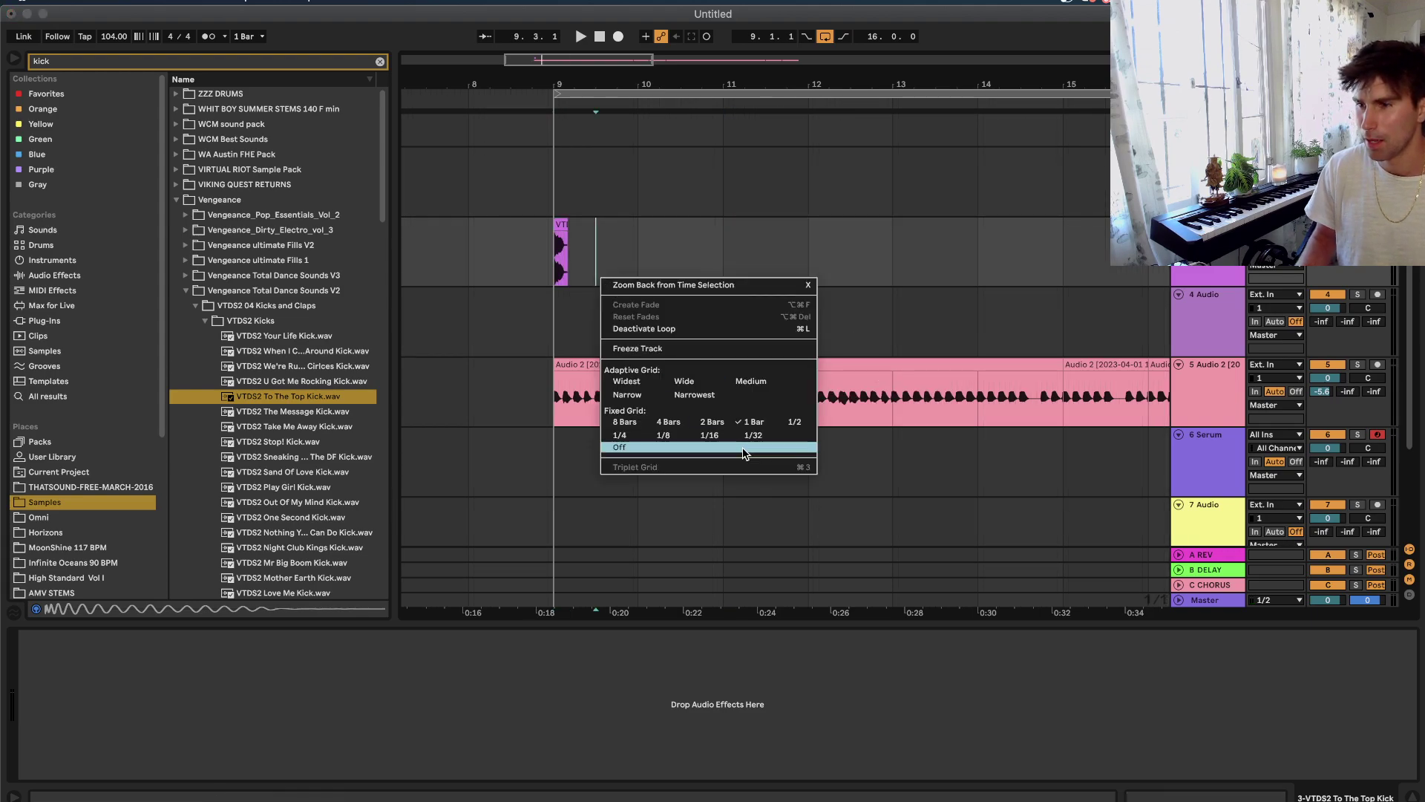
{"action": "left_click", "coordinate": [735, 444]}
Copy the kick clip to the third beat of bar 9 and play the arrangement from bar 9.
{"action": "scroll", "coordinate": [572, 239], "scroll_direction": "up", "scroll_amount": 3}
{"action": "left_click_drag", "start_coordinate": [550, 225], "coordinate": [659, 229]}
{"action": "left_click", "coordinate": [522, 256]}
{"action": "key", "text": "space"}
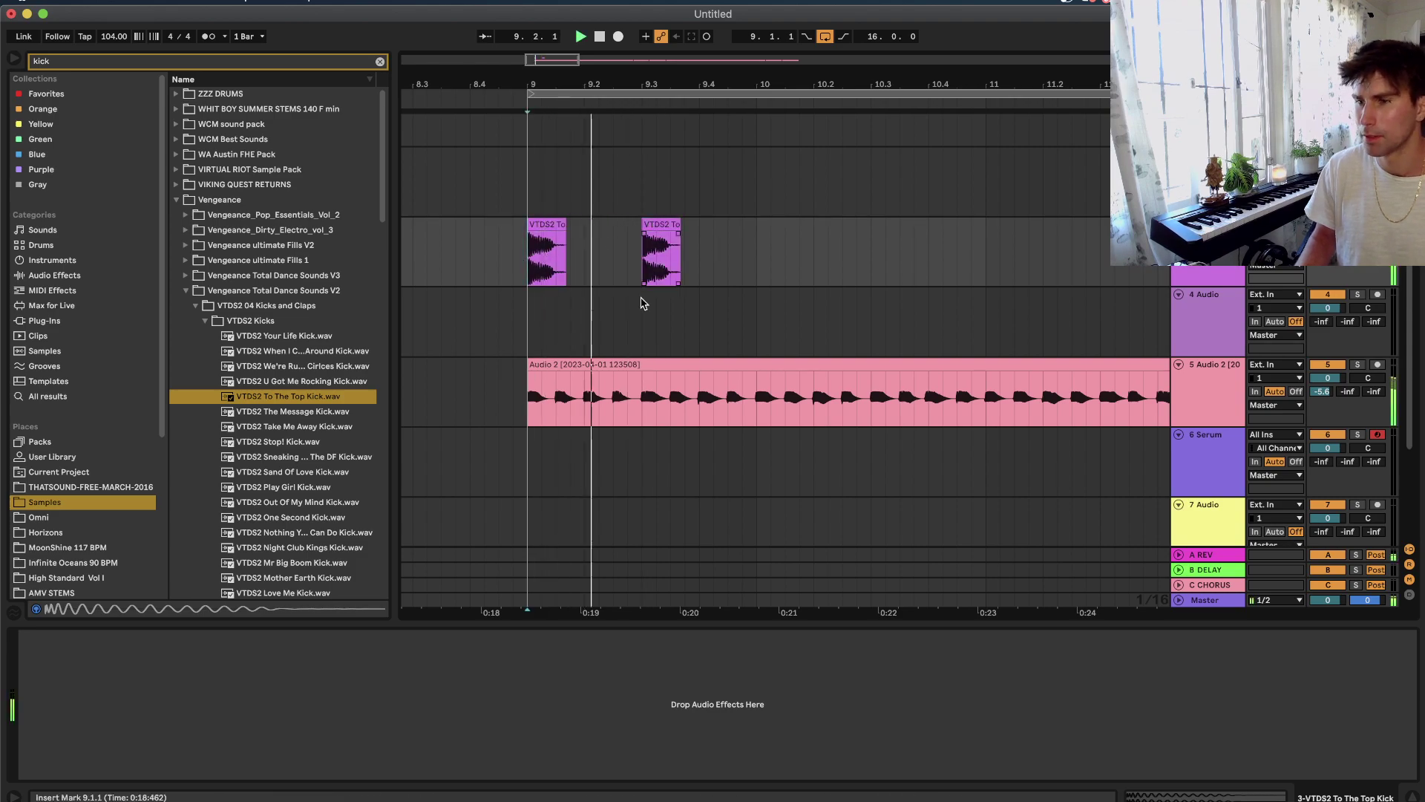
Move the second kick clip from beat 3 to bar 10 and insert an audio track below the kick track.
{"action": "key", "text": "space"}
{"action": "key", "text": "space"}
{"action": "key", "text": "space"}
{"action": "left_click_drag", "start_coordinate": [666, 227], "coordinate": [781, 228]}
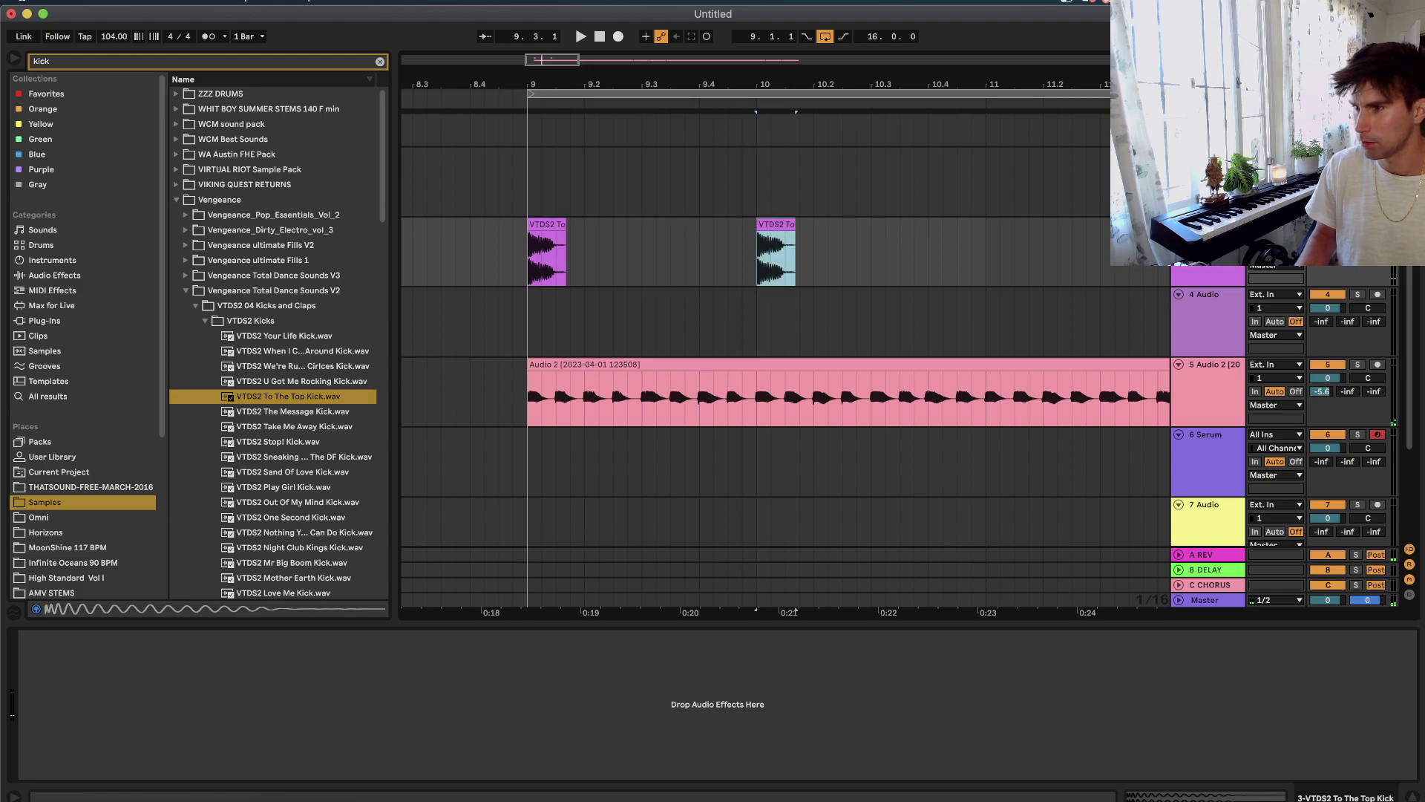
{"action": "right_click", "coordinate": [1195, 277]}
{"action": "left_click", "coordinate": [1225, 376]}
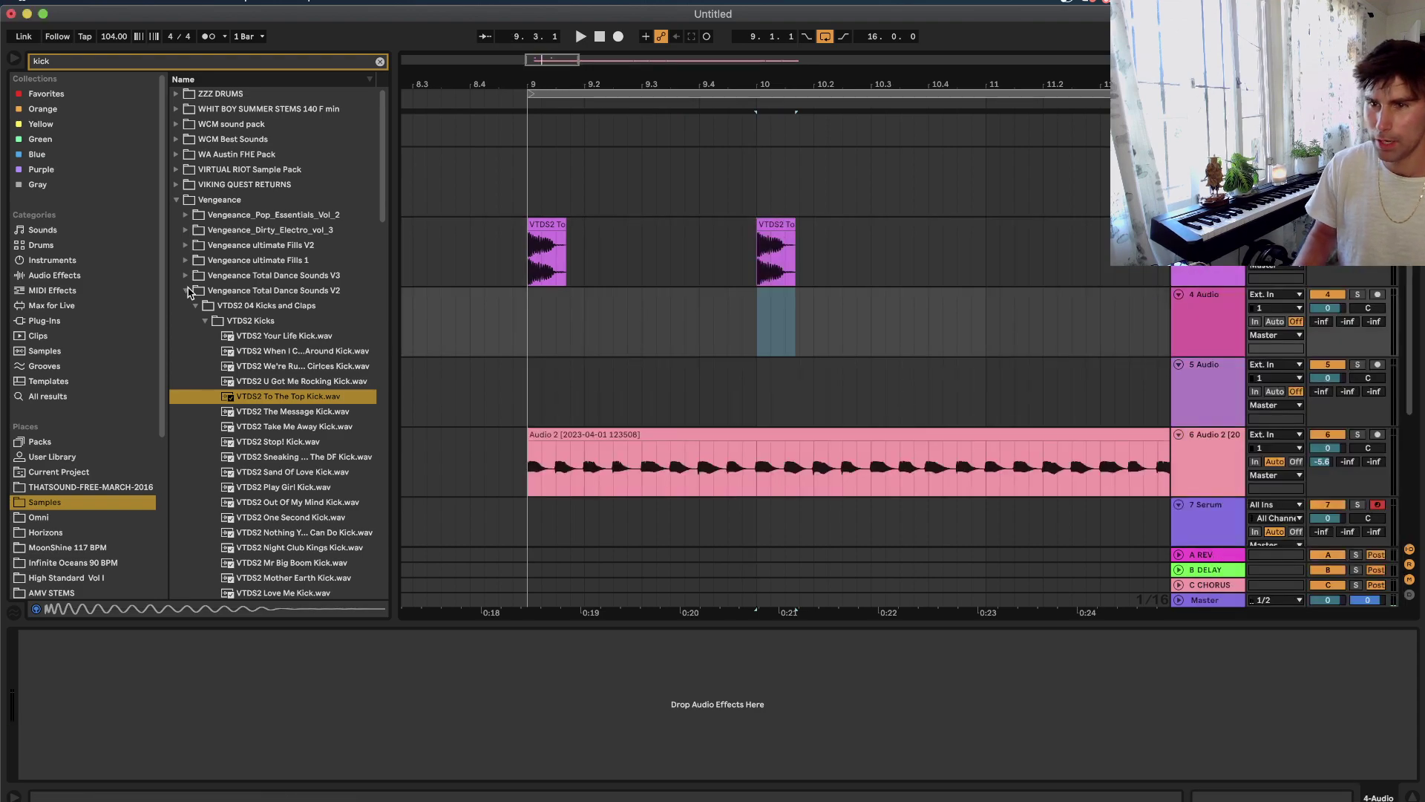
Search the Samples folder for "percussion".
{"action": "type", "text": "percussion"}
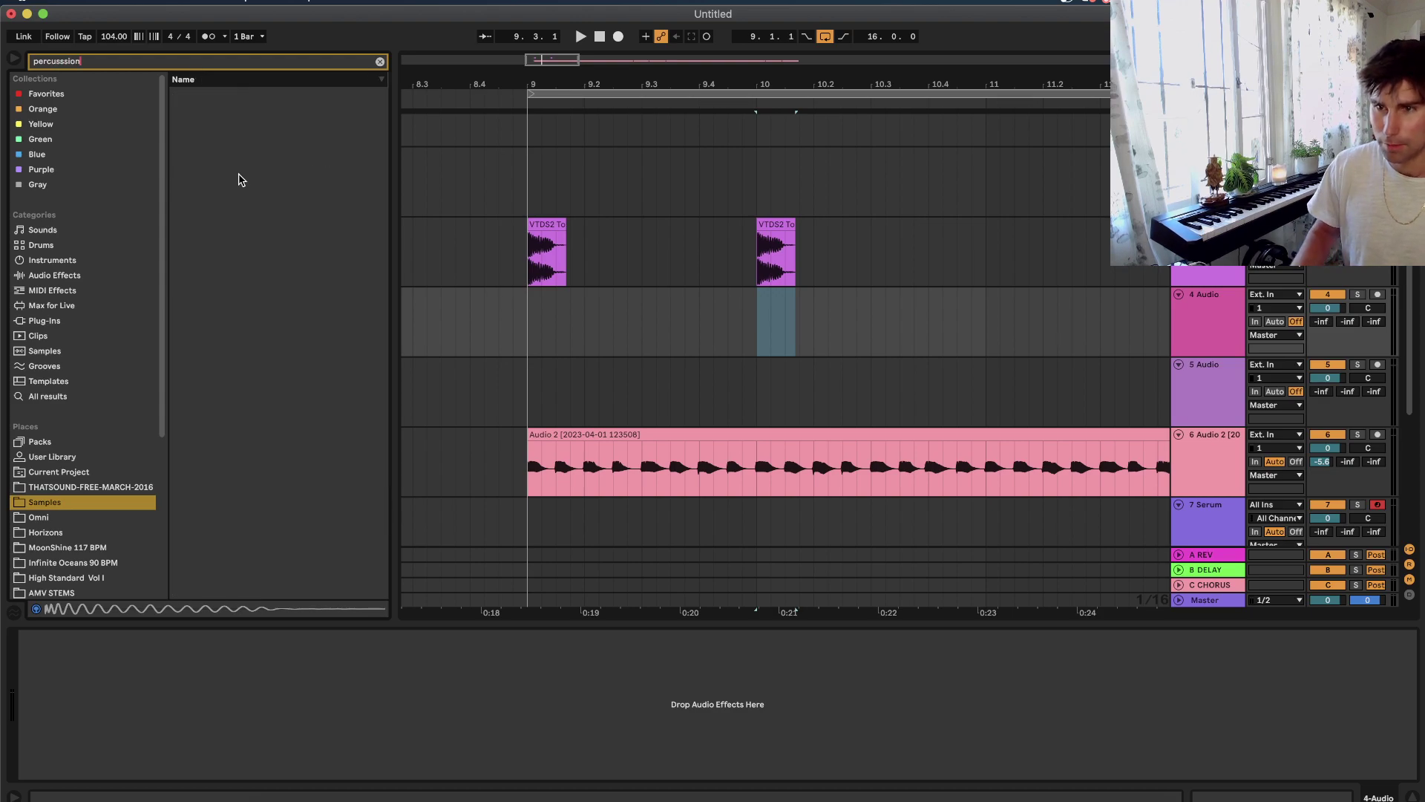
{"action": "left_click", "coordinate": [141, 79]}
{"action": "left_click", "coordinate": [140, 78]}
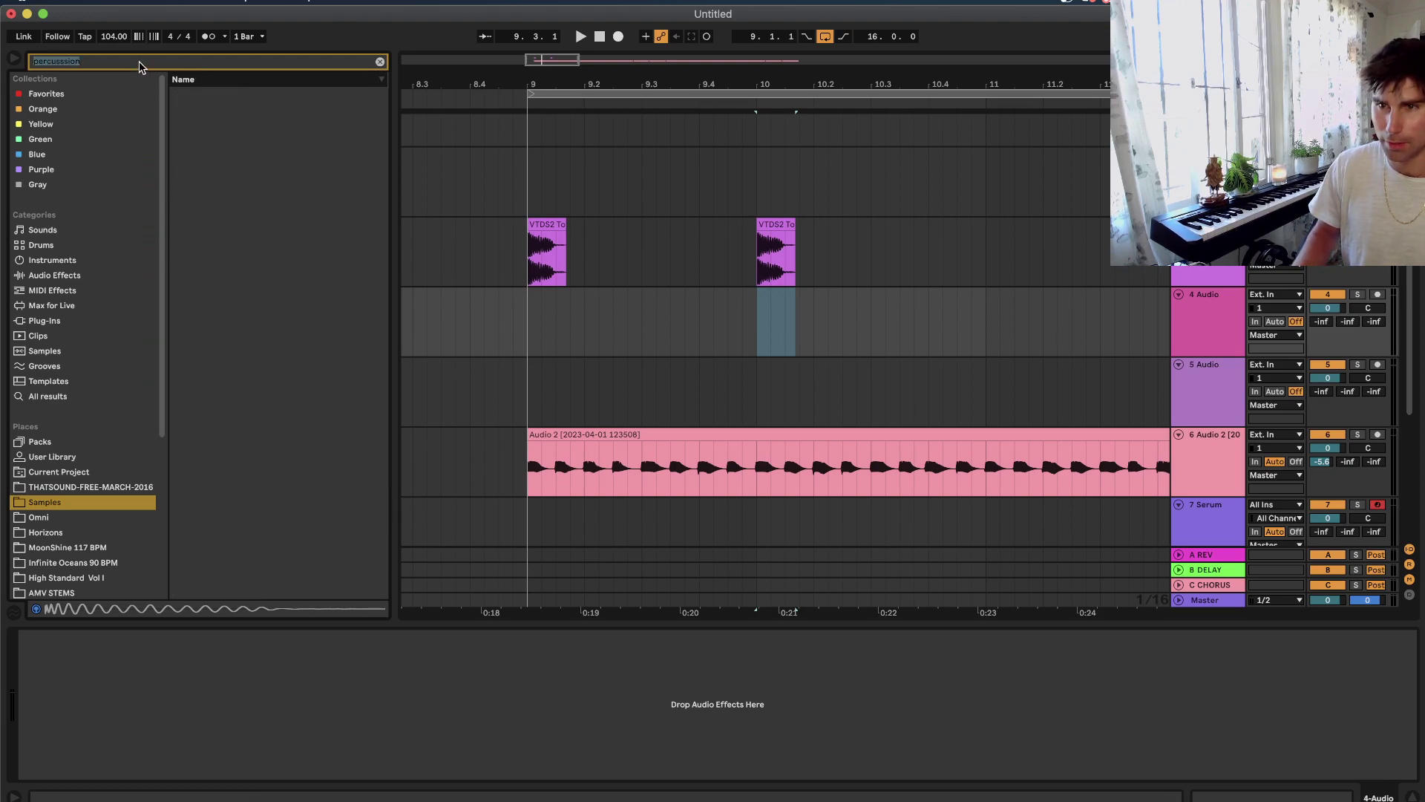
{"action": "left_click", "coordinate": [140, 61]}
{"action": "type", "text": "percussion"}
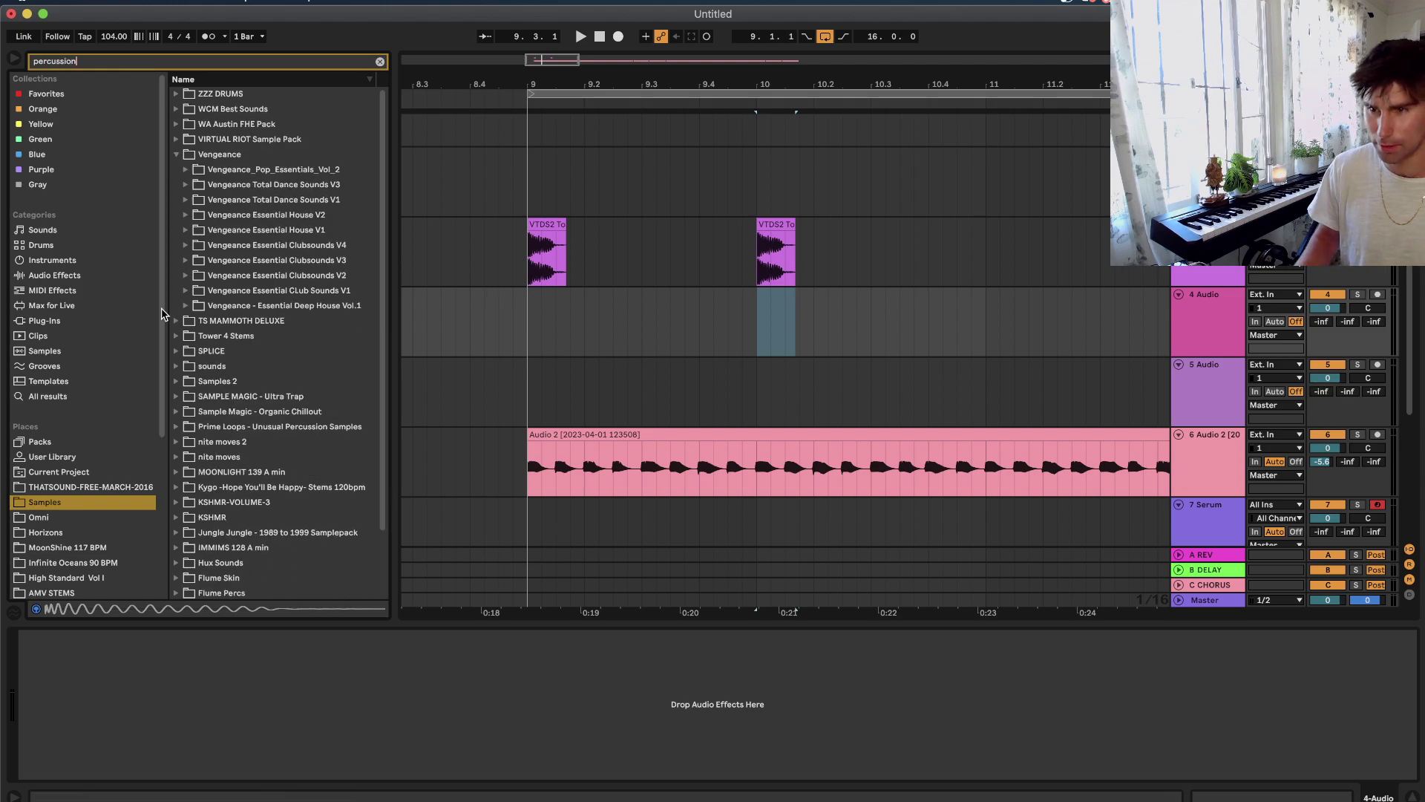
{"action": "scroll", "coordinate": [226, 311], "scroll_direction": "down", "scroll_amount": 5}
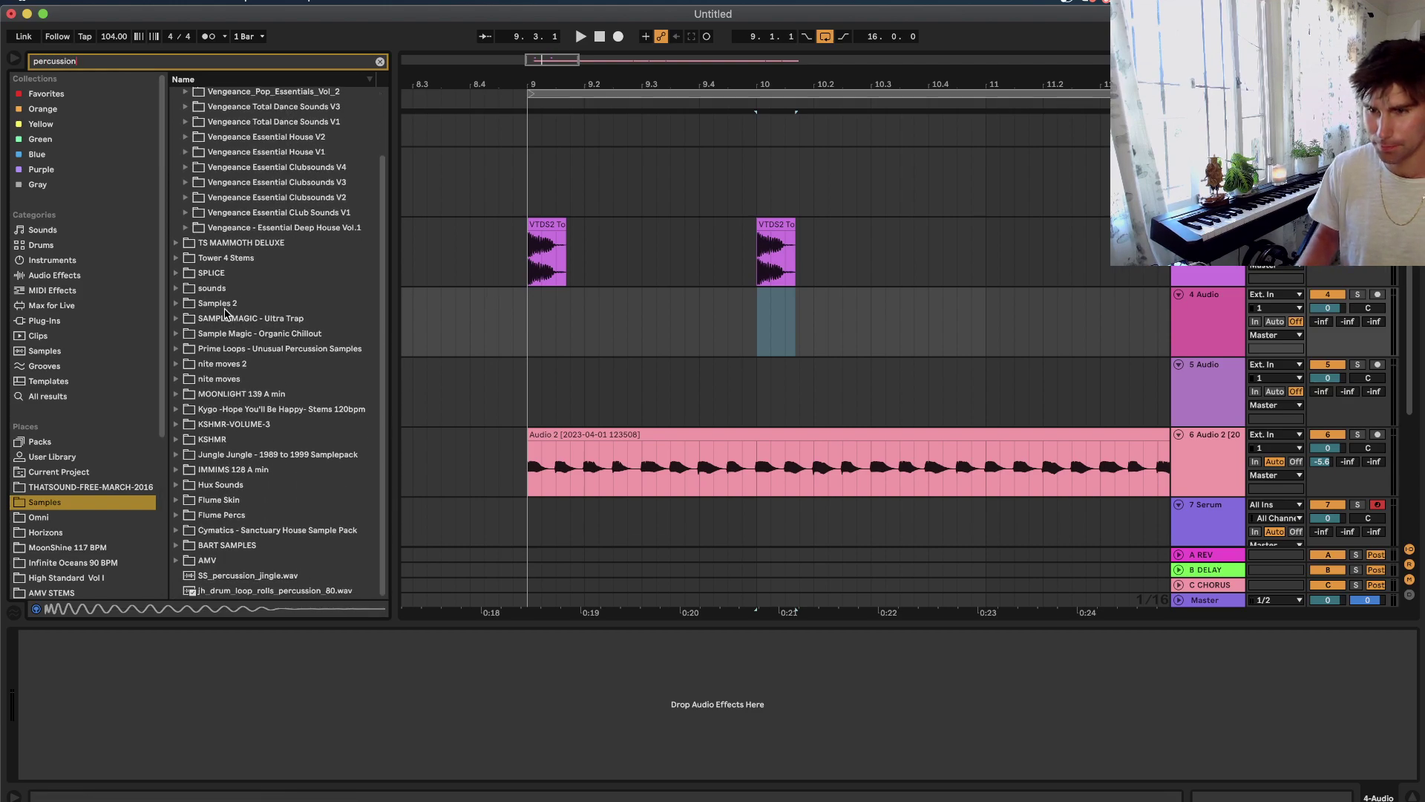
Collapse the Vengeance folder and open the Percussion Low folder inside KSHMR's Drums and Percussion folders.
{"action": "left_click", "coordinate": [176, 154]}
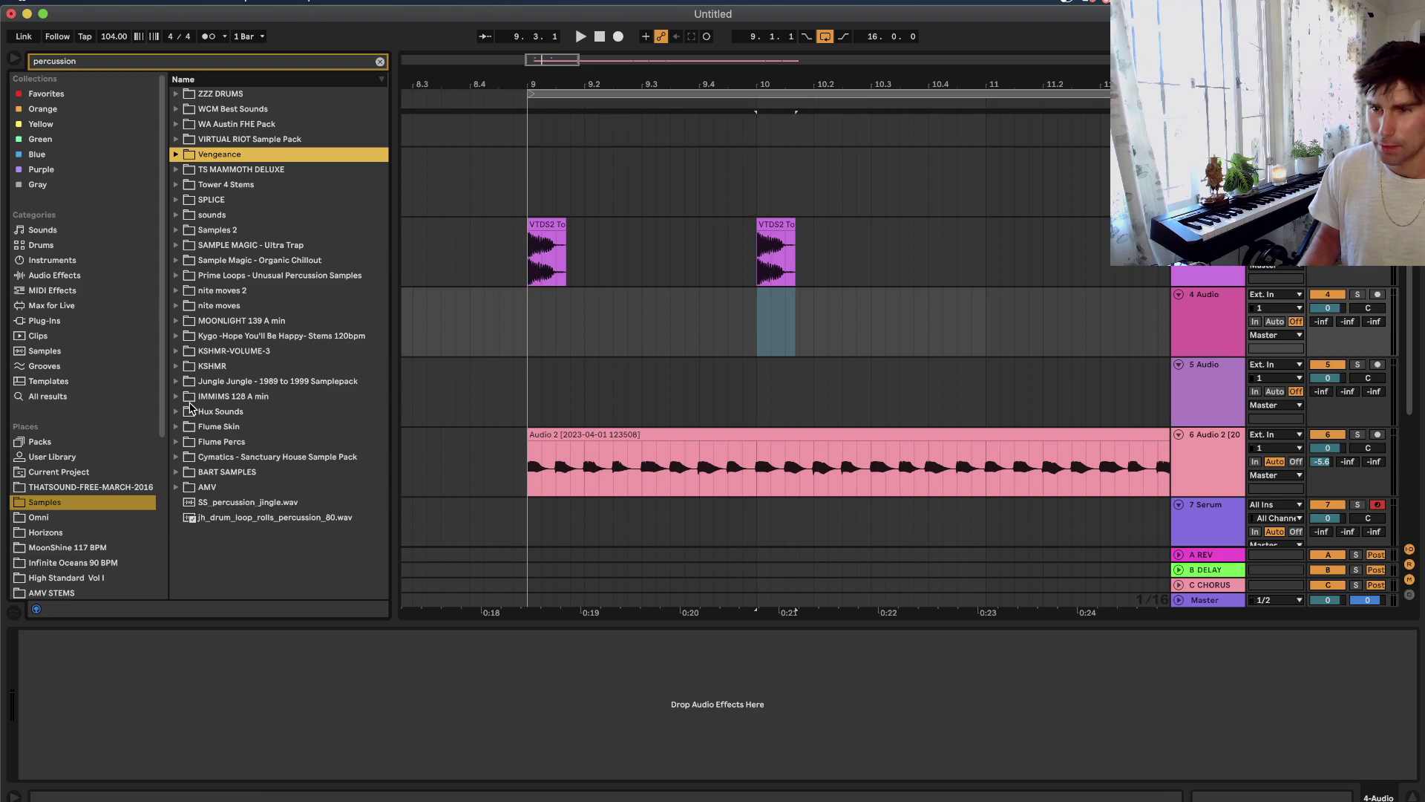
{"action": "left_click", "coordinate": [176, 365]}
{"action": "left_click", "coordinate": [186, 396]}
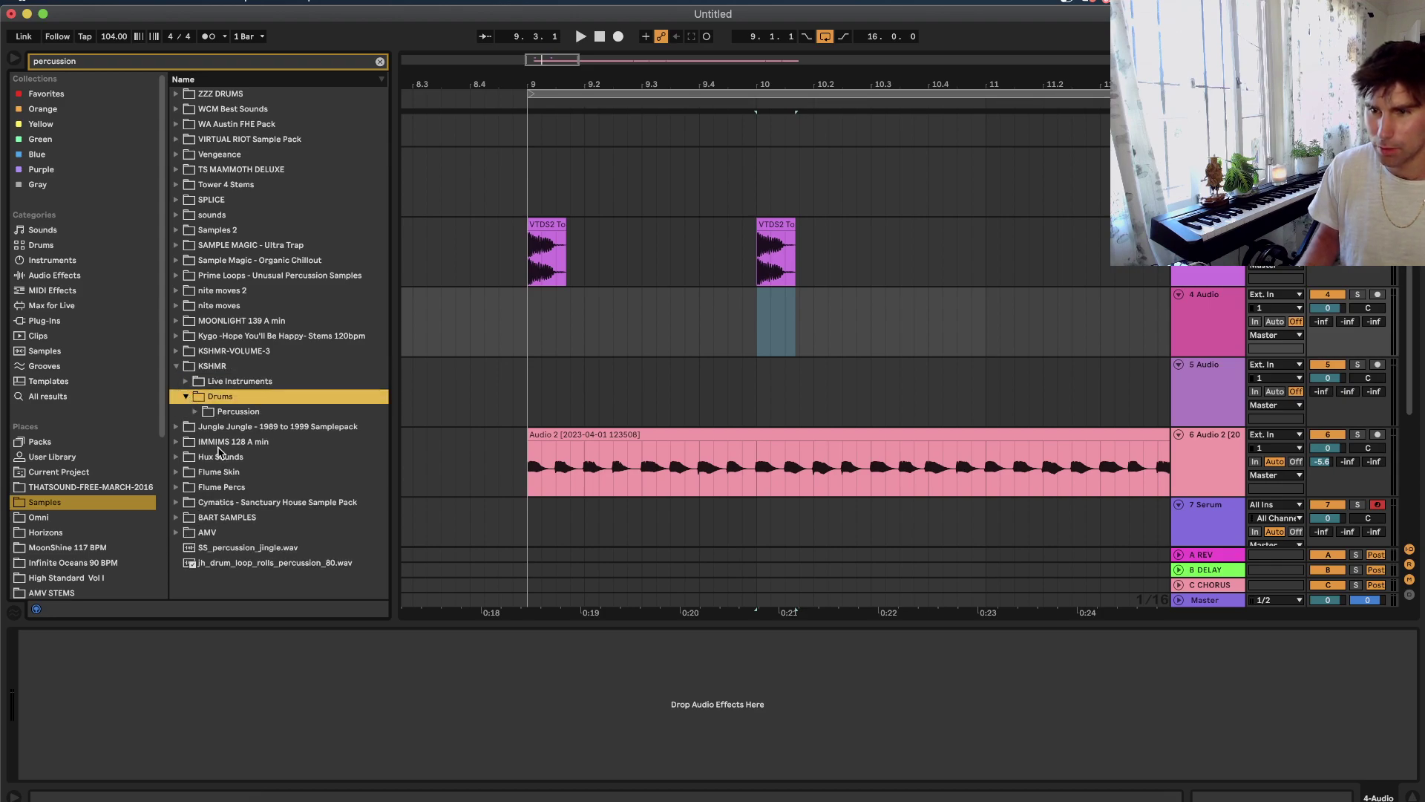
{"action": "left_click", "coordinate": [196, 411]}
{"action": "left_click", "coordinate": [208, 443]}
Audition low percussion samples, place KSHMR Percussion Low 05 (C#).wav at 9.2 on the new audio track and play it back.
{"action": "left_click", "coordinate": [251, 487]}
{"action": "left_click", "coordinate": [290, 533]}
{"action": "left_click", "coordinate": [291, 520]}
{"action": "left_click_drag", "start_coordinate": [290, 528], "coordinate": [590, 327]}
{"action": "key", "text": "space"}
{"action": "key", "text": "space"}
{"action": "key", "text": "space"}
{"action": "key", "text": "space"}
Insert another audio track below, place KSHMR Percussion Low 04 (C).wav on it at 9.1.4 and start playback.
{"action": "right_click", "coordinate": [1181, 325]}
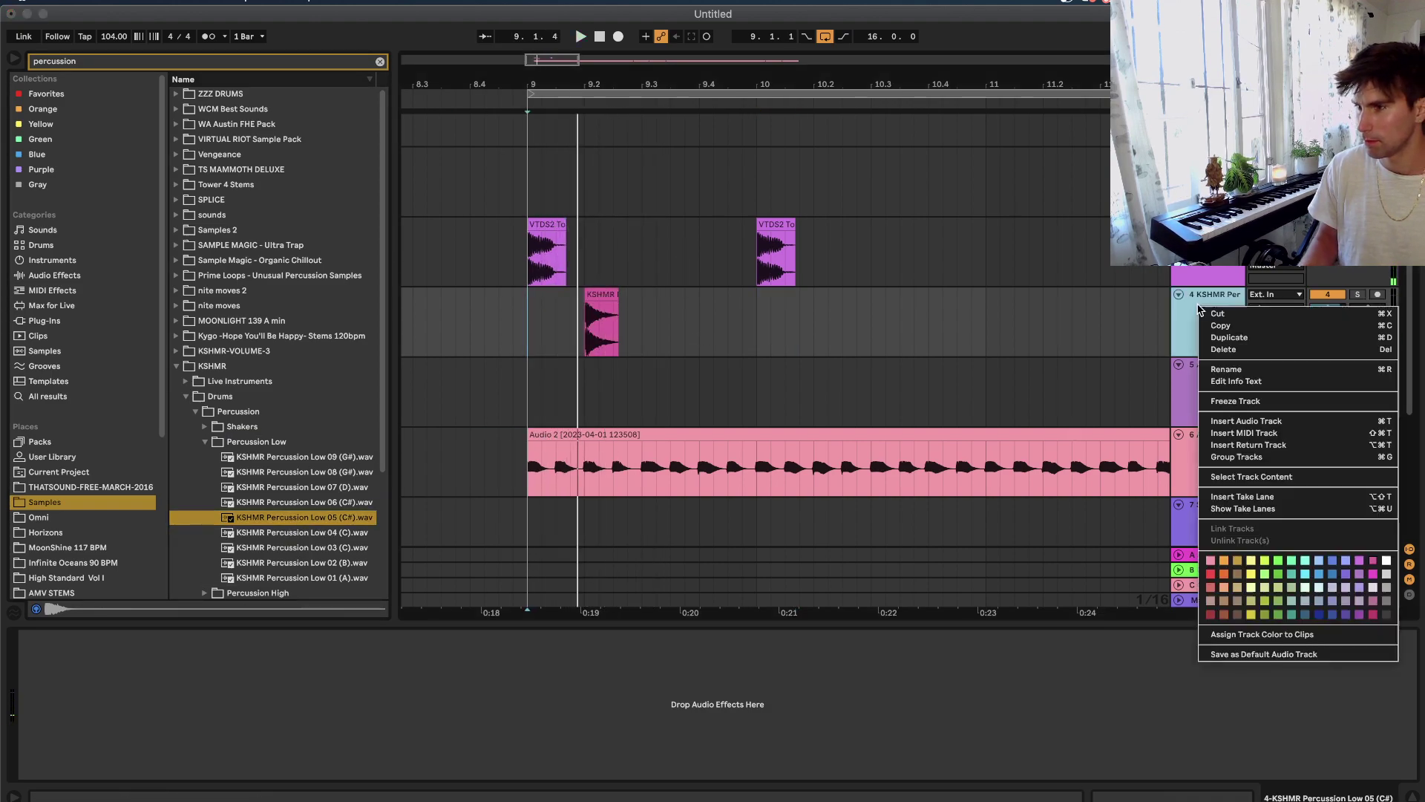
{"action": "left_click", "coordinate": [1232, 424]}
{"action": "left_click_drag", "start_coordinate": [332, 532], "coordinate": [574, 403]}
{"action": "left_click", "coordinate": [512, 403]}
{"action": "key", "text": "space"}
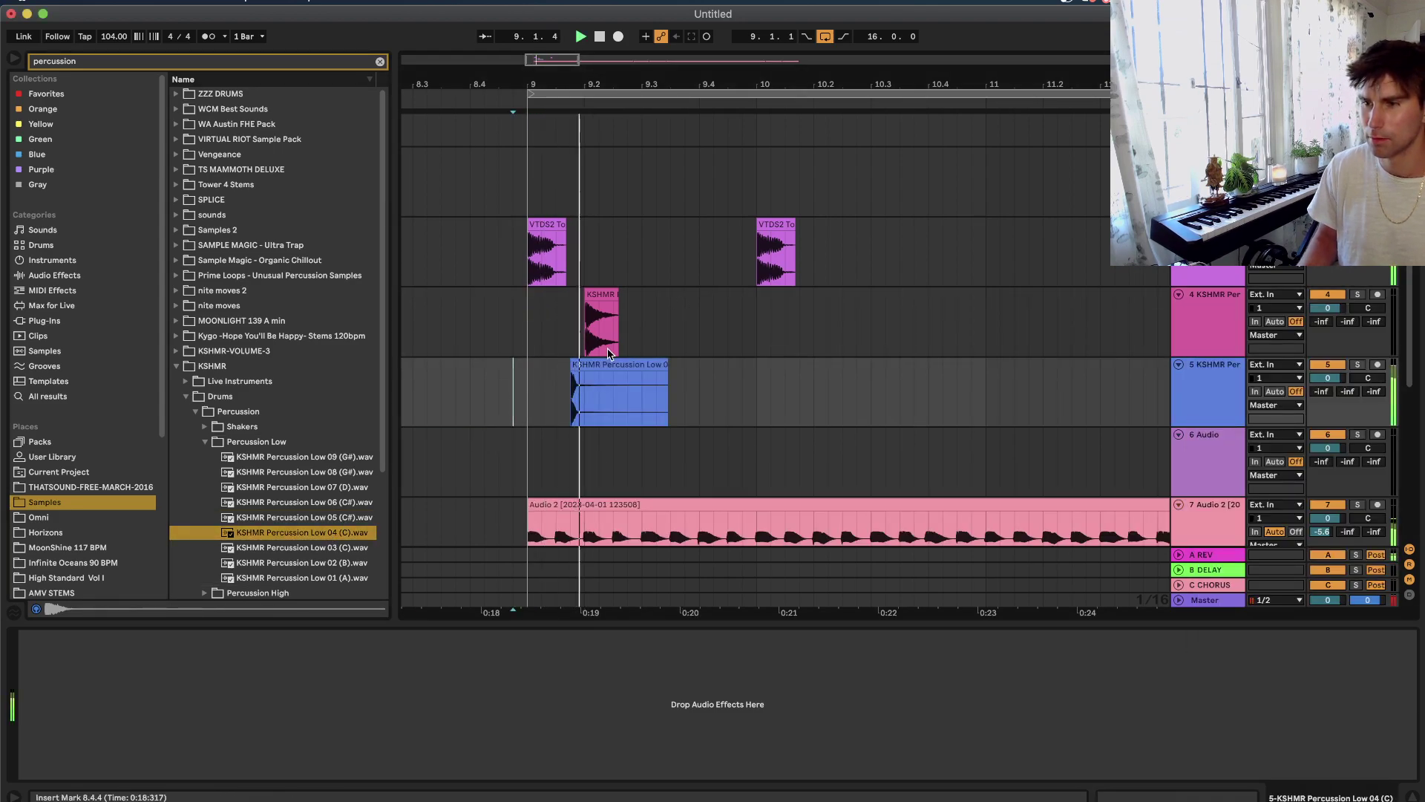
Lower the Percussion Low 04 track to -6.9 dB and the Percussion Low 05 track to -2.3 dB during playback.
{"action": "key", "text": "space"}
{"action": "key", "text": "space"}
{"action": "left_click_drag", "start_coordinate": [1332, 377], "coordinate": [1332, 393]}
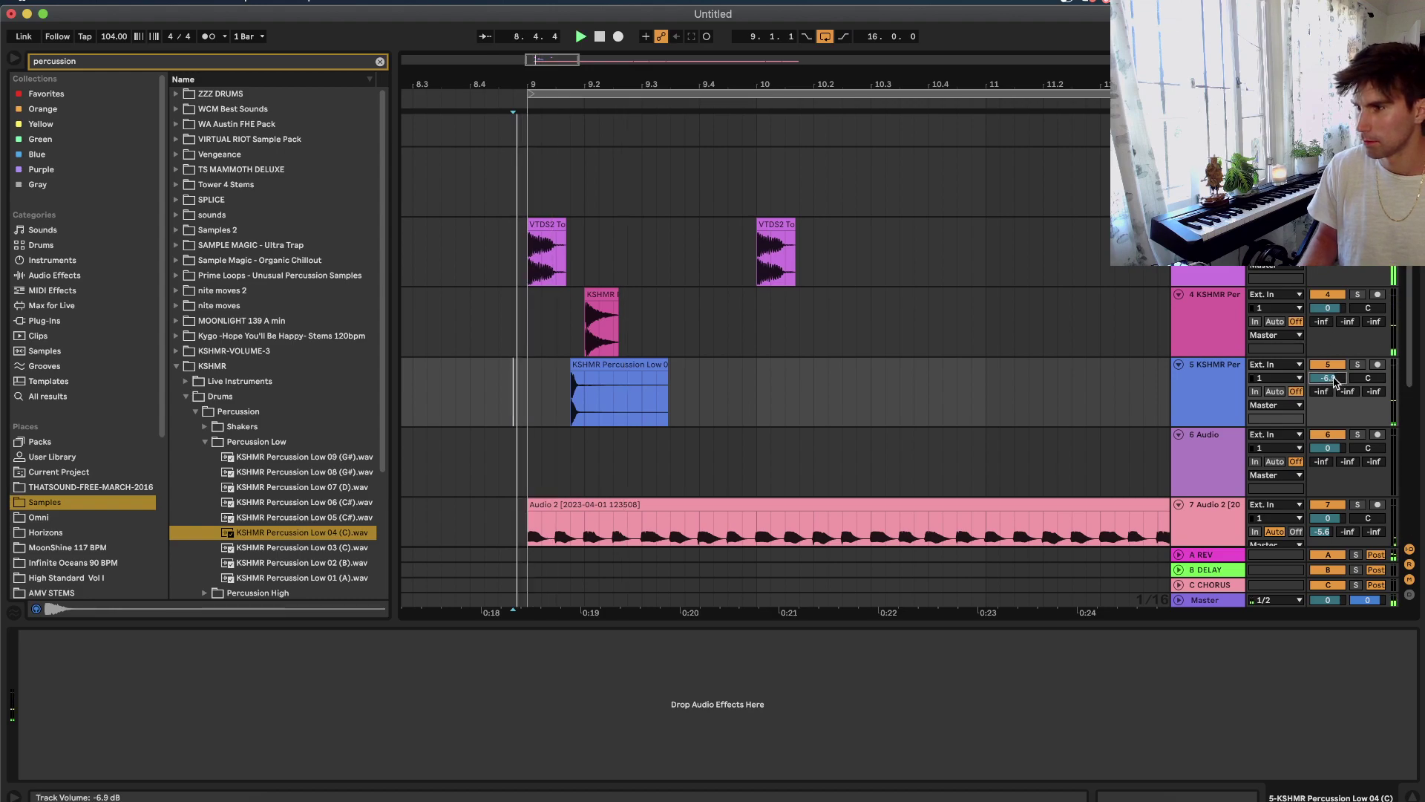
{"action": "left_click_drag", "start_coordinate": [1329, 307], "coordinate": [1330, 316]}
{"action": "scroll", "coordinate": [742, 400], "scroll_direction": "down", "scroll_amount": 2}
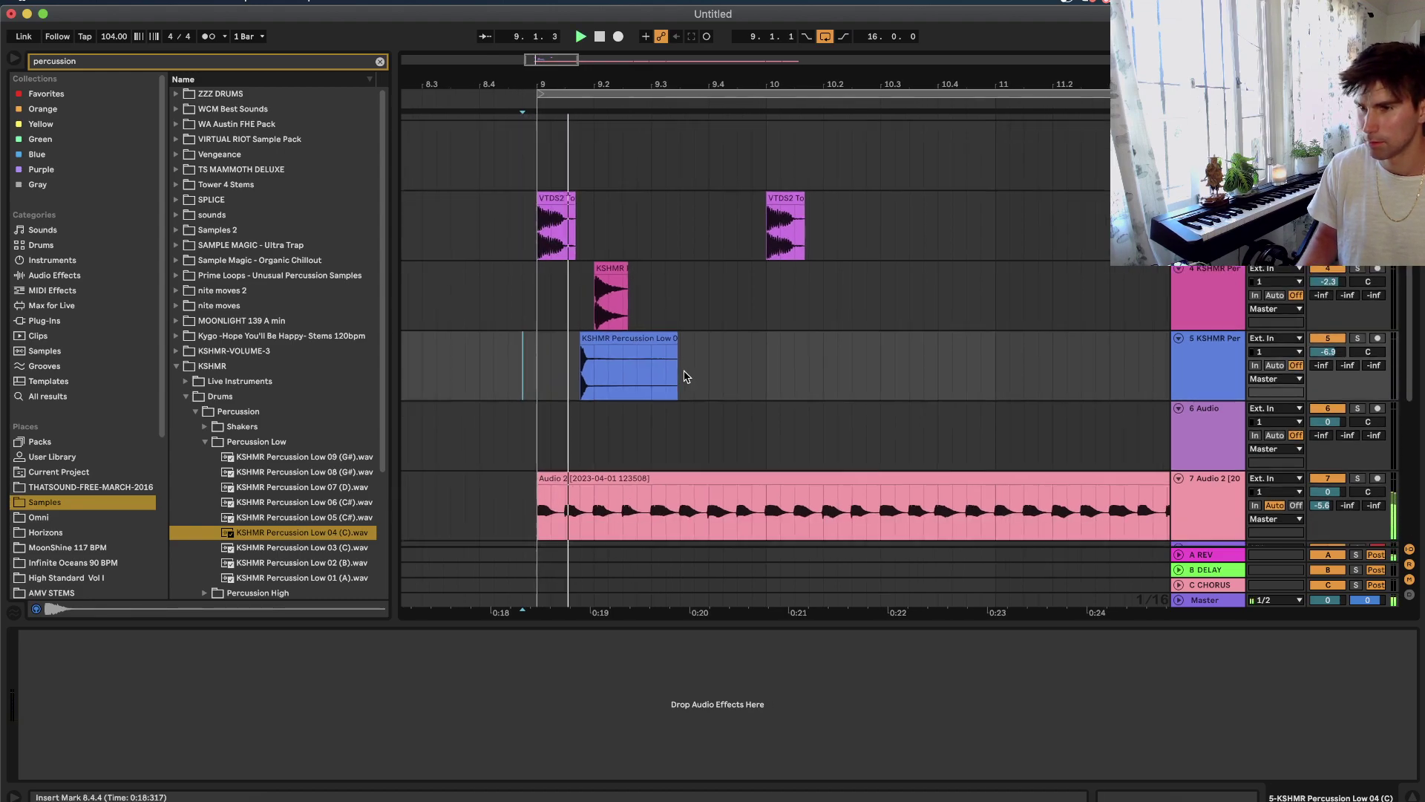
Copy the first kick clip to the third beat of bar 9 and play the pattern from bar 9.
{"action": "left_click_drag", "start_coordinate": [579, 181], "coordinate": [710, 181]}
{"action": "key", "text": "space"}
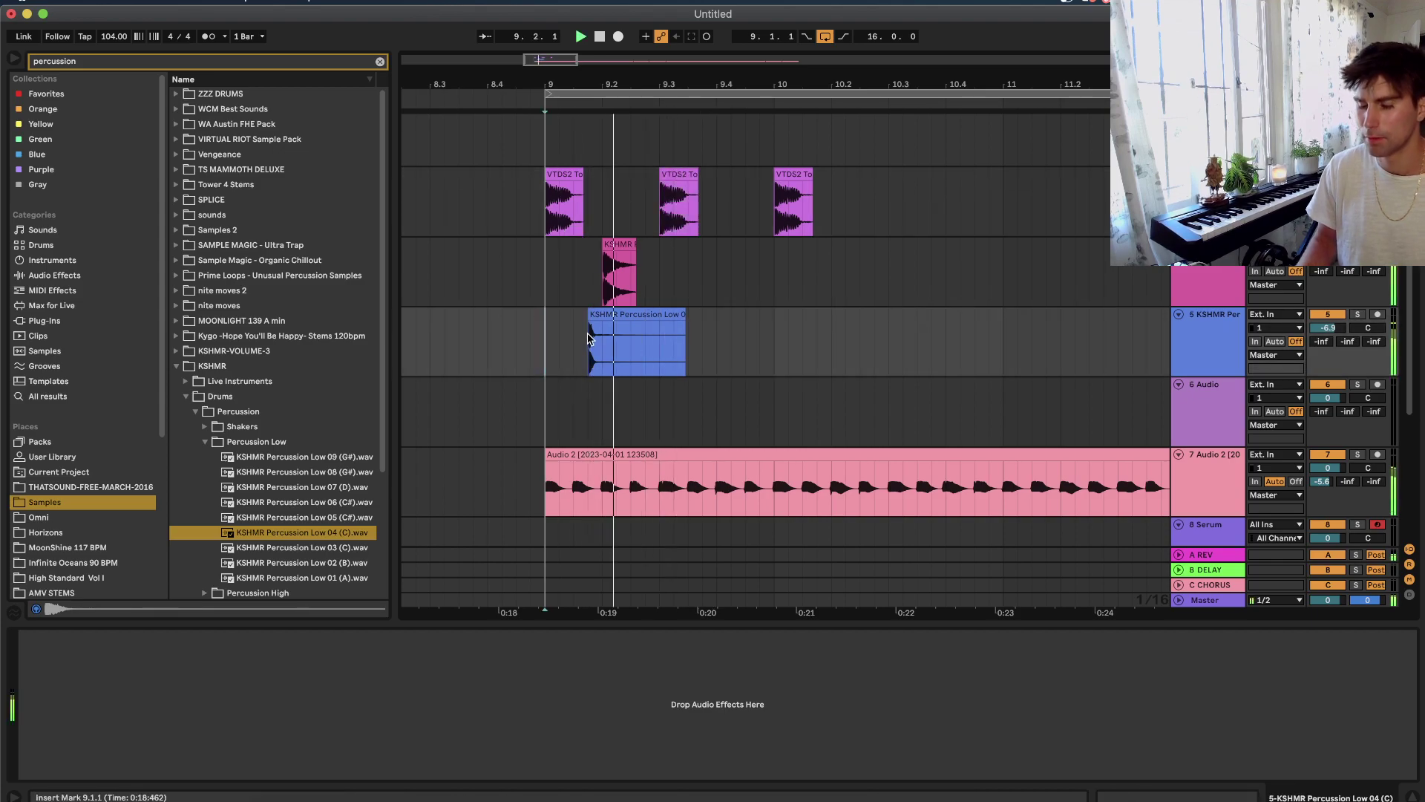
{"action": "key", "text": "space"}
Shift the middle kick clip half a beat earlier to 9.2.3 and replay bar 9.
{"action": "mouse_move", "coordinate": [684, 172]}
{"action": "left_mouse_down"}
{"action": "mouse_move", "coordinate": [636, 177]}
{"action": "mouse_move", "coordinate": [665, 176]}
{"action": "left_mouse_up"}
{"action": "left_click", "coordinate": [539, 227]}
{"action": "key", "text": "space"}
{"action": "key", "text": "space"}
{"action": "key", "text": "space"}
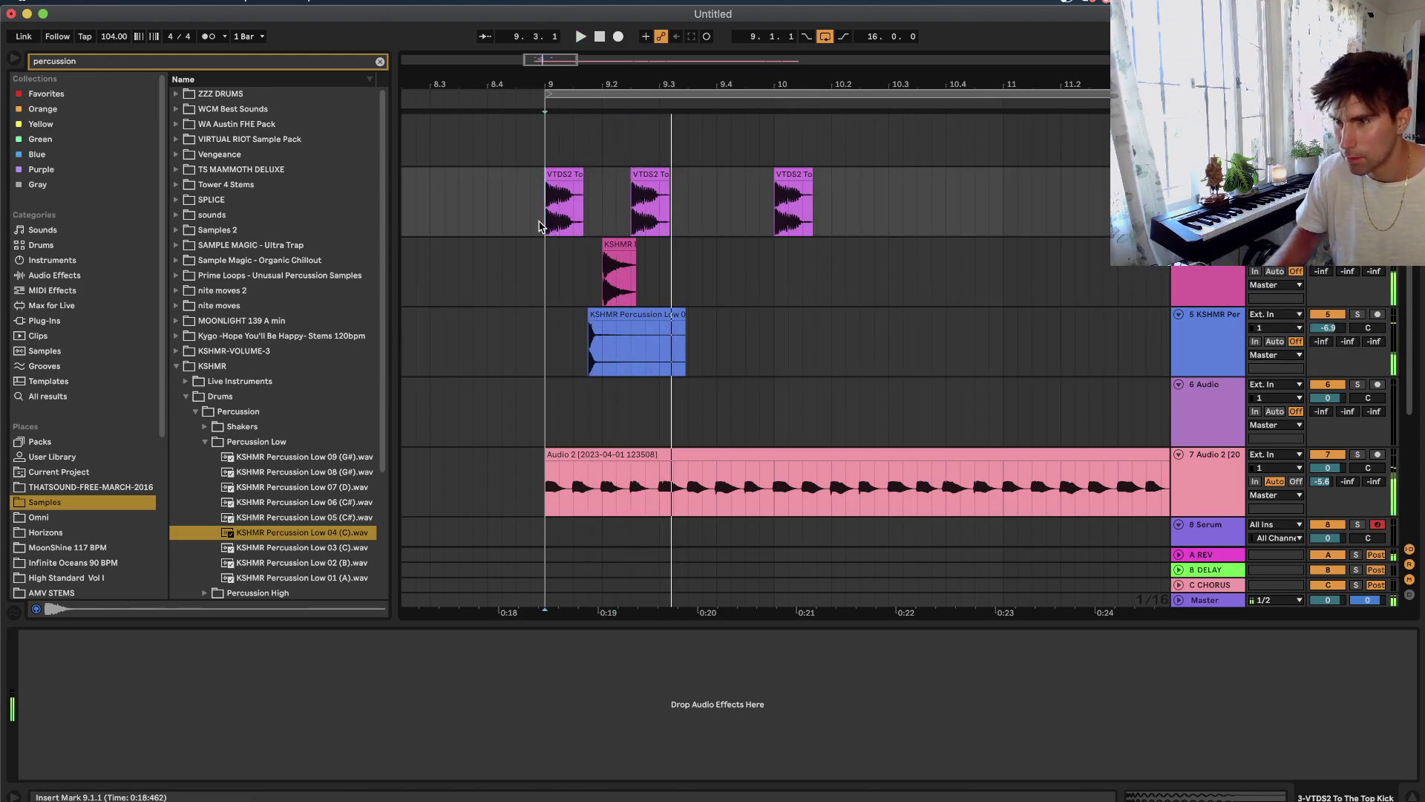
{"action": "key", "text": "space"}
{"action": "key", "text": "space"}
{"action": "key", "text": "space"}
Copy both percussion clips two beats later in bar 9, the blue one to 9.3.4 and the magenta one to 9.4.
{"action": "left_click_drag", "start_coordinate": [616, 314], "coordinate": [730, 319]}
{"action": "left_click", "coordinate": [546, 350]}
{"action": "key", "text": "space"}
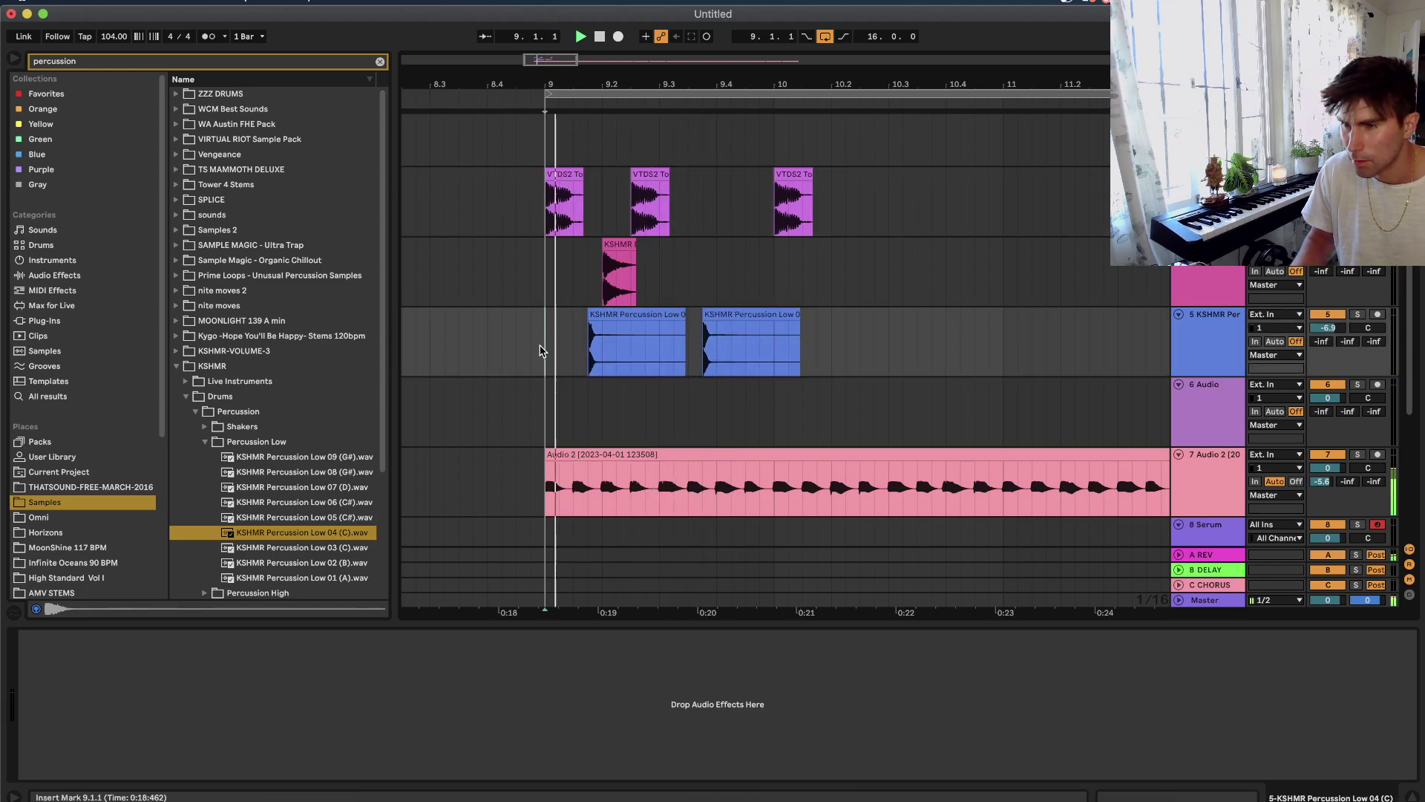
{"action": "key", "text": "space"}
{"action": "left_click_drag", "start_coordinate": [623, 275], "coordinate": [737, 275]}
Copy the bar 10 kick clip to 9.4.2 and play the pattern repeatedly from bar 9.
{"action": "left_click", "coordinate": [793, 173]}
{"action": "left_click_drag", "start_coordinate": [792, 173], "coordinate": [750, 173]}
{"action": "left_click", "coordinate": [556, 280]}
{"action": "key", "text": "space"}
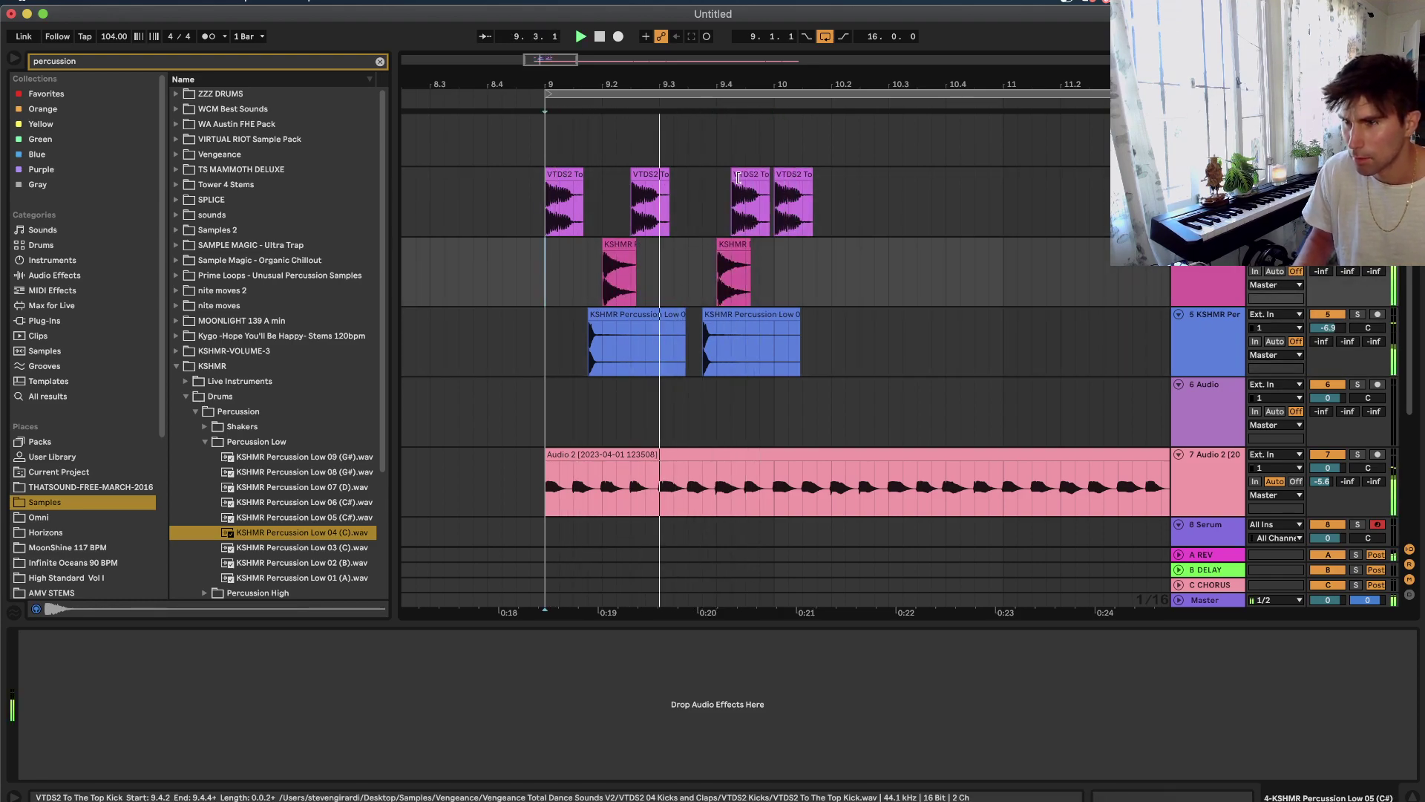
{"action": "key", "text": "space"}
{"action": "key", "text": "space"}
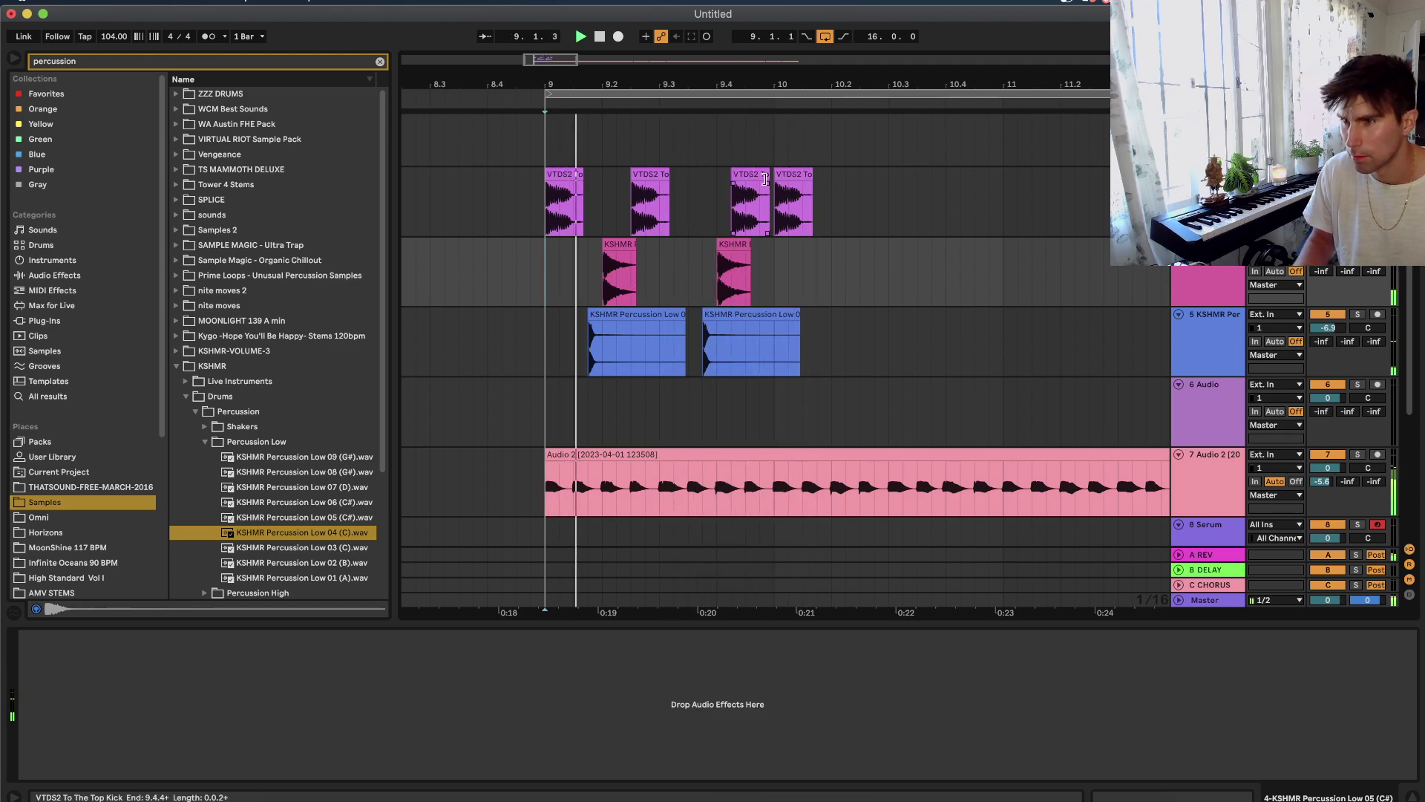
{"action": "key", "text": "space"}
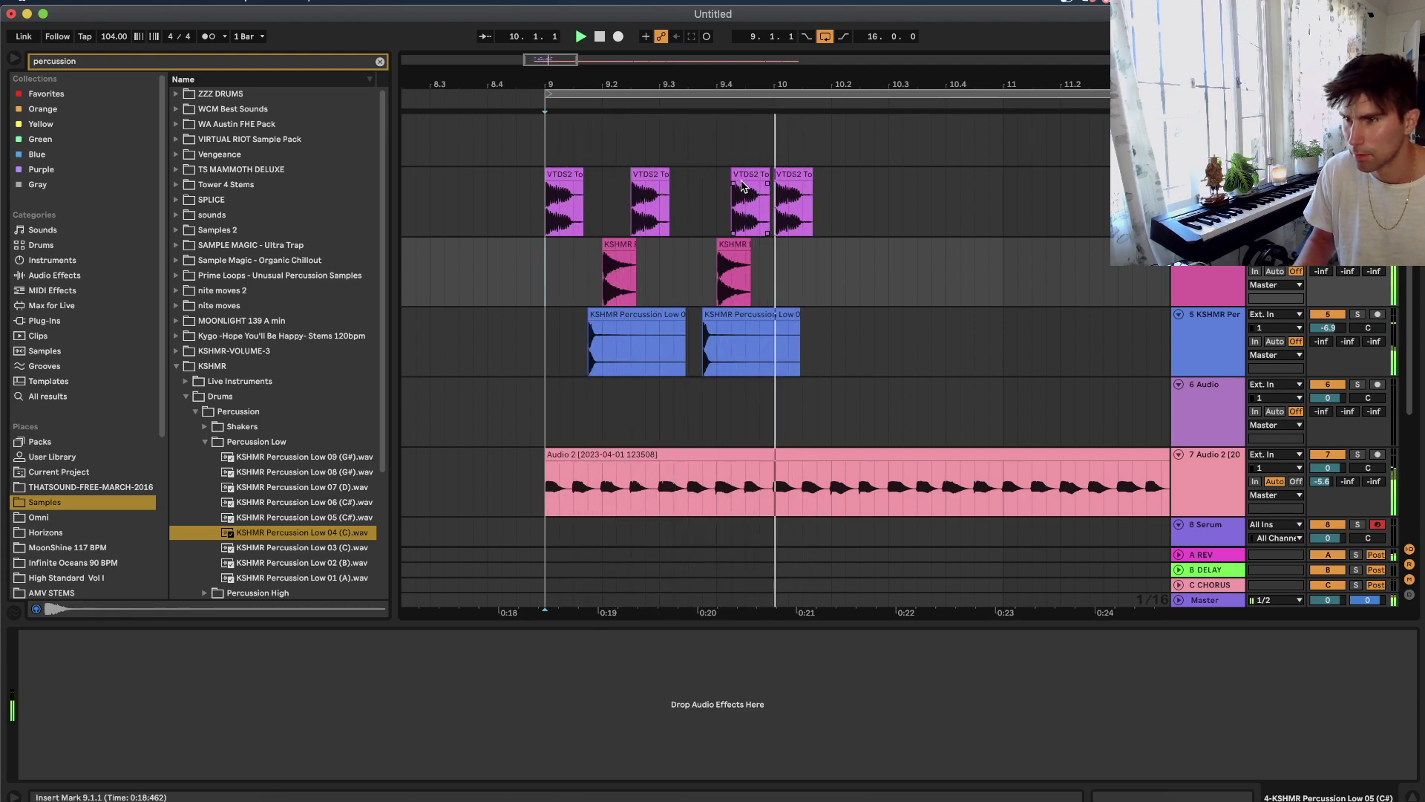
{"action": "key", "text": "space"}
Move the last kick of bar 9 to 9.4.3 and delete the kick audio from bar 10 onward.
{"action": "mouse_move", "coordinate": [769, 175]}
{"action": "left_mouse_down"}
{"action": "mouse_move", "coordinate": [749, 175]}
{"action": "mouse_move", "coordinate": [763, 176]}
{"action": "left_mouse_up"}
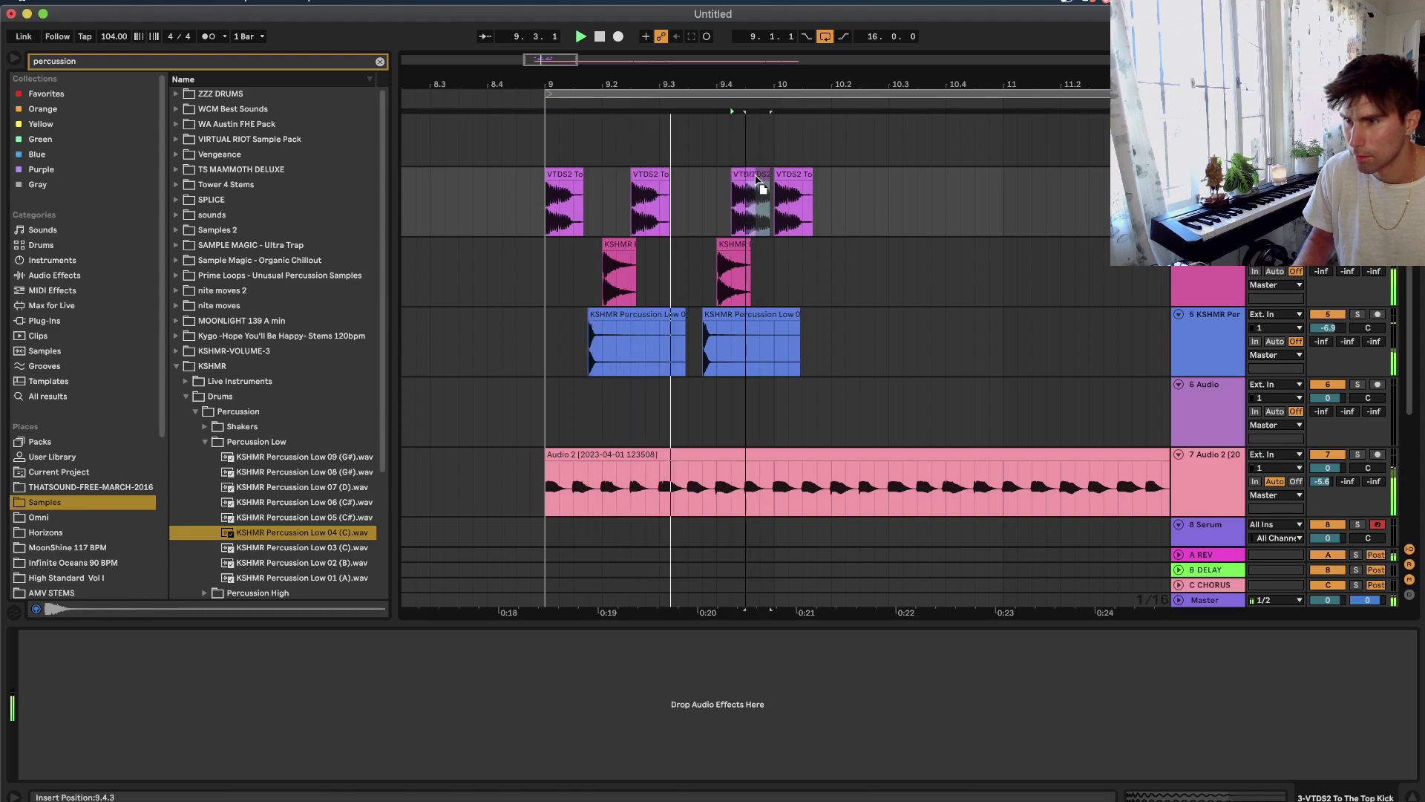
{"action": "key", "text": "space"}
{"action": "left_click", "coordinate": [775, 213]}
{"action": "key", "text": "Delete"}
Select bar 9 across the kick and both percussion tracks and duplicate it repeatedly until the pattern reaches bar 17.
{"action": "left_click_drag", "start_coordinate": [775, 214], "coordinate": [551, 337]}
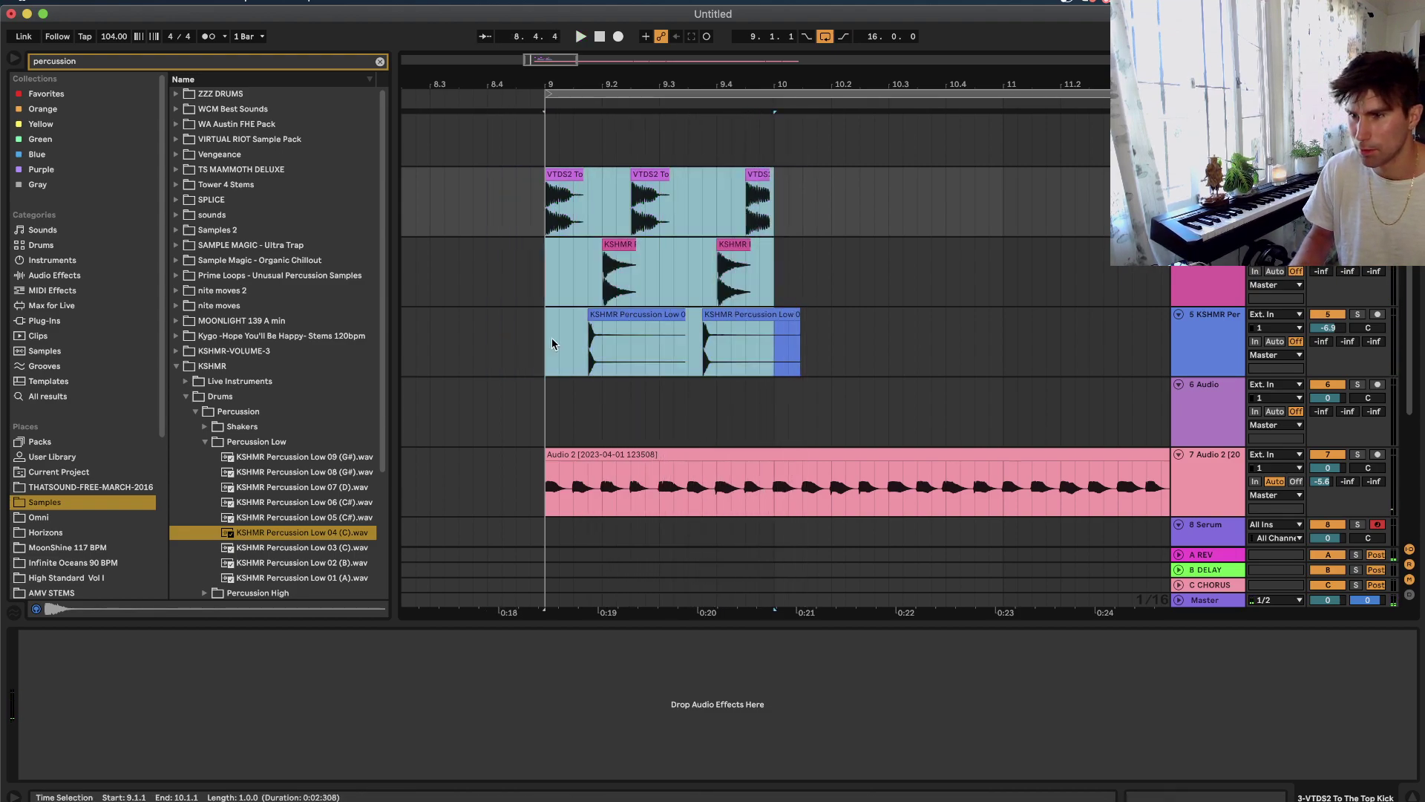
{"action": "key", "text": "minus"}
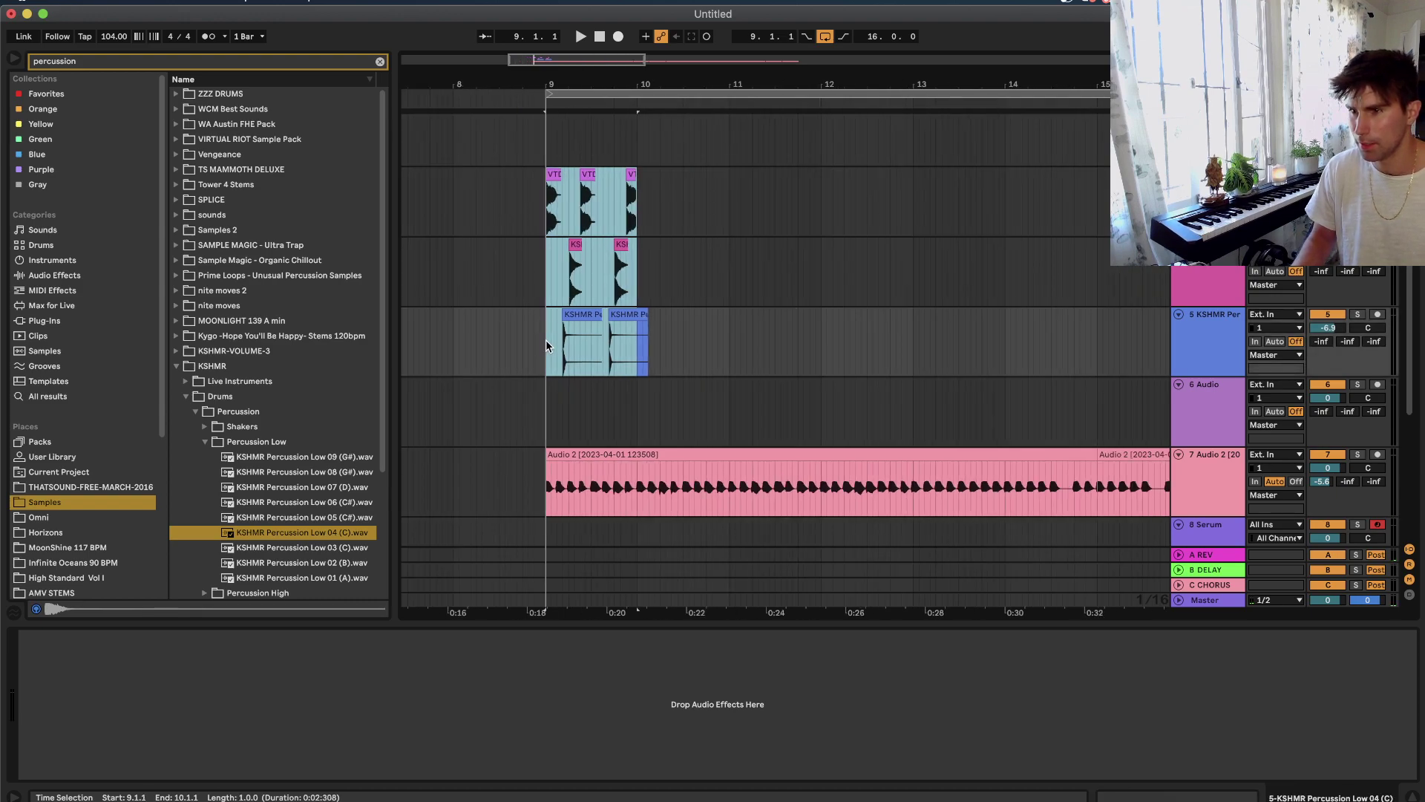
{"action": "key", "text": "super+s"}
{"action": "left_click", "coordinate": [939, 472]}
{"action": "key", "text": "super+d"}
{"action": "key", "text": "super+d"}
{"action": "key", "text": "super+d"}
{"action": "key", "text": "super+d"}
{"action": "key", "text": "super+d"}
{"action": "key", "text": "super+d"}
{"action": "key", "text": "super+d"}
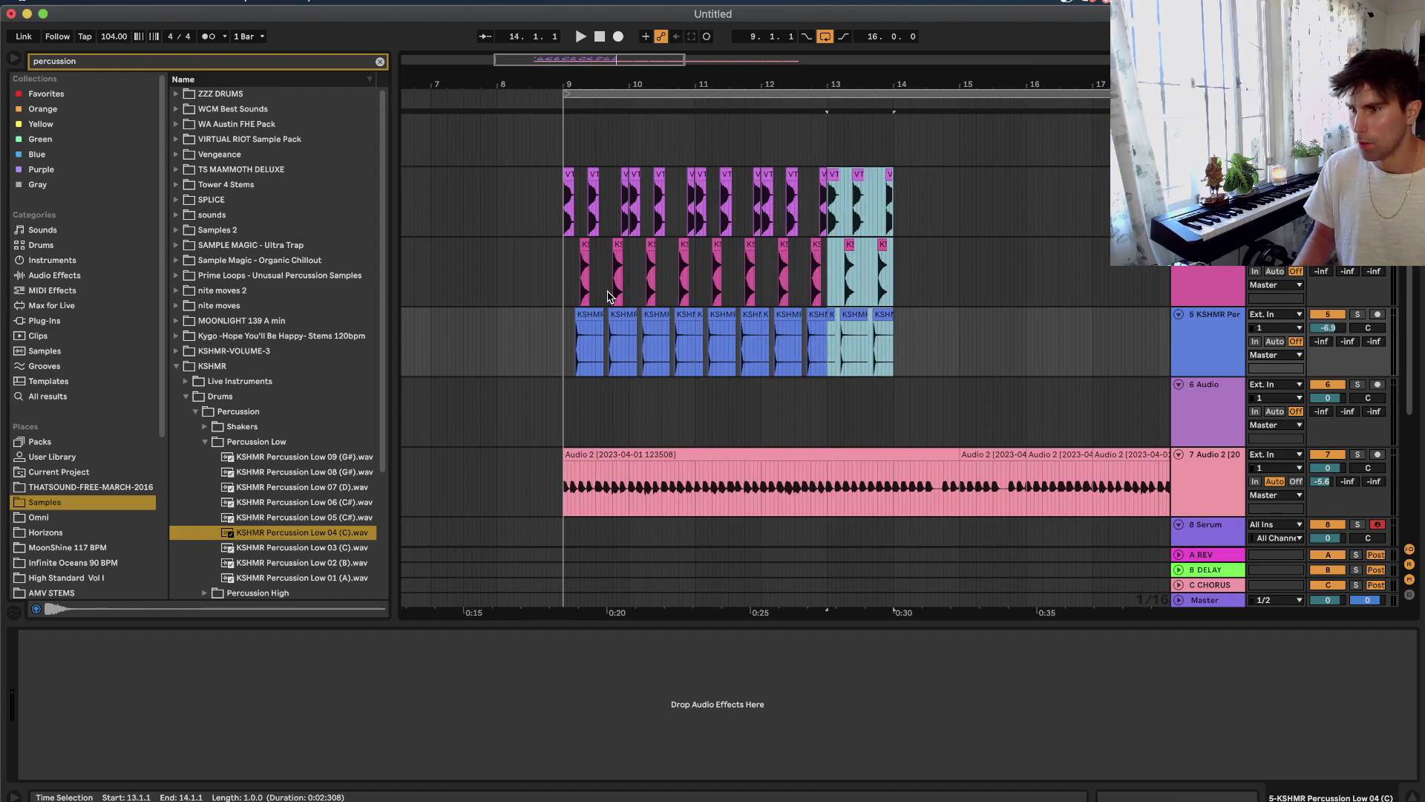
Select bars 9 to 17 on the three drum tracks and set the fixed grid to 2 bars.
{"action": "scroll", "coordinate": [552, 310], "scroll_direction": "up", "scroll_amount": 6}
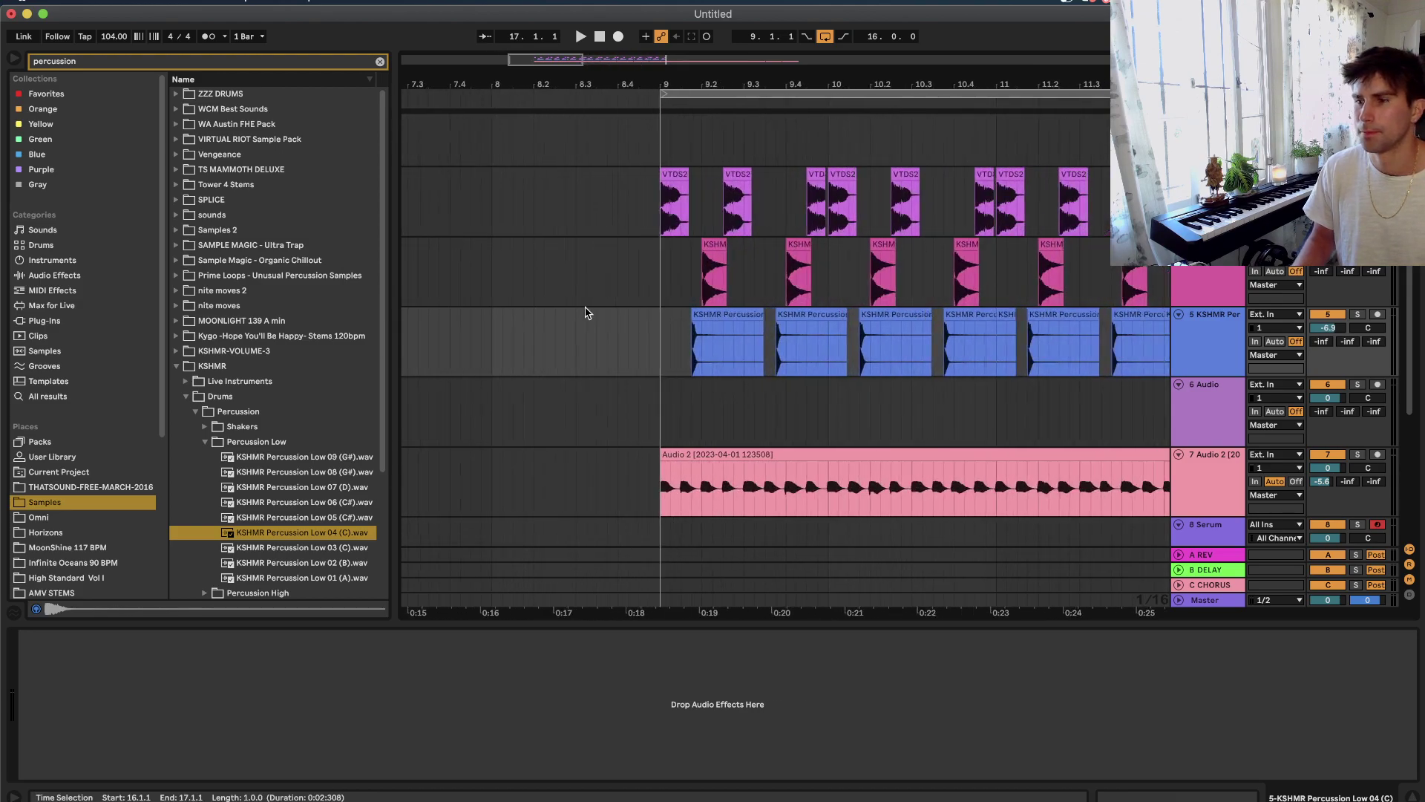
{"action": "left_click", "coordinate": [710, 346], "text": "shift"}
{"action": "scroll", "coordinate": [711, 346], "scroll_direction": "down", "scroll_amount": 5}
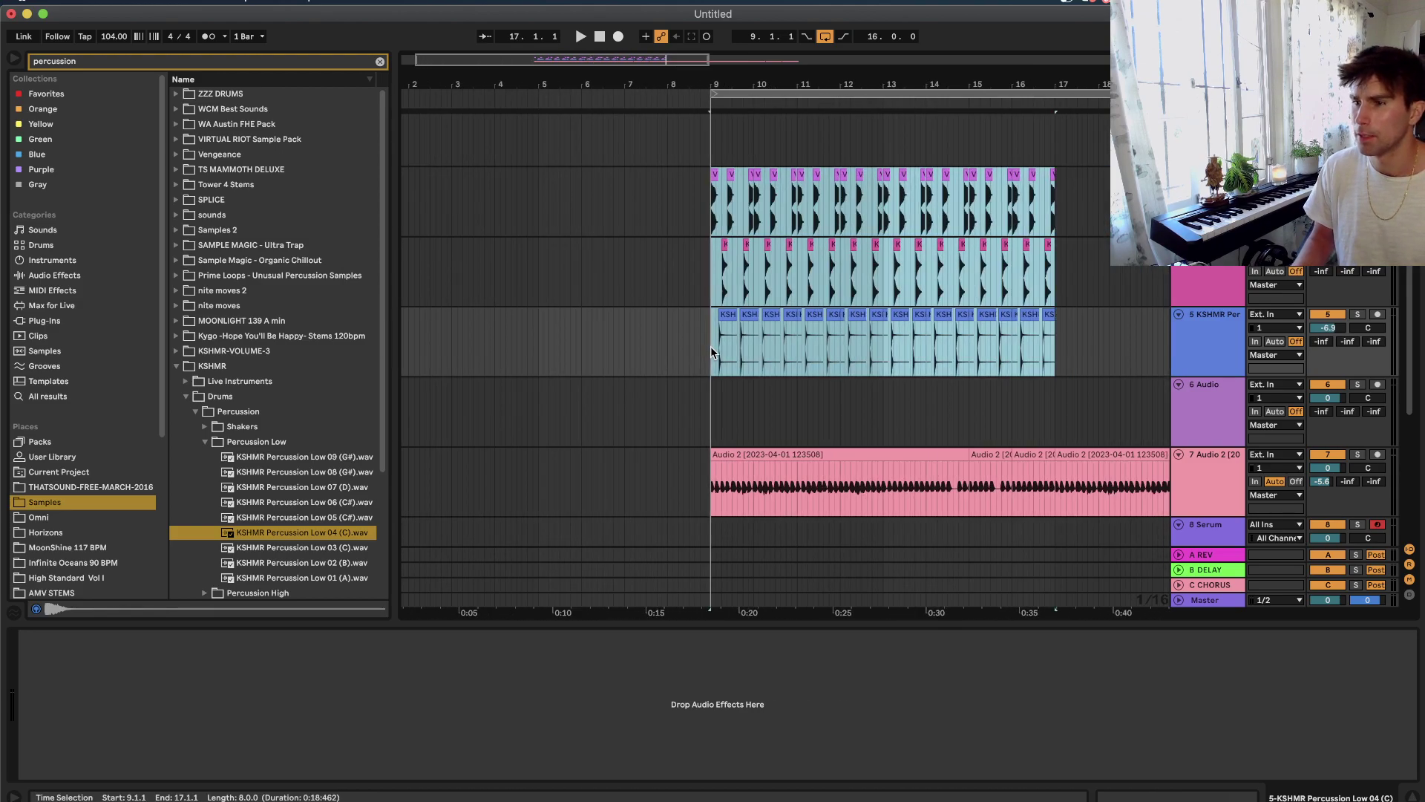
{"action": "right_click", "coordinate": [942, 317]}
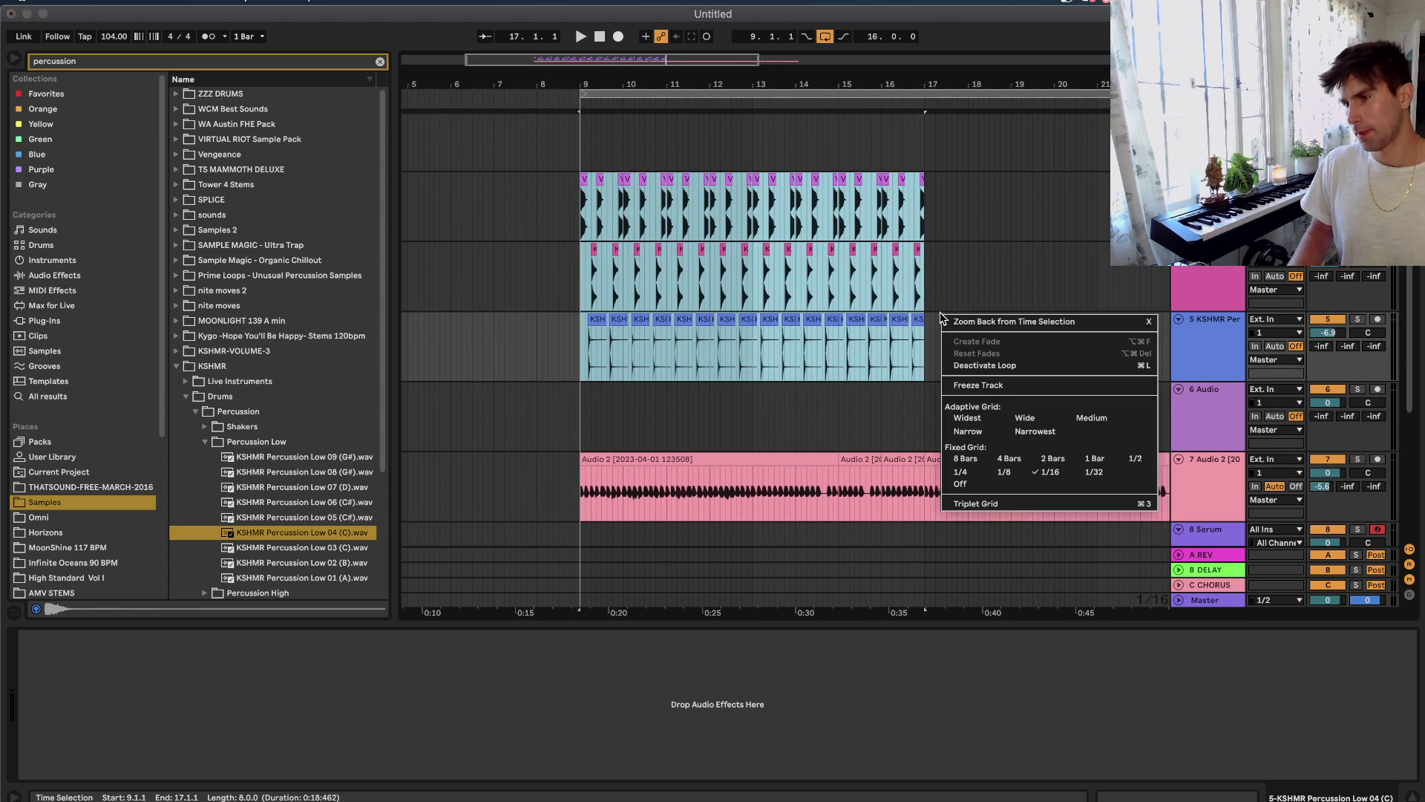
{"action": "left_click", "coordinate": [1055, 458]}
Duplicate the eight-bar drum section to extend it to bar 25 and select the full 16 bars.
{"action": "left_click_drag", "start_coordinate": [932, 224], "coordinate": [571, 336]}
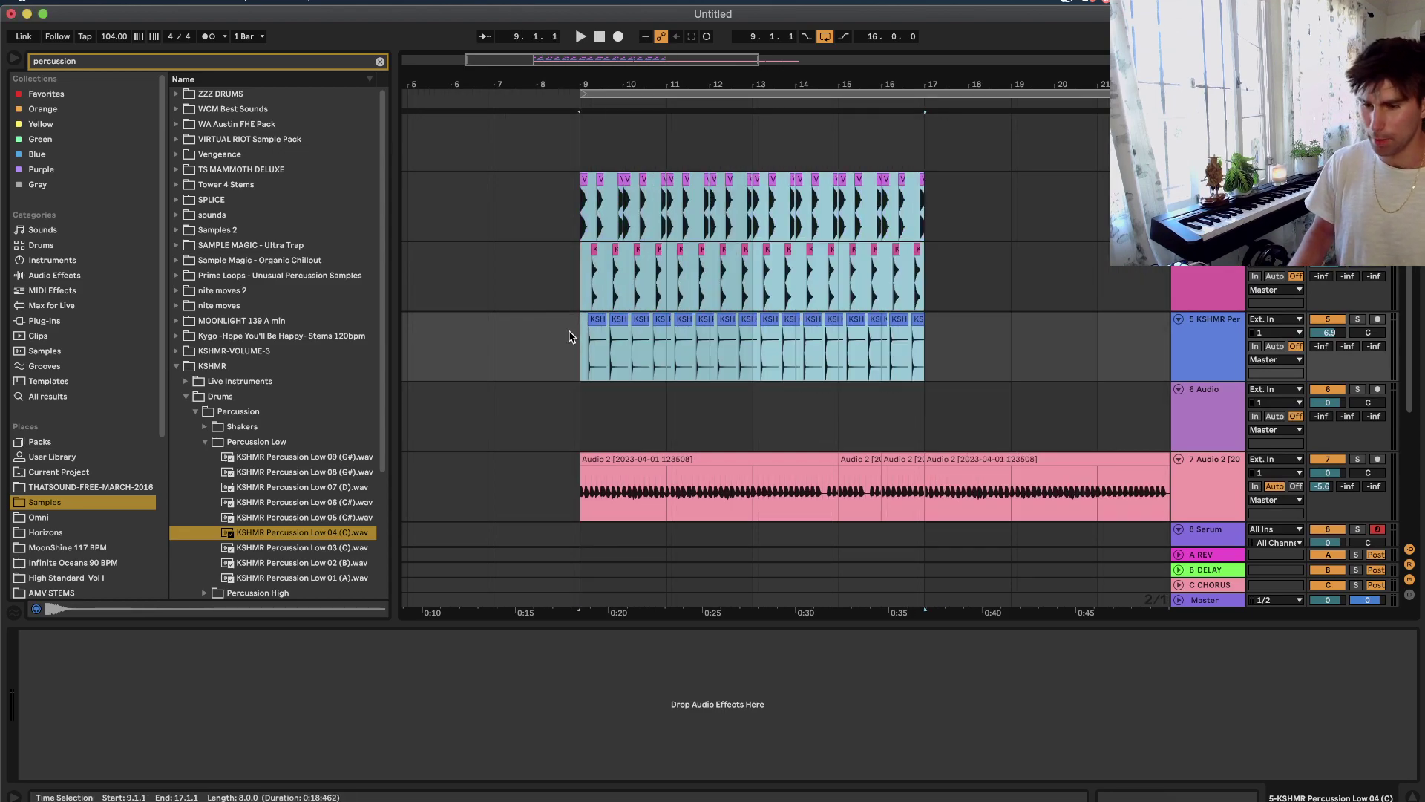
{"action": "key", "text": "super+d"}
{"action": "scroll", "coordinate": [578, 359], "scroll_direction": "left", "scroll_amount": 3}
{"action": "left_click", "coordinate": [562, 360], "text": "shift"}
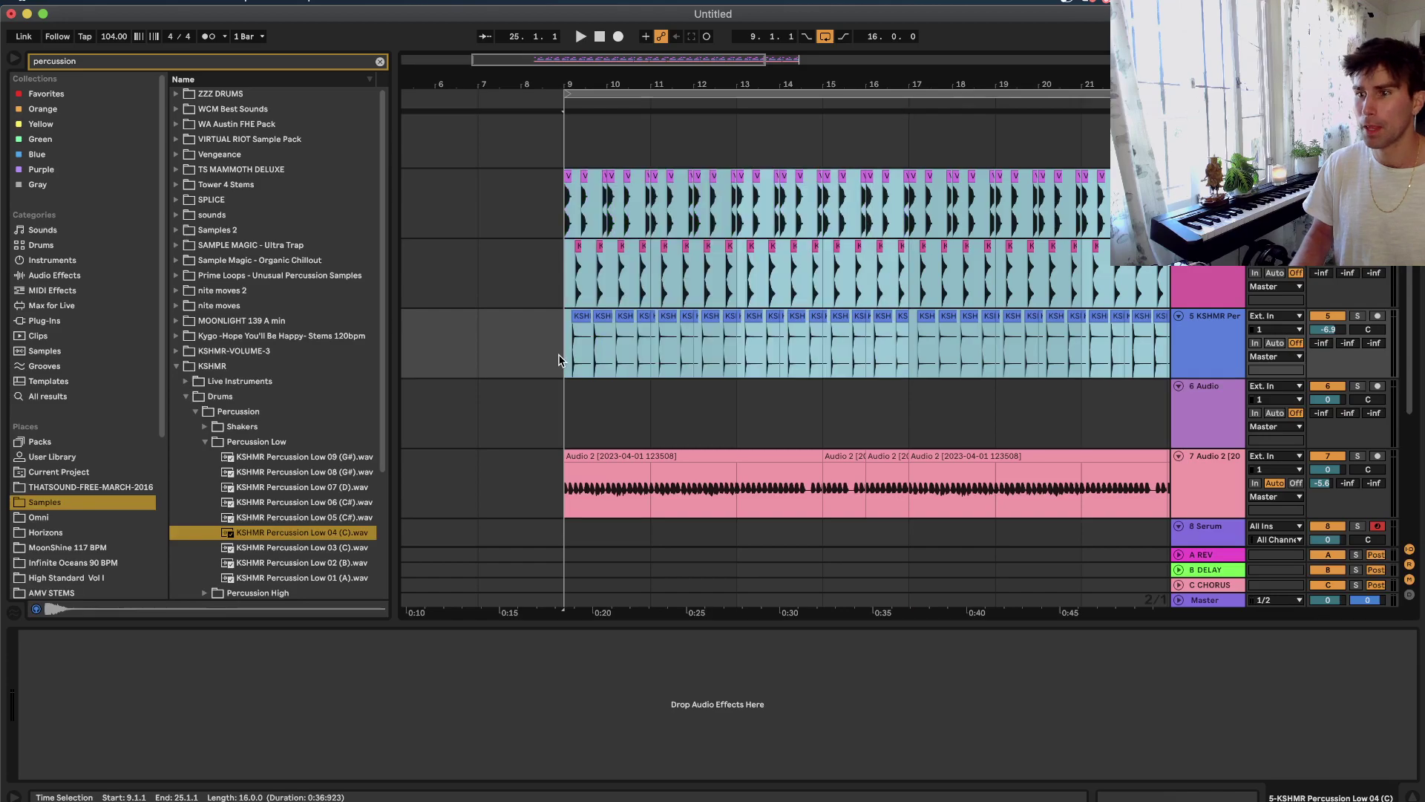
{"action": "scroll", "coordinate": [563, 359], "scroll_direction": "down", "scroll_amount": 3}
Insert a MIDI track directly below the recorded audio track.
{"action": "left_click", "coordinate": [1211, 363]}
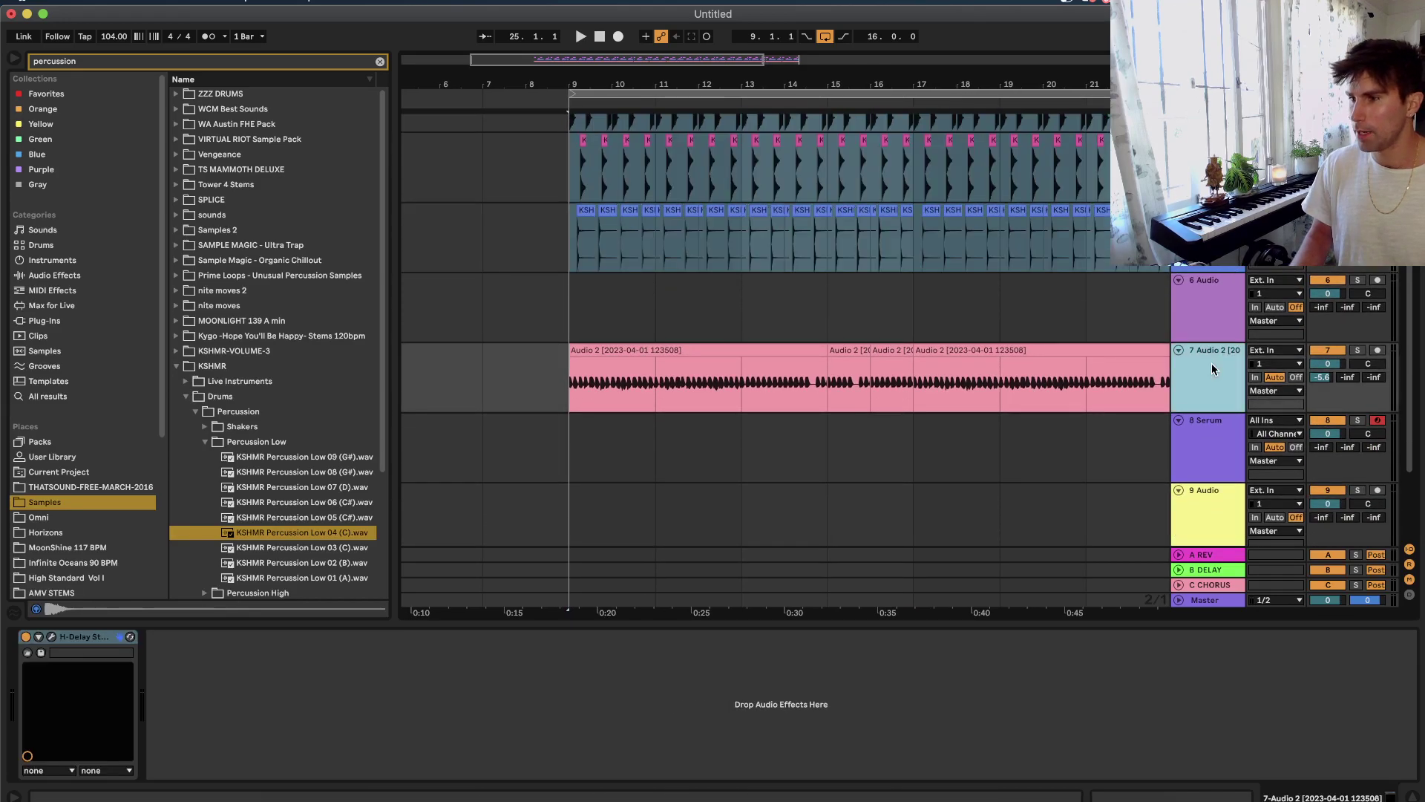
{"action": "left_click", "coordinate": [706, 359]}
{"action": "scroll", "coordinate": [827, 356], "scroll_direction": "down", "scroll_amount": 5}
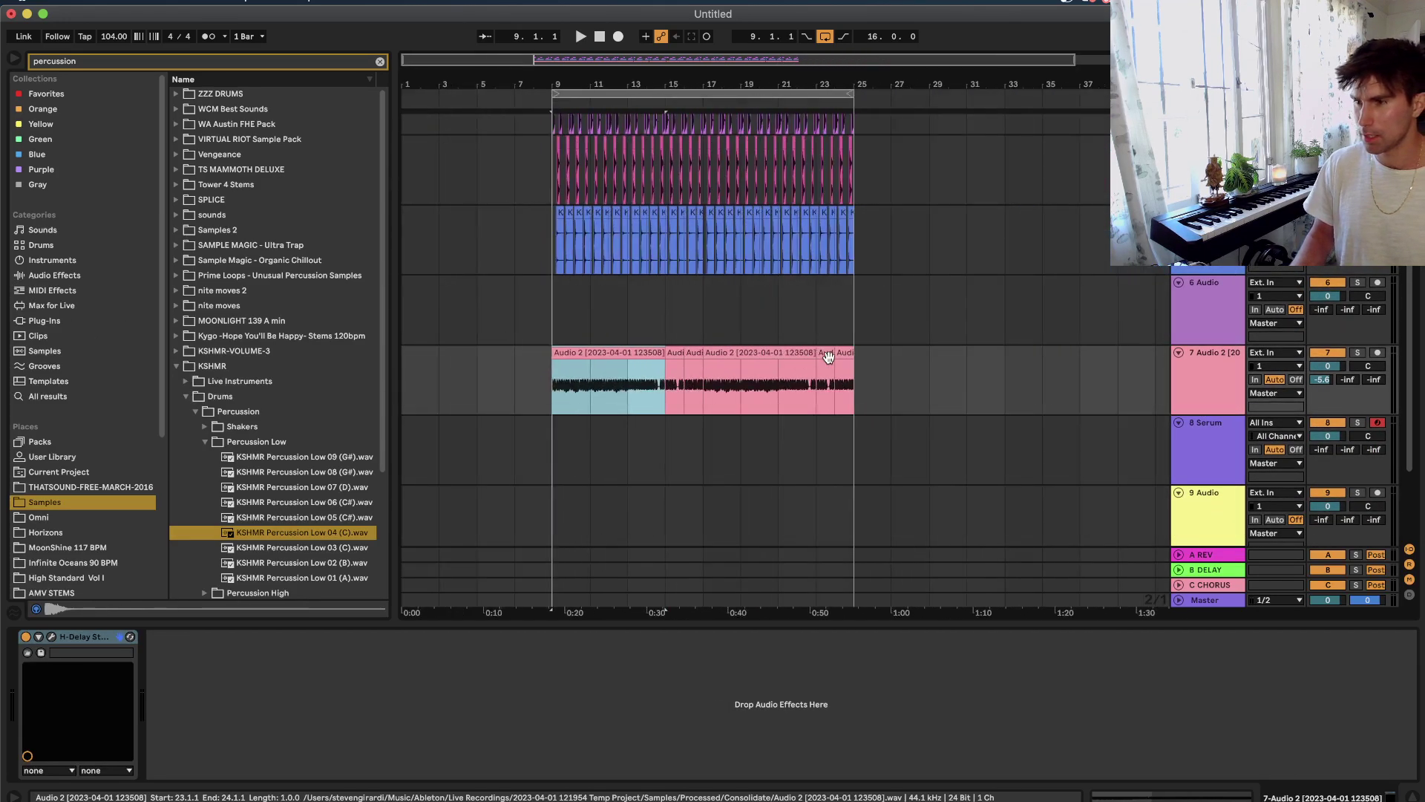
{"action": "left_click", "coordinate": [1203, 334]}
{"action": "left_click", "coordinate": [1204, 367]}
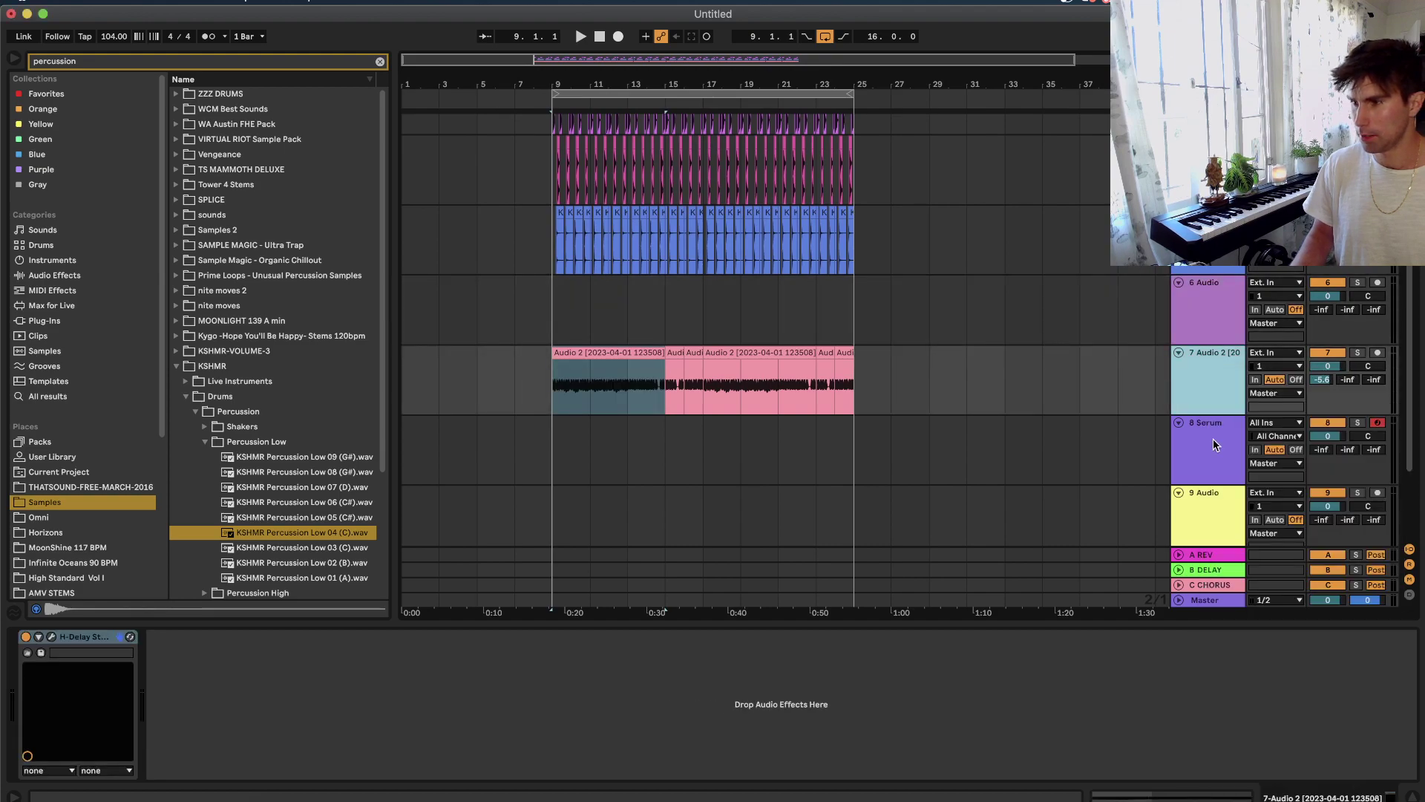
{"action": "right_click", "coordinate": [1222, 361]}
{"action": "left_click", "coordinate": [1262, 484]}
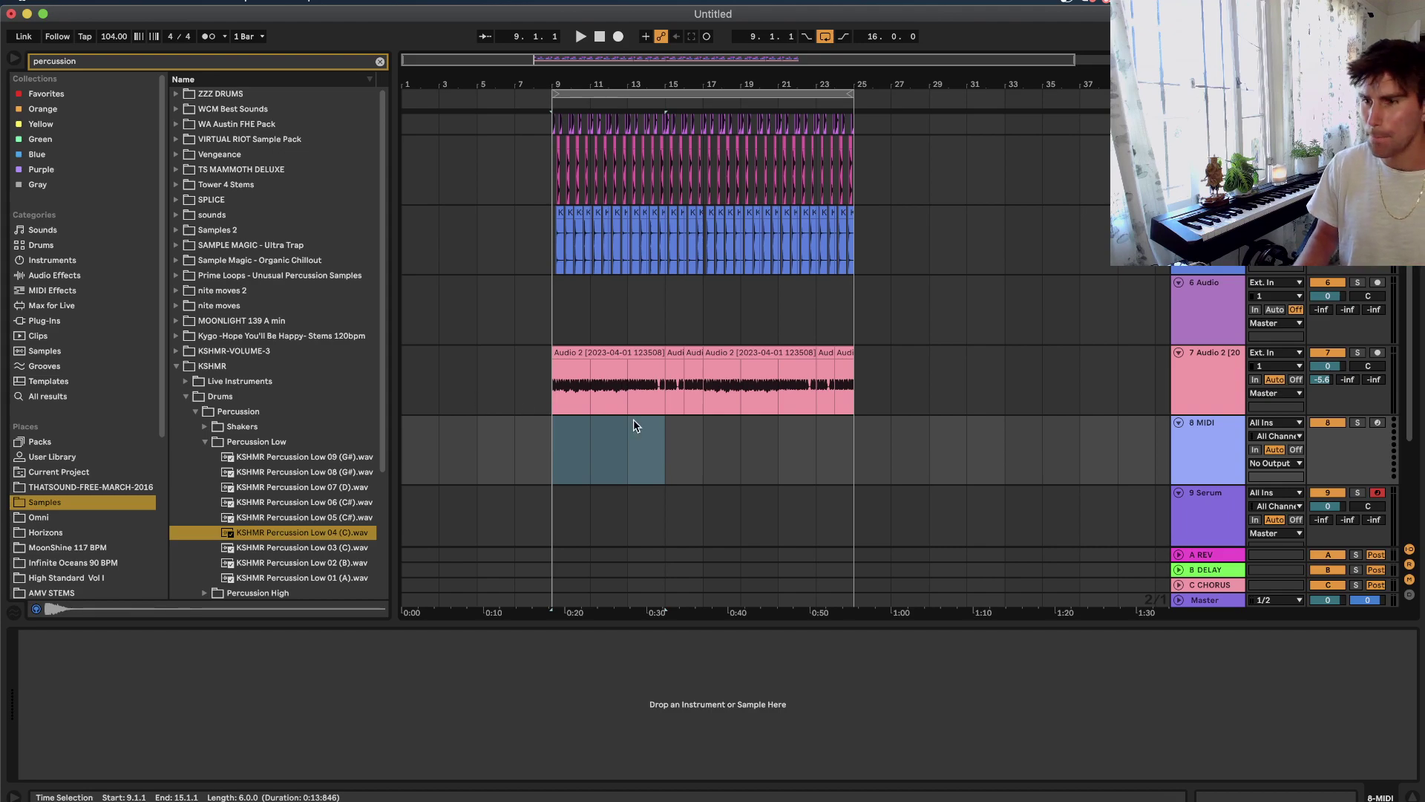
Select bars 9 to 17 on the new MIDI track and play the arrangement from bar 9.
{"action": "left_click_drag", "start_coordinate": [551, 479], "coordinate": [688, 468]}
{"action": "scroll", "coordinate": [688, 468], "scroll_direction": "down", "scroll_amount": 3}
{"action": "key", "text": "space"}
{"action": "scroll", "coordinate": [786, 460], "scroll_direction": "up", "scroll_amount": 2}
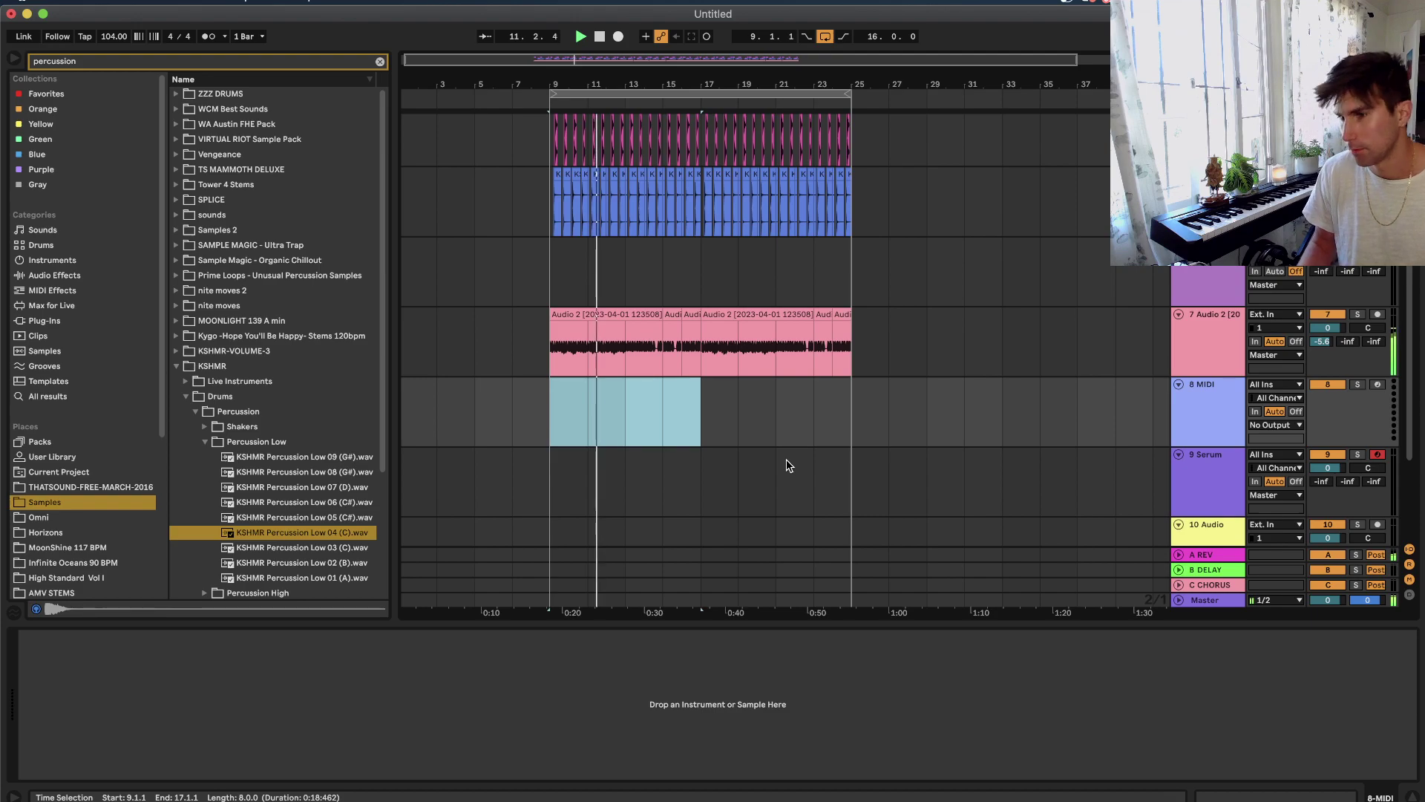
{"action": "scroll", "coordinate": [945, 433], "scroll_direction": "up", "scroll_amount": 3}
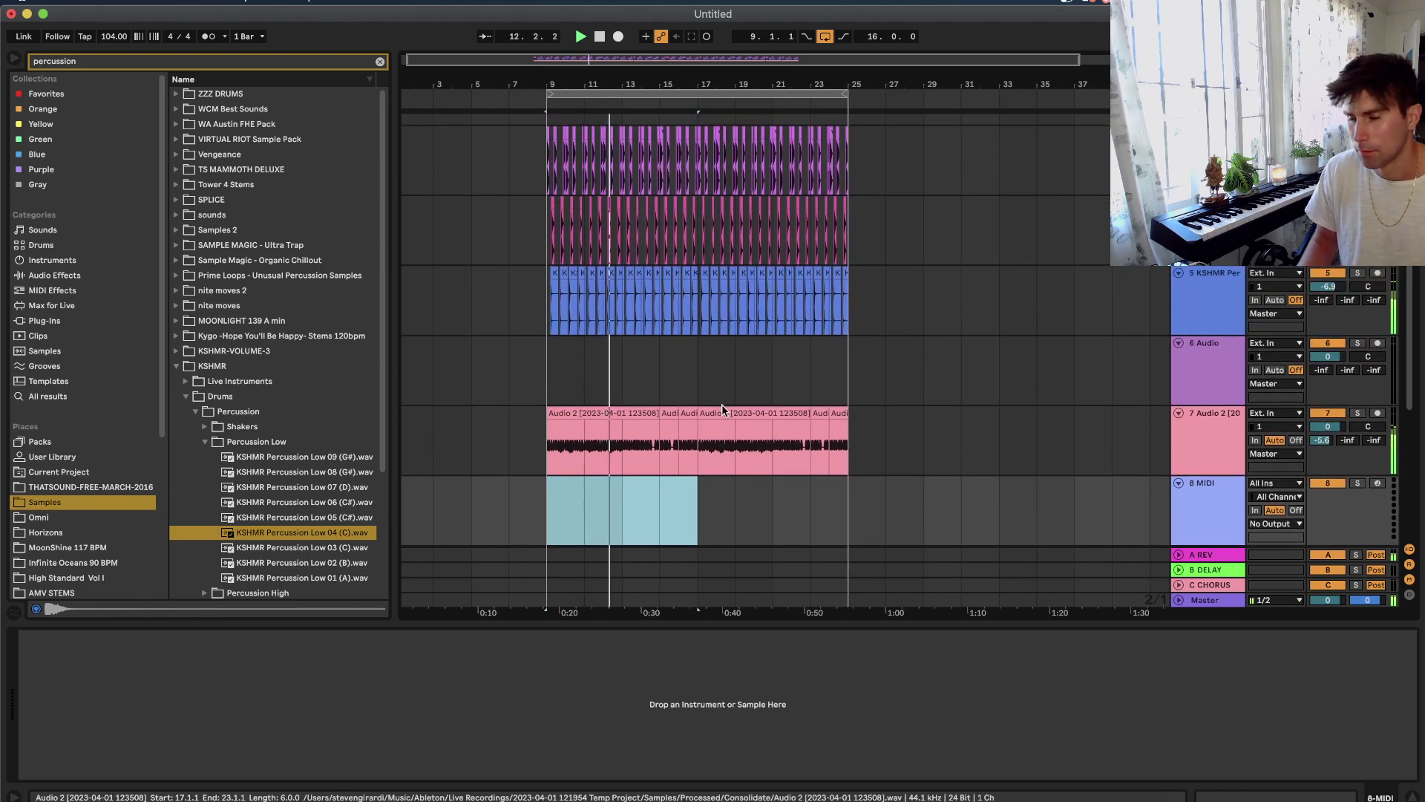
Select the first recorded audio clip at bar 9 while the loop plays and stop playback.
{"action": "left_click", "coordinate": [602, 417]}
{"action": "left_click", "coordinate": [638, 445]}
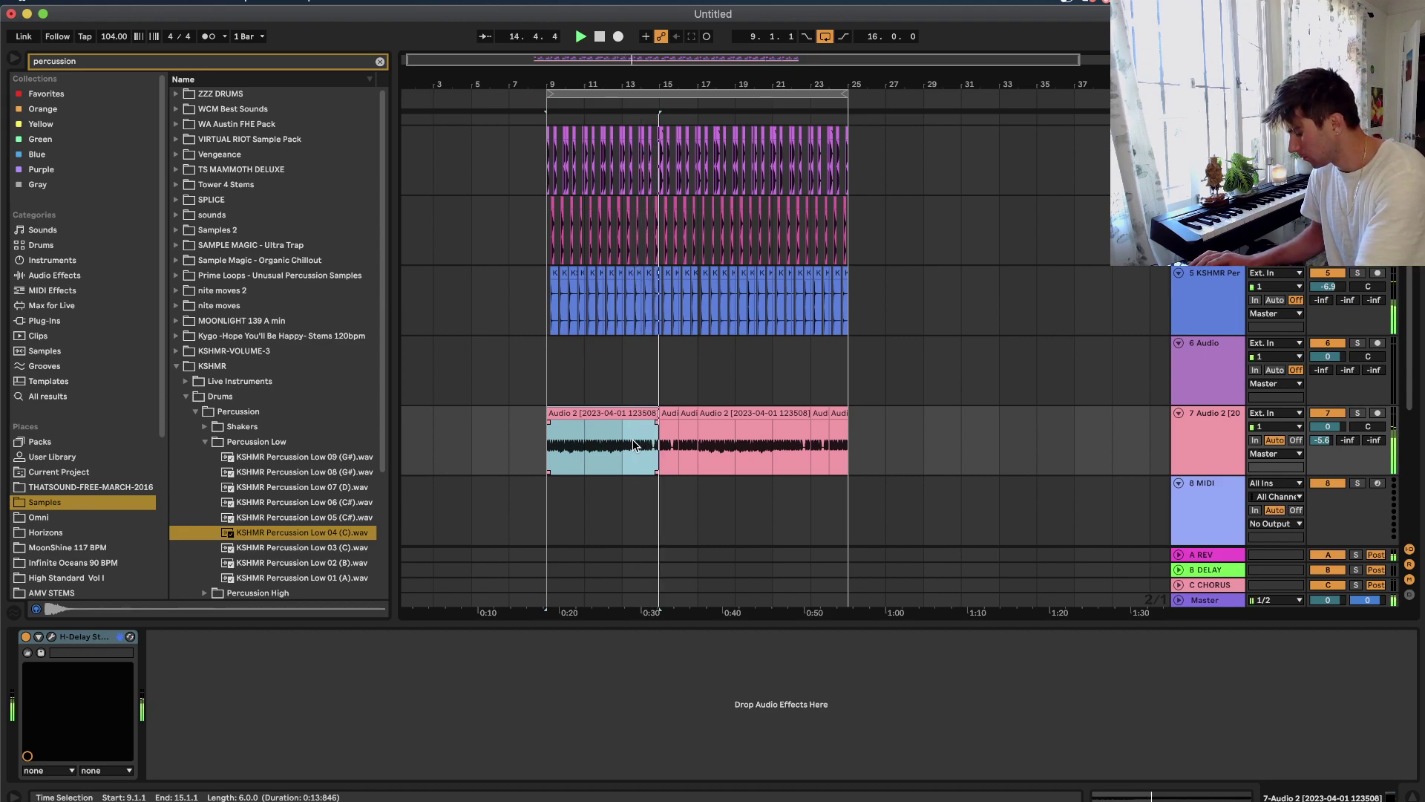
{"action": "key", "text": "space"}
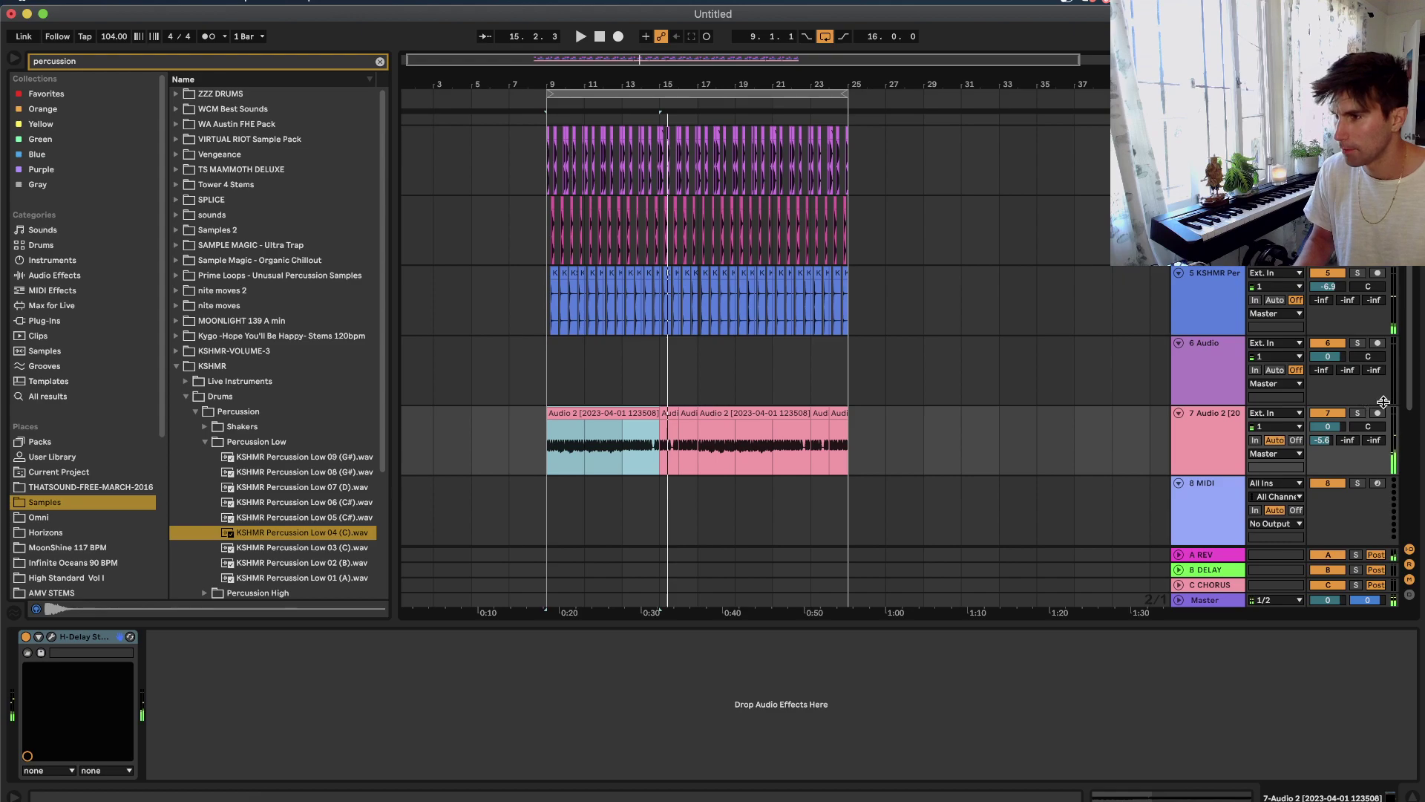
Insert an audio track directly below the recorded audio track.
{"action": "scroll", "coordinate": [1284, 408], "scroll_direction": "down", "scroll_amount": 4}
{"action": "right_click", "coordinate": [1213, 327]}
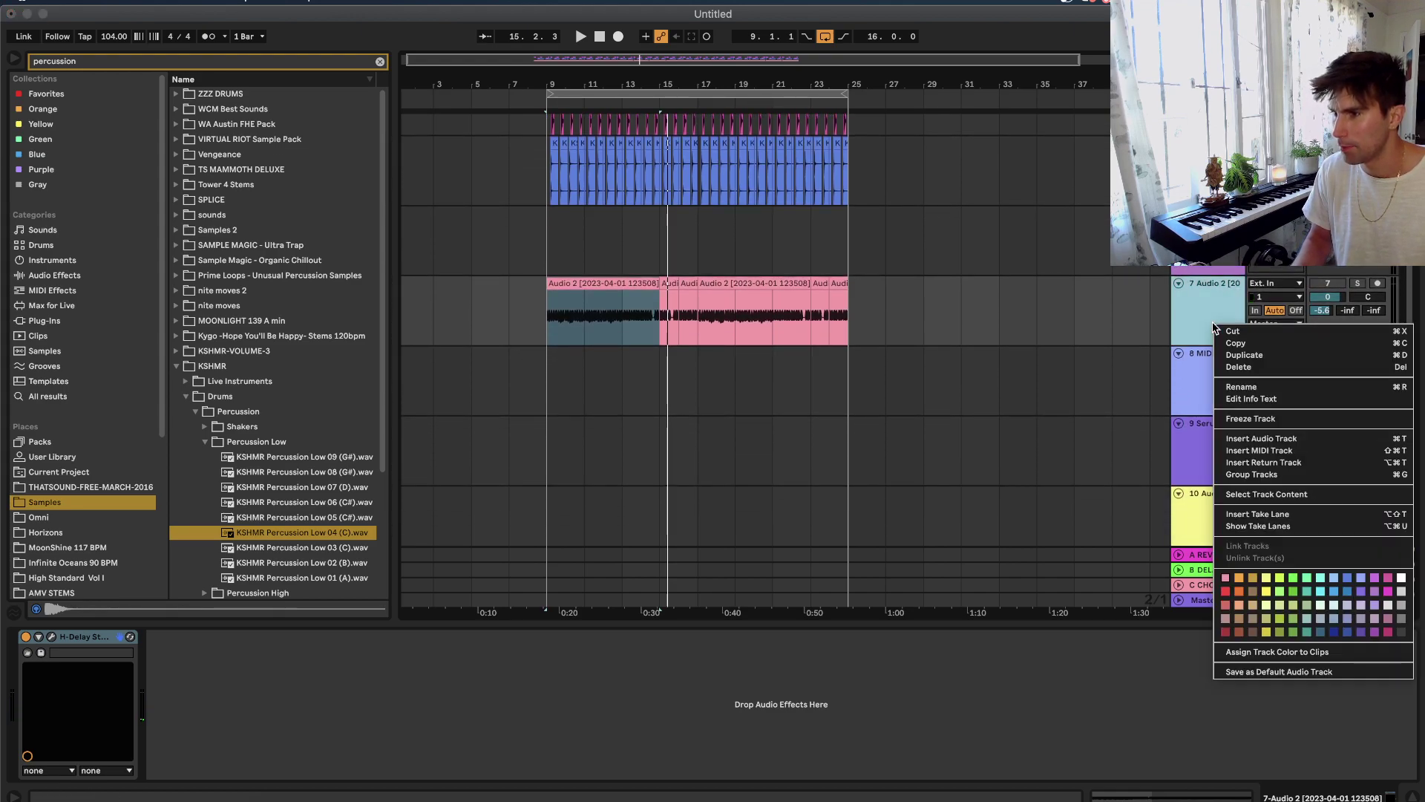
{"action": "left_click", "coordinate": [1271, 443]}
Arm the new audio track and record an eight-bar part on it from bar 9 to bar 17.
{"action": "left_click", "coordinate": [545, 397]}
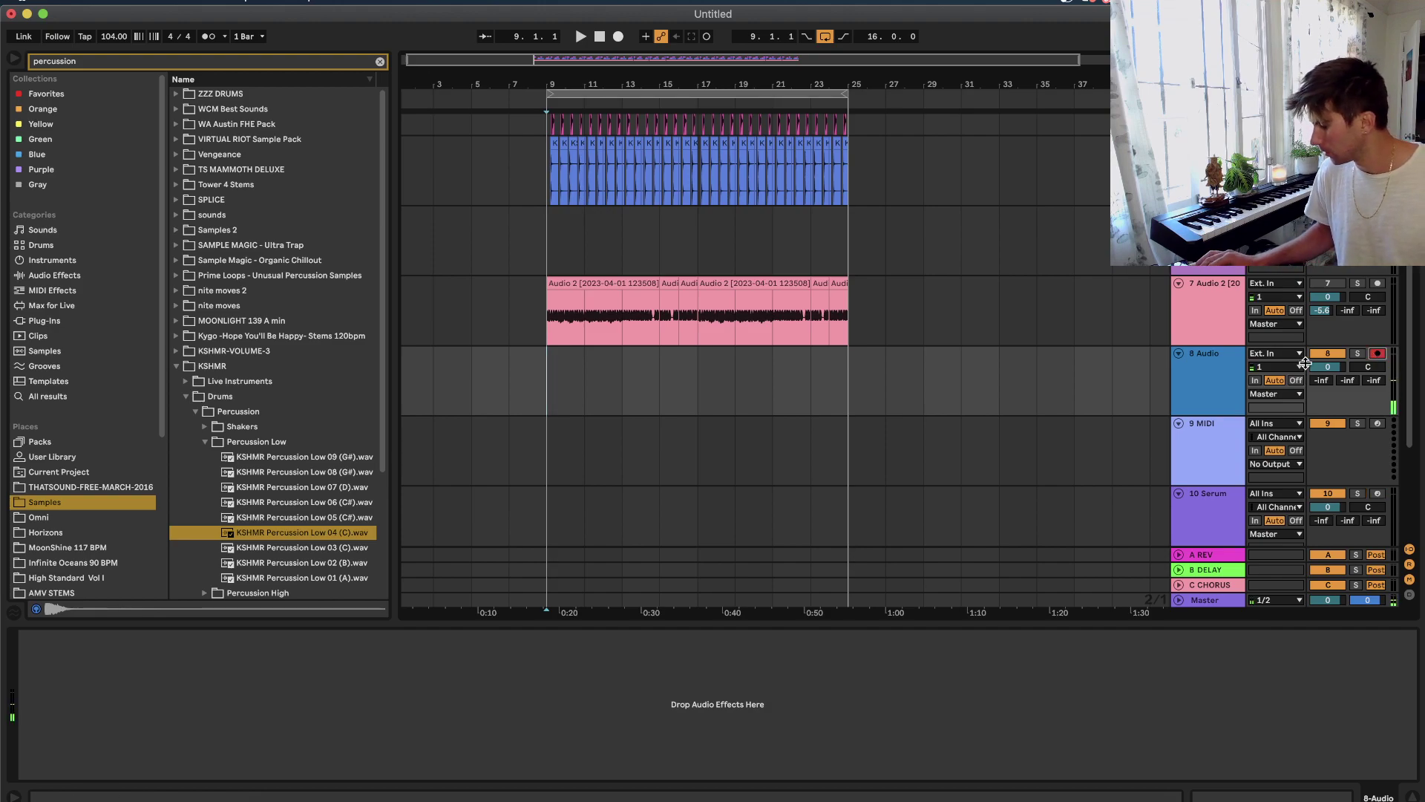
{"action": "key", "text": "space"}
{"action": "key", "text": "space"}
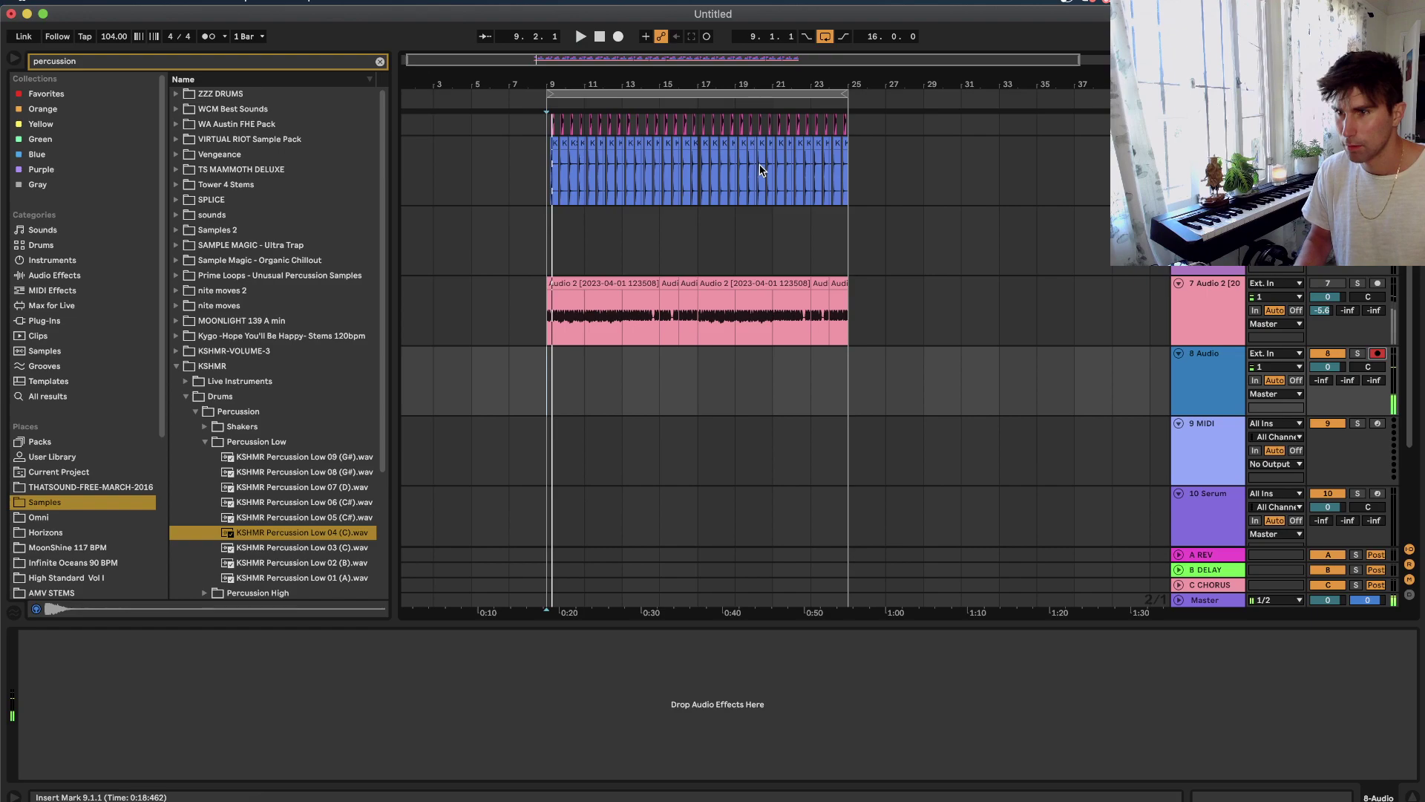
{"action": "left_click", "coordinate": [615, 37]}
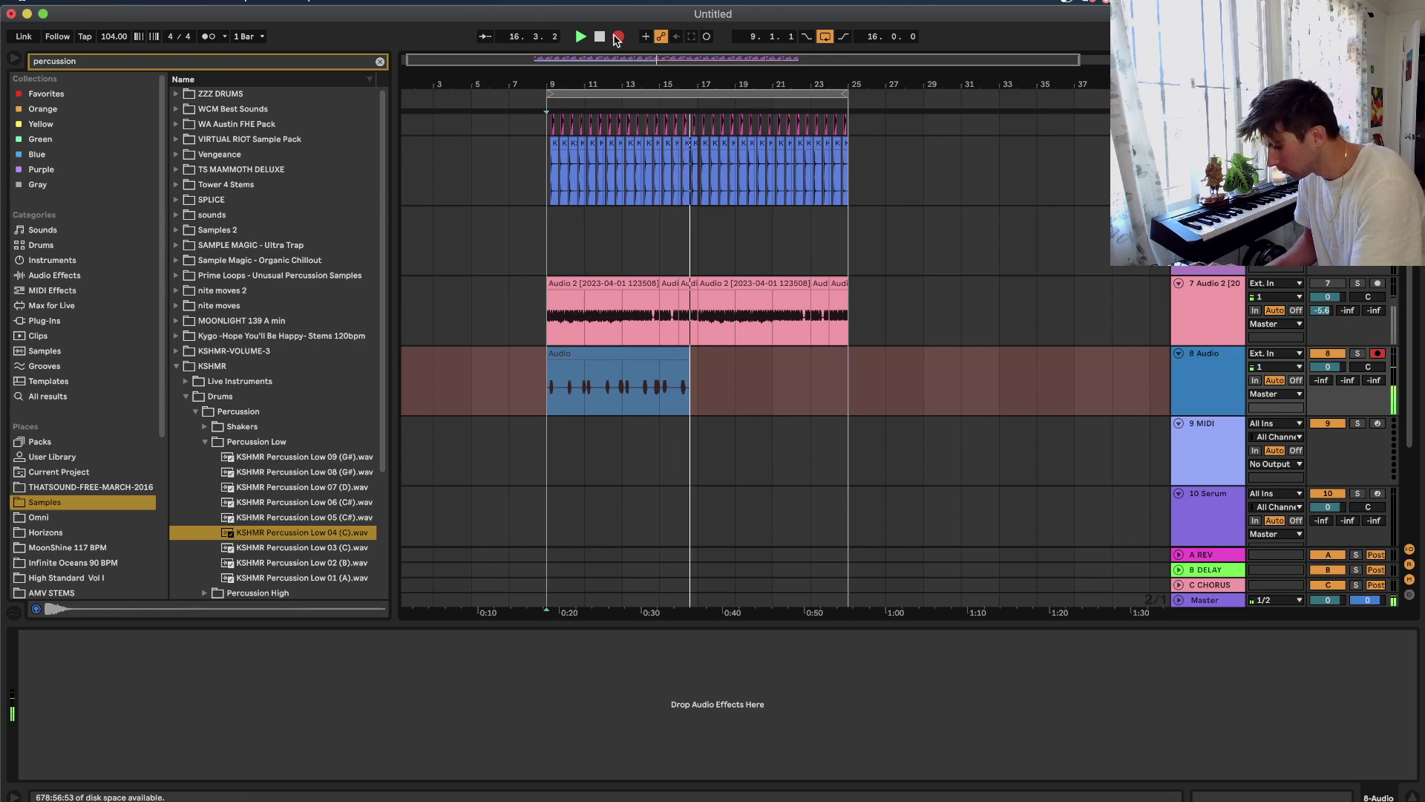
{"action": "left_click", "coordinate": [618, 36]}
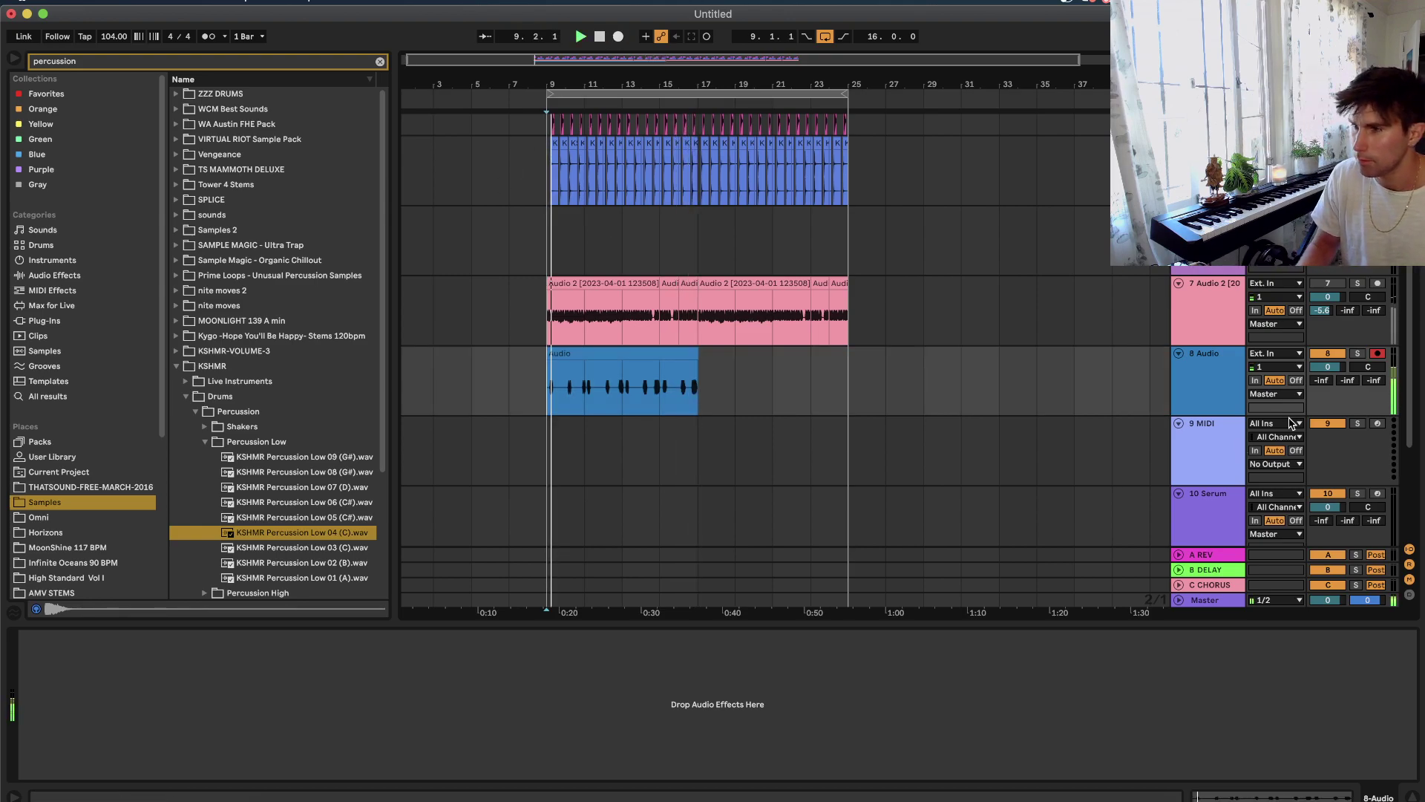
Trim the new recording to end at bar 17 and duplicate it to fill bars 17 to 25.
{"action": "scroll", "coordinate": [731, 358], "scroll_direction": "up", "scroll_amount": 5}
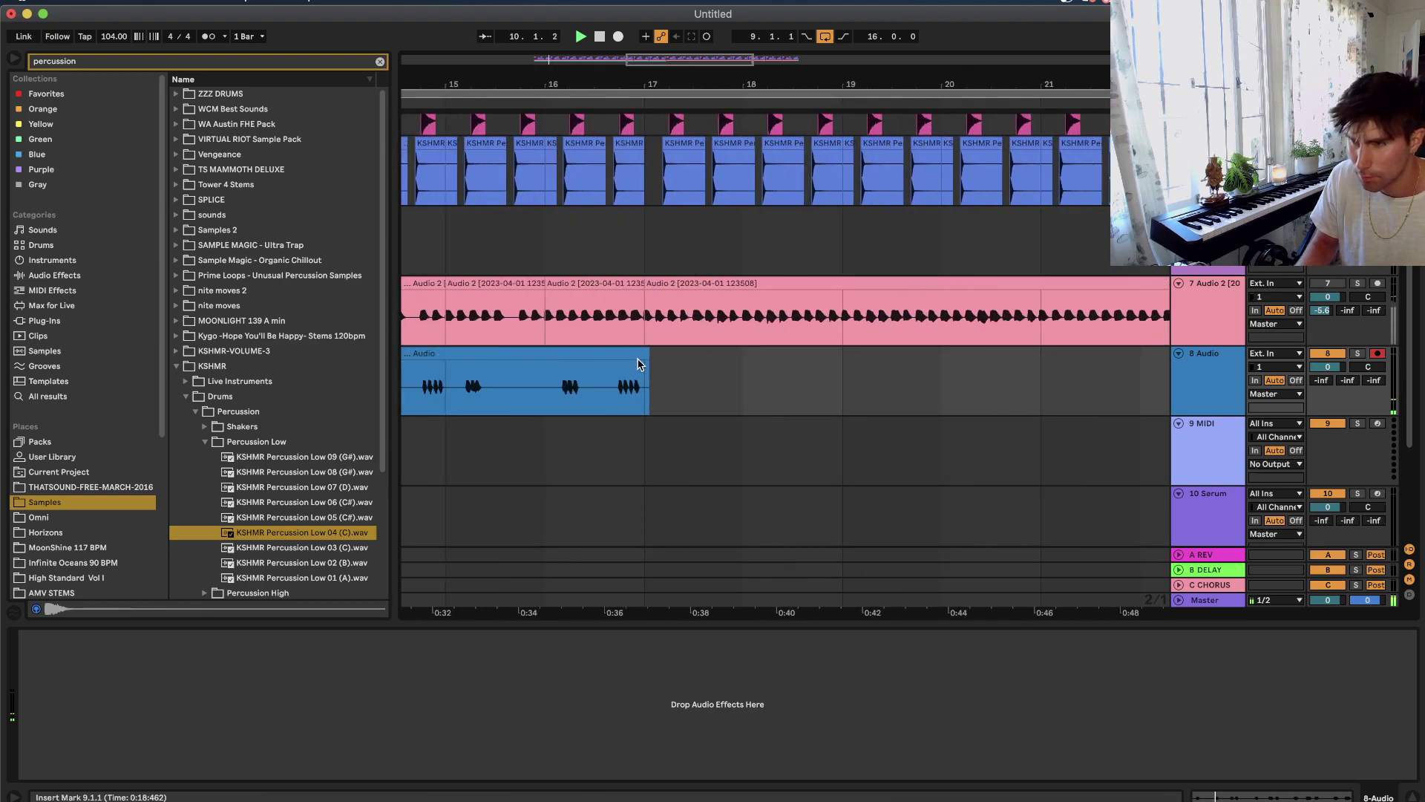
{"action": "left_click", "coordinate": [642, 350]}
{"action": "scroll", "coordinate": [631, 390], "scroll_direction": "down", "scroll_amount": 5}
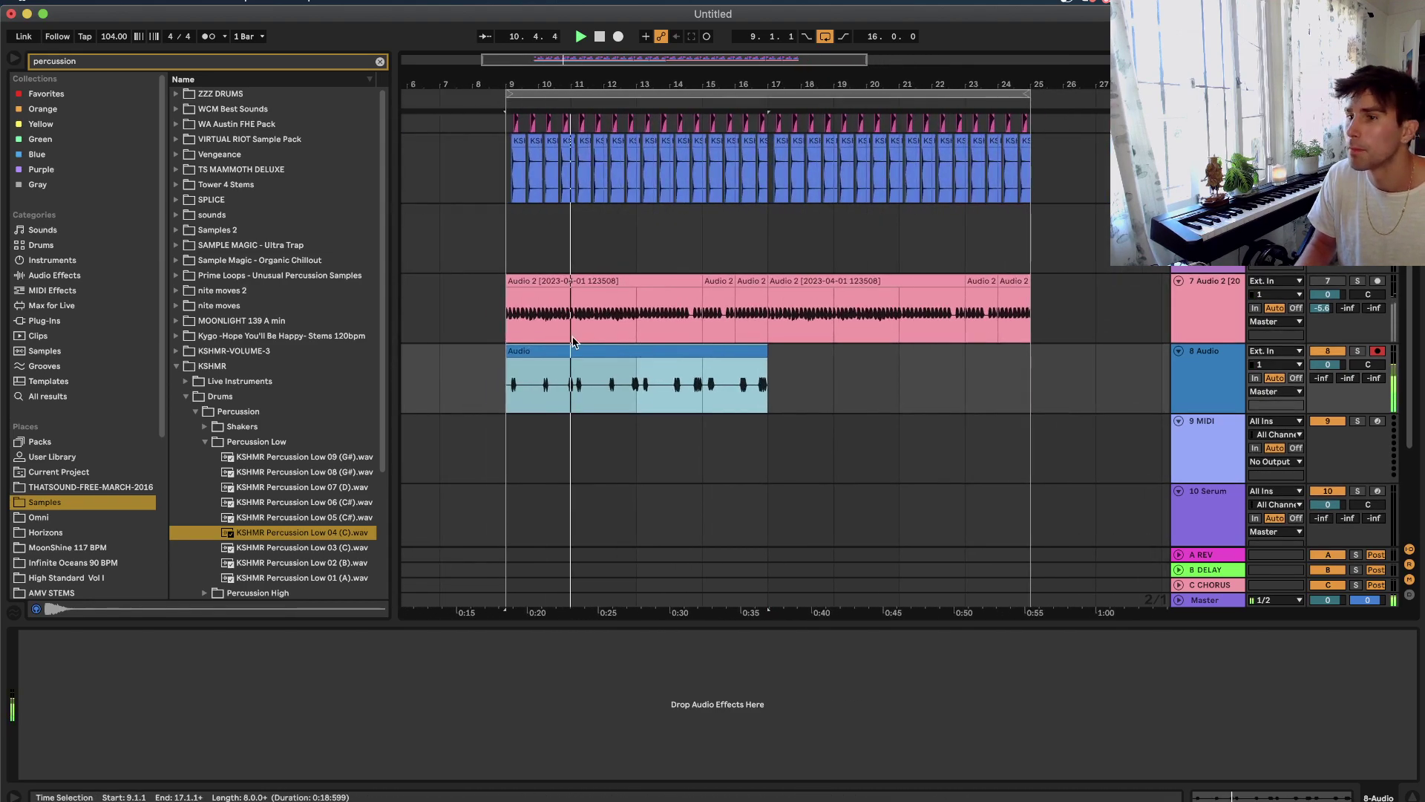
{"action": "left_click", "coordinate": [627, 351]}
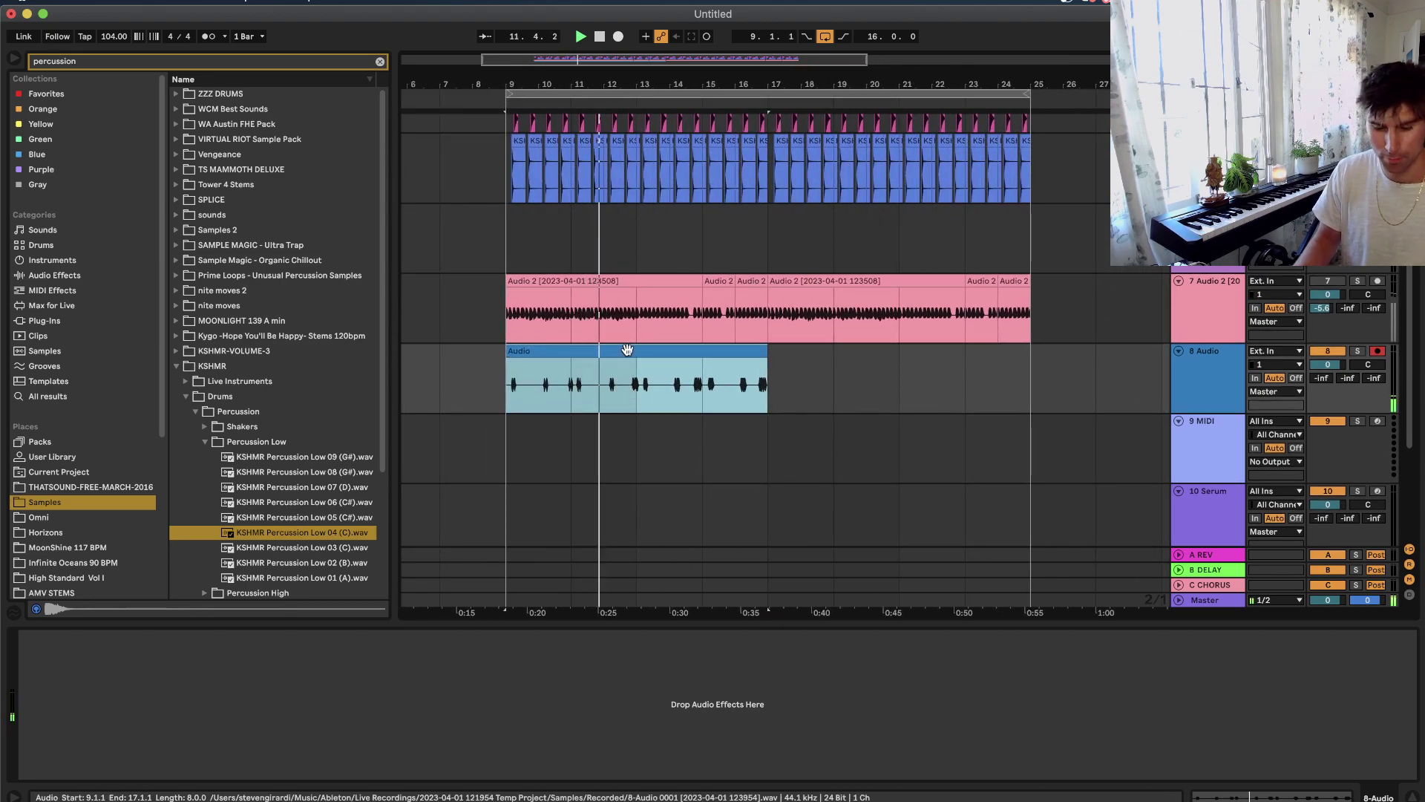
{"action": "key", "text": "super+d"}
Insert another audio track below the duplicated recording and record a 16-bar audio part on it from bar 9.
{"action": "right_click", "coordinate": [1209, 377]}
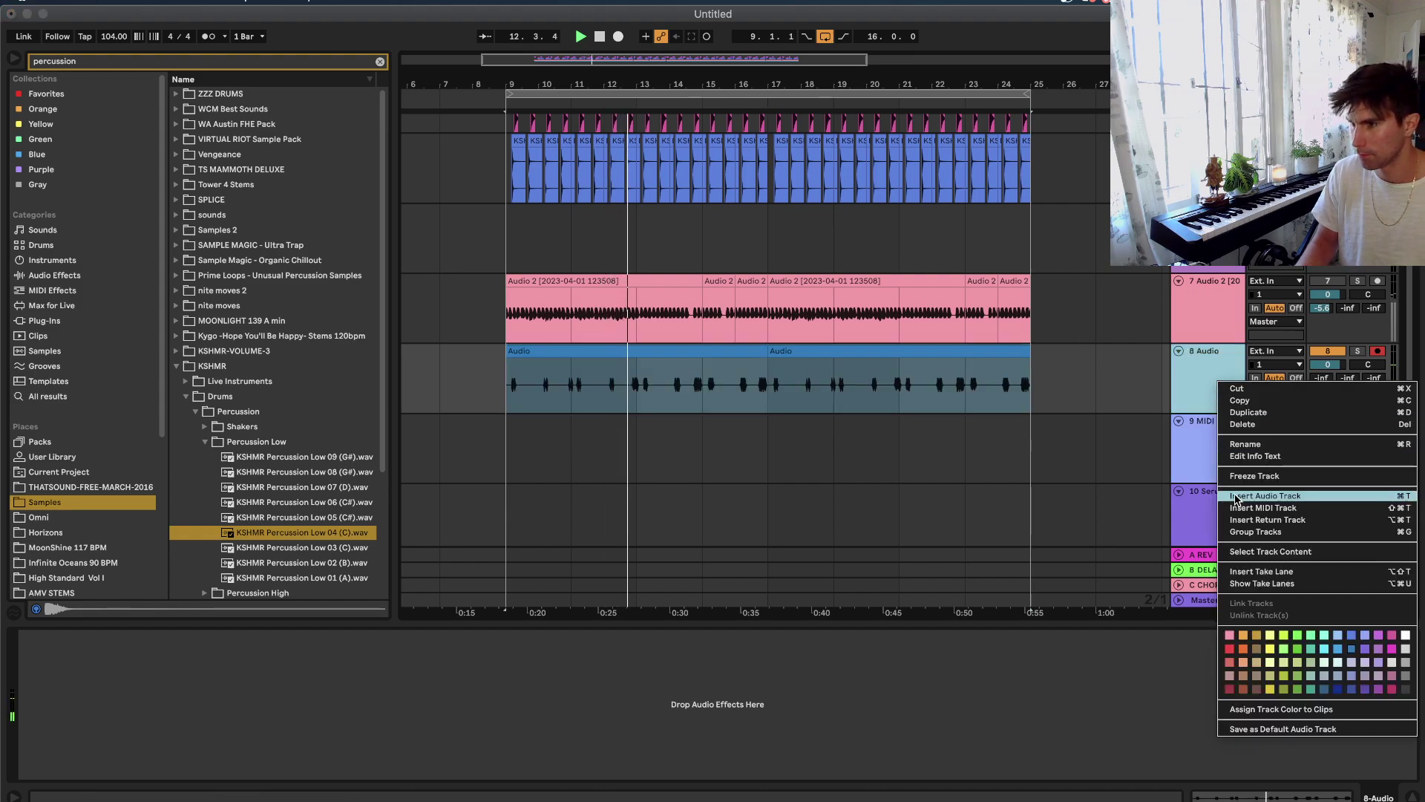
{"action": "left_click", "coordinate": [1261, 499]}
{"action": "left_click", "coordinate": [504, 460]}
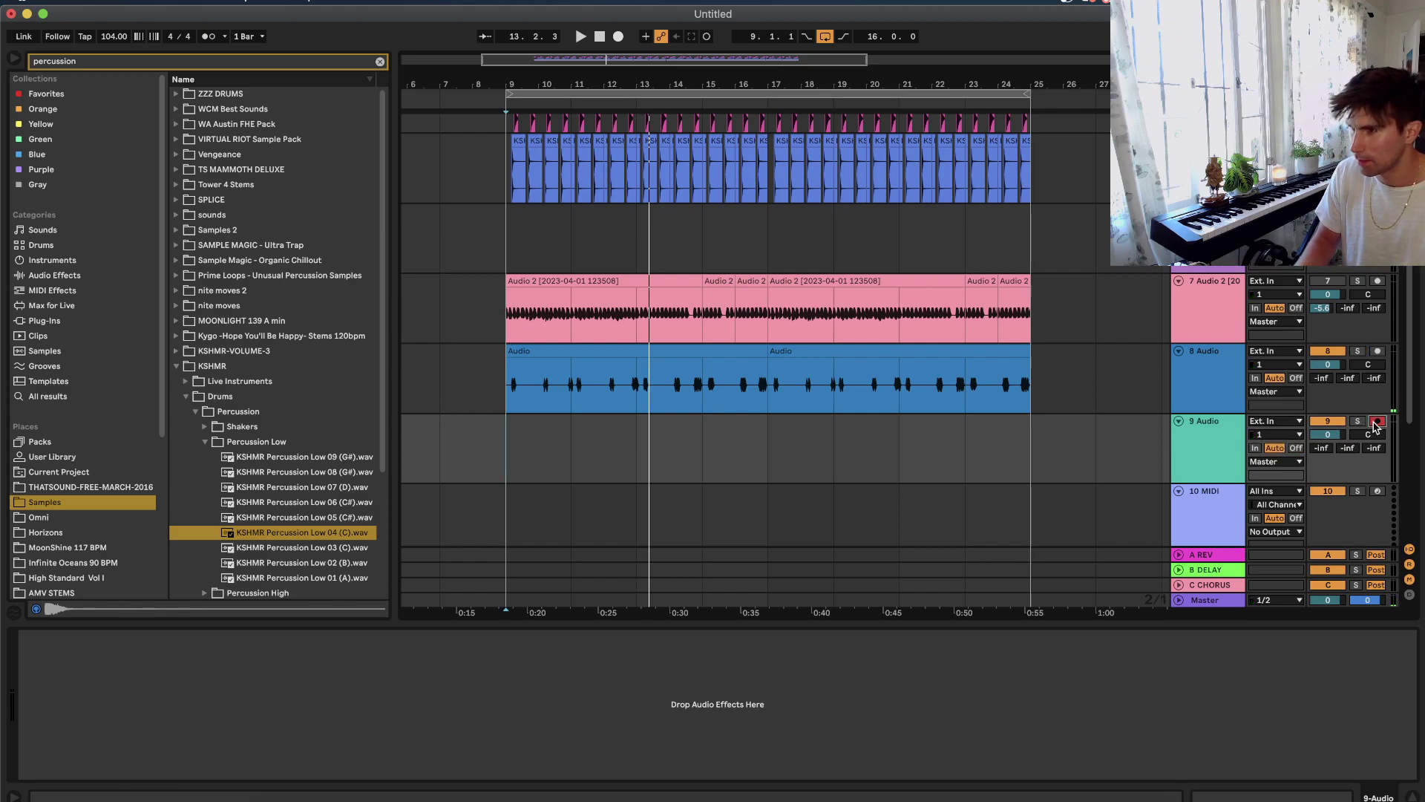
{"action": "left_click", "coordinate": [617, 37]}
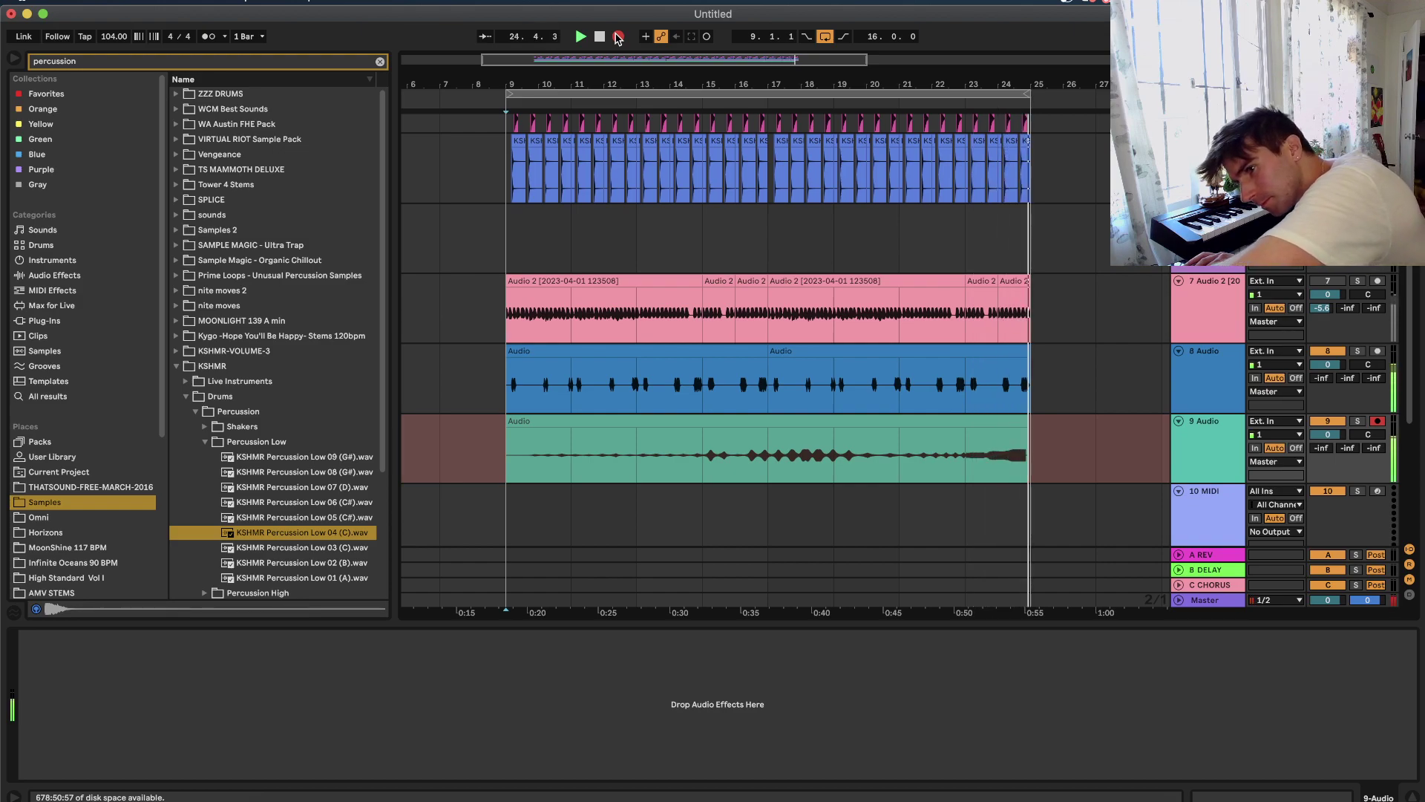
{"action": "left_click", "coordinate": [618, 36]}
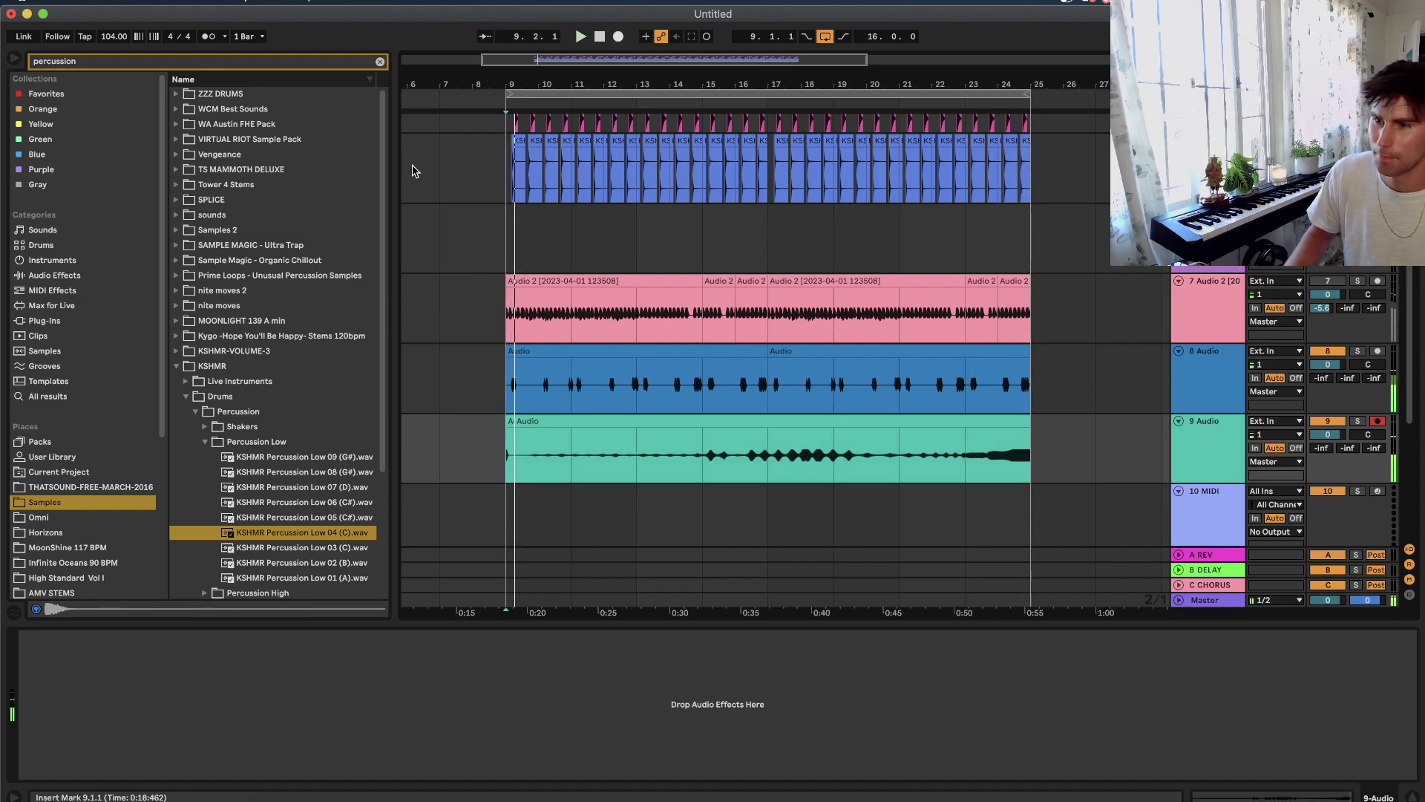
{"action": "left_click", "coordinate": [522, 419]}
Deactivate the drum clips in bars 9 to 17 on the kick and two percussion tracks, and group the three tracks.
{"action": "scroll", "coordinate": [764, 261], "scroll_direction": "up", "scroll_amount": 5}
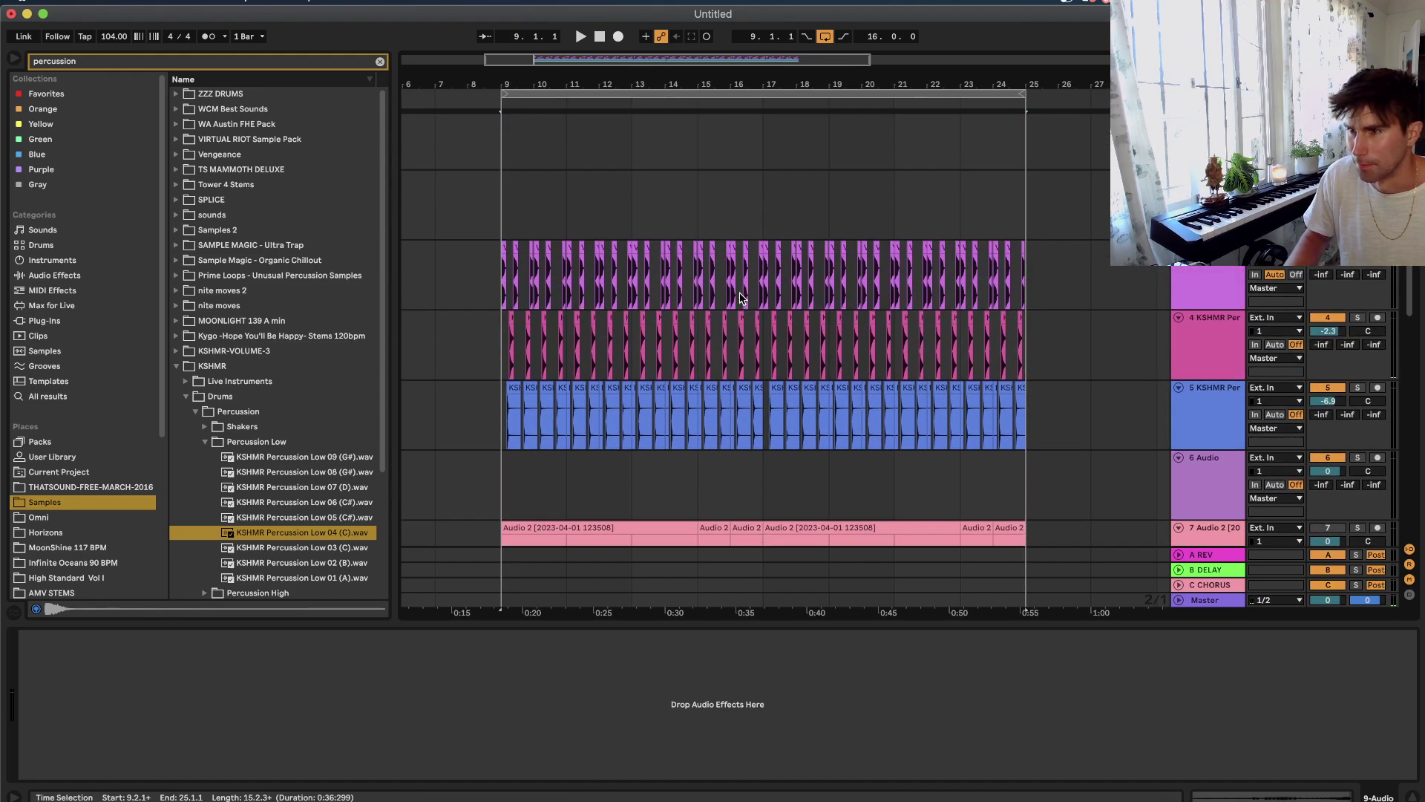
{"action": "left_click_drag", "start_coordinate": [761, 280], "coordinate": [491, 409]}
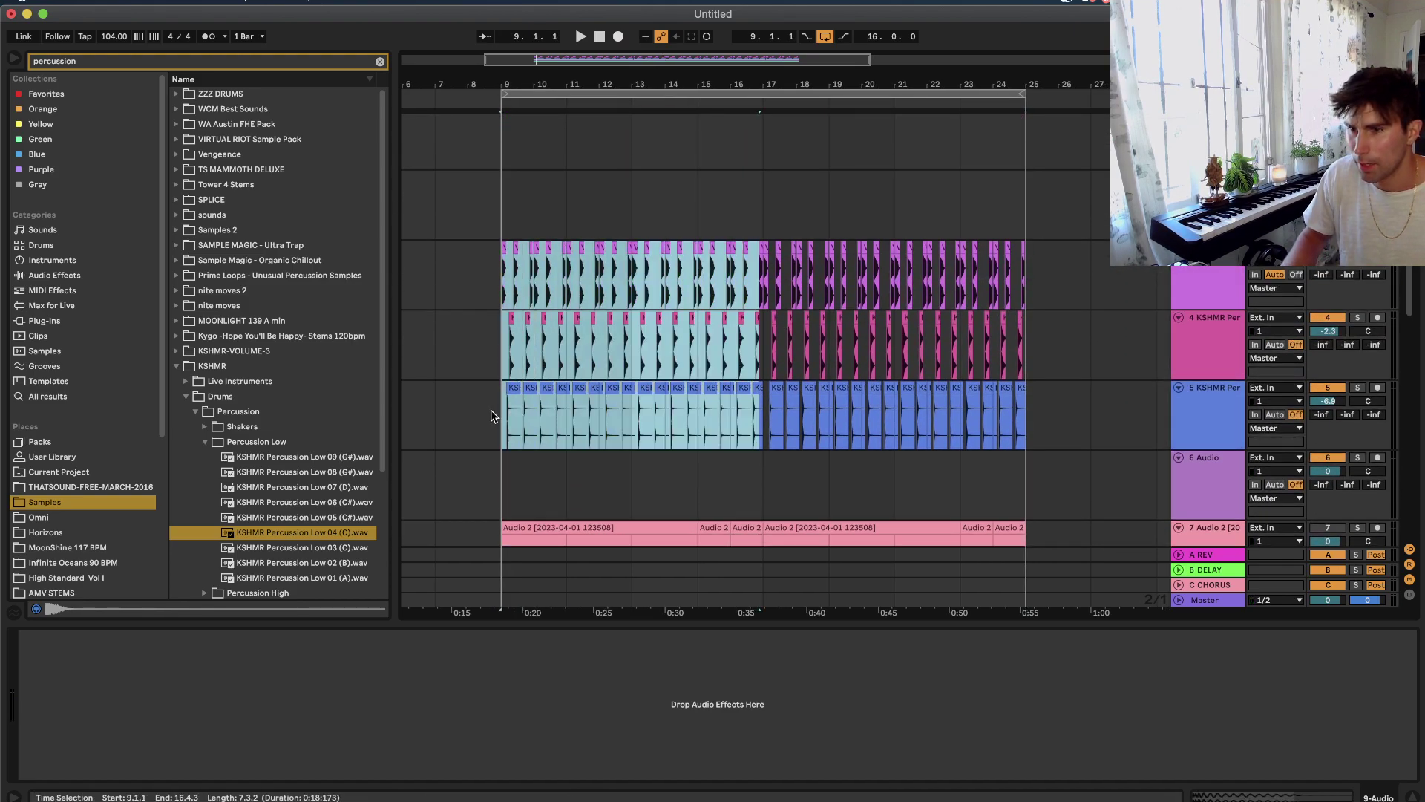
{"action": "left_click", "coordinate": [1221, 280]}
{"action": "left_click", "coordinate": [1194, 435], "text": "shift"}
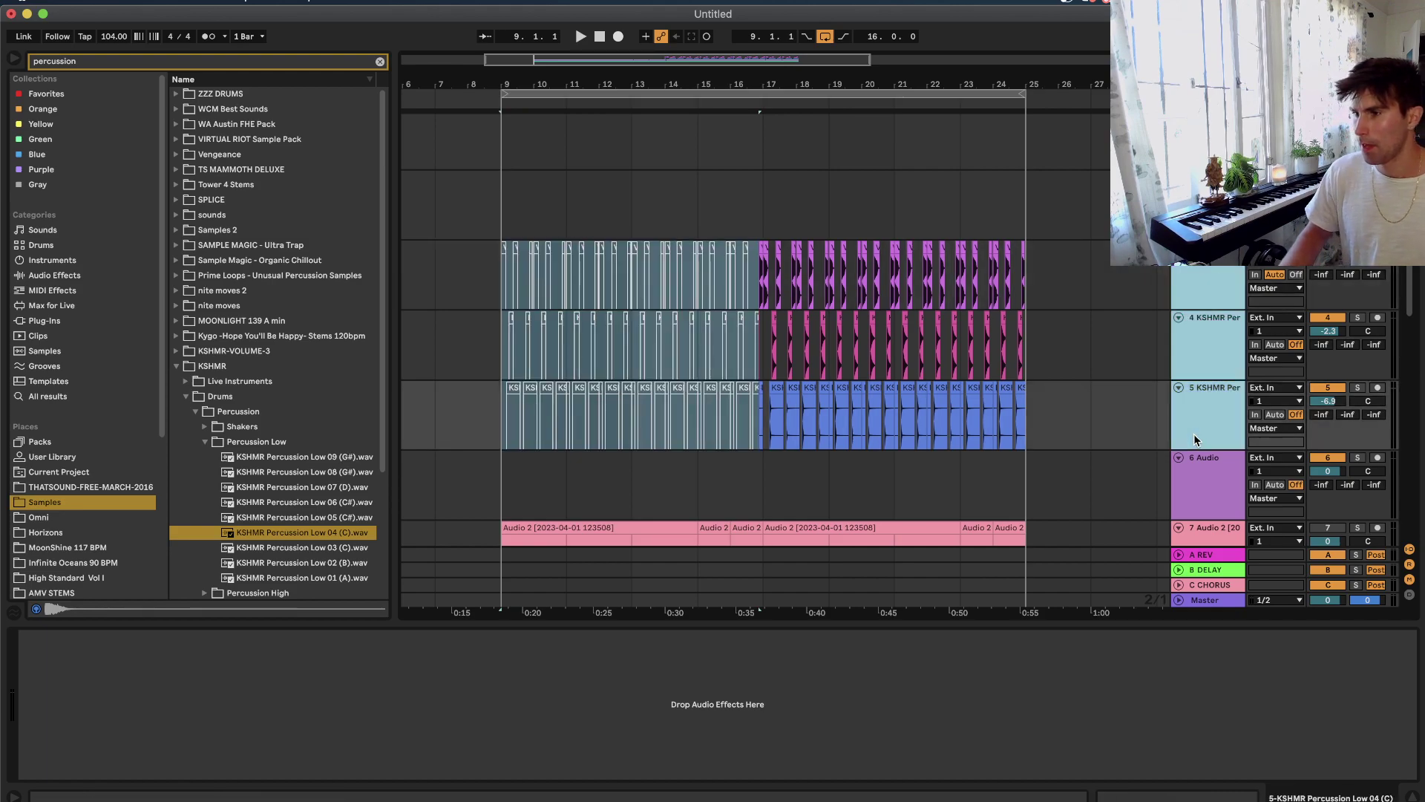
{"action": "key", "text": "super+g"}
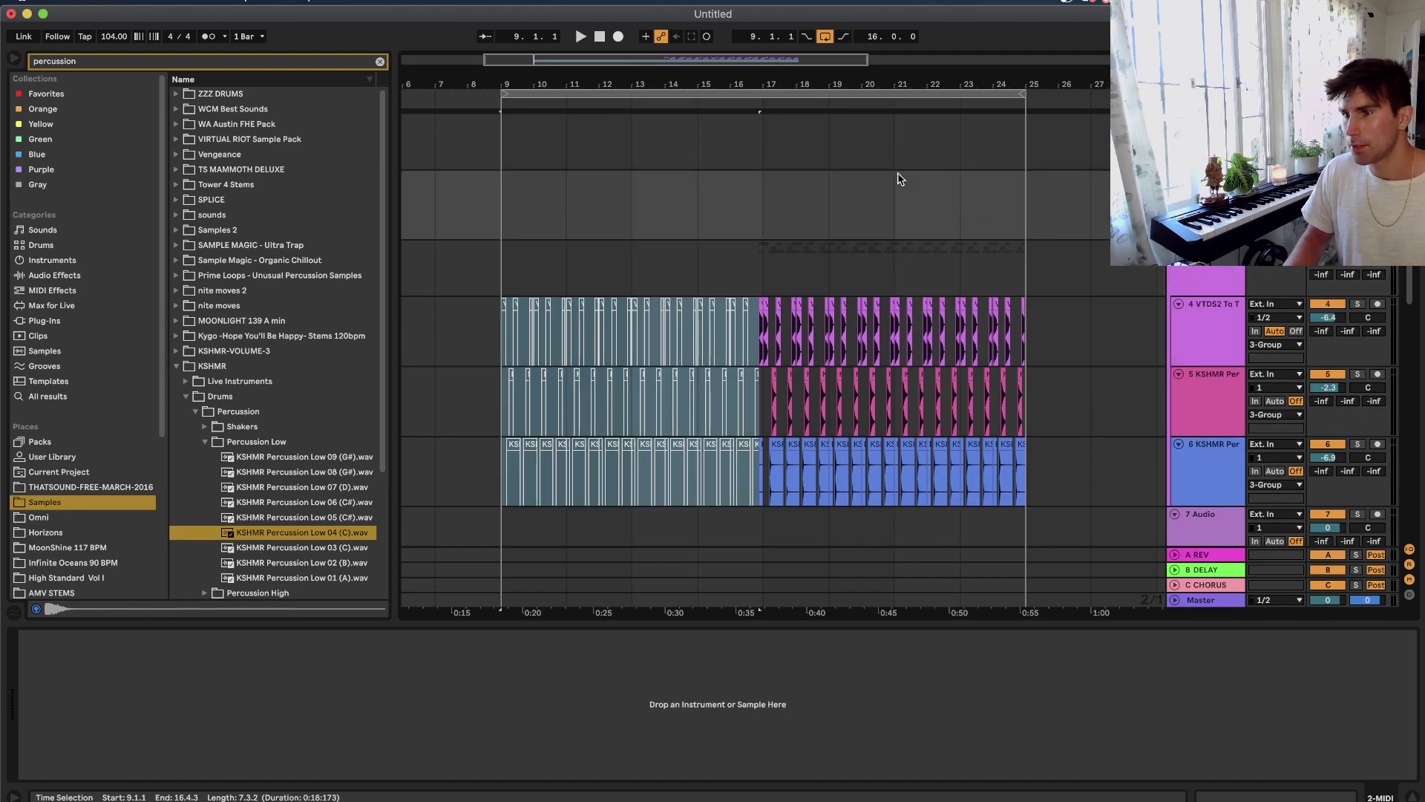
Insert an audio track directly above the drum group.
{"action": "left_click", "coordinate": [749, 249]}
{"action": "left_click", "coordinate": [1217, 269]}
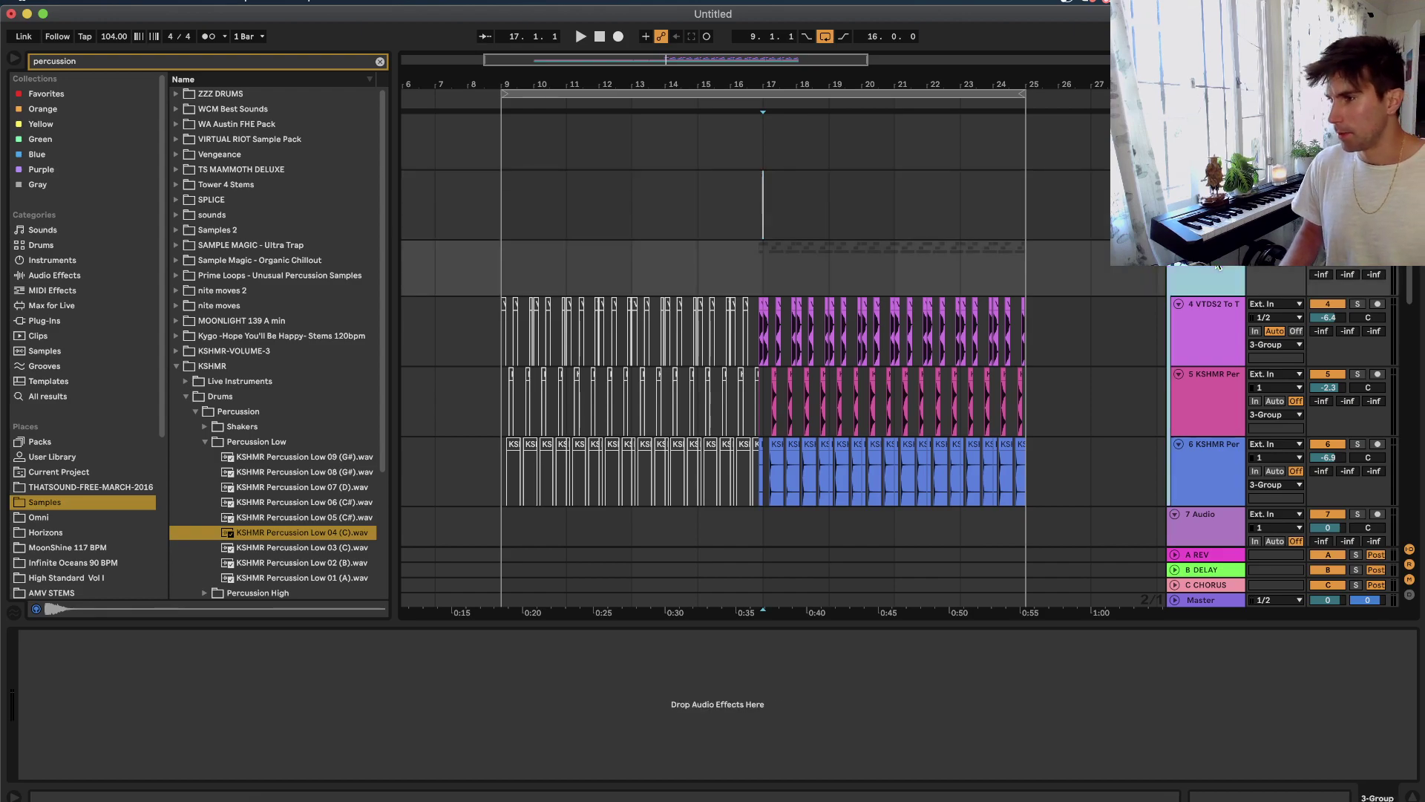
{"action": "right_click", "coordinate": [1177, 195]}
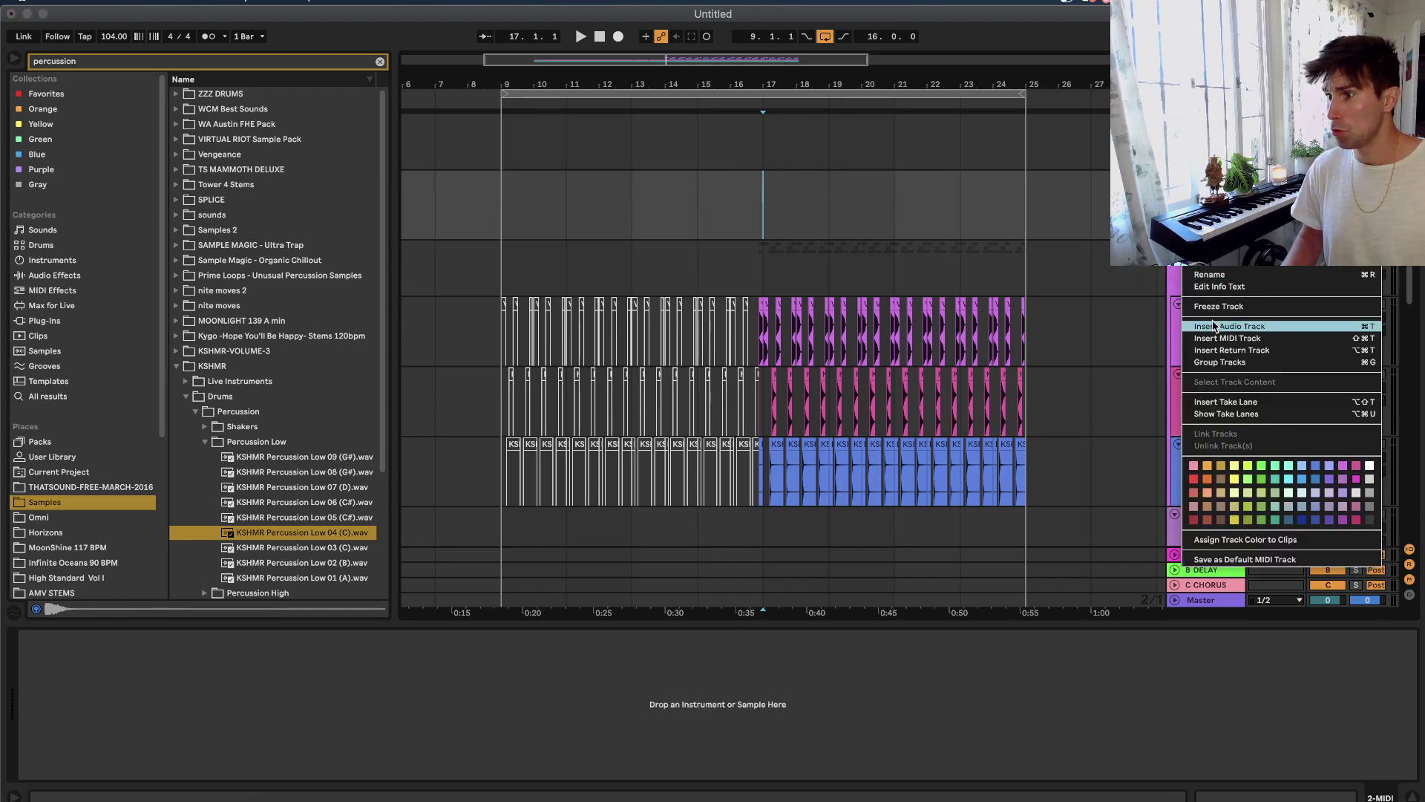
{"action": "left_click", "coordinate": [1213, 323]}
Solo the drum group and set the new audio track's input to Resampling.
{"action": "scroll", "coordinate": [849, 260], "scroll_direction": "down", "scroll_amount": 5}
{"action": "left_click", "coordinate": [1206, 166]}
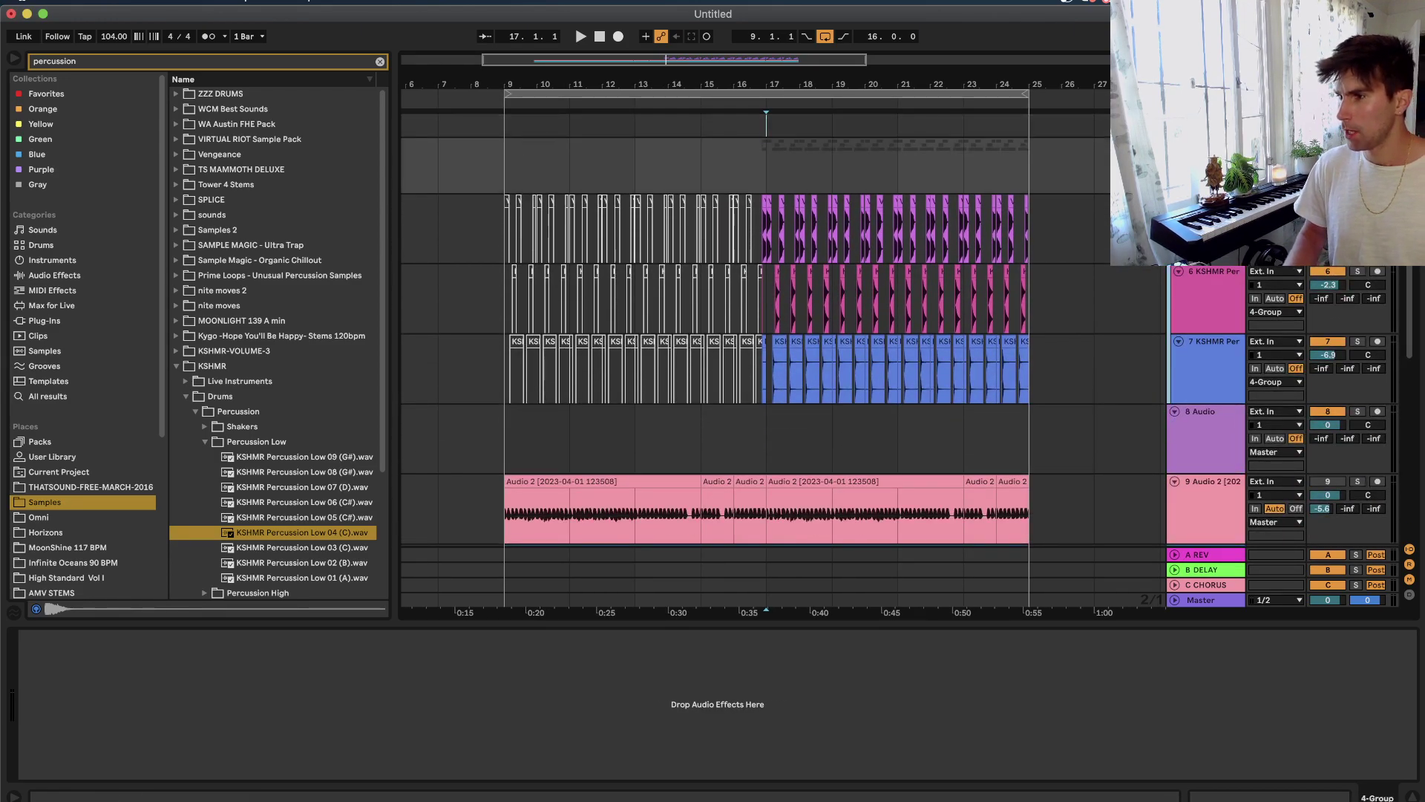
{"action": "scroll", "coordinate": [782, 349], "scroll_direction": "up", "scroll_amount": 2}
{"action": "scroll", "coordinate": [987, 217], "scroll_direction": "up", "scroll_amount": 3}
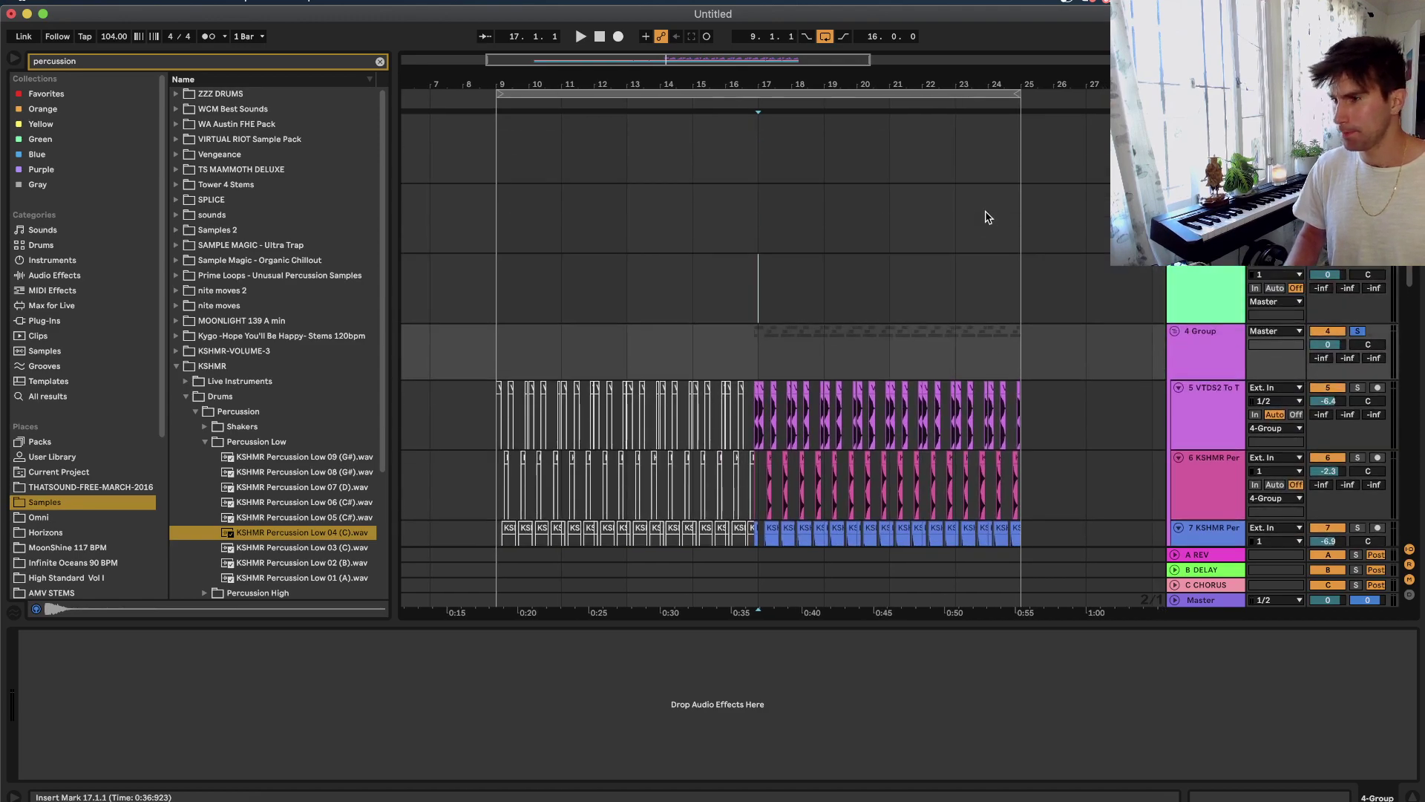
{"action": "left_click", "coordinate": [1276, 264]}
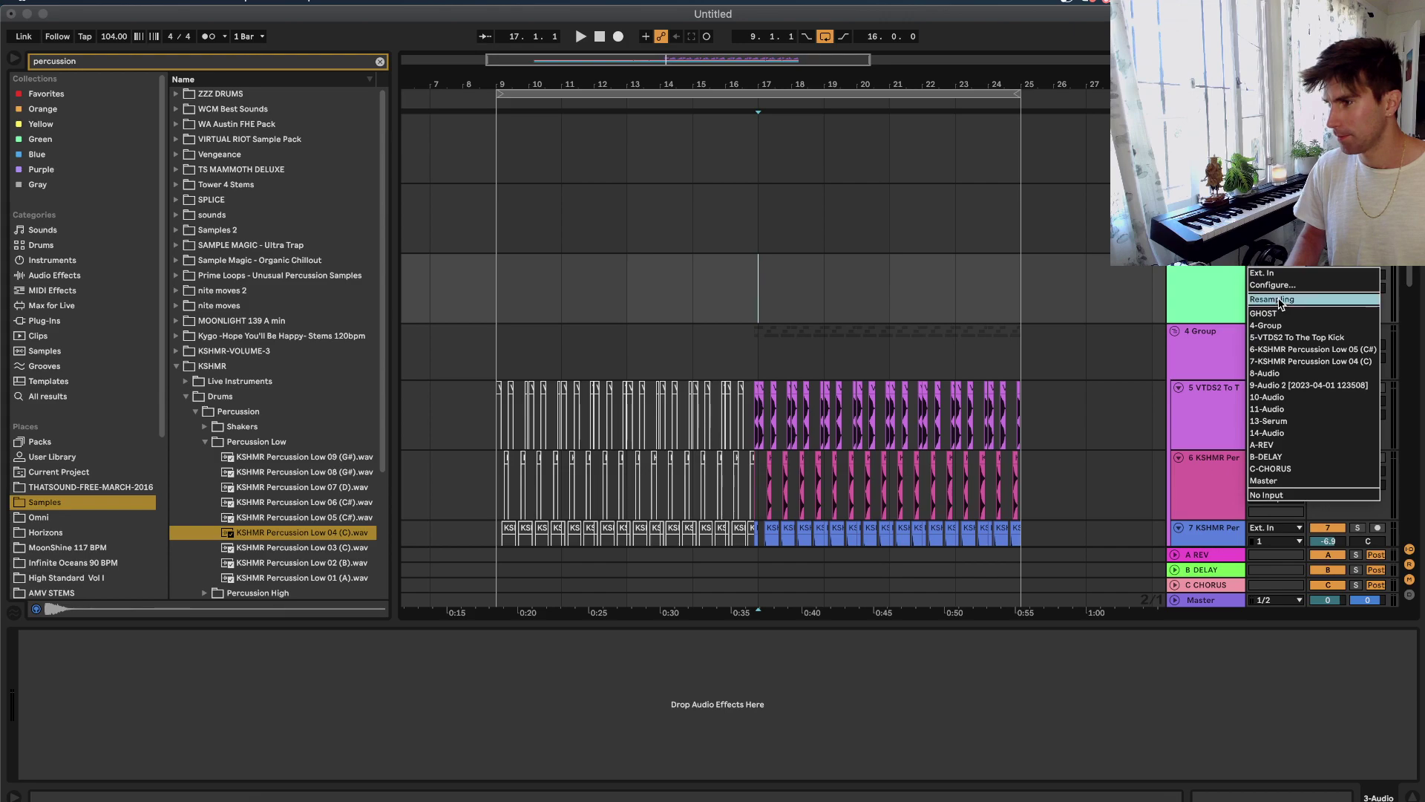
{"action": "left_click", "coordinate": [1279, 300]}
Turn off the arrangement loop and resample about four bars of the drum group from bar 17.
{"action": "left_click", "coordinate": [817, 38]}
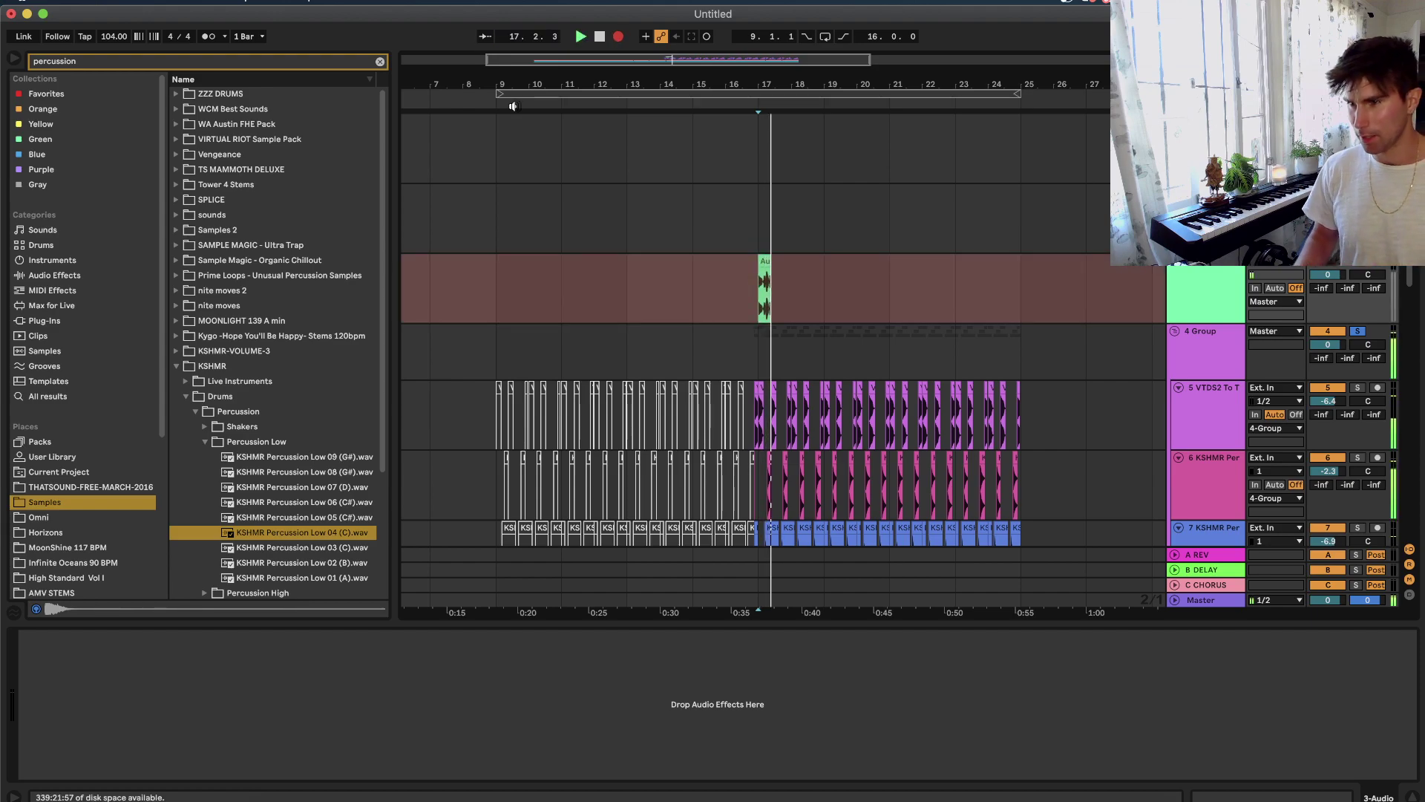
{"action": "scroll", "coordinate": [980, 408], "scroll_direction": "down", "scroll_amount": 5}
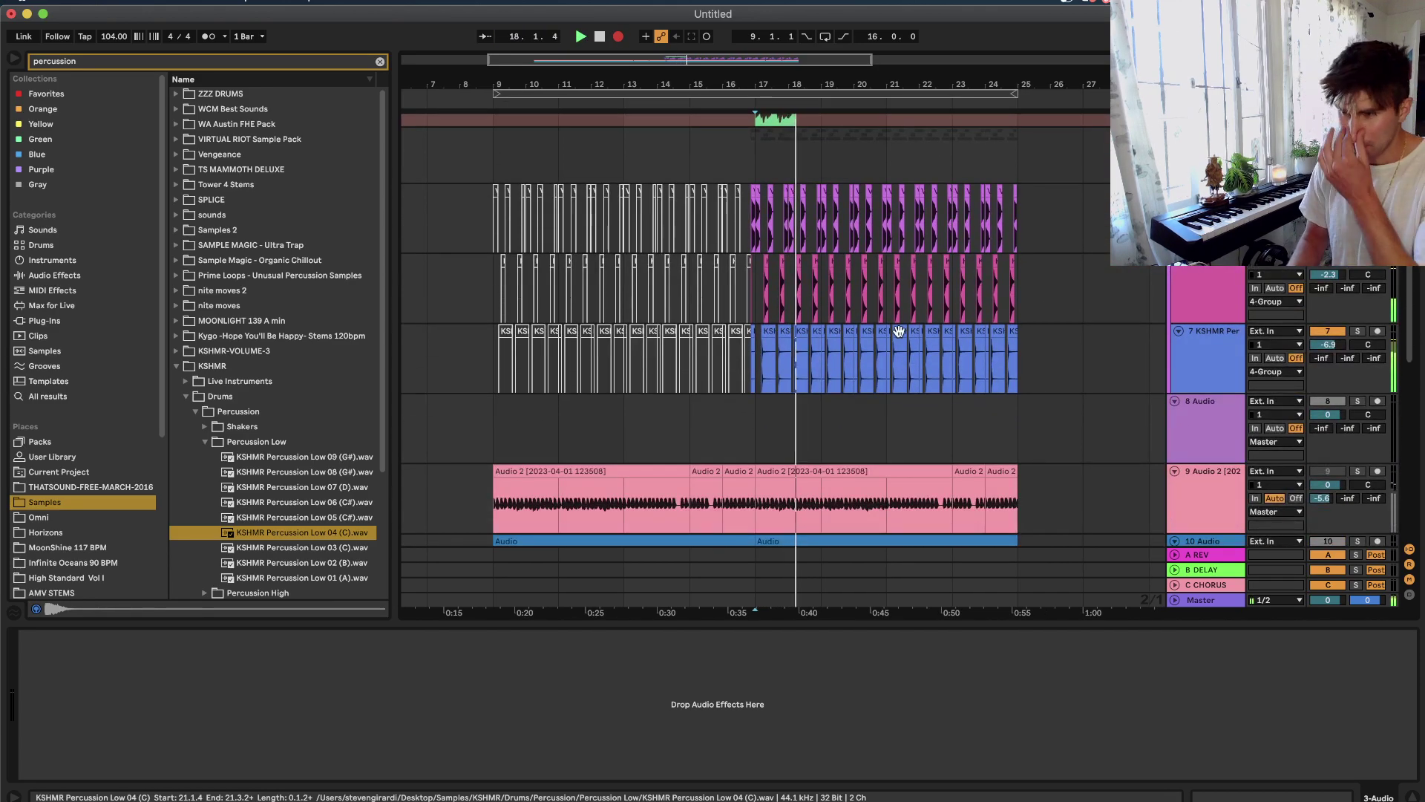
{"action": "scroll", "coordinate": [912, 356], "scroll_direction": "up", "scroll_amount": 3}
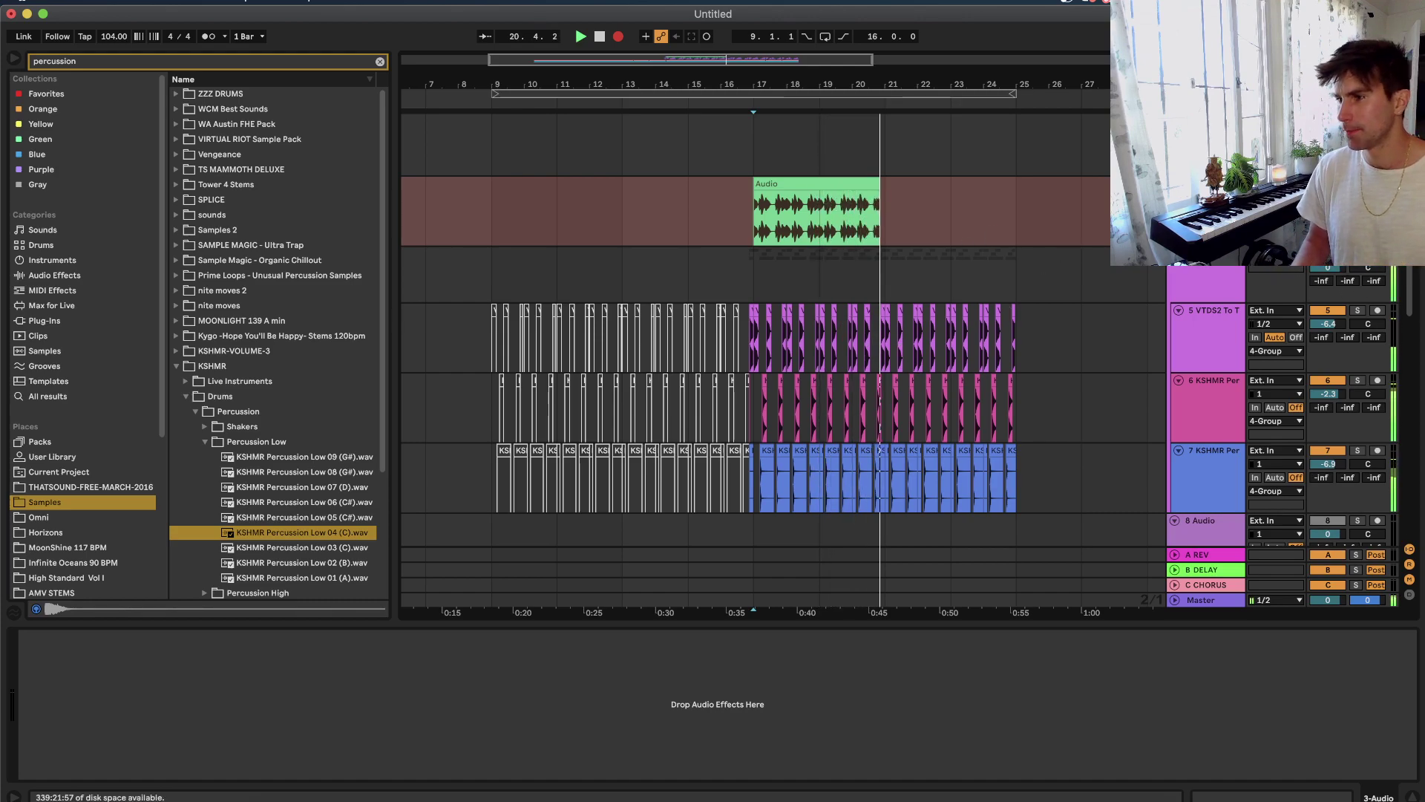
{"action": "key", "text": "F9"}
Trim the resampled drum clip to end at bar 21 and duplicate it to fill bars 21 to 25.
{"action": "left_click", "coordinate": [933, 197]}
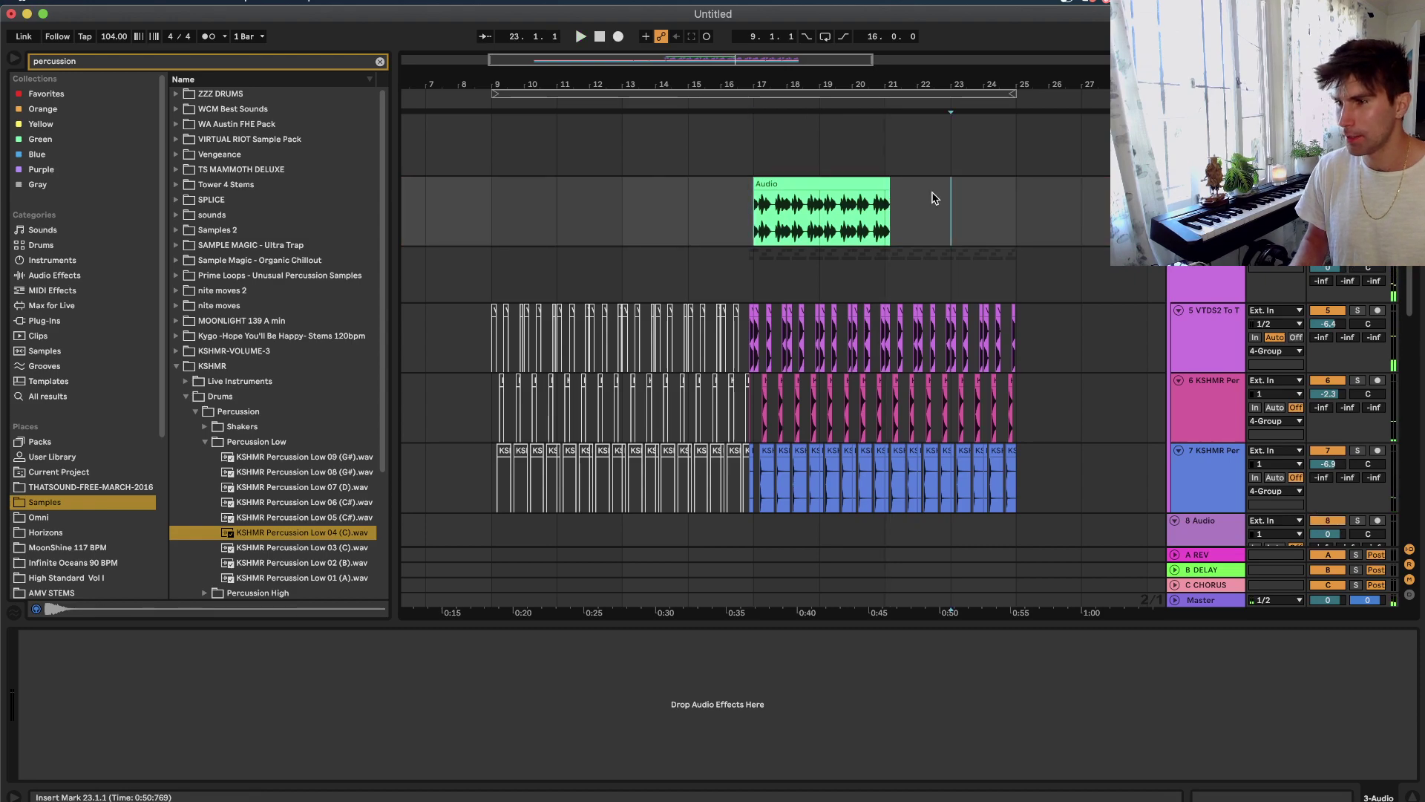
{"action": "scroll", "coordinate": [873, 195], "scroll_direction": "up", "scroll_amount": 5}
{"action": "left_click", "coordinate": [926, 183]}
{"action": "scroll", "coordinate": [822, 185], "scroll_direction": "down", "scroll_amount": 6}
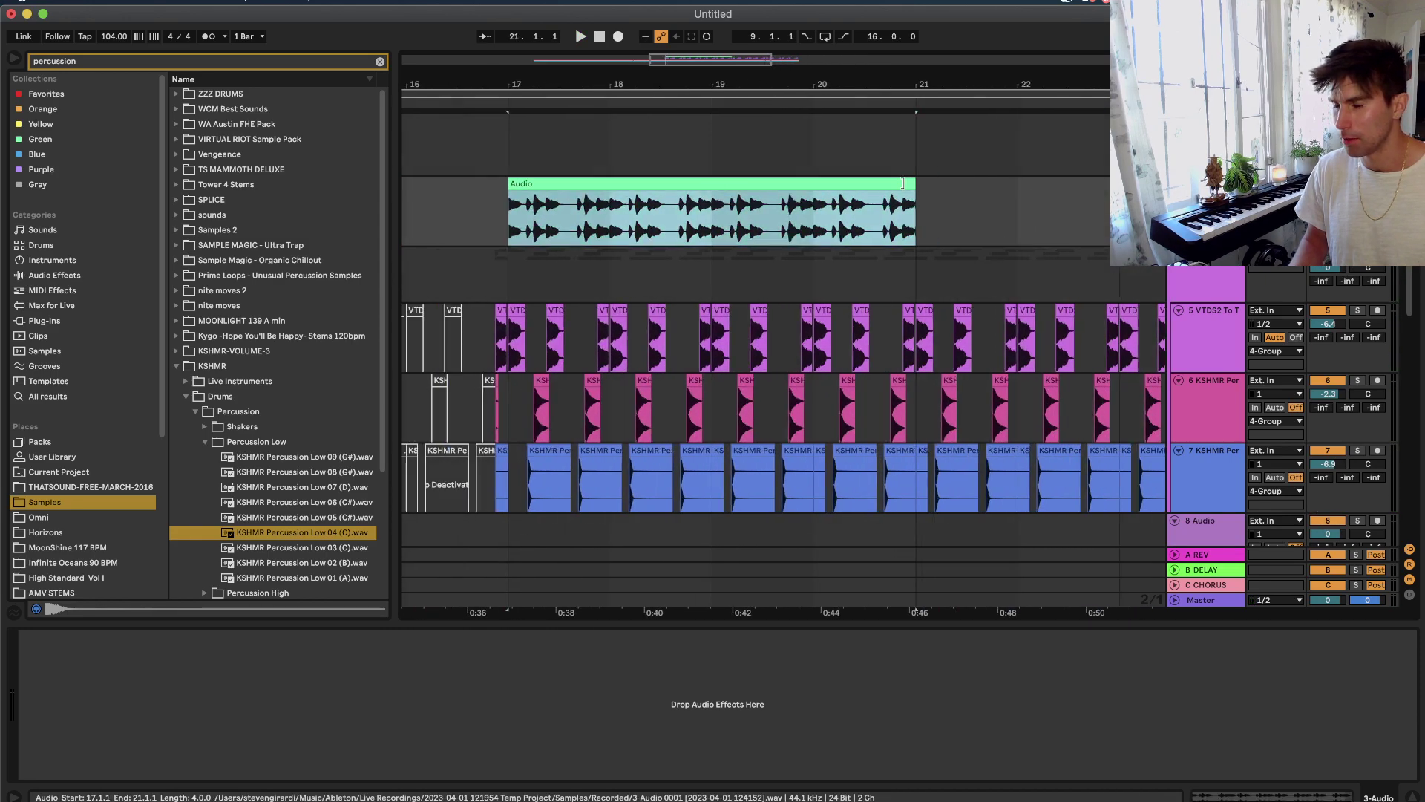
{"action": "key", "text": "super+d"}
Find EQ Eight in the audio effects and add it to the resampled drum track with a low-pass cutoff of about 864 Hz.
{"action": "left_click", "coordinate": [774, 182]}
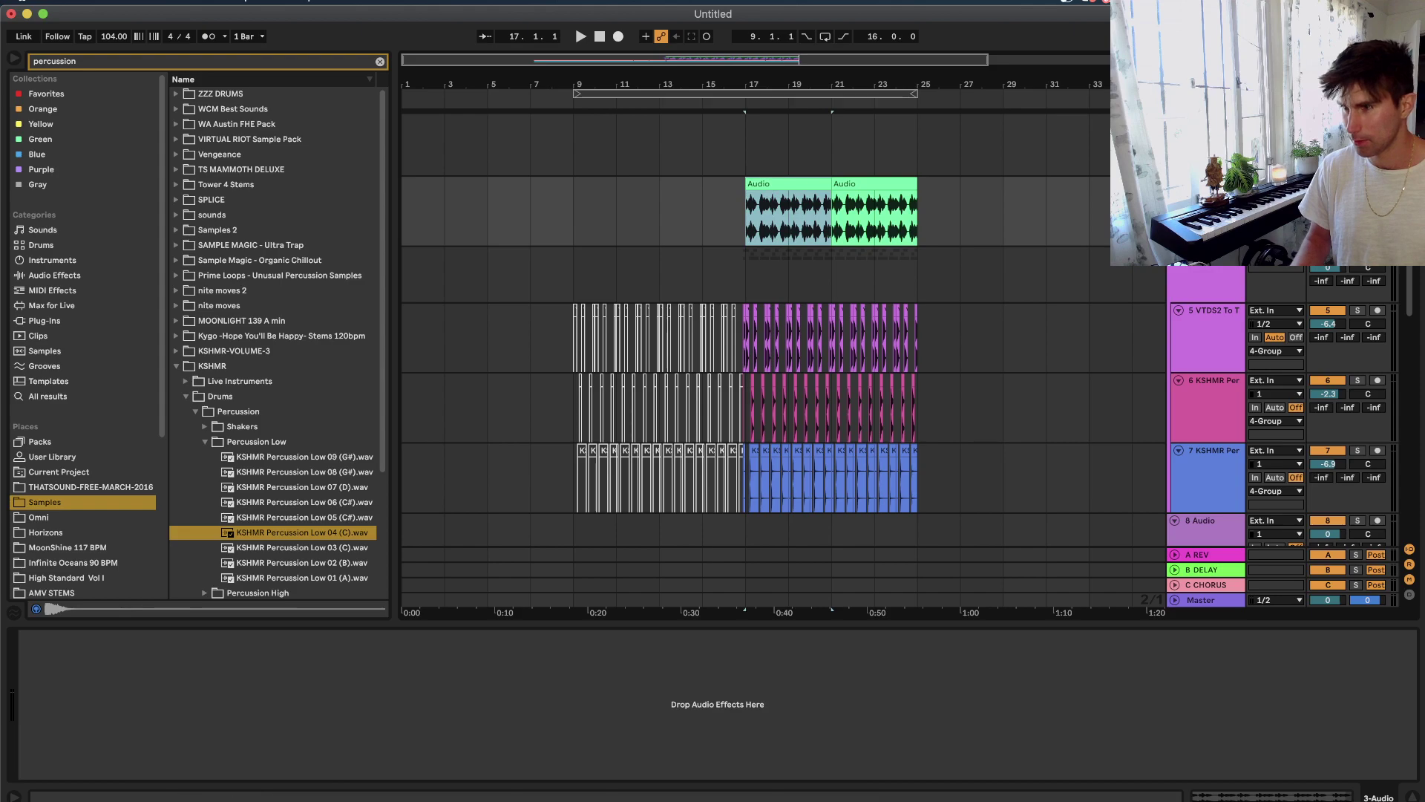
{"action": "left_click", "coordinate": [867, 186]}
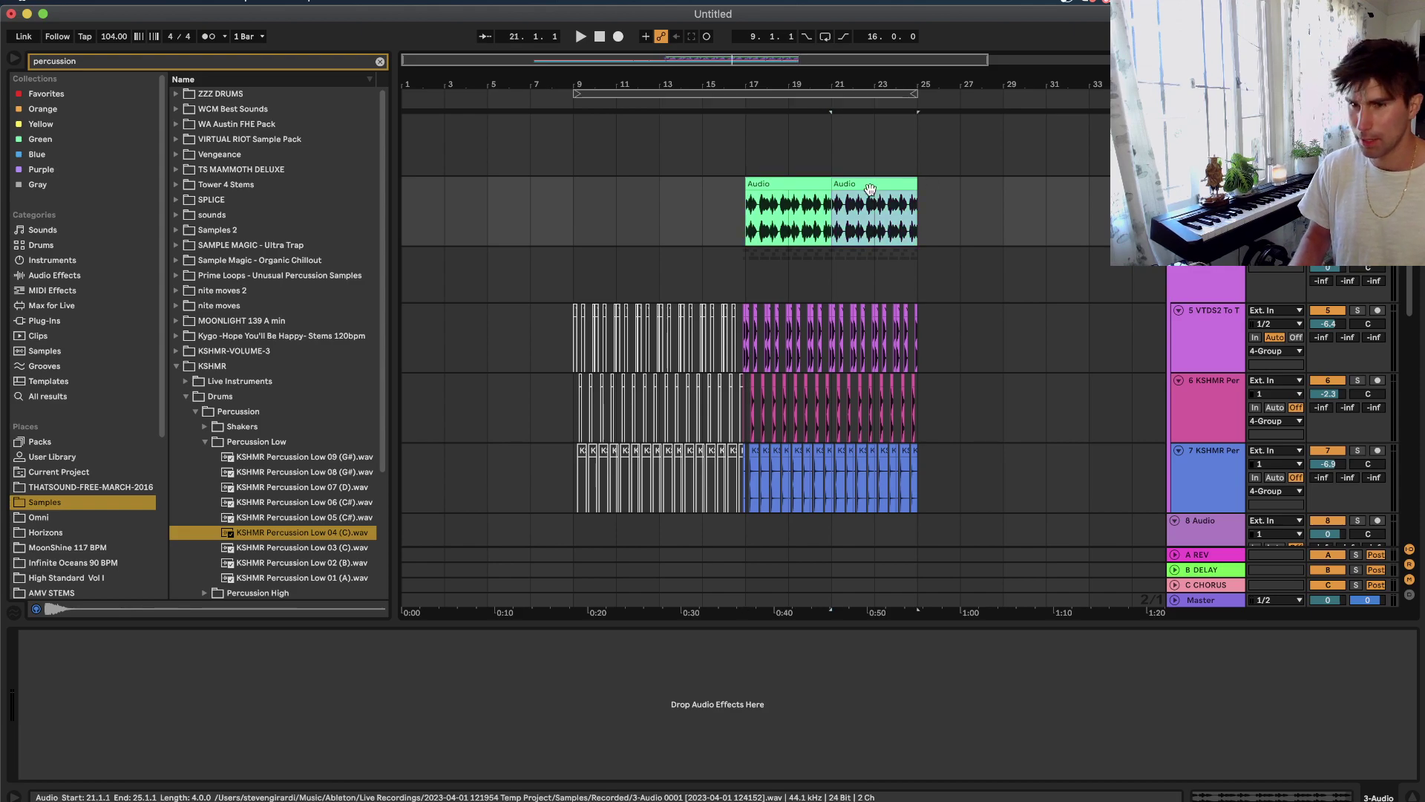
{"action": "left_click", "coordinate": [43, 276]}
{"action": "left_click", "coordinate": [130, 59]}
{"action": "type", "text": "eq"}
{"action": "left_click", "coordinate": [178, 110]}
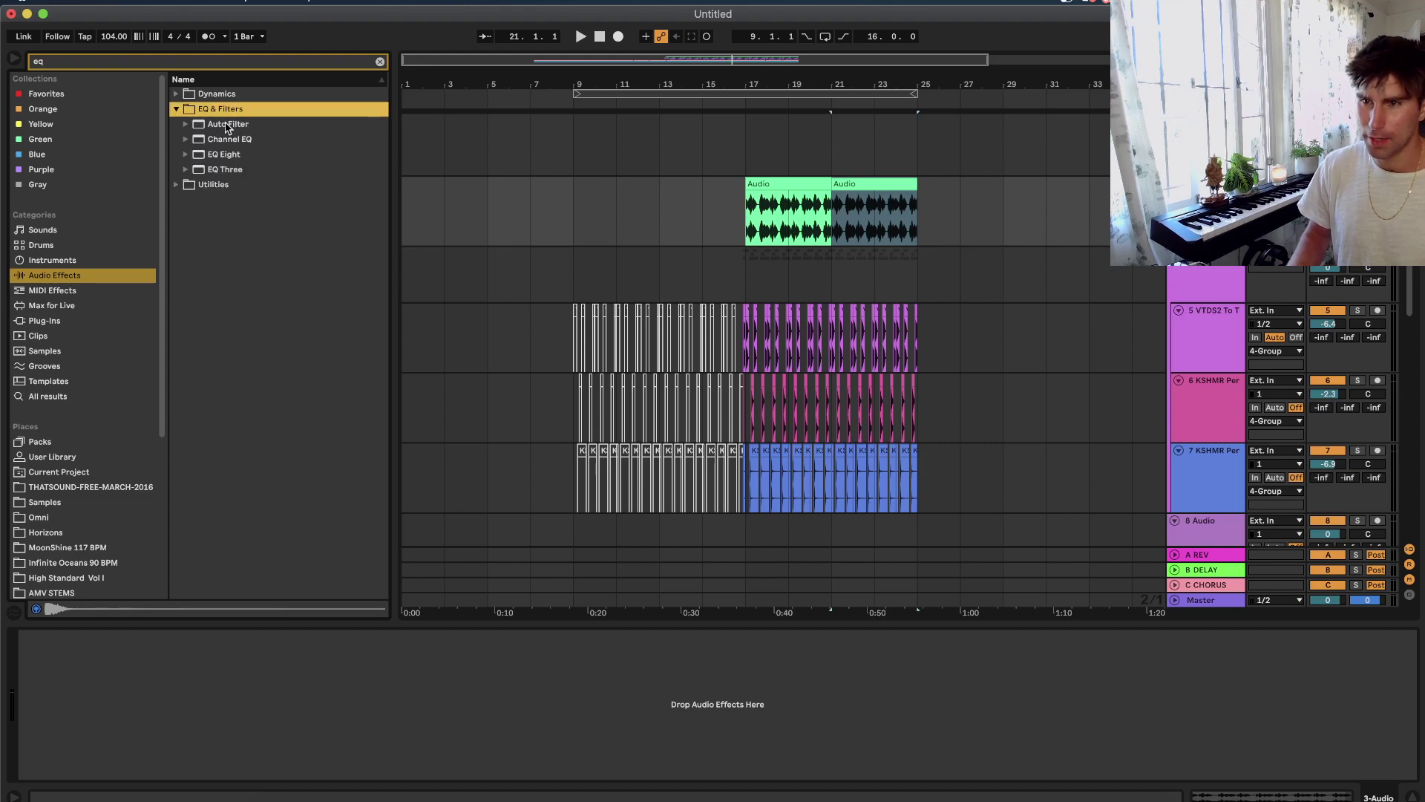
{"action": "left_click", "coordinate": [291, 155]}
{"action": "left_click_drag", "start_coordinate": [801, 193], "coordinate": [801, 194]}
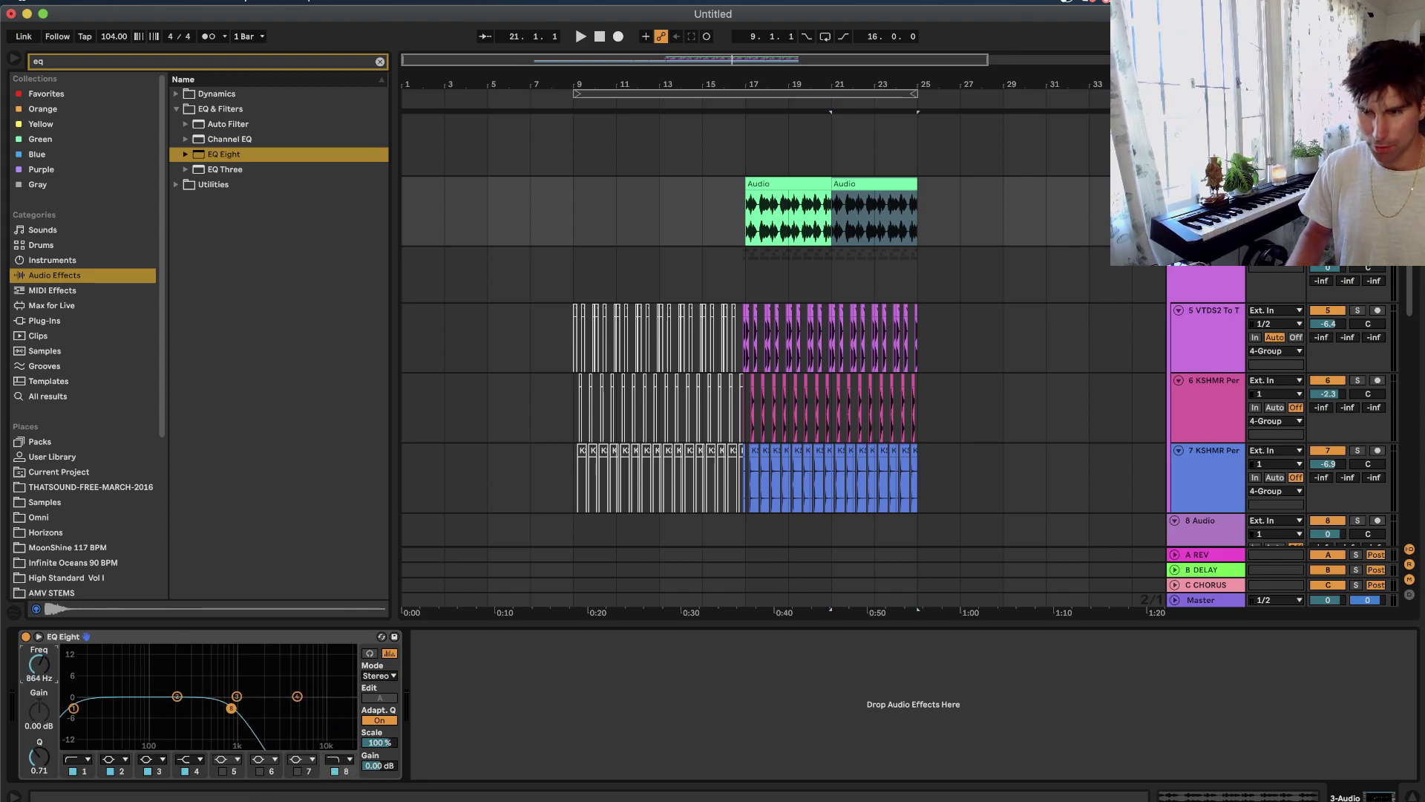
Automate the EQ Eight low-pass frequency on the resampled drums to rise from bar 17 to bar 25.
{"action": "key", "text": "a"}
{"action": "left_click_drag", "start_coordinate": [745, 218], "coordinate": [746, 236]}
{"action": "left_click_drag", "start_coordinate": [917, 232], "coordinate": [920, 190]}
{"action": "key", "text": "a"}
Play from bar 9, pull the delayed audio track's REV send fully down and lower its volume to -7.3 dB.
{"action": "scroll", "coordinate": [931, 265], "scroll_direction": "down", "scroll_amount": 5}
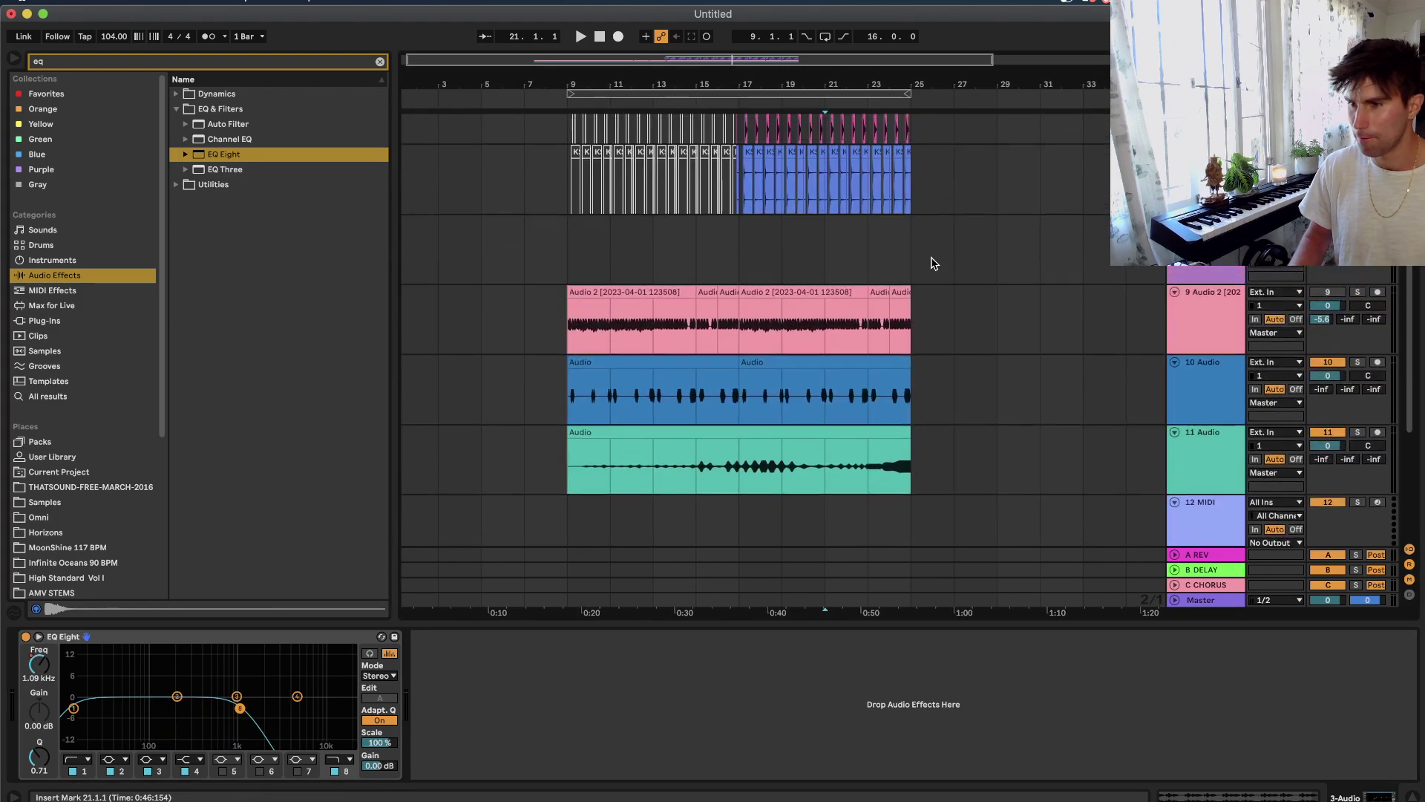
{"action": "scroll", "coordinate": [932, 264], "scroll_direction": "up", "scroll_amount": 1}
{"action": "left_click", "coordinate": [597, 337]}
{"action": "left_click", "coordinate": [598, 334]}
{"action": "key", "text": "space"}
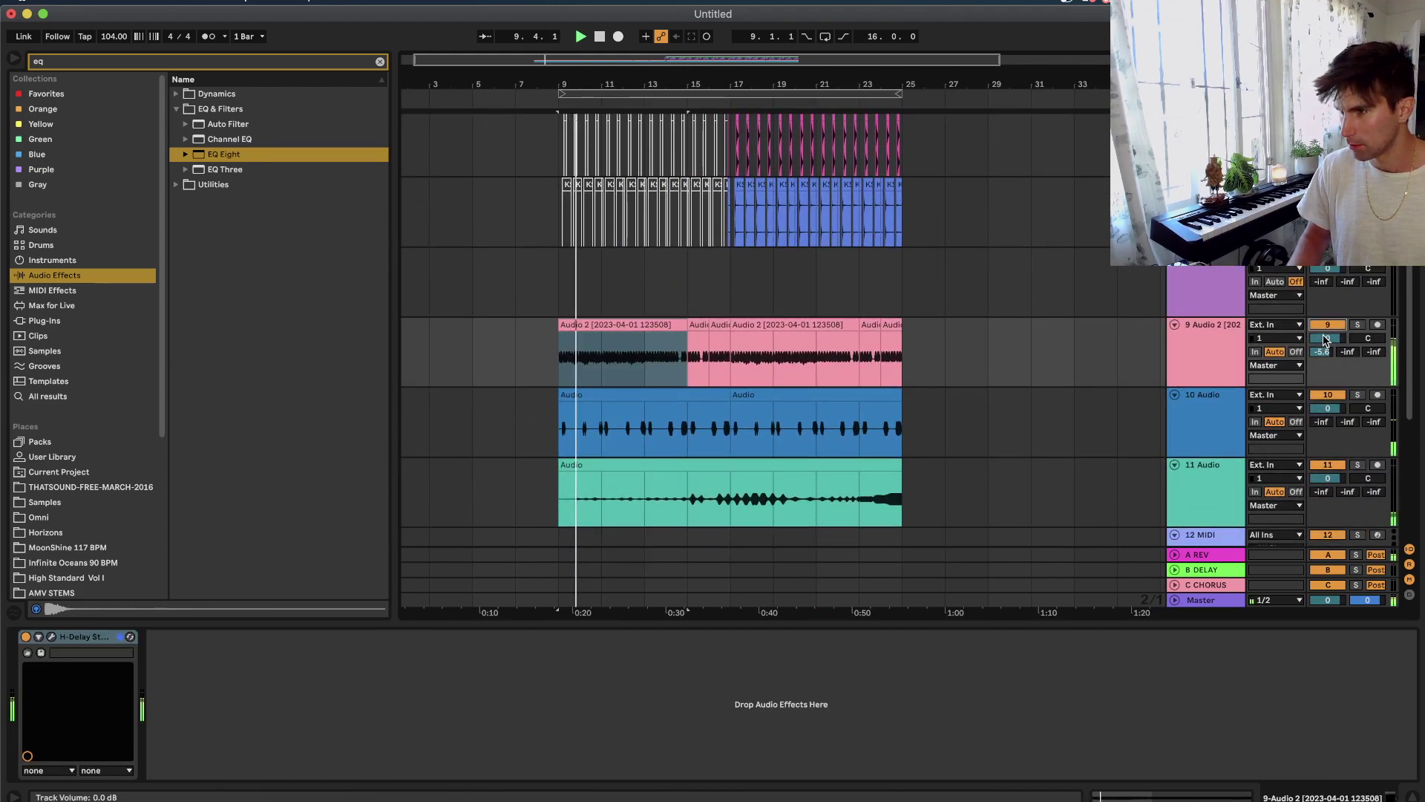
{"action": "left_click_drag", "start_coordinate": [1324, 352], "coordinate": [1324, 401]}
{"action": "left_click_drag", "start_coordinate": [1326, 340], "coordinate": [1325, 357]}
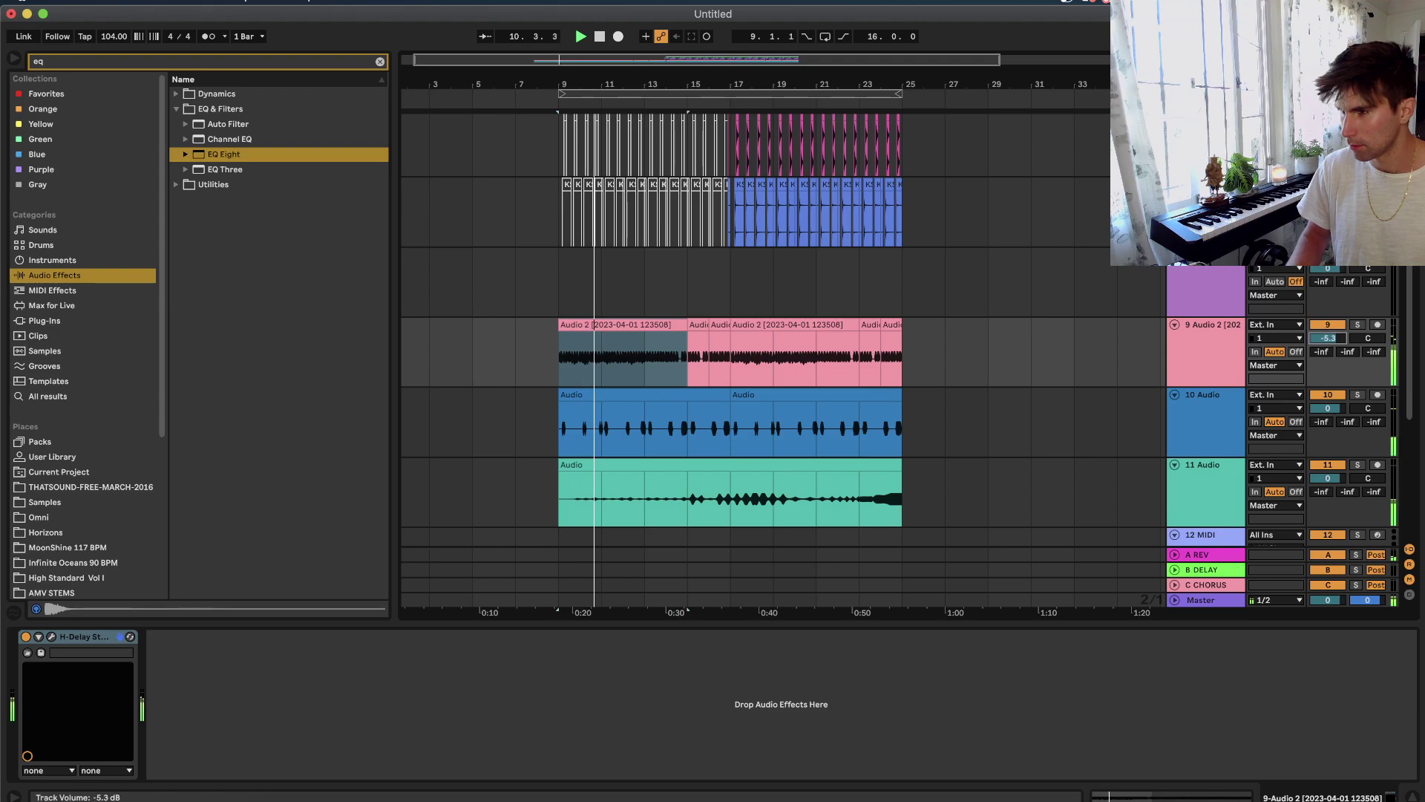
Set the arrangement's fixed grid to 1/16 for close editing of the audio clips around bar 9.
{"action": "scroll", "coordinate": [602, 288], "scroll_direction": "up", "scroll_amount": 2}
{"action": "scroll", "coordinate": [603, 288], "scroll_direction": "up", "scroll_amount": 2}
{"action": "right_click", "coordinate": [602, 288]}
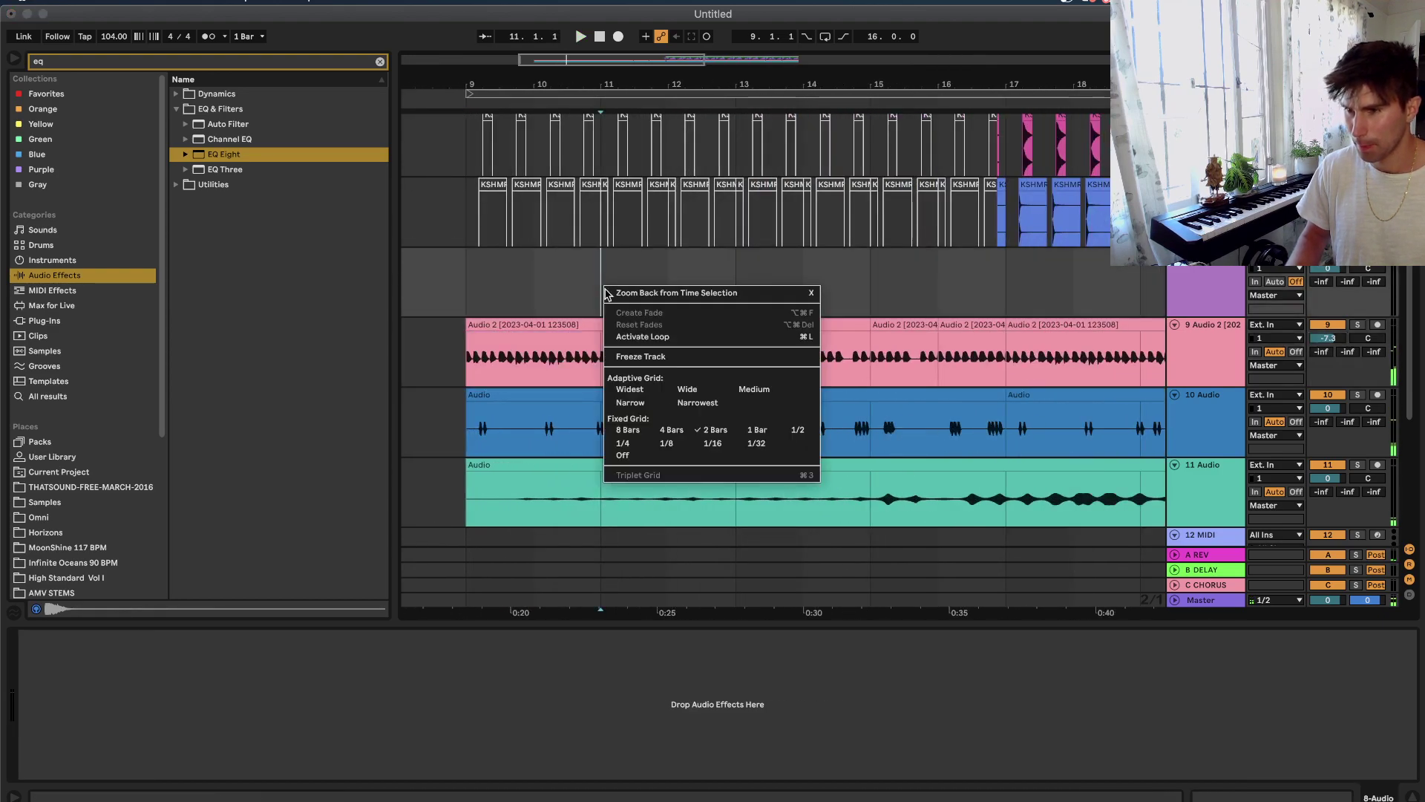
{"action": "left_click", "coordinate": [711, 443]}
{"action": "scroll", "coordinate": [575, 385], "scroll_direction": "up", "scroll_amount": 3}
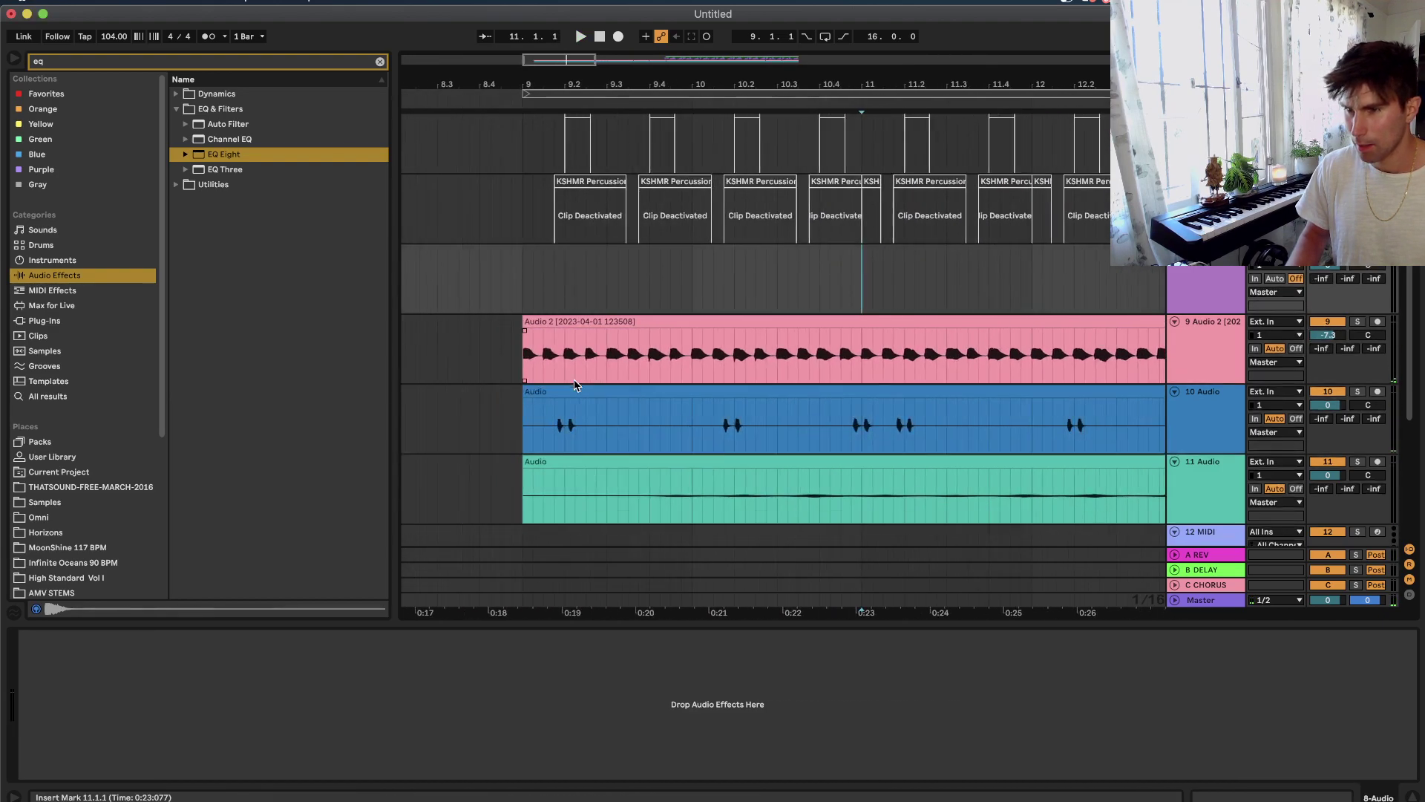
Turn off H-Delay on the Audio 2 track and cut a short rhythmic gap into its clip just after bar 9.
{"action": "left_click", "coordinate": [1211, 329]}
{"action": "left_click", "coordinate": [26, 637]}
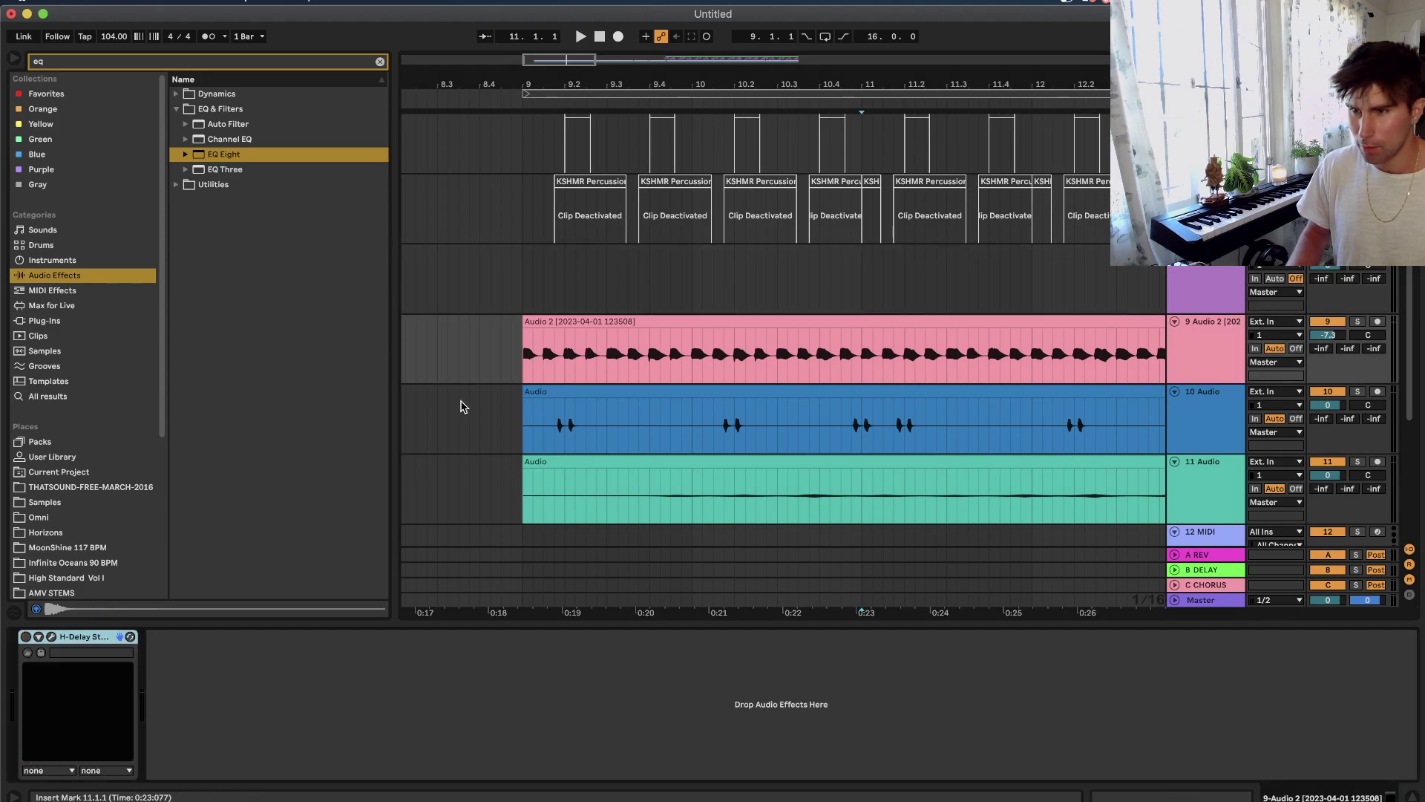
{"action": "scroll", "coordinate": [461, 407], "scroll_direction": "up", "scroll_amount": 3}
{"action": "left_click_drag", "start_coordinate": [671, 359], "coordinate": [706, 324]}
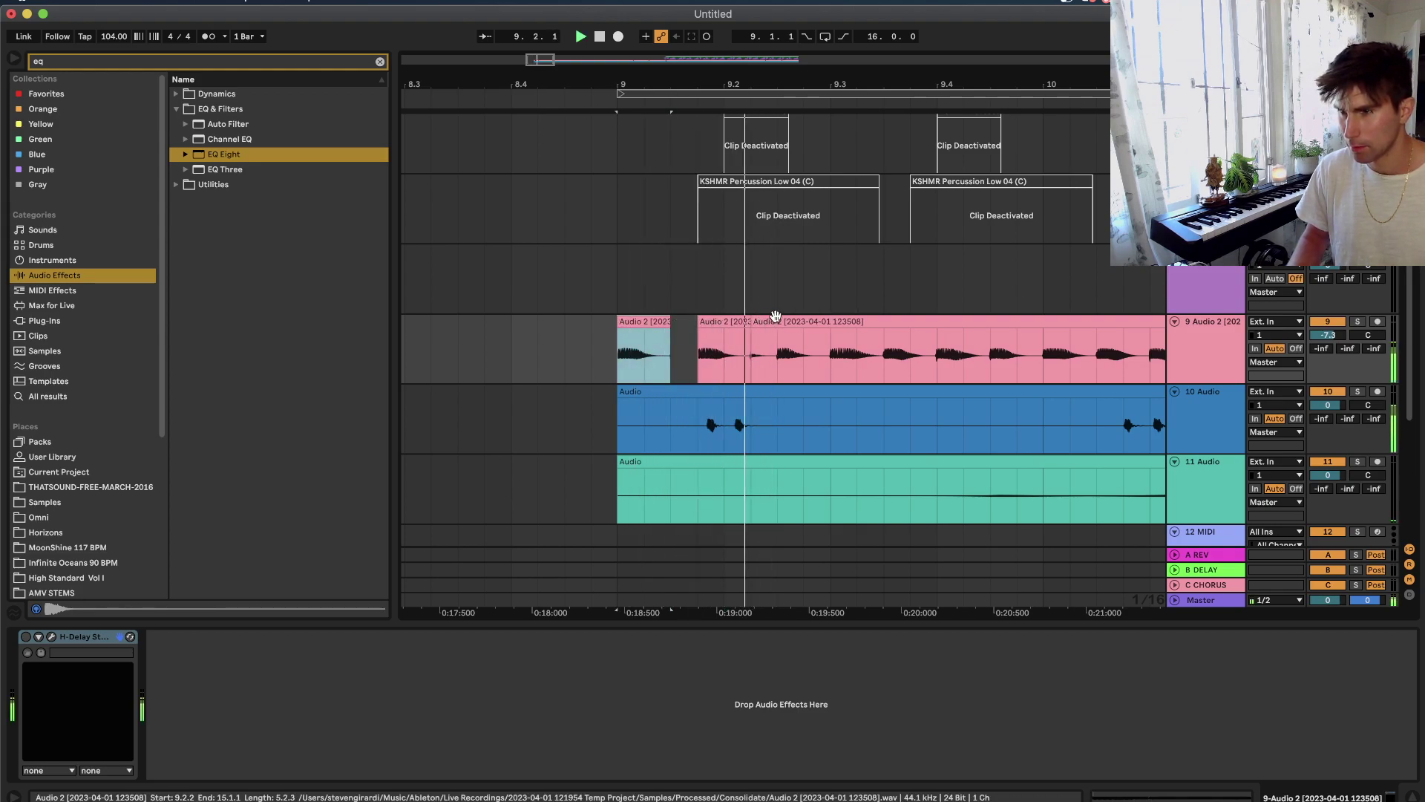
{"action": "key", "text": "space"}
{"action": "key", "text": "space"}
Duplicate the edited rhythm at bar 9 of the Audio 2 track repeatedly until it fills the section up to bar 25.
{"action": "left_click_drag", "start_coordinate": [831, 363], "coordinate": [642, 363]}
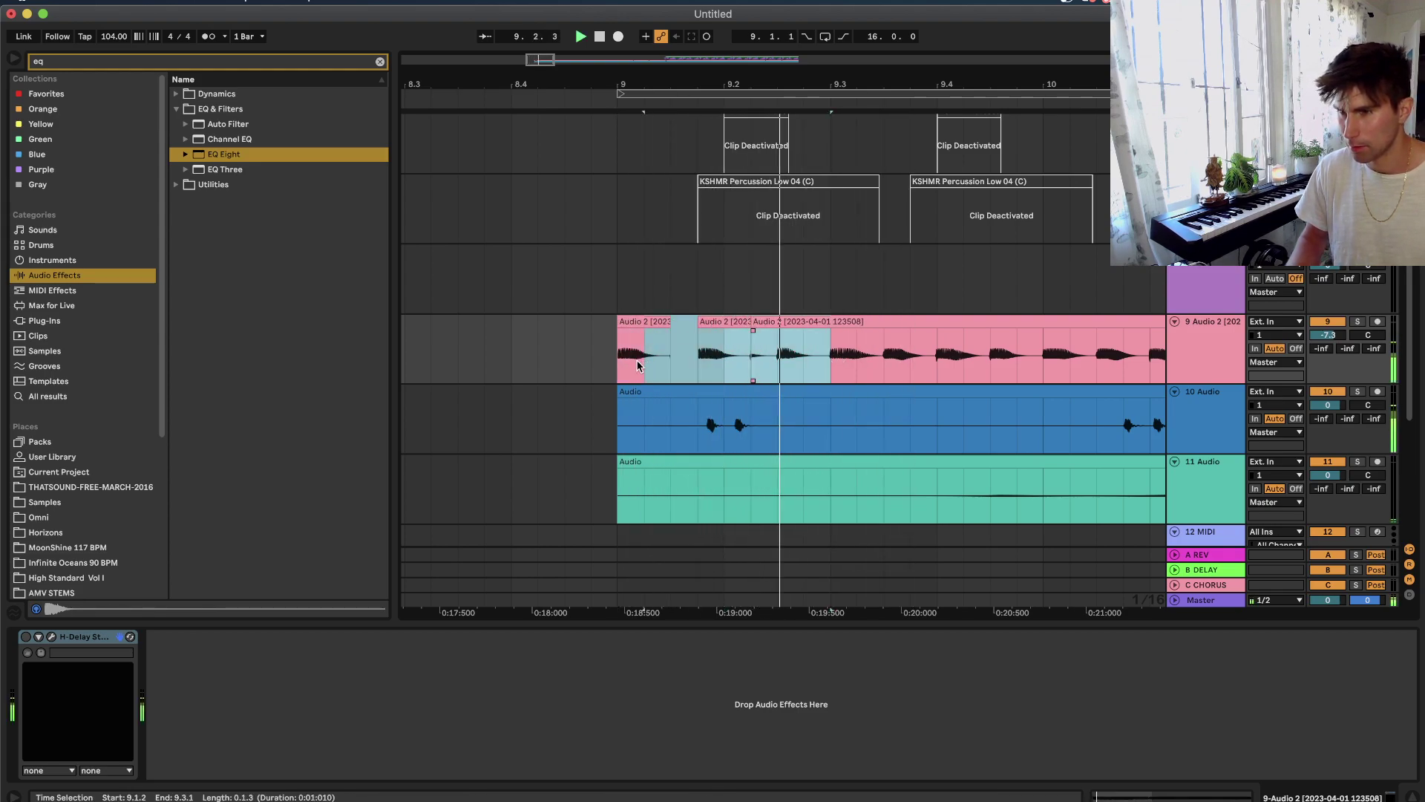
{"action": "key", "text": "super+d"}
{"action": "left_click", "coordinate": [623, 365], "text": "shift"}
{"action": "key", "text": "super+d"}
{"action": "key", "text": "super+d"}
{"action": "key", "text": "super+d"}
{"action": "scroll", "coordinate": [624, 365], "scroll_direction": "down", "scroll_amount": 5}
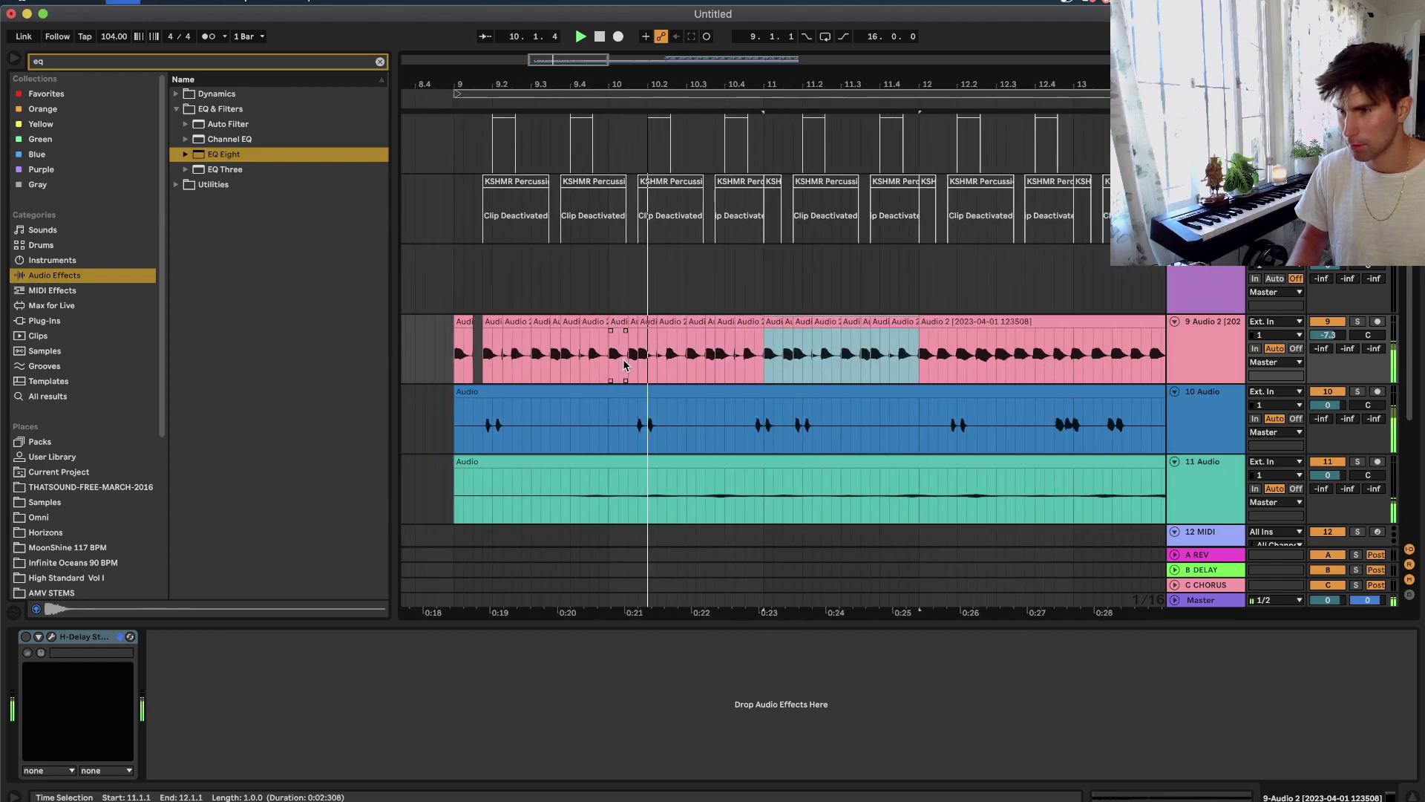
{"action": "key", "text": "super+d"}
{"action": "key", "text": "super+d"}
{"action": "key", "text": "super+d"}
{"action": "key", "text": "super+d"}
{"action": "key", "text": "super+d"}
{"action": "key", "text": "super+d"}
{"action": "key", "text": "super+d"}
{"action": "key", "text": "super+d"}
{"action": "key", "text": "super+d"}
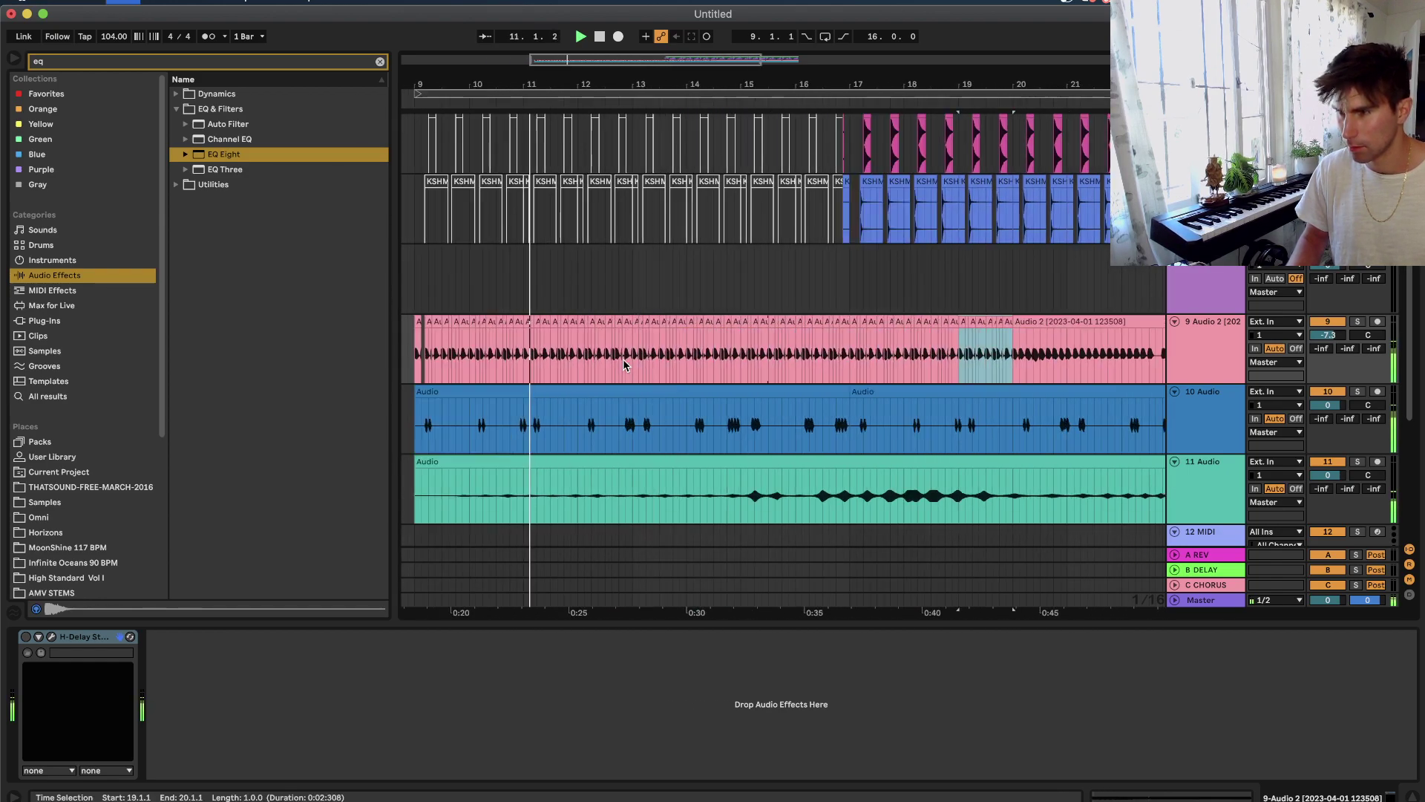
{"action": "scroll", "coordinate": [624, 365], "scroll_direction": "down", "scroll_amount": 2}
{"action": "key", "text": "ctrl+d"}
{"action": "key", "text": "ctrl+d"}
{"action": "key", "text": "ctrl+d"}
{"action": "key", "text": "ctrl+d"}
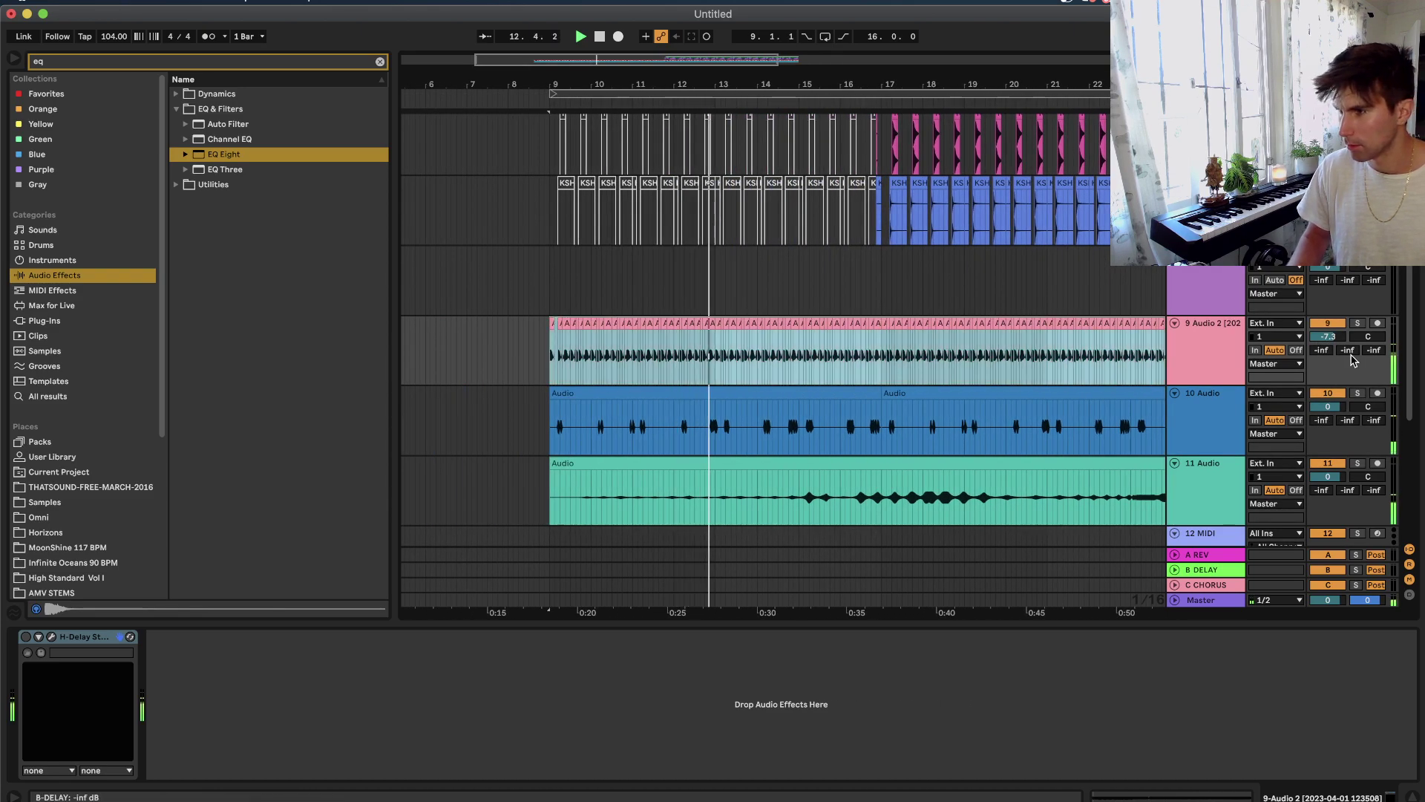
Find the OTT Multiband Dynamics preset, add it to the Audio 2 track and lower its Amount to 66% during playback.
{"action": "left_click", "coordinate": [1211, 346]}
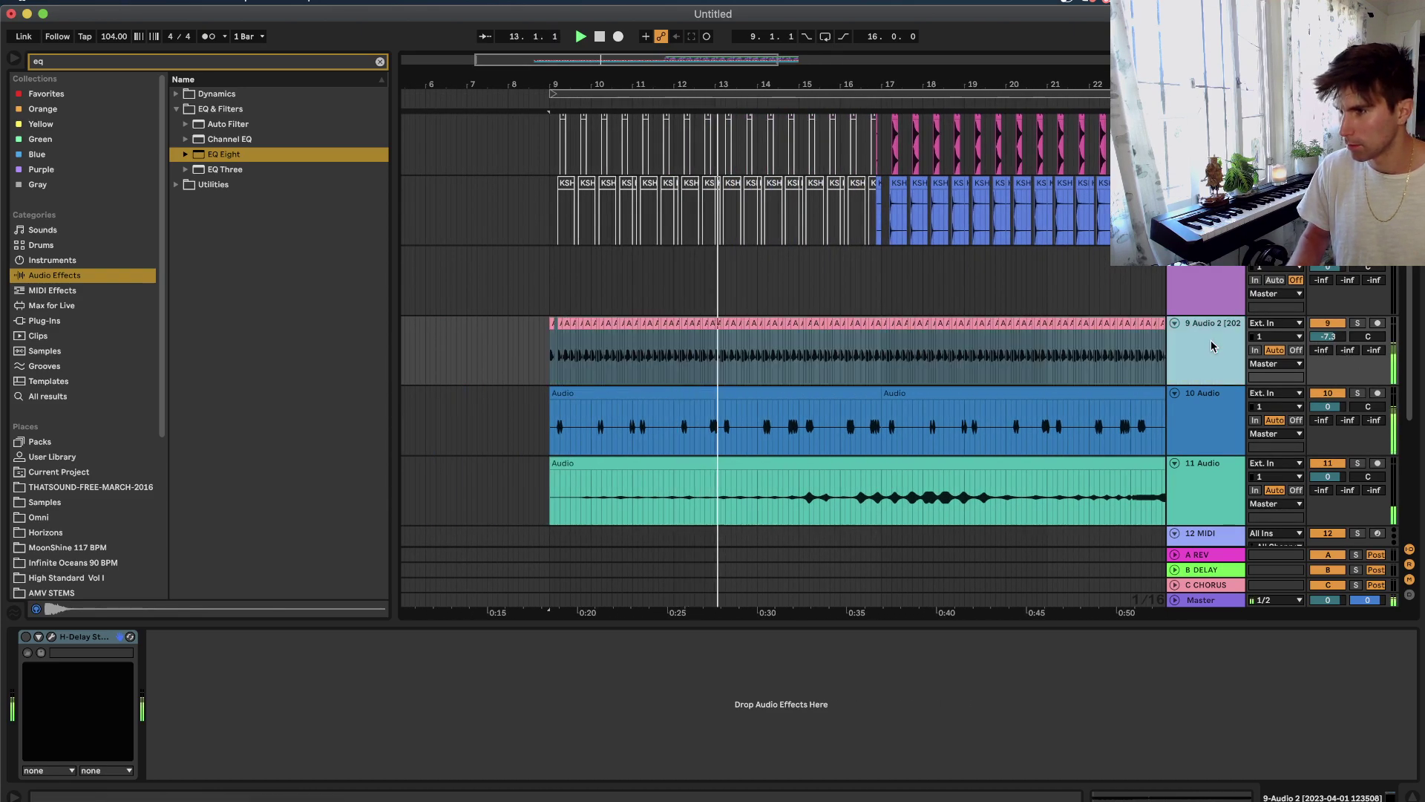
{"action": "left_click", "coordinate": [94, 65]}
{"action": "type", "text": "ott"}
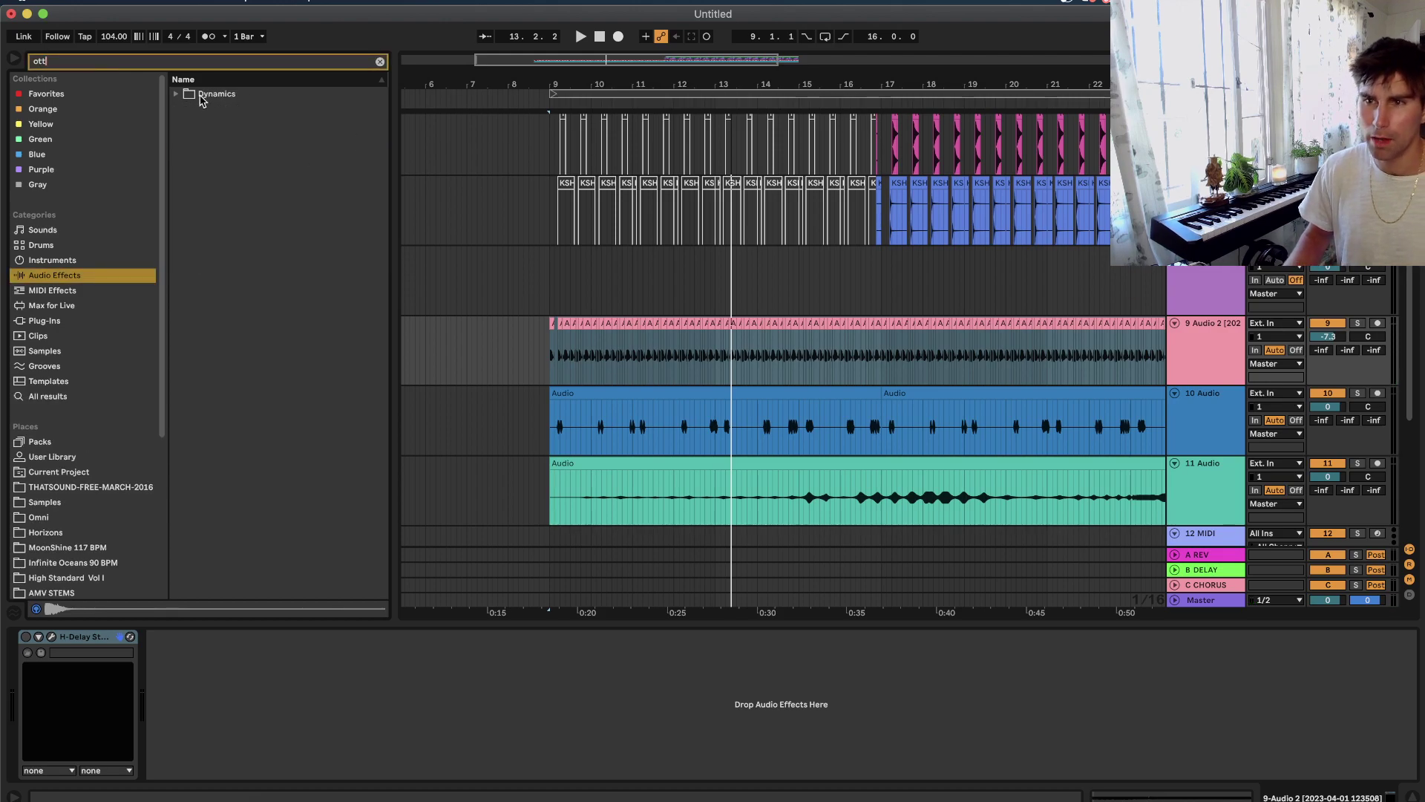
{"action": "left_click", "coordinate": [176, 94]}
{"action": "left_click", "coordinate": [190, 110]}
{"action": "left_click_drag", "start_coordinate": [245, 124], "coordinate": [644, 360]}
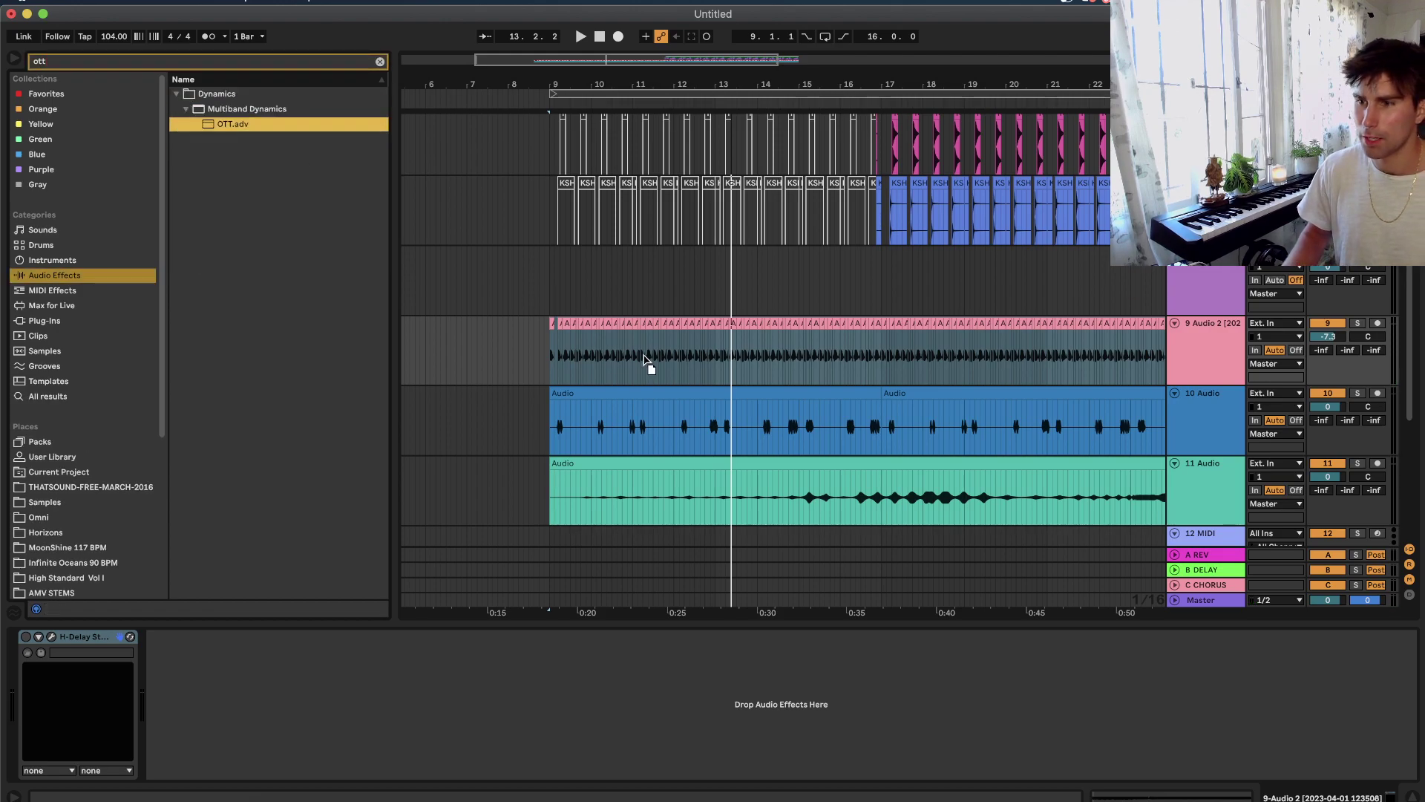
{"action": "key", "text": "space"}
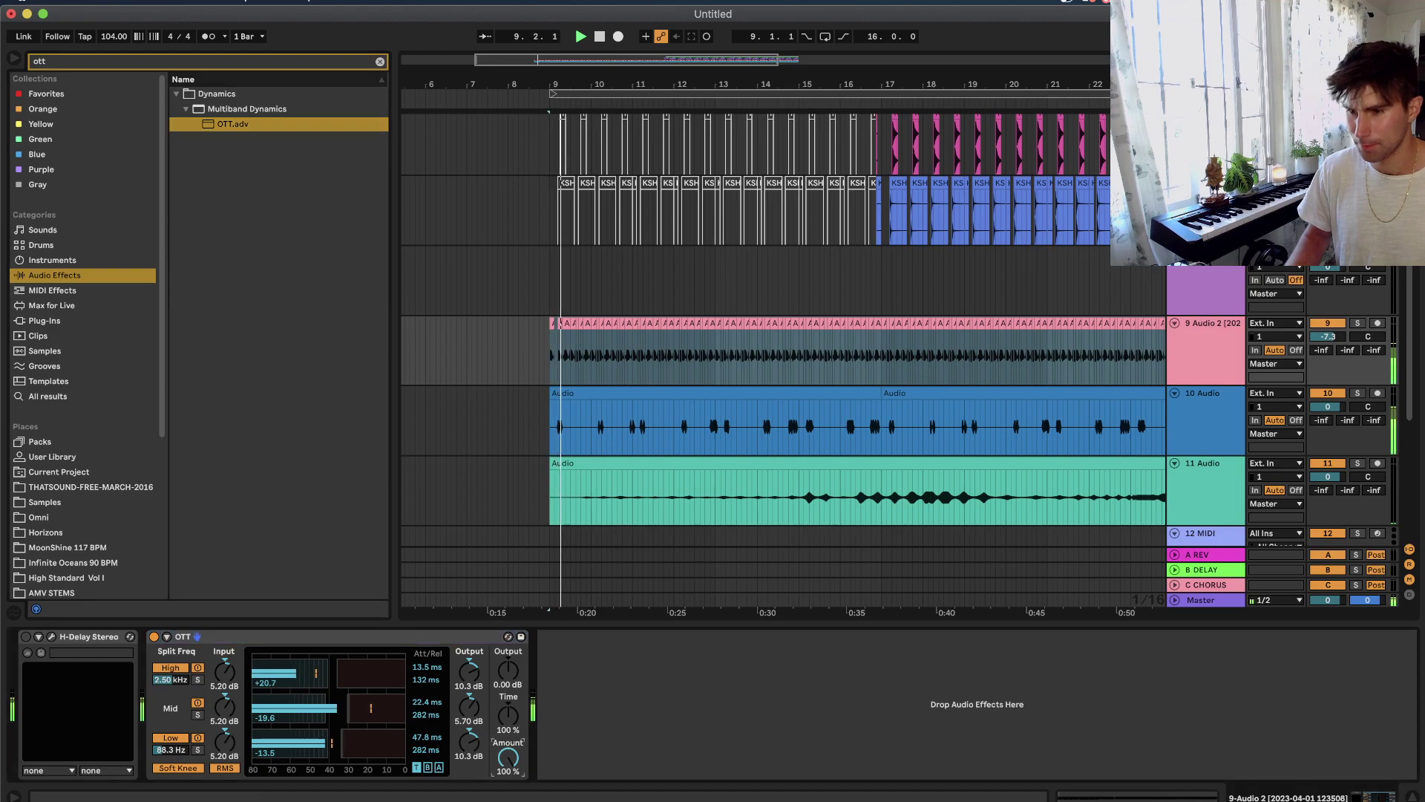
{"action": "left_click_drag", "start_coordinate": [507, 757], "coordinate": [508, 762]}
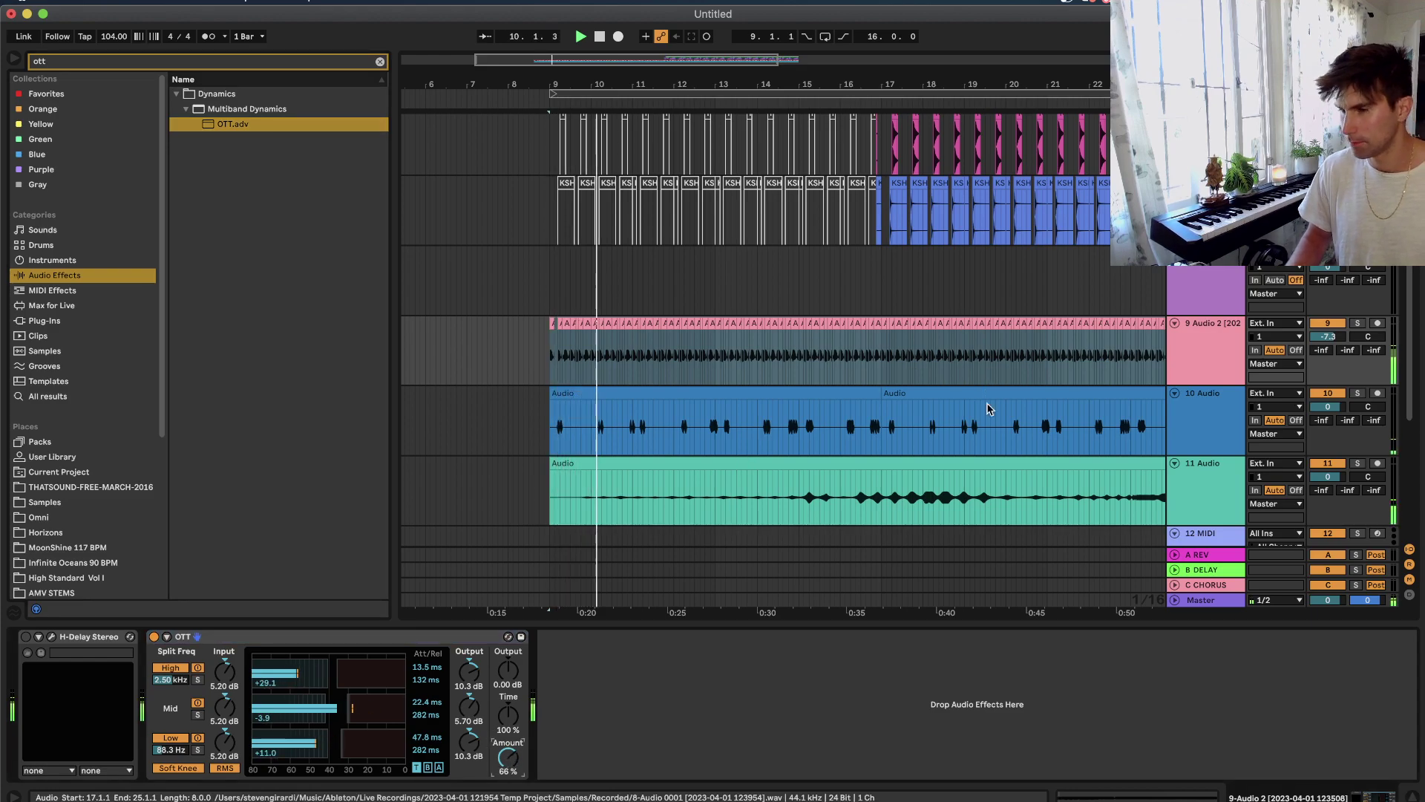
Lower track 10's volume to -6.5 dB and consolidate its clips from bar 9 to bar 25 into one.
{"action": "scroll", "coordinate": [926, 476], "scroll_direction": "down", "scroll_amount": 2}
{"action": "scroll", "coordinate": [926, 471], "scroll_direction": "down", "scroll_amount": 1}
{"action": "mouse_move", "coordinate": [1327, 339]}
{"action": "left_mouse_down"}
{"action": "mouse_move", "coordinate": [1327, 355]}
{"action": "mouse_move", "coordinate": [1321, 312]}
{"action": "left_mouse_up"}
{"action": "double_click", "coordinate": [992, 327]}
{"action": "key", "text": "shift+Tab"}
{"action": "key", "text": "space"}
{"action": "scroll", "coordinate": [775, 457], "scroll_direction": "up", "scroll_amount": 5}
{"action": "left_click", "coordinate": [799, 420], "text": "shift"}
{"action": "key", "text": "super+j"}
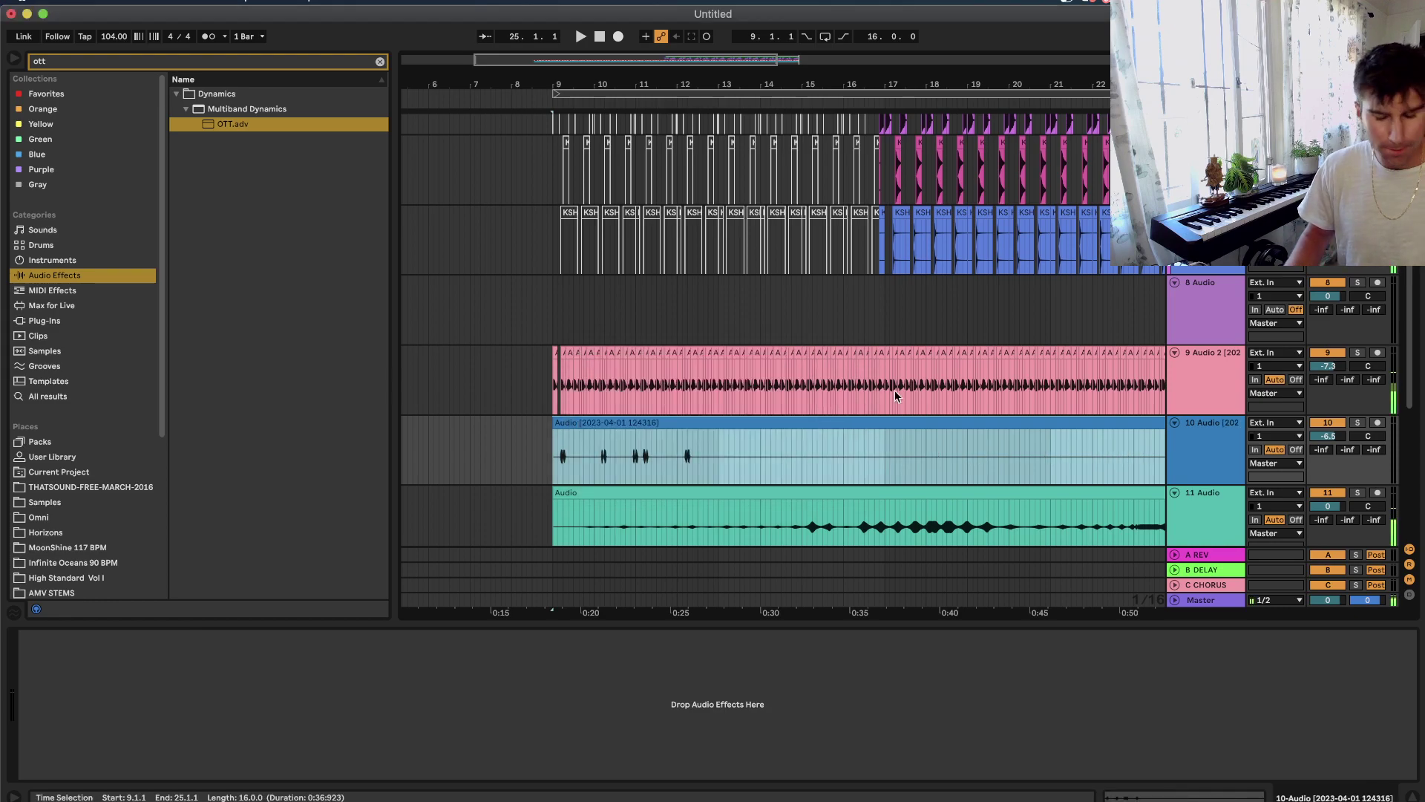
Inspect the consolidated clip on track 10 in the clip editor and play it from bar 9.
{"action": "double_click", "coordinate": [856, 424]}
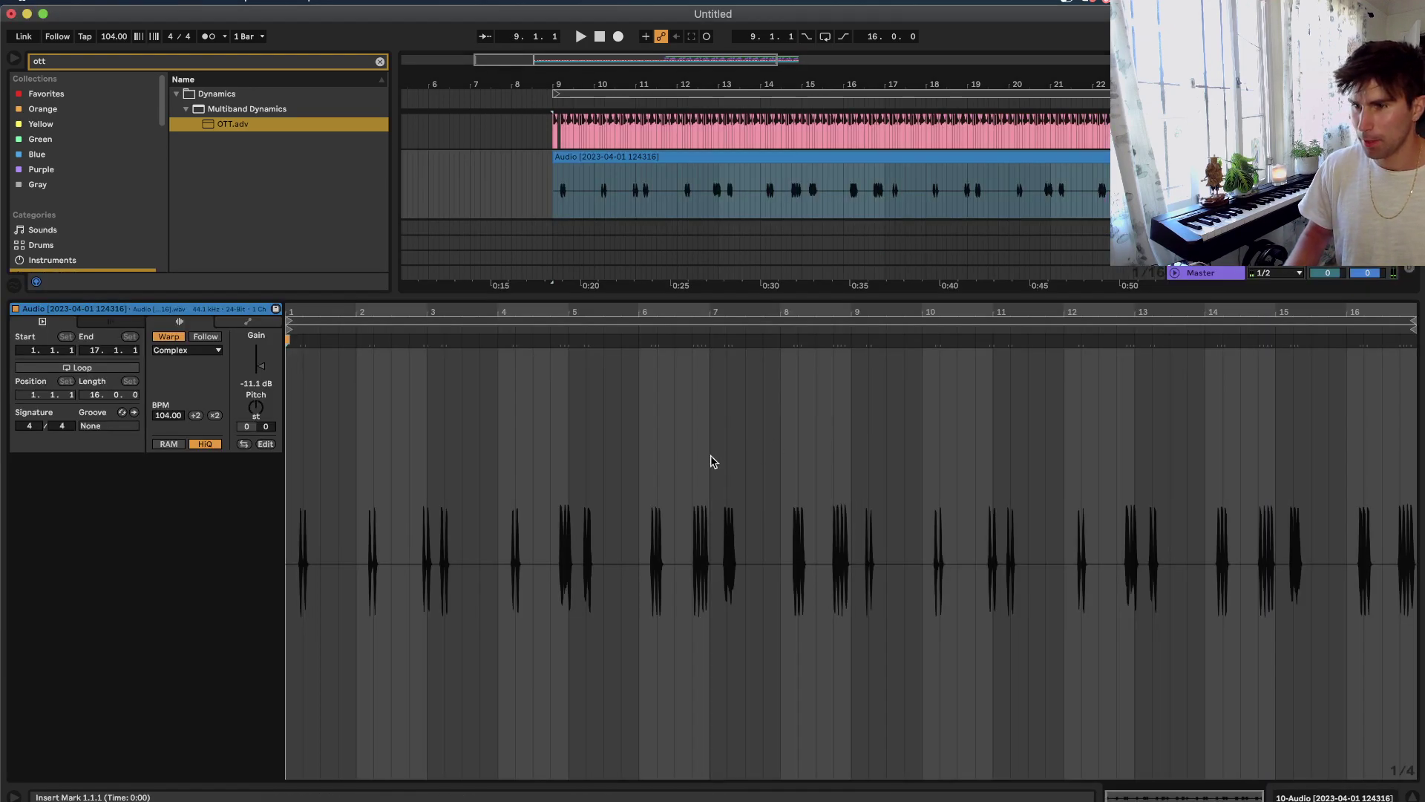
{"action": "left_click", "coordinate": [675, 467]}
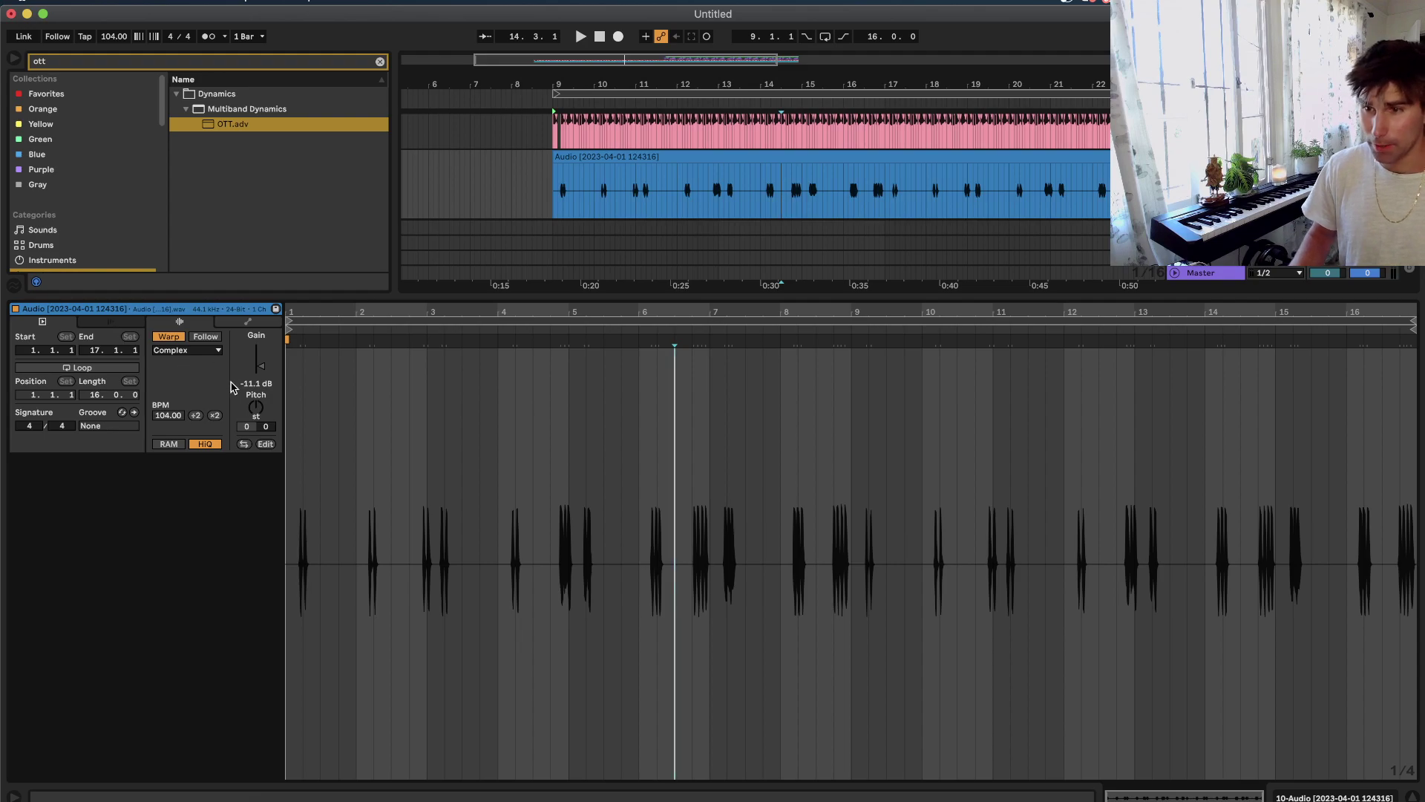
{"action": "key", "text": "shift+Tab"}
{"action": "scroll", "coordinate": [656, 166], "scroll_direction": "up", "scroll_amount": 3}
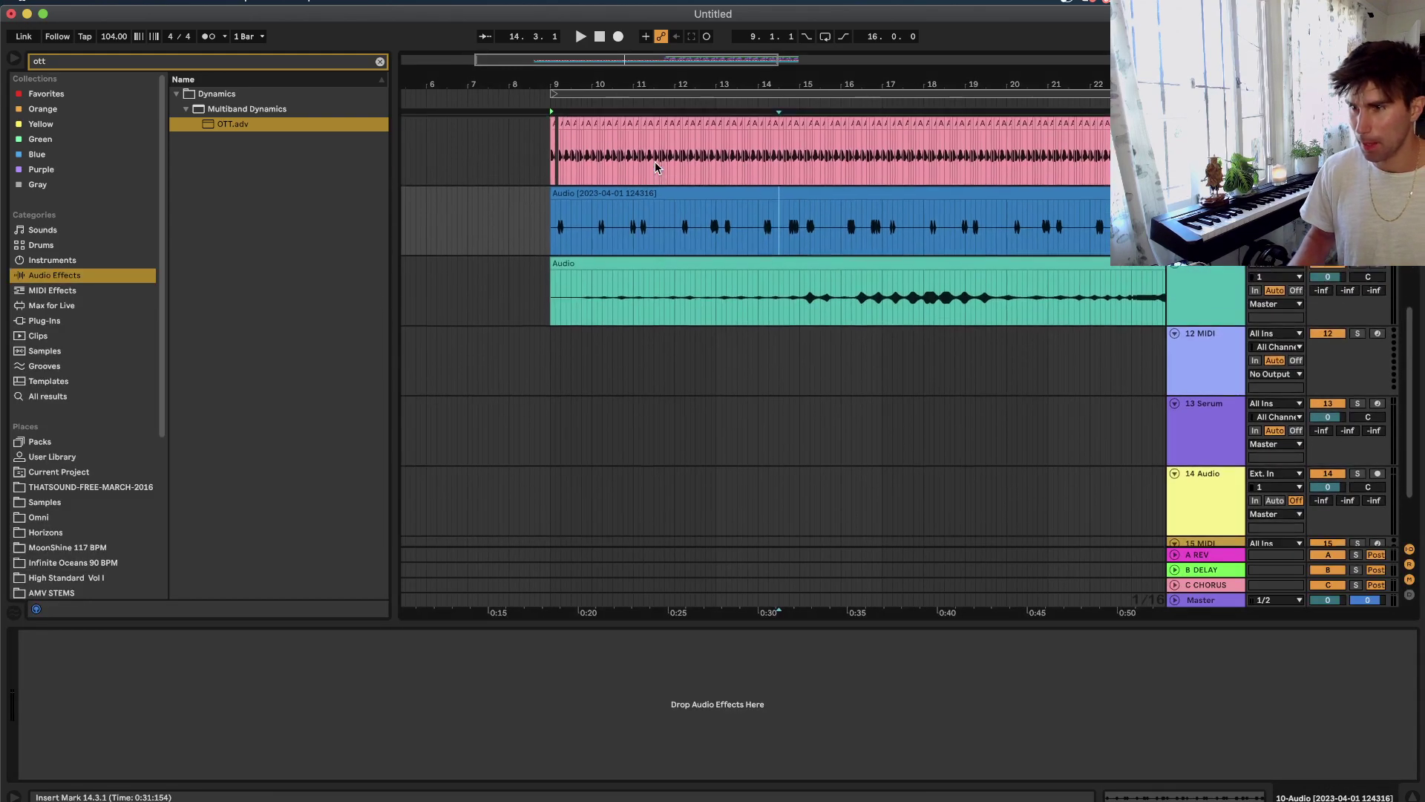
{"action": "left_click", "coordinate": [659, 240]}
{"action": "key", "text": "space"}
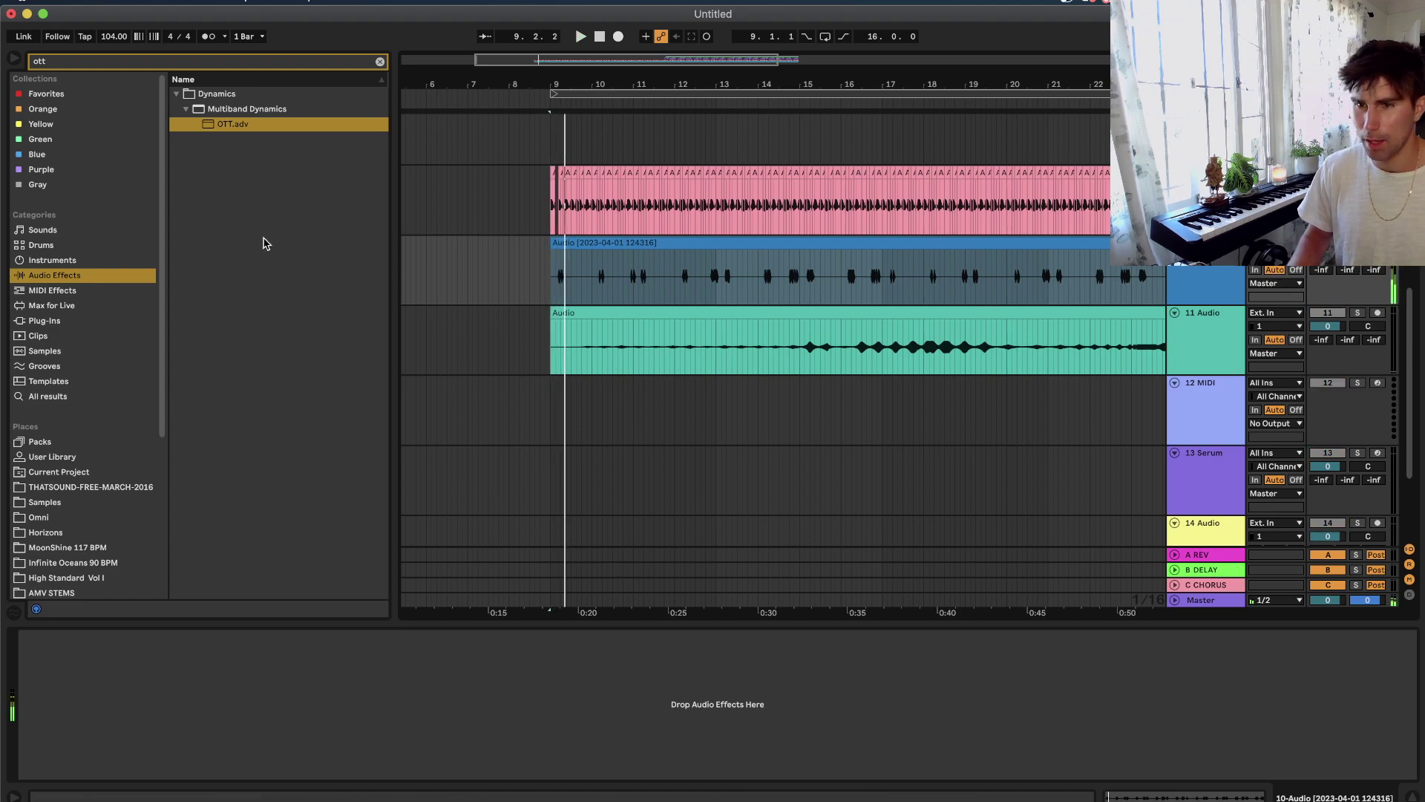
Find the Portal VST among the plug-ins and add it to track 10.
{"action": "left_click", "coordinate": [44, 319]}
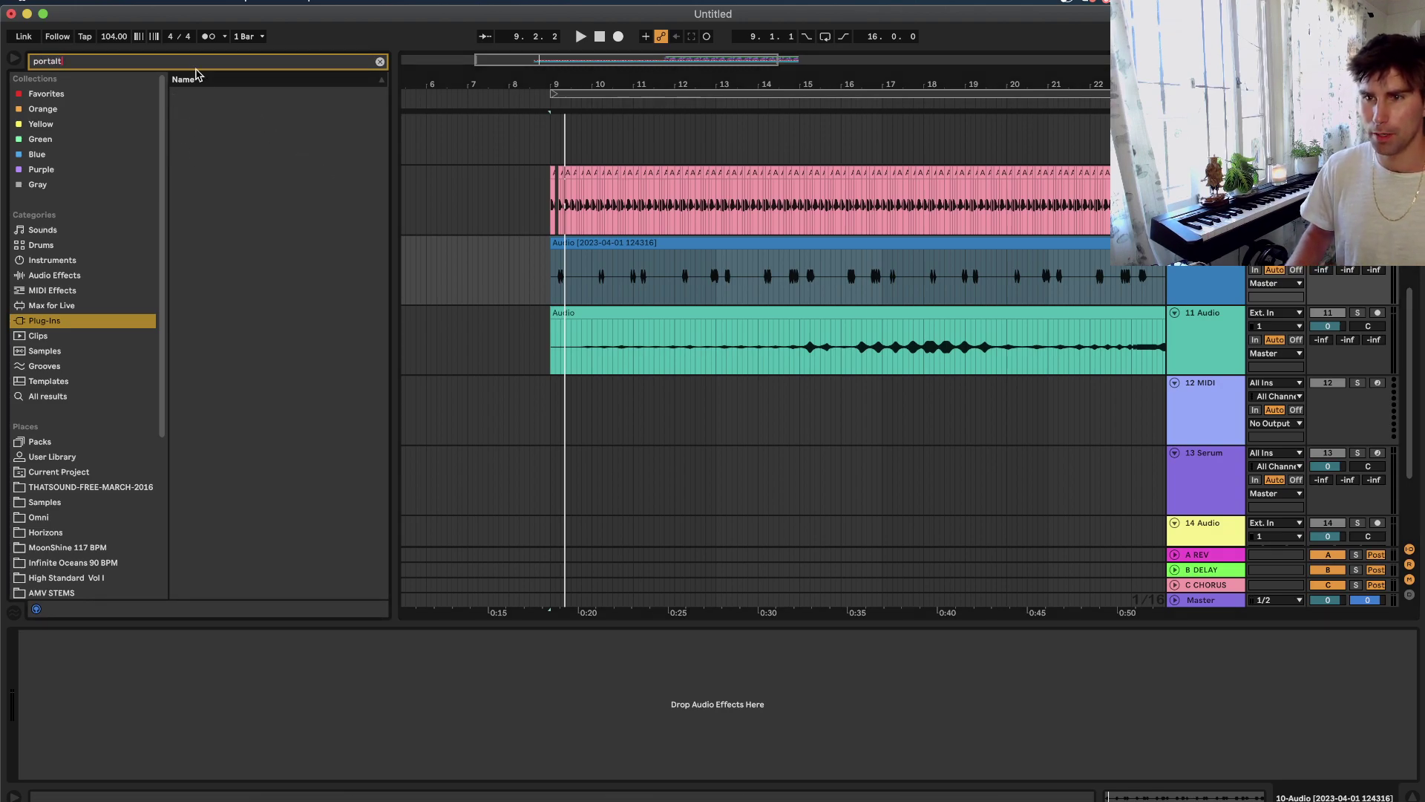
{"action": "type", "text": "port"}
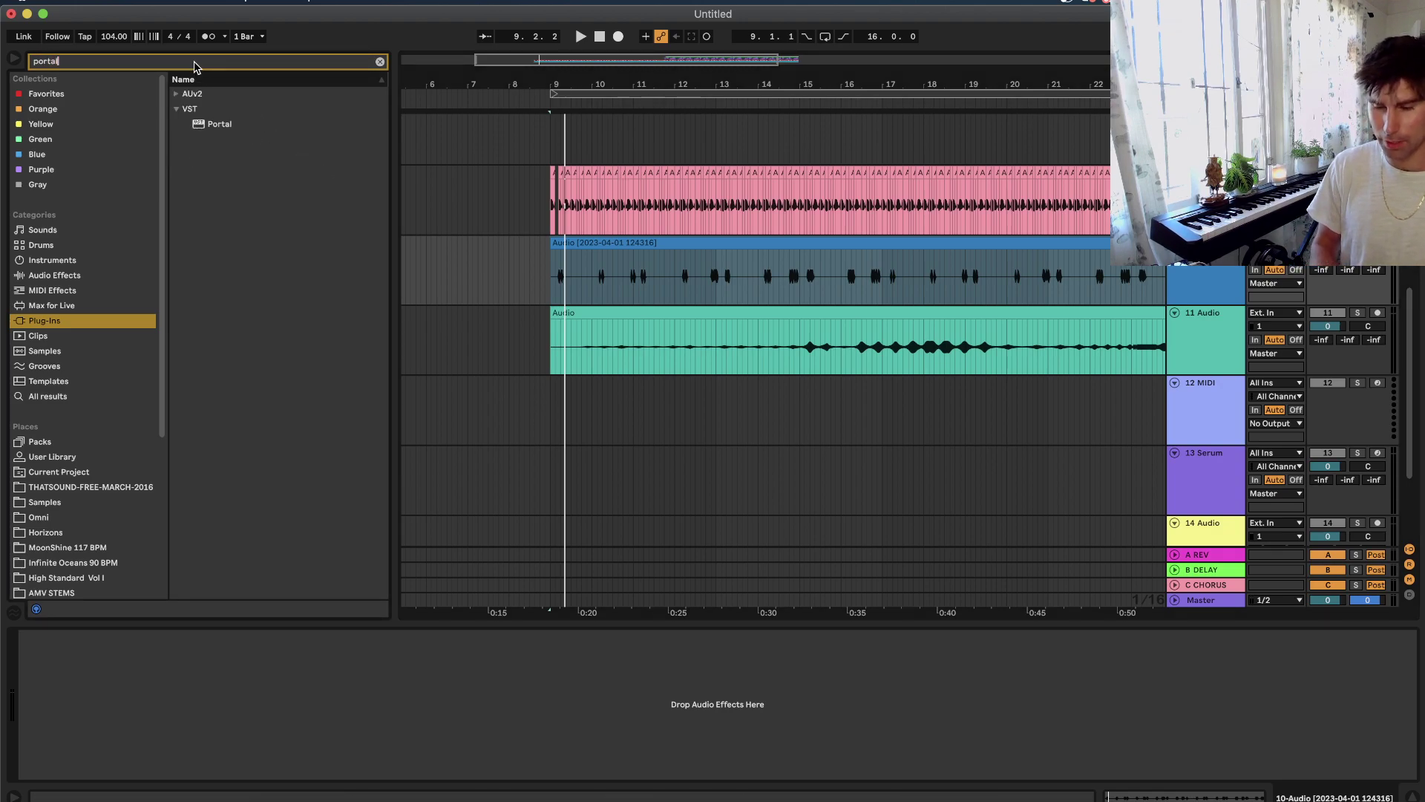
{"action": "left_click_drag", "start_coordinate": [221, 126], "coordinate": [706, 261]}
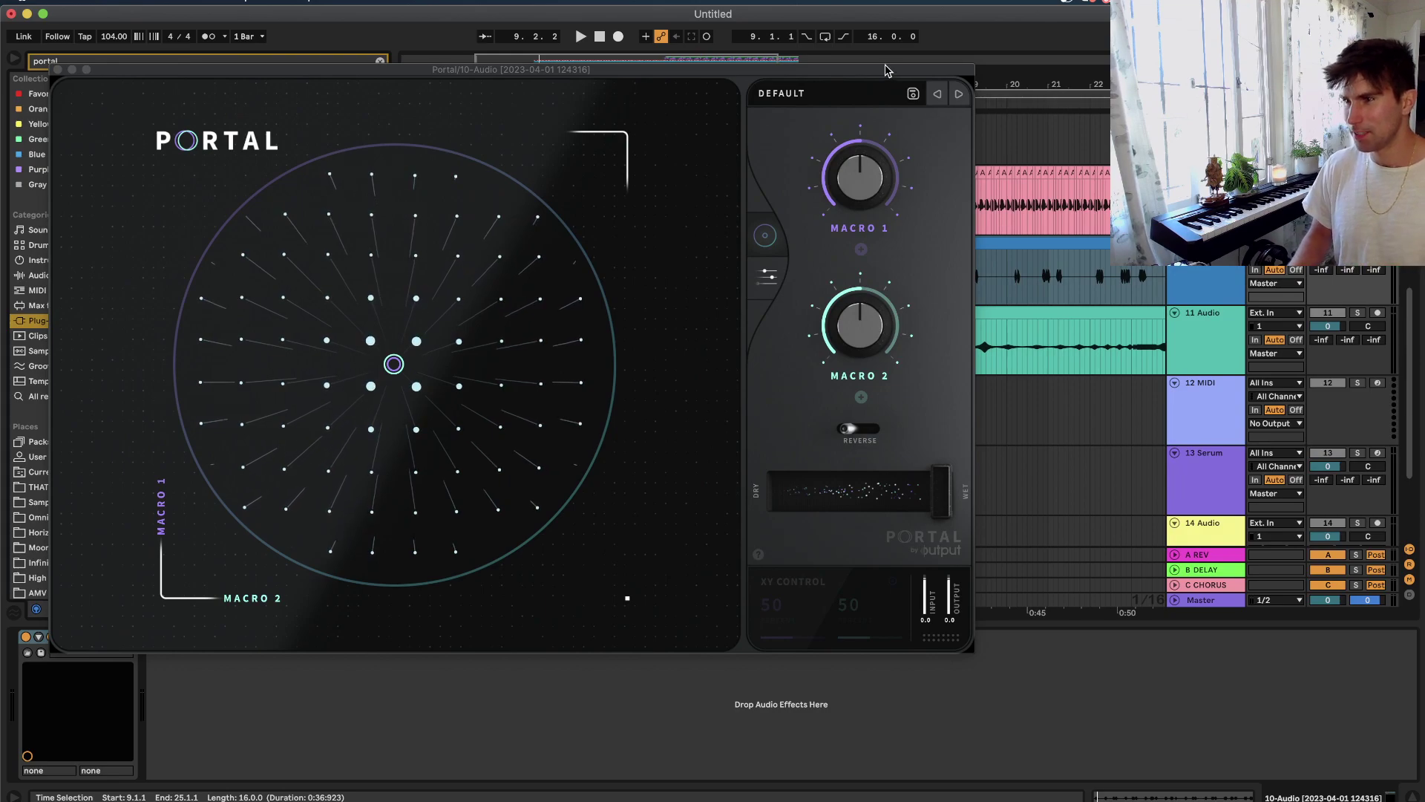
{"action": "left_click_drag", "start_coordinate": [885, 71], "coordinate": [963, 222]}
Audition Portal's presets during playback from bar 9, keep Blurred 5ths and close the plug-in window.
{"action": "left_click", "coordinate": [1036, 246]}
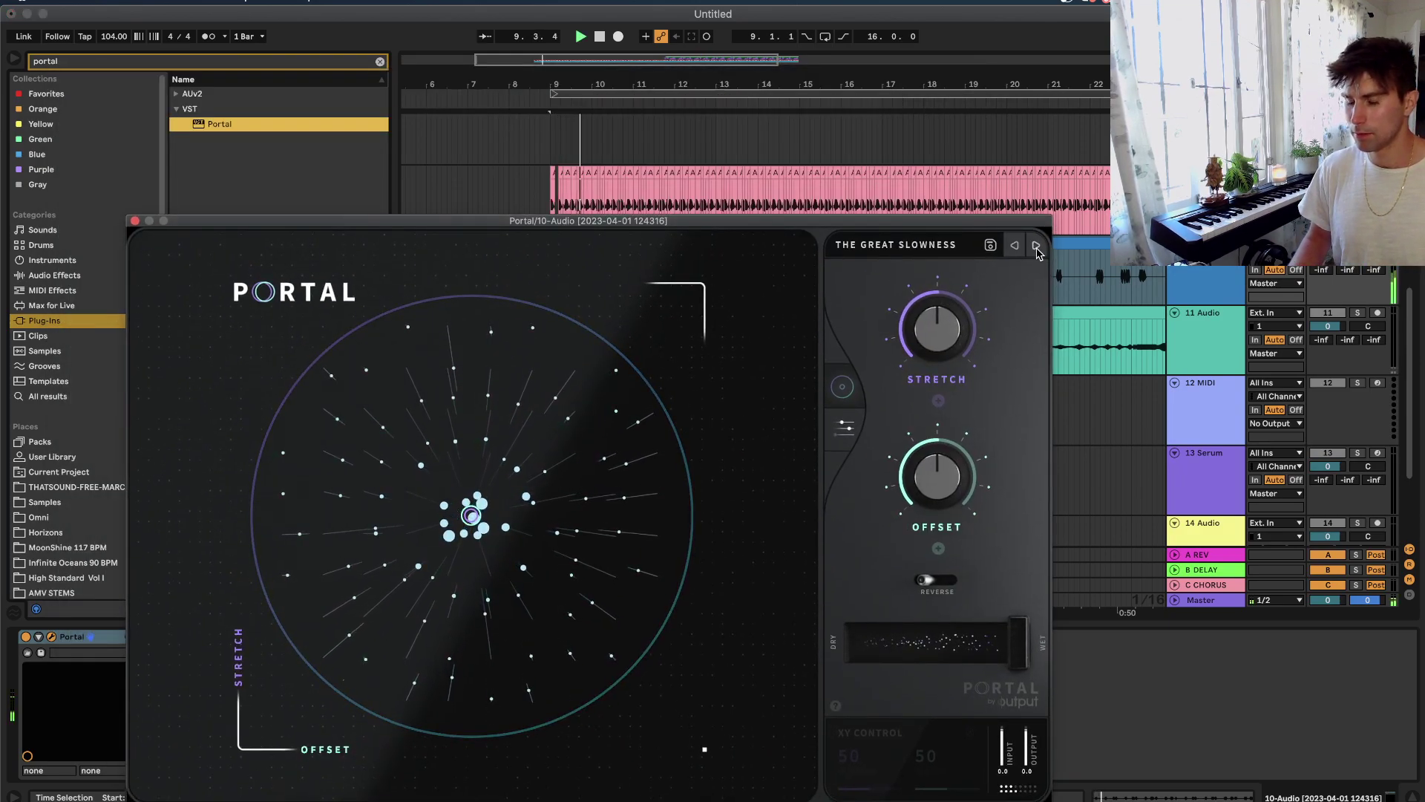
{"action": "left_click", "coordinate": [1036, 246]}
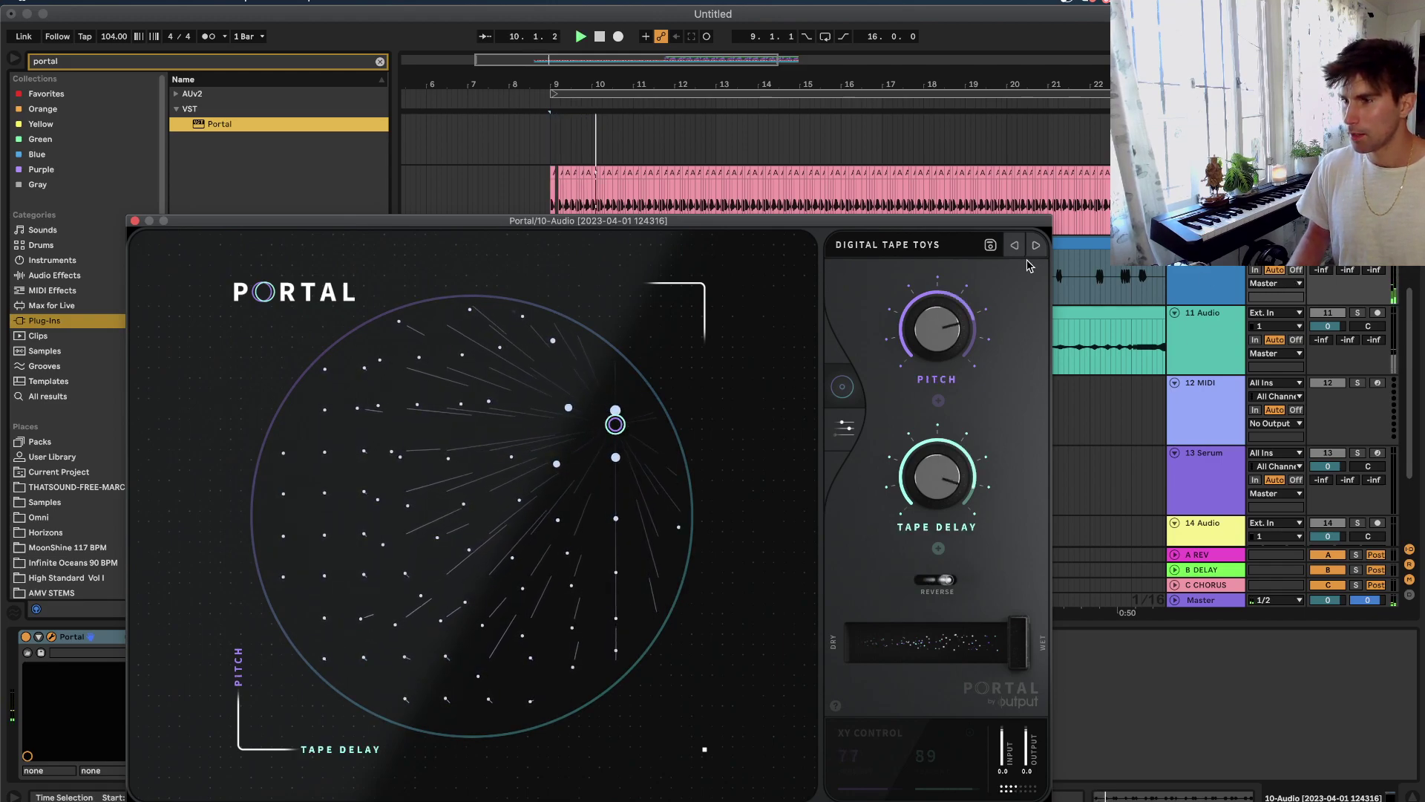
{"action": "left_click", "coordinate": [1036, 247]}
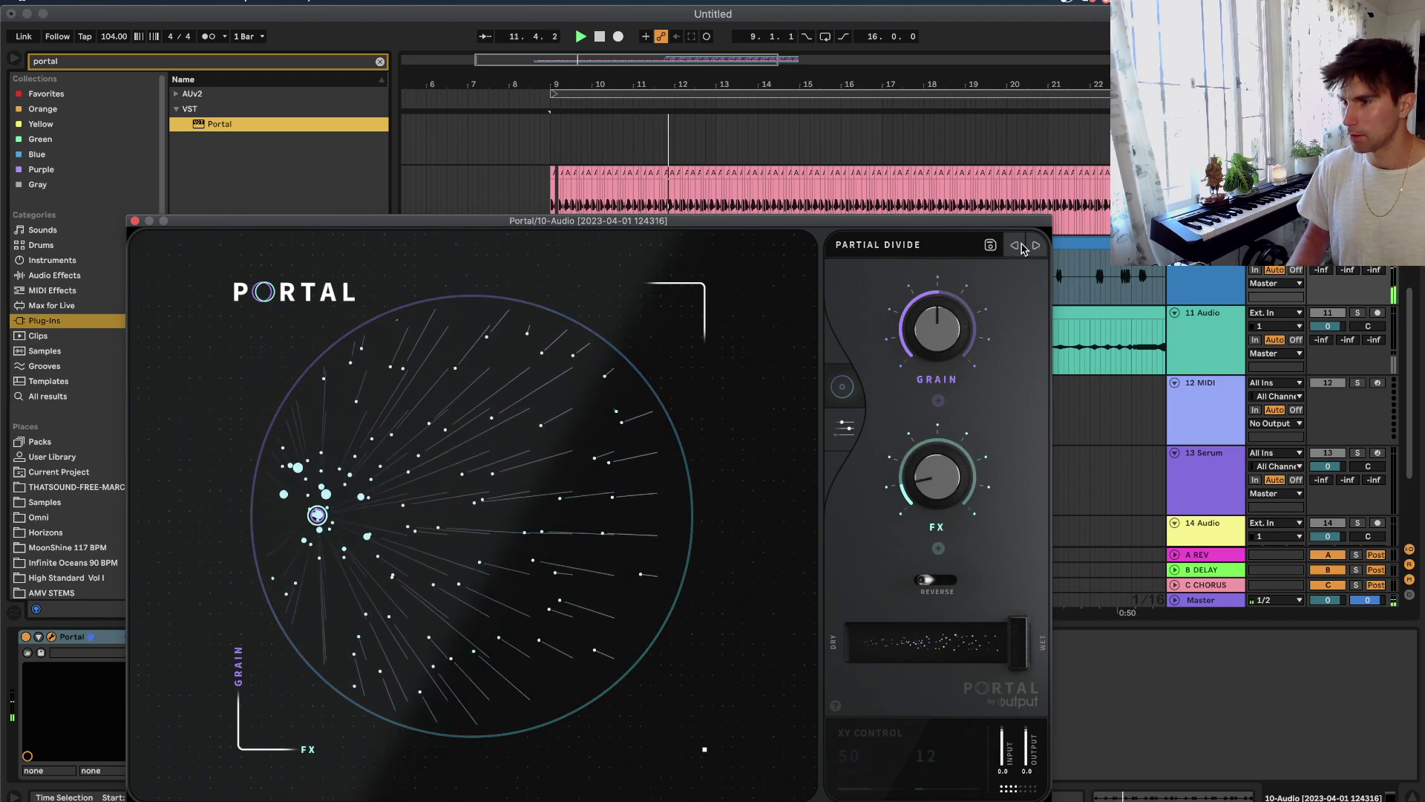
{"action": "left_click", "coordinate": [1037, 246]}
{"action": "left_click", "coordinate": [1036, 245]}
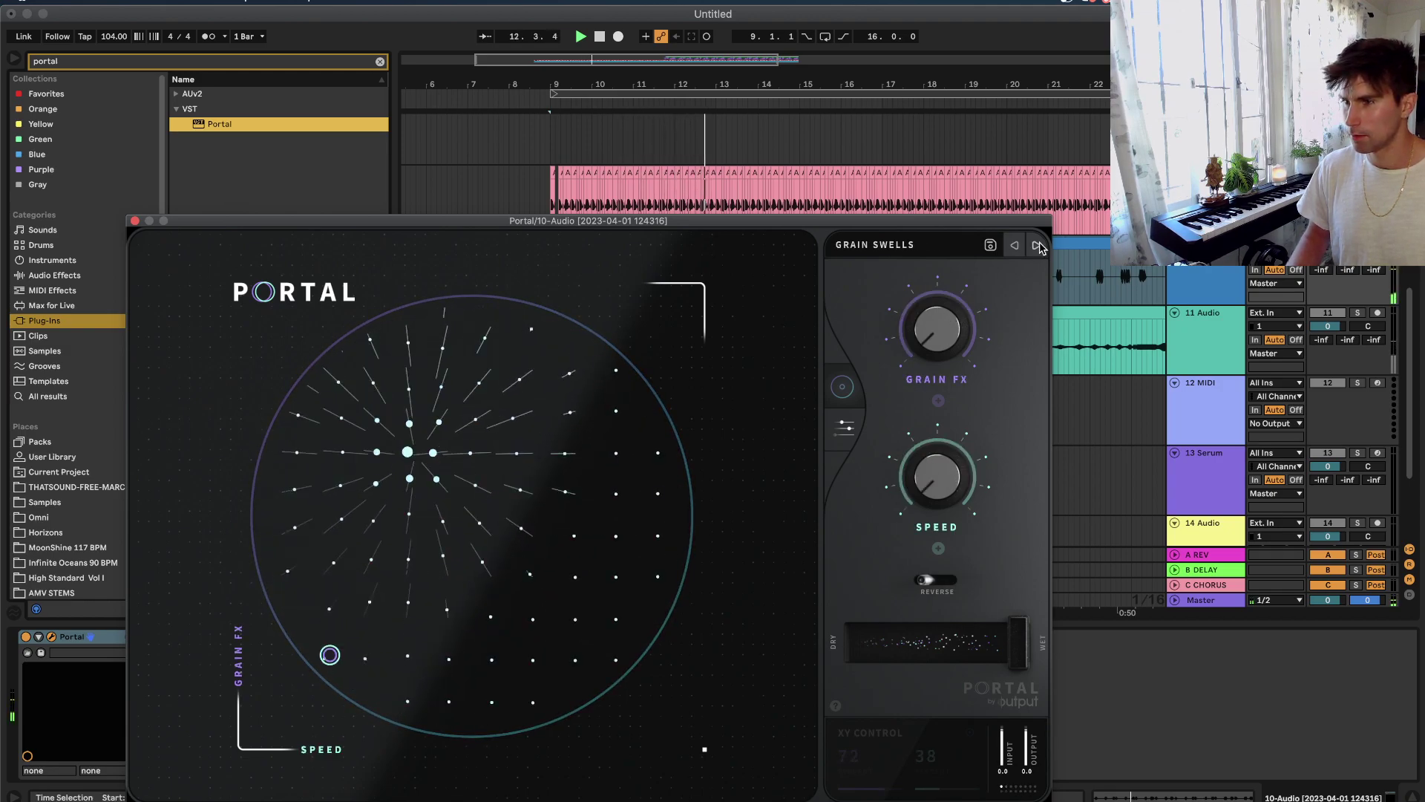
{"action": "left_click", "coordinate": [1357, 243]}
{"action": "key", "text": "space"}
{"action": "key", "text": "space"}
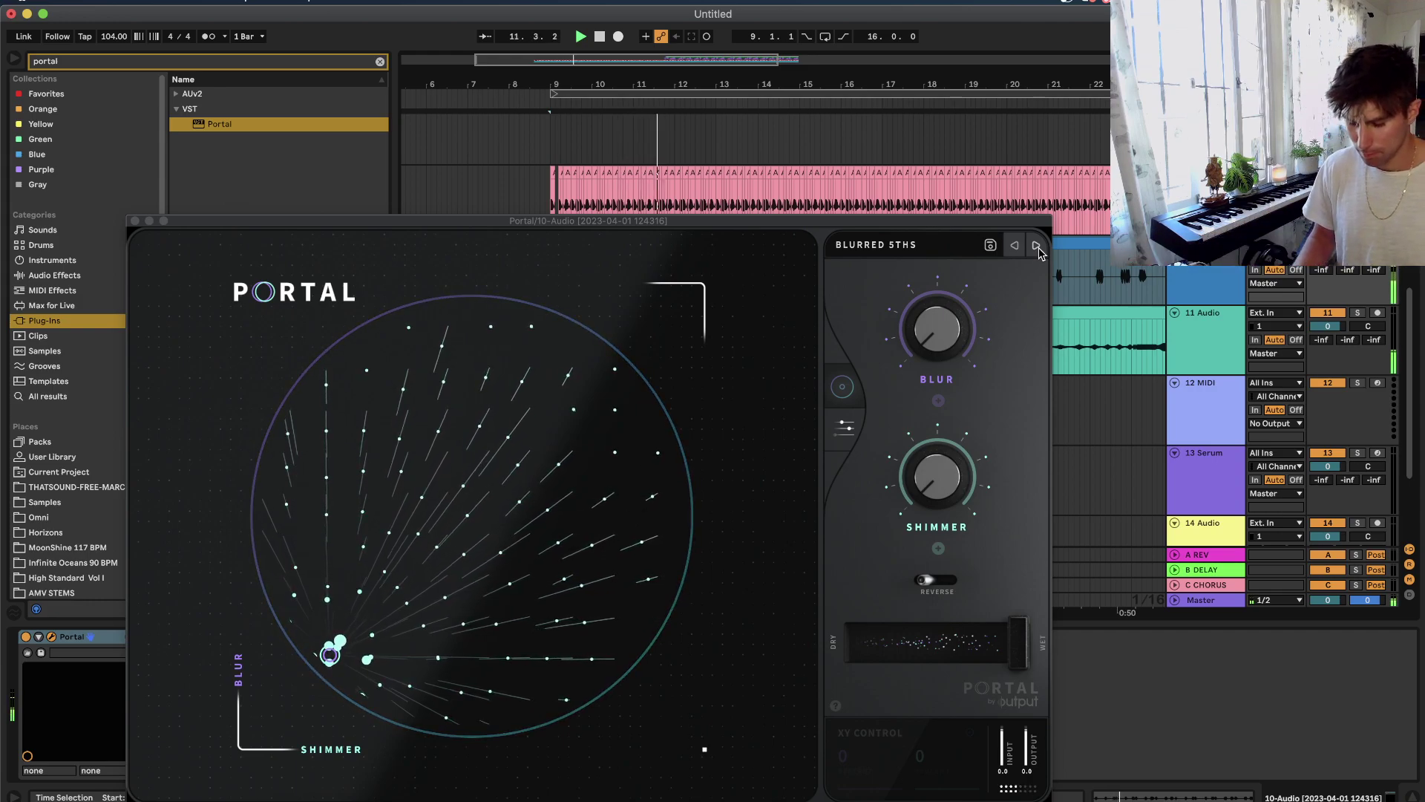
{"action": "left_click", "coordinate": [134, 220]}
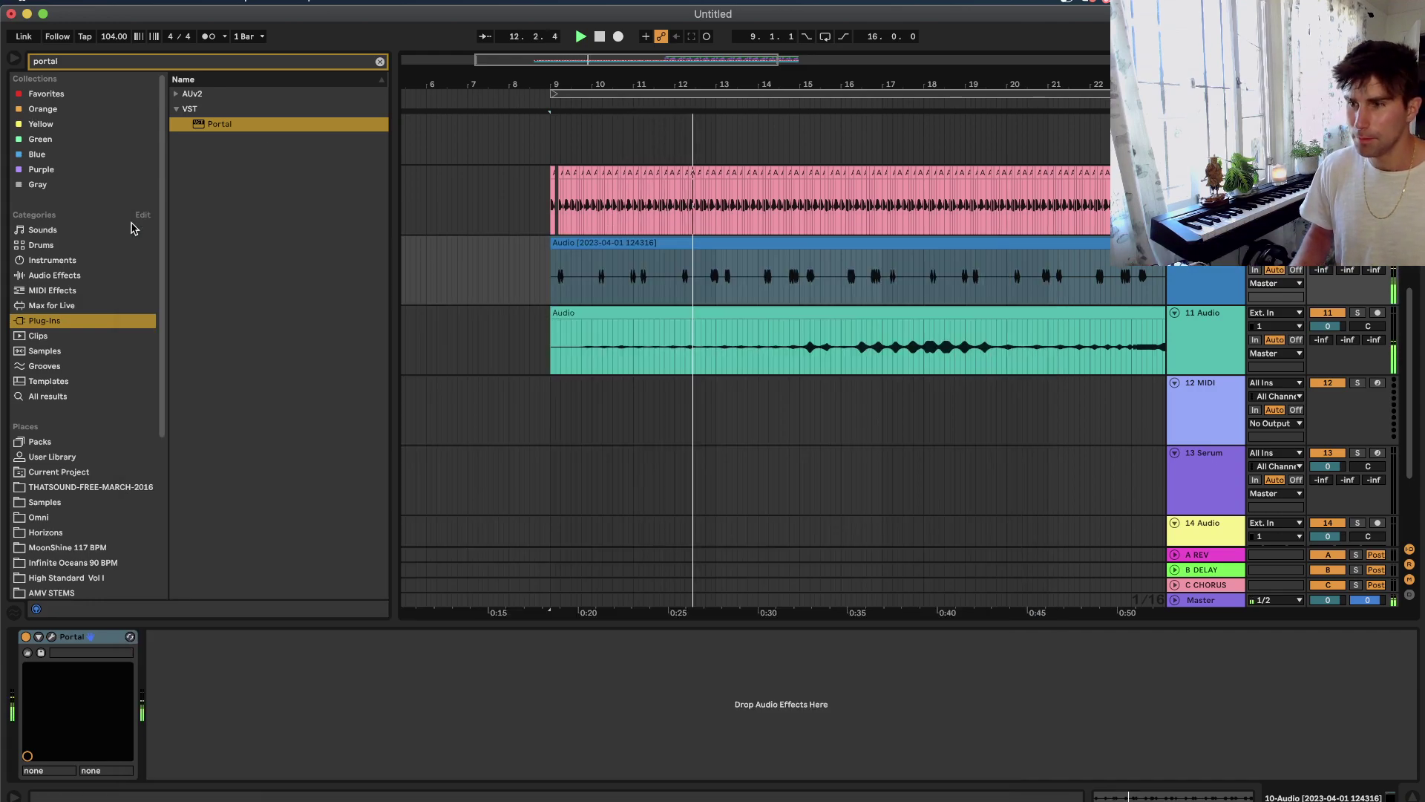
Bring the whole section up to bar 25 into view and lower track 10's volume to -10.5 dB.
{"action": "scroll", "coordinate": [741, 364], "scroll_direction": "right", "scroll_amount": 3}
{"action": "scroll", "coordinate": [740, 364], "scroll_direction": "up", "scroll_amount": 5}
{"action": "scroll", "coordinate": [741, 363], "scroll_direction": "down", "scroll_amount": 5}
{"action": "scroll", "coordinate": [741, 363], "scroll_direction": "left", "scroll_amount": 1}
{"action": "scroll", "coordinate": [741, 363], "scroll_direction": "down", "scroll_amount": 3}
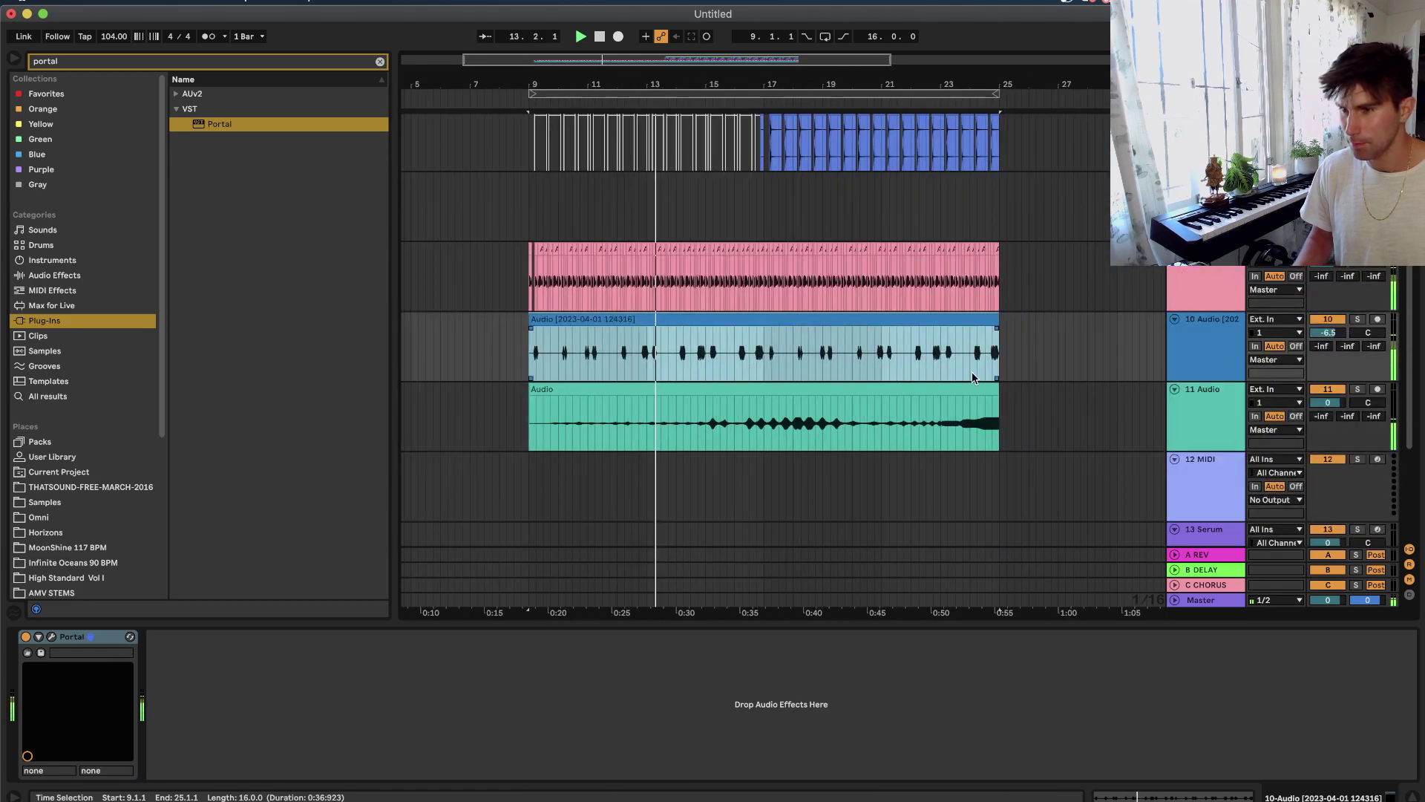
{"action": "left_click", "coordinate": [1326, 333]}
{"action": "left_click_drag", "start_coordinate": [1325, 332], "coordinate": [1326, 352]}
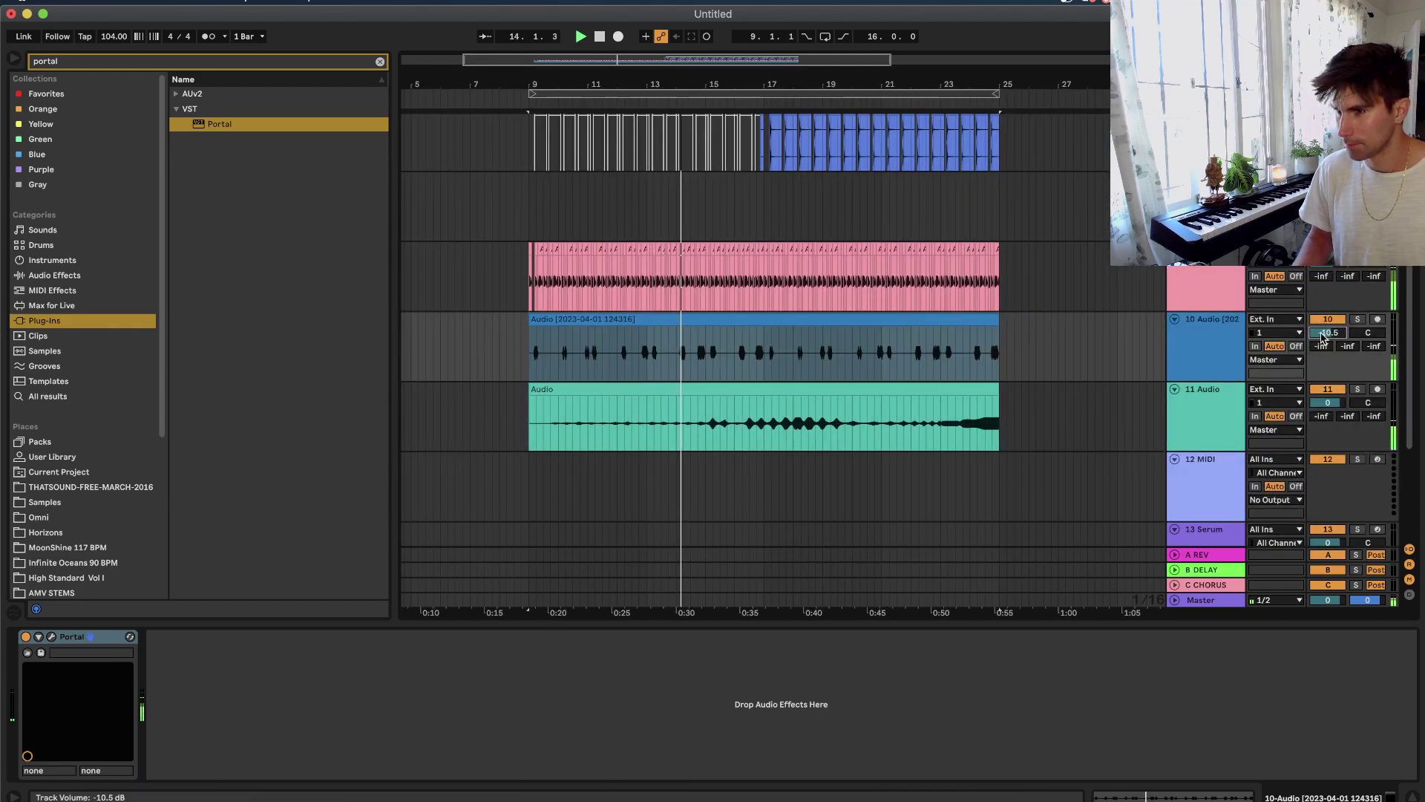
Find the Endless Smile VST and add it after OTT on the Audio 2 track.
{"action": "left_click", "coordinate": [1203, 293]}
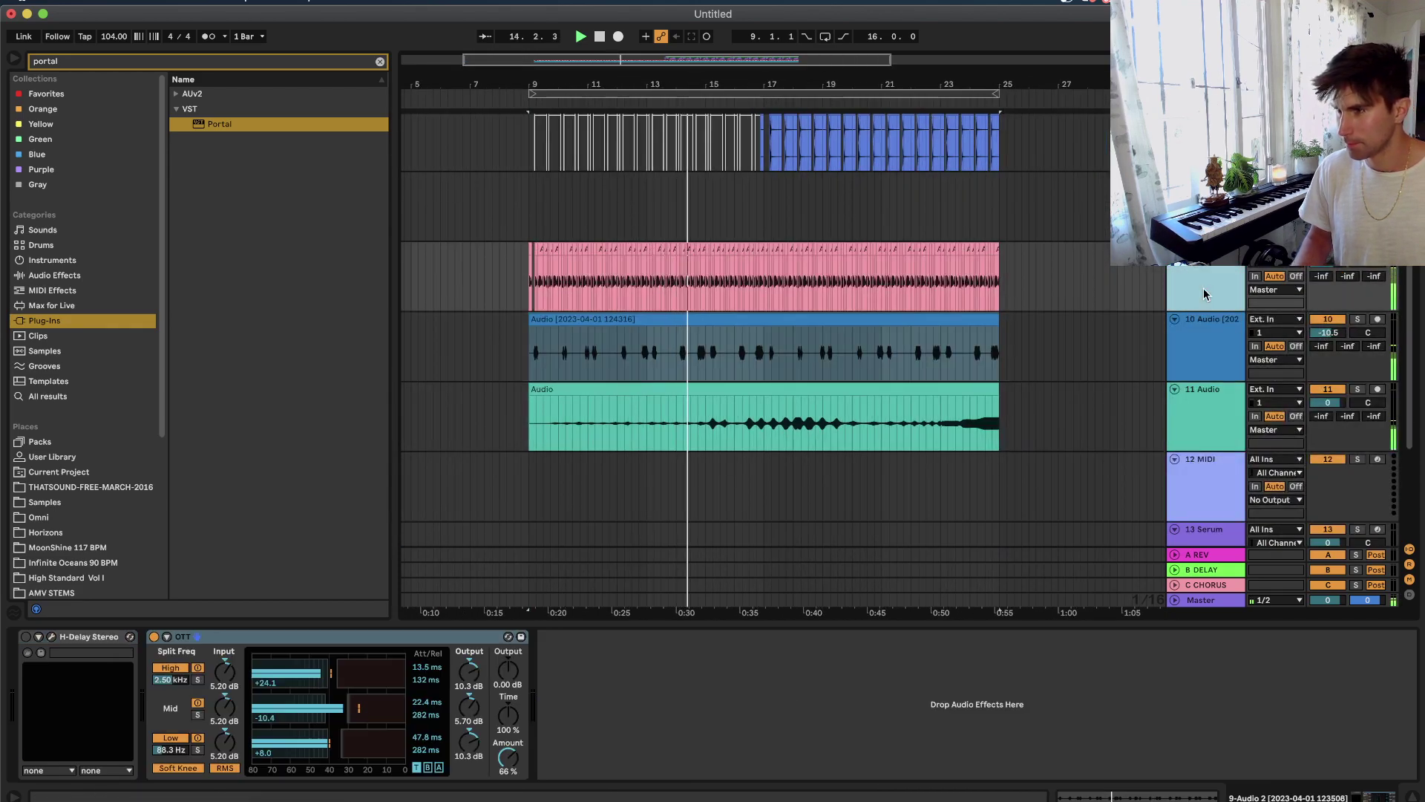
{"action": "left_click", "coordinate": [530, 301]}
{"action": "key", "text": "space"}
{"action": "left_click", "coordinate": [96, 64]}
{"action": "type", "text": "sm"}
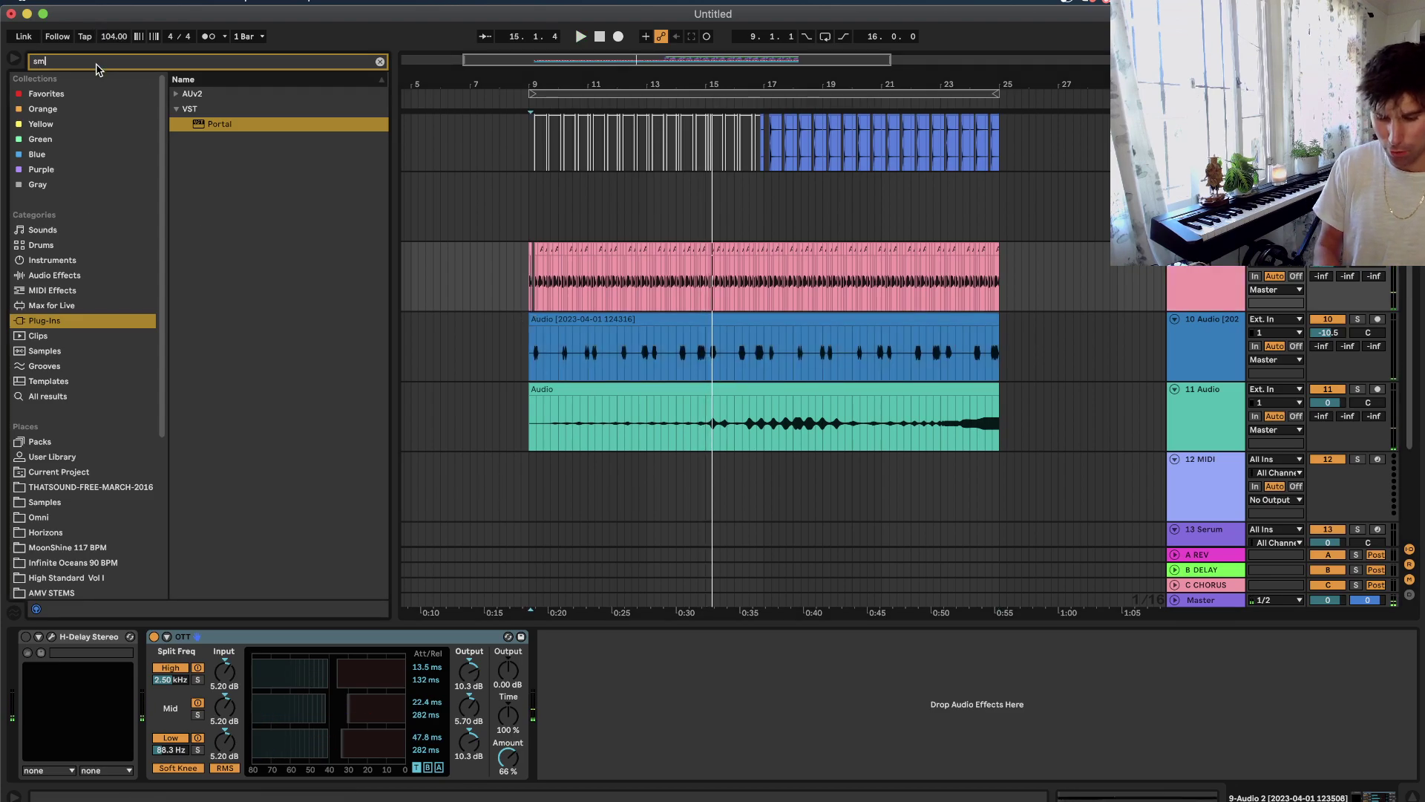
{"action": "type", "text": "ile"}
{"action": "double_click", "coordinate": [259, 126]}
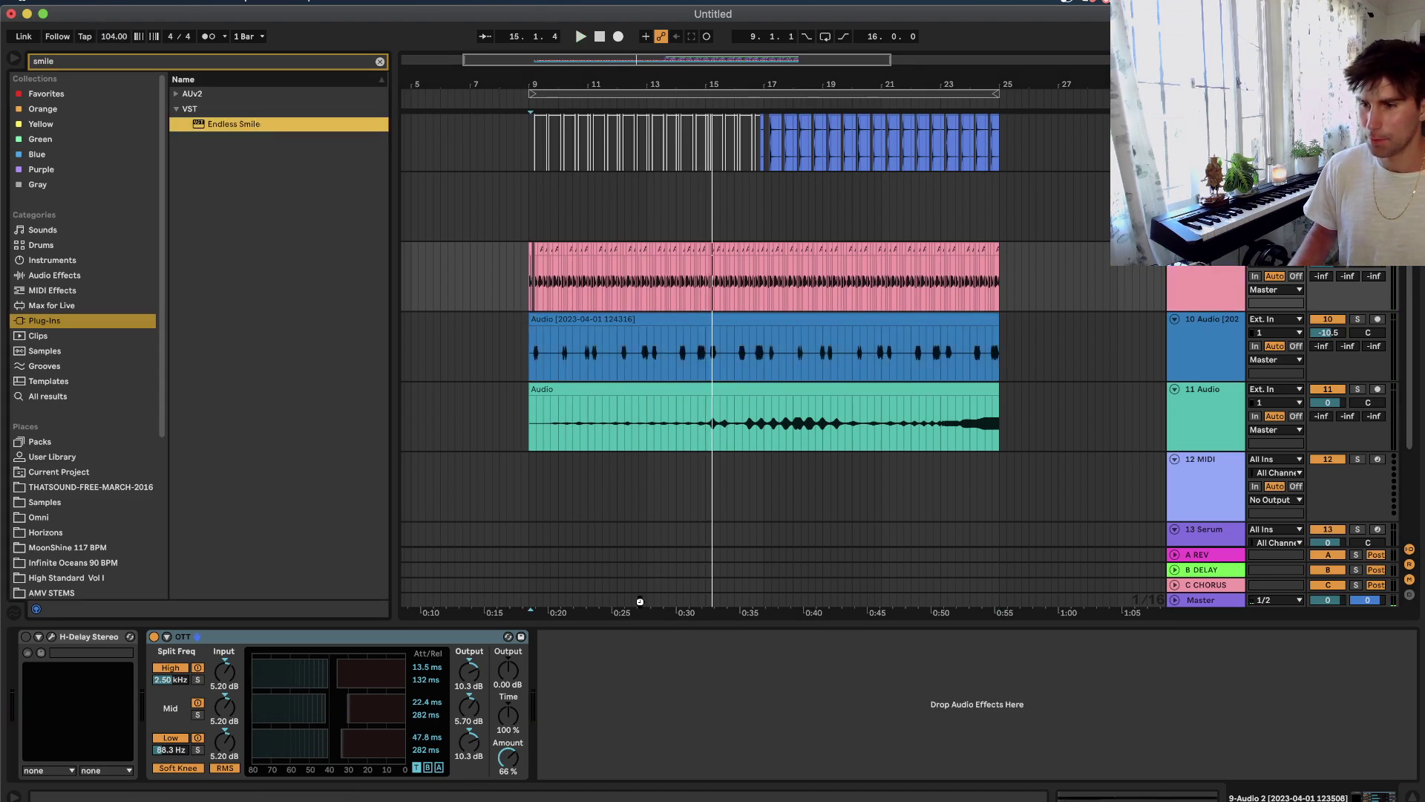
Audition Endless Smile from bar 9 at 110% Intensity and choose the Helium Jumping preset.
{"action": "key", "text": "space"}
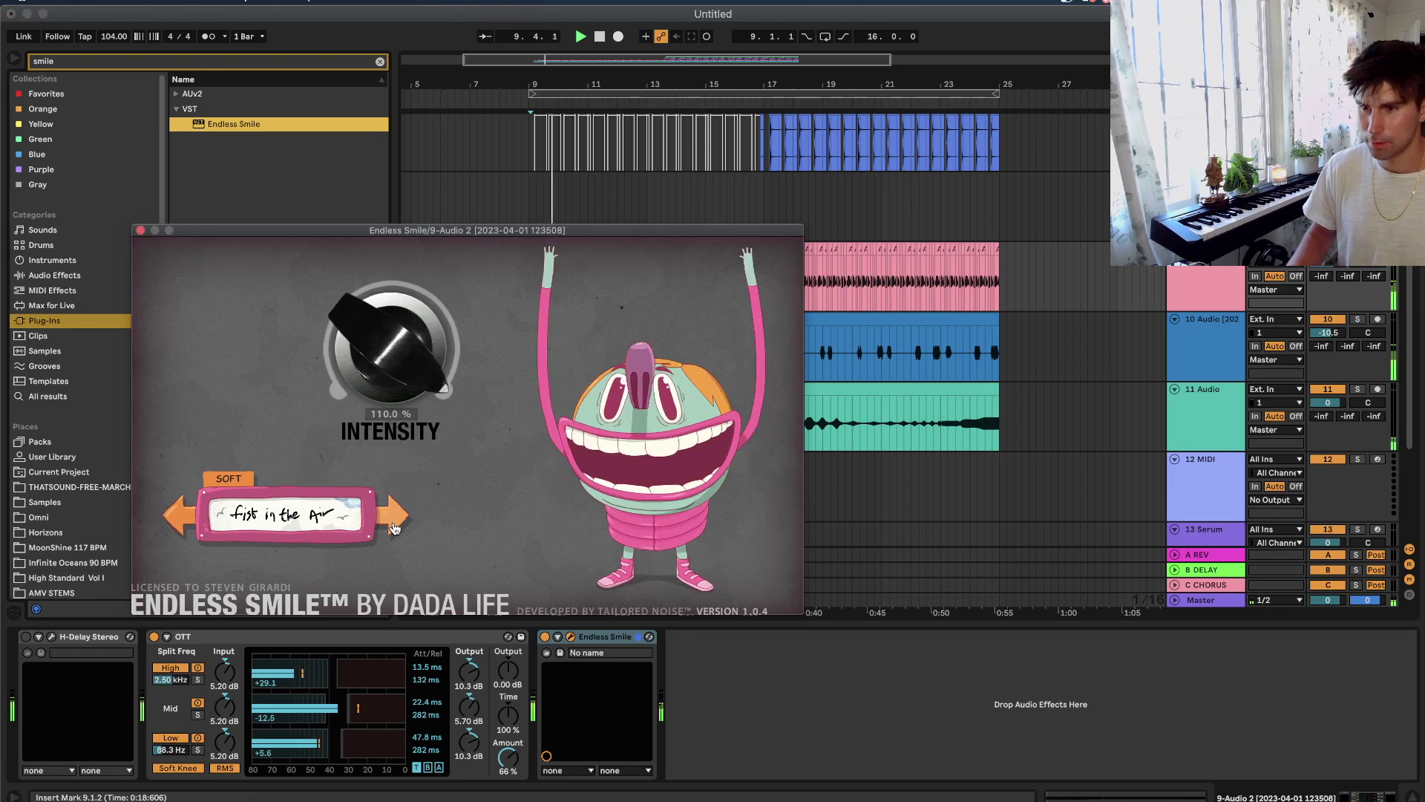
{"action": "left_click", "coordinate": [394, 529]}
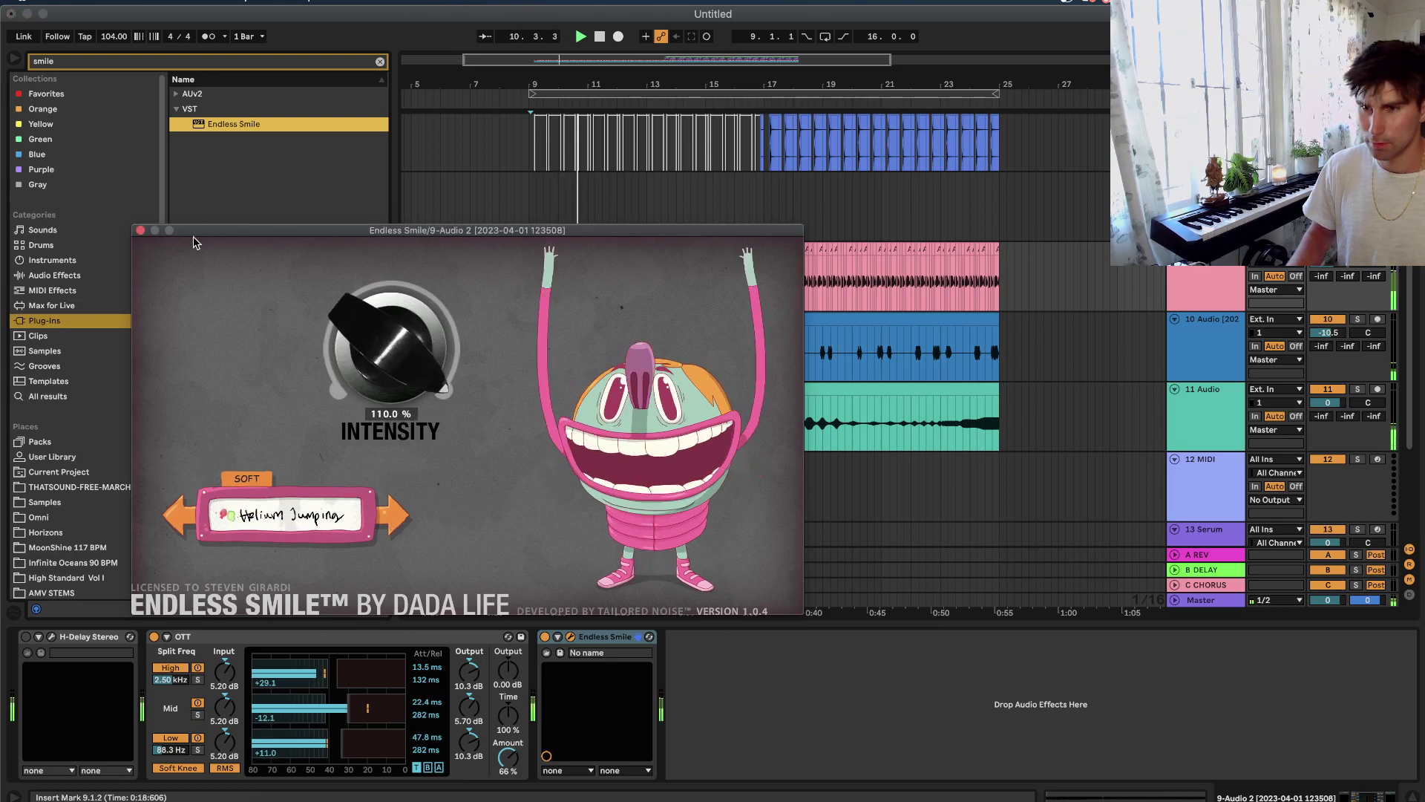
{"action": "left_click", "coordinate": [141, 230]}
Automate Endless Smile's Intensity on the Audio 2 track to fall in a curve from 1.00 at bar 9 to minimum at bar 25.
{"action": "key", "text": "a"}
{"action": "key", "text": "a"}
{"action": "key", "text": "a"}
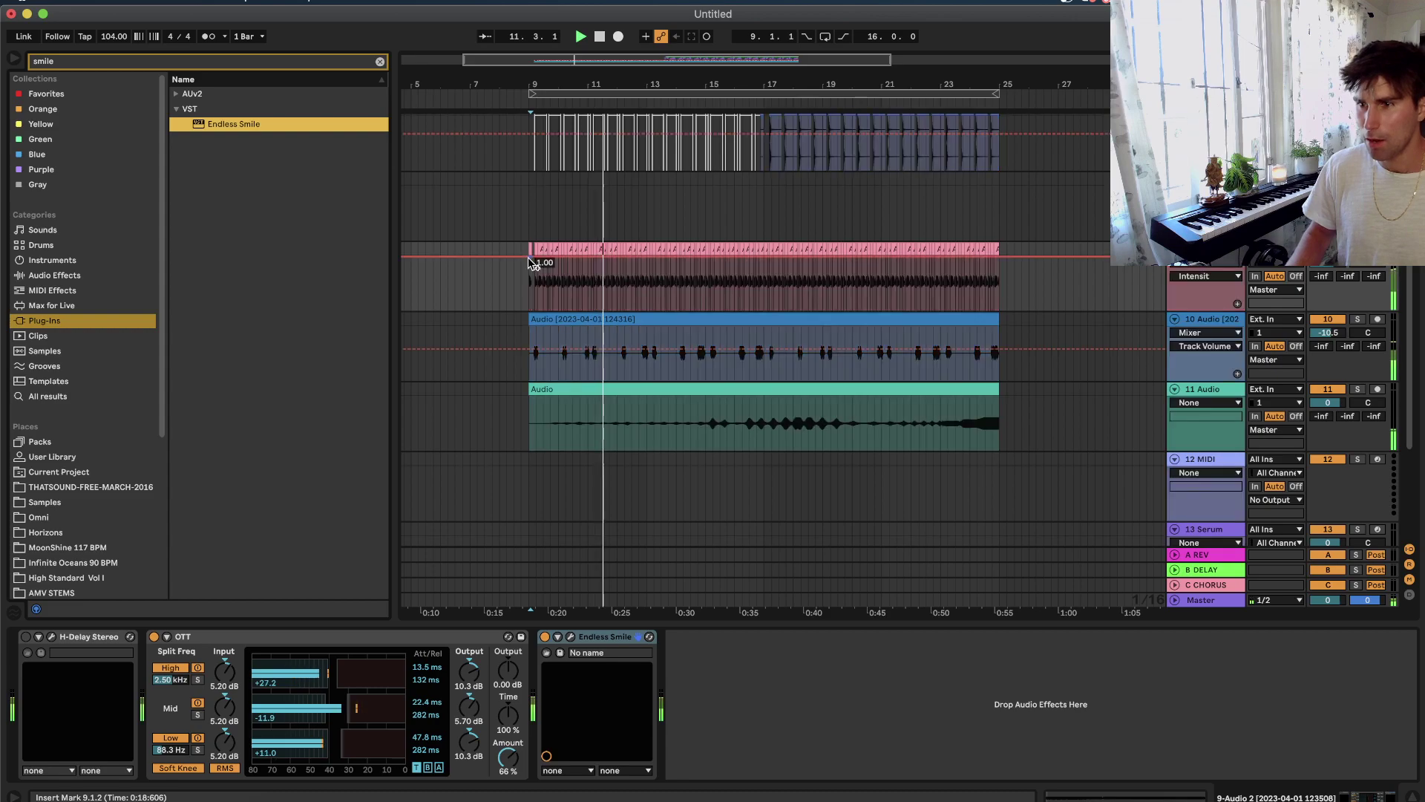
{"action": "left_click_drag", "start_coordinate": [1000, 257], "coordinate": [1000, 309]}
{"action": "left_click_drag", "start_coordinate": [861, 296], "coordinate": [861, 274]}
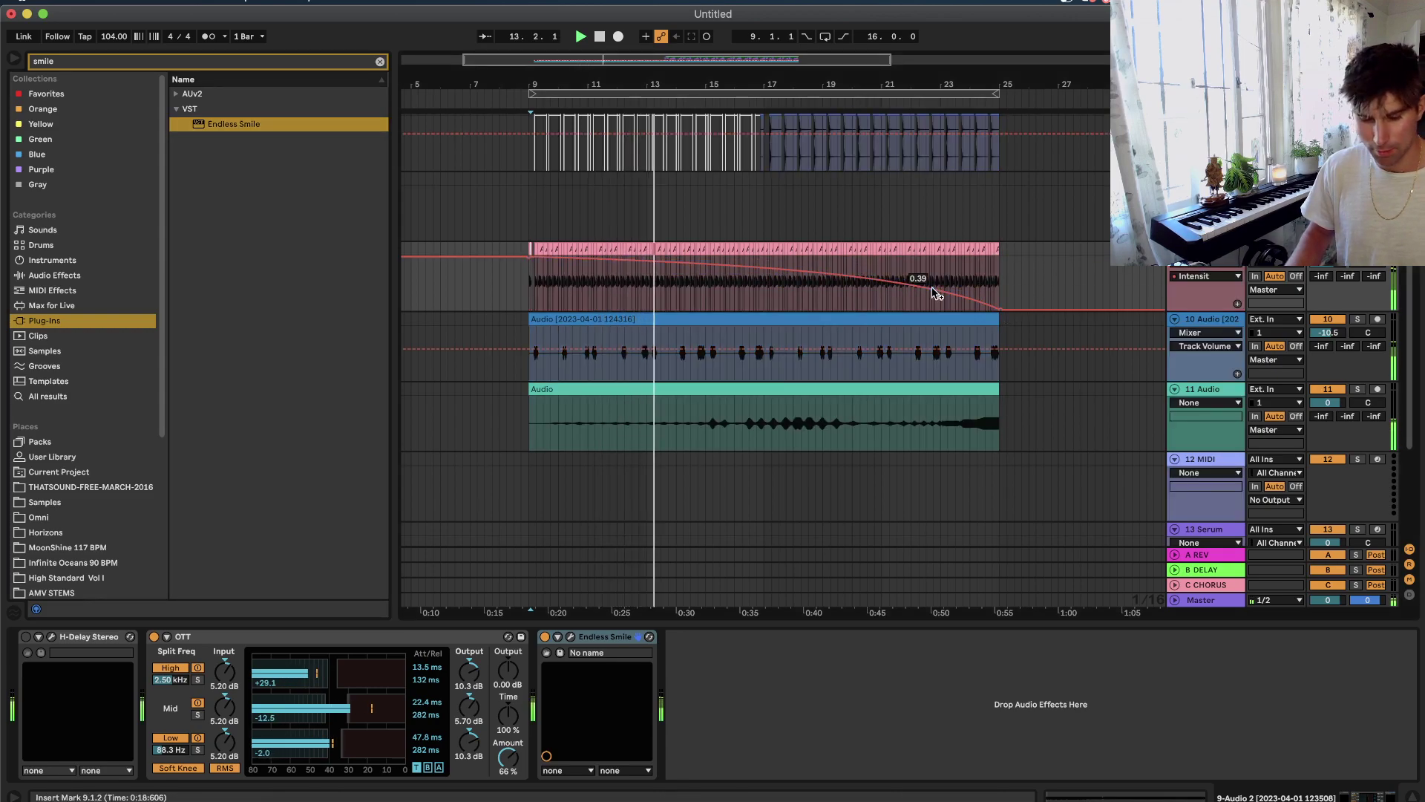
{"action": "key", "text": "a"}
{"action": "left_click", "coordinate": [910, 319]}
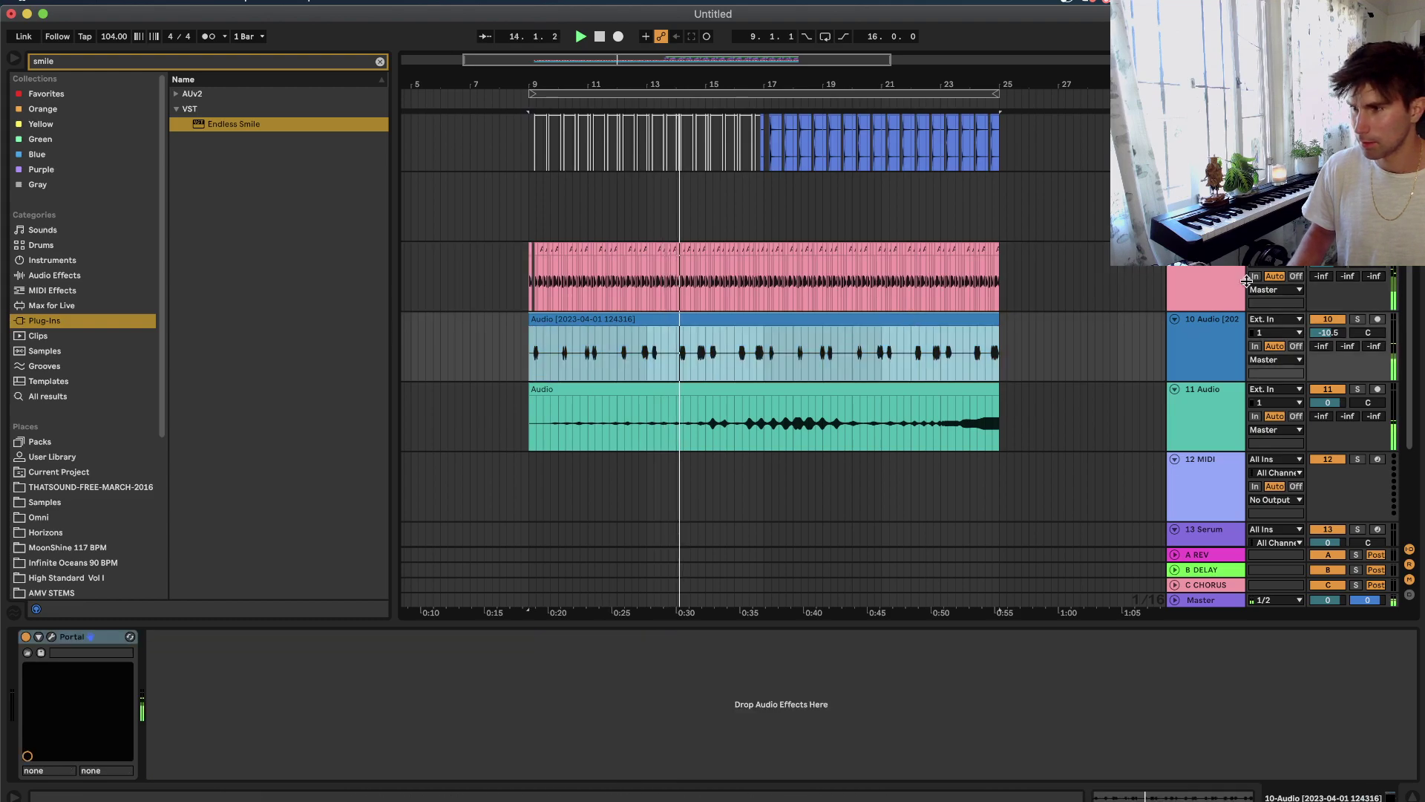
Group the three audio tracks 9, 10 and 11 and play the section from bar 9.
{"action": "left_click", "coordinate": [1206, 289]}
{"action": "left_click", "coordinate": [1202, 421]}
{"action": "left_click", "coordinate": [1204, 303]}
{"action": "left_click", "coordinate": [1207, 418], "text": "shift"}
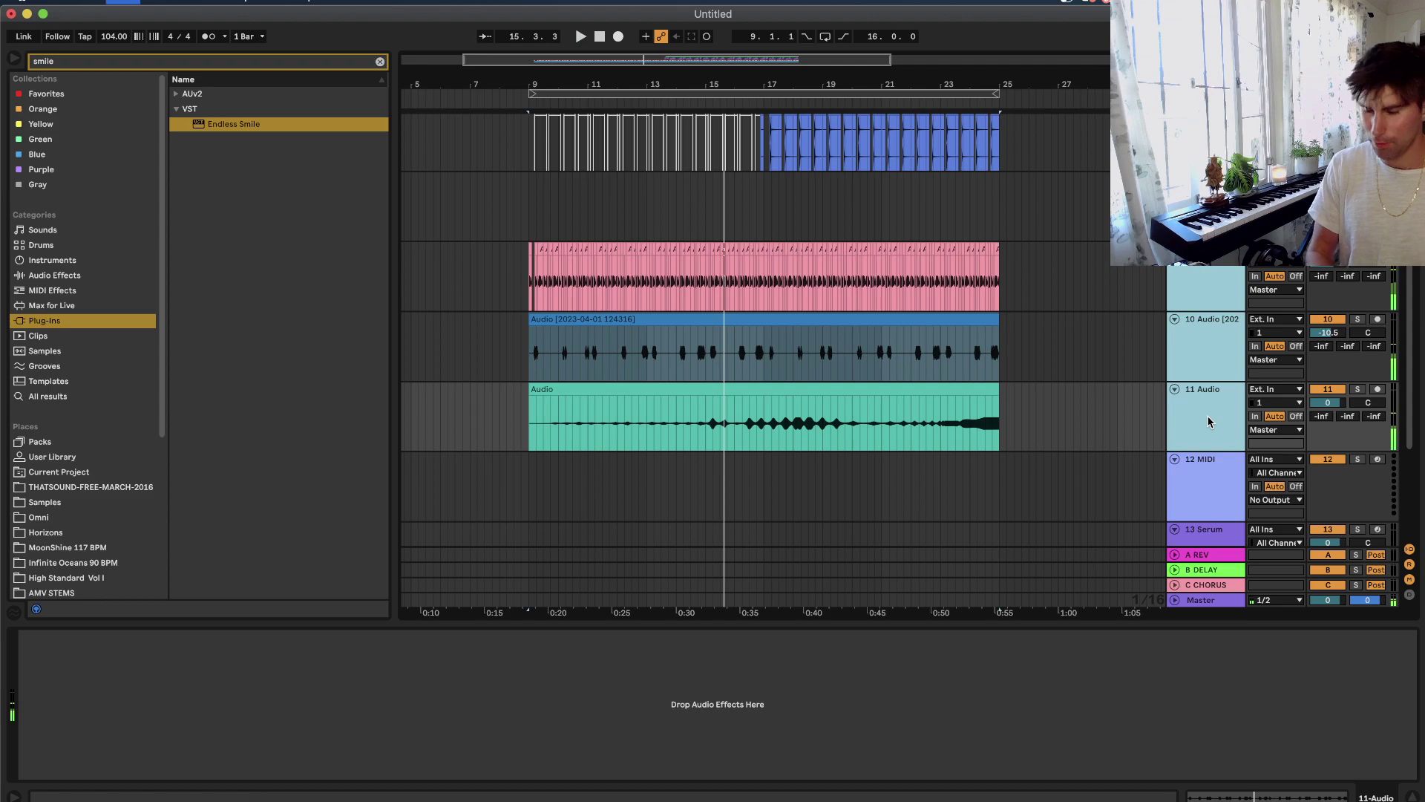
{"action": "key", "text": "super+g"}
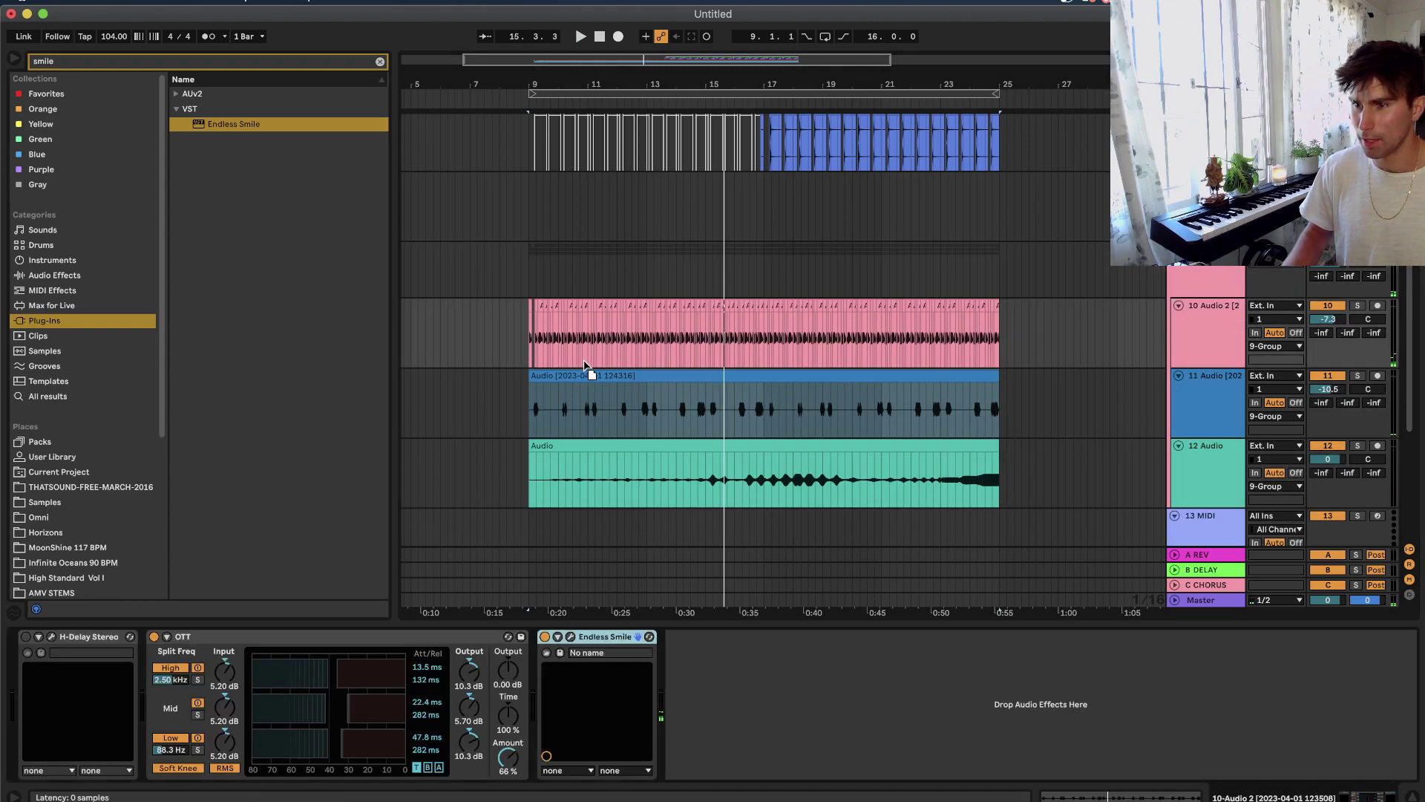
{"action": "left_click", "coordinate": [571, 294]}
{"action": "key", "text": "space"}
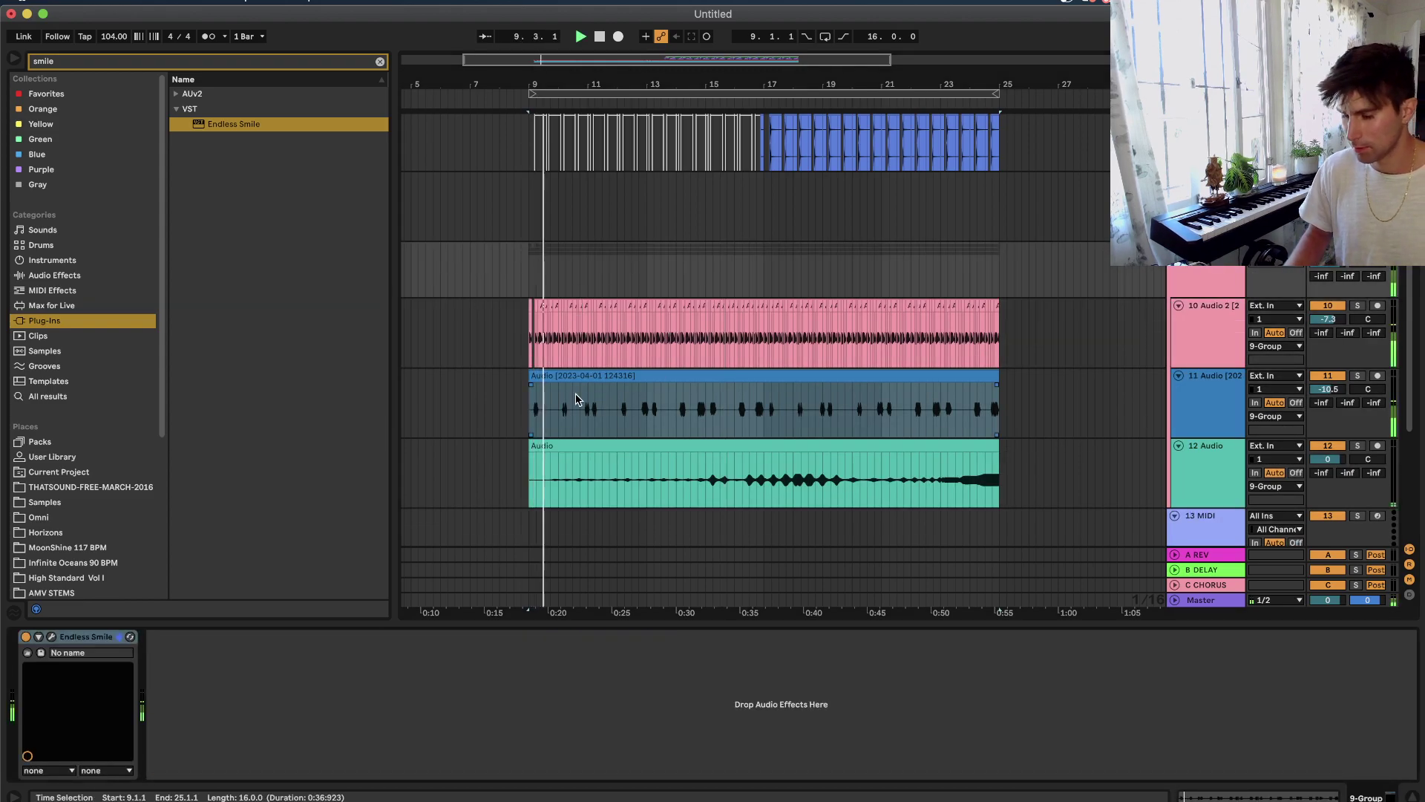
Set the arrangement's fixed grid to 2 Bars and place the insert marker at bar 9 on the Serum track.
{"action": "scroll", "coordinate": [576, 398], "scroll_direction": "down", "scroll_amount": 5}
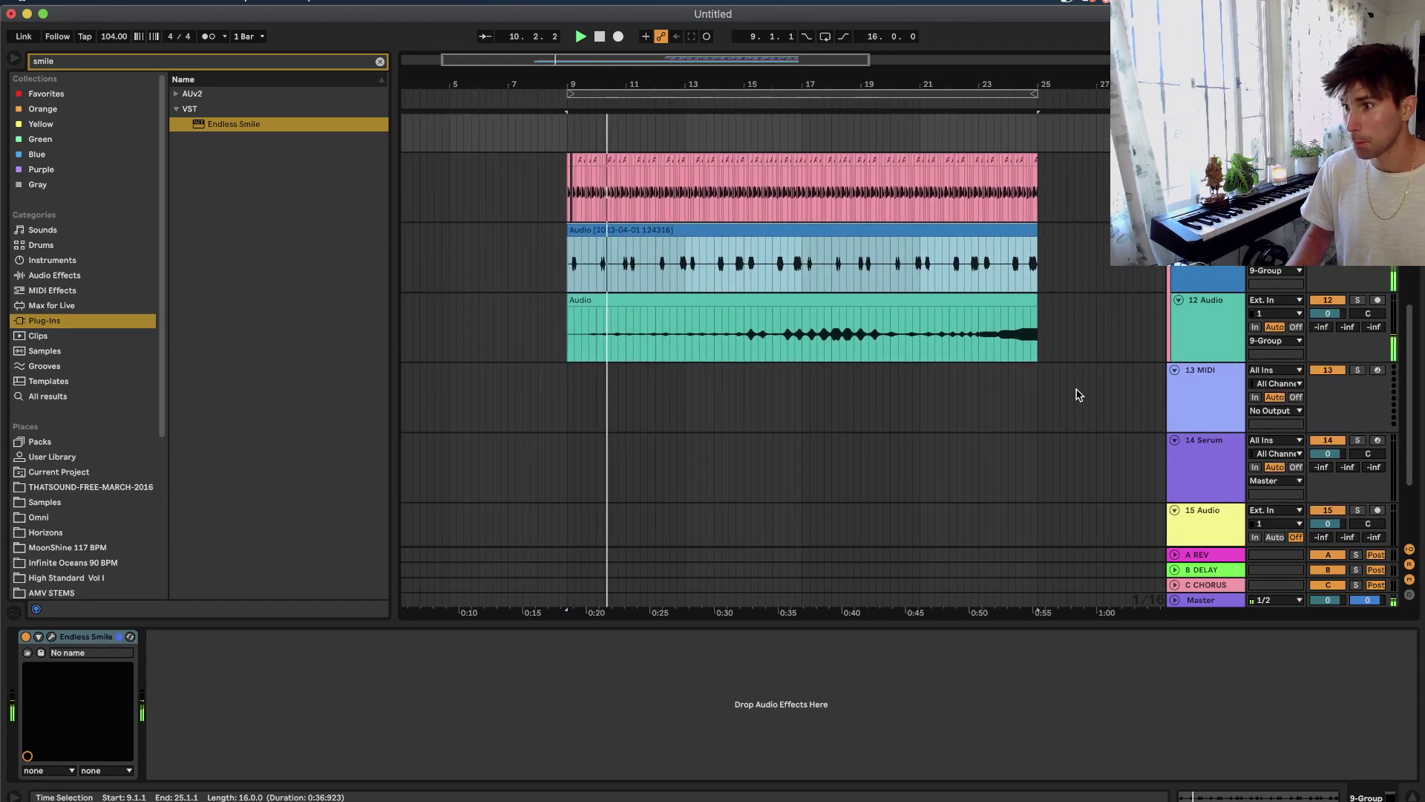
{"action": "left_click", "coordinate": [1195, 412]}
{"action": "right_click", "coordinate": [662, 441]}
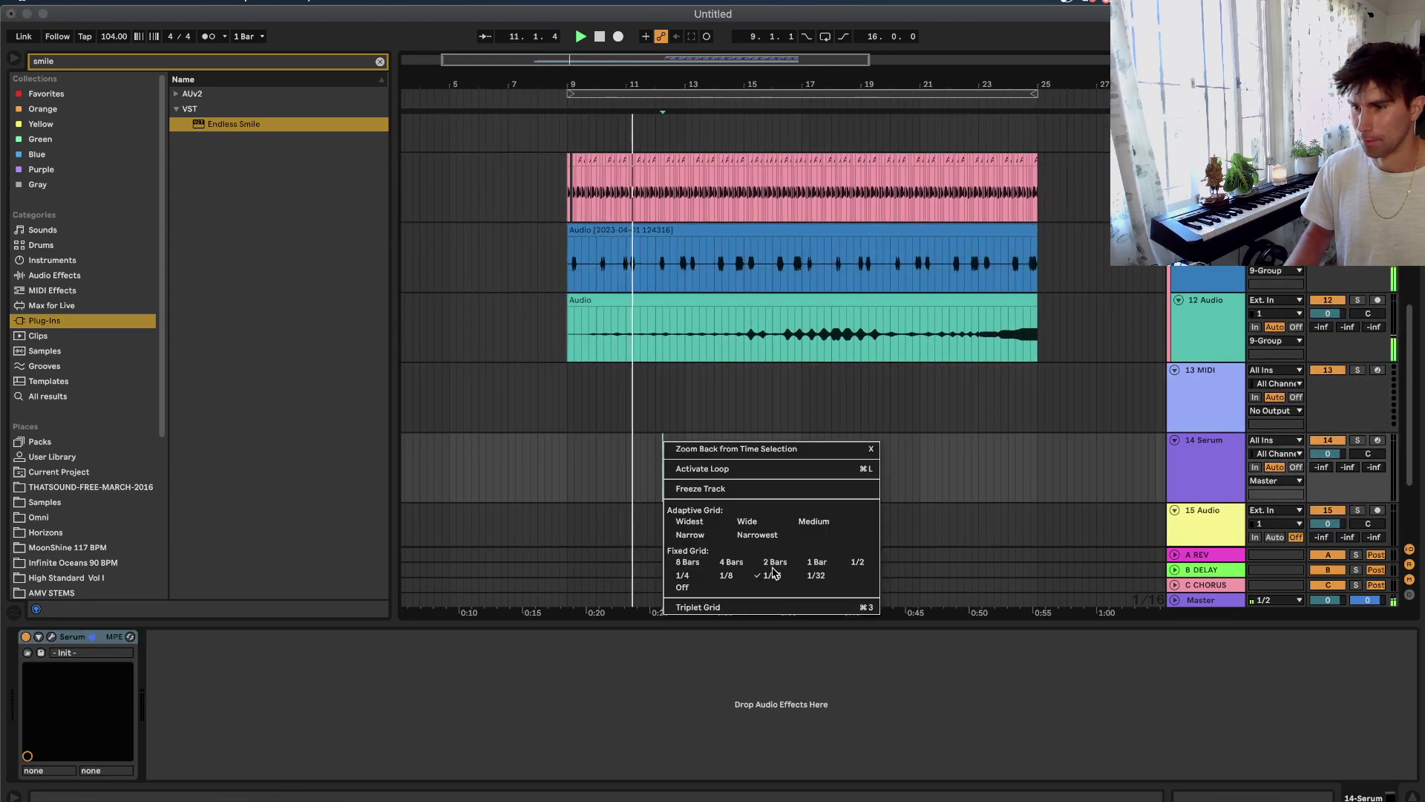
{"action": "left_click", "coordinate": [767, 563]}
{"action": "left_click", "coordinate": [583, 455]}
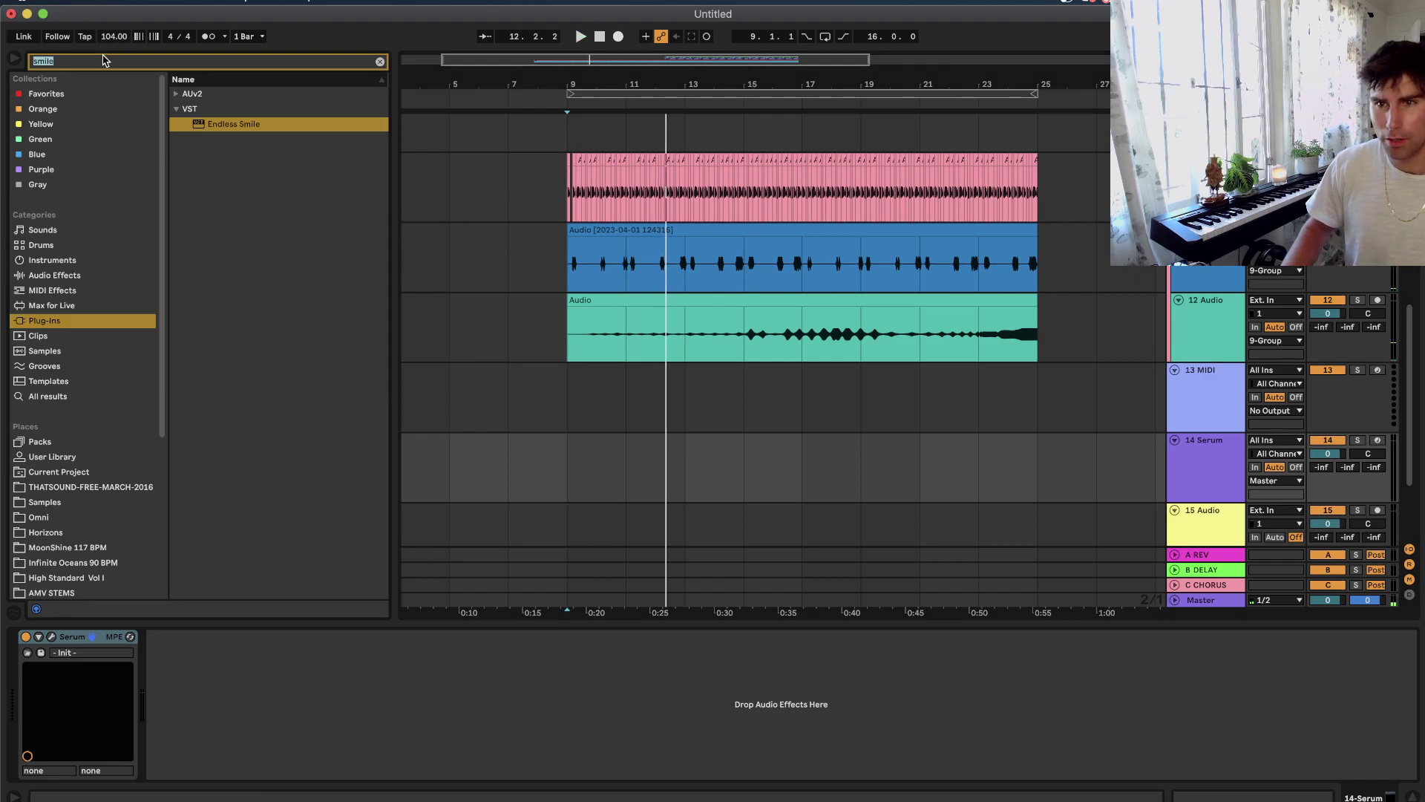
Find the Serum VST and open the Serum instrument on track 14, moving its window clear of the tracks.
{"action": "type", "text": "serum"}
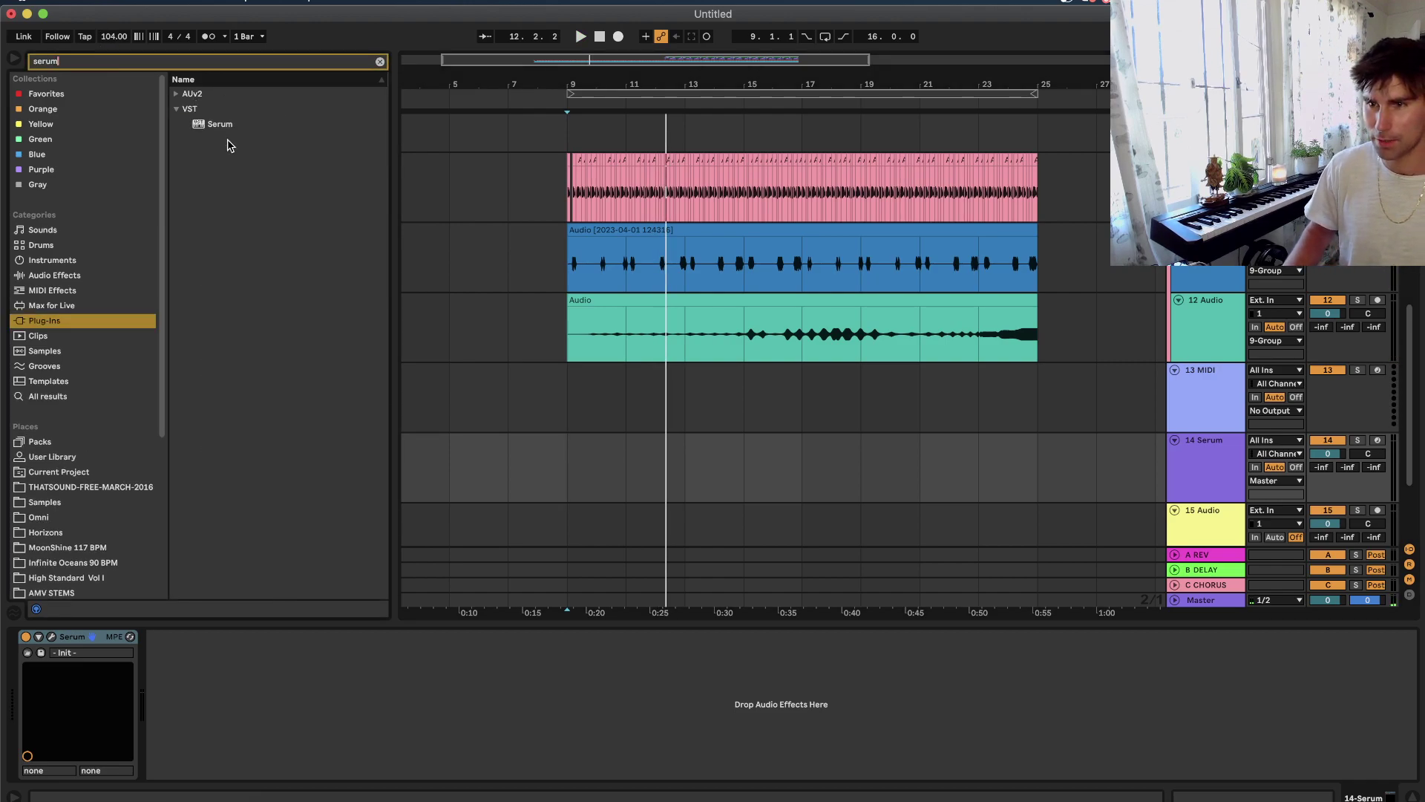
{"action": "left_click", "coordinate": [215, 126]}
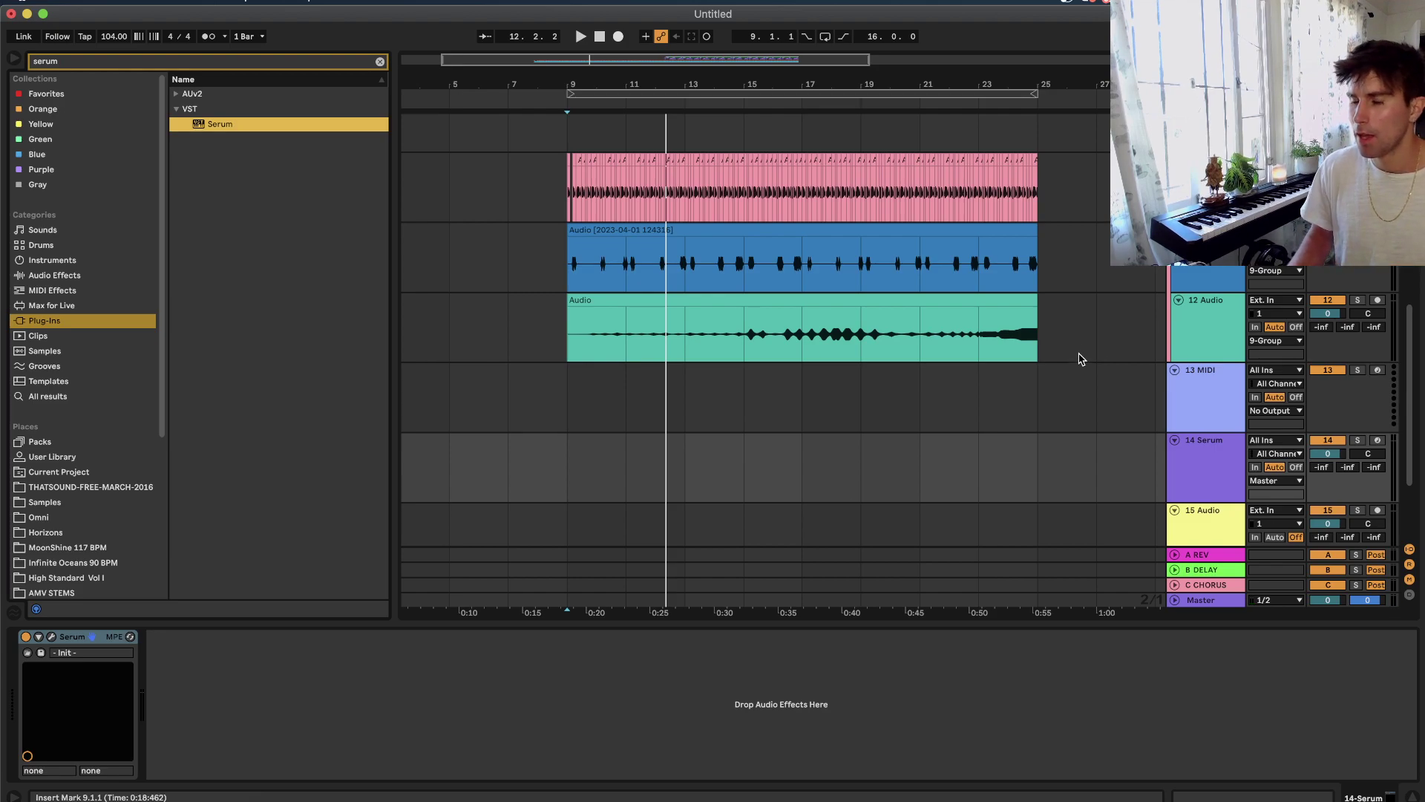
{"action": "left_click", "coordinate": [1243, 461]}
{"action": "left_click", "coordinate": [50, 637]}
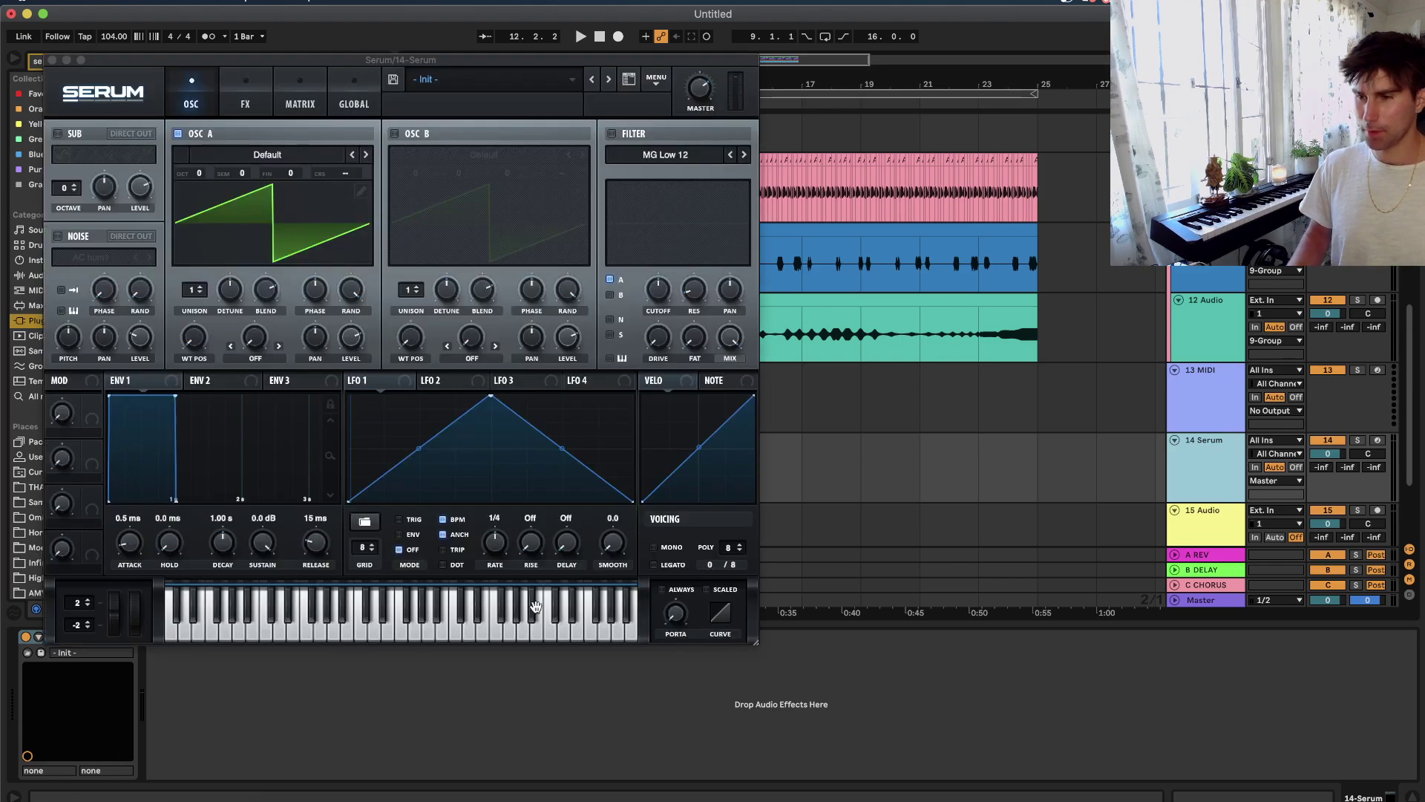
{"action": "left_click_drag", "start_coordinate": [549, 58], "coordinate": [883, 222]}
{"action": "left_click_drag", "start_coordinate": [701, 217], "coordinate": [668, 324]}
{"action": "scroll", "coordinate": [779, 238], "scroll_direction": "down", "scroll_amount": 3}
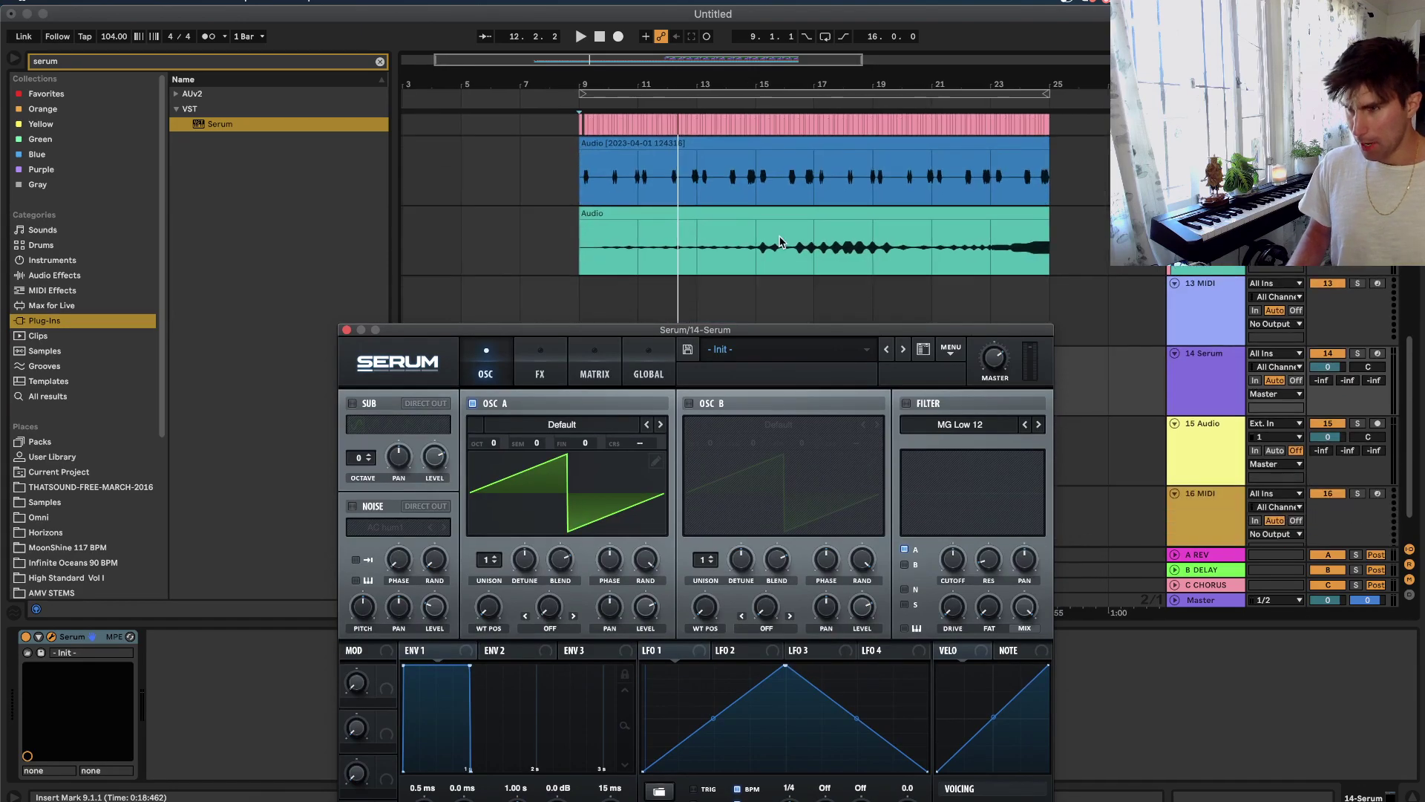
Load the synth preset SY One Note House wSub [PL] in Serum and close the plug-in window.
{"action": "left_click", "coordinate": [713, 367]}
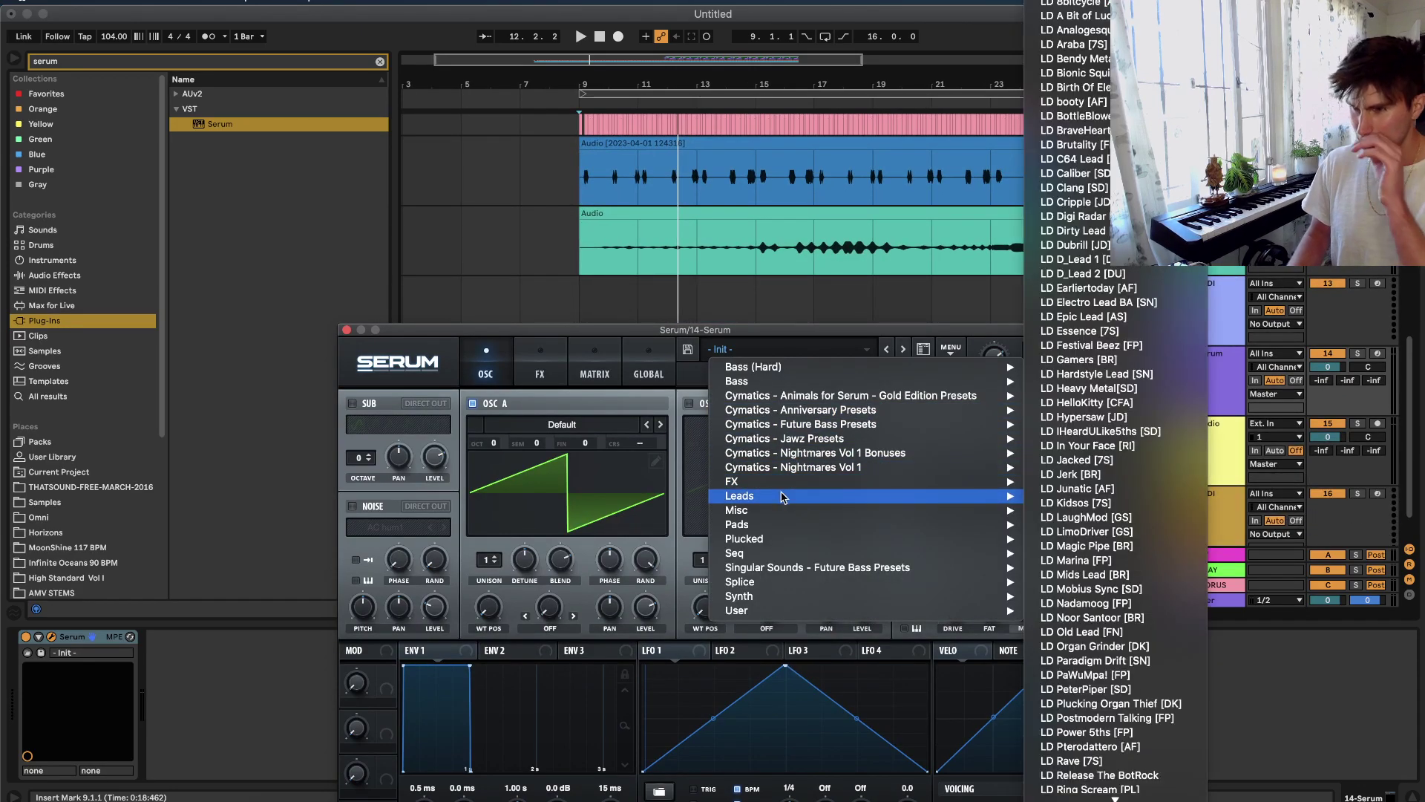
{"action": "mouse_move", "coordinate": [783, 529]}
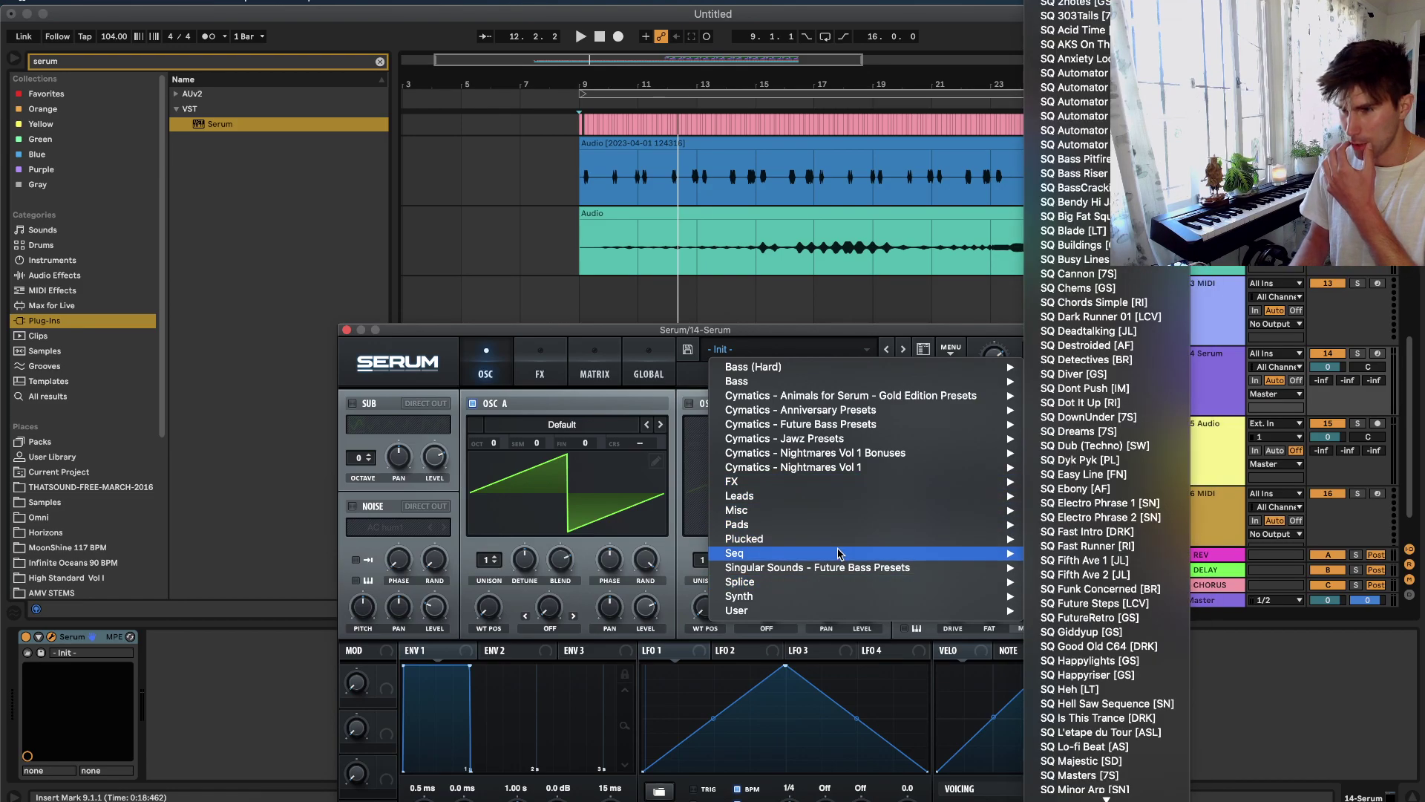
{"action": "mouse_move", "coordinate": [829, 598]}
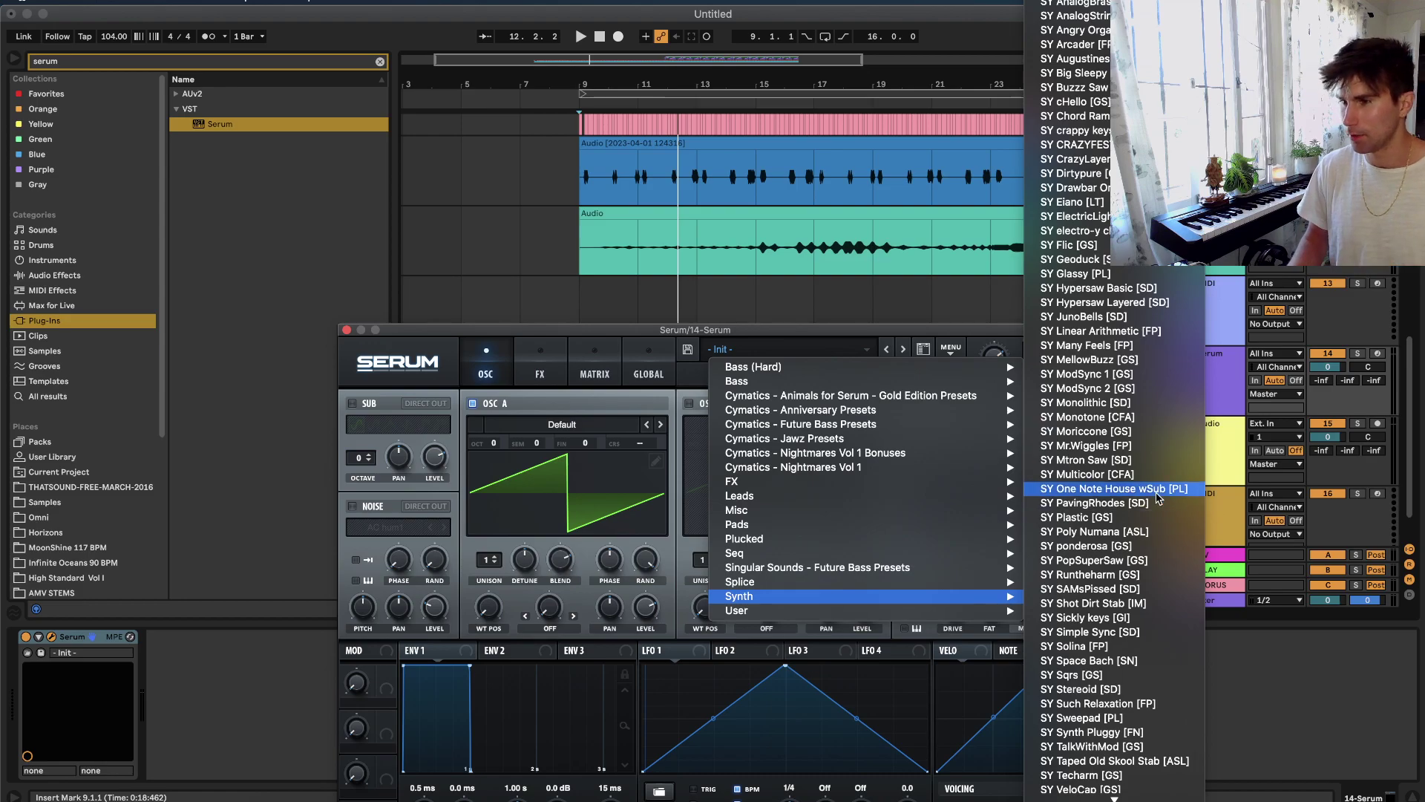
{"action": "left_click", "coordinate": [1068, 489]}
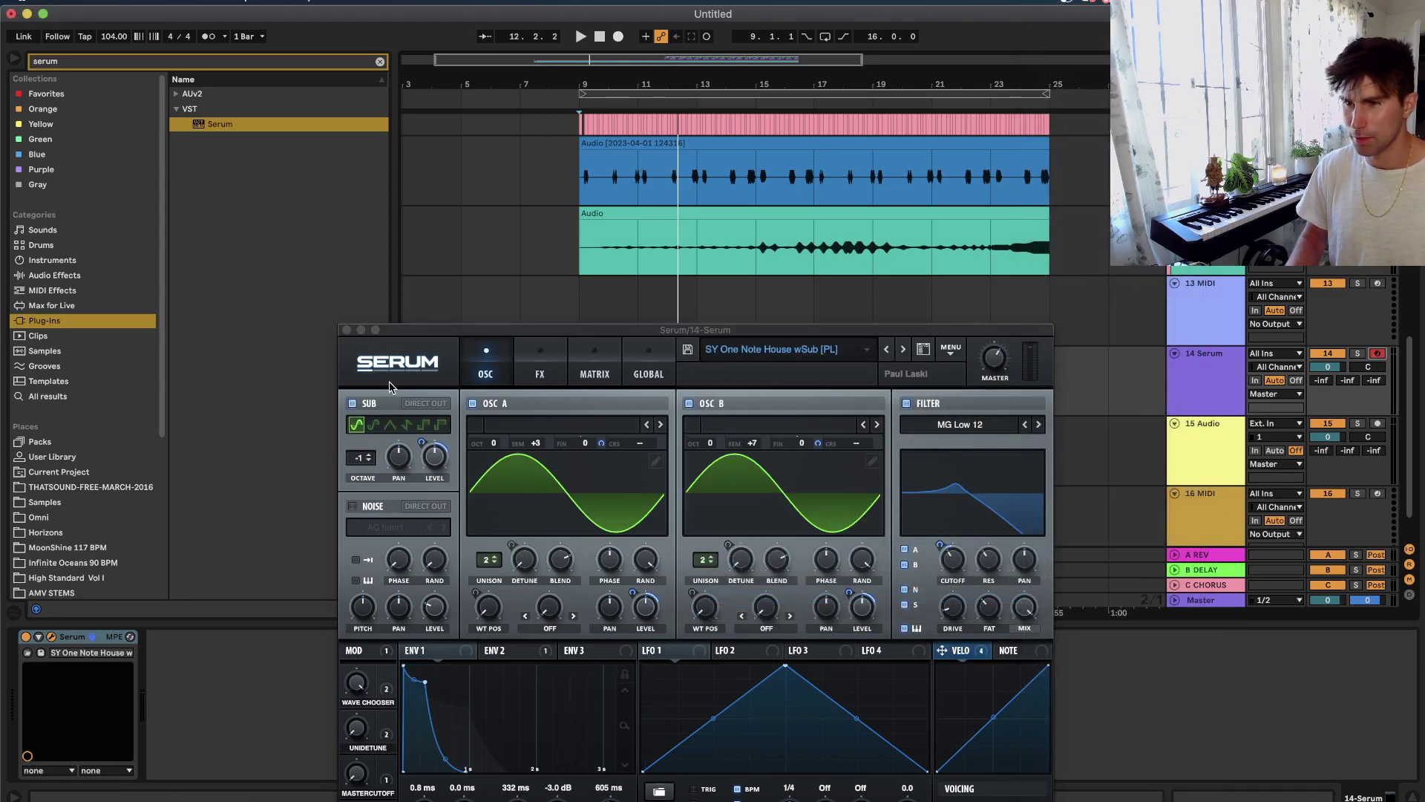
{"action": "left_click_drag", "start_coordinate": [354, 335], "coordinate": [351, 334]}
{"action": "left_click", "coordinate": [345, 330]}
Create an empty 16-bar MIDI clip on the Serum track from bar 9 to bar 25 and return to its devices.
{"action": "left_click_drag", "start_coordinate": [583, 385], "coordinate": [1000, 394]}
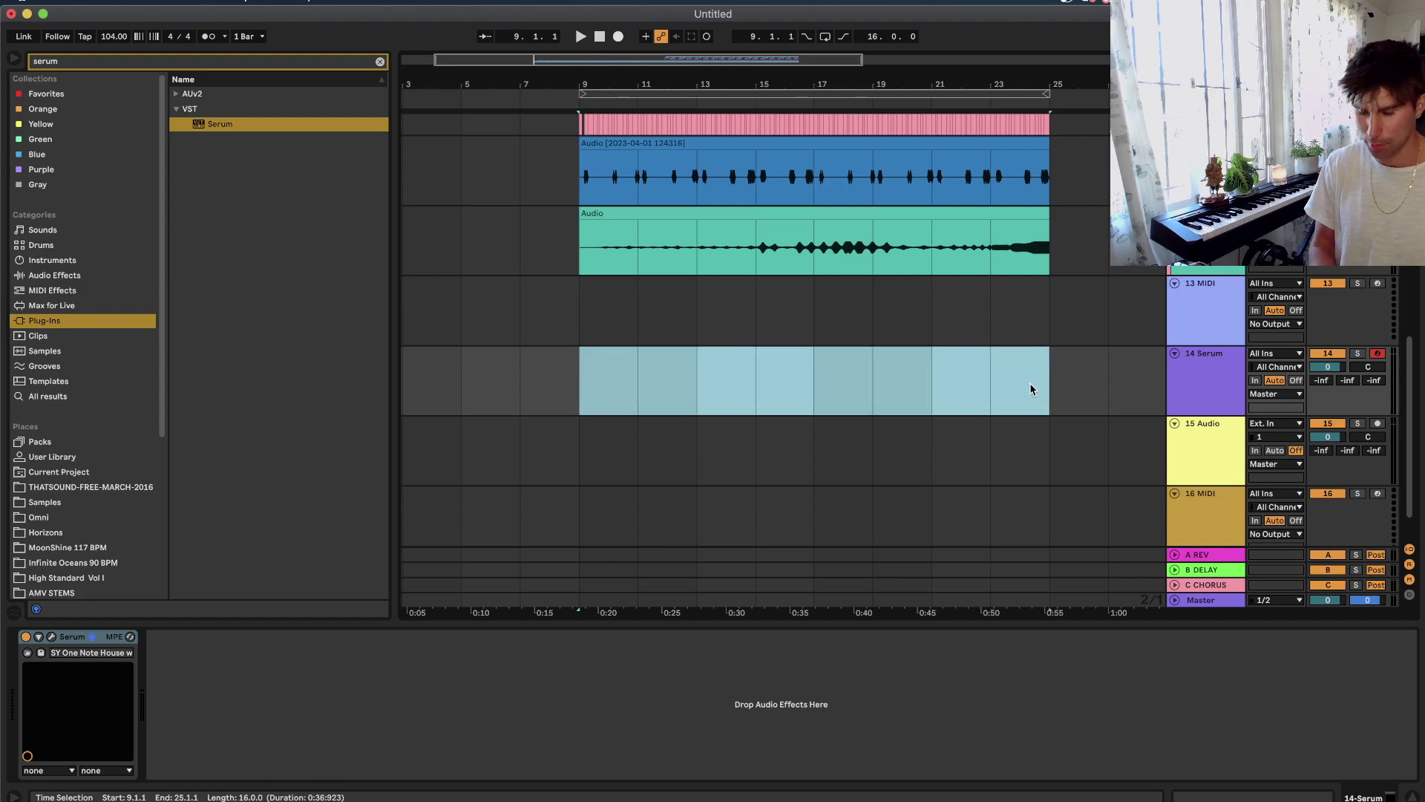
{"action": "double_click", "coordinate": [1030, 382]}
{"action": "left_click_drag", "start_coordinate": [764, 297], "coordinate": [772, 455]}
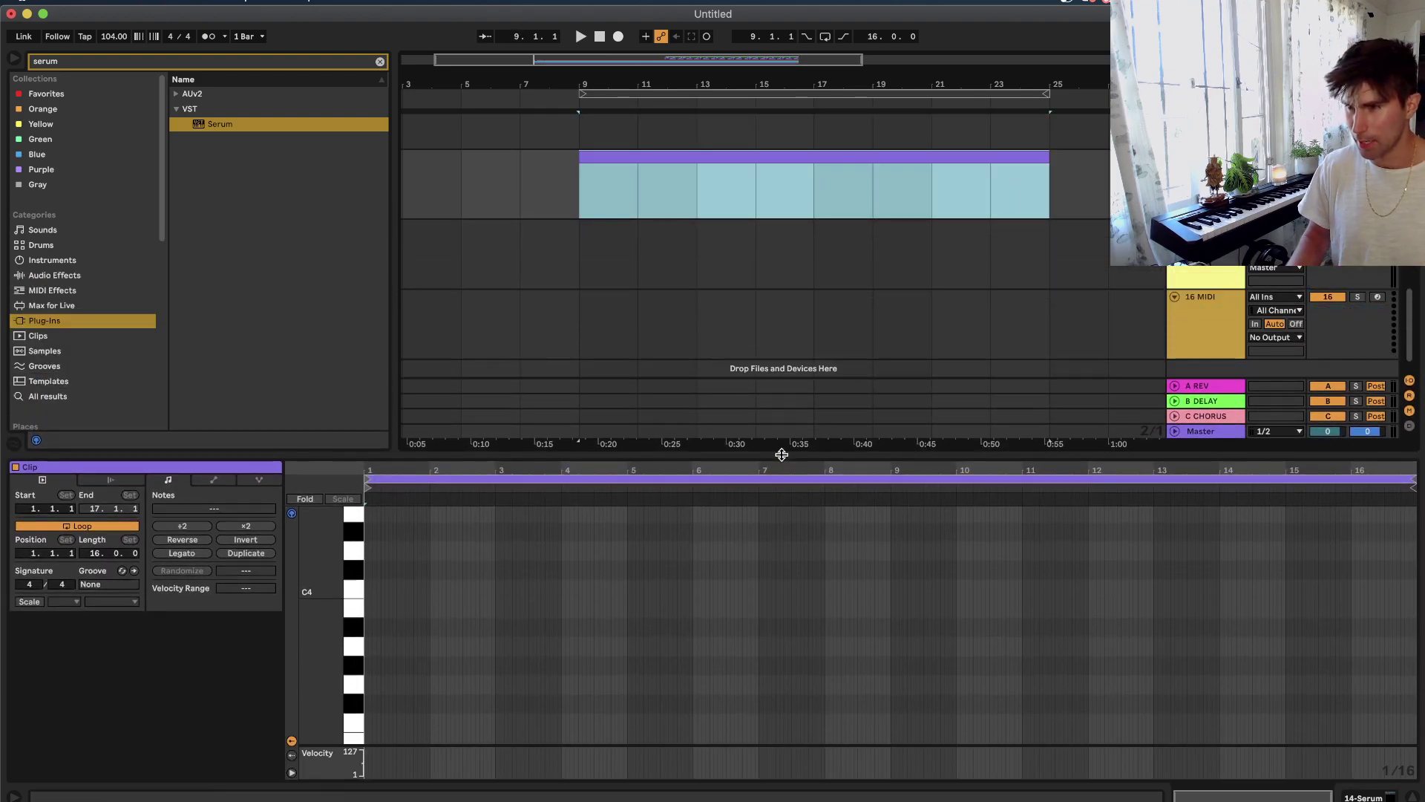
{"action": "left_click", "coordinate": [479, 491]}
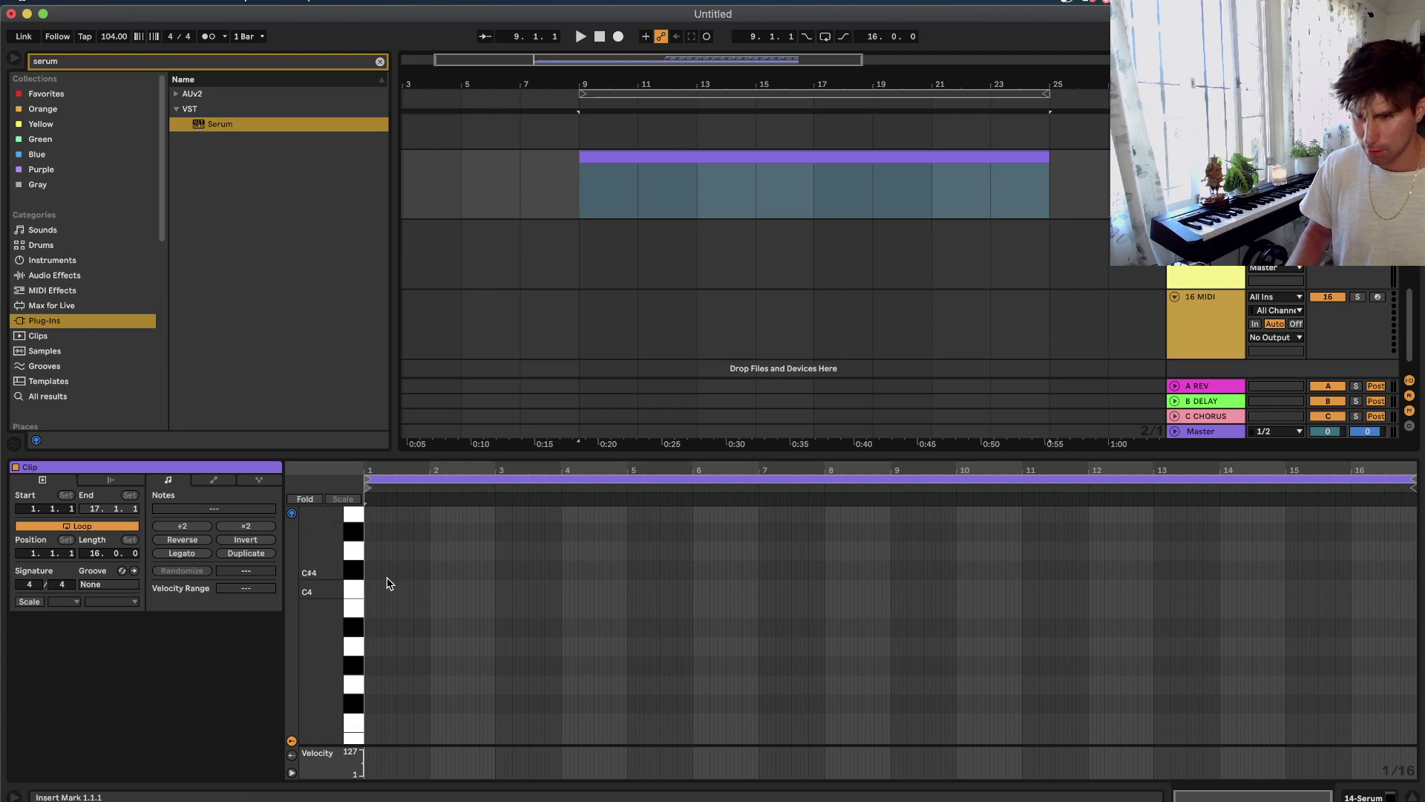
{"action": "scroll", "coordinate": [386, 653], "scroll_direction": "down", "scroll_amount": 3}
{"action": "left_click", "coordinate": [372, 671]}
{"action": "key", "text": "shift+Tab"}
Reopen Serum, switch to the preset SY PavingRhodes [SD] and try it in different keyboard octaves.
{"action": "left_click", "coordinate": [51, 637]}
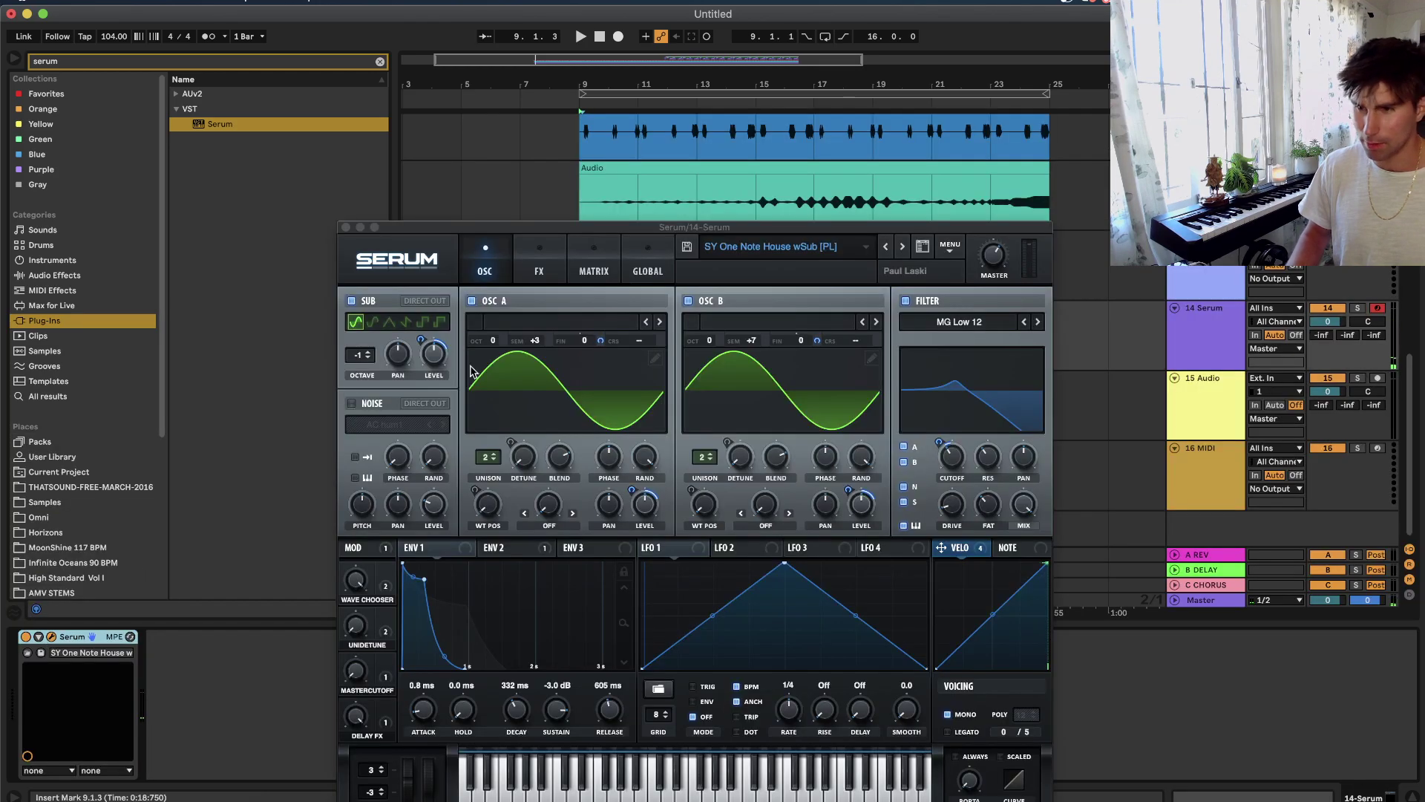
{"action": "left_click", "coordinate": [902, 247]}
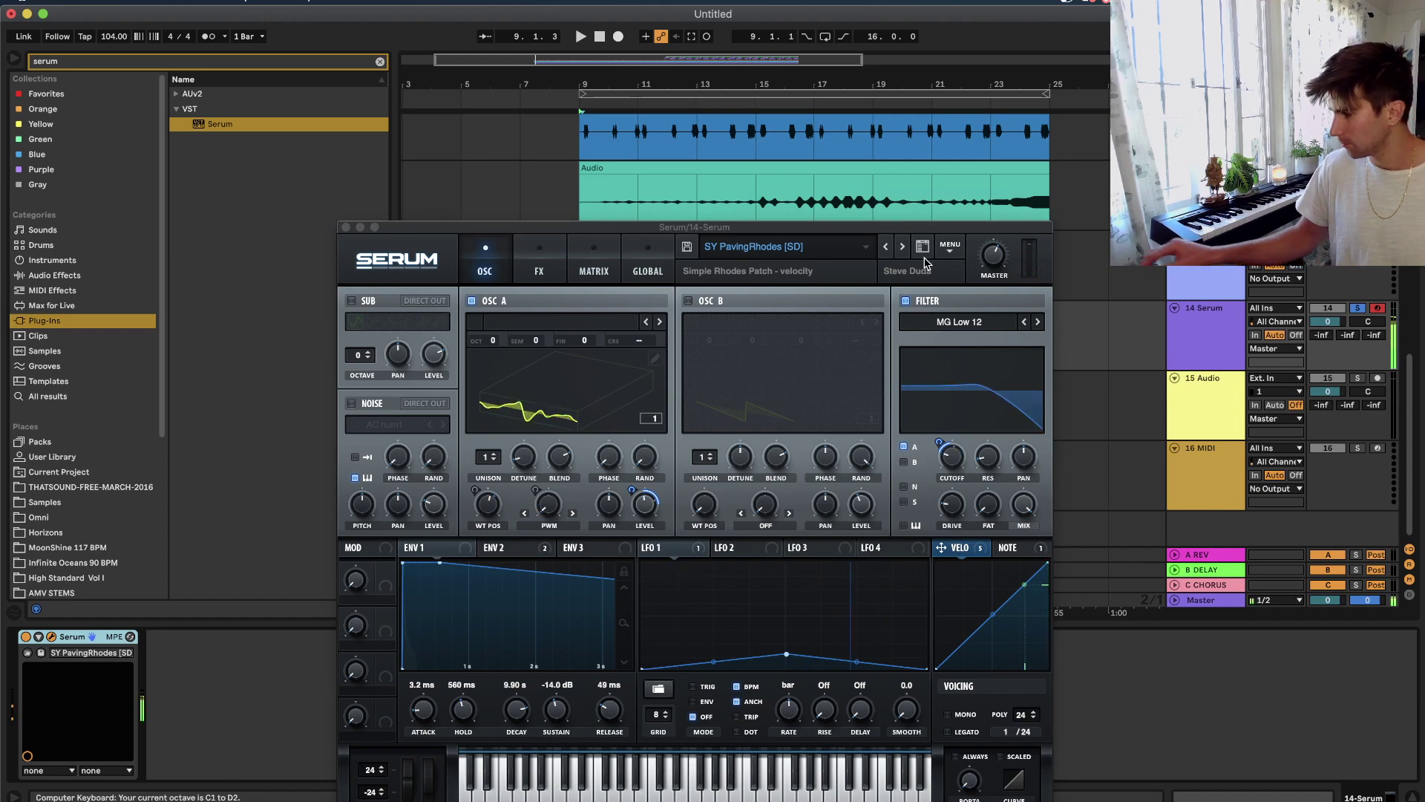
{"action": "key", "text": "x"}
{"action": "key", "text": "z"}
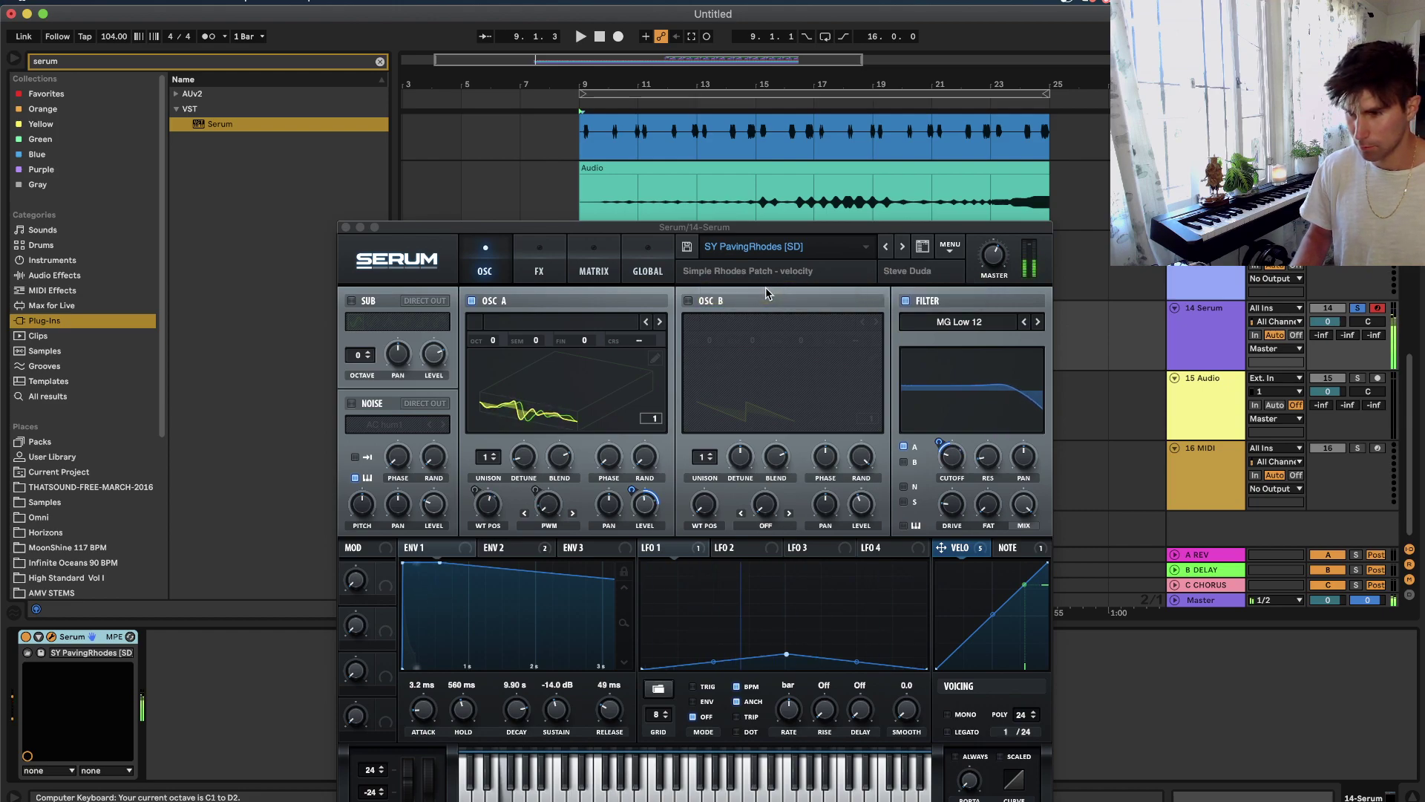
Play the section with the Serum track unsoloed, shift the computer keyboard down to octave C0 and lower Serum's filter cutoff.
{"action": "key", "text": "space"}
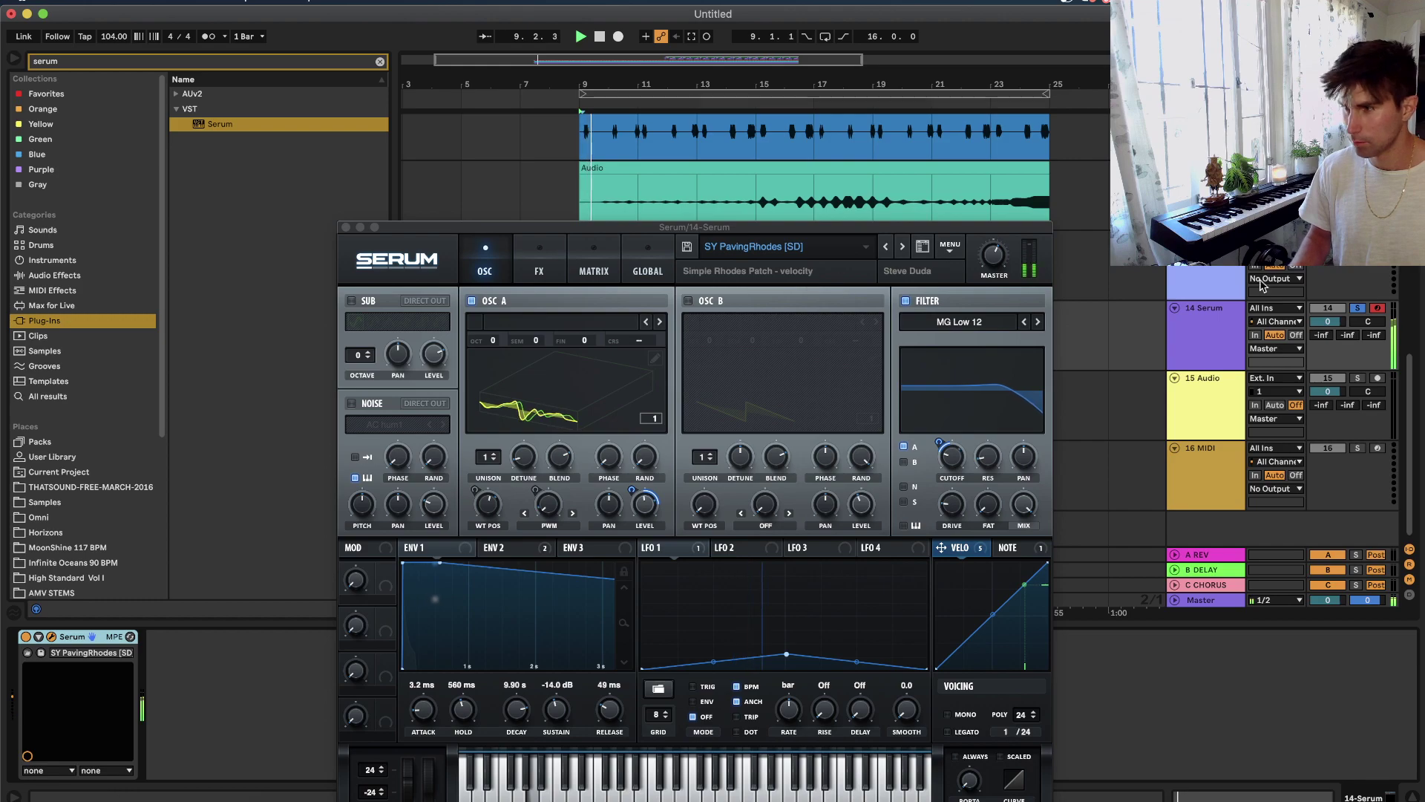
{"action": "left_click", "coordinate": [1357, 308]}
{"action": "key", "text": "z"}
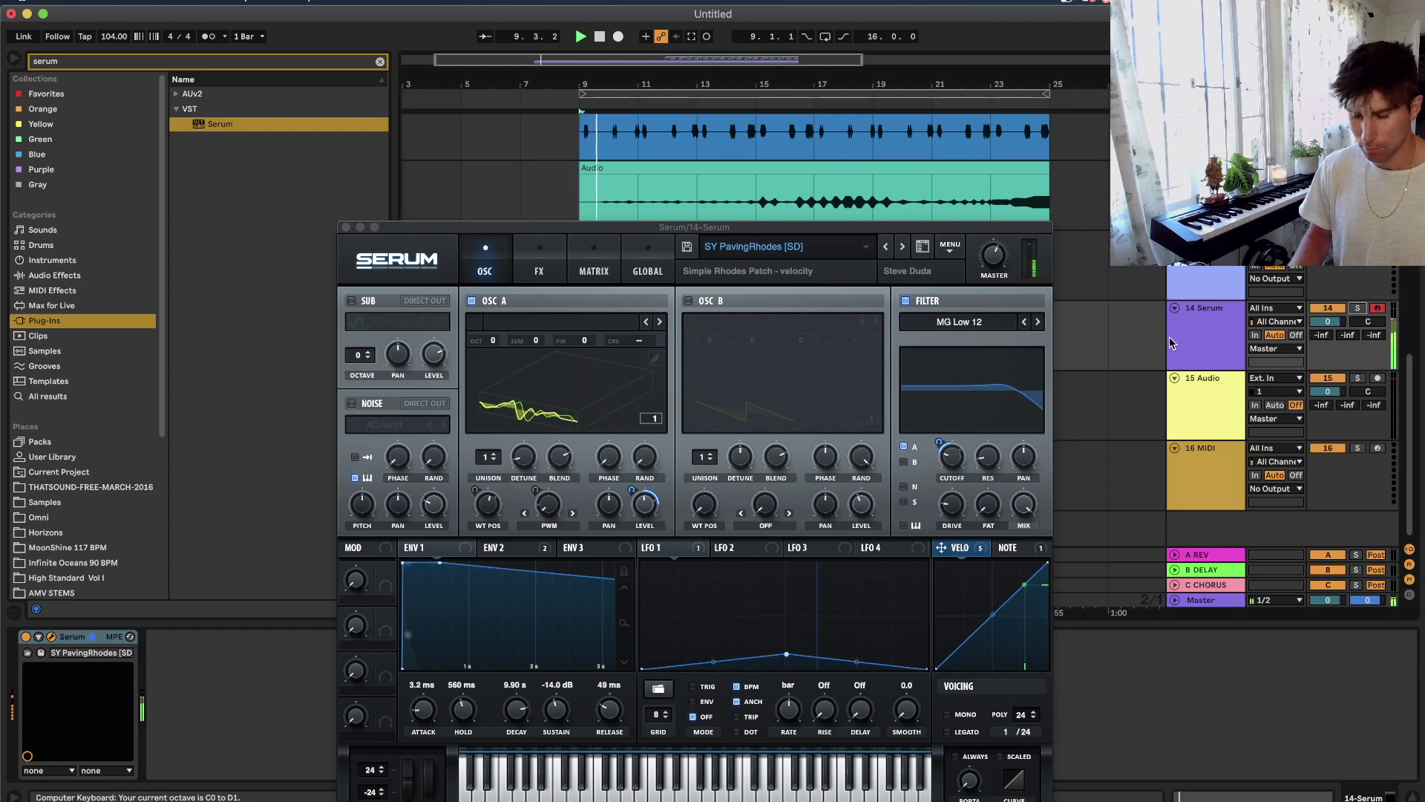
{"action": "left_click", "coordinate": [952, 457]}
Record a Serum part with a count-in on track 14 from bar 9 past bar 25 and close the plug-in window.
{"action": "key", "text": "space"}
{"action": "left_click", "coordinate": [617, 35]}
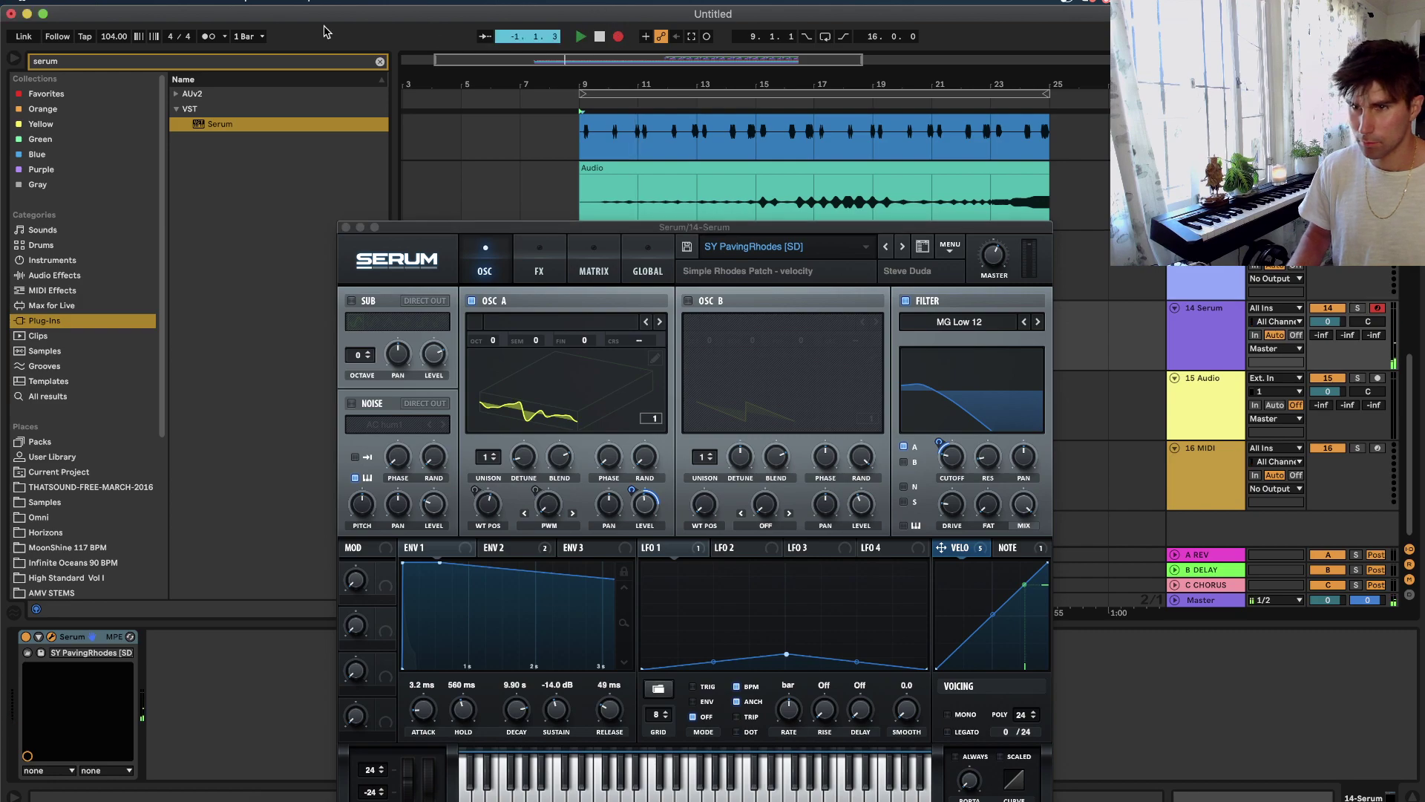
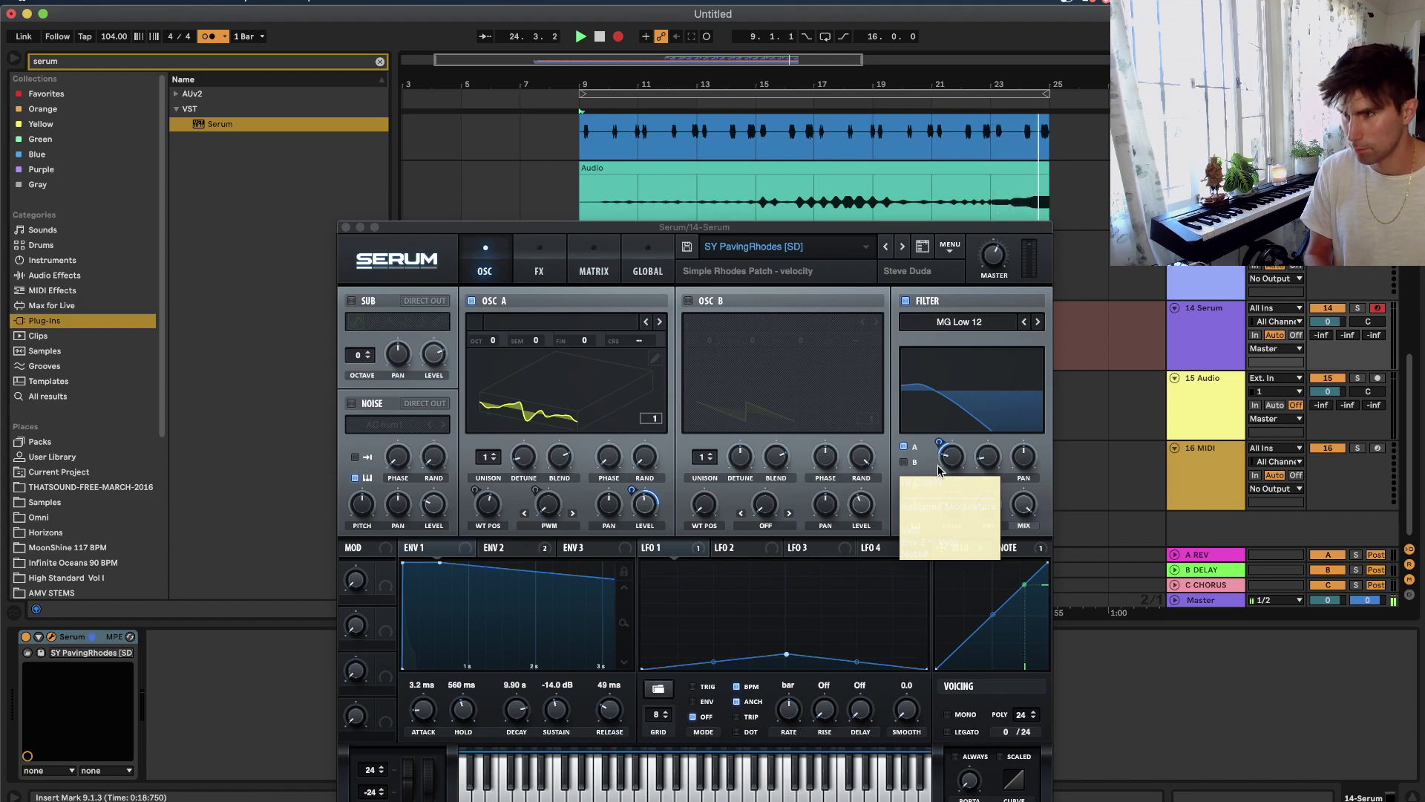
{"action": "left_click", "coordinate": [345, 227]}
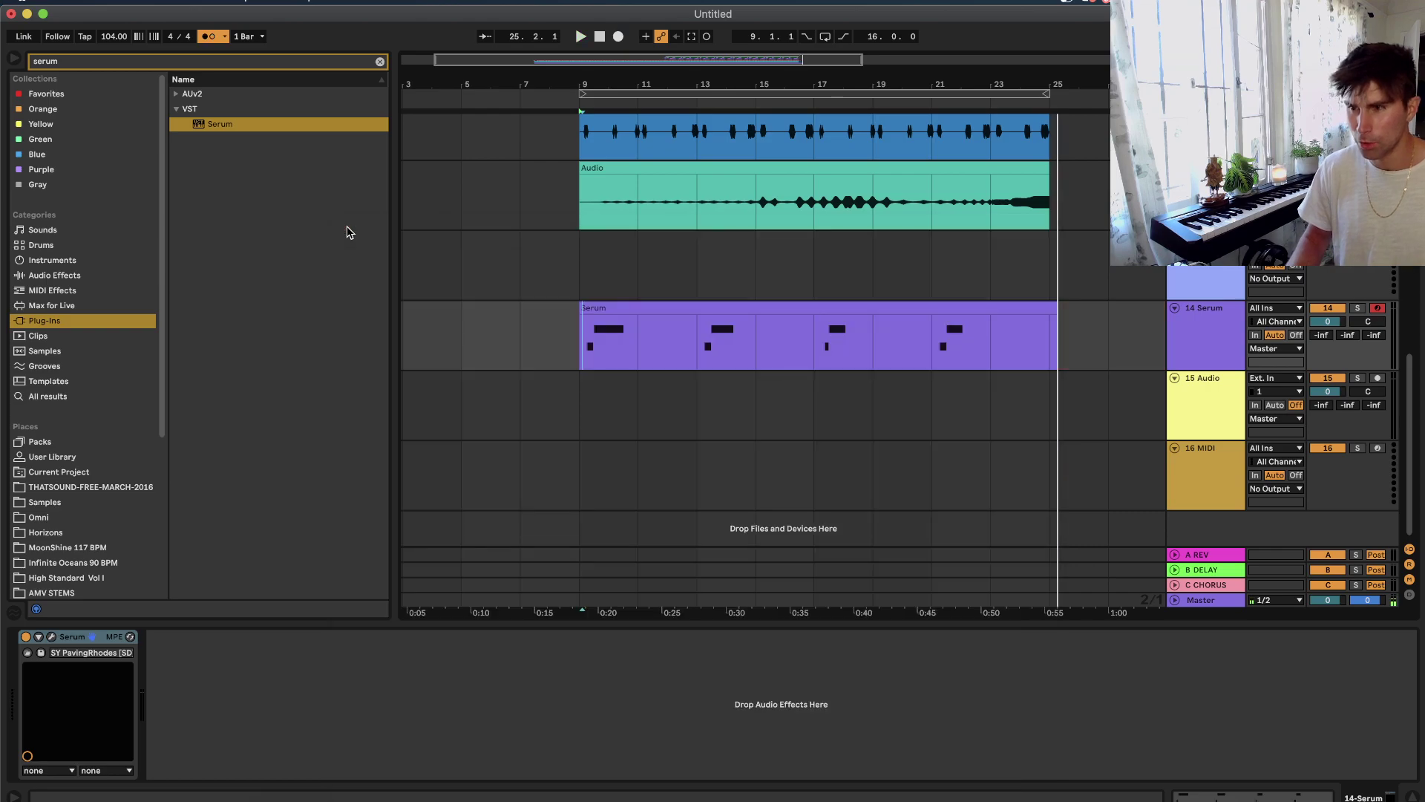
Duplicate Serum track 14 together with its recorded clip.
{"action": "scroll", "coordinate": [847, 332], "scroll_direction": "up", "scroll_amount": 4}
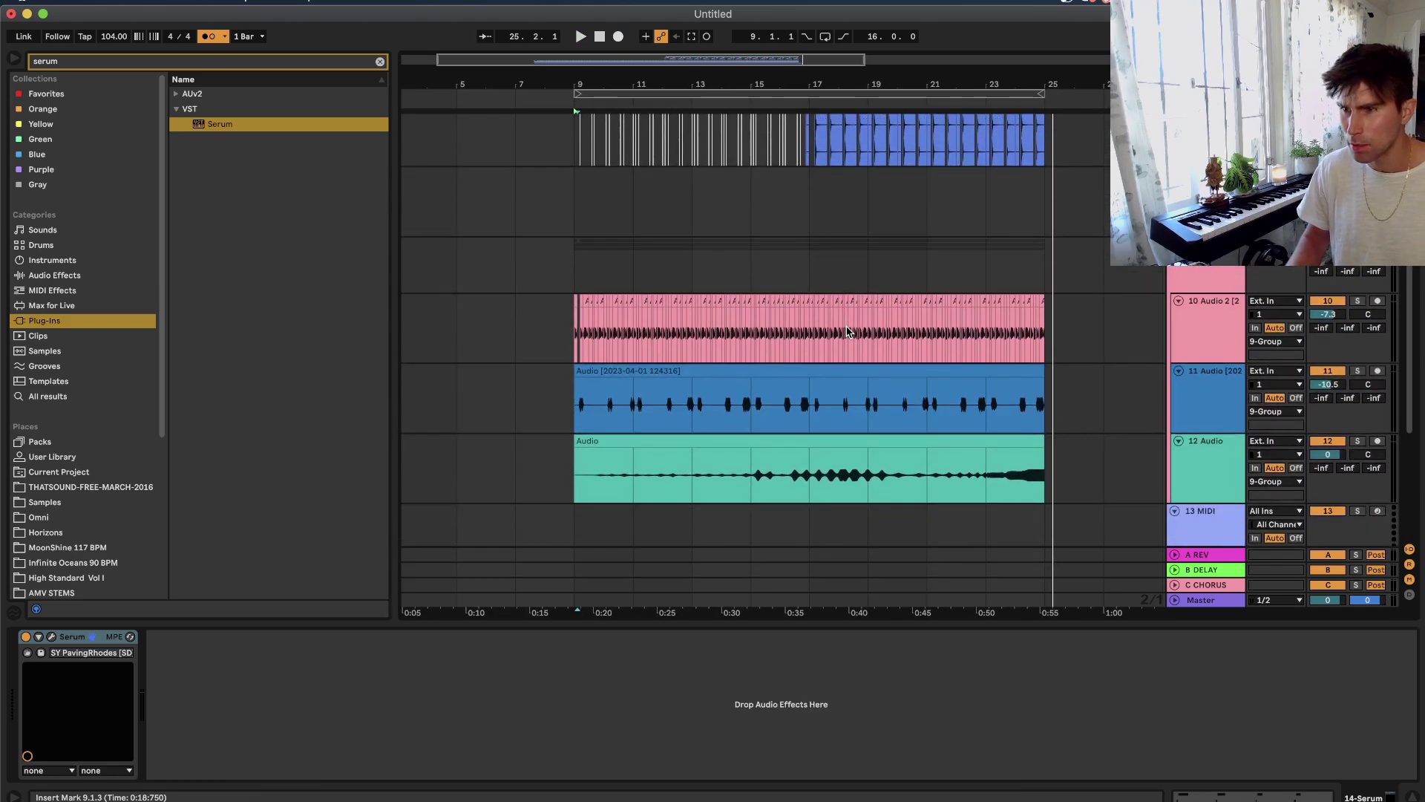
{"action": "scroll", "coordinate": [804, 290], "scroll_direction": "down", "scroll_amount": 3}
{"action": "left_click", "coordinate": [856, 405]}
{"action": "left_click", "coordinate": [1197, 429]}
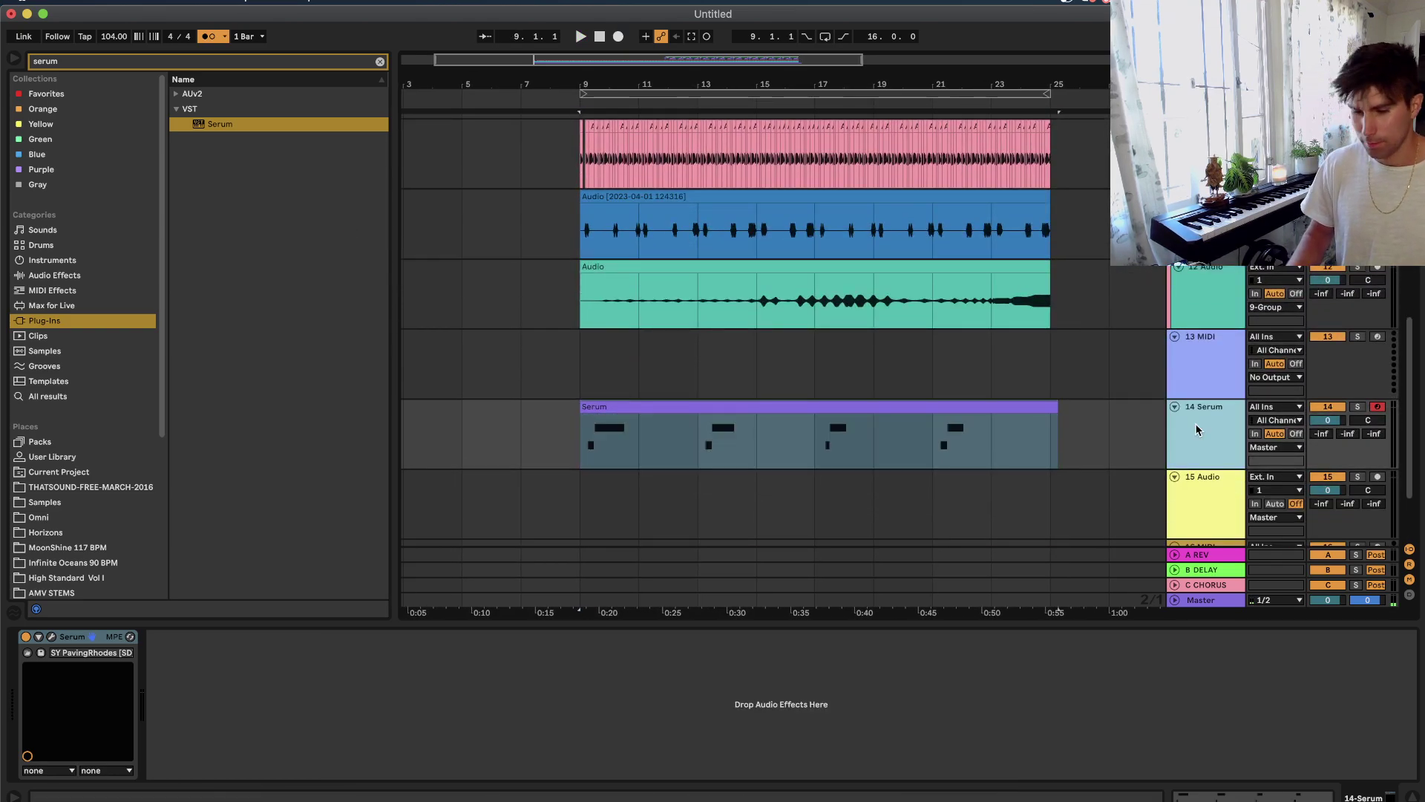
{"action": "key", "text": "super+d"}
{"action": "scroll", "coordinate": [727, 445], "scroll_direction": "down", "scroll_amount": 2}
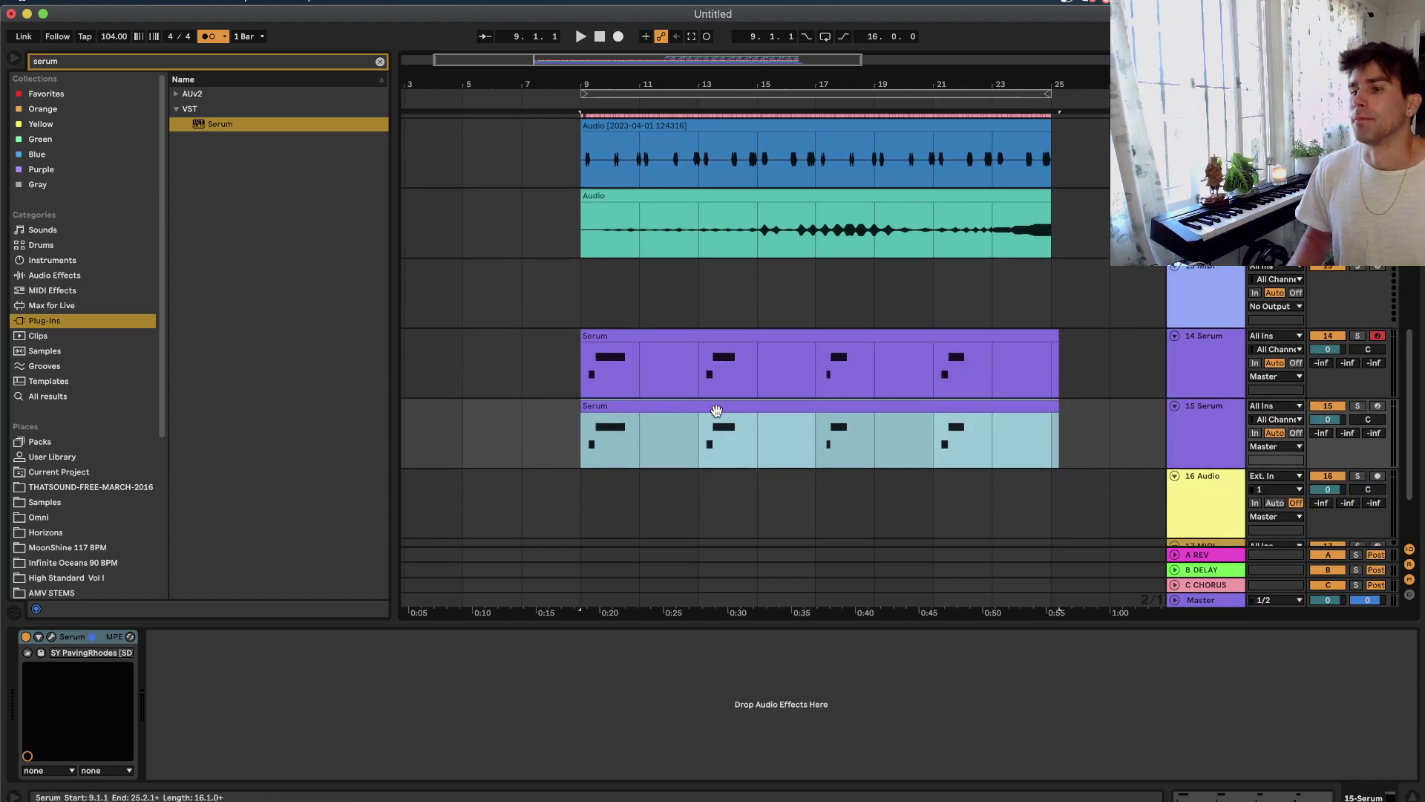
Trim the overhang off both Serum clips so they end at bar 25.
{"action": "left_click", "coordinate": [1089, 364]}
{"action": "left_click_drag", "start_coordinate": [1090, 364], "coordinate": [1042, 407]}
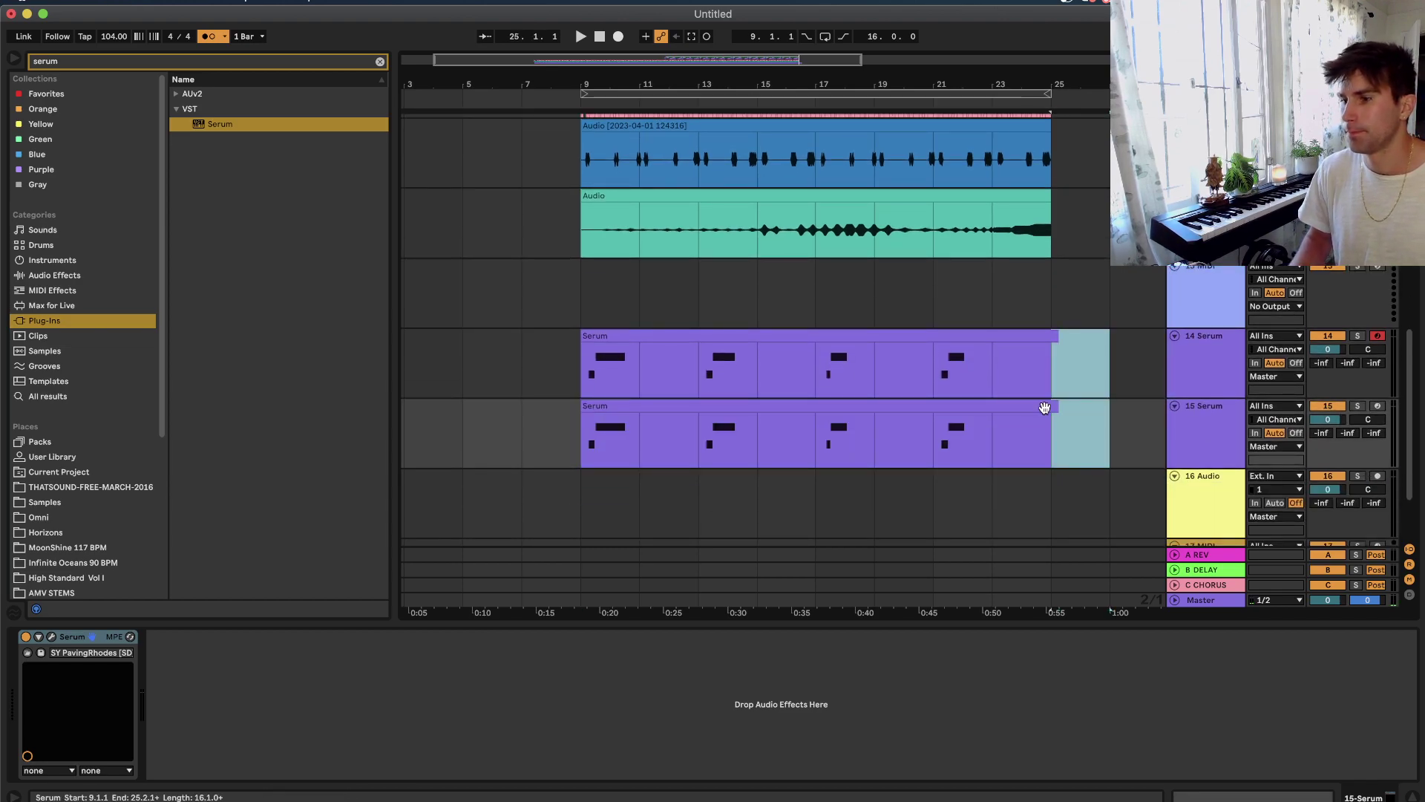
{"action": "left_click", "coordinate": [941, 408]}
Search for the Serum VST again and try to add it to the duplicated Serum track.
{"action": "left_click", "coordinate": [73, 62]}
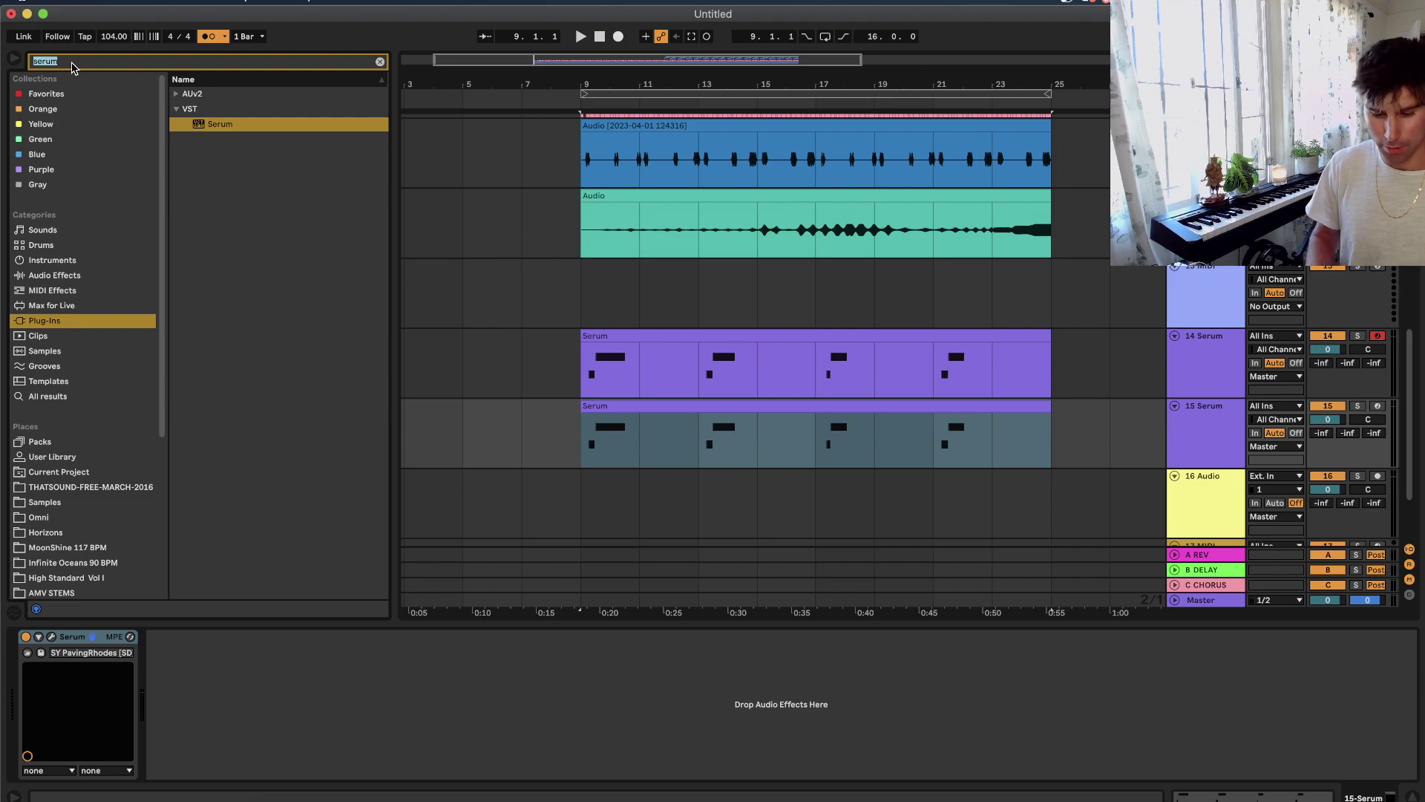
{"action": "key", "text": "BackSpace"}
{"action": "type", "text": "serum"}
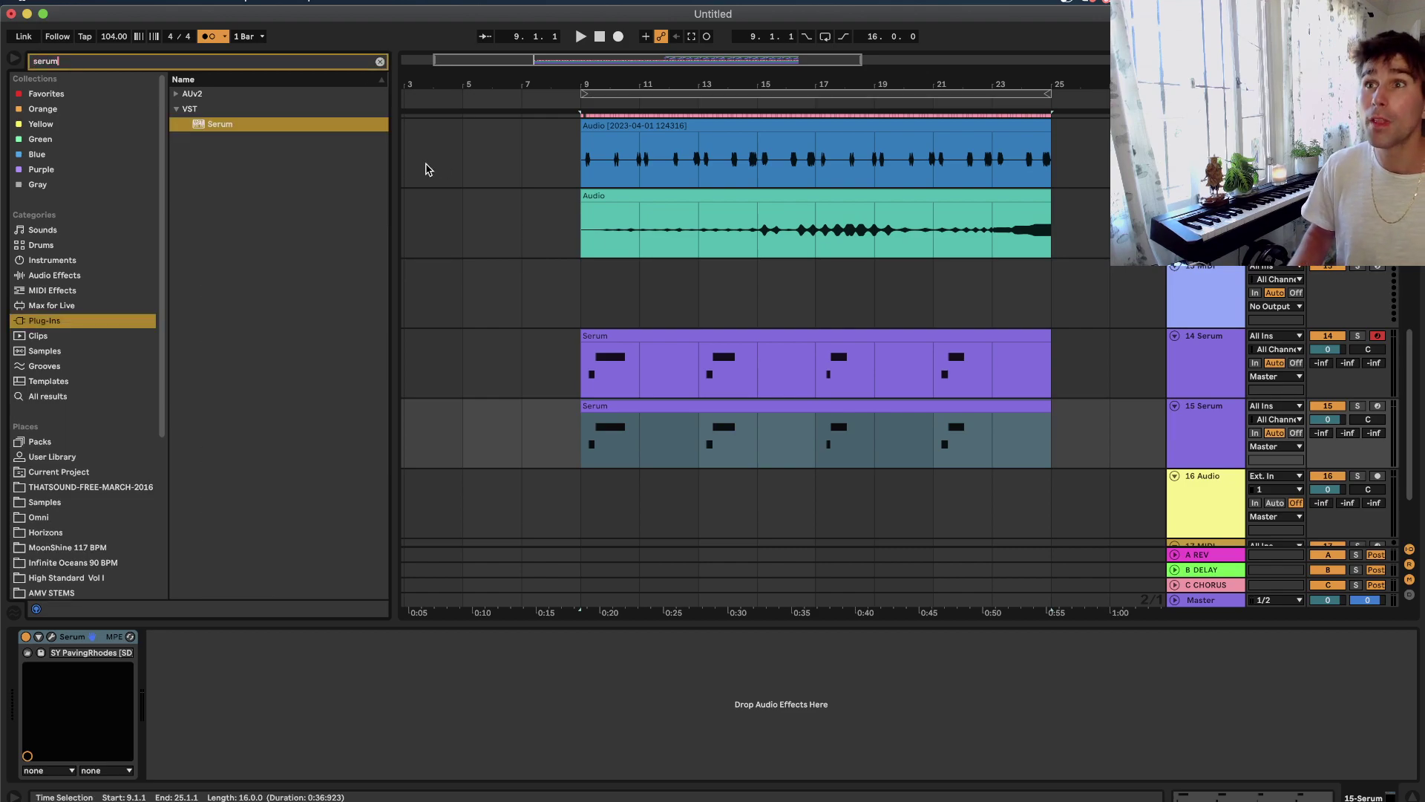
{"action": "left_click_drag", "start_coordinate": [229, 129], "coordinate": [560, 351]}
{"action": "left_click_drag", "start_coordinate": [621, 435], "coordinate": [622, 437]}
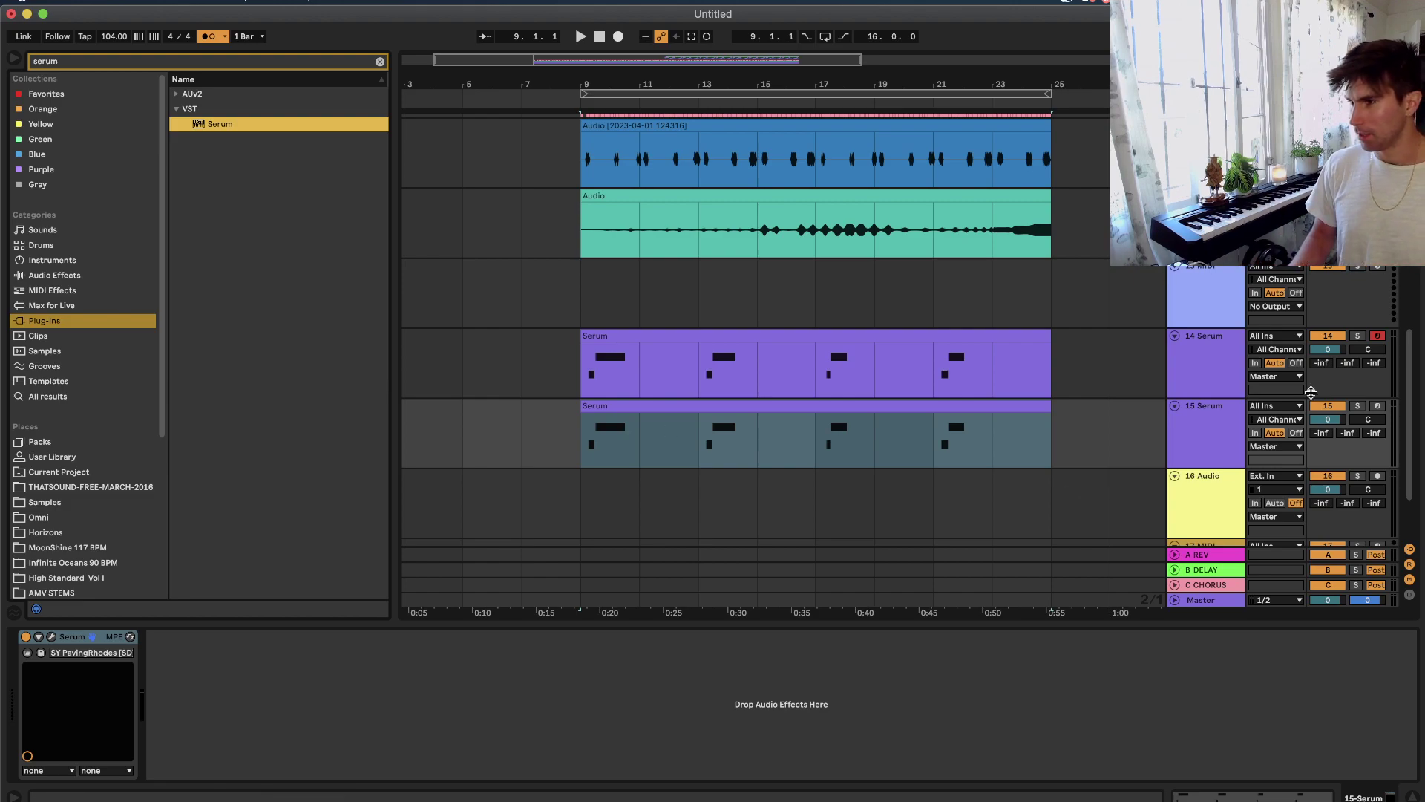
Solo the duplicated Serum track 15 and open its Serum plug-in window.
{"action": "left_click", "coordinate": [1358, 406]}
{"action": "key", "text": "space"}
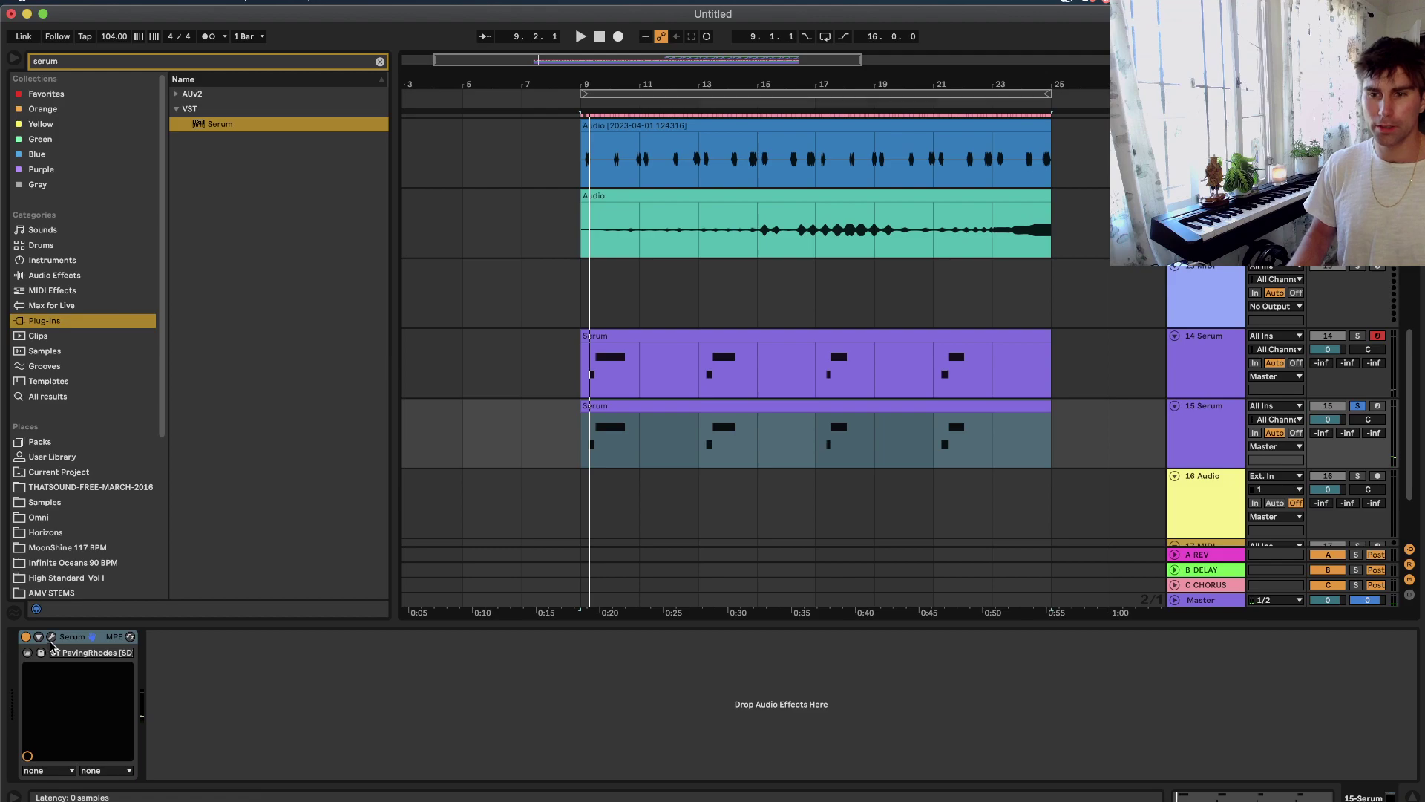
{"action": "key", "text": "super+alt+p"}
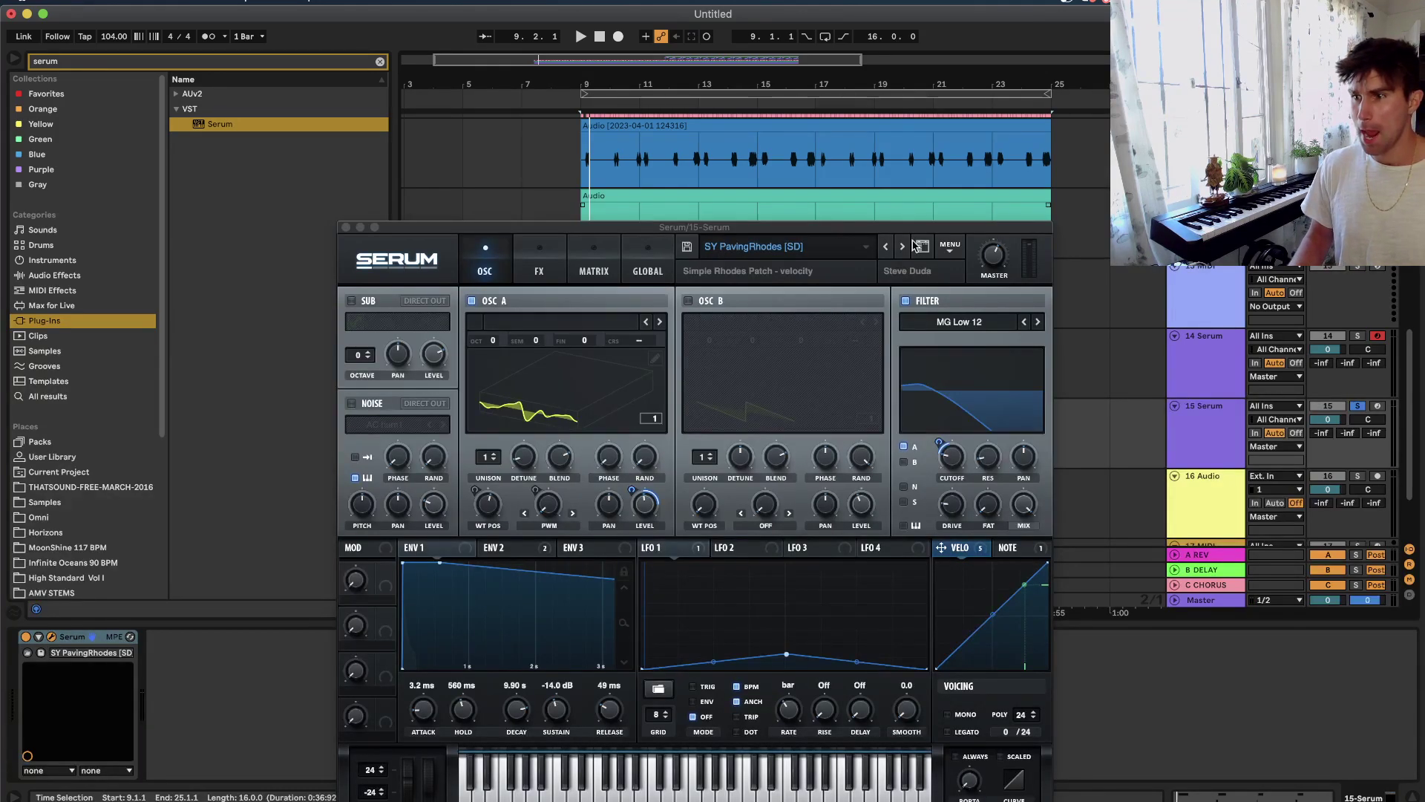
Audition Serum's Bass presets BA MiniBob [ASL], BA Modern Fapping [GI] and BA Modwheel me [GI] on track 15.
{"action": "left_click", "coordinate": [789, 257]}
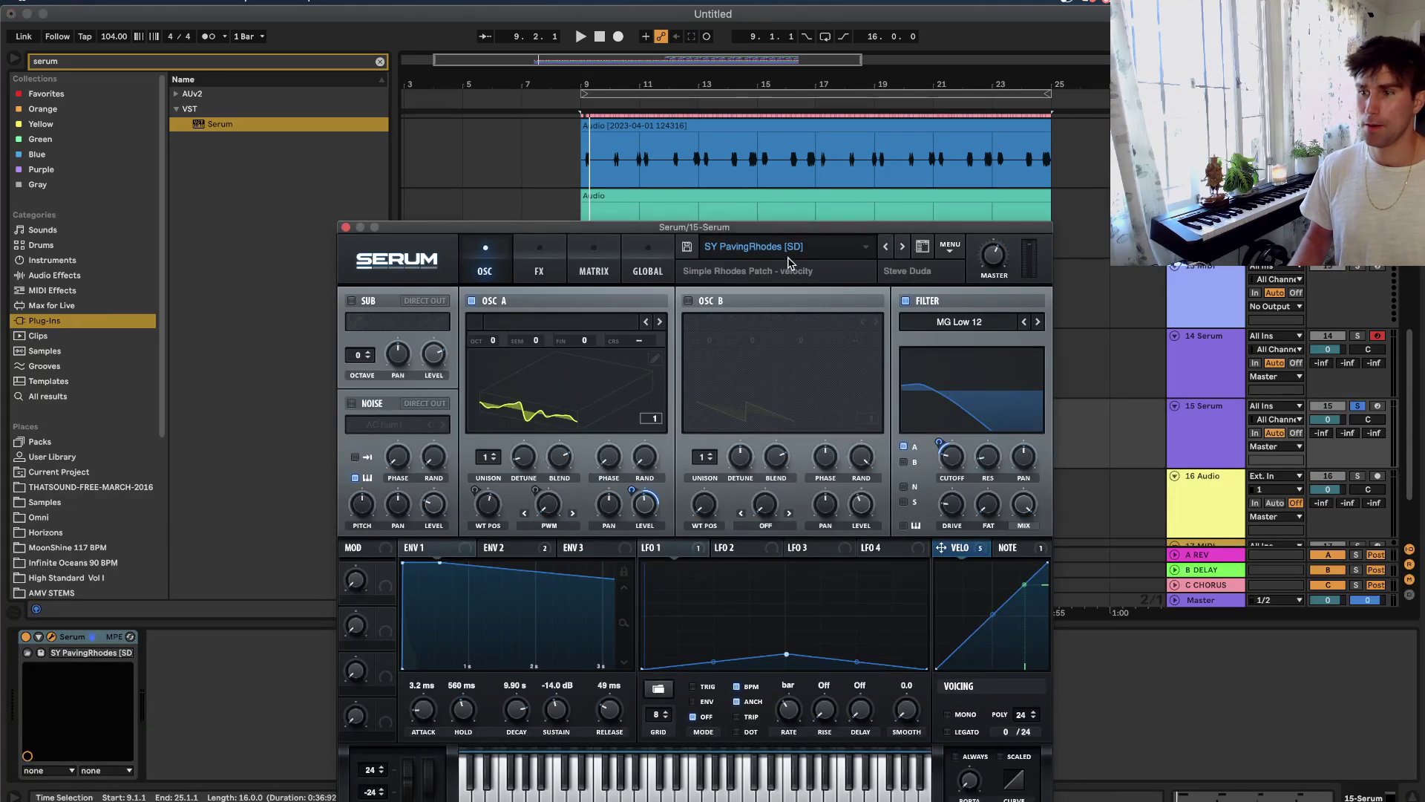
{"action": "left_click", "coordinate": [790, 257]}
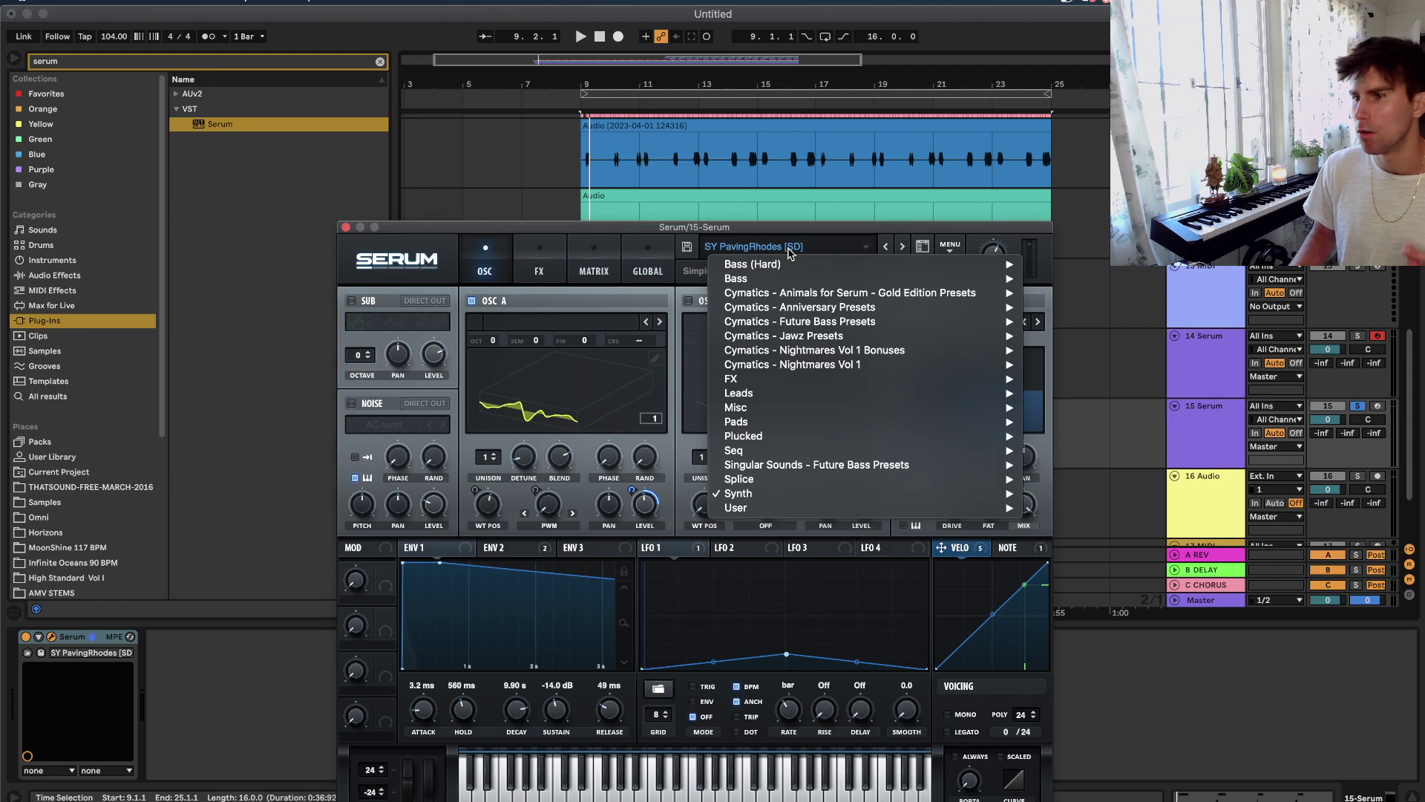
{"action": "mouse_move", "coordinate": [994, 306]}
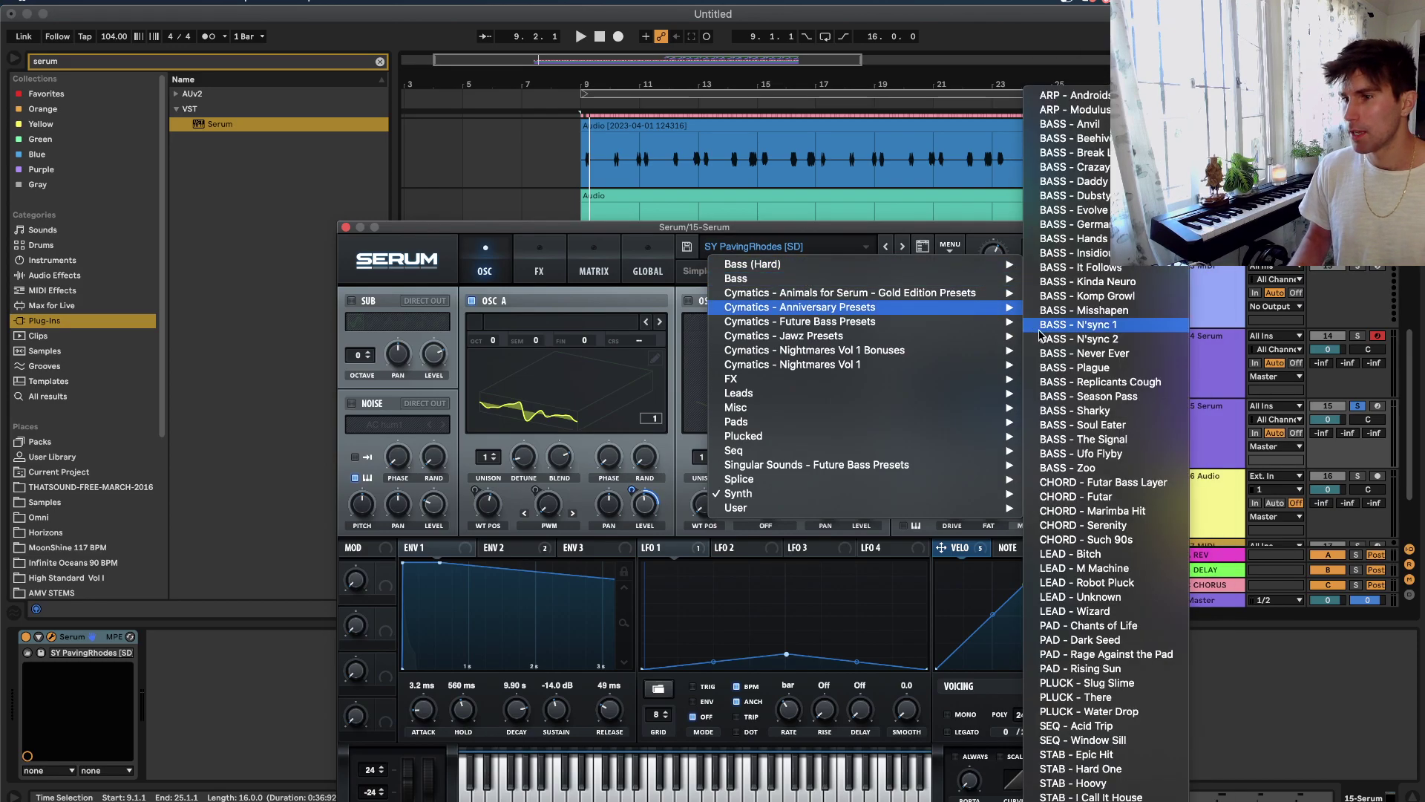
{"action": "mouse_move", "coordinate": [972, 282]}
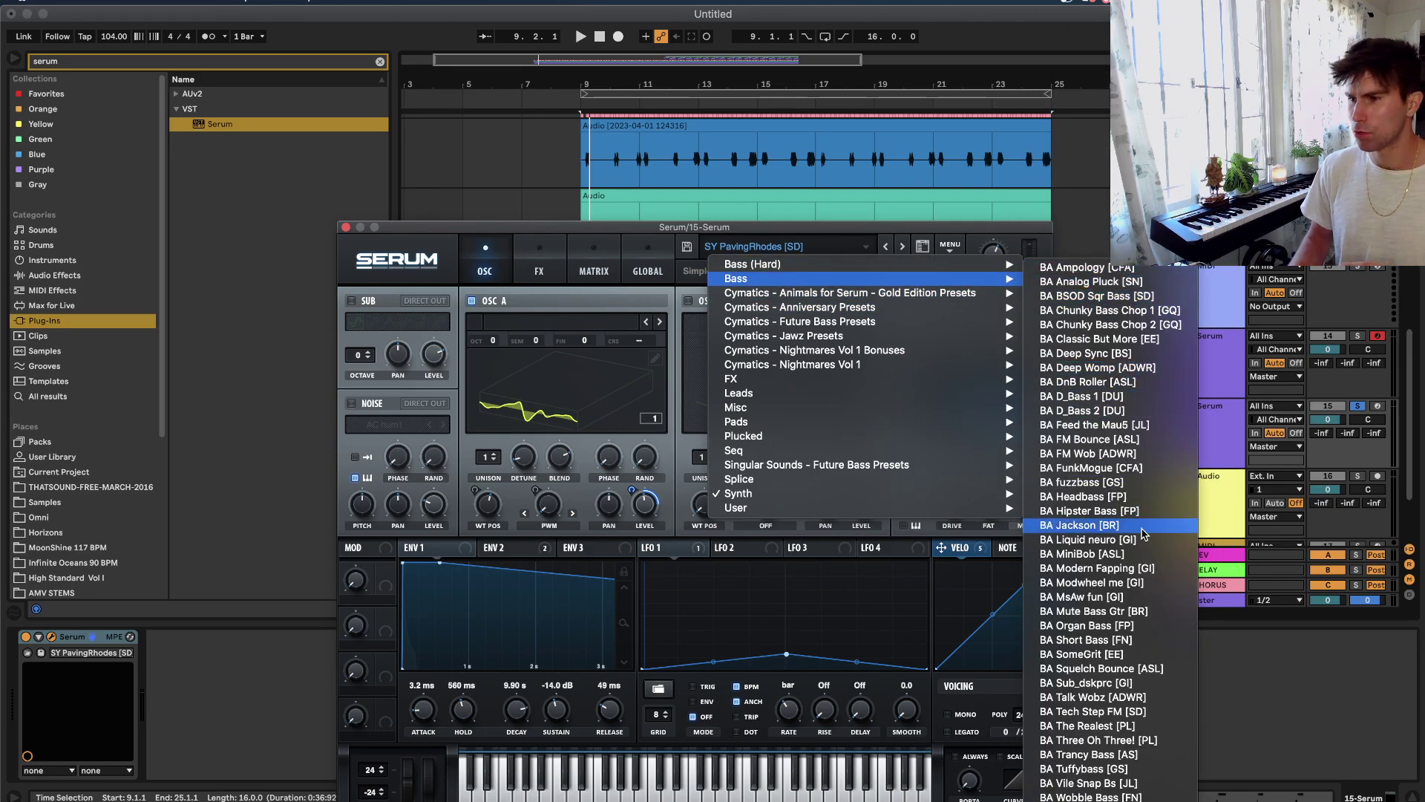
{"action": "left_click", "coordinate": [1136, 554]}
{"action": "key", "text": "space"}
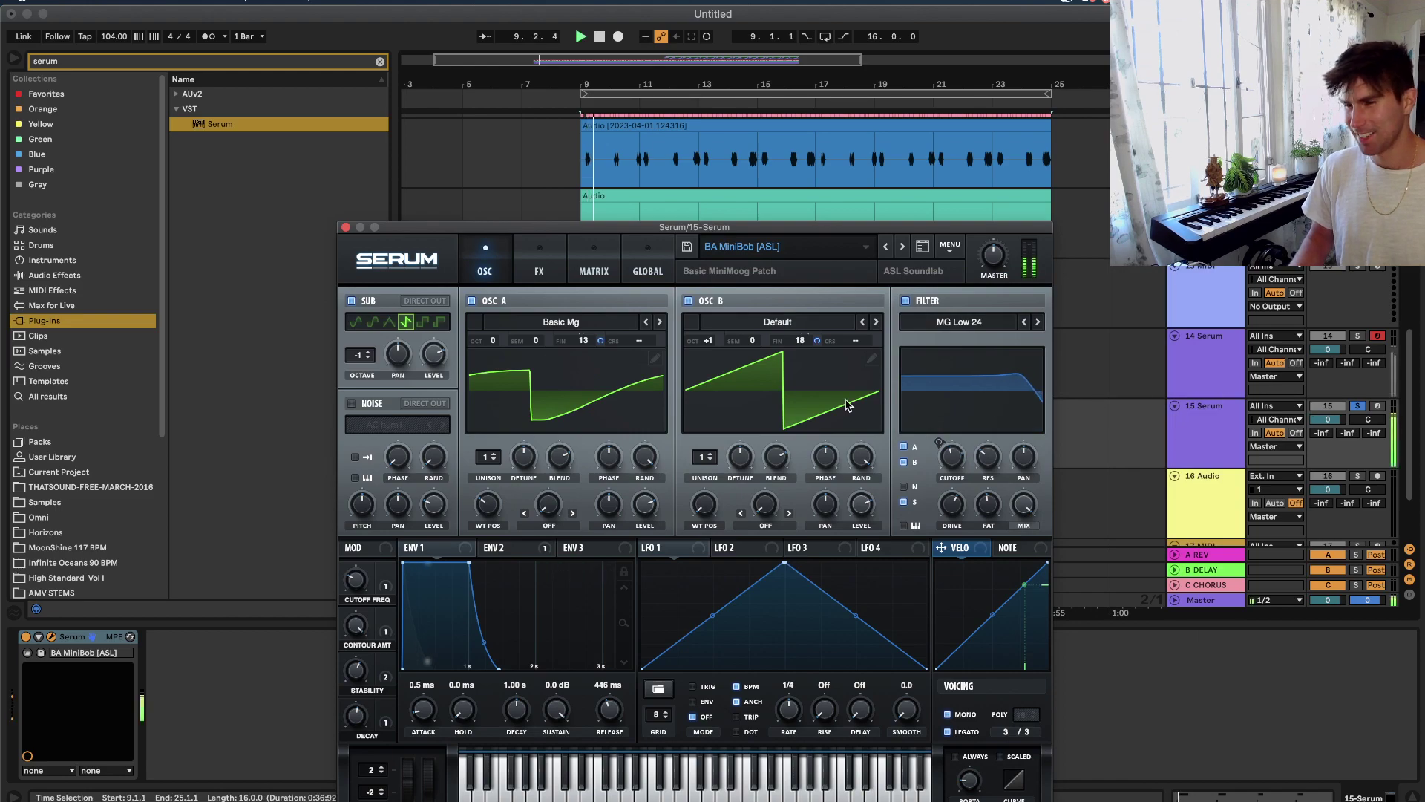
{"action": "left_click", "coordinate": [903, 248]}
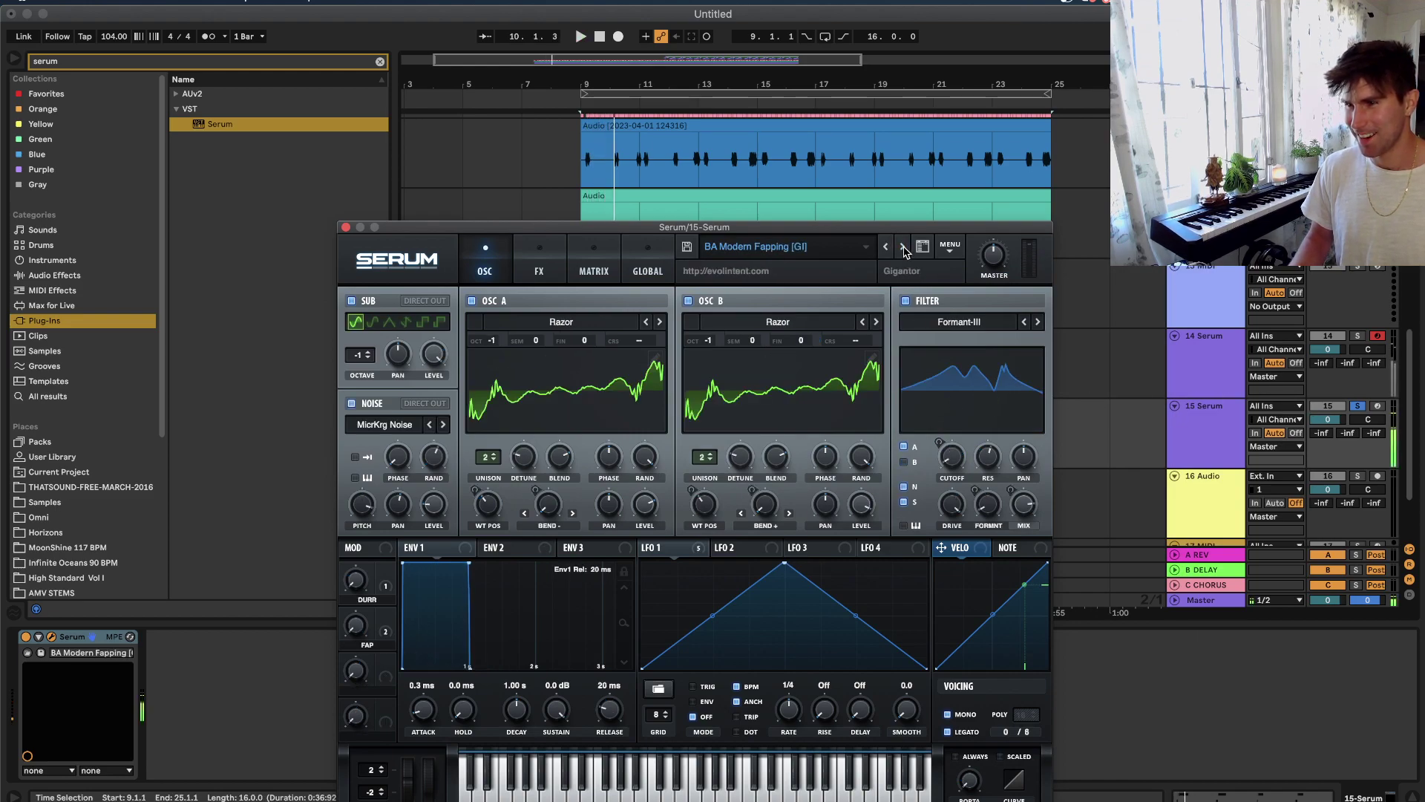
{"action": "left_click", "coordinate": [903, 248]}
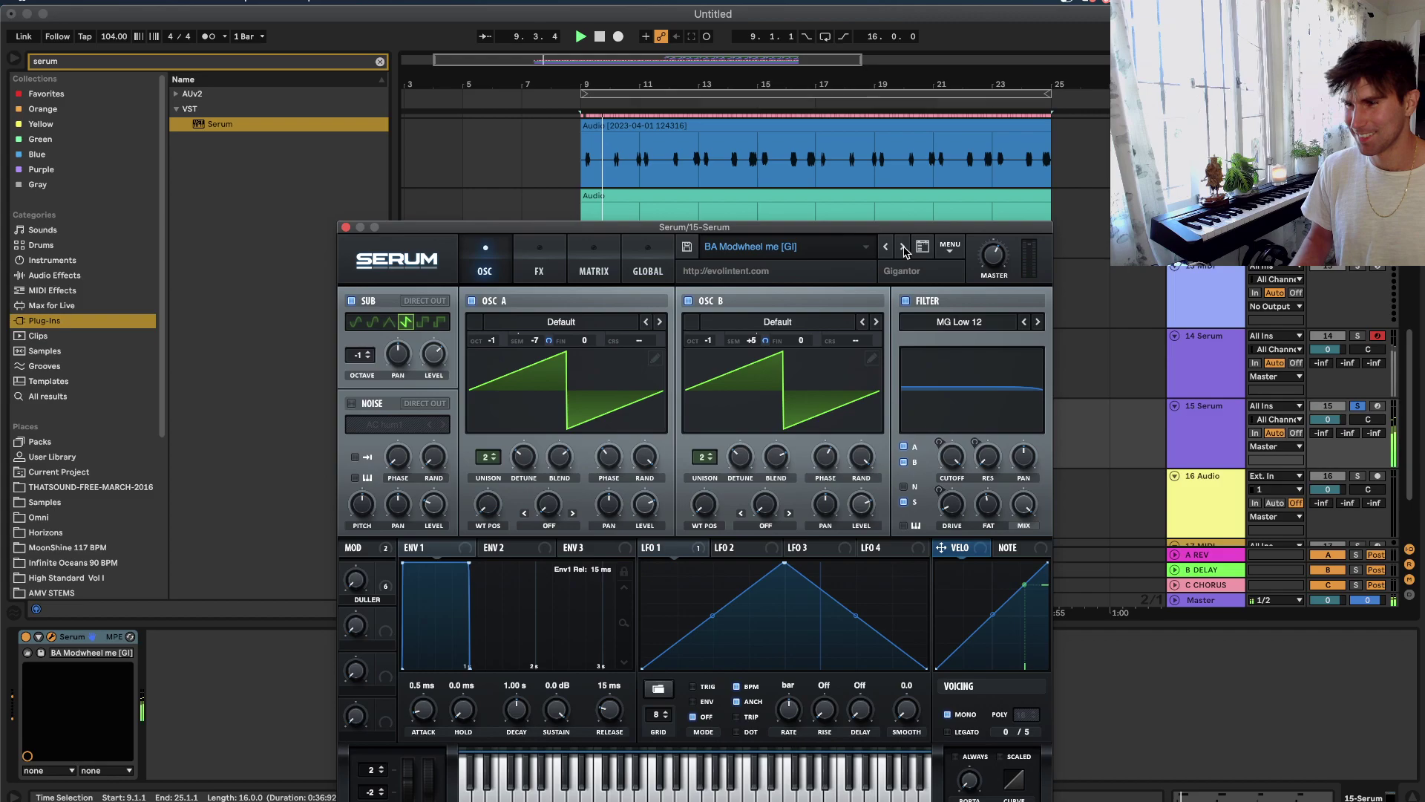
Audition Serum's Synth presets on track 15 and load SY Mtron Saw [SD].
{"action": "left_click", "coordinate": [796, 250]}
{"action": "mouse_move", "coordinate": [790, 401]}
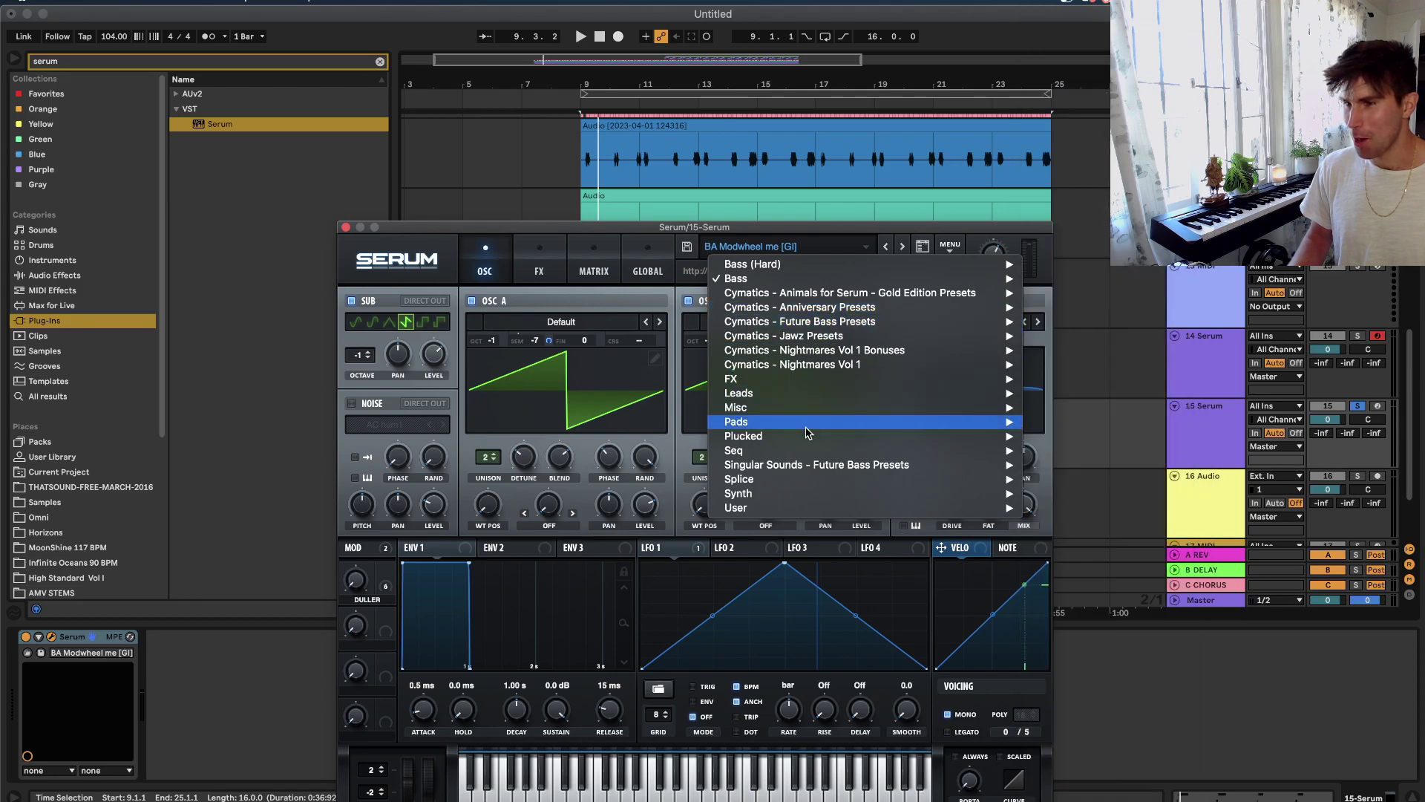
{"action": "mouse_move", "coordinate": [792, 503]}
{"action": "left_click", "coordinate": [1084, 474]}
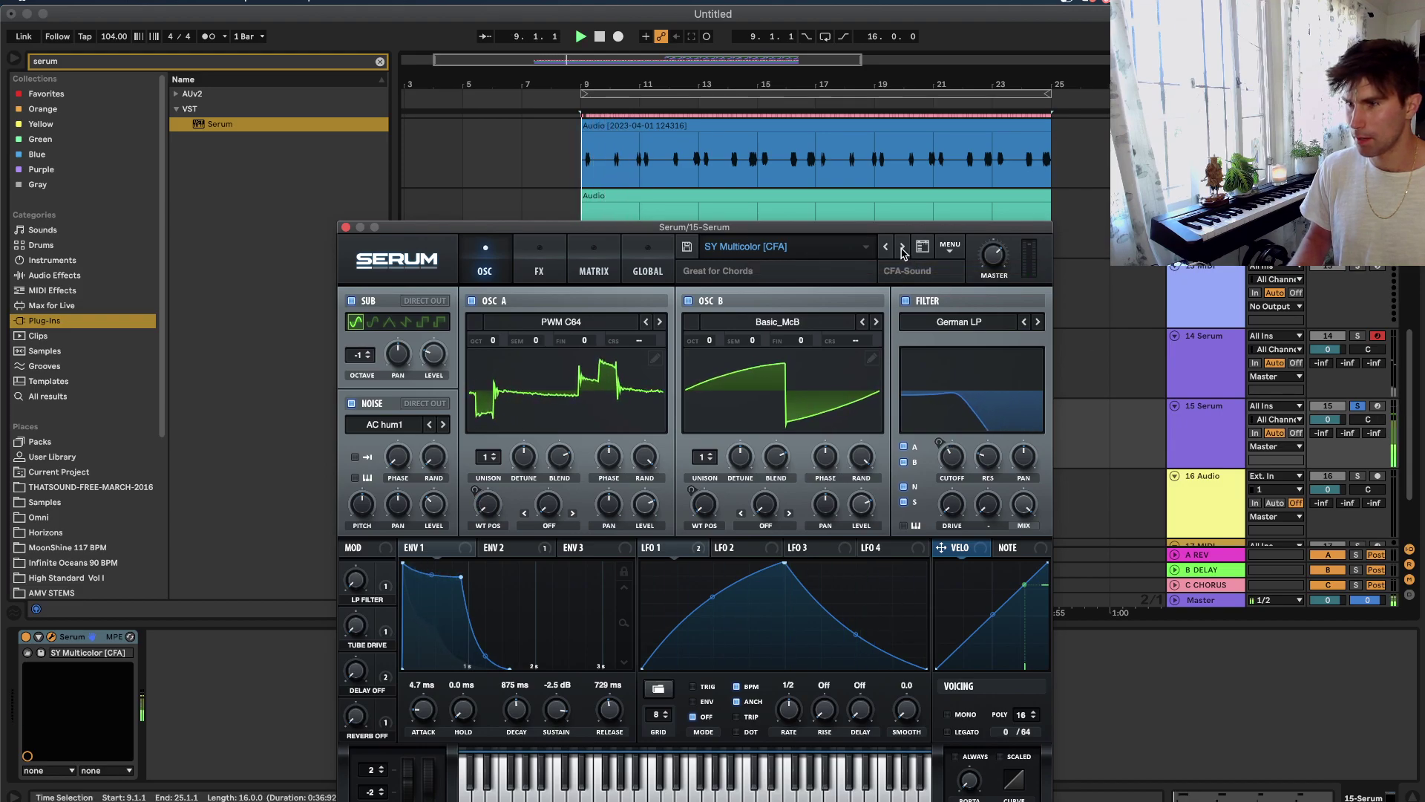
{"action": "left_click", "coordinate": [902, 251]}
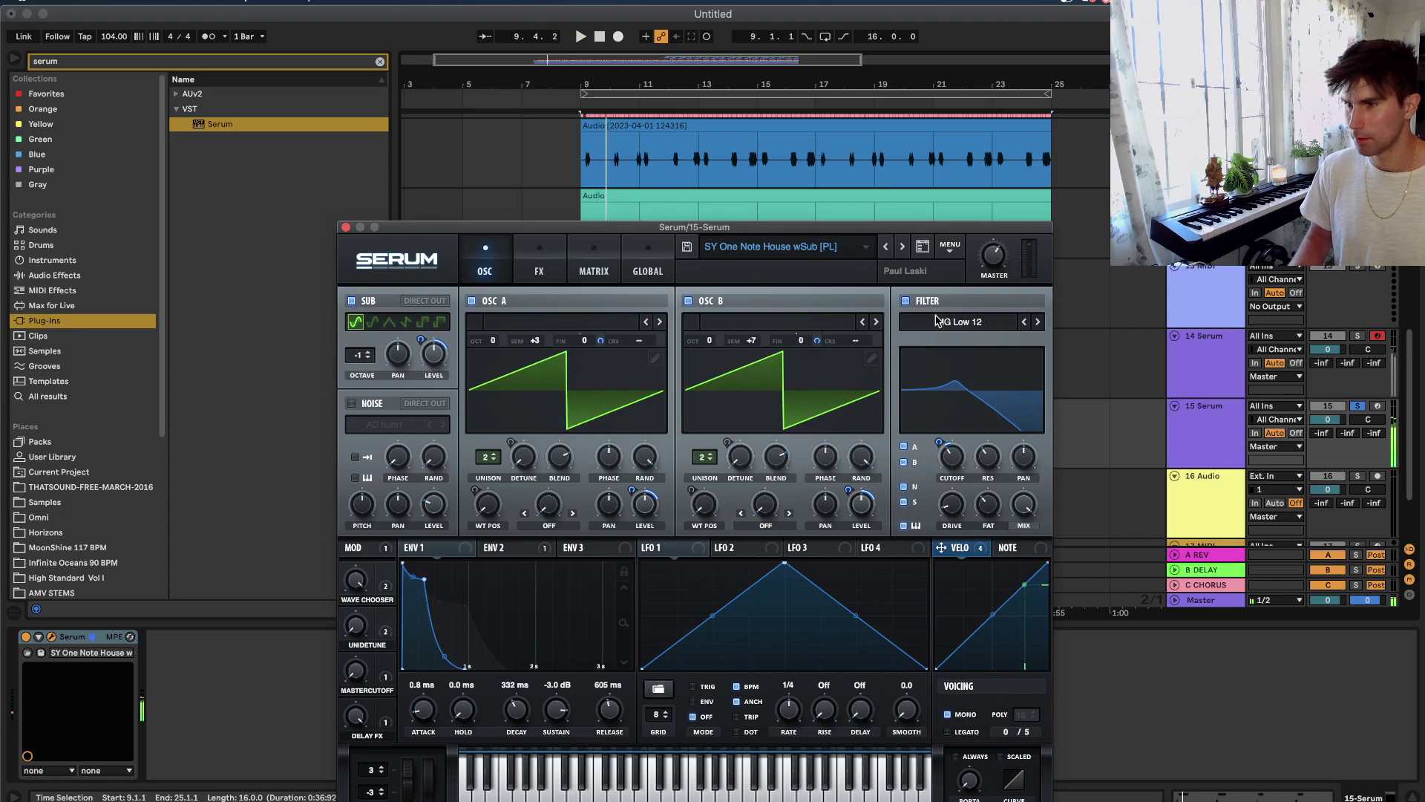
{"action": "left_click", "coordinate": [884, 248]}
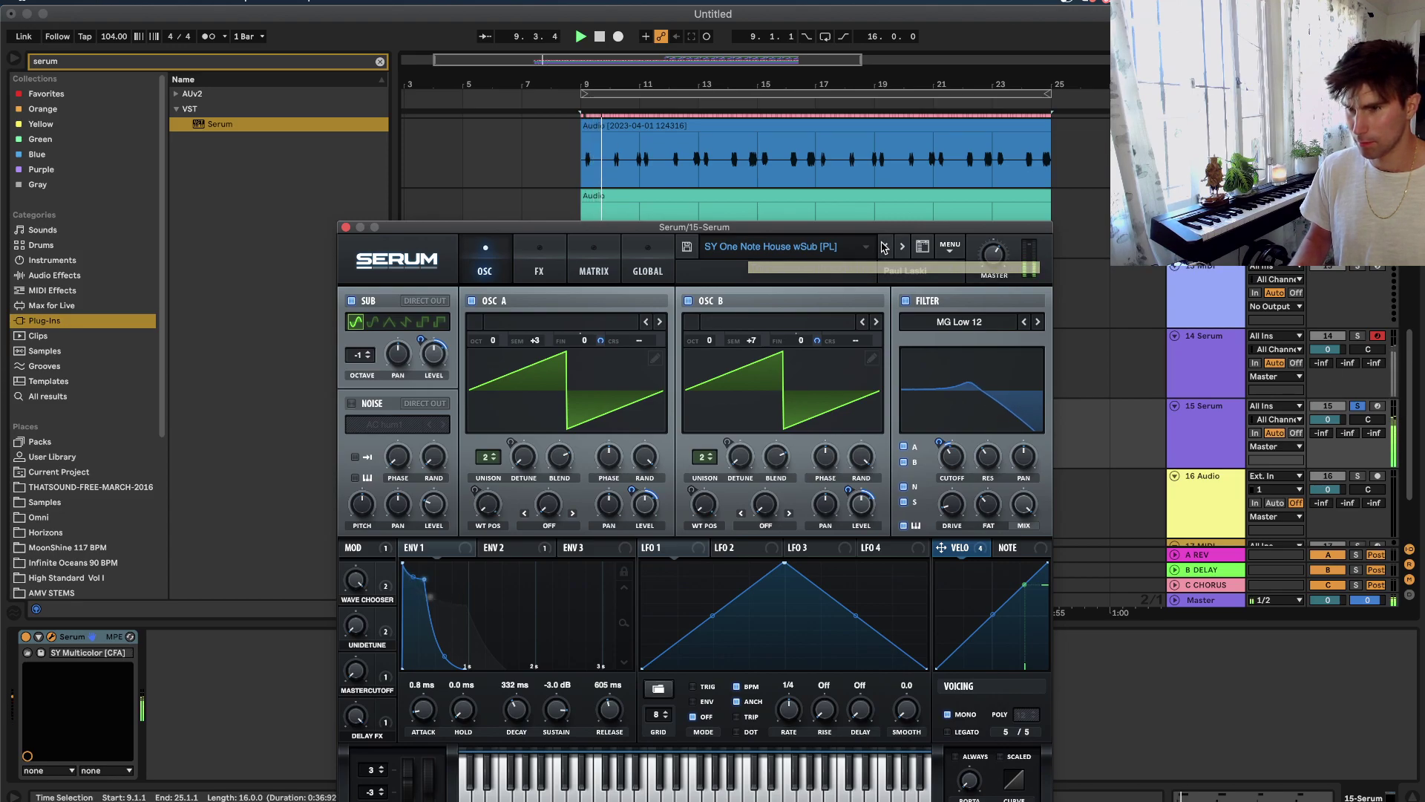
{"action": "left_click", "coordinate": [903, 251]}
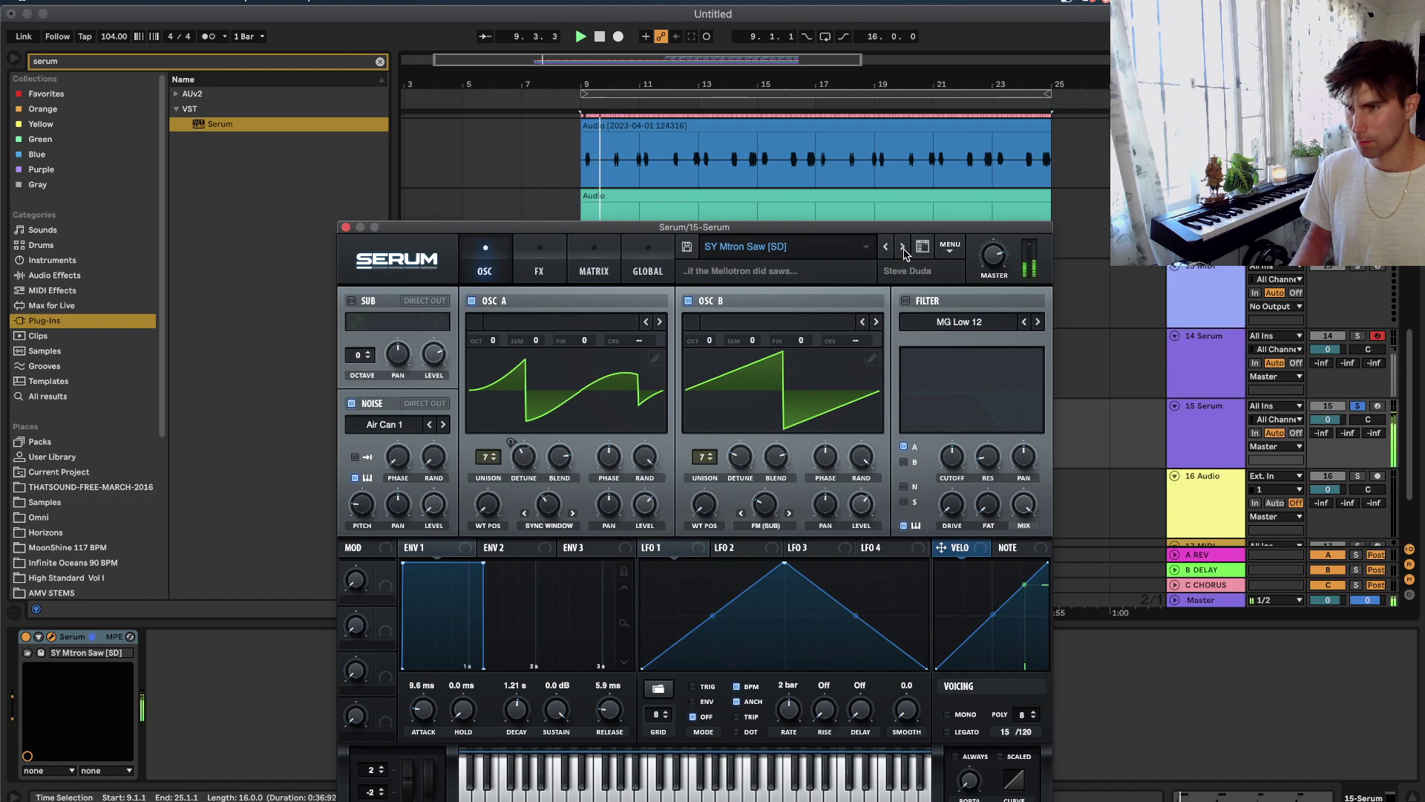
{"action": "left_click", "coordinate": [903, 249]}
{"action": "left_click", "coordinate": [885, 249]}
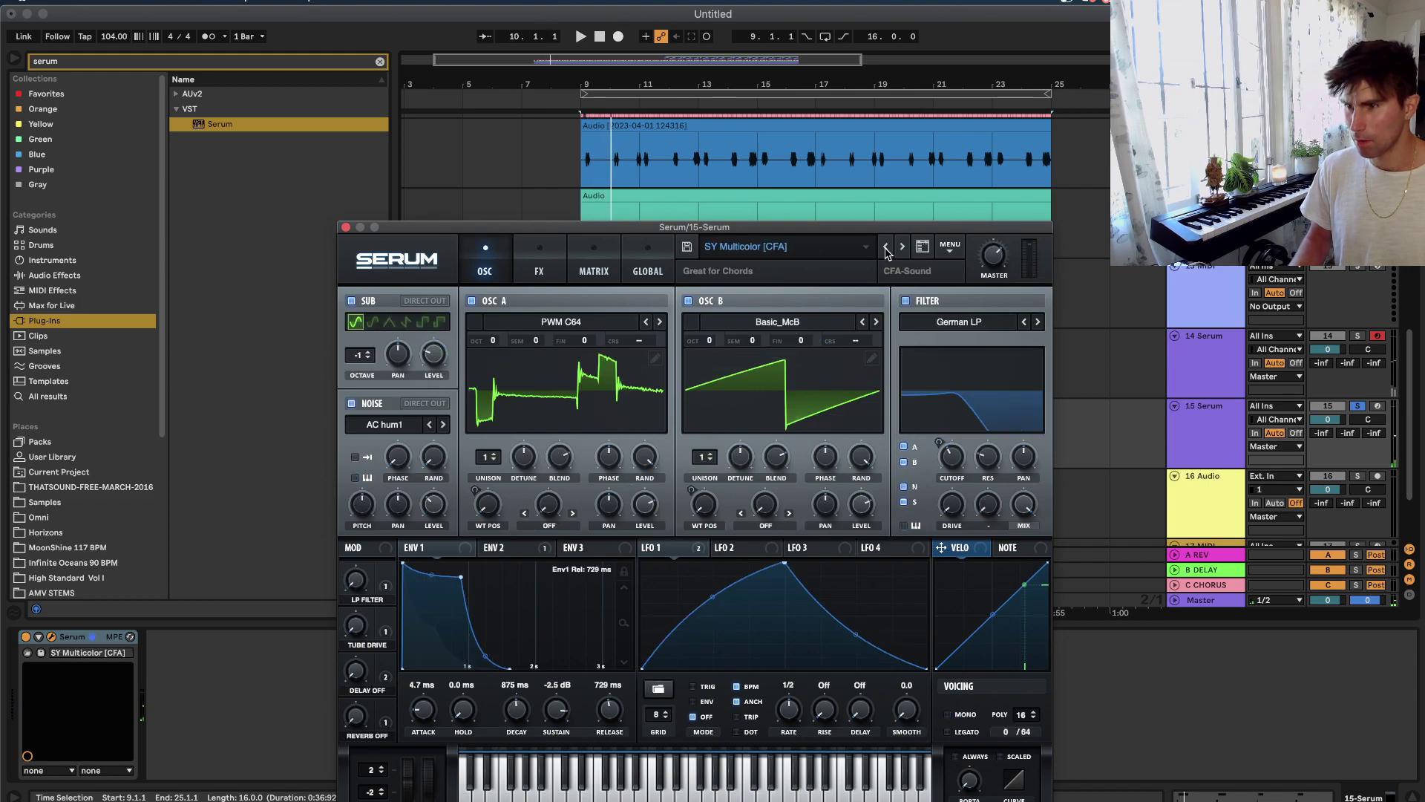
{"action": "left_click", "coordinate": [885, 249]}
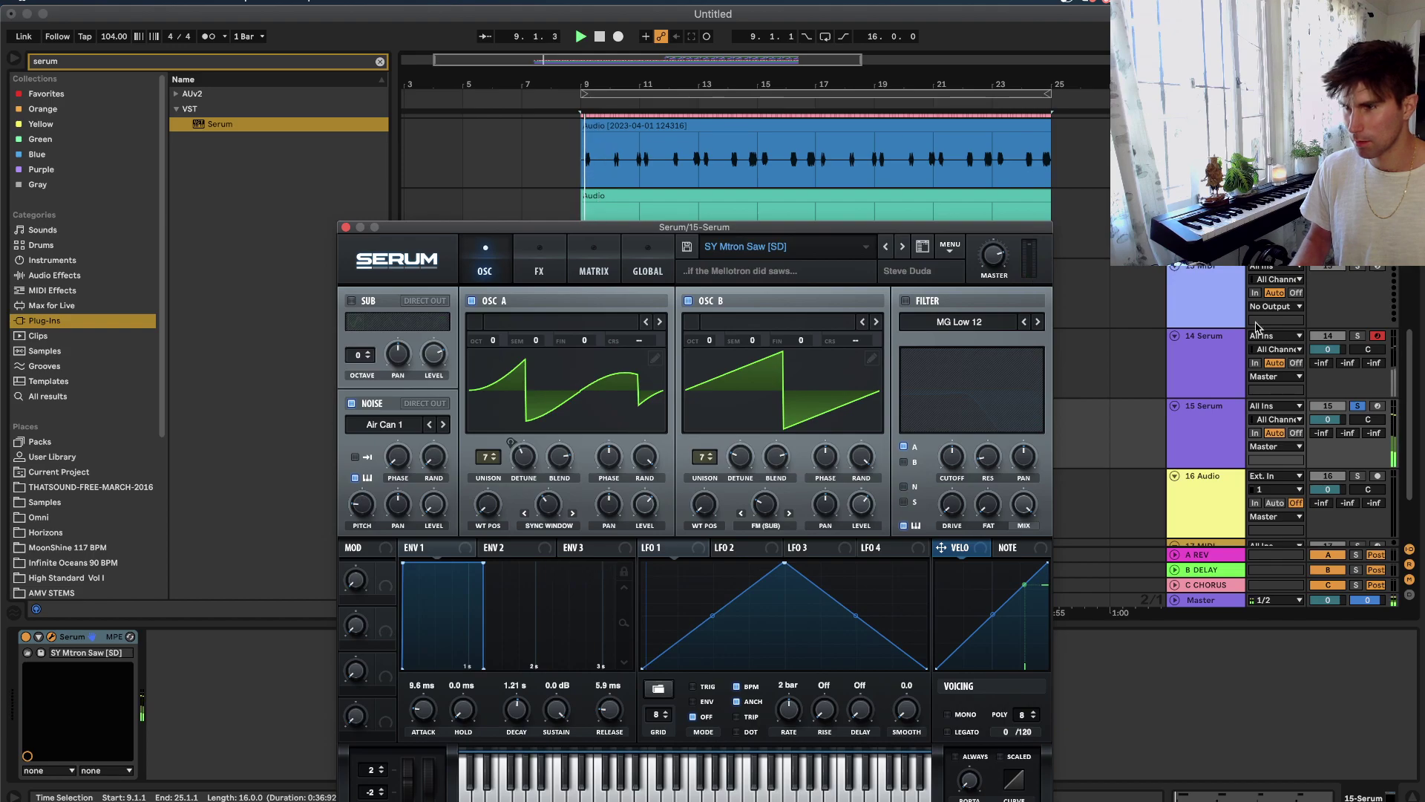
Unsolo track 15, set its volume to -7.1 dB and close the Serum window.
{"action": "left_click", "coordinate": [1359, 407]}
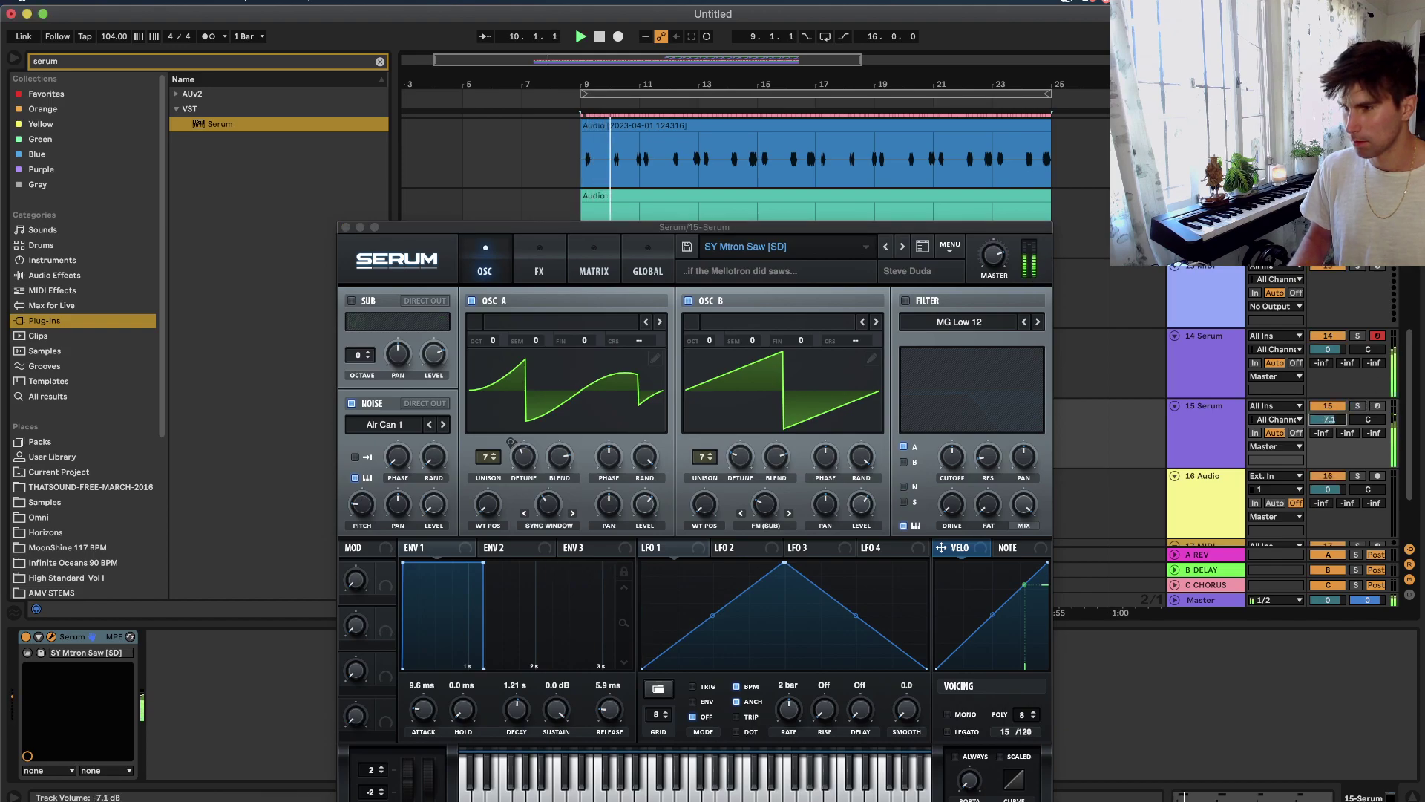
{"action": "left_click", "coordinate": [344, 227]}
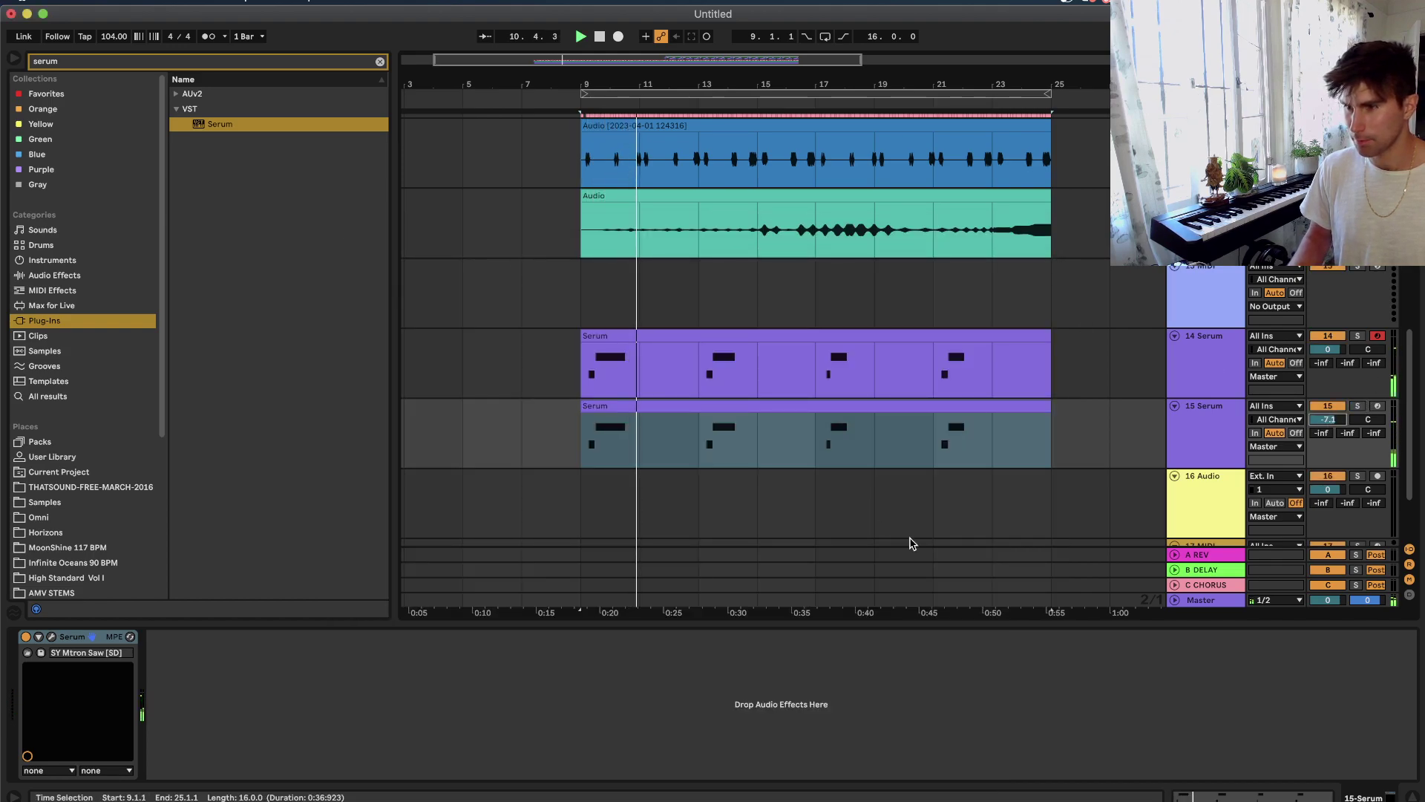
Move the Serum clip on track 15 so that it starts at bar 25.
{"action": "left_click", "coordinate": [835, 419]}
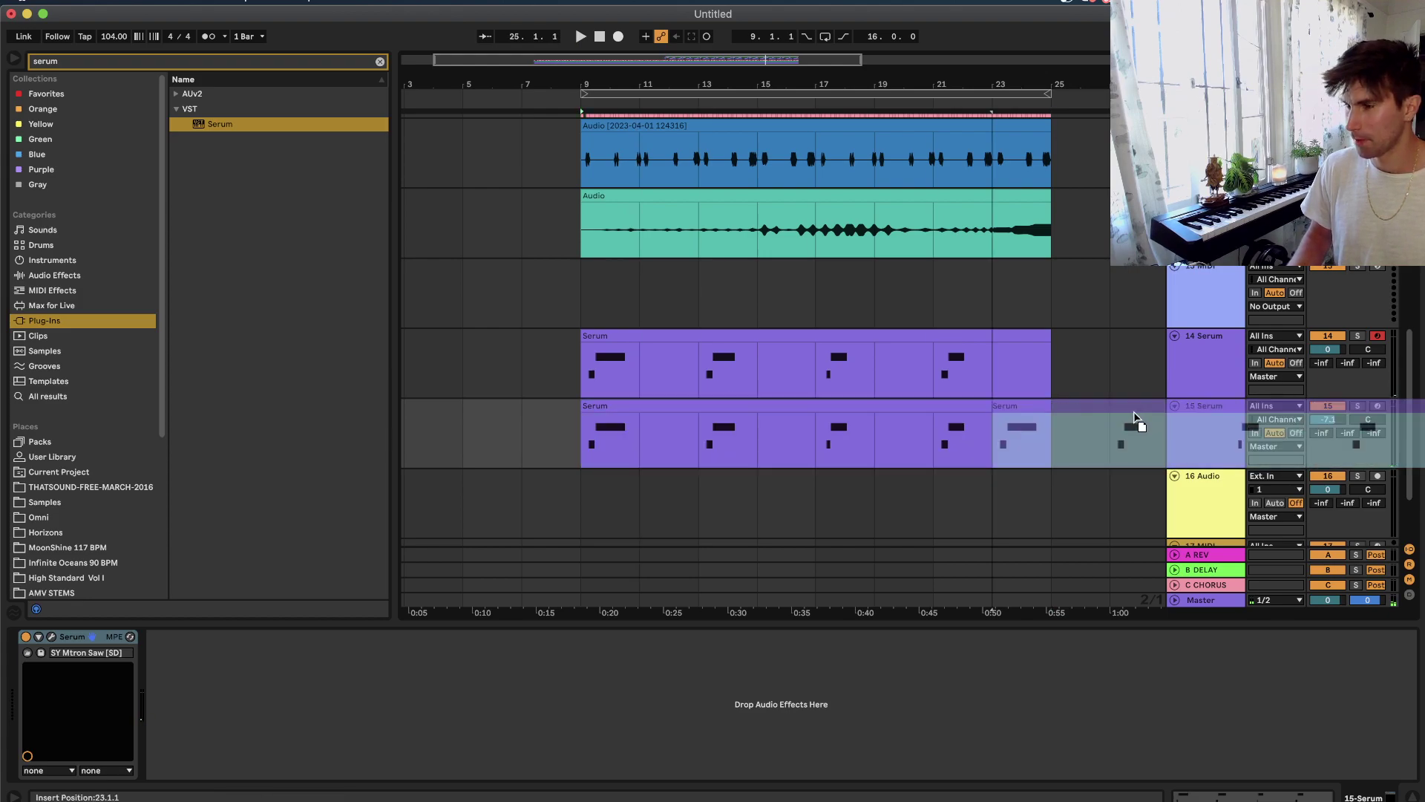
{"action": "left_click_drag", "start_coordinate": [1155, 401], "coordinate": [1150, 406]}
{"action": "scroll", "coordinate": [1066, 403], "scroll_direction": "right", "scroll_amount": 3}
{"action": "left_click_drag", "start_coordinate": [990, 403], "coordinate": [1049, 400]}
{"action": "left_click", "coordinate": [954, 410]}
{"action": "left_click_drag", "start_coordinate": [913, 408], "coordinate": [952, 407]}
{"action": "scroll", "coordinate": [950, 407], "scroll_direction": "left", "scroll_amount": 3}
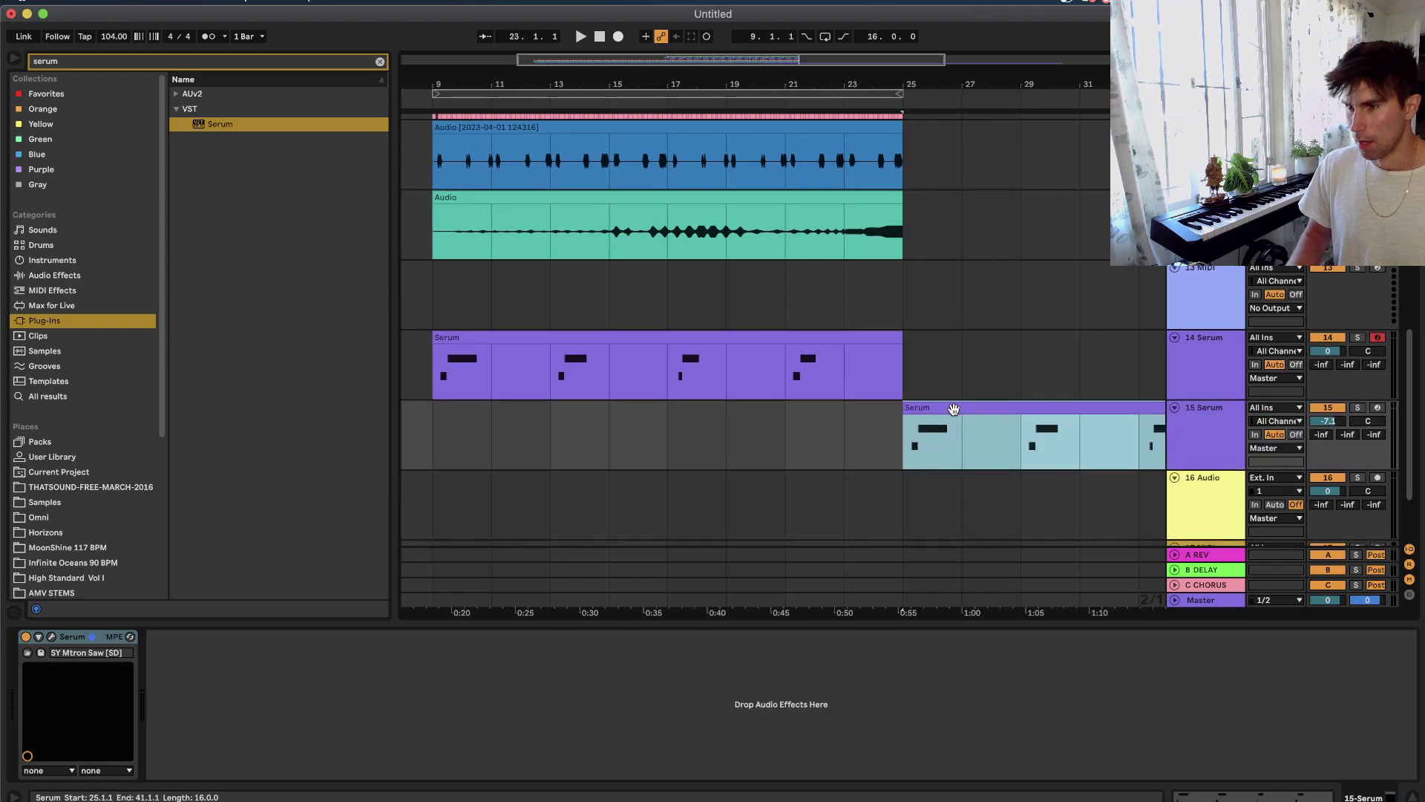
Insert a MIDI track below Serum track 14 and copy track 14's clip onto it at bar 9.
{"action": "left_click", "coordinate": [674, 340]}
{"action": "right_click", "coordinate": [1226, 371]}
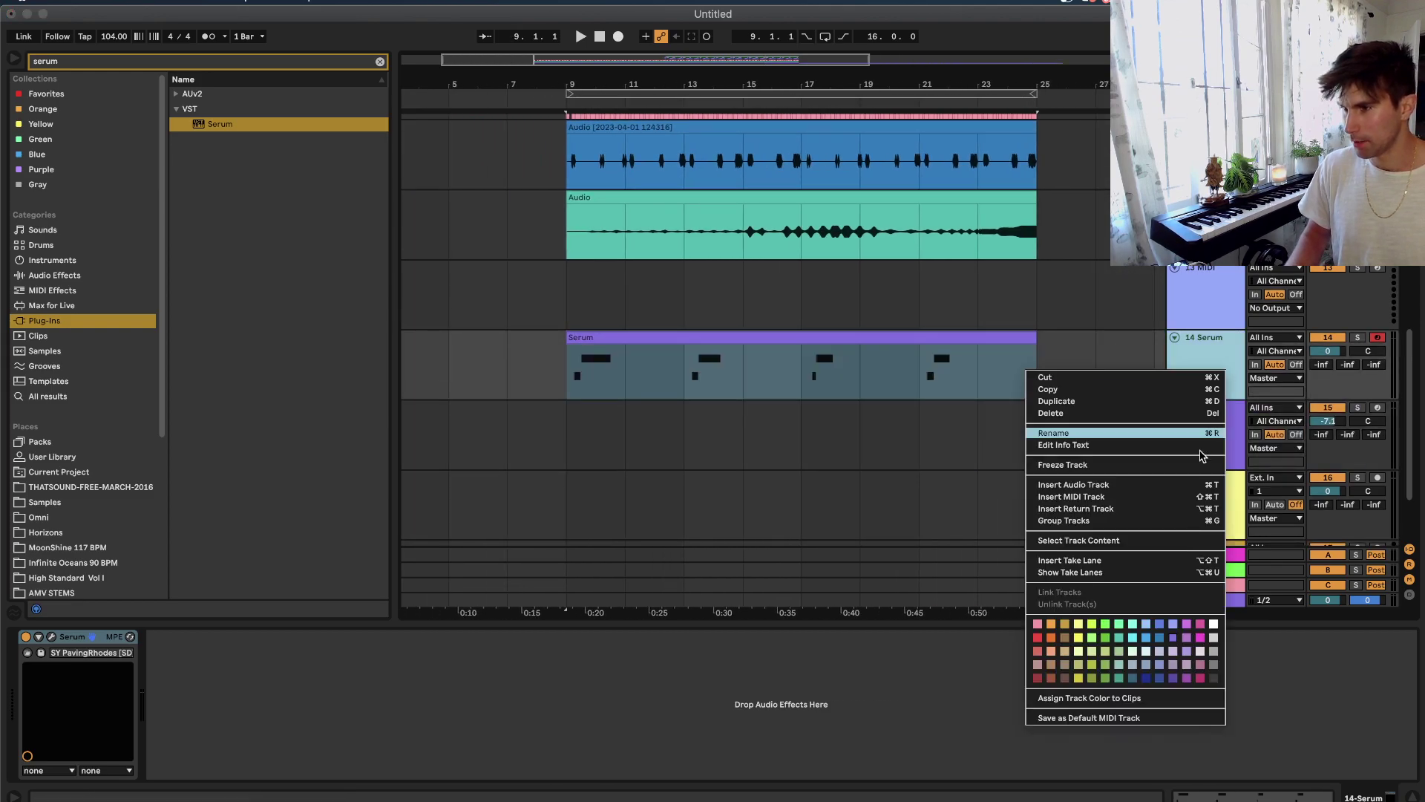
{"action": "left_click", "coordinate": [1184, 496]}
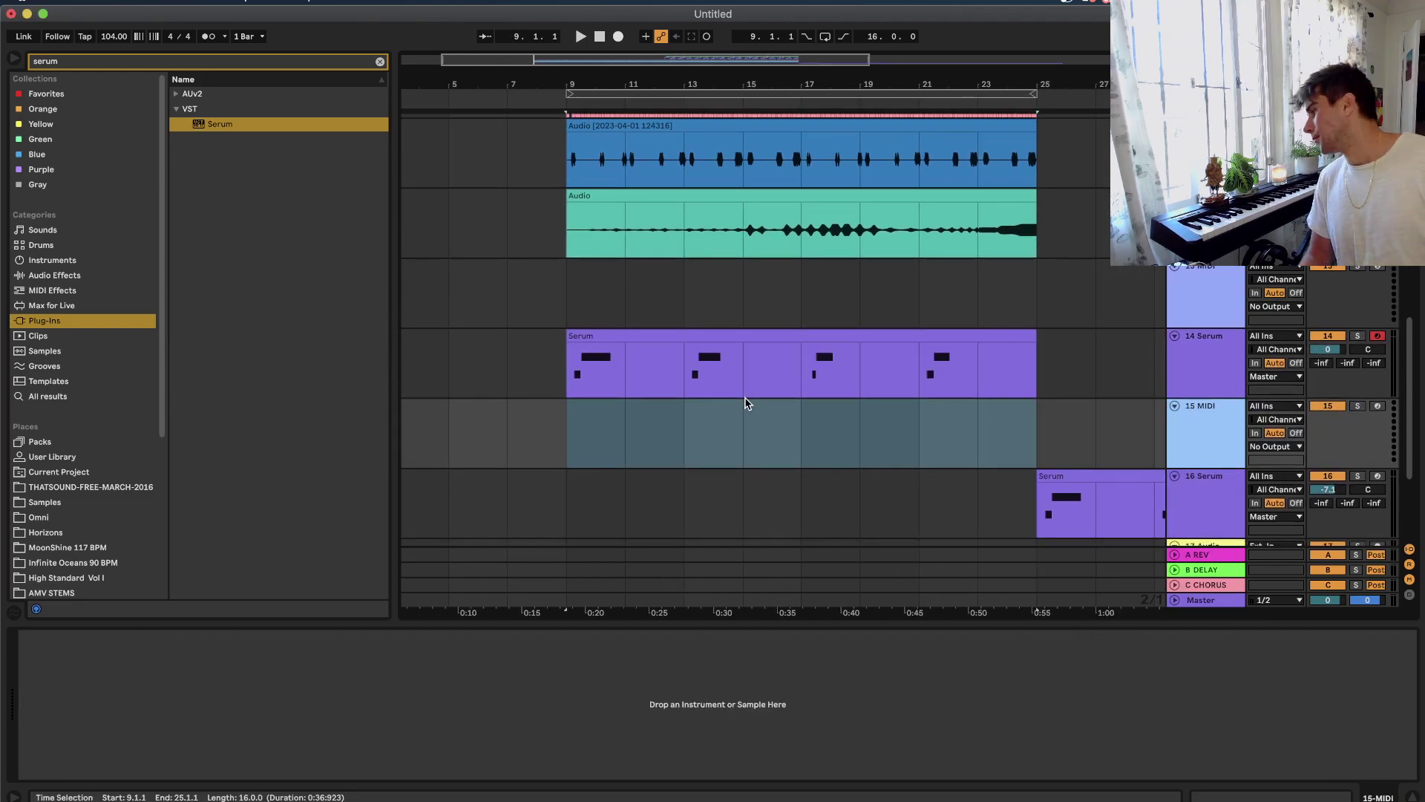
{"action": "left_click", "coordinate": [679, 335]}
{"action": "key", "text": "super+c"}
{"action": "key", "text": "Down"}
{"action": "key", "text": "super+v"}
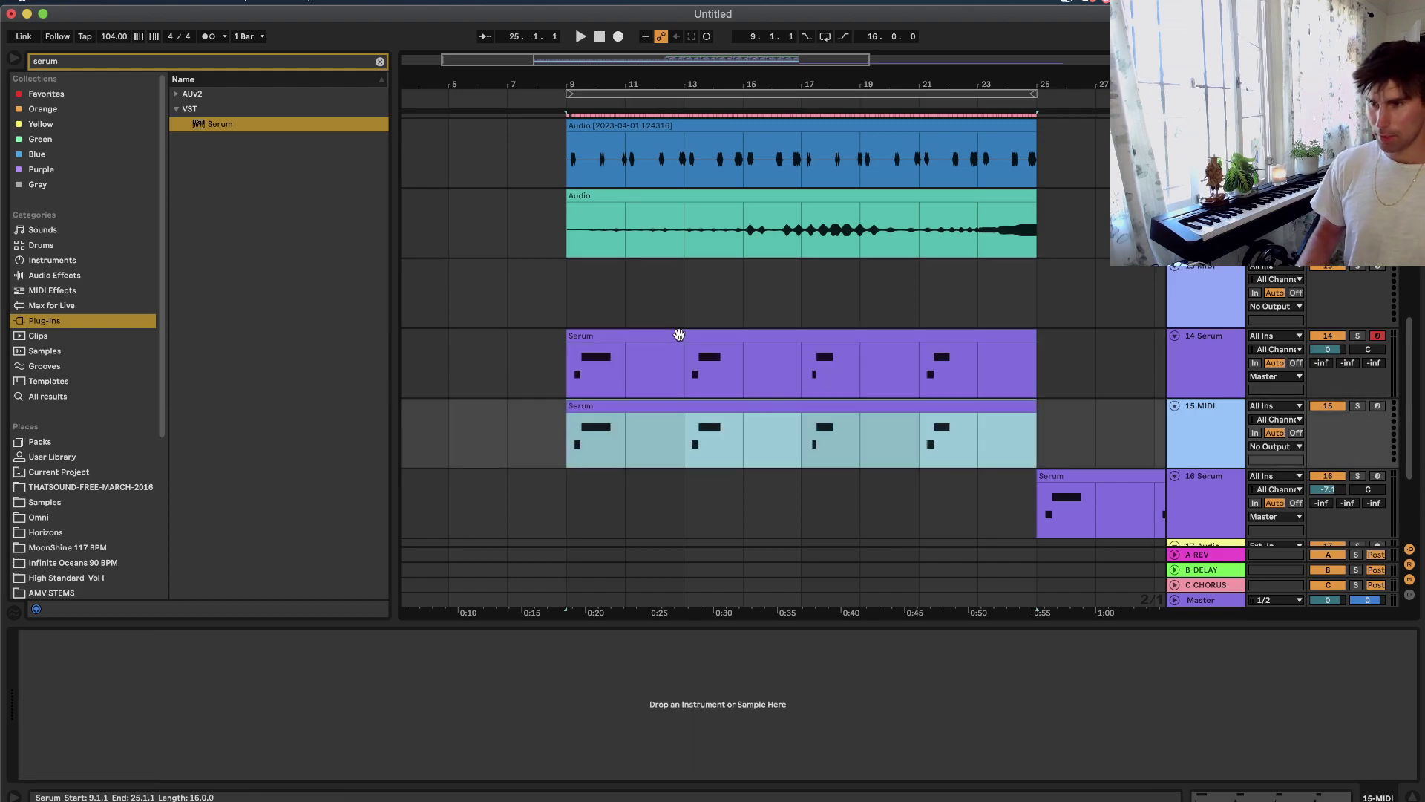
Add the Serum VST to the new MIDI track 15 and turn off its oscillator A.
{"action": "left_click", "coordinate": [1206, 340]}
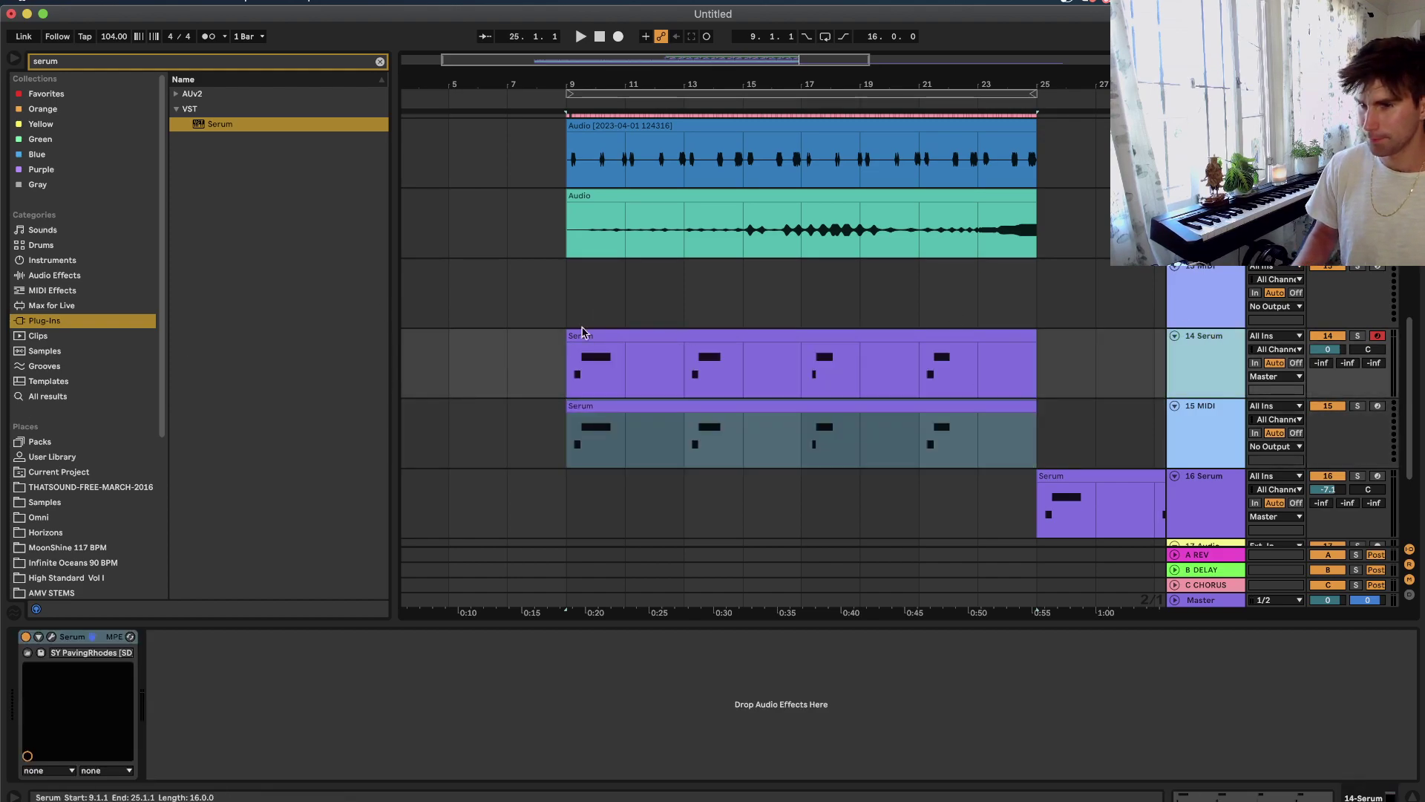
{"action": "left_click", "coordinate": [714, 421]}
{"action": "left_click_drag", "start_coordinate": [231, 126], "coordinate": [412, 214]}
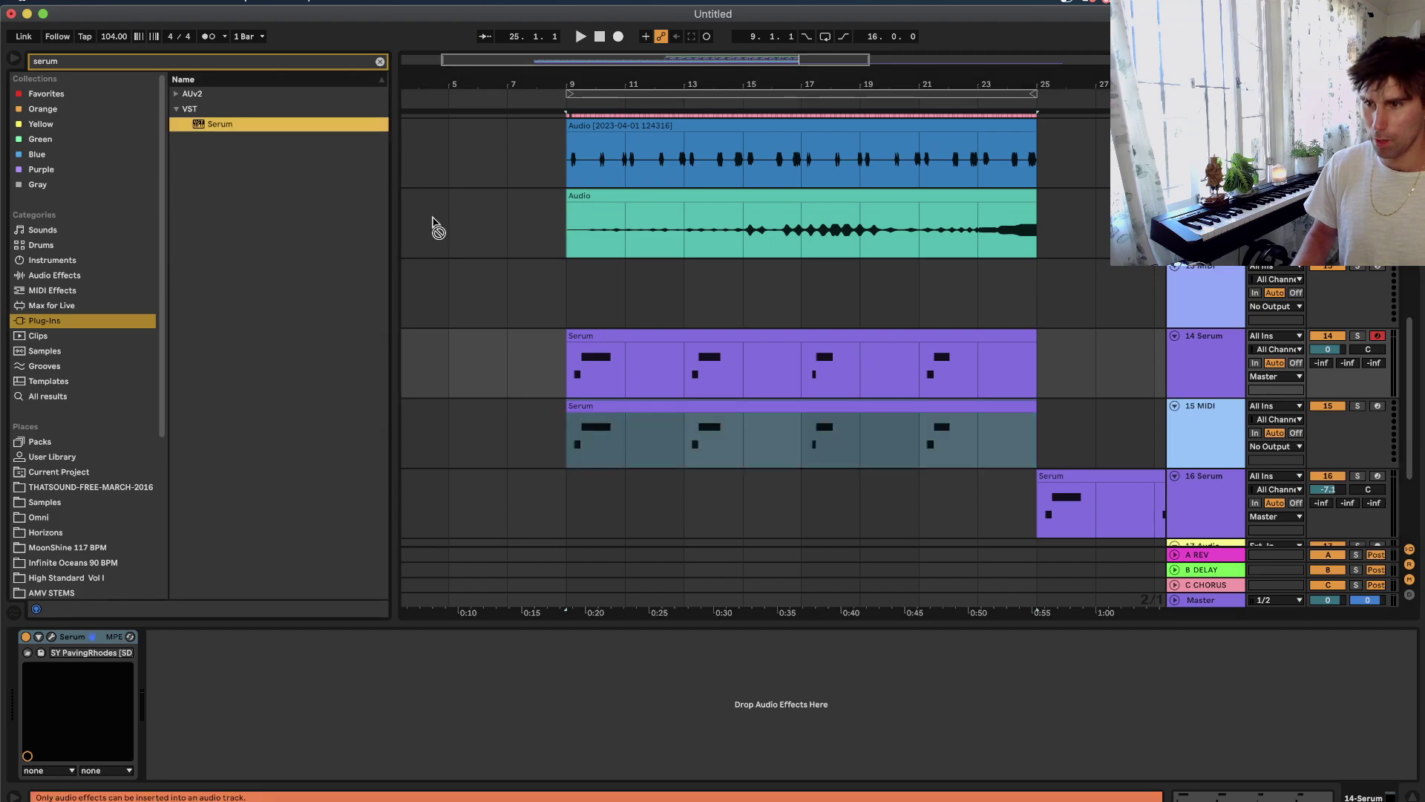
{"action": "left_click_drag", "start_coordinate": [674, 418], "coordinate": [688, 452]}
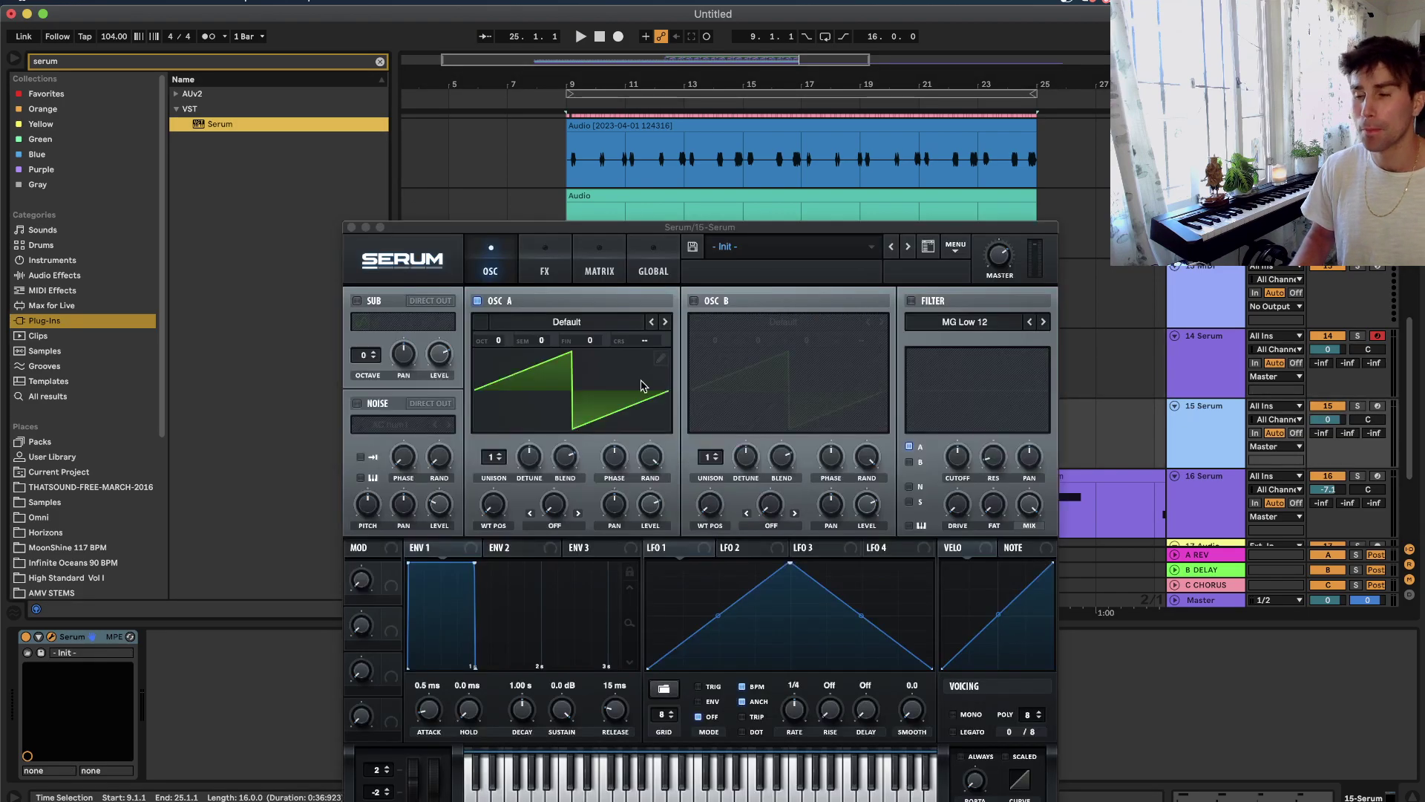
{"action": "left_click", "coordinate": [478, 300]}
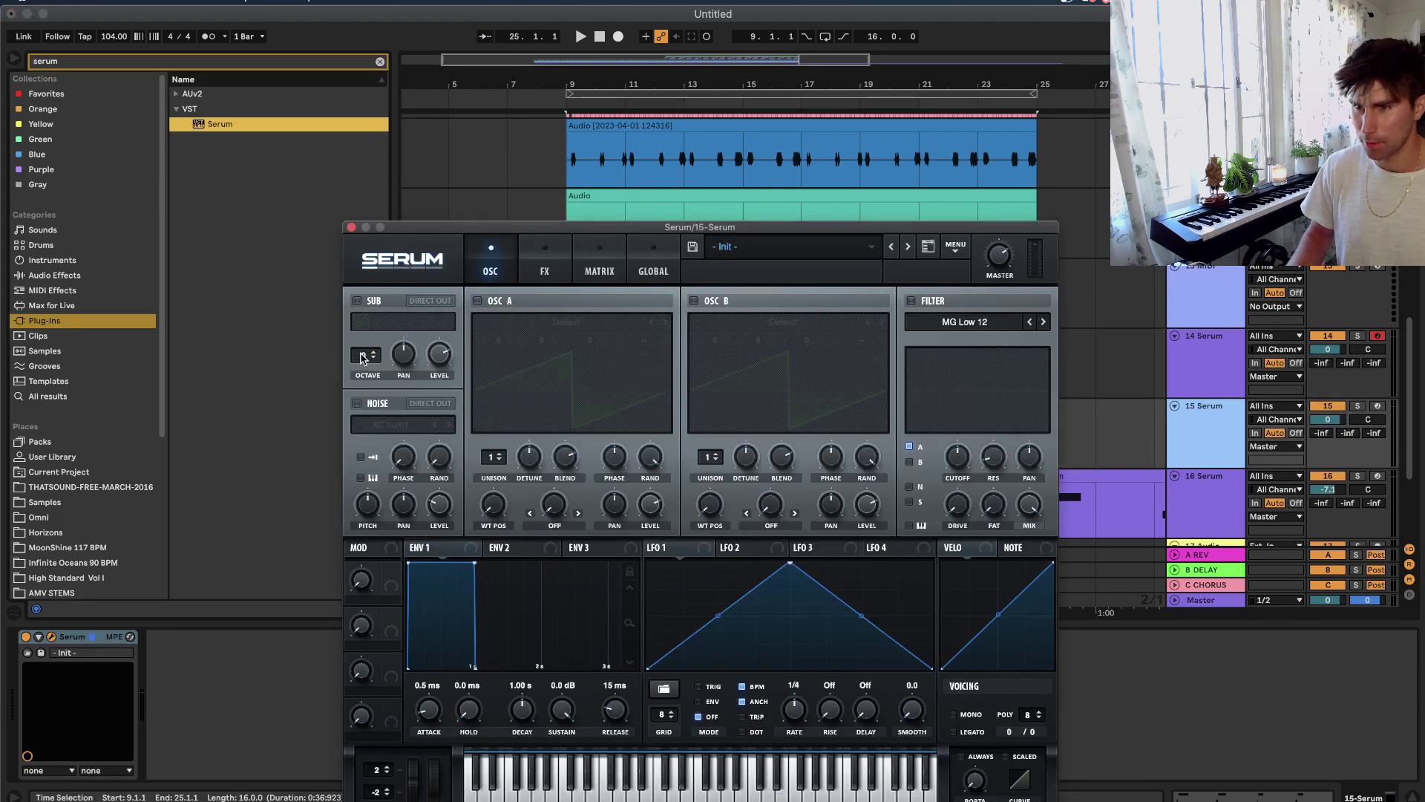
{"action": "left_click", "coordinate": [351, 228]}
Solo track 15 during playback and set its volume to -4.9 dB.
{"action": "key", "text": "space"}
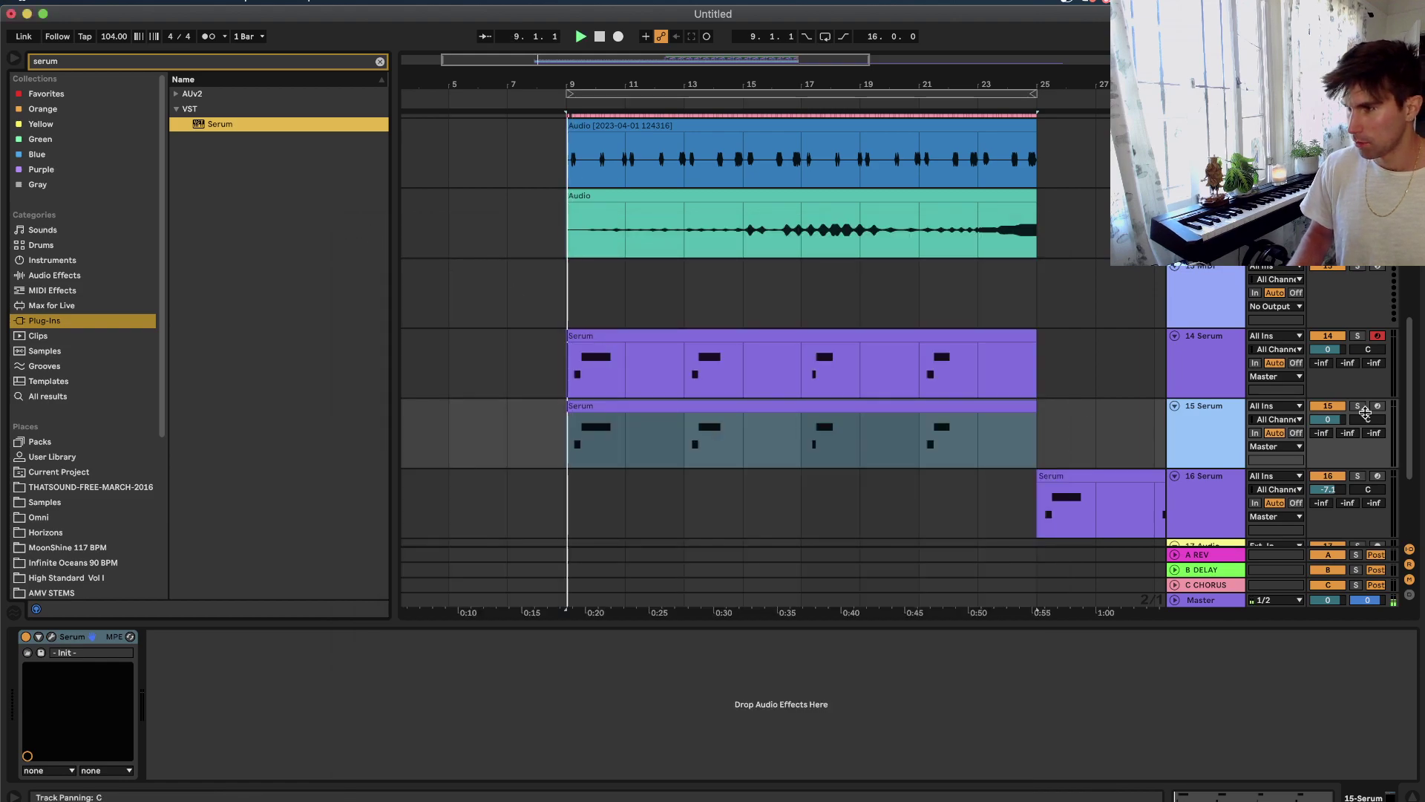
{"action": "left_click", "coordinate": [1334, 406]}
{"action": "left_click_drag", "start_coordinate": [1328, 419], "coordinate": [1328, 439]}
{"action": "key", "text": "space"}
{"action": "key", "text": "space"}
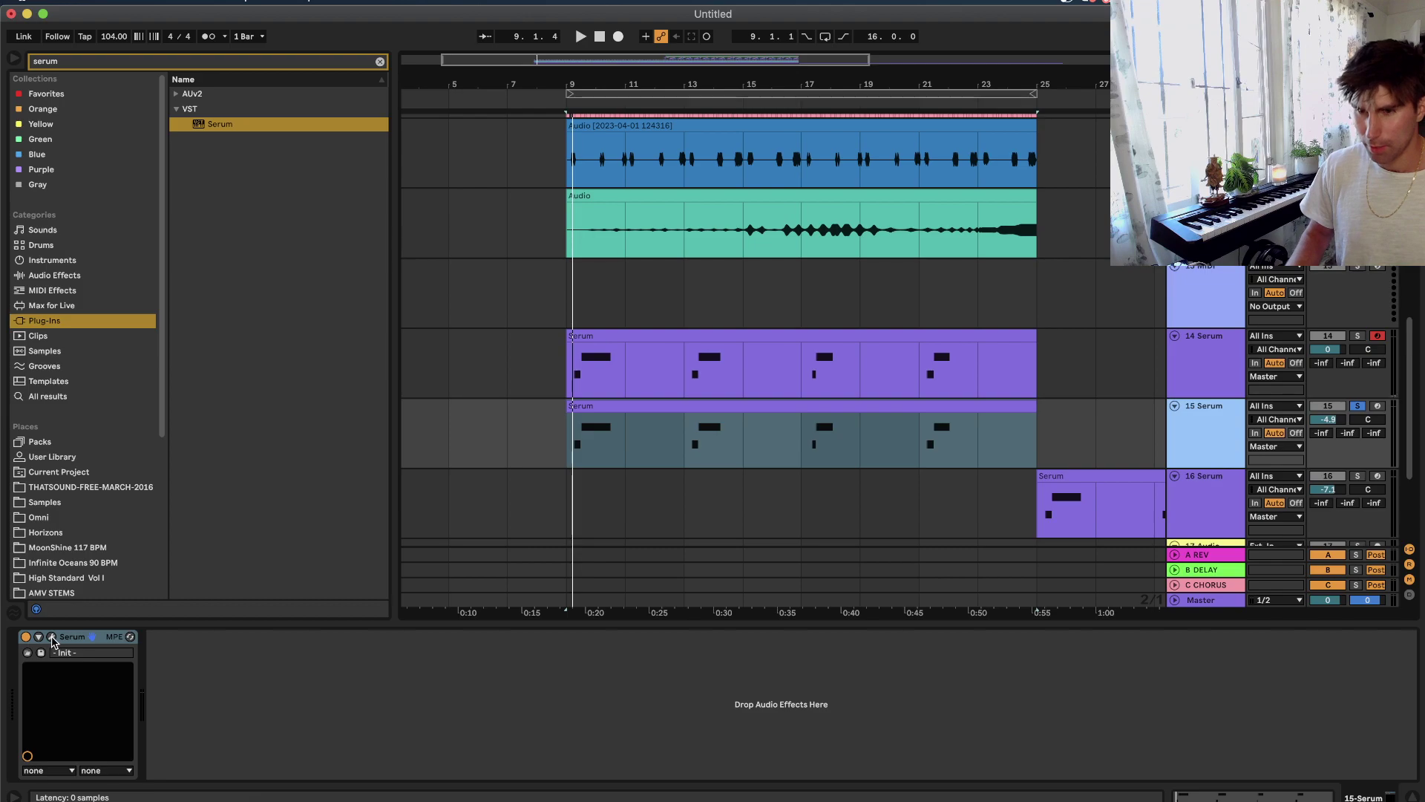
Enable the sub oscillator in track 15's Serum, listen to it and unsolo the track.
{"action": "left_click", "coordinate": [51, 636]}
{"action": "left_click", "coordinate": [358, 300]}
{"action": "key", "text": "space"}
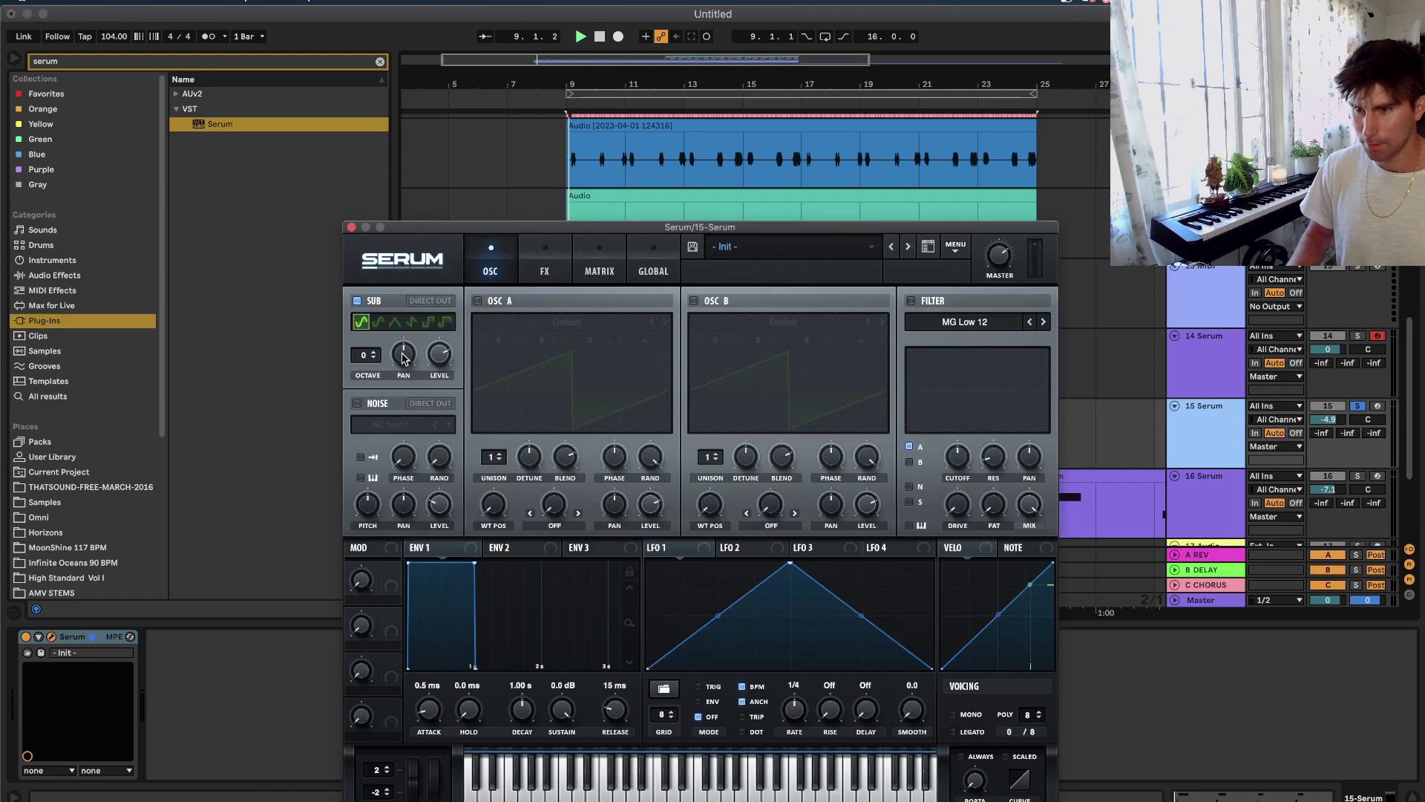
{"action": "left_click", "coordinate": [352, 228]}
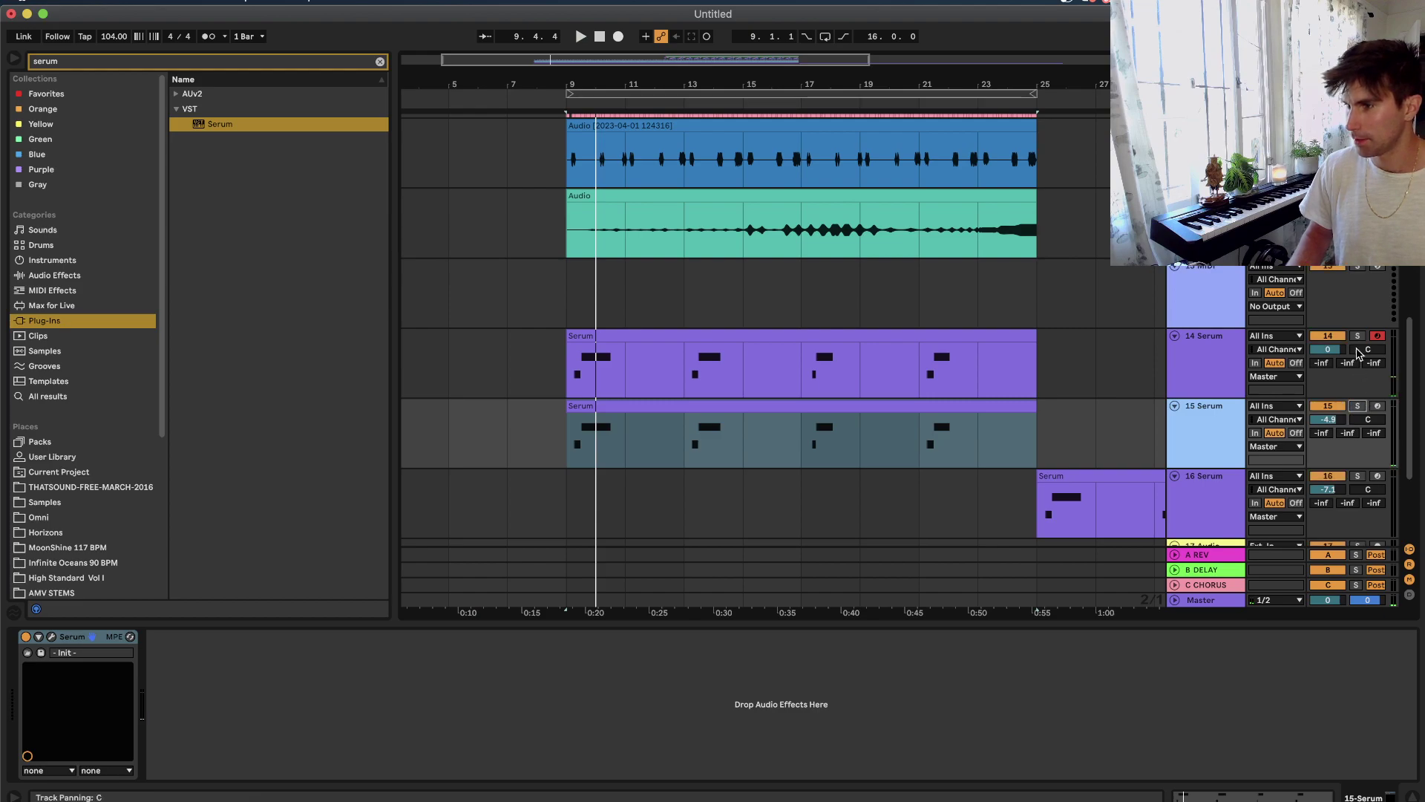
Solo Serum track 14 with its volume lowered to about -2.2 dB and add the Thermal VST to it.
{"action": "left_click", "coordinate": [1358, 336]}
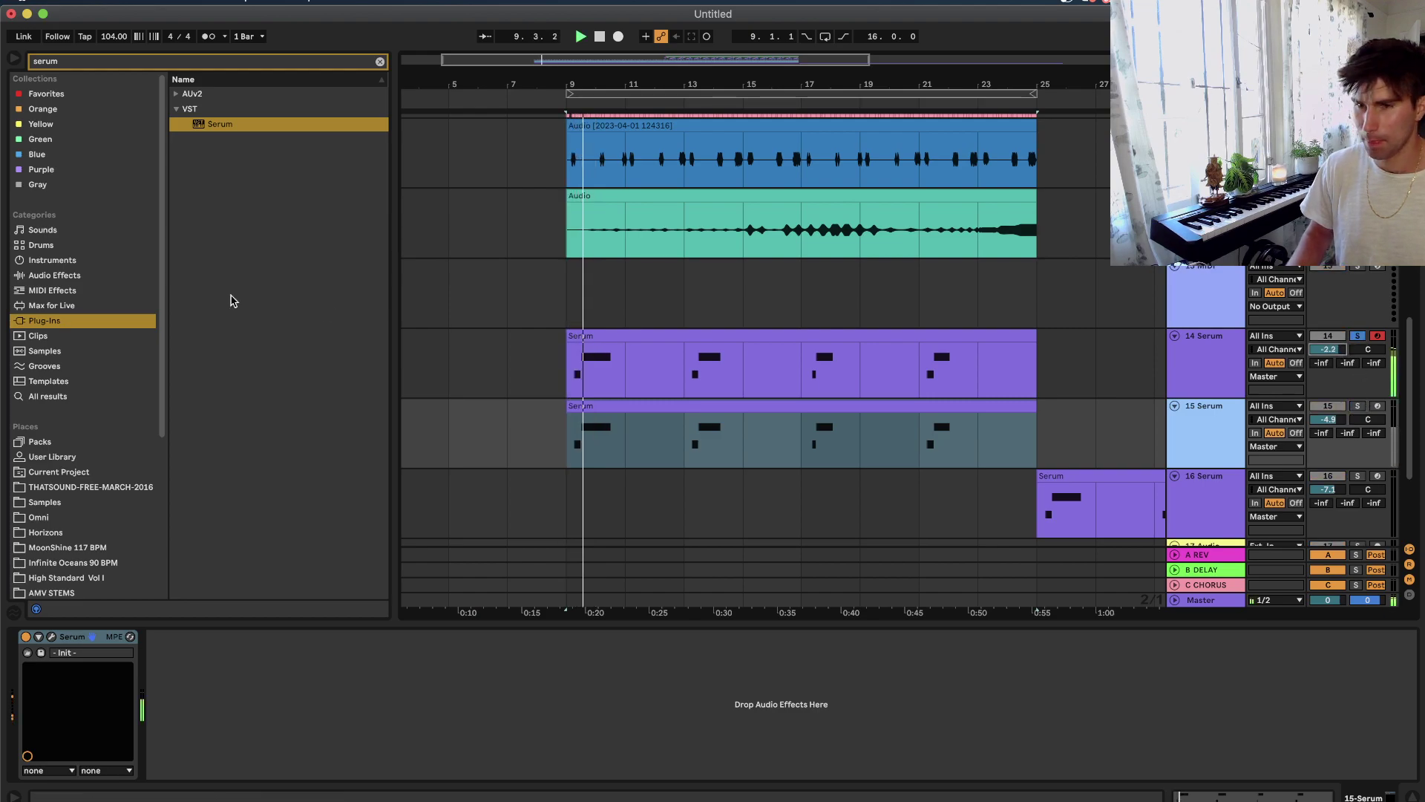
{"action": "type", "text": "therm"}
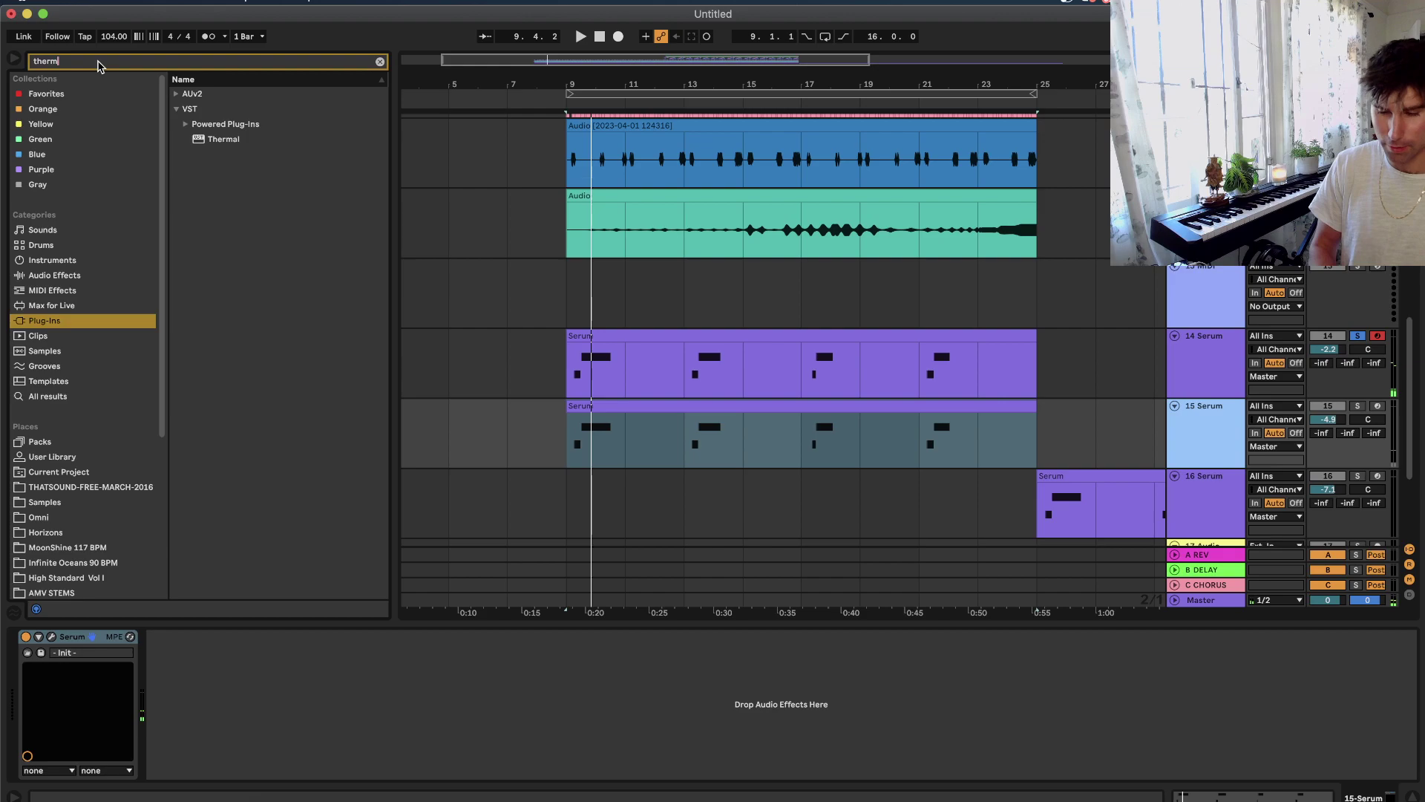
{"action": "left_click_drag", "start_coordinate": [220, 147], "coordinate": [711, 369]}
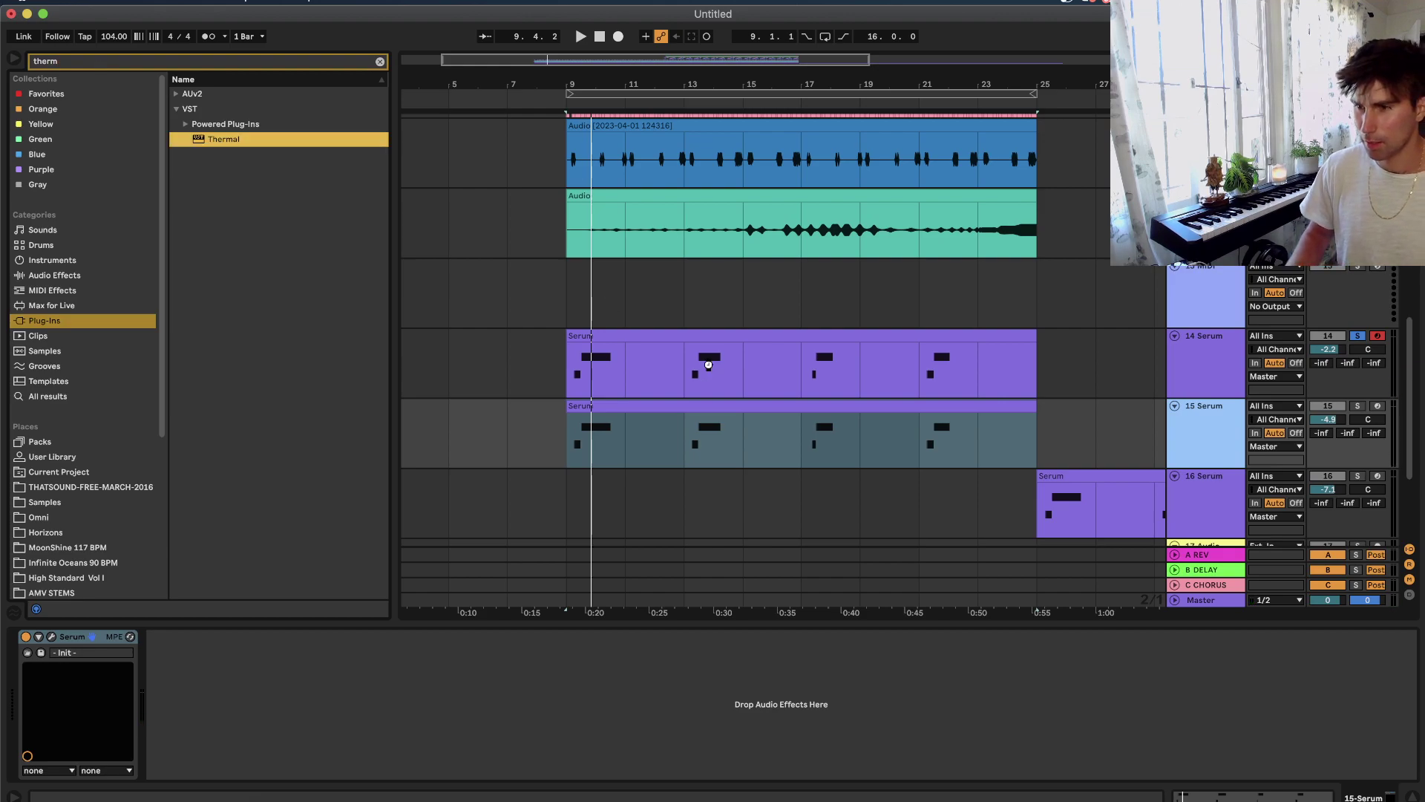
{"action": "left_click_drag", "start_coordinate": [540, 504], "coordinate": [646, 452]}
{"action": "key", "text": "space"}
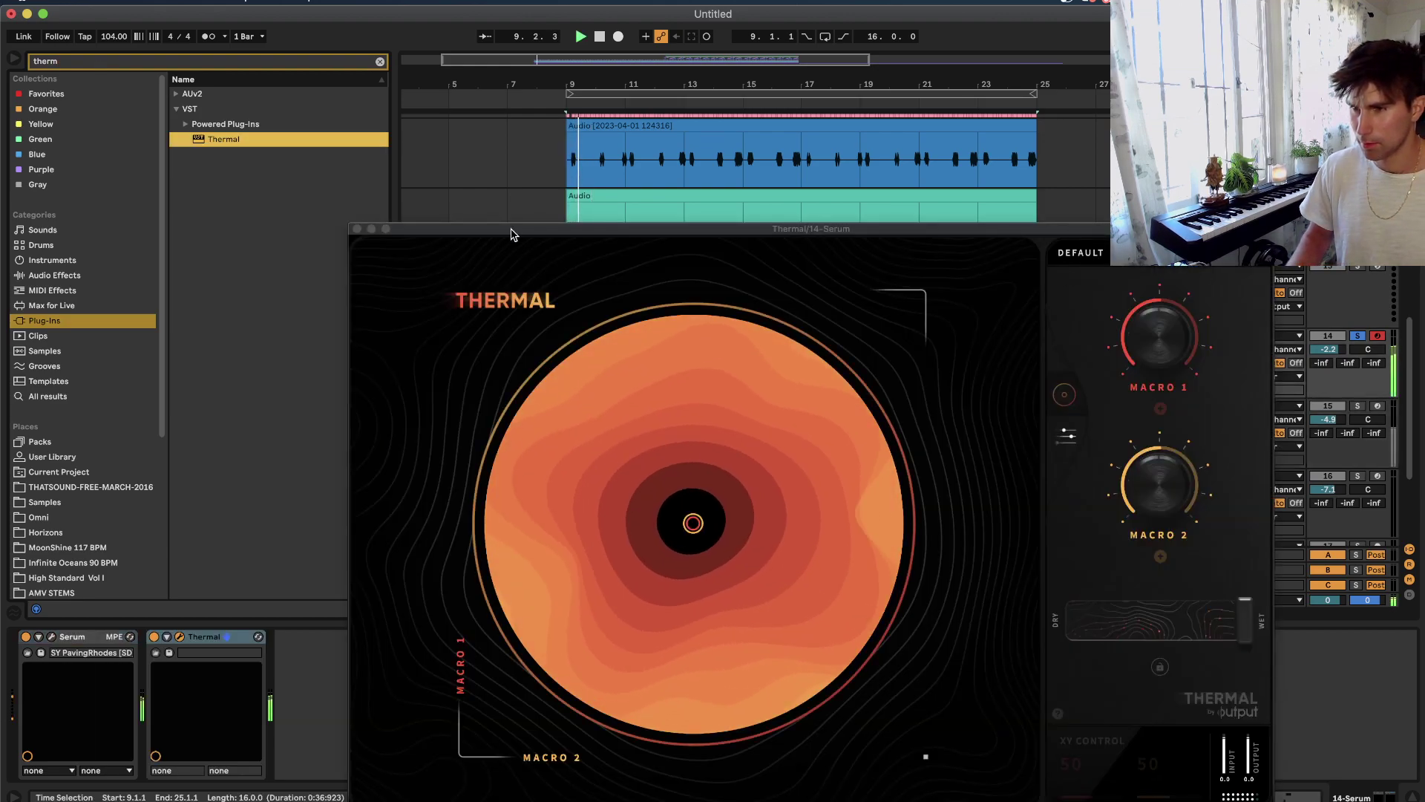
Add EQ Eight after Thermal on Serum track 14, lower its low cut and enable band 8 as a high cut at about 918 Hz.
{"action": "left_click", "coordinate": [357, 229]}
{"action": "key", "text": "space"}
{"action": "double_click", "coordinate": [247, 63]}
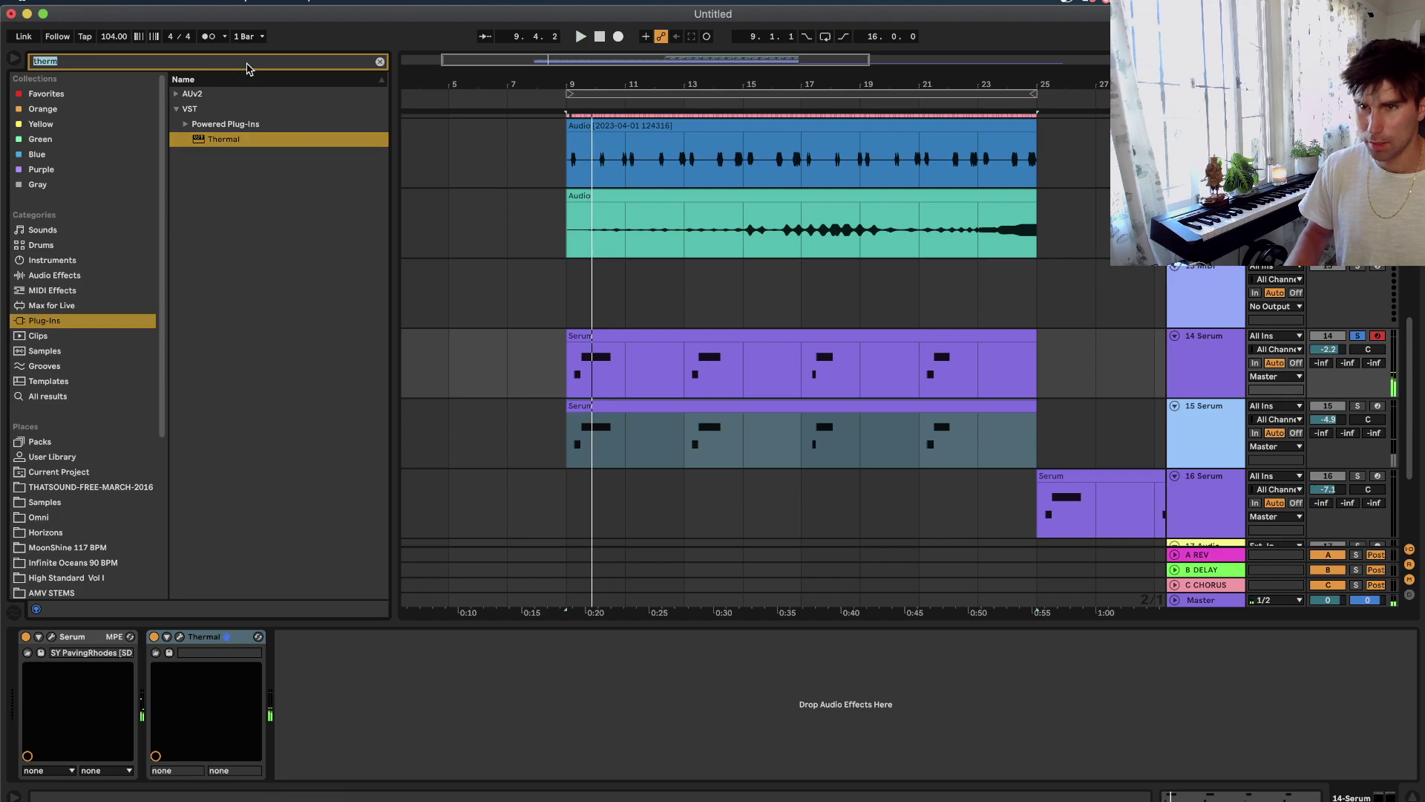
{"action": "key", "text": "BackSpace"}
{"action": "type", "text": "eq"}
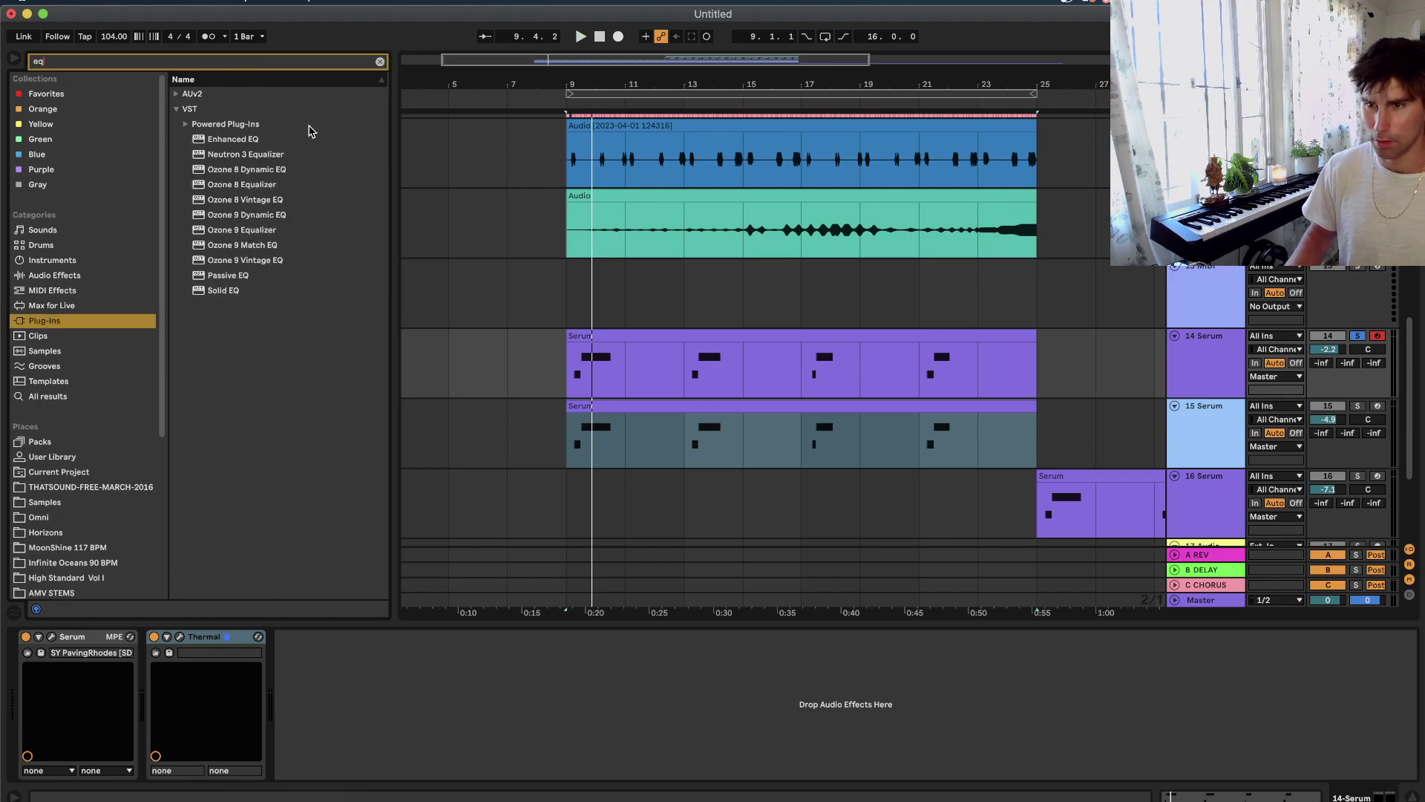
{"action": "left_click", "coordinate": [54, 275]}
{"action": "left_click_drag", "start_coordinate": [279, 170], "coordinate": [290, 185]}
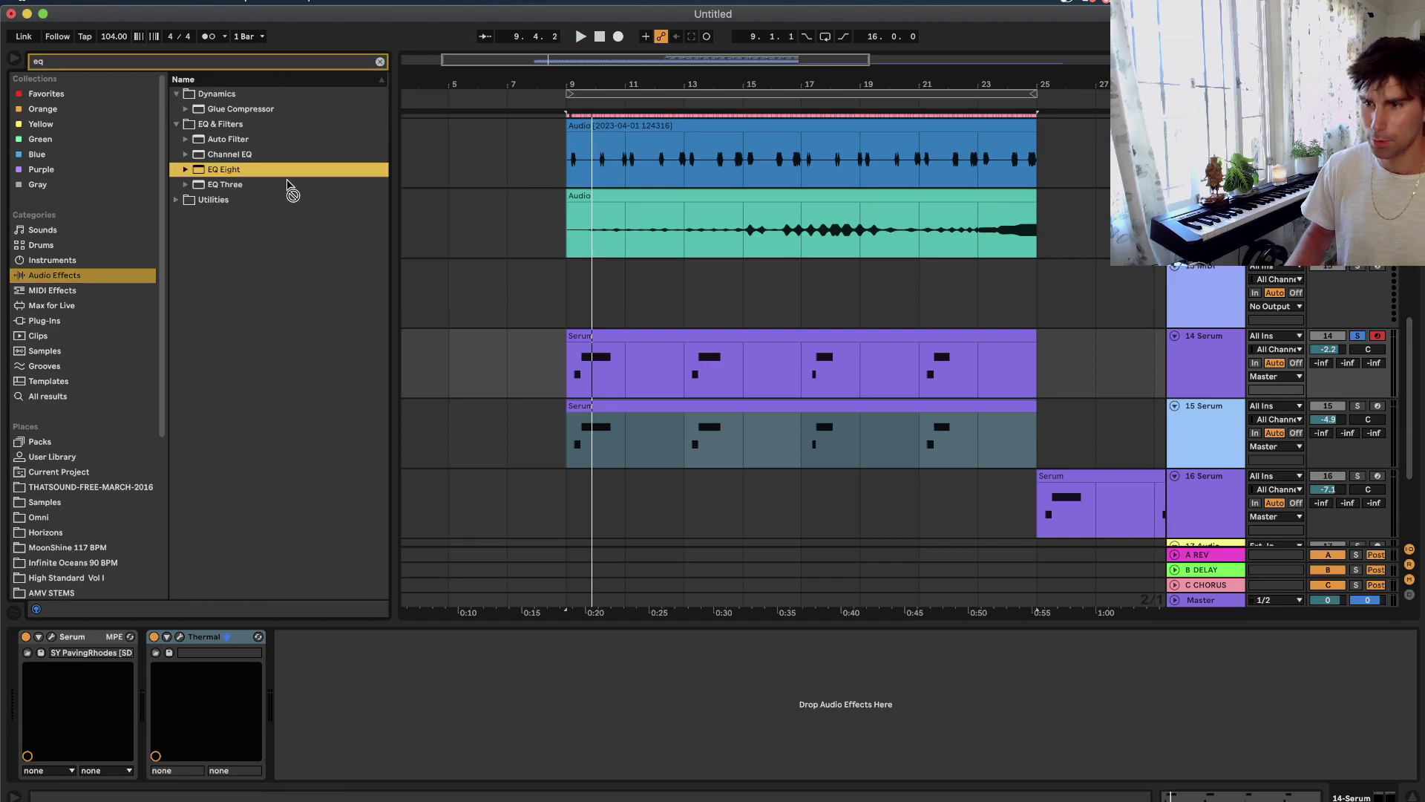
{"action": "left_click_drag", "start_coordinate": [734, 361], "coordinate": [726, 362]}
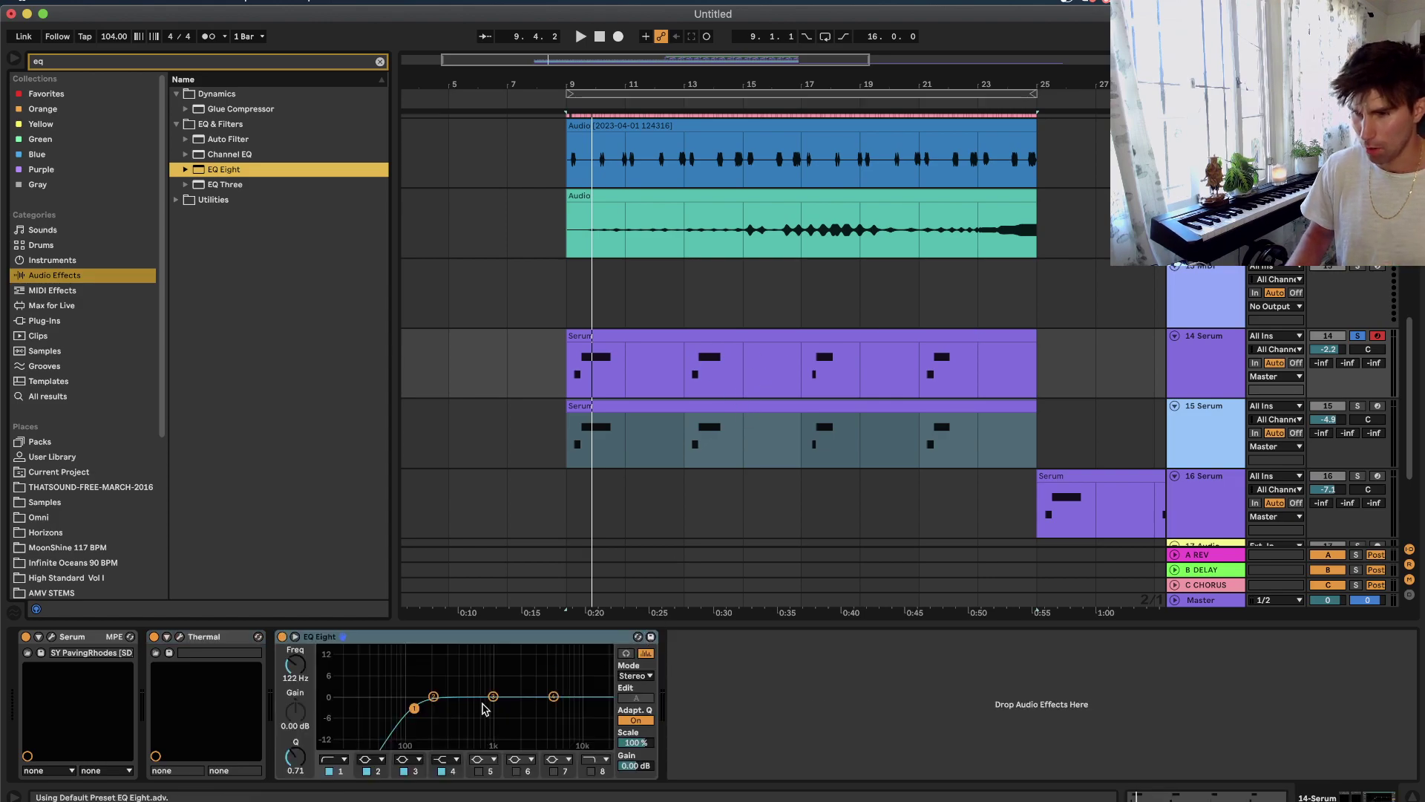
{"action": "left_click", "coordinate": [592, 772]}
{"action": "left_click_drag", "start_coordinate": [295, 660], "coordinate": [295, 671]}
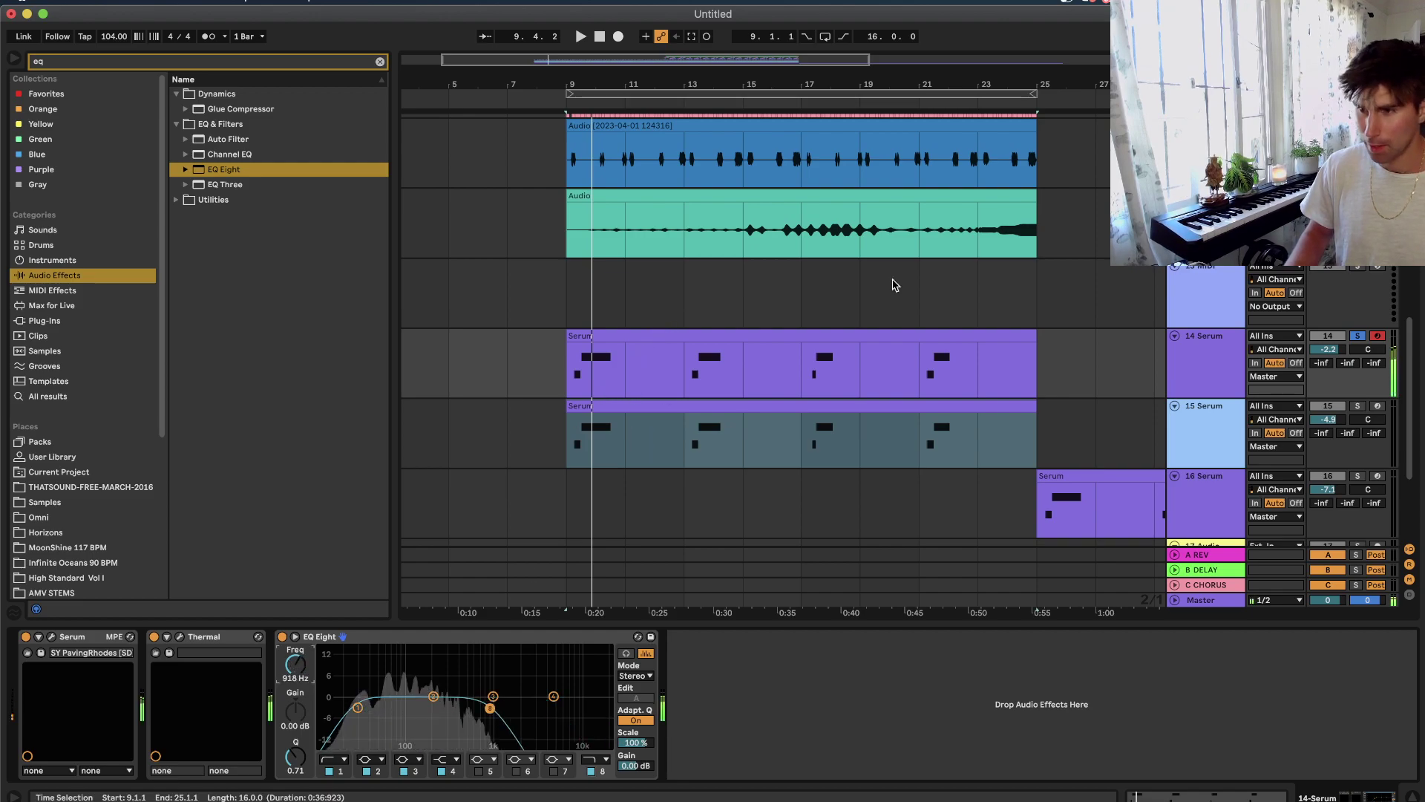
Automate track 14's EQ Eight band 8 frequency from 82.3 Hz at bar 9 rising to bar 25, and unsolo the track during playback.
{"action": "key", "text": "a"}
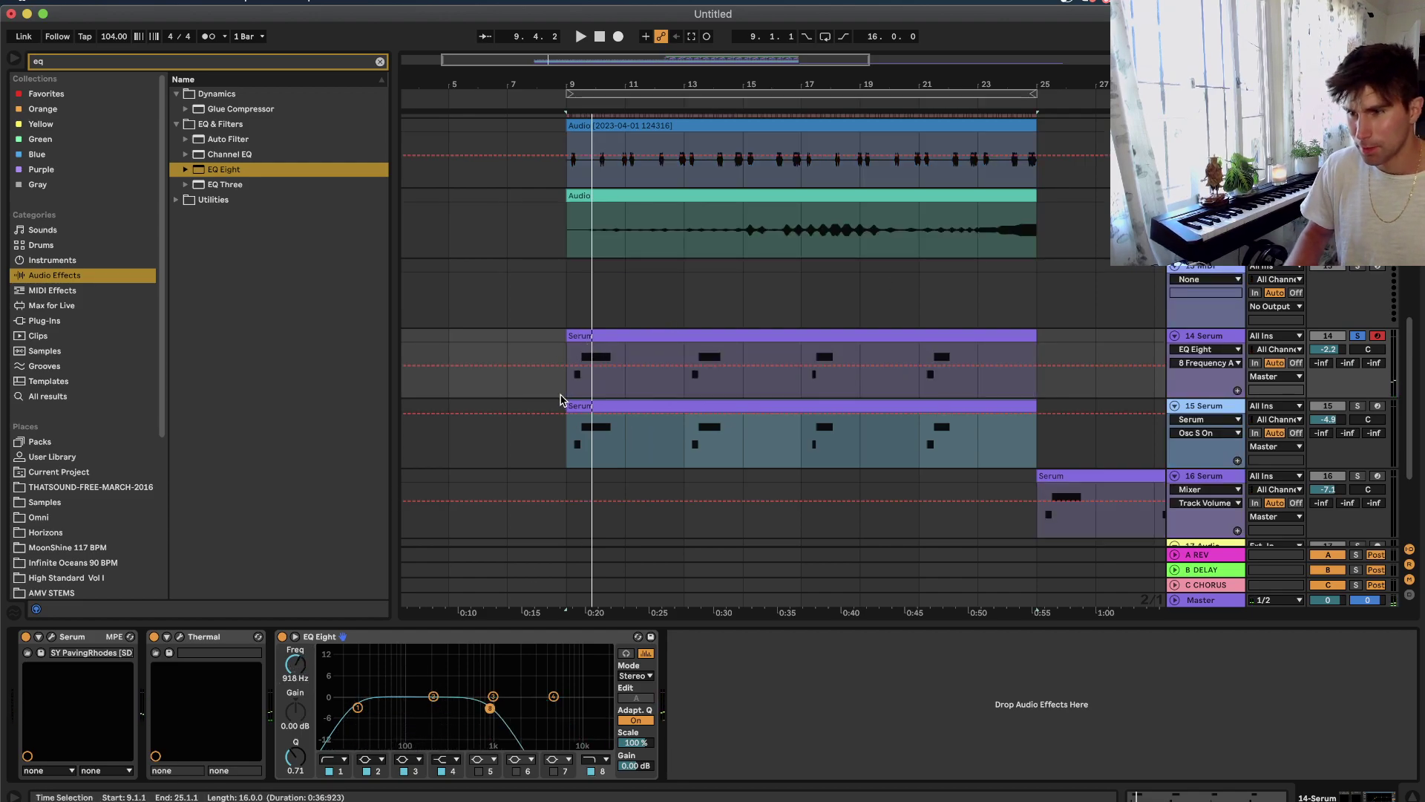
{"action": "left_click_drag", "start_coordinate": [565, 367], "coordinate": [566, 383]}
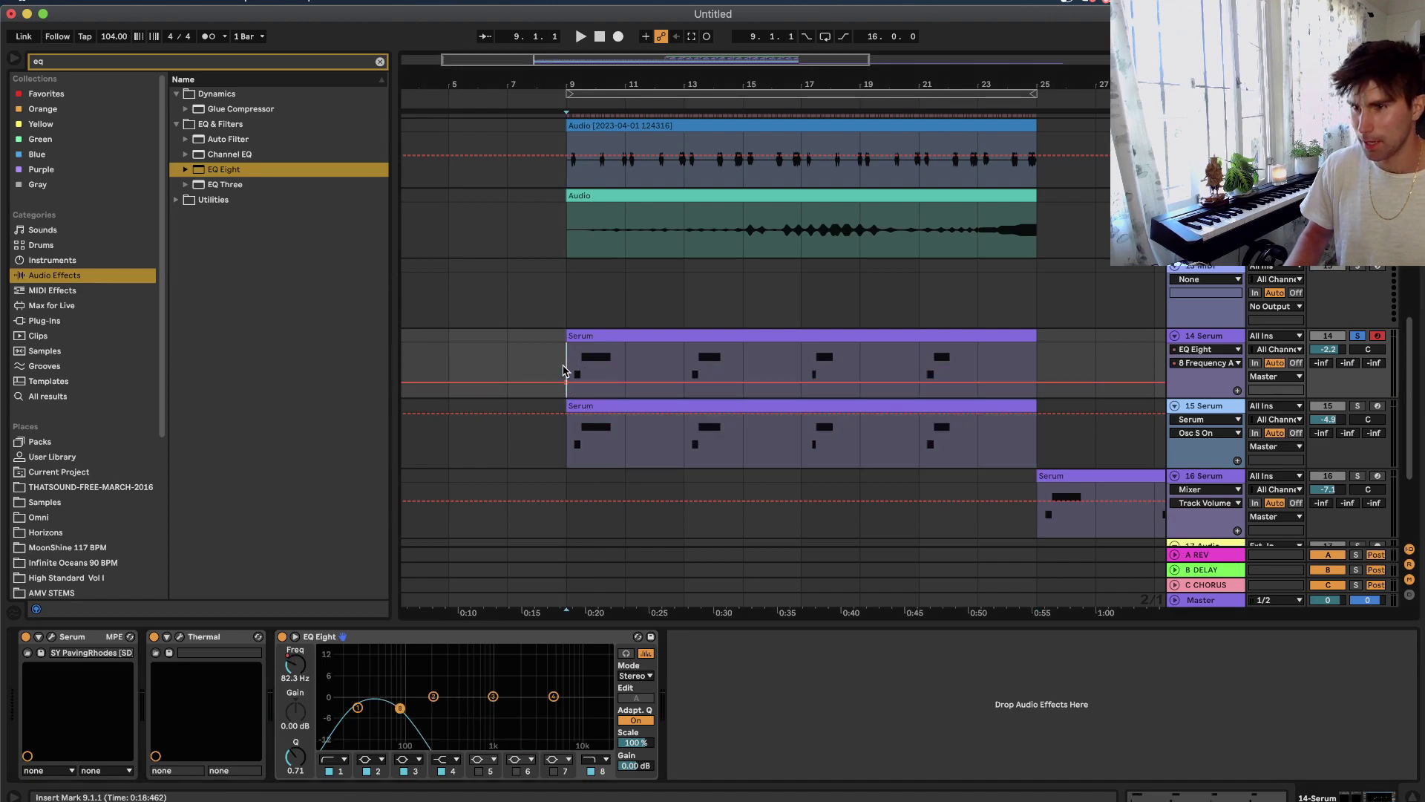
{"action": "left_click_drag", "start_coordinate": [1037, 389], "coordinate": [1036, 349]}
{"action": "key", "text": "space"}
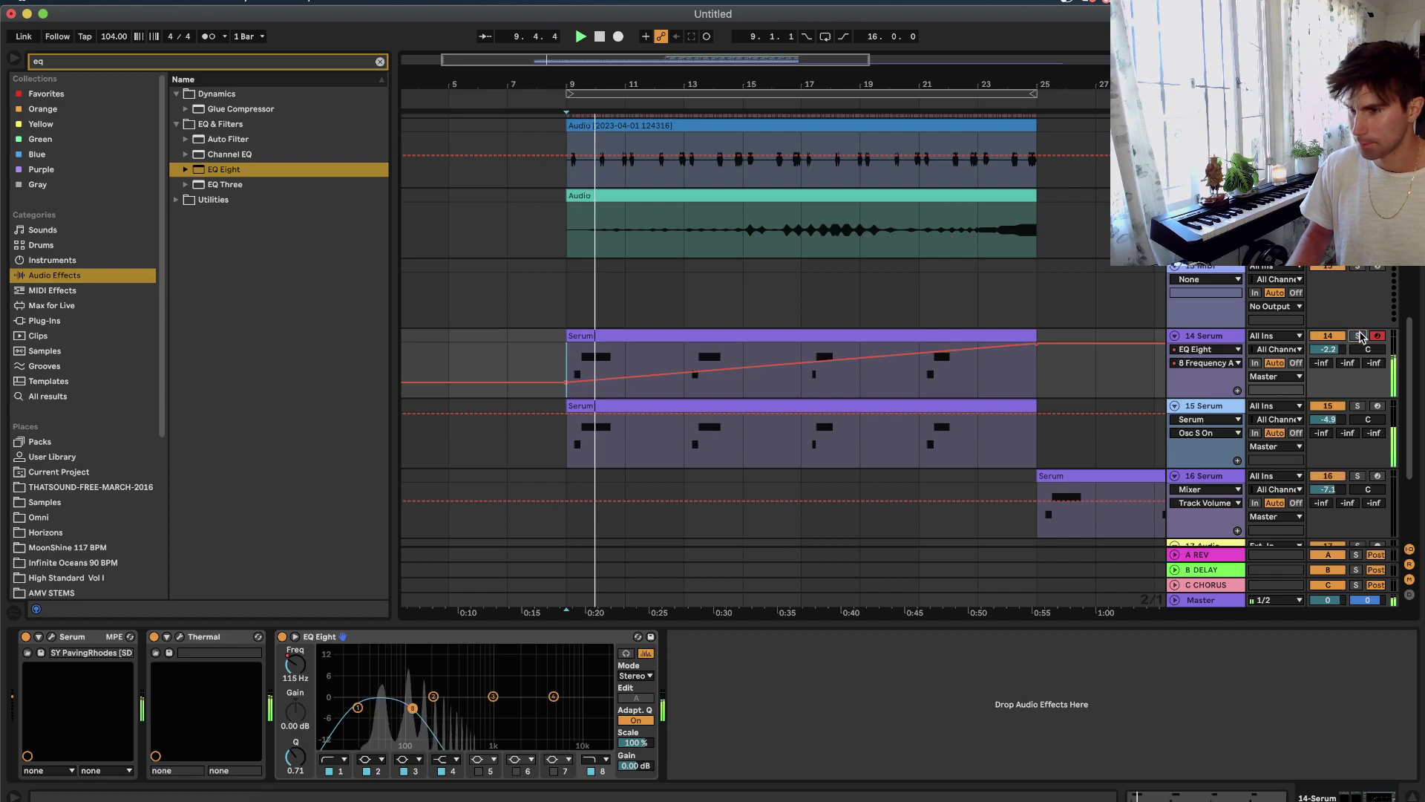
{"action": "key", "text": "a"}
{"action": "key", "text": "a"}
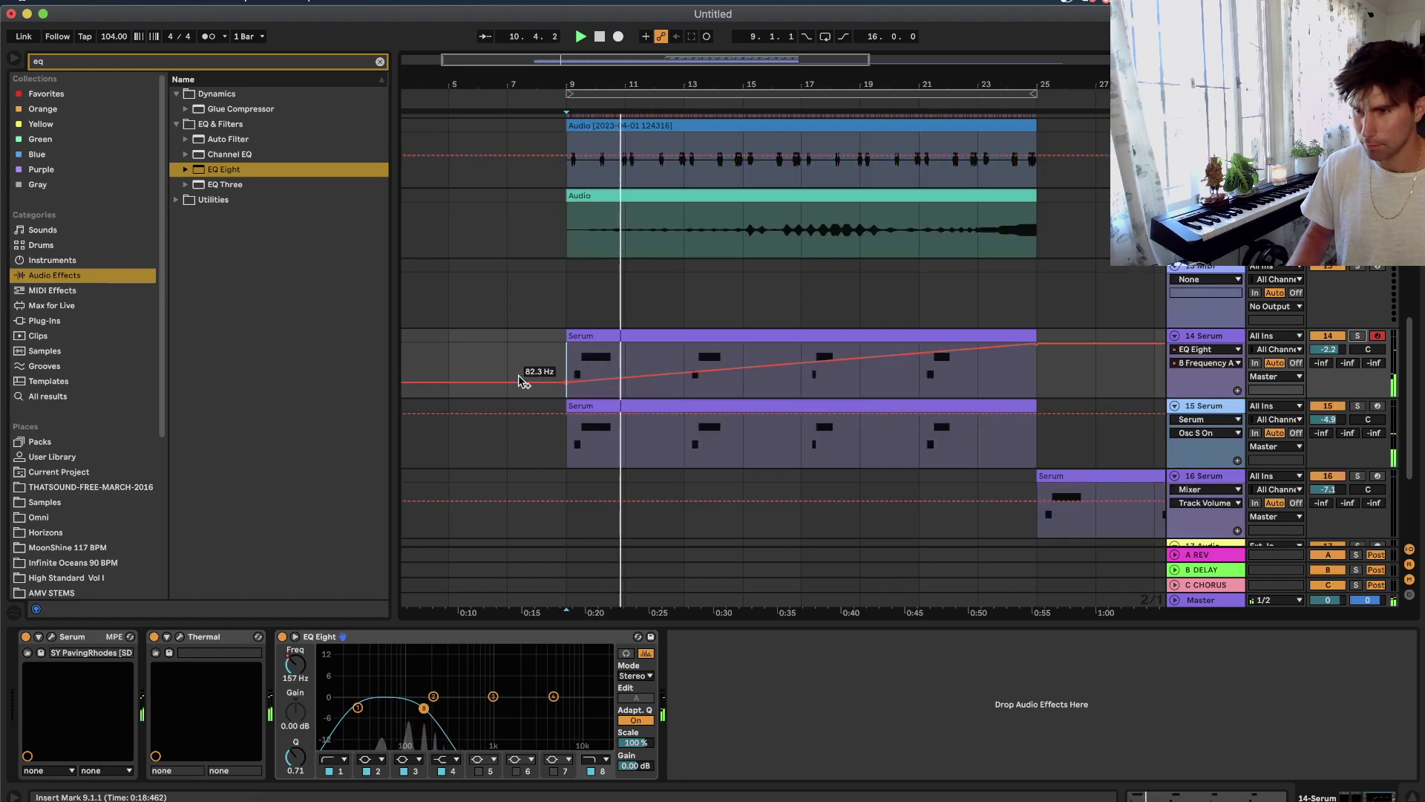
{"action": "key", "text": "a"}
Deactivate the part of track 15's Serum clip between bars 9 and 17.
{"action": "left_click_drag", "start_coordinate": [805, 447], "coordinate": [575, 450]}
{"action": "scroll", "coordinate": [575, 450], "scroll_direction": "up", "scroll_amount": 5}
{"action": "scroll", "coordinate": [575, 450], "scroll_direction": "right", "scroll_amount": 5}
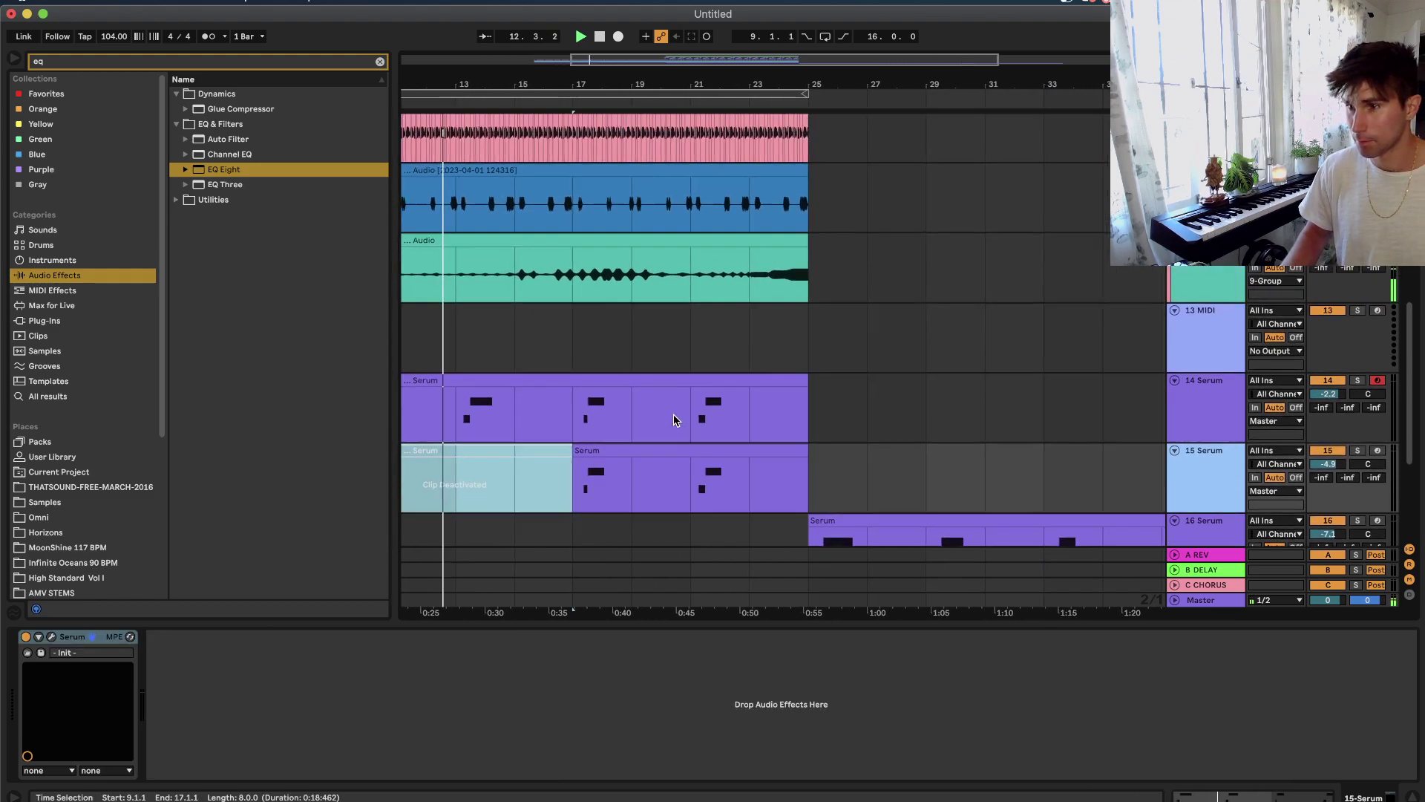
Insert a new audio track directly below audio track 3.
{"action": "scroll", "coordinate": [673, 420], "scroll_direction": "up", "scroll_amount": 5}
{"action": "scroll", "coordinate": [673, 420], "scroll_direction": "right", "scroll_amount": 1}
{"action": "left_click", "coordinate": [660, 261]}
{"action": "right_click", "coordinate": [1170, 304]}
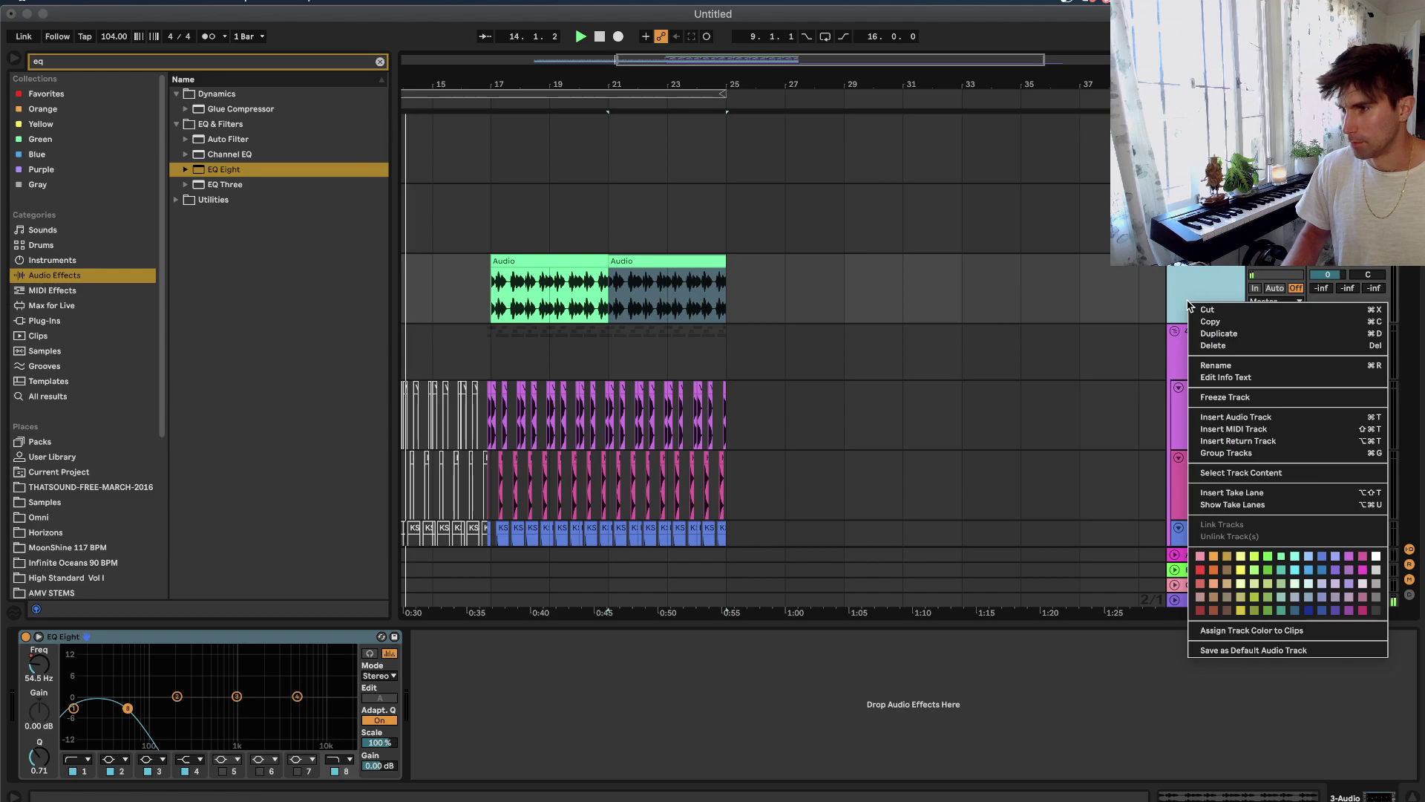
{"action": "left_click", "coordinate": [1217, 408]}
Move the percussion clips at bars 17 to 25 on tracks 6, 7 and 8 to start at bar 25, and clear the leftovers.
{"action": "scroll", "coordinate": [755, 404], "scroll_direction": "down", "scroll_amount": 3}
{"action": "scroll", "coordinate": [755, 403], "scroll_direction": "left", "scroll_amount": 1}
{"action": "left_click_drag", "start_coordinate": [783, 319], "coordinate": [546, 389]}
{"action": "scroll", "coordinate": [546, 389], "scroll_direction": "up", "scroll_amount": 5}
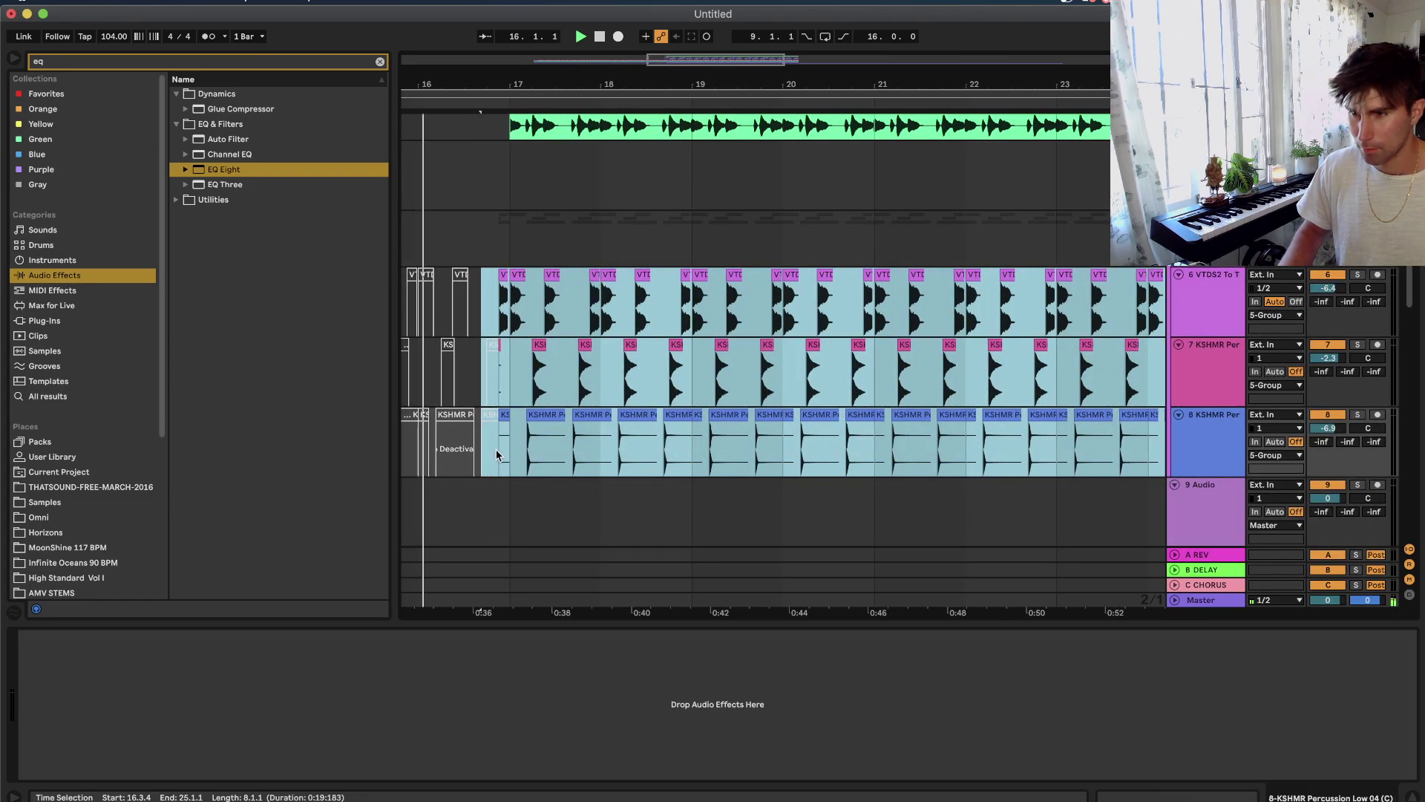
{"action": "left_click", "coordinate": [496, 449], "text": "shift"}
{"action": "left_click", "coordinate": [506, 460], "text": "shift"}
{"action": "scroll", "coordinate": [505, 462], "scroll_direction": "down", "scroll_amount": 3}
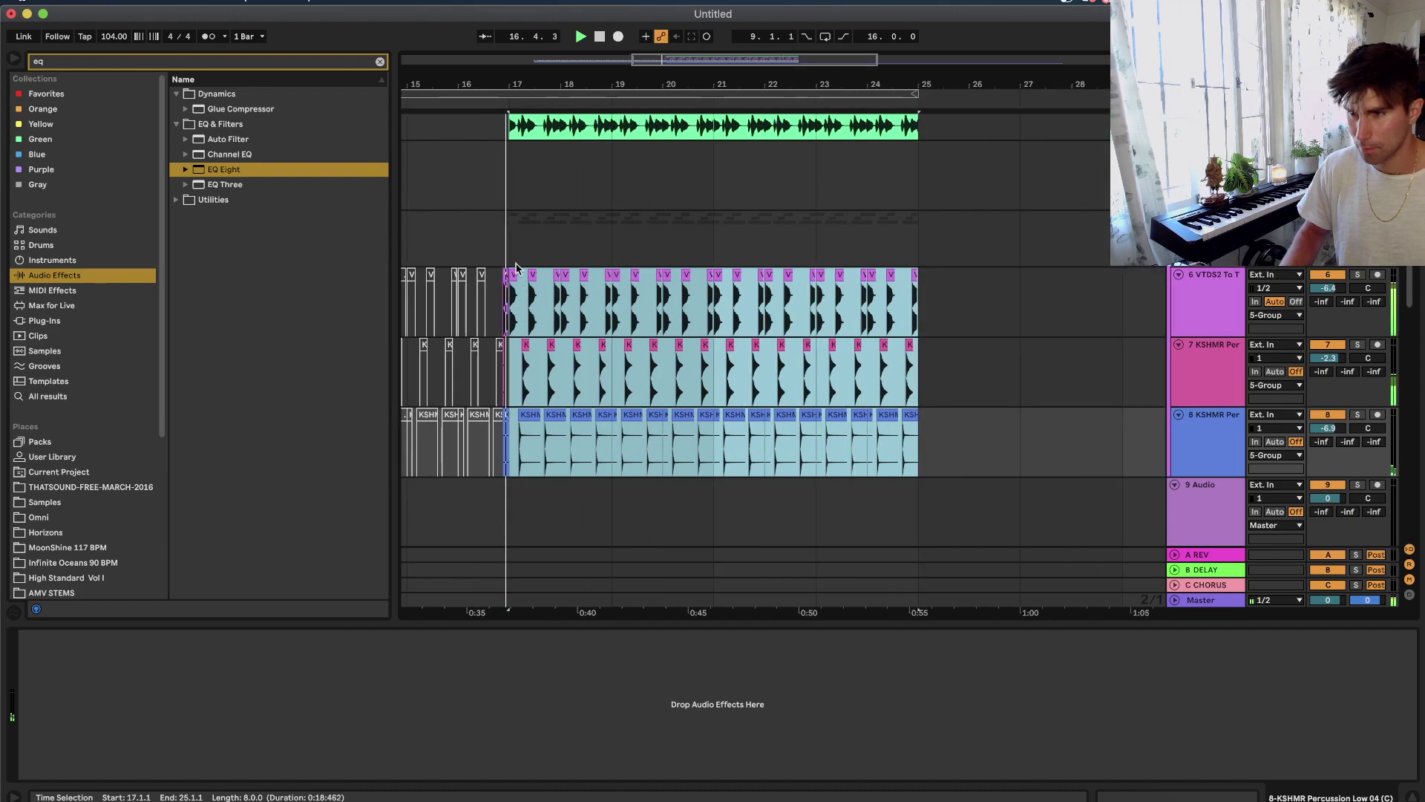
{"action": "left_click_drag", "start_coordinate": [511, 276], "coordinate": [934, 302]}
{"action": "left_click_drag", "start_coordinate": [504, 312], "coordinate": [573, 454]}
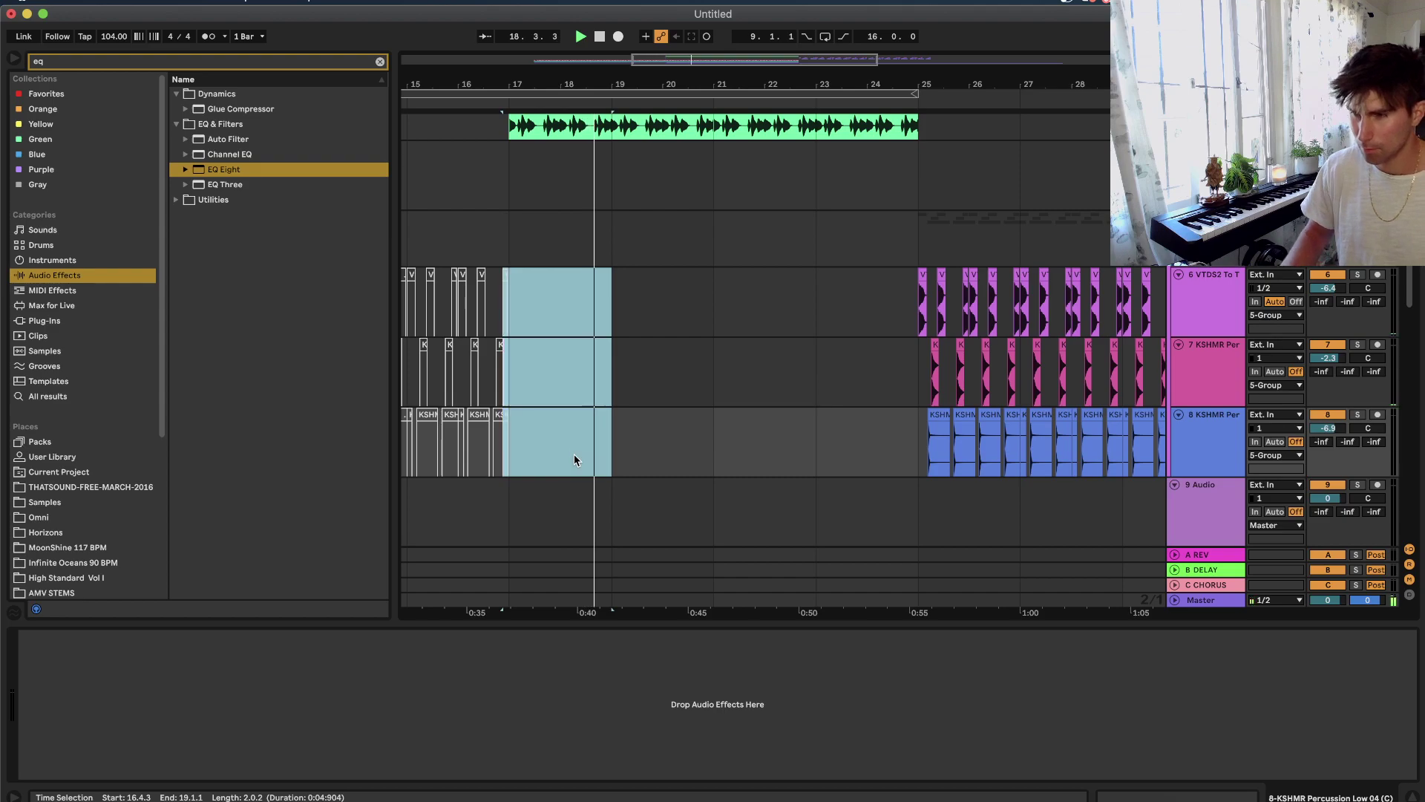
Place the insert marker at bar 17 on the empty MIDI track 14 and stop playback.
{"action": "scroll", "coordinate": [573, 453], "scroll_direction": "down", "scroll_amount": 10}
{"action": "scroll", "coordinate": [574, 454], "scroll_direction": "down", "scroll_amount": 5}
{"action": "key", "text": "minus"}
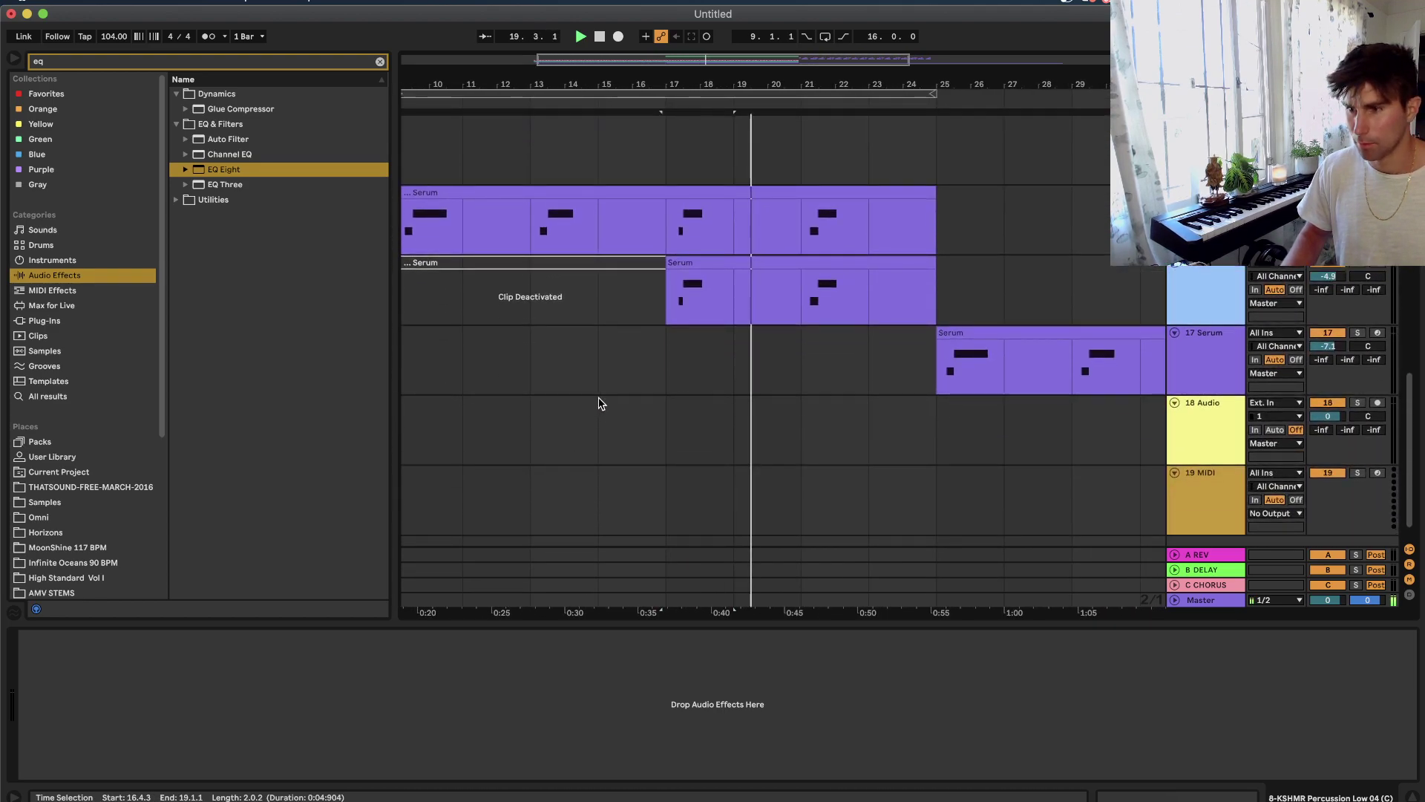
{"action": "left_click", "coordinate": [597, 403]}
{"action": "scroll", "coordinate": [605, 386], "scroll_direction": "up", "scroll_amount": 3}
{"action": "left_click", "coordinate": [610, 303]}
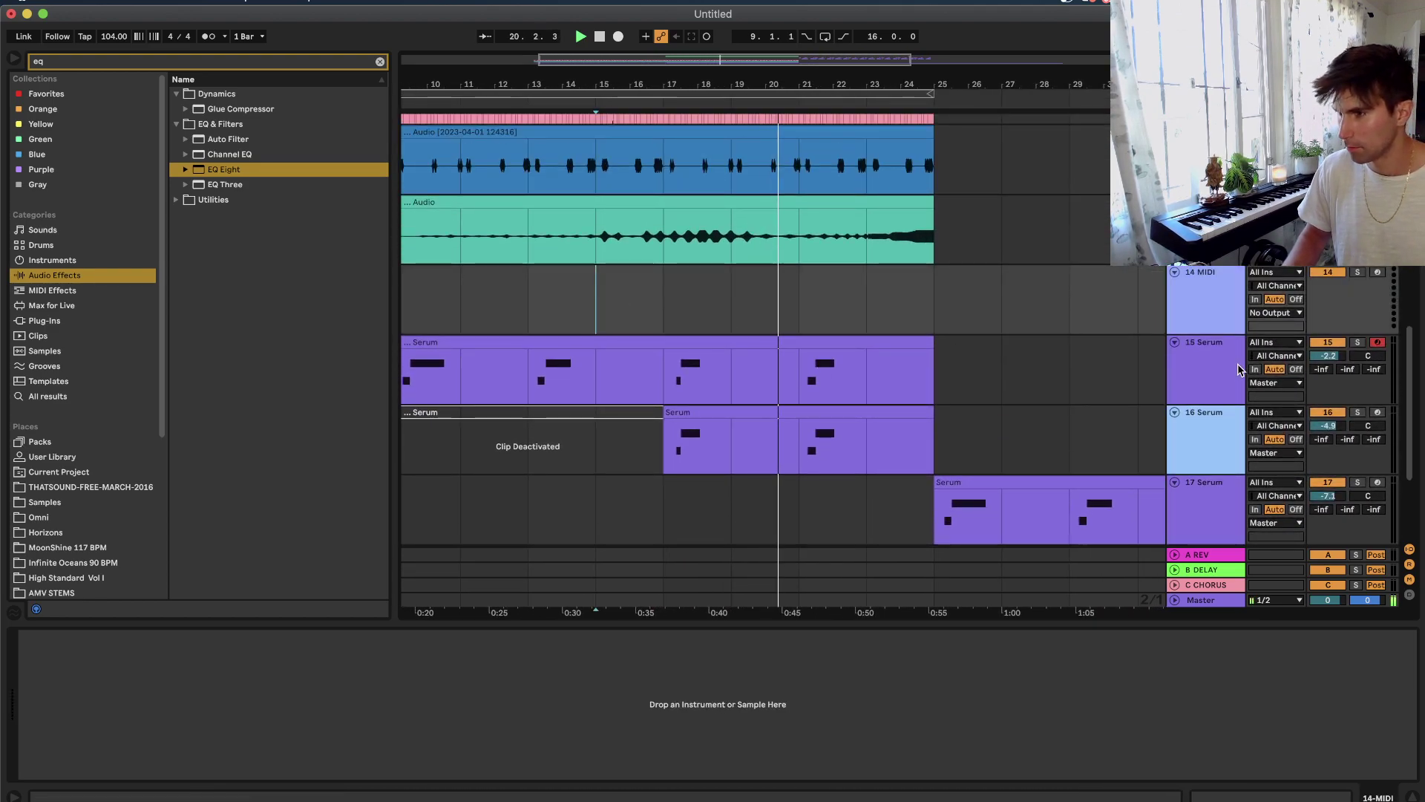
{"action": "left_click", "coordinate": [1221, 314]}
{"action": "left_click", "coordinate": [663, 305]}
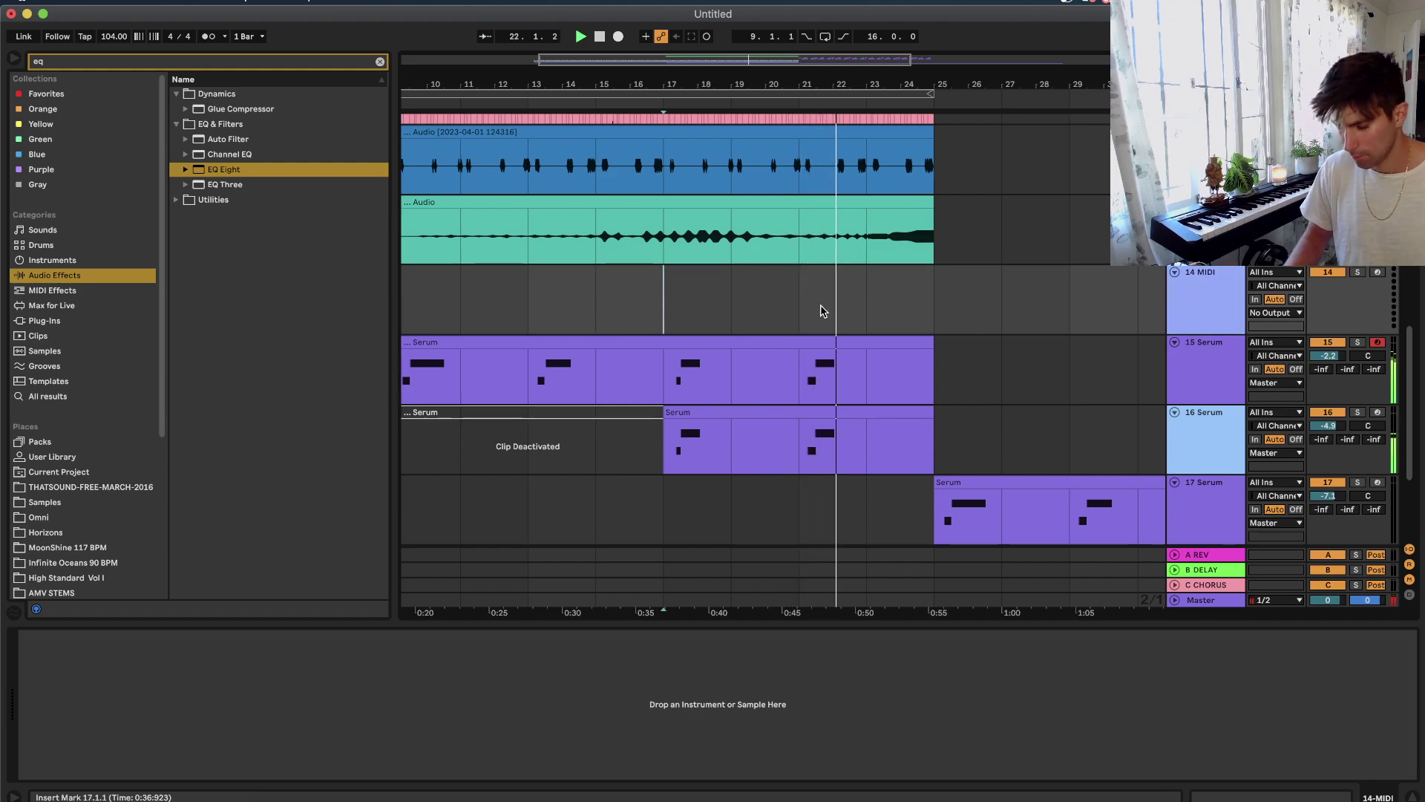
{"action": "key", "text": "space"}
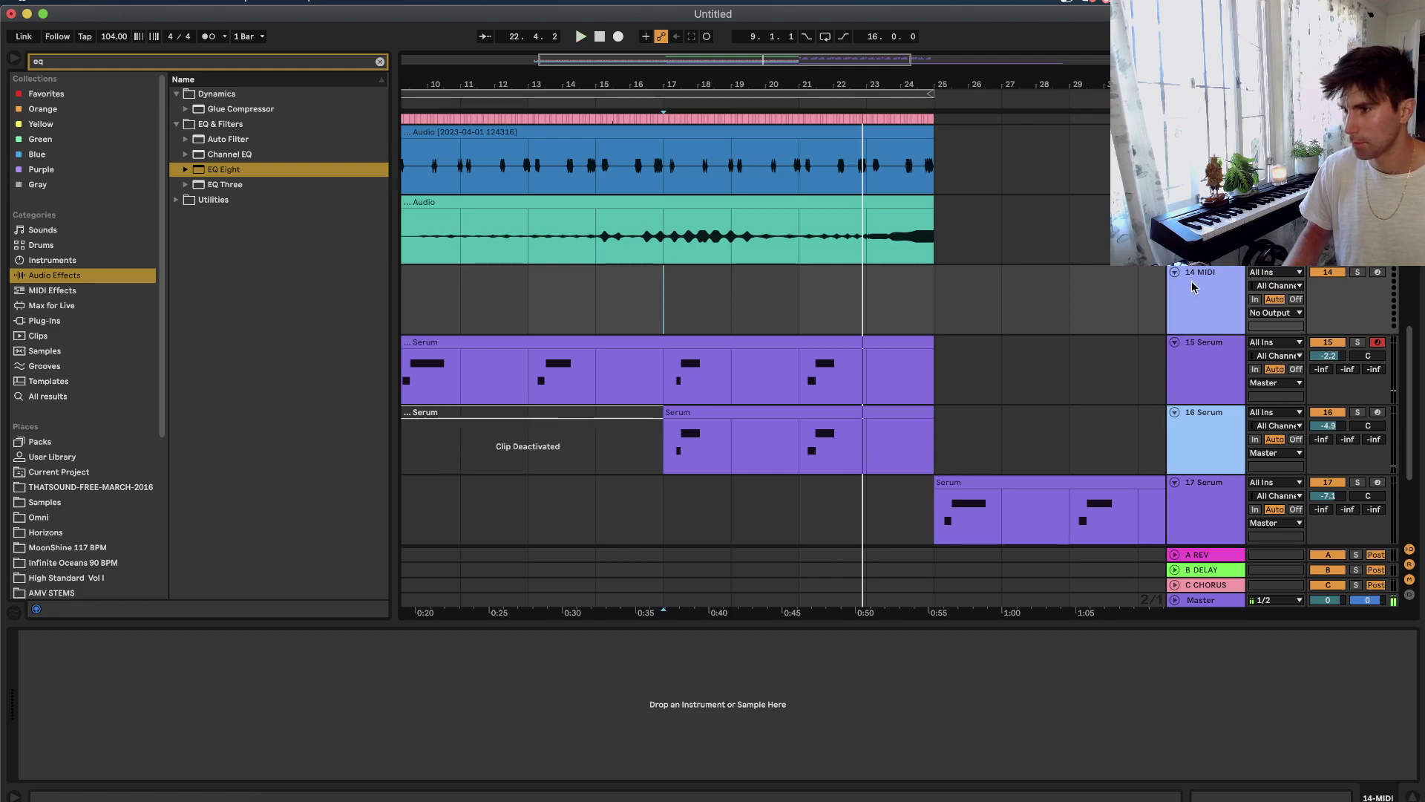
Add the Sylenth1 VST to MIDI track 14.
{"action": "left_click", "coordinate": [1192, 282]}
{"action": "left_click", "coordinate": [80, 322]}
{"action": "key", "text": "super+f"}
{"action": "type", "text": "syl"}
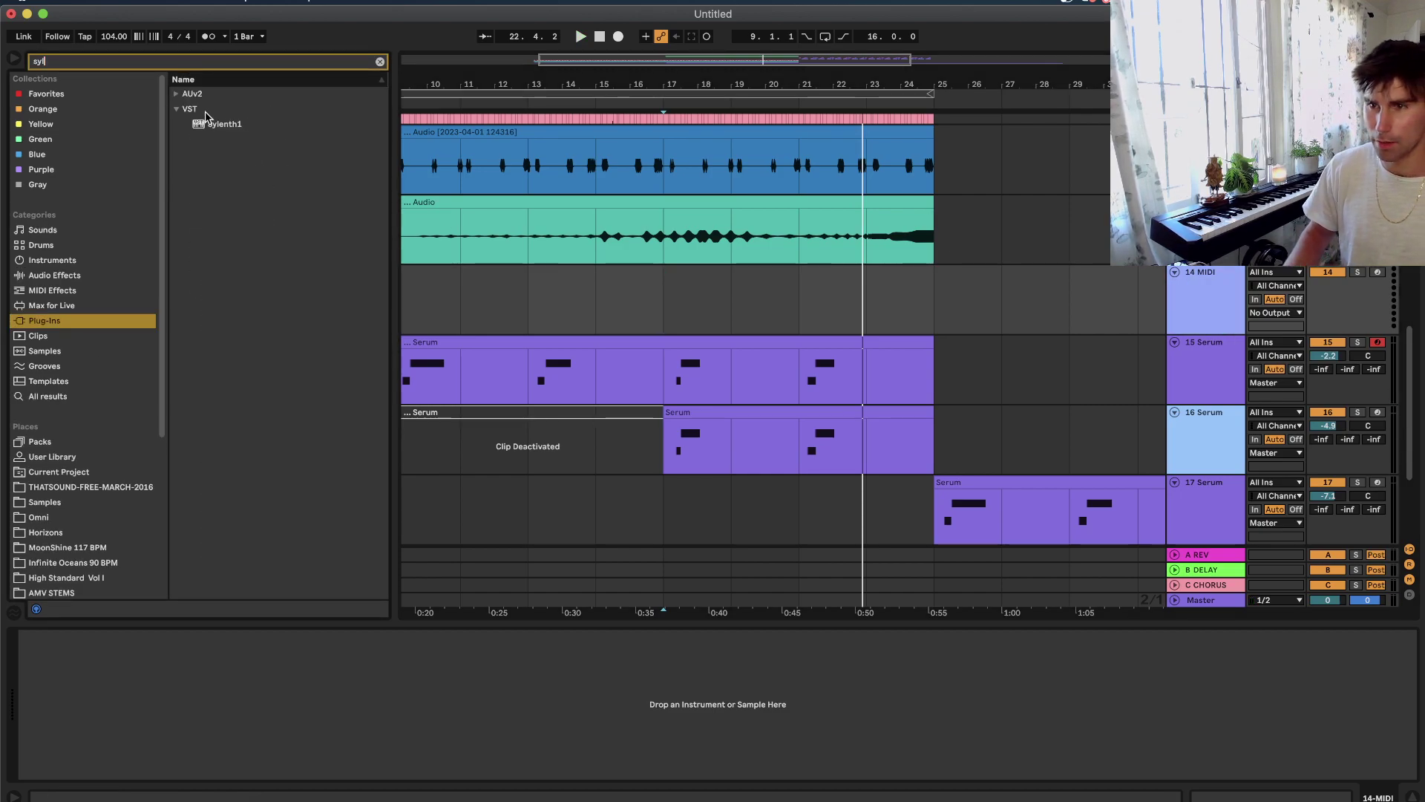
{"action": "left_click_drag", "start_coordinate": [223, 125], "coordinate": [803, 303]}
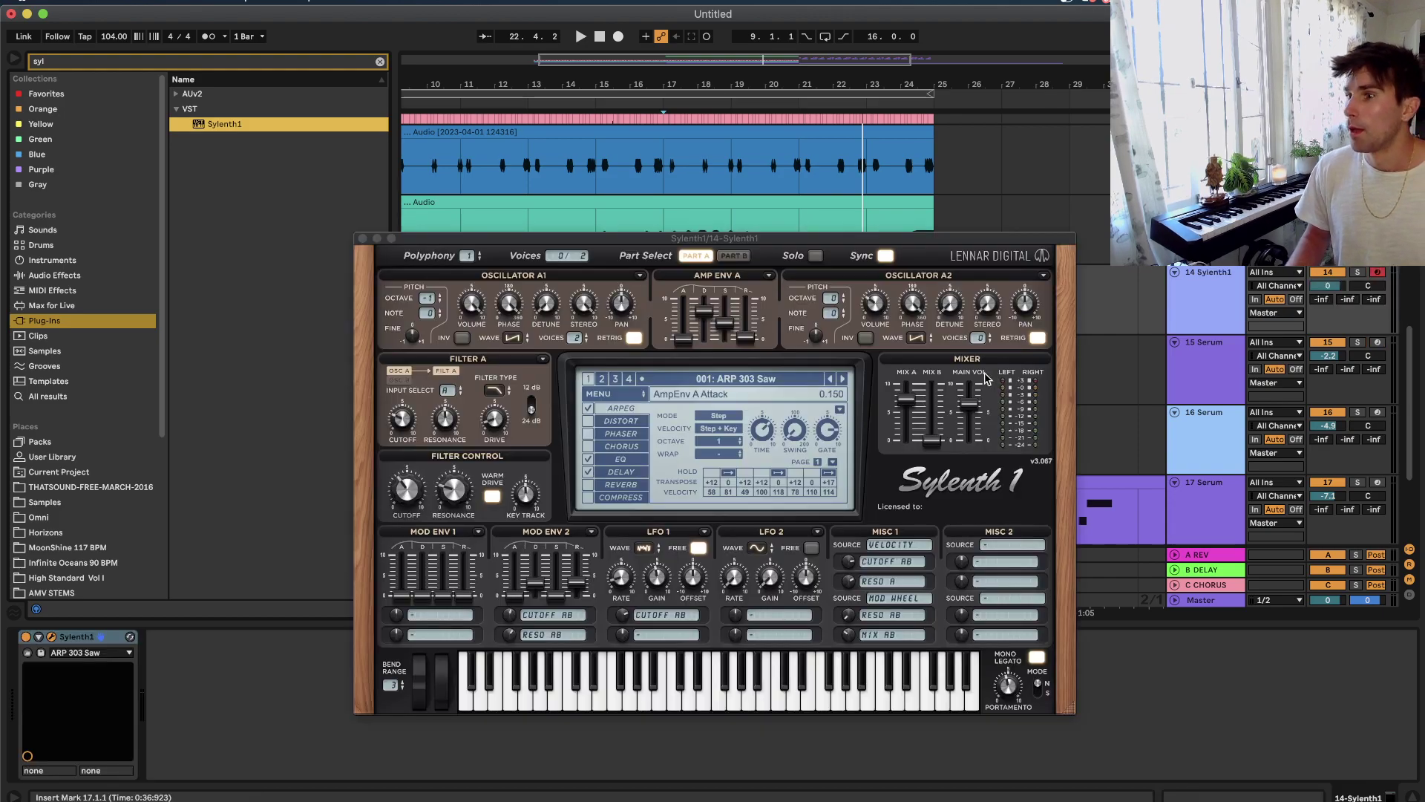
Load the pvllion 1.fxb bank into Sylenth1 from the desktop's Sylneth1 Sounds folder.
{"action": "left_click", "coordinate": [620, 394]}
{"action": "mouse_move", "coordinate": [637, 424]}
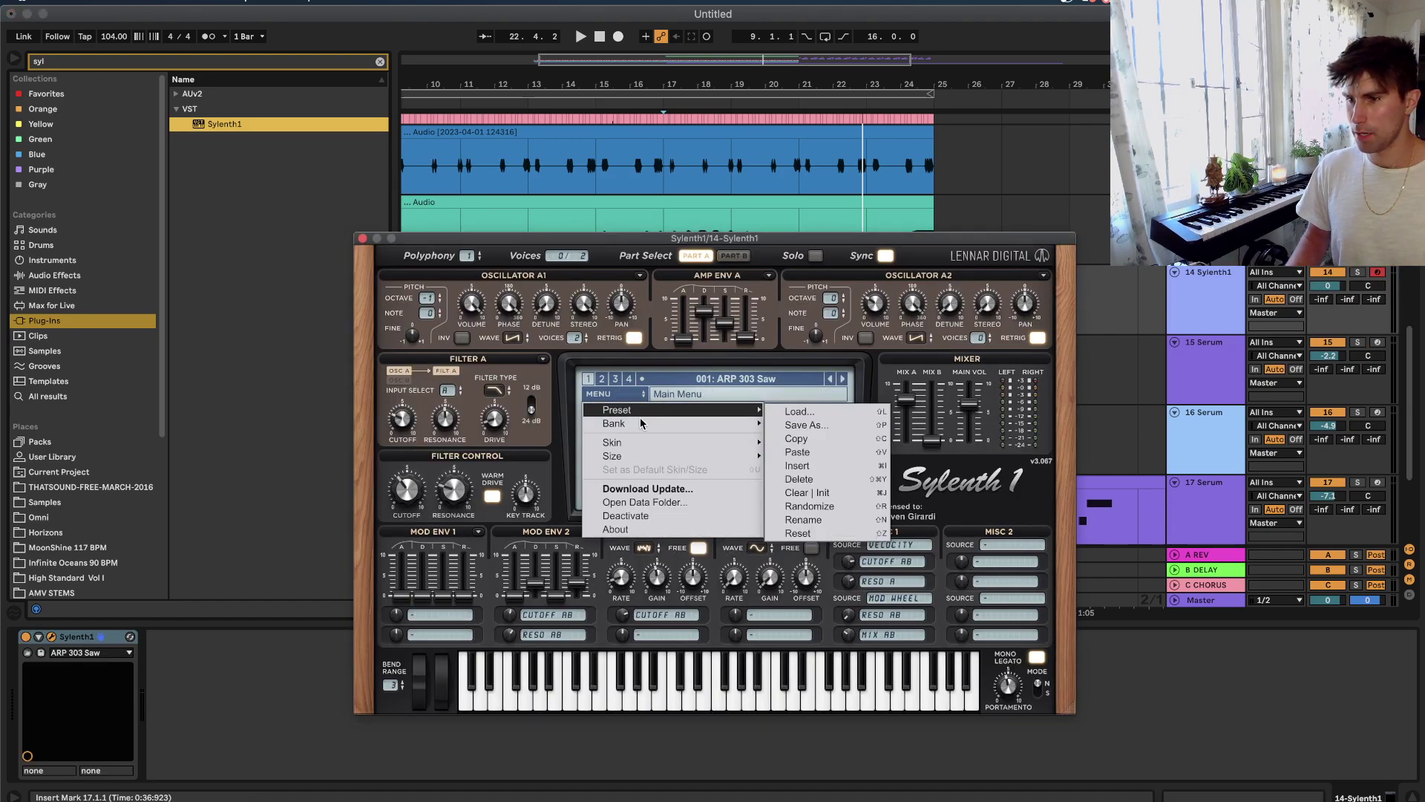
{"action": "left_click", "coordinate": [879, 451]}
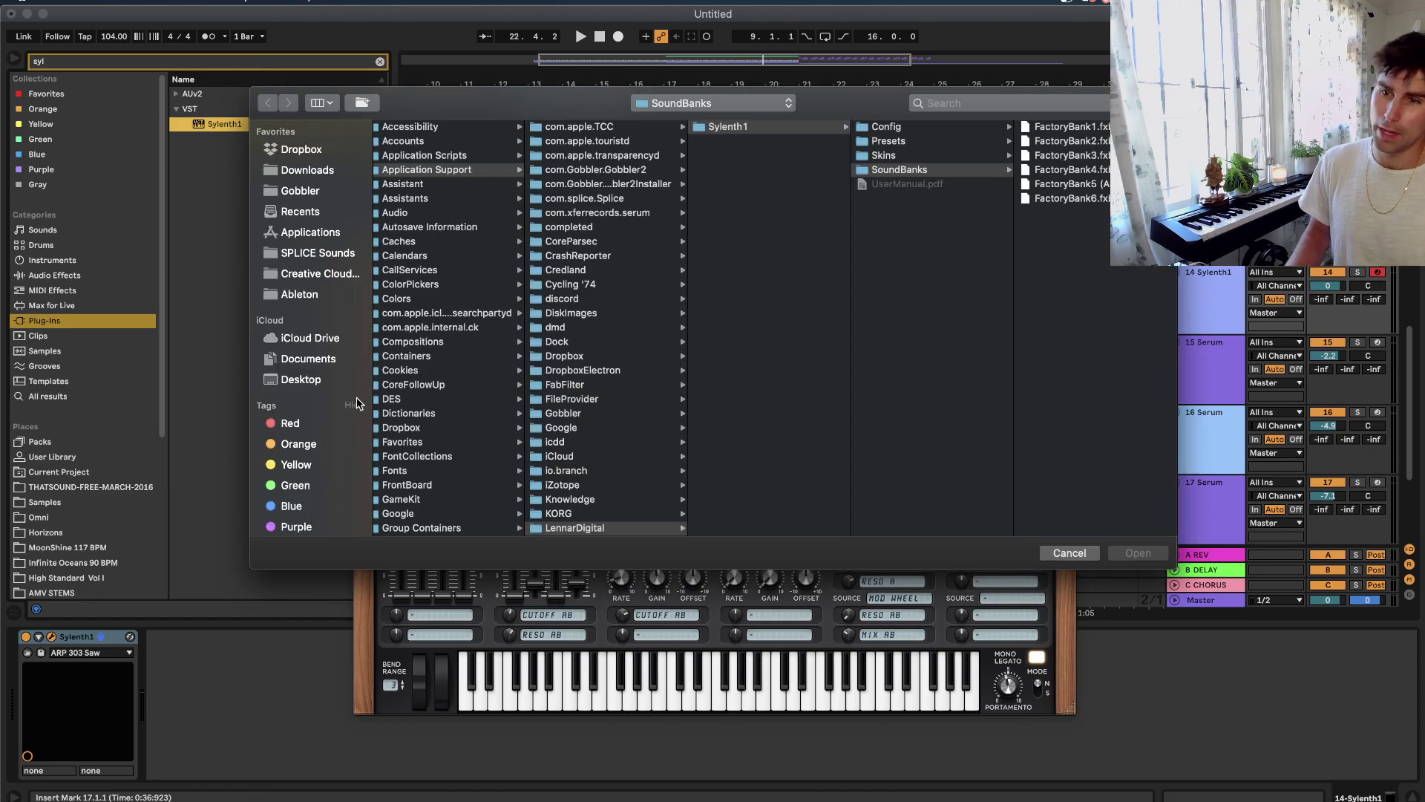
{"action": "left_click", "coordinate": [301, 379]}
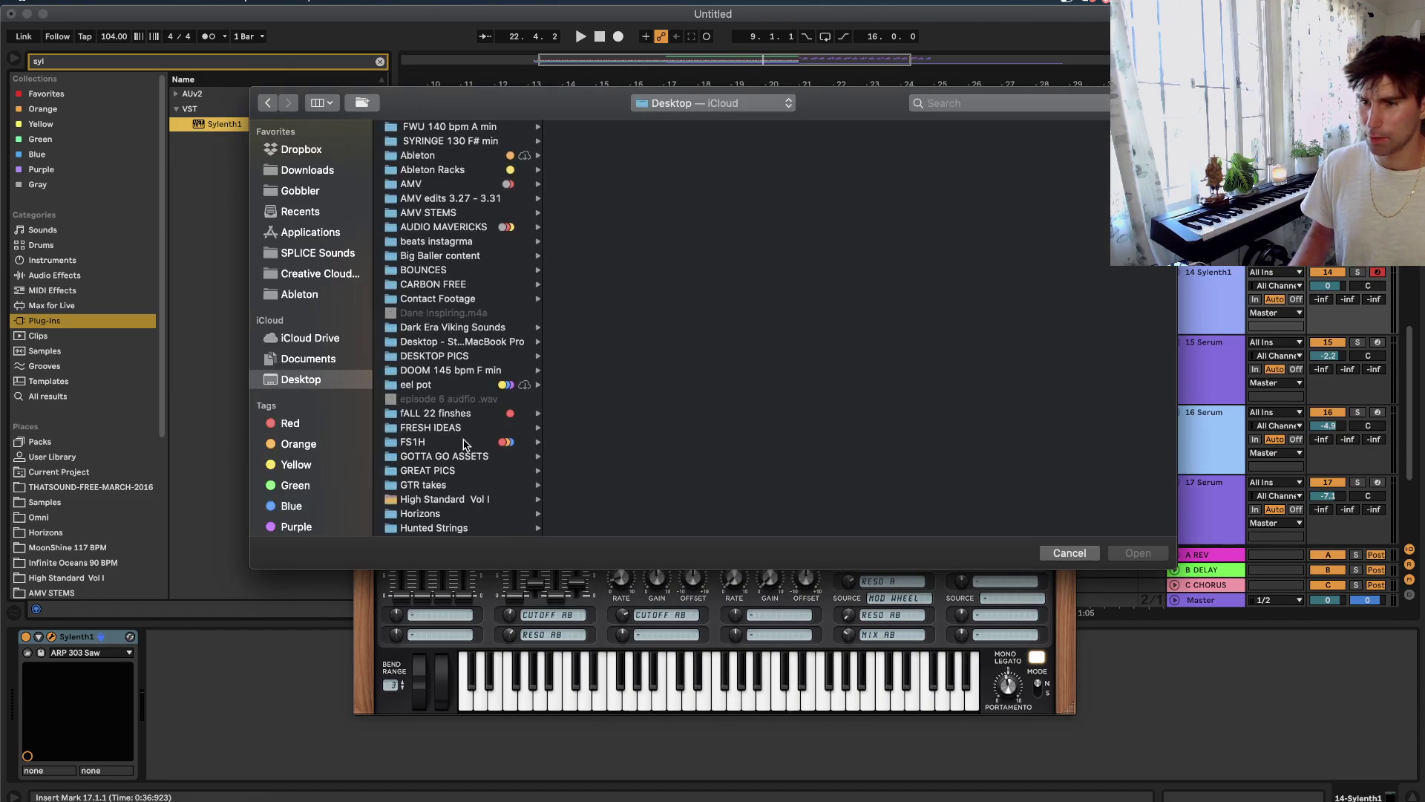
{"action": "scroll", "coordinate": [465, 444], "scroll_direction": "down", "scroll_amount": 1}
{"action": "scroll", "coordinate": [466, 444], "scroll_direction": "down", "scroll_amount": 10}
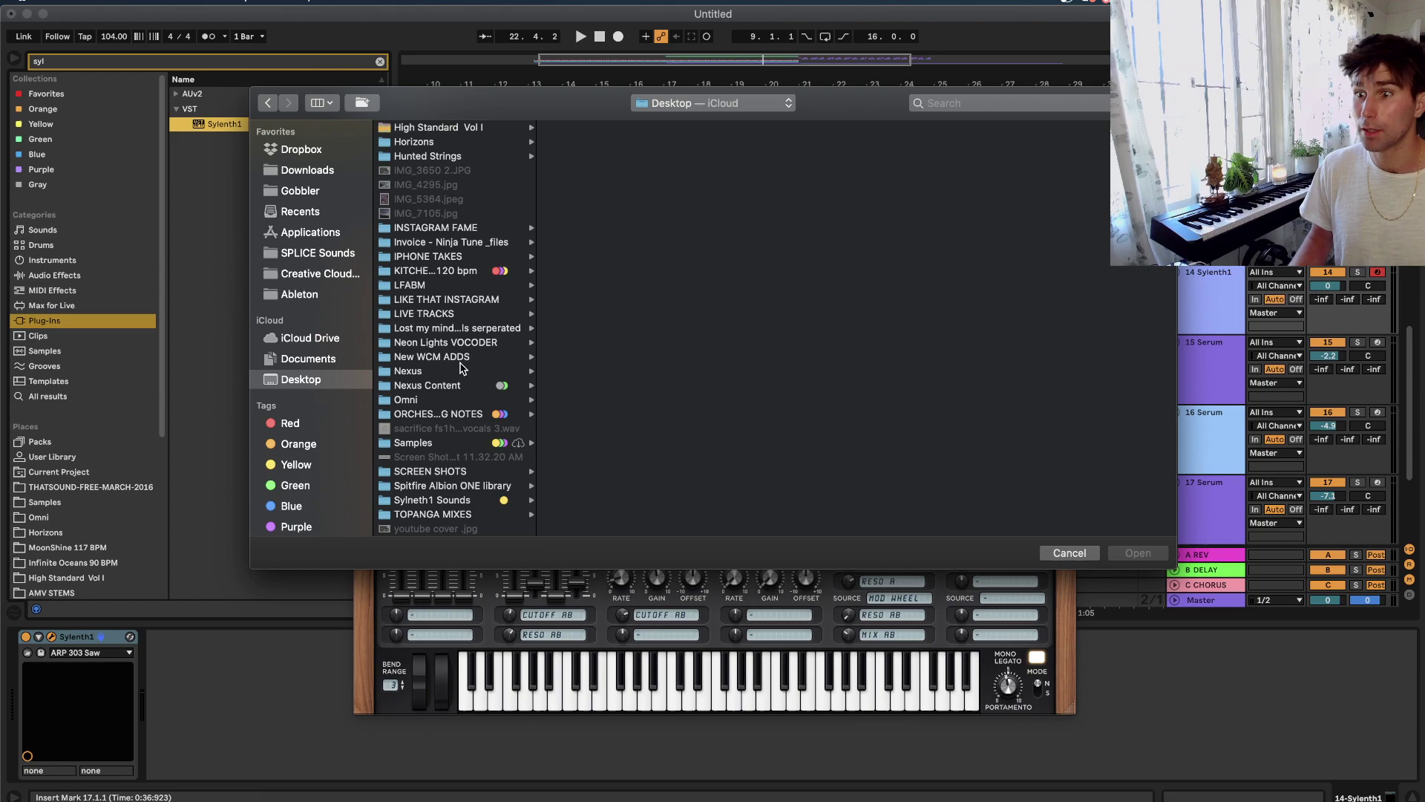
{"action": "scroll", "coordinate": [506, 414], "scroll_direction": "down", "scroll_amount": 2}
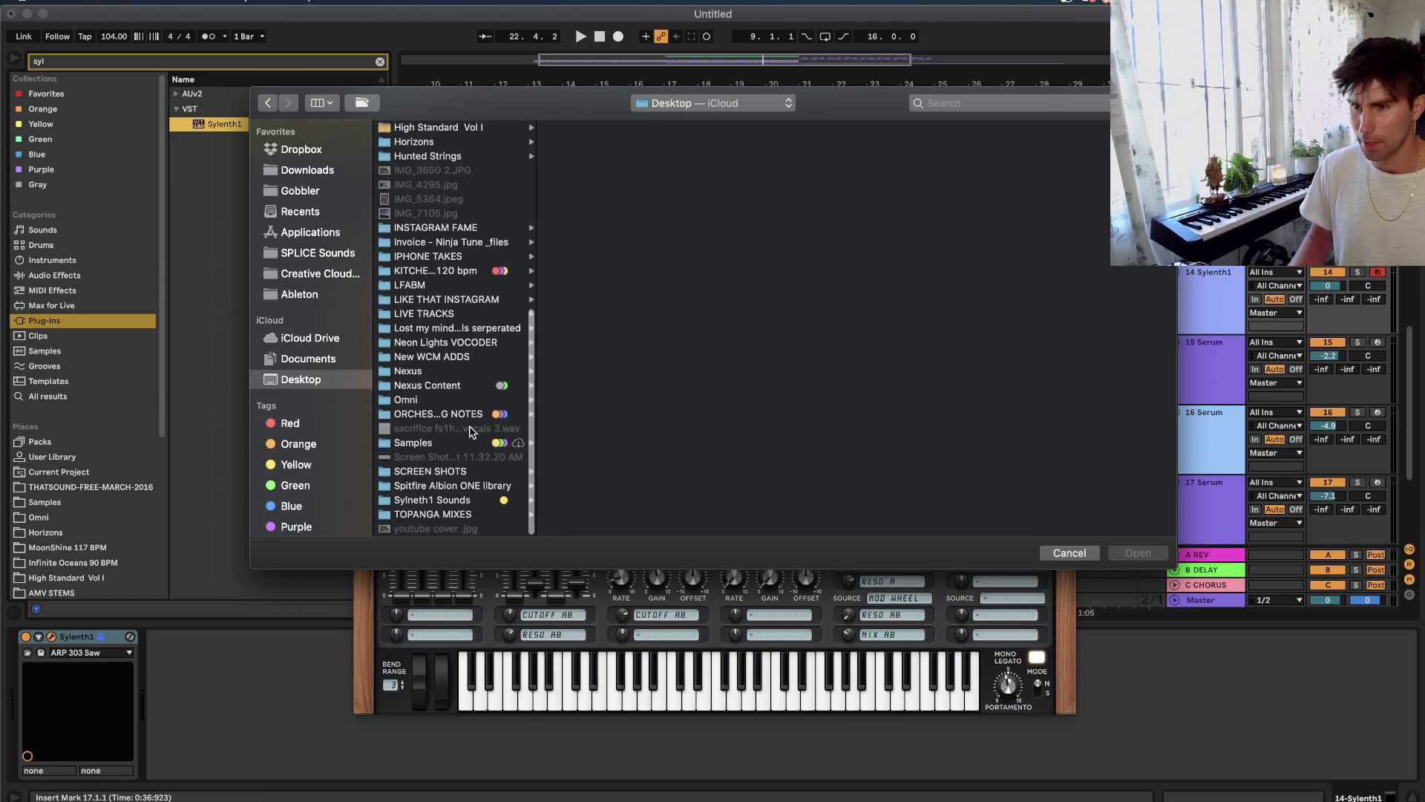
{"action": "left_click", "coordinate": [436, 501]}
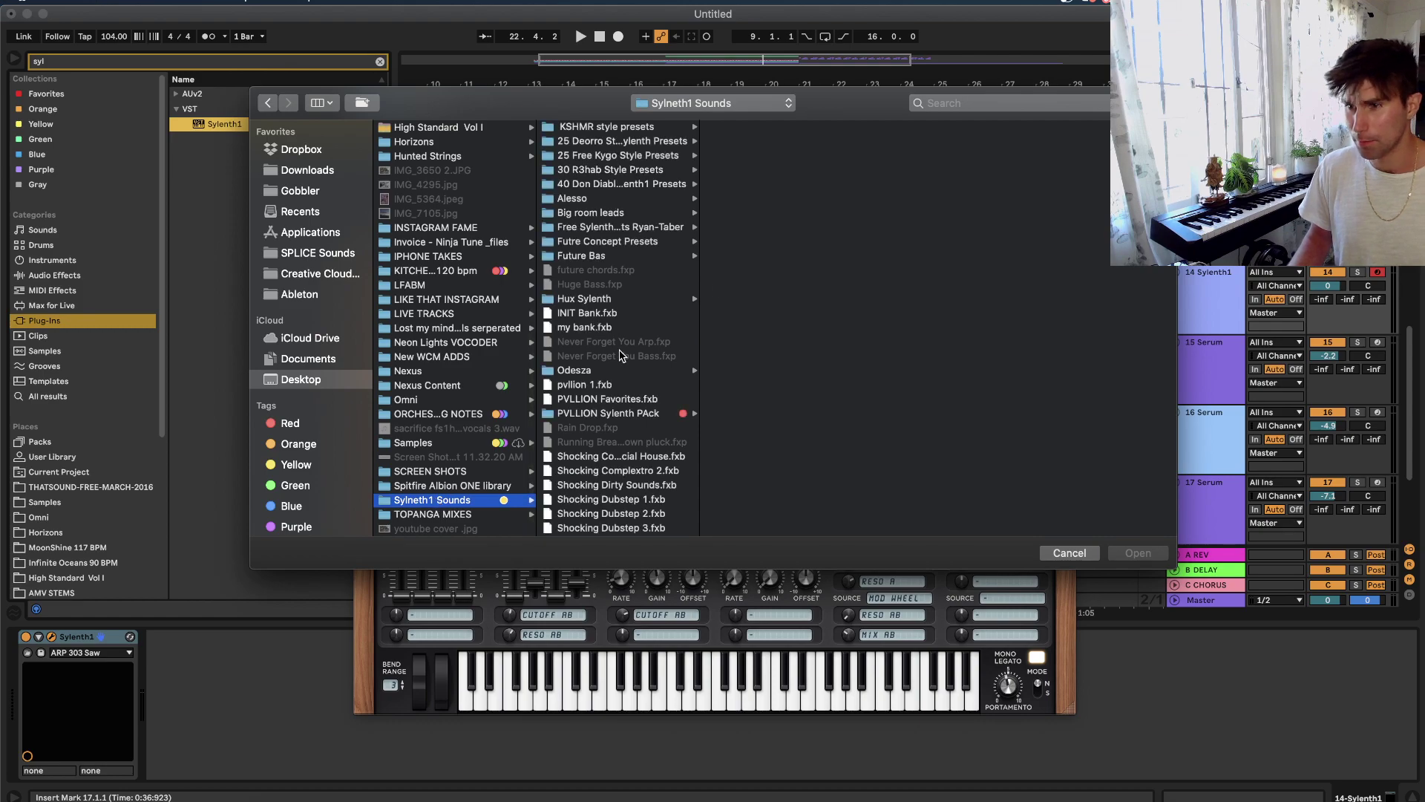
{"action": "double_click", "coordinate": [607, 386]}
Load the SM101 - EDM SUPERSTAR SOUNDS -SYLENTH.fxb bank into Sylenth1 from the Sylneth1 Sounds folder.
{"action": "left_click", "coordinate": [629, 396]}
{"action": "mouse_move", "coordinate": [629, 427]}
{"action": "left_click", "coordinate": [800, 465]}
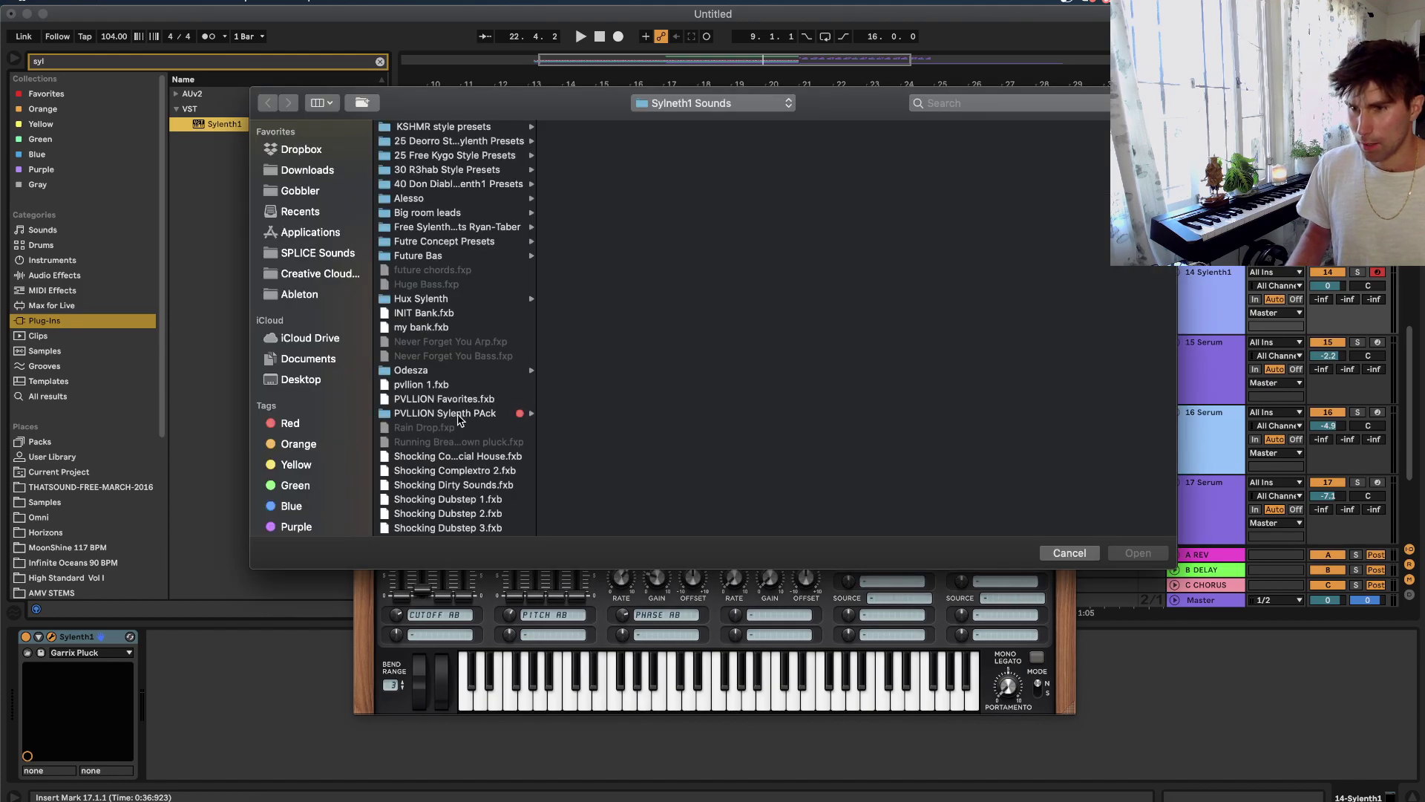
{"action": "left_click", "coordinate": [301, 380]}
{"action": "scroll", "coordinate": [436, 458], "scroll_direction": "down", "scroll_amount": 10}
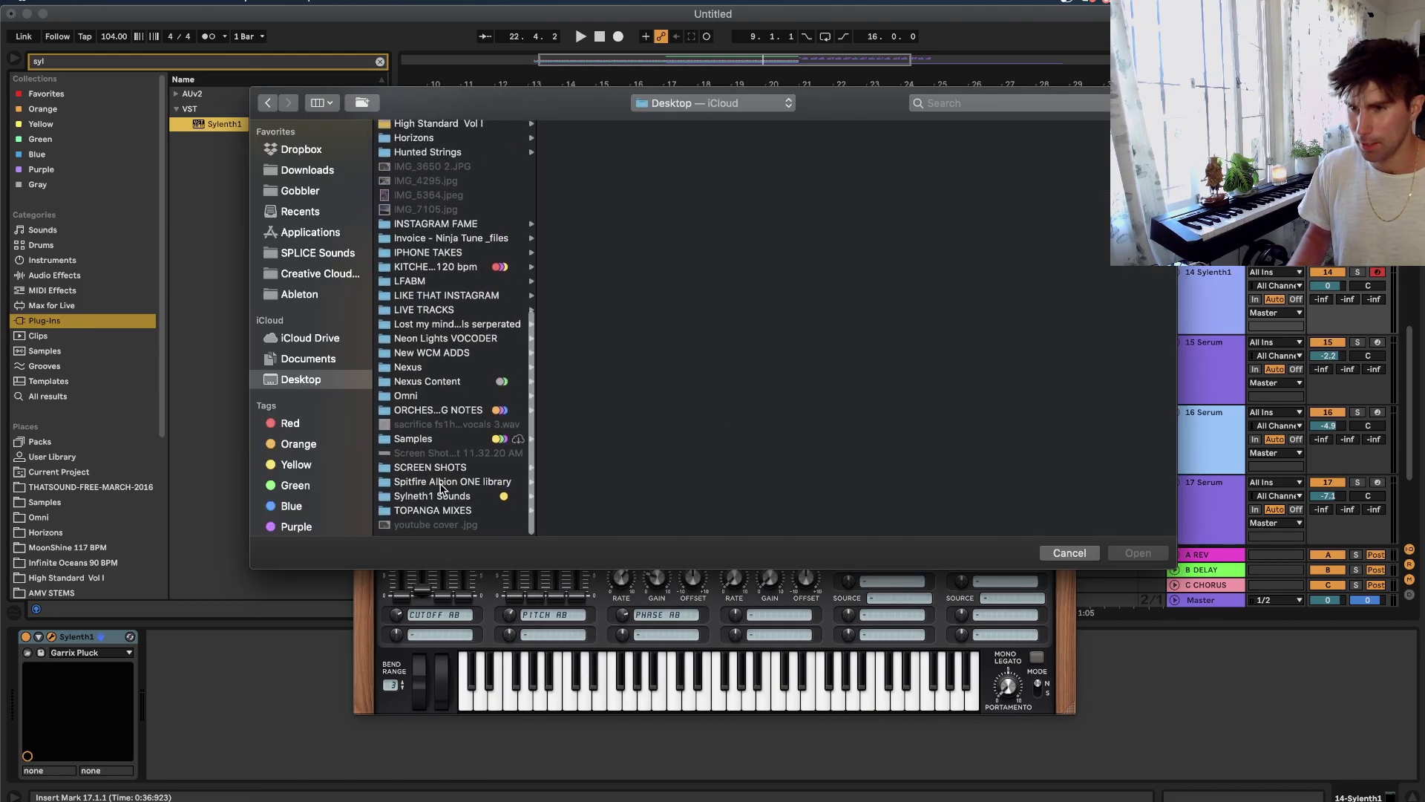
{"action": "left_click", "coordinate": [446, 507]}
{"action": "scroll", "coordinate": [623, 446], "scroll_direction": "down", "scroll_amount": 10}
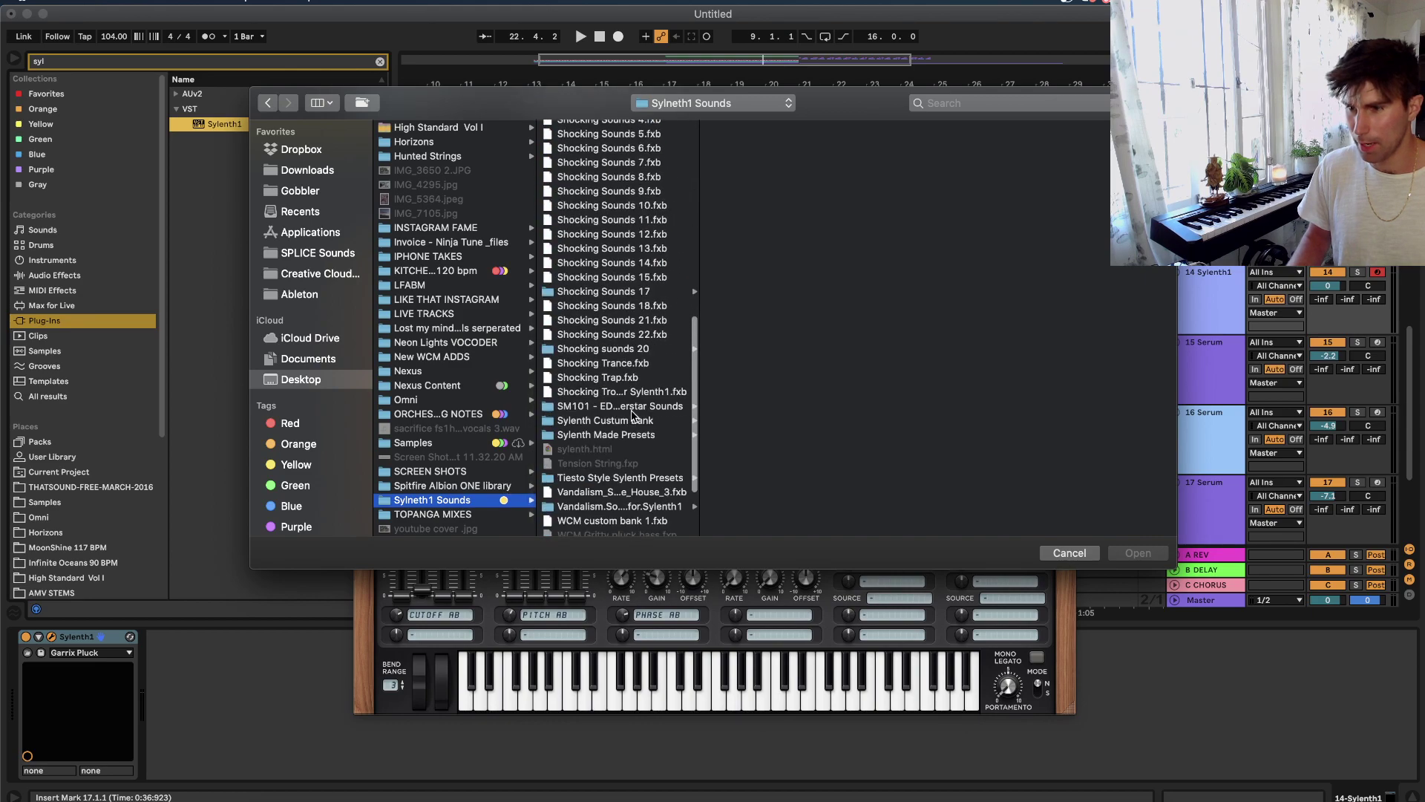
{"action": "scroll", "coordinate": [627, 445], "scroll_direction": "up", "scroll_amount": 3}
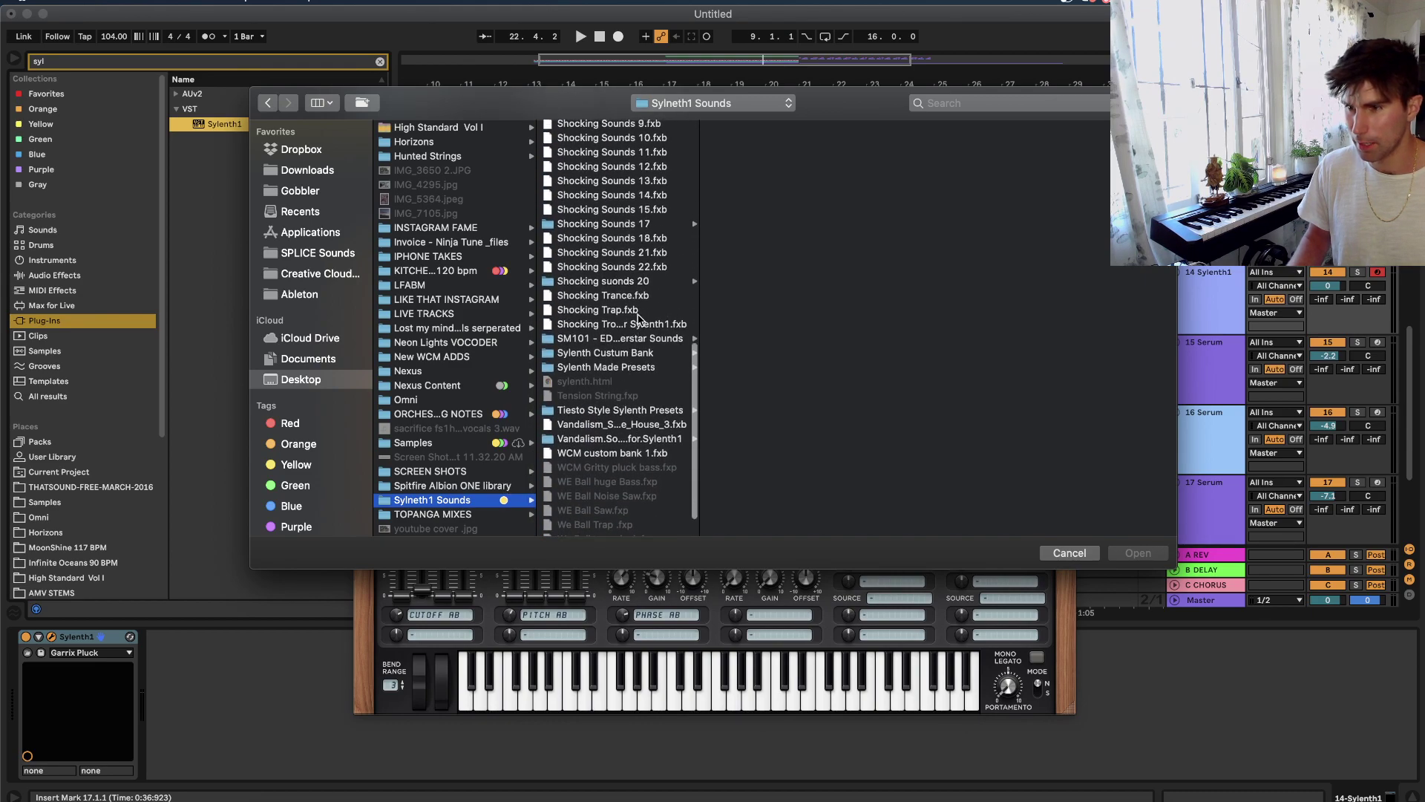
{"action": "left_click", "coordinate": [643, 338]}
{"action": "double_click", "coordinate": [788, 155]}
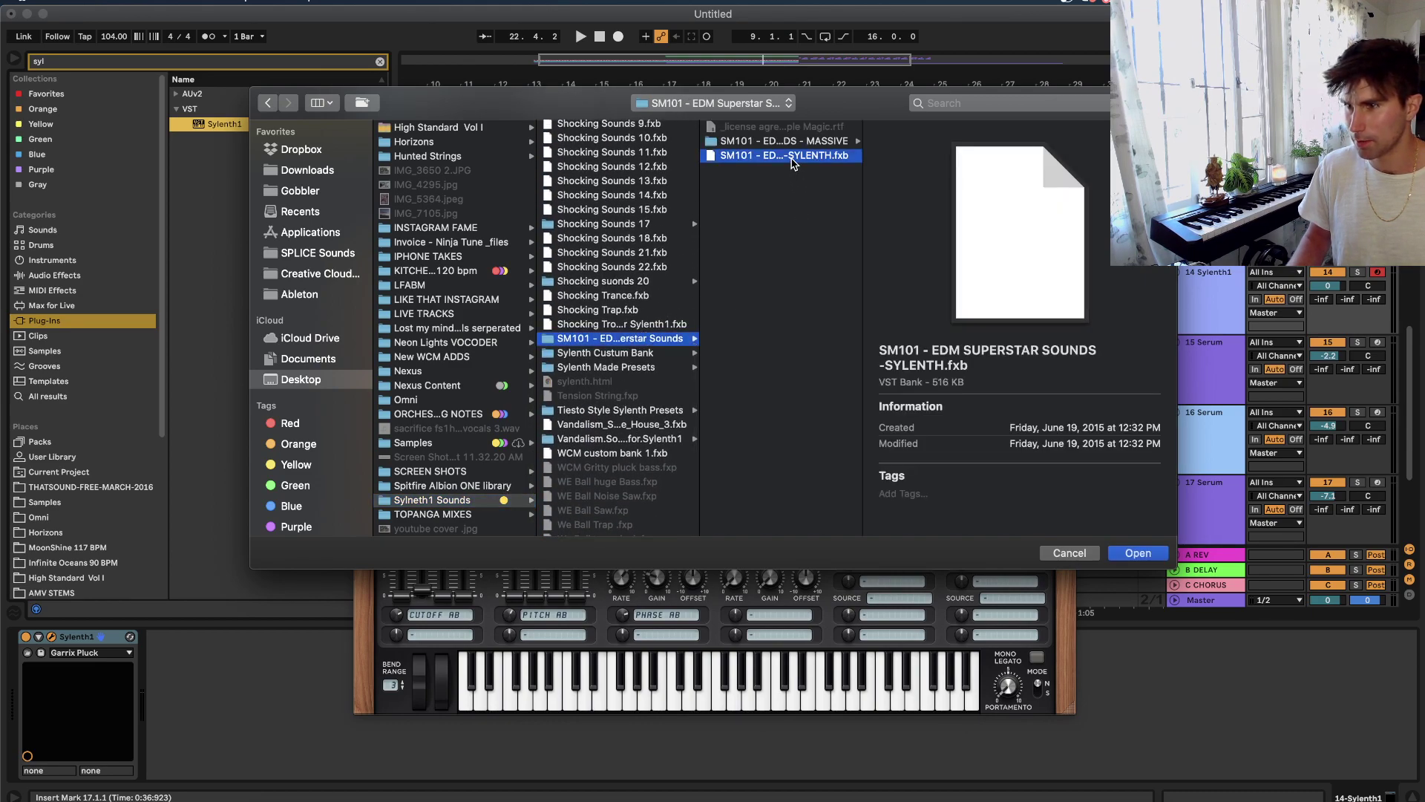
Choose Sylenth1 preset 016, FX - EVERY NOISE RISE, and close the plug-in window.
{"action": "left_click", "coordinate": [736, 381]}
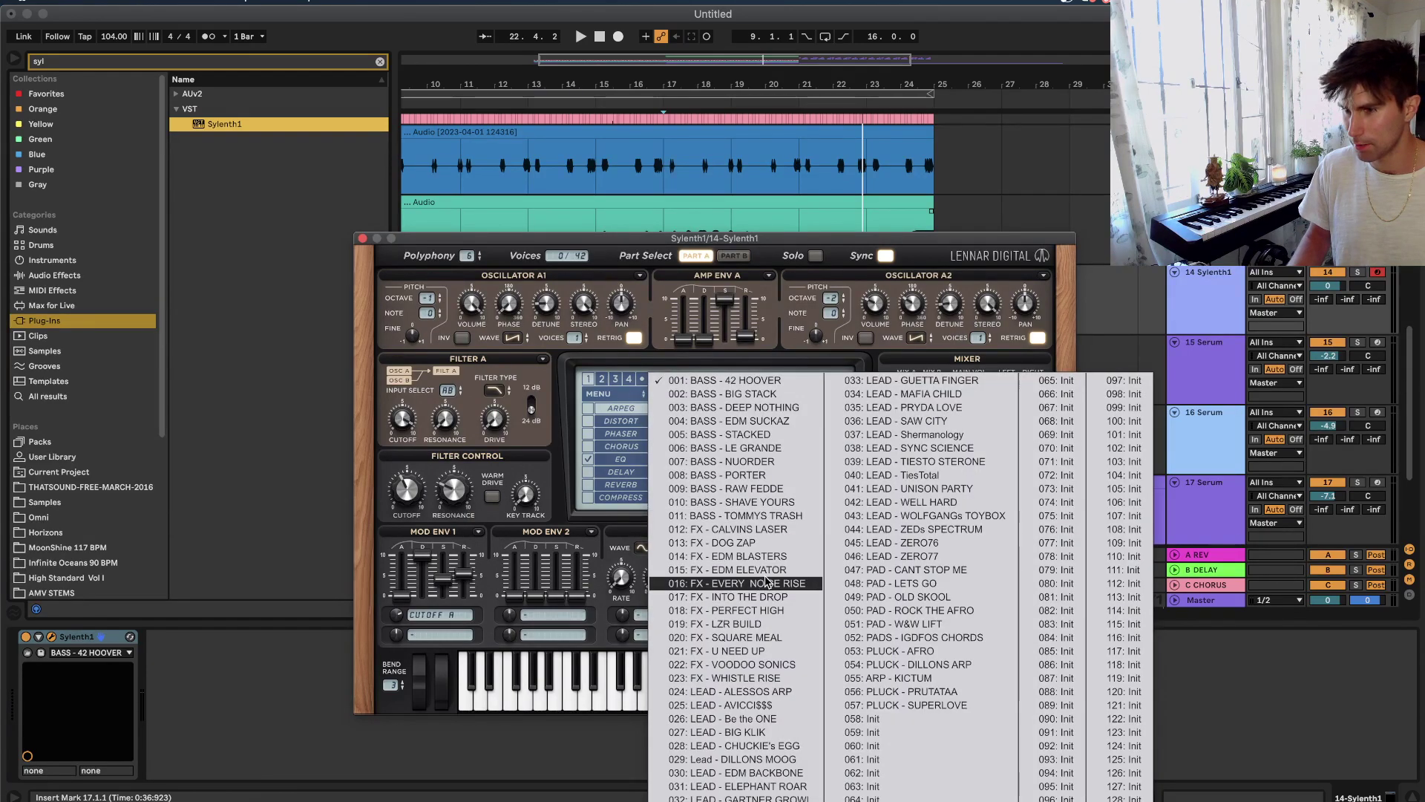
{"action": "left_click", "coordinate": [767, 584]}
{"action": "left_click", "coordinate": [362, 239]}
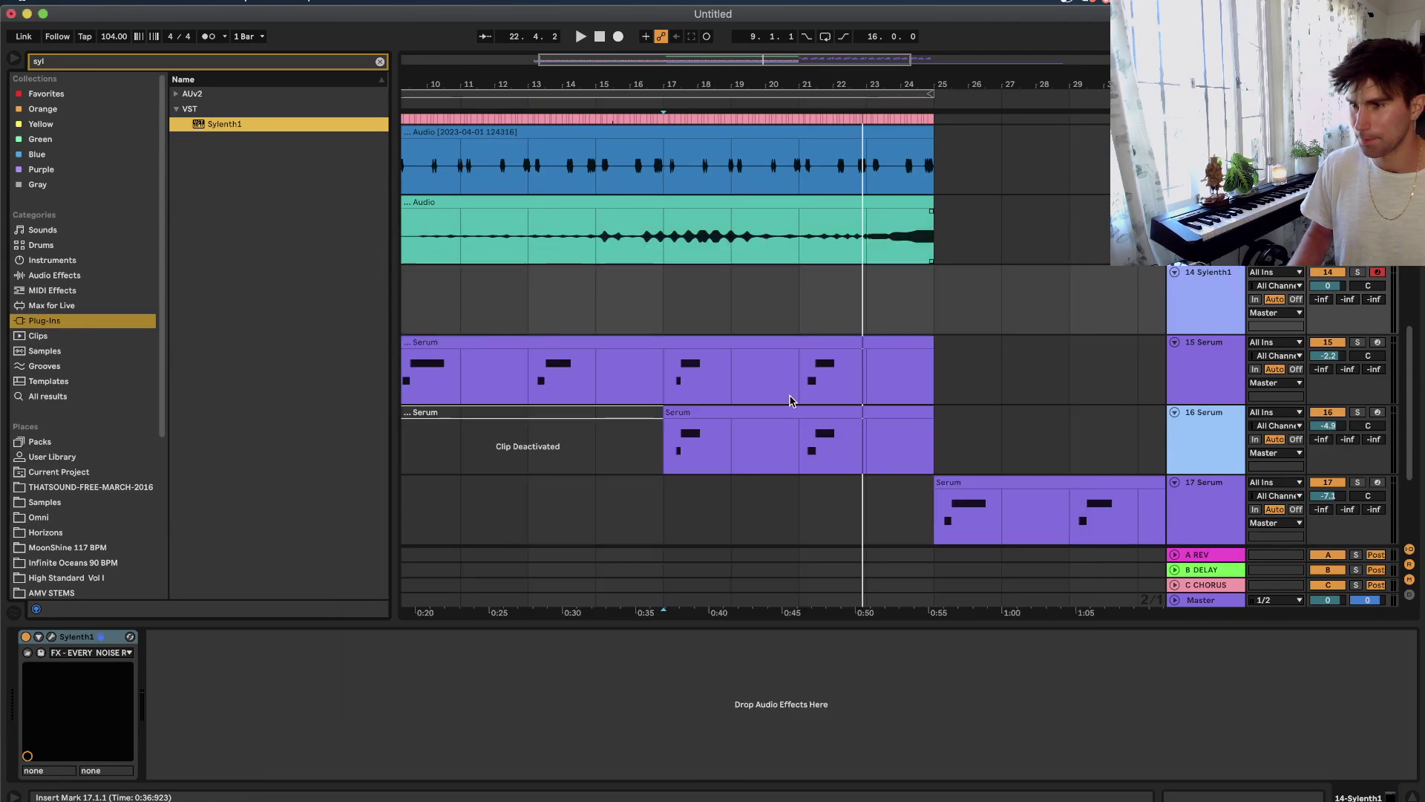
Create an empty 8-bar MIDI clip on Sylenth1 track 14 from bar 17 to bar 25.
{"action": "left_click_drag", "start_coordinate": [676, 273], "coordinate": [929, 305]}
{"action": "left_click_drag", "start_coordinate": [801, 295], "coordinate": [917, 320]}
{"action": "left_click", "coordinate": [674, 311], "text": "shift"}
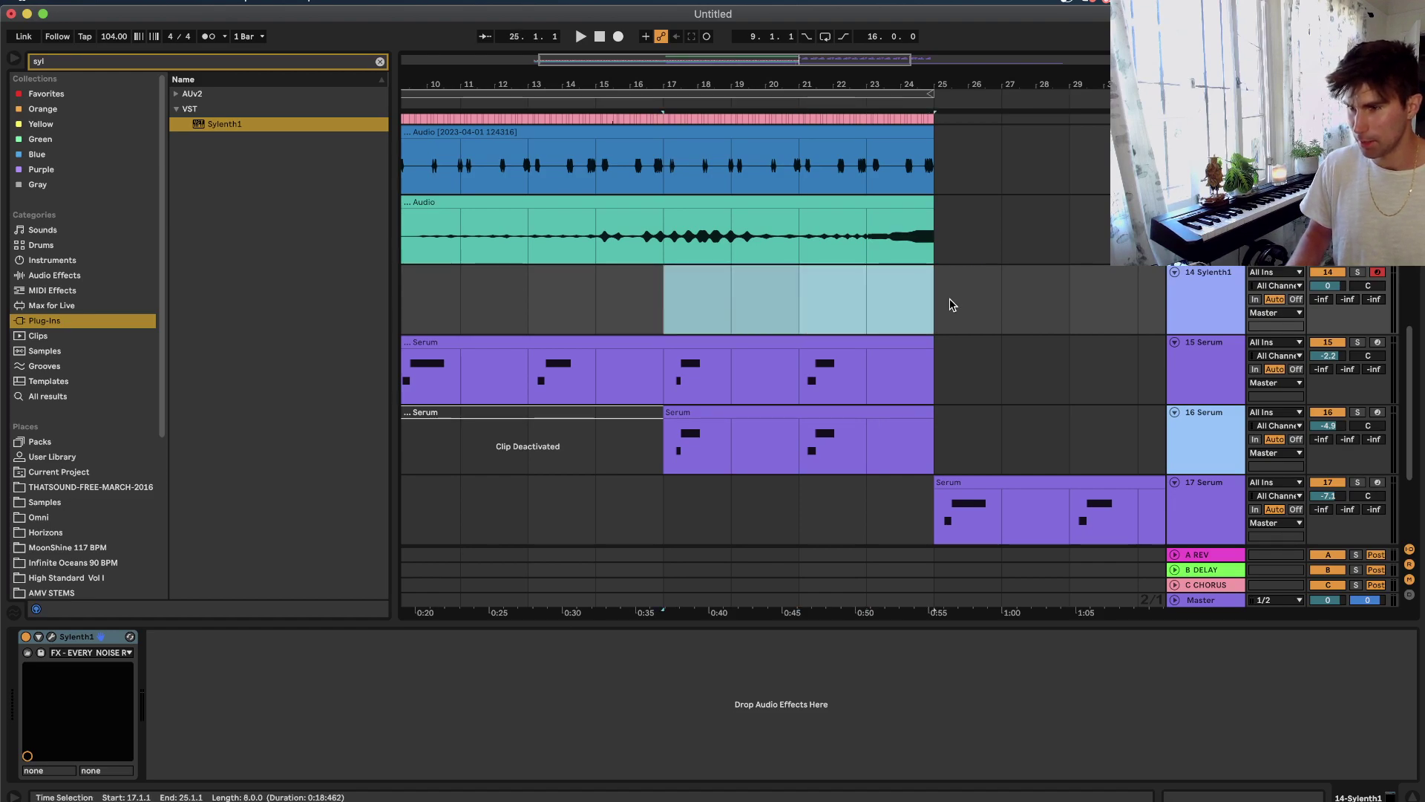
{"action": "key", "text": "super+shift+m"}
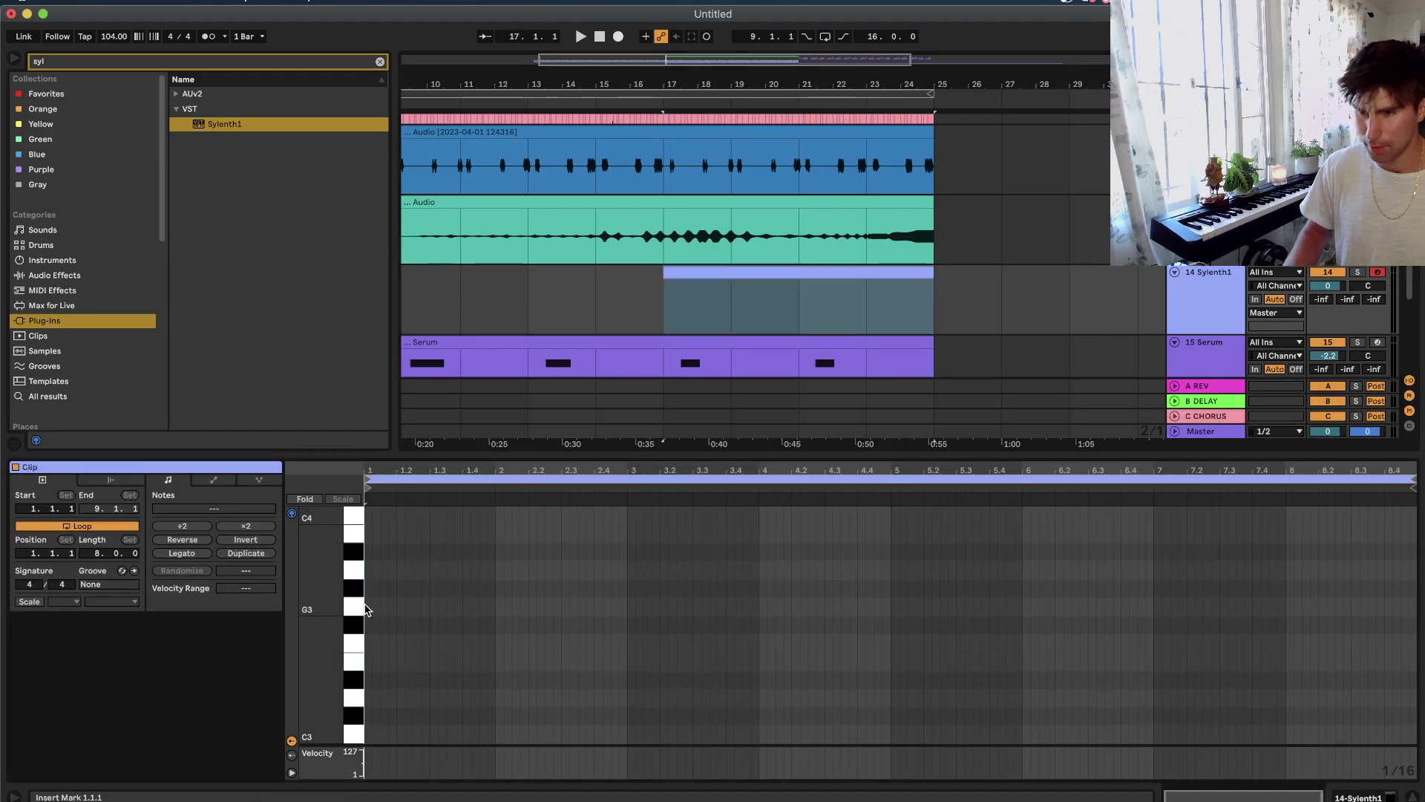
Draw a sustained G3 note across the full 8-bar Sylenth1 clip, then freeze and flatten the track to audio.
{"action": "left_click_drag", "start_coordinate": [375, 607], "coordinate": [1410, 607]}
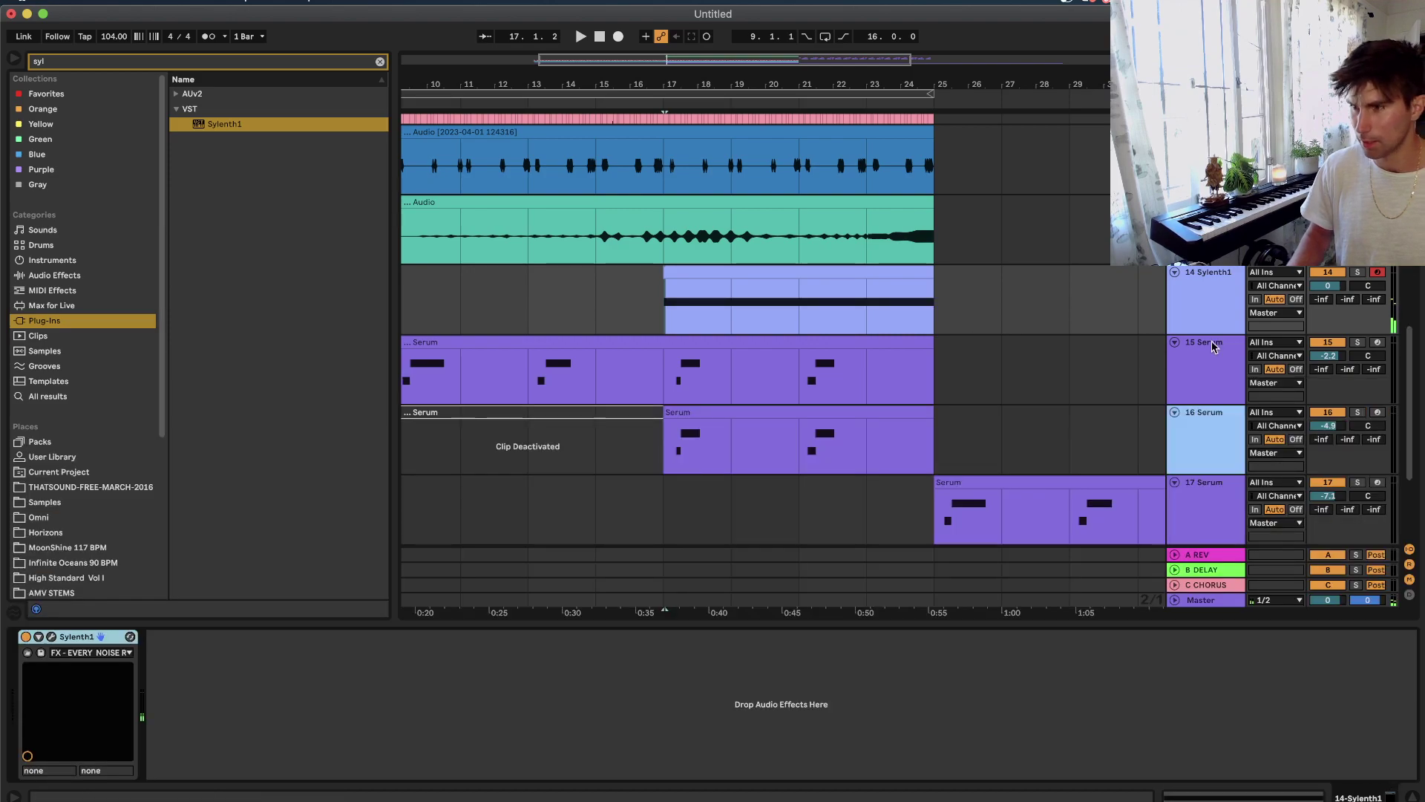
{"action": "right_click", "coordinate": [1221, 320]}
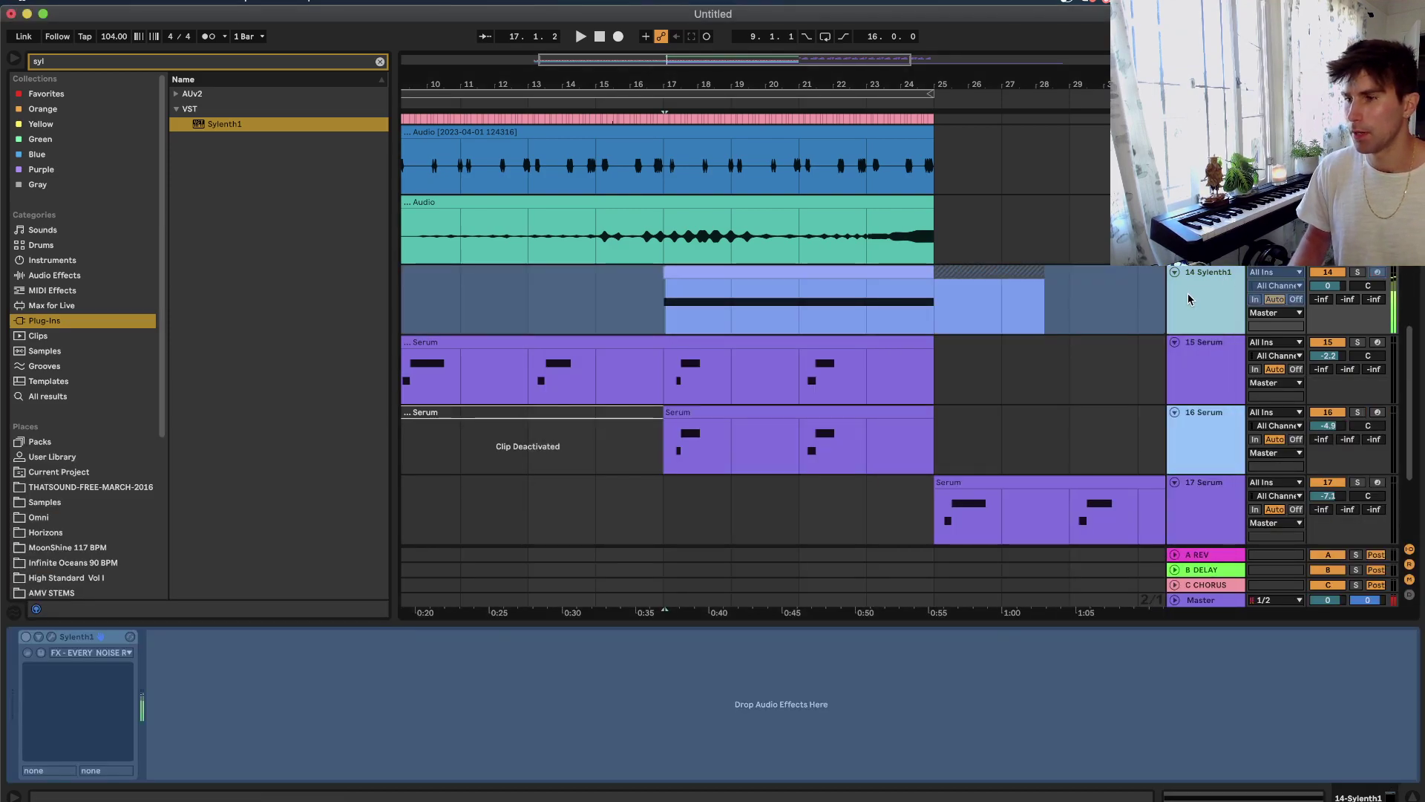
{"action": "right_click", "coordinate": [1187, 299]}
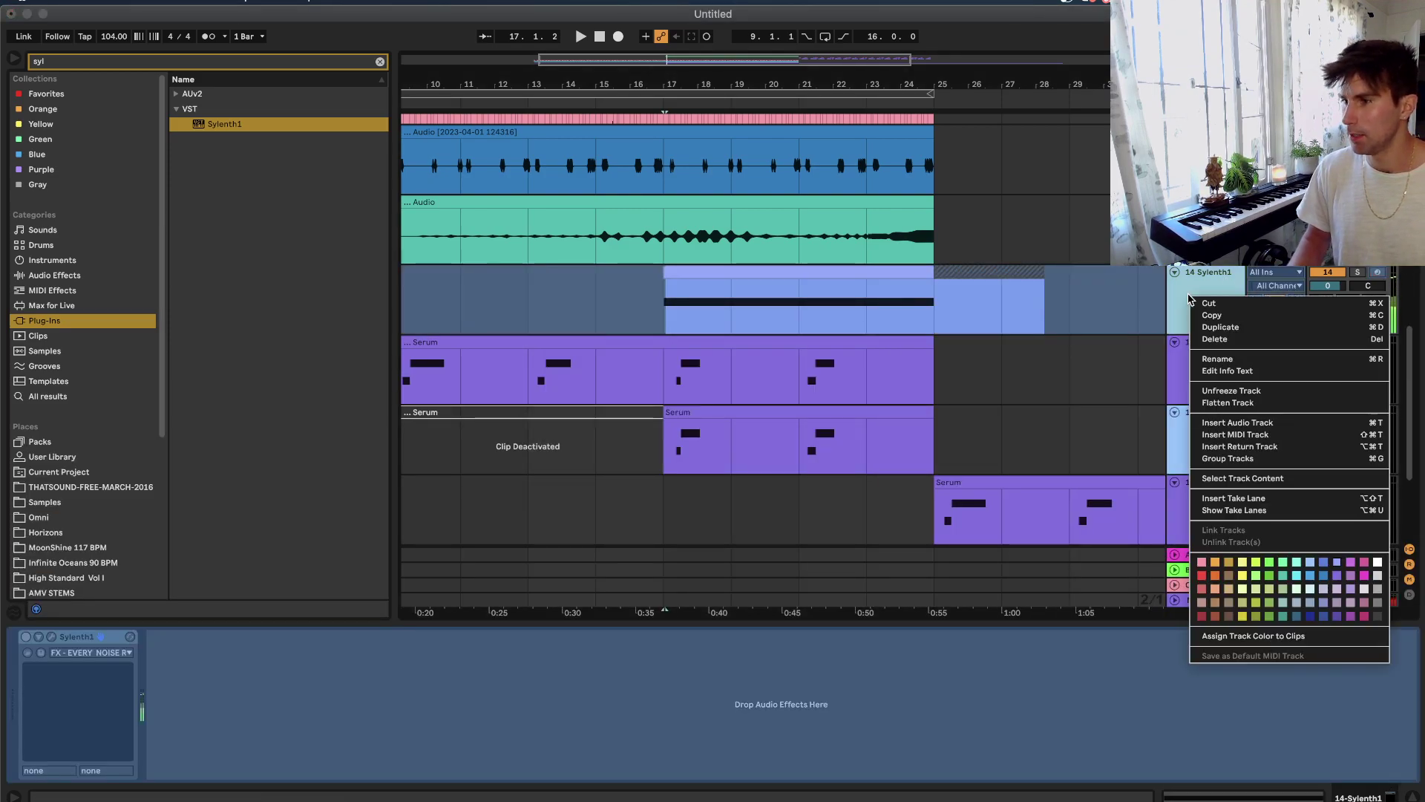
{"action": "left_click", "coordinate": [1236, 402]}
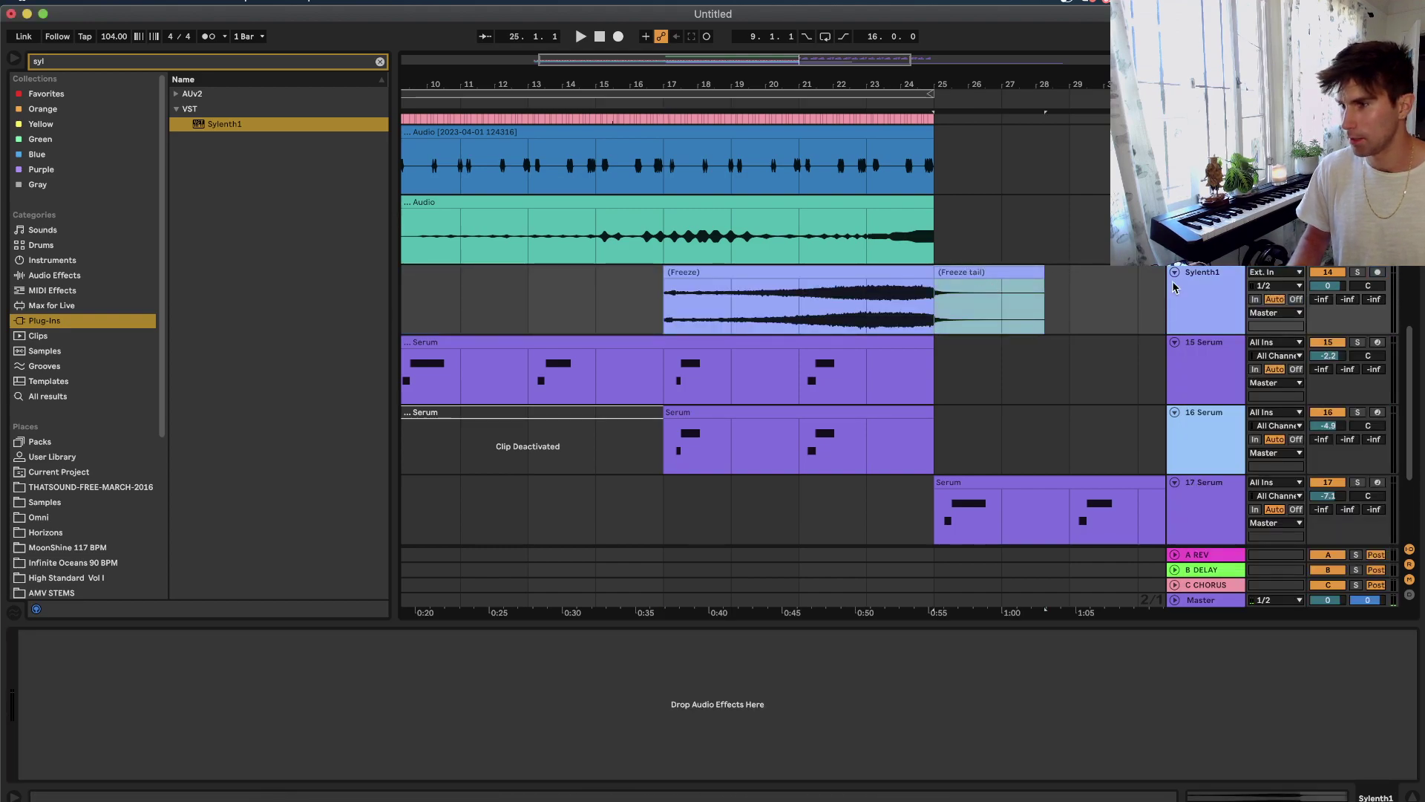
Move the riser's freeze tail onto a new audio track below Sylenth1, spanning bars 23 to 25, and reverse it.
{"action": "right_click", "coordinate": [1208, 315]}
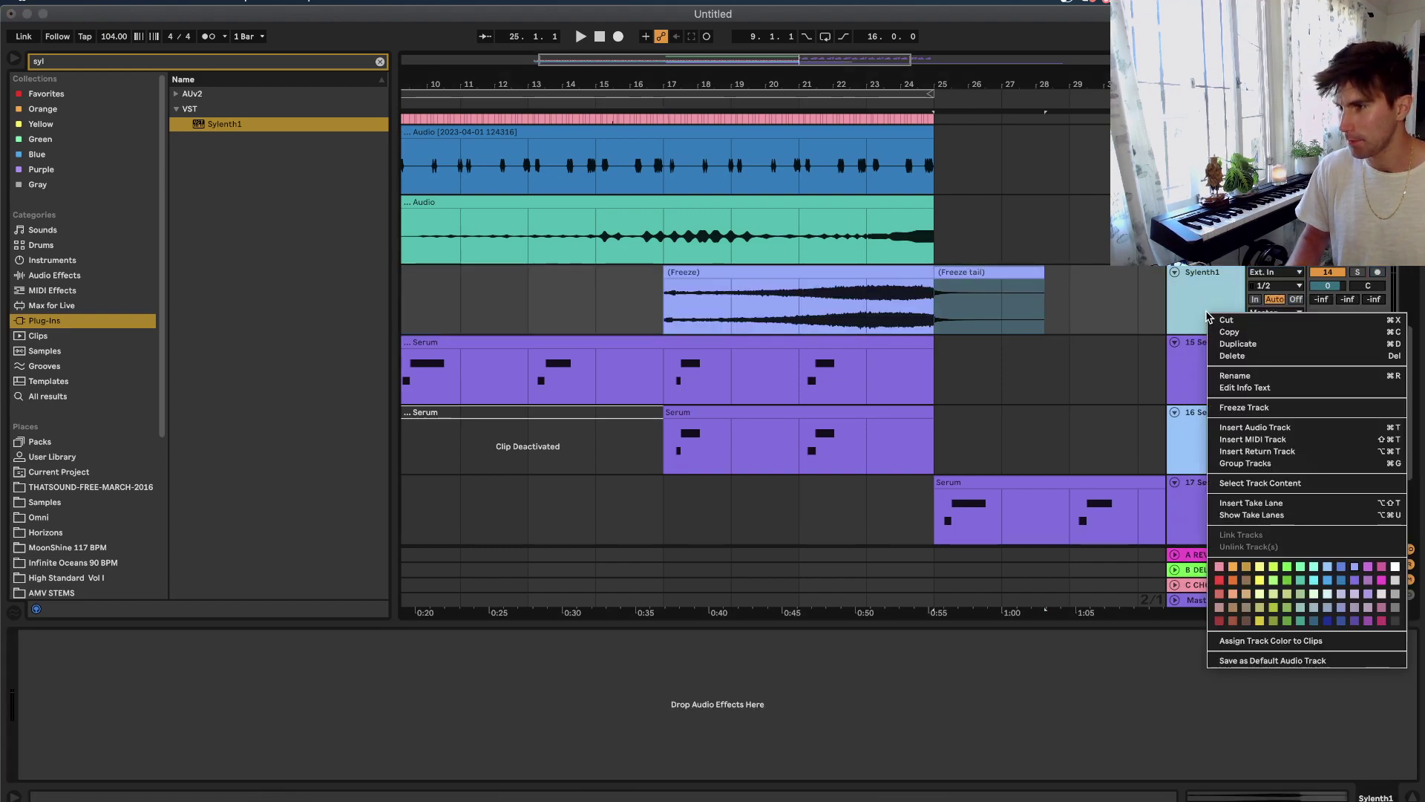
{"action": "left_click", "coordinate": [1247, 427]}
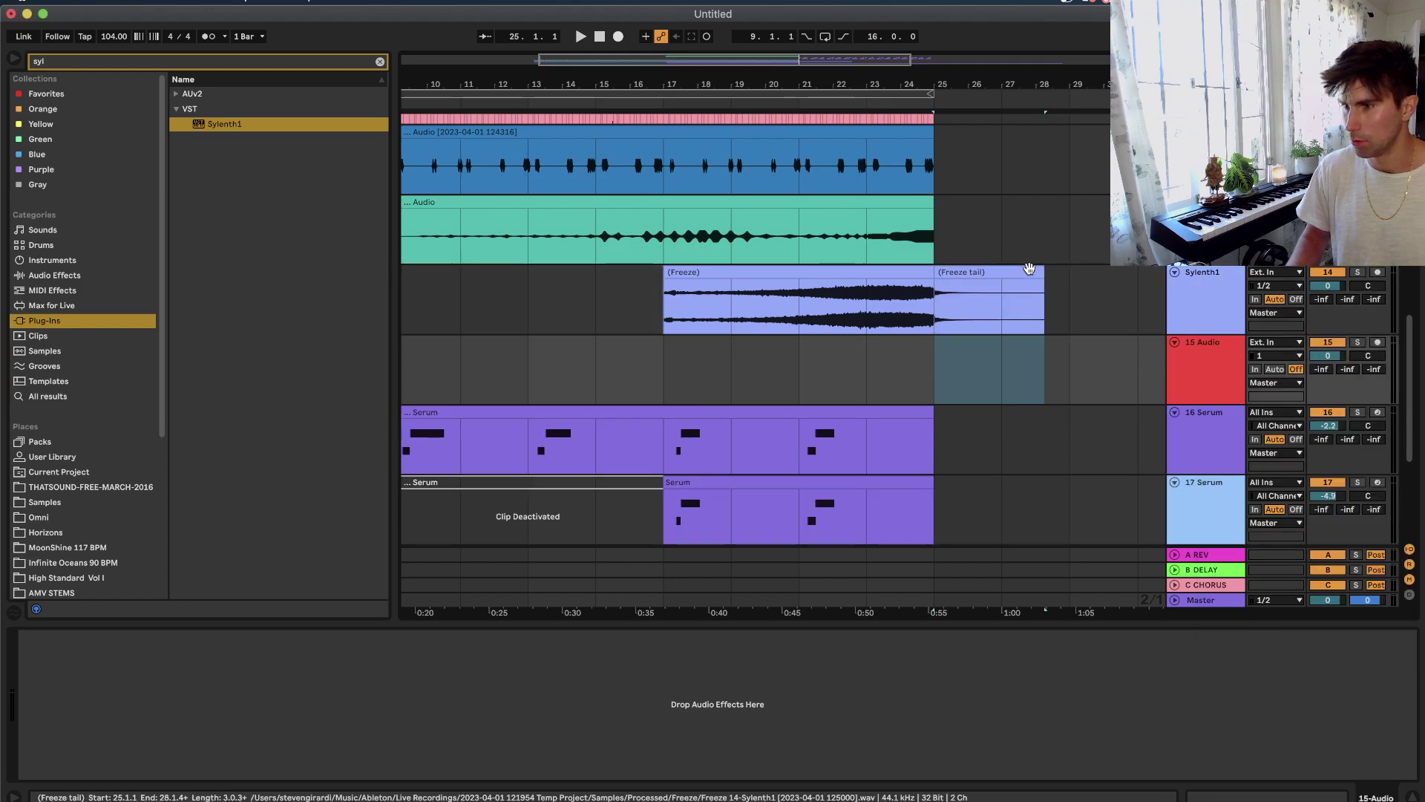
{"action": "left_click_drag", "start_coordinate": [1035, 274], "coordinate": [890, 343]}
{"action": "double_click", "coordinate": [890, 343]}
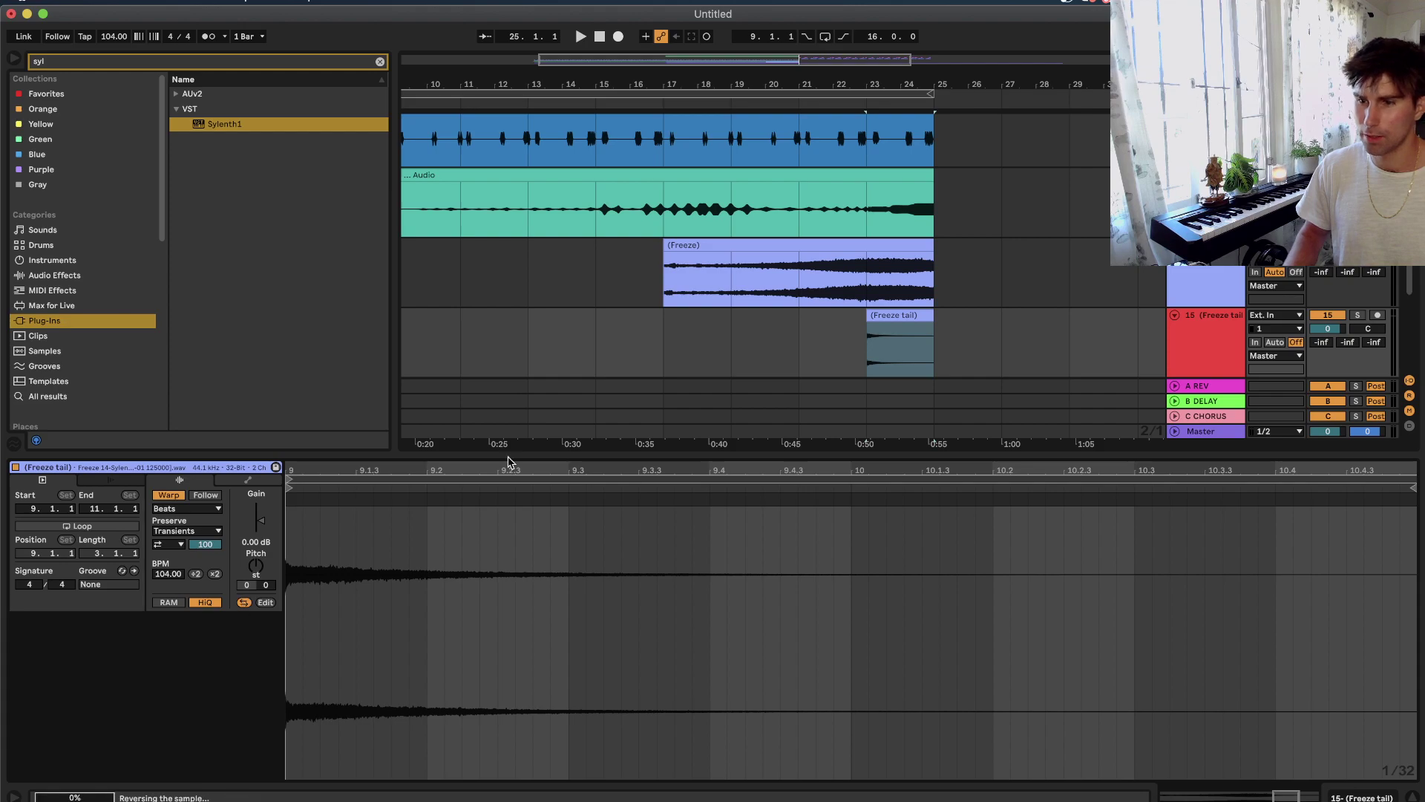
Copy the reversed freeze tail to bar 27 on the same track and turn off Reverse for the copy.
{"action": "left_click", "coordinate": [881, 351]}
{"action": "left_click_drag", "start_coordinate": [904, 316], "coordinate": [1042, 316], "text": "alt"}
{"action": "double_click", "coordinate": [1043, 315]}
{"action": "left_click", "coordinate": [245, 602]}
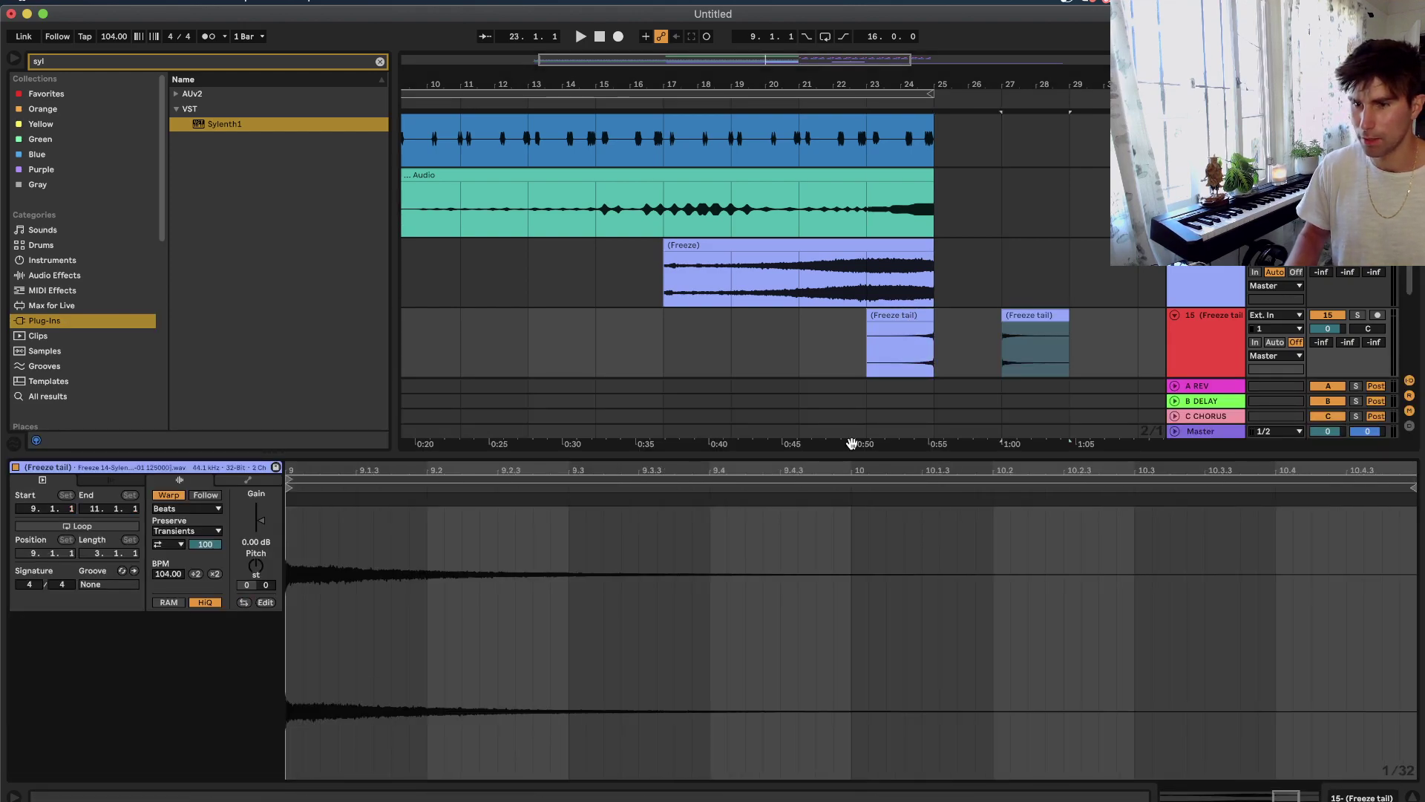
{"action": "key", "text": "shift+Tab"}
Insert another audio track below the freeze tail and add REV PAN CYMBAL.wav from the Samples folder to it.
{"action": "right_click", "coordinate": [1208, 328]}
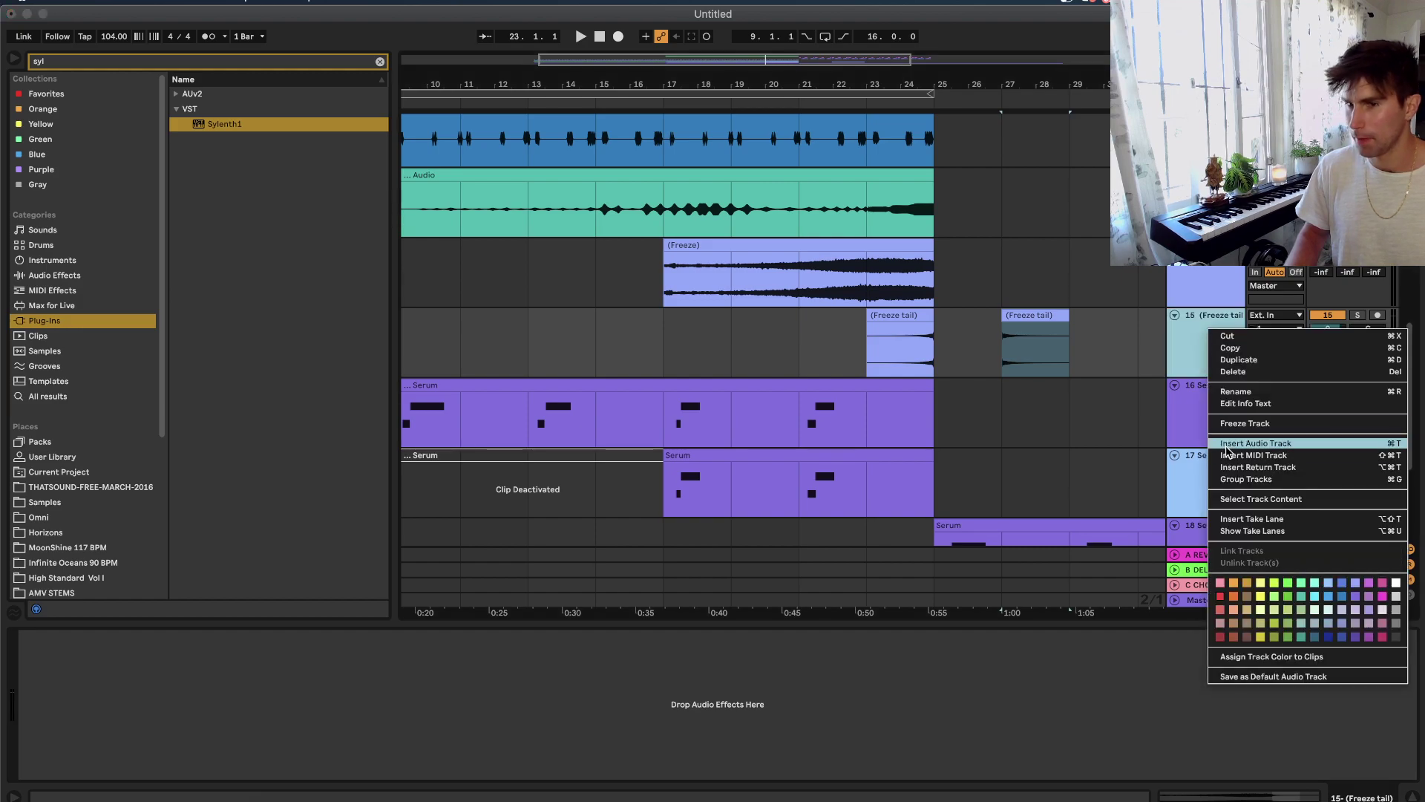
{"action": "left_click", "coordinate": [1255, 443]}
{"action": "left_click", "coordinate": [44, 502]}
{"action": "left_click", "coordinate": [237, 64]}
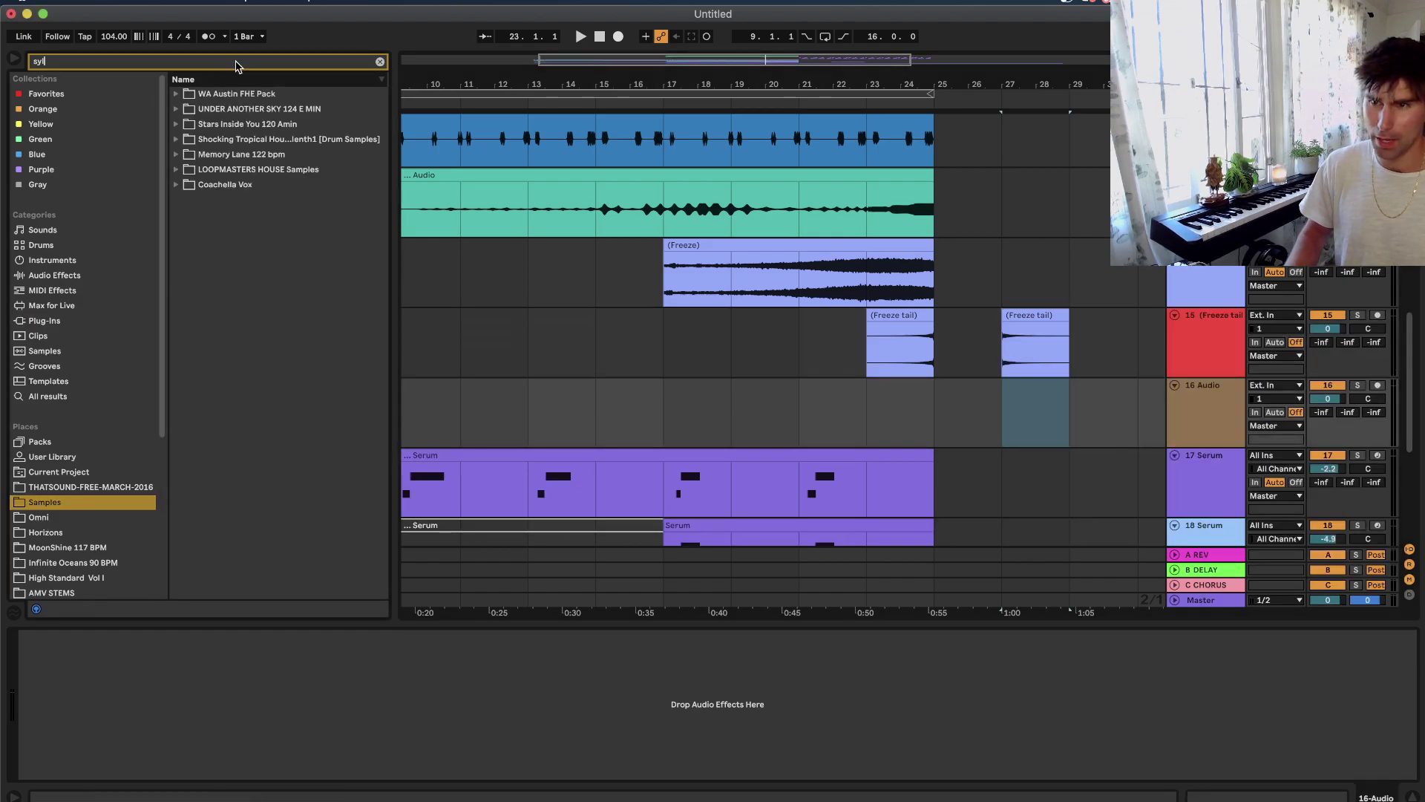
{"action": "type", "text": "pan"}
{"action": "mouse_move", "coordinate": [235, 216]}
{"action": "left_mouse_down"}
{"action": "mouse_move", "coordinate": [898, 379]}
{"action": "mouse_move", "coordinate": [906, 403]}
{"action": "left_mouse_up"}
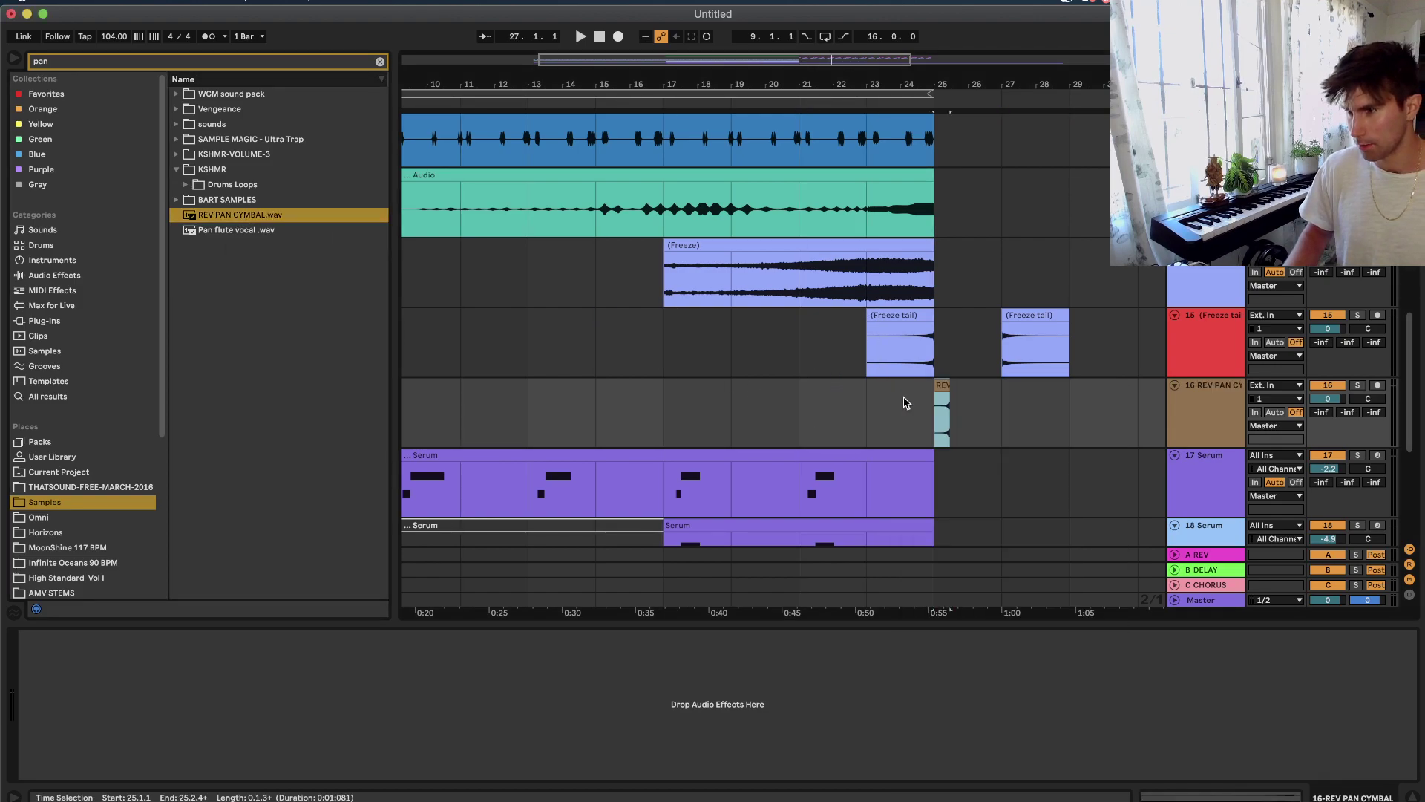
Set the arrangement grid to 1/16 and position the REV PAN CYMBAL clip to end exactly at bar 25.
{"action": "right_click", "coordinate": [998, 432]}
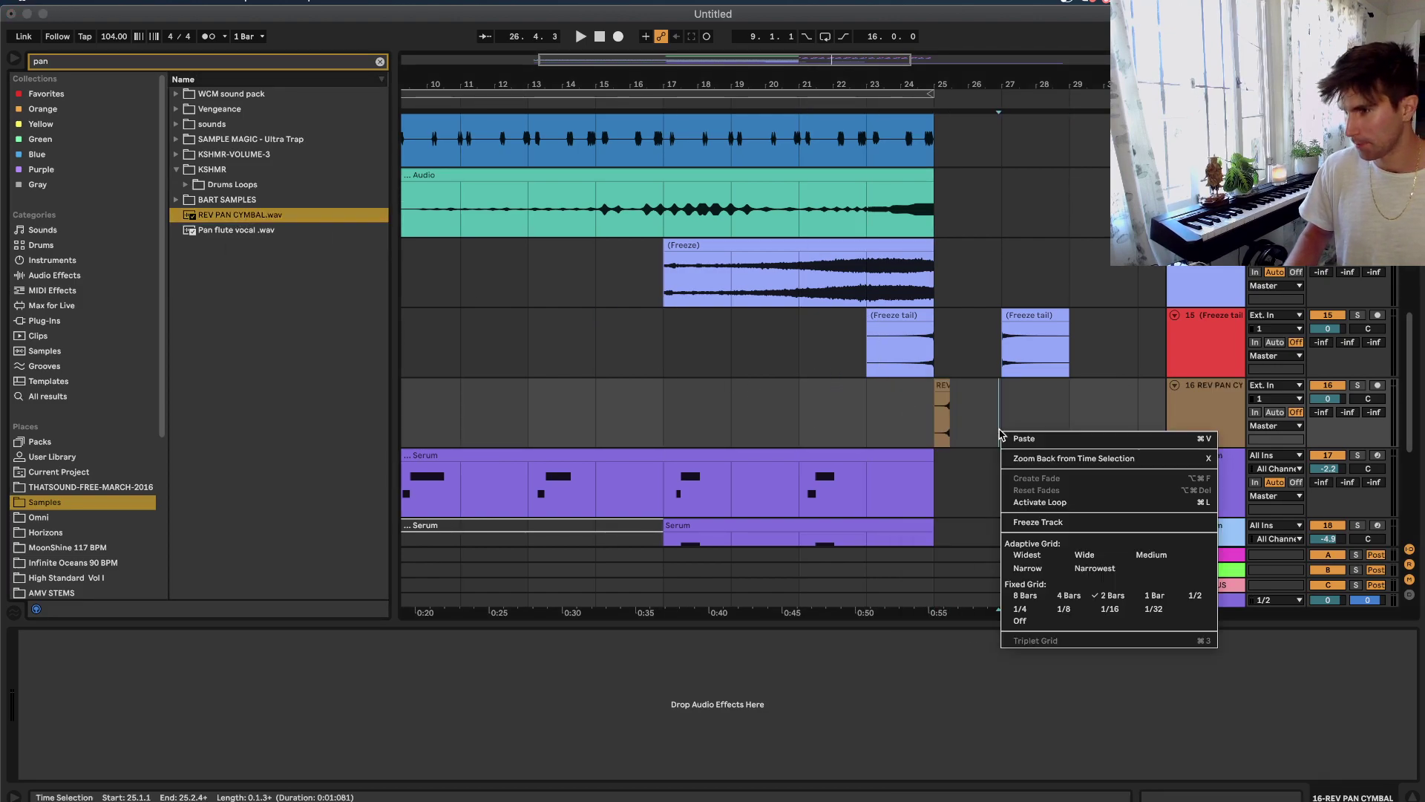
{"action": "left_click", "coordinate": [1110, 608]}
{"action": "scroll", "coordinate": [926, 397], "scroll_direction": "up", "scroll_amount": 5}
{"action": "mouse_move", "coordinate": [981, 385]}
{"action": "left_mouse_down"}
{"action": "mouse_move", "coordinate": [933, 387]}
{"action": "mouse_move", "coordinate": [982, 386]}
{"action": "left_mouse_up"}
{"action": "scroll", "coordinate": [934, 386], "scroll_direction": "up", "scroll_amount": 5}
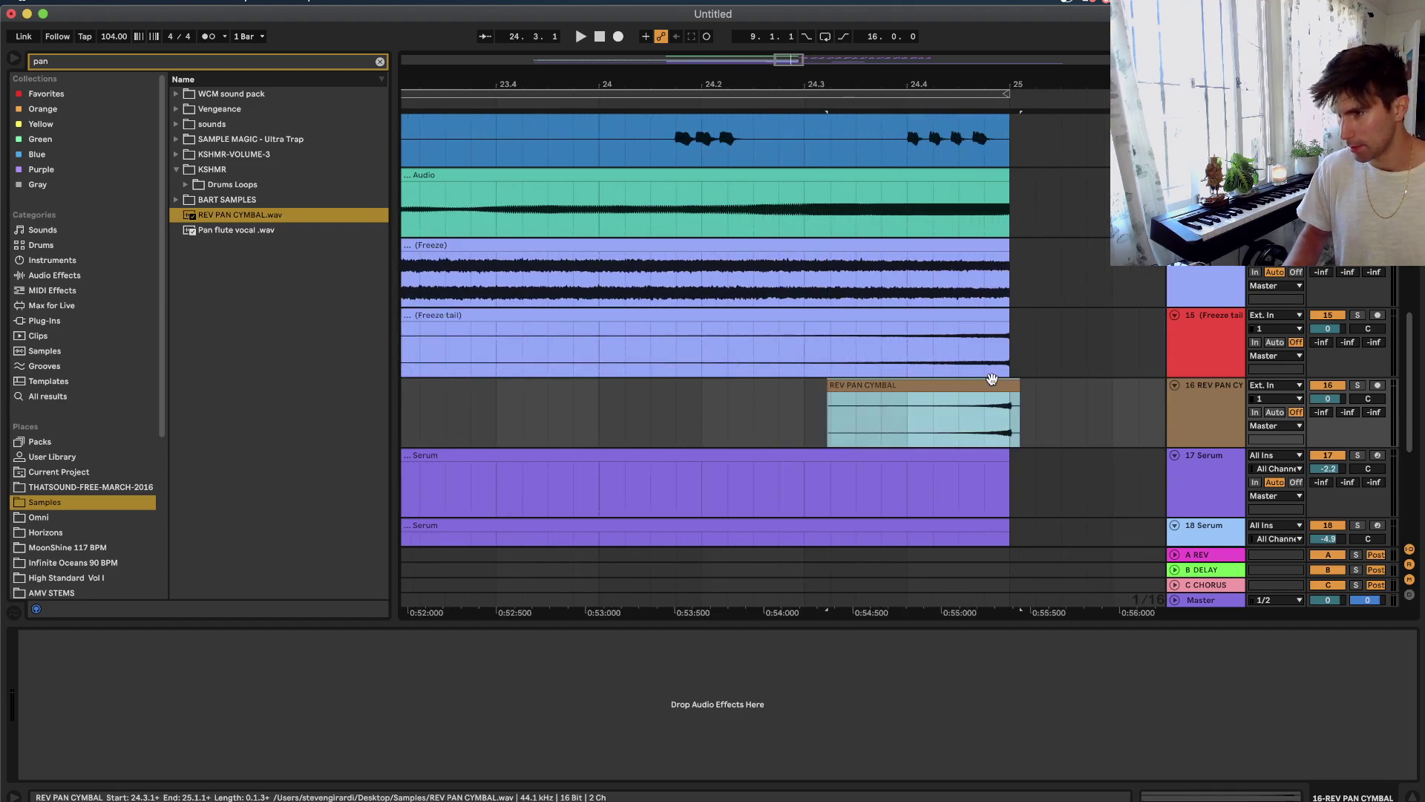
{"action": "key", "text": "plus"}
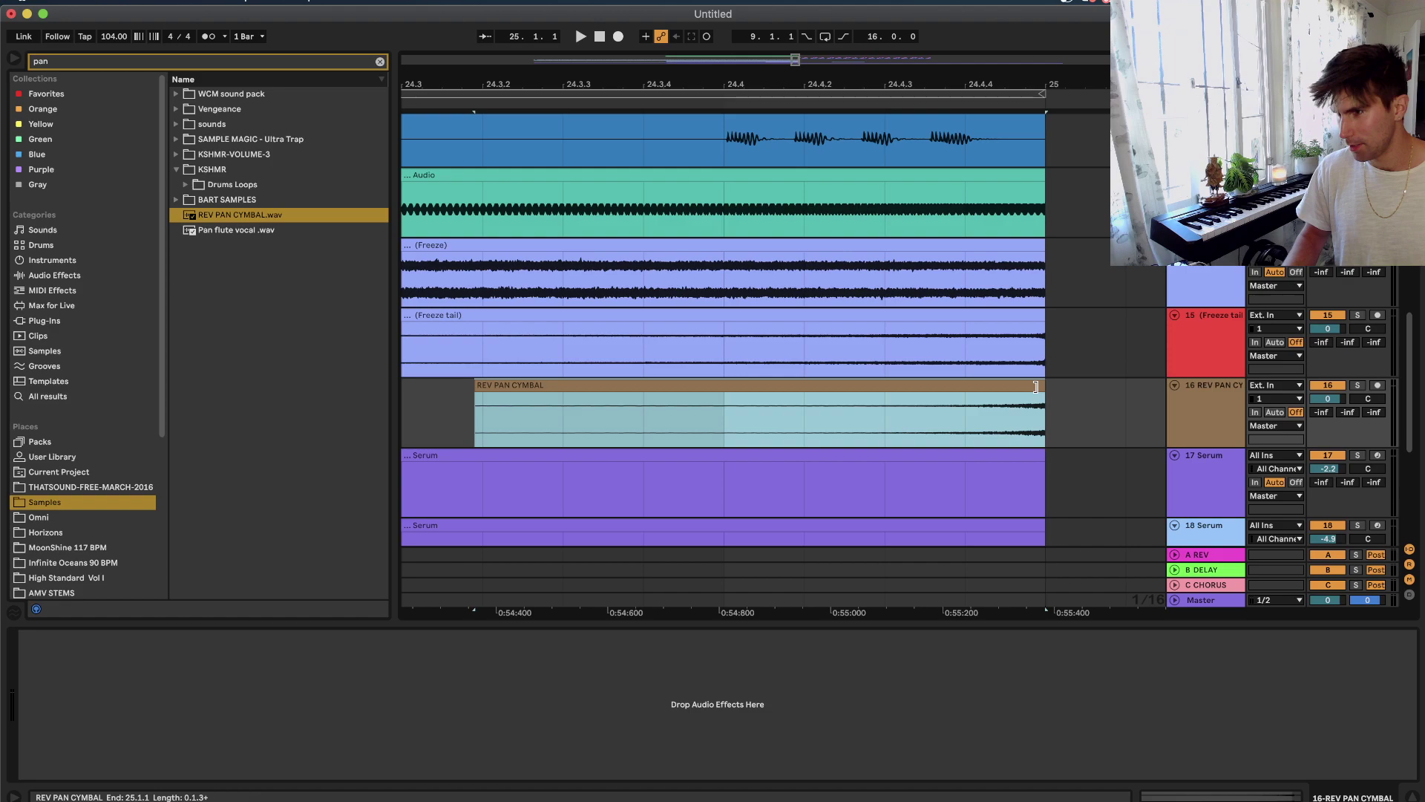
{"action": "key", "text": "minus"}
{"action": "key", "text": "minus"}
{"action": "key", "text": "minus"}
Add an audio track below the cymbal and place a reversed duplicate of the REV PAN CYMBAL clip on it at bar 25.
{"action": "left_click", "coordinate": [1221, 401]}
{"action": "right_click", "coordinate": [1221, 397]}
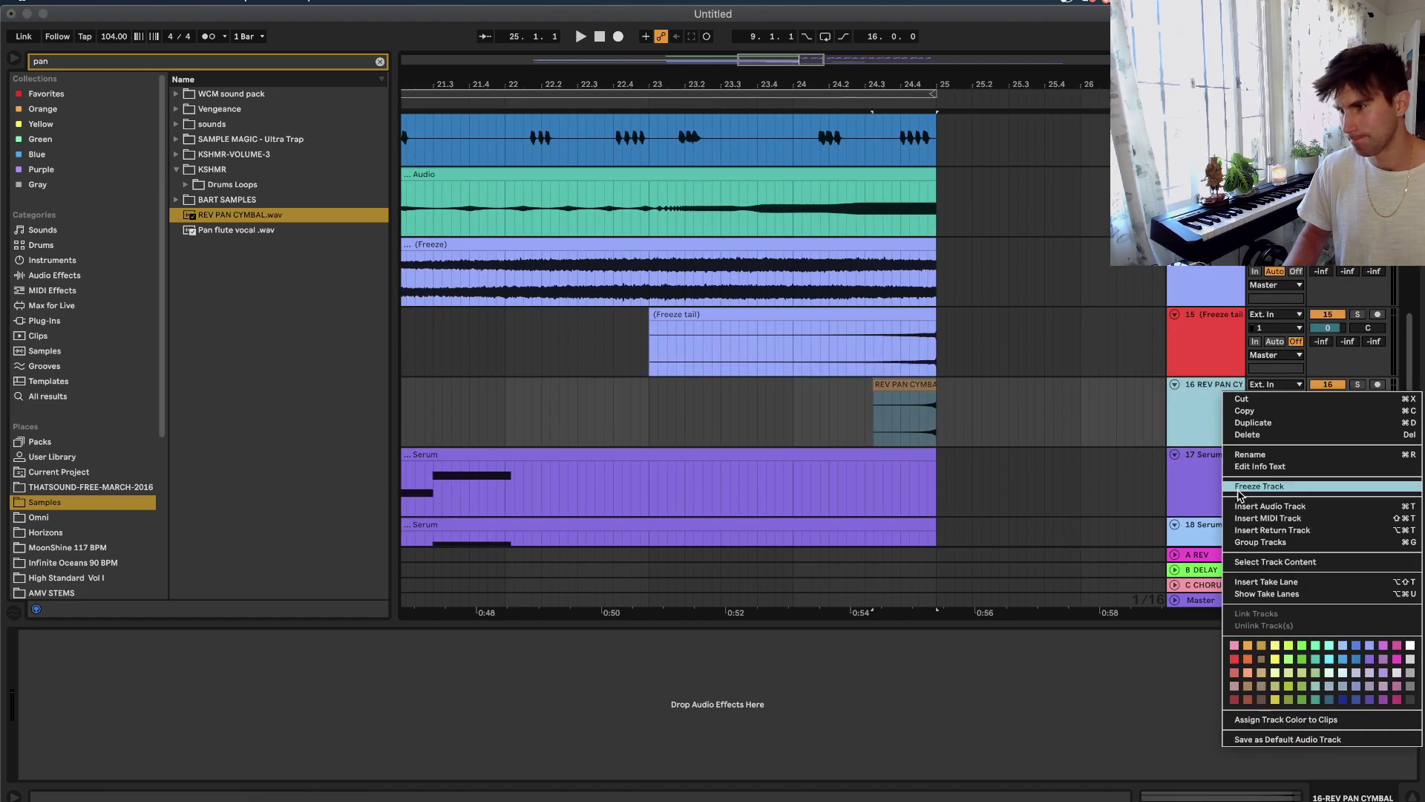
{"action": "left_click", "coordinate": [1243, 509]}
{"action": "left_click", "coordinate": [907, 390]}
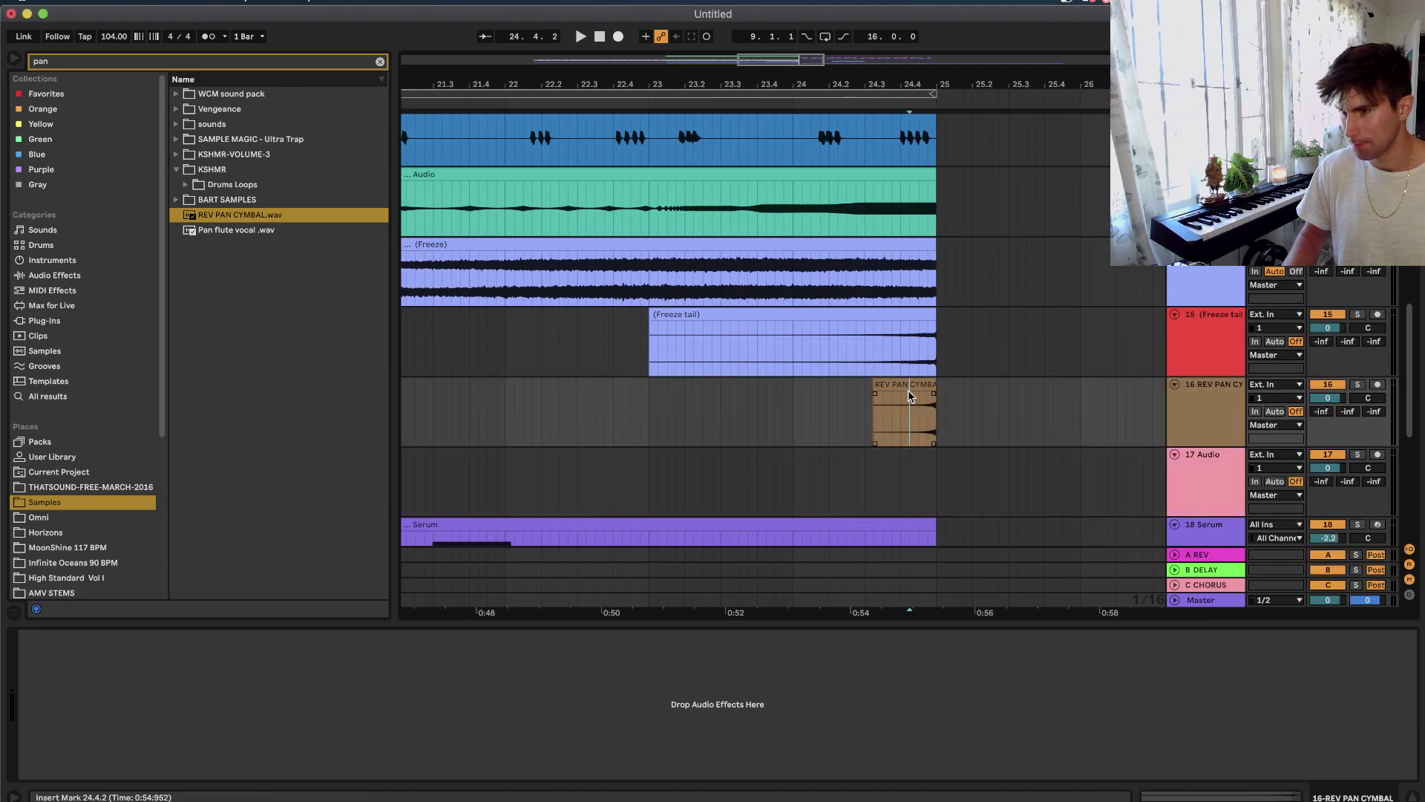
{"action": "key", "text": "ctrl+d"}
{"action": "double_click", "coordinate": [949, 384]}
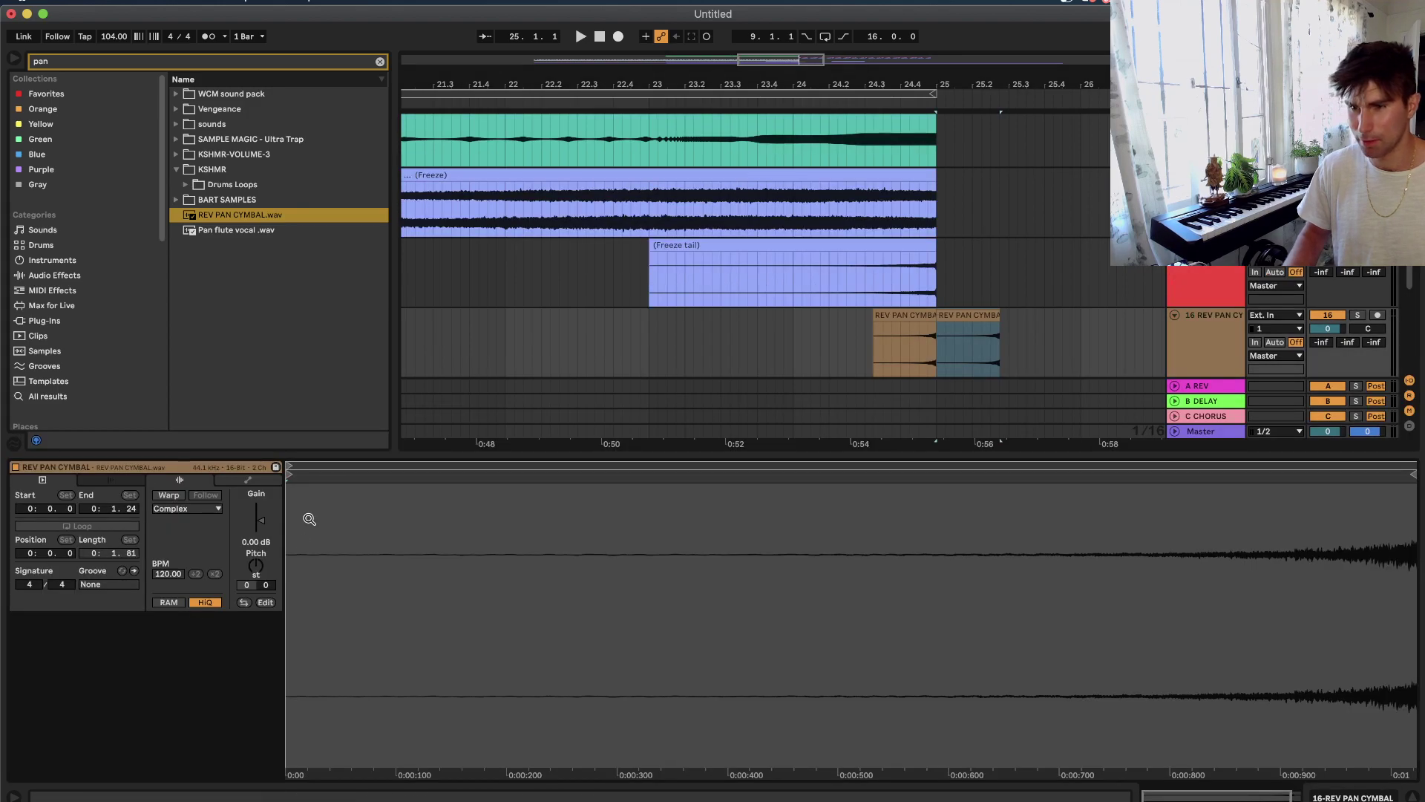
{"action": "key", "text": "shift+Tab"}
{"action": "left_click_drag", "start_coordinate": [951, 314], "coordinate": [962, 398]}
Group the two REV PAN CYMBAL tracks.
{"action": "left_click", "coordinate": [1208, 407]}
{"action": "left_click", "coordinate": [1208, 322], "text": "shift"}
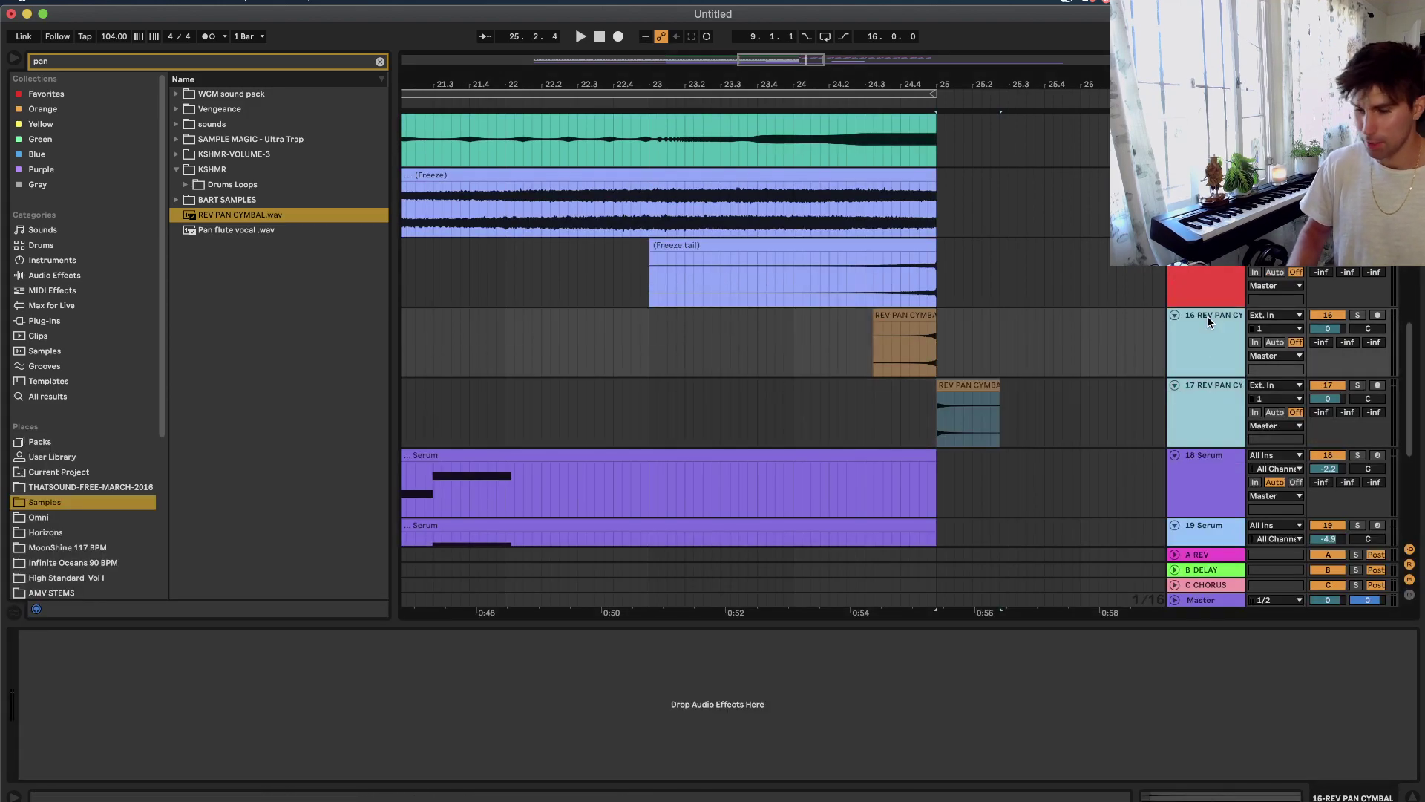
{"action": "key", "text": "super+g"}
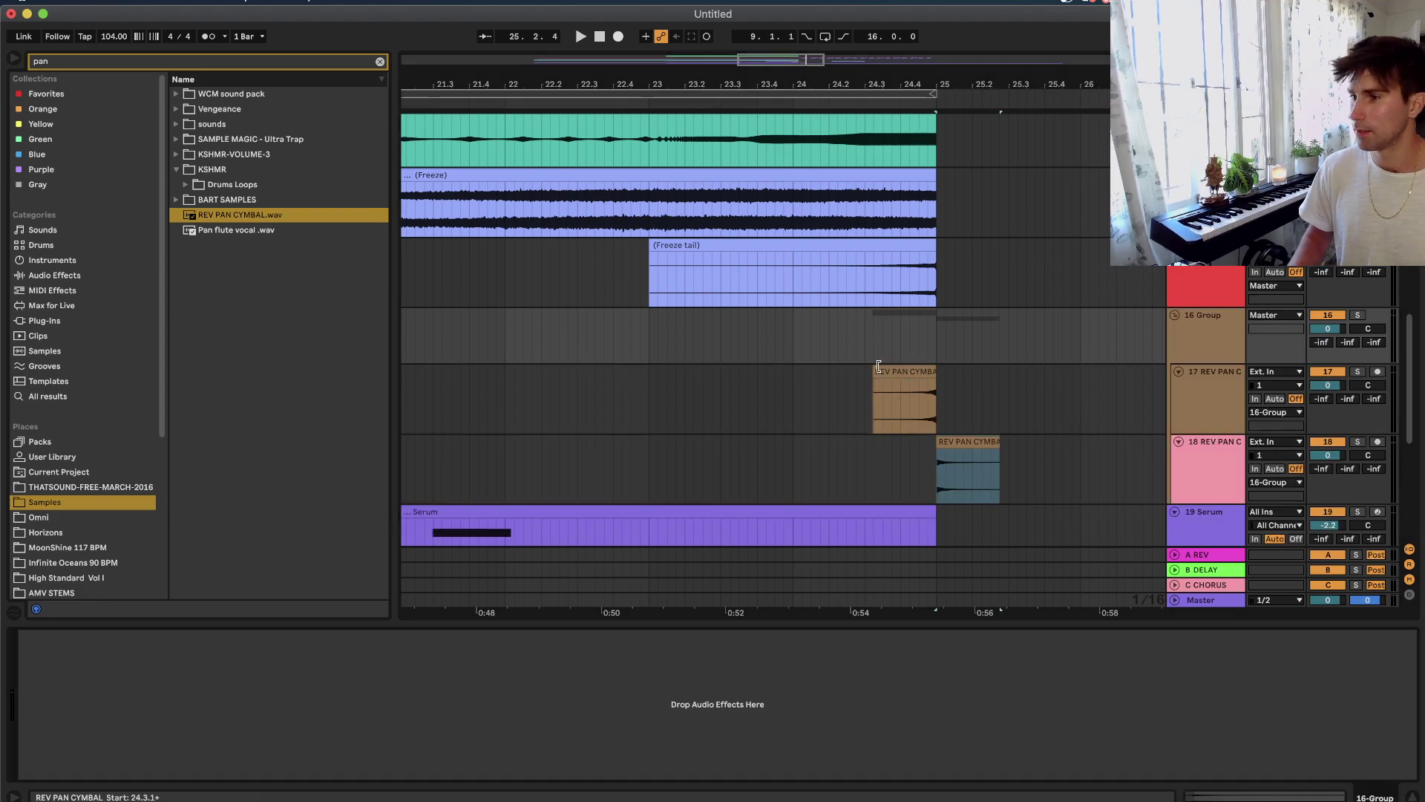
Add FabFilter Pro-Q 3 to the cymbal group and cut the lows with a 12 dB/oct low shelf at Q 0.270.
{"action": "left_click", "coordinate": [44, 321]}
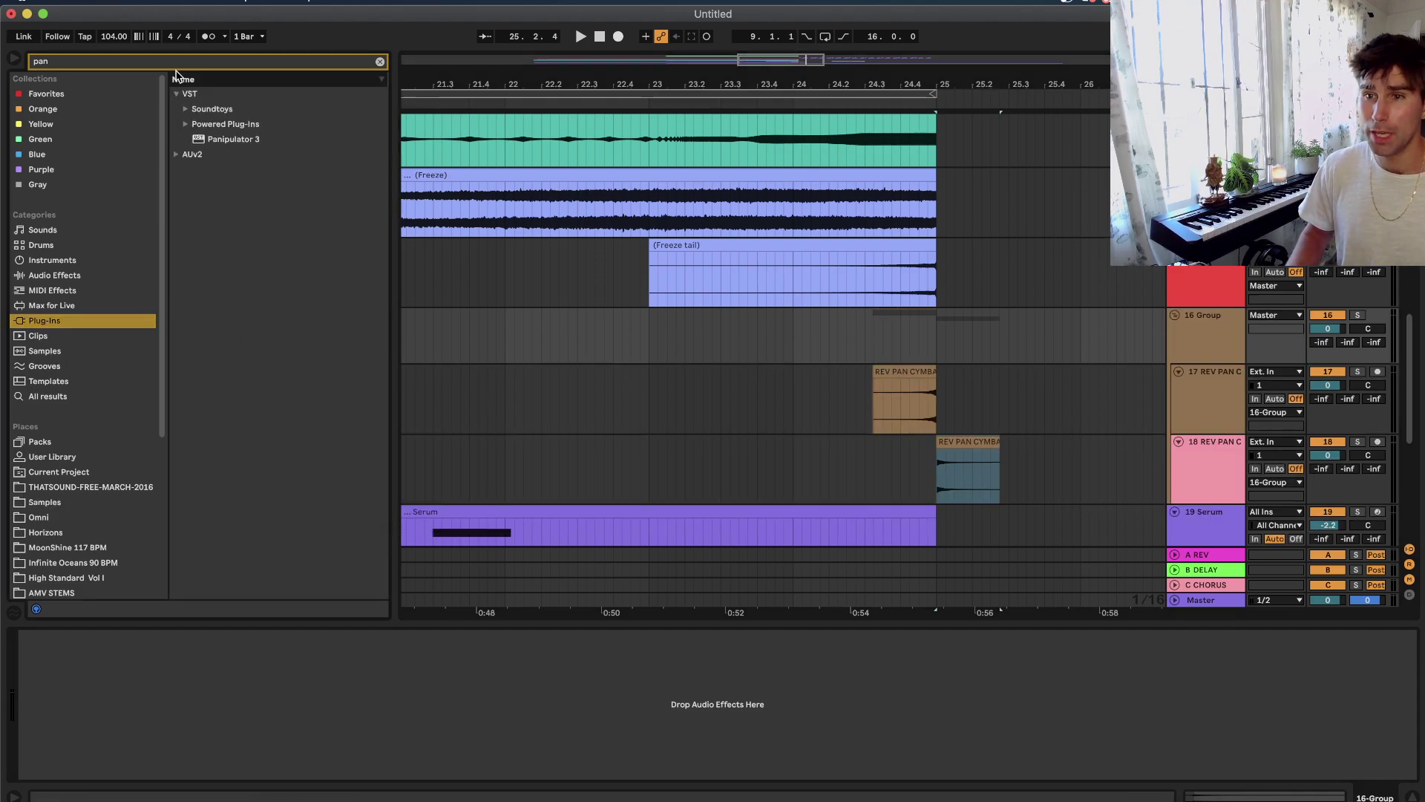
{"action": "type", "text": "pro"}
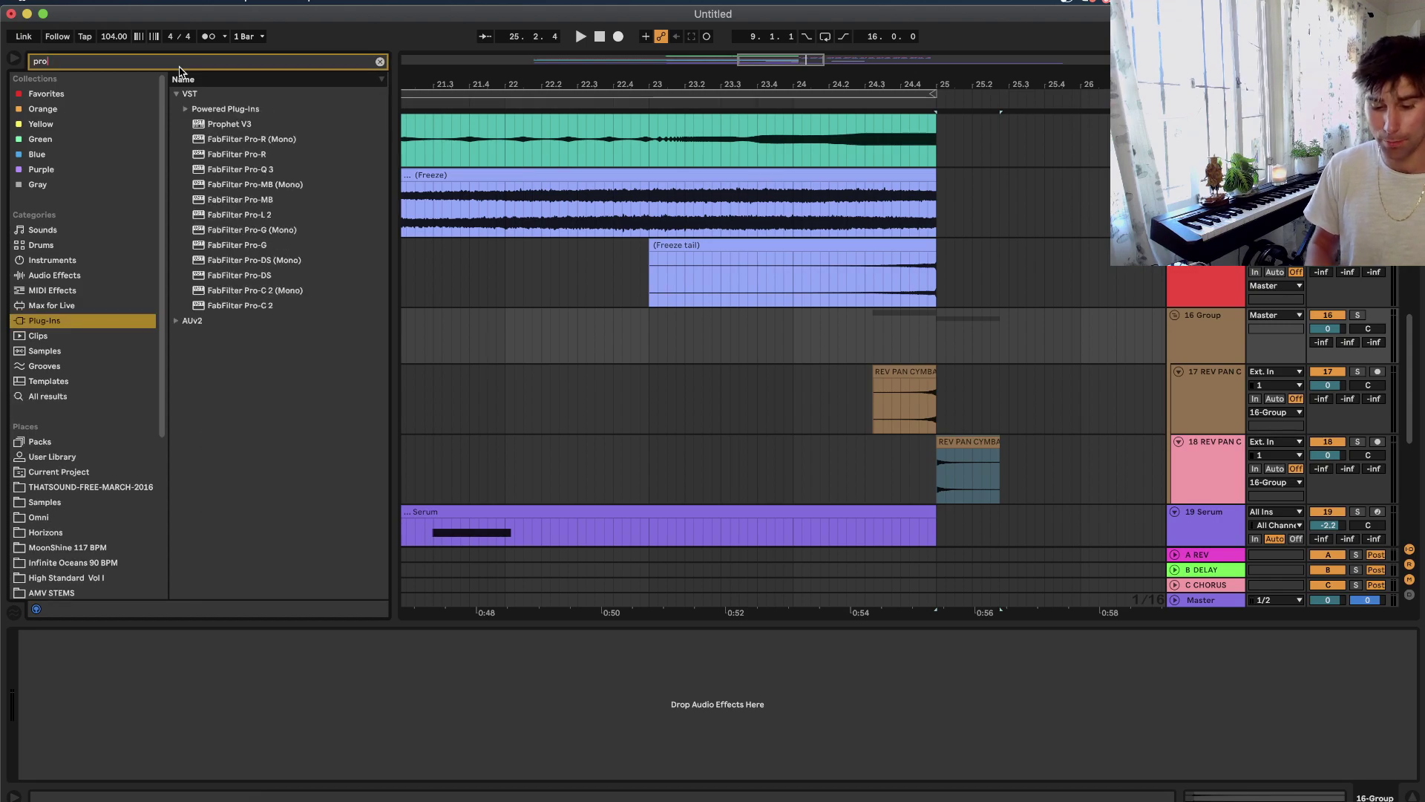
{"action": "type", "text": "q q"}
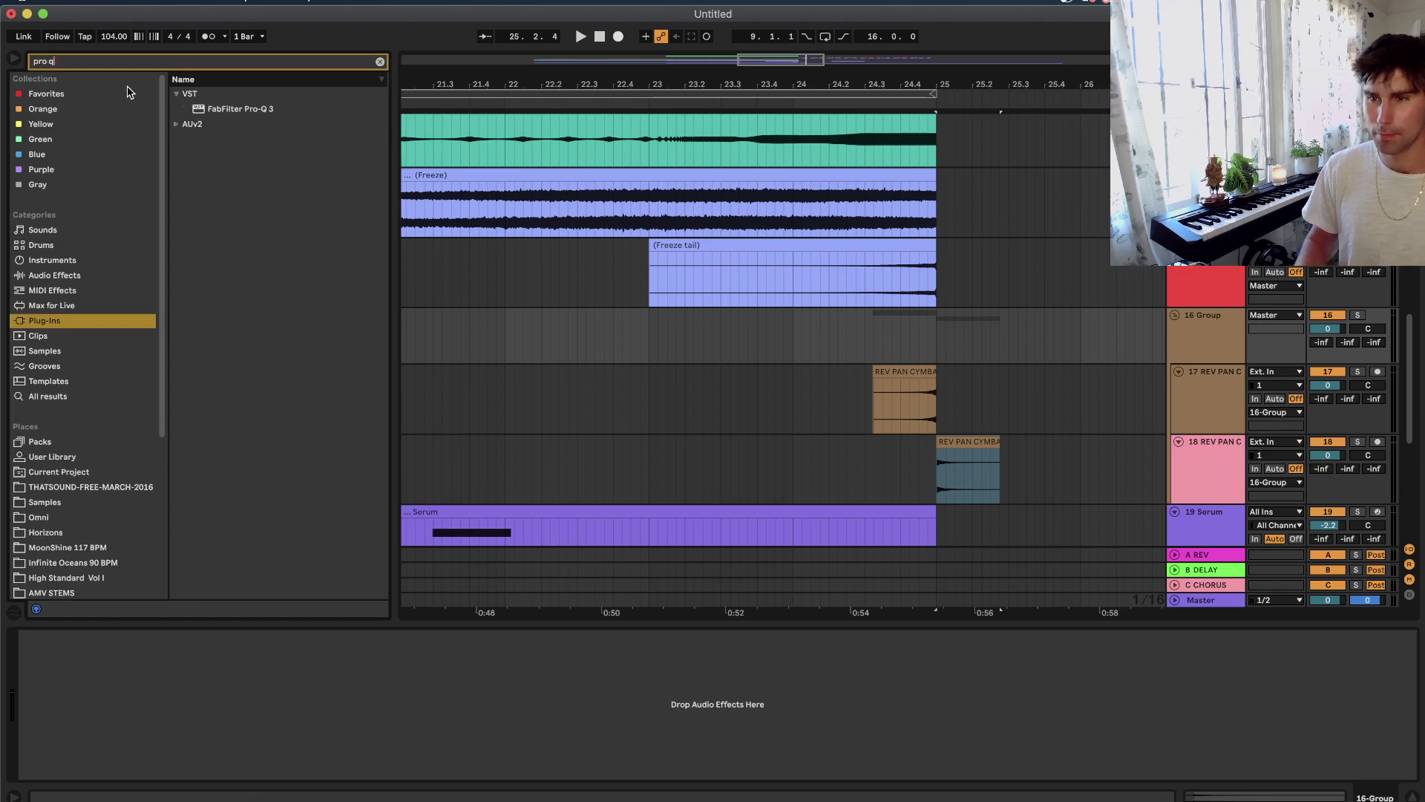
{"action": "left_click_drag", "start_coordinate": [208, 111], "coordinate": [843, 328]}
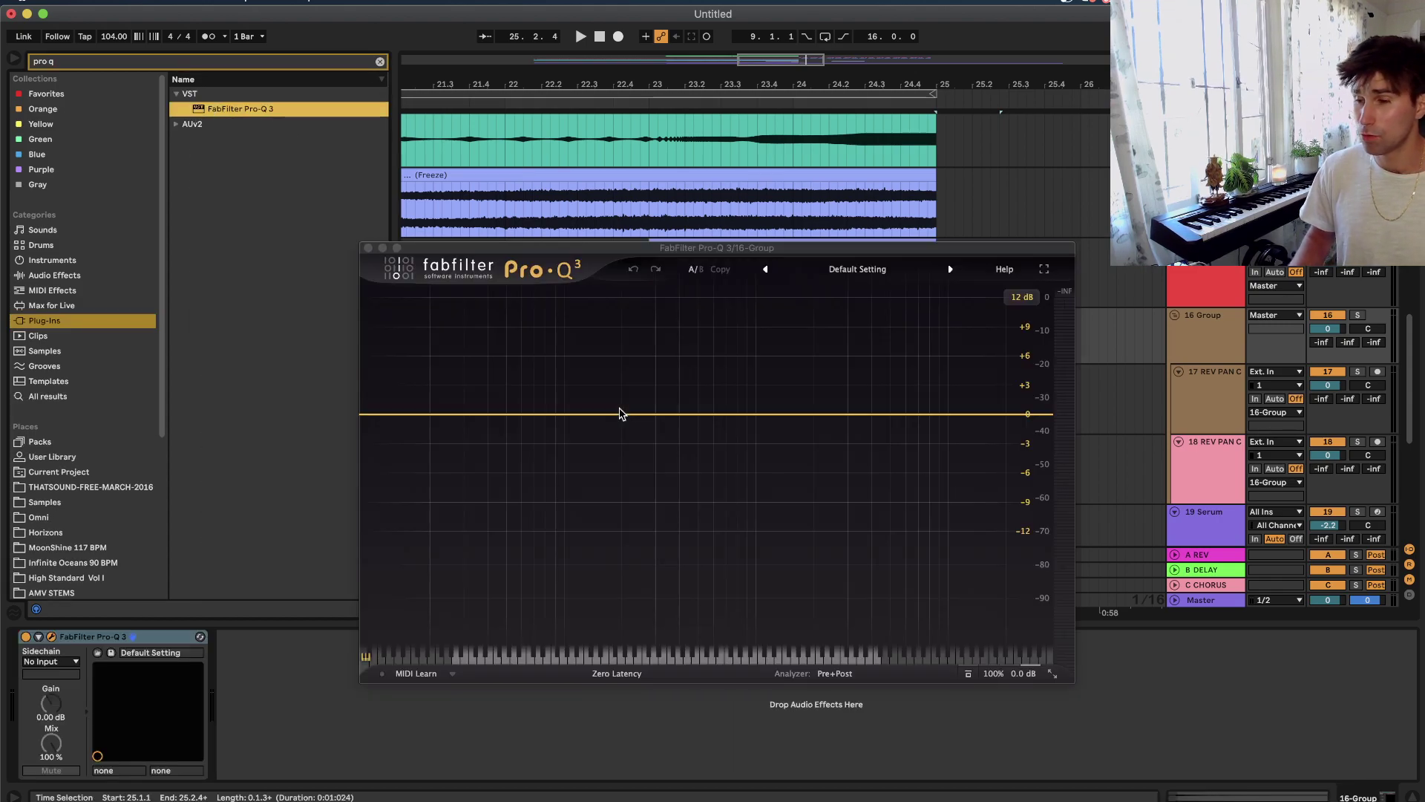
{"action": "left_click_drag", "start_coordinate": [481, 431], "coordinate": [503, 472]}
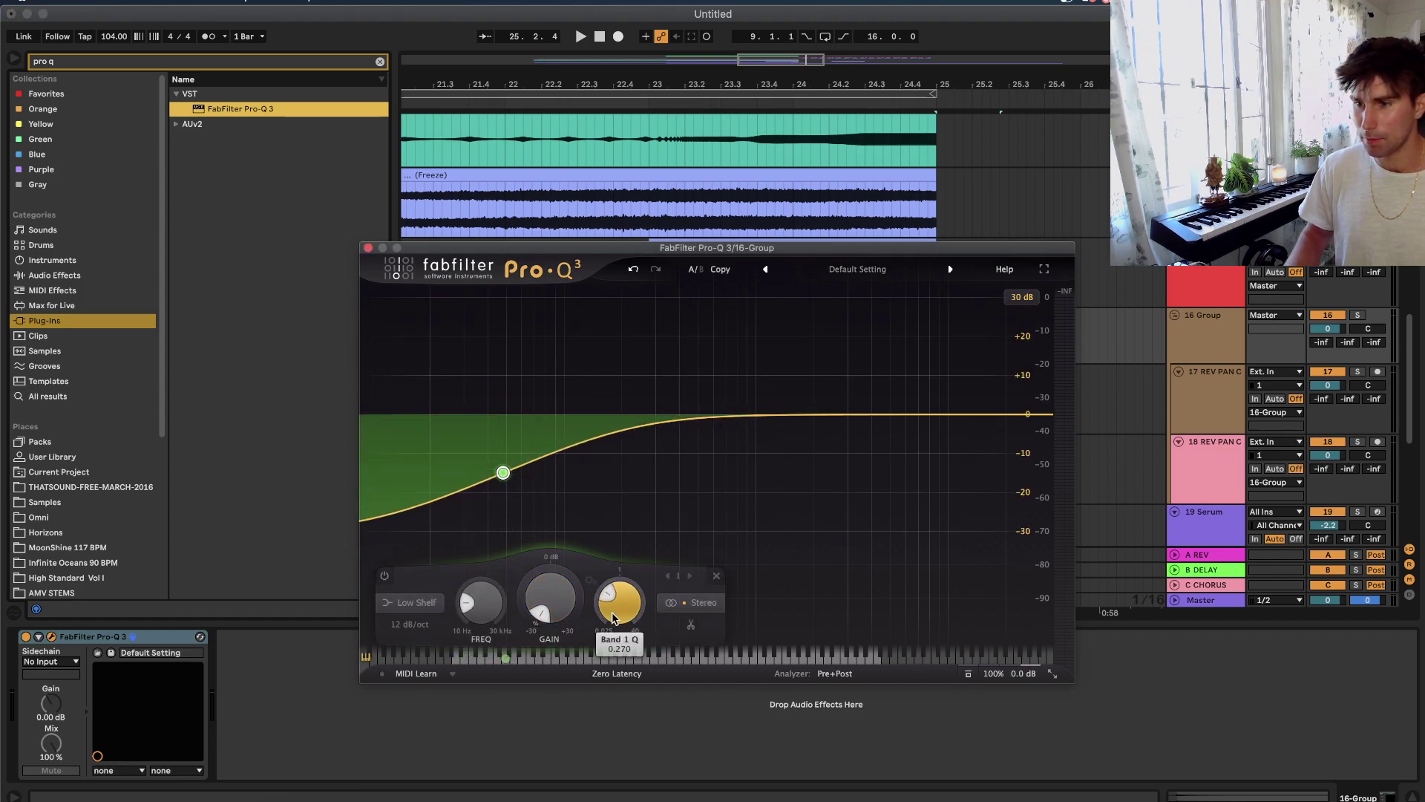
{"action": "left_click", "coordinate": [367, 247]}
Add ValhallaVintageVerb after the EQ on the cymbal group.
{"action": "left_click", "coordinate": [223, 63]}
{"action": "type", "text": "vintag"}
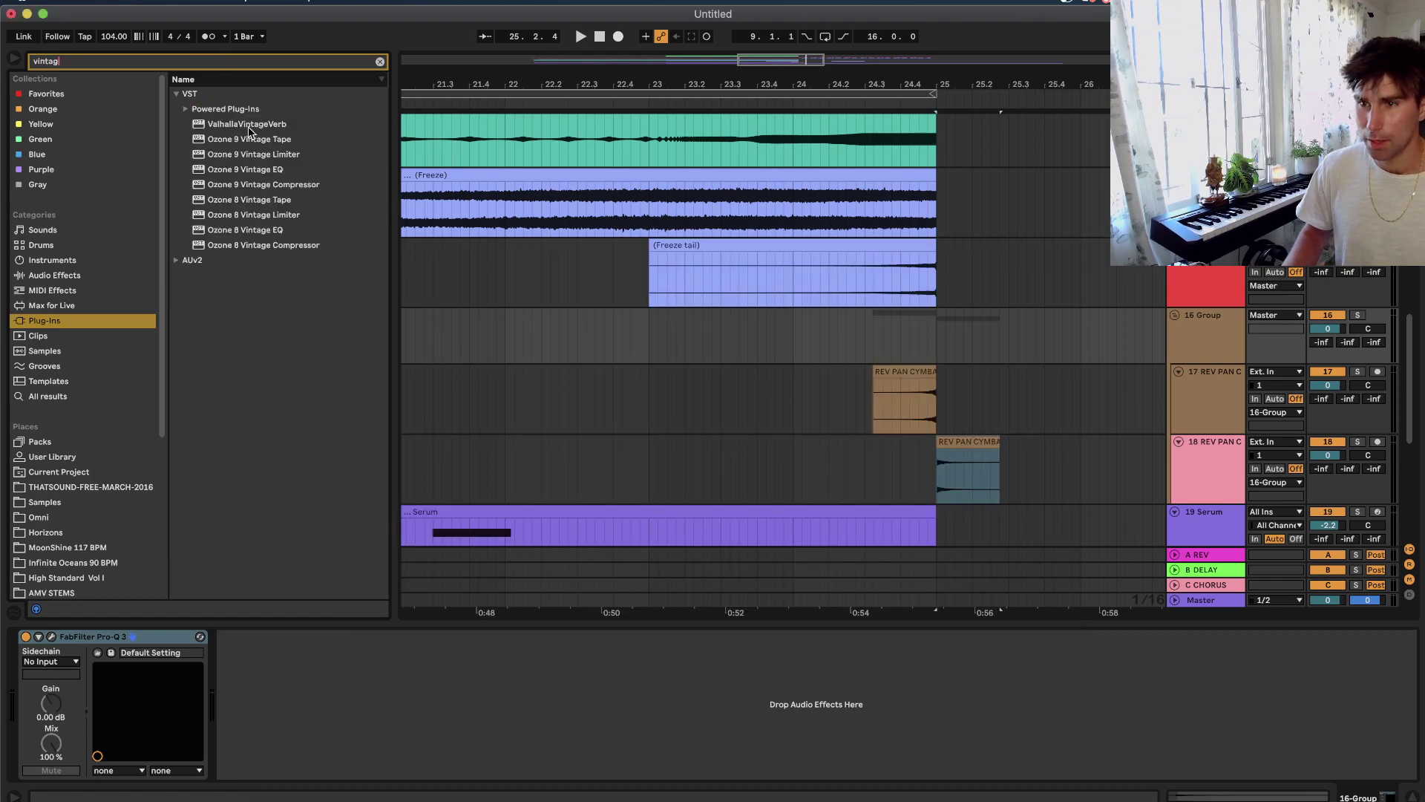
{"action": "left_click", "coordinate": [276, 127]}
{"action": "left_click_drag", "start_coordinate": [929, 349], "coordinate": [928, 346]}
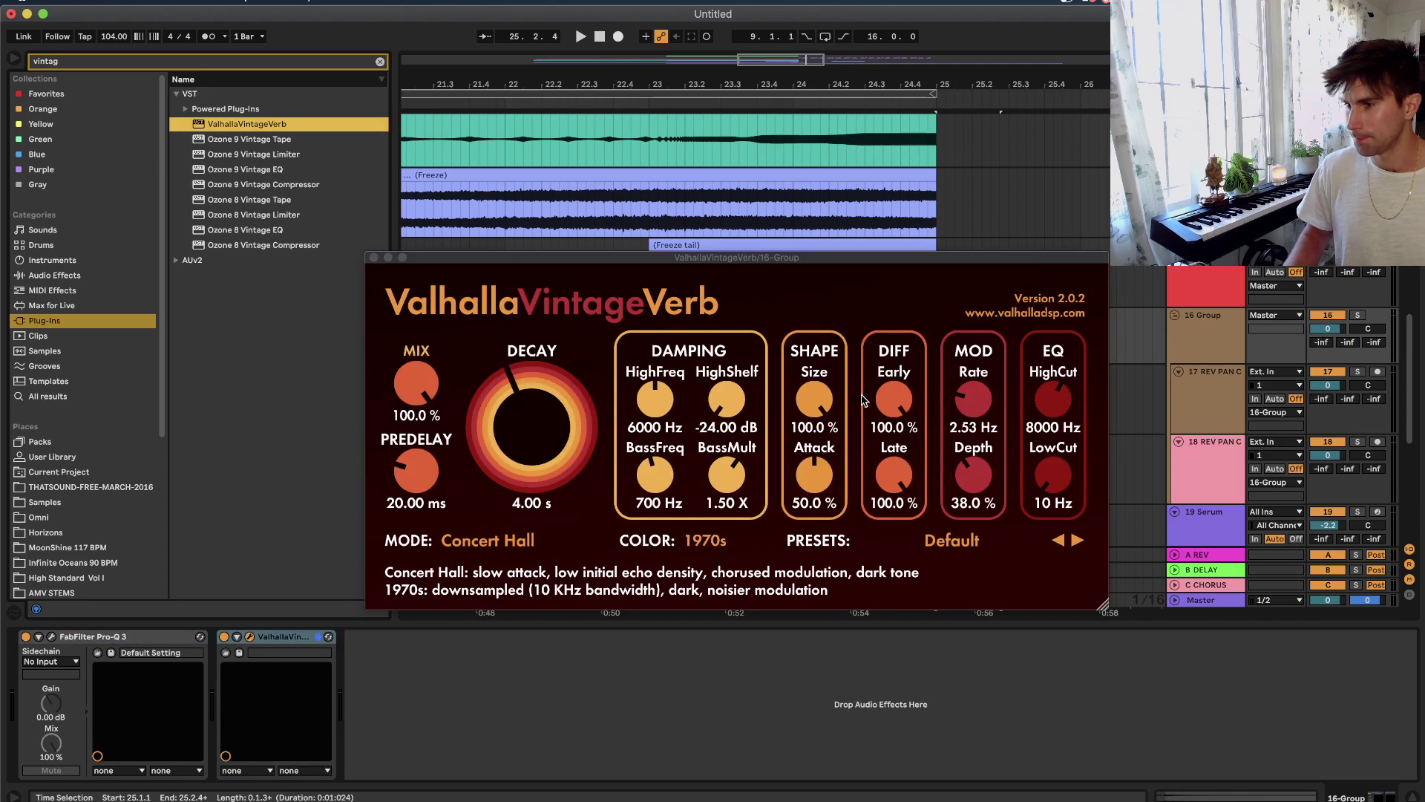
Set the reverb to 40.6% mix, 12.76 ms predelay, 3.23 s decay and 110 Hz low cut, and raise its high cut.
{"action": "left_click_drag", "start_coordinate": [417, 383], "coordinate": [434, 469]}
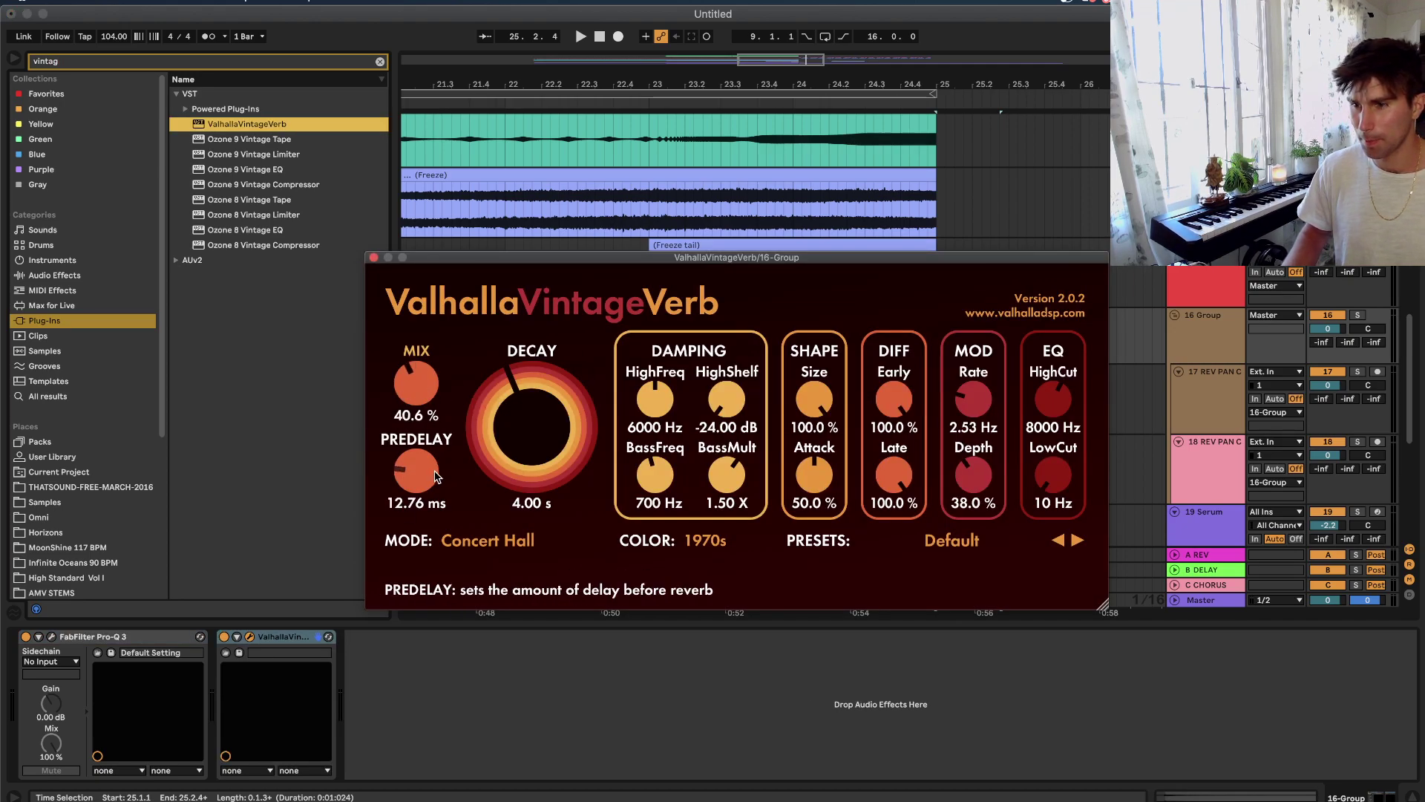
{"action": "left_click_drag", "start_coordinate": [531, 427], "coordinate": [531, 446]}
{"action": "left_click_drag", "start_coordinate": [1054, 466], "coordinate": [1054, 458]}
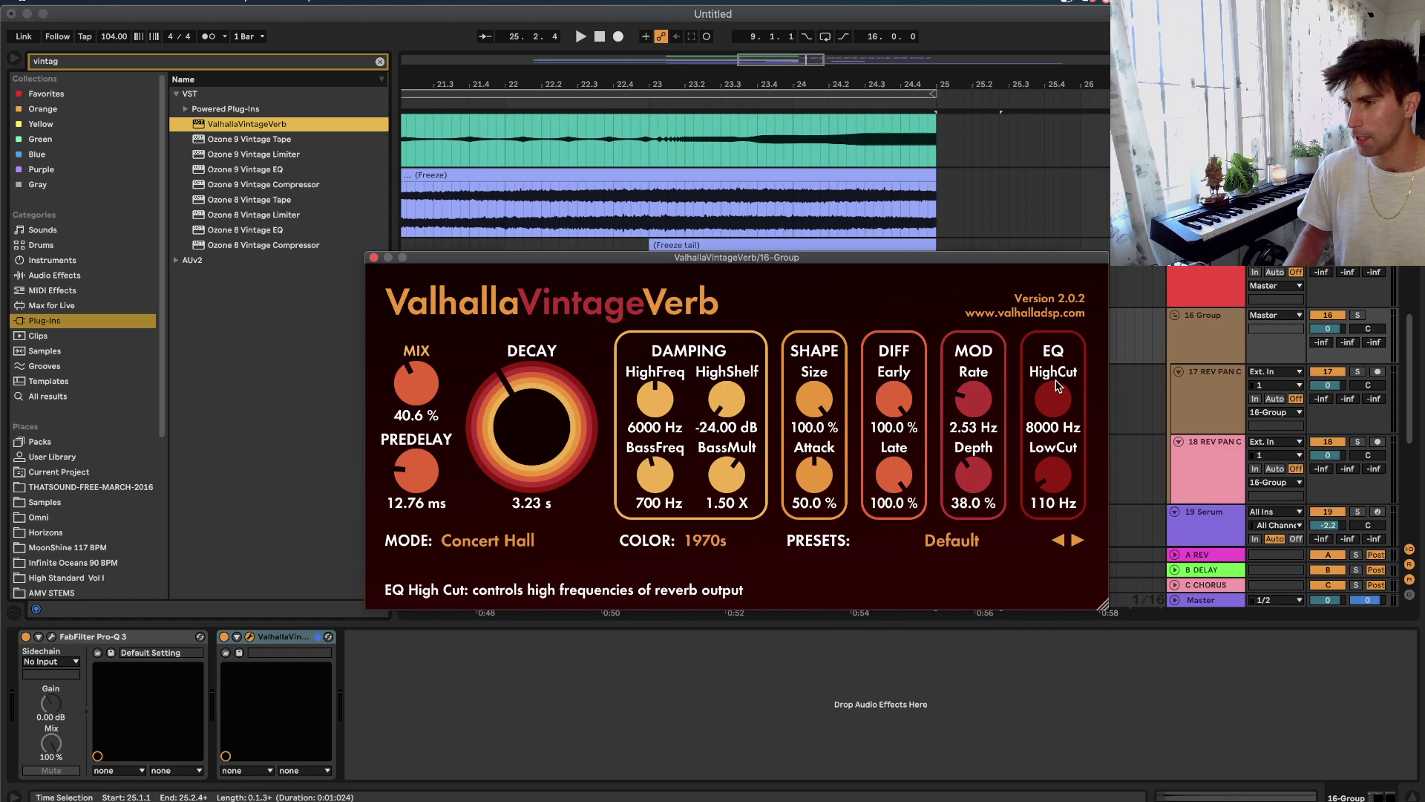
{"action": "left_click_drag", "start_coordinate": [1058, 387], "coordinate": [1063, 362]}
{"action": "left_click", "coordinate": [373, 256]}
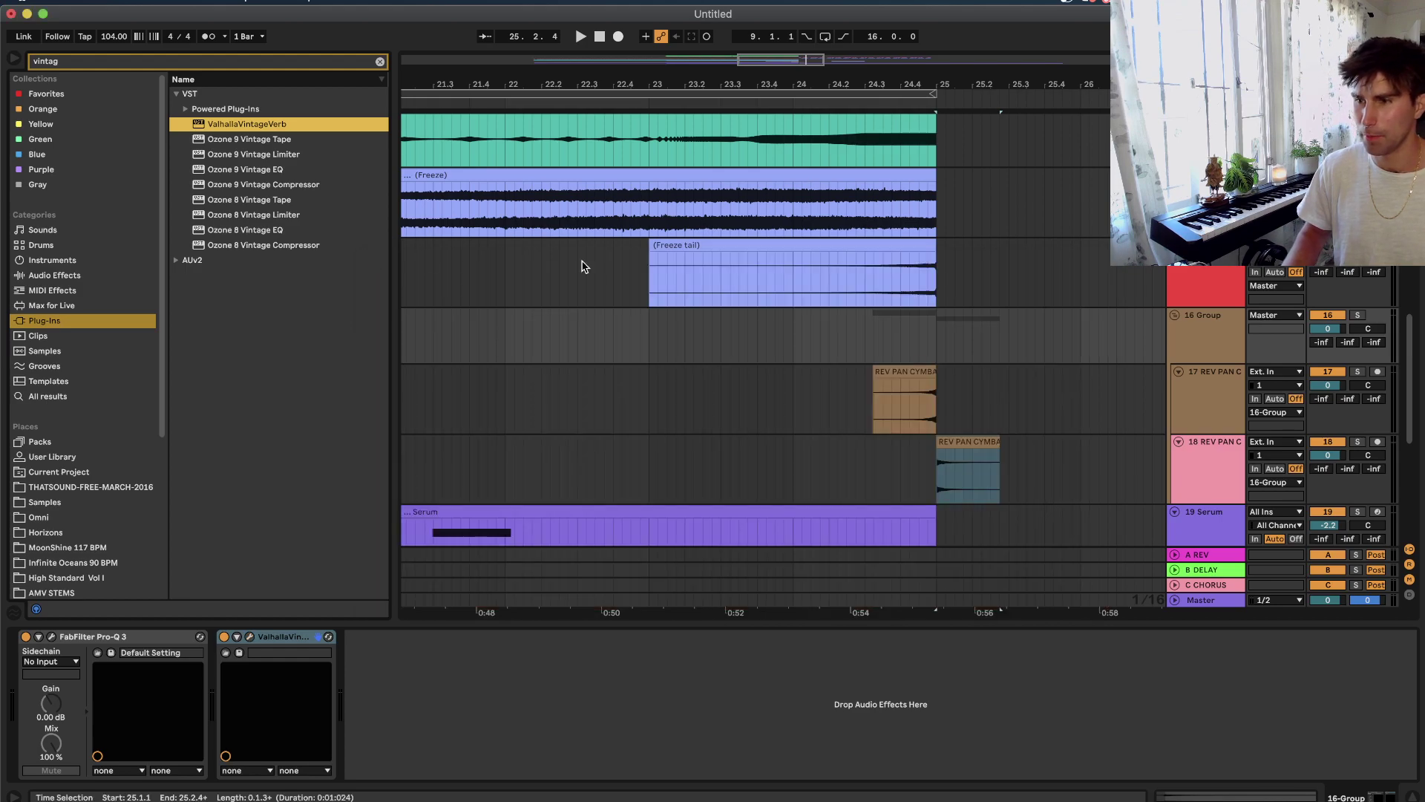
Play from bar 22 and lower the Sylenth1 riser track to -14.3 dB and the freeze tail track to -10.4 dB.
{"action": "right_click", "coordinate": [642, 368]}
{"action": "left_click", "coordinate": [560, 388]}
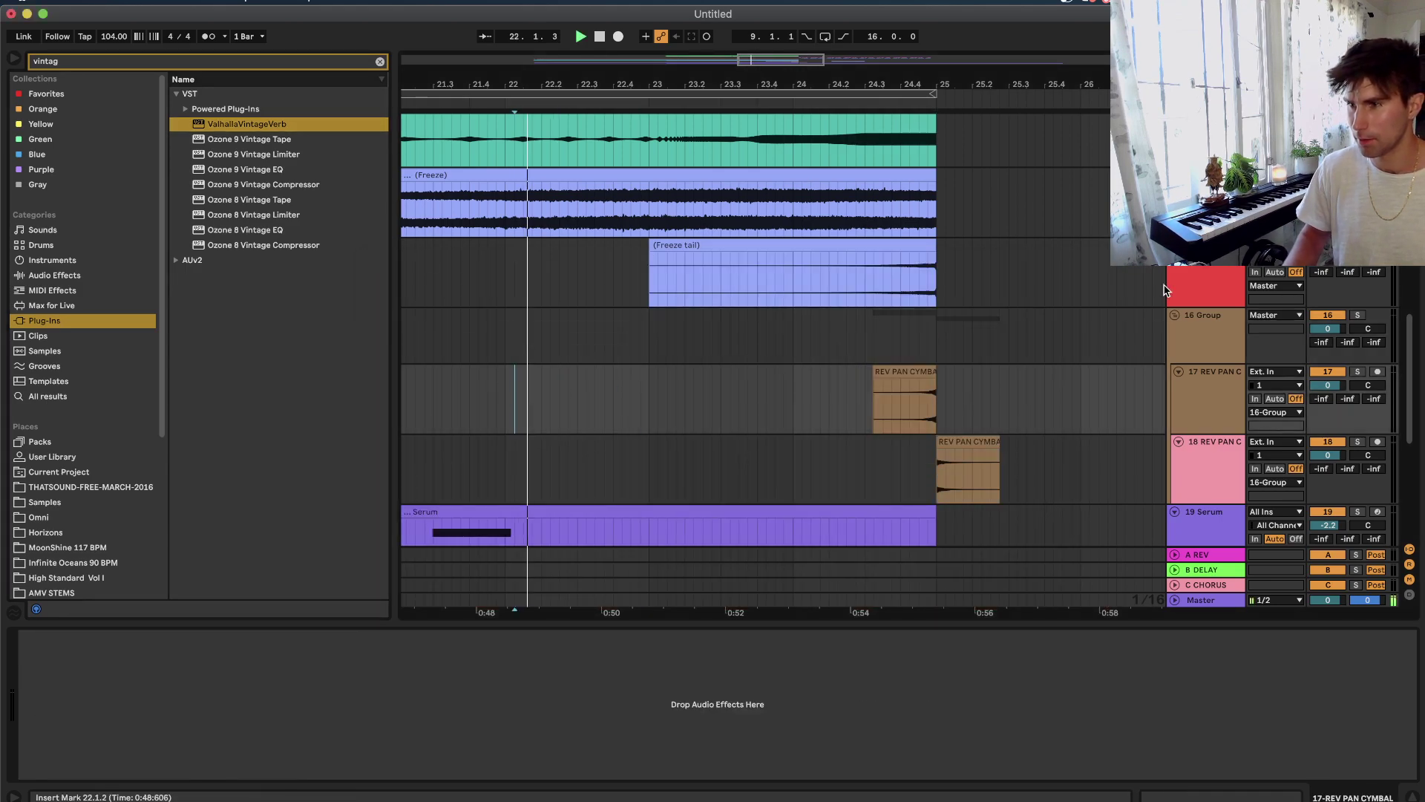
{"action": "key", "text": "space"}
{"action": "key", "text": "space"}
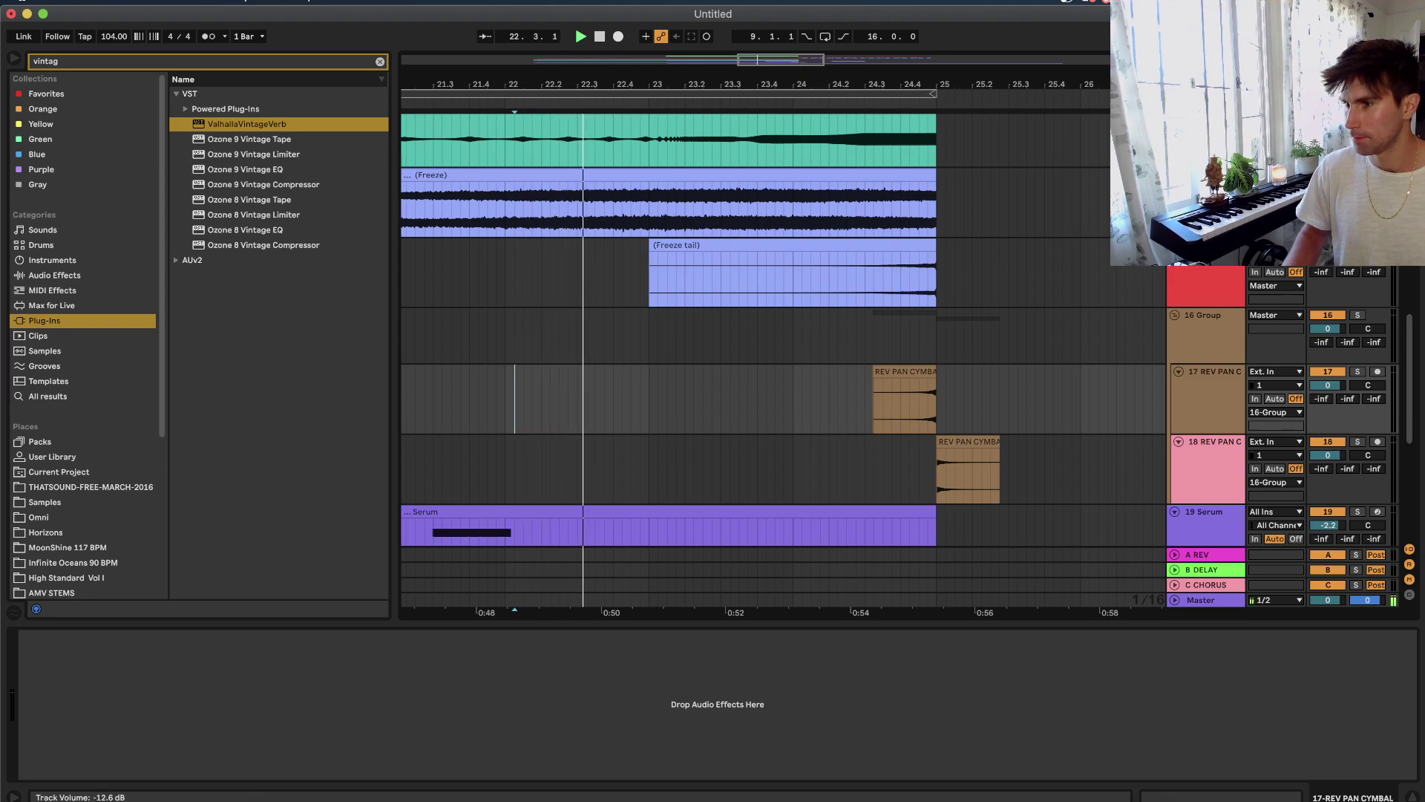
{"action": "scroll", "coordinate": [851, 377], "scroll_direction": "down", "scroll_amount": 3}
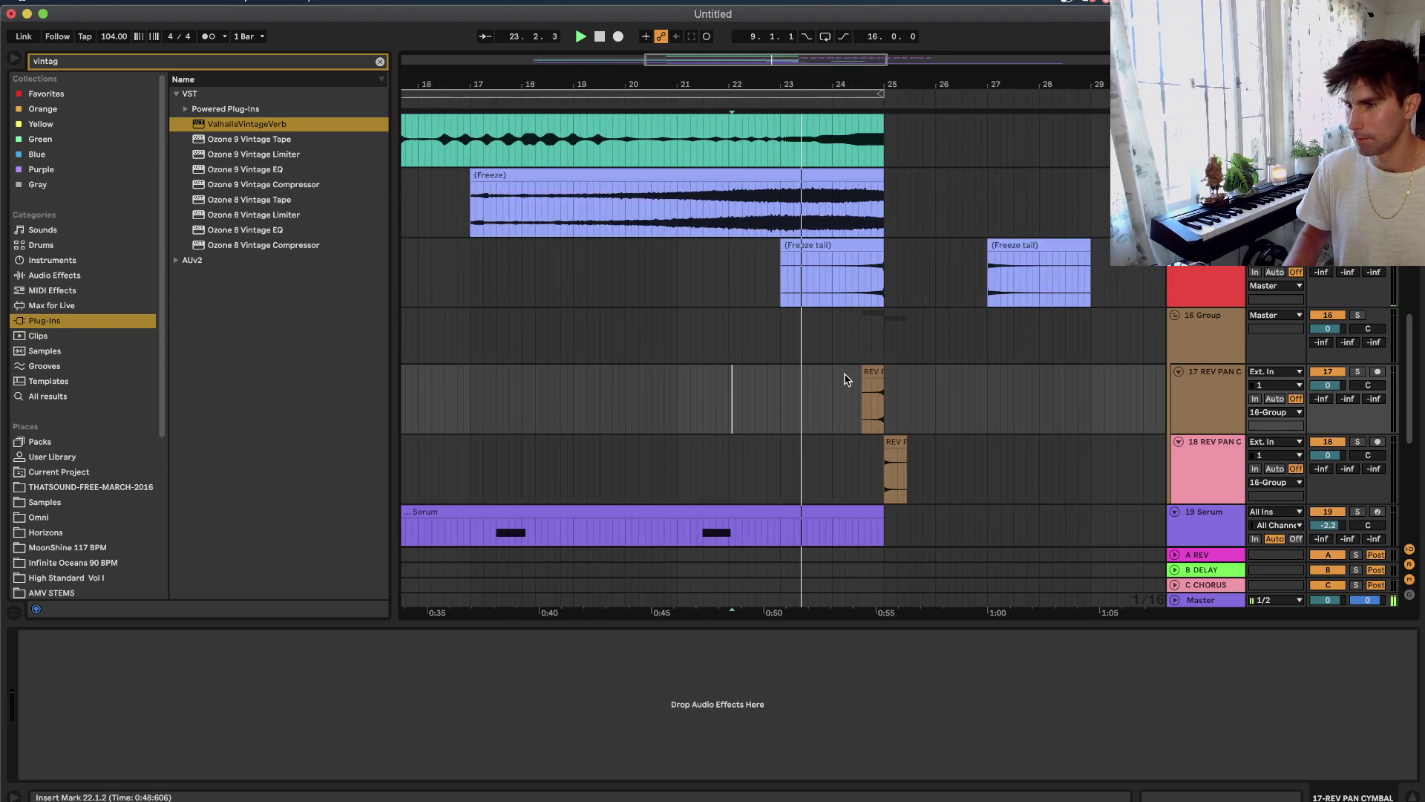
{"action": "left_click", "coordinate": [525, 176]}
{"action": "scroll", "coordinate": [525, 181], "scroll_direction": "down", "scroll_amount": 3}
{"action": "scroll", "coordinate": [668, 254], "scroll_direction": "up", "scroll_amount": 4}
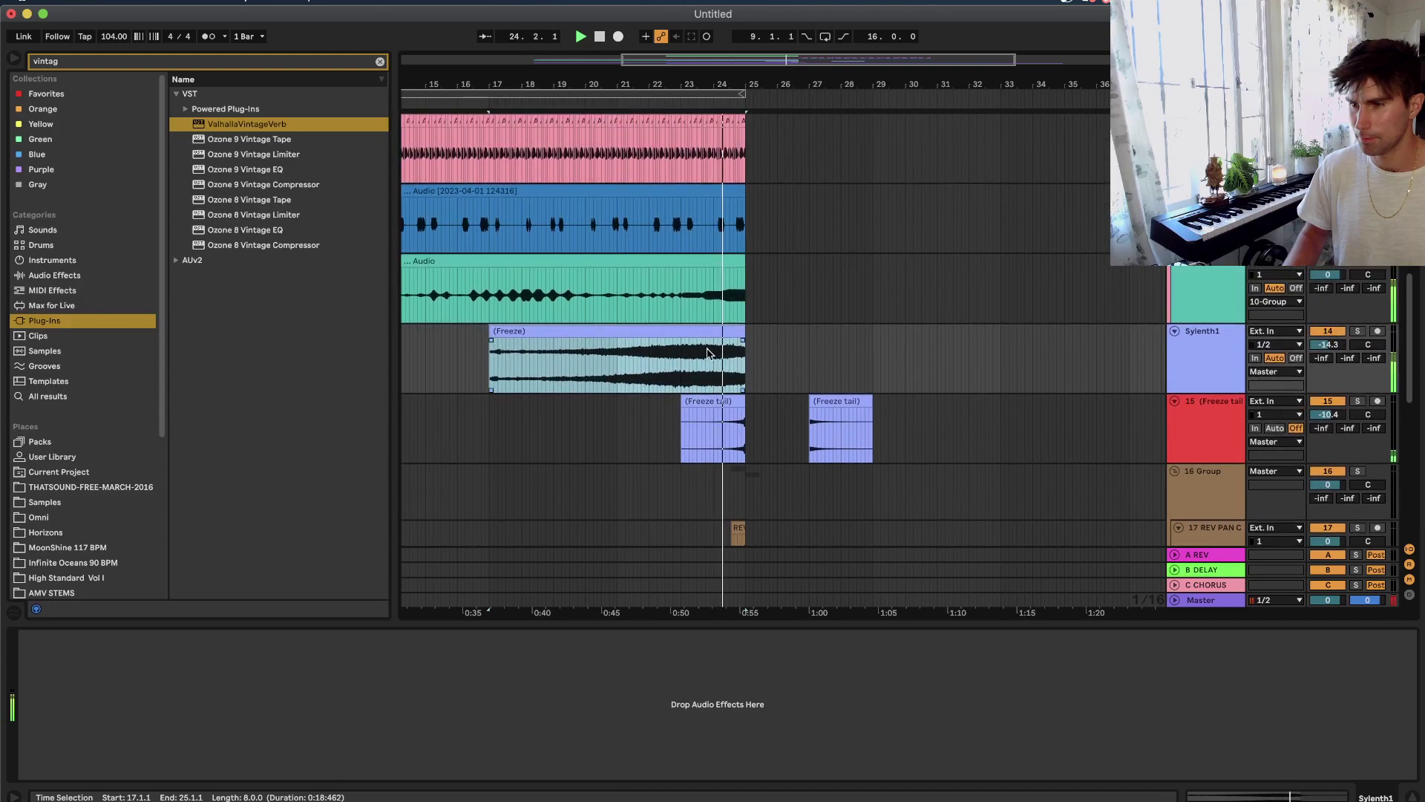
Listen through the transition past bar 25 and place the insert marker at 24.2.1 on Serum track 21.
{"action": "scroll", "coordinate": [658, 365], "scroll_direction": "down", "scroll_amount": 1}
{"action": "scroll", "coordinate": [658, 366], "scroll_direction": "up", "scroll_amount": 3}
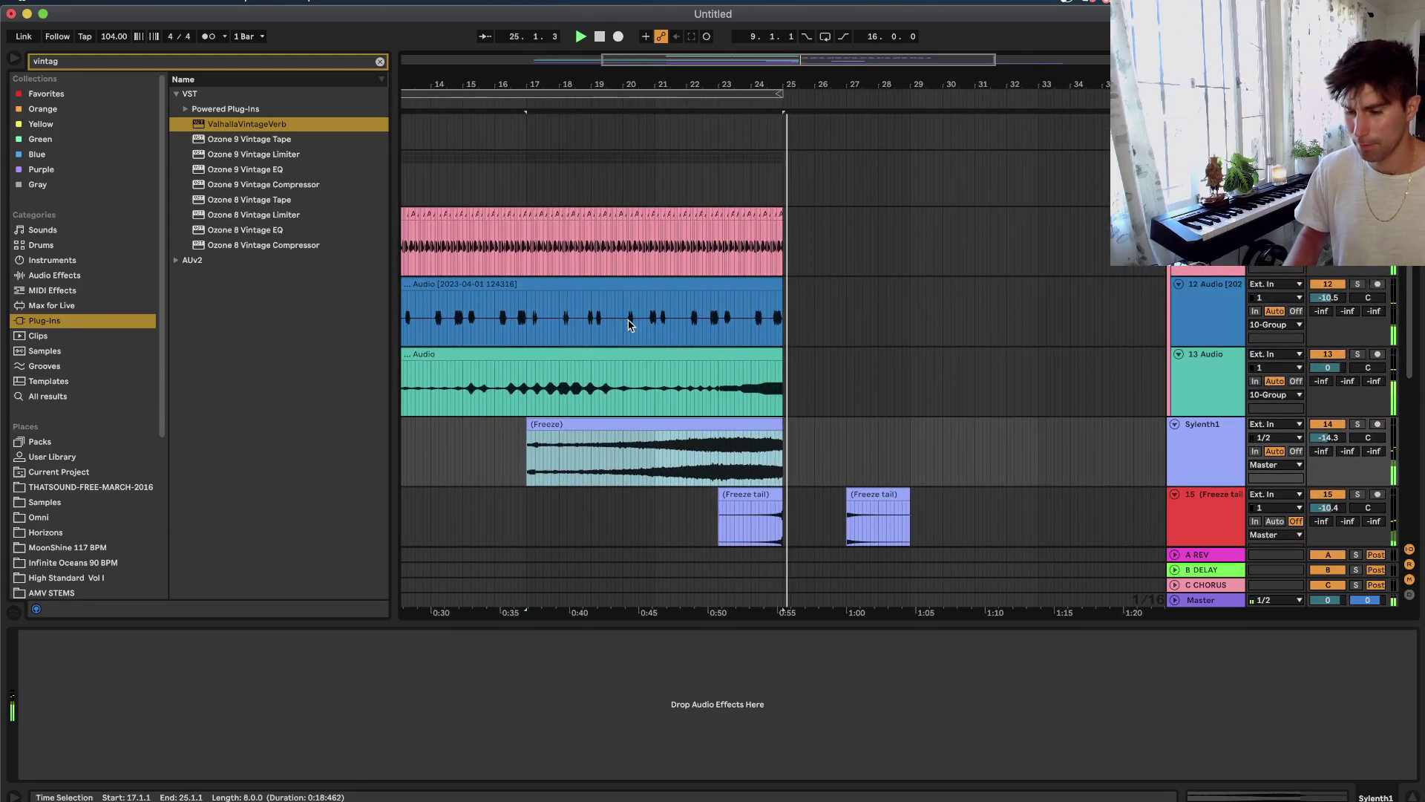
{"action": "scroll", "coordinate": [629, 324], "scroll_direction": "down", "scroll_amount": 3}
{"action": "scroll", "coordinate": [763, 310], "scroll_direction": "down", "scroll_amount": 5}
{"action": "left_click", "coordinate": [676, 358]}
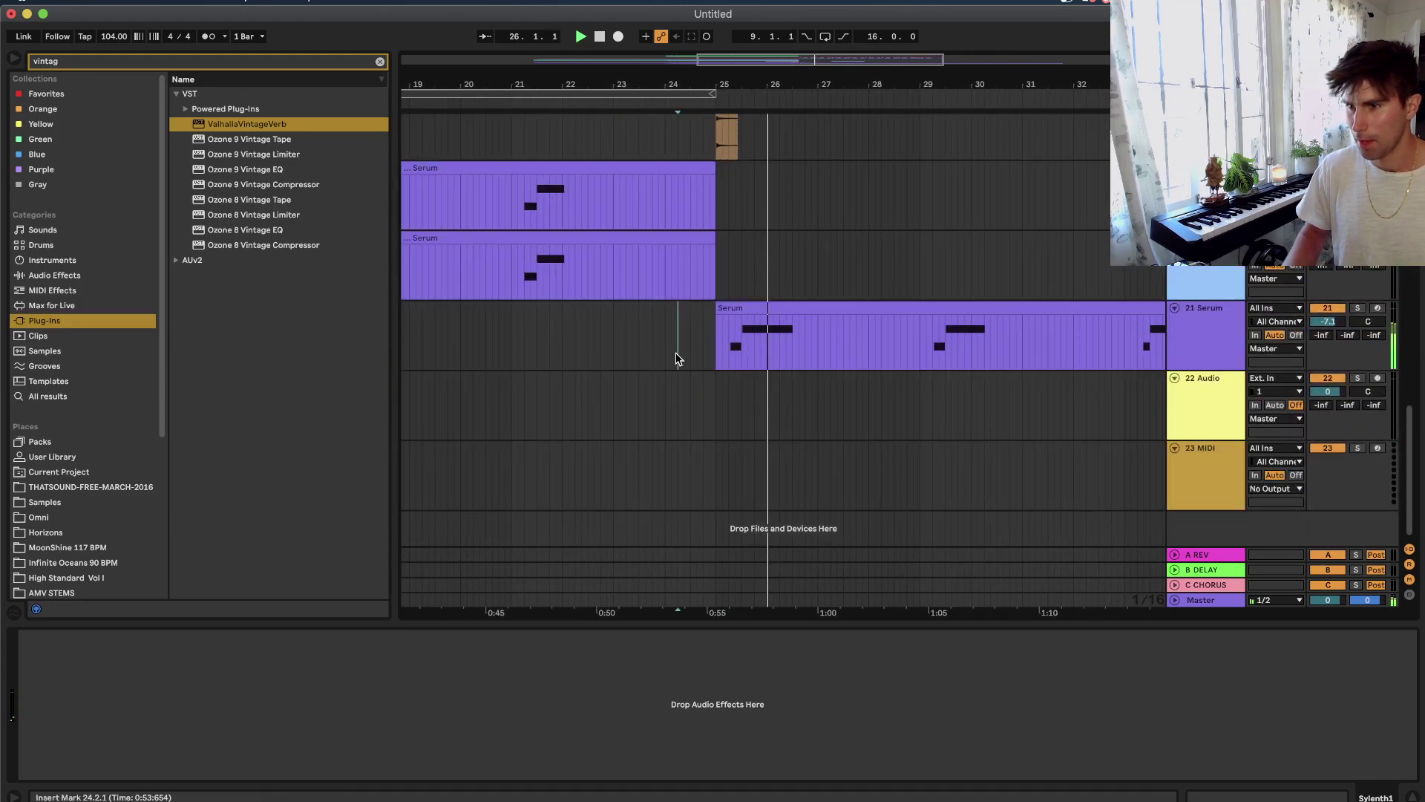
Add a Utility audio effect to the flattened Sylenth1 riser track.
{"action": "scroll", "coordinate": [676, 353], "scroll_direction": "up", "scroll_amount": 5}
{"action": "scroll", "coordinate": [676, 353], "scroll_direction": "left", "scroll_amount": 3}
{"action": "left_click", "coordinate": [655, 296]}
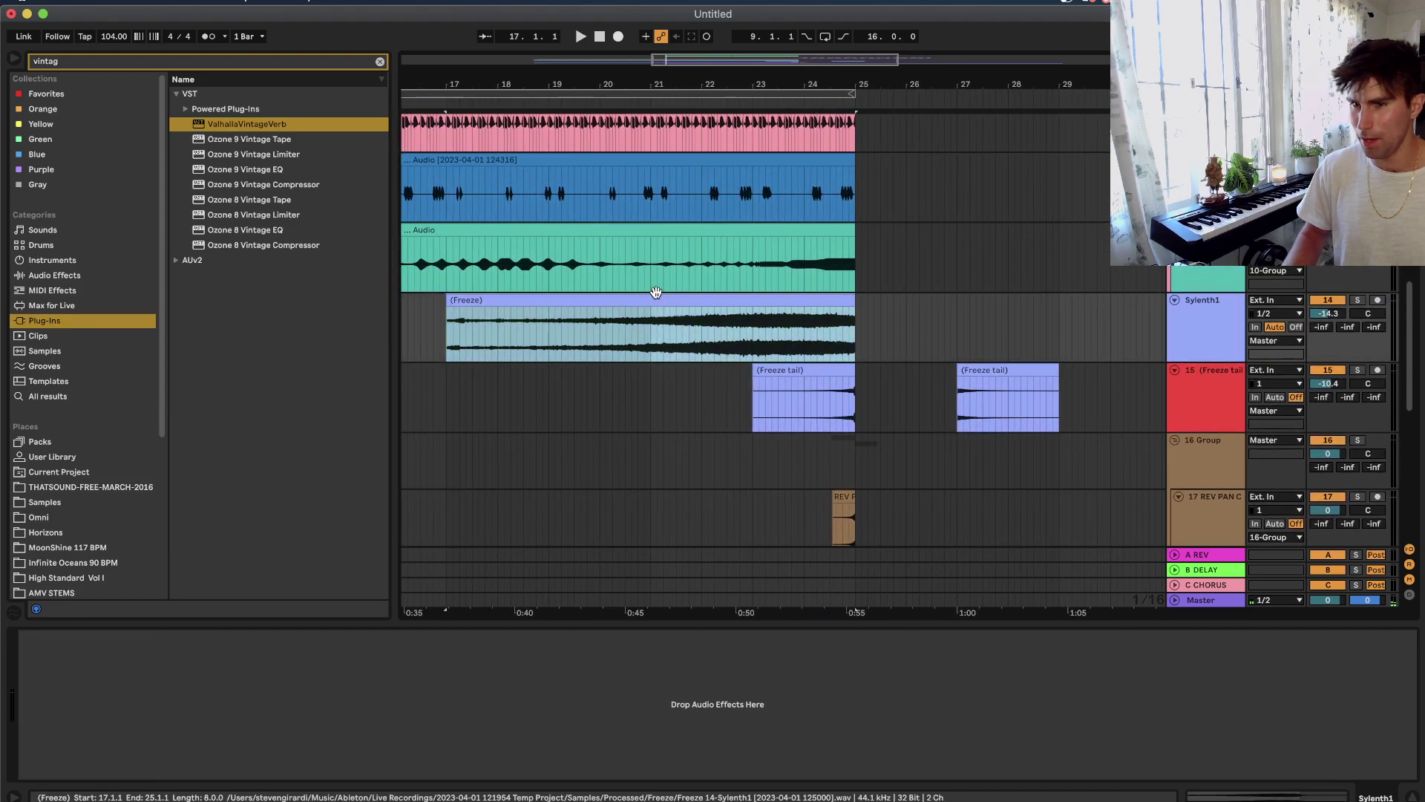
{"action": "scroll", "coordinate": [657, 295], "scroll_direction": "down", "scroll_amount": 3}
{"action": "left_click", "coordinate": [78, 61]}
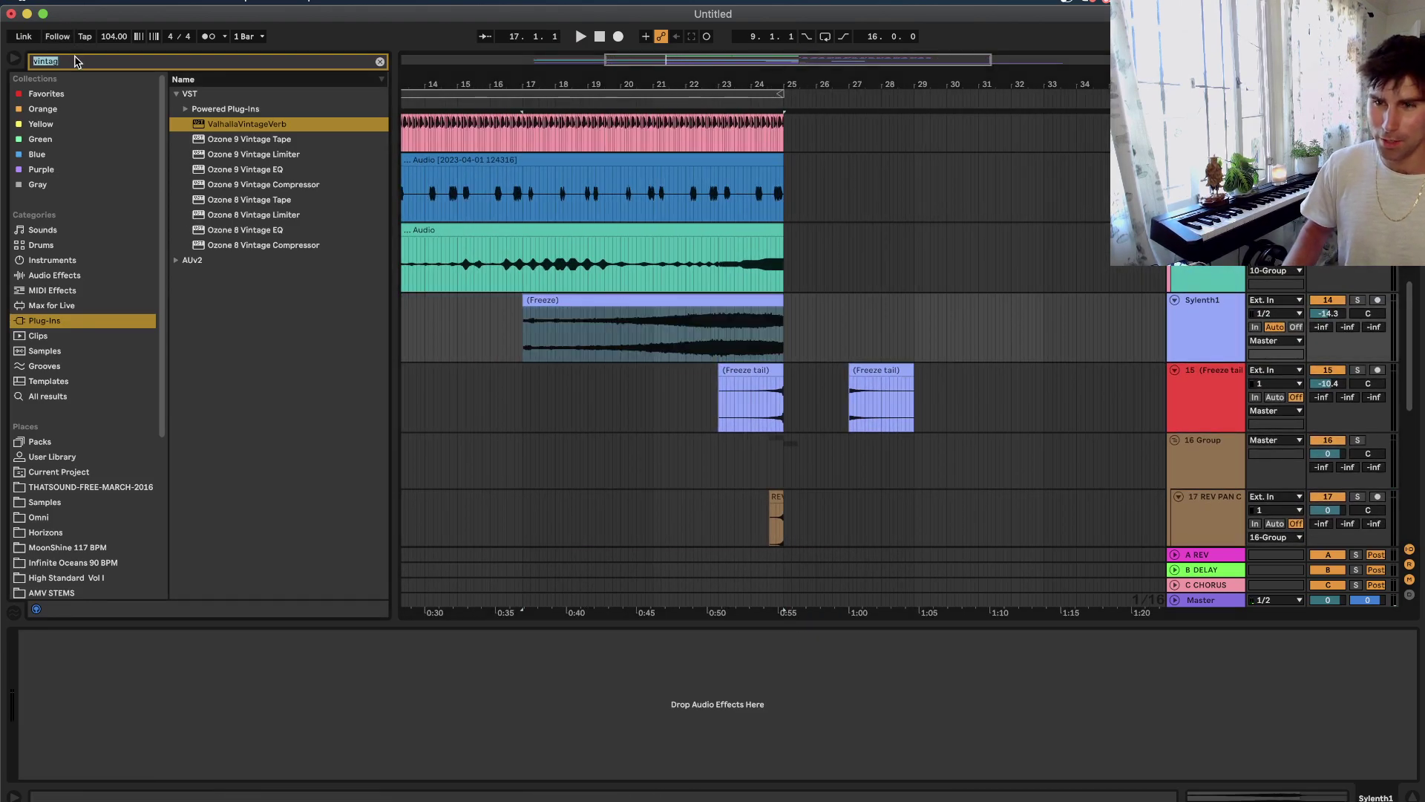
{"action": "type", "text": "ut"}
{"action": "left_click", "coordinate": [67, 276]}
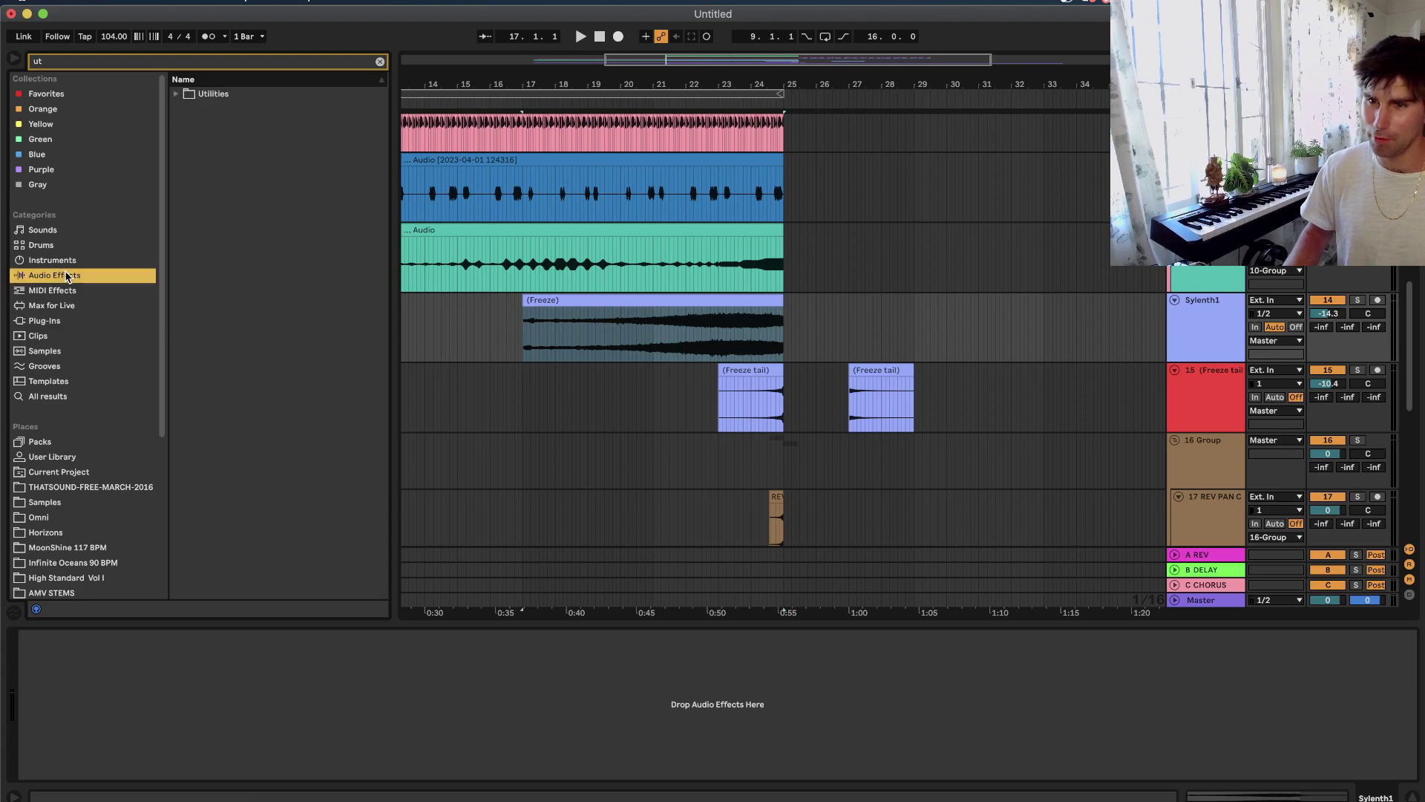
{"action": "left_click", "coordinate": [212, 94]}
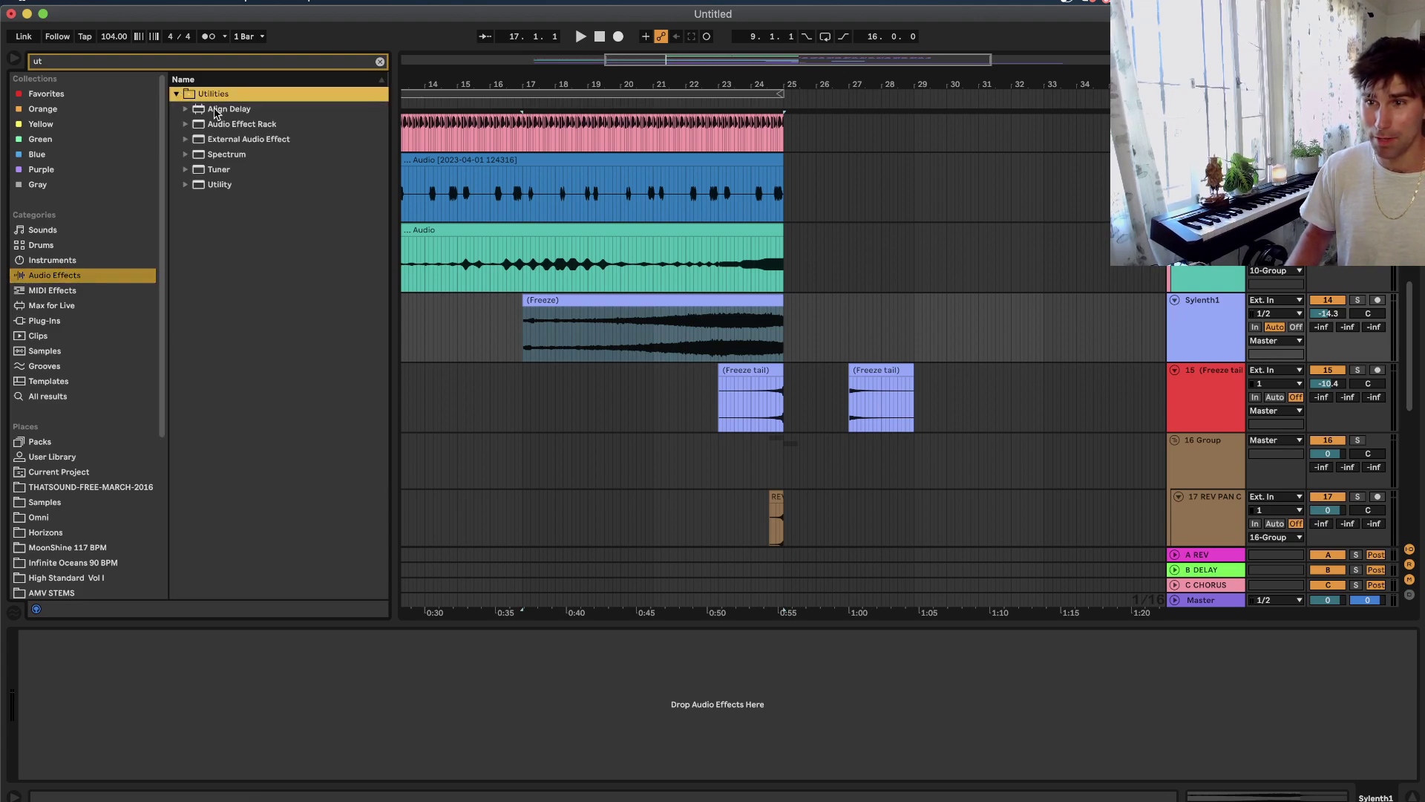
{"action": "left_click", "coordinate": [243, 186]}
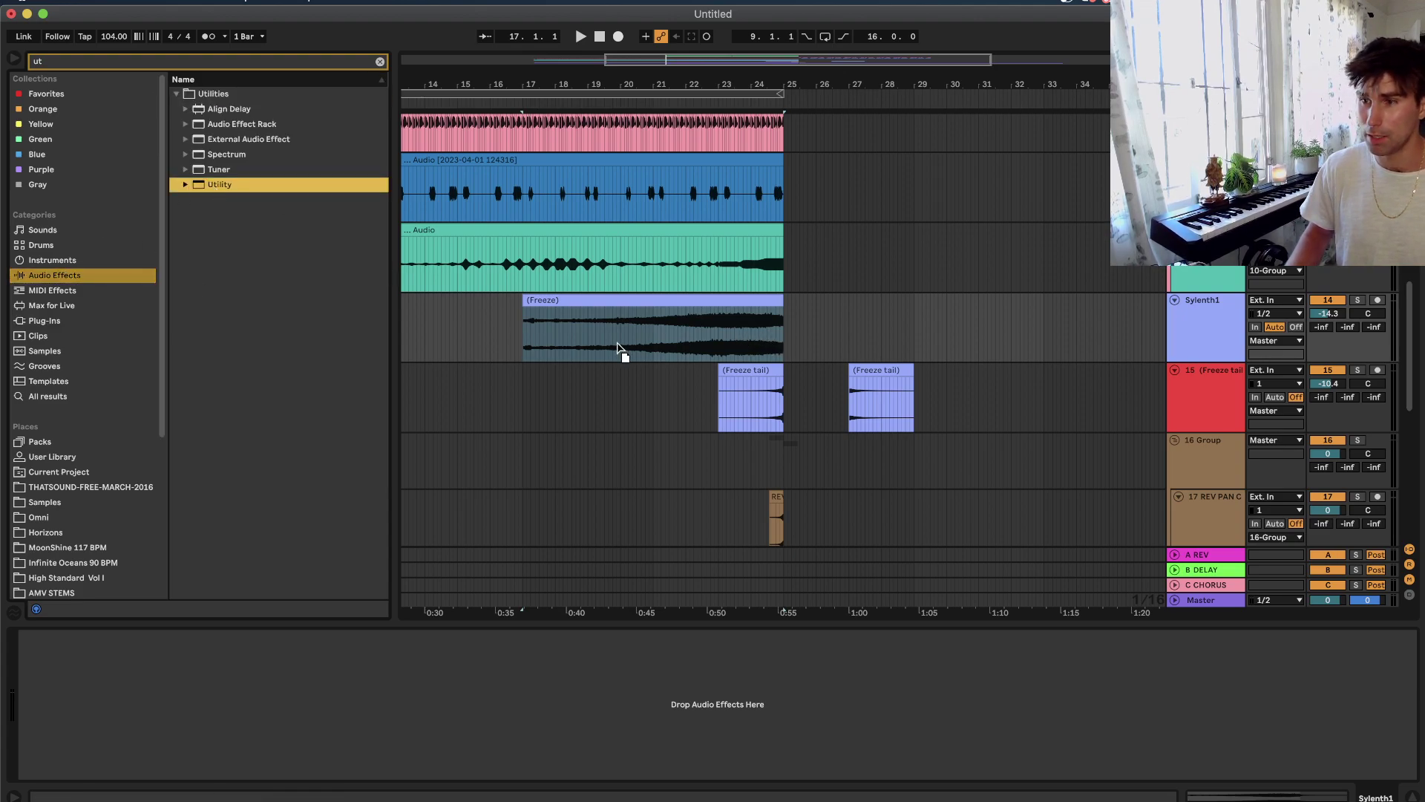
{"action": "left_click_drag", "start_coordinate": [621, 341], "coordinate": [178, 714]}
Automate the riser's Utility gain to rise from -inf dB at bar 17 to 0 dB at bar 25.
{"action": "key", "text": "a"}
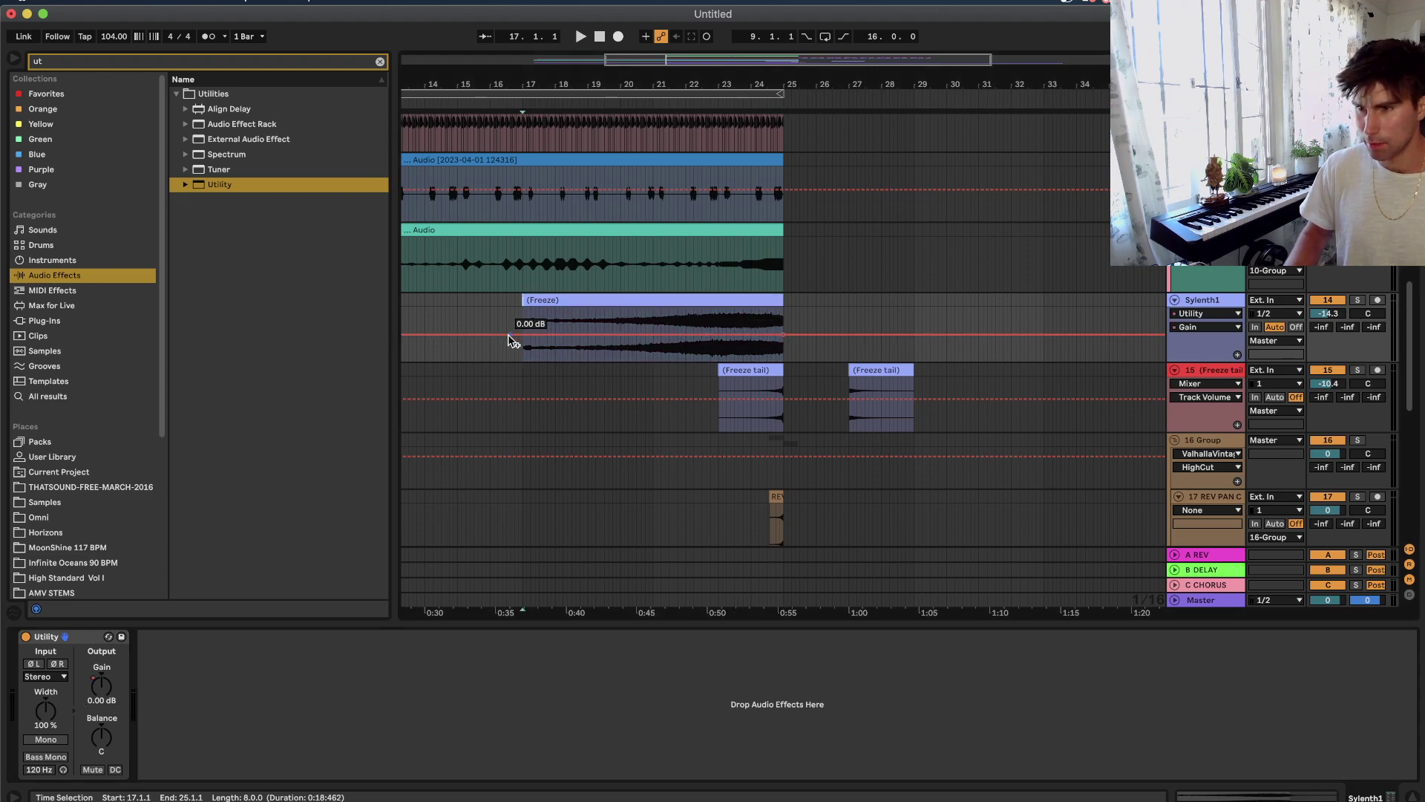
{"action": "left_click_drag", "start_coordinate": [523, 334], "coordinate": [524, 361]}
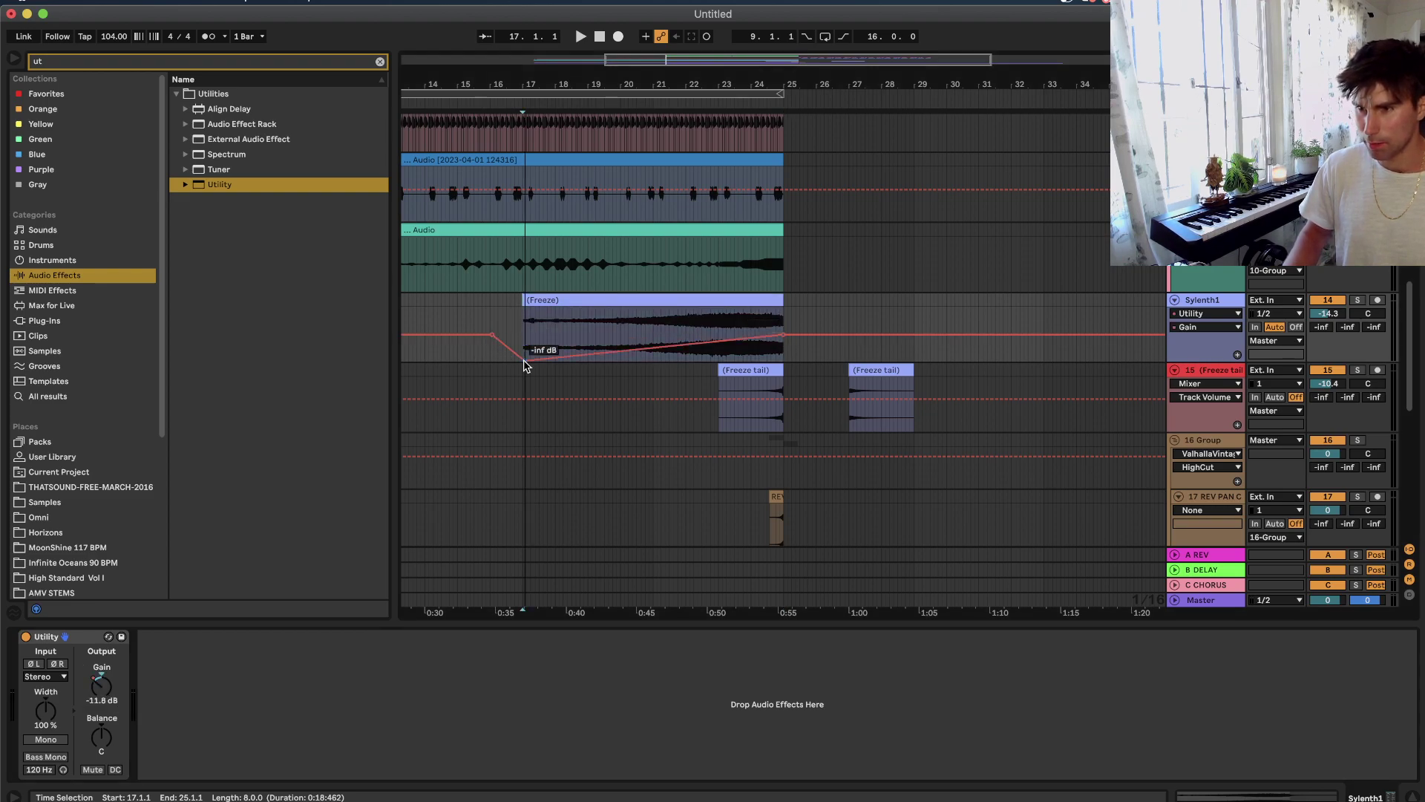
{"action": "key", "text": "a"}
Play the arrangement from bar 9 and look over the cymbal and Serum tracks.
{"action": "scroll", "coordinate": [697, 296], "scroll_direction": "down", "scroll_amount": 3}
{"action": "key", "text": "space"}
{"action": "left_click", "coordinate": [585, 222]}
{"action": "key", "text": "space"}
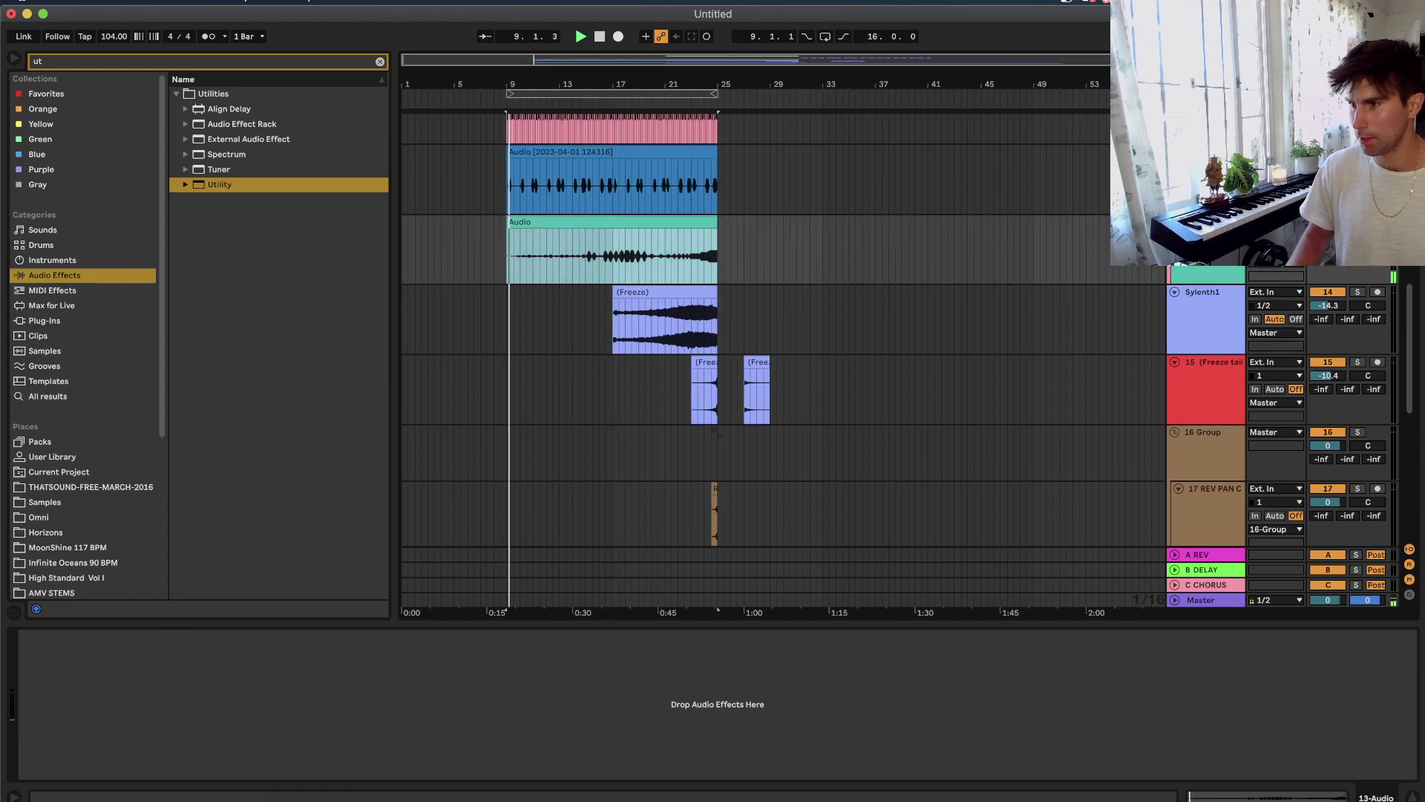
{"action": "scroll", "coordinate": [917, 429], "scroll_direction": "down", "scroll_amount": 5}
{"action": "scroll", "coordinate": [918, 429], "scroll_direction": "up", "scroll_amount": 3}
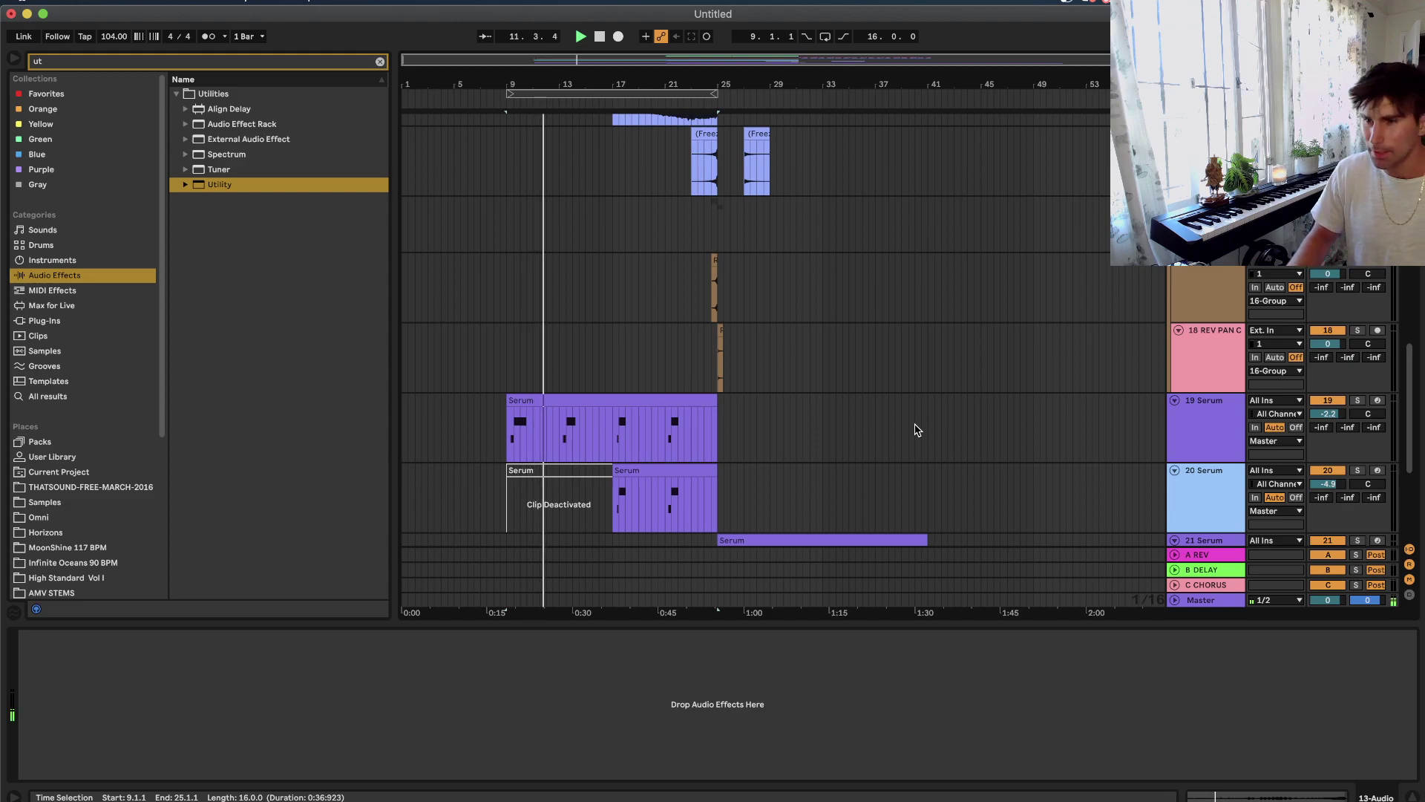
{"action": "scroll", "coordinate": [918, 429], "scroll_direction": "down", "scroll_amount": 3}
{"action": "scroll", "coordinate": [834, 379], "scroll_direction": "up", "scroll_amount": 1}
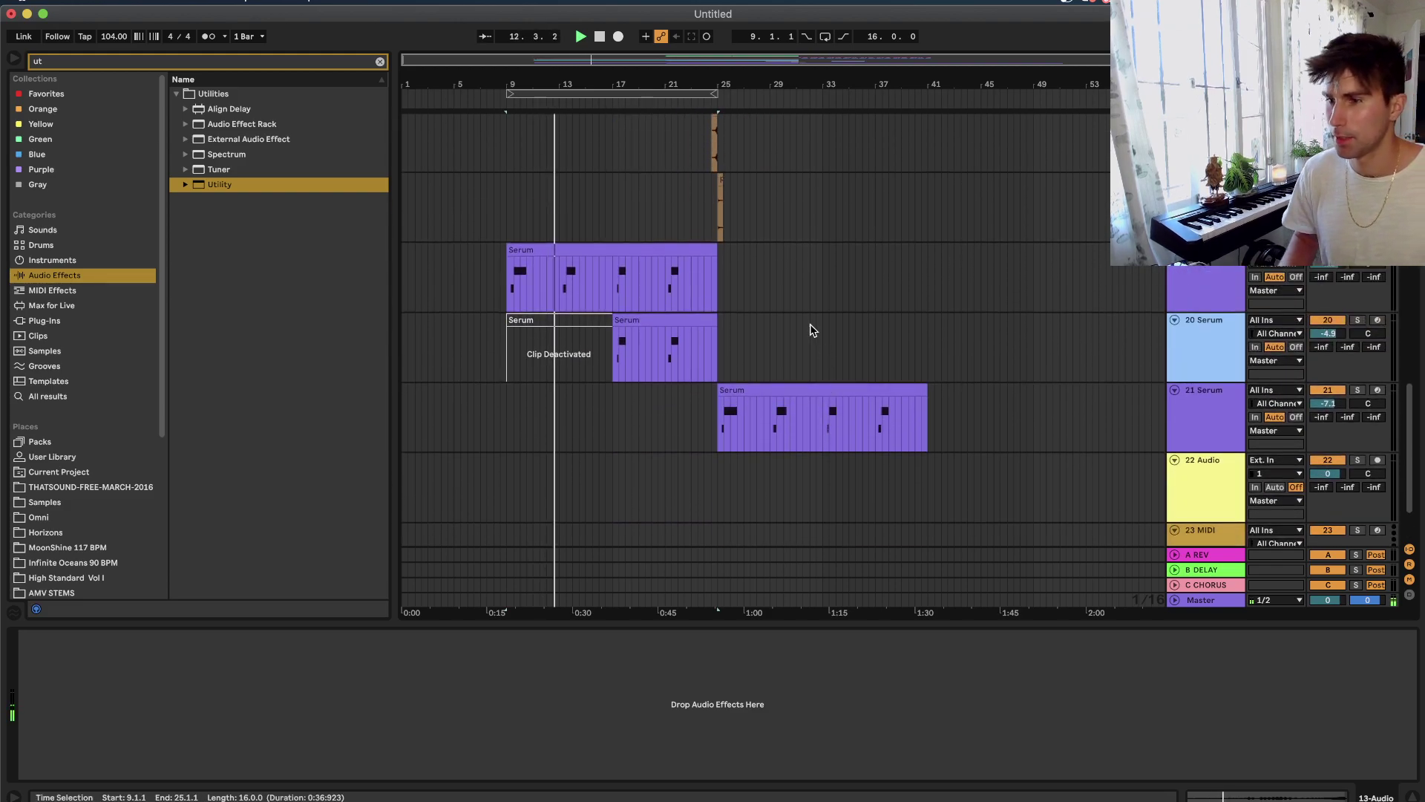
Set the arrangement grid to 1 bar and transpose all notes in the track 21 Serum clip down by octave to G-1 and A-1.
{"action": "right_click", "coordinate": [811, 328]}
{"action": "left_click", "coordinate": [963, 466]}
{"action": "double_click", "coordinate": [808, 395]}
{"action": "left_click", "coordinate": [771, 549]}
{"action": "key", "text": "super+a"}
{"action": "key", "text": "shift+Down"}
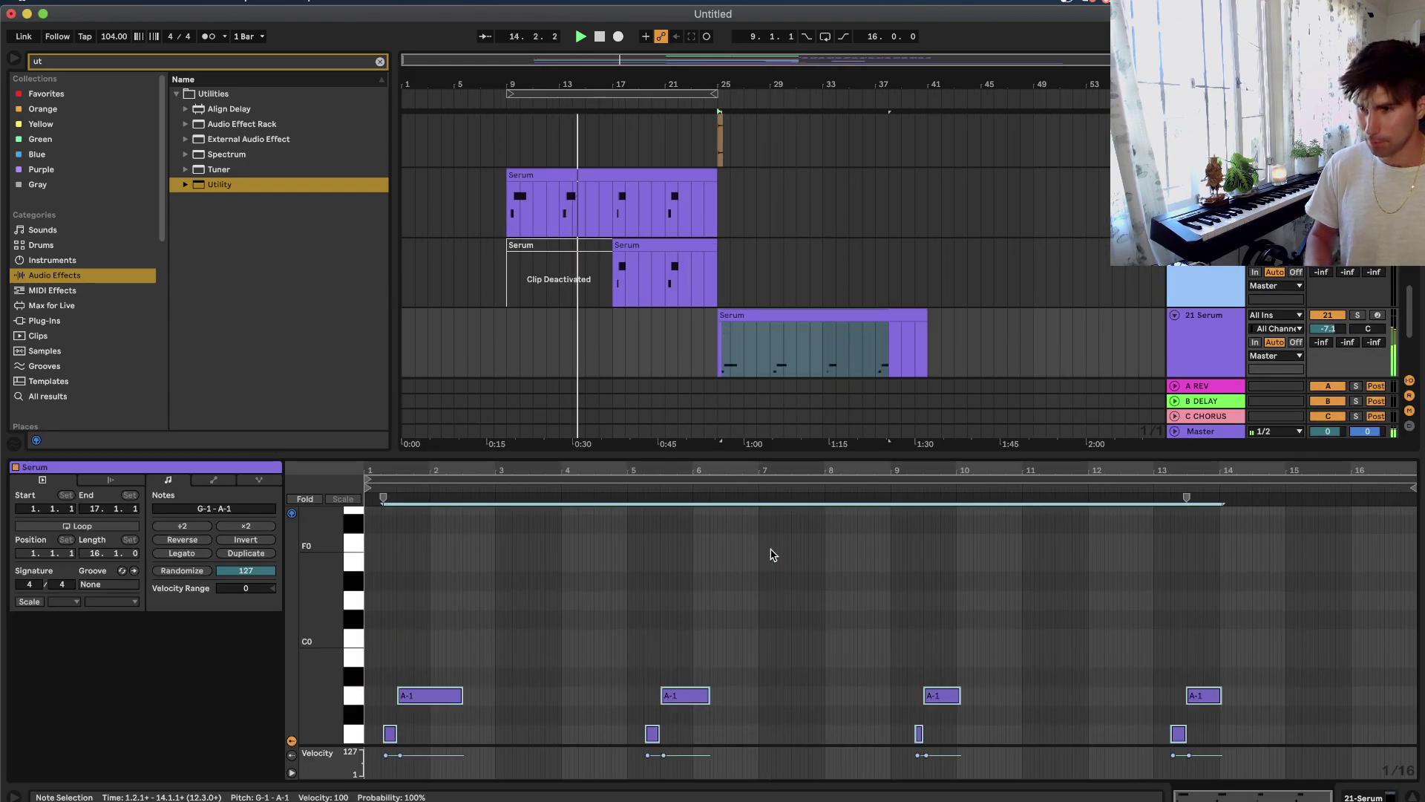
Move the track 21 Serum clip one bar later to start at 26.1.1.
{"action": "key", "text": "shift+Tab"}
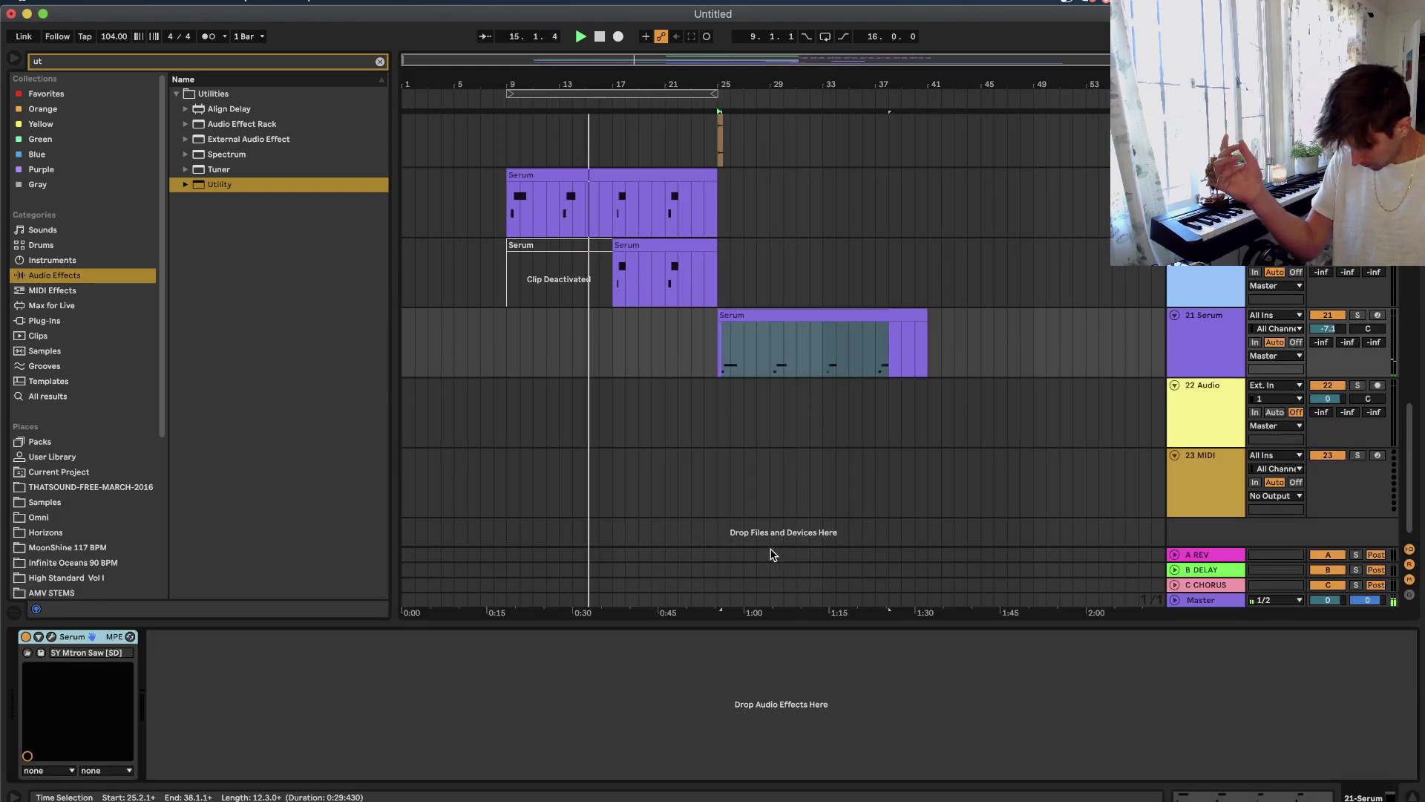
{"action": "scroll", "coordinate": [718, 331], "scroll_direction": "up", "scroll_amount": 5}
{"action": "left_click", "coordinate": [739, 334]}
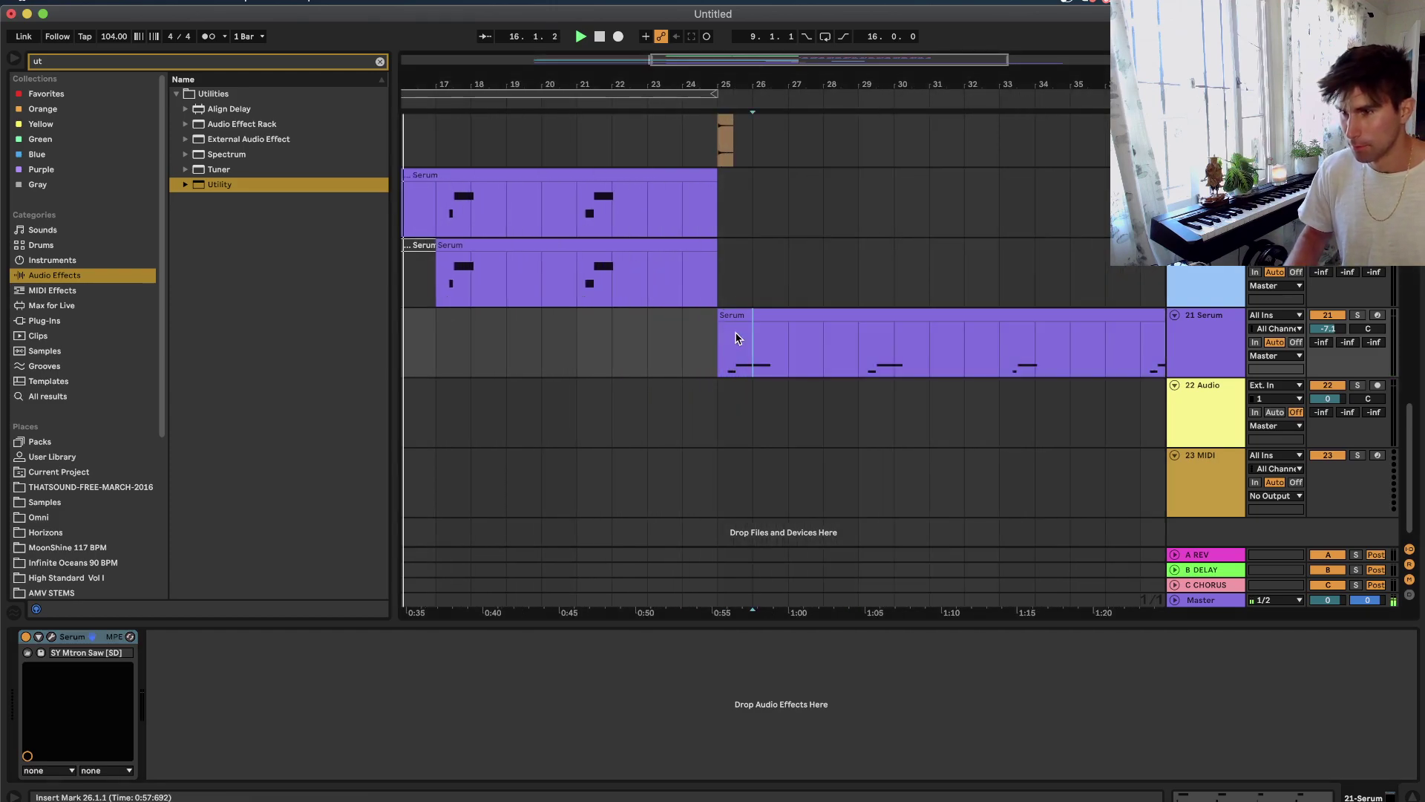
{"action": "left_click_drag", "start_coordinate": [738, 317], "coordinate": [772, 318]}
Copy the track 17 reversed cymbal to end at bar 26, and move the second freeze tail and track 18 cymbal to start there.
{"action": "scroll", "coordinate": [772, 318], "scroll_direction": "up", "scroll_amount": 5}
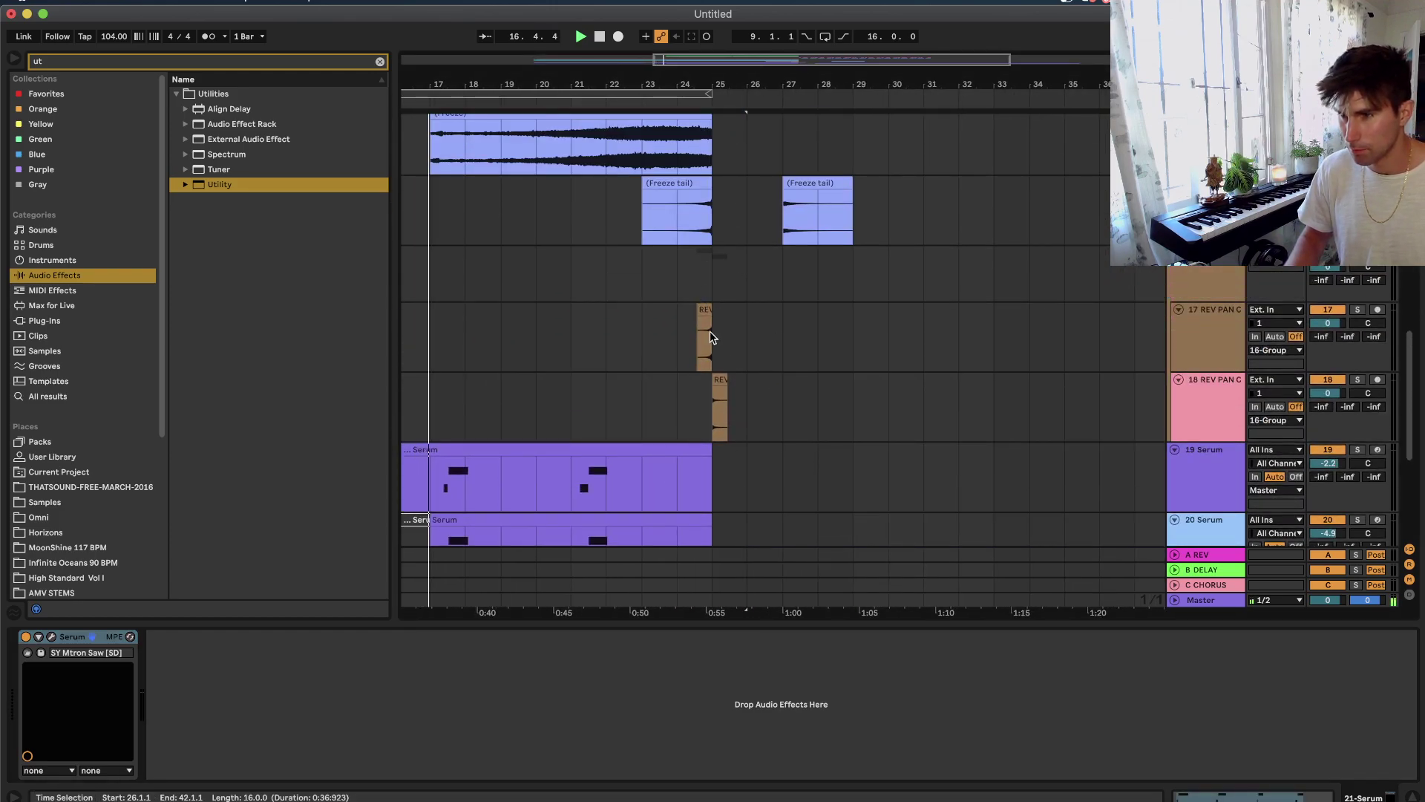
{"action": "left_click", "coordinate": [729, 316]}
{"action": "left_click_drag", "start_coordinate": [729, 315], "coordinate": [749, 316]}
{"action": "left_click_drag", "start_coordinate": [828, 180], "coordinate": [794, 179]}
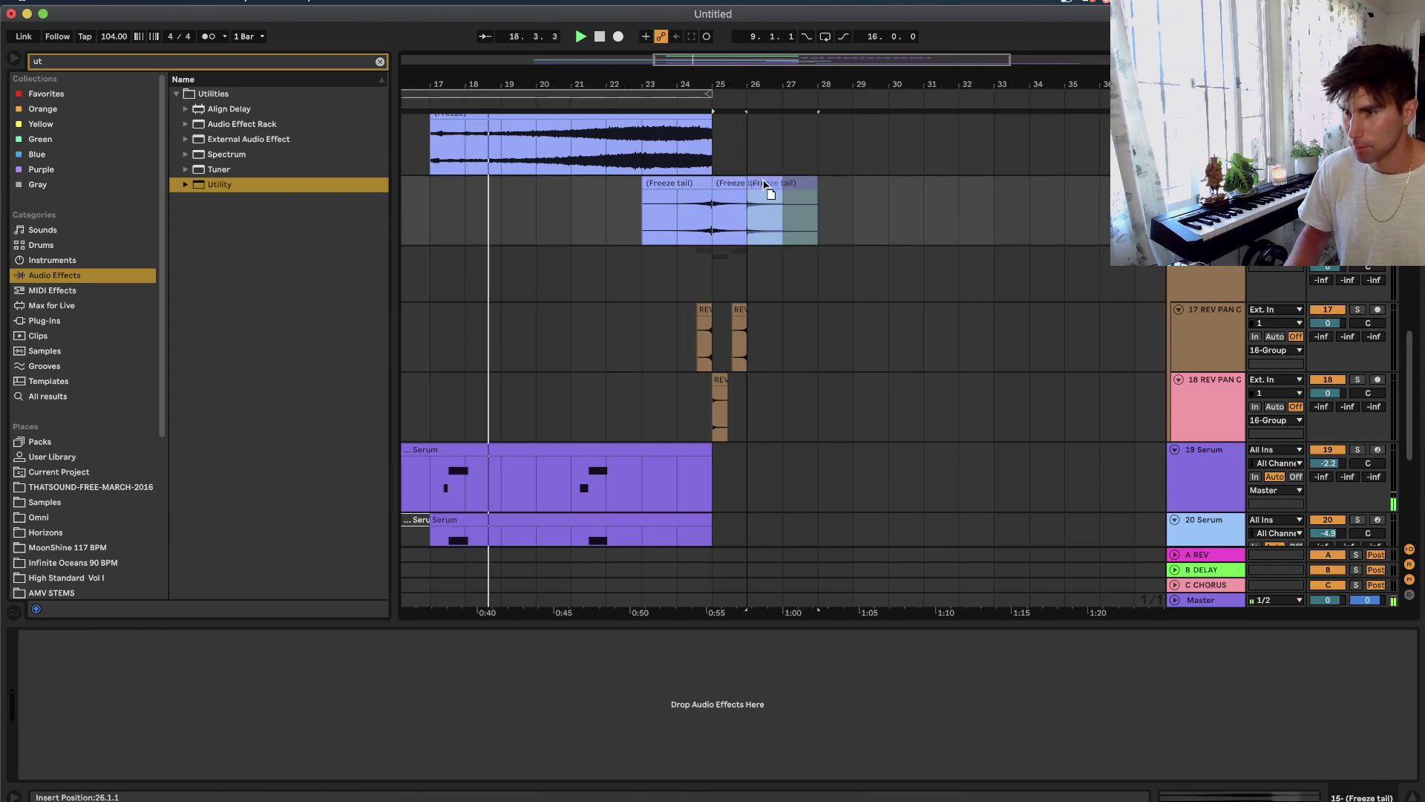
Set the grid to 1/2 and shift the kick and both KSHMR percussion tracks' clips half a bar to 25.3.1.
{"action": "scroll", "coordinate": [735, 386], "scroll_direction": "up", "scroll_amount": 10}
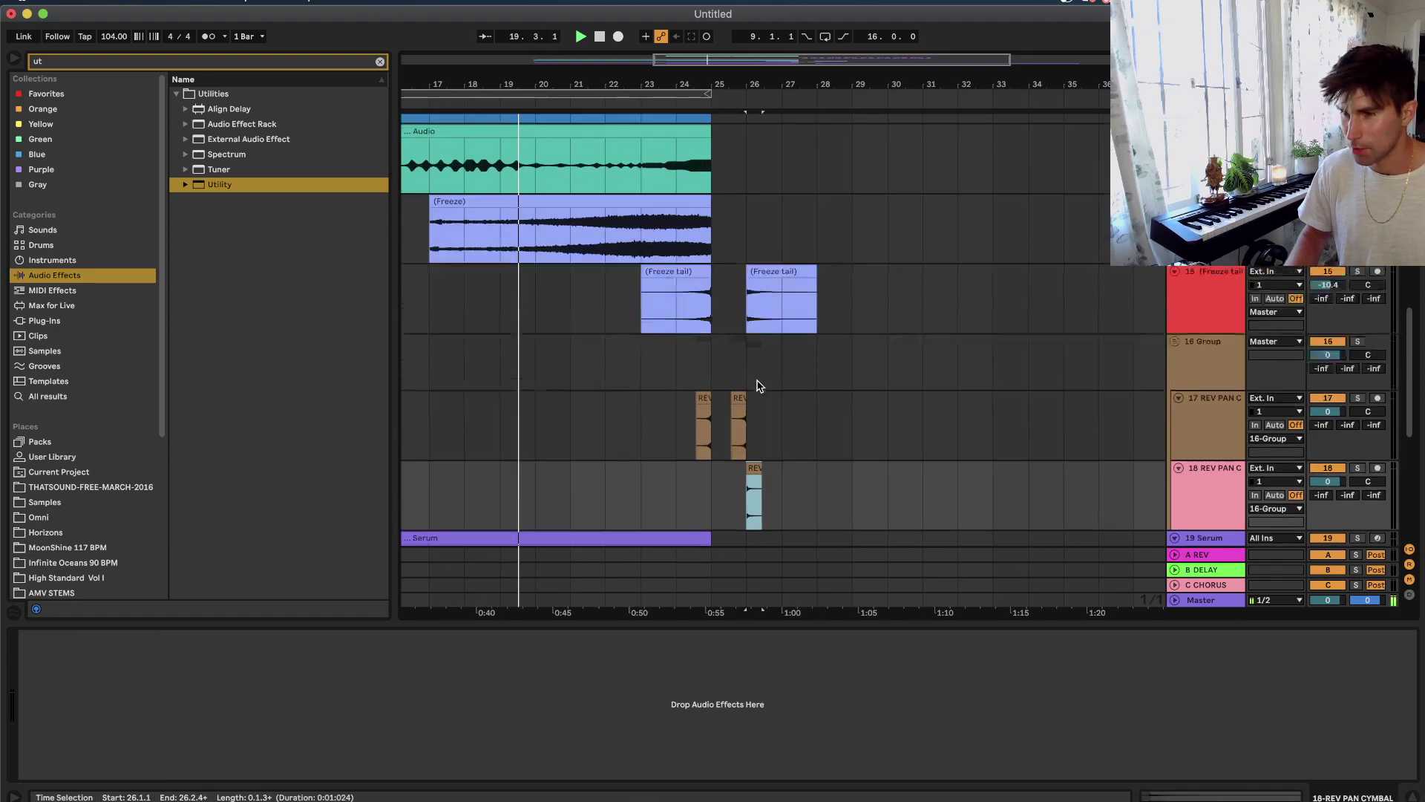
{"action": "scroll", "coordinate": [757, 385], "scroll_direction": "up", "scroll_amount": 3}
{"action": "scroll", "coordinate": [758, 386], "scroll_direction": "down", "scroll_amount": 3}
{"action": "scroll", "coordinate": [1005, 284], "scroll_direction": "right", "scroll_amount": 3}
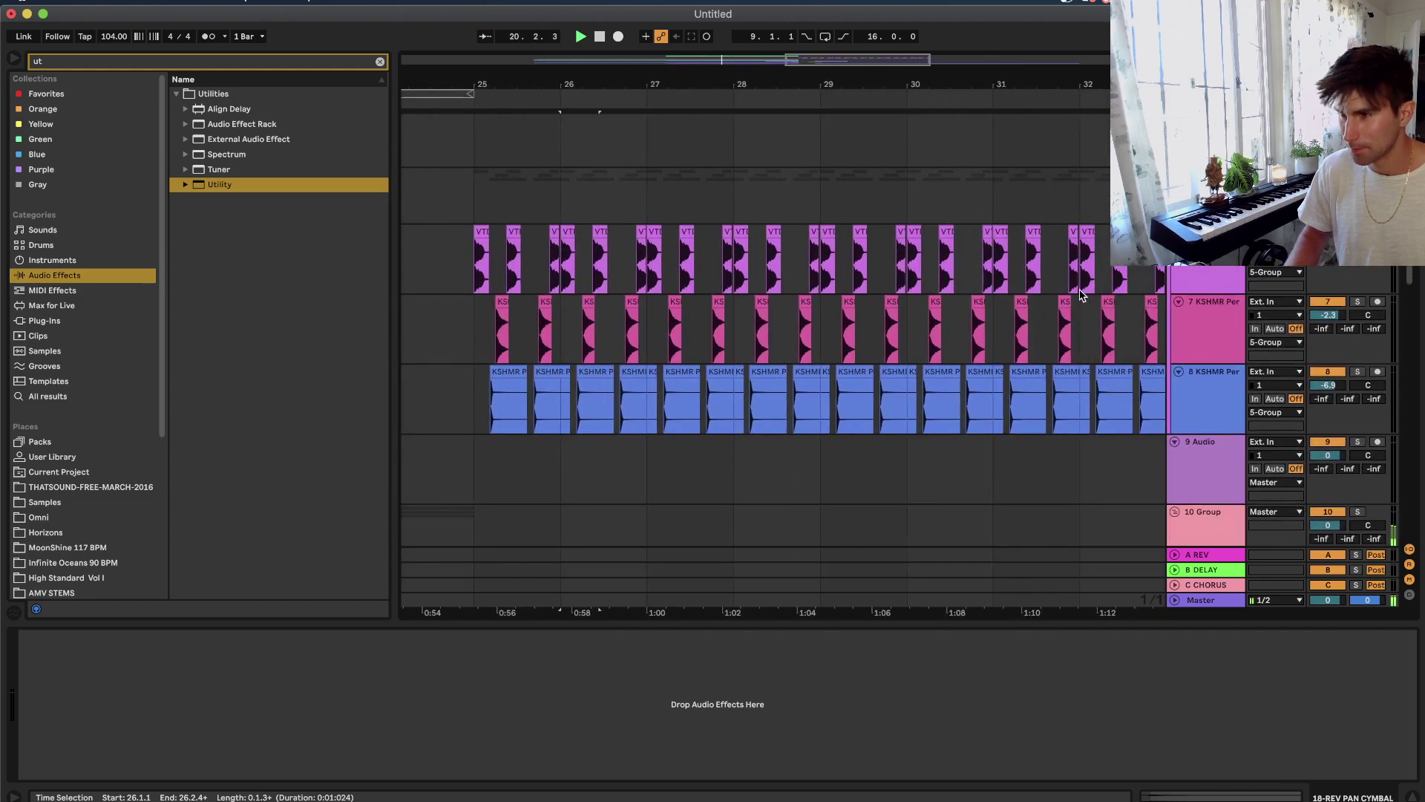
{"action": "scroll", "coordinate": [1065, 285], "scroll_direction": "down", "scroll_amount": 3}
{"action": "scroll", "coordinate": [1065, 285], "scroll_direction": "right", "scroll_amount": 2}
{"action": "left_click_drag", "start_coordinate": [1067, 285], "coordinate": [604, 376]}
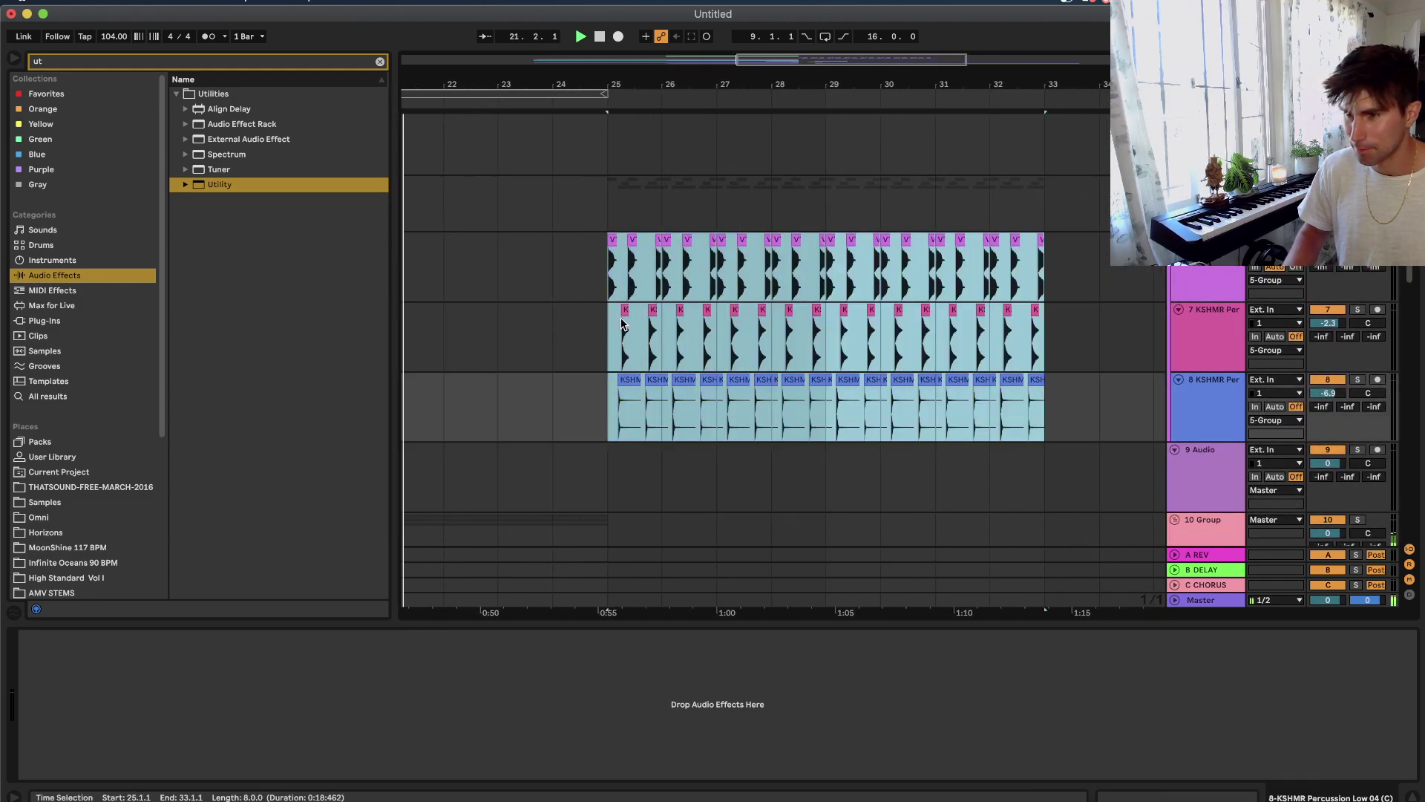
{"action": "right_click", "coordinate": [591, 225]}
{"action": "left_click", "coordinate": [786, 344]}
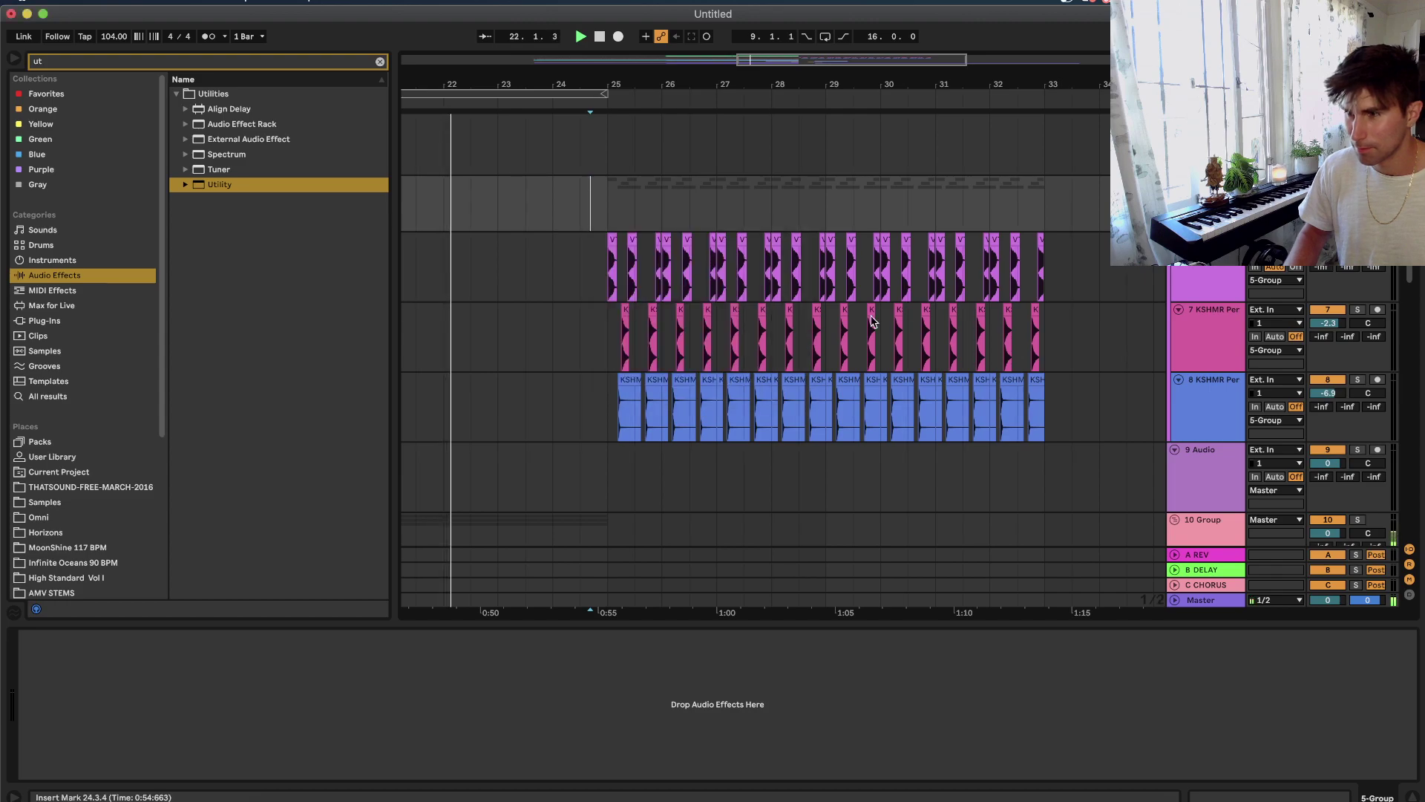
{"action": "left_click_drag", "start_coordinate": [1072, 255], "coordinate": [608, 428]}
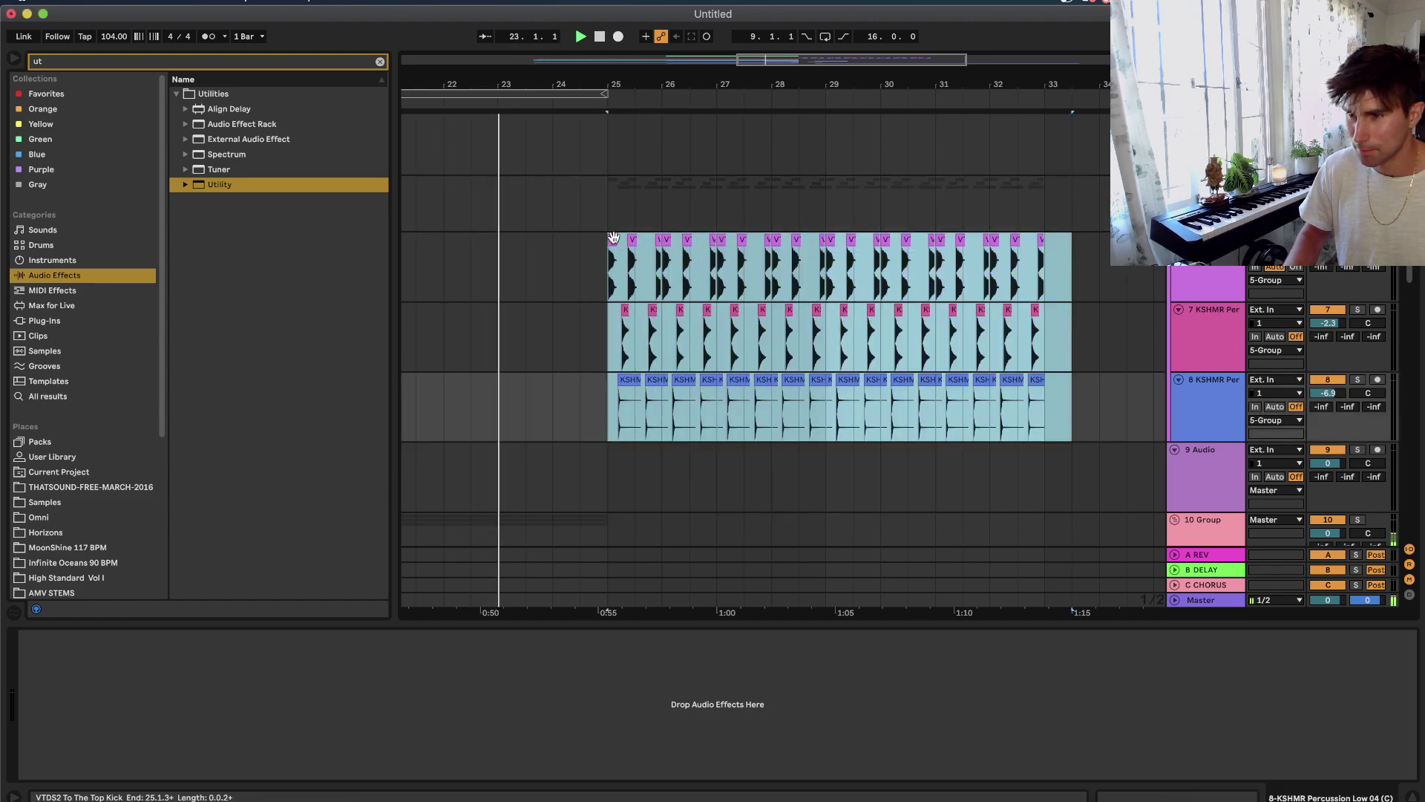
{"action": "left_click_drag", "start_coordinate": [613, 237], "coordinate": [643, 242]}
Move the selected kick and percussion clips another half bar to start at 26.1.1, and listen through them.
{"action": "scroll", "coordinate": [643, 242], "scroll_direction": "down", "scroll_amount": 12}
{"action": "scroll", "coordinate": [643, 242], "scroll_direction": "up", "scroll_amount": 11}
{"action": "scroll", "coordinate": [644, 237], "scroll_direction": "down", "scroll_amount": 5}
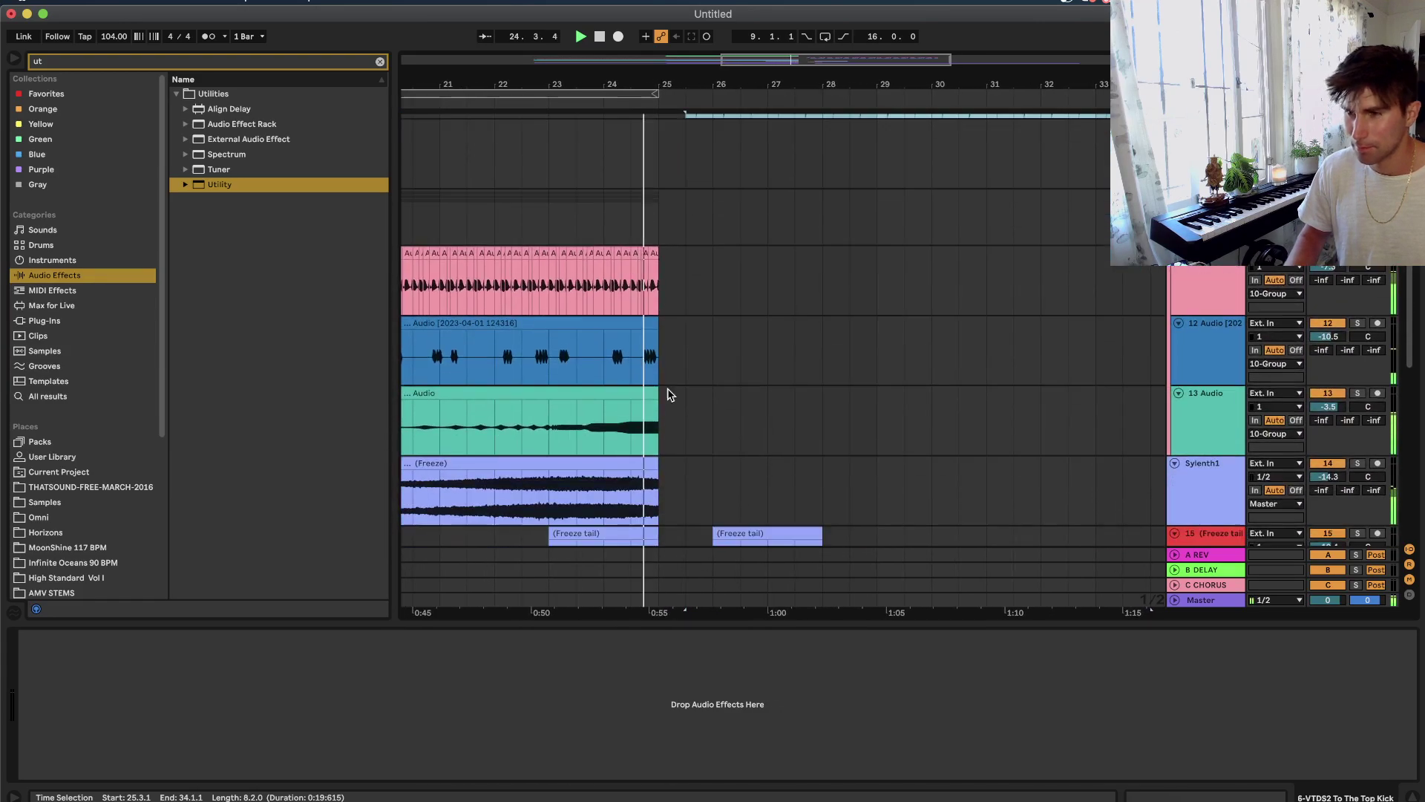
{"action": "scroll", "coordinate": [666, 395], "scroll_direction": "up", "scroll_amount": 7}
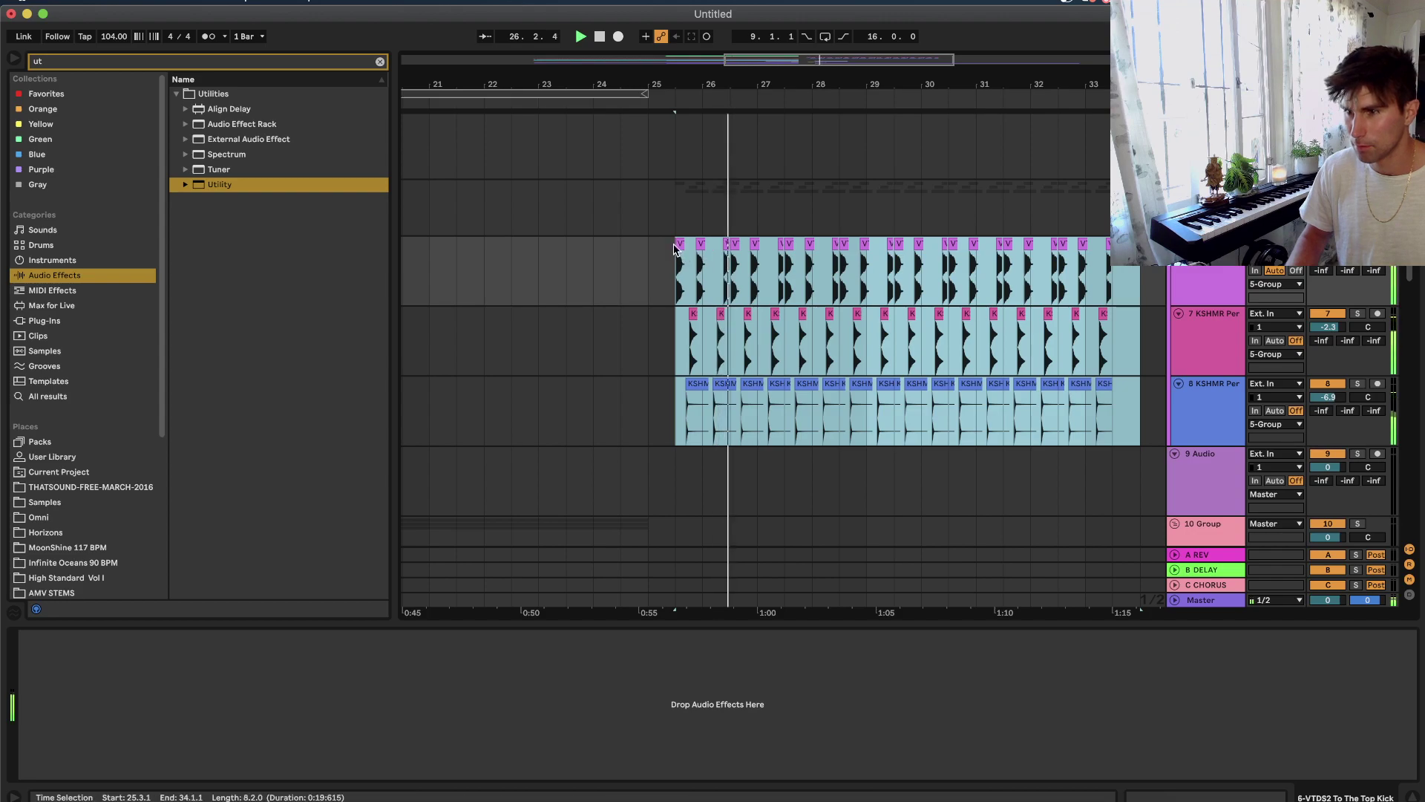
{"action": "left_click_drag", "start_coordinate": [678, 243], "coordinate": [718, 251]}
{"action": "left_click", "coordinate": [628, 98]}
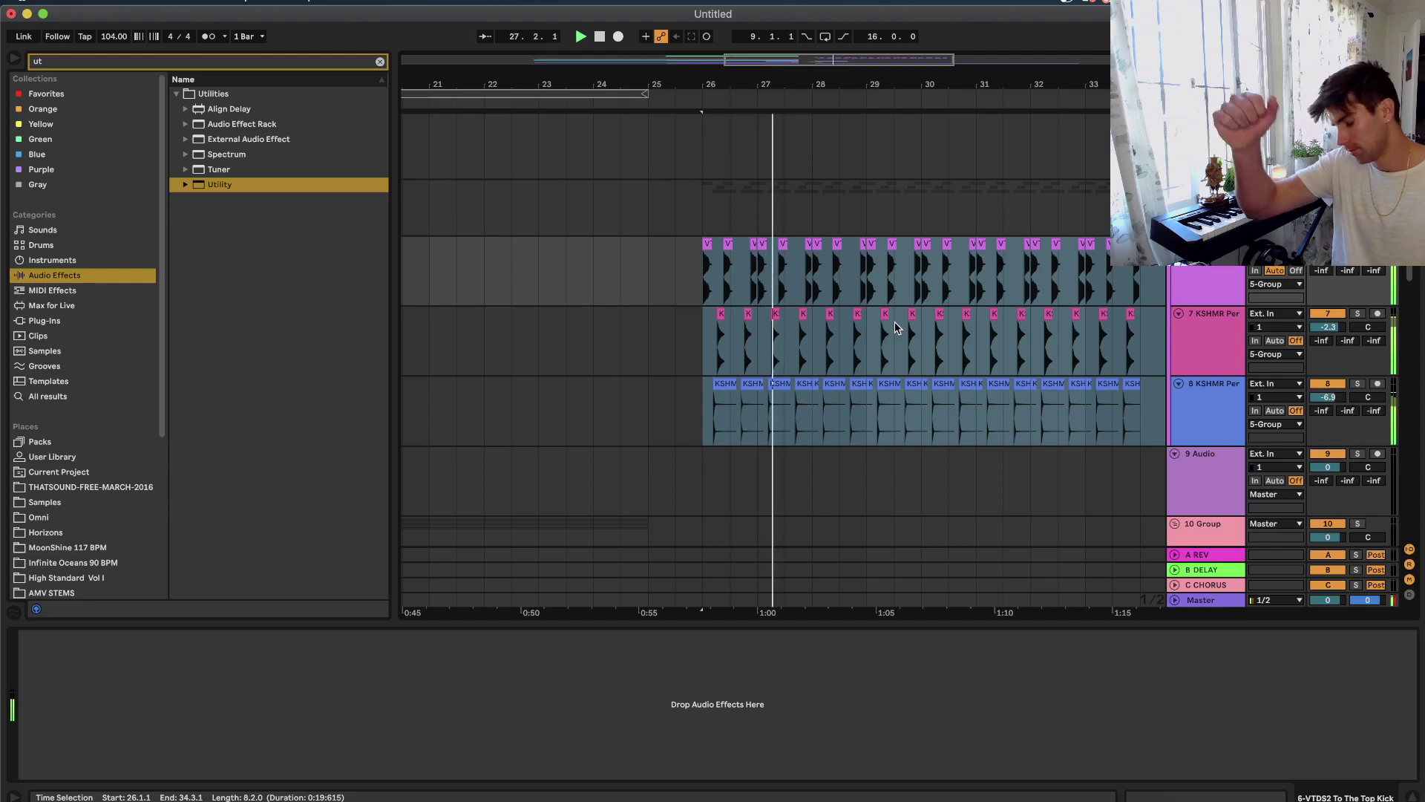
{"action": "key", "text": "space"}
Insert a new audio track directly below the VTDS2 To The Top Kick track in the drum group.
{"action": "left_click", "coordinate": [894, 162]}
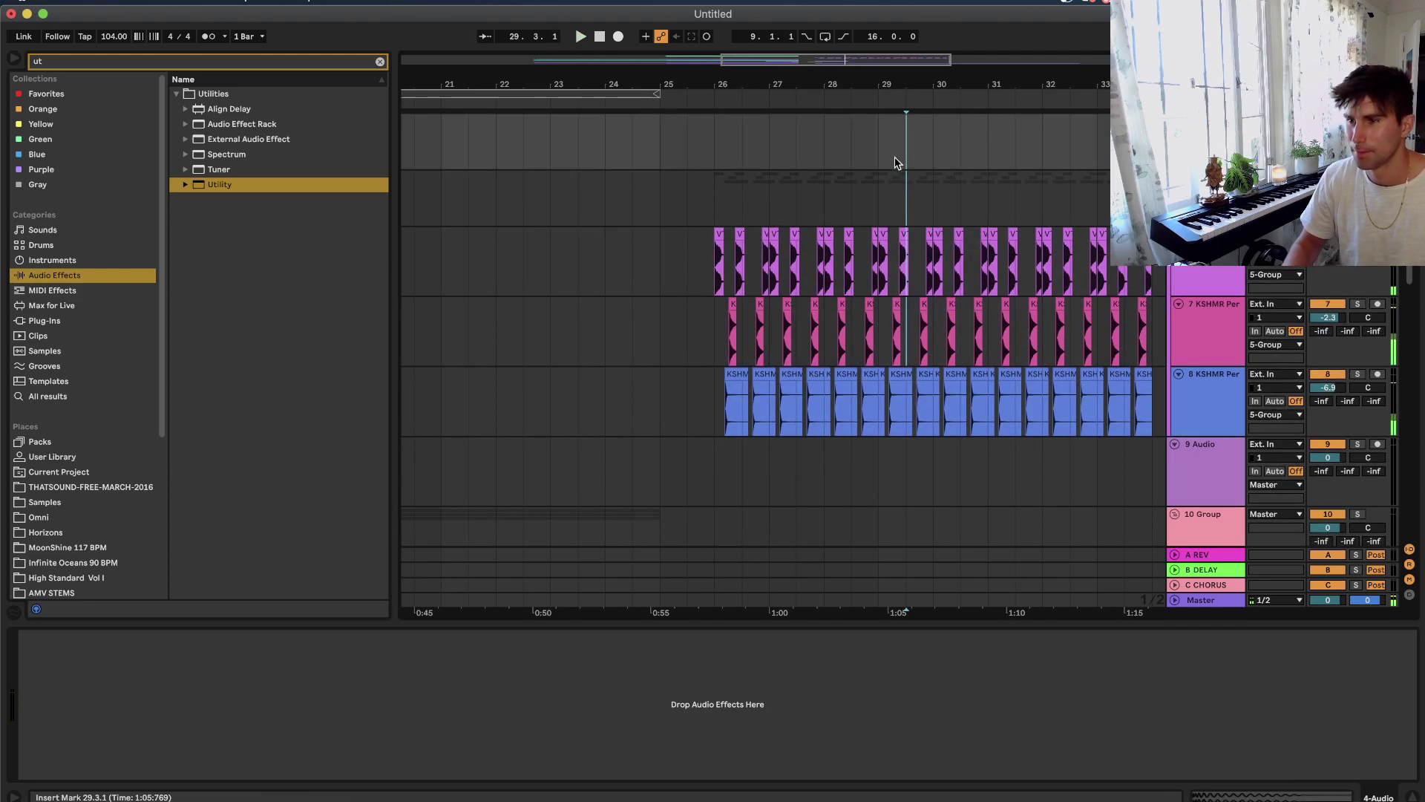
{"action": "left_click", "coordinate": [710, 290]}
{"action": "scroll", "coordinate": [710, 289], "scroll_direction": "right", "scroll_amount": 2}
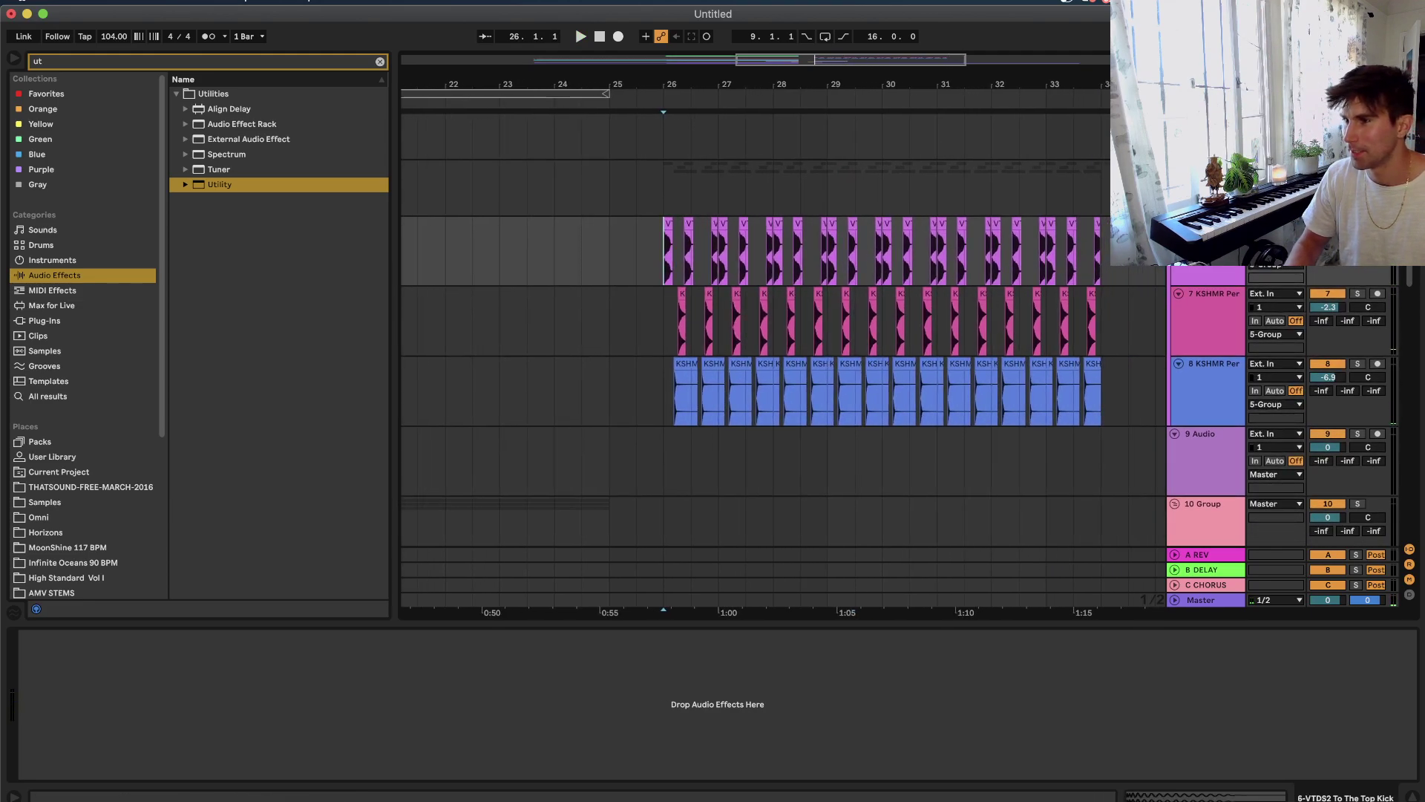
{"action": "left_click", "coordinate": [1154, 276]}
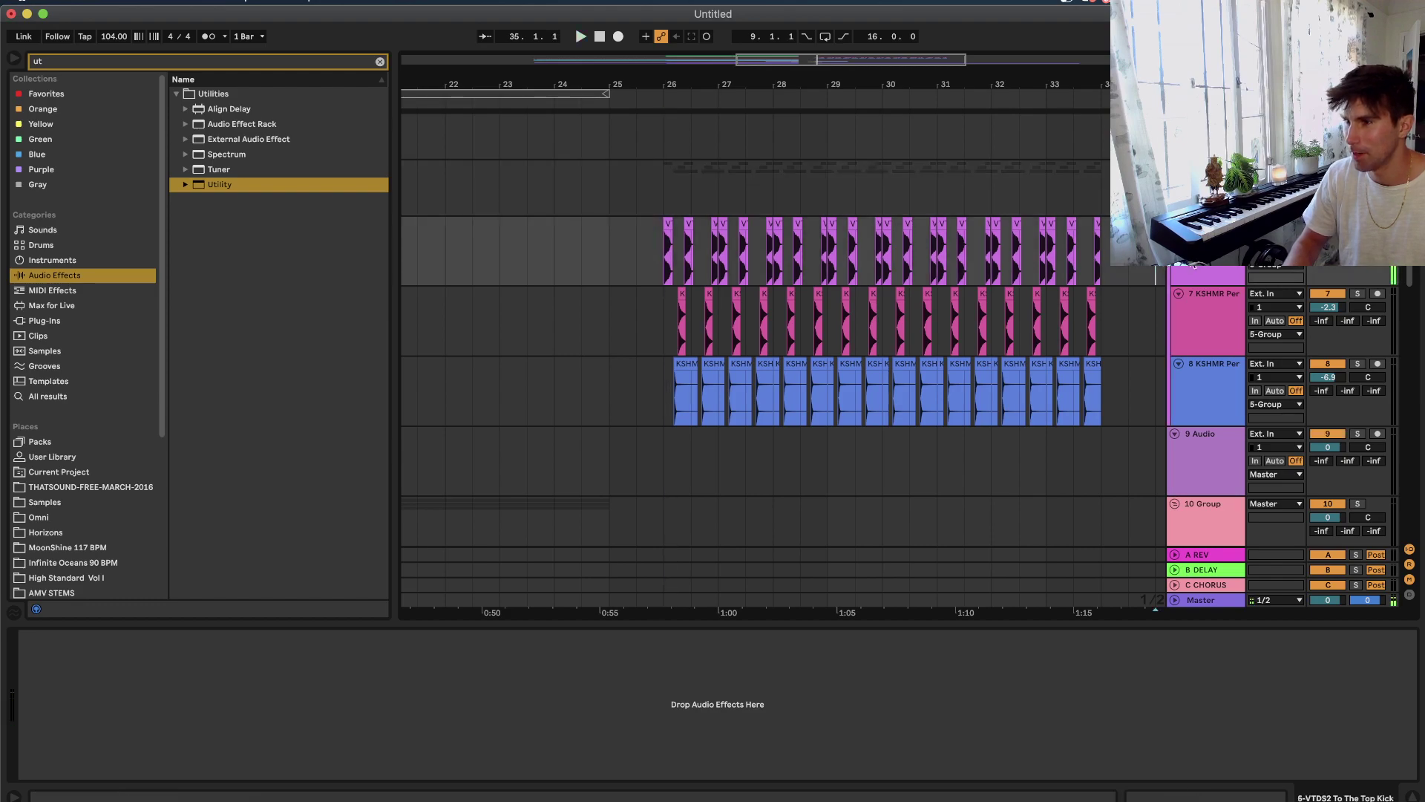
{"action": "right_click", "coordinate": [1180, 277]}
{"action": "left_click", "coordinate": [1225, 378]}
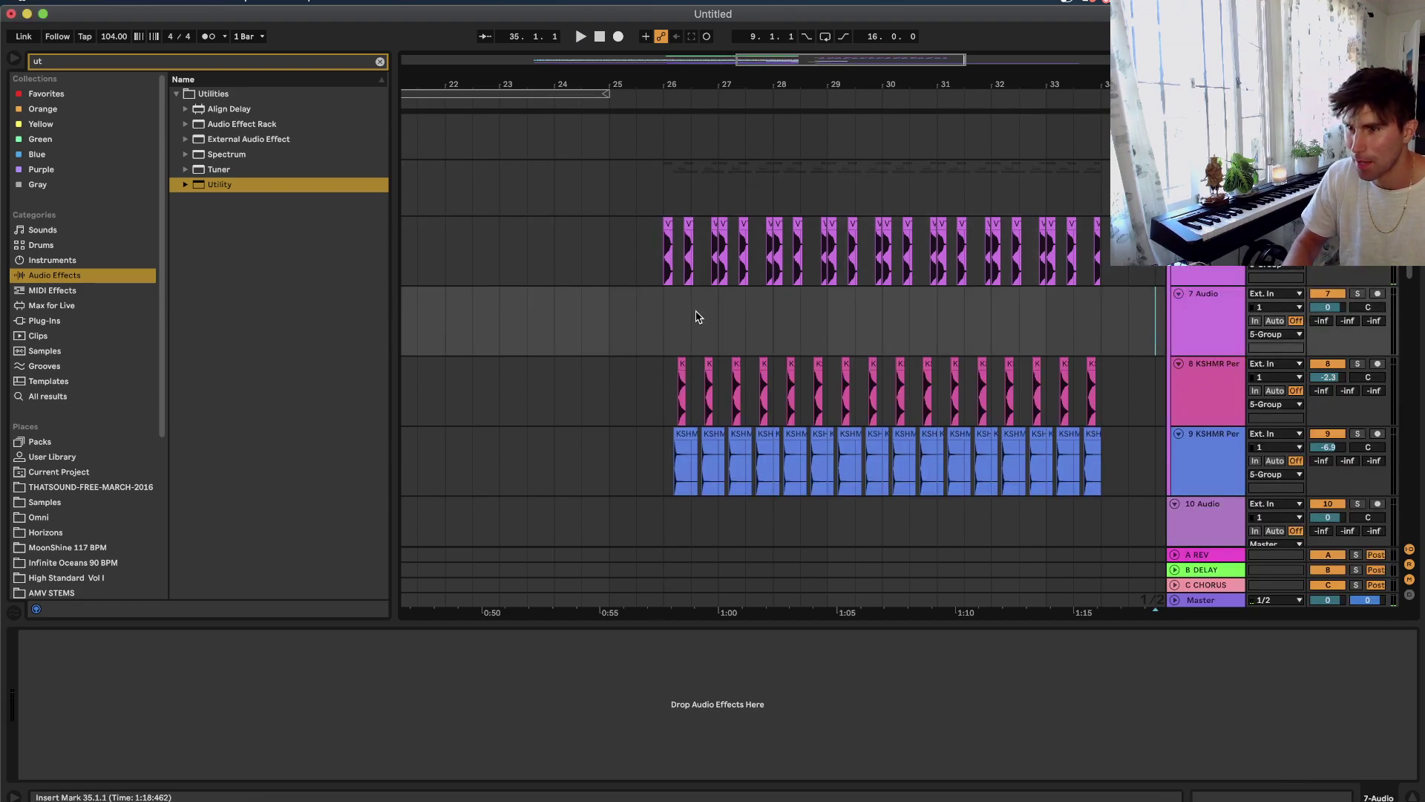
Search the Samples folder for "house" and audition fills in Vengeance ultimate Fills 1's House&Electro Fills 128BPM folder.
{"action": "left_click", "coordinate": [46, 502]}
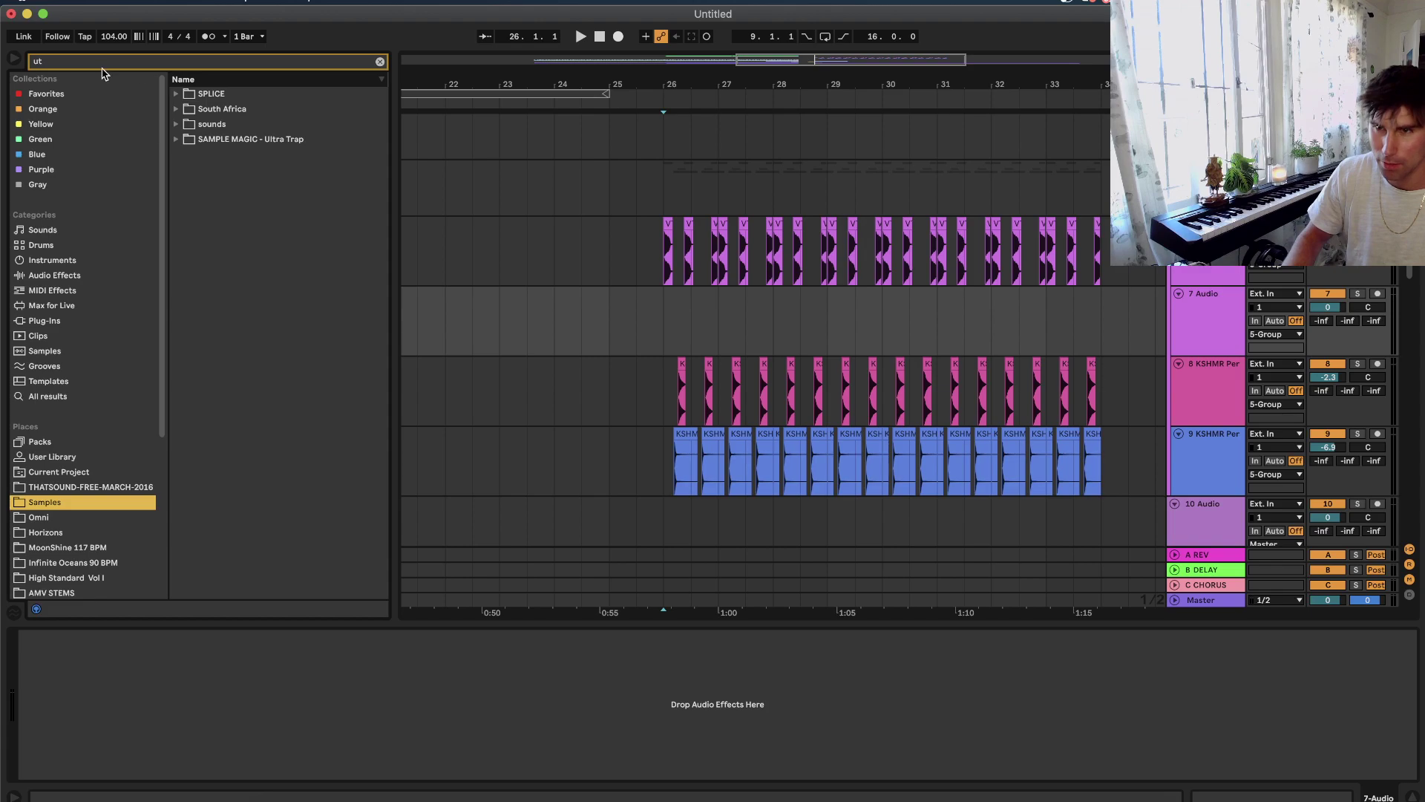
{"action": "type", "text": "house"}
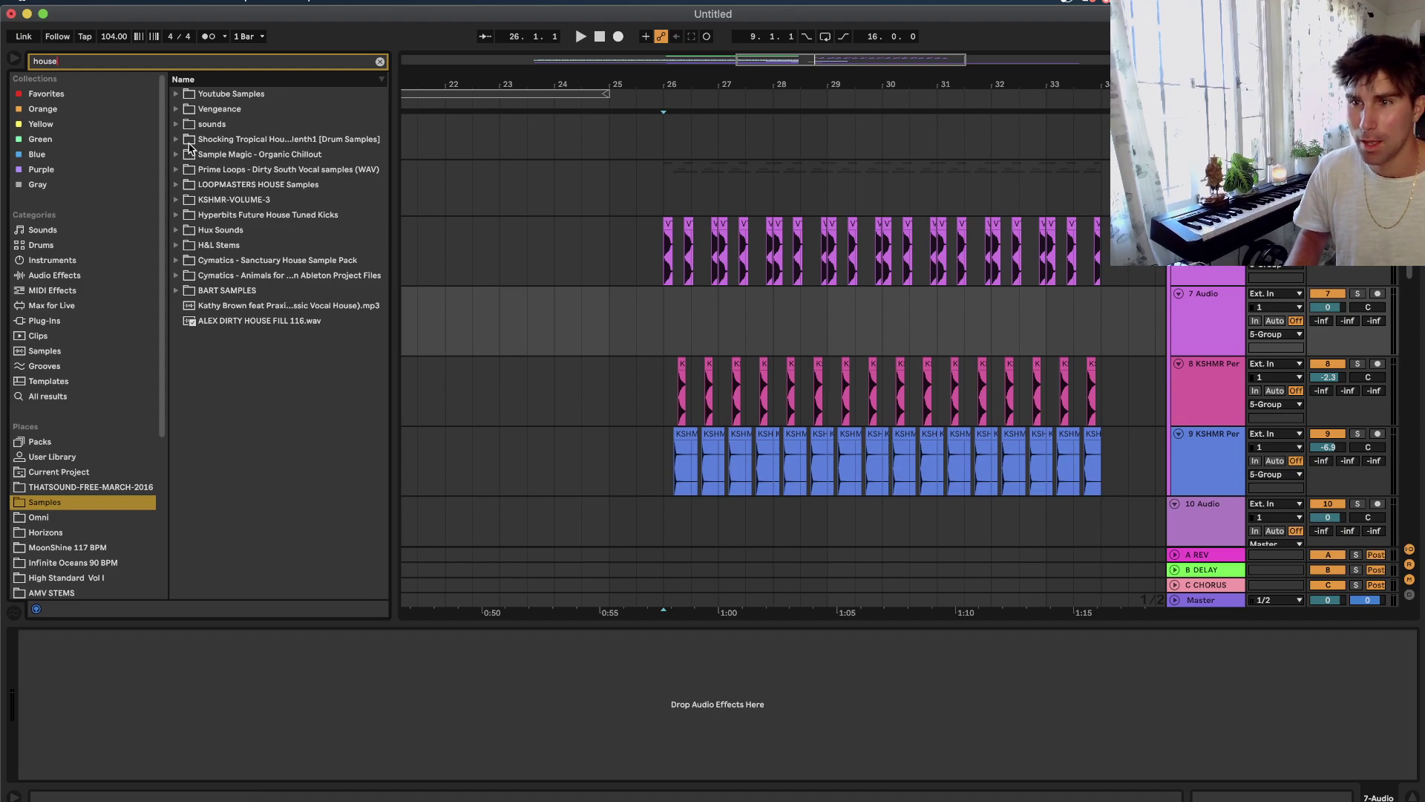
{"action": "left_click", "coordinate": [176, 109]}
{"action": "left_click", "coordinate": [185, 140]}
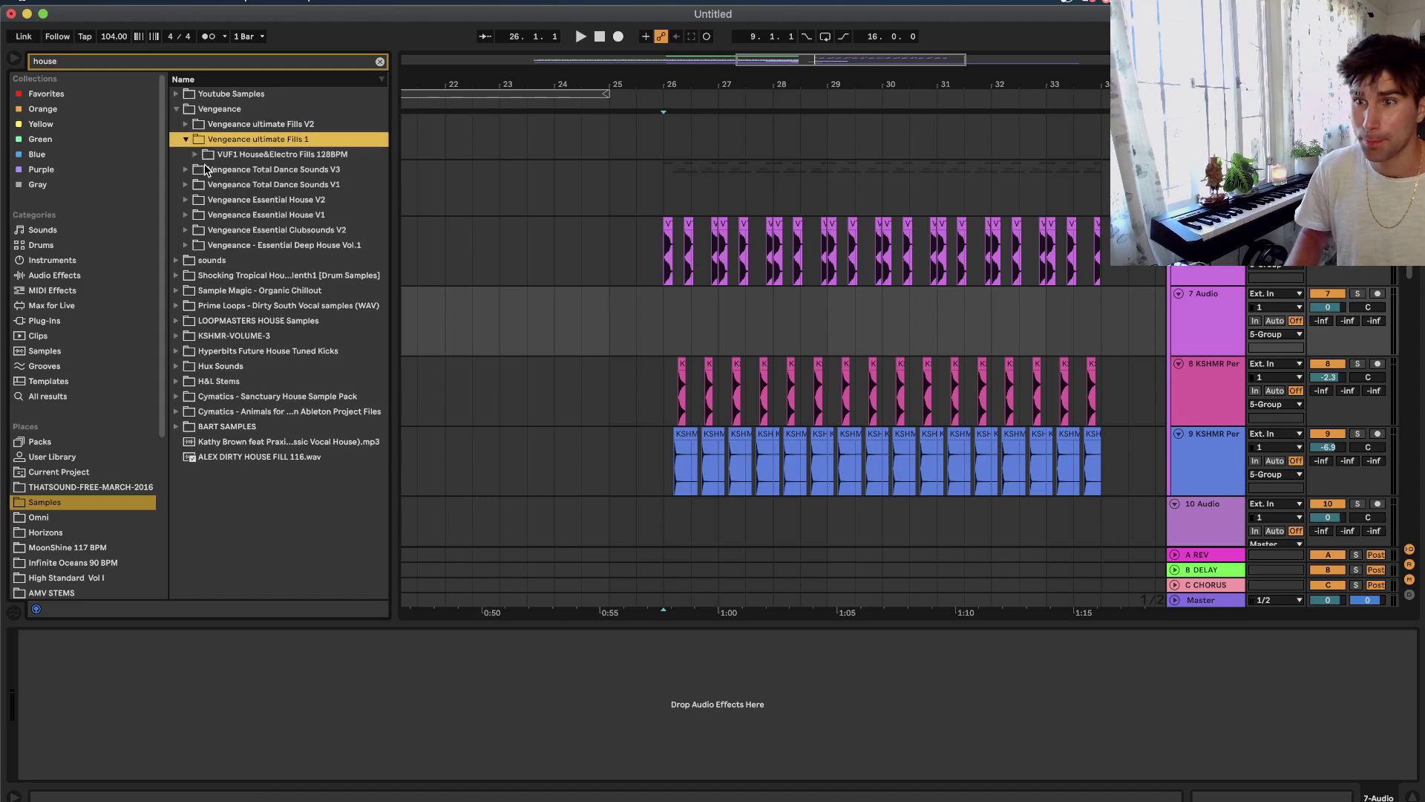
{"action": "left_click", "coordinate": [195, 154]}
{"action": "left_click", "coordinate": [232, 200]}
{"action": "left_click", "coordinate": [274, 290]}
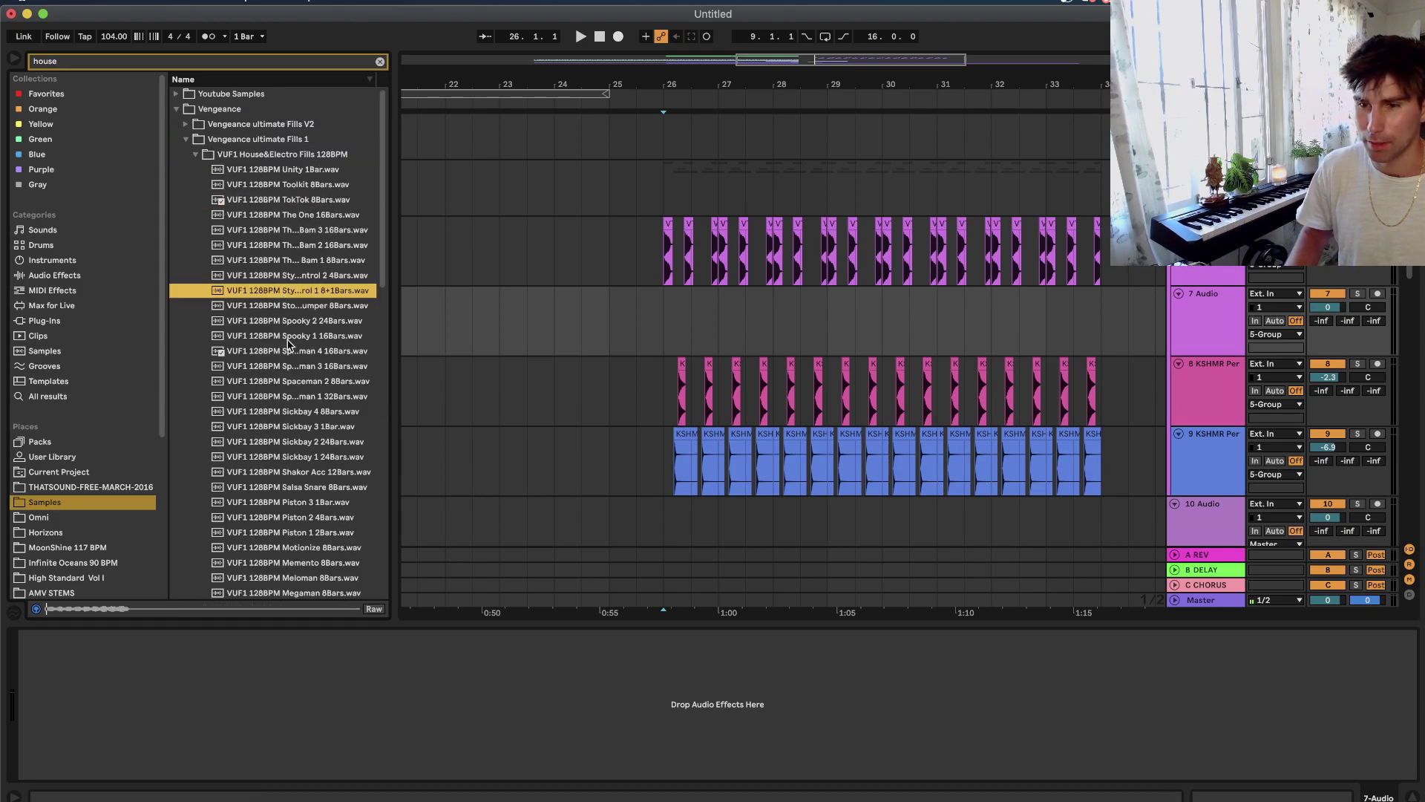
Browse to Vengeance Essential House V2's VEH2 Open Hihats folder under VEH2 Cymbals and audition its first samples.
{"action": "left_click", "coordinate": [198, 140]}
{"action": "key", "text": "space"}
{"action": "left_click", "coordinate": [196, 155]}
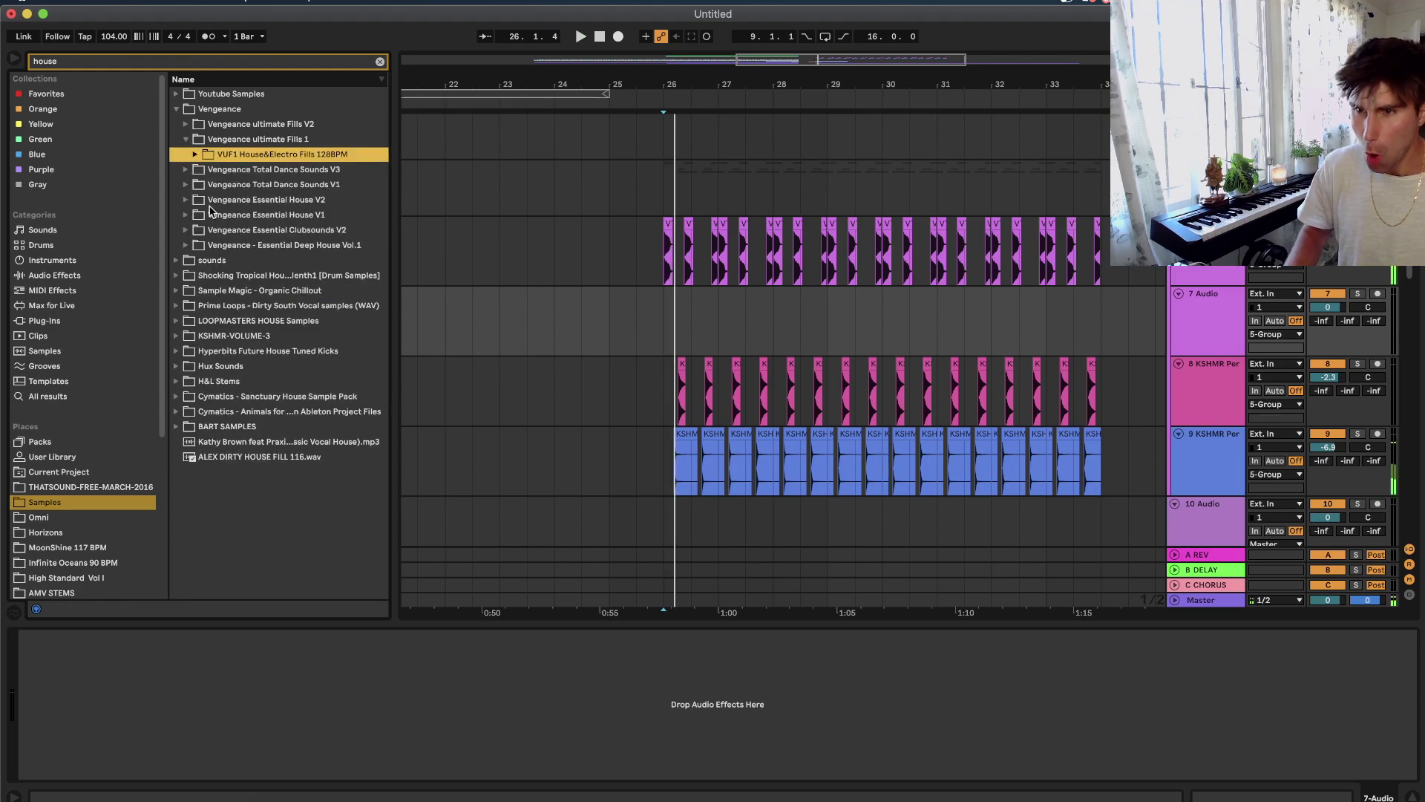
{"action": "left_click", "coordinate": [185, 199]}
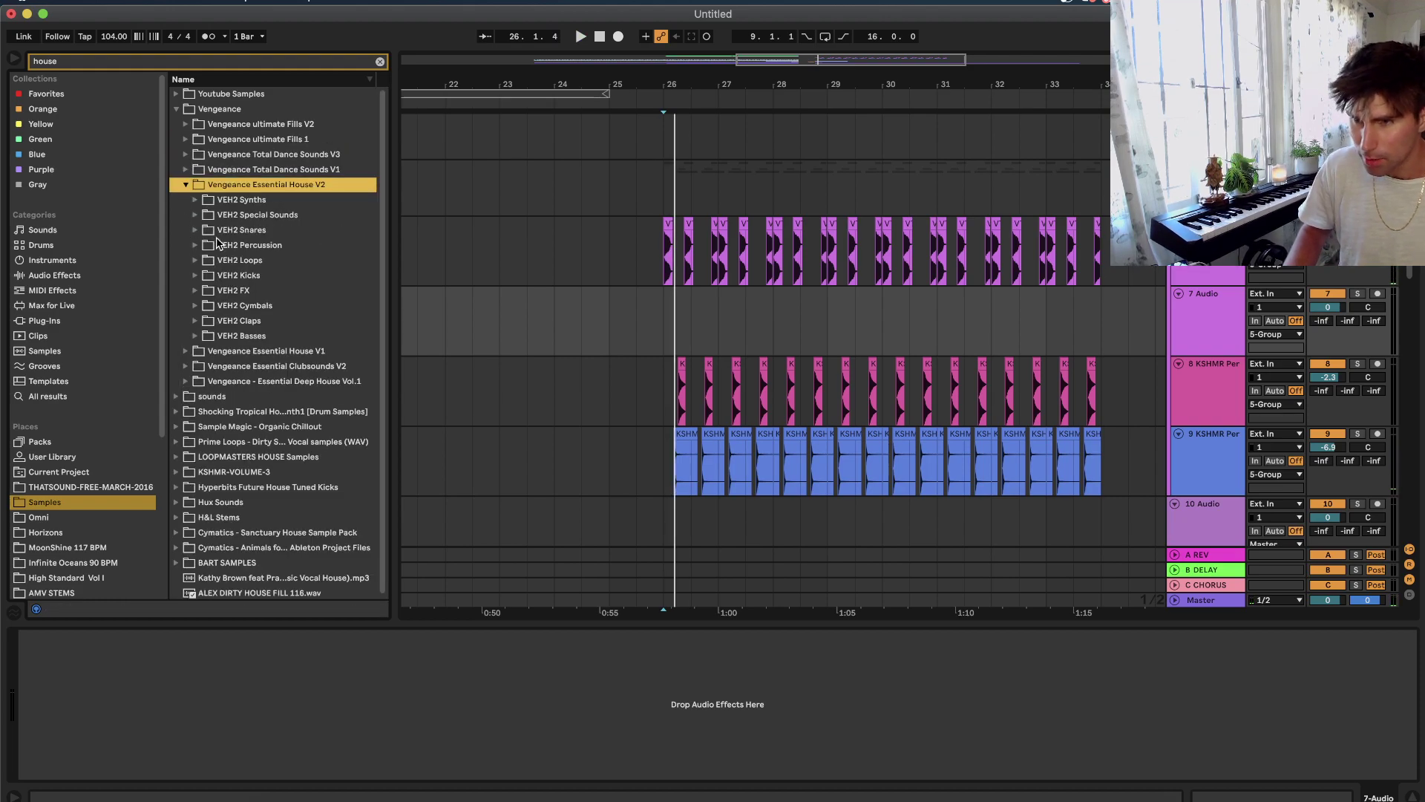
{"action": "left_click", "coordinate": [195, 306]}
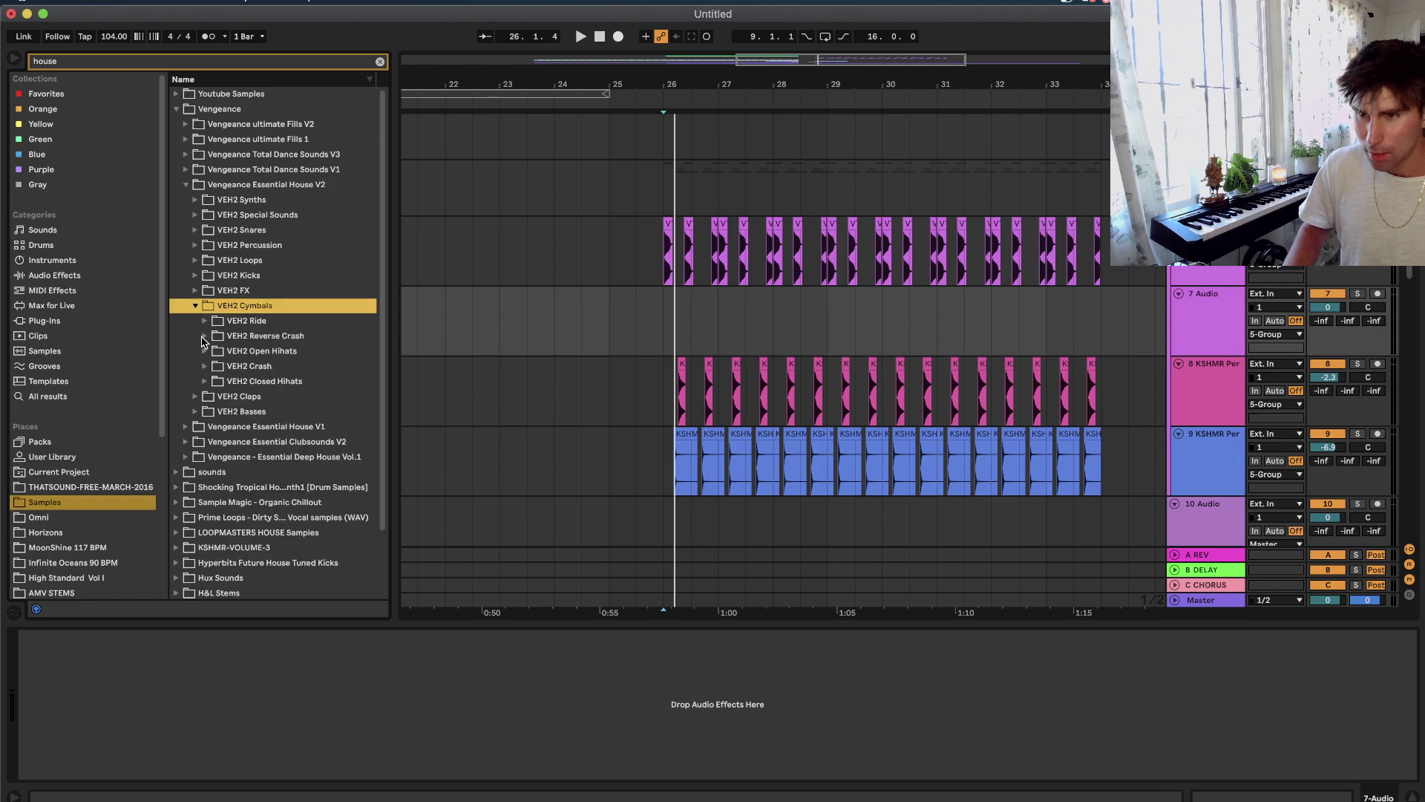
{"action": "left_click", "coordinate": [205, 350]}
{"action": "left_click", "coordinate": [278, 413]}
{"action": "left_click", "coordinate": [282, 487]}
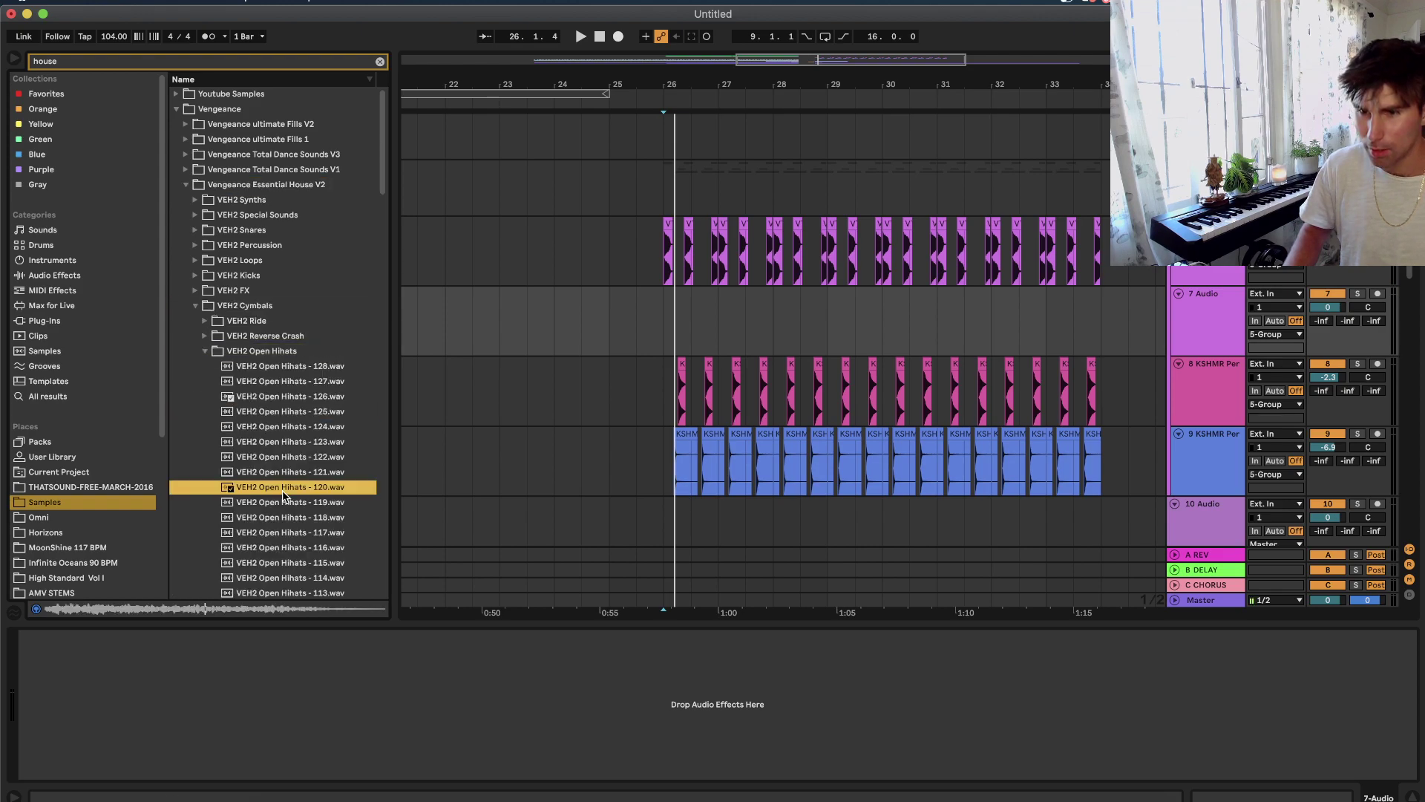
Audition further open hi-hats and place VEH2 Open Hihats - 079.wav on the empty audio track below the kick at 26.3.1.
{"action": "scroll", "coordinate": [282, 490], "scroll_direction": "down", "scroll_amount": 3}
{"action": "left_click", "coordinate": [282, 489]}
{"action": "left_click", "coordinate": [307, 460]}
{"action": "left_click", "coordinate": [304, 502]}
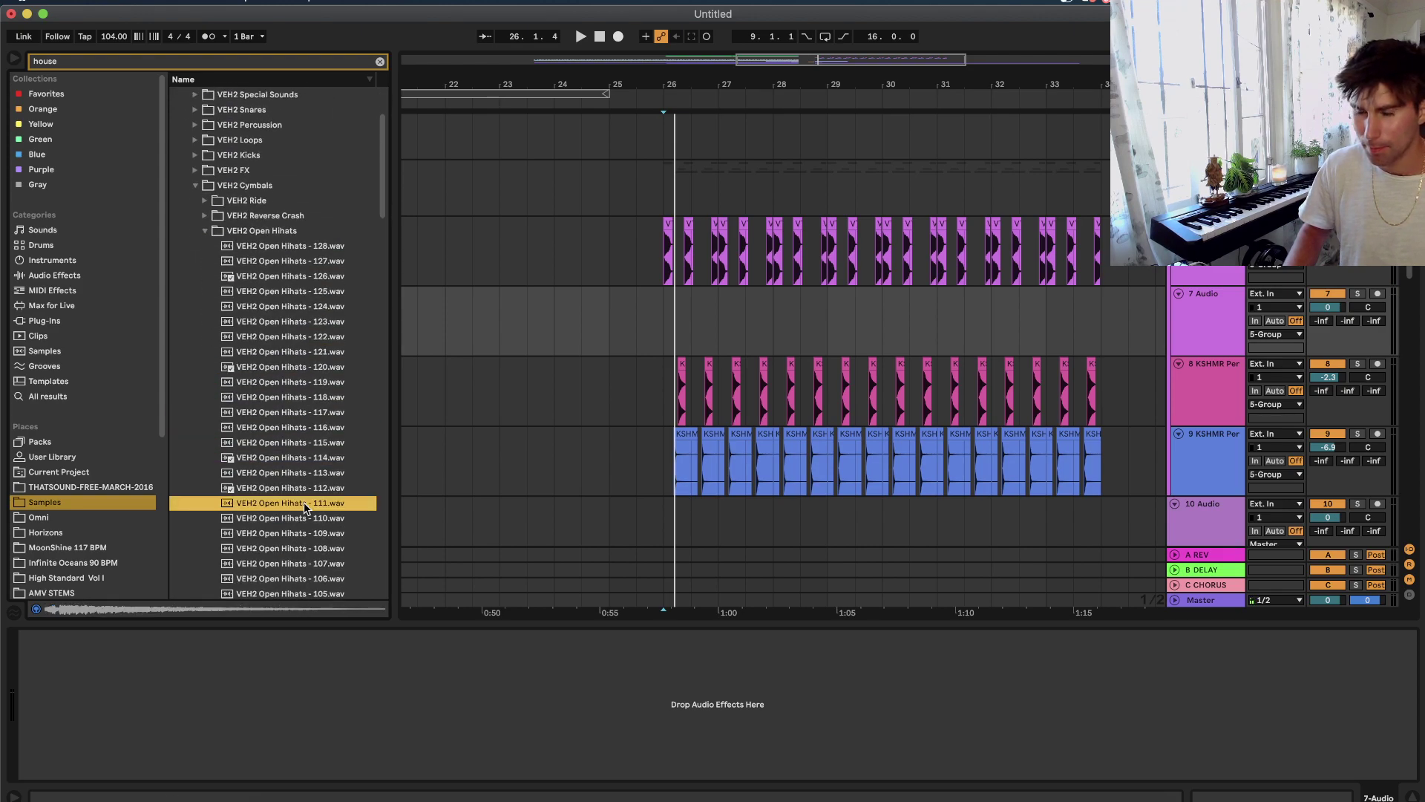
{"action": "scroll", "coordinate": [304, 505], "scroll_direction": "down", "scroll_amount": 3}
{"action": "left_click", "coordinate": [304, 502]}
{"action": "scroll", "coordinate": [303, 491], "scroll_direction": "down", "scroll_amount": 7}
{"action": "left_click", "coordinate": [300, 364]}
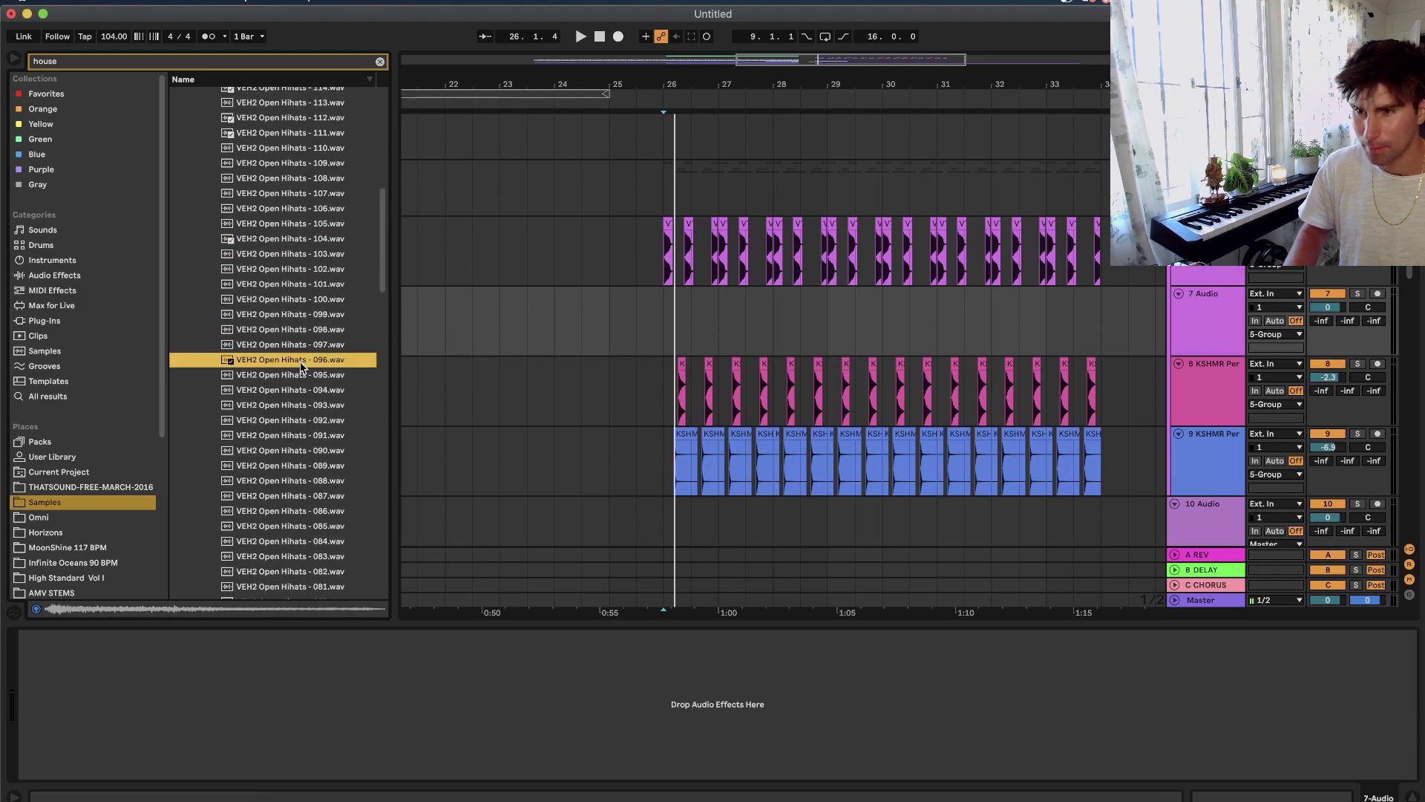
{"action": "left_click", "coordinate": [301, 407]}
{"action": "left_click", "coordinate": [311, 482]}
{"action": "scroll", "coordinate": [311, 489], "scroll_direction": "down", "scroll_amount": 4}
{"action": "left_click", "coordinate": [304, 355]}
{"action": "left_click", "coordinate": [304, 429]}
{"action": "left_click_drag", "start_coordinate": [297, 429], "coordinate": [546, 394]}
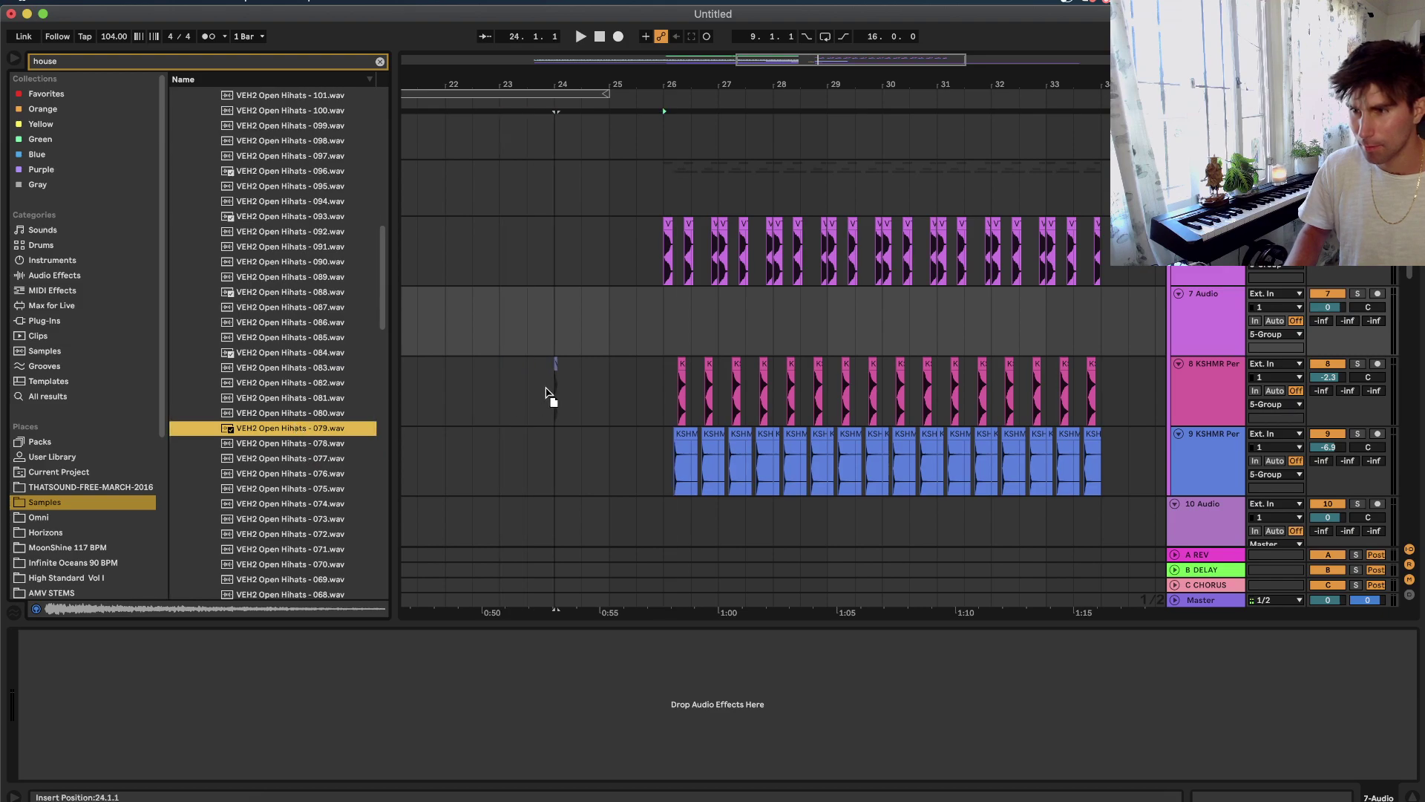
{"action": "left_click_drag", "start_coordinate": [680, 327], "coordinate": [681, 326]}
Audition more open hi-hats and place VEH2 Open Hihats - 123.wav on the same hi-hat track at 28.1.1.
{"action": "scroll", "coordinate": [282, 208], "scroll_direction": "up", "scroll_amount": 5}
{"action": "left_click", "coordinate": [297, 213]}
{"action": "left_click", "coordinate": [290, 150]}
{"action": "scroll", "coordinate": [289, 151], "scroll_direction": "up", "scroll_amount": 3}
{"action": "left_click", "coordinate": [291, 285]}
{"action": "left_click", "coordinate": [304, 299]}
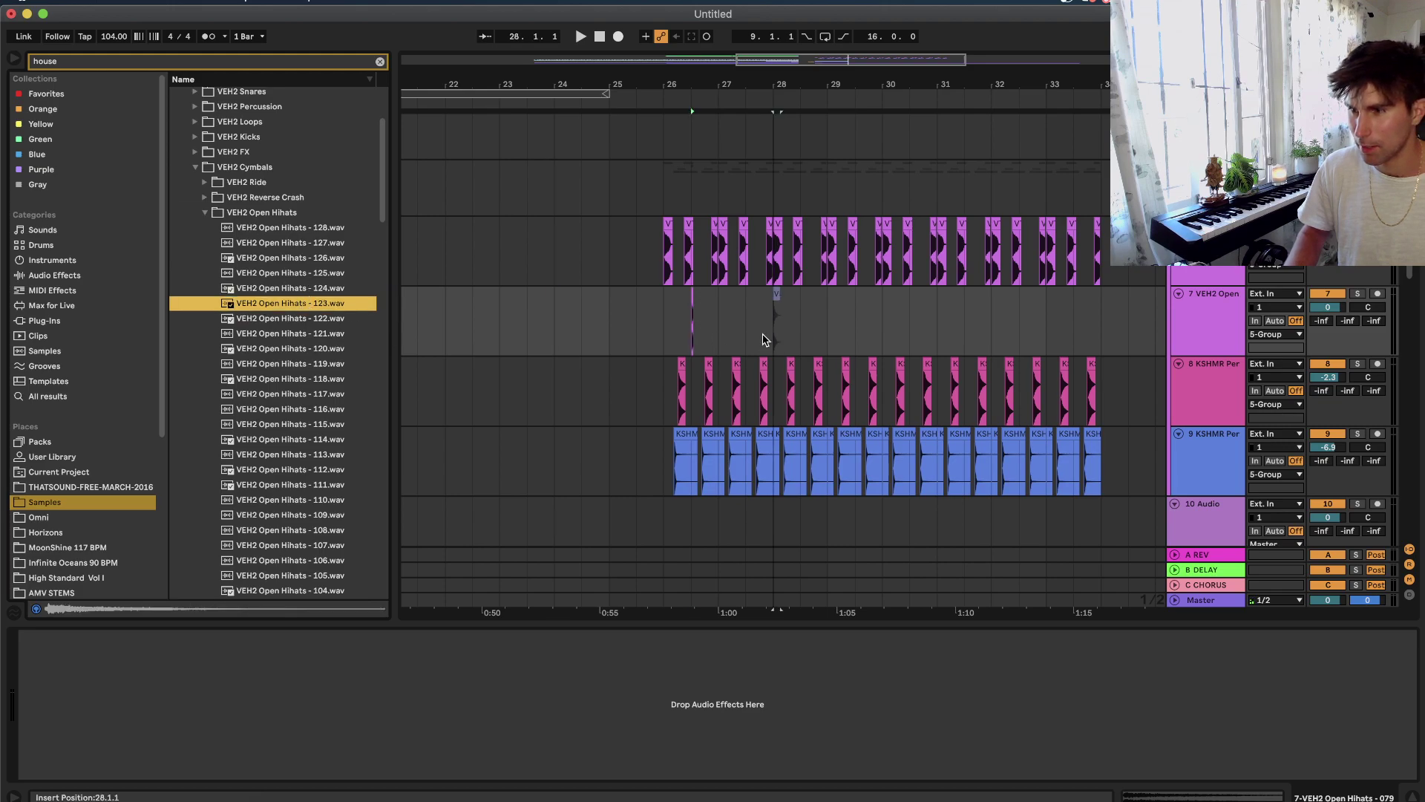
Insert an audio track below the hi-hat track and move the Open Hihats 123 clip onto it at 26.3.1.
{"action": "right_click", "coordinate": [1192, 320]}
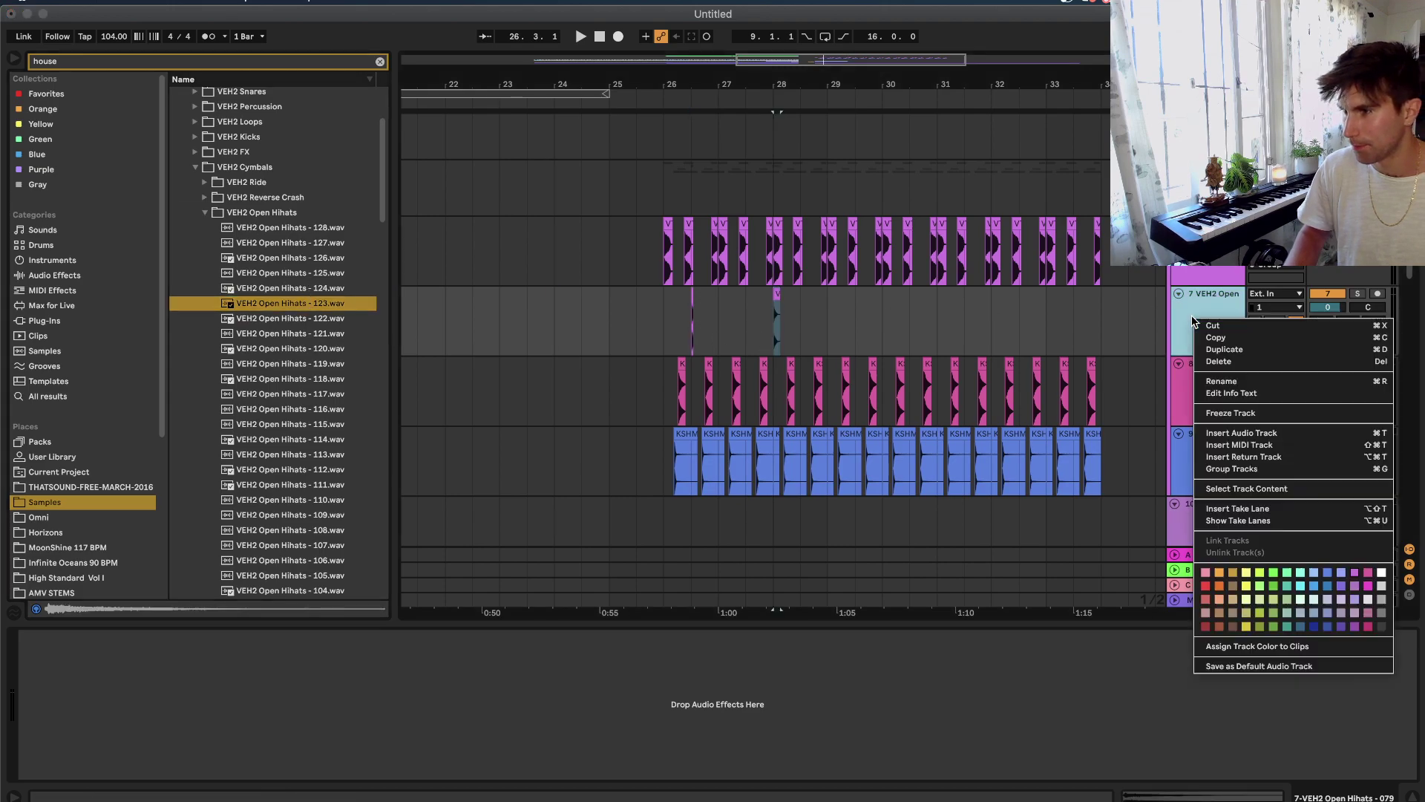
{"action": "left_click", "coordinate": [1223, 435]}
{"action": "left_click_drag", "start_coordinate": [780, 298], "coordinate": [690, 385]}
Set the grid to 1/16, move the Open Hihats 123 clip to 26.1.3, and play the drums from bar 26.
{"action": "right_click", "coordinate": [679, 388]}
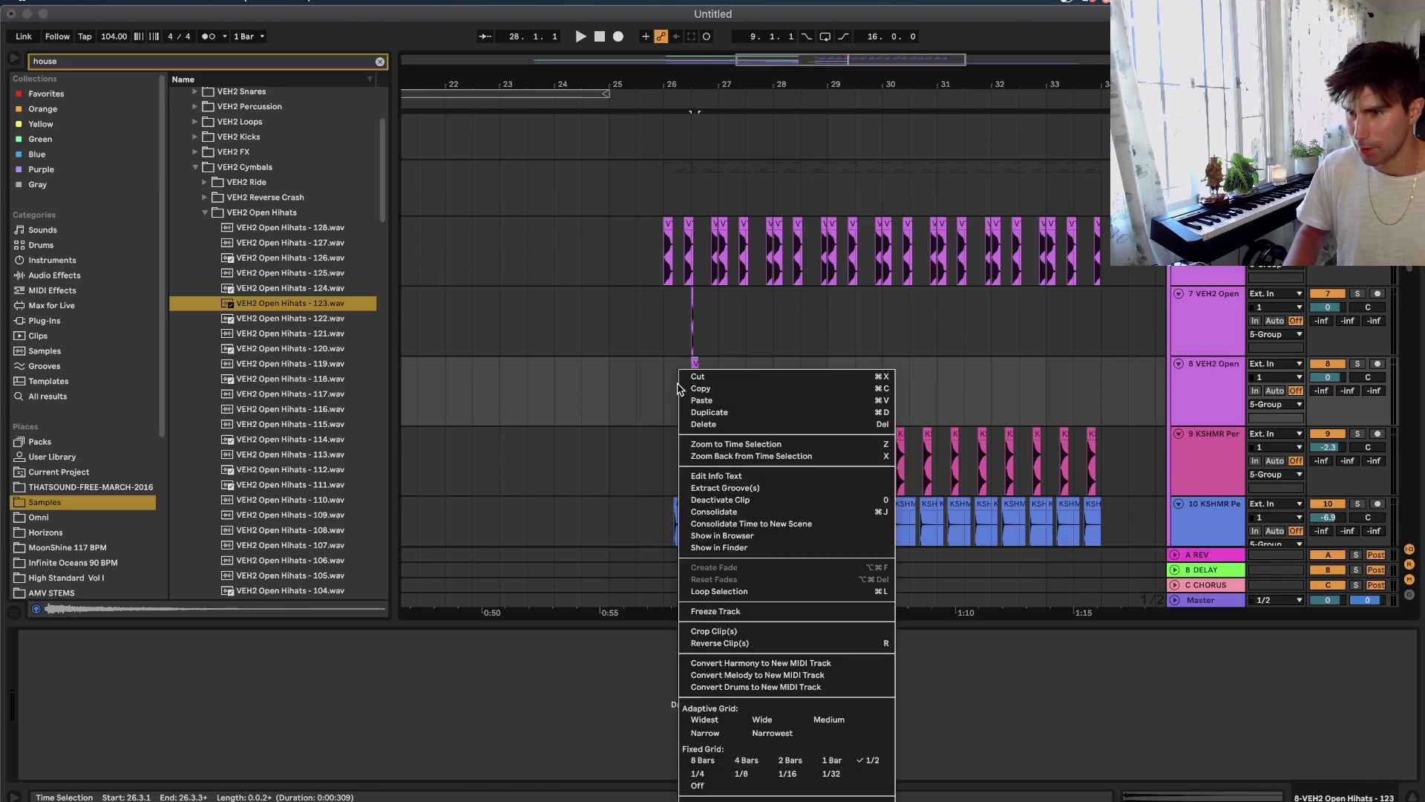
{"action": "left_click", "coordinate": [787, 773]}
{"action": "scroll", "coordinate": [682, 340], "scroll_direction": "up", "scroll_amount": 5}
{"action": "scroll", "coordinate": [683, 344], "scroll_direction": "up", "scroll_amount": 1}
{"action": "left_click_drag", "start_coordinate": [750, 380], "coordinate": [643, 380]}
{"action": "key", "text": "space"}
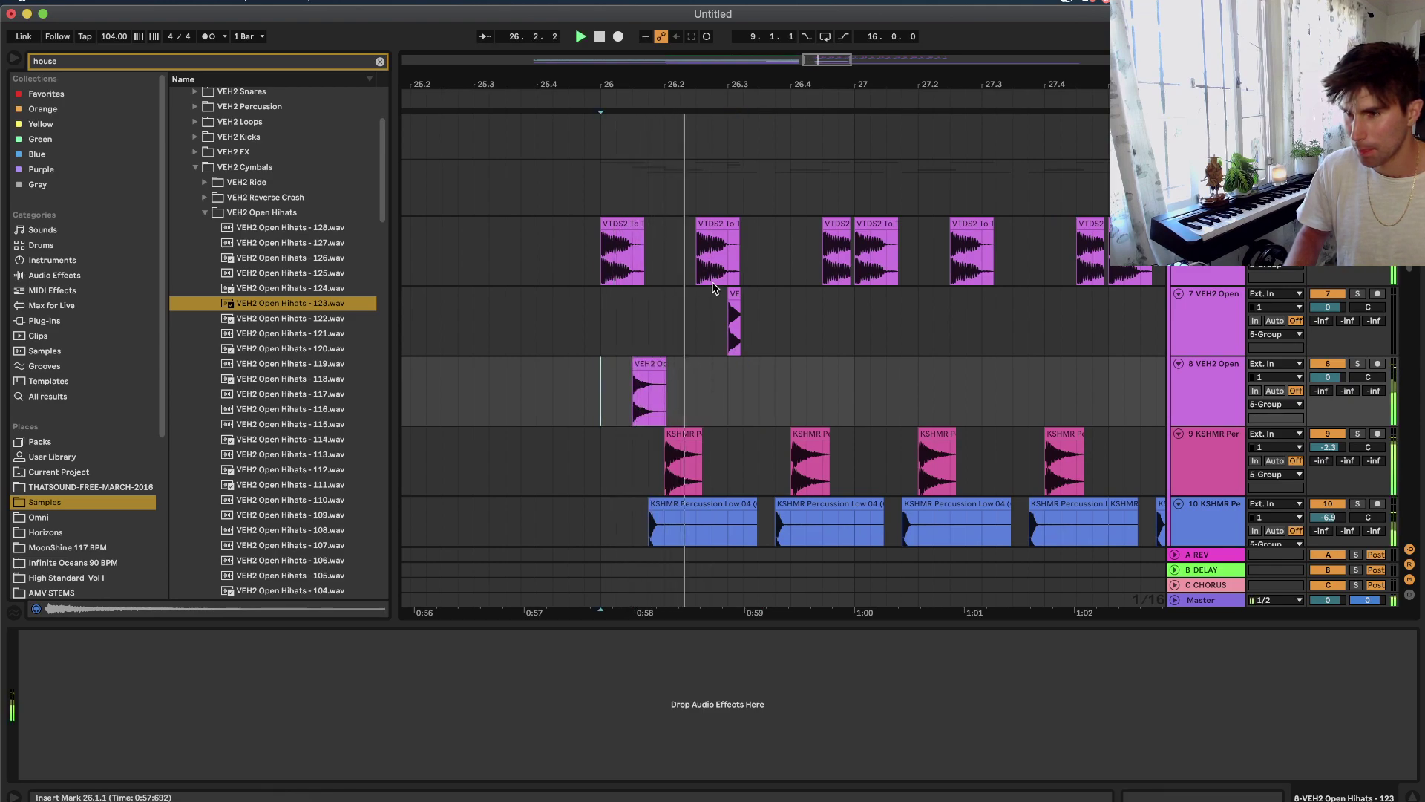
Try the Open Hihats 079 clip two sixteenths earlier at 26.2.3 and listen to the groove.
{"action": "left_click_drag", "start_coordinate": [735, 319], "coordinate": [704, 315]}
{"action": "left_click", "coordinate": [587, 322]}
{"action": "key", "text": "space"}
{"action": "key", "text": "space"}
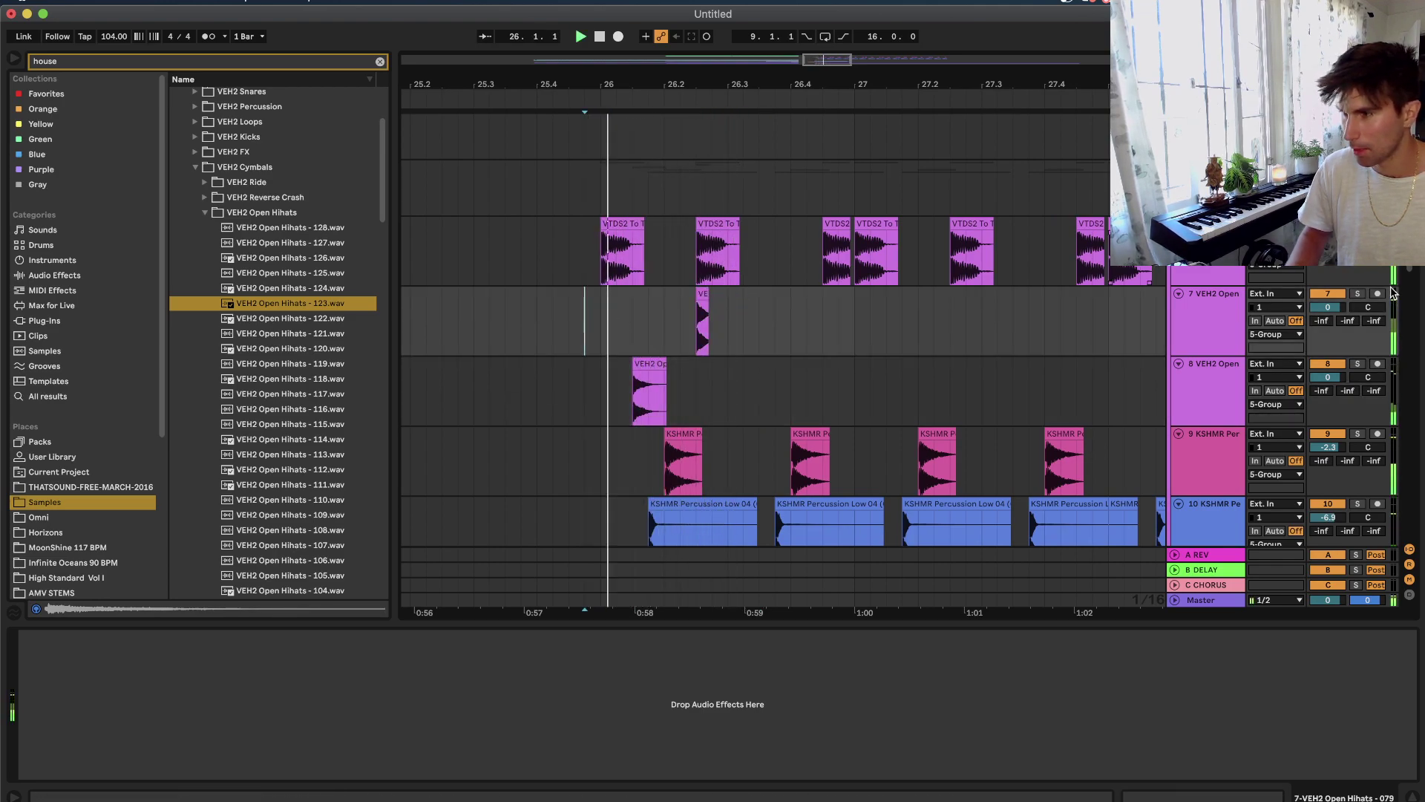
Lower the Open Hihats 123 track's volume to -8.1 dB and the Open Hihats 079 track's to -7.8 dB.
{"action": "left_click_drag", "start_coordinate": [1326, 377], "coordinate": [1320, 388]}
{"action": "left_click_drag", "start_coordinate": [1328, 306], "coordinate": [1328, 329]}
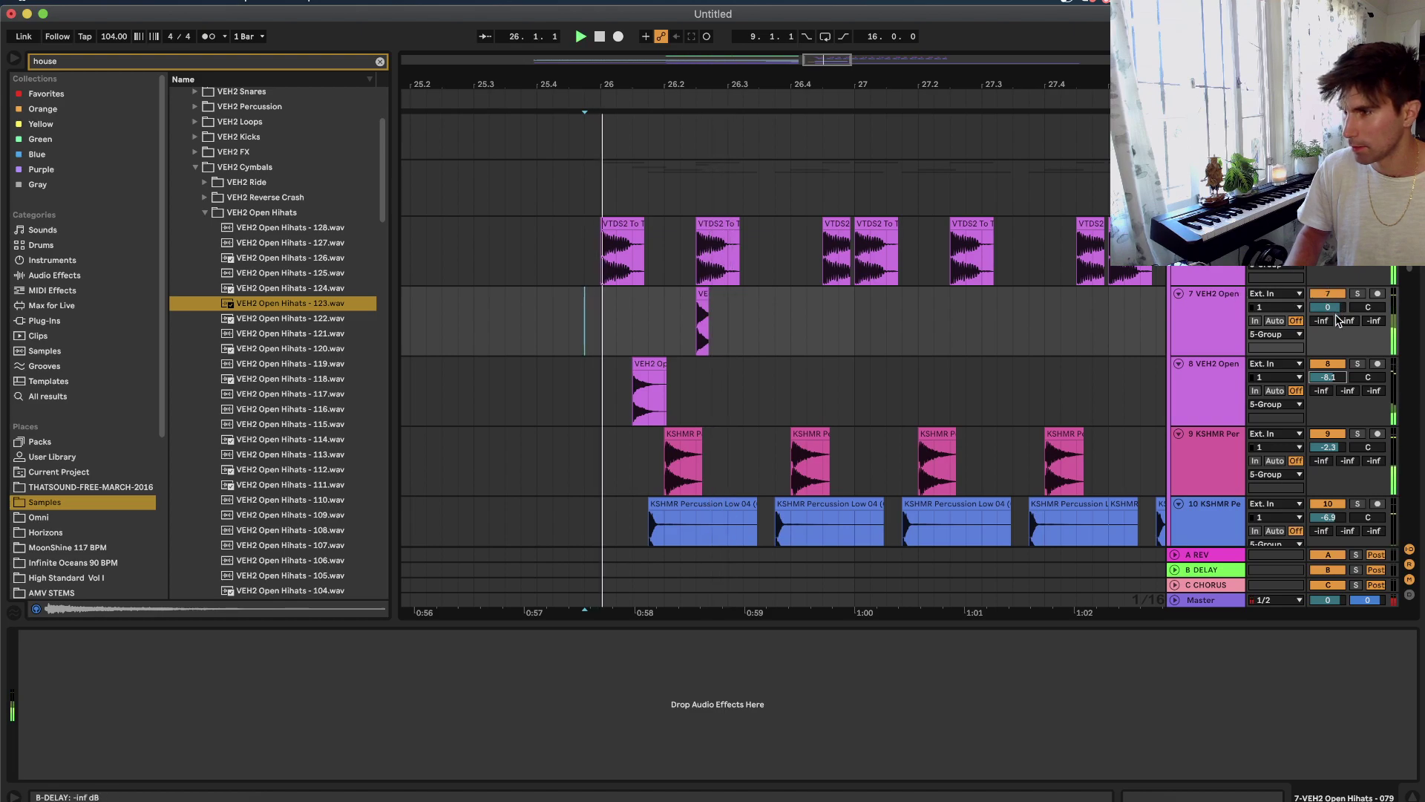
Move the Open Hihats 079 clip to 26.3.1 and play the drums from 26.1.1.
{"action": "left_click_drag", "start_coordinate": [699, 296], "coordinate": [731, 298]}
{"action": "left_click", "coordinate": [601, 318]}
{"action": "key", "text": "space"}
{"action": "key", "text": "space"}
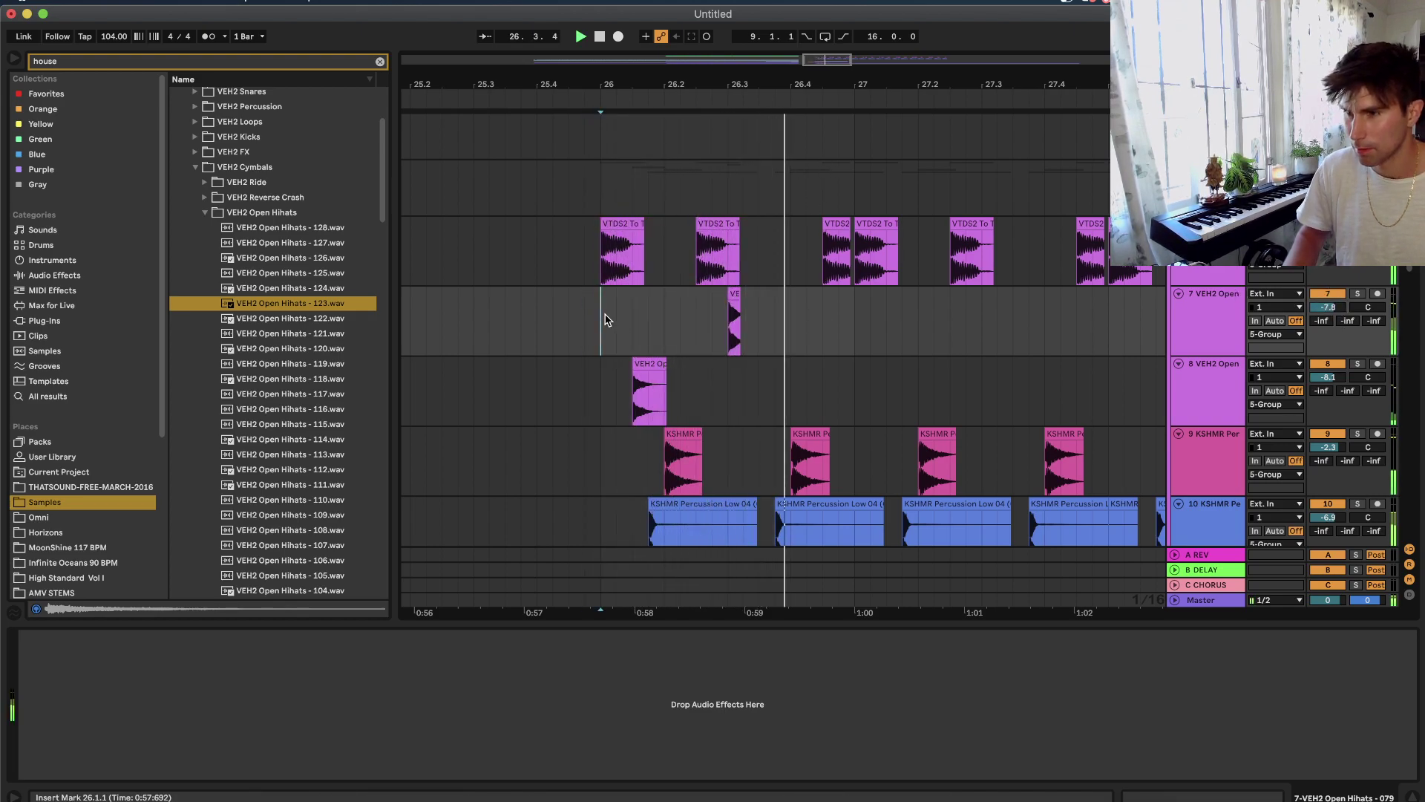
Switch the browser to plug-ins and clear the search term.
{"action": "left_click", "coordinate": [95, 322]}
{"action": "key", "text": "BackSpace"}
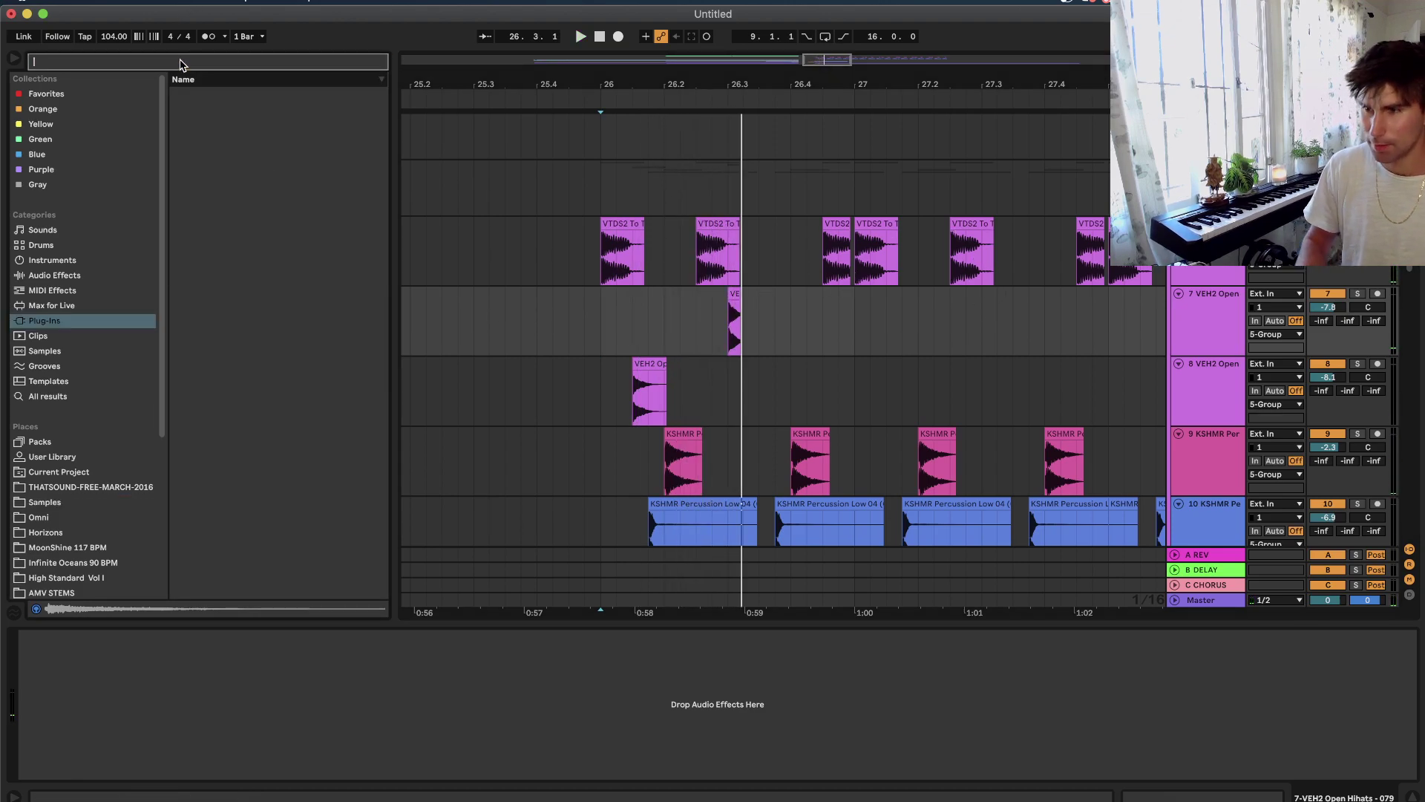
Move the two VEH2 Open Hihats tracks out of the percussion group and place them above it.
{"action": "left_click", "coordinate": [1203, 316]}
{"action": "left_click", "coordinate": [1213, 389], "text": "shift"}
{"action": "left_click_drag", "start_coordinate": [1216, 304], "coordinate": [1215, 162]}
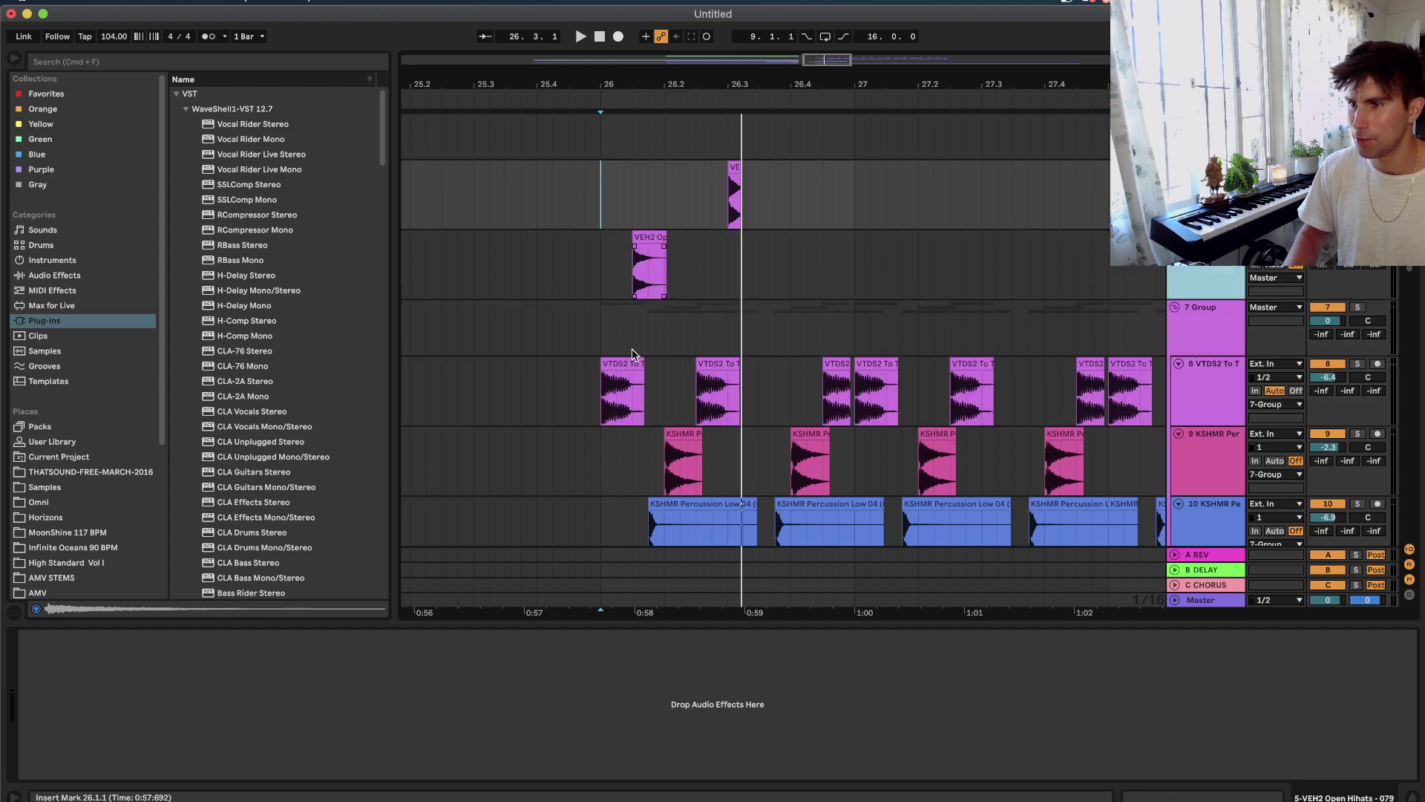
Search the audio effects for delay, add the default Delay to the VEH2 Open Hihats - 079 track and play it back.
{"action": "left_click", "coordinate": [57, 320]}
{"action": "left_click", "coordinate": [66, 273]}
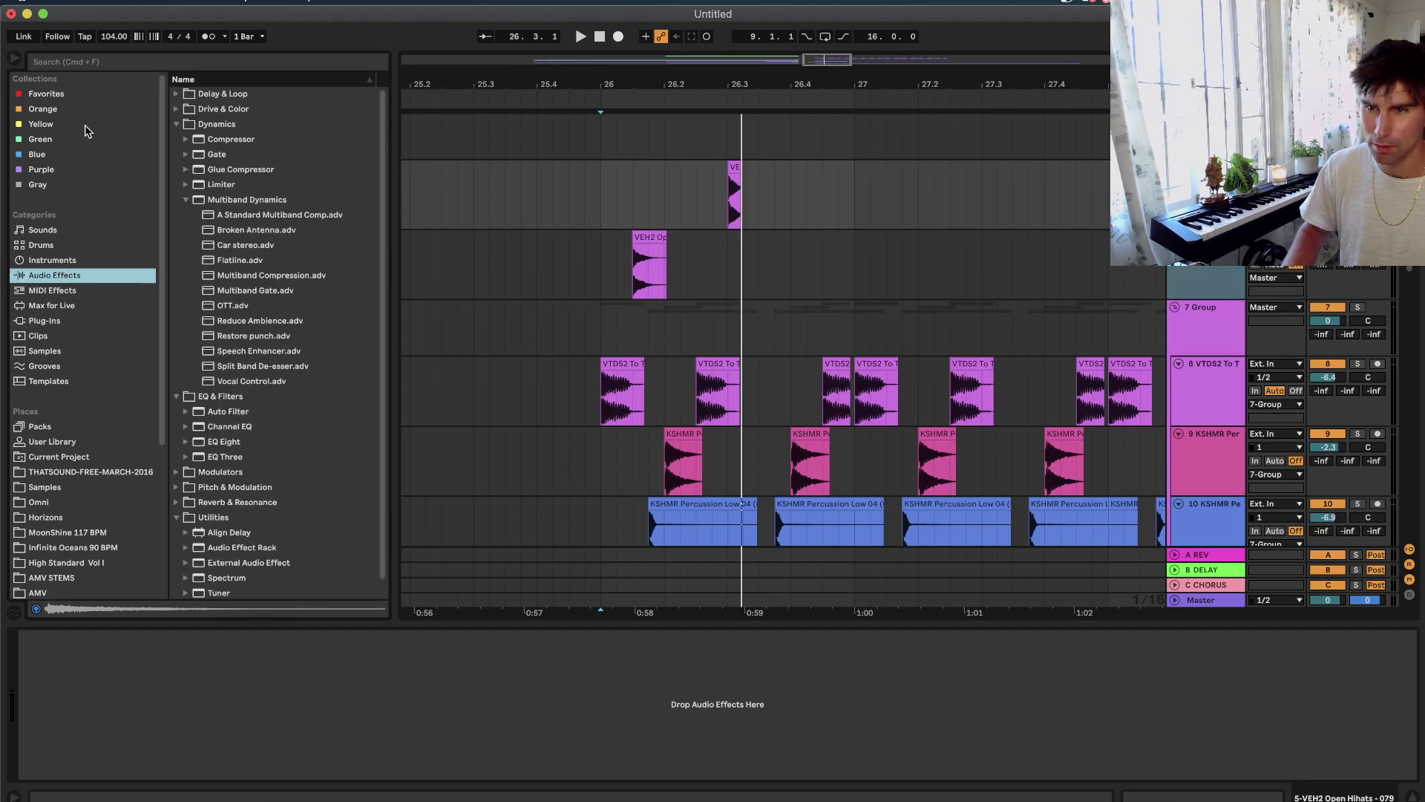
{"action": "left_click", "coordinate": [94, 58]}
{"action": "type", "text": "delay"}
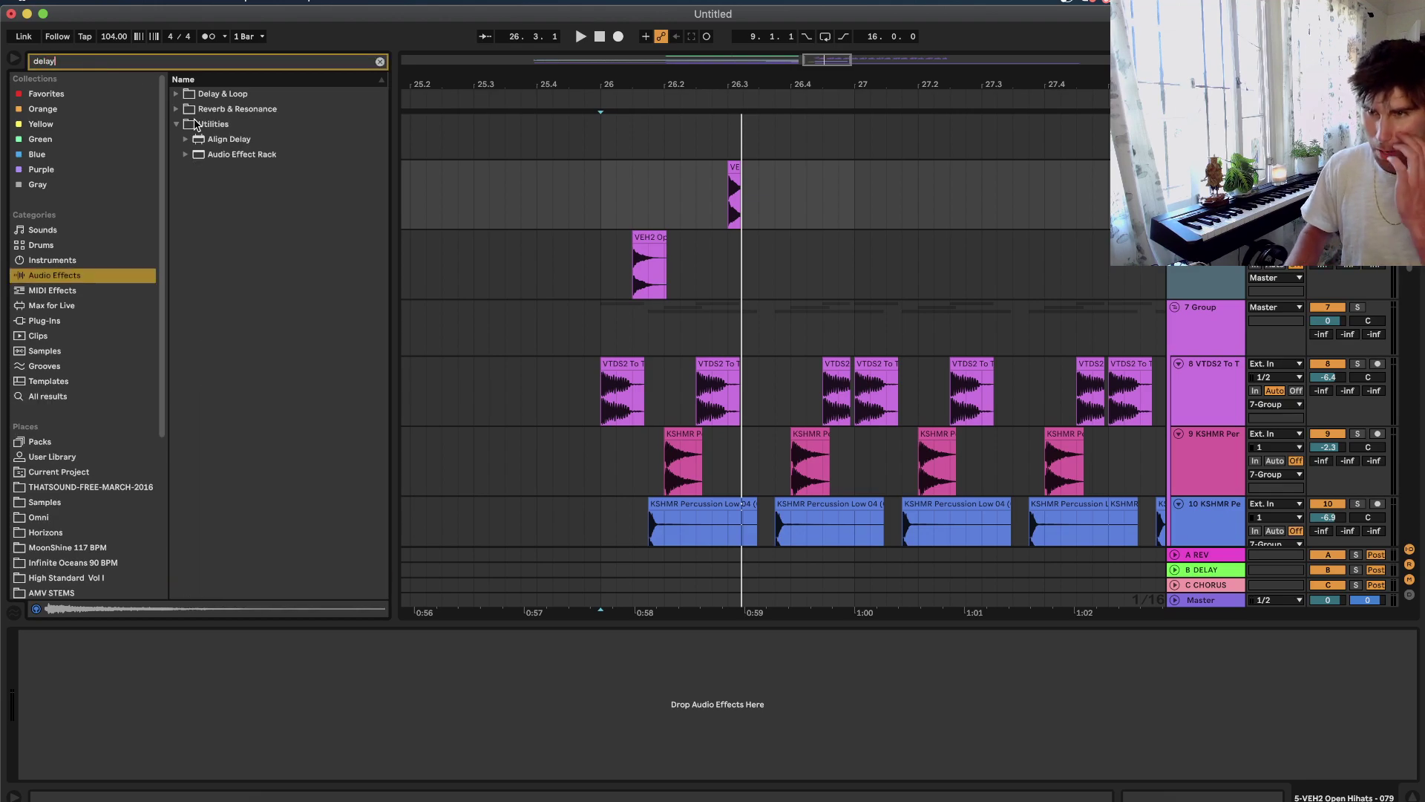
{"action": "left_click", "coordinate": [178, 95]}
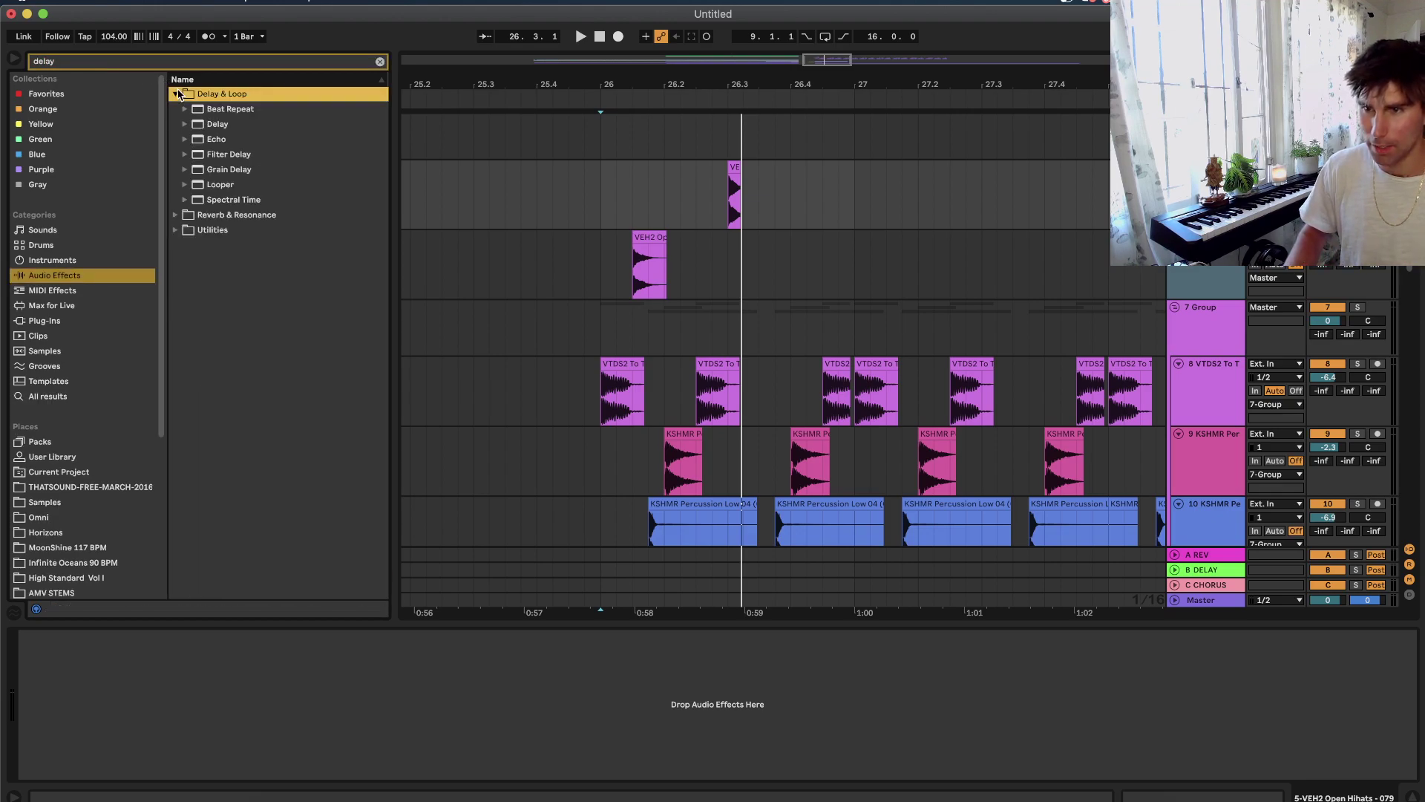
{"action": "left_click", "coordinate": [218, 125]}
{"action": "key", "text": "Return"}
{"action": "key", "text": "space"}
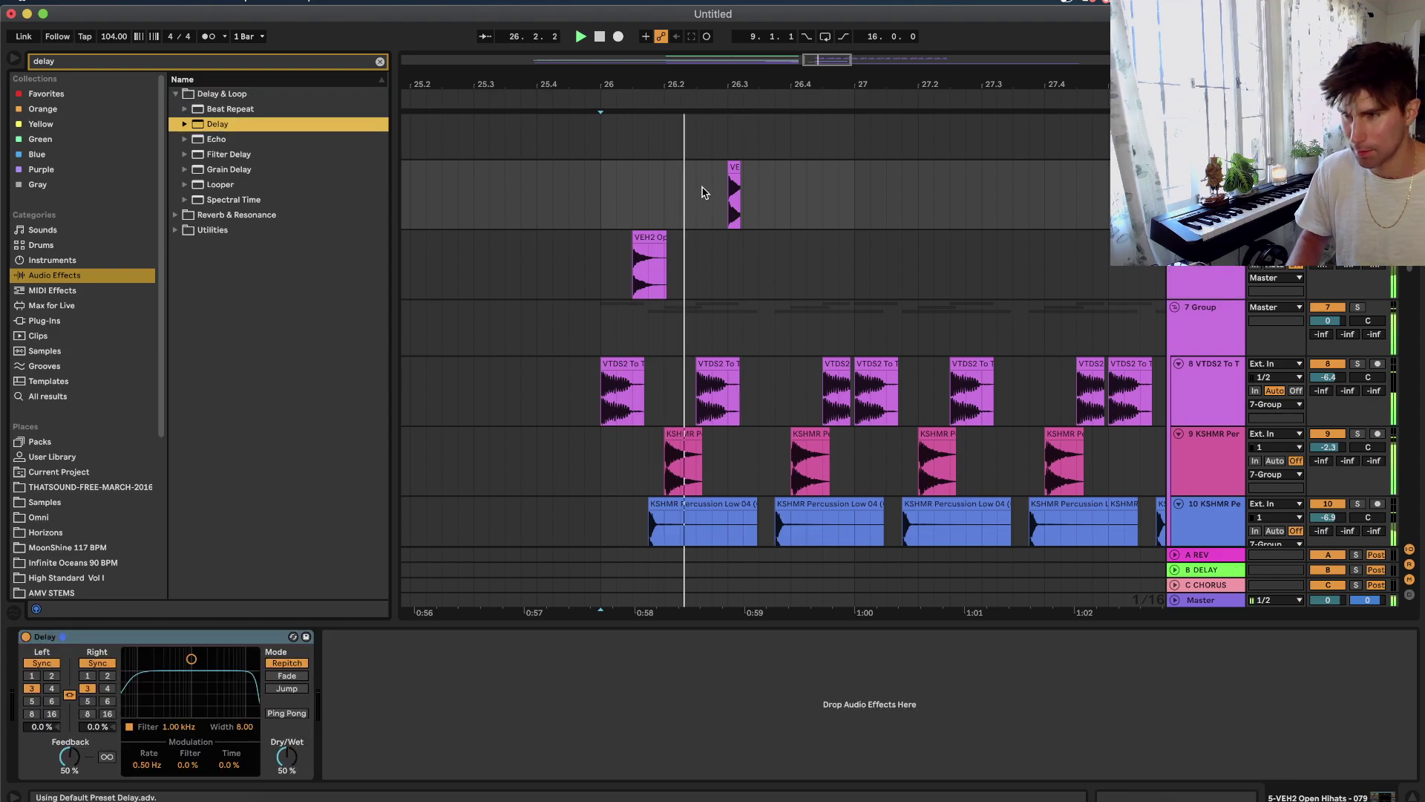
Duplicate the two open hi-hat tracks' section from bar 26 to 28 until the pattern fills up to bar 34.
{"action": "scroll", "coordinate": [760, 293], "scroll_direction": "right", "scroll_amount": 1}
{"action": "key", "text": "minus"}
{"action": "key", "text": "space"}
{"action": "left_click_drag", "start_coordinate": [948, 203], "coordinate": [575, 275]}
{"action": "key", "text": "super+d"}
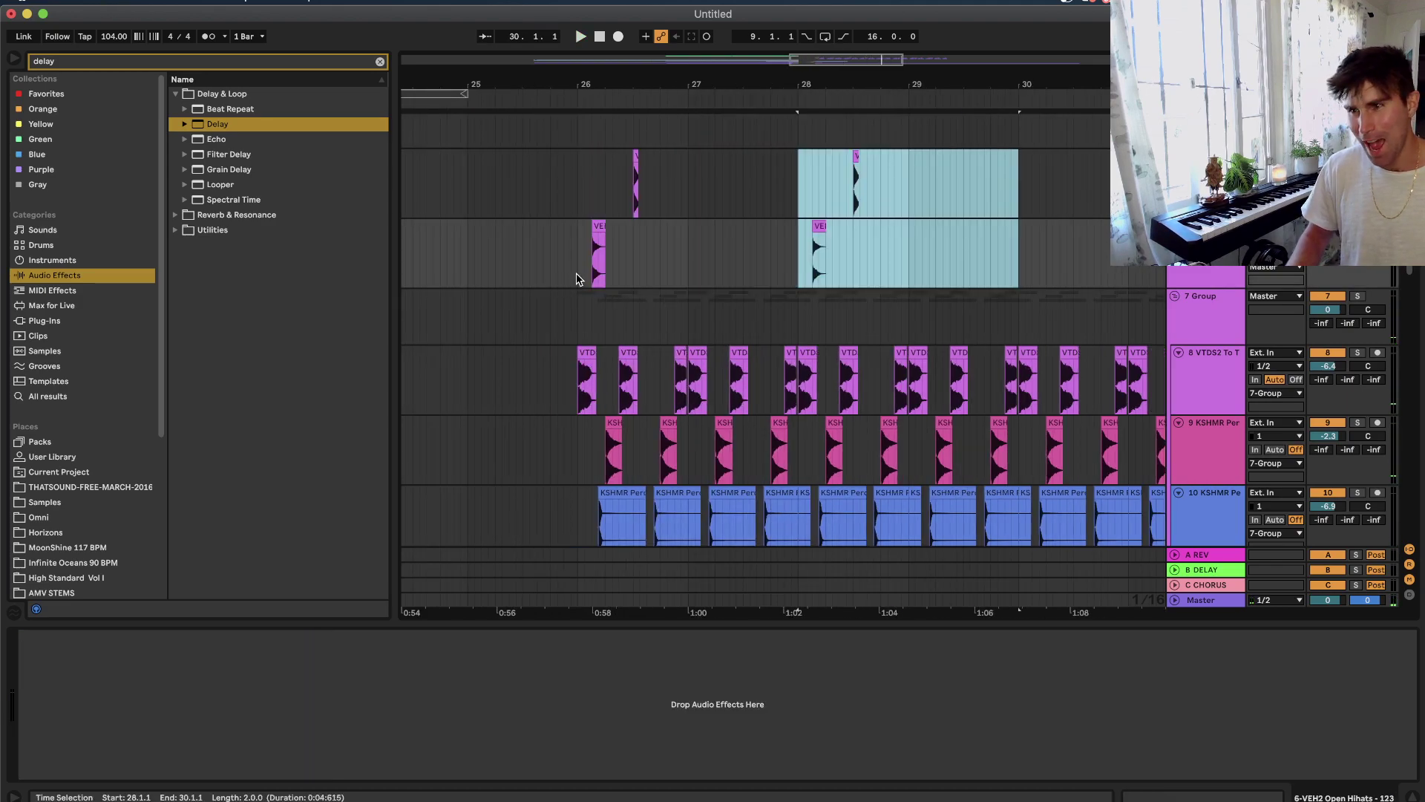
{"action": "left_click", "coordinate": [576, 275], "text": "shift"}
{"action": "key", "text": "minus"}
{"action": "key", "text": "minus"}
{"action": "key", "text": "super+d"}
Play back the arrangement from just before bar 26 and review the percussion and Serum tracks.
{"action": "scroll", "coordinate": [579, 274], "scroll_direction": "down", "scroll_amount": 4}
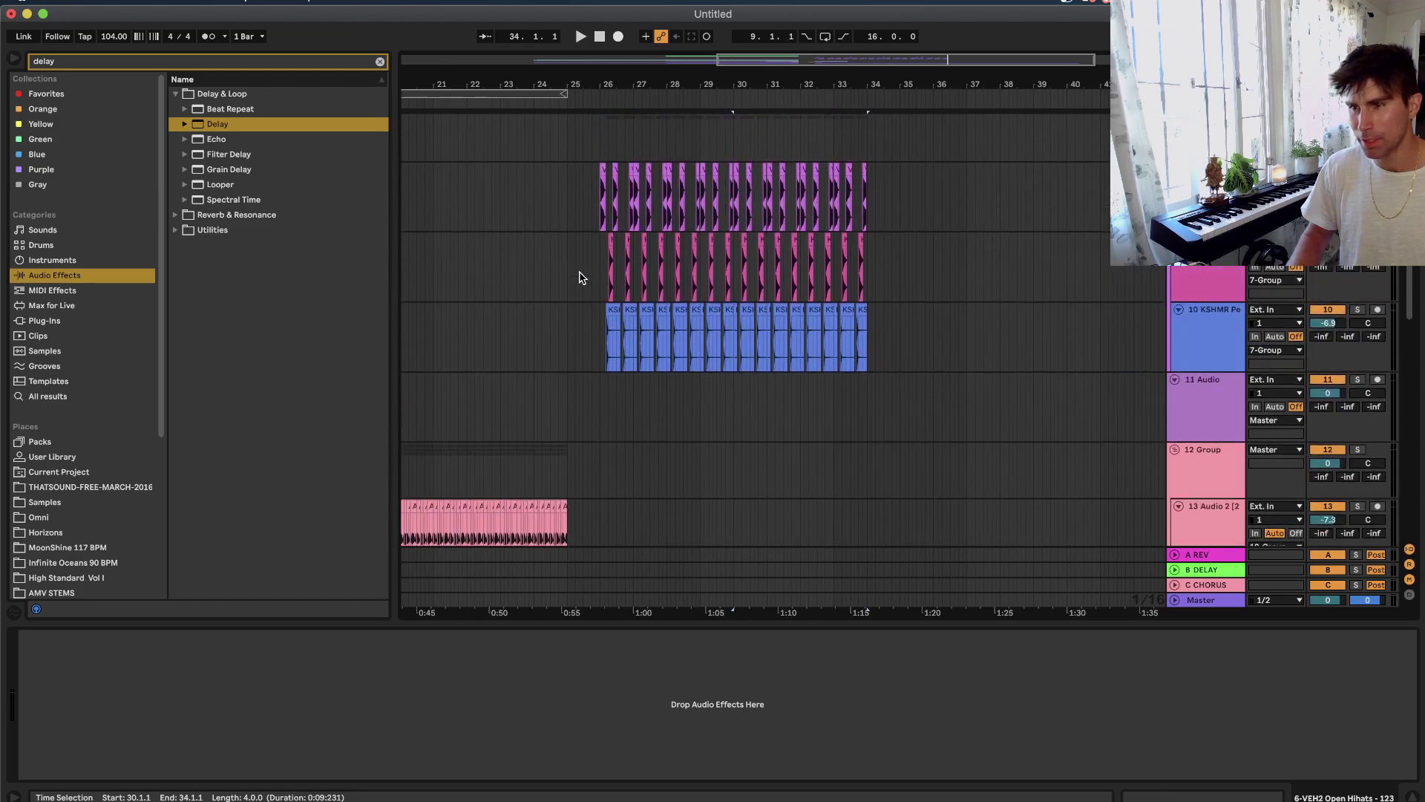
{"action": "left_click", "coordinate": [576, 260]}
{"action": "scroll", "coordinate": [577, 262], "scroll_direction": "up", "scroll_amount": 2}
{"action": "left_click", "coordinate": [590, 267]}
{"action": "left_click", "coordinate": [1219, 307]}
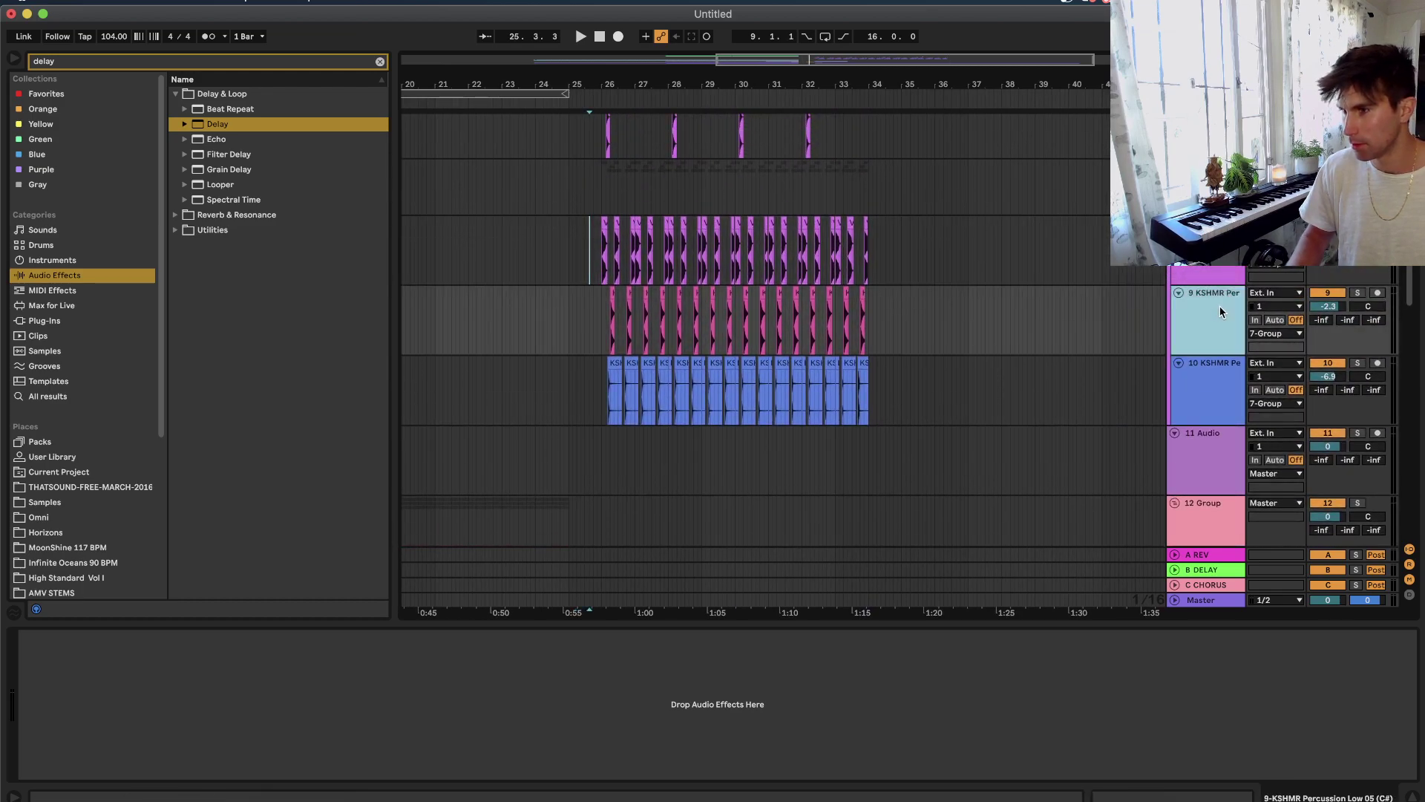
{"action": "left_click", "coordinate": [1233, 282]}
{"action": "key", "text": "space"}
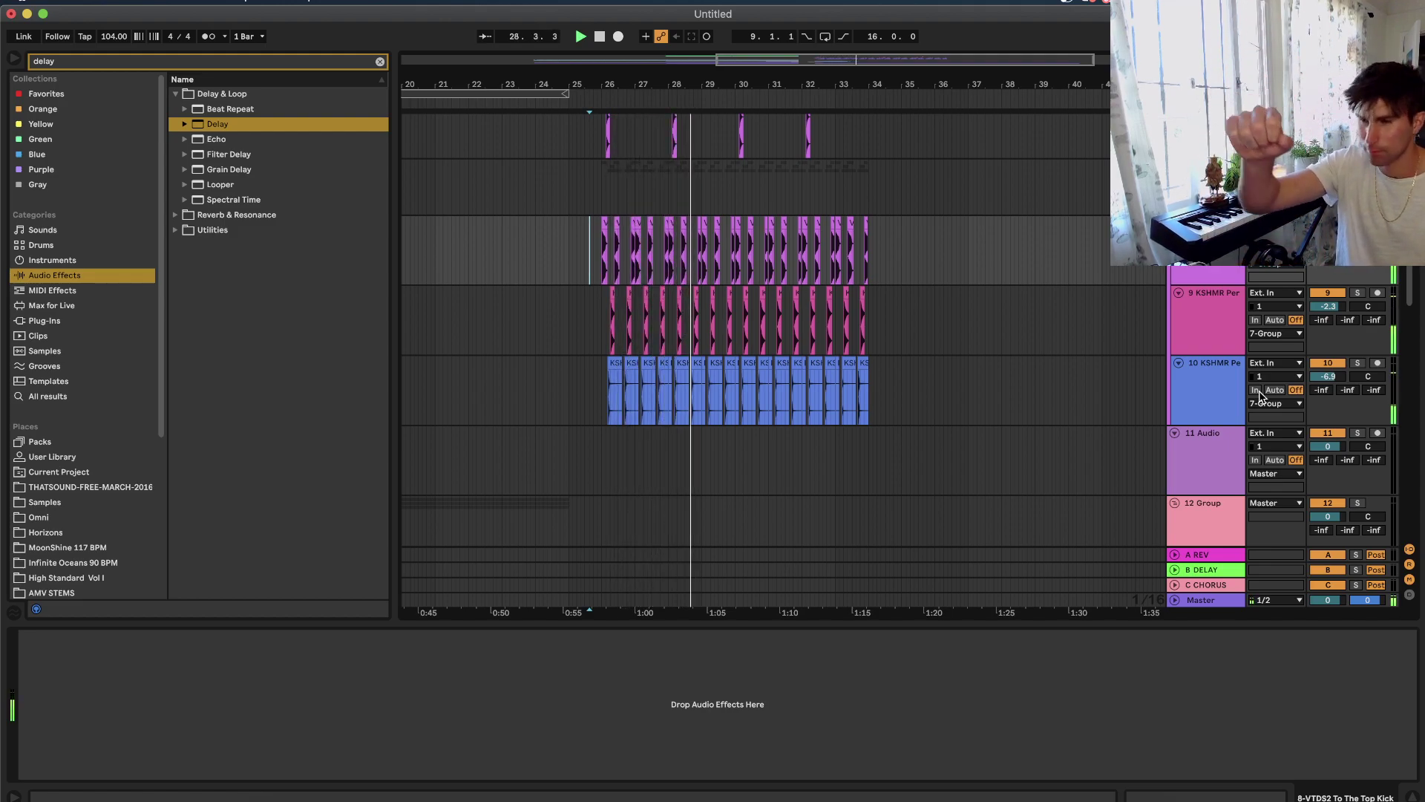
{"action": "scroll", "coordinate": [677, 344], "scroll_direction": "down", "scroll_amount": 15}
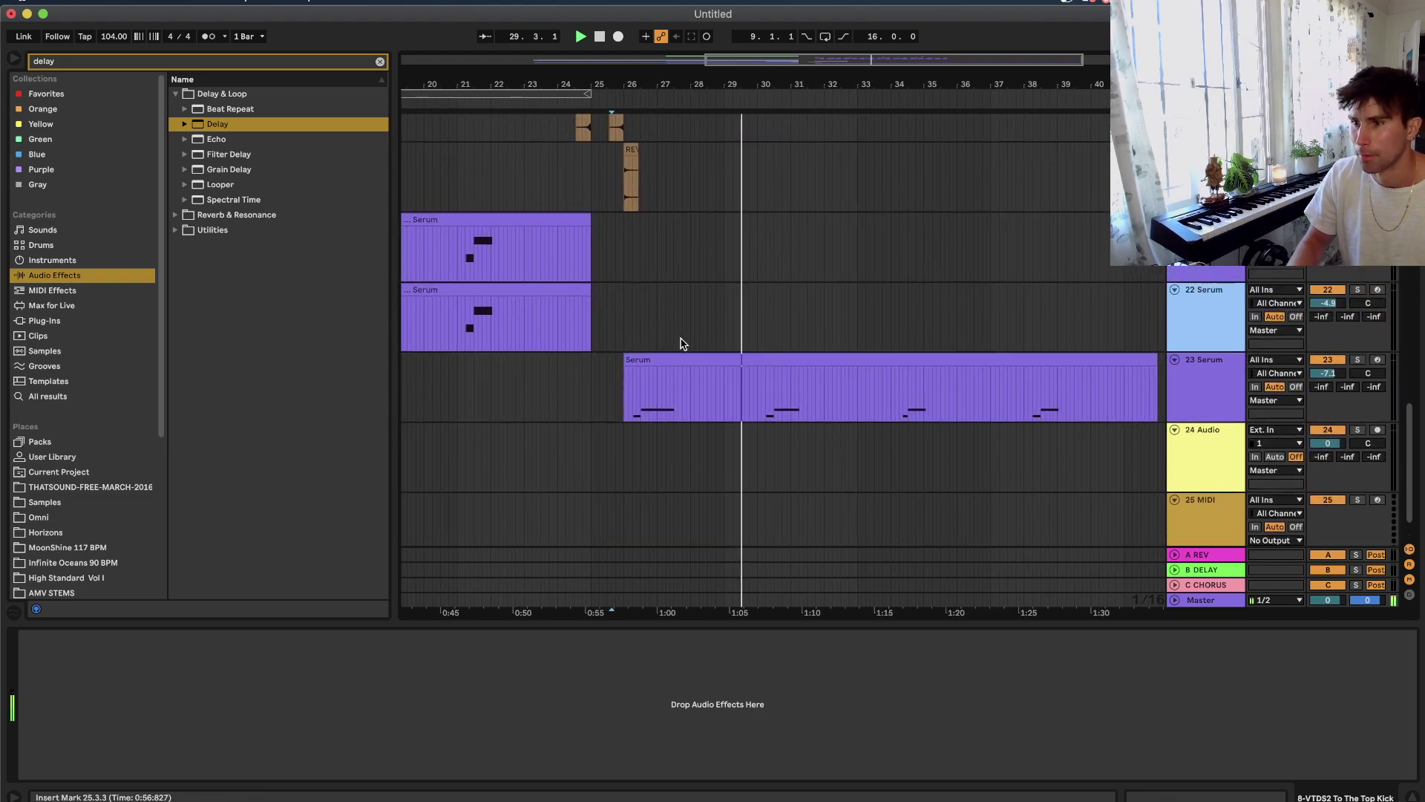
{"action": "scroll", "coordinate": [708, 314], "scroll_direction": "up", "scroll_amount": 3}
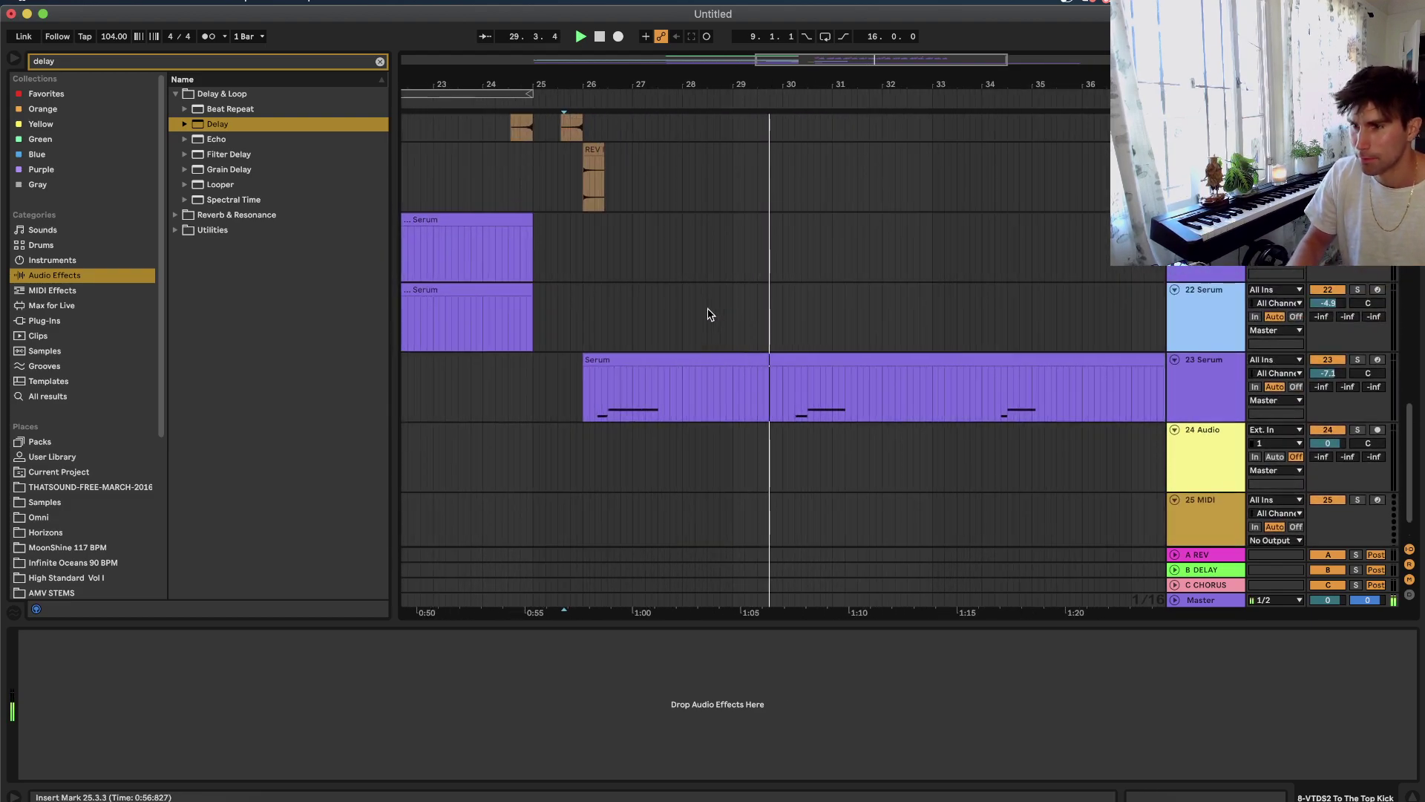
Set the grid to 2 bars and duplicate bars 26 to 29 of the track 23 Serum clip directly after.
{"action": "right_click", "coordinate": [768, 261]}
{"action": "left_click", "coordinate": [886, 403]}
{"action": "left_click_drag", "start_coordinate": [586, 393], "coordinate": [723, 403]}
{"action": "key", "text": "super+d"}
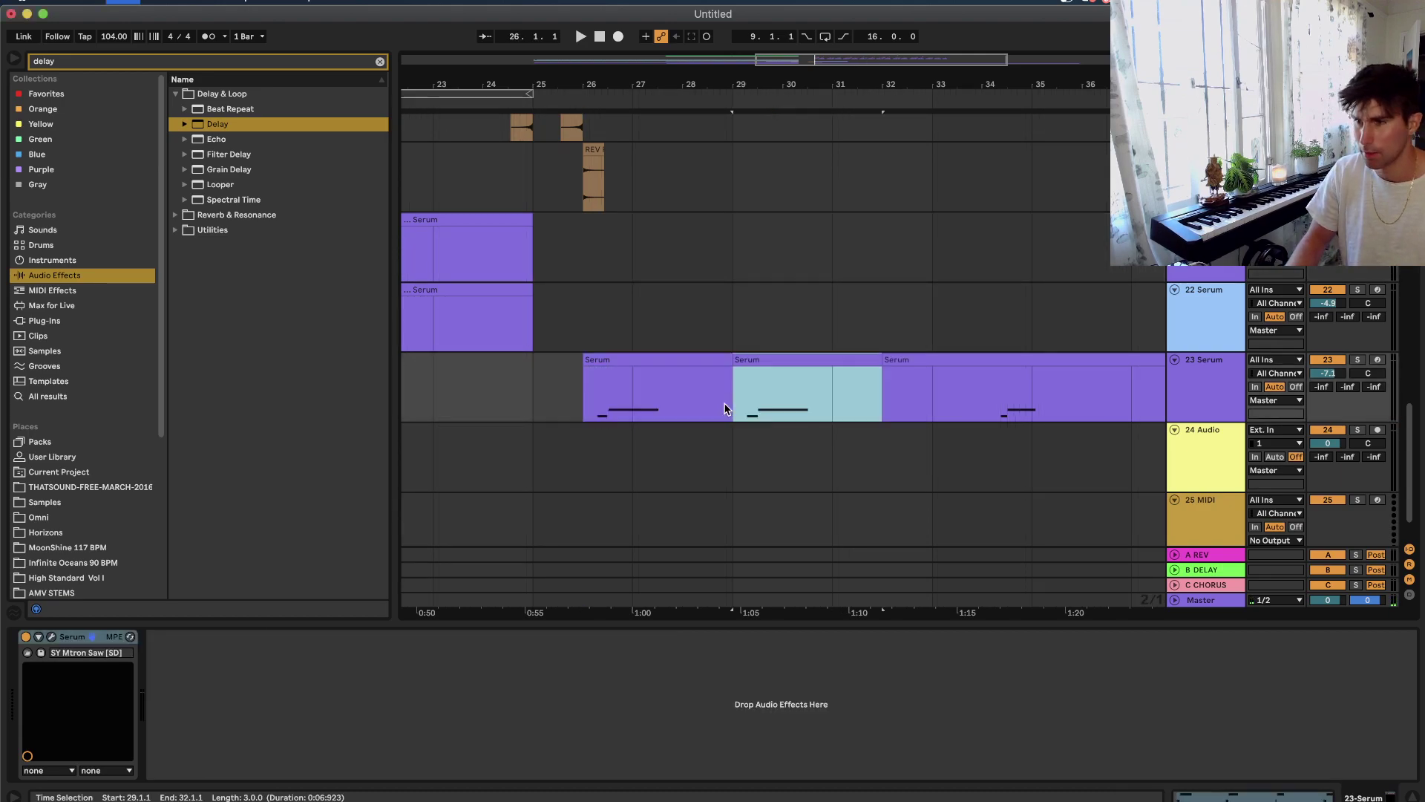
{"action": "key", "text": "super+z"}
{"action": "key", "text": "super+d"}
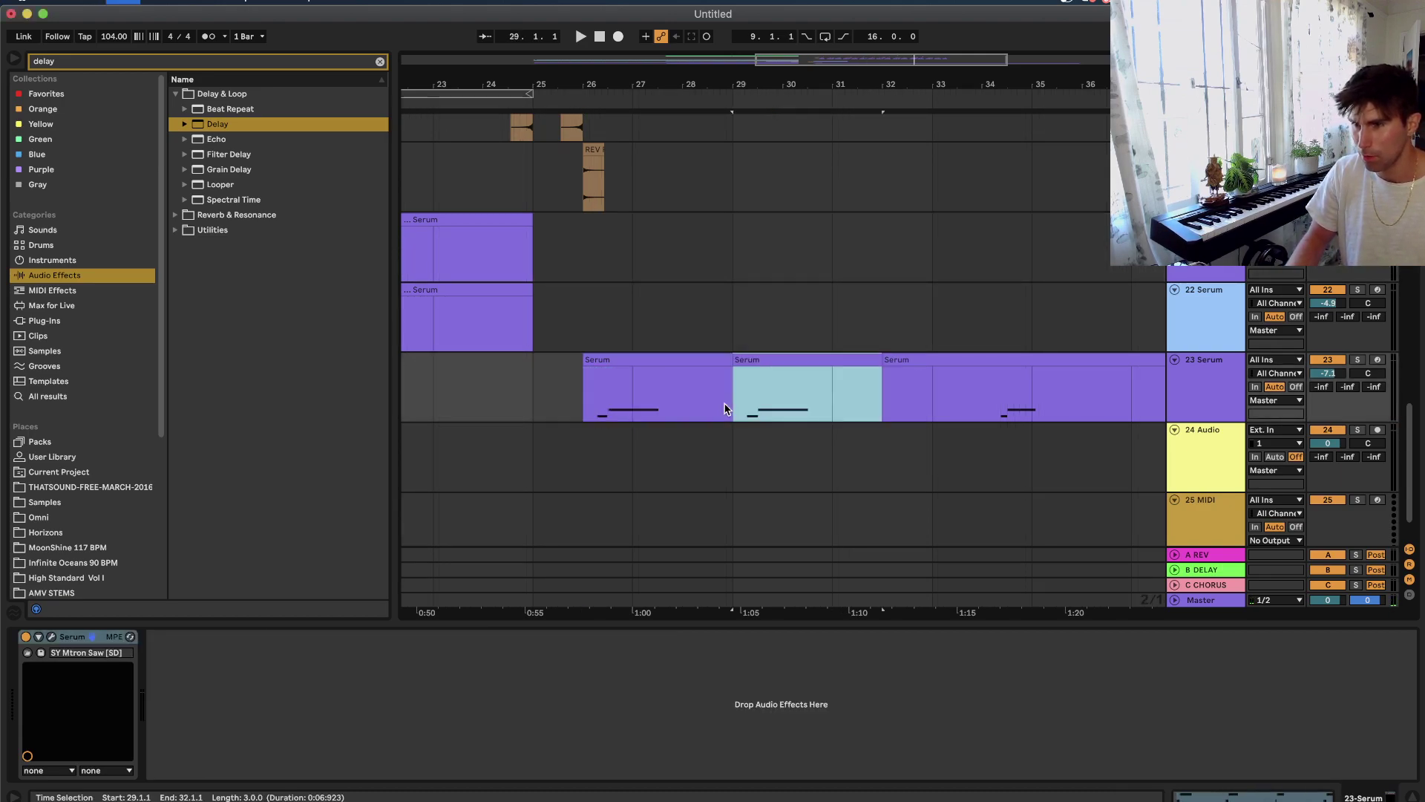
Duplicate the track 23 Serum section from bar 26 to 32 once and delete the leftover clip after bar 38.
{"action": "left_click", "coordinate": [581, 404], "text": "shift"}
{"action": "scroll", "coordinate": [582, 403], "scroll_direction": "down", "scroll_amount": 3}
{"action": "key", "text": "space"}
{"action": "key", "text": "super+d"}
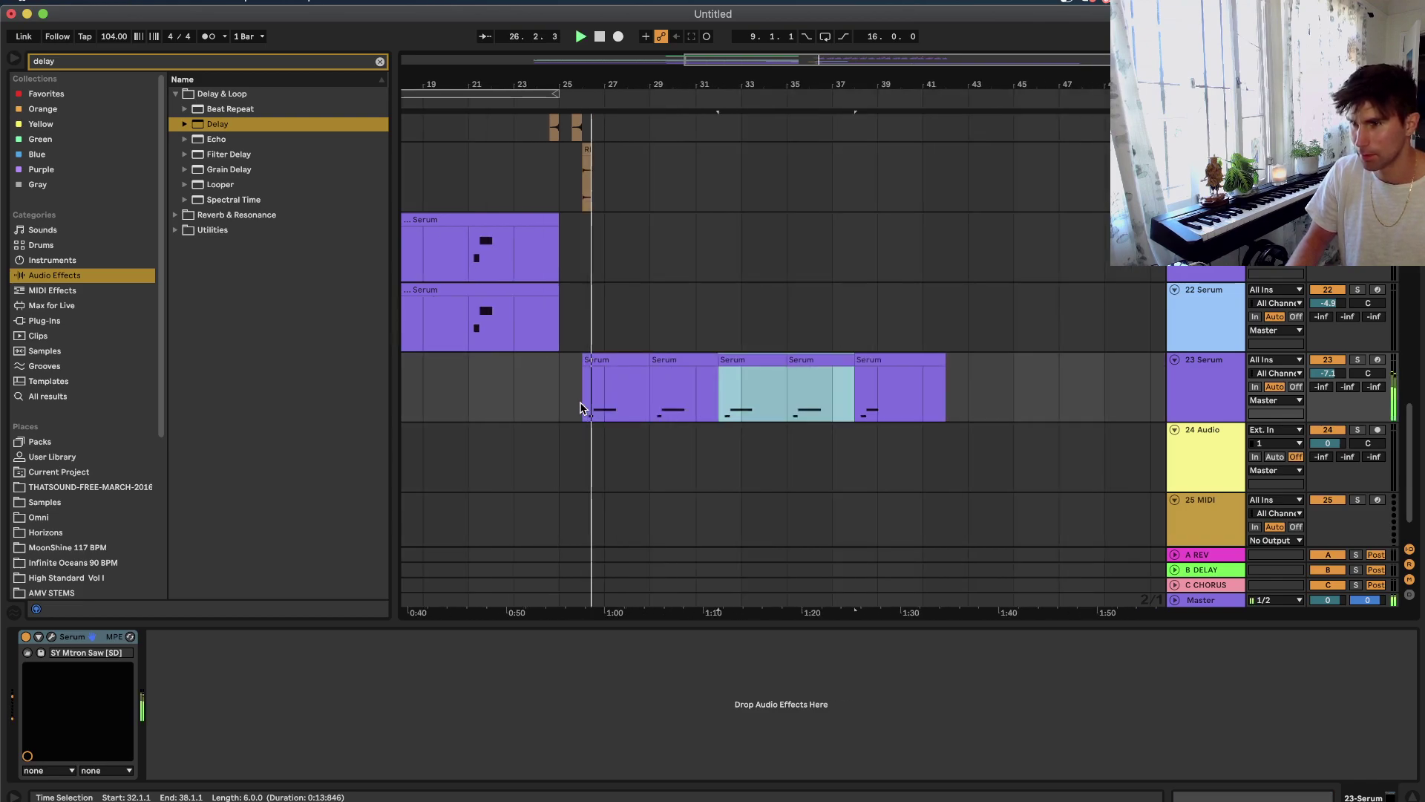
{"action": "left_click", "coordinate": [902, 361]}
{"action": "key", "text": "Delete"}
{"action": "left_click_drag", "start_coordinate": [937, 367], "coordinate": [1002, 367]}
{"action": "key", "text": "space"}
{"action": "scroll", "coordinate": [1002, 367], "scroll_direction": "left", "scroll_amount": 4}
{"action": "left_click", "coordinate": [983, 360]}
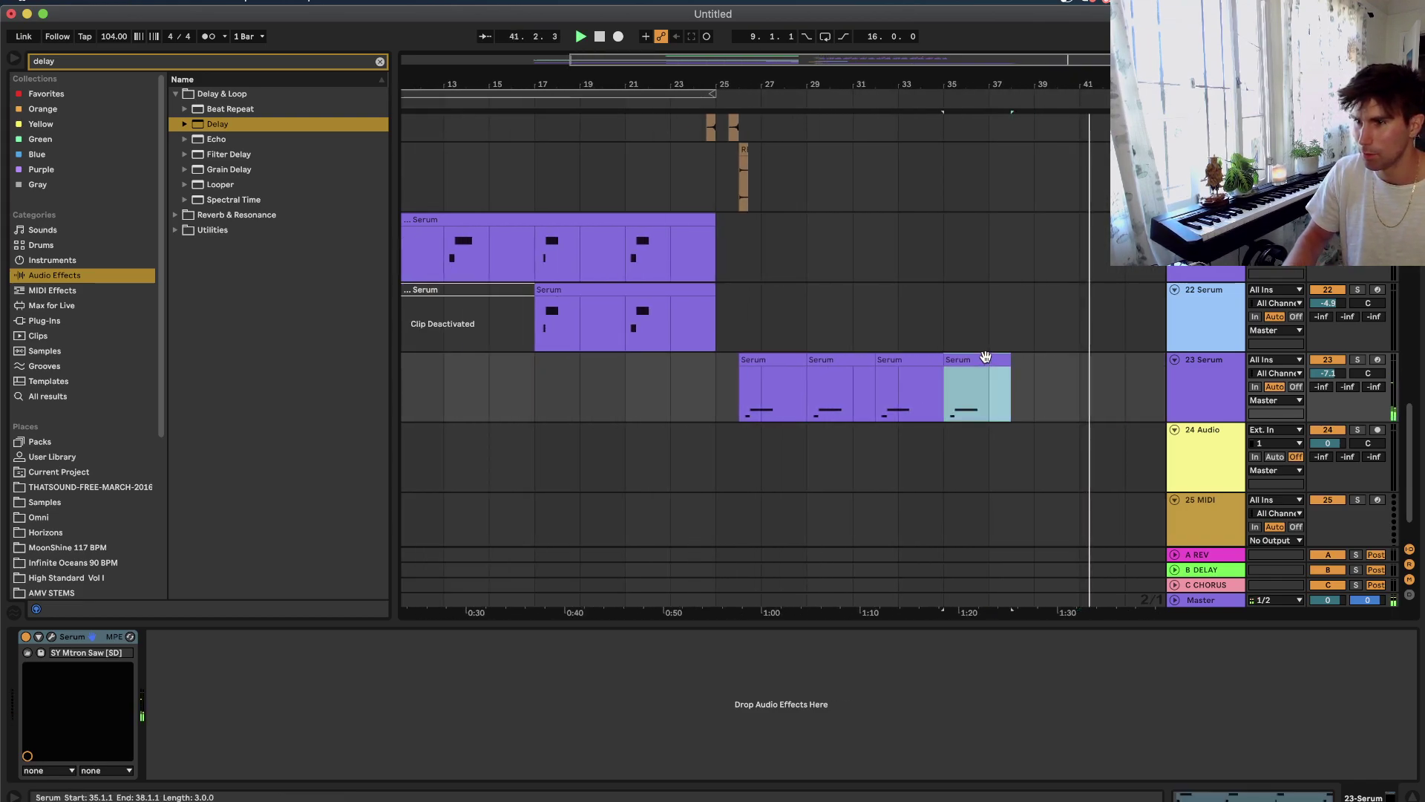
Copy the four Serum clips from track 23 to track 22 as one consolidated clip, transposed up an octave.
{"action": "left_click", "coordinate": [777, 362], "text": "shift"}
{"action": "left_click_drag", "start_coordinate": [777, 362], "coordinate": [785, 305]}
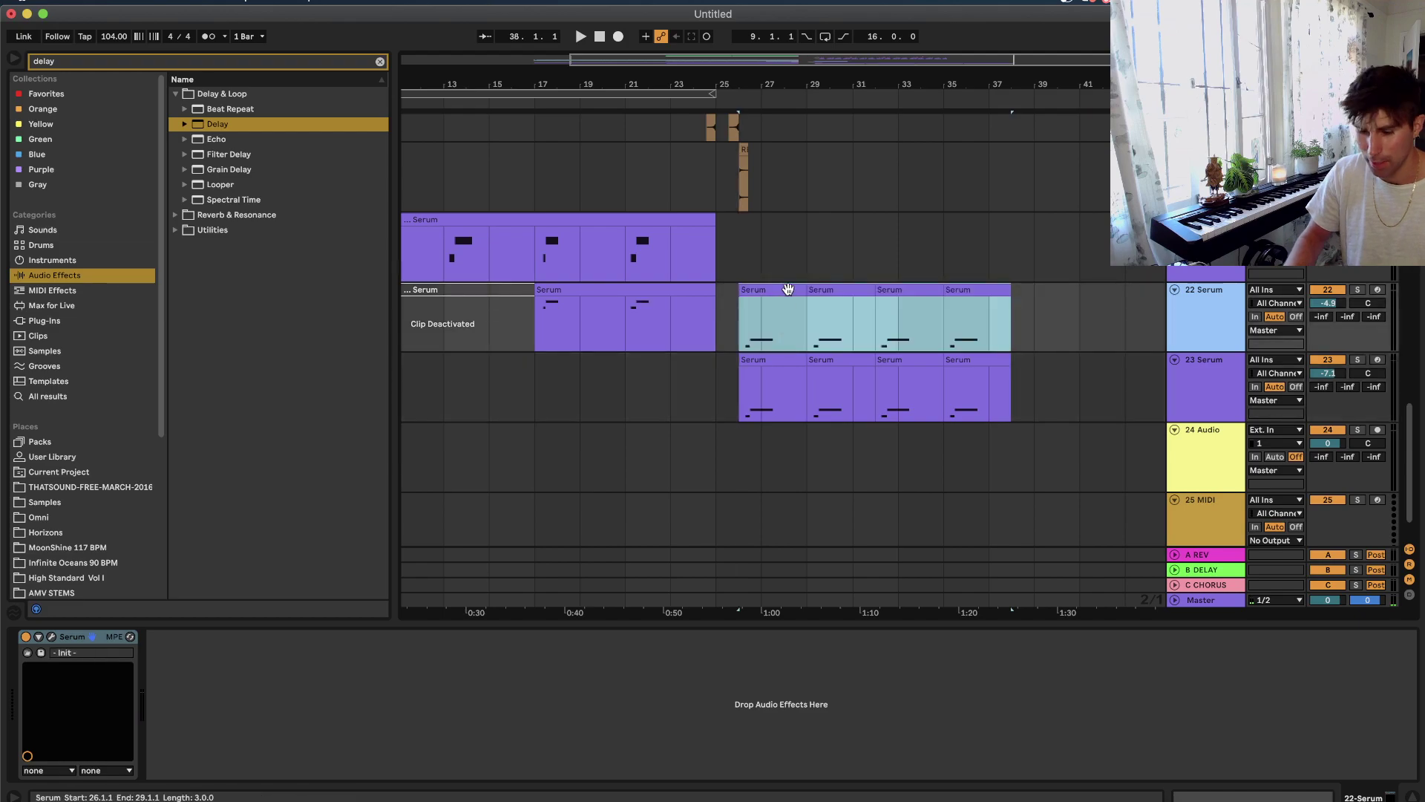
{"action": "double_click", "coordinate": [788, 289]}
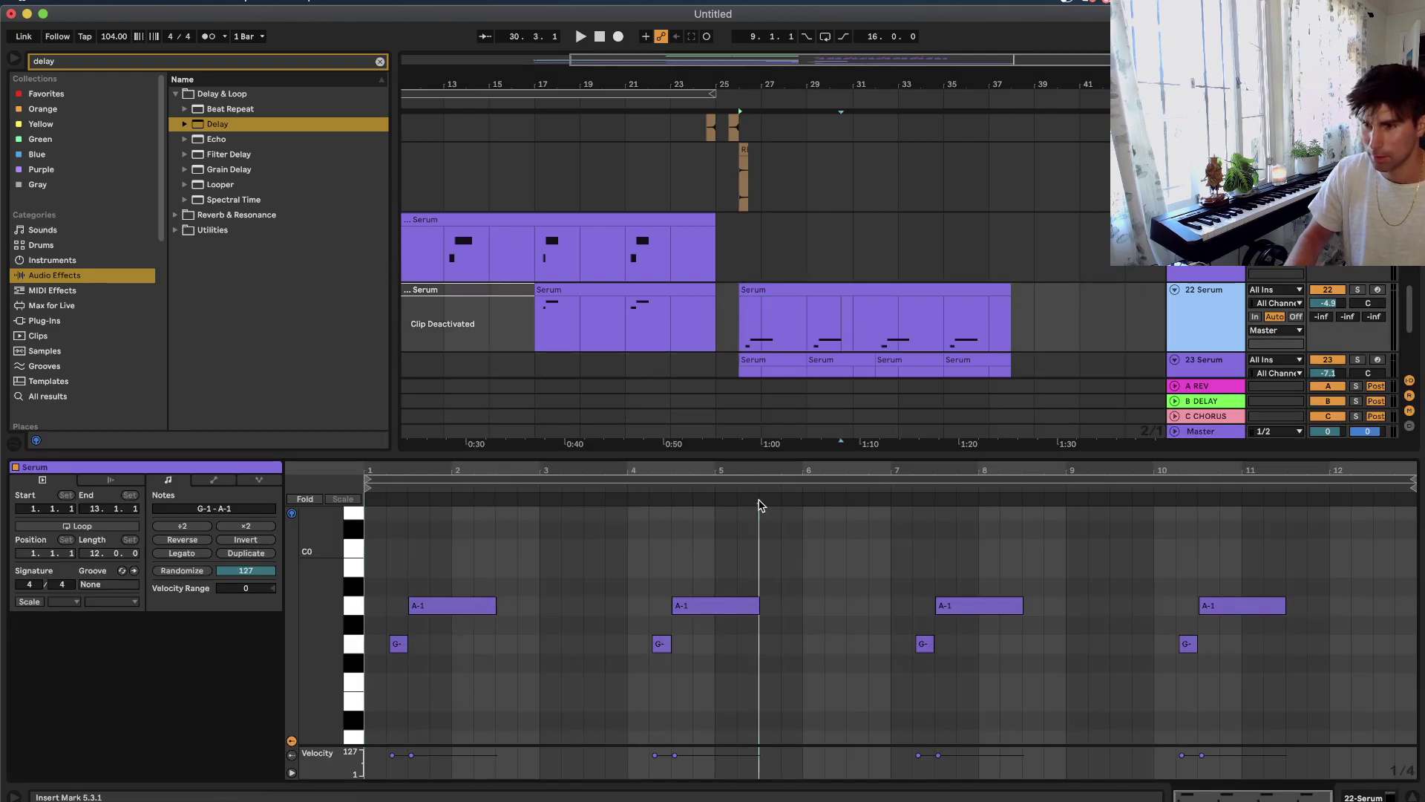
{"action": "key", "text": "shift+Tab"}
Copy the consolidated Serum clip from track 22 up to track 21 at bar 26.
{"action": "left_click", "coordinate": [811, 282]}
{"action": "left_click", "coordinate": [821, 290]}
{"action": "left_click_drag", "start_coordinate": [821, 291], "coordinate": [819, 269]}
Play back the layered Serum clips from bar 25 and again from bar 26.
{"action": "left_click", "coordinate": [697, 182]}
{"action": "key", "text": "space"}
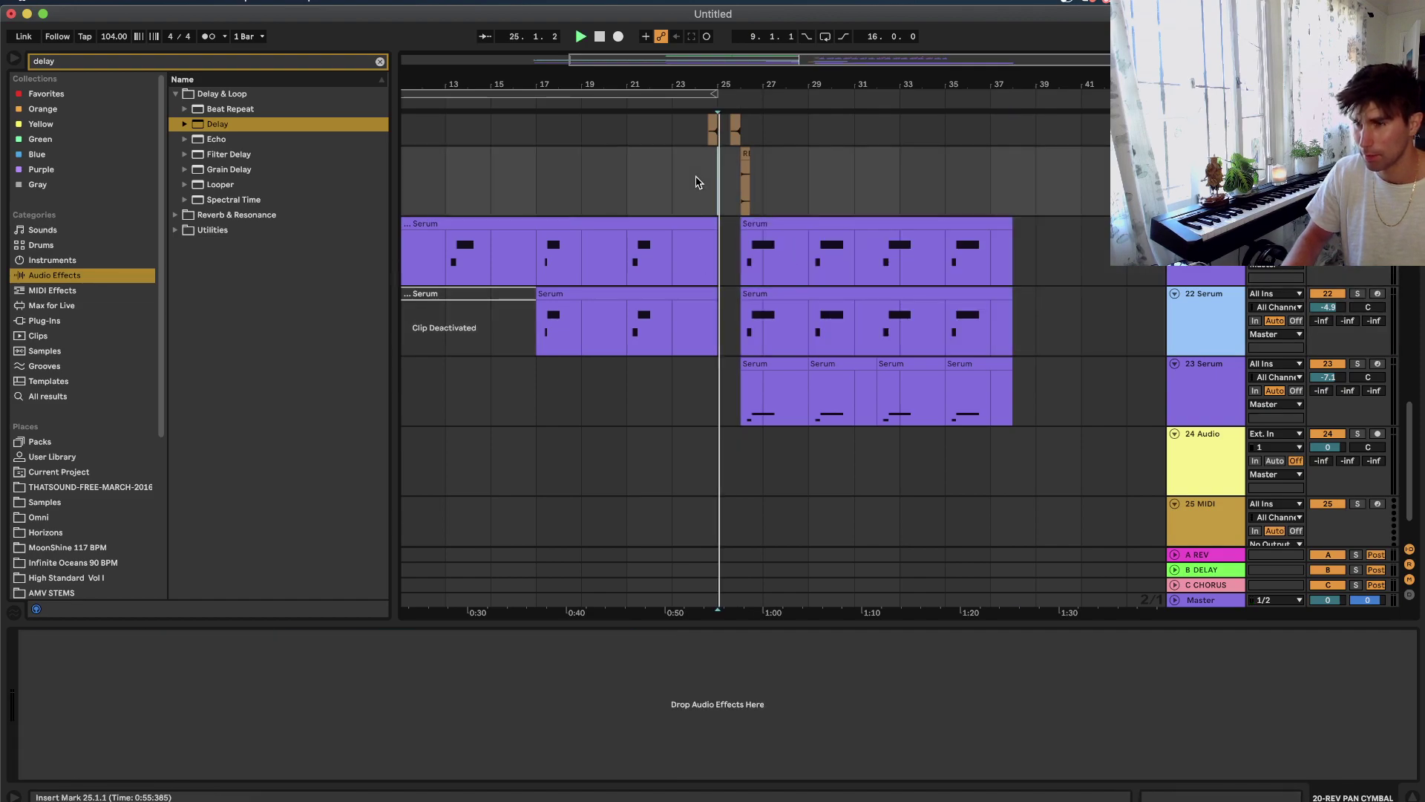
{"action": "scroll", "coordinate": [748, 213], "scroll_direction": "up", "scroll_amount": 3}
{"action": "scroll", "coordinate": [769, 251], "scroll_direction": "up", "scroll_amount": 2}
{"action": "scroll", "coordinate": [769, 251], "scroll_direction": "down", "scroll_amount": 3}
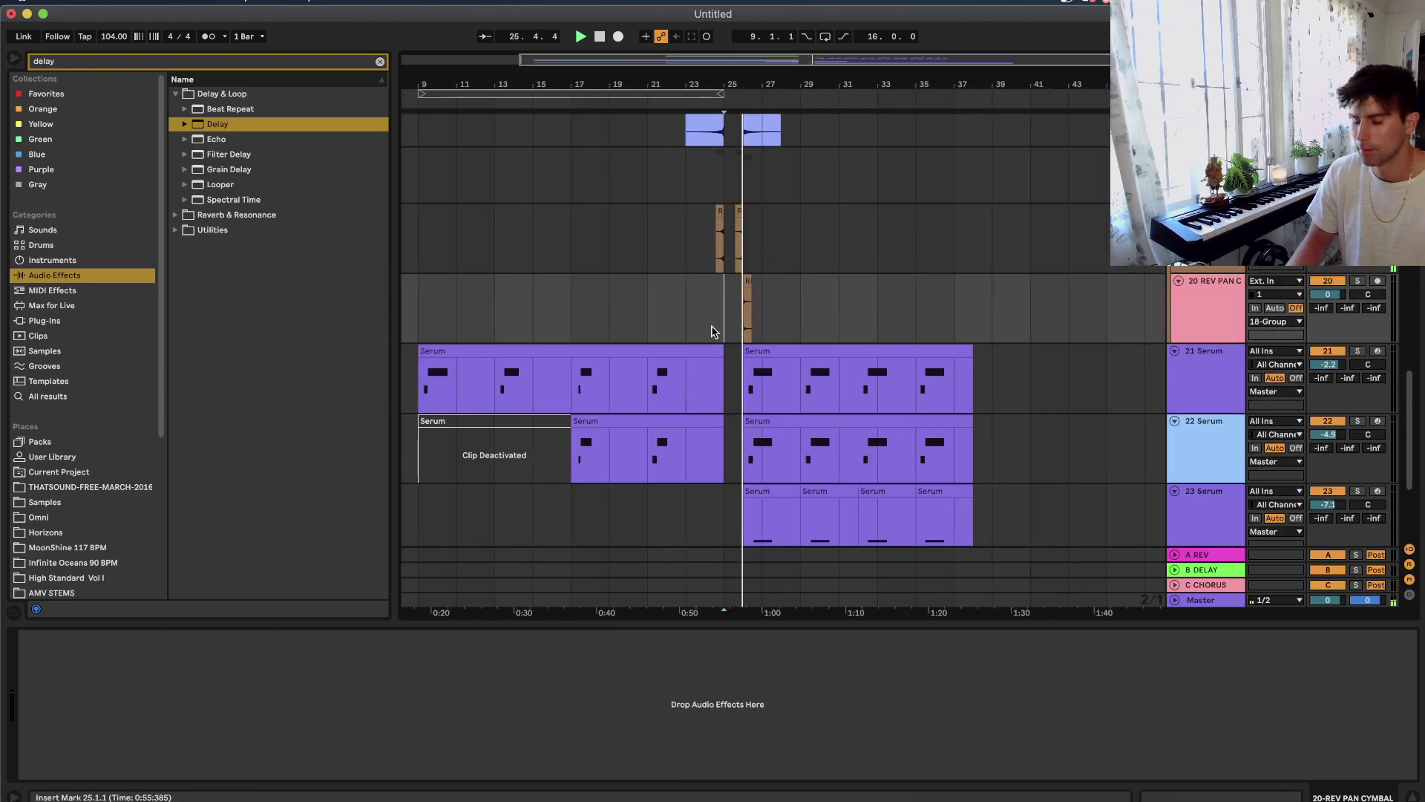
{"action": "left_click", "coordinate": [752, 424]}
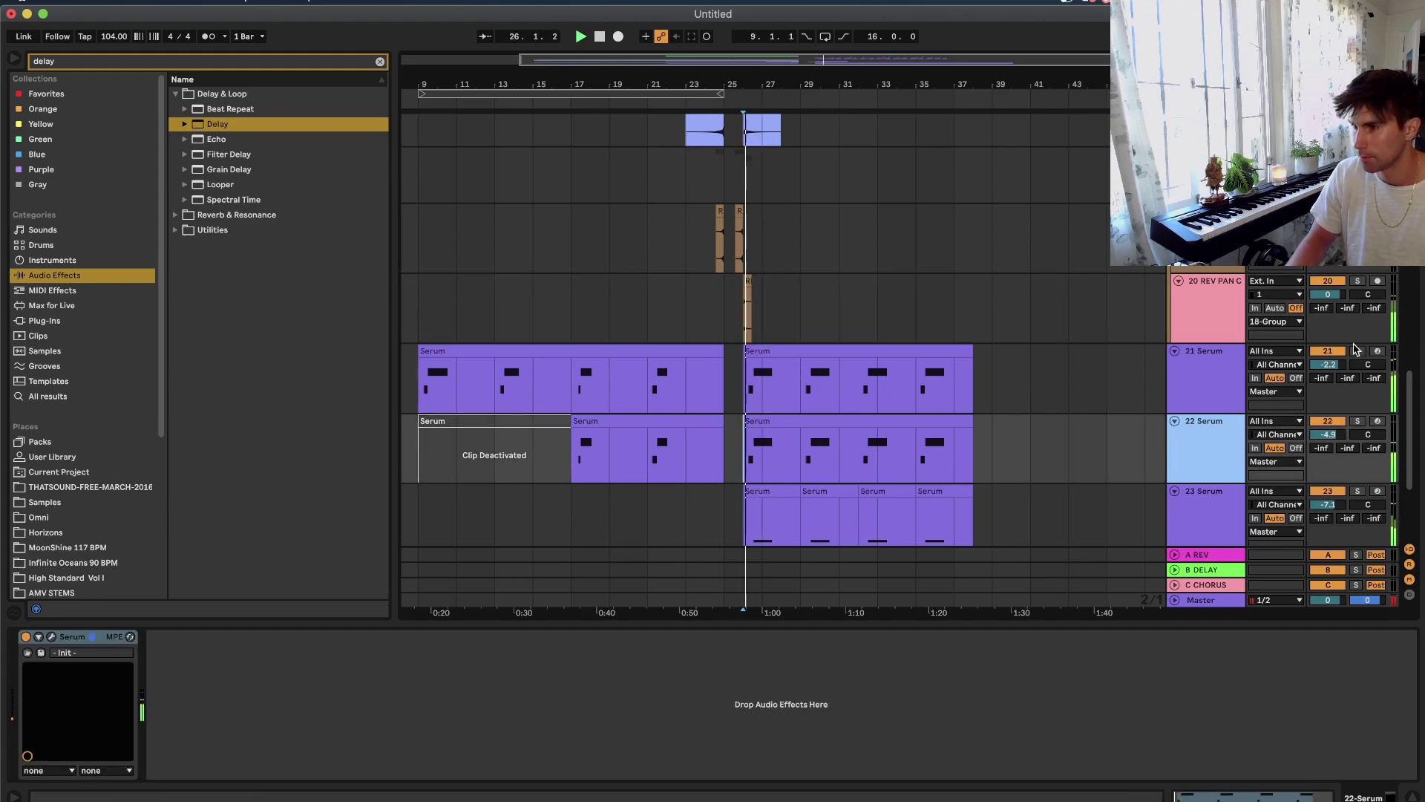
Deactivate the Serum clip starting at bar 26 on track 21 and play back the remaining layers.
{"action": "left_click", "coordinate": [924, 351]}
{"action": "key", "text": "0"}
{"action": "key", "text": "space"}
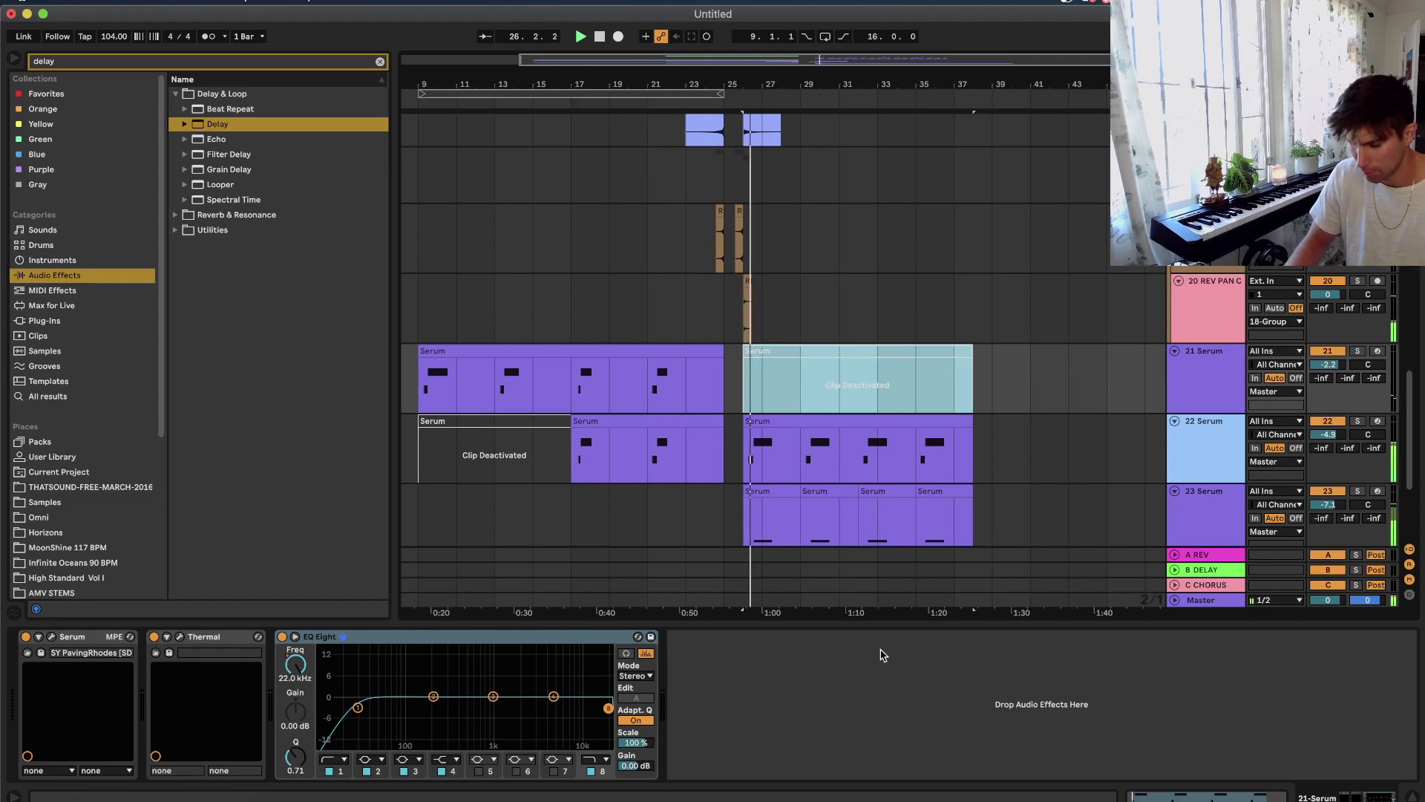
Lengthen the A-1 note in the first Serum clip of track 23 to end at bar 3, and play it back.
{"action": "double_click", "coordinate": [772, 512]}
{"action": "scroll", "coordinate": [718, 566], "scroll_direction": "down", "scroll_amount": 1}
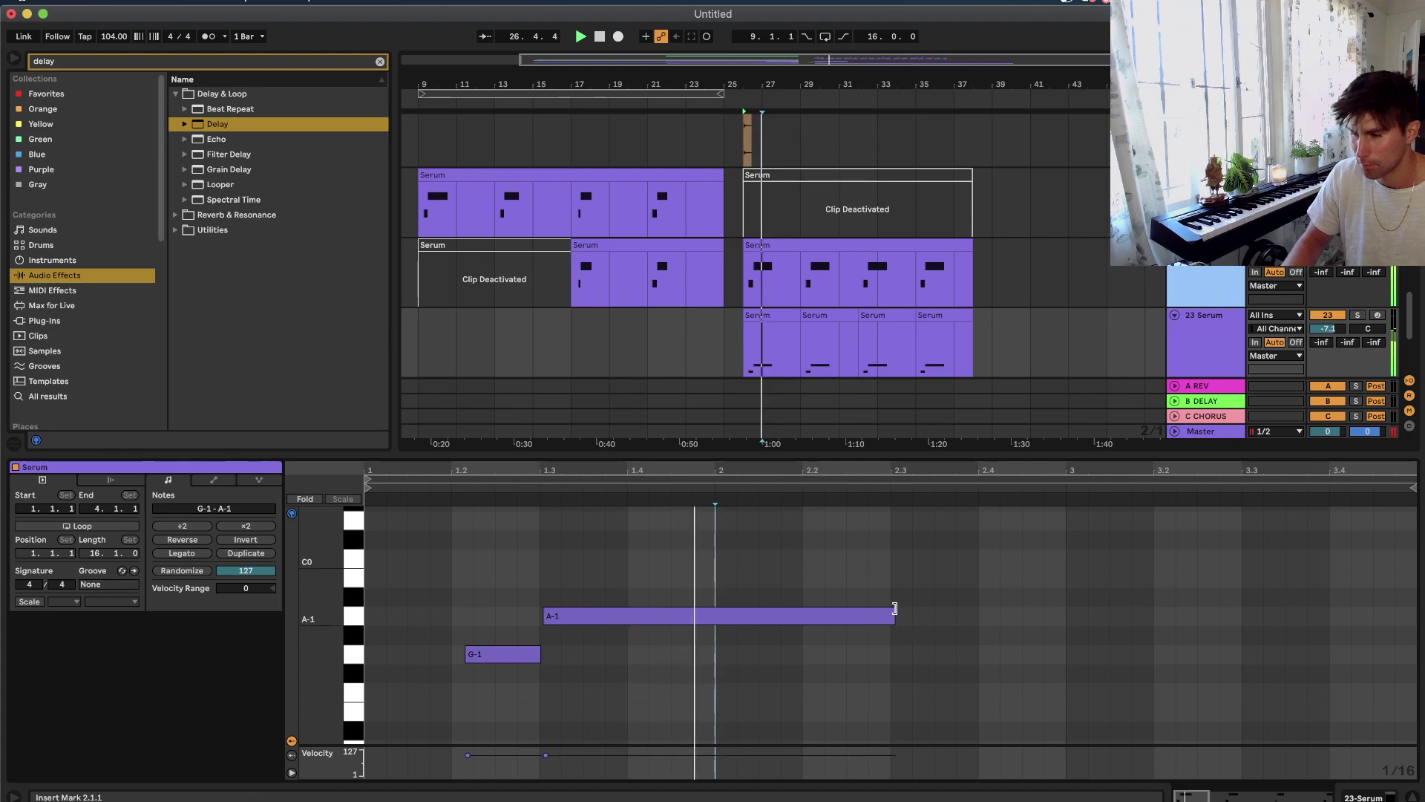
{"action": "left_click_drag", "start_coordinate": [892, 615], "coordinate": [1070, 615]}
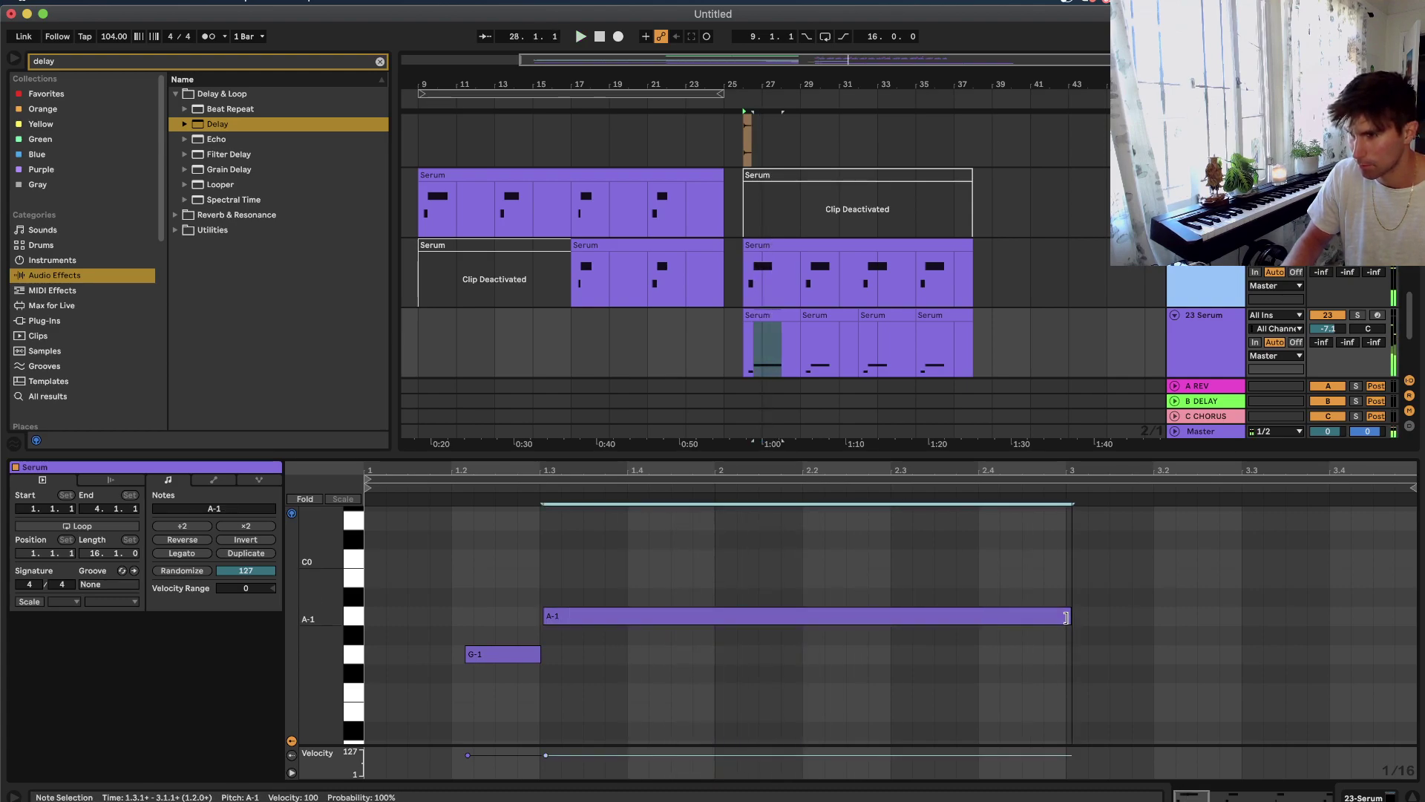
{"action": "left_click", "coordinate": [1048, 576]}
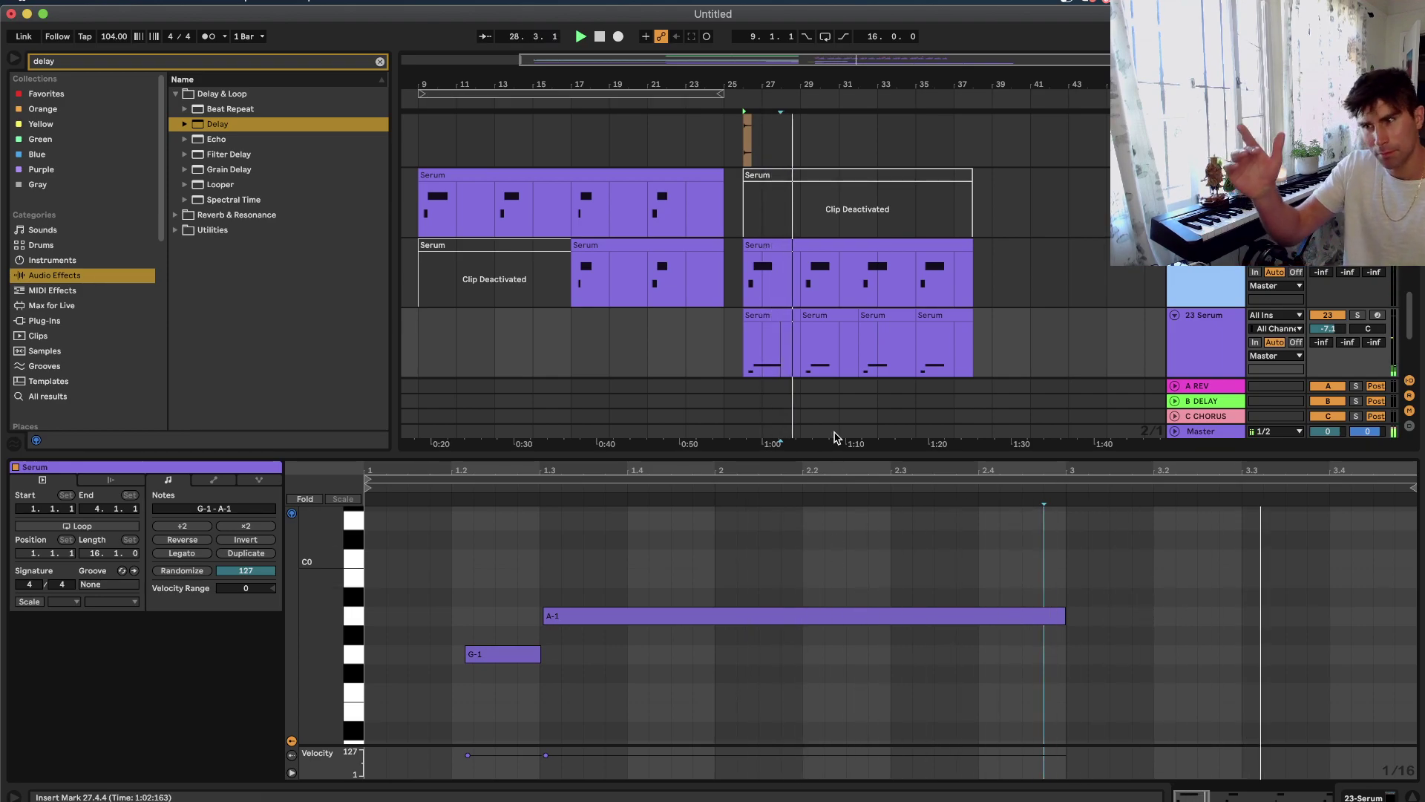
{"action": "key", "text": "space"}
{"action": "key", "text": "space"}
{"action": "key", "text": "space"}
Try raising the G-1 note in the second Serum clip of track 23 to A#-1 and listen to it.
{"action": "left_click", "coordinate": [837, 305]}
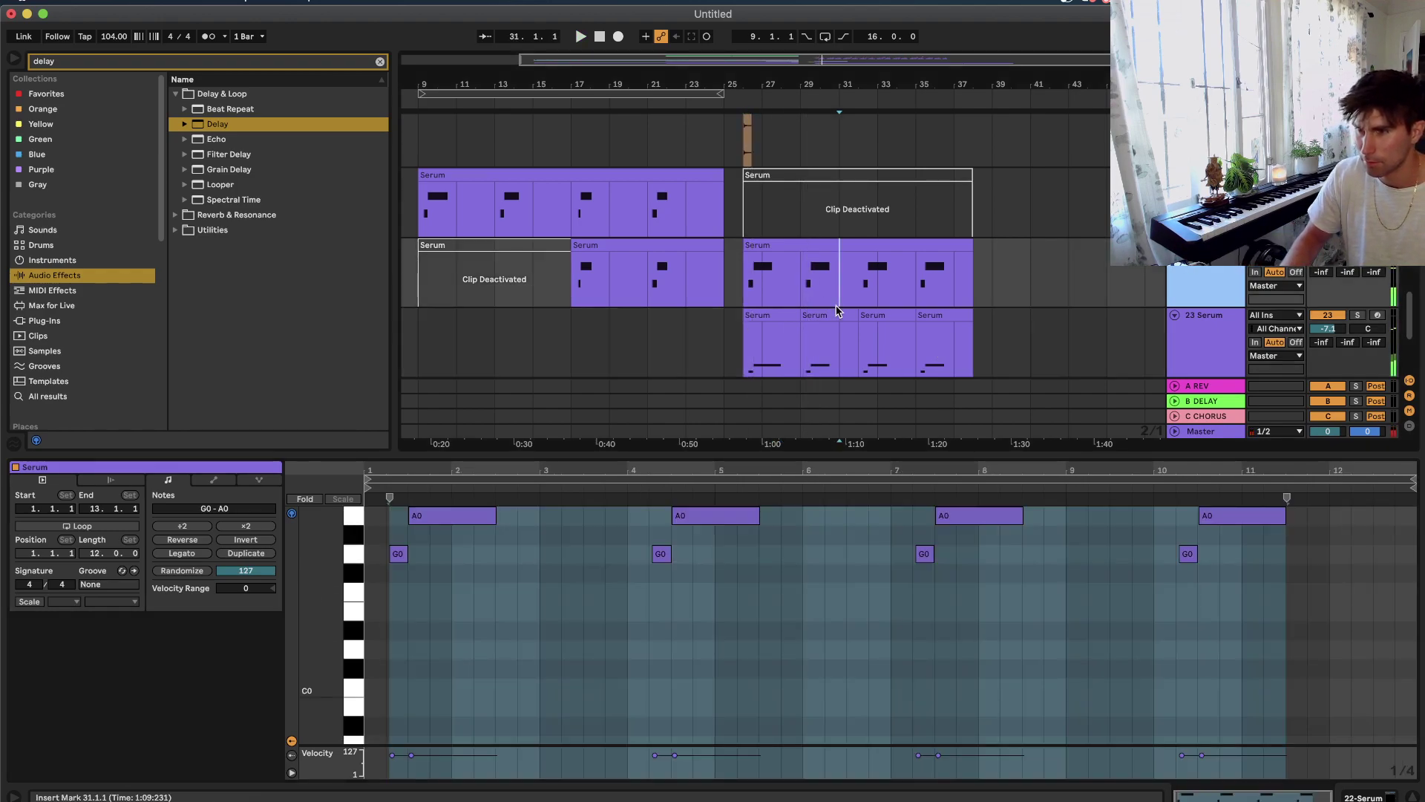
{"action": "left_click", "coordinate": [814, 317]}
{"action": "left_click", "coordinate": [500, 739]}
{"action": "scroll", "coordinate": [526, 634], "scroll_direction": "down", "scroll_amount": 2}
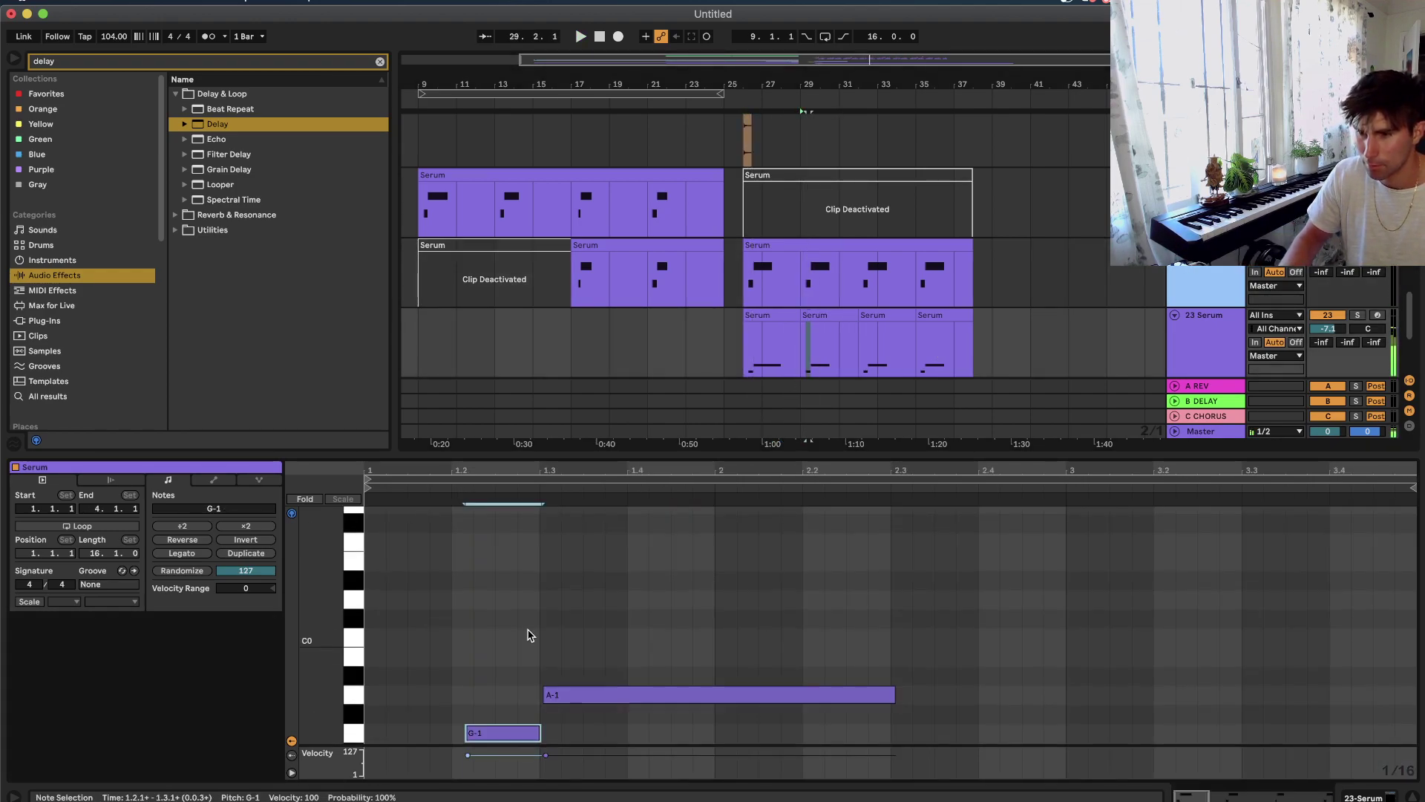
{"action": "left_click_drag", "start_coordinate": [511, 657], "coordinate": [515, 605]}
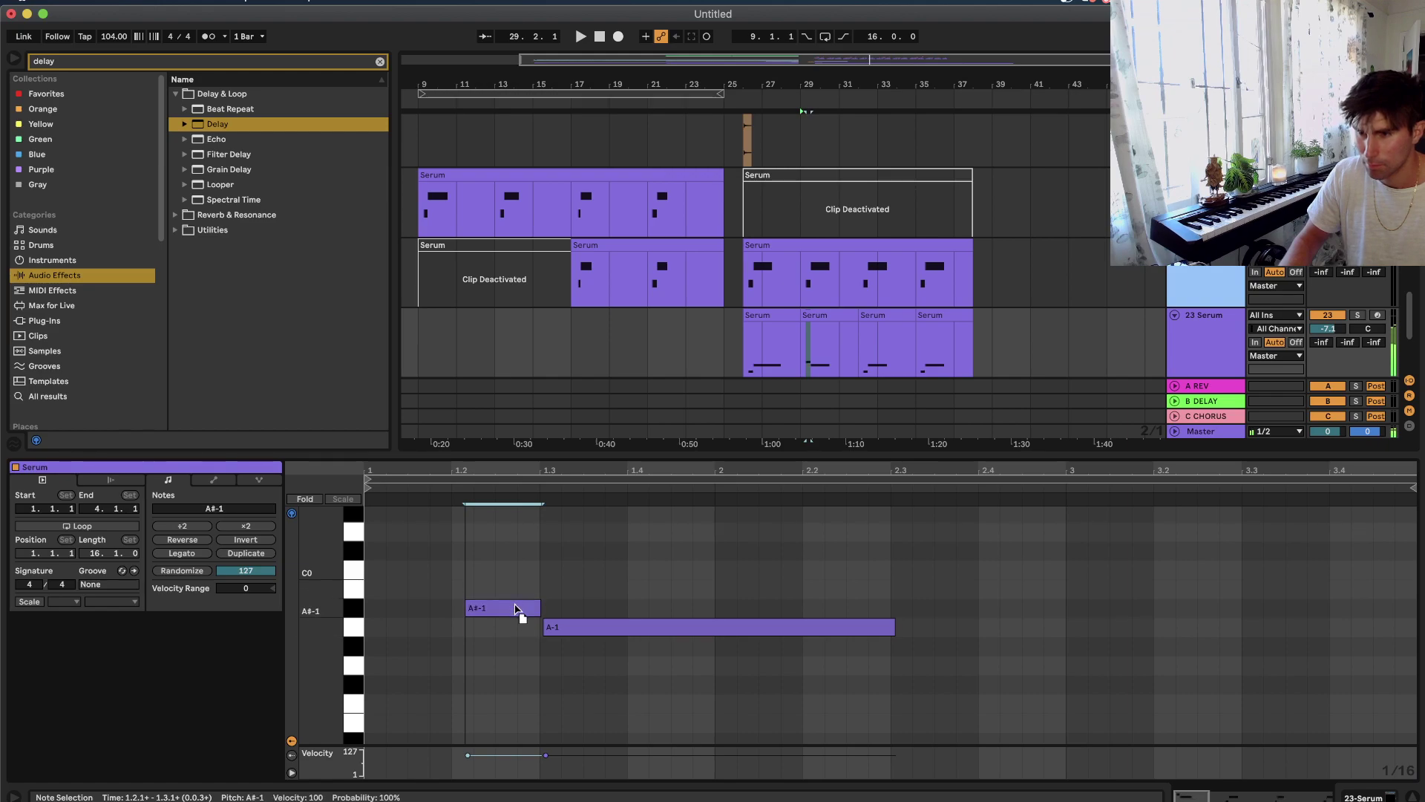
{"action": "left_click", "coordinate": [566, 622]}
{"action": "key", "text": "space"}
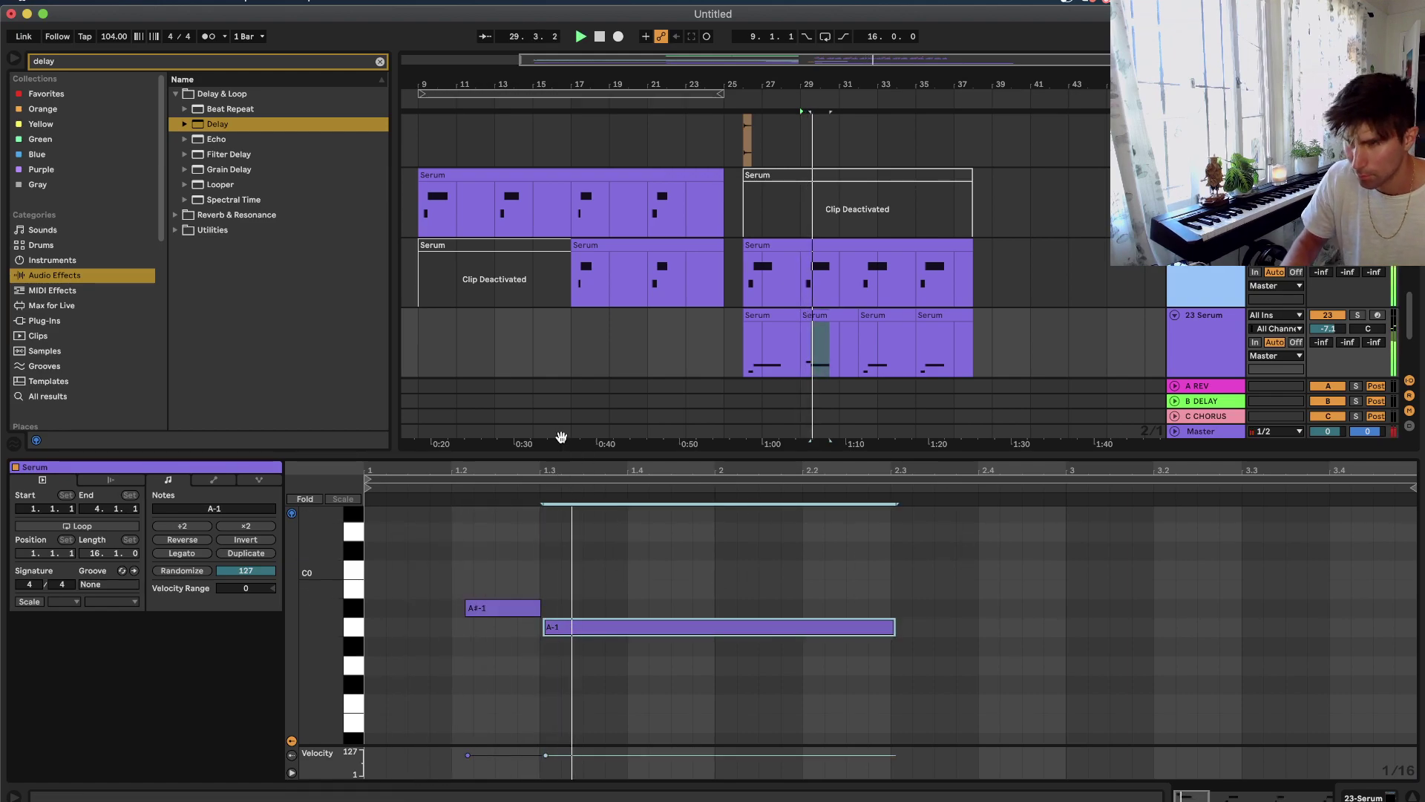
{"action": "left_click", "coordinate": [743, 347]}
{"action": "scroll", "coordinate": [760, 351], "scroll_direction": "up", "scroll_amount": 1}
{"action": "key", "text": "shift+Tab"}
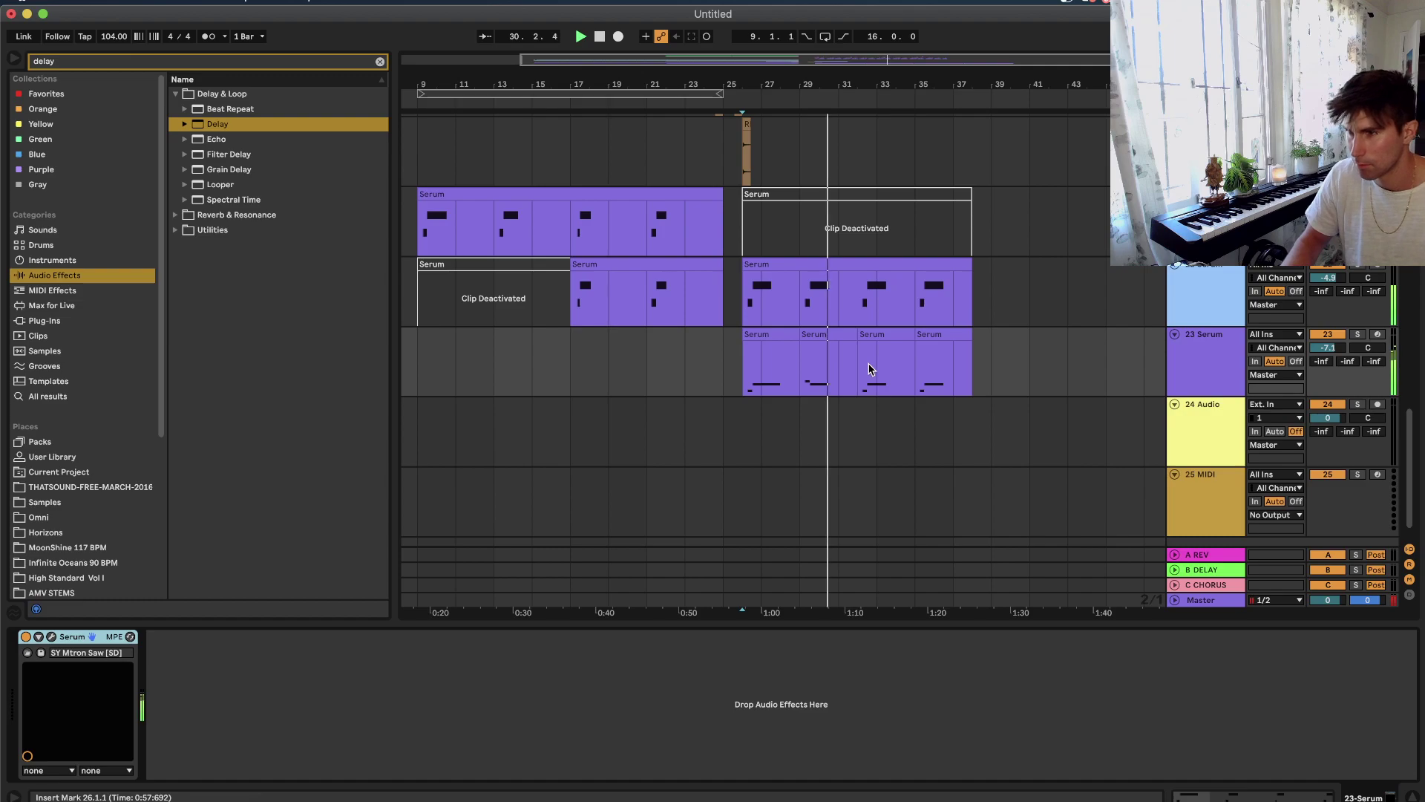
Try duplicating the first two Serum clips of track 23 over bars 32 to 38, and undo it.
{"action": "left_click_drag", "start_coordinate": [870, 369], "coordinate": [743, 375]}
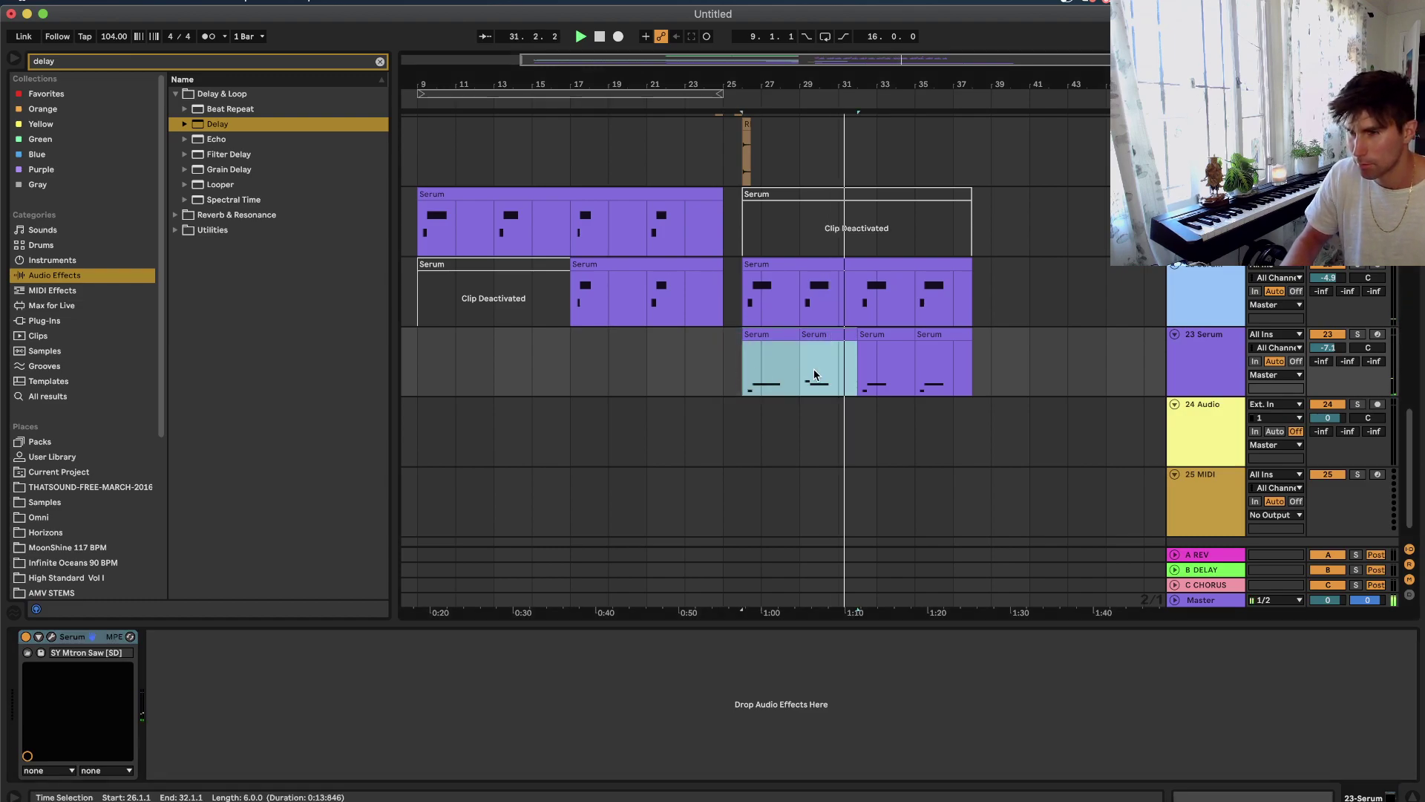
{"action": "key", "text": "super+d"}
{"action": "left_click", "coordinate": [752, 384], "text": "shift"}
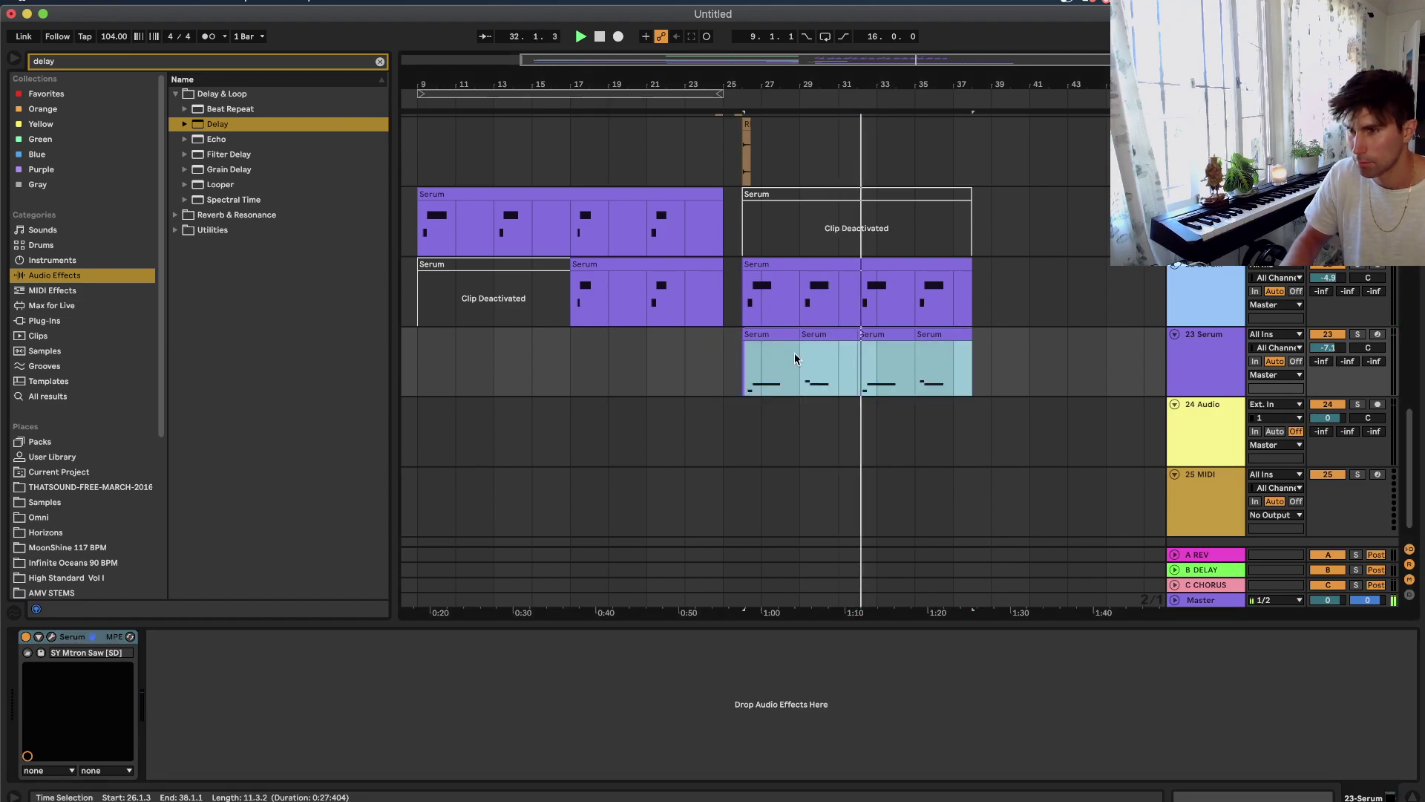
{"action": "key", "text": "super+z"}
Duplicate the first Serum clip of track 23 over the second and raise the copy's G-1 note to A#-1.
{"action": "left_click", "coordinate": [783, 335]}
{"action": "key", "text": "super+d"}
{"action": "left_click", "coordinate": [775, 337], "text": "shift"}
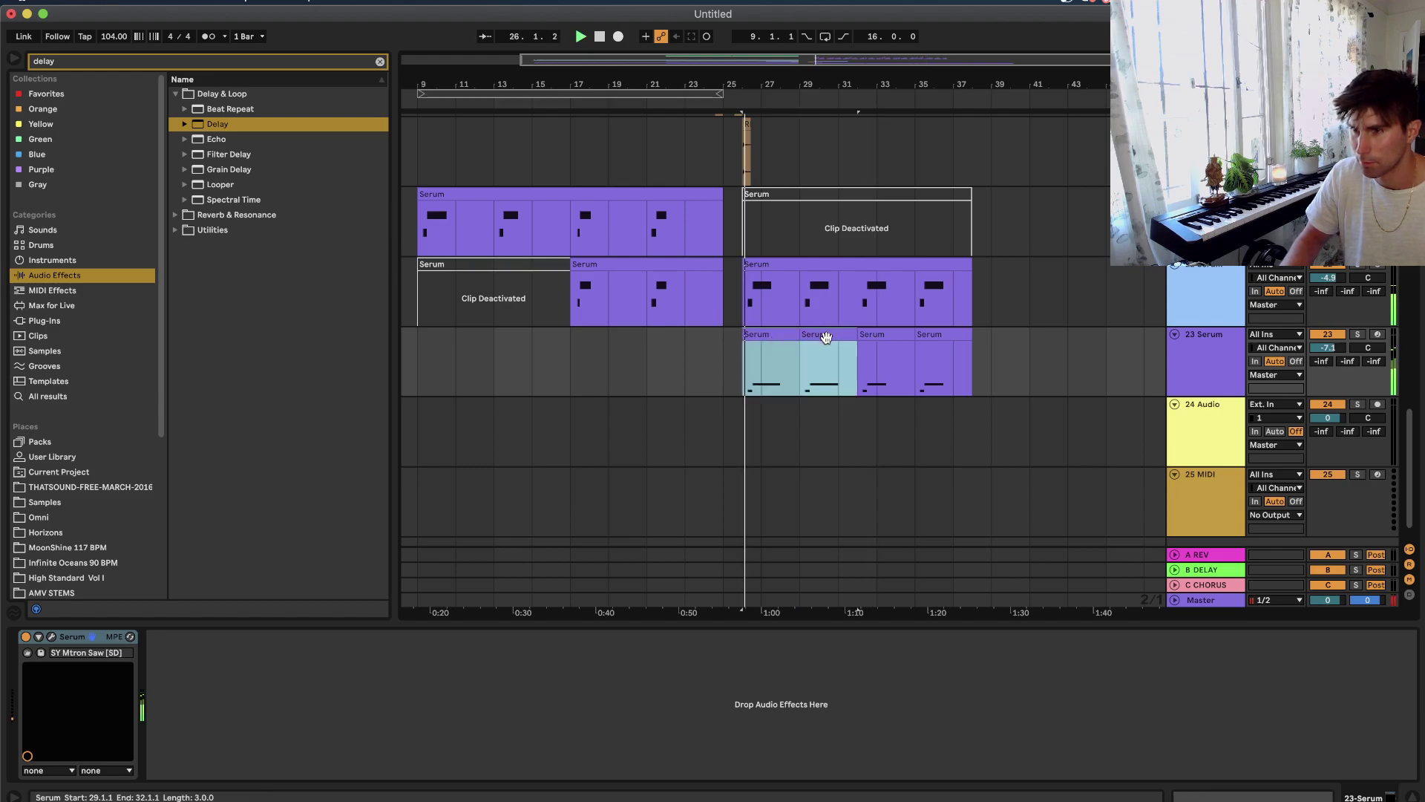
{"action": "double_click", "coordinate": [826, 338]}
{"action": "left_click_drag", "start_coordinate": [495, 648], "coordinate": [495, 608]}
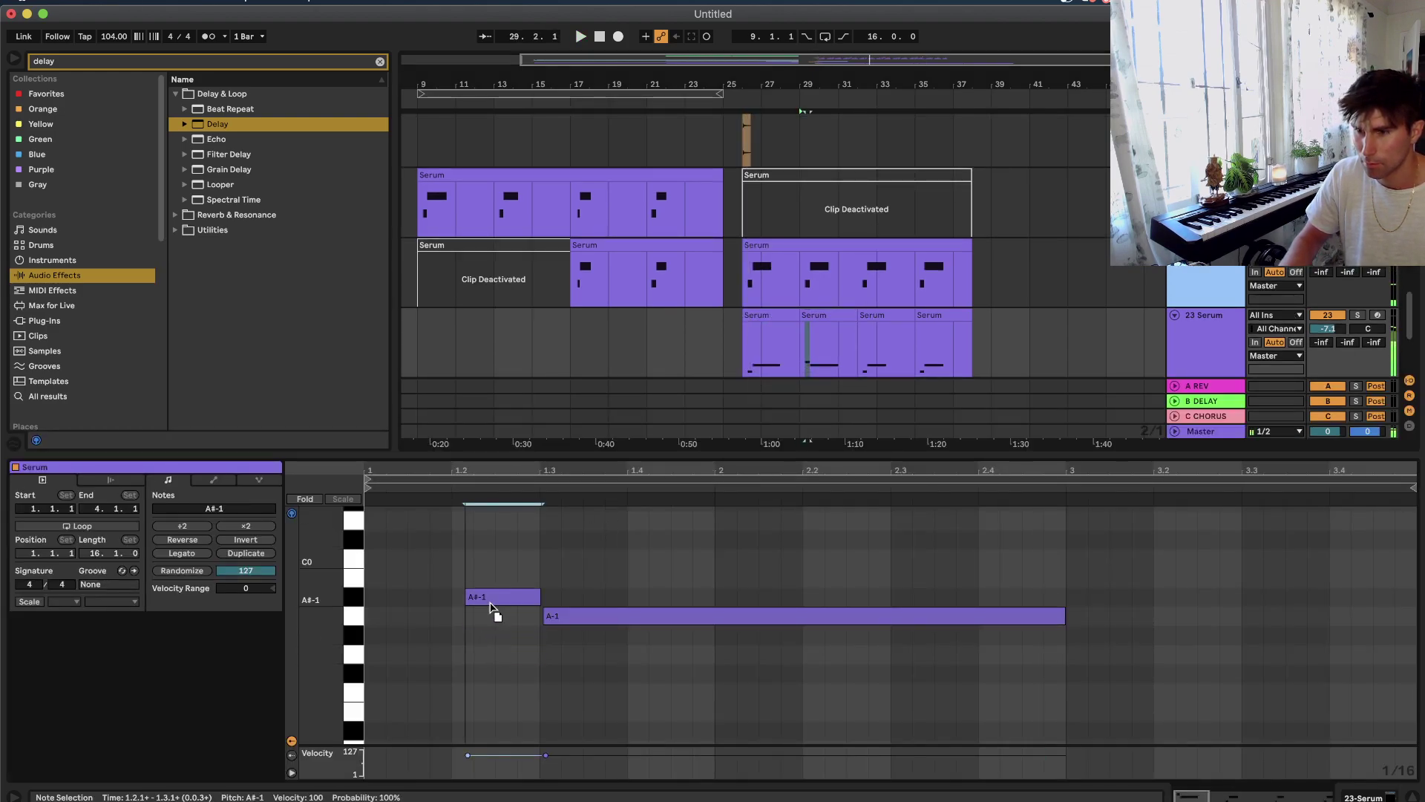
Duplicate the first two Serum clips of track 23 over bars 32 to 38 and copy all four onto track 22.
{"action": "left_click", "coordinate": [862, 349]}
{"action": "left_click_drag", "start_coordinate": [863, 352], "coordinate": [769, 331]}
{"action": "key", "text": "super+d"}
{"action": "scroll", "coordinate": [745, 348], "scroll_direction": "up", "scroll_amount": 2}
{"action": "left_click", "coordinate": [768, 368], "text": "shift"}
{"action": "scroll", "coordinate": [769, 333], "scroll_direction": "up", "scroll_amount": 4}
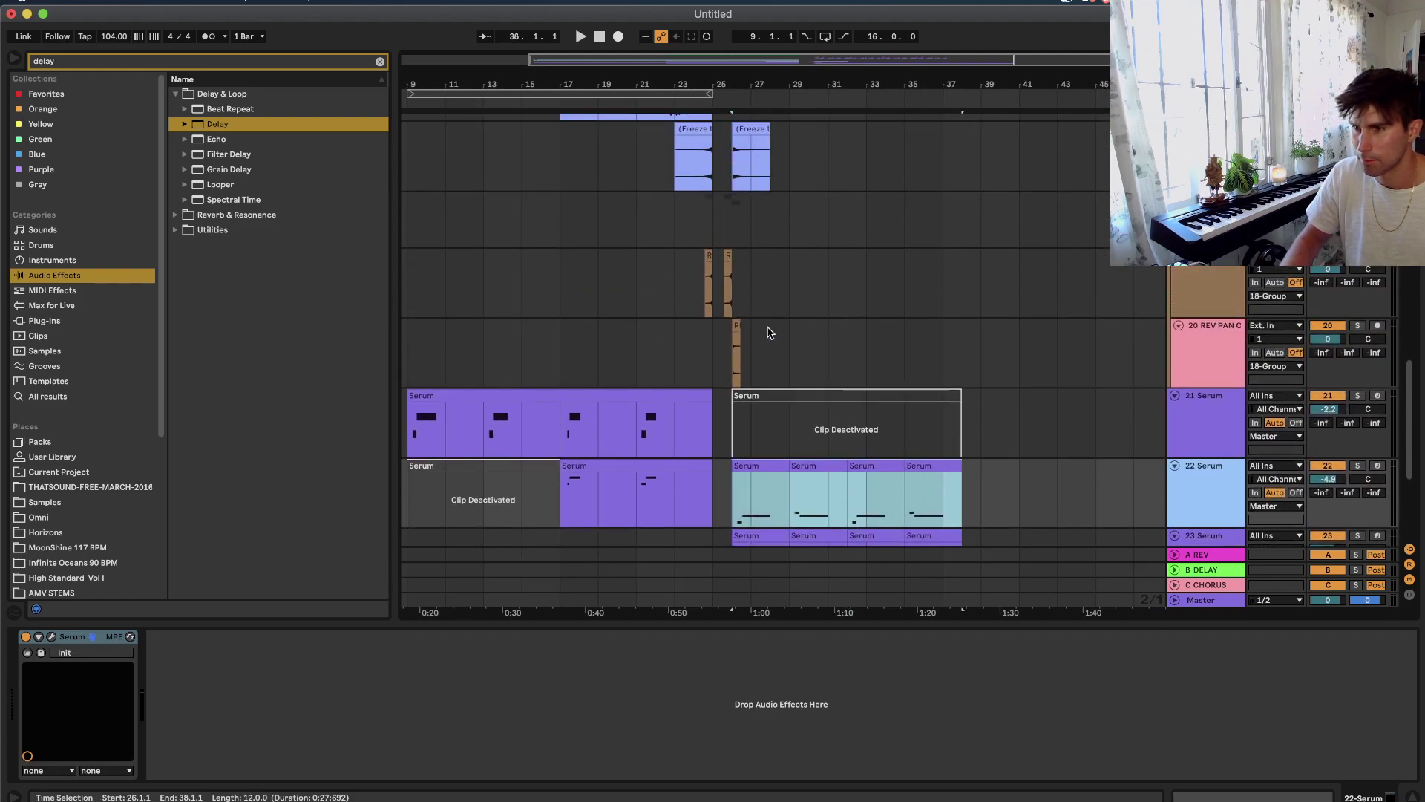
Consolidate the four copied Serum clips on track 22 into one clip and transpose all its notes up an octave.
{"action": "double_click", "coordinate": [813, 467]}
{"action": "key", "text": "super+a"}
{"action": "key", "text": "shift+Up"}
{"action": "key", "text": "shift+Tab"}
{"action": "left_click", "coordinate": [739, 403]}
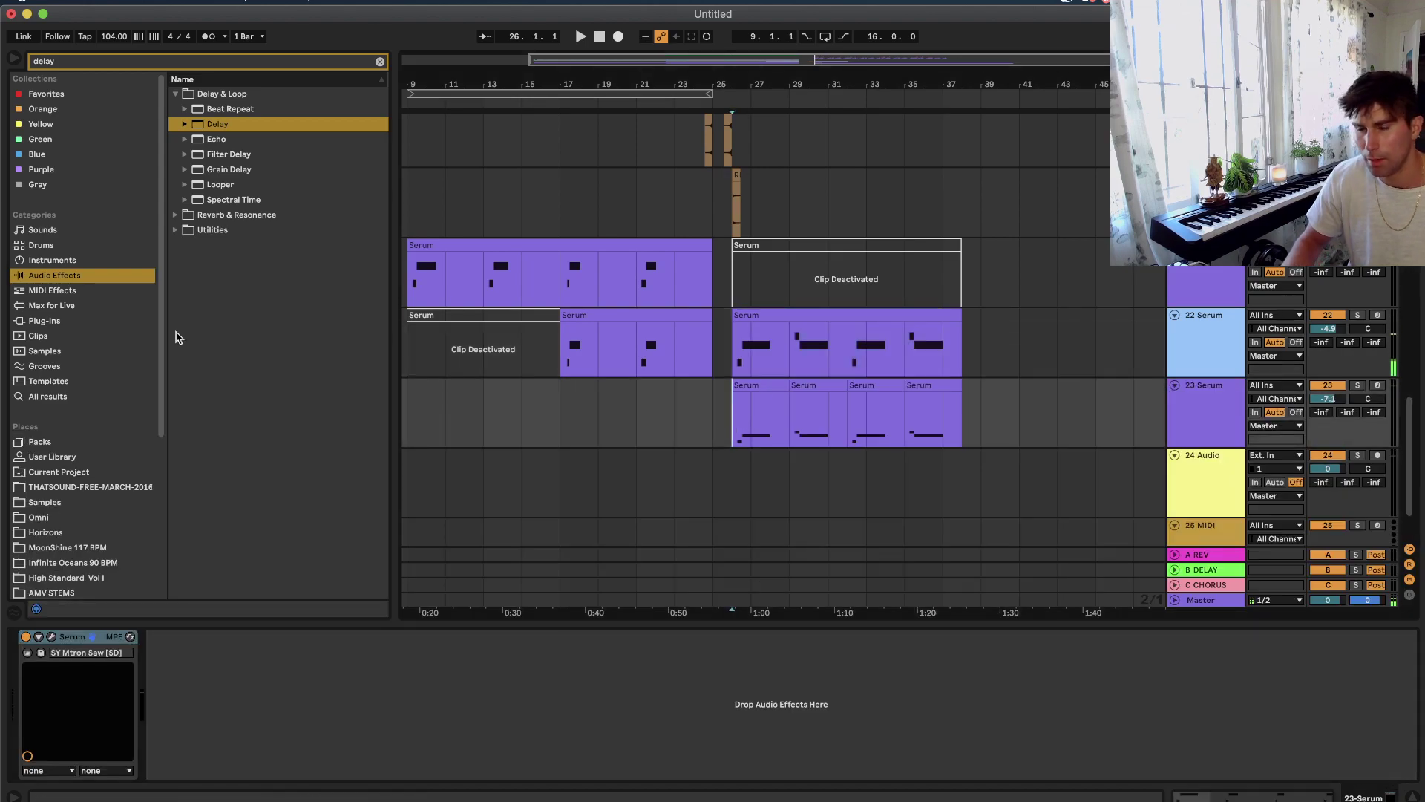
Search the plug-ins for effectrix and load the Effectrix VST after Serum on track 23.
{"action": "left_click", "coordinate": [67, 319]}
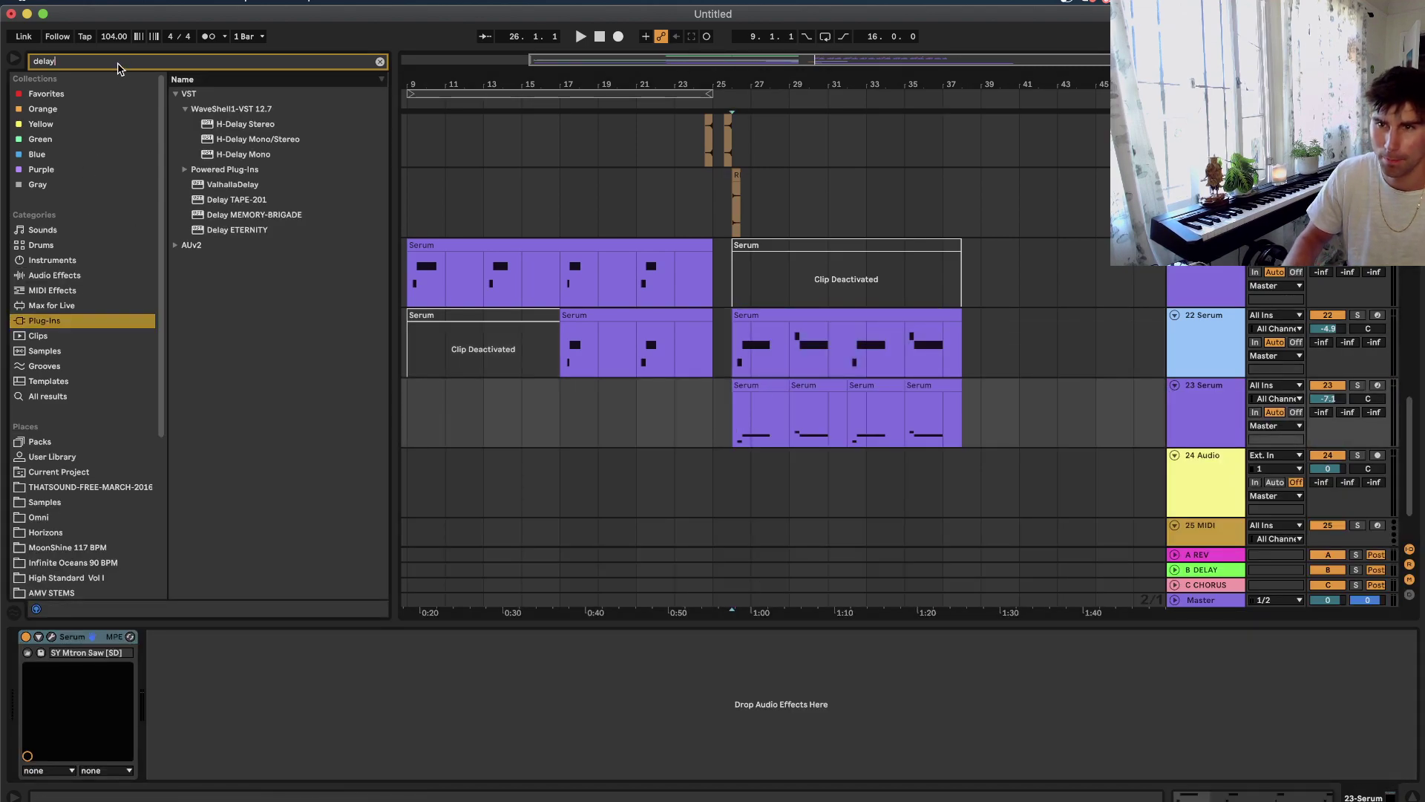
{"action": "type", "text": "effectri"}
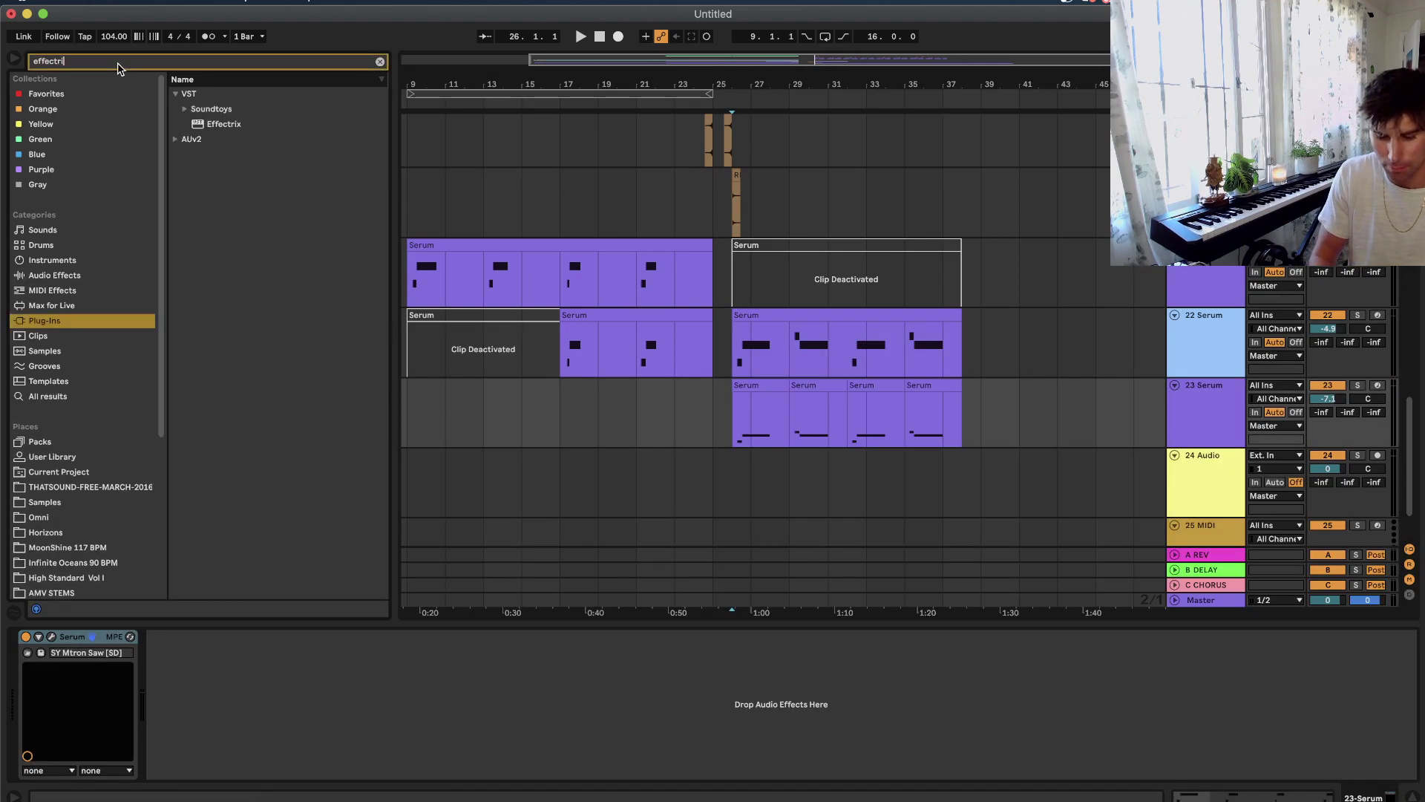
{"action": "type", "text": "x"}
{"action": "double_click", "coordinate": [223, 108]}
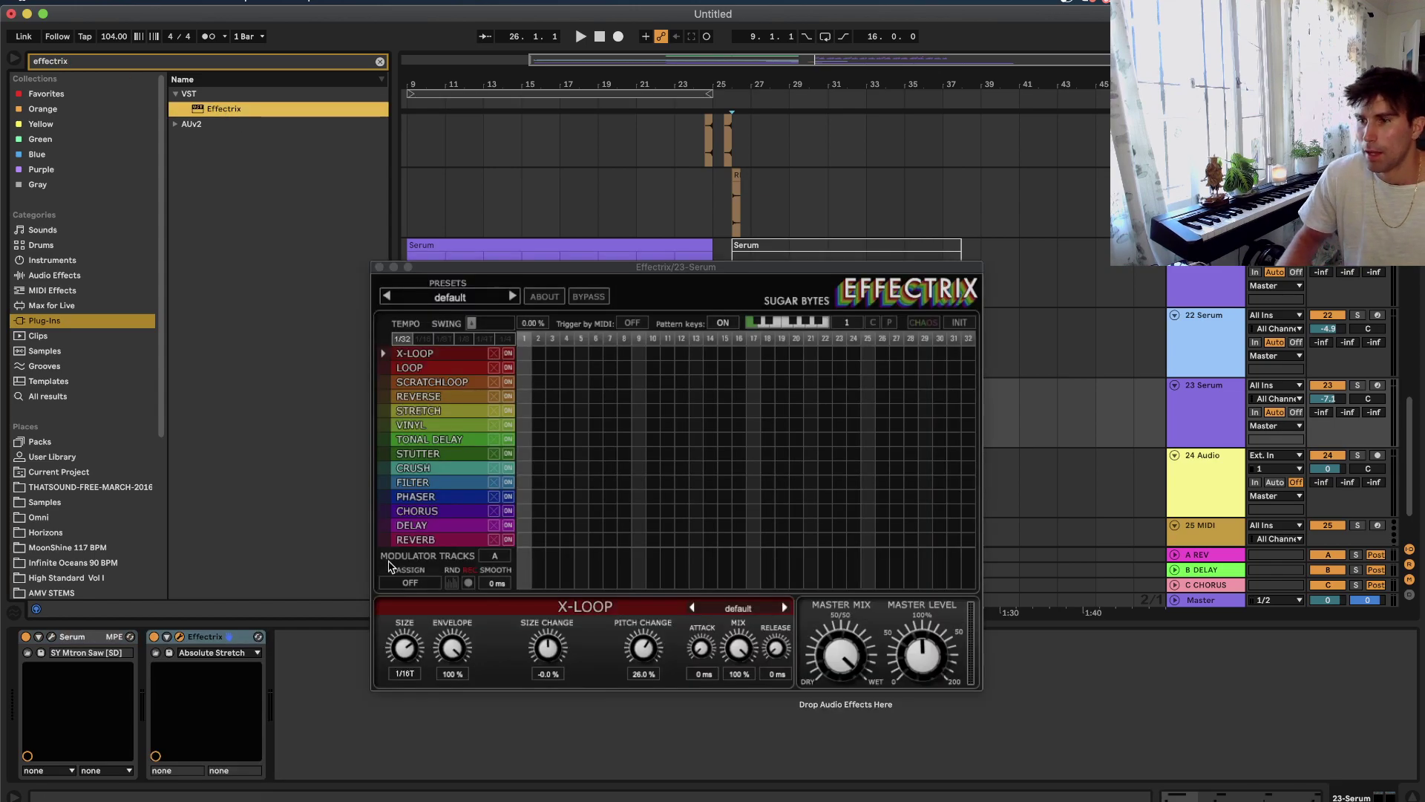
In Effectrix, fill all 32 steps of the Stutter row, shape its modulation and turn the master mix fully dry.
{"action": "left_click_drag", "start_coordinate": [579, 267], "coordinate": [629, 384]}
{"action": "left_click_drag", "start_coordinate": [592, 568], "coordinate": [1039, 573]}
{"action": "key", "text": "space"}
{"action": "left_click_drag", "start_coordinate": [474, 766], "coordinate": [483, 734]}
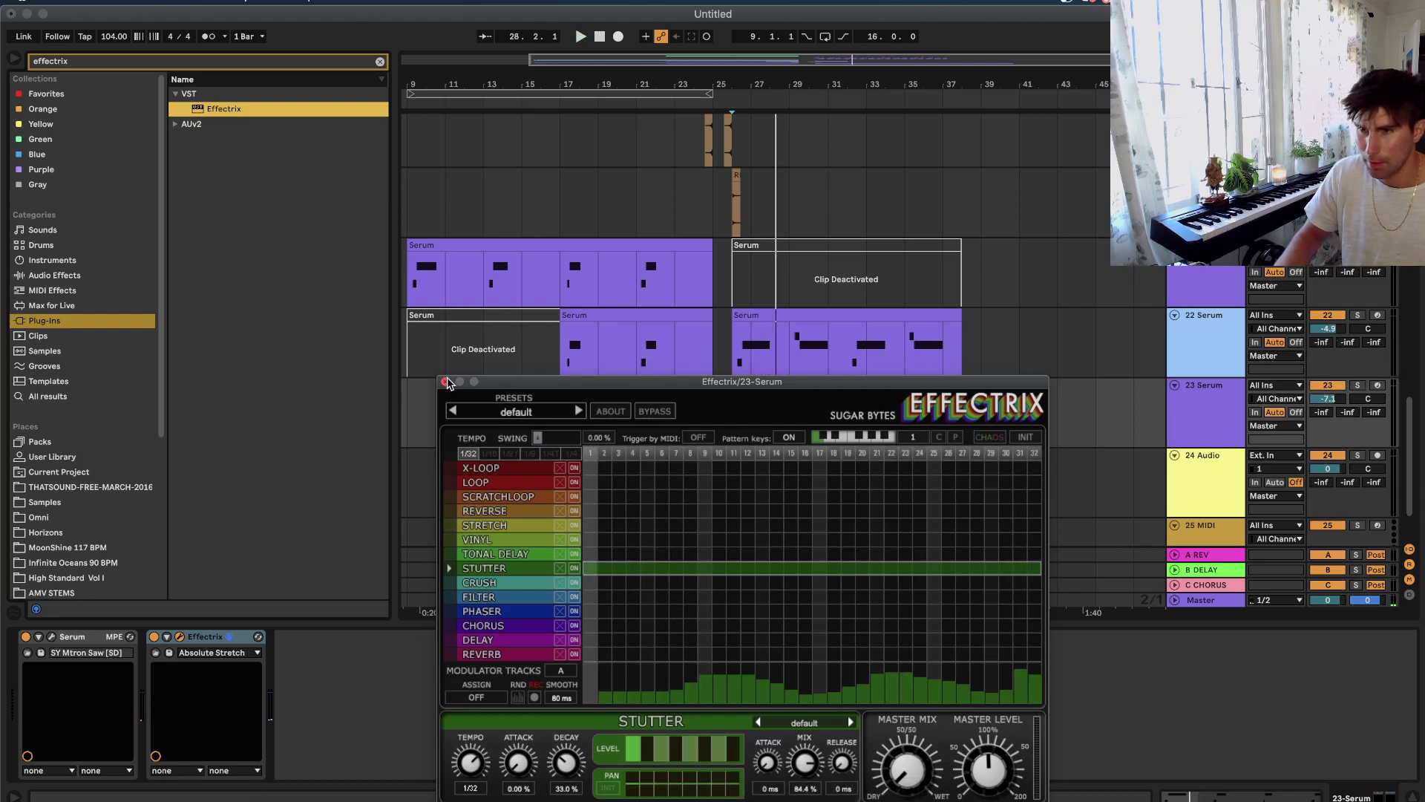
{"action": "left_click", "coordinate": [446, 381]}
Automate track 23's Effectrix GlobalWet to curve up from 0.00 at bar 26 to 0.88 at bar 28 and return to 0.00 at bar 29.
{"action": "key", "text": "a"}
{"action": "scroll", "coordinate": [766, 423], "scroll_direction": "up", "scroll_amount": 3}
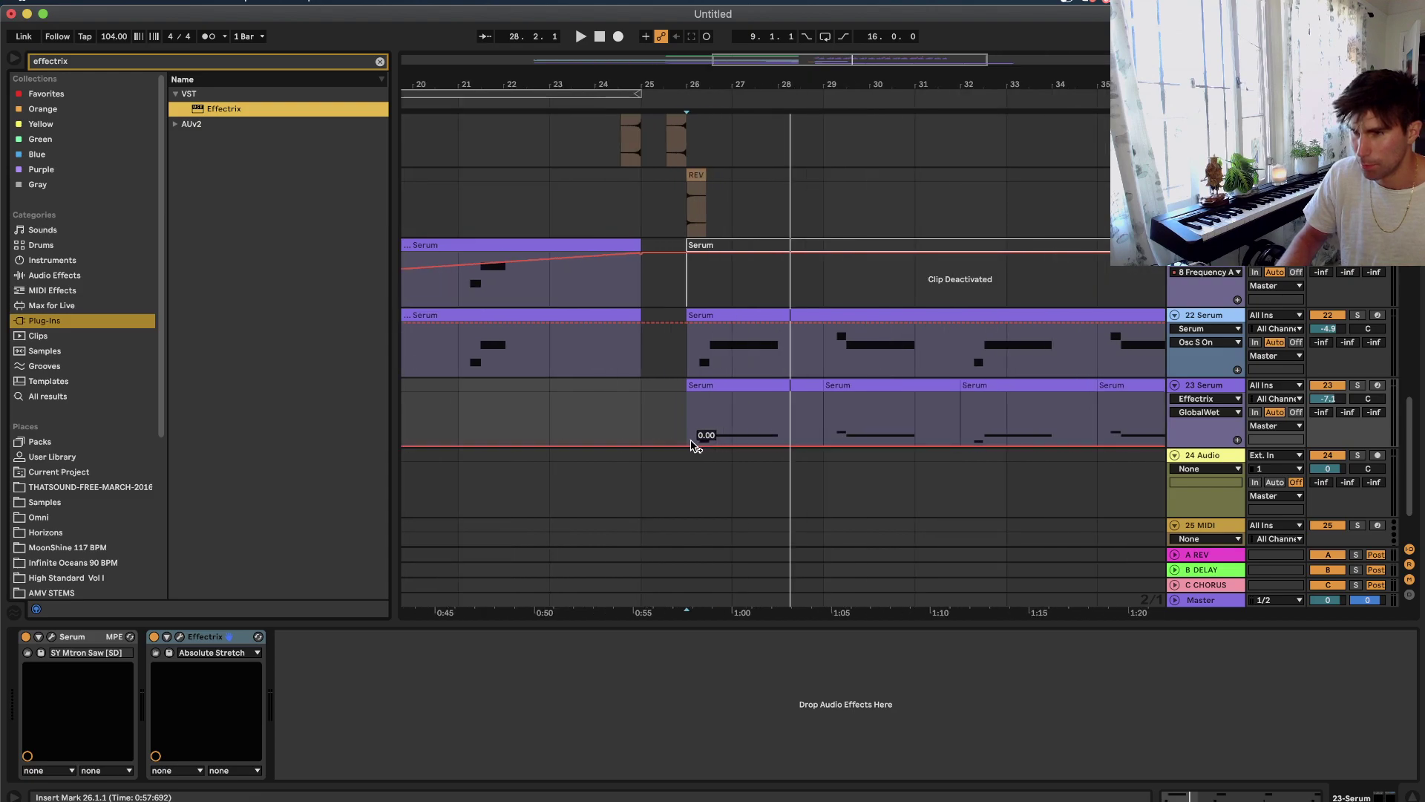
{"action": "left_click", "coordinate": [692, 445]}
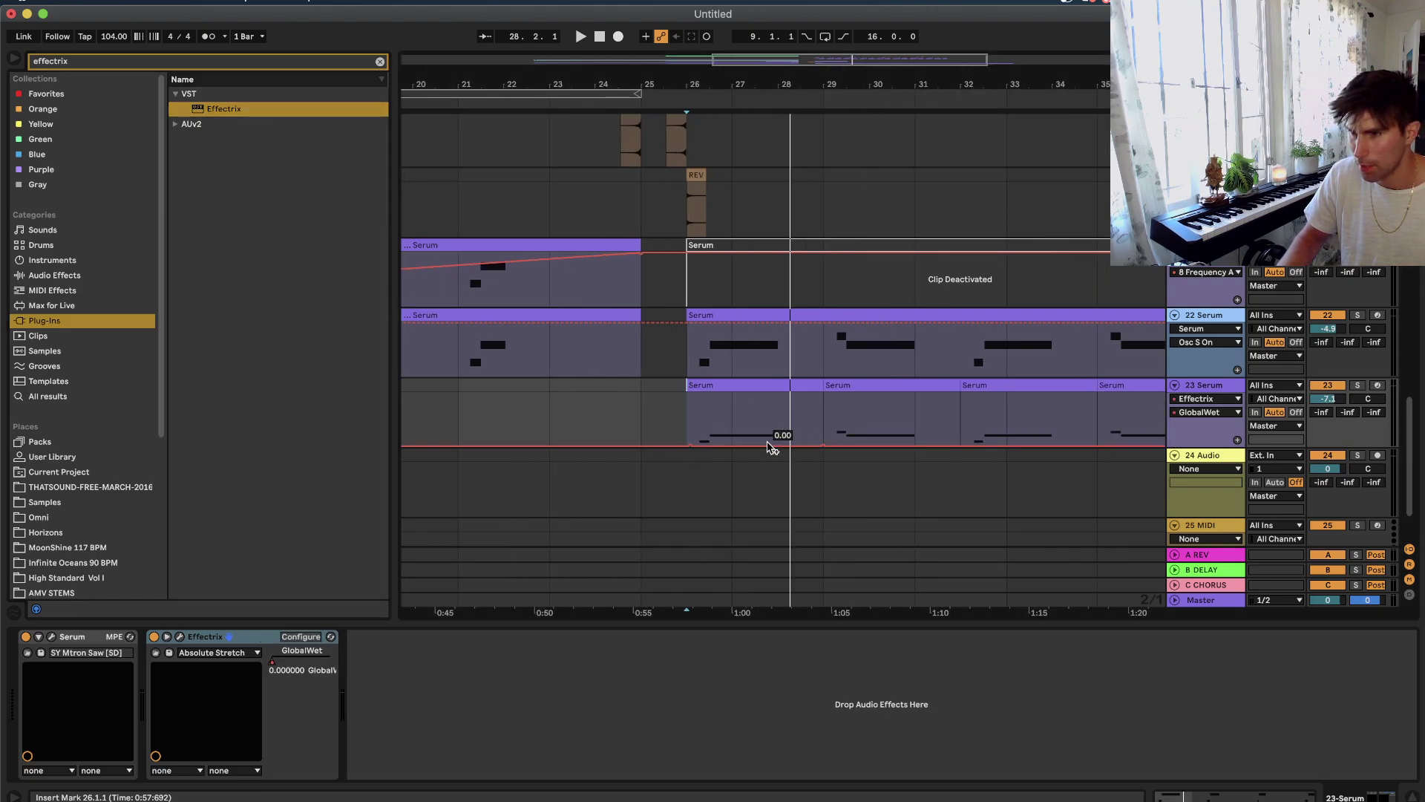
{"action": "mouse_move", "coordinate": [779, 445]}
{"action": "left_mouse_down"}
{"action": "mouse_move", "coordinate": [777, 413]}
{"action": "mouse_move", "coordinate": [757, 441]}
{"action": "left_mouse_up"}
{"action": "key", "text": "space"}
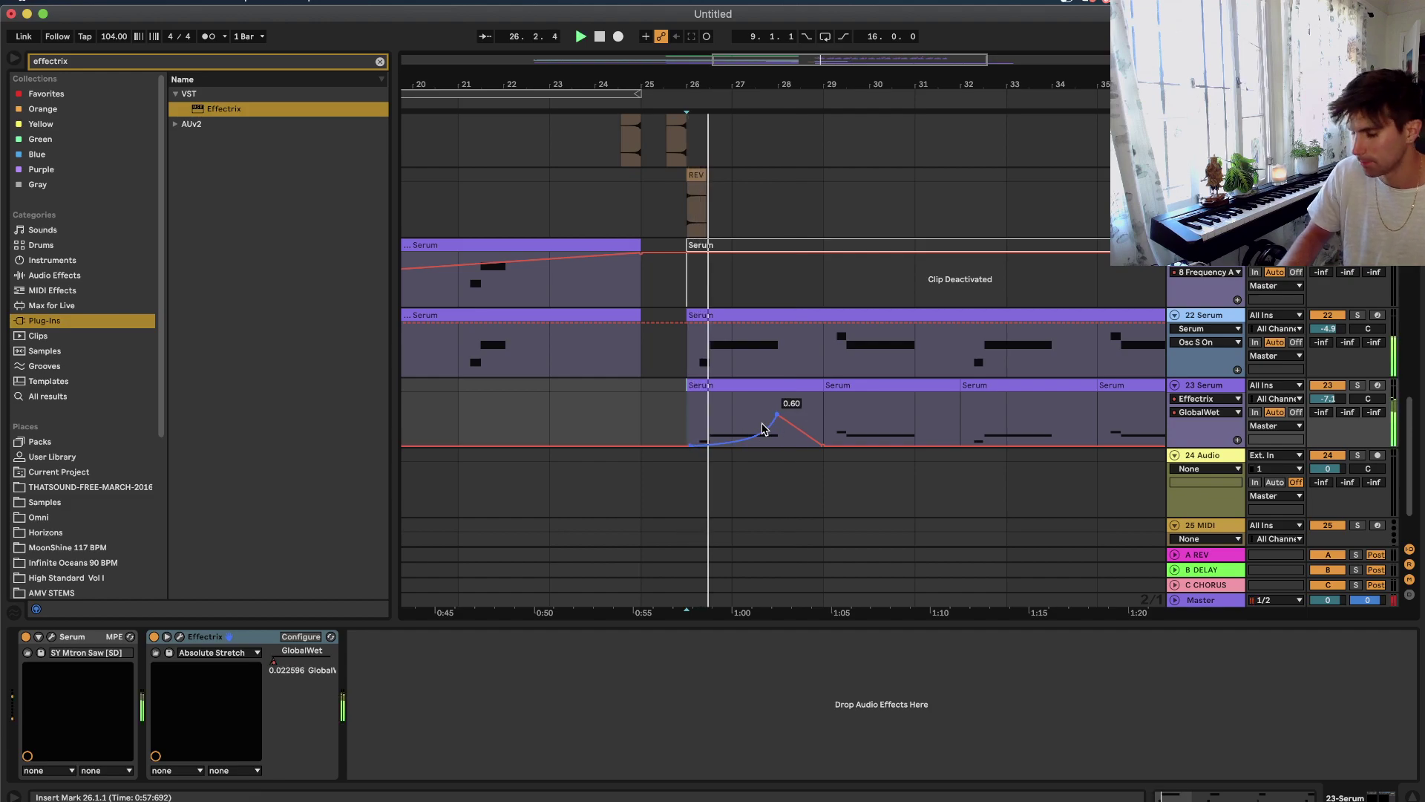
{"action": "left_click_drag", "start_coordinate": [777, 413], "coordinate": [778, 398]}
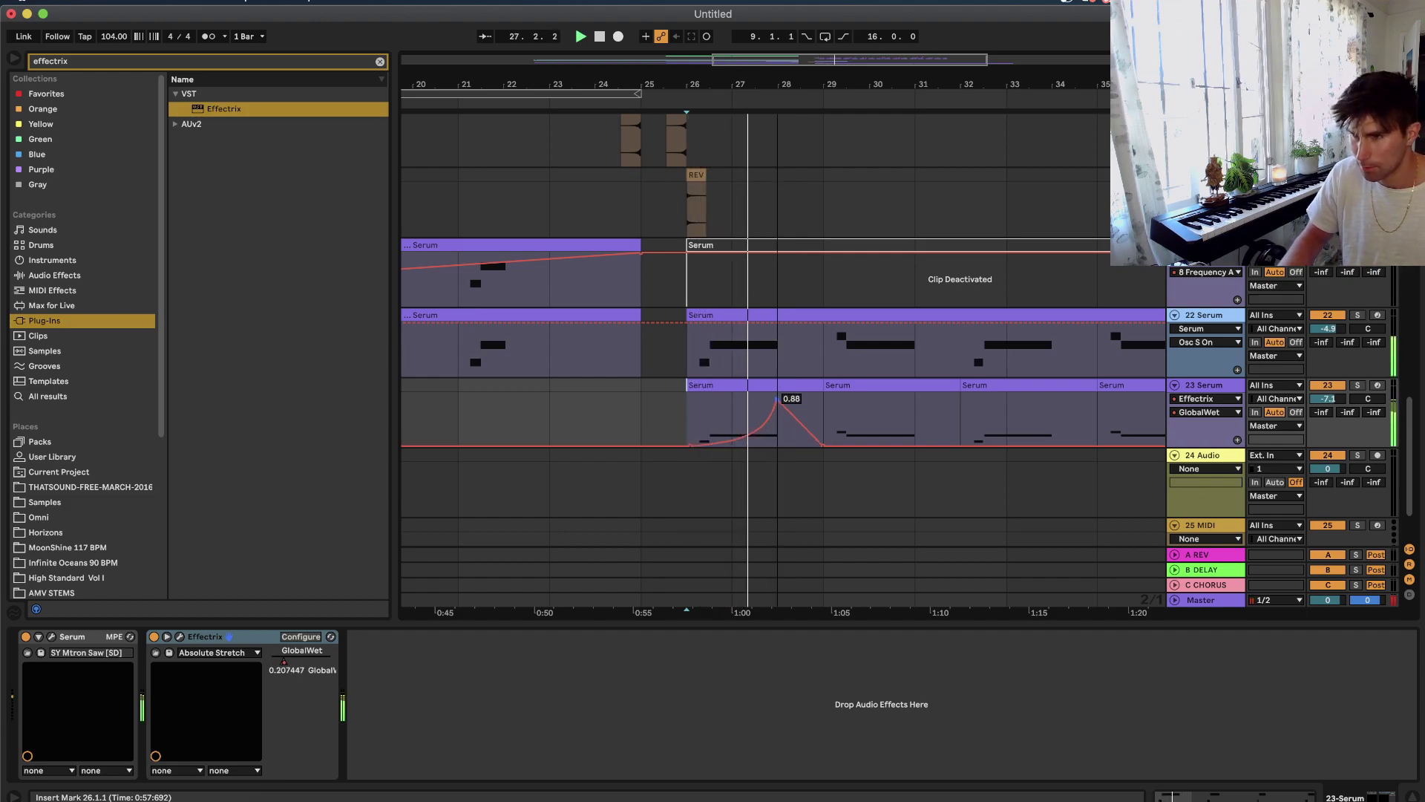
{"action": "key", "text": "space"}
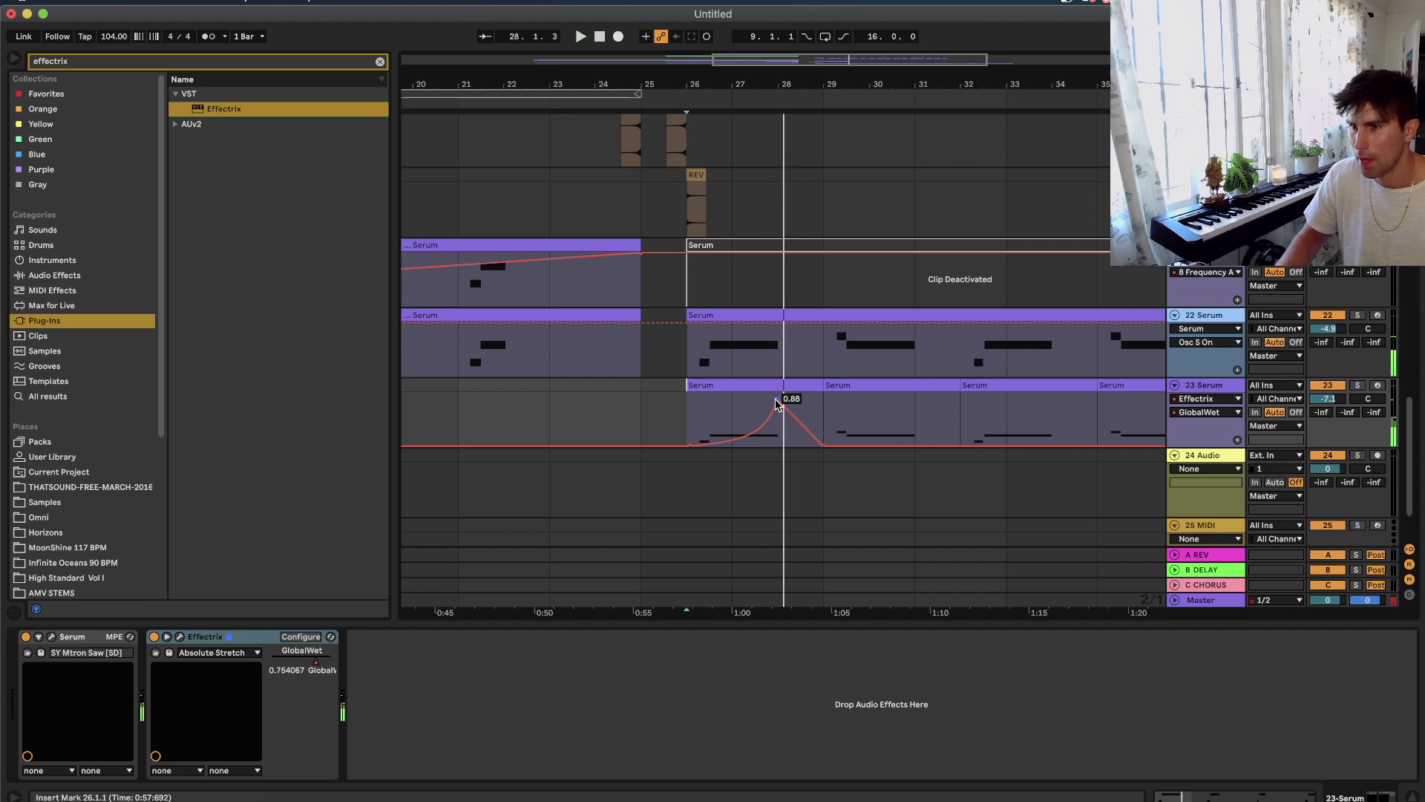
Set the fixed grid to 1/2 and repeat the GlobalWet automation of bars 26 to 29 on track 23 up to bar 38.
{"action": "left_click_drag", "start_coordinate": [822, 417], "coordinate": [690, 423]}
{"action": "right_click", "coordinate": [657, 415]}
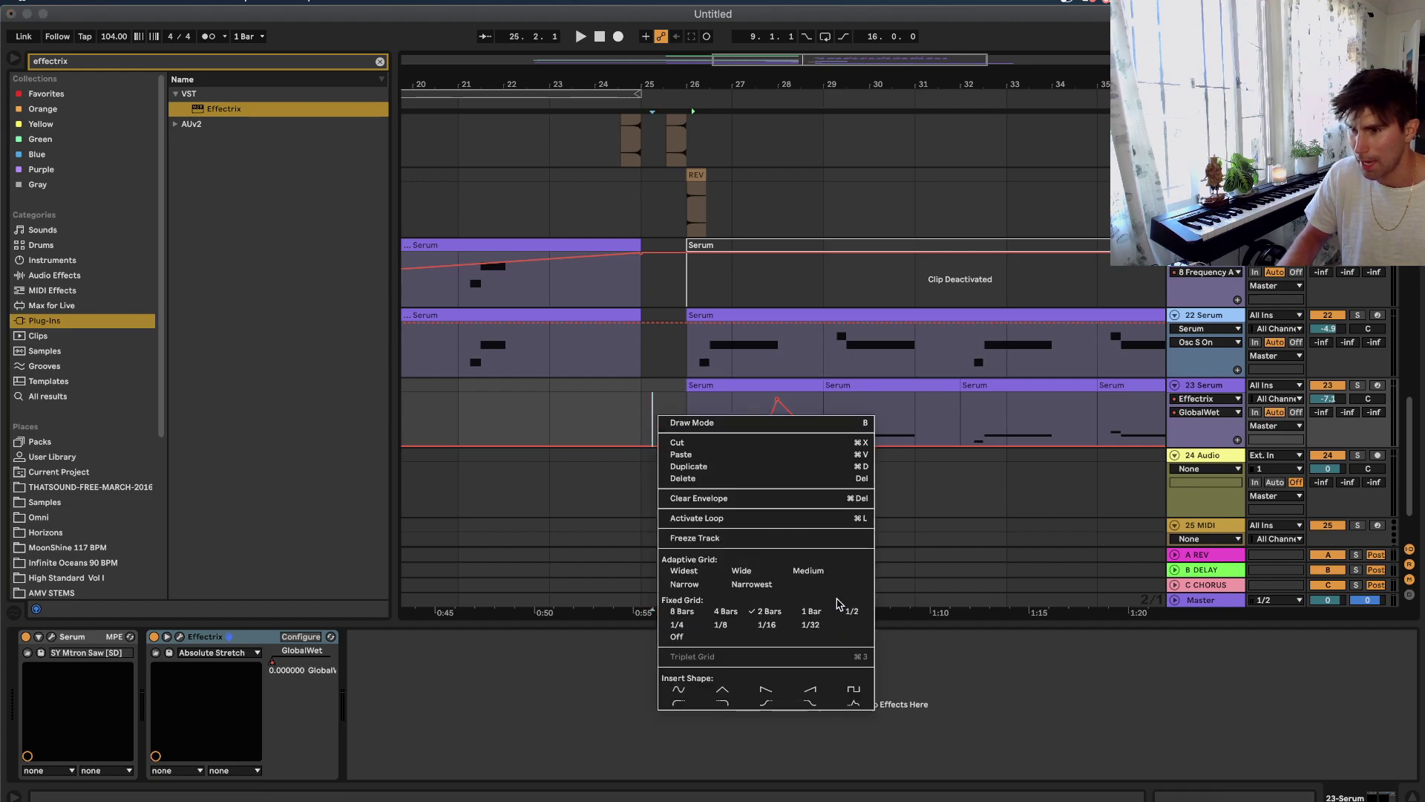
{"action": "left_click", "coordinate": [850, 614]}
{"action": "left_click_drag", "start_coordinate": [693, 420], "coordinate": [843, 403]}
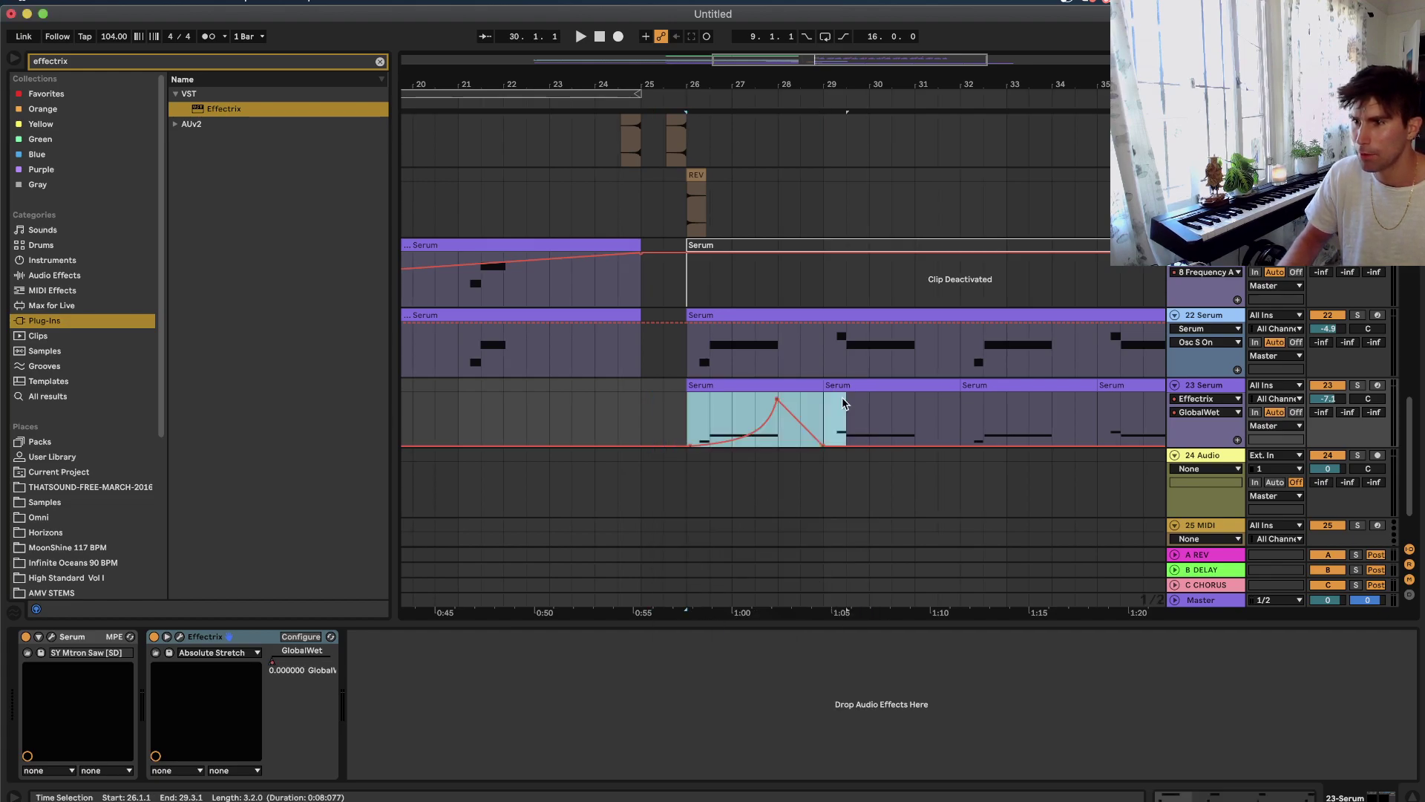
{"action": "key", "text": "super+d"}
{"action": "key", "text": "minus"}
{"action": "key", "text": "minus"}
{"action": "key", "text": "super+d"}
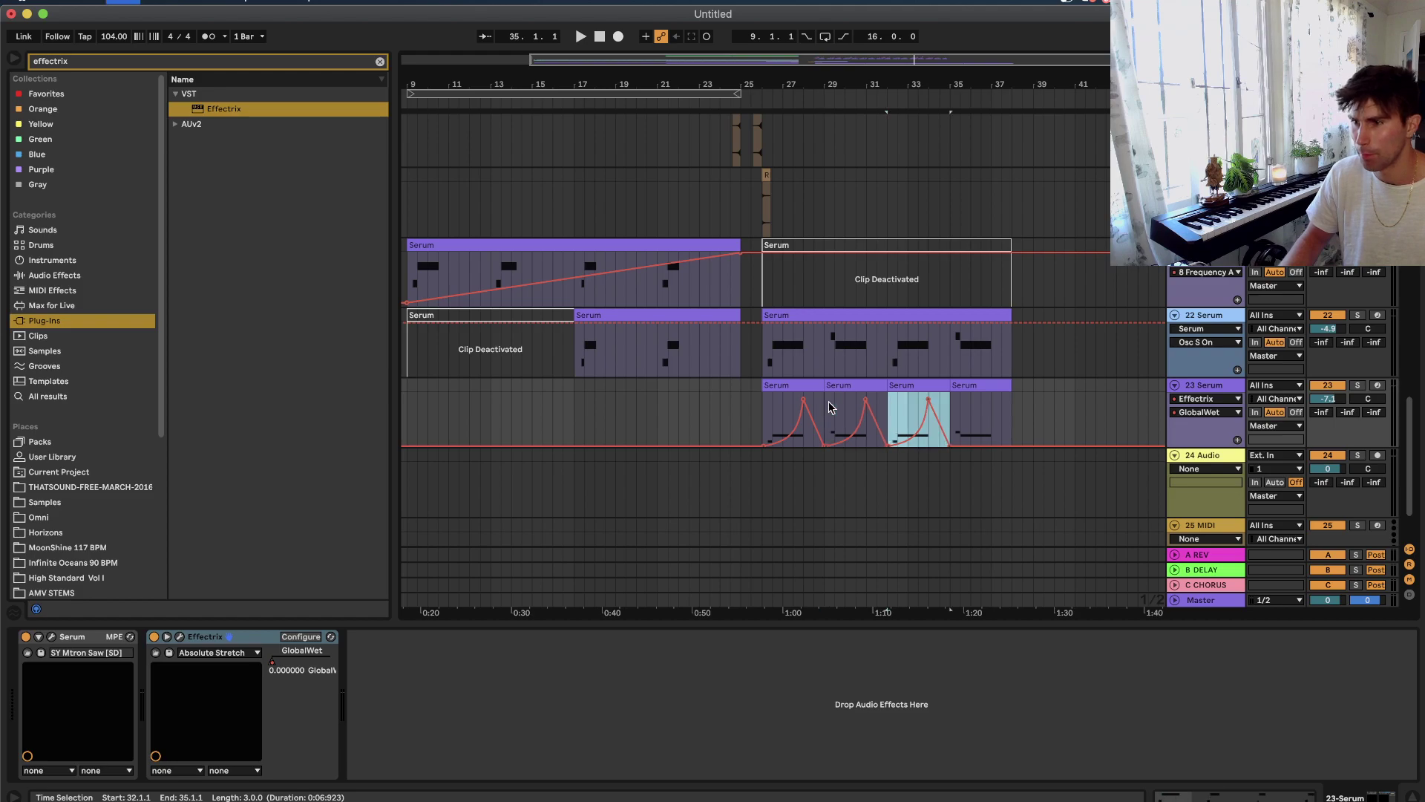
{"action": "key", "text": "super+d"}
{"action": "key", "text": "a"}
Play the transition from bar 24 into the drop and check the tracks above.
{"action": "scroll", "coordinate": [794, 404], "scroll_direction": "up", "scroll_amount": 5}
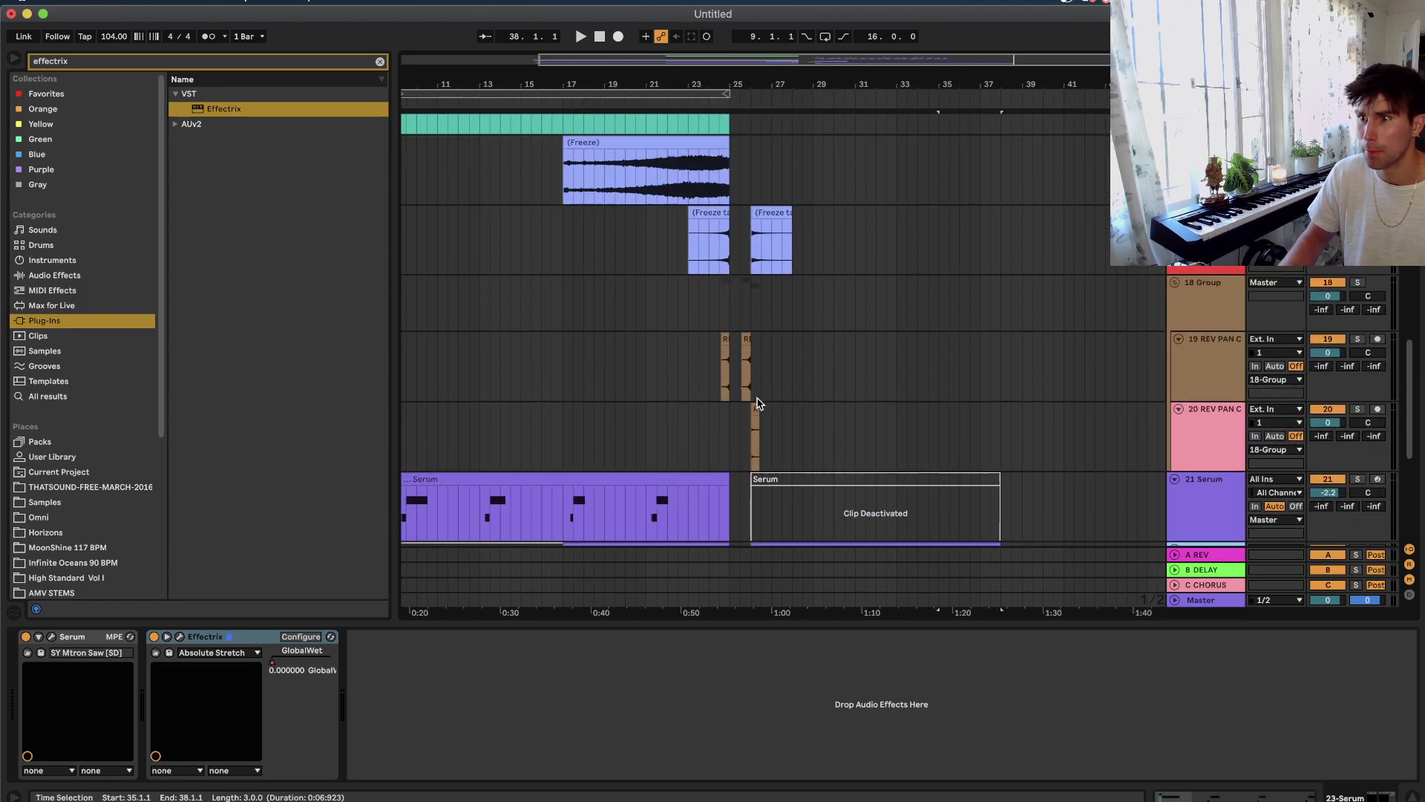
{"action": "scroll", "coordinate": [735, 387], "scroll_direction": "up", "scroll_amount": 2}
{"action": "left_click", "coordinate": [688, 380]}
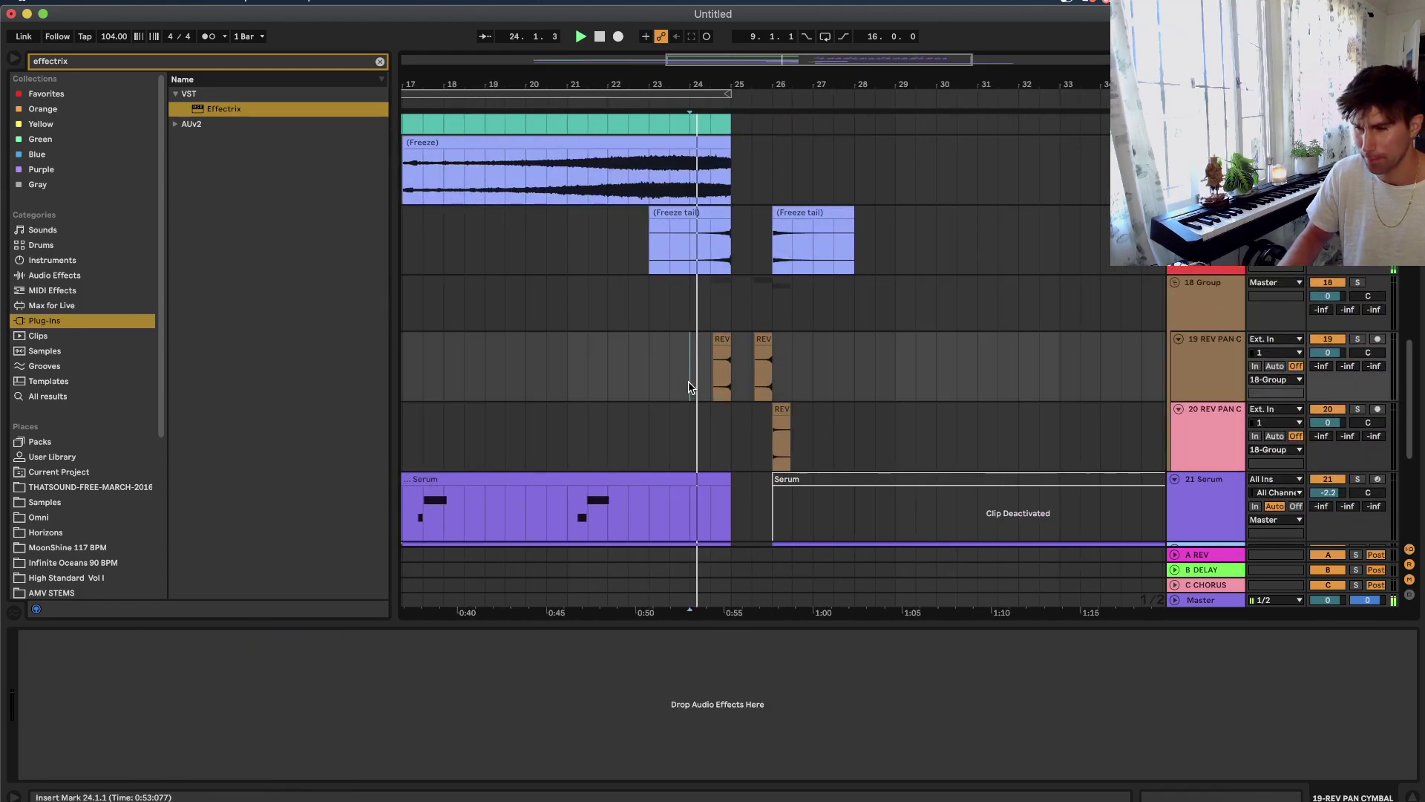
{"action": "key", "text": "space"}
{"action": "scroll", "coordinate": [688, 381], "scroll_direction": "up", "scroll_amount": 5}
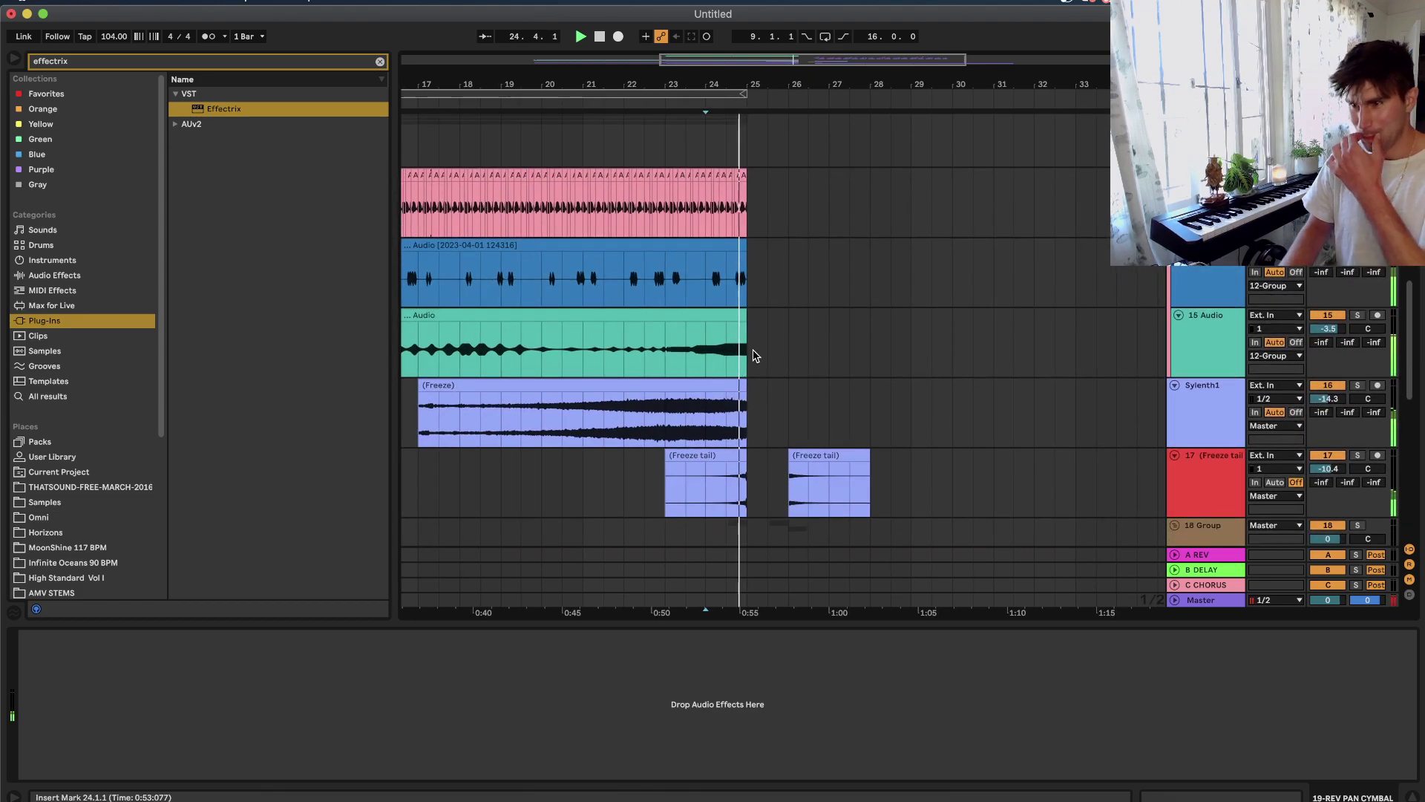
{"action": "left_click", "coordinate": [714, 354]}
{"action": "key", "text": "space"}
Insert a MIDI track below the red Freeze tail track 17.
{"action": "left_click", "coordinate": [1203, 351]}
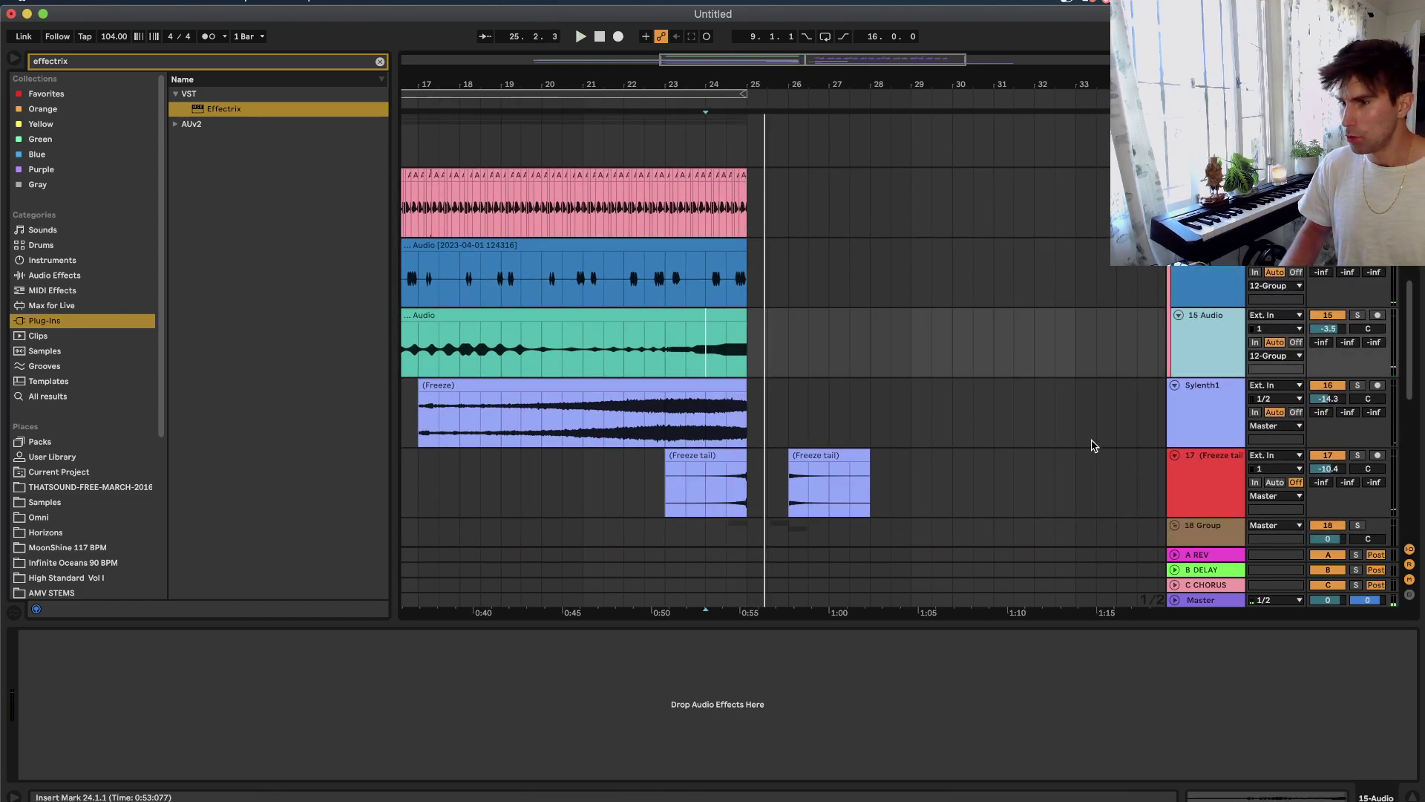
{"action": "scroll", "coordinate": [1091, 446], "scroll_direction": "down", "scroll_amount": 5}
{"action": "right_click", "coordinate": [1194, 271]}
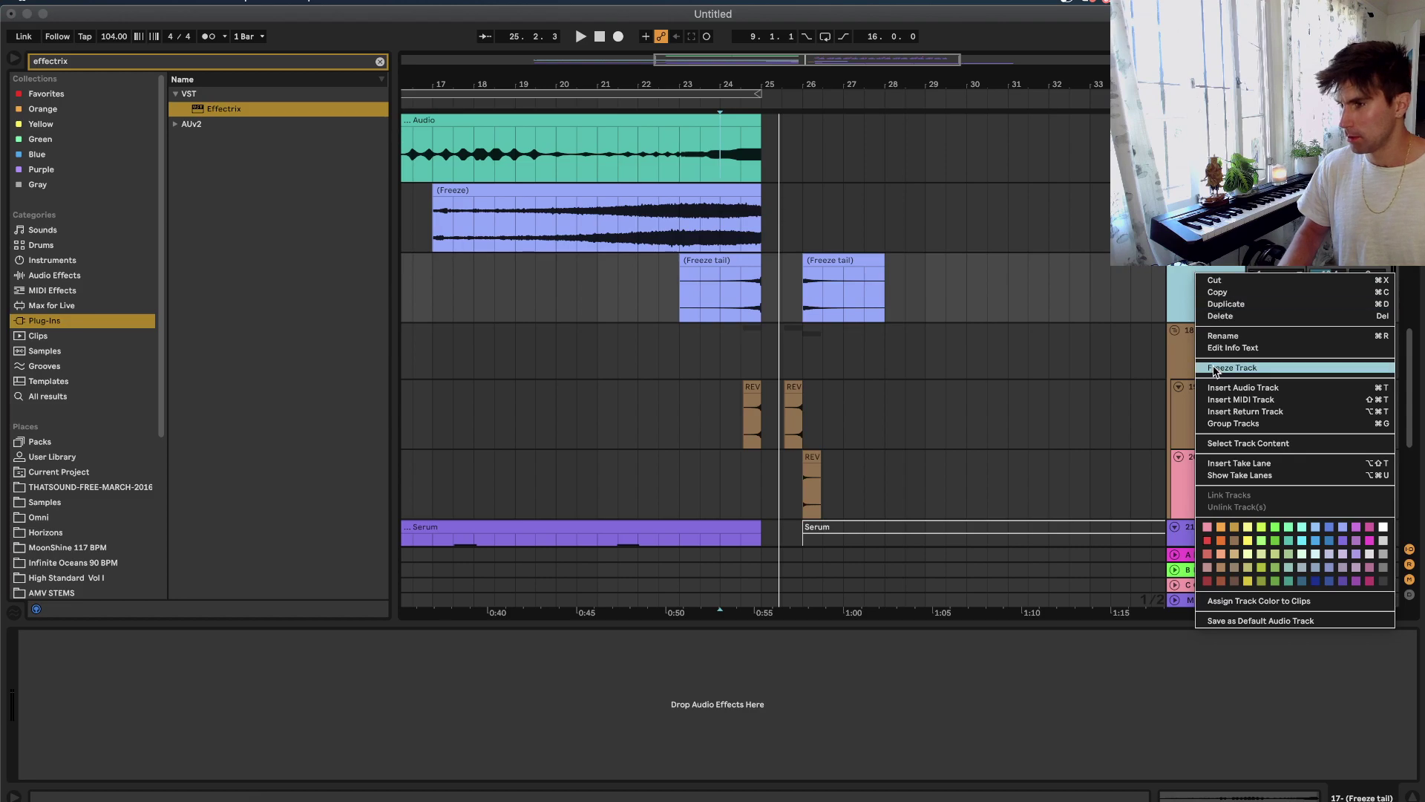
{"action": "left_click", "coordinate": [1220, 399]}
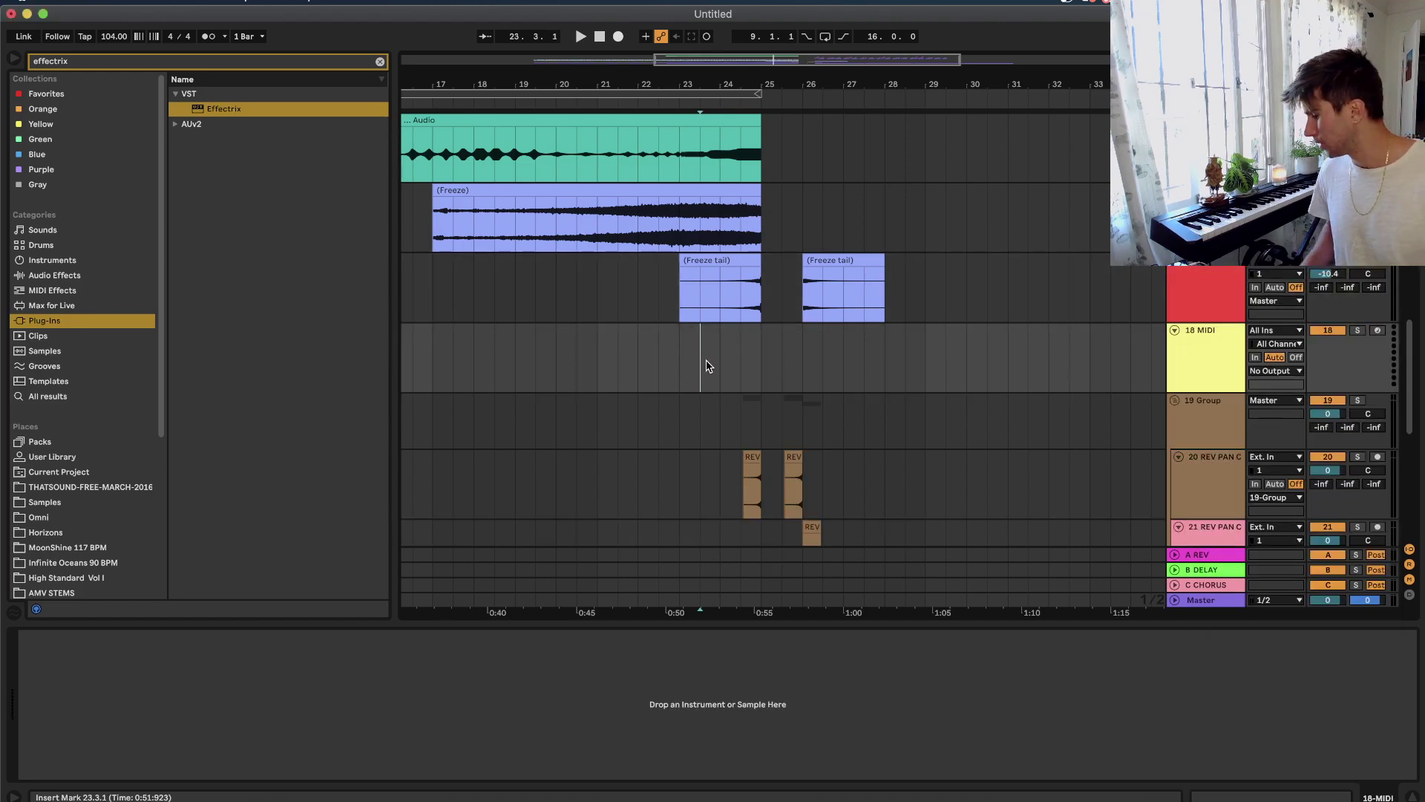
Insert an audio track below the new MIDI track 18.
{"action": "scroll", "coordinate": [706, 366], "scroll_direction": "left", "scroll_amount": 3}
{"action": "scroll", "coordinate": [706, 366], "scroll_direction": "down", "scroll_amount": 3}
{"action": "scroll", "coordinate": [706, 366], "scroll_direction": "down", "scroll_amount": 2}
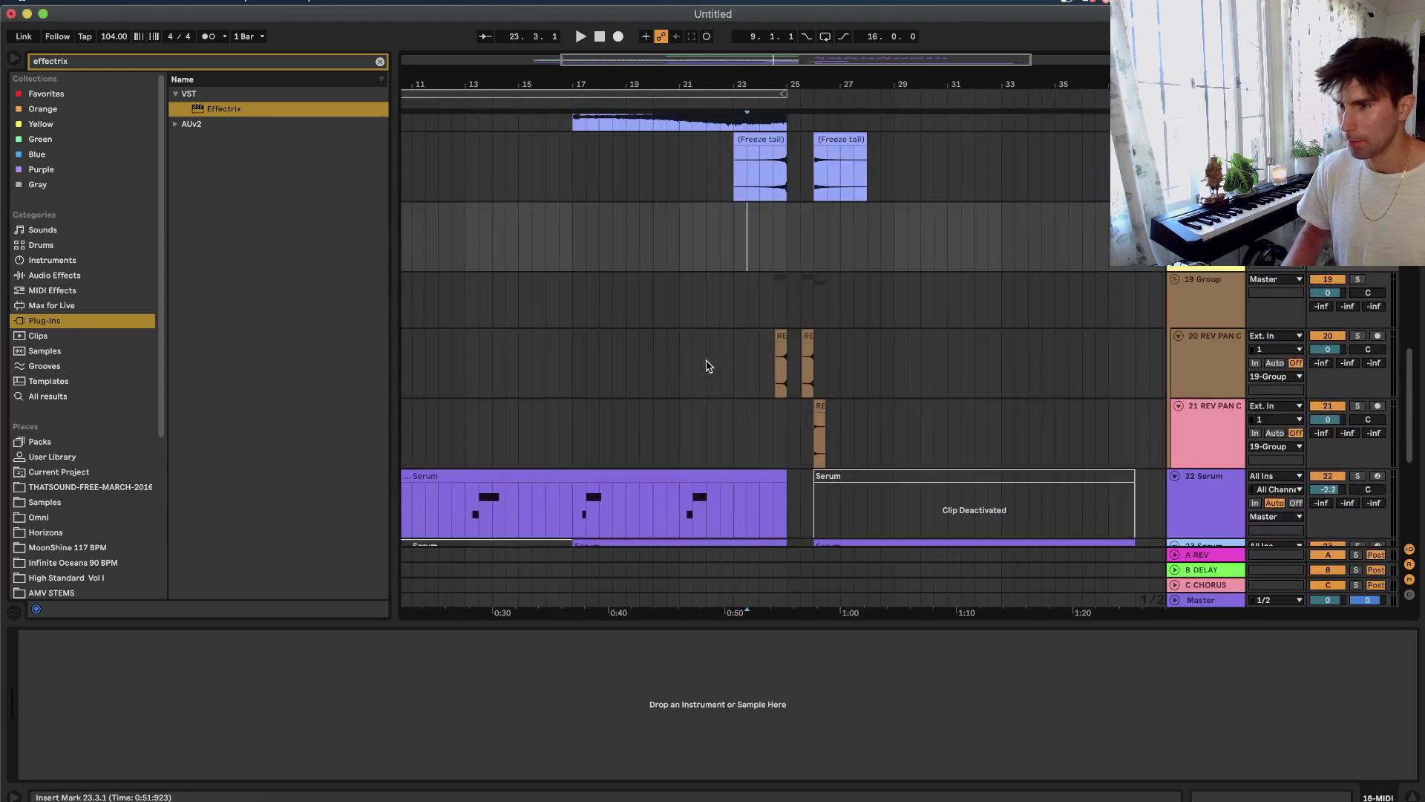
{"action": "scroll", "coordinate": [706, 366], "scroll_direction": "up", "scroll_amount": 1}
{"action": "scroll", "coordinate": [768, 337], "scroll_direction": "up", "scroll_amount": 3}
{"action": "scroll", "coordinate": [764, 327], "scroll_direction": "up", "scroll_amount": 3}
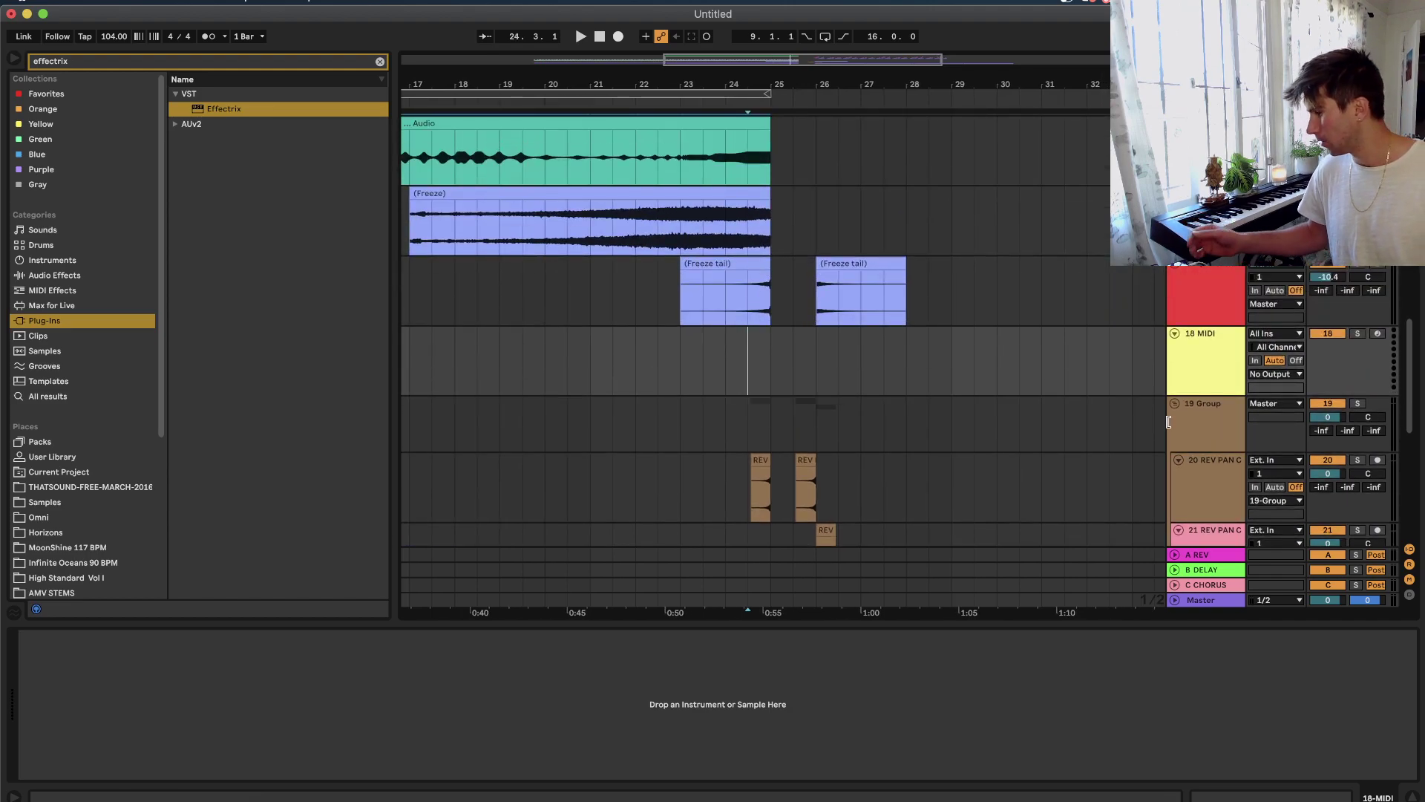
{"action": "right_click", "coordinate": [1221, 376]}
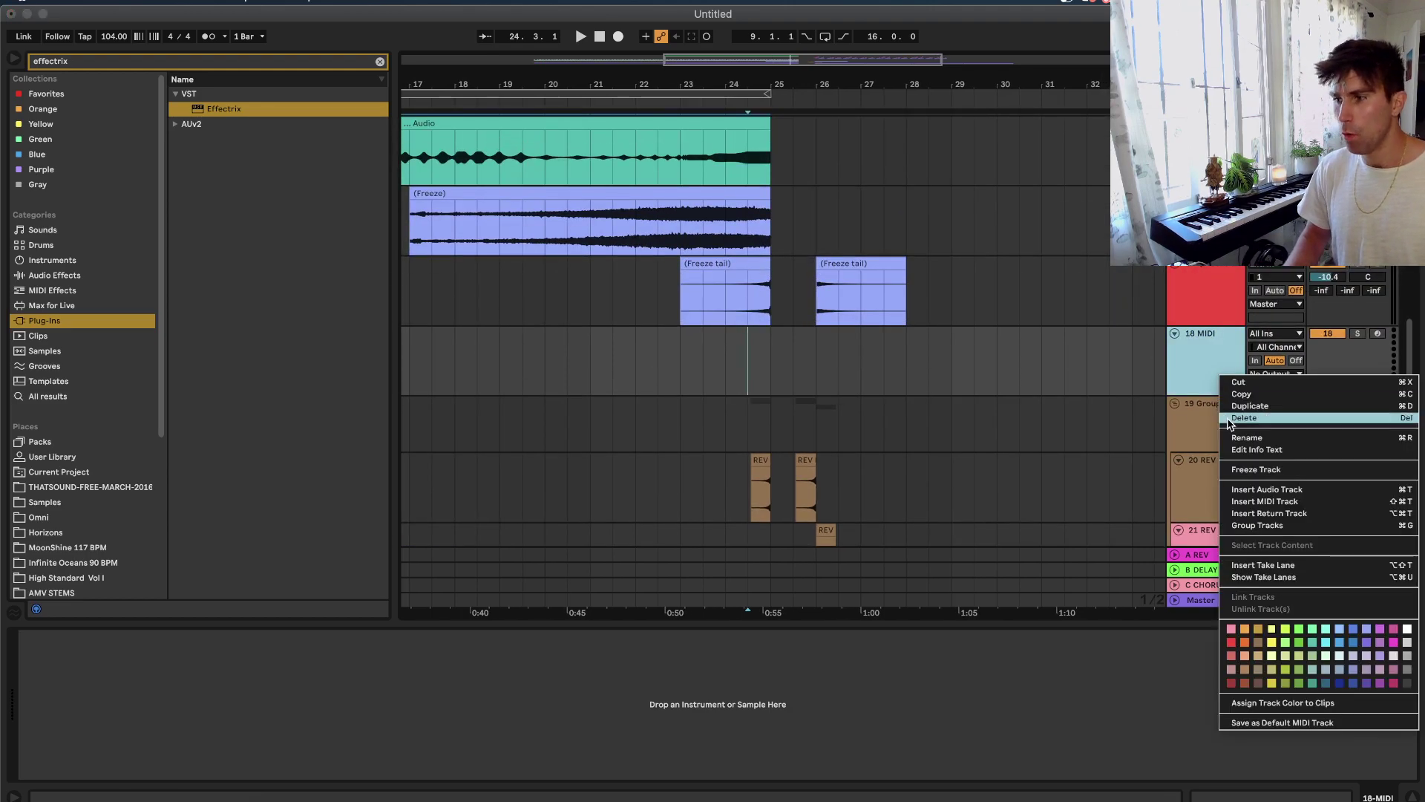
{"action": "left_click", "coordinate": [1256, 490]}
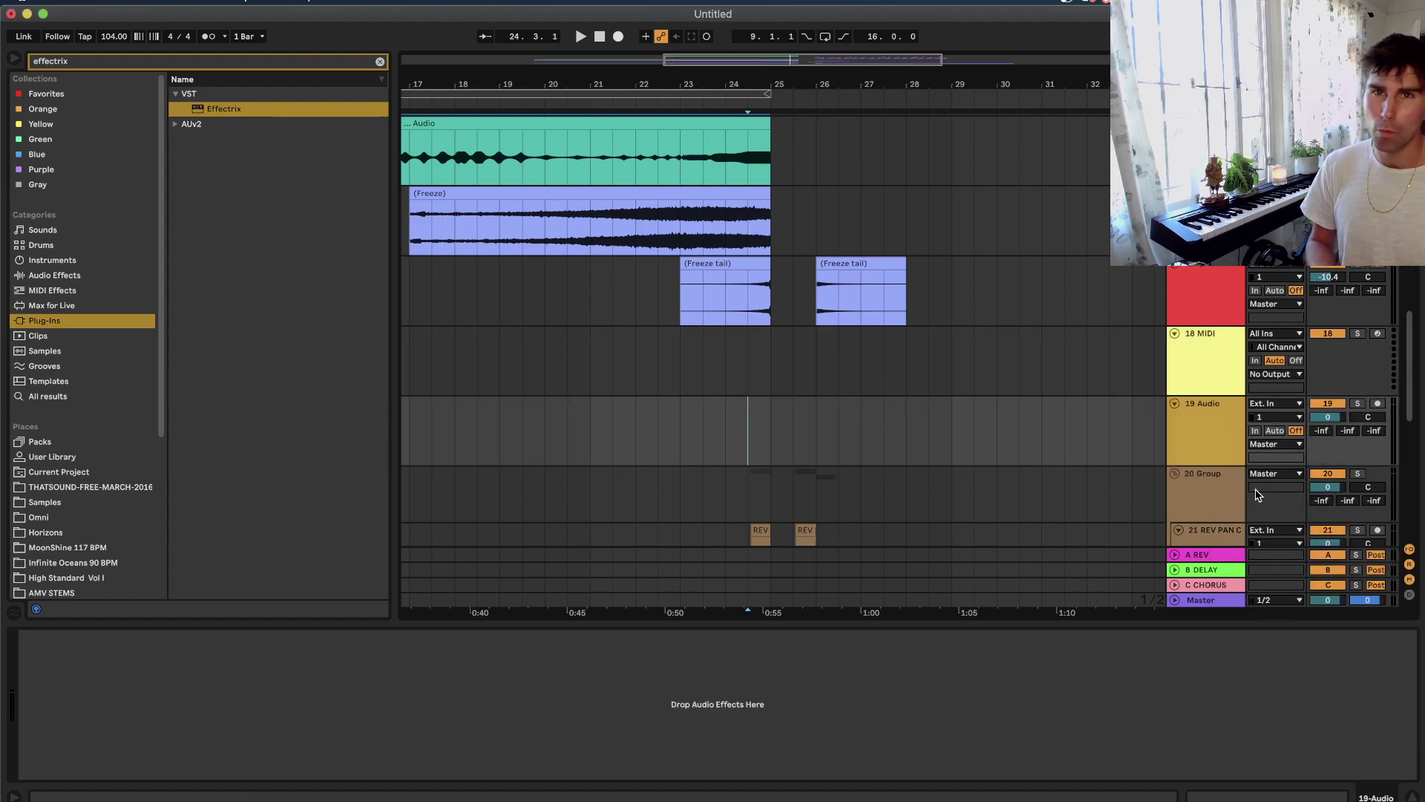
Record an audio take on track 19 from about bar 24 past bar 26, and delete its opening part before bar 25.3.
{"action": "scroll", "coordinate": [1065, 572], "scroll_direction": "down", "scroll_amount": 3}
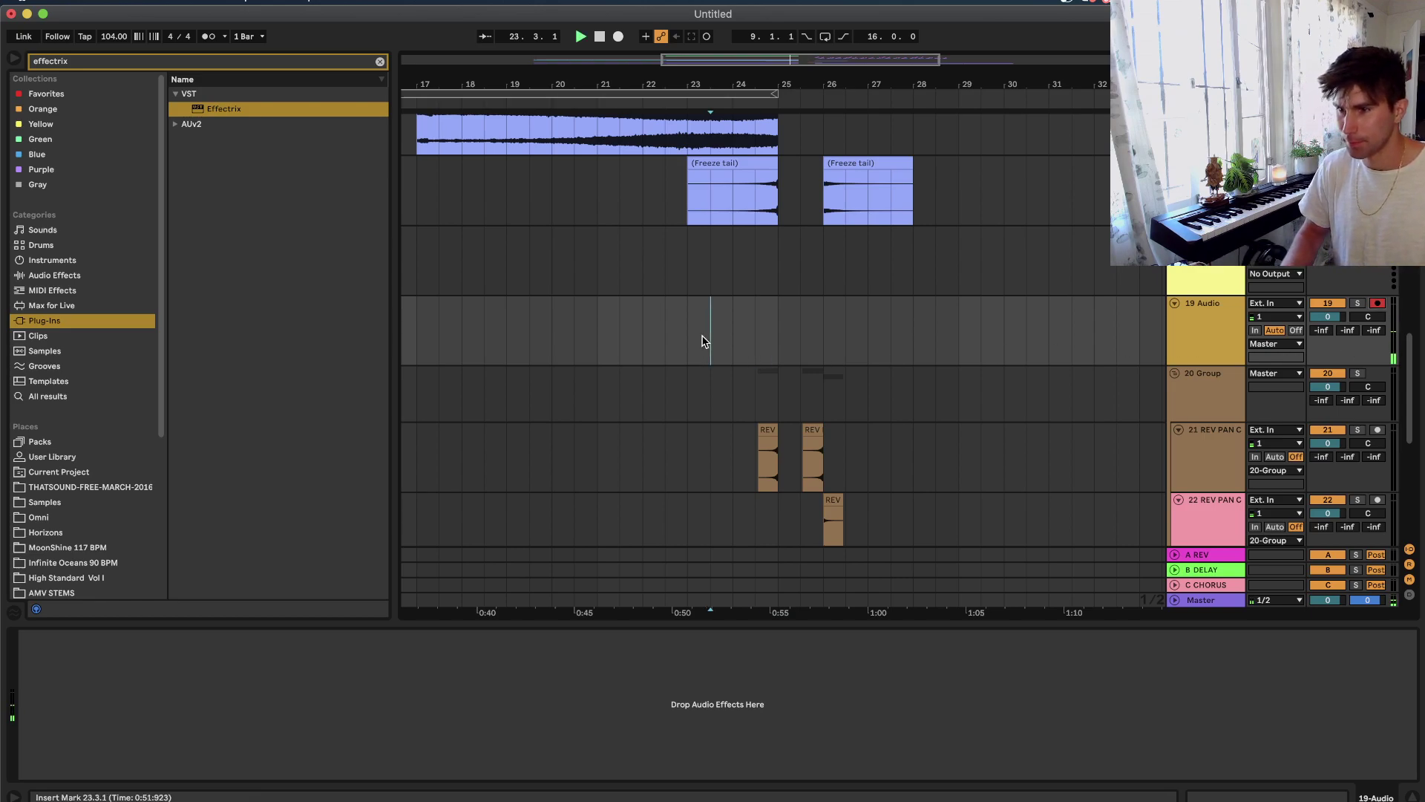
{"action": "left_click", "coordinate": [618, 37]}
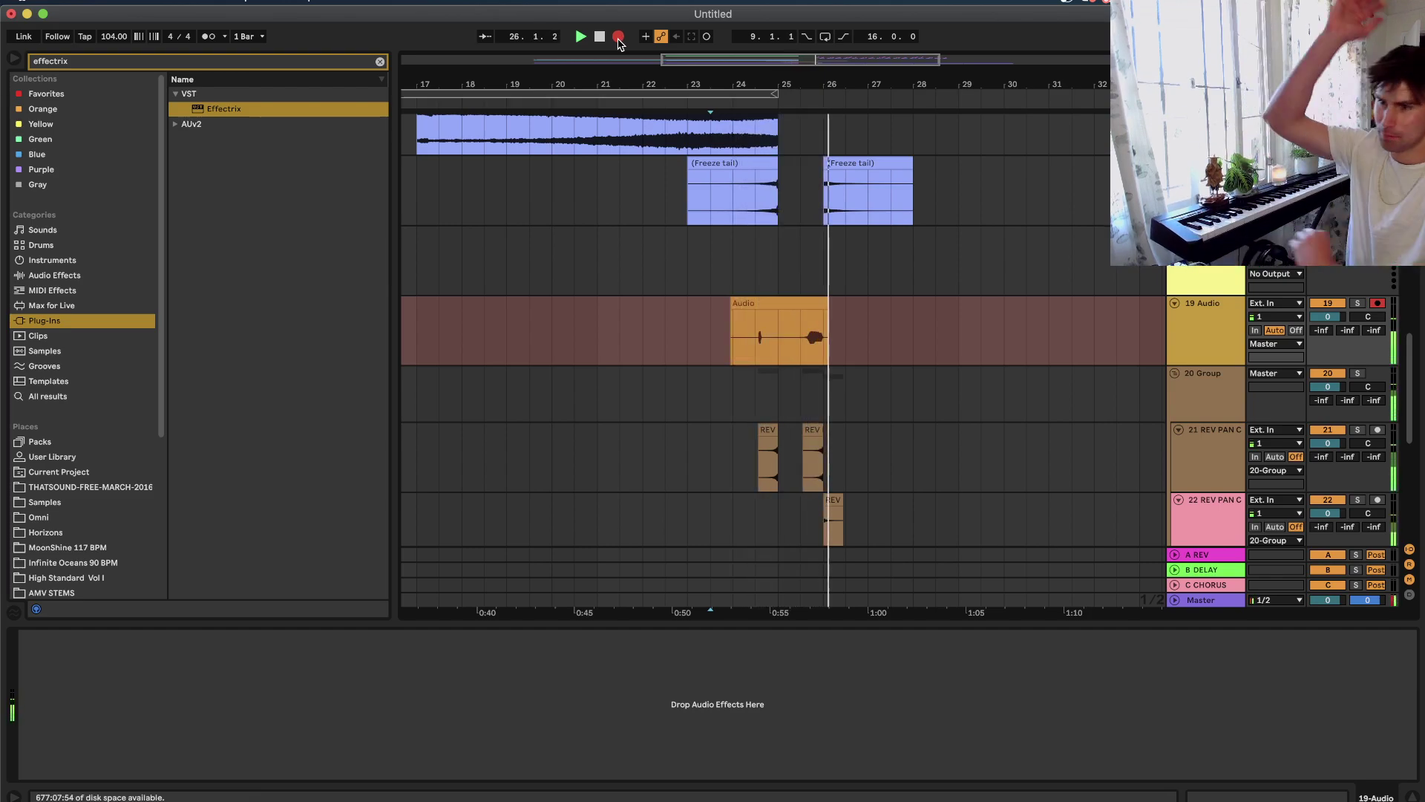
{"action": "key", "text": "space"}
{"action": "left_click_drag", "start_coordinate": [796, 356], "coordinate": [720, 342]}
{"action": "key", "text": "Delete"}
{"action": "left_click", "coordinate": [770, 346]}
Search the plug-ins for vintage and load ValhallaVintageVerb onto audio track 19.
{"action": "left_click", "coordinate": [157, 63]}
{"action": "type", "text": "vintage"}
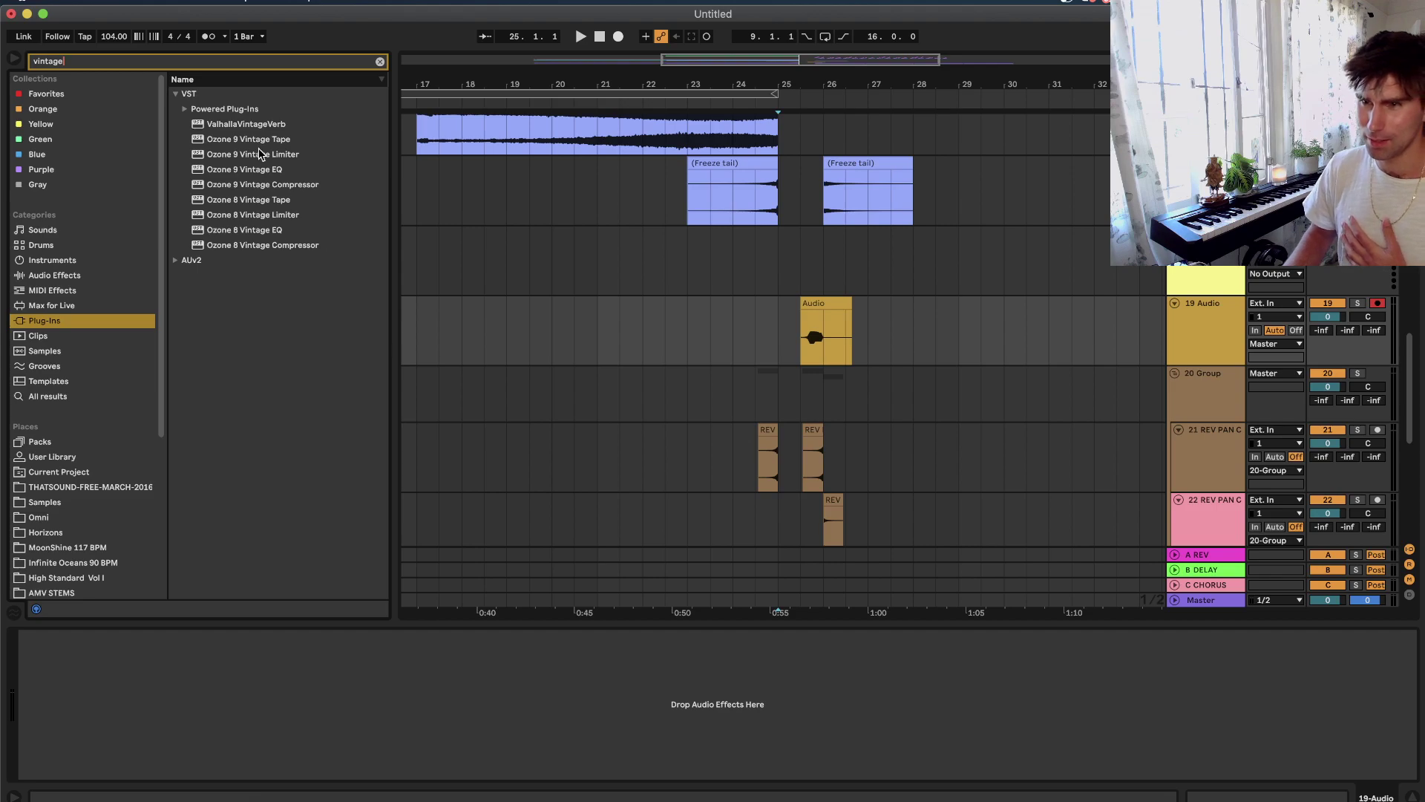
{"action": "left_click_drag", "start_coordinate": [253, 131], "coordinate": [802, 331]}
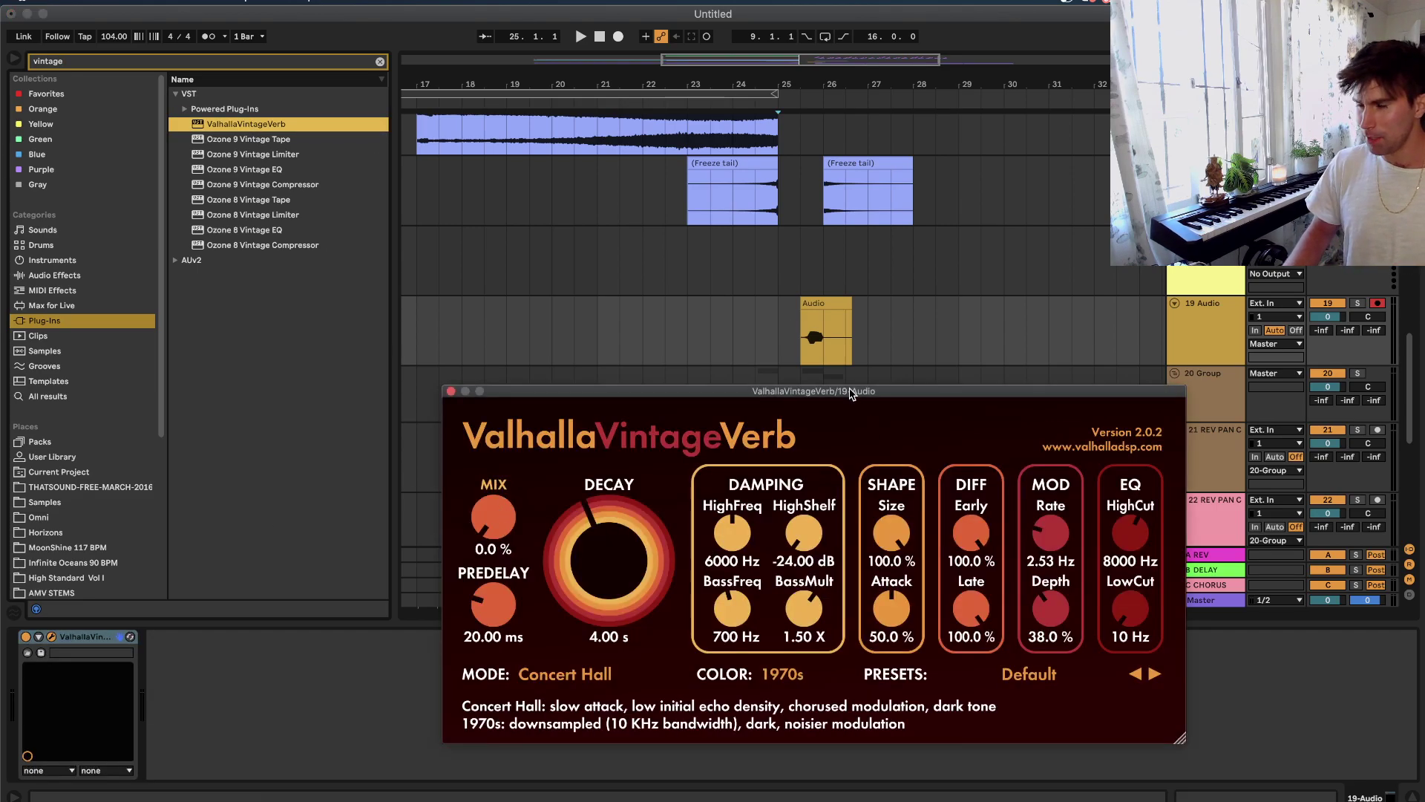
{"action": "left_click_drag", "start_coordinate": [851, 394], "coordinate": [852, 529]}
Set track 19's ValhallaVintageVerb to a 290 Hz low cut, 16070 Hz high cut and 1980s color, and adjust its predelay.
{"action": "key", "text": "a"}
{"action": "left_click", "coordinate": [800, 363]}
{"action": "left_click_drag", "start_coordinate": [823, 363], "coordinate": [823, 321]}
{"action": "left_click_drag", "start_coordinate": [1111, 757], "coordinate": [1120, 736]}
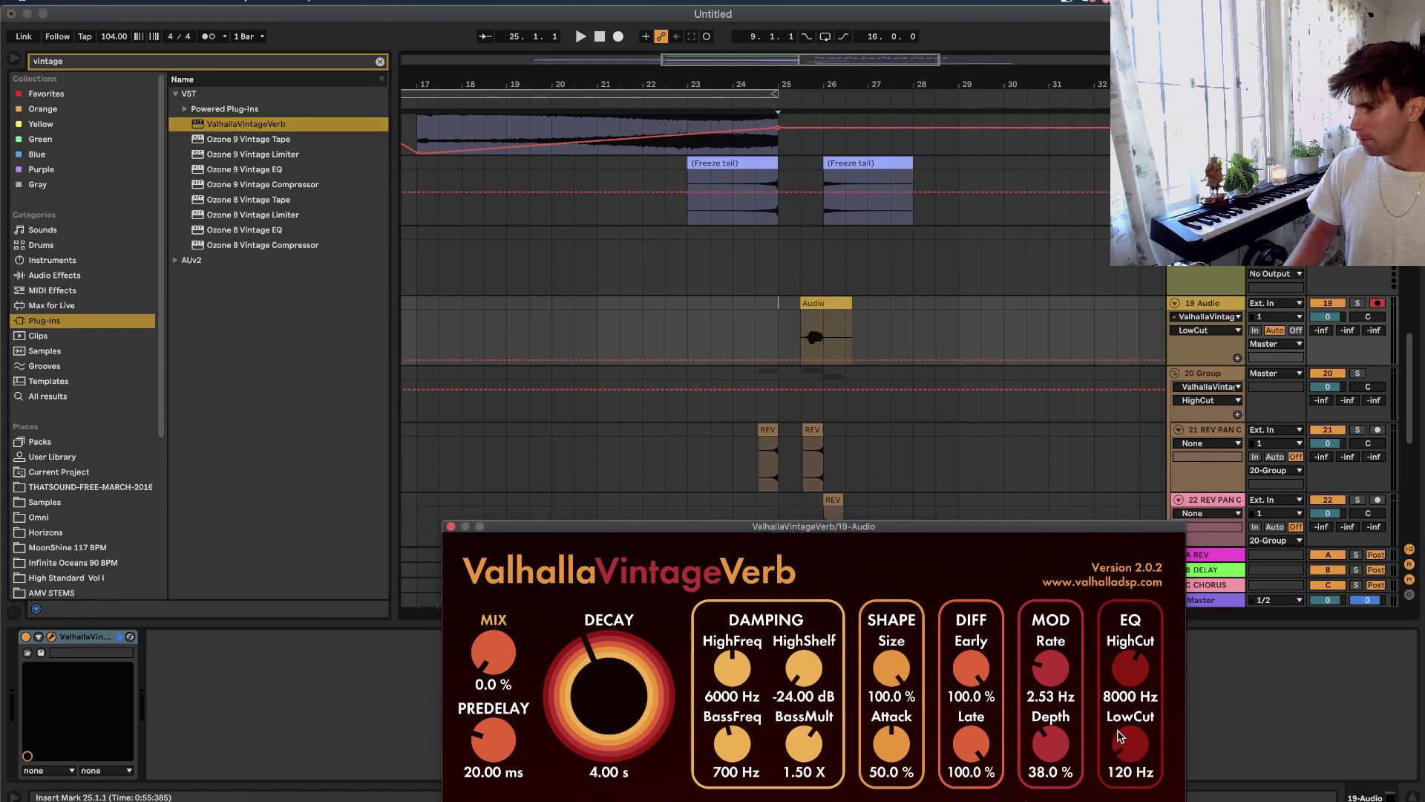
{"action": "left_click_drag", "start_coordinate": [995, 532], "coordinate": [996, 425]}
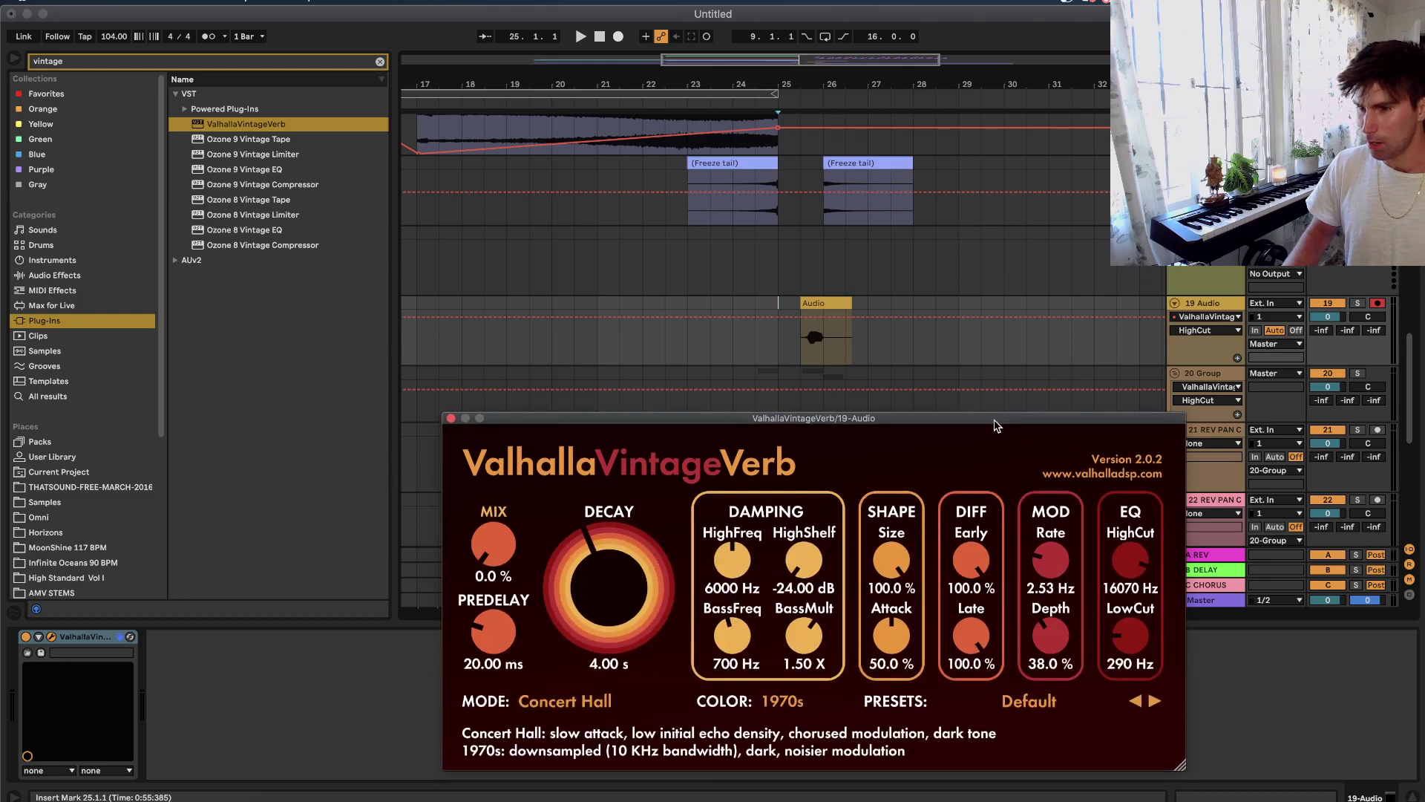
{"action": "left_click", "coordinate": [788, 703]}
{"action": "left_click", "coordinate": [794, 742]}
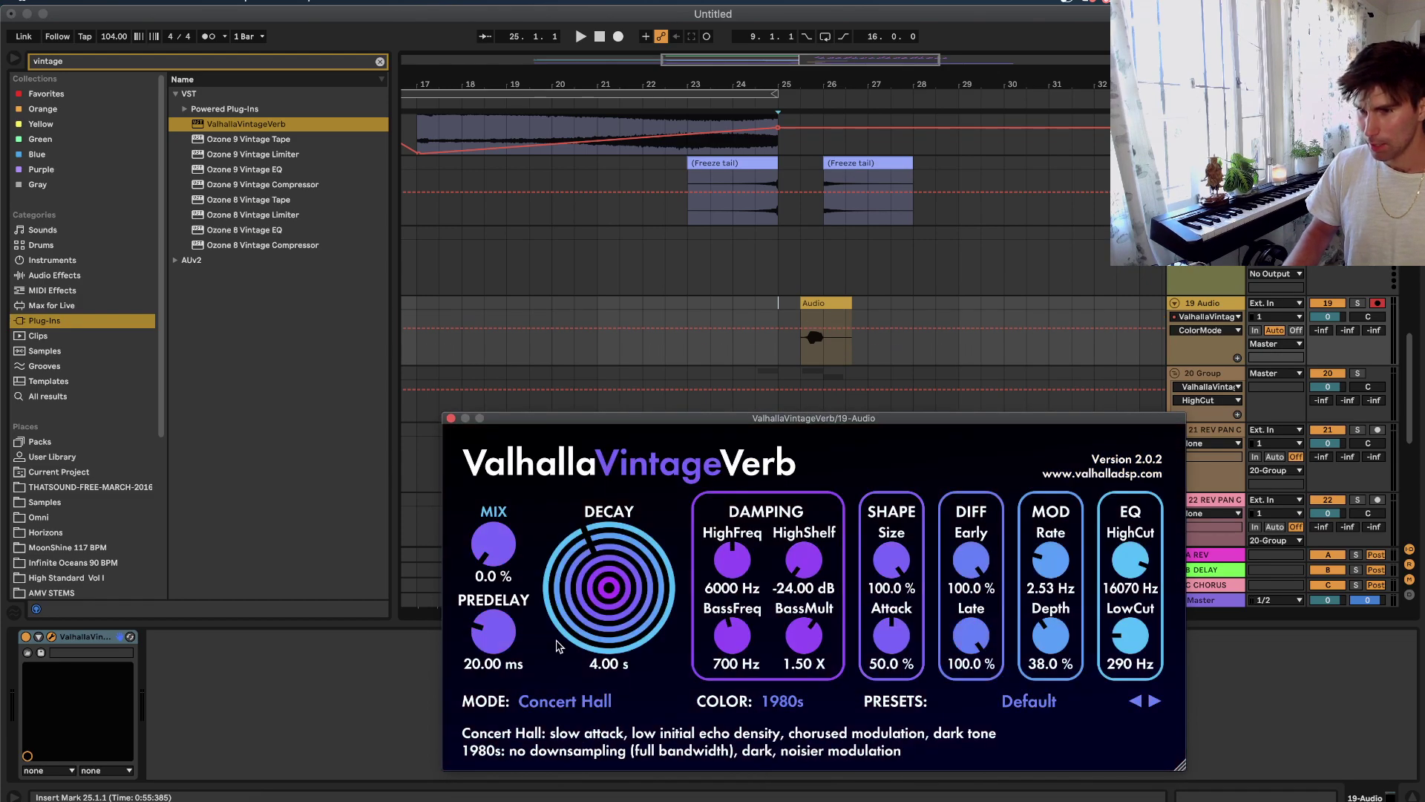
{"action": "left_click_drag", "start_coordinate": [493, 632], "coordinate": [493, 653]}
{"action": "left_click", "coordinate": [451, 419]}
{"action": "key", "text": "space"}
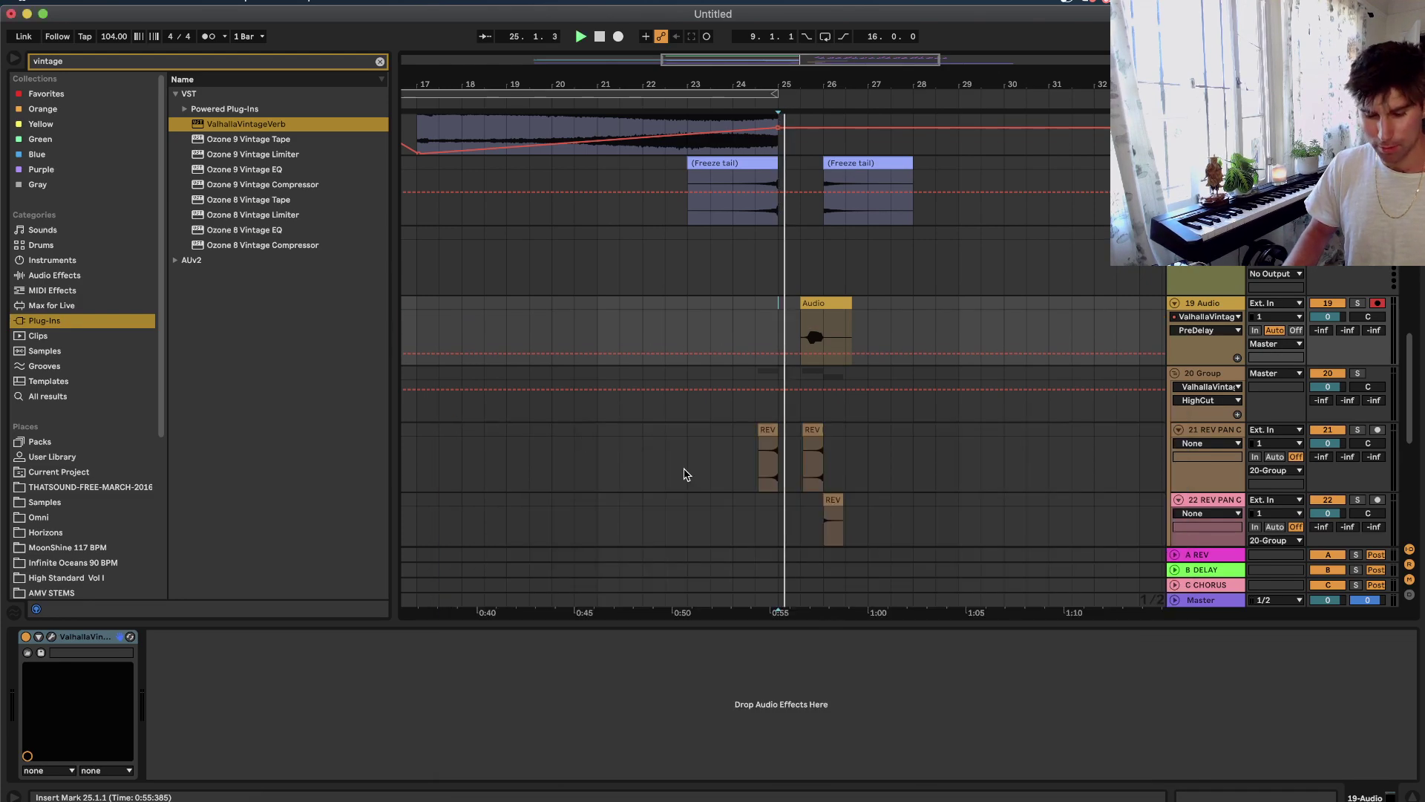
{"action": "key", "text": "a"}
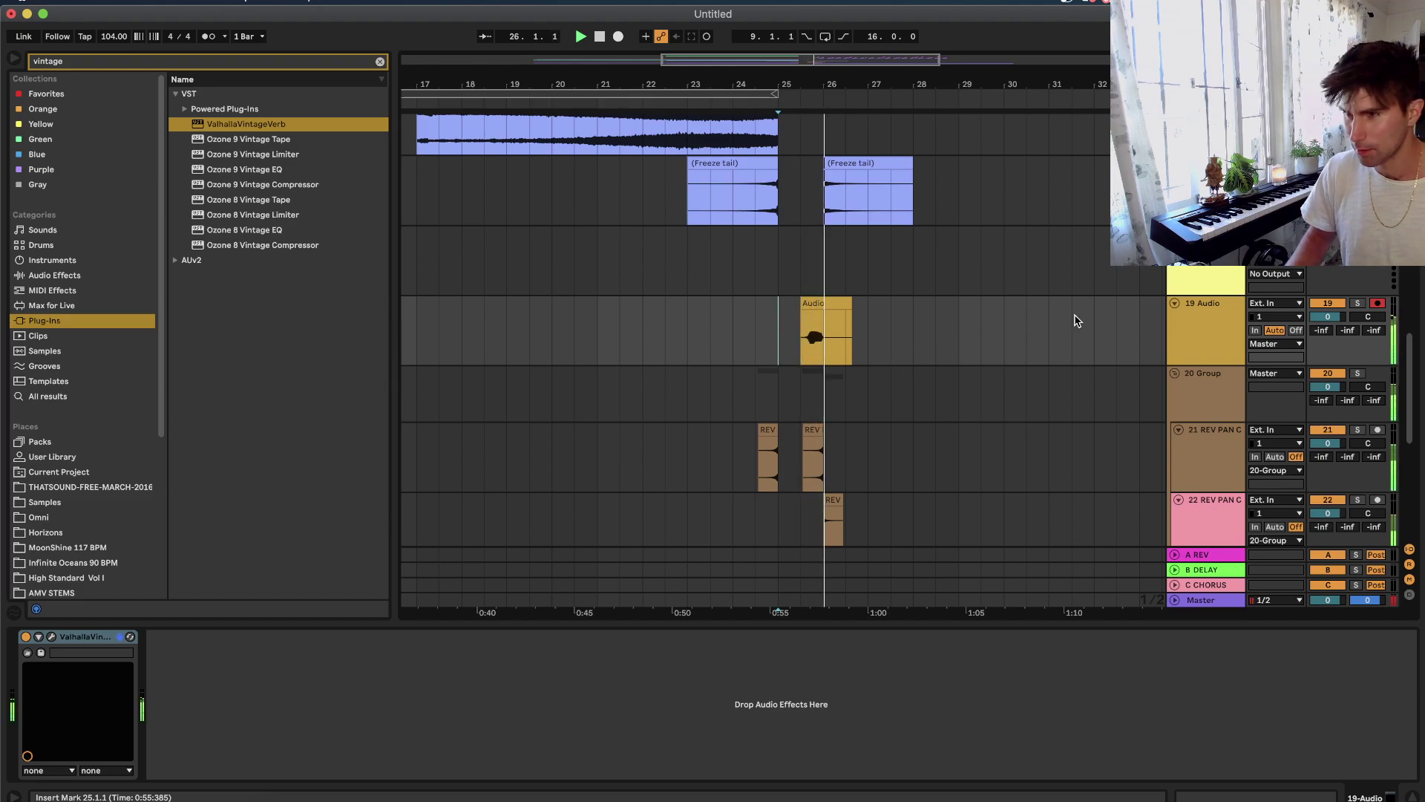
{"action": "key", "text": "space"}
Set the pitch of the recorded clip on track 19 to -3 st and play it from bar 25.3.
{"action": "left_click", "coordinate": [829, 303]}
{"action": "double_click", "coordinate": [829, 303]}
{"action": "key", "text": "space"}
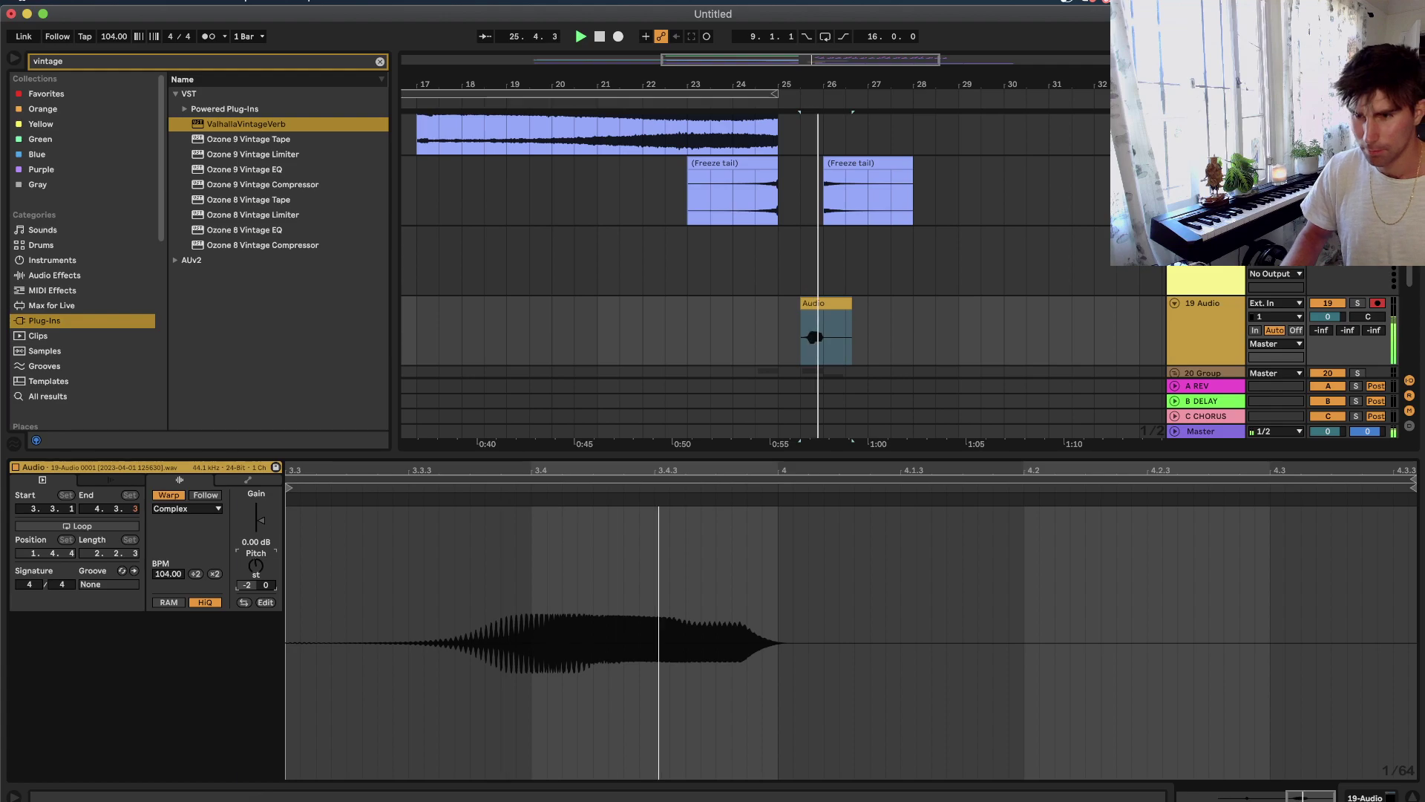
{"action": "key", "text": "Down"}
{"action": "key", "text": "space"}
{"action": "key", "text": "space"}
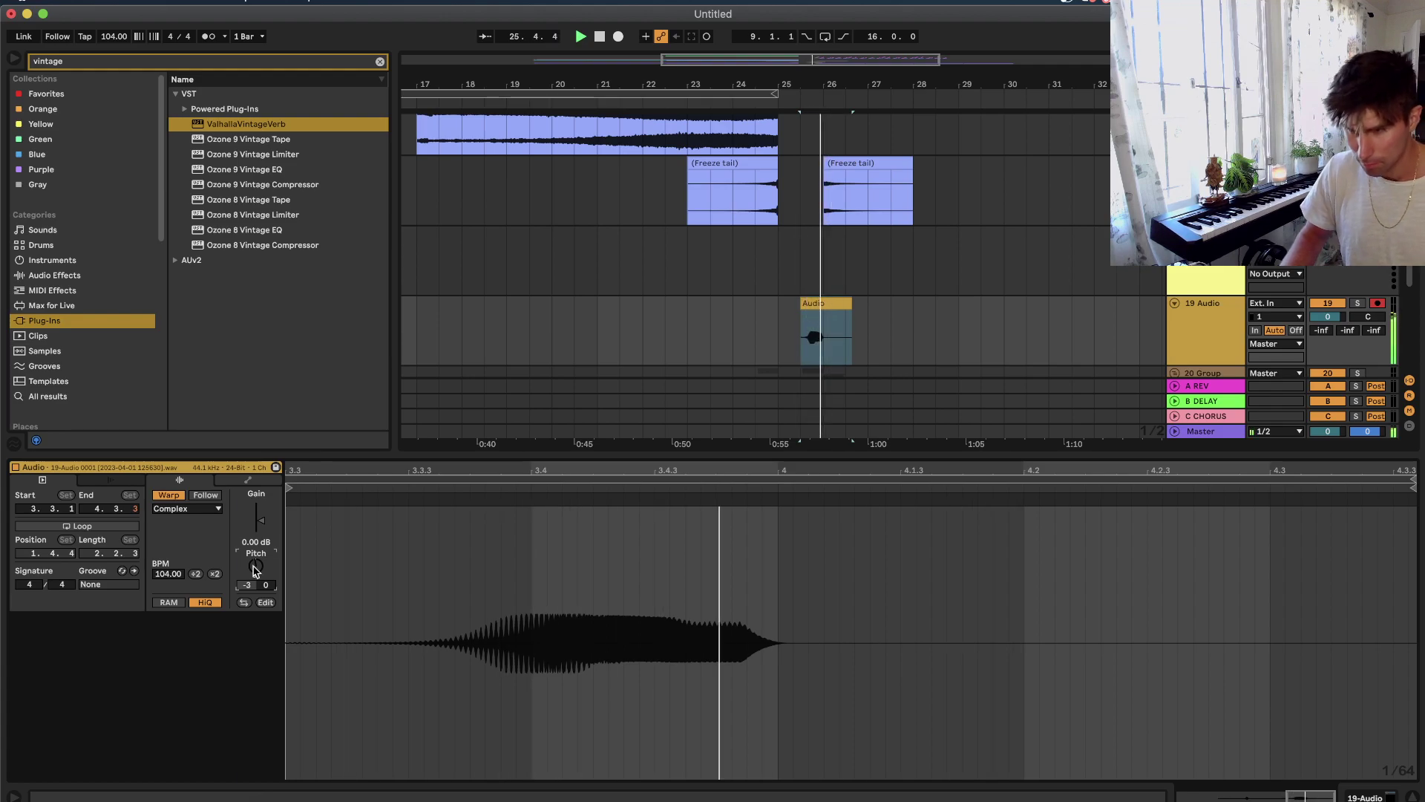
{"action": "left_click", "coordinate": [794, 340]}
{"action": "key", "text": "minus"}
{"action": "key", "text": "space"}
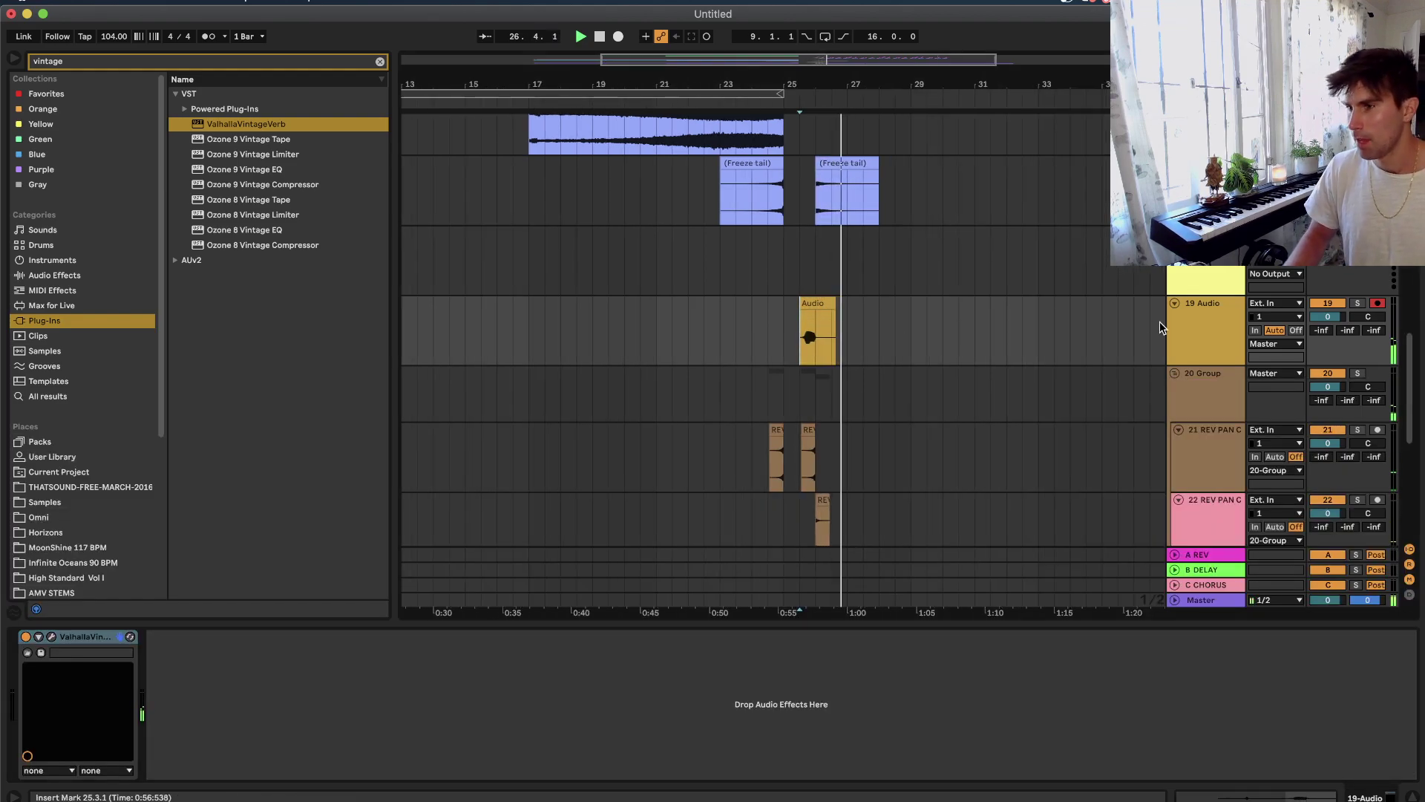
Insert a new audio track below audio track 19.
{"action": "right_click", "coordinate": [1193, 319]}
{"action": "left_click", "coordinate": [1204, 347]}
{"action": "right_click", "coordinate": [1181, 324]}
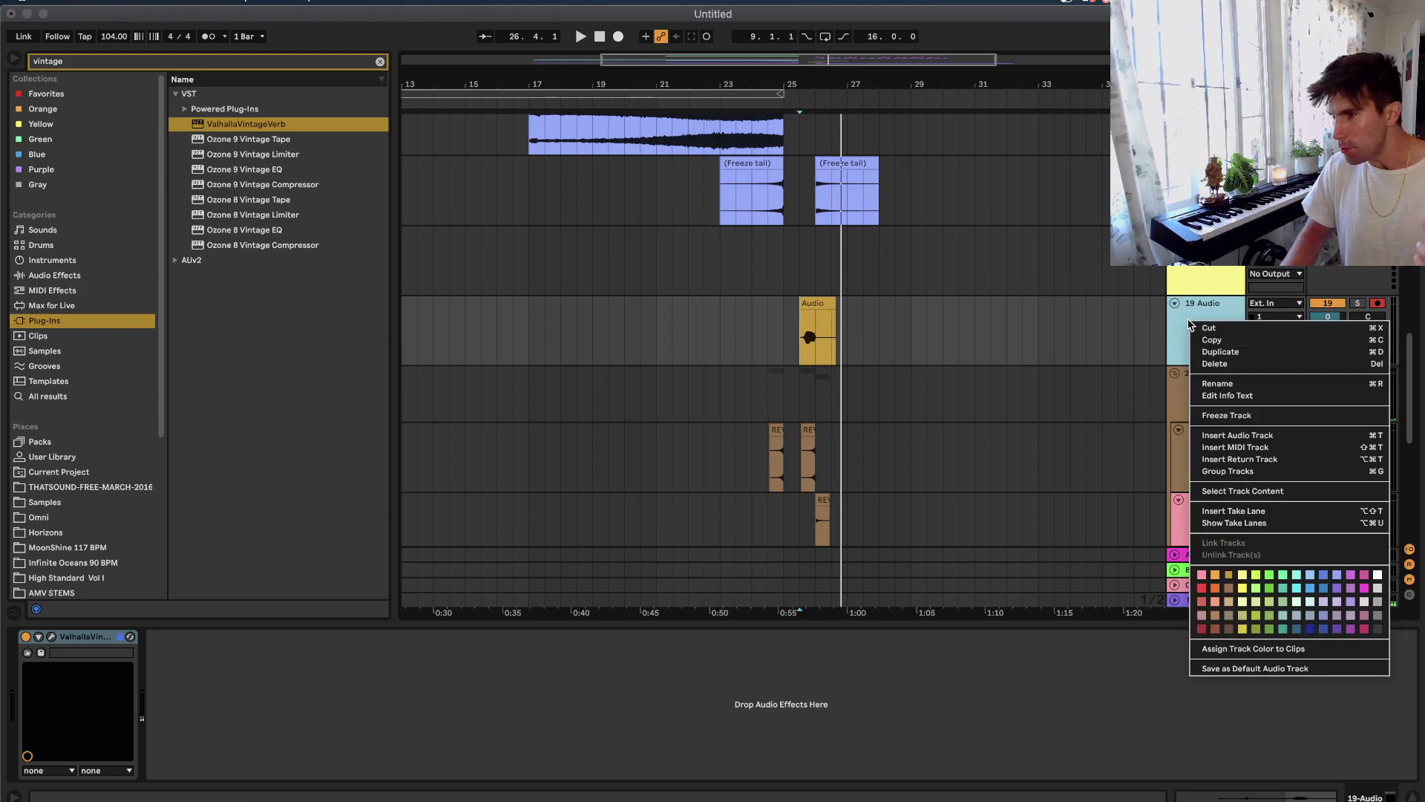
{"action": "left_click", "coordinate": [1236, 438]}
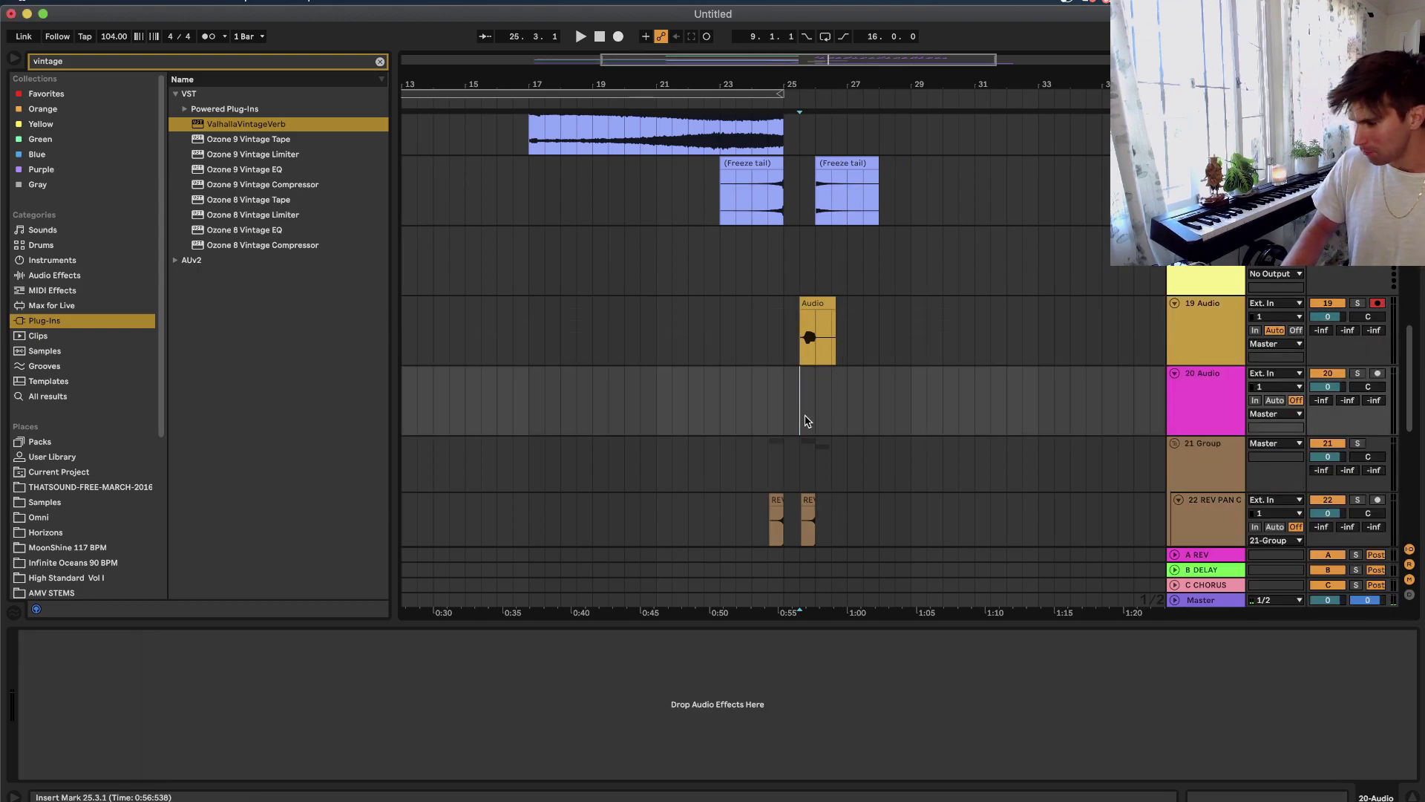
Arm audio track 20 and record a percussive take from bar 25.3 to about bar 32.
{"action": "scroll", "coordinate": [806, 417], "scroll_direction": "up", "scroll_amount": 5}
{"action": "scroll", "coordinate": [794, 445], "scroll_direction": "down", "scroll_amount": 6}
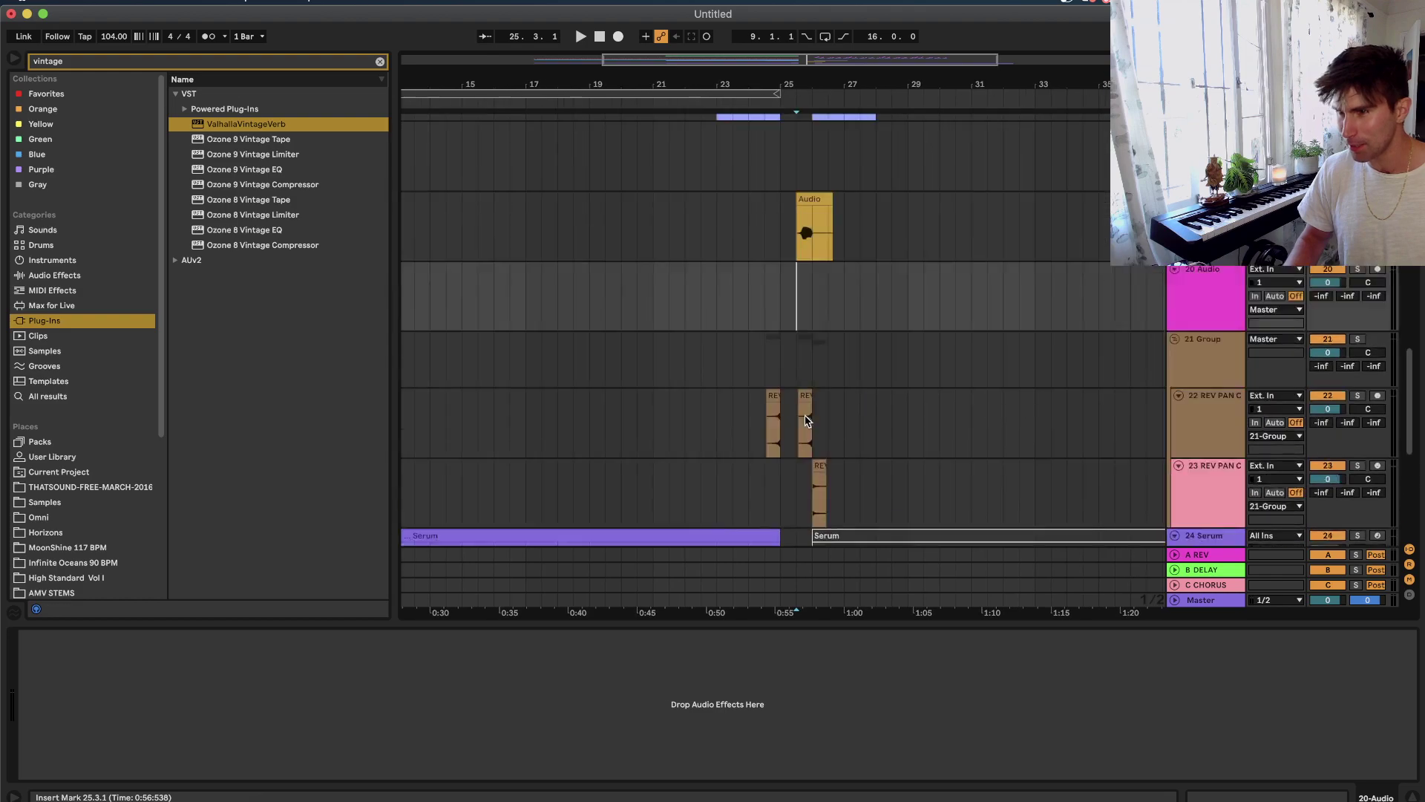
{"action": "scroll", "coordinate": [982, 414], "scroll_direction": "up", "scroll_amount": 2}
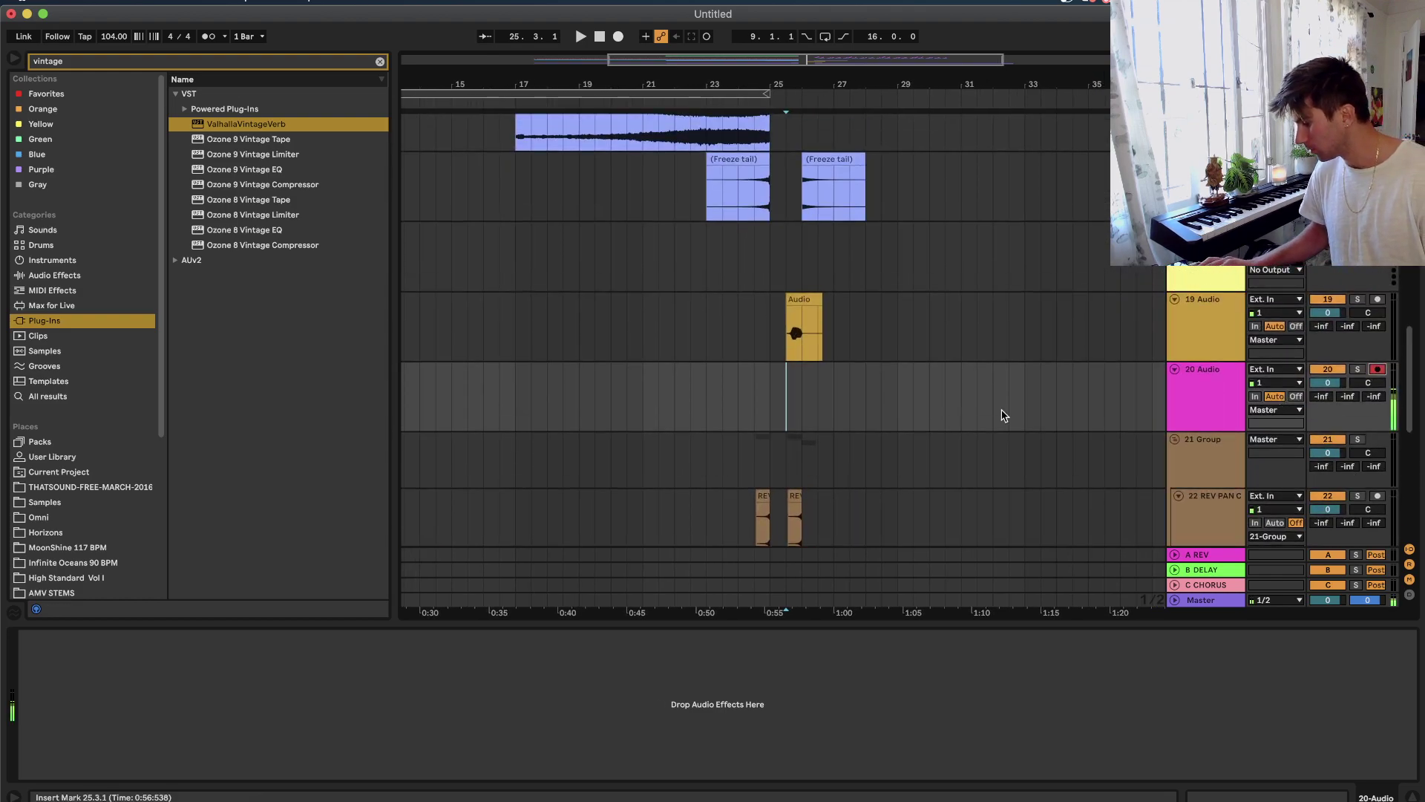
{"action": "left_click", "coordinate": [619, 37]}
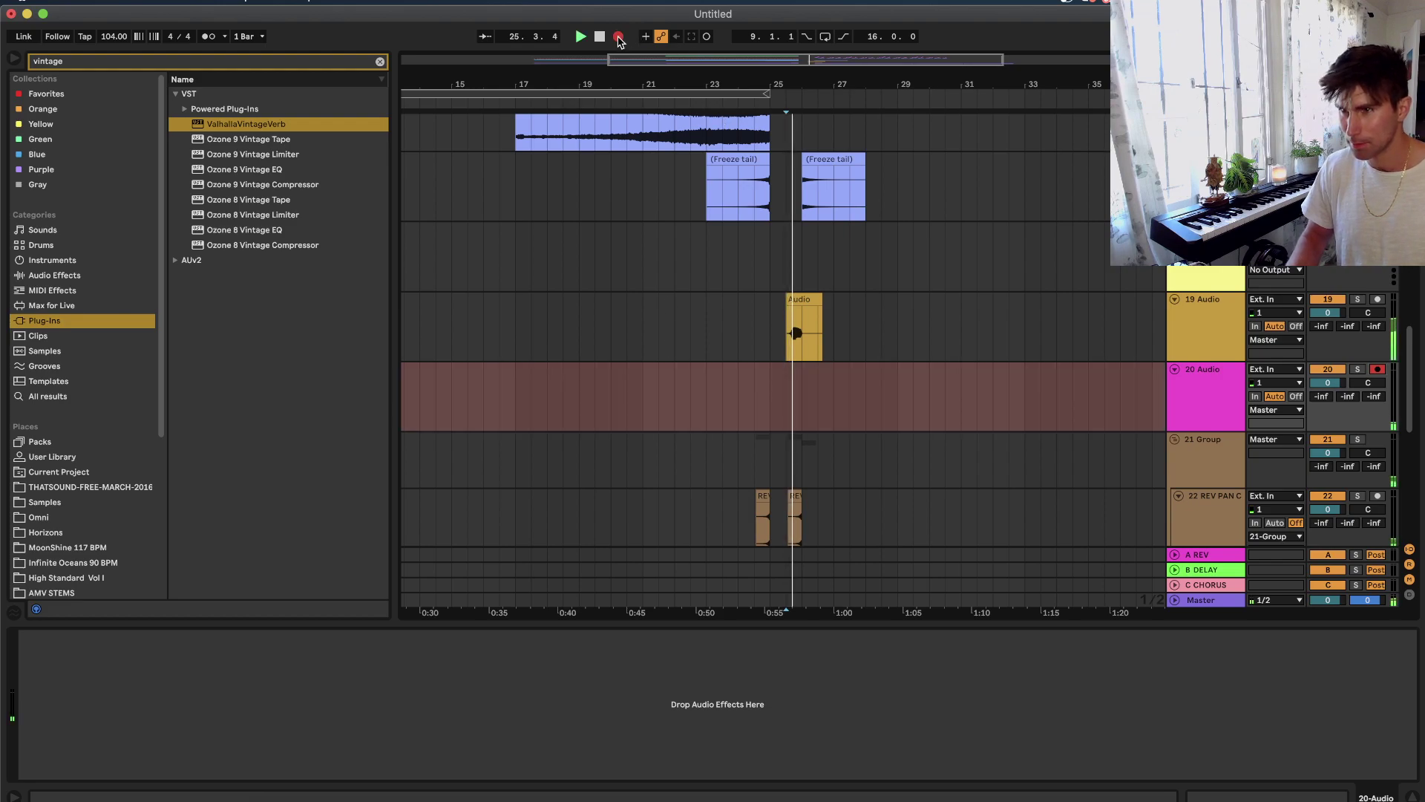
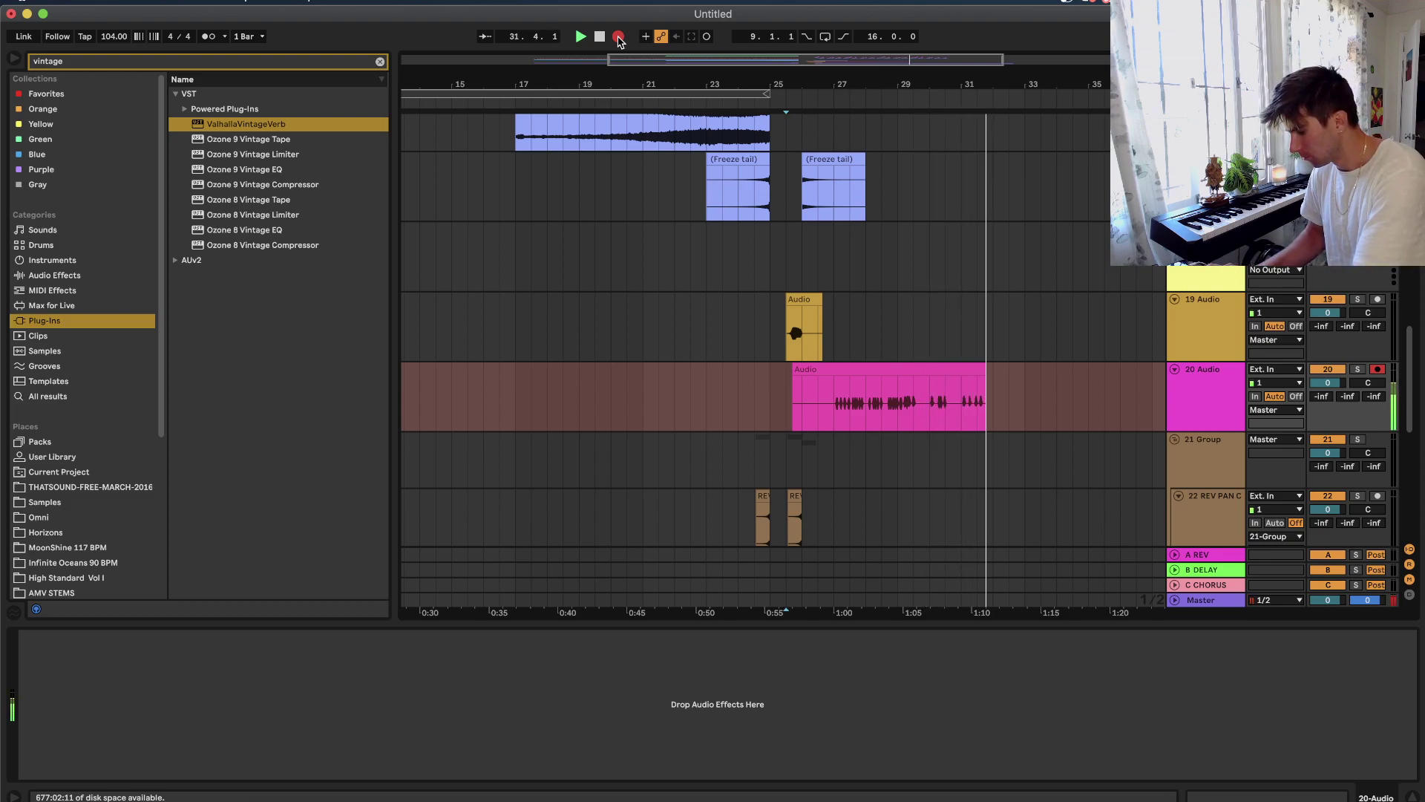
{"action": "key", "text": "space"}
Set the grid to 1/16 and delete the opening of track 20's take before 27.1.2.
{"action": "scroll", "coordinate": [993, 353], "scroll_direction": "up", "scroll_amount": 5}
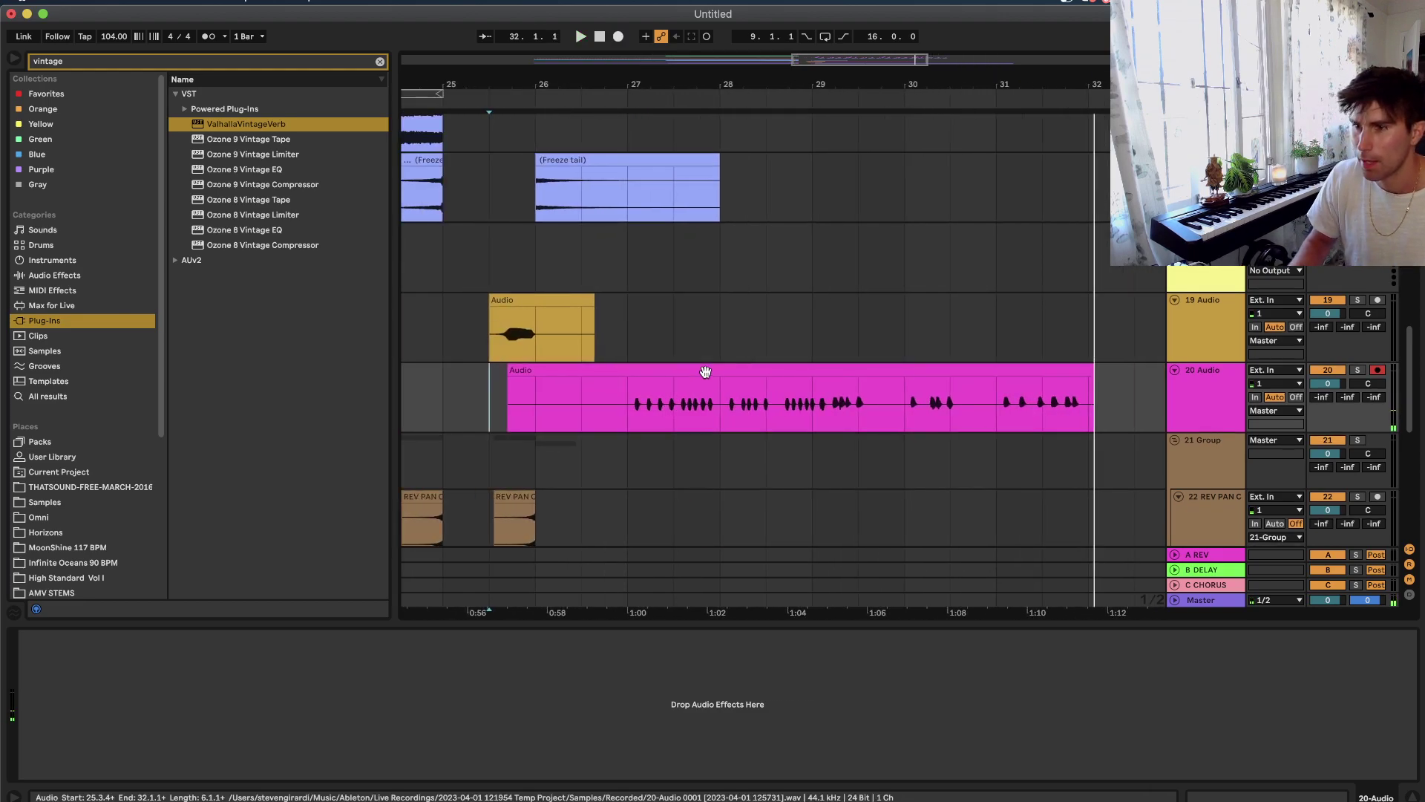
{"action": "scroll", "coordinate": [706, 372], "scroll_direction": "left", "scroll_amount": 2}
{"action": "right_click", "coordinate": [720, 510]}
{"action": "left_click", "coordinate": [828, 683]}
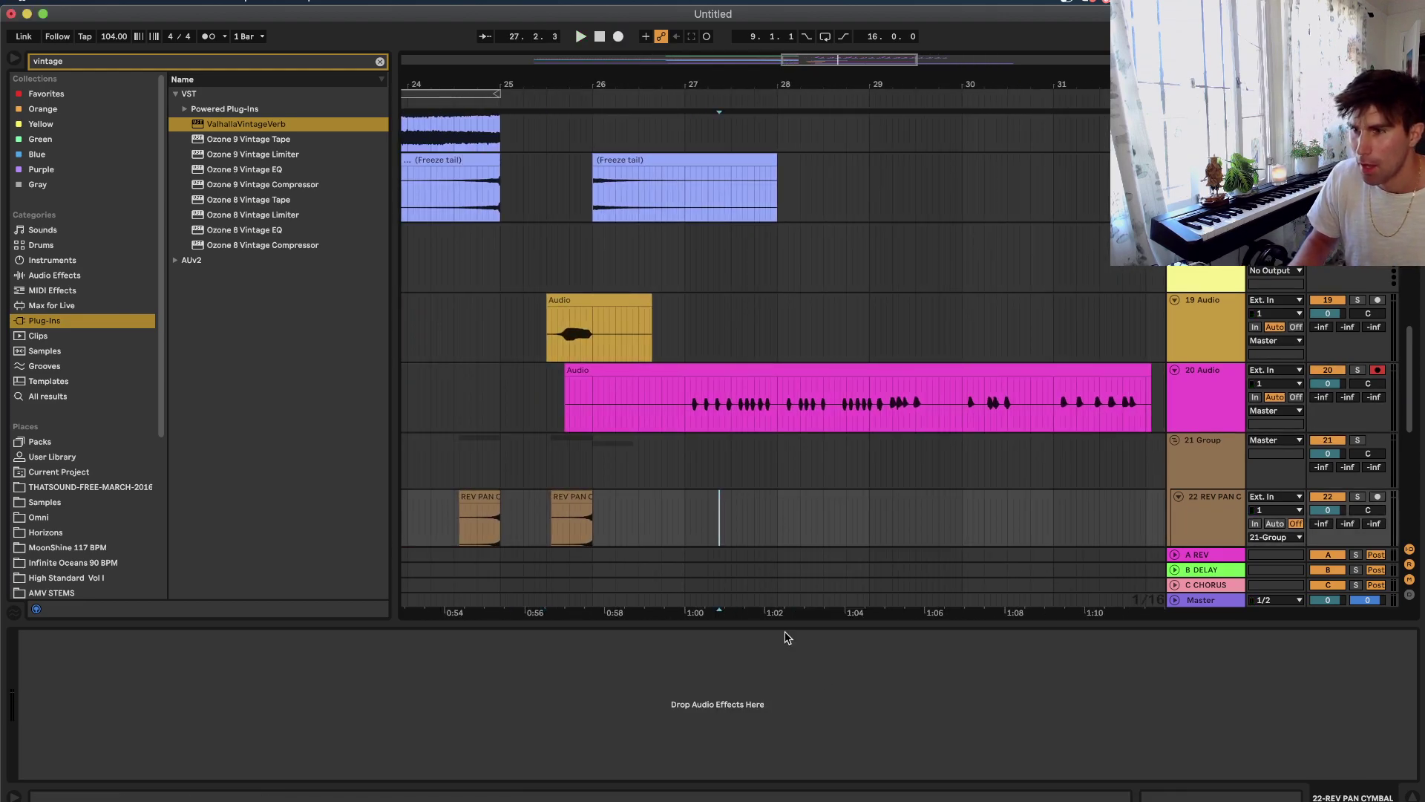
{"action": "scroll", "coordinate": [731, 446], "scroll_direction": "up", "scroll_amount": 4}
{"action": "scroll", "coordinate": [707, 428], "scroll_direction": "down", "scroll_amount": 2}
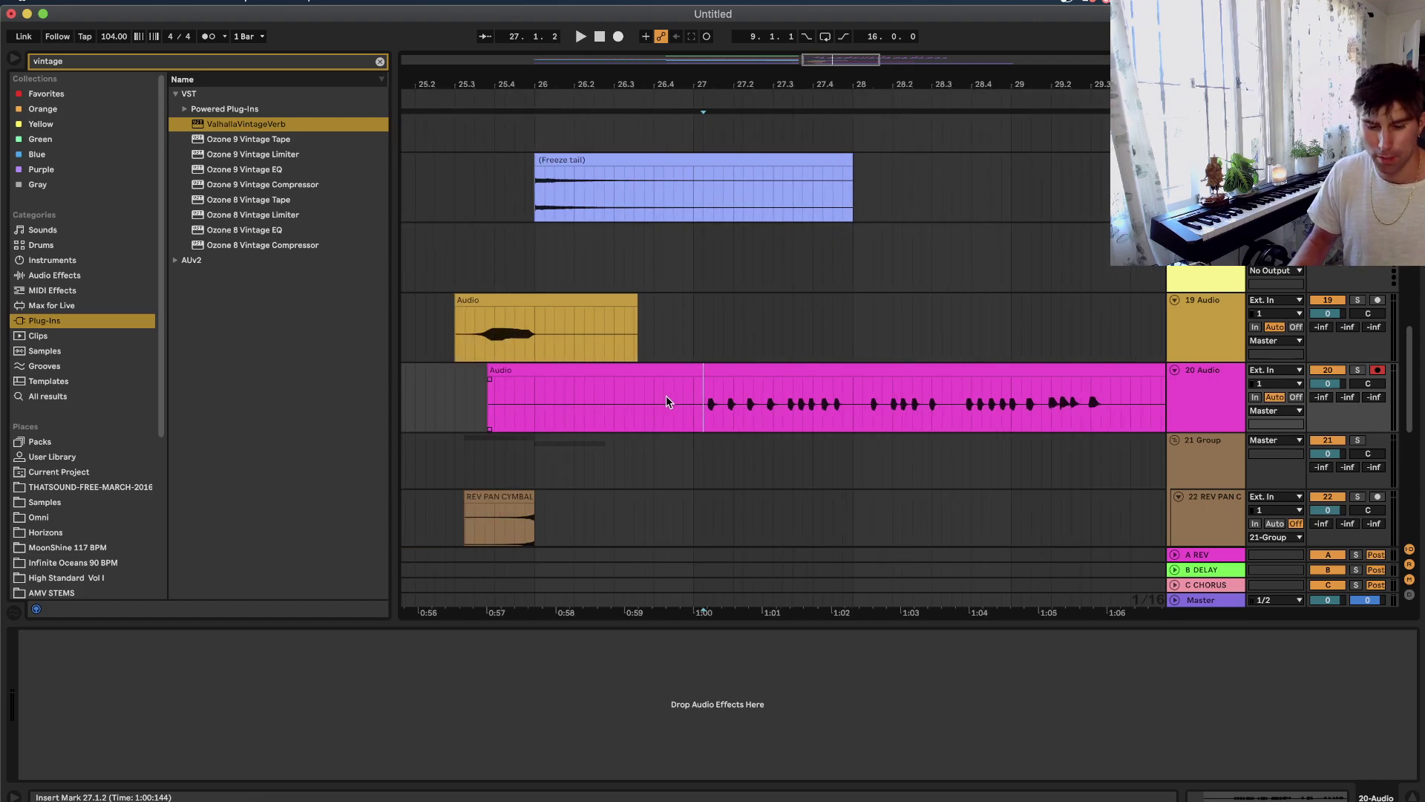
{"action": "left_click", "coordinate": [652, 370]}
{"action": "key", "text": "Delete"}
{"action": "scroll", "coordinate": [652, 376], "scroll_direction": "left", "scroll_amount": 1}
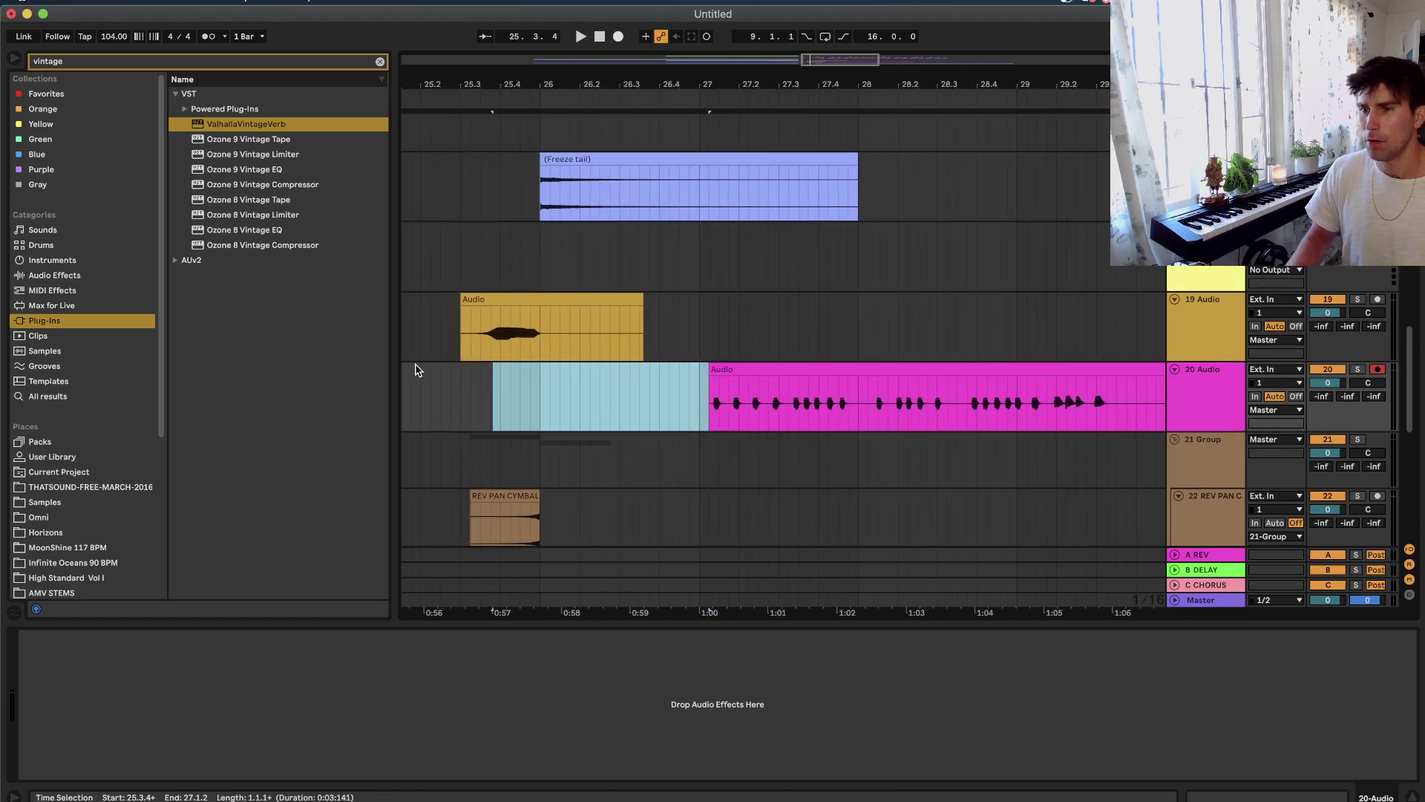
Move track 20's take earlier to 26.4.4 and remove its part before the first hit at bar 27.
{"action": "left_click", "coordinate": [471, 374]}
{"action": "key", "text": "space"}
{"action": "scroll", "coordinate": [780, 388], "scroll_direction": "up", "scroll_amount": 2}
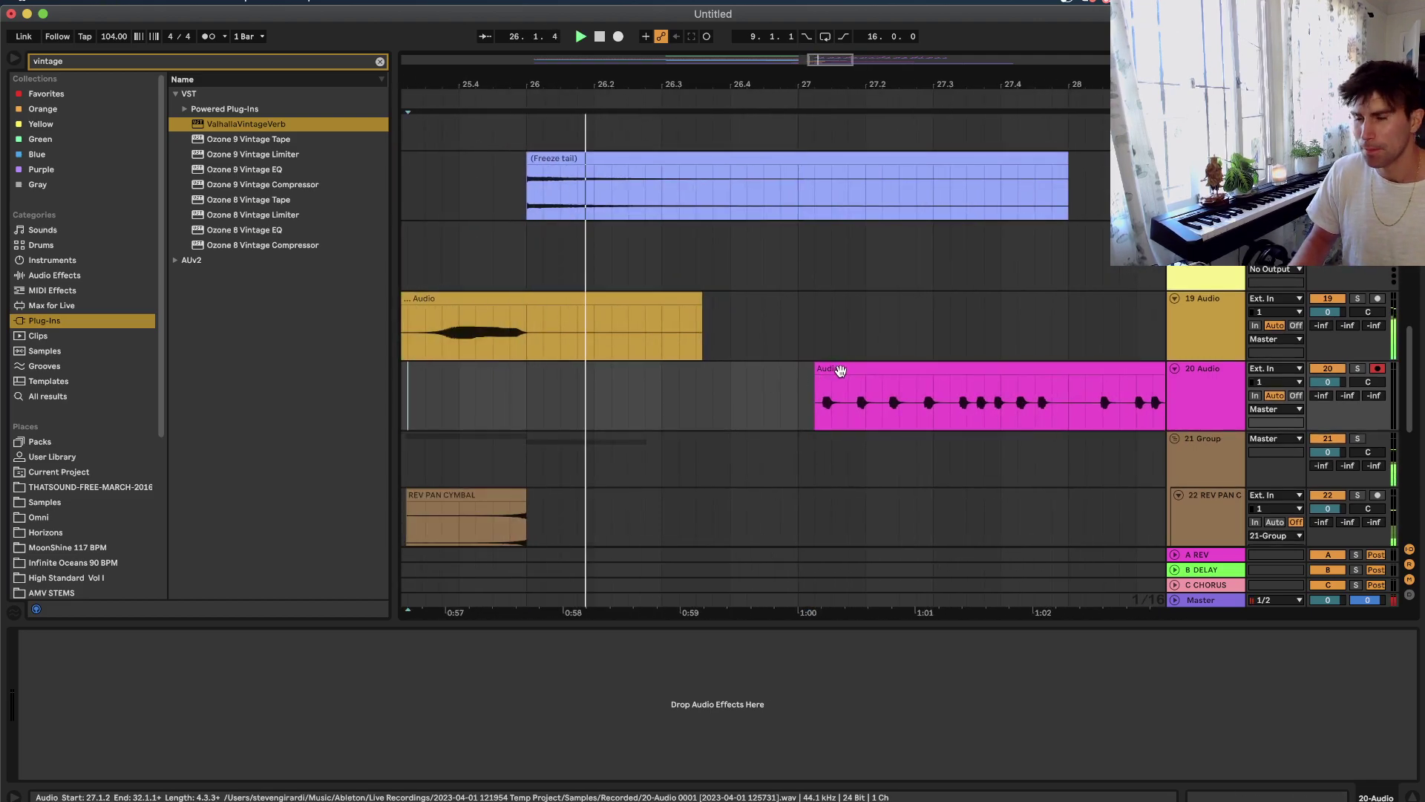
{"action": "key", "text": "space"}
{"action": "left_click_drag", "start_coordinate": [855, 371], "coordinate": [830, 371]}
{"action": "scroll", "coordinate": [830, 371], "scroll_direction": "up", "scroll_amount": 1}
{"action": "scroll", "coordinate": [830, 369], "scroll_direction": "up", "scroll_amount": 2}
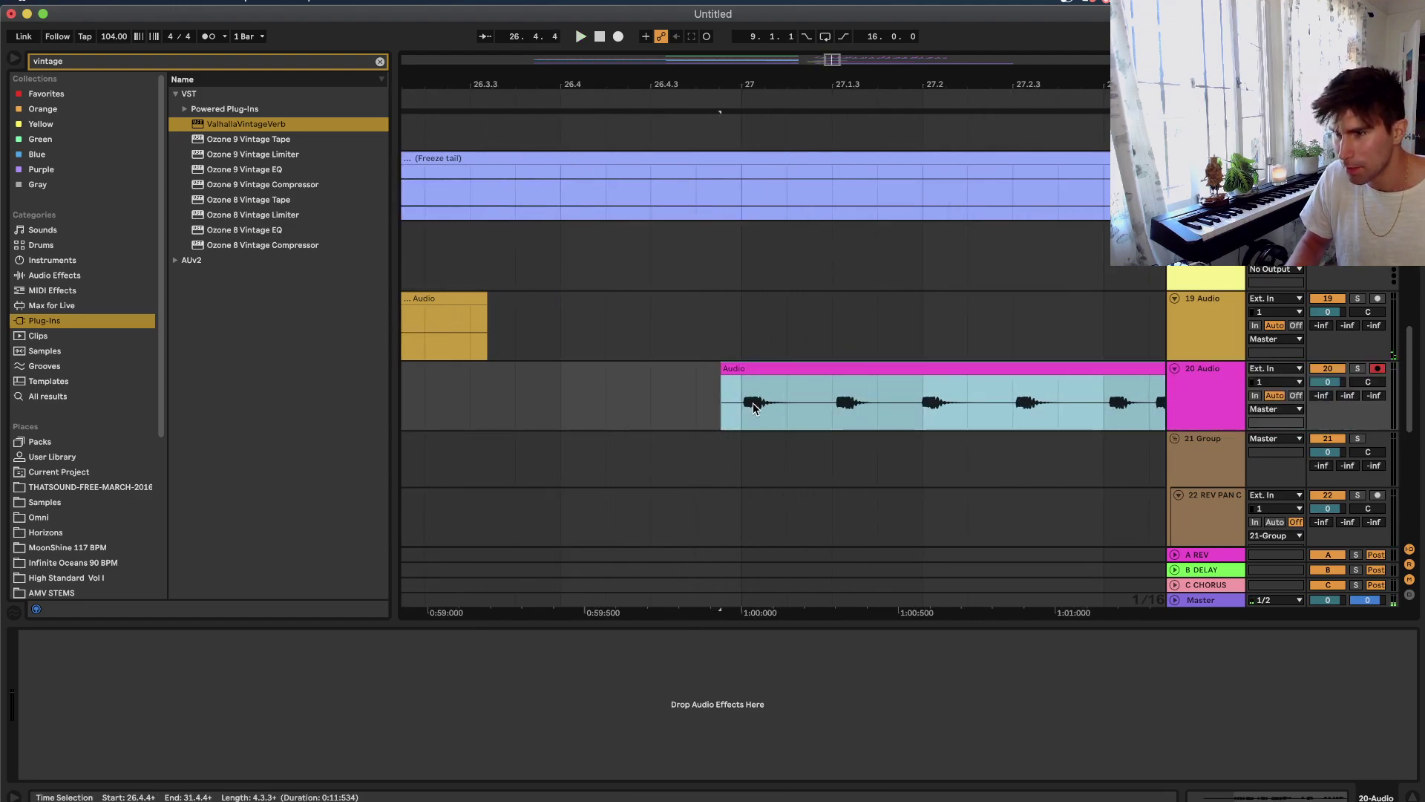
{"action": "left_click_drag", "start_coordinate": [743, 405], "coordinate": [687, 411]}
Split track 20's take at 27.1.3 and 27.1.4, and move the remaining part after the second hit to 28.1.3.
{"action": "left_click", "coordinate": [833, 411]}
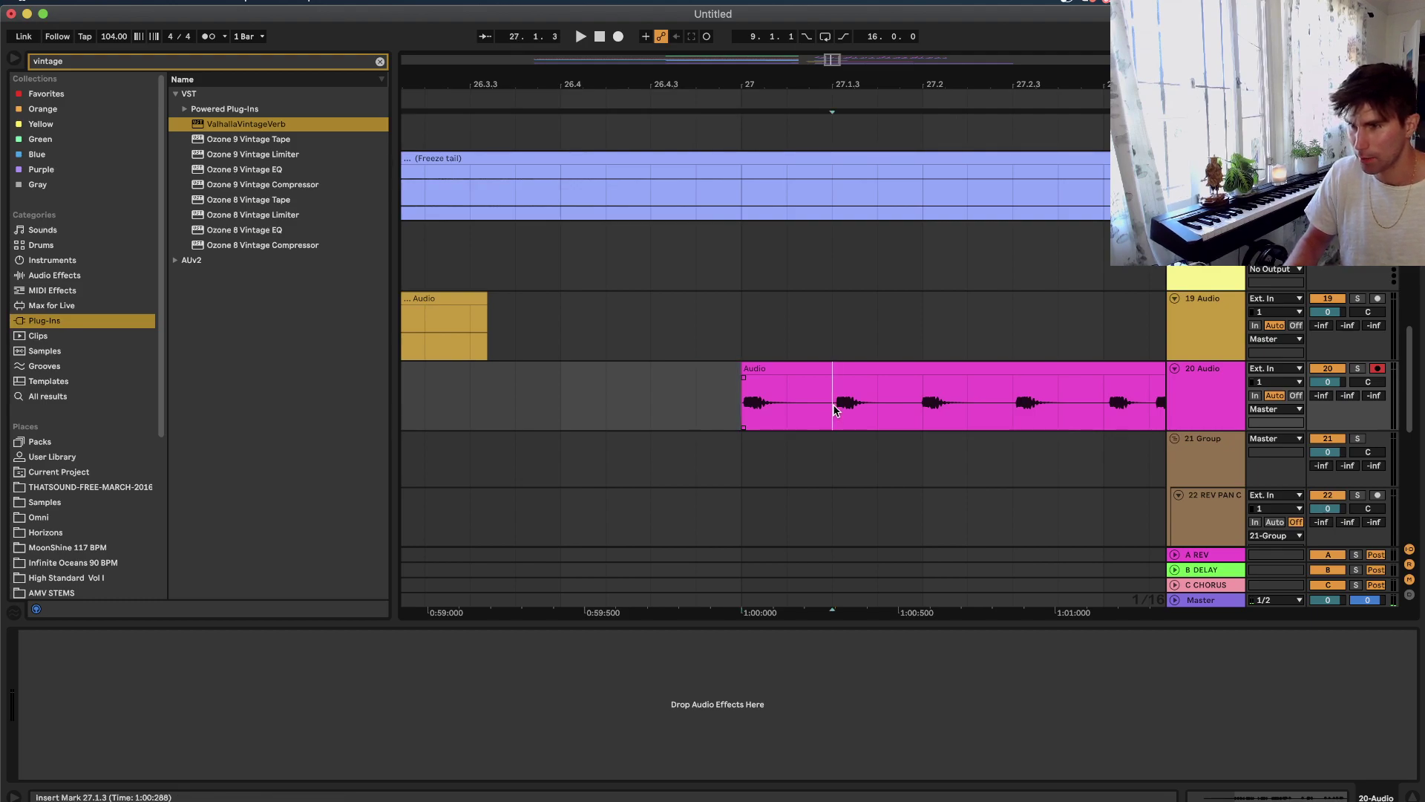
{"action": "key", "text": "super+e"}
{"action": "scroll", "coordinate": [834, 410], "scroll_direction": "down", "scroll_amount": 3}
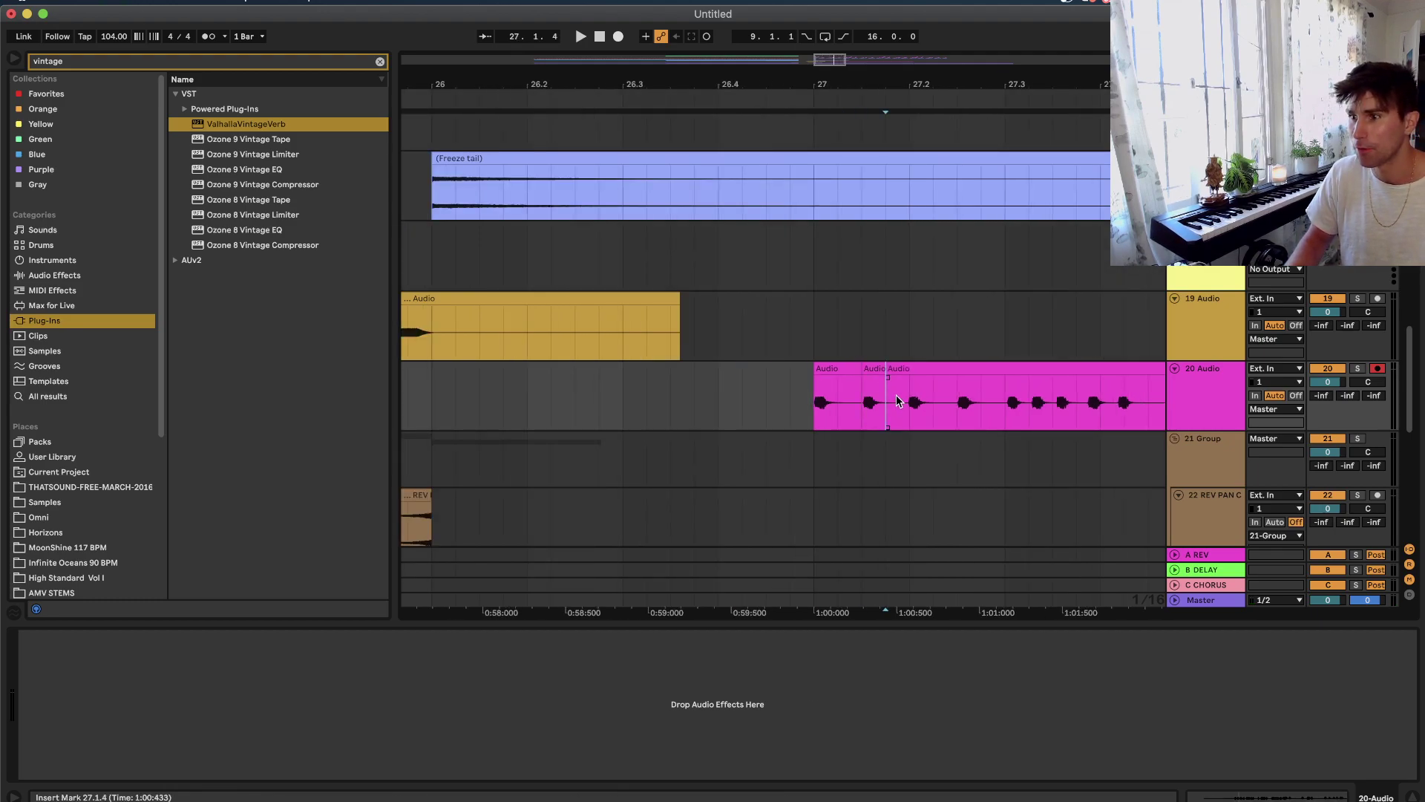
{"action": "scroll", "coordinate": [897, 394], "scroll_direction": "down", "scroll_amount": 3}
{"action": "scroll", "coordinate": [897, 395], "scroll_direction": "right", "scroll_amount": 3}
{"action": "left_click_drag", "start_coordinate": [904, 380], "coordinate": [1061, 382]}
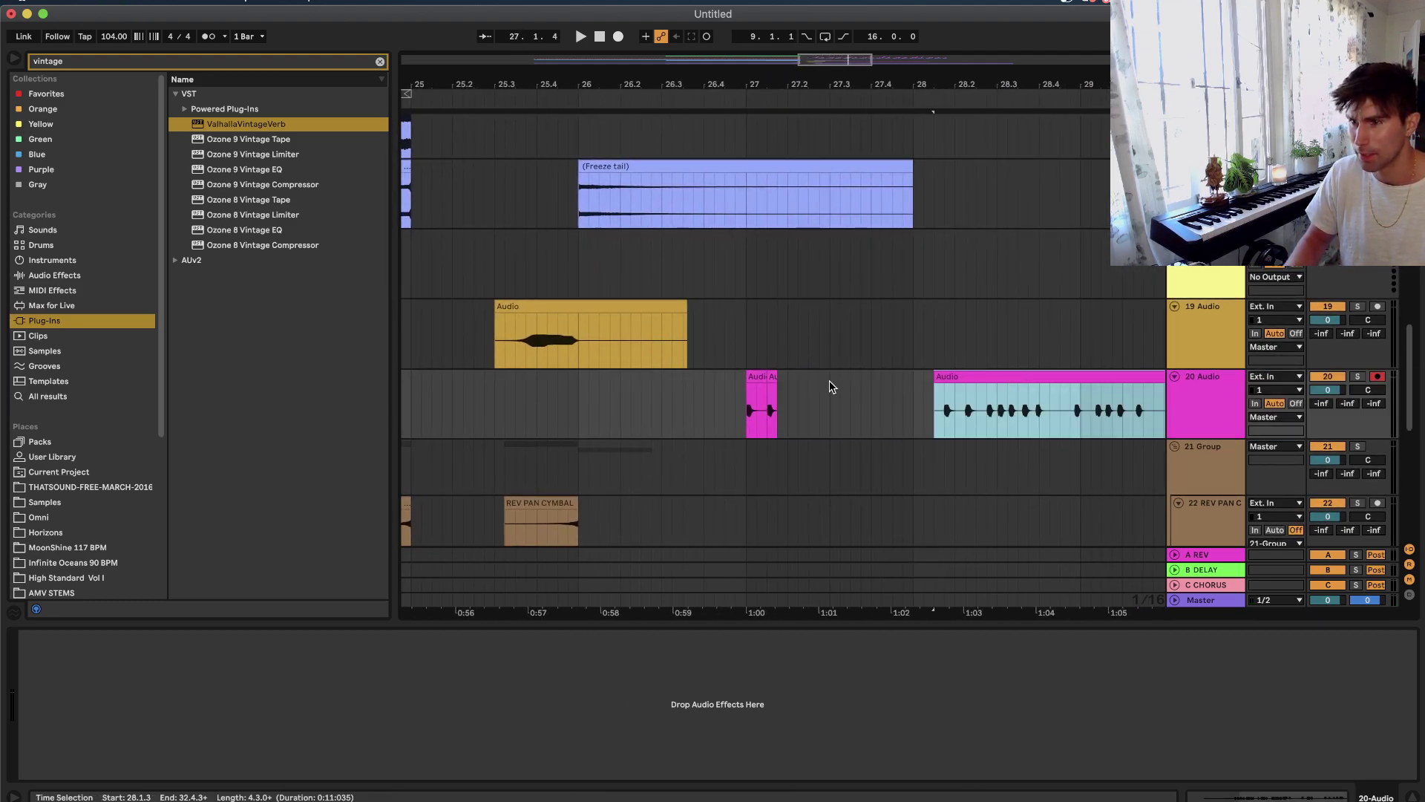
Trim the start of the second slice on track 20 to its hit and move the slice to 27.1.4.
{"action": "scroll", "coordinate": [779, 381], "scroll_direction": "up", "scroll_amount": 8}
{"action": "left_click", "coordinate": [731, 378]}
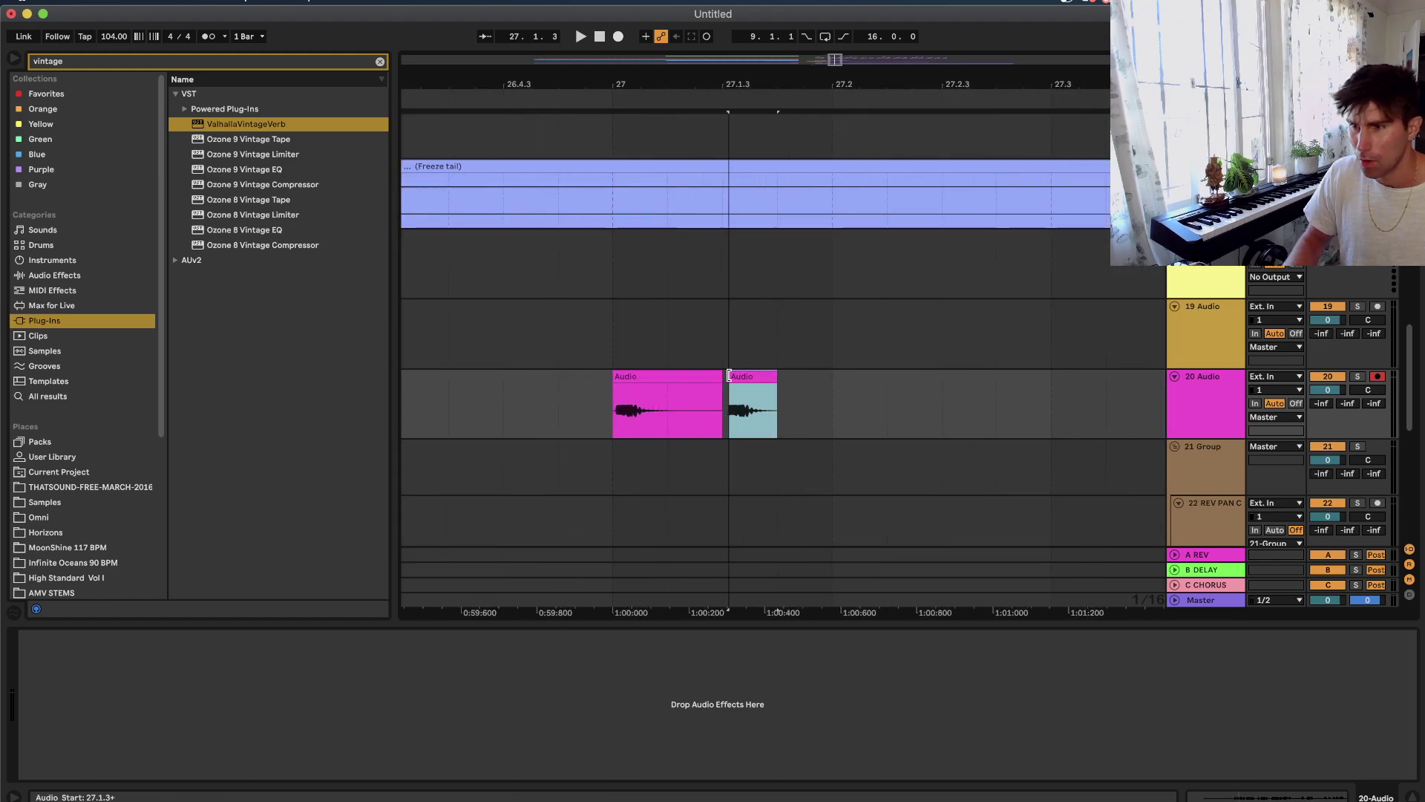
{"action": "left_click_drag", "start_coordinate": [730, 377], "coordinate": [787, 386]}
{"action": "scroll", "coordinate": [599, 398], "scroll_direction": "down", "scroll_amount": 7}
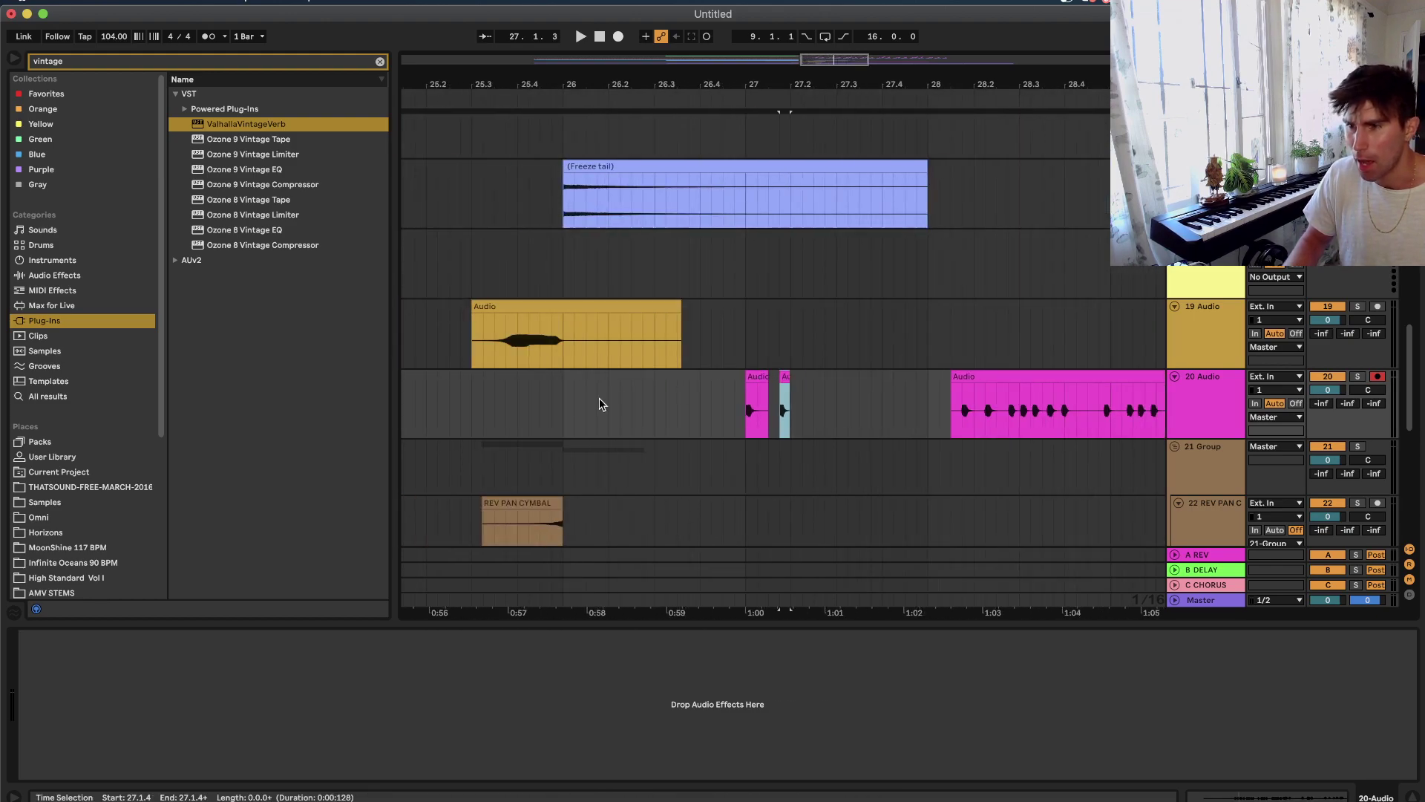
Turn the grid off and copy the take's hit at 28.2.2 to about 27.2.4 on track 20.
{"action": "scroll", "coordinate": [579, 401], "scroll_direction": "left", "scroll_amount": 2}
{"action": "left_click", "coordinate": [576, 401]}
{"action": "scroll", "coordinate": [837, 387], "scroll_direction": "right", "scroll_amount": 3}
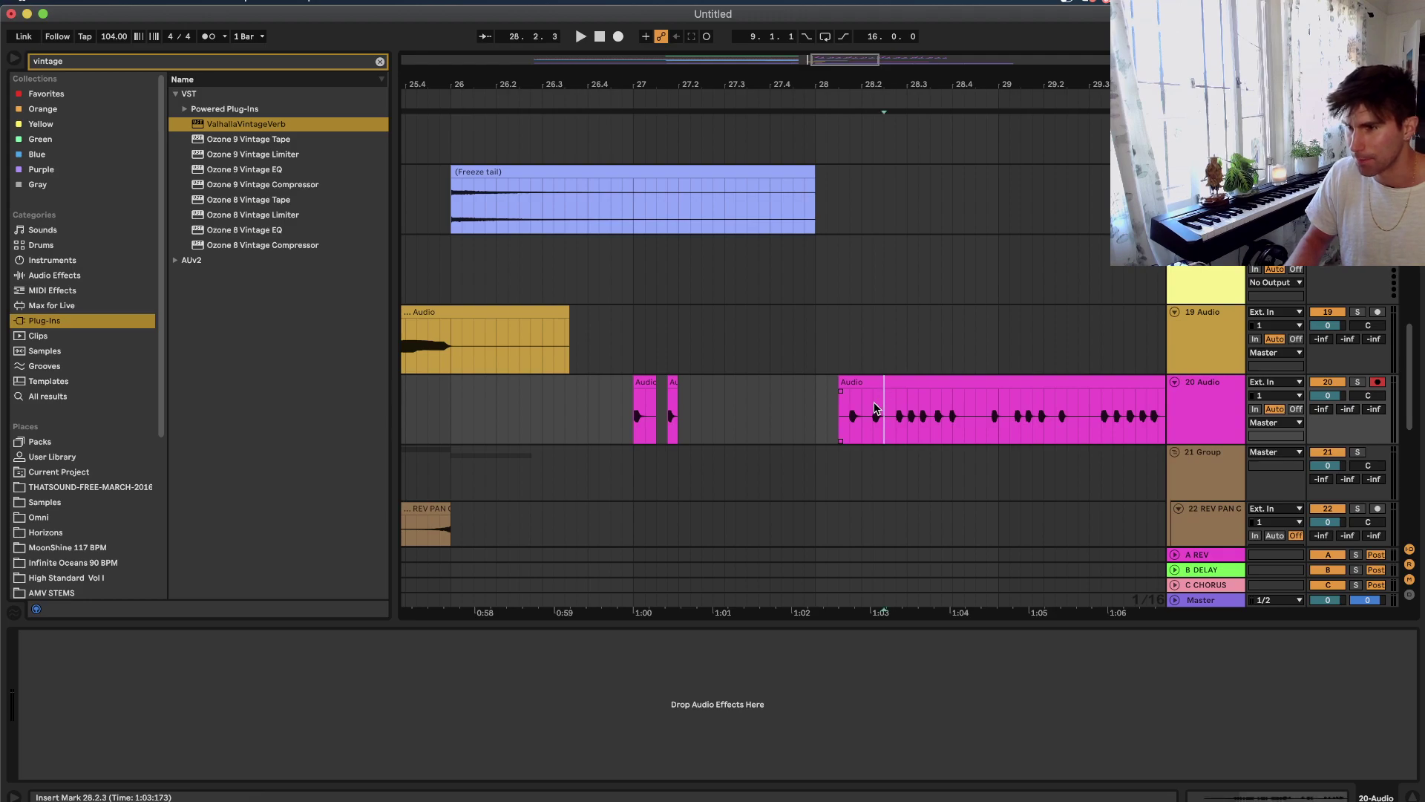
{"action": "scroll", "coordinate": [876, 407], "scroll_direction": "up", "scroll_amount": 3}
{"action": "right_click", "coordinate": [861, 414]}
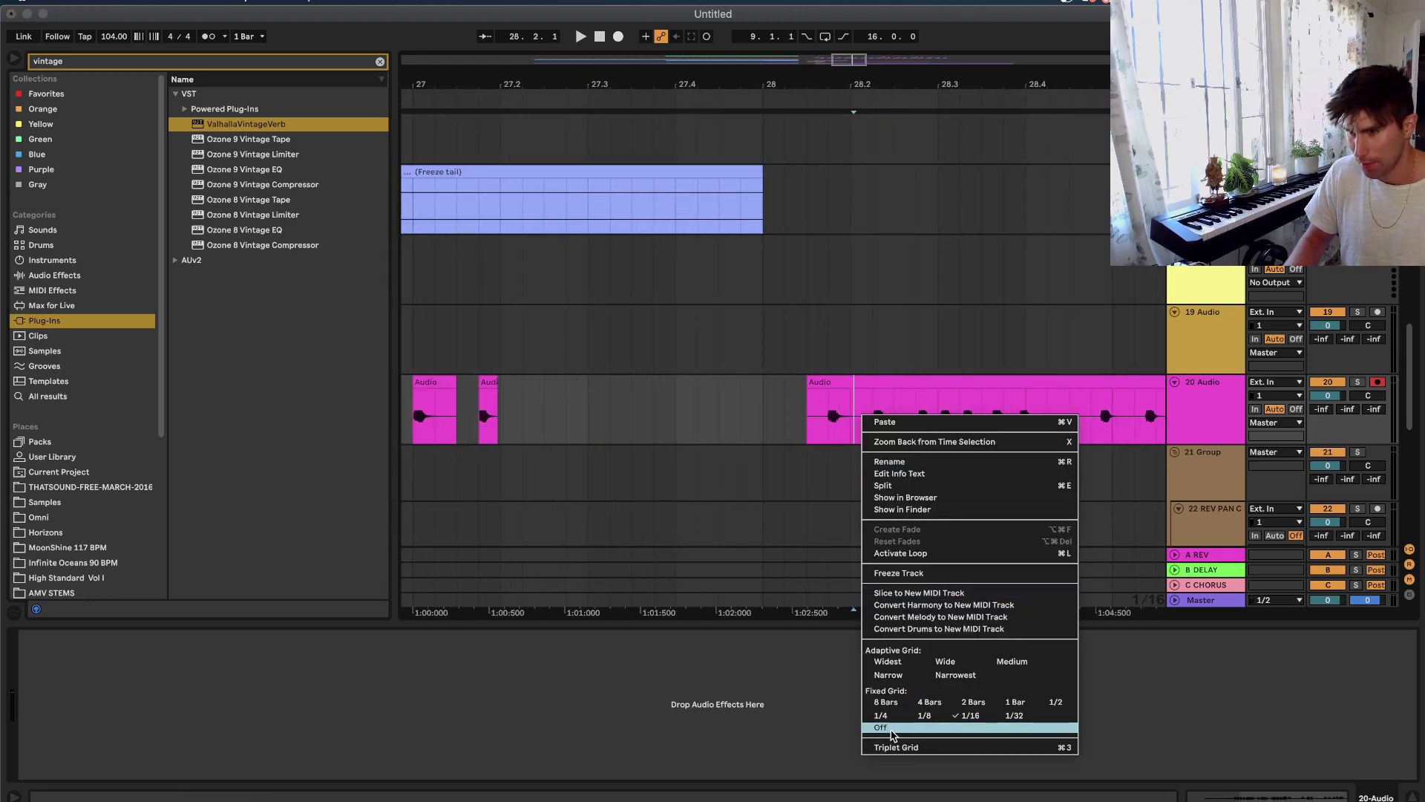
{"action": "left_click", "coordinate": [893, 731]}
{"action": "scroll", "coordinate": [824, 425], "scroll_direction": "up", "scroll_amount": 3}
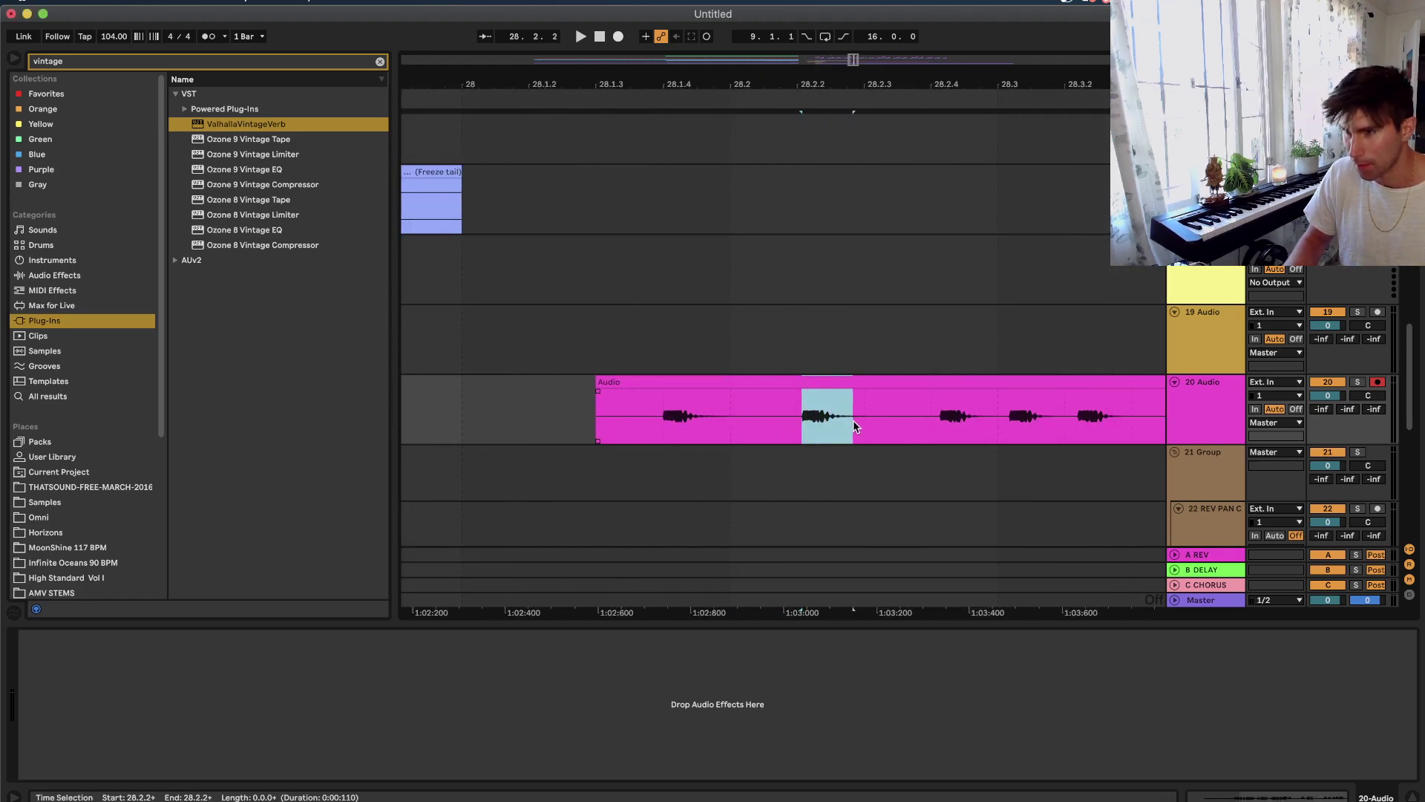
{"action": "scroll", "coordinate": [853, 421], "scroll_direction": "down", "scroll_amount": 5}
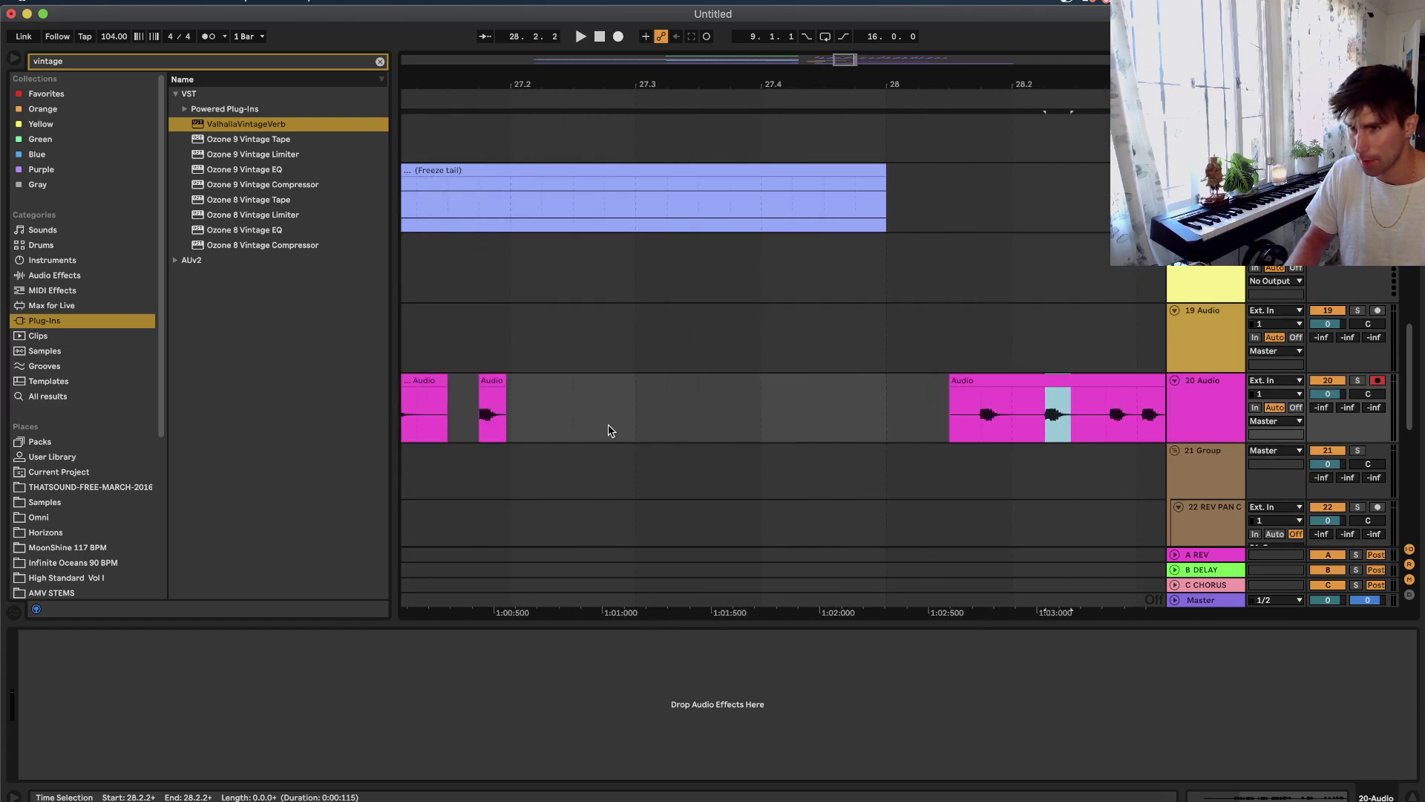
{"action": "left_click", "coordinate": [608, 431]}
Remove the hit at 28.2.2 from track 20's take and copy the hit at 28.1.4 to 27.3.4.
{"action": "scroll", "coordinate": [702, 431], "scroll_direction": "right", "scroll_amount": 3}
{"action": "left_click", "coordinate": [867, 431]}
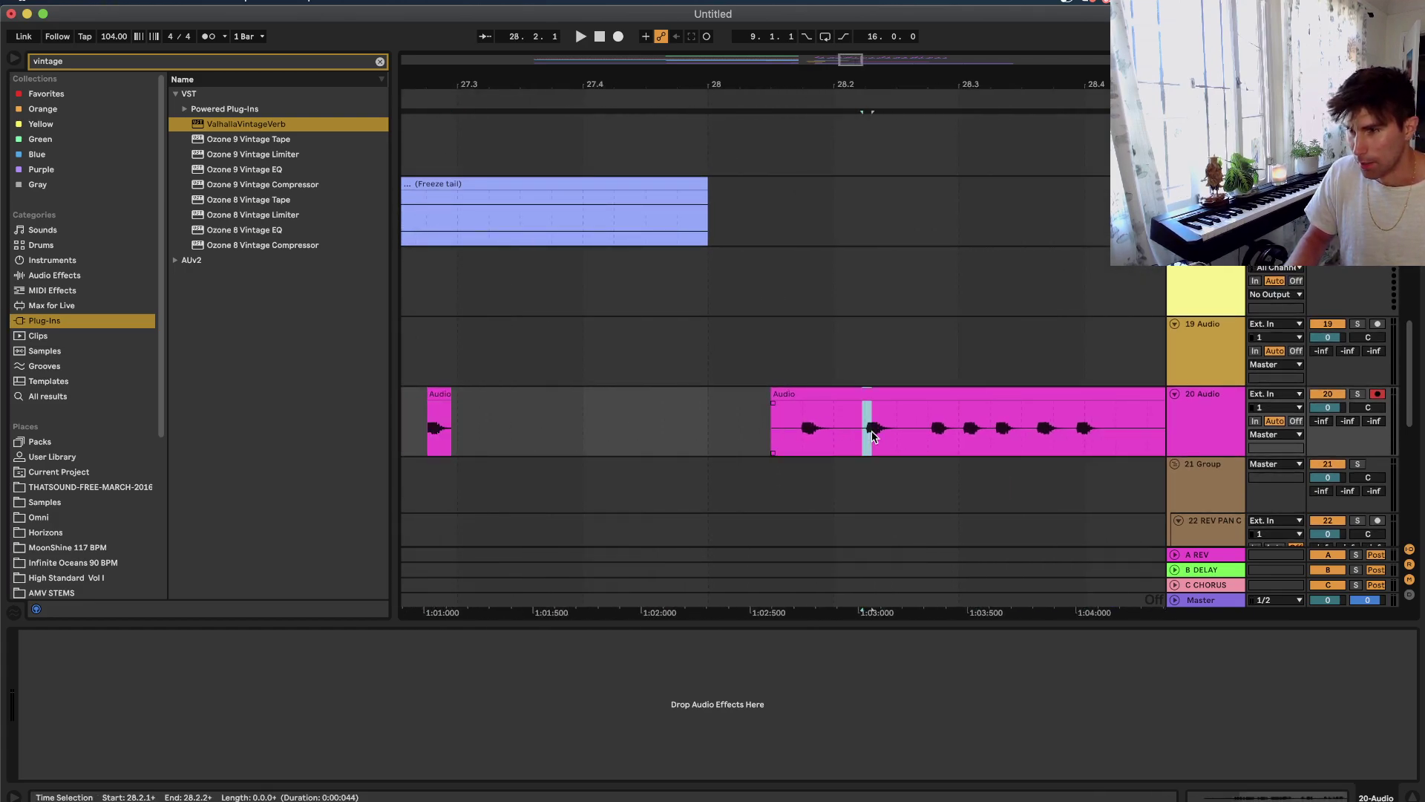
{"action": "scroll", "coordinate": [805, 439], "scroll_direction": "up", "scroll_amount": 3}
{"action": "left_click", "coordinate": [800, 440]}
{"action": "scroll", "coordinate": [699, 443], "scroll_direction": "left", "scroll_amount": 5}
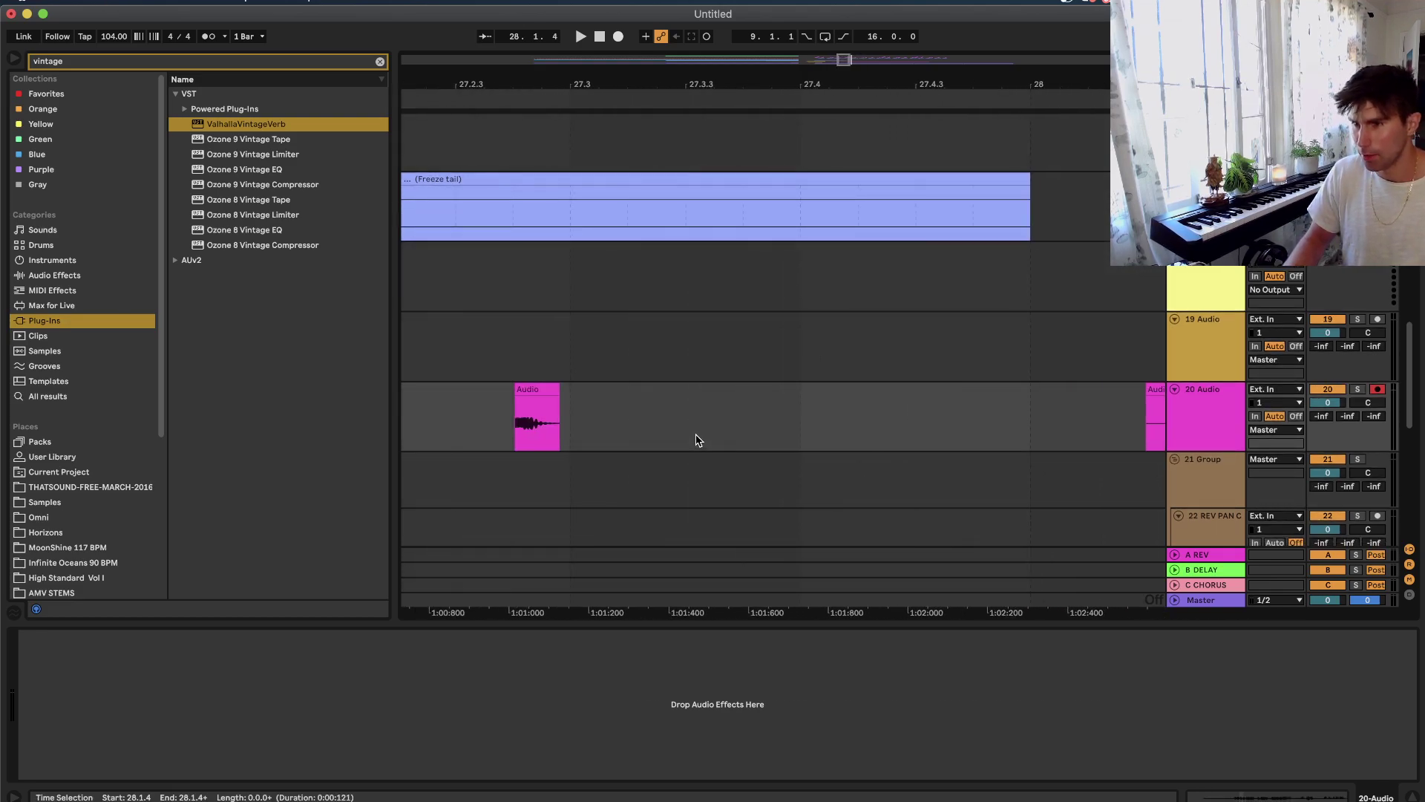
{"action": "left_click", "coordinate": [736, 435]}
{"action": "left_click", "coordinate": [742, 435]}
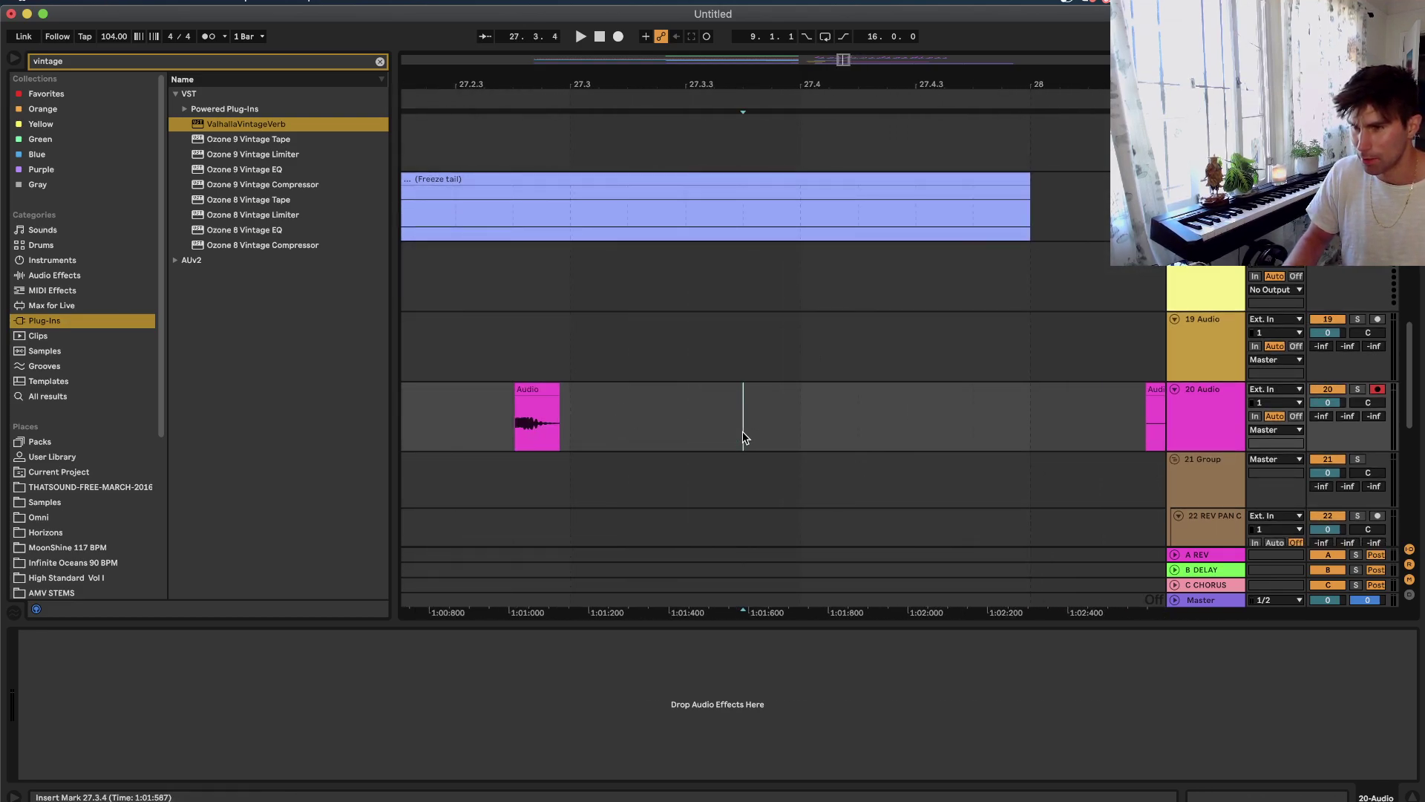
{"action": "key", "text": "super+v"}
Delete the leftover slice at 28.1.3 and the part of track 20's take before 29.1.1.
{"action": "scroll", "coordinate": [742, 435], "scroll_direction": "down", "scroll_amount": 4}
{"action": "left_click", "coordinate": [754, 401]}
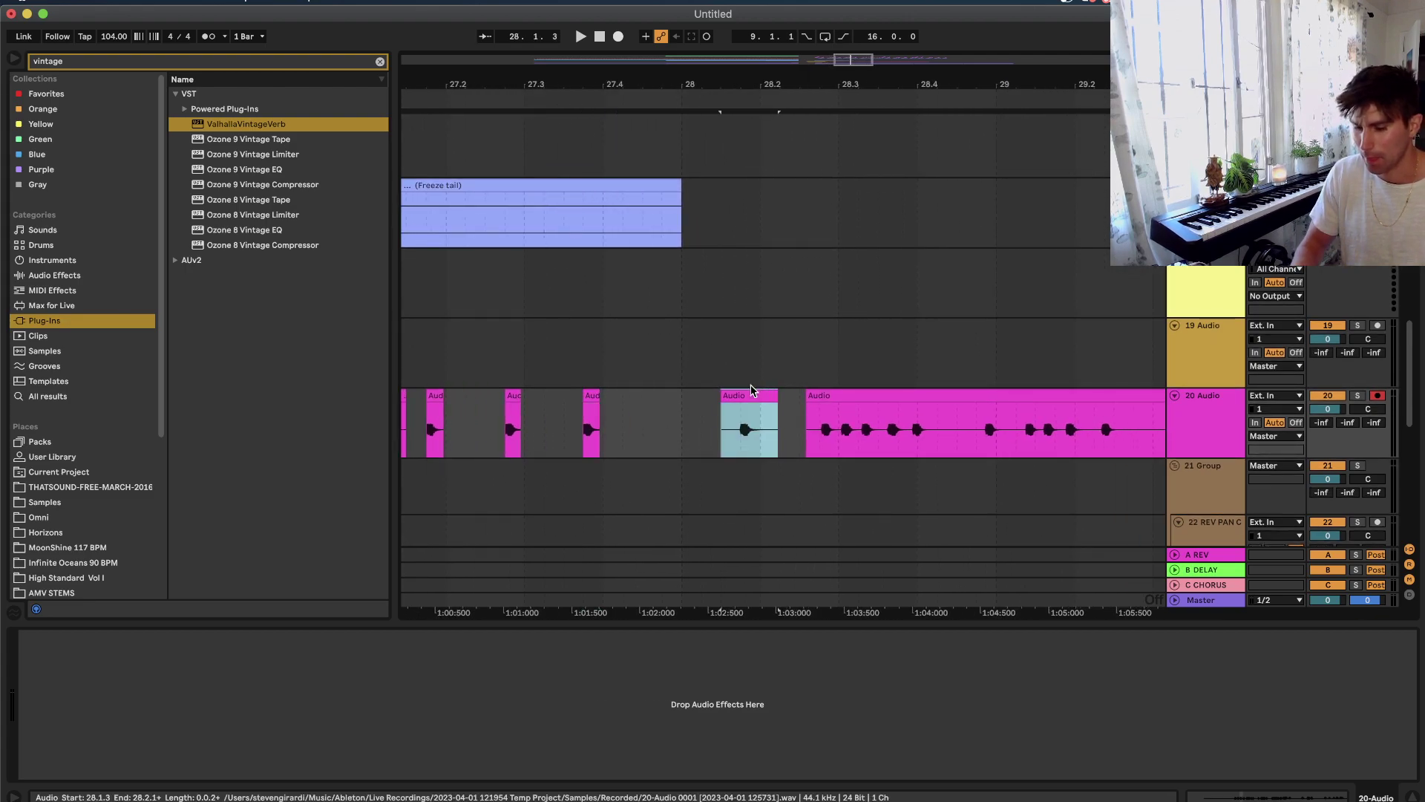
{"action": "scroll", "coordinate": [705, 431], "scroll_direction": "right", "scroll_amount": 3}
{"action": "key", "text": "Delete"}
{"action": "left_click_drag", "start_coordinate": [650, 454], "coordinate": [854, 453]}
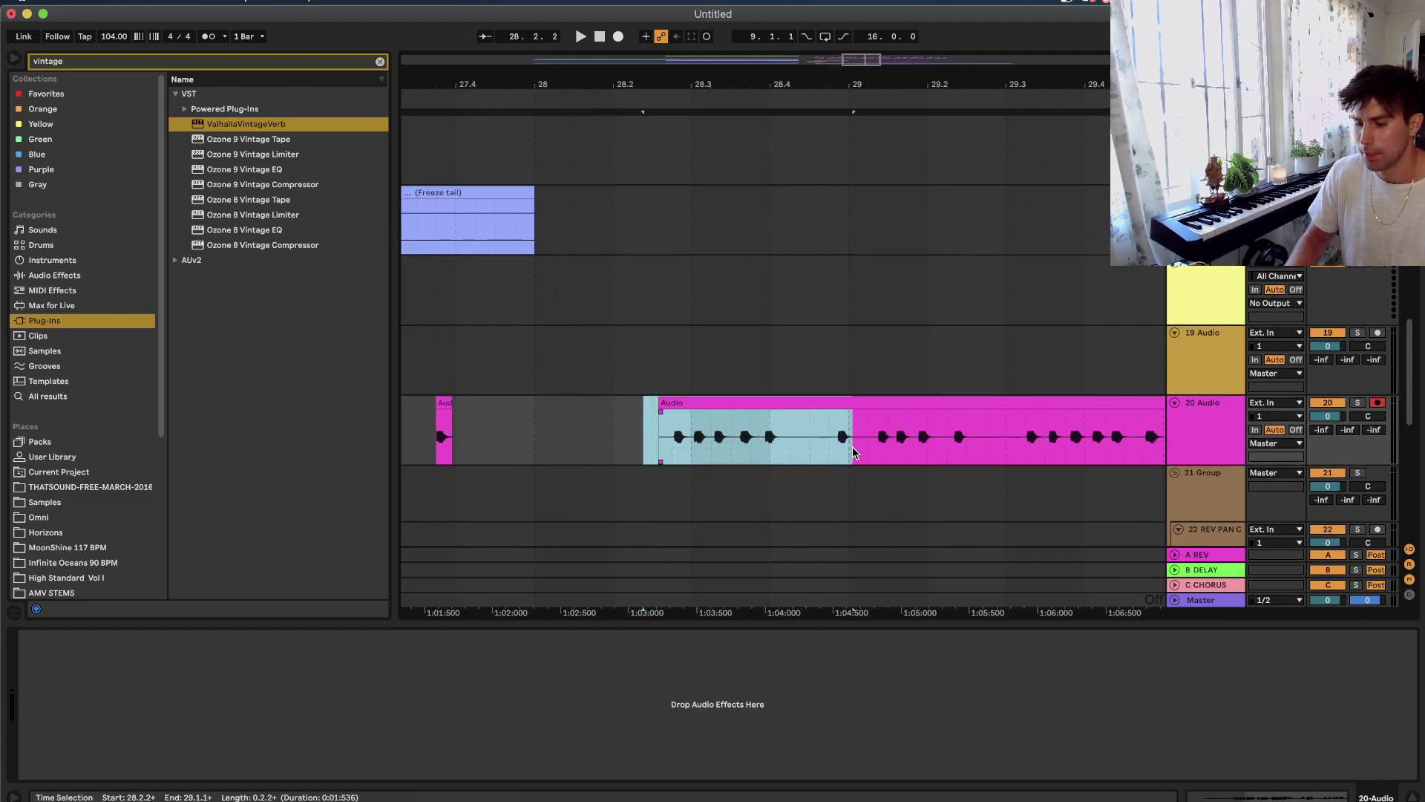
{"action": "key", "text": "Delete"}
Copy the single hit at 29.1.2 of track 20's take to 27.4.4.
{"action": "key", "text": "plus"}
{"action": "key", "text": "plus"}
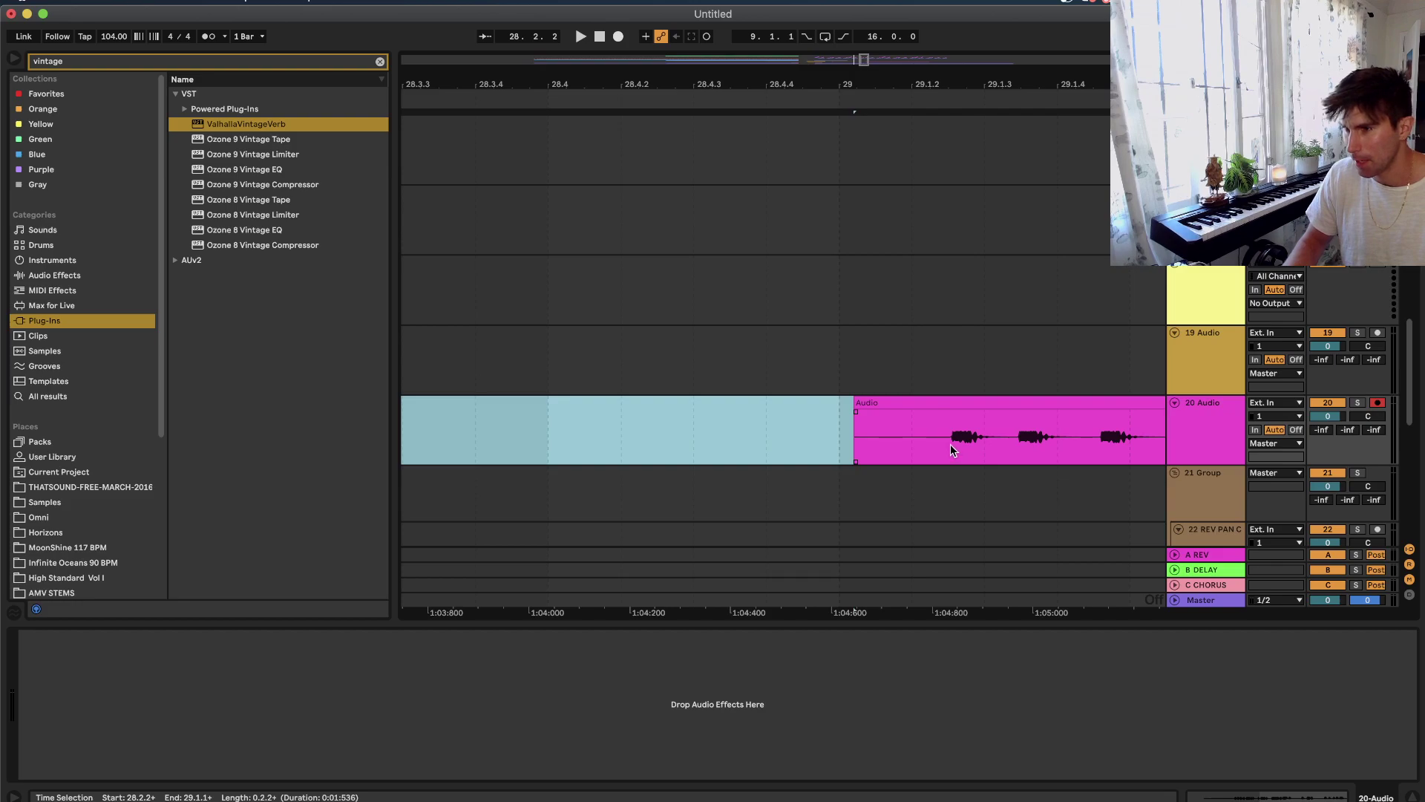
{"action": "left_click_drag", "start_coordinate": [950, 446], "coordinate": [981, 447]}
{"action": "key", "text": "minus"}
{"action": "key", "text": "minus"}
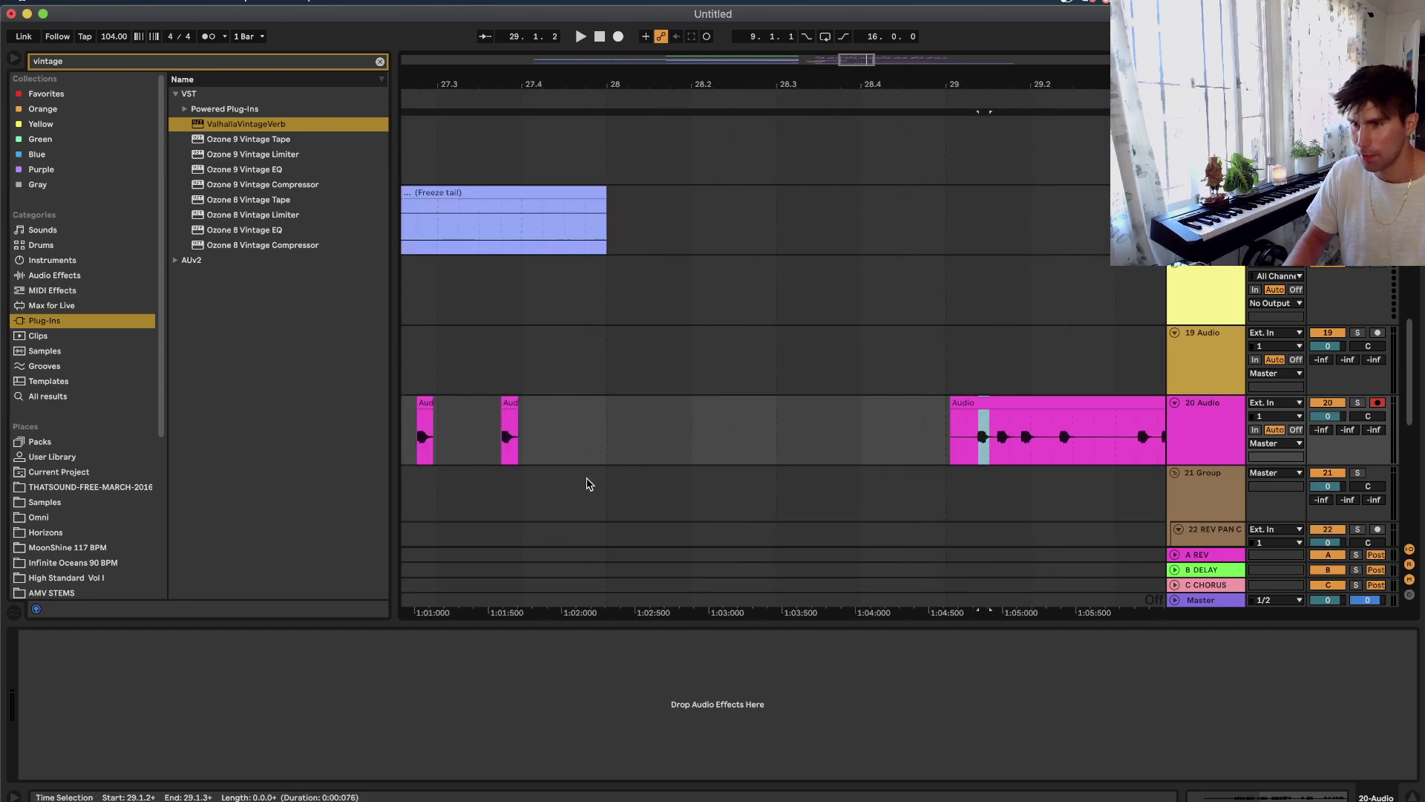
{"action": "left_click", "coordinate": [585, 457]}
{"action": "key", "text": "super+v"}
Audition the hit at 31.2.2 in track 20's take and copy it to 28.1.3.
{"action": "scroll", "coordinate": [750, 438], "scroll_direction": "right", "scroll_amount": 2}
{"action": "scroll", "coordinate": [751, 437], "scroll_direction": "down", "scroll_amount": 3}
{"action": "scroll", "coordinate": [950, 441], "scroll_direction": "right", "scroll_amount": 4}
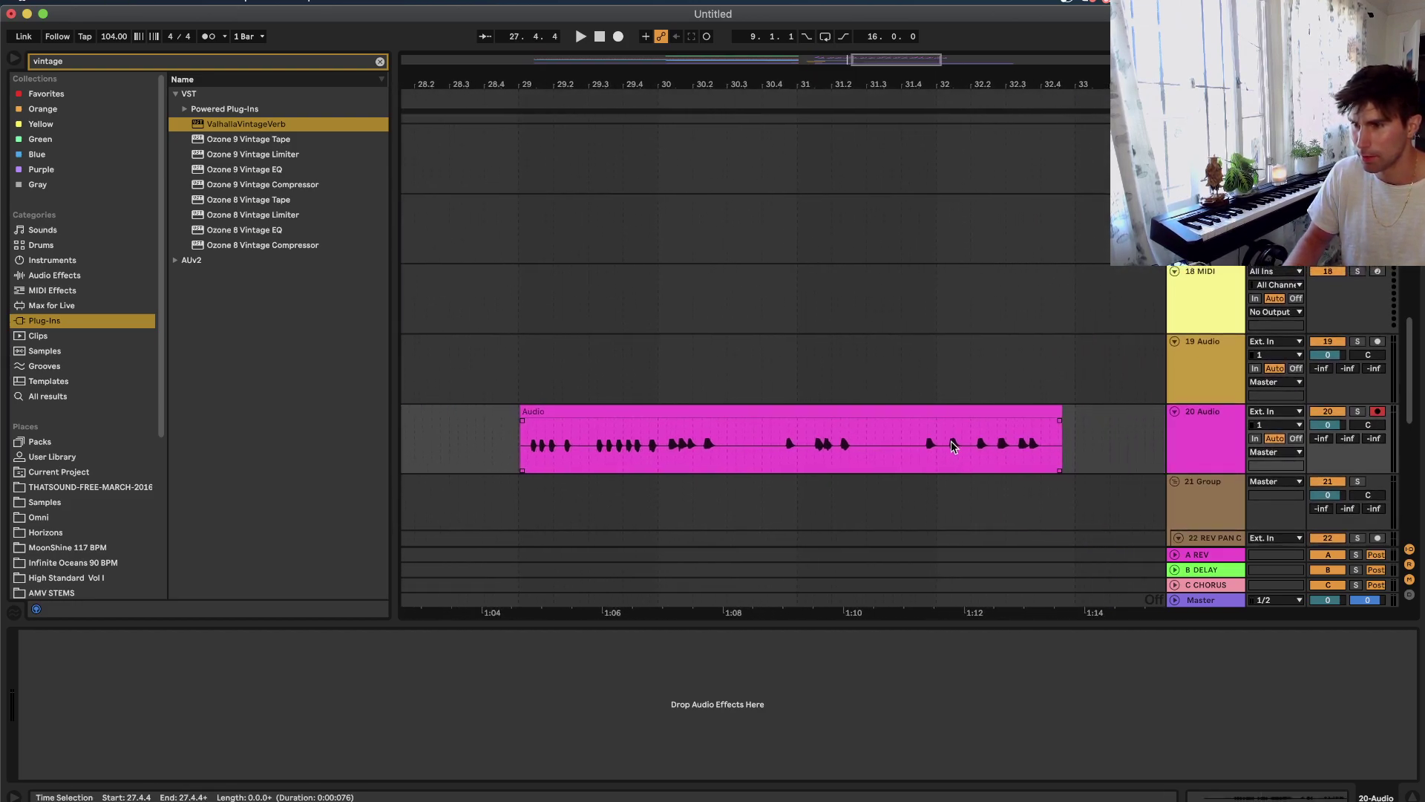
{"action": "scroll", "coordinate": [795, 451], "scroll_direction": "up", "scroll_amount": 1}
{"action": "scroll", "coordinate": [795, 451], "scroll_direction": "up", "scroll_amount": 3}
{"action": "left_click", "coordinate": [805, 454]}
{"action": "key", "text": "space"}
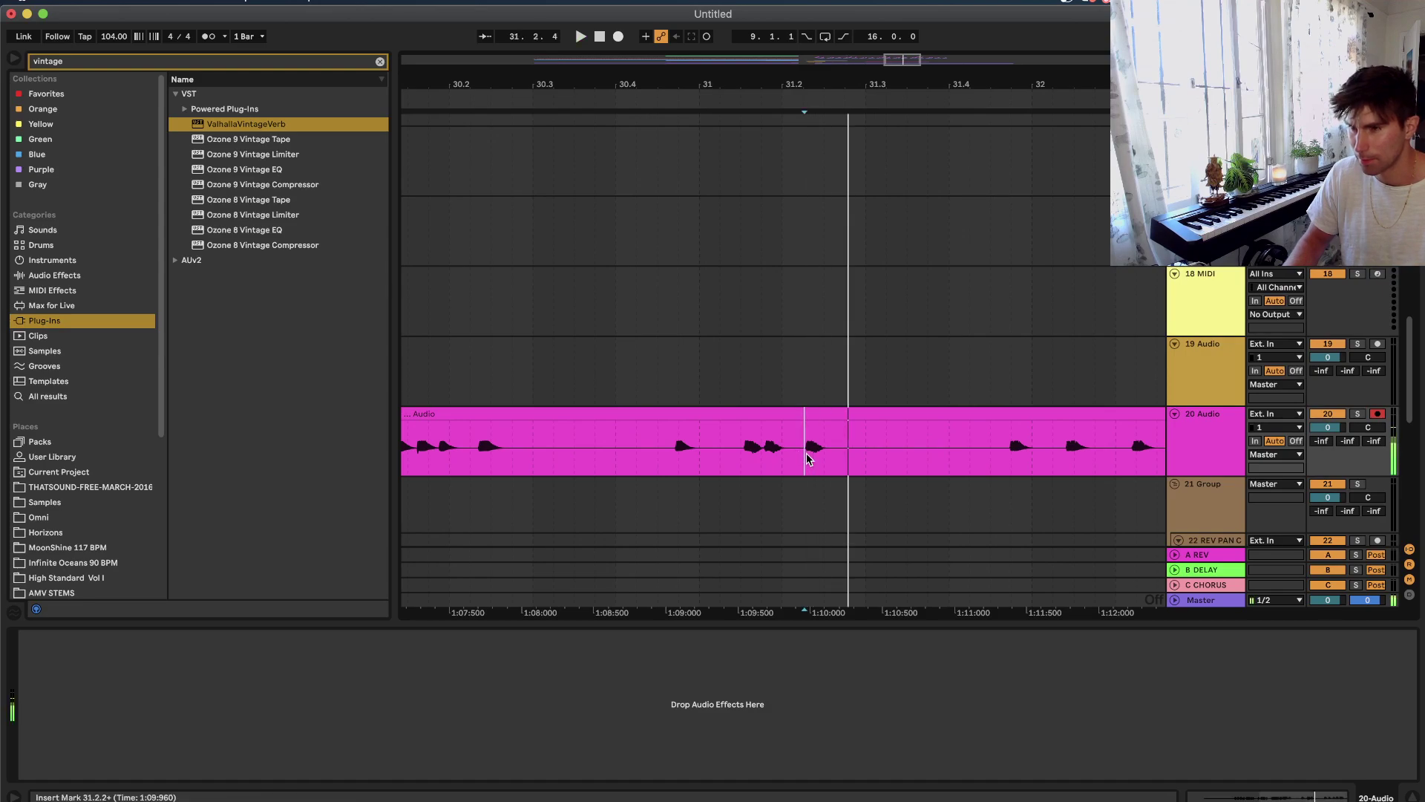
{"action": "key", "text": "space"}
{"action": "left_click_drag", "start_coordinate": [806, 454], "coordinate": [823, 453]}
{"action": "scroll", "coordinate": [825, 460], "scroll_direction": "down", "scroll_amount": 3}
{"action": "scroll", "coordinate": [825, 459], "scroll_direction": "left", "scroll_amount": 5}
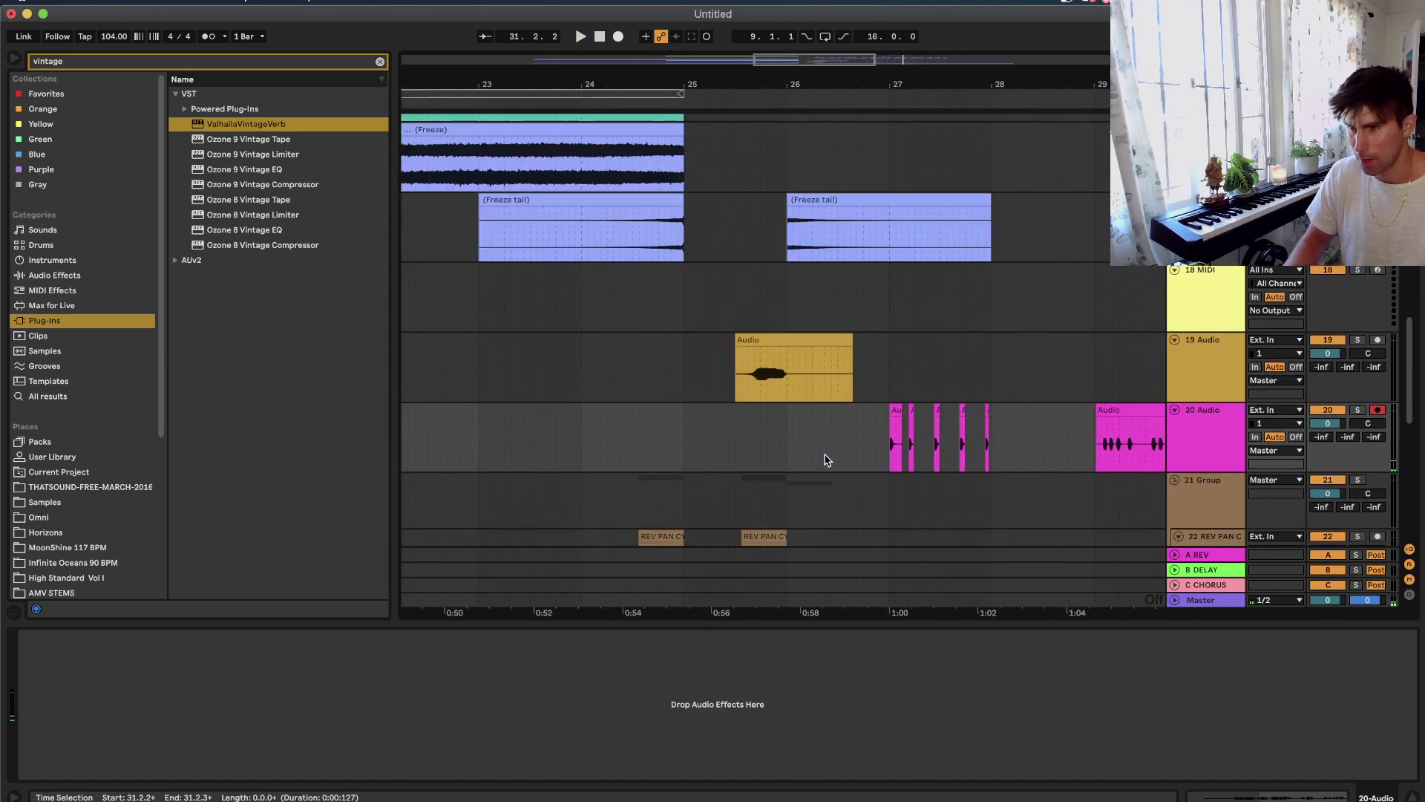
{"action": "scroll", "coordinate": [885, 458], "scroll_direction": "right", "scroll_amount": 3}
{"action": "left_click", "coordinate": [928, 433]}
Move the remaining part of track 20's take away from the slices, to about bar 34.
{"action": "scroll", "coordinate": [928, 434], "scroll_direction": "right", "scroll_amount": 10}
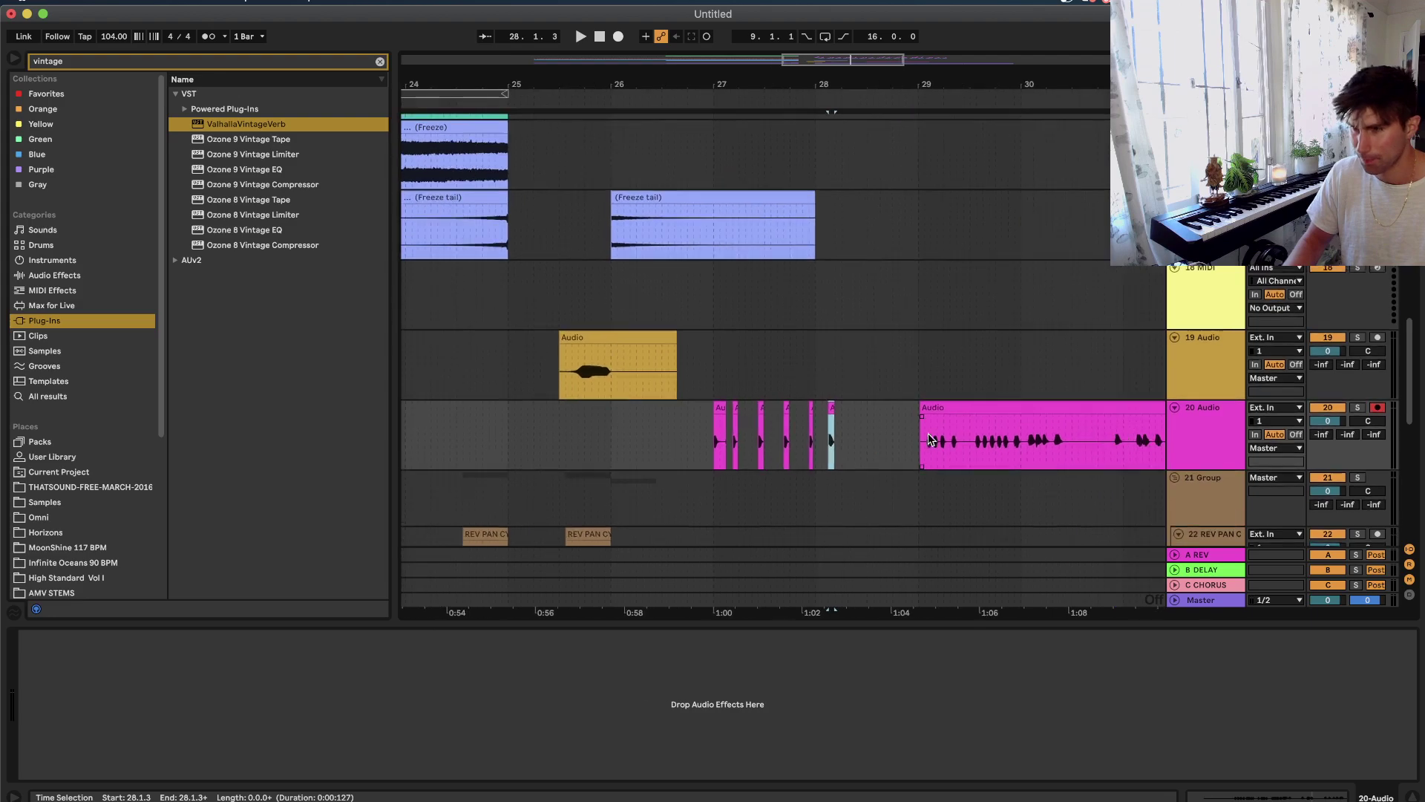
{"action": "scroll", "coordinate": [668, 460], "scroll_direction": "left", "scroll_amount": 4}
{"action": "key", "text": "minus"}
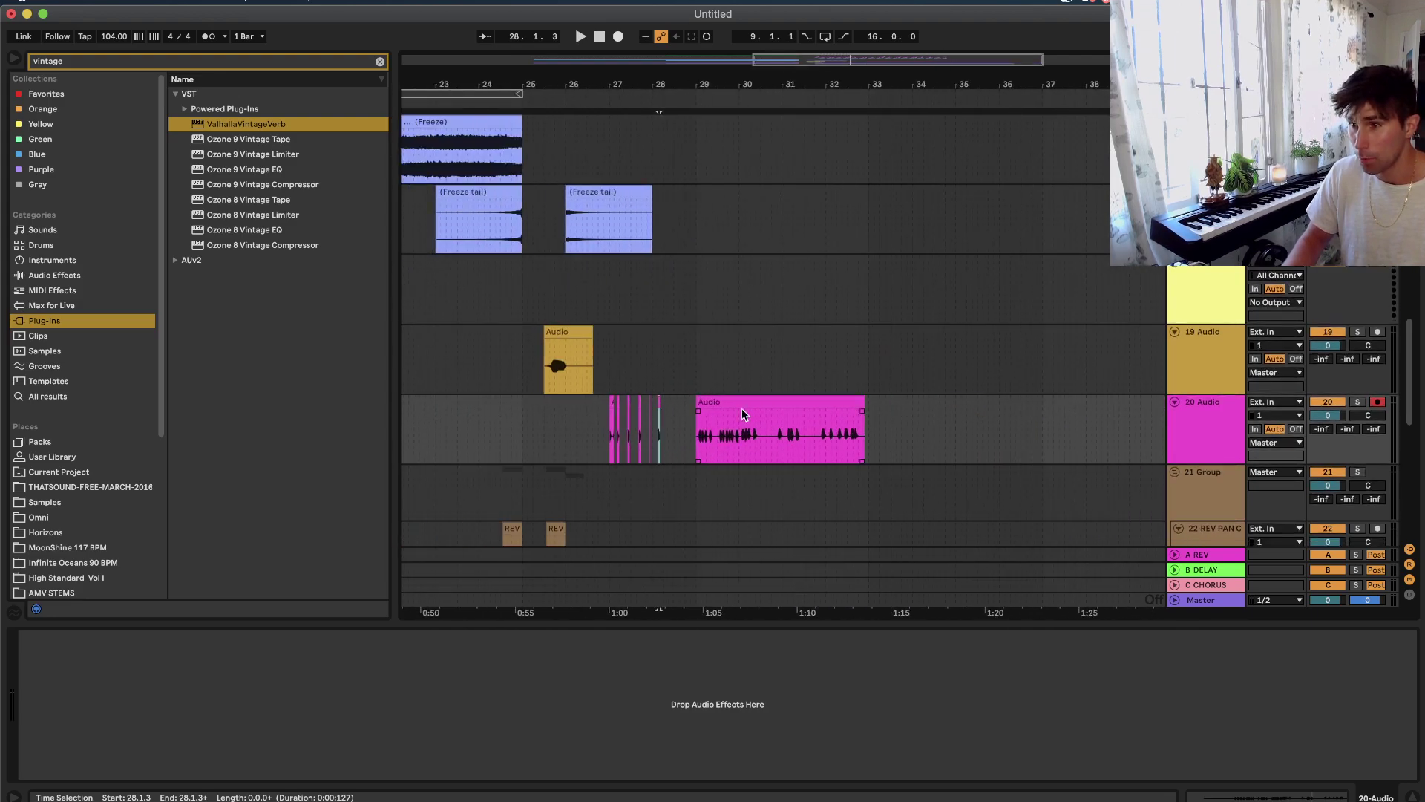
{"action": "left_click", "coordinate": [832, 408]}
{"action": "left_click_drag", "start_coordinate": [831, 408], "coordinate": [862, 407]}
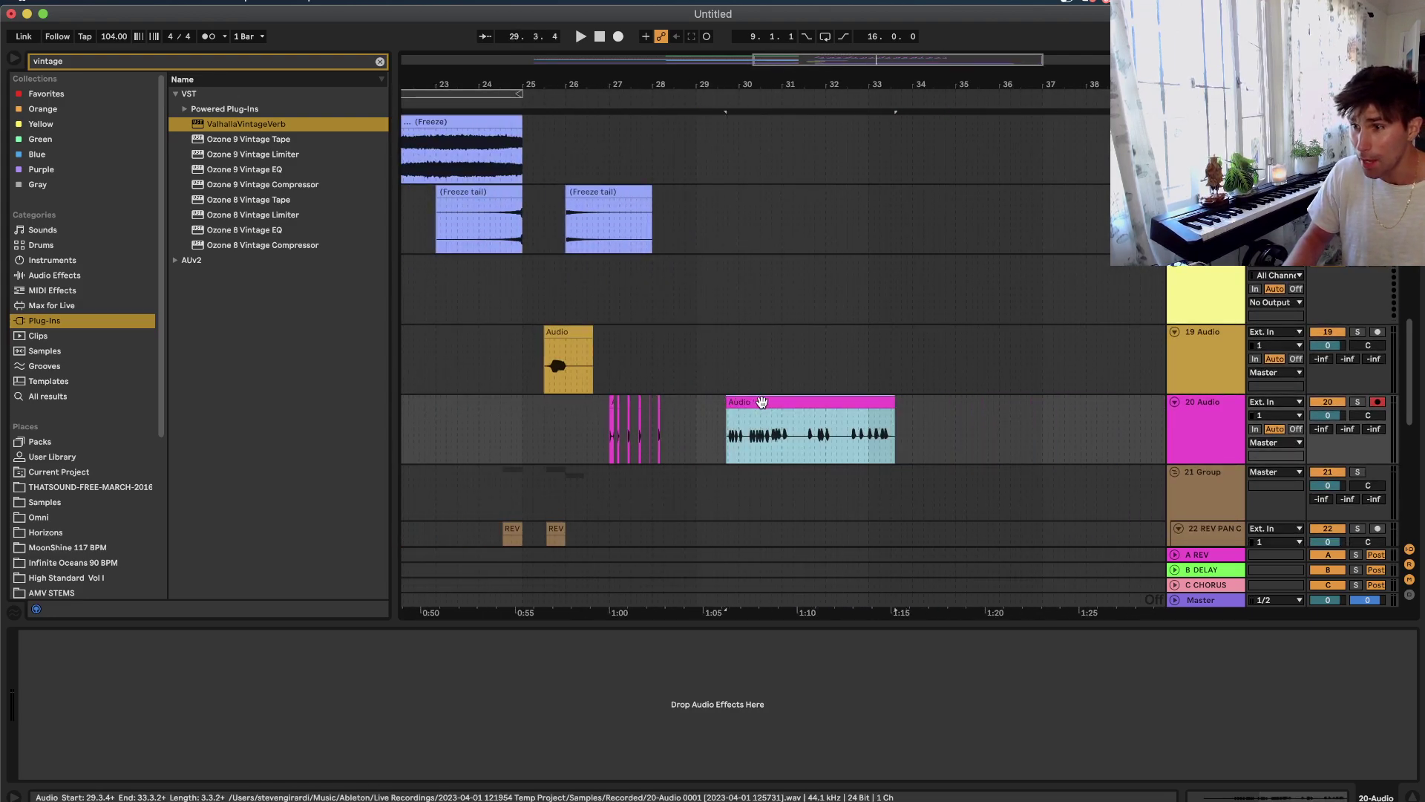
{"action": "left_click_drag", "start_coordinate": [761, 401], "coordinate": [946, 401]}
Set the fixed grid to 1/16 and move track 20's slices from bar 27 to 29.1.1.
{"action": "right_click", "coordinate": [605, 415]}
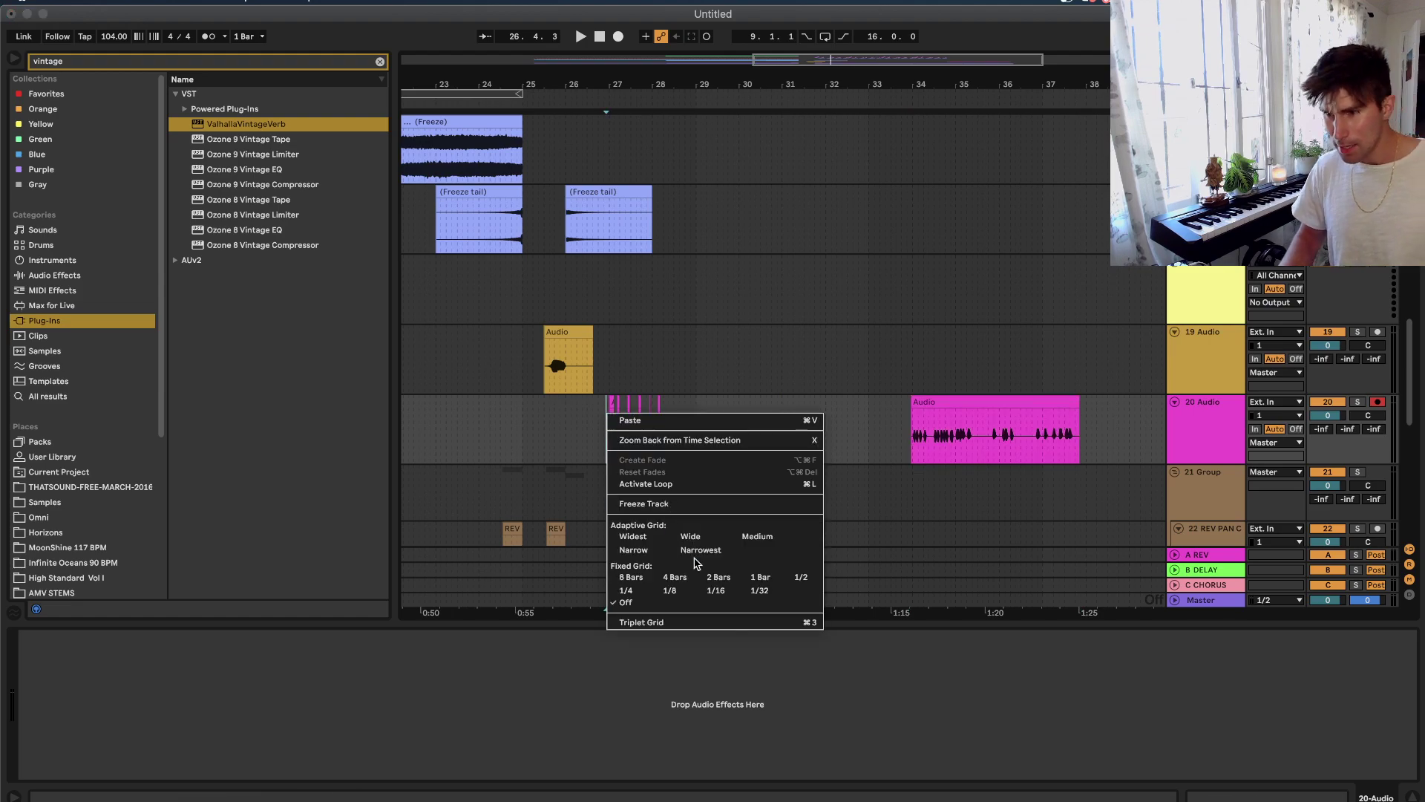
{"action": "left_click", "coordinate": [708, 587]}
{"action": "scroll", "coordinate": [559, 444], "scroll_direction": "up", "scroll_amount": 5}
{"action": "scroll", "coordinate": [673, 445], "scroll_direction": "down", "scroll_amount": 7}
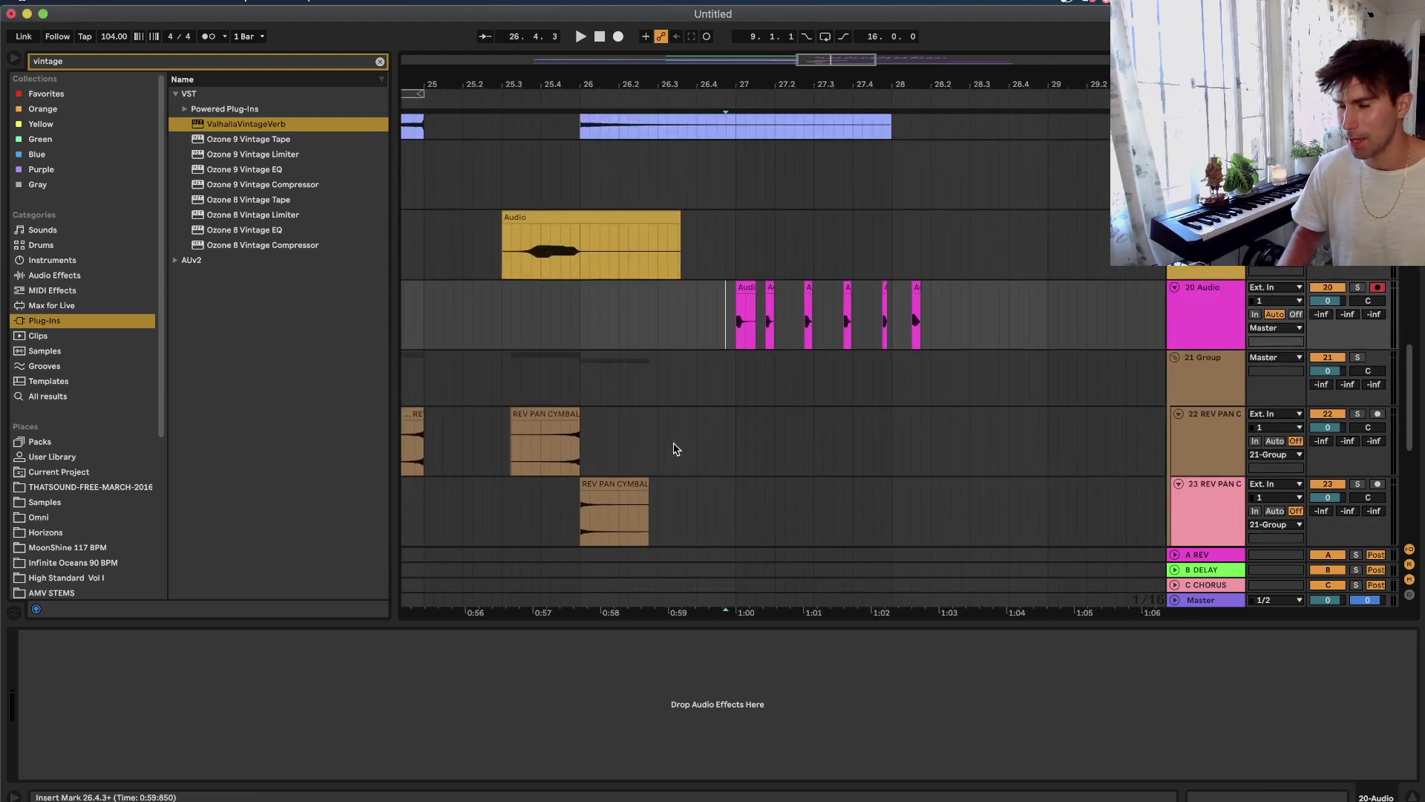
{"action": "scroll", "coordinate": [673, 448], "scroll_direction": "up", "scroll_amount": 6}
{"action": "scroll", "coordinate": [957, 350], "scroll_direction": "down", "scroll_amount": 3}
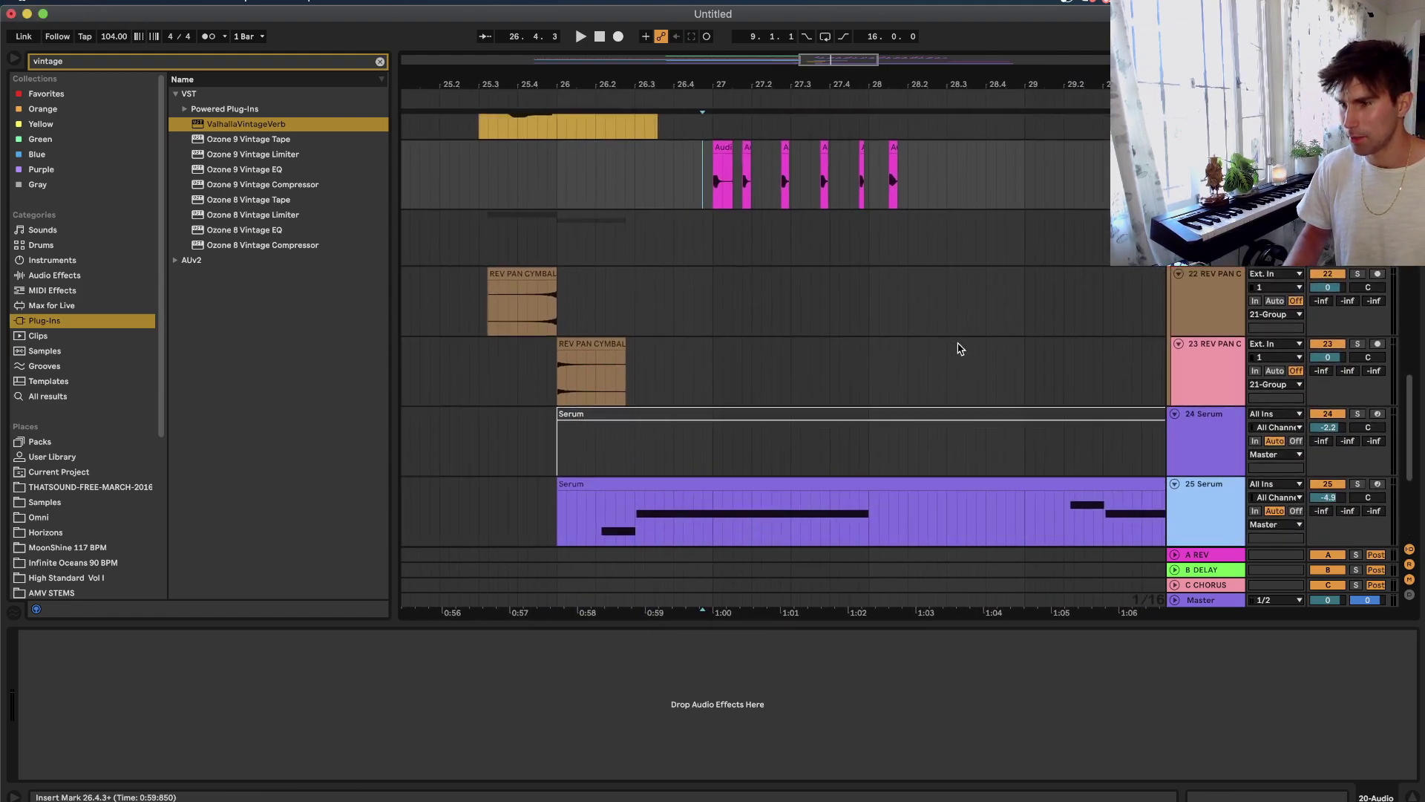
{"action": "scroll", "coordinate": [958, 350], "scroll_direction": "up", "scroll_amount": 1}
{"action": "scroll", "coordinate": [957, 350], "scroll_direction": "up", "scroll_amount": 1}
{"action": "left_click_drag", "start_coordinate": [935, 265], "coordinate": [1031, 239]}
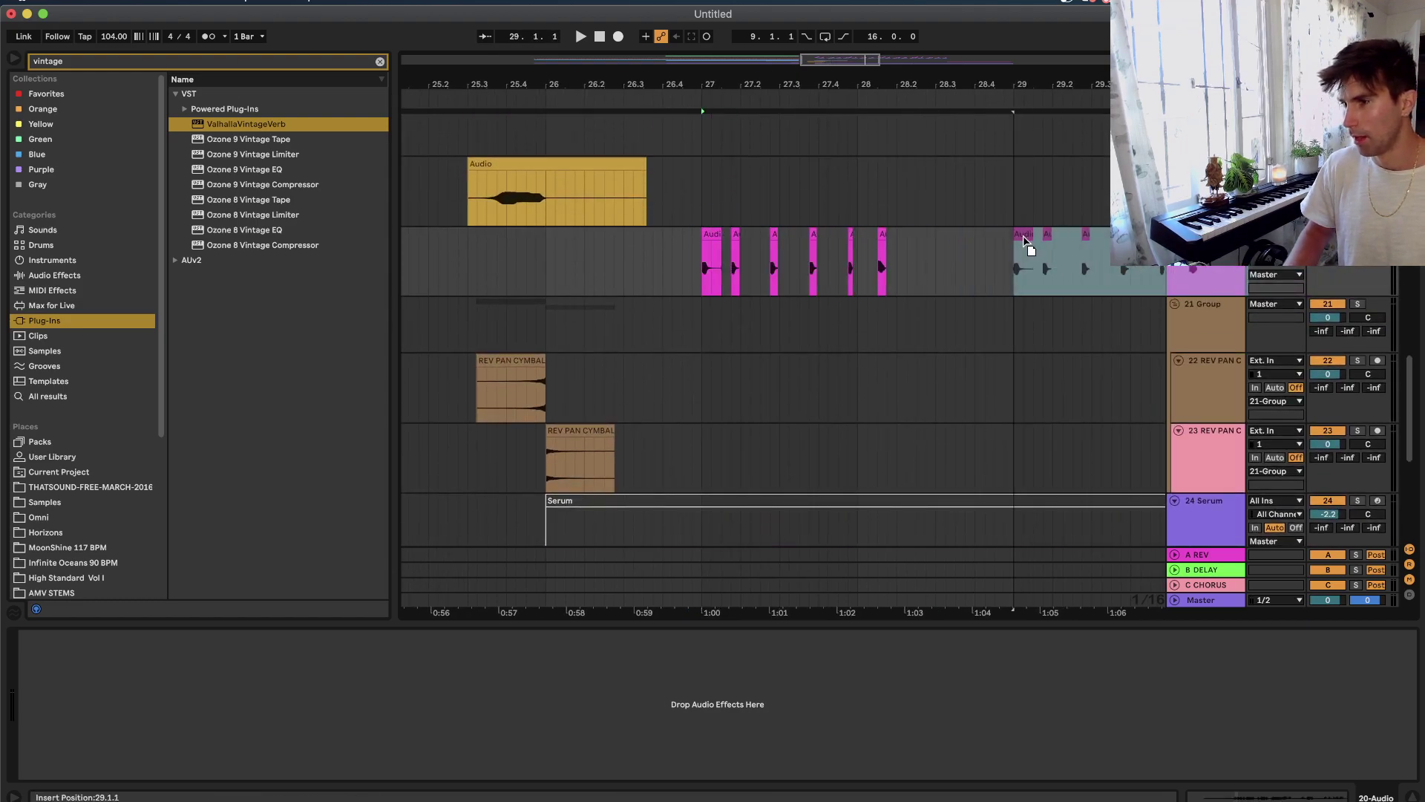
{"action": "scroll", "coordinate": [1025, 240], "scroll_direction": "down", "scroll_amount": 3}
{"action": "scroll", "coordinate": [1025, 240], "scroll_direction": "up", "scroll_amount": 5}
{"action": "scroll", "coordinate": [1025, 239], "scroll_direction": "down", "scroll_amount": 3}
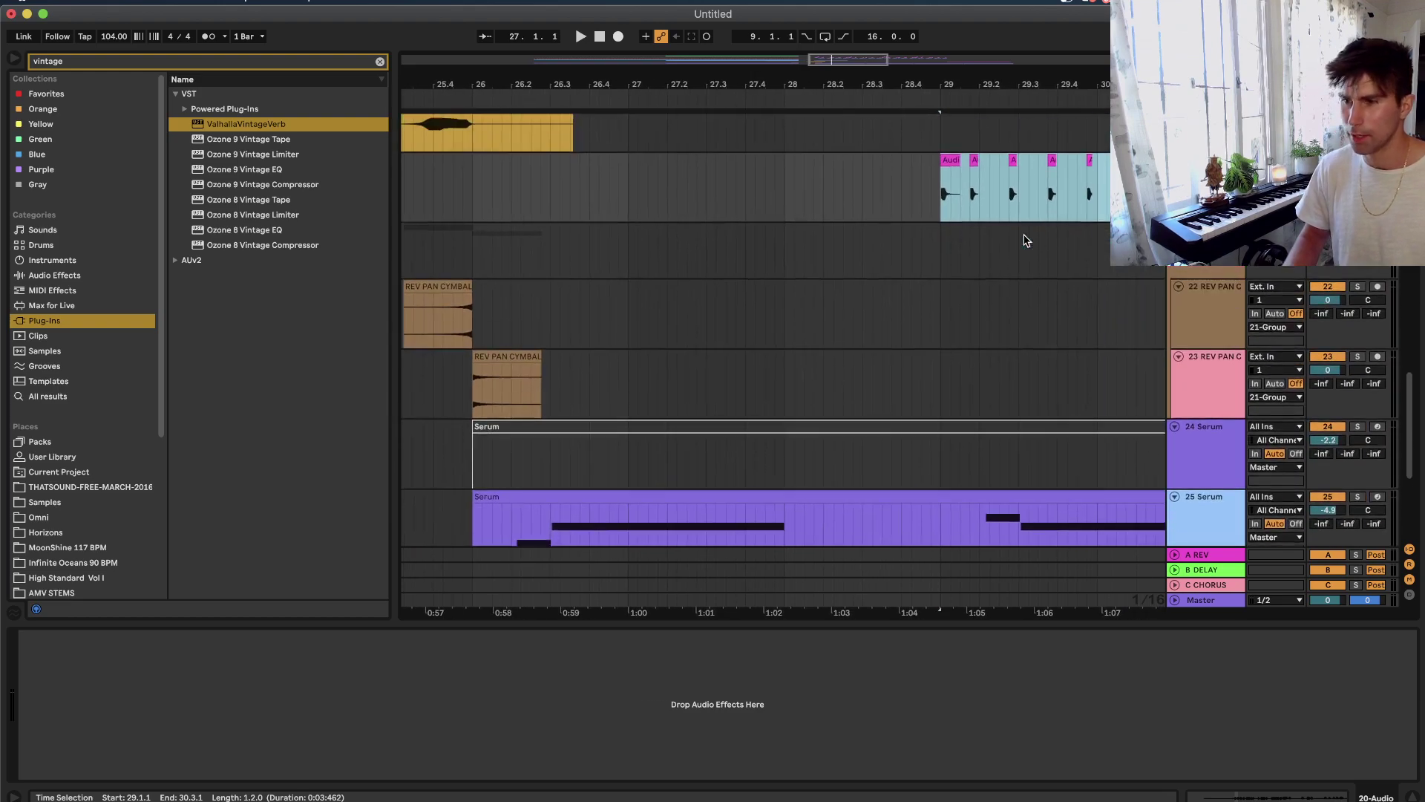
{"action": "scroll", "coordinate": [1025, 240], "scroll_direction": "up", "scroll_amount": 3}
{"action": "scroll", "coordinate": [1054, 215], "scroll_direction": "down", "scroll_amount": 1}
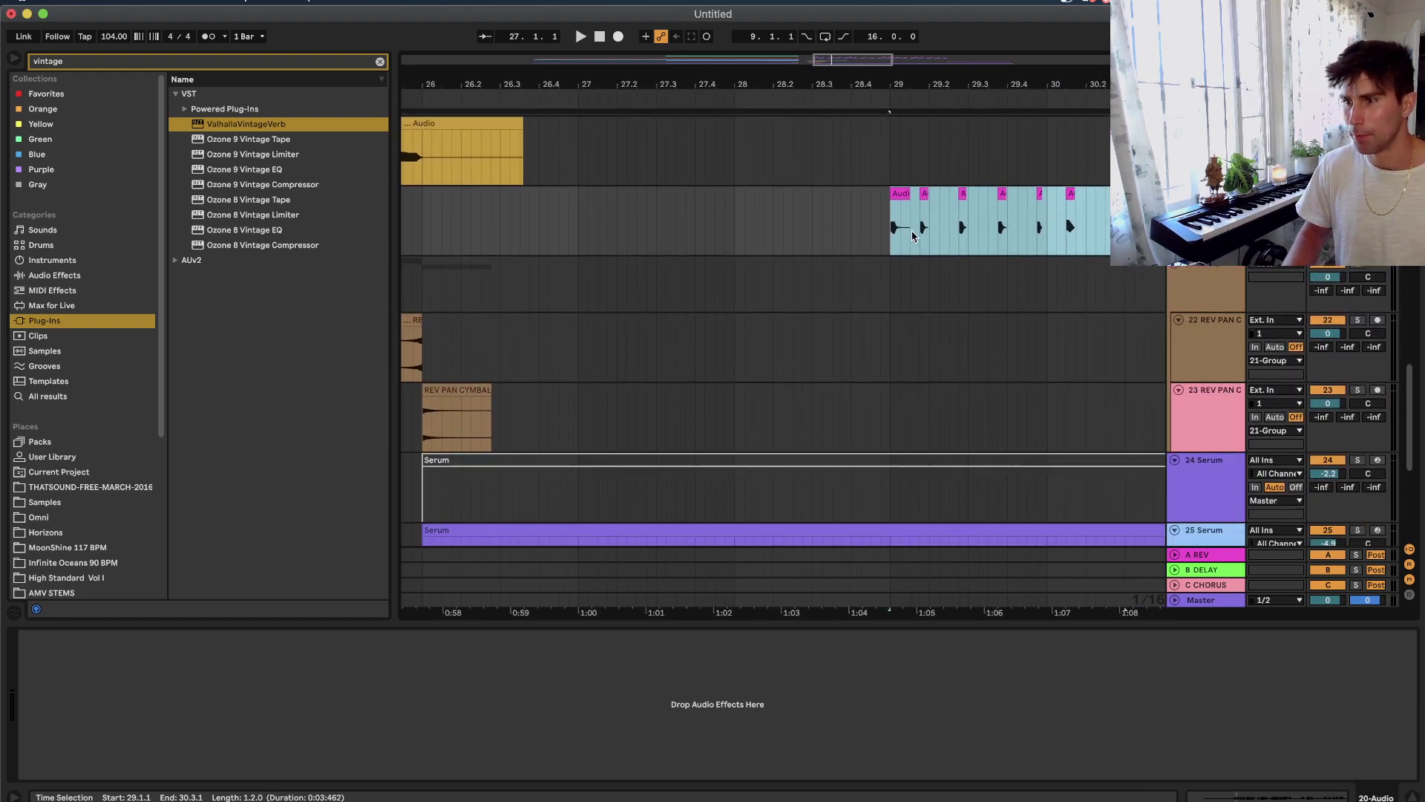
Copy the hit at 30.1.3 on track 20 to 28.1.2 and audition the passage from 25.4.1.
{"action": "left_click", "coordinate": [1068, 195]}
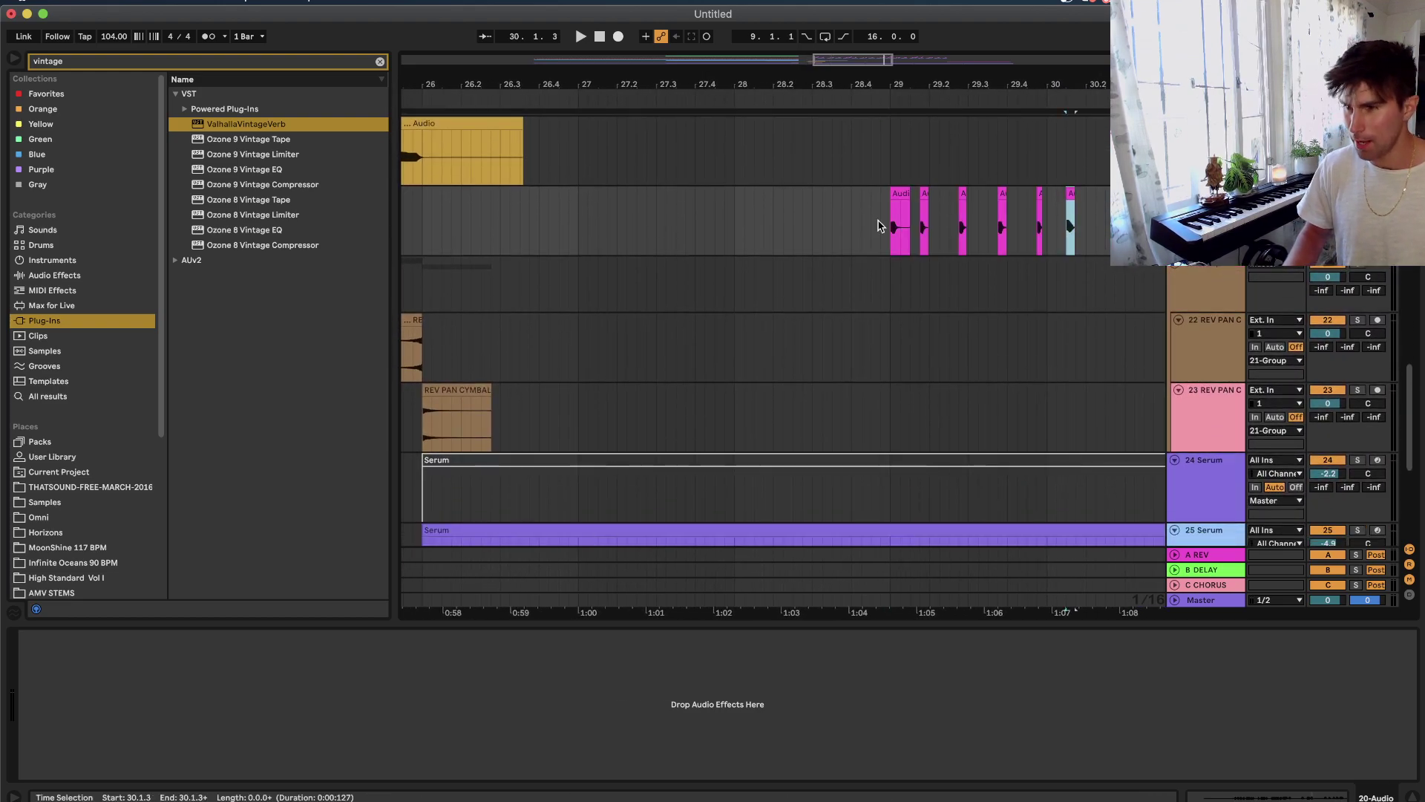
{"action": "left_click", "coordinate": [751, 235]}
{"action": "key", "text": "super+v"}
{"action": "scroll", "coordinate": [742, 233], "scroll_direction": "up", "scroll_amount": 3}
{"action": "scroll", "coordinate": [742, 233], "scroll_direction": "down", "scroll_amount": 4}
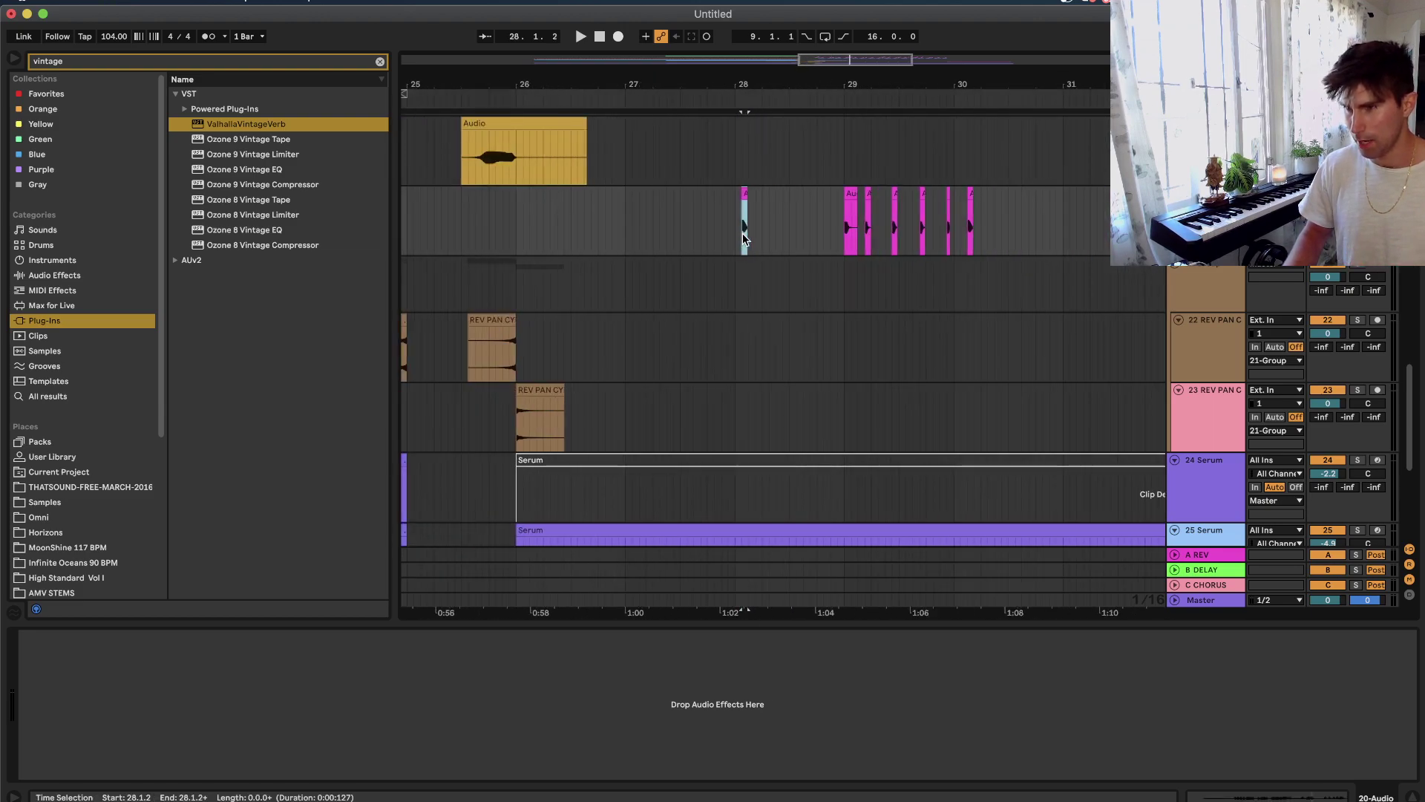
{"action": "left_click", "coordinate": [488, 234]}
{"action": "key", "text": "space"}
{"action": "scroll", "coordinate": [837, 207], "scroll_direction": "up", "scroll_amount": 3}
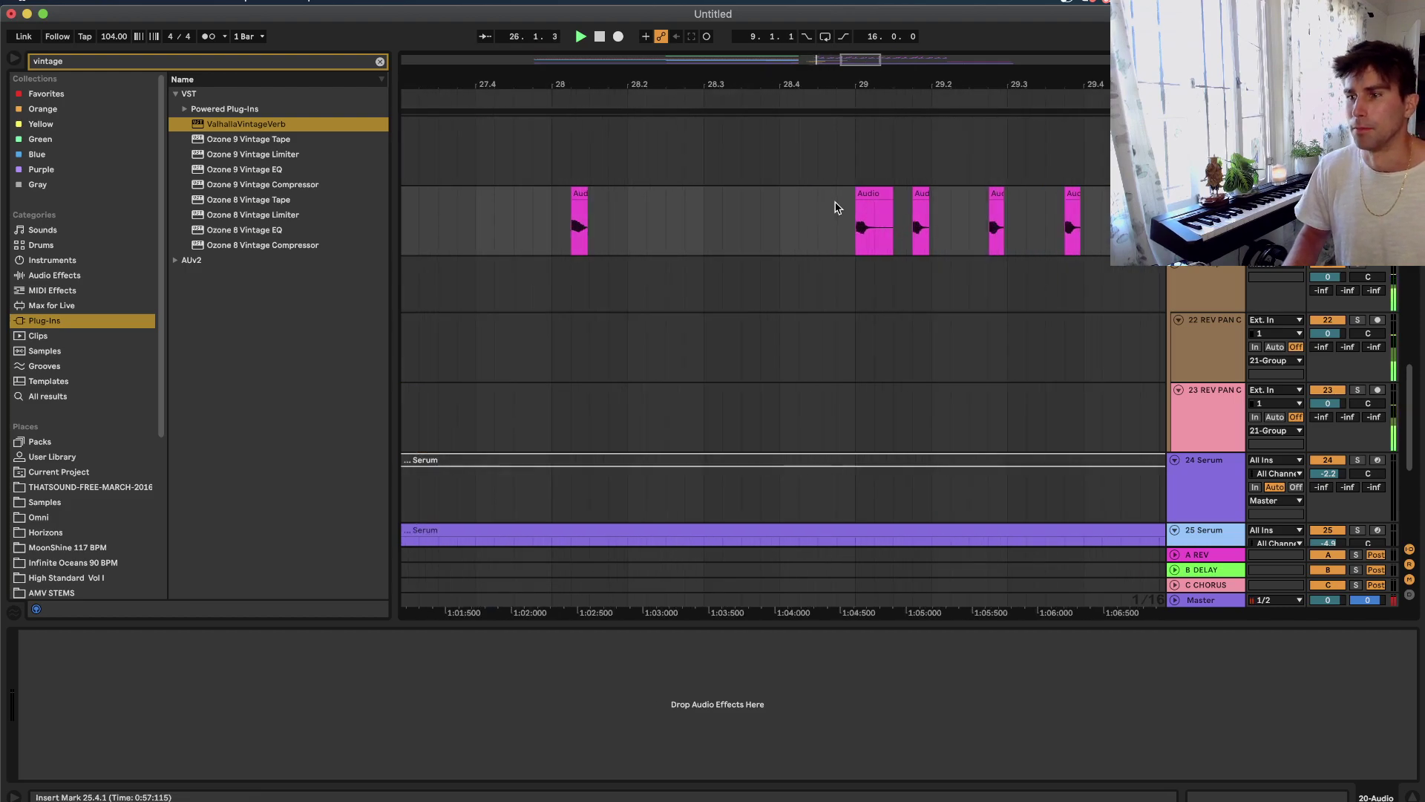
{"action": "scroll", "coordinate": [866, 188], "scroll_direction": "left", "scroll_amount": 5}
{"action": "key", "text": "space"}
Place single hits from track 20's slices at 26.4.4, 27.1.2 and 27.1.3, auditioning the rhythm.
{"action": "left_click", "coordinate": [1003, 193]}
{"action": "left_click_drag", "start_coordinate": [1003, 193], "coordinate": [718, 196]}
{"action": "left_click", "coordinate": [577, 222]}
{"action": "key", "text": "space"}
{"action": "left_click", "coordinate": [615, 227]}
{"action": "left_click", "coordinate": [598, 222]}
{"action": "key", "text": "space"}
{"action": "key", "text": "space"}
{"action": "left_click_drag", "start_coordinate": [616, 215], "coordinate": [633, 214]}
{"action": "key", "text": "space"}
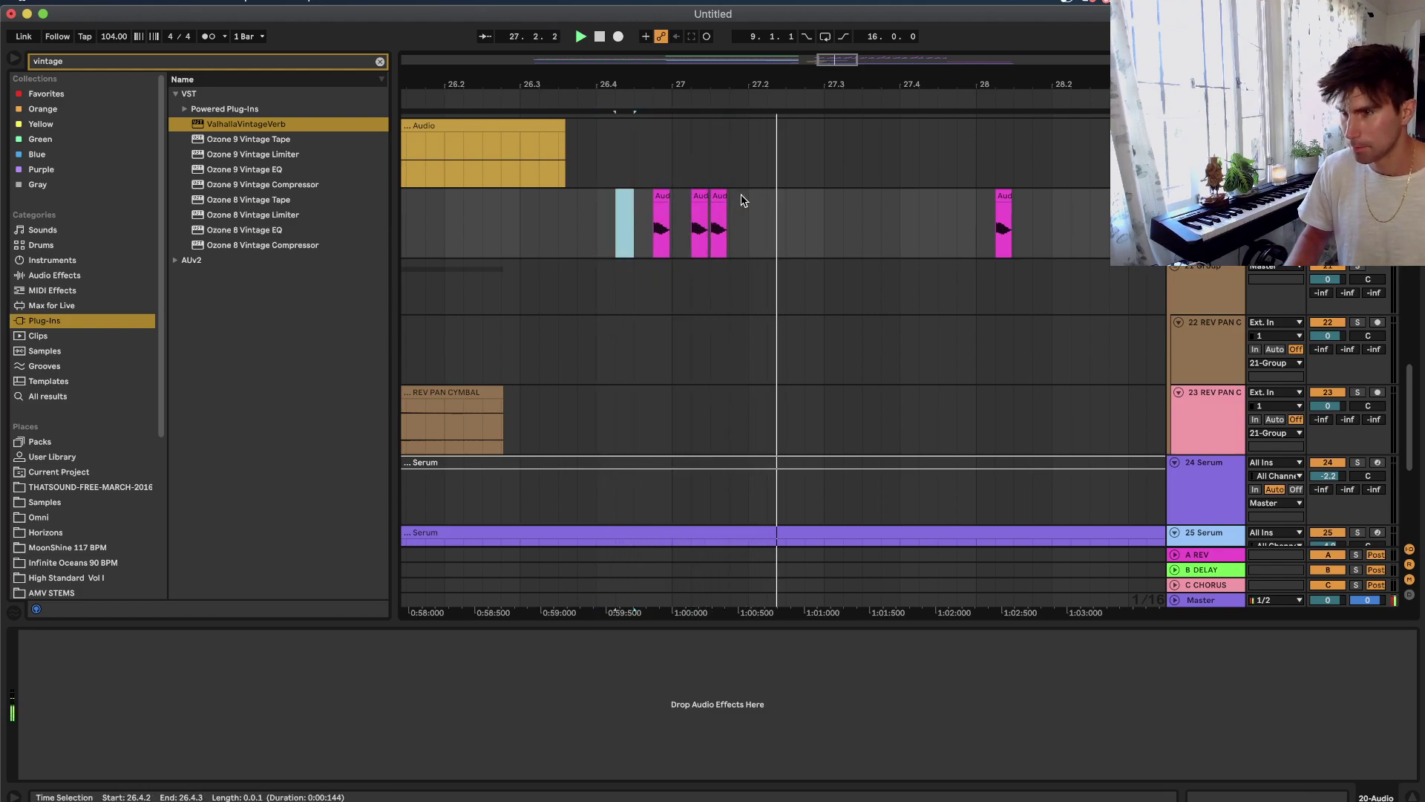
{"action": "left_click_drag", "start_coordinate": [824, 230], "coordinate": [590, 241]}
{"action": "key", "text": "super+d"}
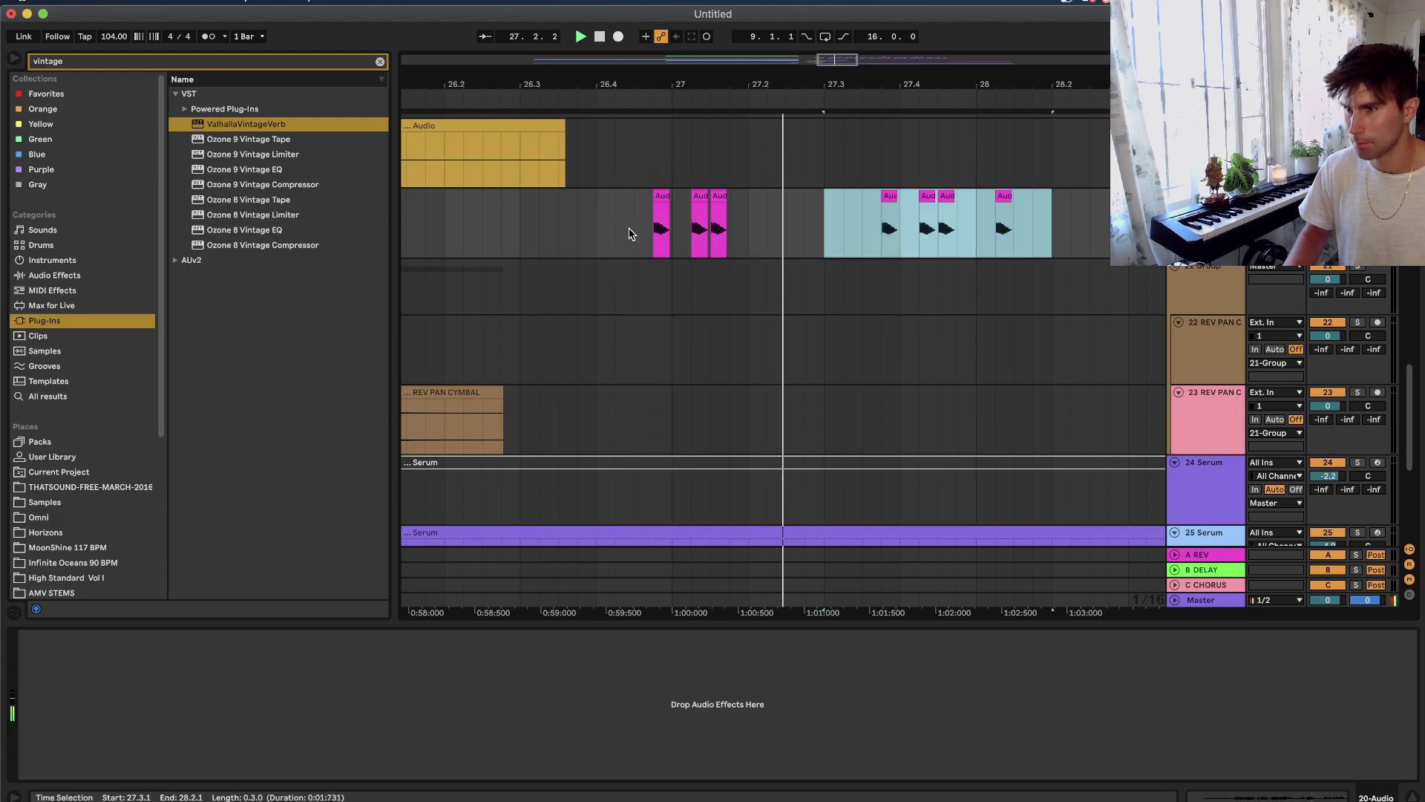
{"action": "key", "text": "super+z"}
Duplicate the half-bar of hits before 27.2.1 on track 20 so it repeats from 27.2.1, and audition it.
{"action": "key", "text": "space"}
{"action": "key", "text": "space"}
{"action": "left_click", "coordinate": [751, 229], "text": "shift"}
{"action": "key", "text": "super+d"}
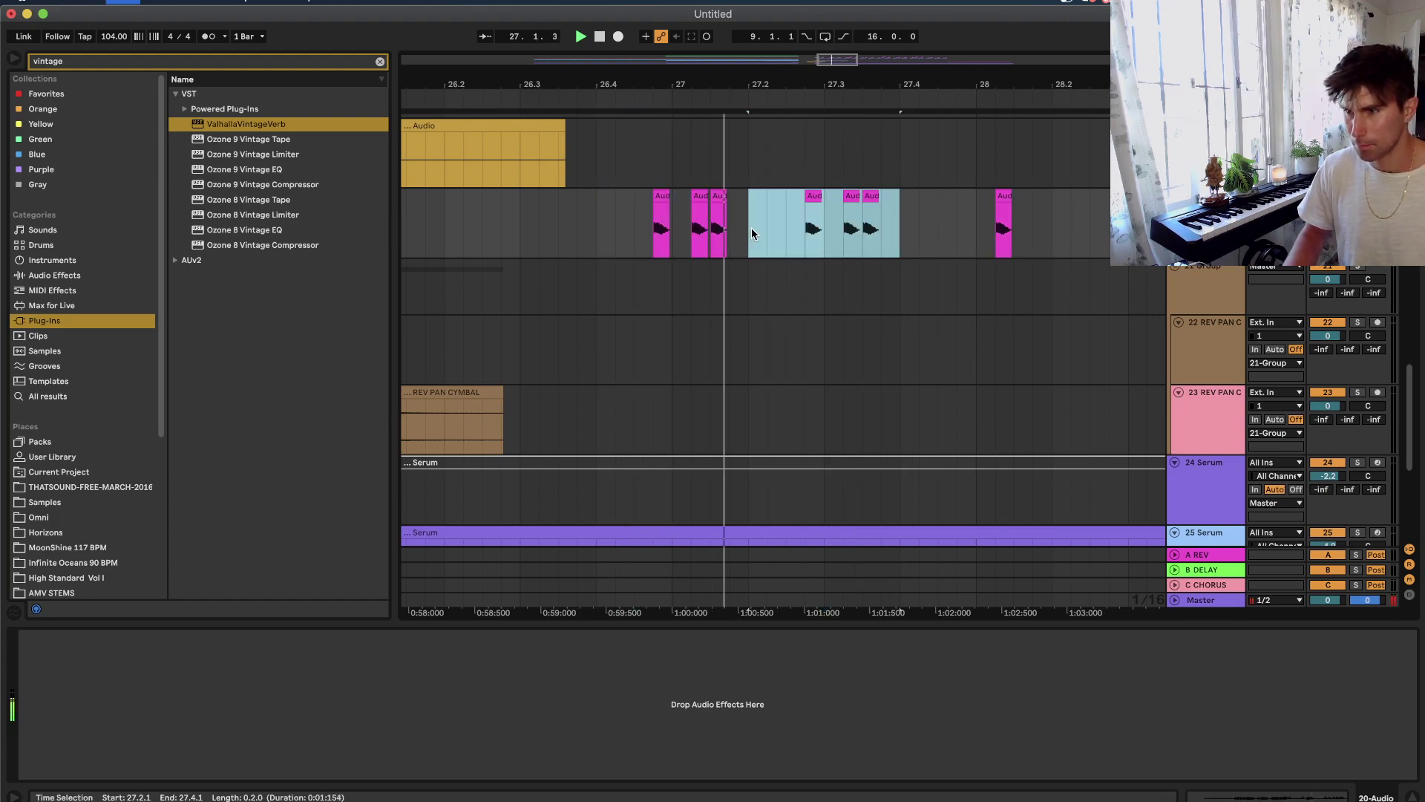
{"action": "scroll", "coordinate": [727, 221], "scroll_direction": "right", "scroll_amount": 1}
{"action": "key", "text": "space"}
{"action": "key", "text": "space"}
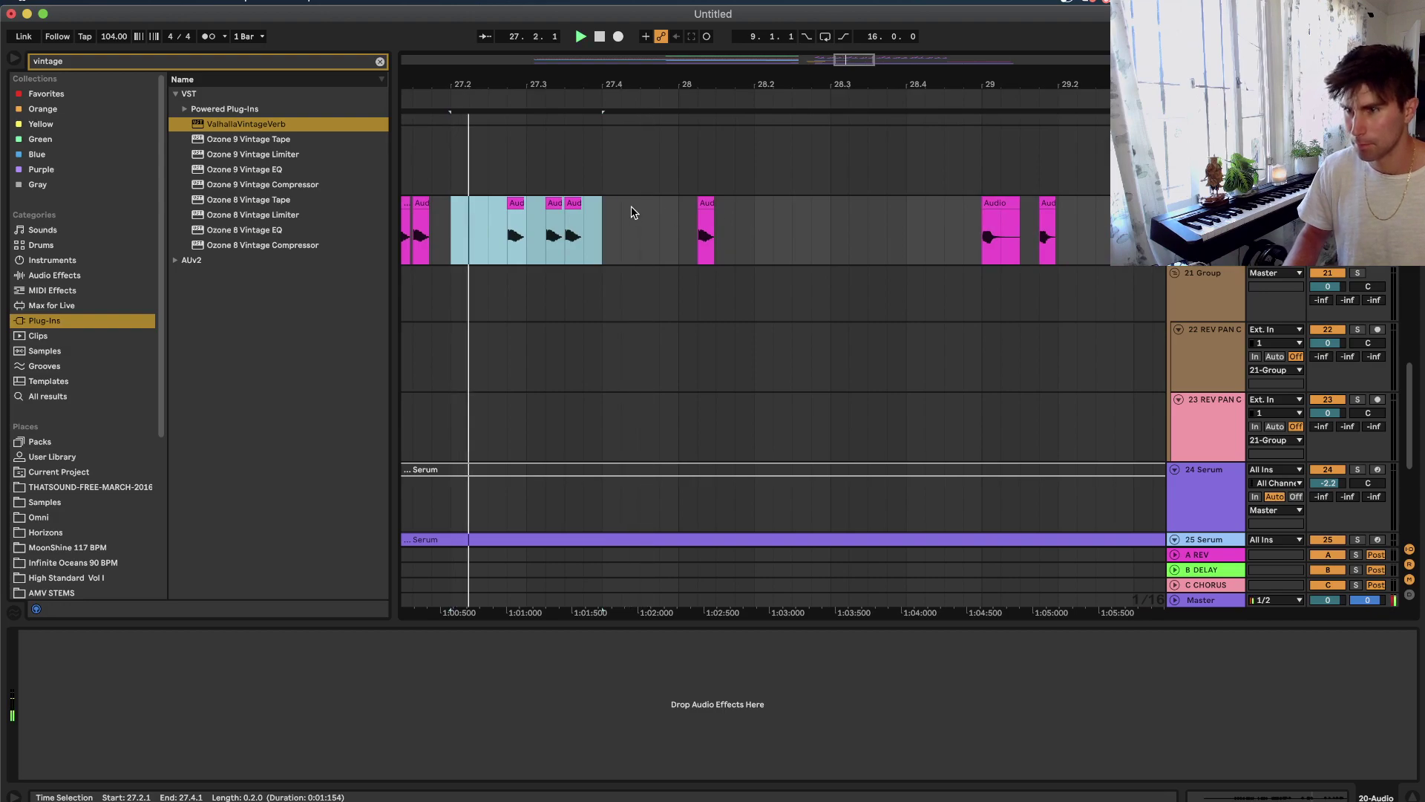
{"action": "left_click", "coordinate": [639, 214]}
{"action": "key", "text": "space"}
Copy the first sixteenth of the slice at 29.1.1 to 27.3.4 and audition the phrase.
{"action": "left_click_drag", "start_coordinate": [991, 244], "coordinate": [981, 242]}
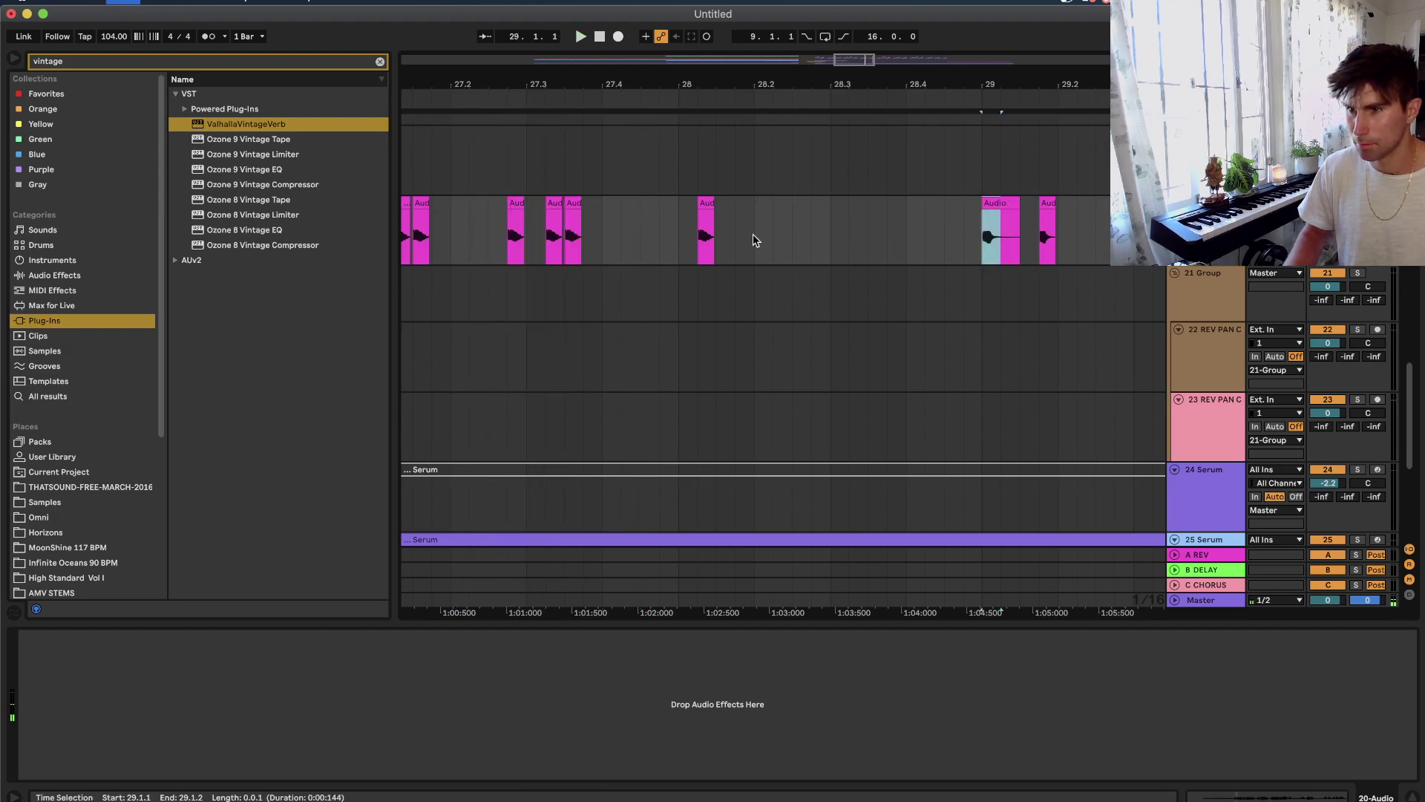
{"action": "left_click", "coordinate": [586, 242]}
{"action": "key", "text": "super+v"}
{"action": "left_click", "coordinate": [469, 256]}
{"action": "key", "text": "space"}
{"action": "left_click", "coordinate": [595, 201]}
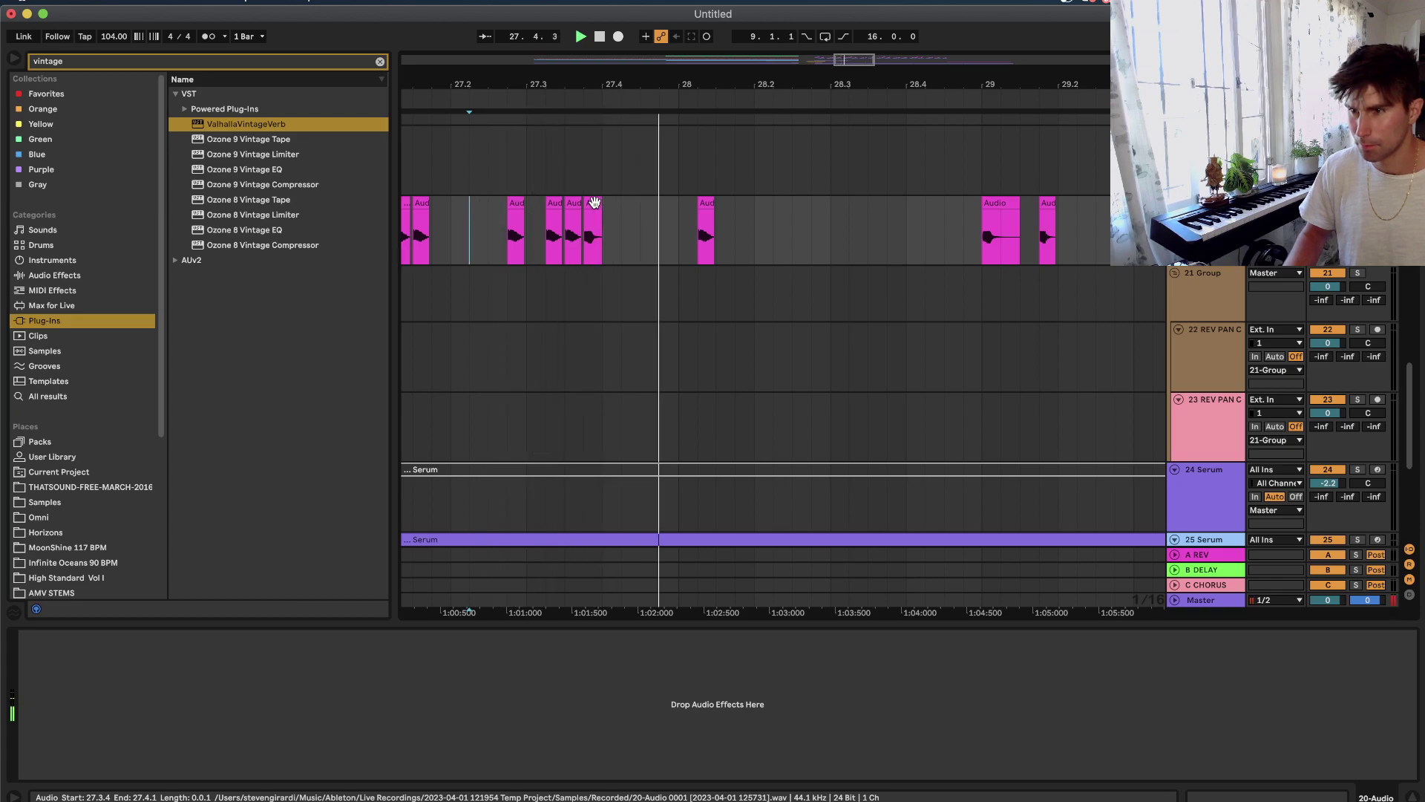
{"action": "left_click", "coordinate": [678, 243]}
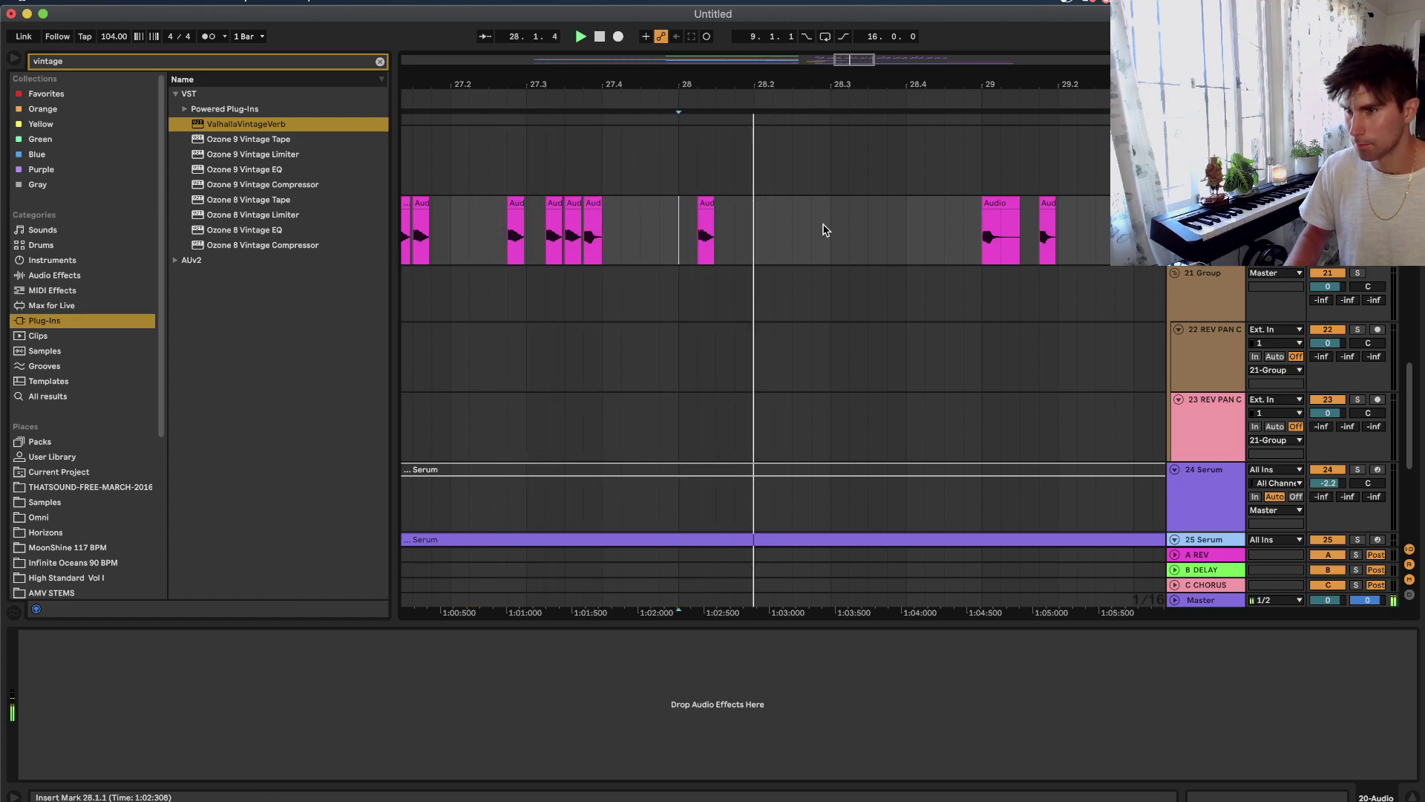
Copy the hit at 28.1.2 to 28.1.4 and 28.2.3, auditioning from 28.1.1.
{"action": "left_click_drag", "start_coordinate": [705, 204], "coordinate": [742, 204]}
{"action": "left_click", "coordinate": [680, 224]}
{"action": "key", "text": "space"}
{"action": "key", "text": "space"}
{"action": "key", "text": "space"}
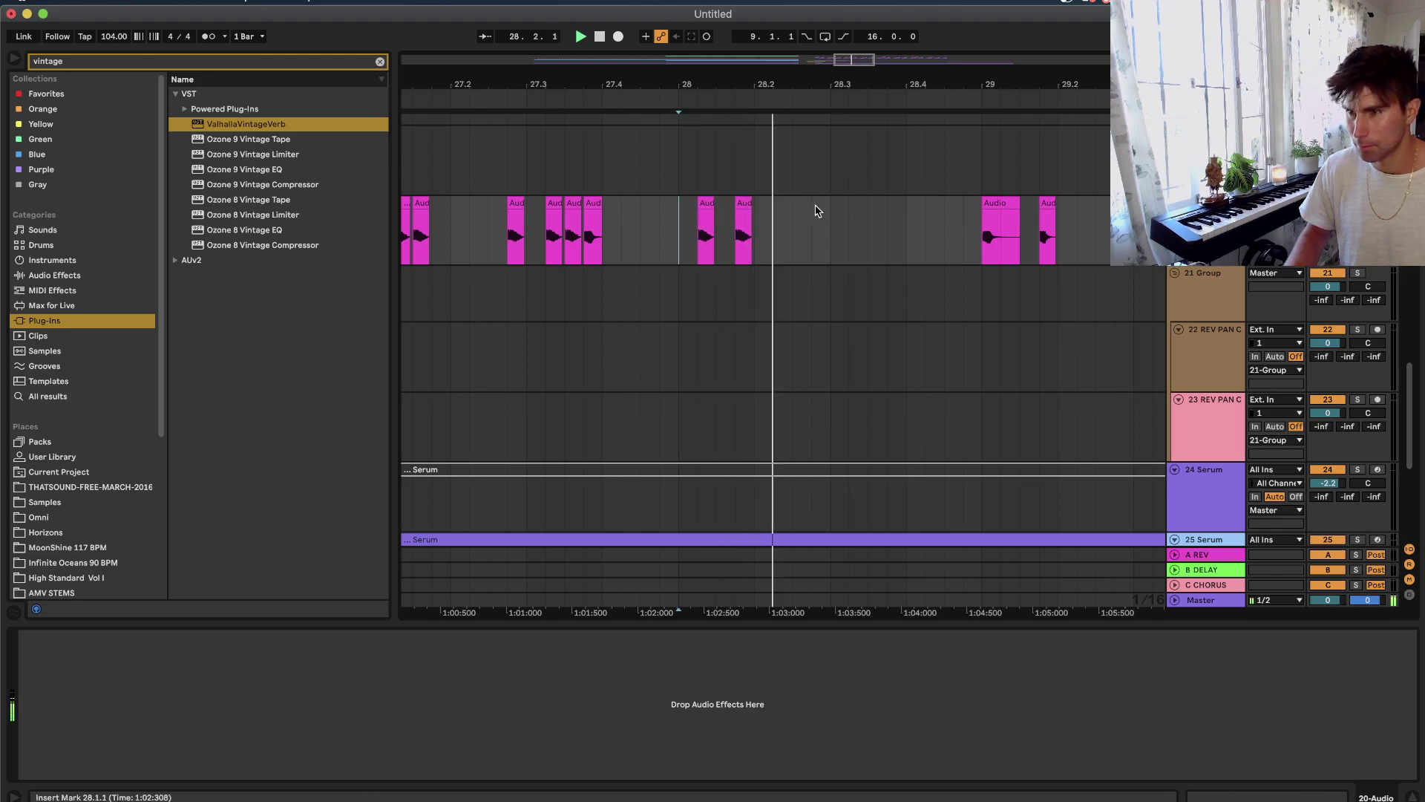
{"action": "left_click_drag", "start_coordinate": [743, 199], "coordinate": [800, 219]}
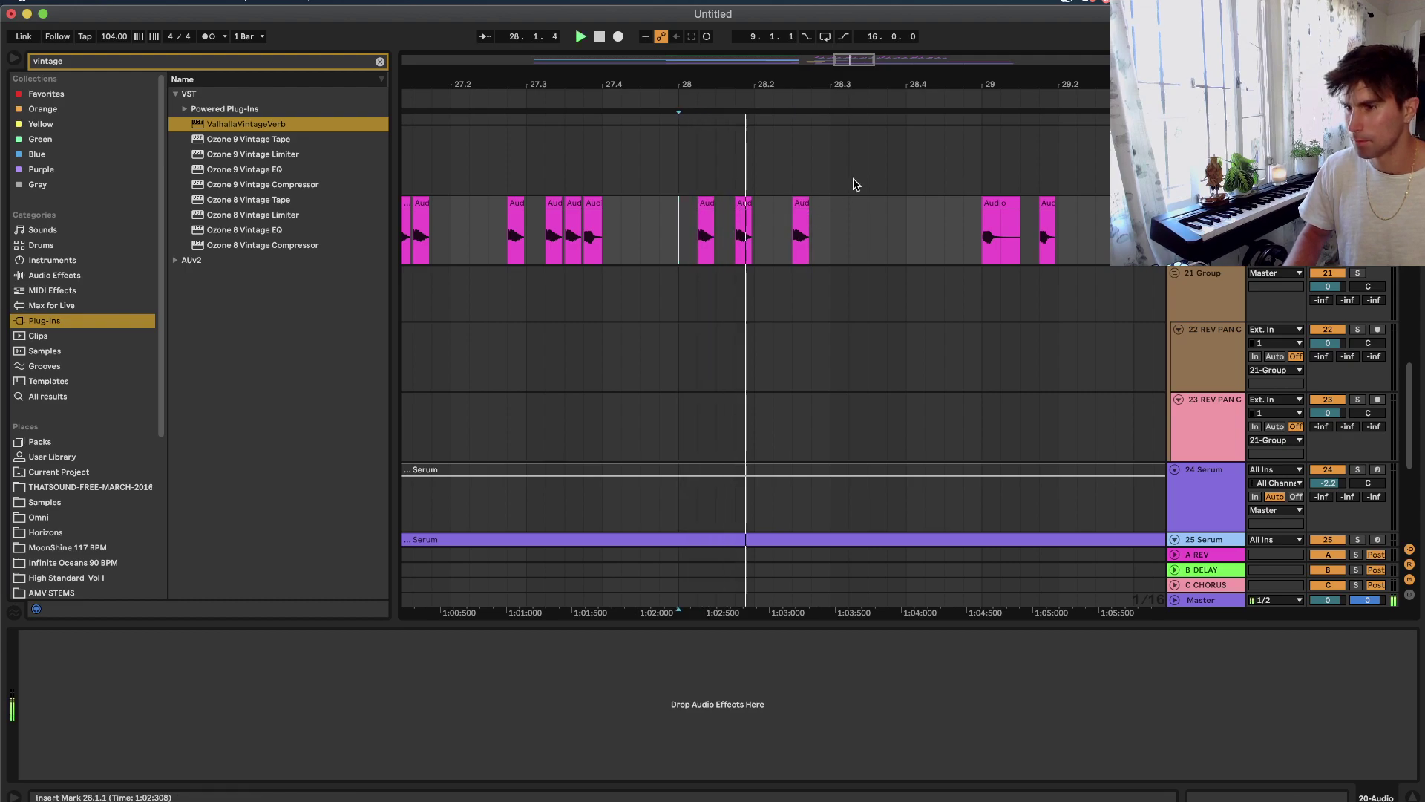
Duplicate track 20's hits between 28.1.1 and 28.3.1 to 28.3.1 and move the copy at 28.3.2 to 28.3.3.
{"action": "left_click_drag", "start_coordinate": [843, 229], "coordinate": [738, 239]}
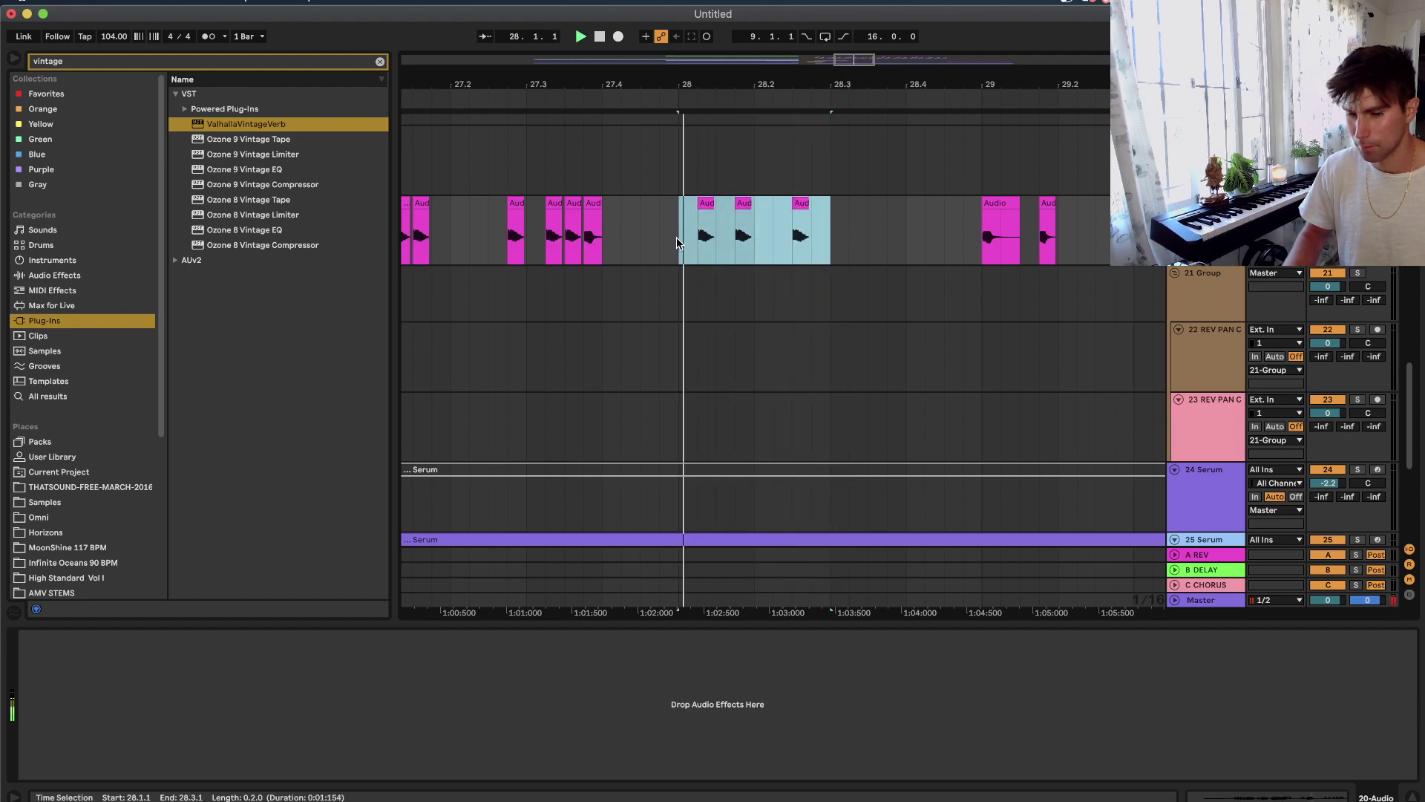
{"action": "key", "text": "ctrl+d"}
{"action": "left_click", "coordinate": [729, 231]}
{"action": "left_click_drag", "start_coordinate": [729, 231], "coordinate": [607, 239]}
{"action": "left_click", "coordinate": [561, 242]}
{"action": "key", "text": "space"}
{"action": "key", "text": "space"}
{"action": "left_click_drag", "start_coordinate": [735, 211], "coordinate": [752, 212]}
Copy the hit at 29.2.4 to 28.4.1 and audition the rhythm from 28.1.1.
{"action": "left_click", "coordinate": [537, 264]}
{"action": "mouse_move", "coordinate": [872, 265]}
{"action": "left_mouse_down"}
{"action": "mouse_move", "coordinate": [850, 256]}
{"action": "mouse_move", "coordinate": [861, 255]}
{"action": "left_mouse_up"}
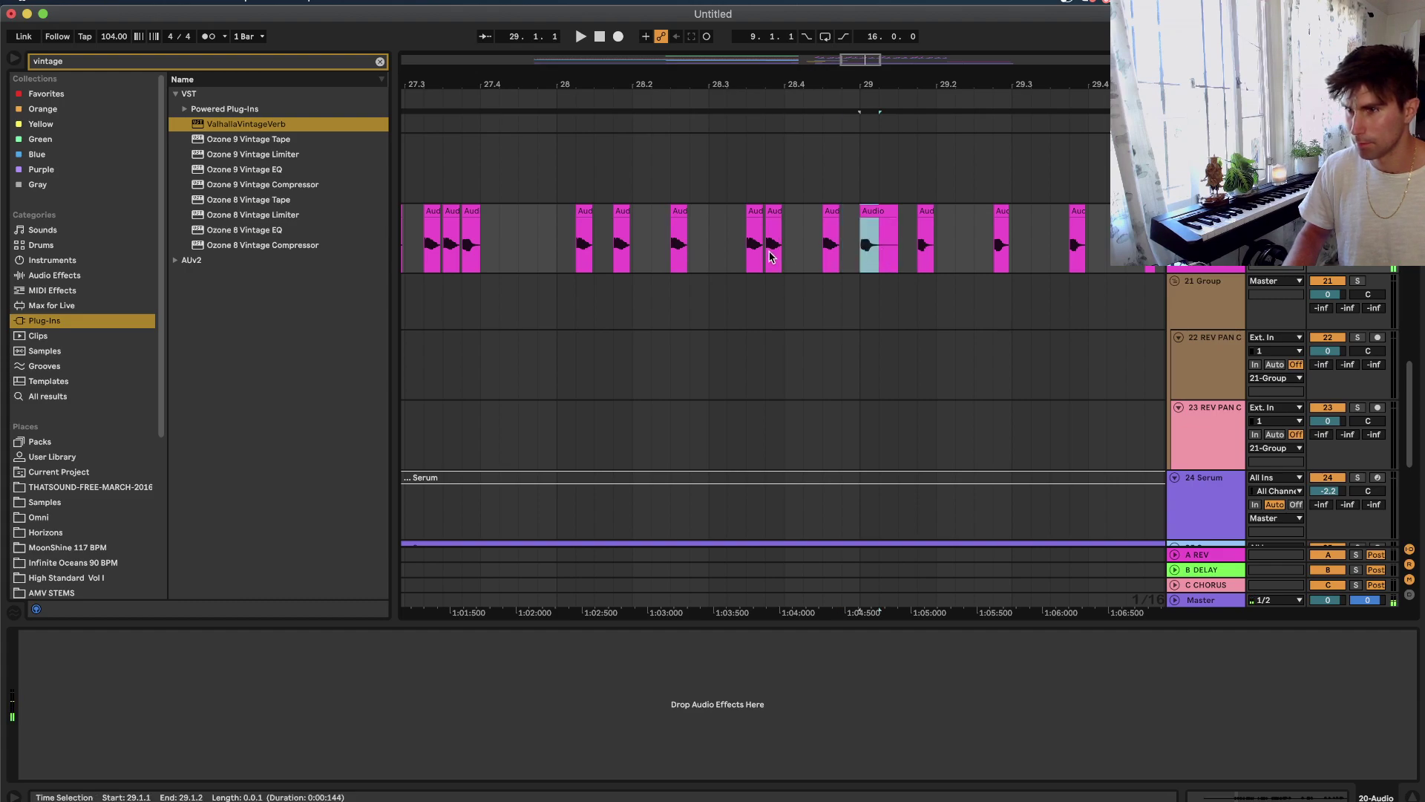
{"action": "left_click", "coordinate": [590, 265]}
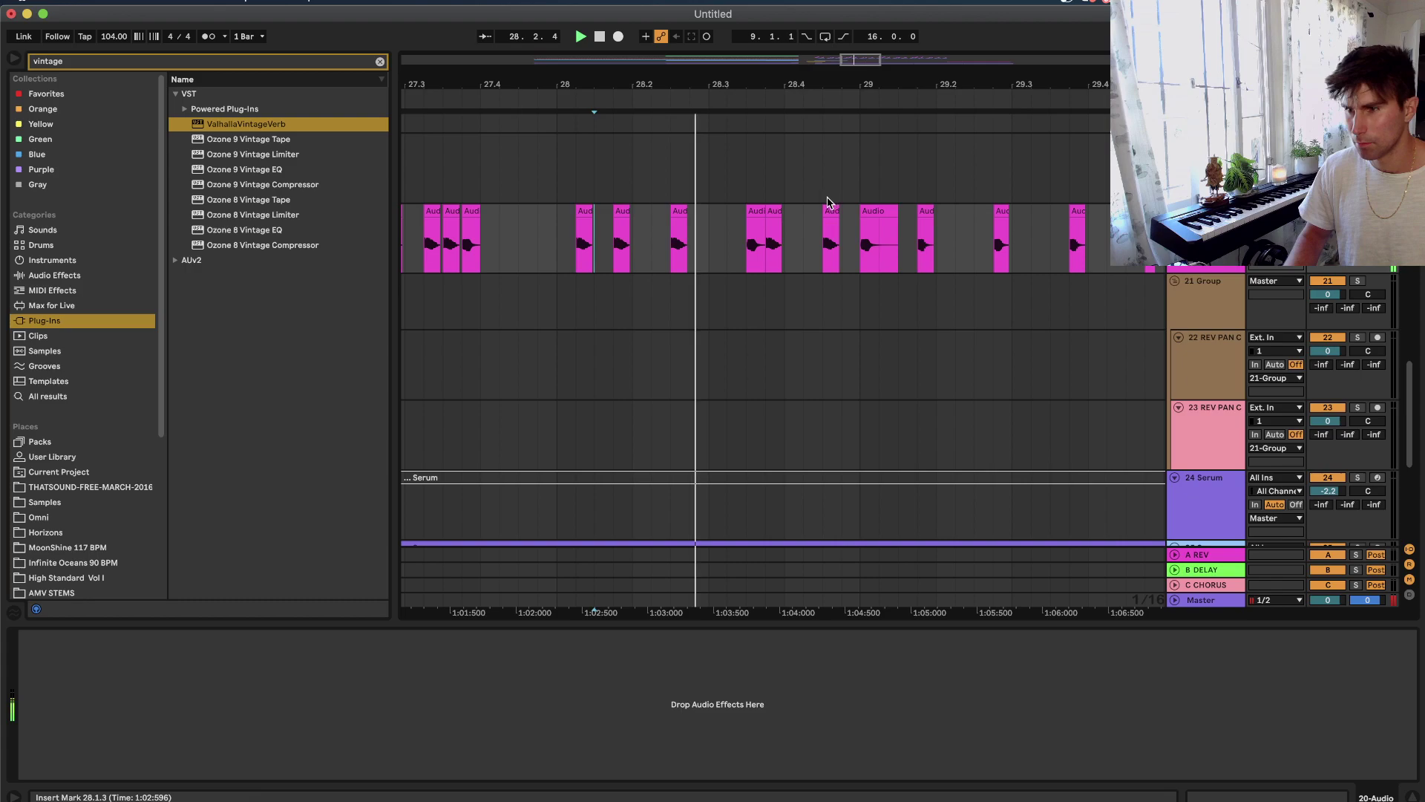
{"action": "key", "text": "space"}
{"action": "key", "text": "space"}
{"action": "left_click_drag", "start_coordinate": [996, 208], "coordinate": [798, 229]}
{"action": "left_click", "coordinate": [557, 254]}
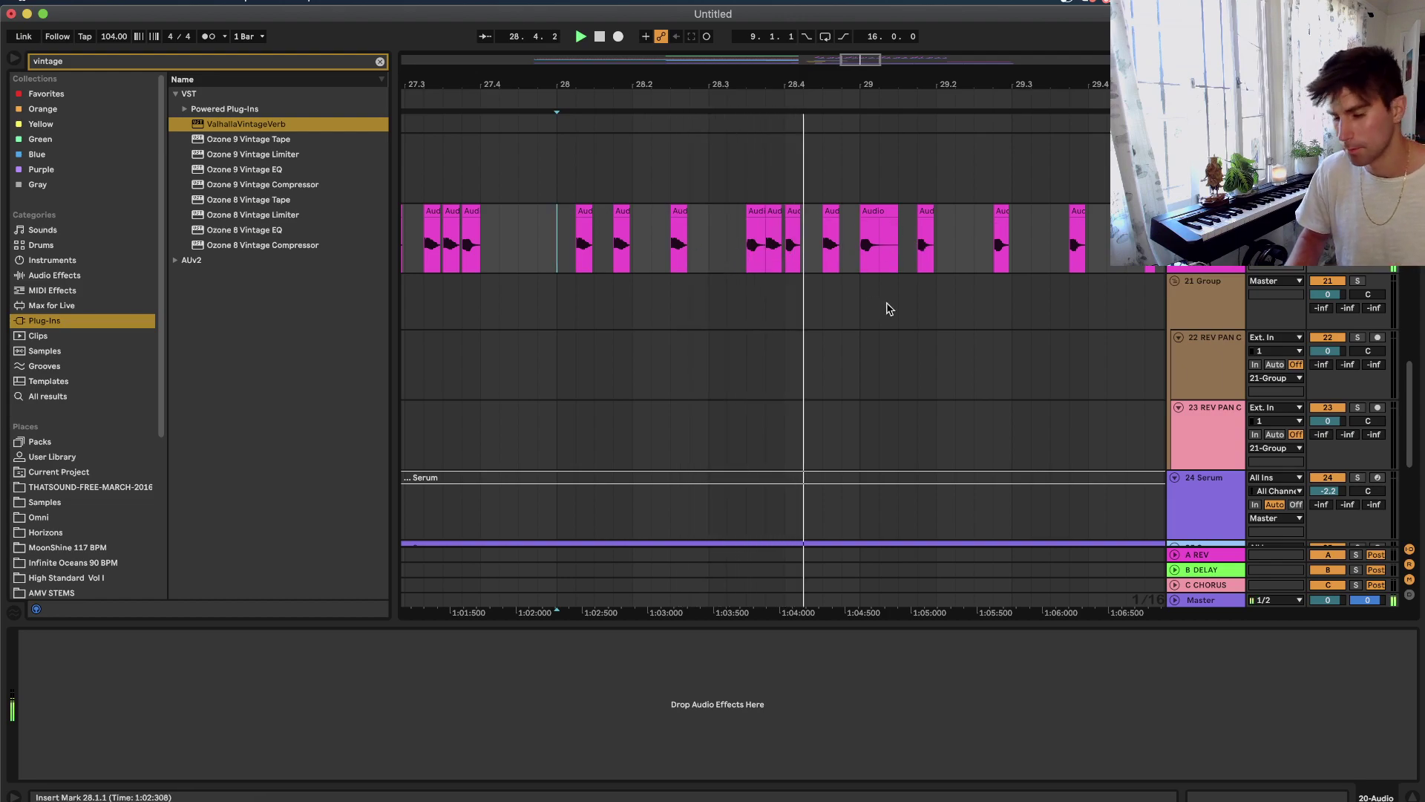
{"action": "key", "text": "space"}
{"action": "key", "text": "space"}
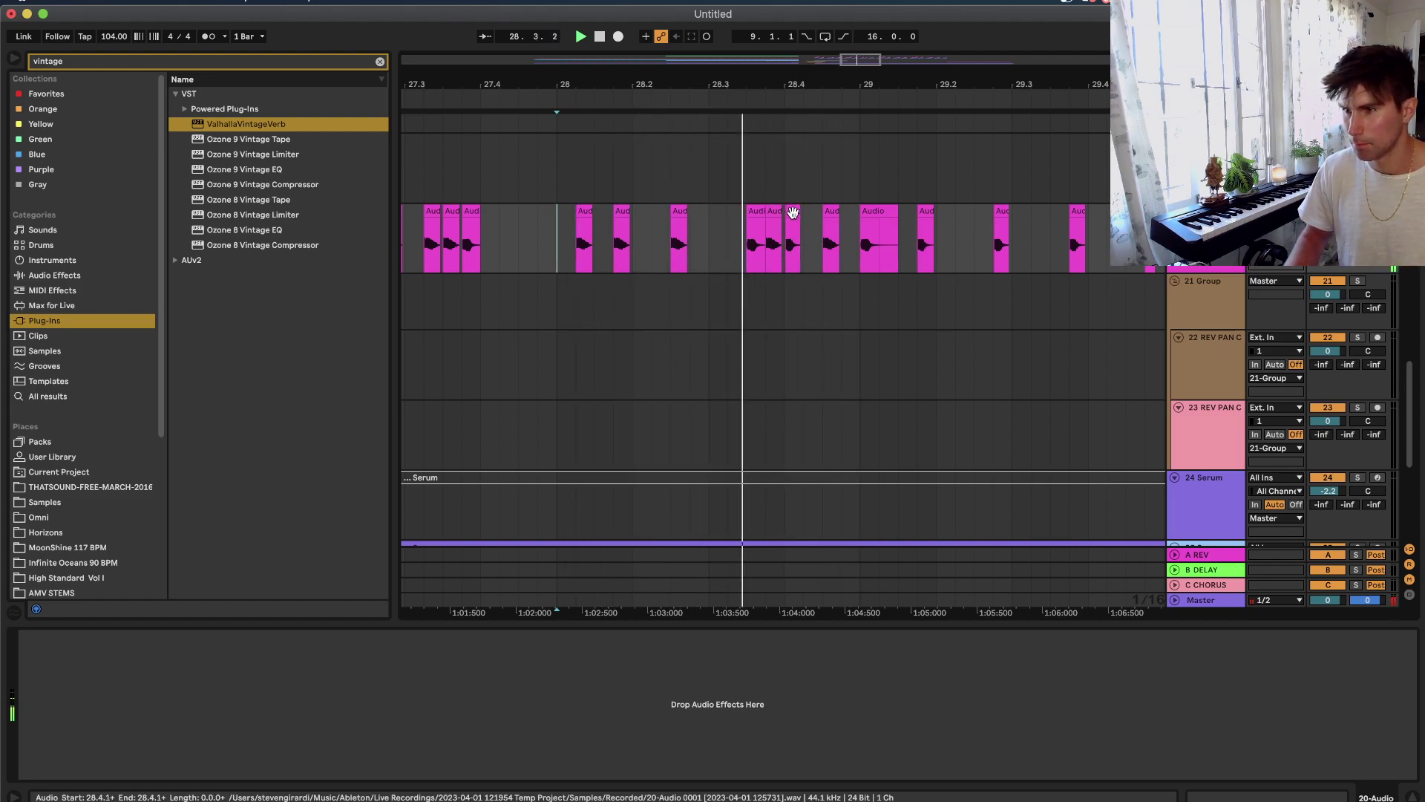
Move the hit at 29.3.4 into the cluster of hits around 28.4.1 and audition it.
{"action": "left_click", "coordinate": [790, 213]}
{"action": "left_click", "coordinate": [727, 230]}
{"action": "key", "text": "space"}
{"action": "left_click", "coordinate": [1074, 207]}
{"action": "left_click_drag", "start_coordinate": [1074, 206], "coordinate": [780, 216]}
{"action": "left_click", "coordinate": [713, 226]}
{"action": "key", "text": "space"}
{"action": "key", "text": "space"}
Move the hit at 28.3.4 out to 29.3.1 and put copies of the 28.2.3 hit at 28.3.4 and 28.4.1.
{"action": "left_click_drag", "start_coordinate": [772, 216], "coordinate": [1020, 235]}
{"action": "left_click_drag", "start_coordinate": [678, 213], "coordinate": [773, 214]}
{"action": "left_click", "coordinate": [729, 236]}
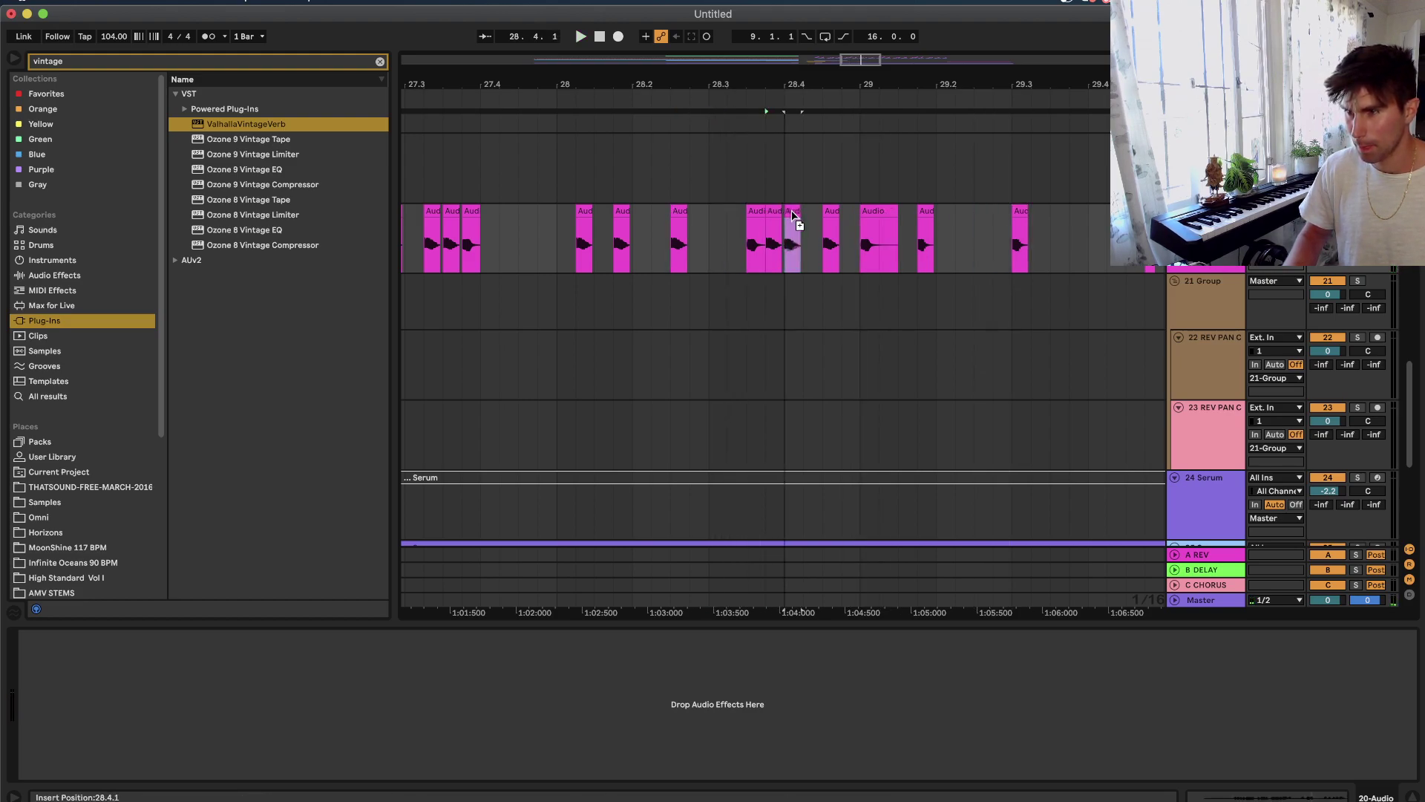
{"action": "key", "text": "space"}
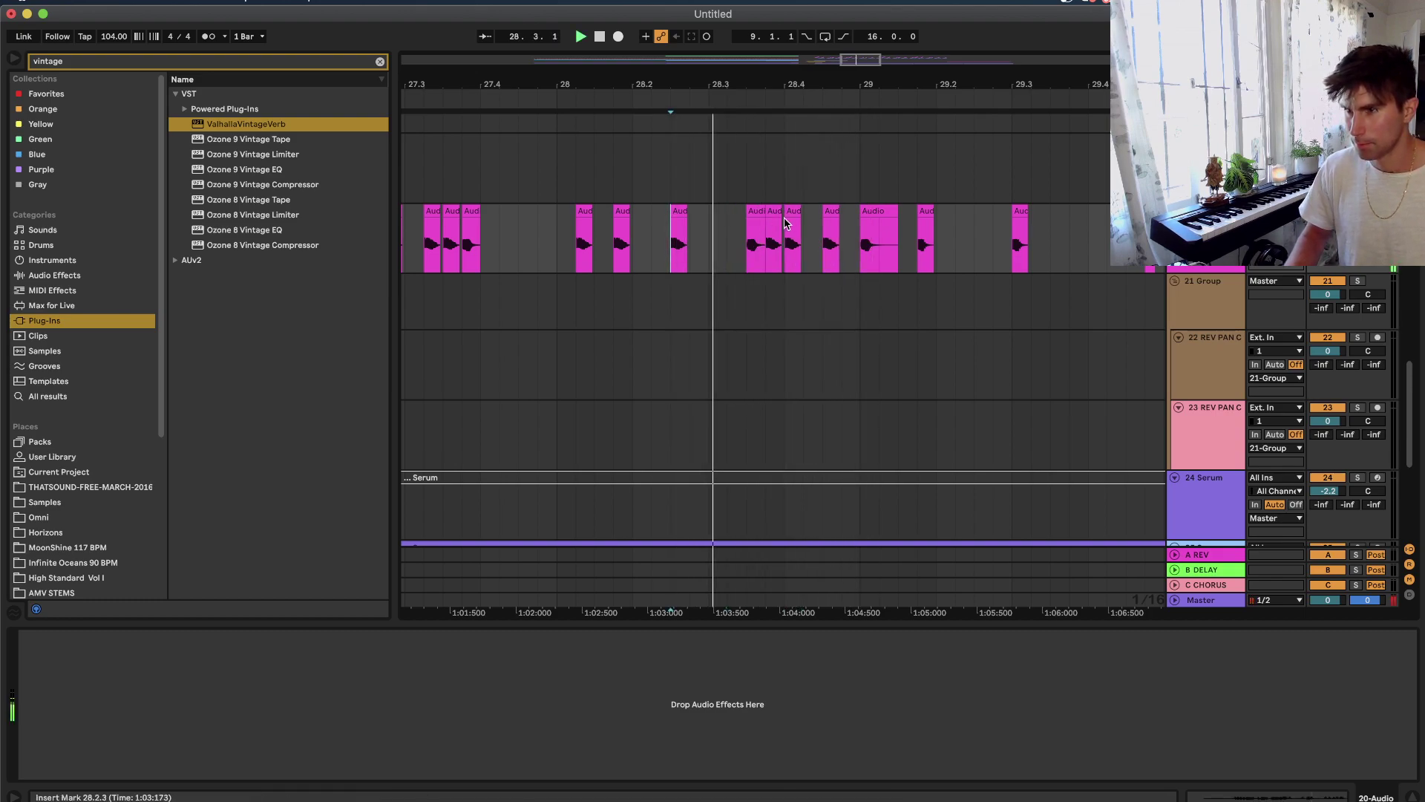
{"action": "key", "text": "space"}
Move the hit at 28.3.4 onto 28.3.3 and audition bar 28.
{"action": "left_click_drag", "start_coordinate": [773, 211], "coordinate": [751, 214]}
{"action": "left_click", "coordinate": [592, 227]}
{"action": "key", "text": "space"}
{"action": "scroll", "coordinate": [594, 249], "scroll_direction": "up", "scroll_amount": 4}
{"action": "left_click", "coordinate": [552, 274]}
{"action": "key", "text": "space"}
{"action": "key", "text": "space"}
Shift the kick near beat 28.3 on the To The Top Kick track slightly later and audition from 27.4.1.
{"action": "scroll", "coordinate": [552, 273], "scroll_direction": "up", "scroll_amount": 5}
{"action": "scroll", "coordinate": [552, 279], "scroll_direction": "up", "scroll_amount": 5}
{"action": "left_click_drag", "start_coordinate": [682, 329], "coordinate": [720, 337]}
{"action": "left_click", "coordinate": [453, 349]}
{"action": "scroll", "coordinate": [582, 369], "scroll_direction": "down", "scroll_amount": 15}
{"action": "key", "text": "space"}
{"action": "key", "text": "space"}
{"action": "scroll", "coordinate": [751, 297], "scroll_direction": "up", "scroll_amount": 1}
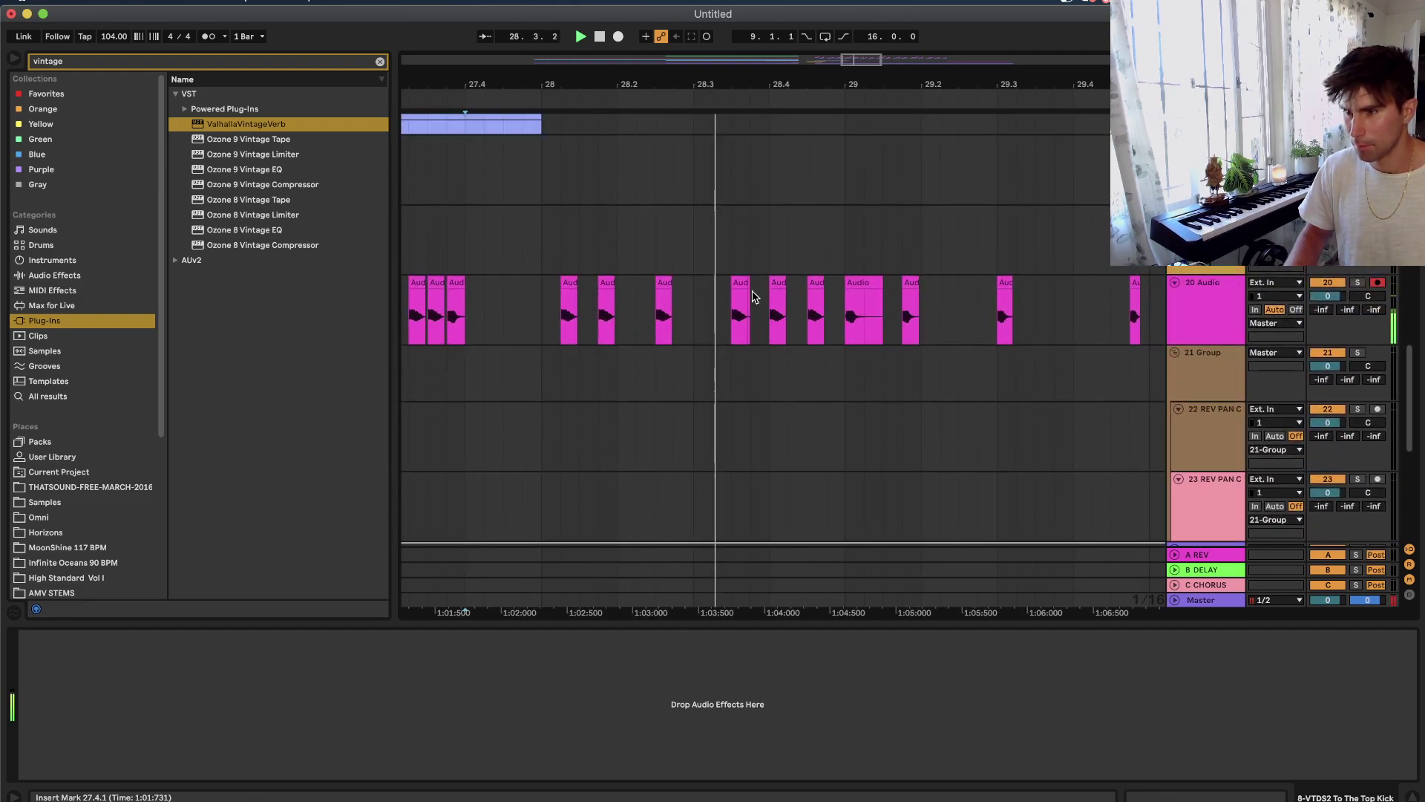
Rearrange the hit at 28.3.3 so that hits fall at 28.3.4 and 28.4.2, and audition the fill.
{"action": "left_click_drag", "start_coordinate": [740, 283], "coordinate": [794, 293]}
{"action": "left_click", "coordinate": [699, 312]}
{"action": "key", "text": "space"}
{"action": "key", "text": "space"}
{"action": "key", "text": "space"}
Audition from 28.2.4 and move the hit at 28.4.3 to 28.4.4.
{"action": "left_click", "coordinate": [677, 306]}
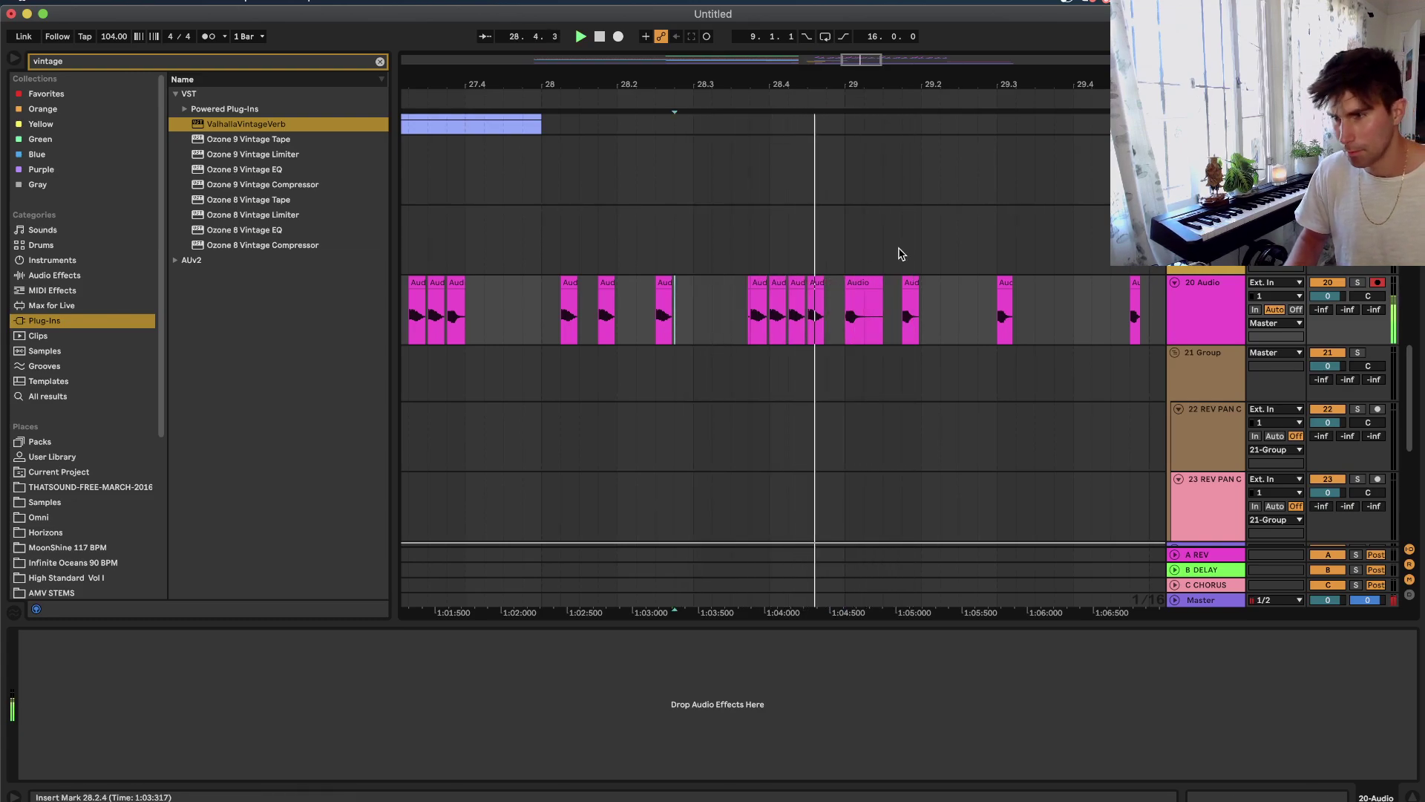
{"action": "key", "text": "space"}
{"action": "key", "text": "space"}
{"action": "key", "text": "space"}
{"action": "left_click_drag", "start_coordinate": [820, 280], "coordinate": [835, 283]}
{"action": "left_click", "coordinate": [679, 294]}
{"action": "key", "text": "space"}
{"action": "key", "text": "space"}
Deactivate the slice at 29.1.1, transpose the hit at 28.4.4 by +4 semitones and audition it.
{"action": "left_click", "coordinate": [859, 281]}
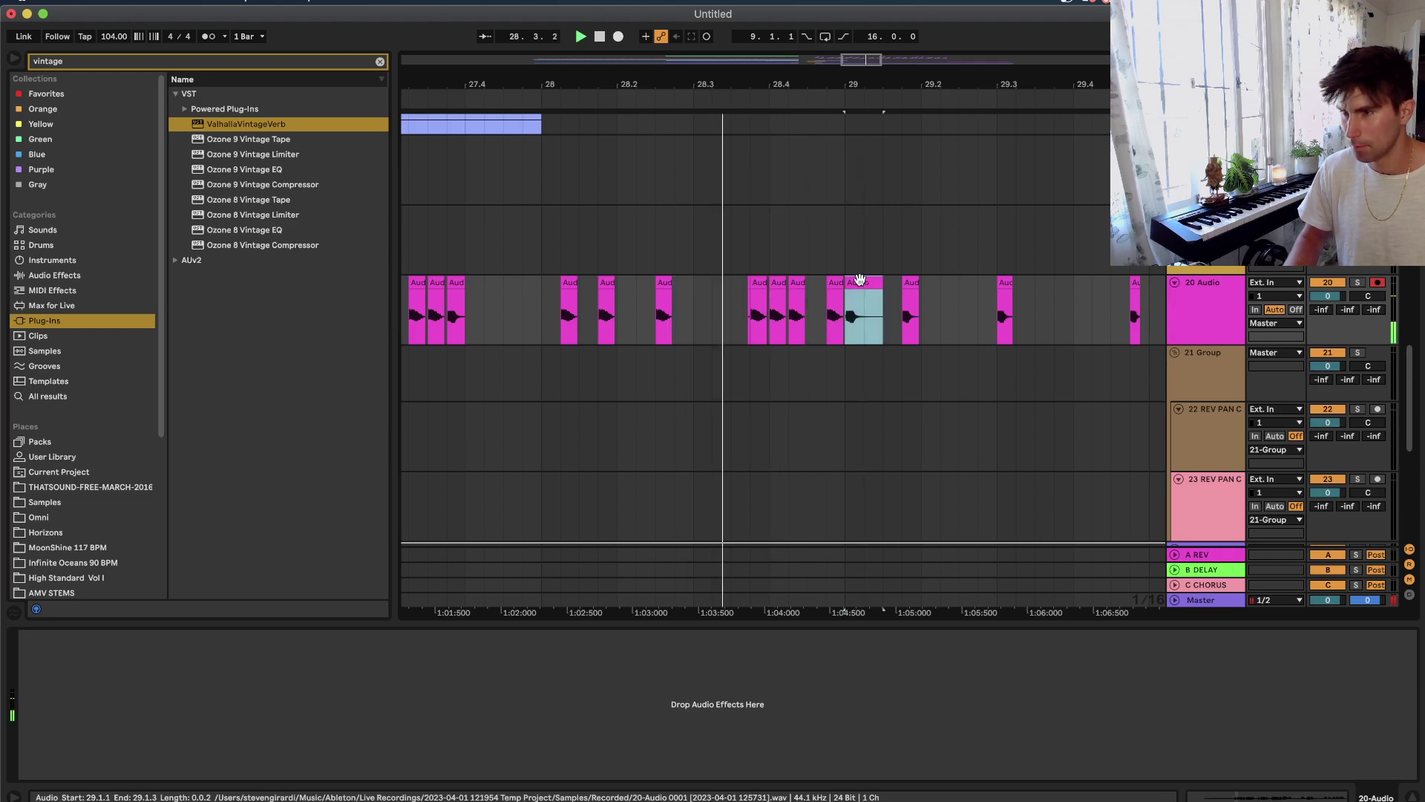
{"action": "double_click", "coordinate": [835, 282]}
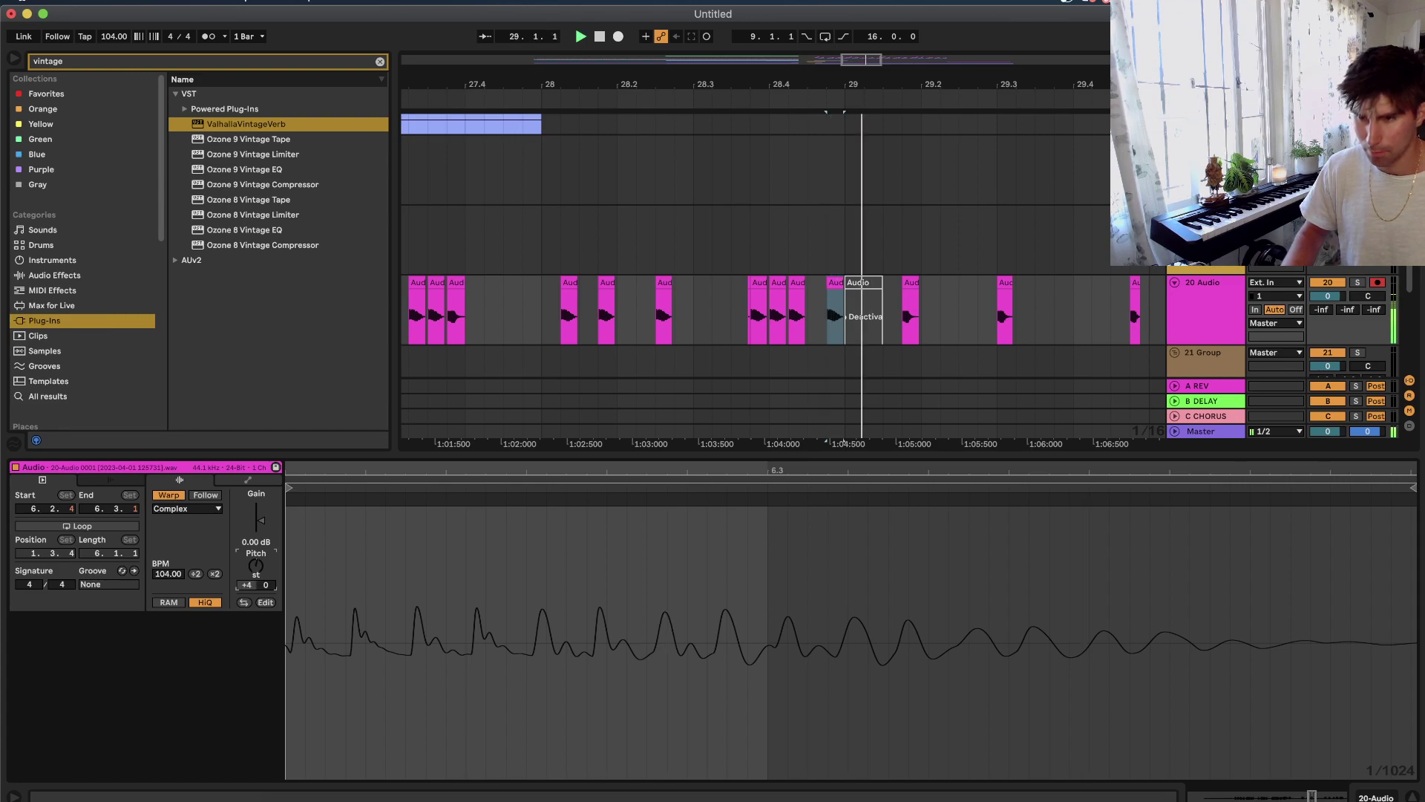
{"action": "left_click", "coordinate": [637, 236]}
{"action": "key", "text": "space"}
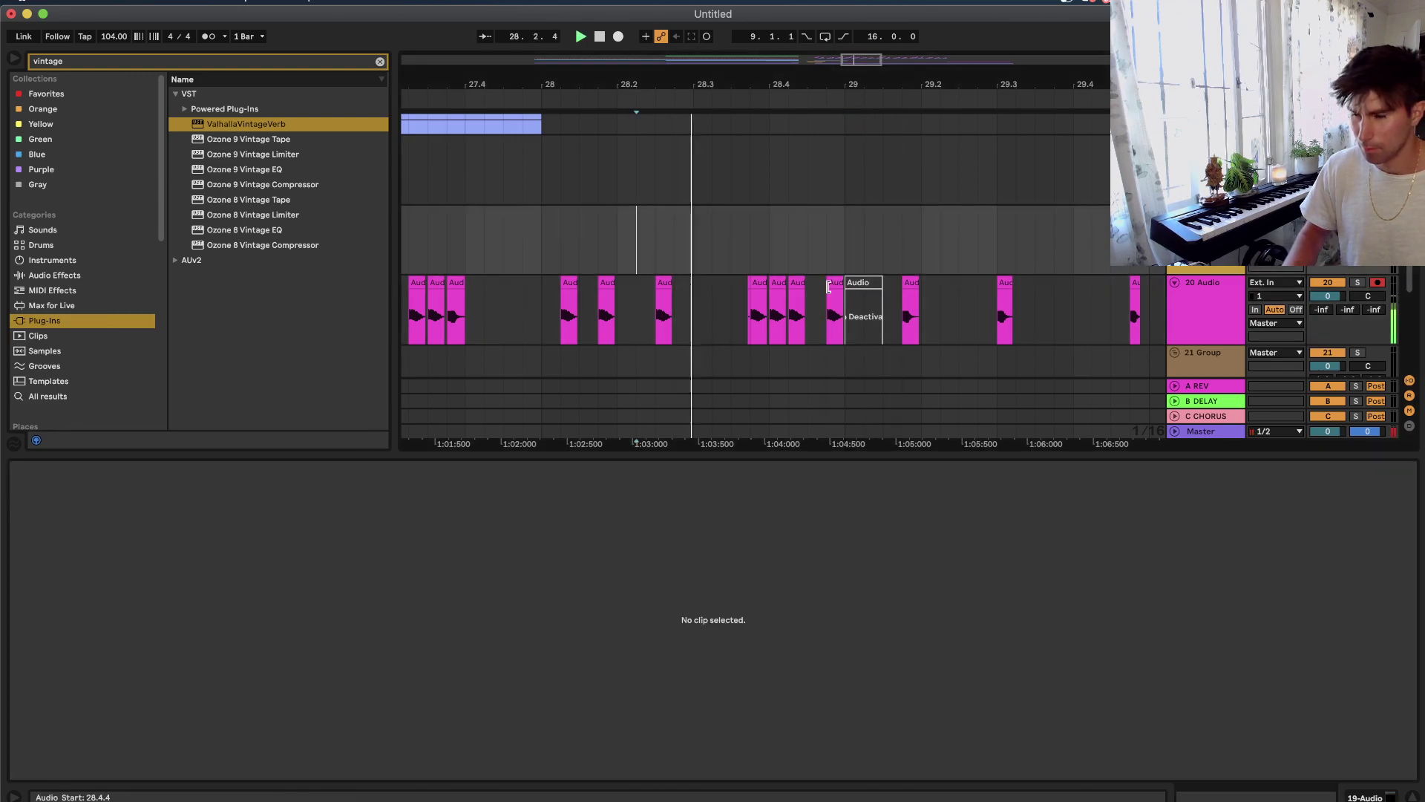
{"action": "left_click", "coordinate": [835, 283]}
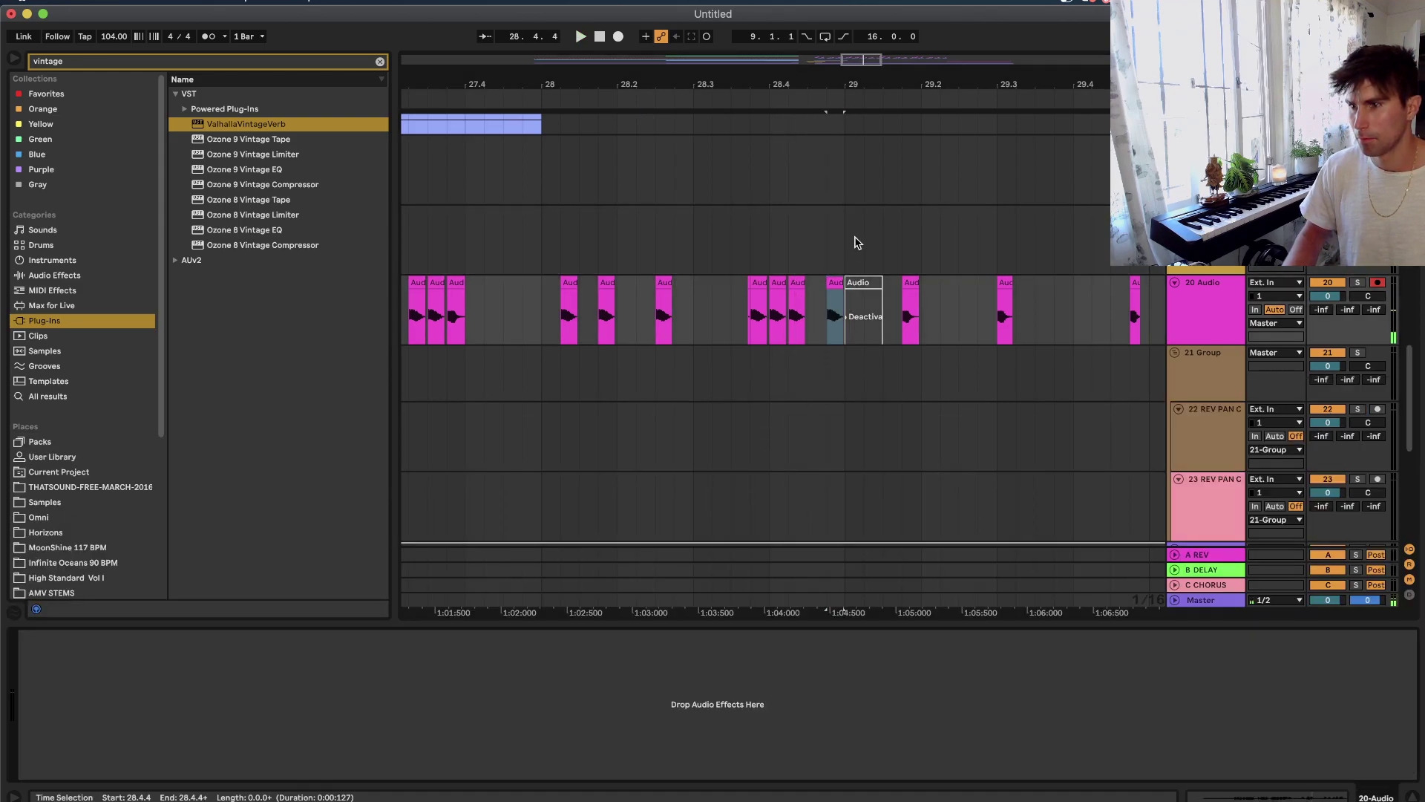
Move everything from 29.1.1 onward on tracks 19 and 20 away from the rhythm, to 41.3.3.
{"action": "left_click", "coordinate": [849, 247]}
{"action": "scroll", "coordinate": [849, 251], "scroll_direction": "down", "scroll_amount": 5}
{"action": "scroll", "coordinate": [932, 248], "scroll_direction": "right", "scroll_amount": 5}
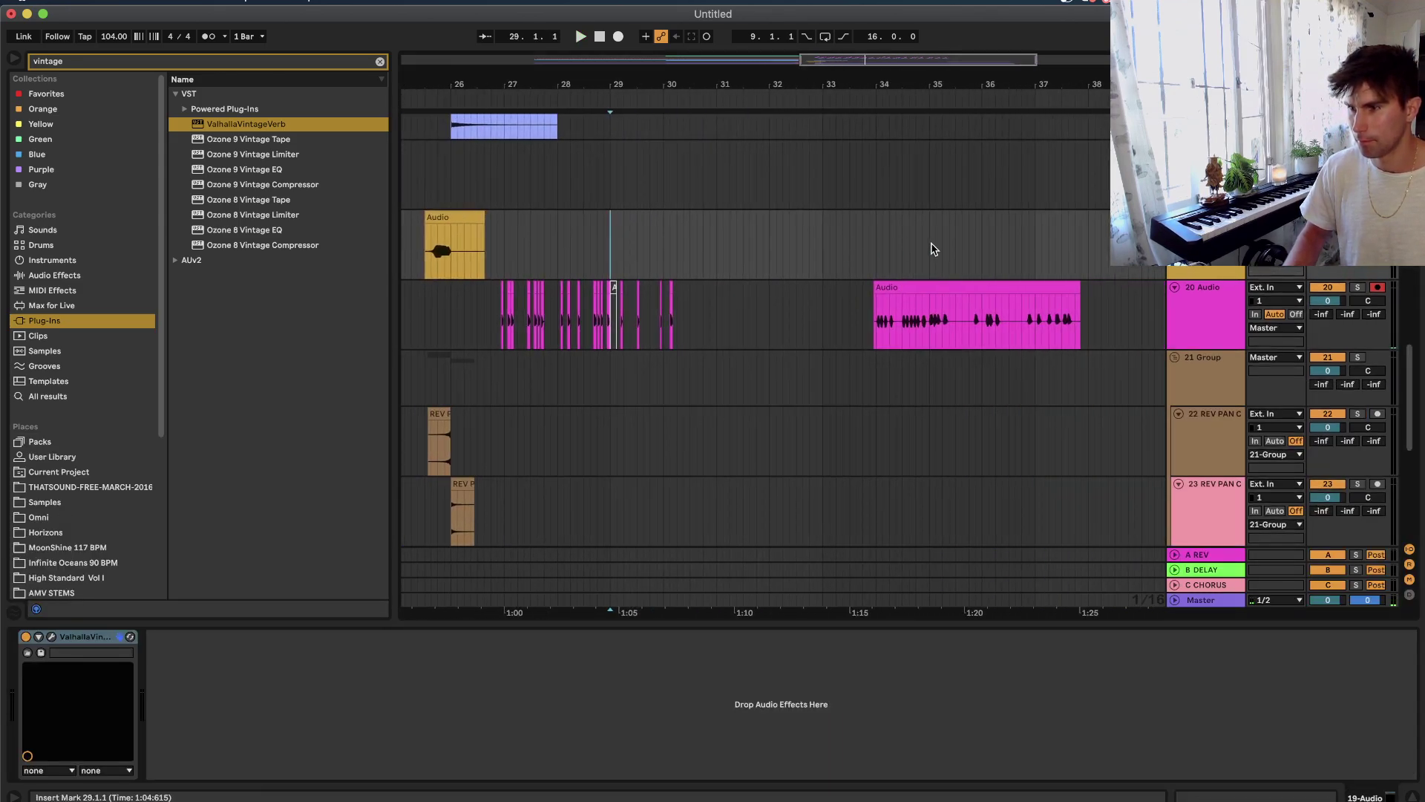
{"action": "left_click", "coordinate": [1037, 307], "text": "shift"}
{"action": "left_click_drag", "start_coordinate": [813, 293], "coordinate": [1127, 300]}
{"action": "scroll", "coordinate": [1043, 290], "scroll_direction": "down", "scroll_amount": 3}
{"action": "scroll", "coordinate": [1043, 290], "scroll_direction": "right", "scroll_amount": 1}
{"action": "scroll", "coordinate": [1015, 305], "scroll_direction": "right", "scroll_amount": 5}
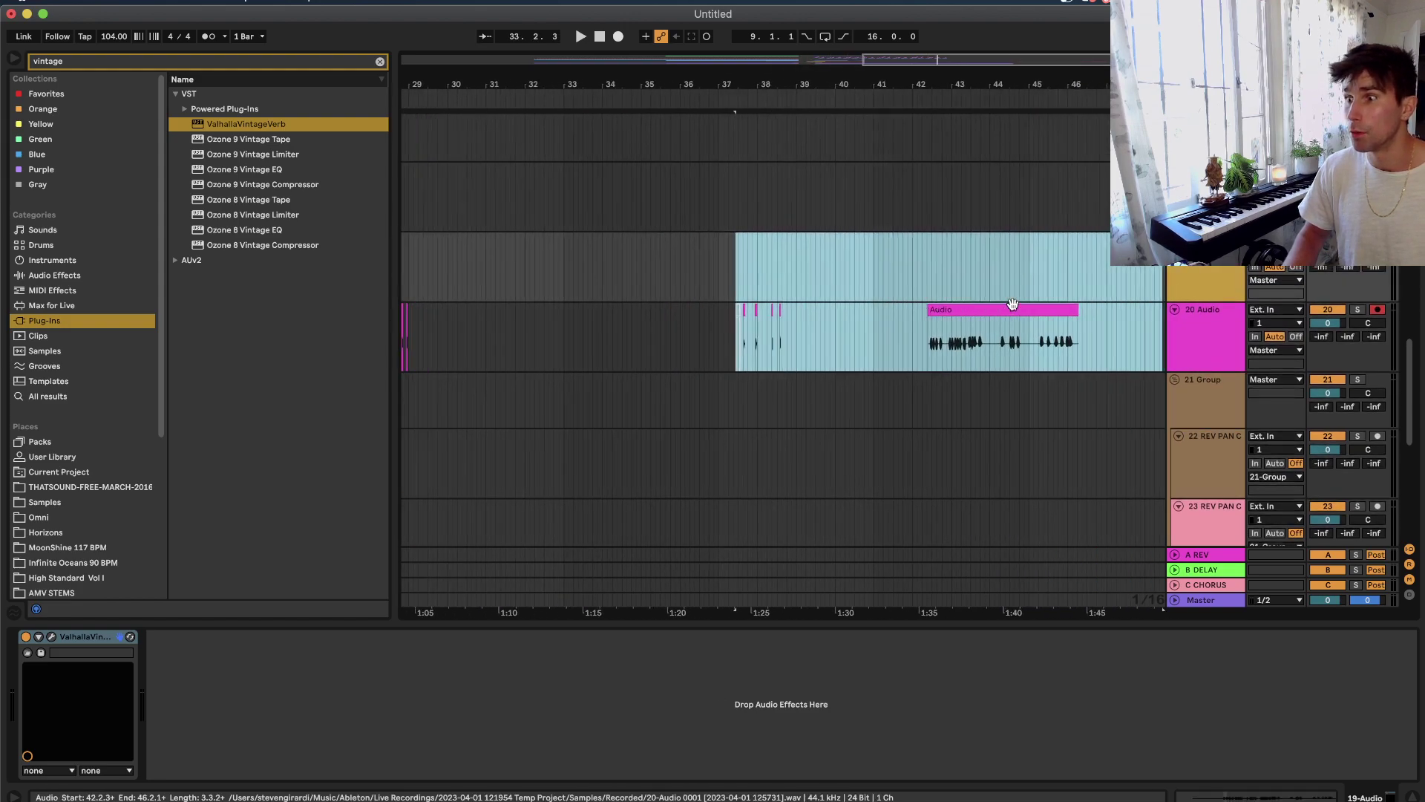
{"action": "left_click_drag", "start_coordinate": [913, 304], "coordinate": [1081, 318]}
{"action": "scroll", "coordinate": [913, 327], "scroll_direction": "left", "scroll_amount": 10}
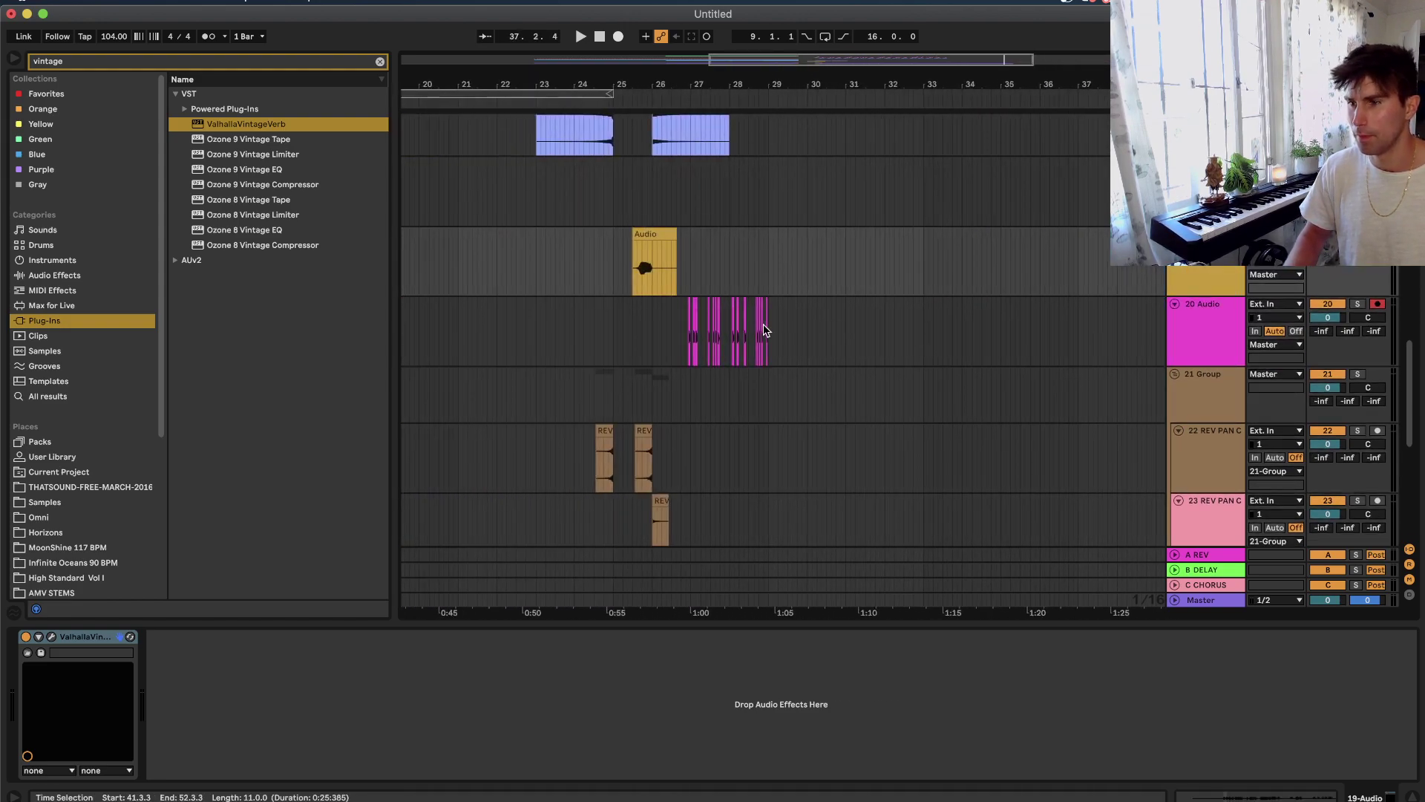
Set the fixed grid to 1/32 for editing track 20's hits between bars 27 and 29.
{"action": "right_click", "coordinate": [679, 324]}
{"action": "left_click", "coordinate": [831, 499]}
{"action": "key", "text": "plus"}
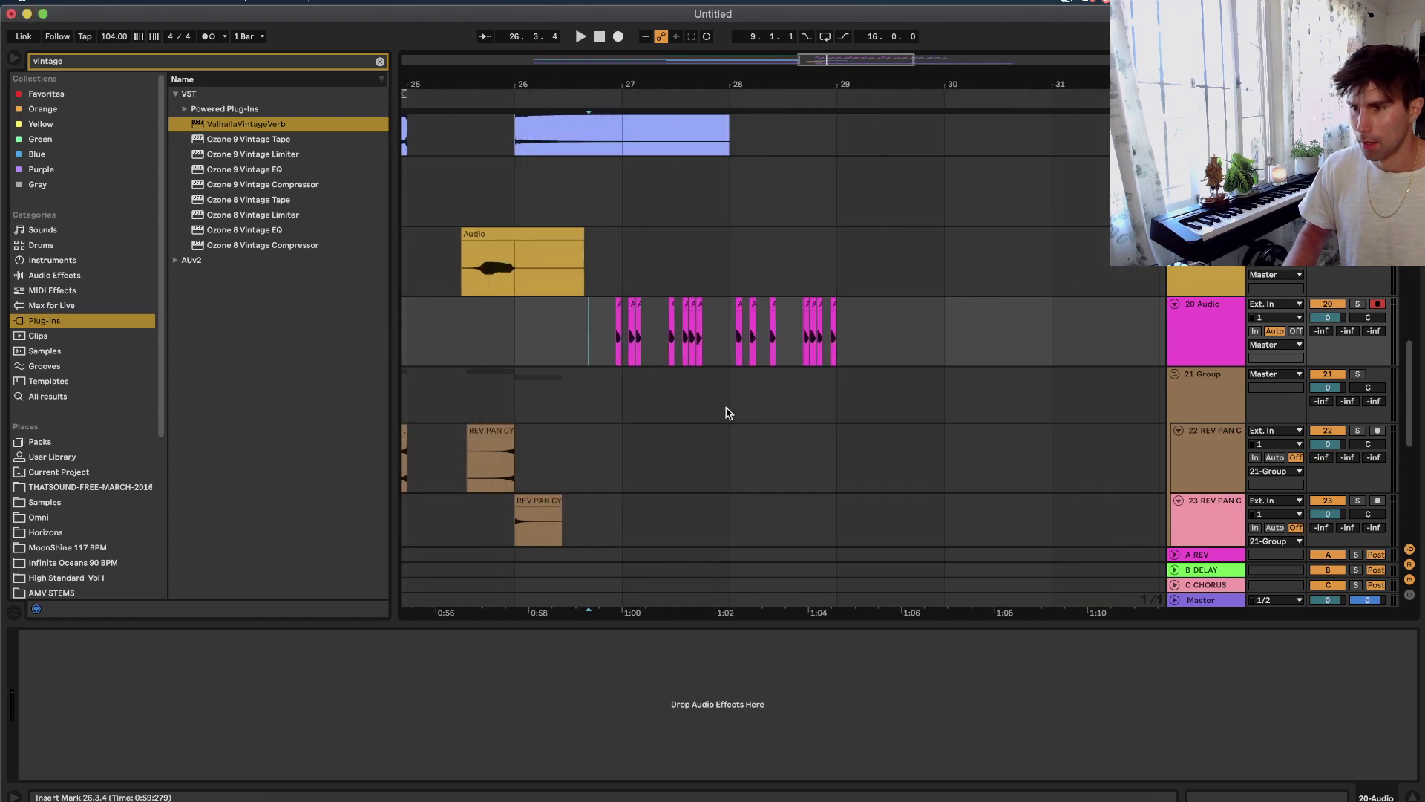
Duplicate track 20's rhythm from 26.1.1 to 29.1.1 into the following three bars, 29.1.1 to 32.1.1.
{"action": "left_click", "coordinate": [615, 353]}
{"action": "scroll", "coordinate": [615, 353], "scroll_direction": "down", "scroll_amount": 3}
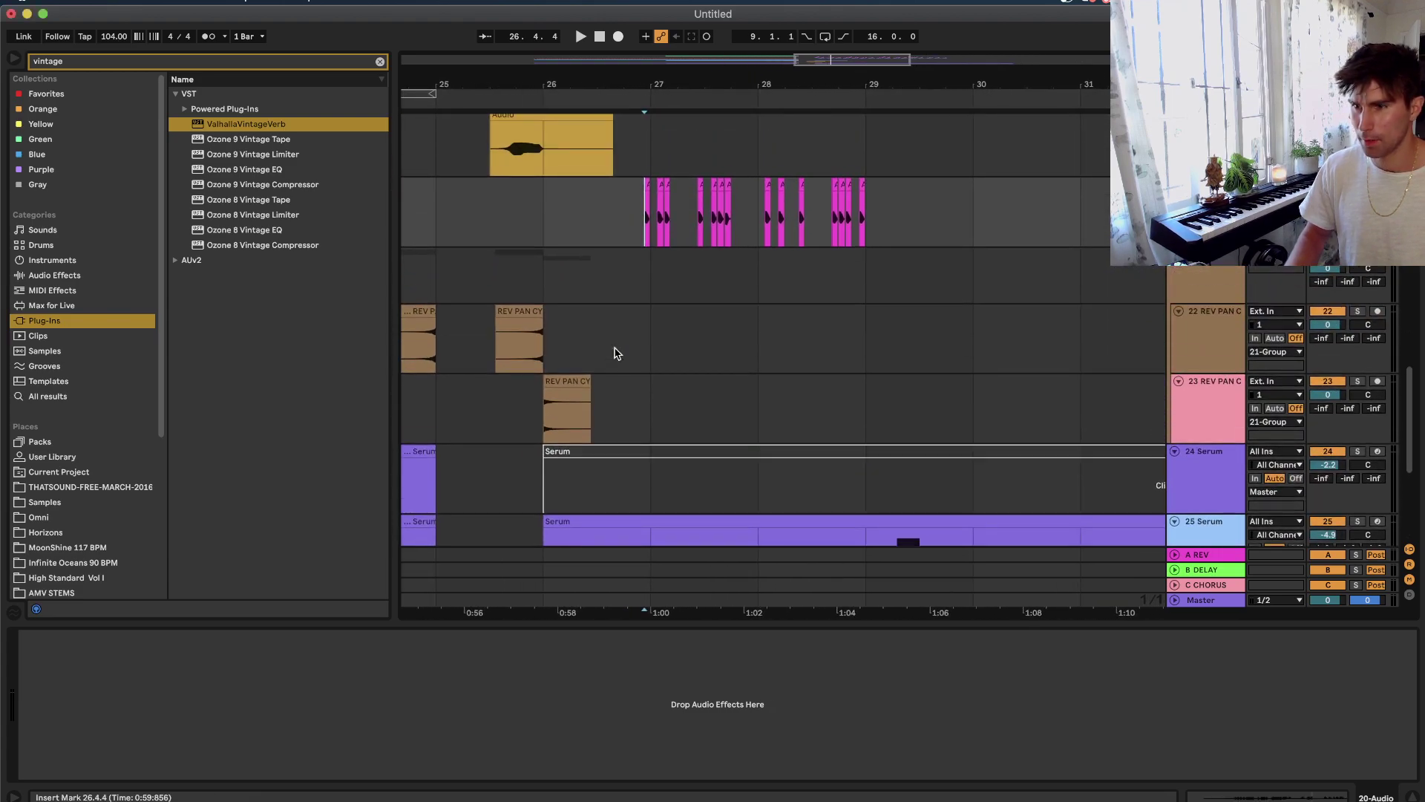
{"action": "left_click_drag", "start_coordinate": [532, 219], "coordinate": [826, 220]}
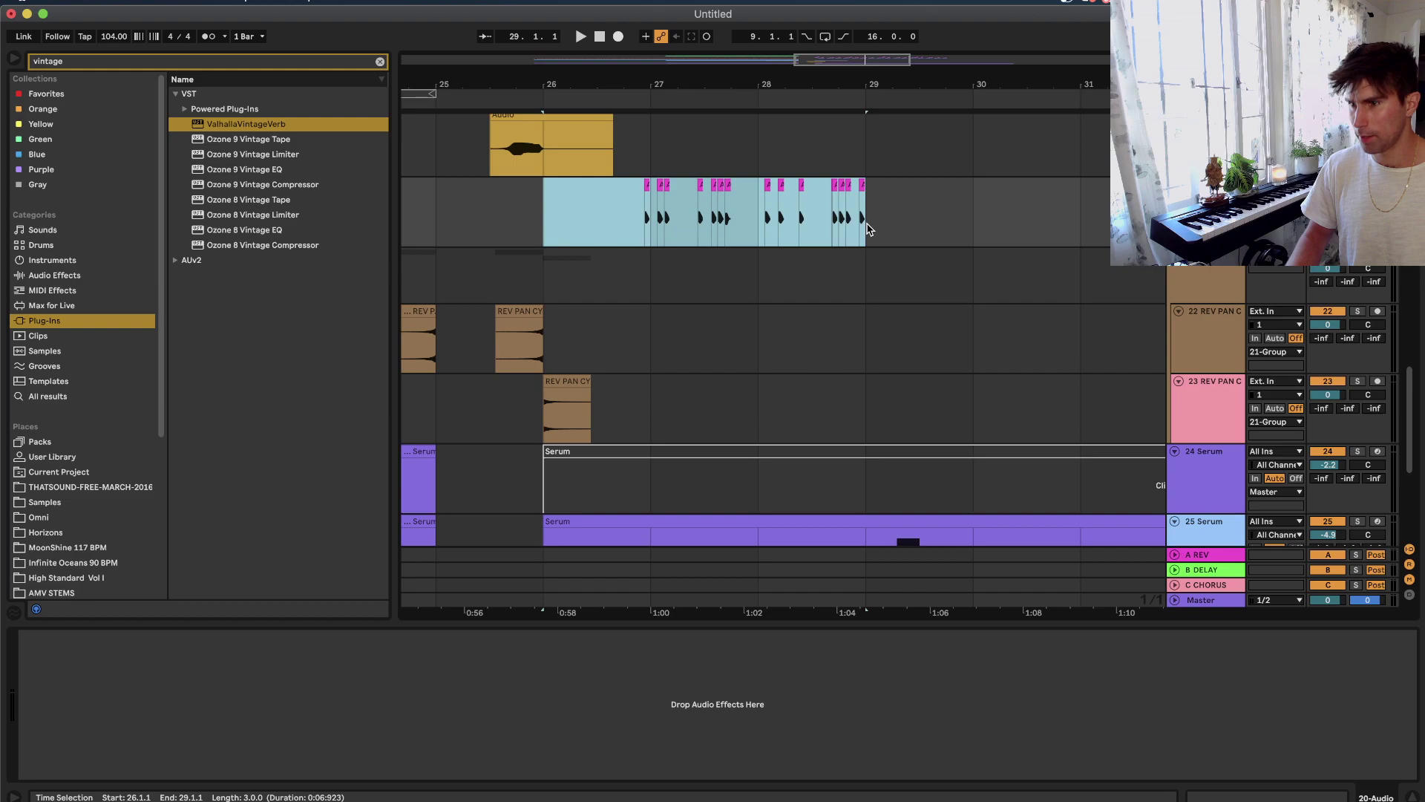
{"action": "left_click_drag", "start_coordinate": [870, 230], "coordinate": [555, 226]}
{"action": "key", "text": "minus"}
{"action": "key", "text": "super+d"}
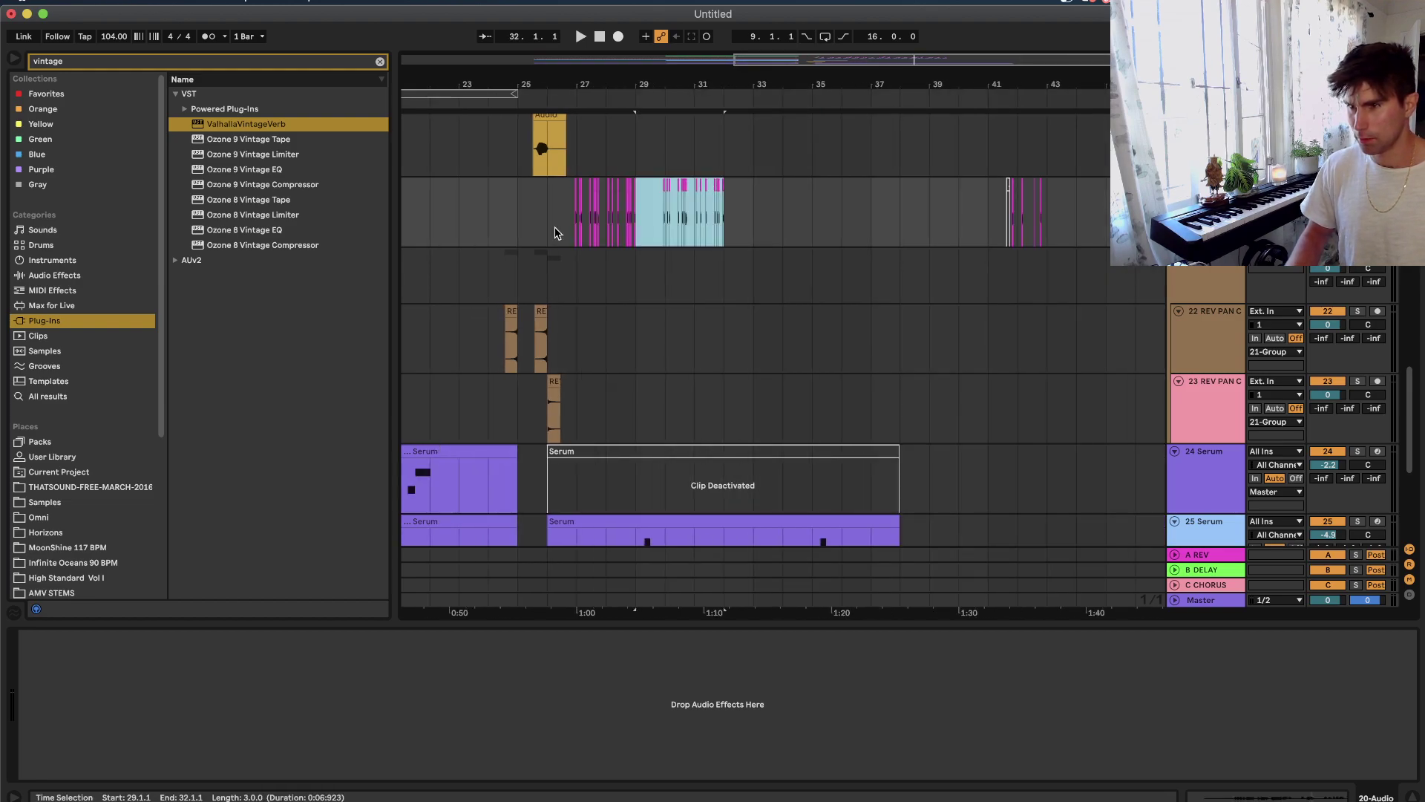
{"action": "scroll", "coordinate": [564, 230], "scroll_direction": "down", "scroll_amount": 3}
{"action": "key", "text": "plus"}
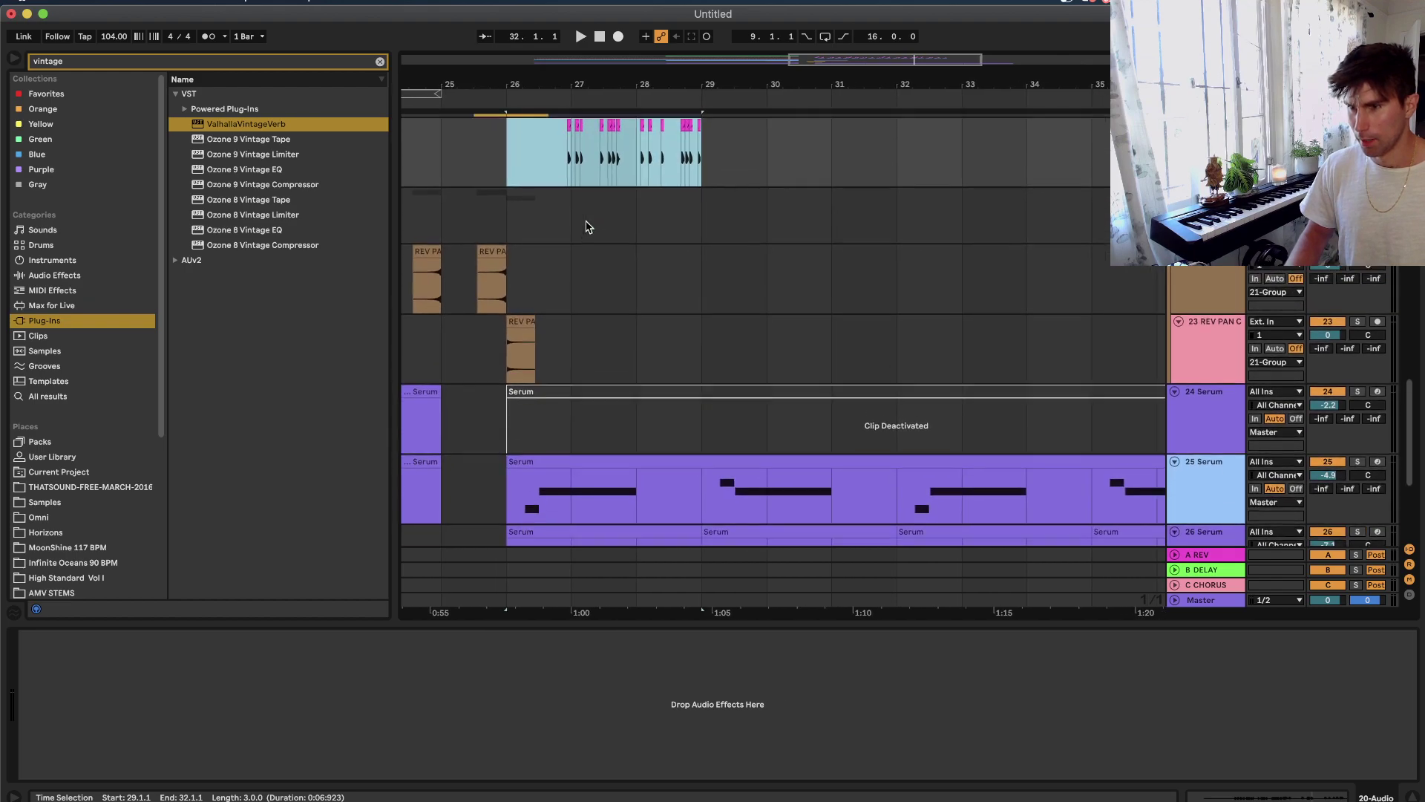
{"action": "scroll", "coordinate": [586, 226], "scroll_direction": "up", "scroll_amount": 3}
{"action": "key", "text": "super+d"}
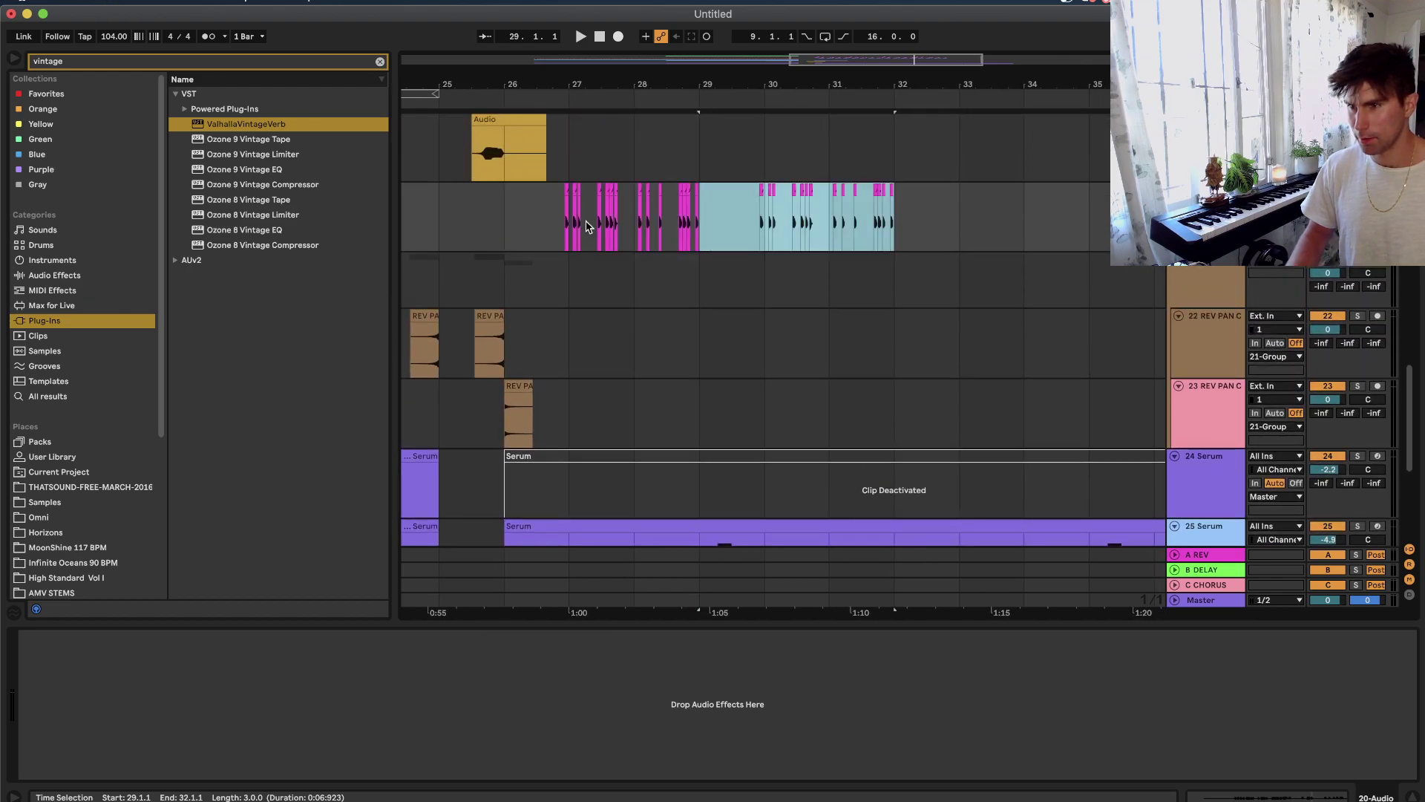
Duplicate the three-bar rhythm on track 20 two more times, filling the track up to 38.1.1.
{"action": "scroll", "coordinate": [585, 226], "scroll_direction": "down", "scroll_amount": 6}
{"action": "scroll", "coordinate": [585, 226], "scroll_direction": "up", "scroll_amount": 4}
{"action": "scroll", "coordinate": [586, 226], "scroll_direction": "up", "scroll_amount": 2}
{"action": "key", "text": "super+d"}
{"action": "scroll", "coordinate": [586, 226], "scroll_direction": "down", "scroll_amount": 3}
{"action": "key", "text": "super+d"}
{"action": "scroll", "coordinate": [586, 227], "scroll_direction": "down", "scroll_amount": 2}
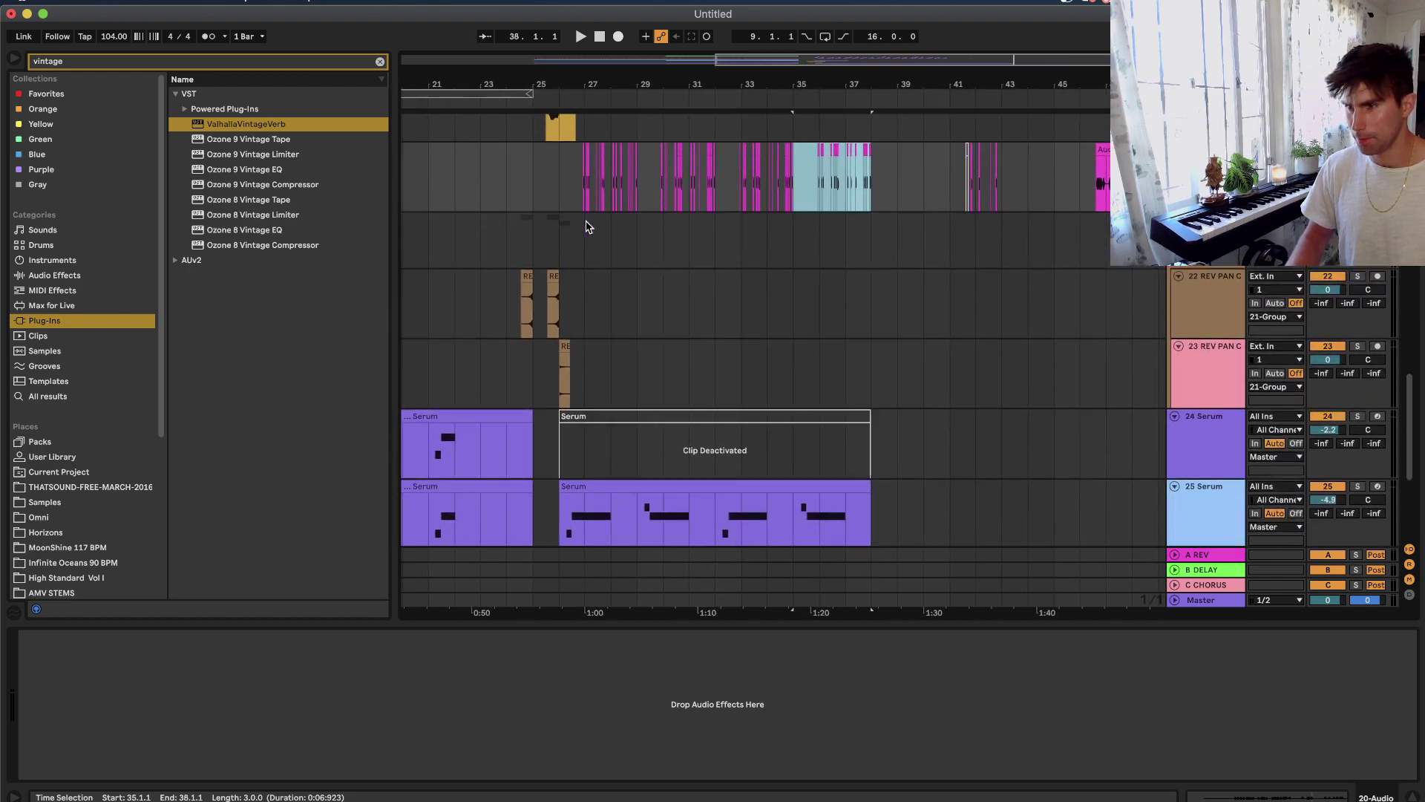
Play the build-up from 9.1.1 at track 15's audio clip and look through the tracks down to the Serum parts.
{"action": "scroll", "coordinate": [585, 226], "scroll_direction": "up", "scroll_amount": 7}
{"action": "scroll", "coordinate": [586, 226], "scroll_direction": "down", "scroll_amount": 4}
{"action": "scroll", "coordinate": [585, 226], "scroll_direction": "left", "scroll_amount": 3}
{"action": "scroll", "coordinate": [587, 226], "scroll_direction": "up", "scroll_amount": 5}
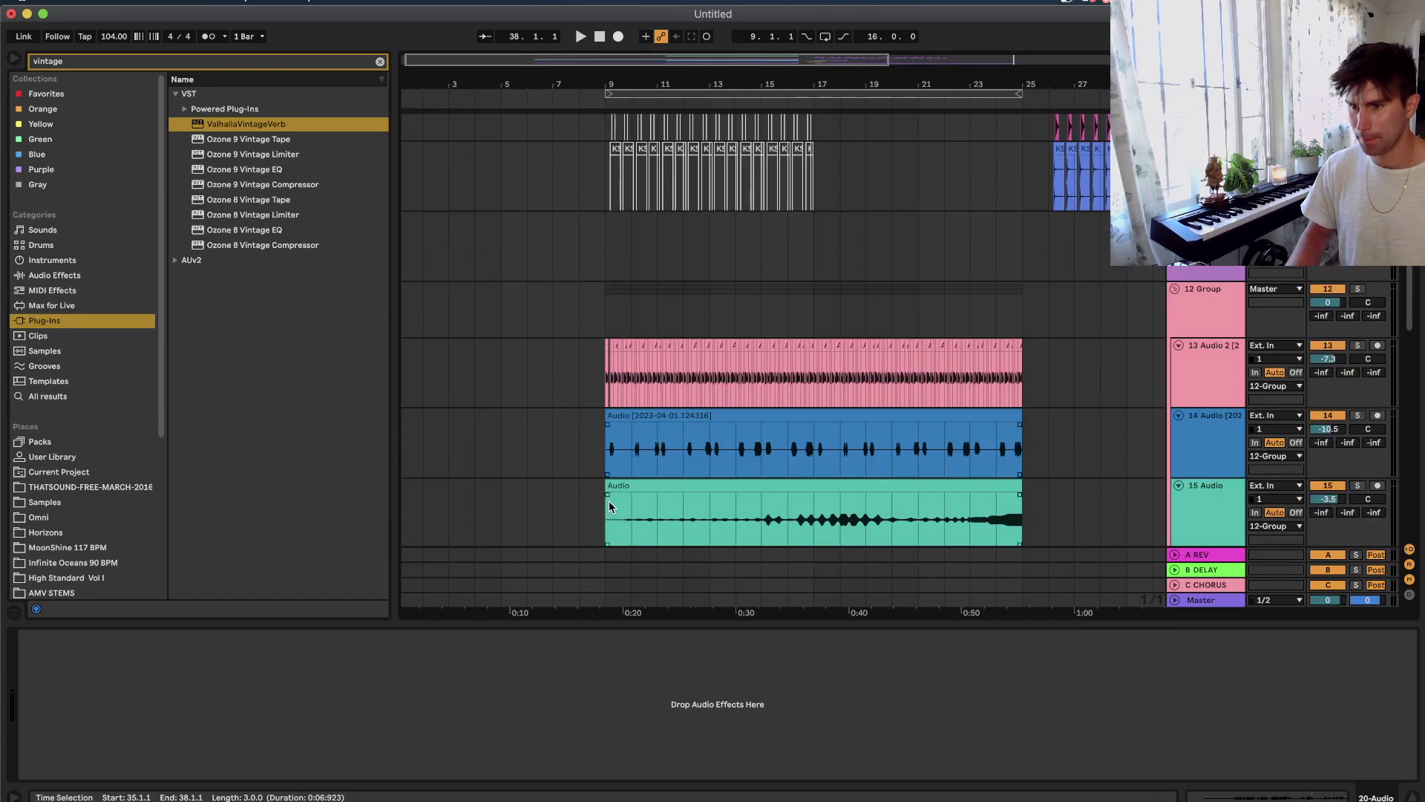
{"action": "left_click", "coordinate": [626, 469]}
{"action": "left_click", "coordinate": [627, 494]}
{"action": "left_click", "coordinate": [623, 484]}
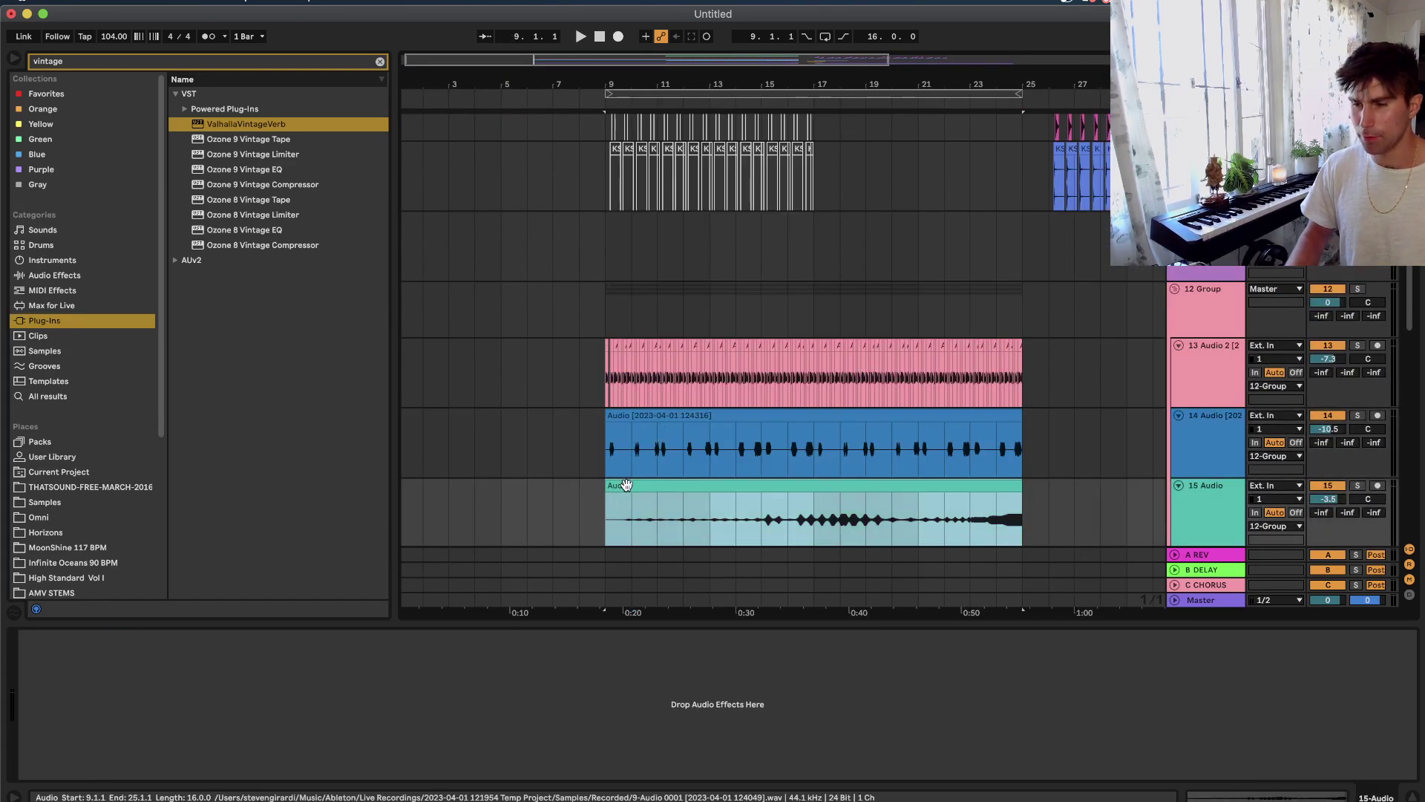
{"action": "scroll", "coordinate": [625, 487], "scroll_direction": "down", "scroll_amount": 3}
{"action": "scroll", "coordinate": [627, 490], "scroll_direction": "down", "scroll_amount": 8}
{"action": "key", "text": "space"}
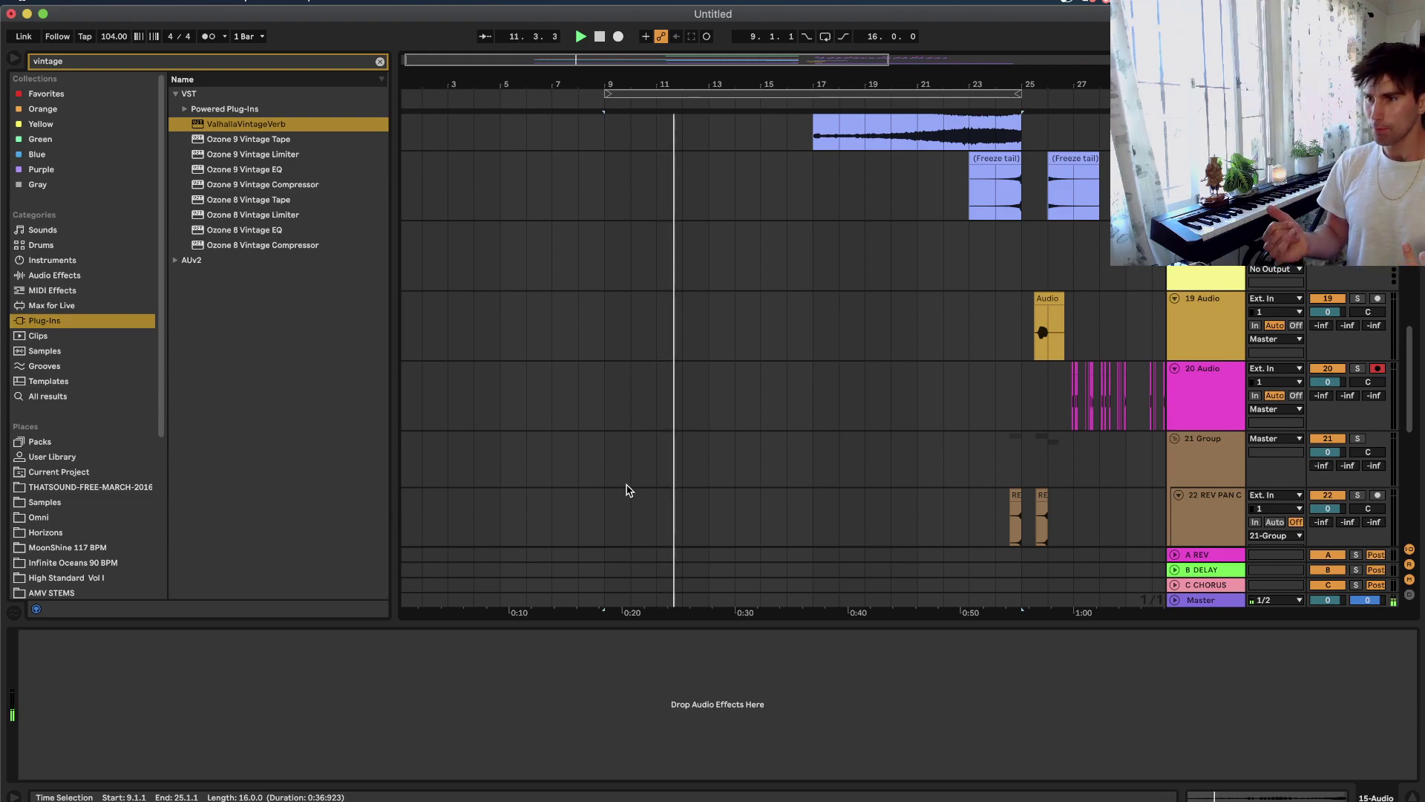
{"action": "scroll", "coordinate": [627, 490], "scroll_direction": "up", "scroll_amount": 5}
{"action": "scroll", "coordinate": [627, 490], "scroll_direction": "down", "scroll_amount": 2}
{"action": "scroll", "coordinate": [628, 490], "scroll_direction": "down", "scroll_amount": 10}
{"action": "scroll", "coordinate": [627, 490], "scroll_direction": "right", "scroll_amount": 3}
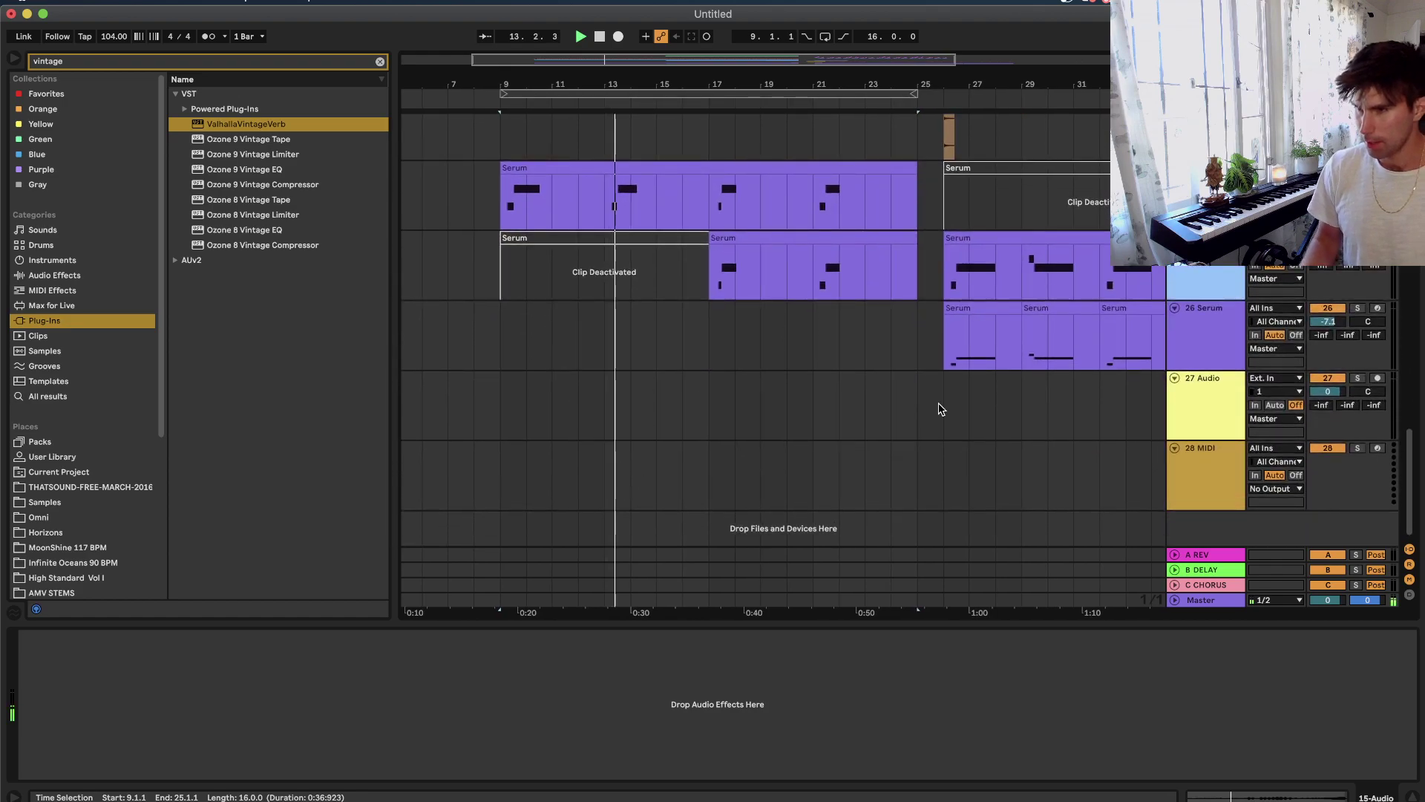
{"action": "scroll", "coordinate": [913, 291], "scroll_direction": "up", "scroll_amount": 2}
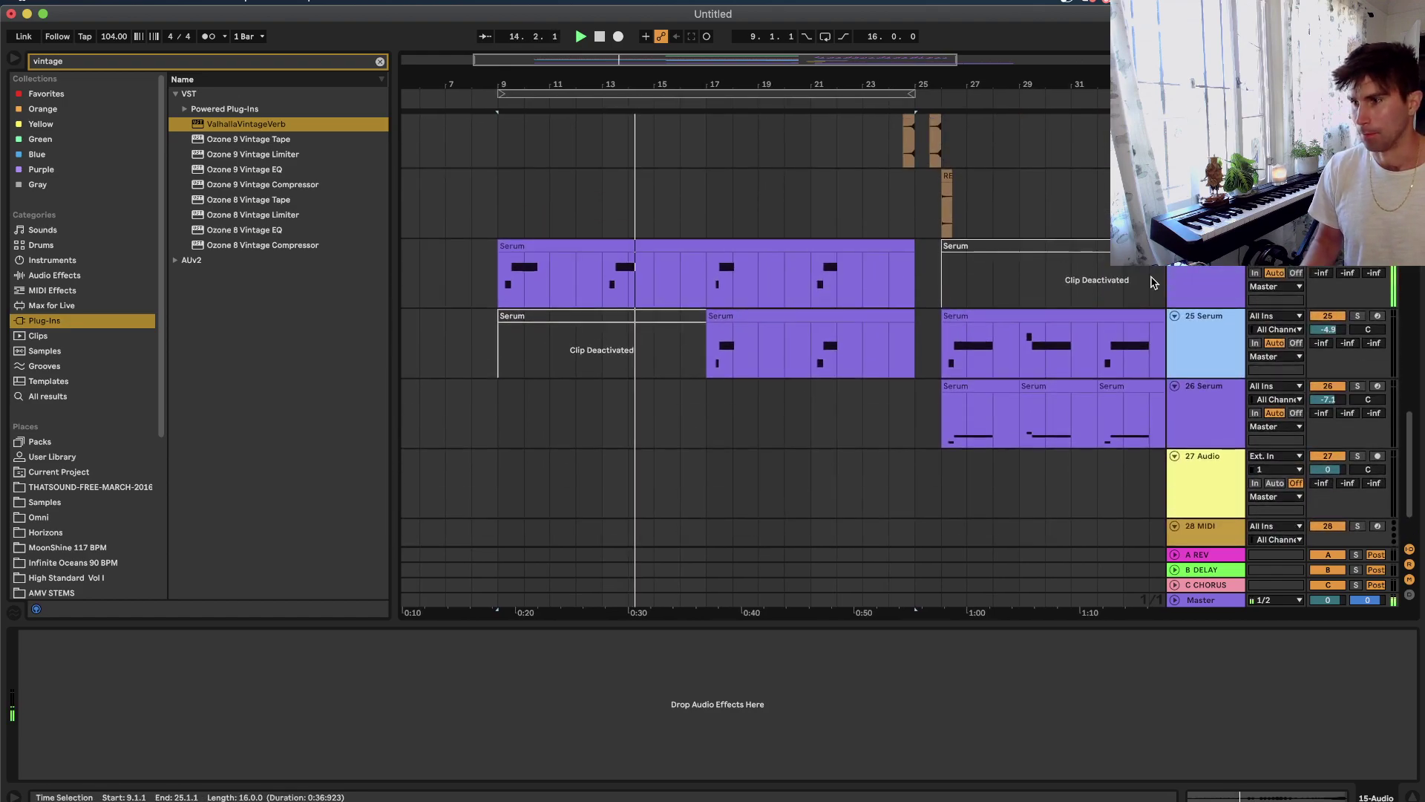
Stop playback, find the Endless Smile plug-in by searching "smile" and add it after EQ Eight on track 24.
{"action": "left_click", "coordinate": [1187, 292]}
{"action": "left_click", "coordinate": [566, 248]}
{"action": "key", "text": "space"}
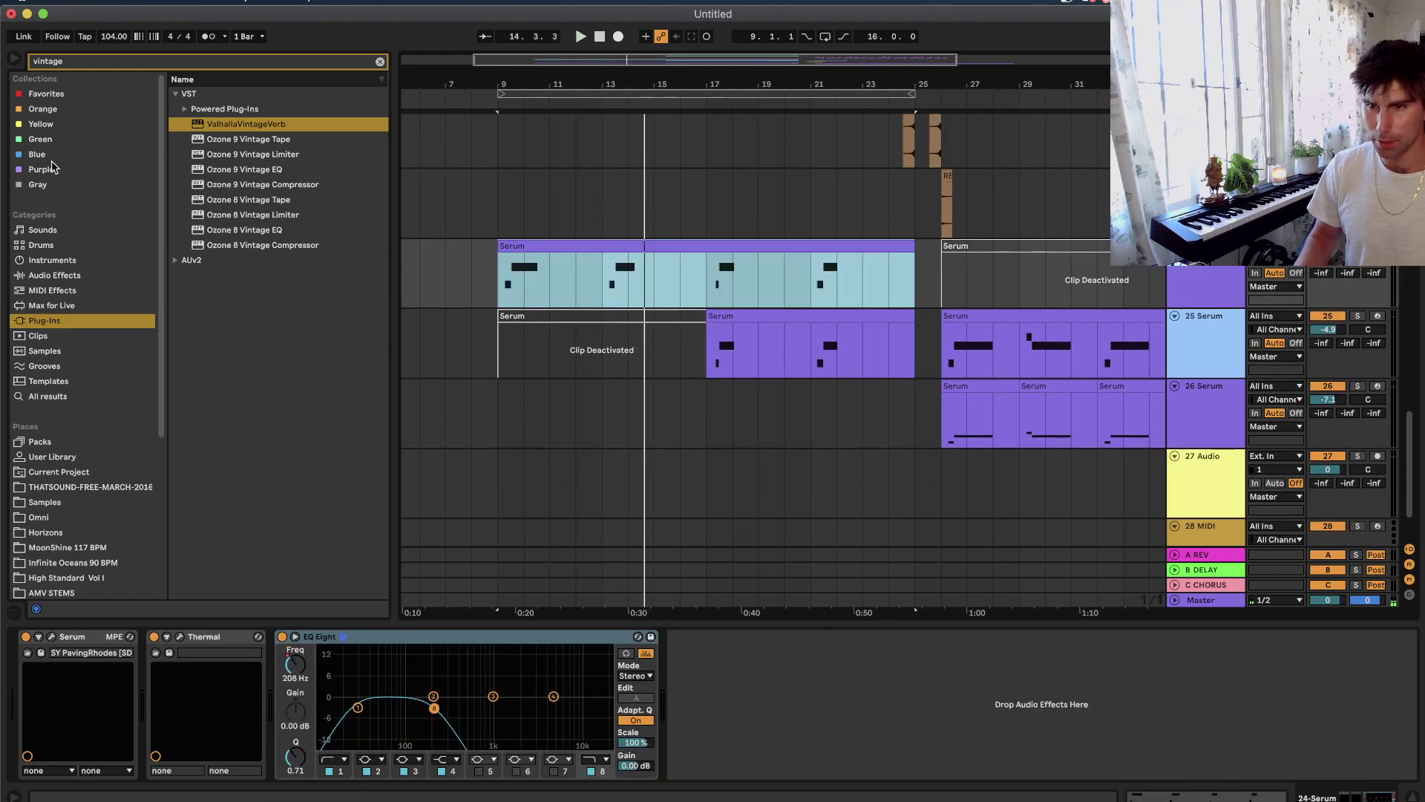
{"action": "left_click", "coordinate": [65, 62]}
{"action": "type", "text": "smile"}
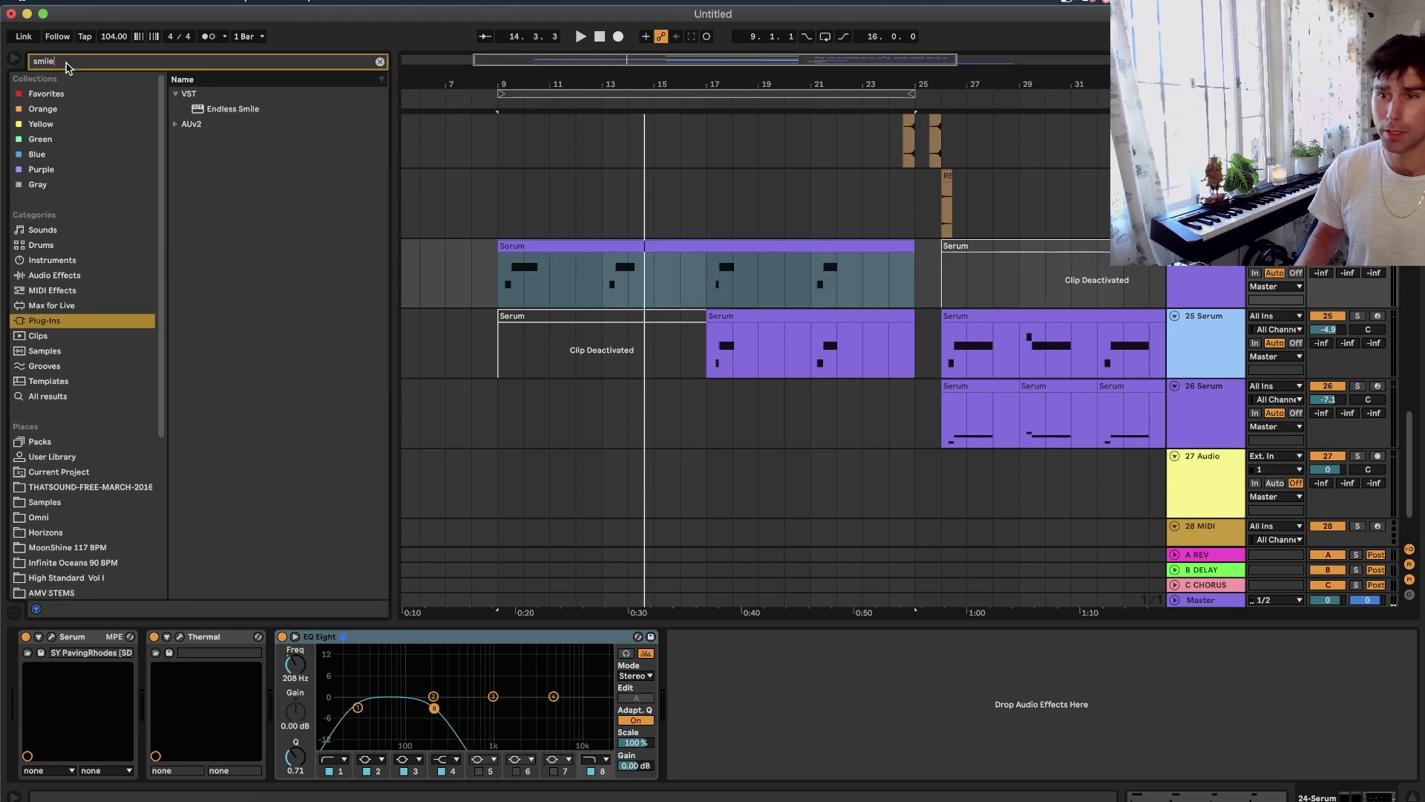
{"action": "left_click", "coordinate": [219, 104]}
{"action": "left_click_drag", "start_coordinate": [596, 429], "coordinate": [712, 705]}
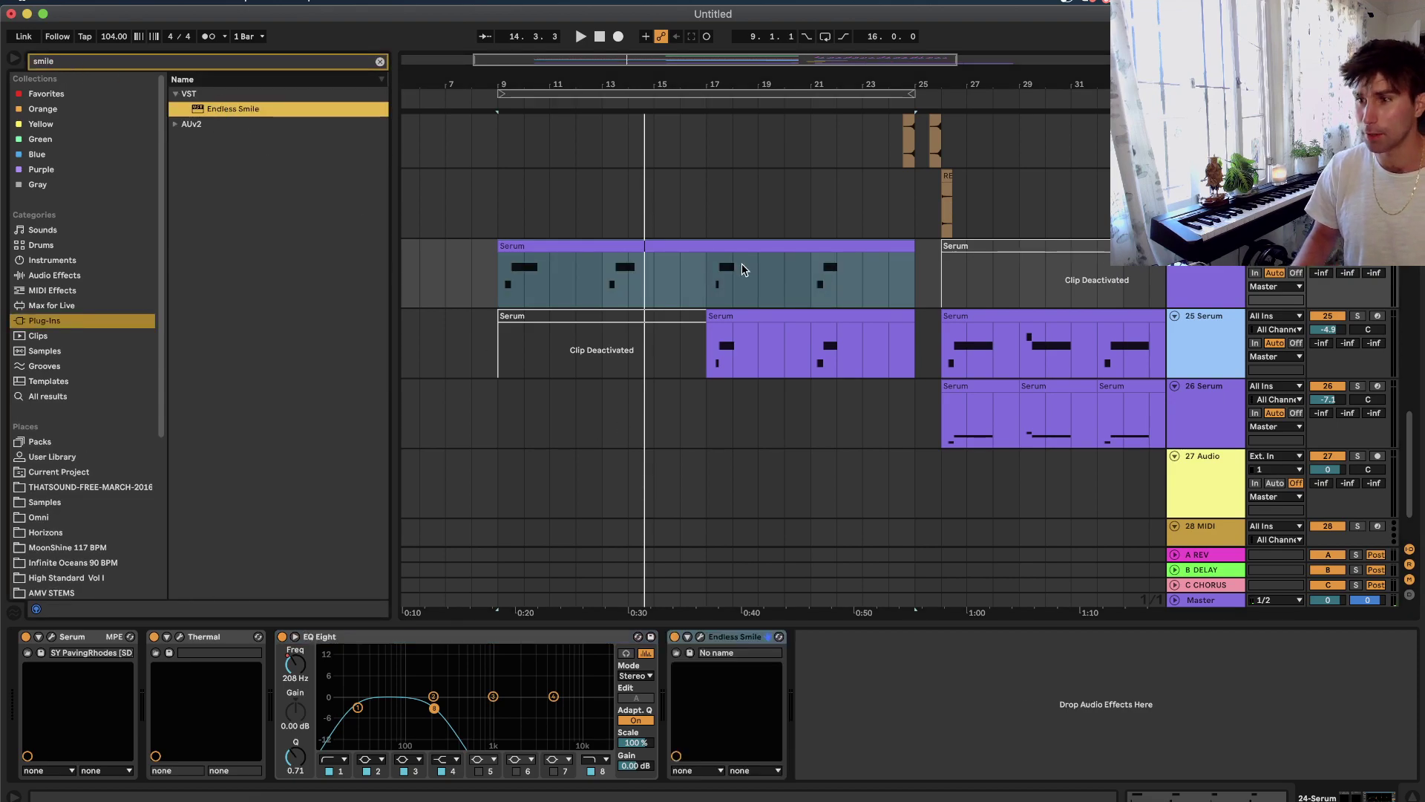
Set Endless Smile to the No Limit preset at 110% intensity and show its intensity automation on track 24.
{"action": "left_click", "coordinate": [704, 716]}
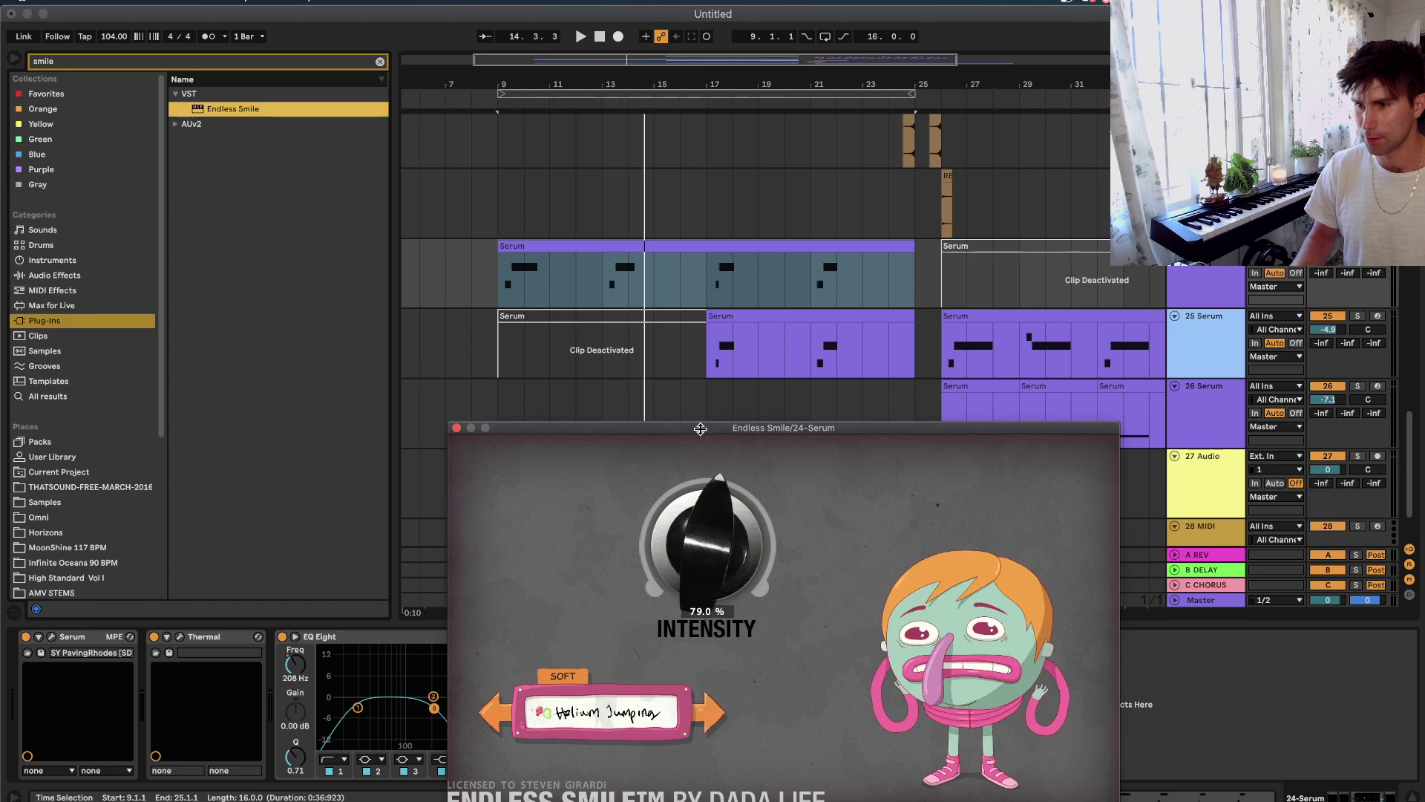
{"action": "left_click", "coordinate": [709, 715]}
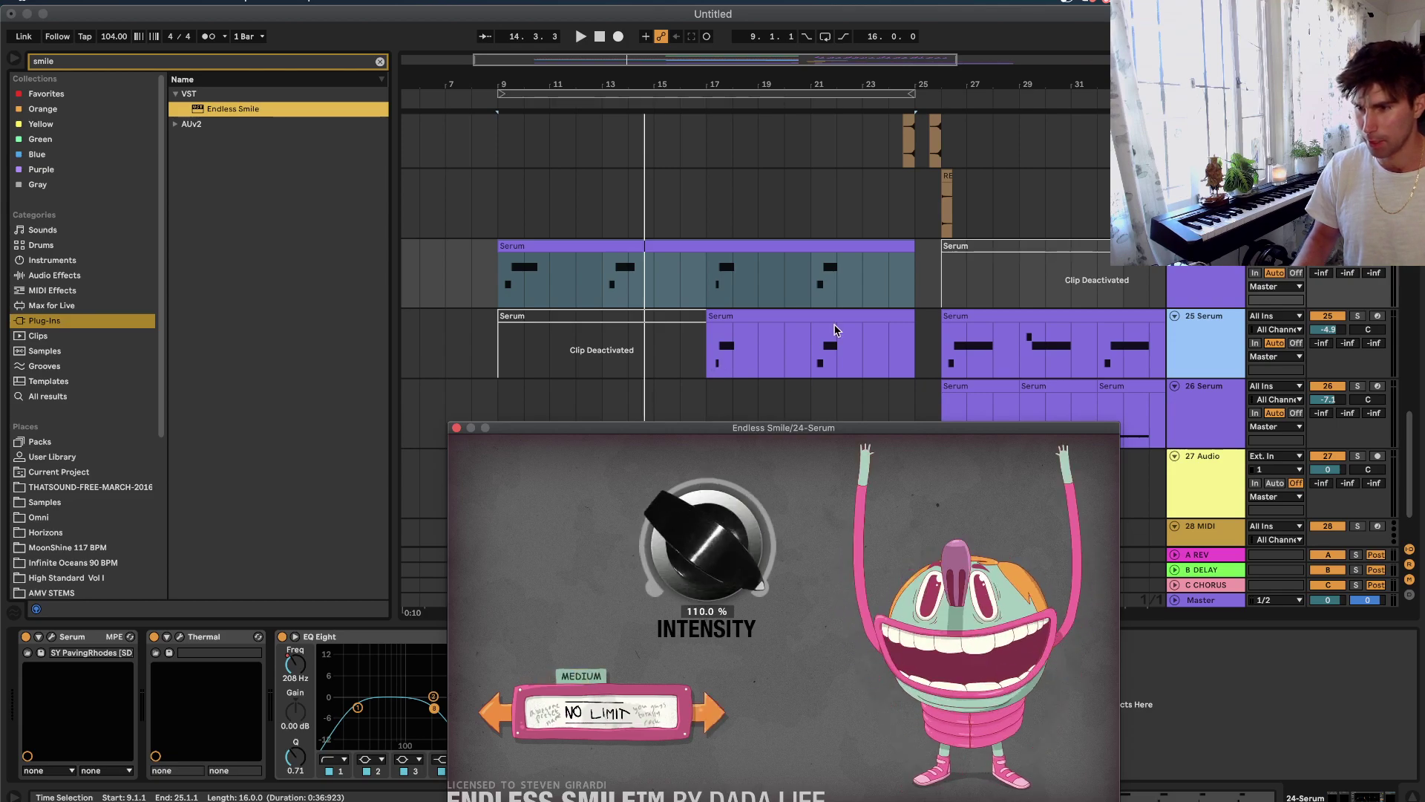
{"action": "key", "text": "a"}
{"action": "left_click", "coordinate": [496, 258]}
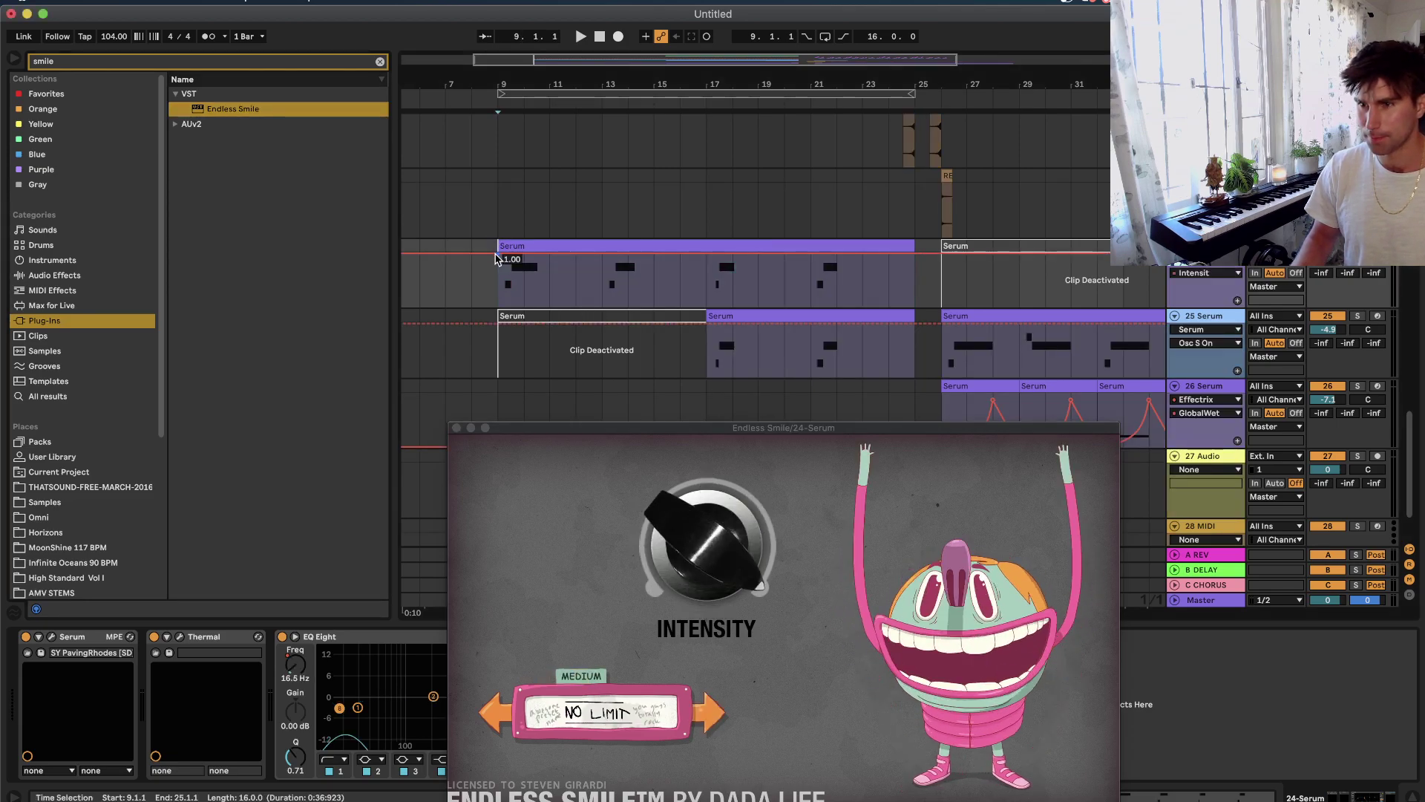
{"action": "left_click", "coordinate": [457, 429]}
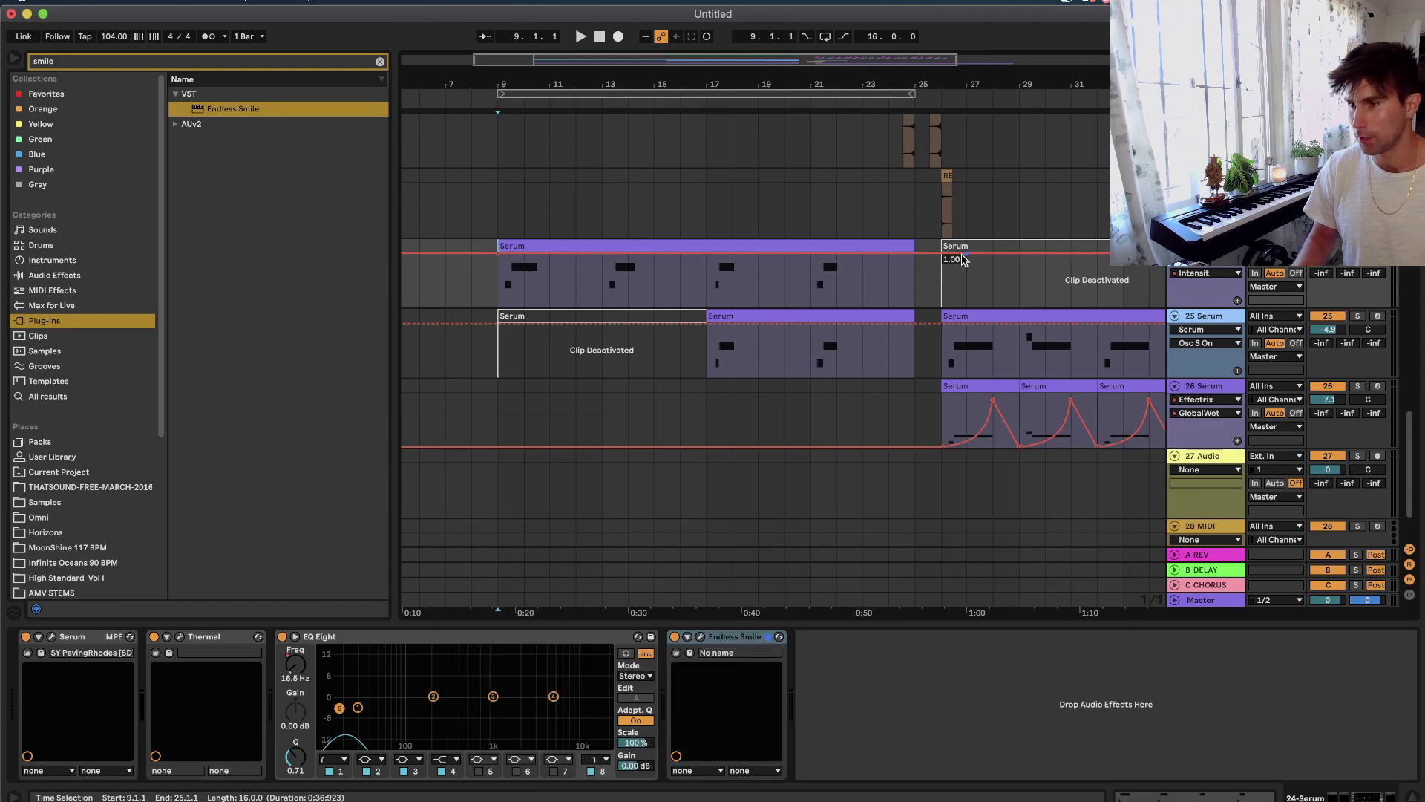
Automate Endless Smile's intensity from 1.00 at 9.1.1 down to about 0.25 at 25.1.1 and check the knob during playback.
{"action": "left_click", "coordinate": [561, 248]}
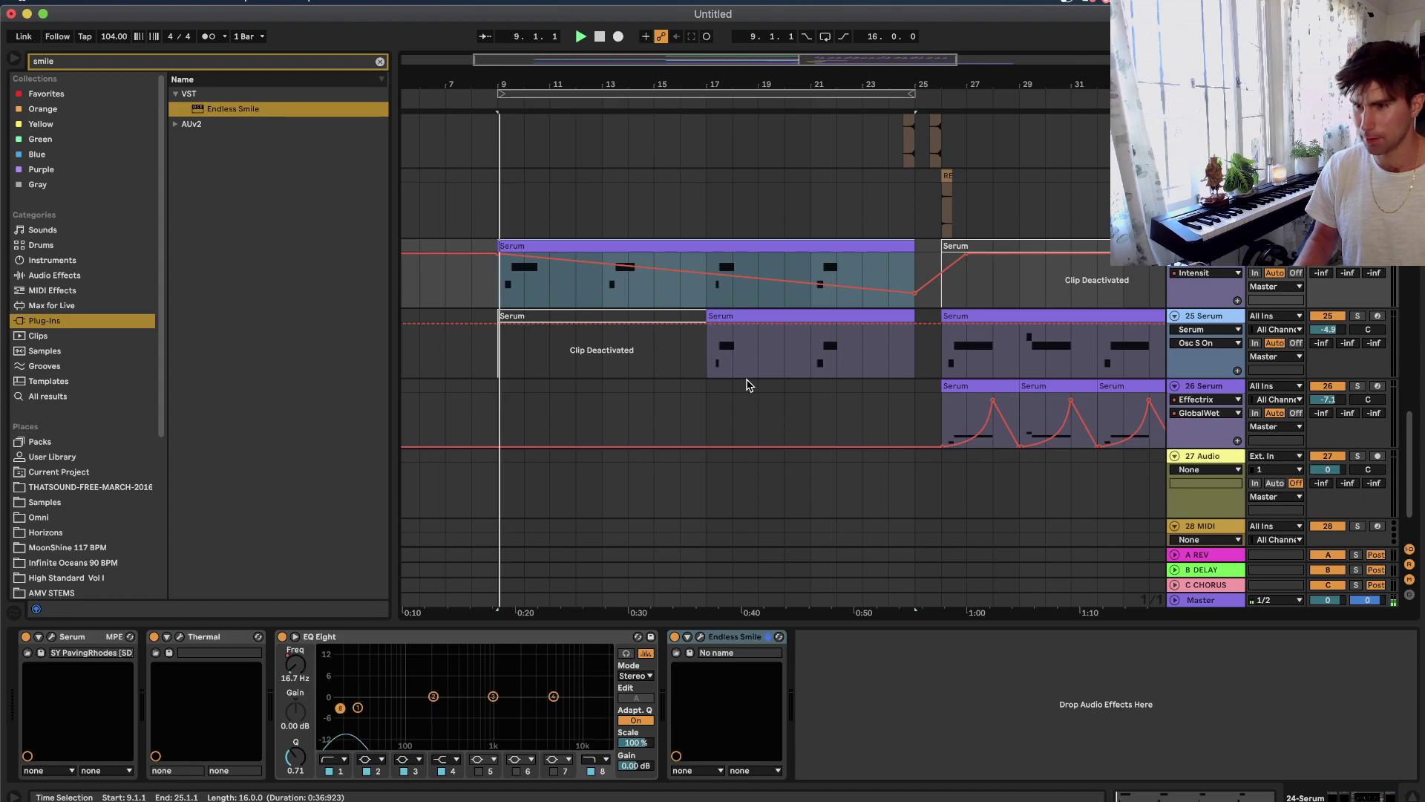
{"action": "left_click", "coordinate": [700, 638]}
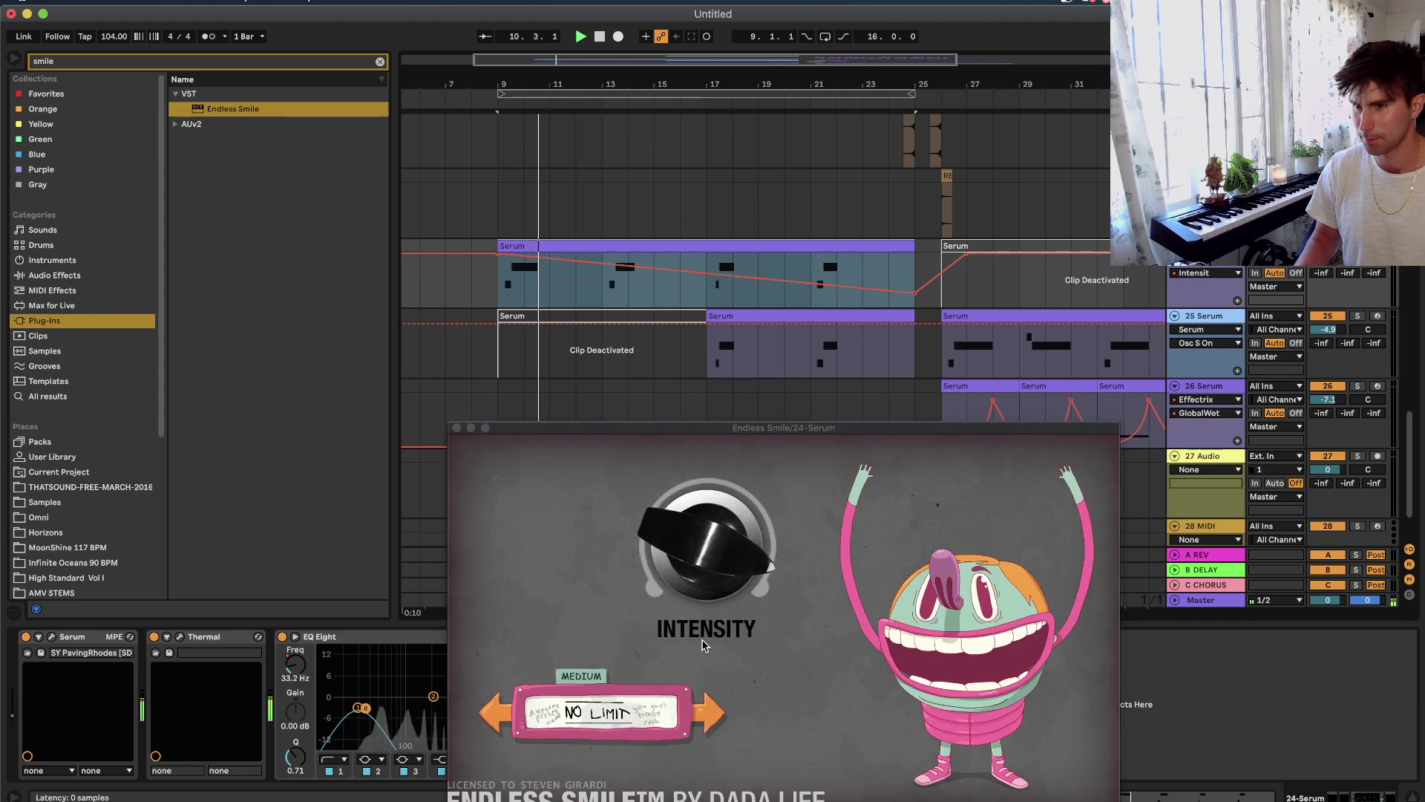
{"action": "left_click", "coordinate": [456, 429]}
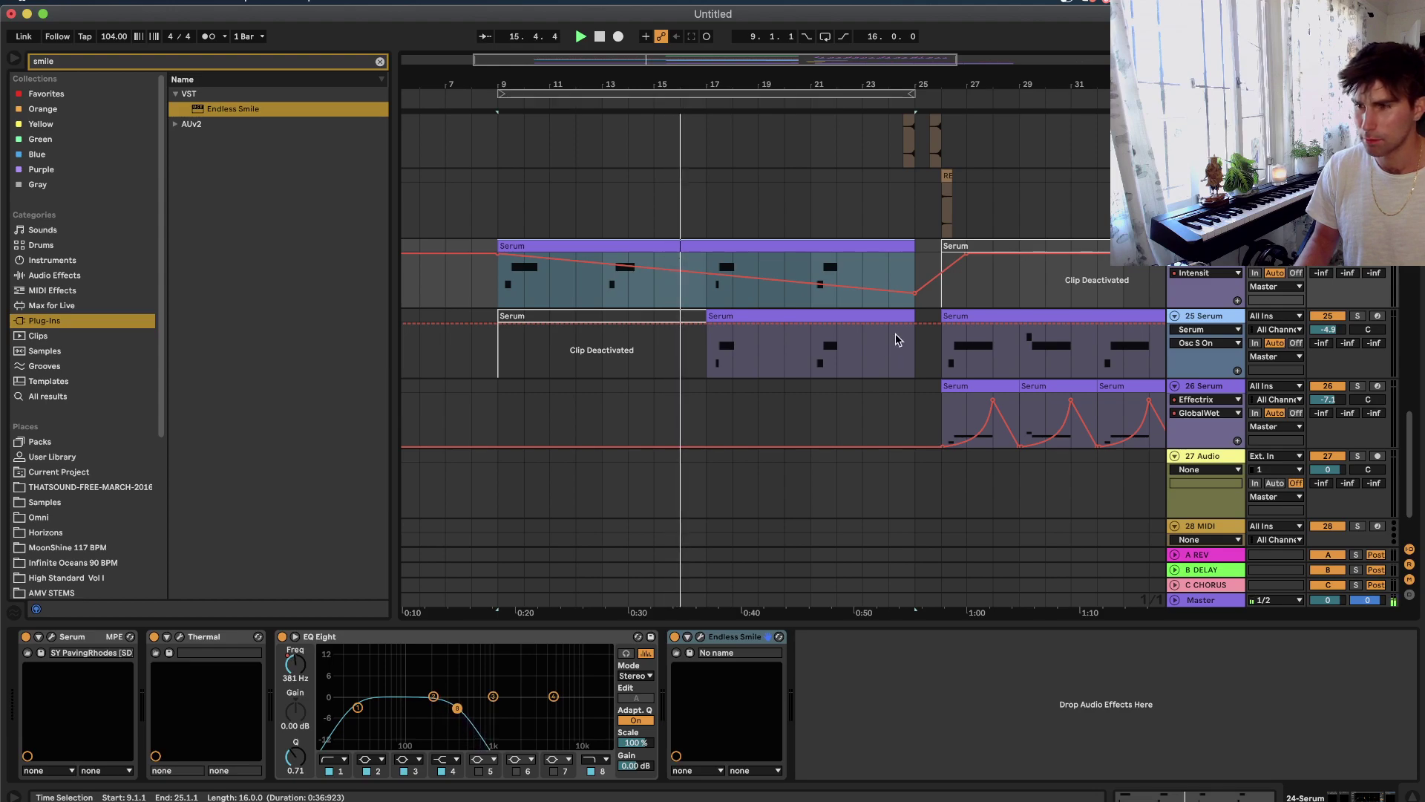
Lower the intensity breakpoint at 25.1.1 further, bend the ramp into a curve and hide the automation.
{"action": "left_click", "coordinate": [913, 295]}
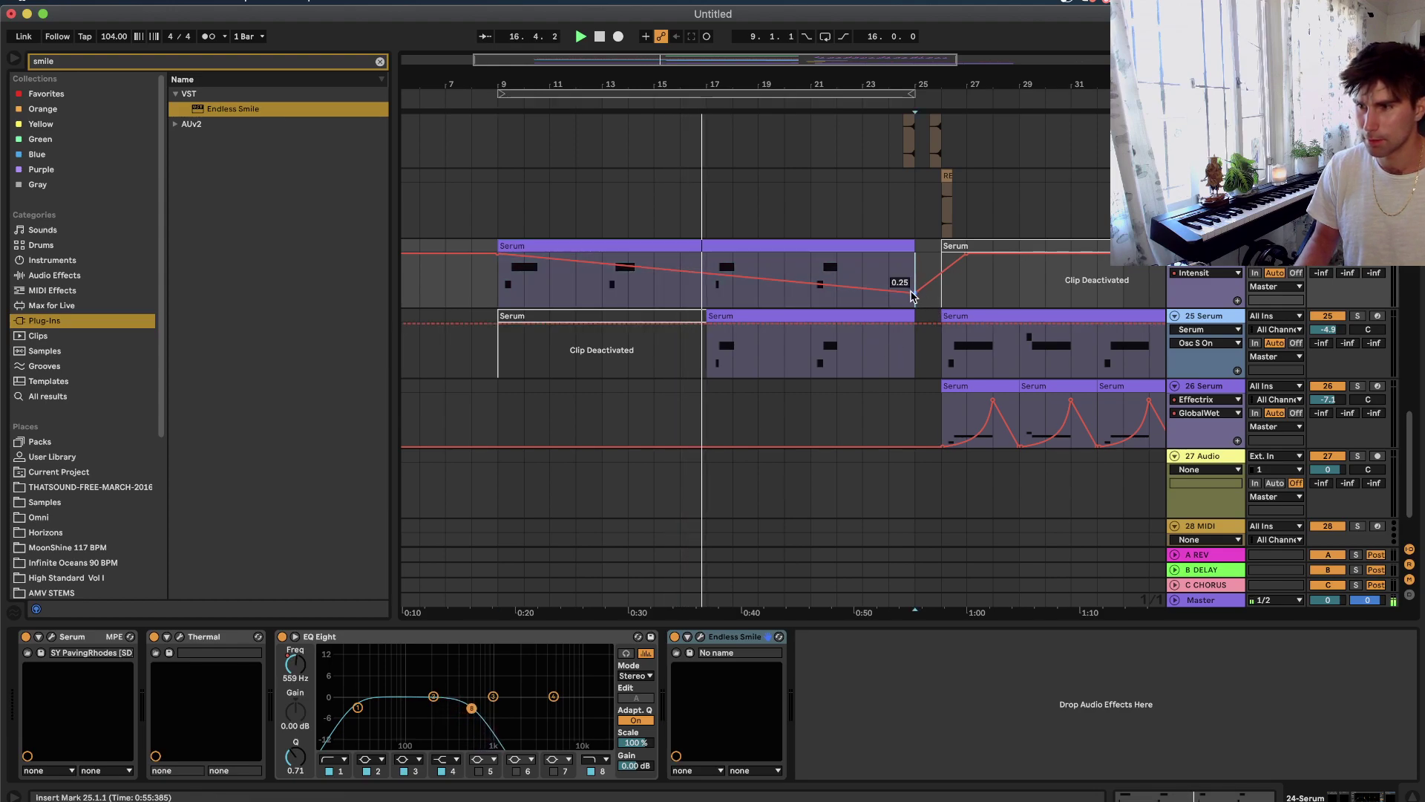
{"action": "left_click_drag", "start_coordinate": [913, 295], "coordinate": [913, 306]}
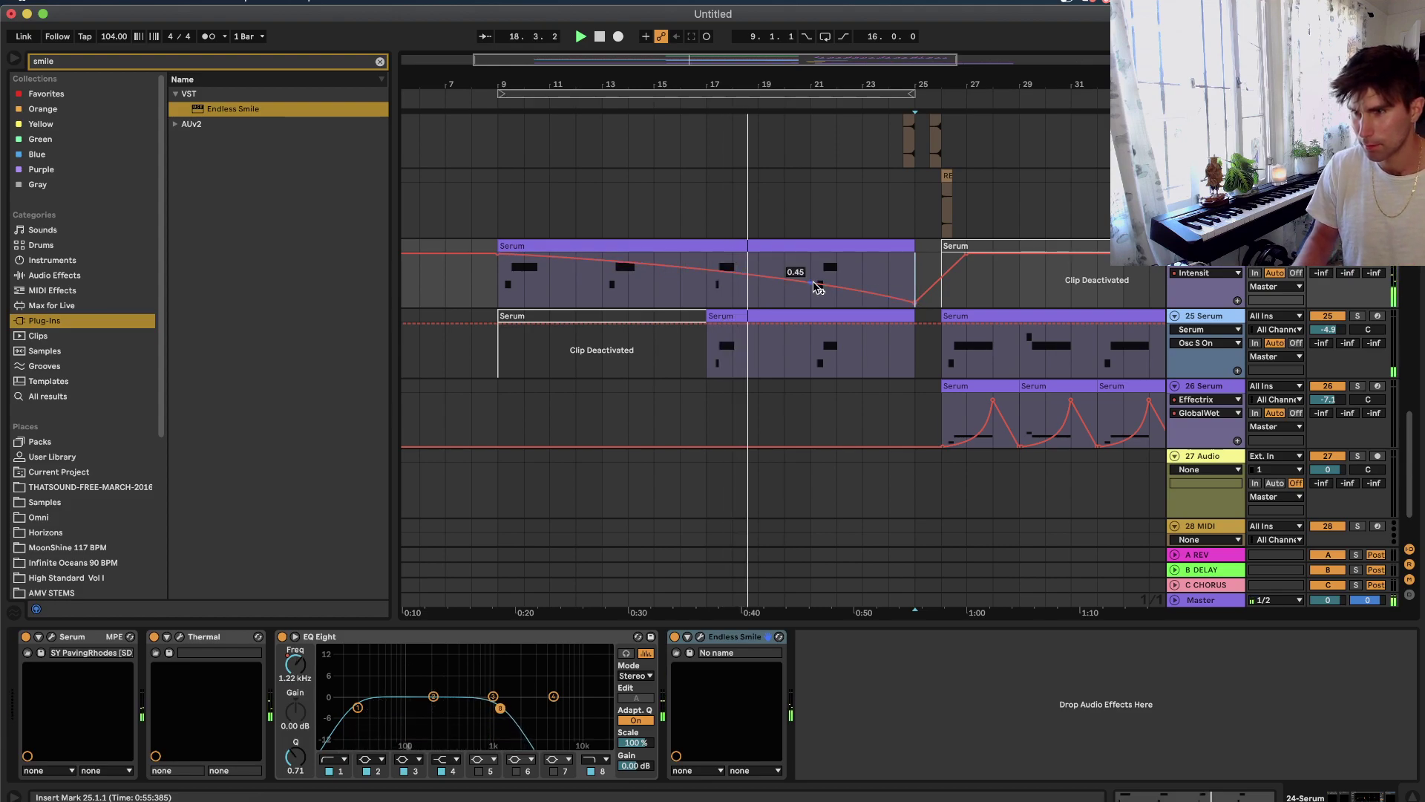
{"action": "key", "text": "a"}
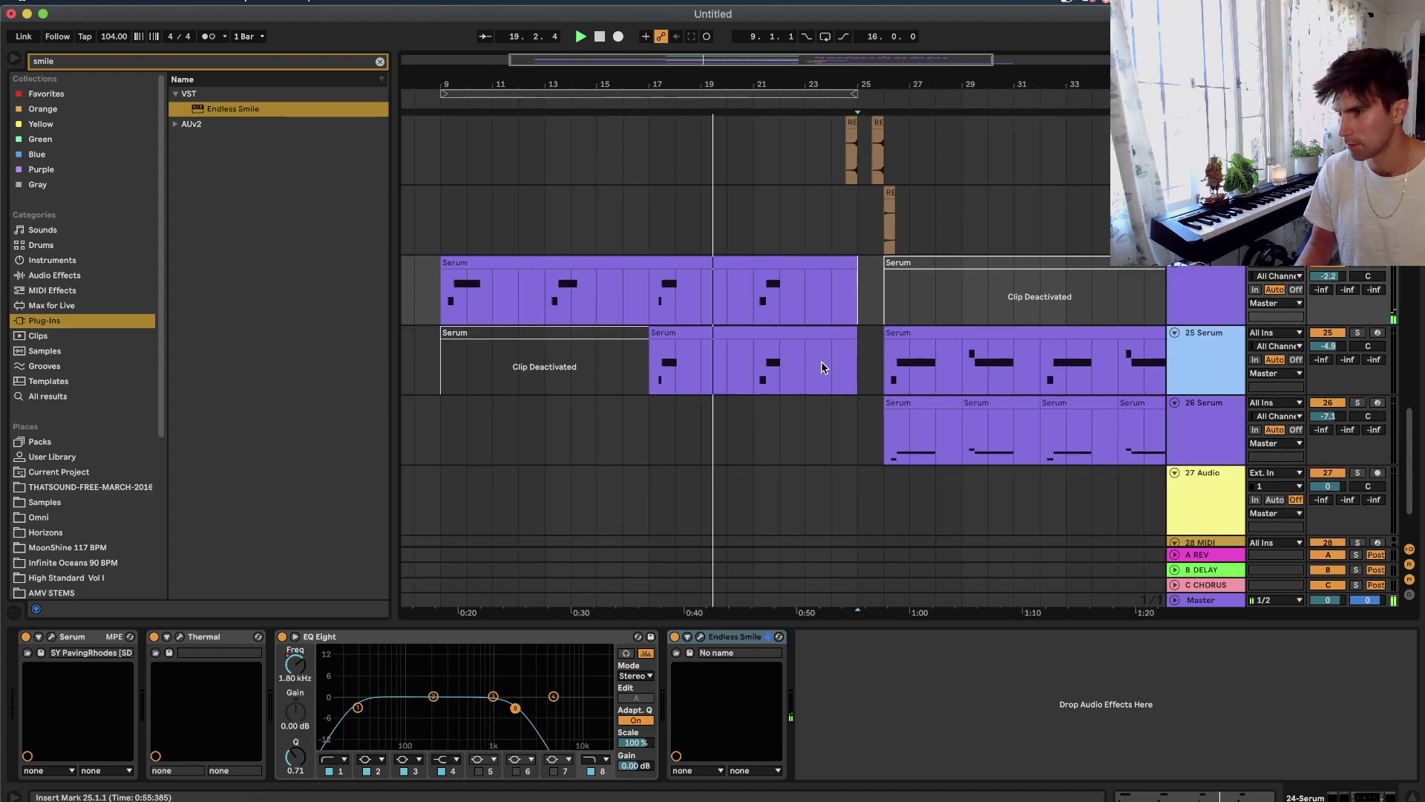
Listen through the build-up into the drop and replay the transition from 25.1.1.
{"action": "scroll", "coordinate": [821, 363], "scroll_direction": "down", "scroll_amount": 2}
{"action": "scroll", "coordinate": [816, 366], "scroll_direction": "up", "scroll_amount": 5}
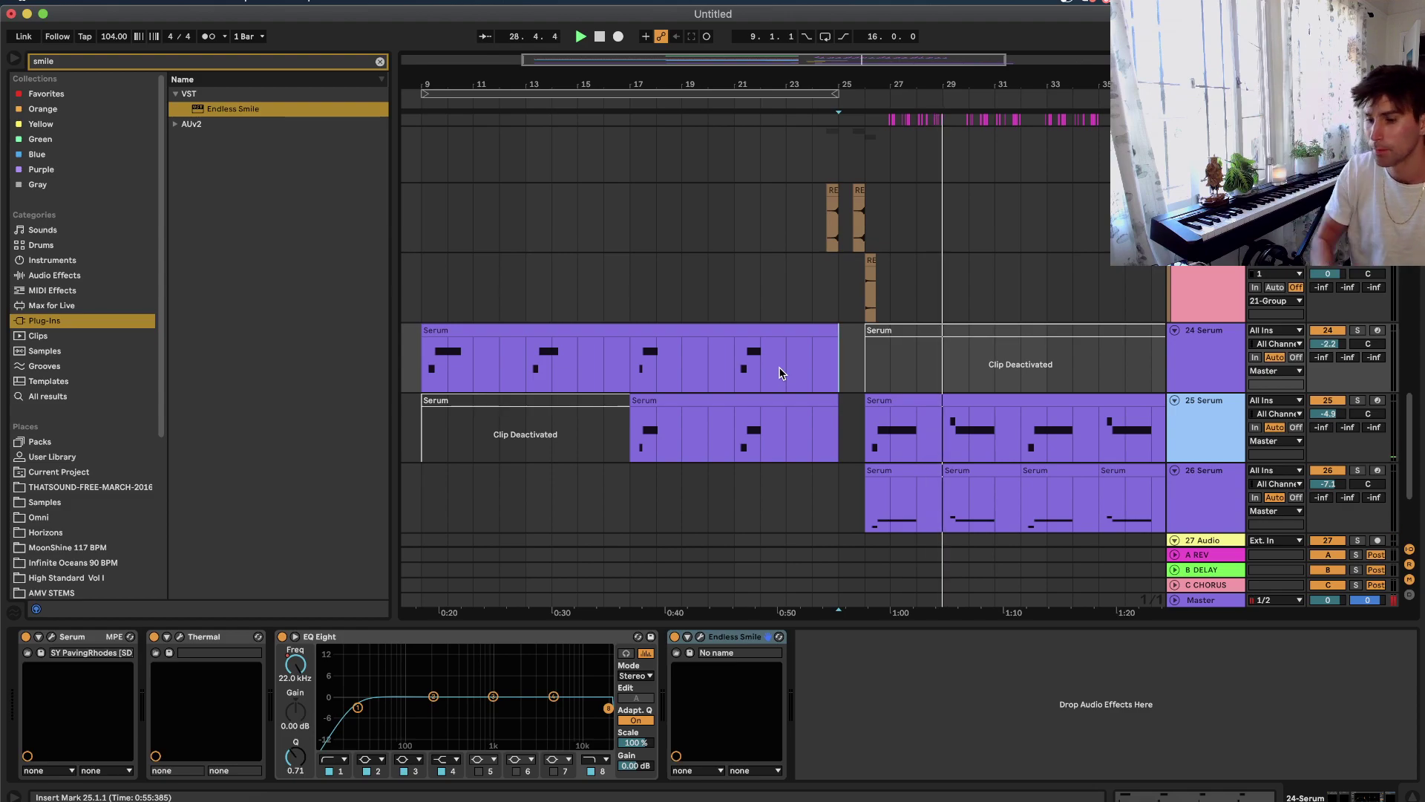
{"action": "scroll", "coordinate": [802, 394], "scroll_direction": "right", "scroll_amount": 5}
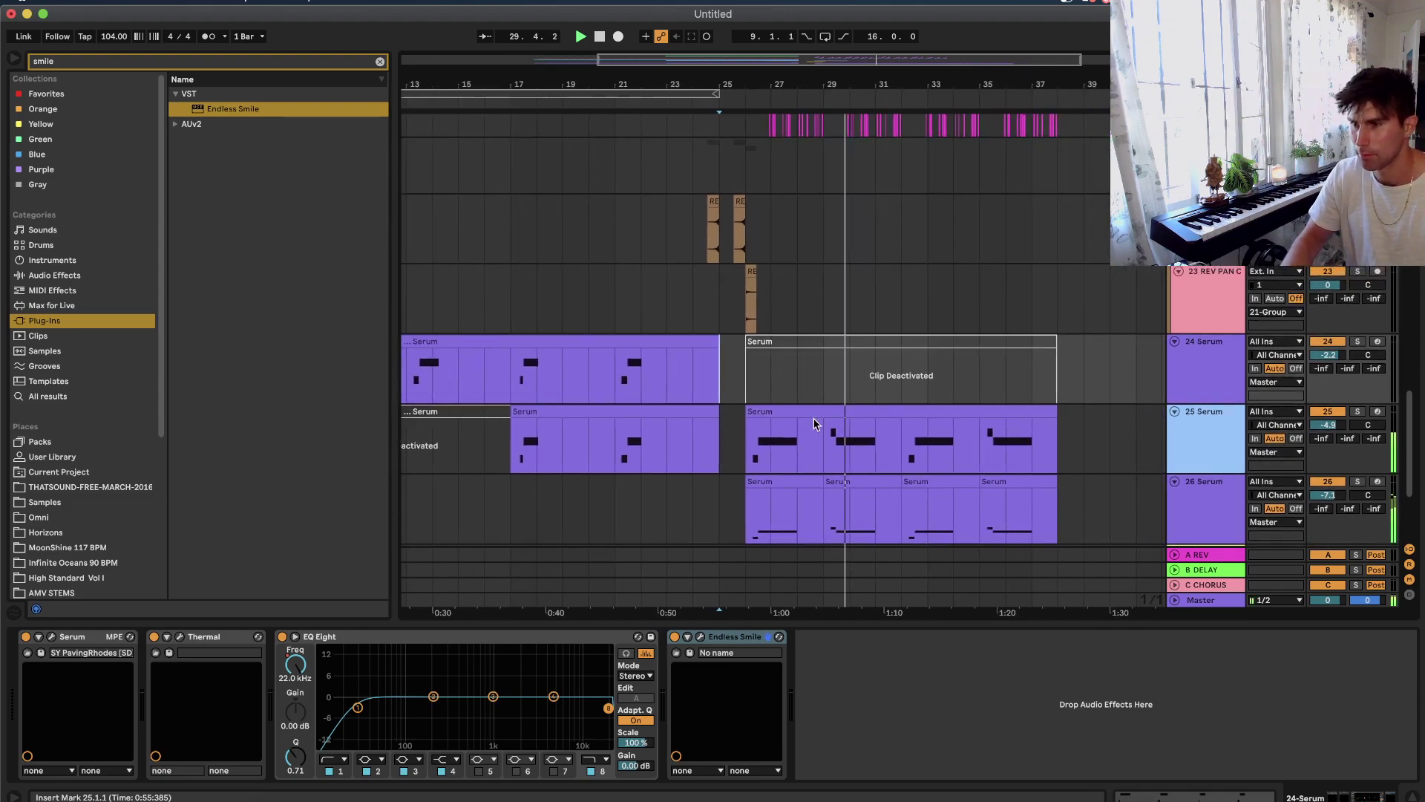
{"action": "scroll", "coordinate": [831, 393], "scroll_direction": "down", "scroll_amount": 3}
{"action": "key", "text": "space"}
{"action": "scroll", "coordinate": [789, 322], "scroll_direction": "up", "scroll_amount": 8}
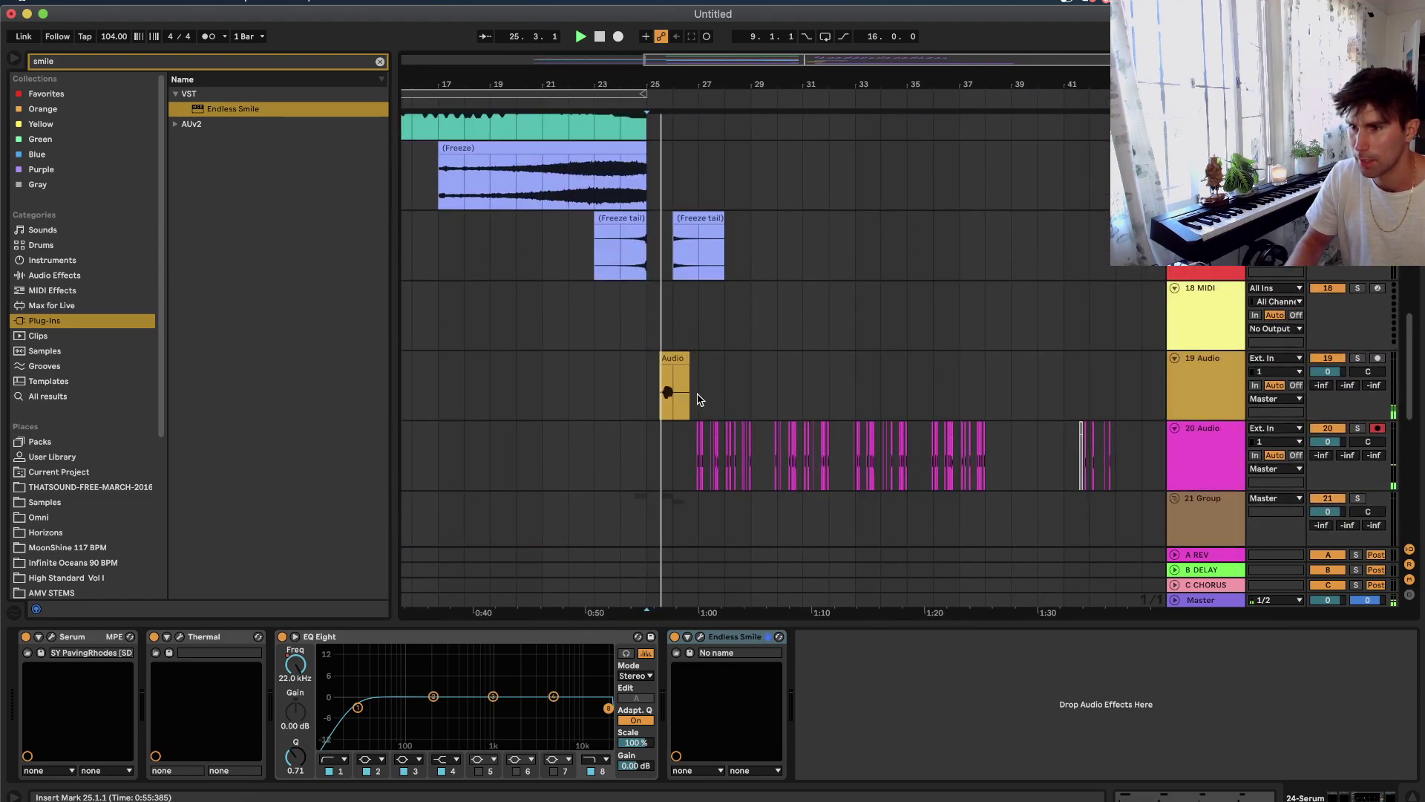
Replay the drop from 26.3.3 and examine the percussion pattern on tracks 5 to 10.
{"action": "left_click", "coordinate": [692, 399]}
{"action": "key", "text": "space"}
{"action": "key", "text": "space"}
{"action": "scroll", "coordinate": [772, 398], "scroll_direction": "up", "scroll_amount": 10}
{"action": "scroll", "coordinate": [783, 397], "scroll_direction": "up", "scroll_amount": 4}
{"action": "scroll", "coordinate": [784, 371], "scroll_direction": "down", "scroll_amount": 3}
{"action": "scroll", "coordinate": [783, 363], "scroll_direction": "down", "scroll_amount": 4}
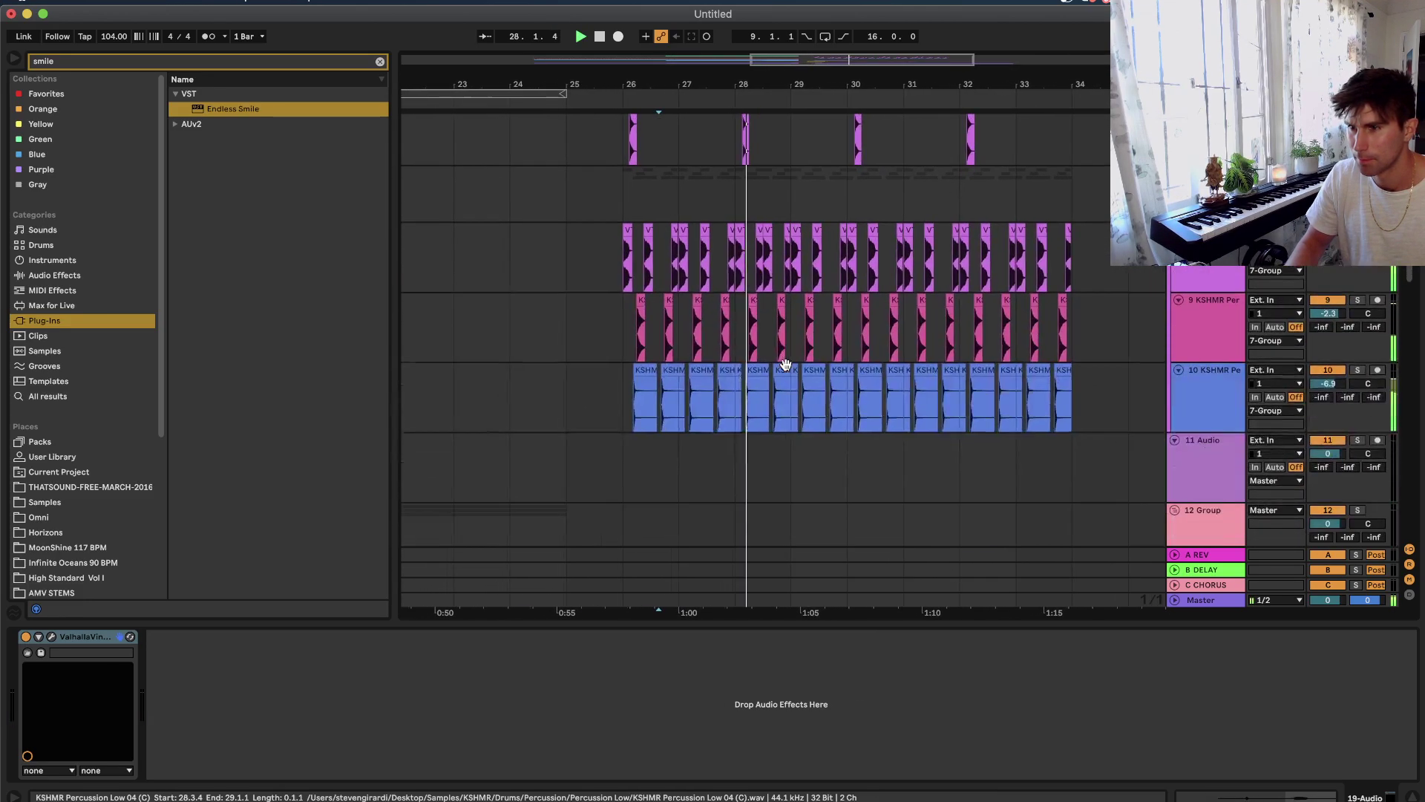
{"action": "scroll", "coordinate": [808, 307], "scroll_direction": "up", "scroll_amount": 2}
{"action": "scroll", "coordinate": [809, 306], "scroll_direction": "up", "scroll_amount": 4}
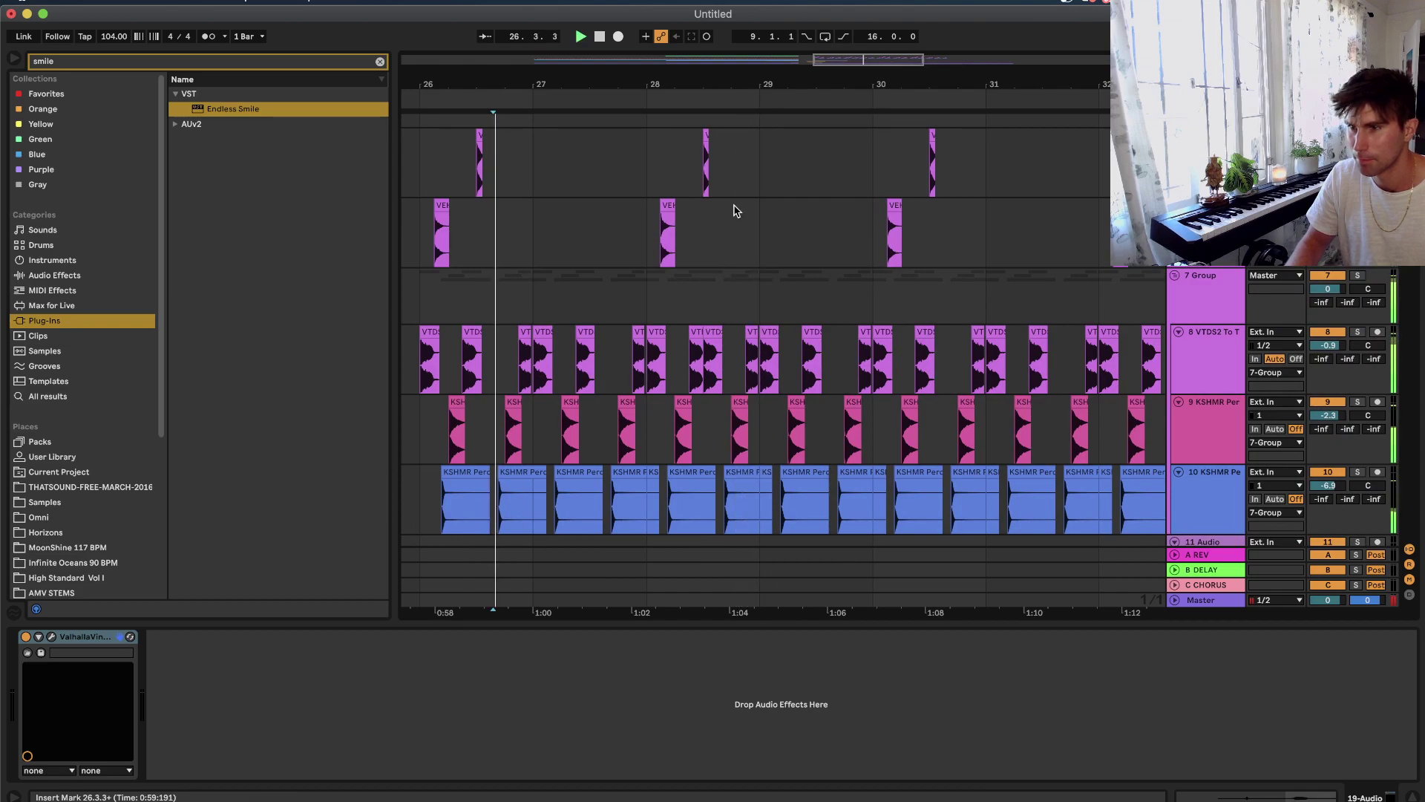
Duplicate the percussion of bar 28 on tracks 5 to 10 into bar 29.
{"action": "scroll", "coordinate": [733, 210], "scroll_direction": "up", "scroll_amount": 4}
{"action": "left_click", "coordinate": [763, 273]}
{"action": "scroll", "coordinate": [749, 312], "scroll_direction": "down", "scroll_amount": 7}
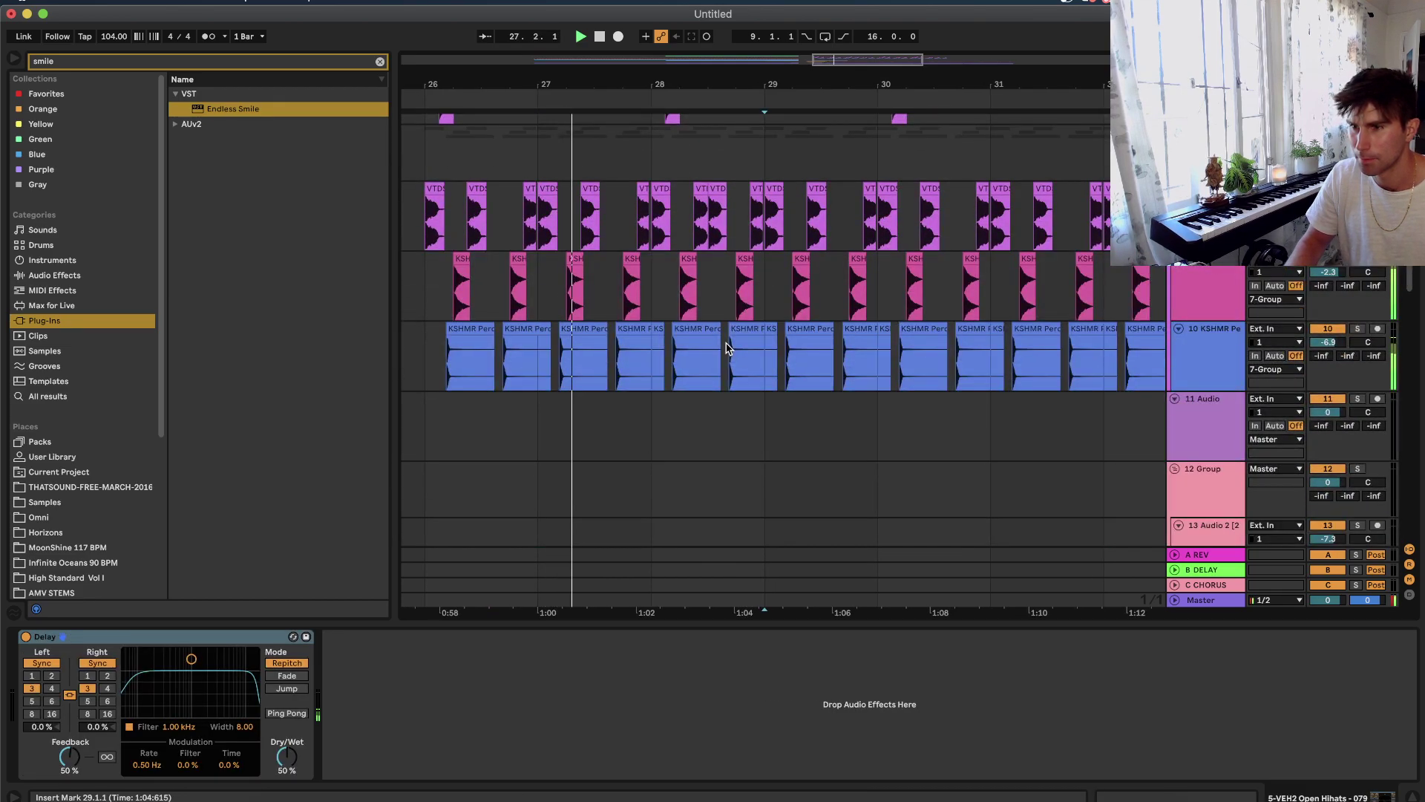
{"action": "left_click", "coordinate": [653, 367], "text": "shift"}
{"action": "scroll", "coordinate": [655, 371], "scroll_direction": "up", "scroll_amount": 4}
{"action": "key", "text": "super+d"}
{"action": "scroll", "coordinate": [717, 361], "scroll_direction": "up", "scroll_amount": 3}
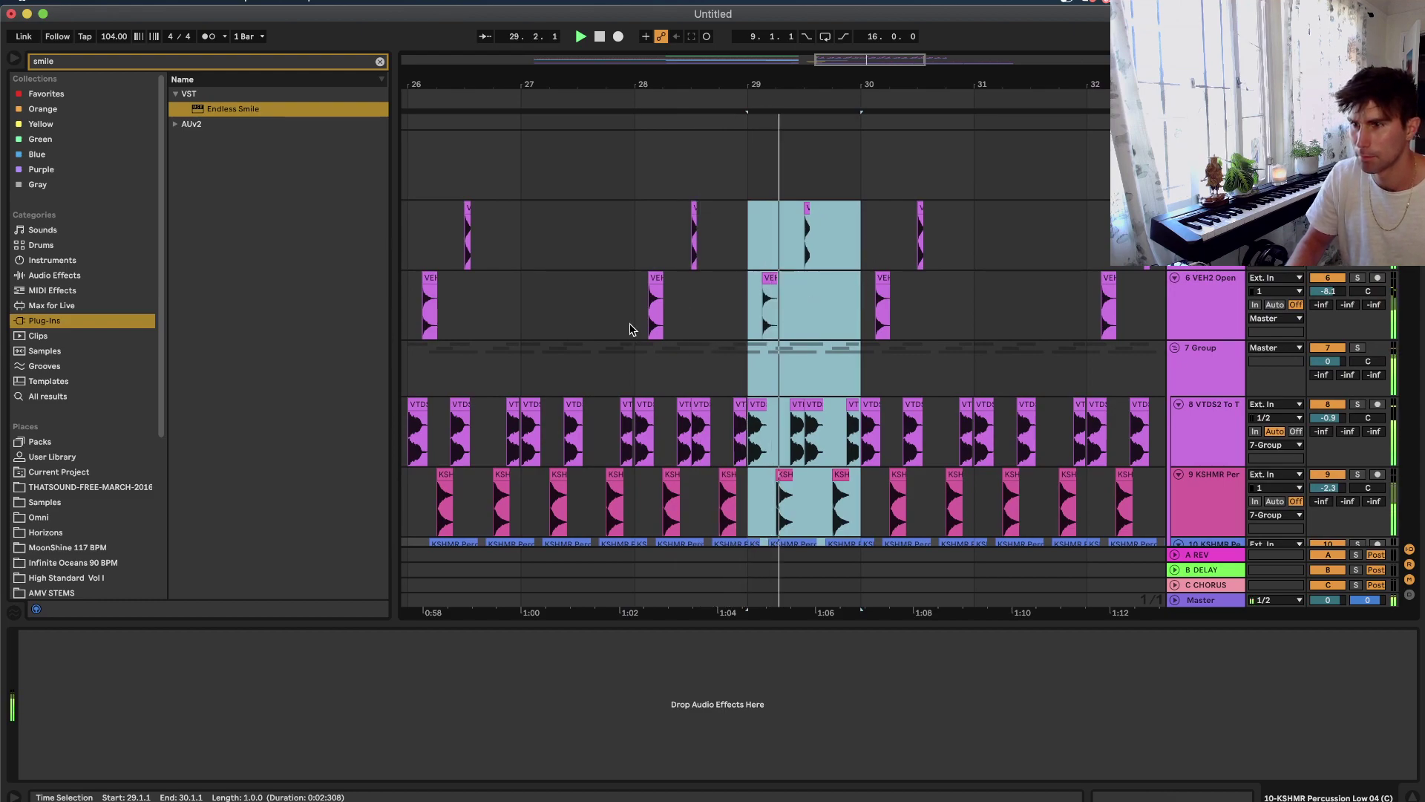
Stop playback and delete the percussion on tracks 5 to 10 from 30.1.1 to just past 34.1.4.
{"action": "scroll", "coordinate": [637, 330], "scroll_direction": "down", "scroll_amount": 5}
{"action": "left_click", "coordinate": [805, 213]}
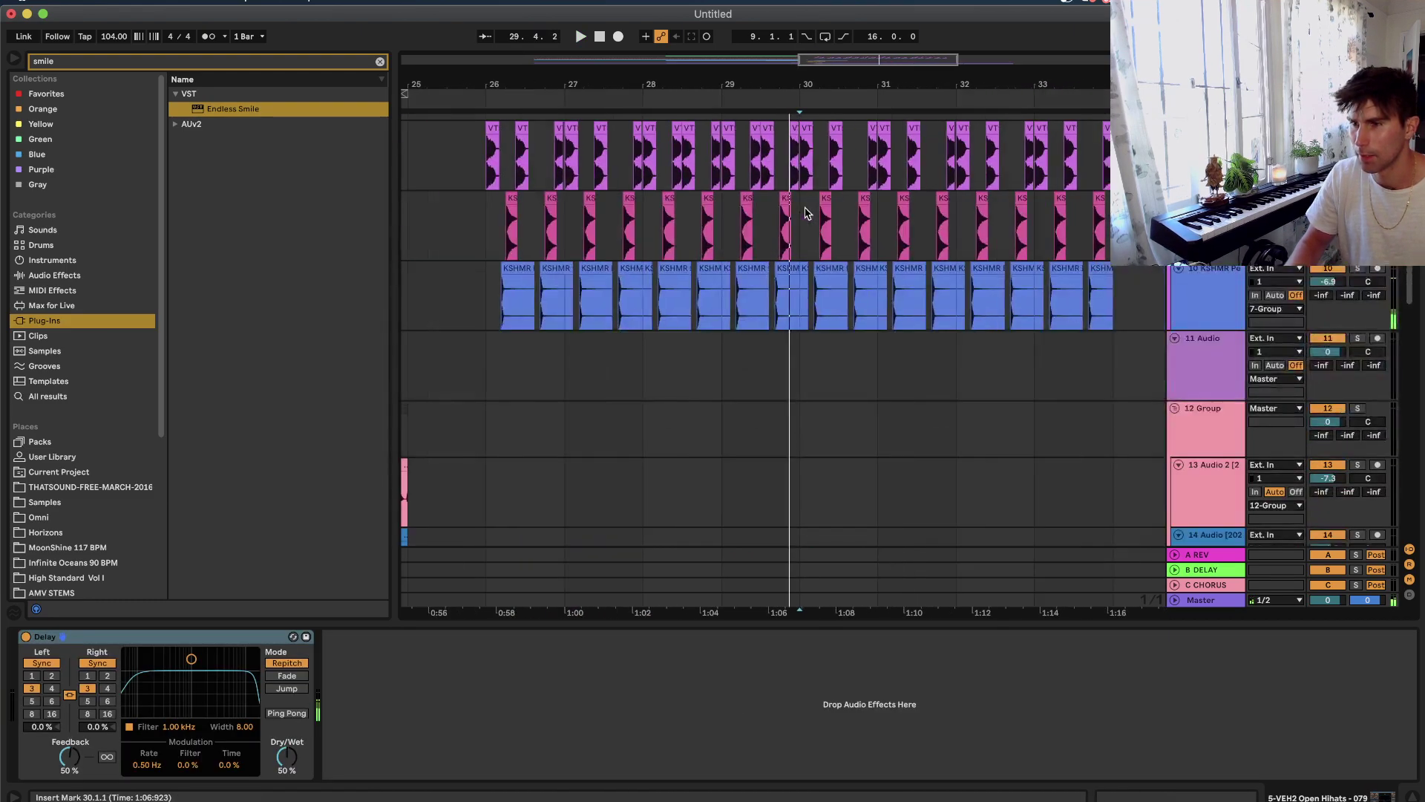
{"action": "left_click", "coordinate": [1131, 312], "text": "shift"}
{"action": "key", "text": "Delete"}
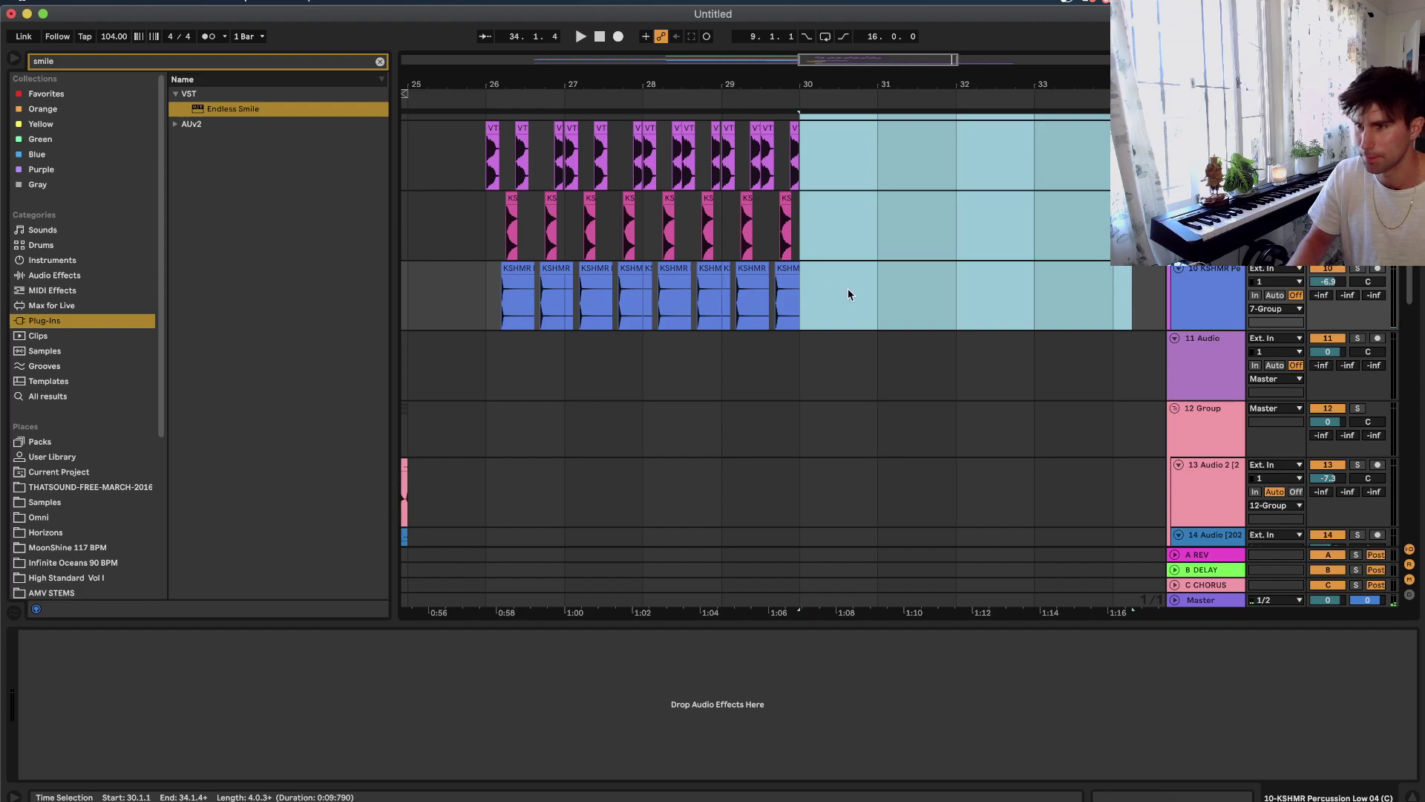
Duplicate the percussion on tracks 5 to 10 from 26.1.1 to 30.1.1 into the next four bars, up to 34.1.1.
{"action": "left_click", "coordinate": [803, 301]}
{"action": "scroll", "coordinate": [536, 273], "scroll_direction": "up", "scroll_amount": 5}
{"action": "left_click", "coordinate": [495, 243], "text": "shift"}
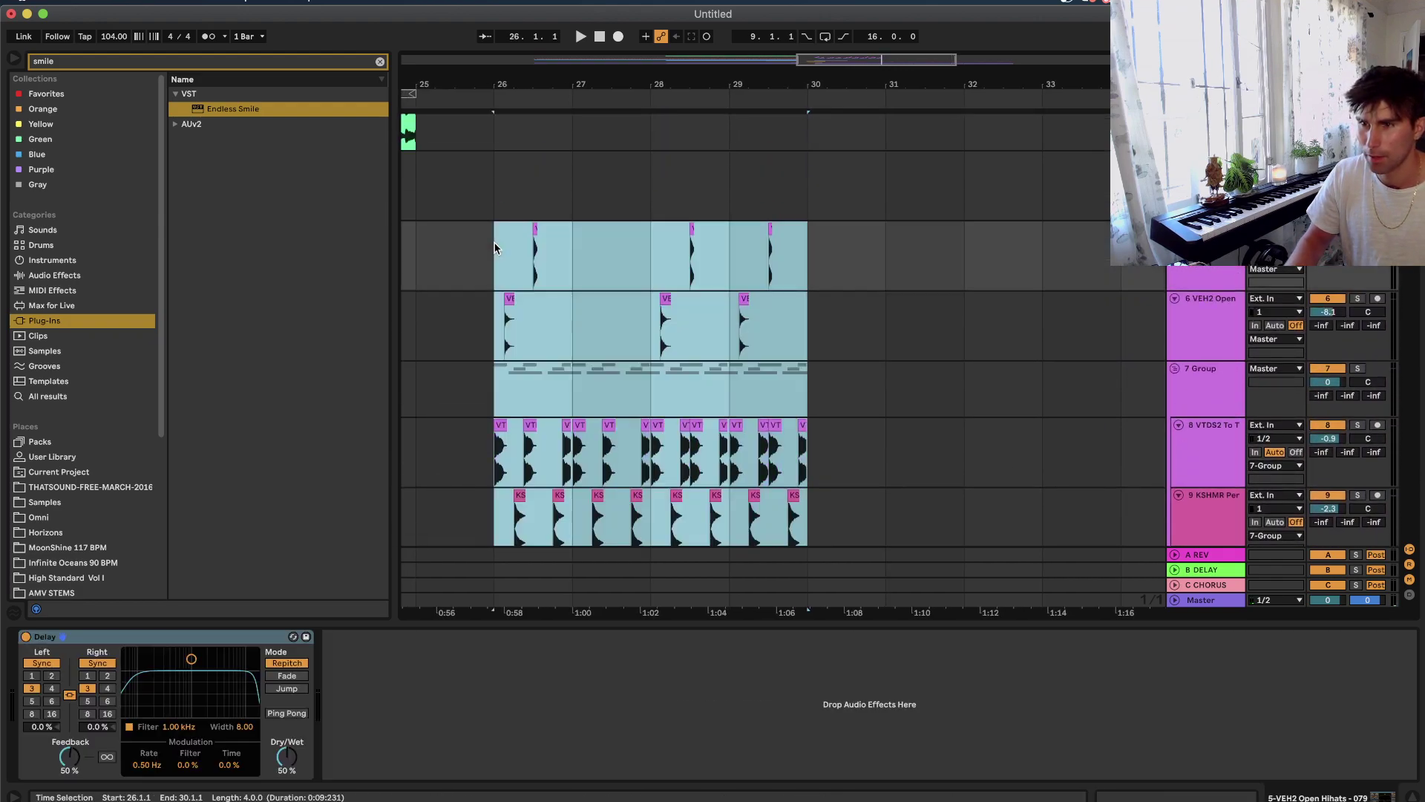
{"action": "key", "text": "super+d"}
{"action": "scroll", "coordinate": [498, 245], "scroll_direction": "down", "scroll_amount": 15}
{"action": "scroll", "coordinate": [564, 252], "scroll_direction": "up", "scroll_amount": 1}
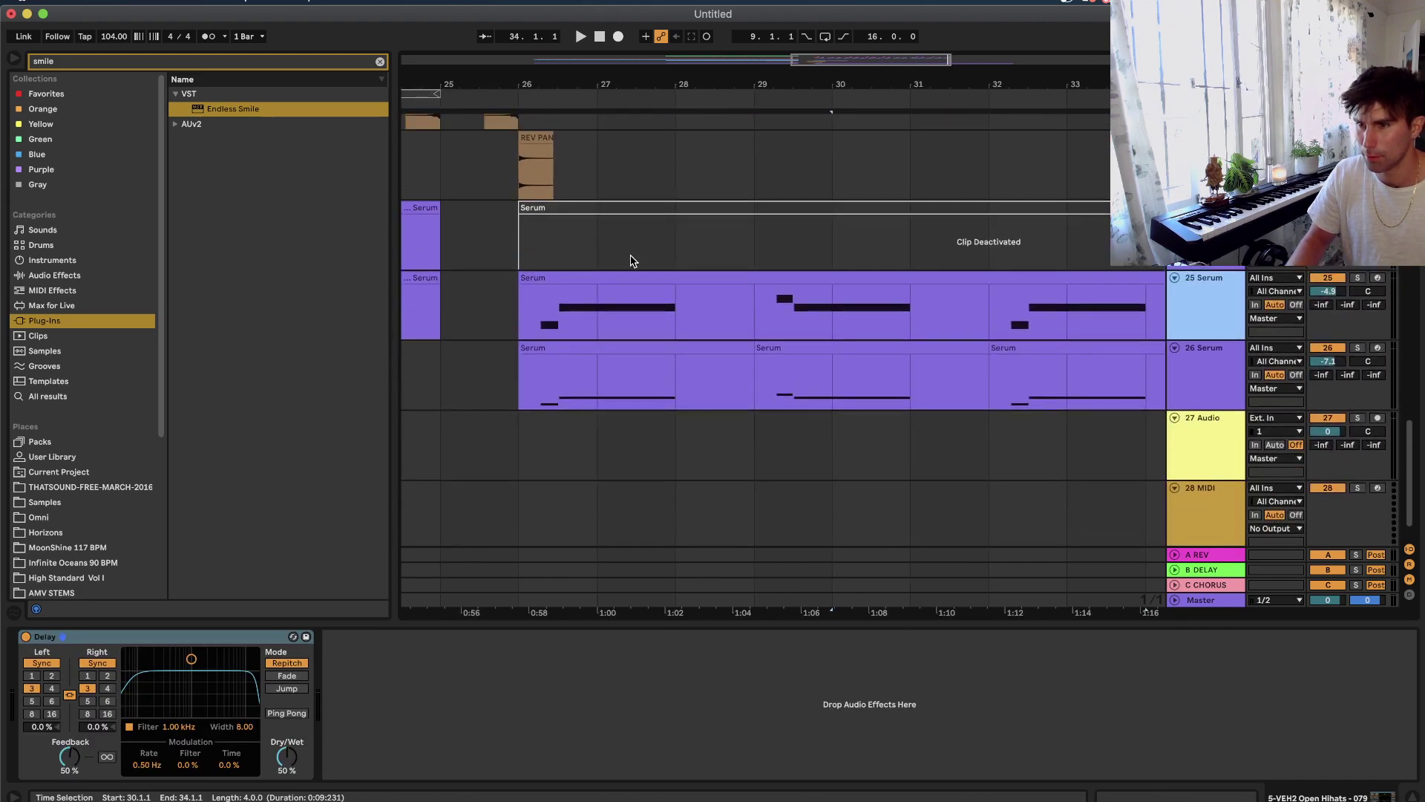
Move the Serum material on tracks 25 and 26 between 29.1.1 and 38.1.1 out of the drop, to start at 44.1.1.
{"action": "scroll", "coordinate": [663, 295], "scroll_direction": "down", "scroll_amount": 3}
{"action": "left_click_drag", "start_coordinate": [1085, 300], "coordinate": [705, 367]}
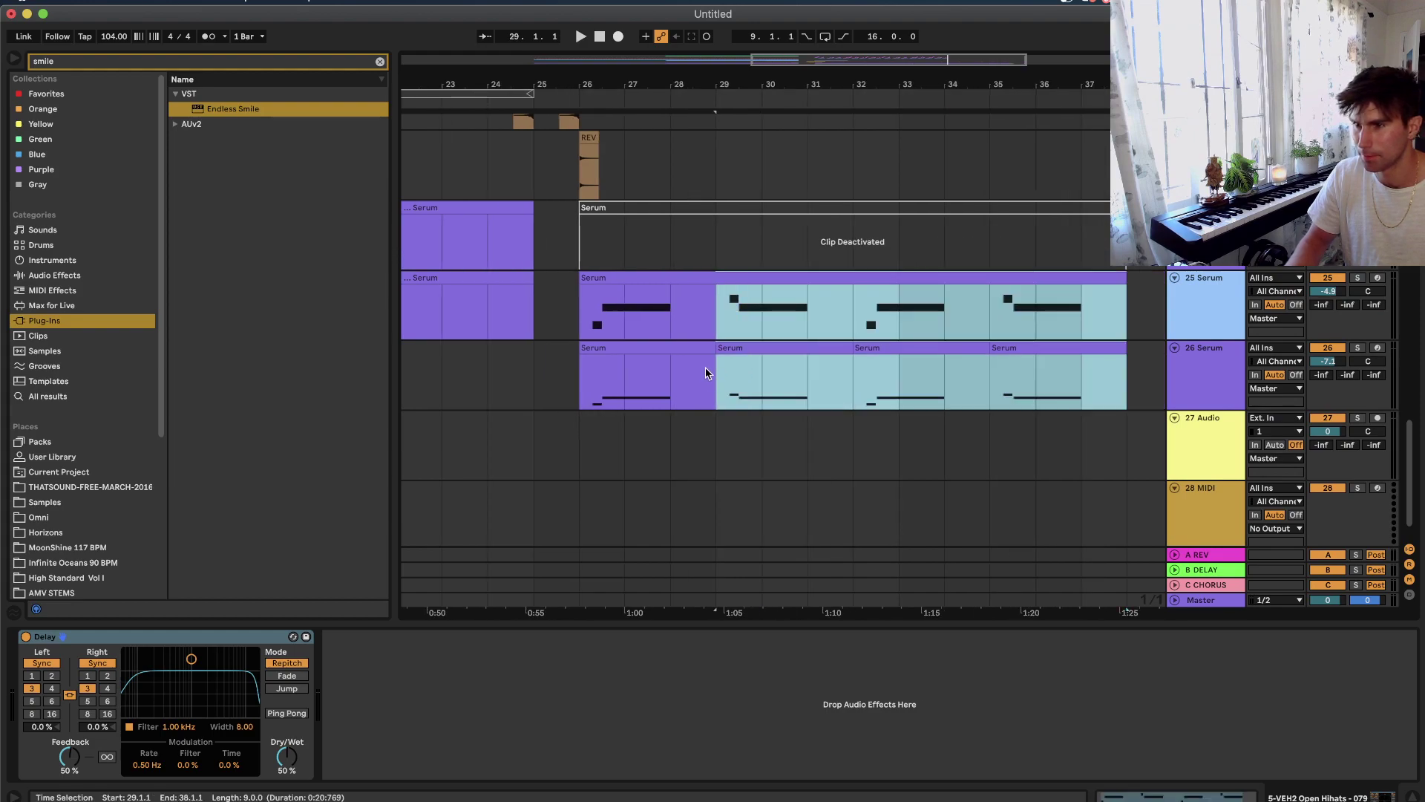
{"action": "scroll", "coordinate": [706, 366], "scroll_direction": "down", "scroll_amount": 3}
{"action": "left_click_drag", "start_coordinate": [713, 277], "coordinate": [980, 286]}
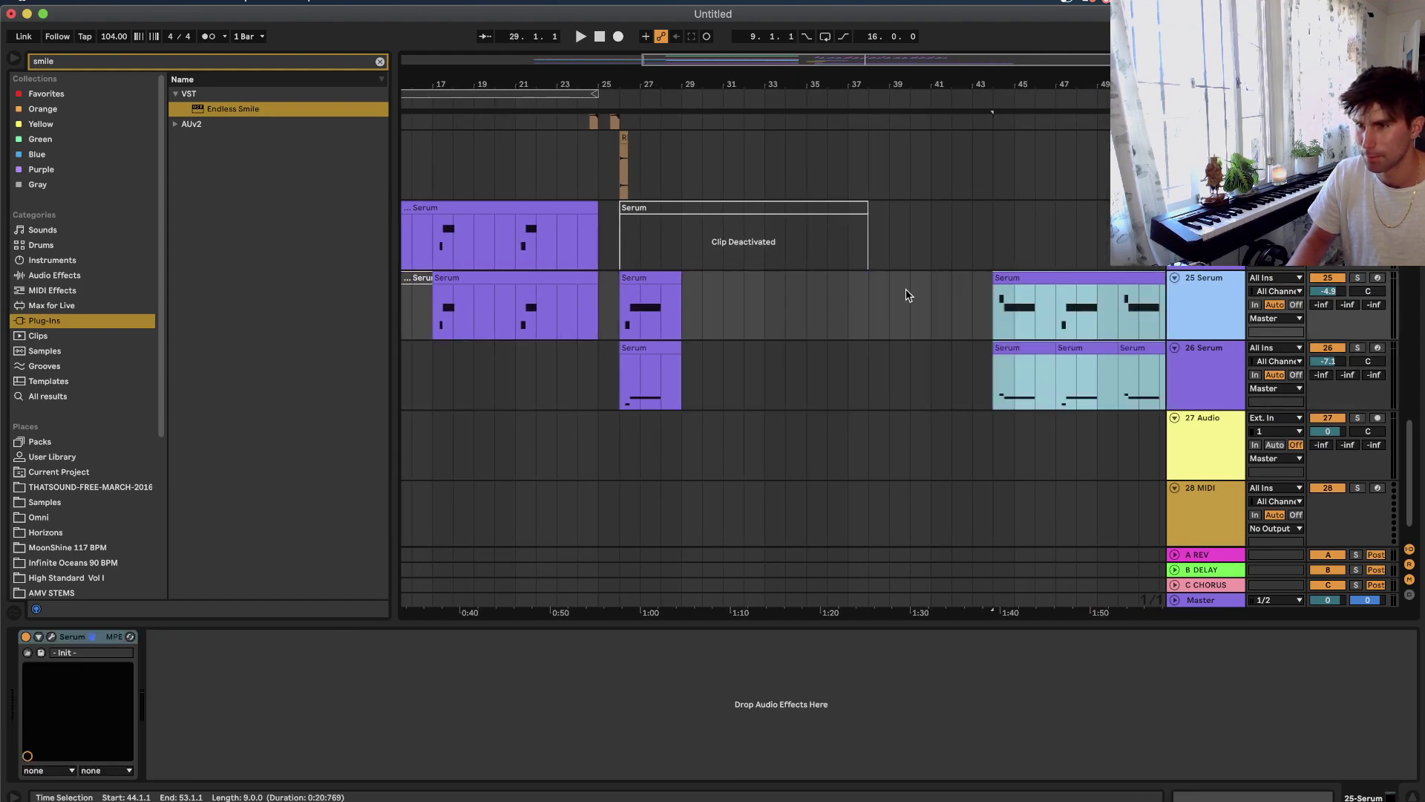
Play the drop from 26.1.1 to check the remaining Serum clips on tracks 25 and 26.
{"action": "left_click", "coordinate": [630, 335]}
{"action": "key", "text": "space"}
{"action": "scroll", "coordinate": [629, 335], "scroll_direction": "up", "scroll_amount": 4}
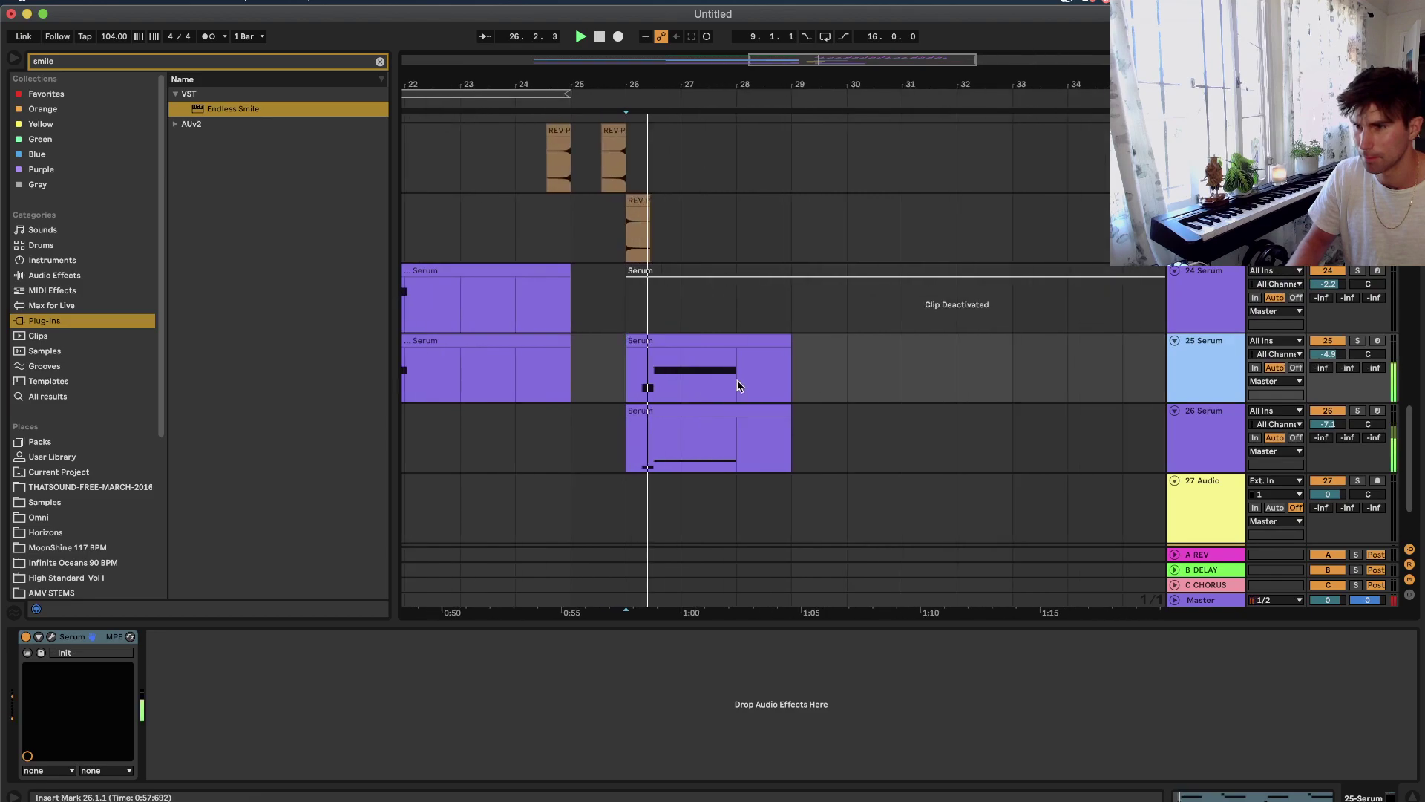
{"action": "scroll", "coordinate": [737, 385], "scroll_direction": "up", "scroll_amount": 2}
{"action": "scroll", "coordinate": [816, 385], "scroll_direction": "down", "scroll_amount": 1}
{"action": "key", "text": "space"}
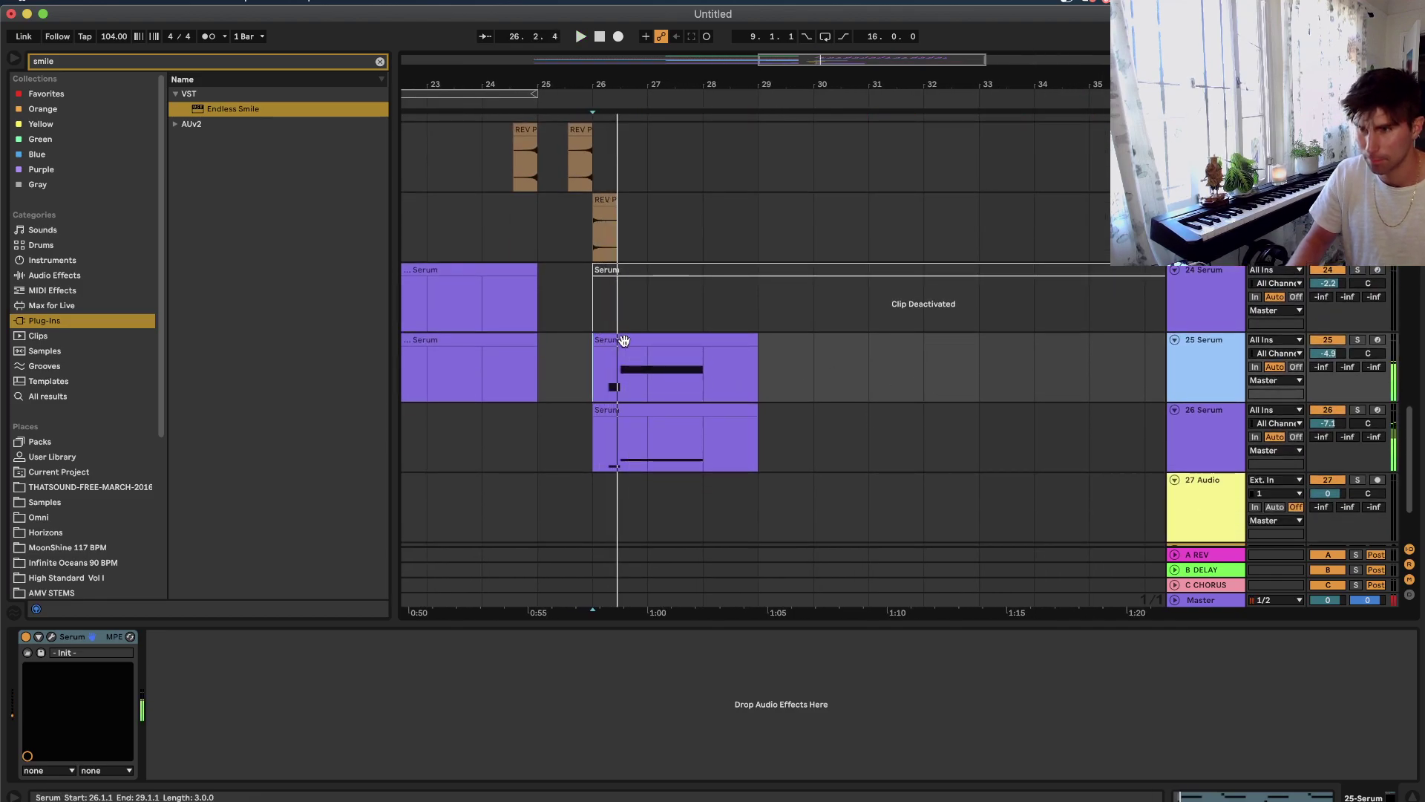
Quantize all notes in the Serum clips at 26.1.1 on tracks 25 and 26.
{"action": "double_click", "coordinate": [648, 341]}
{"action": "key", "text": "space"}
{"action": "left_click", "coordinate": [613, 558]}
{"action": "key", "text": "super+a"}
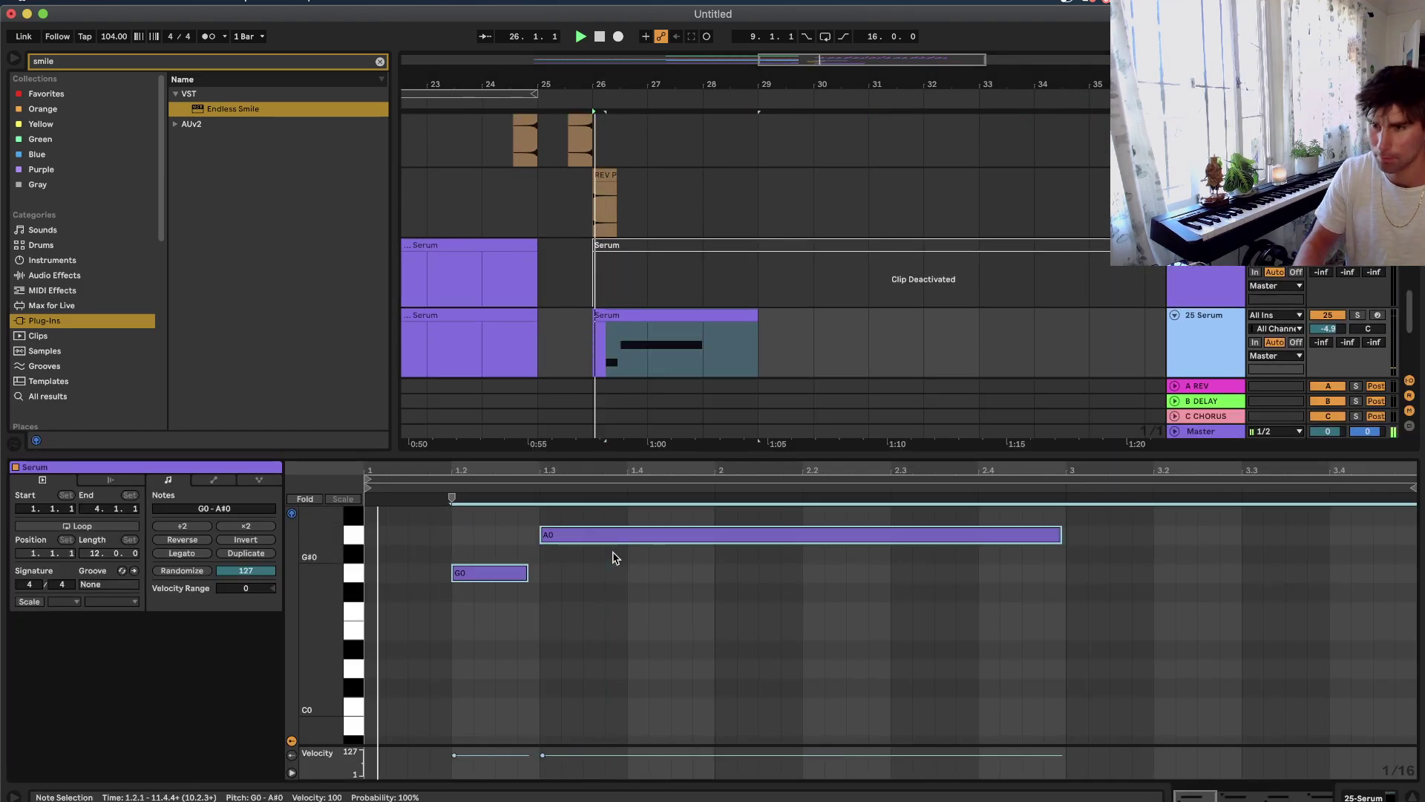
{"action": "key", "text": "shift+Tab"}
{"action": "double_click", "coordinate": [649, 398]}
{"action": "key", "text": "super+a"}
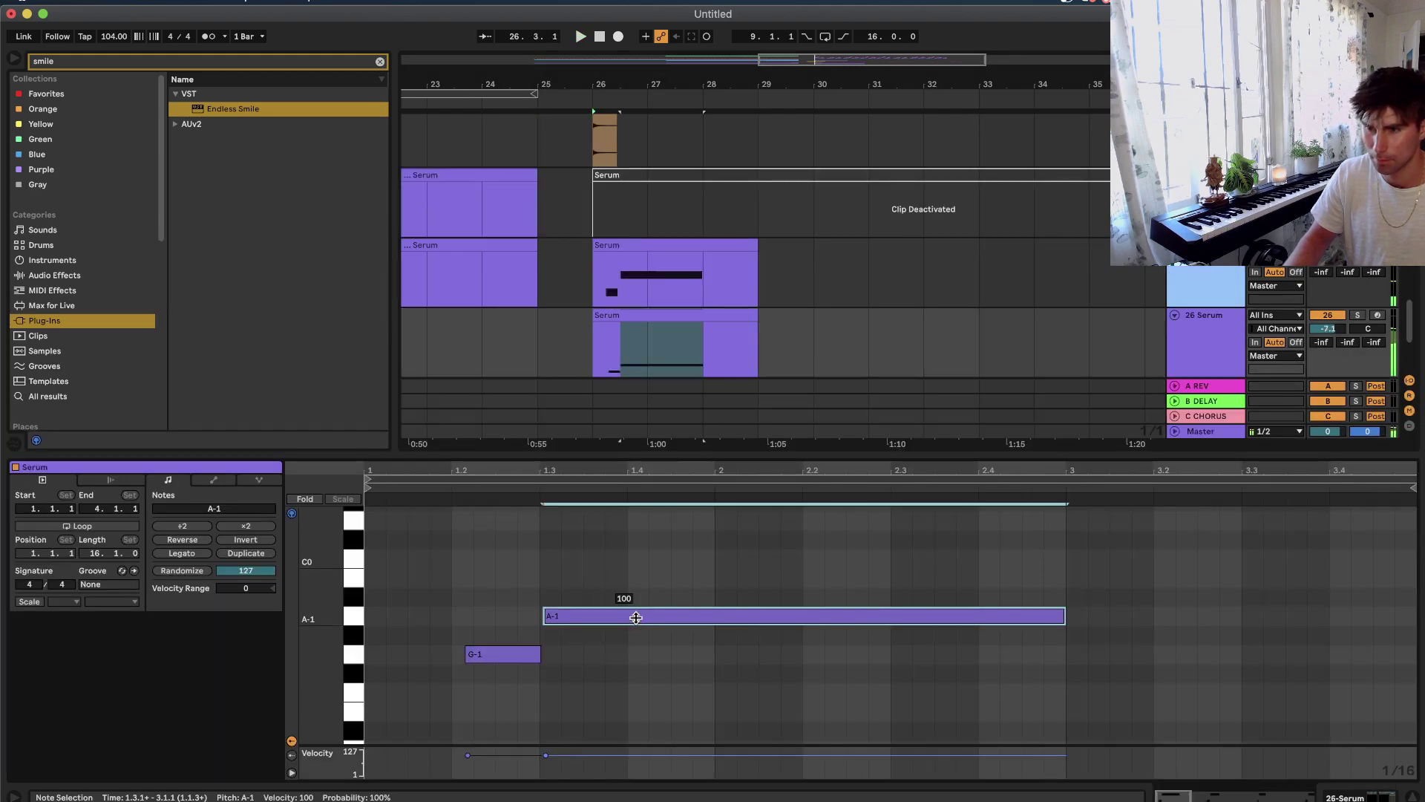
{"action": "key", "text": "shift+Tab"}
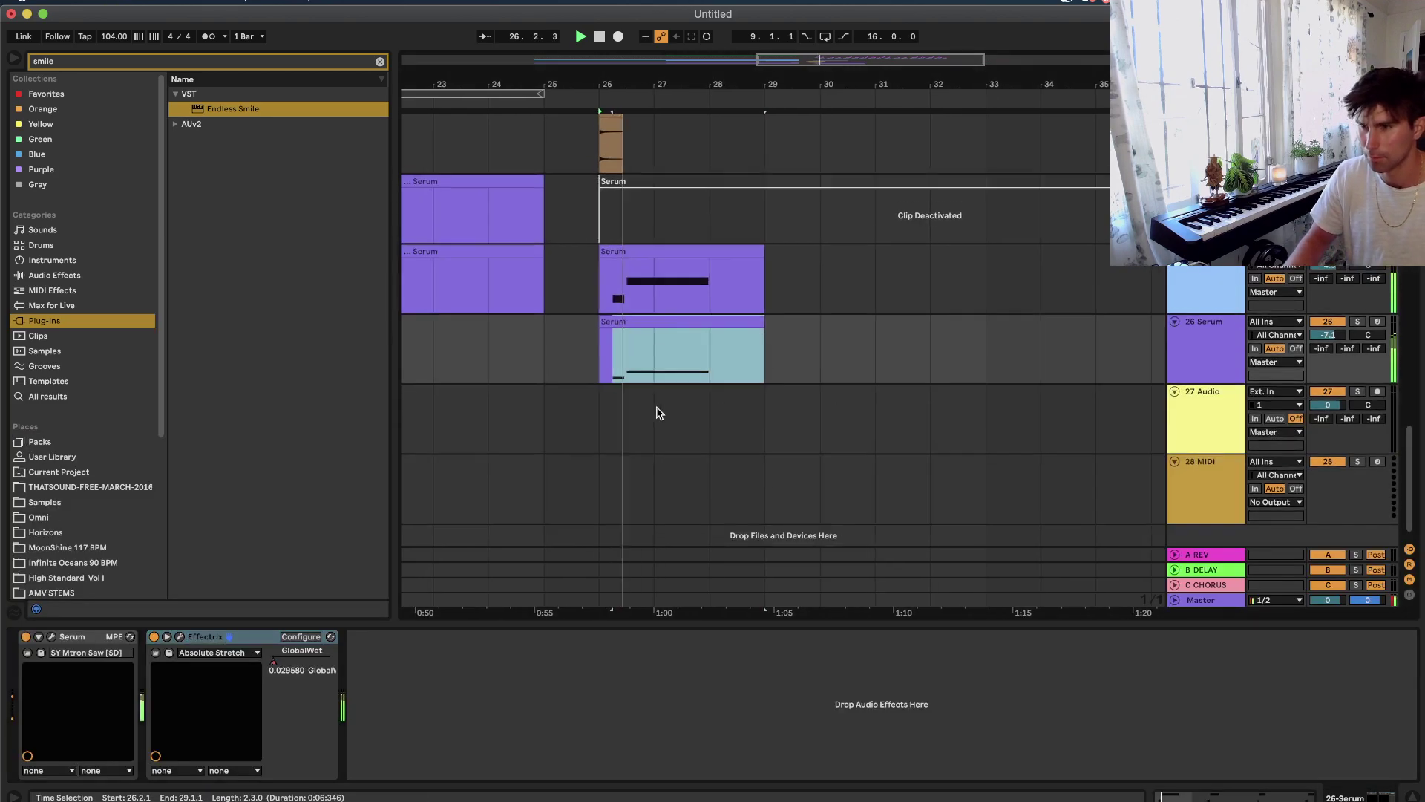
Duplicate the Serum clips on tracks 25 and 26 from 26.1.1 to 30.1.1 into the next four bars.
{"action": "left_click", "coordinate": [593, 364], "text": "shift"}
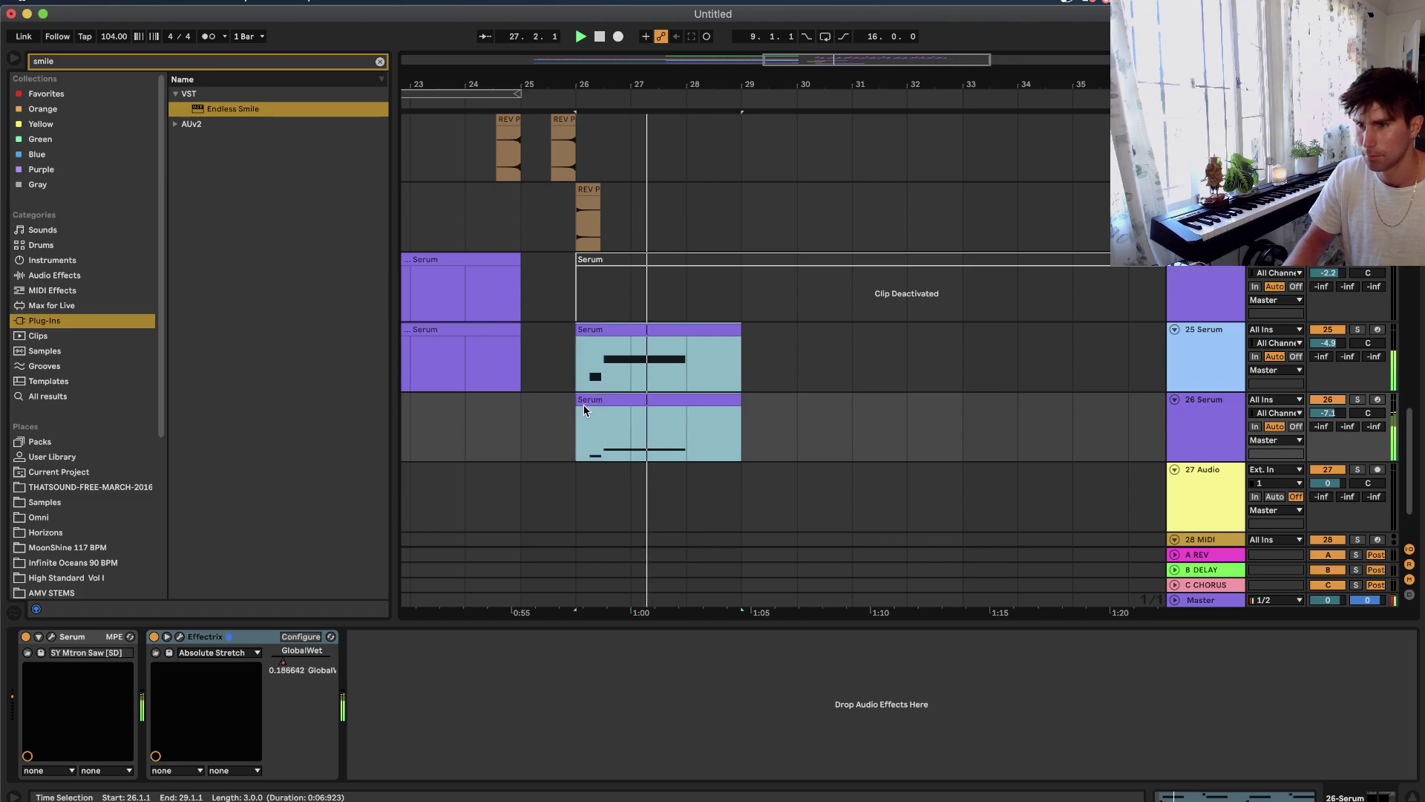
{"action": "scroll", "coordinate": [643, 423], "scroll_direction": "up", "scroll_amount": 2}
{"action": "scroll", "coordinate": [729, 475], "scroll_direction": "up", "scroll_amount": 2}
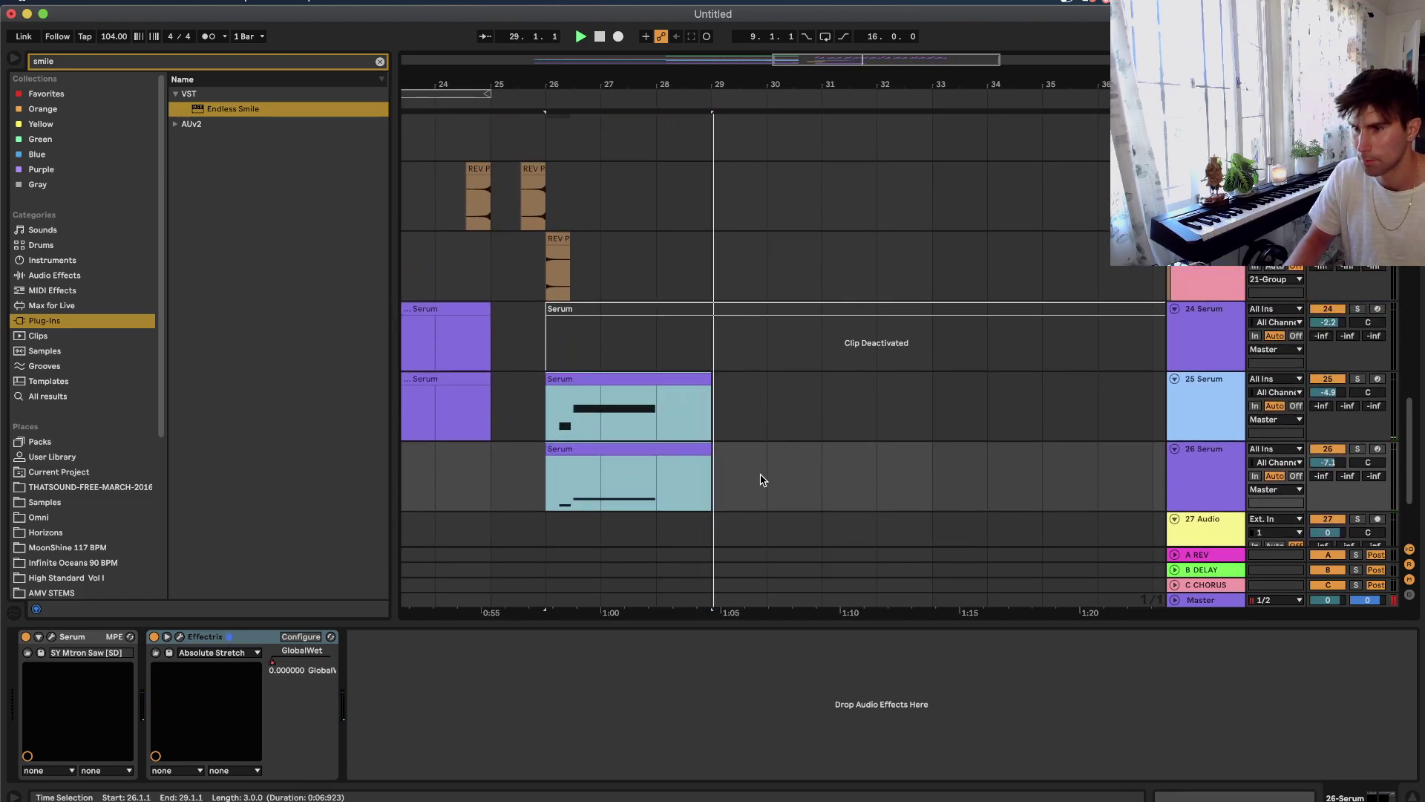
{"action": "left_click", "coordinate": [761, 481], "text": "shift"}
{"action": "key", "text": "super+d"}
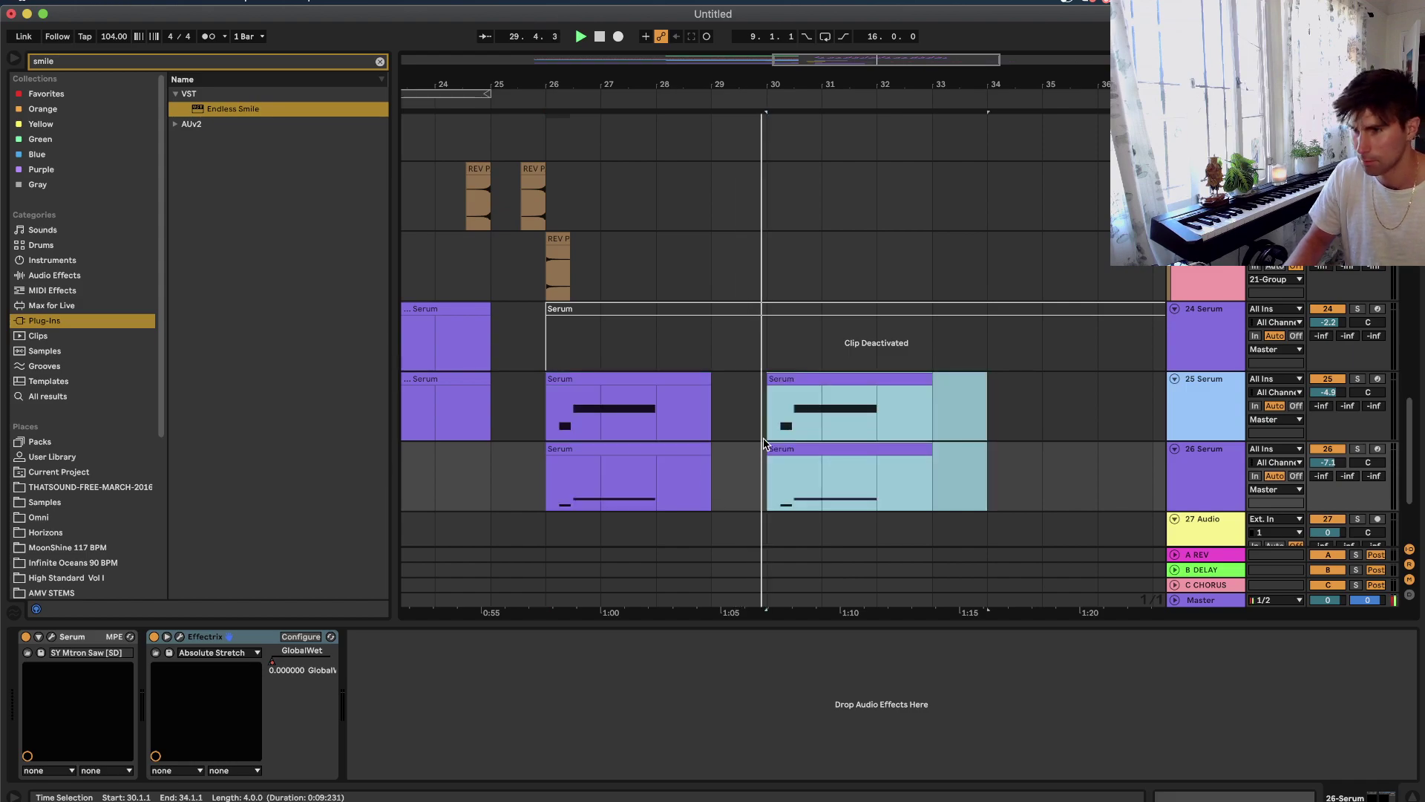
Set the arrangement grid to 1/16 and play the drop to check track 20's slices around bar 29.
{"action": "scroll", "coordinate": [665, 442], "scroll_direction": "up", "scroll_amount": 10}
{"action": "key", "text": "space"}
{"action": "key", "text": "space"}
{"action": "key", "text": "plus"}
{"action": "scroll", "coordinate": [697, 420], "scroll_direction": "down", "scroll_amount": 6}
{"action": "right_click", "coordinate": [833, 402]}
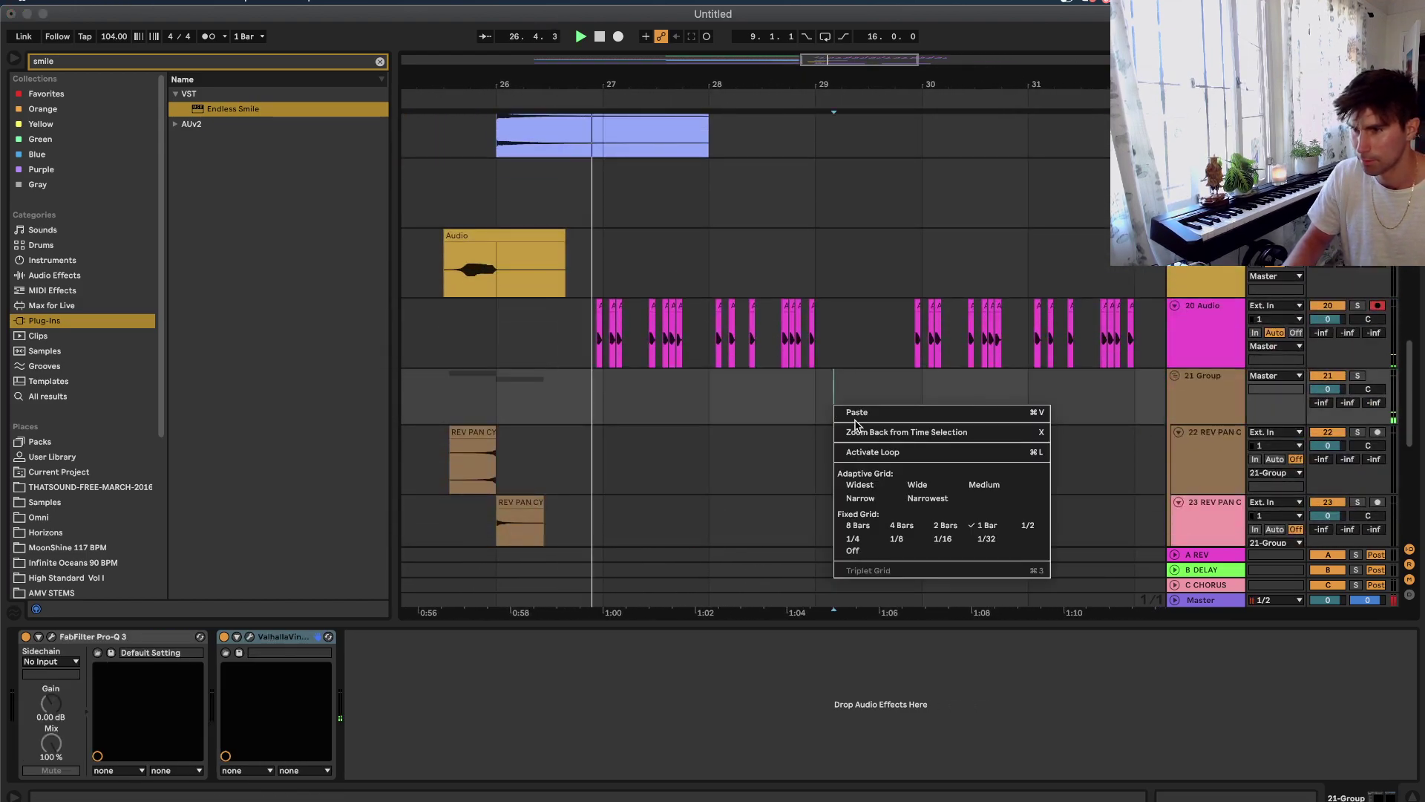
{"action": "left_click", "coordinate": [946, 544]}
{"action": "scroll", "coordinate": [828, 390], "scroll_direction": "up", "scroll_amount": 3}
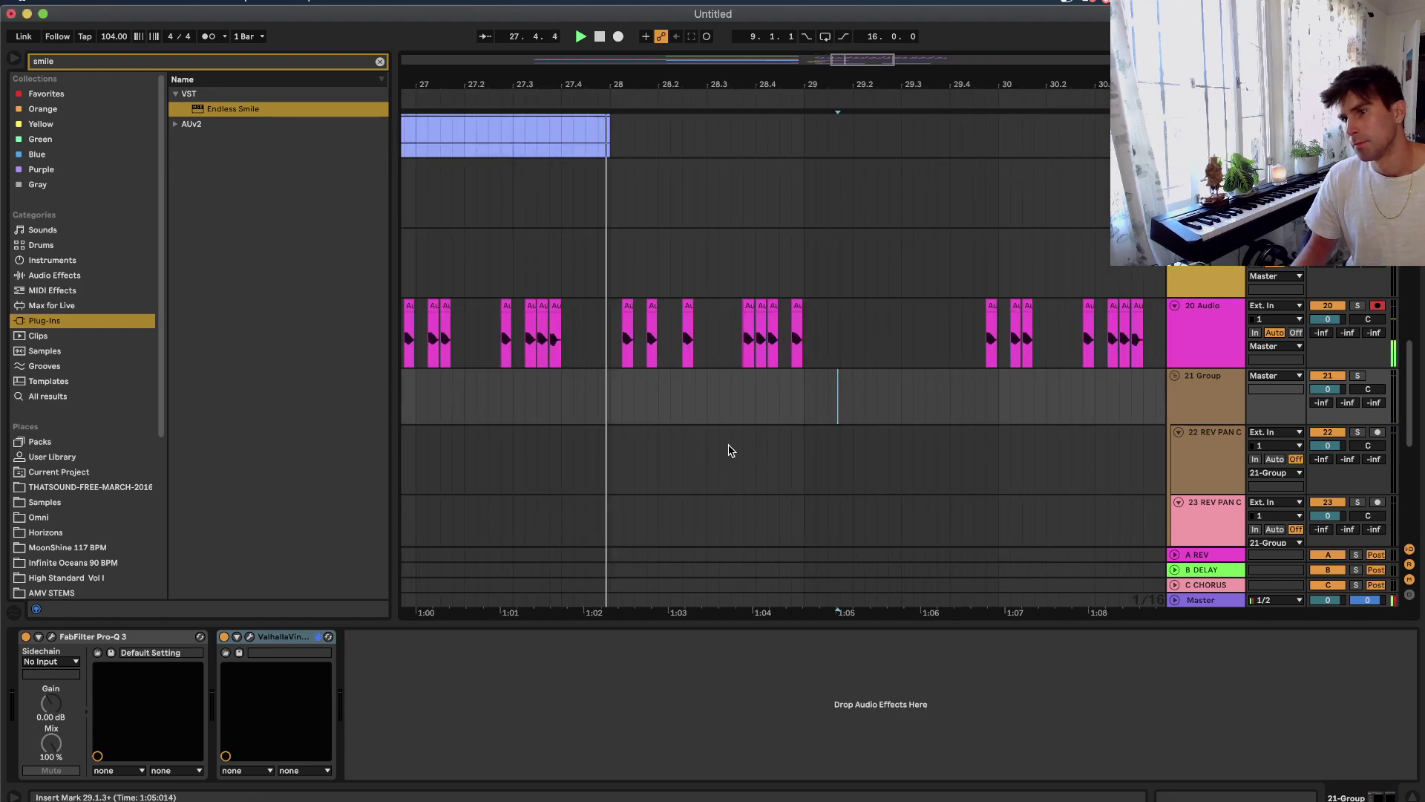
{"action": "scroll", "coordinate": [561, 444], "scroll_direction": "right", "scroll_amount": 3}
{"action": "scroll", "coordinate": [561, 445], "scroll_direction": "up", "scroll_amount": 1}
{"action": "scroll", "coordinate": [706, 387], "scroll_direction": "down", "scroll_amount": 3}
{"action": "scroll", "coordinate": [706, 386], "scroll_direction": "left", "scroll_amount": 2}
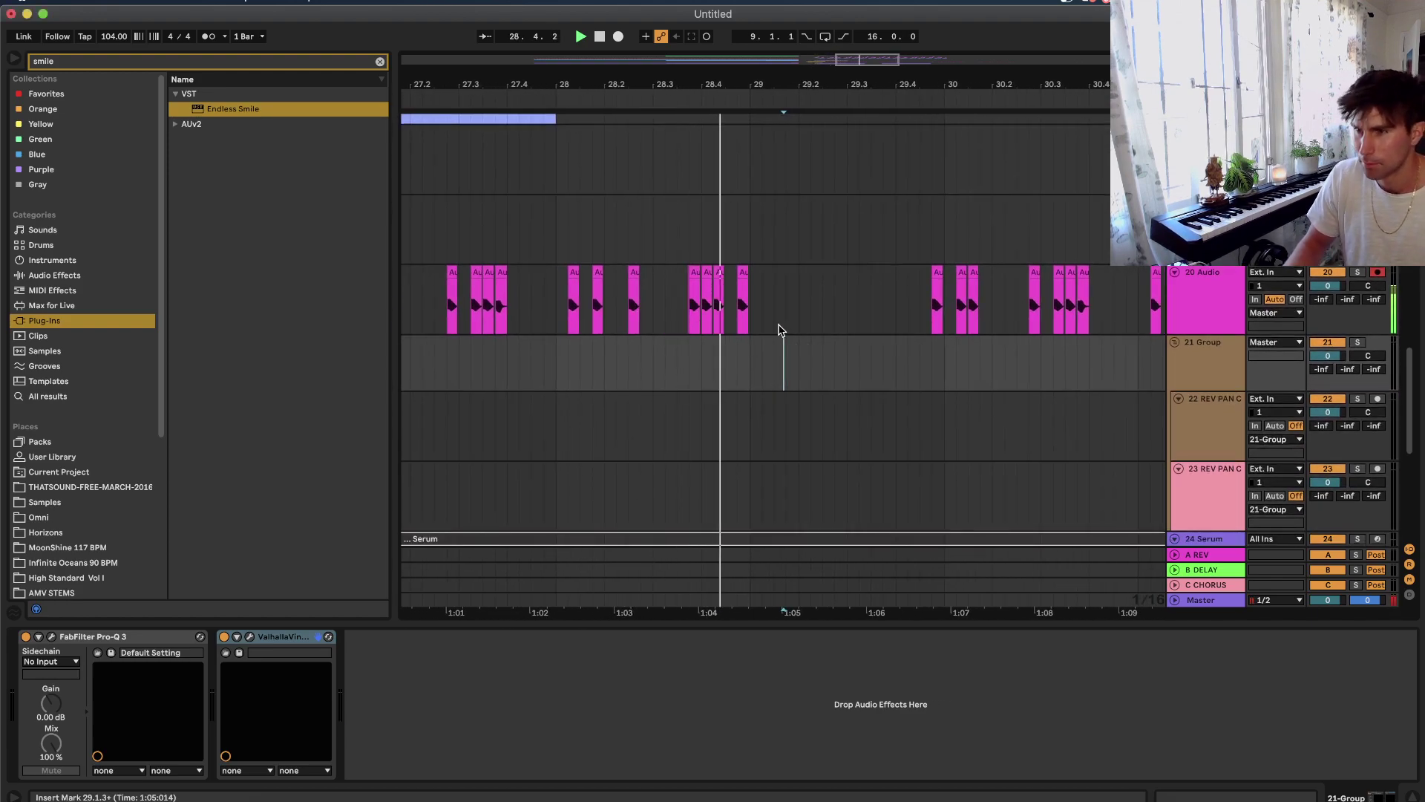
Duplicate the bar 28 audio slices on track 20 into bar 29, from 29.1.1 to 30.1.1.
{"action": "left_click", "coordinate": [745, 314]}
{"action": "key", "text": "space"}
{"action": "key", "text": "space"}
{"action": "left_click_drag", "start_coordinate": [745, 315], "coordinate": [556, 317]}
{"action": "key", "text": "super+d"}
{"action": "scroll", "coordinate": [643, 319], "scroll_direction": "right", "scroll_amount": 3}
{"action": "scroll", "coordinate": [642, 319], "scroll_direction": "up", "scroll_amount": 1}
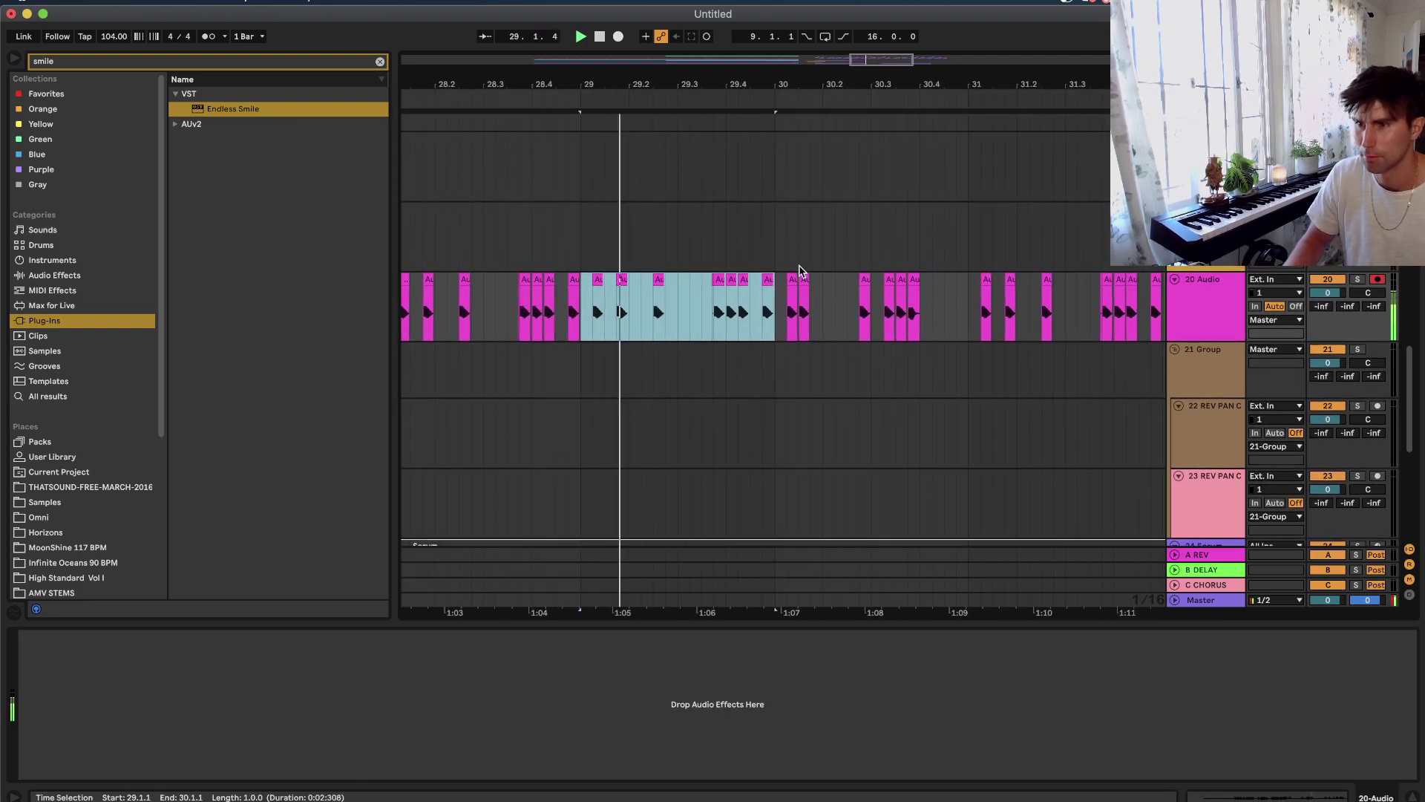
Stop playback and delete all audio slices on track 20 from 29.3.3 onward.
{"action": "left_click", "coordinate": [712, 245]}
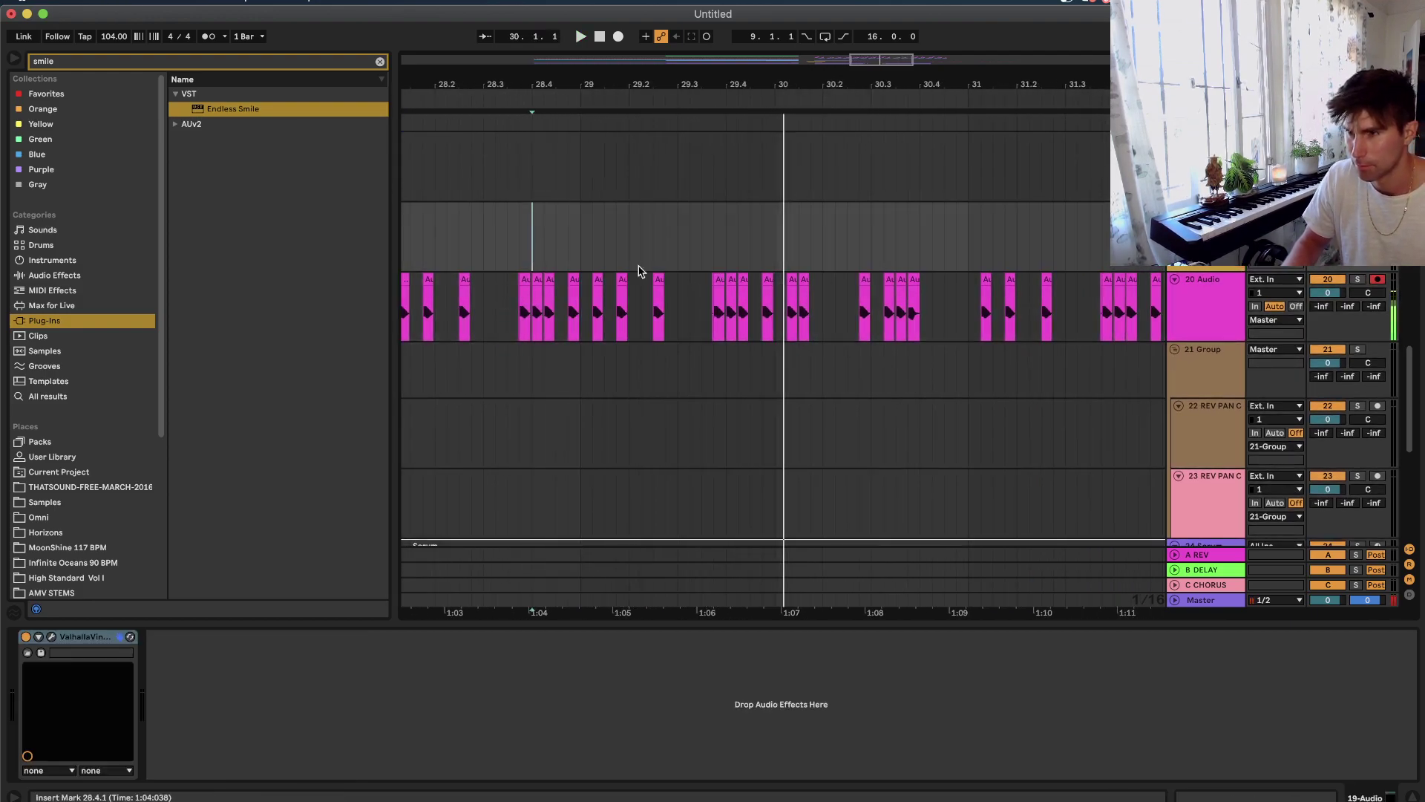
{"action": "left_click_drag", "start_coordinate": [716, 324], "coordinate": [846, 327]}
{"action": "scroll", "coordinate": [844, 327], "scroll_direction": "down", "scroll_amount": 3}
{"action": "key", "text": "space"}
{"action": "scroll", "coordinate": [838, 327], "scroll_direction": "right", "scroll_amount": 3}
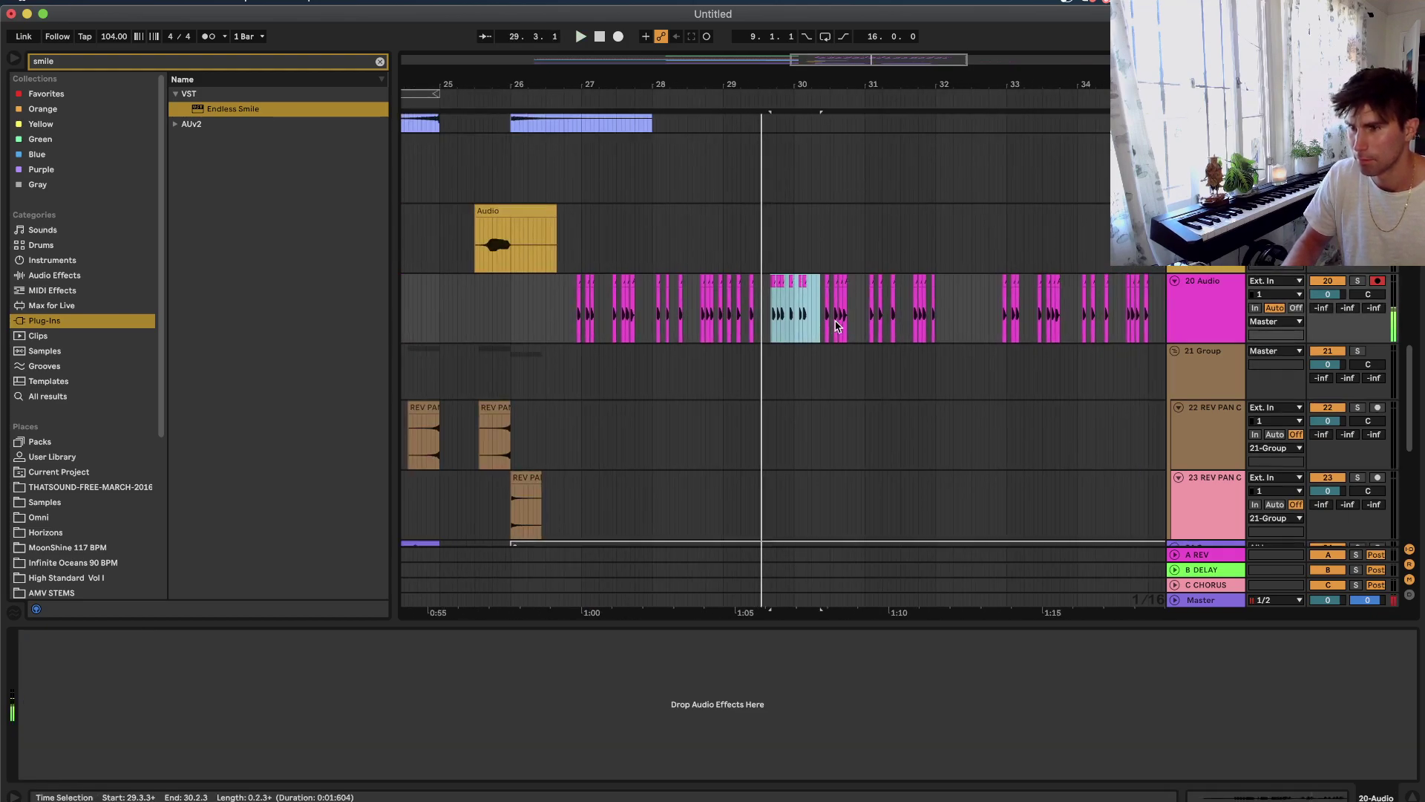
{"action": "scroll", "coordinate": [1026, 382], "scroll_direction": "up", "scroll_amount": 1}
{"action": "scroll", "coordinate": [1028, 382], "scroll_direction": "right", "scroll_amount": 5}
{"action": "scroll", "coordinate": [1028, 383], "scroll_direction": "up", "scroll_amount": 2}
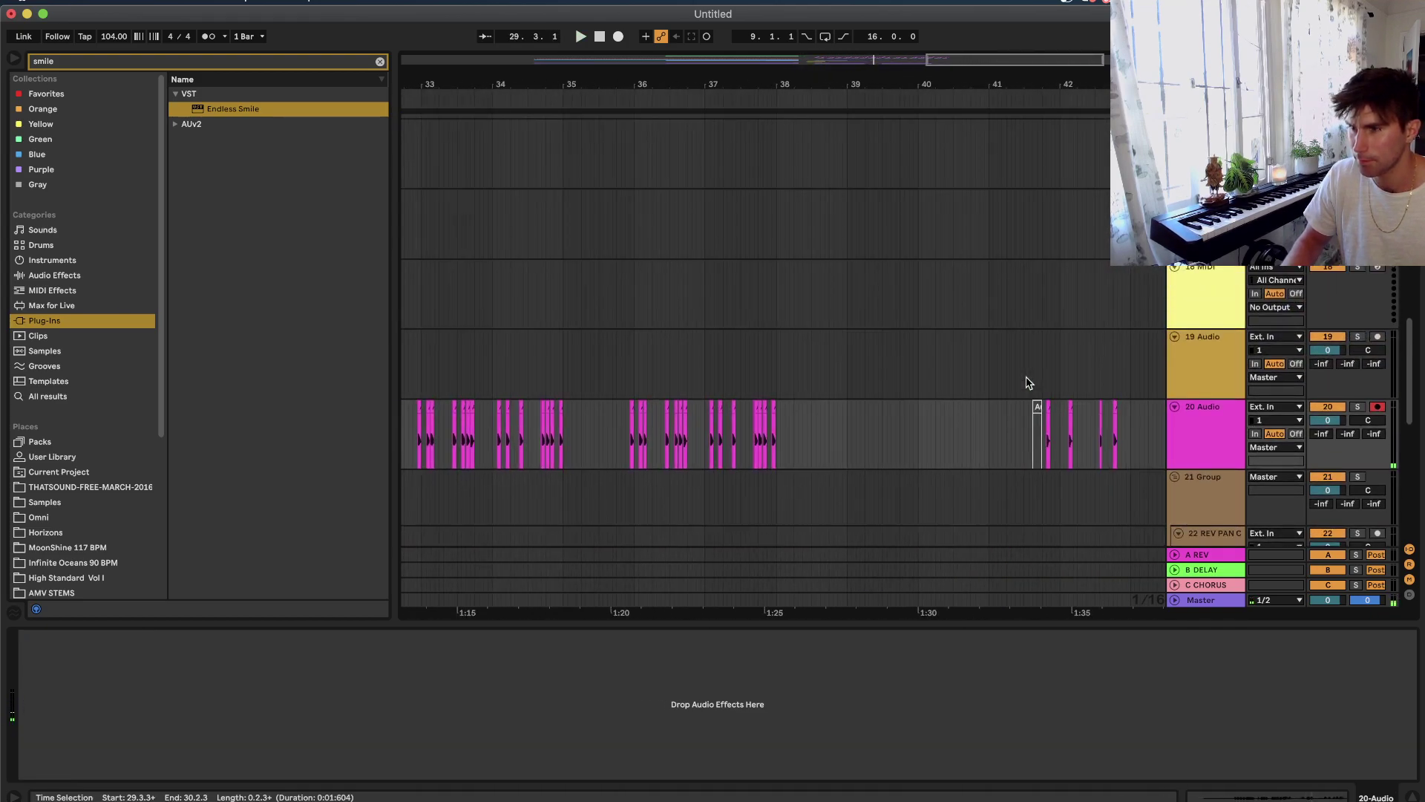
{"action": "left_click", "coordinate": [1134, 439], "text": "shift"}
{"action": "scroll", "coordinate": [1076, 413], "scroll_direction": "left", "scroll_amount": 4}
{"action": "scroll", "coordinate": [1075, 413], "scroll_direction": "down", "scroll_amount": 1}
Set the grid to 1 Bar and duplicate track 20's slices from 26.1.1 to 30.1.1 into the next four bars, up to 34.1.1.
{"action": "right_click", "coordinate": [908, 371]}
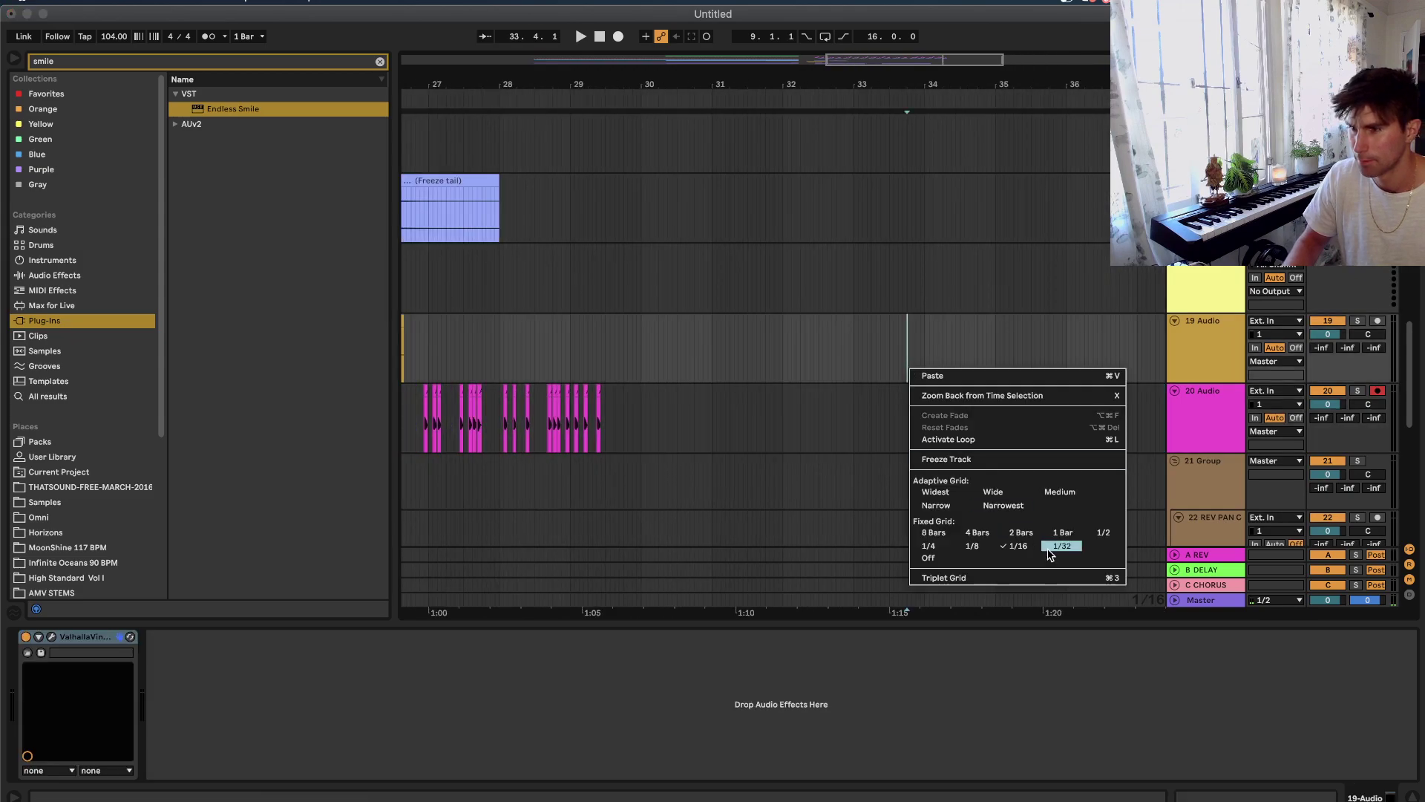
{"action": "key", "text": "Escape"}
{"action": "right_click", "coordinate": [752, 397]}
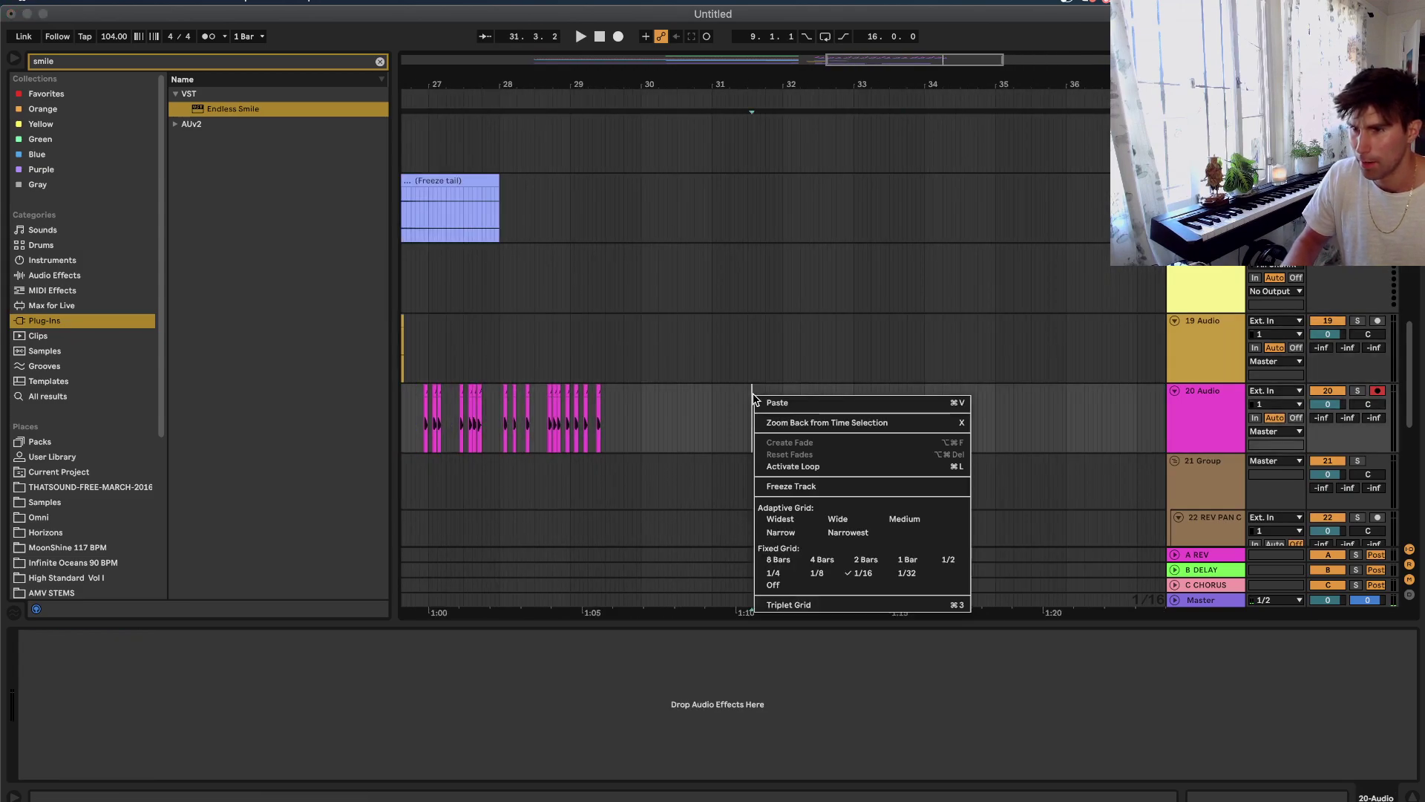
{"action": "left_click", "coordinate": [906, 560]}
{"action": "scroll", "coordinate": [843, 532], "scroll_direction": "left", "scroll_amount": 4}
{"action": "left_click_drag", "start_coordinate": [857, 441], "coordinate": [881, 422]}
{"action": "right_click", "coordinate": [648, 426]}
{"action": "left_click", "coordinate": [586, 430]}
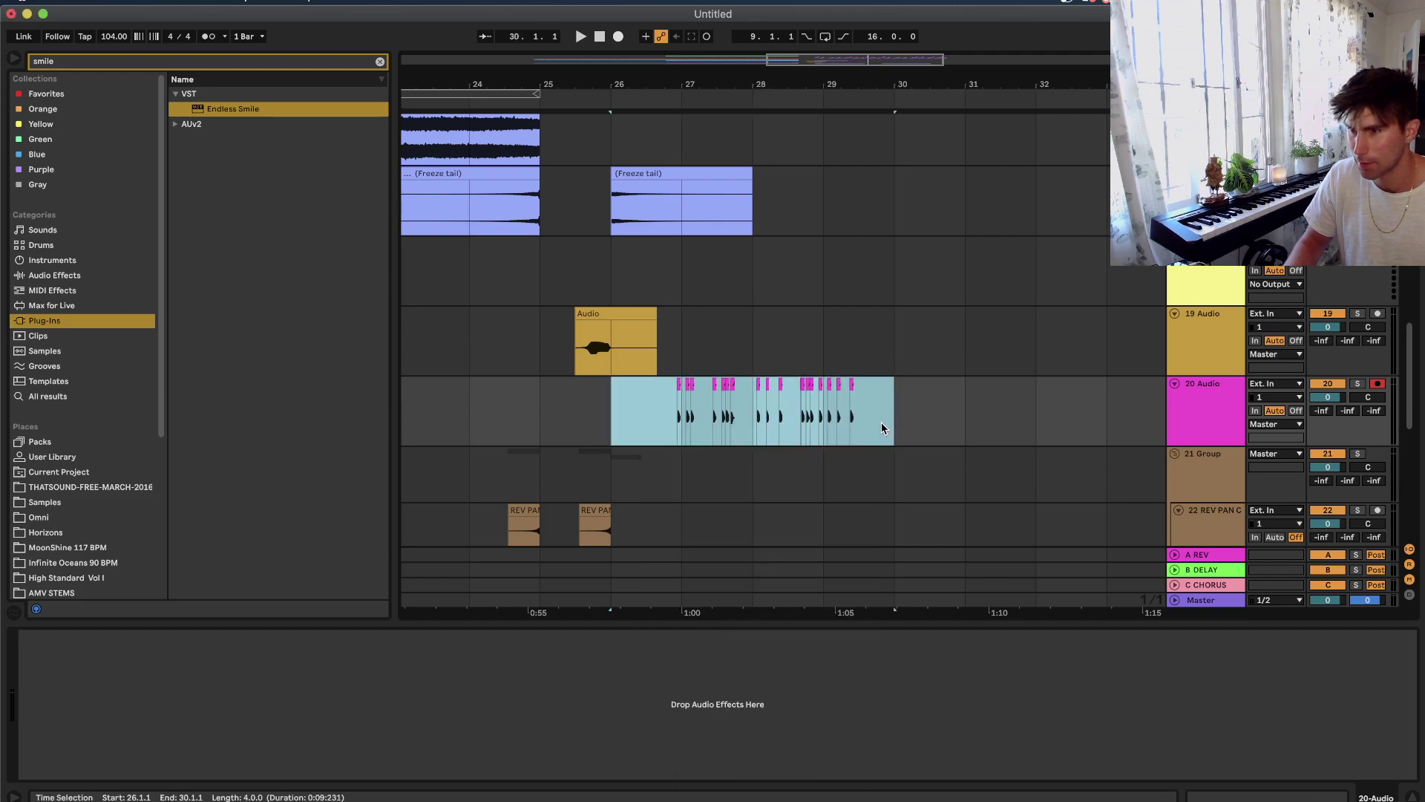
{"action": "scroll", "coordinate": [881, 423], "scroll_direction": "down", "scroll_amount": 3}
{"action": "key", "text": "super+d"}
Move the three Serum tracks 24 to 26 together to directly below the 20 Audio track, above the reverse-pan group.
{"action": "scroll", "coordinate": [883, 426], "scroll_direction": "down", "scroll_amount": 6}
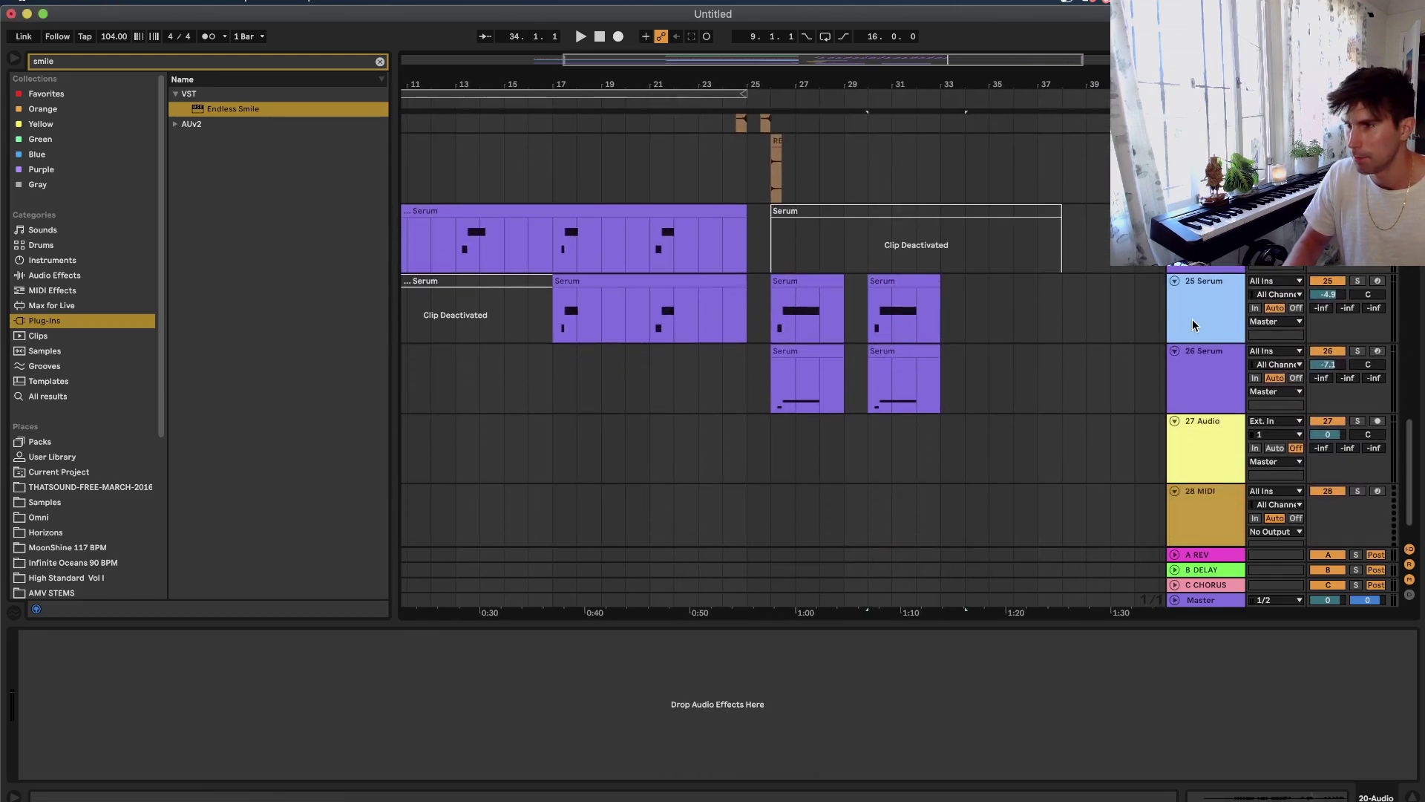
{"action": "left_click", "coordinate": [1192, 319]}
{"action": "scroll", "coordinate": [1199, 347], "scroll_direction": "up", "scroll_amount": 3}
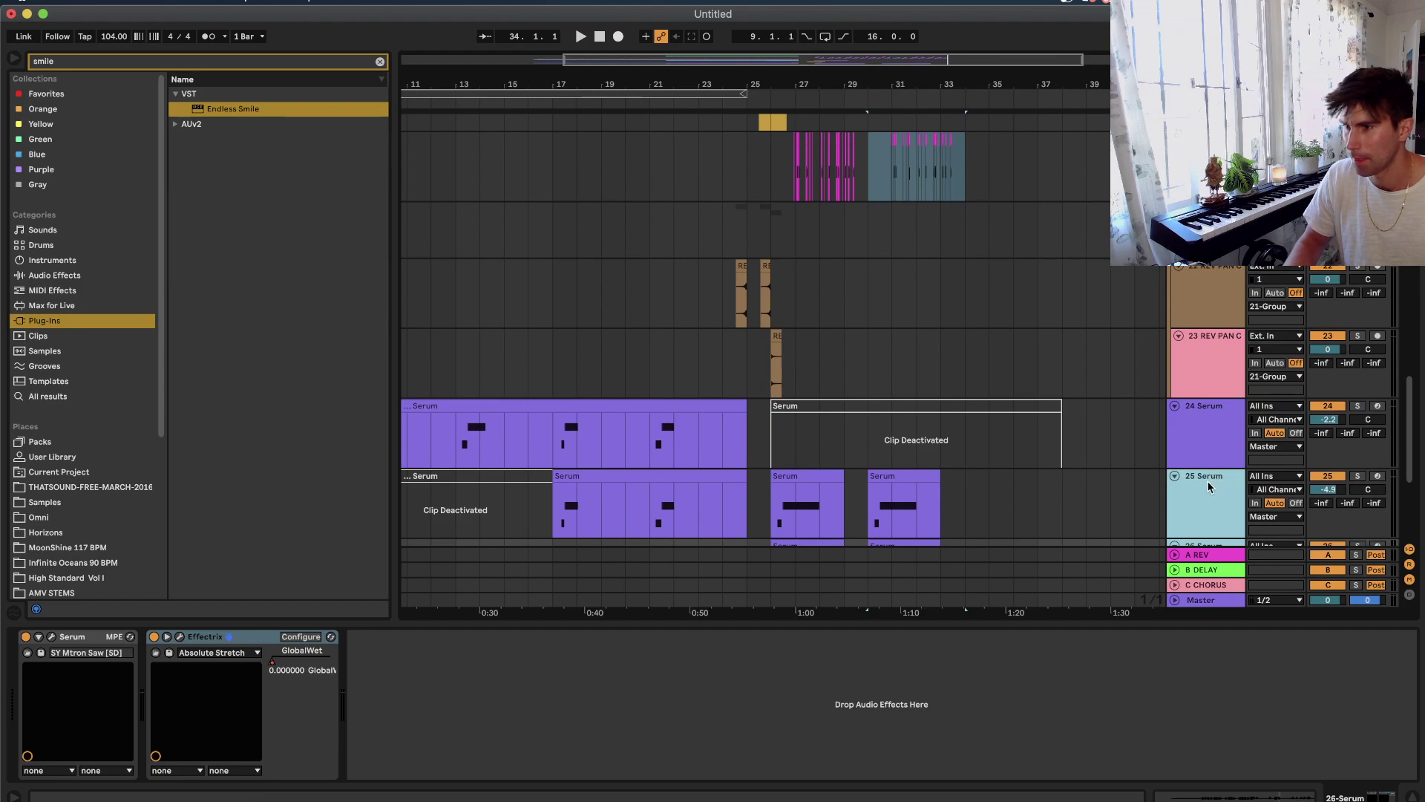
{"action": "left_click", "coordinate": [1205, 417]}
{"action": "scroll", "coordinate": [1197, 448], "scroll_direction": "down", "scroll_amount": 3}
{"action": "left_click", "coordinate": [1204, 479]}
{"action": "left_click", "coordinate": [1217, 331]}
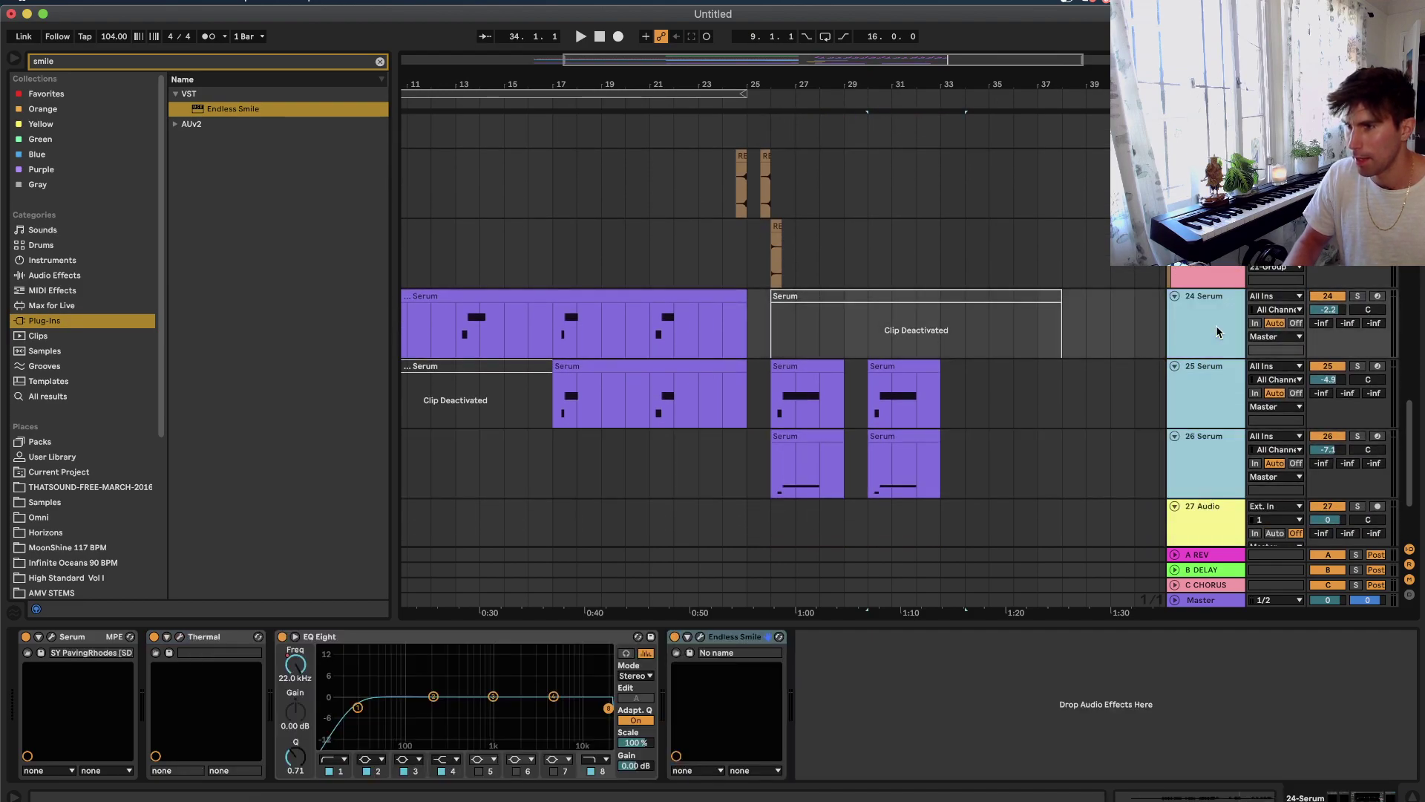
{"action": "scroll", "coordinate": [1213, 371], "scroll_direction": "up", "scroll_amount": 2}
{"action": "left_click_drag", "start_coordinate": [1206, 232], "coordinate": [1206, 176]}
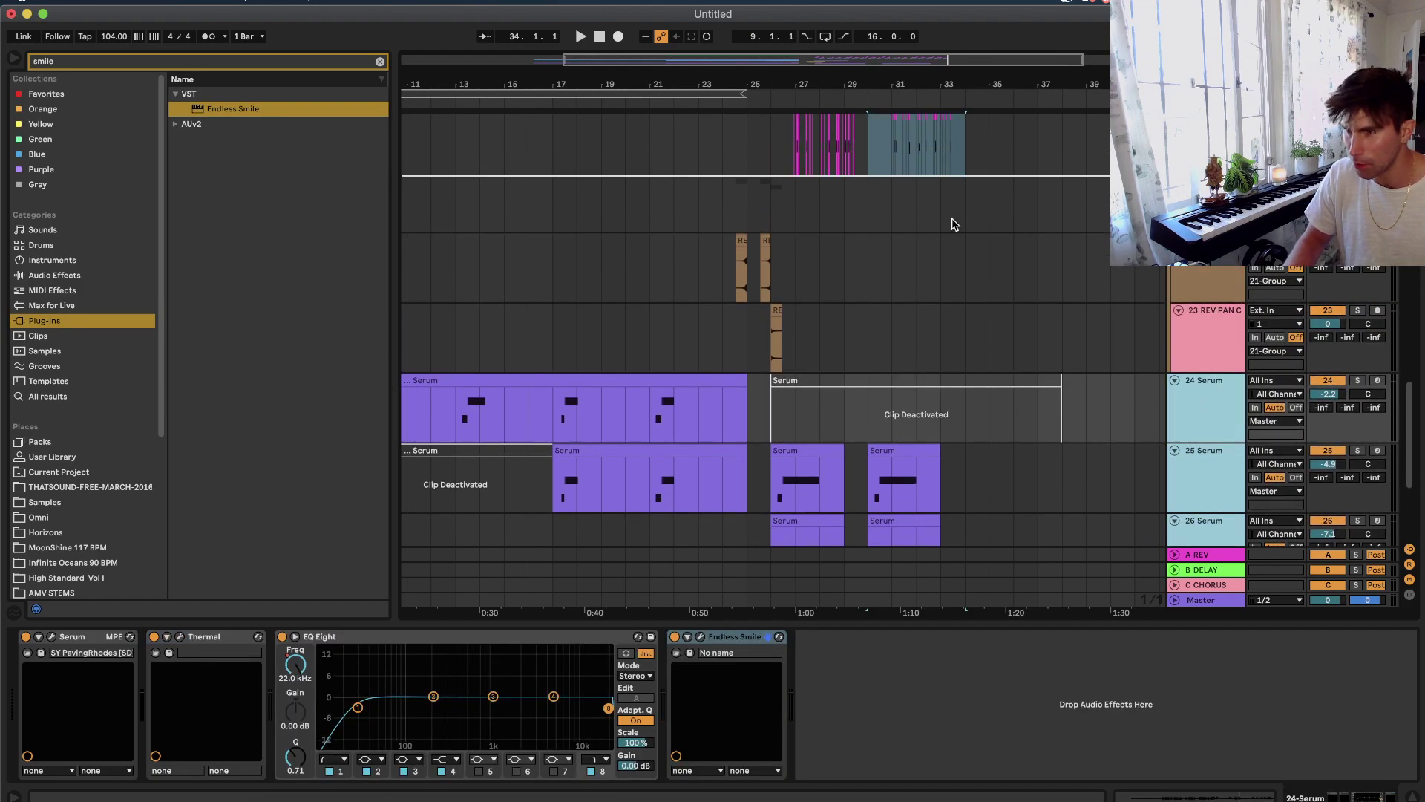
{"action": "scroll", "coordinate": [907, 300], "scroll_direction": "up", "scroll_amount": 15}
{"action": "scroll", "coordinate": [907, 300], "scroll_direction": "down", "scroll_amount": 15}
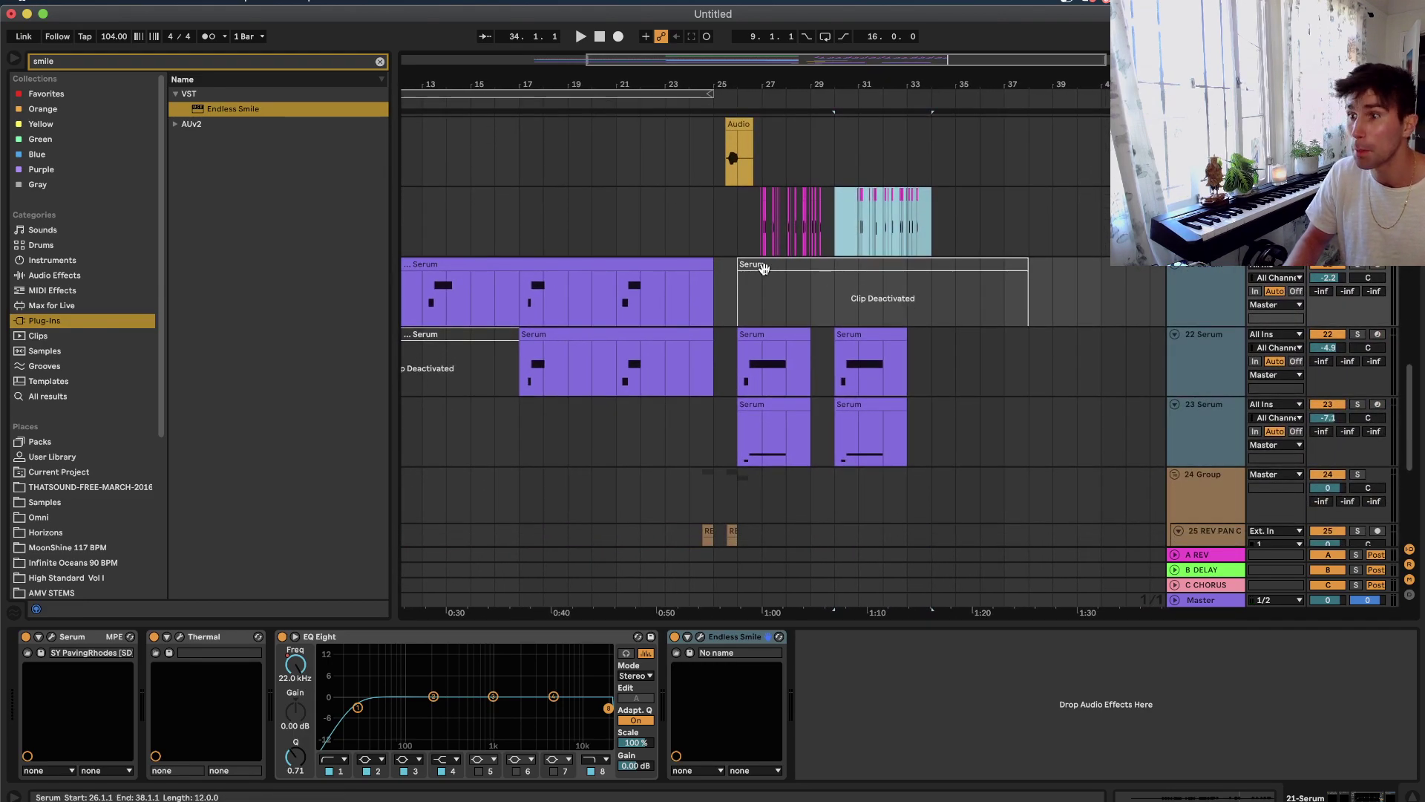
{"action": "scroll", "coordinate": [764, 267], "scroll_direction": "up", "scroll_amount": 3}
{"action": "left_click", "coordinate": [731, 312]}
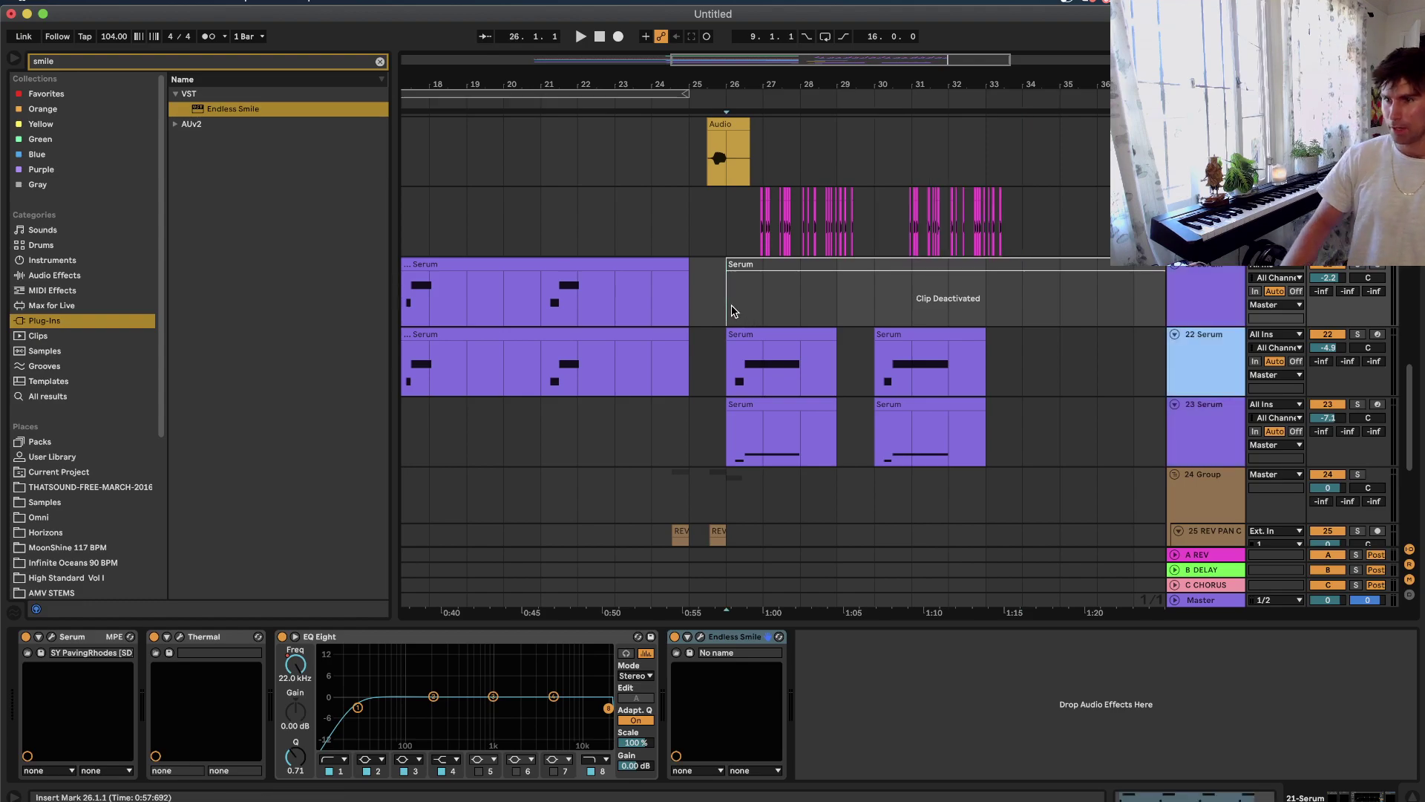
{"action": "scroll", "coordinate": [732, 313], "scroll_direction": "down", "scroll_amount": 3}
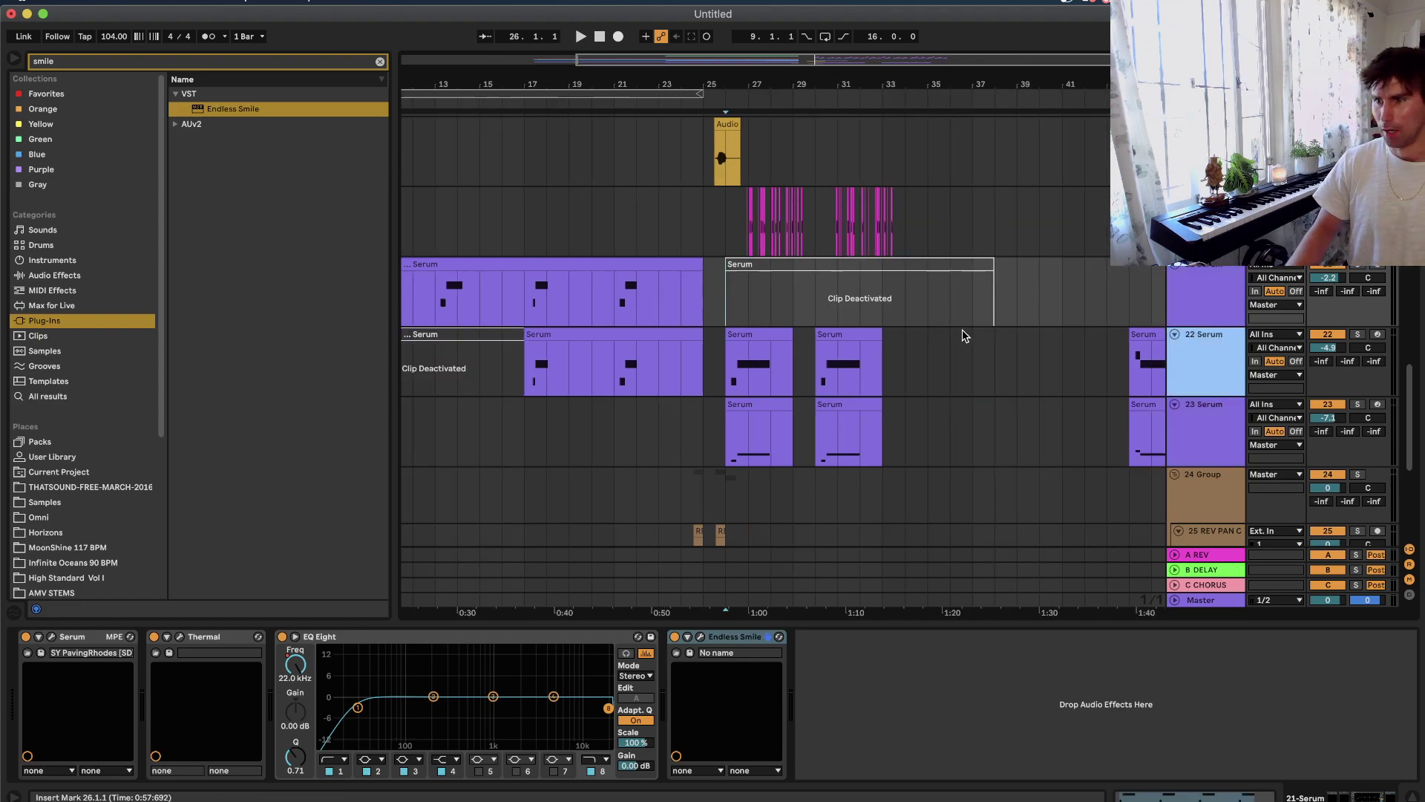
{"action": "left_click", "coordinate": [877, 320], "text": "shift"}
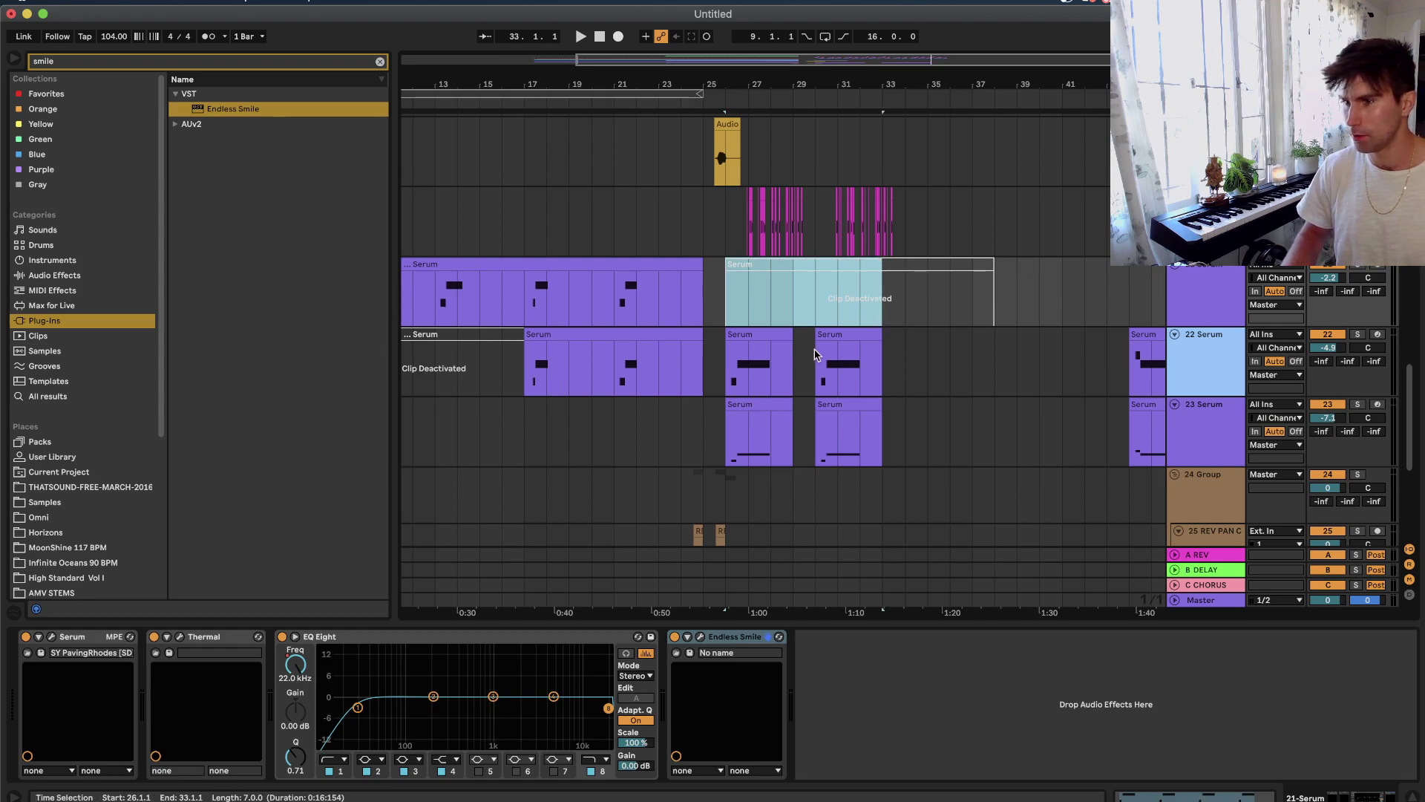
{"action": "left_click", "coordinate": [758, 340]}
{"action": "left_click_drag", "start_coordinate": [768, 336], "coordinate": [771, 265]}
{"action": "key", "text": "super+z"}
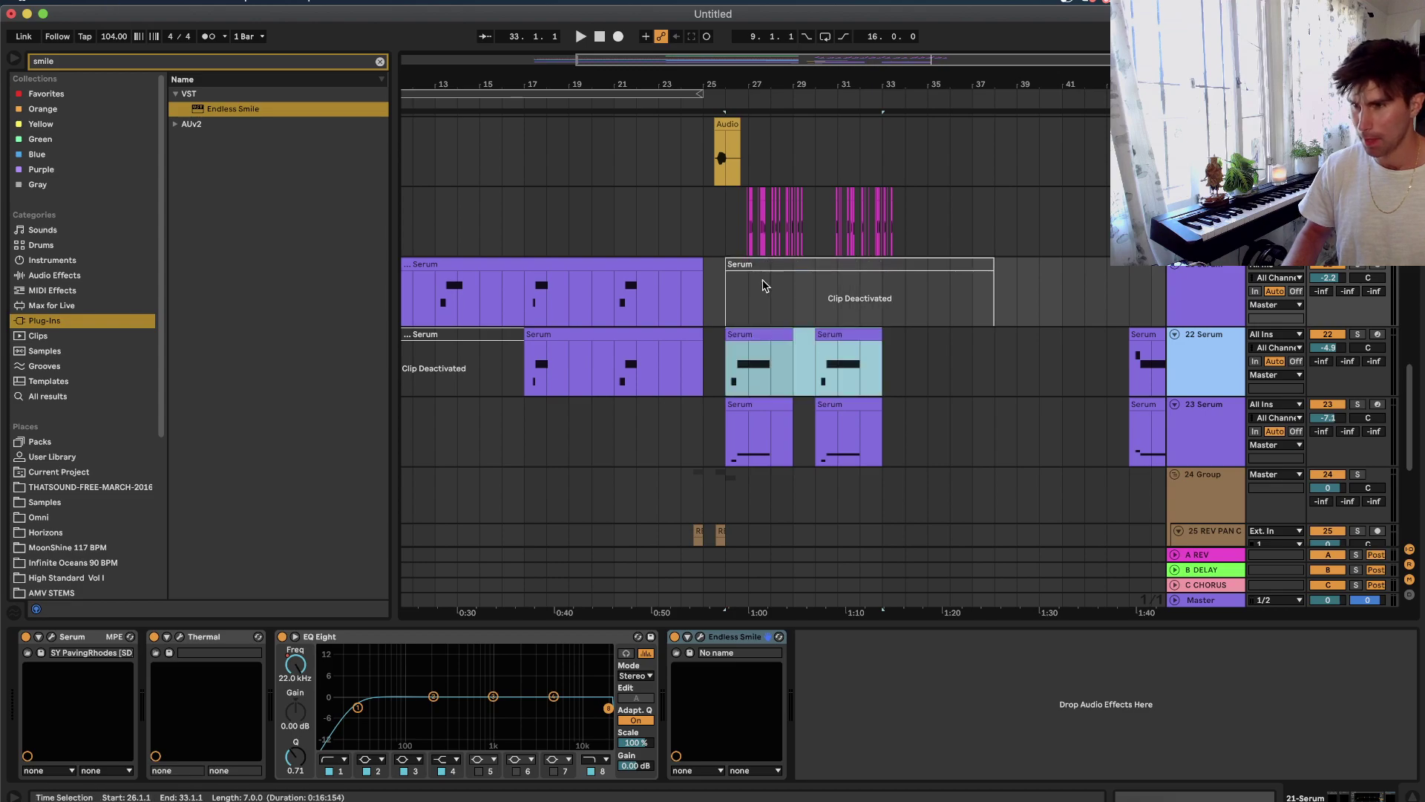
Copy the Serum clips from track 22 between 26.1.1 and 33.1.1 onto track 21, consolidate them, and inspect the resulting notes.
{"action": "left_click_drag", "start_coordinate": [758, 334], "coordinate": [775, 267]}
{"action": "key", "text": "super+j"}
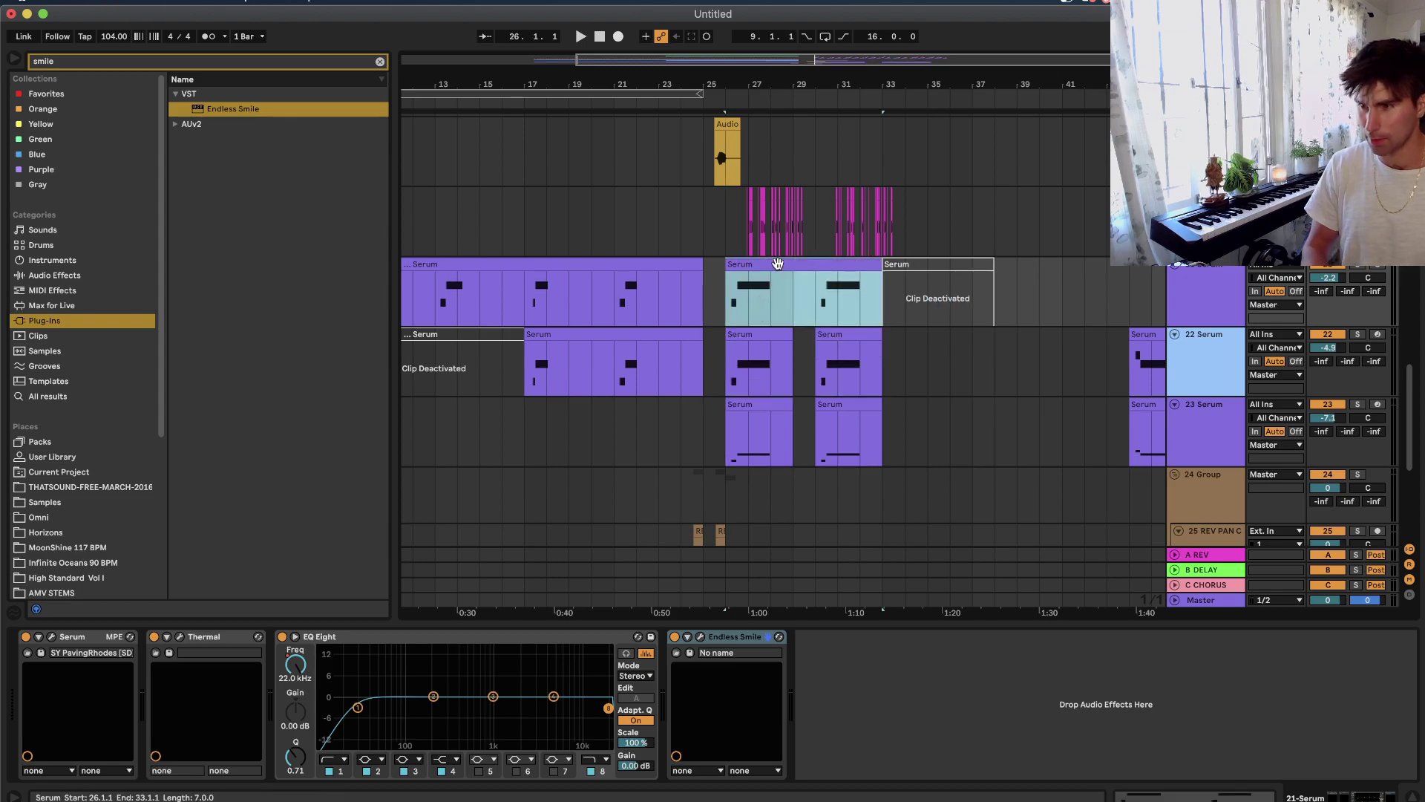
{"action": "double_click", "coordinate": [778, 263]}
{"action": "left_click_drag", "start_coordinate": [566, 530], "coordinate": [386, 715]}
{"action": "left_click", "coordinate": [659, 677]}
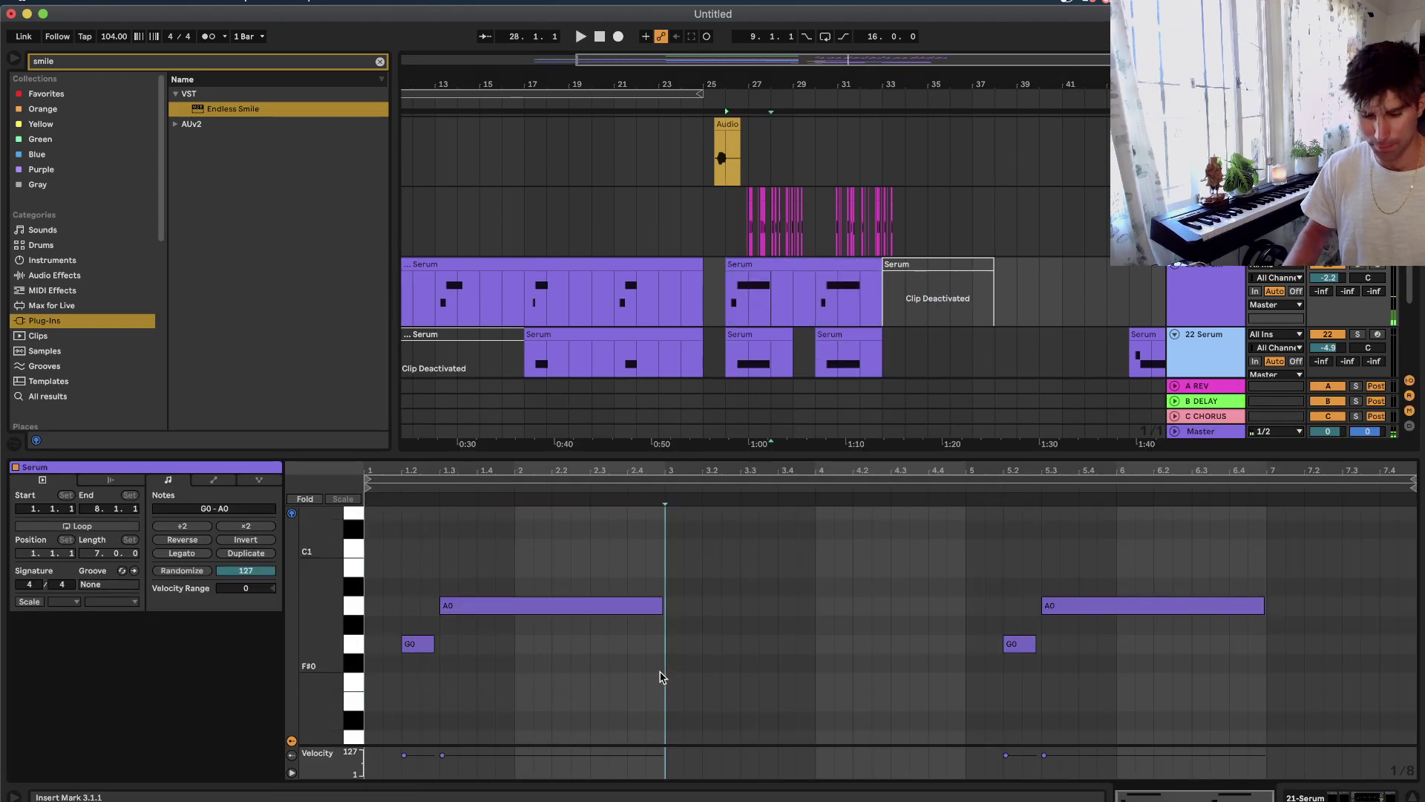
{"action": "key", "text": "shift+Tab"}
Lower track 21's Endless Smile intensity automation to 0.00 from the start of the drop at bar 26, and replay the new clip.
{"action": "key", "text": "space"}
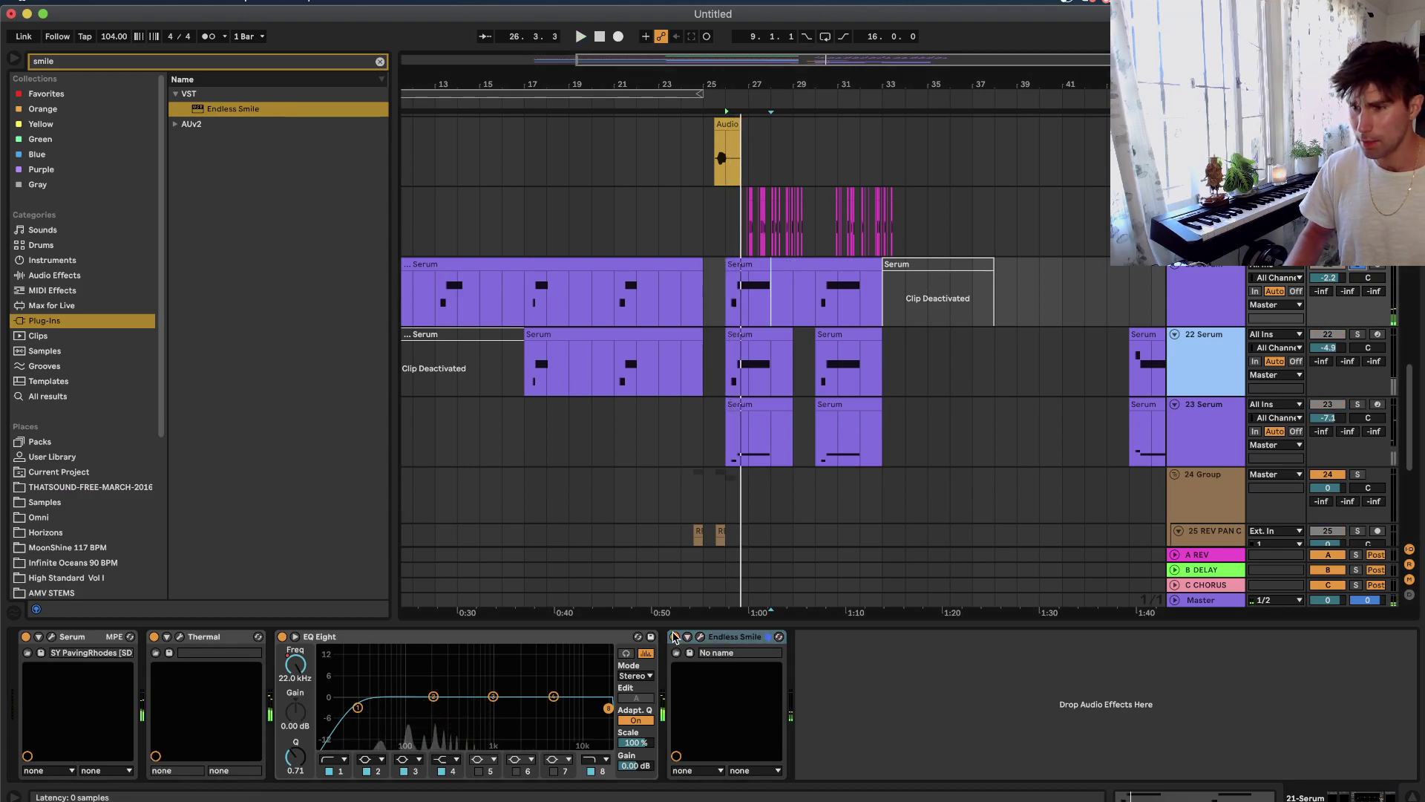
{"action": "key", "text": "a"}
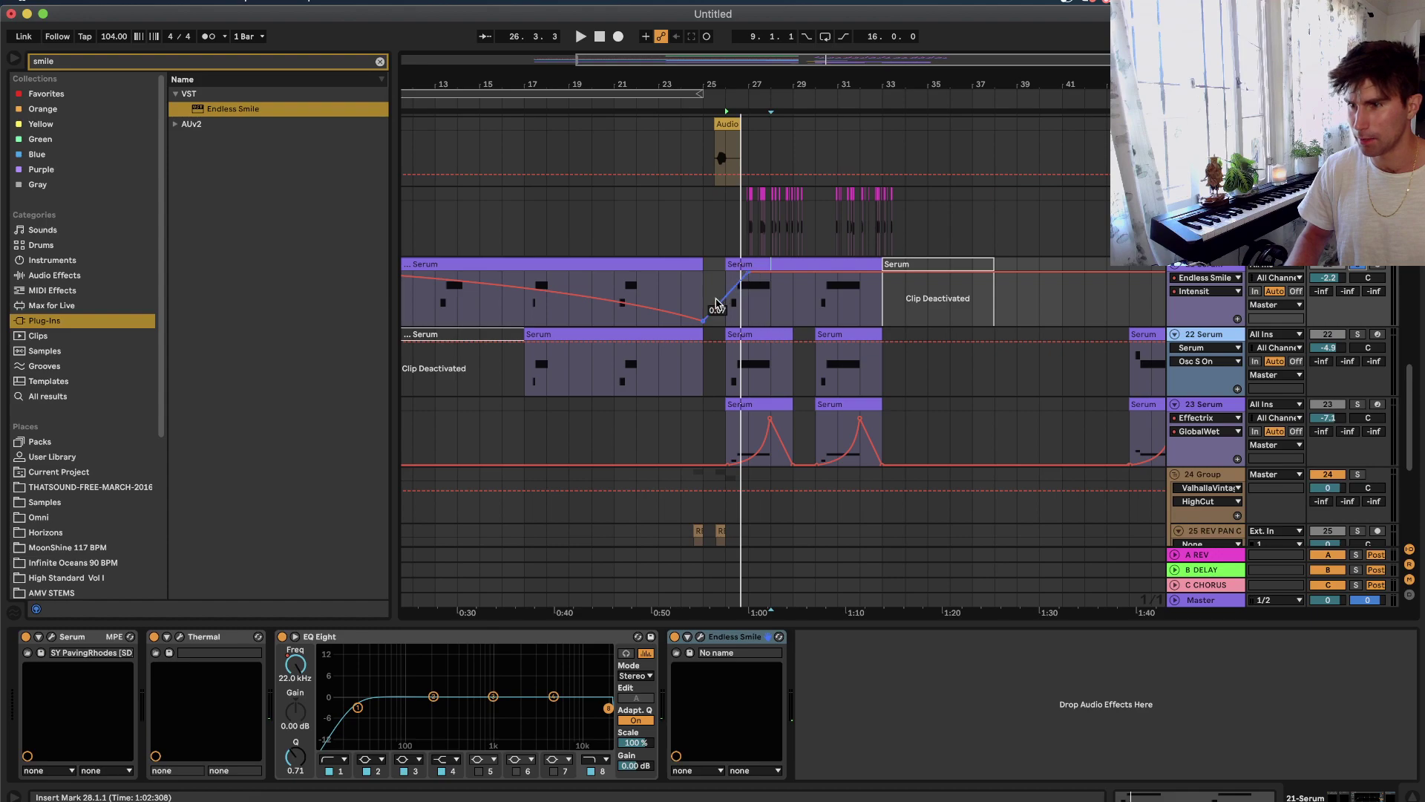
{"action": "left_click_drag", "start_coordinate": [746, 274], "coordinate": [726, 323]}
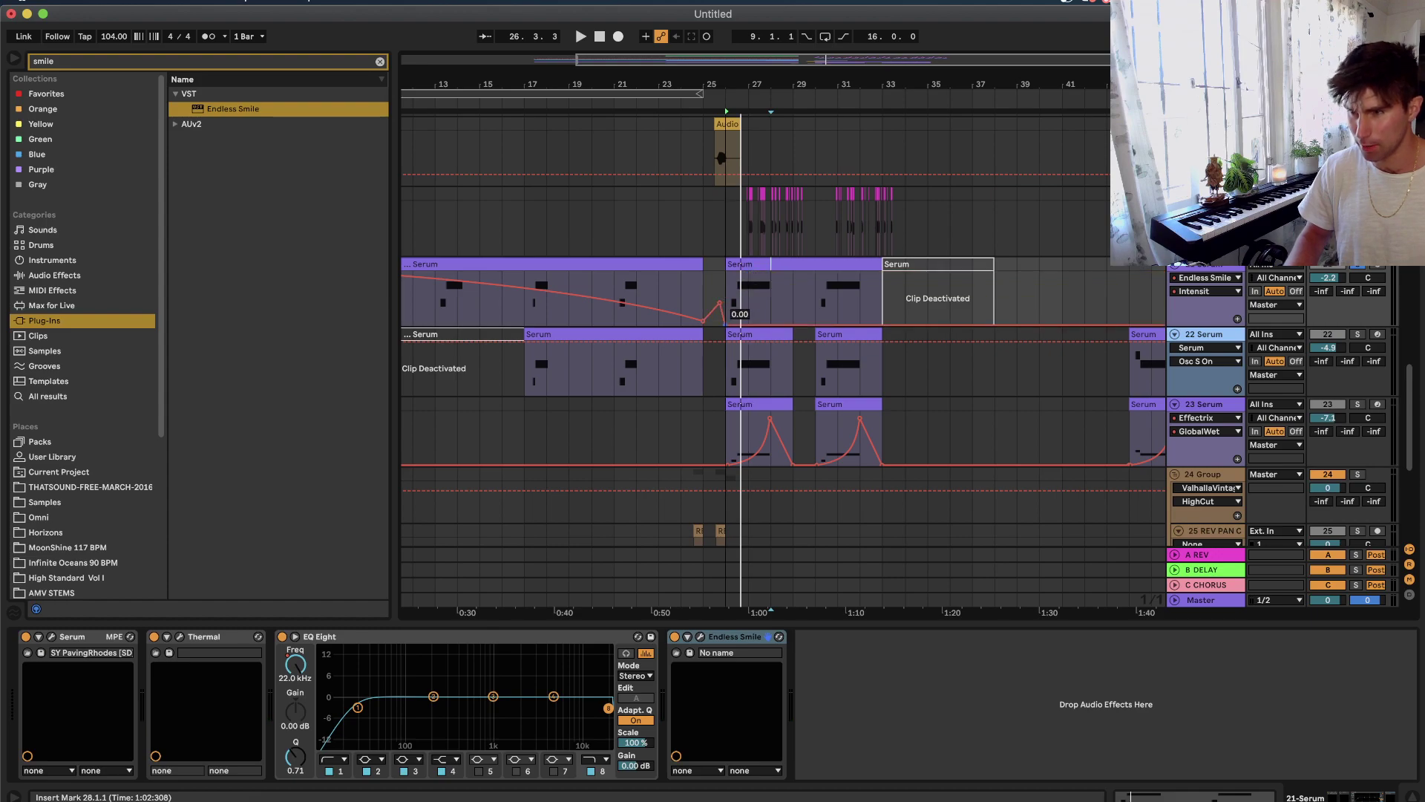
{"action": "key", "text": "a"}
{"action": "left_click", "coordinate": [762, 265]}
{"action": "key", "text": "space"}
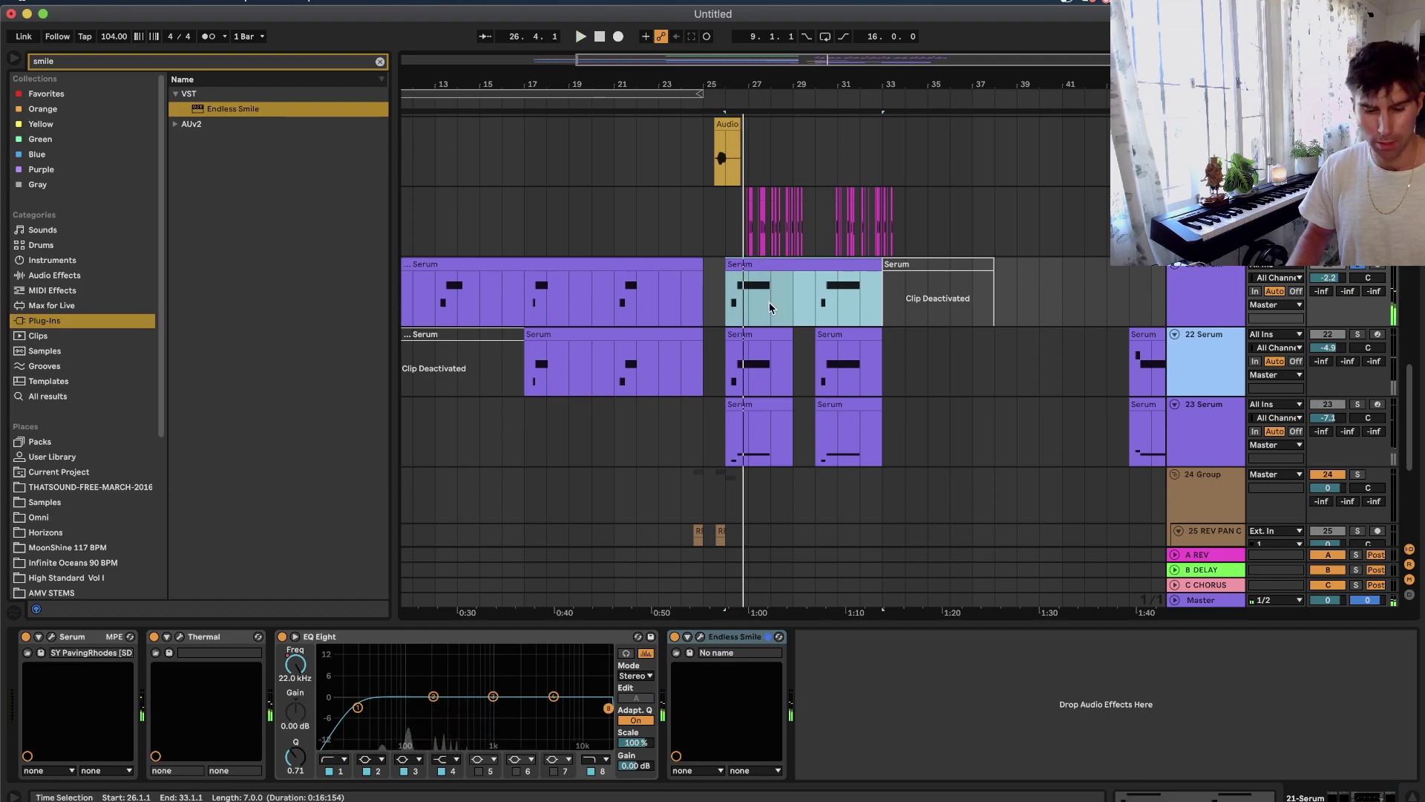
Replay the arrangement from 24.1.1 into the drop and look over the Serum, reverse-pan and audio tracks.
{"action": "left_click", "coordinate": [1224, 449]}
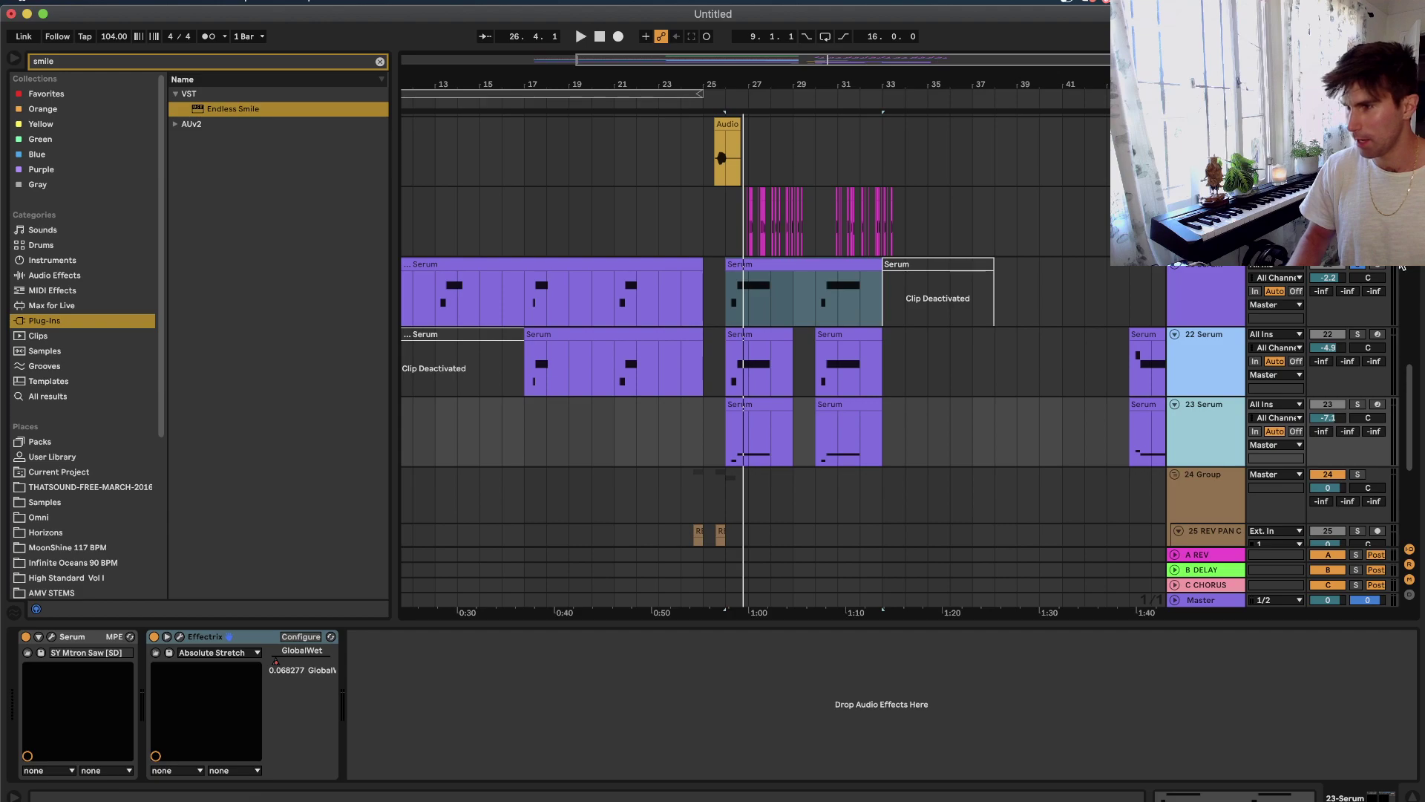
{"action": "left_click", "coordinate": [1351, 271]}
{"action": "scroll", "coordinate": [1355, 271], "scroll_direction": "up", "scroll_amount": 3}
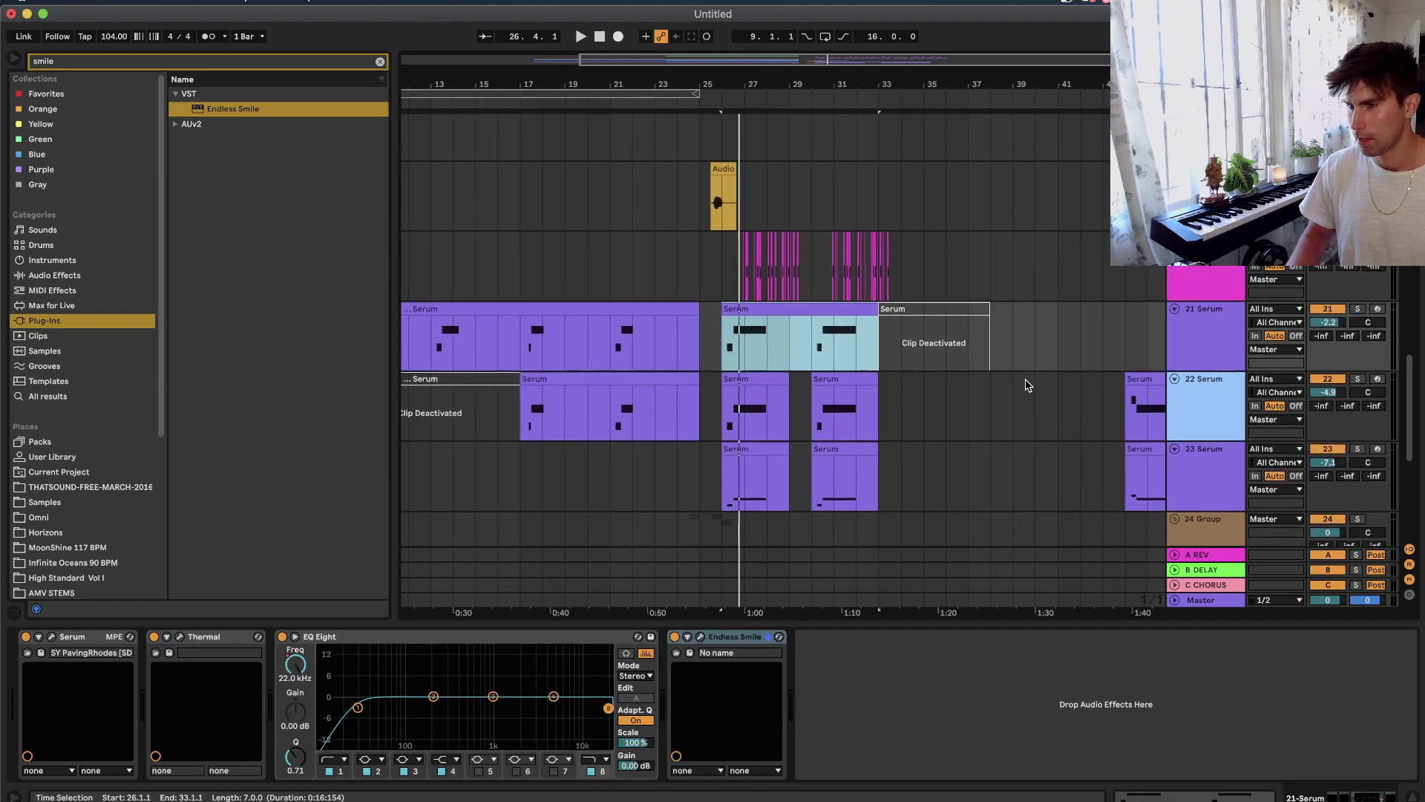
{"action": "left_click_drag", "start_coordinate": [709, 362], "coordinate": [726, 486]}
{"action": "left_click", "coordinate": [678, 319]}
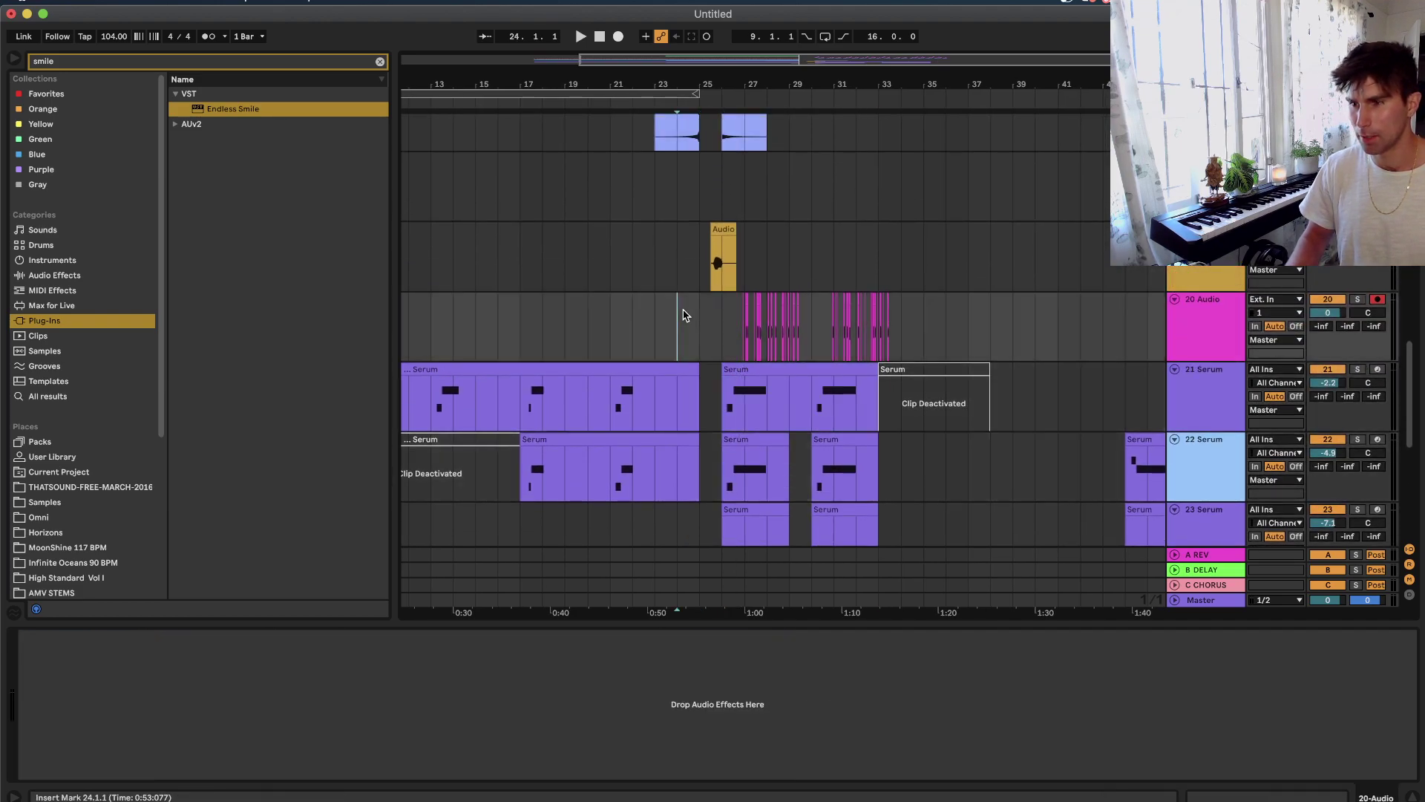
{"action": "scroll", "coordinate": [789, 458], "scroll_direction": "down", "scroll_amount": 2}
{"action": "scroll", "coordinate": [789, 458], "scroll_direction": "down", "scroll_amount": 5}
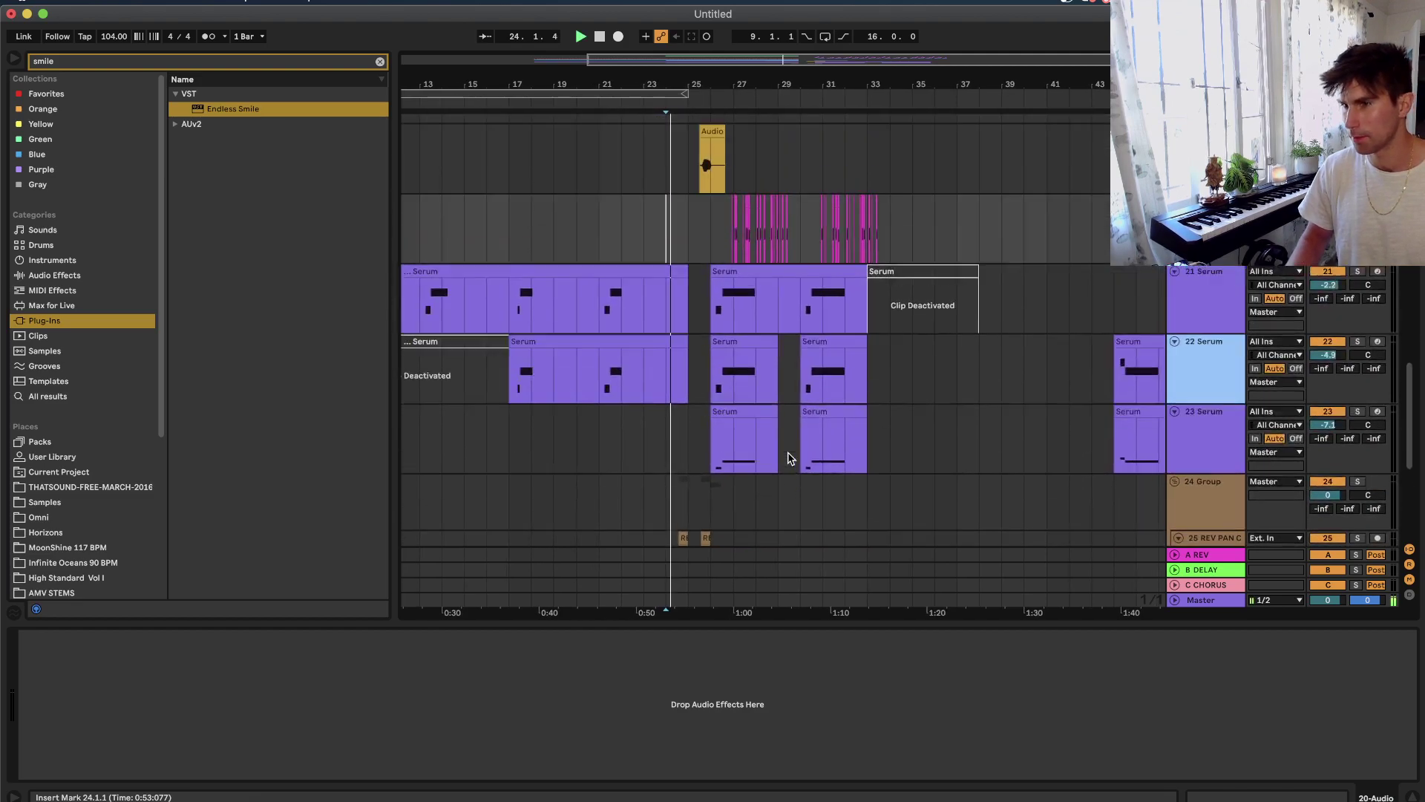
{"action": "scroll", "coordinate": [787, 458], "scroll_direction": "down", "scroll_amount": 3}
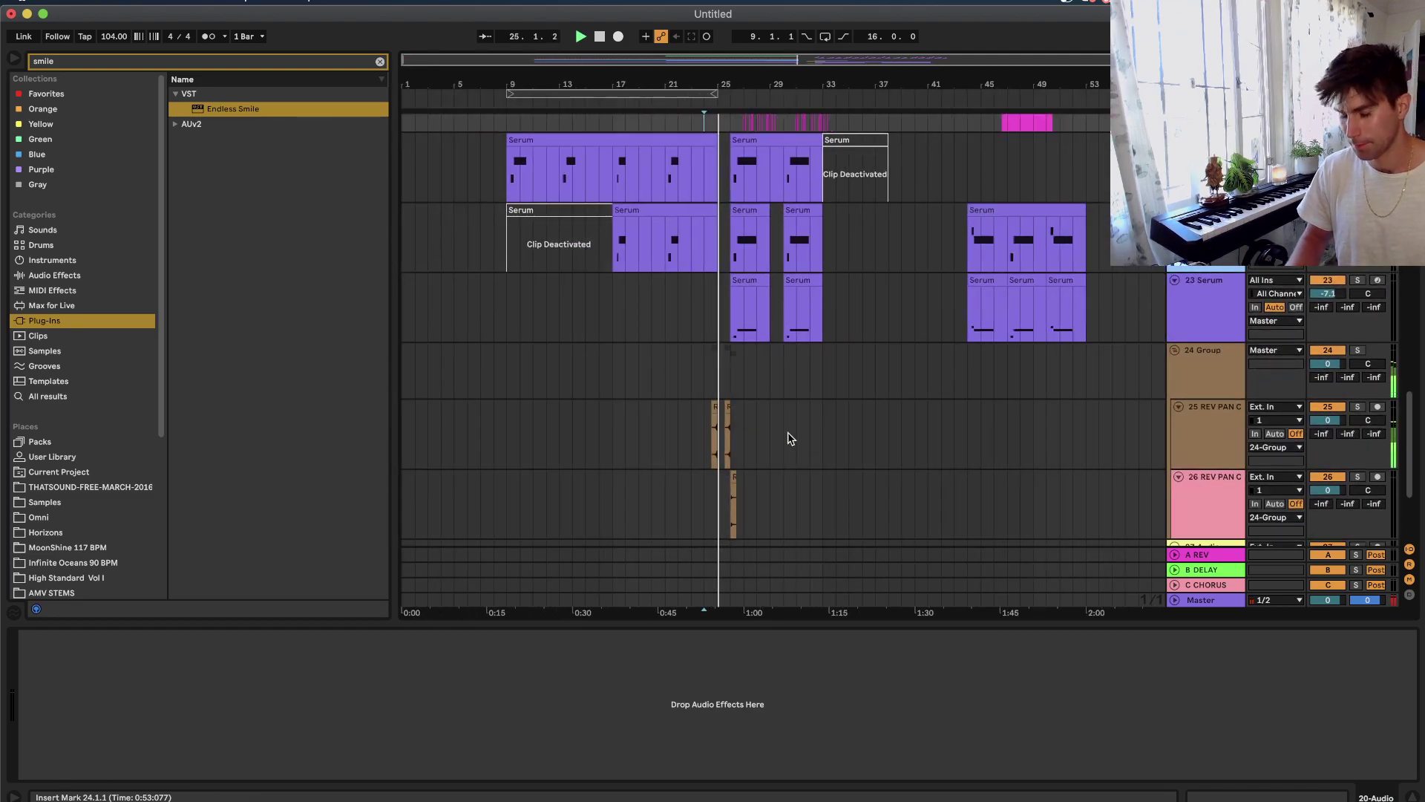
{"action": "scroll", "coordinate": [787, 438], "scroll_direction": "up", "scroll_amount": 4}
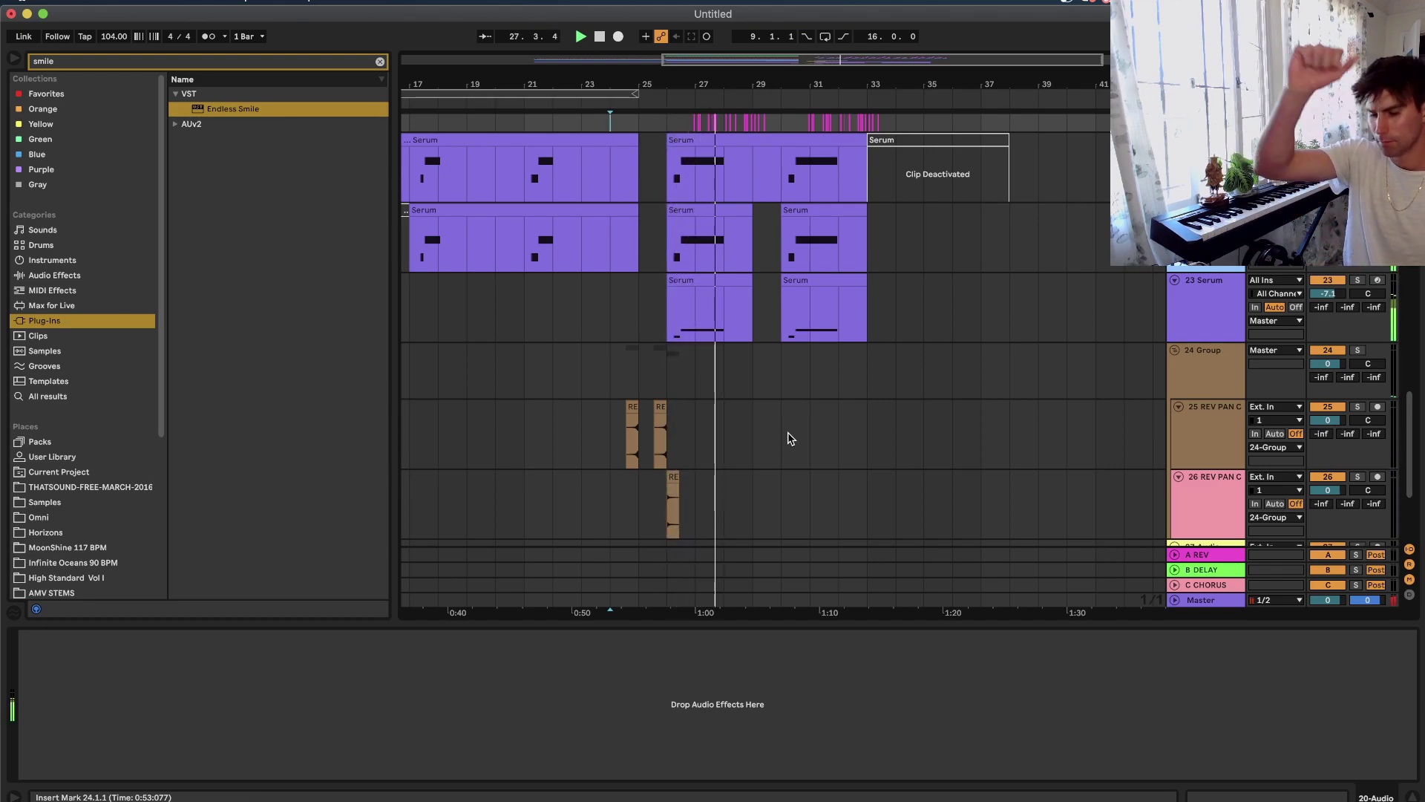
{"action": "scroll", "coordinate": [737, 377], "scroll_direction": "up", "scroll_amount": 5}
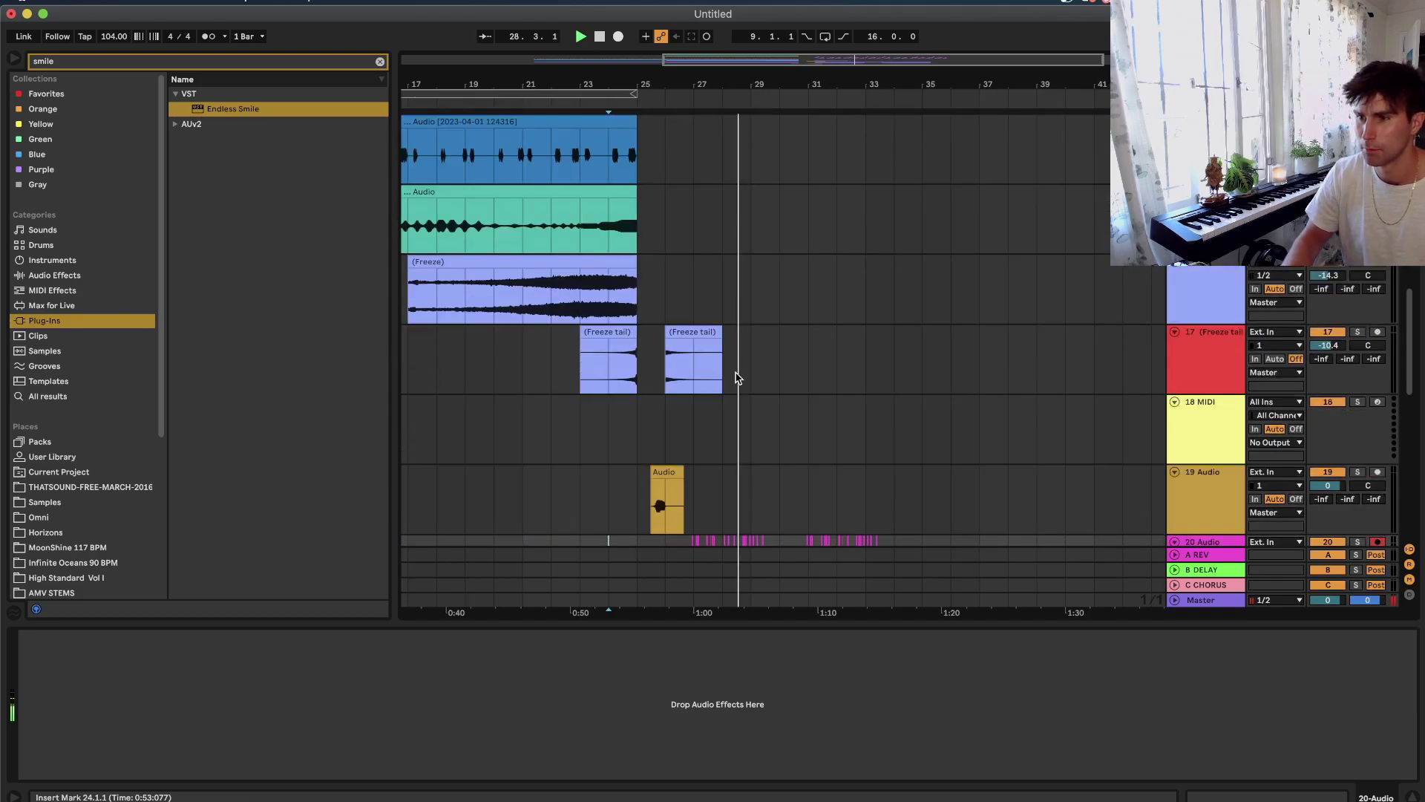
{"action": "scroll", "coordinate": [737, 378], "scroll_direction": "up", "scroll_amount": 4}
{"action": "scroll", "coordinate": [737, 377], "scroll_direction": "down", "scroll_amount": 5}
Set the grid to 1/16 and insert a new audio track directly below track 20.
{"action": "right_click", "coordinate": [703, 415]}
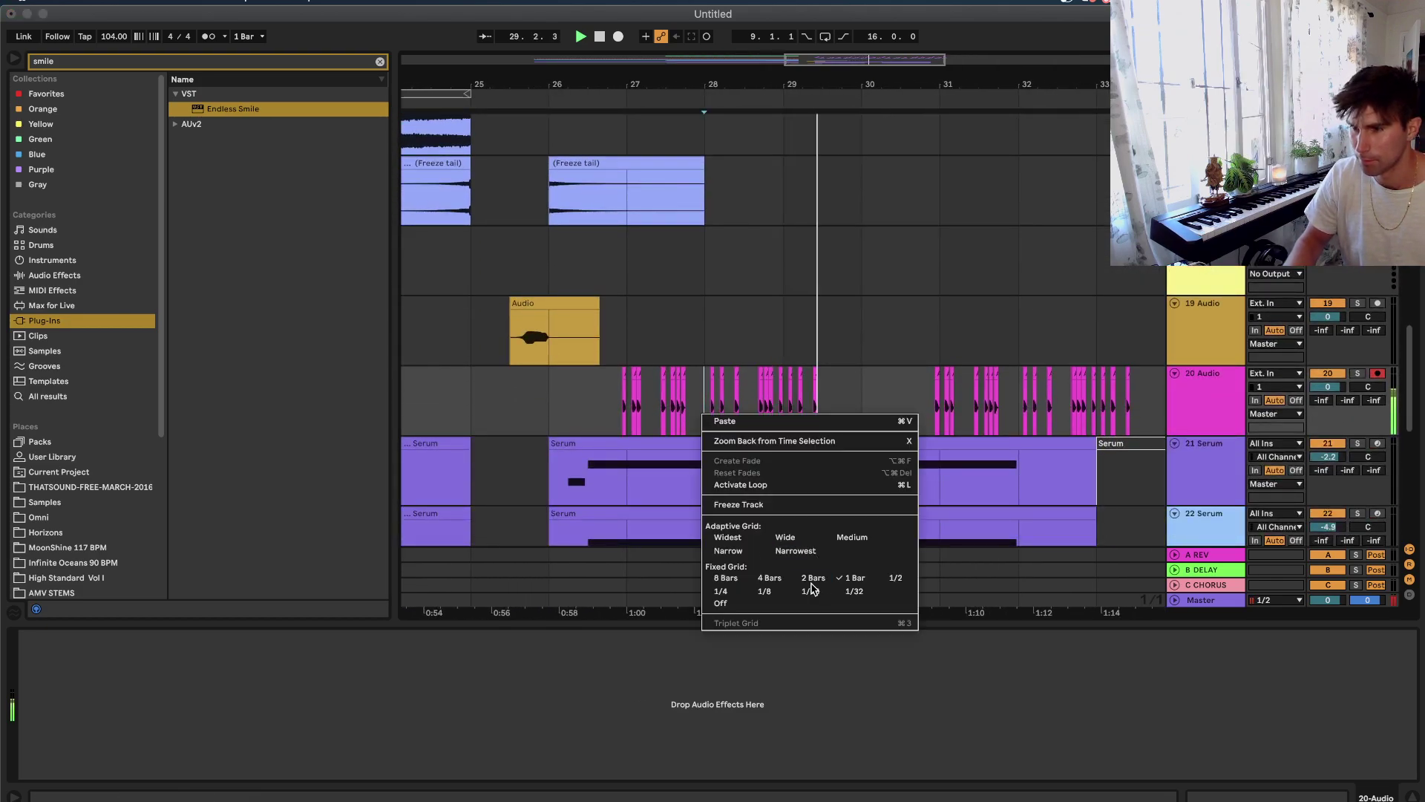
{"action": "left_click", "coordinate": [809, 591]}
{"action": "right_click", "coordinate": [1208, 397]}
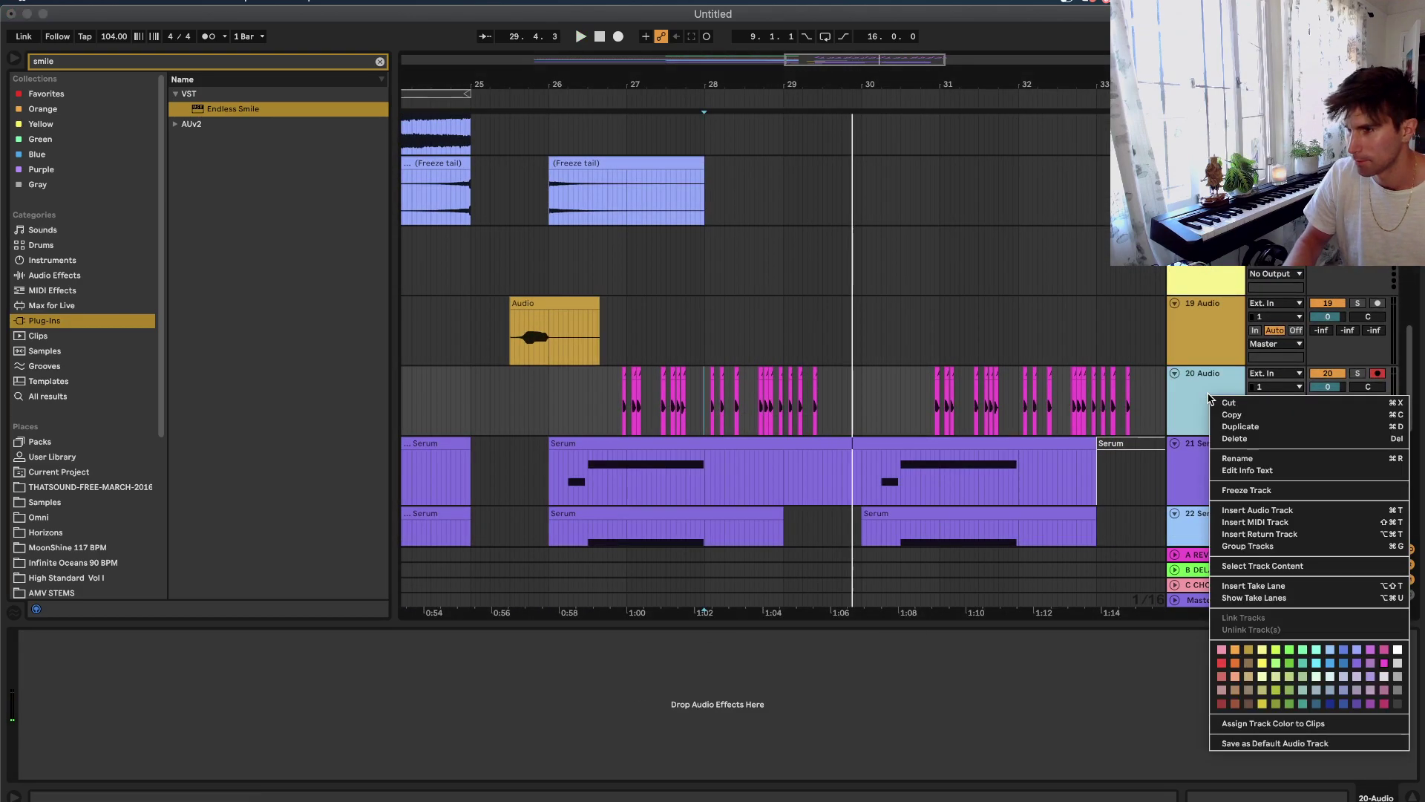
{"action": "left_click", "coordinate": [1257, 510]}
Copy one audio slice from track 20 onto the new track 21 at 28.3.3 and play it in context.
{"action": "scroll", "coordinate": [720, 411], "scroll_direction": "up", "scroll_amount": 3}
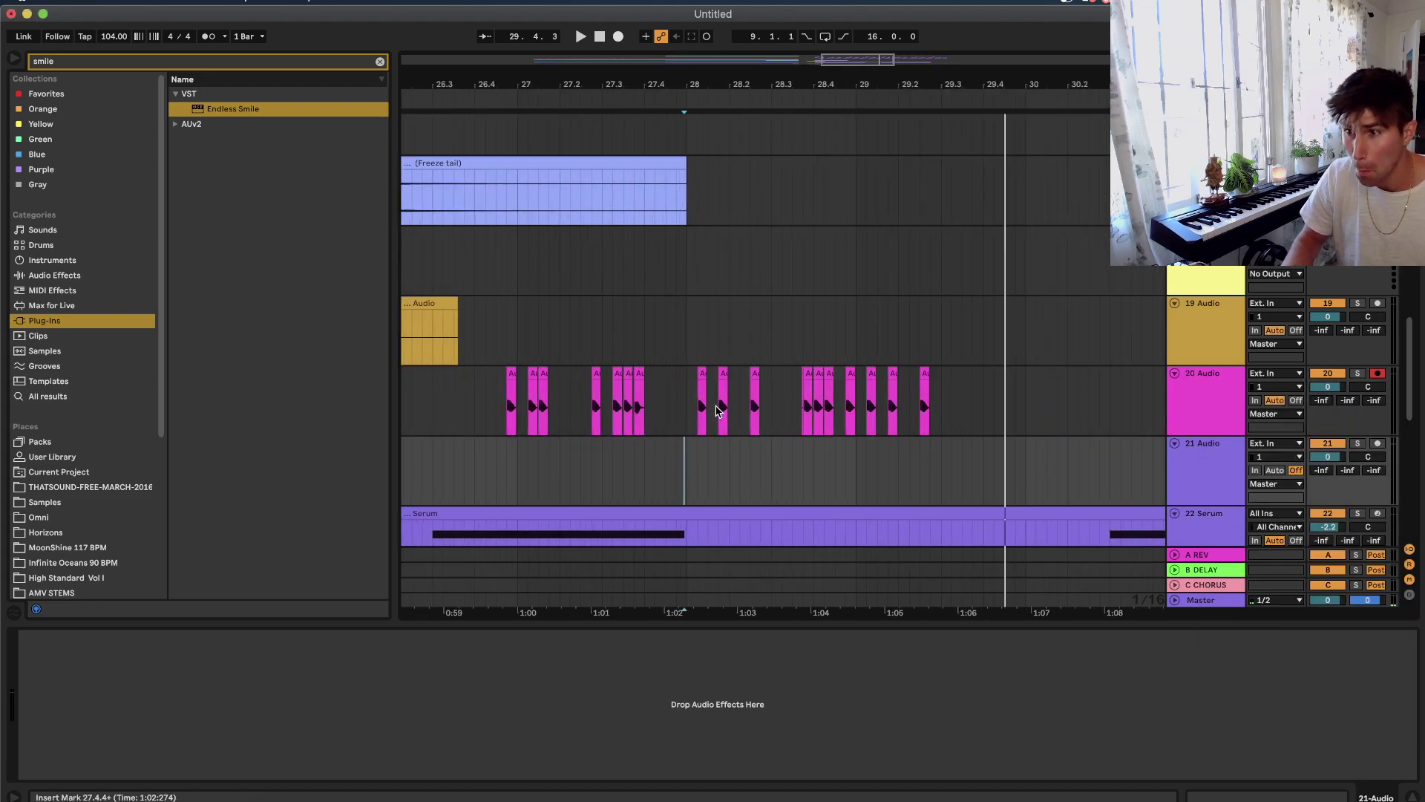
{"action": "scroll", "coordinate": [589, 407], "scroll_direction": "left", "scroll_amount": 2}
{"action": "scroll", "coordinate": [589, 407], "scroll_direction": "up", "scroll_amount": 3}
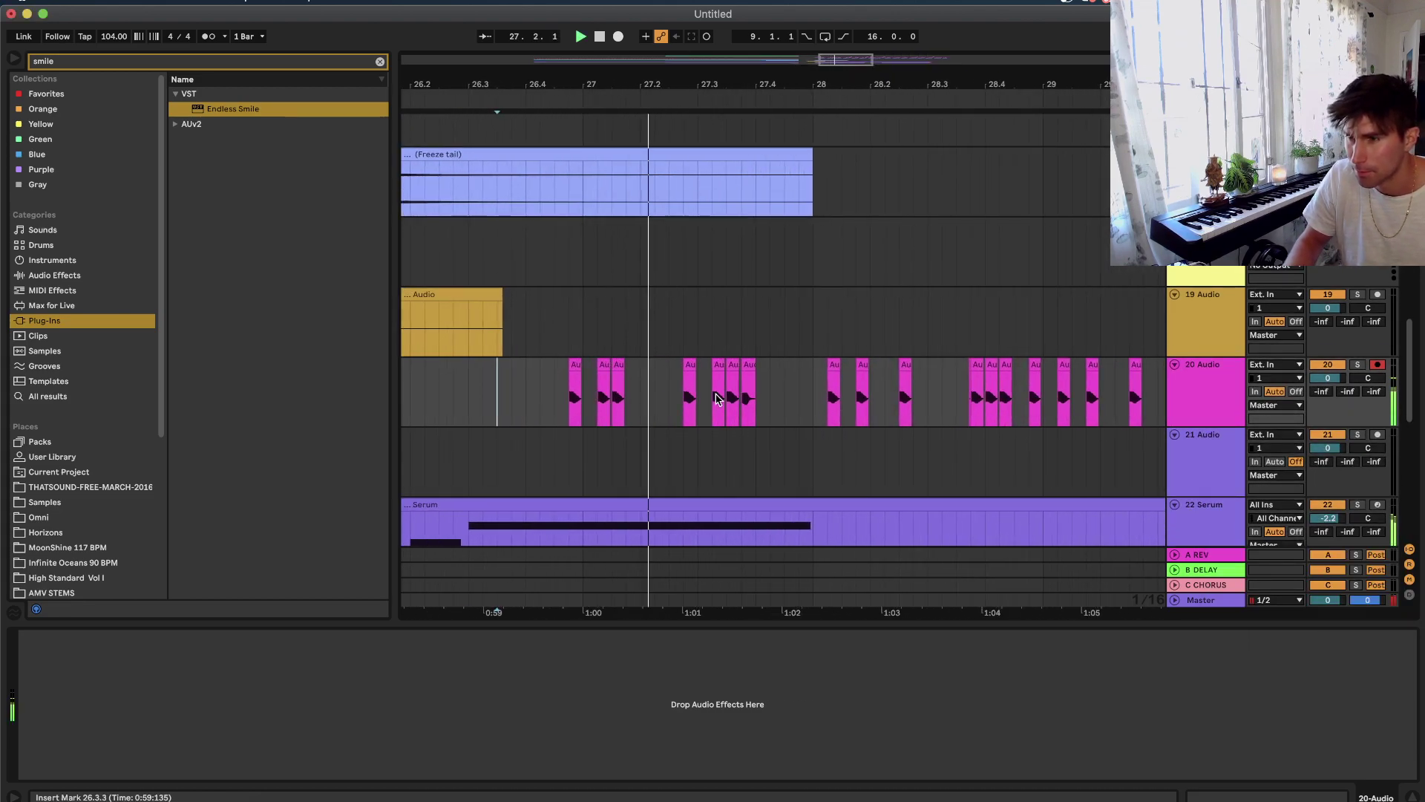
{"action": "scroll", "coordinate": [738, 359], "scroll_direction": "down", "scroll_amount": 2}
{"action": "scroll", "coordinate": [738, 359], "scroll_direction": "right", "scroll_amount": 2}
{"action": "mouse_move", "coordinate": [650, 305]}
{"action": "left_mouse_down", "text": "alt"}
{"action": "mouse_move", "coordinate": [899, 390]}
{"action": "mouse_move", "coordinate": [866, 407]}
{"action": "left_mouse_up", "text": "alt"}
{"action": "left_click", "coordinate": [654, 373]}
{"action": "scroll", "coordinate": [653, 372], "scroll_direction": "right", "scroll_amount": 2}
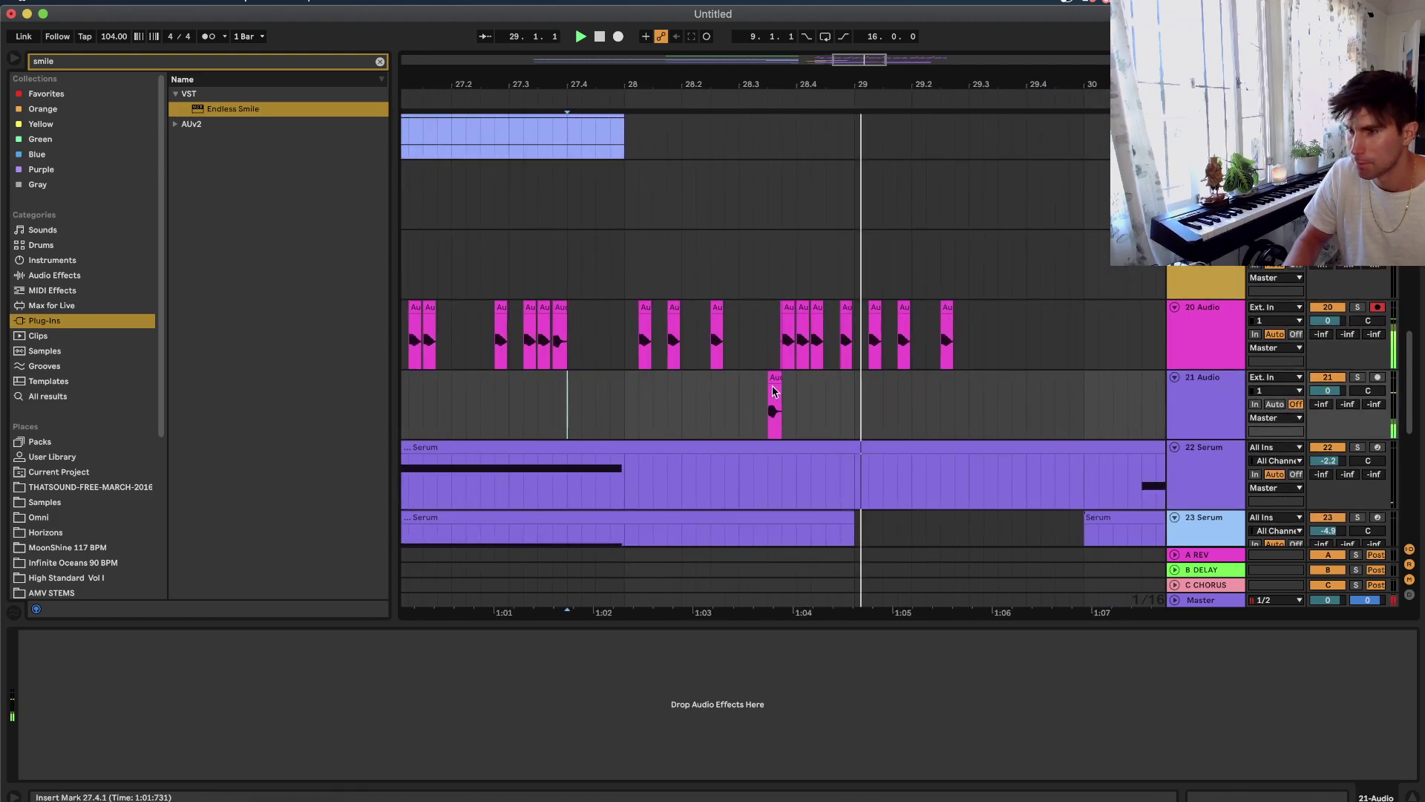
Add a second copy of the slice on track 21, adjust its position to 29.2.2, and replay the section.
{"action": "left_click_drag", "start_coordinate": [776, 380], "coordinate": [1035, 380]}
{"action": "left_click", "coordinate": [614, 380]}
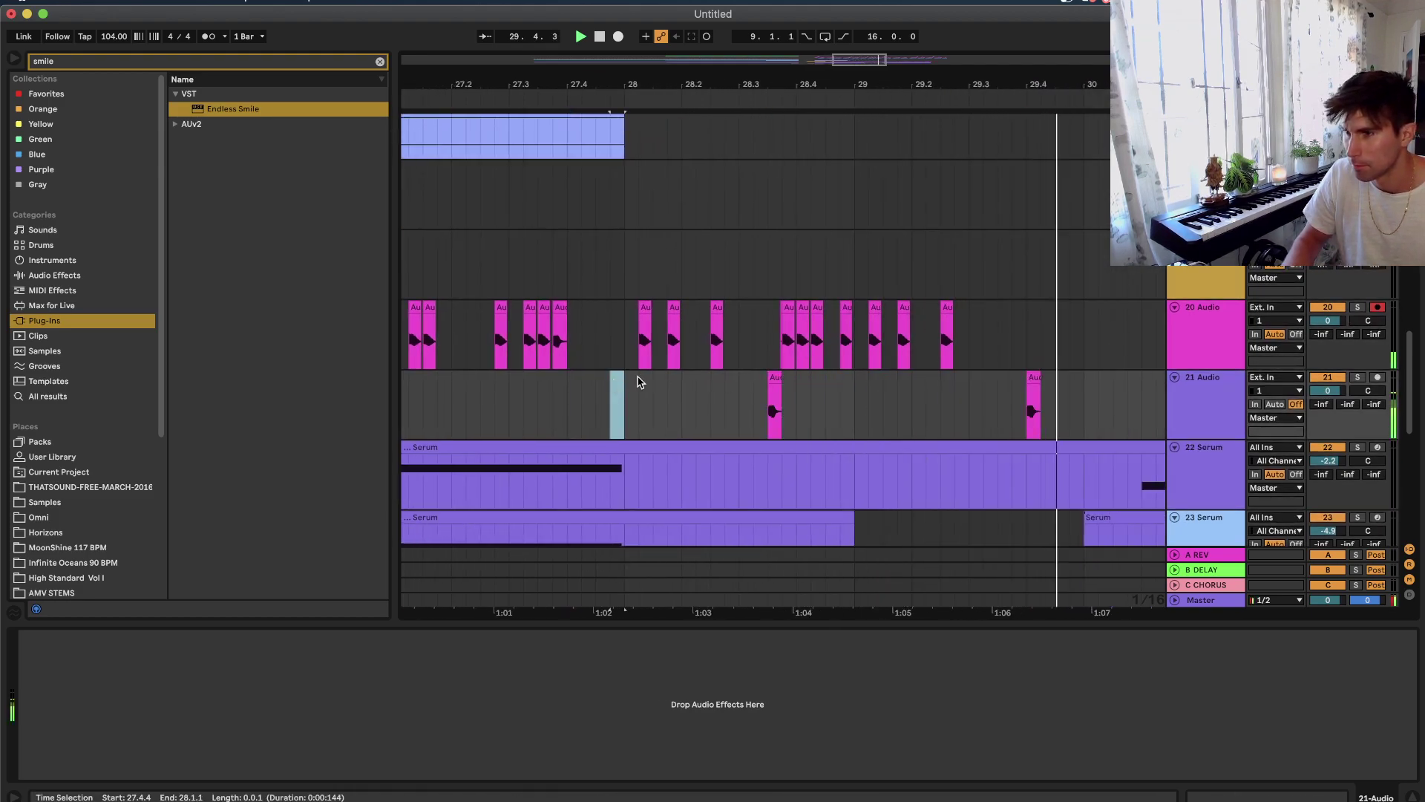
{"action": "left_click_drag", "start_coordinate": [1034, 404], "coordinate": [919, 401]}
{"action": "left_click", "coordinate": [654, 412]}
{"action": "left_click_drag", "start_coordinate": [919, 400], "coordinate": [933, 398]}
{"action": "left_click", "coordinate": [725, 403]}
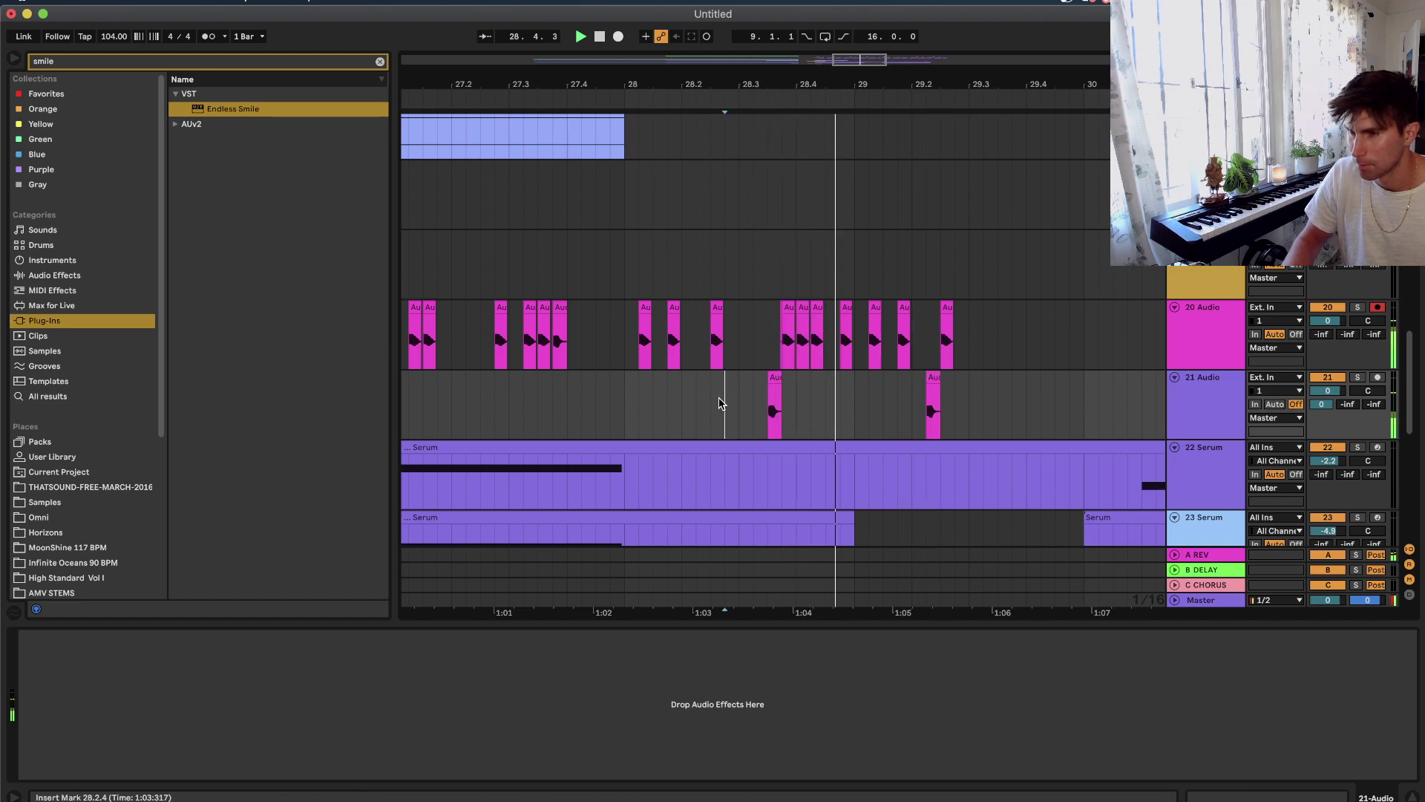
{"action": "left_click", "coordinate": [655, 400]}
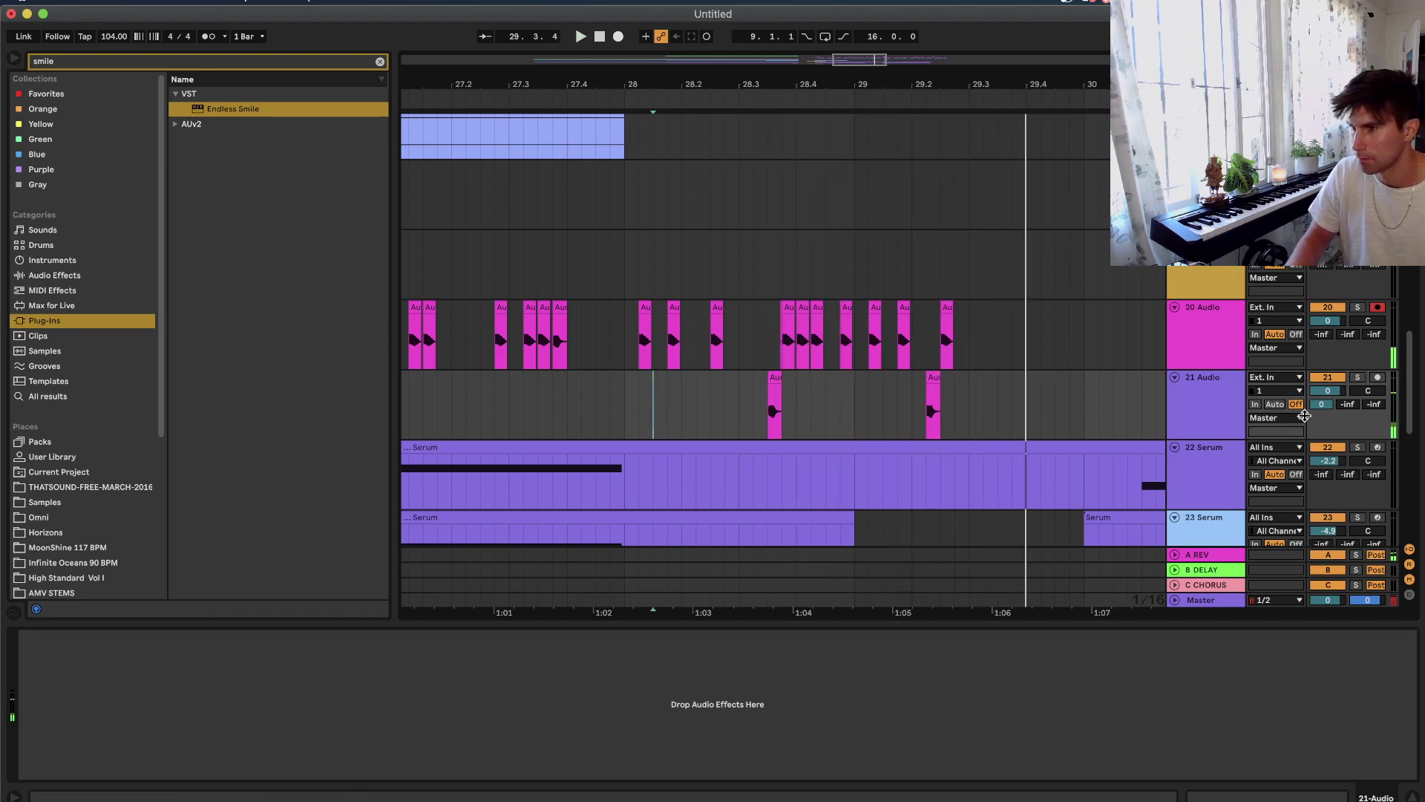
{"action": "double_click", "coordinate": [1314, 405]}
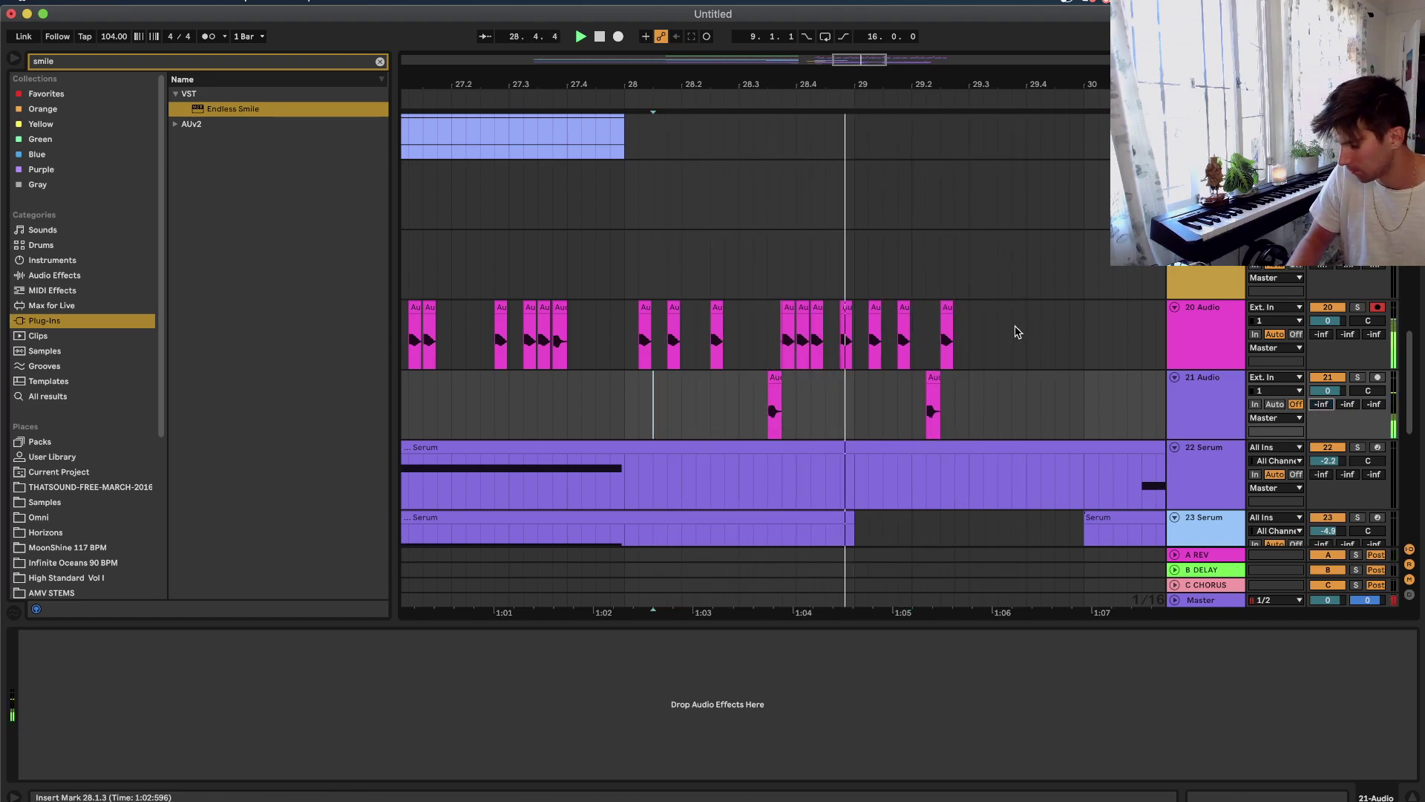
Fill the end of bar 29 on track 10 with three 1/16 low percussion hits from 29.4.2 to 30.1.1, and replay.
{"action": "scroll", "coordinate": [942, 338], "scroll_direction": "right", "scroll_amount": 5}
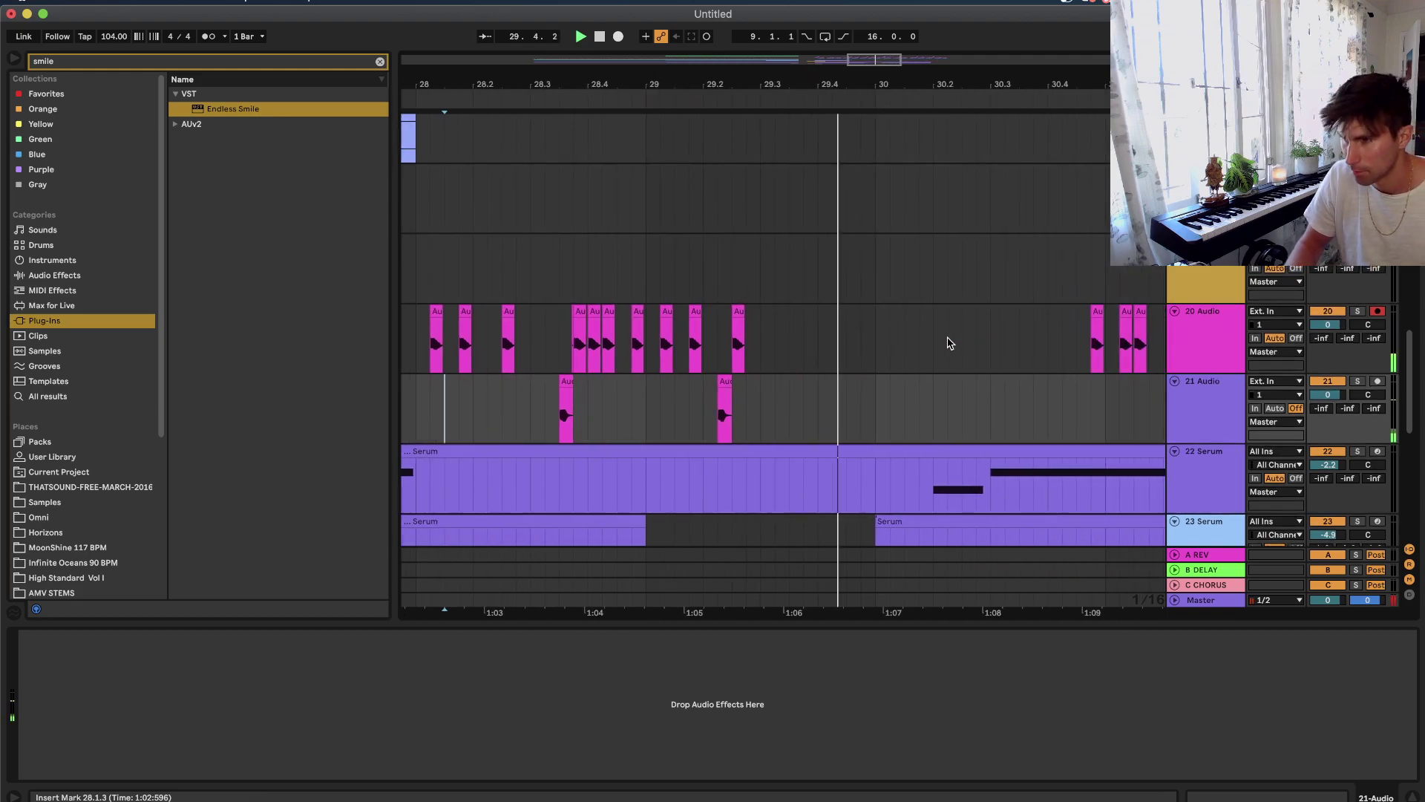
{"action": "scroll", "coordinate": [894, 365], "scroll_direction": "up", "scroll_amount": 1}
{"action": "scroll", "coordinate": [895, 365], "scroll_direction": "up", "scroll_amount": 10}
{"action": "right_click", "coordinate": [787, 401]}
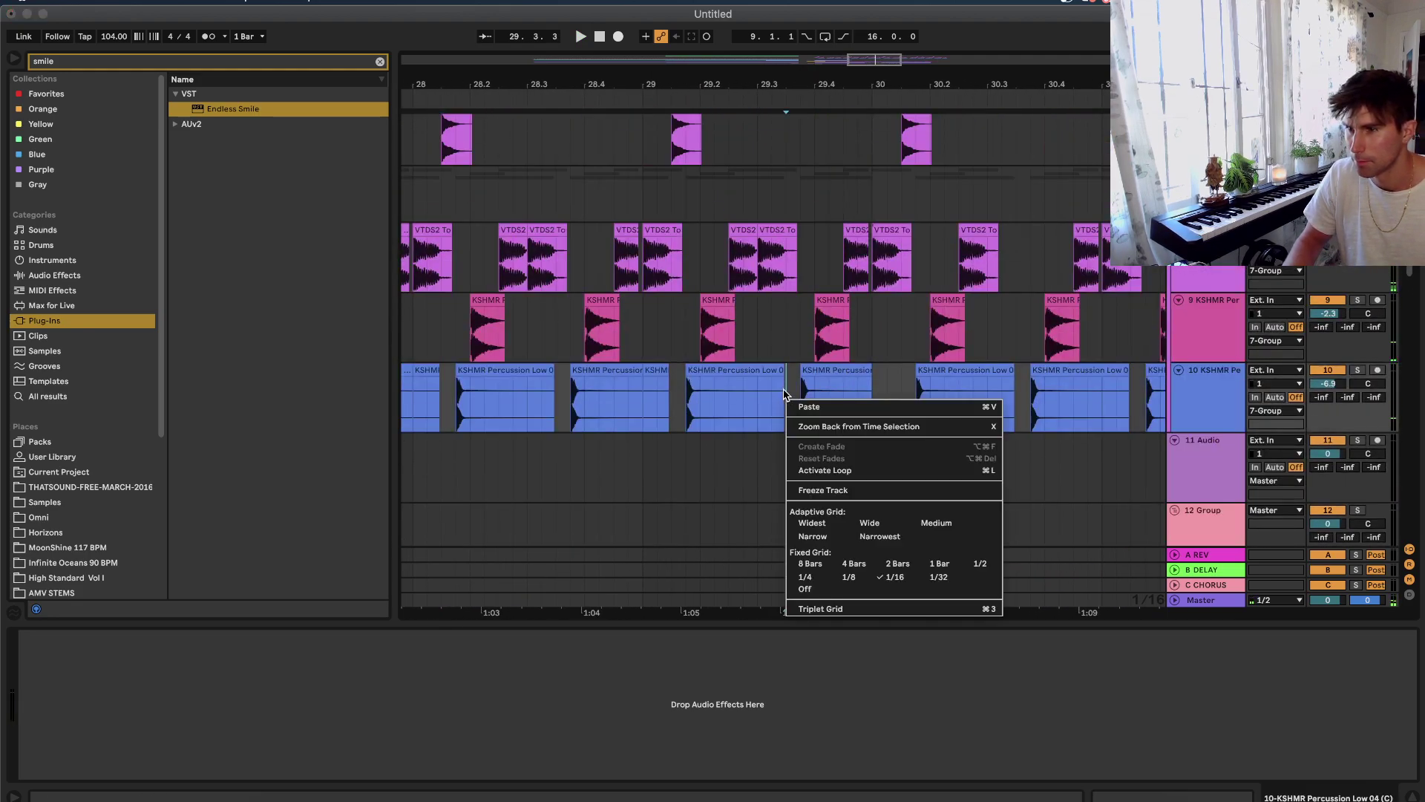
{"action": "left_click", "coordinate": [824, 426]}
{"action": "left_click", "coordinate": [792, 443]}
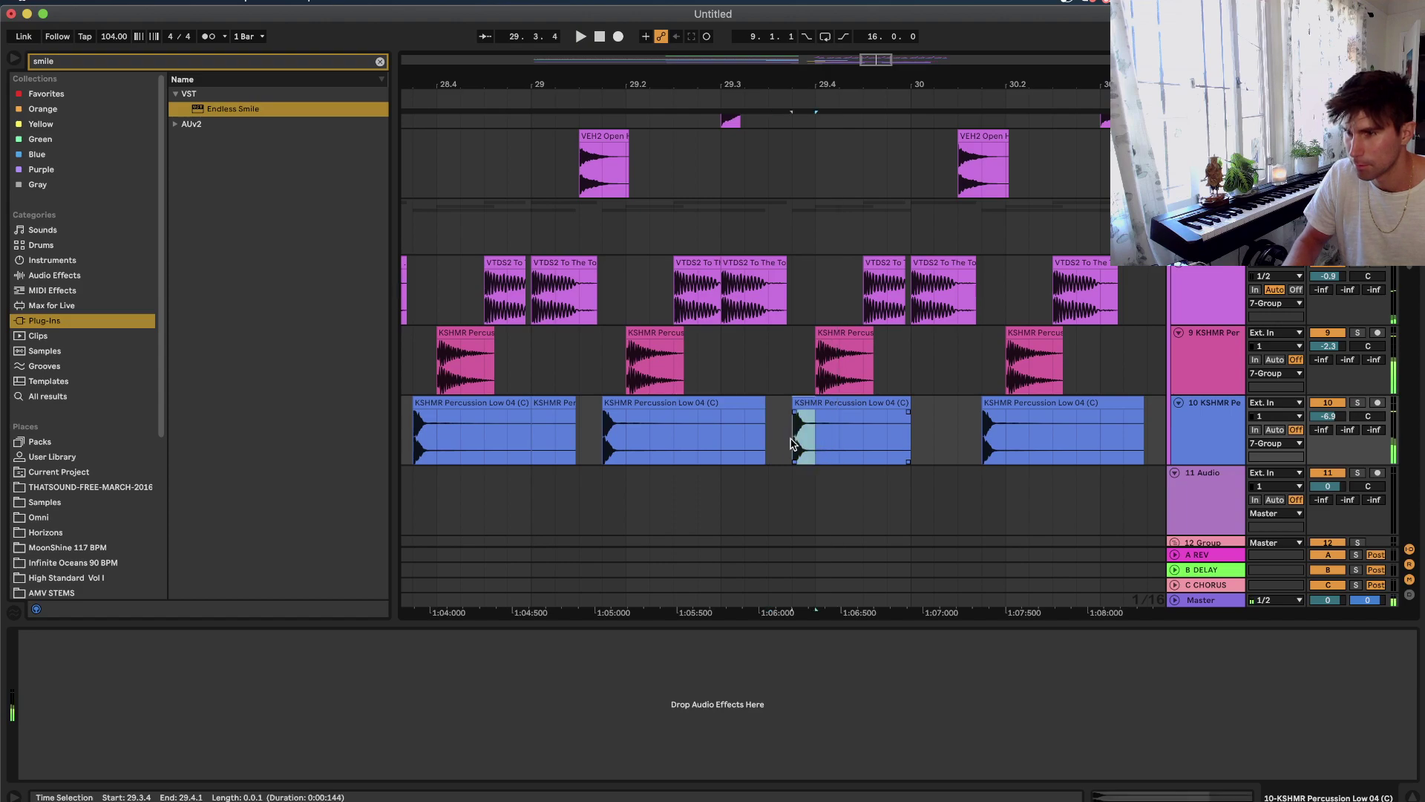
{"action": "left_click", "coordinate": [844, 444]}
{"action": "key", "text": "super+v"}
{"action": "key", "text": "super+d"}
{"action": "key", "text": "super+d"}
{"action": "left_click", "coordinate": [719, 453]}
{"action": "key", "text": "space"}
Deactivate the kick clip at 29.4.3 on track 8, just before bar 30.
{"action": "scroll", "coordinate": [845, 425], "scroll_direction": "up", "scroll_amount": 3}
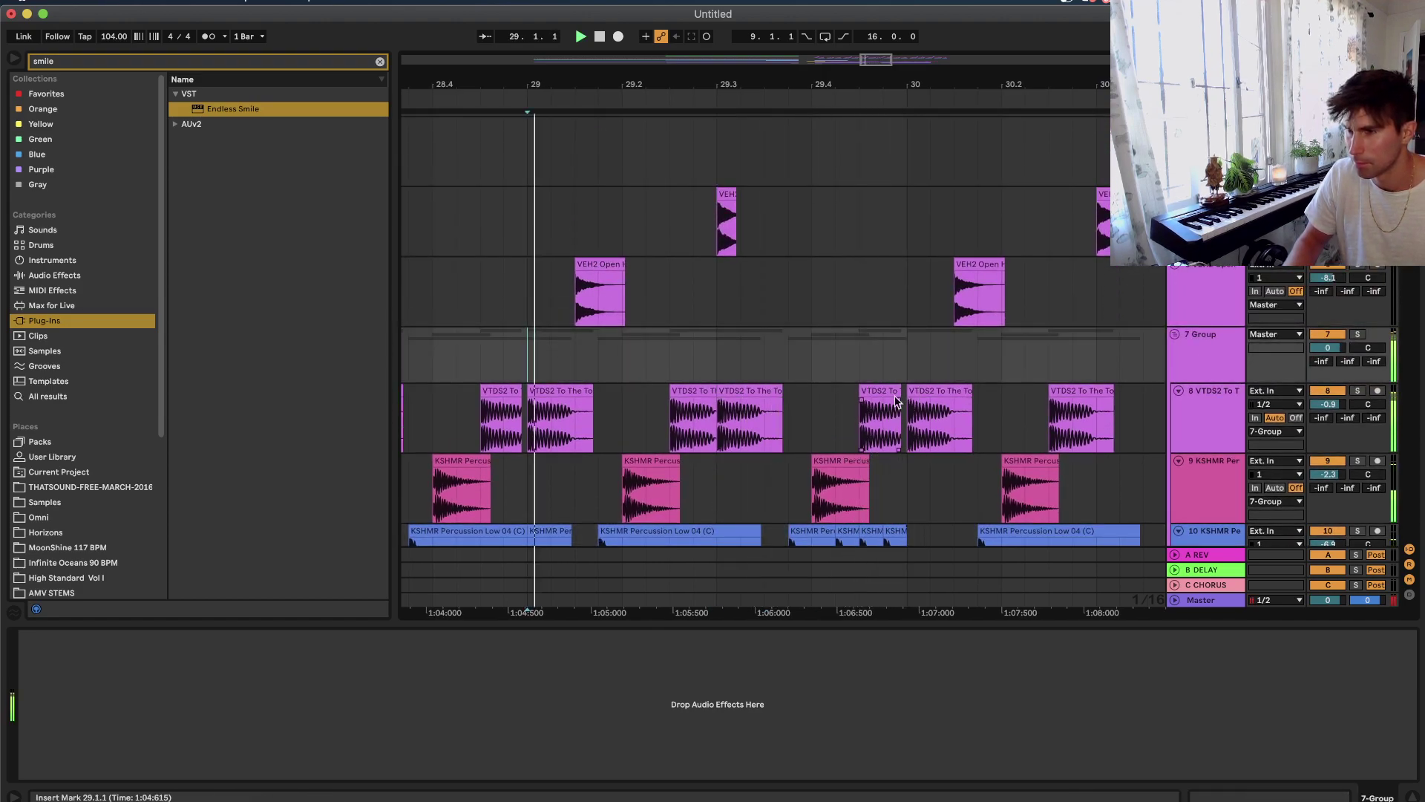
{"action": "left_click", "coordinate": [881, 387]}
{"action": "key", "text": "0"}
{"action": "scroll", "coordinate": [881, 384], "scroll_direction": "down", "scroll_amount": 4}
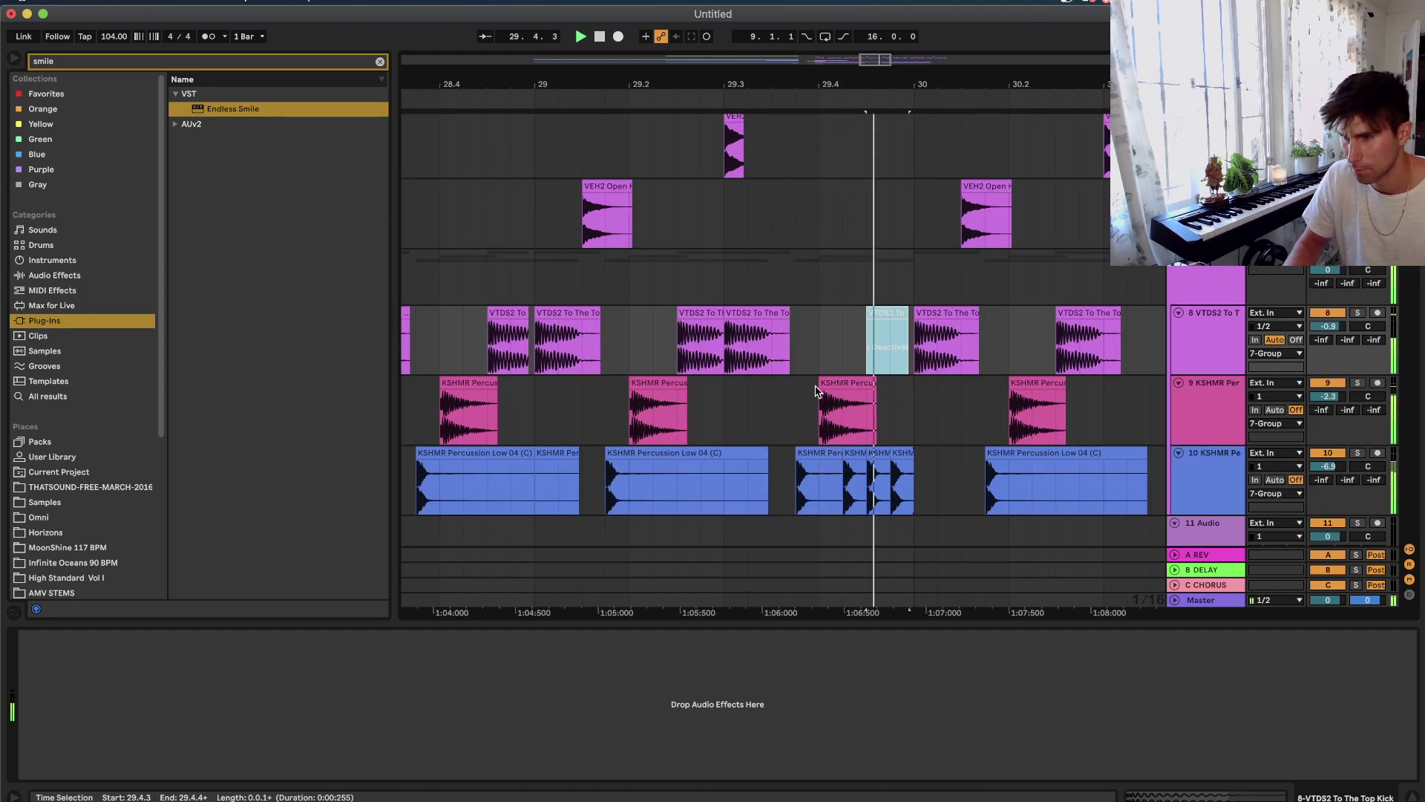
Consolidate the three short percussion hits before 30.1.1 on track 10 into one clip.
{"action": "left_click", "coordinate": [895, 453]}
{"action": "left_click", "coordinate": [894, 454], "text": "shift"}
{"action": "key", "text": "super+j"}
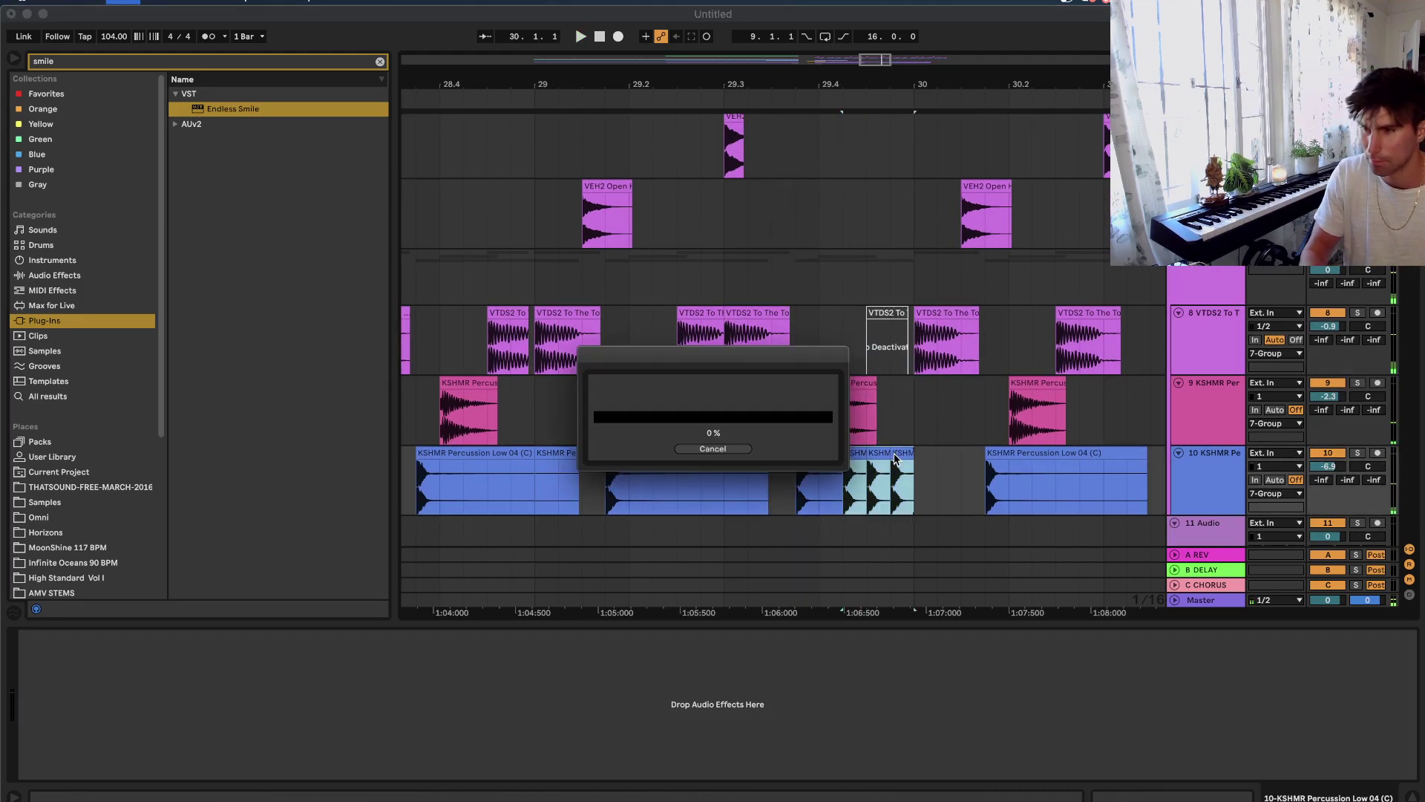
Give the consolidated percussion fill a clip transposition envelope falling from 0 st to -5 st at its end.
{"action": "double_click", "coordinate": [891, 450]}
{"action": "left_click", "coordinate": [258, 481]}
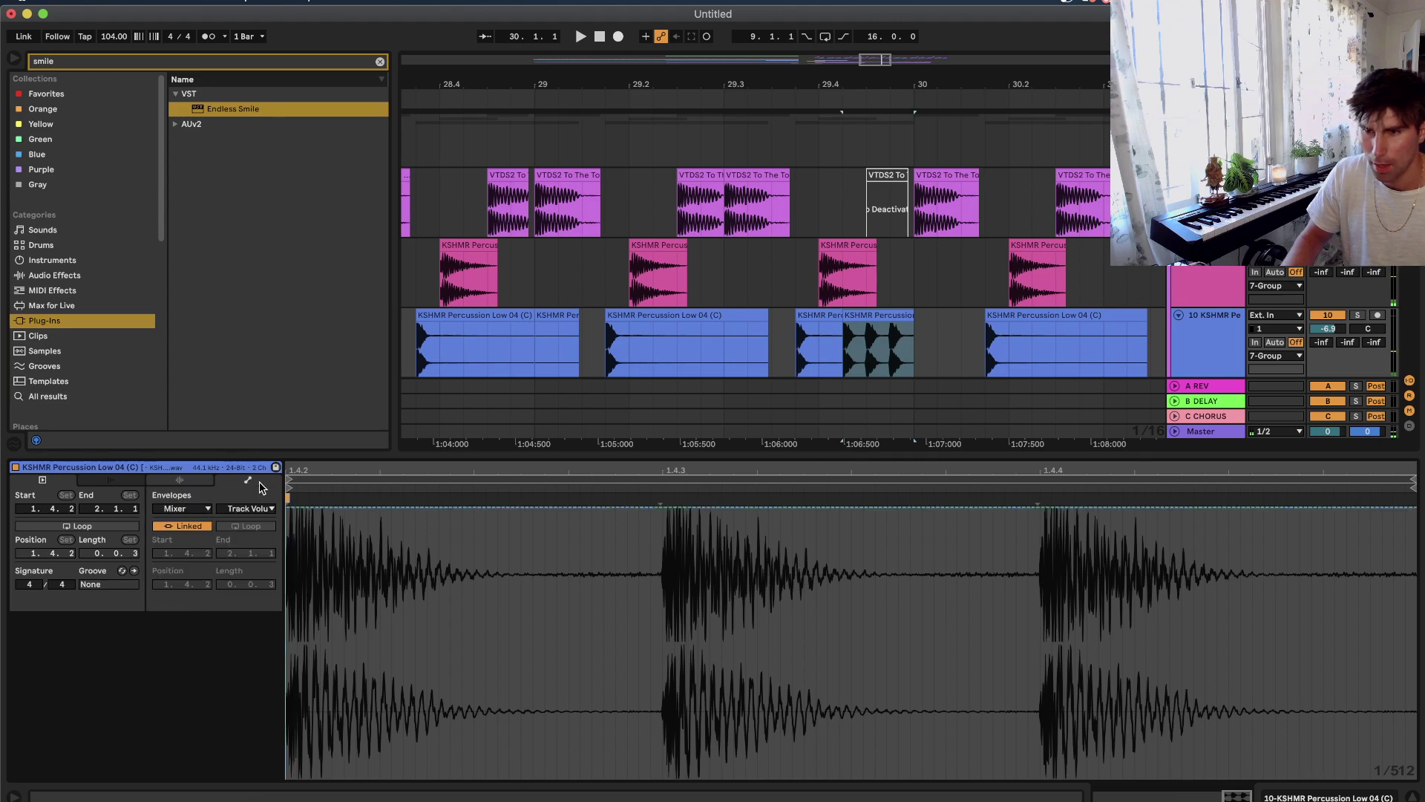
{"action": "left_click", "coordinate": [204, 509]}
{"action": "left_click", "coordinate": [197, 521]}
{"action": "left_click", "coordinate": [222, 511]}
{"action": "left_click", "coordinate": [247, 544]}
{"action": "left_click", "coordinate": [246, 510]}
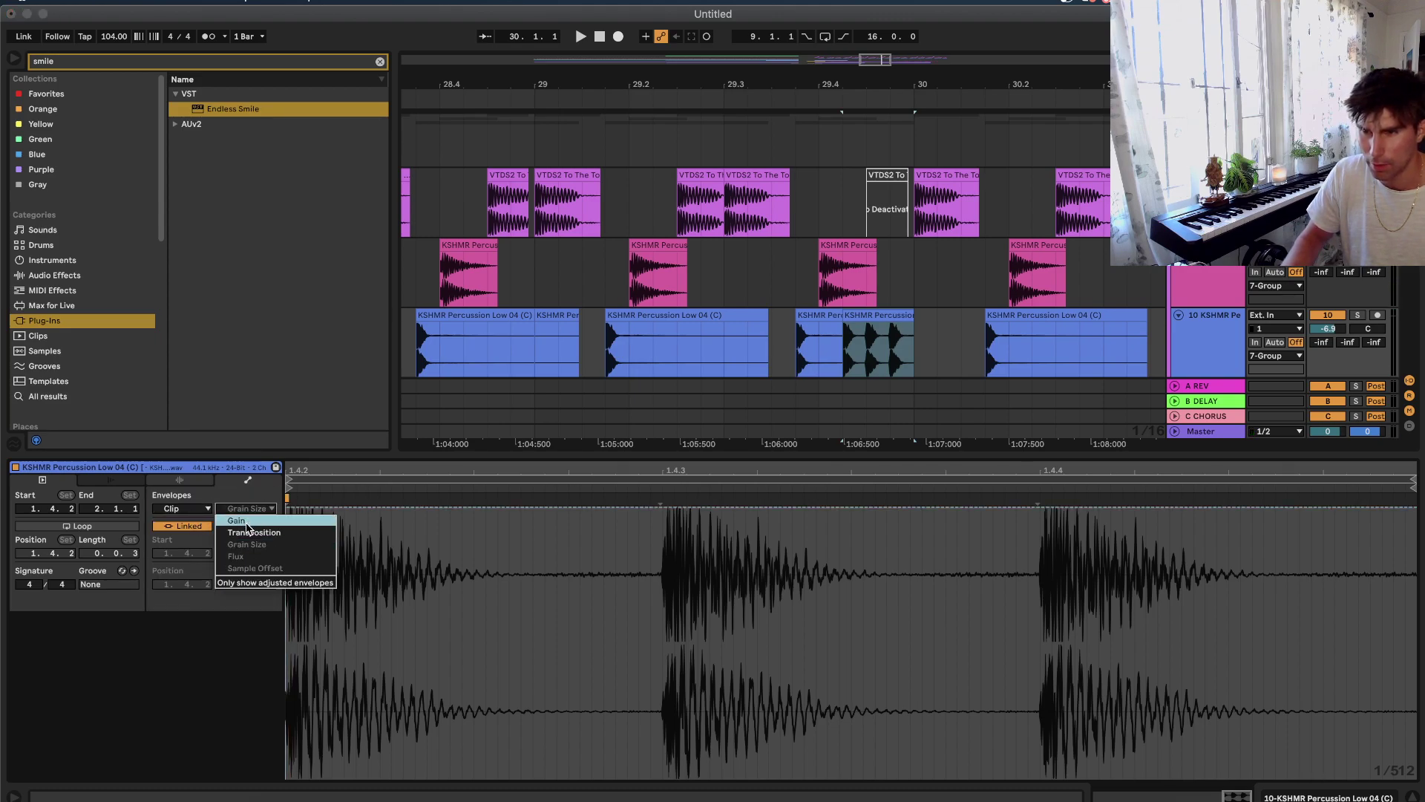
{"action": "left_click", "coordinate": [250, 532]}
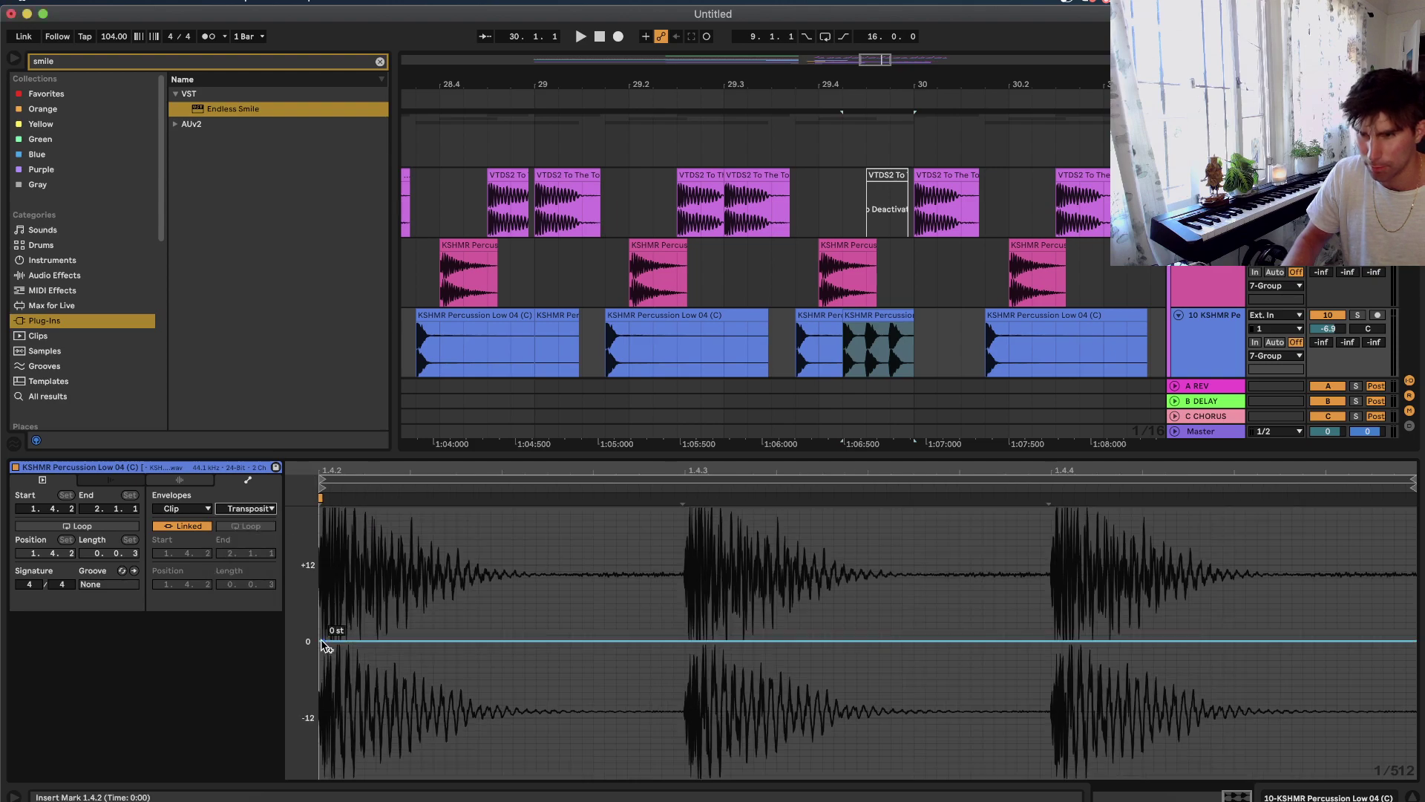
{"action": "left_click_drag", "start_coordinate": [1413, 644], "coordinate": [1414, 685]}
Audition the pitch-falling percussion fill at the end of bar 29 several times and close the clip's detail view.
{"action": "key", "text": "space"}
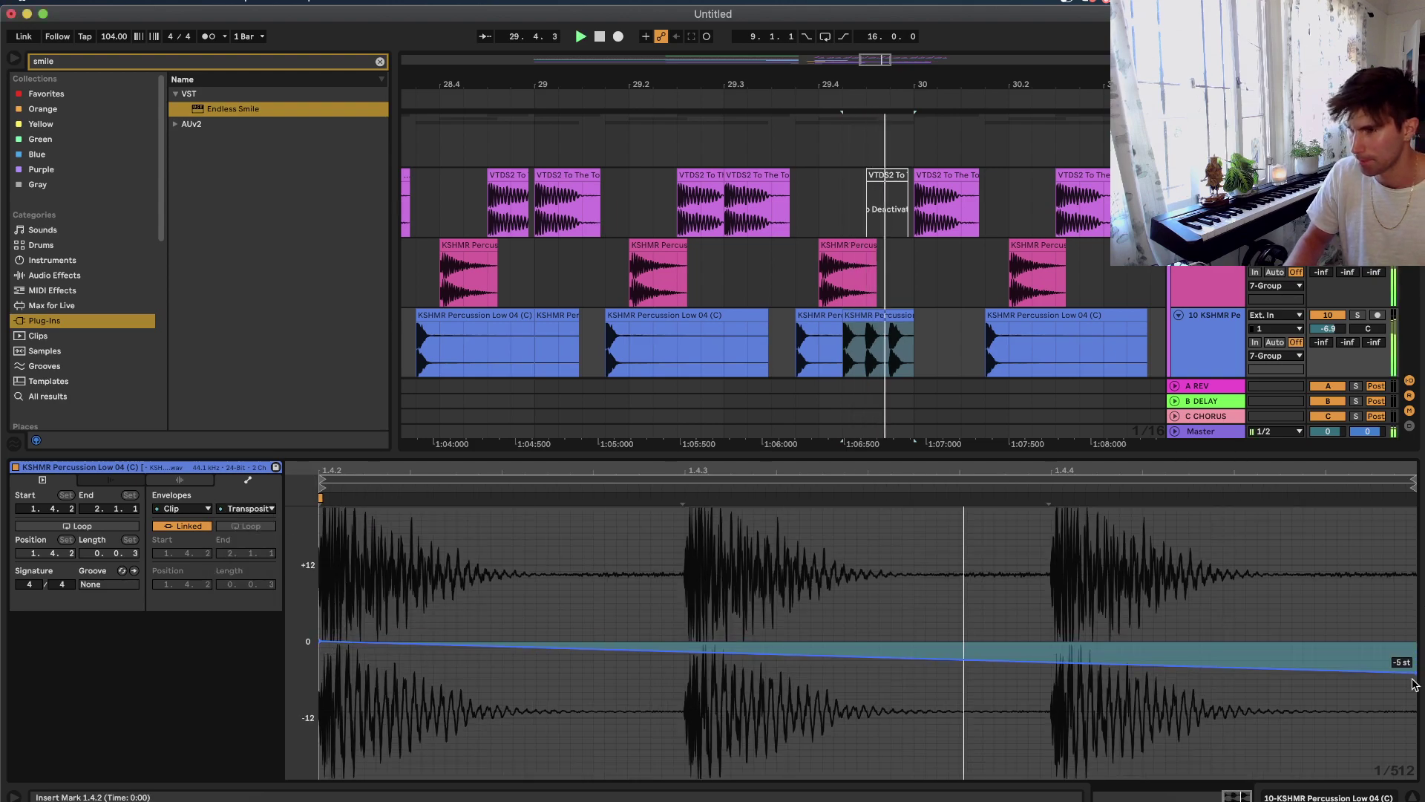
{"action": "key", "text": "space"}
{"action": "key", "text": "space"}
{"action": "key", "text": "space"}
{"action": "key", "text": "space"}
{"action": "key", "text": "space"}
{"action": "key", "text": "space"}
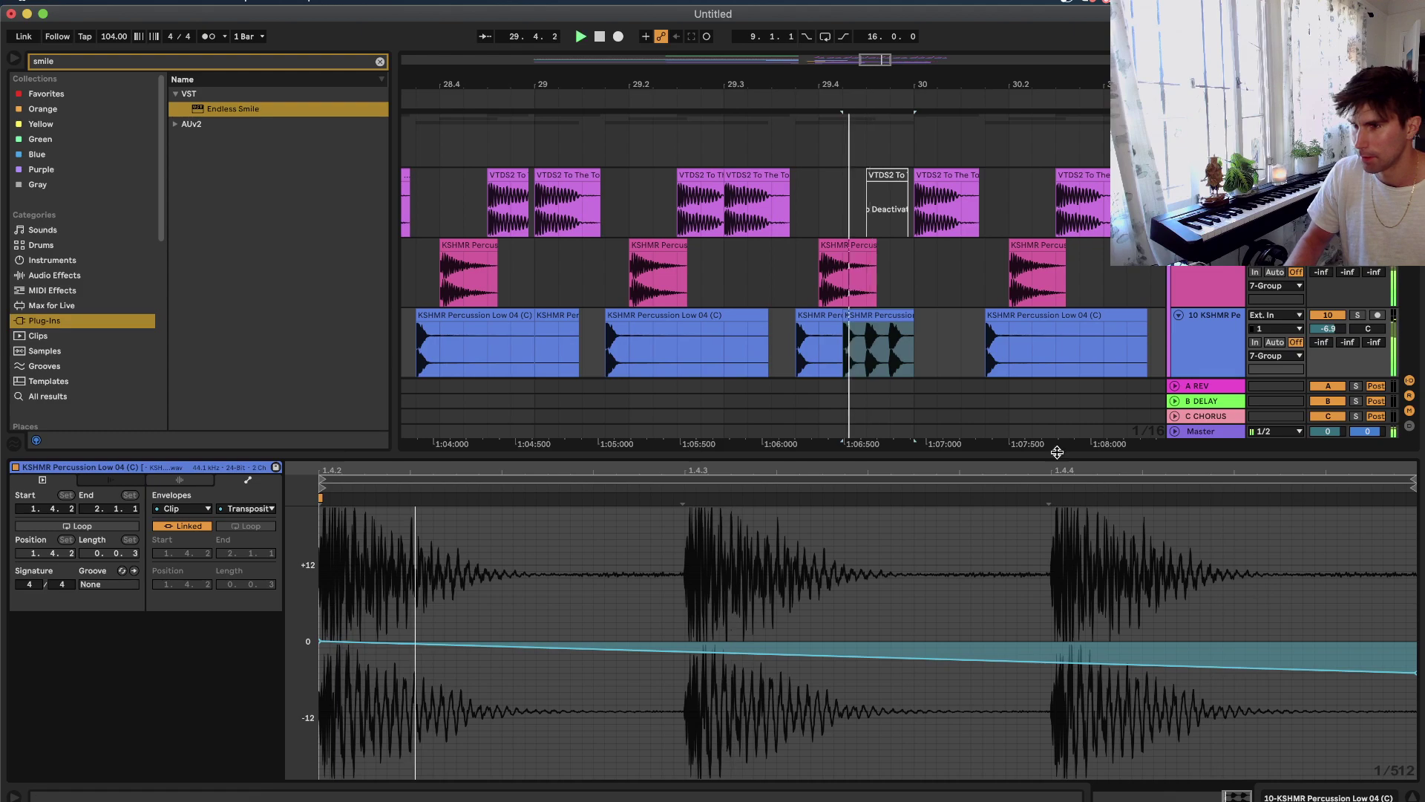
{"action": "key", "text": "shift+Tab"}
{"action": "key", "text": "space"}
Duplicate the hi-hats, kick and percussion on tracks 5 to 10 from 26.1.1 to 30.1.1 into the next four bars, up to 34.1.1.
{"action": "scroll", "coordinate": [909, 362], "scroll_direction": "down", "scroll_amount": 3}
{"action": "left_click", "coordinate": [912, 364]}
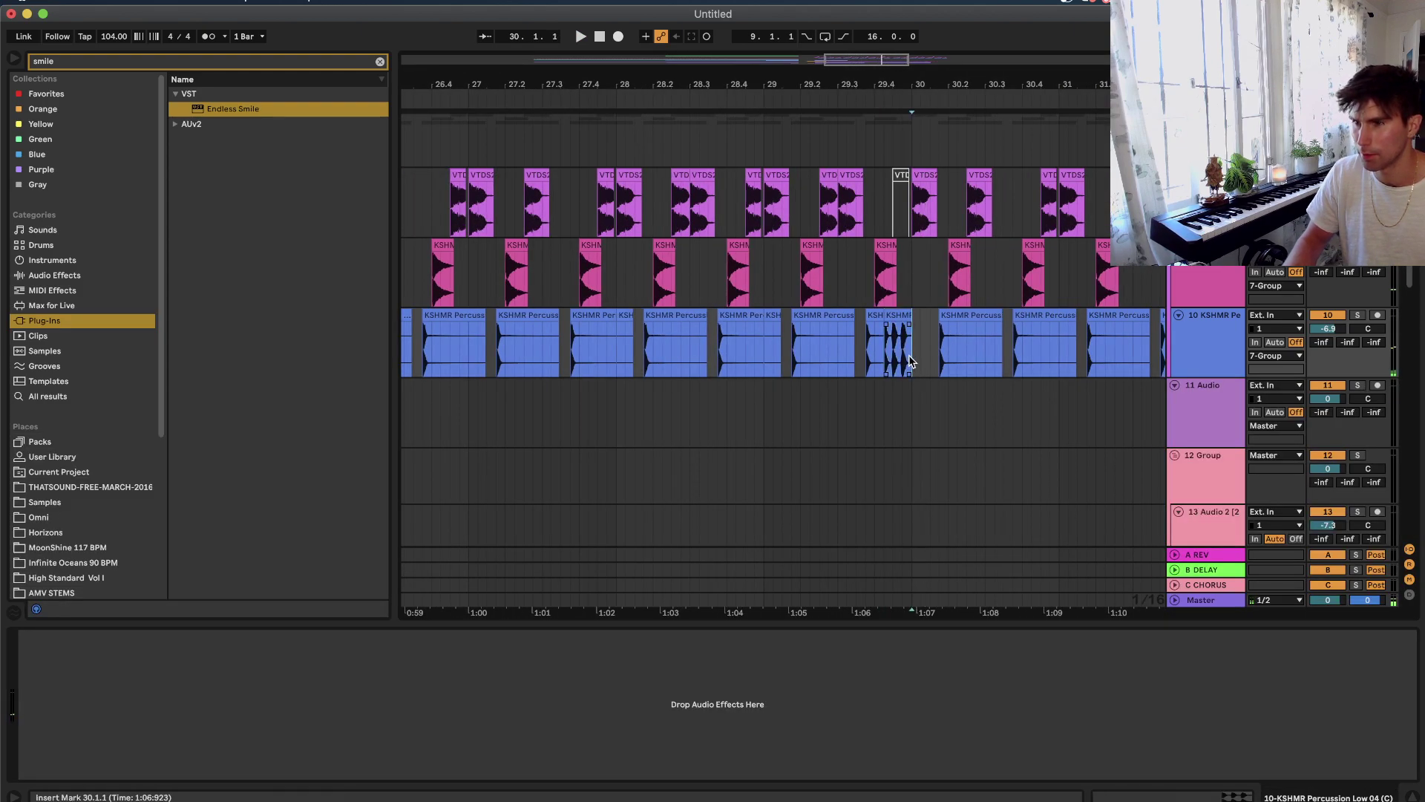
{"action": "scroll", "coordinate": [675, 290], "scroll_direction": "left", "scroll_amount": 4}
{"action": "scroll", "coordinate": [653, 297], "scroll_direction": "up", "scroll_amount": 2}
{"action": "left_click", "coordinate": [607, 306], "text": "shift"}
{"action": "scroll", "coordinate": [600, 309], "scroll_direction": "up", "scroll_amount": 5}
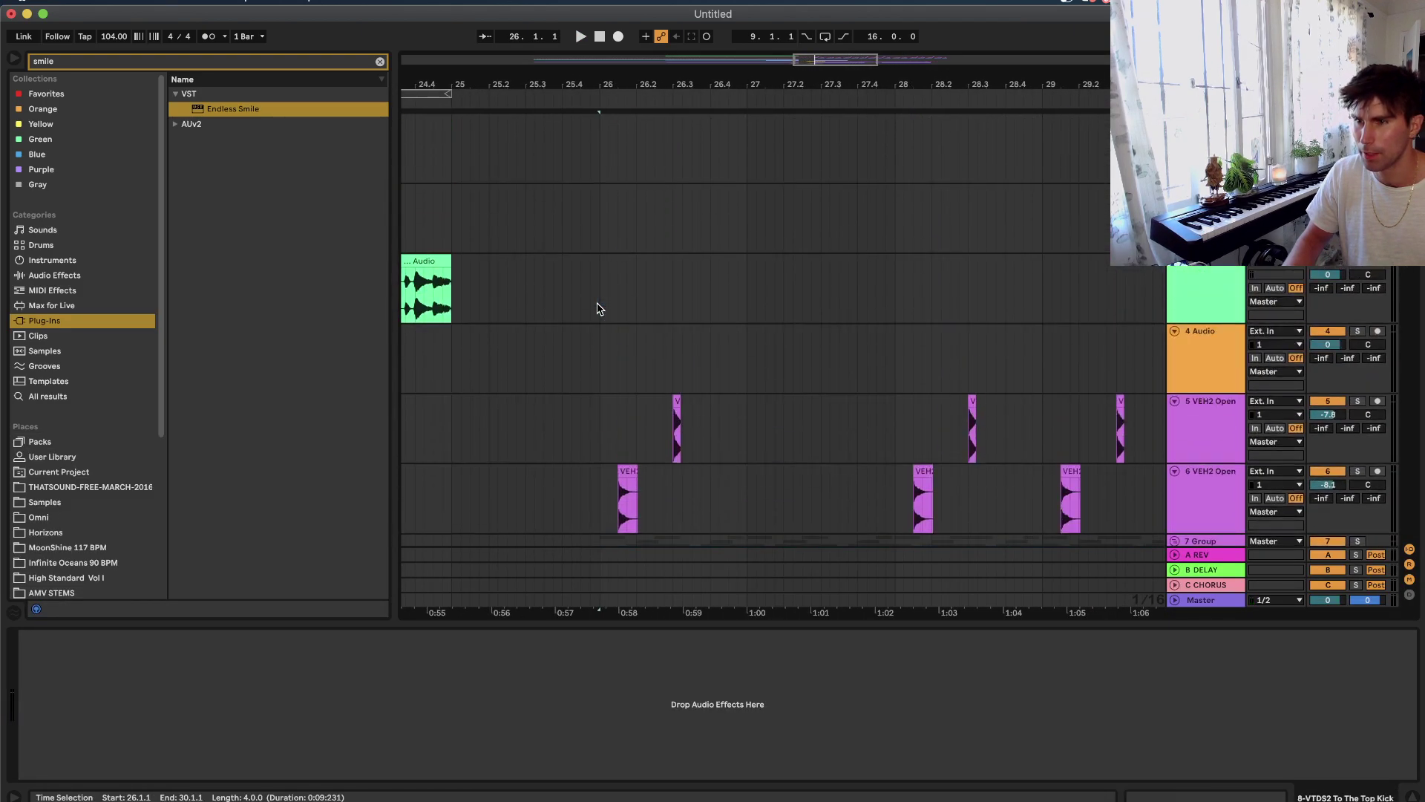
{"action": "left_click", "coordinate": [603, 424], "text": "shift"}
{"action": "scroll", "coordinate": [604, 424], "scroll_direction": "down", "scroll_amount": 4}
{"action": "scroll", "coordinate": [605, 425], "scroll_direction": "down", "scroll_amount": 3}
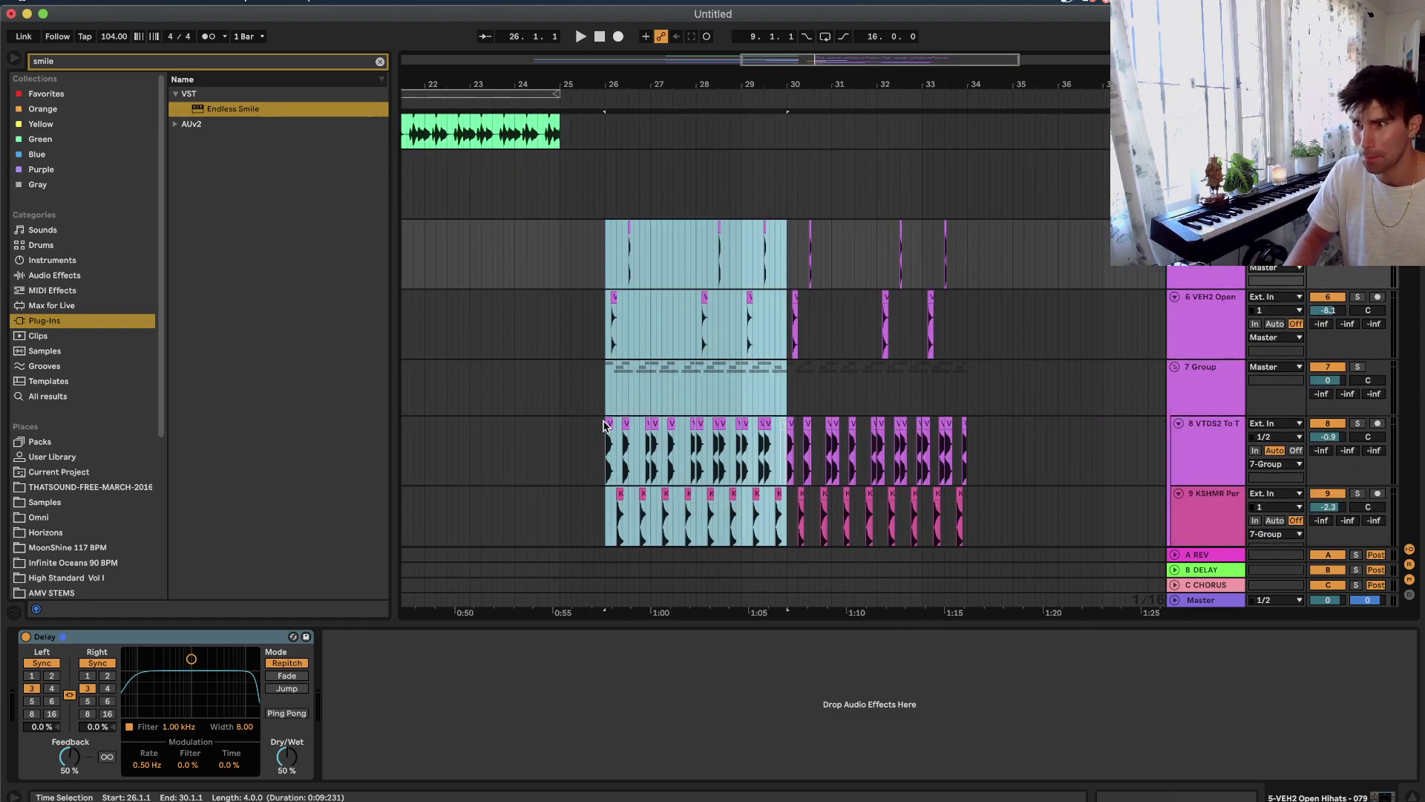
{"action": "key", "text": "super+d"}
{"action": "scroll", "coordinate": [604, 427], "scroll_direction": "down", "scroll_amount": 4}
{"action": "key", "text": "super+z"}
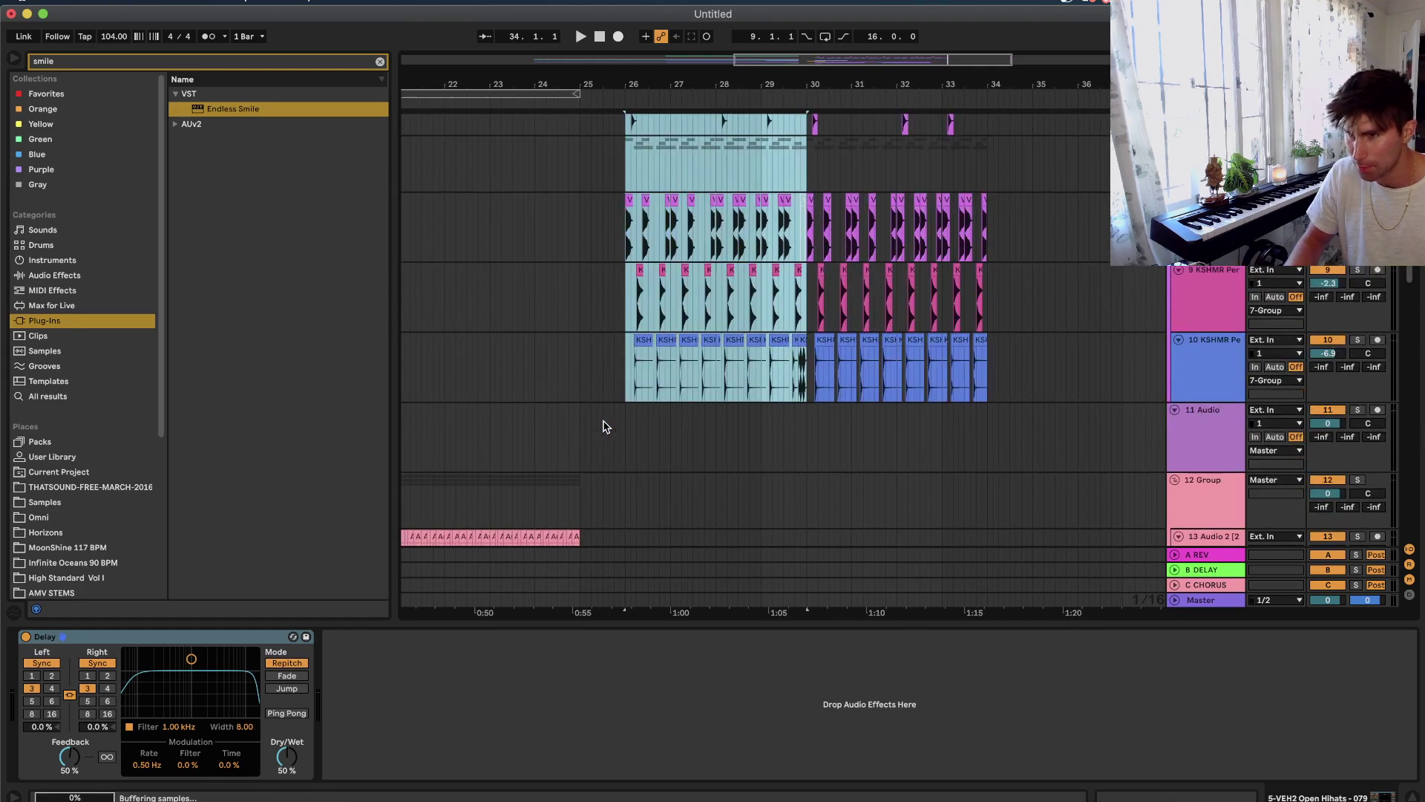
Check the duplicated percussion through 34.1.1 and the Serum clips beneath it, placing the insert marker at 29.3.4 on track 23.
{"action": "scroll", "coordinate": [604, 426], "scroll_direction": "up", "scroll_amount": 5}
{"action": "scroll", "coordinate": [675, 388], "scroll_direction": "up", "scroll_amount": 3}
{"action": "key", "text": "minus"}
{"action": "key", "text": "minus"}
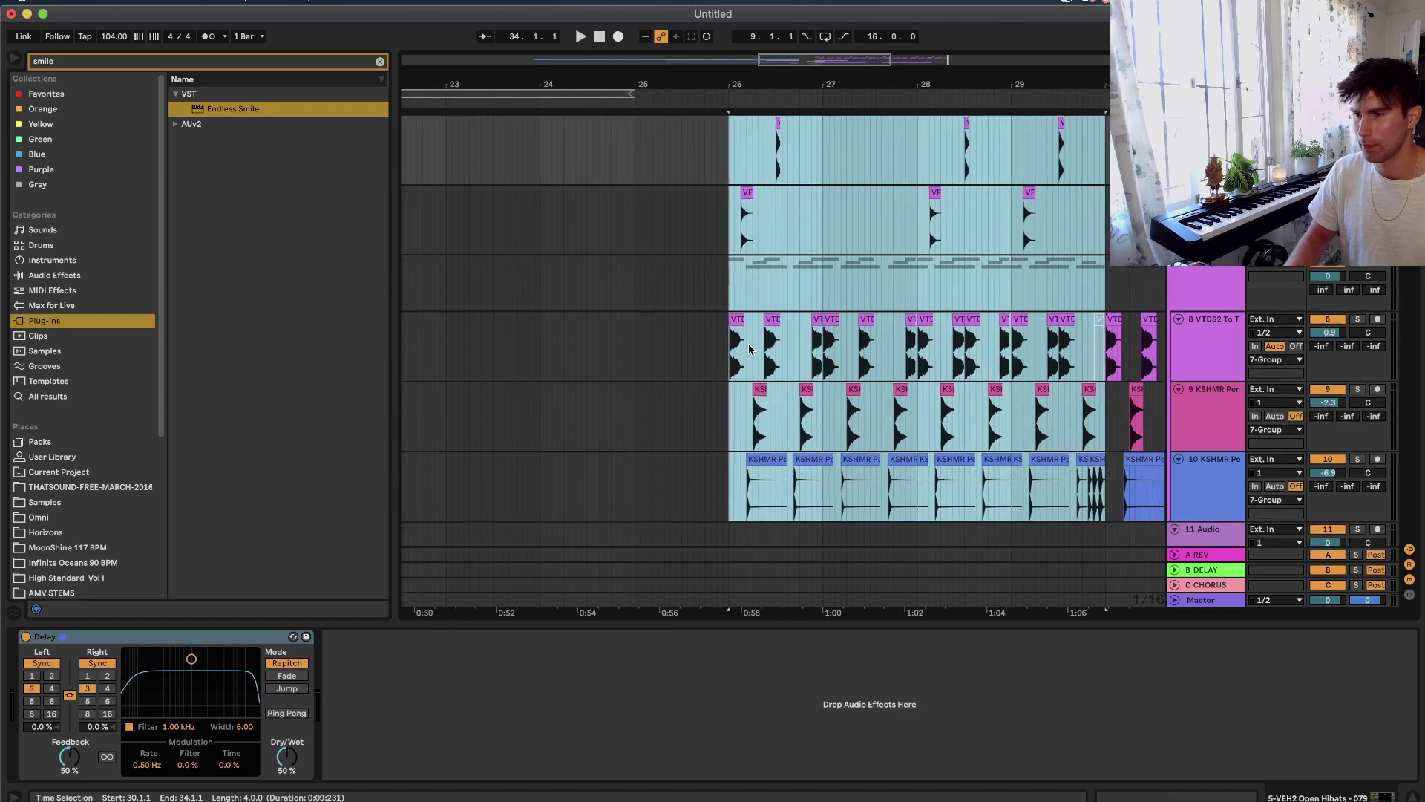
{"action": "scroll", "coordinate": [800, 320], "scroll_direction": "right", "scroll_amount": 2}
{"action": "scroll", "coordinate": [852, 295], "scroll_direction": "up", "scroll_amount": 5}
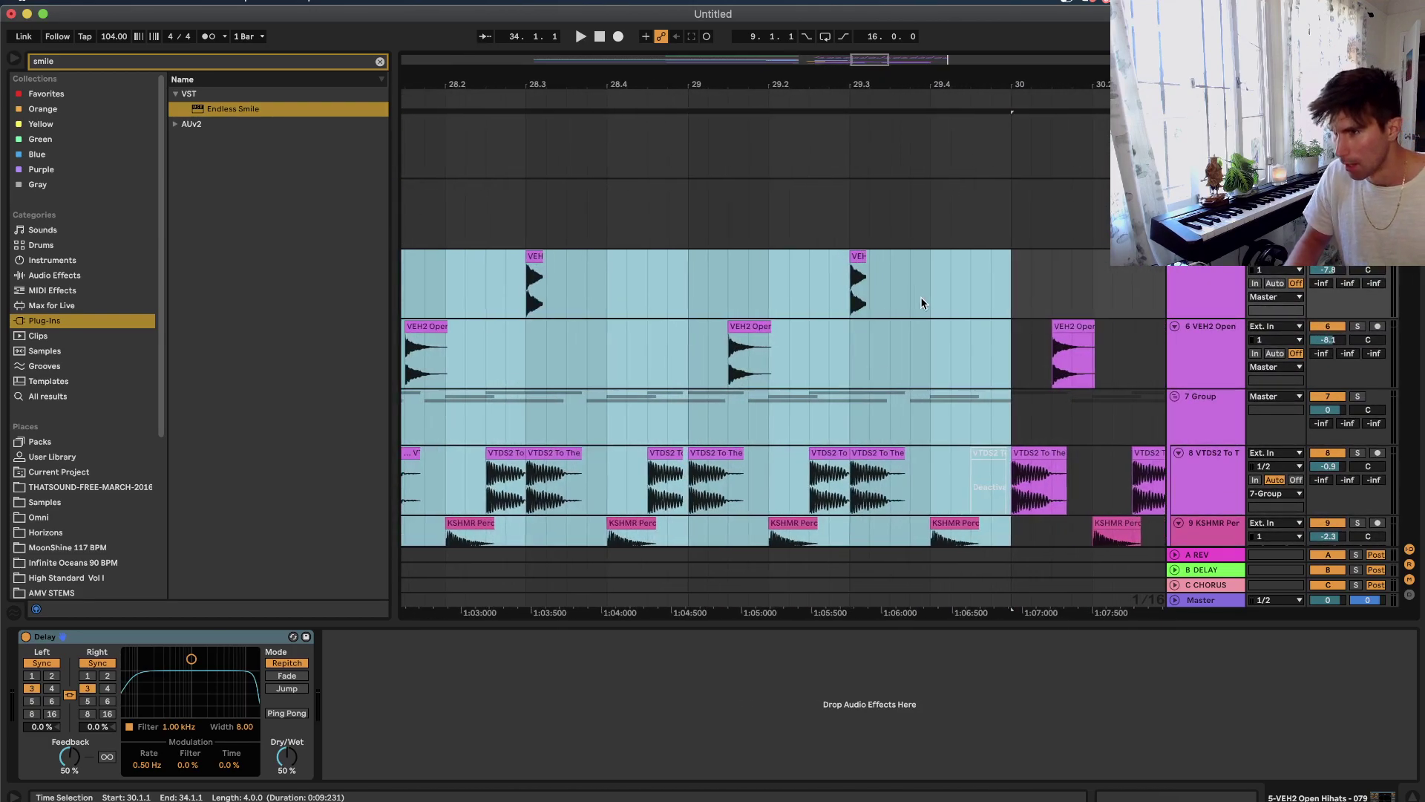
{"action": "scroll", "coordinate": [921, 297], "scroll_direction": "right", "scroll_amount": 1}
{"action": "scroll", "coordinate": [921, 297], "scroll_direction": "down", "scroll_amount": 5}
{"action": "scroll", "coordinate": [920, 303], "scroll_direction": "down", "scroll_amount": 15}
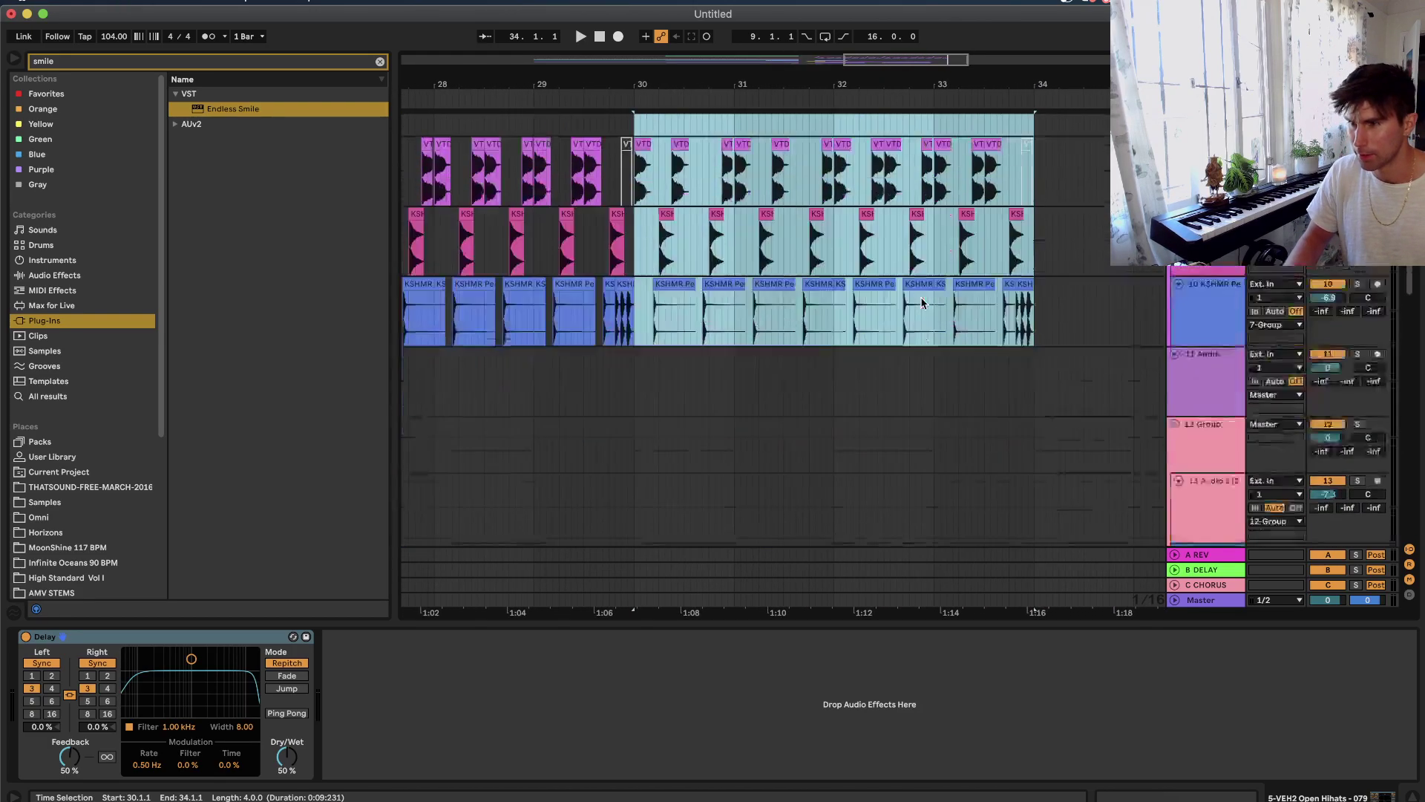
{"action": "scroll", "coordinate": [921, 297], "scroll_direction": "down", "scroll_amount": 8}
{"action": "double_click", "coordinate": [852, 332]}
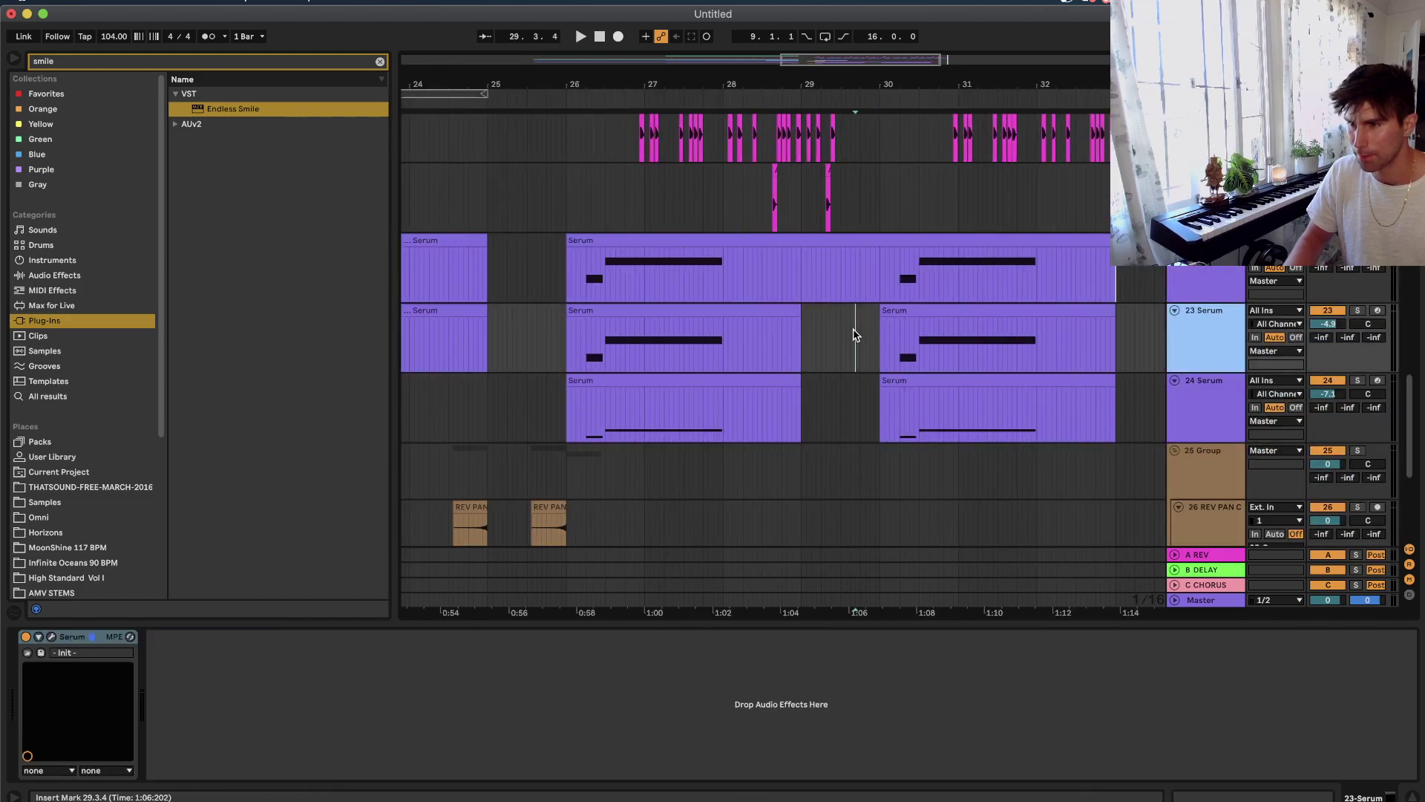
{"action": "key", "text": "Delete"}
{"action": "left_click_drag", "start_coordinate": [852, 340], "coordinate": [830, 342]}
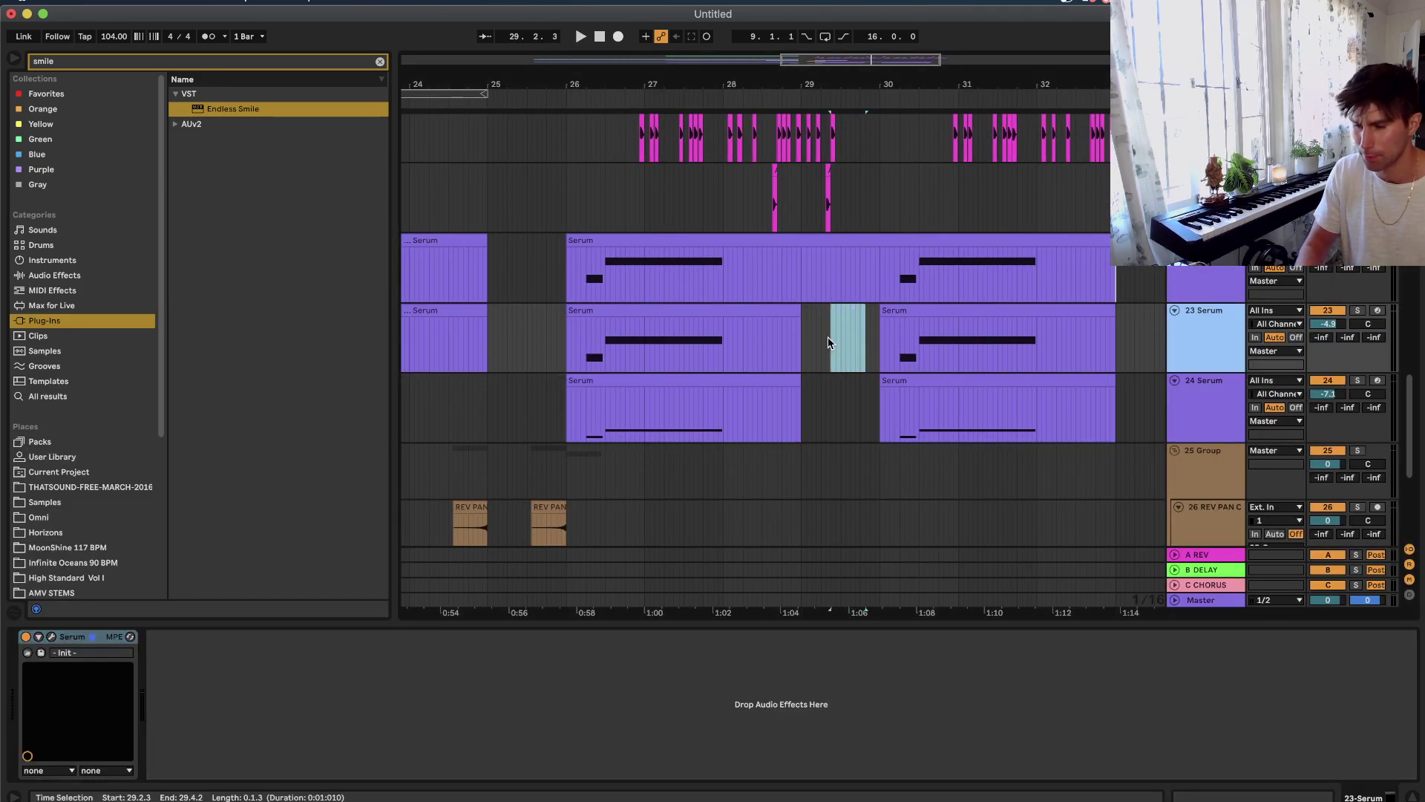
{"action": "right_click", "coordinate": [828, 341]}
{"action": "left_click", "coordinate": [968, 481]}
Duplicate the three Serum tracks' four-bar block from 26.1.1 to 30.1.1 into bars 30 to 34.
{"action": "left_click_drag", "start_coordinate": [862, 256], "coordinate": [583, 393]}
{"action": "scroll", "coordinate": [584, 393], "scroll_direction": "down", "scroll_amount": 3}
{"action": "key", "text": "super+d"}
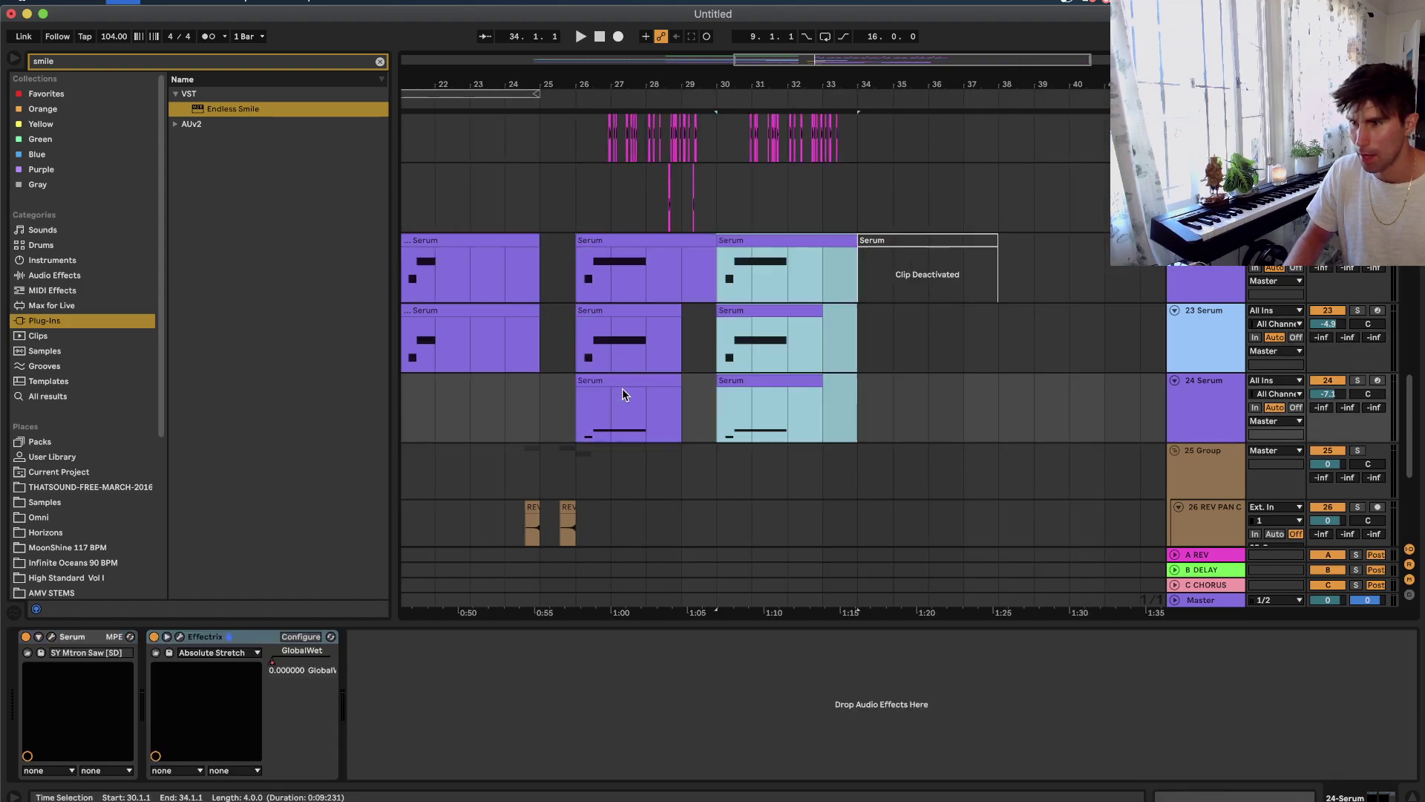
{"action": "scroll", "coordinate": [622, 389], "scroll_direction": "up", "scroll_amount": 1}
{"action": "left_click", "coordinate": [600, 399], "text": "shift"}
Insert a MIDI track above the first Serum track and load the Sylenth1 plug-in onto it.
{"action": "right_click", "coordinate": [1221, 214]}
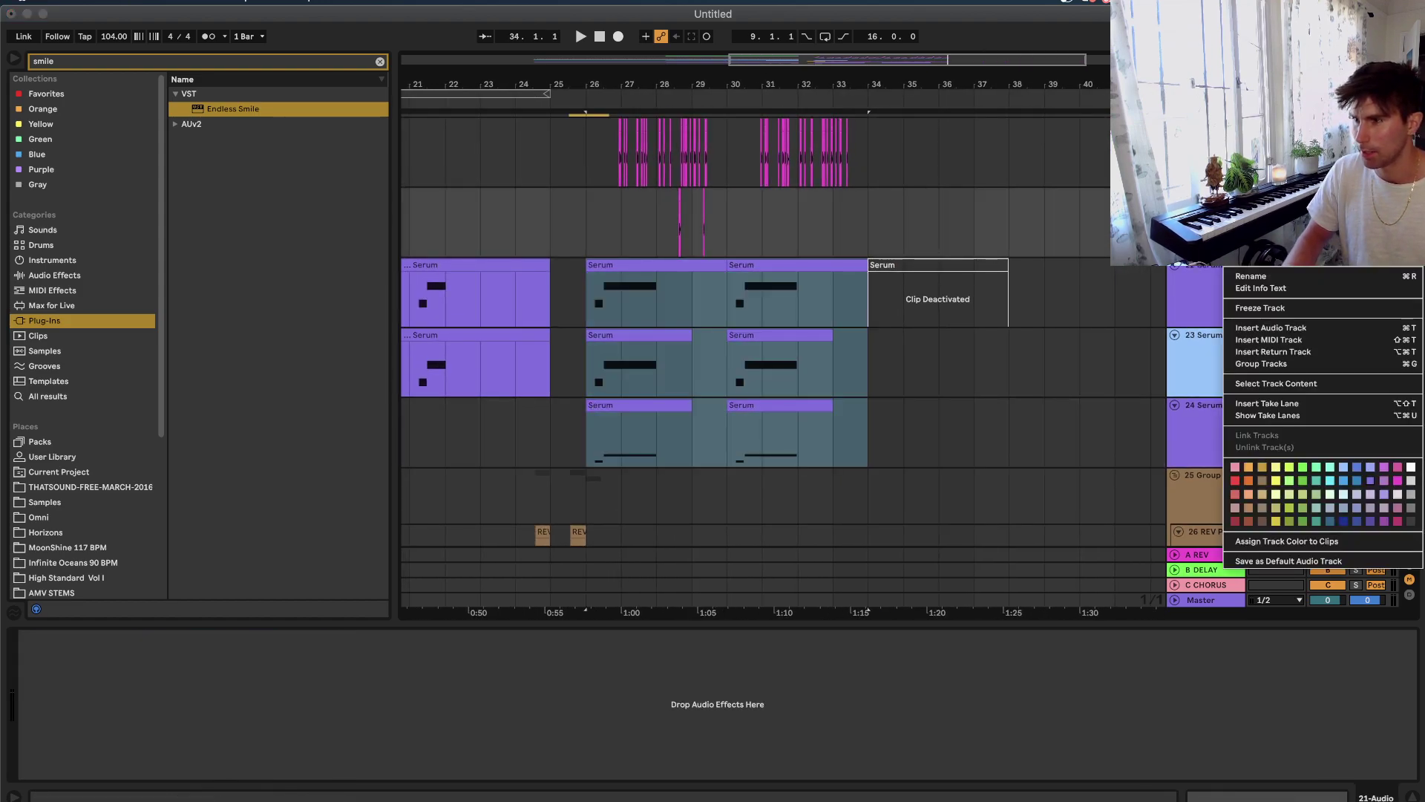
{"action": "left_click", "coordinate": [1254, 340]}
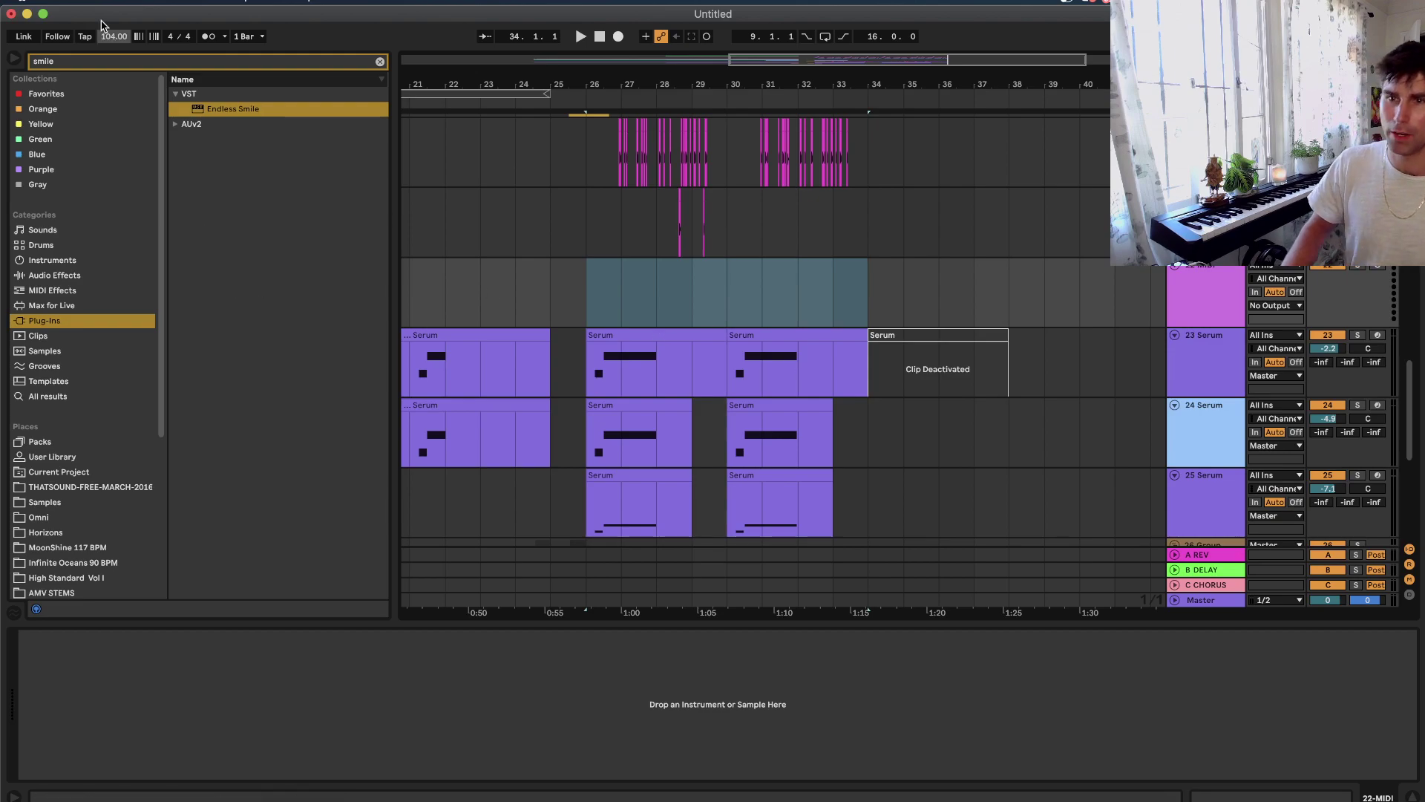
{"action": "type", "text": "sy"}
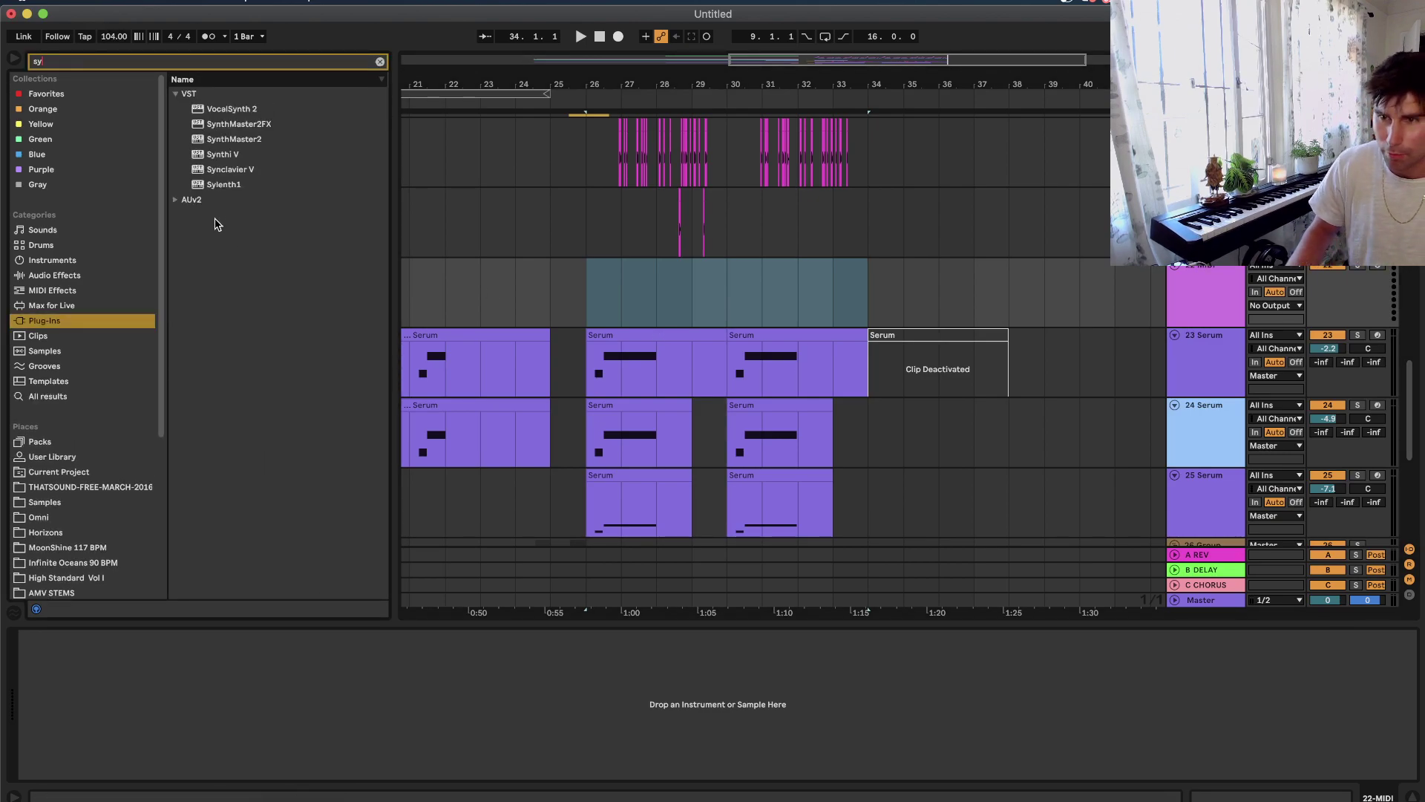
{"action": "left_click_drag", "start_coordinate": [245, 186], "coordinate": [623, 292]}
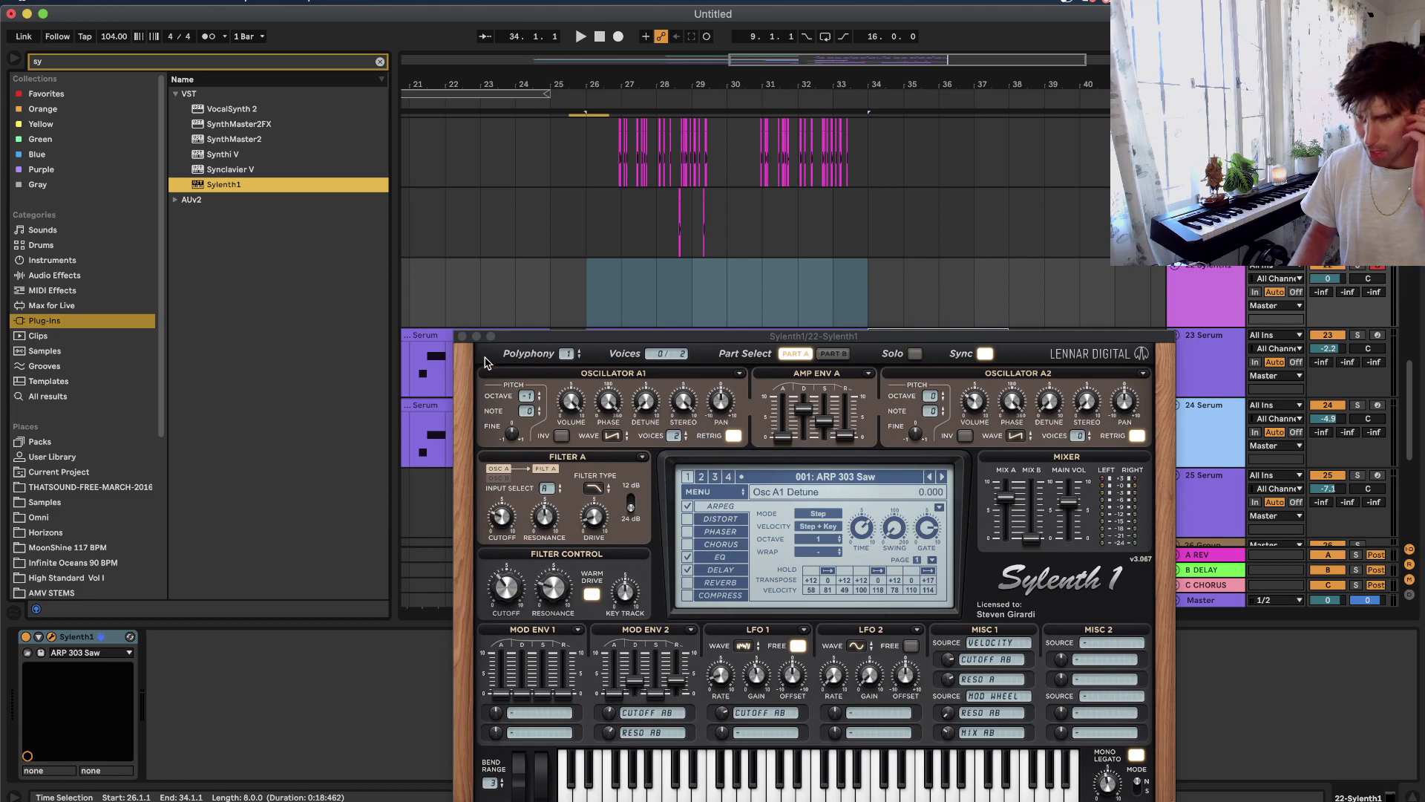
{"action": "left_click", "coordinate": [802, 476]}
{"action": "left_click", "coordinate": [589, 457]}
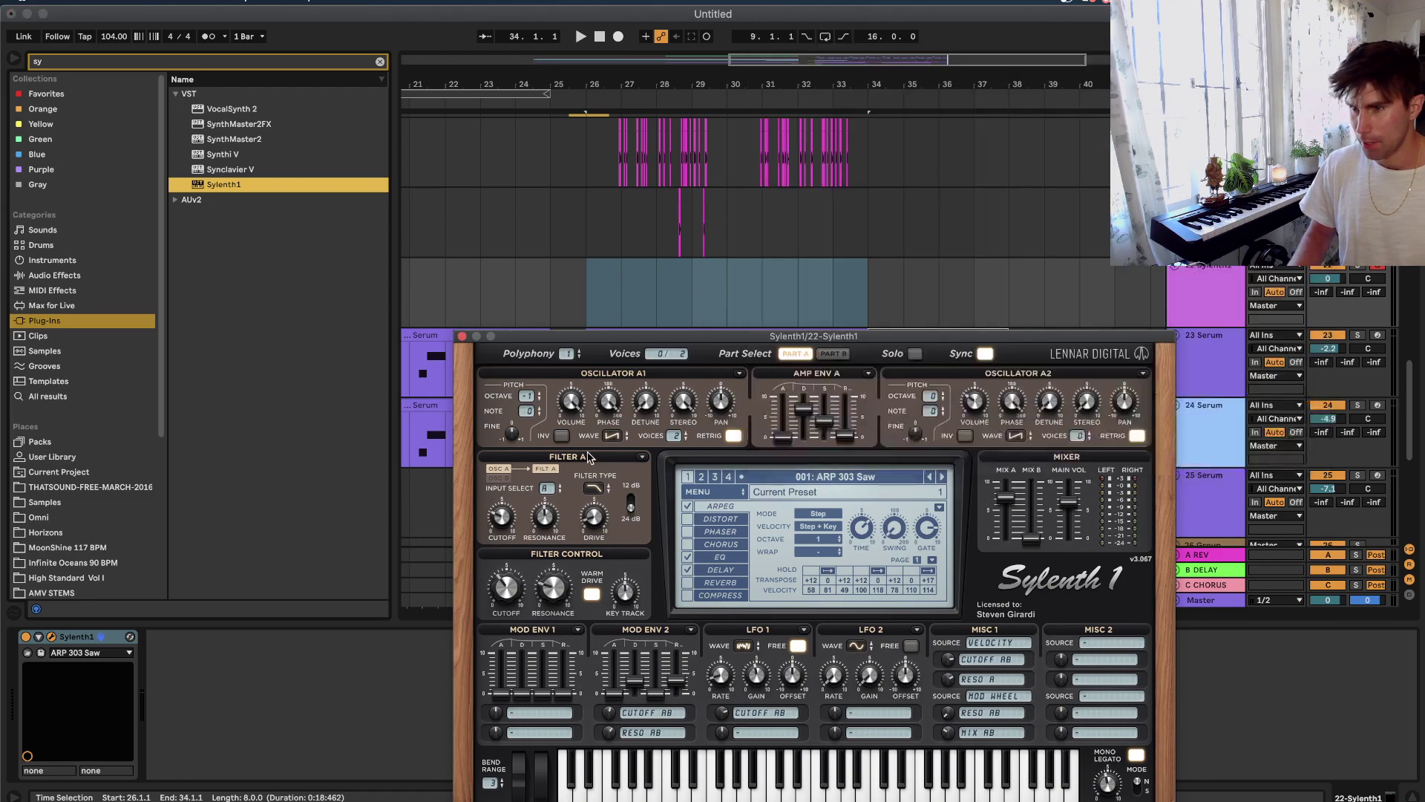
{"action": "left_click", "coordinate": [462, 336]}
Copy the Serum clip from 26.1.1 to 30.1.1 on track 23 onto the Sylenth1 track and view its notes.
{"action": "left_click", "coordinate": [688, 335]}
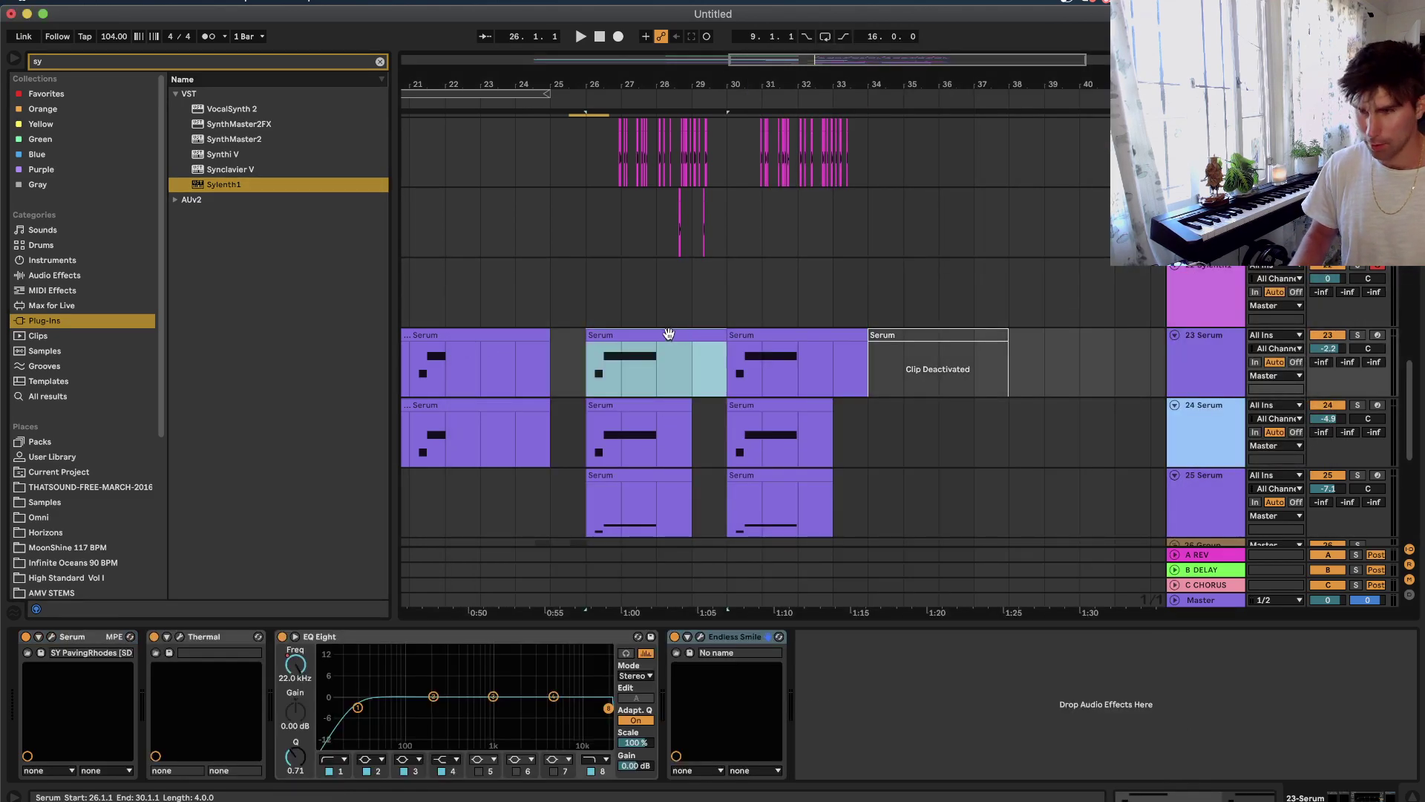
{"action": "left_click_drag", "start_coordinate": [668, 335], "coordinate": [666, 282]}
{"action": "double_click", "coordinate": [662, 267]}
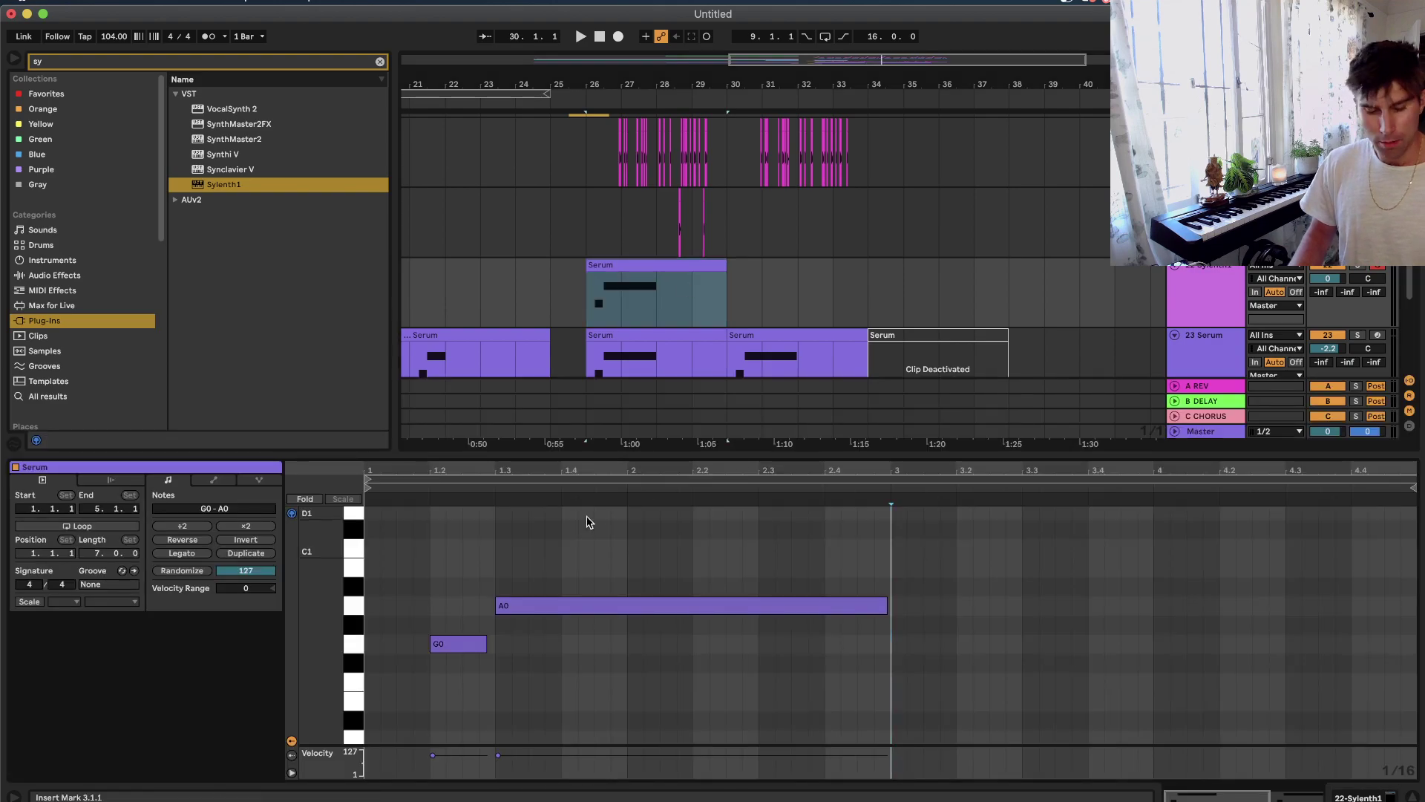
{"action": "key", "text": "shift+Tab"}
Load Sylenth1's LD Stomp Device preset and play it with track 23 muted and the Sylenth1 track at -6.7 dB.
{"action": "left_click", "coordinate": [52, 637]}
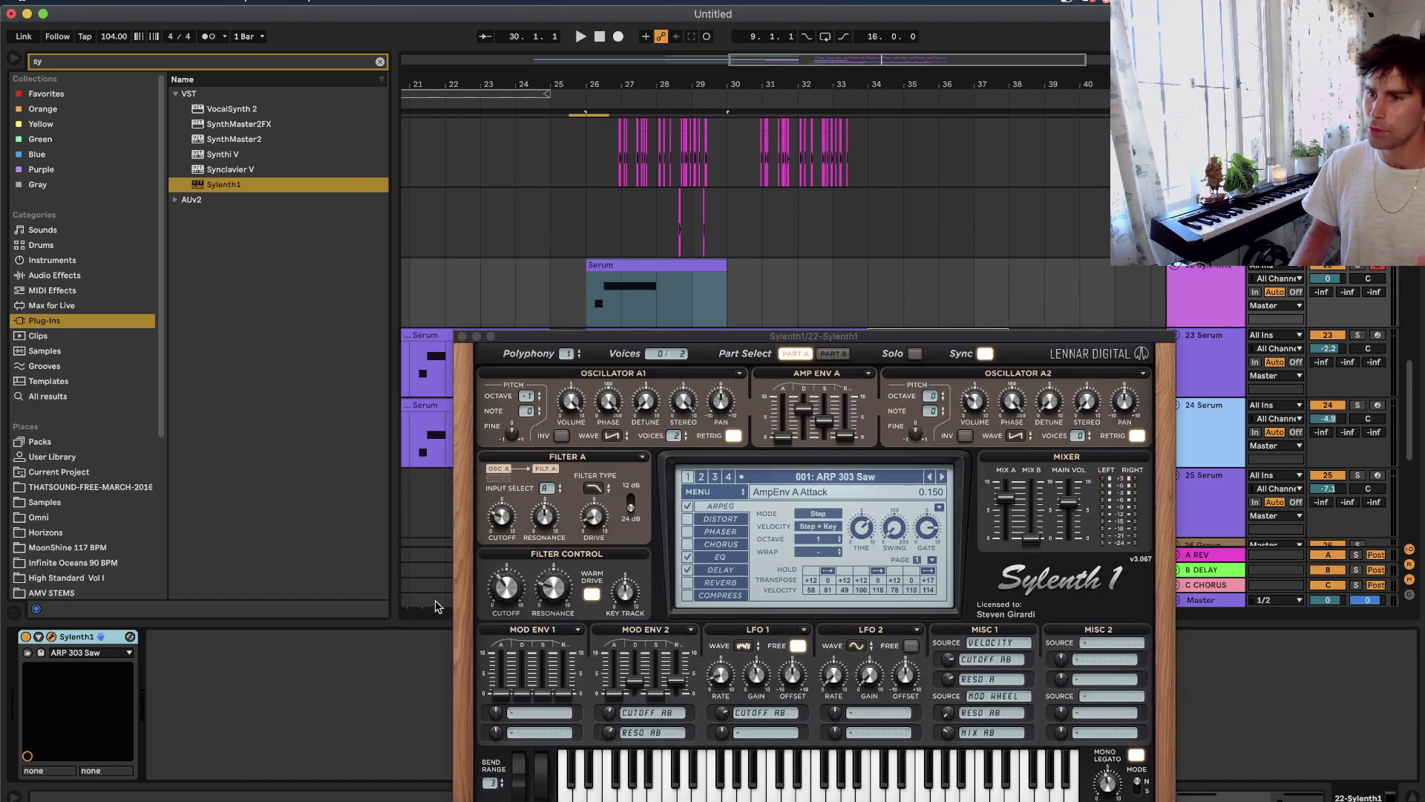
{"action": "left_click", "coordinate": [835, 477]}
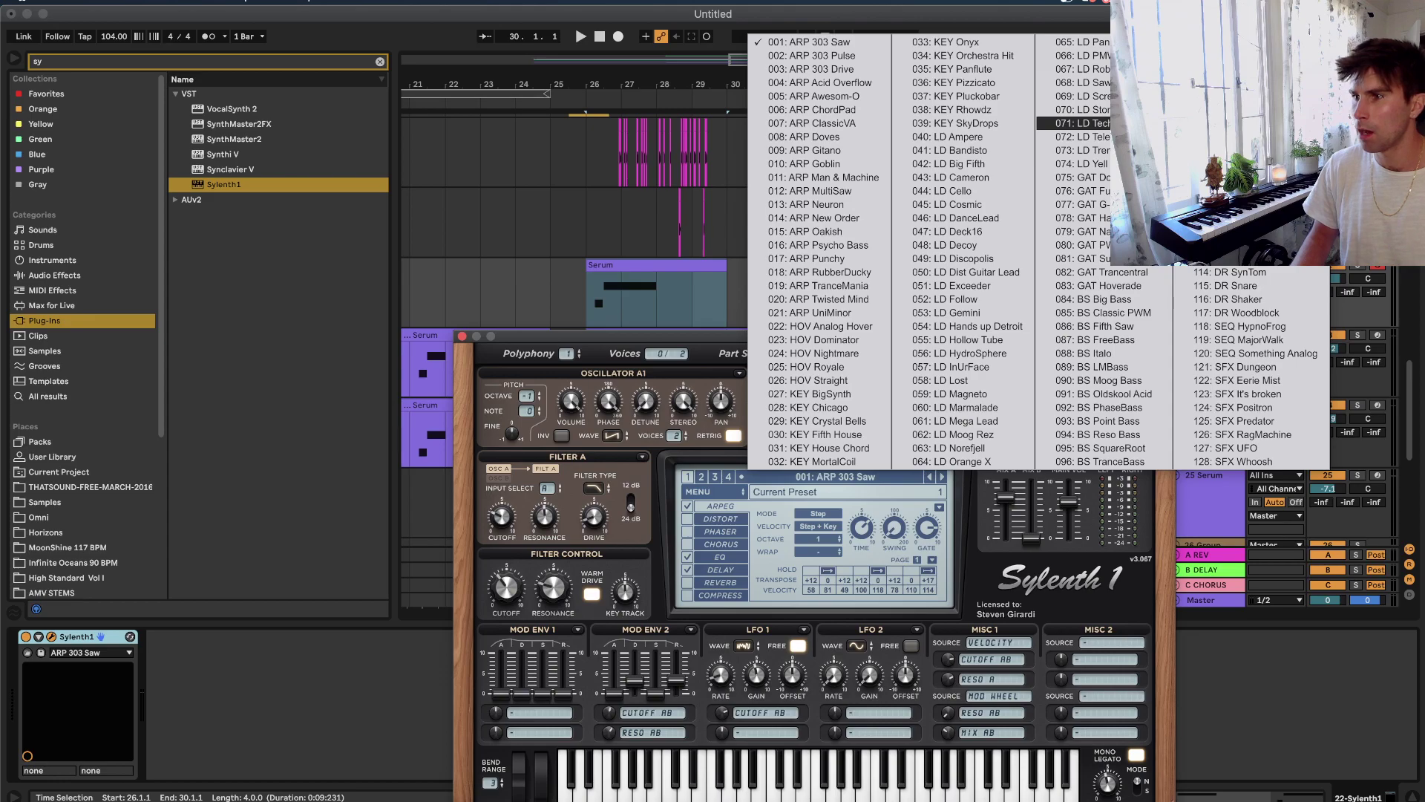
{"action": "left_click", "coordinate": [1084, 109]}
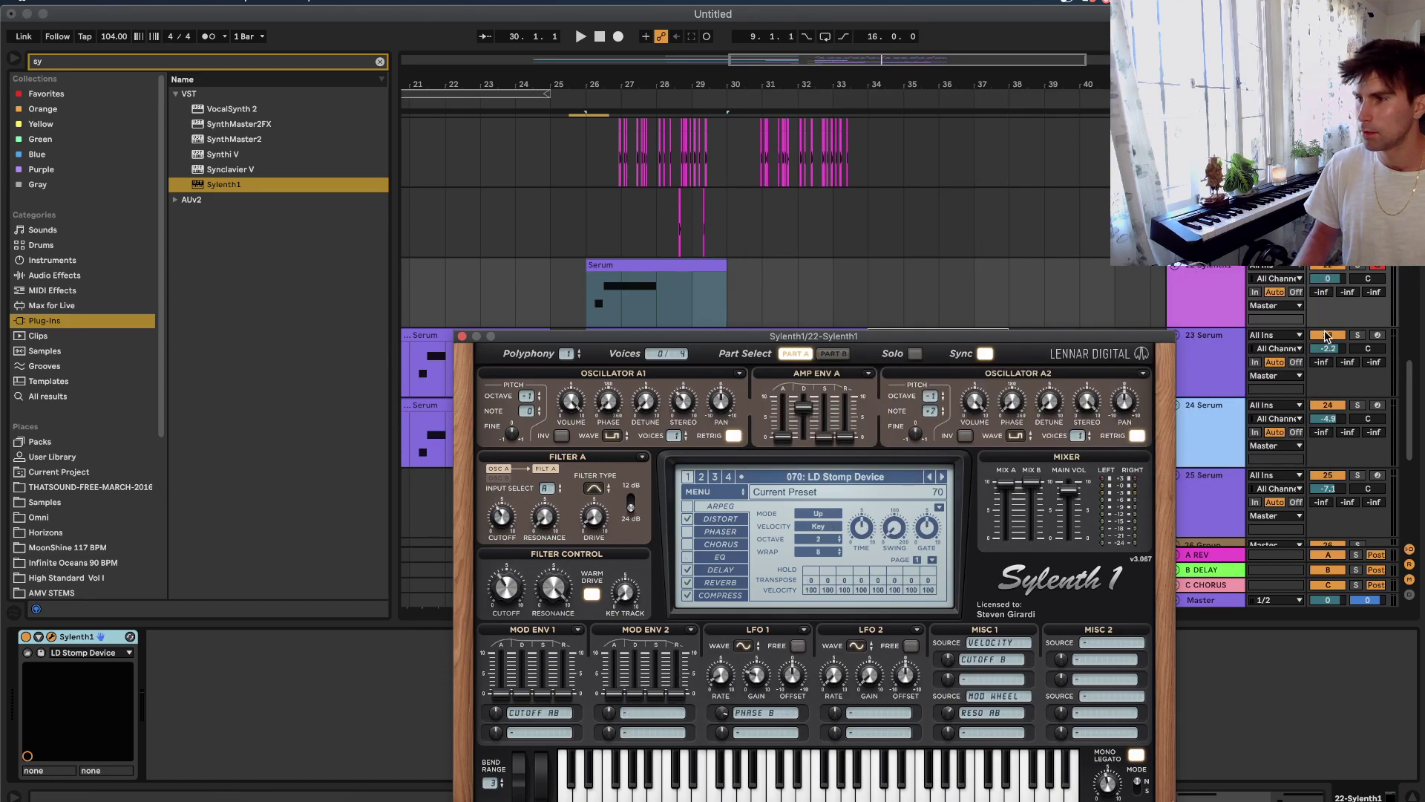
{"action": "left_click", "coordinate": [1326, 335]}
{"action": "key", "text": "space"}
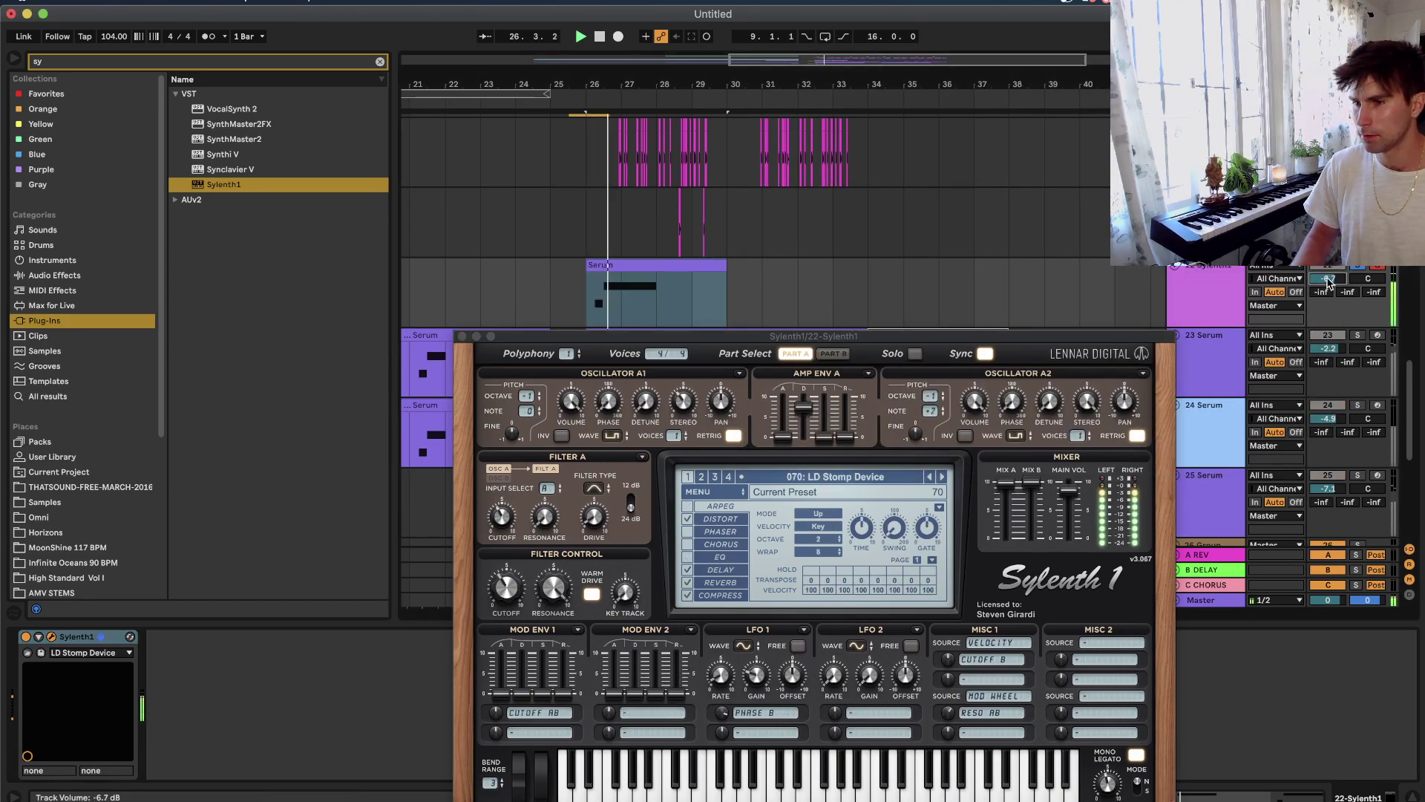
Step through the Sylenth1 presets to LD TeleSynth and audition it with the other parts.
{"action": "left_click", "coordinate": [941, 477]}
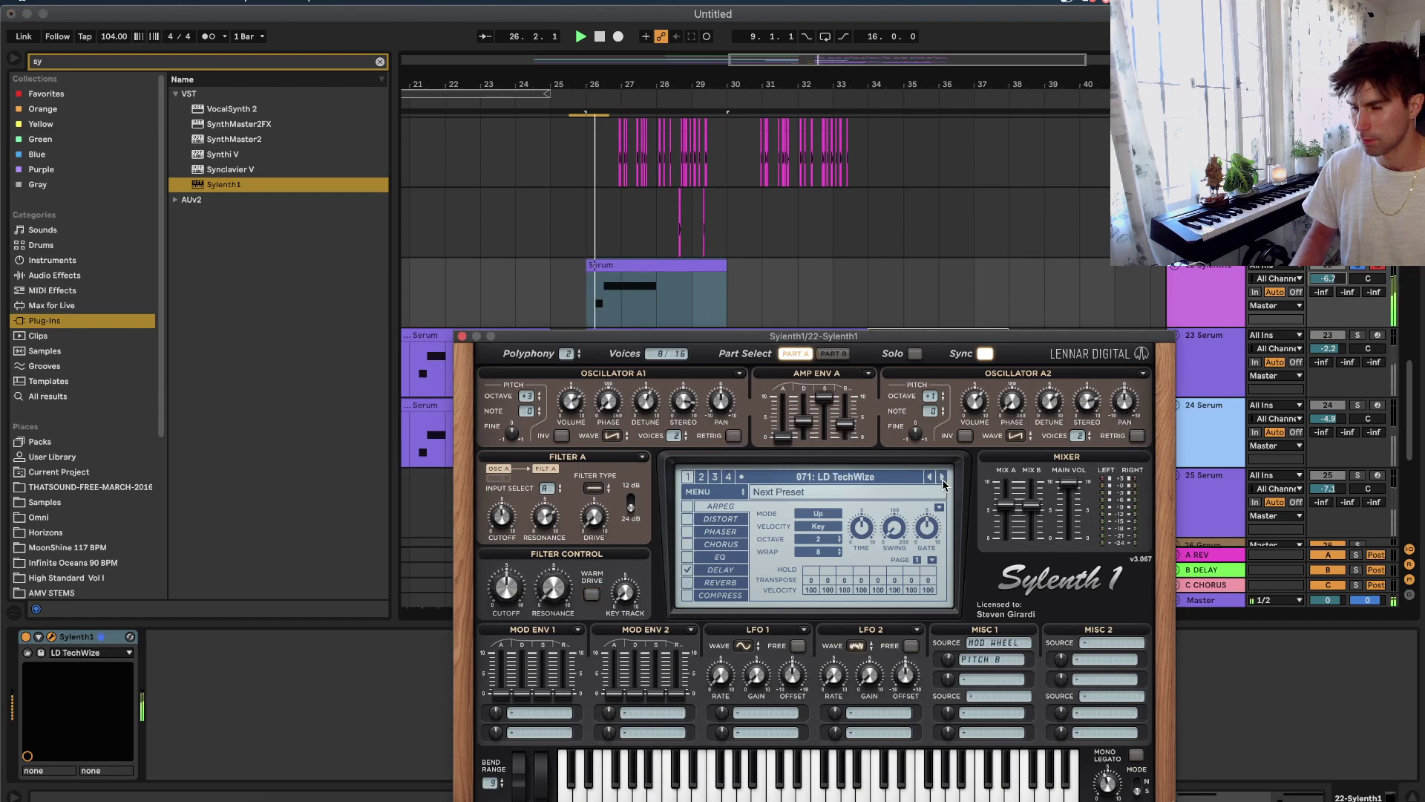
{"action": "left_click", "coordinate": [941, 477]}
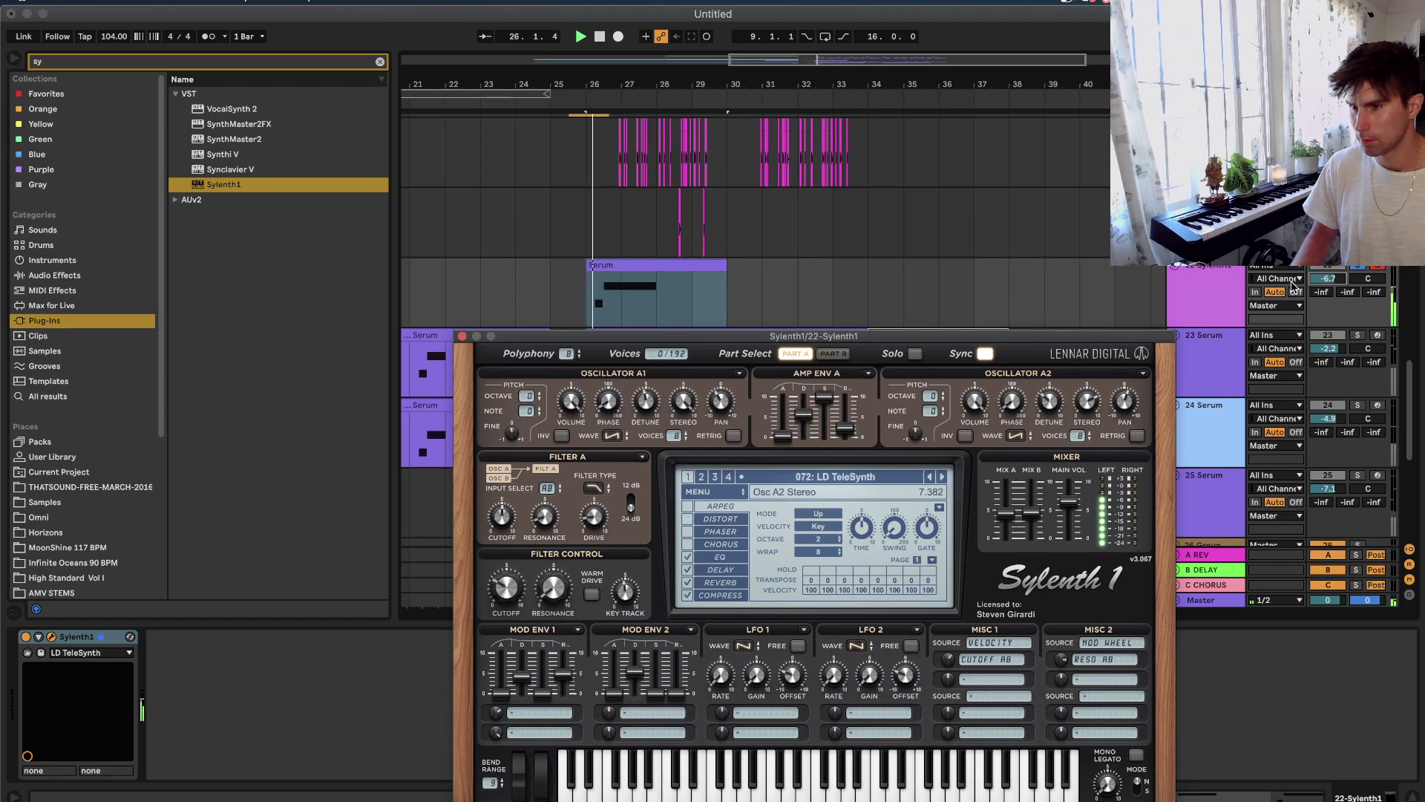
{"action": "key", "text": "space"}
{"action": "key", "text": "space"}
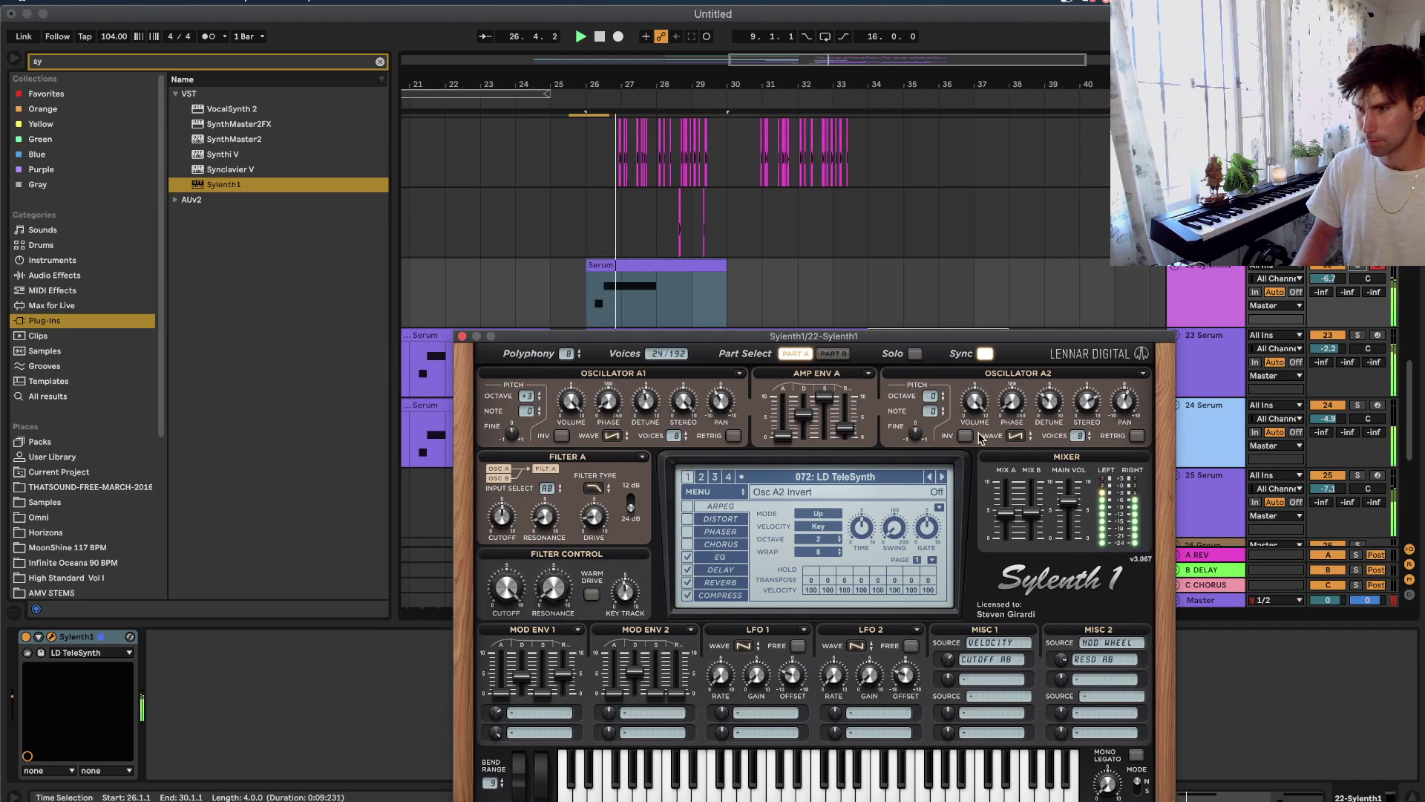
Close the Sylenth1 window, stop playback and deactivate the clip on the Sylenth1 track.
{"action": "left_click", "coordinate": [461, 336]}
{"action": "key", "text": "space"}
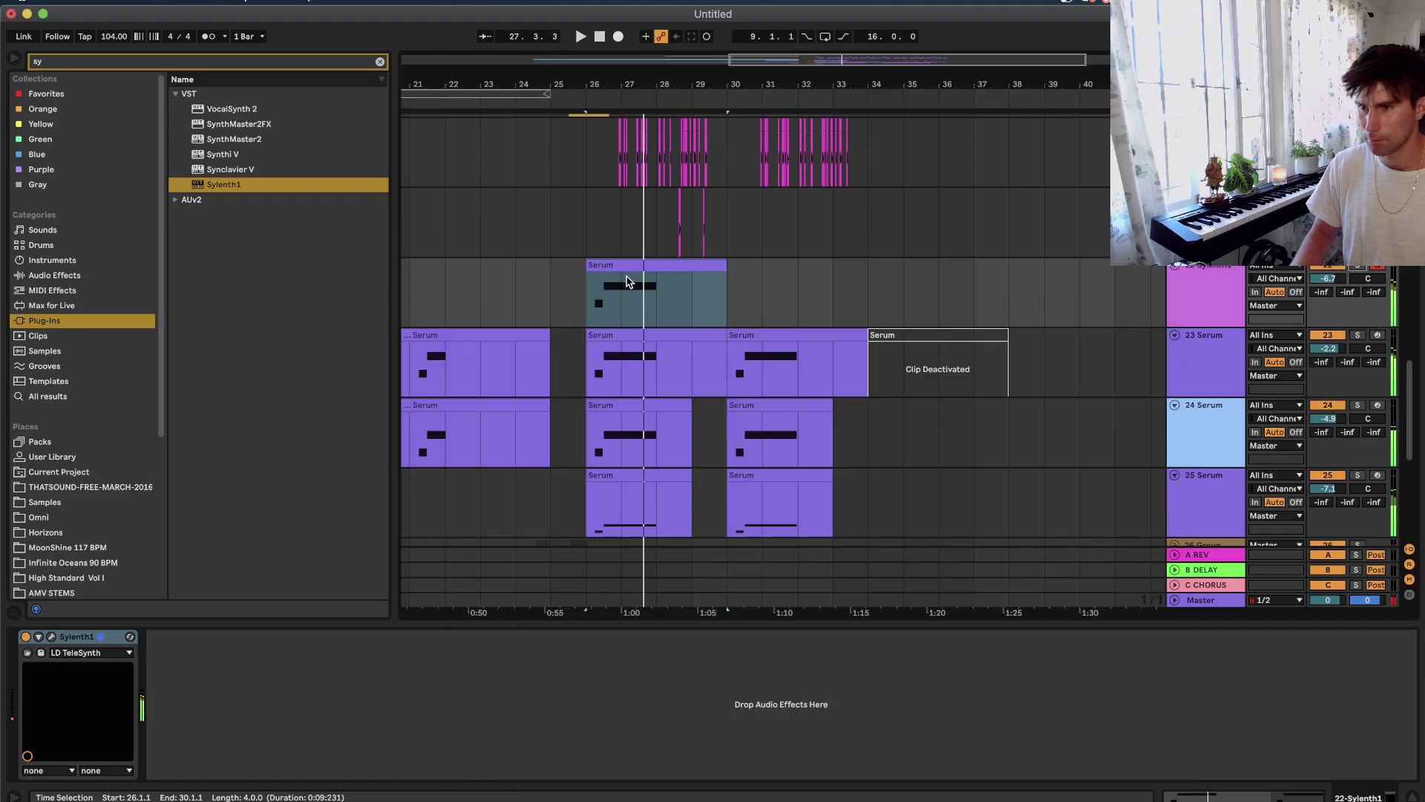
{"action": "left_click", "coordinate": [635, 267]}
{"action": "scroll", "coordinate": [632, 316], "scroll_direction": "down", "scroll_amount": 2}
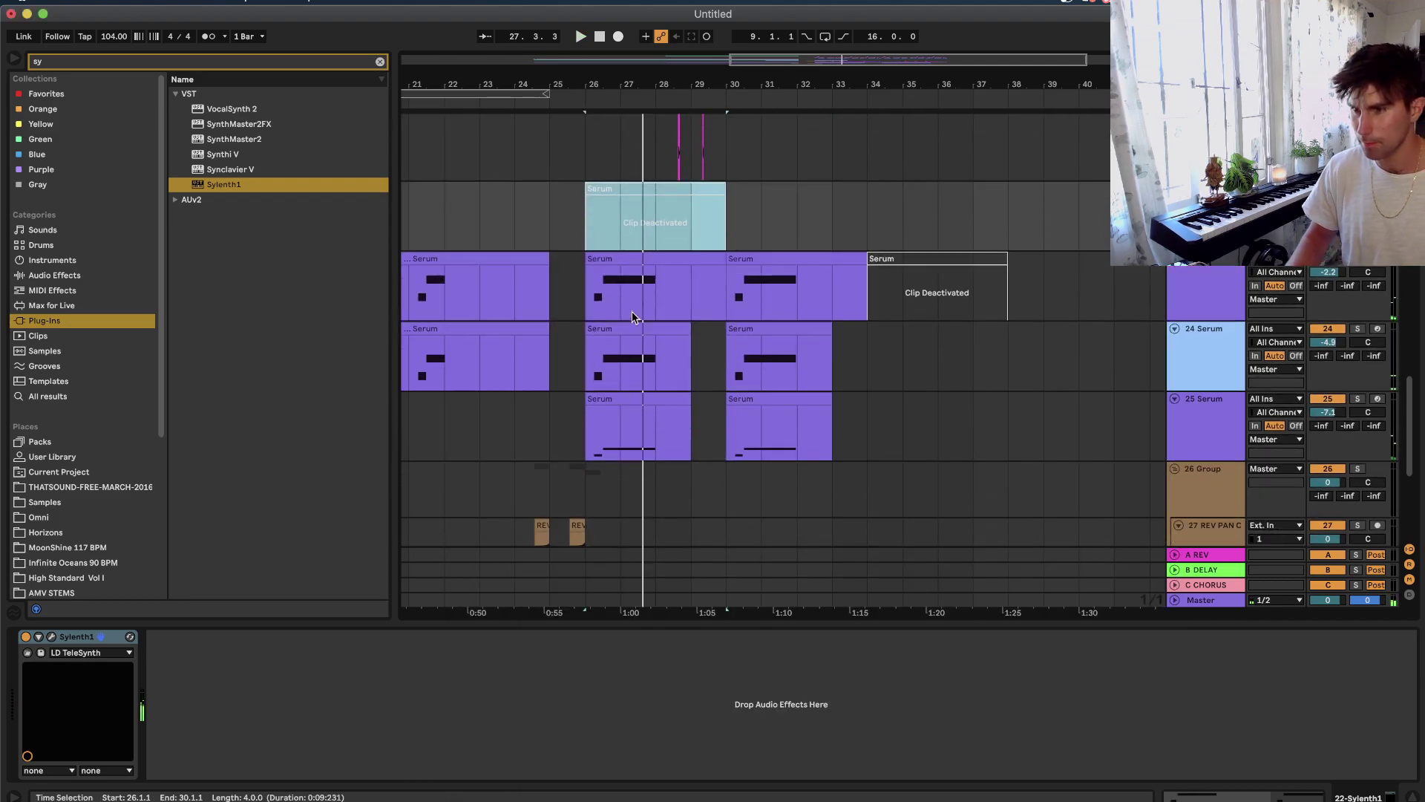
Audition the Serum part on track 25 soloed from bar 26.
{"action": "left_click", "coordinate": [593, 441]}
{"action": "left_click", "coordinate": [1356, 400]}
{"action": "key", "text": "space"}
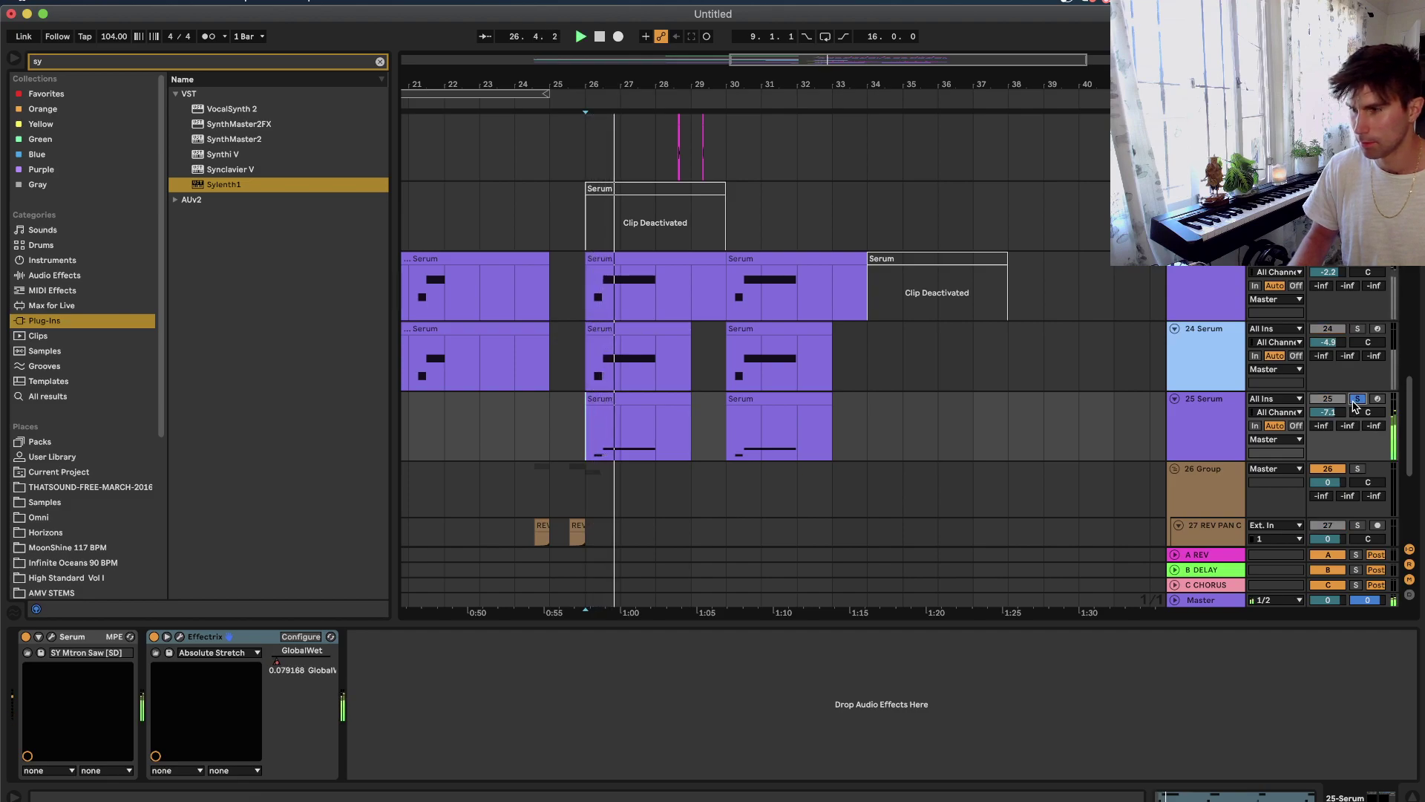
{"action": "scroll", "coordinate": [684, 452], "scroll_direction": "up", "scroll_amount": 4}
{"action": "scroll", "coordinate": [684, 452], "scroll_direction": "down", "scroll_amount": 3}
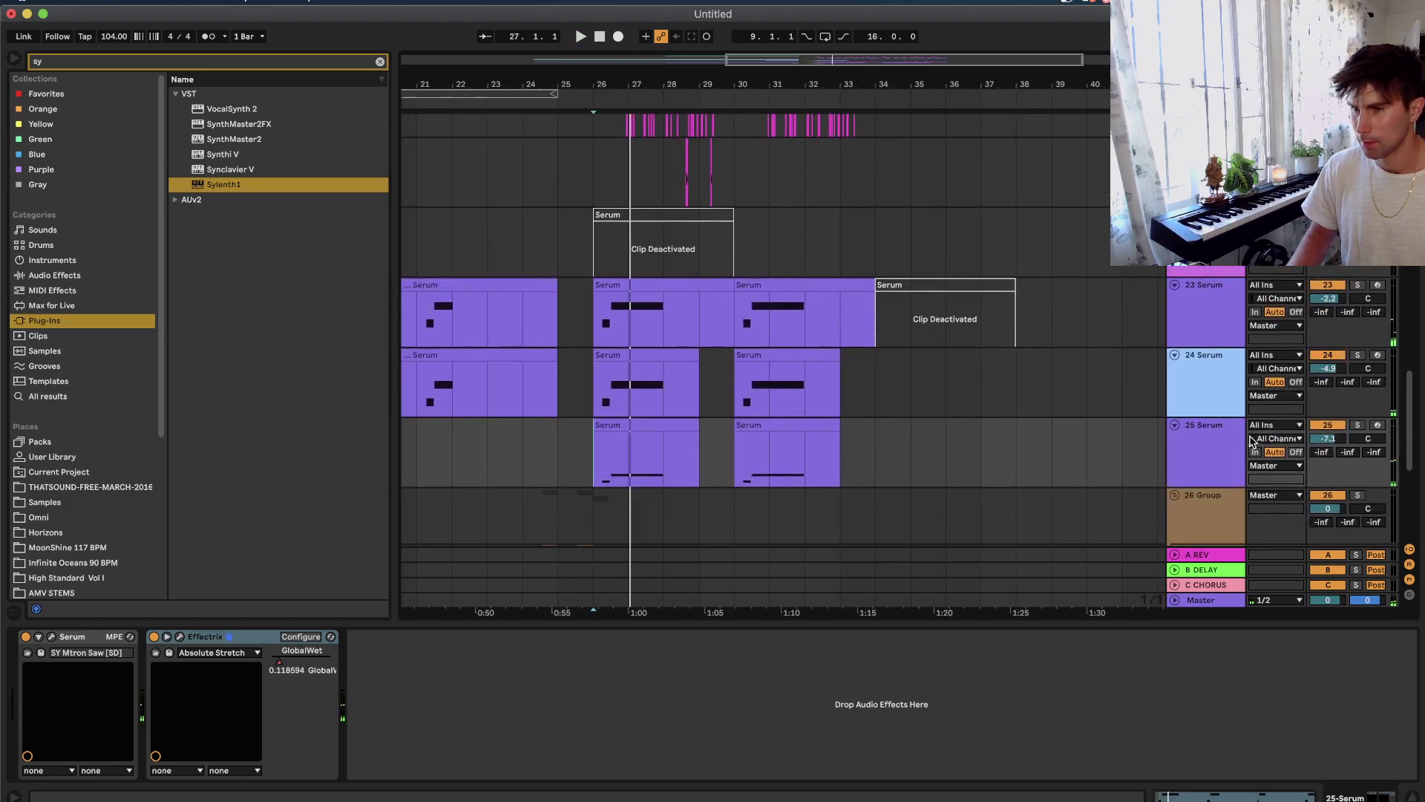
Play the drop from bar 26 repeatedly to judge track 25's Serum level against the full mix.
{"action": "left_click", "coordinate": [1198, 435]}
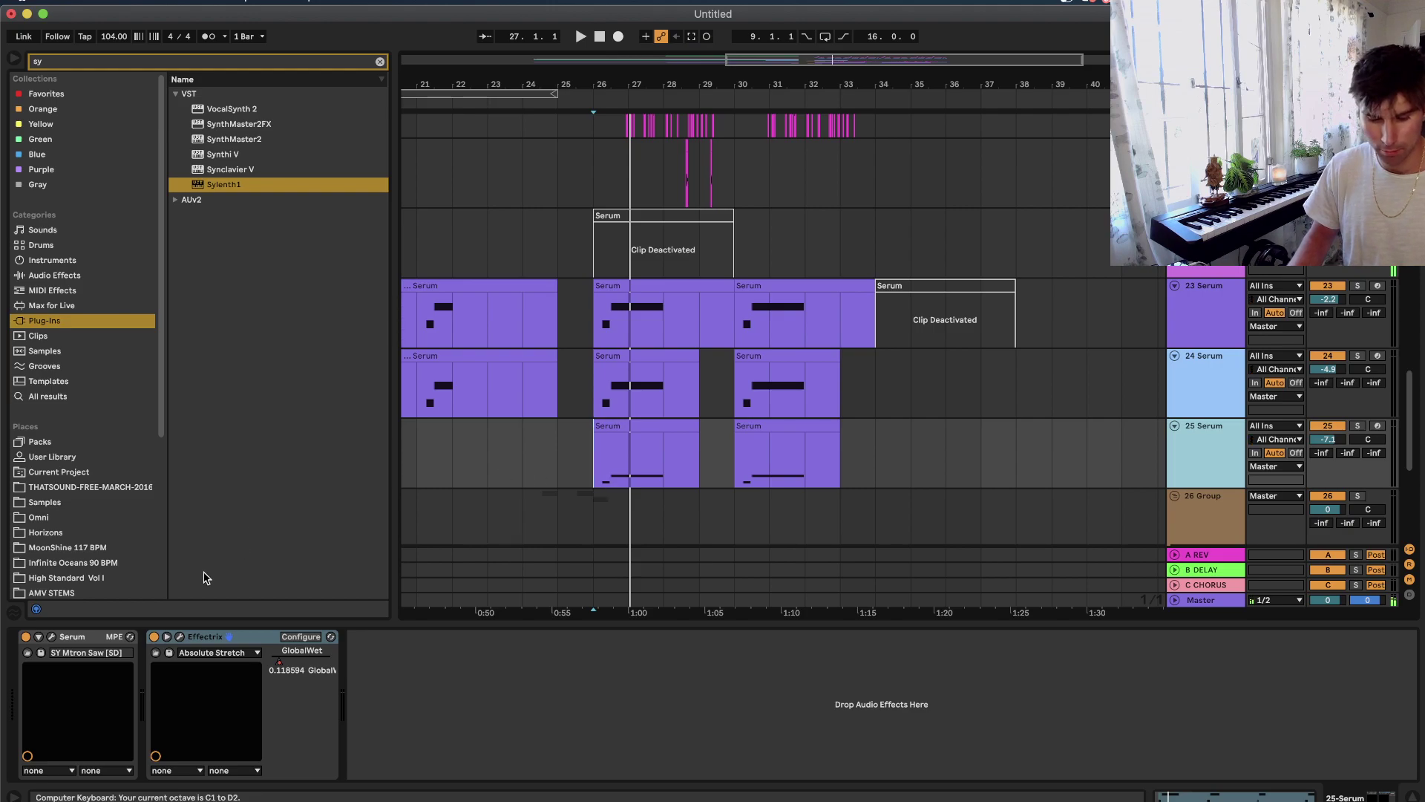
{"action": "key", "text": "space"}
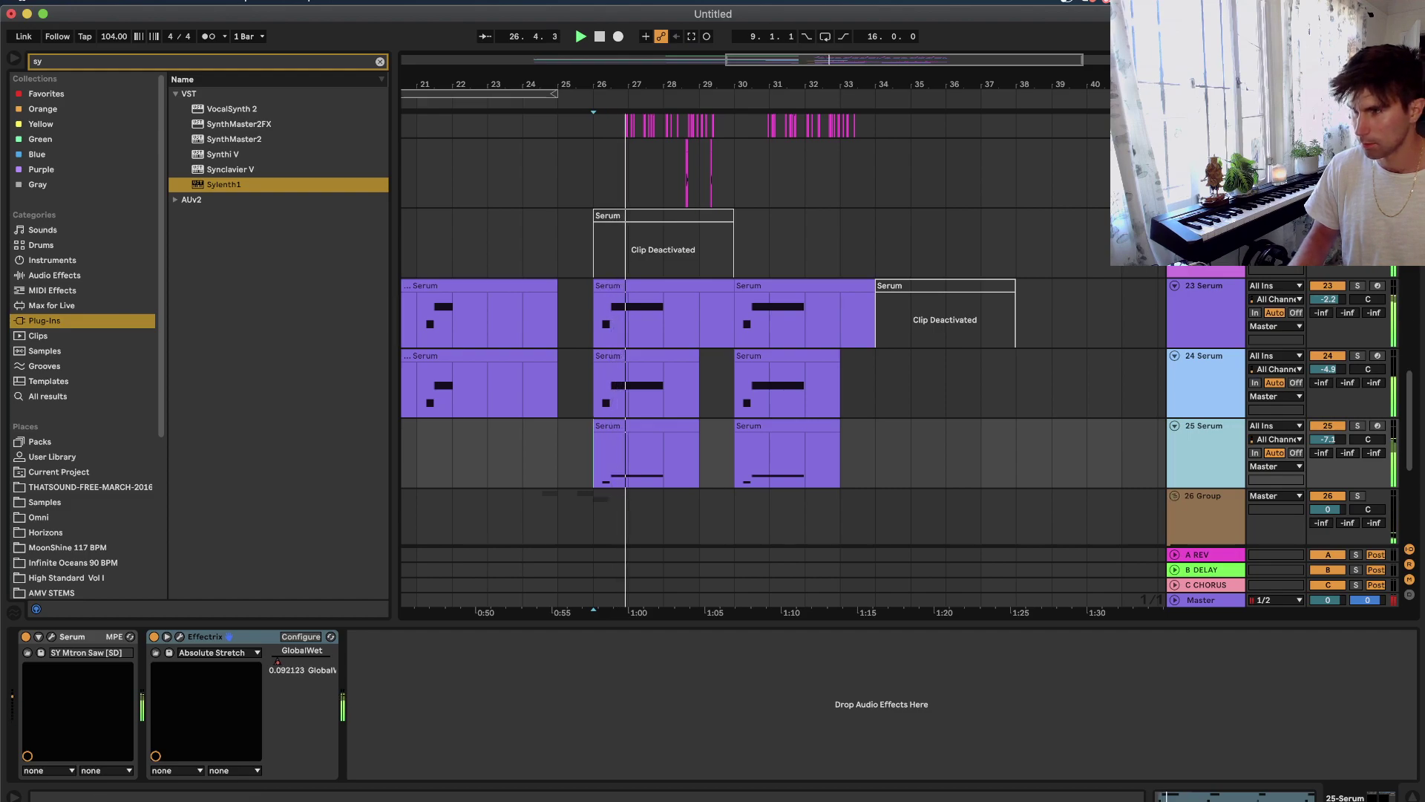
{"action": "left_click", "coordinate": [1327, 439]}
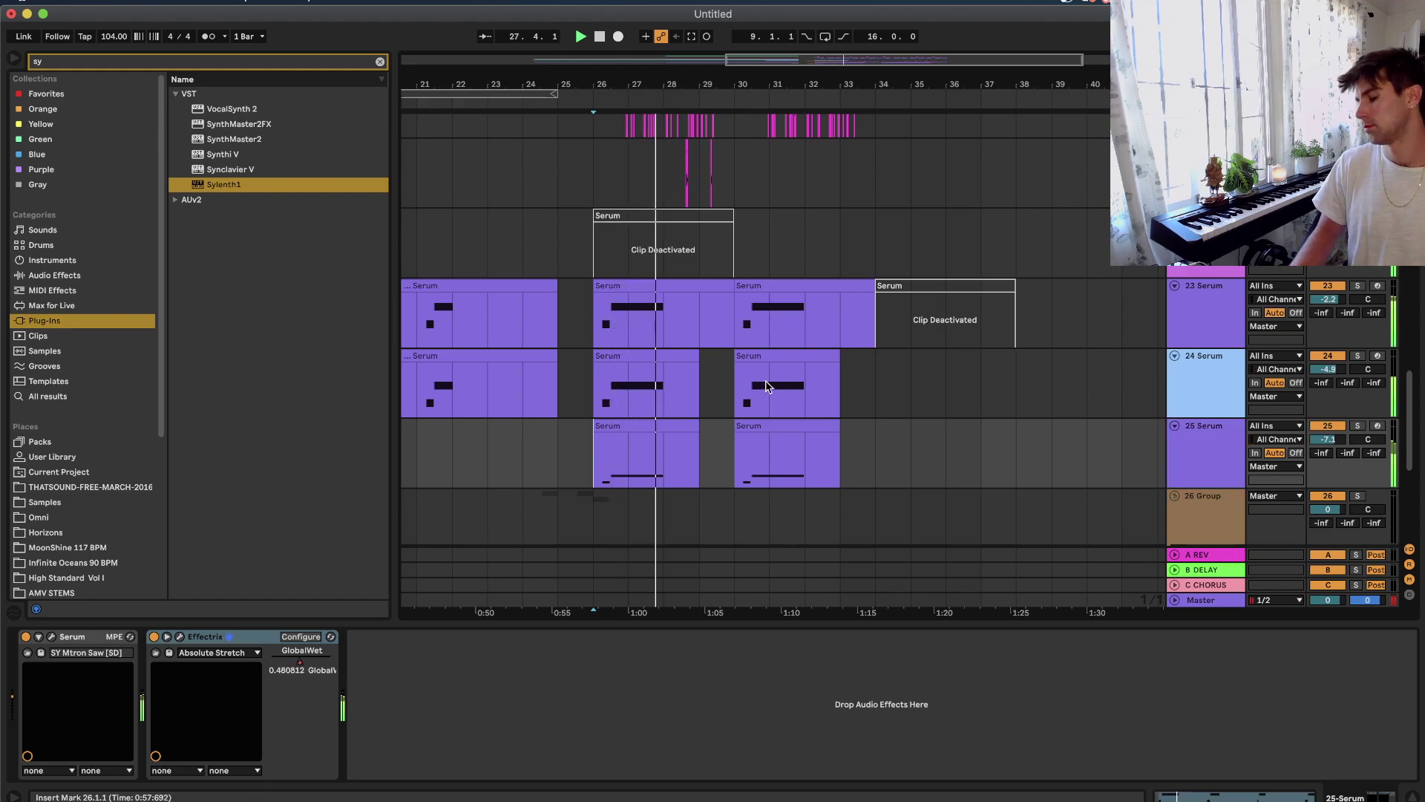
{"action": "key", "text": "space"}
{"action": "key", "text": "space"}
{"action": "left_click", "coordinate": [1230, 481]}
{"action": "key", "text": "space"}
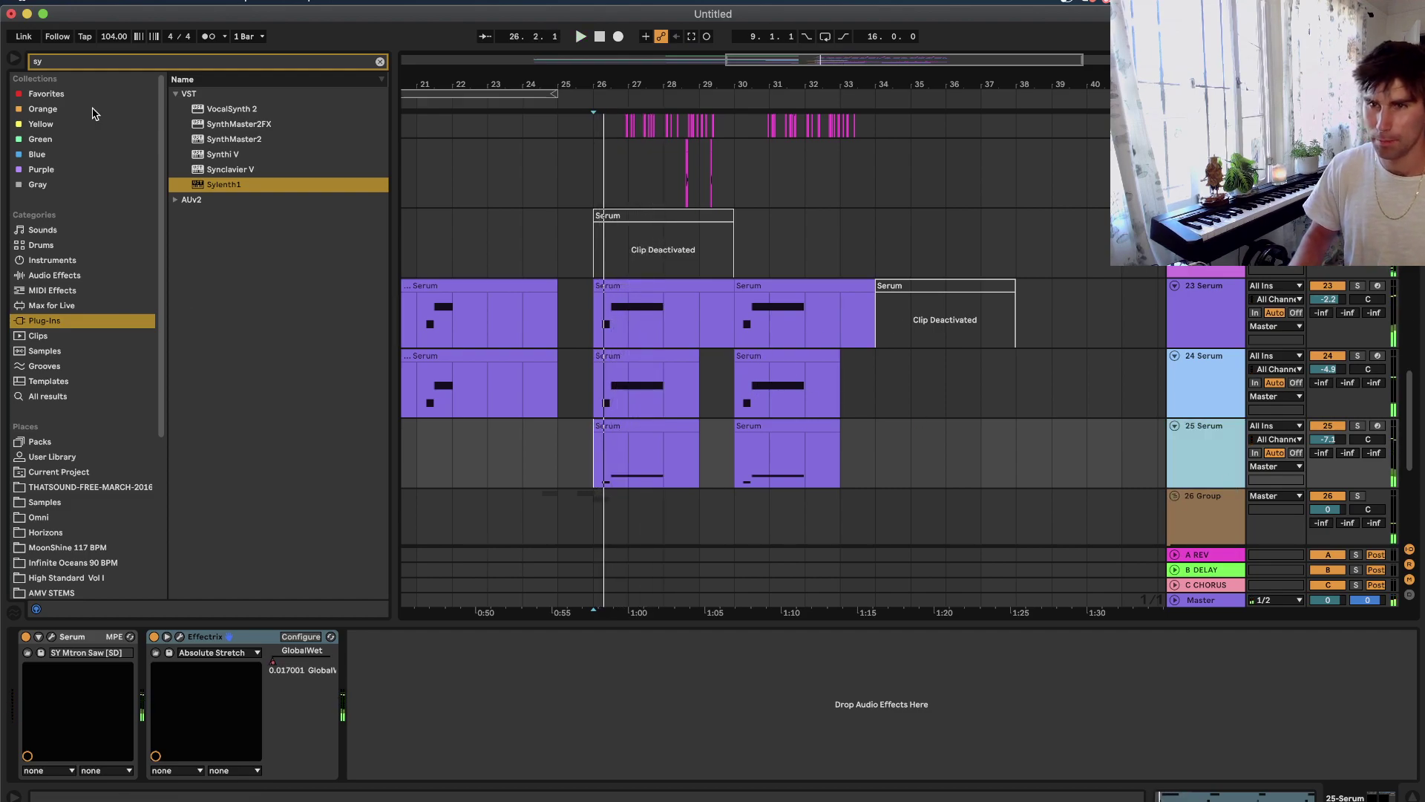
Search the plug-ins for "dec", add Decapitator after Effectrix on track 25 and start playback.
{"action": "double_click", "coordinate": [83, 64]}
{"action": "type", "text": "dec"}
{"action": "left_click", "coordinate": [185, 109]}
{"action": "left_click", "coordinate": [226, 125]}
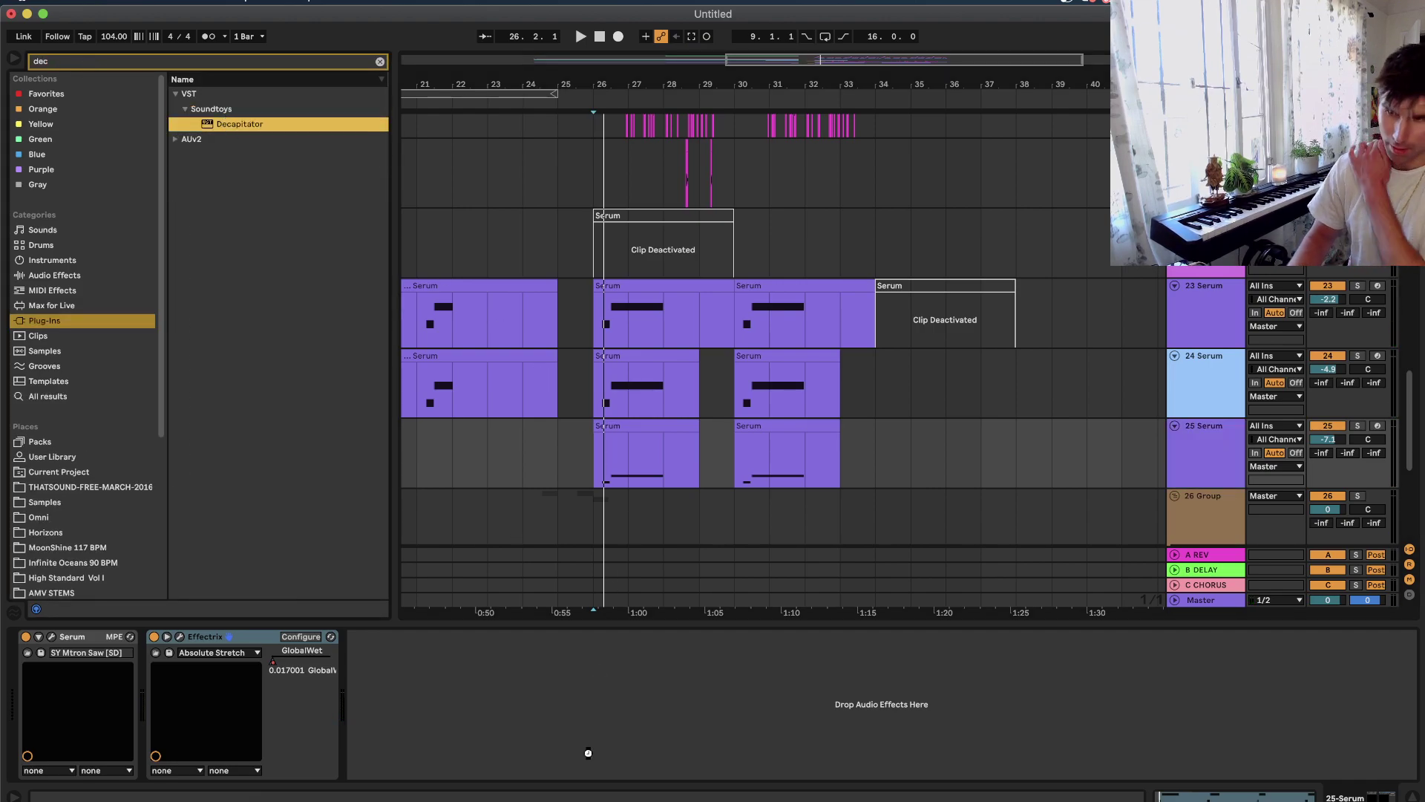
{"action": "key", "text": "space"}
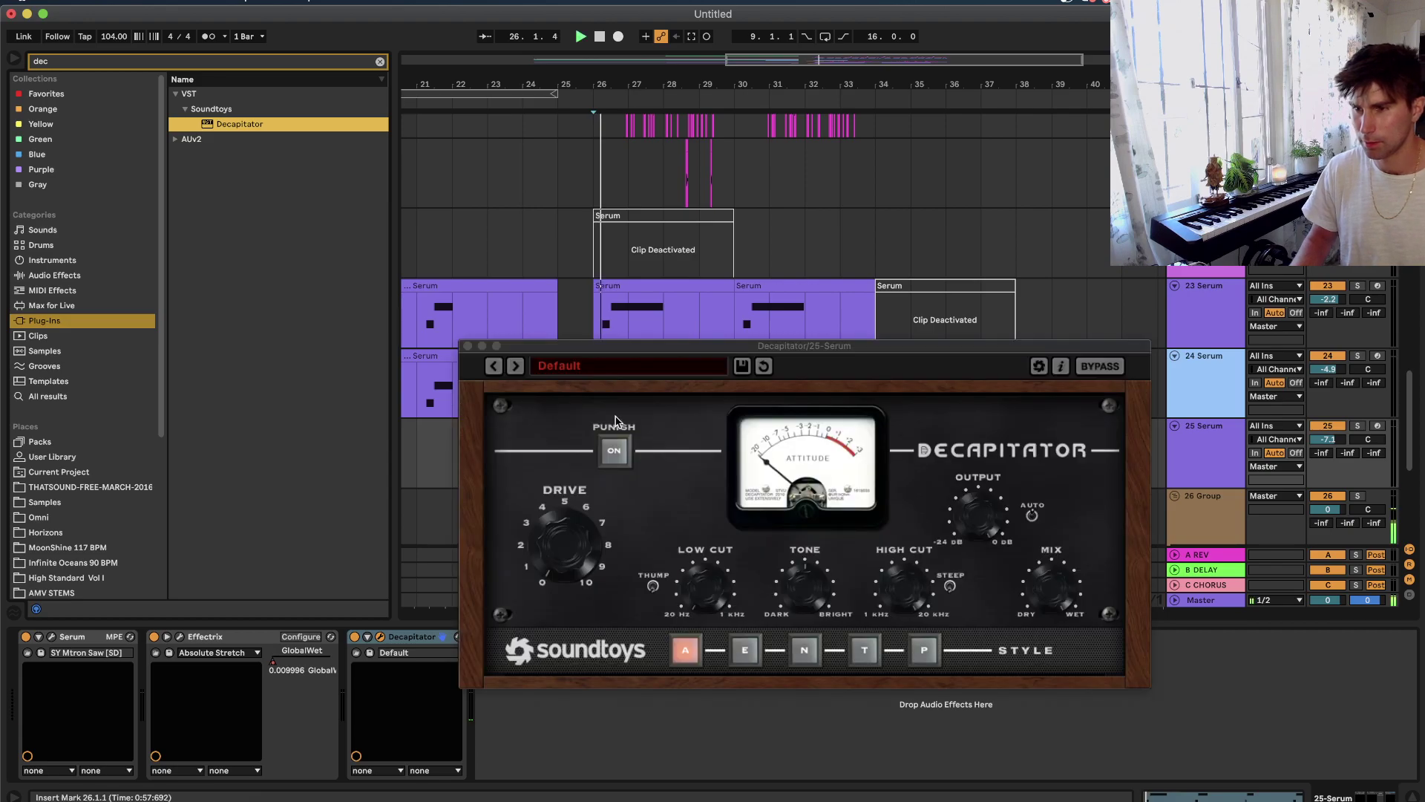
Turn on Decapitator's Punish and set its style to E, audition the result and close the plug-in window.
{"action": "left_click", "coordinate": [615, 447]}
{"action": "left_click", "coordinate": [745, 649]}
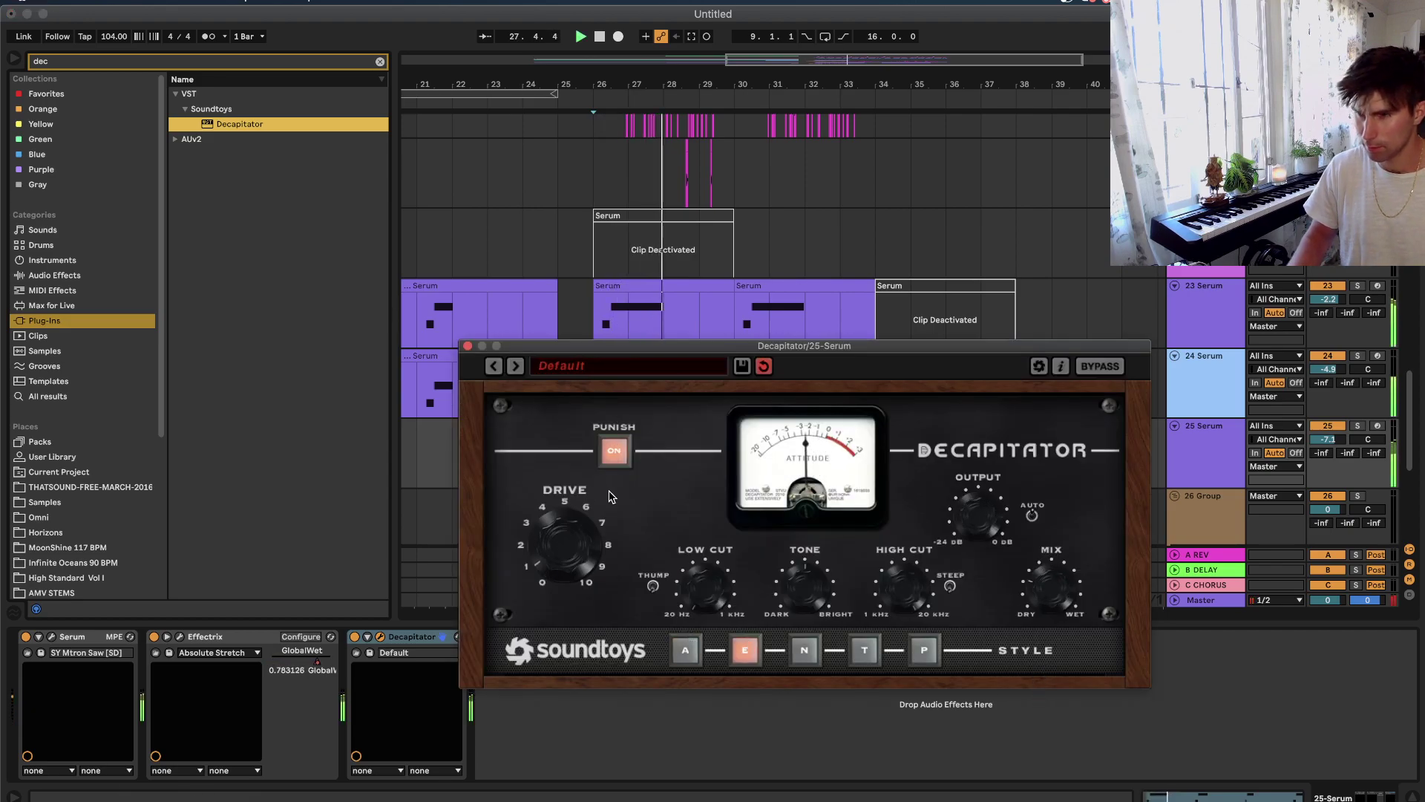
{"action": "key", "text": "space"}
{"action": "key", "text": "space"}
{"action": "left_click", "coordinate": [467, 346]}
Group the three Serum tracks 23 to 25.
{"action": "left_click", "coordinate": [479, 243]}
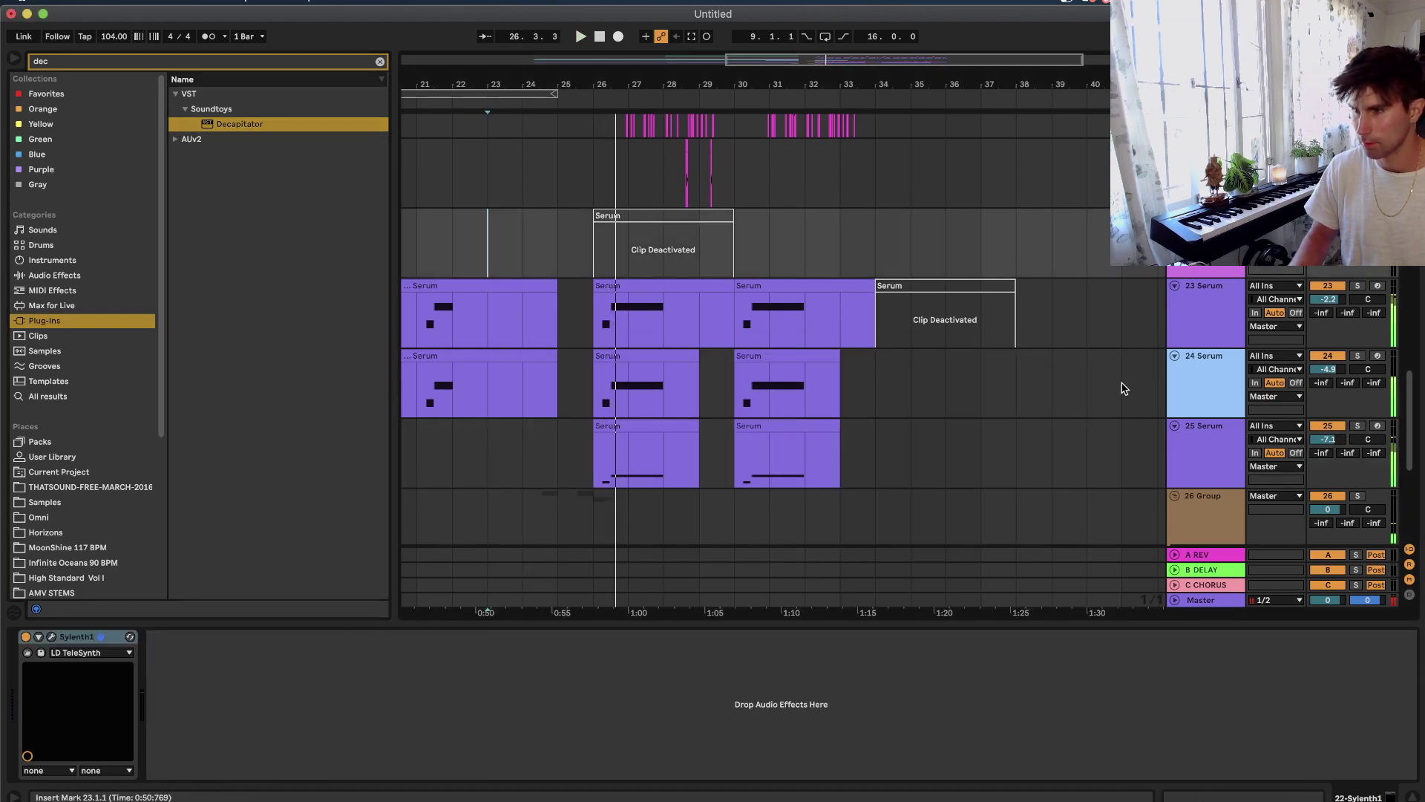
{"action": "left_click", "coordinate": [1202, 312]}
{"action": "left_click", "coordinate": [1200, 437], "text": "shift"}
{"action": "key", "text": "super+g"}
Deactivate the upper Serum track's clips from 26.1.1 to 34.1.1 and play the drop without them.
{"action": "left_click", "coordinate": [776, 341]}
{"action": "left_click", "coordinate": [662, 341], "text": "shift"}
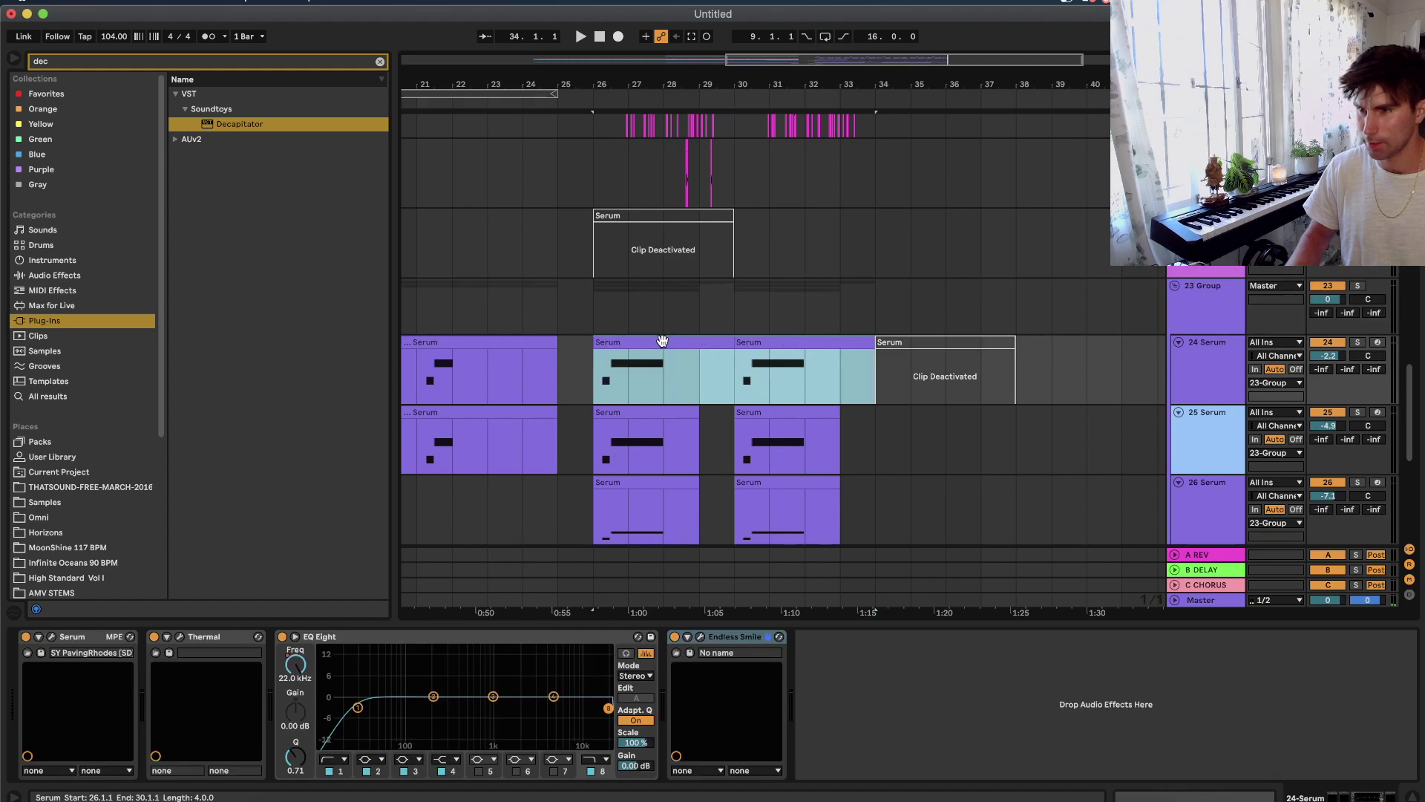
{"action": "key", "text": "0"}
{"action": "key", "text": "space"}
{"action": "scroll", "coordinate": [662, 341], "scroll_direction": "down", "scroll_amount": 1}
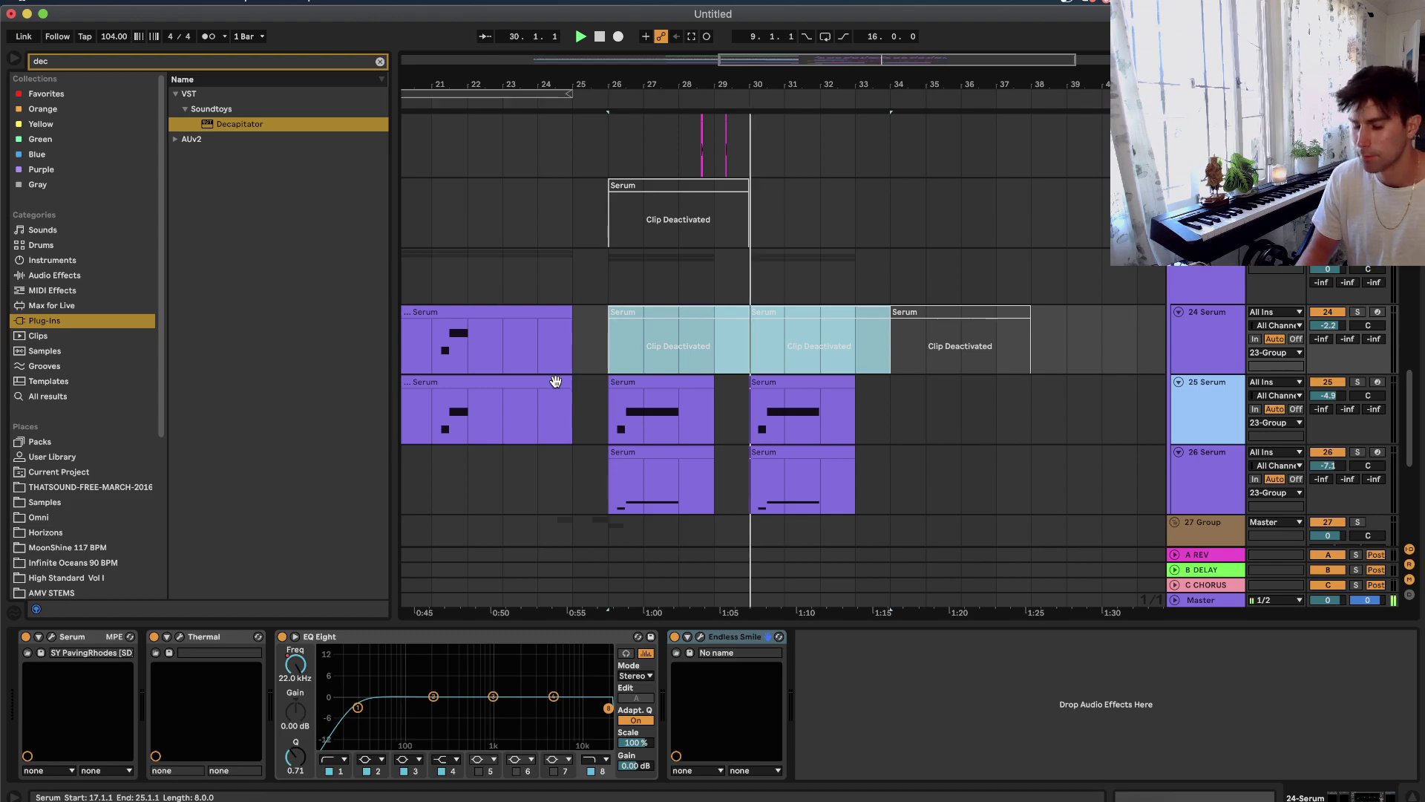
{"action": "scroll", "coordinate": [555, 382], "scroll_direction": "up", "scroll_amount": 2}
{"action": "scroll", "coordinate": [564, 377], "scroll_direction": "up", "scroll_amount": 2}
{"action": "scroll", "coordinate": [576, 372], "scroll_direction": "down", "scroll_amount": 3}
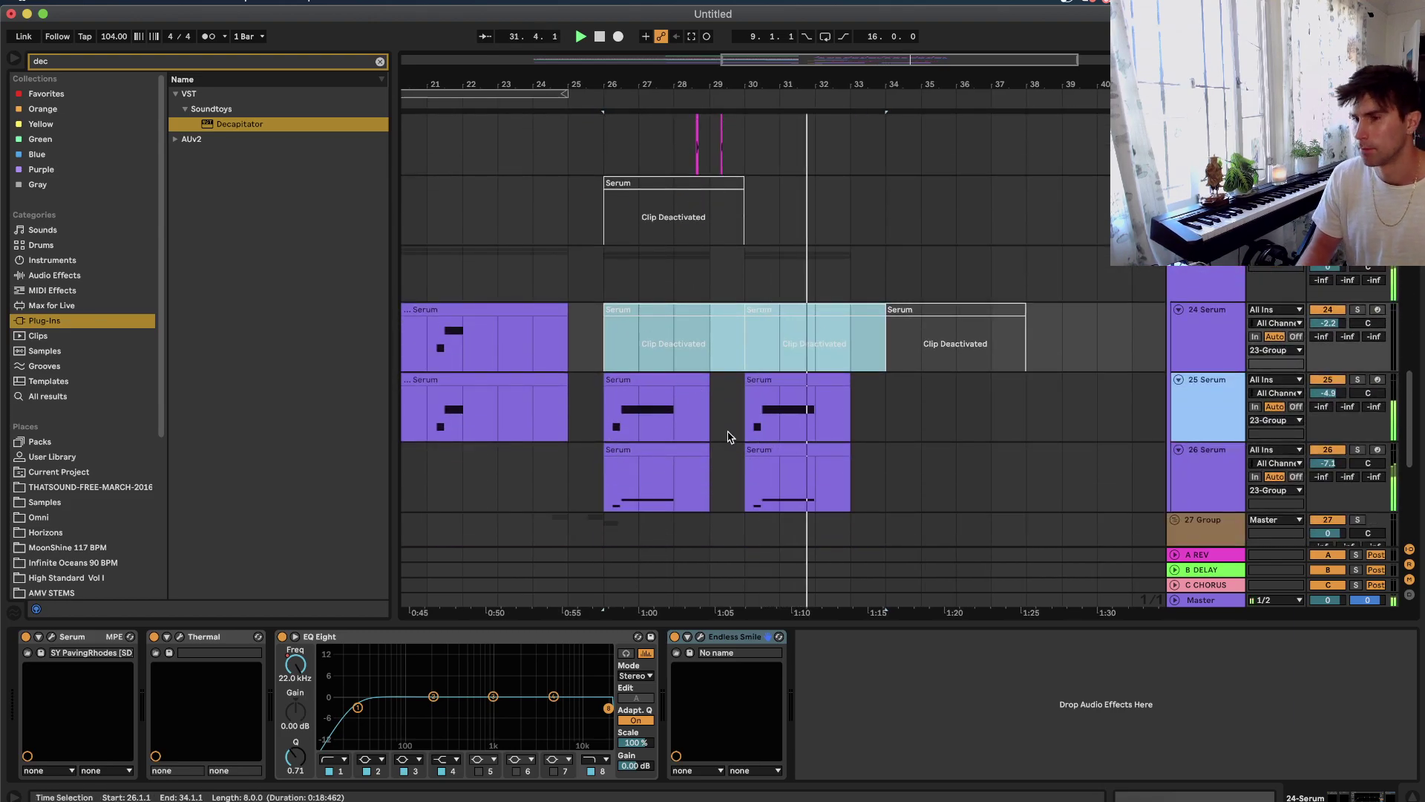
Insert a MIDI track below the Sylenth1 track, search the plug-ins for "kontakt" and load Kontakt on it.
{"action": "right_click", "coordinate": [1199, 269]}
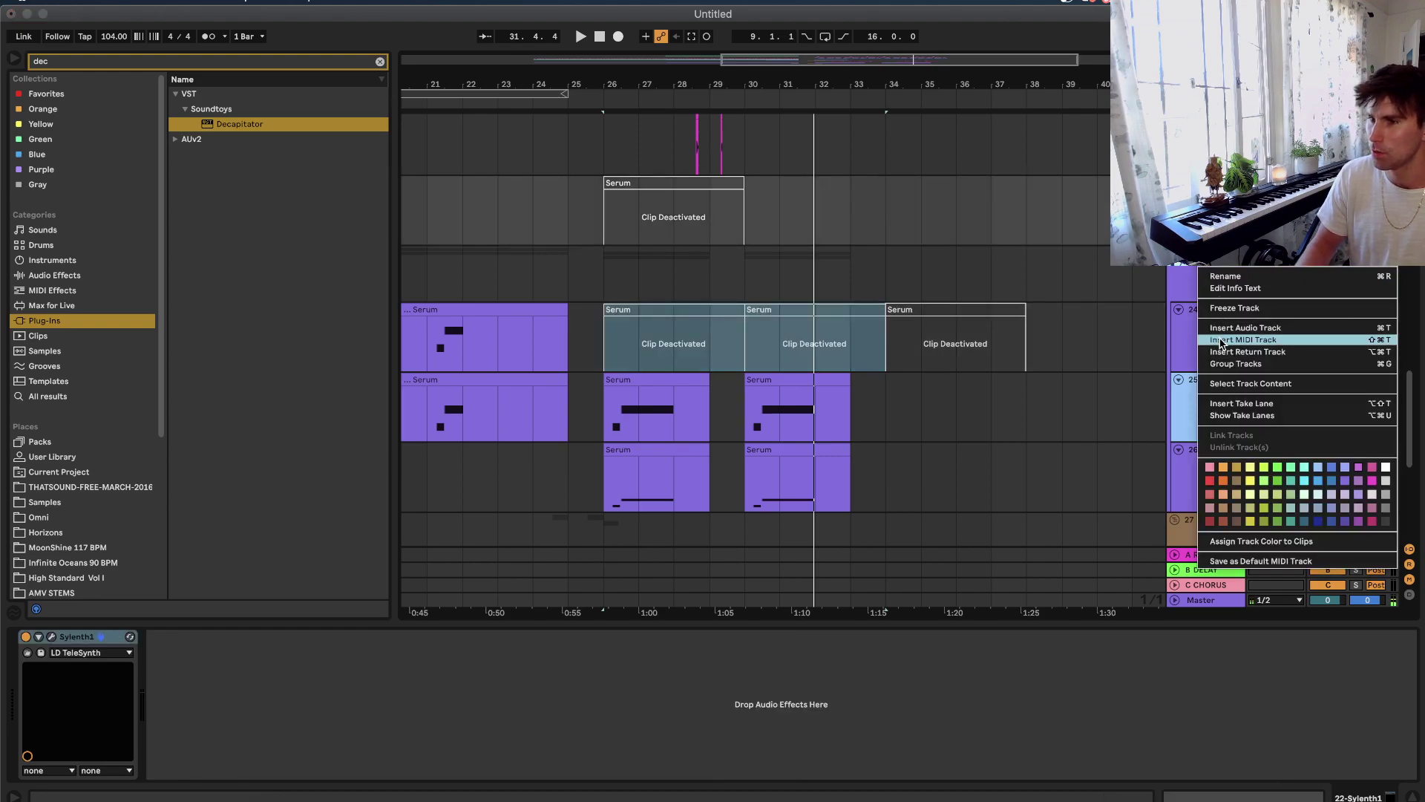
{"action": "left_click", "coordinate": [1223, 342]}
{"action": "left_click", "coordinate": [581, 294]}
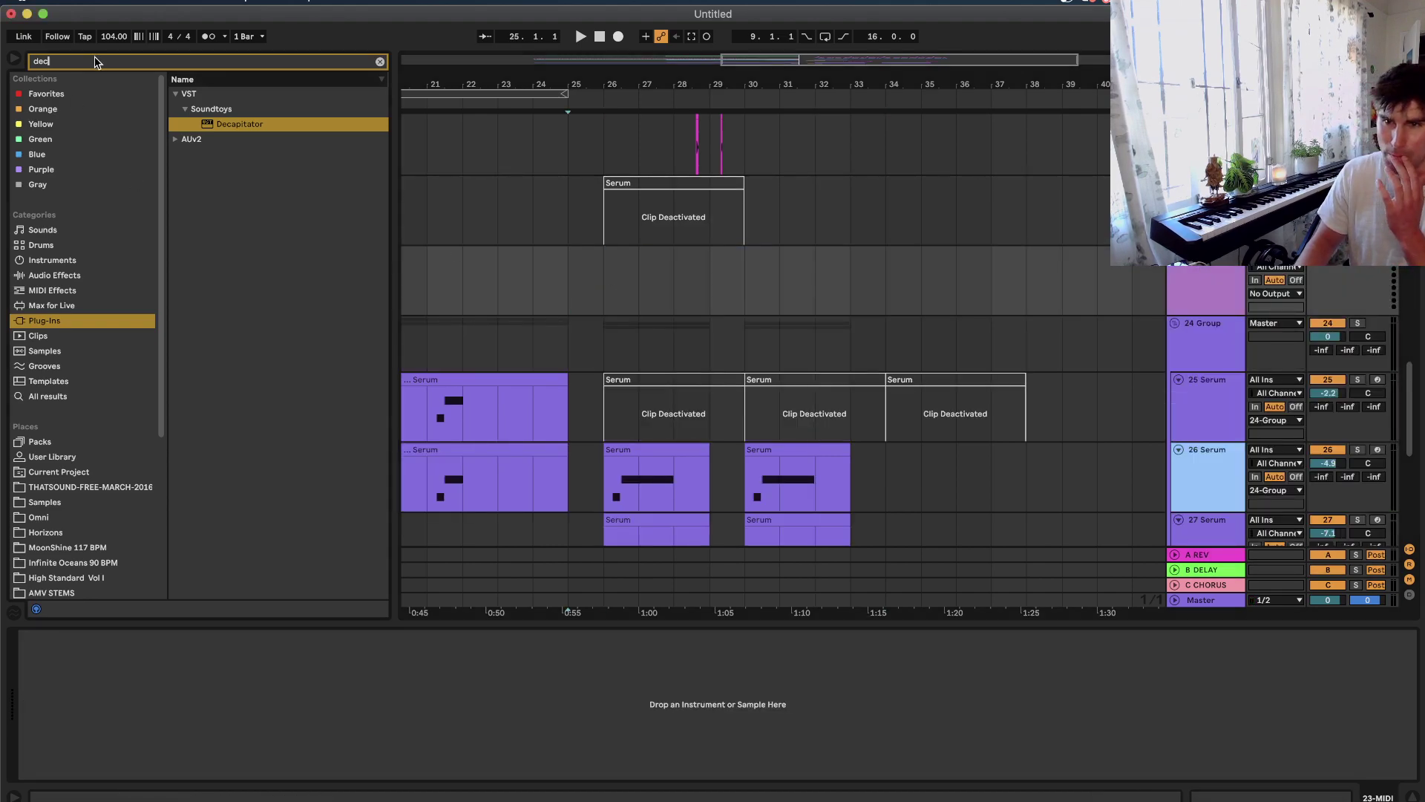
{"action": "type", "text": "kontakt"}
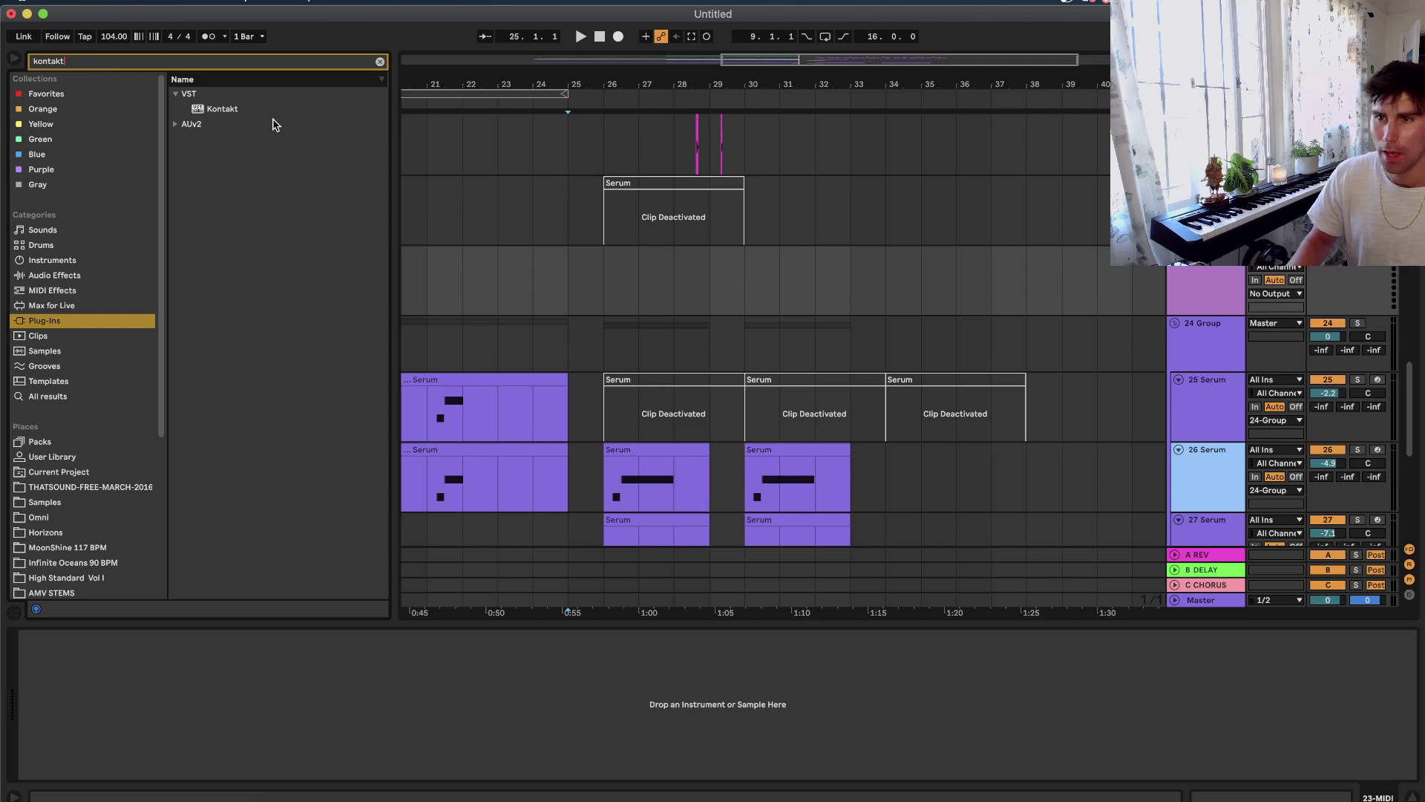
{"action": "left_click", "coordinate": [239, 109]}
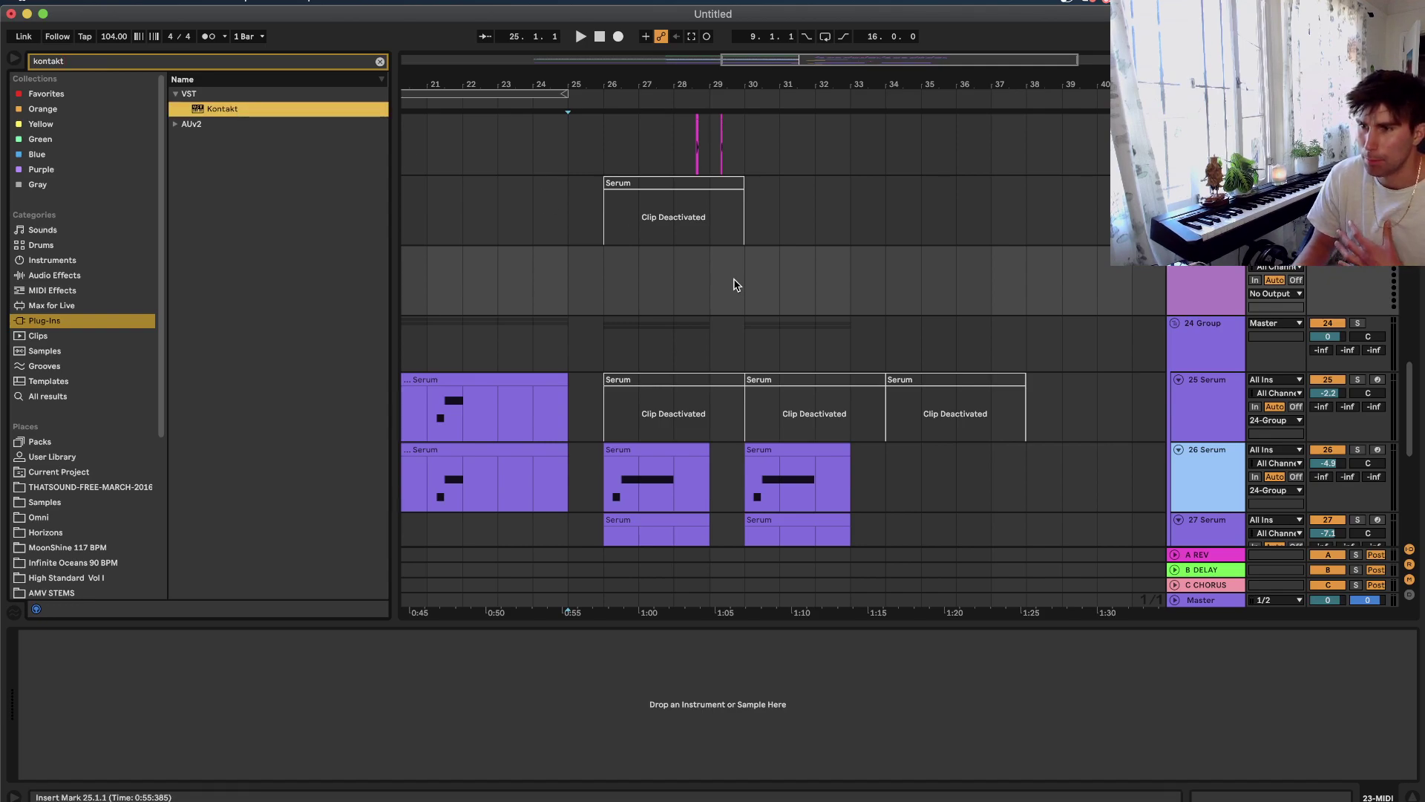
{"action": "key", "text": "Return"}
{"action": "left_click_drag", "start_coordinate": [763, 183], "coordinate": [670, 125]}
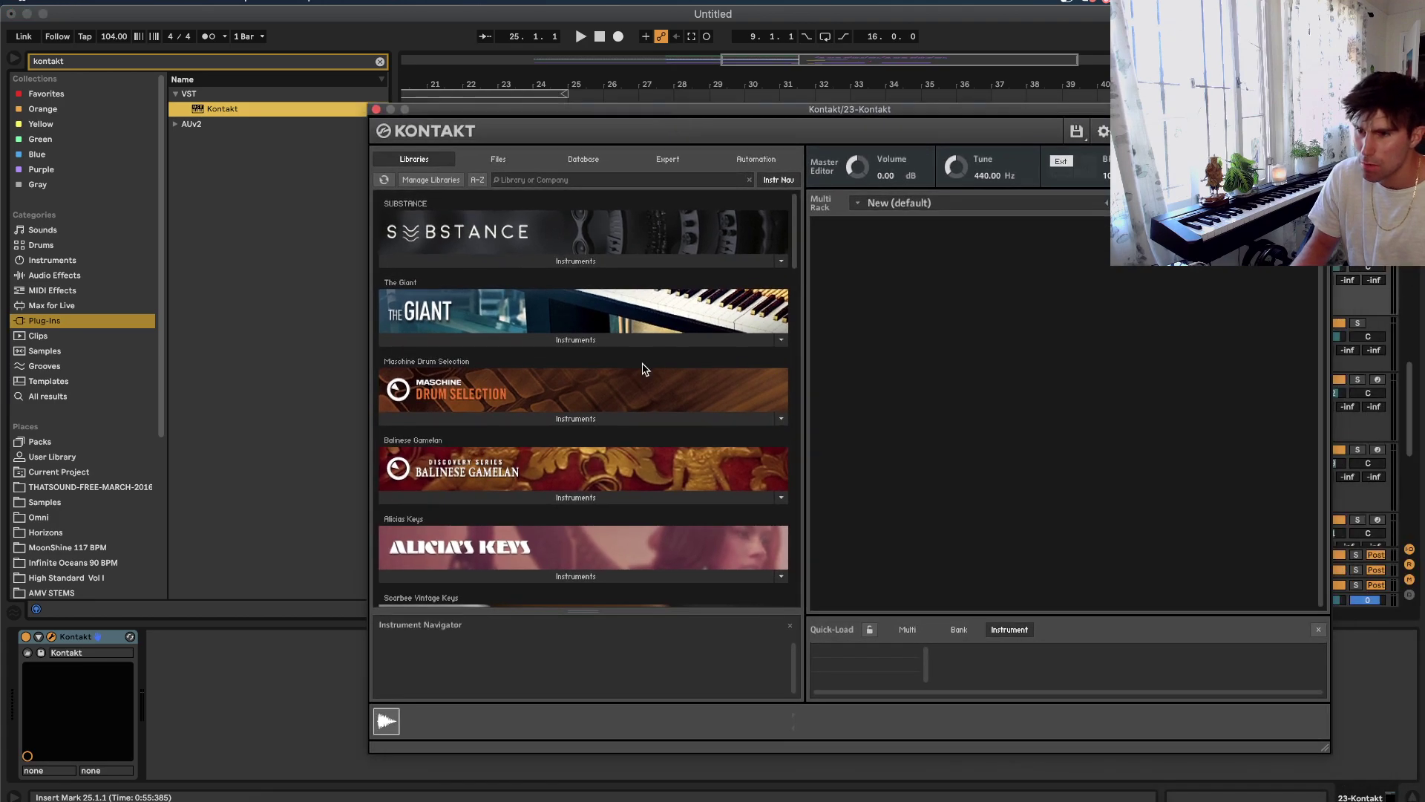
Load EXHALE - (Legacy).nki from the EXHALE library in Kontakt.
{"action": "scroll", "coordinate": [655, 470], "scroll_direction": "down", "scroll_amount": 8}
{"action": "scroll", "coordinate": [654, 471], "scroll_direction": "down", "scroll_amount": 6}
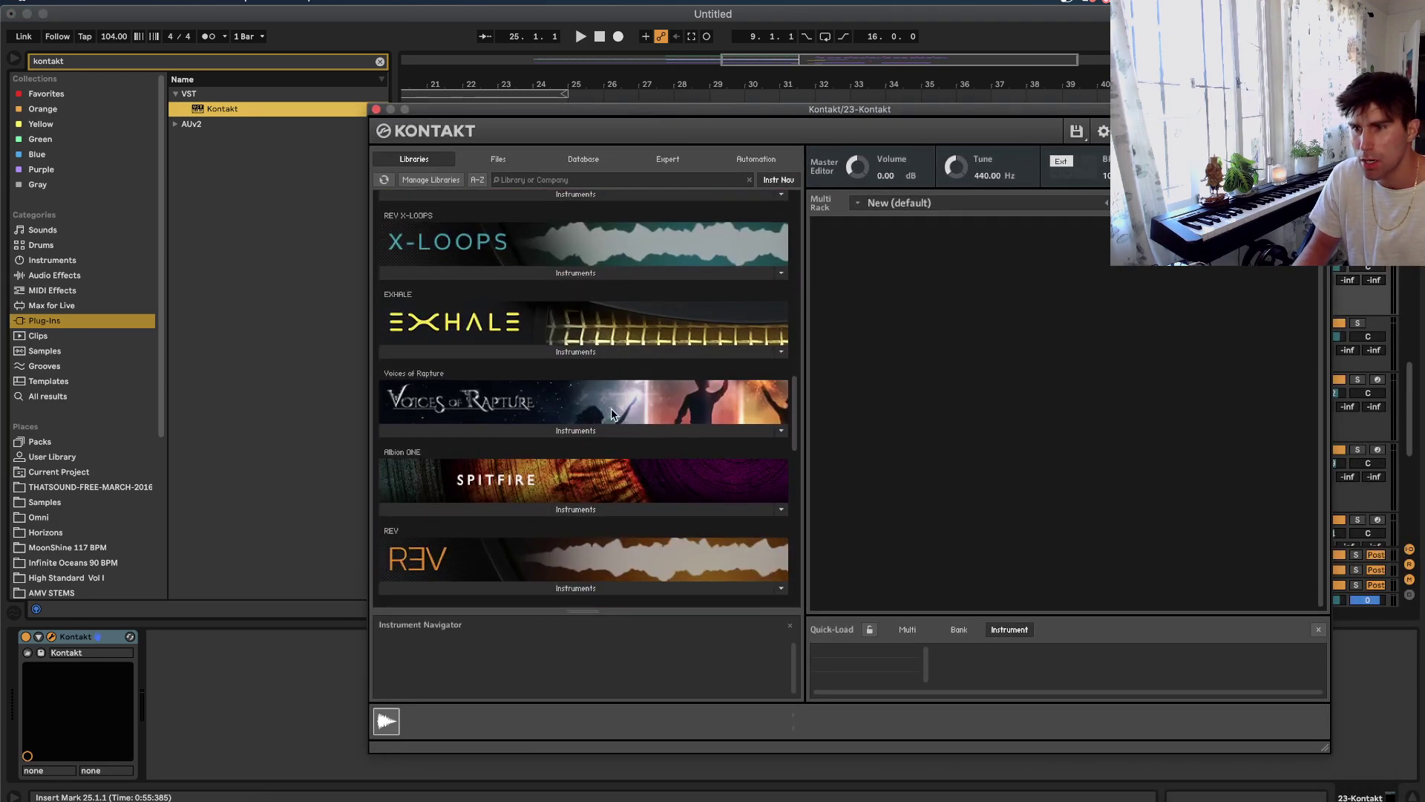
{"action": "left_click", "coordinate": [583, 352]}
{"action": "left_click", "coordinate": [537, 373]}
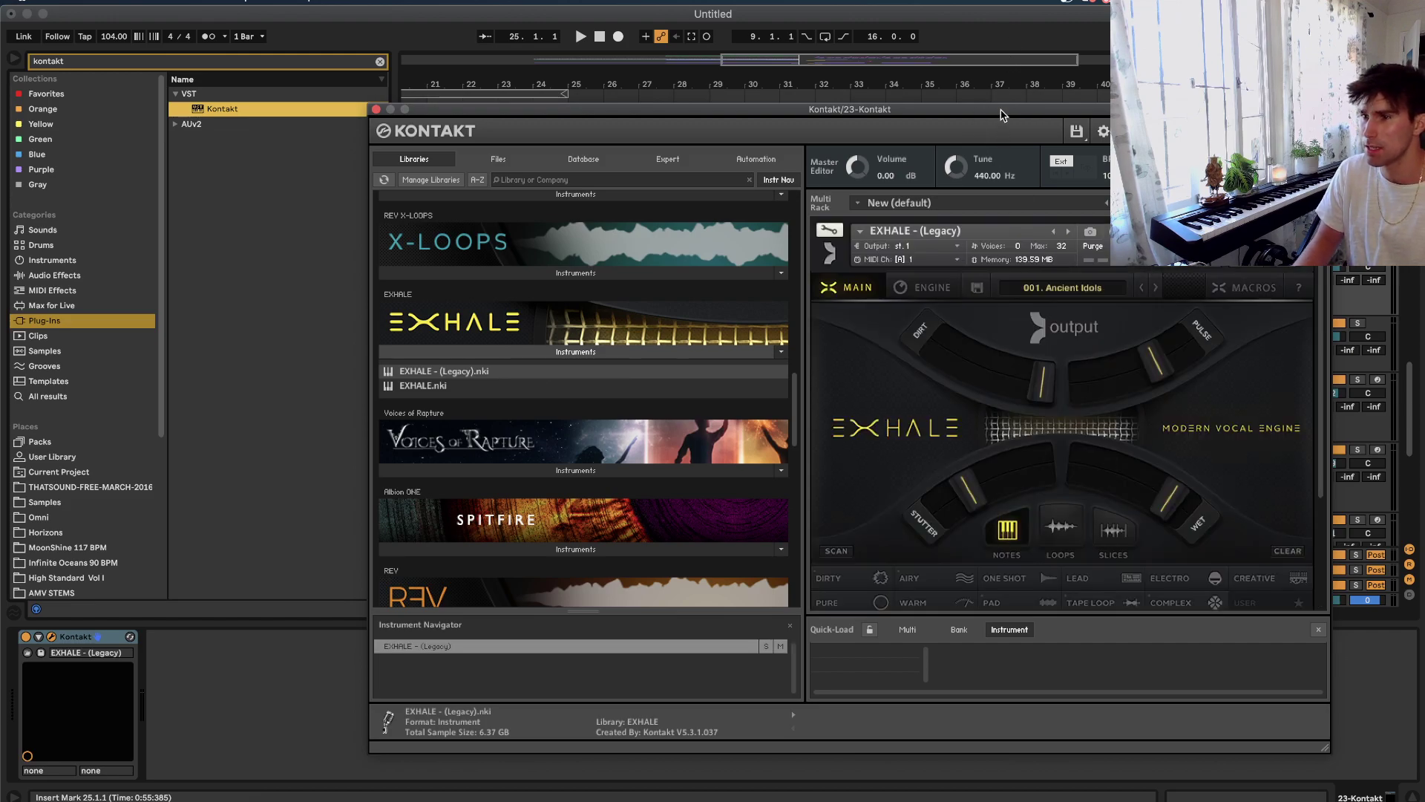
{"action": "left_click_drag", "start_coordinate": [1043, 115], "coordinate": [919, 149]}
{"action": "left_click_drag", "start_coordinate": [1326, 267], "coordinate": [1325, 278]}
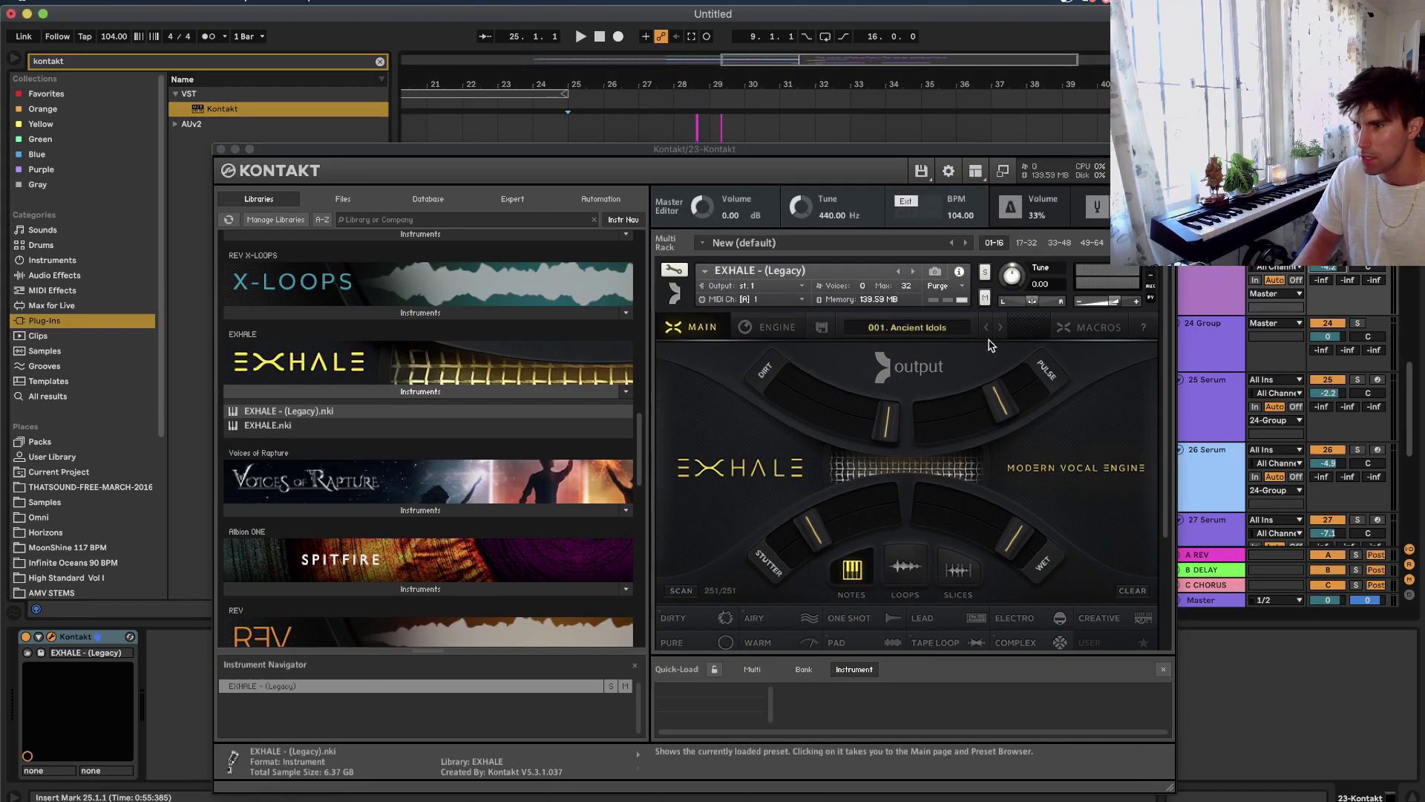
{"action": "left_click_drag", "start_coordinate": [982, 153], "coordinate": [976, 58]}
Switch EXHALE to Loops mode and choose the preset 002. Ahh Real Monsters while playing the song from bar 22.
{"action": "left_click", "coordinate": [918, 477]}
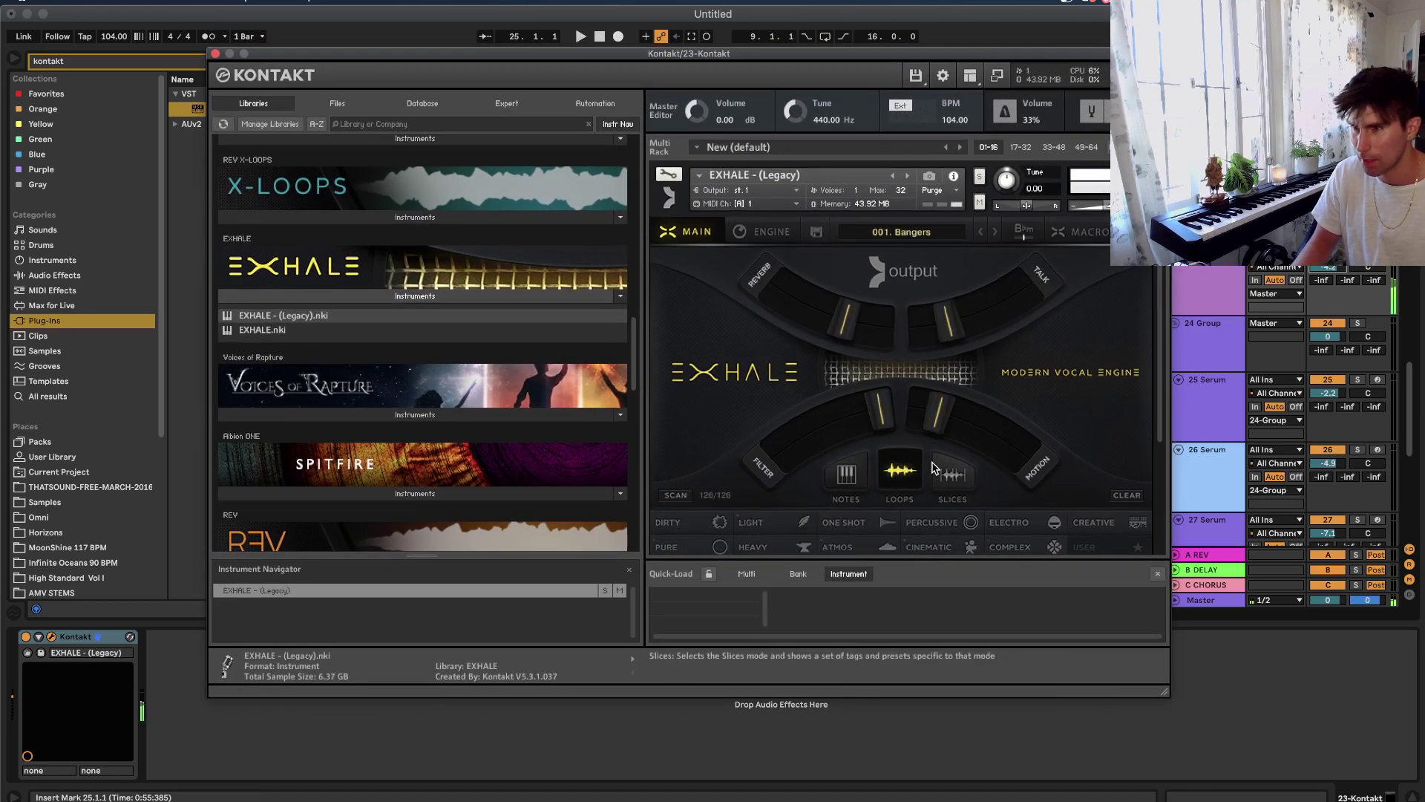
{"action": "left_click_drag", "start_coordinate": [718, 55], "coordinate": [722, 447]}
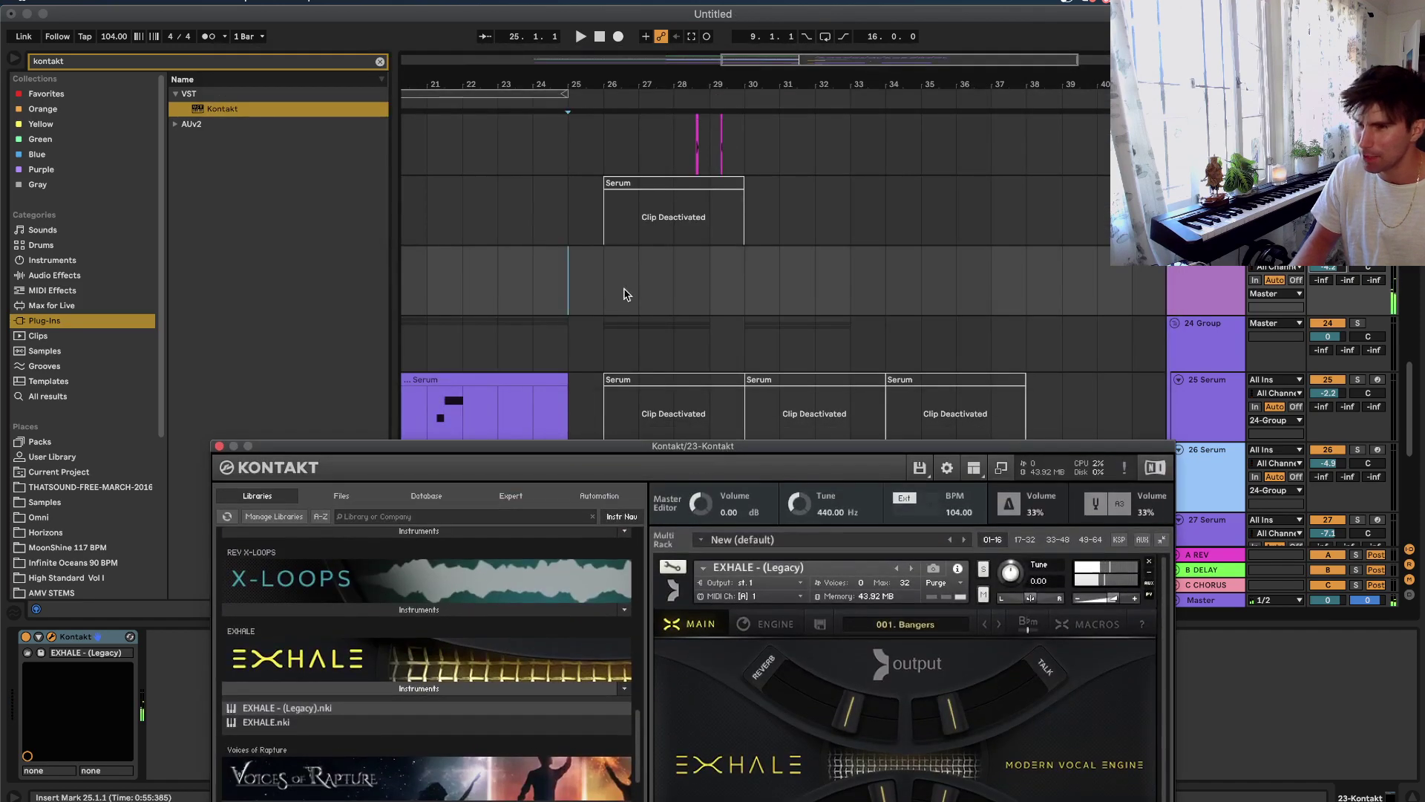
{"action": "scroll", "coordinate": [623, 288], "scroll_direction": "left", "scroll_amount": 3}
{"action": "left_click", "coordinate": [620, 282]}
{"action": "key", "text": "space"}
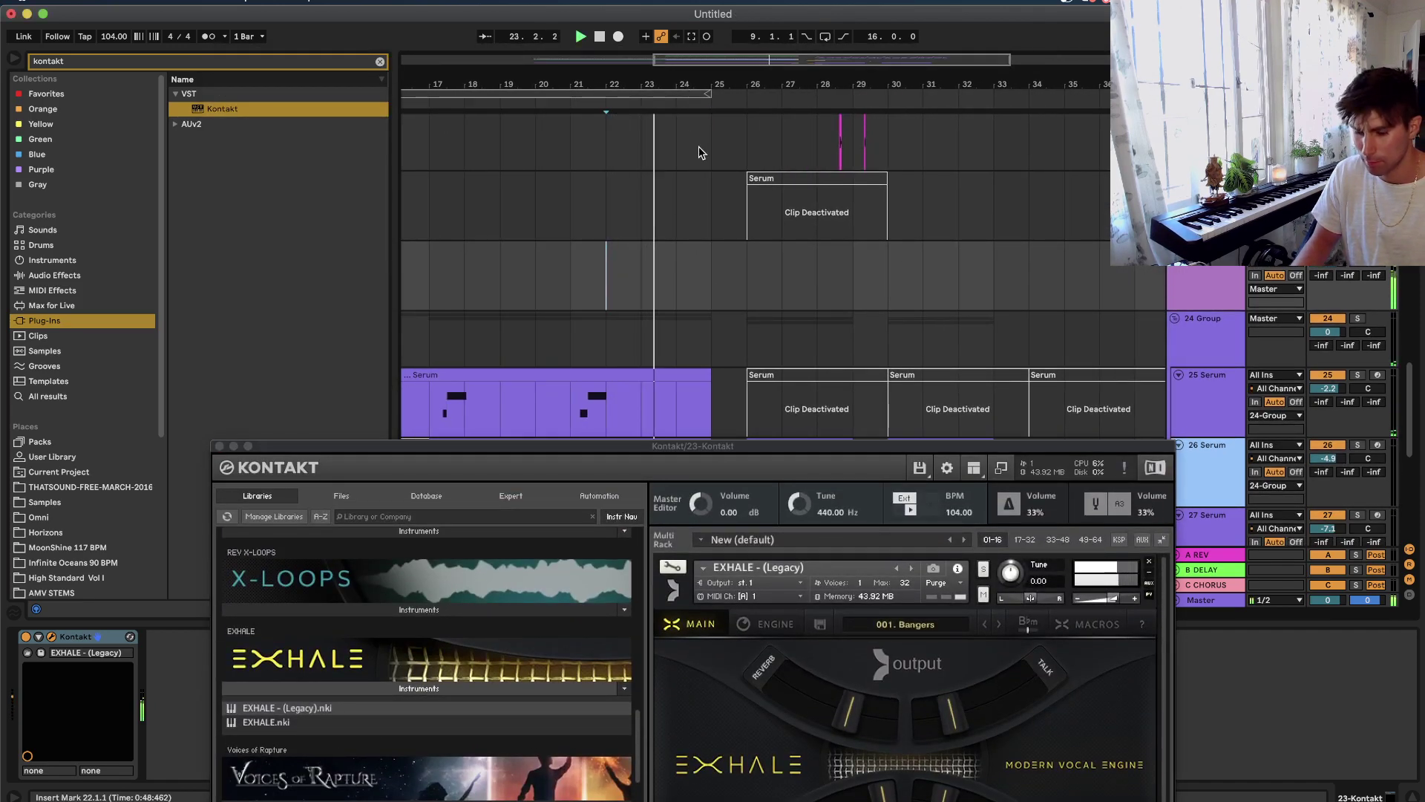
{"action": "left_click_drag", "start_coordinate": [896, 445], "coordinate": [897, 198]}
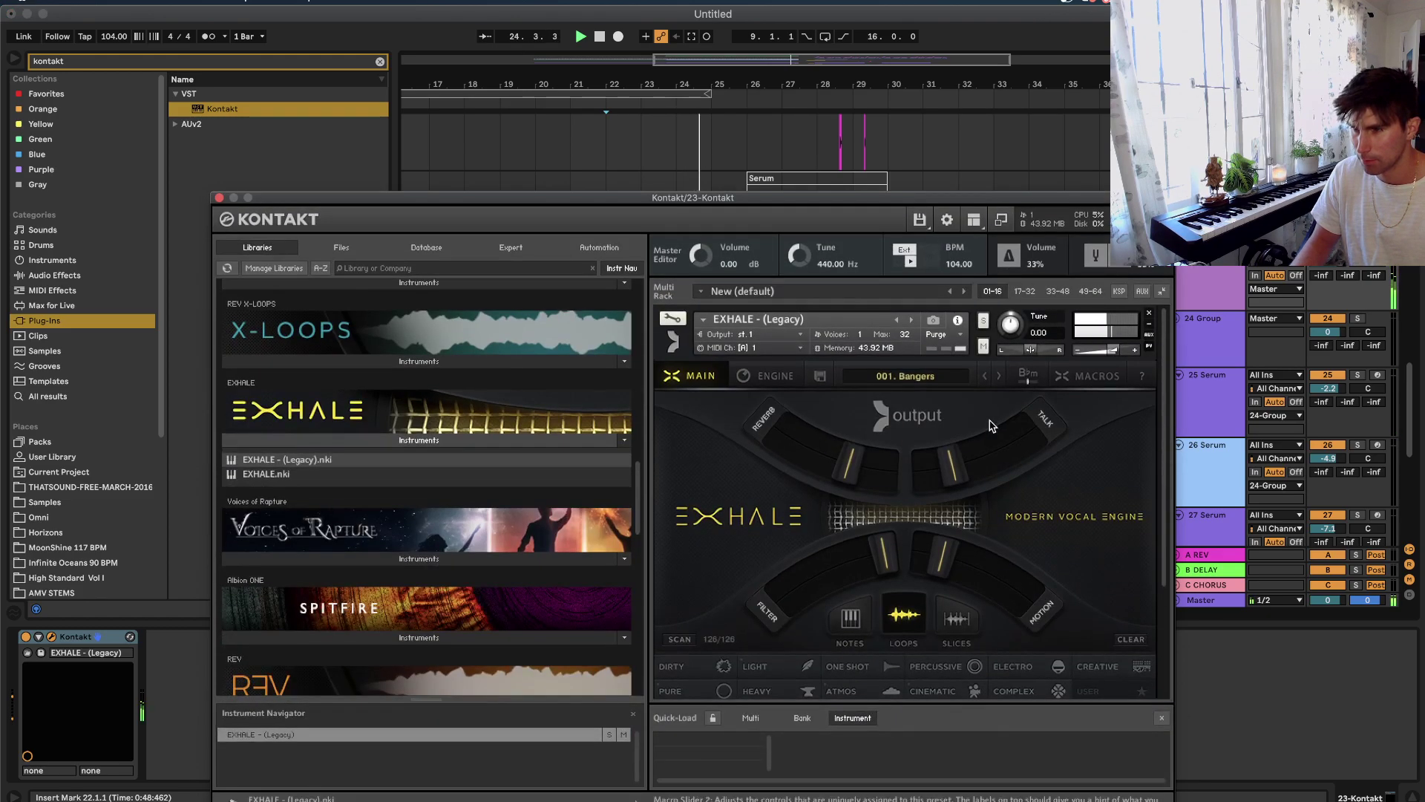
{"action": "left_click", "coordinate": [996, 376]}
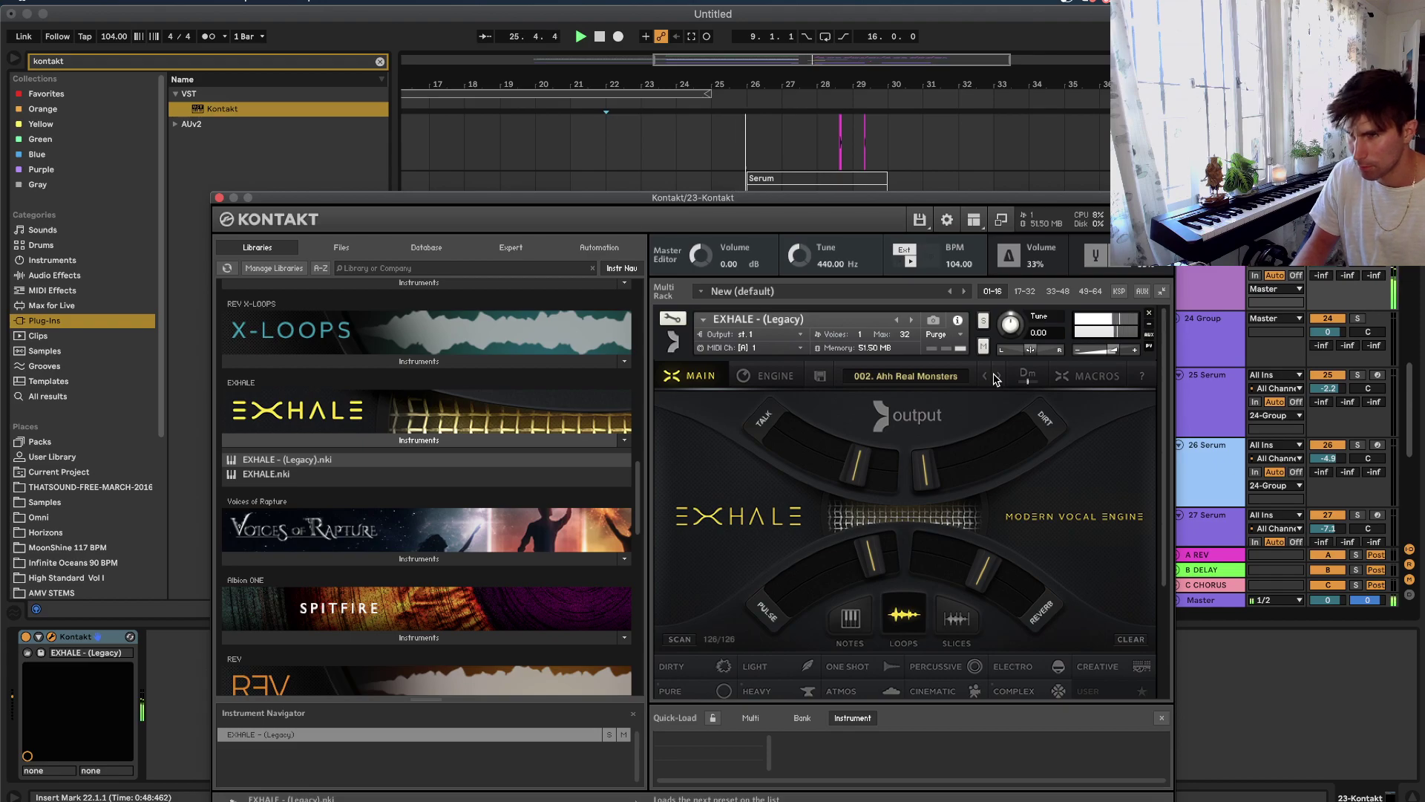
Turn on the metronome and record a MIDI part for the Kontakt track from bar 25 up to bar 30.
{"action": "left_click", "coordinate": [705, 179]}
{"action": "key", "text": "space"}
{"action": "key", "text": "space"}
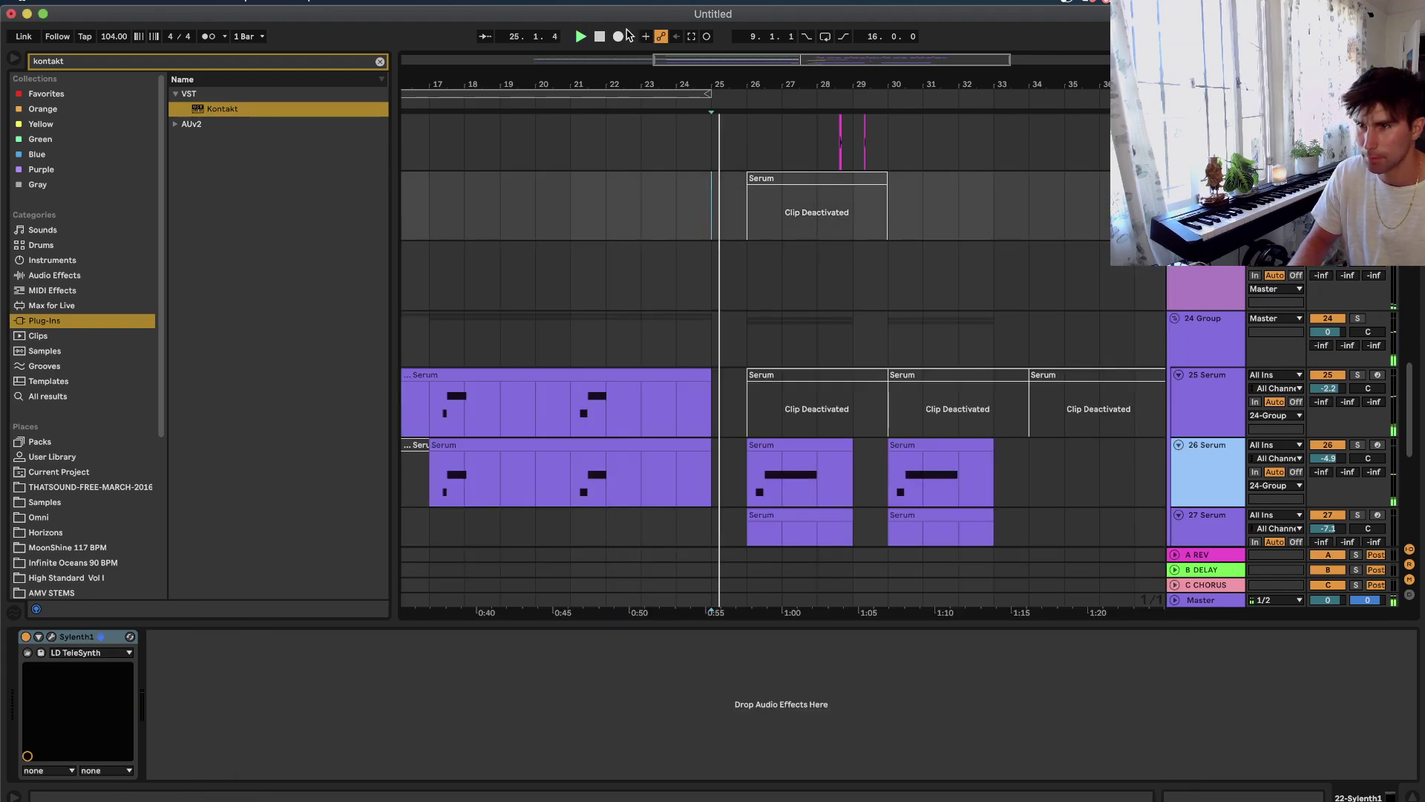
{"action": "left_click", "coordinate": [618, 36]}
{"action": "left_click", "coordinate": [619, 37]}
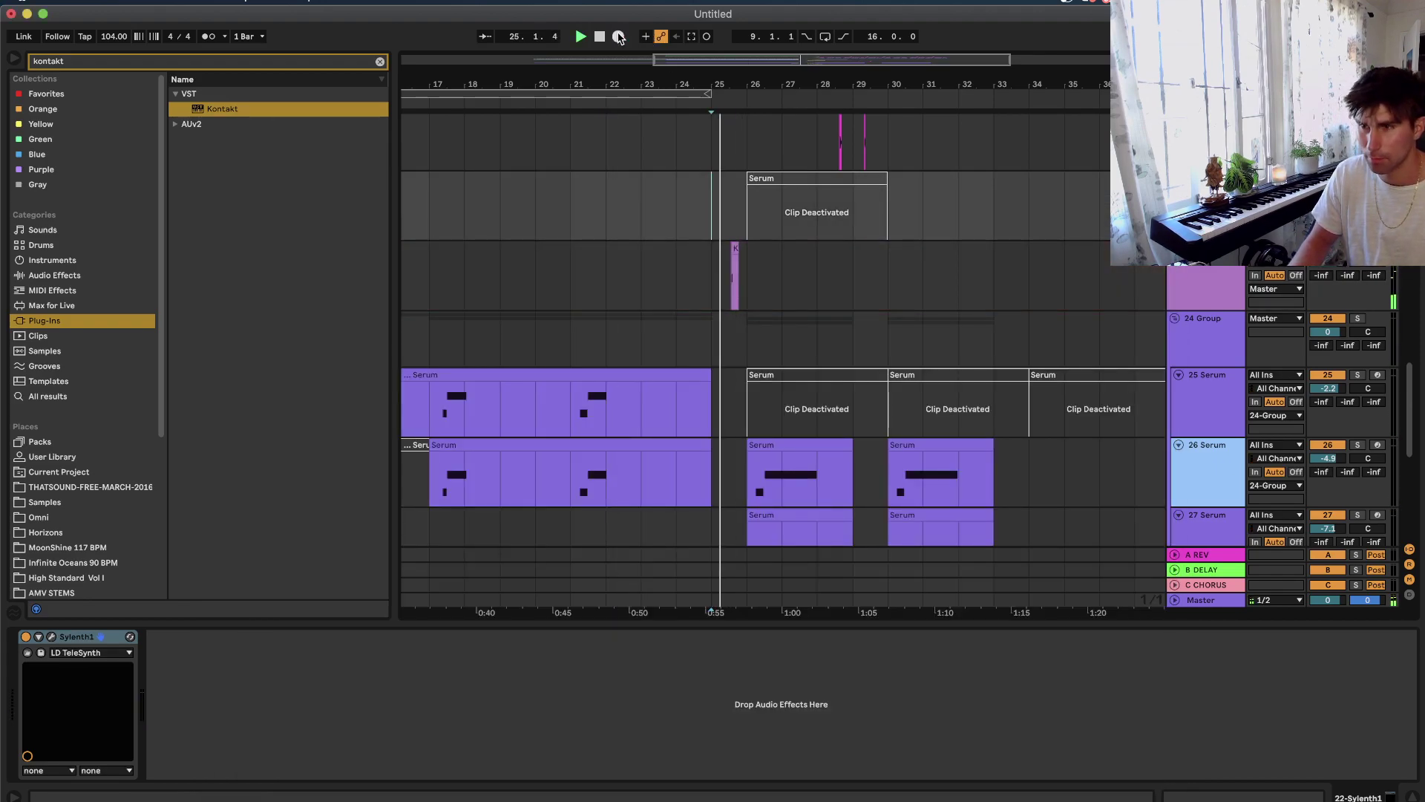
{"action": "left_click", "coordinate": [618, 37]}
{"action": "left_click", "coordinate": [210, 36]}
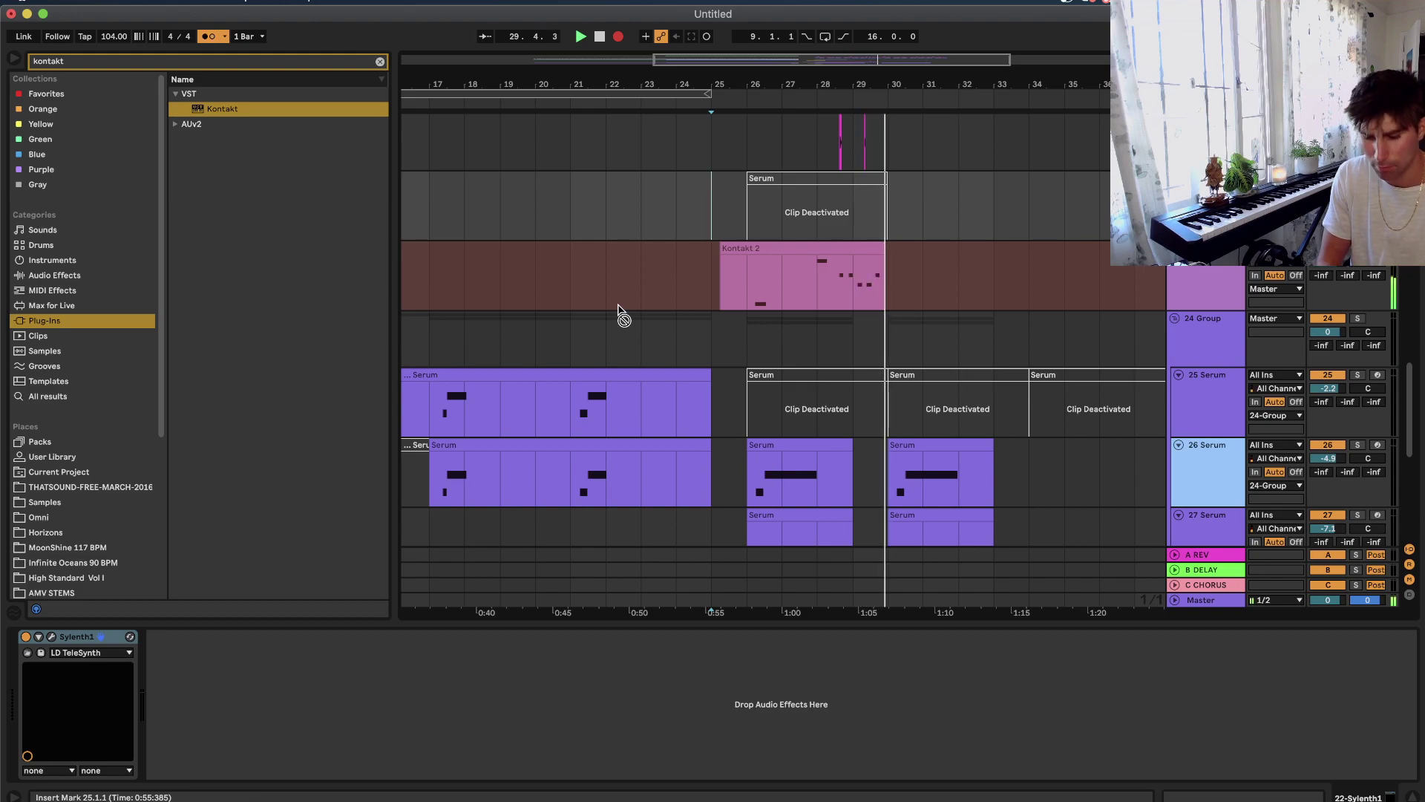
{"action": "key", "text": "space"}
Duplicate the Kontakt part from 26.1.1 to 30.1.1 and consolidate 26.1.3 to 34.1.1 into one clip.
{"action": "key", "text": "space"}
{"action": "left_click_drag", "start_coordinate": [747, 282], "coordinate": [887, 285]}
{"action": "key", "text": "super+d"}
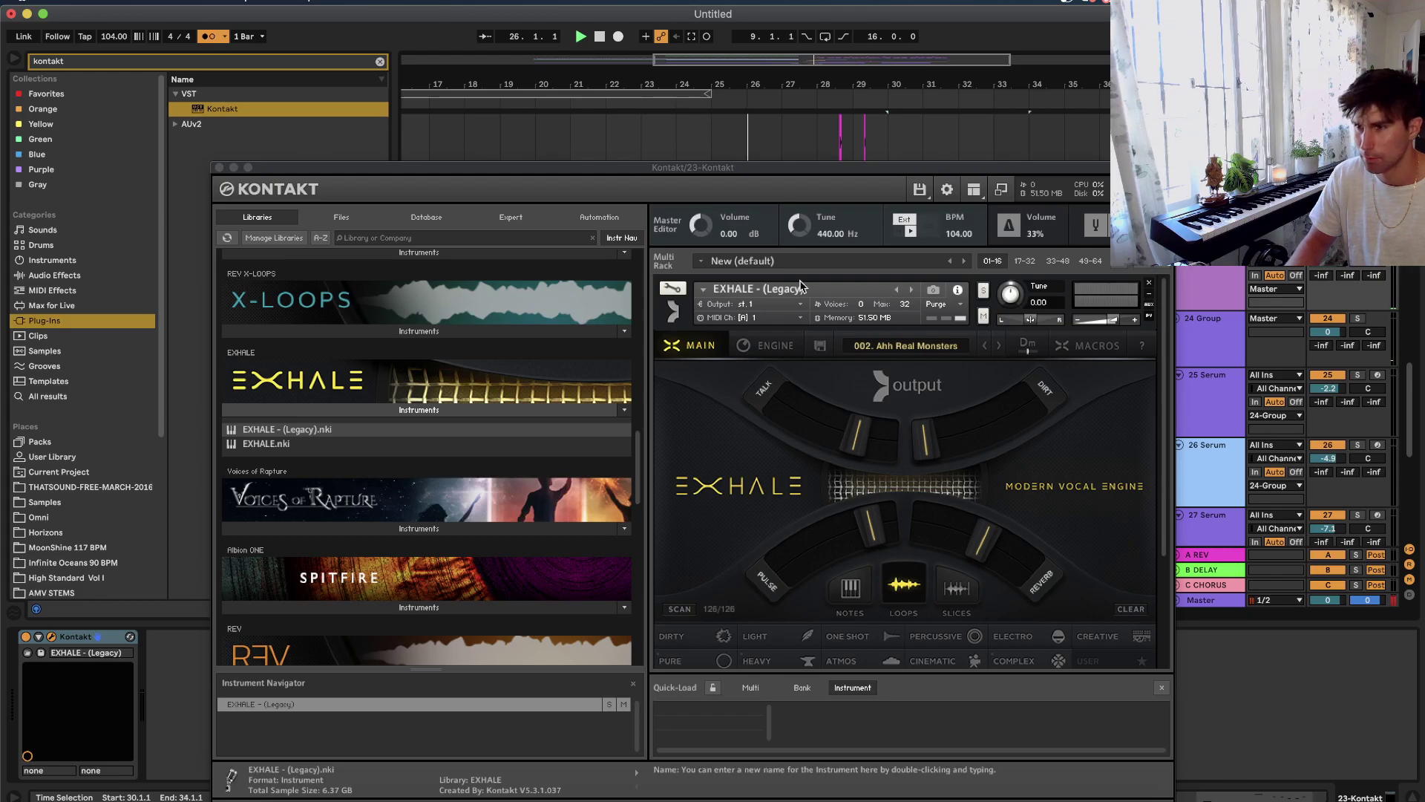
{"action": "left_click", "coordinate": [220, 168]}
{"action": "left_click", "coordinate": [747, 291], "text": "shift"}
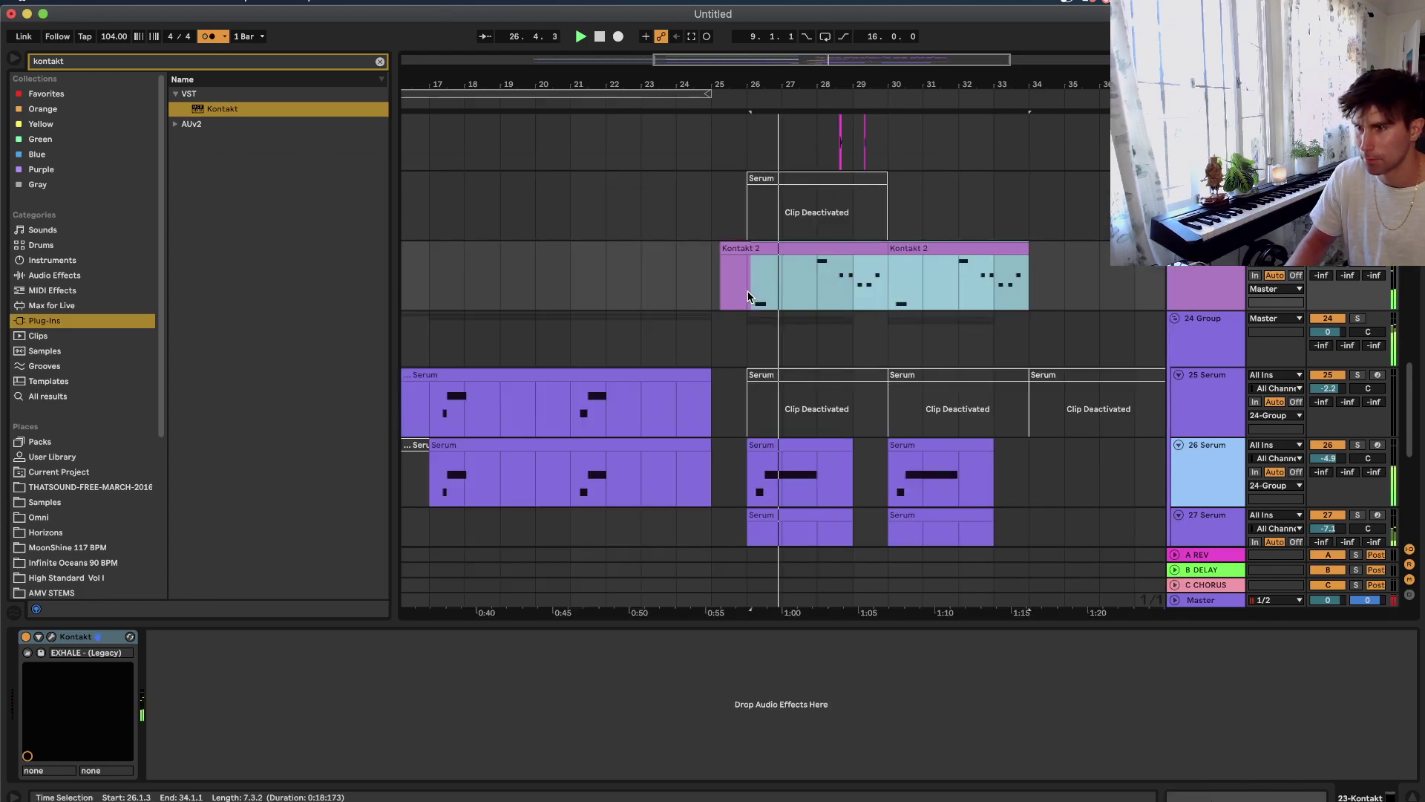
Replace the clip's A2, A2 and B2 notes from 4.1.3 to 4.4.3 with one short D#2 note at 4.1.3.
{"action": "double_click", "coordinate": [929, 246]}
{"action": "left_click", "coordinate": [783, 520]}
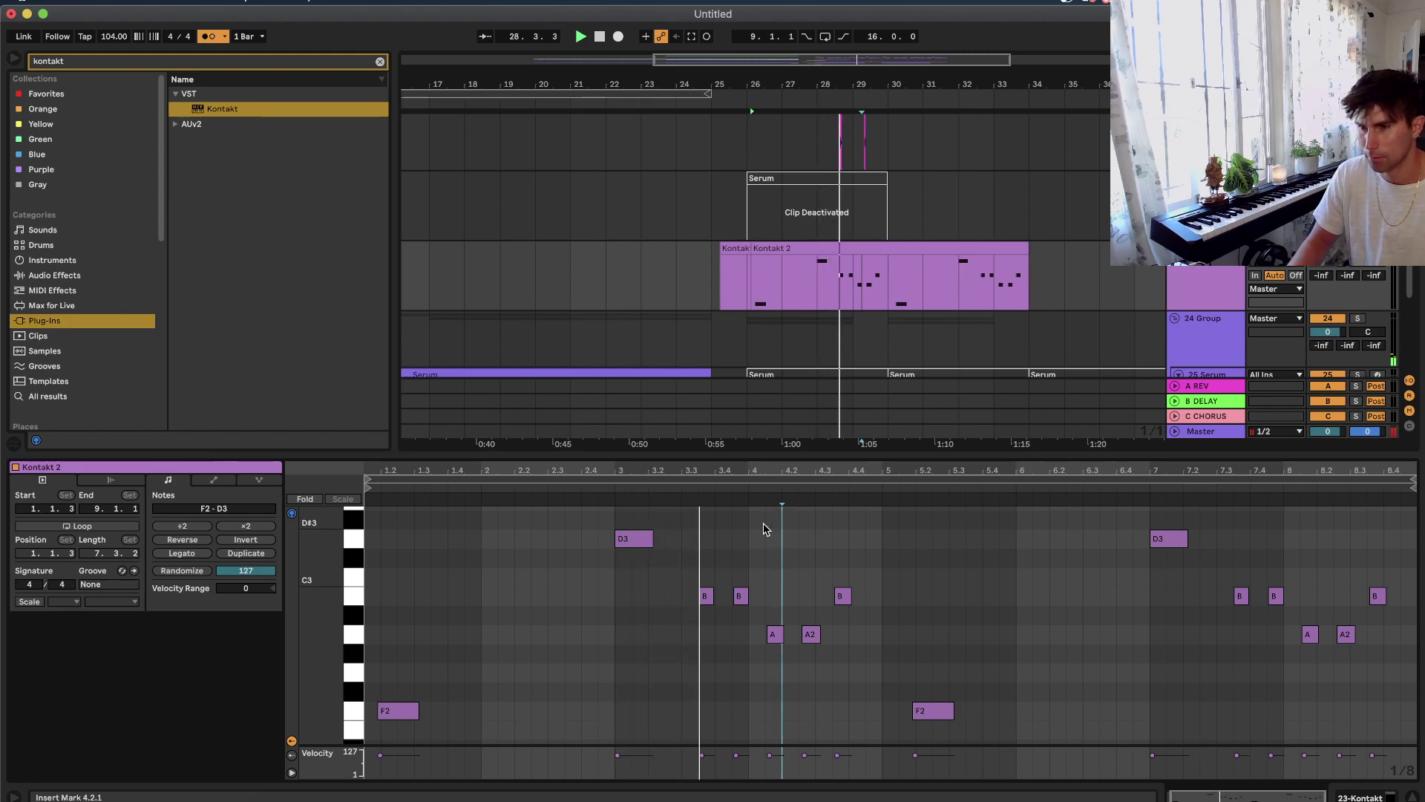
{"action": "left_click_drag", "start_coordinate": [867, 582], "coordinate": [768, 672]}
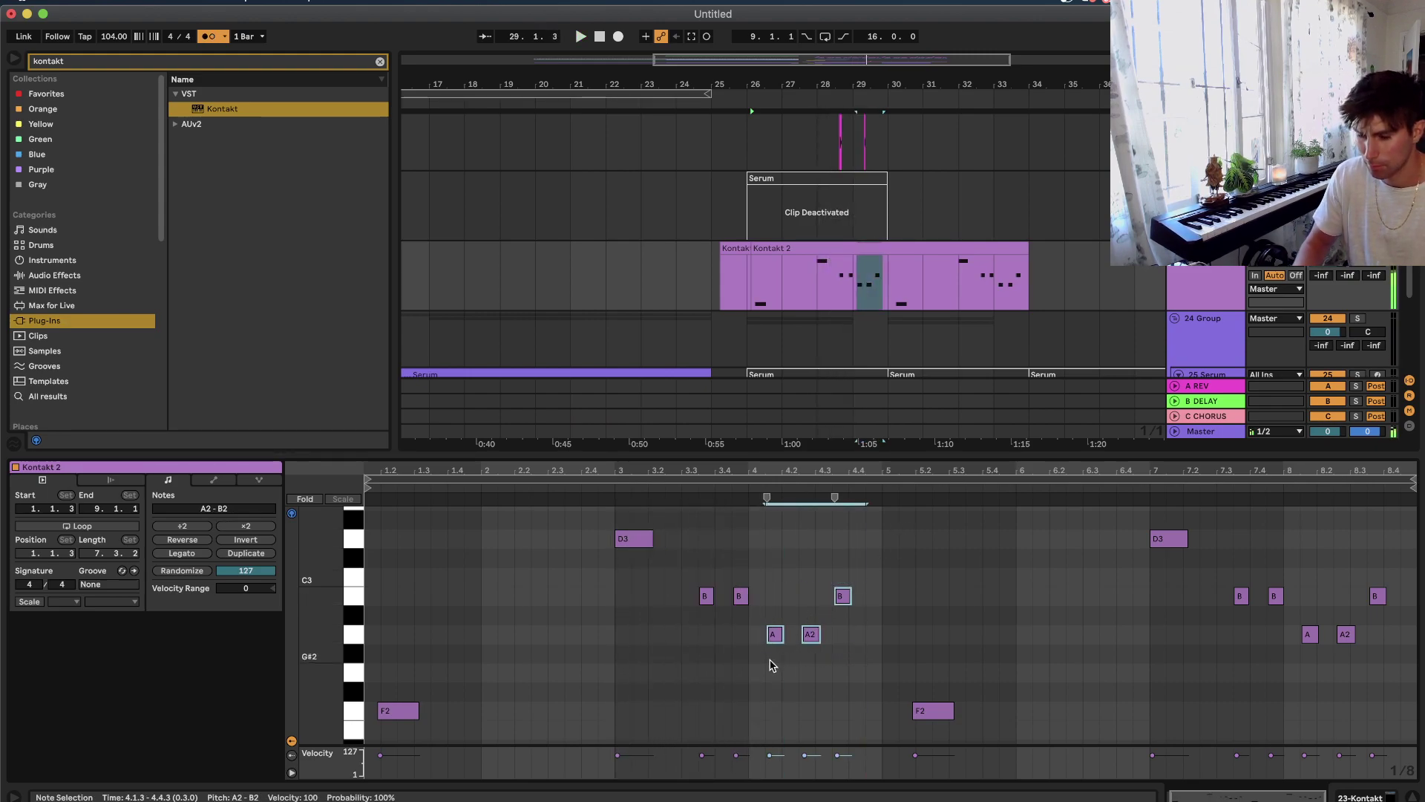
{"action": "key", "text": "Delete"}
{"action": "left_click_drag", "start_coordinate": [742, 605], "coordinate": [768, 625]}
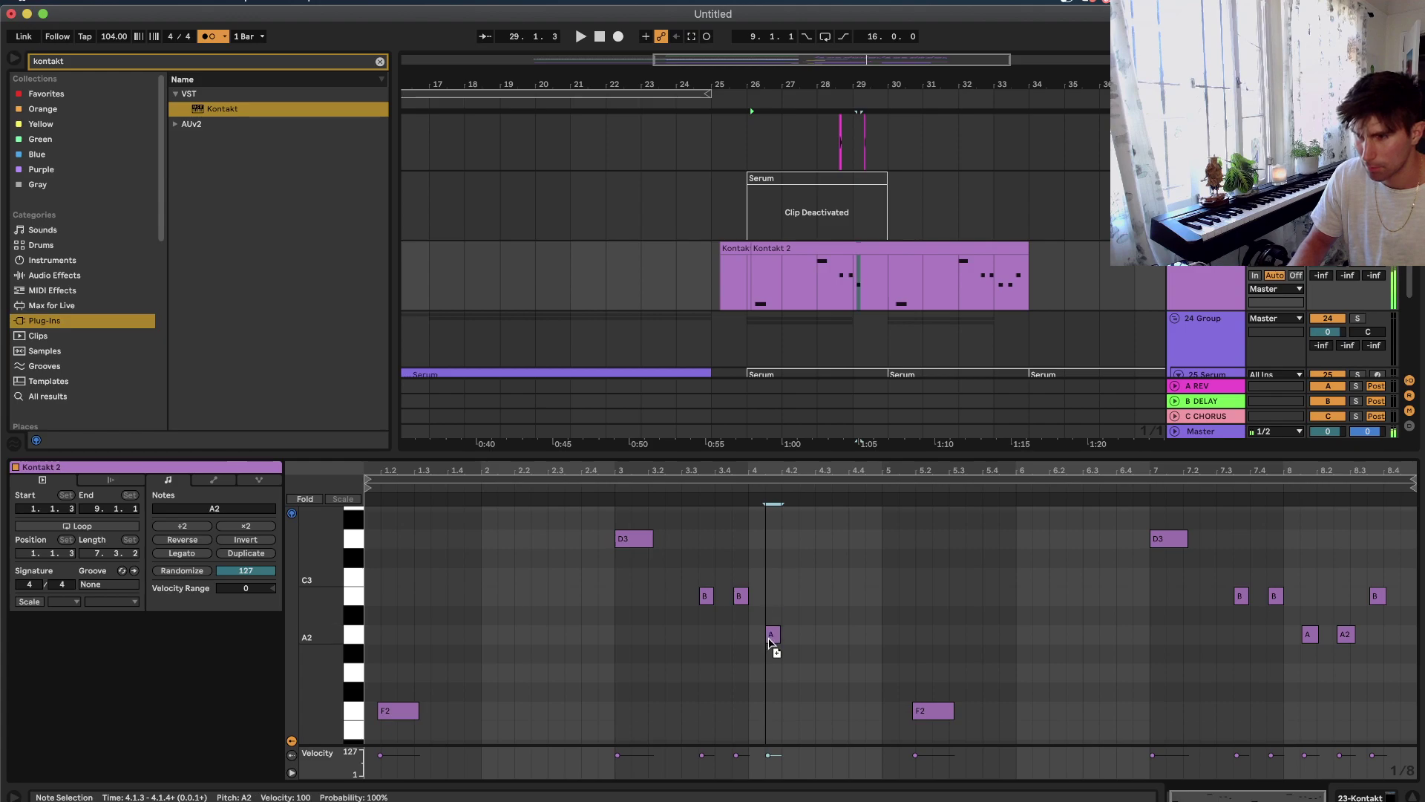
{"action": "left_click_drag", "start_coordinate": [771, 736], "coordinate": [770, 744]}
{"action": "key", "text": "space"}
Try a D2 note at 2.1.1 in the Kontakt clip, stretched to 3.1.1, during playback.
{"action": "scroll", "coordinate": [784, 640], "scroll_direction": "down", "scroll_amount": 3}
{"action": "double_click", "coordinate": [494, 692]}
{"action": "key", "text": "space"}
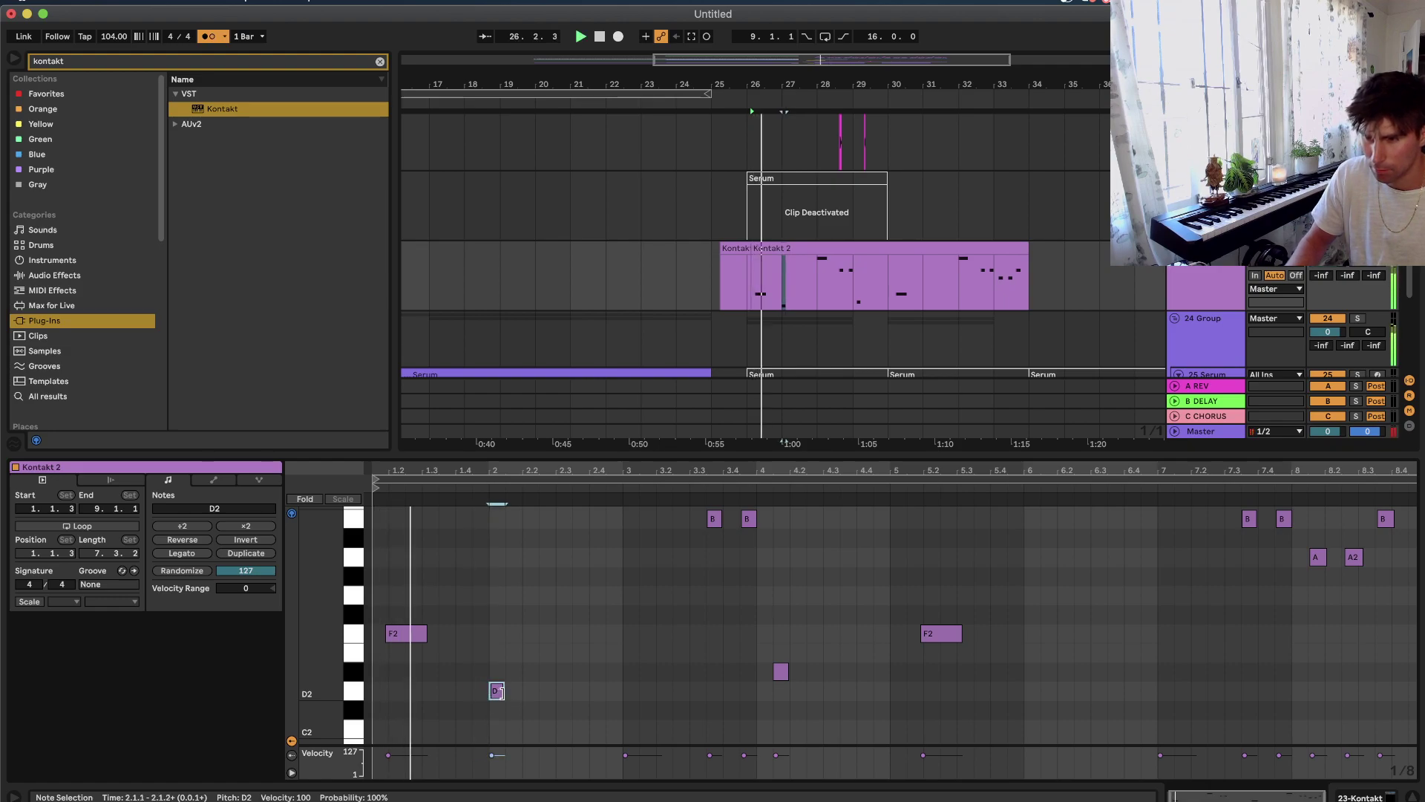
{"action": "left_click_drag", "start_coordinate": [504, 690], "coordinate": [616, 689]}
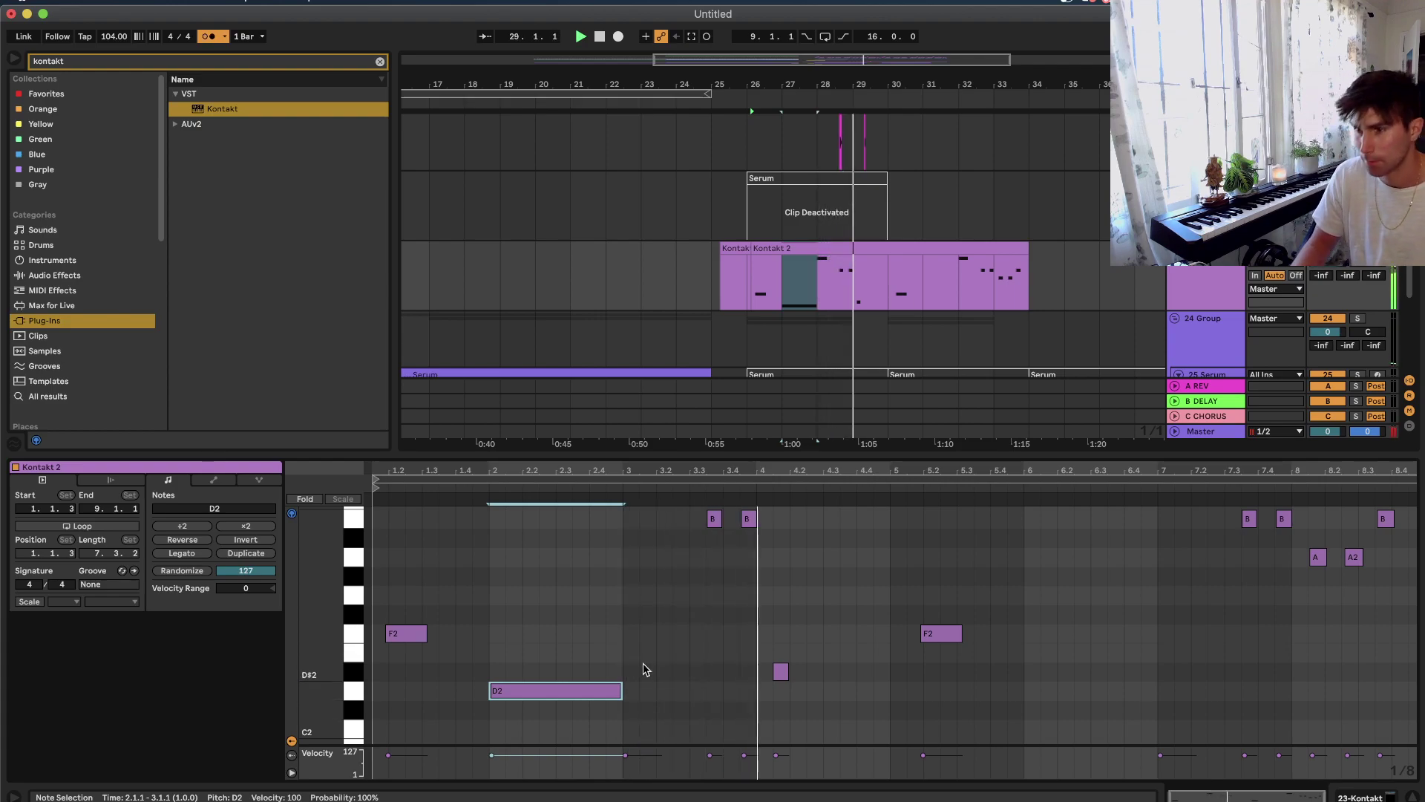
Try the short note at 4.1.3 on B2, settle it on D2 and delete the one-bar D2 note at 2.1.1.
{"action": "left_click", "coordinate": [781, 672]}
{"action": "left_click_drag", "start_coordinate": [783, 674], "coordinate": [783, 521]}
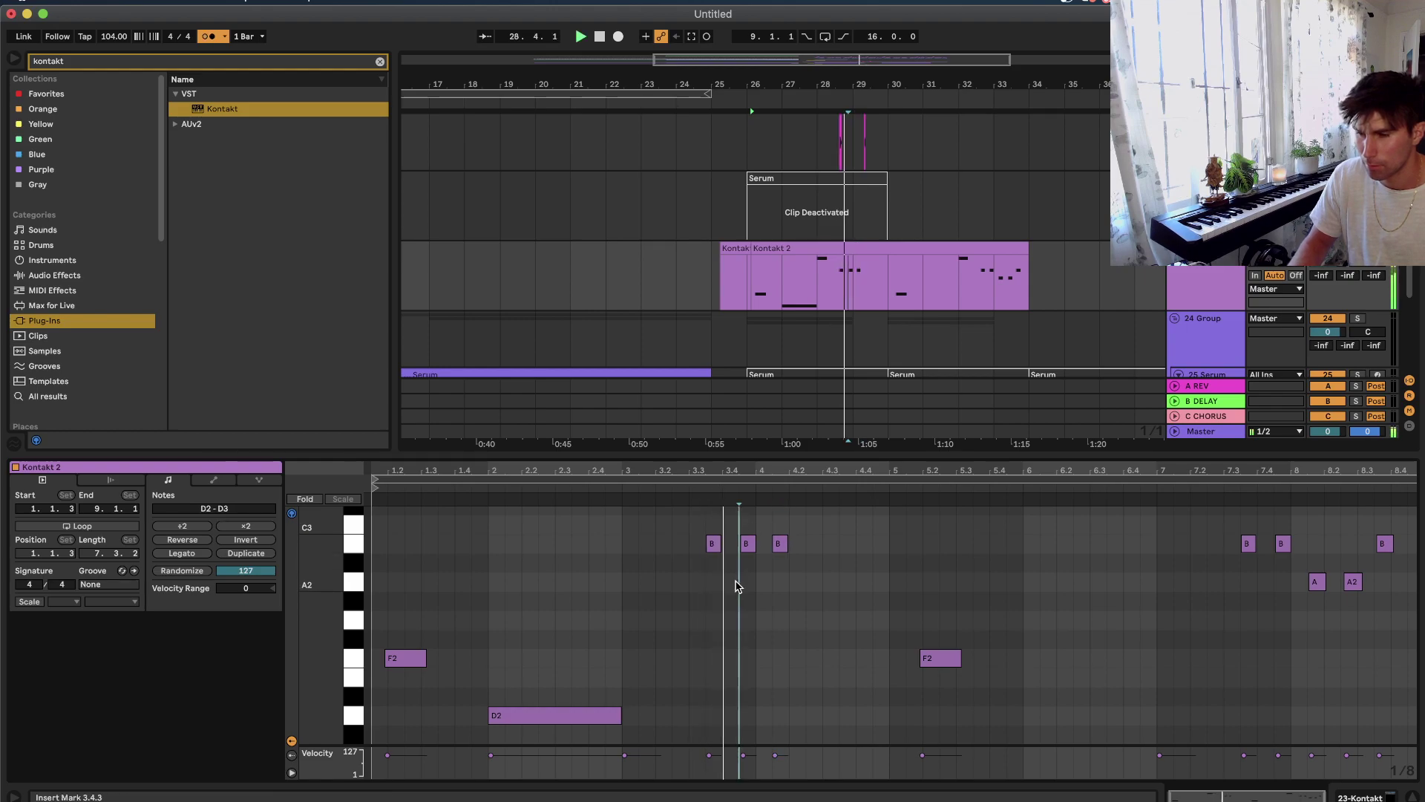
{"action": "left_click_drag", "start_coordinate": [779, 544], "coordinate": [772, 726]}
{"action": "left_click", "coordinate": [557, 715]}
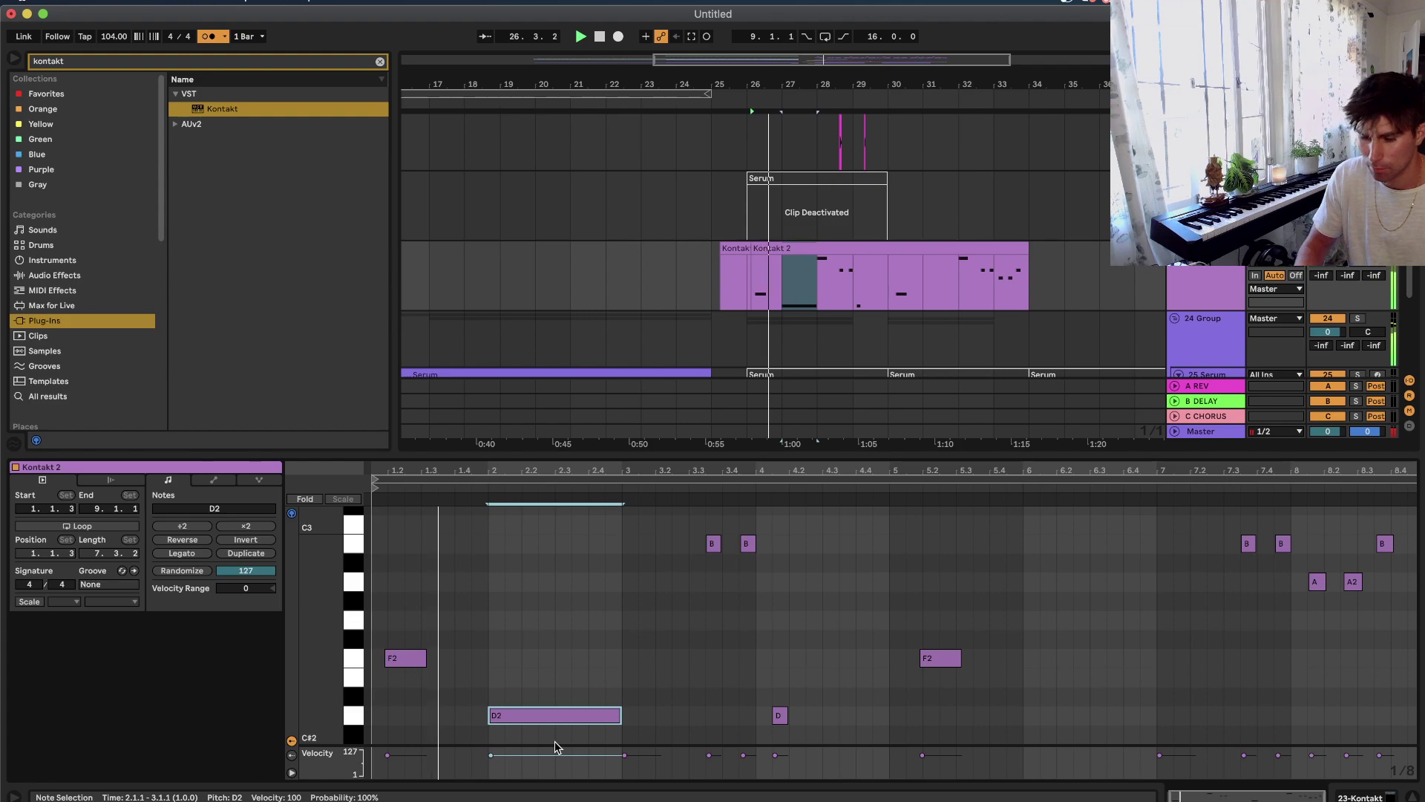
{"action": "key", "text": "shift+Tab"}
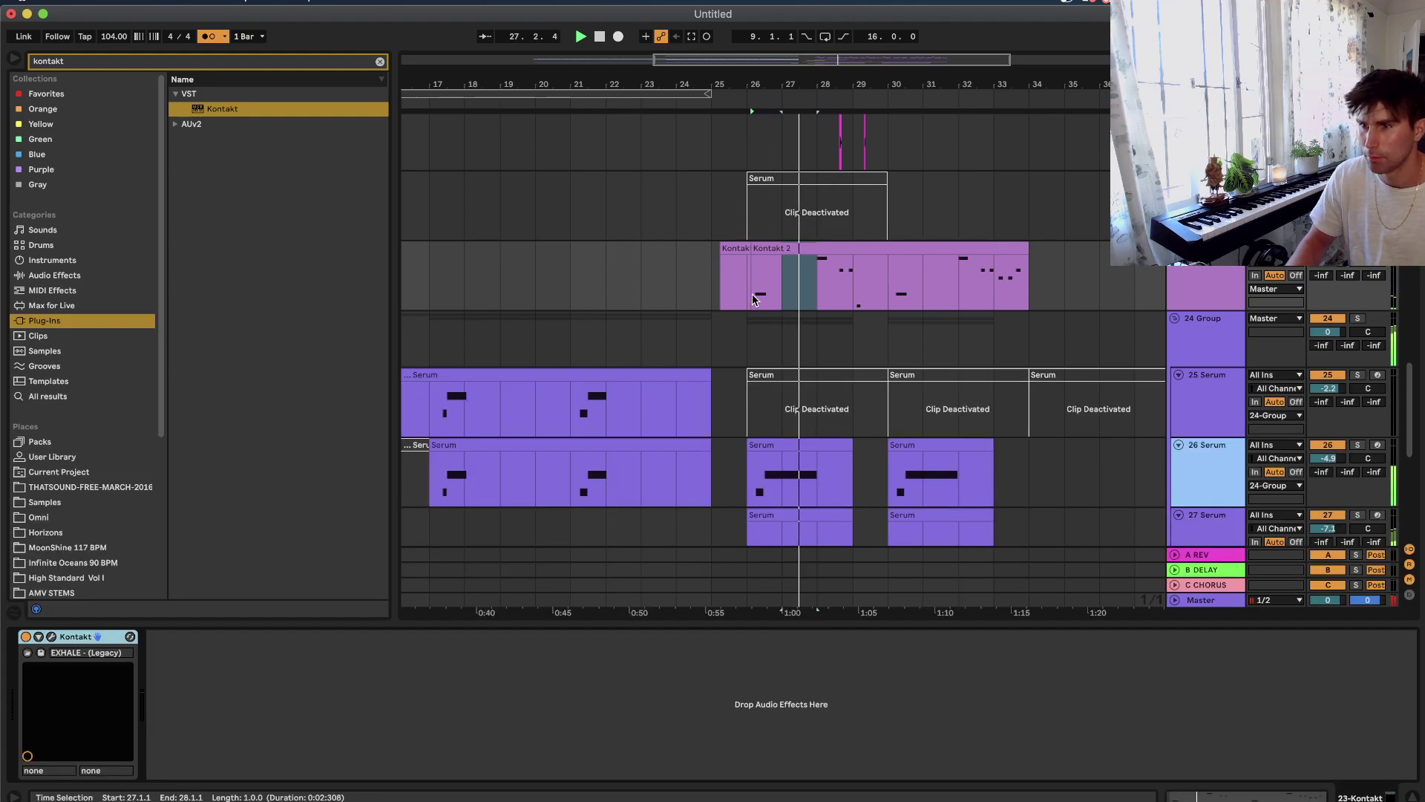
Search the plug-ins for "h delay" and add H-Delay Stereo after Kontakt, with Ping Pong on and its Dry/Wet adjusted.
{"action": "left_click", "coordinate": [751, 276]}
{"action": "key", "text": "space"}
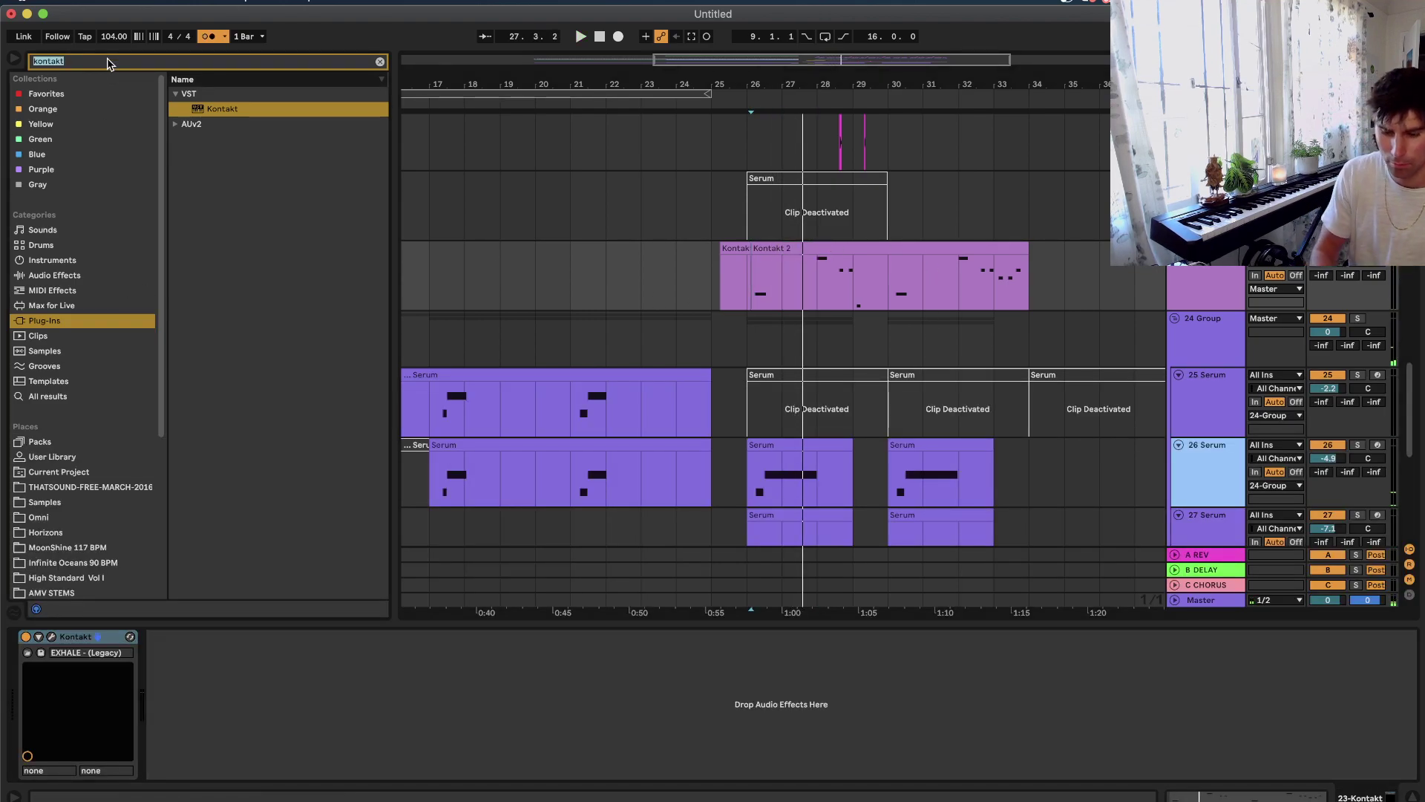
{"action": "type", "text": "h delay"}
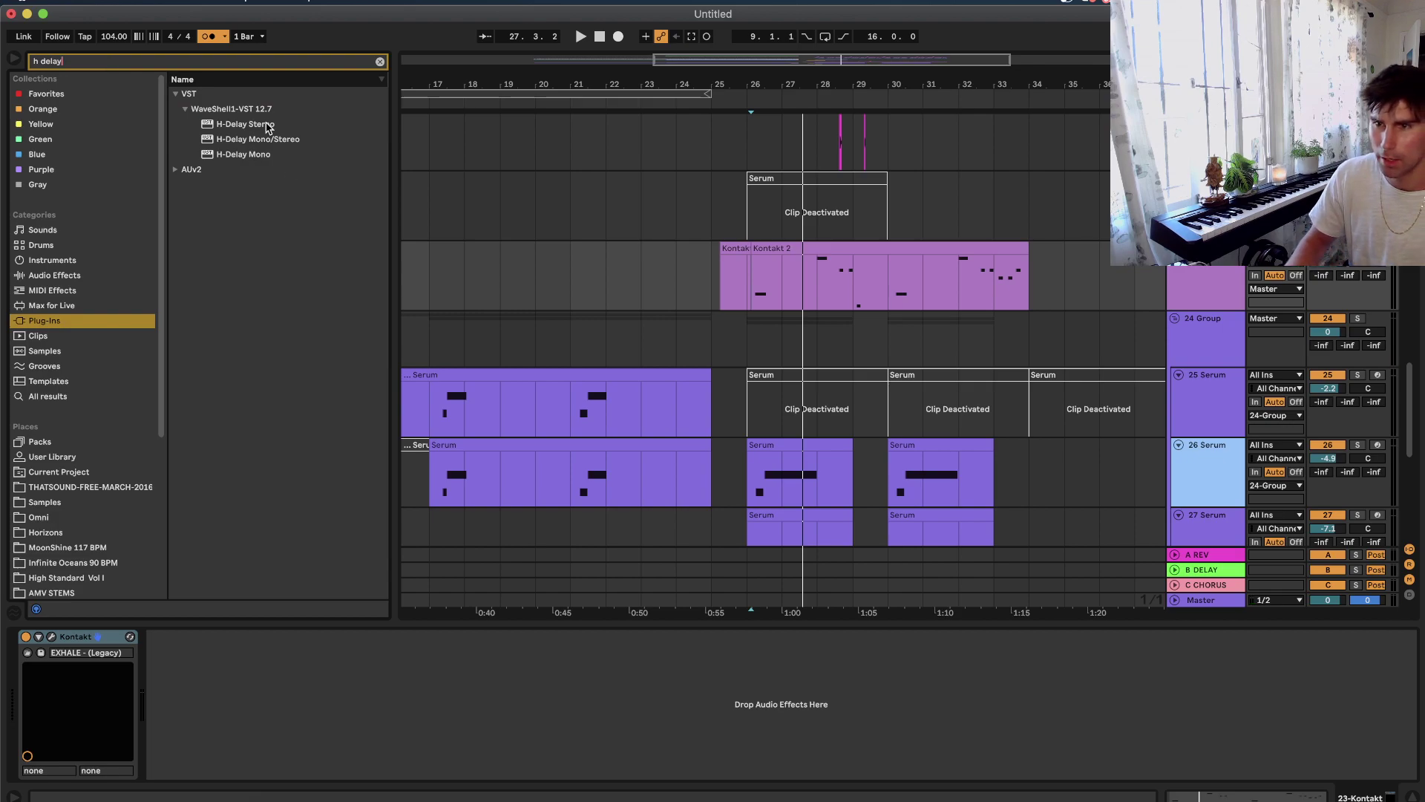
{"action": "left_click", "coordinate": [282, 126]}
{"action": "key", "text": "Return"}
{"action": "key", "text": "space"}
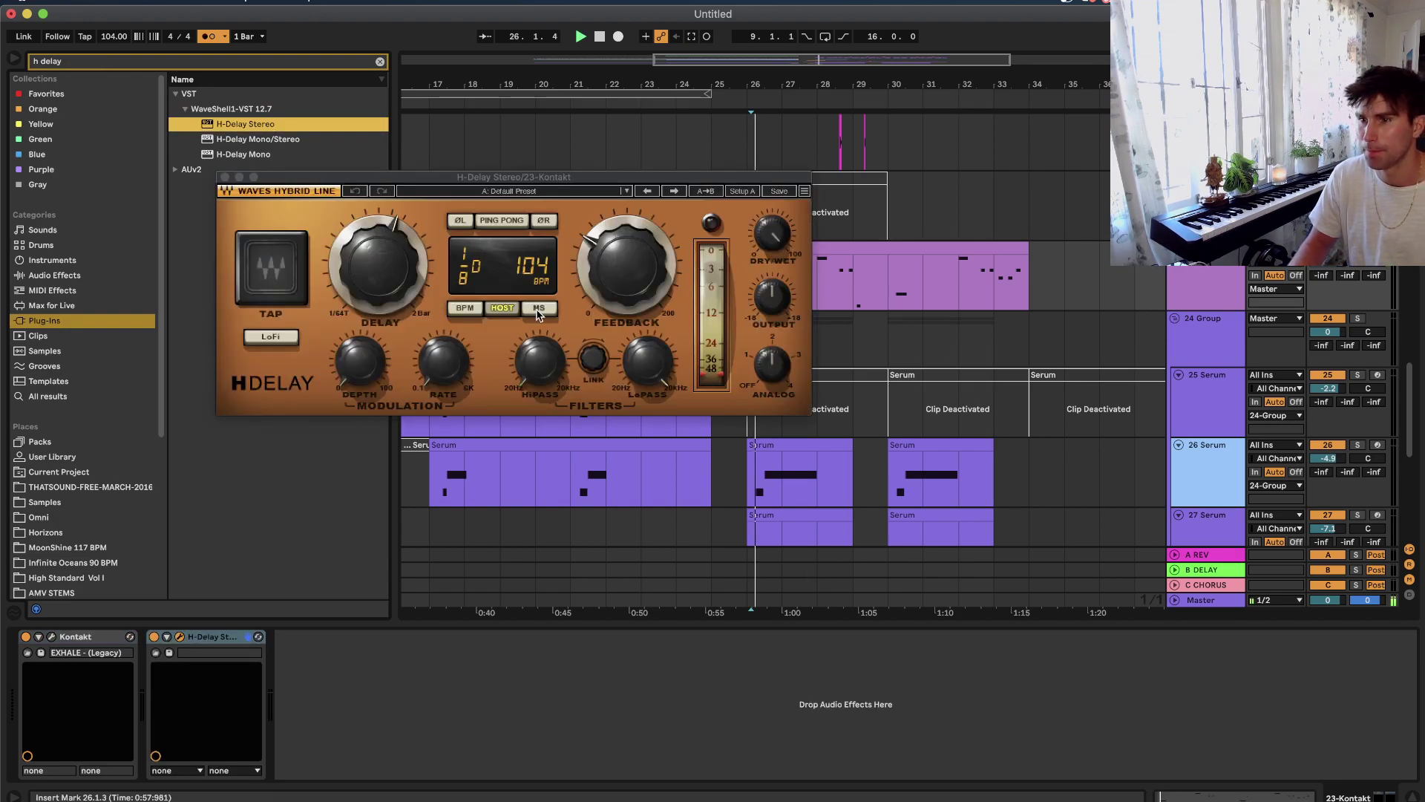
{"action": "left_click_drag", "start_coordinate": [753, 248], "coordinate": [753, 271]}
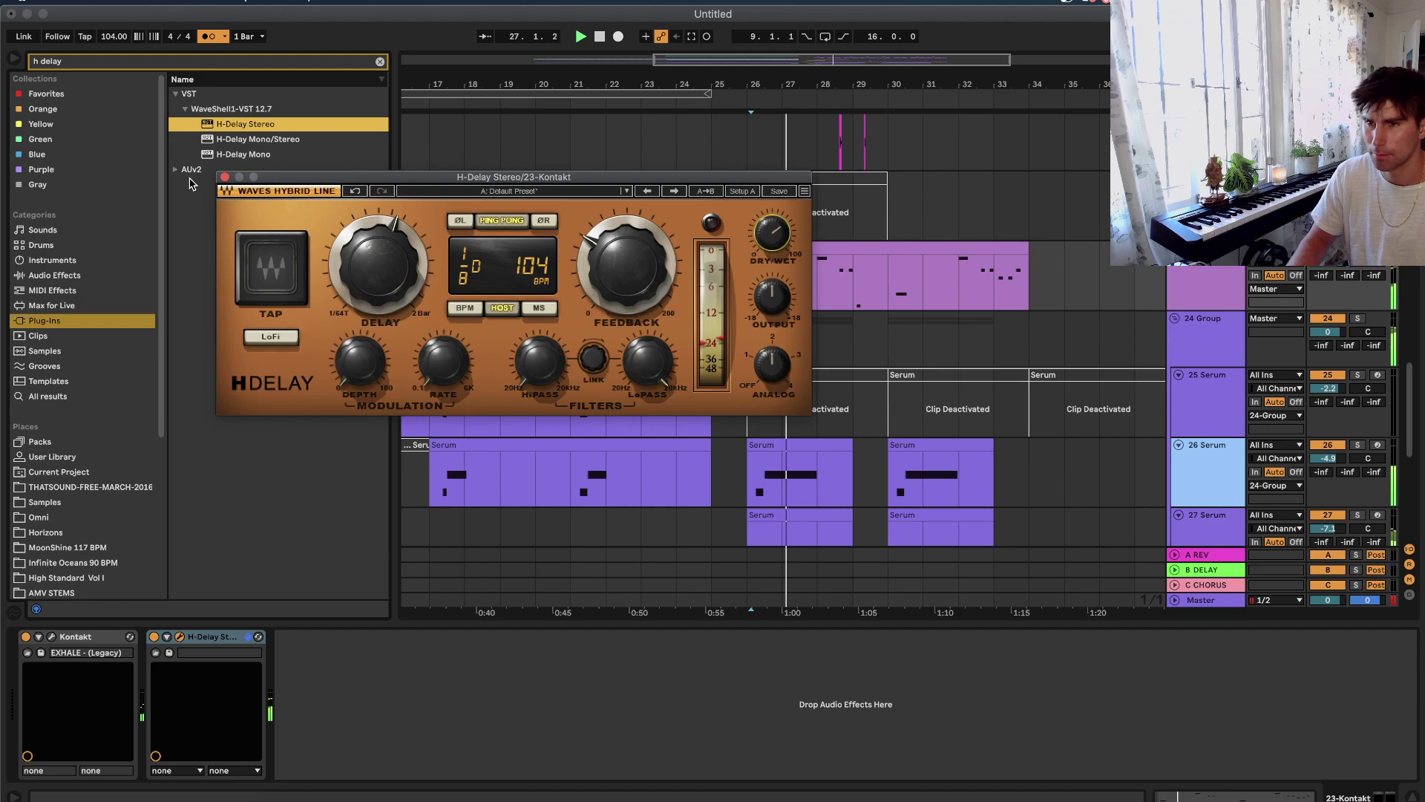
{"action": "left_click", "coordinate": [225, 178]}
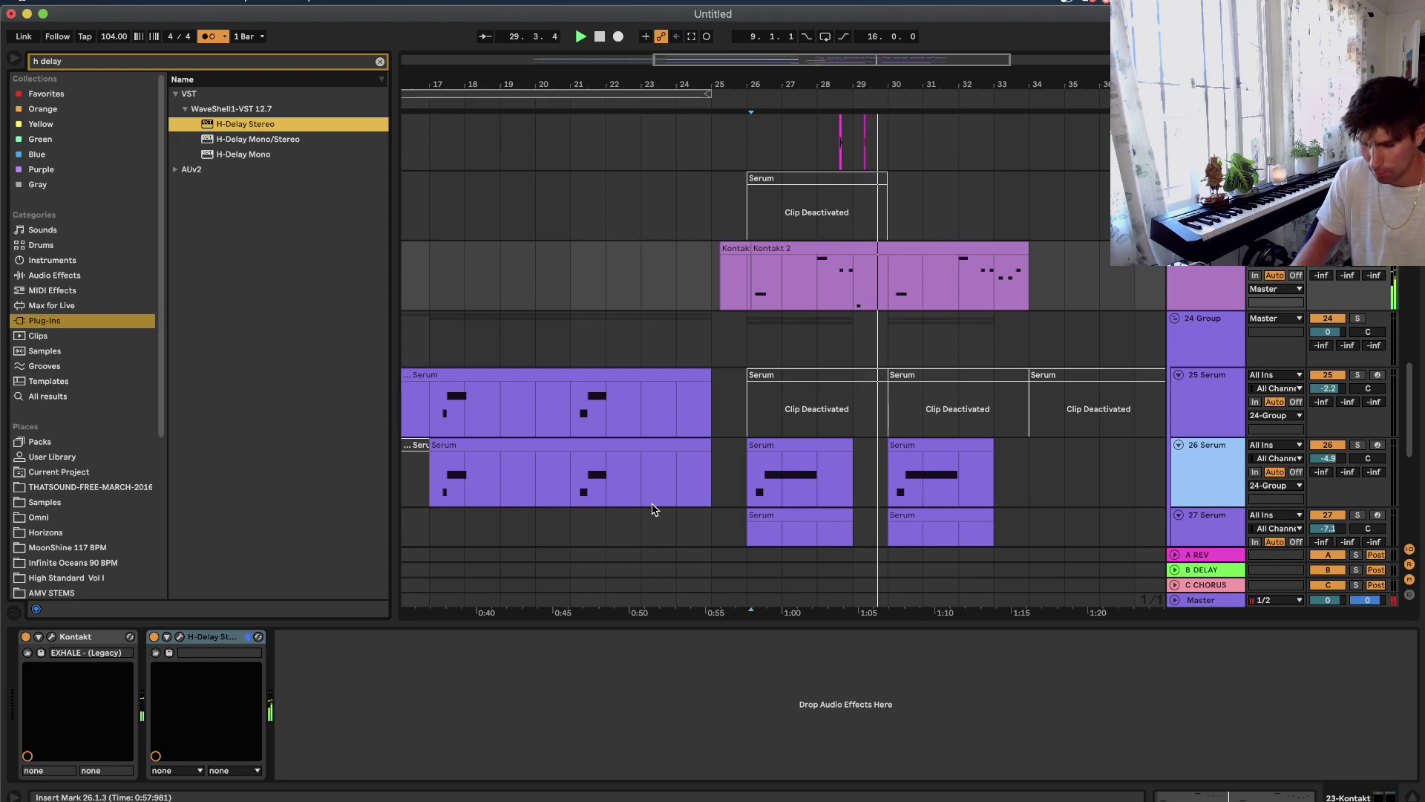
Delete the Kontakt material from 30.1.1 to 34.1.1 and the leftover part before 26.1.1.
{"action": "left_click_drag", "start_coordinate": [891, 288], "coordinate": [1013, 288]}
{"action": "key", "text": "space"}
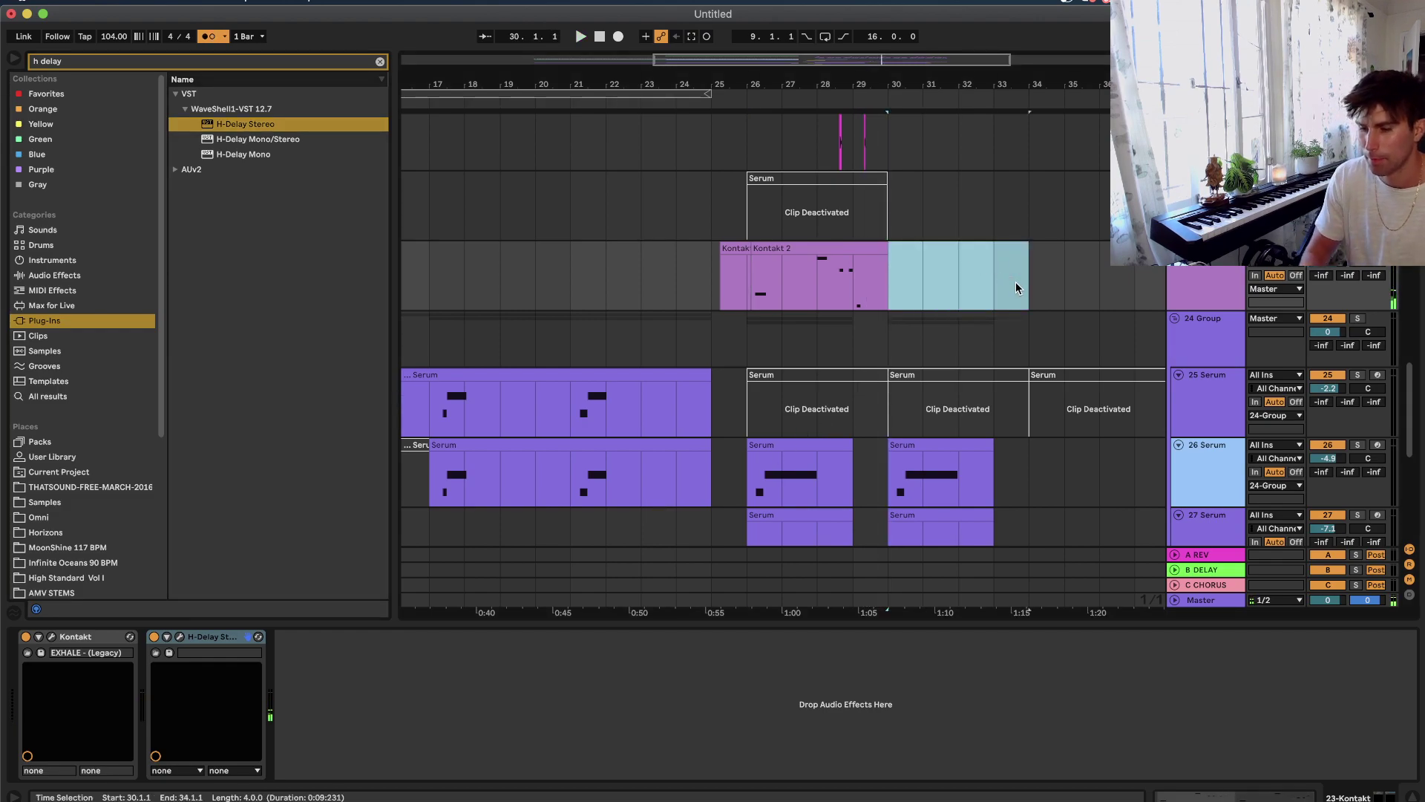
{"action": "key", "text": "Delete"}
{"action": "left_click_drag", "start_coordinate": [888, 290], "coordinate": [641, 291]}
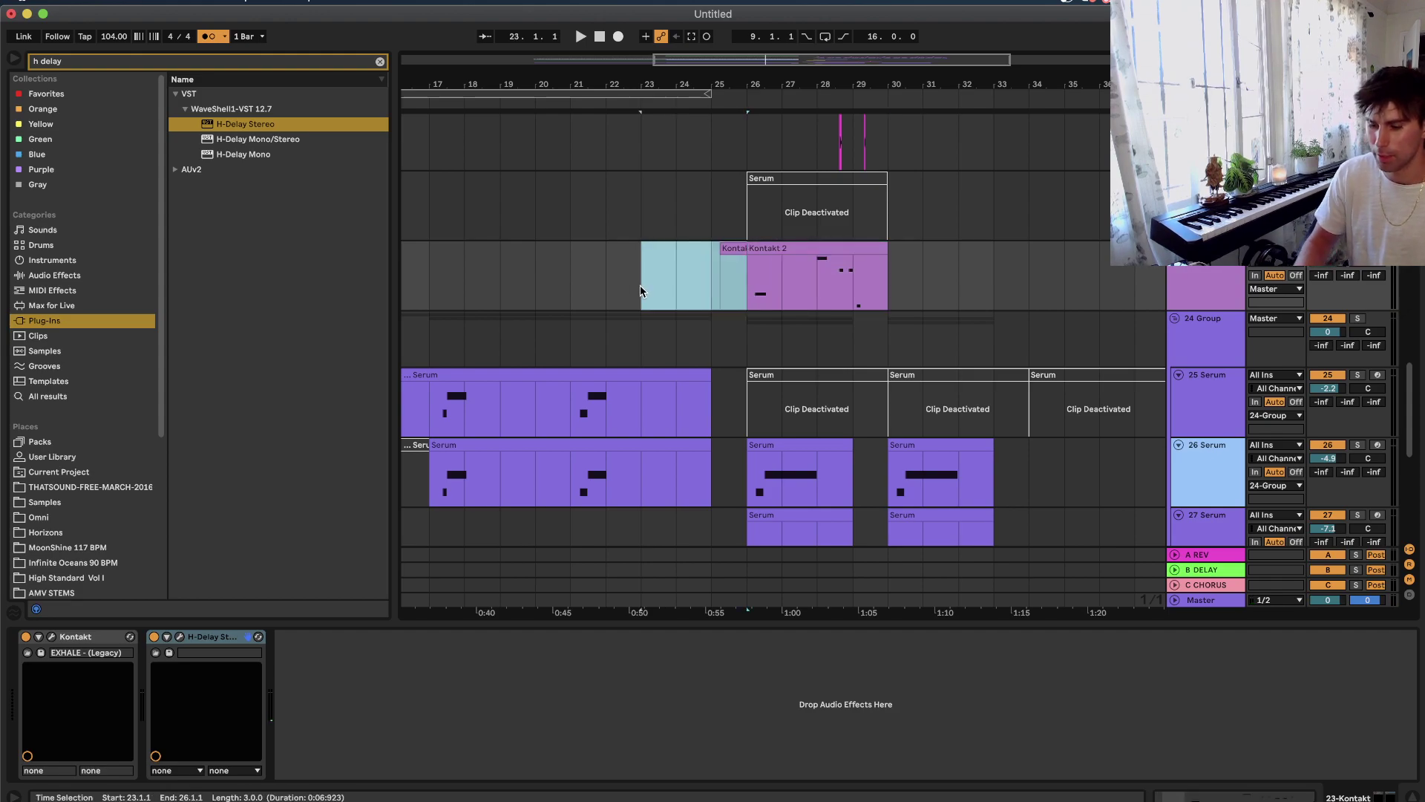
Duplicate the edited Kontakt clip from 26.1.1 so that its copy fills 30.1.1 to 34.1.1.
{"action": "left_click", "coordinate": [793, 251]}
{"action": "key", "text": "super+d"}
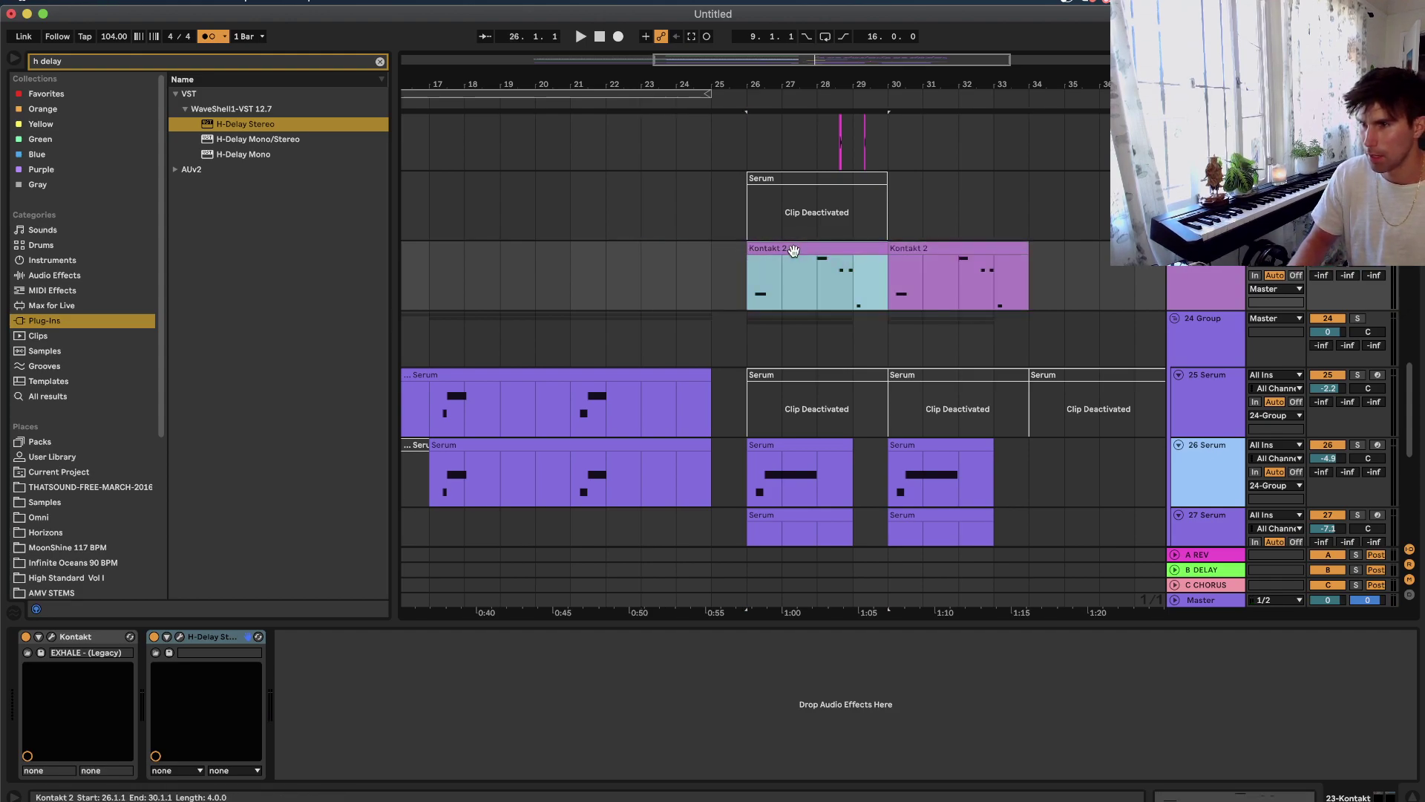
{"action": "scroll", "coordinate": [895, 371], "scroll_direction": "up", "scroll_amount": 5}
{"action": "scroll", "coordinate": [895, 371], "scroll_direction": "up", "scroll_amount": 10}
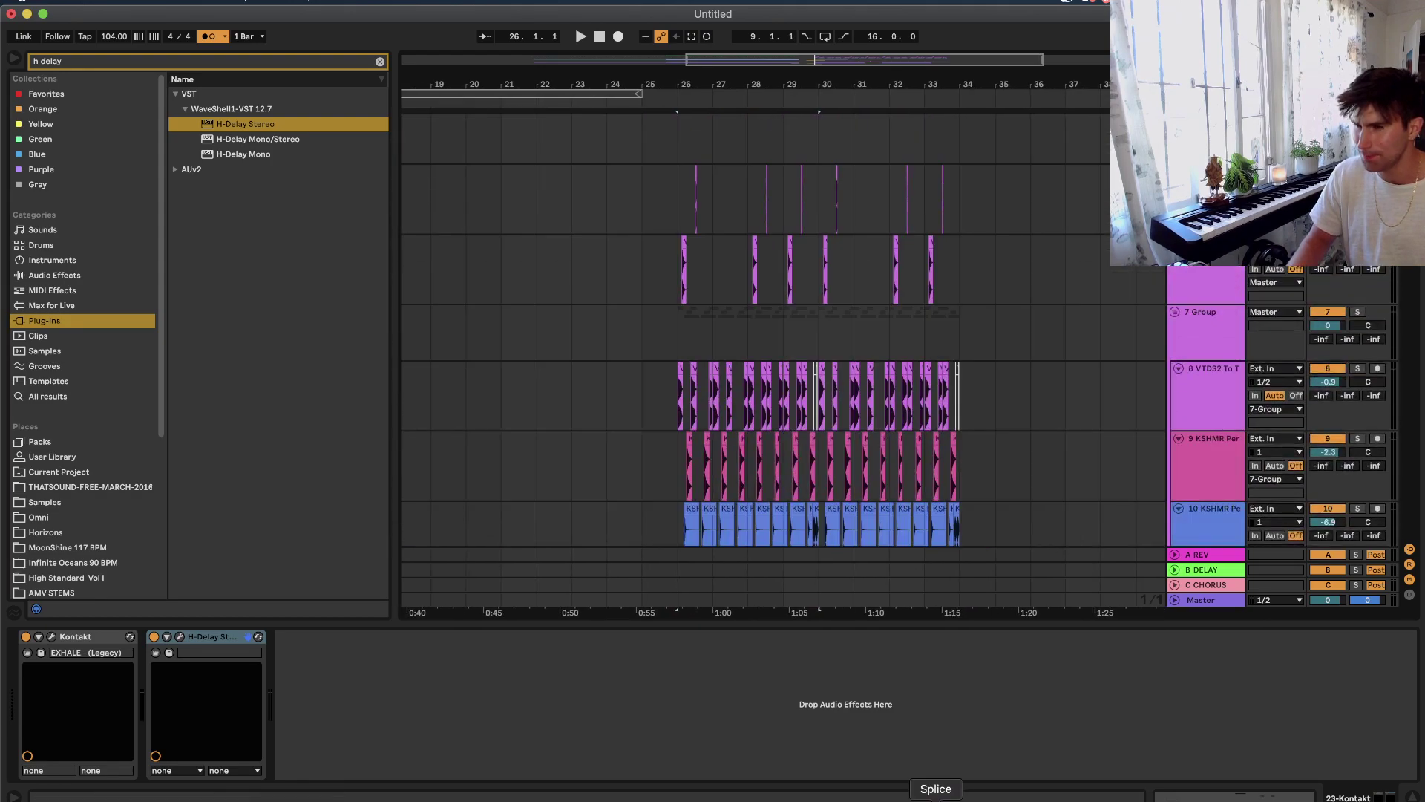
Duplicate the material on all tracks from 26.1.1 to 34.1.1 so that the copy fills 34.1.1 to 42.1.1.
{"action": "scroll", "coordinate": [740, 395], "scroll_direction": "up", "scroll_amount": 5}
{"action": "left_click_drag", "start_coordinate": [675, 160], "coordinate": [970, 684]}
{"action": "scroll", "coordinate": [979, 280], "scroll_direction": "down", "scroll_amount": 15}
{"action": "scroll", "coordinate": [981, 444], "scroll_direction": "up", "scroll_amount": 3}
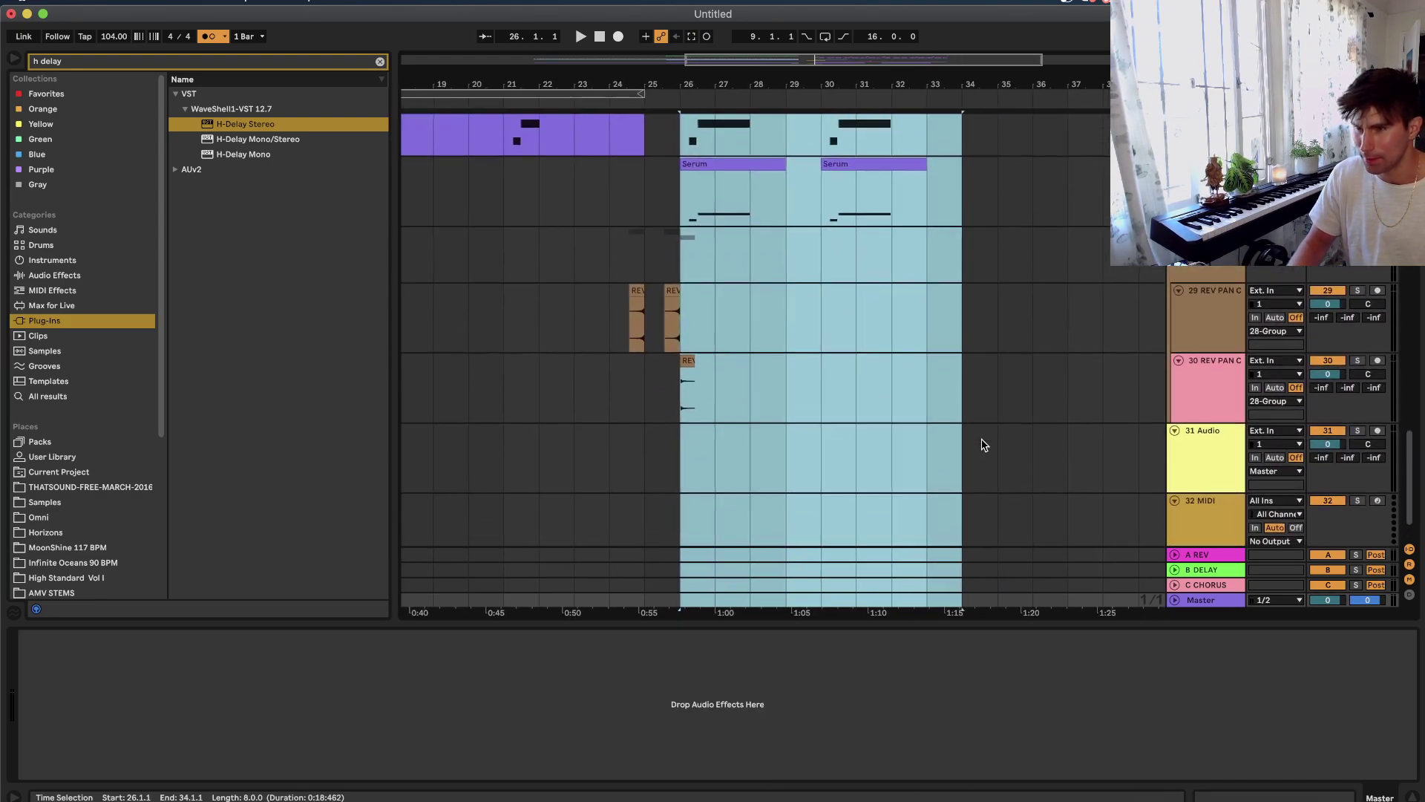
{"action": "key", "text": "super+d"}
Copy the reversed cymbal bar from 25.1.1 to 26.1.1 on track 29 and paste it at 33.1.1.
{"action": "scroll", "coordinate": [871, 415], "scroll_direction": "left", "scroll_amount": 1}
{"action": "left_click_drag", "start_coordinate": [683, 383], "coordinate": [617, 372]}
{"action": "key", "text": "super+c"}
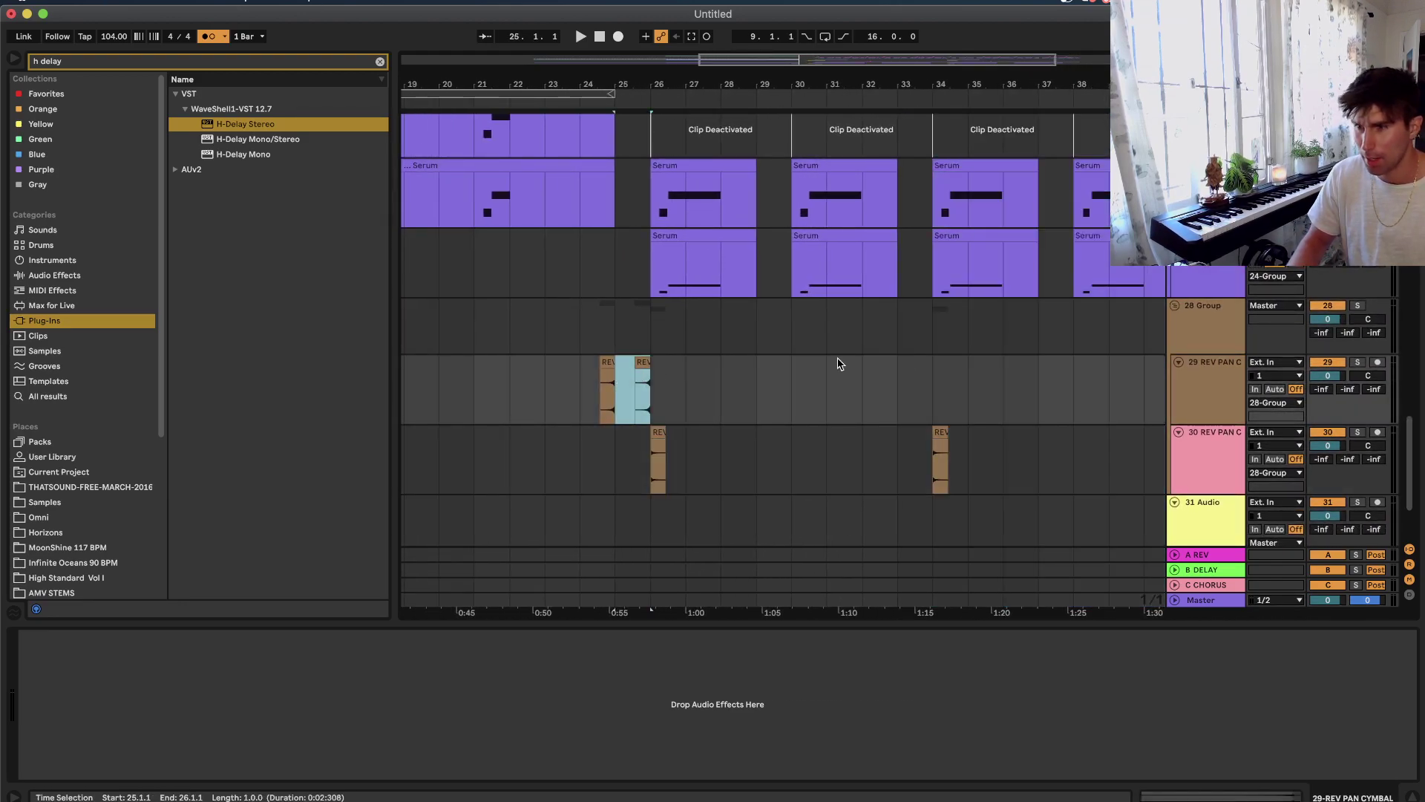
{"action": "left_click", "coordinate": [899, 392]}
{"action": "key", "text": "super+v"}
Extend the start of the clip at 34.1.1 on track 19 back to 33.1.1.
{"action": "scroll", "coordinate": [899, 391], "scroll_direction": "up", "scroll_amount": 3}
{"action": "scroll", "coordinate": [901, 398], "scroll_direction": "up", "scroll_amount": 7}
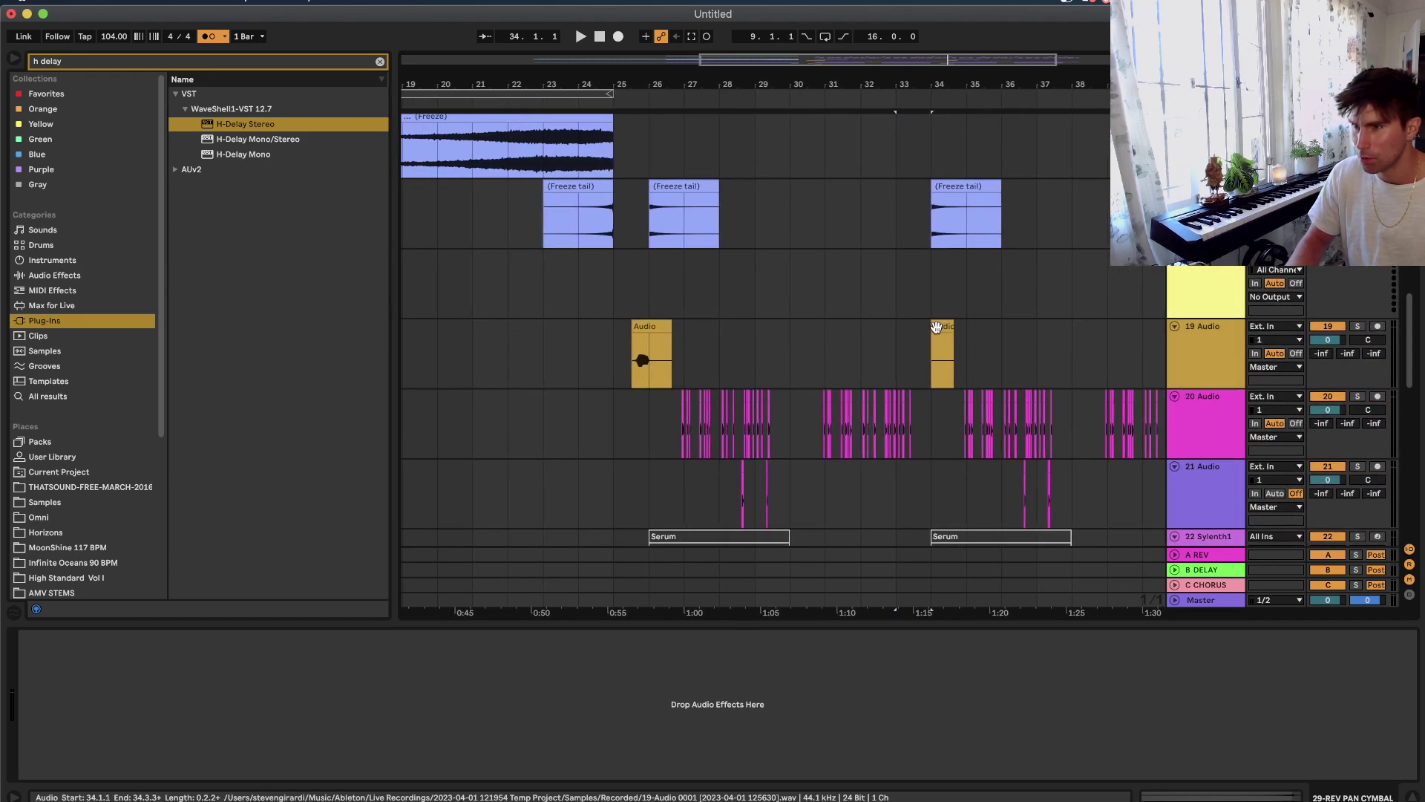
{"action": "left_click", "coordinate": [936, 328]}
{"action": "double_click", "coordinate": [937, 327]}
{"action": "key", "text": "shift+Tab"}
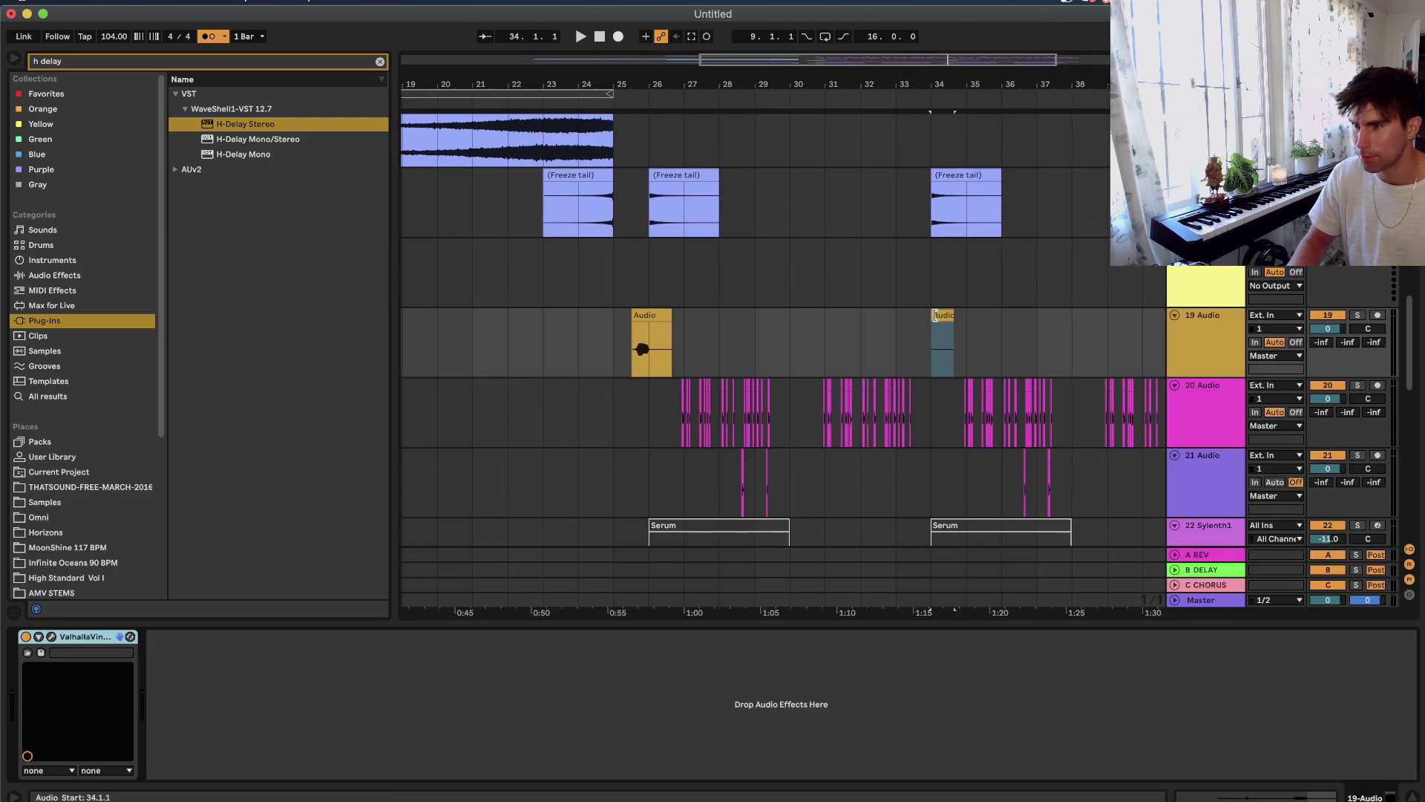
{"action": "left_click_drag", "start_coordinate": [935, 316], "coordinate": [896, 316]}
Copy the freeze tail clip that ends at 25.1.1 on track 17 to 32.1.1, so that it ends at 34.1.1.
{"action": "left_click_drag", "start_coordinate": [590, 258], "coordinate": [883, 264]}
{"action": "scroll", "coordinate": [883, 264], "scroll_direction": "down", "scroll_amount": 9}
{"action": "right_click", "coordinate": [893, 372]}
{"action": "left_click", "coordinate": [890, 362]}
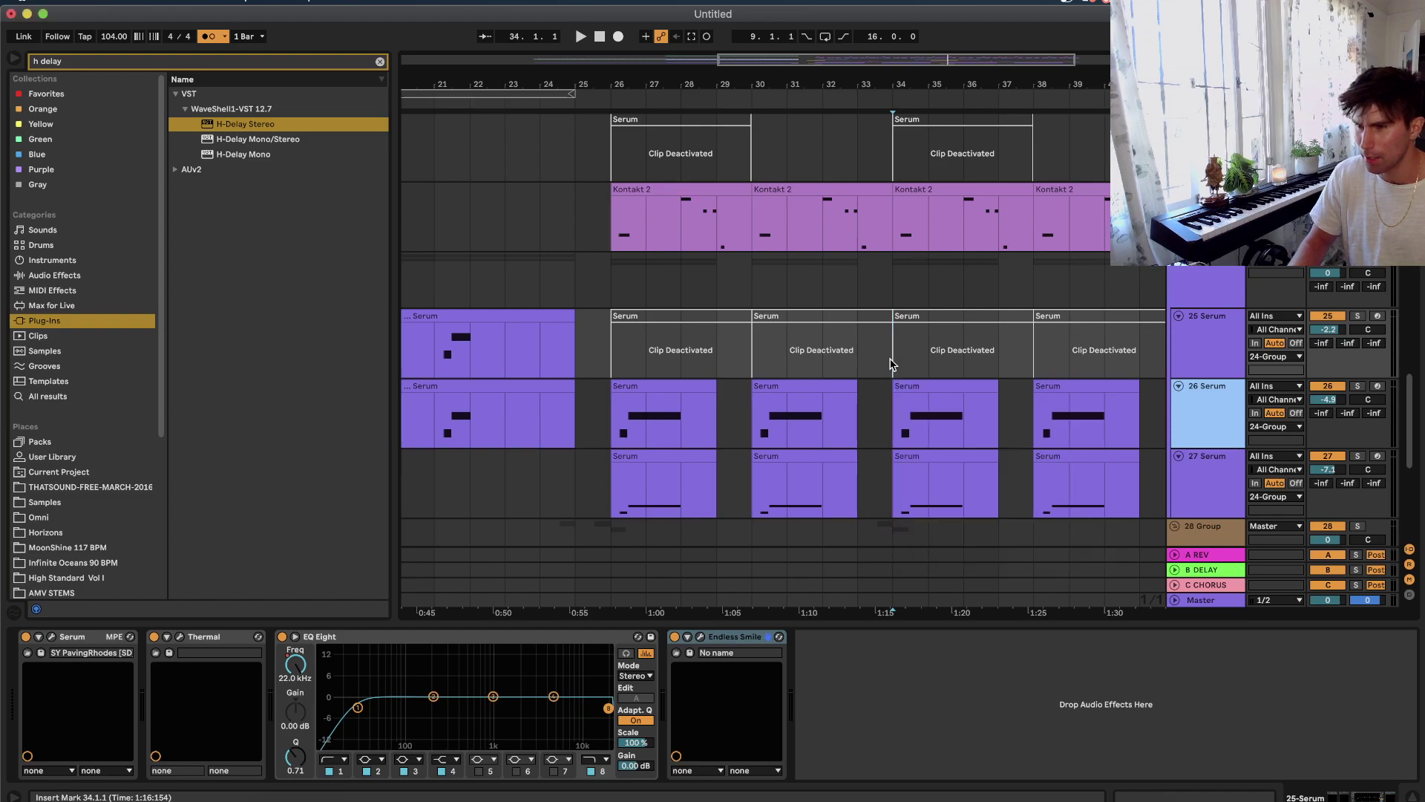
Copy the 16-bar audio clip at 9.1.1 on track 14 and paste it at 37.1.1.
{"action": "scroll", "coordinate": [891, 362], "scroll_direction": "up", "scroll_amount": 12}
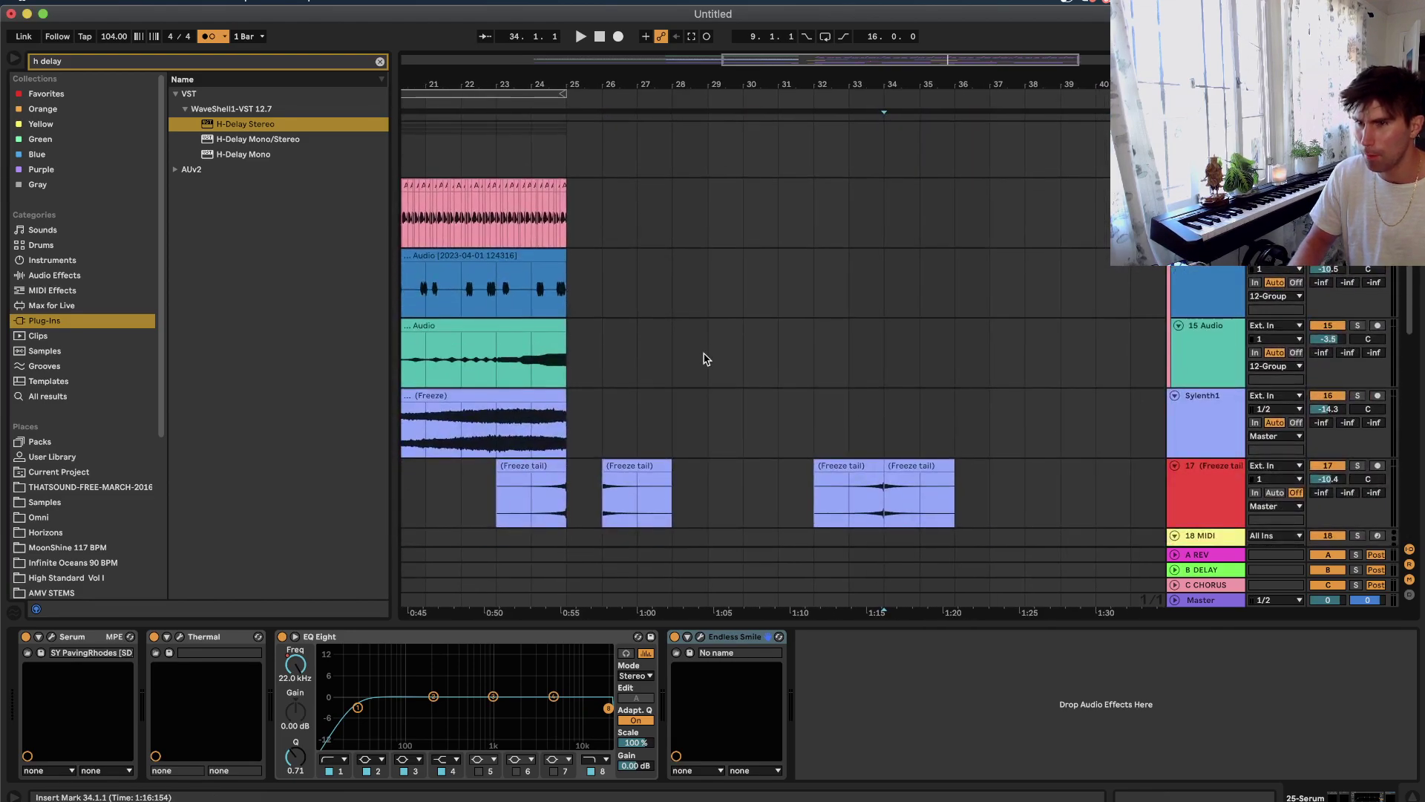
{"action": "scroll", "coordinate": [705, 358], "scroll_direction": "down", "scroll_amount": 3}
{"action": "scroll", "coordinate": [830, 289], "scroll_direction": "left", "scroll_amount": 5}
{"action": "scroll", "coordinate": [655, 282], "scroll_direction": "right", "scroll_amount": 1}
{"action": "left_click", "coordinate": [538, 246]}
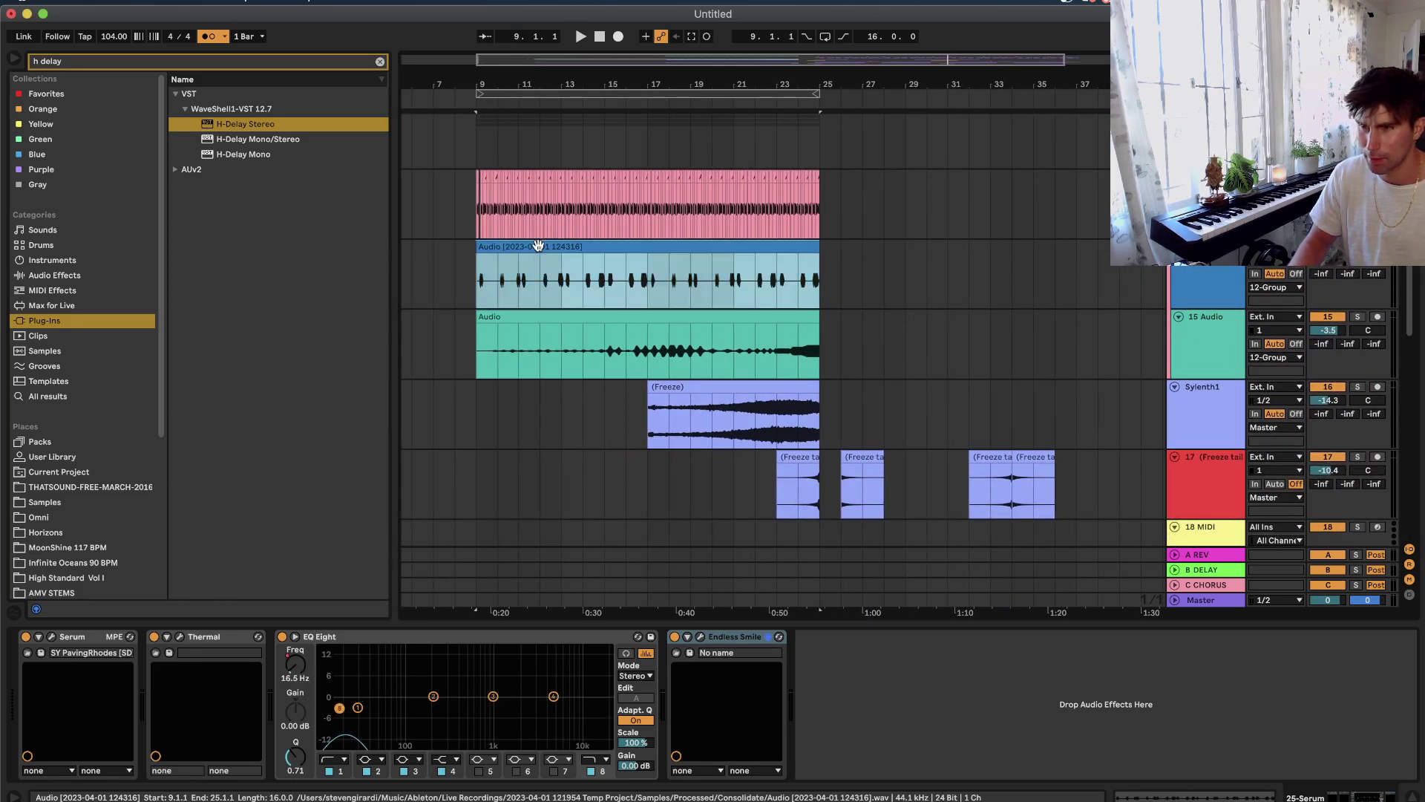
{"action": "scroll", "coordinate": [710, 274], "scroll_direction": "right", "scroll_amount": 5}
{"action": "left_click", "coordinate": [730, 294]}
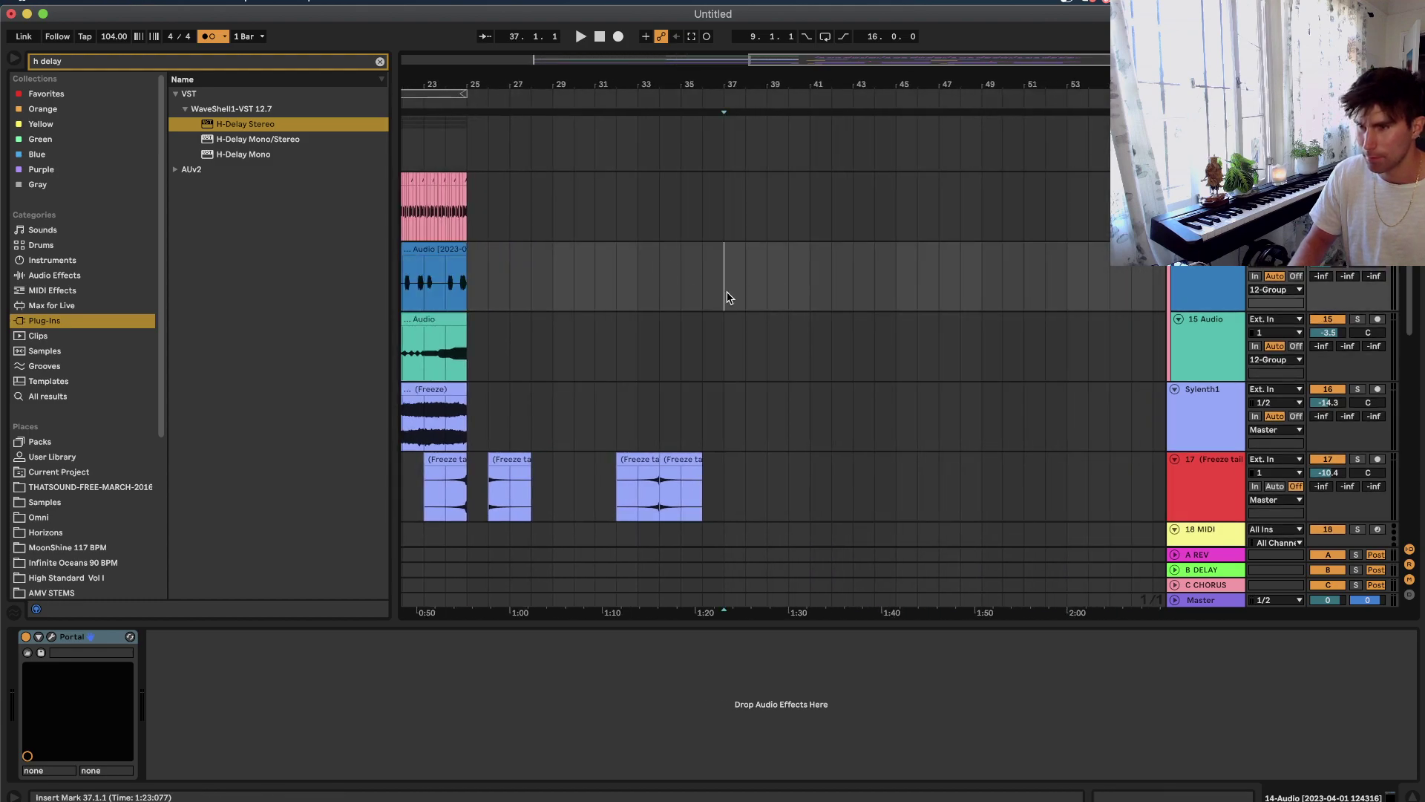
Move the pasted audio clip on track 14 so that it starts at 34.1.1.
{"action": "scroll", "coordinate": [728, 312], "scroll_direction": "down", "scroll_amount": 10}
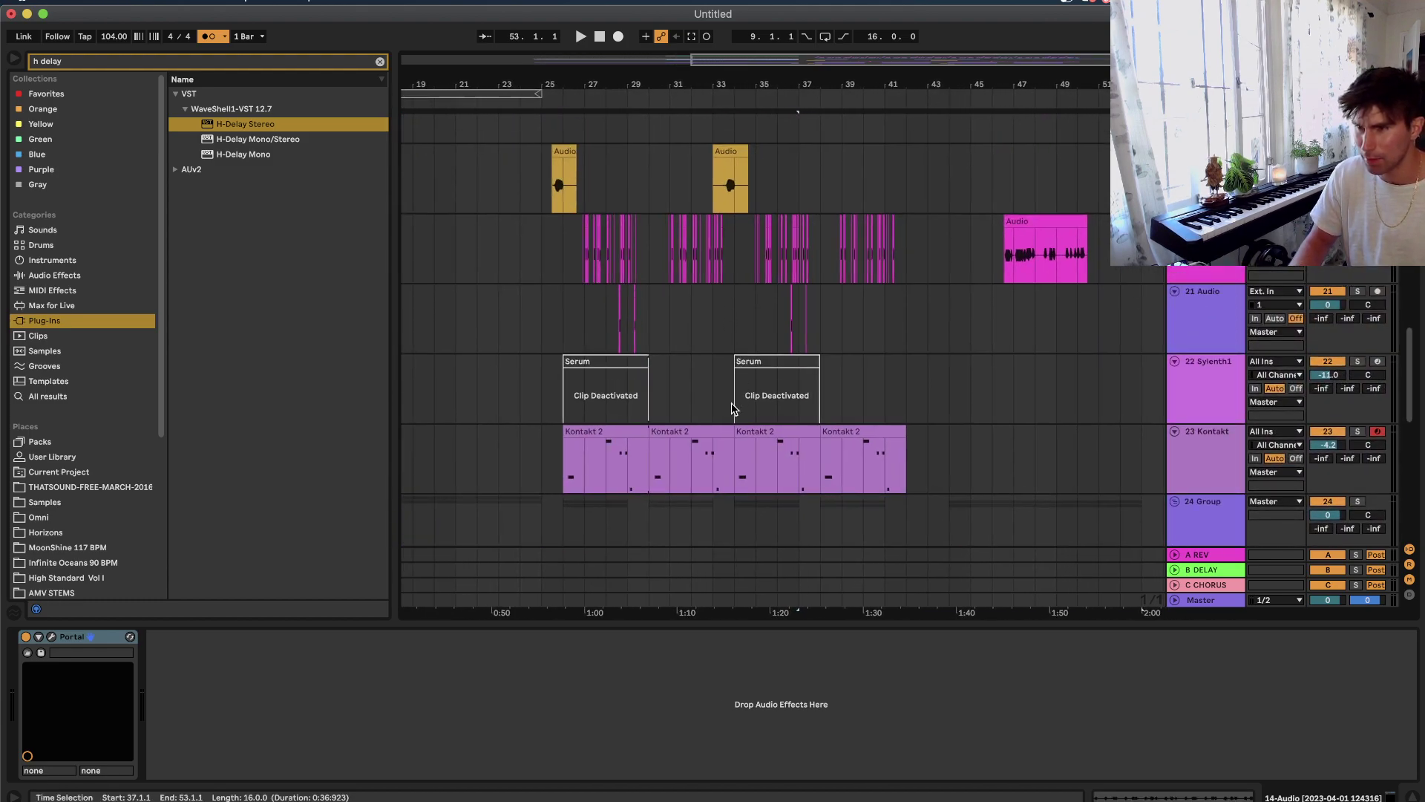
{"action": "left_click", "coordinate": [732, 408]}
{"action": "scroll", "coordinate": [732, 405], "scroll_direction": "up", "scroll_amount": 10}
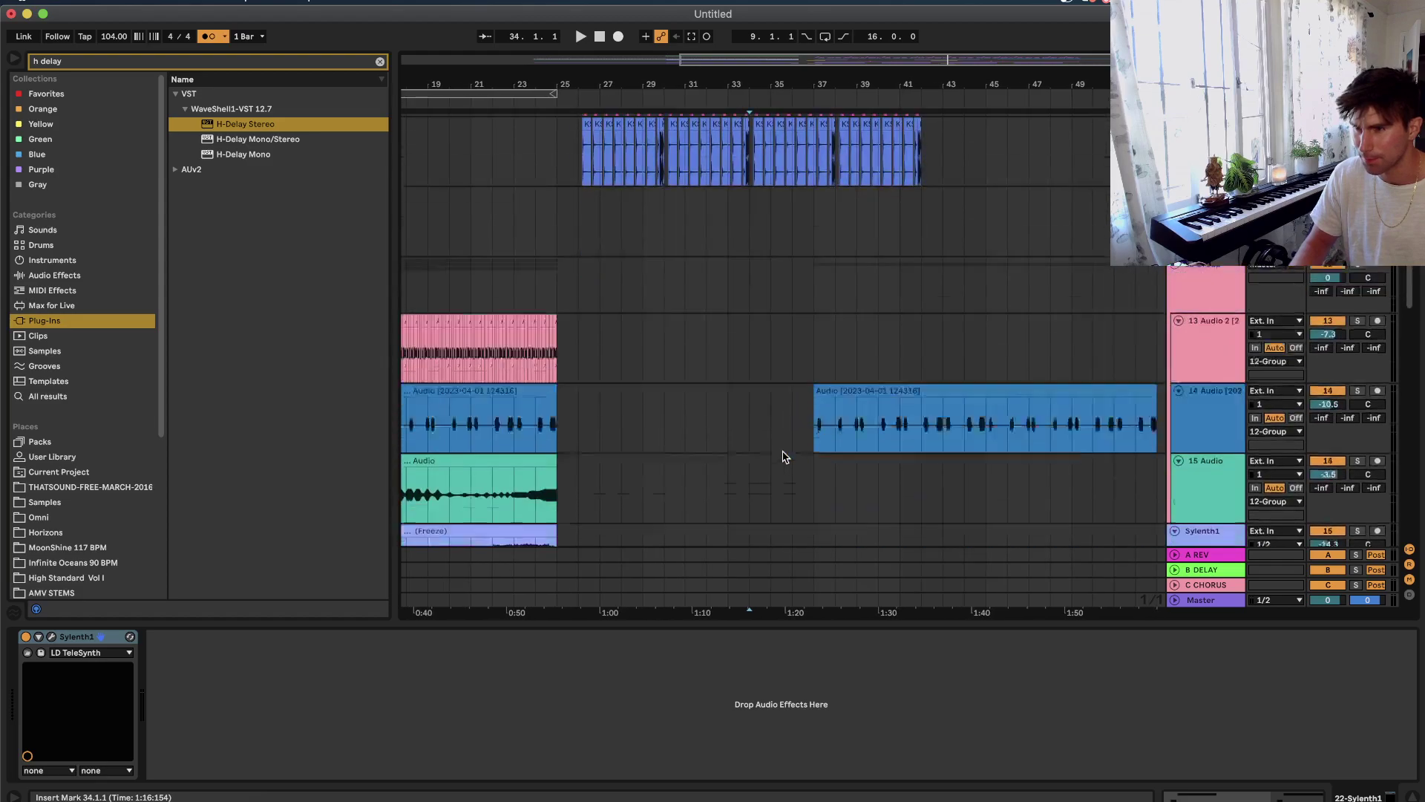
{"action": "scroll", "coordinate": [786, 431], "scroll_direction": "down", "scroll_amount": 2}
{"action": "left_click_drag", "start_coordinate": [839, 274], "coordinate": [793, 275]}
{"action": "scroll", "coordinate": [780, 300], "scroll_direction": "down", "scroll_amount": 10}
{"action": "scroll", "coordinate": [779, 300], "scroll_direction": "up", "scroll_amount": 3}
{"action": "left_click", "coordinate": [769, 211]}
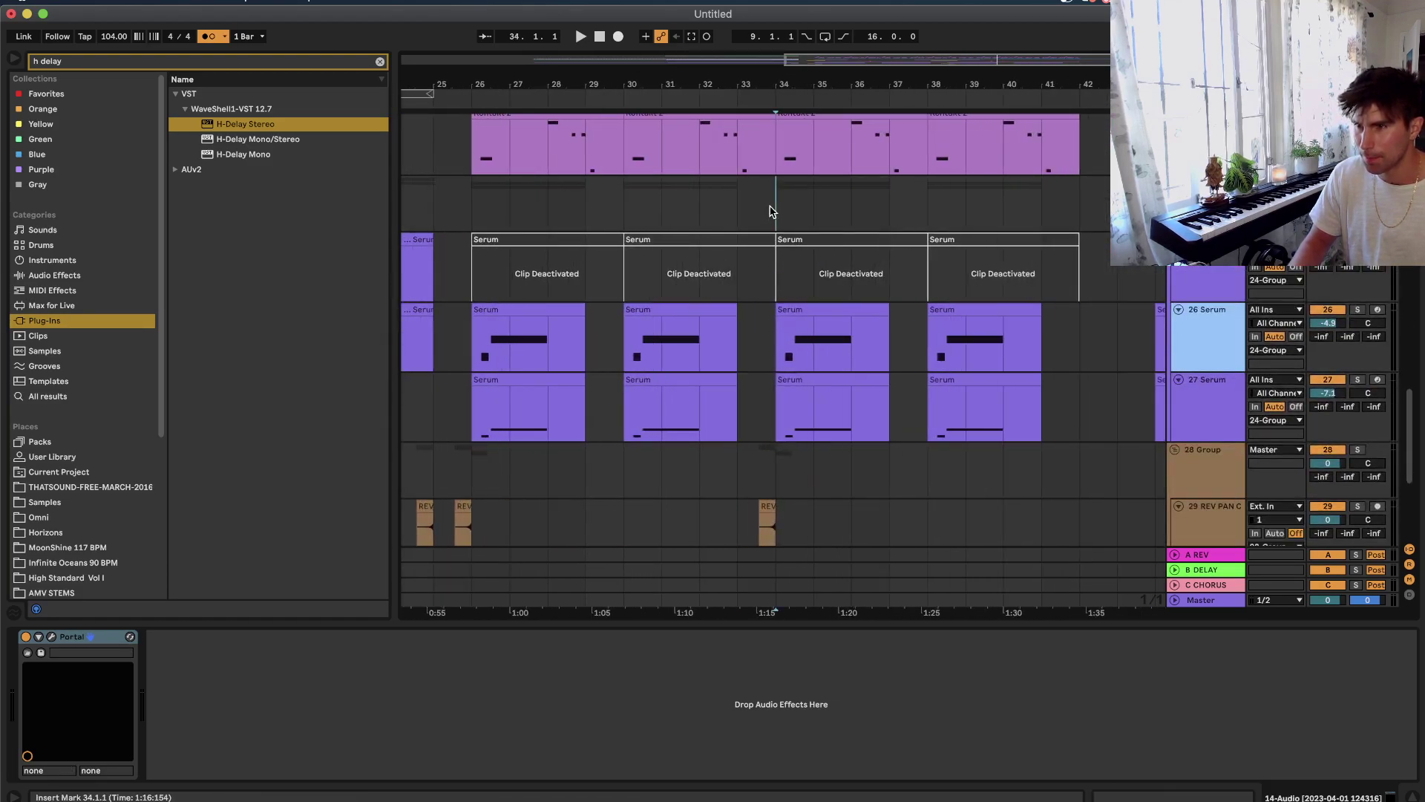
{"action": "scroll", "coordinate": [769, 211], "scroll_direction": "up", "scroll_amount": 15}
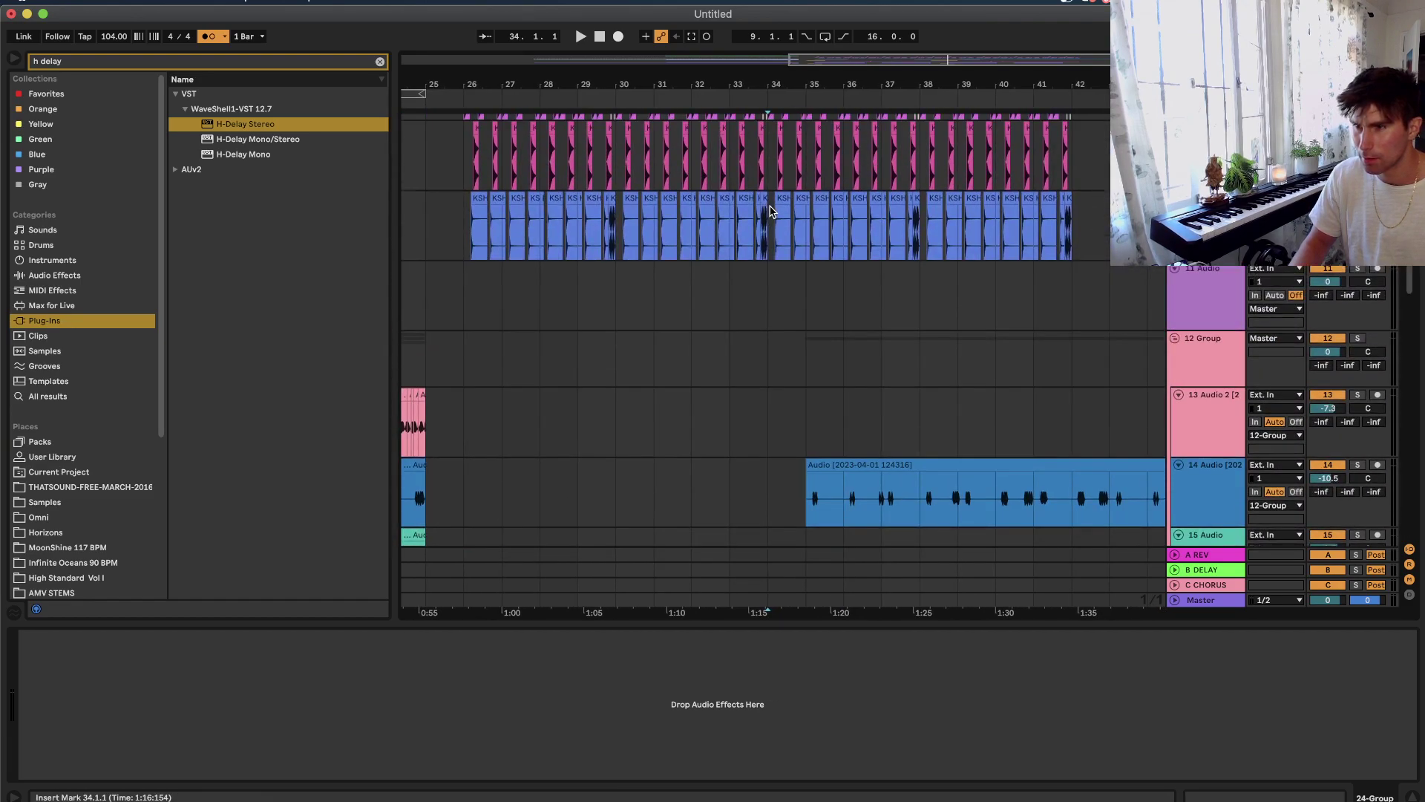
{"action": "scroll", "coordinate": [787, 253], "scroll_direction": "down", "scroll_amount": 2}
{"action": "left_click_drag", "start_coordinate": [830, 391], "coordinate": [817, 397]}
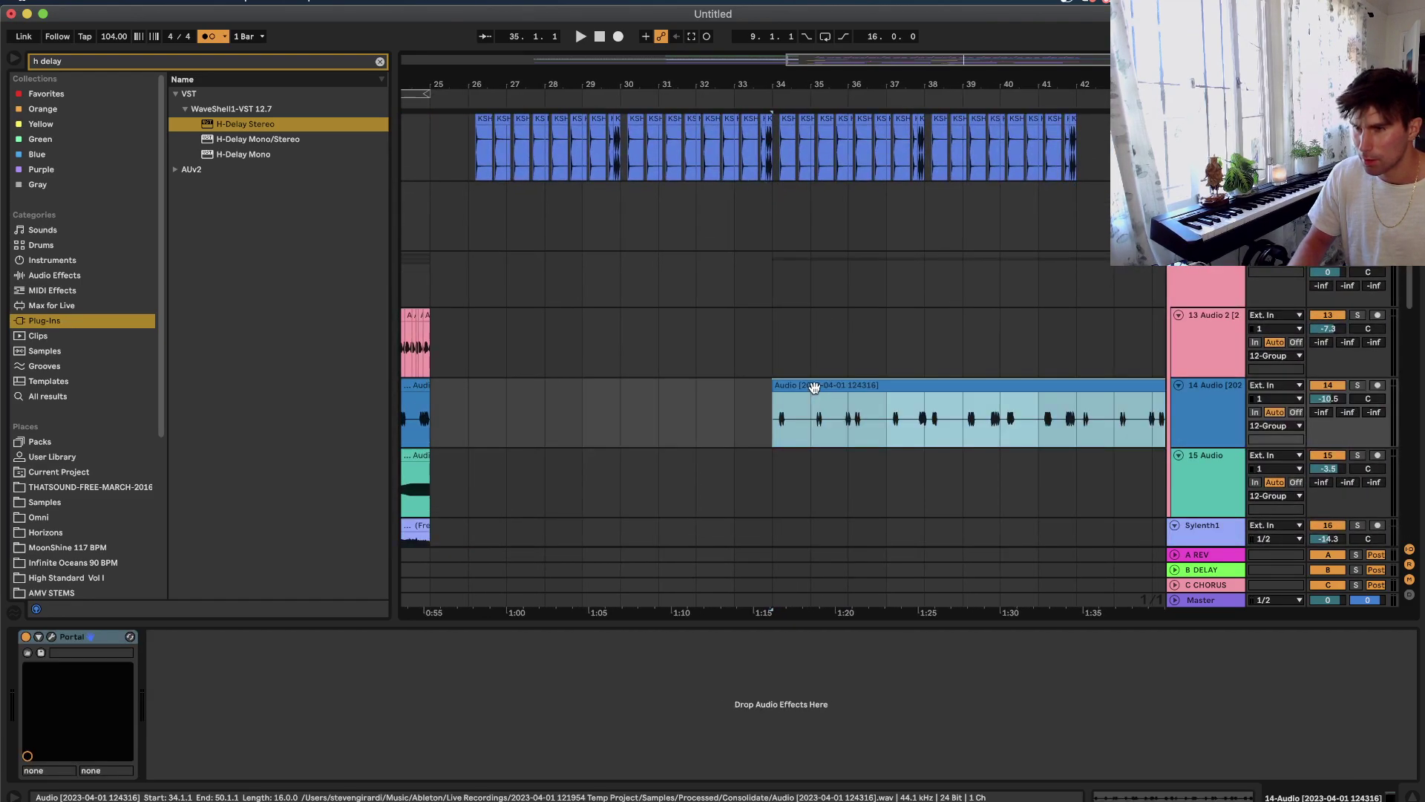
Shorten the moved clip on track 14 so that it ends at 42.1.1.
{"action": "scroll", "coordinate": [815, 388], "scroll_direction": "down", "scroll_amount": 3}
{"action": "scroll", "coordinate": [814, 387], "scroll_direction": "right", "scroll_amount": 2}
{"action": "left_click_drag", "start_coordinate": [1054, 385], "coordinate": [898, 384]}
{"action": "scroll", "coordinate": [800, 368], "scroll_direction": "down", "scroll_amount": 2}
{"action": "scroll", "coordinate": [800, 368], "scroll_direction": "left", "scroll_amount": 2}
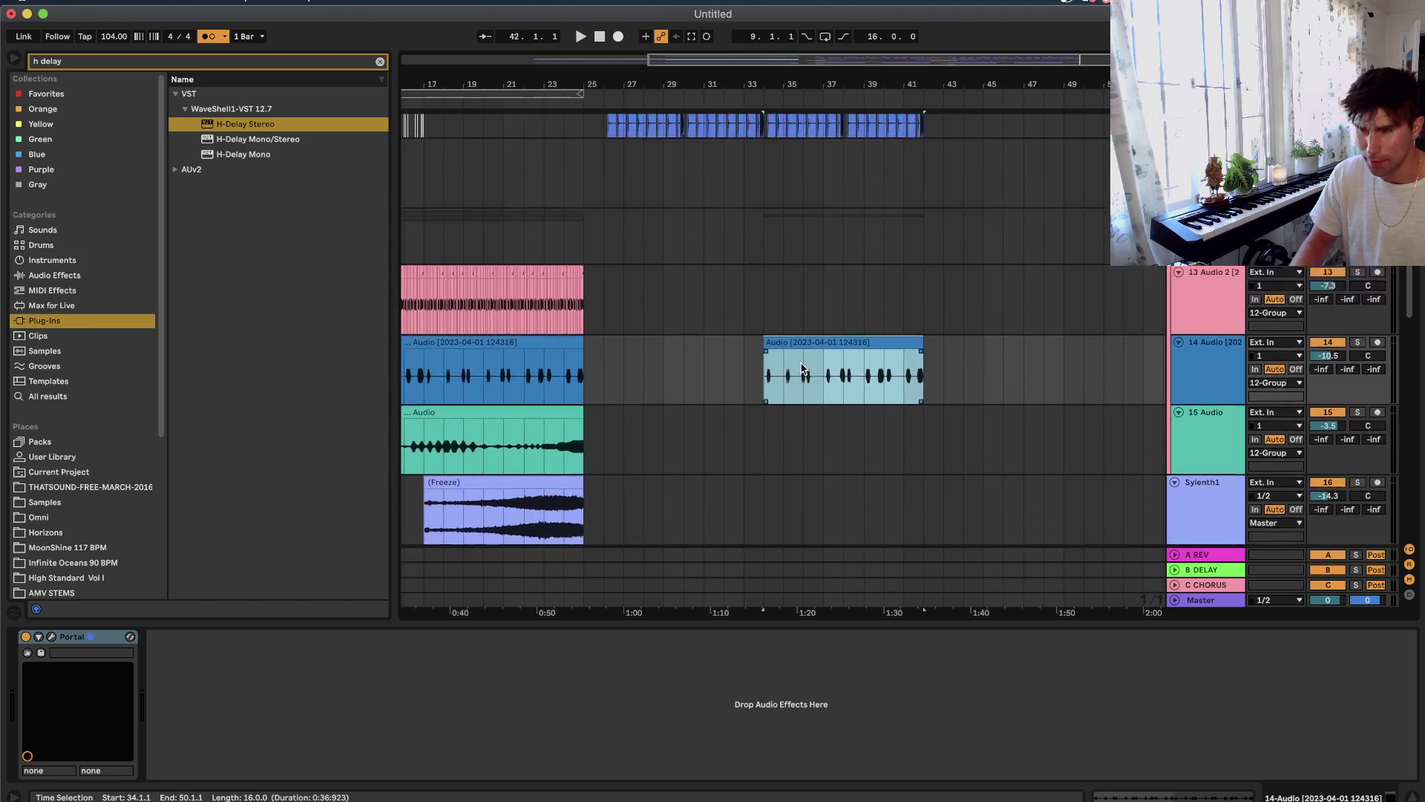
Check the devices and automation of track 14 and the 12 Group.
{"action": "left_click", "coordinate": [1201, 266]}
{"action": "left_click", "coordinate": [1201, 386]}
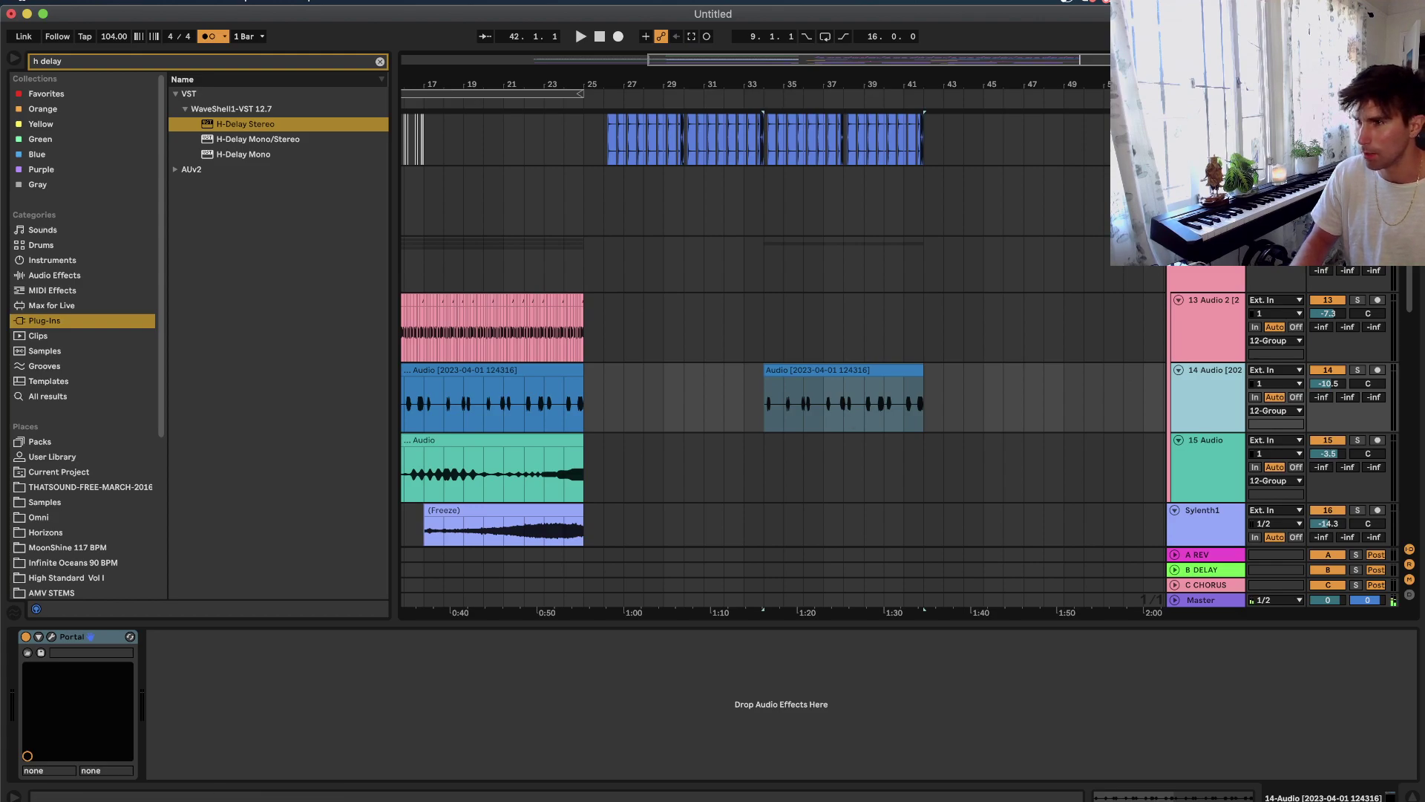
{"action": "key", "text": "a"}
{"action": "key", "text": "a"}
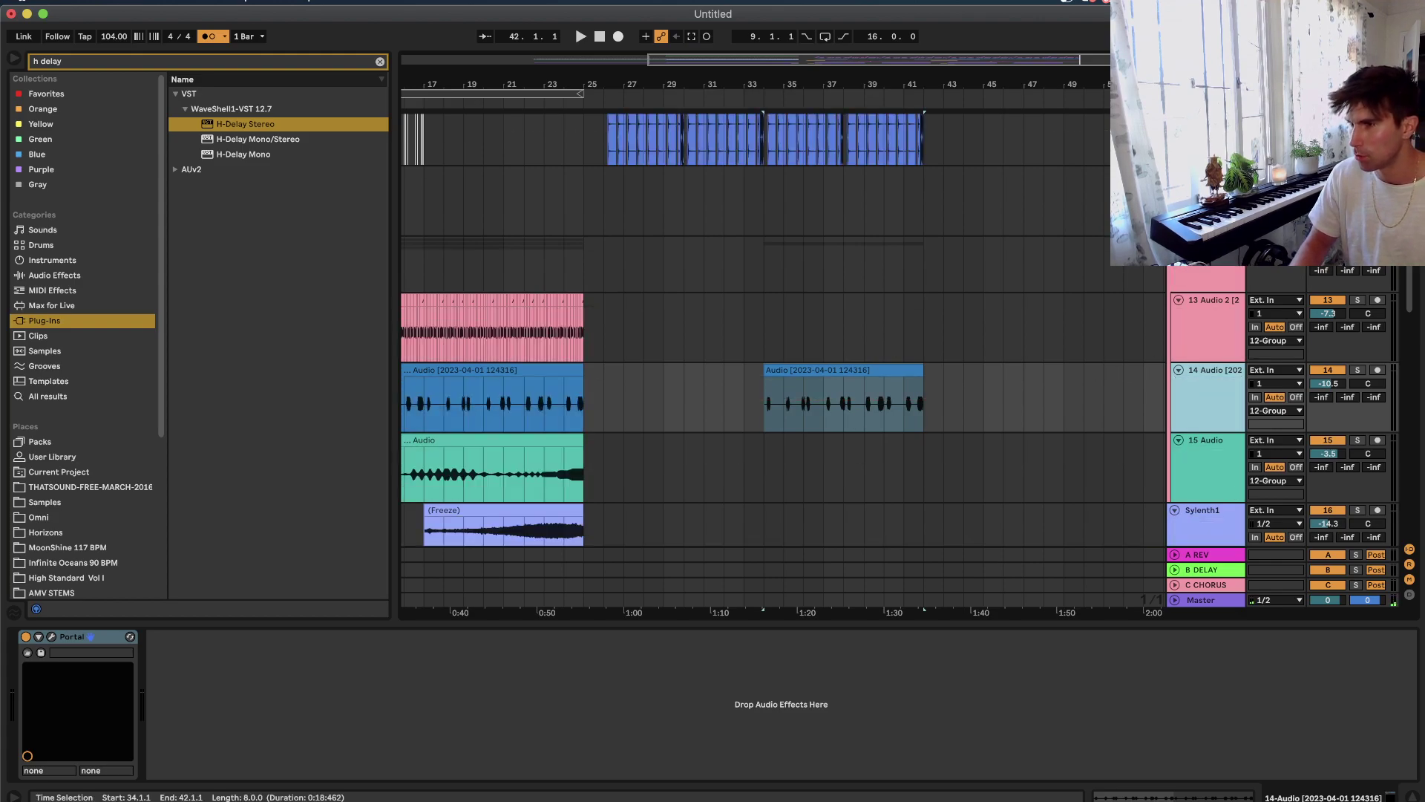
{"action": "left_click", "coordinate": [1202, 276]}
{"action": "key", "text": "a"}
{"action": "key", "text": "a"}
{"action": "left_click", "coordinate": [843, 380]}
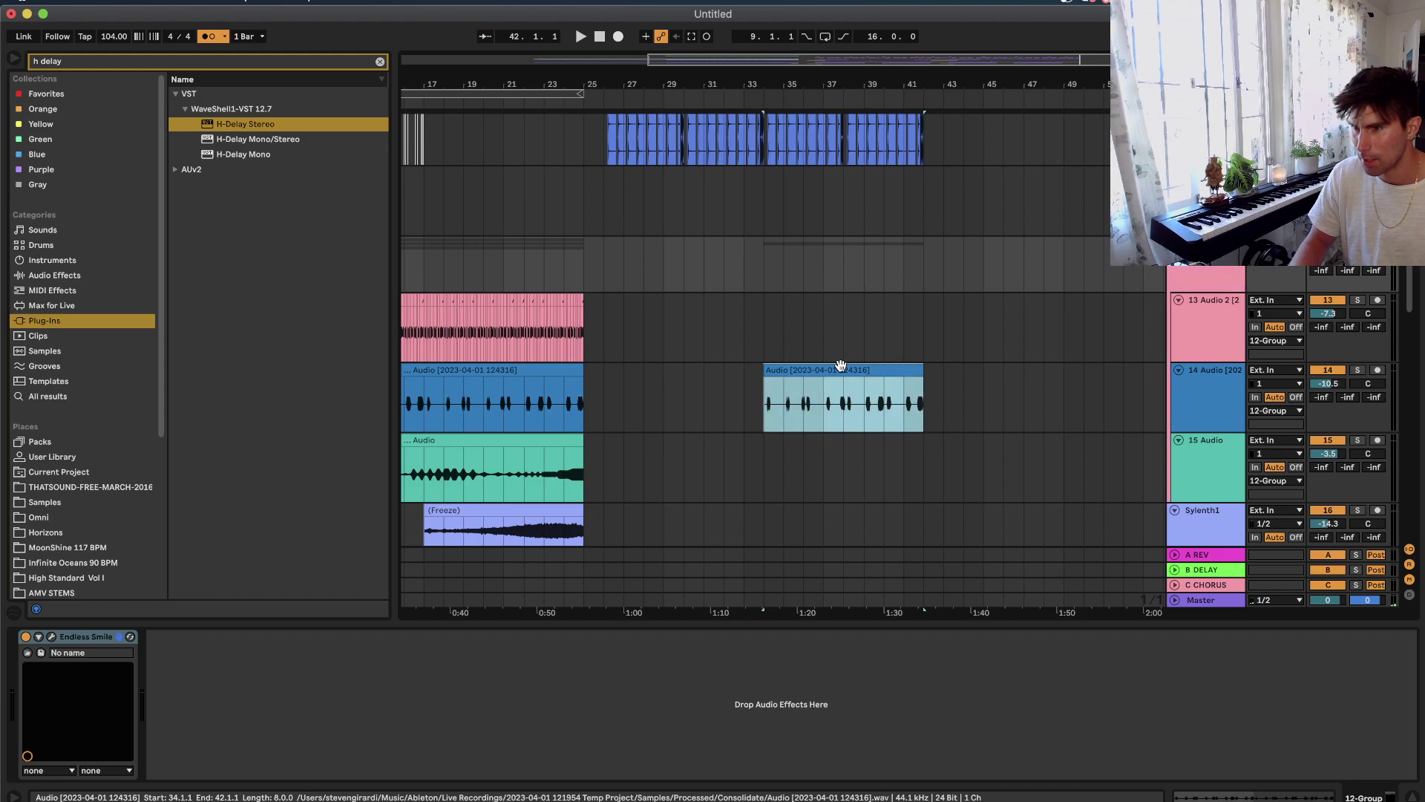
Play the arrangement from 25.1.1 and turn the metronome off.
{"action": "left_click", "coordinate": [590, 399]}
{"action": "key", "text": "space"}
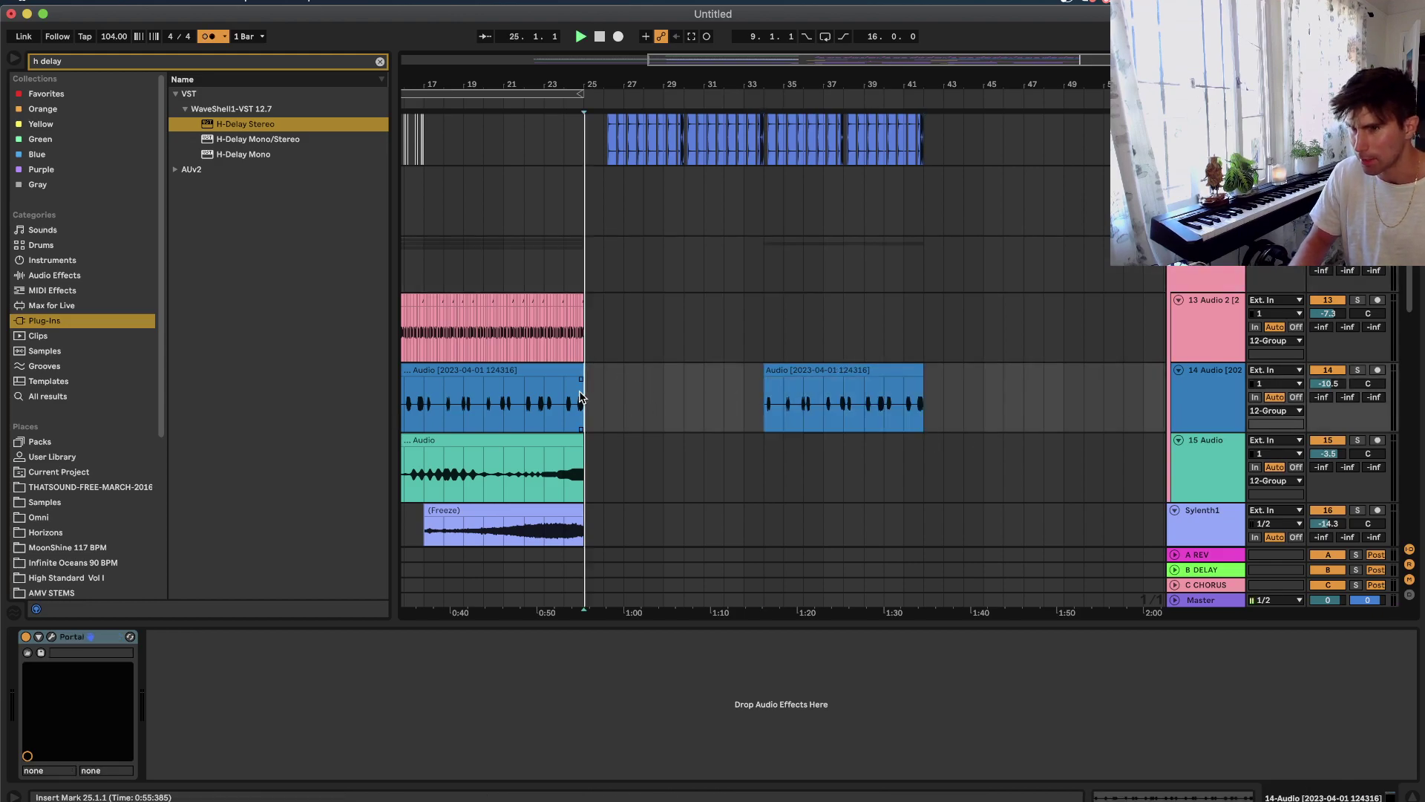
{"action": "left_click", "coordinate": [211, 39]}
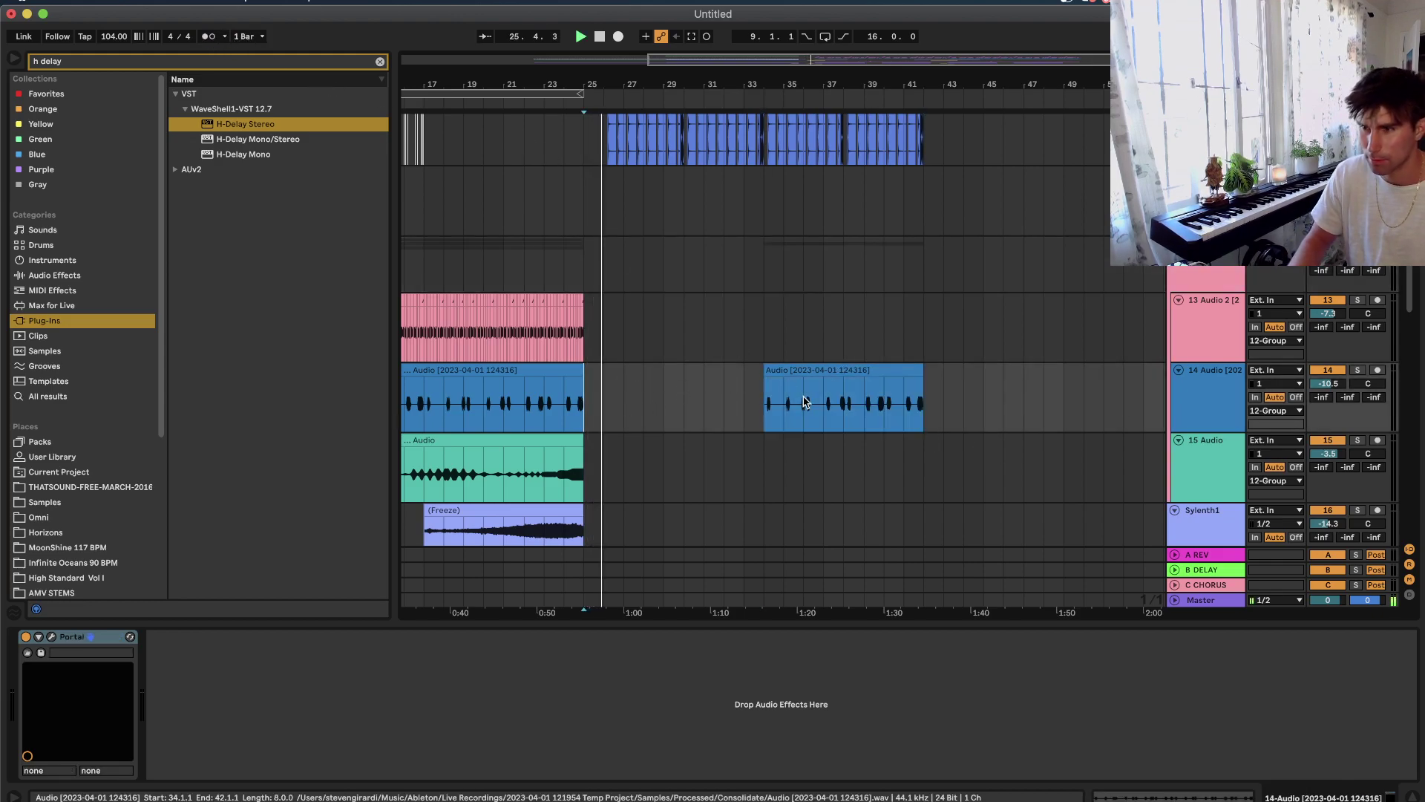
{"action": "left_click", "coordinate": [807, 377]}
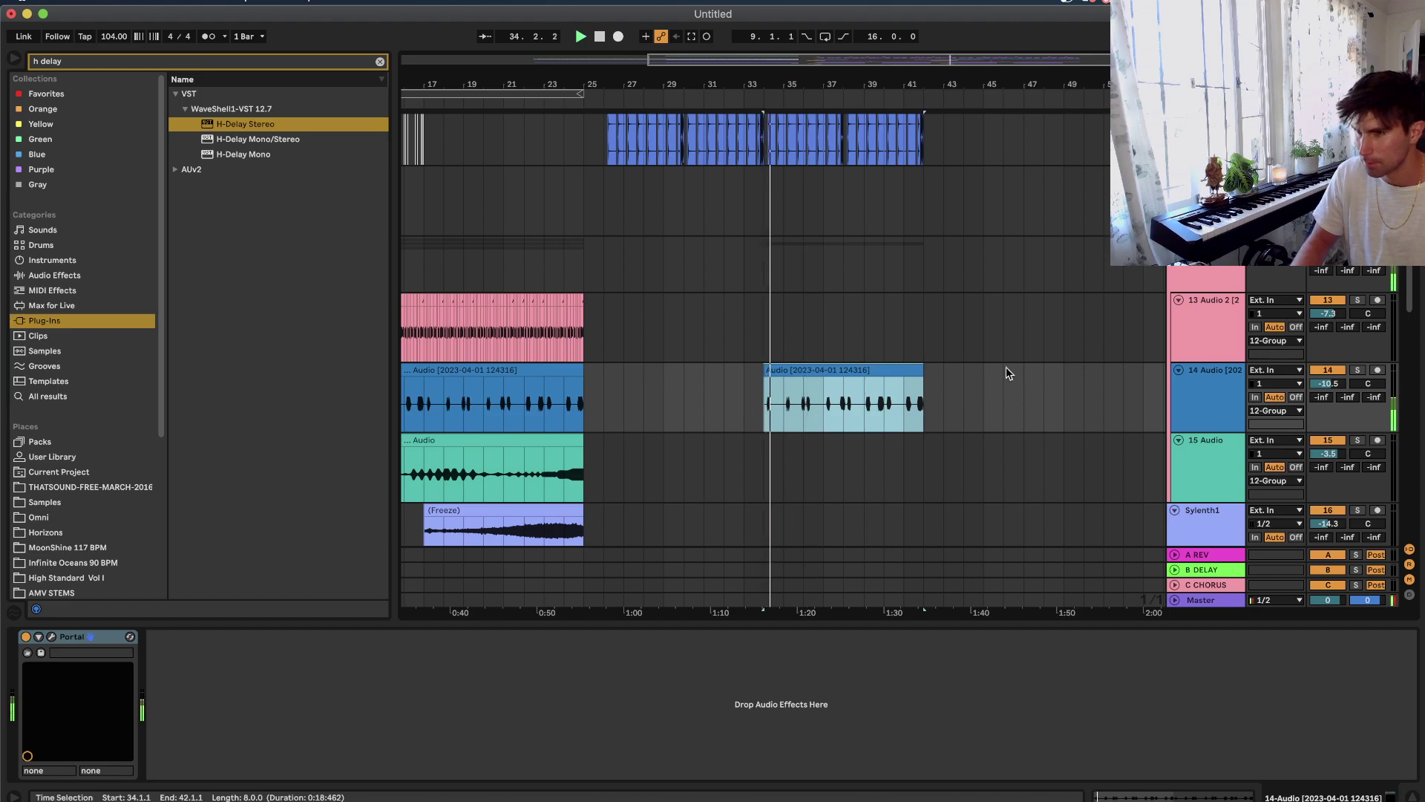
Solo the 12 Group and draw its Endless Smile intensity automation rising from 34.1.1 to about bar 42, checking it in playback.
{"action": "left_click", "coordinate": [1212, 274]}
{"action": "left_click", "coordinate": [1357, 244]}
{"action": "key", "text": "space"}
{"action": "key", "text": "a"}
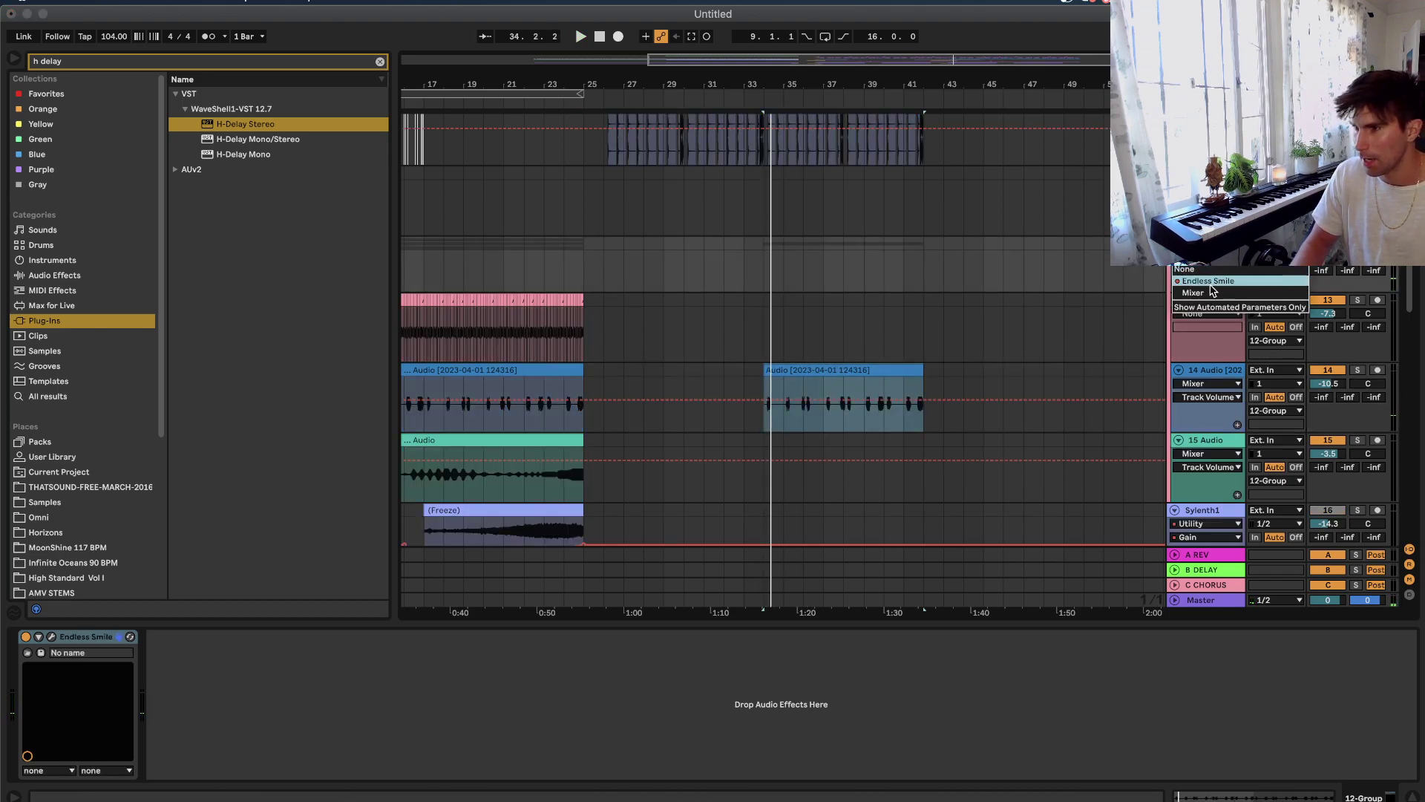
{"action": "left_click", "coordinate": [765, 280]}
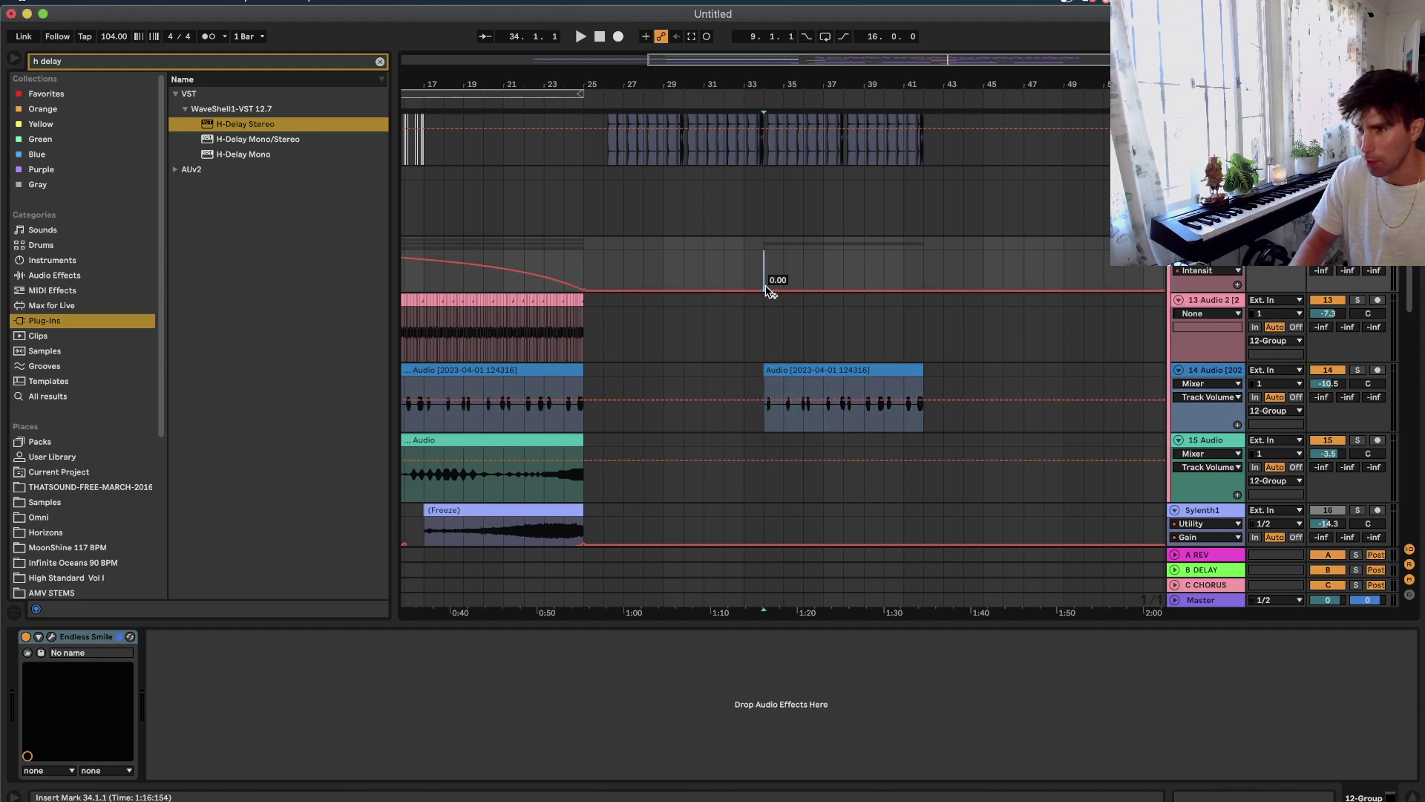
{"action": "left_click_drag", "start_coordinate": [932, 290], "coordinate": [931, 268]}
{"action": "key", "text": "space"}
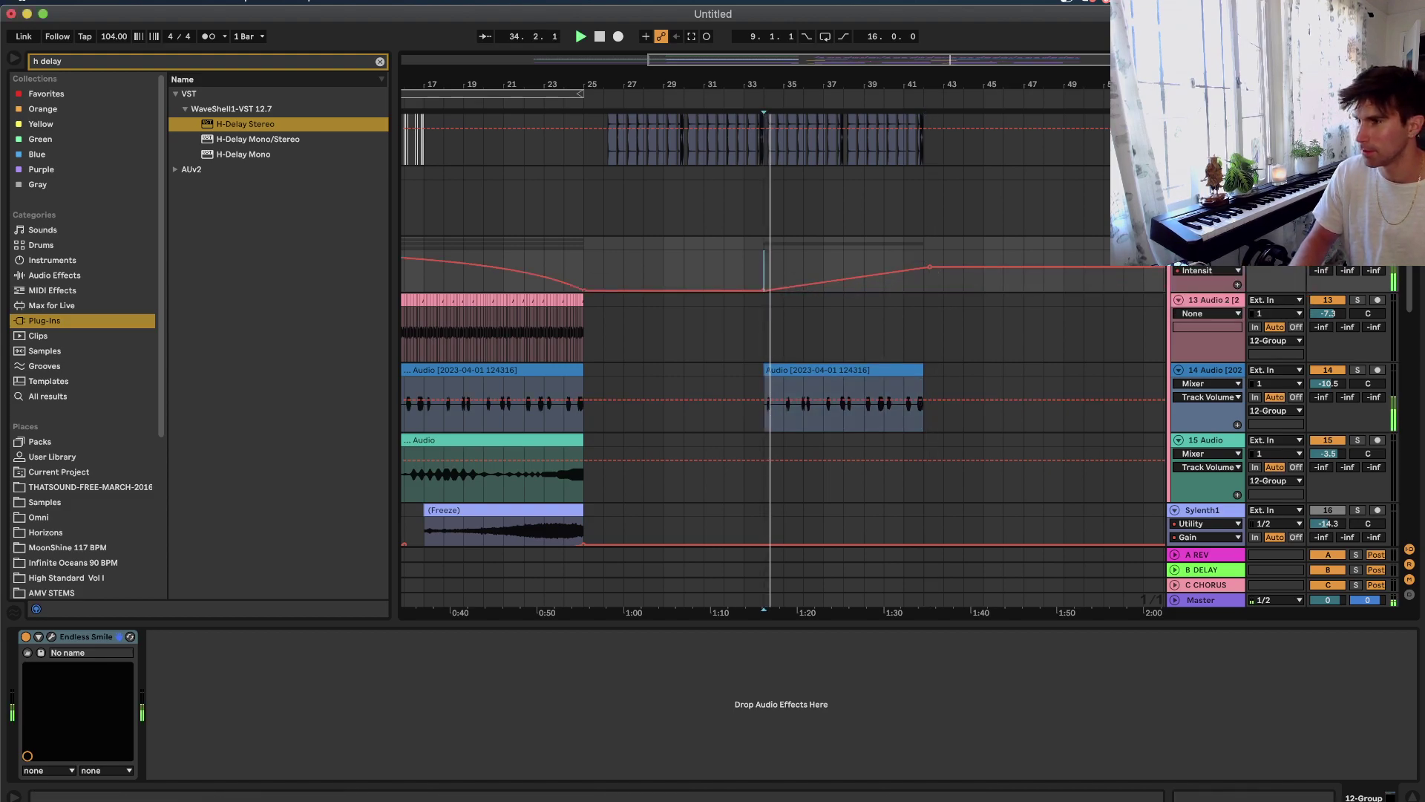
{"action": "key", "text": "q"}
{"action": "key", "text": "a"}
{"action": "key", "text": "q"}
Copy the last eight bars, 17.1.1 to 25.1.1, of the clip on track 15 and paste them at 34.1.1.
{"action": "scroll", "coordinate": [853, 395], "scroll_direction": "down", "scroll_amount": 3}
{"action": "scroll", "coordinate": [853, 396], "scroll_direction": "left", "scroll_amount": 2}
{"action": "left_click_drag", "start_coordinate": [641, 381], "coordinate": [481, 377]}
{"action": "key", "text": "super+c"}
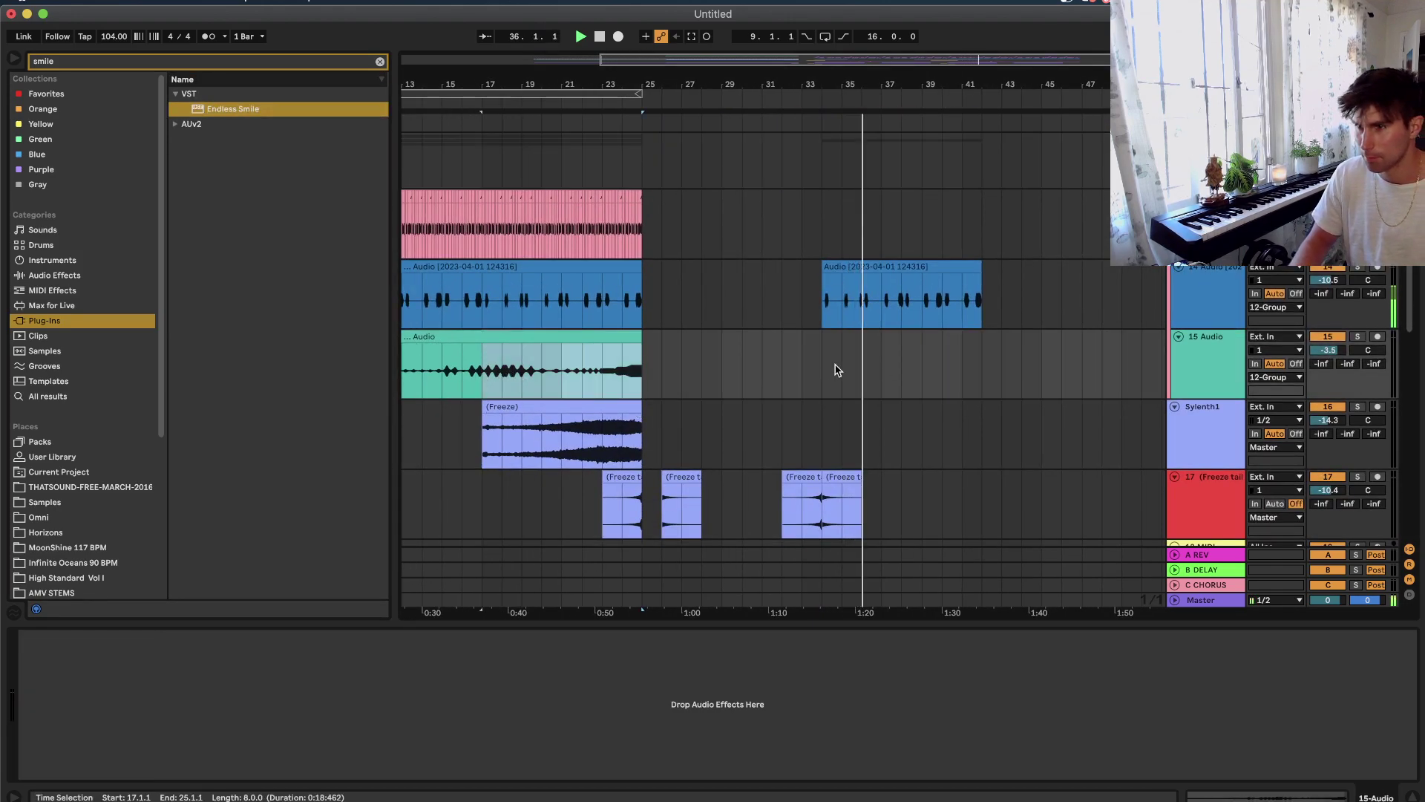
{"action": "left_click", "coordinate": [826, 368]}
{"action": "key", "text": "super+v"}
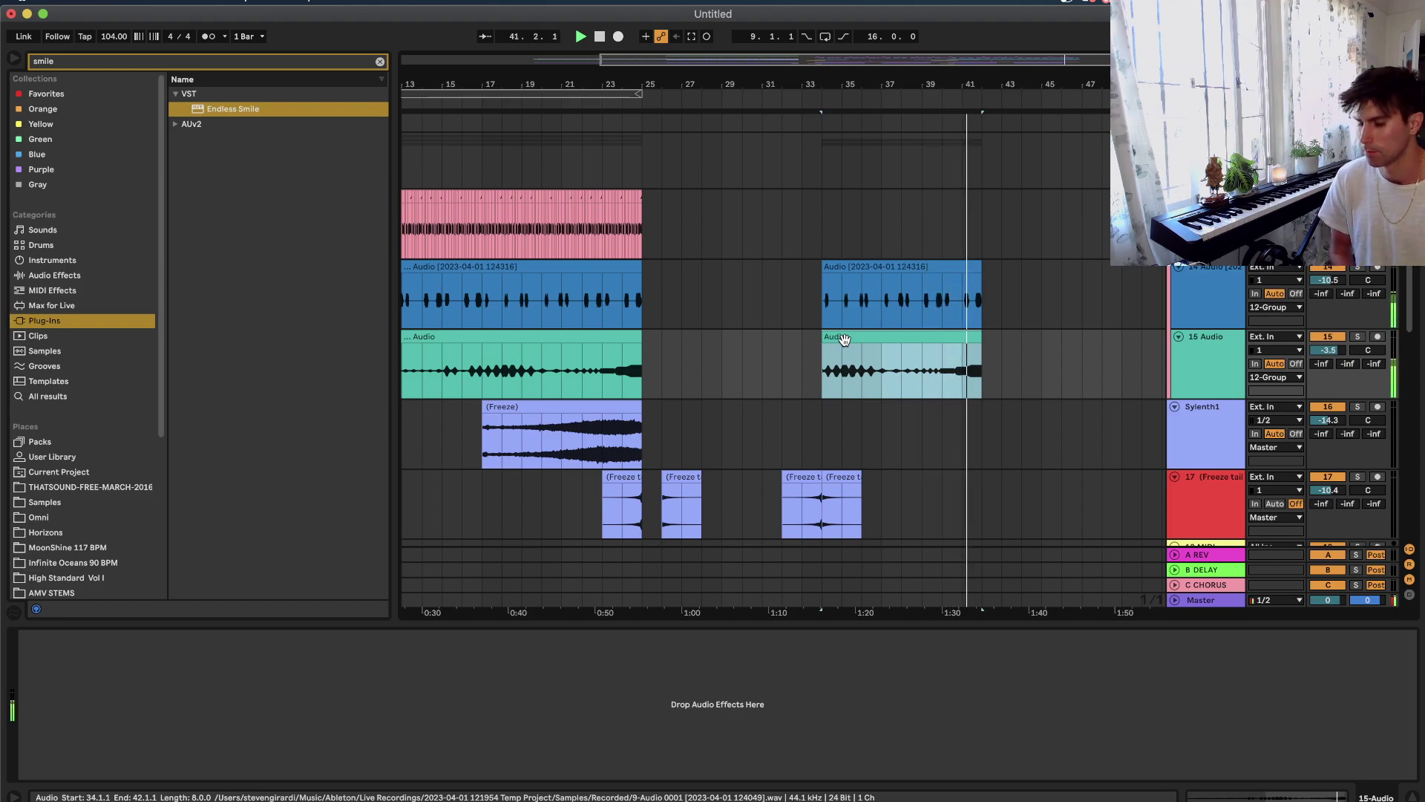
Insert a new MIDI track directly after the Kontakt track.
{"action": "scroll", "coordinate": [845, 339], "scroll_direction": "down", "scroll_amount": 15}
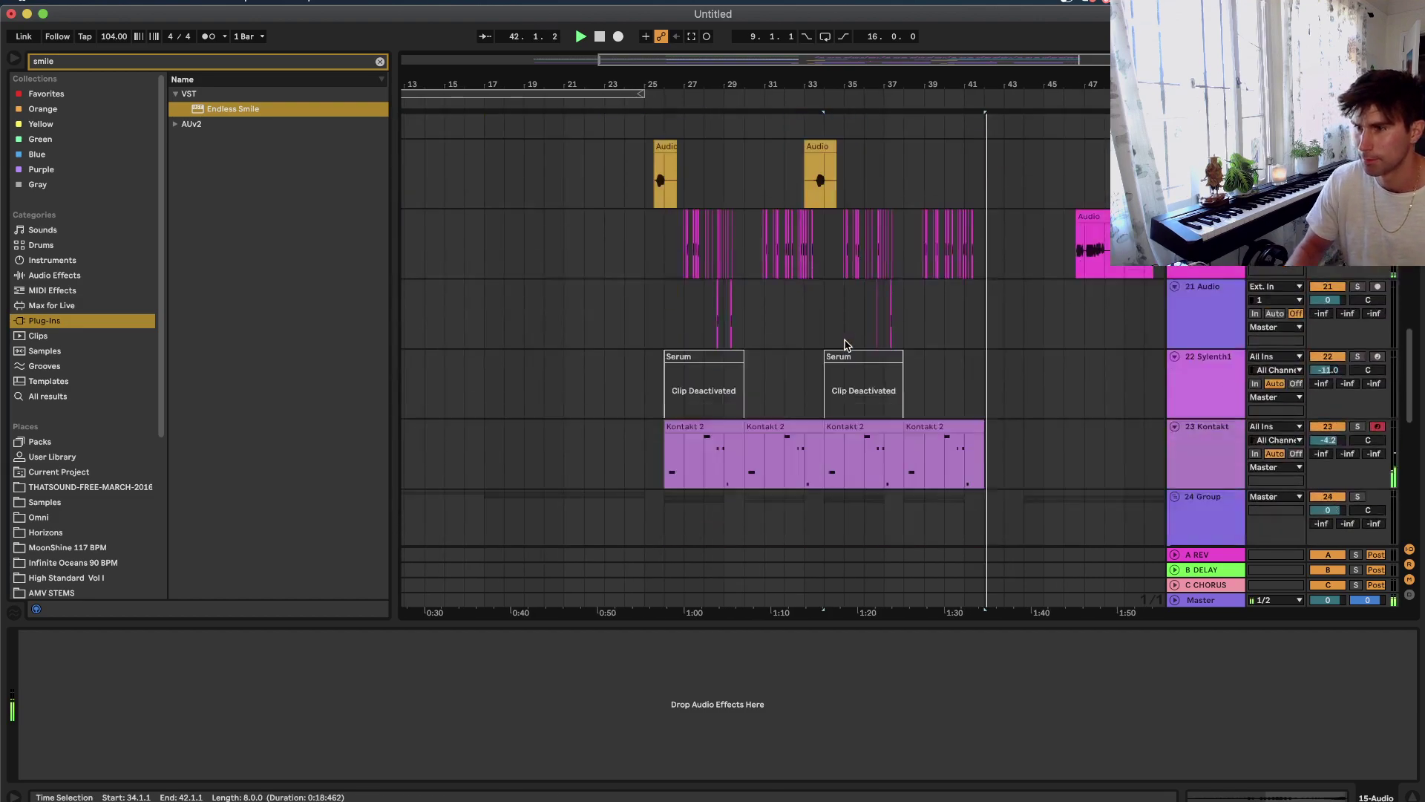
{"action": "scroll", "coordinate": [844, 345], "scroll_direction": "up", "scroll_amount": 5}
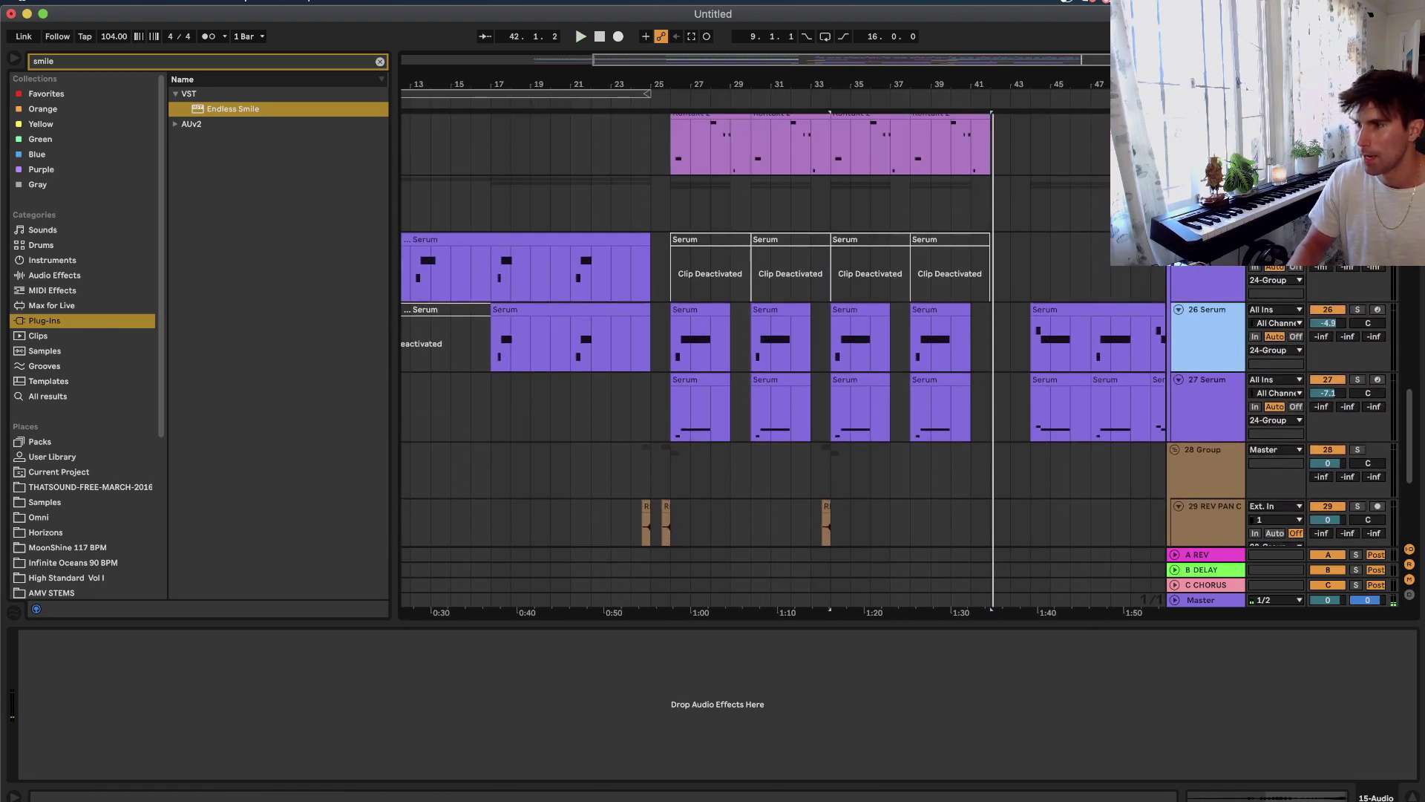
{"action": "right_click", "coordinate": [1210, 275]}
{"action": "left_click", "coordinate": [1252, 292]}
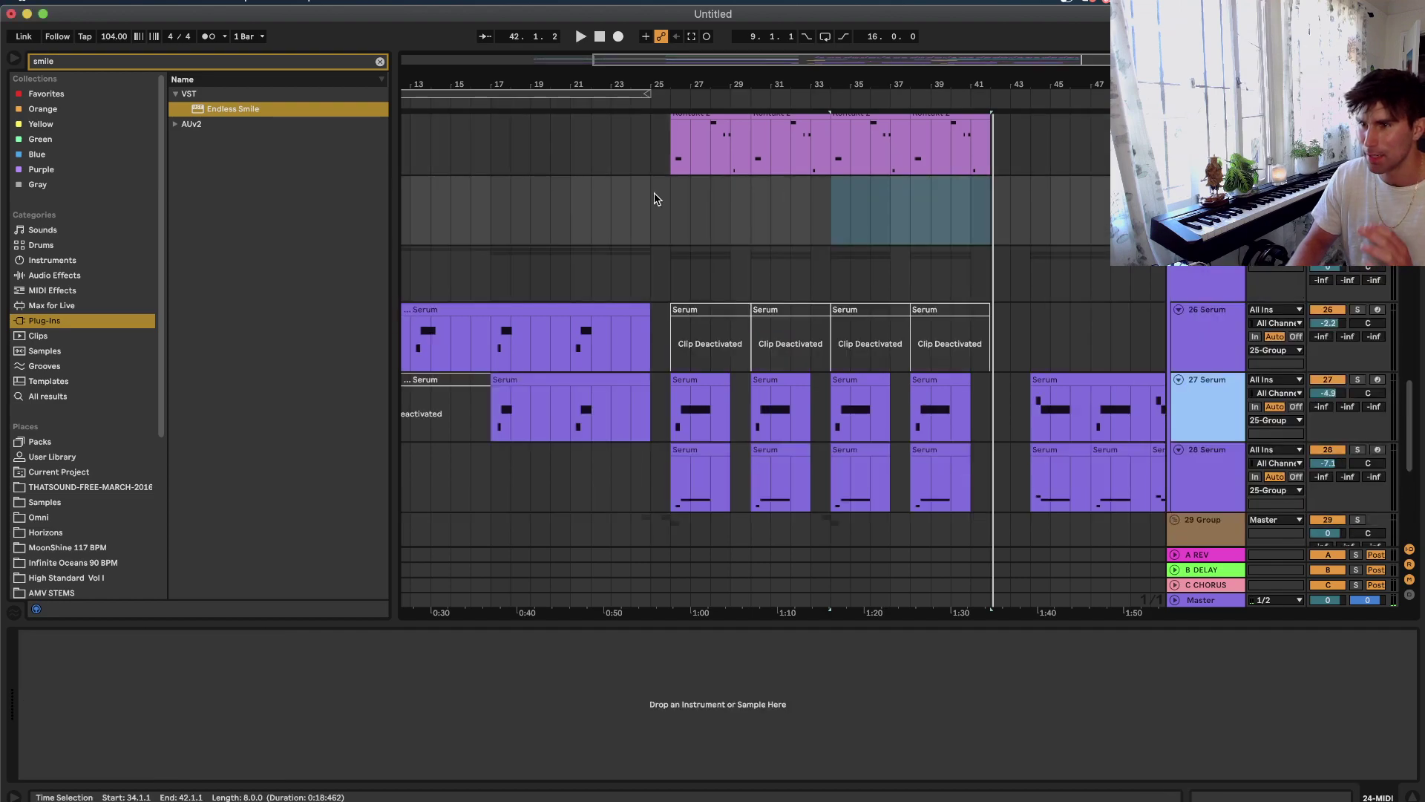
{"action": "double_click", "coordinate": [666, 191]}
{"action": "left_click", "coordinate": [623, 256], "text": "shift"}
{"action": "left_click", "coordinate": [760, 228]}
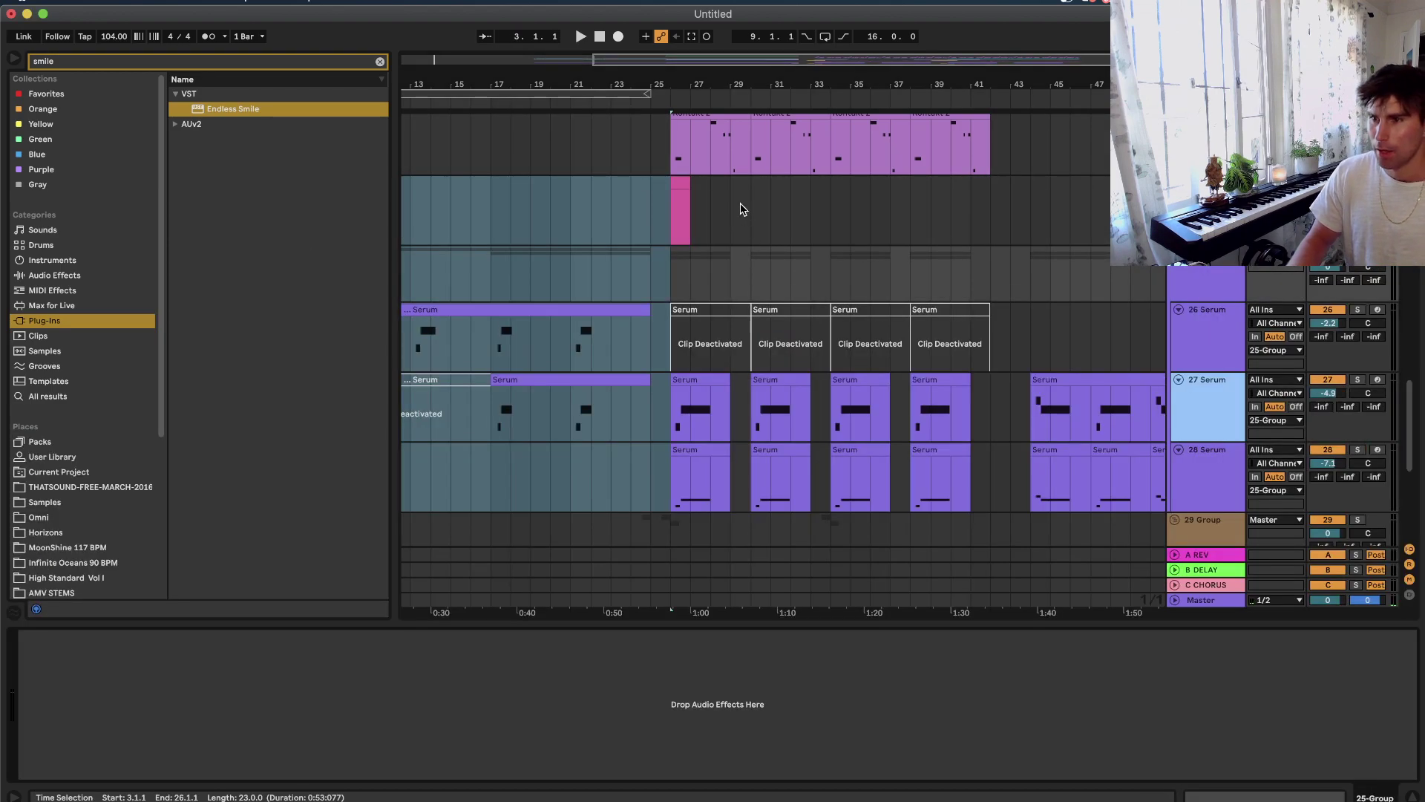
{"action": "left_click_drag", "start_coordinate": [741, 206], "coordinate": [631, 206]}
{"action": "left_click", "coordinate": [672, 211]}
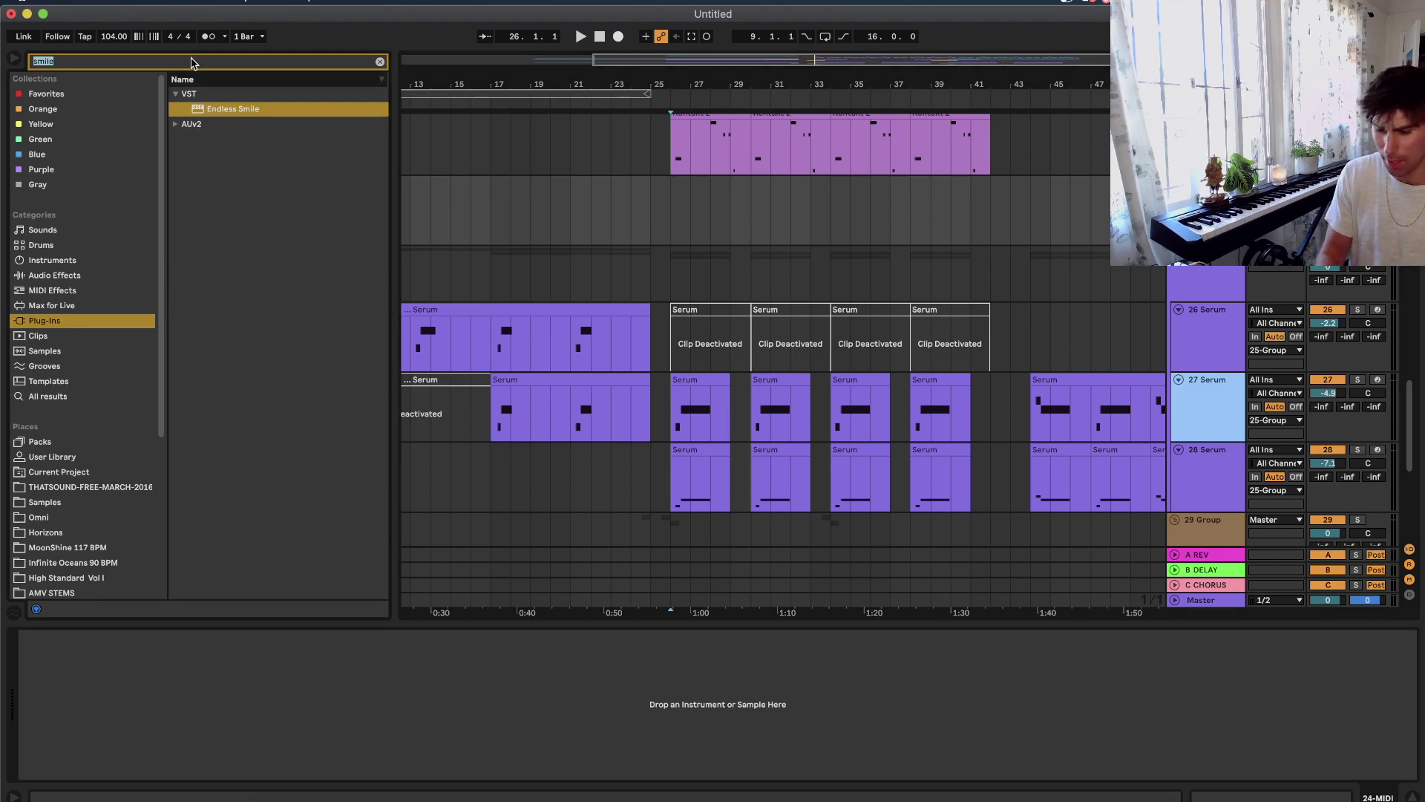
Search the plug-ins for Arturia and load Analog Lab 4 on the new MIDI track.
{"action": "type", "text": "art"}
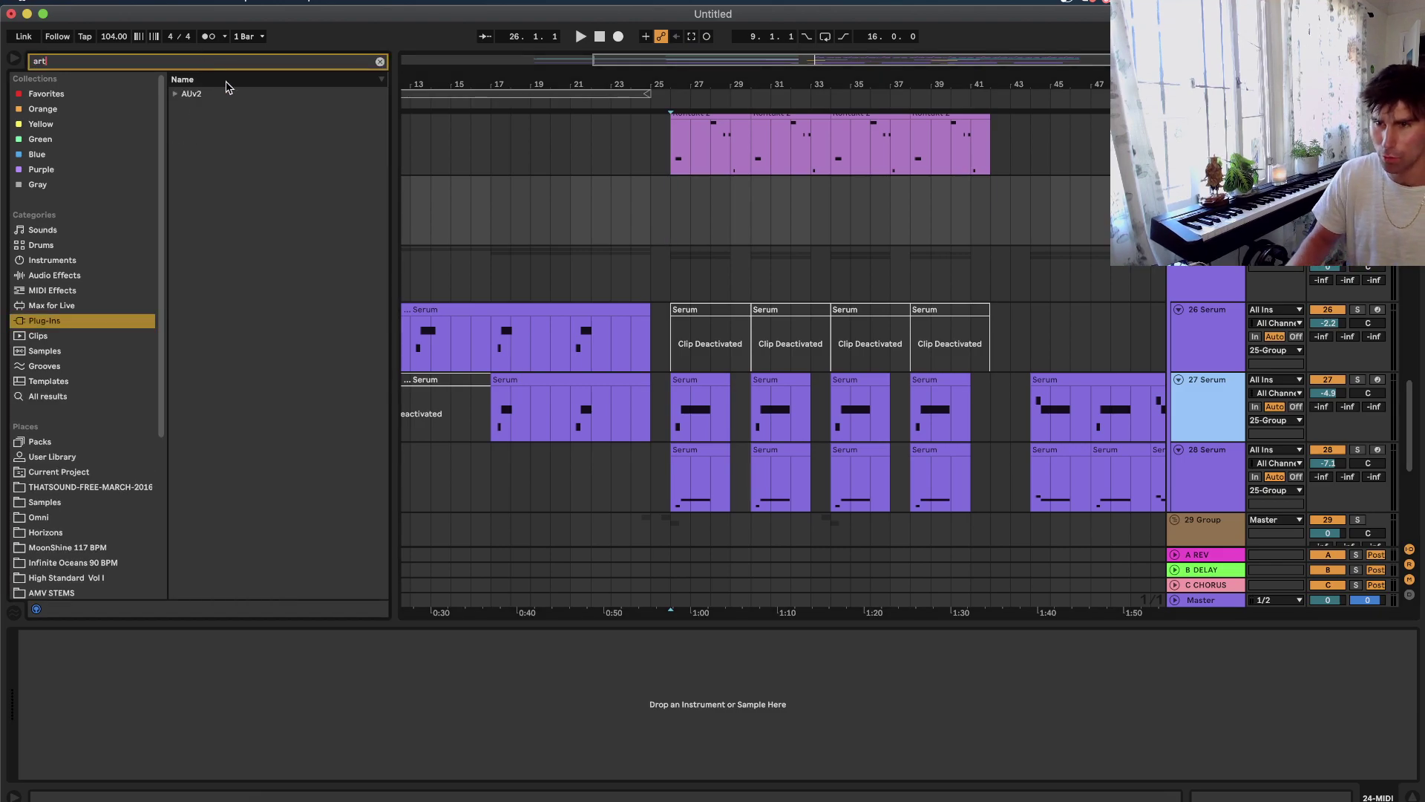
{"action": "type", "text": "ar"}
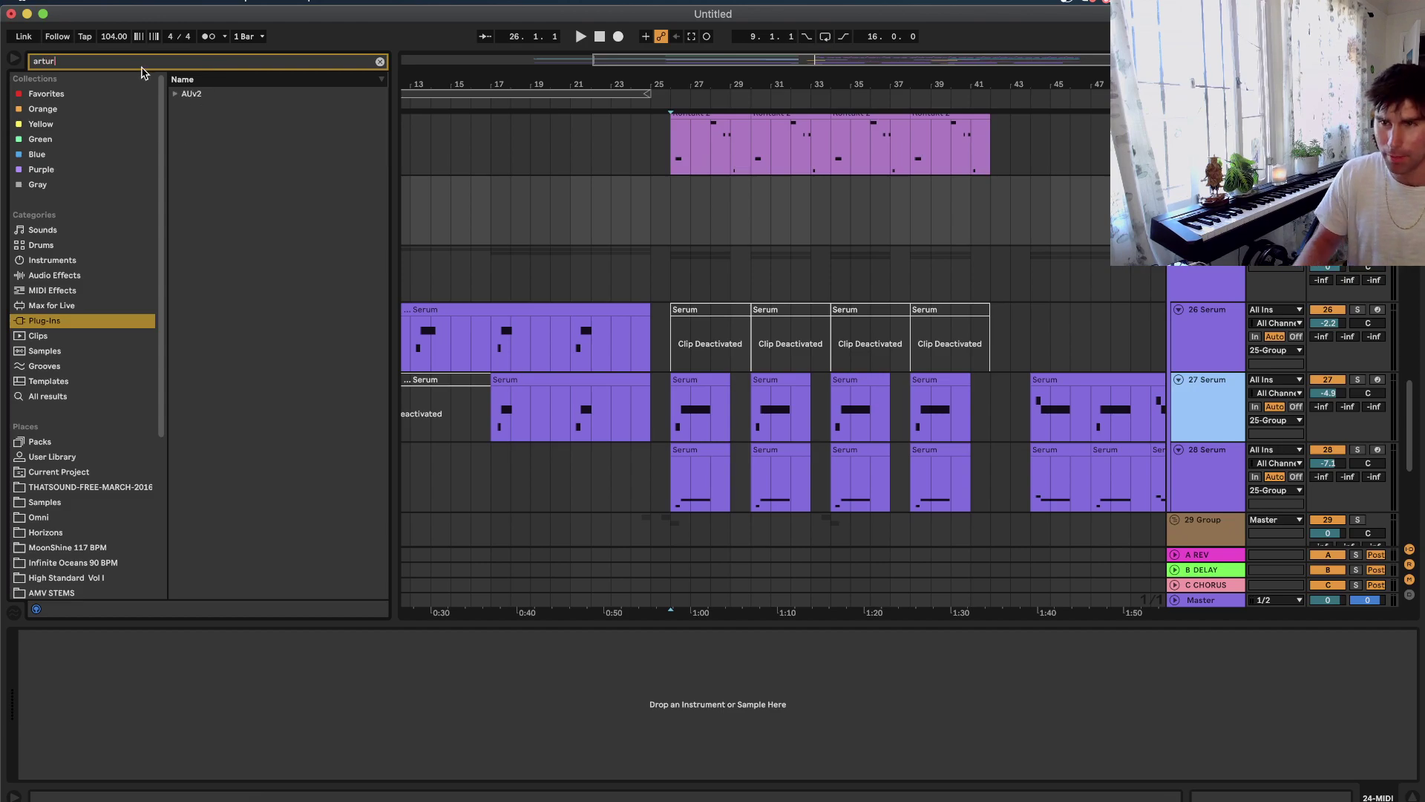
{"action": "left_click", "coordinate": [175, 93]}
{"action": "left_click", "coordinate": [185, 109]}
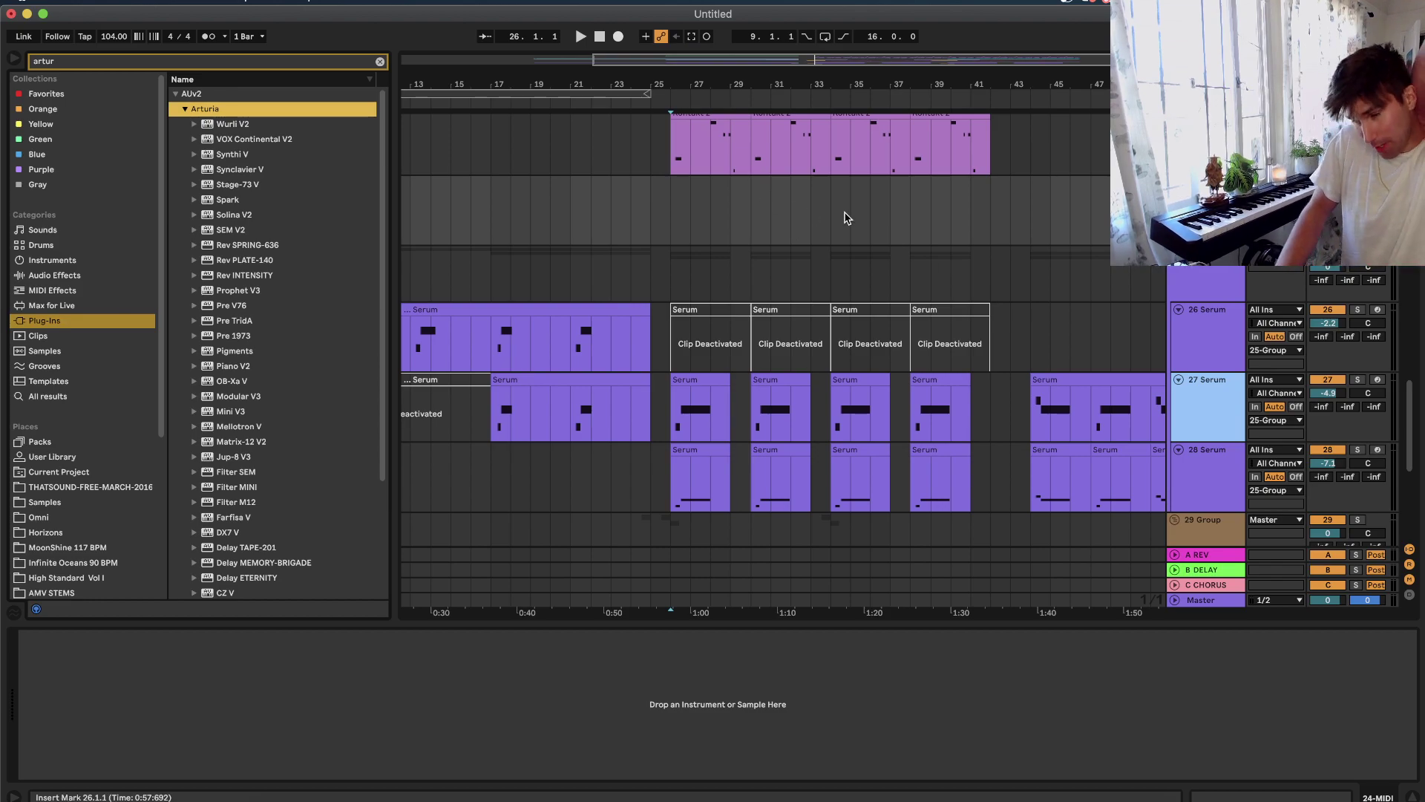
{"action": "left_click", "coordinate": [767, 199]}
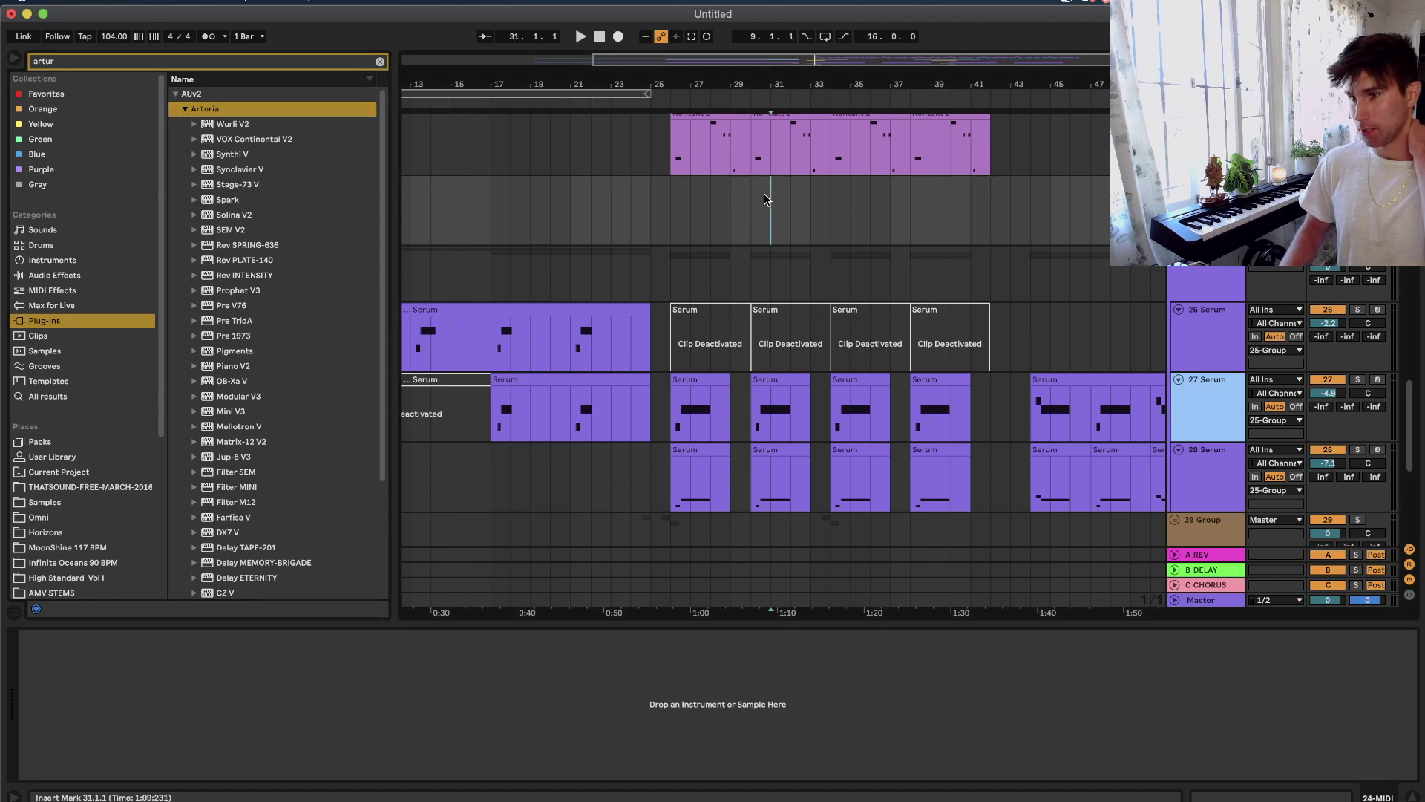
{"action": "left_click_drag", "start_coordinate": [212, 108], "coordinate": [668, 166]}
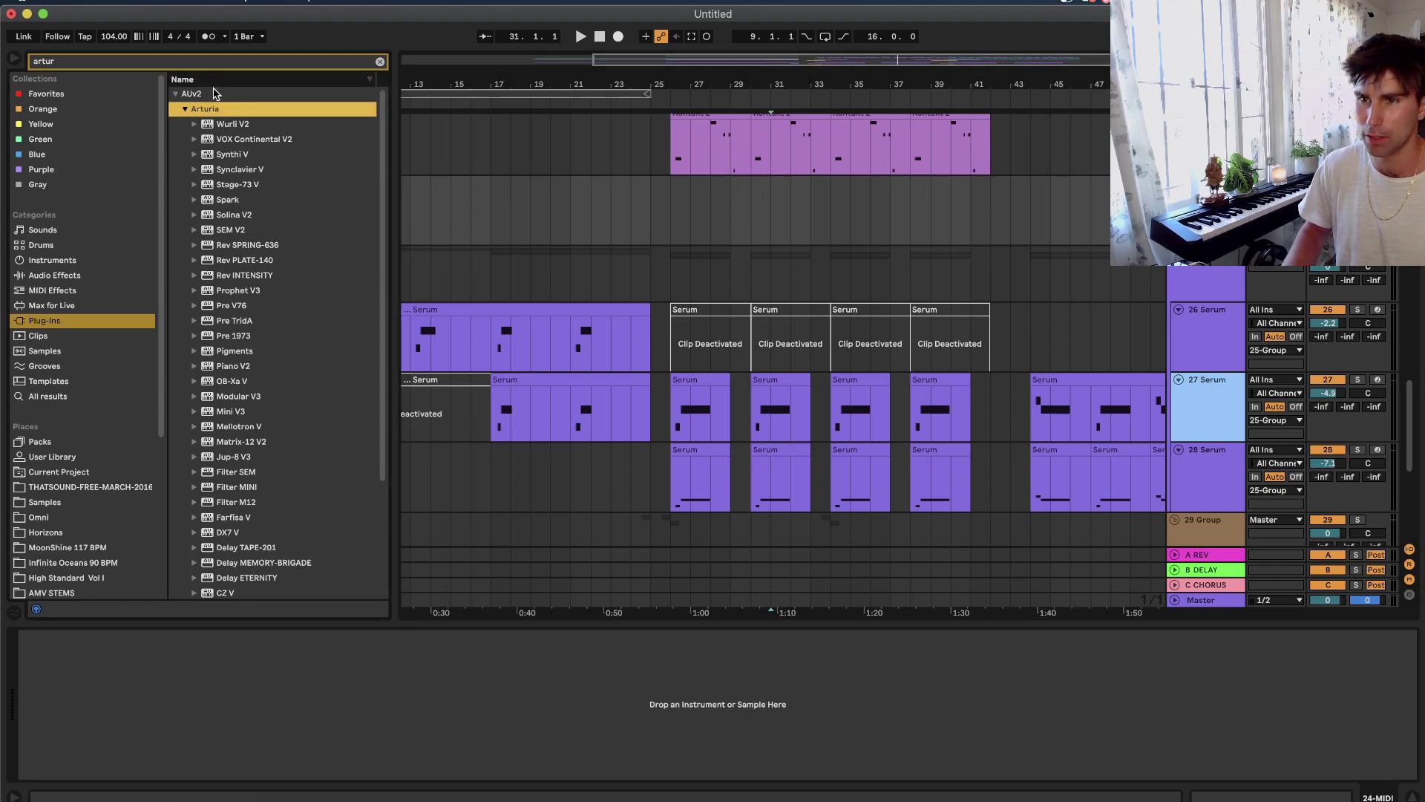
{"action": "left_click", "coordinate": [213, 94]}
{"action": "left_click", "coordinate": [236, 77]}
{"action": "left_click_drag", "start_coordinate": [241, 130], "coordinate": [643, 226]}
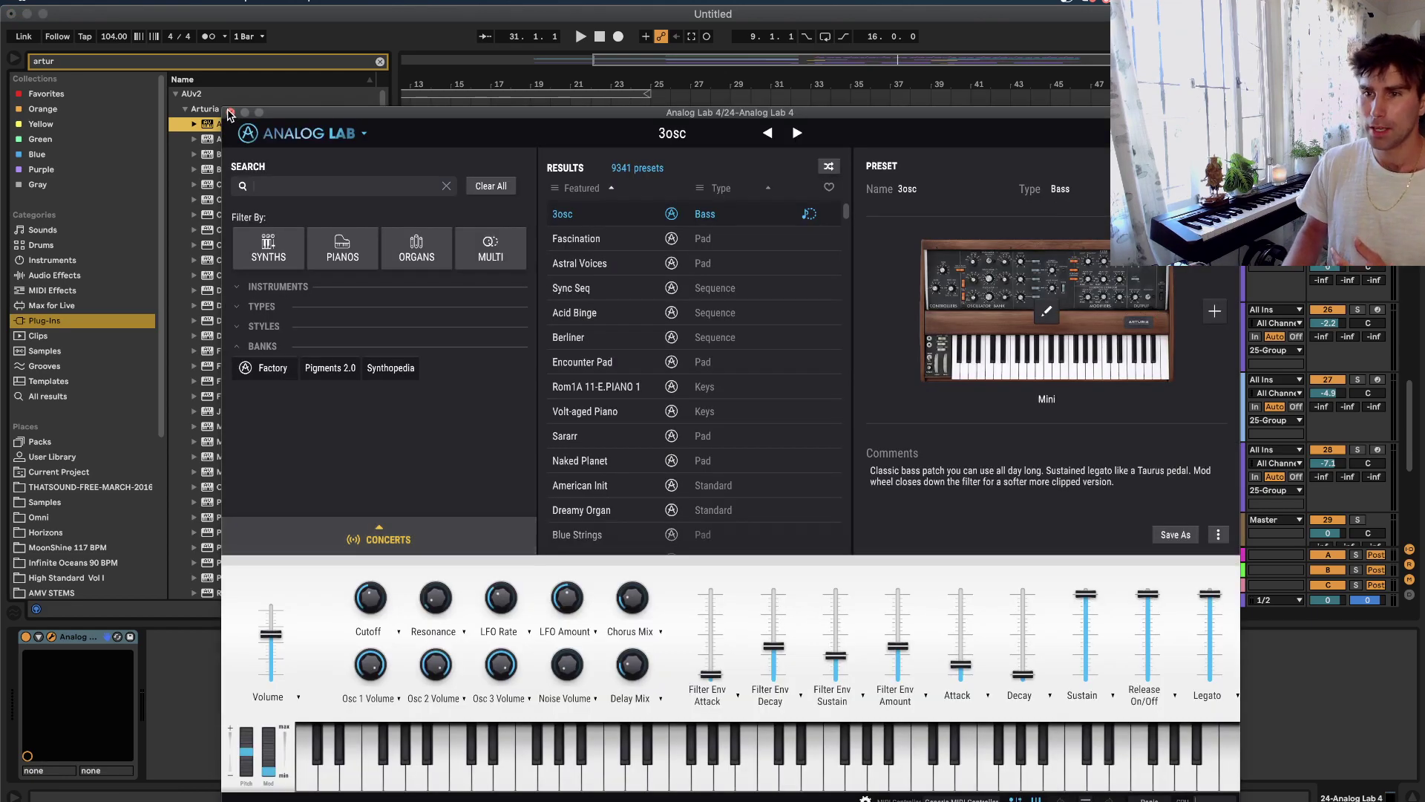
{"action": "left_click", "coordinate": [230, 112]}
Create an empty MIDI clip from 26.1.1 to 33.1.1 on the Analog Lab 4 track.
{"action": "left_click_drag", "start_coordinate": [676, 215], "coordinate": [838, 219]}
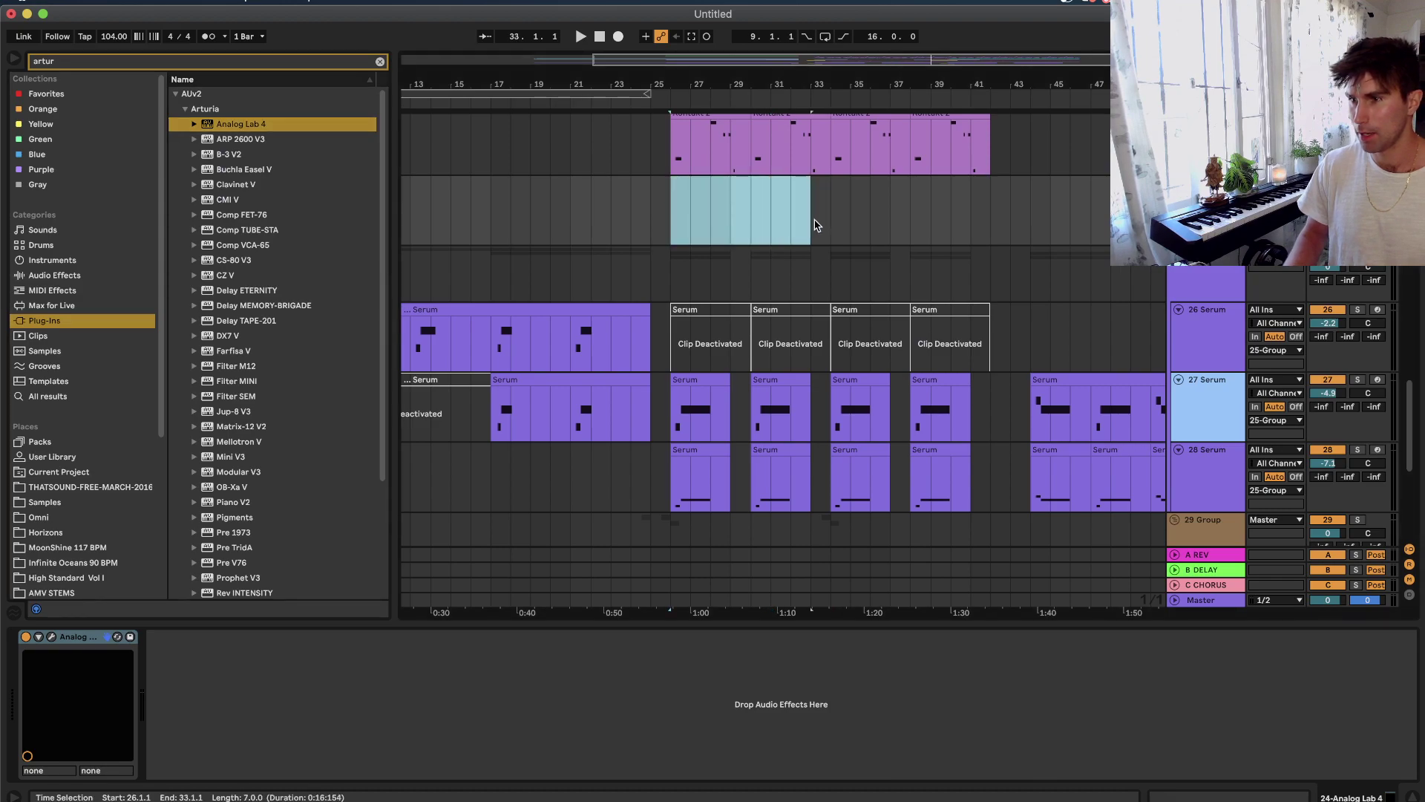
{"action": "key", "text": "super+shift+m"}
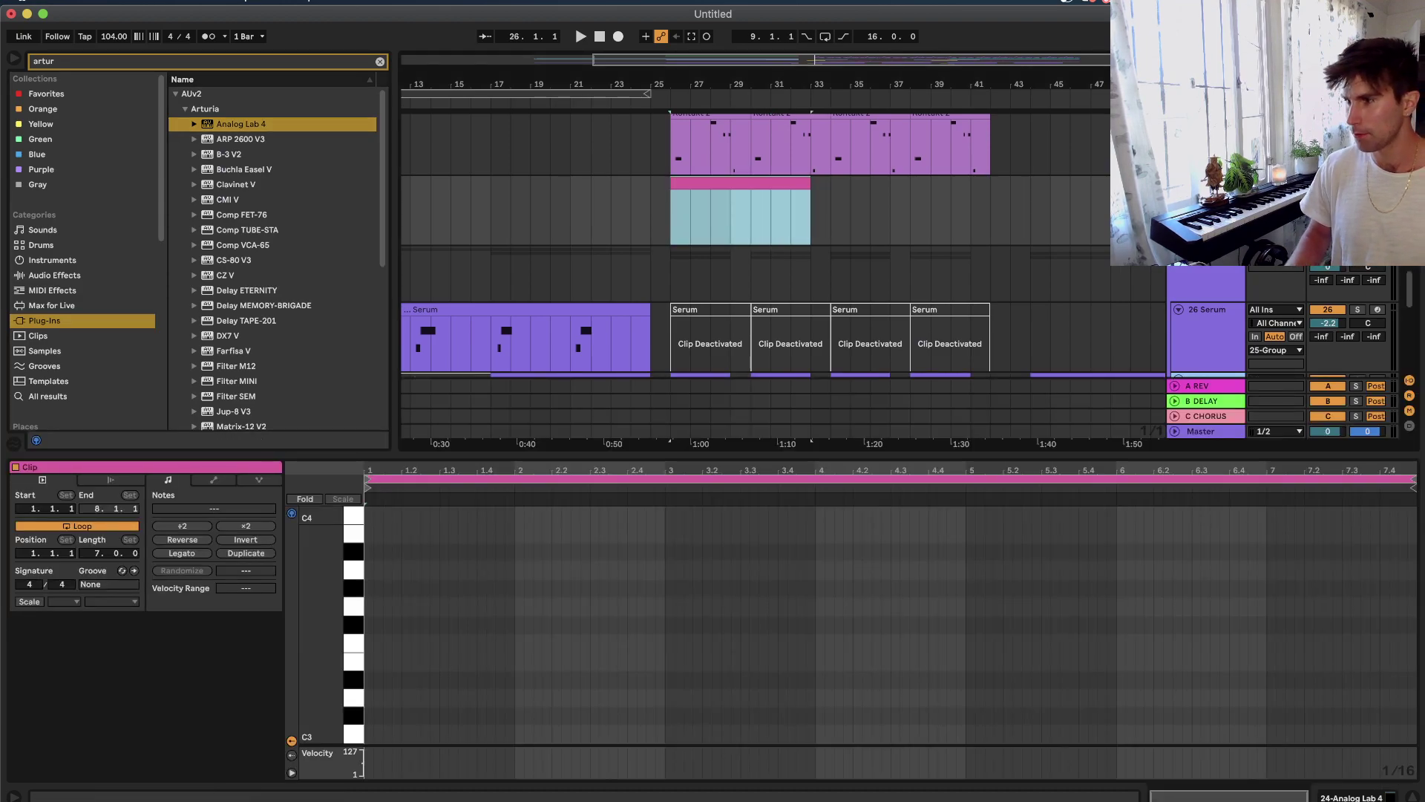
{"action": "key", "text": "shift+Tab"}
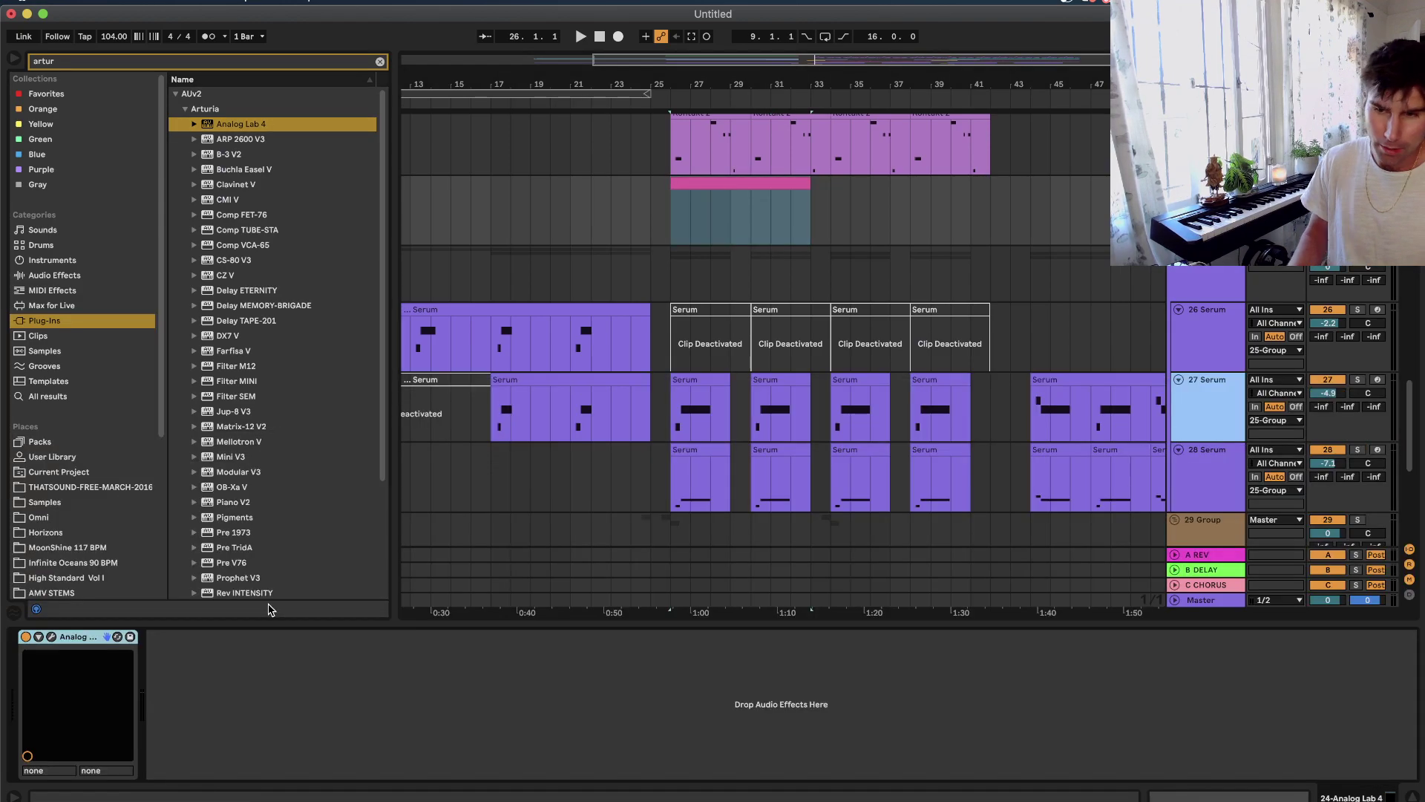
Filter the Analog Lab presets by Synths and type Bass and load DnB Rytm Bass.
{"action": "left_click", "coordinate": [52, 639]}
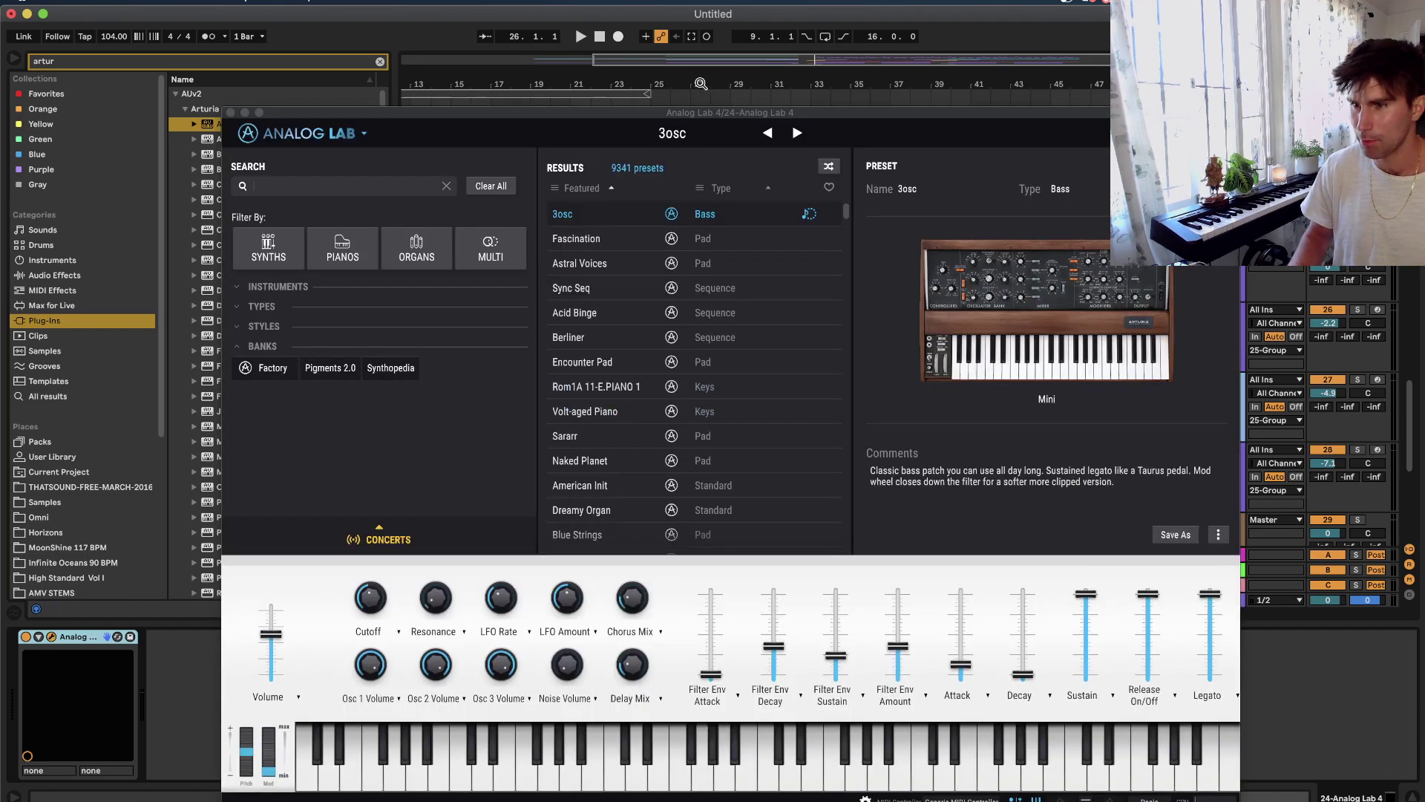
{"action": "left_click", "coordinate": [283, 262]}
{"action": "left_click", "coordinate": [285, 260]}
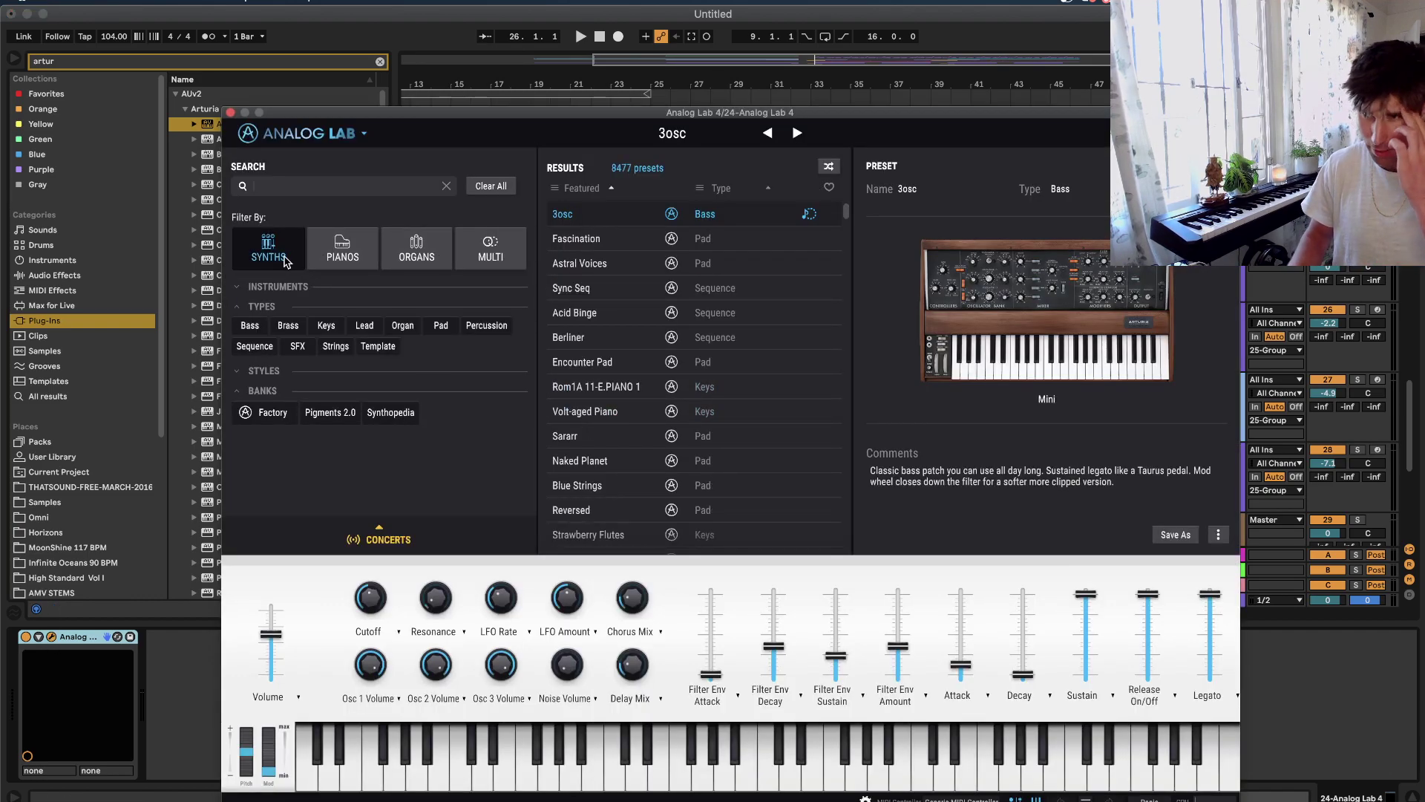
{"action": "left_click", "coordinate": [257, 330]}
{"action": "scroll", "coordinate": [616, 386], "scroll_direction": "down", "scroll_amount": 10}
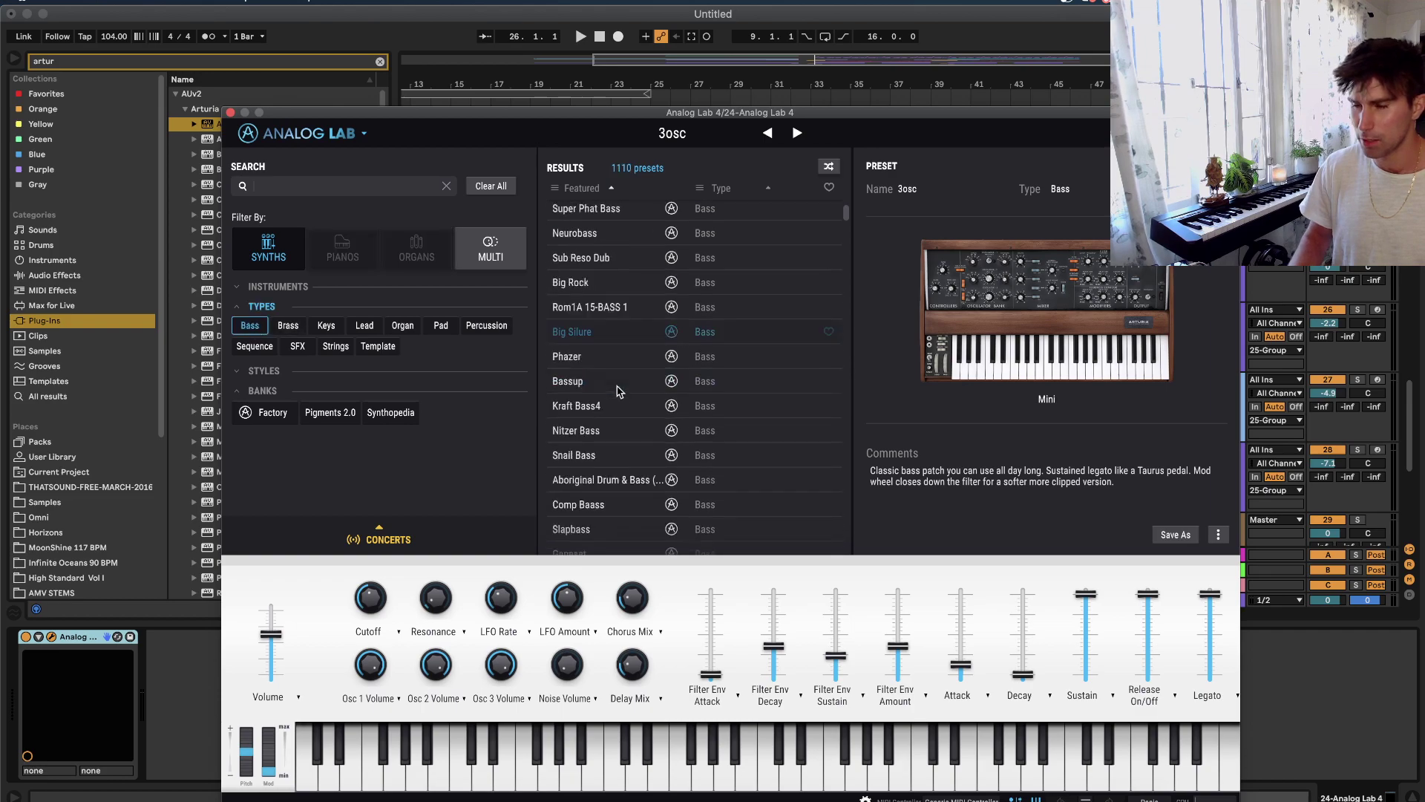
{"action": "scroll", "coordinate": [616, 391], "scroll_direction": "down", "scroll_amount": 10}
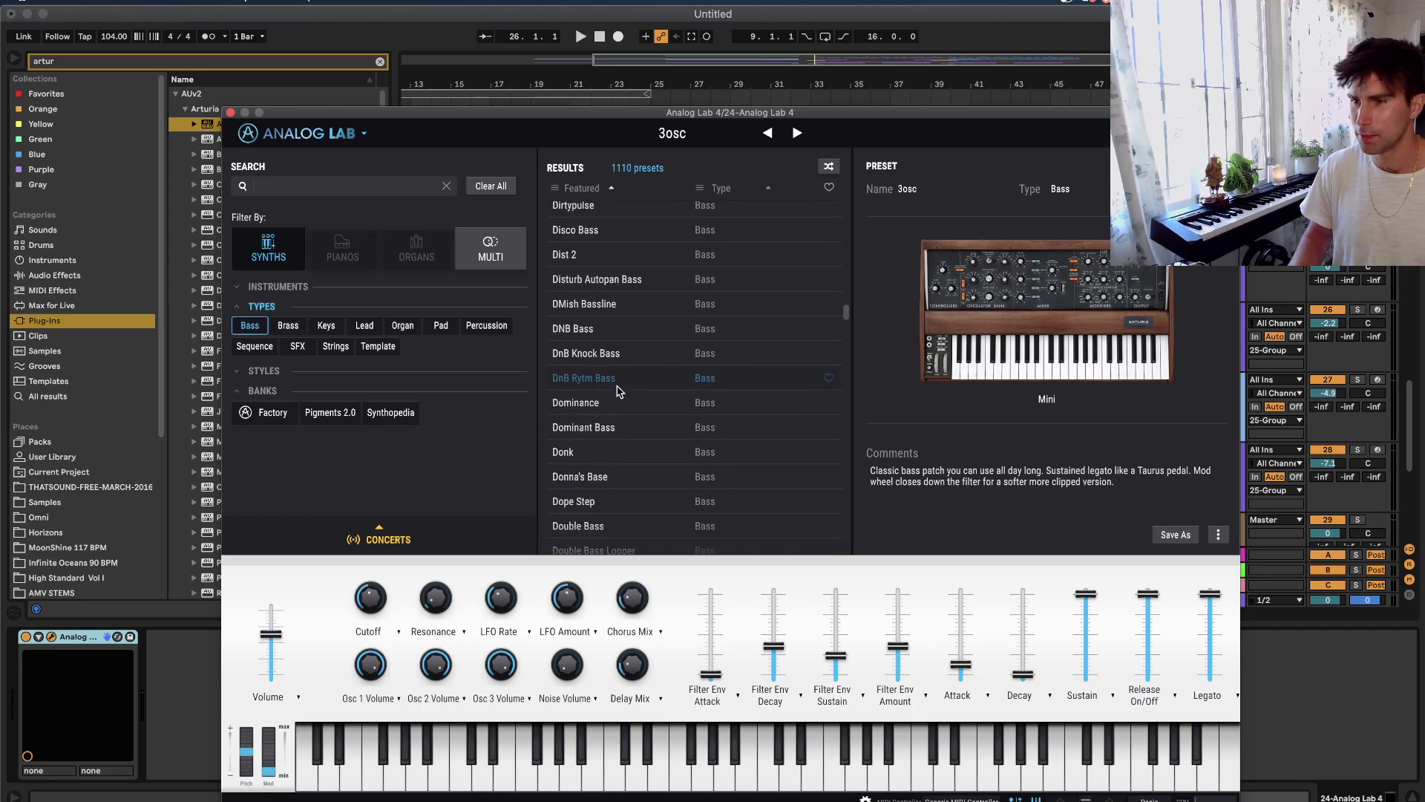
{"action": "left_click", "coordinate": [617, 385]}
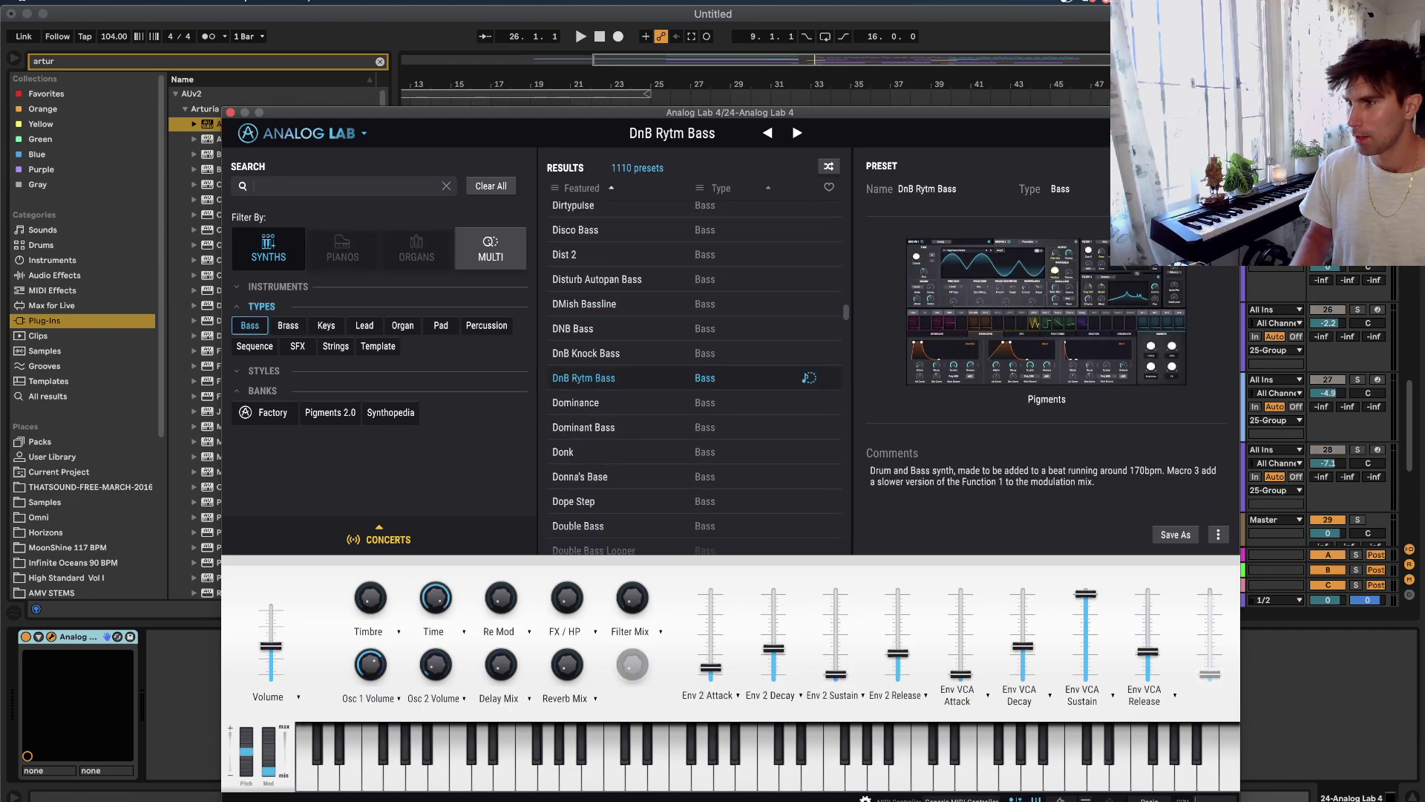
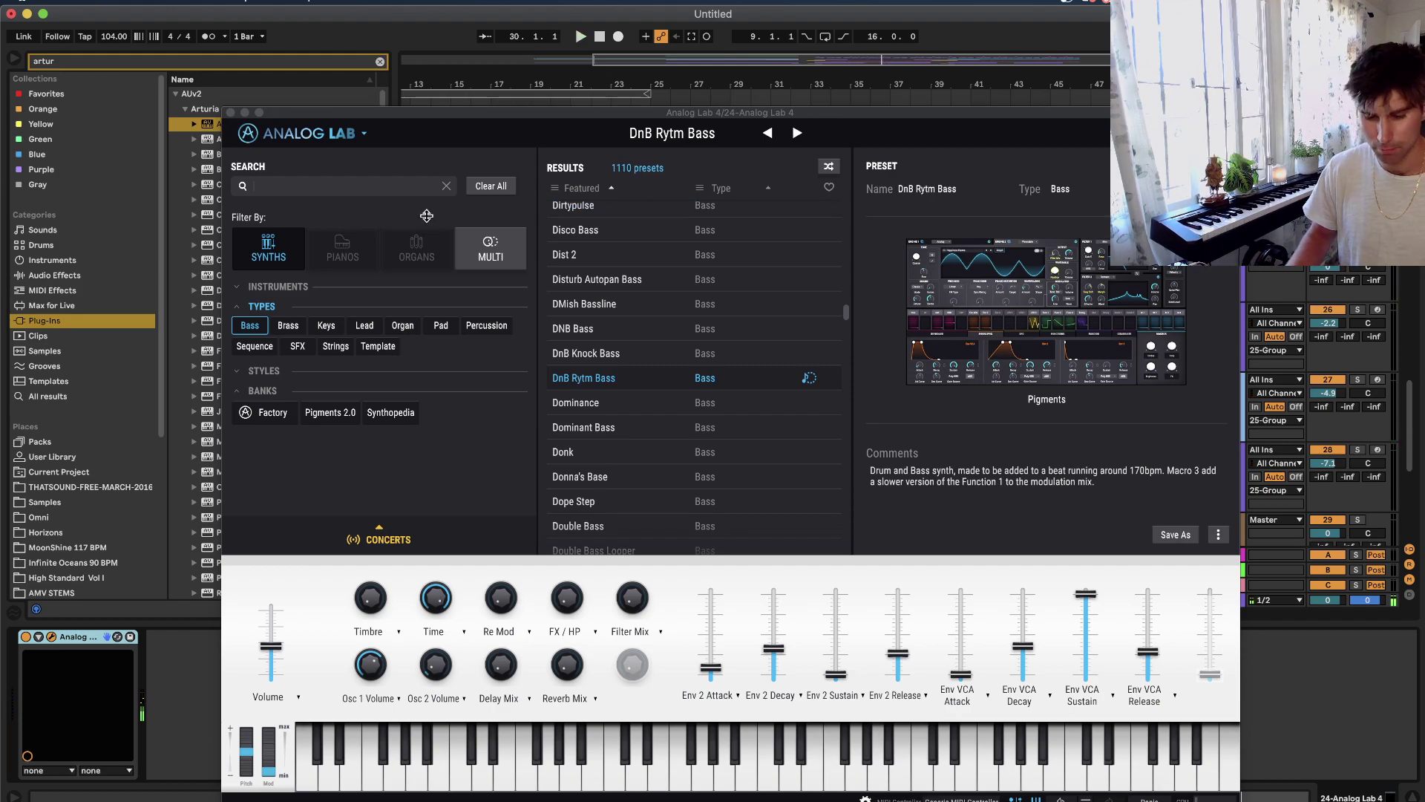
Record notes into the Analog Lab 4 clip starting from 26.1.1, with the metronome on.
{"action": "left_click", "coordinate": [230, 111]}
{"action": "left_click", "coordinate": [679, 235]}
{"action": "key", "text": "space"}
{"action": "left_click", "coordinate": [617, 36]}
{"action": "left_click", "coordinate": [211, 36]}
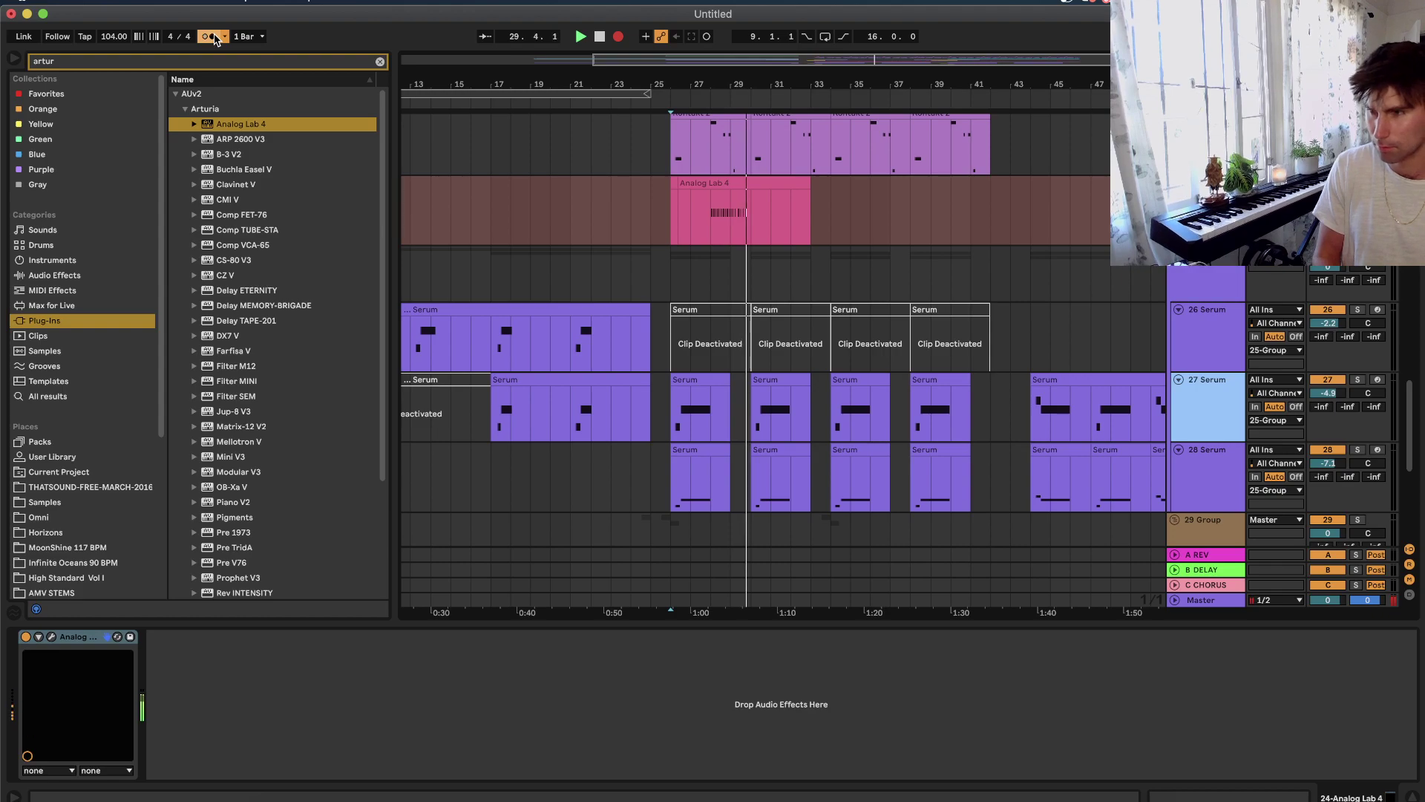
{"action": "key", "text": "space"}
Play the recorded notes from 29.1.1 and split off the bar from 28.1.1 to 29.1.1 as its own clip.
{"action": "left_click", "coordinate": [732, 220]}
{"action": "key", "text": "space"}
{"action": "scroll", "coordinate": [731, 220], "scroll_direction": "up", "scroll_amount": 3}
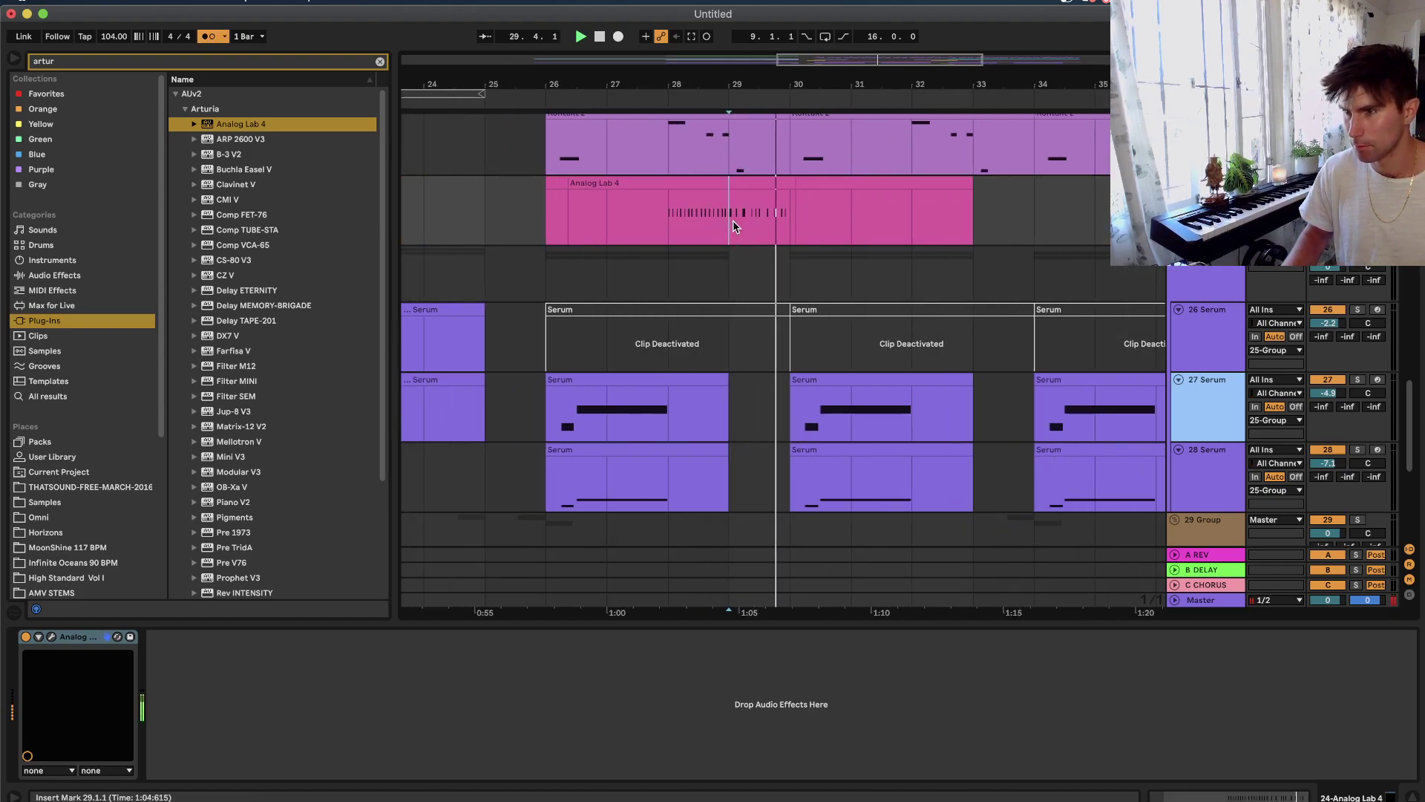
{"action": "key", "text": "space"}
{"action": "left_click_drag", "start_coordinate": [733, 225], "coordinate": [696, 186]}
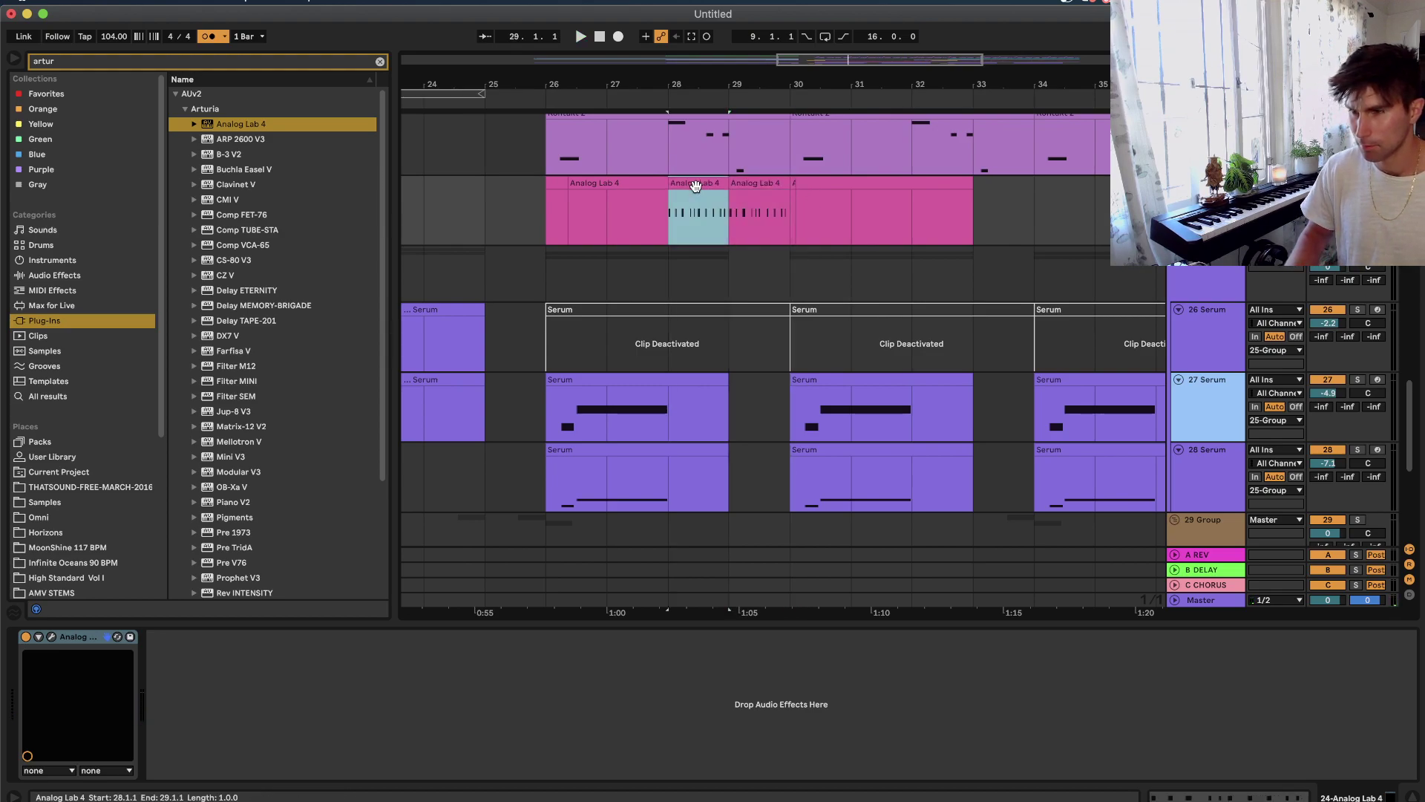
Add an extra E3 note around 1.4.2 in the split one-bar clip and quantize all notes with a fixed 1/16 grid.
{"action": "double_click", "coordinate": [695, 185]}
{"action": "key", "text": "space"}
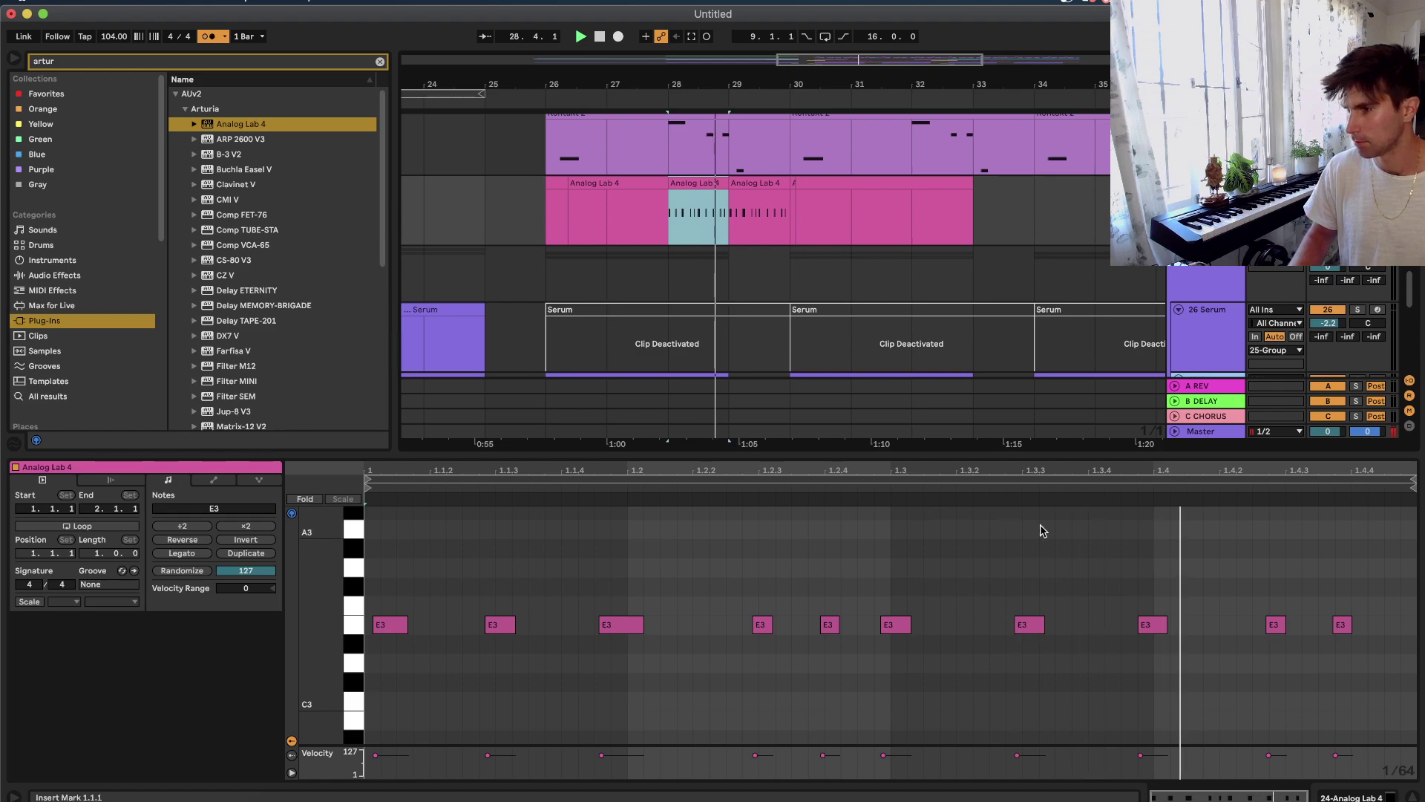
{"action": "left_click_drag", "start_coordinate": [1274, 625], "coordinate": [1230, 626]}
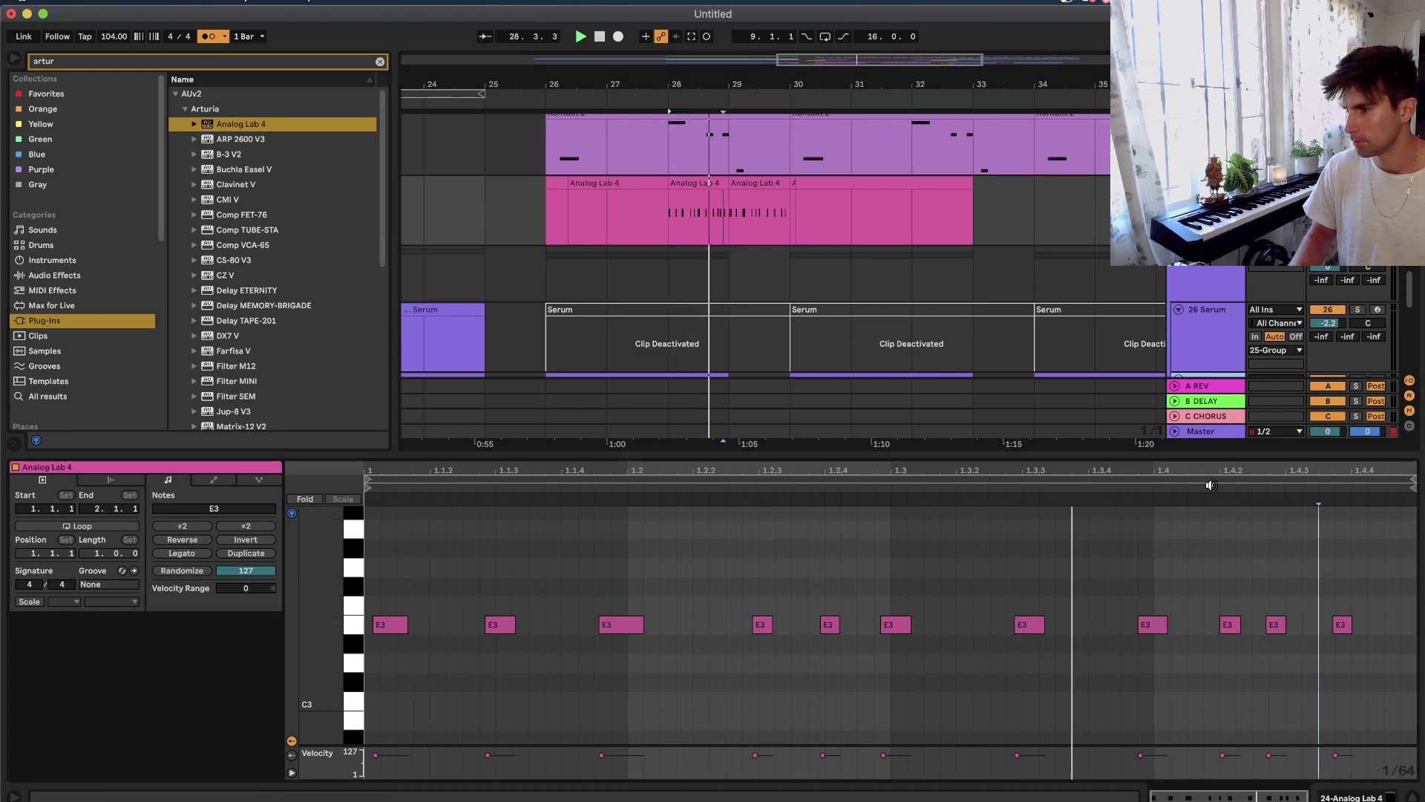
{"action": "left_click", "coordinate": [1059, 508]}
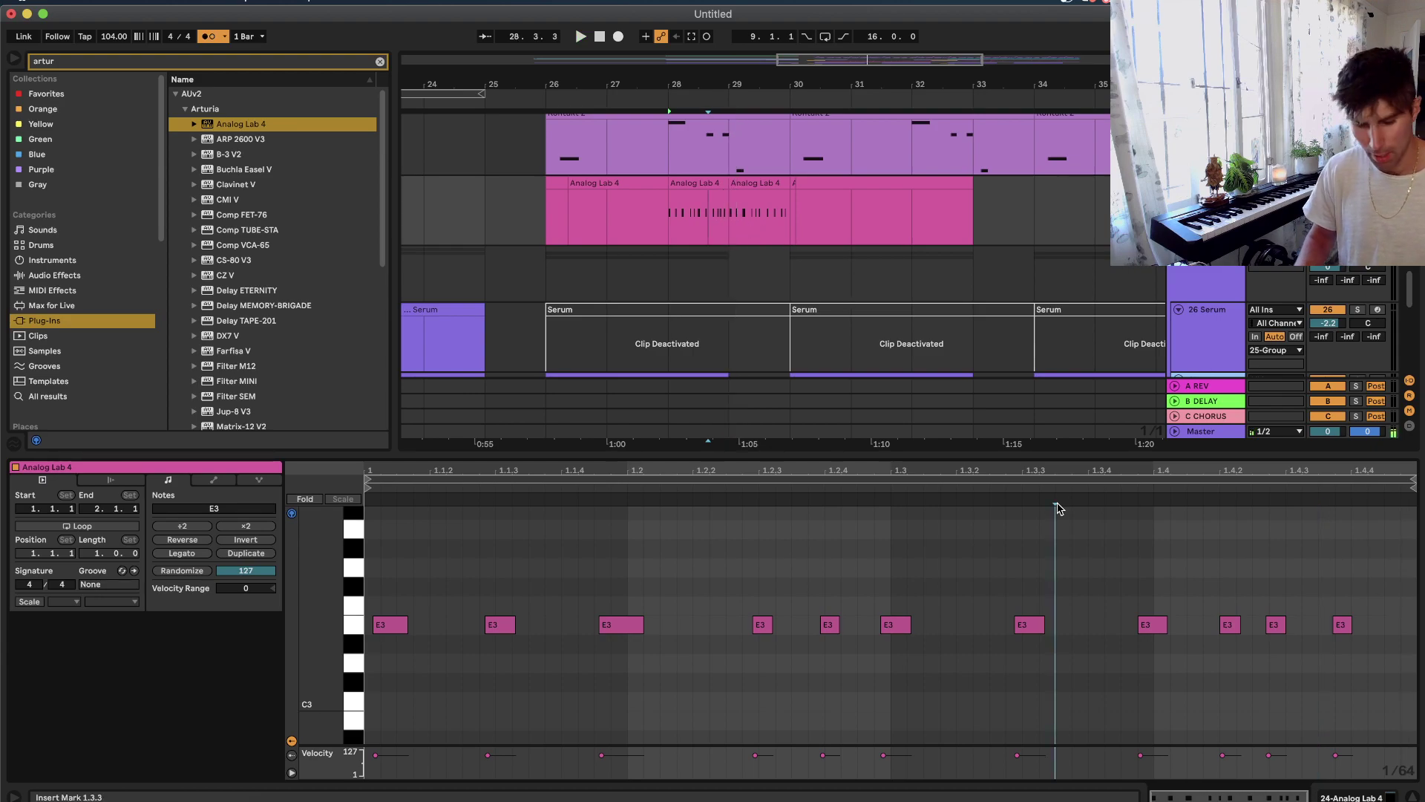
{"action": "right_click", "coordinate": [1059, 508]}
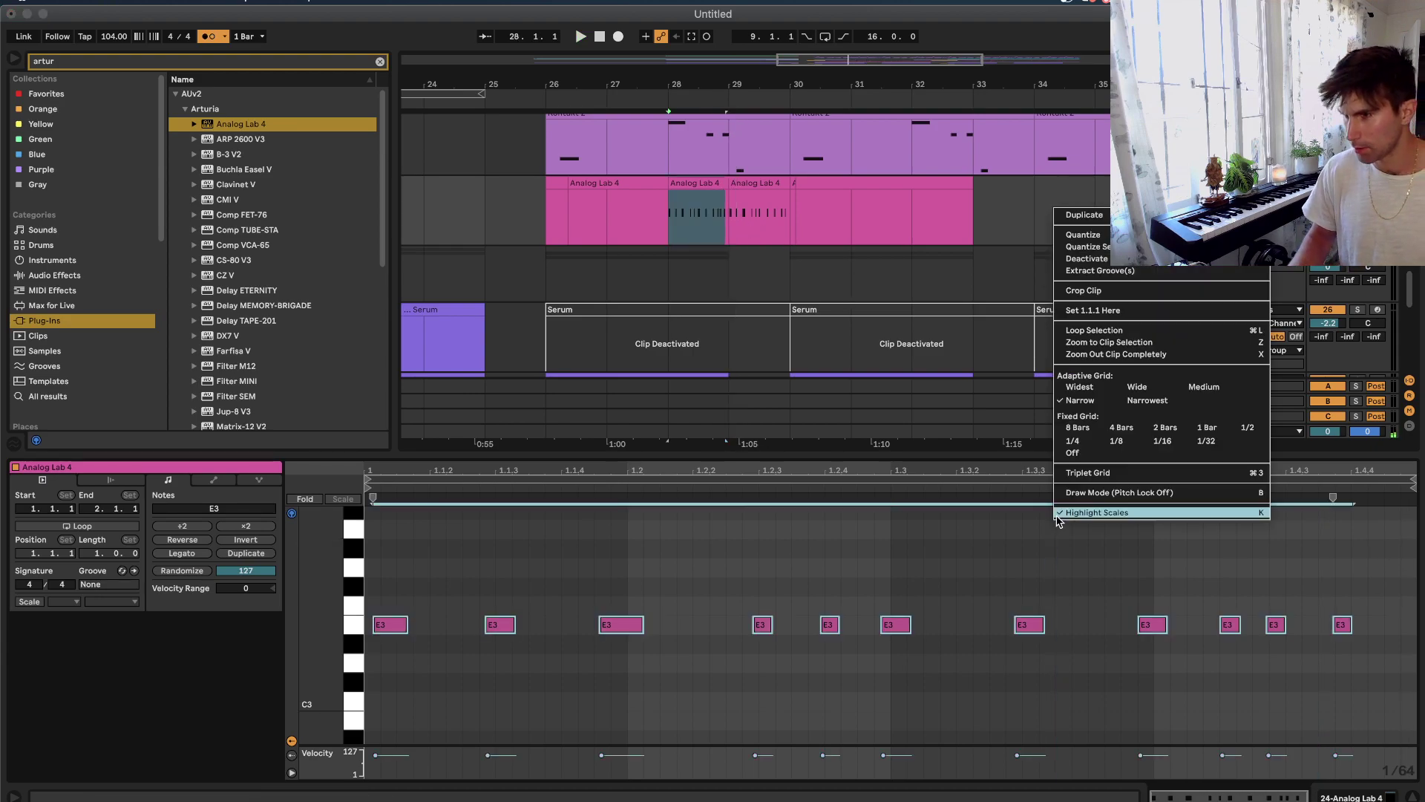
{"action": "left_click", "coordinate": [1163, 441]}
{"action": "key", "text": "super+u"}
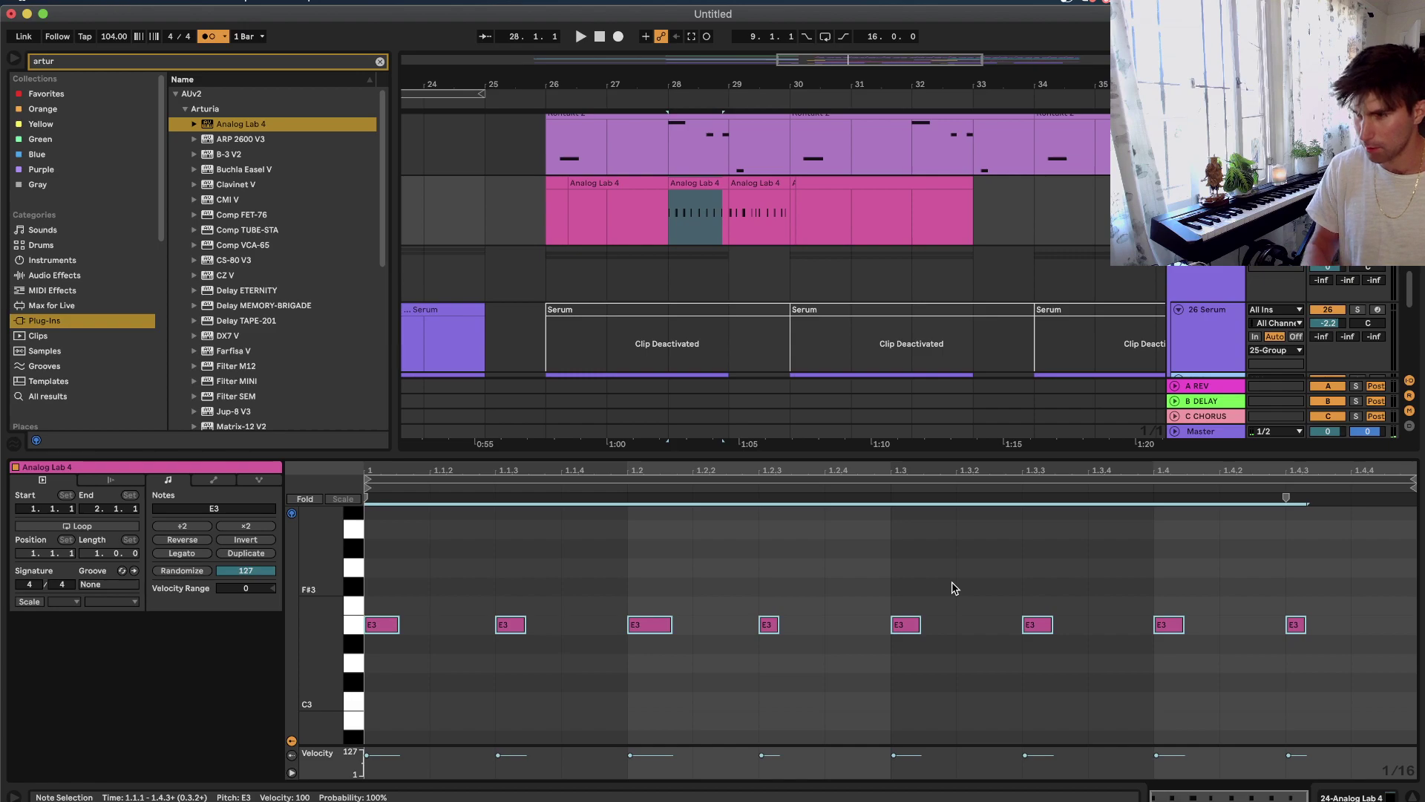
Copy E3 notes to 1.4.2 and 1.4.4 in the one-bar clip and play it back.
{"action": "left_click", "coordinate": [953, 582]}
{"action": "key", "text": "space"}
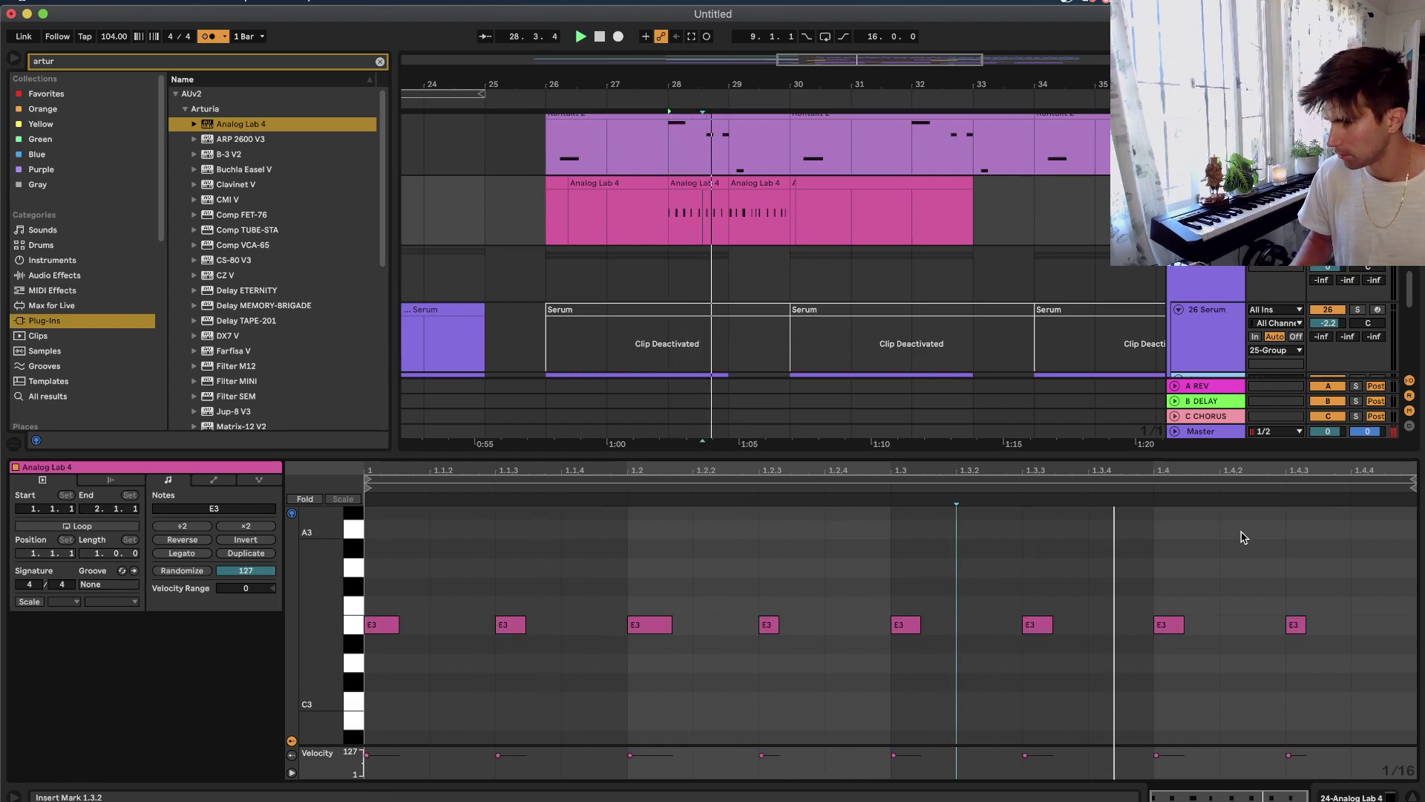
{"action": "left_click_drag", "start_coordinate": [1164, 626], "coordinate": [1359, 625]}
{"action": "key", "text": "space"}
{"action": "left_click", "coordinate": [1197, 574]}
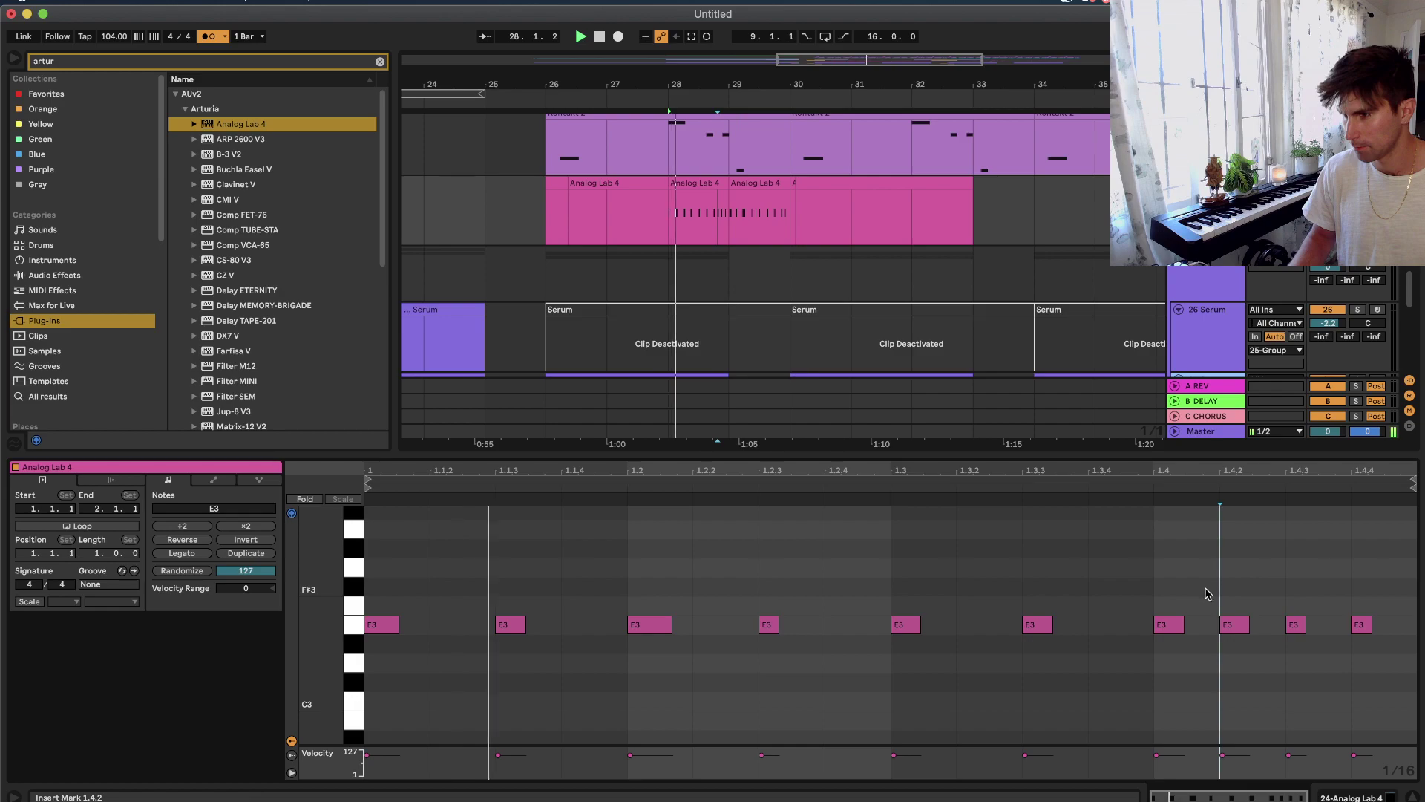
Delete all E3 notes from beat 1.4 to the end of the one-bar clip.
{"action": "left_click", "coordinate": [1162, 564]}
{"action": "key", "text": "space"}
{"action": "left_click_drag", "start_coordinate": [1159, 558], "coordinate": [1414, 558]}
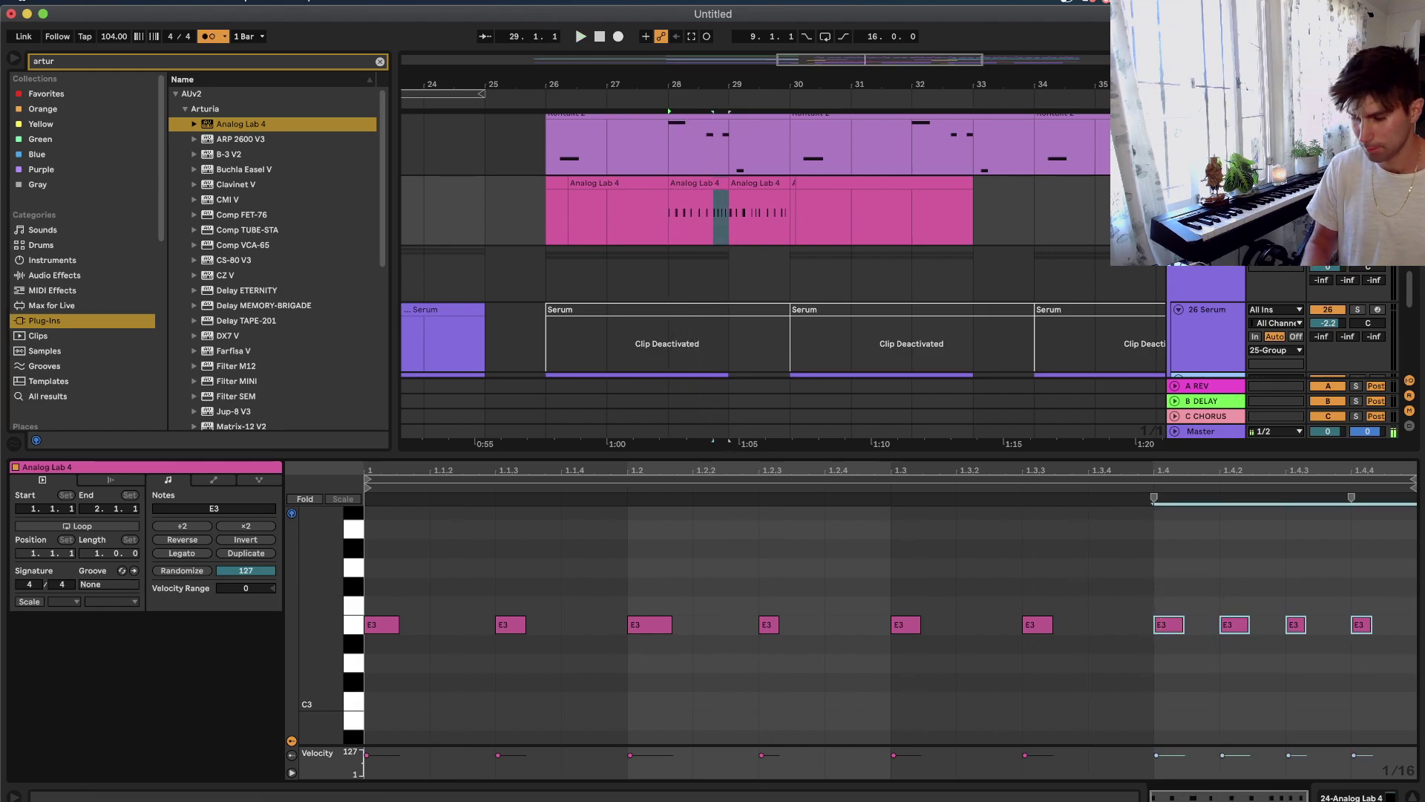
{"action": "key", "text": "Delete"}
Delete the remaining Analog Lab 4 clip material after 29.1.1.
{"action": "key", "text": "shift+Tab"}
{"action": "left_click_drag", "start_coordinate": [1036, 212], "coordinate": [791, 231]}
{"action": "key", "text": "Delete"}
Duplicate the four-bar Analog Lab 4 section from 26.1.1 to 30.1.1 until it fills the drop to 42.1.1.
{"action": "scroll", "coordinate": [522, 213], "scroll_direction": "up", "scroll_amount": 1}
{"action": "key", "text": "super+f"}
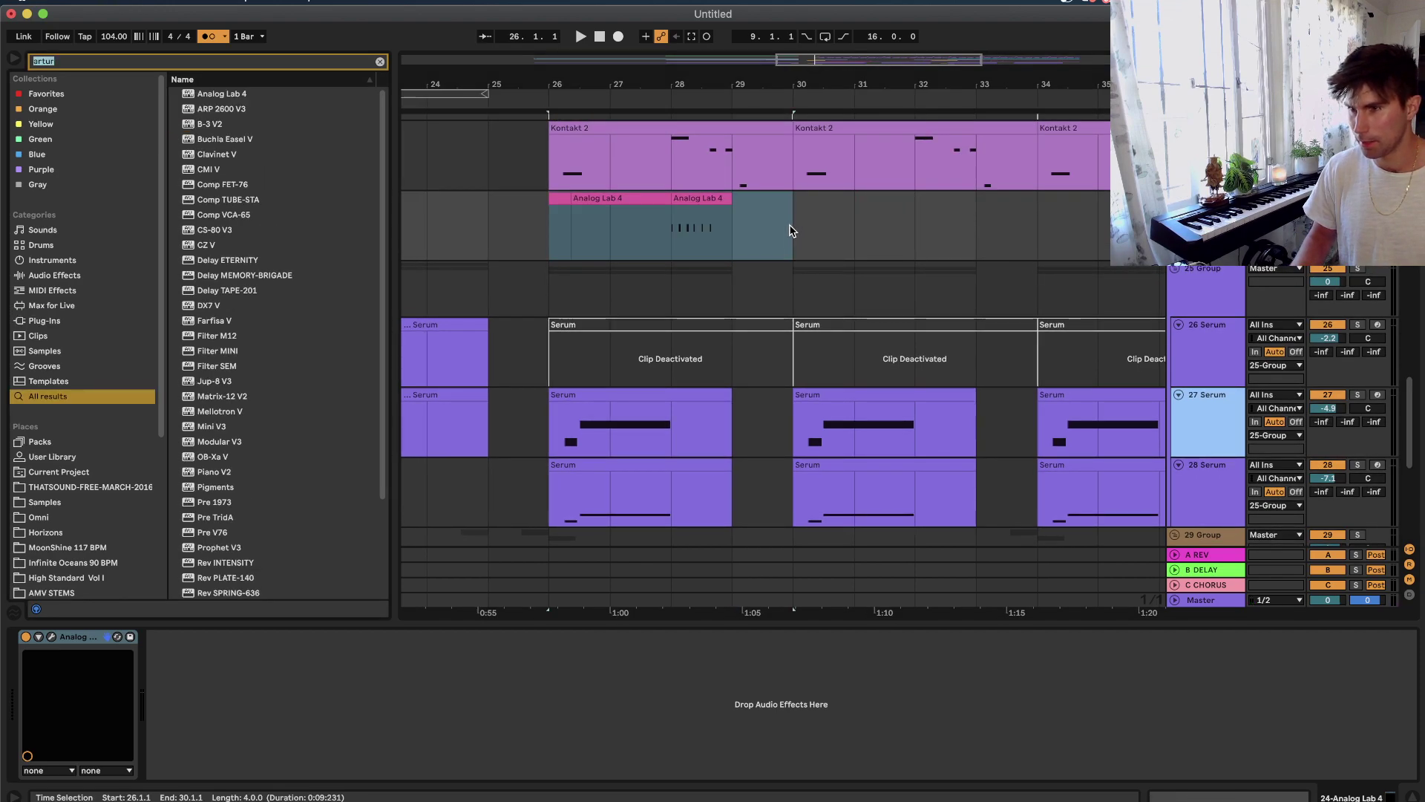
{"action": "left_click", "coordinate": [790, 226], "text": "shift"}
{"action": "key", "text": "super+d"}
{"action": "left_click", "coordinate": [548, 229], "text": "shift"}
{"action": "scroll", "coordinate": [550, 231], "scroll_direction": "down", "scroll_amount": 3}
{"action": "key", "text": "super+d"}
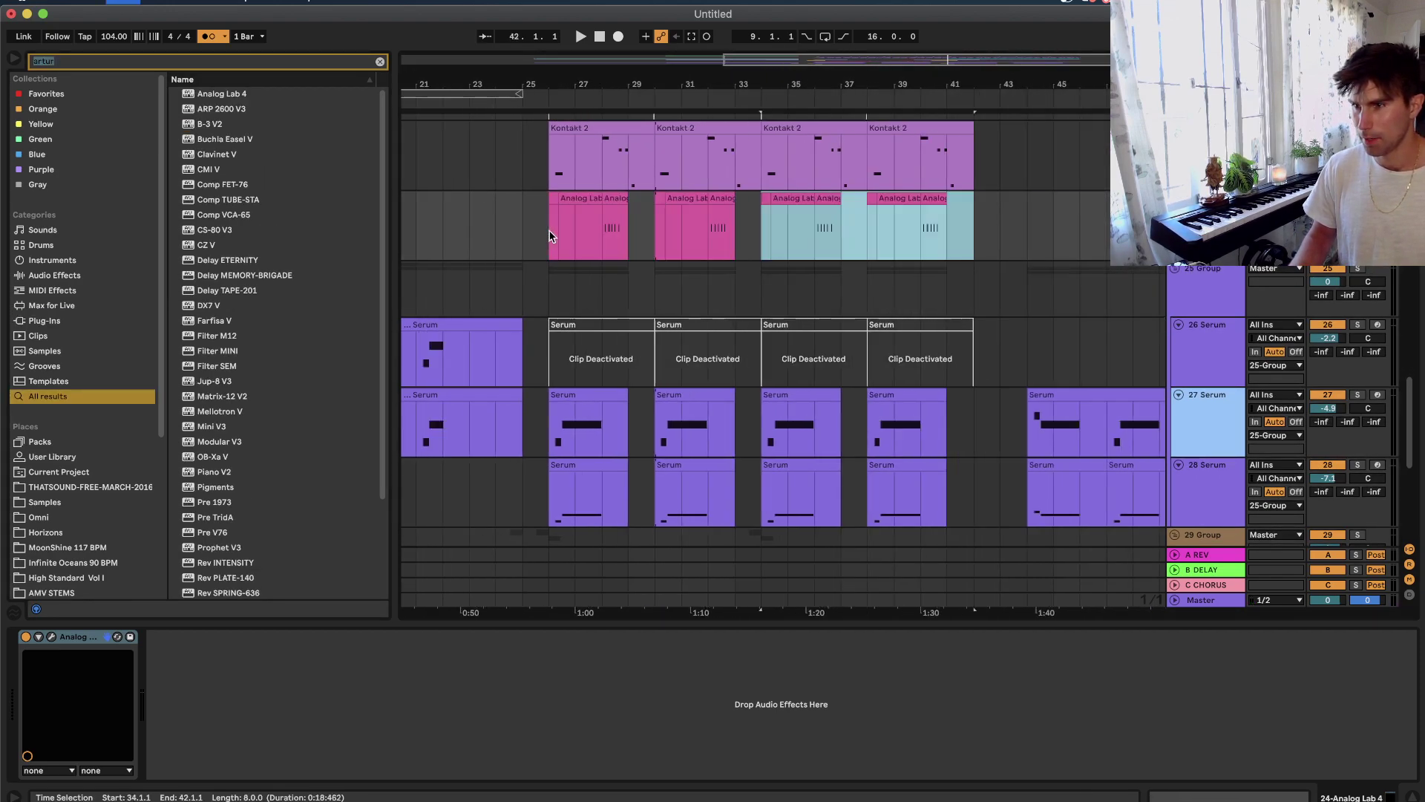
{"action": "left_click", "coordinate": [548, 236], "text": "shift"}
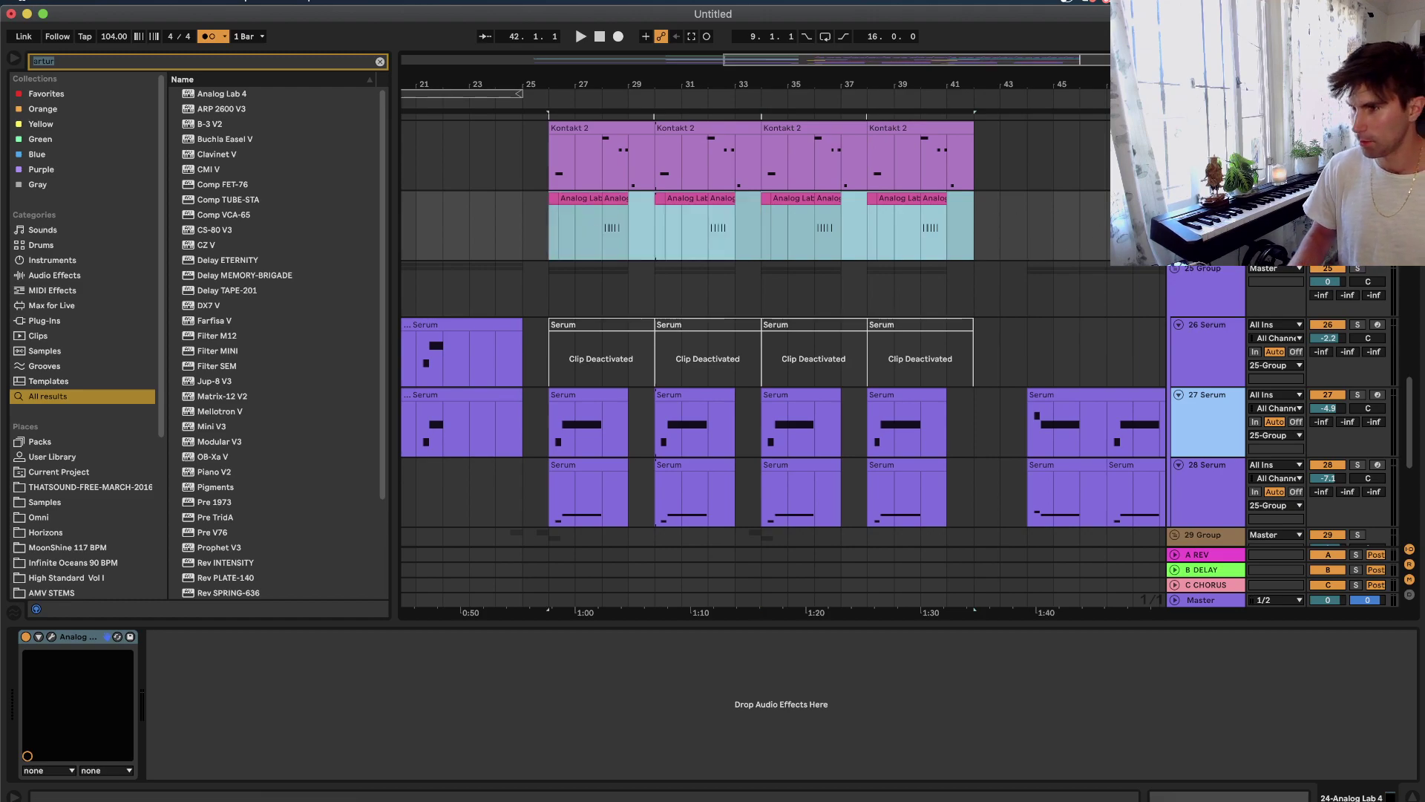
Insert a new MIDI track after the Analog Lab 4 track and create a one-bar MIDI clip from 29.1.1 to 30.1.1.
{"action": "right_click", "coordinate": [1217, 222]}
{"action": "left_click", "coordinate": [1232, 368]}
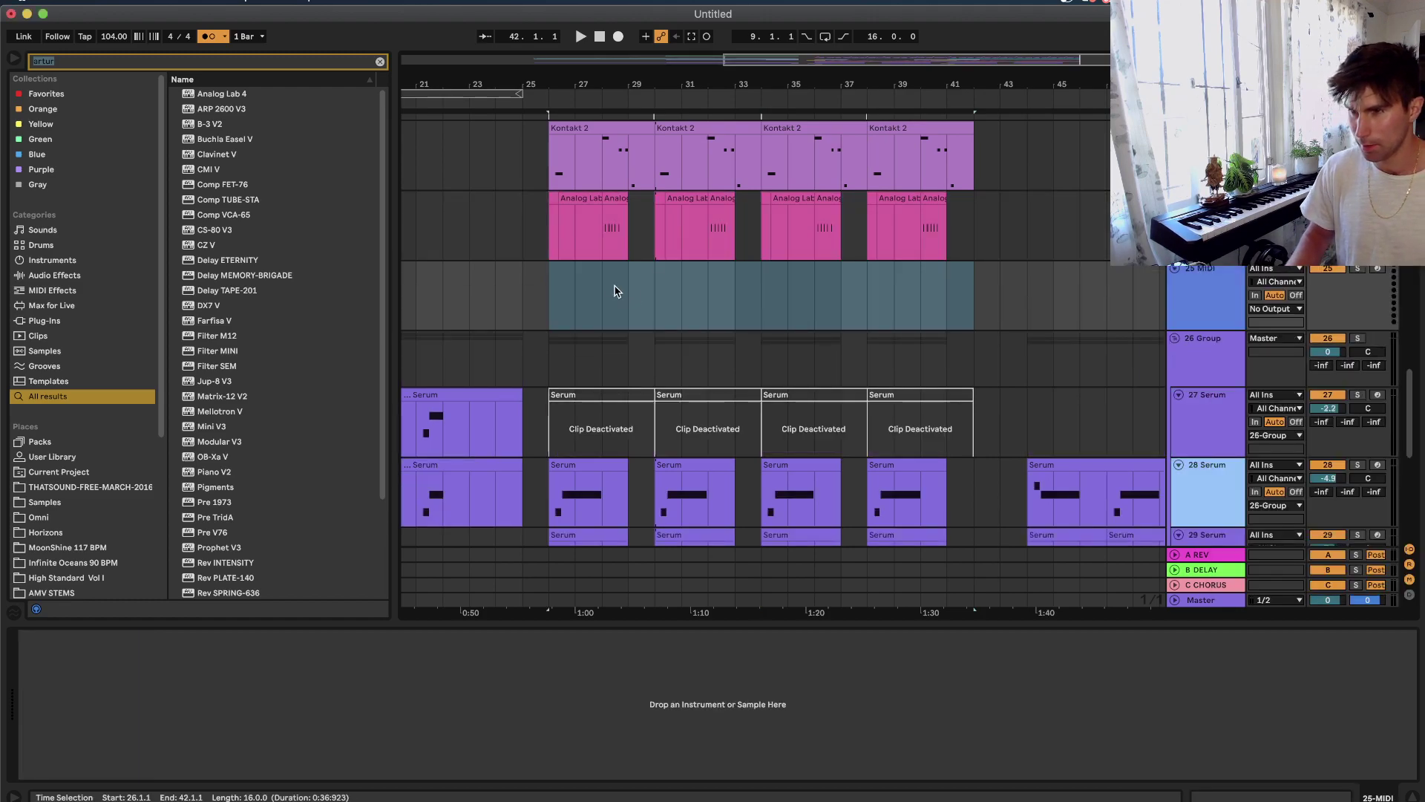
{"action": "scroll", "coordinate": [630, 289], "scroll_direction": "up", "scroll_amount": 3}
{"action": "left_click_drag", "start_coordinate": [629, 290], "coordinate": [690, 299]}
{"action": "key", "text": "super+shift+m"}
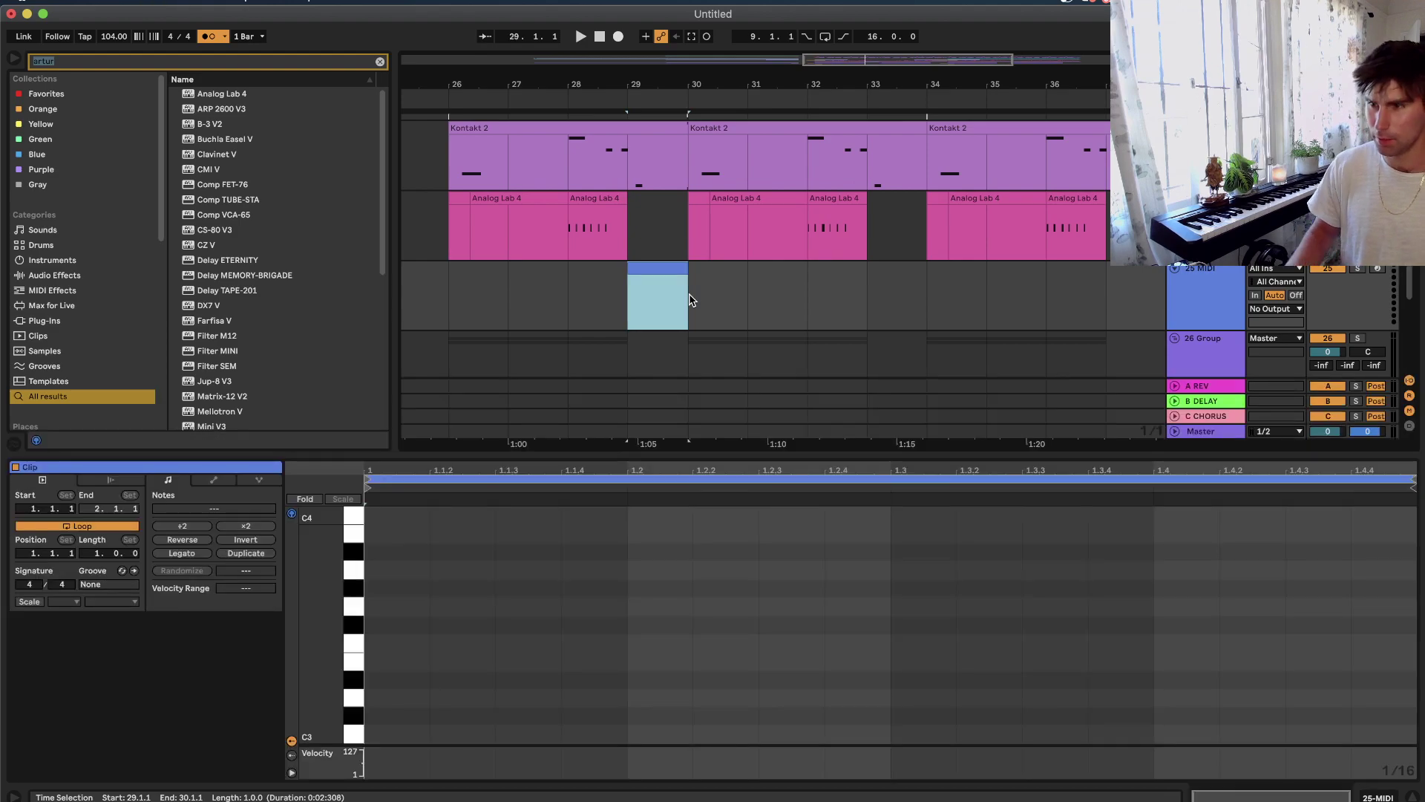
{"action": "key", "text": "shift+Tab"}
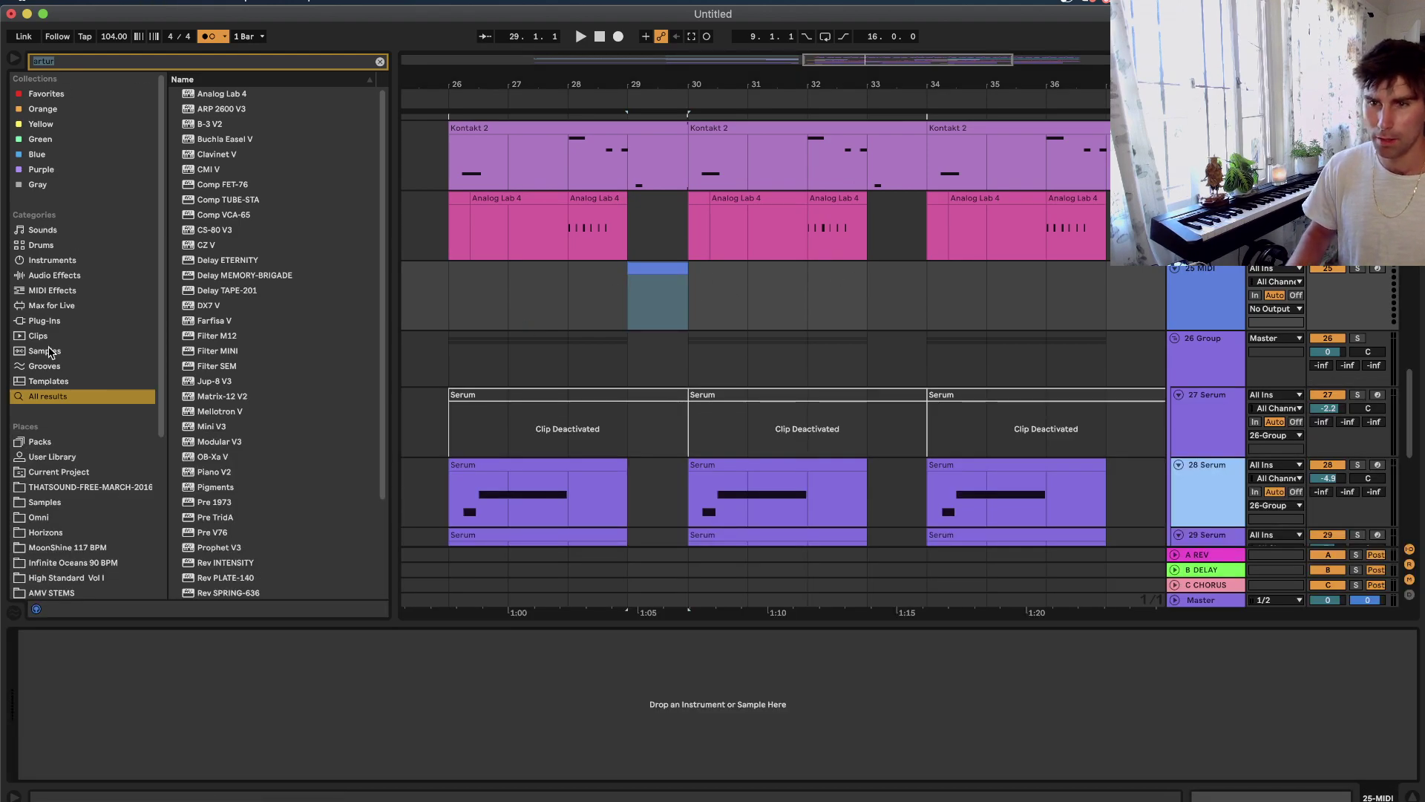
Search the plug-ins for Serum and load the VST version on the new MIDI track.
{"action": "left_click", "coordinate": [67, 320]}
{"action": "type", "text": "serum"}
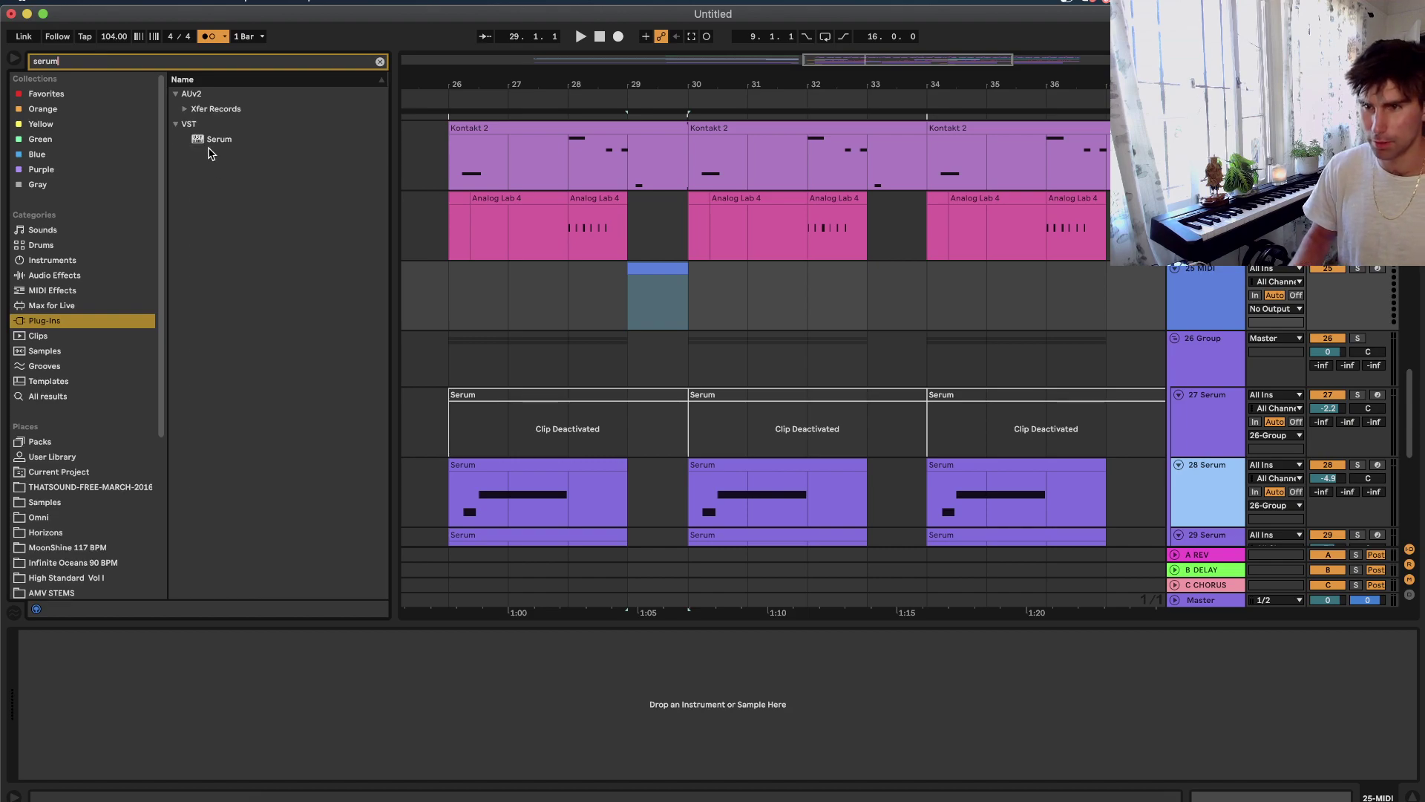
{"action": "left_click_drag", "start_coordinate": [215, 140], "coordinate": [657, 289]}
{"action": "left_click_drag", "start_coordinate": [657, 289], "coordinate": [657, 290]}
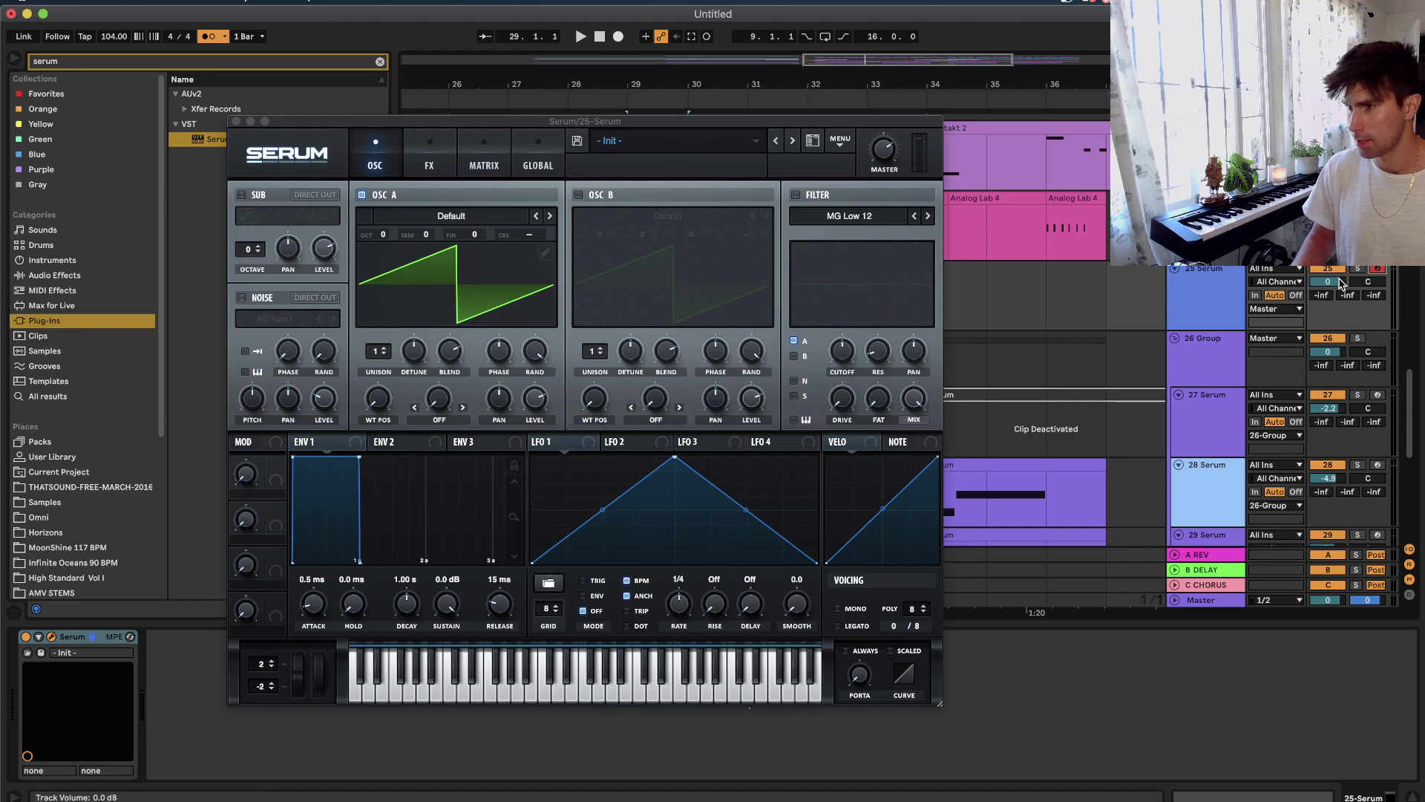
Load the BASS - This Sounds So Cool preset from the Cymatics - Future Bass Presets folder in Serum.
{"action": "left_click", "coordinate": [668, 140]}
{"action": "mouse_move", "coordinate": [724, 289]}
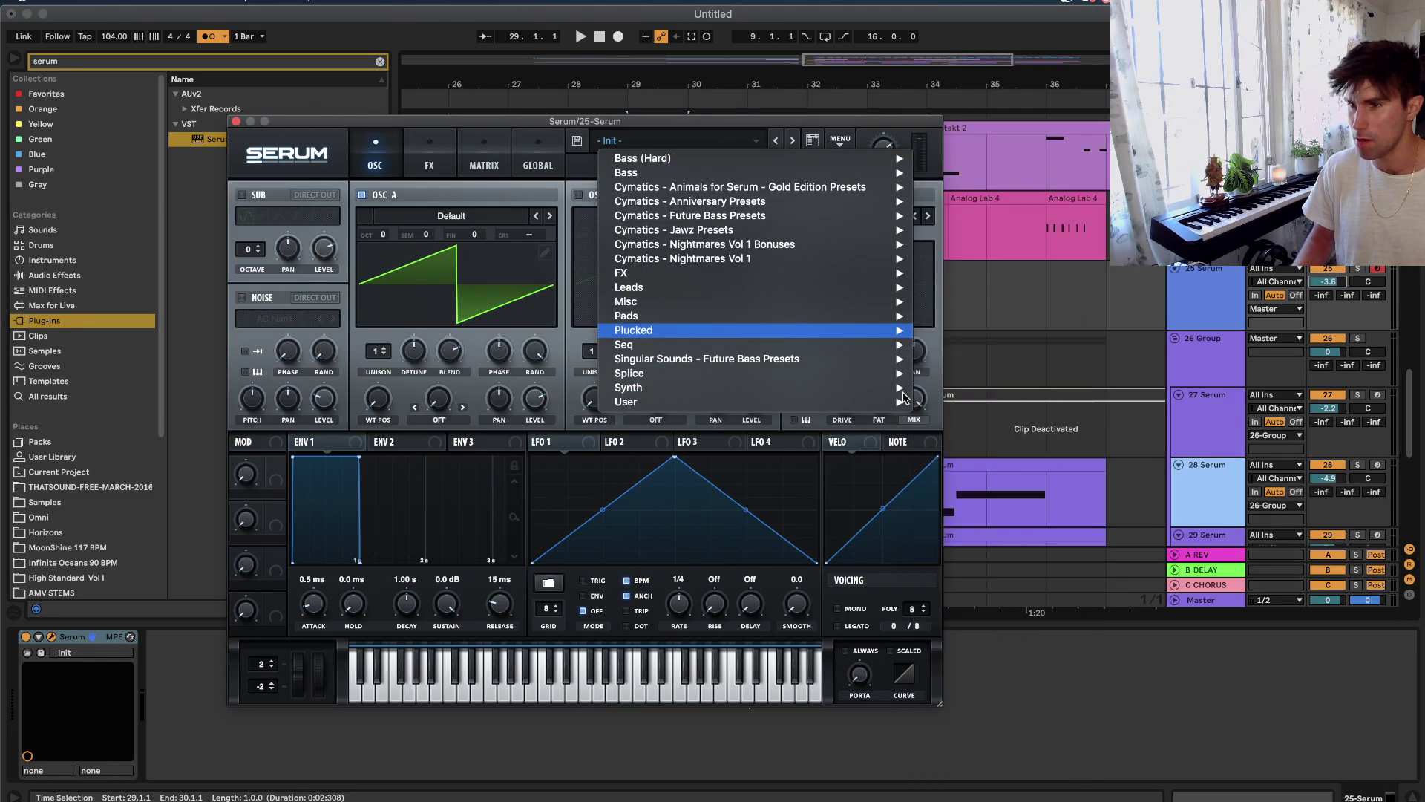
{"action": "mouse_move", "coordinate": [764, 236]}
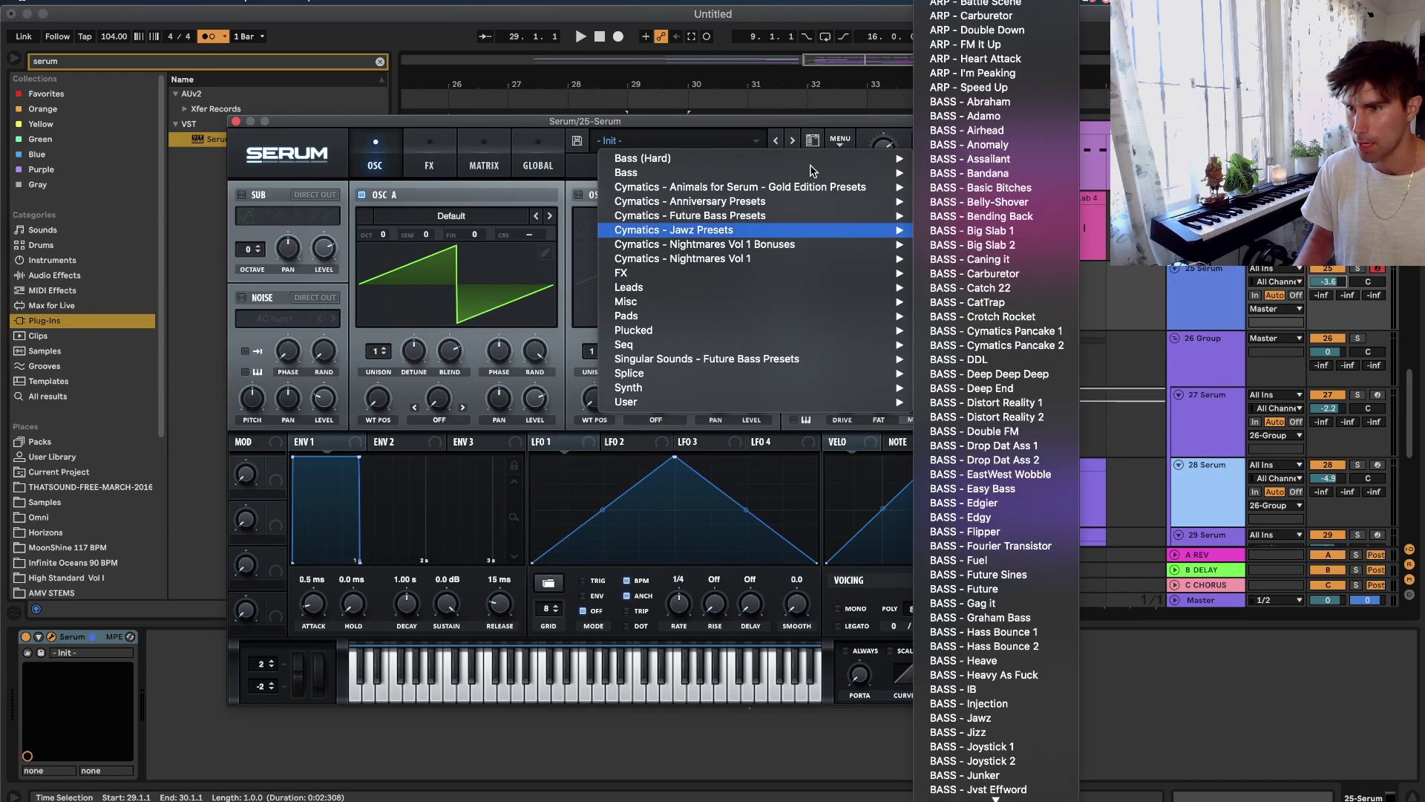
{"action": "mouse_move", "coordinate": [796, 206]}
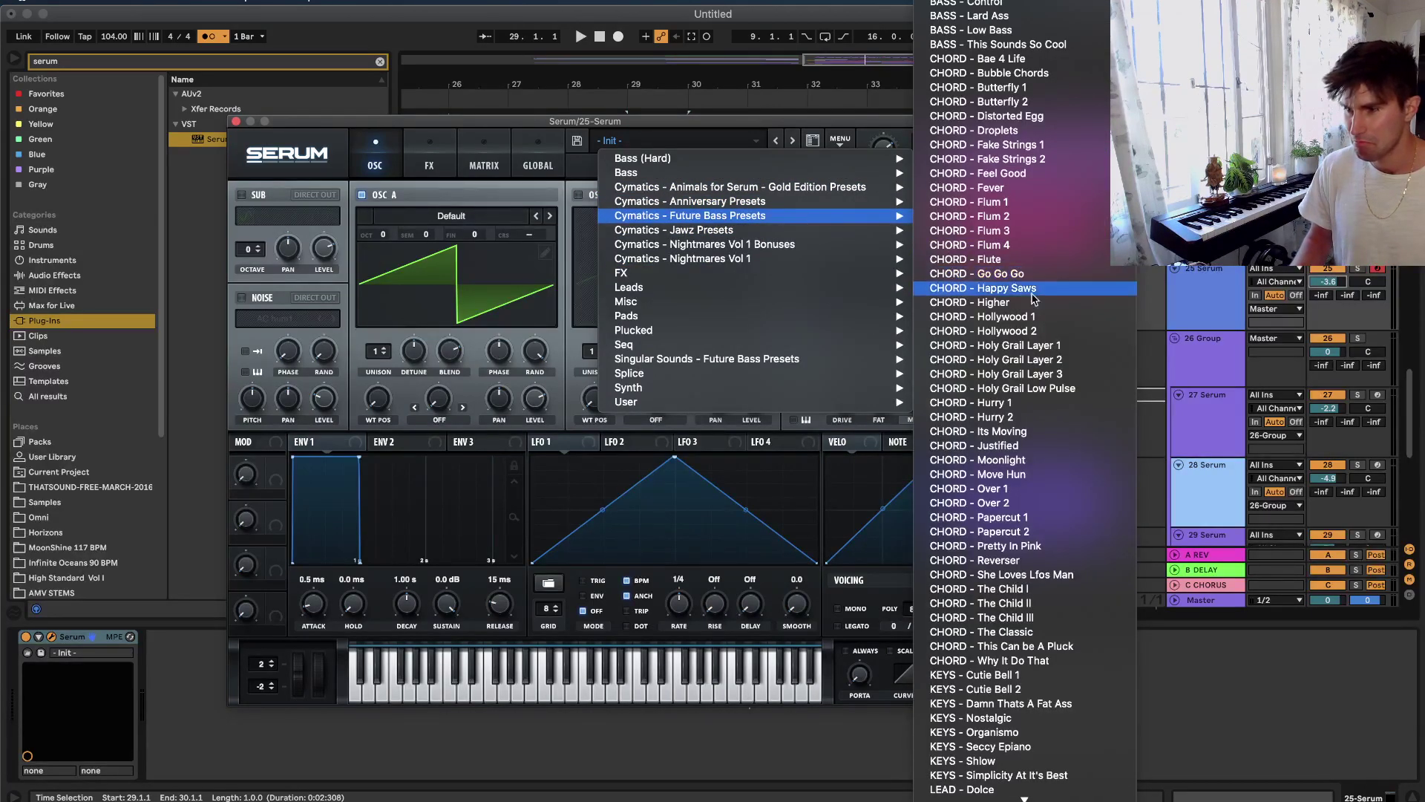
{"action": "scroll", "coordinate": [981, 401], "scroll_direction": "down", "scroll_amount": 3}
{"action": "scroll", "coordinate": [981, 401], "scroll_direction": "up", "scroll_amount": 10}
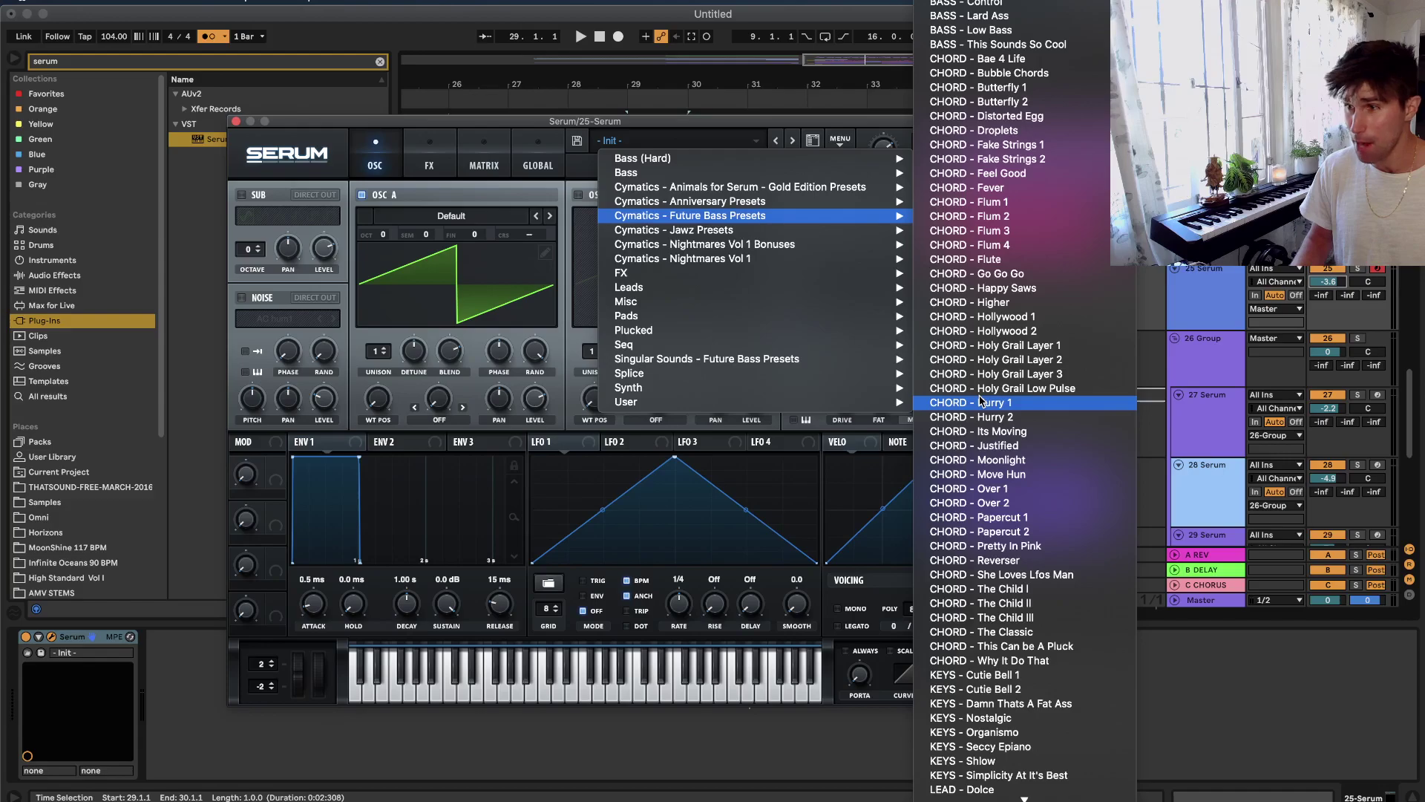
{"action": "left_click", "coordinate": [1021, 49]}
{"action": "left_click", "coordinate": [792, 140]}
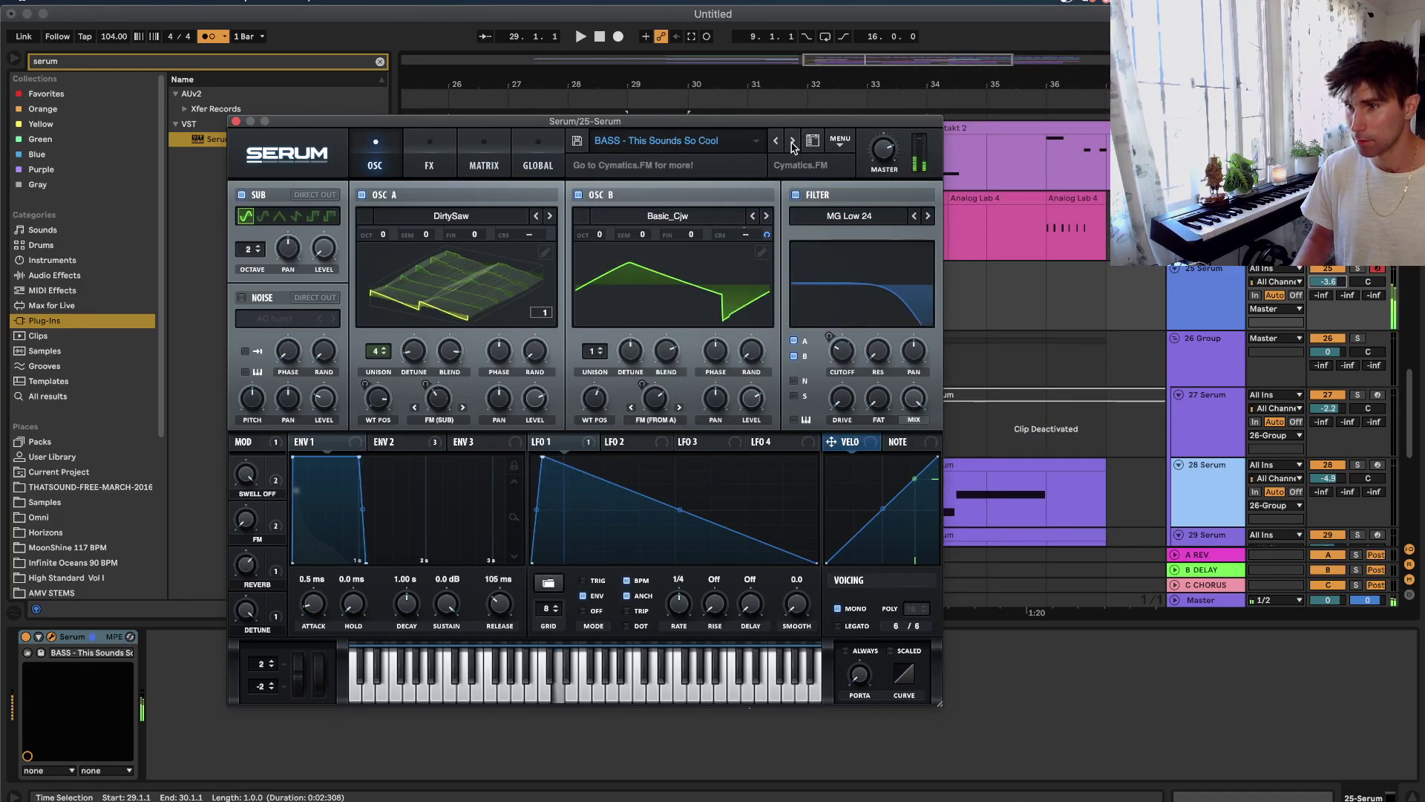
Move the Serum window below the drop clips and try the CHORD - Bae 4 Life preset.
{"action": "key", "text": "space"}
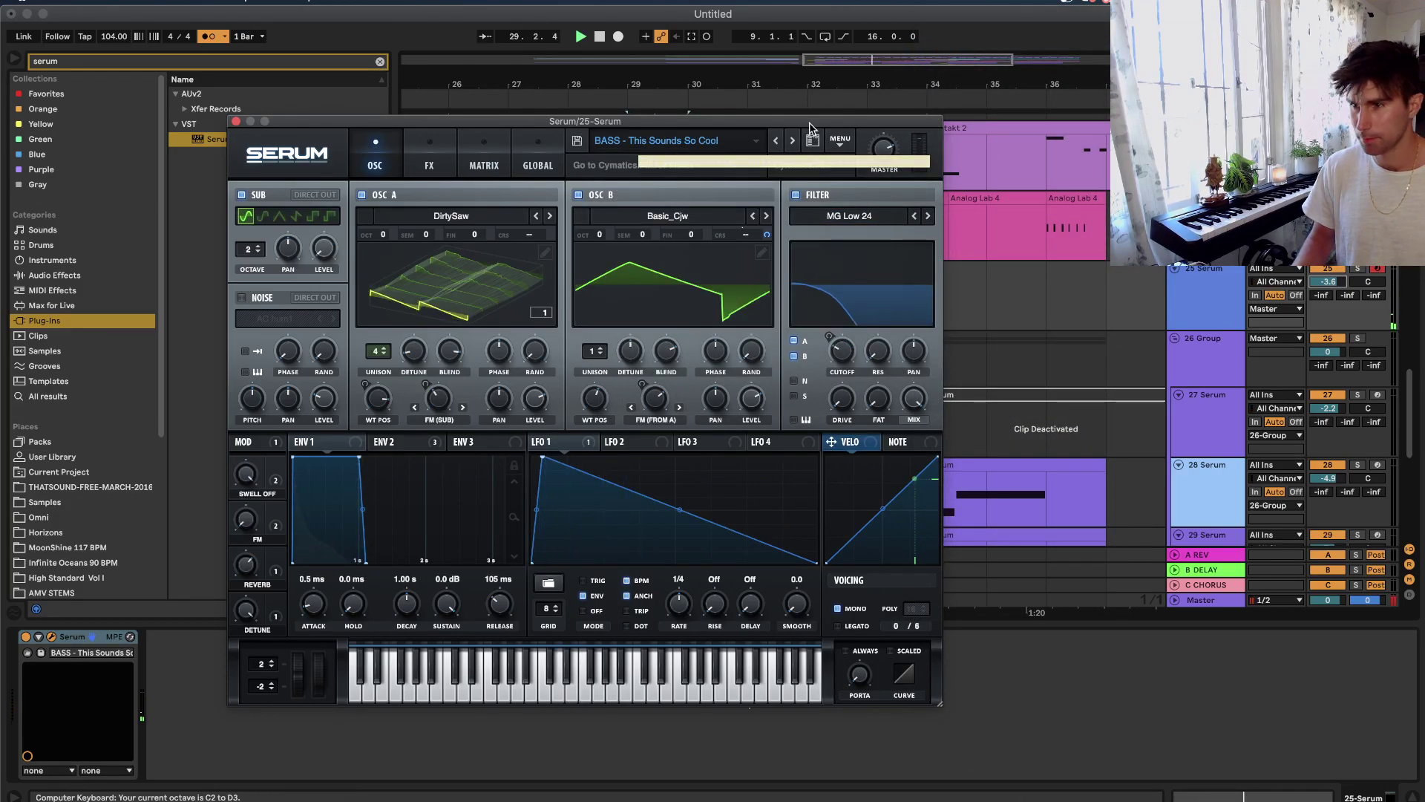
{"action": "left_click_drag", "start_coordinate": [692, 122], "coordinate": [735, 268]}
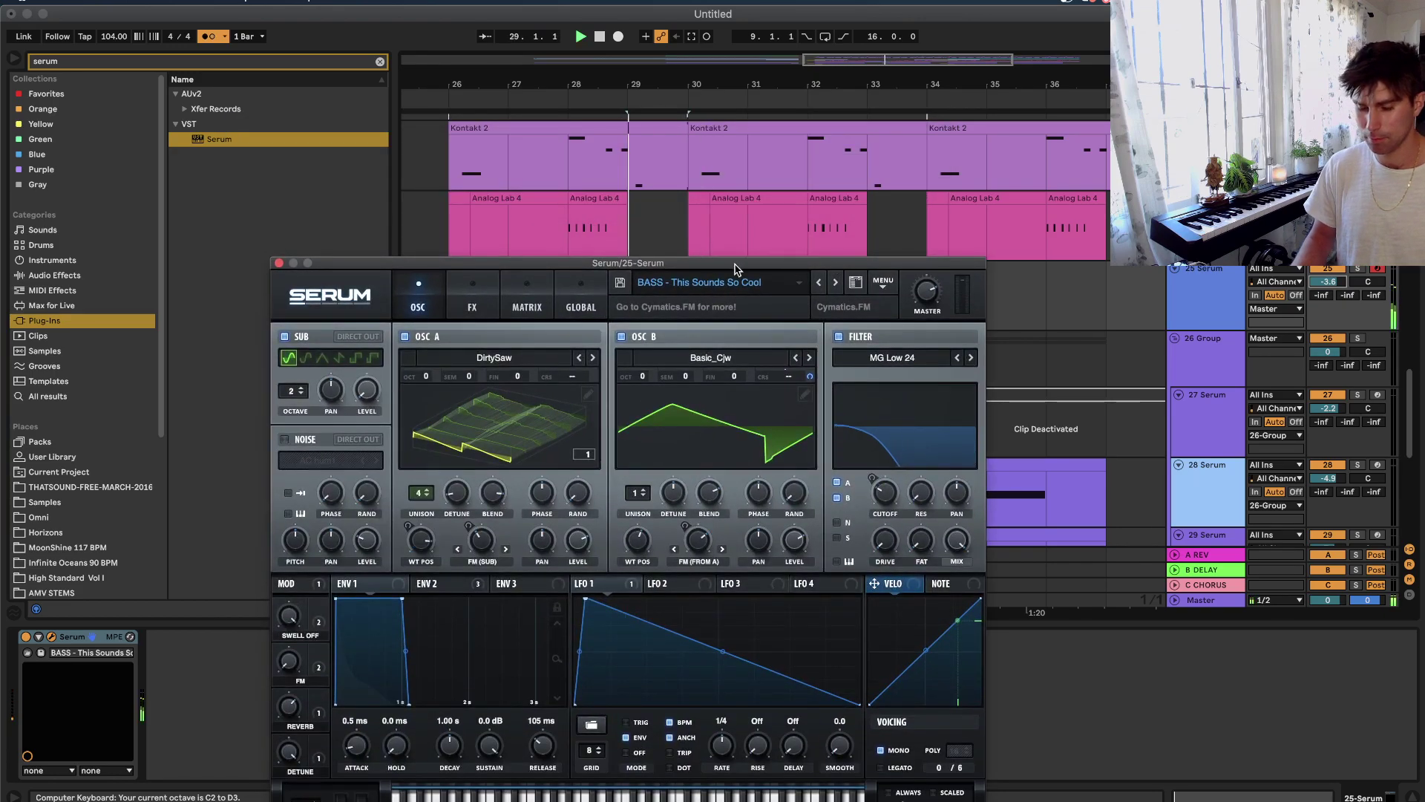
{"action": "left_click", "coordinate": [836, 283]}
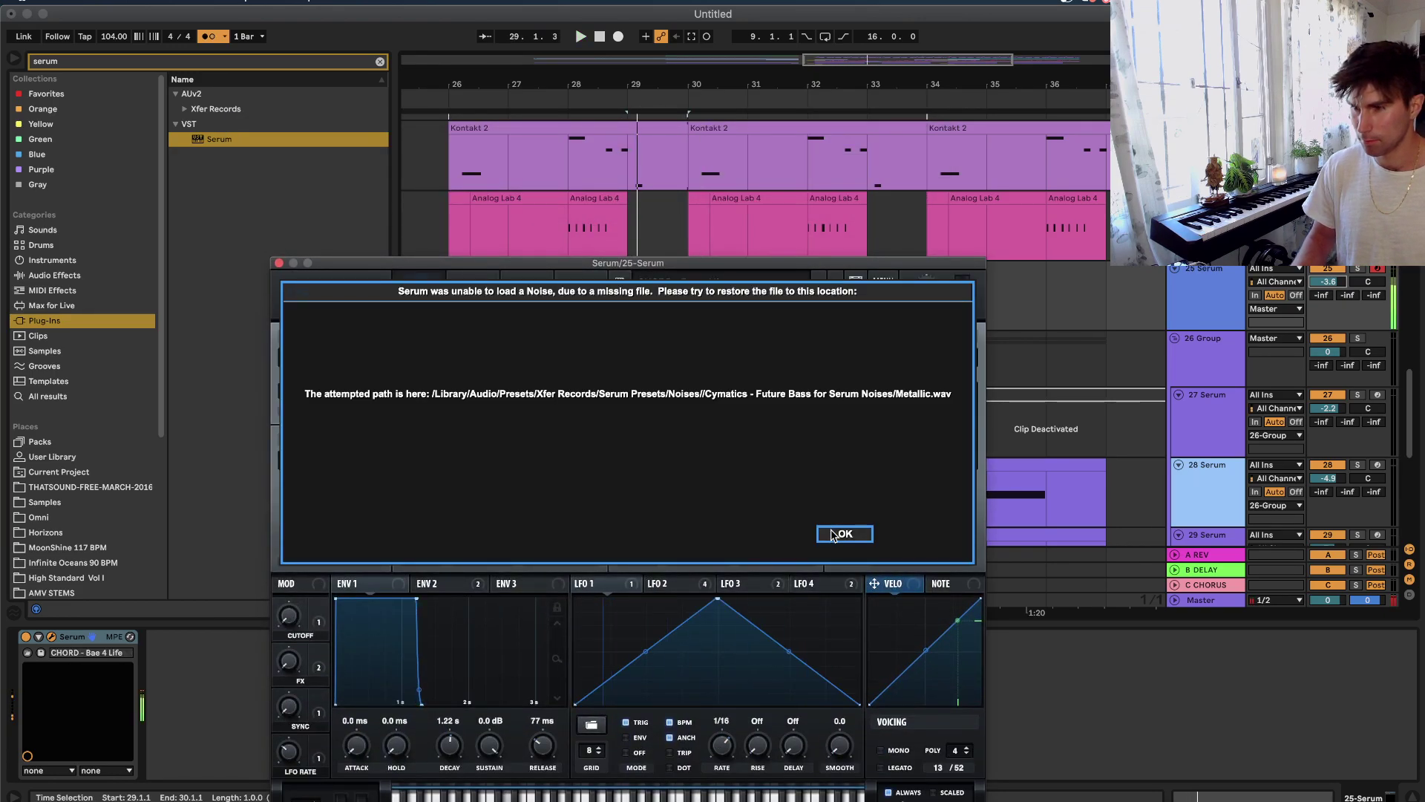
{"action": "left_click", "coordinate": [843, 533]}
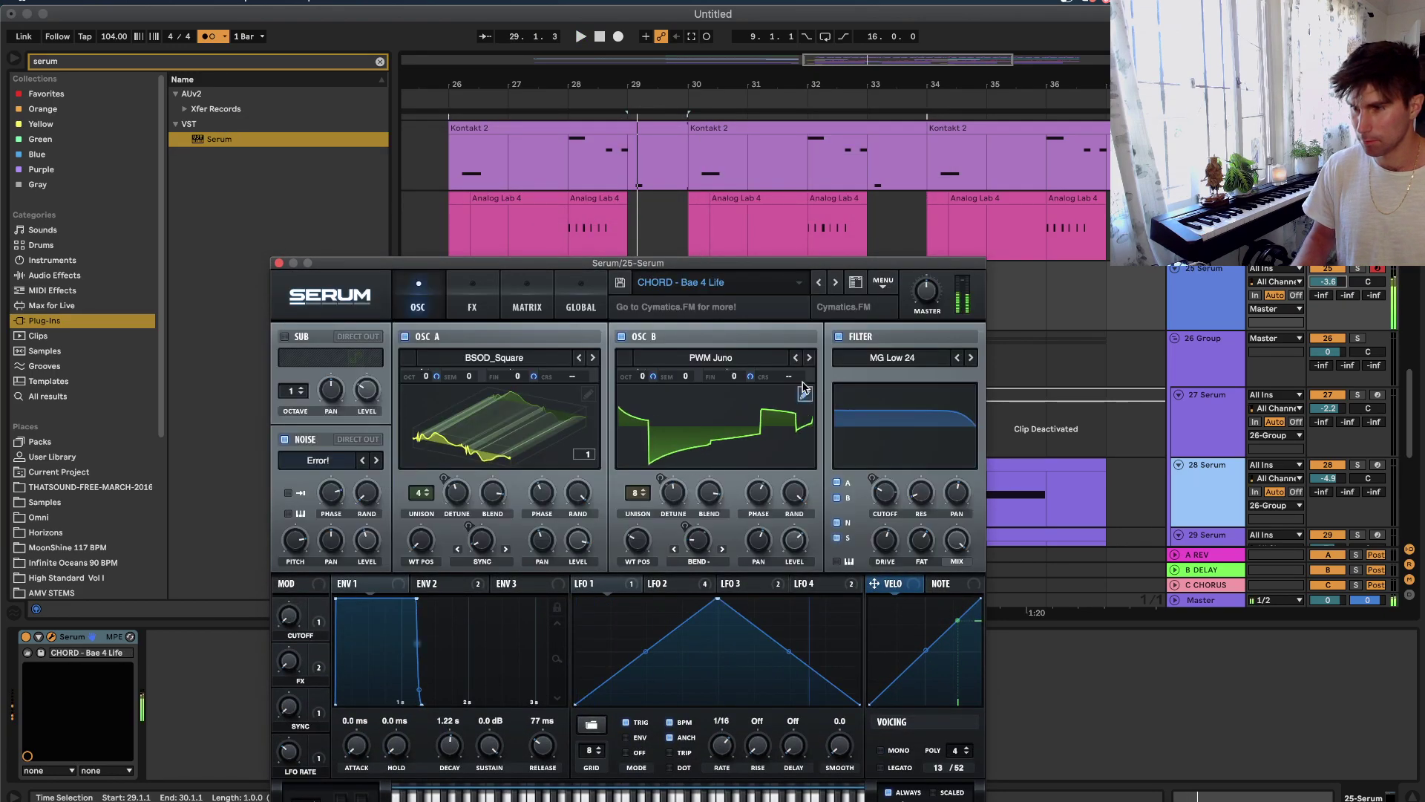
Audition the Bass (Hard) presets in Serum from BA Le Gigante [LCV] onward and settle on BA SCREAM Wobble 01 [LCV].
{"action": "left_click", "coordinate": [742, 285]}
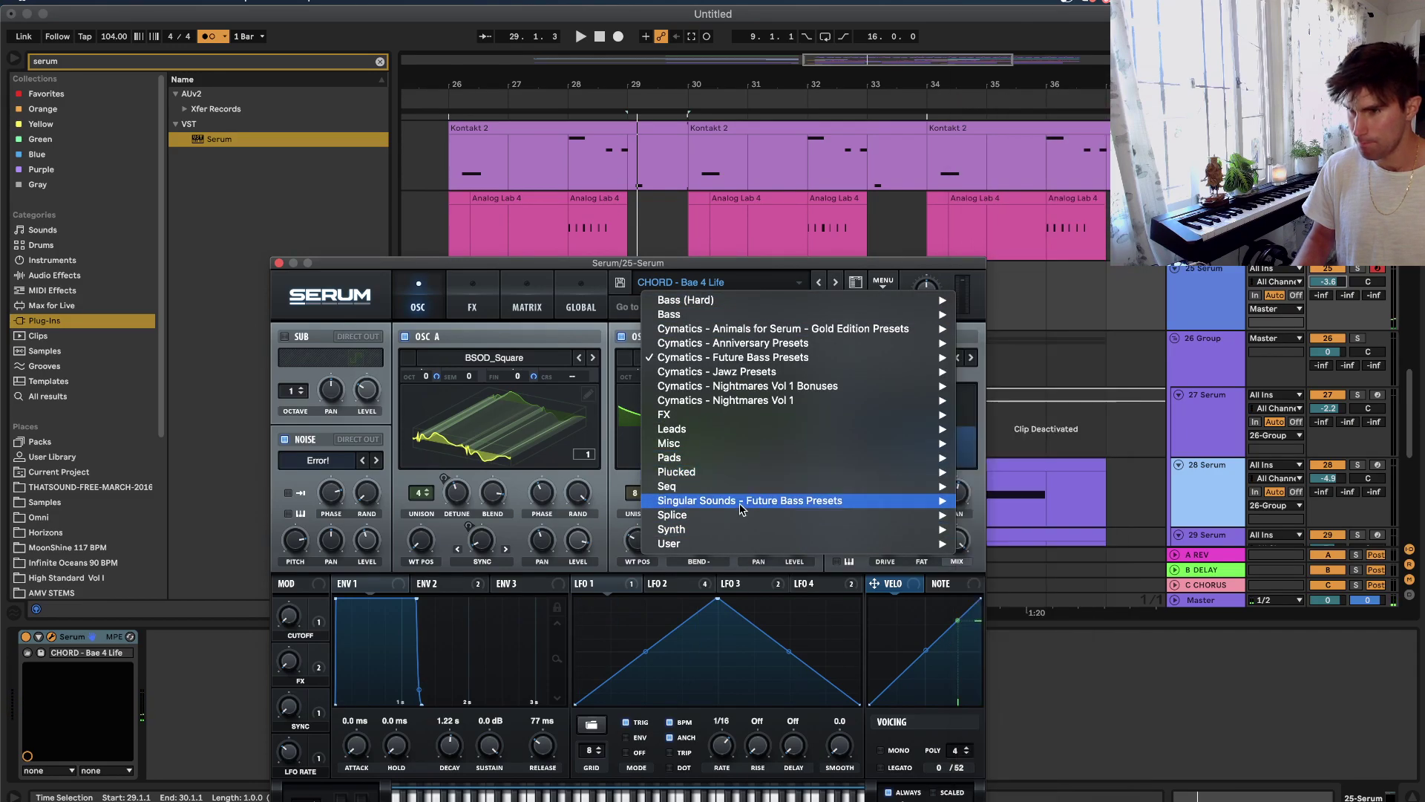
{"action": "mouse_move", "coordinate": [749, 318]}
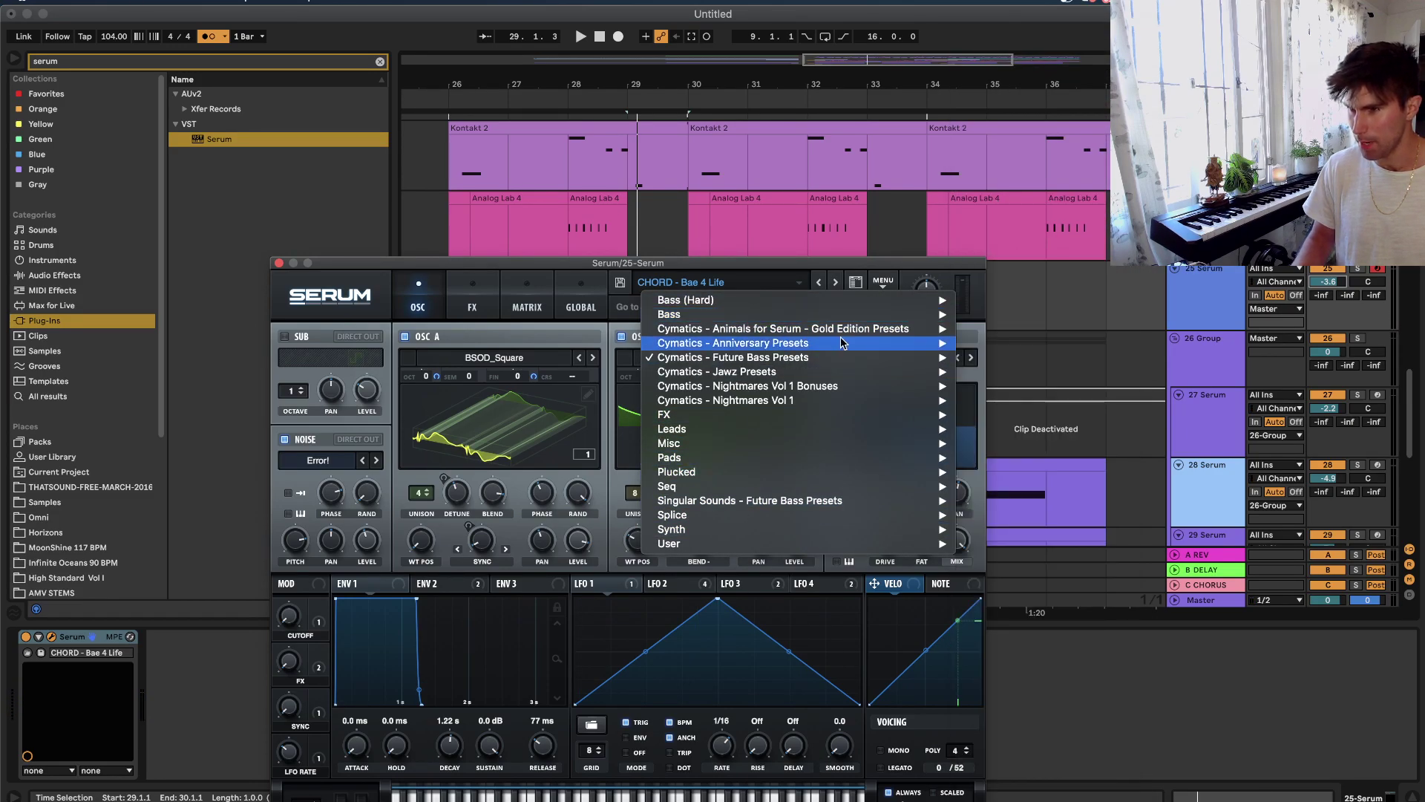
{"action": "mouse_move", "coordinate": [835, 299]}
{"action": "left_click", "coordinate": [1057, 468]}
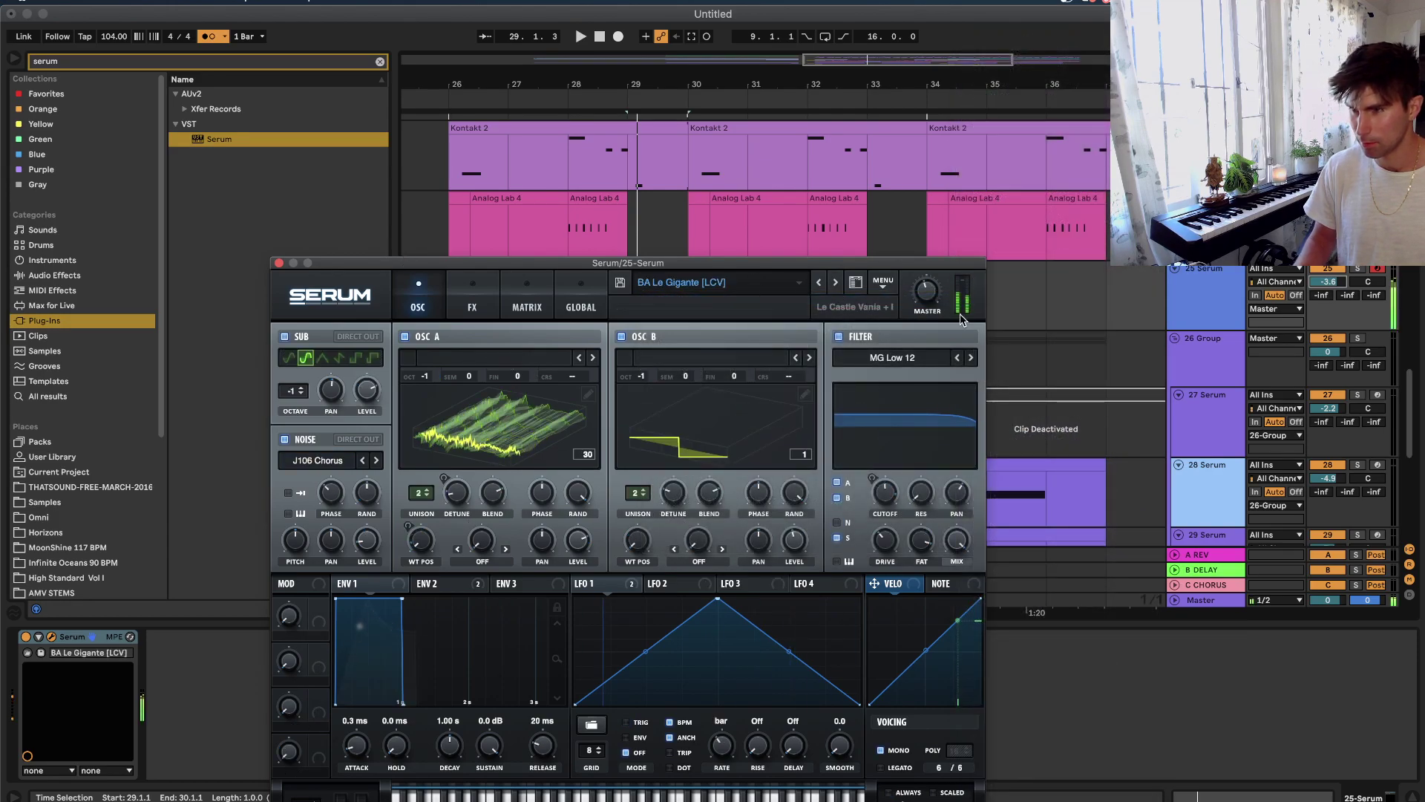
{"action": "left_click", "coordinate": [835, 282]}
{"action": "left_click", "coordinate": [835, 282]}
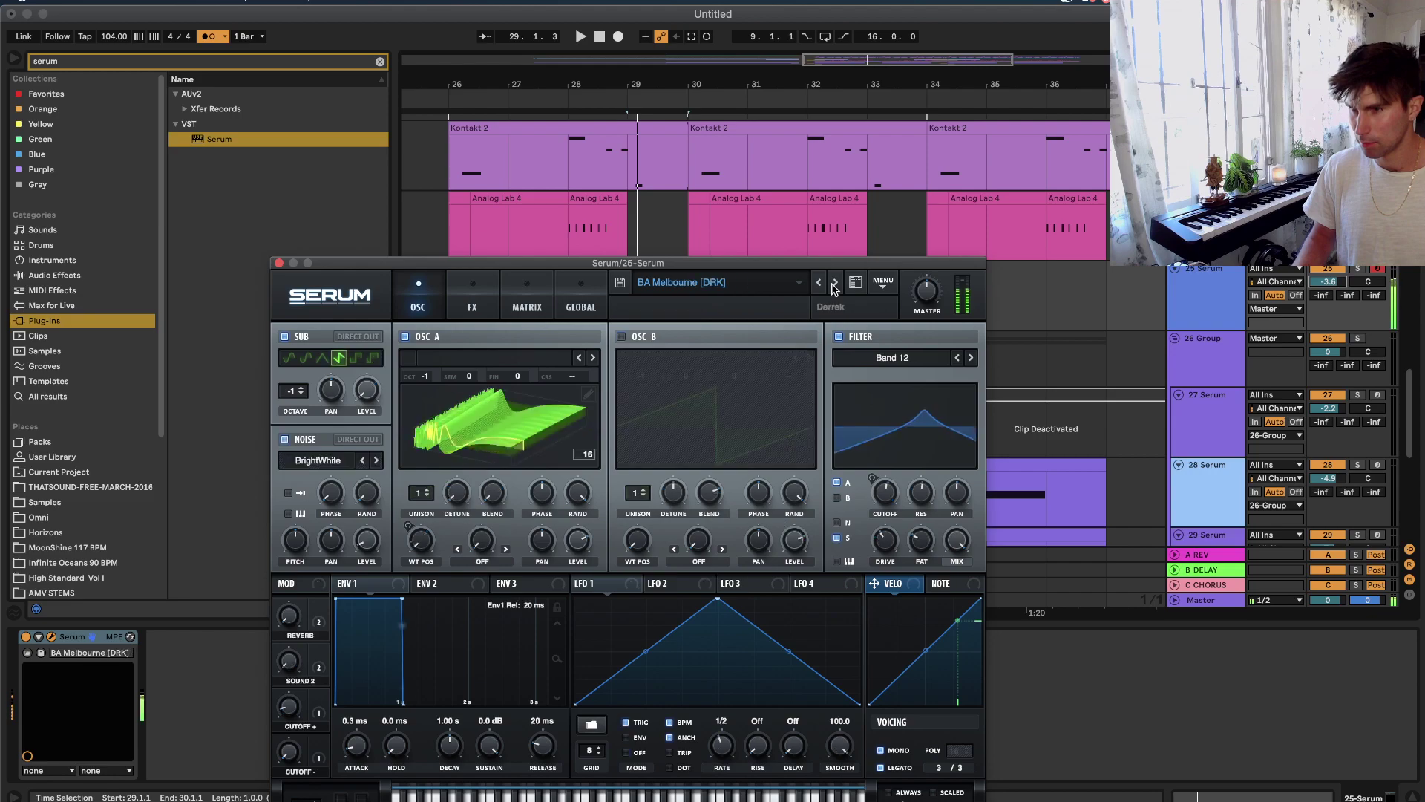
{"action": "left_click", "coordinate": [835, 282]}
{"action": "left_click", "coordinate": [835, 282]}
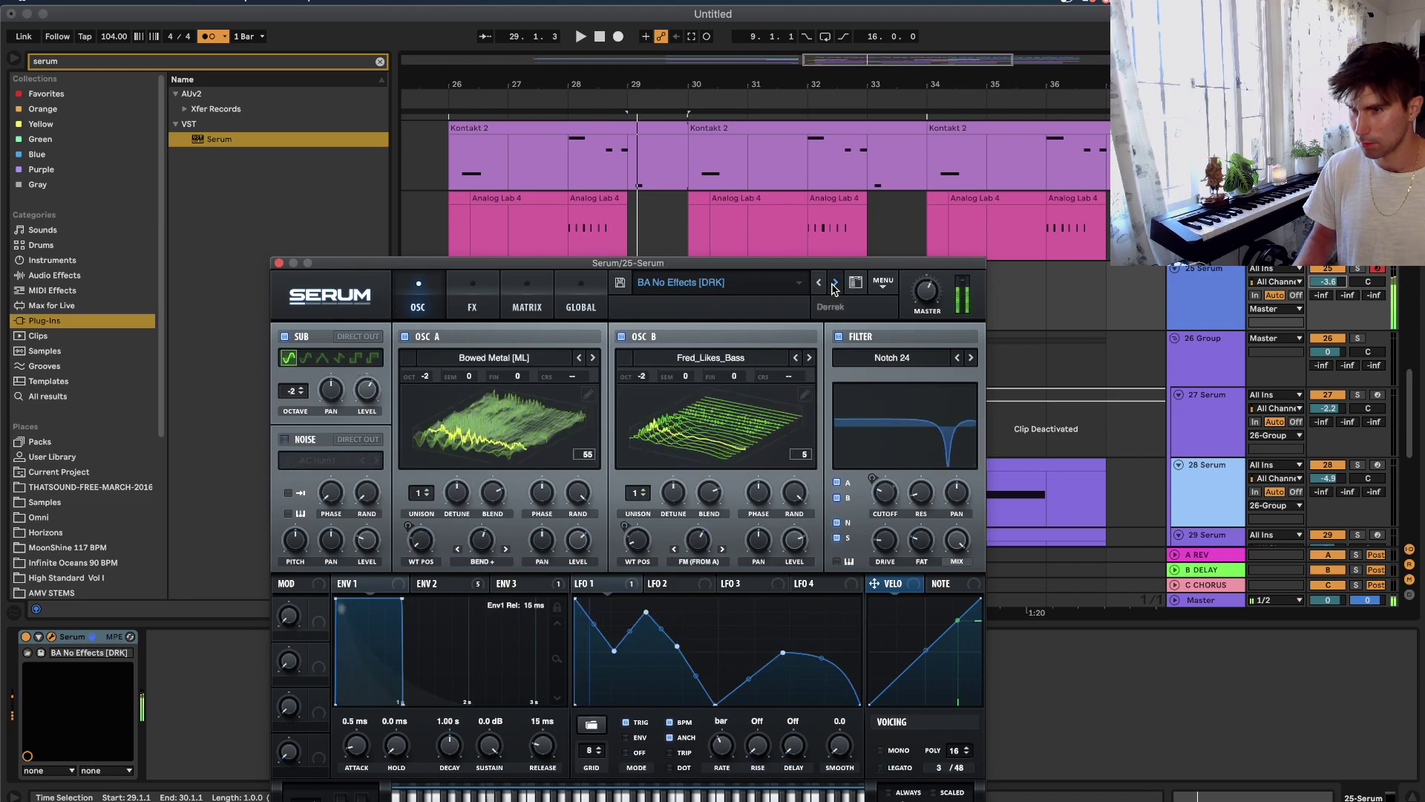
{"action": "left_click", "coordinate": [835, 282]}
{"action": "left_click", "coordinate": [835, 282]}
{"action": "left_click", "coordinate": [835, 282]}
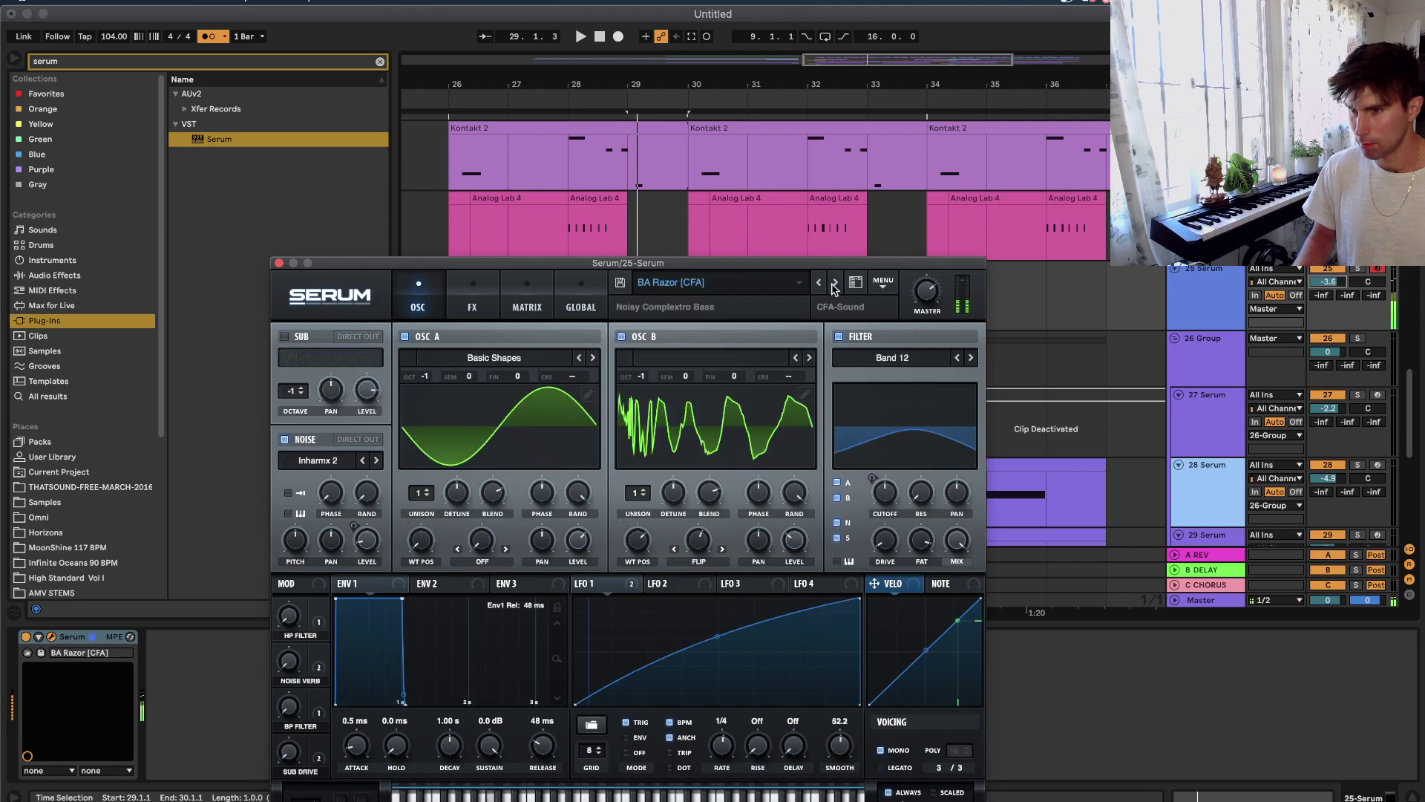
{"action": "left_click", "coordinate": [835, 283]}
{"action": "left_click", "coordinate": [835, 282]}
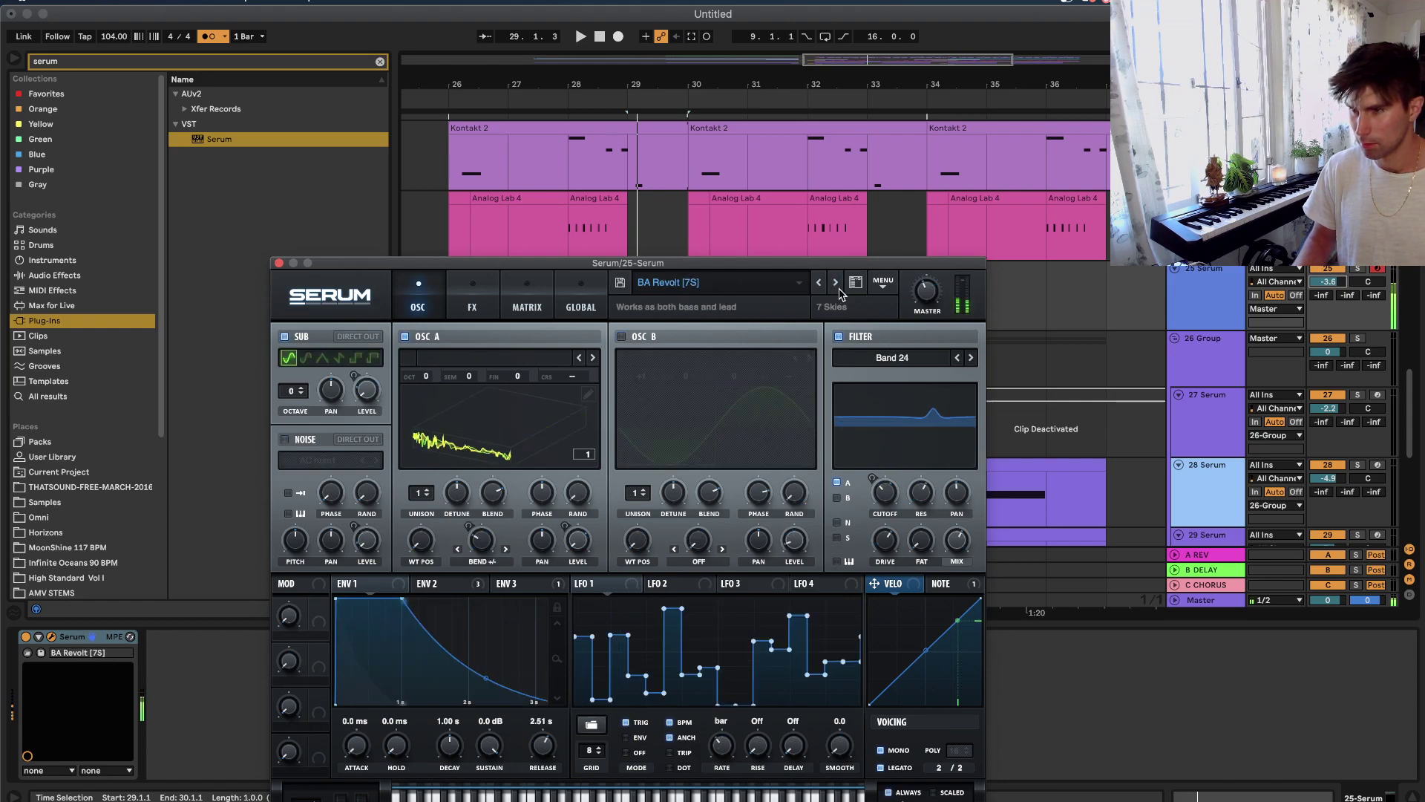
{"action": "left_click", "coordinate": [835, 282]}
{"action": "left_click", "coordinate": [835, 282]}
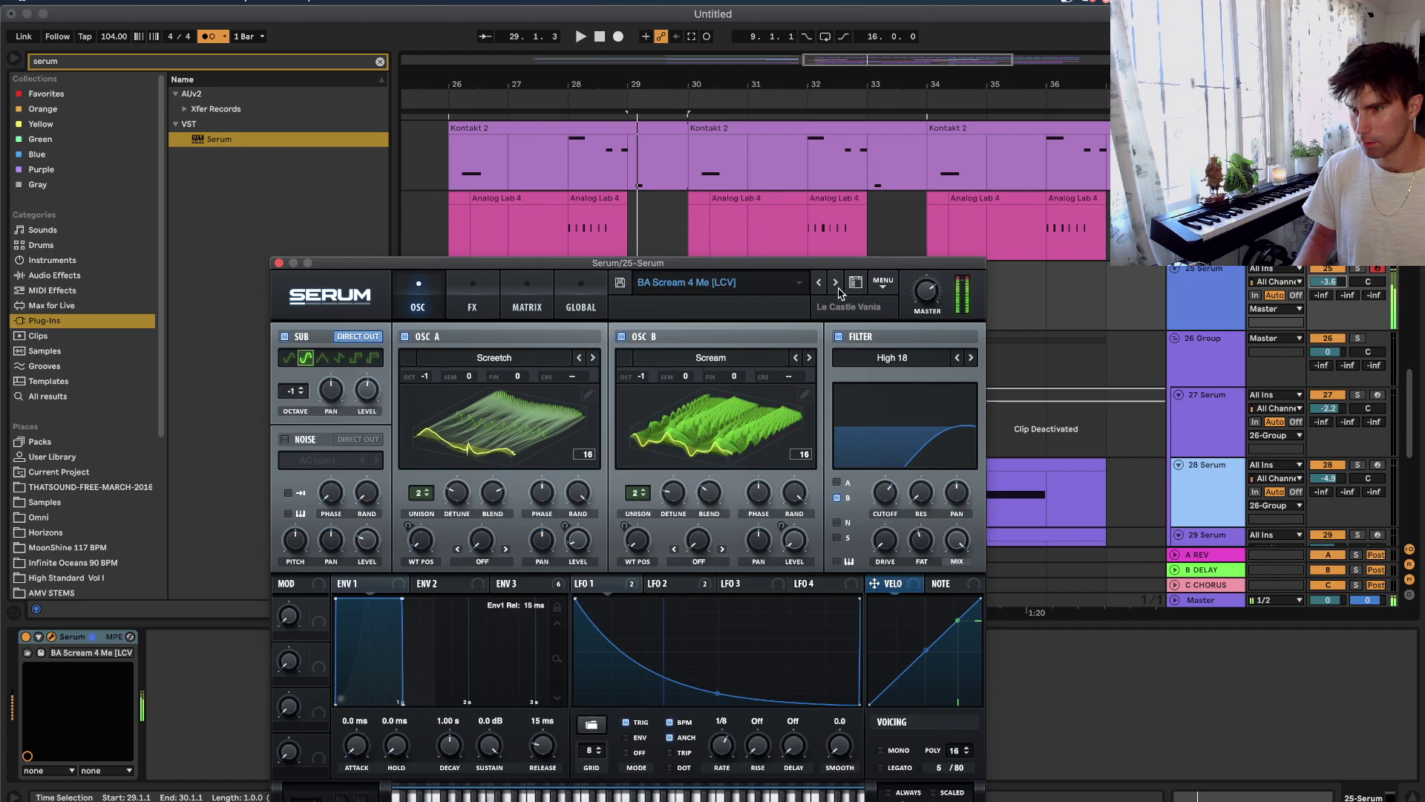
{"action": "left_click", "coordinate": [835, 282]}
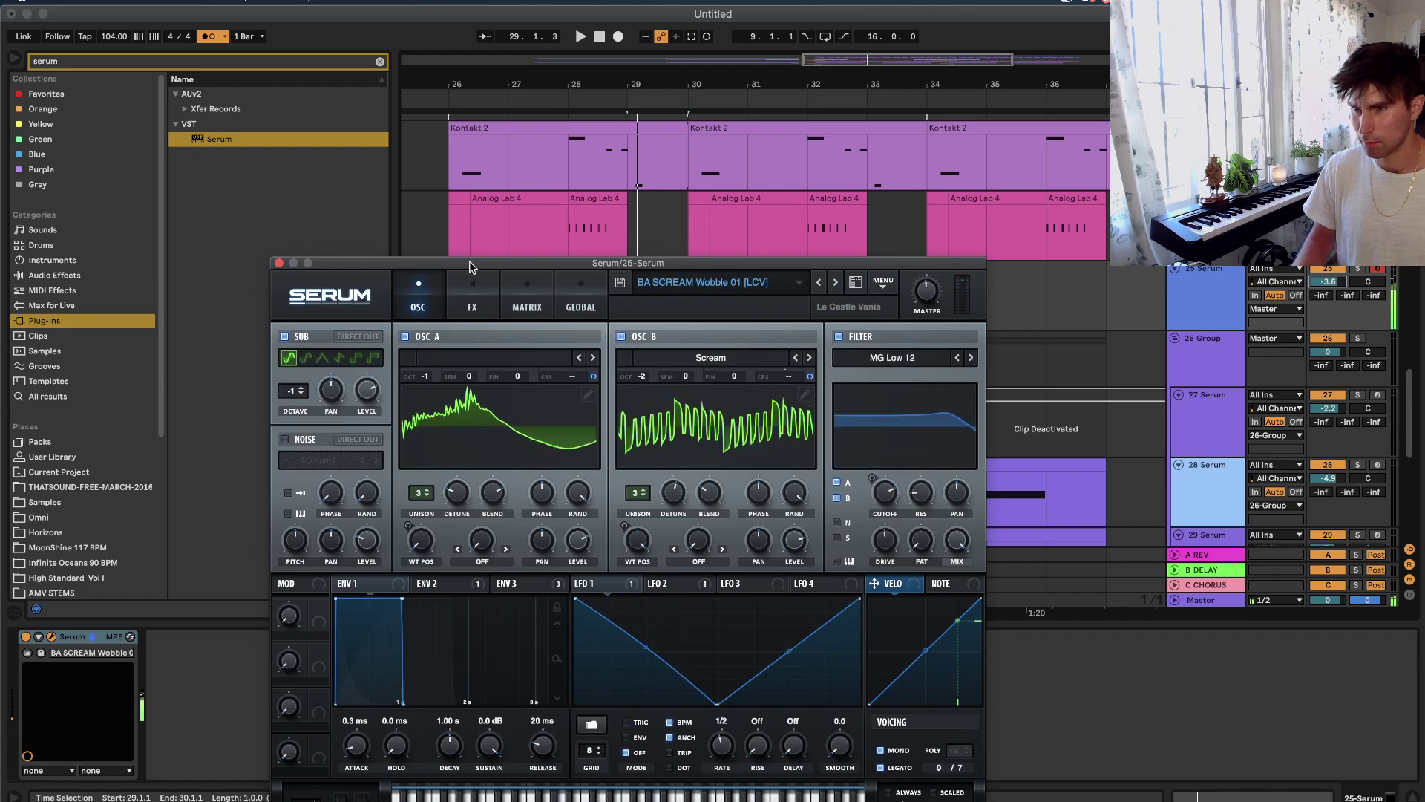
Close the Serum window and record a live MIDI phrase for bar 29 on the new Serum track, playing from 26.1.1.
{"action": "left_click", "coordinate": [280, 264]}
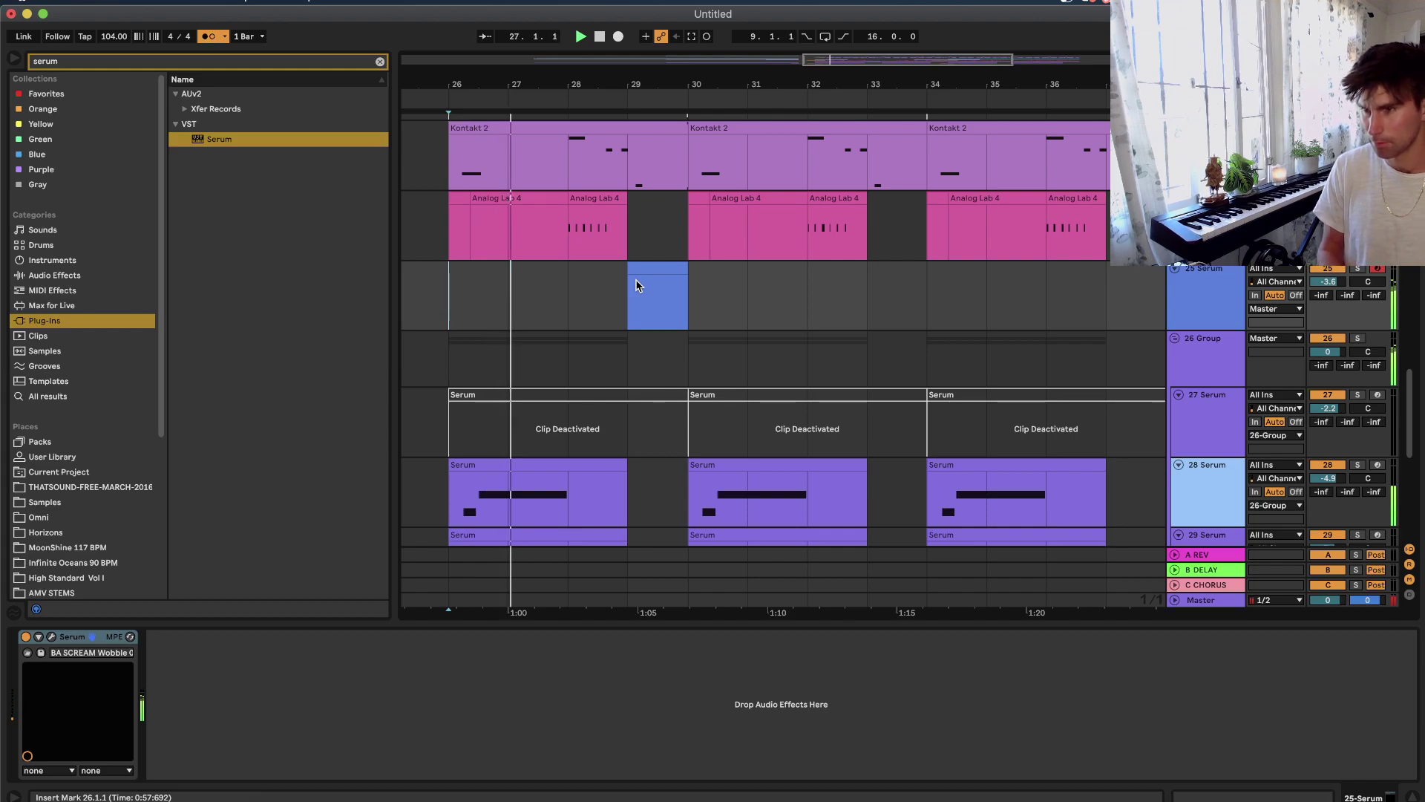
{"action": "left_click", "coordinate": [618, 36]}
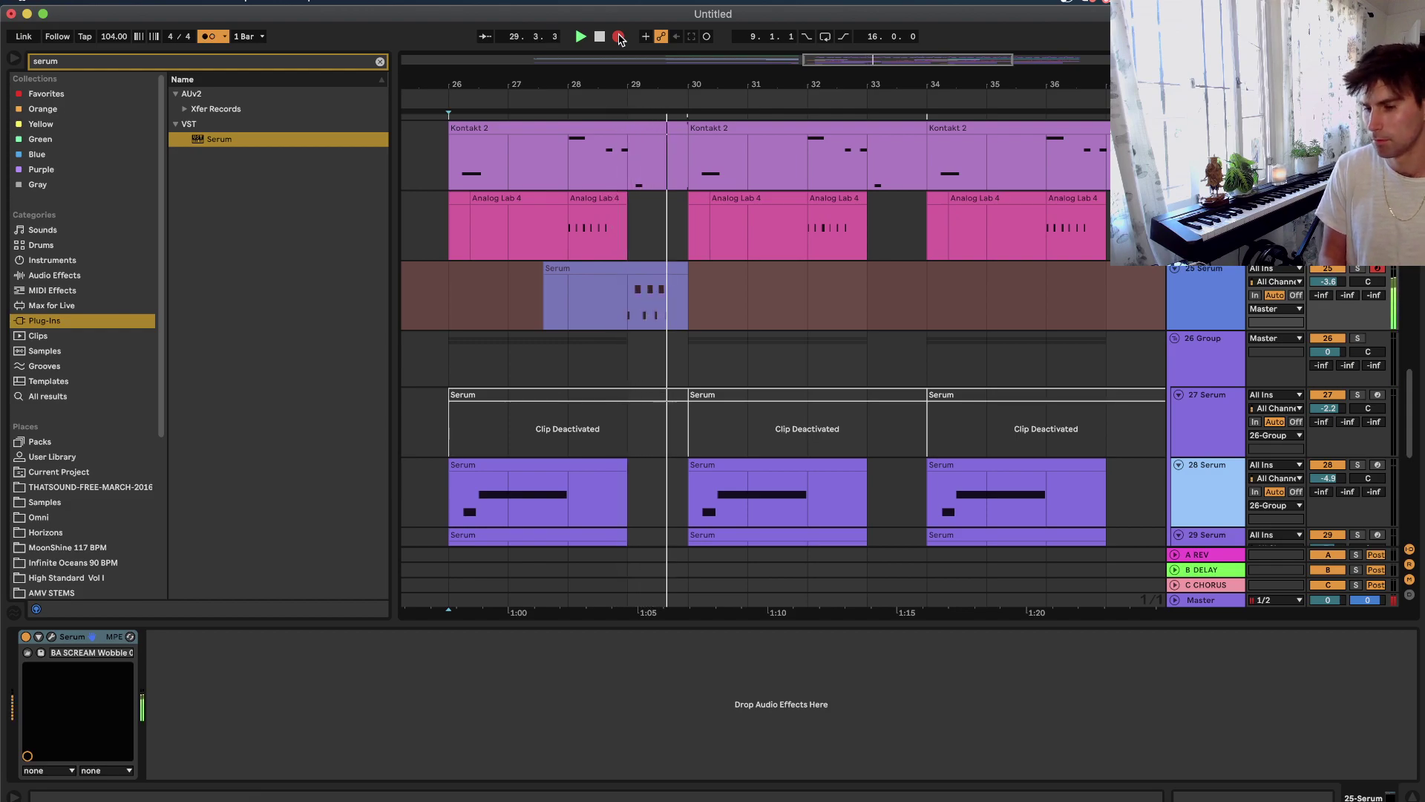
Stop recording the Serum part at bar 30 and open the notes of the Analog Lab clip at bar 28.
{"action": "left_click", "coordinate": [619, 37]}
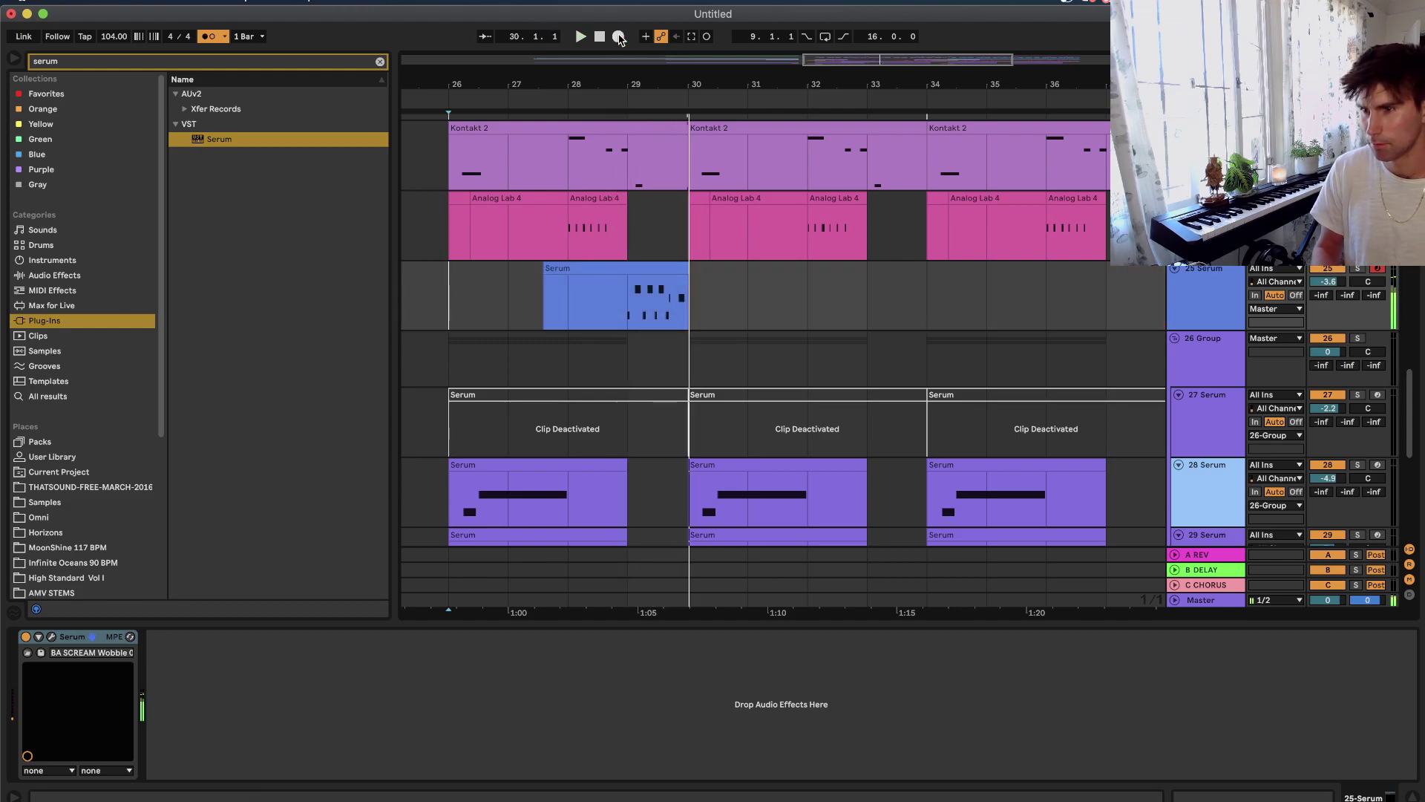
{"action": "left_click", "coordinate": [591, 196]}
{"action": "double_click", "coordinate": [605, 199]}
{"action": "key", "text": "shift+Tab"}
{"action": "key", "text": "shift+Tab"}
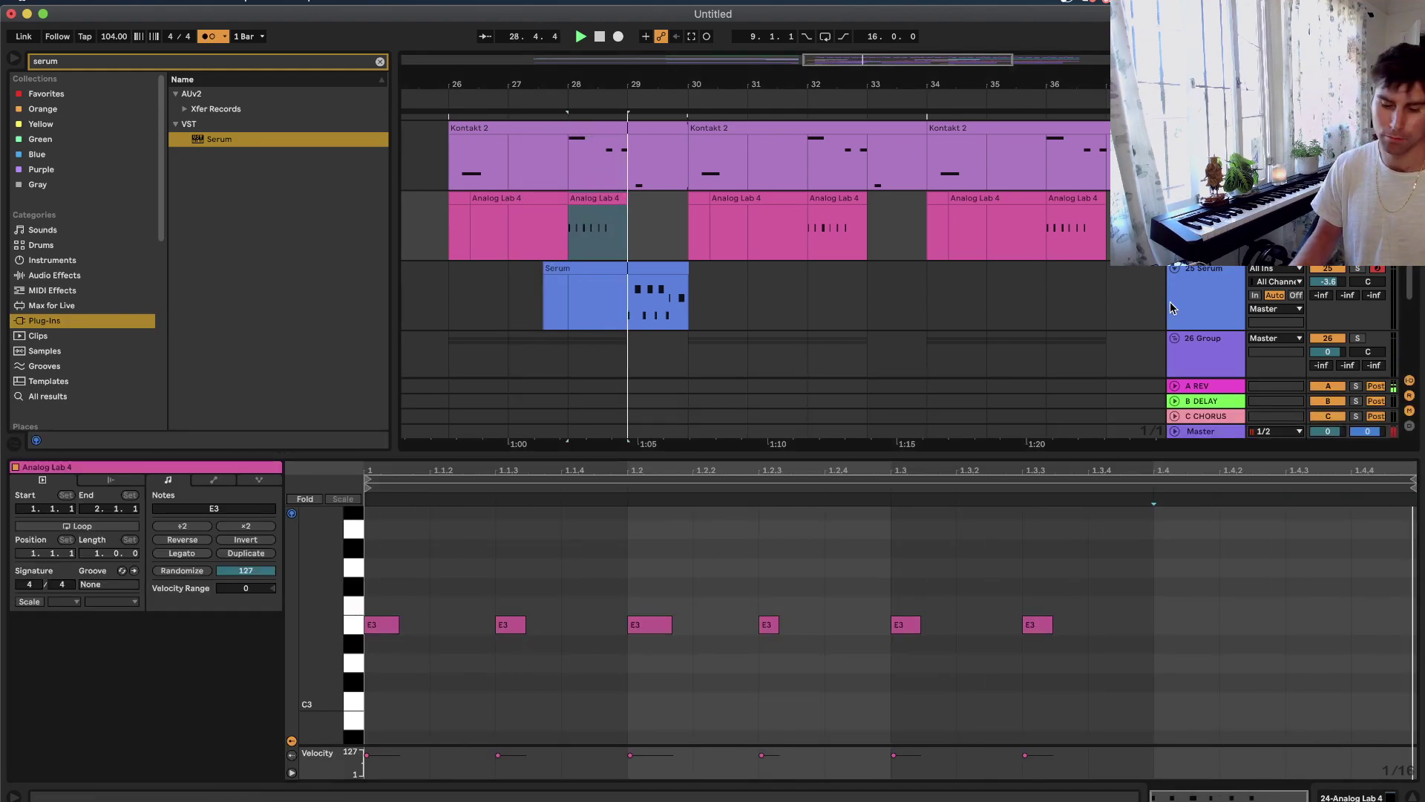
Quantize all the notes in the recorded Serum clip on track 25.
{"action": "left_click", "coordinate": [675, 267]}
{"action": "key", "text": "space"}
{"action": "left_click", "coordinate": [844, 567]}
{"action": "key", "text": "super+a"}
{"action": "key", "text": "super+u"}
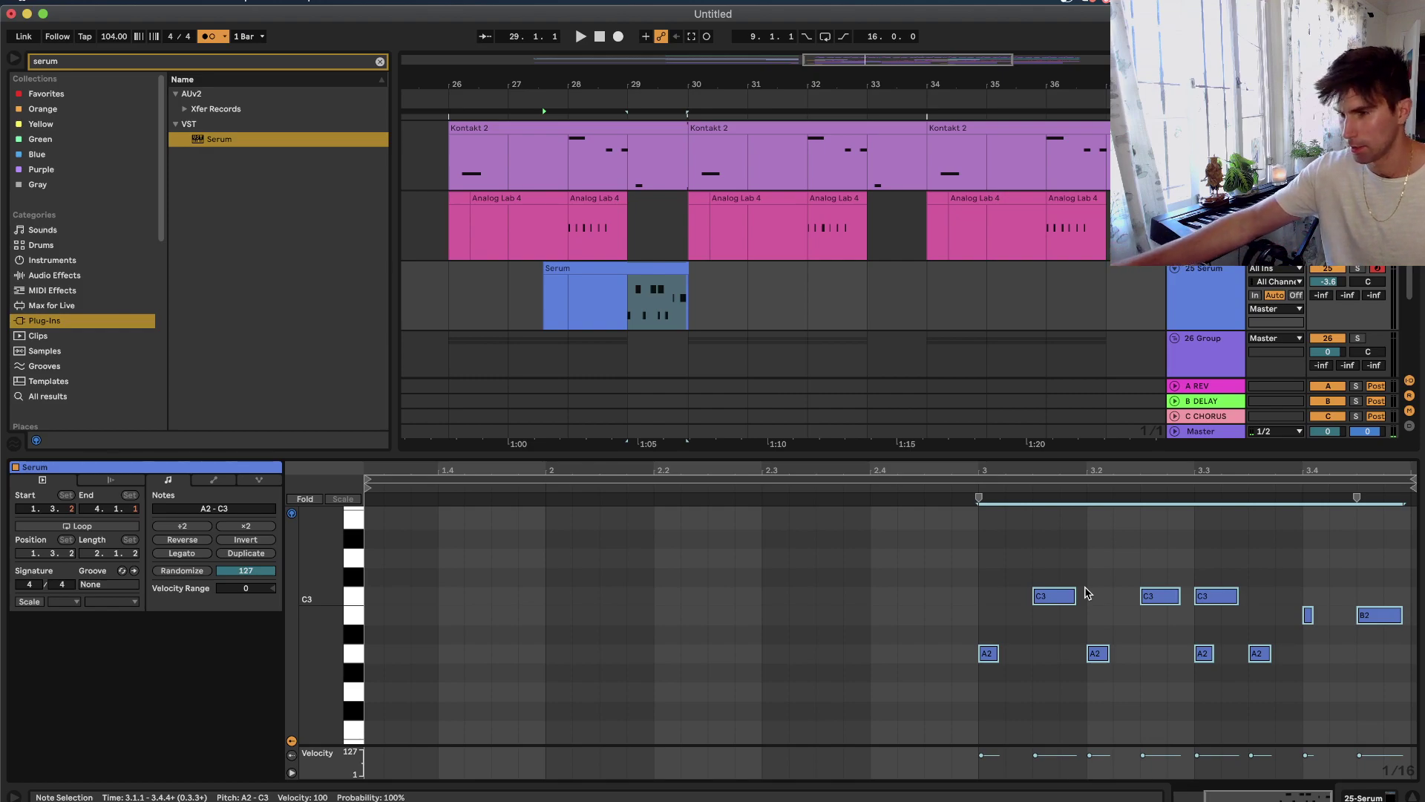
Move the Serum clip's second C3 note one sixteenth earlier, from 3.2.3 to 3.2.2, and play the result.
{"action": "key", "text": "space"}
{"action": "left_click", "coordinate": [1084, 590]}
{"action": "scroll", "coordinate": [1078, 580], "scroll_direction": "up", "scroll_amount": 4}
{"action": "scroll", "coordinate": [1079, 580], "scroll_direction": "right", "scroll_amount": 3}
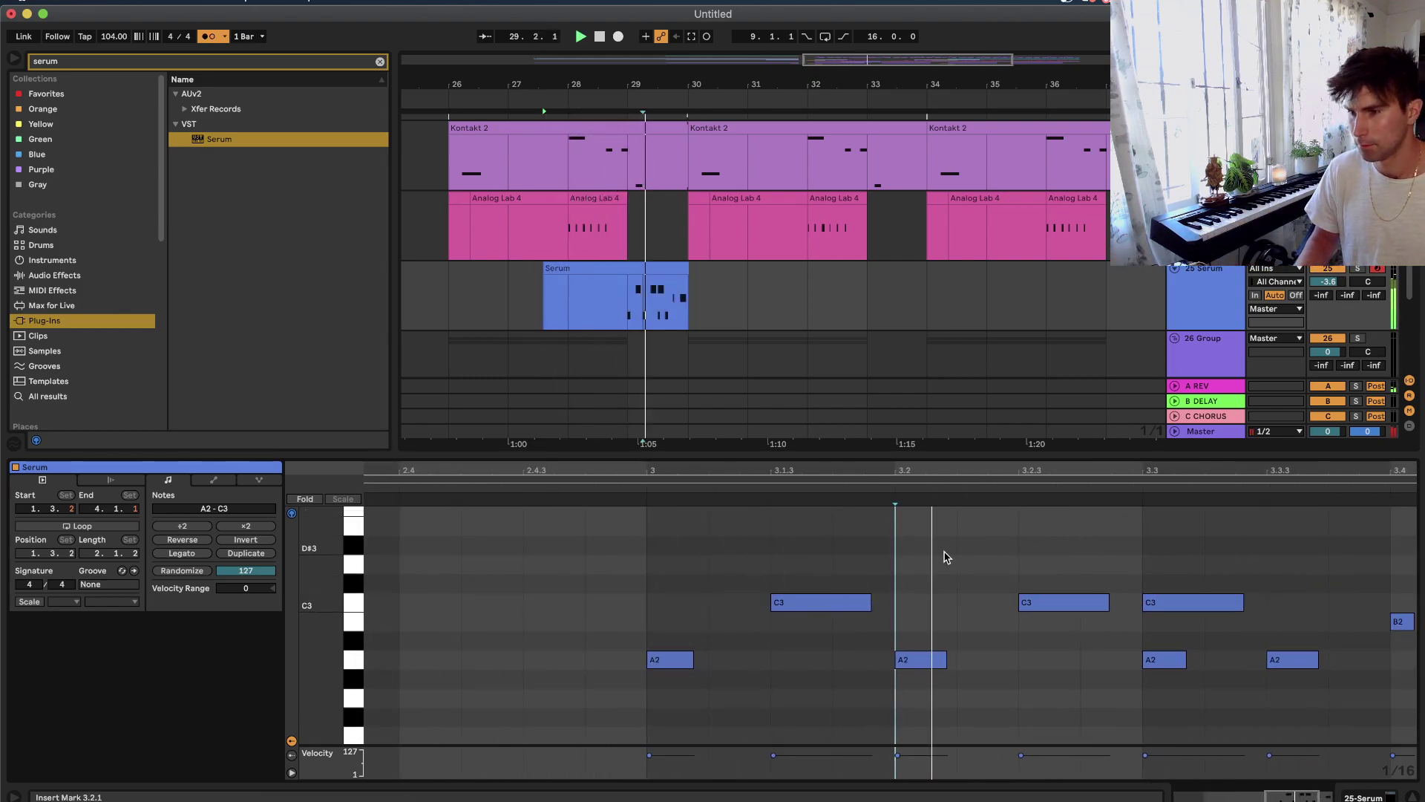
{"action": "left_click_drag", "start_coordinate": [1039, 602], "coordinate": [978, 602]}
{"action": "left_click", "coordinate": [1019, 572]}
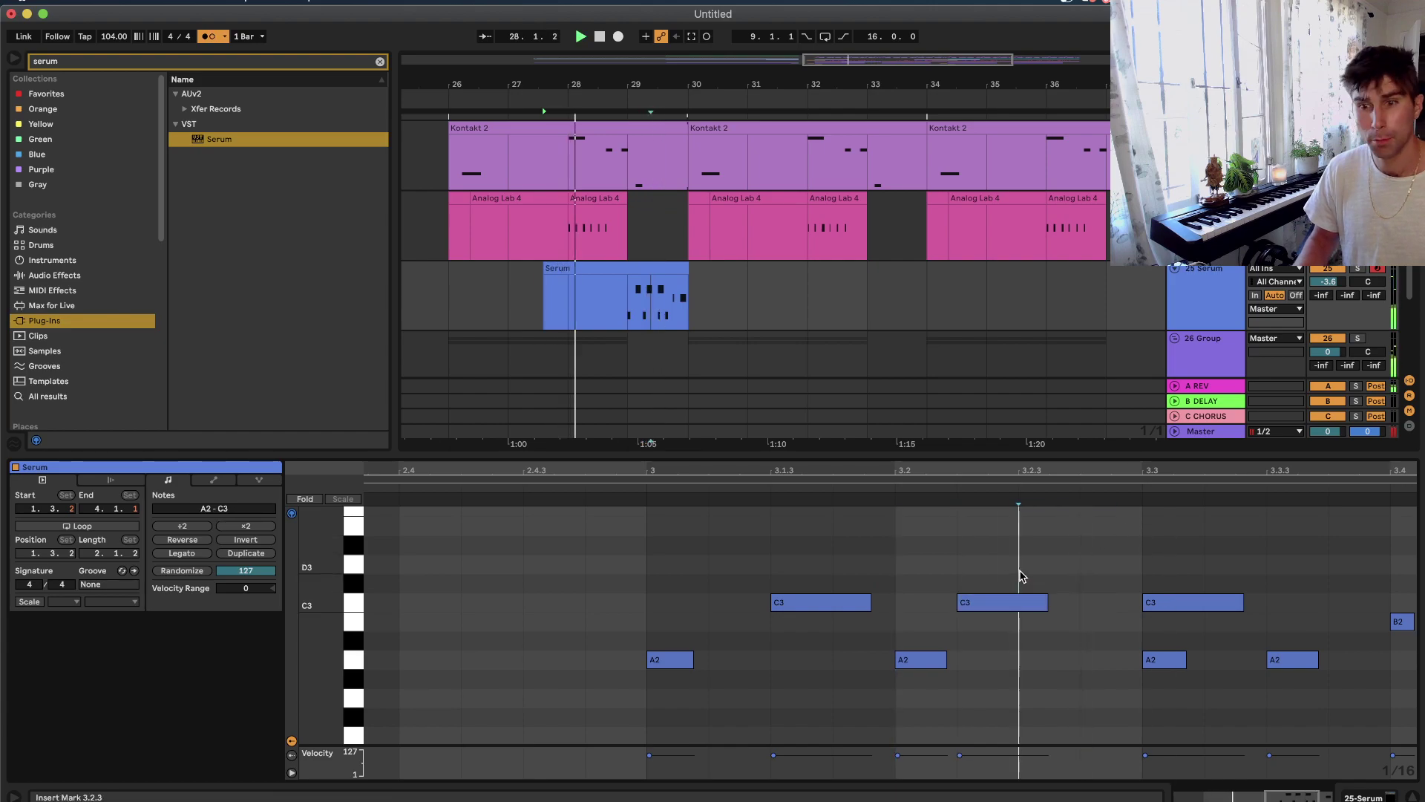
{"action": "key", "text": "space"}
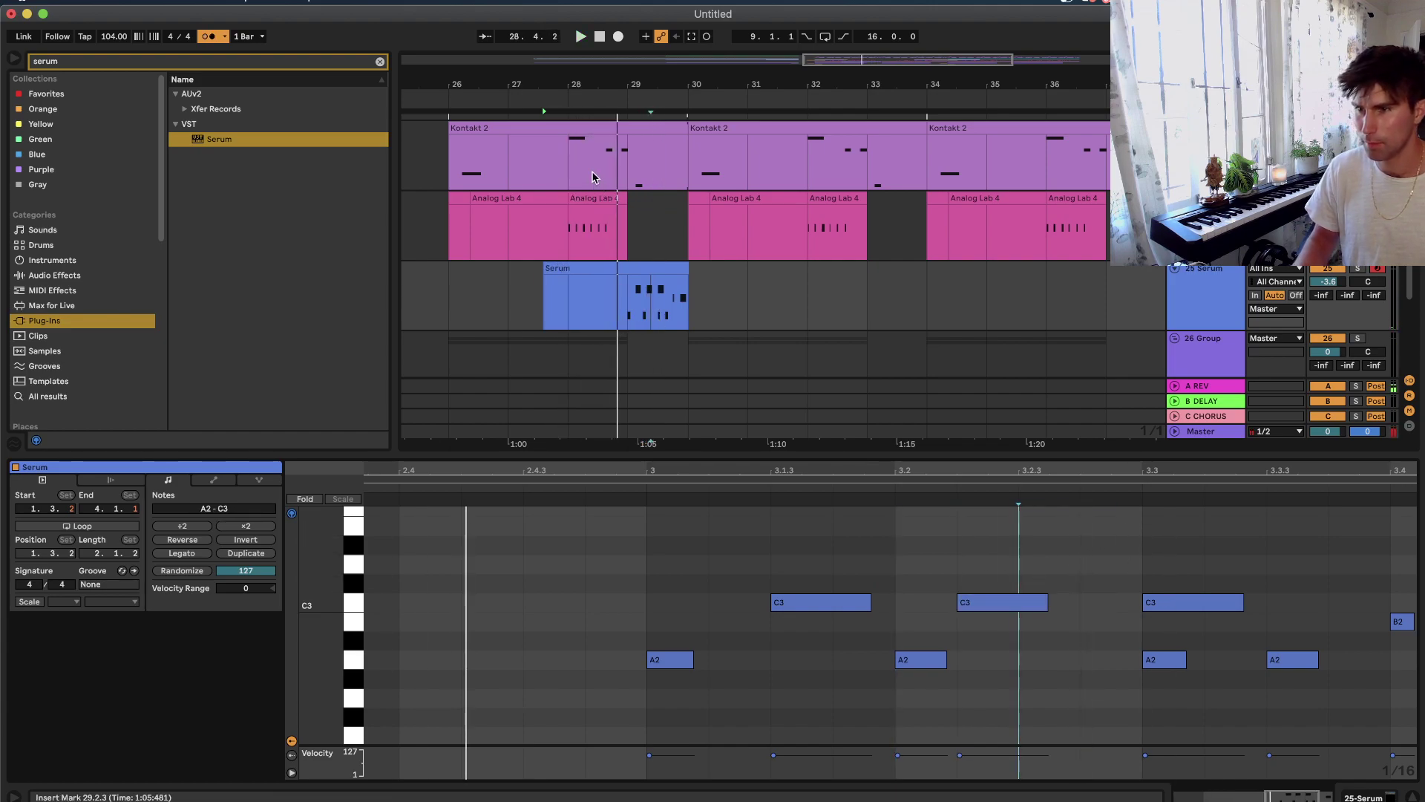
Add an E3 note at 1.4 in the Analog Lab clip at bar 28 and play it back.
{"action": "left_click", "coordinate": [602, 200]}
{"action": "double_click", "coordinate": [1162, 625]}
{"action": "key", "text": "space"}
{"action": "key", "text": "shift+Tab"}
Replace the Serum clip's notes from 3.3 onward with a copy of its first two beats, and lengthen the last C3 to the clip's end.
{"action": "left_click", "coordinate": [620, 293]}
{"action": "double_click", "coordinate": [646, 269]}
{"action": "left_click", "coordinate": [939, 631]}
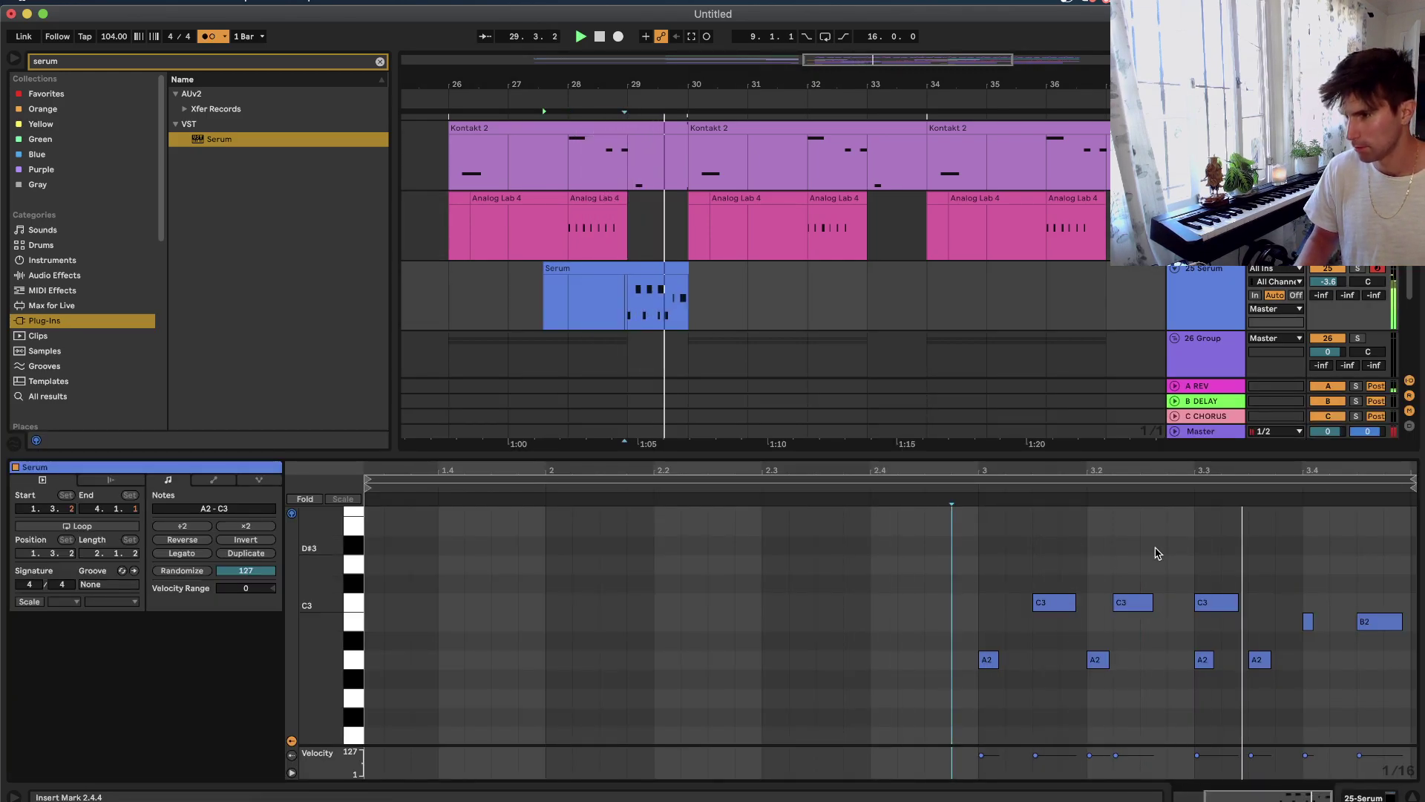
{"action": "left_click_drag", "start_coordinate": [1210, 559], "coordinate": [1414, 702]}
{"action": "key", "text": "Delete"}
{"action": "left_click_drag", "start_coordinate": [1220, 554], "coordinate": [1206, 662]}
{"action": "left_click", "coordinate": [987, 662], "text": "shift"}
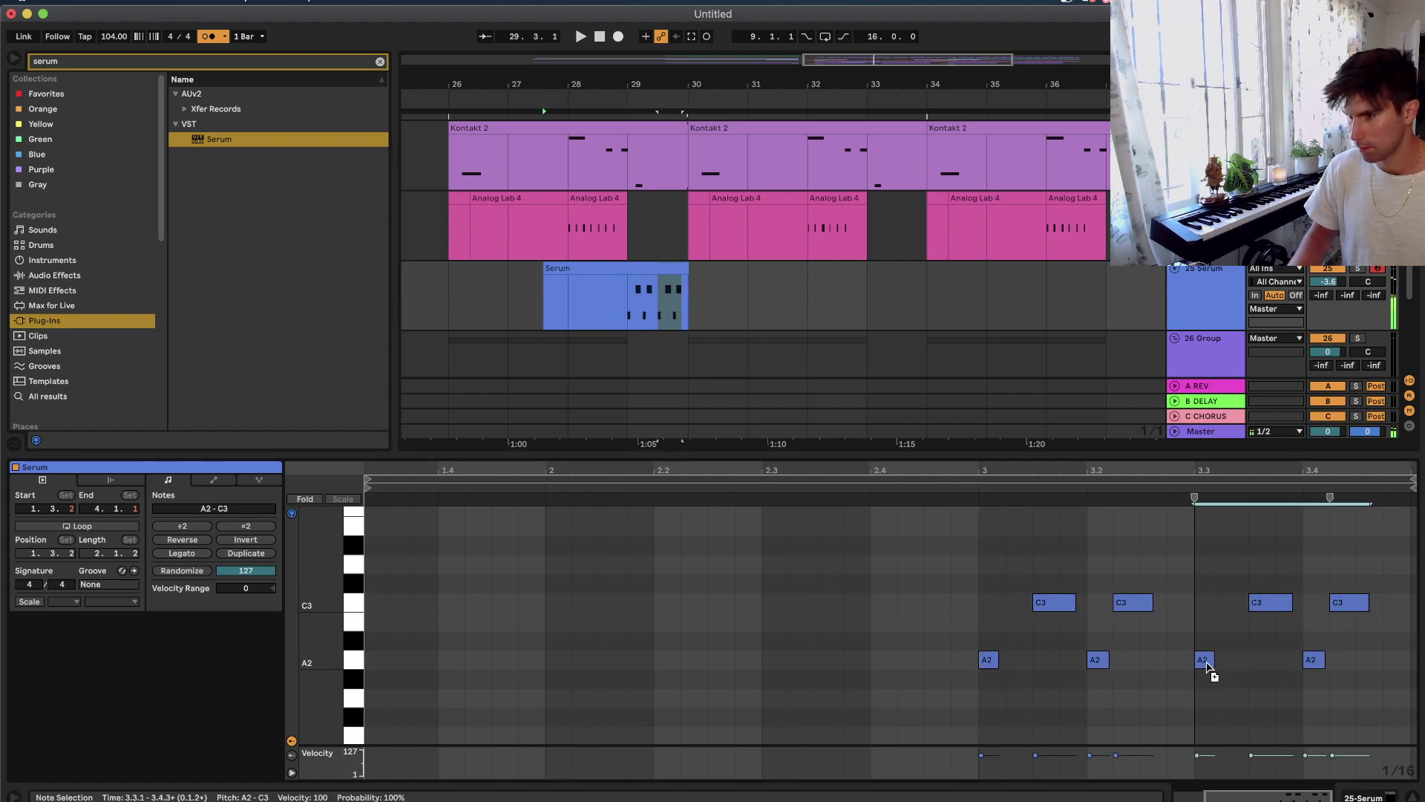
{"action": "left_click", "coordinate": [1027, 587]}
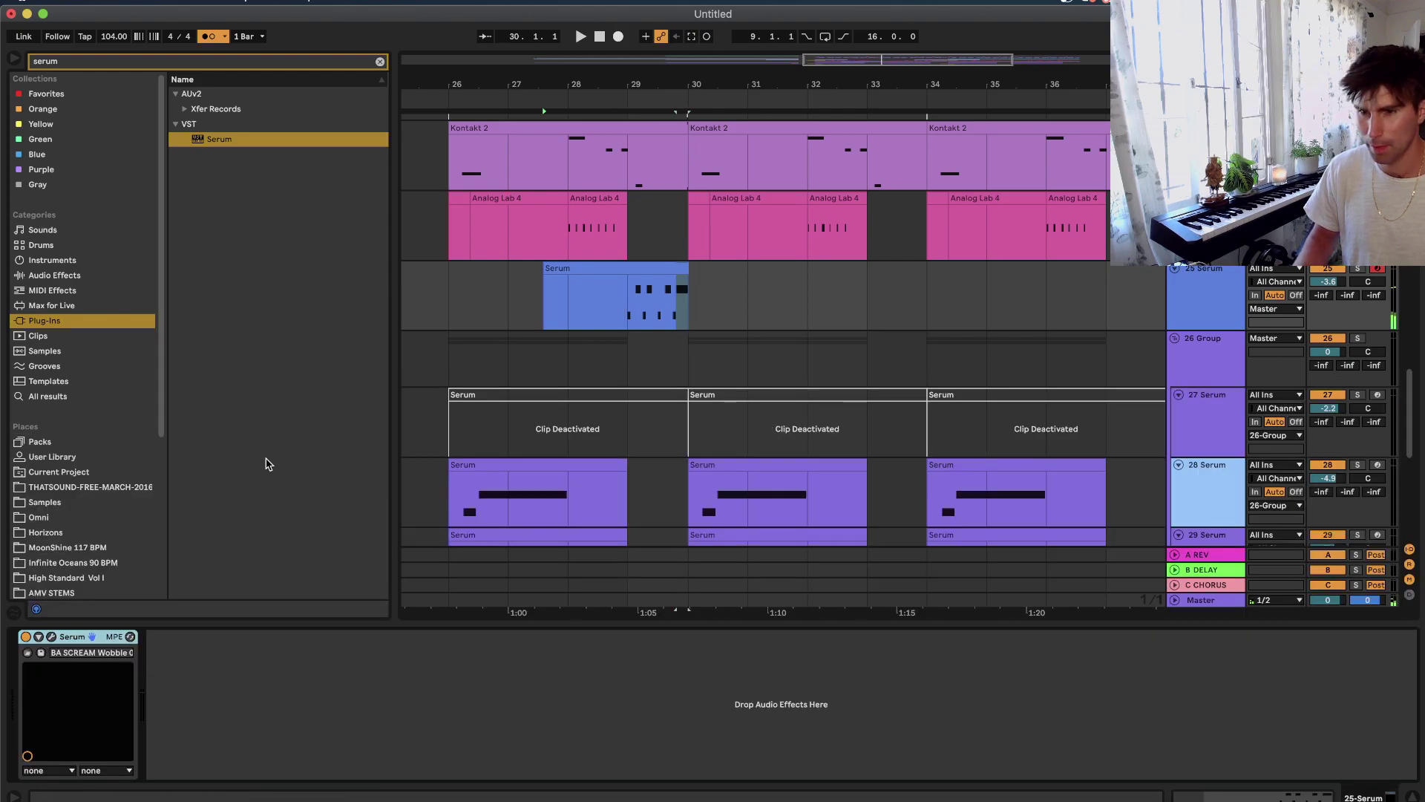
Set the pitch bend range in the track 25 Serum instrument to 22 up and -19 down.
{"action": "left_click", "coordinate": [52, 637]}
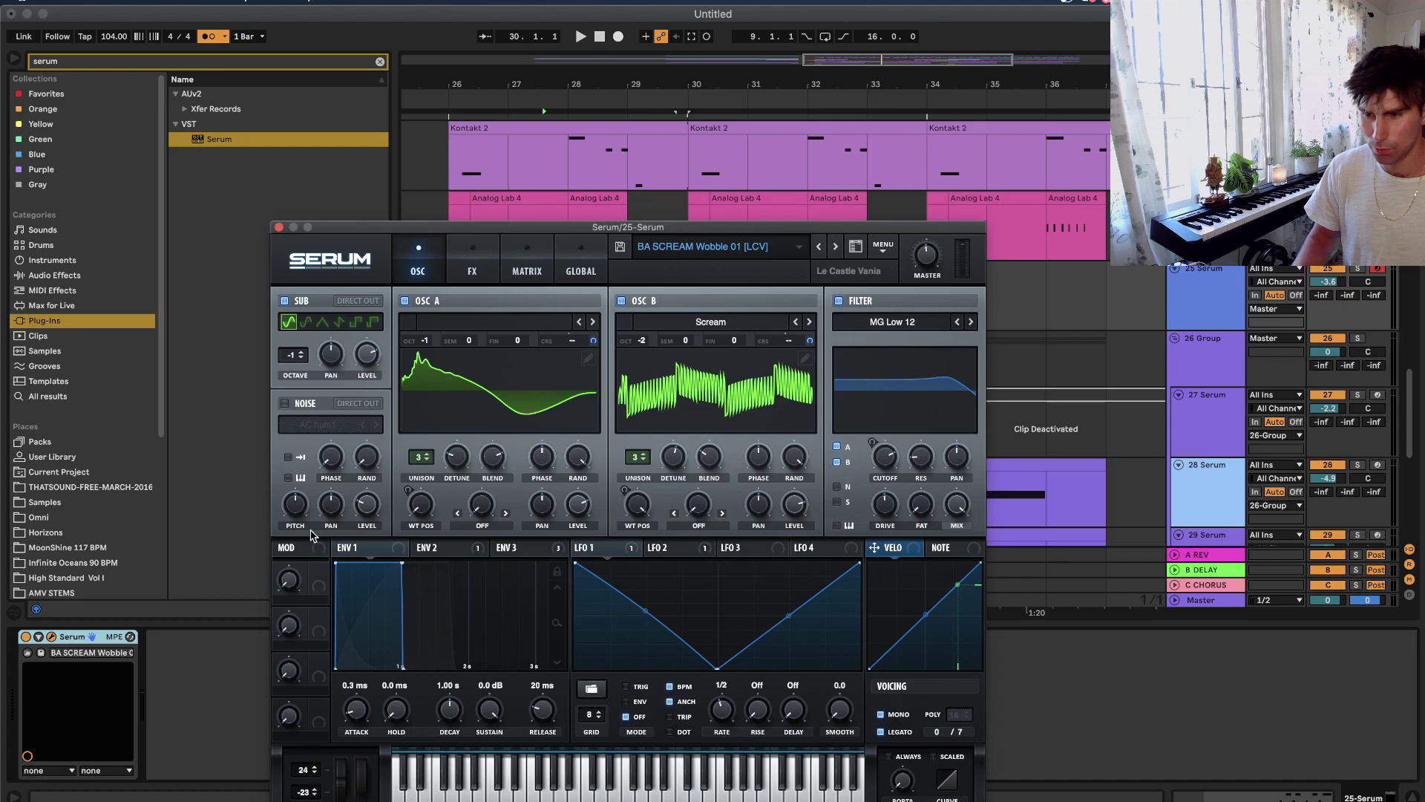
{"action": "mouse_move", "coordinate": [311, 790]}
{"action": "left_mouse_down"}
{"action": "mouse_move", "coordinate": [310, 761]}
{"action": "mouse_move", "coordinate": [312, 775]}
{"action": "left_mouse_up"}
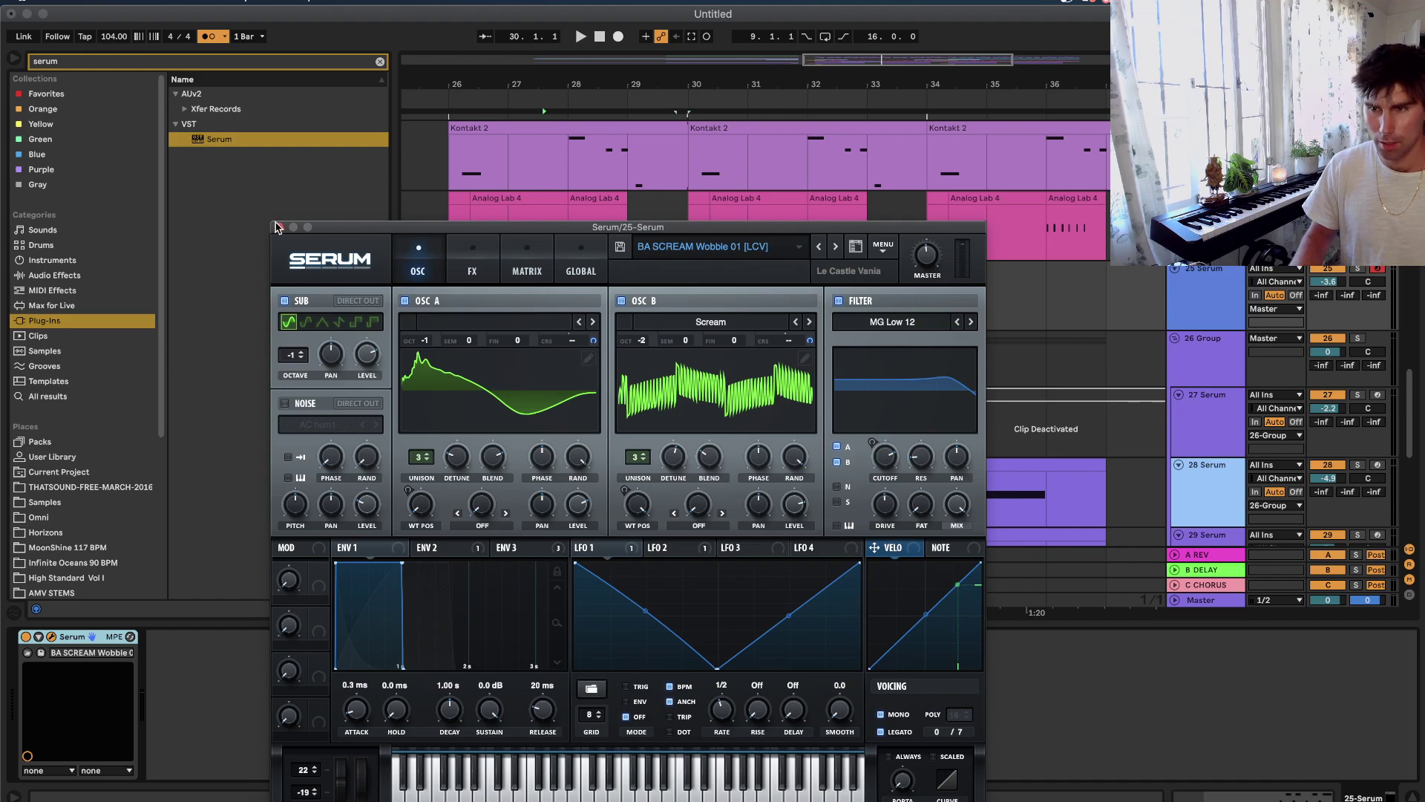
{"action": "left_click", "coordinate": [276, 226]}
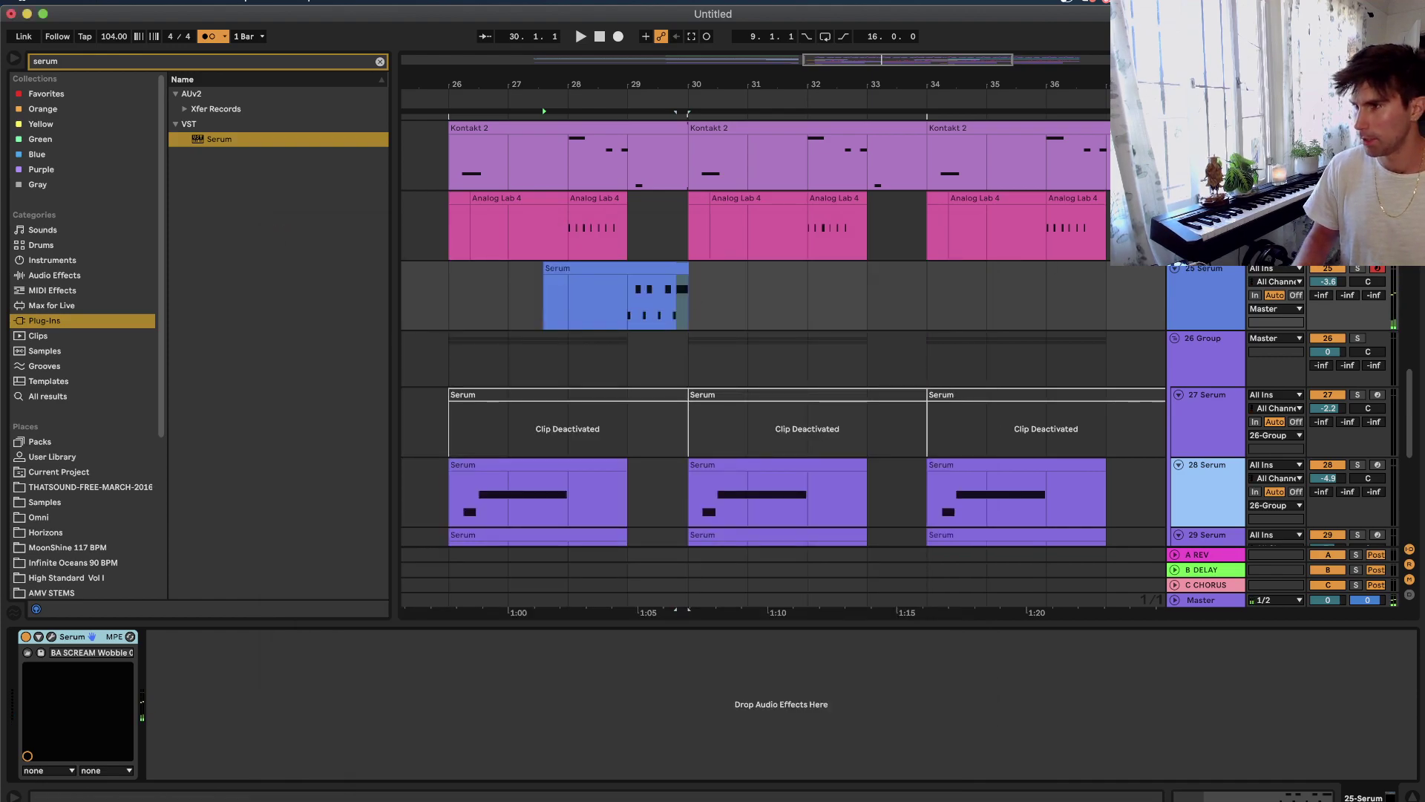
Draw Serum Pitch Bend automation that falls from 0.50 to near zero over the last note before bar 30, returns to 0.50, and play it.
{"action": "left_click", "coordinate": [623, 303]}
{"action": "key", "text": "a"}
{"action": "key", "text": "plus"}
{"action": "key", "text": "plus"}
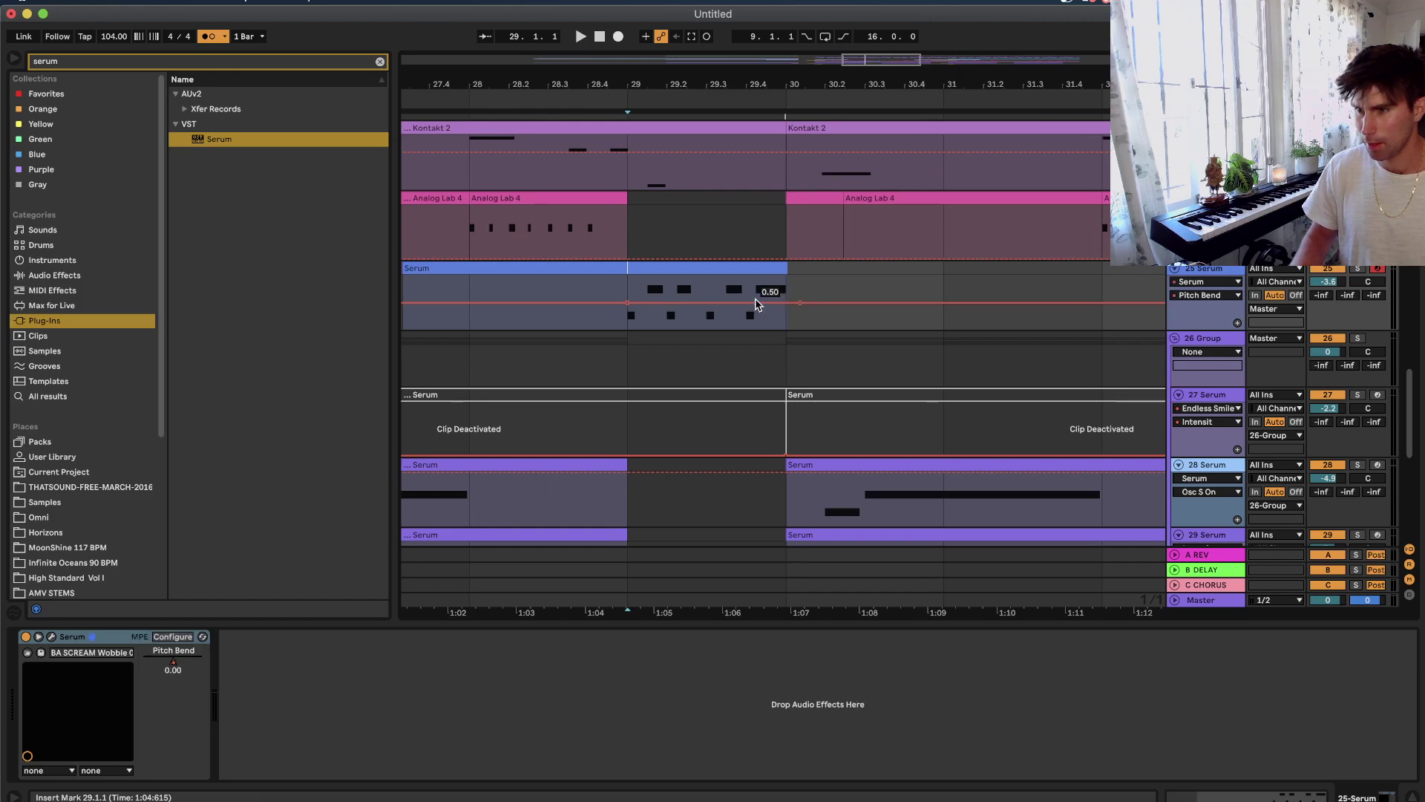
{"action": "left_click_drag", "start_coordinate": [789, 304], "coordinate": [786, 335]}
{"action": "key", "text": "space"}
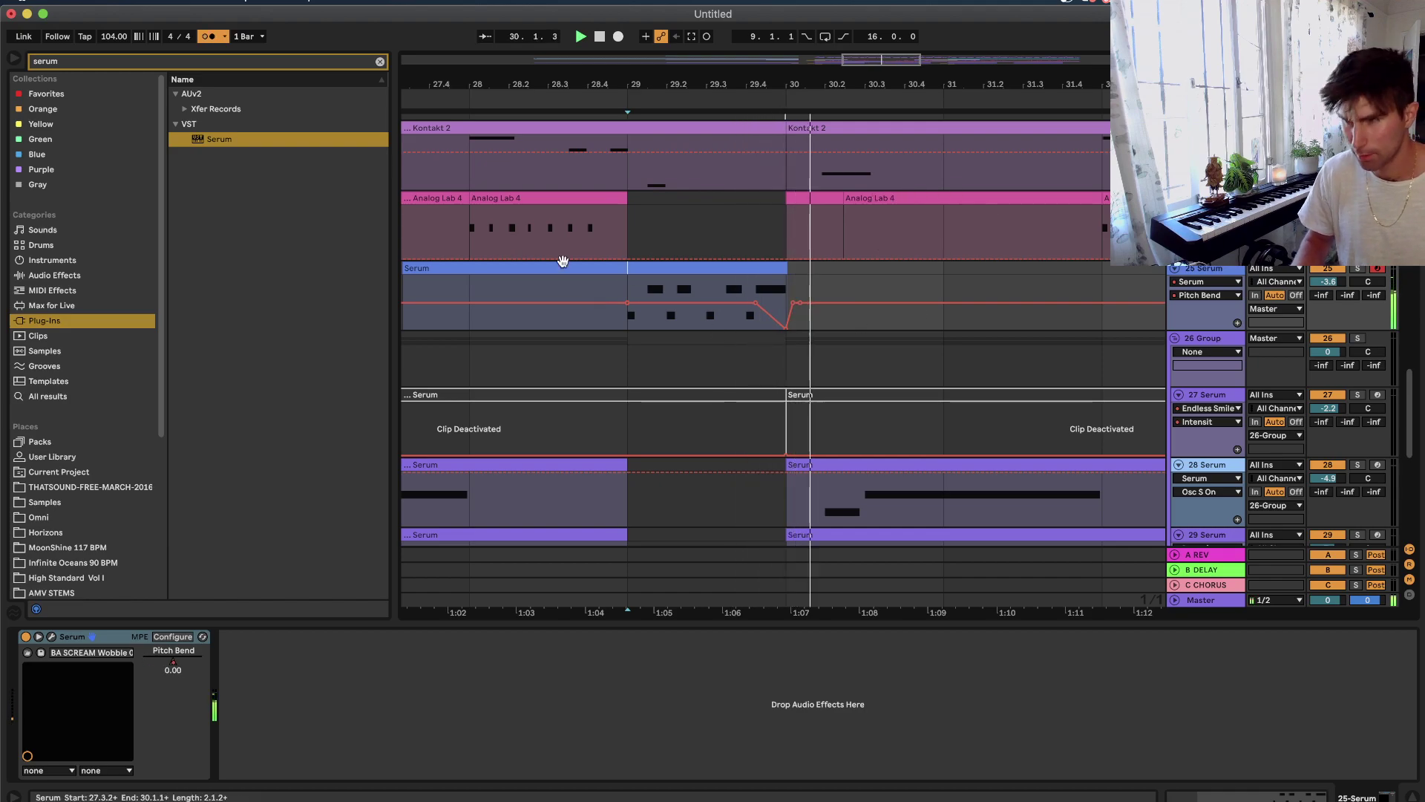
Try to duplicate the four-bar Analog Lab and Serum section starting at bar 26 three times.
{"action": "key", "text": "a"}
{"action": "left_click", "coordinate": [670, 274]}
{"action": "scroll", "coordinate": [670, 272], "scroll_direction": "down", "scroll_amount": 5}
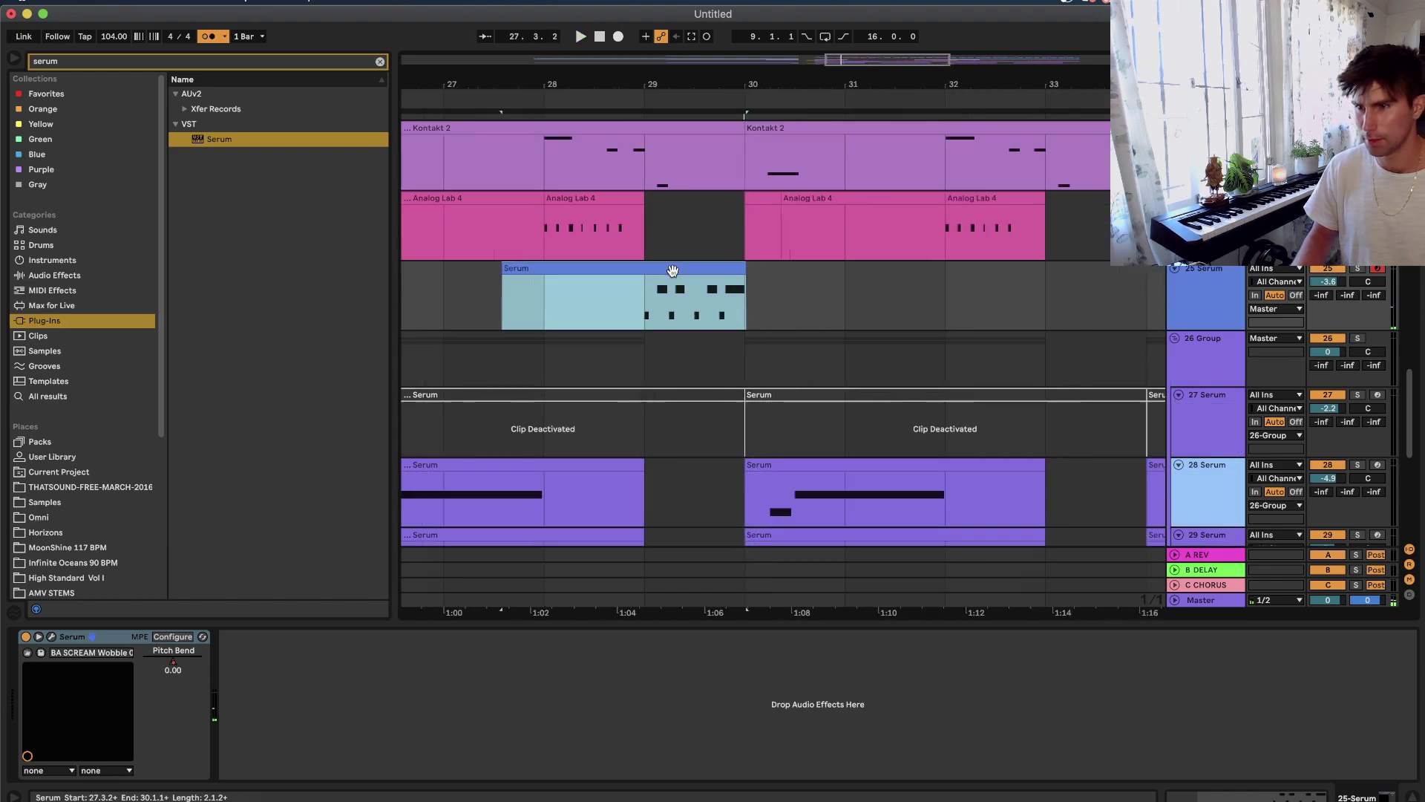
{"action": "left_click", "coordinate": [449, 293], "text": "shift"}
{"action": "left_click", "coordinate": [452, 238], "text": "shift"}
{"action": "key", "text": "minus"}
{"action": "key", "text": "super+d"}
{"action": "key", "text": "super+d"}
{"action": "key", "text": "super+d"}
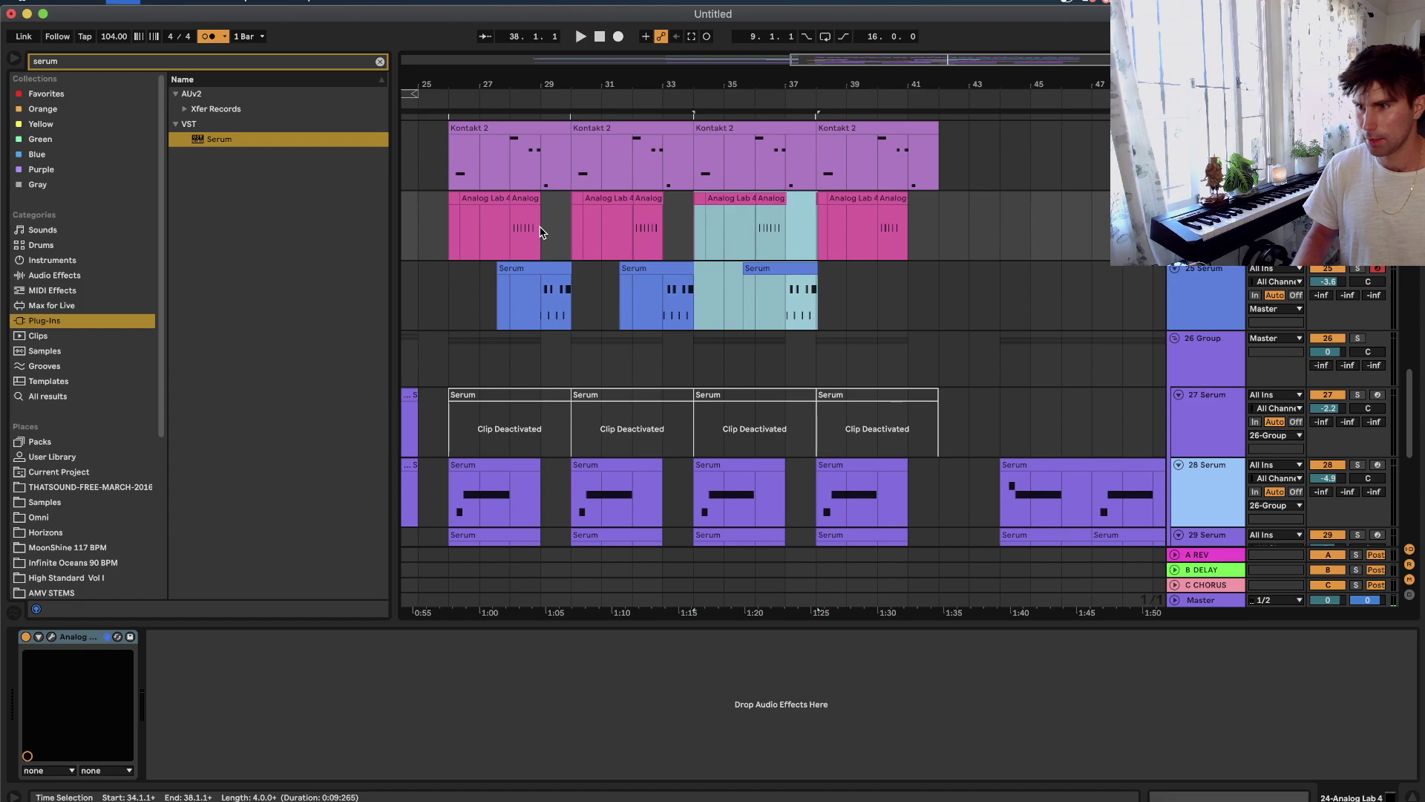
{"action": "key", "text": "super+z"}
{"action": "key", "text": "super+z"}
{"action": "key", "text": "super+z"}
Select exactly bars 26.1.1 to 30.1.1 on the Analog Lab and track 25 Serum tracks and duplicate them three times.
{"action": "key", "text": "plus"}
{"action": "key", "text": "plus"}
{"action": "key", "text": "plus"}
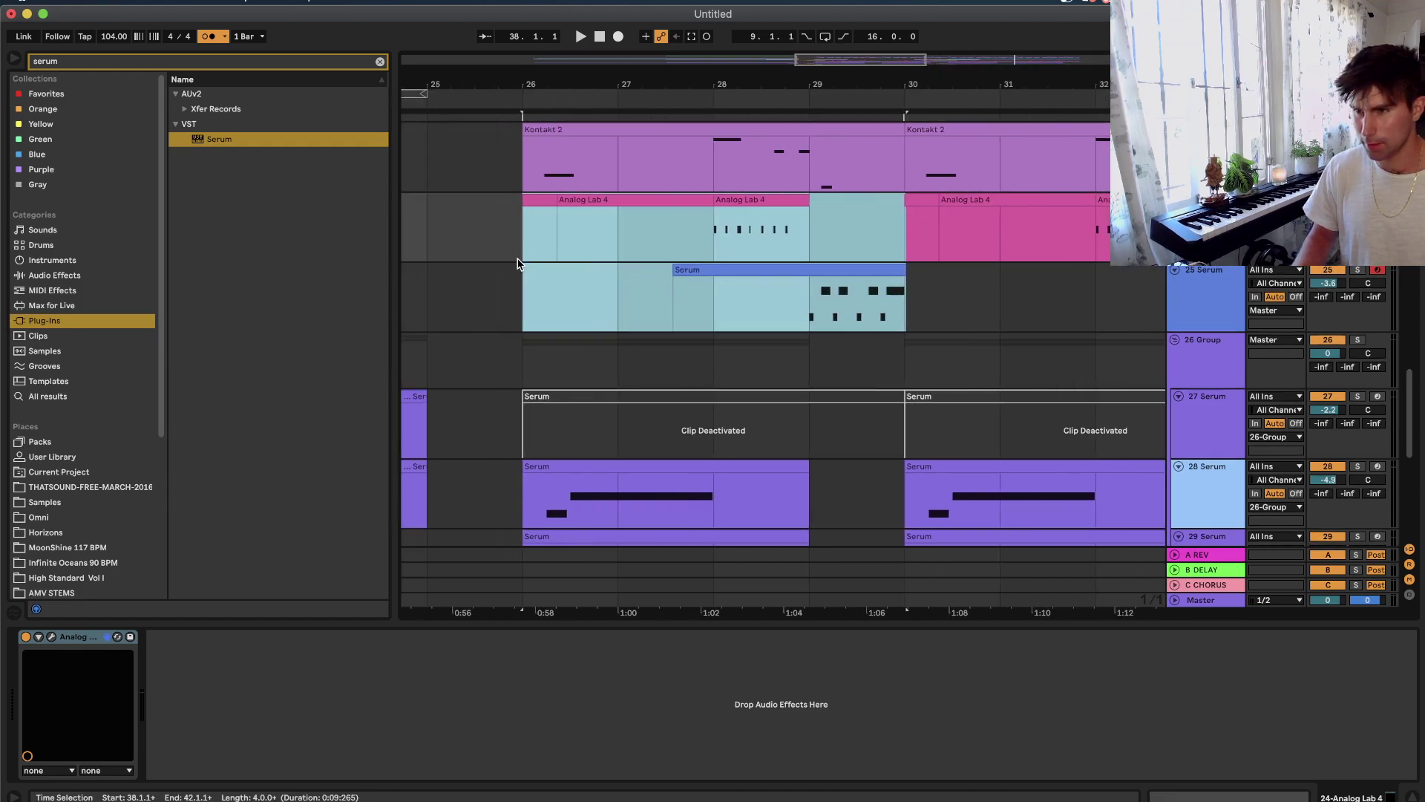
{"action": "left_click_drag", "start_coordinate": [904, 239], "coordinate": [532, 288]}
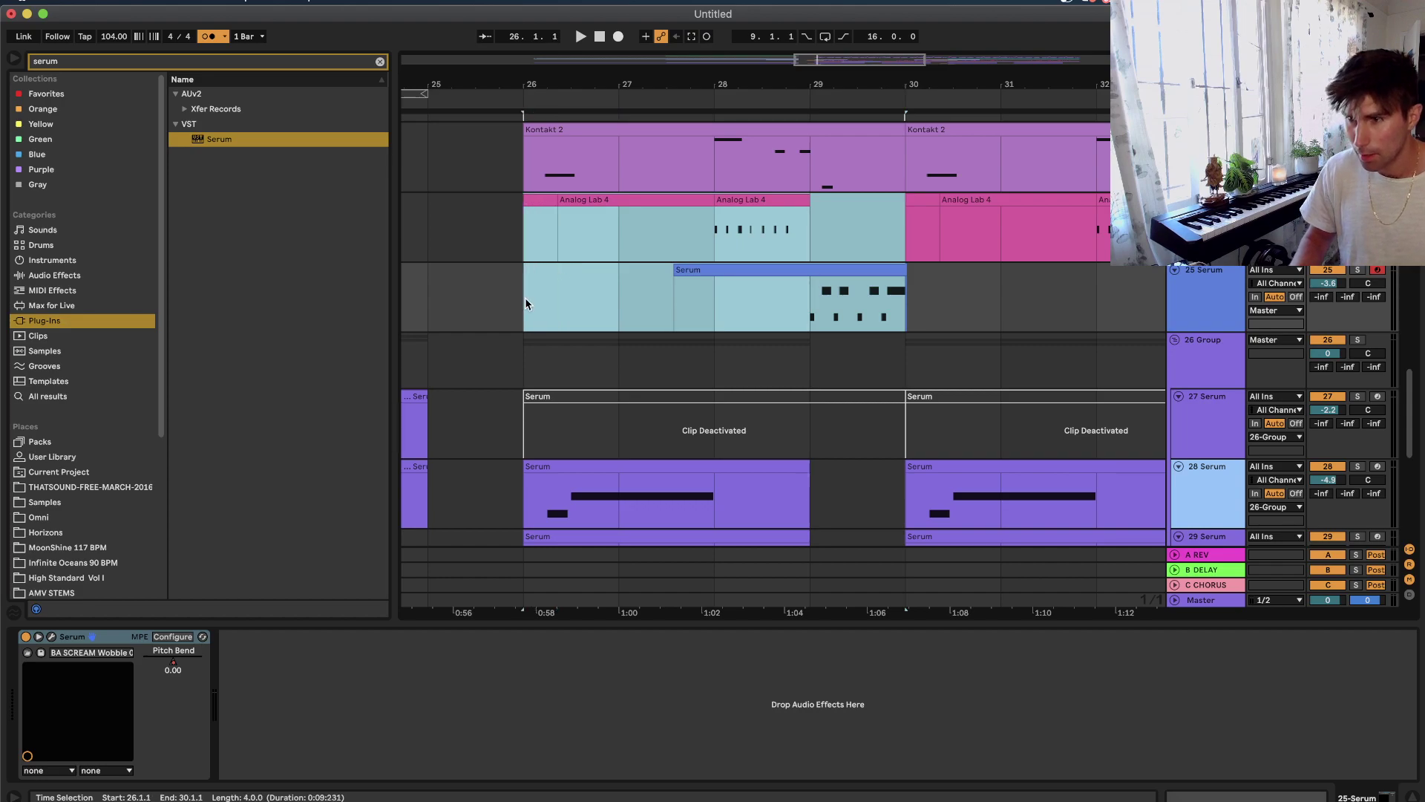
{"action": "key", "text": "minus"}
{"action": "key", "text": "minus"}
{"action": "key", "text": "super+d"}
{"action": "key", "text": "super+d"}
{"action": "key", "text": "super+d"}
Turn off the metronome and play the arrangement from the track 27 Serum clip at bar 9.
{"action": "left_click", "coordinate": [445, 293]}
{"action": "key", "text": "space"}
{"action": "key", "text": "minus"}
{"action": "key", "text": "space"}
{"action": "left_click", "coordinate": [573, 397]}
{"action": "key", "text": "space"}
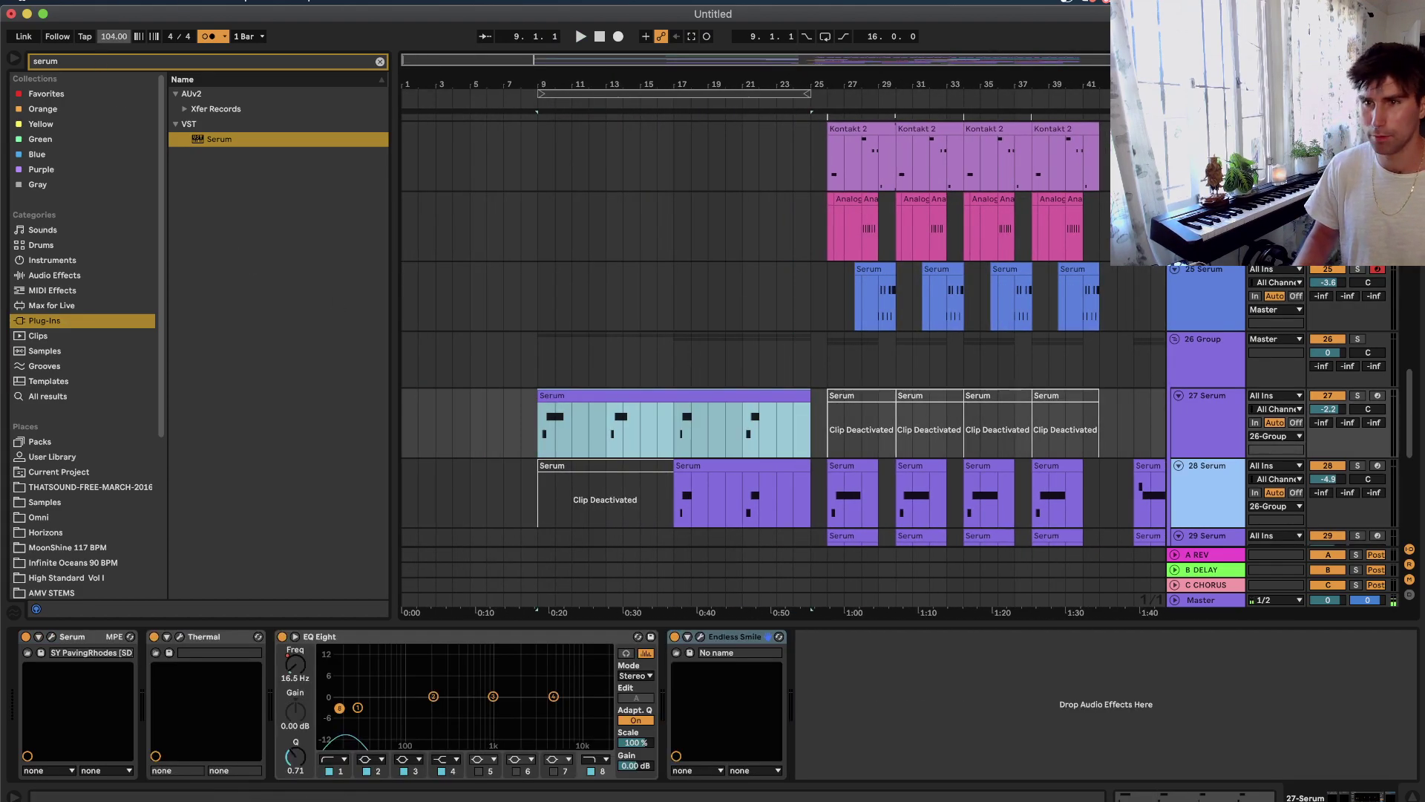
{"action": "left_click", "coordinate": [210, 34]}
{"action": "key", "text": "space"}
Review the clips across all tracks of the arrangement while it plays.
{"action": "scroll", "coordinate": [750, 245], "scroll_direction": "up", "scroll_amount": 10}
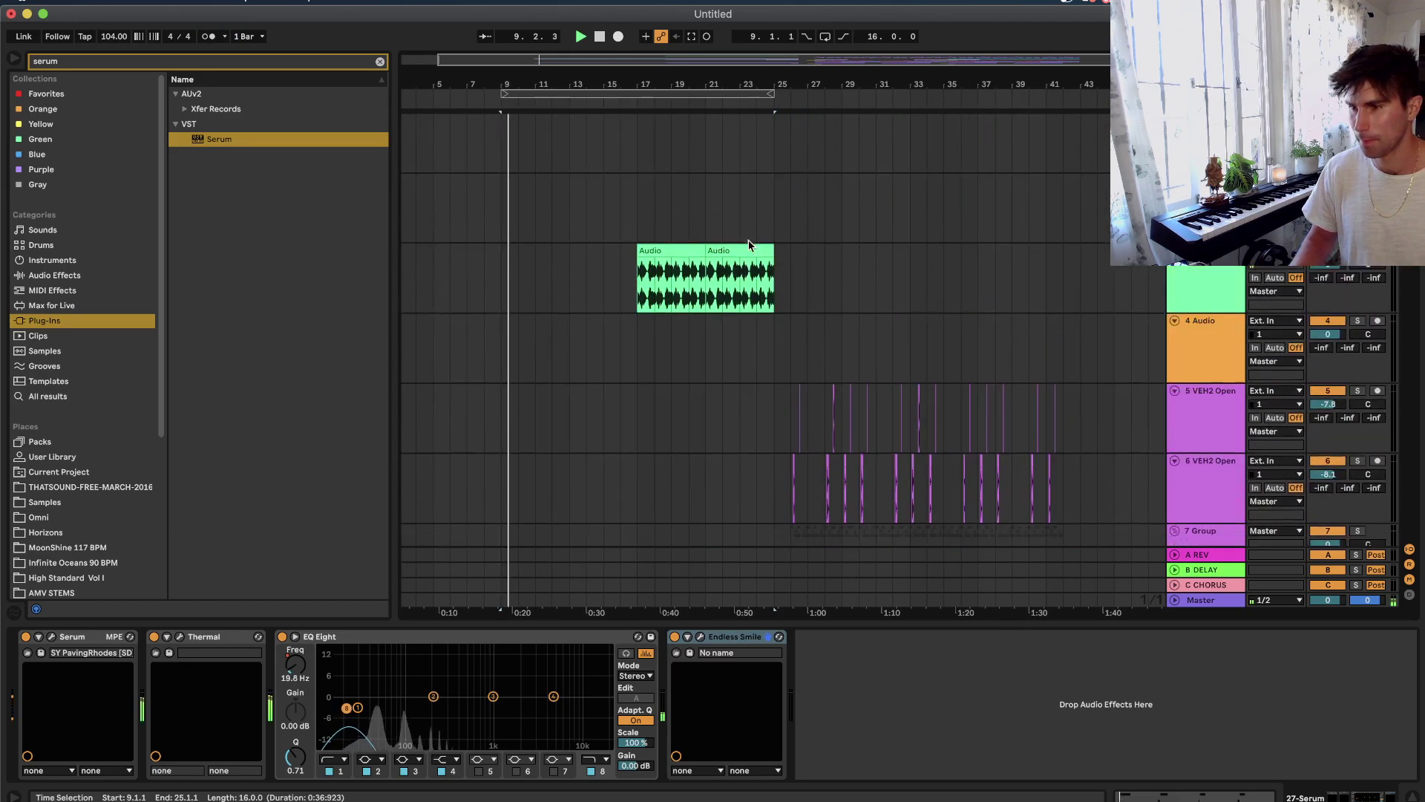
{"action": "scroll", "coordinate": [749, 245], "scroll_direction": "down", "scroll_amount": 8}
{"action": "scroll", "coordinate": [749, 245], "scroll_direction": "right", "scroll_amount": 3}
{"action": "scroll", "coordinate": [749, 245], "scroll_direction": "up", "scroll_amount": 5}
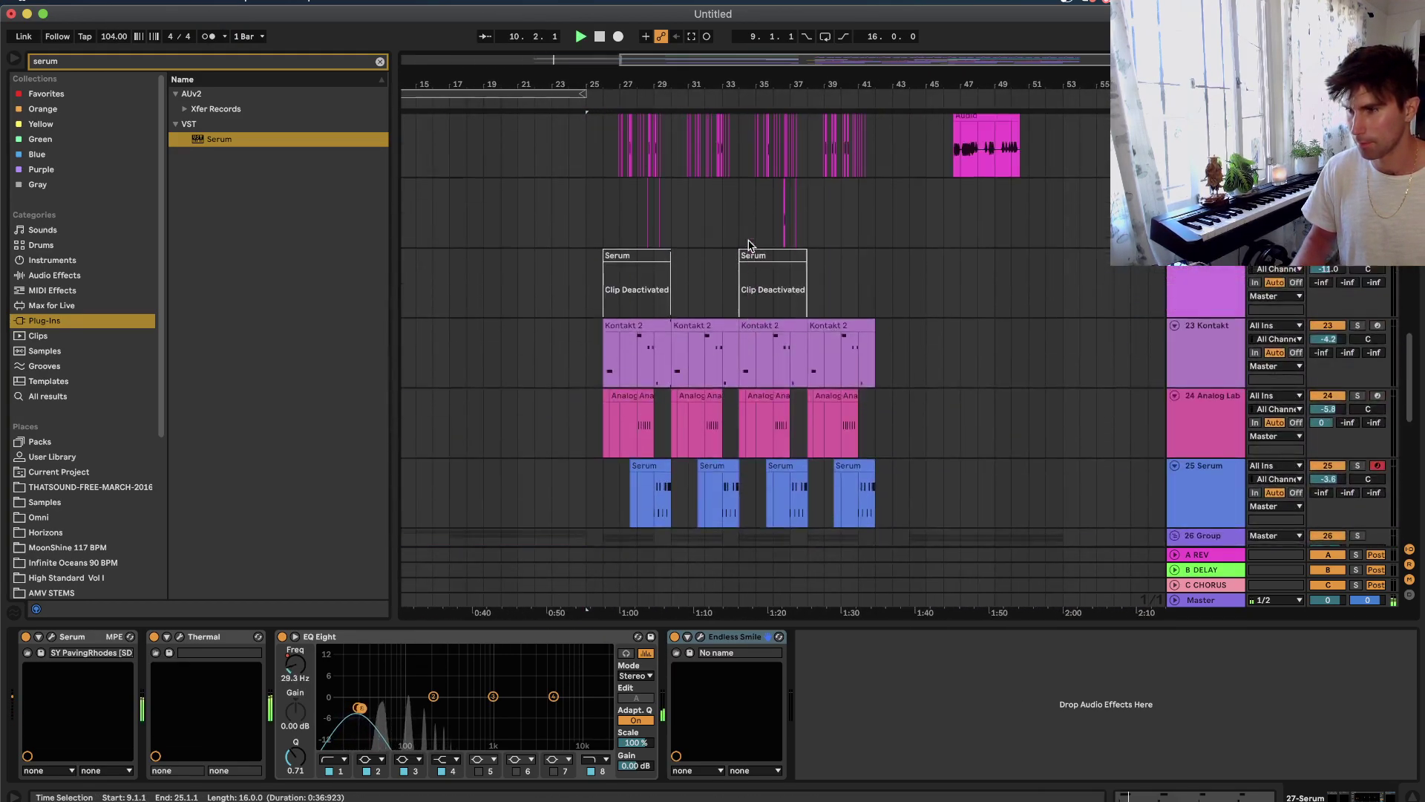
{"action": "scroll", "coordinate": [957, 360], "scroll_direction": "down", "scroll_amount": 10}
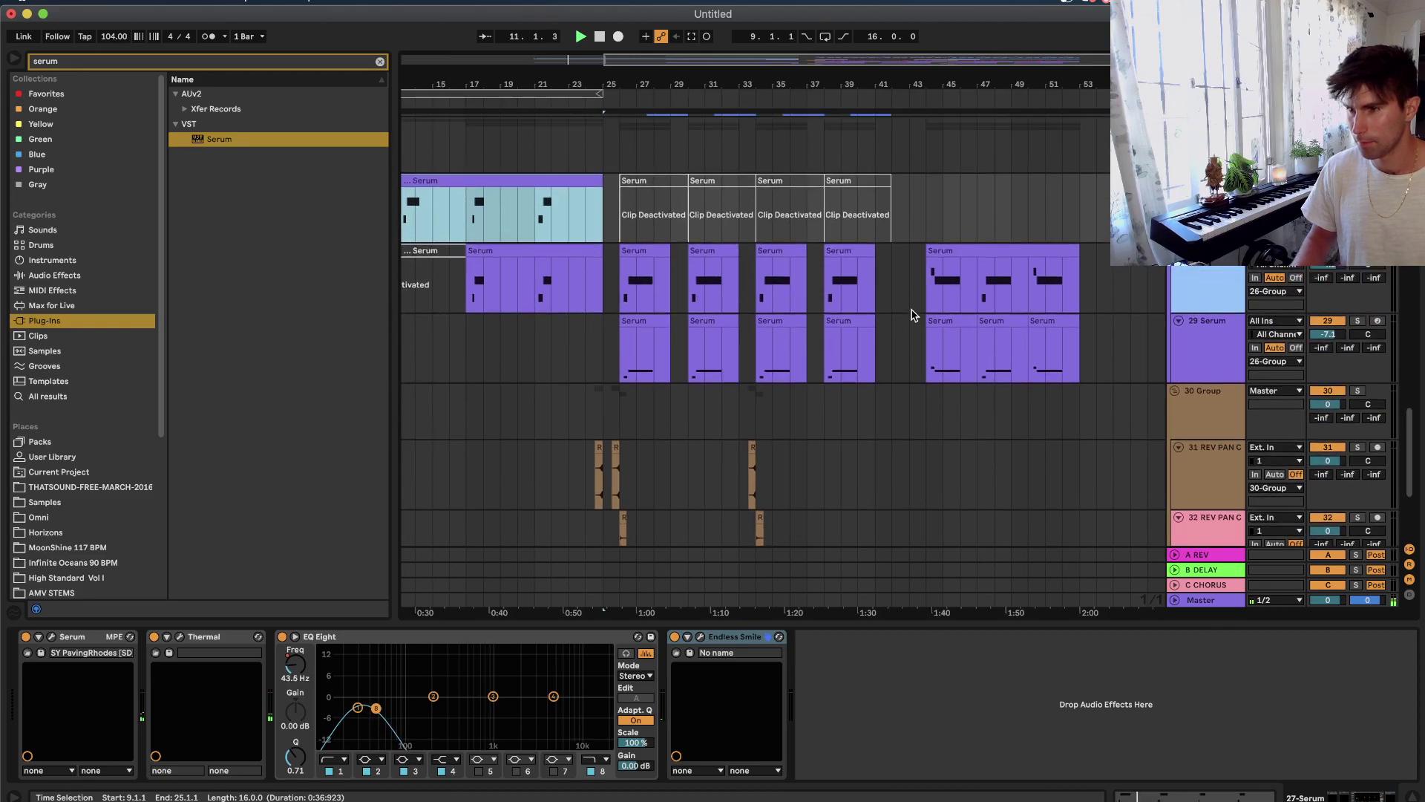
{"action": "left_click", "coordinate": [907, 304], "text": "shift"}
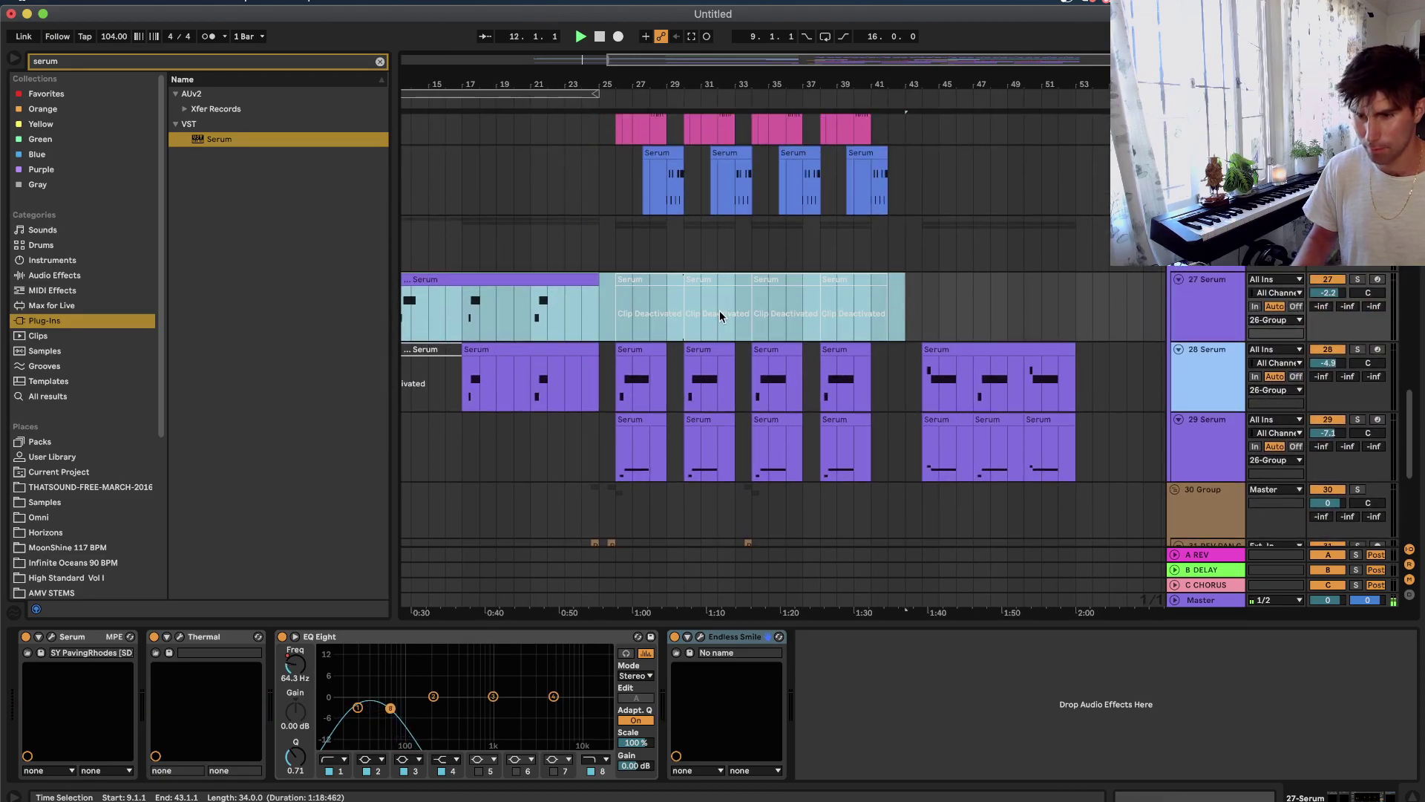
{"action": "scroll", "coordinate": [735, 267], "scroll_direction": "up", "scroll_amount": 3}
{"action": "key", "text": "minus"}
{"action": "scroll", "coordinate": [736, 266], "scroll_direction": "down", "scroll_amount": 8}
{"action": "scroll", "coordinate": [736, 266], "scroll_direction": "up", "scroll_amount": 7}
{"action": "scroll", "coordinate": [736, 271], "scroll_direction": "up", "scroll_amount": 12}
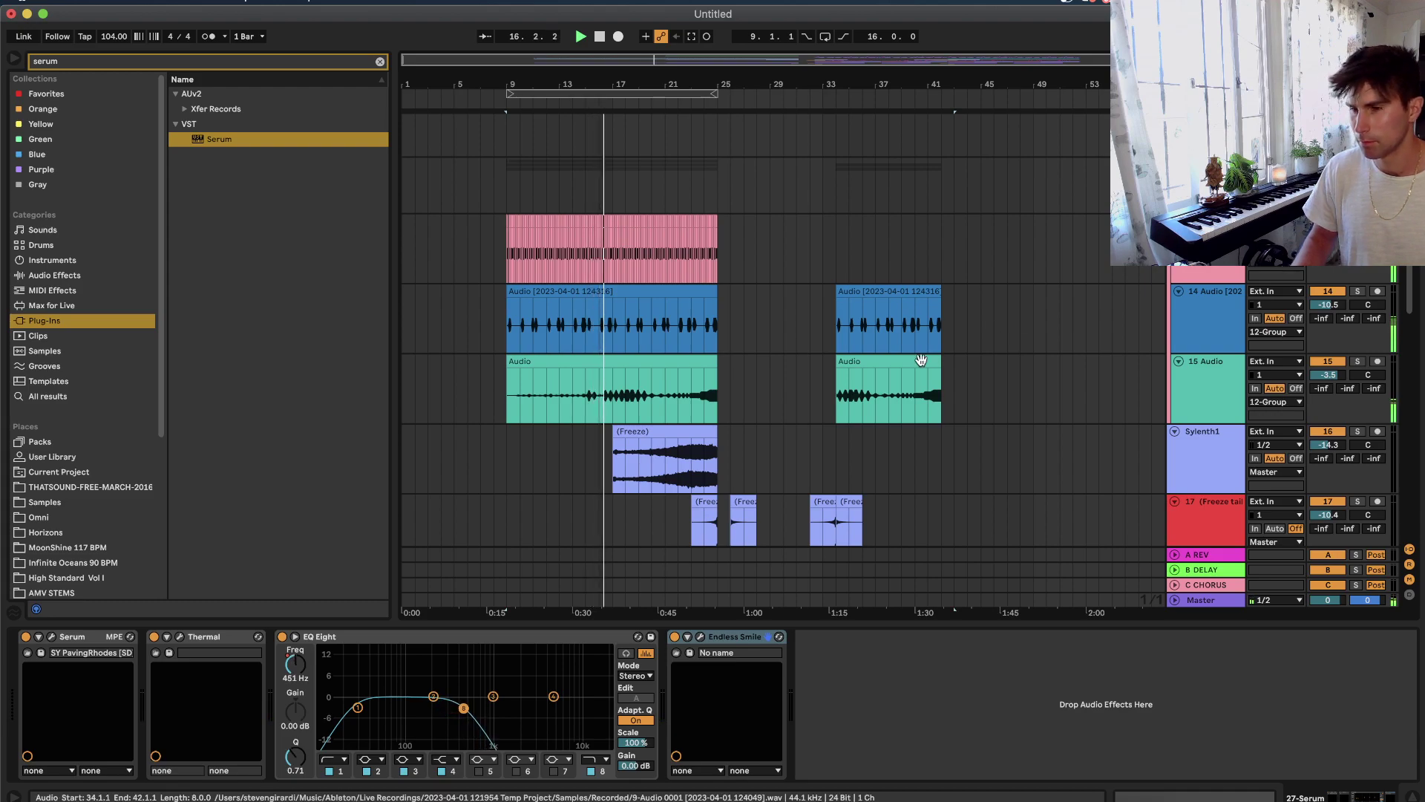
{"action": "scroll", "coordinate": [676, 397], "scroll_direction": "down", "scroll_amount": 8}
{"action": "scroll", "coordinate": [668, 393], "scroll_direction": "down", "scroll_amount": 8}
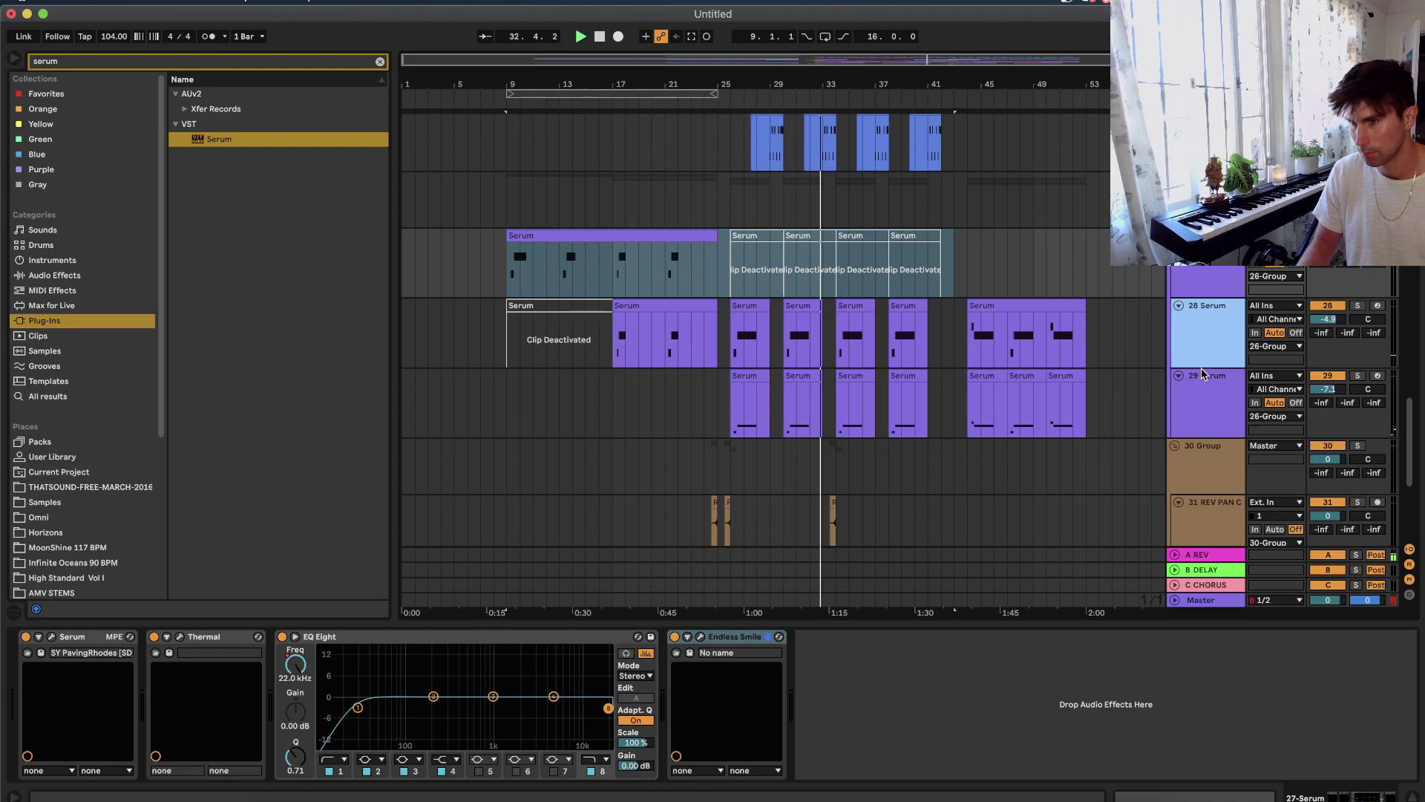
Open and inspect the notes of the Analog Lab clip at bar 32.
{"action": "scroll", "coordinate": [902, 453], "scroll_direction": "up", "scroll_amount": 3}
{"action": "scroll", "coordinate": [866, 403], "scroll_direction": "up", "scroll_amount": 3}
{"action": "left_click", "coordinate": [828, 351]}
{"action": "scroll", "coordinate": [828, 351], "scroll_direction": "up", "scroll_amount": 3}
{"action": "double_click", "coordinate": [768, 311]}
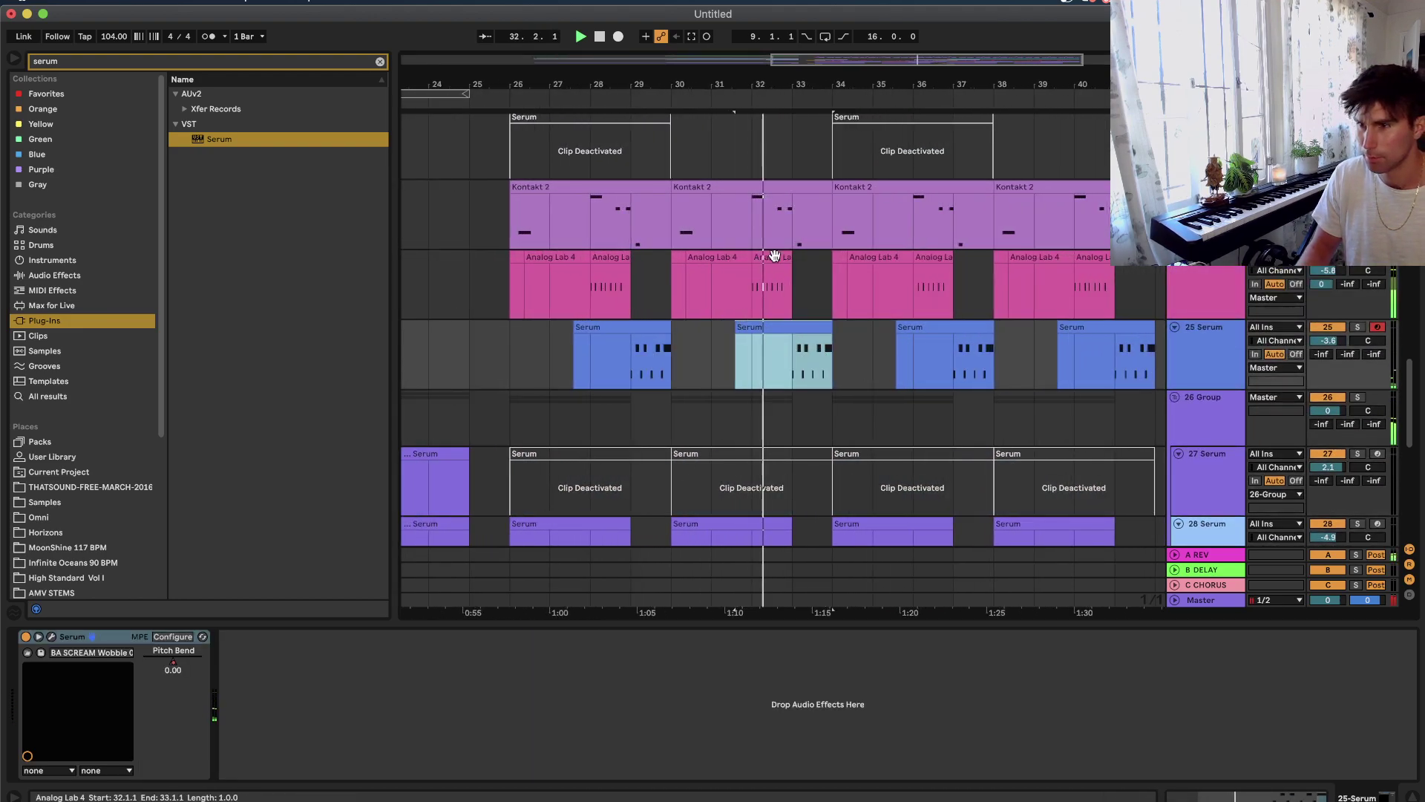
{"action": "left_click_drag", "start_coordinate": [814, 615], "coordinate": [746, 605]}
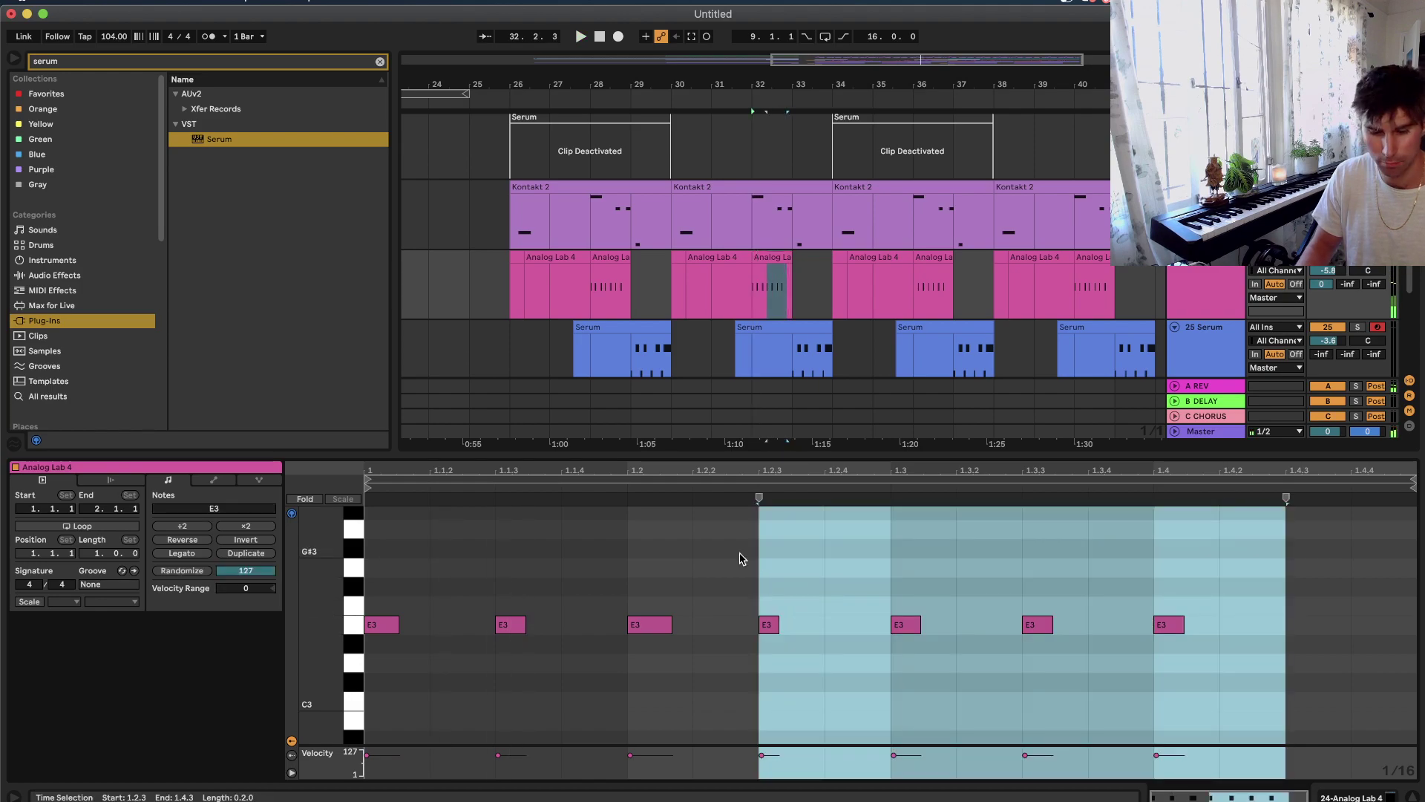
Open the Analog Lab instrument on track 24 and show its Pitch Bend automation, keeping the instrument window clear of the arrangement clips.
{"action": "key", "text": "shift+Tab"}
{"action": "key", "text": "a"}
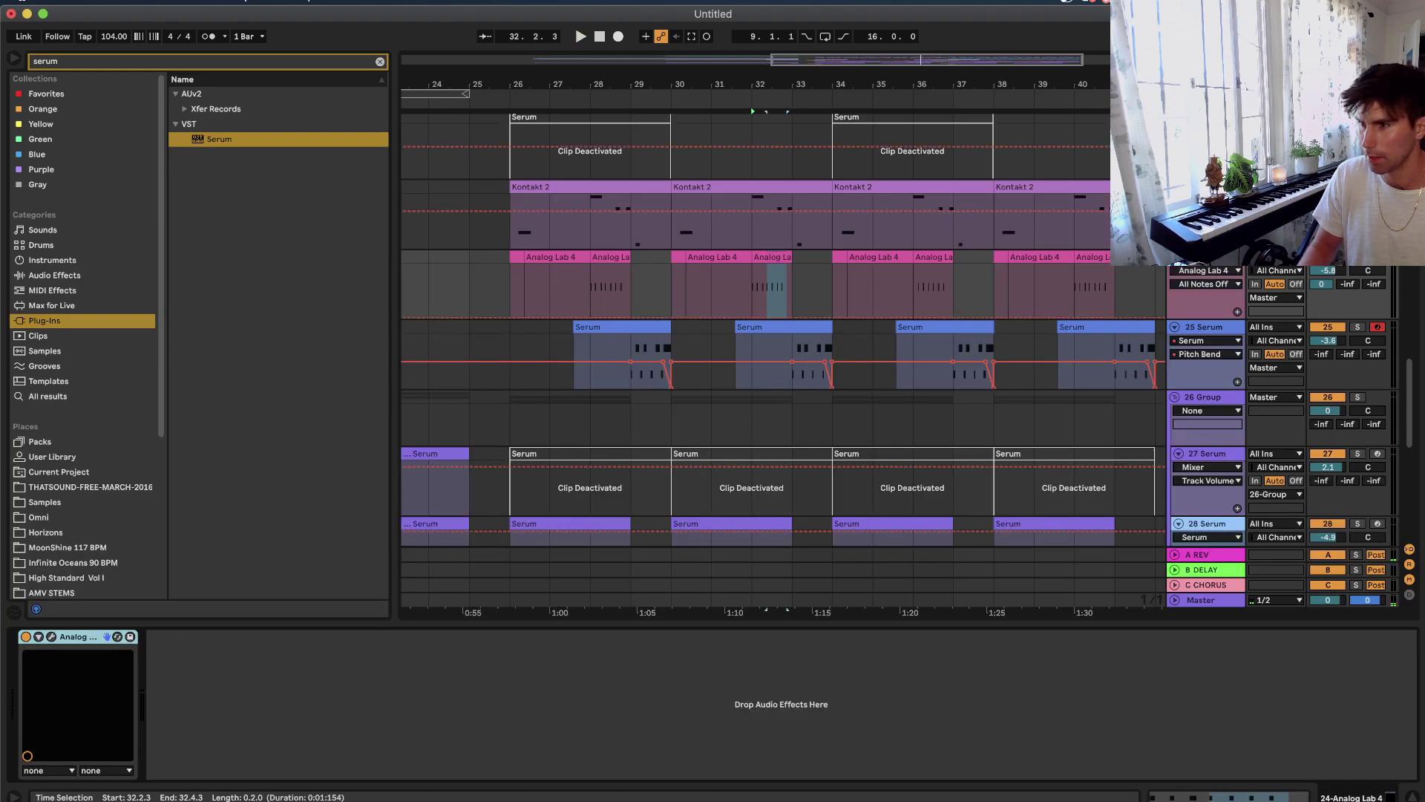
{"action": "key", "text": "a"}
{"action": "left_click", "coordinate": [52, 636]}
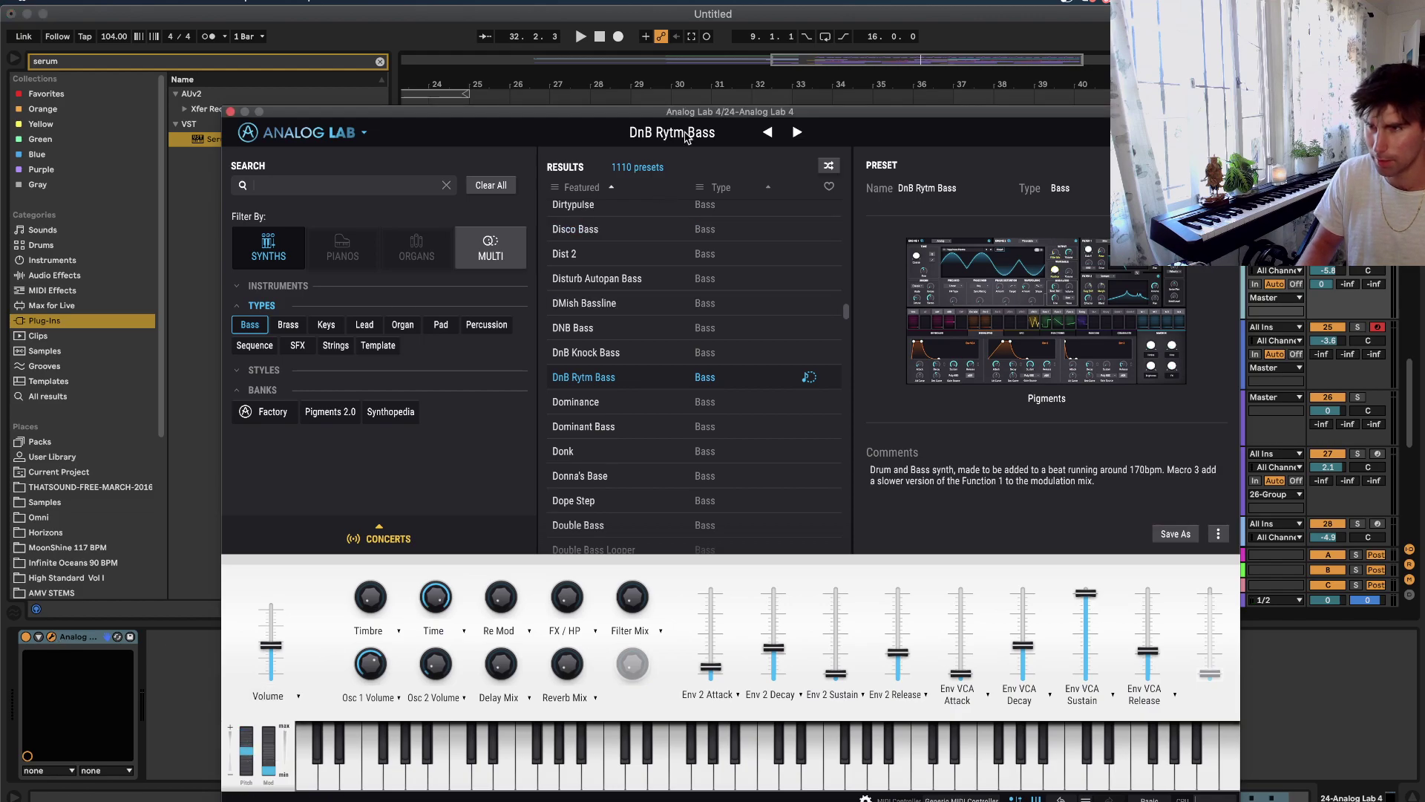
{"action": "left_click_drag", "start_coordinate": [687, 115], "coordinate": [687, 485]}
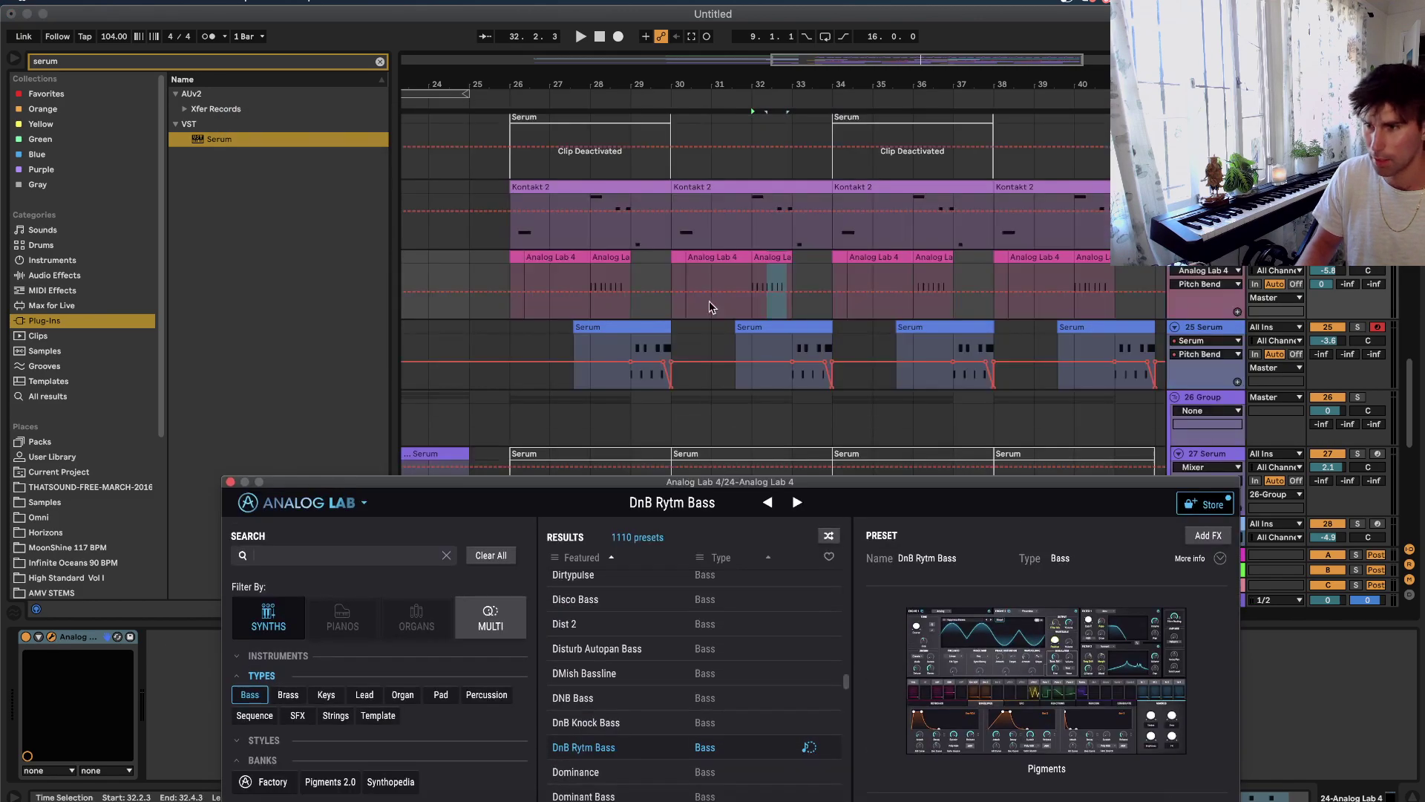
Draw a falling Pitch Bend ramp over the Analog Lab clip at bar 28 and a rising one over the clip at bar 32.
{"action": "left_click", "coordinate": [592, 295]}
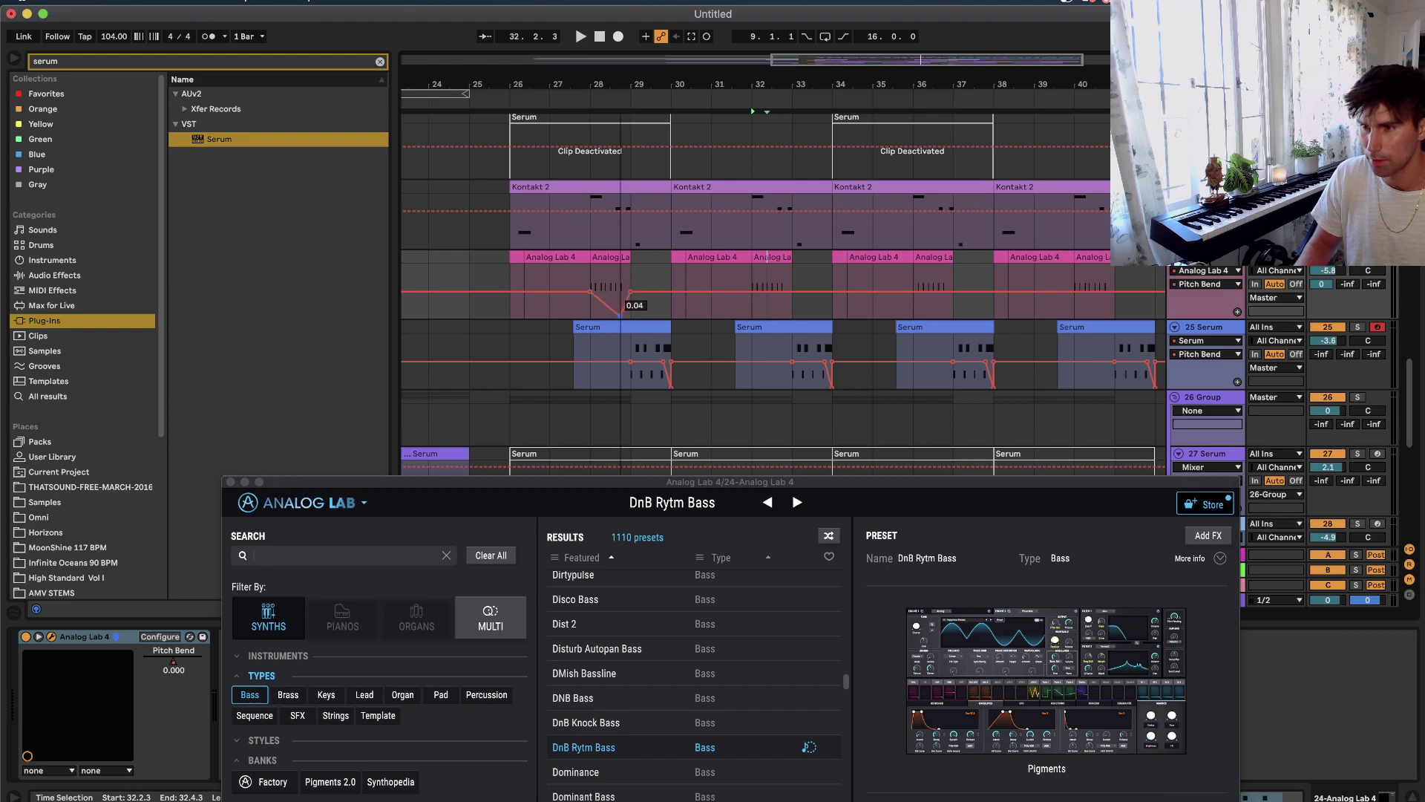
{"action": "left_click", "coordinate": [593, 279]}
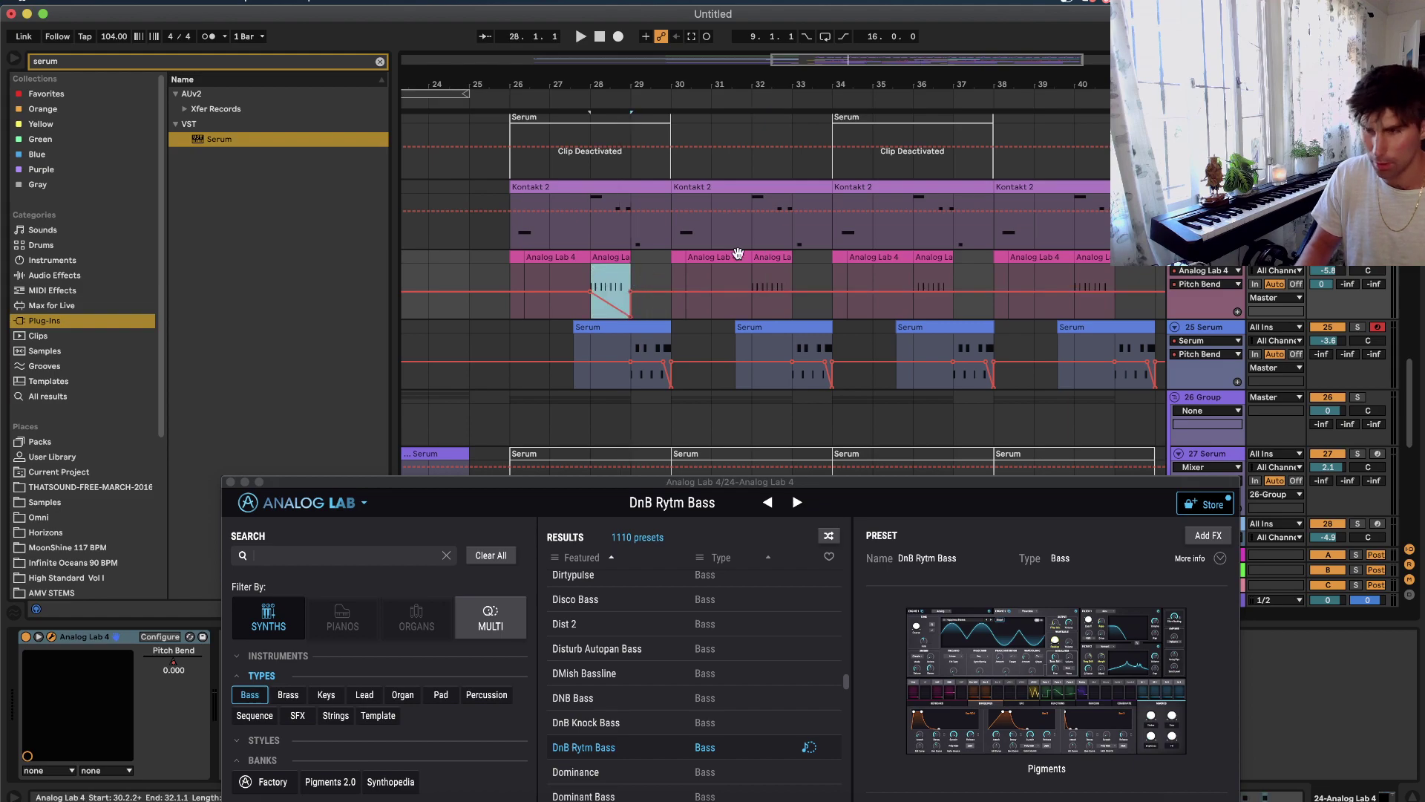
{"action": "left_click", "coordinate": [754, 286]}
{"action": "key", "text": "super+v"}
{"action": "left_click", "coordinate": [805, 312]}
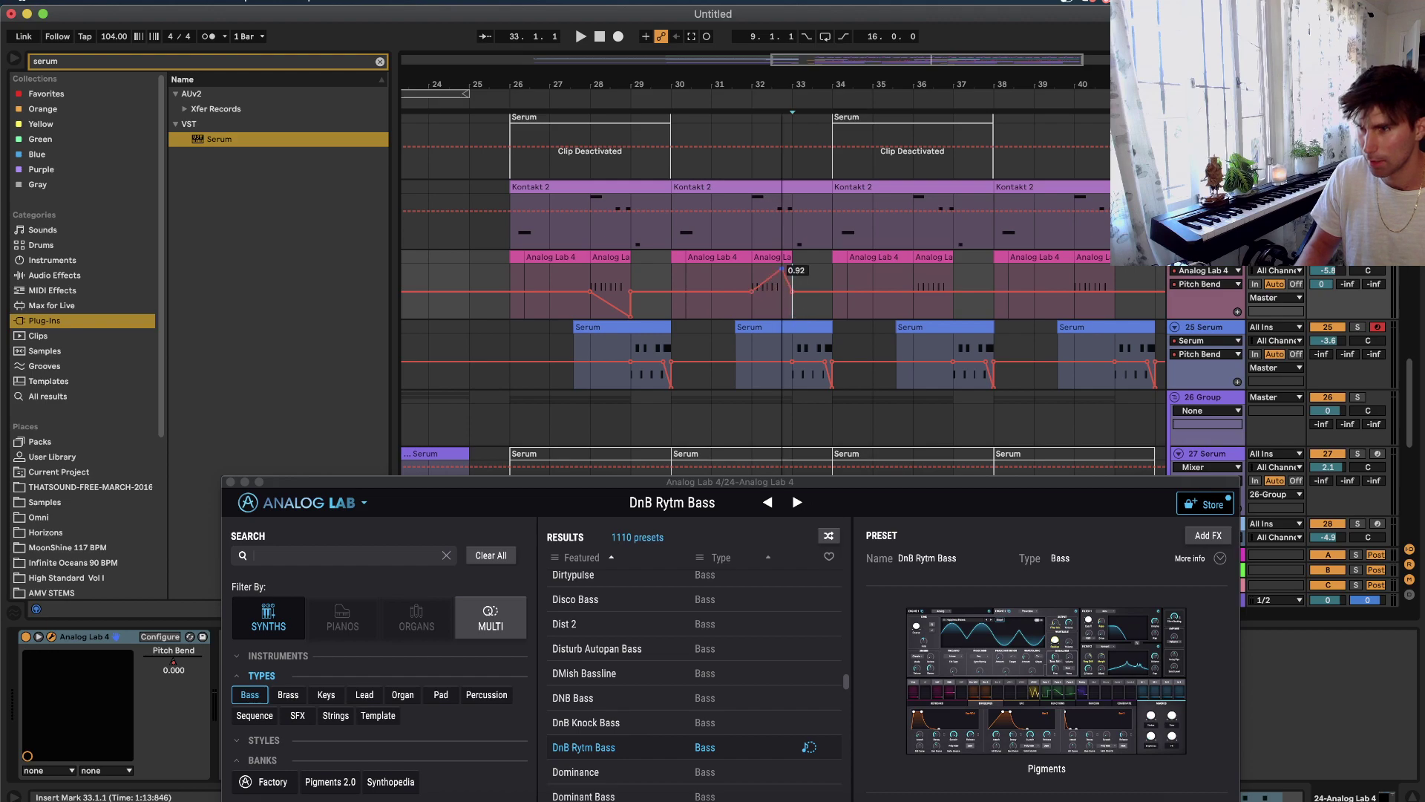
Try to duplicate bars 26 to 33 of the Analog Lab track with its pitch bend ramps.
{"action": "left_click_drag", "start_coordinate": [797, 305], "coordinate": [499, 312]}
{"action": "key", "text": "ctrl+d"}
{"action": "key", "text": "ctrl+z"}
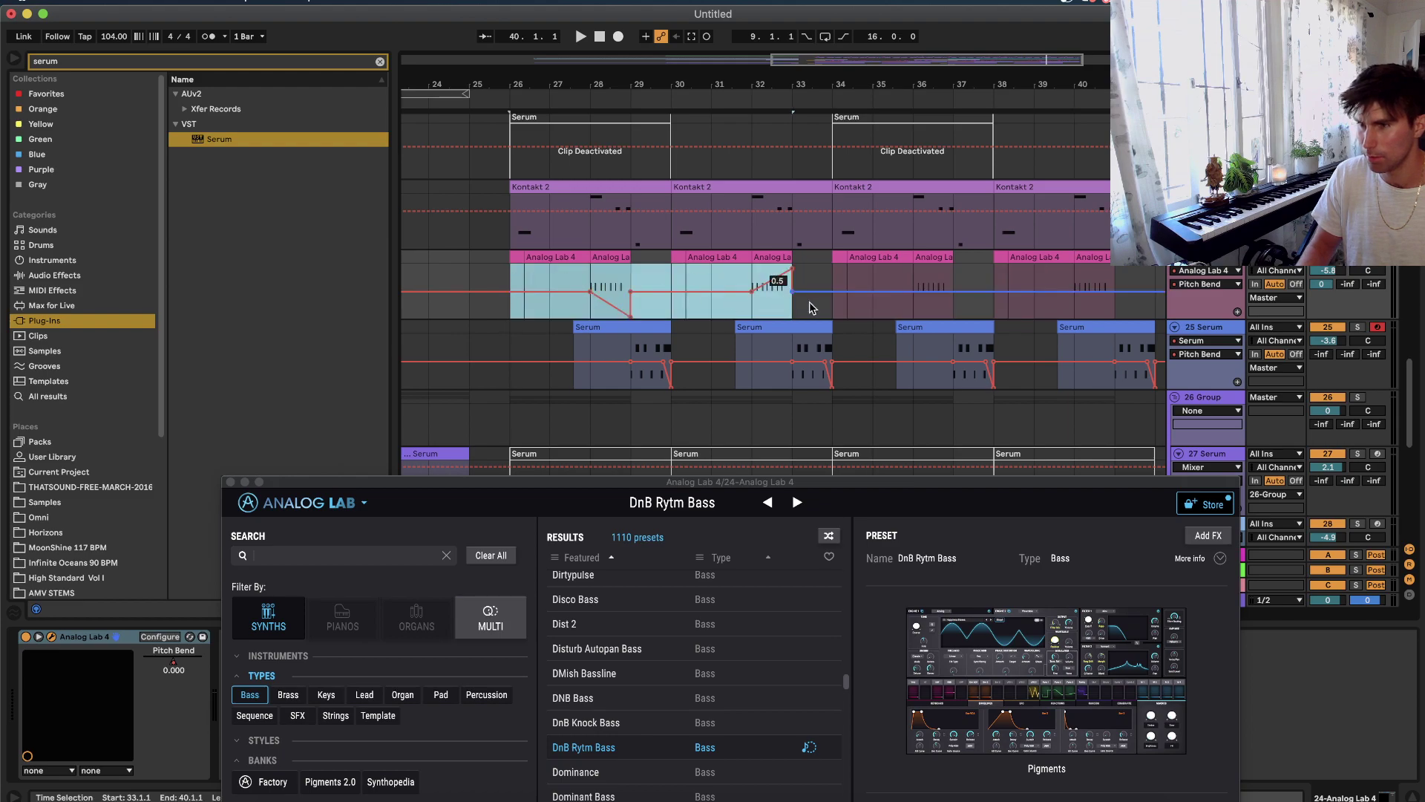
Duplicate bars 26 to 34 of the Analog Lab track with its pitch bend automation onto bars 34 to 42.
{"action": "key", "text": "minus"}
{"action": "key", "text": "ctrl+d"}
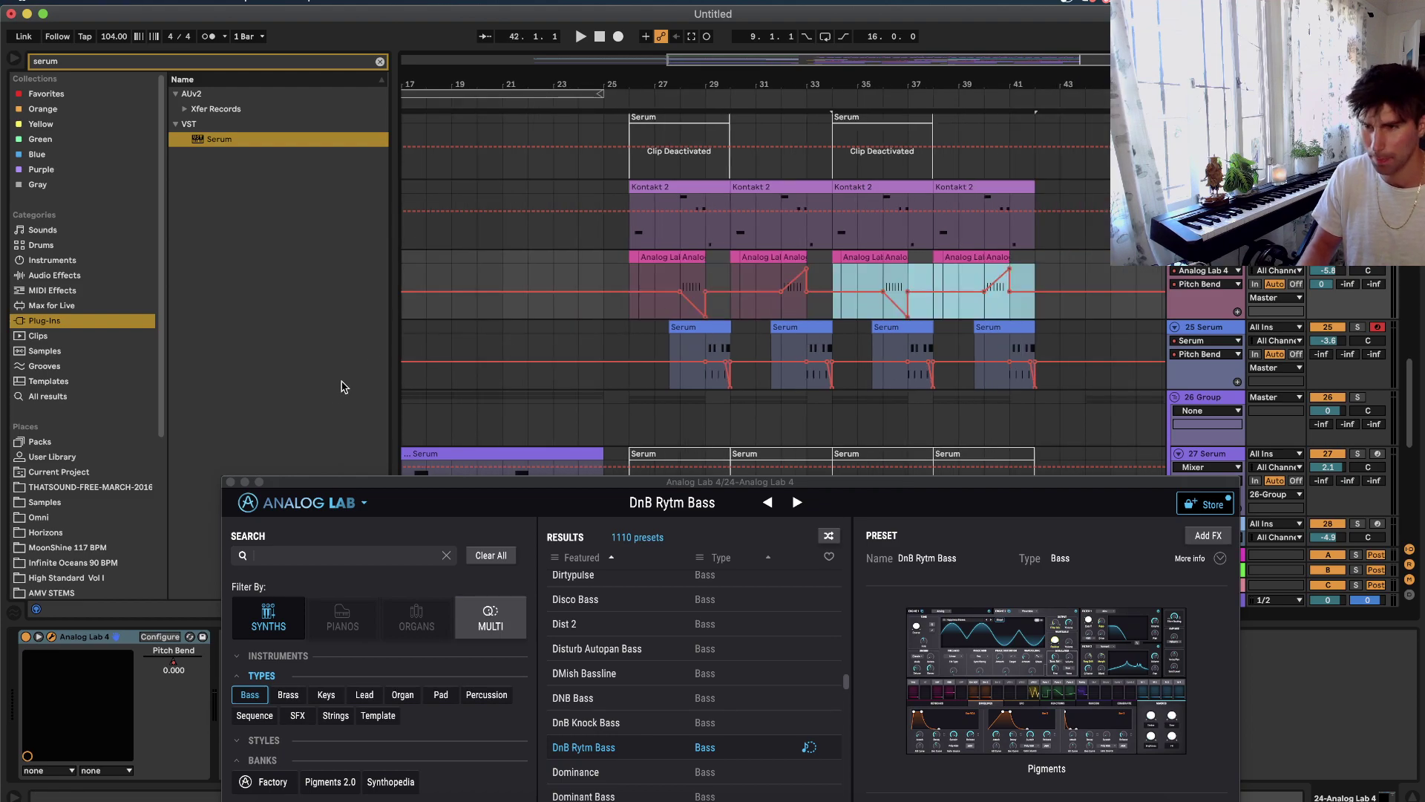
Close the Analog Lab window and consolidate the Serum clips on track 28 from bar 26 to bar 34.
{"action": "left_click", "coordinate": [231, 482]}
{"action": "left_click", "coordinate": [605, 327]}
{"action": "left_click", "coordinate": [708, 326]}
{"action": "scroll", "coordinate": [805, 323], "scroll_direction": "down", "scroll_amount": 5}
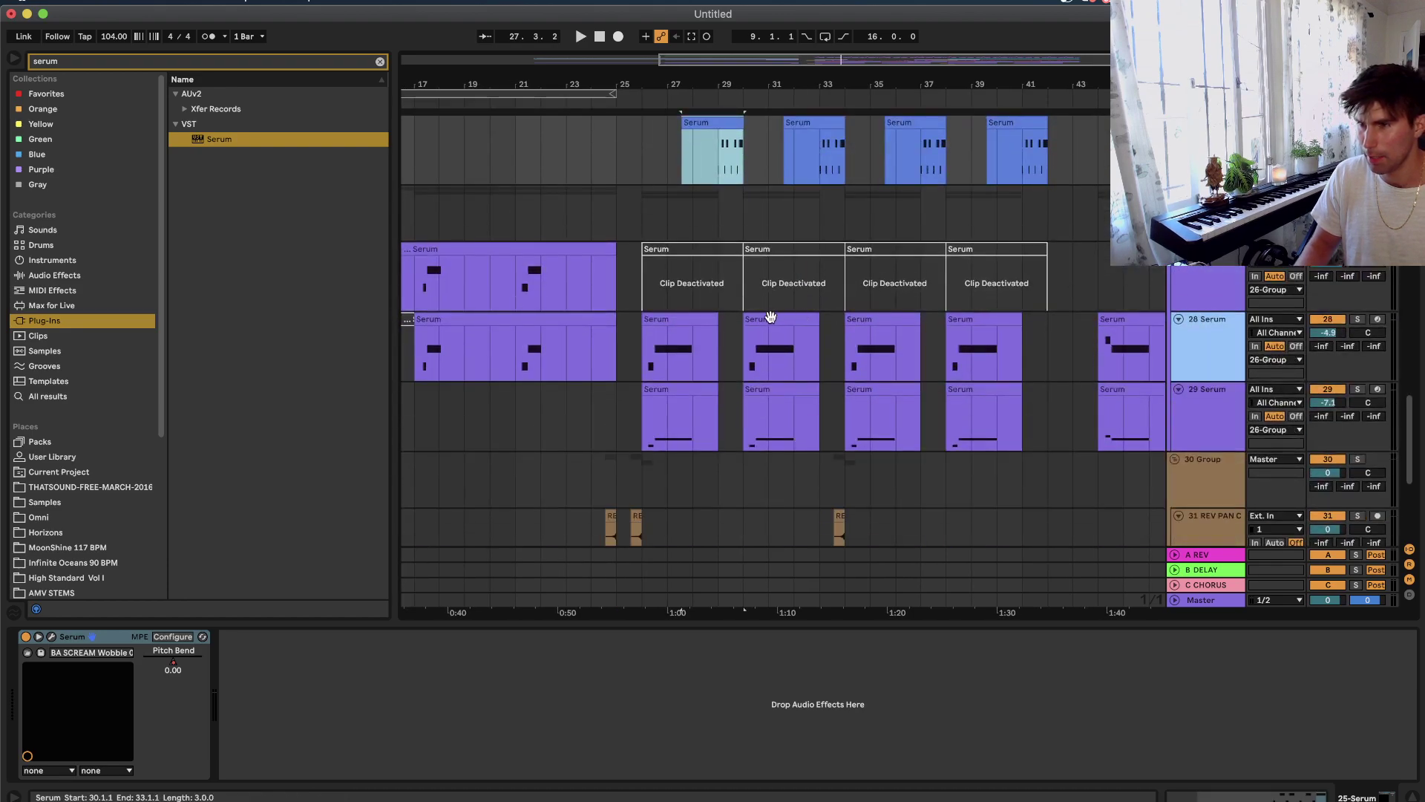
{"action": "scroll", "coordinate": [706, 380], "scroll_direction": "up", "scroll_amount": 2}
{"action": "scroll", "coordinate": [704, 395], "scroll_direction": "up", "scroll_amount": 1}
{"action": "left_click", "coordinate": [687, 372]}
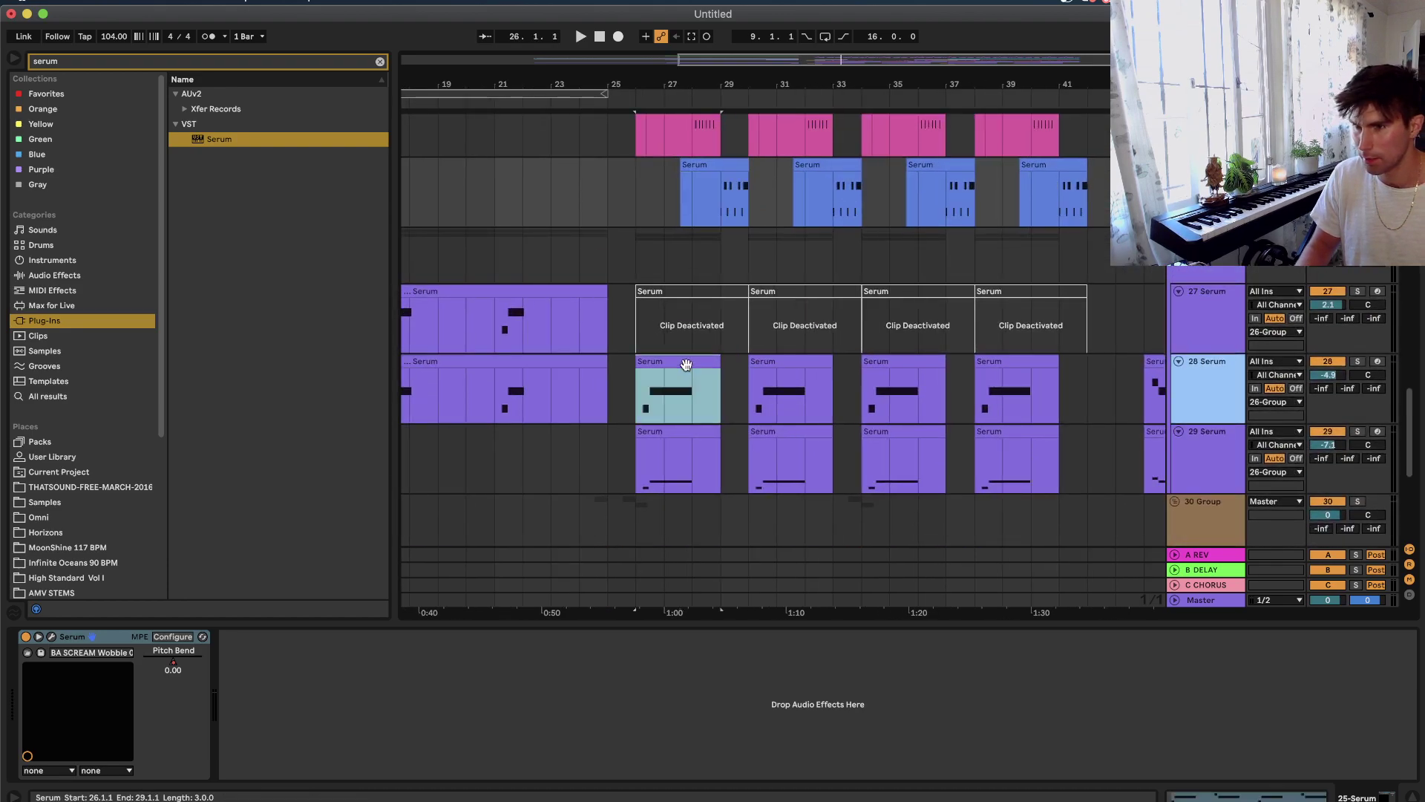
{"action": "left_click", "coordinate": [857, 408], "text": "shift"}
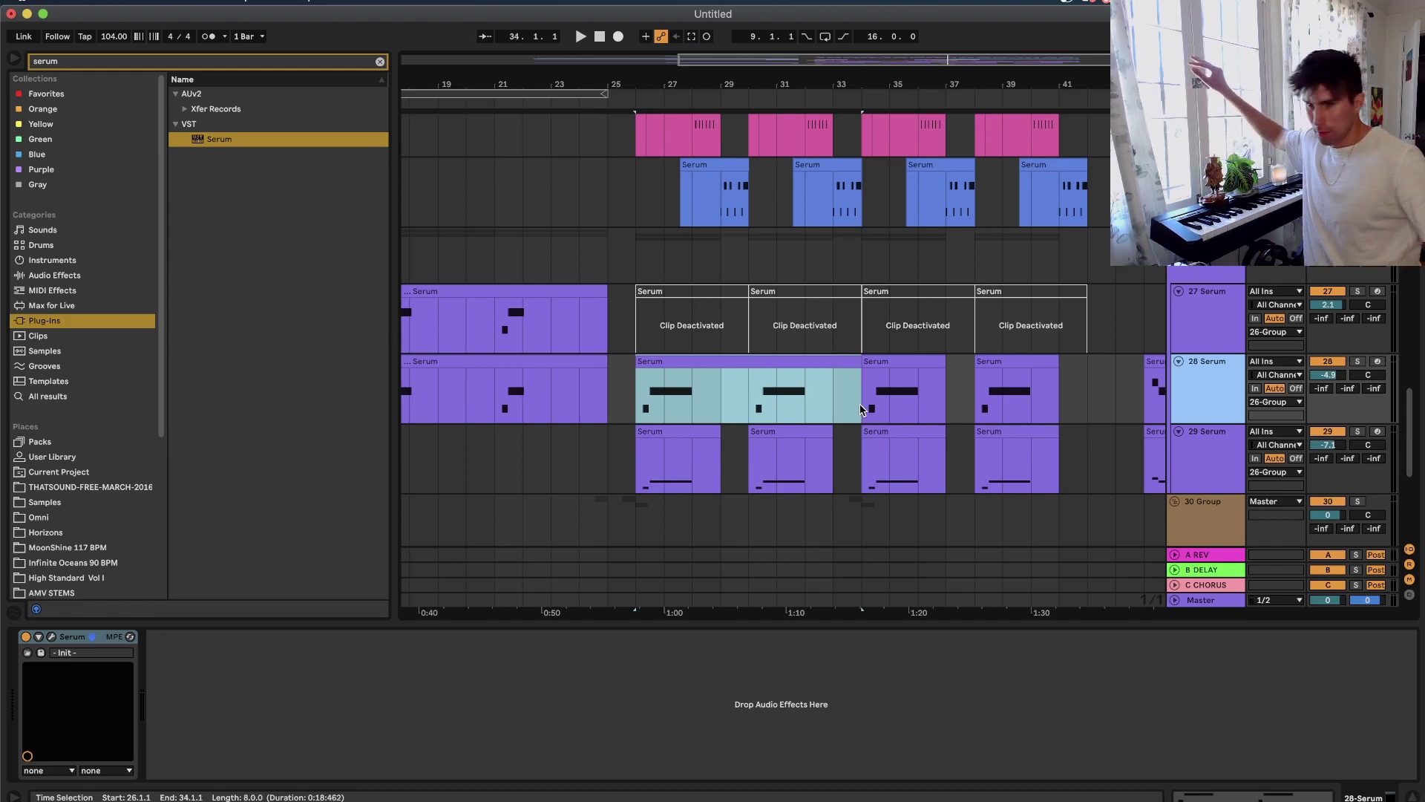
Open the consolidated track 28 Serum clip and add a one-beat G0 note at 3.1.
{"action": "double_click", "coordinate": [820, 358]}
{"action": "key", "text": "space"}
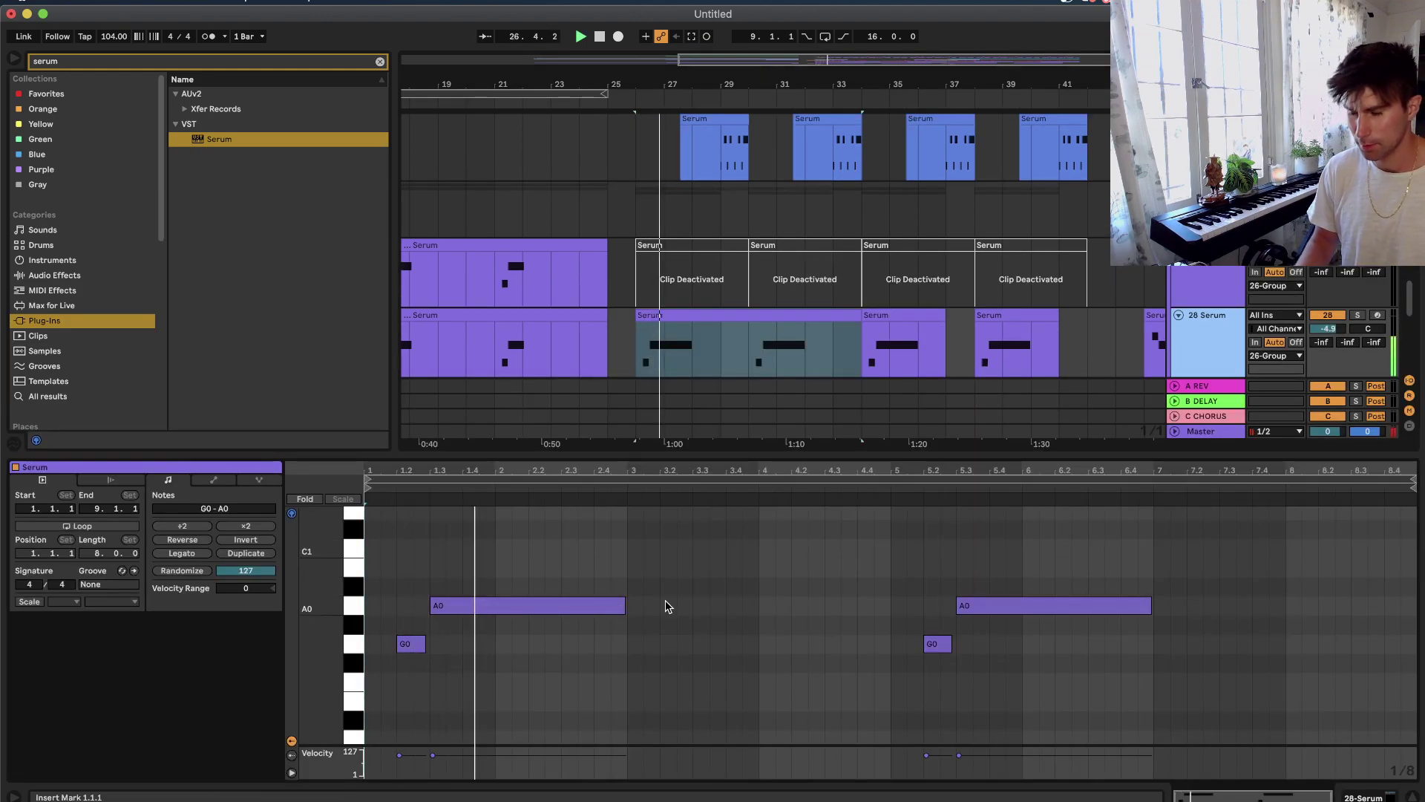
{"action": "key", "text": "space"}
{"action": "double_click", "coordinate": [636, 644]}
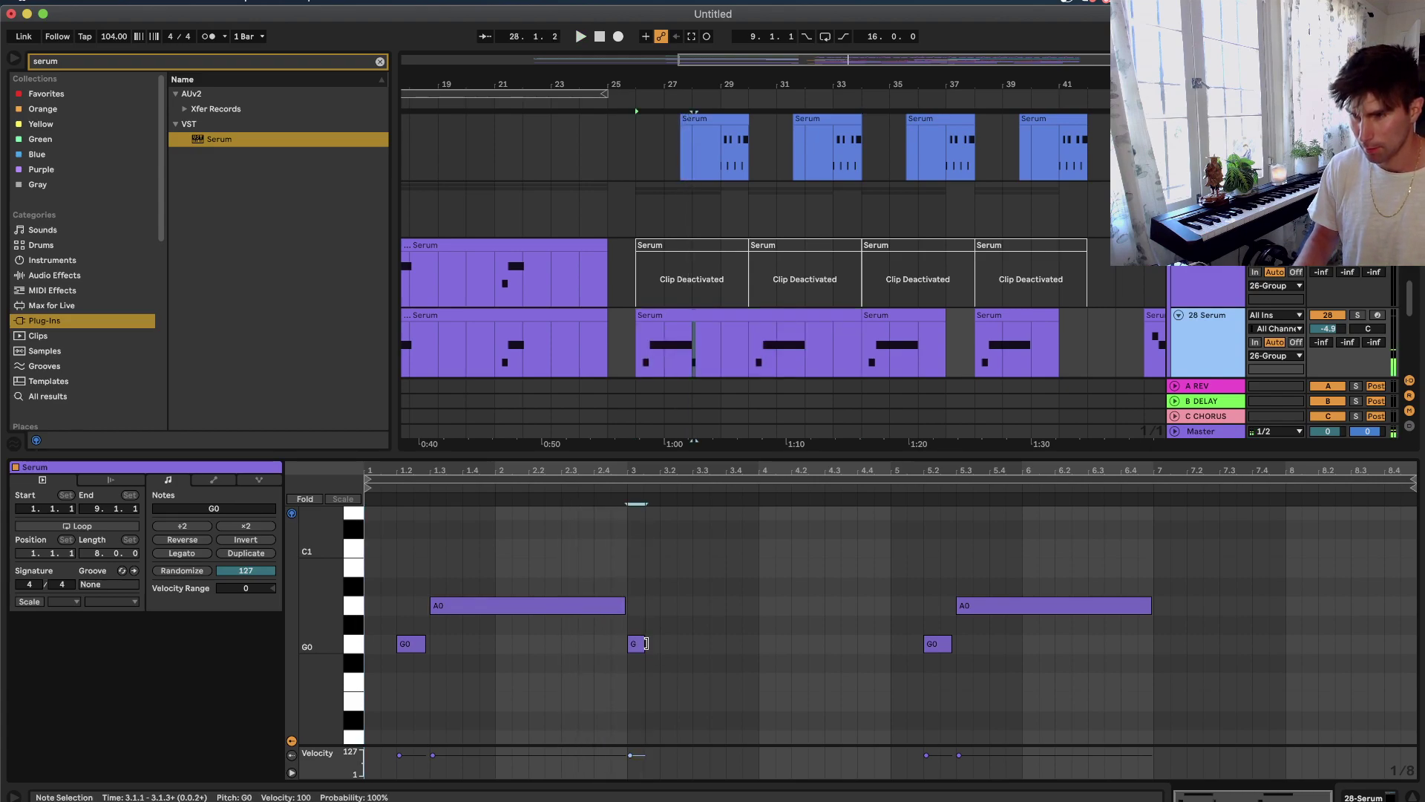
{"action": "key", "text": "space"}
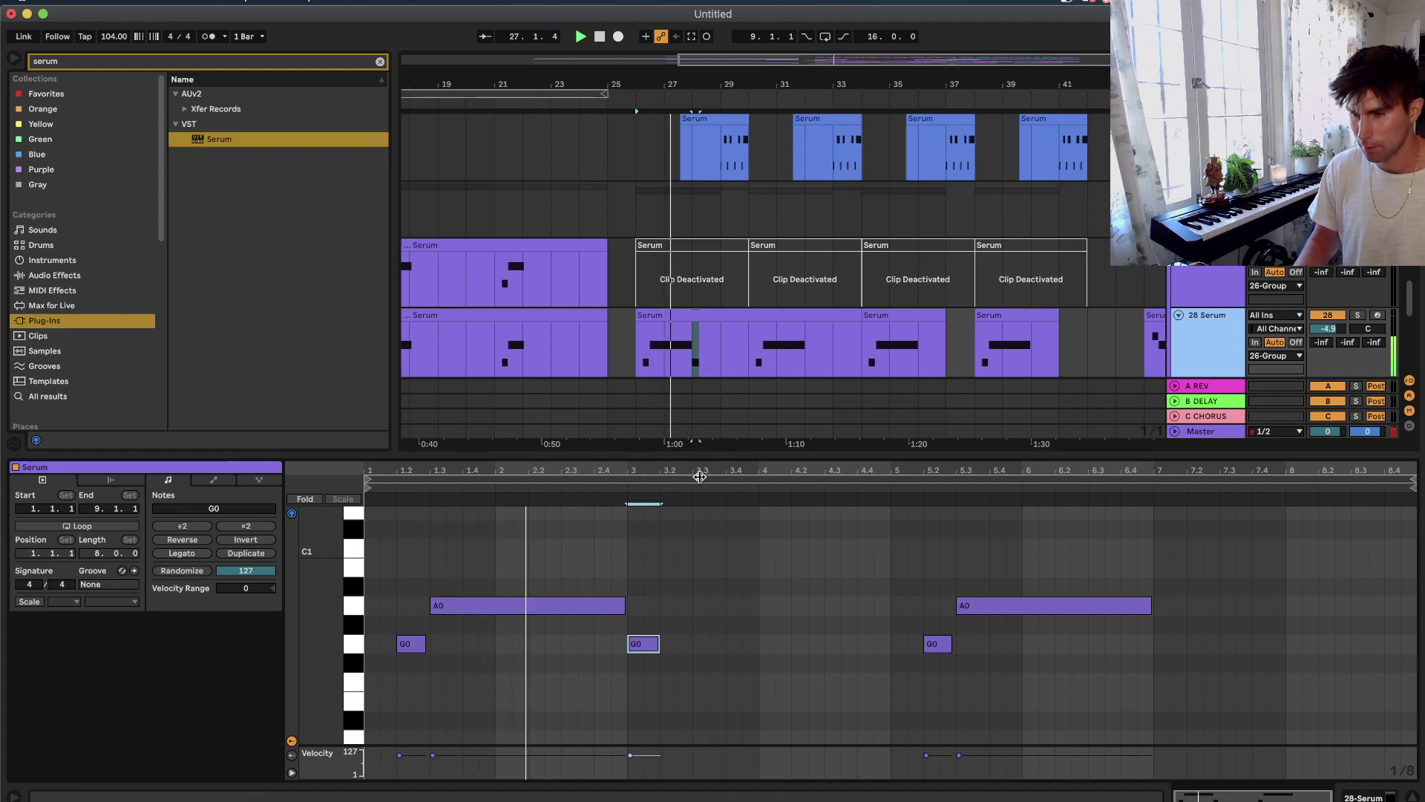
Copy the new G0 note onto further beats of bars 3 and 4, placing the bar 4 copies at a lower pitch.
{"action": "scroll", "coordinate": [671, 601], "scroll_direction": "down", "scroll_amount": 2}
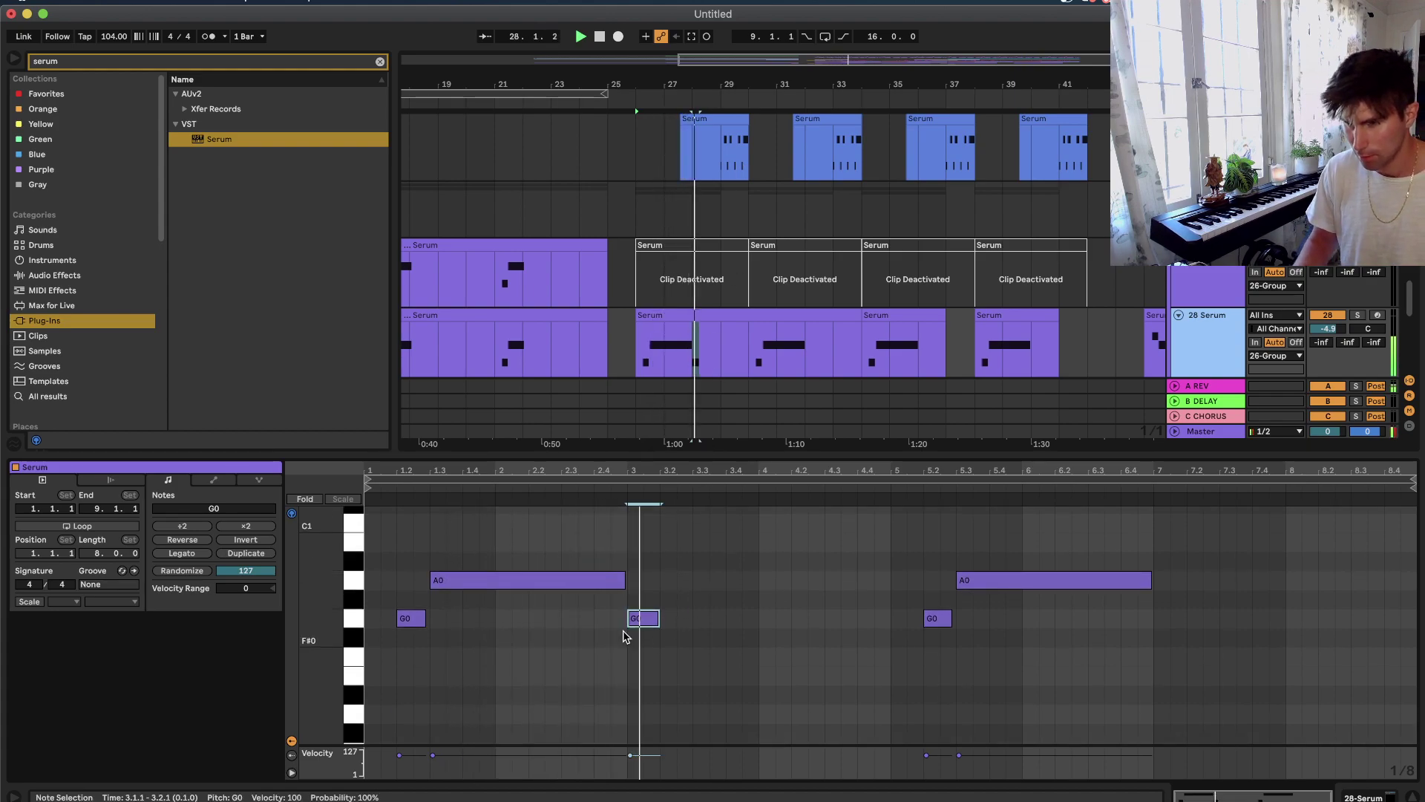
{"action": "key", "text": "space"}
{"action": "left_click_drag", "start_coordinate": [643, 620], "coordinate": [847, 656], "text": "alt"}
{"action": "key", "text": "shift+Tab"}
Try to duplicate the edited track 28 Serum phrase along the following bars.
{"action": "left_click_drag", "start_coordinate": [744, 360], "coordinate": [612, 360]}
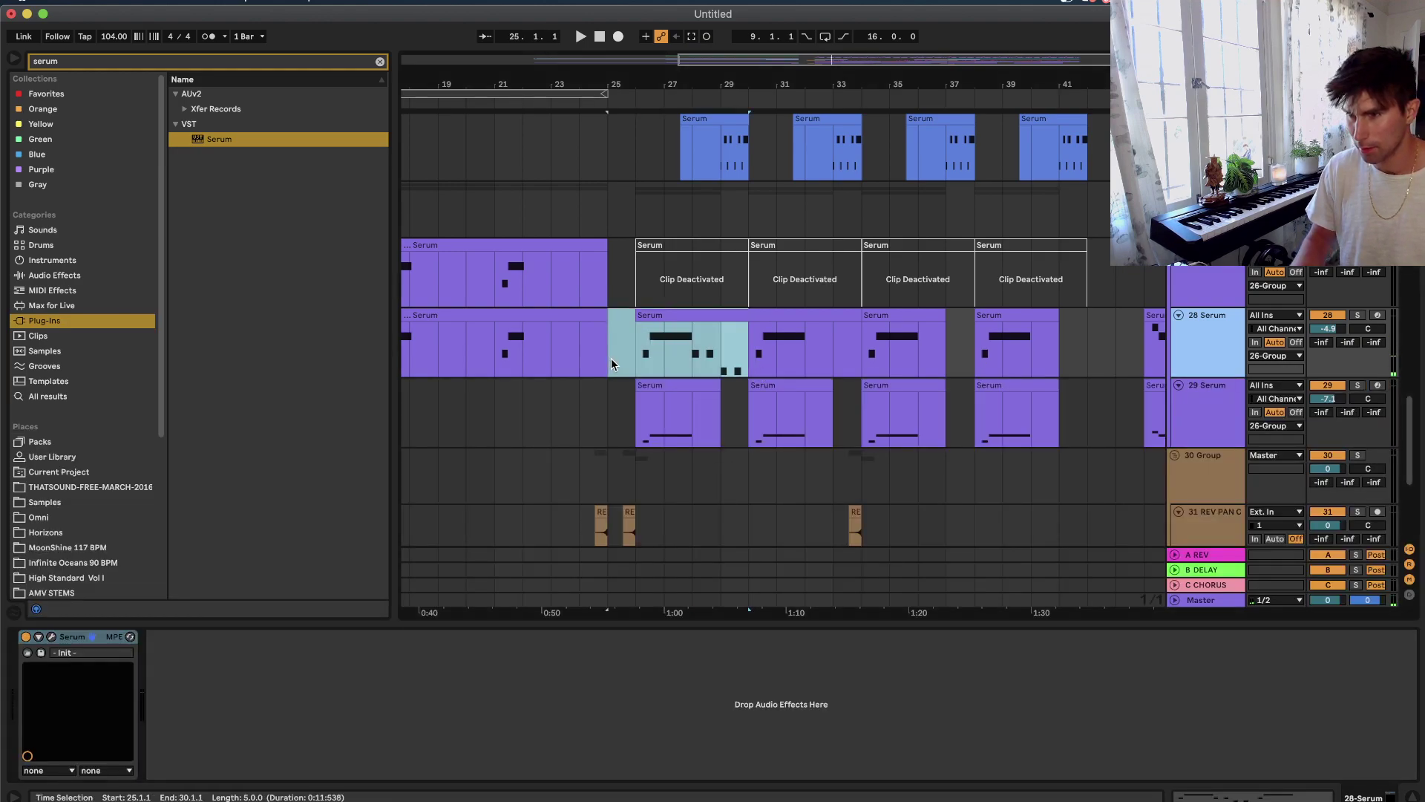
{"action": "key", "text": "super+d"}
{"action": "key", "text": "super+d"}
{"action": "key", "text": "super+d"}
{"action": "key", "text": "super+z"}
{"action": "key", "text": "super+z"}
{"action": "key", "text": "super+z"}
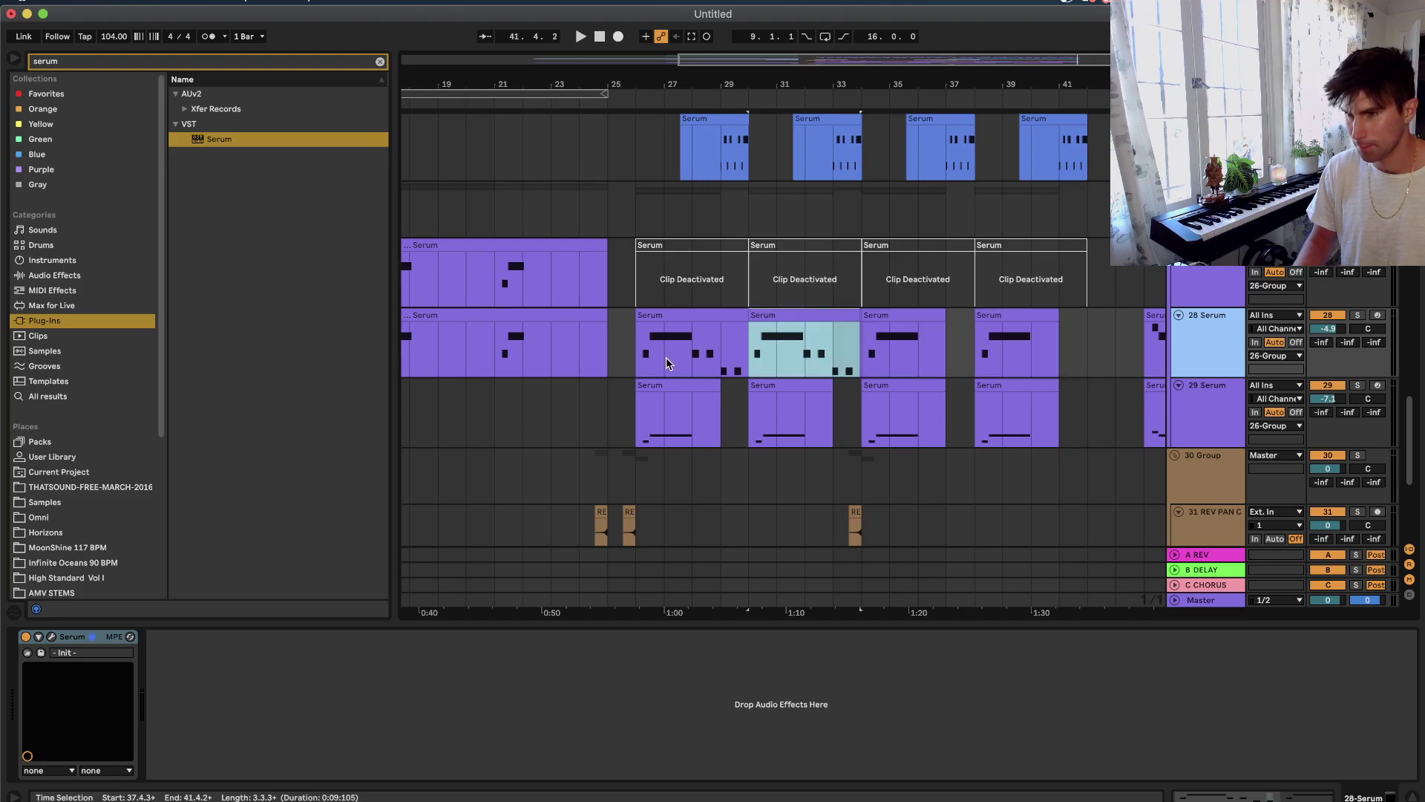
{"action": "scroll", "coordinate": [668, 358], "scroll_direction": "up", "scroll_amount": 3}
{"action": "key", "text": "super+d"}
{"action": "key", "text": "super+d"}
{"action": "key", "text": "super+d"}
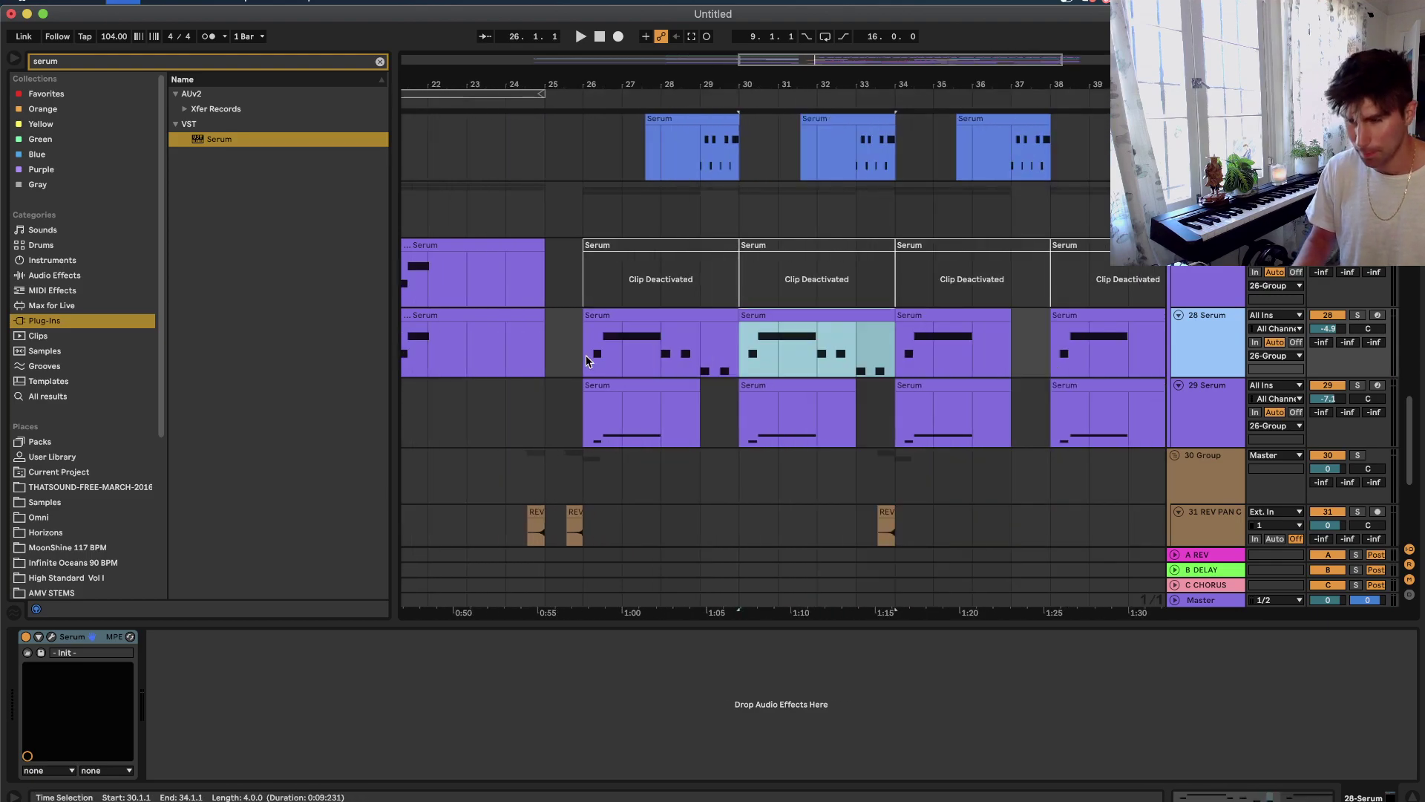
{"action": "scroll", "coordinate": [586, 361], "scroll_direction": "down", "scroll_amount": 3}
{"action": "key", "text": "super+z"}
{"action": "key", "text": "super+z"}
{"action": "key", "text": "super+z"}
{"action": "scroll", "coordinate": [658, 331], "scroll_direction": "up", "scroll_amount": 4}
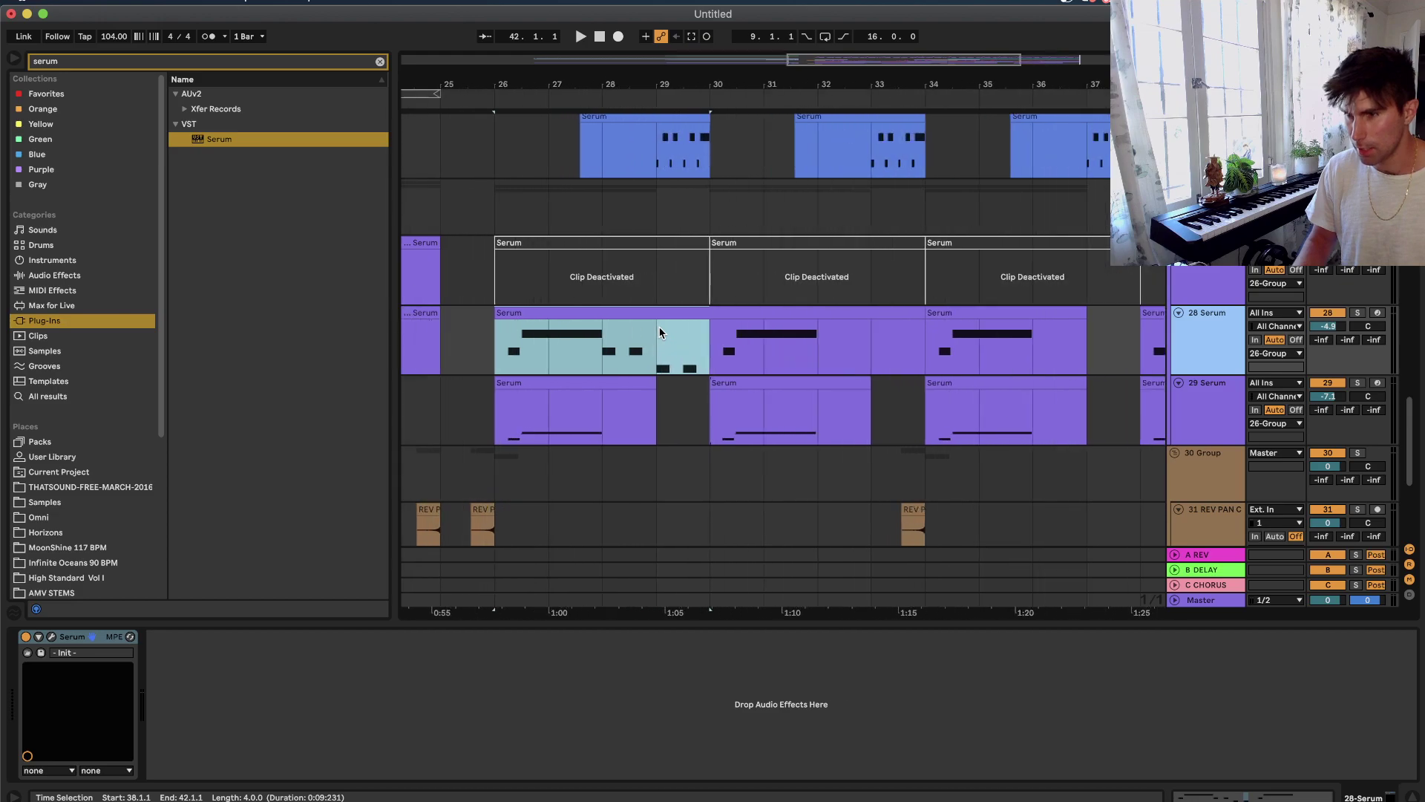
Duplicate bars 26 to 30 of Serum track 28 three times, filling bars 30 to 42 during playback.
{"action": "key", "text": "space"}
{"action": "scroll", "coordinate": [692, 332], "scroll_direction": "up", "scroll_amount": 1}
{"action": "key", "text": "super+d"}
{"action": "key", "text": "super+d"}
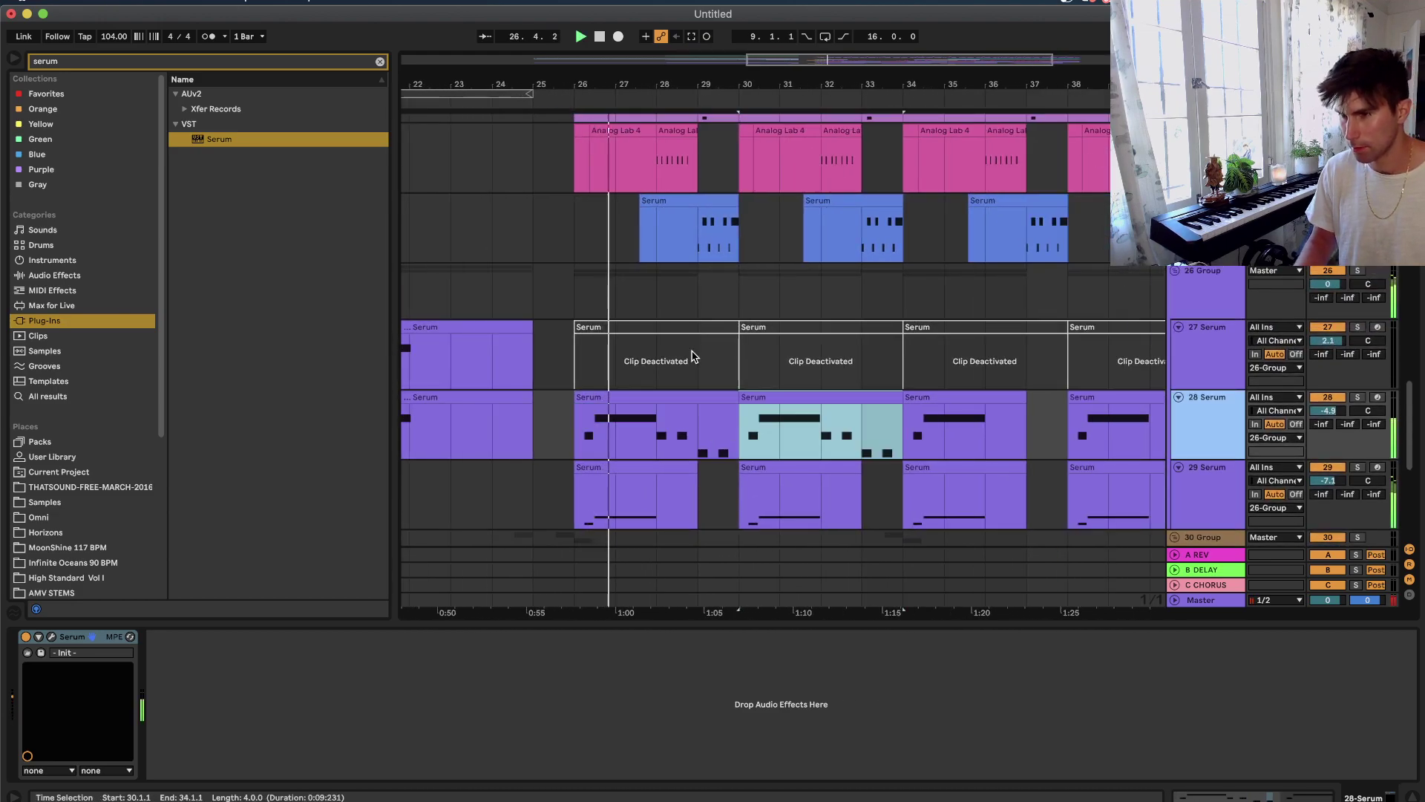
{"action": "key", "text": "super+d"}
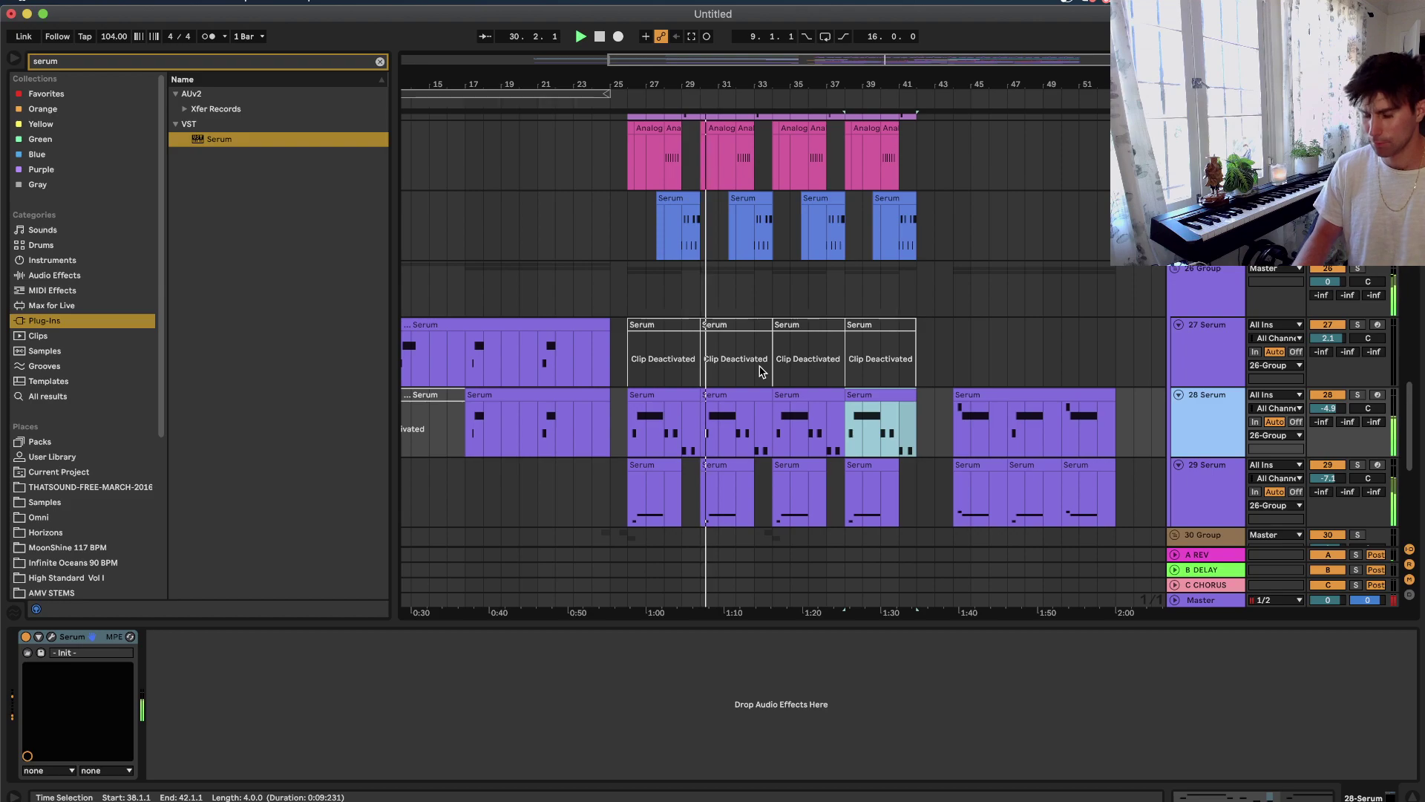
Search the audio effects for "ott" and add Multiband Dynamics to the Analog Lab track 24.
{"action": "scroll", "coordinate": [798, 305], "scroll_direction": "up", "scroll_amount": 7}
{"action": "scroll", "coordinate": [735, 331], "scroll_direction": "down", "scroll_amount": 8}
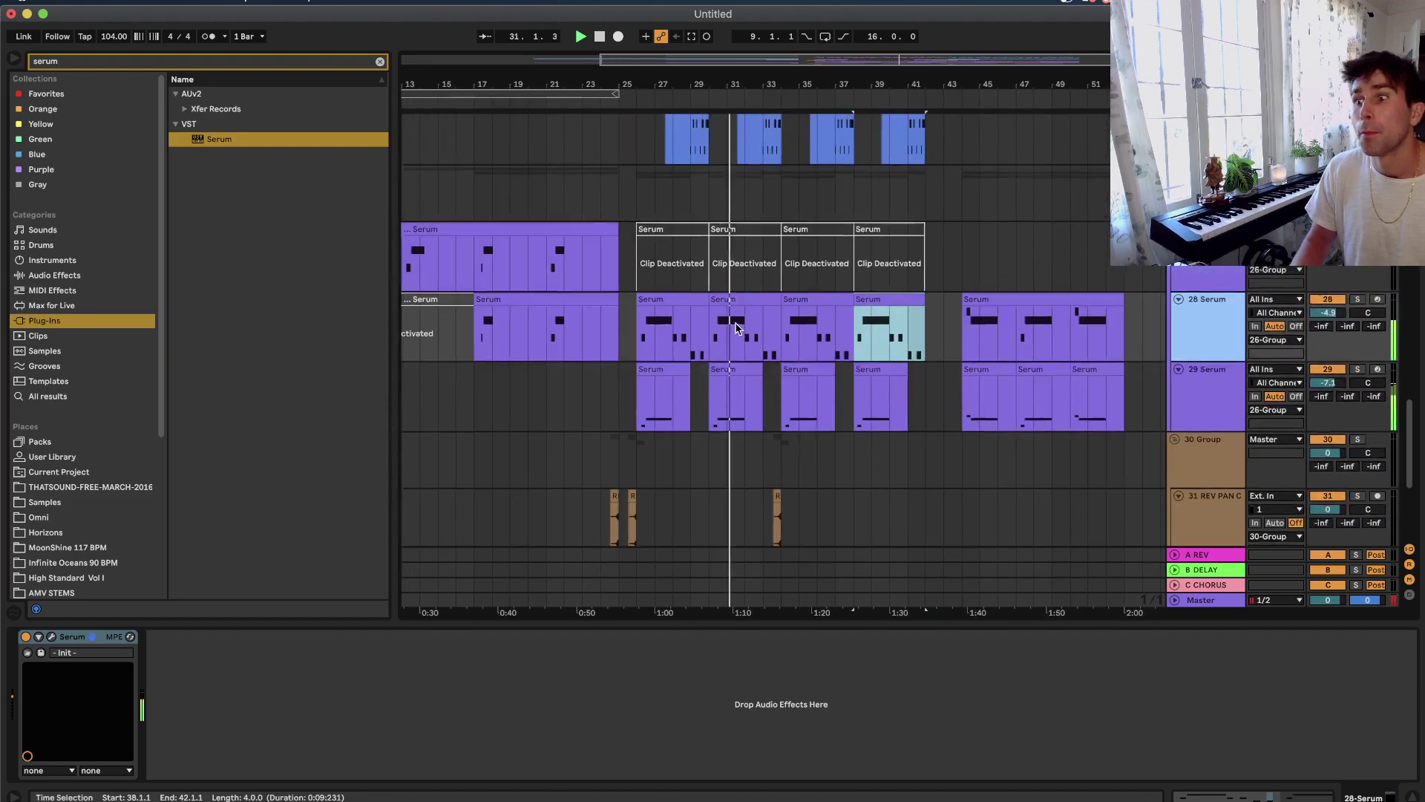
{"action": "scroll", "coordinate": [722, 308], "scroll_direction": "up", "scroll_amount": 2}
{"action": "left_click", "coordinate": [676, 239]}
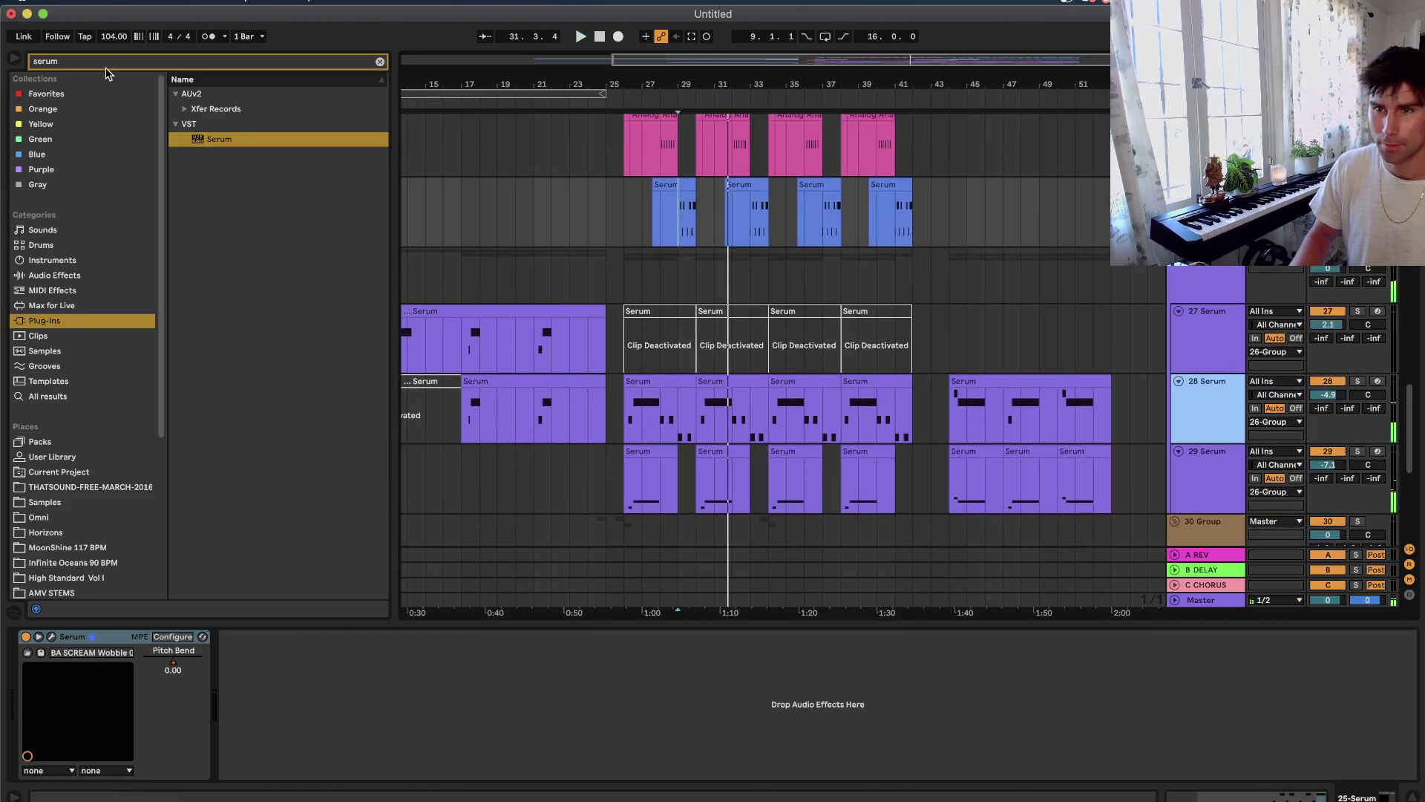
{"action": "type", "text": "ott"}
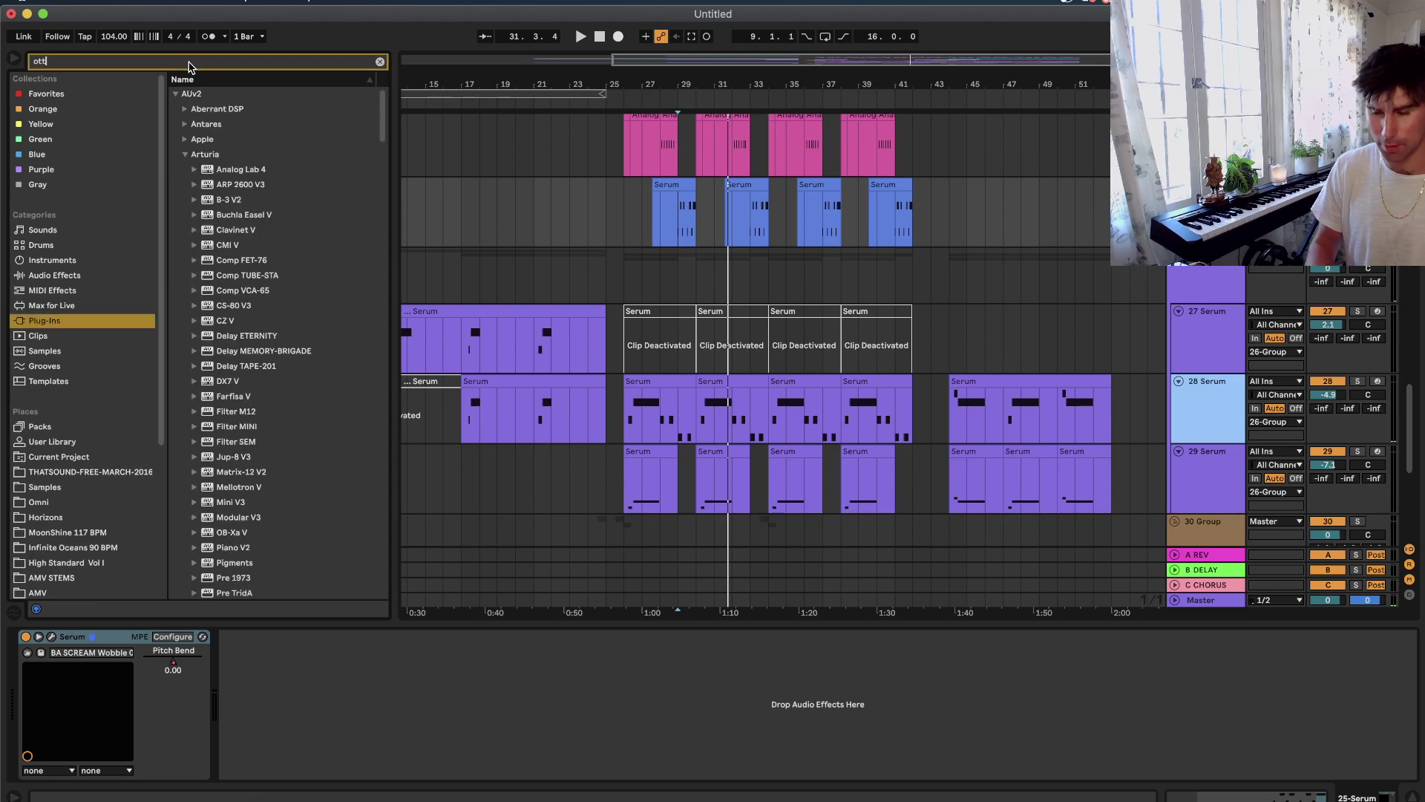
{"action": "left_click", "coordinate": [80, 275]}
{"action": "left_click", "coordinate": [228, 112]}
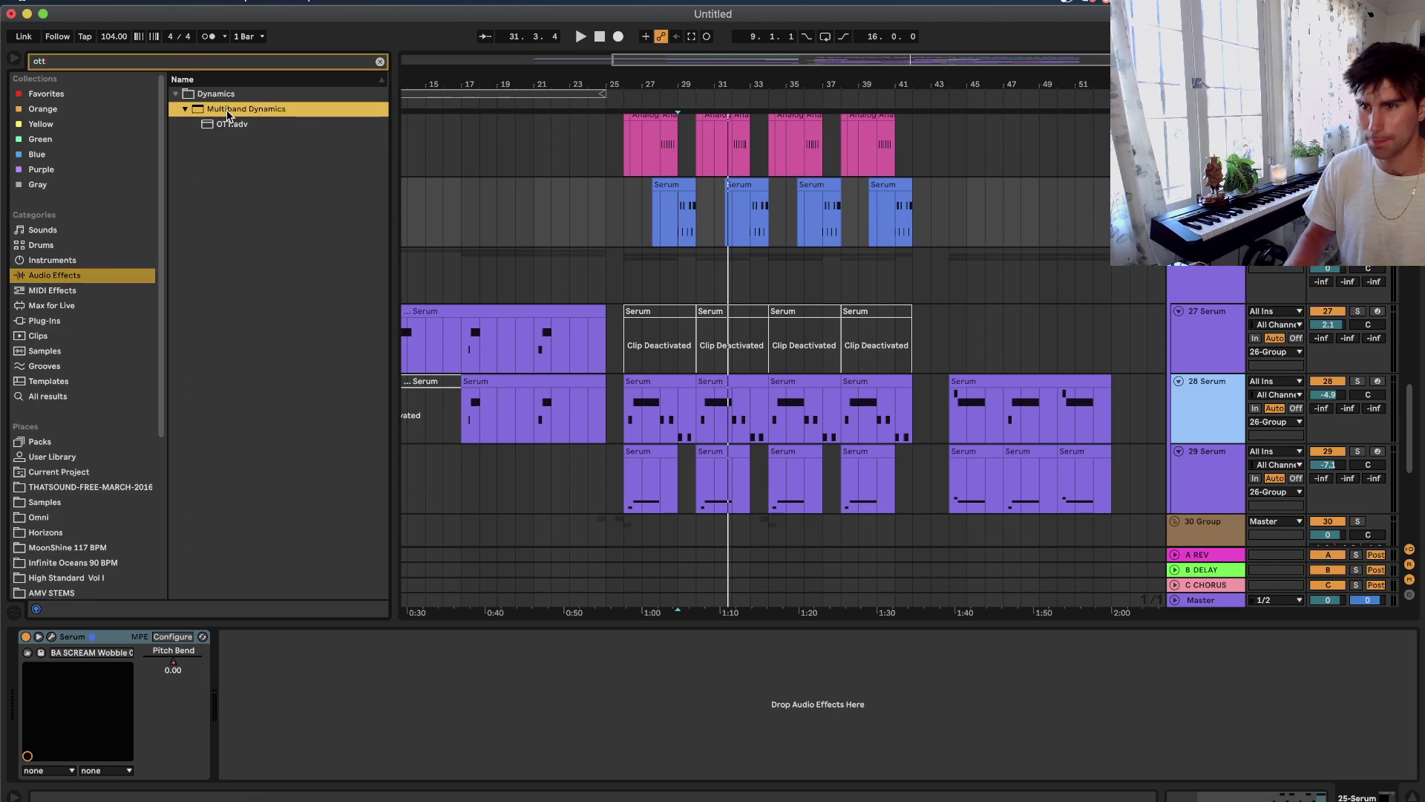
{"action": "double_click", "coordinate": [235, 125]}
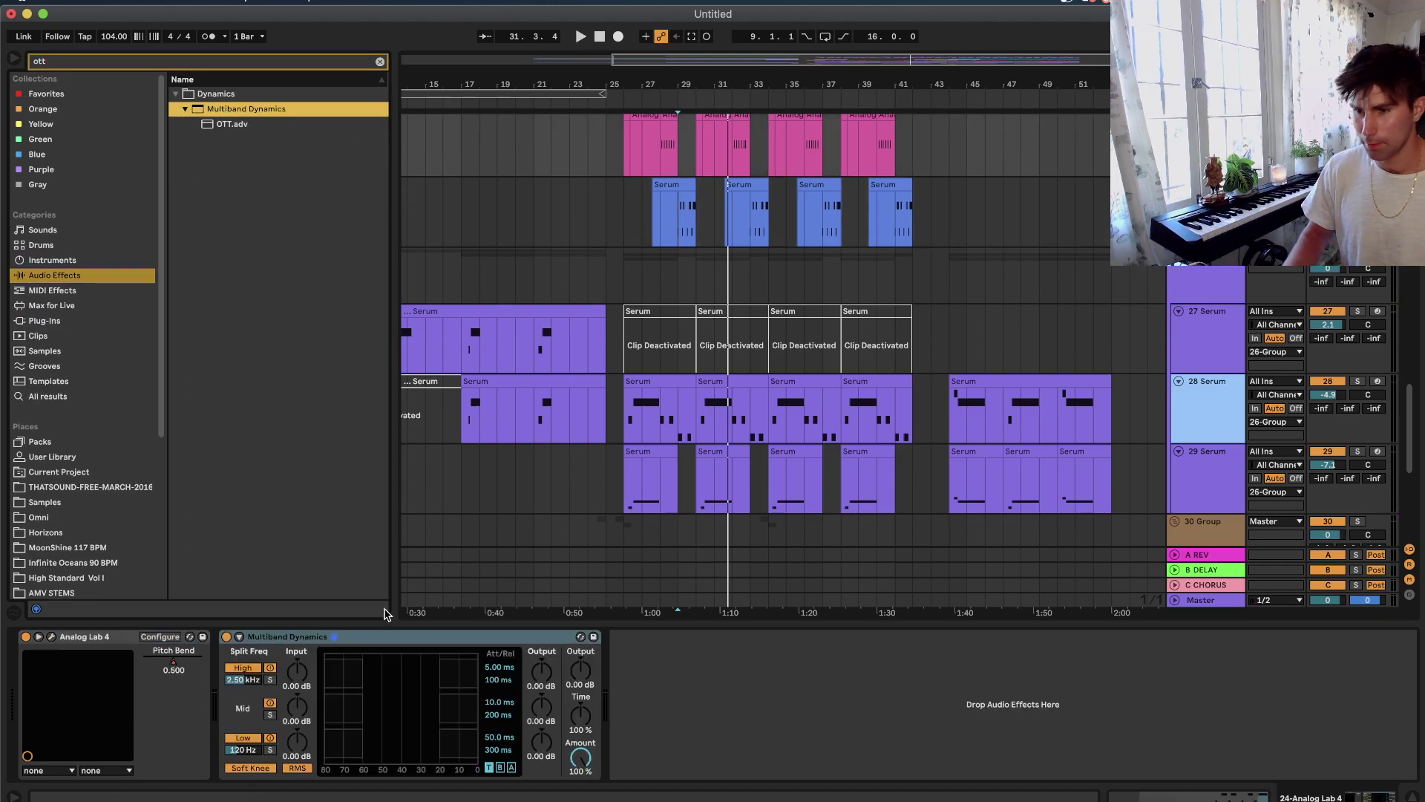
Put the Multiband Dynamics effect on Serum track 25 and play the section.
{"action": "left_click", "coordinate": [426, 652]}
{"action": "left_click", "coordinate": [703, 247]}
{"action": "key", "text": "space"}
{"action": "key", "text": "space"}
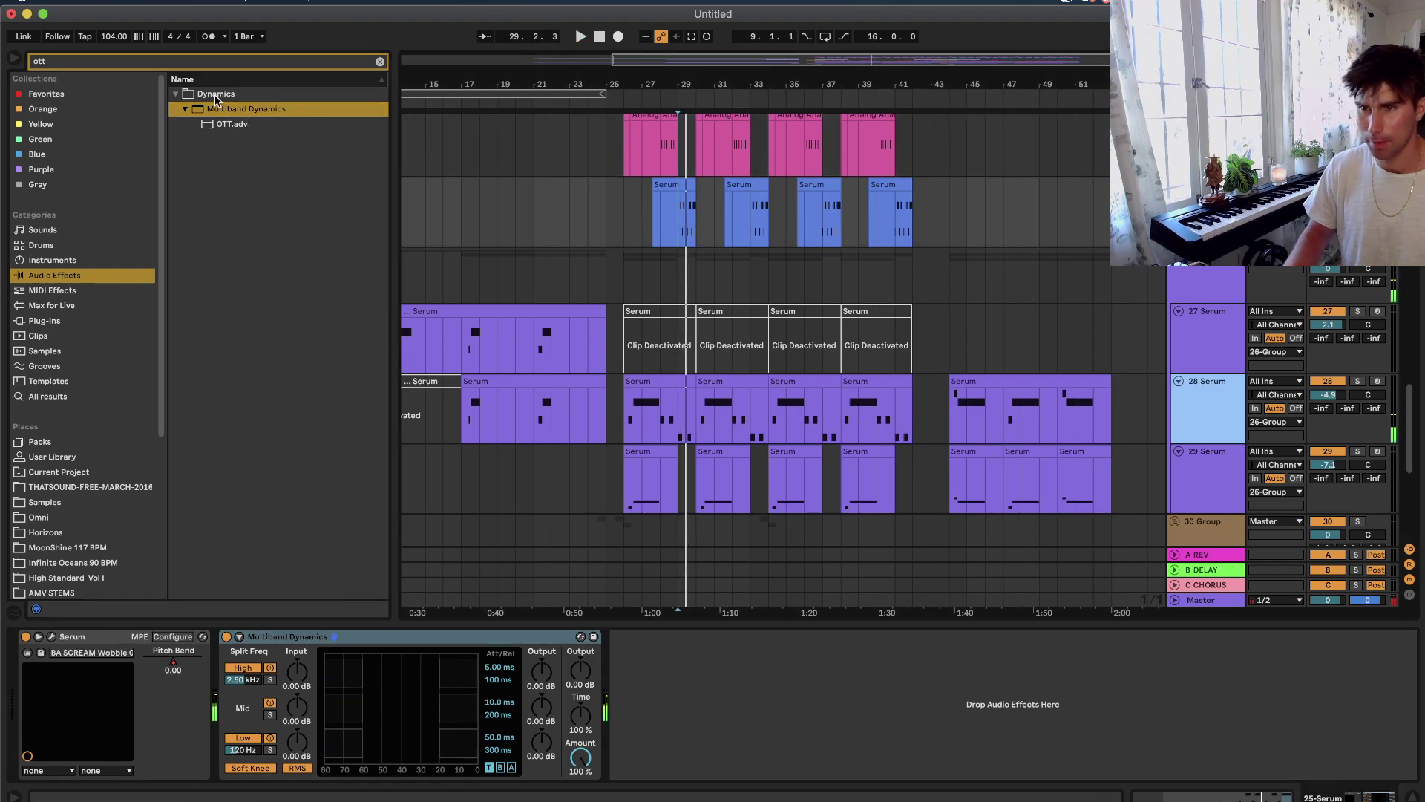
Add the OTT preset after Multiband Dynamics on Serum track 25 and play it back.
{"action": "left_click", "coordinate": [227, 128]}
{"action": "left_click_drag", "start_coordinate": [691, 670], "coordinate": [690, 695]}
{"action": "key", "text": "space"}
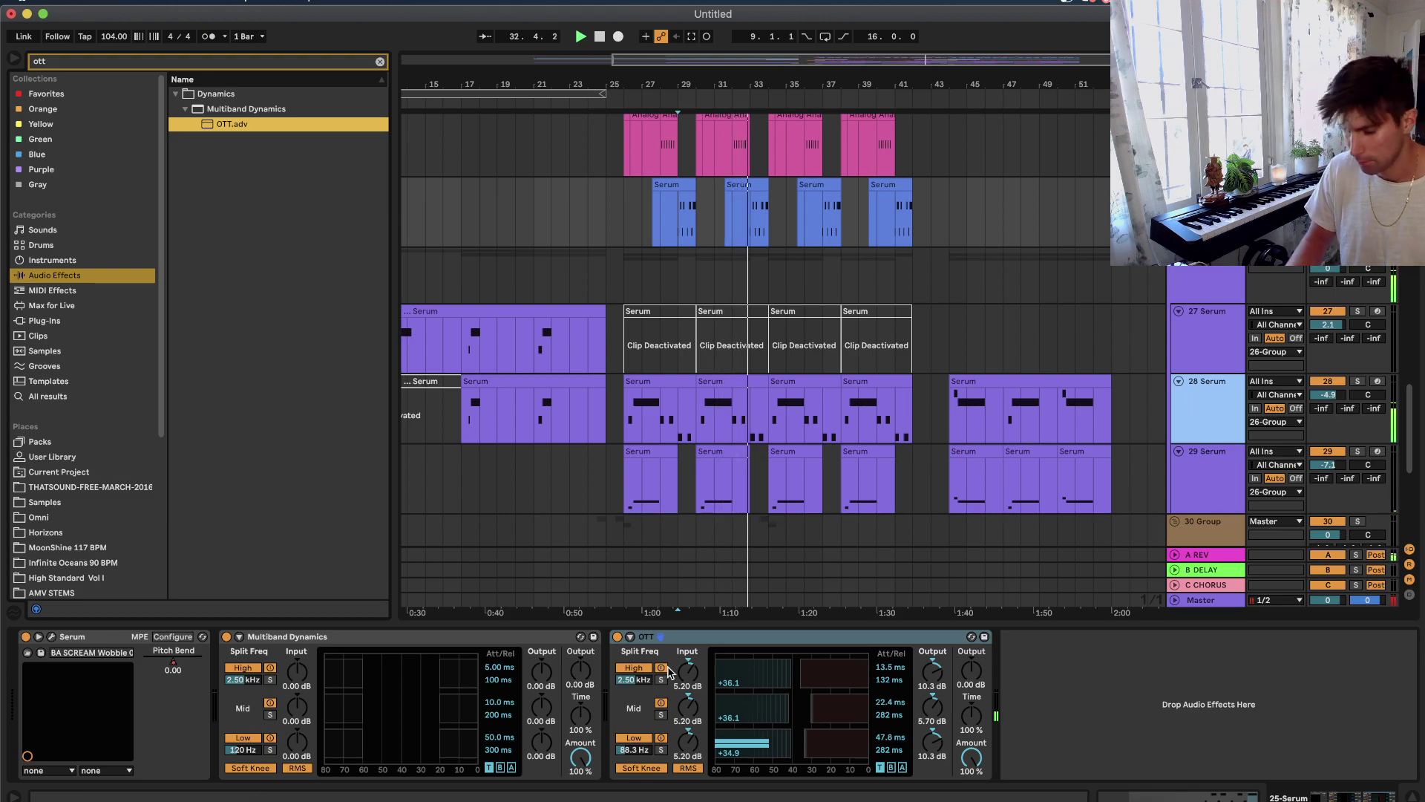
Play the arrangement around bar 33 and set the grid to a fixed 1/16.
{"action": "left_click", "coordinate": [767, 285]}
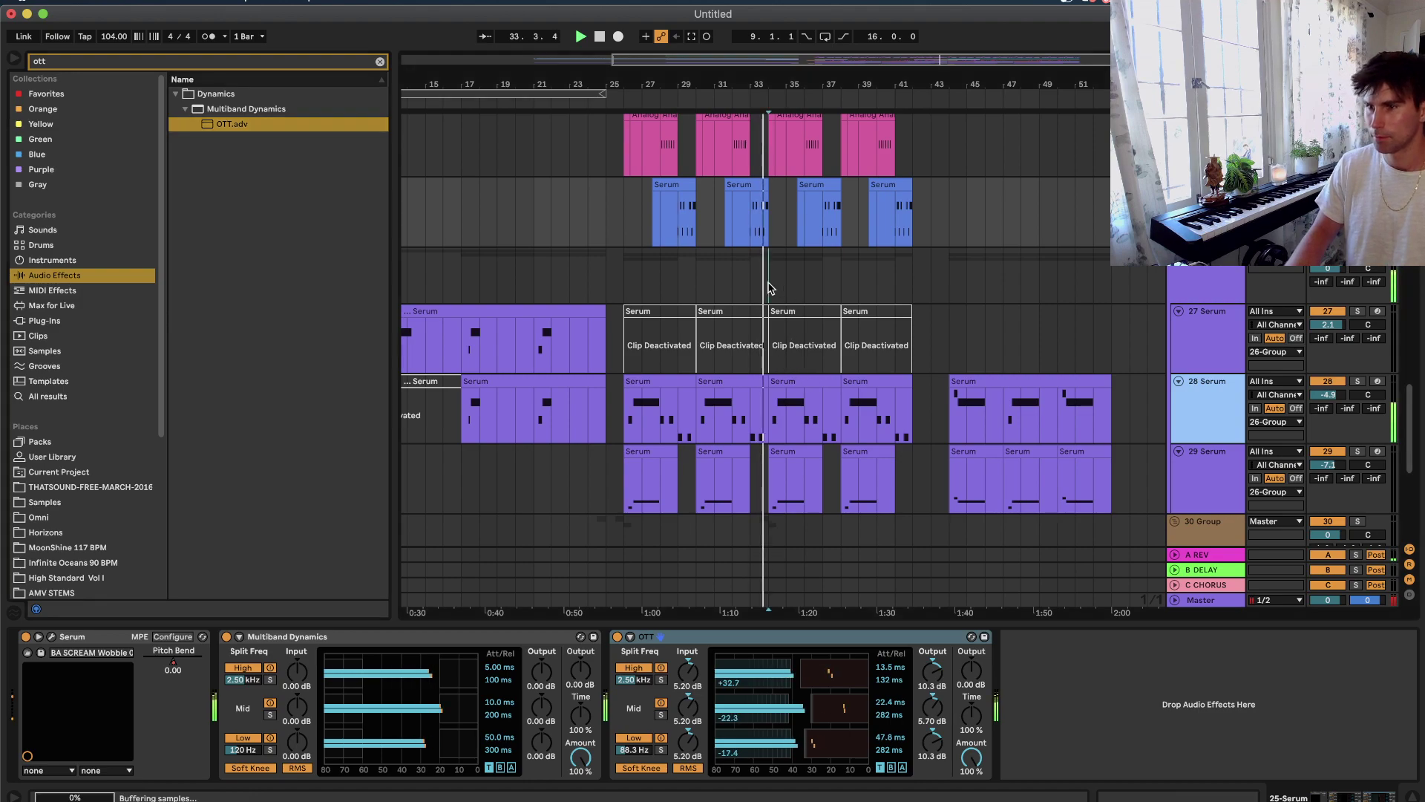
{"action": "scroll", "coordinate": [768, 285], "scroll_direction": "up", "scroll_amount": 5}
{"action": "left_click", "coordinate": [723, 271]}
{"action": "key", "text": "space"}
{"action": "key", "text": "space"}
{"action": "scroll", "coordinate": [723, 271], "scroll_direction": "up", "scroll_amount": 1}
{"action": "scroll", "coordinate": [724, 270], "scroll_direction": "up", "scroll_amount": 15}
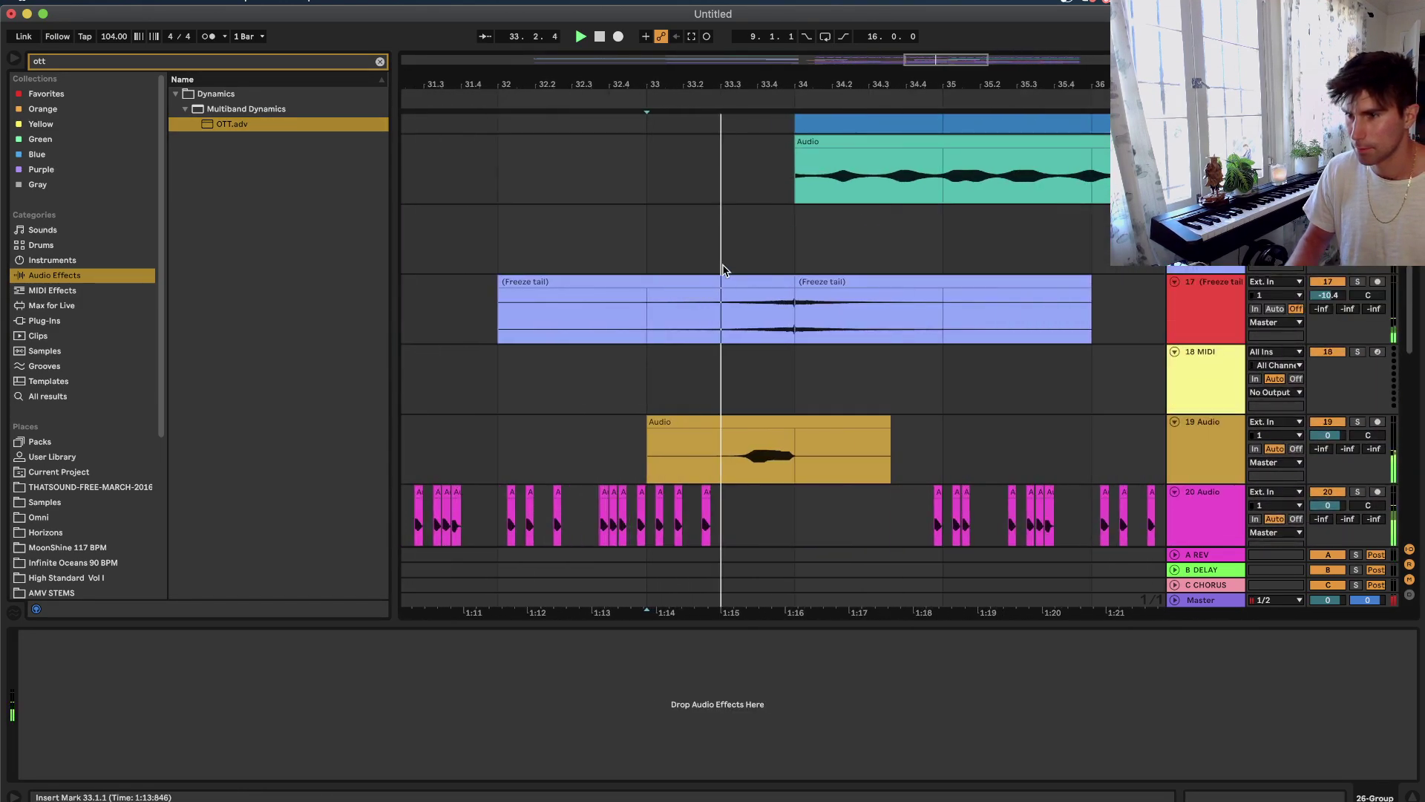
{"action": "left_click_drag", "start_coordinate": [588, 369], "coordinate": [630, 349]}
{"action": "key", "text": "space"}
{"action": "key", "text": "space"}
{"action": "right_click", "coordinate": [667, 291]}
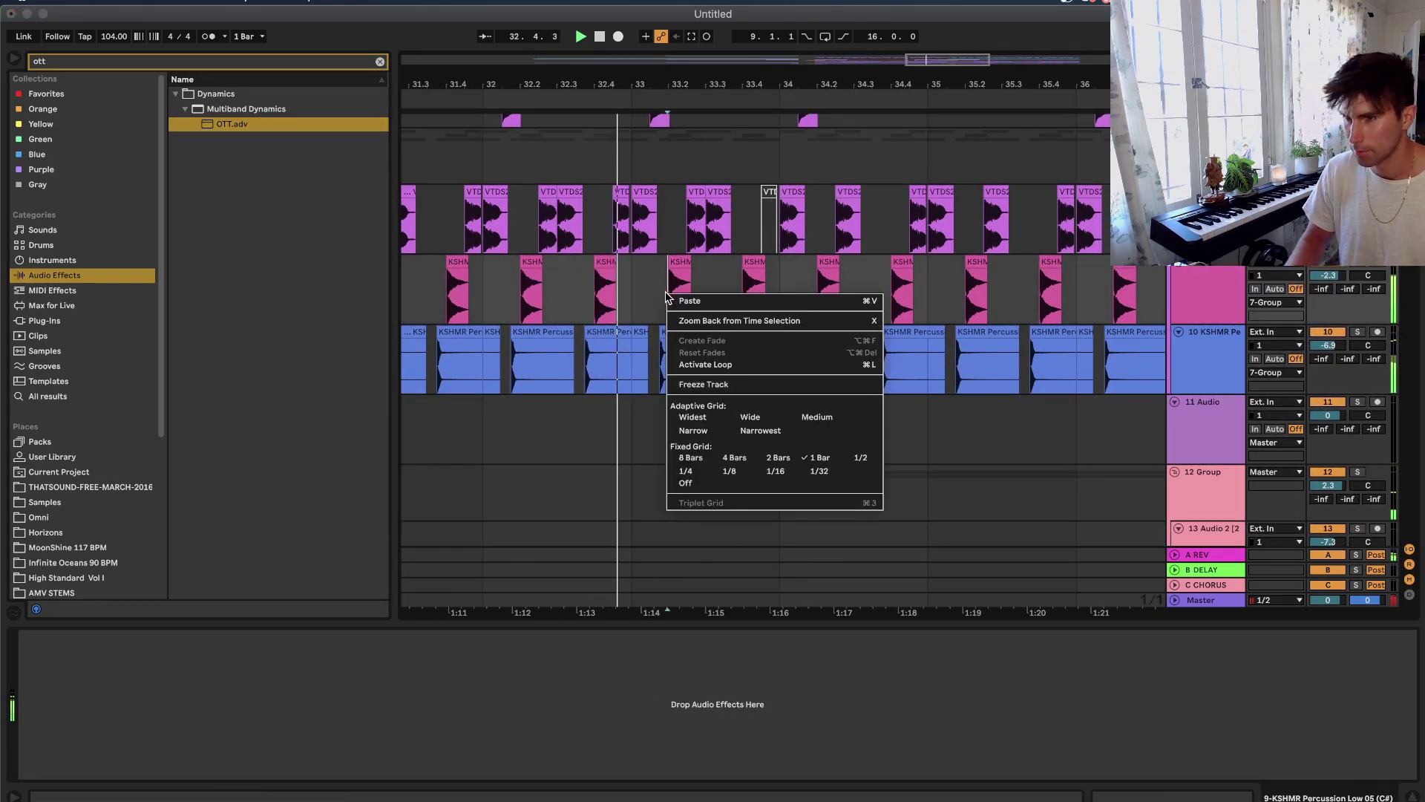
{"action": "left_click", "coordinate": [763, 471]}
Deactivate the VTDS2 To The Top Kick clip at 33.3 on track 8.
{"action": "scroll", "coordinate": [764, 475], "scroll_direction": "up", "scroll_amount": 2}
{"action": "scroll", "coordinate": [761, 475], "scroll_direction": "up", "scroll_amount": 3}
{"action": "left_click", "coordinate": [419, 262]}
{"action": "scroll", "coordinate": [418, 262], "scroll_direction": "up", "scroll_amount": 2}
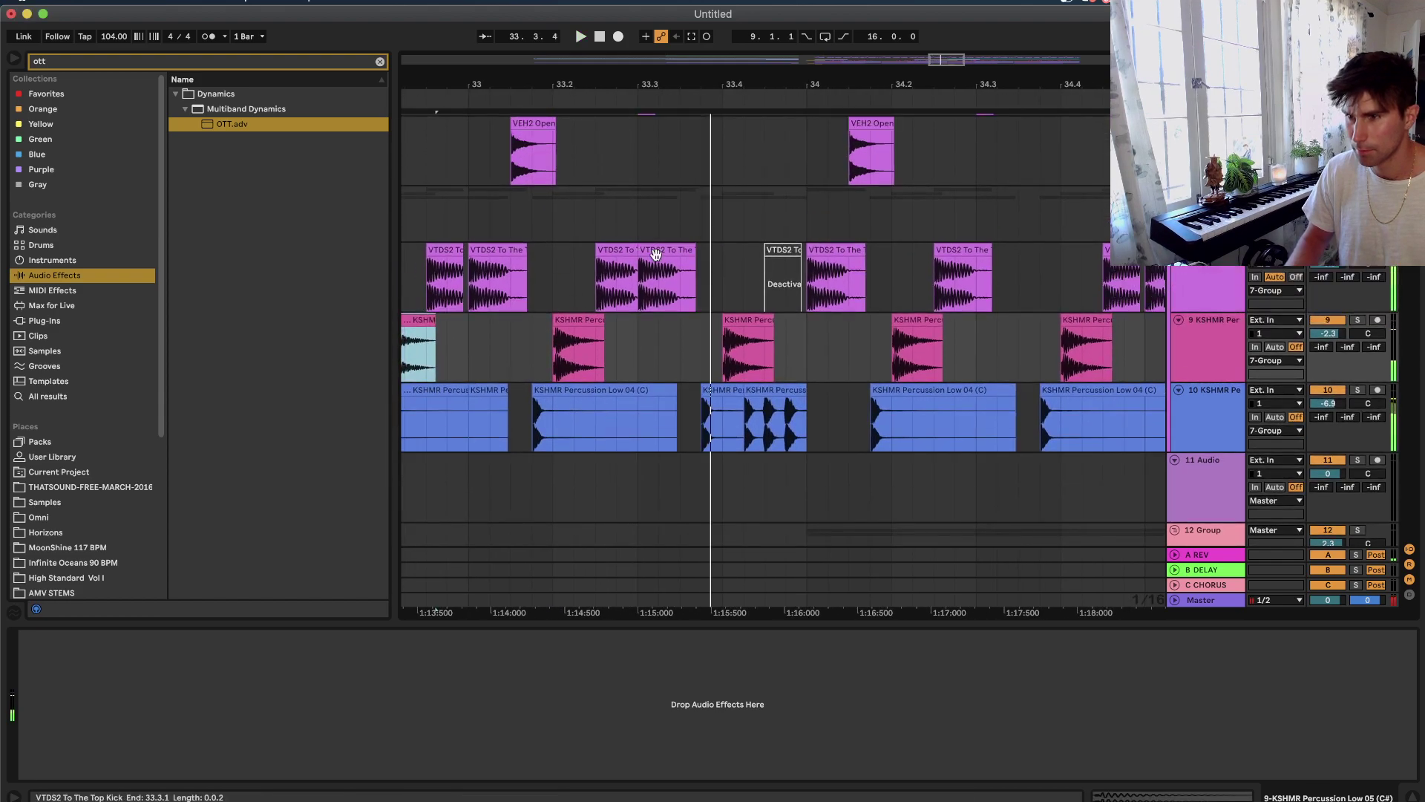
{"action": "key", "text": "space"}
{"action": "key", "text": "space"}
{"action": "left_click", "coordinate": [665, 247]}
{"action": "key", "text": "0"}
Copy the open hi-hat clip at 33.3 on track 5 to 33.4 and play the passage.
{"action": "scroll", "coordinate": [670, 251], "scroll_direction": "left", "scroll_amount": 2}
{"action": "scroll", "coordinate": [675, 254], "scroll_direction": "right", "scroll_amount": 2}
{"action": "left_click", "coordinate": [519, 200]}
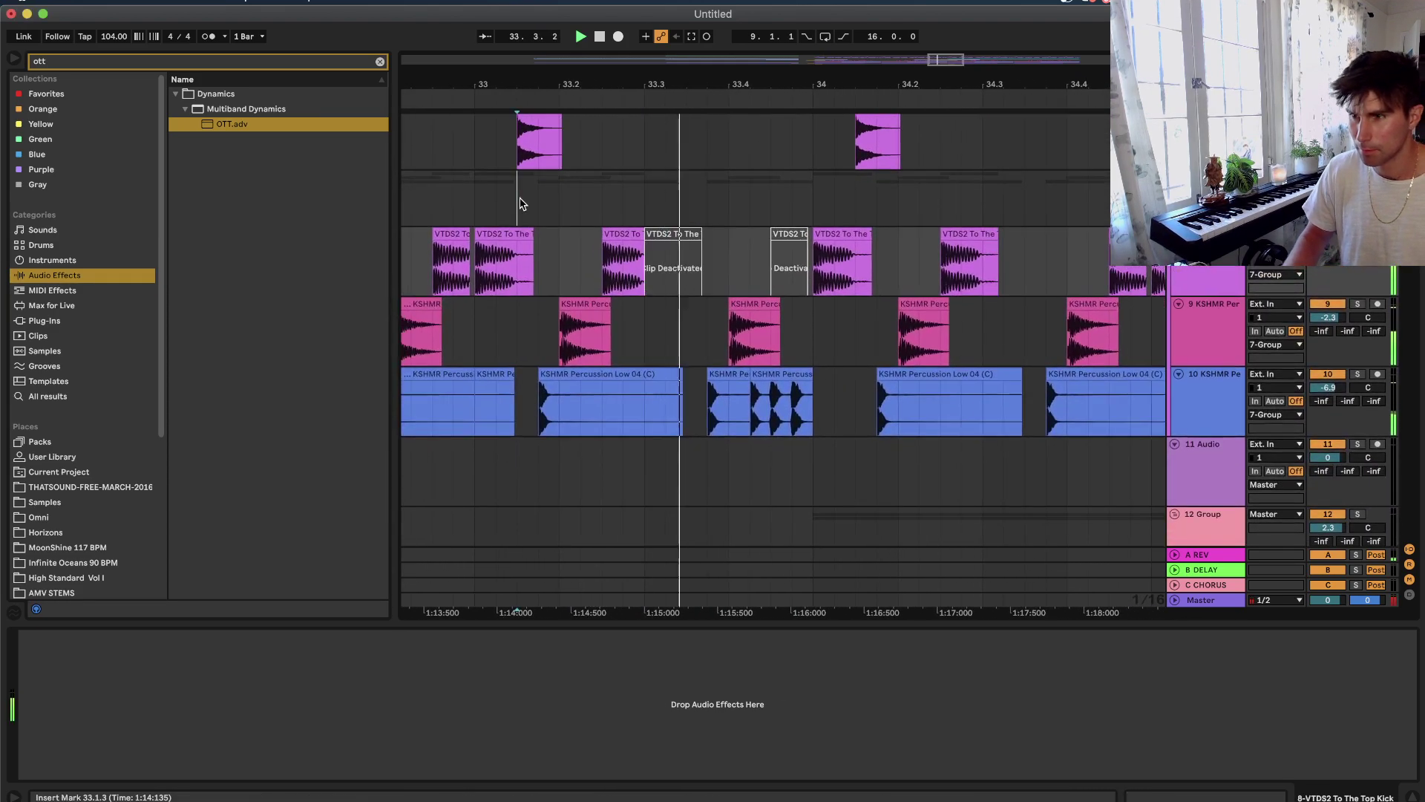
{"action": "scroll", "coordinate": [624, 275], "scroll_direction": "up", "scroll_amount": 5}
{"action": "key", "text": "space"}
{"action": "key", "text": "space"}
{"action": "left_click_drag", "start_coordinate": [651, 391], "coordinate": [734, 391], "text": "alt"}
{"action": "left_click", "coordinate": [582, 393]}
{"action": "scroll", "coordinate": [668, 364], "scroll_direction": "down", "scroll_amount": 2}
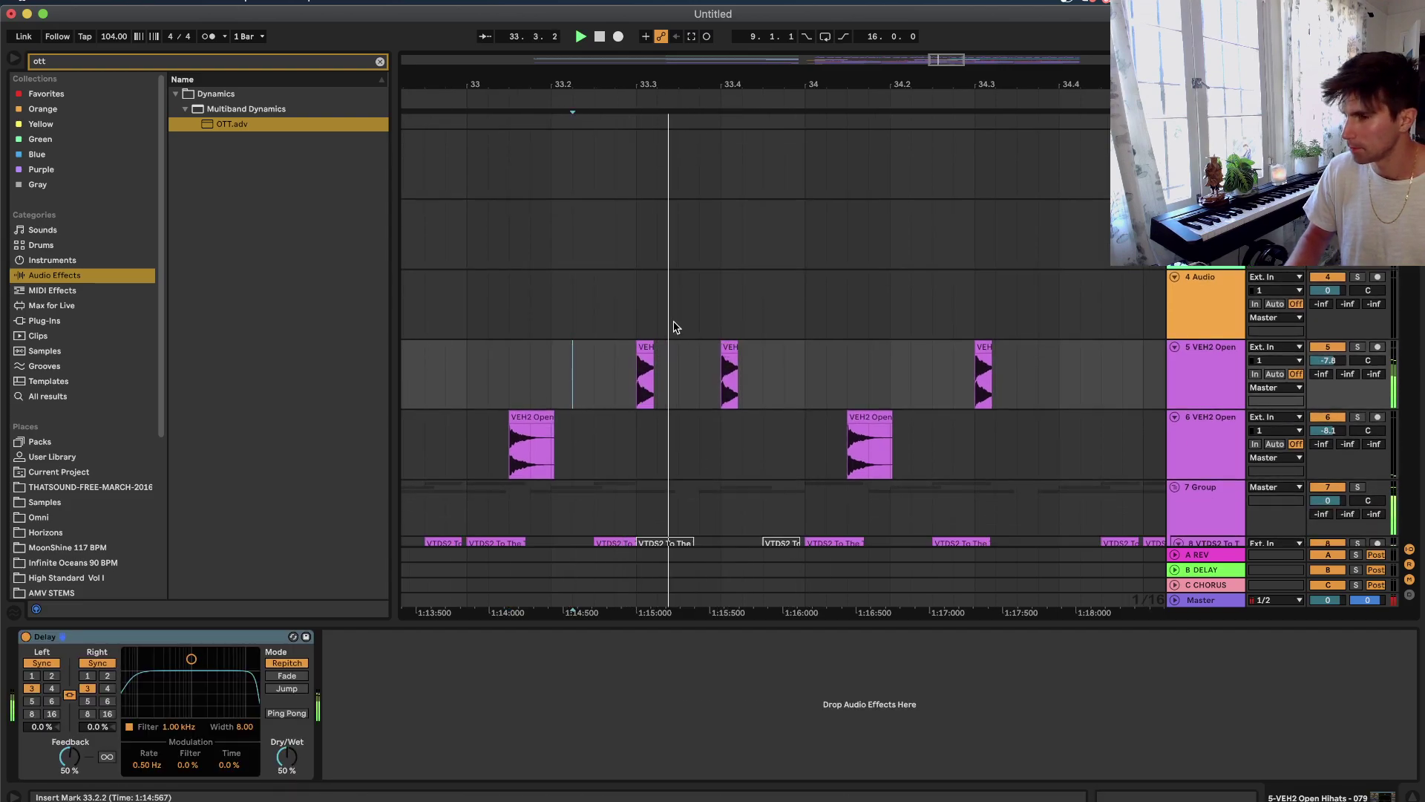
Try to move the Freeze tail clip leading into bar 34 on track 17 earlier so it ends at 33.3.
{"action": "scroll", "coordinate": [823, 329], "scroll_direction": "down", "scroll_amount": 20}
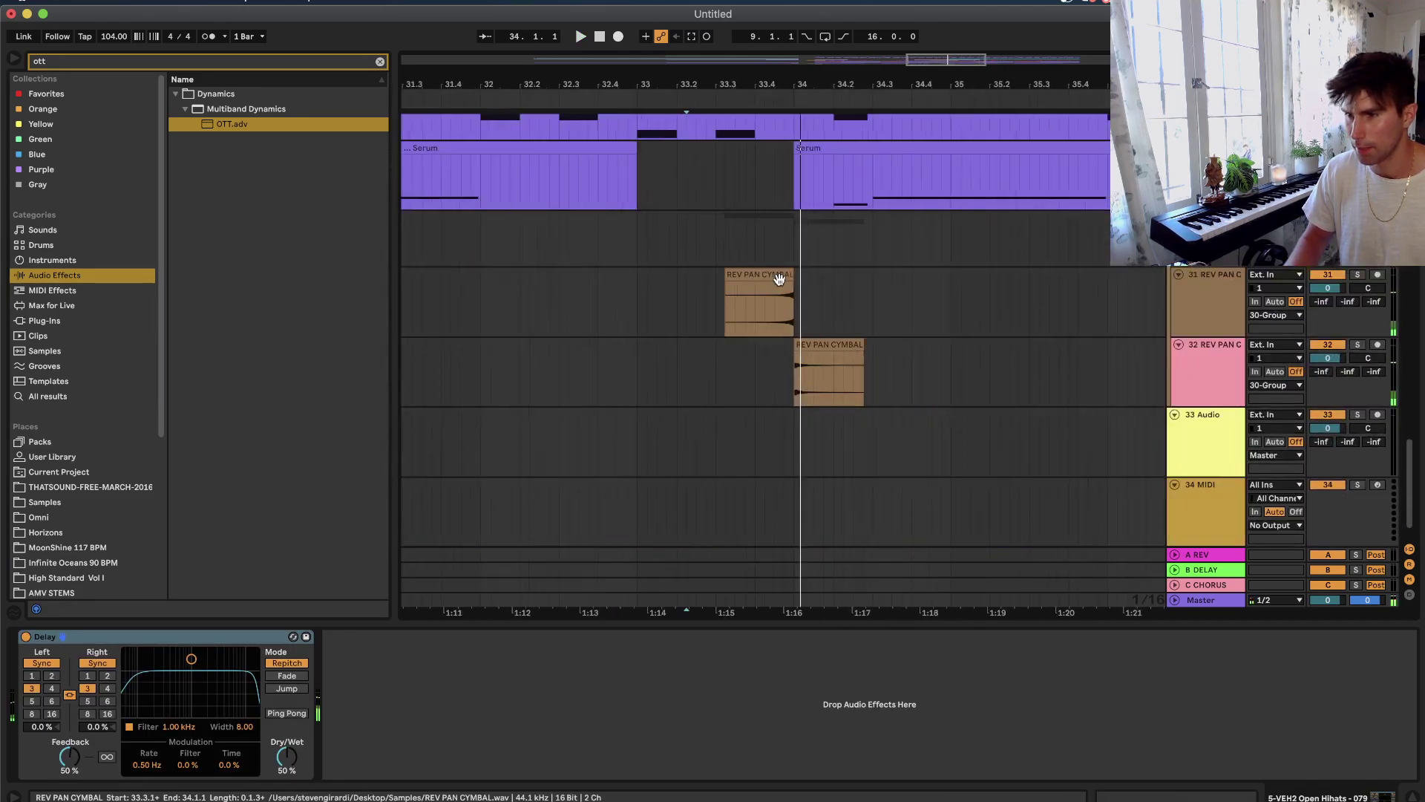
{"action": "scroll", "coordinate": [780, 284], "scroll_direction": "up", "scroll_amount": 1}
{"action": "scroll", "coordinate": [779, 284], "scroll_direction": "down", "scroll_amount": 5}
{"action": "scroll", "coordinate": [632, 334], "scroll_direction": "up", "scroll_amount": 12}
{"action": "scroll", "coordinate": [631, 334], "scroll_direction": "left", "scroll_amount": 3}
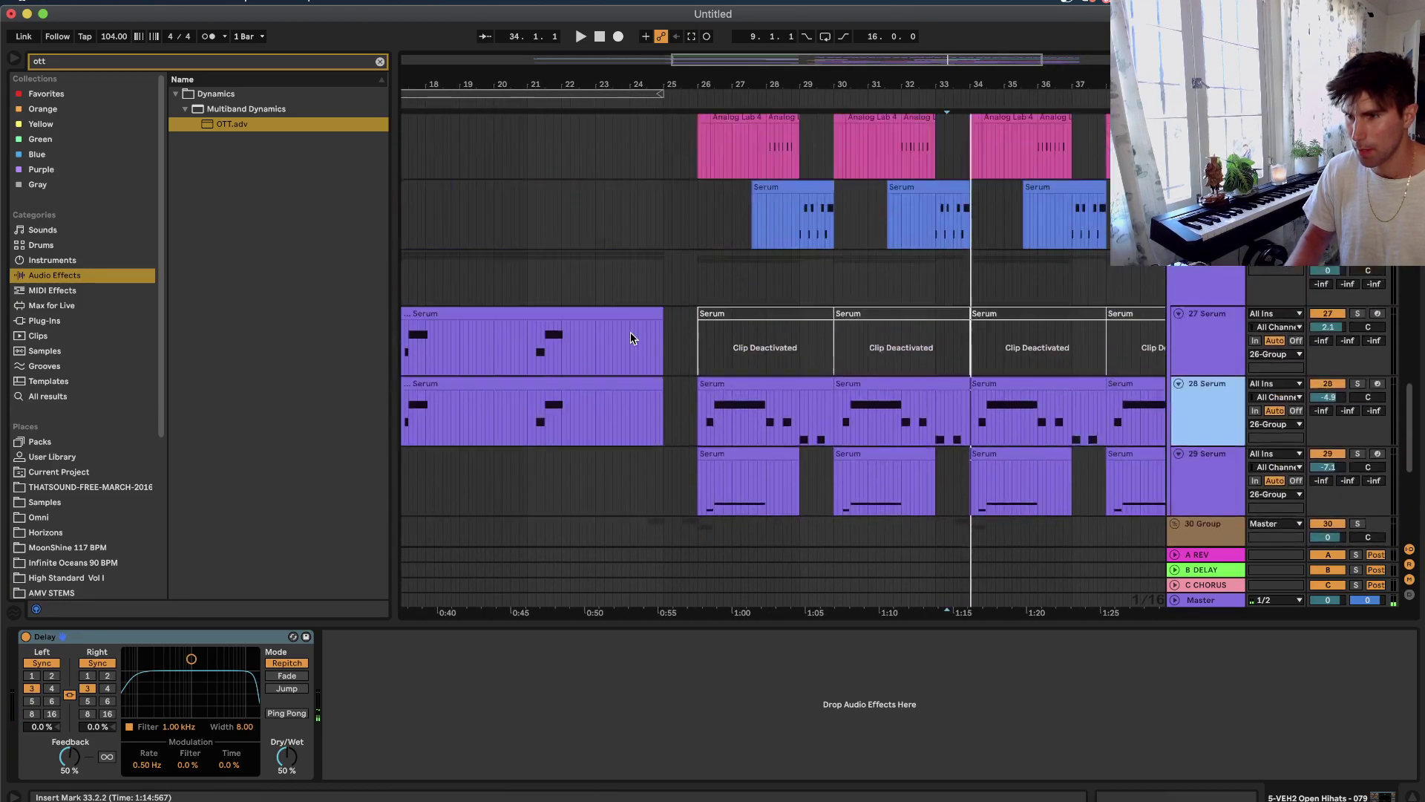
{"action": "scroll", "coordinate": [631, 337], "scroll_direction": "up", "scroll_amount": 10}
{"action": "scroll", "coordinate": [833, 222], "scroll_direction": "right", "scroll_amount": 3}
{"action": "left_click", "coordinate": [789, 238]}
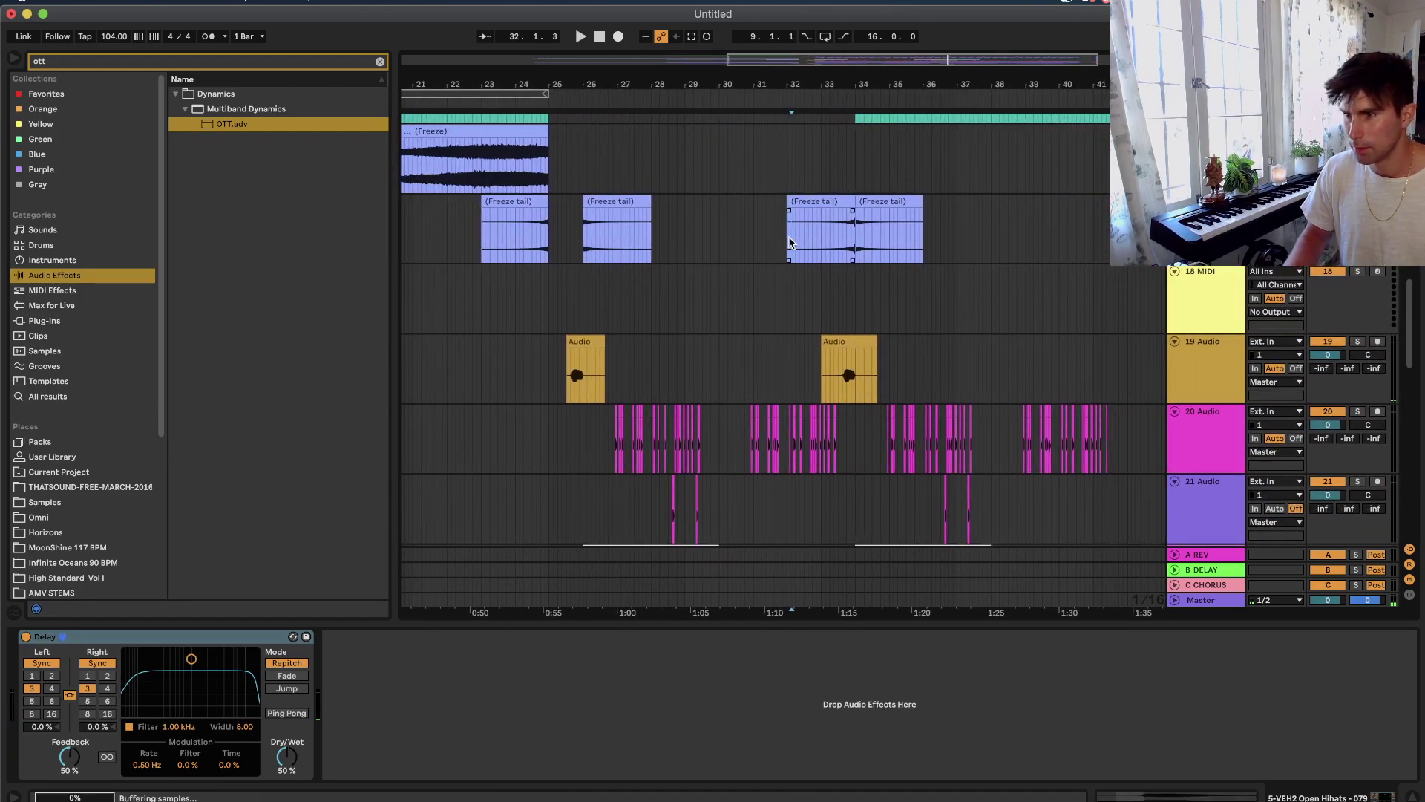
{"action": "scroll", "coordinate": [788, 242], "scroll_direction": "up", "scroll_amount": 3}
{"action": "scroll", "coordinate": [788, 241], "scroll_direction": "up", "scroll_amount": 3}
{"action": "key", "text": "space"}
{"action": "left_click", "coordinate": [770, 281]}
{"action": "left_click_drag", "start_coordinate": [798, 337], "coordinate": [770, 337]}
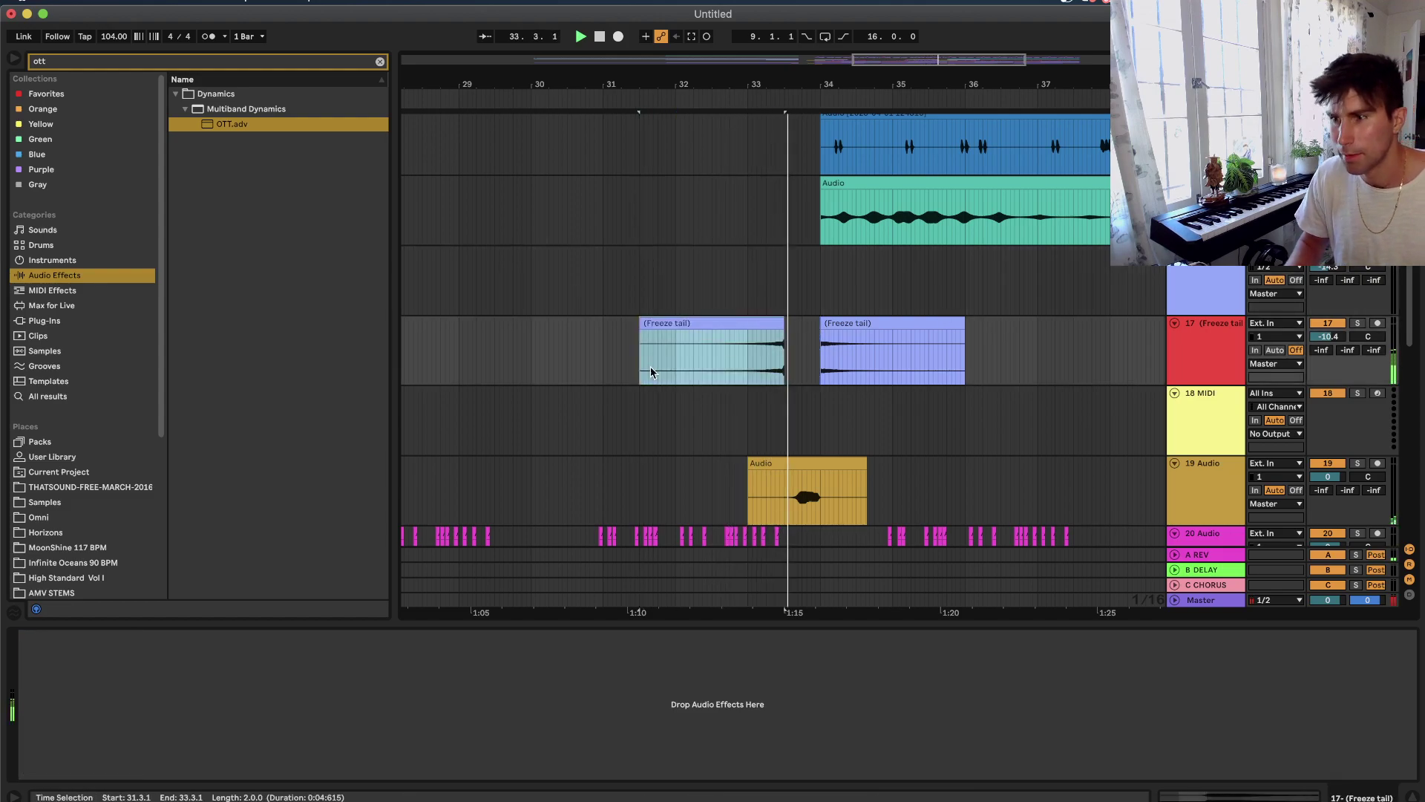
{"action": "key", "text": "super+z"}
Play the drums around bar 33 and select the sixteenth just before the 33.4 open hi-hat on track 5.
{"action": "left_click", "coordinate": [722, 277]}
{"action": "key", "text": "space"}
{"action": "scroll", "coordinate": [722, 277], "scroll_direction": "up", "scroll_amount": 15}
{"action": "scroll", "coordinate": [722, 276], "scroll_direction": "right", "scroll_amount": 3}
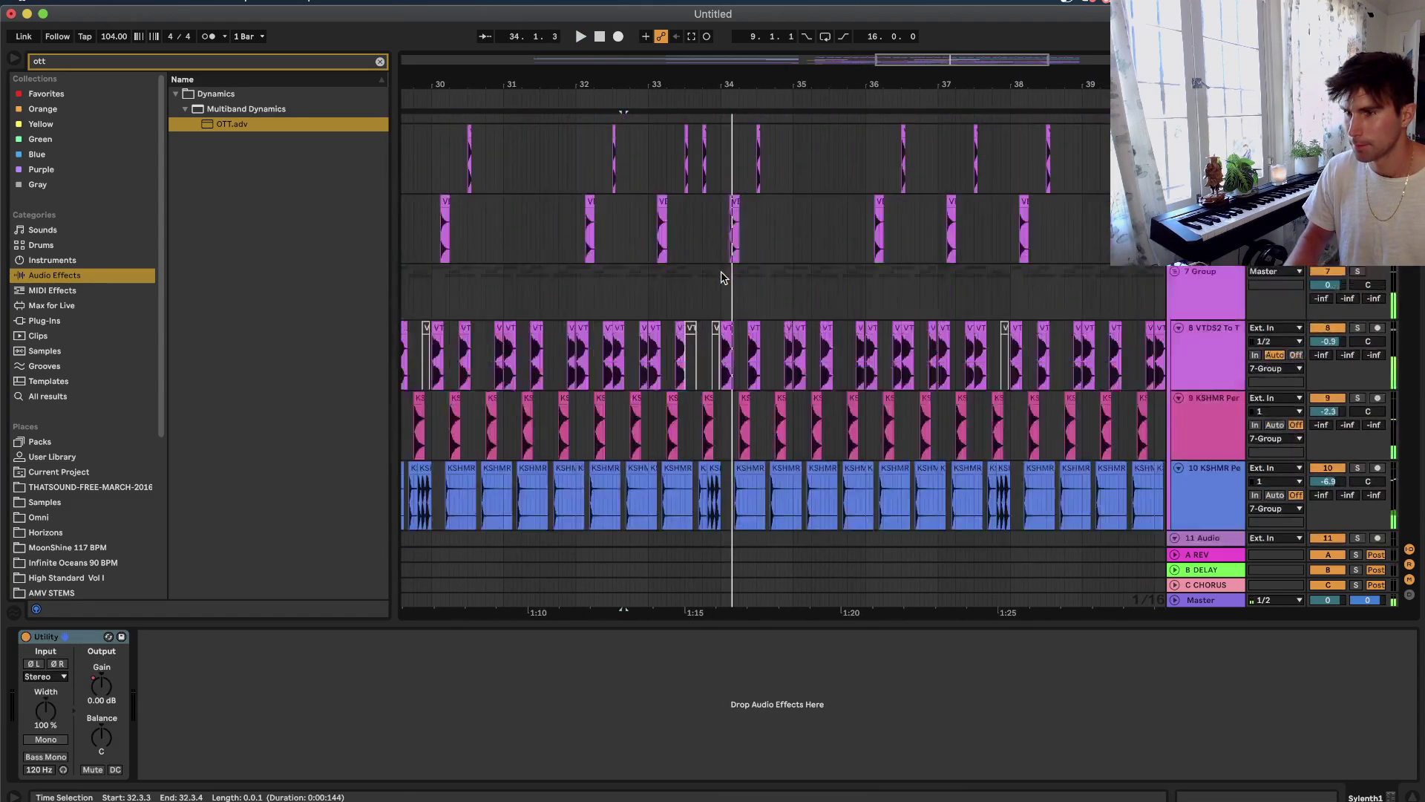
{"action": "scroll", "coordinate": [718, 289], "scroll_direction": "down", "scroll_amount": 2}
{"action": "scroll", "coordinate": [715, 305], "scroll_direction": "up", "scroll_amount": 3}
{"action": "left_click", "coordinate": [715, 305]}
{"action": "key", "text": "space"}
{"action": "key", "text": "space"}
{"action": "left_click_drag", "start_coordinate": [673, 334], "coordinate": [661, 334]}
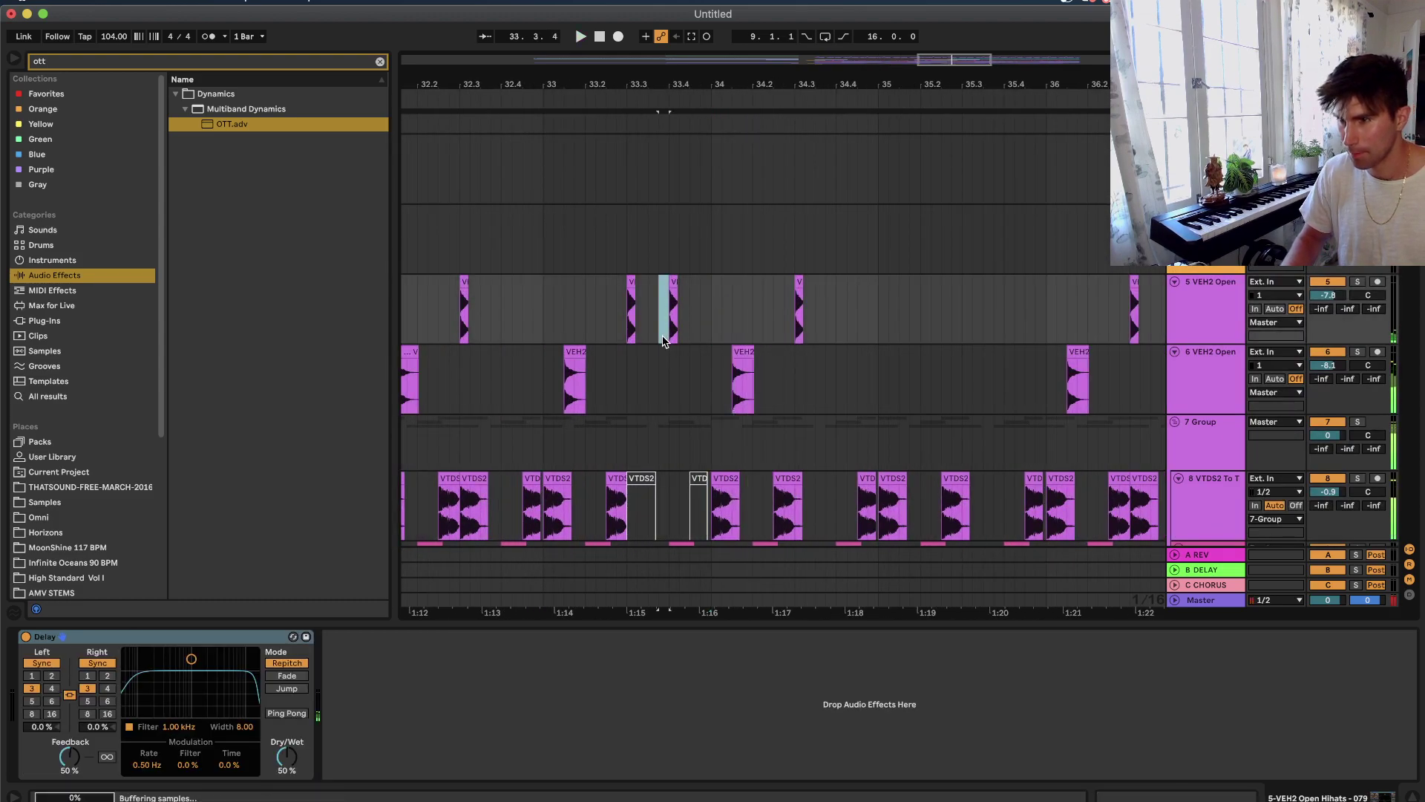
Insert an audio track directly below the VEH2 Open track 6.
{"action": "scroll", "coordinate": [667, 332], "scroll_direction": "up", "scroll_amount": 3}
{"action": "scroll", "coordinate": [761, 314], "scroll_direction": "right", "scroll_amount": 3}
{"action": "left_click", "coordinate": [1184, 305]}
{"action": "right_click", "coordinate": [1189, 401]}
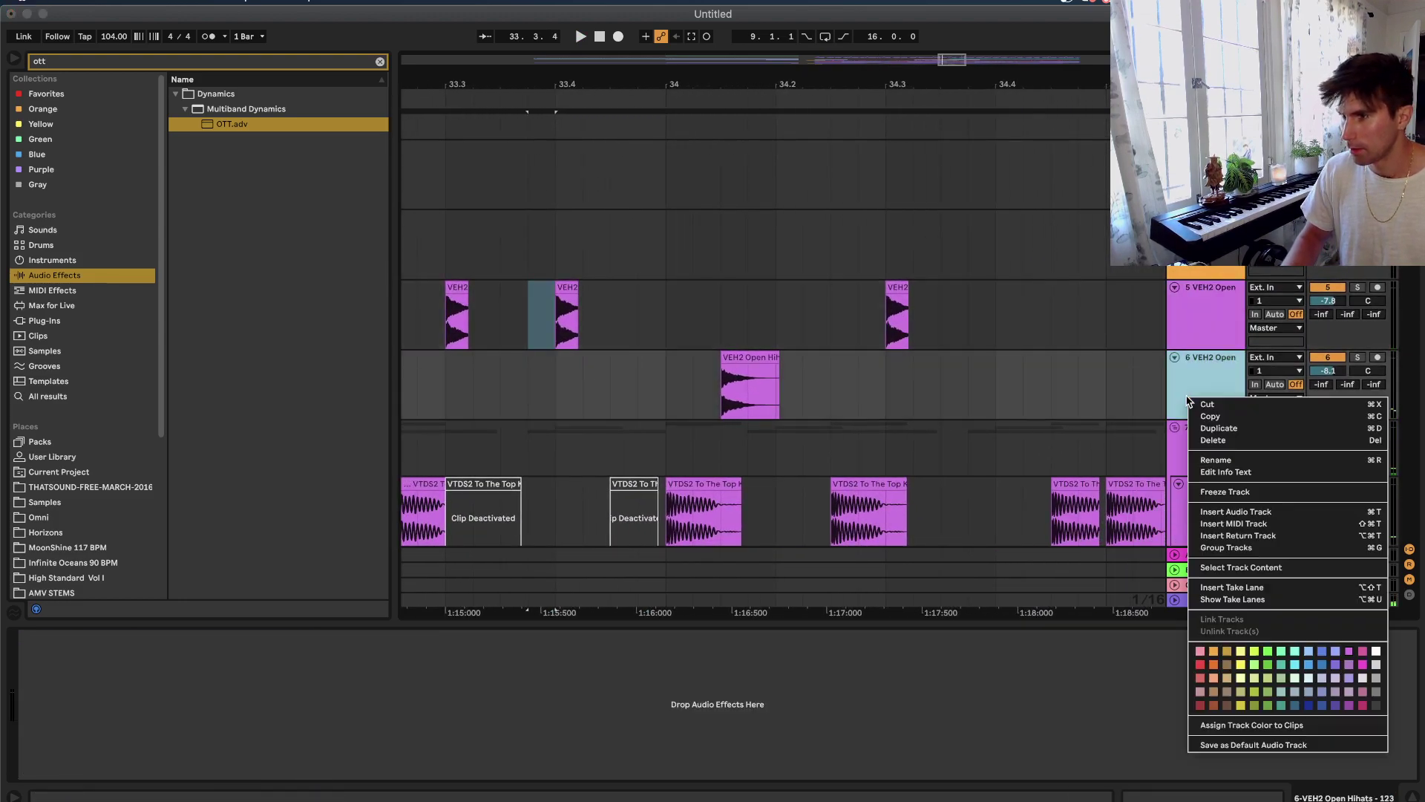
{"action": "left_click", "coordinate": [1214, 514]}
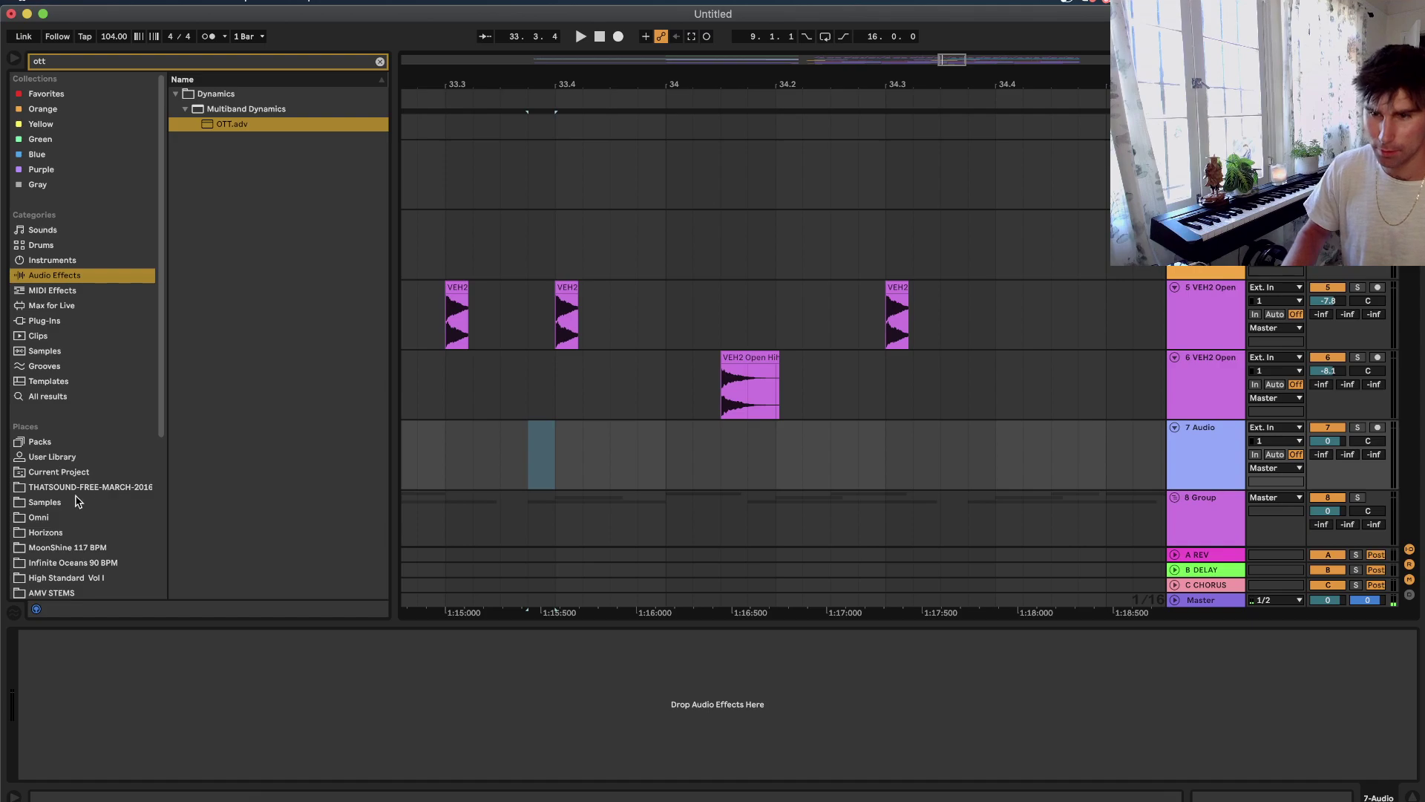
Search the Samples folder for "hat" and open the KSHMR Acoustic Hats Closed folder.
{"action": "left_click", "coordinate": [44, 502]}
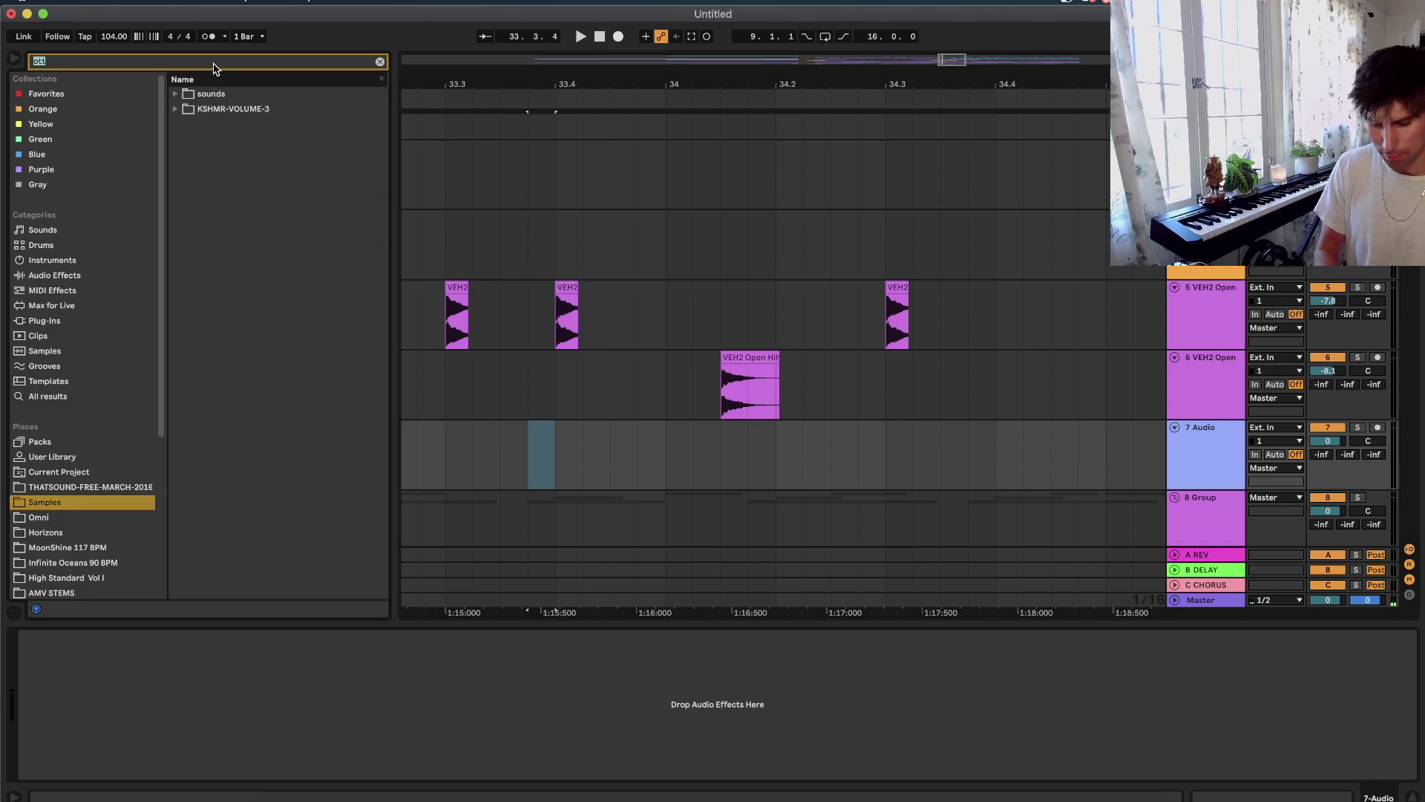
{"action": "type", "text": "hat"}
{"action": "scroll", "coordinate": [202, 482], "scroll_direction": "down", "scroll_amount": 2}
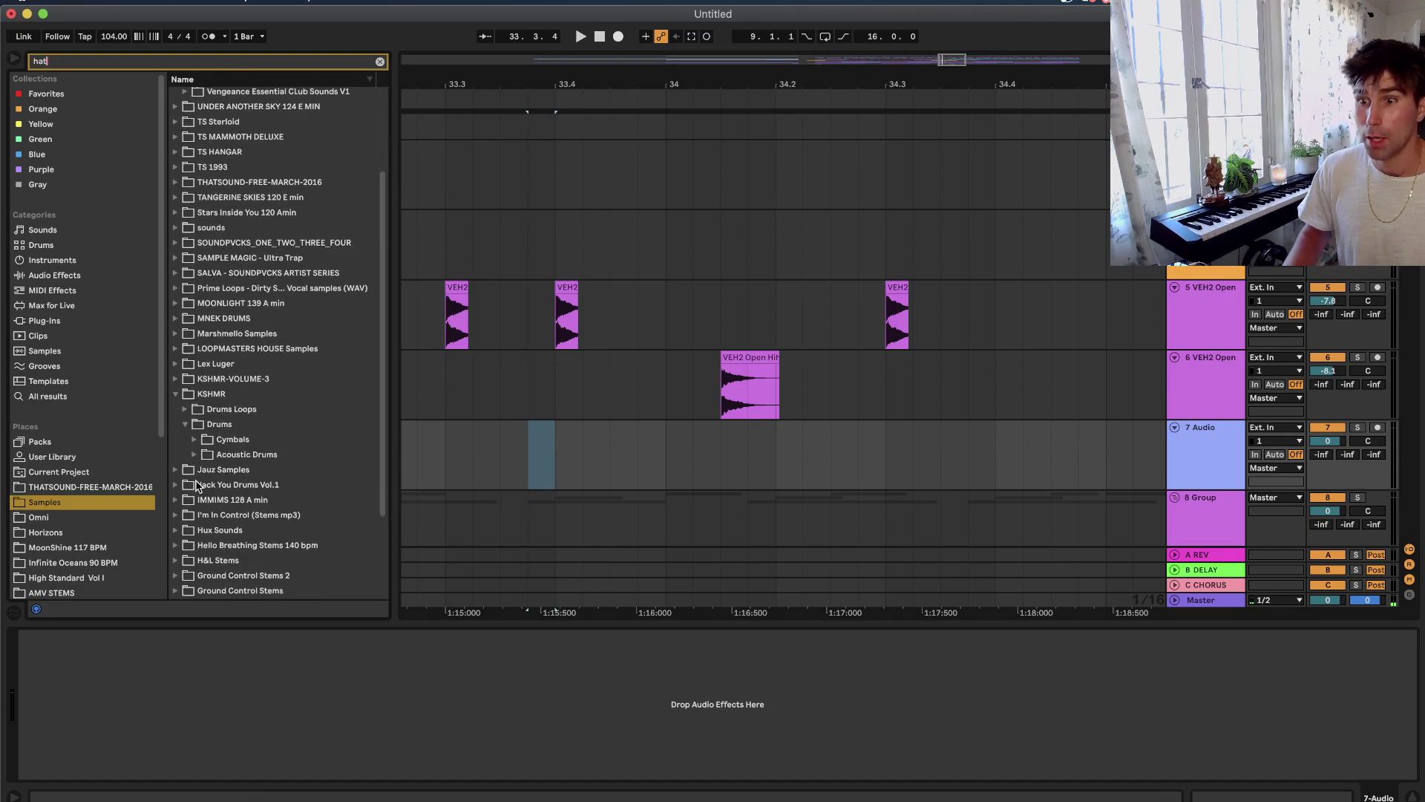
{"action": "left_click", "coordinate": [195, 455]}
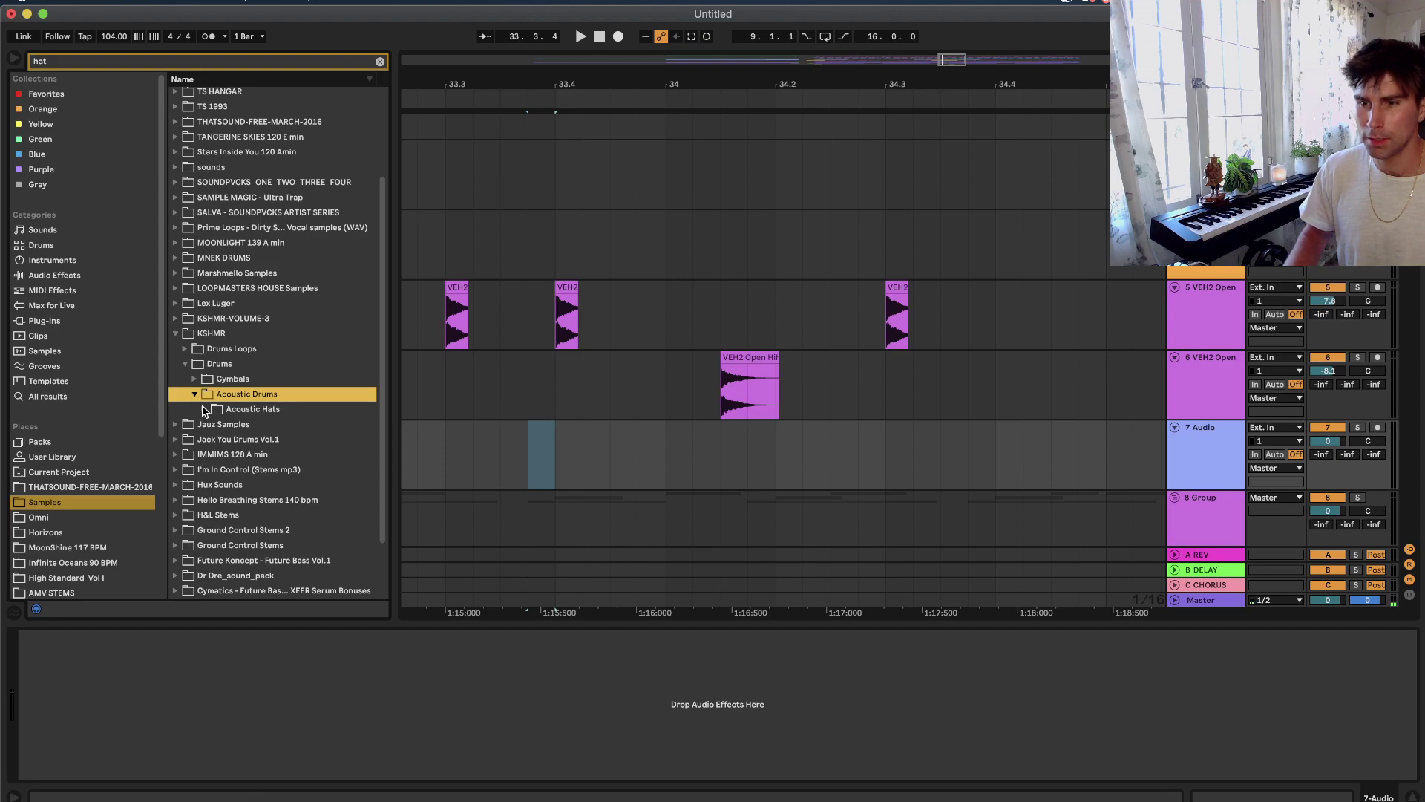
{"action": "left_click", "coordinate": [205, 409]}
{"action": "left_click", "coordinate": [214, 439]}
Audition several KSHMR closed hats, place Closed Hat 07 on track 7 at 34.1.2 and play it.
{"action": "left_click", "coordinate": [277, 487]}
{"action": "left_click", "coordinate": [292, 547]}
{"action": "scroll", "coordinate": [297, 551], "scroll_direction": "down", "scroll_amount": 4}
{"action": "left_click", "coordinate": [299, 551]}
{"action": "left_click", "coordinate": [320, 470]}
{"action": "left_click", "coordinate": [319, 438]}
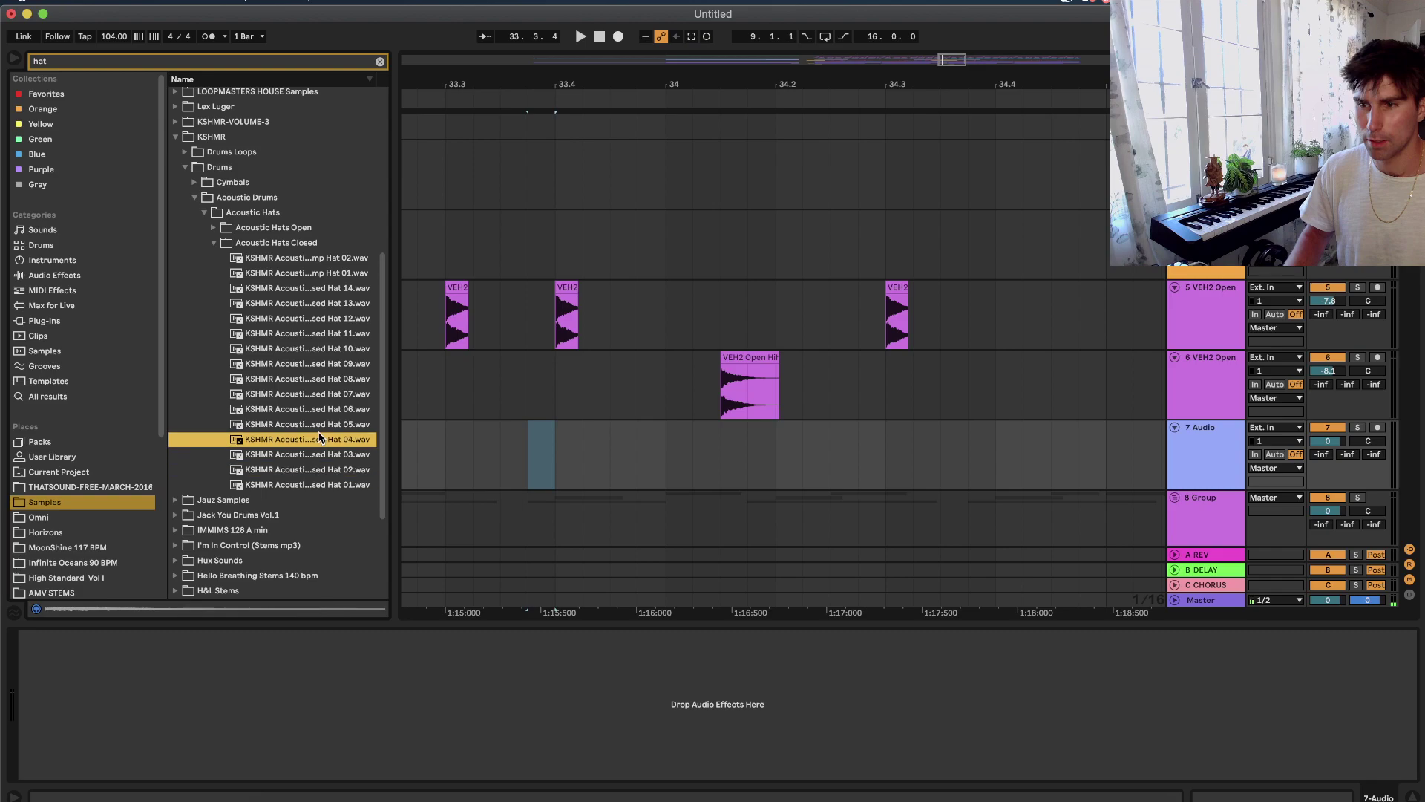
{"action": "left_click", "coordinate": [331, 394]}
{"action": "left_click_drag", "start_coordinate": [329, 398], "coordinate": [682, 440]}
{"action": "key", "text": "space"}
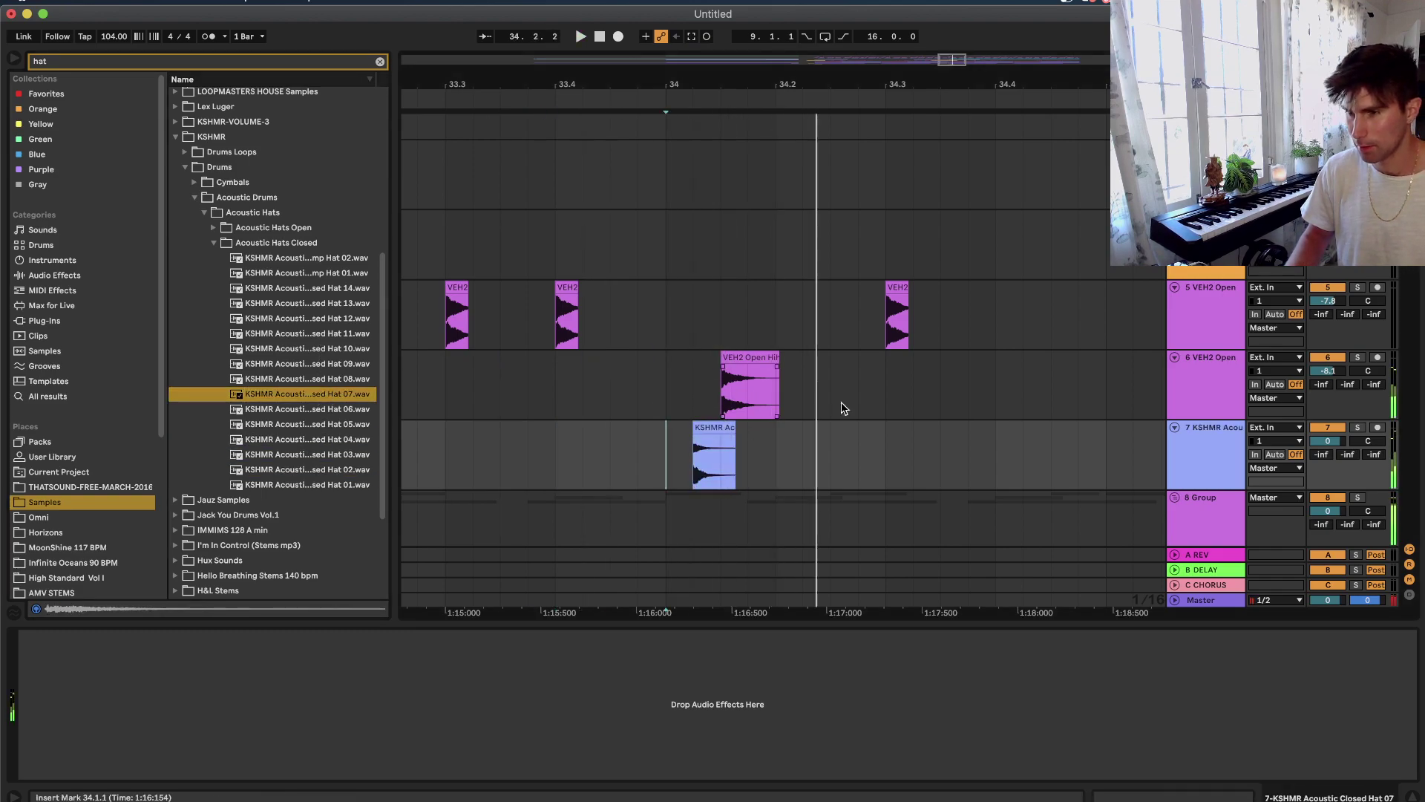
Lower track 7's volume and trim the closed hat clip at 34.1.2 to a sixteenth, listening to the result.
{"action": "left_click_drag", "start_coordinate": [1327, 441], "coordinate": [1327, 448]}
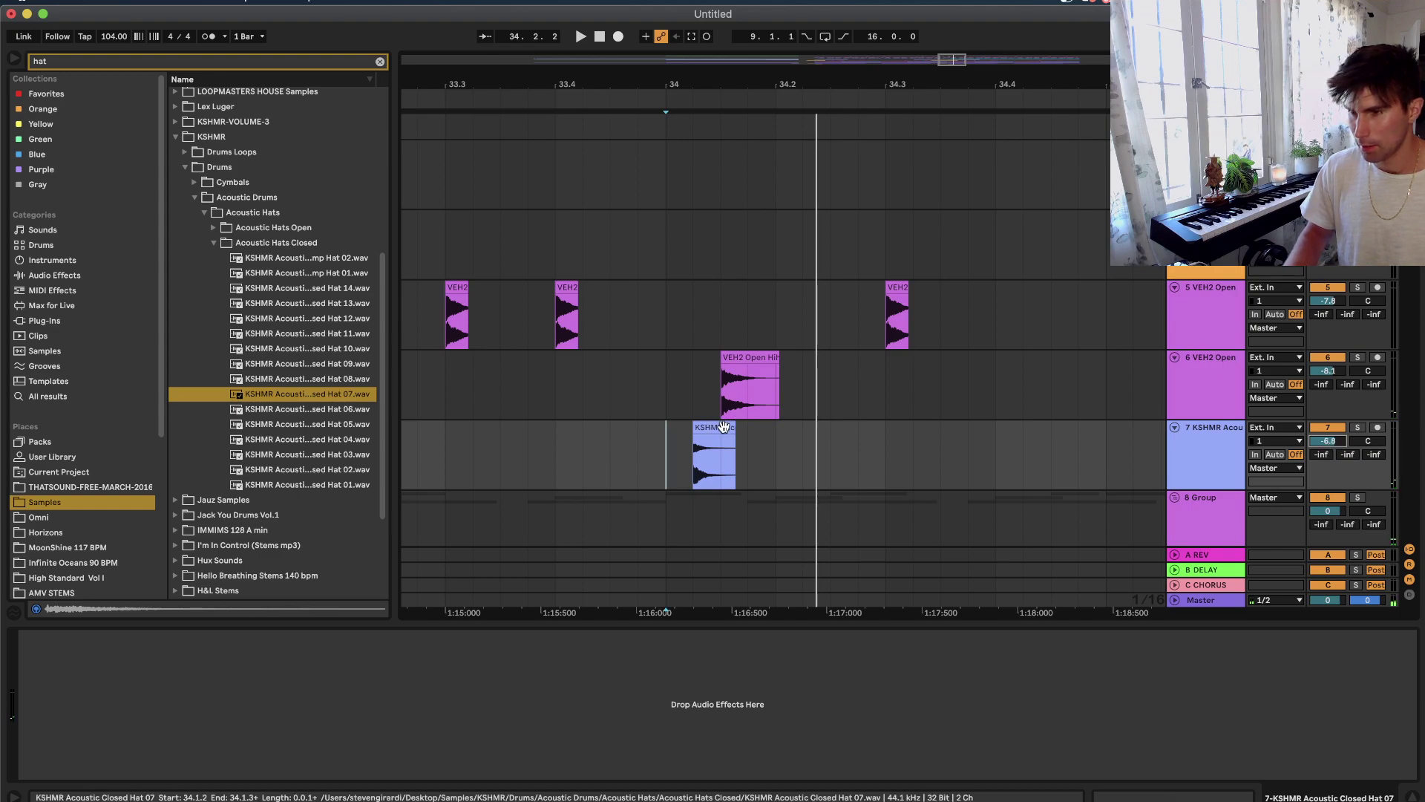
{"action": "key", "text": "space"}
{"action": "left_click_drag", "start_coordinate": [735, 429], "coordinate": [722, 429]}
{"action": "left_click", "coordinate": [676, 454]}
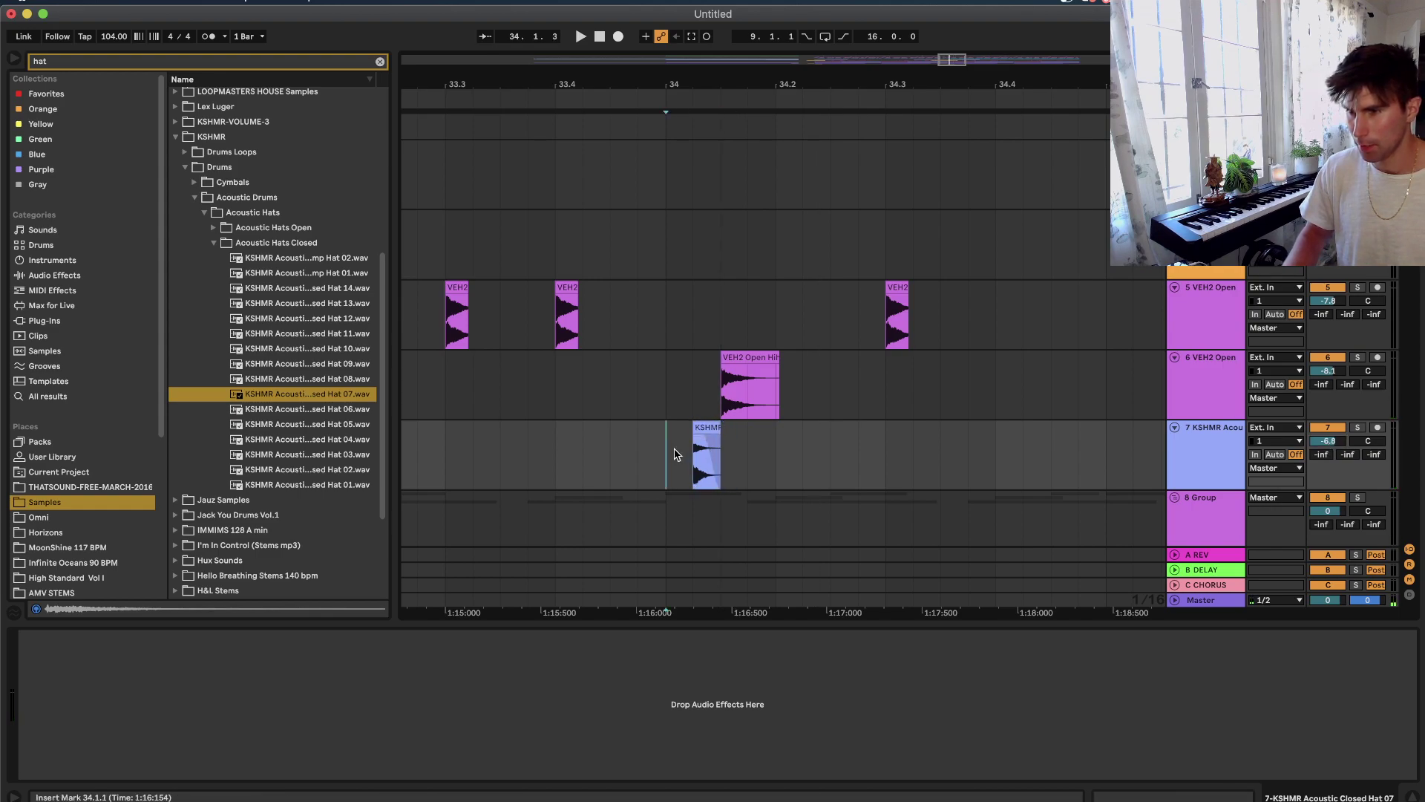
{"action": "key", "text": "space"}
Copy the closed hat to 34.1.4 and 34.2.3 on track 7 and 34.2.1 on track 6, and play it.
{"action": "left_click_drag", "start_coordinate": [705, 427], "coordinate": [787, 358]}
{"action": "left_click", "coordinate": [665, 445]}
{"action": "key", "text": "space"}
{"action": "left_click", "coordinate": [637, 386]}
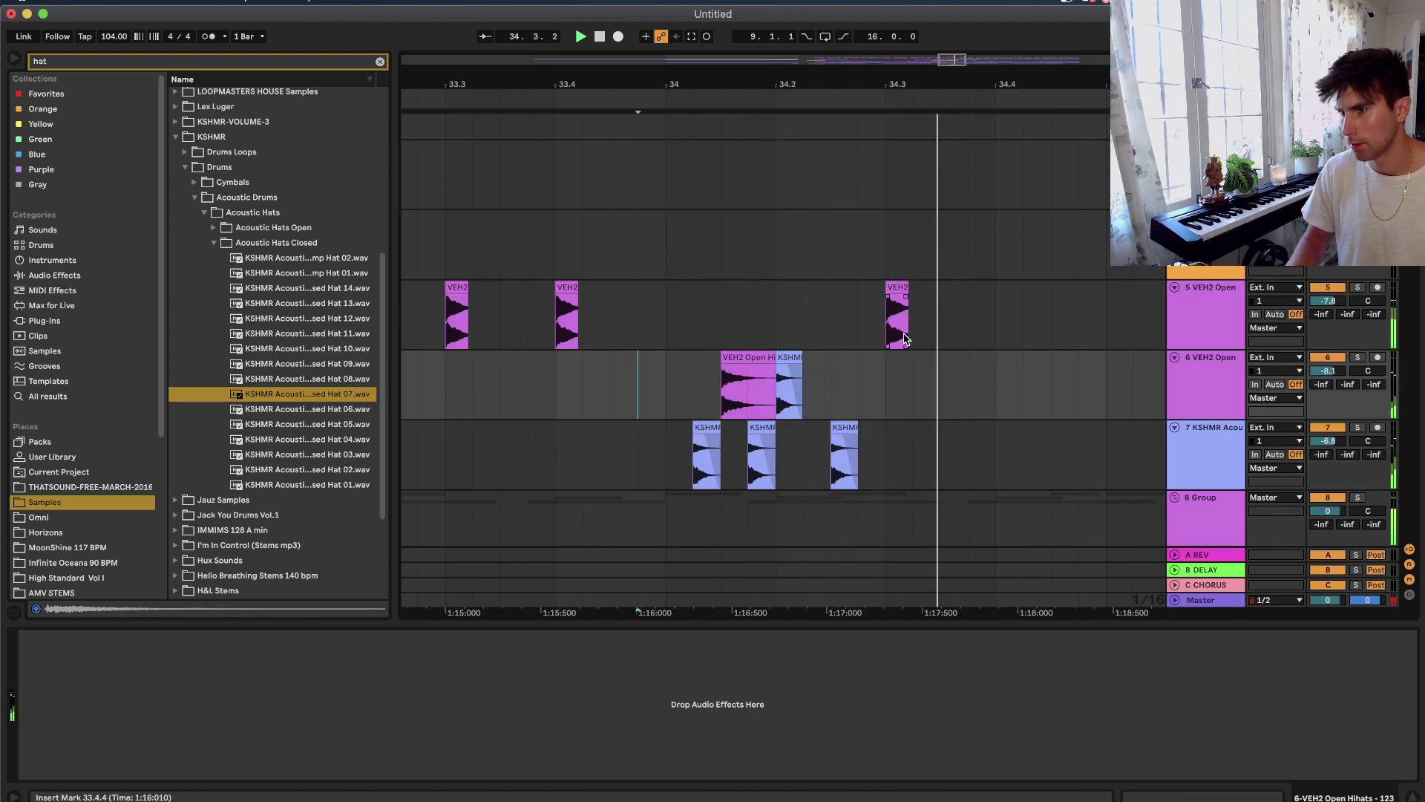
Undo the last edit and duplicate the bar 34 hi-hat pattern on tracks 6 and 7 repeatedly up to bar 36.
{"action": "key", "text": "super+z"}
{"action": "left_click_drag", "start_coordinate": [662, 394], "coordinate": [785, 451]}
{"action": "key", "text": "super+d"}
{"action": "key", "text": "super+d"}
{"action": "key", "text": "minus"}
{"action": "key", "text": "minus"}
{"action": "key", "text": "super+d"}
{"action": "key", "text": "super+d"}
{"action": "key", "text": "super+d"}
{"action": "key", "text": "super+d"}
{"action": "key", "text": "super+d"}
Play the hi-hats from just before bar 33 and lower track 7's volume to -11.7 dB.
{"action": "left_click", "coordinate": [690, 438], "text": "shift"}
{"action": "left_click", "coordinate": [545, 446]}
{"action": "key", "text": "space"}
{"action": "key", "text": "space"}
{"action": "left_click_drag", "start_coordinate": [1332, 439], "coordinate": [1331, 460]}
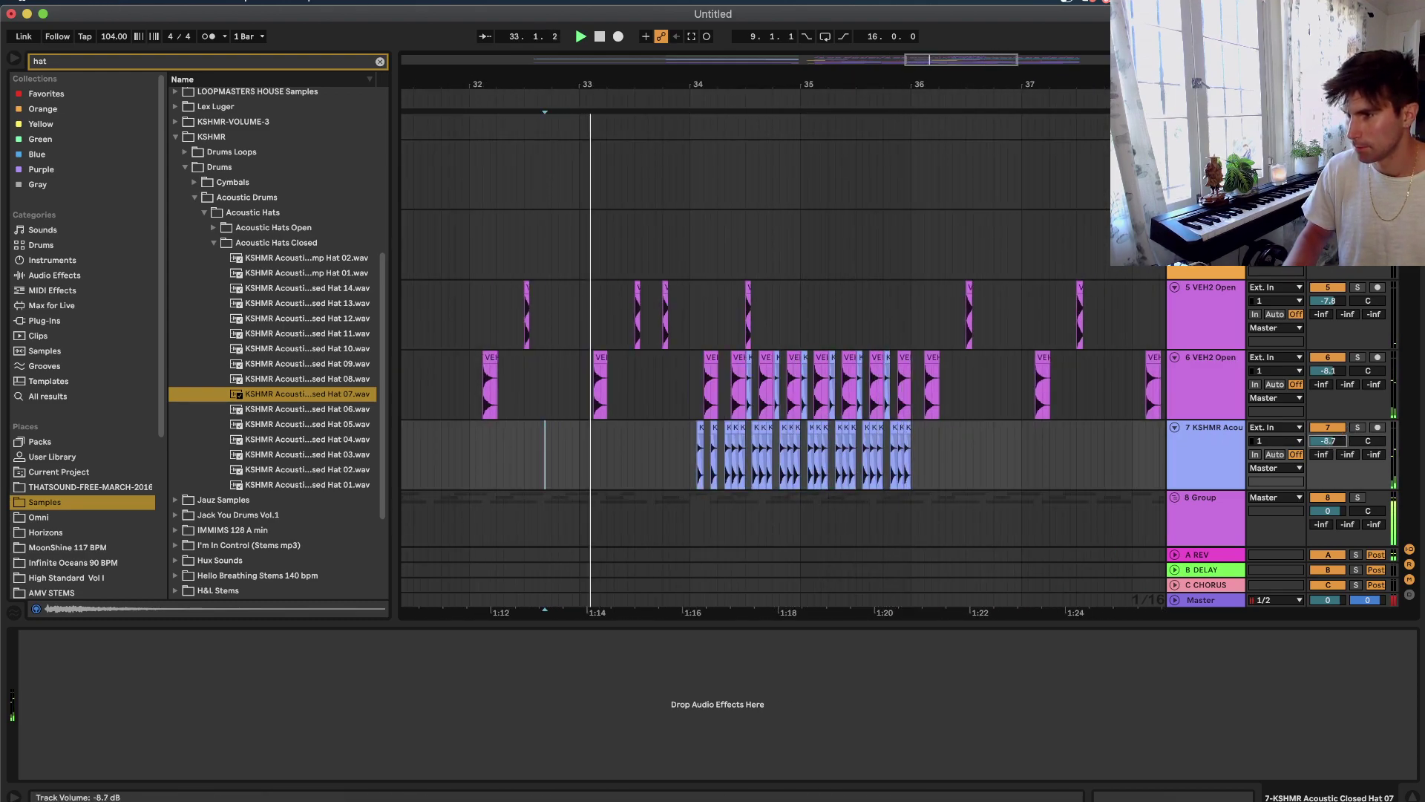
{"action": "right_click", "coordinate": [1042, 439]}
{"action": "left_click", "coordinate": [1195, 604]}
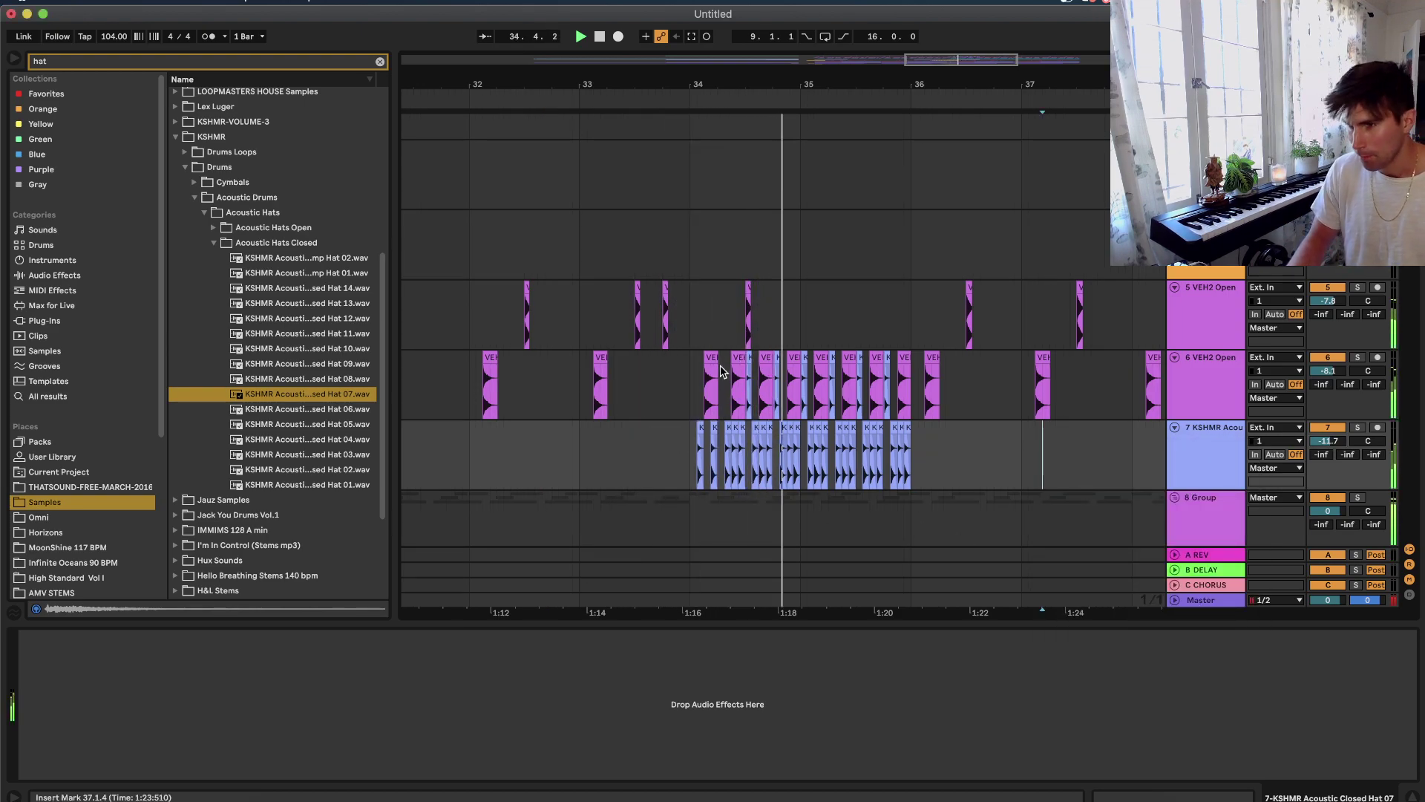
Turn the grid off and deactivate the hat clips around 34.3 on tracks 5 and 6.
{"action": "scroll", "coordinate": [751, 390], "scroll_direction": "up", "scroll_amount": 3}
{"action": "left_click", "coordinate": [632, 376]}
{"action": "right_click", "coordinate": [632, 375]}
{"action": "left_click", "coordinate": [739, 553]}
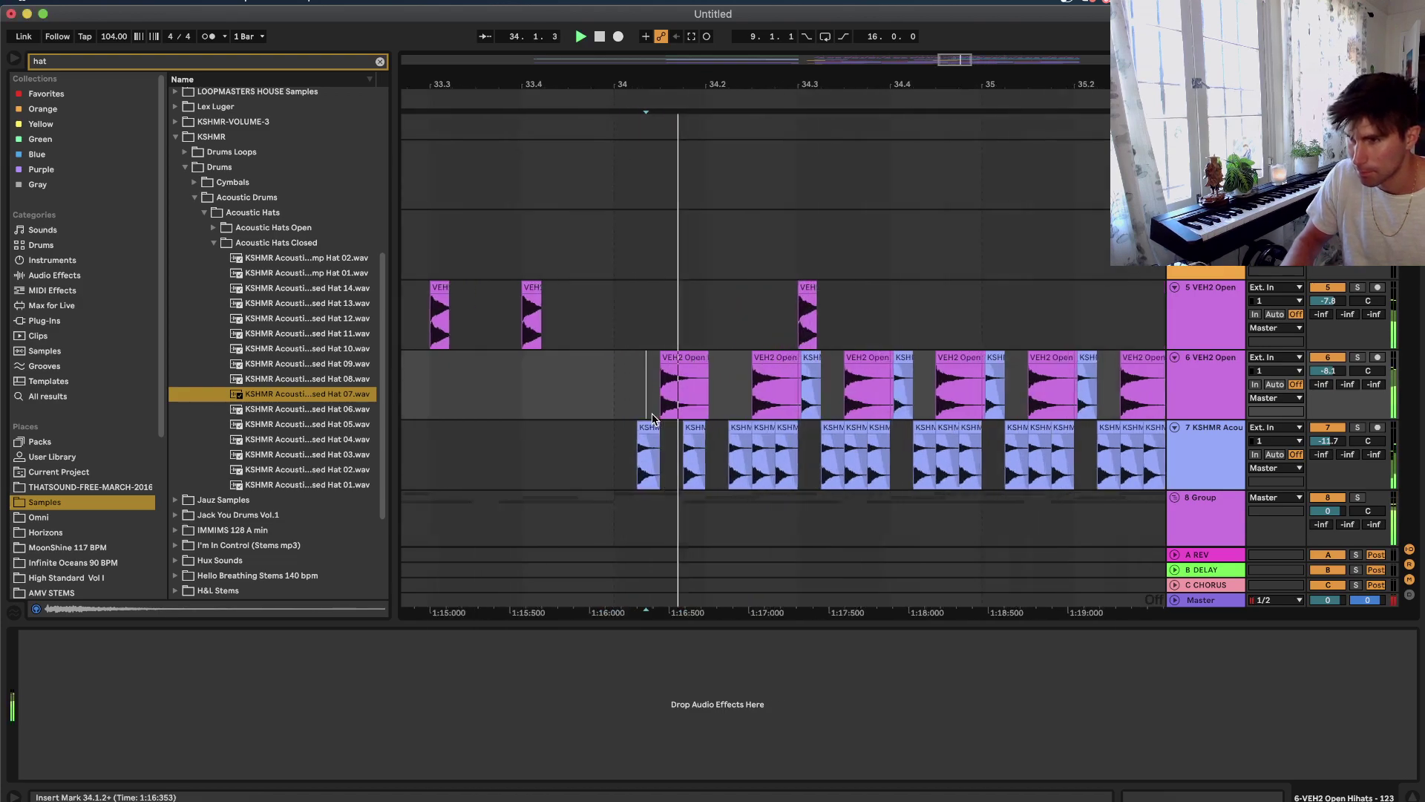
{"action": "scroll", "coordinate": [785, 402], "scroll_direction": "up", "scroll_amount": 1}
{"action": "scroll", "coordinate": [786, 402], "scroll_direction": "right", "scroll_amount": 1}
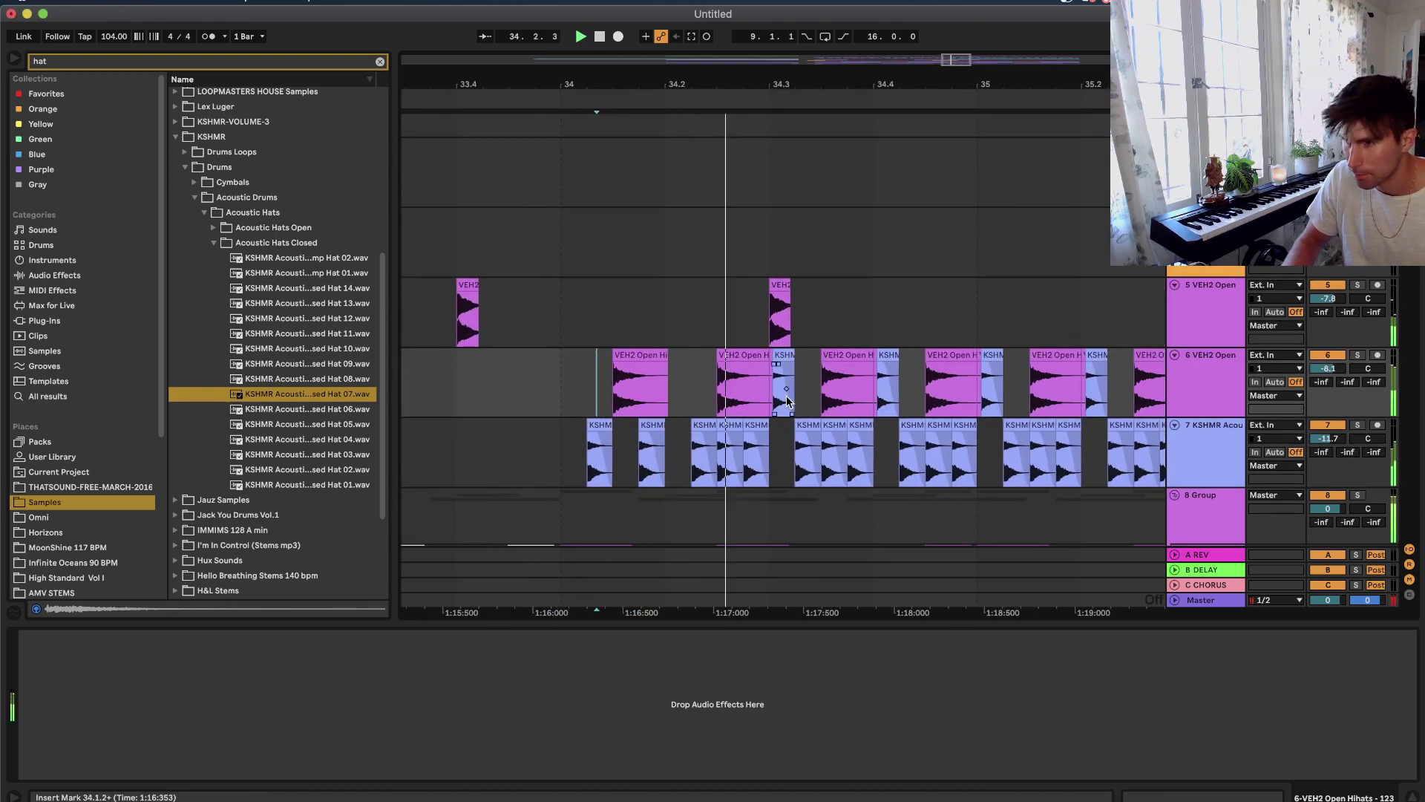
{"action": "left_click_drag", "start_coordinate": [798, 312], "coordinate": [765, 380]}
{"action": "key", "text": "space"}
{"action": "key", "text": "0"}
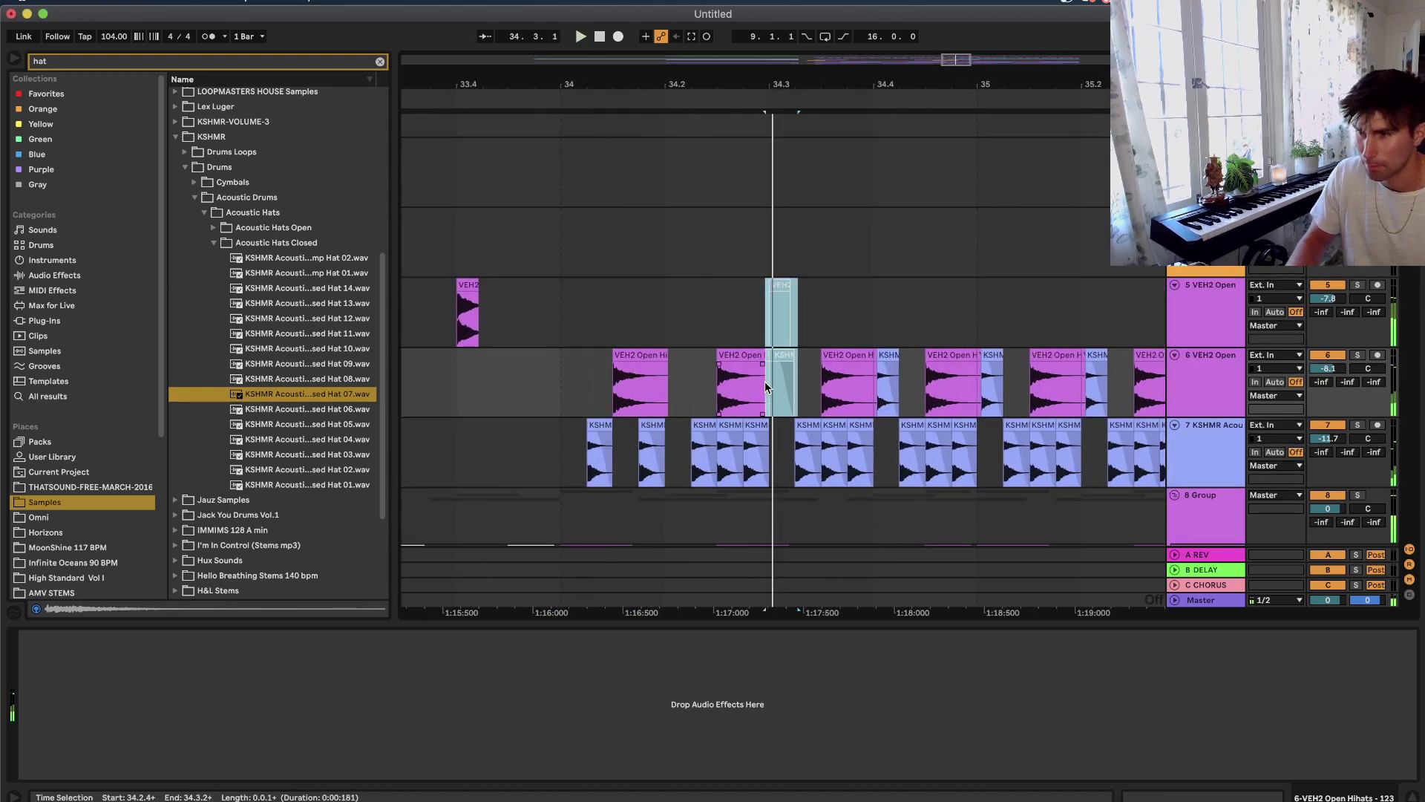
Set the grid to 1/16, deactivate the closed hat at 34.3.2 on track 7 and play bar 34.
{"action": "right_click", "coordinate": [507, 374]}
{"action": "left_click", "coordinate": [613, 542]}
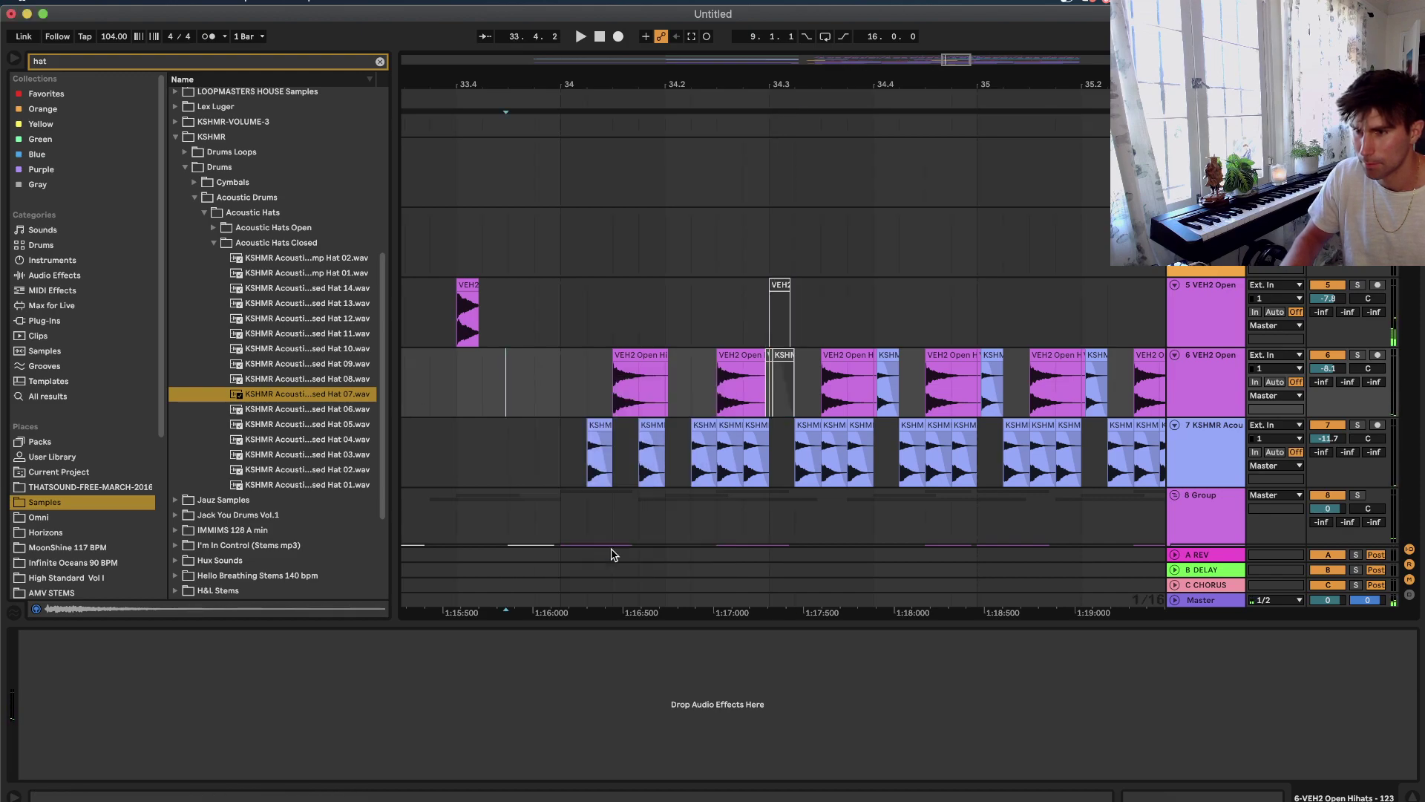
{"action": "left_click", "coordinate": [571, 478]}
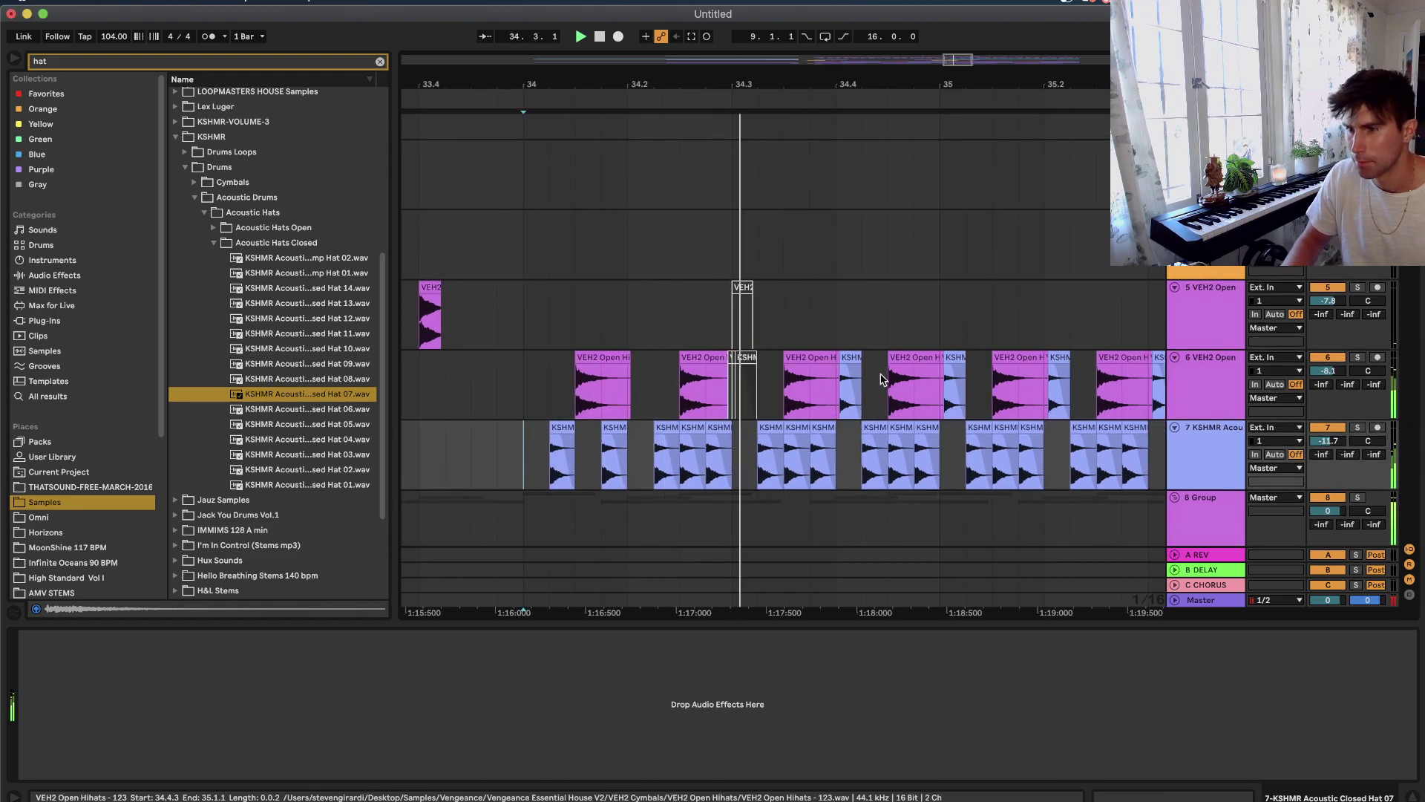
{"action": "scroll", "coordinate": [797, 378], "scroll_direction": "down", "scroll_amount": 5}
{"action": "left_click_drag", "start_coordinate": [719, 310], "coordinate": [778, 322]}
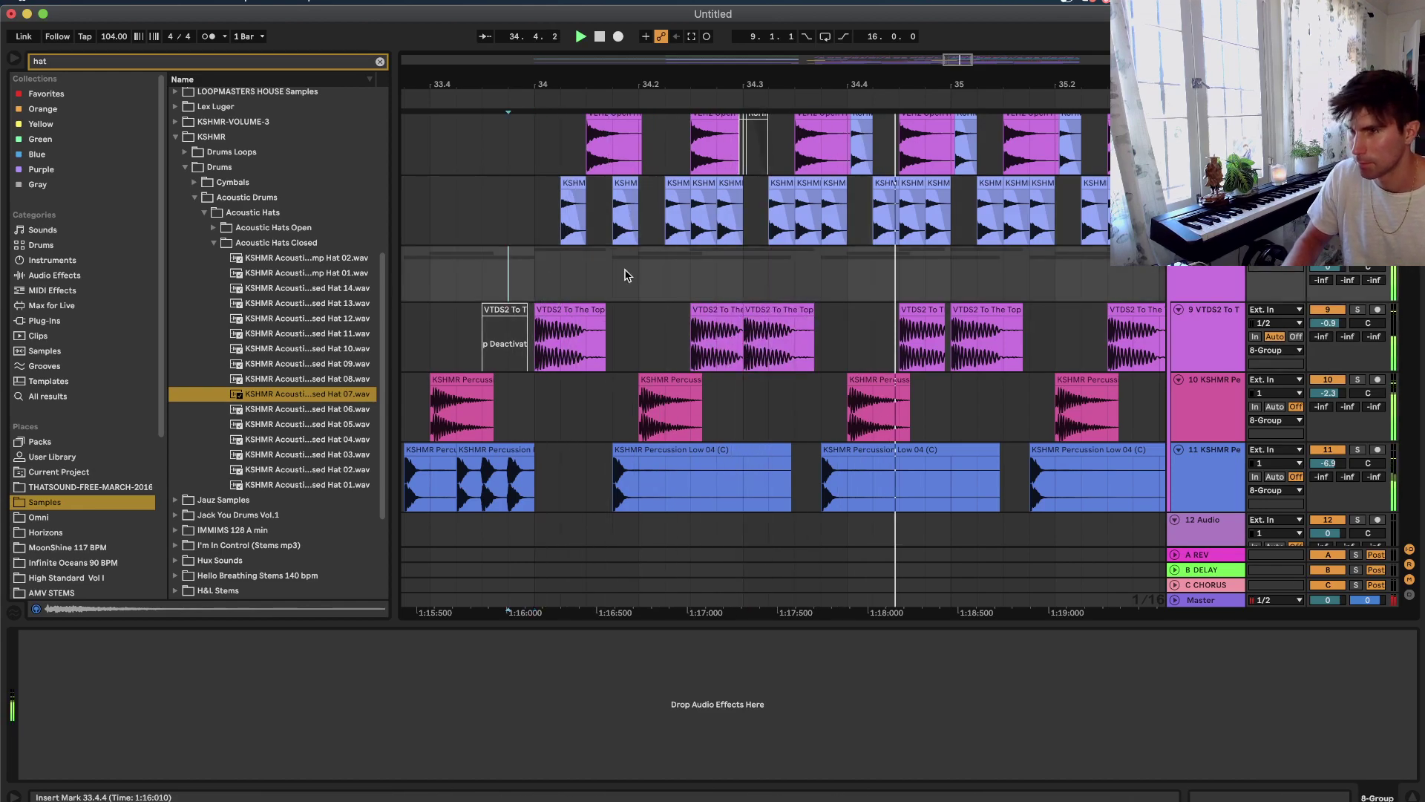
{"action": "scroll", "coordinate": [627, 270], "scroll_direction": "up", "scroll_amount": 2}
{"action": "left_click", "coordinate": [779, 247]}
{"action": "left_click", "coordinate": [774, 301]}
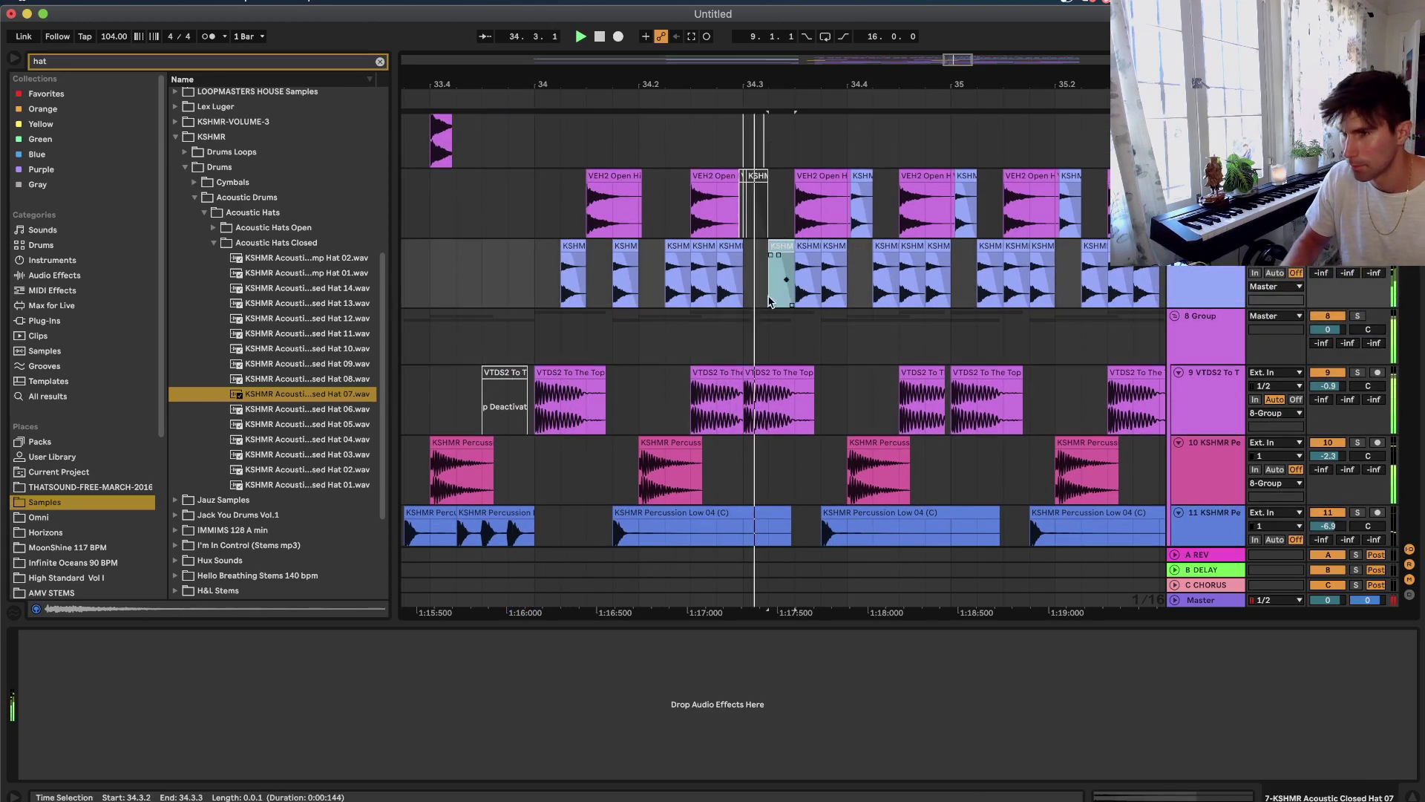
{"action": "left_click", "coordinate": [535, 317]}
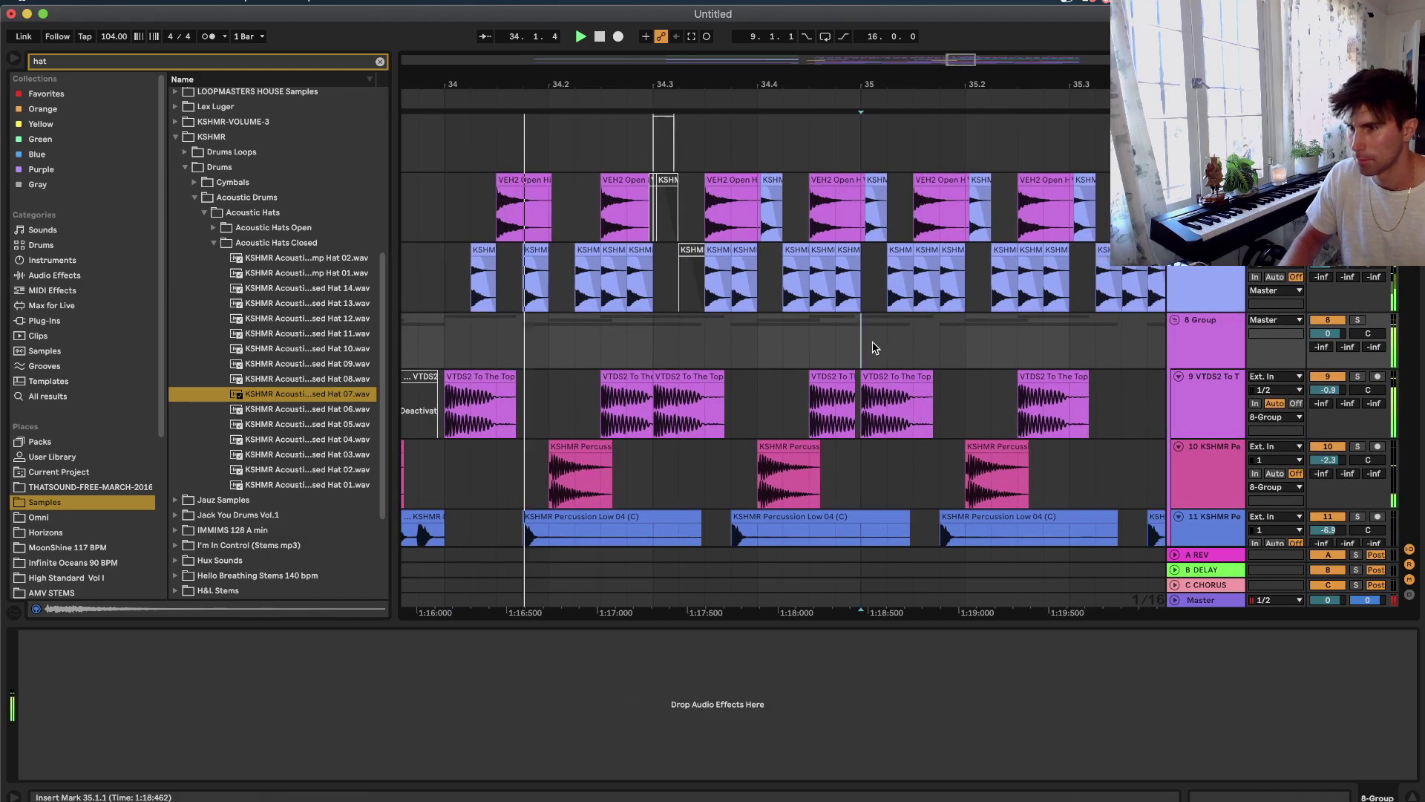
Delete everything on tracks 4 to 9 between 35.1.1 and 42.1.1.
{"action": "scroll", "coordinate": [873, 347], "scroll_direction": "down", "scroll_amount": 8}
{"action": "key", "text": "space"}
{"action": "scroll", "coordinate": [891, 347], "scroll_direction": "right", "scroll_amount": 3}
{"action": "left_click", "coordinate": [1115, 408], "text": "shift"}
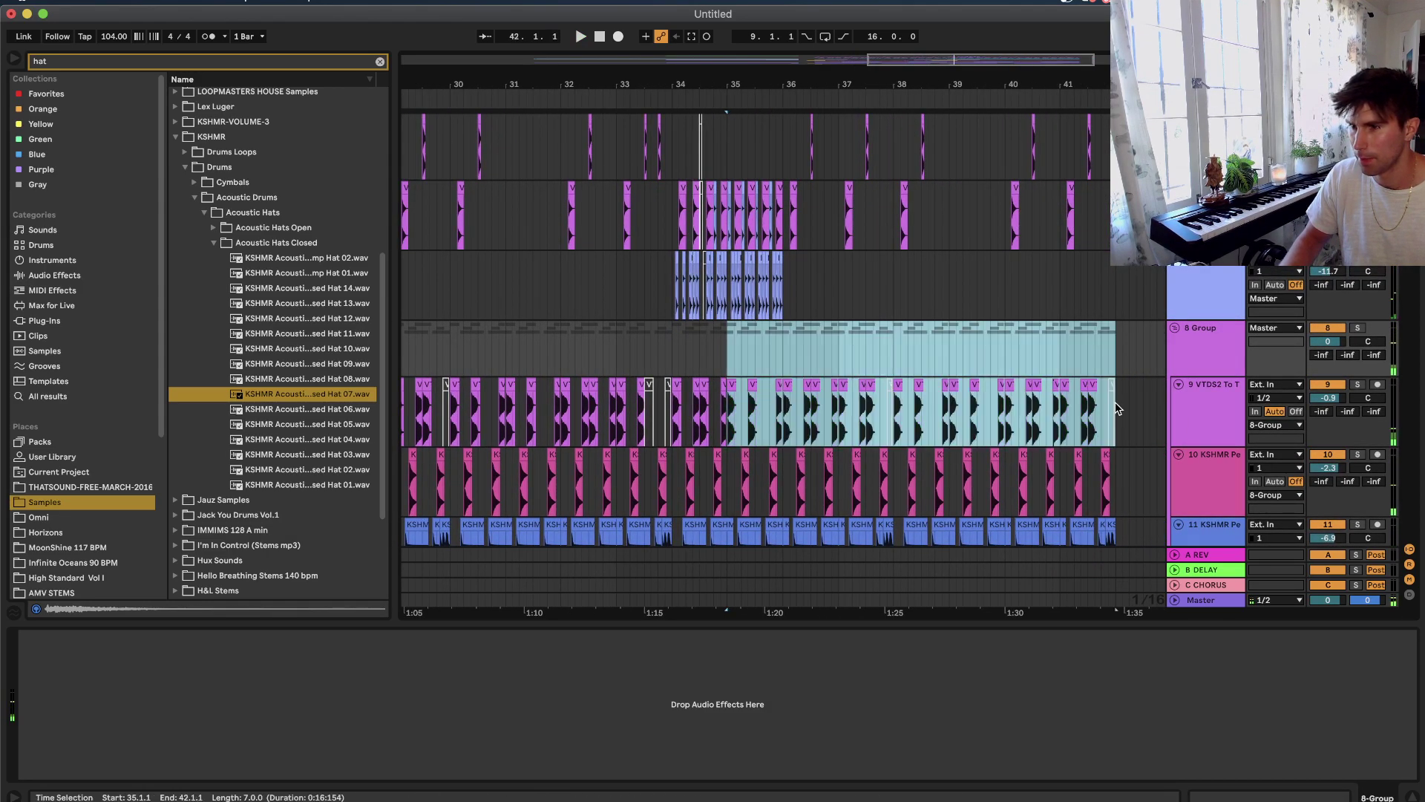
{"action": "scroll", "coordinate": [978, 331], "scroll_direction": "up", "scroll_amount": 4}
{"action": "left_click", "coordinate": [755, 251], "text": "shift"}
{"action": "scroll", "coordinate": [751, 248], "scroll_direction": "up", "scroll_amount": 5}
{"action": "scroll", "coordinate": [751, 248], "scroll_direction": "down", "scroll_amount": 4}
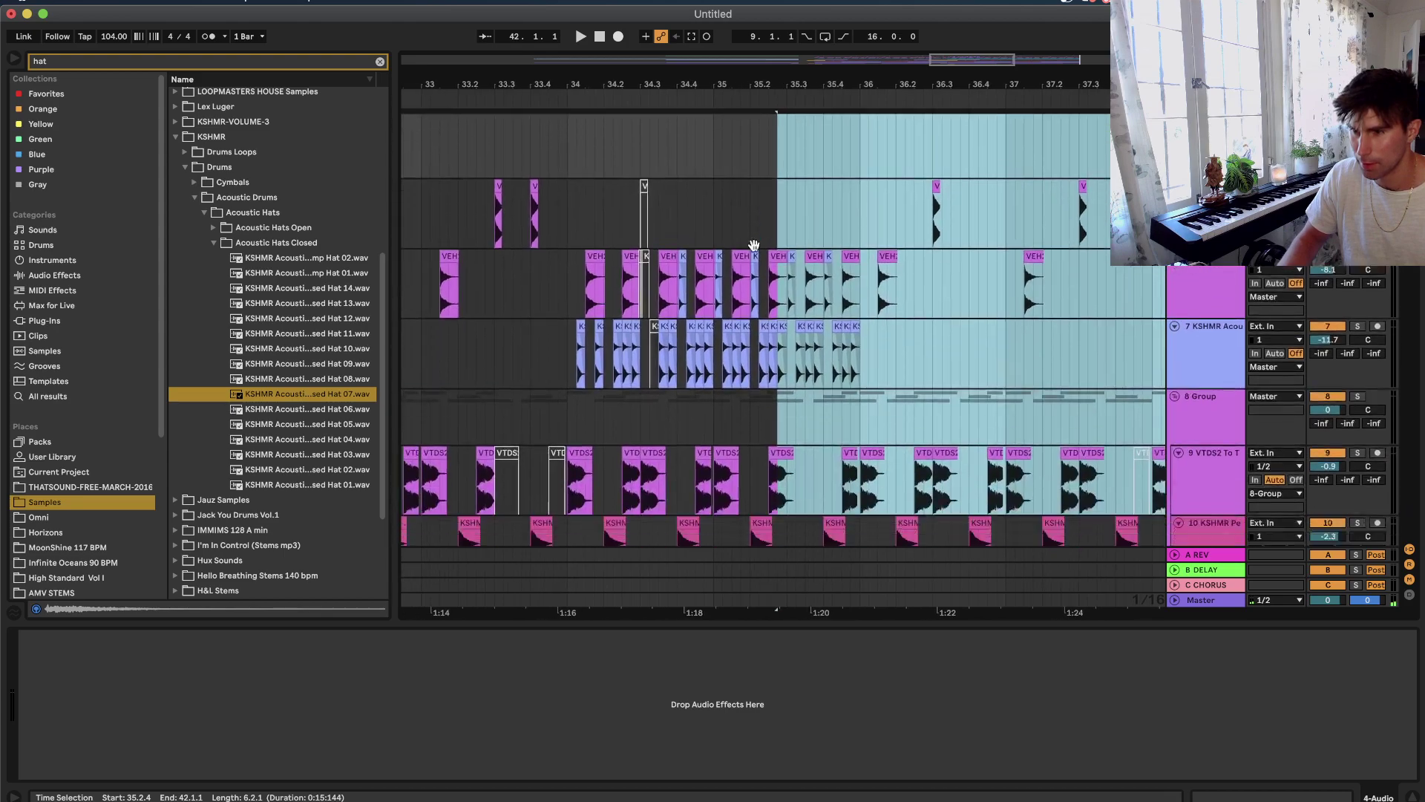
{"action": "left_click", "coordinate": [711, 461], "text": "shift"}
{"action": "key", "text": "Delete"}
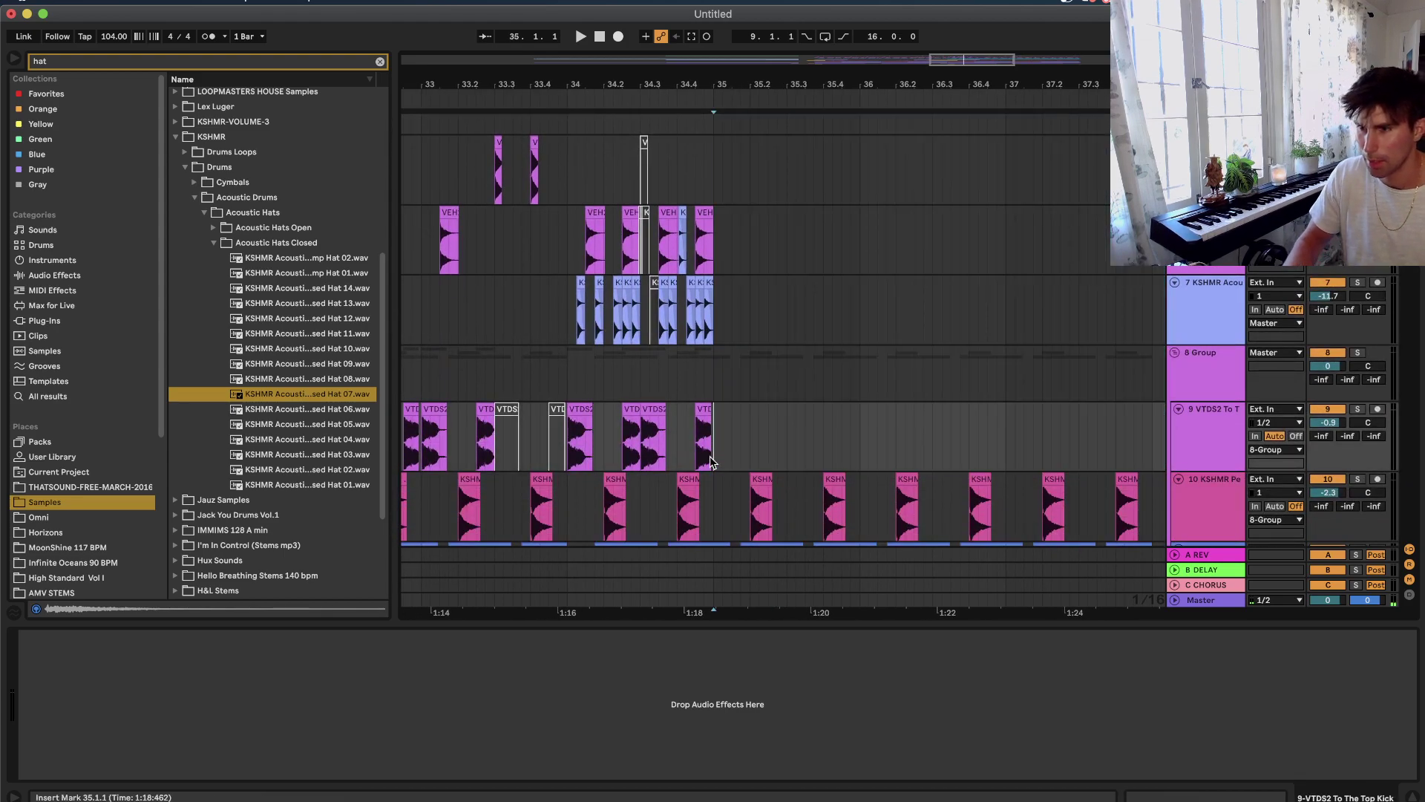
Select bar 34 on tracks 5 to 9 and duplicate it repeatedly across the cleared bars after it.
{"action": "scroll", "coordinate": [588, 279], "scroll_direction": "up", "scroll_amount": 3}
{"action": "left_click", "coordinate": [592, 277], "text": "shift"}
{"action": "scroll", "coordinate": [594, 277], "scroll_direction": "up", "scroll_amount": 5}
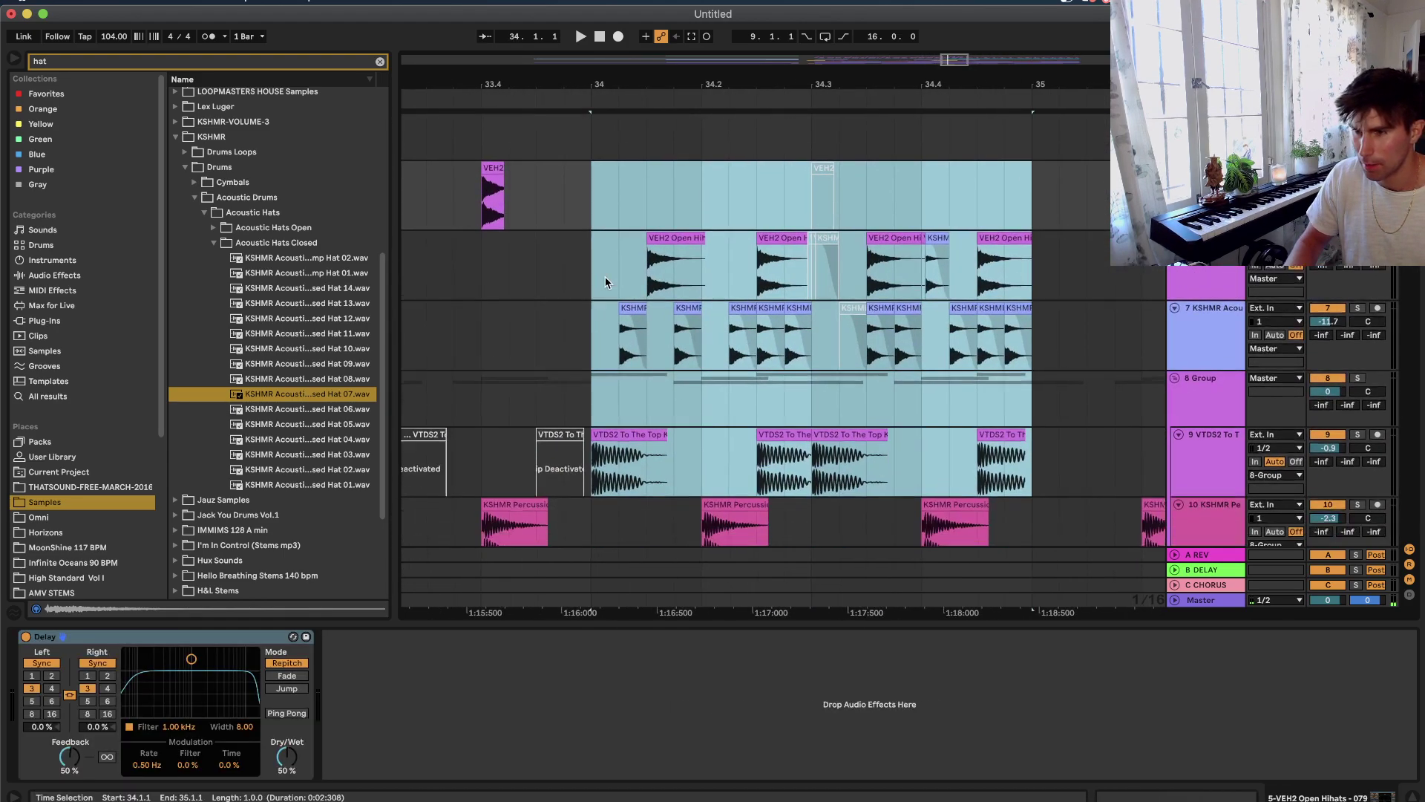
{"action": "scroll", "coordinate": [604, 281], "scroll_direction": "down", "scroll_amount": 6}
{"action": "key", "text": "super+d"}
{"action": "key", "text": "super+d"}
{"action": "key", "text": "super+d"}
{"action": "key", "text": "super+d"}
{"action": "key", "text": "super+d"}
{"action": "key", "text": "super+d"}
{"action": "key", "text": "super+d"}
{"action": "scroll", "coordinate": [606, 280], "scroll_direction": "down", "scroll_amount": 6}
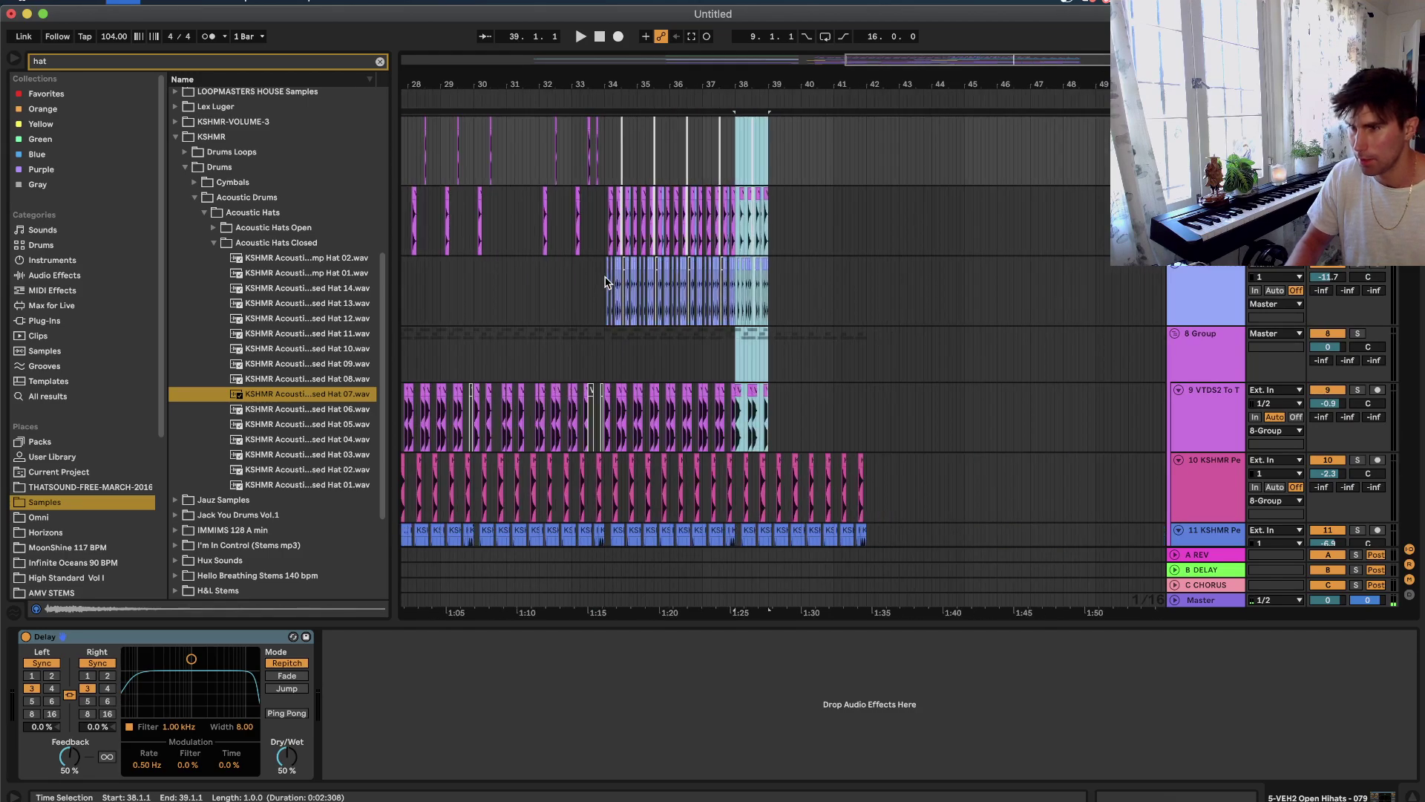
Play the arrangement from 25.2.4 and review the melodic and bass tracks through the bar 26–42 section.
{"action": "scroll", "coordinate": [611, 299], "scroll_direction": "left", "scroll_amount": 4}
{"action": "scroll", "coordinate": [611, 299], "scroll_direction": "down", "scroll_amount": 2}
{"action": "left_click", "coordinate": [503, 308]}
{"action": "key", "text": "space"}
{"action": "scroll", "coordinate": [668, 319], "scroll_direction": "down", "scroll_amount": 10}
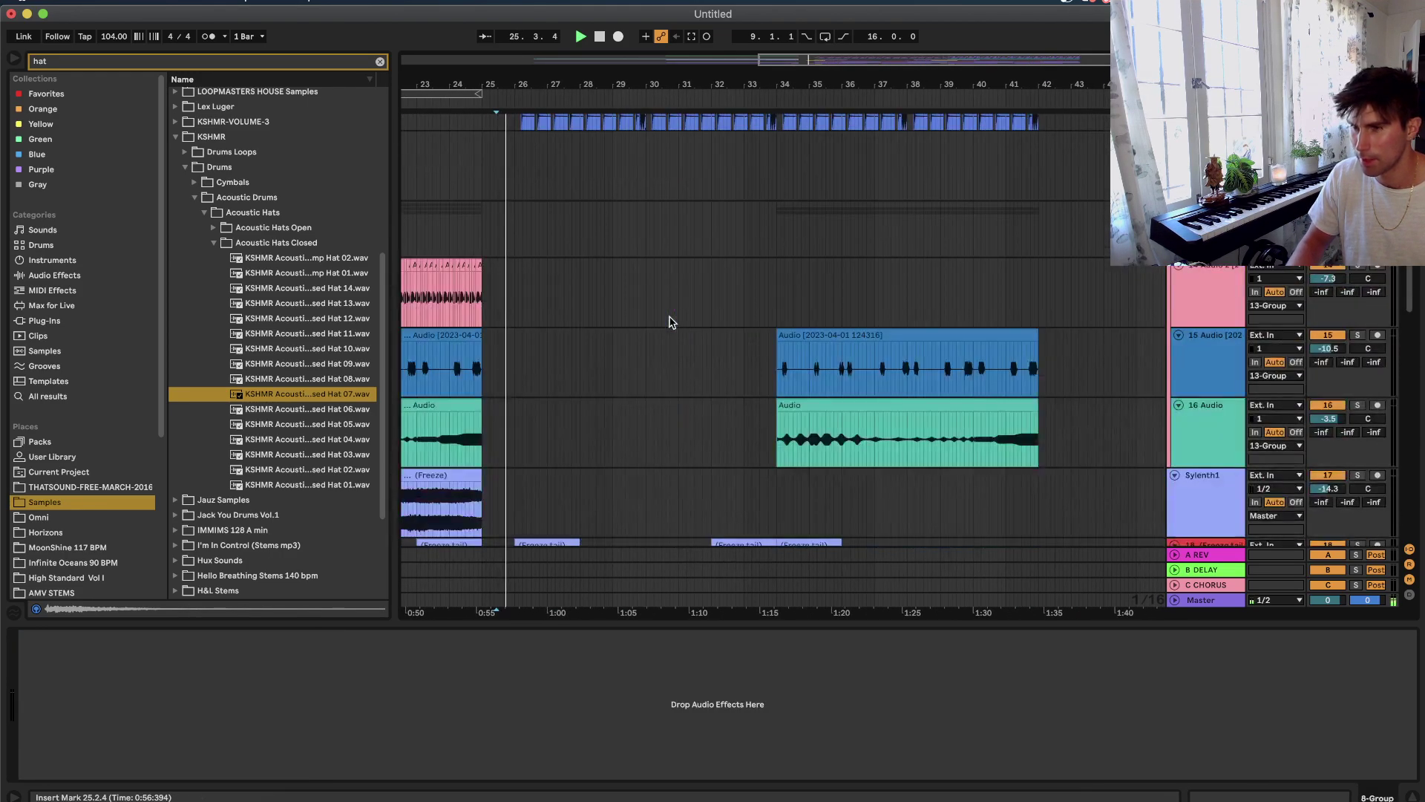
{"action": "scroll", "coordinate": [773, 444], "scroll_direction": "up", "scroll_amount": 2}
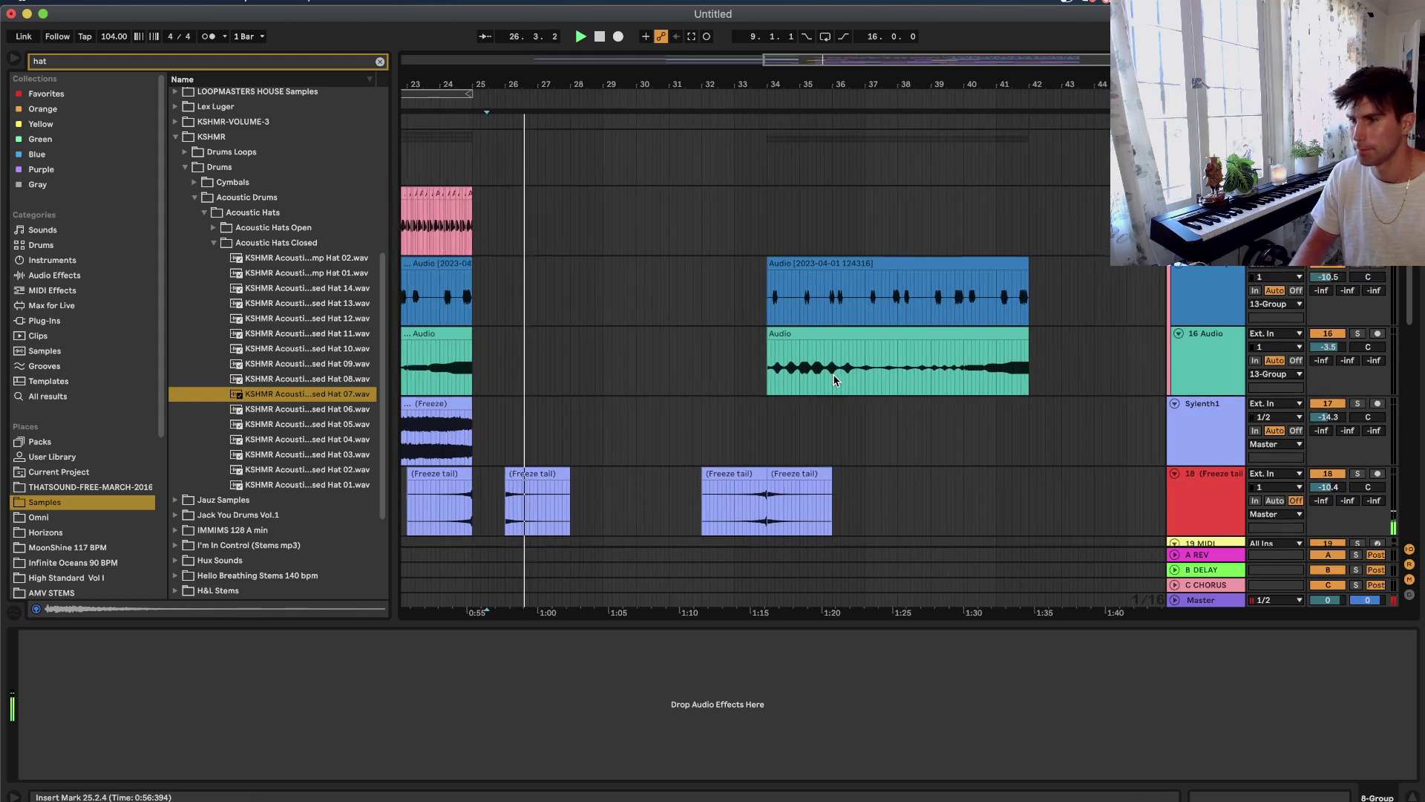
{"action": "scroll", "coordinate": [802, 416], "scroll_direction": "right", "scroll_amount": 2}
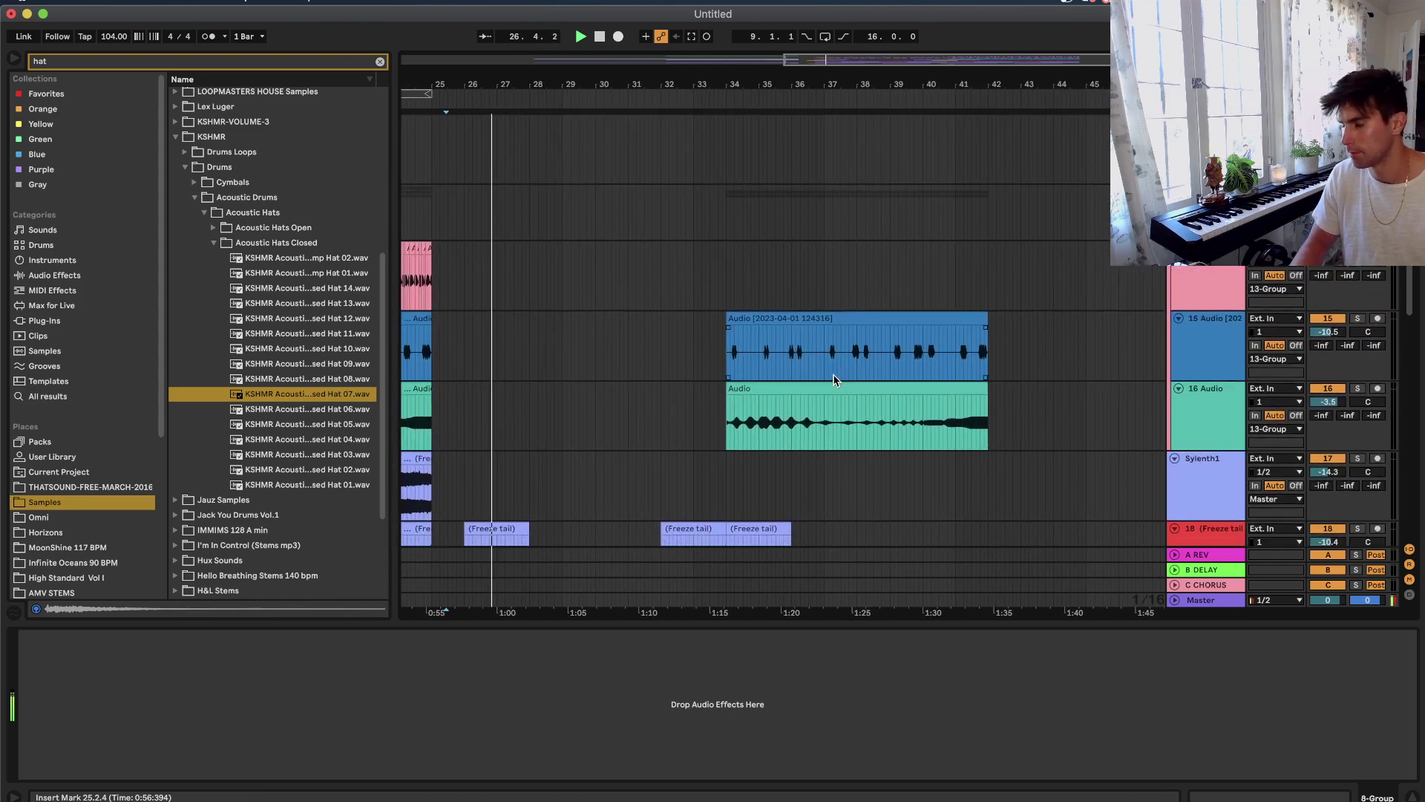
{"action": "scroll", "coordinate": [789, 415], "scroll_direction": "up", "scroll_amount": 3}
{"action": "left_click", "coordinate": [793, 401]}
{"action": "scroll", "coordinate": [794, 401], "scroll_direction": "down", "scroll_amount": 10}
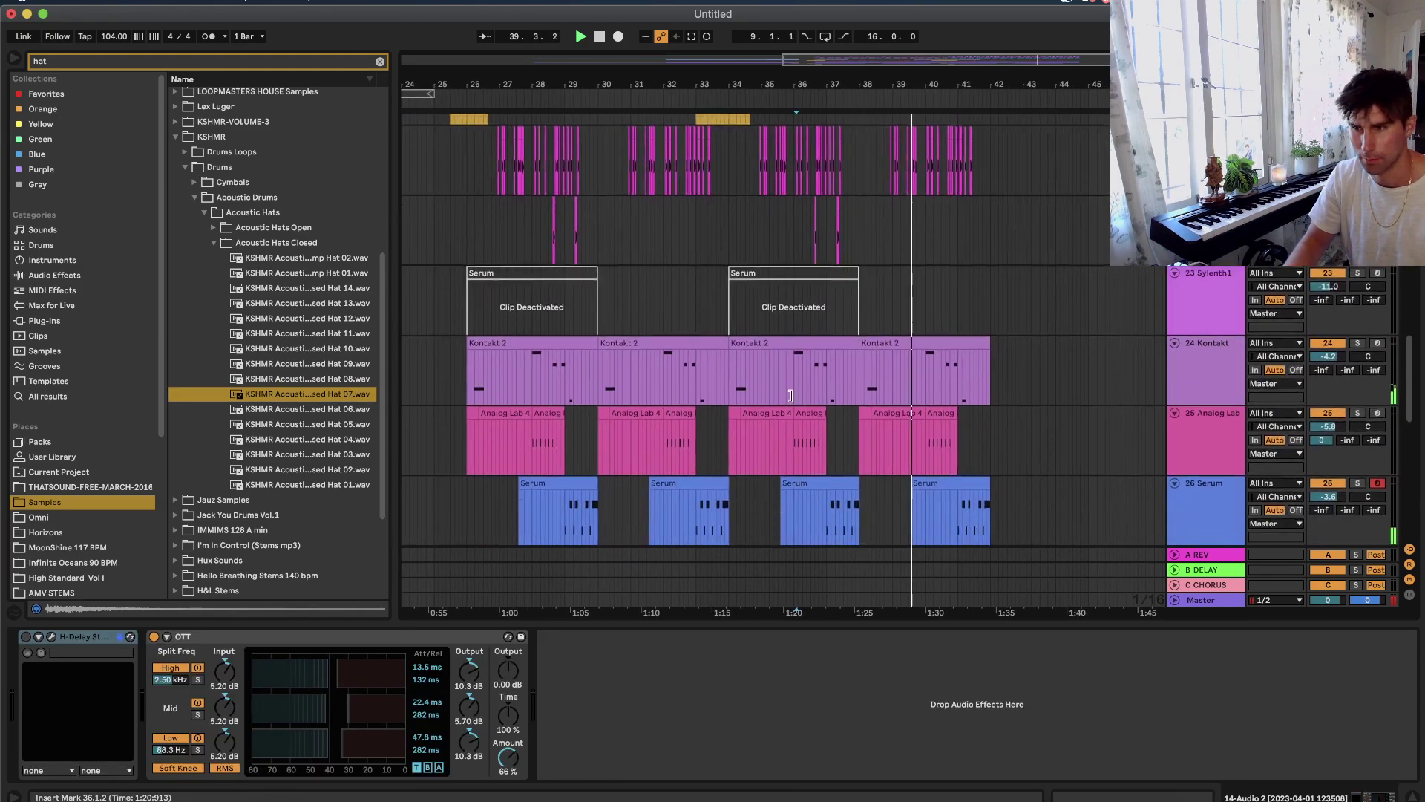
Transpose all notes in track 30's Serum clip at bar 34 down an octave and play the result.
{"action": "scroll", "coordinate": [789, 394], "scroll_direction": "down", "scroll_amount": 2}
{"action": "left_click", "coordinate": [773, 421]}
{"action": "scroll", "coordinate": [773, 416], "scroll_direction": "down", "scroll_amount": 8}
{"action": "scroll", "coordinate": [771, 379], "scroll_direction": "down", "scroll_amount": 2}
{"action": "left_click", "coordinate": [766, 353]}
{"action": "double_click", "coordinate": [767, 353]}
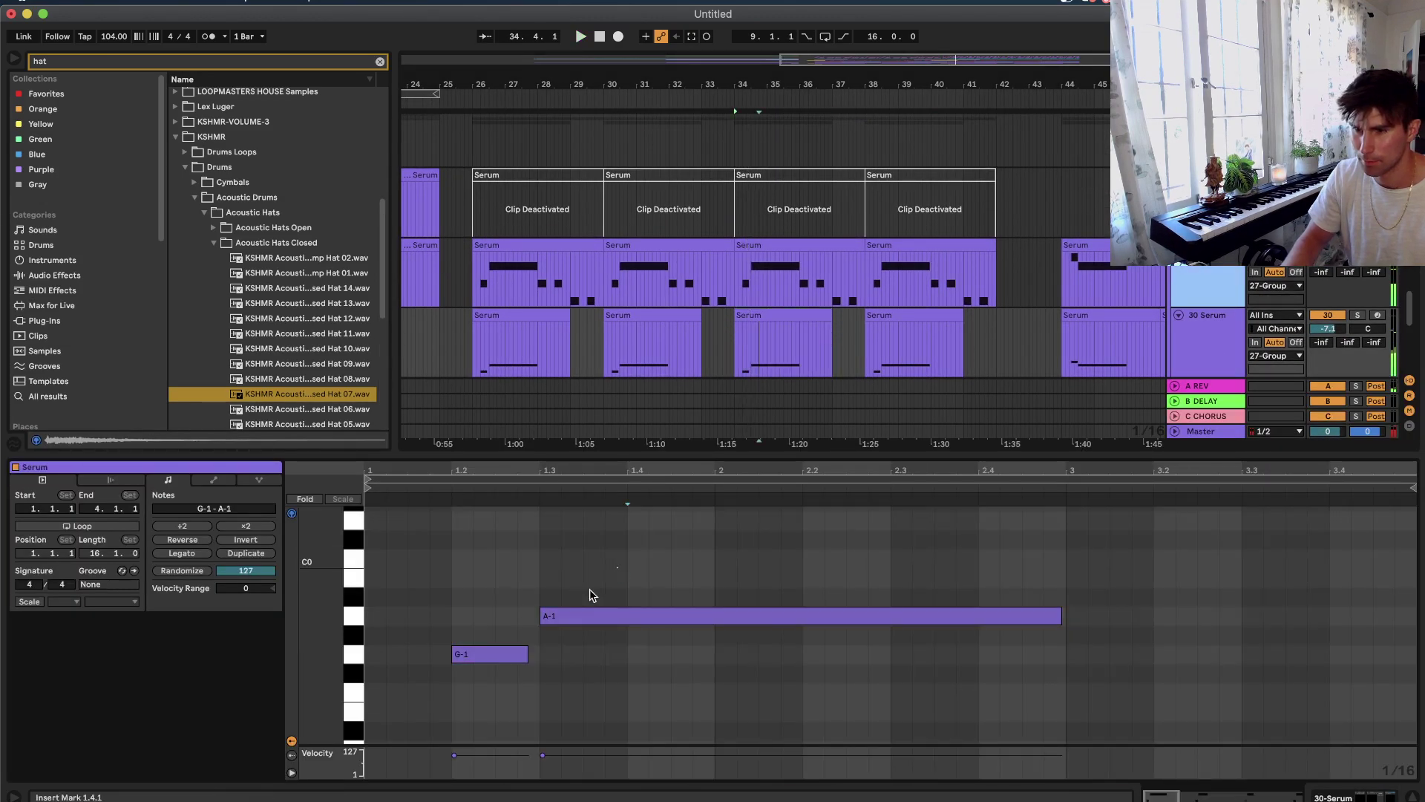
{"action": "key", "text": "super+a"}
{"action": "key", "text": "shift+Down"}
{"action": "key", "text": "space"}
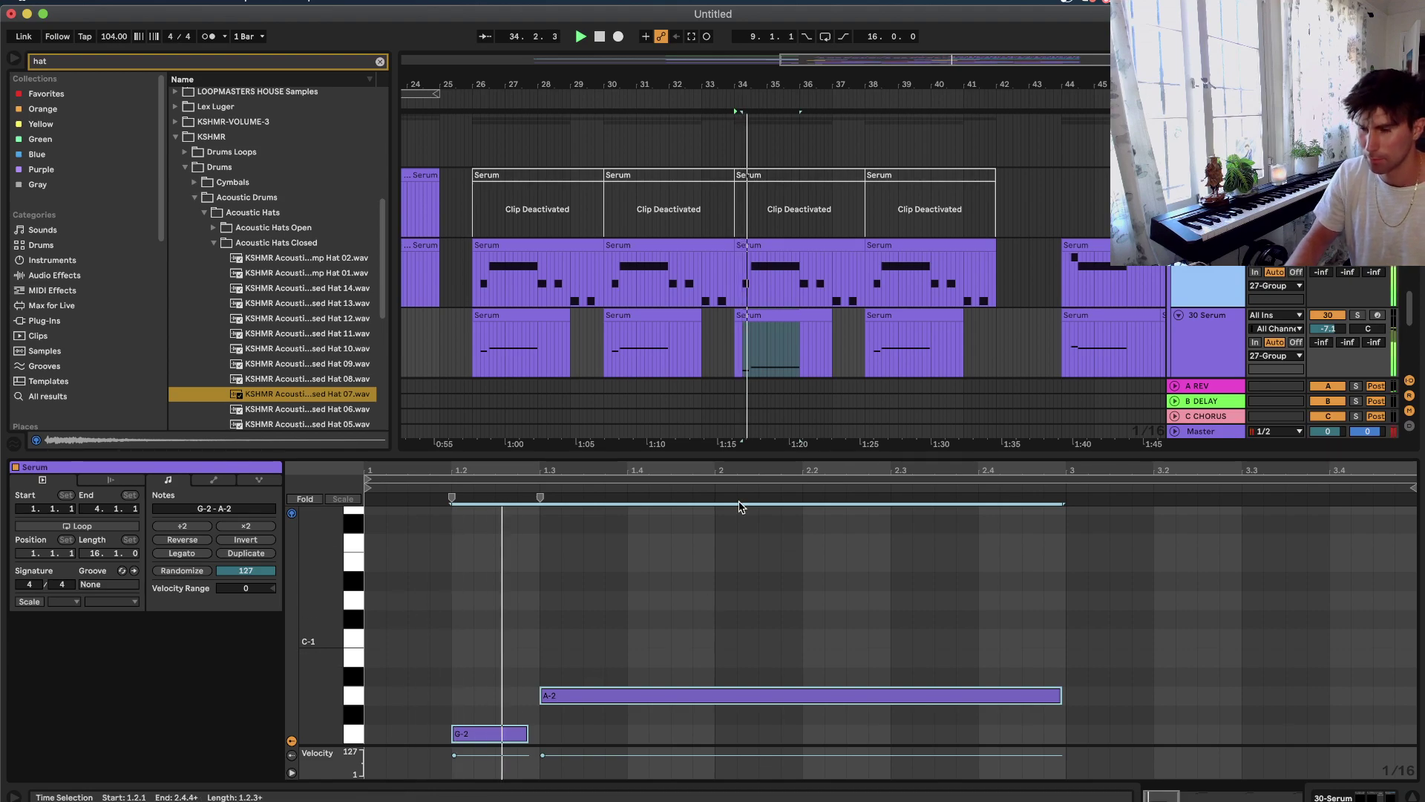
In track 30's Serum clip at bar 38, raise the first note to A#-1 and transpose both notes down an octave.
{"action": "left_click", "coordinate": [888, 328]}
{"action": "left_click_drag", "start_coordinate": [502, 656], "coordinate": [490, 595]}
{"action": "left_click", "coordinate": [572, 619]}
{"action": "left_click_drag", "start_coordinate": [607, 574], "coordinate": [474, 629]}
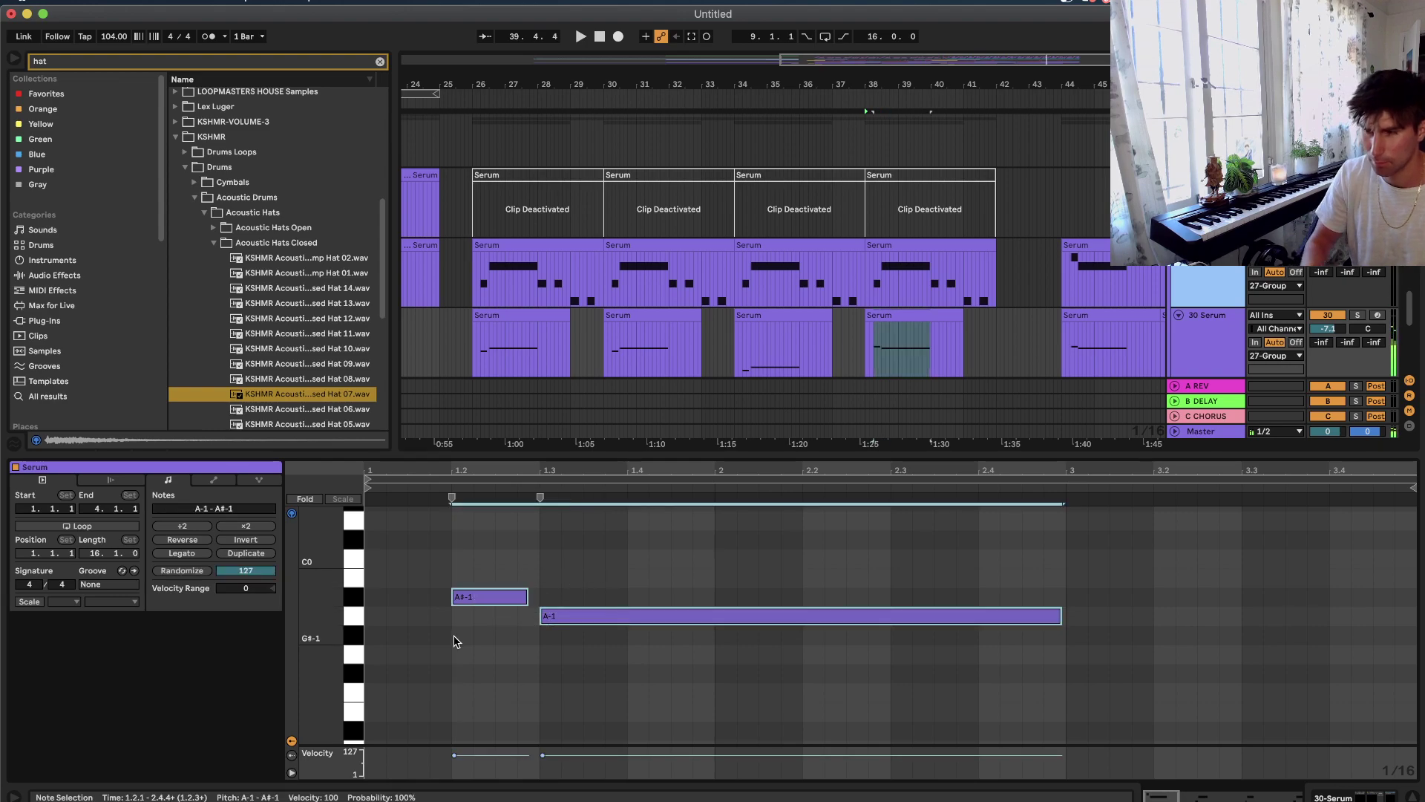
{"action": "key", "text": "shift+Down"}
{"action": "key", "text": "shift+Tab"}
Search the plug-ins for Thermal and add the VST version to track 30 after Decapitator.
{"action": "left_click", "coordinate": [1211, 306]}
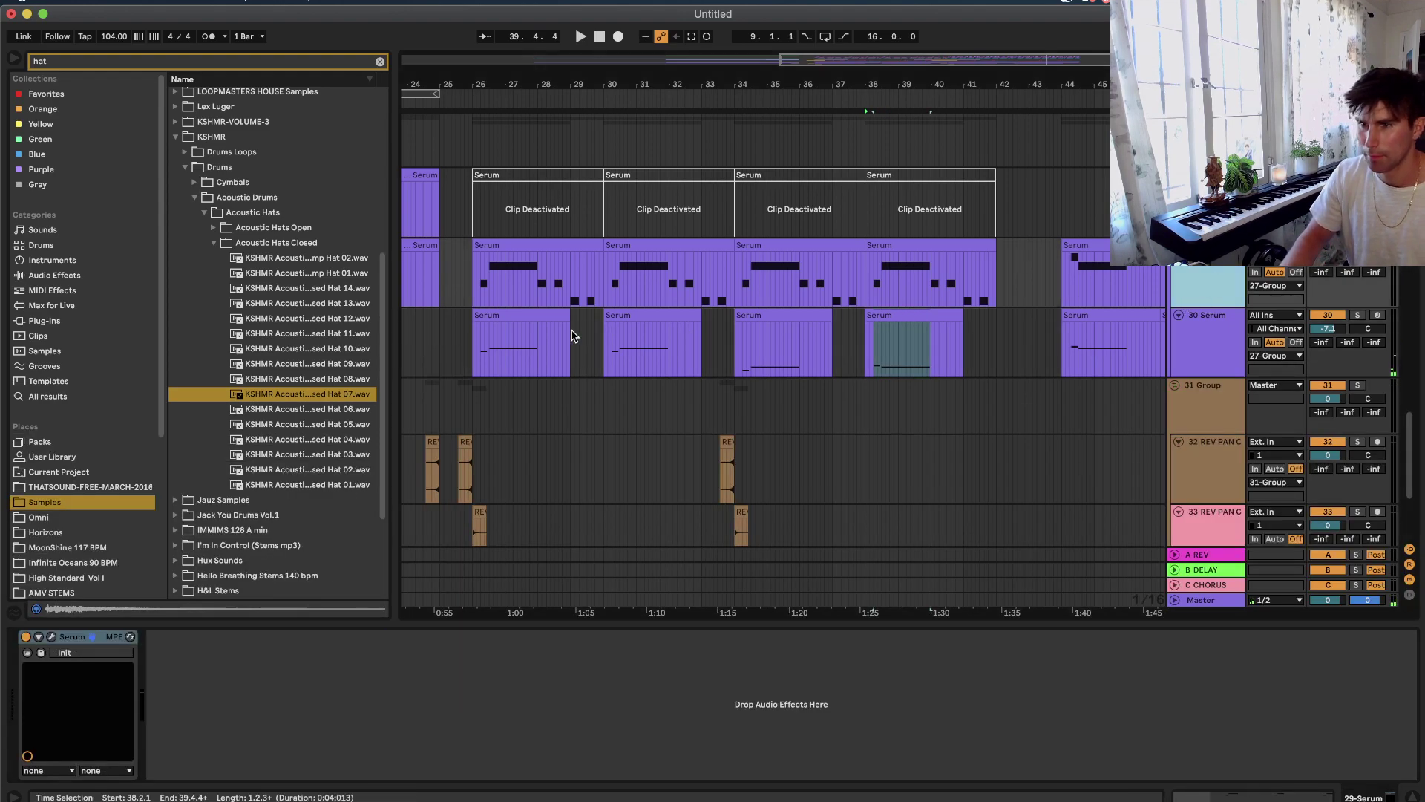
{"action": "left_click", "coordinate": [476, 343]}
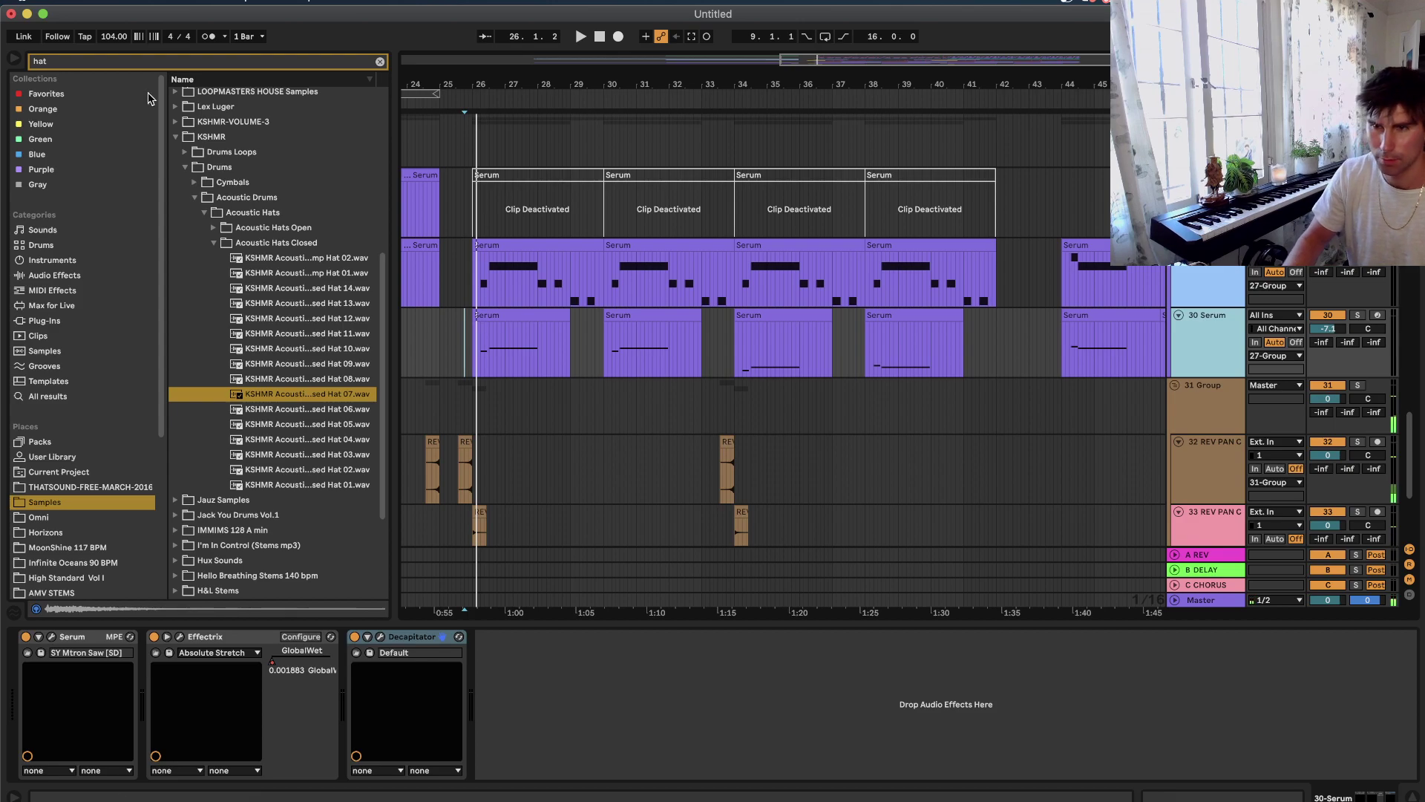
{"action": "left_click", "coordinate": [176, 64]}
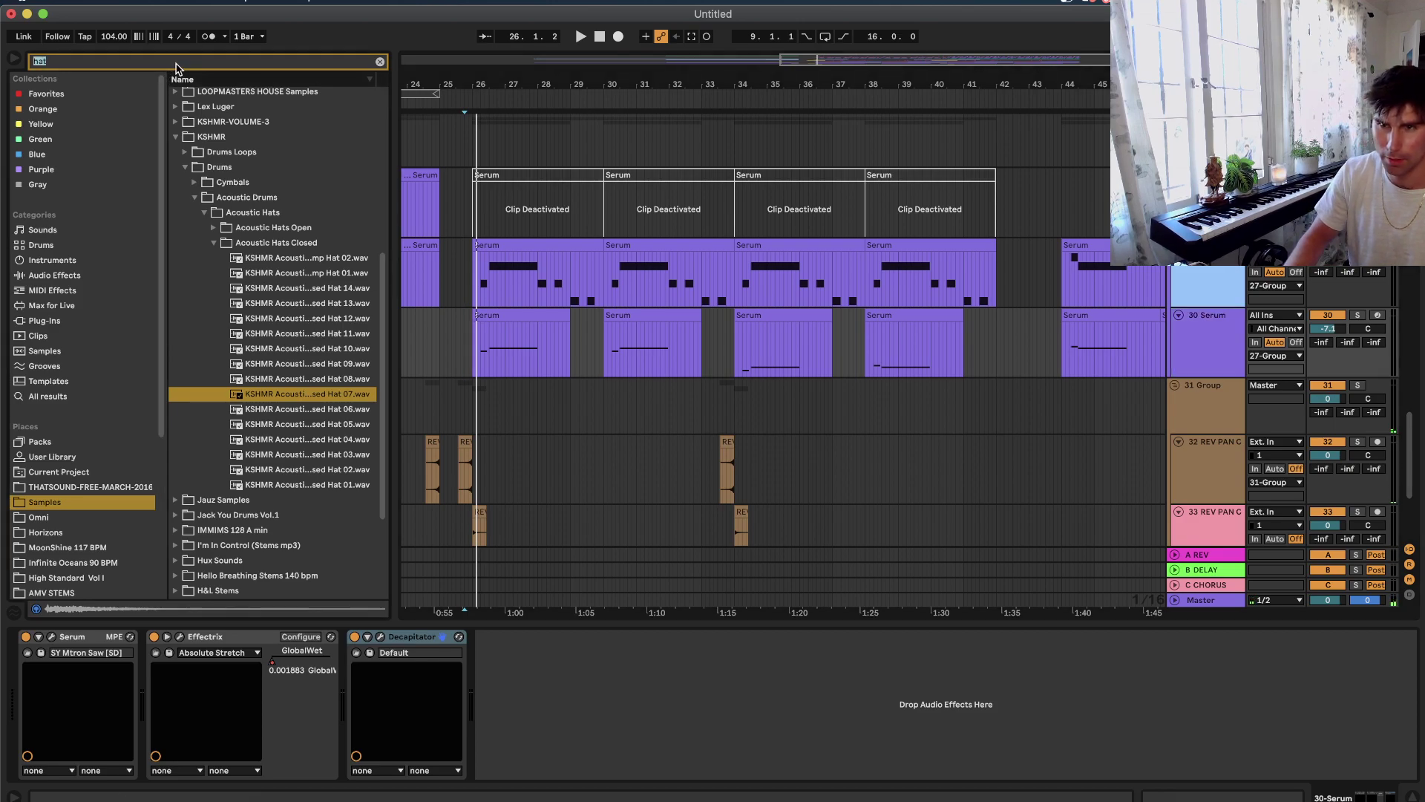
{"action": "type", "text": "therma"}
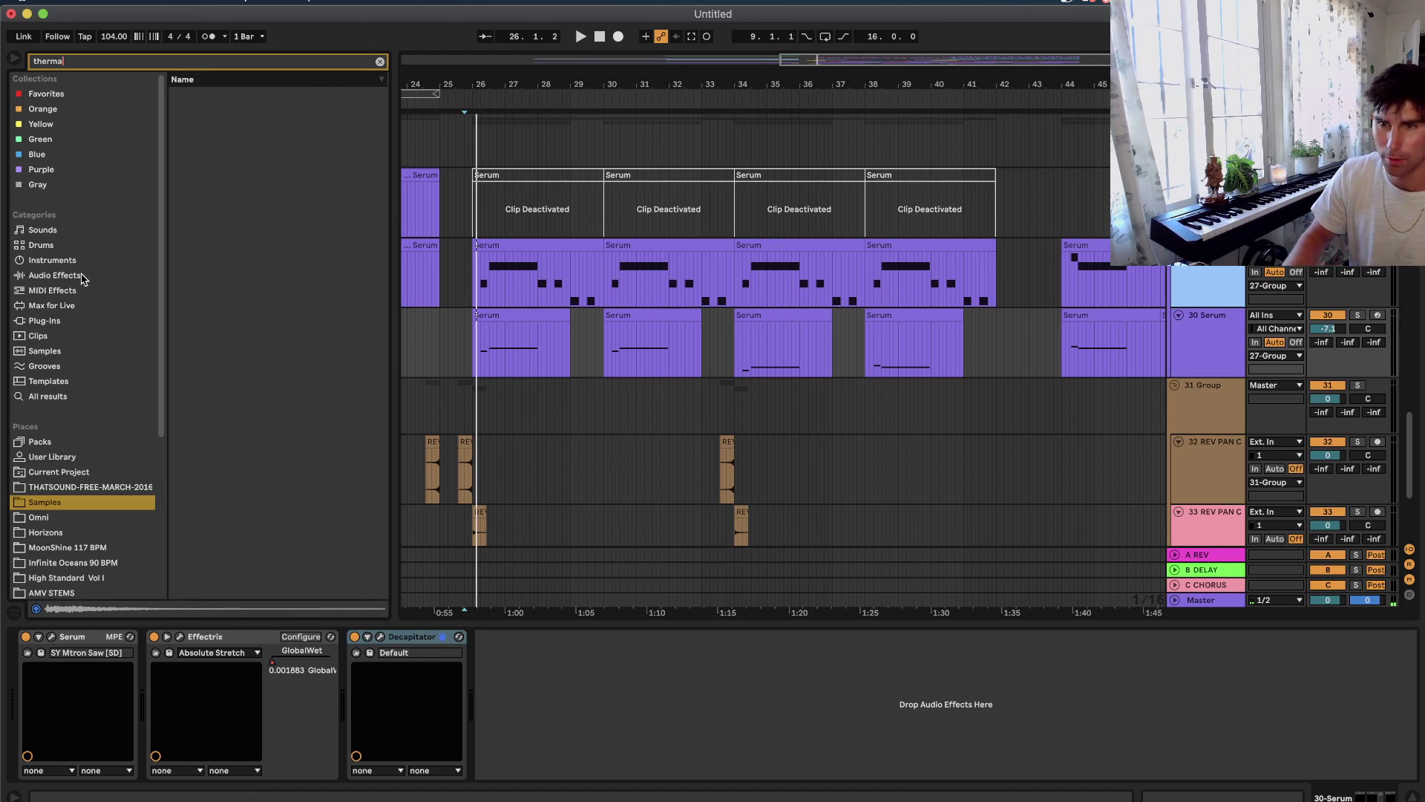
{"action": "left_click", "coordinate": [81, 278]}
{"action": "left_click", "coordinate": [59, 320]}
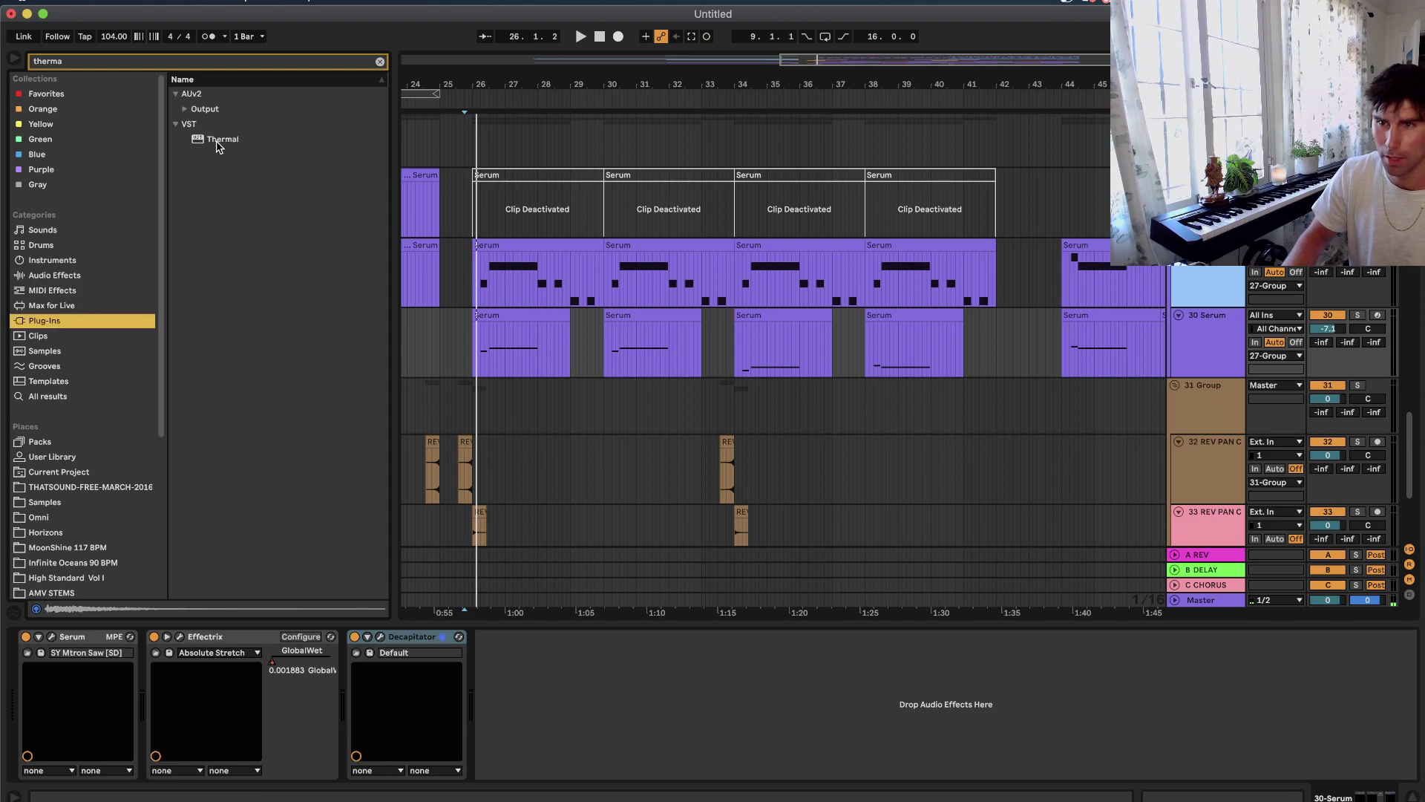
{"action": "left_click_drag", "start_coordinate": [219, 145], "coordinate": [594, 302]}
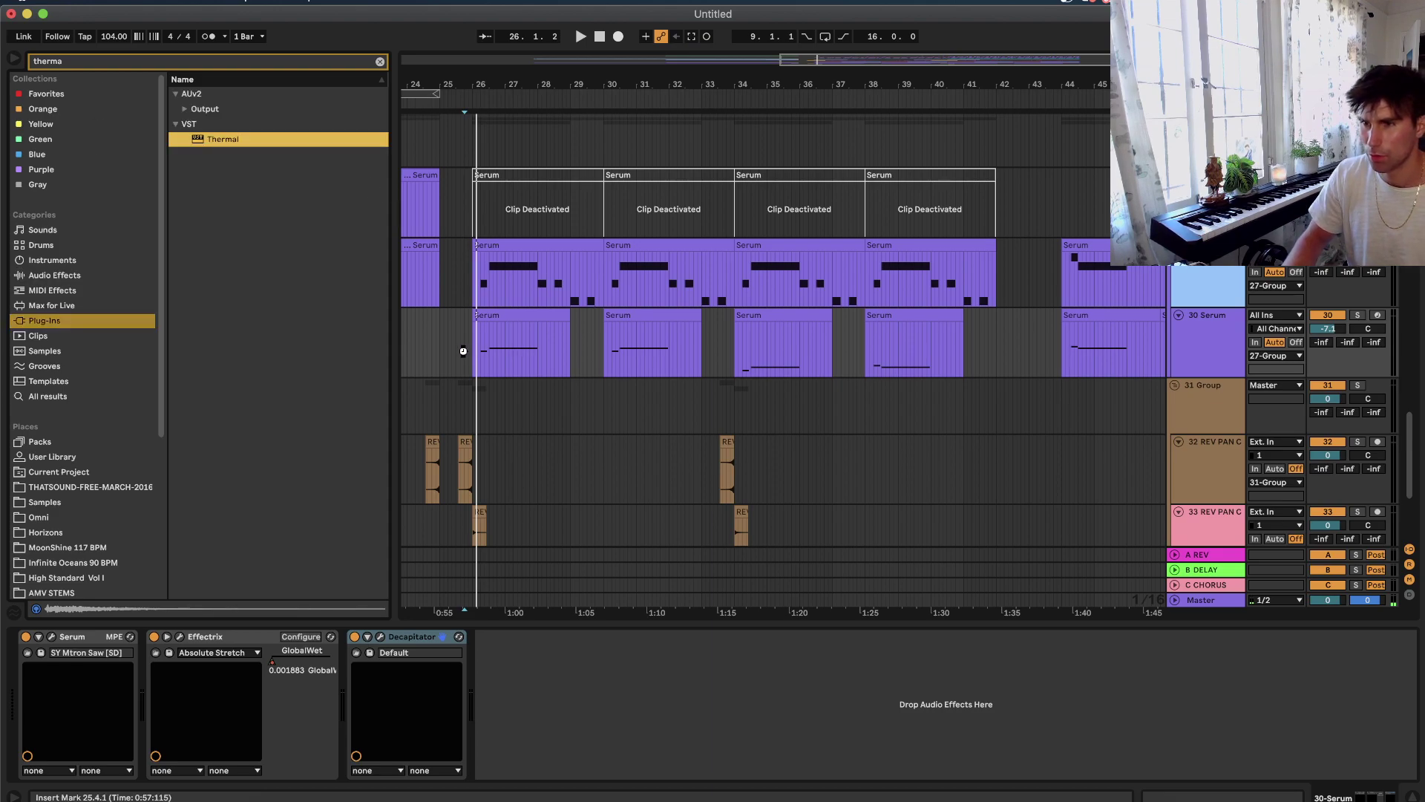
Play the arrangement from 25.4 and set track 30's volume to -8.4 dB.
{"action": "left_click_drag", "start_coordinate": [463, 351], "coordinate": [463, 351]}
{"action": "key", "text": "space"}
{"action": "left_click", "coordinate": [232, 234]}
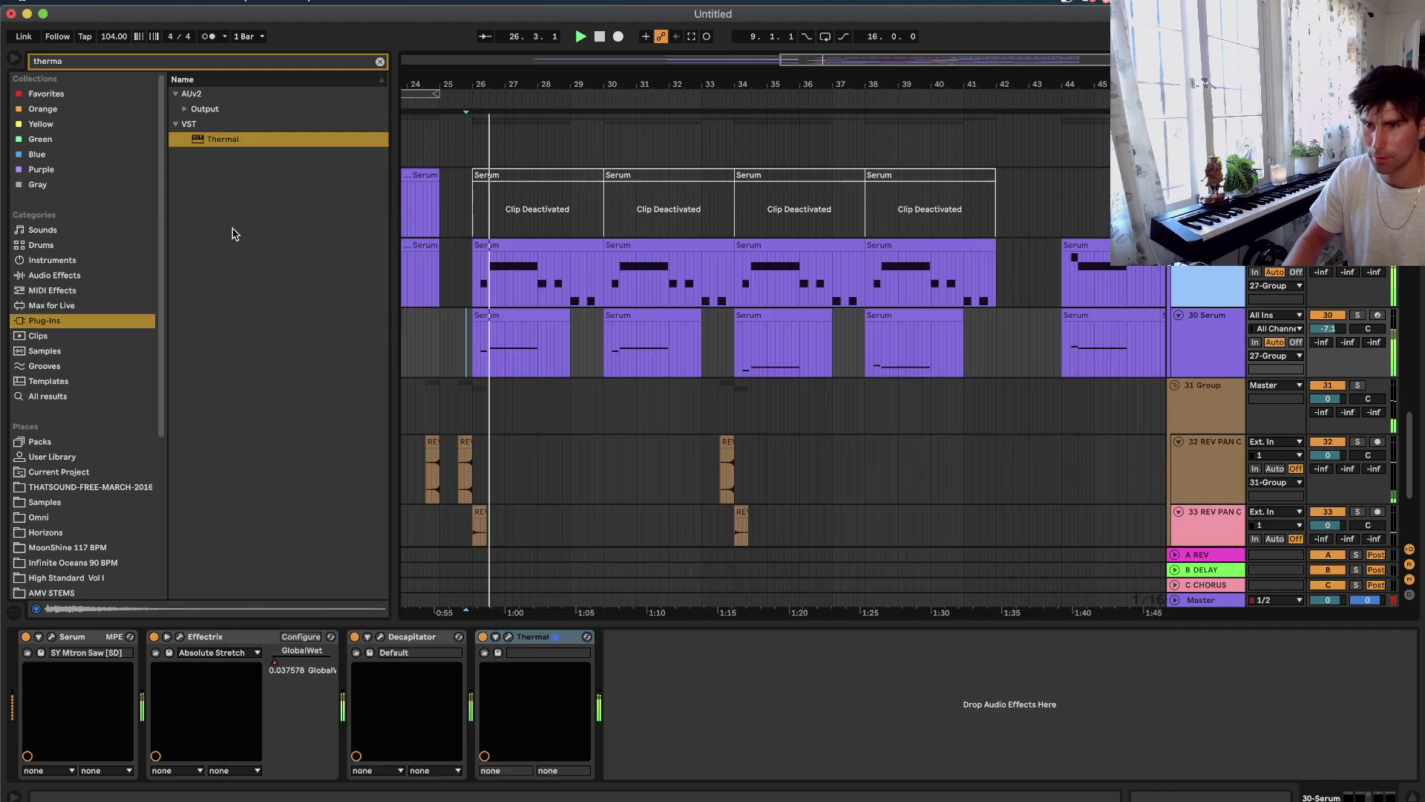
{"action": "left_click_drag", "start_coordinate": [1329, 328], "coordinate": [1334, 332]}
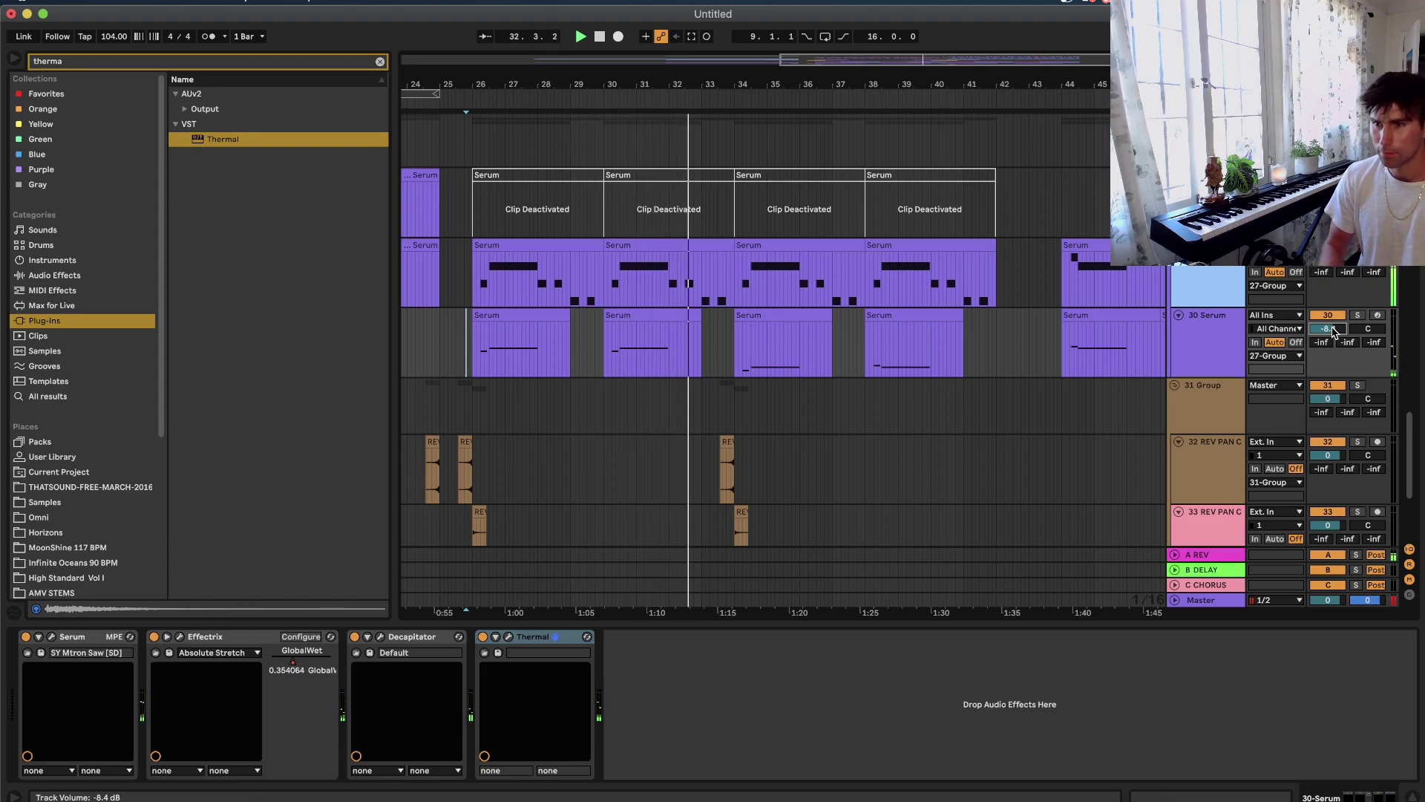
Open the application preferences, check the audio device and latency settings, and close them.
{"action": "left_click", "coordinate": [55, 2]}
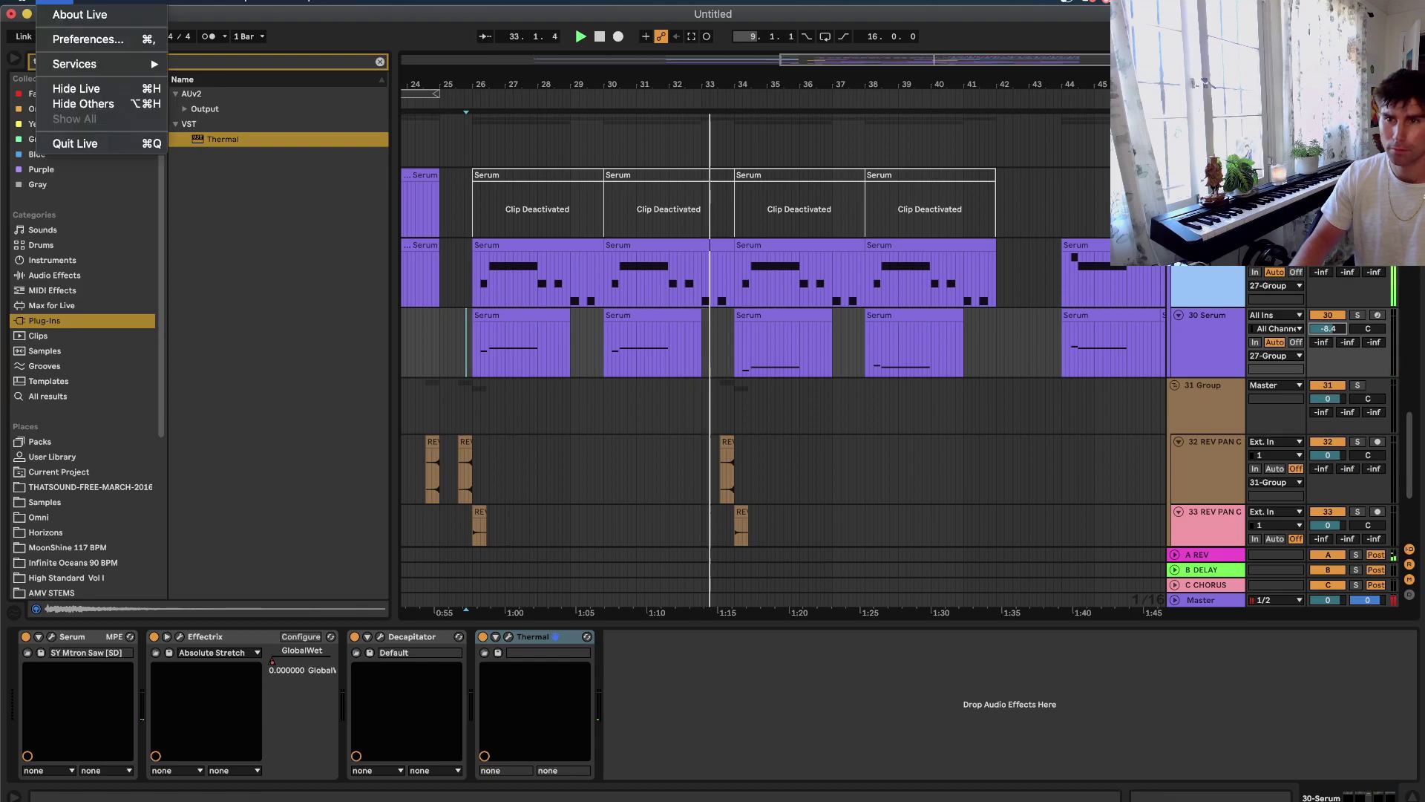
{"action": "left_click", "coordinate": [84, 40]}
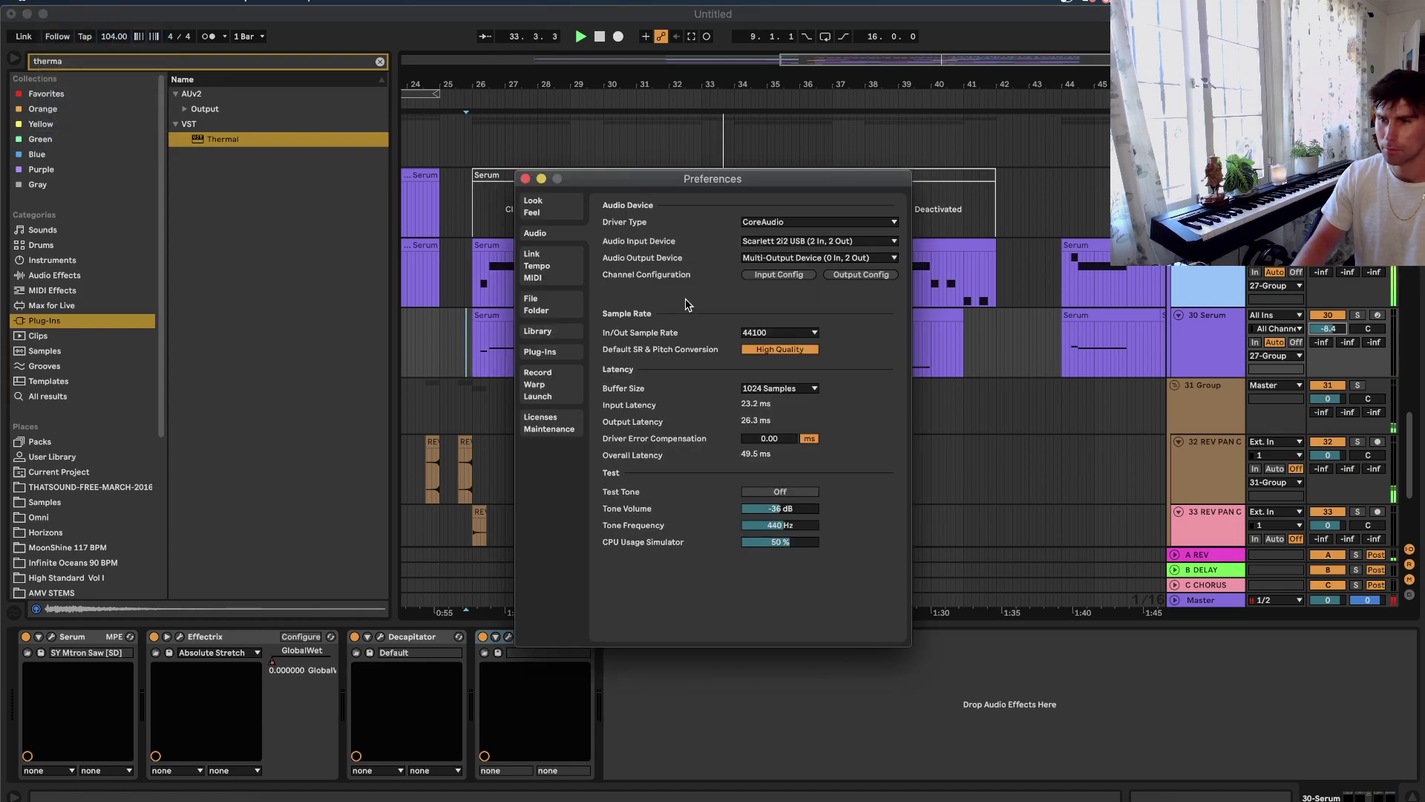
{"action": "left_click", "coordinate": [526, 179]}
Play the end of the section and review the tracks from the Serum basses up to the drums around bars 38 to 42.
{"action": "scroll", "coordinate": [787, 455], "scroll_direction": "up", "scroll_amount": 5}
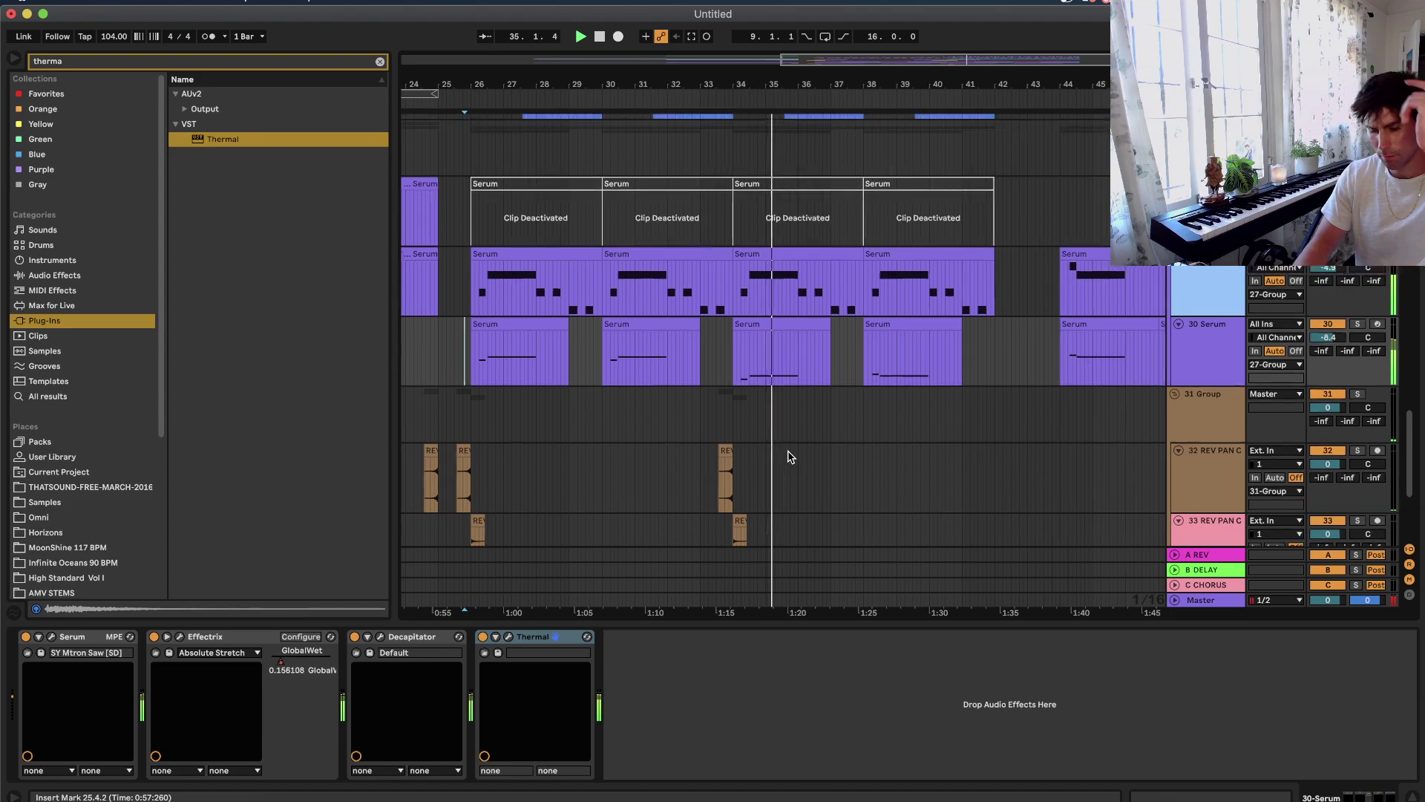
{"action": "left_click", "coordinate": [709, 372]}
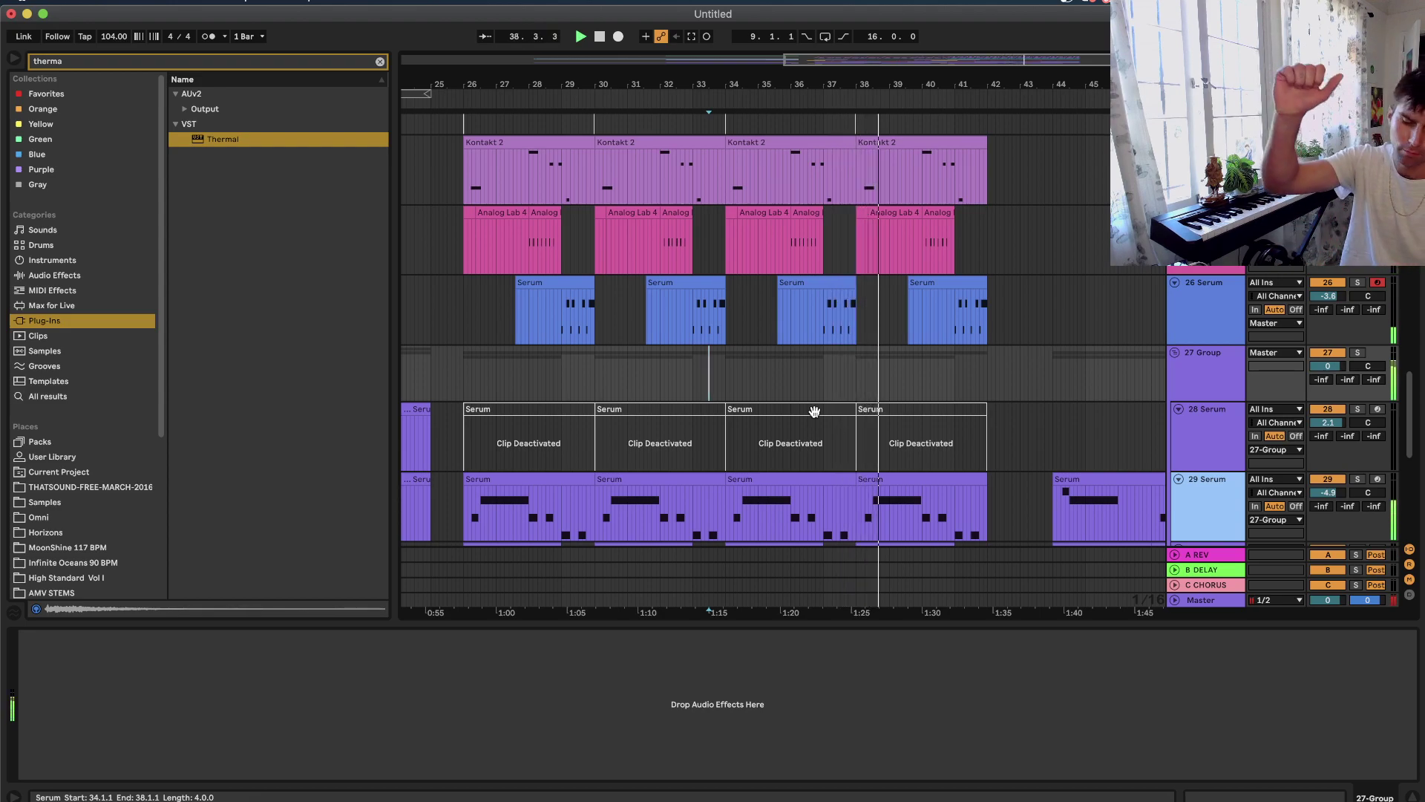
{"action": "scroll", "coordinate": [817, 412], "scroll_direction": "right", "scroll_amount": 3}
{"action": "scroll", "coordinate": [854, 364], "scroll_direction": "down", "scroll_amount": 2}
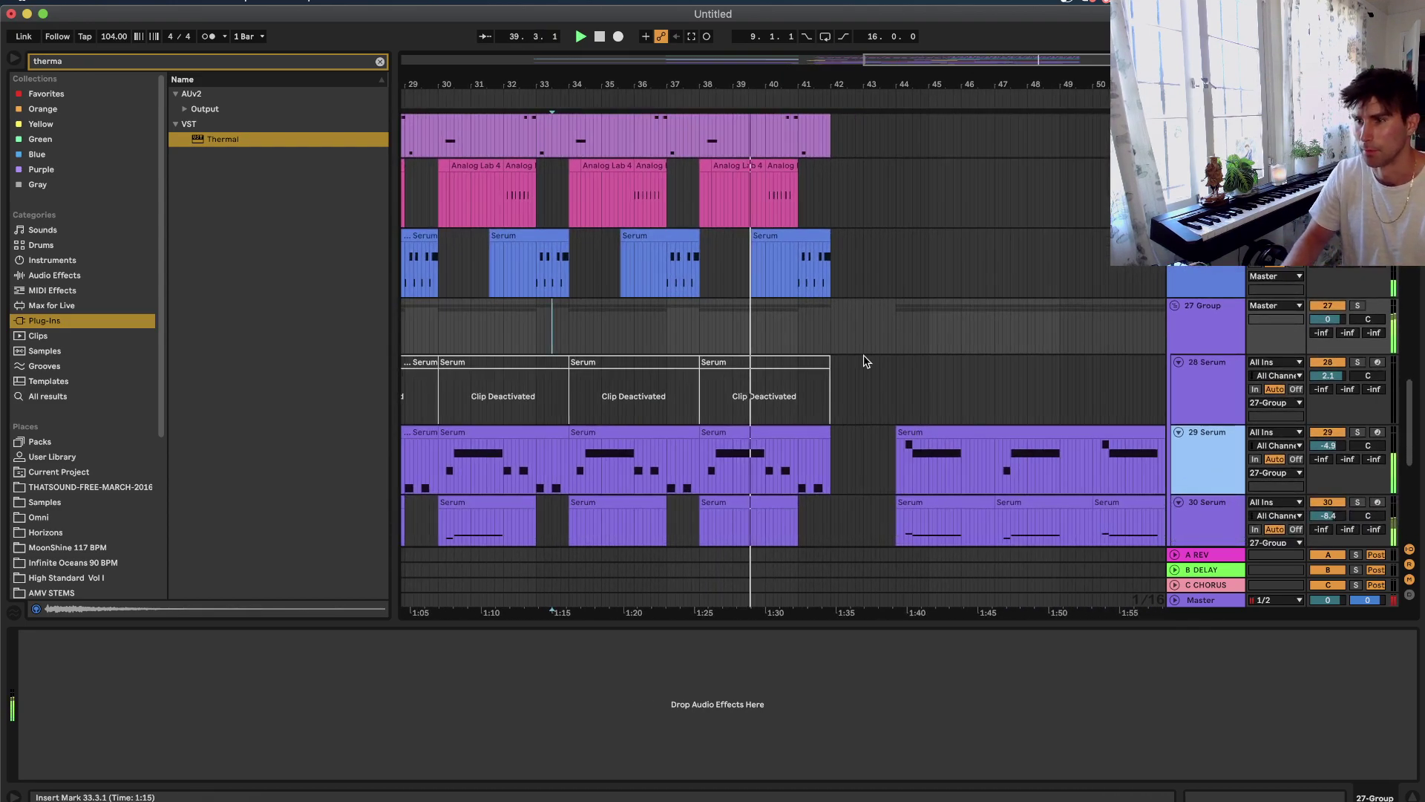
{"action": "scroll", "coordinate": [853, 329], "scroll_direction": "down", "scroll_amount": 3}
{"action": "scroll", "coordinate": [846, 329], "scroll_direction": "right", "scroll_amount": 3}
{"action": "scroll", "coordinate": [833, 329], "scroll_direction": "up", "scroll_amount": 4}
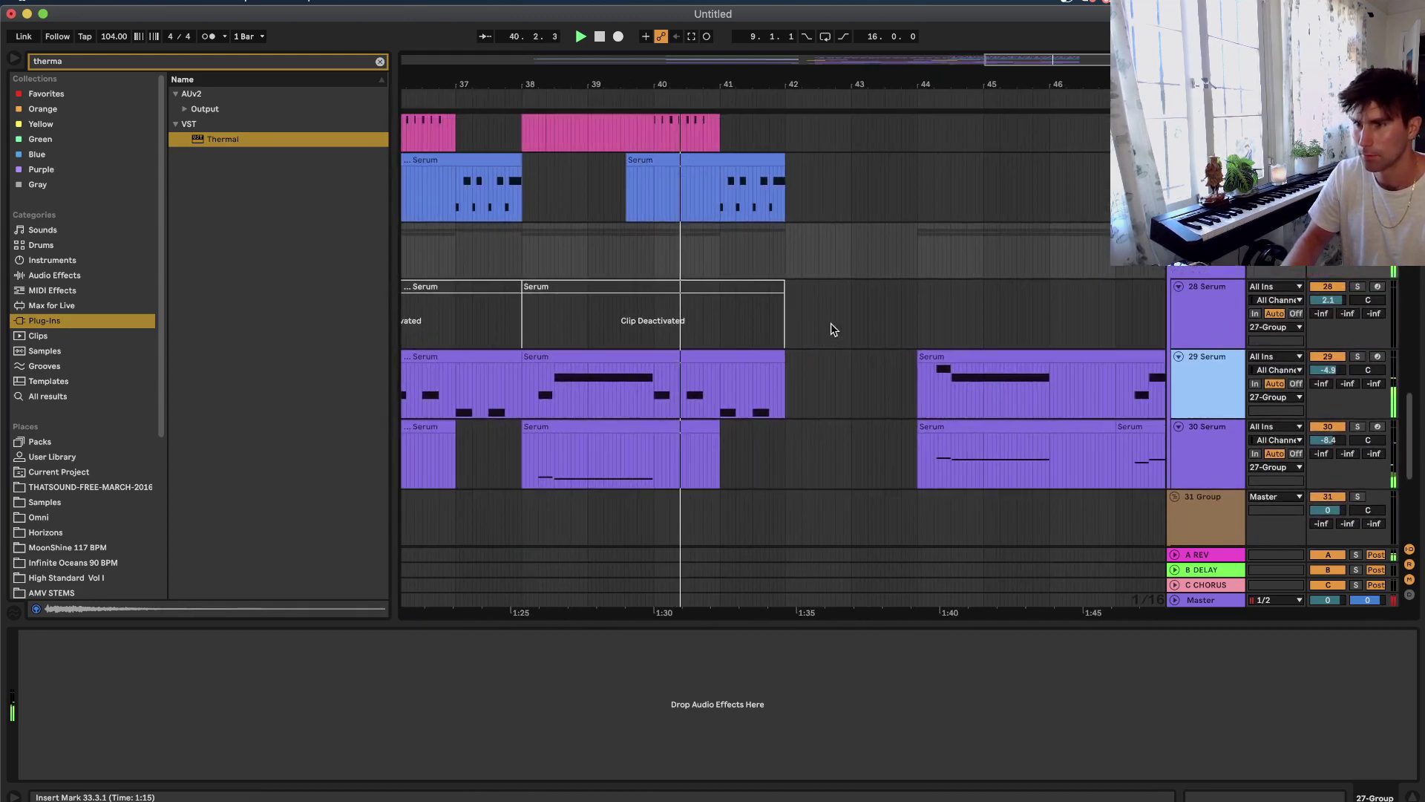
{"action": "scroll", "coordinate": [830, 323], "scroll_direction": "up", "scroll_amount": 4}
{"action": "left_click", "coordinate": [671, 356]}
{"action": "key", "text": "space"}
{"action": "key", "text": "space"}
{"action": "scroll", "coordinate": [671, 356], "scroll_direction": "up", "scroll_amount": 3}
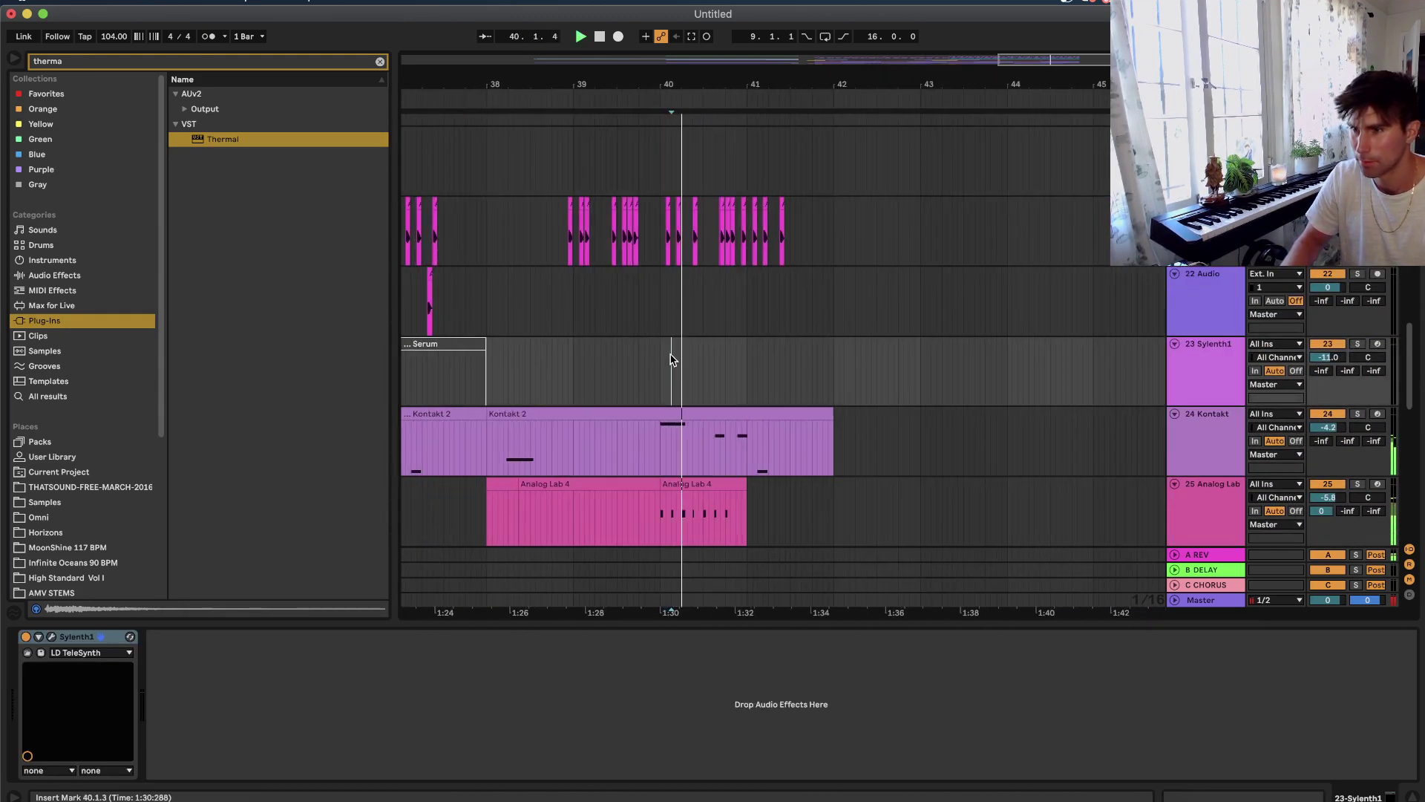
{"action": "scroll", "coordinate": [671, 356], "scroll_direction": "up", "scroll_amount": 3}
{"action": "right_click", "coordinate": [681, 335]}
{"action": "left_click", "coordinate": [792, 470]}
{"action": "scroll", "coordinate": [772, 453], "scroll_direction": "up", "scroll_amount": 6}
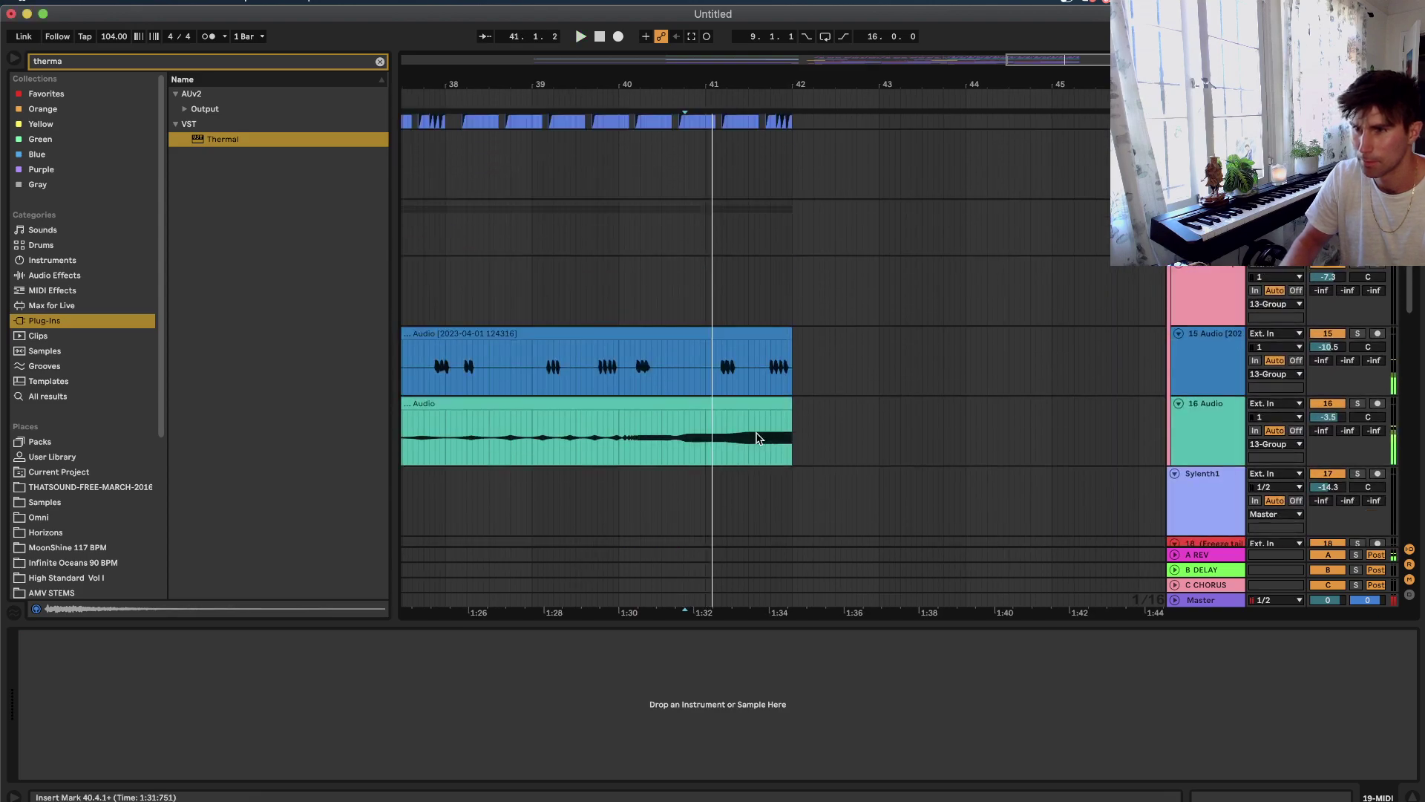
{"action": "scroll", "coordinate": [756, 439], "scroll_direction": "up", "scroll_amount": 3}
{"action": "scroll", "coordinate": [756, 439], "scroll_direction": "up", "scroll_amount": 6}
{"action": "key", "text": "space"}
{"action": "key", "text": "space"}
Fill the gaps between the closed hats on track 7 from 41.2 to 41.4 with more hat clips and play the result.
{"action": "left_click", "coordinate": [592, 394]}
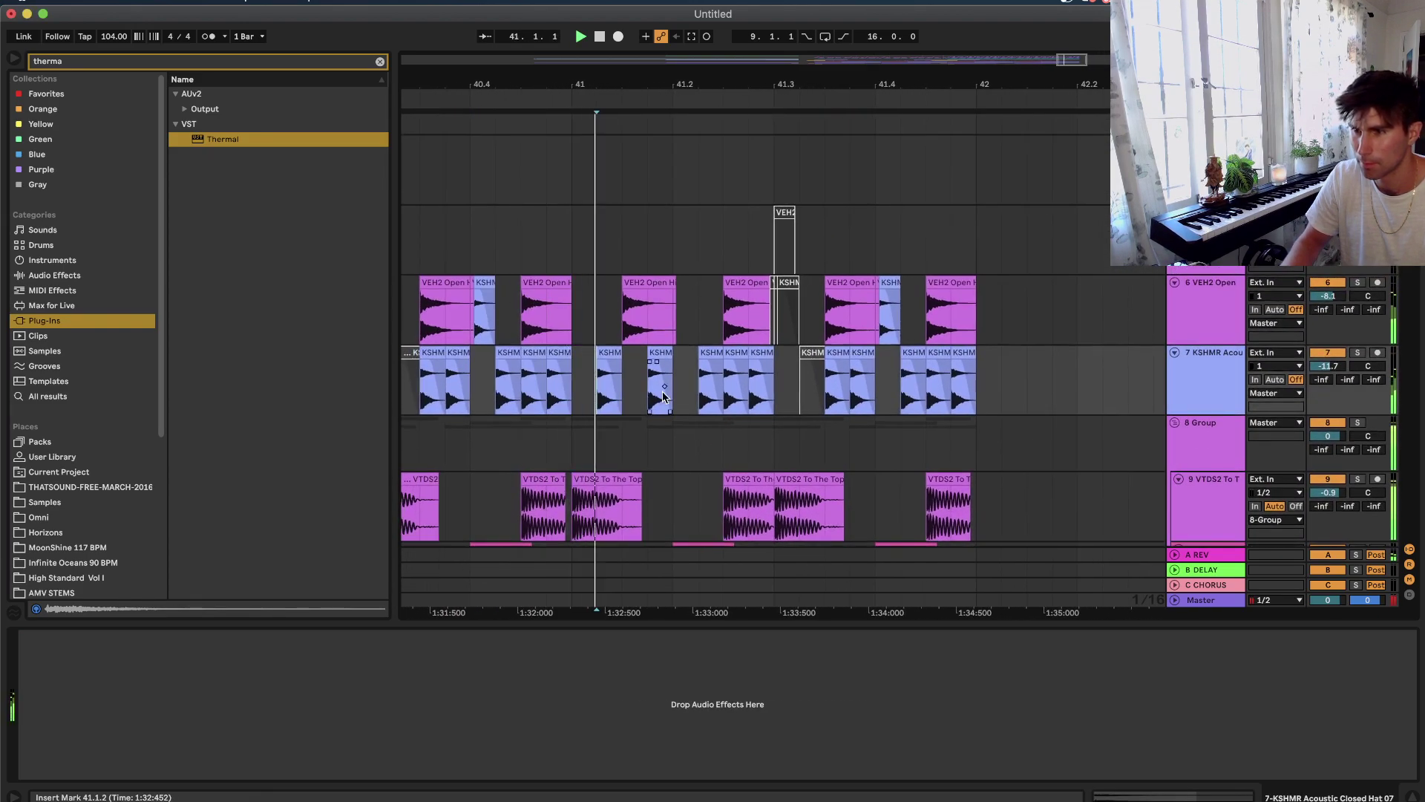
{"action": "key", "text": "space"}
{"action": "left_click_drag", "start_coordinate": [655, 355], "coordinate": [821, 361]}
{"action": "left_click", "coordinate": [762, 354]}
{"action": "left_click", "coordinate": [647, 378]}
{"action": "key", "text": "space"}
On track 9, move the kick at 41.2.3 back to 41.2 and the last kick to 41.4 while playing bar 41.
{"action": "scroll", "coordinate": [668, 386], "scroll_direction": "down", "scroll_amount": 3}
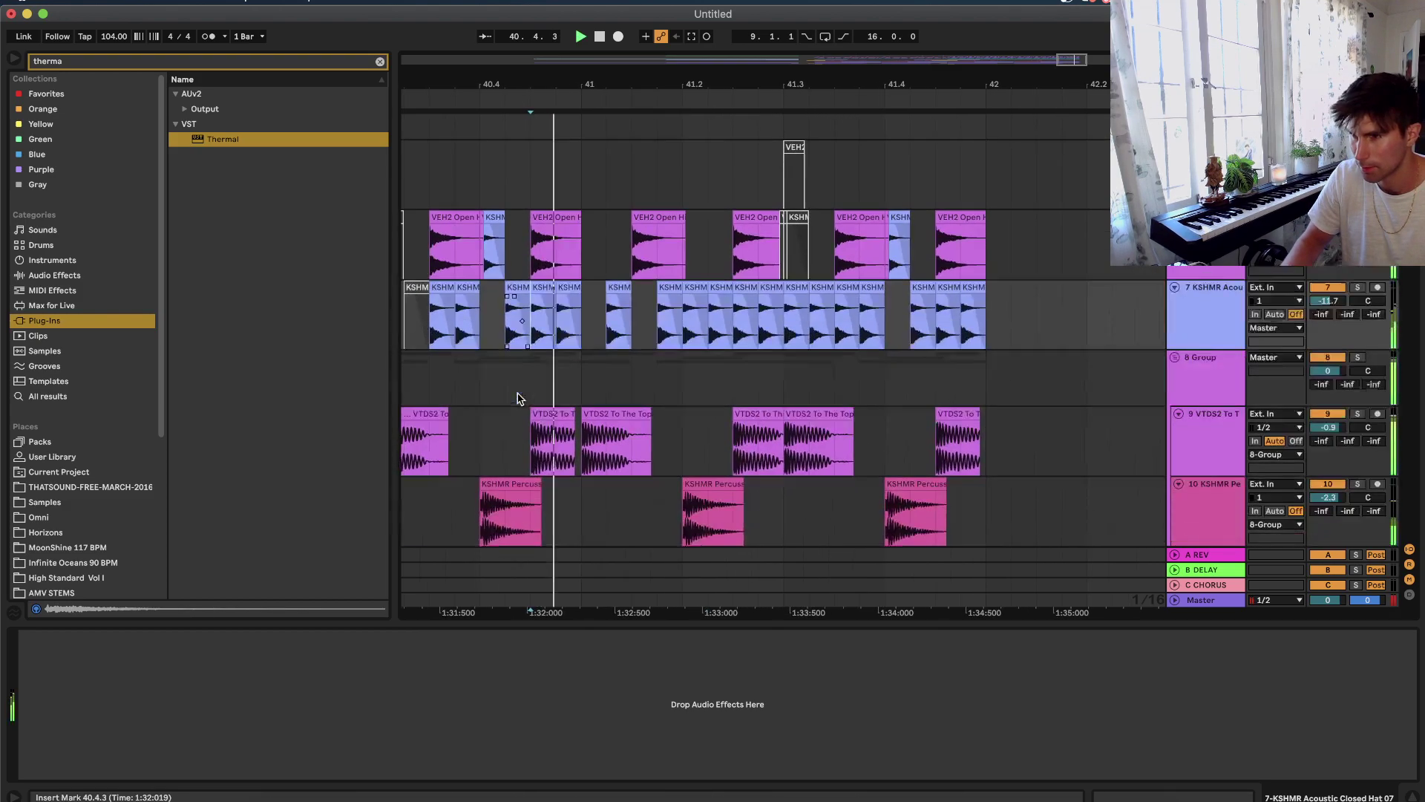
{"action": "left_click", "coordinate": [555, 348]}
{"action": "left_click_drag", "start_coordinate": [764, 374], "coordinate": [706, 365]}
{"action": "left_click", "coordinate": [606, 338]}
{"action": "key", "text": "space"}
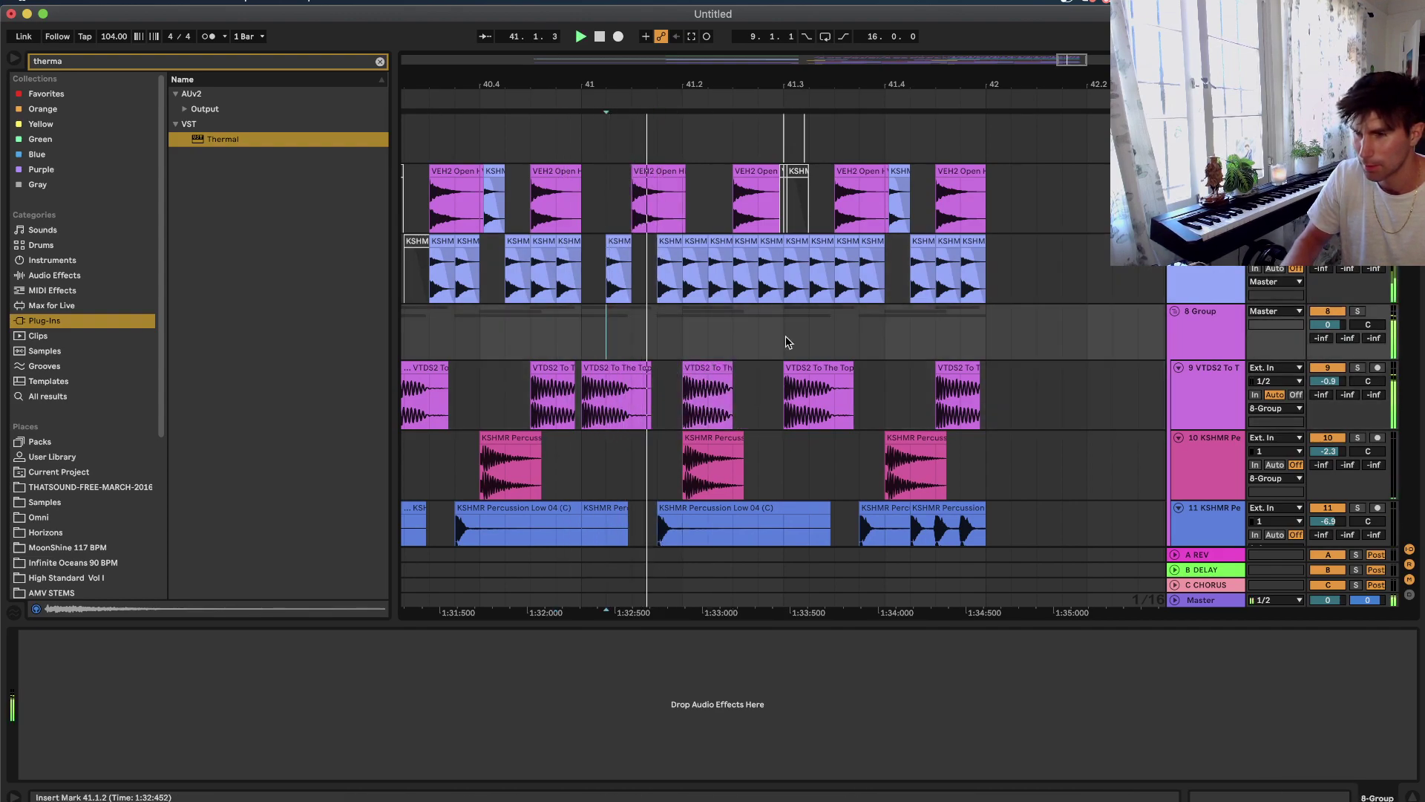
{"action": "left_click", "coordinate": [504, 337]}
{"action": "left_click_drag", "start_coordinate": [965, 394], "coordinate": [913, 393]}
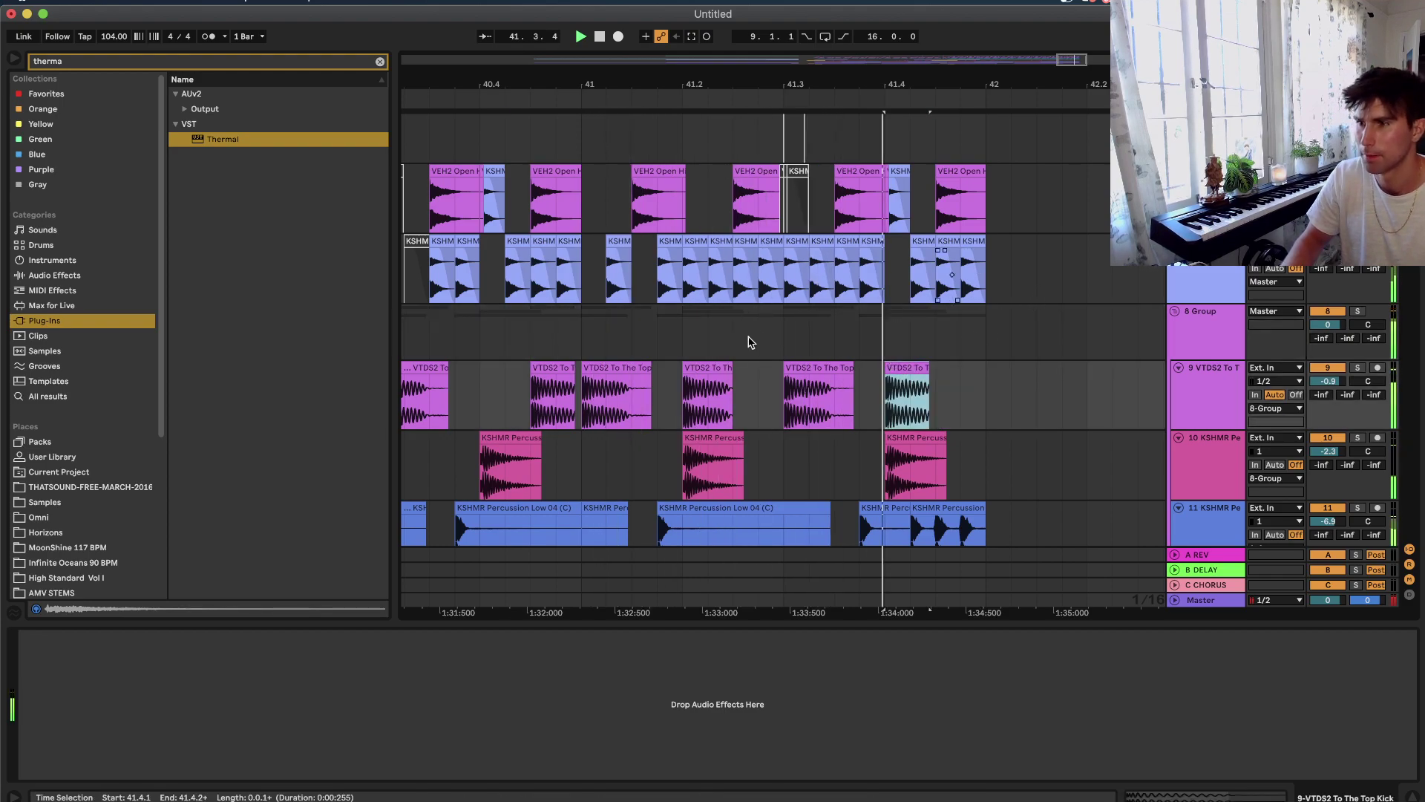
{"action": "left_click_drag", "start_coordinate": [606, 338], "coordinate": [581, 337]}
Stop playback and select the last percussion hits on track 11, from 41.4.2 to 42.1.1.
{"action": "scroll", "coordinate": [738, 254], "scroll_direction": "down", "scroll_amount": 4}
{"action": "key", "text": "space"}
{"action": "left_click", "coordinate": [969, 323]}
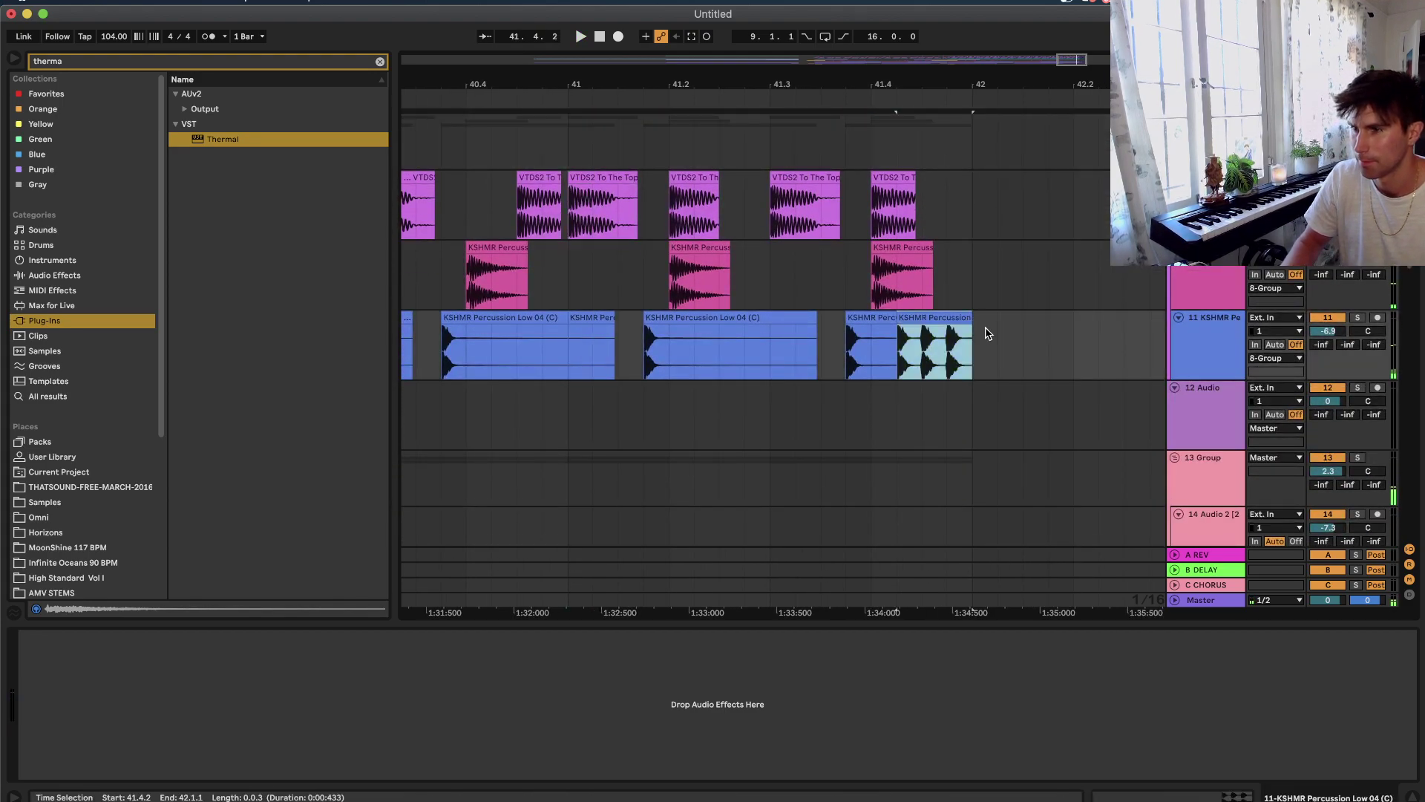
Add a locator named B at 42.1.1, where the section ends.
{"action": "scroll", "coordinate": [982, 331], "scroll_direction": "down", "scroll_amount": 5}
{"action": "left_click", "coordinate": [962, 358]}
{"action": "scroll", "coordinate": [961, 361], "scroll_direction": "down", "scroll_amount": 3}
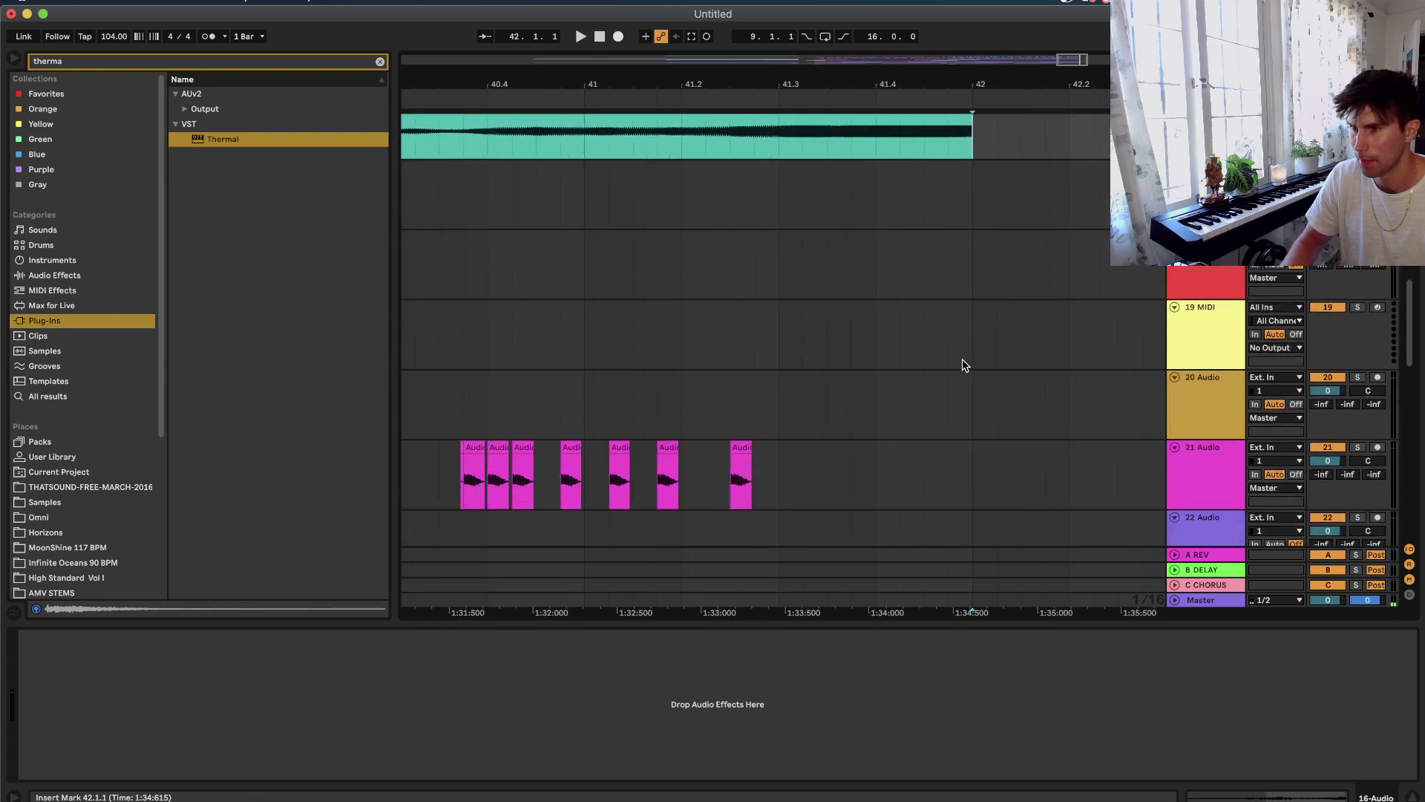
{"action": "scroll", "coordinate": [963, 360], "scroll_direction": "down", "scroll_amount": 3}
{"action": "scroll", "coordinate": [963, 360], "scroll_direction": "up", "scroll_amount": 4}
{"action": "scroll", "coordinate": [962, 360], "scroll_direction": "down", "scroll_amount": 6}
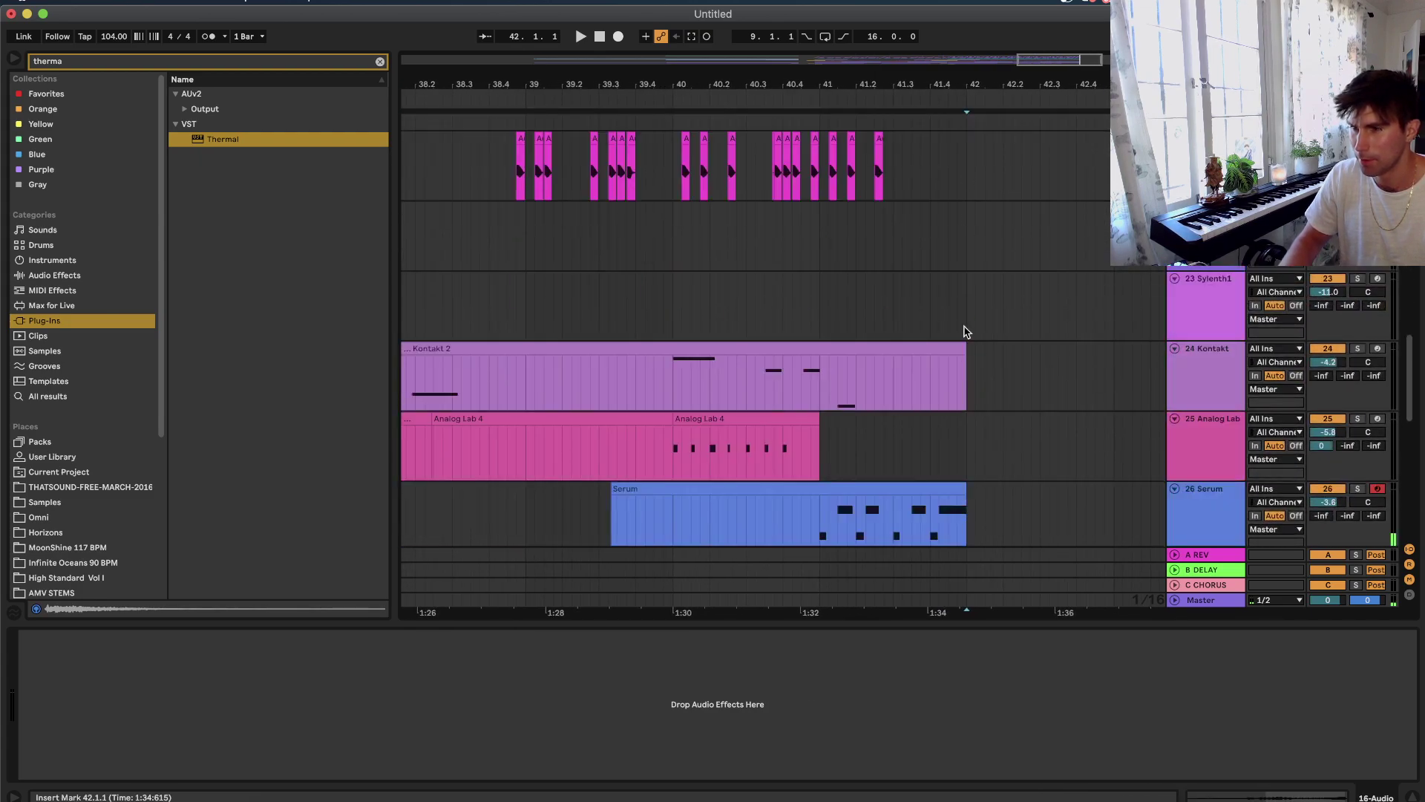
{"action": "scroll", "coordinate": [965, 331], "scroll_direction": "down", "scroll_amount": 8}
{"action": "key", "text": "minus"}
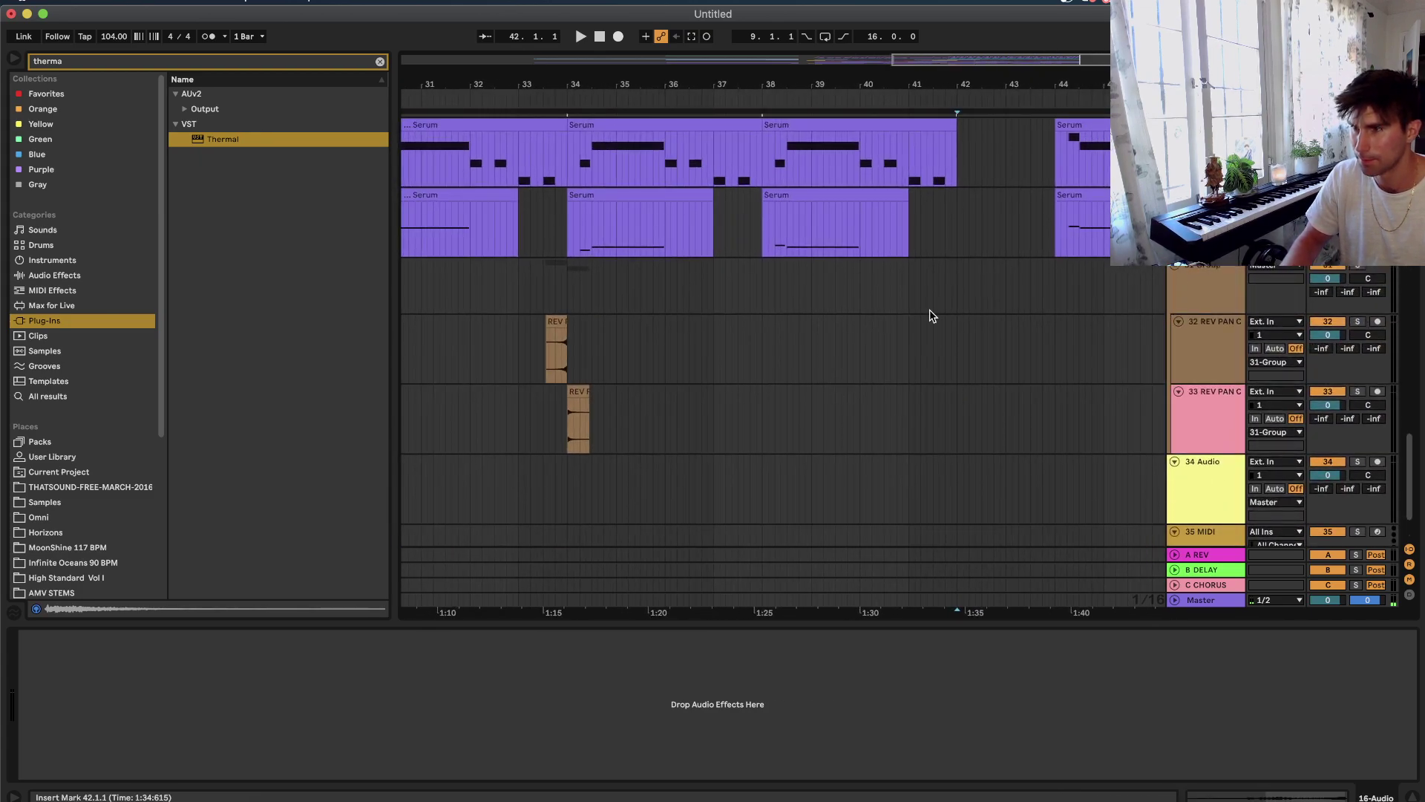
{"action": "right_click", "coordinate": [956, 100]}
{"action": "left_click", "coordinate": [995, 139]}
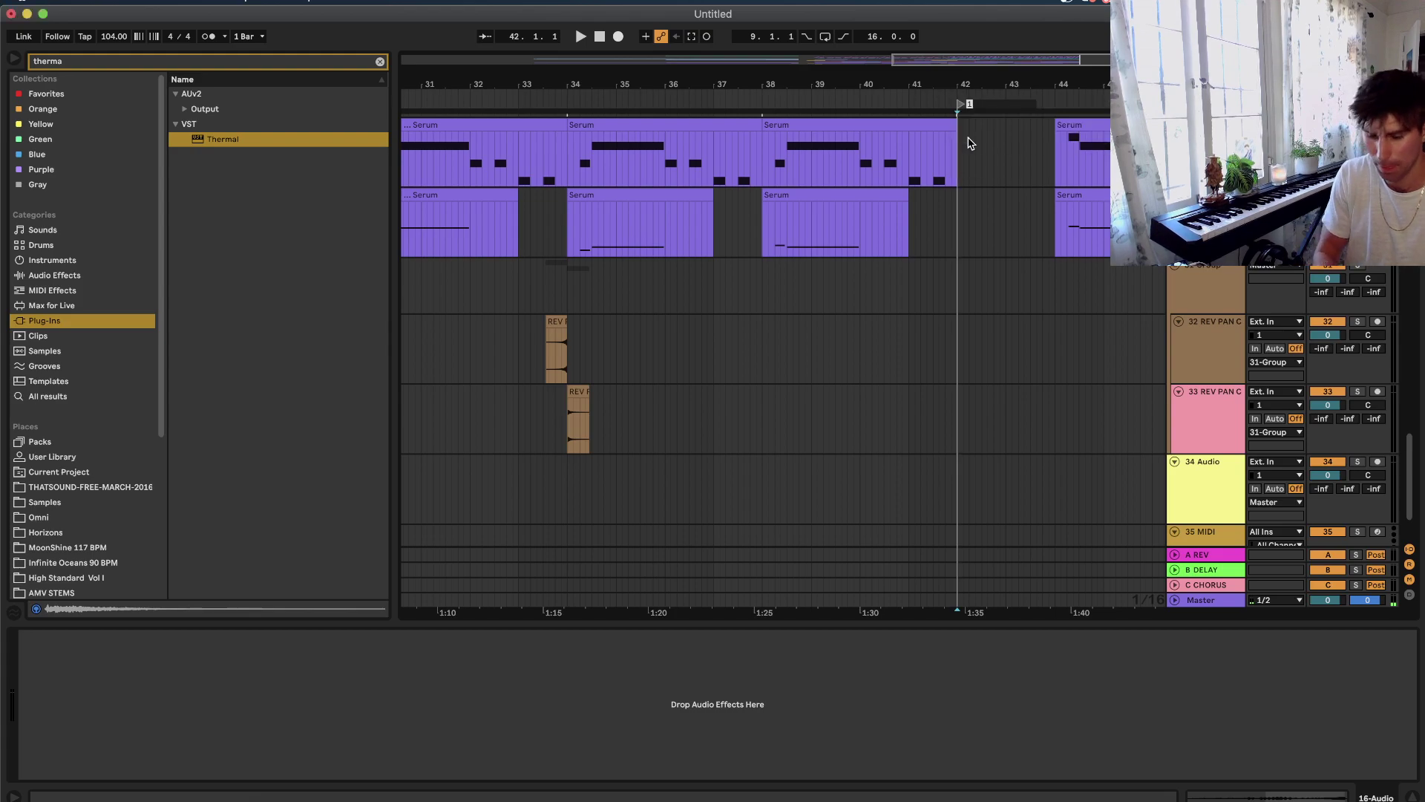
Delete the leftover Serum clips on tracks 29 and 30 in bars 44 to 53.
{"action": "scroll", "coordinate": [970, 178], "scroll_direction": "up", "scroll_amount": 5}
{"action": "key", "text": "minus"}
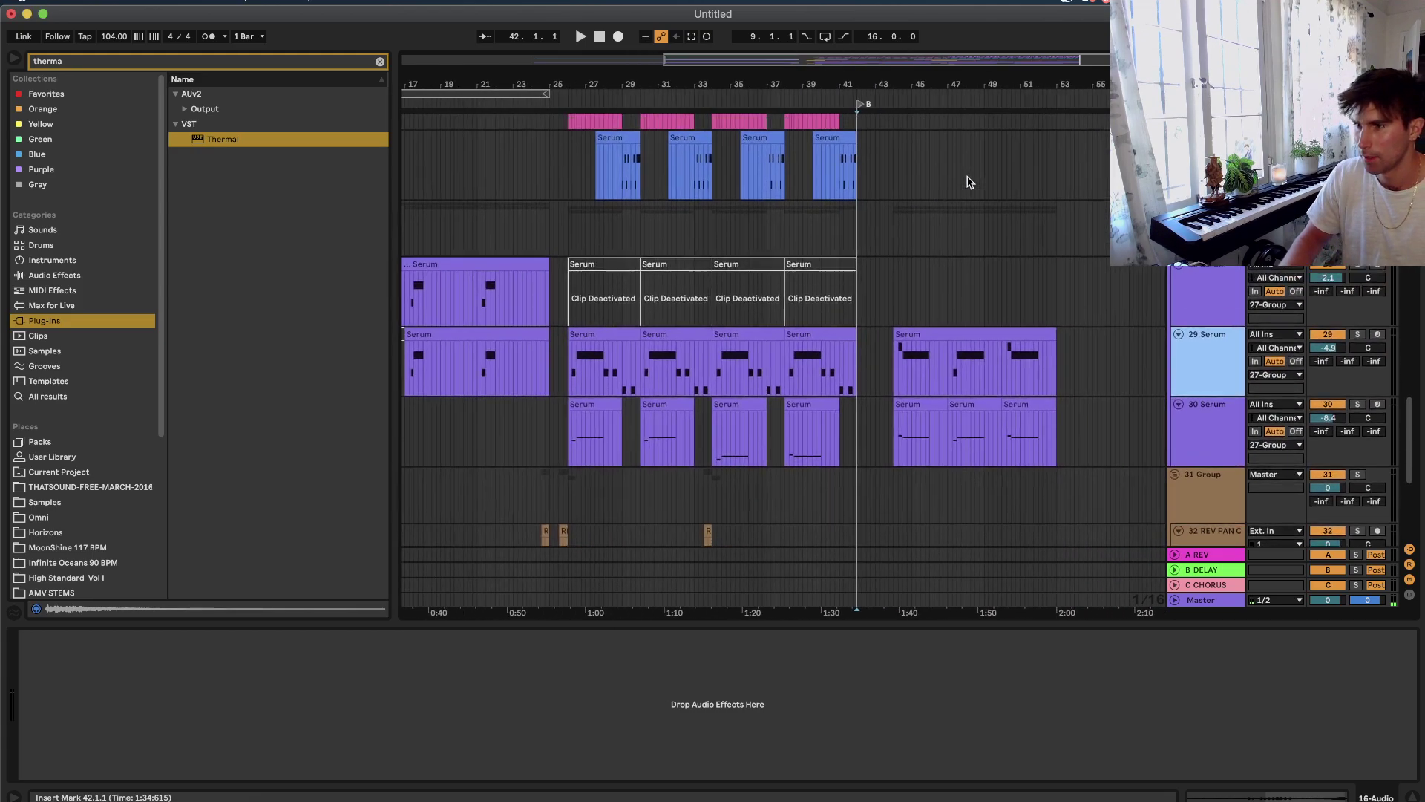
{"action": "left_click_drag", "start_coordinate": [1077, 271], "coordinate": [883, 434]}
Copy the frozen Sylenth1 clip on track 17 from bar 17 to bar 34 so that it ends at bar 42.
{"action": "scroll", "coordinate": [678, 391], "scroll_direction": "up", "scroll_amount": 10}
{"action": "scroll", "coordinate": [678, 391], "scroll_direction": "left", "scroll_amount": 5}
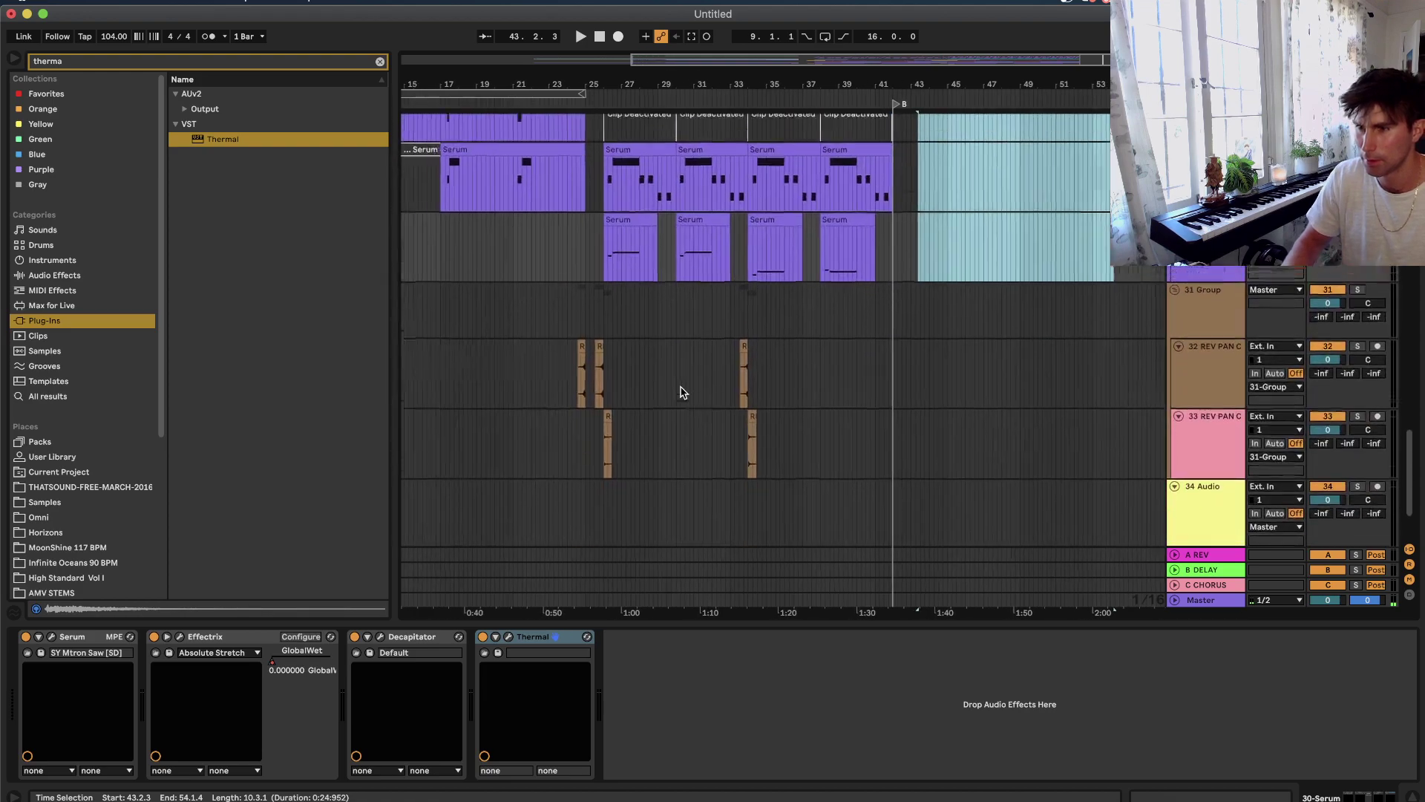
{"action": "scroll", "coordinate": [681, 386], "scroll_direction": "down", "scroll_amount": 4}
{"action": "scroll", "coordinate": [681, 387], "scroll_direction": "right", "scroll_amount": 1}
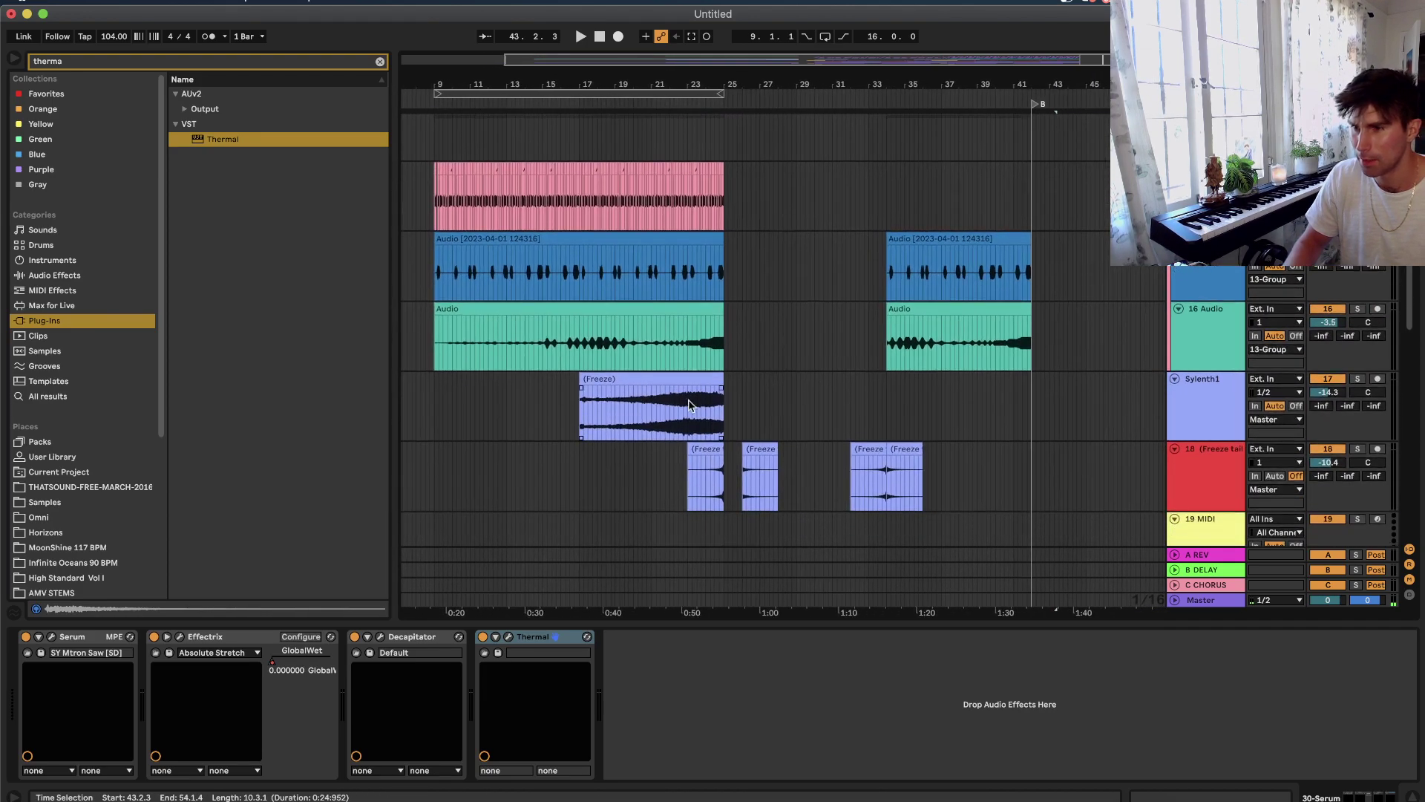
{"action": "left_click_drag", "start_coordinate": [673, 393], "coordinate": [980, 438]}
{"action": "scroll", "coordinate": [957, 397], "scroll_direction": "up", "scroll_amount": 5}
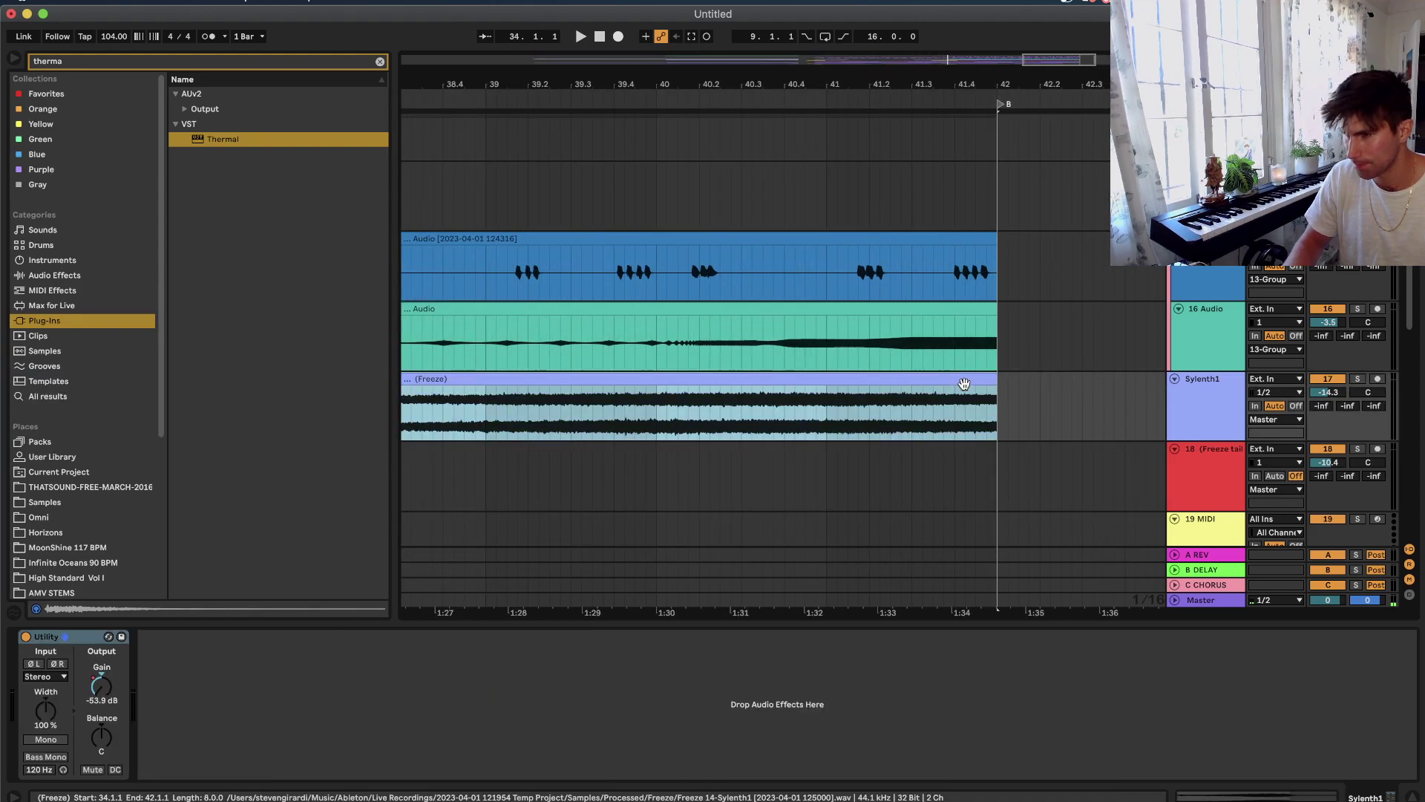
Copy the Freeze tail clip on track 18 from bar 23 to 40.1.1, aligning its end with the locator at bar 42.
{"action": "scroll", "coordinate": [960, 386], "scroll_direction": "down", "scroll_amount": 5}
{"action": "left_click_drag", "start_coordinate": [653, 453], "coordinate": [950, 453]}
{"action": "scroll", "coordinate": [950, 450], "scroll_direction": "up", "scroll_amount": 5}
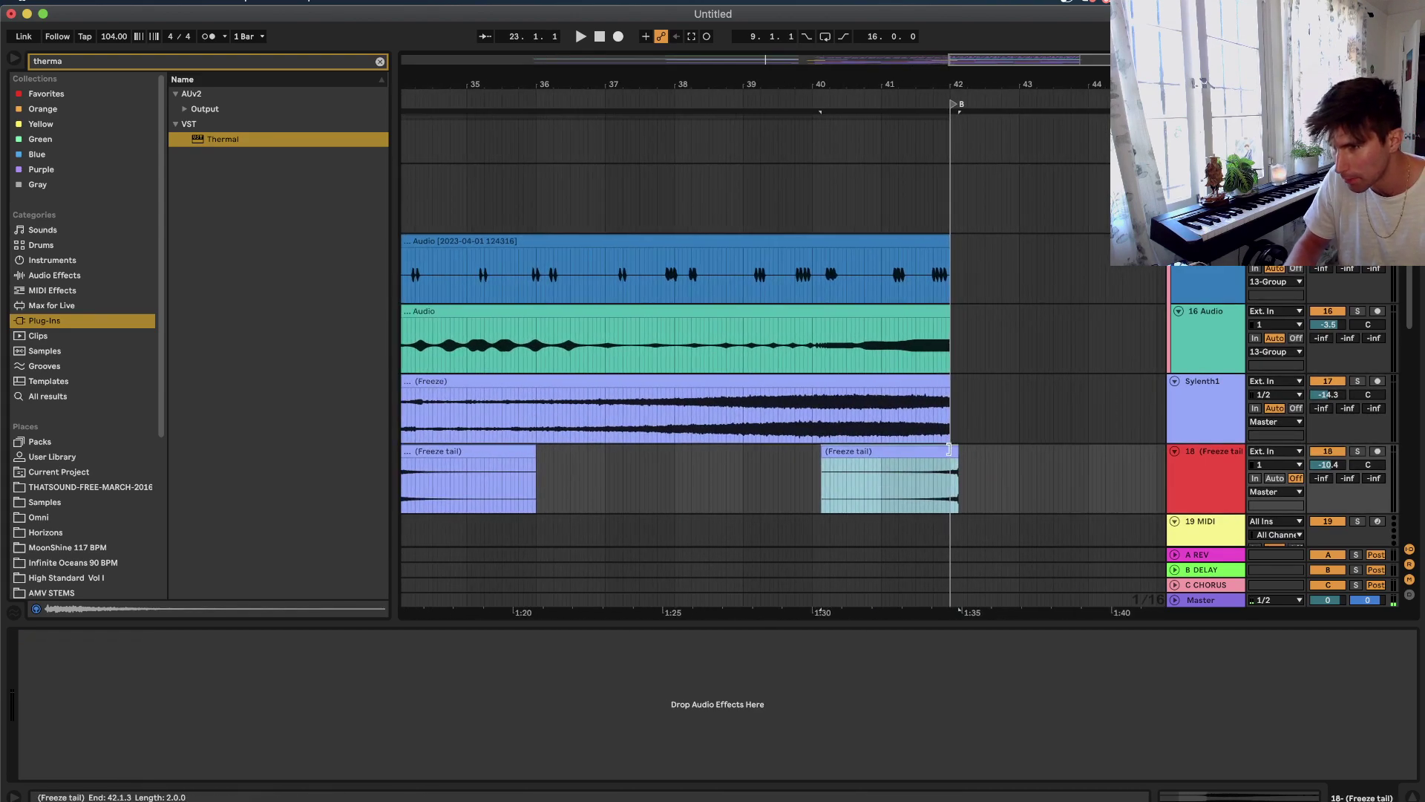
{"action": "left_click_drag", "start_coordinate": [950, 450], "coordinate": [933, 451]}
Set the arrangement's fixed grid to 1 Bar.
{"action": "scroll", "coordinate": [933, 450], "scroll_direction": "down", "scroll_amount": 3}
{"action": "right_click", "coordinate": [1033, 375]}
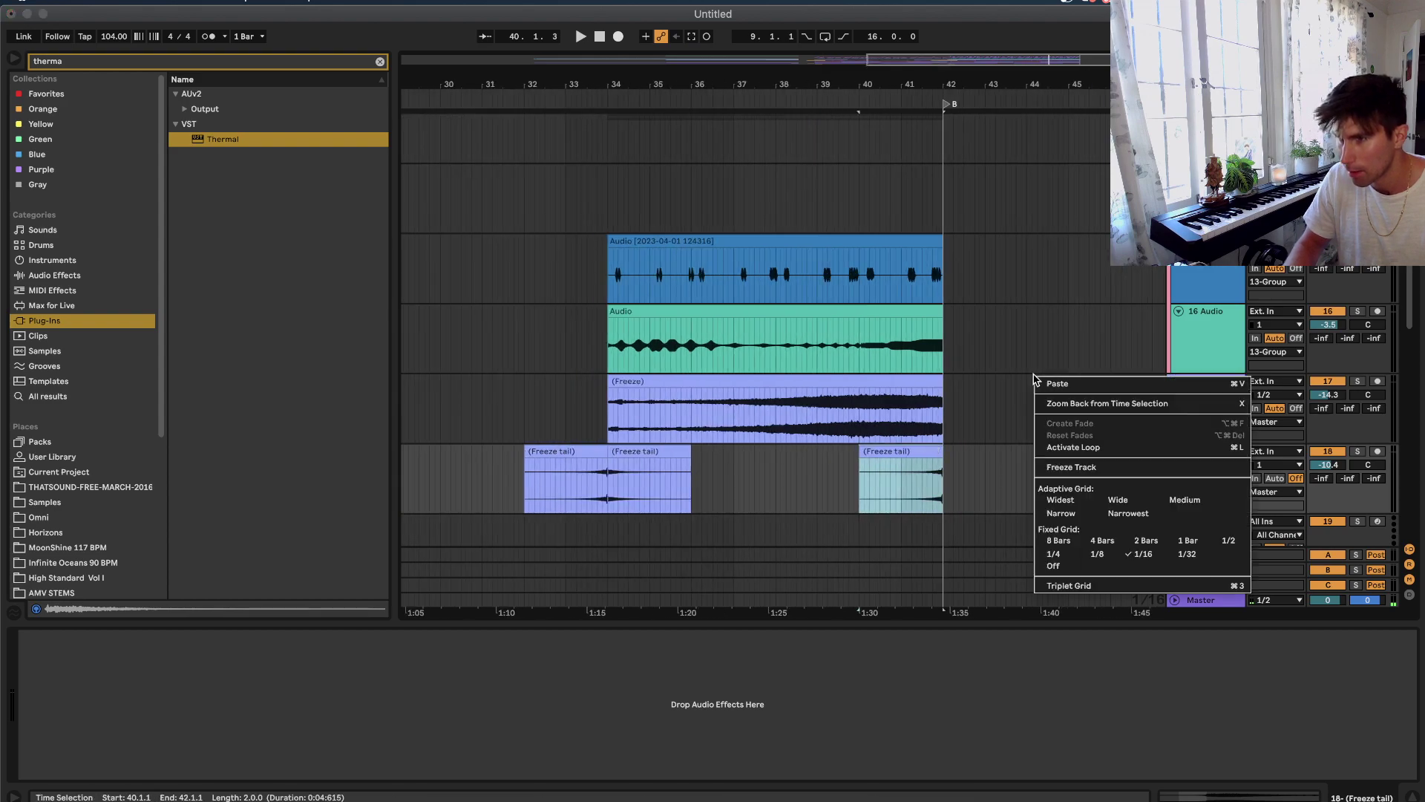
{"action": "left_click", "coordinate": [1192, 541]}
Look through the tracks around the locator at bar 42 and select the leftover audio clip at bar 46 on track 21.
{"action": "scroll", "coordinate": [907, 423], "scroll_direction": "down", "scroll_amount": 2}
{"action": "scroll", "coordinate": [906, 421], "scroll_direction": "down", "scroll_amount": 10}
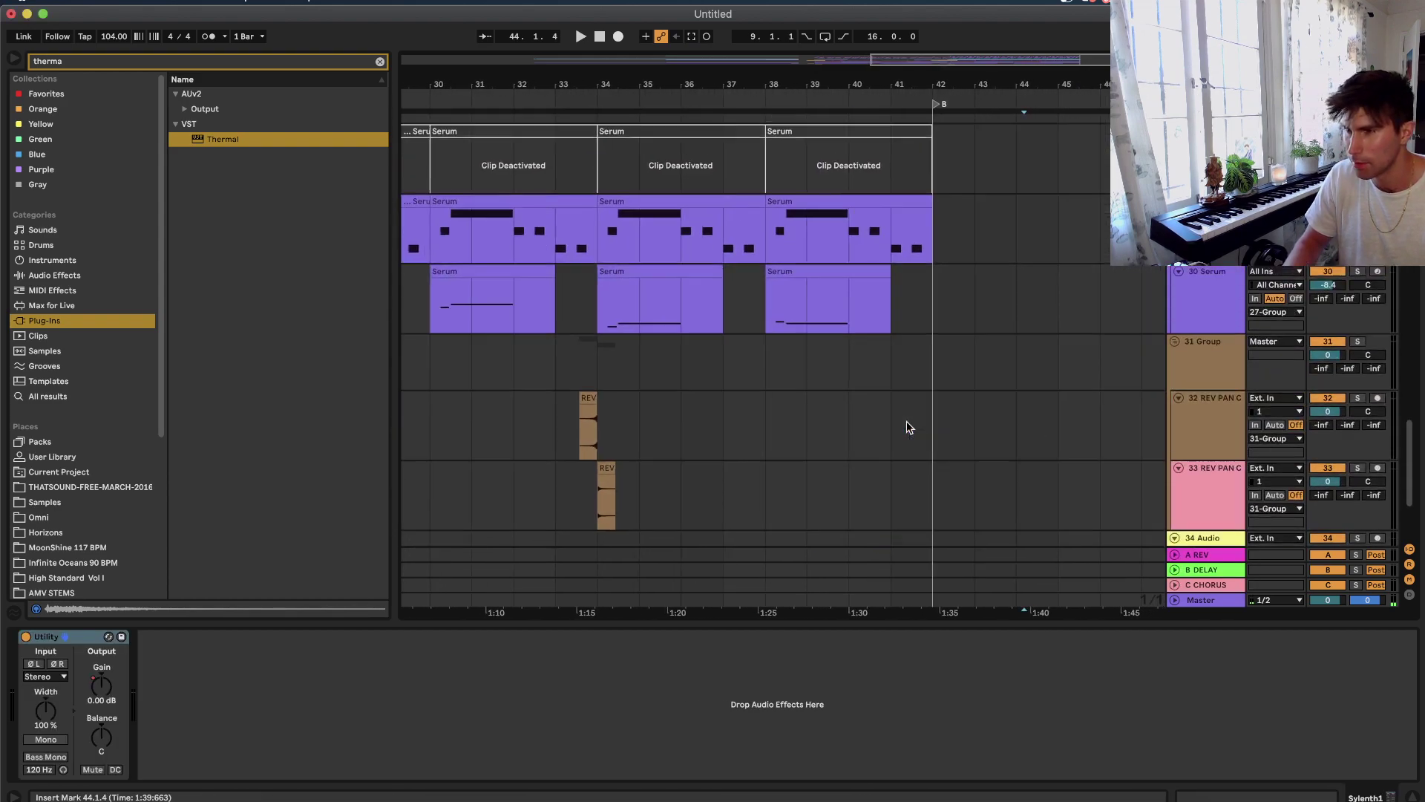
{"action": "scroll", "coordinate": [906, 423], "scroll_direction": "up", "scroll_amount": 3}
{"action": "scroll", "coordinate": [906, 423], "scroll_direction": "right", "scroll_amount": 3}
{"action": "scroll", "coordinate": [907, 426], "scroll_direction": "down", "scroll_amount": 3}
{"action": "scroll", "coordinate": [906, 426], "scroll_direction": "up", "scroll_amount": 4}
{"action": "left_click", "coordinate": [959, 380]}
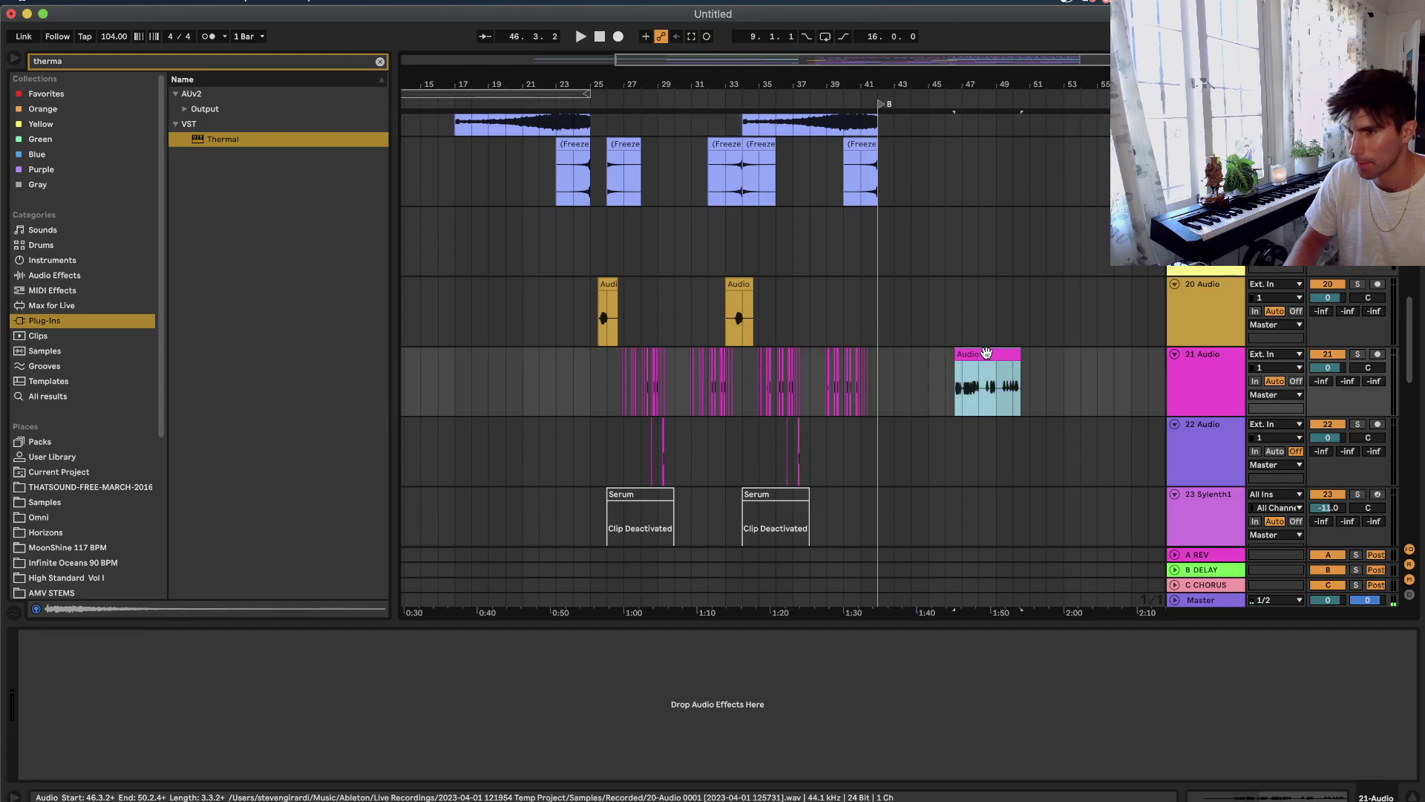
{"action": "scroll", "coordinate": [985, 359], "scroll_direction": "up", "scroll_amount": 4}
{"action": "scroll", "coordinate": [725, 528], "scroll_direction": "up", "scroll_amount": 12}
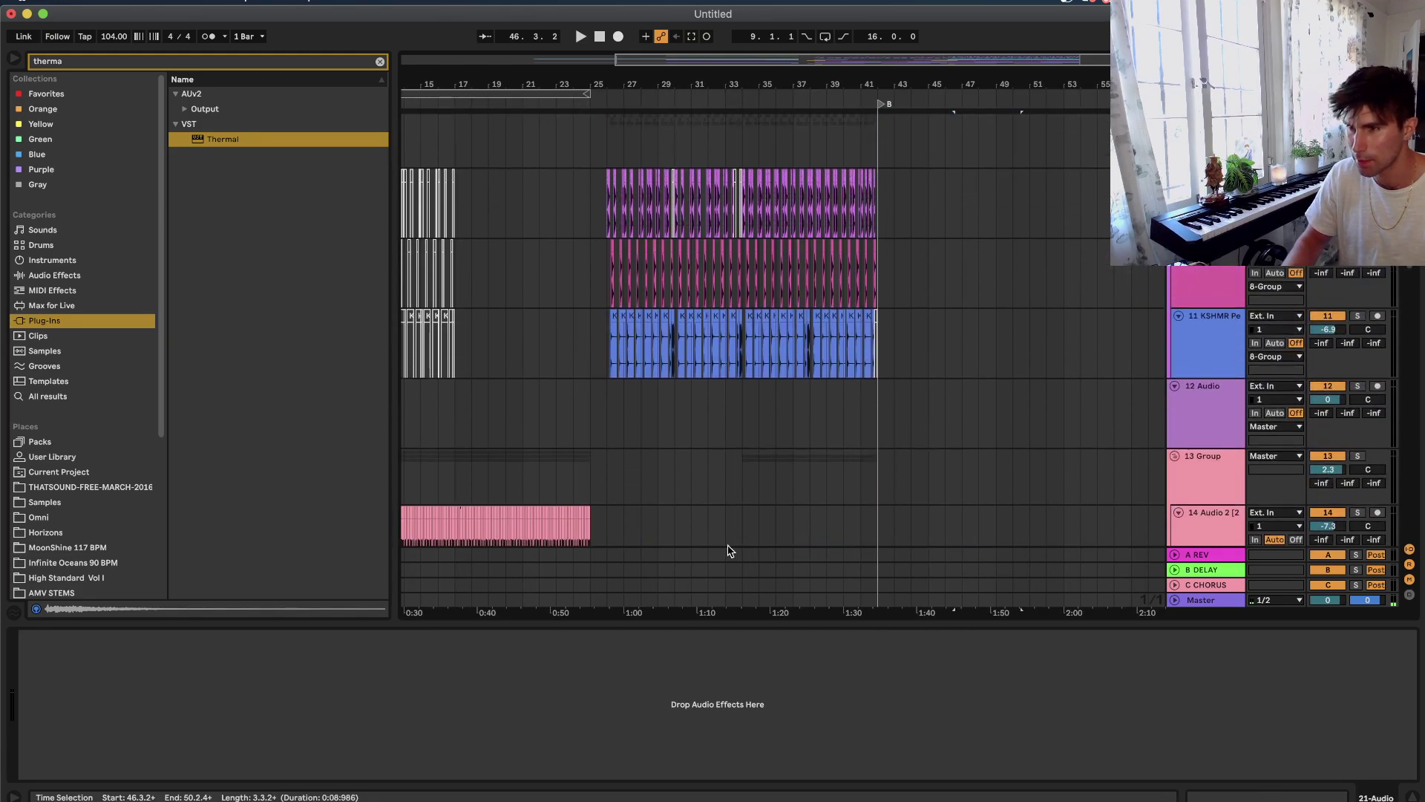
{"action": "scroll", "coordinate": [688, 280], "scroll_direction": "down", "scroll_amount": 15}
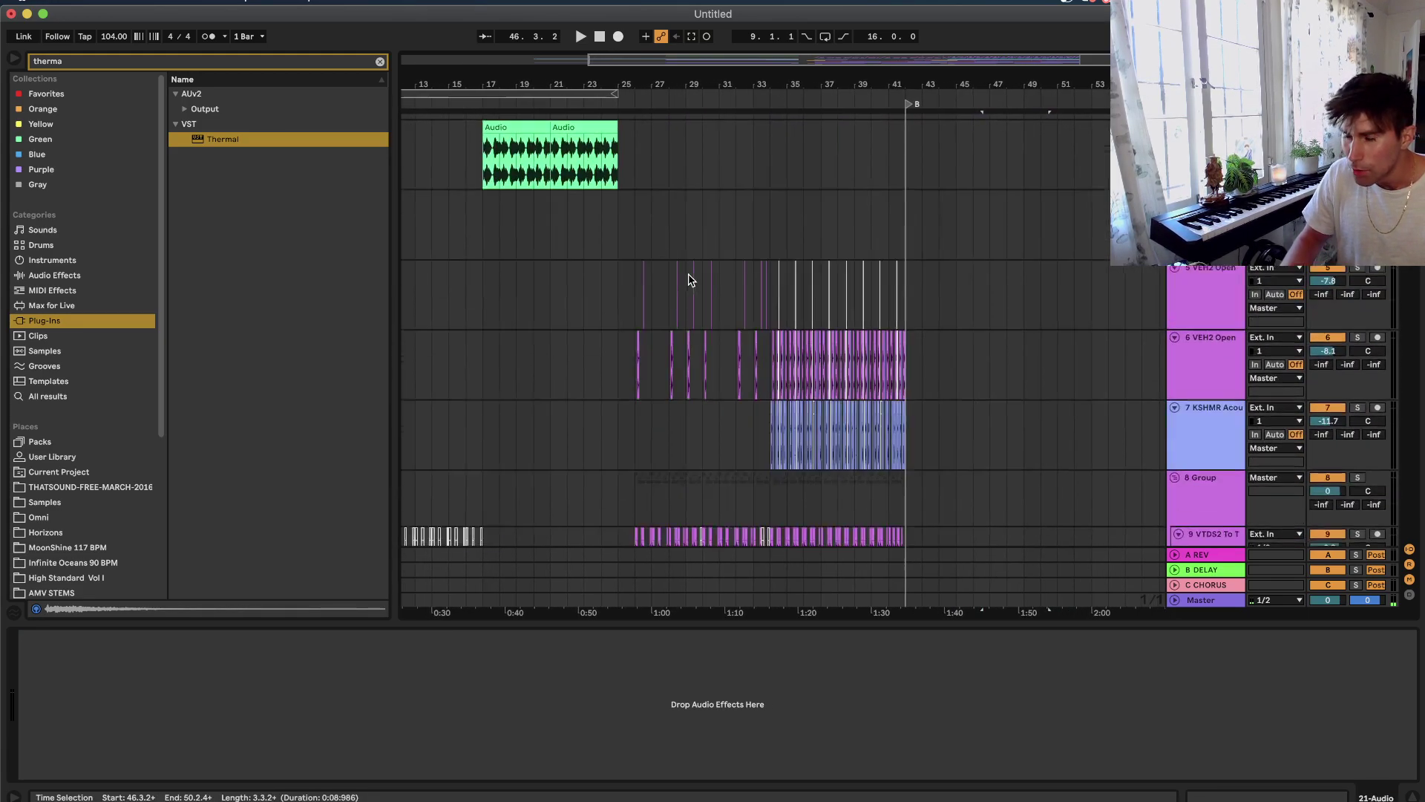
Duplicate the Kontakt clips on track 24 from bars 26–42 so the copies fill bars 42–58.
{"action": "scroll", "coordinate": [817, 356], "scroll_direction": "down", "scroll_amount": 2}
{"action": "scroll", "coordinate": [850, 306], "scroll_direction": "up", "scroll_amount": 4}
{"action": "left_click_drag", "start_coordinate": [921, 282], "coordinate": [653, 286]}
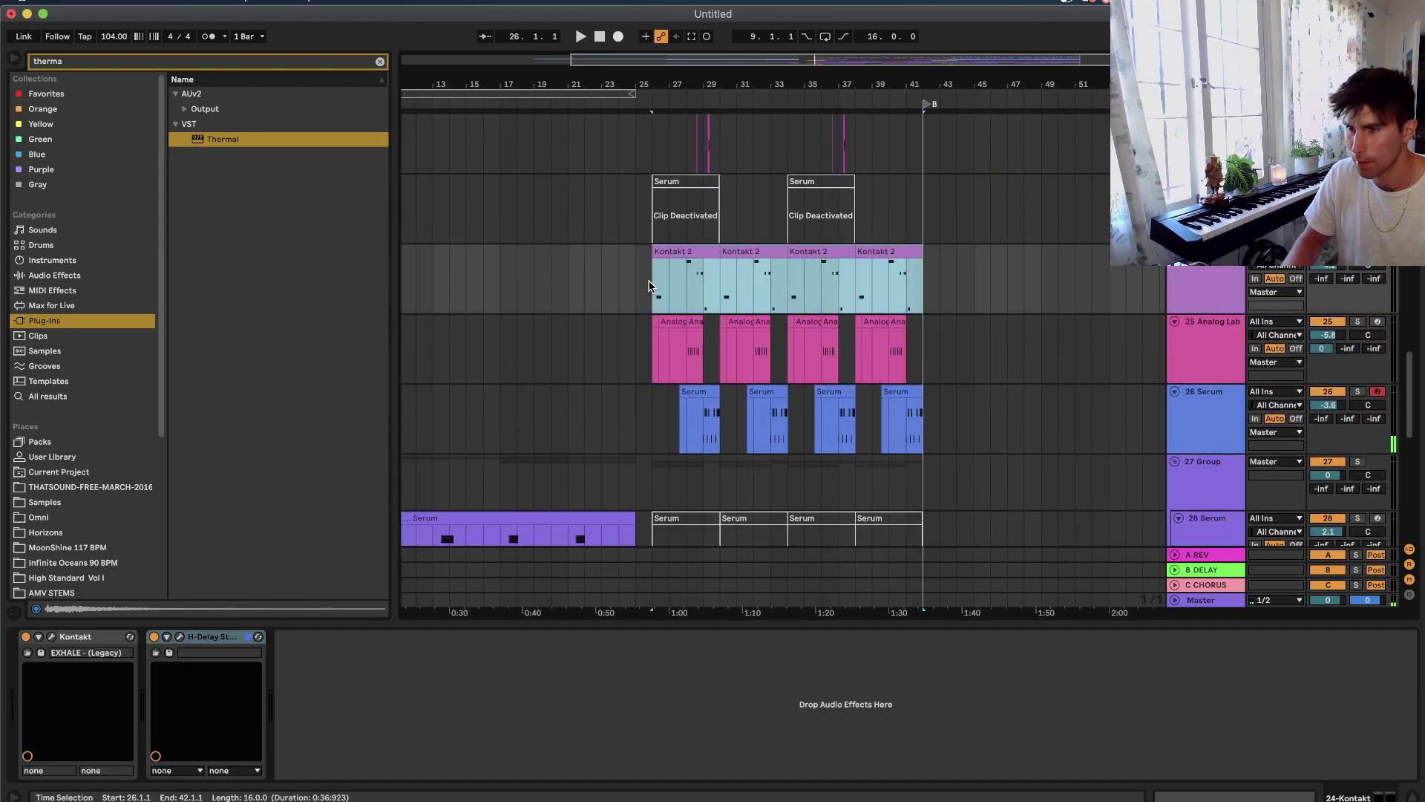
{"action": "key", "text": "super+d"}
Insert a new MIDI track below track 24, search the plug-ins for "syl" and load Sylenth1 on it.
{"action": "right_click", "coordinate": [1200, 276]}
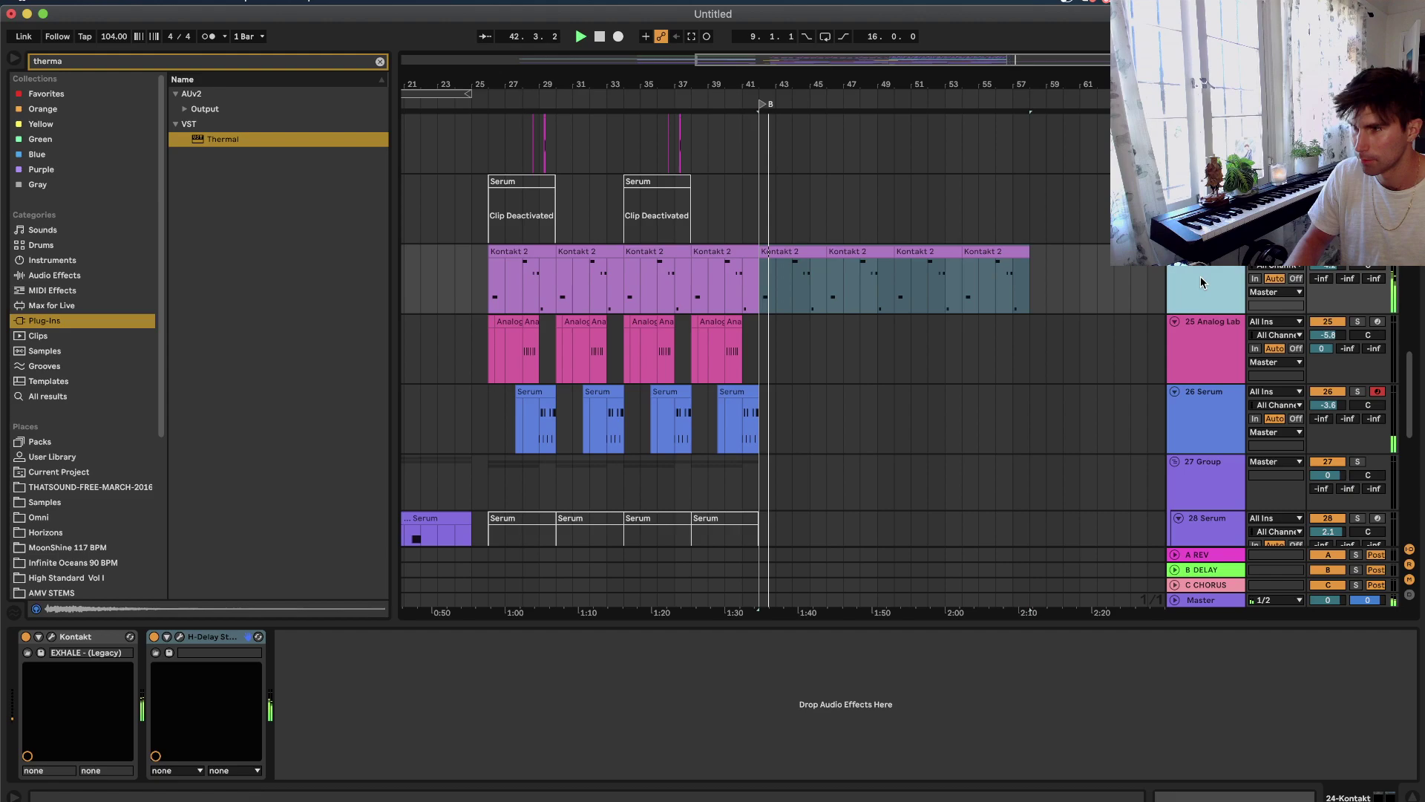
{"action": "left_click", "coordinate": [1226, 405]}
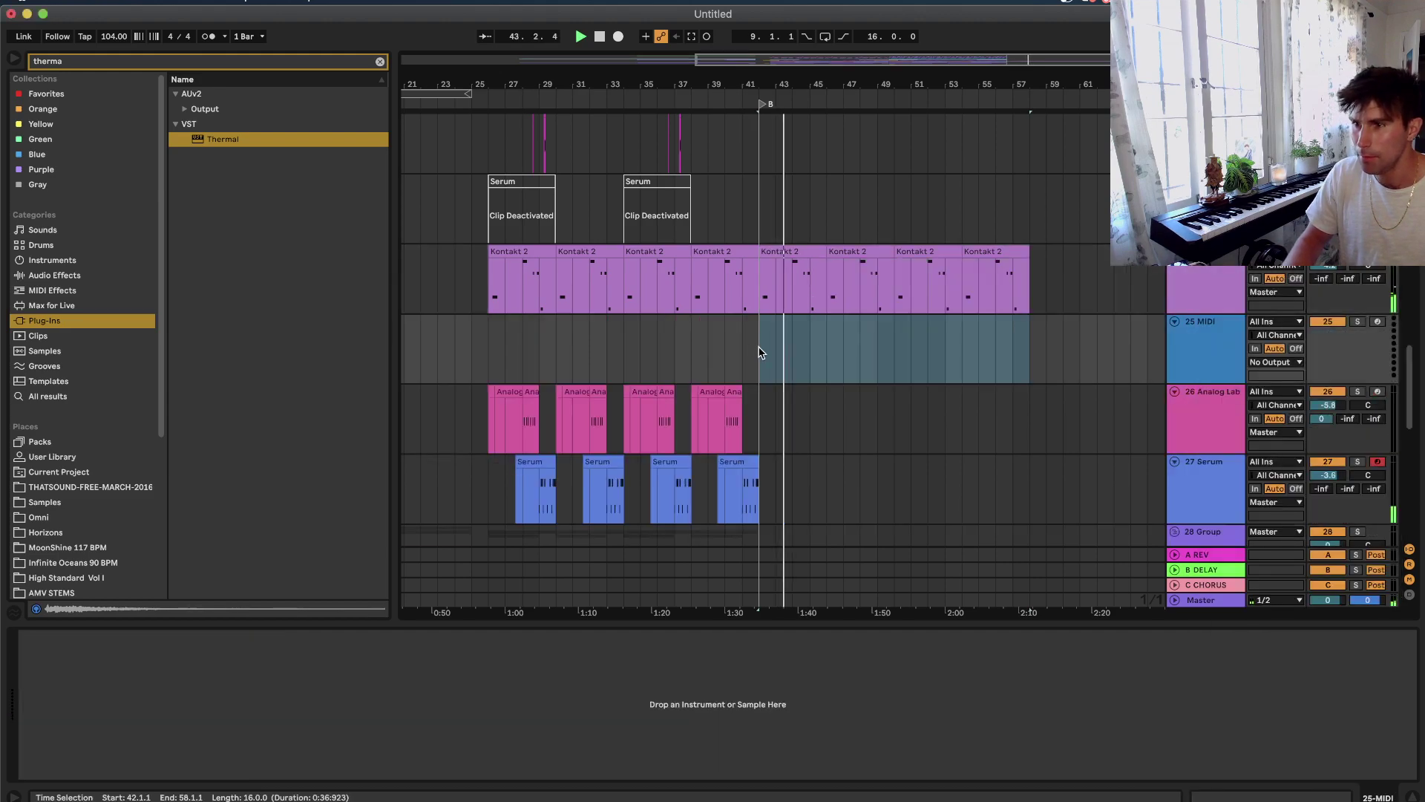
{"action": "left_click", "coordinate": [134, 65]}
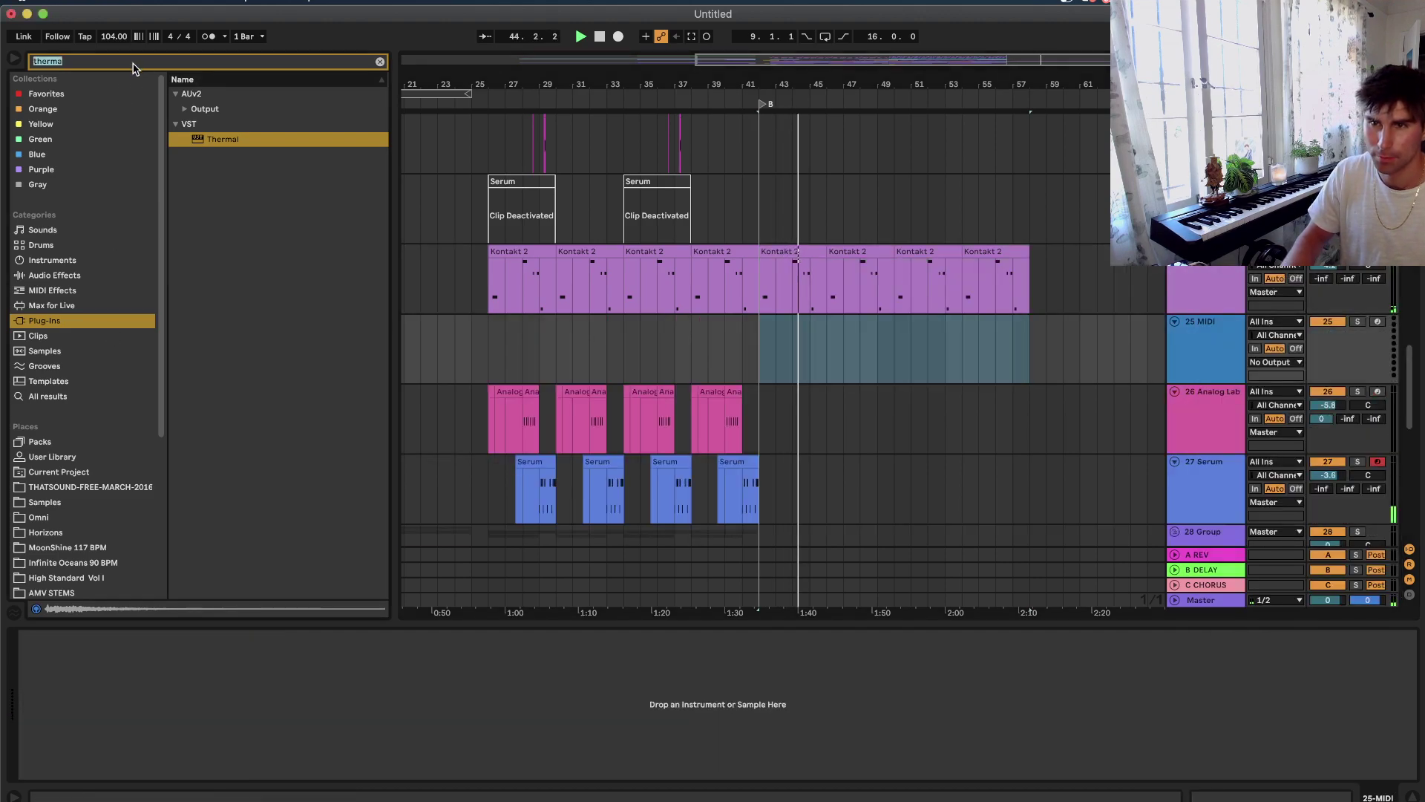
{"action": "type", "text": "syl"}
{"action": "left_click_drag", "start_coordinate": [224, 154], "coordinate": [807, 325]}
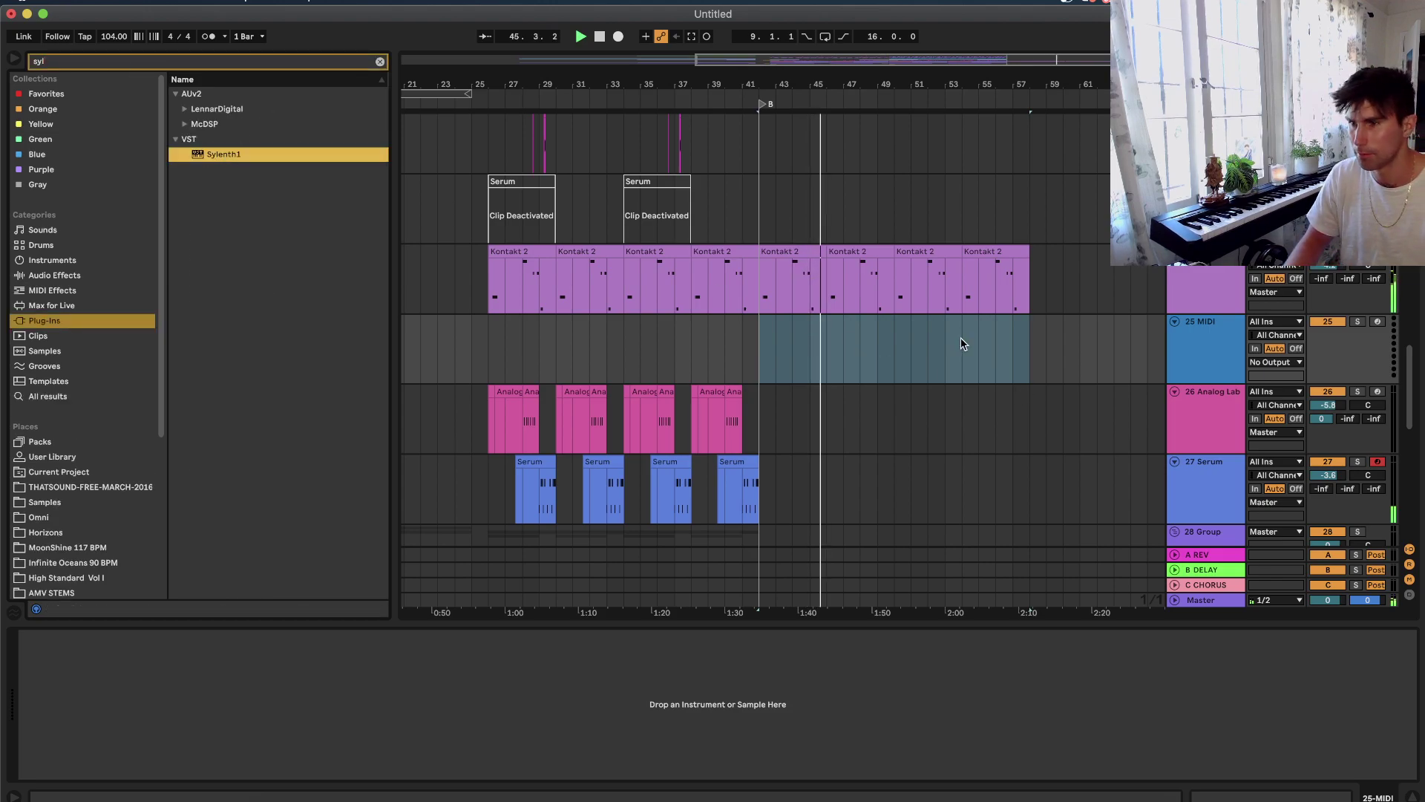
{"action": "left_click_drag", "start_coordinate": [960, 343], "coordinate": [960, 343]}
{"action": "left_click", "coordinate": [242, 239]}
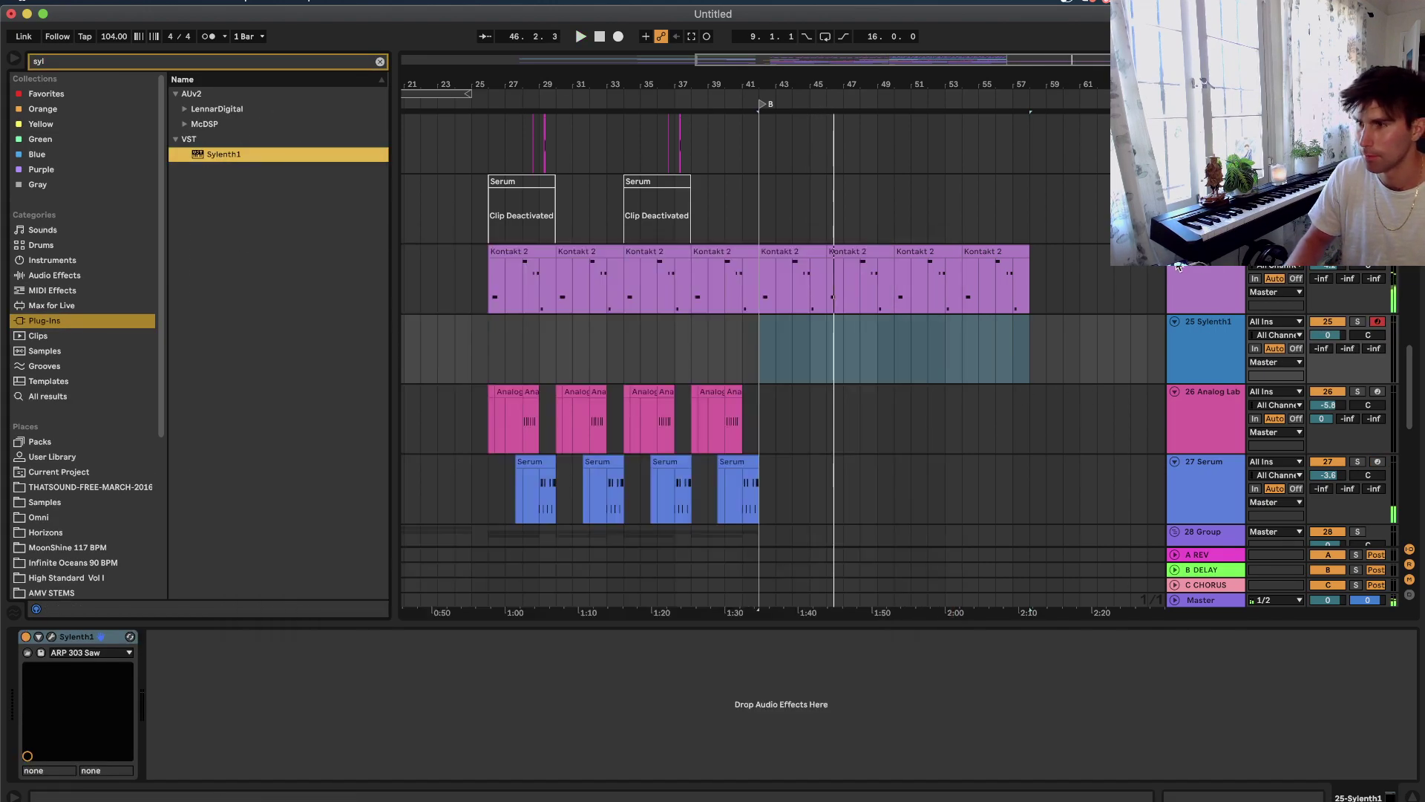
Check the Kontakt instrument on track 24.
{"action": "left_click", "coordinate": [1233, 280]}
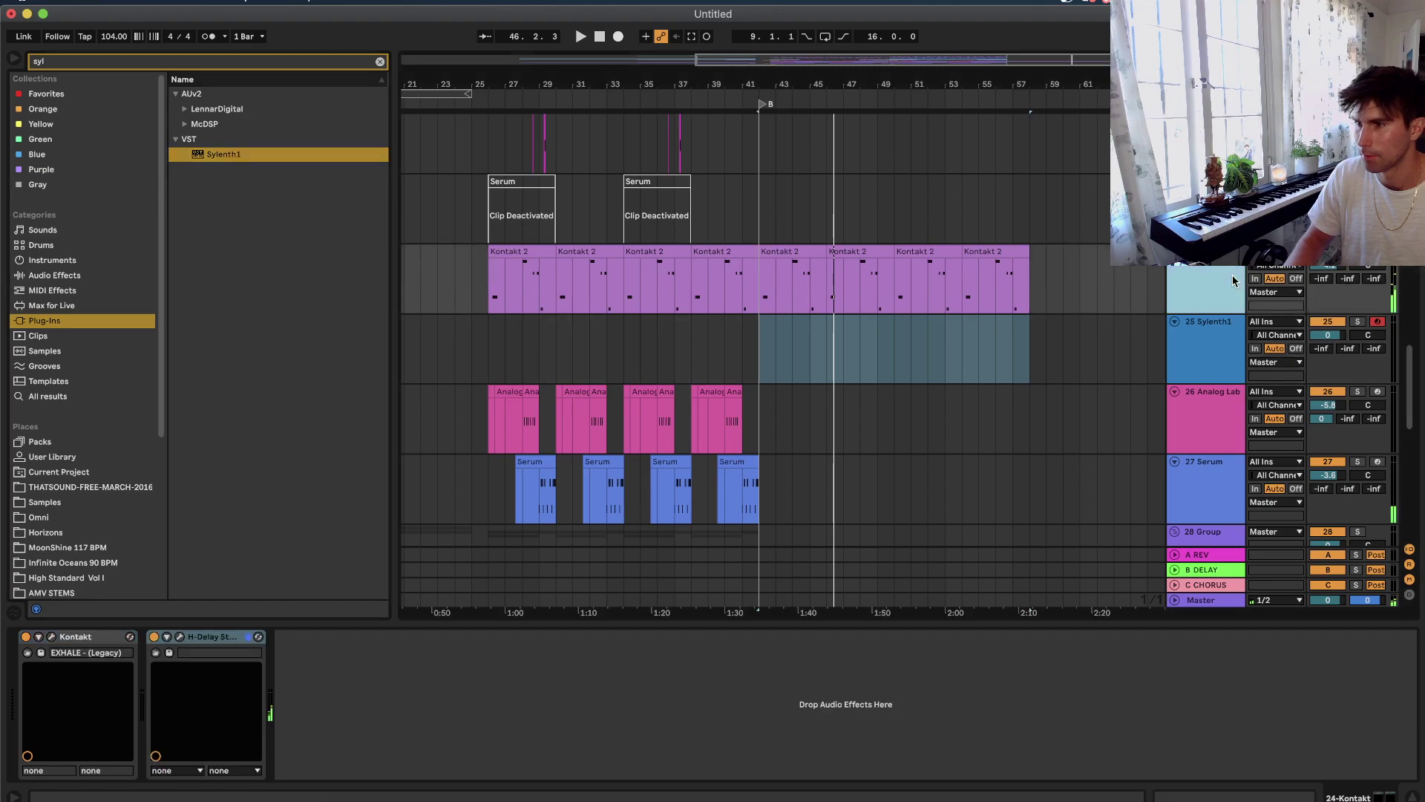
{"action": "left_click", "coordinate": [52, 637]}
{"action": "left_click", "coordinate": [220, 168]}
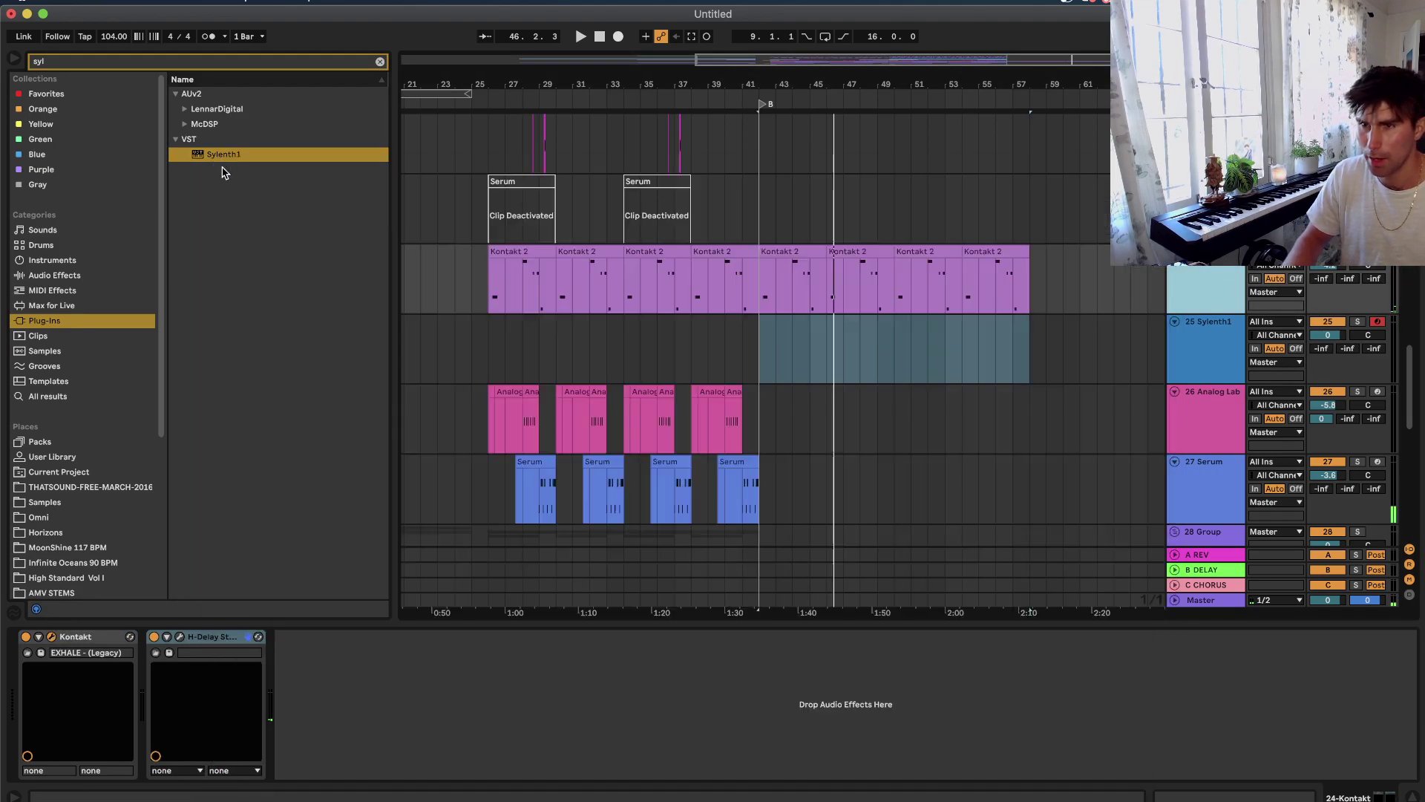
Create an empty MIDI clip on Sylenth1 track 25 from bar 42 to bar 49.
{"action": "left_click_drag", "start_coordinate": [752, 355], "coordinate": [907, 373]}
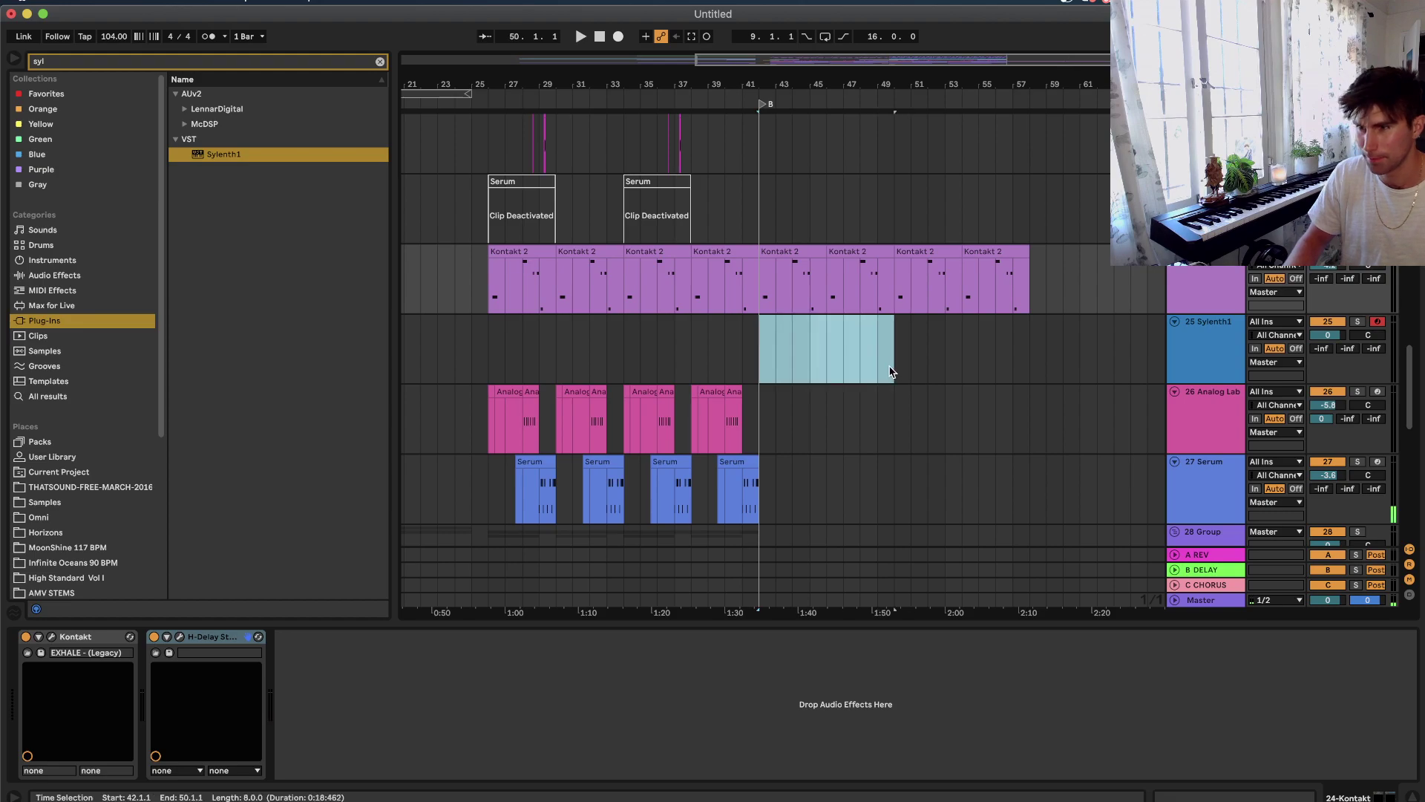
{"action": "key", "text": "super+shift+m"}
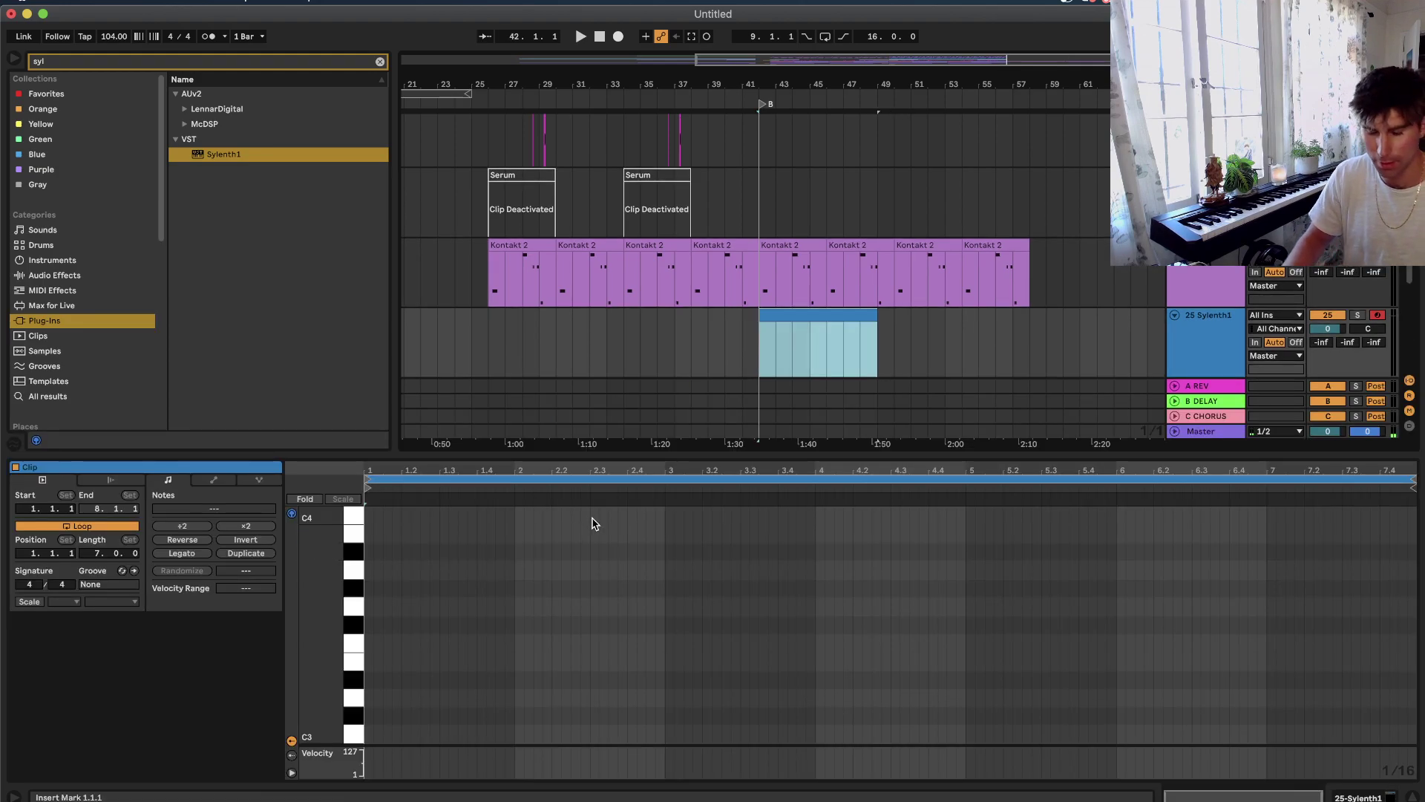
{"action": "key", "text": "shift+Tab"}
Audition Sylenth1's pads from PD Spooky Pad onward and settle on preset 110: PD Taj Mahal.
{"action": "left_click", "coordinate": [52, 636]}
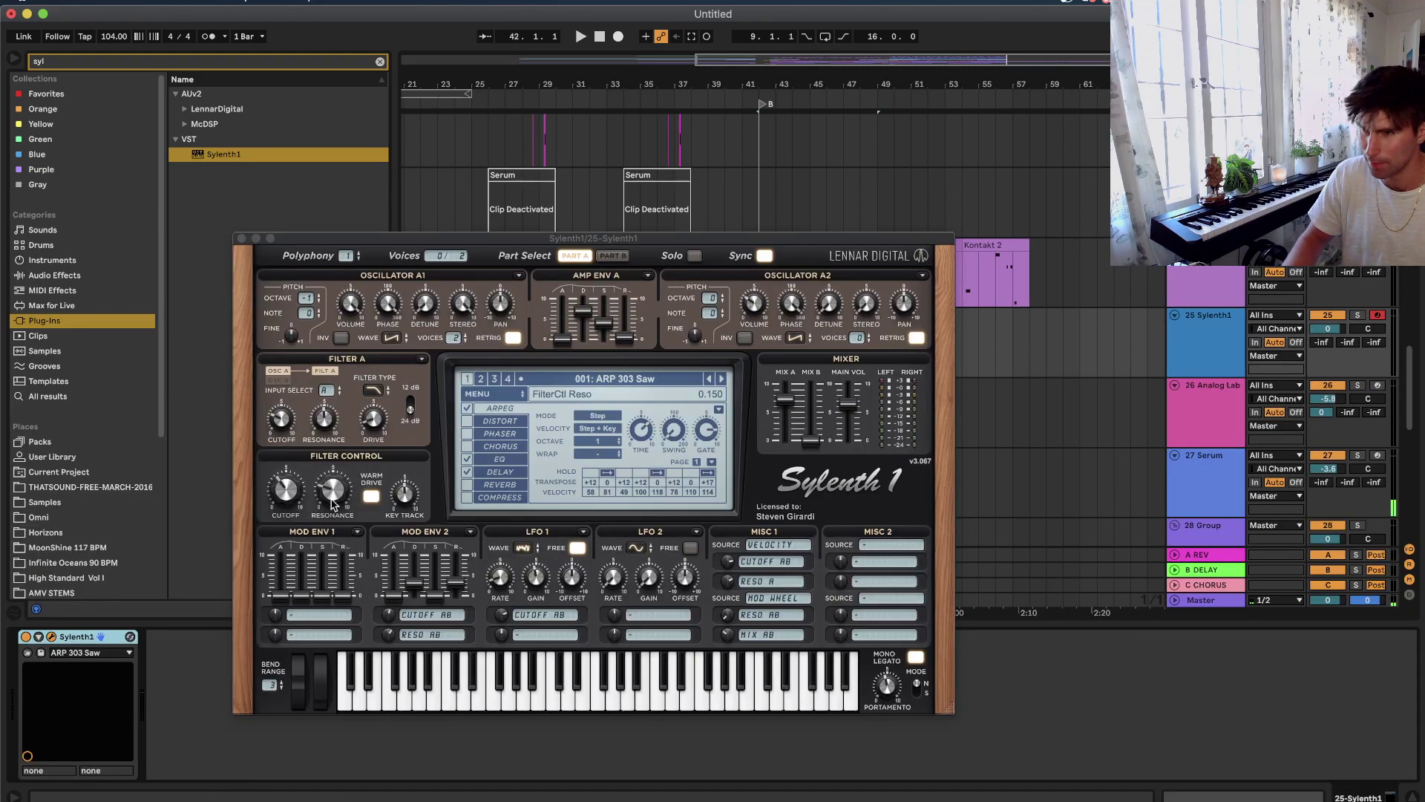
{"action": "left_click", "coordinate": [593, 380]}
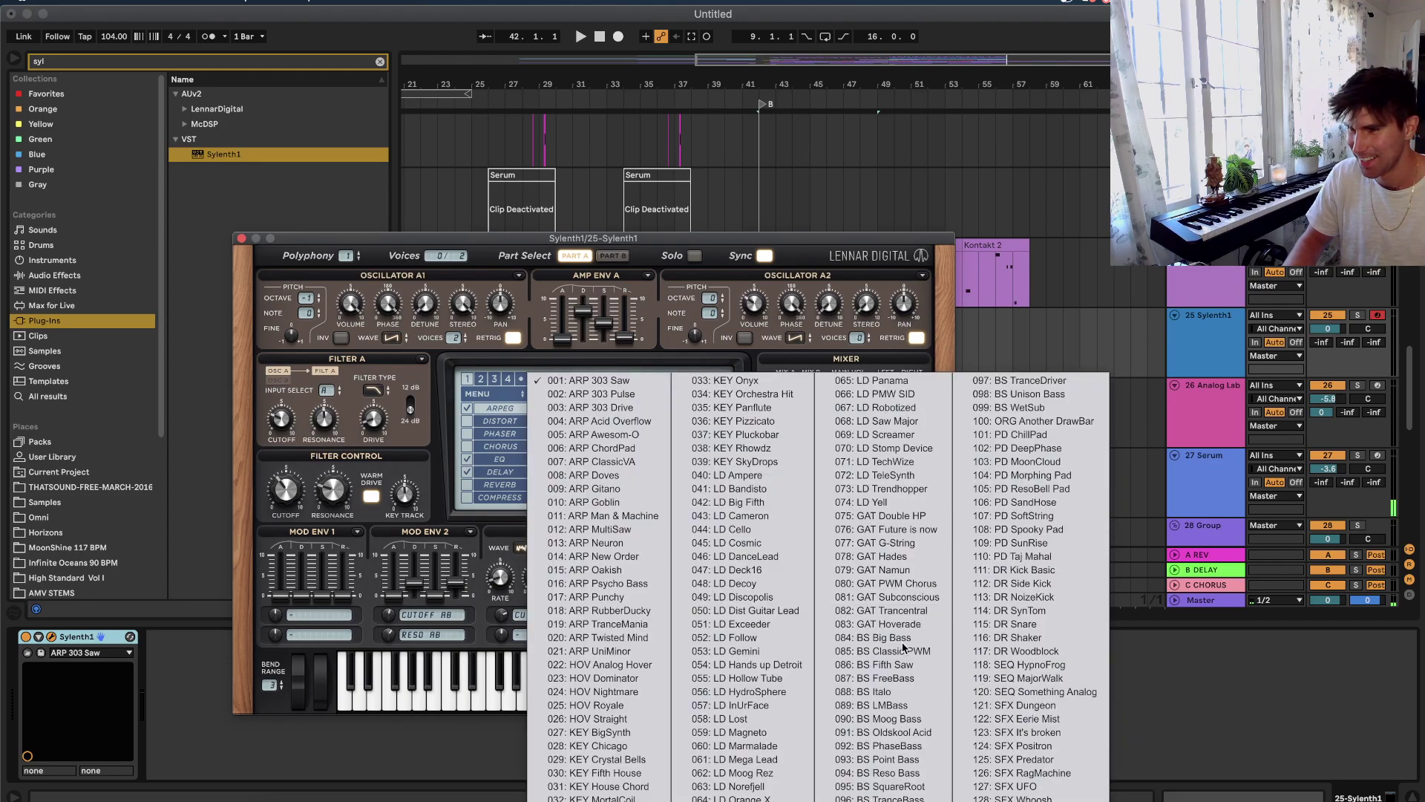
{"action": "left_click", "coordinate": [1028, 528]}
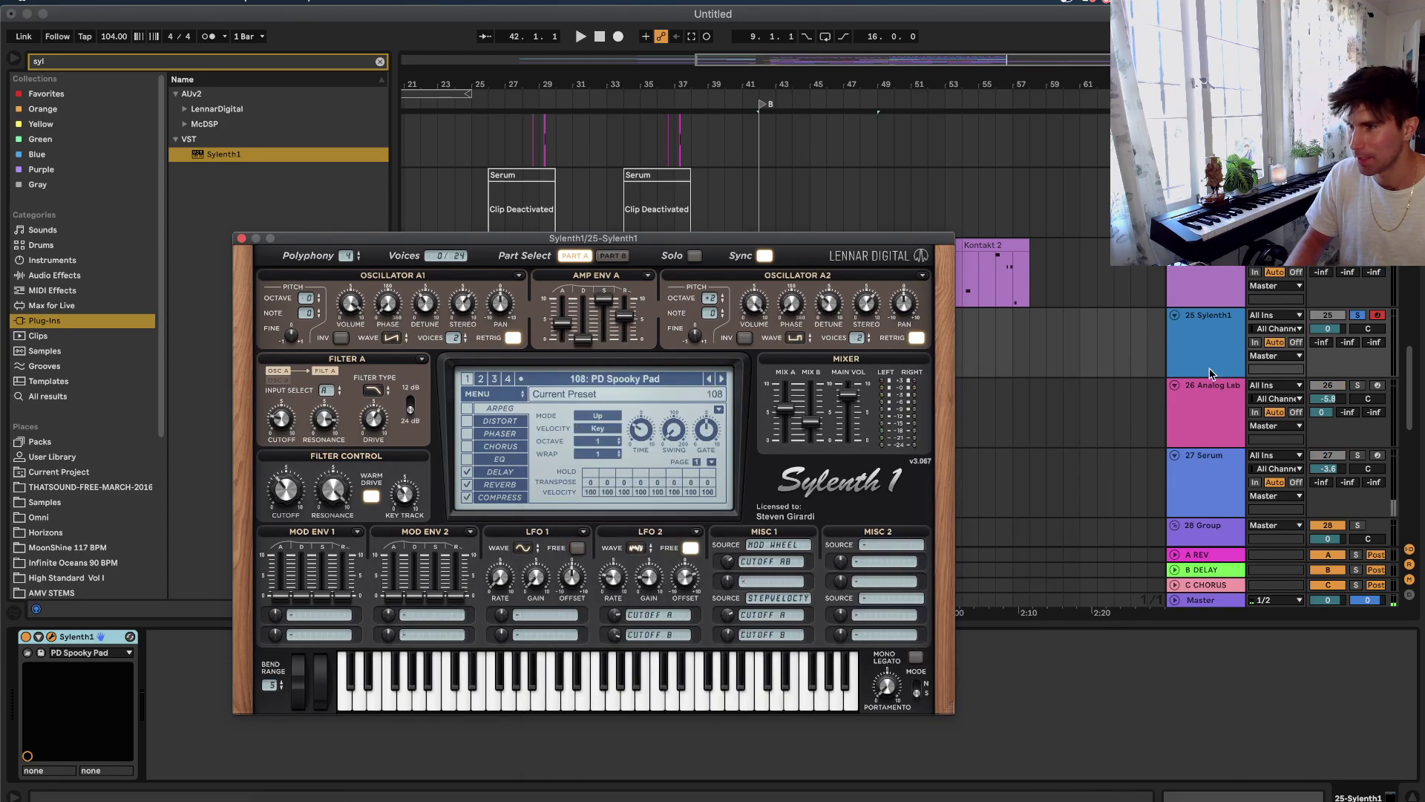
{"action": "left_click", "coordinate": [972, 264]}
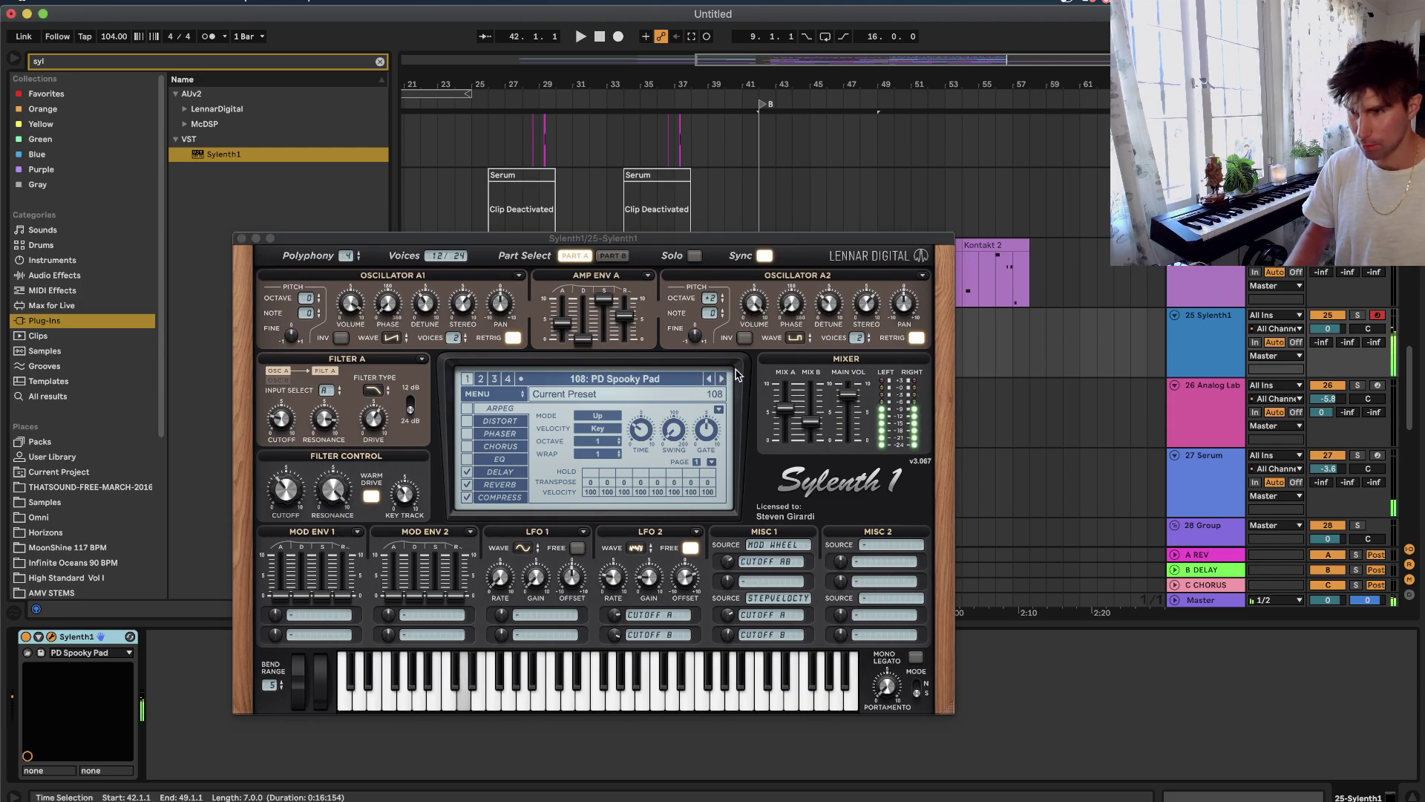
{"action": "left_click", "coordinate": [722, 379]}
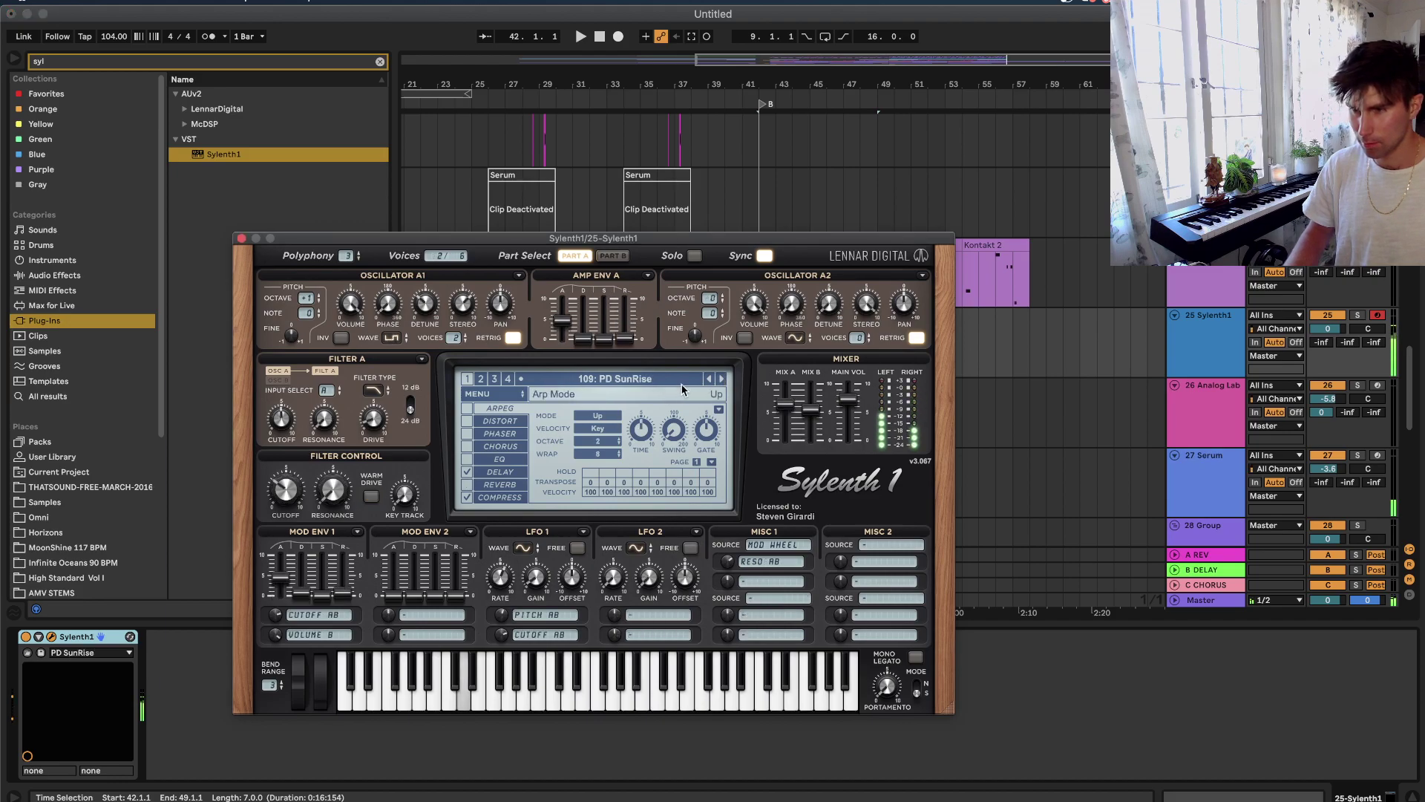
{"action": "left_click", "coordinate": [722, 379]}
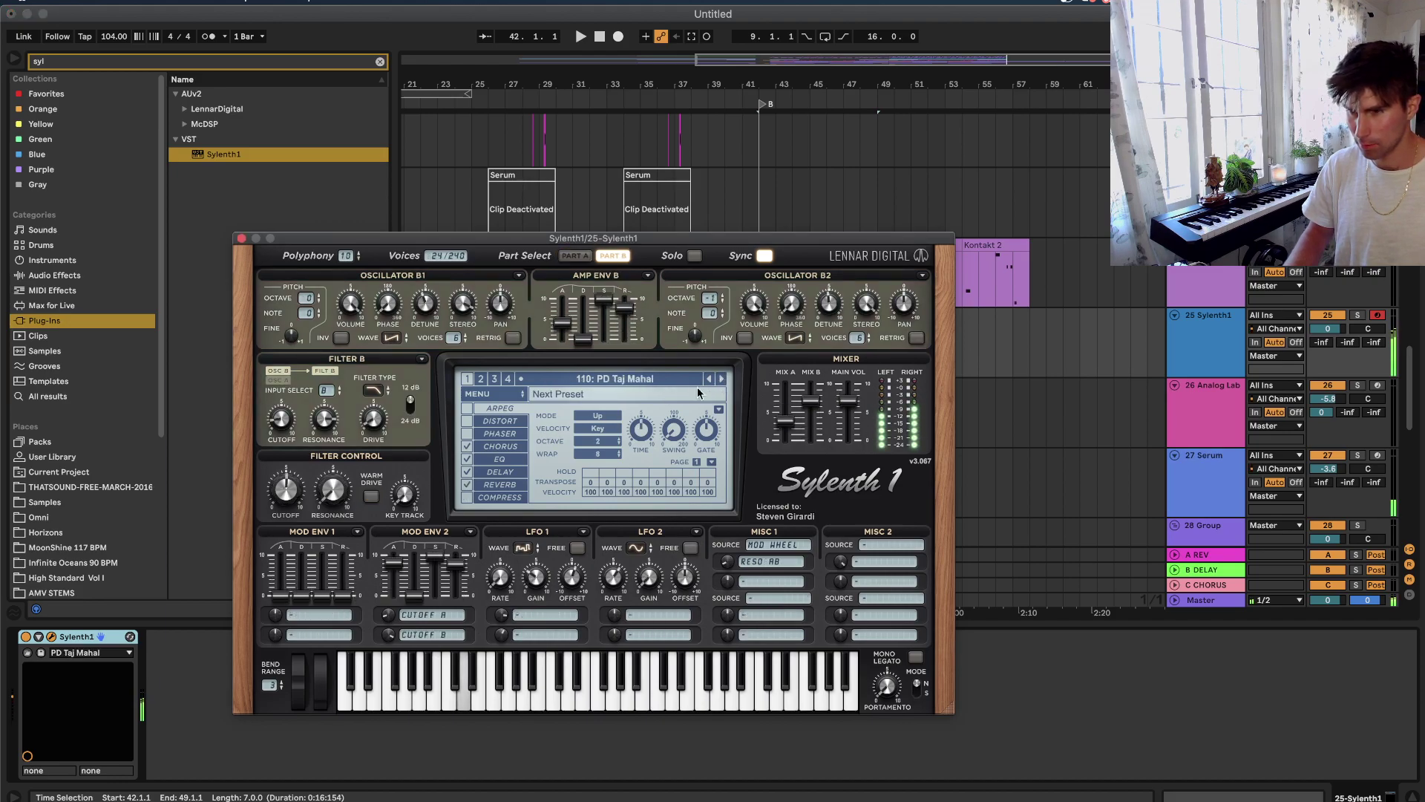
Audition the pad against the track, set track 25's volume to -7.6 dB and Sylenth1's filter control cutoff to 0.
{"action": "key", "text": "space"}
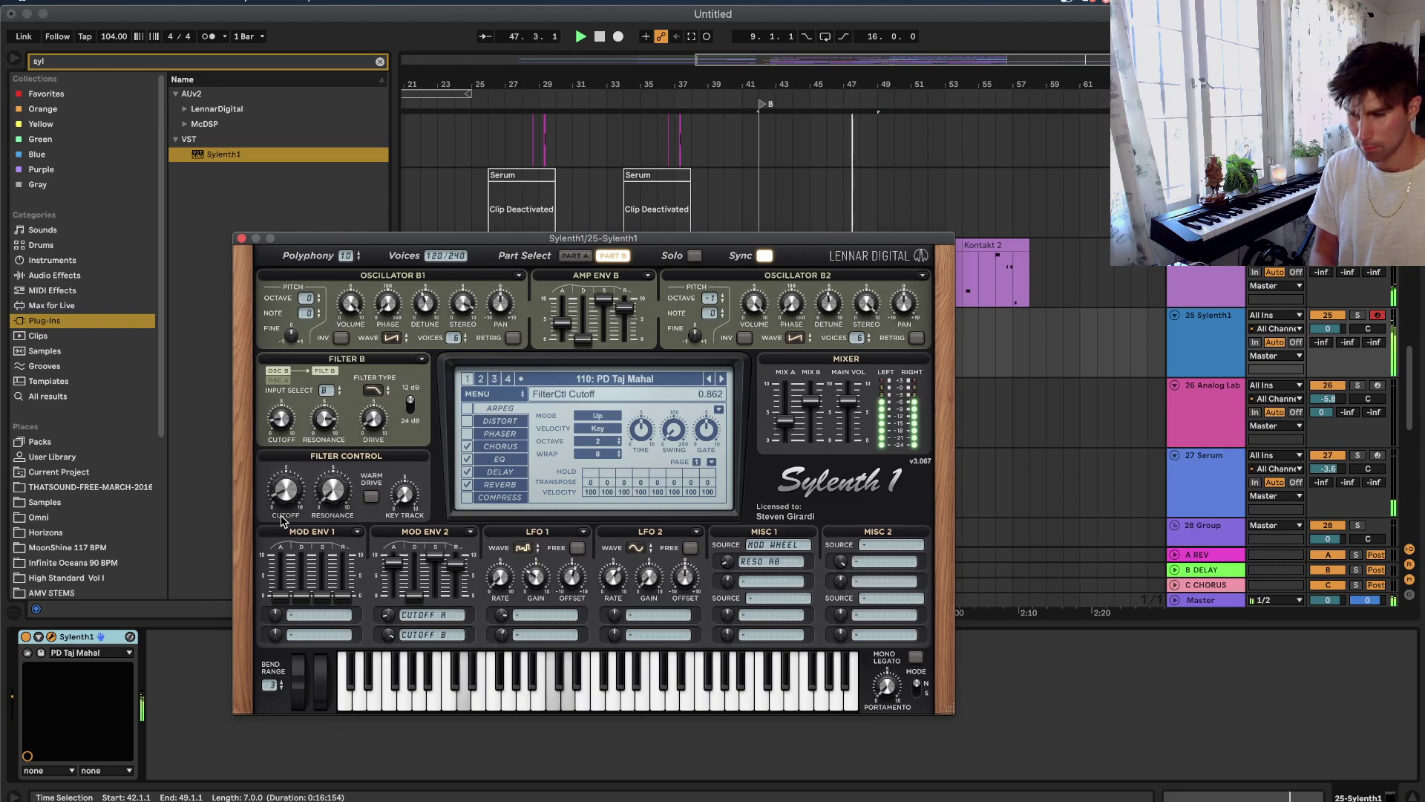
{"action": "key", "text": "space"}
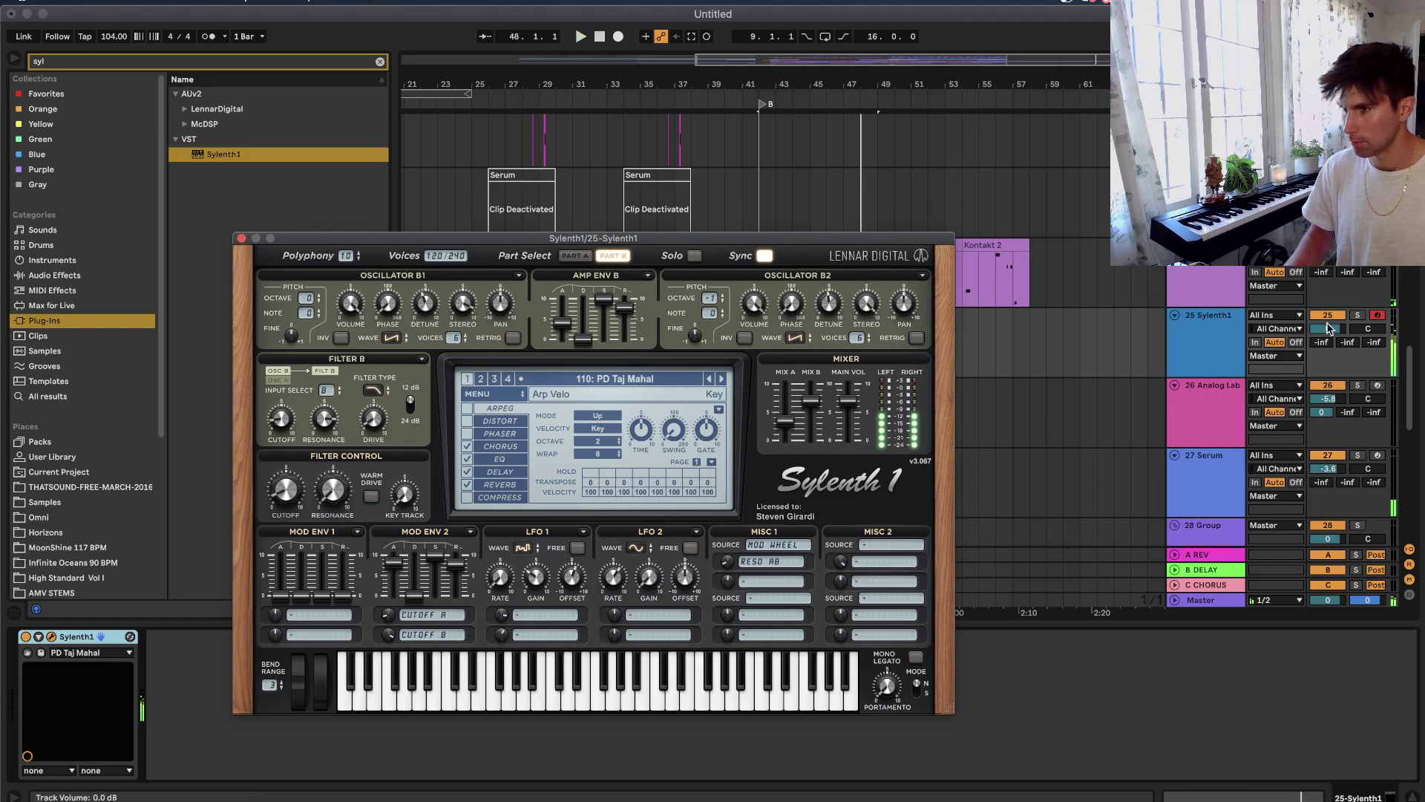
{"action": "left_click_drag", "start_coordinate": [1328, 327], "coordinate": [1328, 349]}
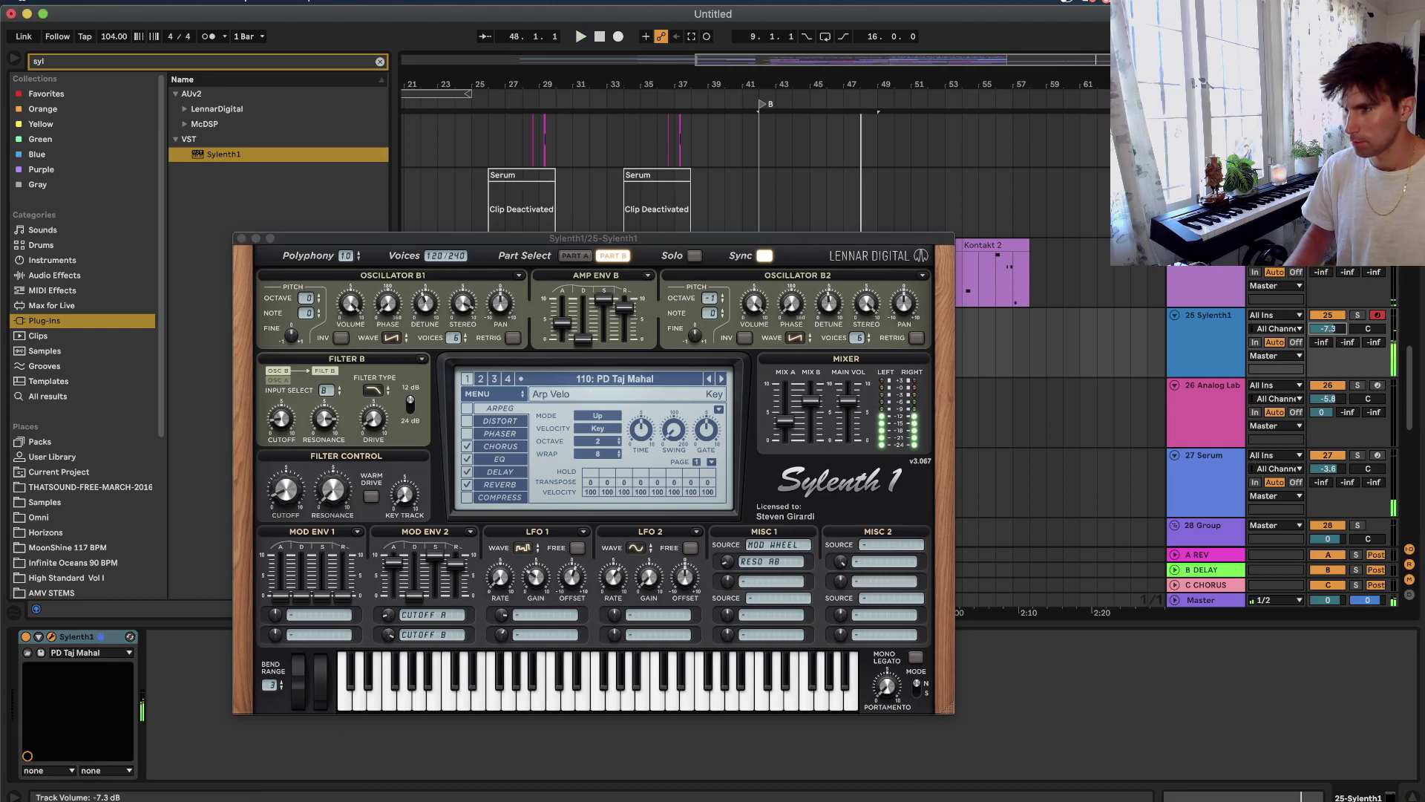
{"action": "left_click", "coordinate": [280, 498]}
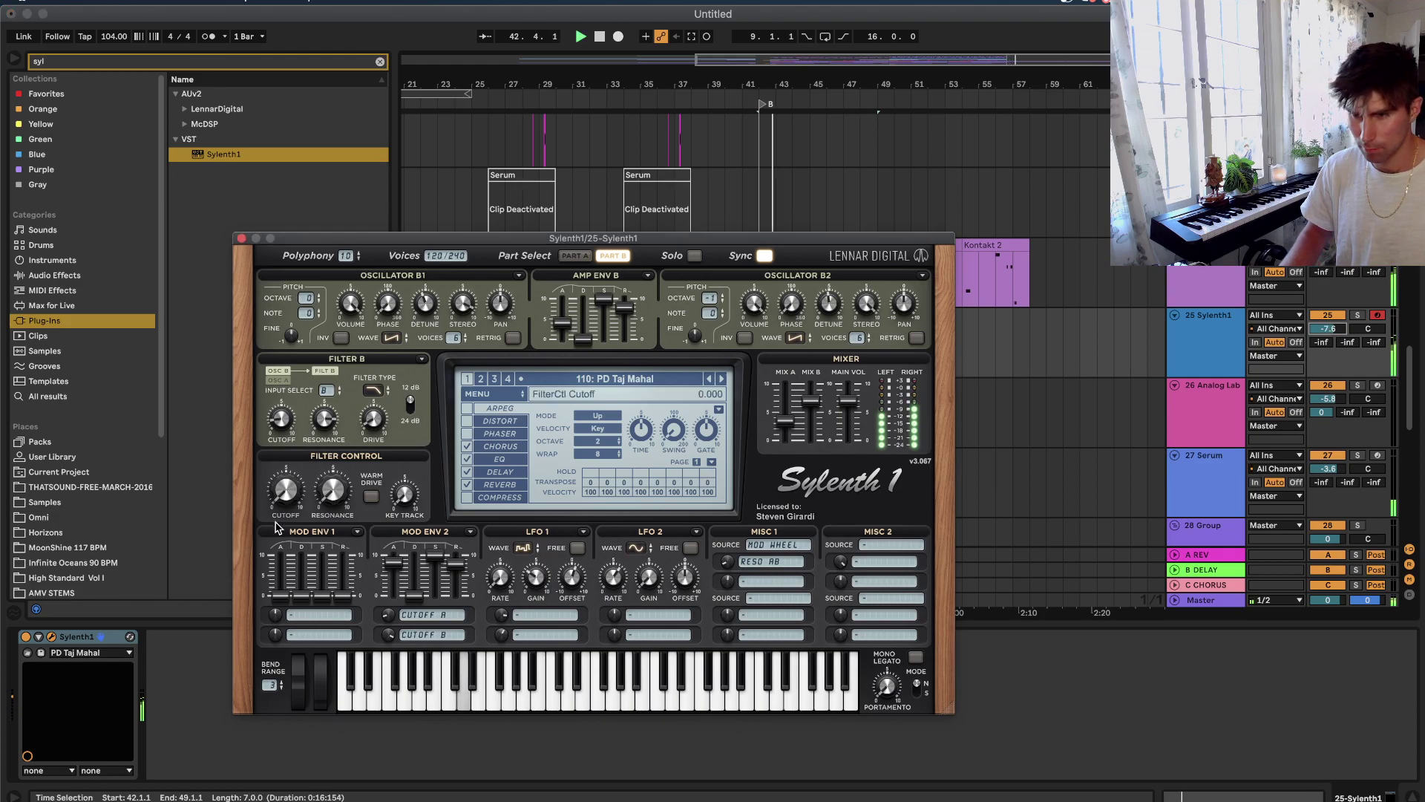
{"action": "left_click", "coordinate": [241, 239]}
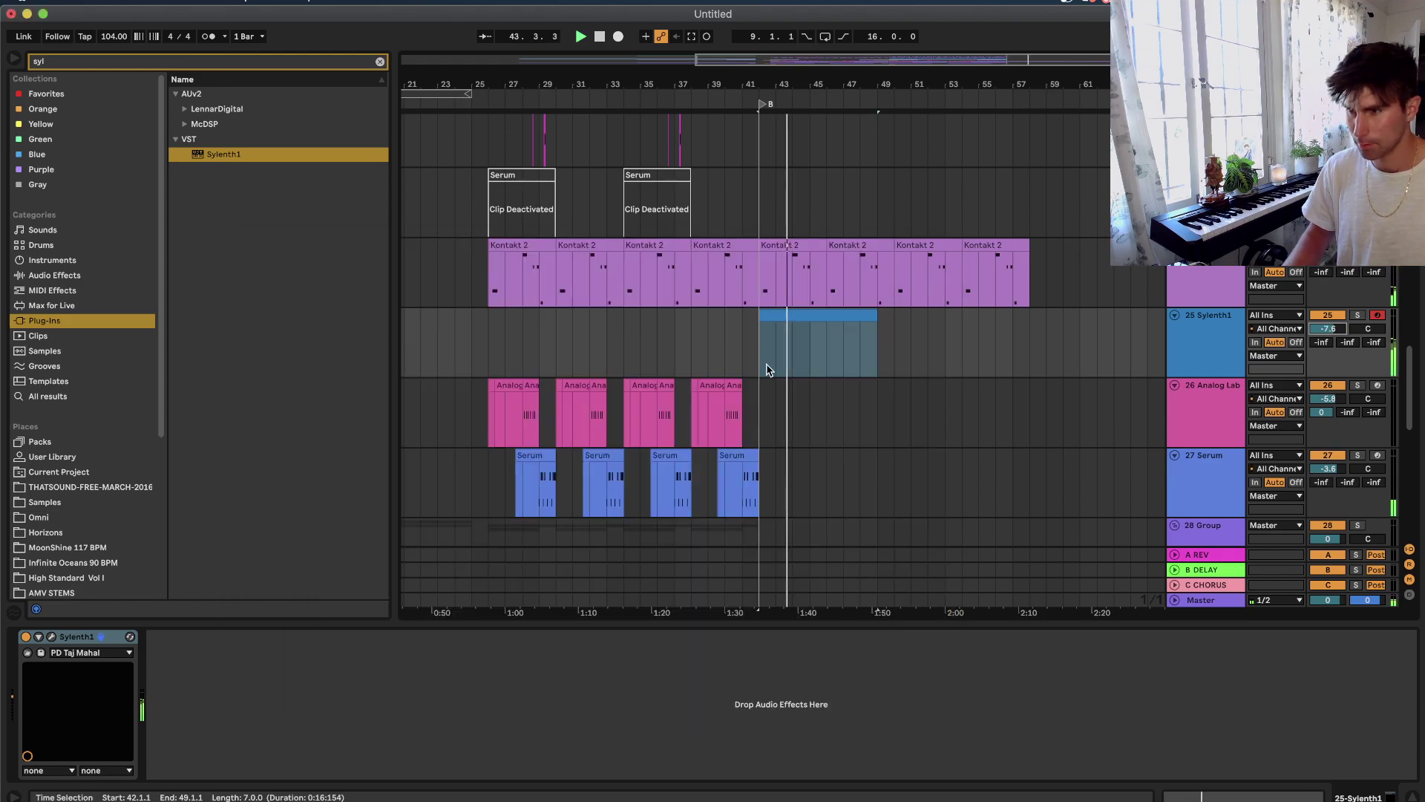
Record the pad notes D2, A2, G2 and C3 into the Sylenth1 clip from bar 42 to bar 46.
{"action": "left_click", "coordinate": [821, 315]}
{"action": "key", "text": "space"}
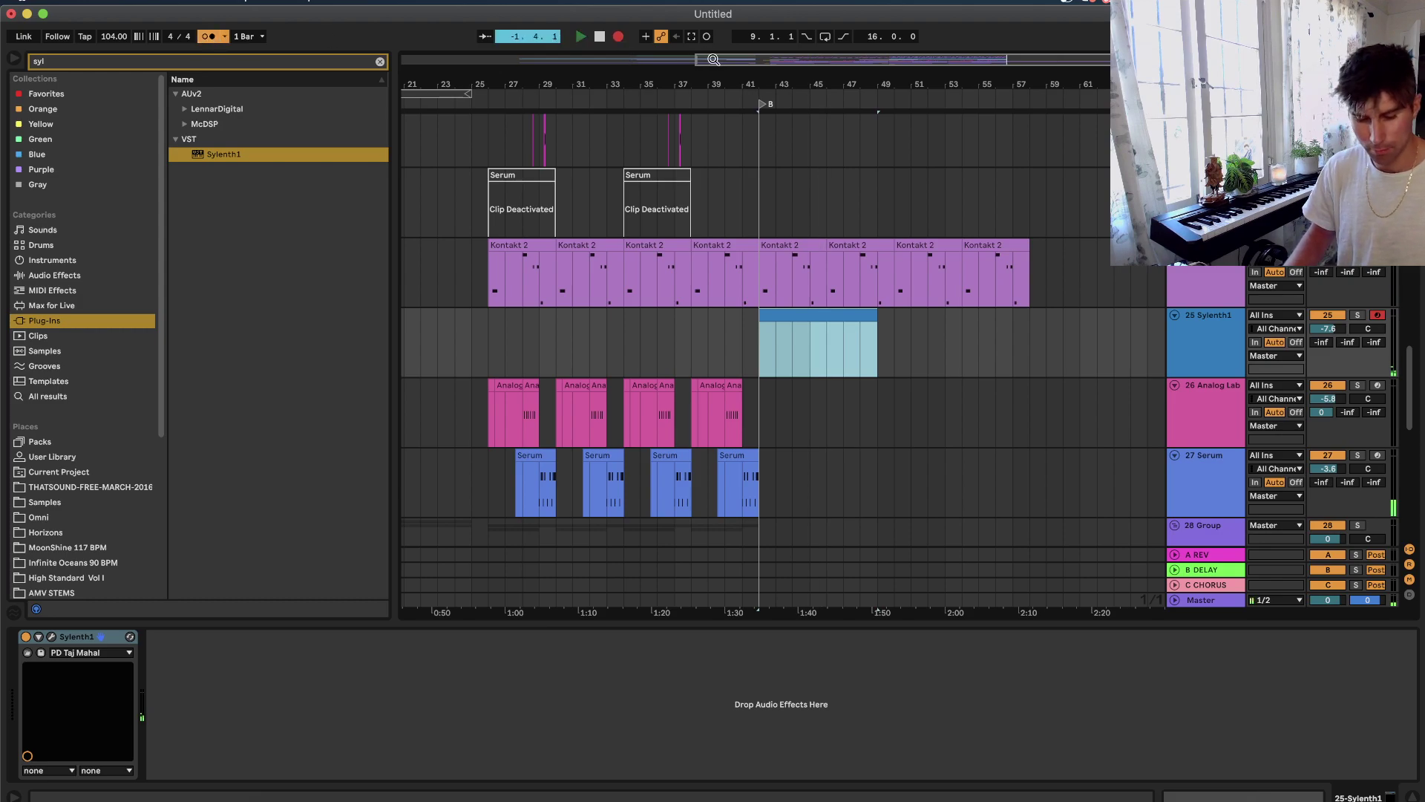
{"action": "key", "text": "space"}
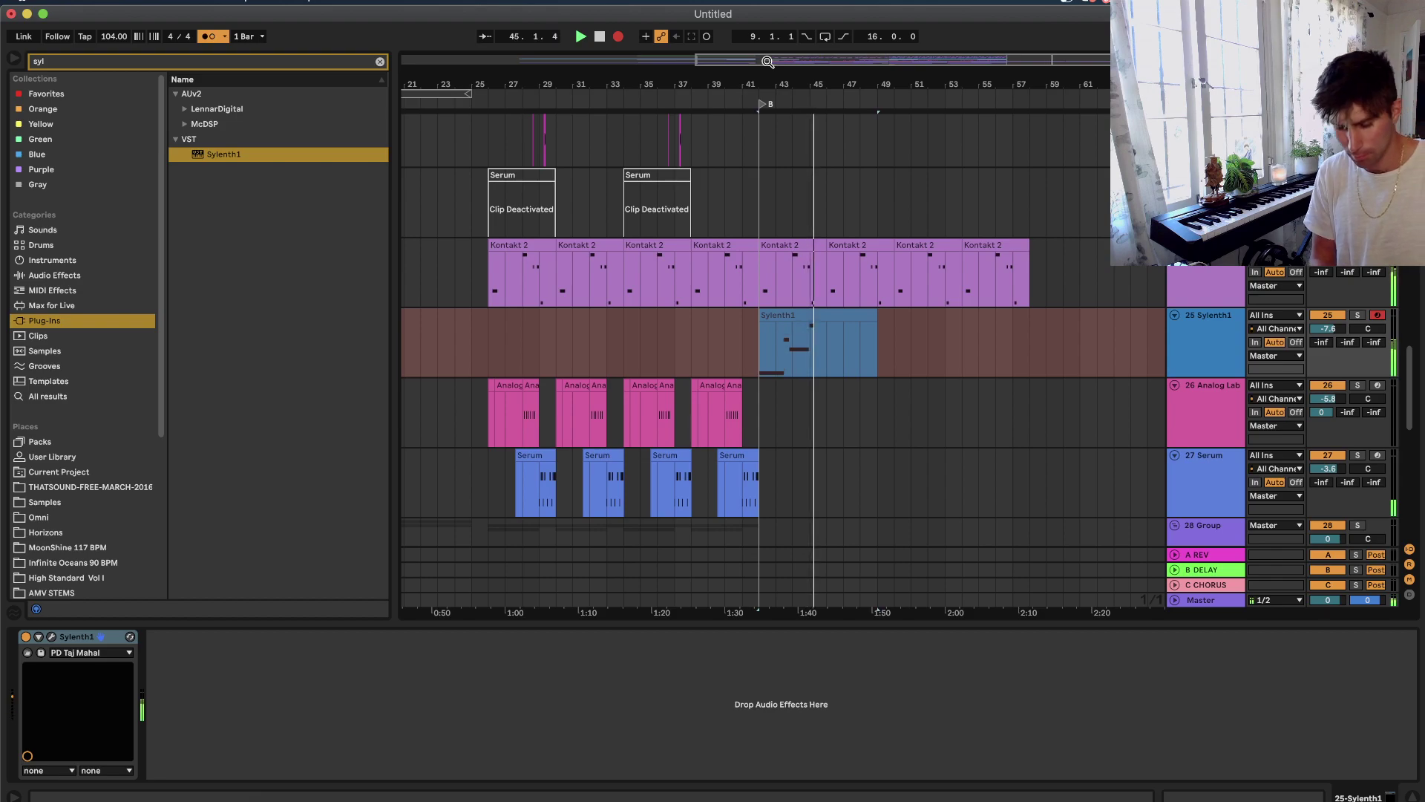
{"action": "key", "text": "space"}
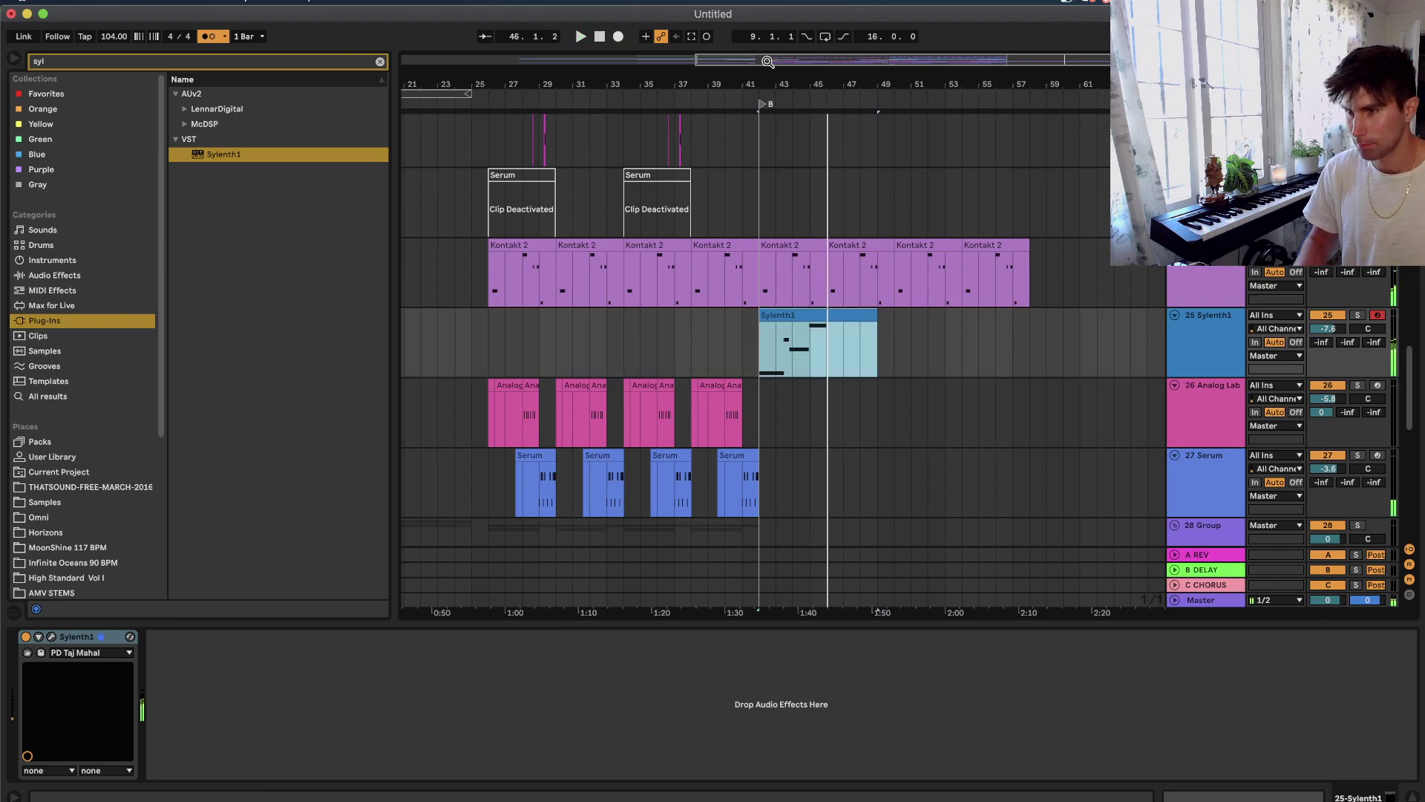
Remove the empty remainder of the recorded Sylenth1 clip and trim its end exactly to bar 46.
{"action": "scroll", "coordinate": [841, 392], "scroll_direction": "up", "scroll_amount": 3}
{"action": "left_click", "coordinate": [846, 362]}
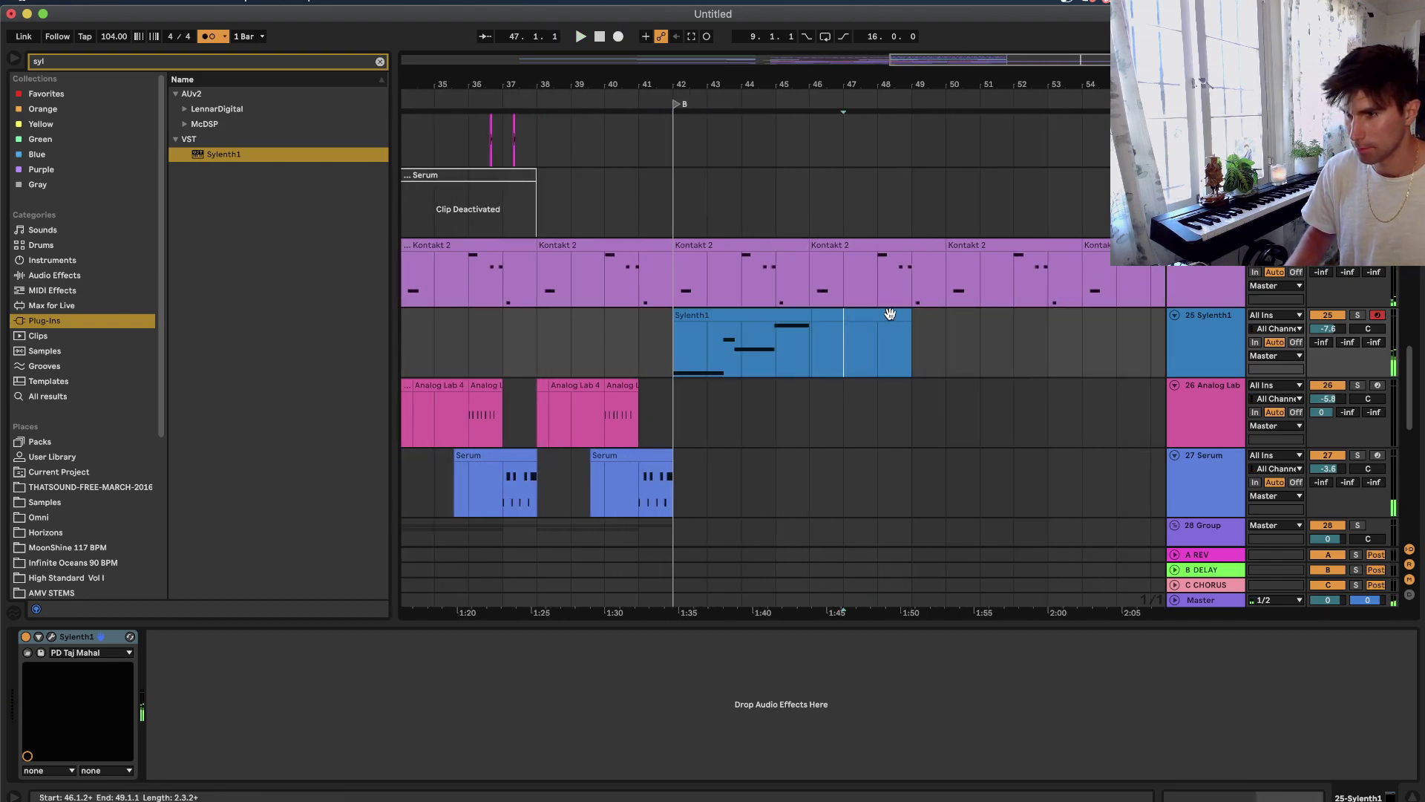
{"action": "left_click", "coordinate": [896, 314]}
{"action": "key", "text": "Delete"}
{"action": "double_click", "coordinate": [794, 319]}
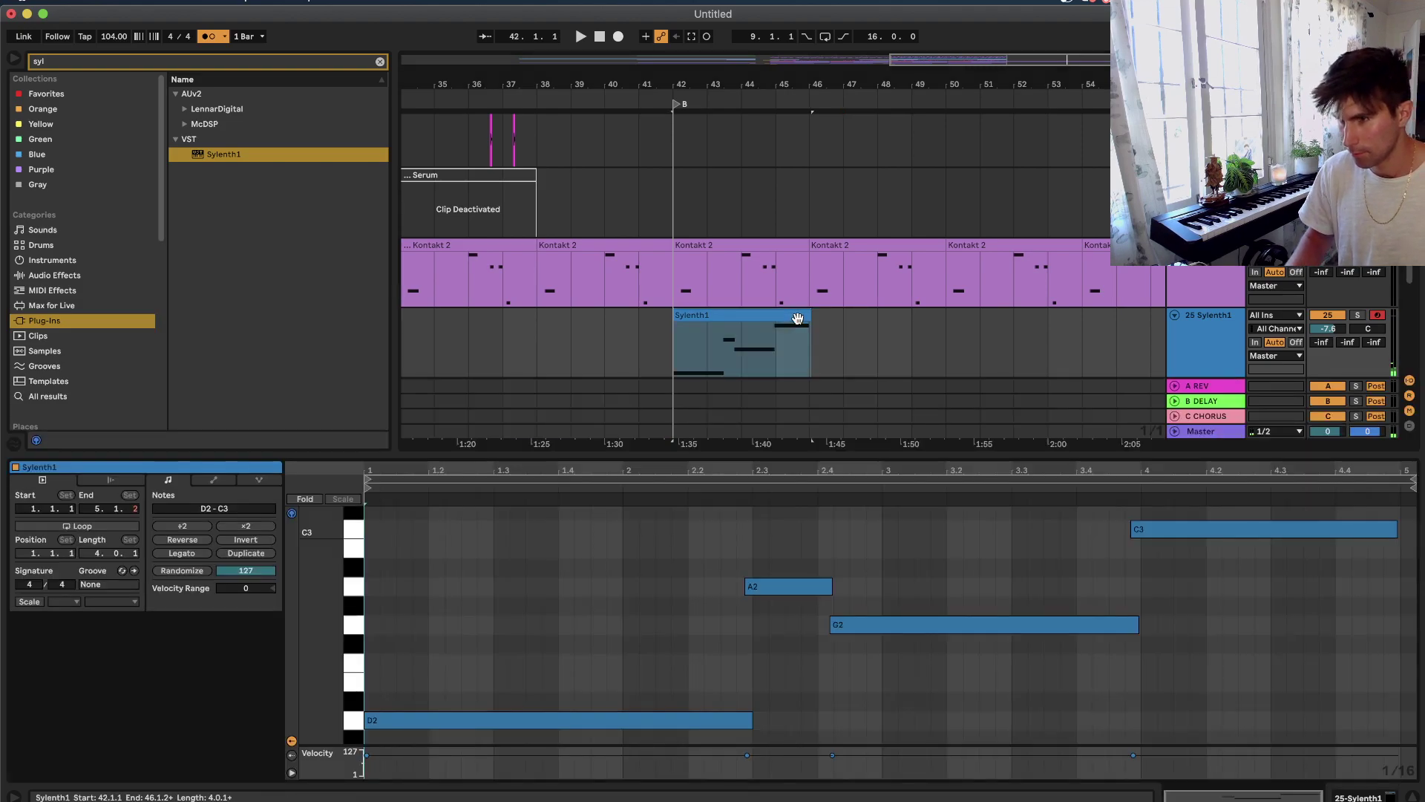
{"action": "scroll", "coordinate": [814, 336], "scroll_direction": "up", "scroll_amount": 4}
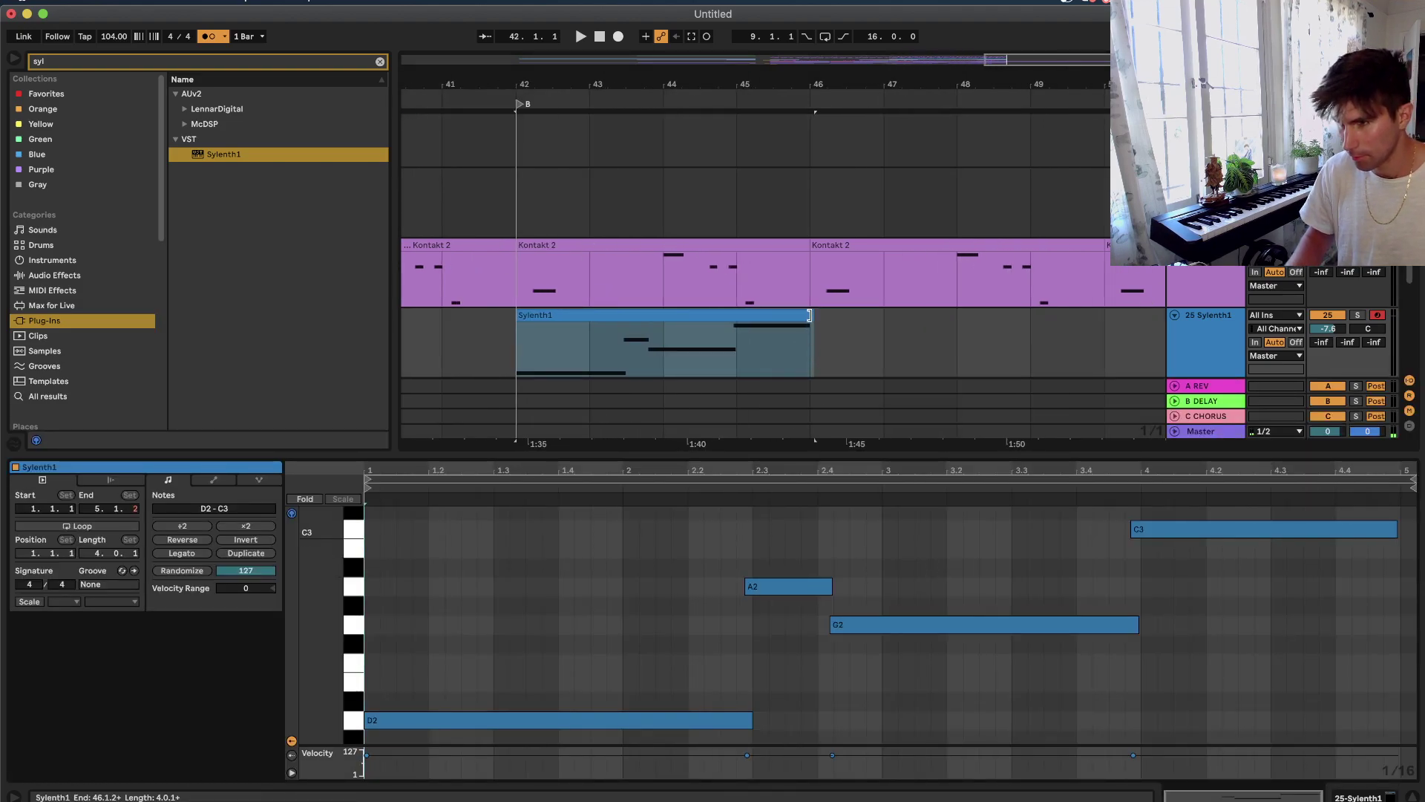
{"action": "left_click_drag", "start_coordinate": [809, 314], "coordinate": [800, 315]}
Quantize all the recorded notes in the Sylenth1 clip.
{"action": "left_click", "coordinate": [677, 628]}
{"action": "key", "text": "super+a"}
{"action": "key", "text": "super+u"}
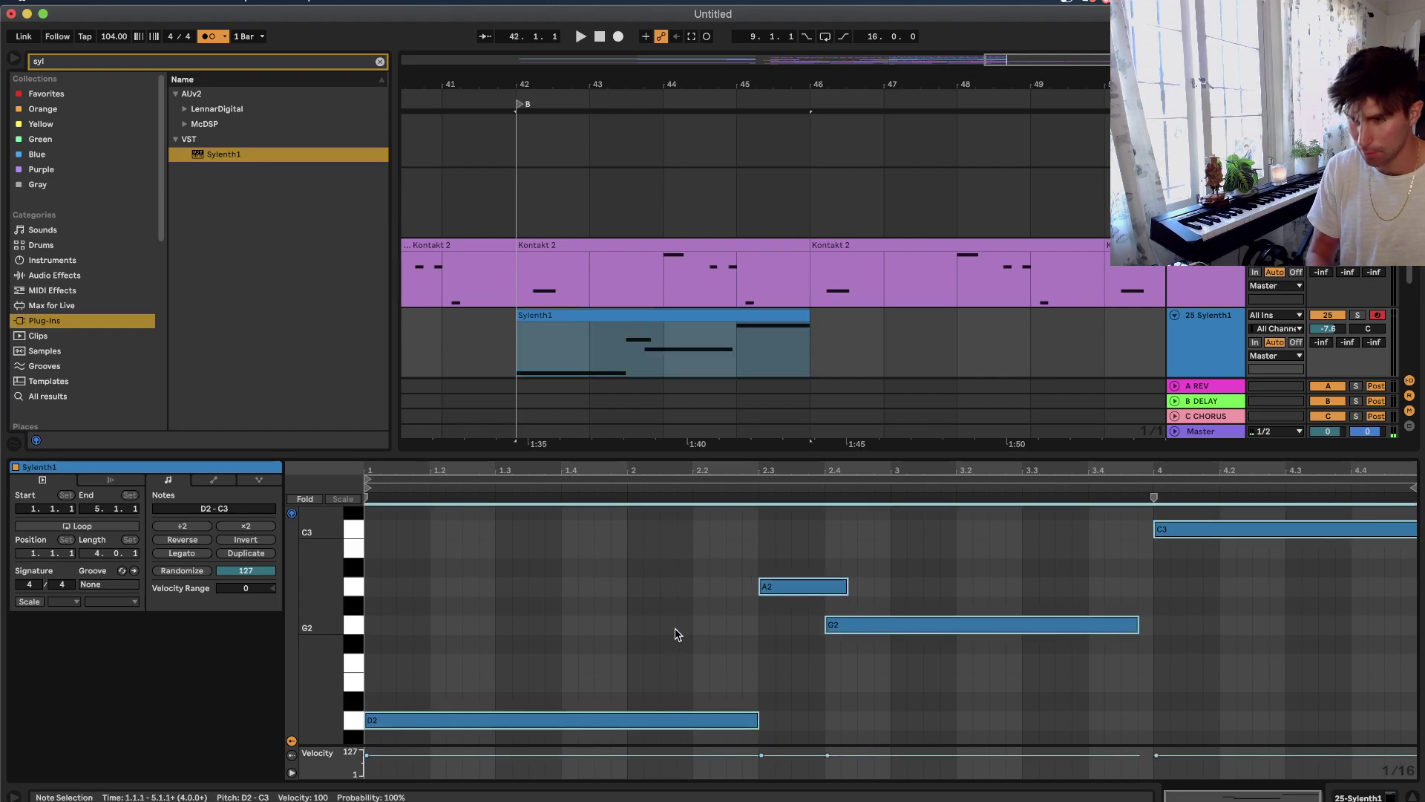
{"action": "key", "text": "shift+Tab"}
Duplicate the four-bar Sylenth1 clip on track 25 until four copies fill bars 42–58.
{"action": "key", "text": "c"}
{"action": "left_click", "coordinate": [708, 315]}
{"action": "key", "text": "space"}
{"action": "scroll", "coordinate": [708, 317], "scroll_direction": "down", "scroll_amount": 4}
{"action": "key", "text": "super+d"}
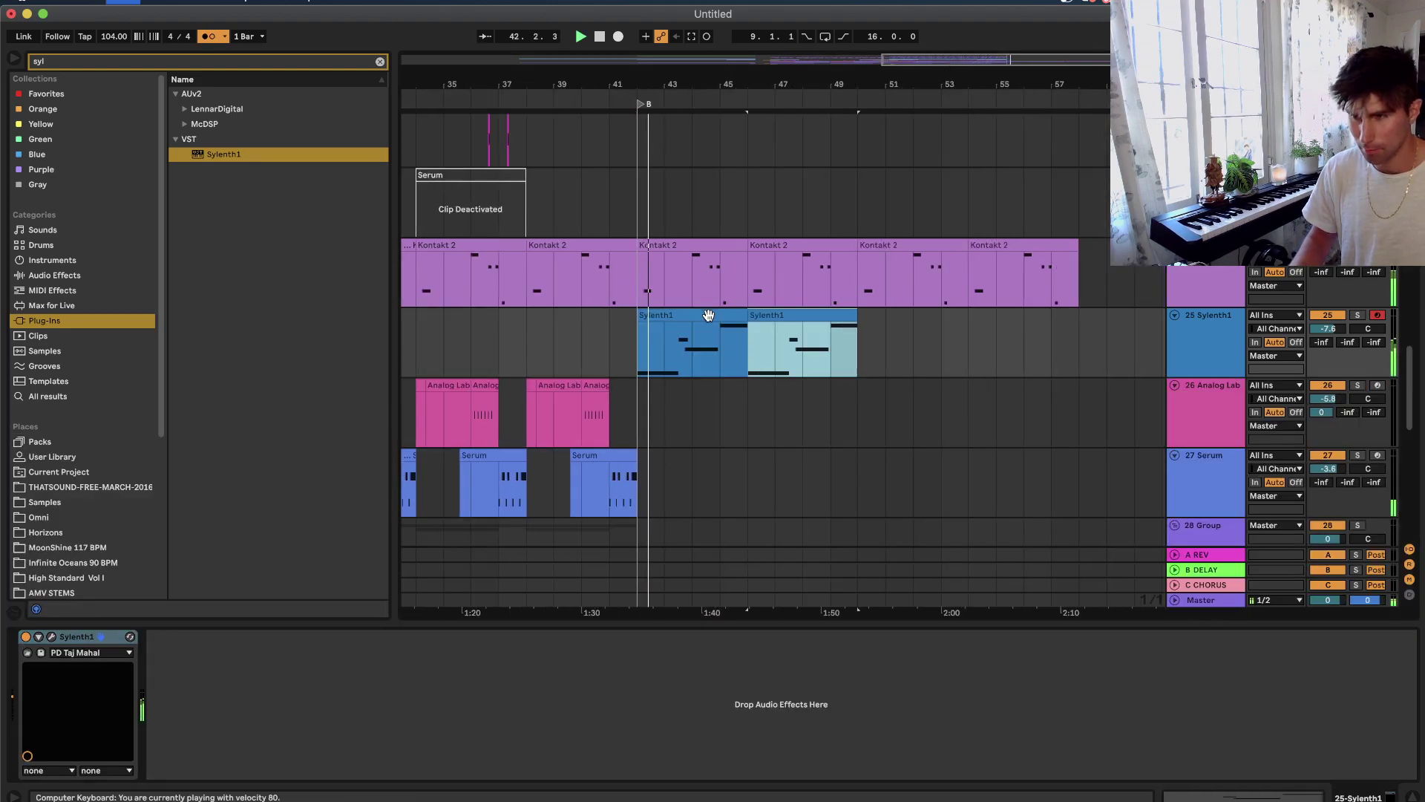
{"action": "key", "text": "super+d"}
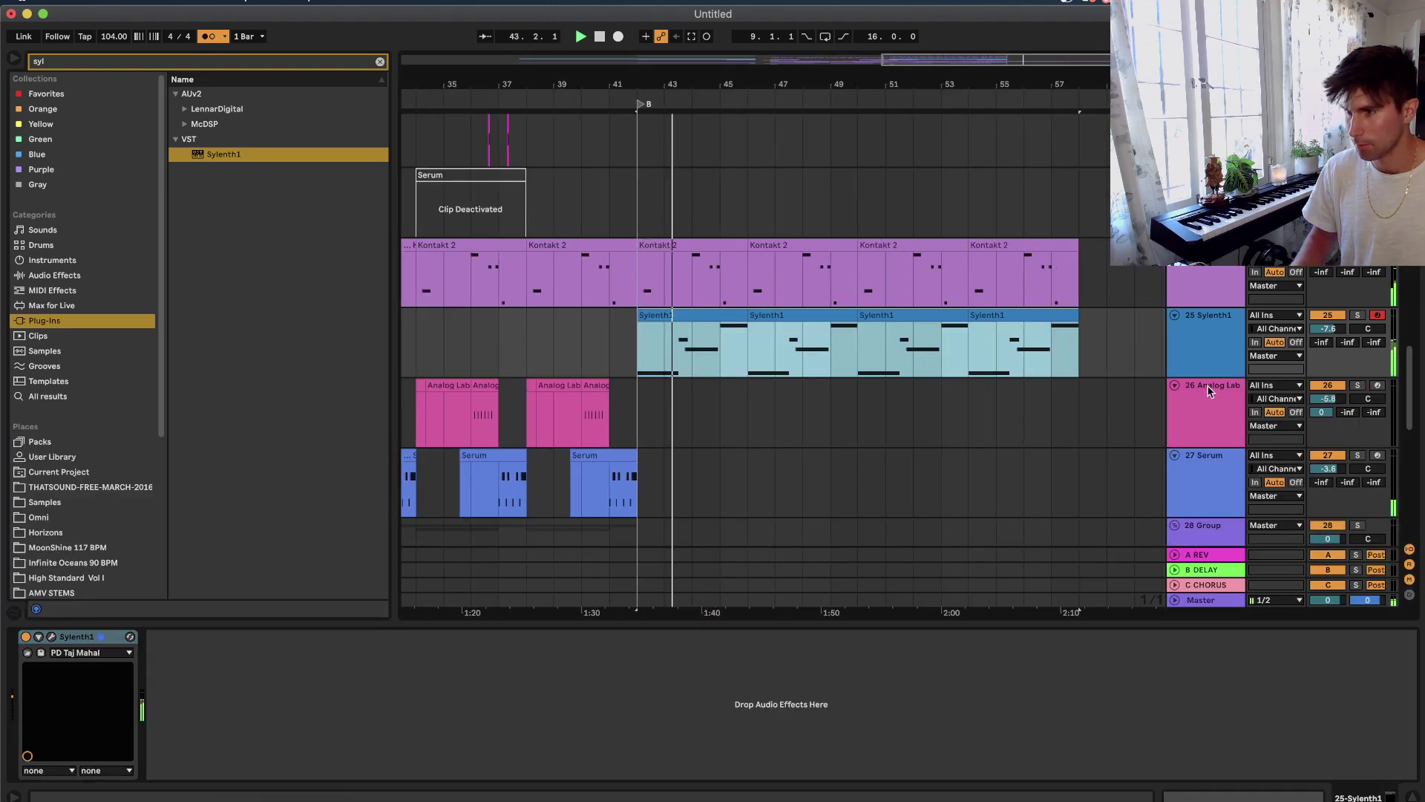
Insert a new MIDI track below track 25 and copy the four Sylenth1 clips onto it at bars 42–58.
{"action": "right_click", "coordinate": [1205, 348]}
{"action": "left_click", "coordinate": [1249, 473]}
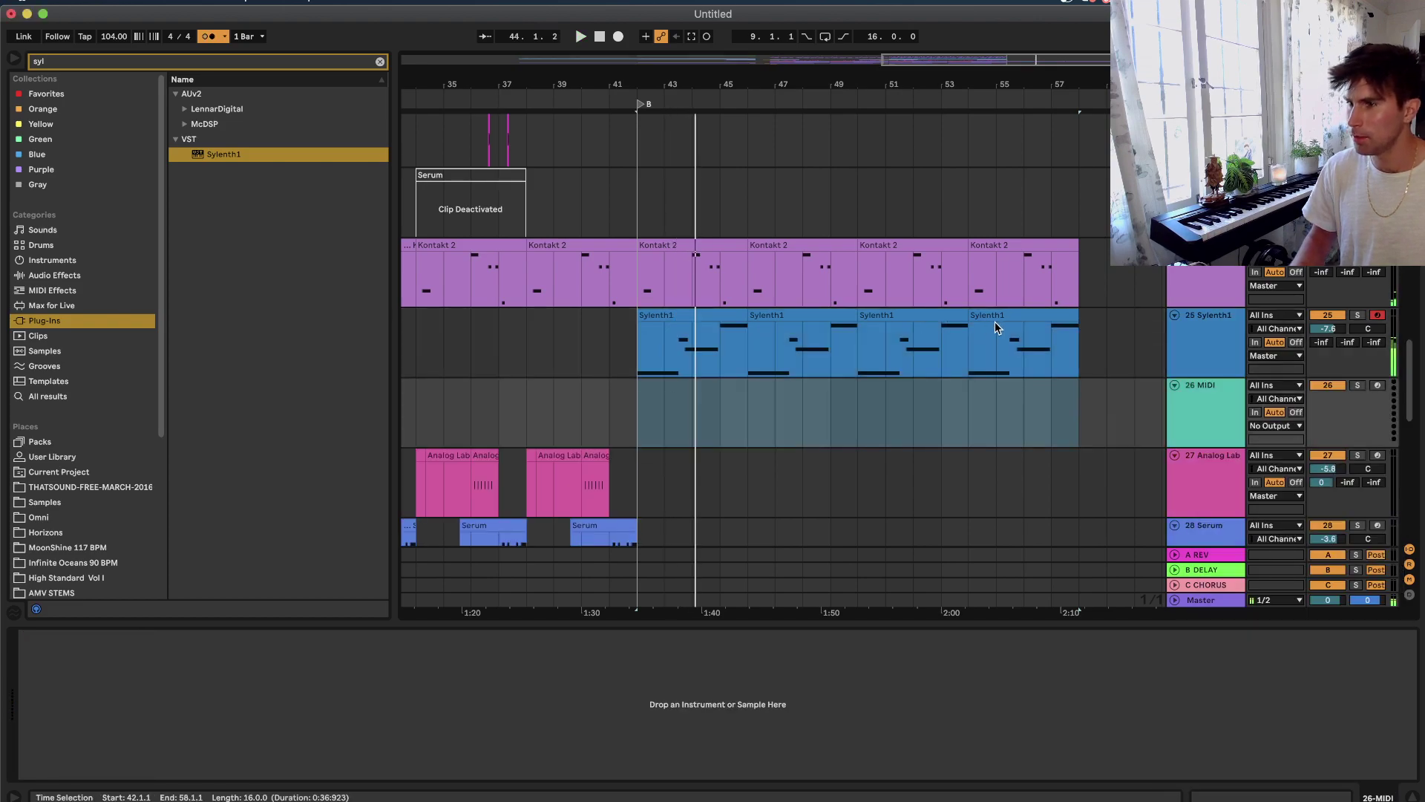
{"action": "left_click", "coordinate": [994, 318]}
{"action": "key", "text": "space"}
{"action": "left_click", "coordinate": [701, 318], "text": "shift"}
{"action": "left_click_drag", "start_coordinate": [702, 317], "coordinate": [701, 409]}
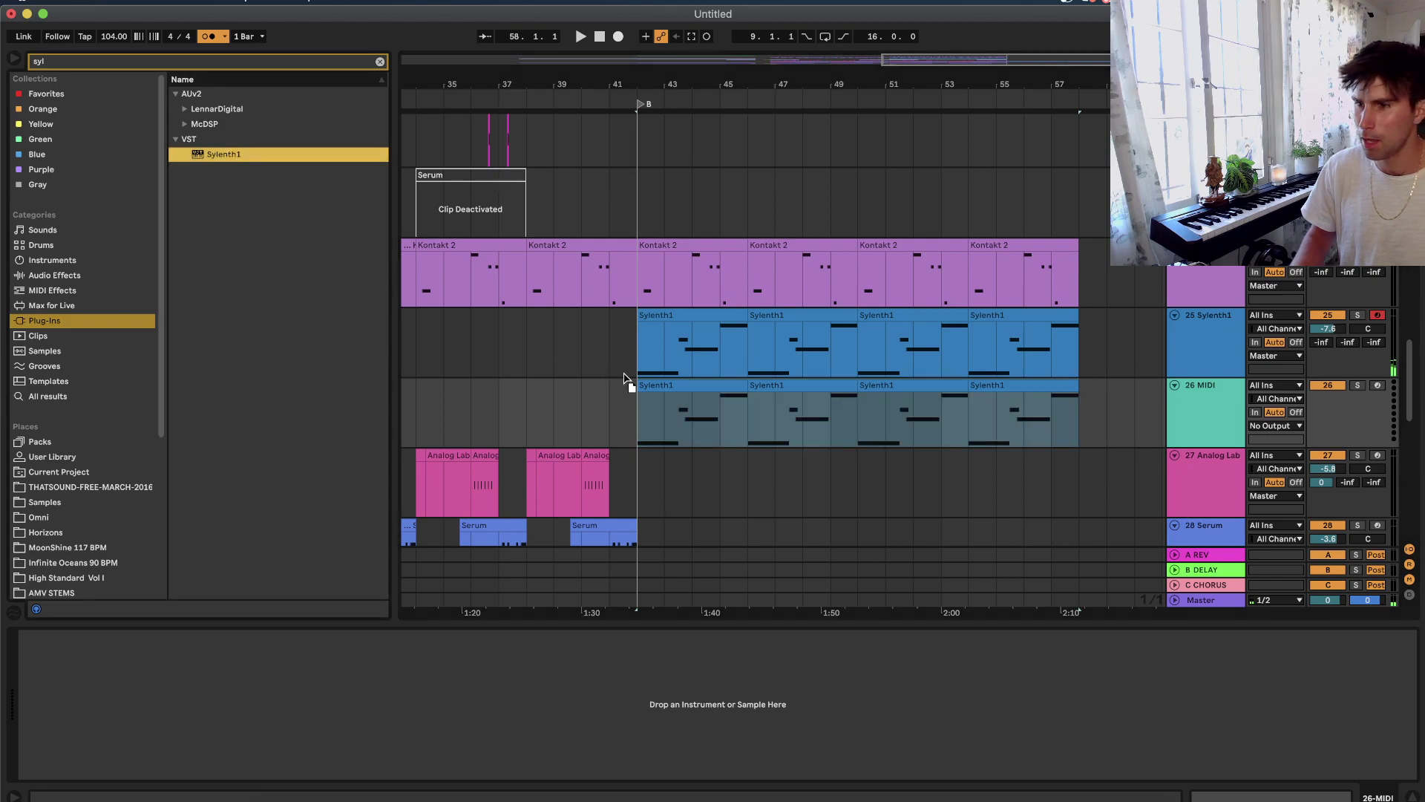
Load Sylenth1 onto track 26 and choose the preset 361: KEY Pulsar from the third bank.
{"action": "left_click_drag", "start_coordinate": [1247, 405], "coordinate": [1247, 405]}
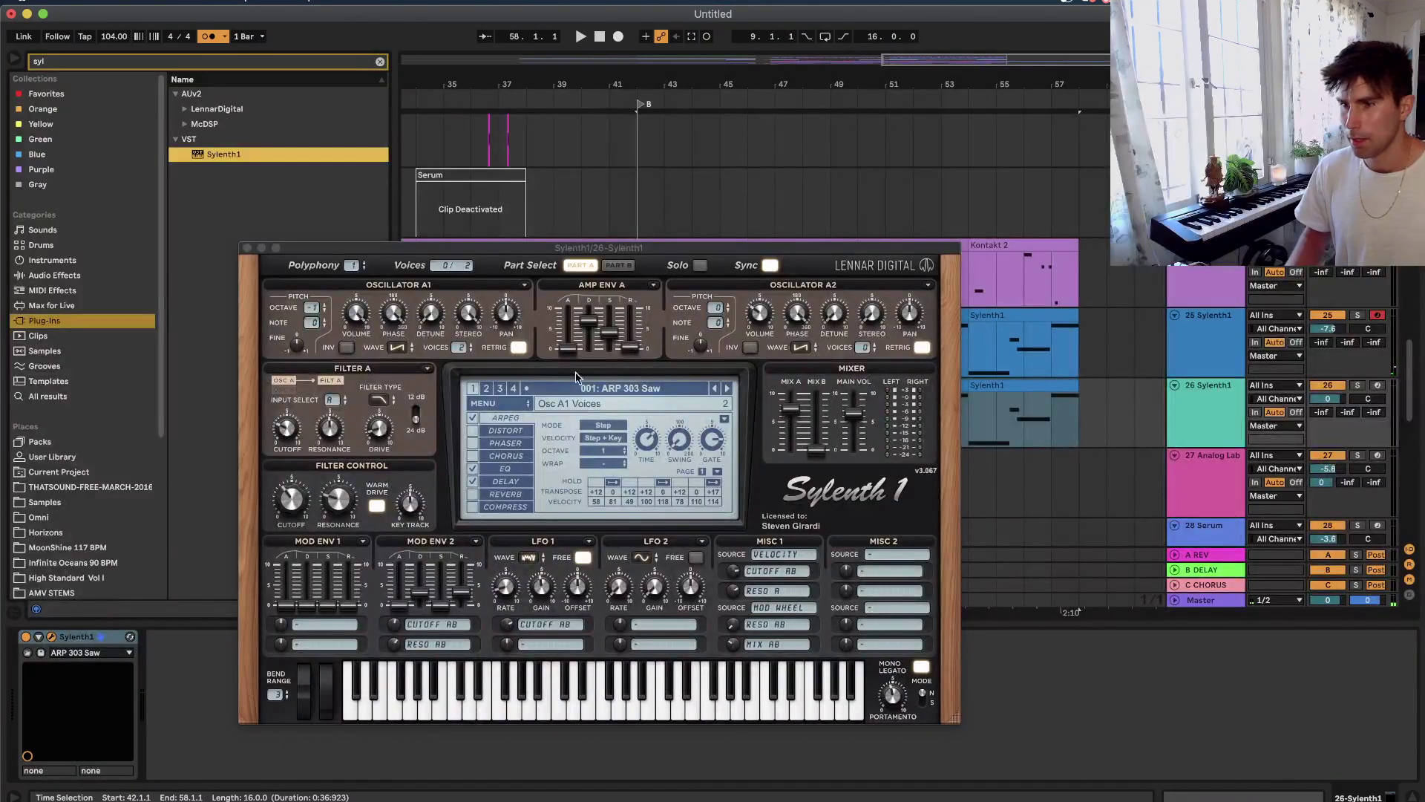
{"action": "left_click", "coordinate": [596, 389]}
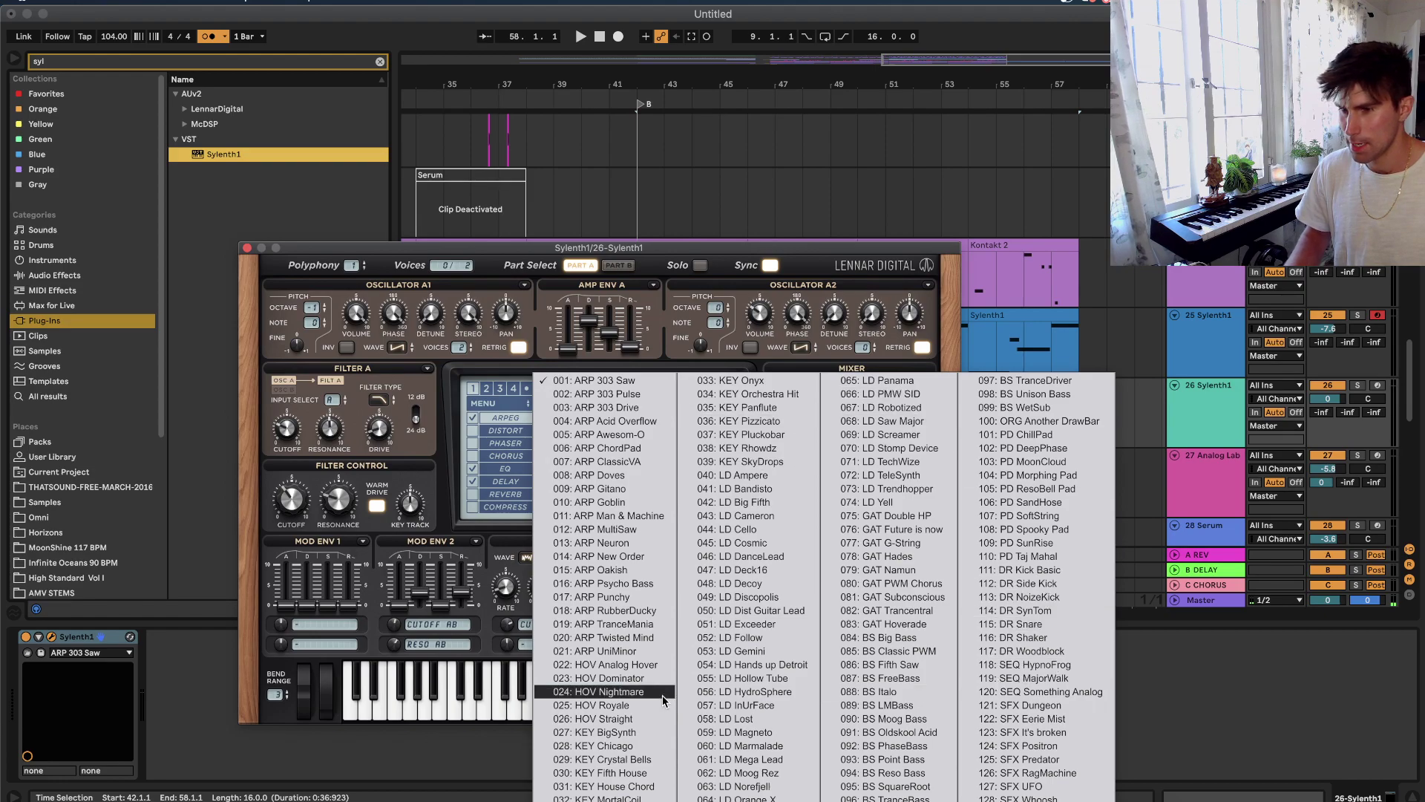
{"action": "left_click", "coordinate": [498, 389]}
{"action": "left_click", "coordinate": [581, 386]}
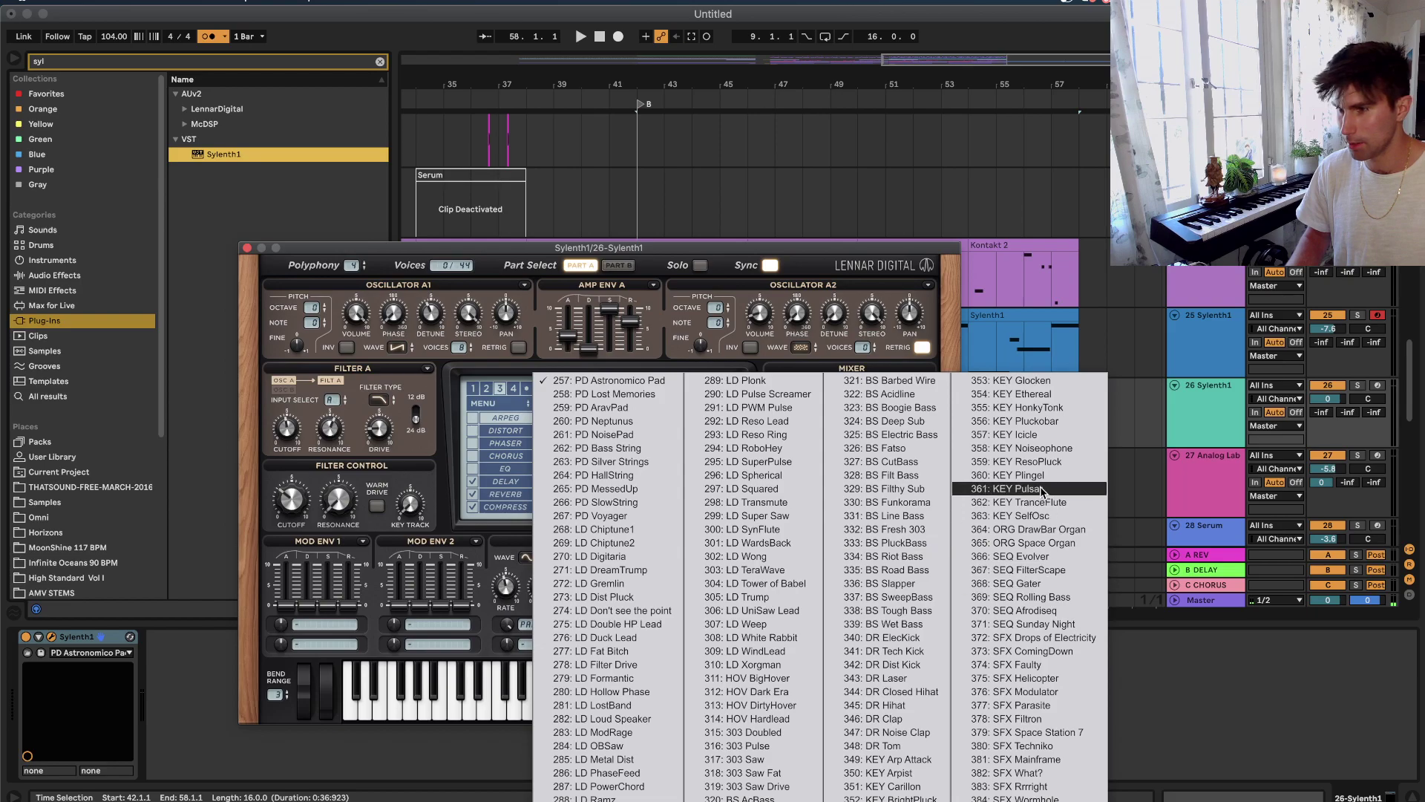
{"action": "left_click", "coordinate": [1042, 491]}
Audition track 26 in solo, turn on Sylenth1's arpeggiator and set the track volume to -8.0 dB.
{"action": "left_click", "coordinate": [1357, 386]}
{"action": "key", "text": "space"}
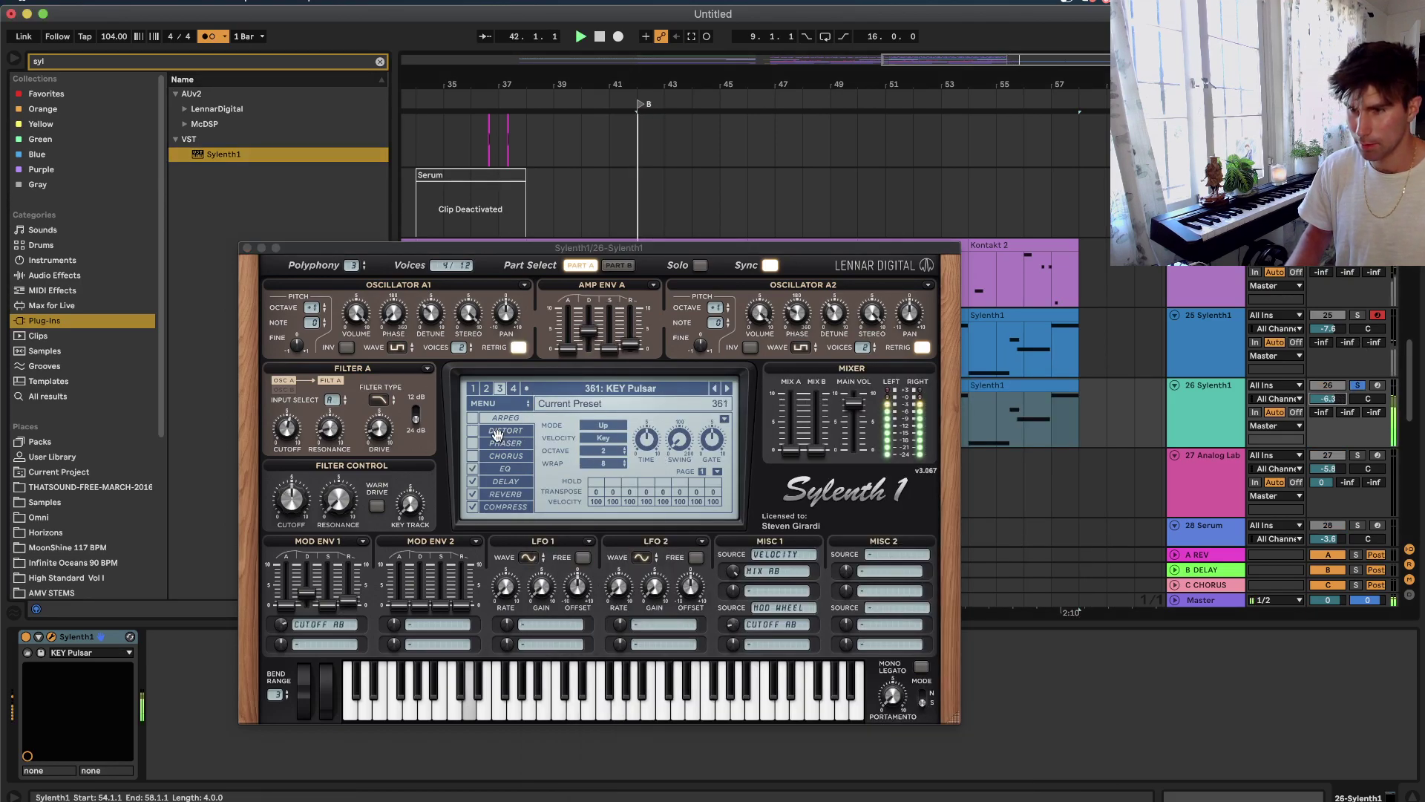
{"action": "left_click", "coordinate": [473, 429]}
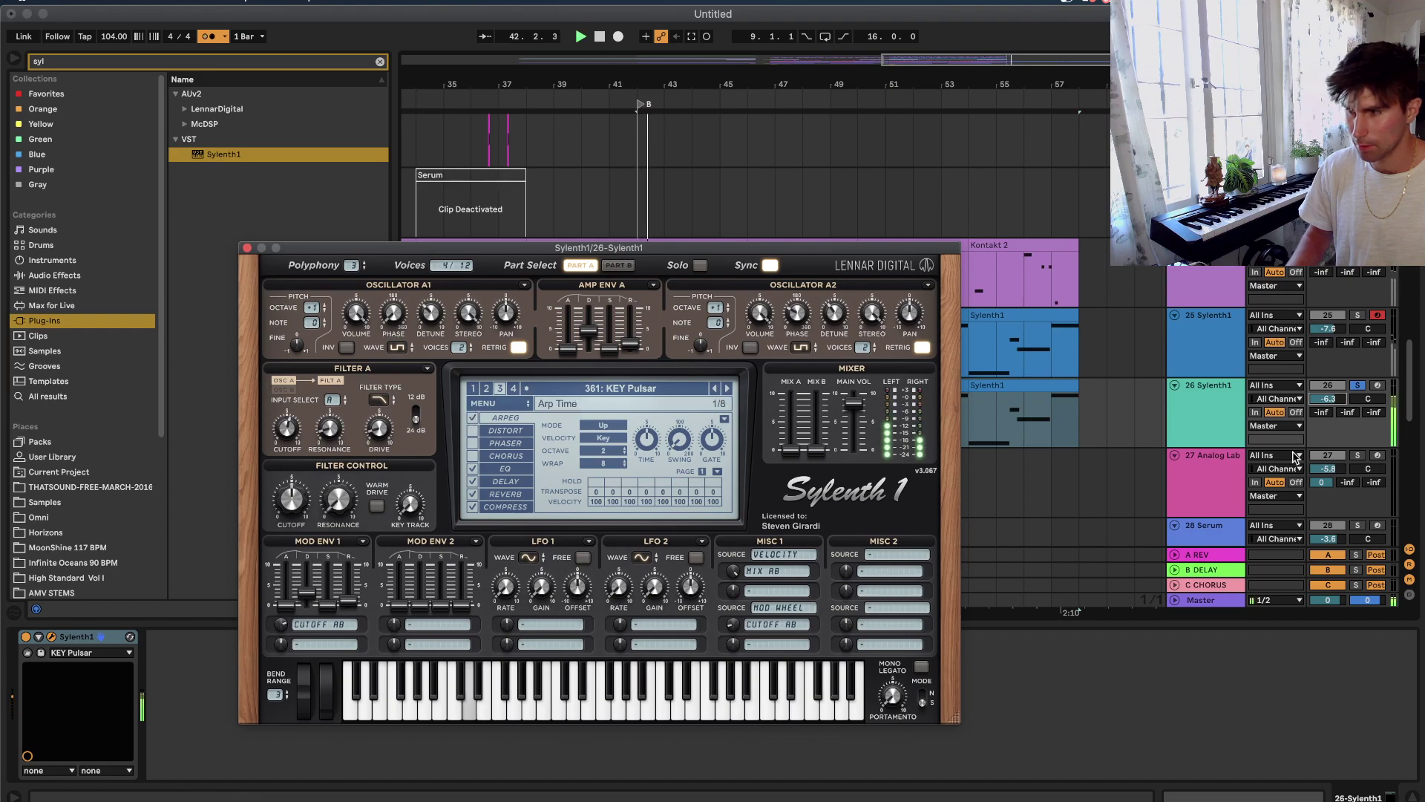
{"action": "left_click", "coordinate": [1361, 385]}
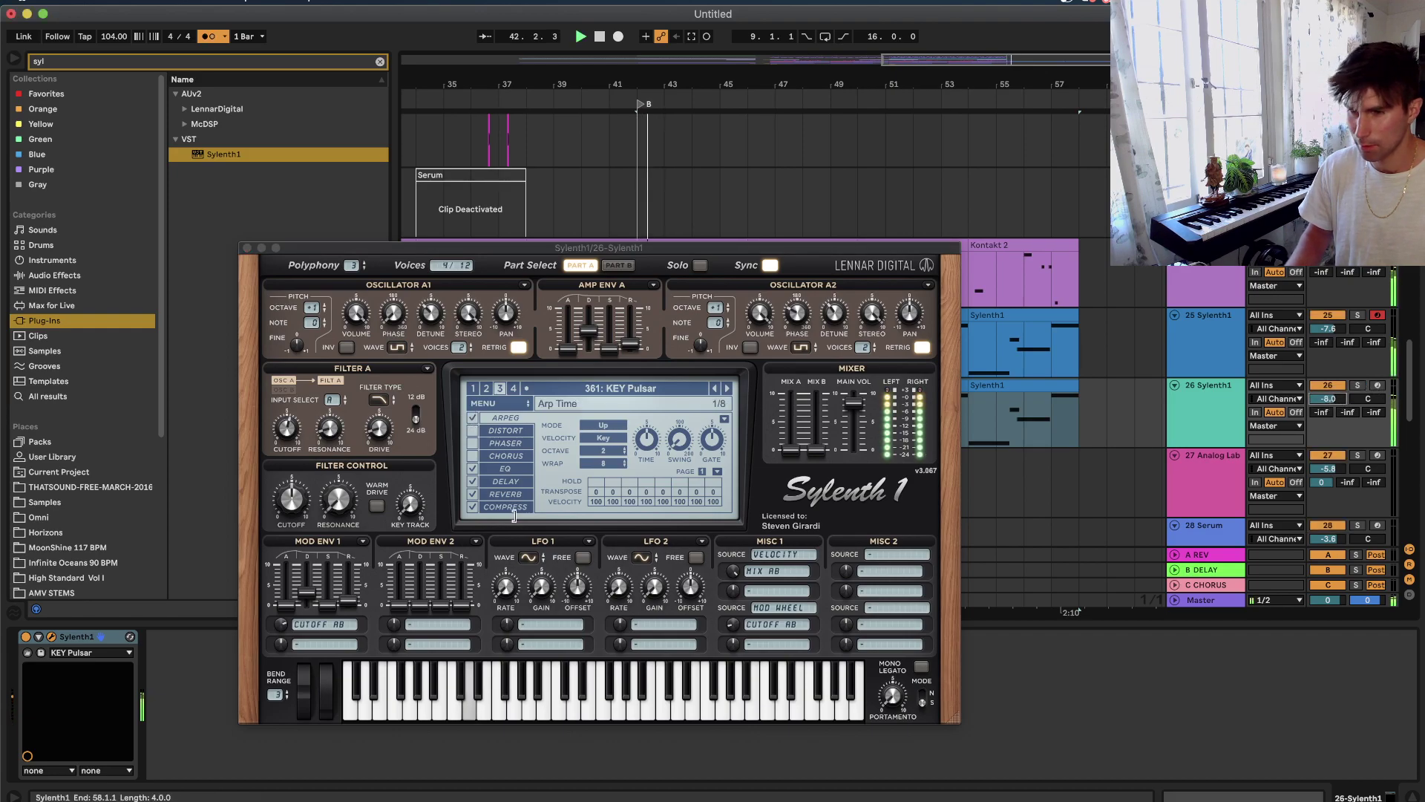
Set Sylenth1's Filter A cutoff to 5.536 on the KEY Pulsar sound and close the plug-in.
{"action": "left_click", "coordinate": [296, 481]}
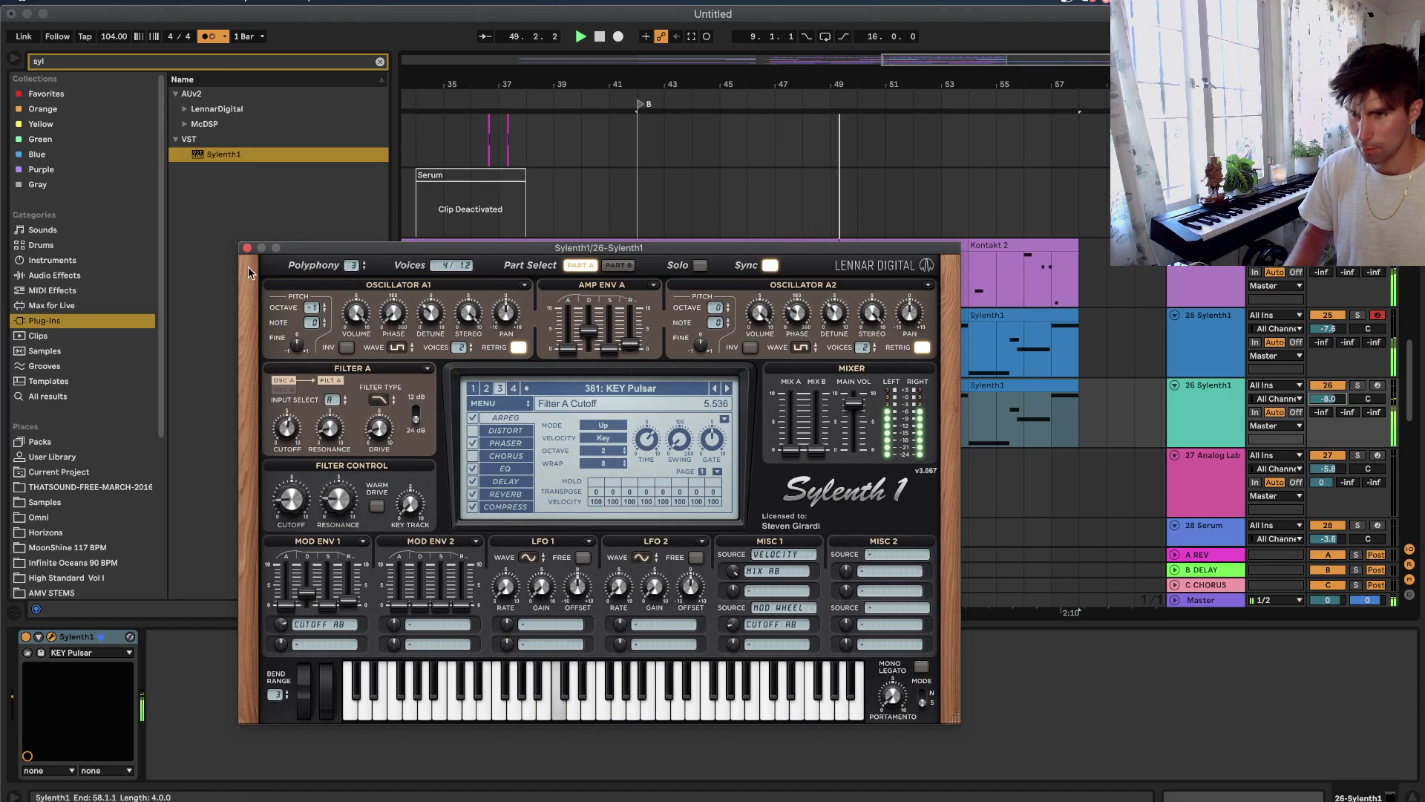
{"action": "left_click", "coordinate": [247, 247]}
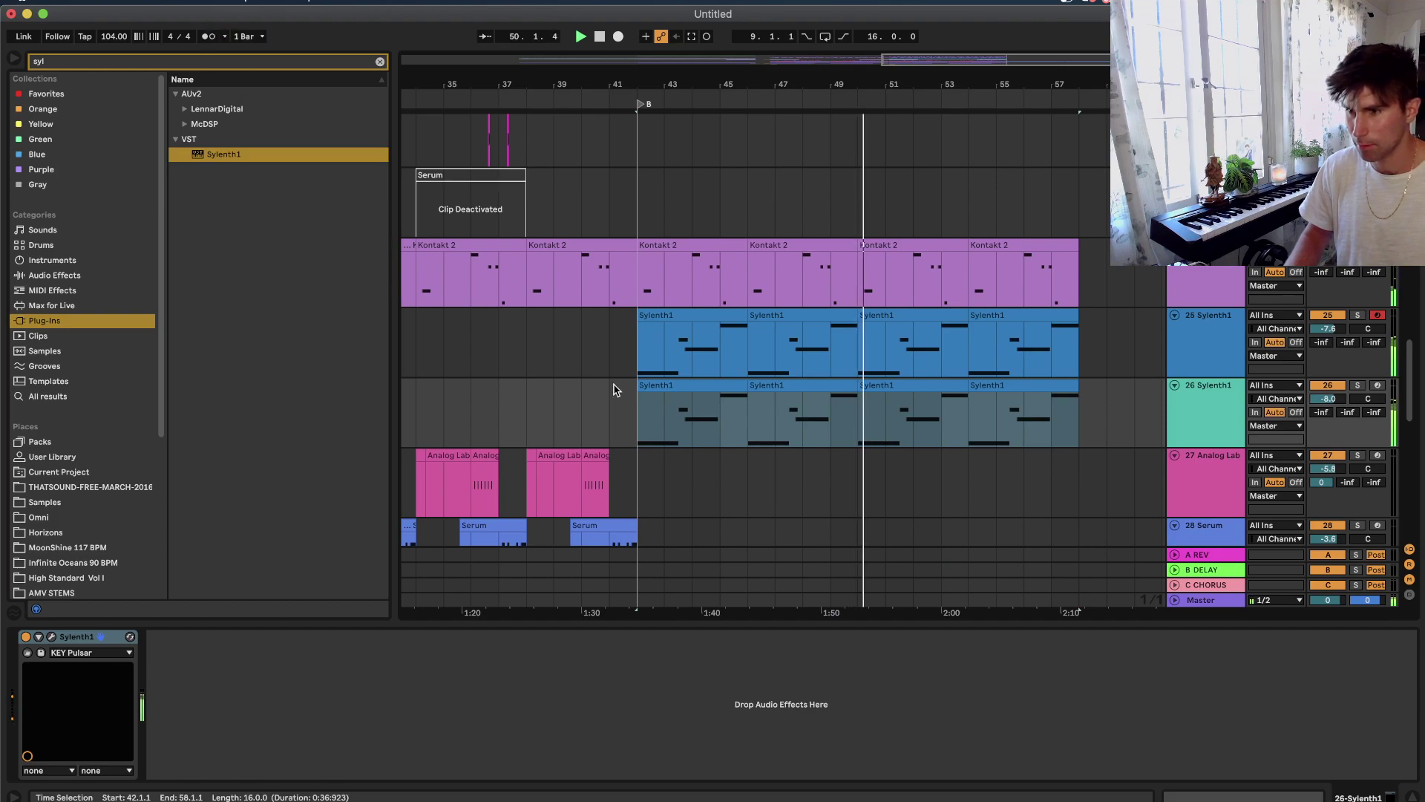
Insert another MIDI track directly below track 25 and copy track 25's four Sylenth1 clips onto it at bars 42–58.
{"action": "left_click", "coordinate": [657, 385]}
{"action": "right_click", "coordinate": [1205, 363]}
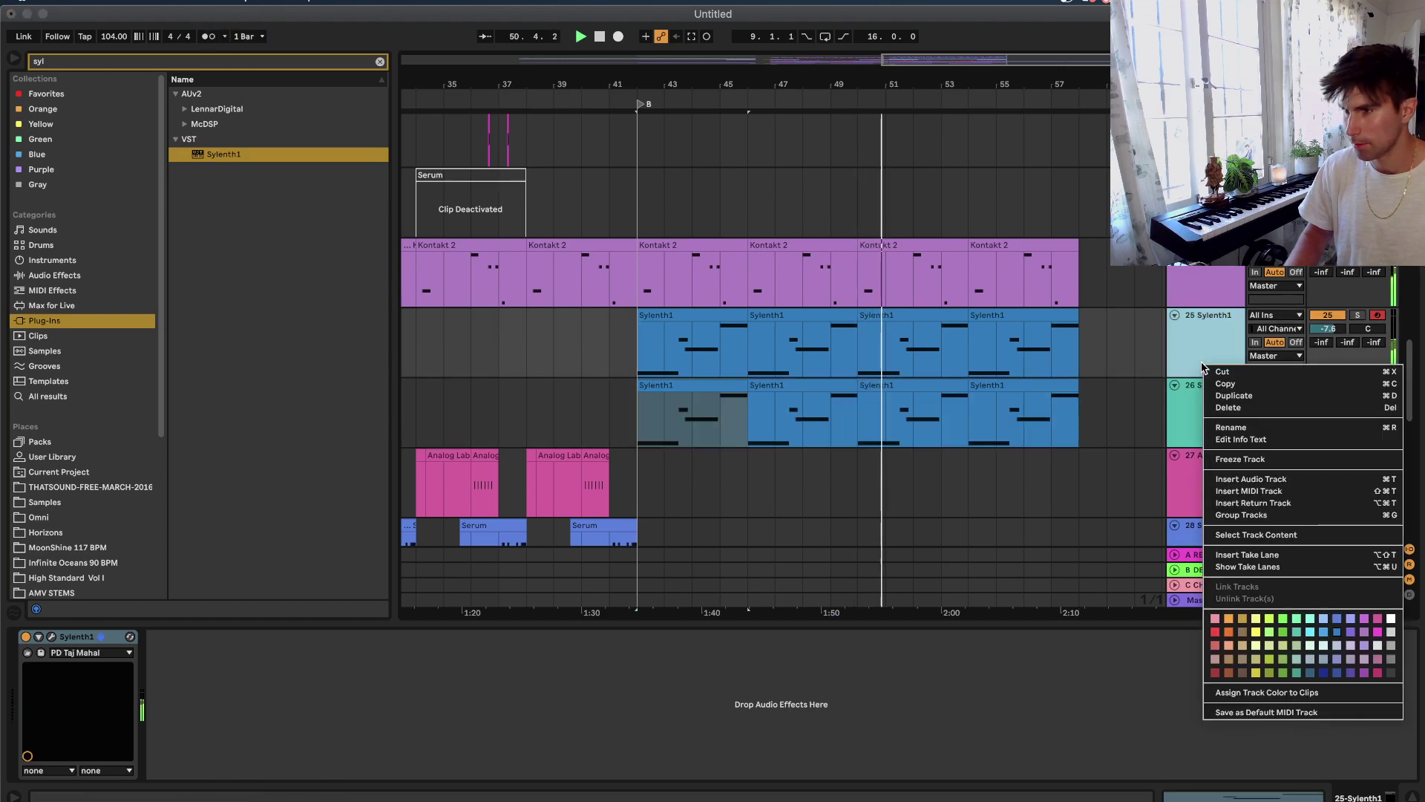
{"action": "left_click", "coordinate": [1232, 490]}
{"action": "left_click", "coordinate": [1014, 316]}
{"action": "left_click", "coordinate": [735, 315], "text": "shift"}
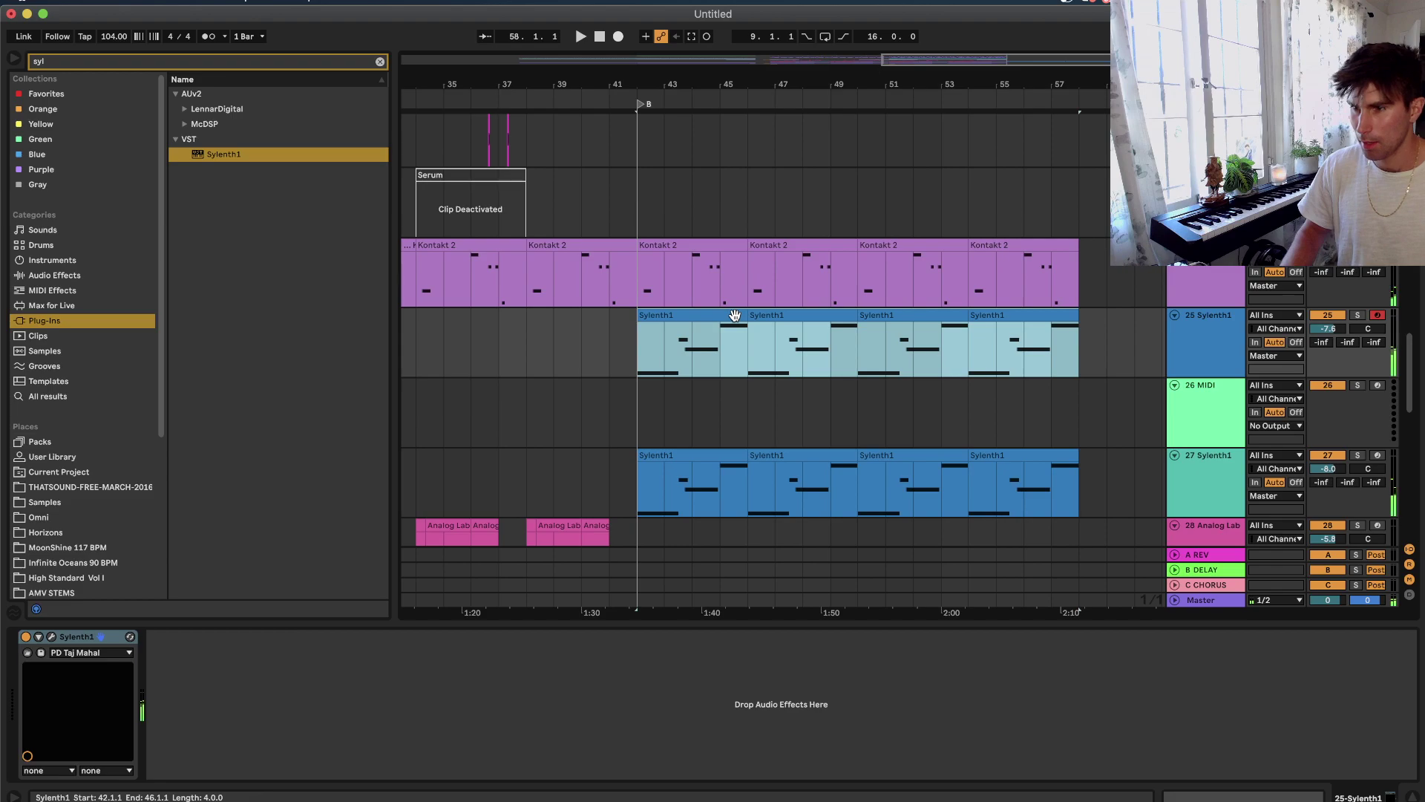
{"action": "key", "text": "super+c"}
{"action": "key", "text": "Down"}
{"action": "key", "text": "super+v"}
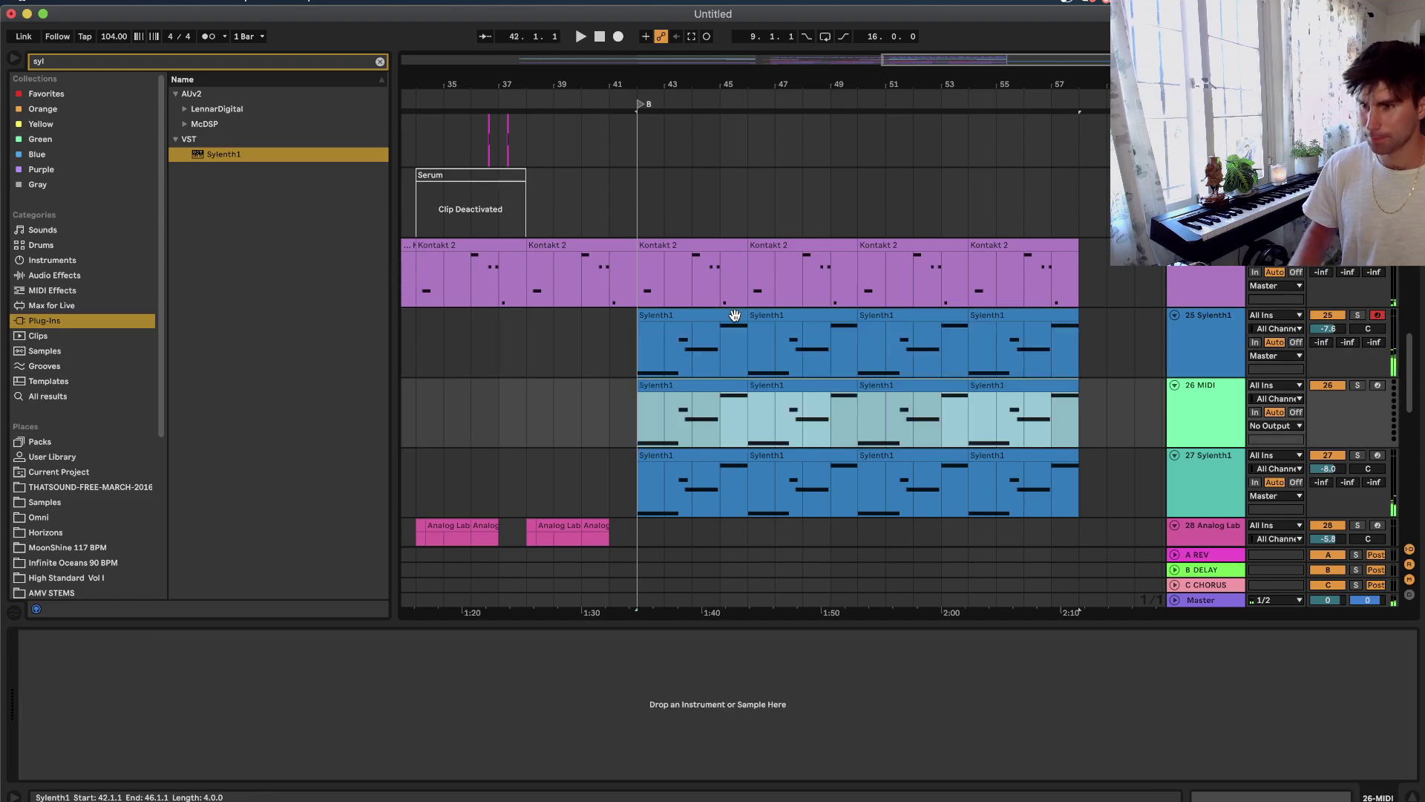
Search the plug-ins for Serum and load the VST version onto the new track 26.
{"action": "left_click", "coordinate": [74, 63]}
{"action": "type", "text": "serum"}
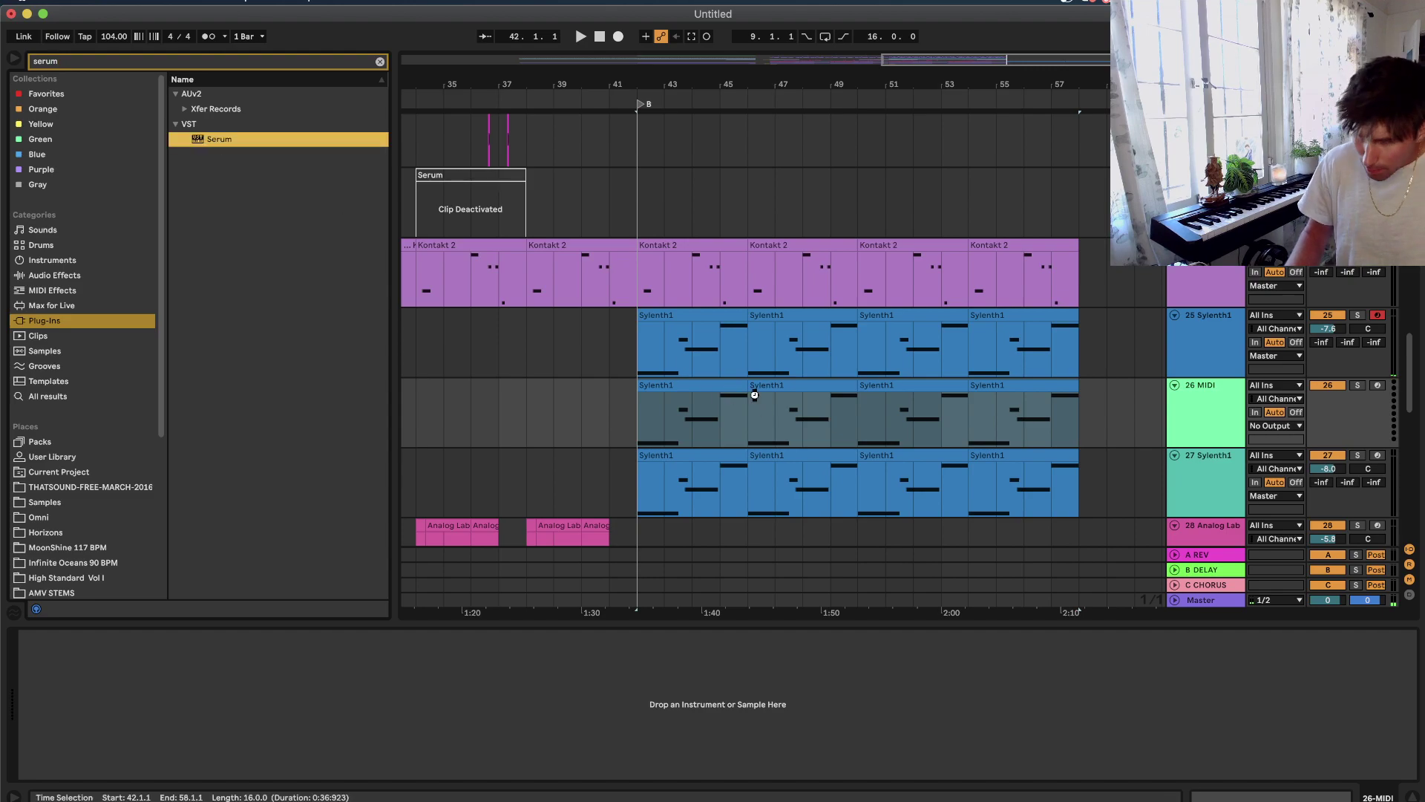
{"action": "key", "text": "Return"}
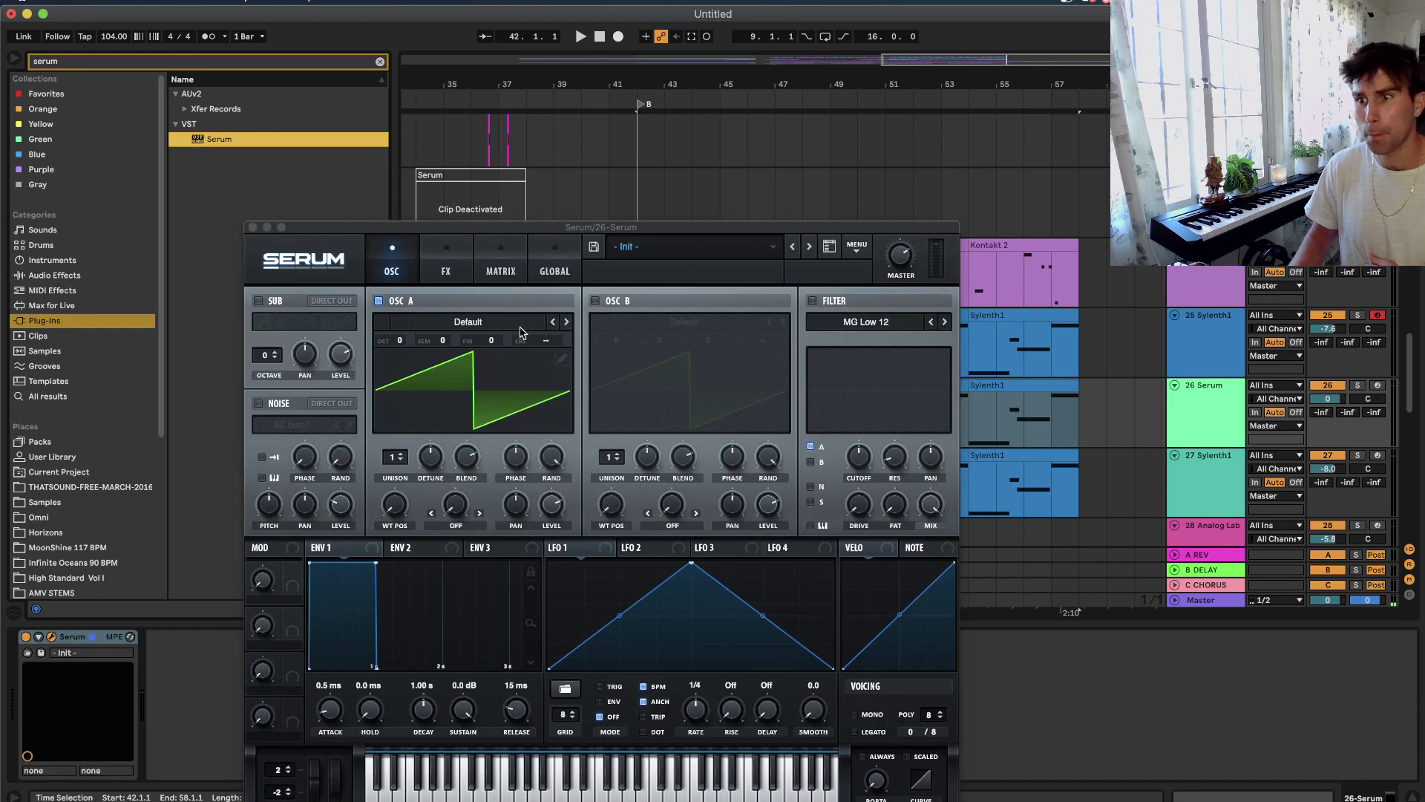
Load the Synth preset SY Glassy [PL] in Serum and audition track 26 in solo at -4.5 dB.
{"action": "left_click", "coordinate": [668, 245]}
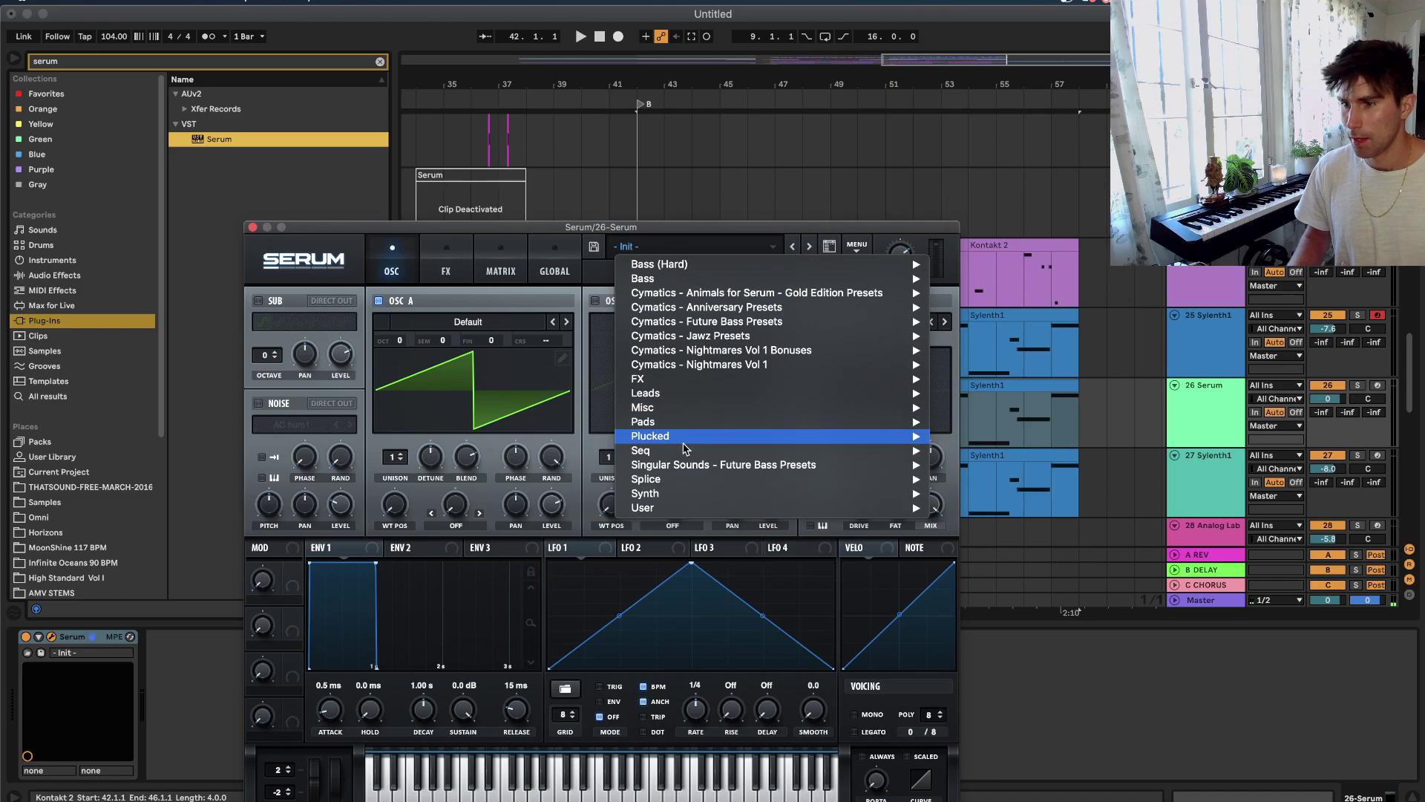
{"action": "mouse_move", "coordinate": [683, 492]}
{"action": "left_click", "coordinate": [972, 279]}
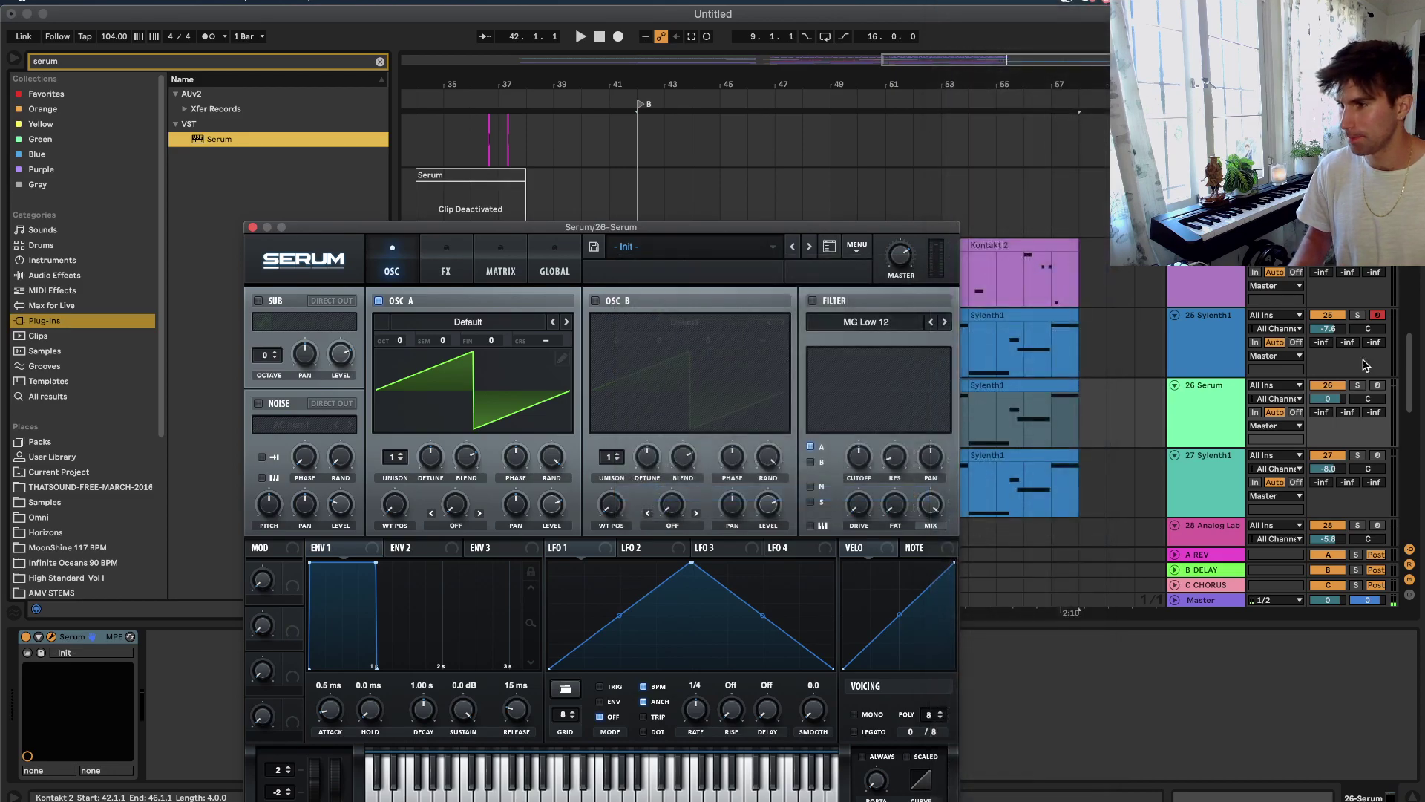
{"action": "left_click", "coordinate": [1357, 385]}
{"action": "key", "text": "space"}
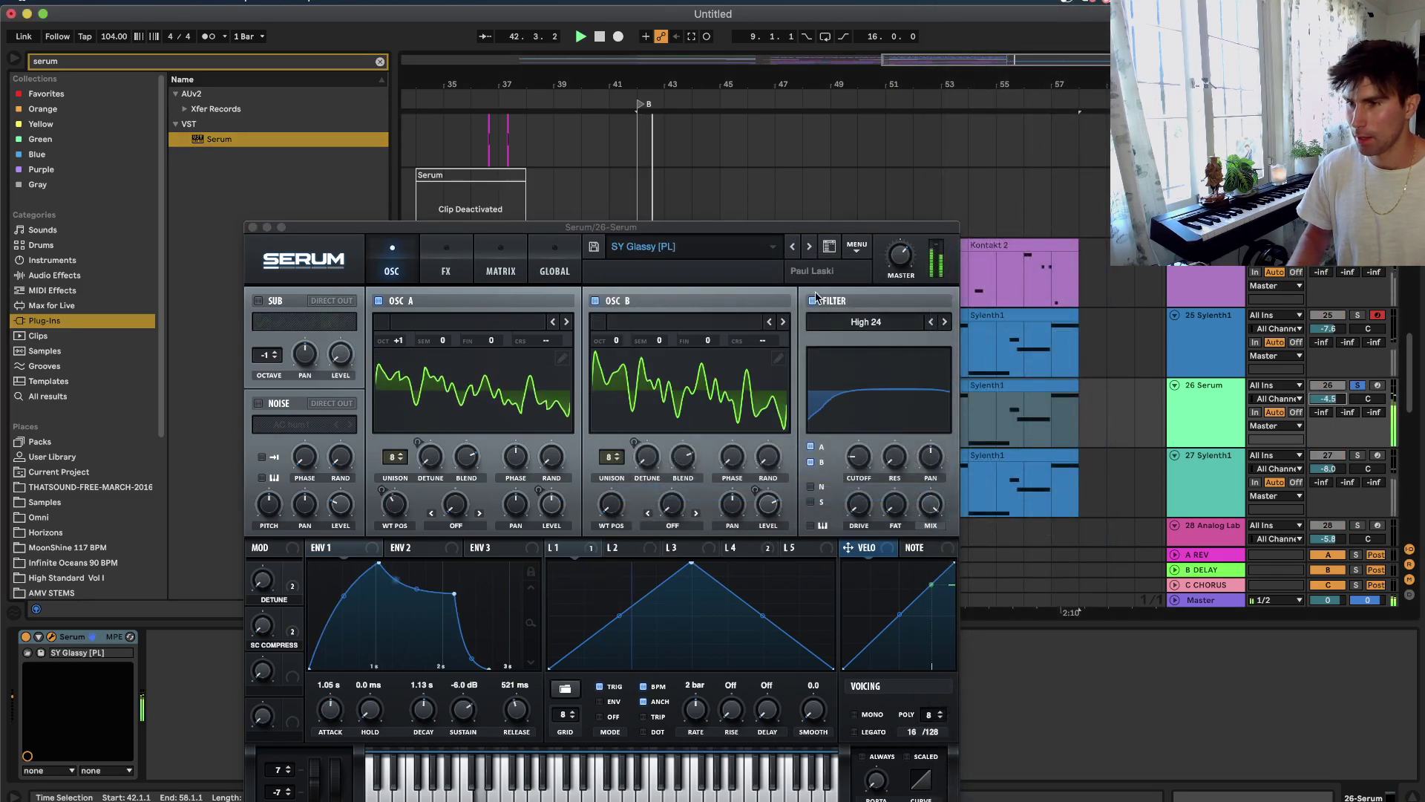
{"action": "left_click", "coordinate": [252, 227]}
Consolidate the four clips on the Serum track and add a slightly shortened copy of all notes seven semitones higher.
{"action": "left_click", "coordinate": [1036, 387]}
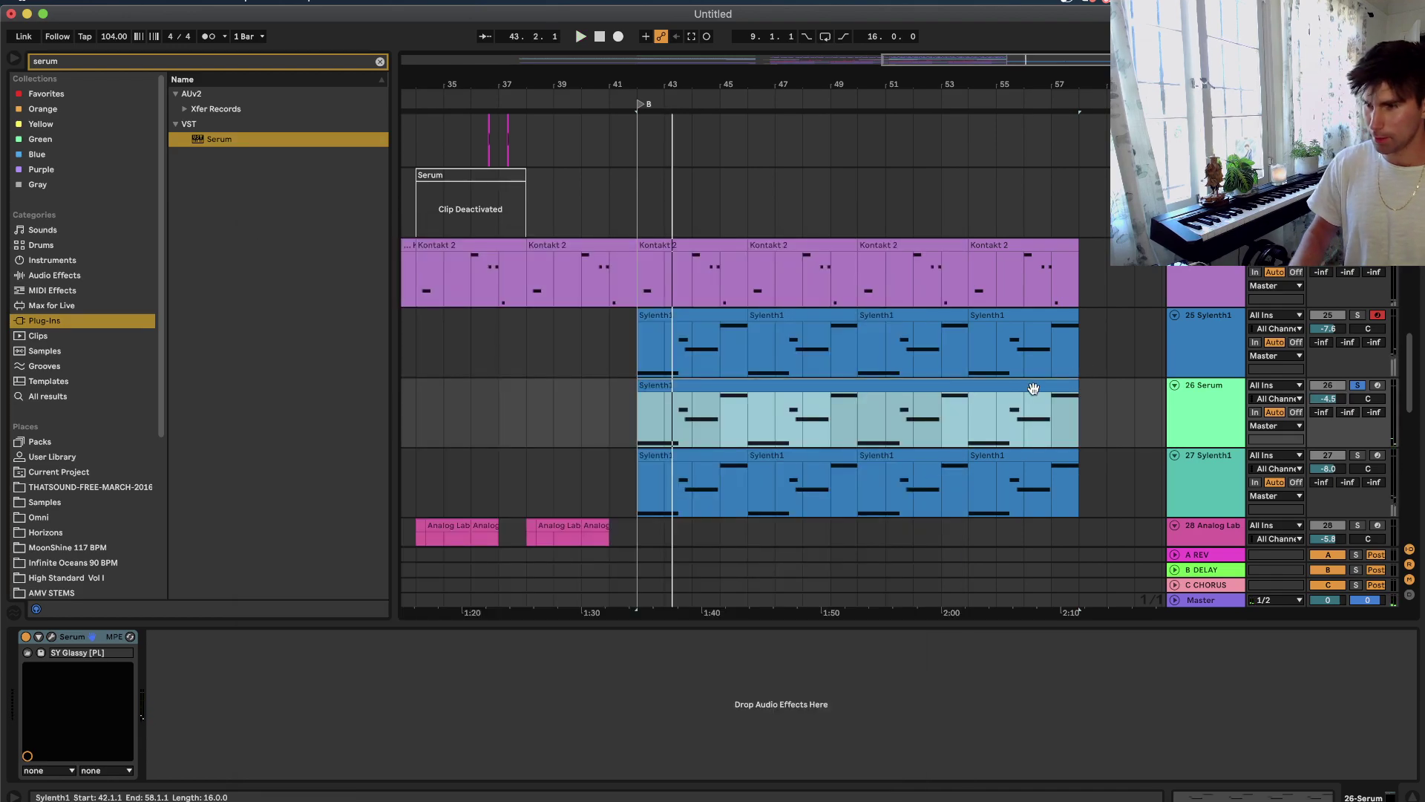
{"action": "double_click", "coordinate": [1033, 387]}
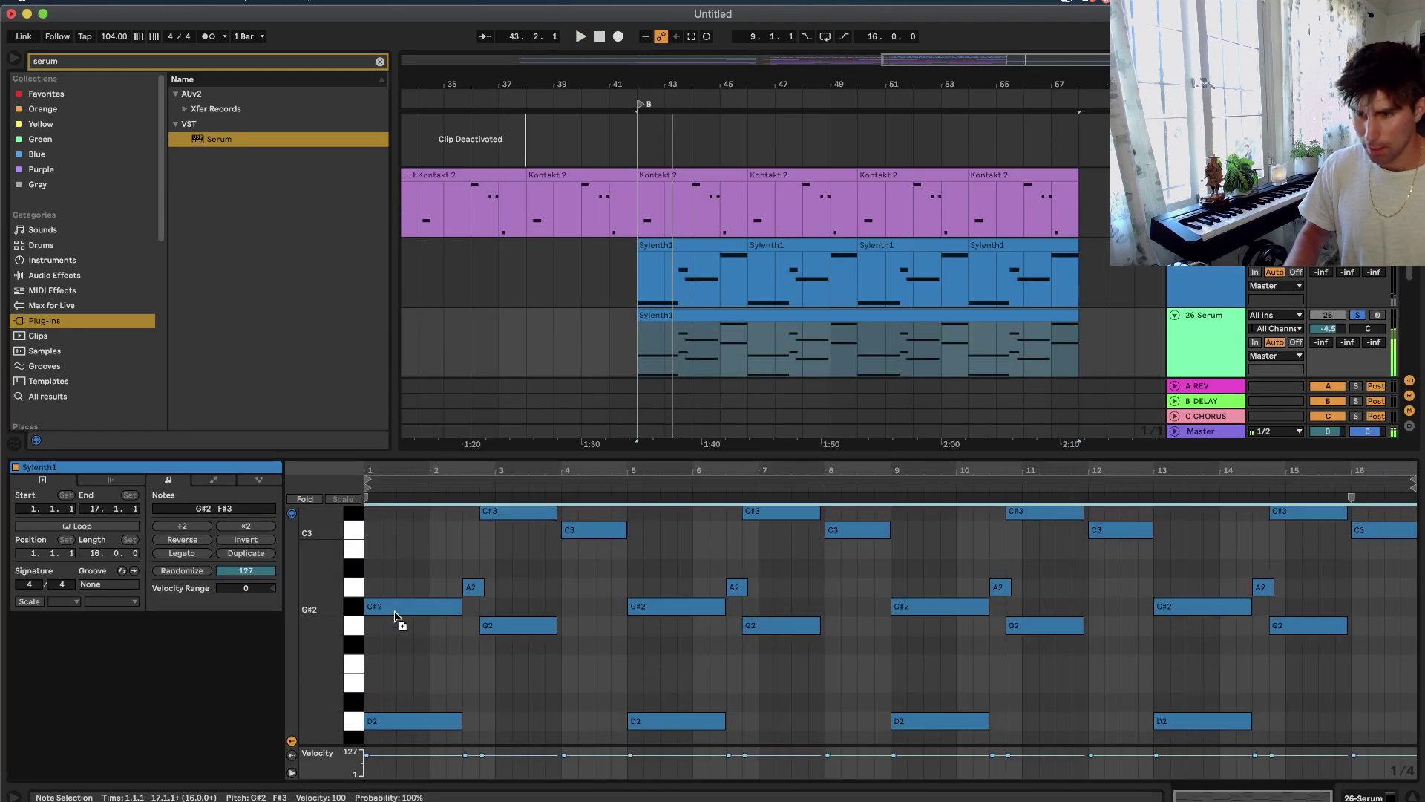
{"action": "key", "text": "Up"}
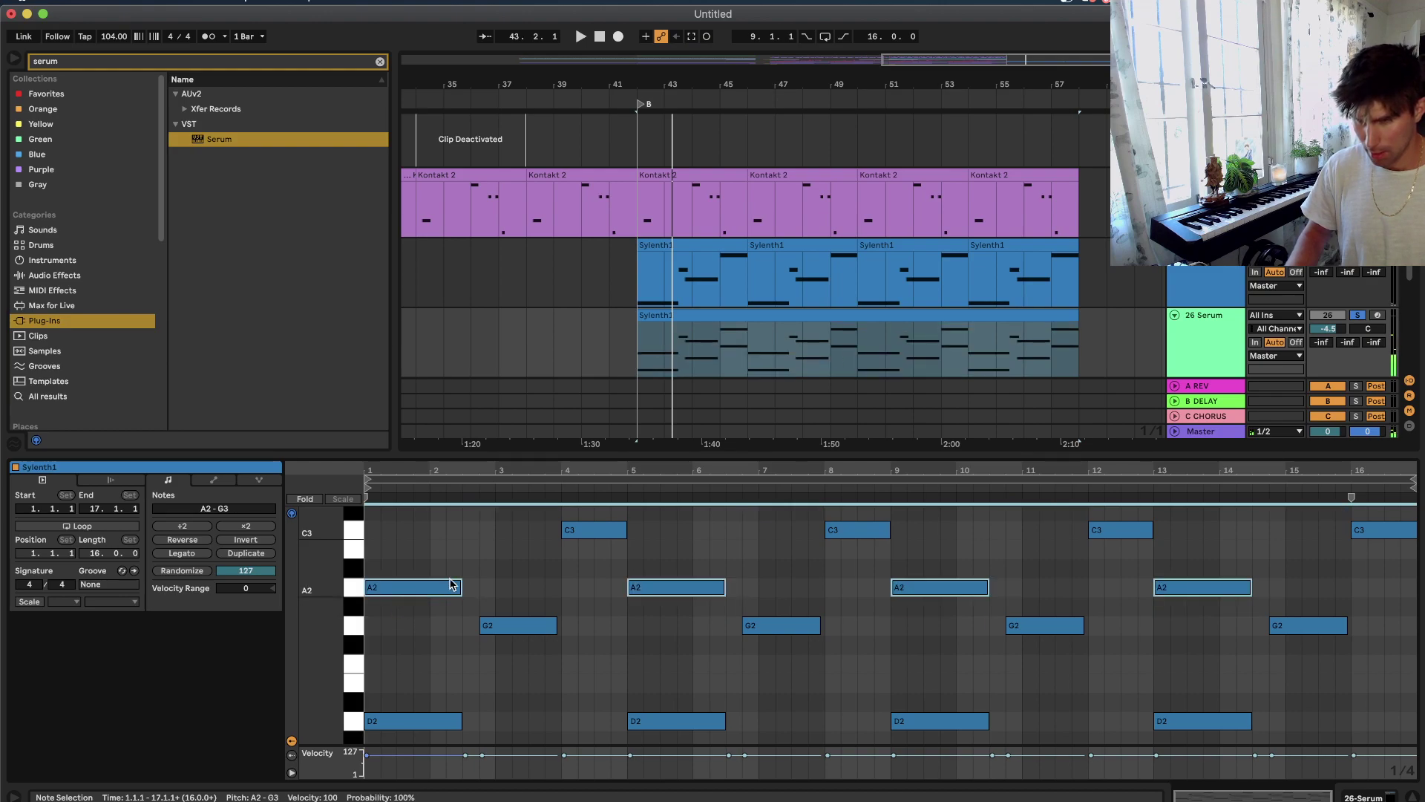
{"action": "left_click_drag", "start_coordinate": [457, 583], "coordinate": [452, 582]}
{"action": "key", "text": "space"}
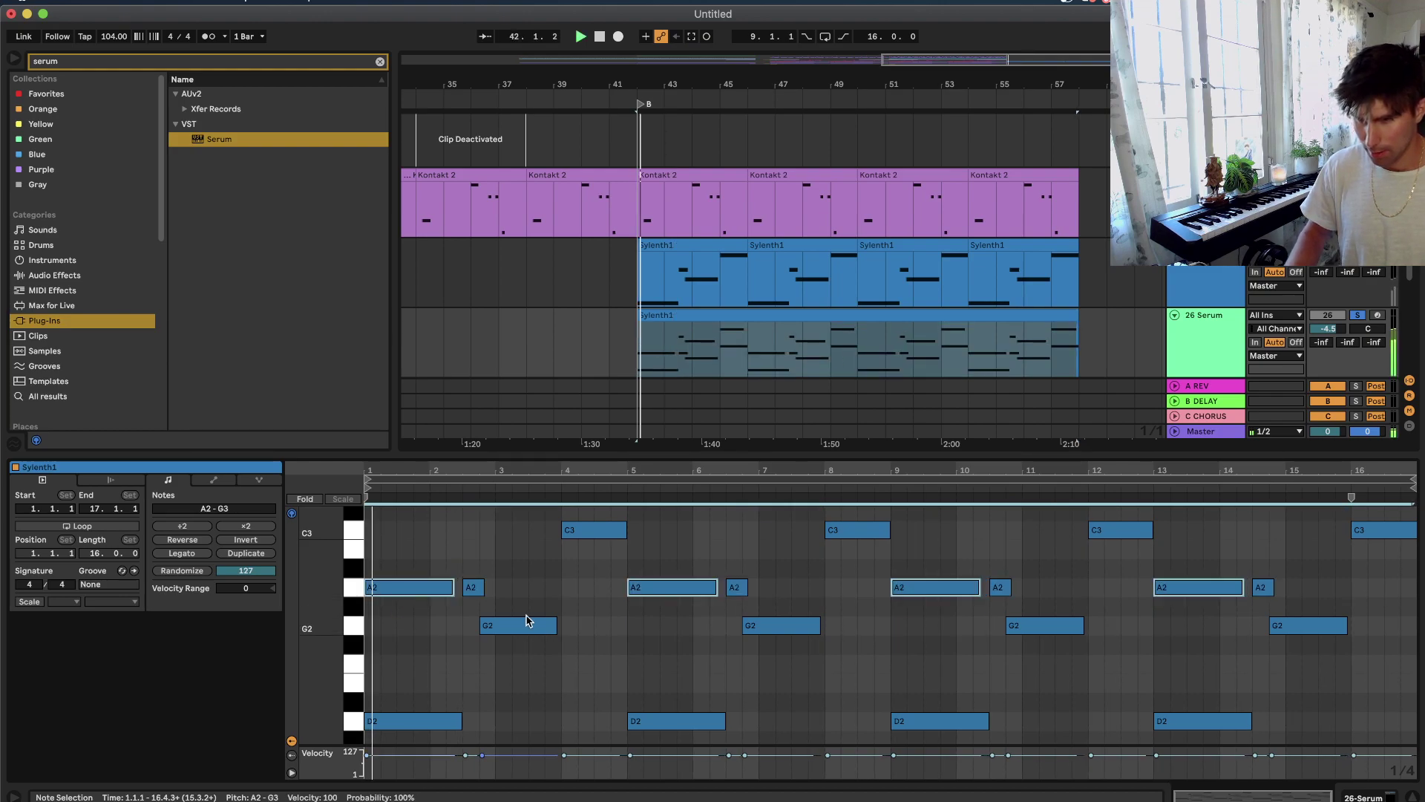
{"action": "scroll", "coordinate": [599, 635], "scroll_direction": "up", "scroll_amount": 2}
{"action": "scroll", "coordinate": [600, 629], "scroll_direction": "up", "scroll_amount": 2}
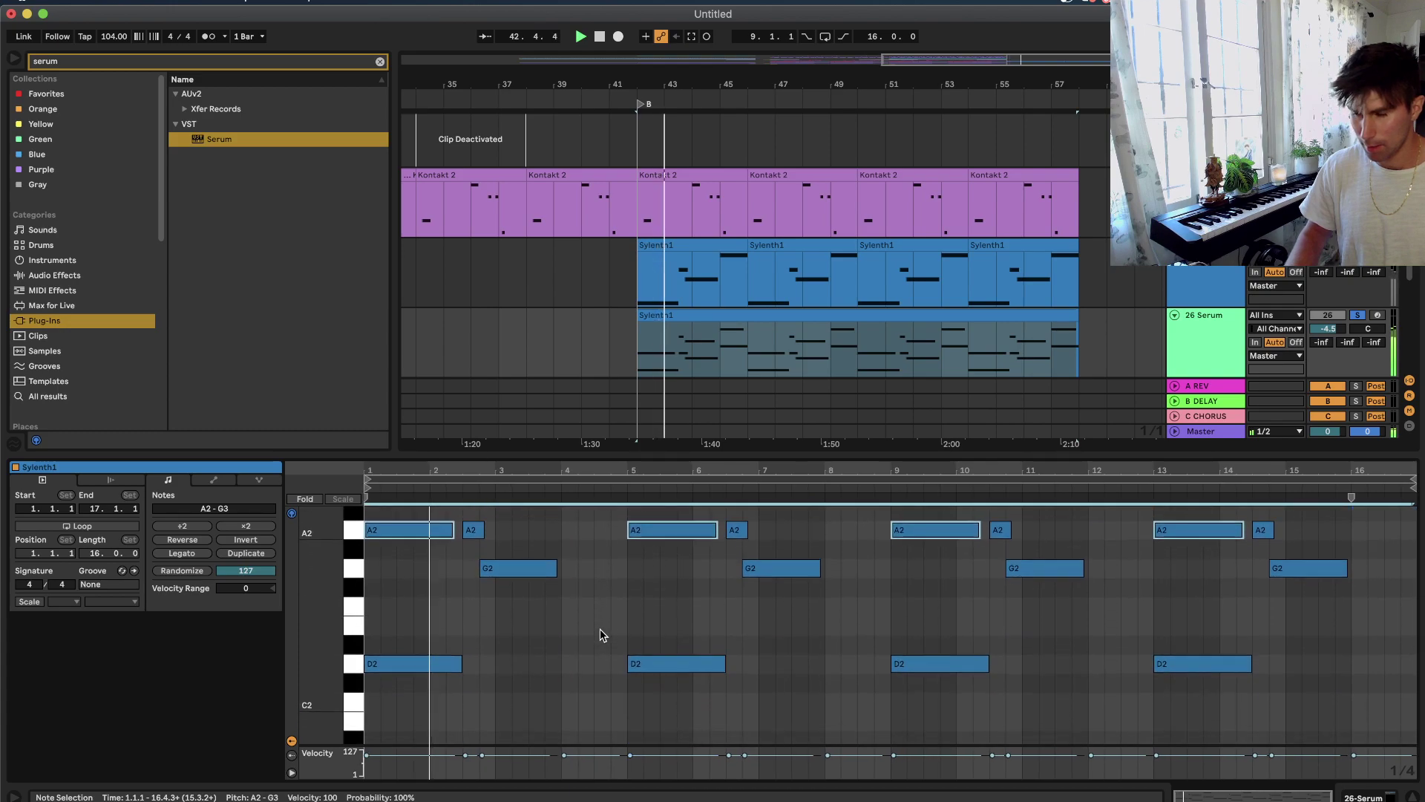
{"action": "scroll", "coordinate": [531, 704], "scroll_direction": "up", "scroll_amount": 1}
{"action": "scroll", "coordinate": [532, 704], "scroll_direction": "down", "scroll_amount": 3}
{"action": "scroll", "coordinate": [531, 704], "scroll_direction": "up", "scroll_amount": 5}
Add EQ Eight after Serum on track 26 and enable band 8 as a high cut at 563 Hz.
{"action": "key", "text": "shift+Tab"}
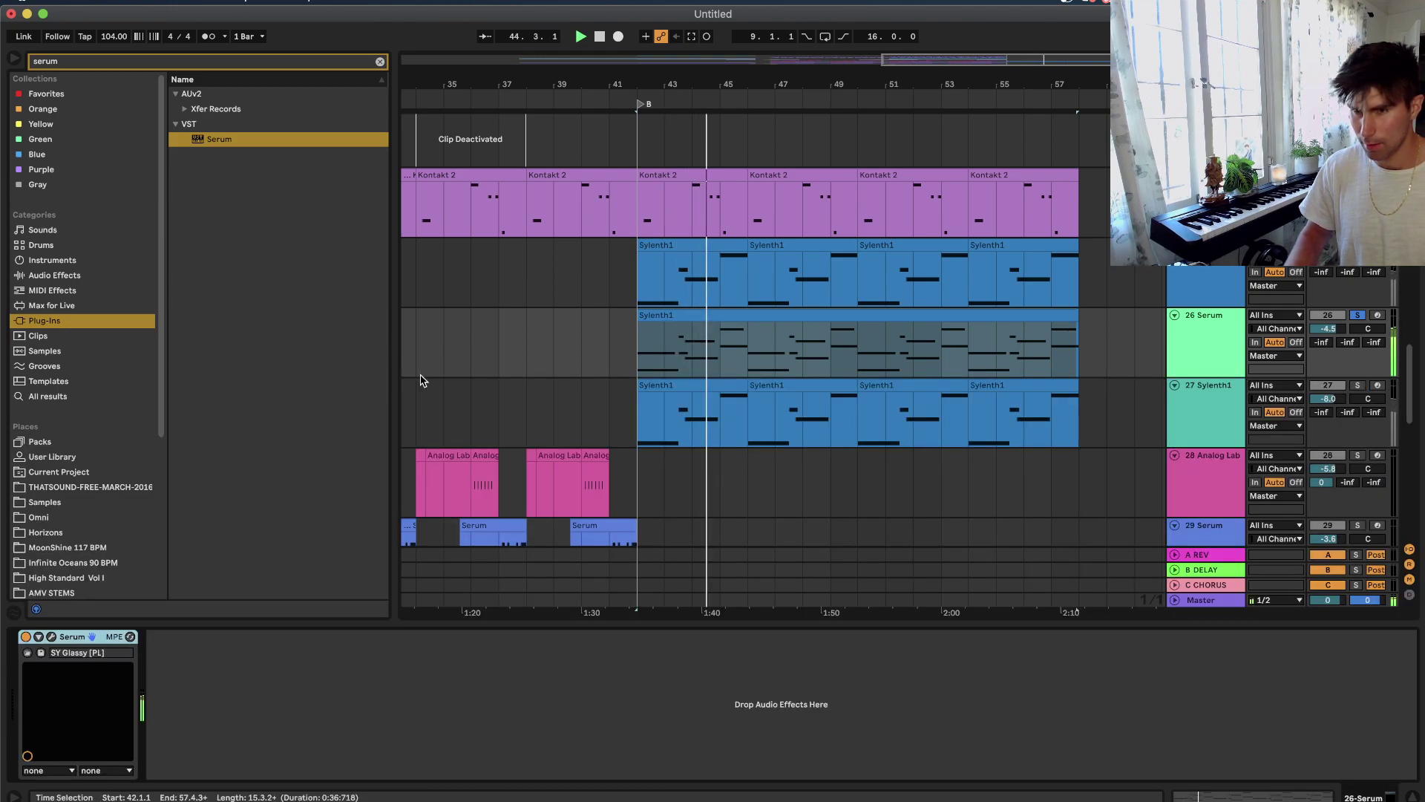
{"action": "left_click", "coordinate": [59, 274]}
{"action": "left_click", "coordinate": [81, 64]}
{"action": "type", "text": "eq"}
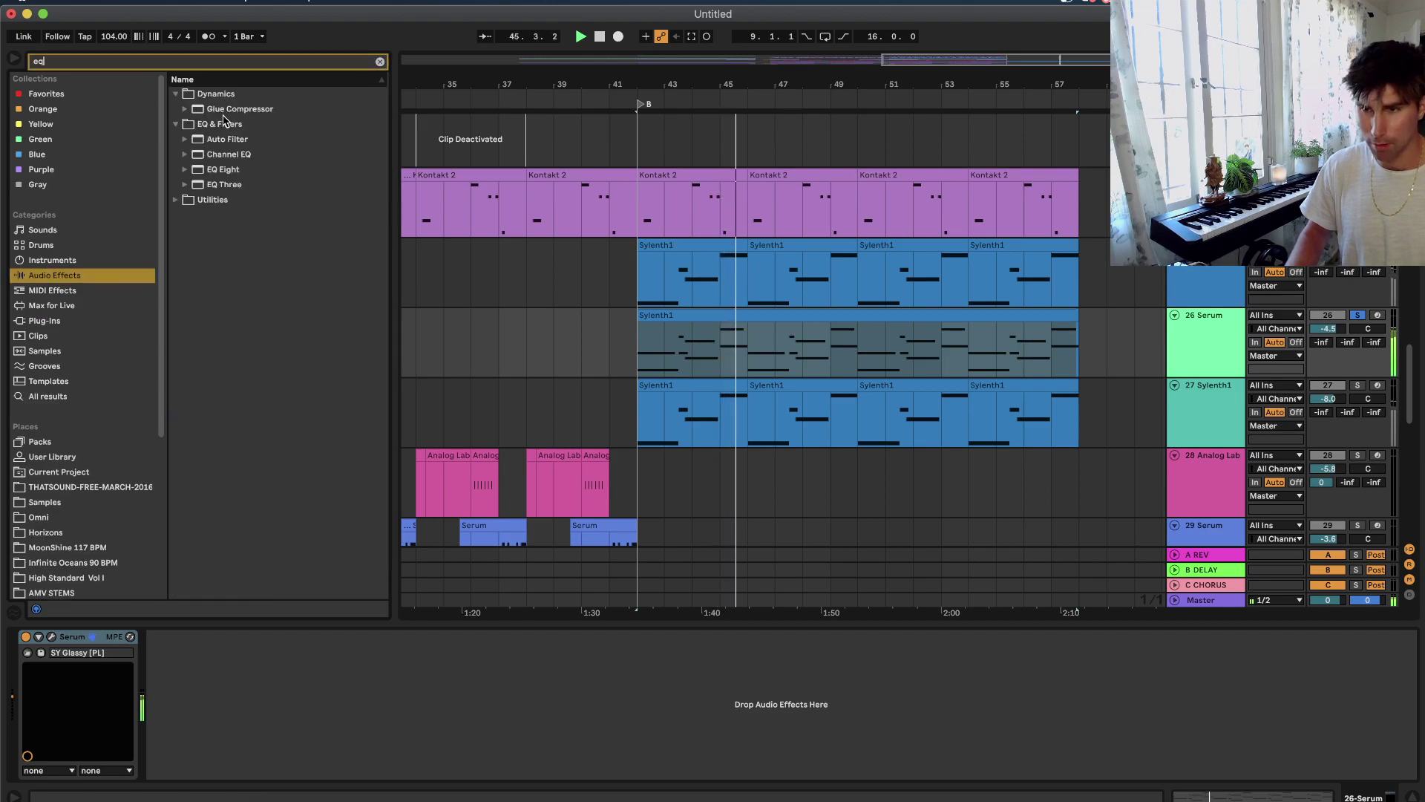
{"action": "left_click_drag", "start_coordinate": [236, 174], "coordinate": [545, 720]}
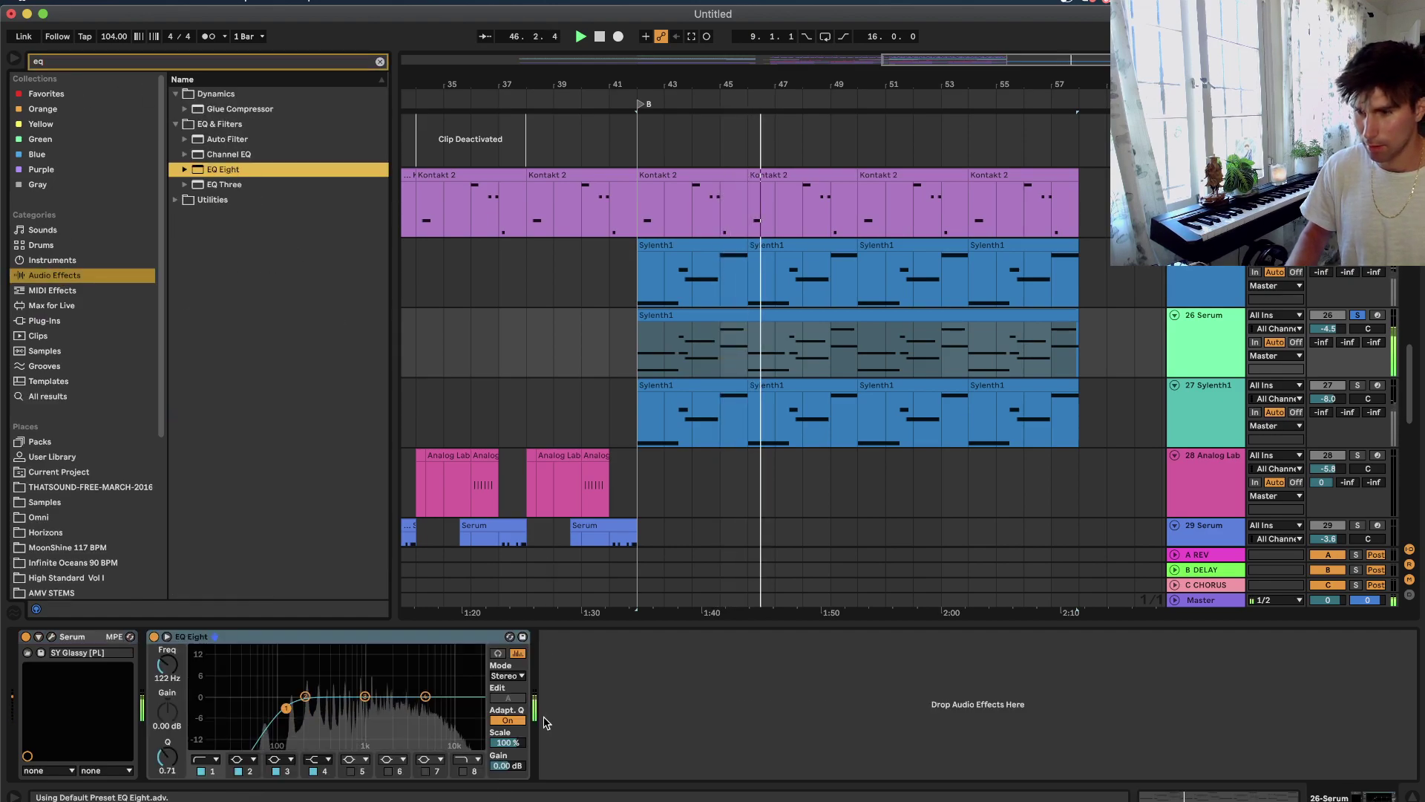
{"action": "left_click", "coordinate": [463, 771]}
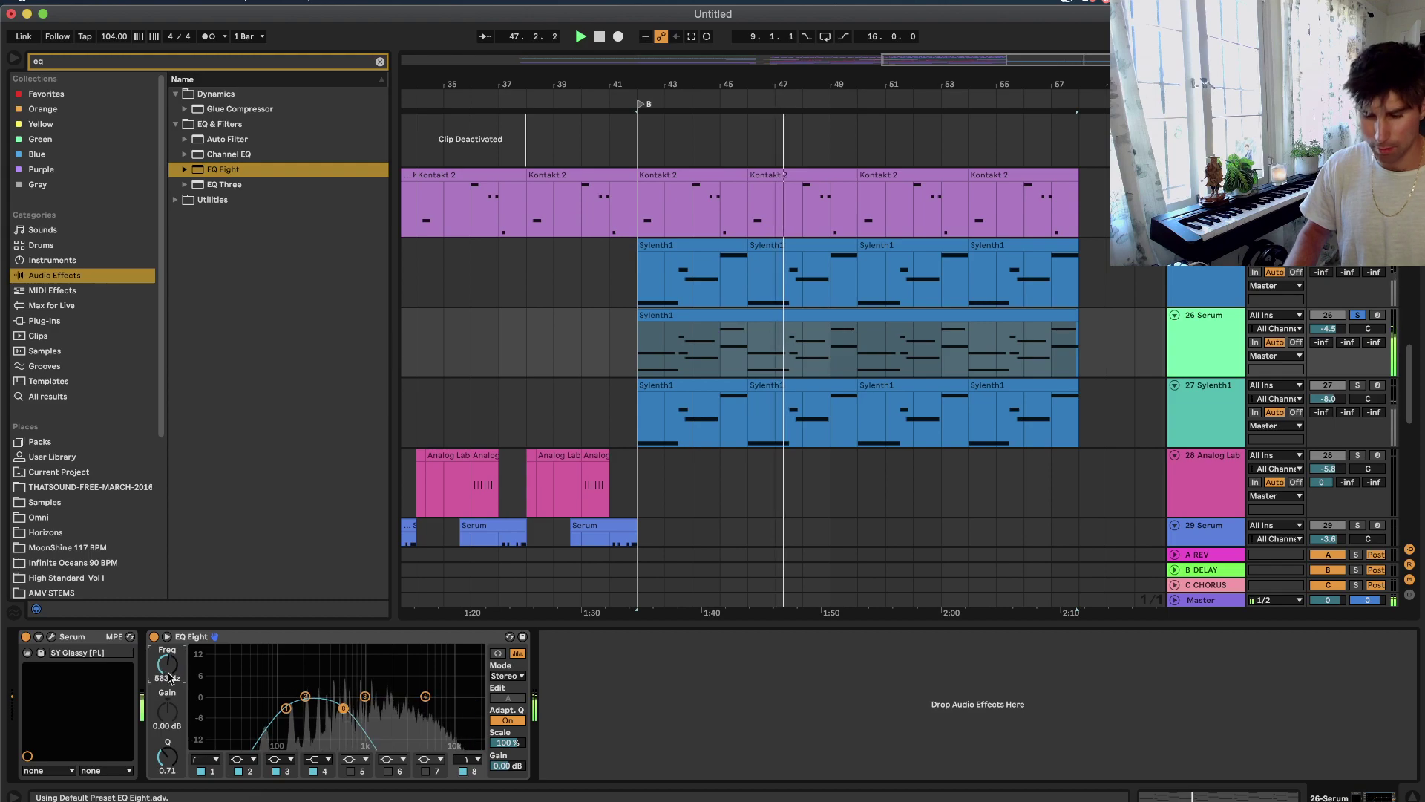
Automate the frequency of EQ Eight's band 8 on the Serum track to rise steadily from bar 42 to bar 58.
{"action": "key", "text": "a"}
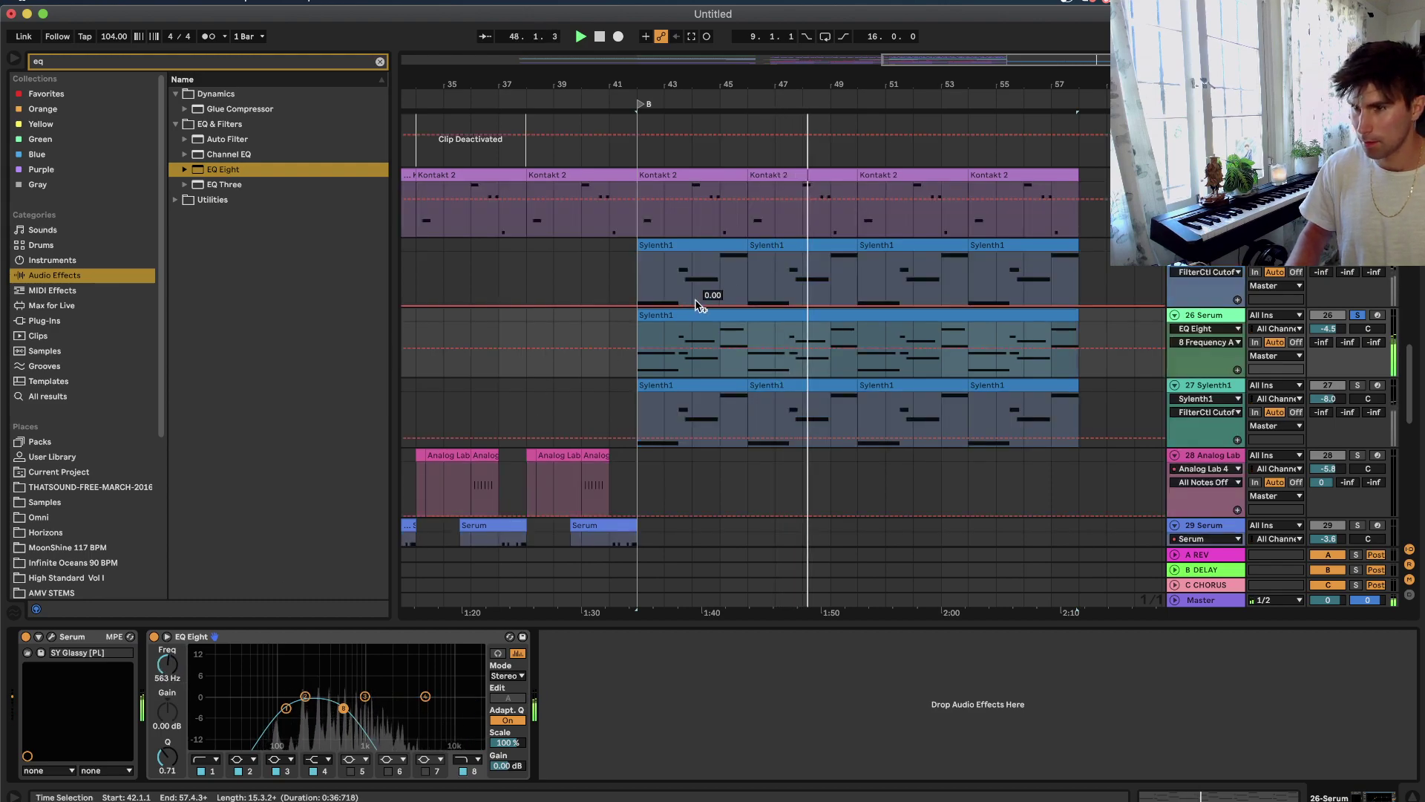
{"action": "left_click", "coordinate": [638, 349]}
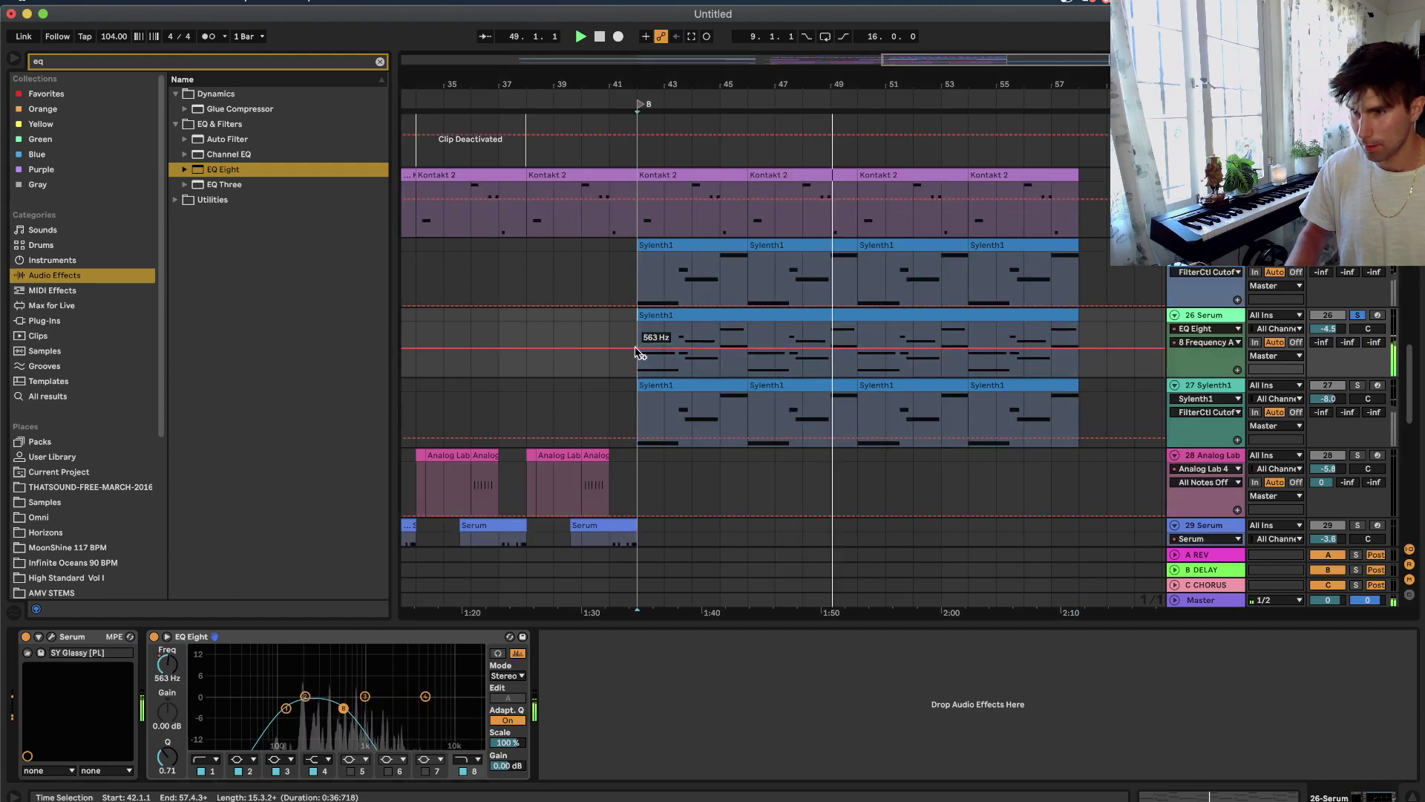
{"action": "left_click_drag", "start_coordinate": [1066, 351], "coordinate": [1077, 337]}
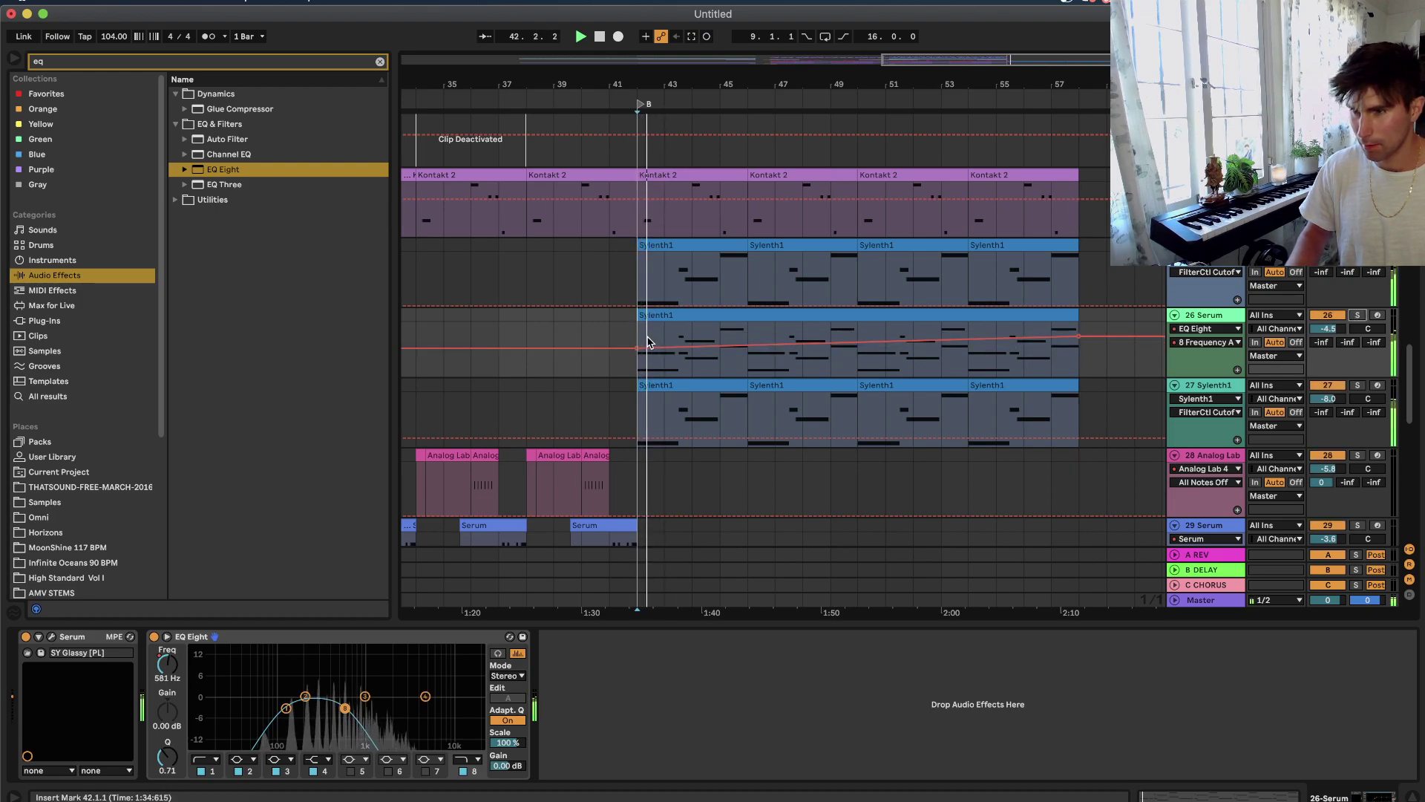
{"action": "left_click_drag", "start_coordinate": [637, 348], "coordinate": [638, 354]}
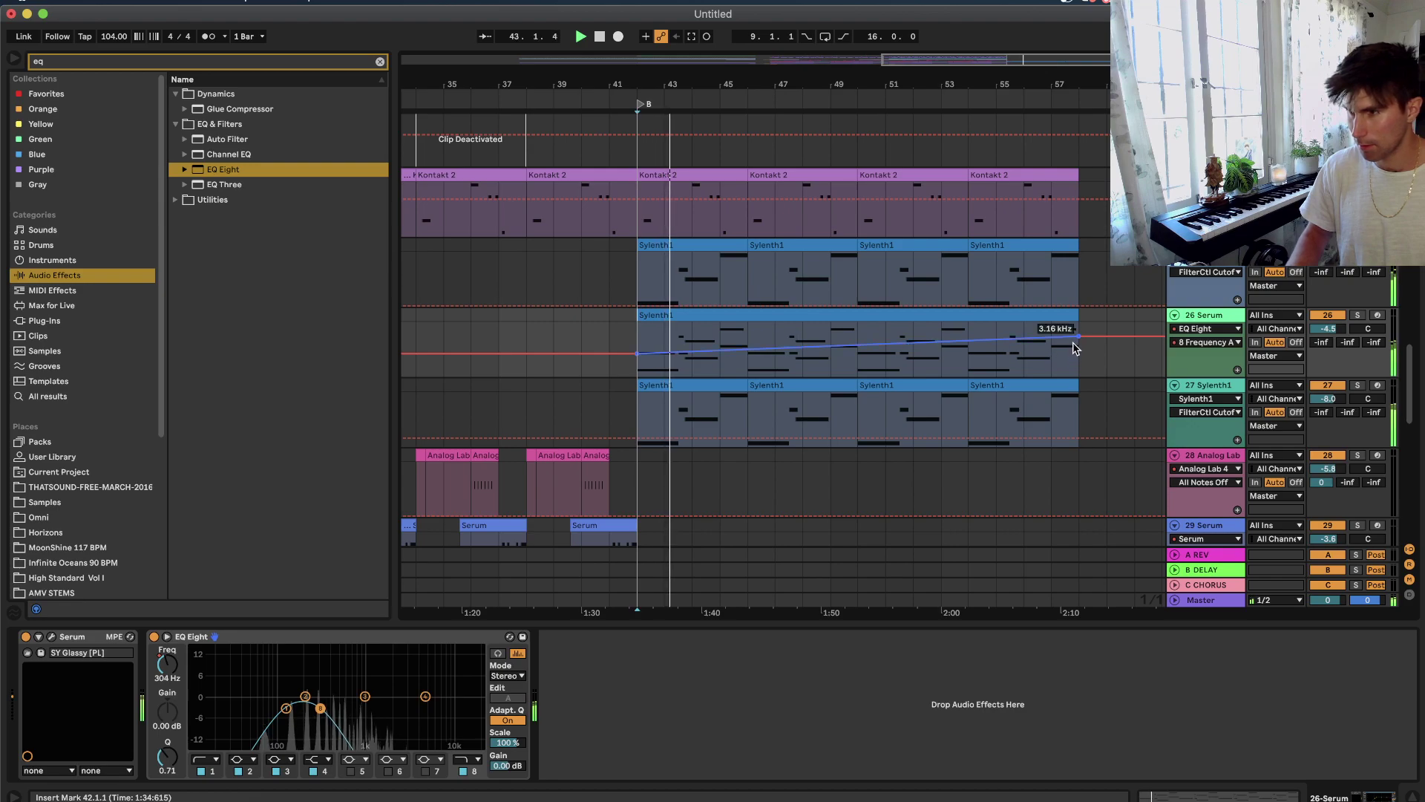
{"action": "key", "text": "a"}
Add EQ Eight to track 25's Sylenth1, enable the band 8 high cut and lower its frequency.
{"action": "left_click", "coordinate": [1232, 269]}
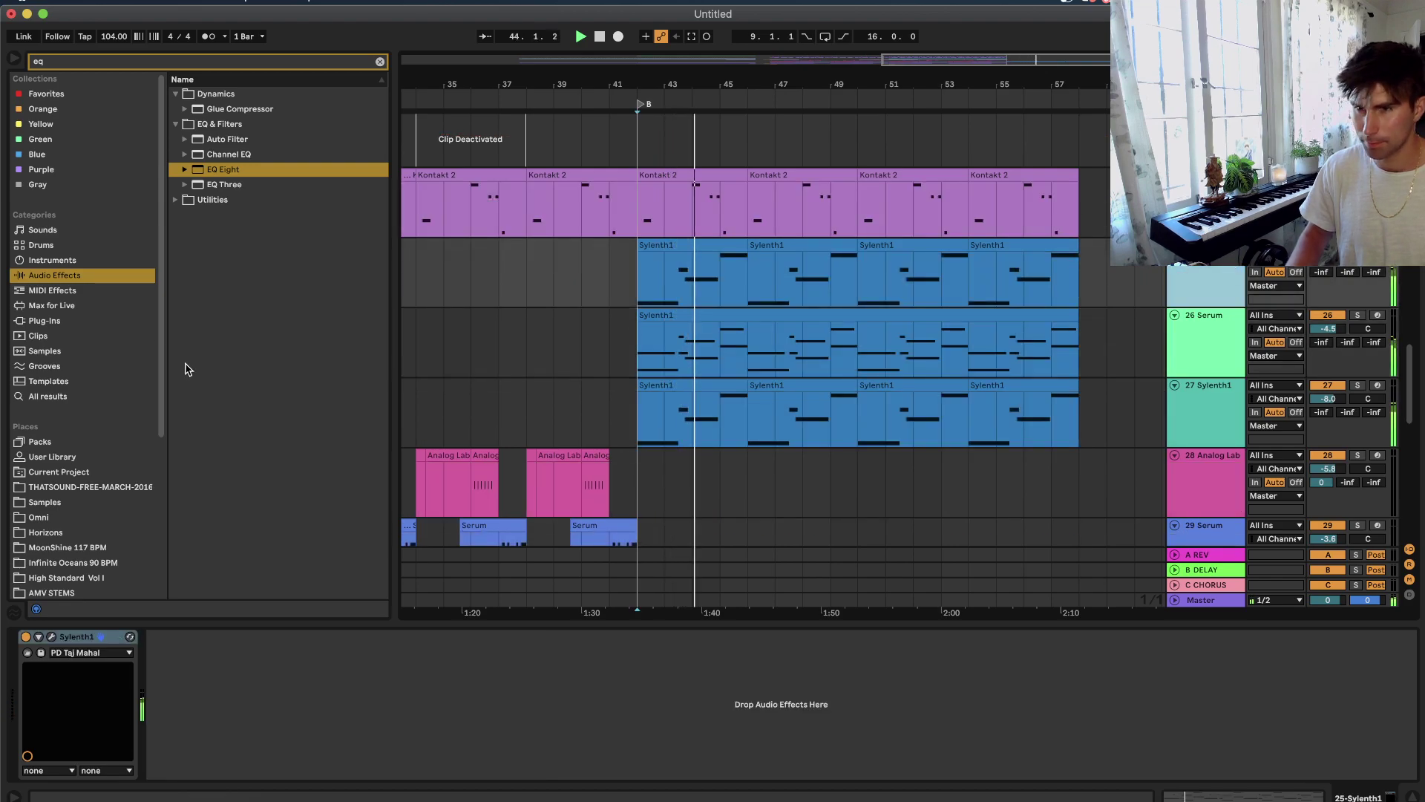
{"action": "left_click_drag", "start_coordinate": [223, 170], "coordinate": [240, 707]}
{"action": "left_click", "coordinate": [462, 771]}
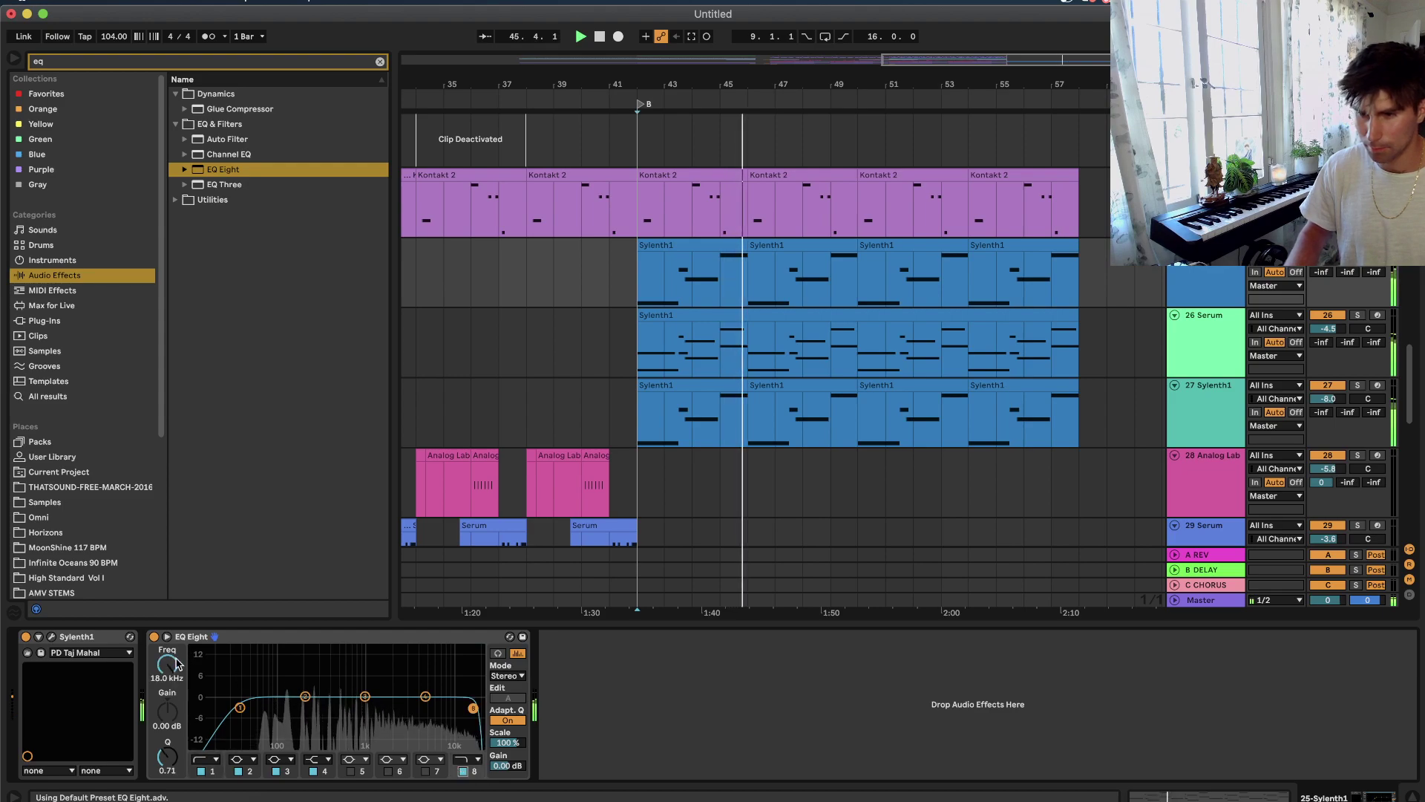
{"action": "left_click_drag", "start_coordinate": [473, 707], "coordinate": [321, 707]}
Automate track 25's band 8 frequency to rise from 97.0 Hz at bar 42 to 21.4 kHz at bar 58.
{"action": "key", "text": "a"}
{"action": "left_click_drag", "start_coordinate": [636, 283], "coordinate": [637, 291]}
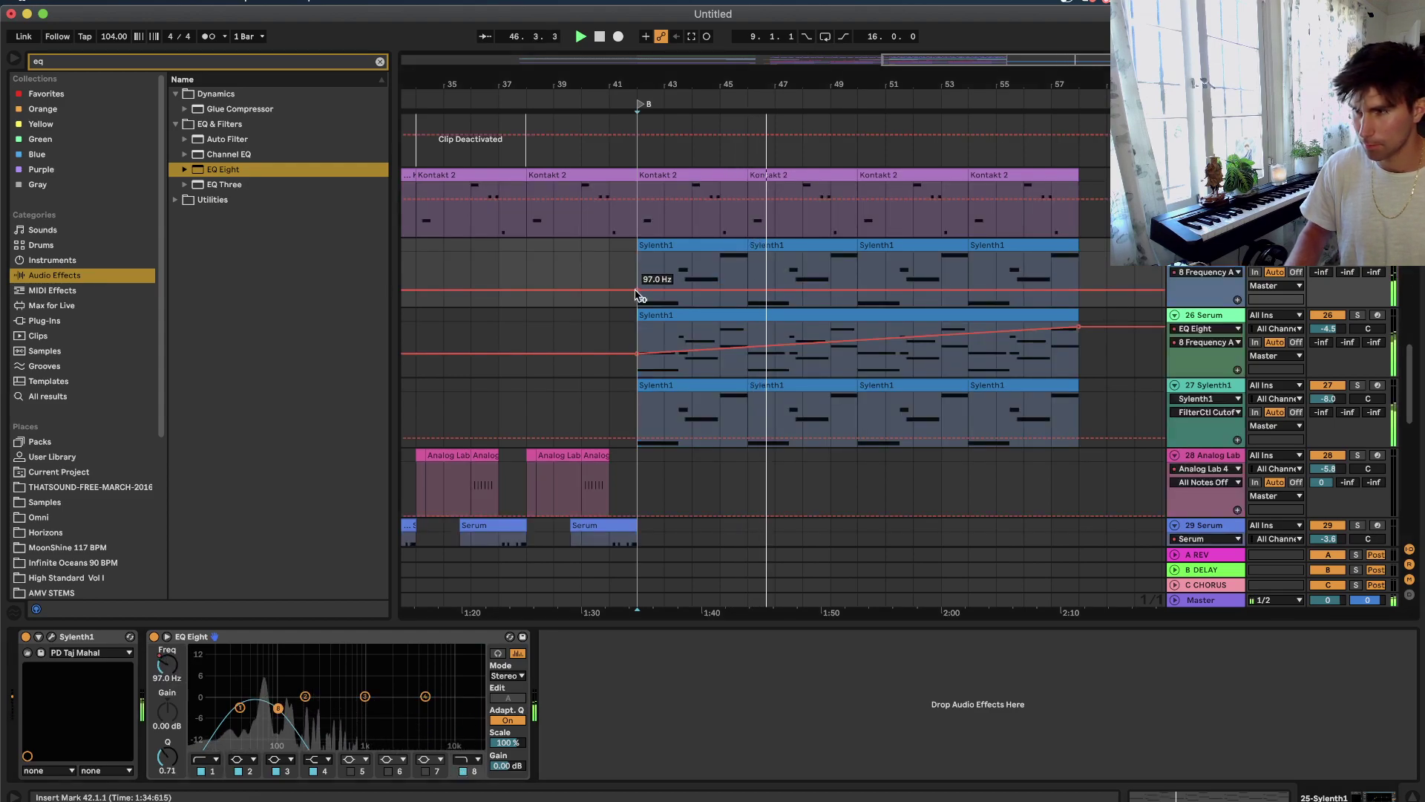
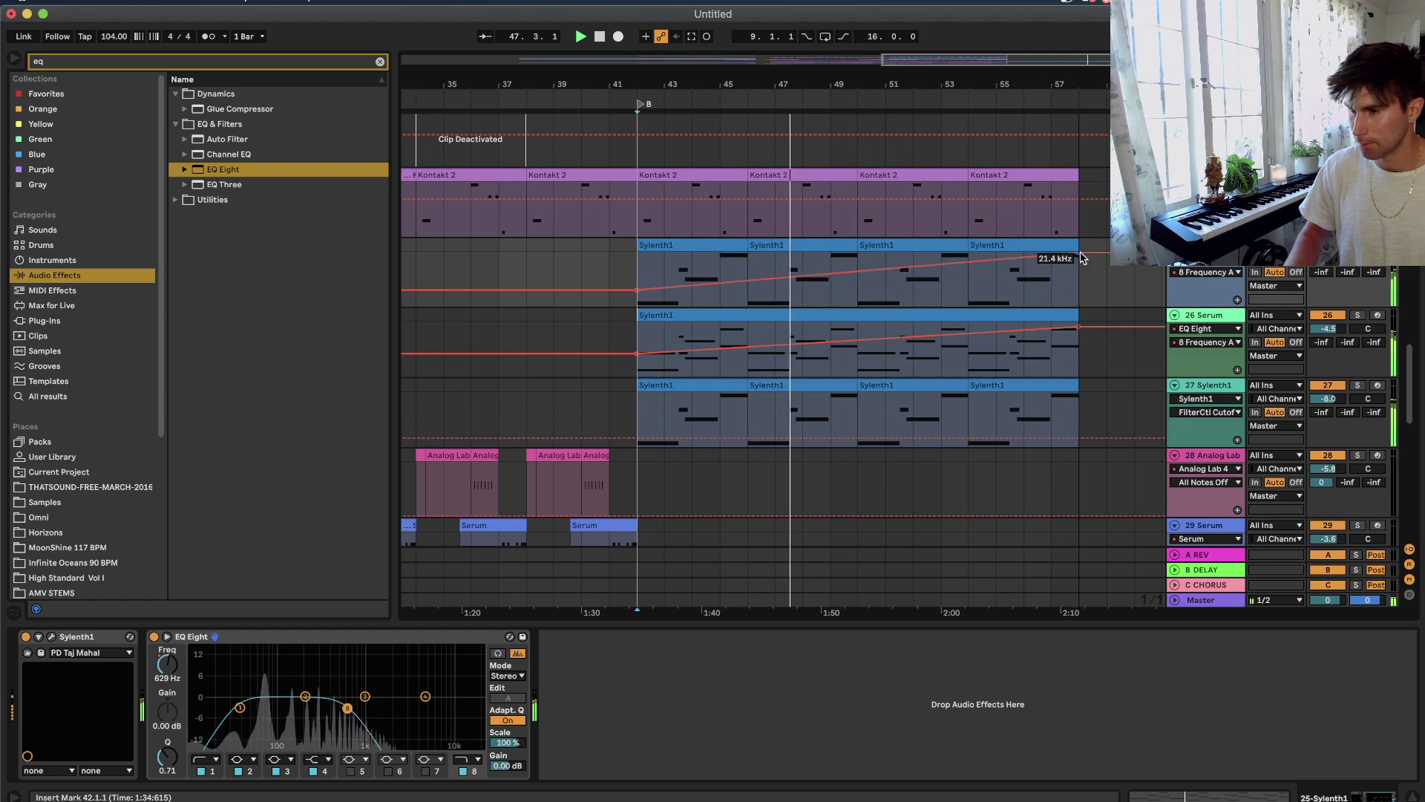
{"action": "key", "text": "a"}
Play the KEY Pulsar part on track 27 from bar 42 with the track soloed.
{"action": "scroll", "coordinate": [860, 372], "scroll_direction": "down", "scroll_amount": 1}
{"action": "left_click", "coordinate": [786, 349]}
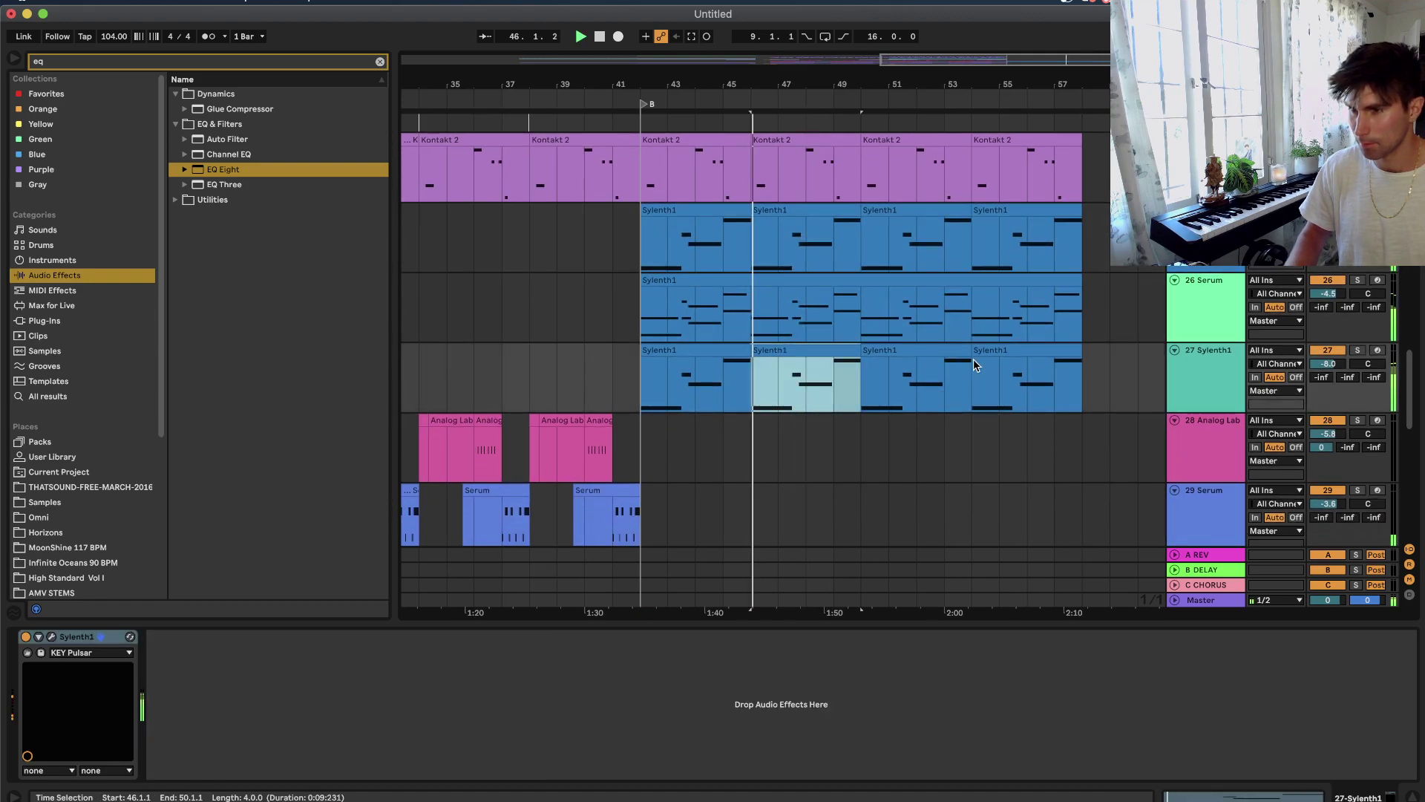
{"action": "left_click", "coordinate": [714, 350]}
{"action": "key", "text": "space"}
{"action": "key", "text": "space"}
{"action": "left_click", "coordinate": [1358, 349]}
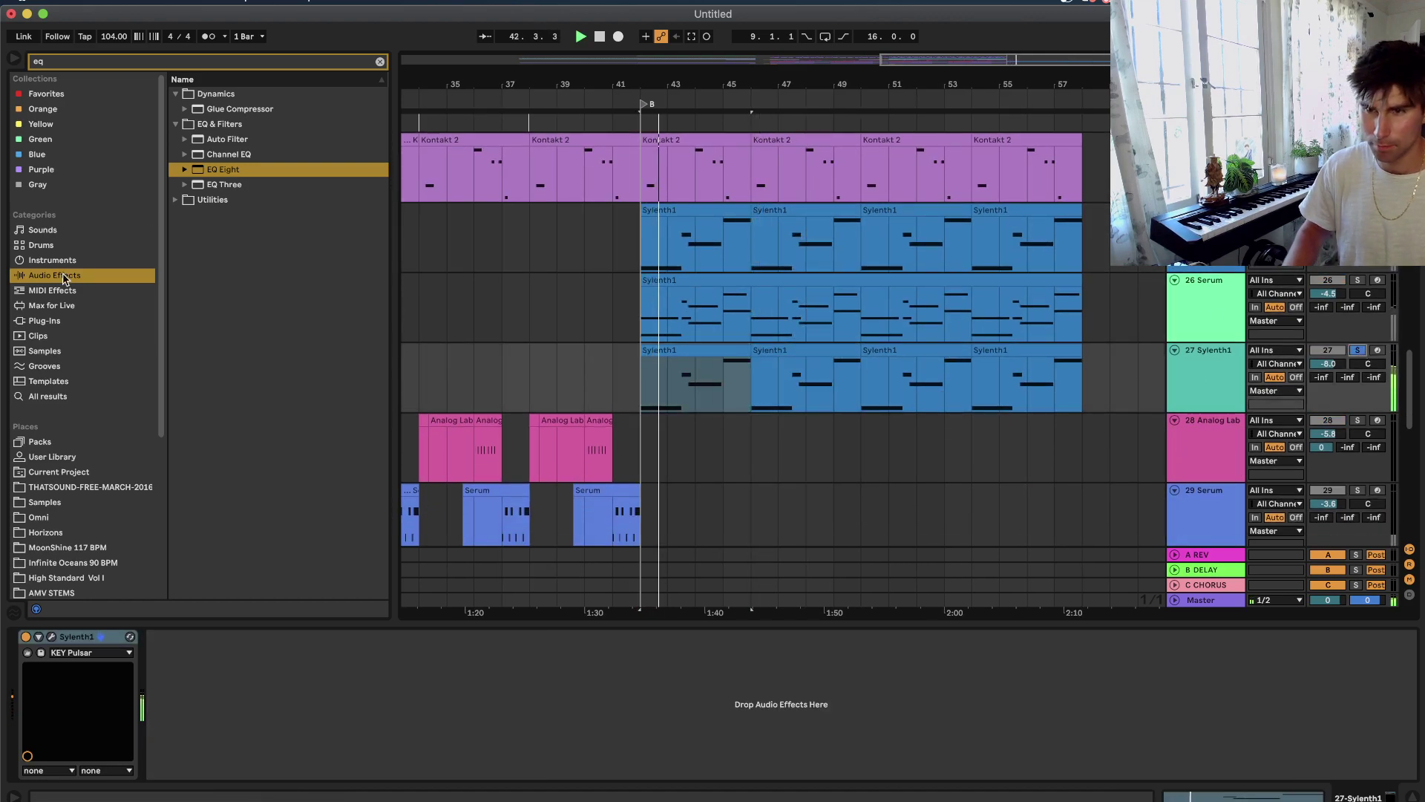
{"action": "left_click", "coordinate": [53, 323]}
{"action": "left_click", "coordinate": [132, 61]}
{"action": "type", "text": "delay"}
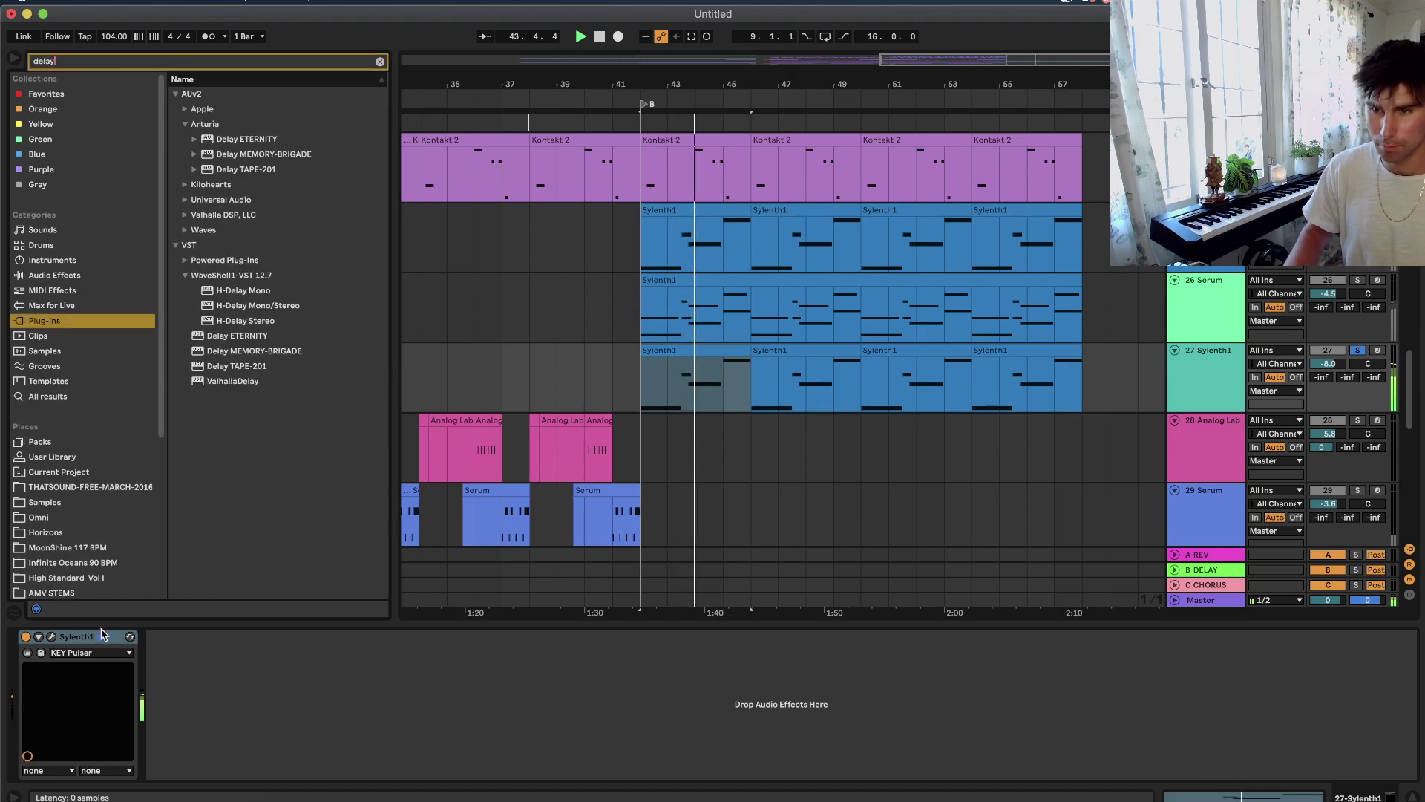
Change track 27's Sylenth1 preset to PD Neptunus and close the synth's window.
{"action": "left_click", "coordinate": [52, 637]}
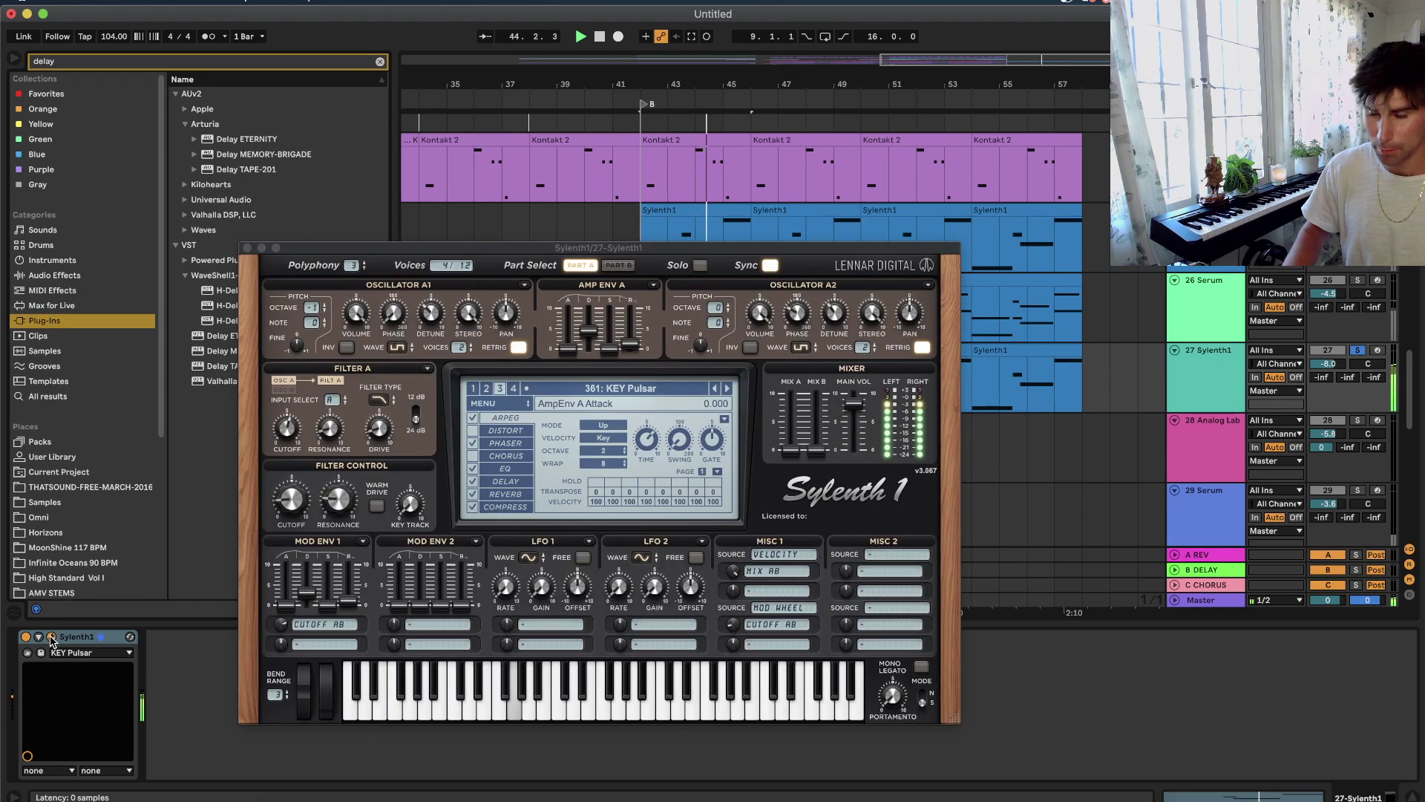
{"action": "left_click", "coordinate": [604, 452]}
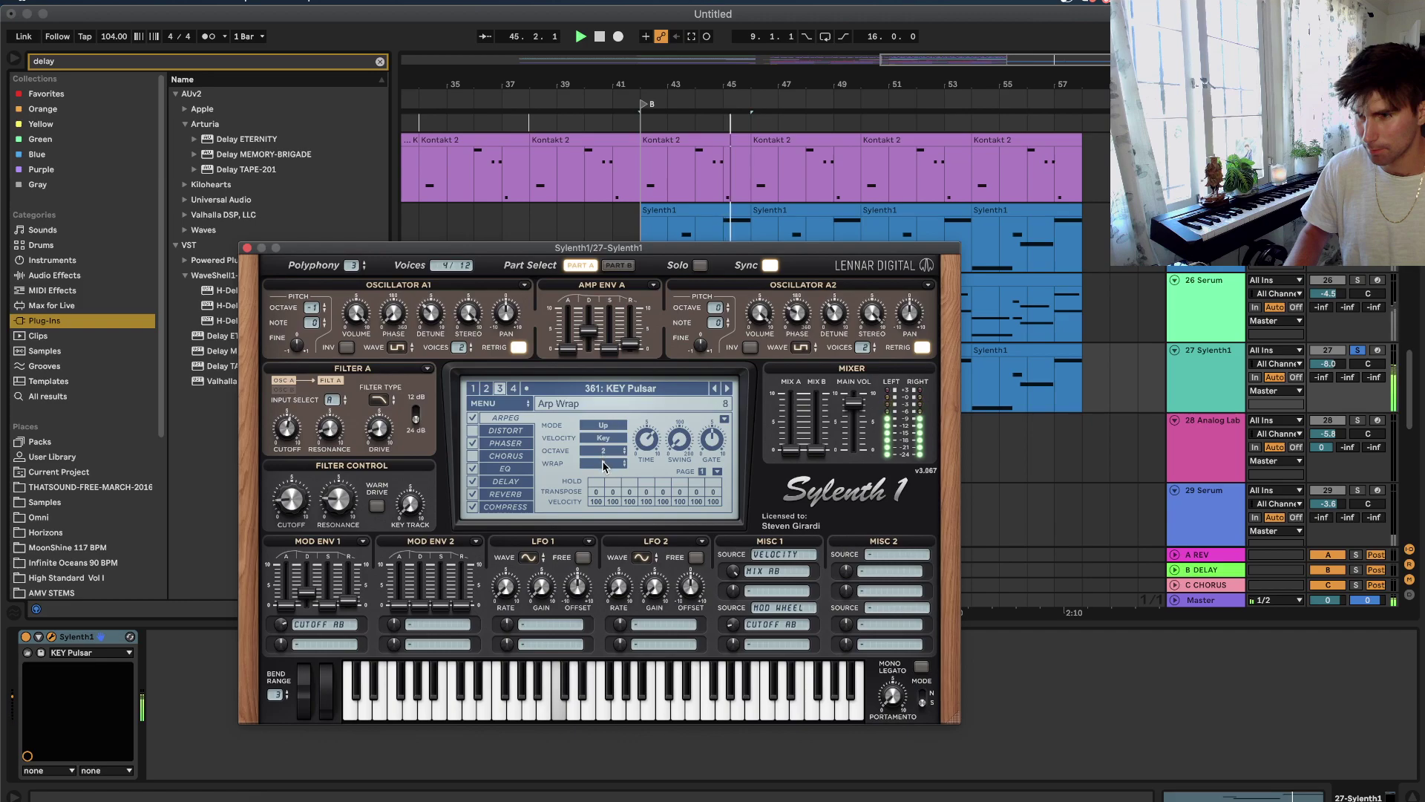
{"action": "left_click", "coordinate": [617, 397]}
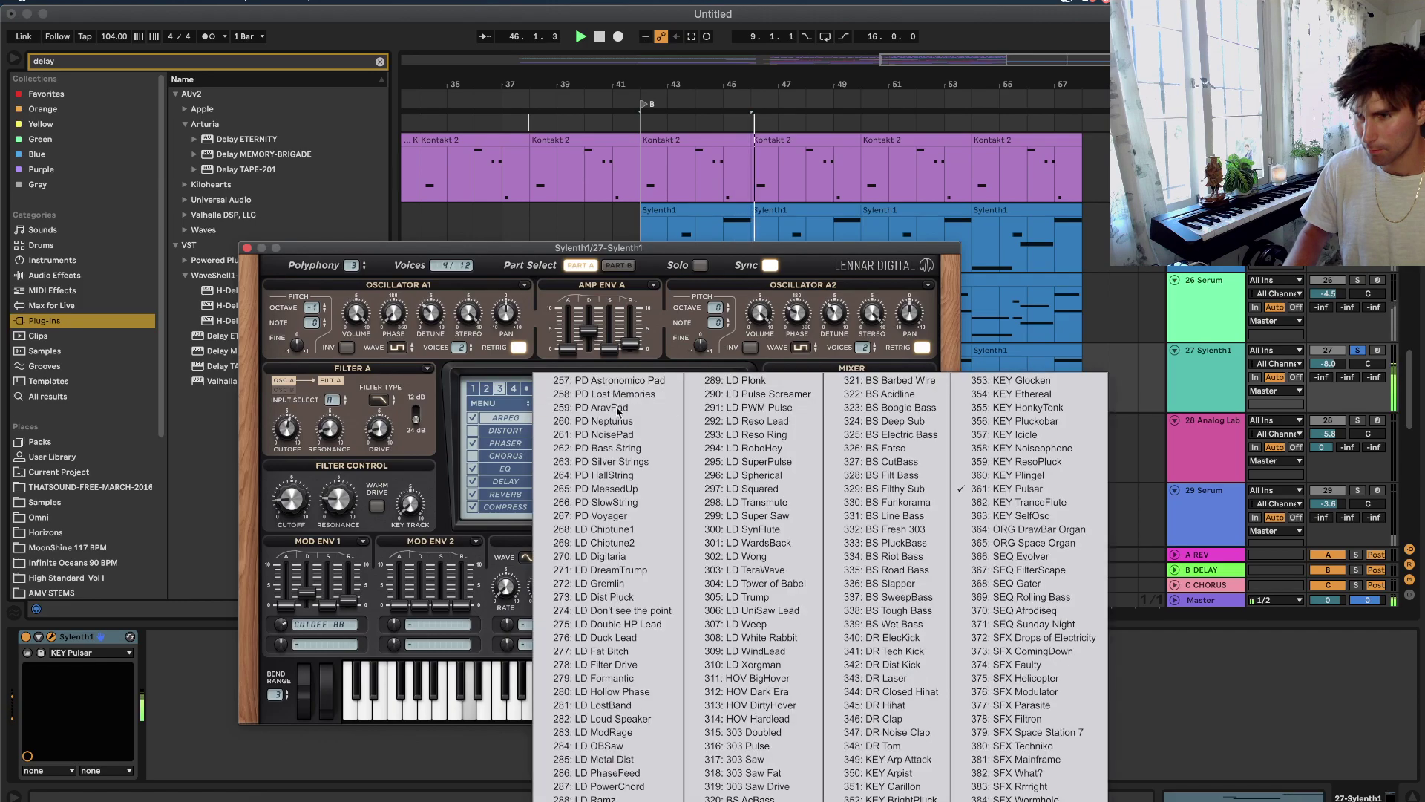
{"action": "left_click", "coordinate": [548, 424]}
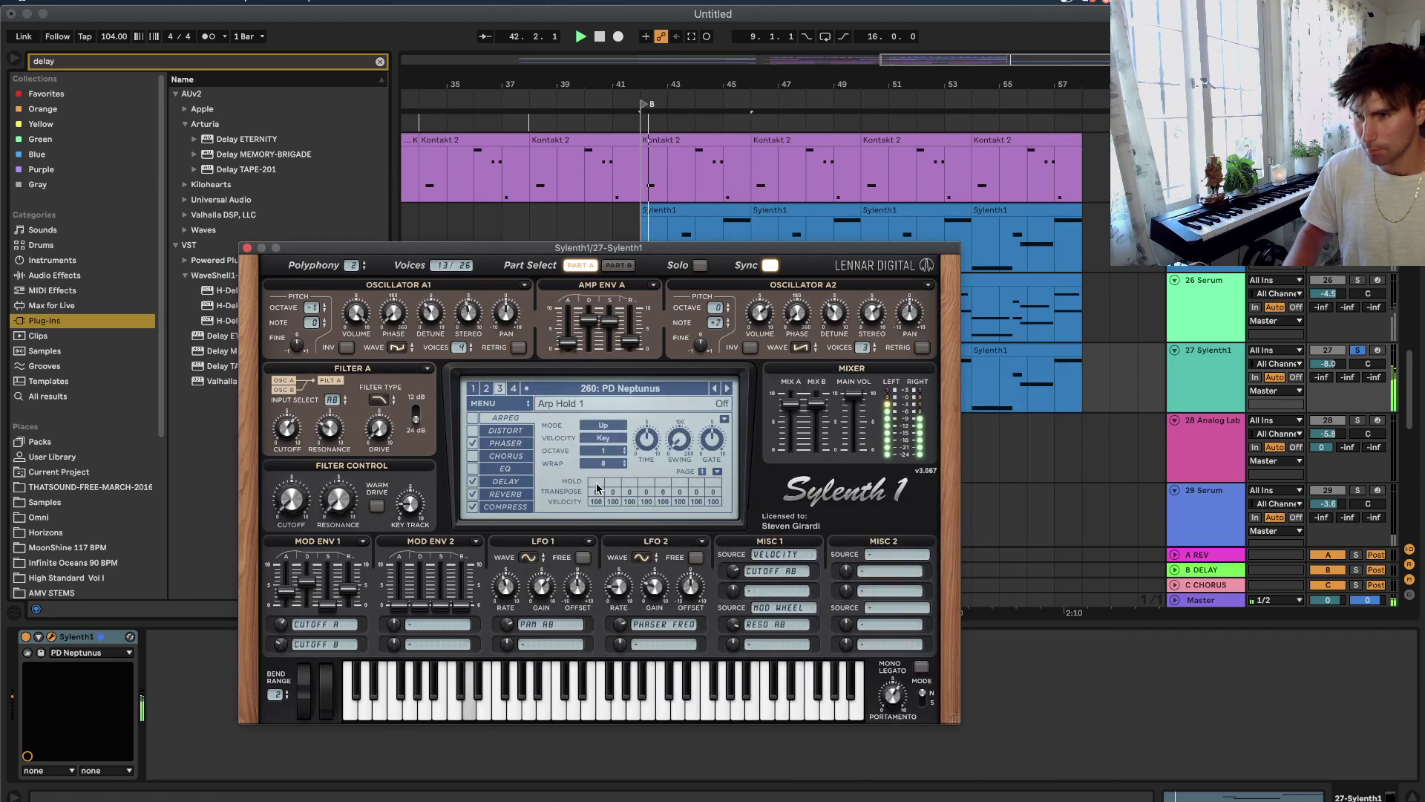
{"action": "left_click", "coordinate": [666, 396]}
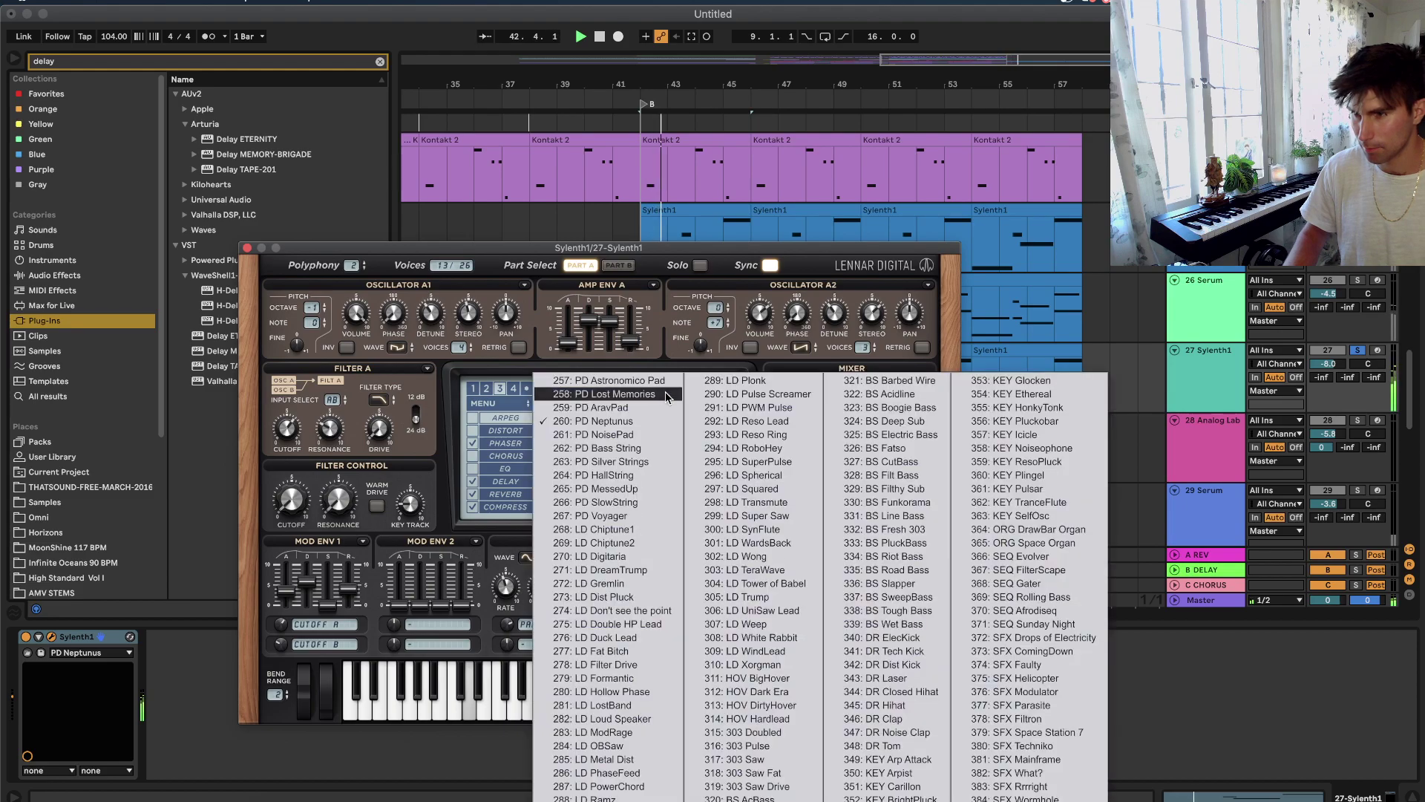
{"action": "left_click", "coordinate": [1196, 401]}
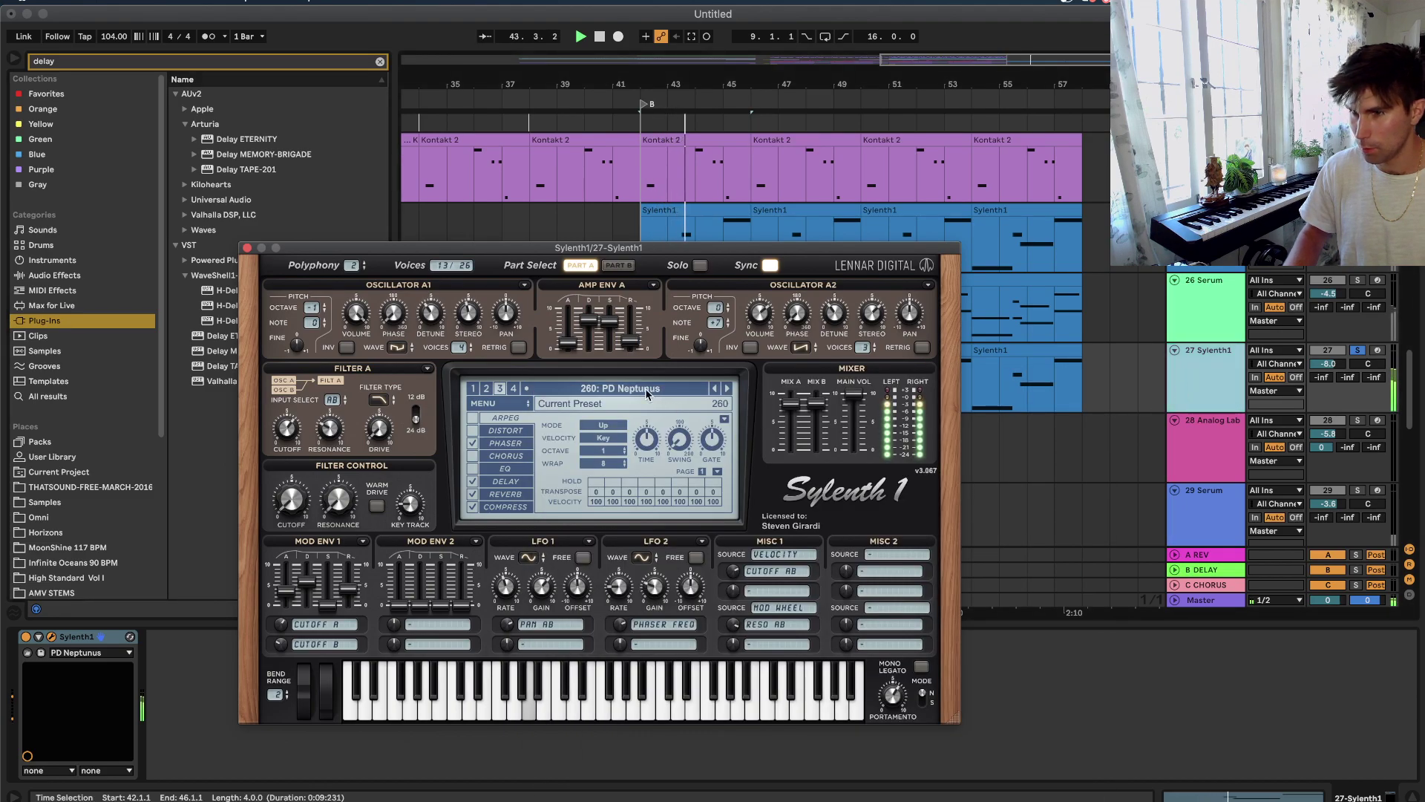
{"action": "left_click", "coordinate": [540, 397]}
{"action": "left_click", "coordinate": [500, 390]}
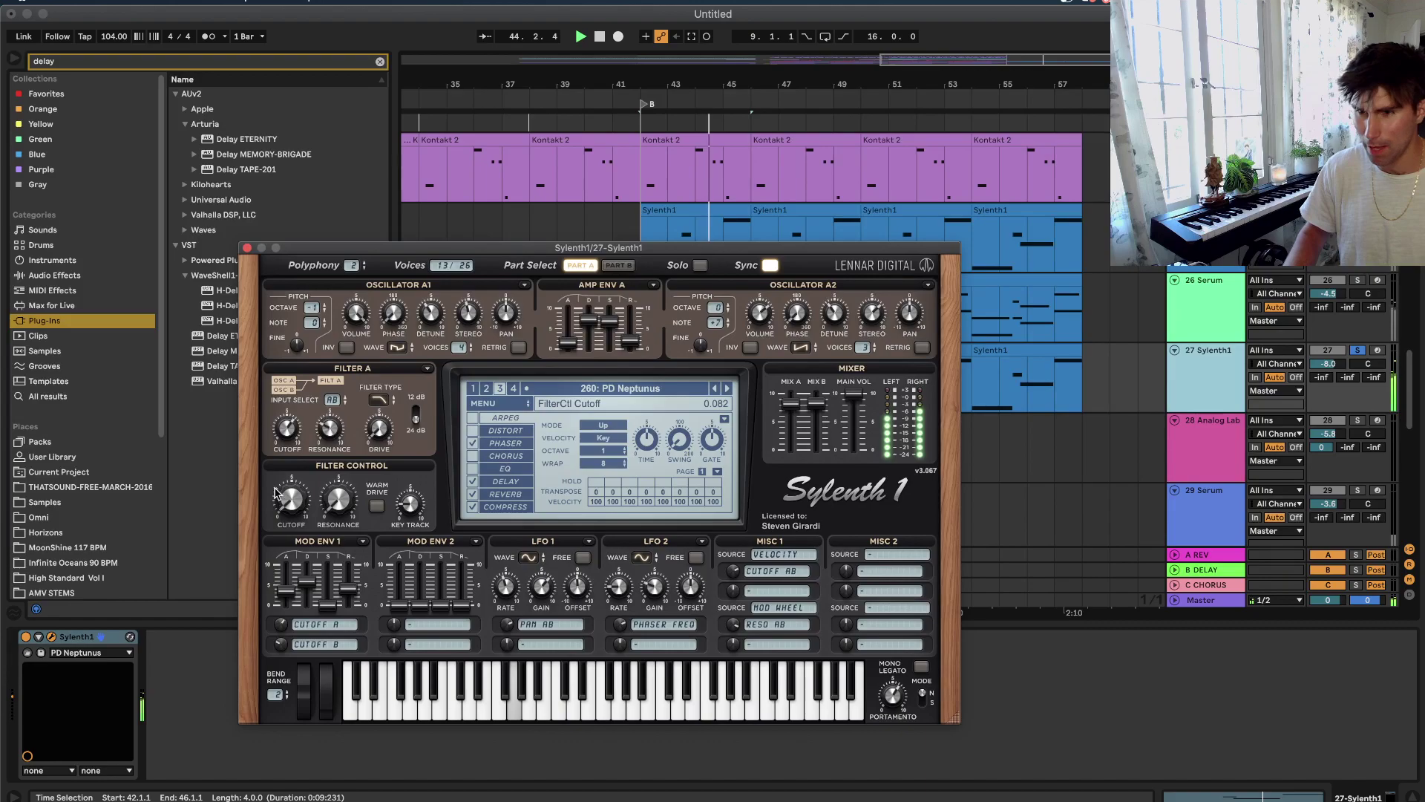
{"action": "left_click", "coordinate": [247, 247]}
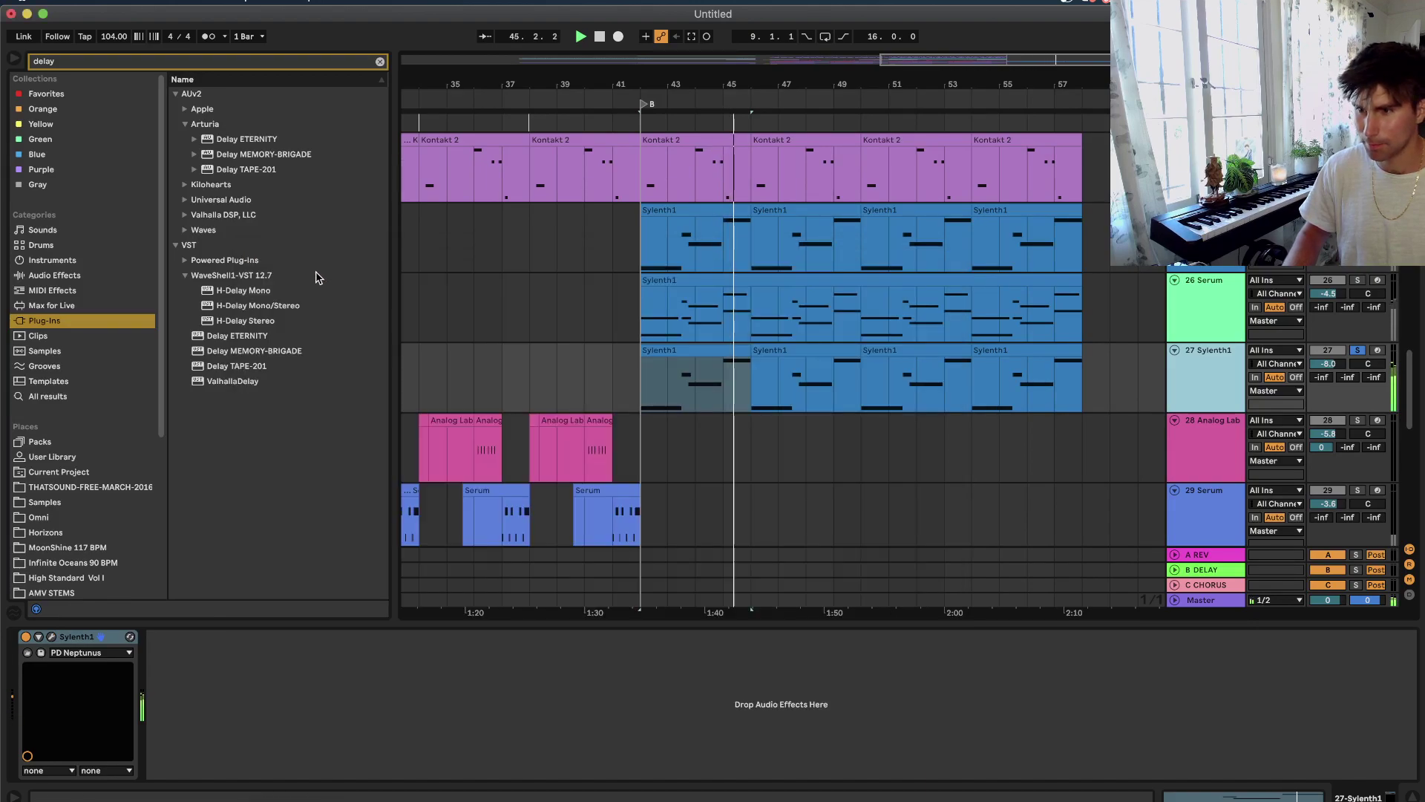
Lower track 27's volume to -11.3 dB and add EQ Eight after its Sylenth1.
{"action": "left_click", "coordinate": [51, 274]}
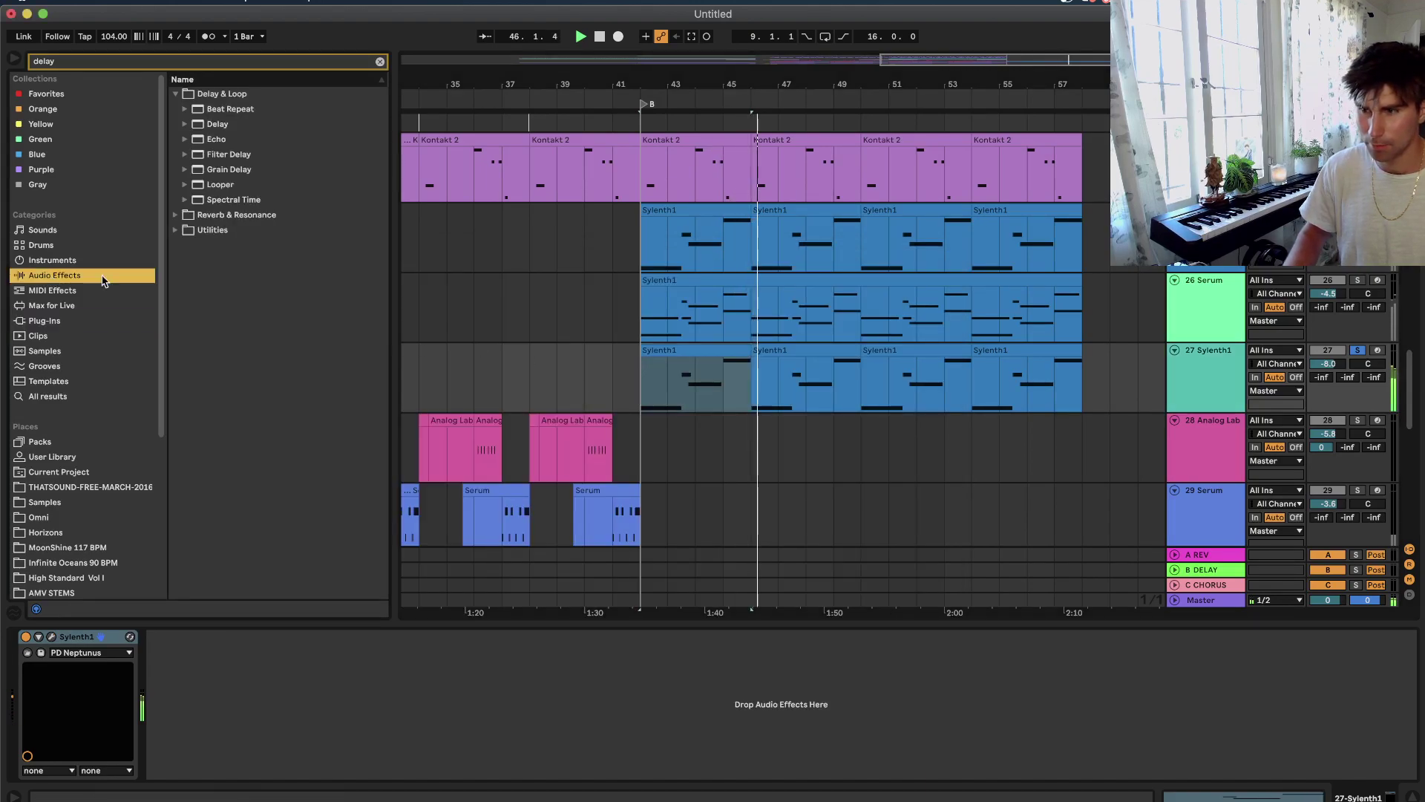
{"action": "left_click_drag", "start_coordinate": [1327, 364], "coordinate": [1325, 374]}
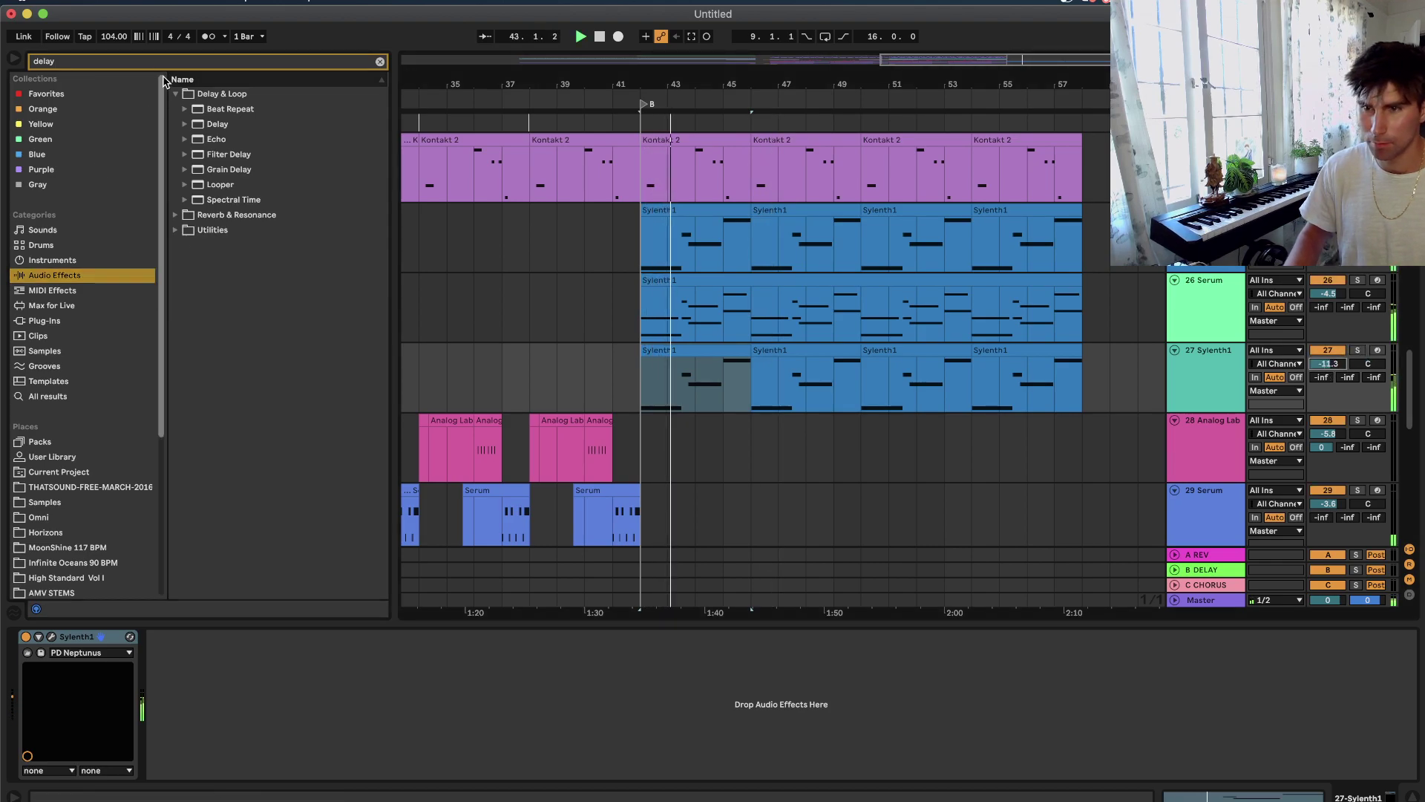
{"action": "left_click", "coordinate": [149, 57]}
{"action": "type", "text": "eq"}
{"action": "key", "text": "Down"}
{"action": "key", "text": "Up"}
{"action": "key", "text": "Return"}
Enable the band 8 high cut in track 27's EQ Eight and automate its frequency to rise from bar 42 to bar 58.
{"action": "left_click", "coordinate": [463, 770]}
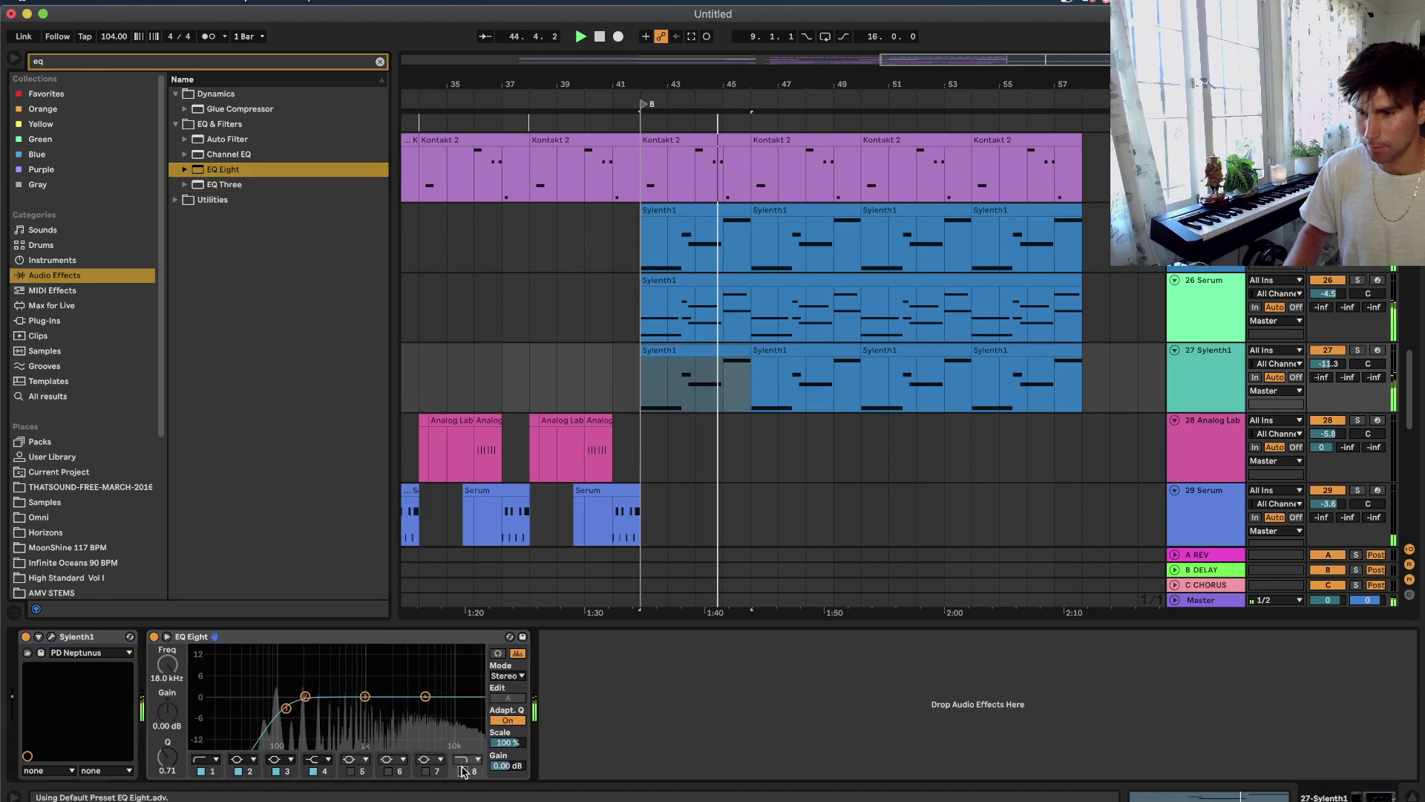
{"action": "left_click_drag", "start_coordinate": [168, 665], "coordinate": [168, 727]}
{"action": "key", "text": "a"}
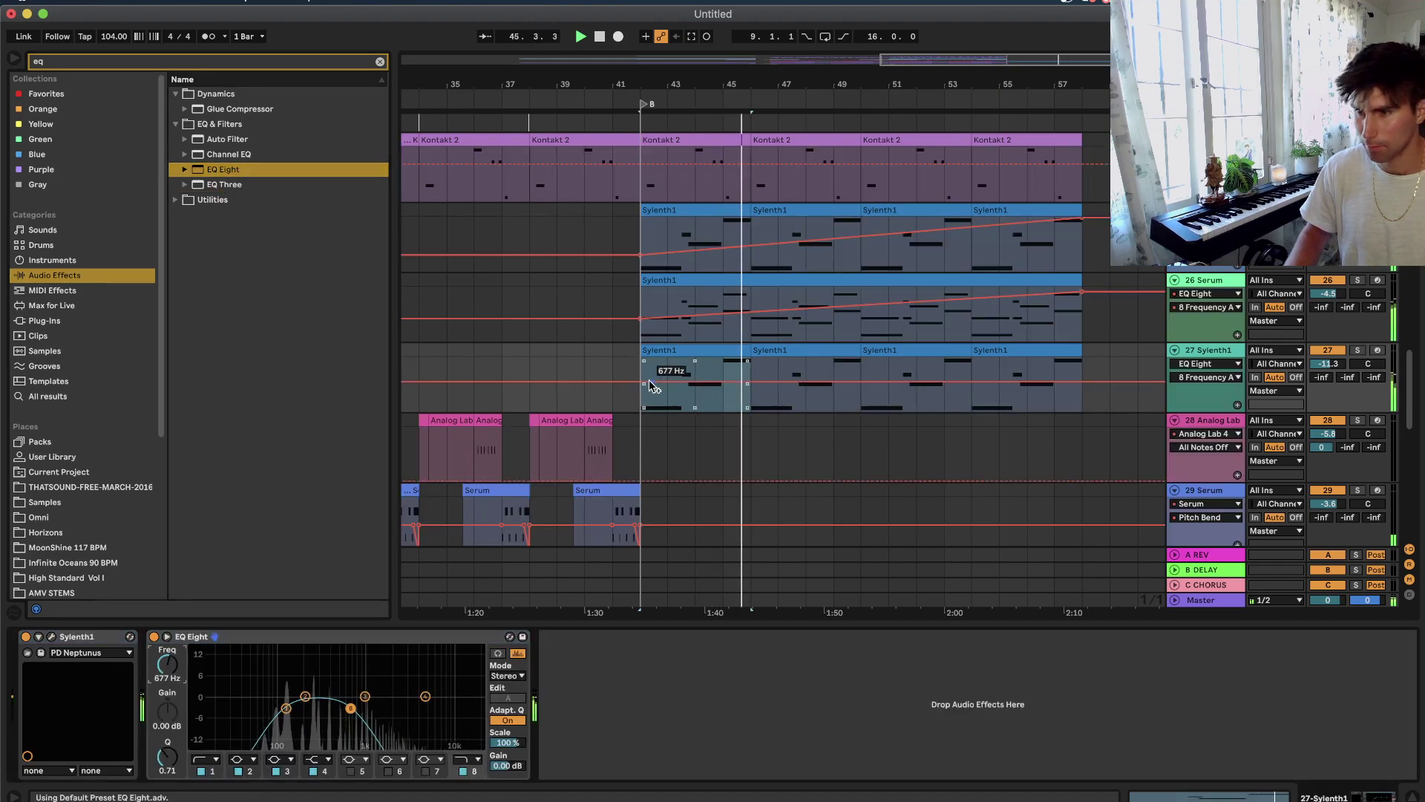
{"action": "left_click_drag", "start_coordinate": [640, 382], "coordinate": [640, 389]}
{"action": "left_click_drag", "start_coordinate": [1081, 388], "coordinate": [1083, 364]}
{"action": "key", "text": "a"}
Insert a new MIDI track directly below track 27.
{"action": "scroll", "coordinate": [1082, 364], "scroll_direction": "down", "scroll_amount": 10}
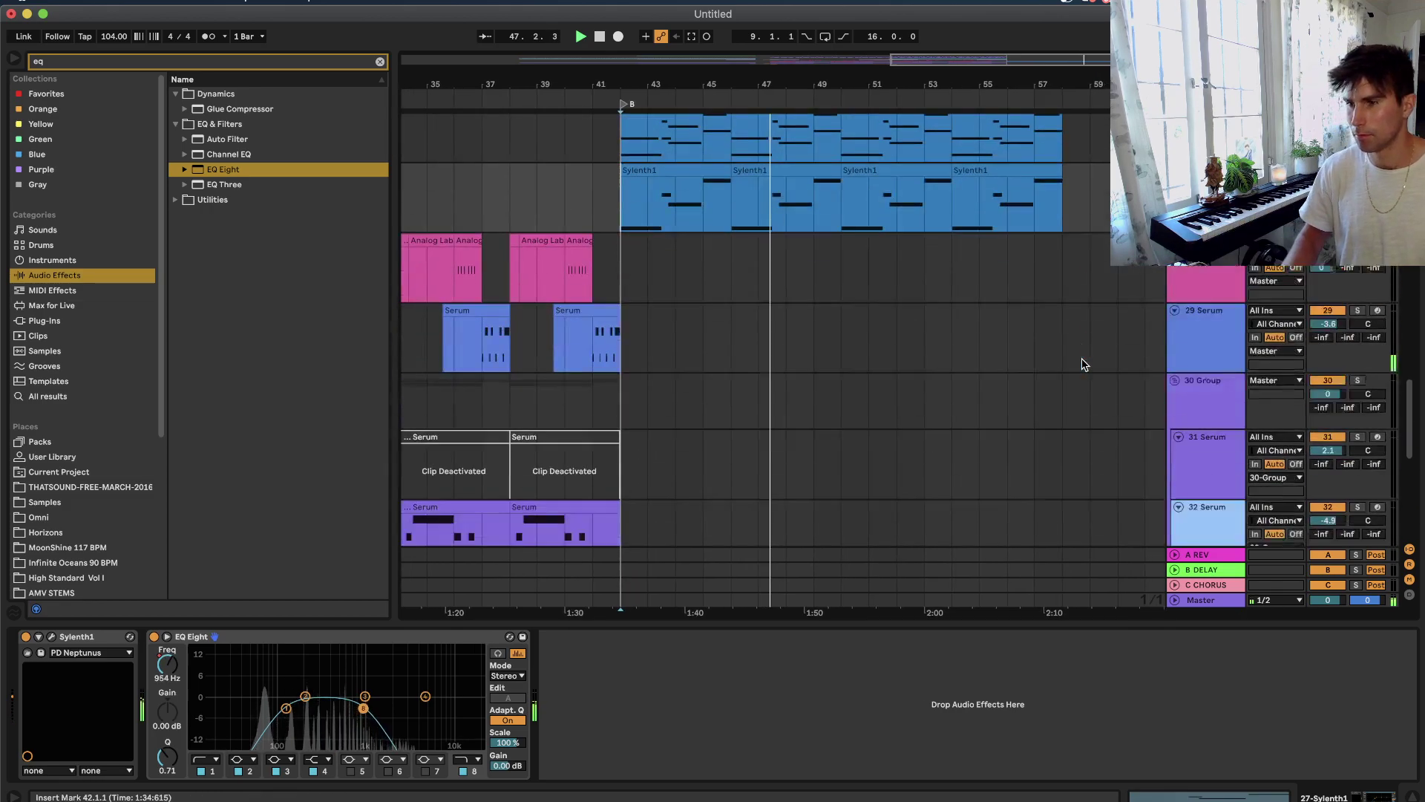
{"action": "scroll", "coordinate": [932, 455], "scroll_direction": "up", "scroll_amount": 10}
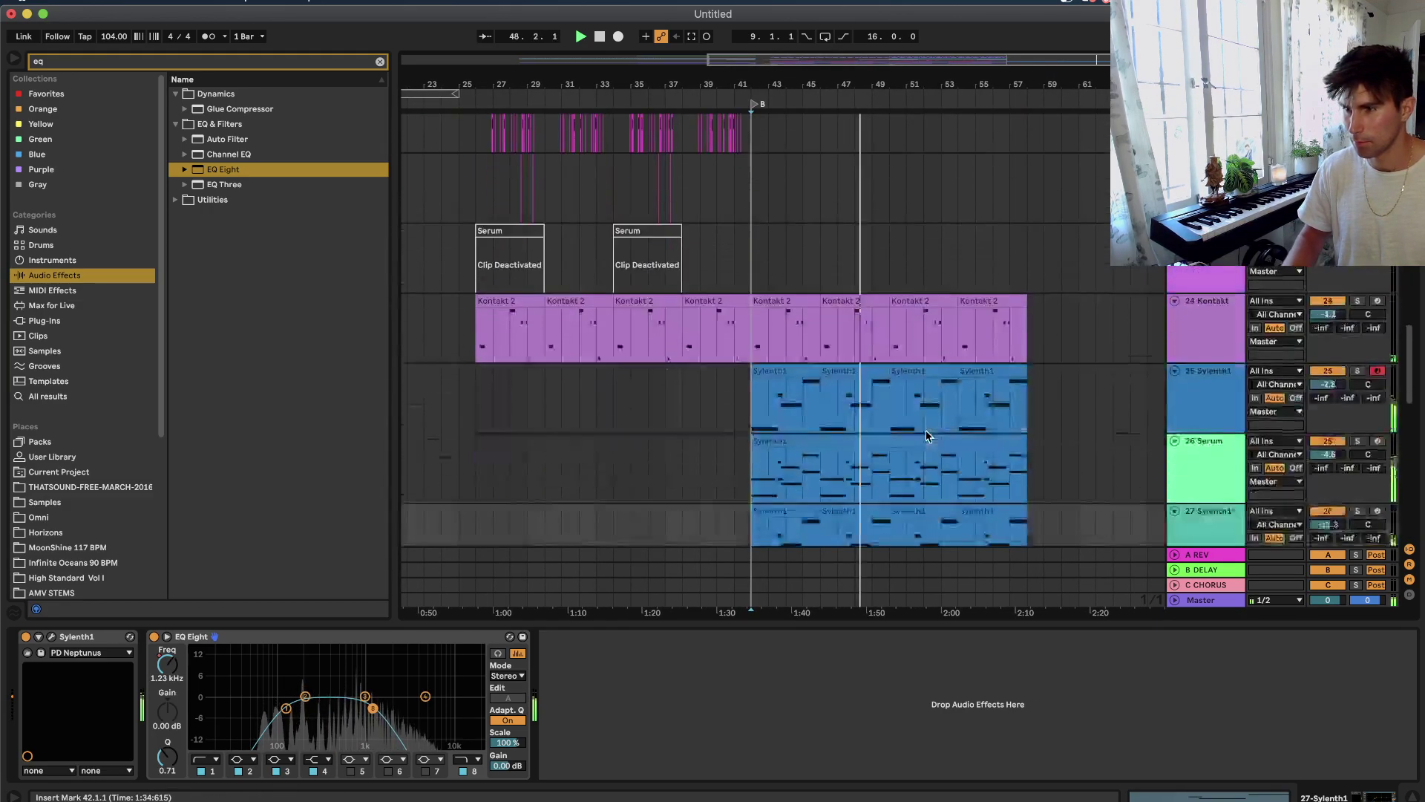
{"action": "right_click", "coordinate": [1217, 271]}
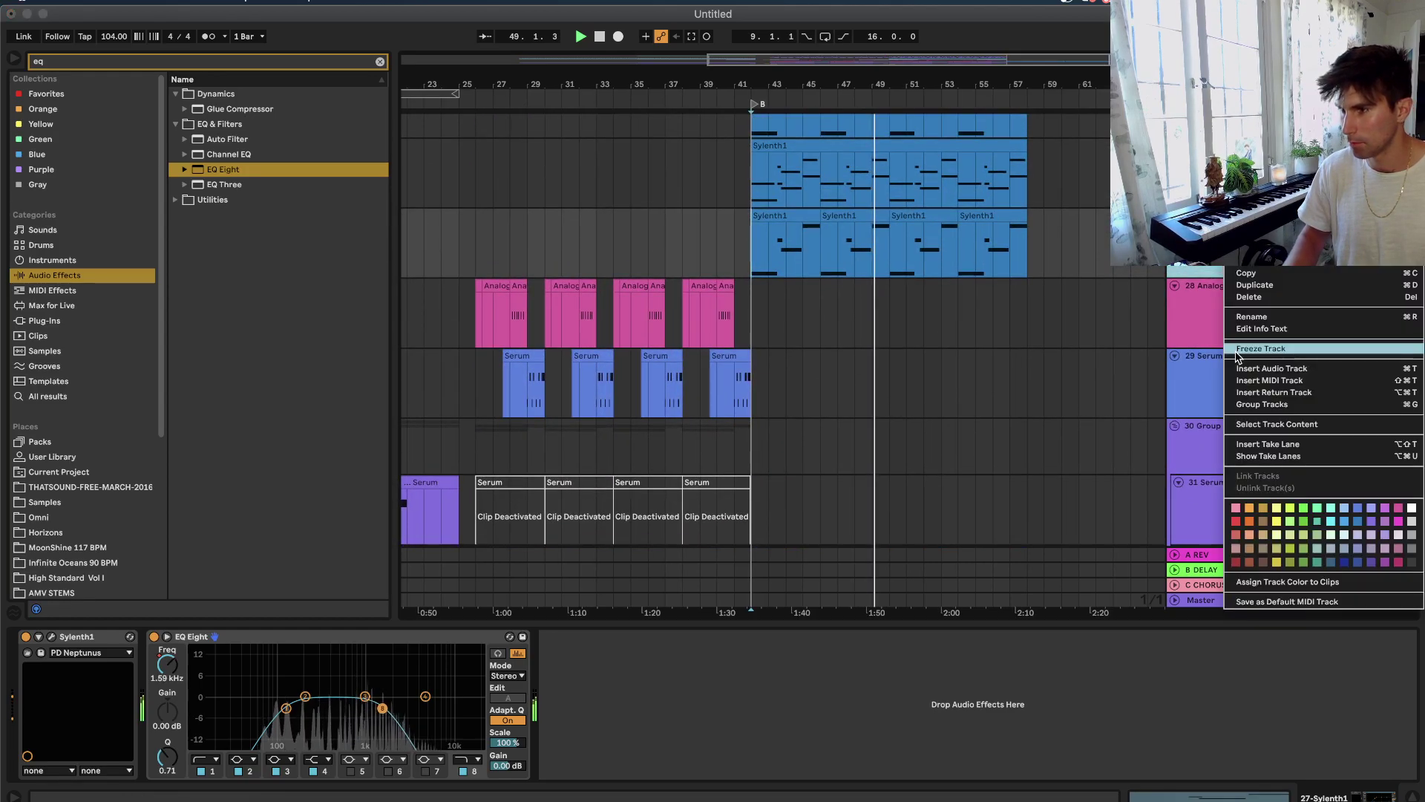
{"action": "left_click", "coordinate": [1262, 377]}
Copy track 3's two adjacent audio clips from bars 17–25 to bars 49–57.
{"action": "scroll", "coordinate": [891, 312], "scroll_direction": "up", "scroll_amount": 15}
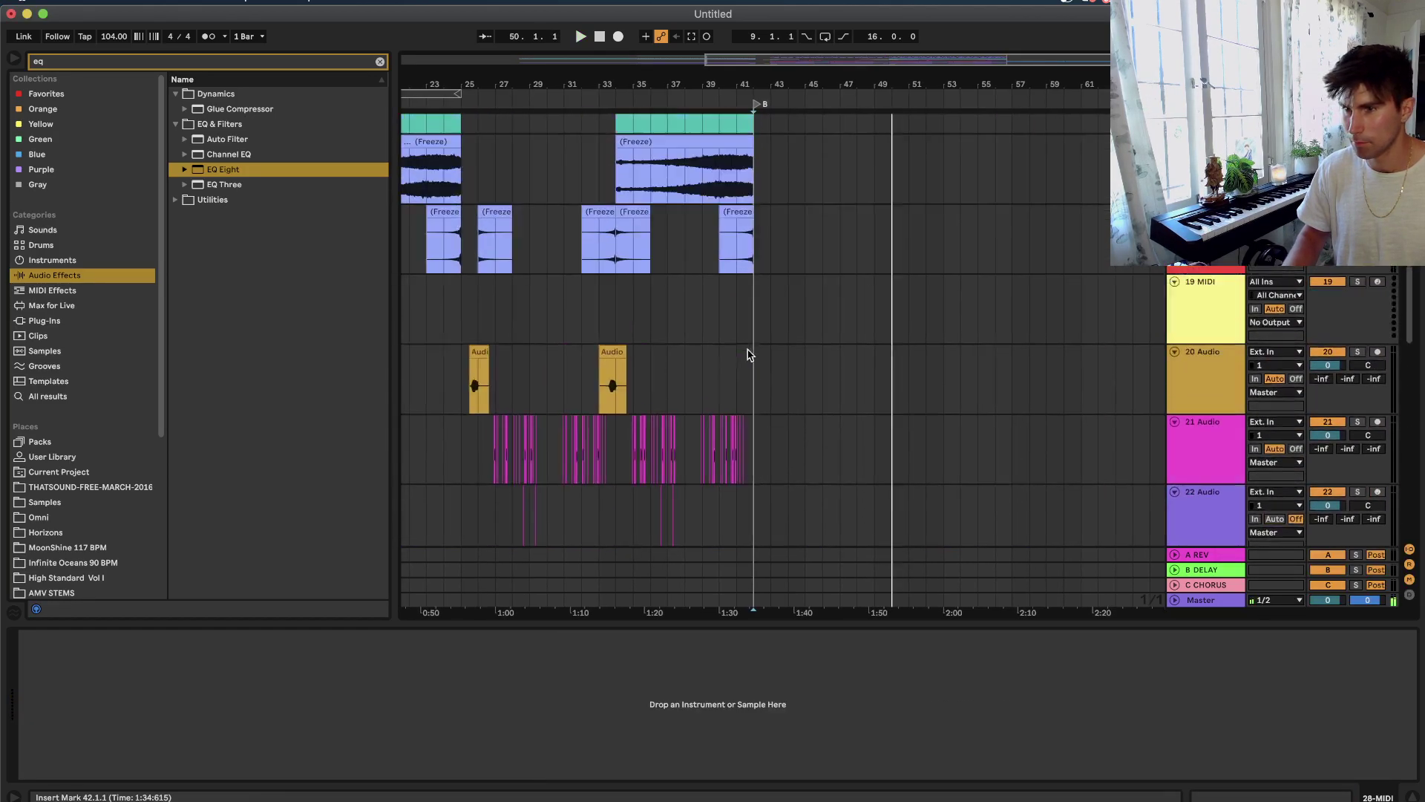
{"action": "scroll", "coordinate": [749, 355], "scroll_direction": "down", "scroll_amount": 2}
{"action": "scroll", "coordinate": [748, 355], "scroll_direction": "left", "scroll_amount": 2}
{"action": "scroll", "coordinate": [748, 355], "scroll_direction": "up", "scroll_amount": 1}
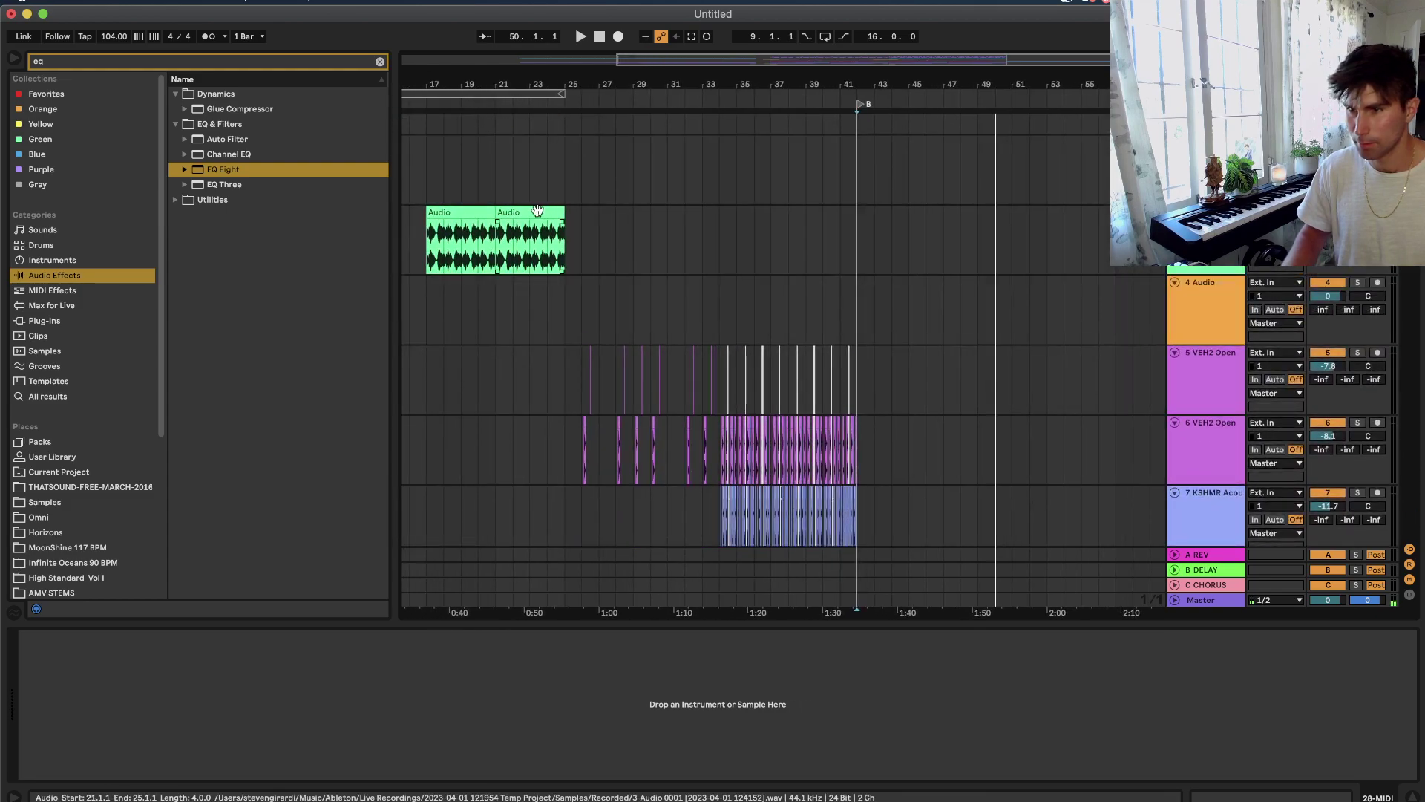
{"action": "left_click", "coordinate": [531, 211]}
{"action": "left_click", "coordinate": [462, 212], "text": "shift"}
{"action": "left_click", "coordinate": [950, 258]}
{"action": "key", "text": "space"}
{"action": "key", "text": "plus"}
{"action": "left_click", "coordinate": [1006, 252]}
{"action": "key", "text": "super+v"}
Copy the Serum clips in group 31 from bars 9–25 to bars 42–58.
{"action": "scroll", "coordinate": [1006, 253], "scroll_direction": "right", "scroll_amount": 3}
{"action": "scroll", "coordinate": [1005, 253], "scroll_direction": "down", "scroll_amount": 10}
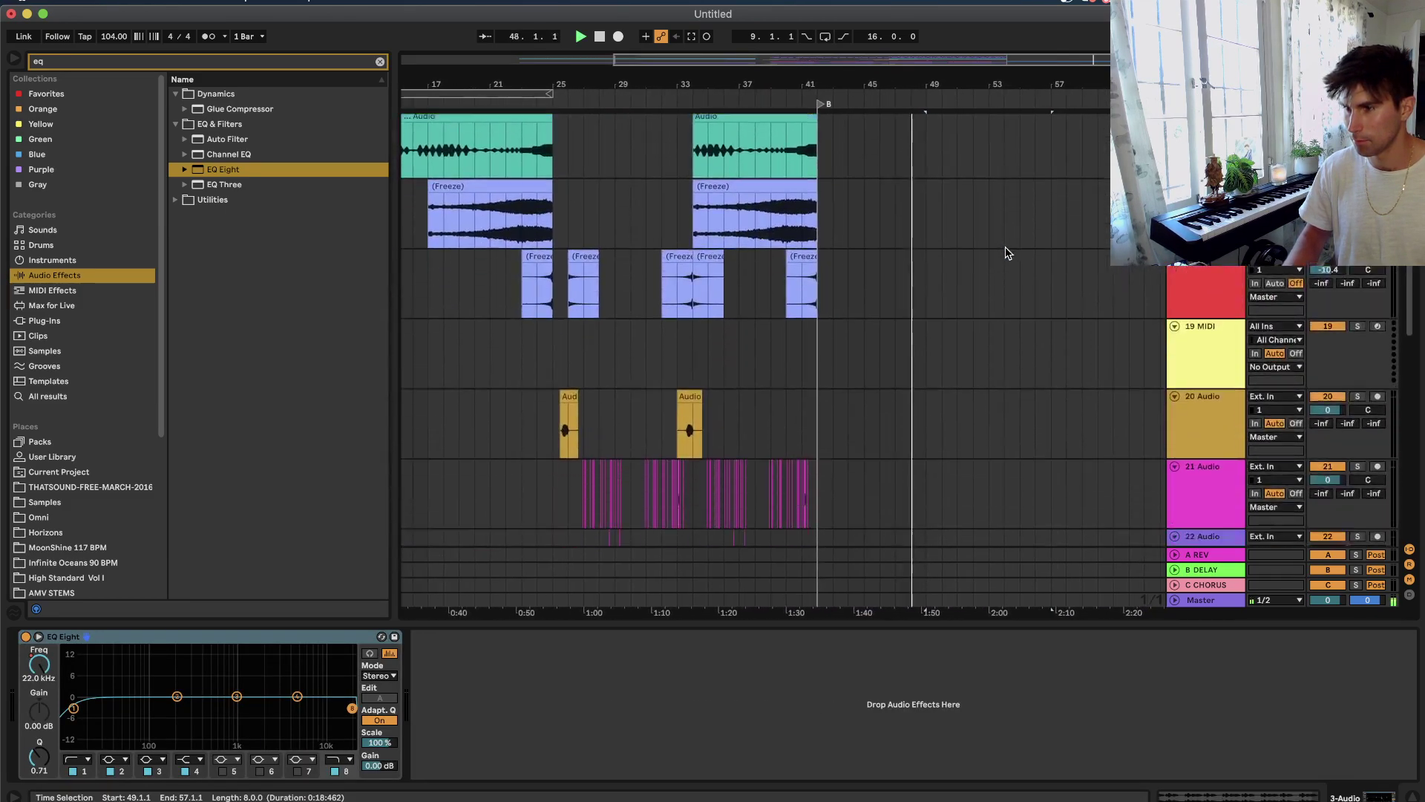
{"action": "scroll", "coordinate": [1005, 247], "scroll_direction": "down", "scroll_amount": 15}
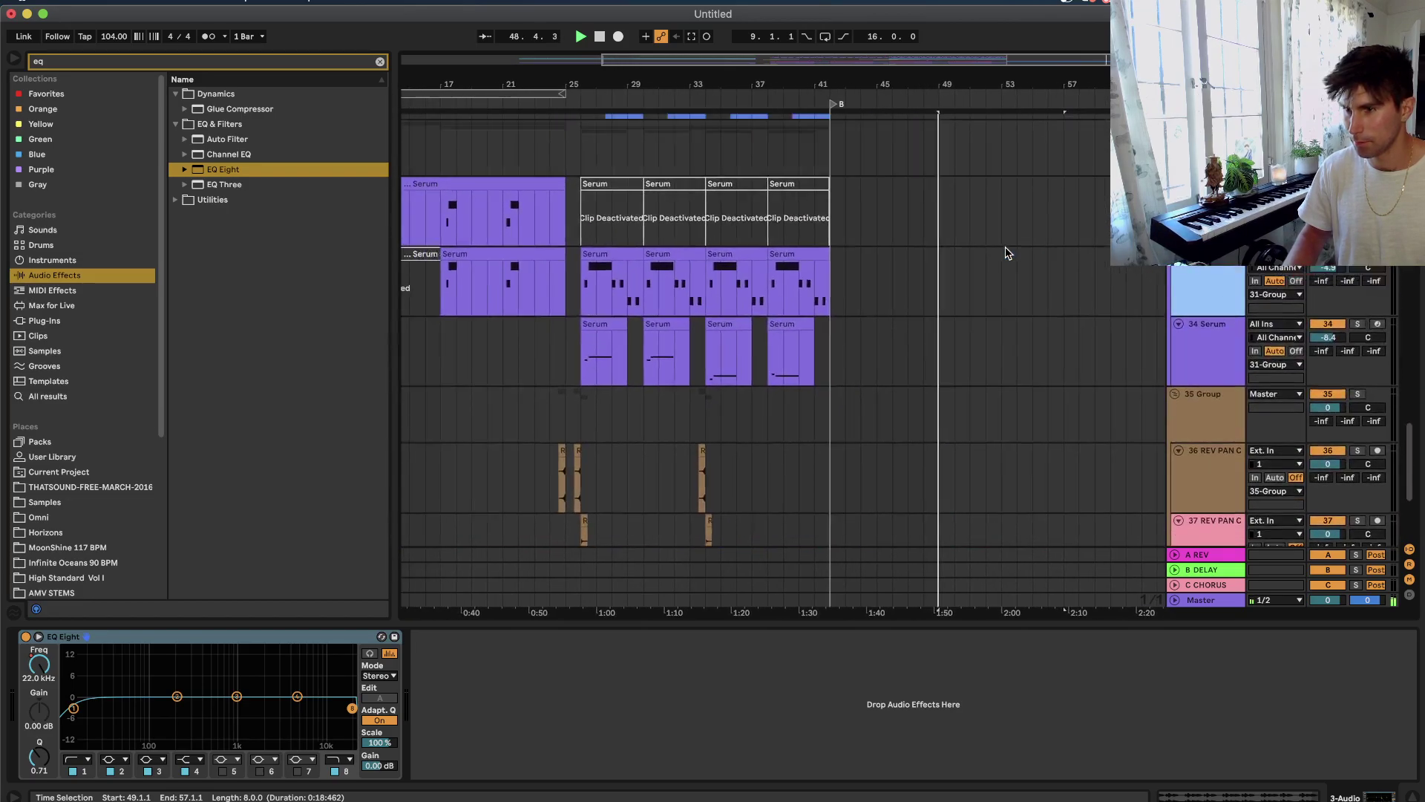
{"action": "scroll", "coordinate": [759, 293], "scroll_direction": "left", "scroll_amount": 4}
{"action": "scroll", "coordinate": [759, 293], "scroll_direction": "up", "scroll_amount": 3}
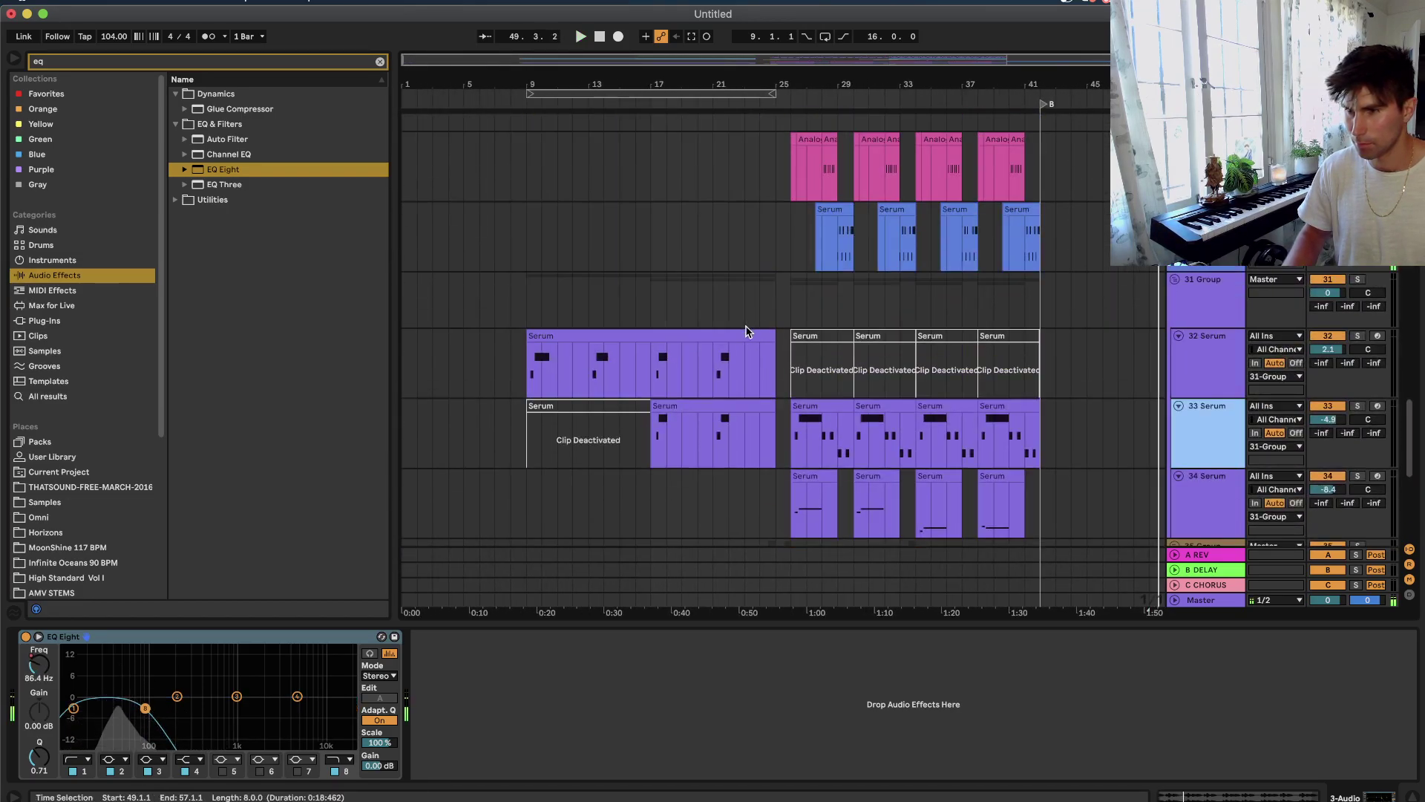
{"action": "left_click", "coordinate": [741, 377]}
{"action": "left_click", "coordinate": [740, 403], "text": "shift"}
{"action": "left_click_drag", "start_coordinate": [559, 337], "coordinate": [1115, 344]}
Copy the clips on tracks 14 to 17 from bars 9–25 to bars 42–58 and play from bar 42.
{"action": "scroll", "coordinate": [746, 373], "scroll_direction": "up", "scroll_amount": 1}
{"action": "scroll", "coordinate": [493, 305], "scroll_direction": "up", "scroll_amount": 10}
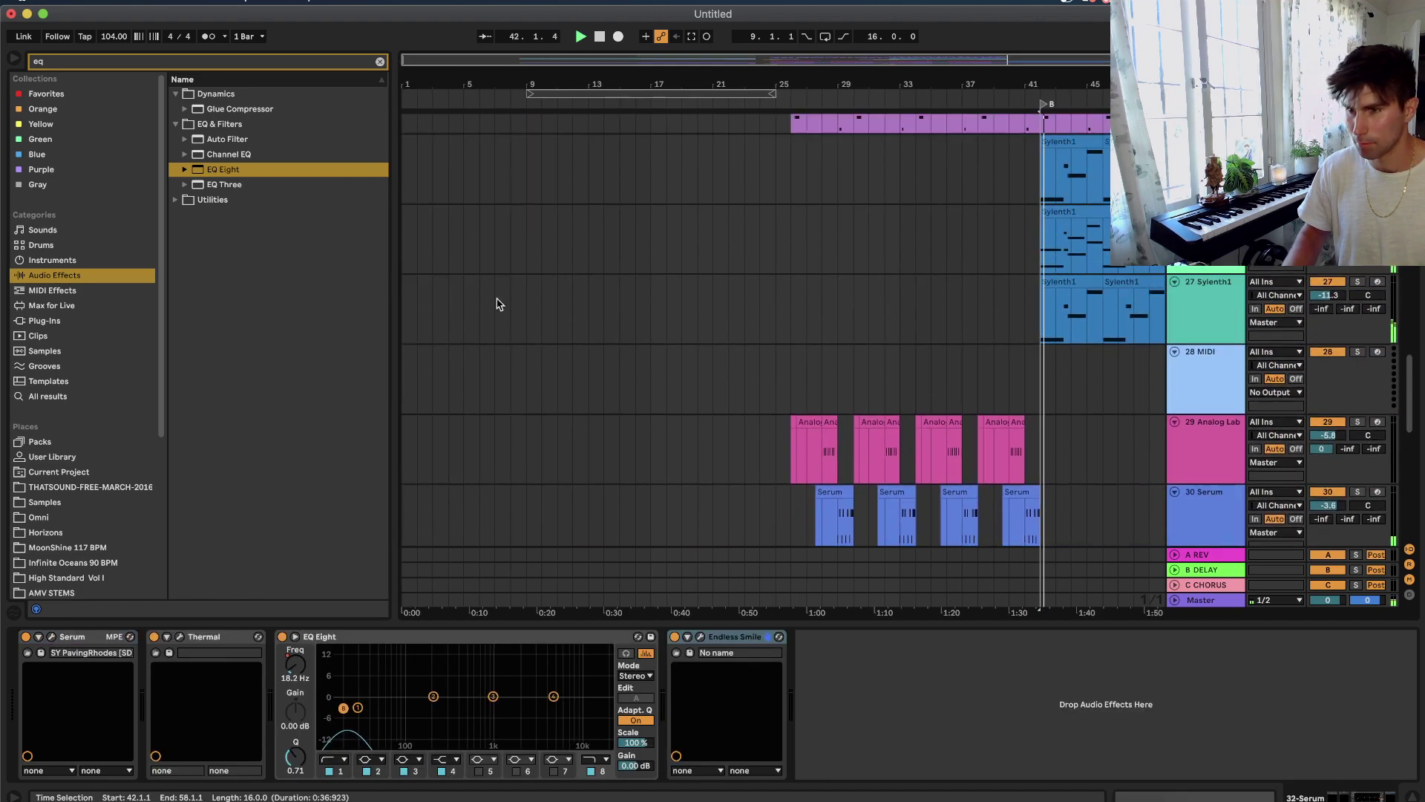
{"action": "left_click", "coordinate": [544, 353]}
{"action": "scroll", "coordinate": [544, 353], "scroll_direction": "up", "scroll_amount": 5}
{"action": "left_click_drag", "start_coordinate": [777, 356], "coordinate": [509, 478]}
{"action": "left_click", "coordinate": [510, 479]}
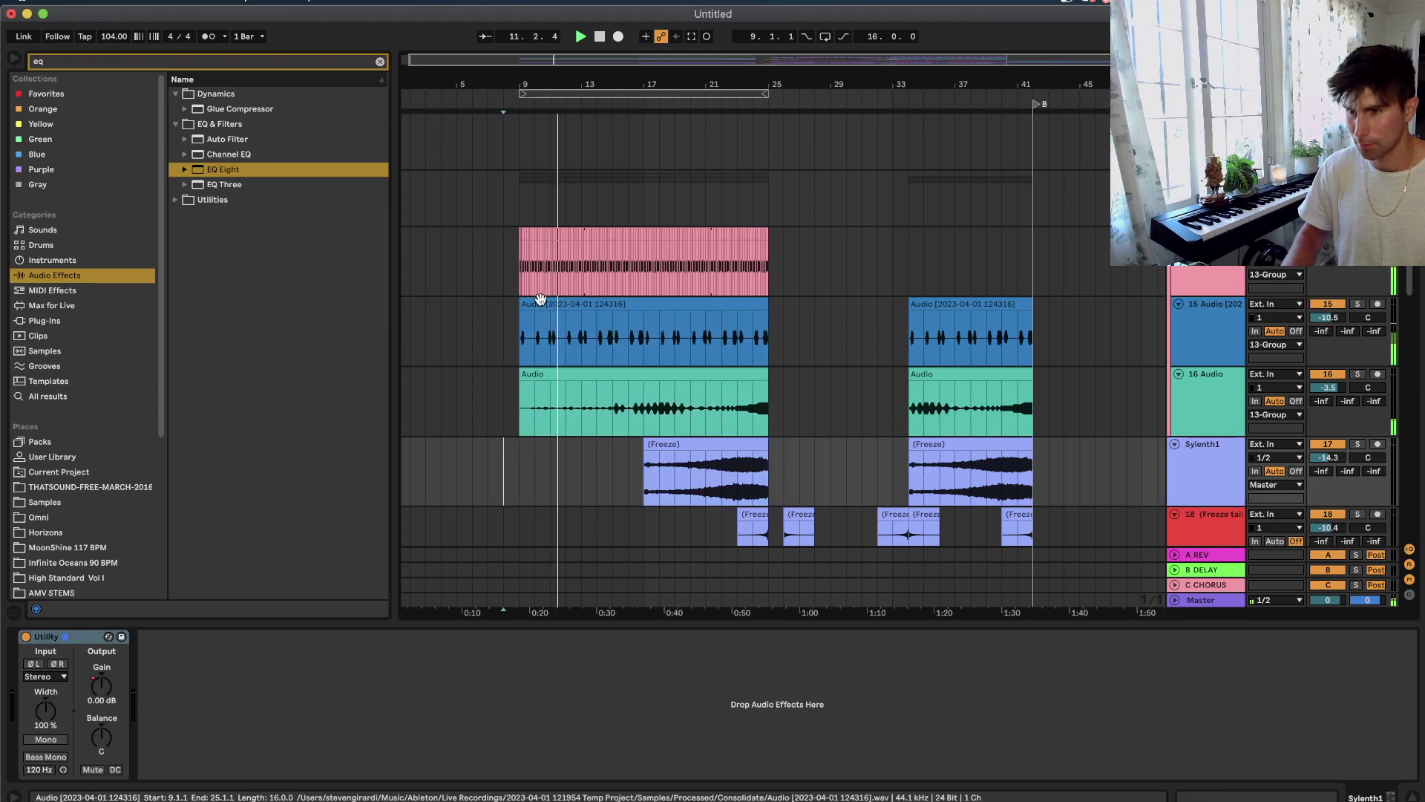
{"action": "left_click_drag", "start_coordinate": [520, 275], "coordinate": [1106, 466]}
{"action": "left_click_drag", "start_coordinate": [1104, 460], "coordinate": [1104, 459]}
{"action": "scroll", "coordinate": [1105, 459], "scroll_direction": "up", "scroll_amount": 9}
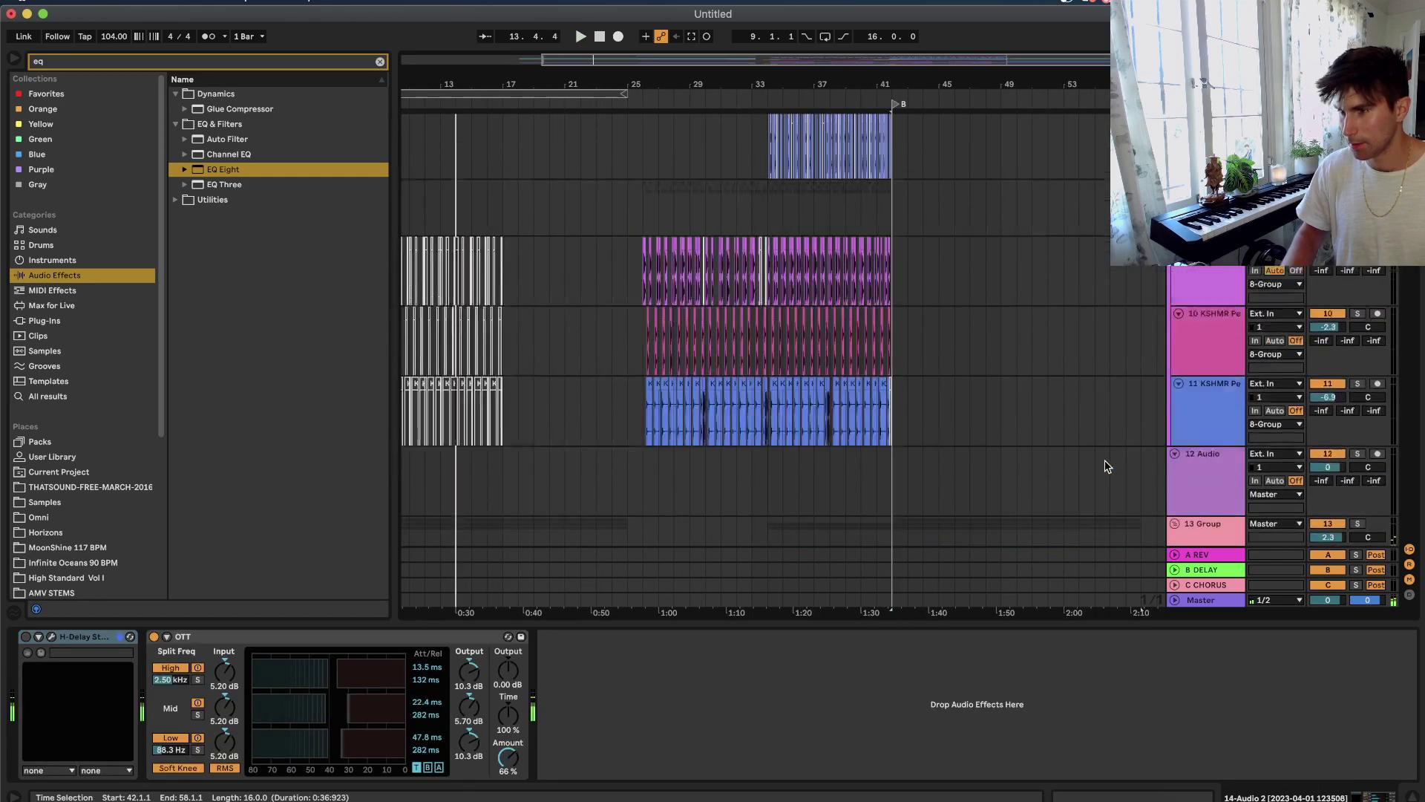
{"action": "key", "text": "space"}
{"action": "key", "text": "space"}
Add EQ Eight after Endless Smile on group 13 and enable its band 8 high cut.
{"action": "scroll", "coordinate": [1064, 456], "scroll_direction": "down", "scroll_amount": 8}
{"action": "scroll", "coordinate": [1064, 461], "scroll_direction": "right", "scroll_amount": 2}
{"action": "scroll", "coordinate": [1065, 460], "scroll_direction": "down", "scroll_amount": 2}
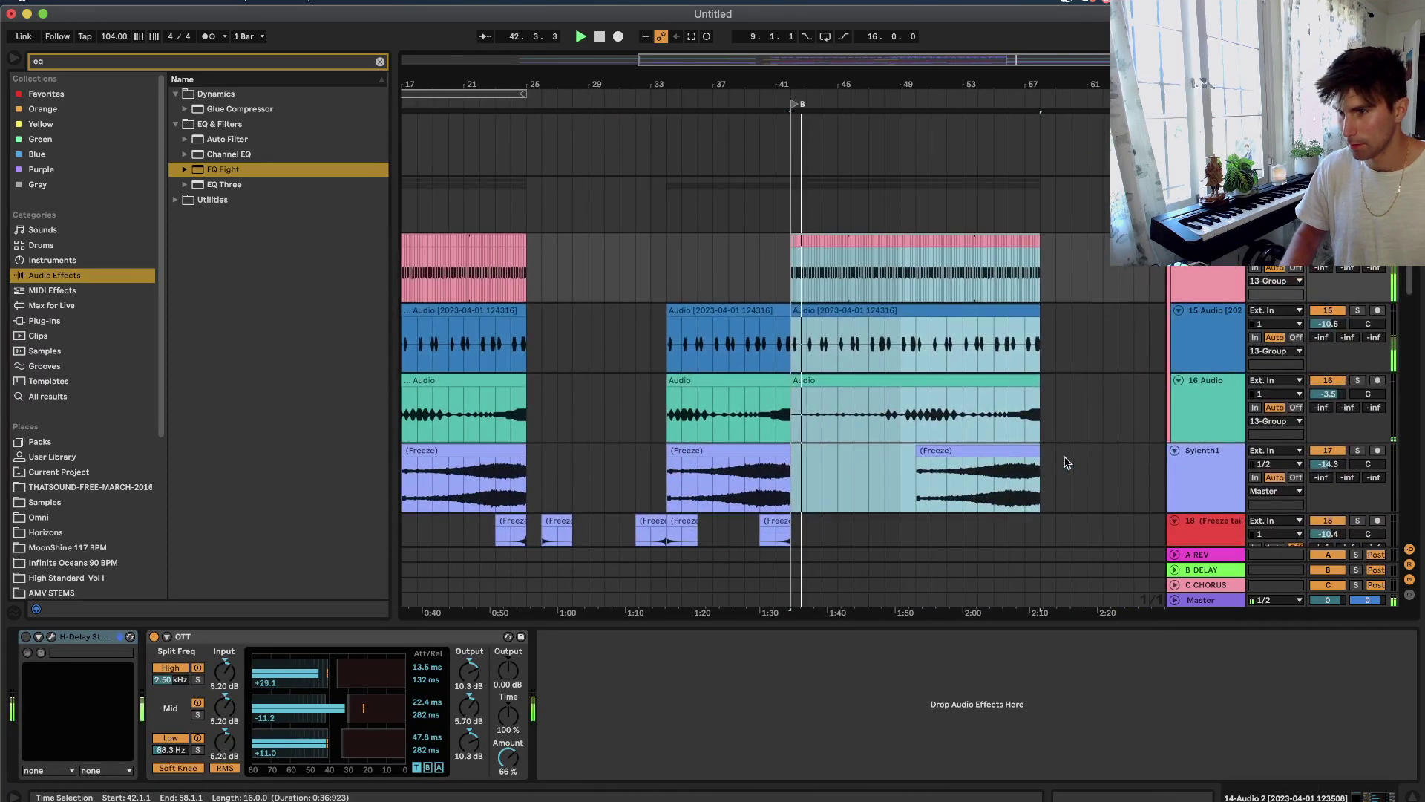
{"action": "scroll", "coordinate": [1066, 474], "scroll_direction": "up", "scroll_amount": 2}
{"action": "left_click", "coordinate": [1206, 272]}
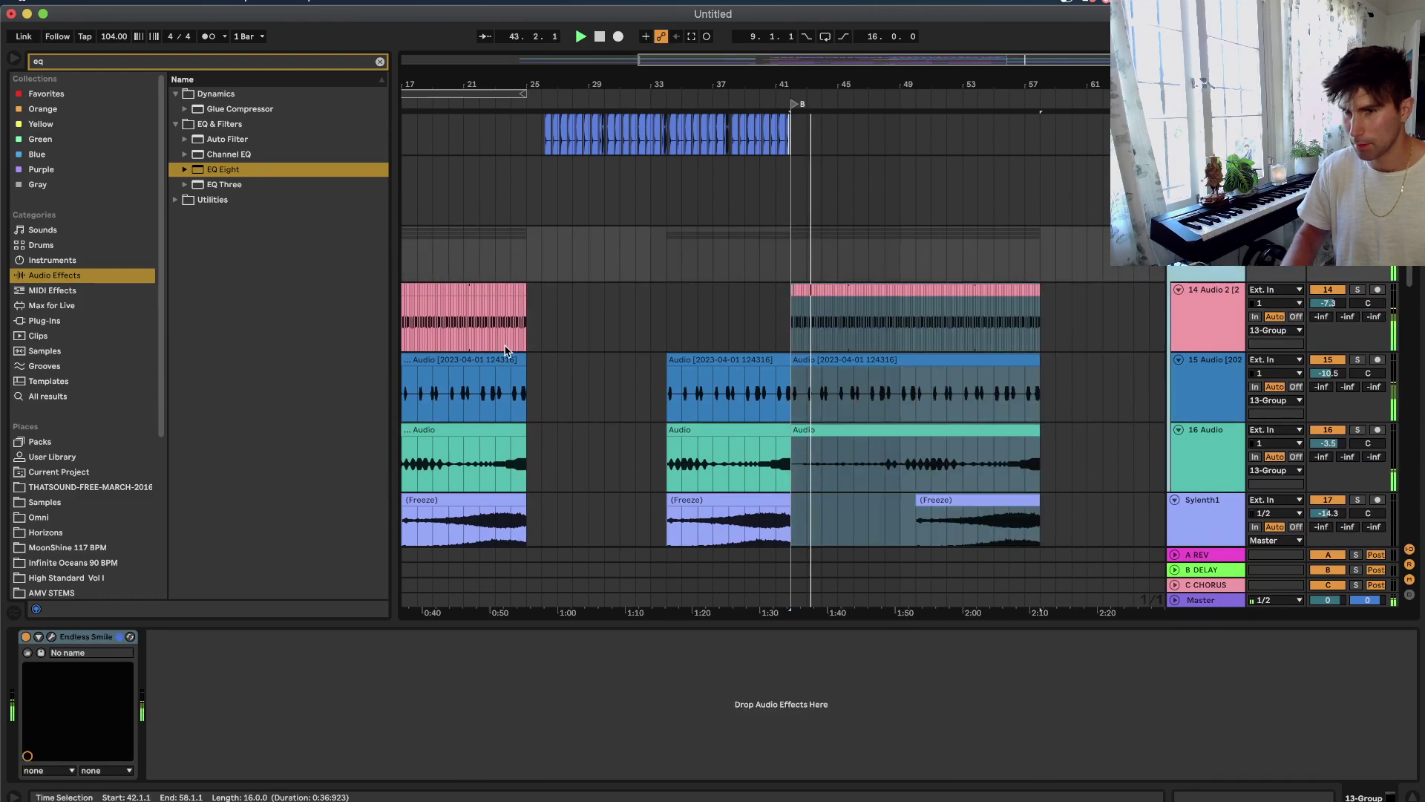
{"action": "left_click", "coordinate": [234, 172]}
{"action": "key", "text": "Return"}
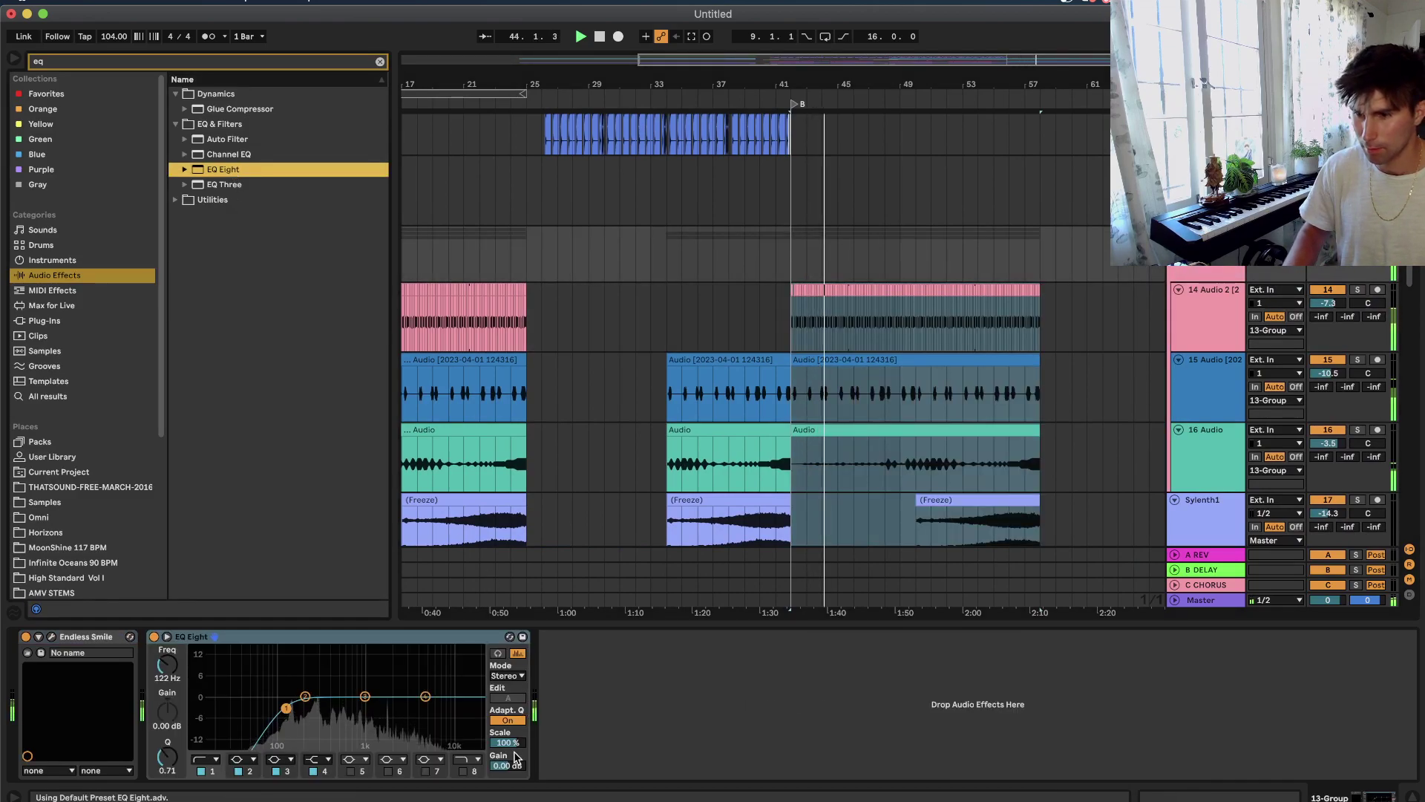
{"action": "left_click", "coordinate": [464, 772]}
Automate group 13's band 8 frequency to drop at bar 42 and curve upward to bar 58.
{"action": "key", "text": "a"}
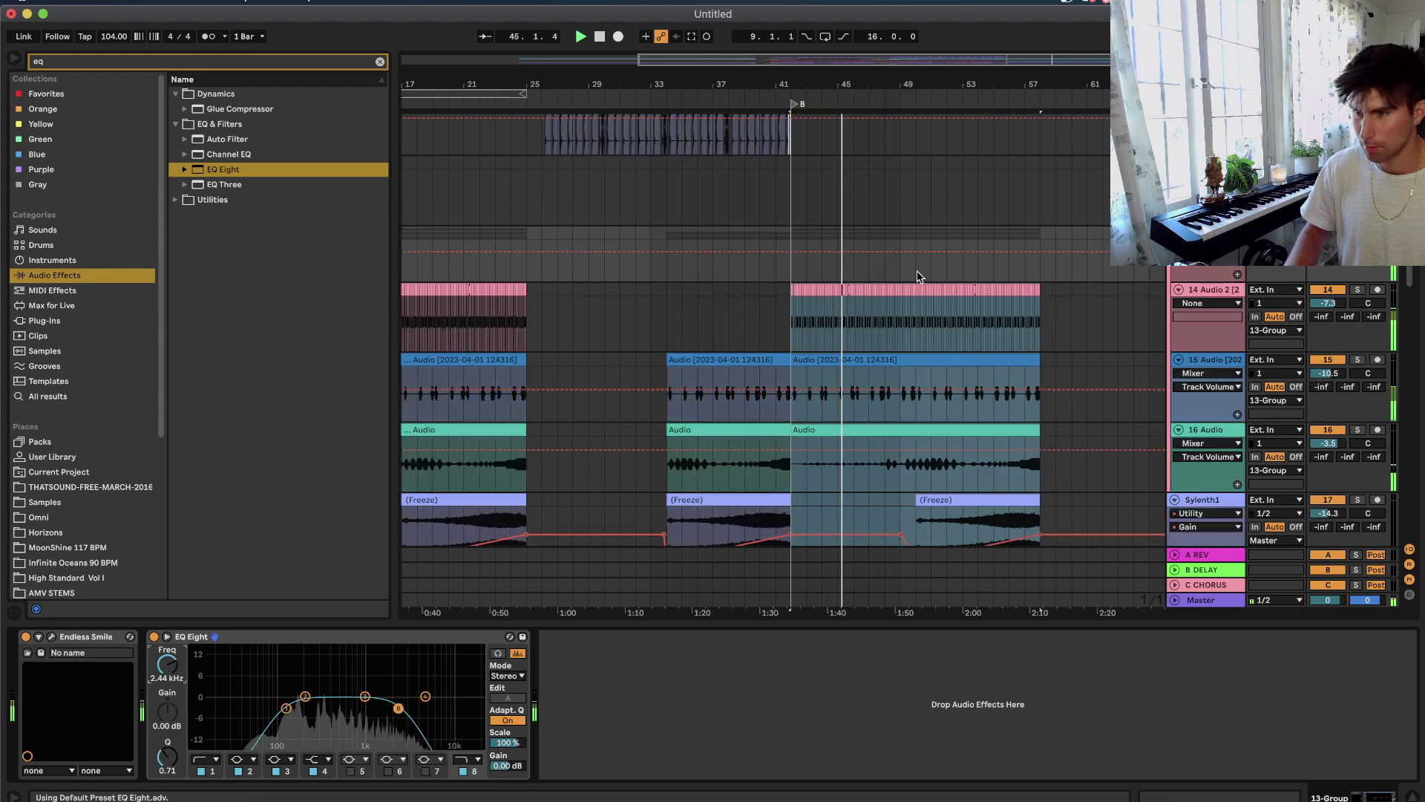
{"action": "left_click_drag", "start_coordinate": [780, 262], "coordinate": [793, 248]}
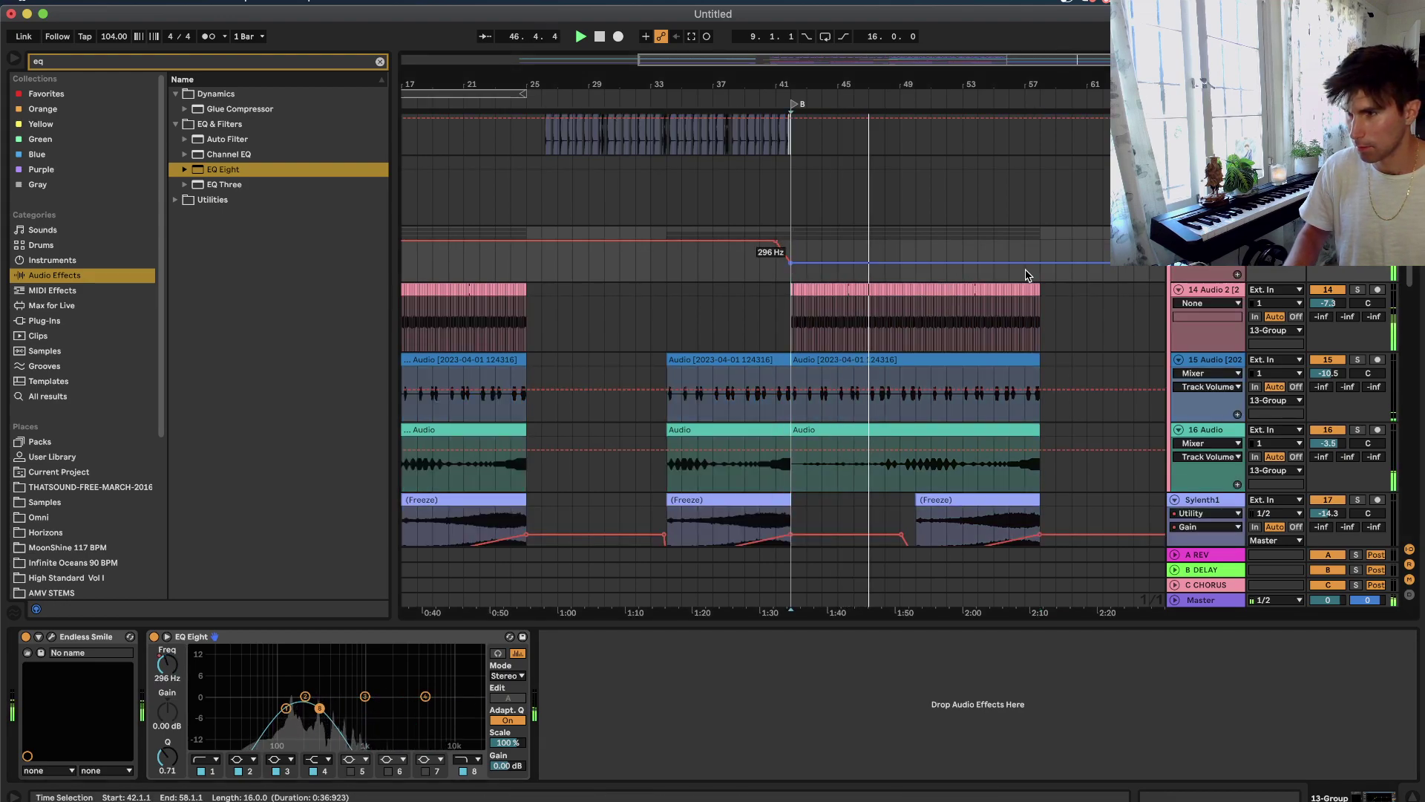
{"action": "left_click_drag", "start_coordinate": [1042, 263], "coordinate": [1039, 242]}
{"action": "left_click_drag", "start_coordinate": [792, 267], "coordinate": [793, 281]}
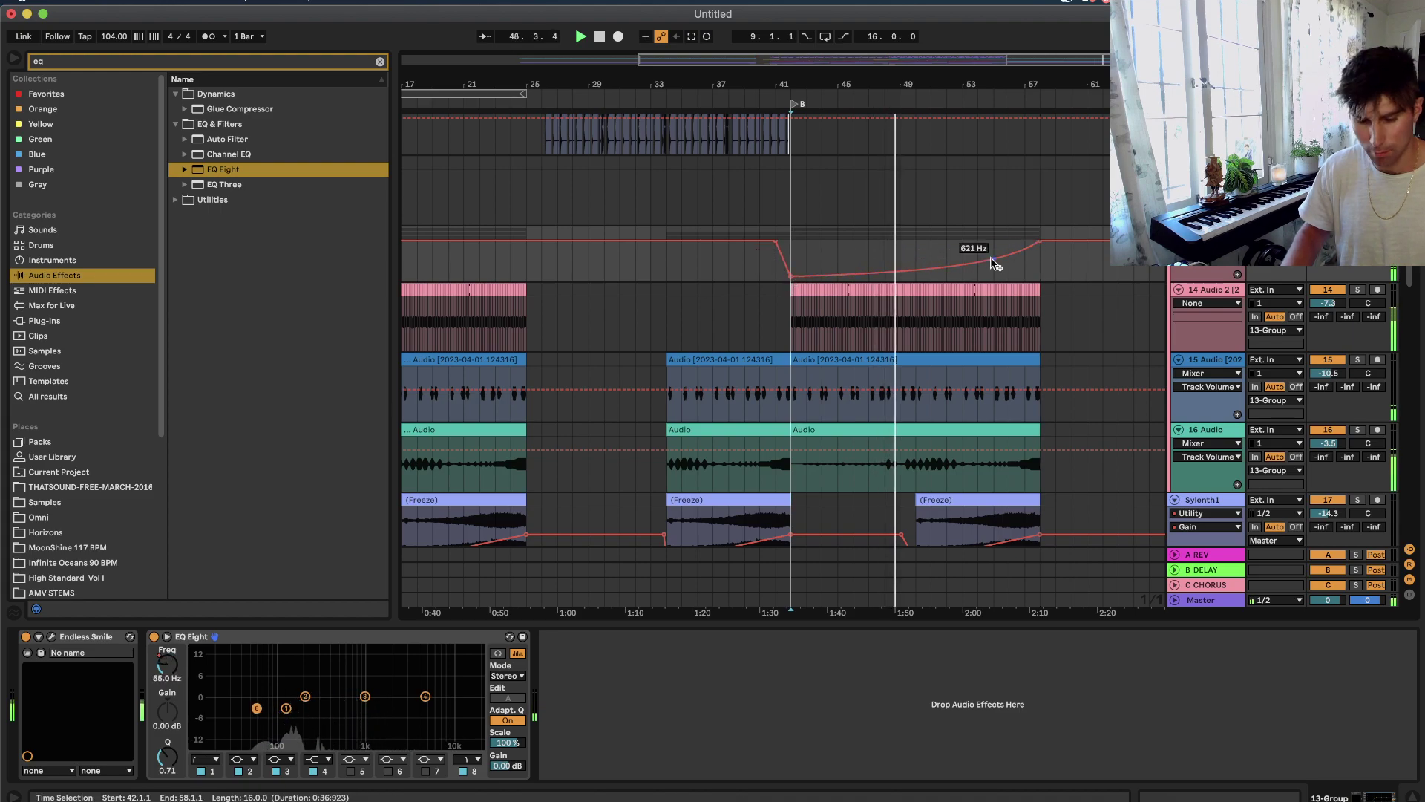
Copy the arrangement from bars 25–42 across the tracks from track 2 down so the copy starts at bar 57.
{"action": "scroll", "coordinate": [995, 265], "scroll_direction": "up", "scroll_amount": 15}
{"action": "scroll", "coordinate": [995, 265], "scroll_direction": "down", "scroll_amount": 10}
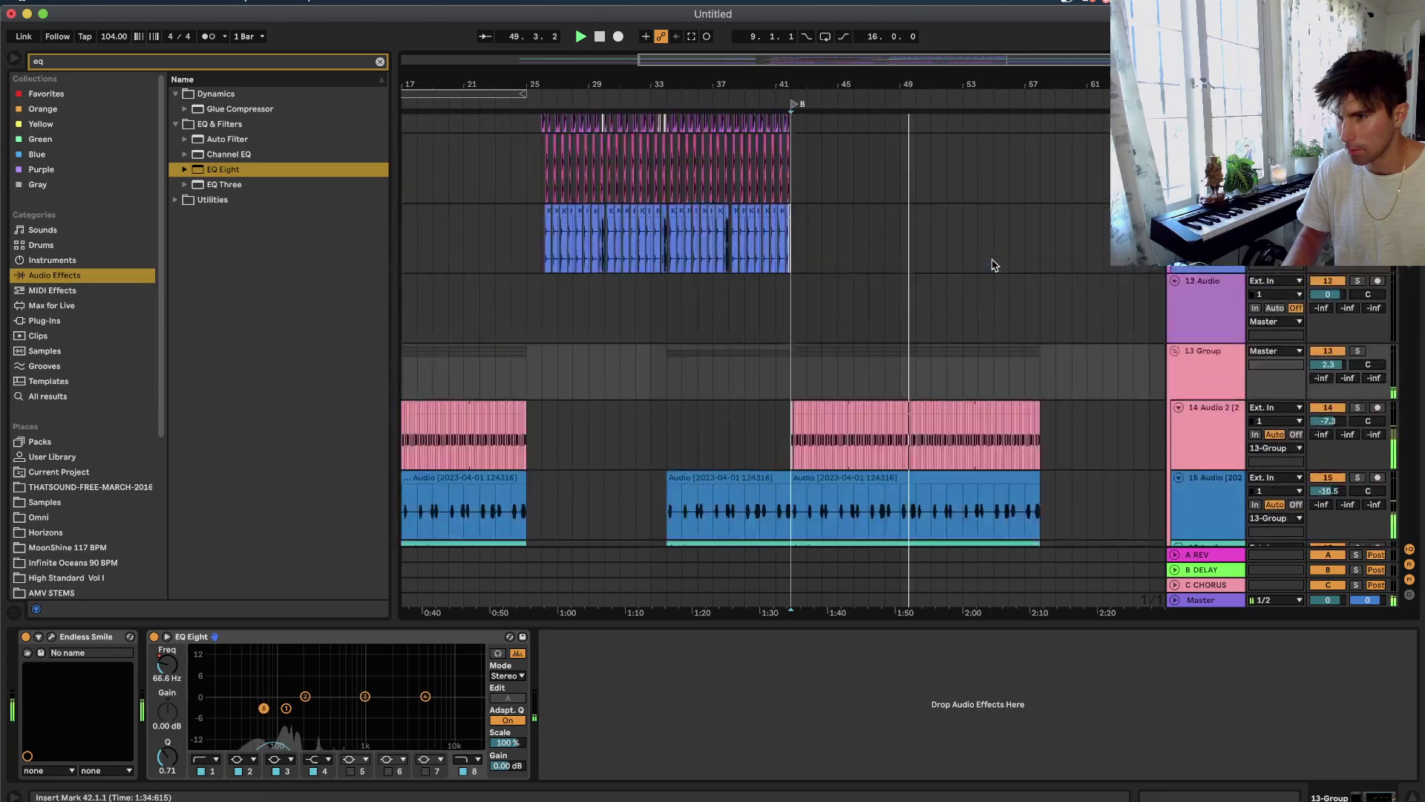
{"action": "scroll", "coordinate": [995, 265], "scroll_direction": "up", "scroll_amount": 10}
{"action": "left_click", "coordinate": [901, 258]}
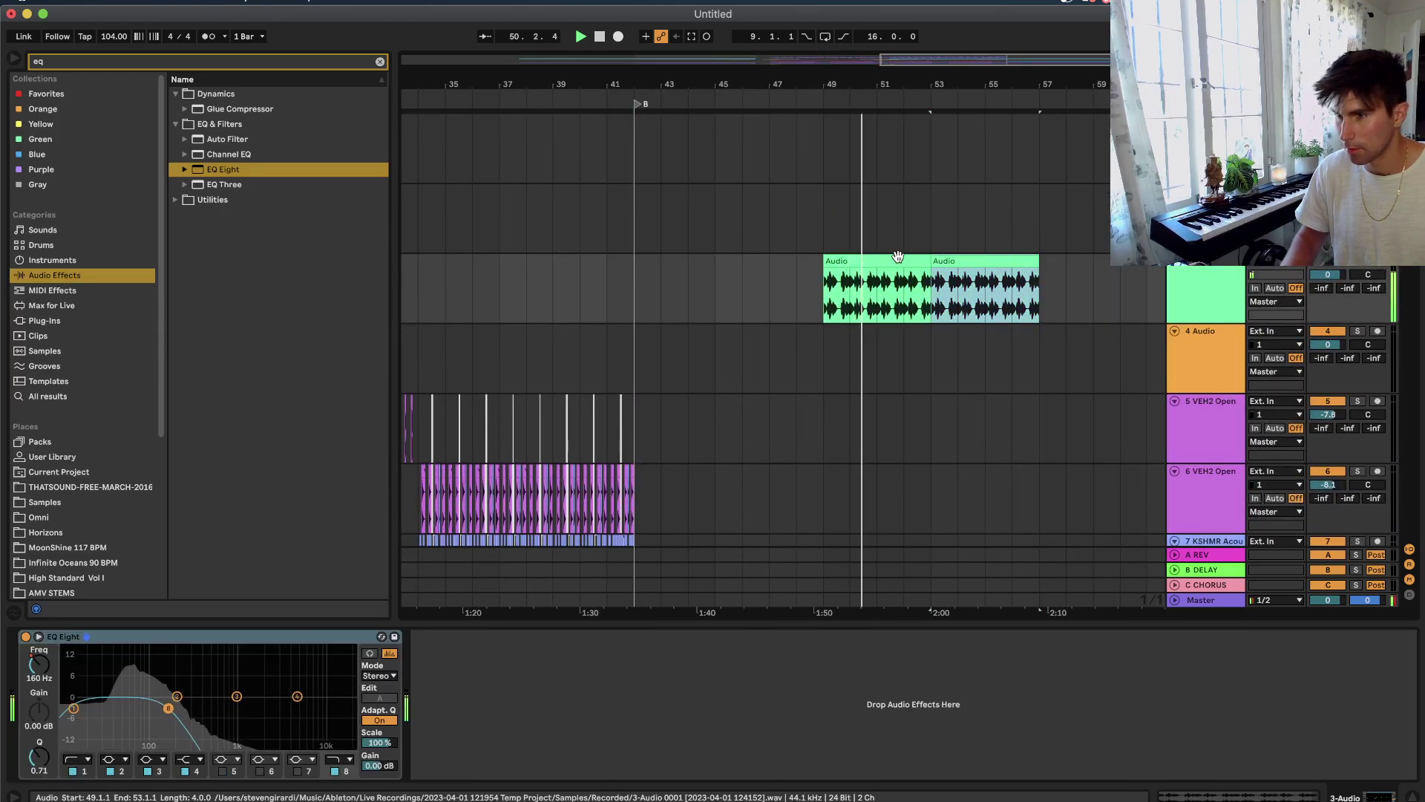
{"action": "scroll", "coordinate": [899, 259], "scroll_direction": "down", "scroll_amount": 10}
{"action": "scroll", "coordinate": [897, 262], "scroll_direction": "up", "scroll_amount": 5}
{"action": "scroll", "coordinate": [744, 280], "scroll_direction": "down", "scroll_amount": 3}
{"action": "scroll", "coordinate": [741, 354], "scroll_direction": "up", "scroll_amount": 6}
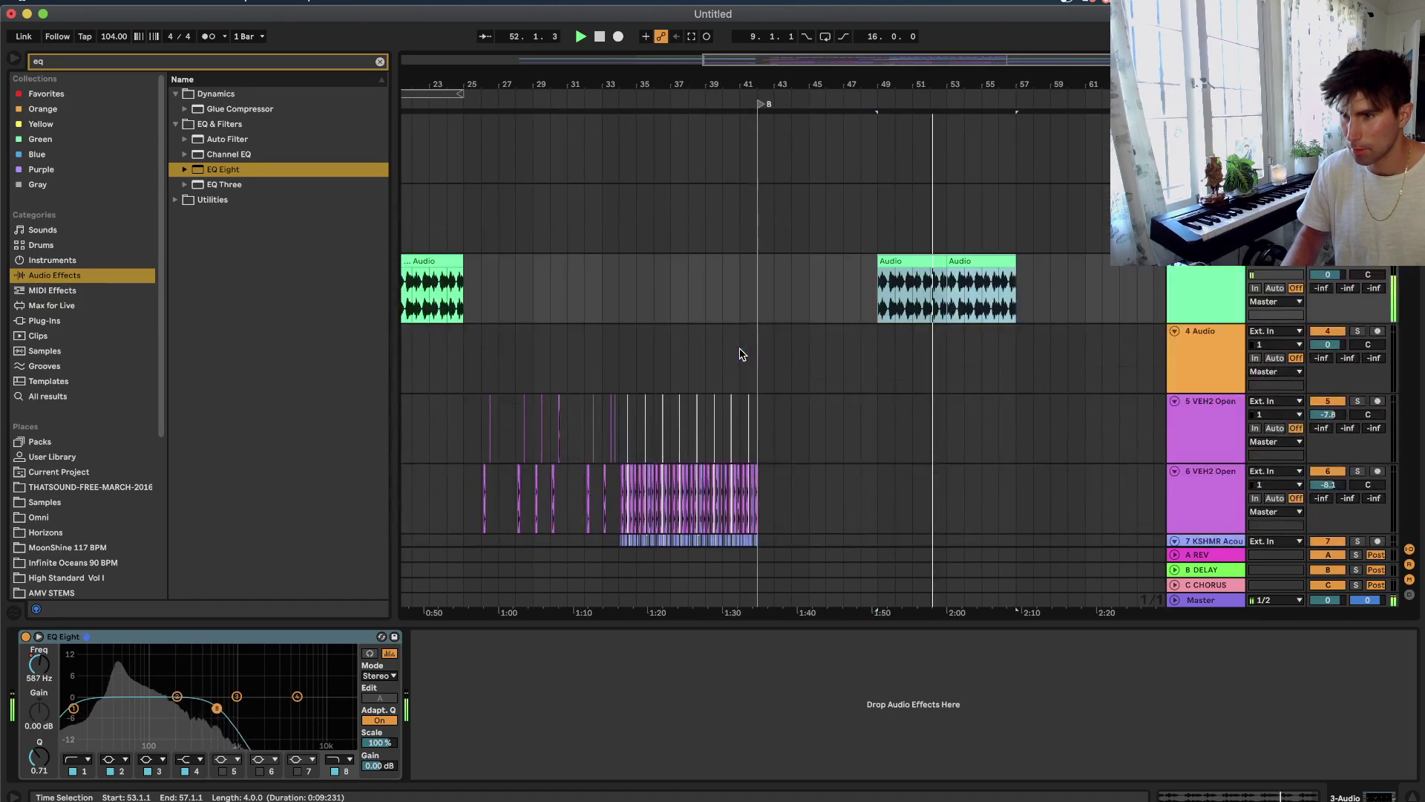
{"action": "left_click_drag", "start_coordinate": [759, 210], "coordinate": [465, 633]}
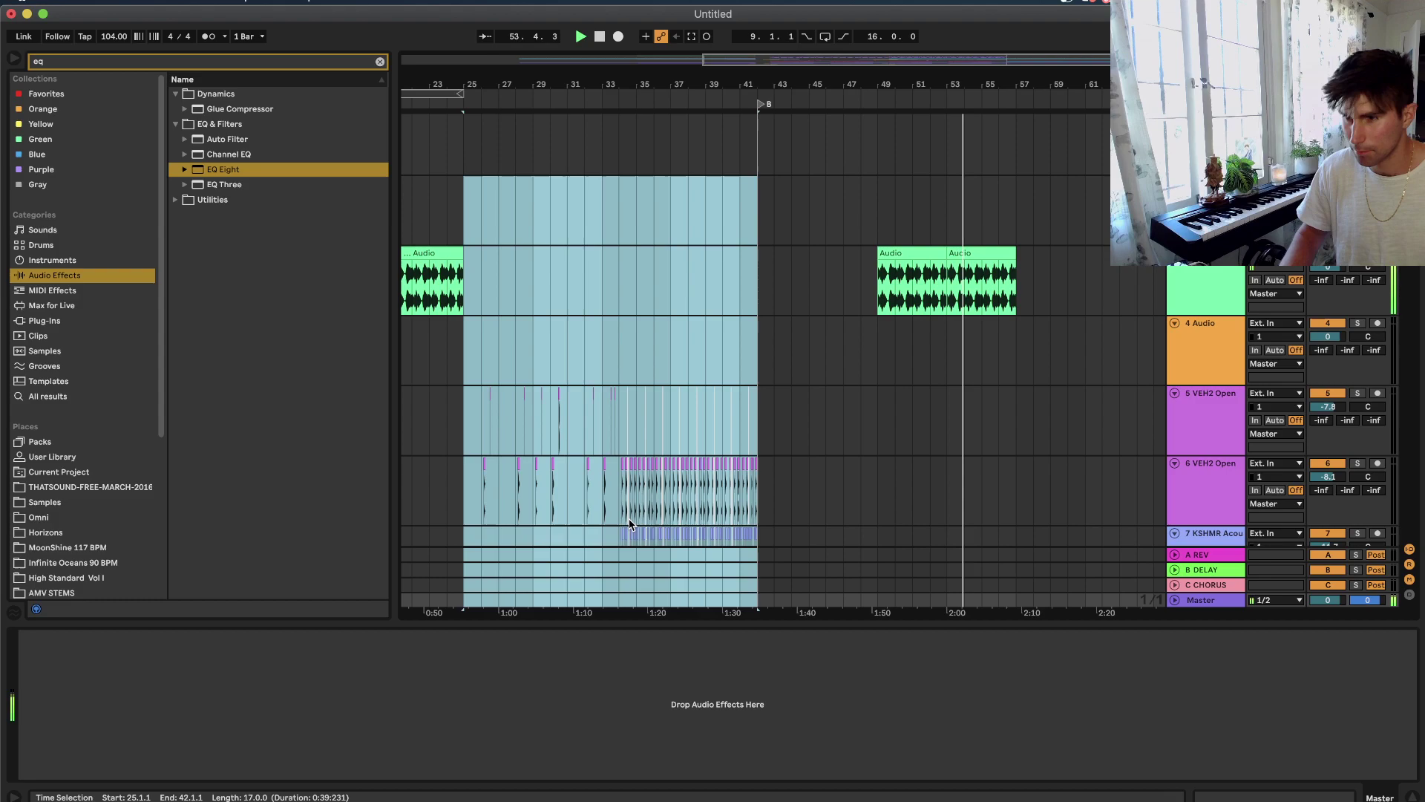
{"action": "left_click_drag", "start_coordinate": [645, 466], "coordinate": [988, 447]}
{"action": "key", "text": "plus"}
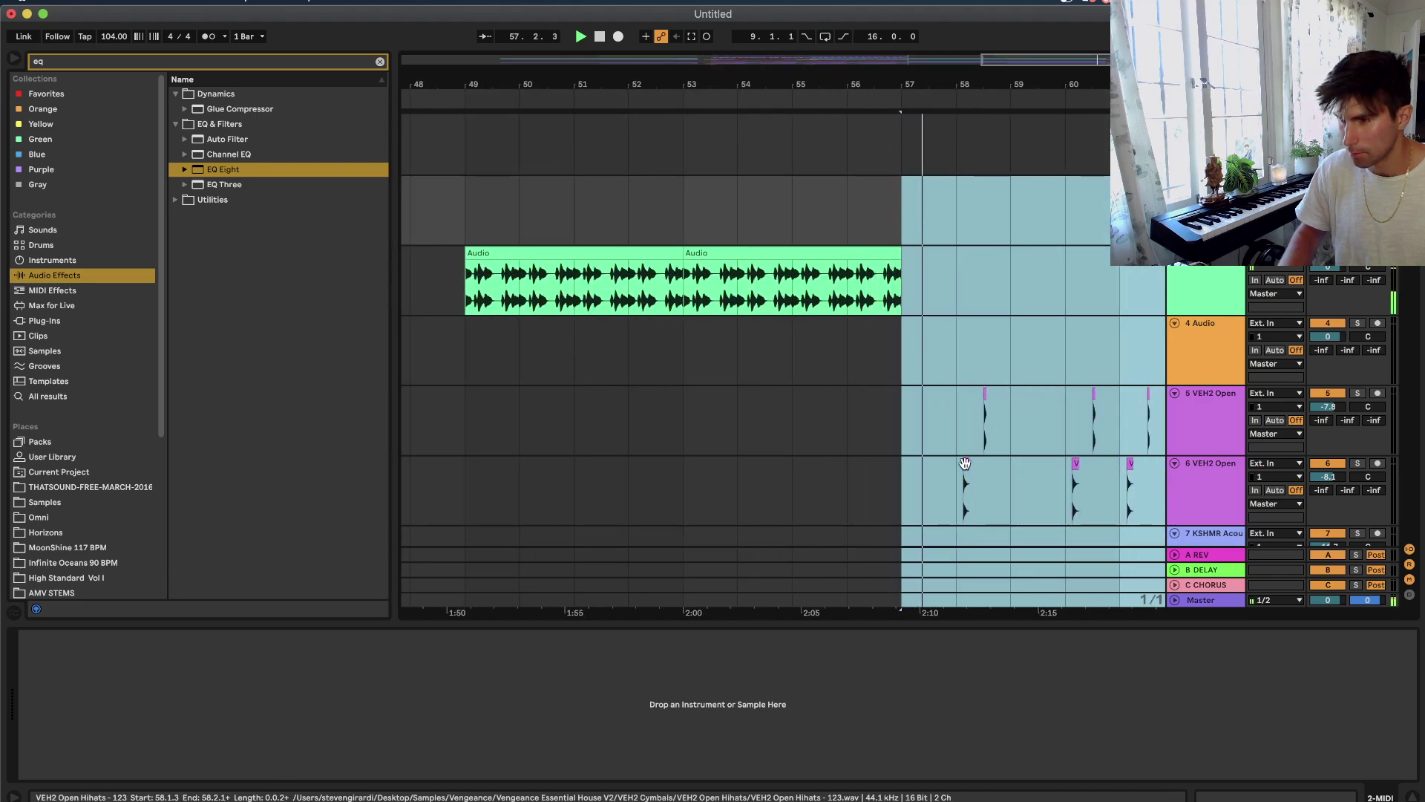
Copy the first Serum clip at bars 58–61 on track 34 to track 26 at bar 58.
{"action": "left_click", "coordinate": [964, 463]}
{"action": "scroll", "coordinate": [969, 469], "scroll_direction": "down", "scroll_amount": 4}
{"action": "scroll", "coordinate": [1005, 361], "scroll_direction": "down", "scroll_amount": 8}
{"action": "scroll", "coordinate": [757, 408], "scroll_direction": "down", "scroll_amount": 15}
{"action": "left_click", "coordinate": [757, 414]}
{"action": "scroll", "coordinate": [757, 414], "scroll_direction": "down", "scroll_amount": 4}
{"action": "left_click", "coordinate": [853, 324]}
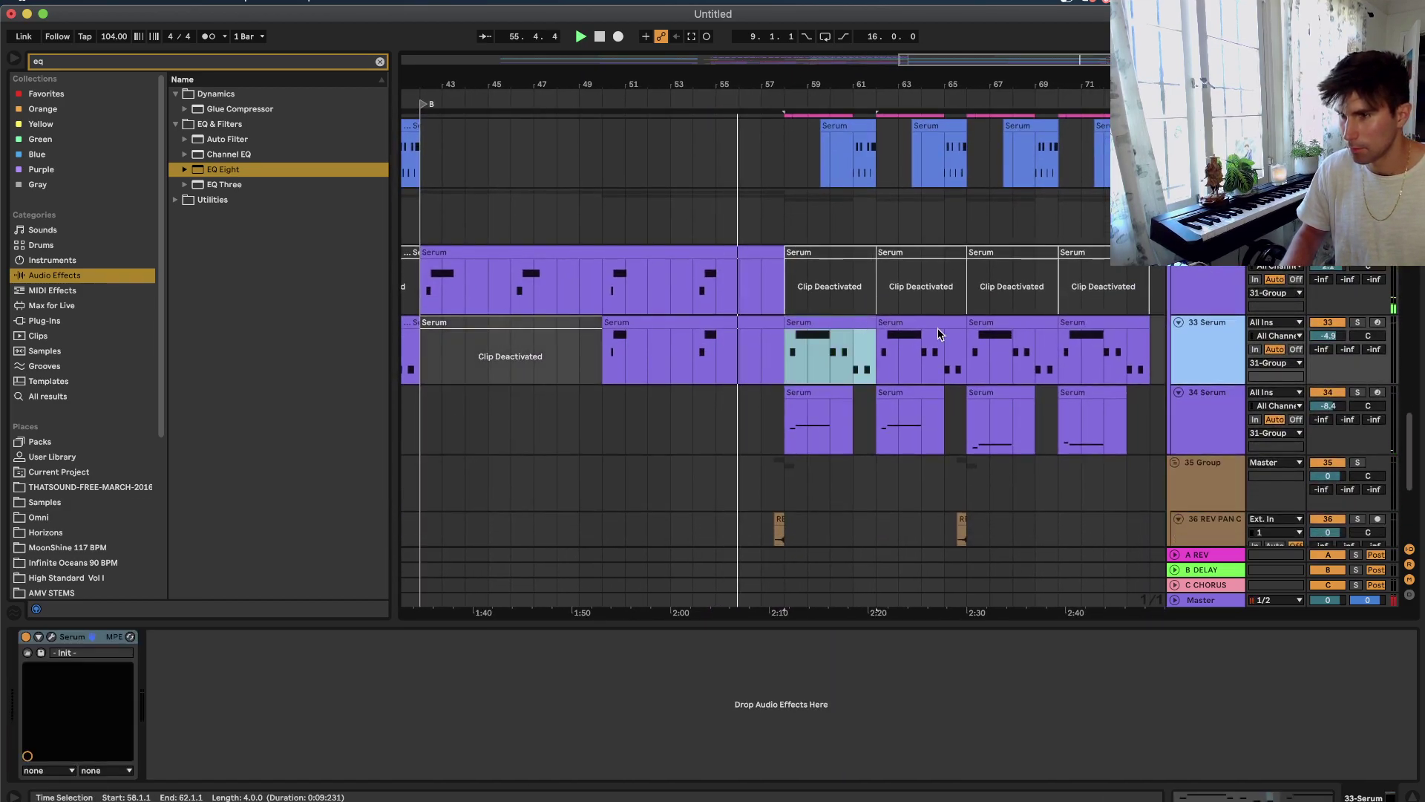
{"action": "left_click", "coordinate": [817, 398]}
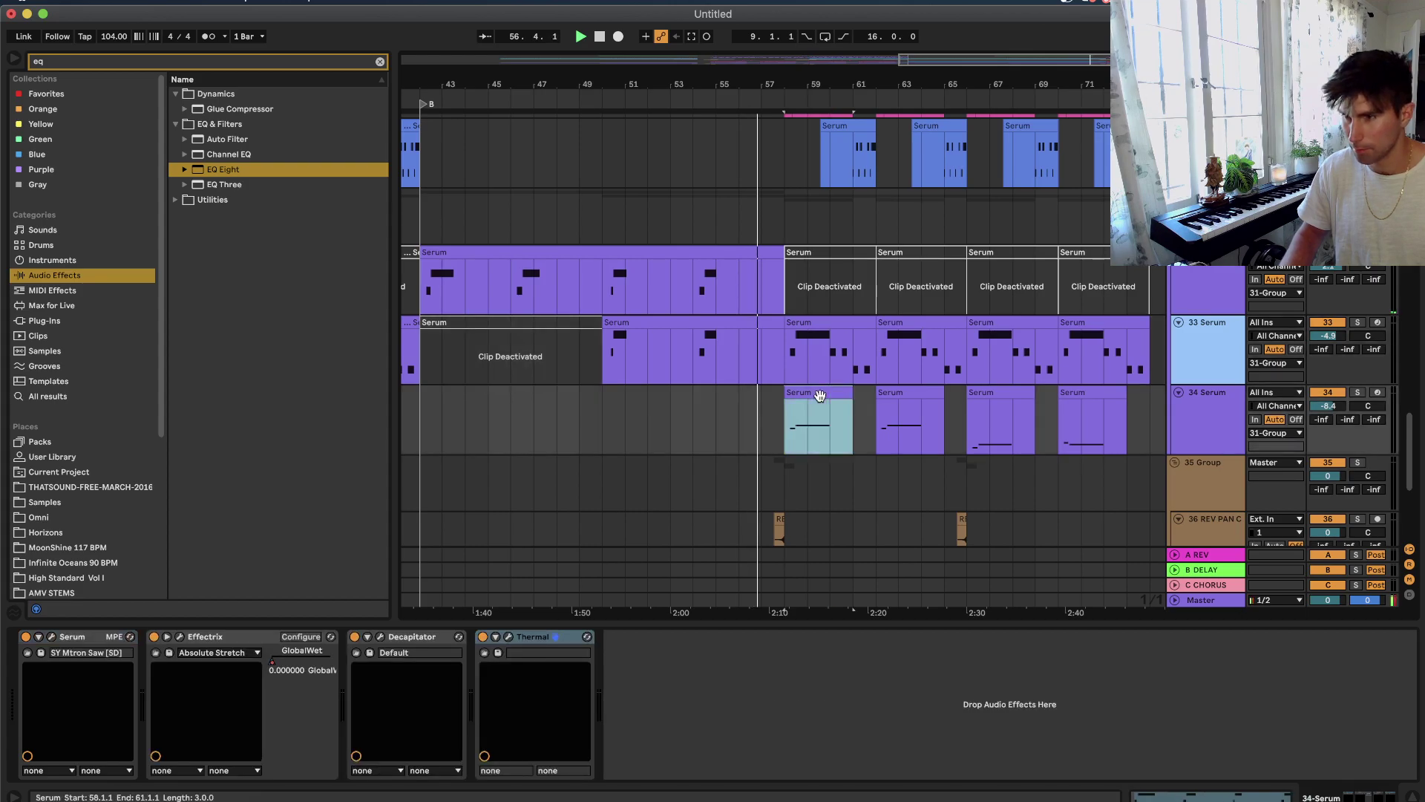
{"action": "scroll", "coordinate": [820, 399], "scroll_direction": "up", "scroll_amount": 5}
{"action": "scroll", "coordinate": [820, 401], "scroll_direction": "up", "scroll_amount": 20}
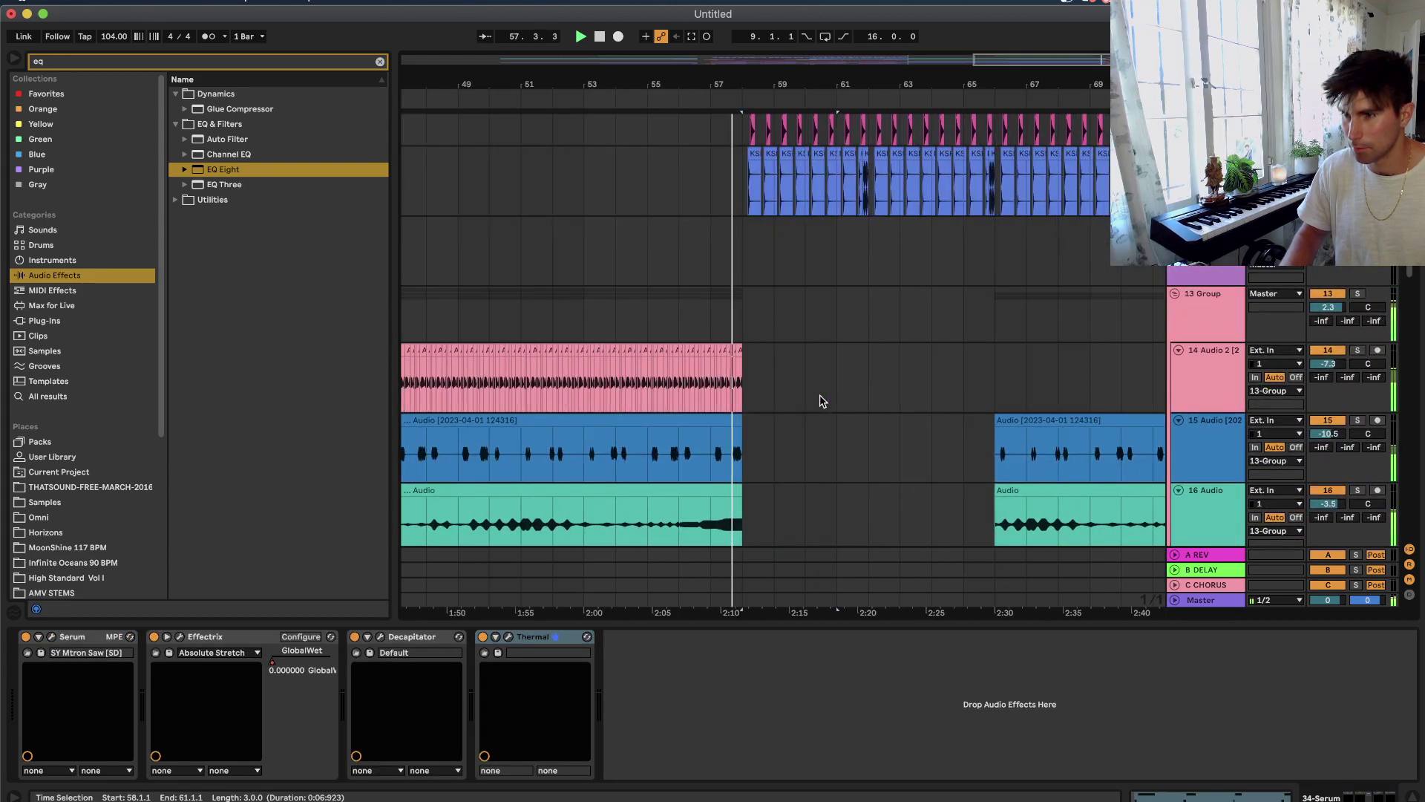
{"action": "scroll", "coordinate": [820, 400], "scroll_direction": "down", "scroll_amount": 20}
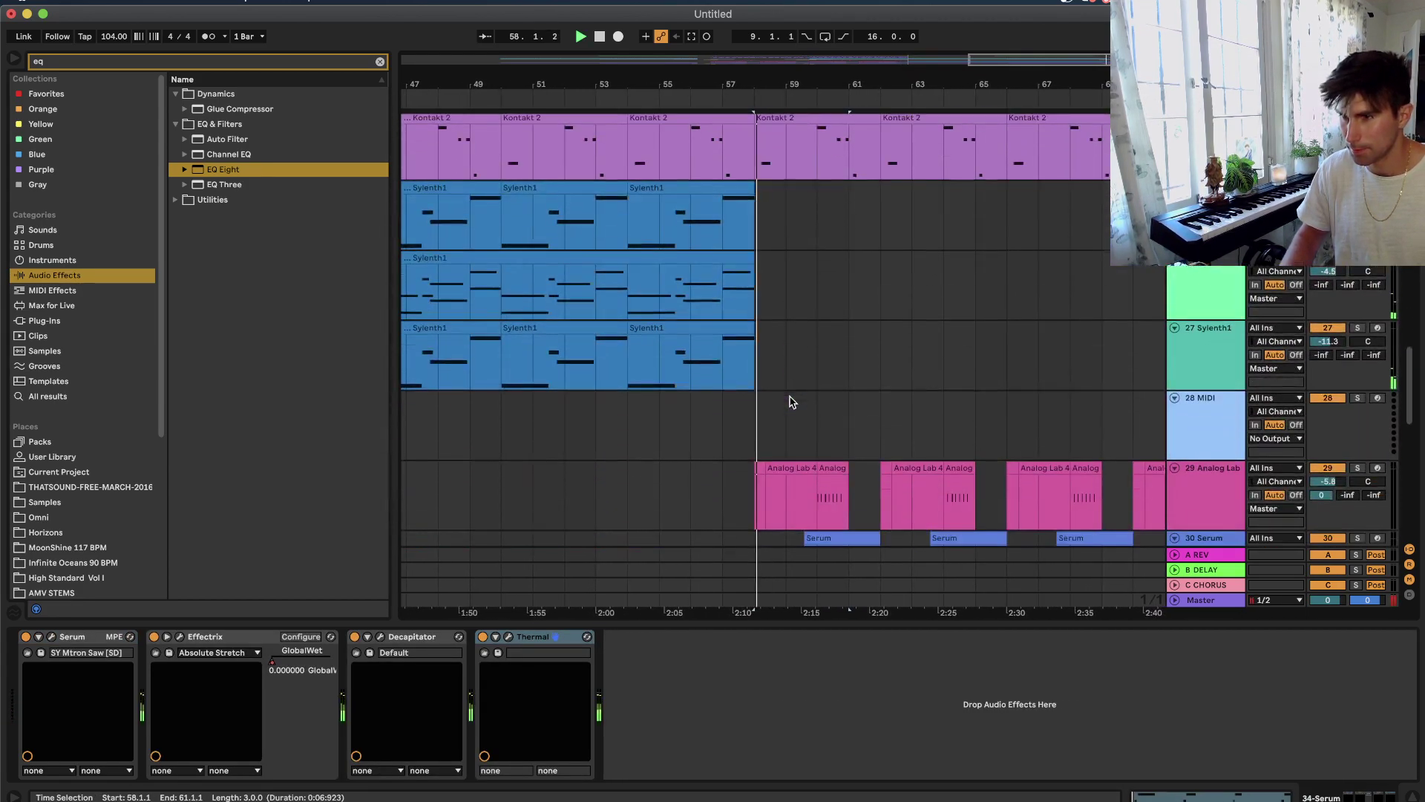
{"action": "left_click", "coordinate": [757, 312]}
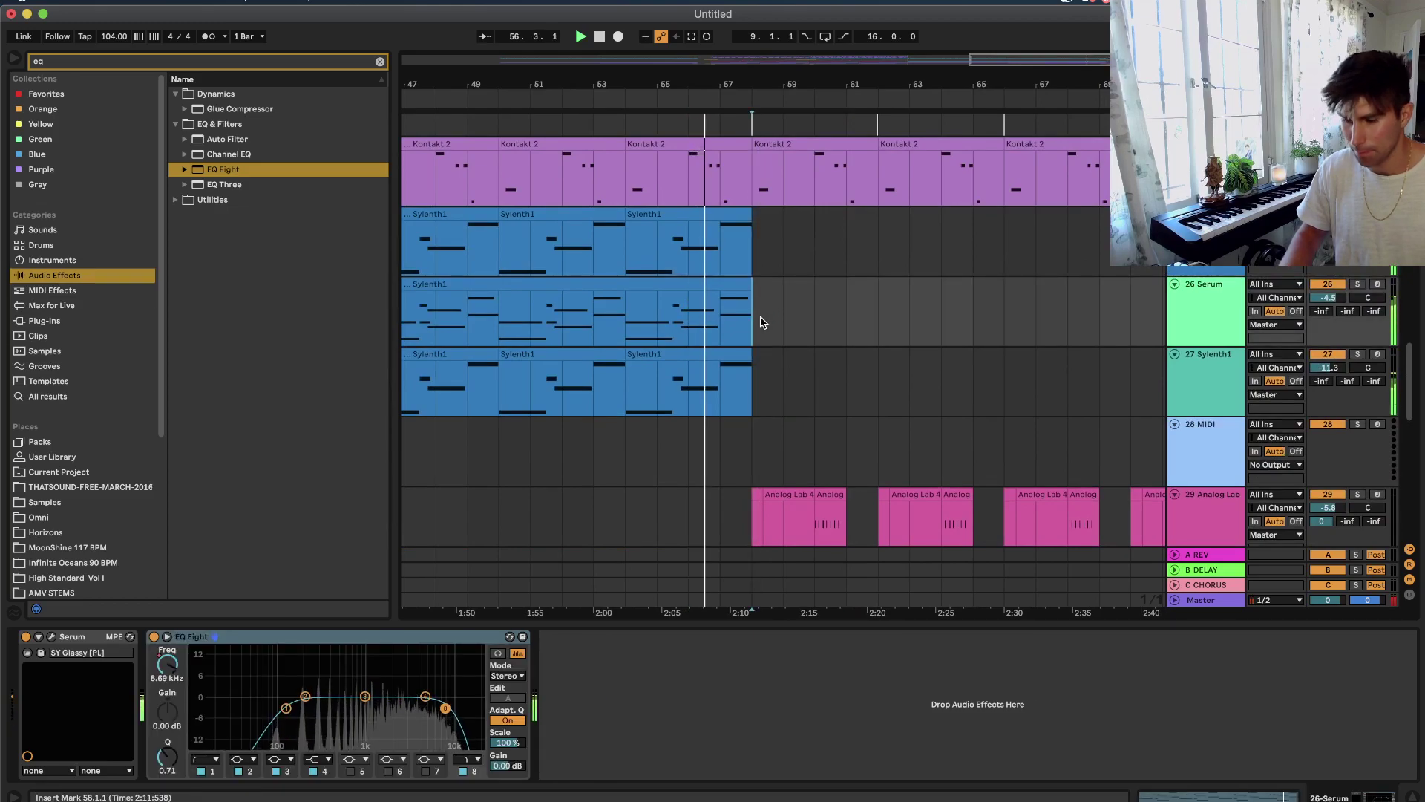
{"action": "key", "text": "super+v"}
Transpose all notes of the copied Serum clip on track 26 up one octave to G0 and A0.
{"action": "double_click", "coordinate": [792, 286]}
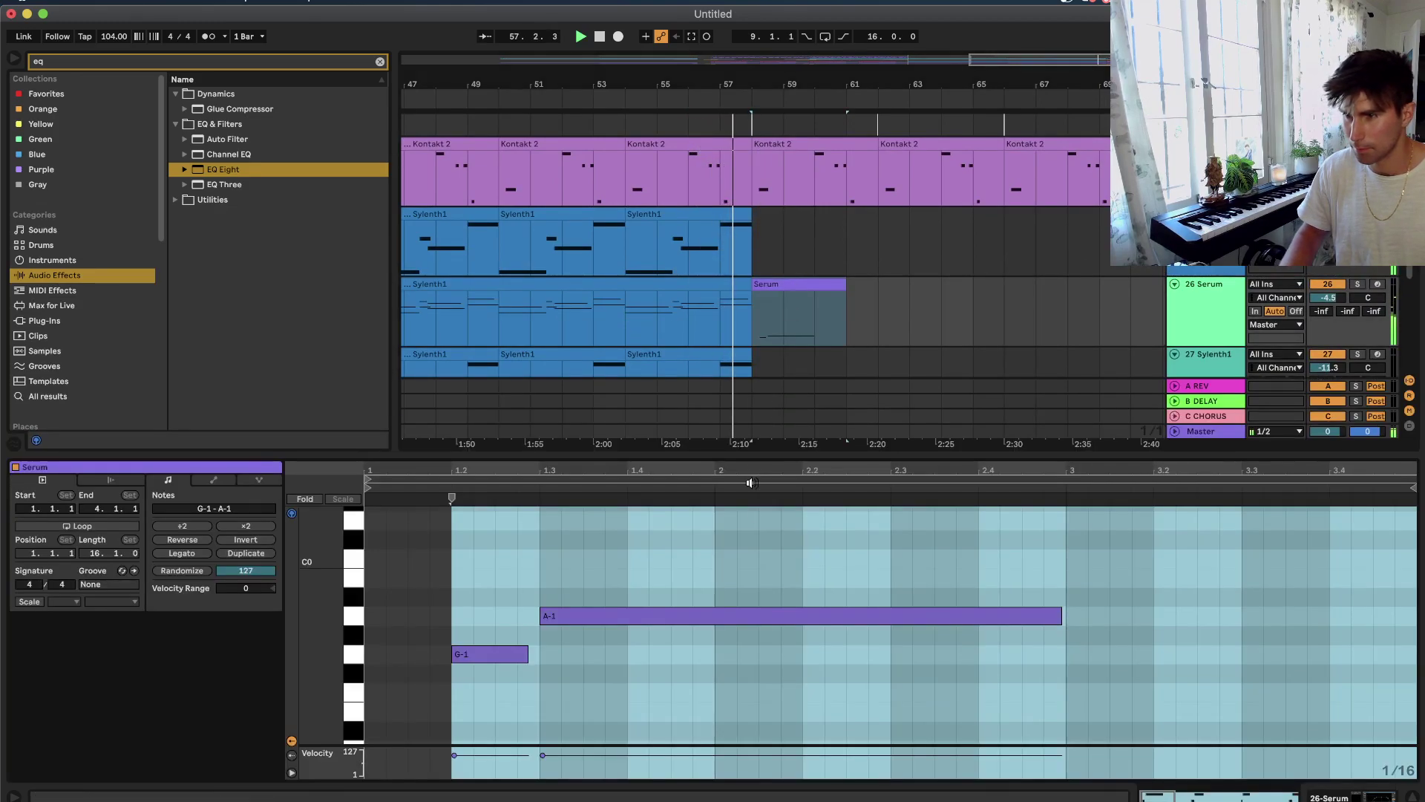
{"action": "key", "text": "super+a"}
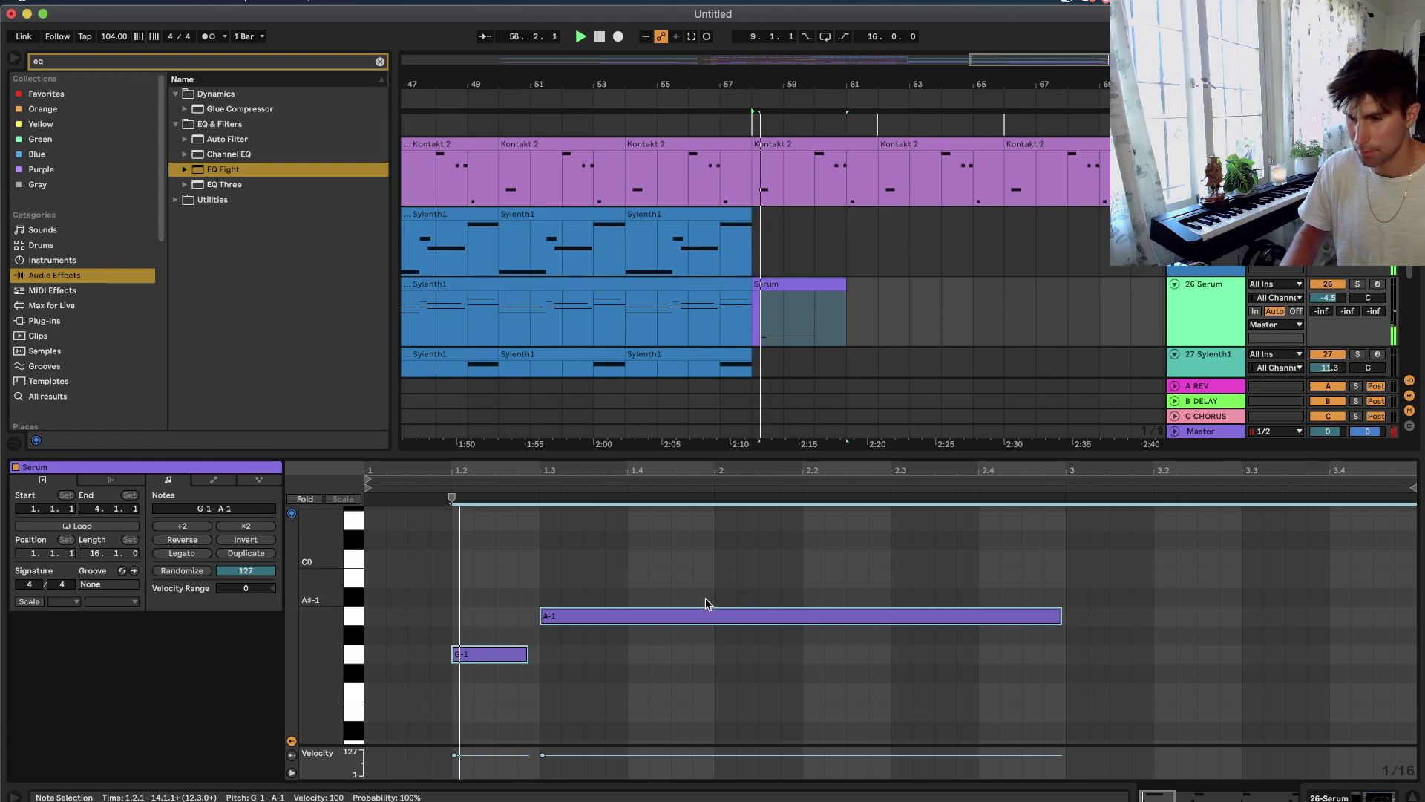
{"action": "key", "text": "shift+Up"}
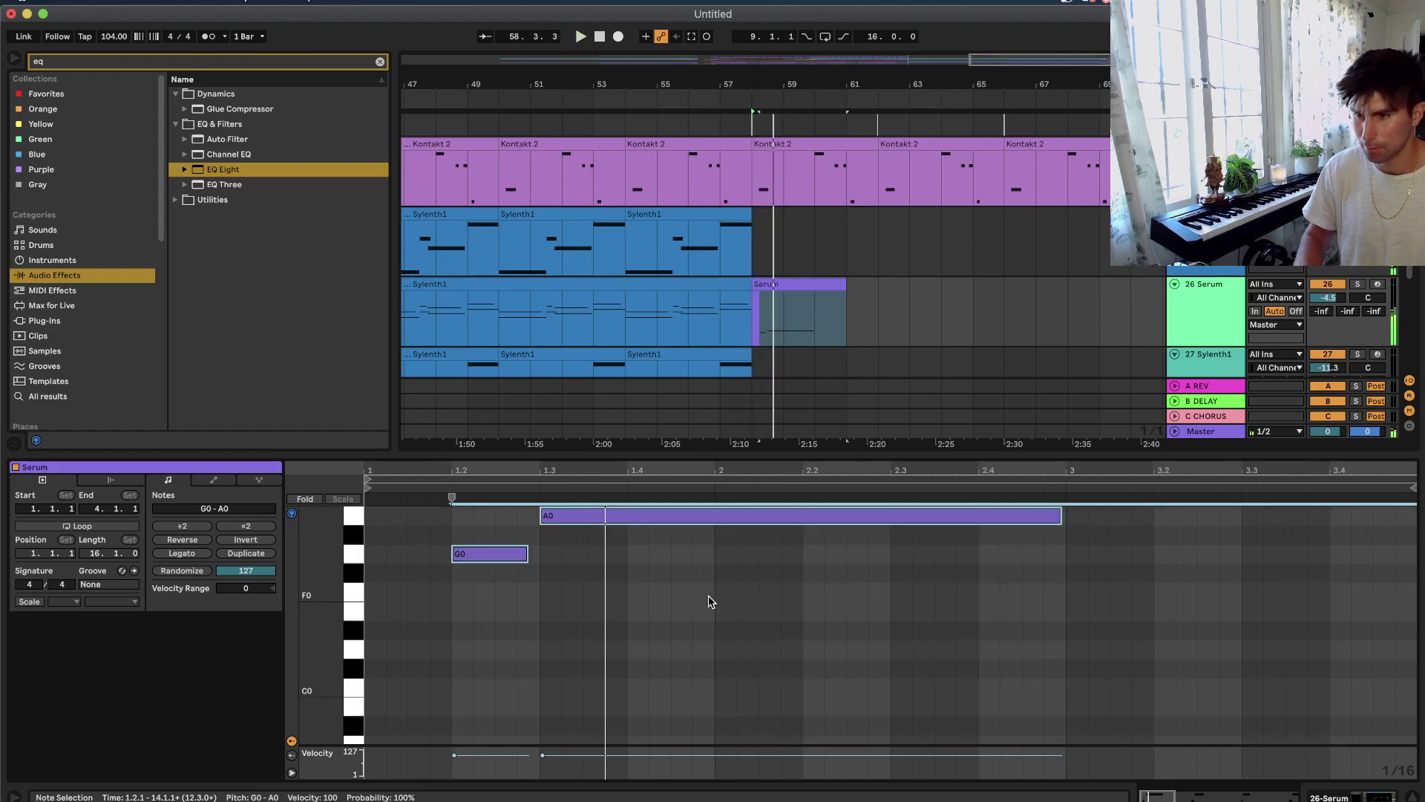
{"action": "key", "text": "shift+Tab"}
Raise the EQ Eight band 8 frequency automation at bar 58 on tracks 25, 26 and 27 to near its 22 kHz maximum.
{"action": "left_click", "coordinate": [785, 290]}
{"action": "key", "text": "a"}
{"action": "left_click_drag", "start_coordinate": [718, 321], "coordinate": [752, 297]}
{"action": "key", "text": "super+z"}
{"action": "left_click_drag", "start_coordinate": [766, 324], "coordinate": [752, 224]}
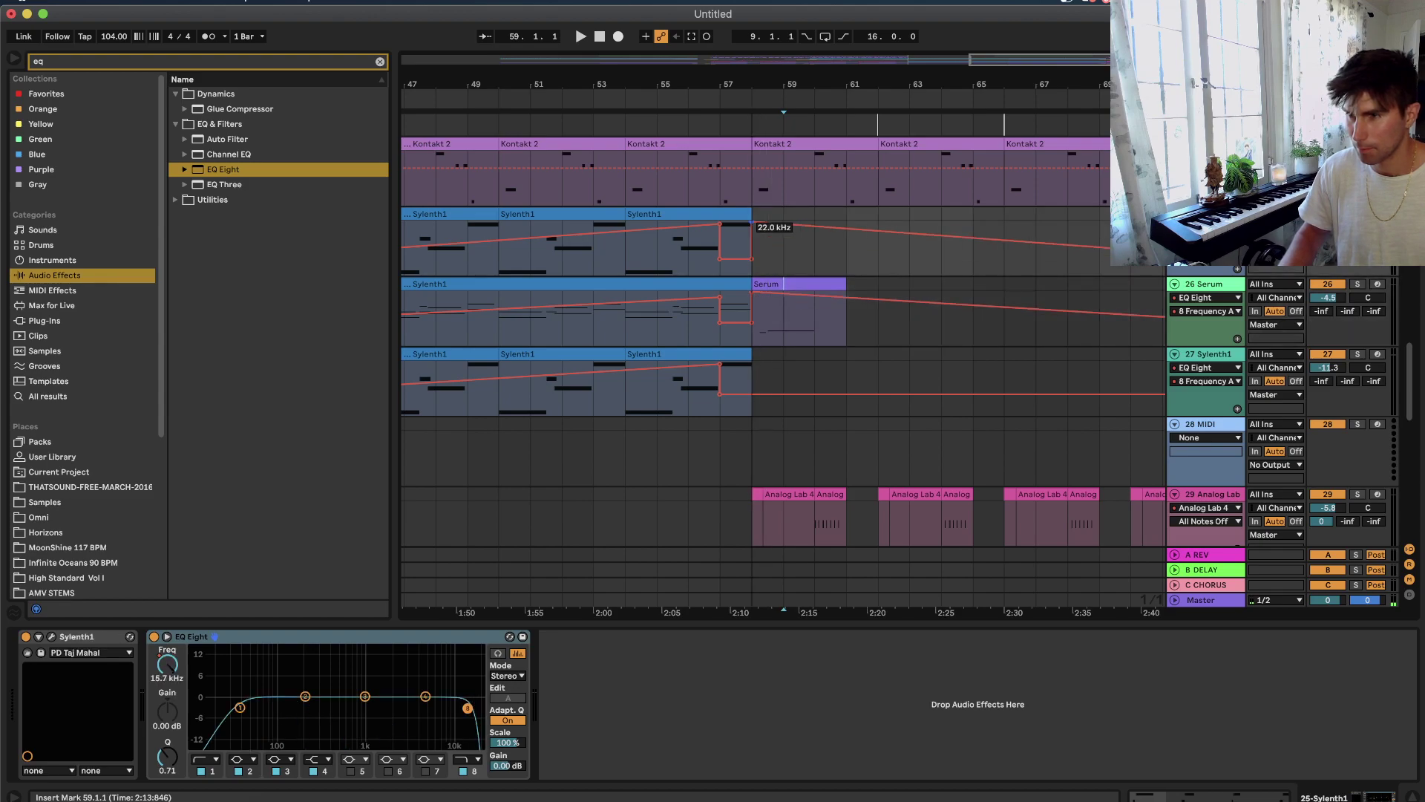
{"action": "left_click", "coordinate": [750, 394]}
{"action": "left_click_drag", "start_coordinate": [765, 394], "coordinate": [751, 361]}
Raise the band 8 frequency automation points at about bar 74 on tracks 26 and 25 to keep the filters open.
{"action": "key", "text": "w"}
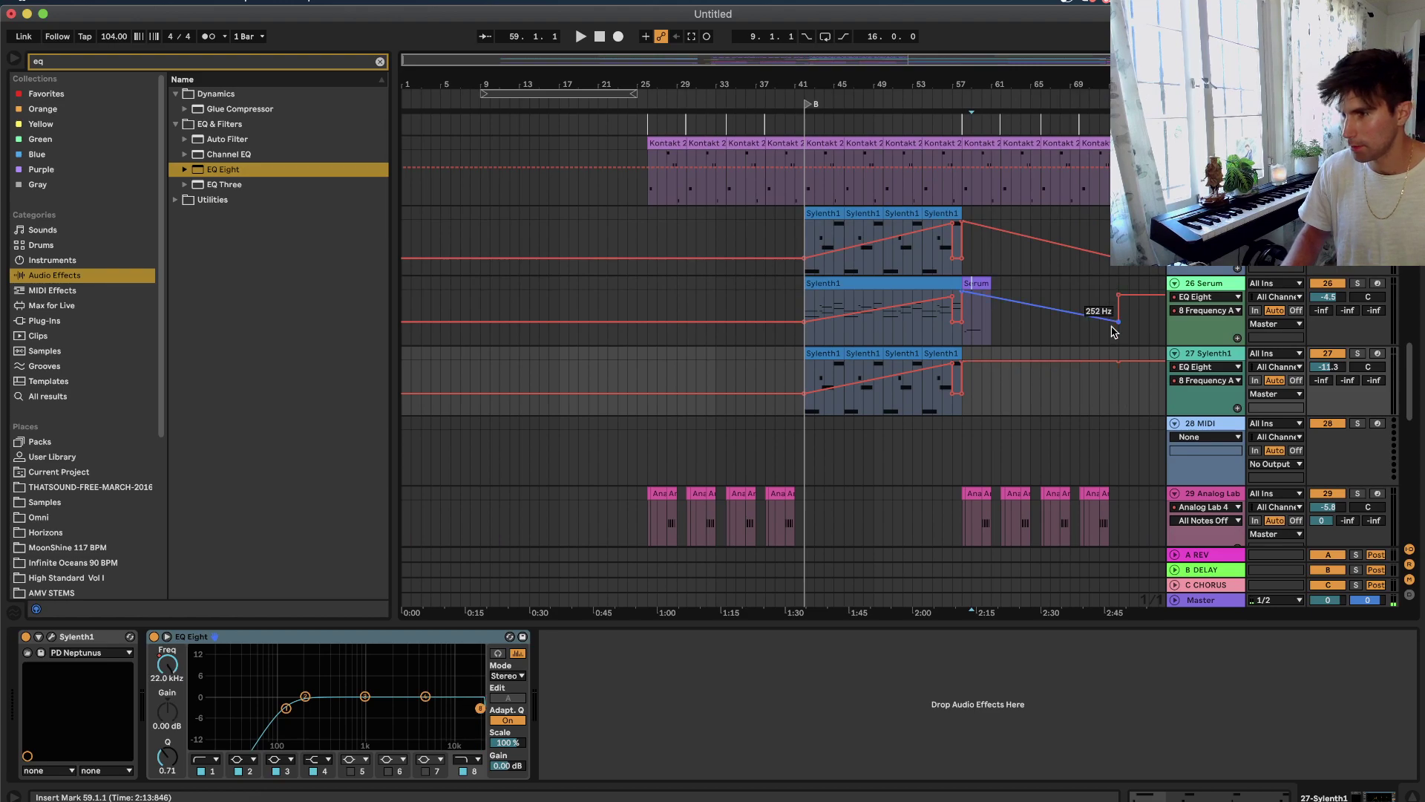
{"action": "left_click_drag", "start_coordinate": [1114, 332], "coordinate": [1121, 325]}
{"action": "left_click_drag", "start_coordinate": [1117, 260], "coordinate": [1117, 221]}
{"action": "key", "text": "a"}
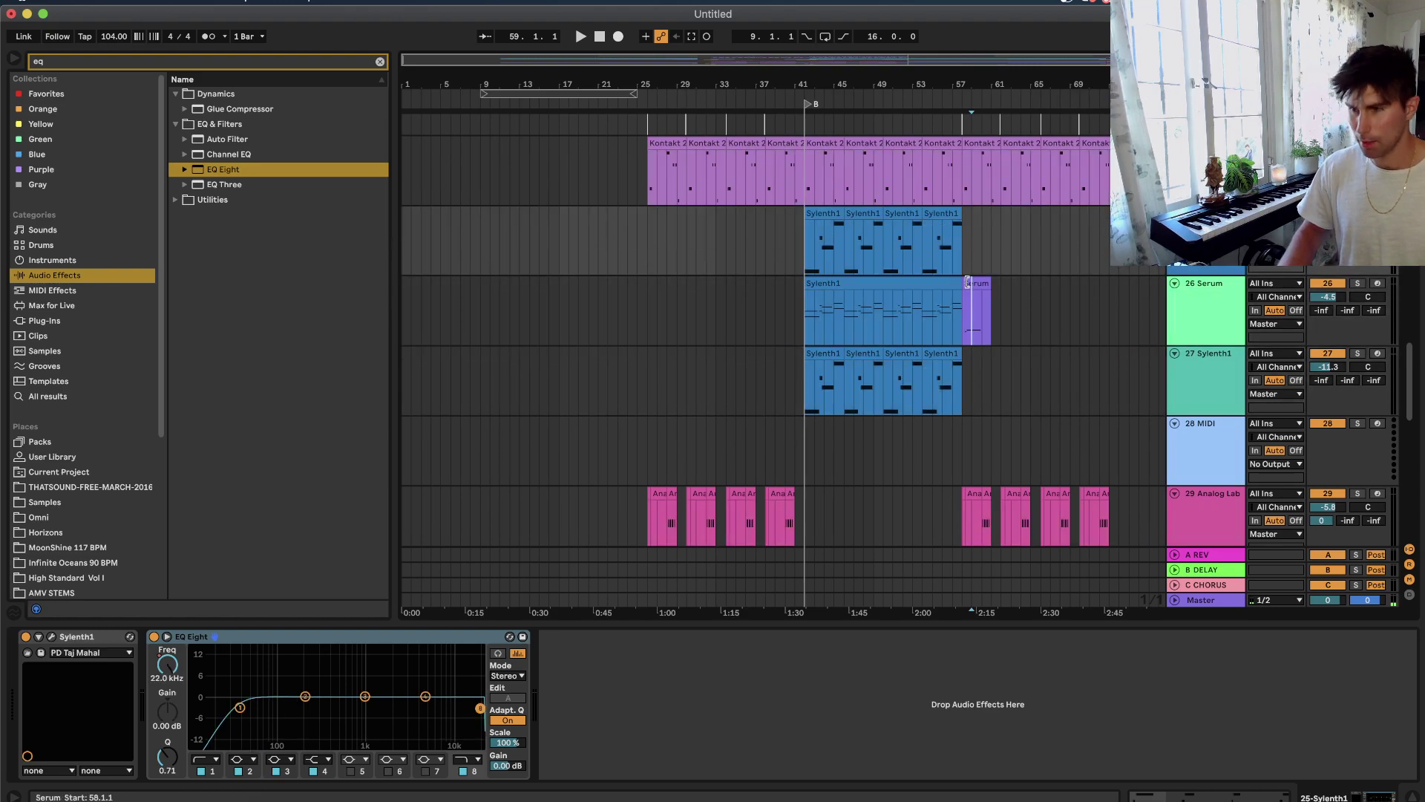
Copy track 26's Serum clip at bar 58 to tracks 27 and 25 and play the layered section.
{"action": "scroll", "coordinate": [968, 284], "scroll_direction": "up", "scroll_amount": 4}
{"action": "scroll", "coordinate": [958, 289], "scroll_direction": "right", "scroll_amount": 2}
{"action": "left_click", "coordinate": [879, 295]}
{"action": "double_click", "coordinate": [880, 292]}
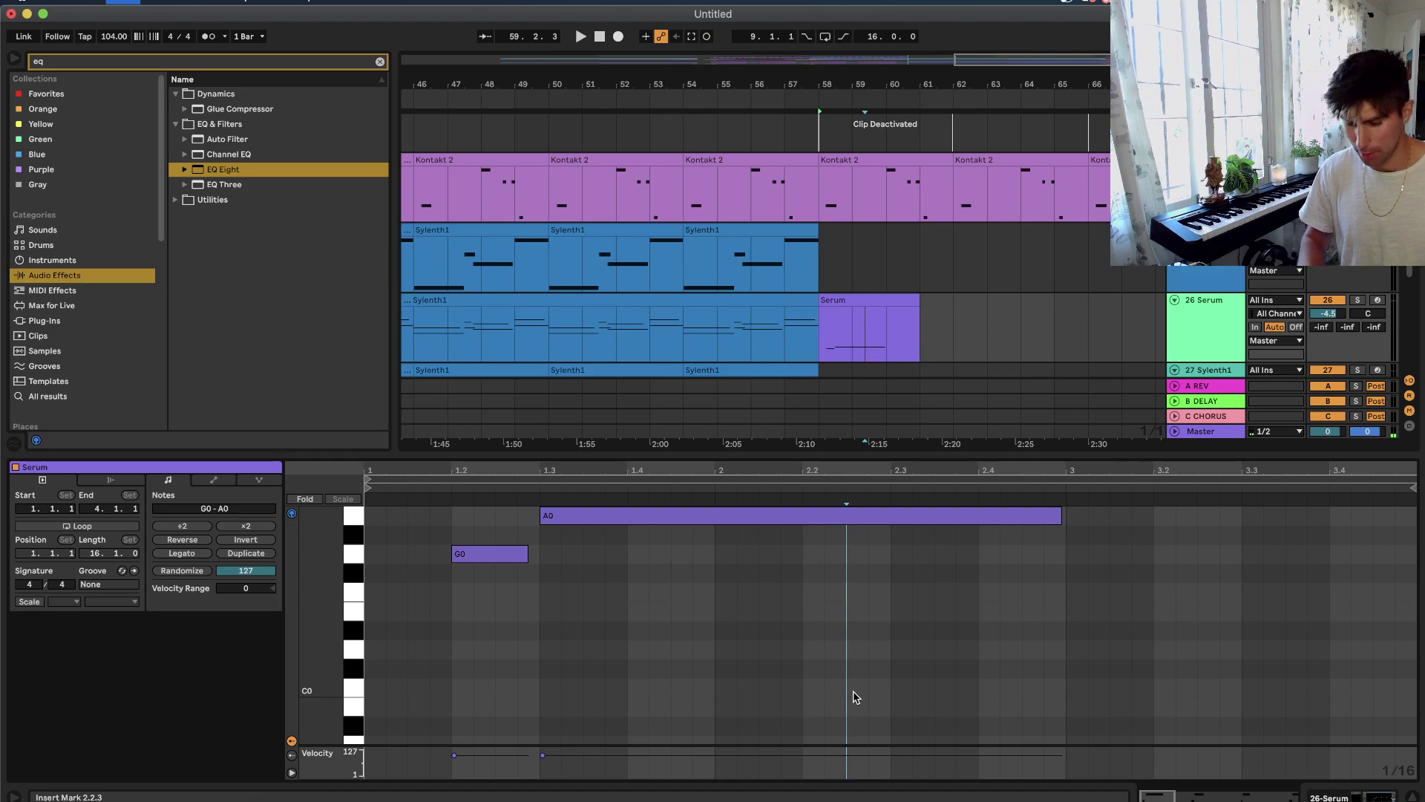
{"action": "key", "text": "shift+Tab"}
{"action": "left_click_drag", "start_coordinate": [853, 299], "coordinate": [852, 405], "text": "alt"}
{"action": "key", "text": "space"}
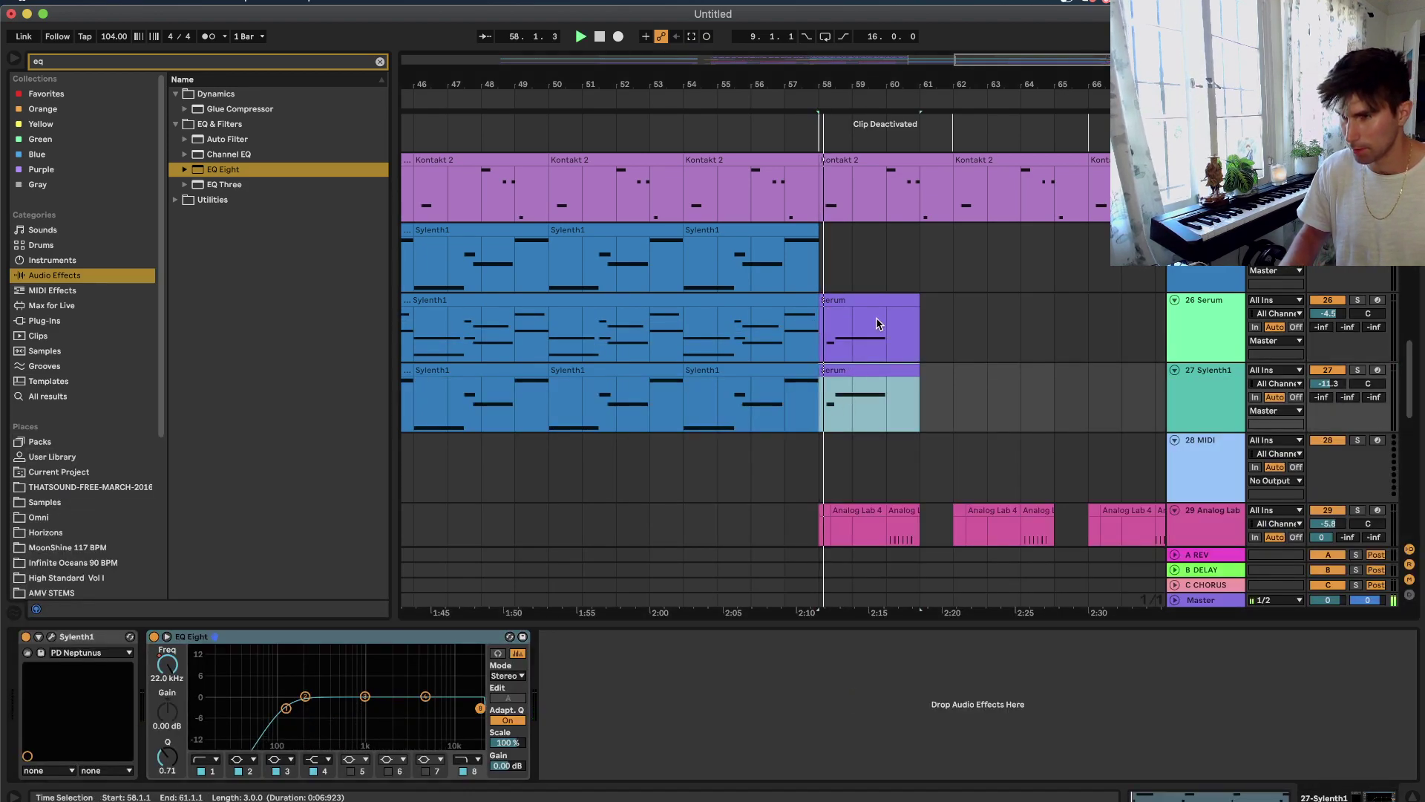
{"action": "left_click_drag", "start_coordinate": [917, 331], "coordinate": [881, 290]}
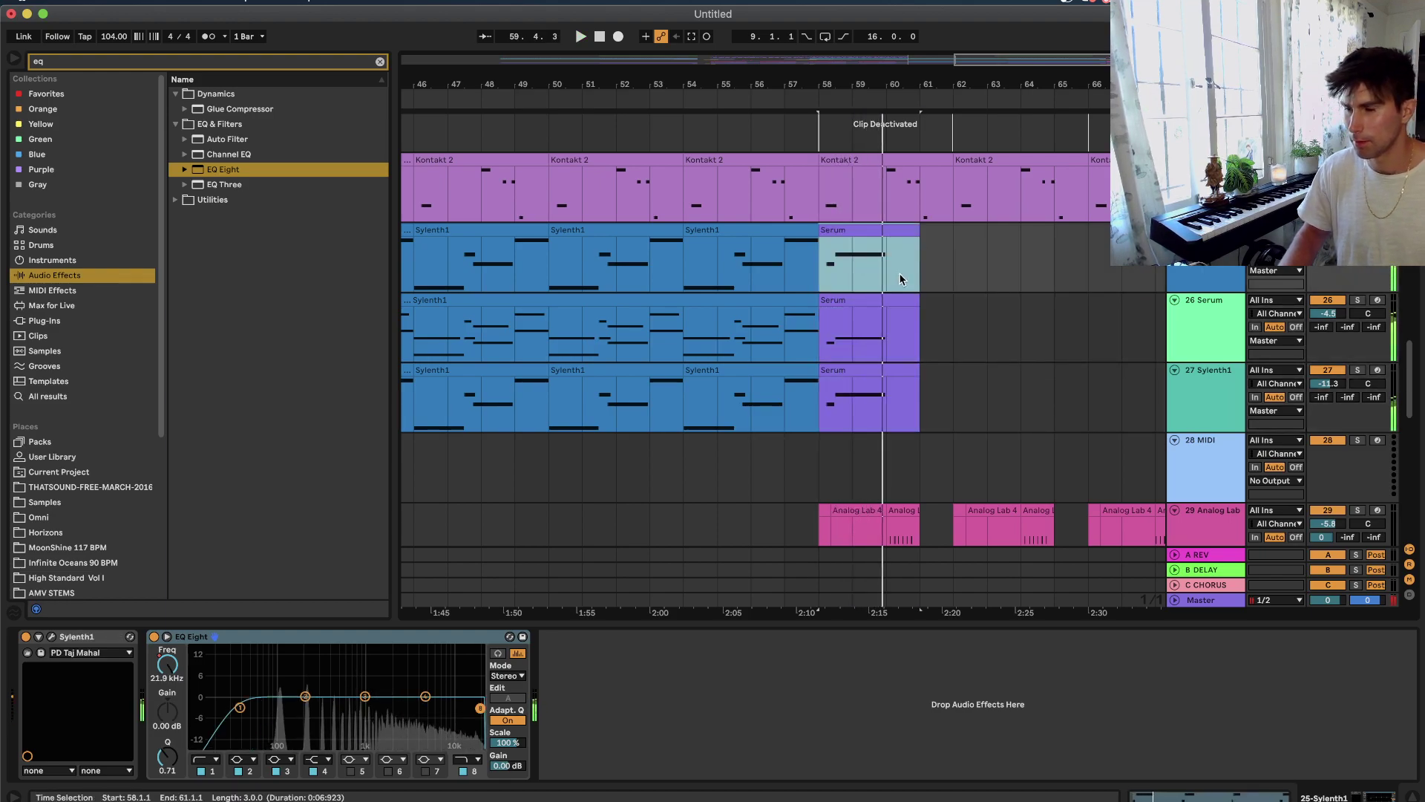
Copy the Effectrix device from Serum track 34 to the end of Serum track 26's device chain.
{"action": "scroll", "coordinate": [900, 280], "scroll_direction": "down", "scroll_amount": 9}
{"action": "scroll", "coordinate": [900, 279], "scroll_direction": "up", "scroll_amount": 3}
{"action": "double_click", "coordinate": [863, 212]}
{"action": "key", "text": "shift+Tab"}
{"action": "left_click", "coordinate": [1212, 299]}
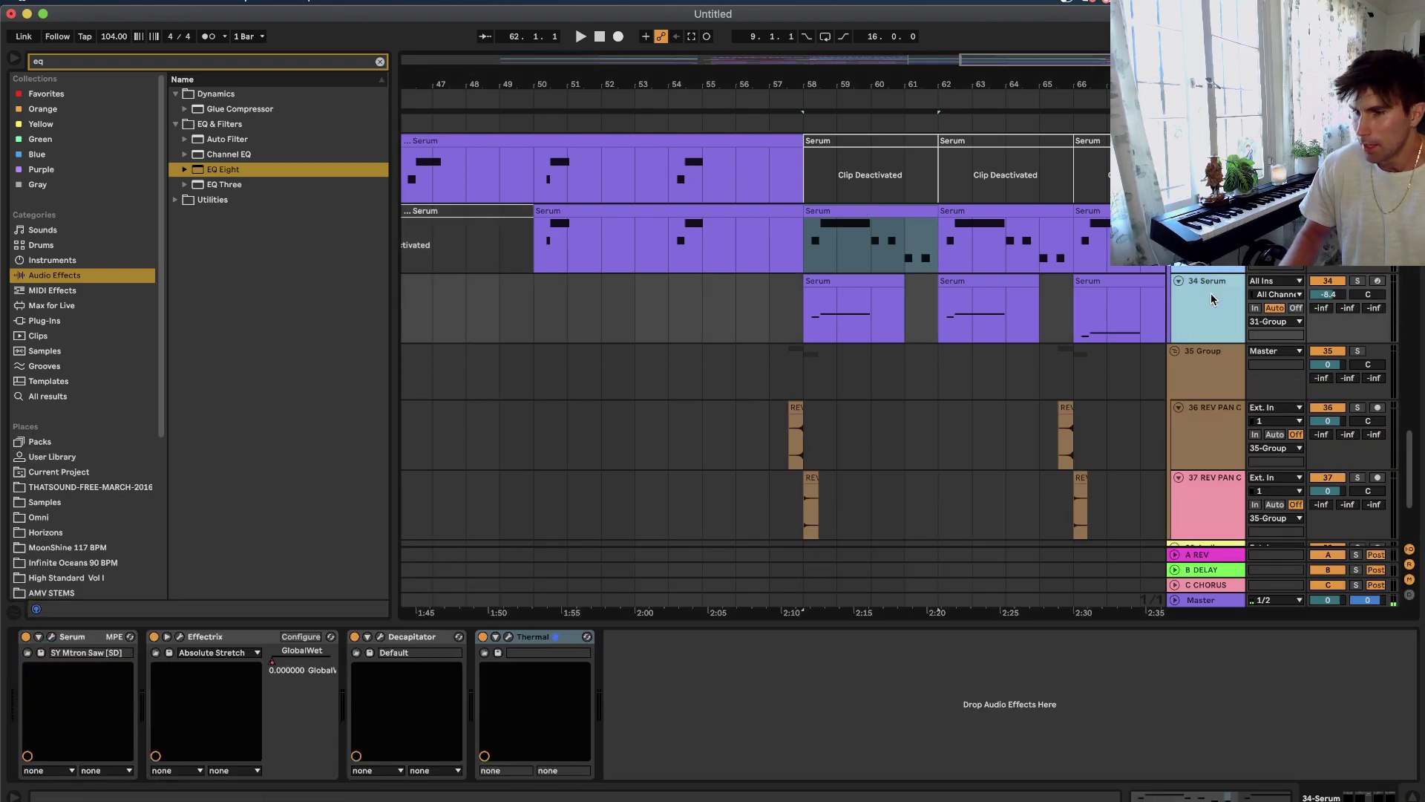
{"action": "scroll", "coordinate": [737, 425], "scroll_direction": "up", "scroll_amount": 10}
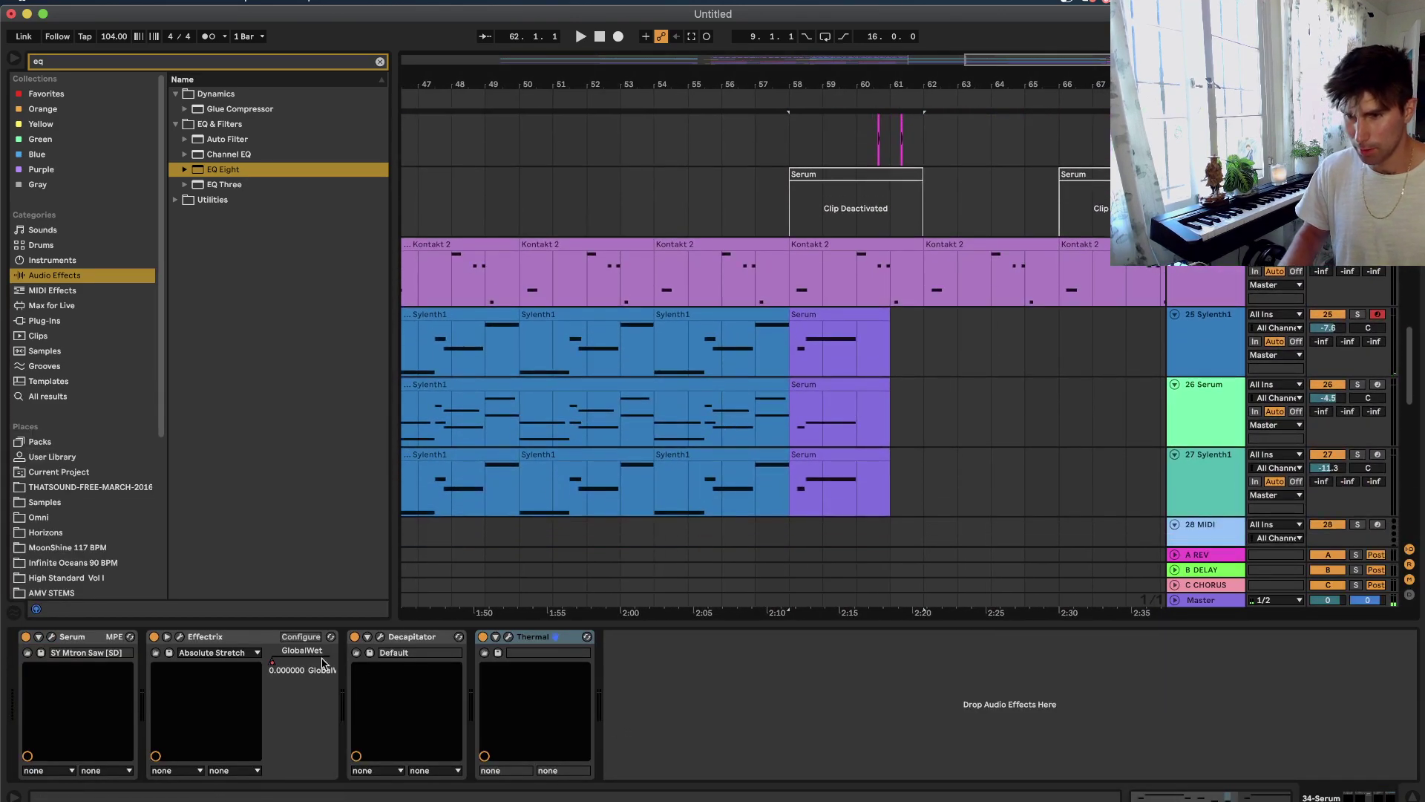
{"action": "left_click", "coordinate": [209, 640]}
{"action": "left_click", "coordinate": [838, 416]}
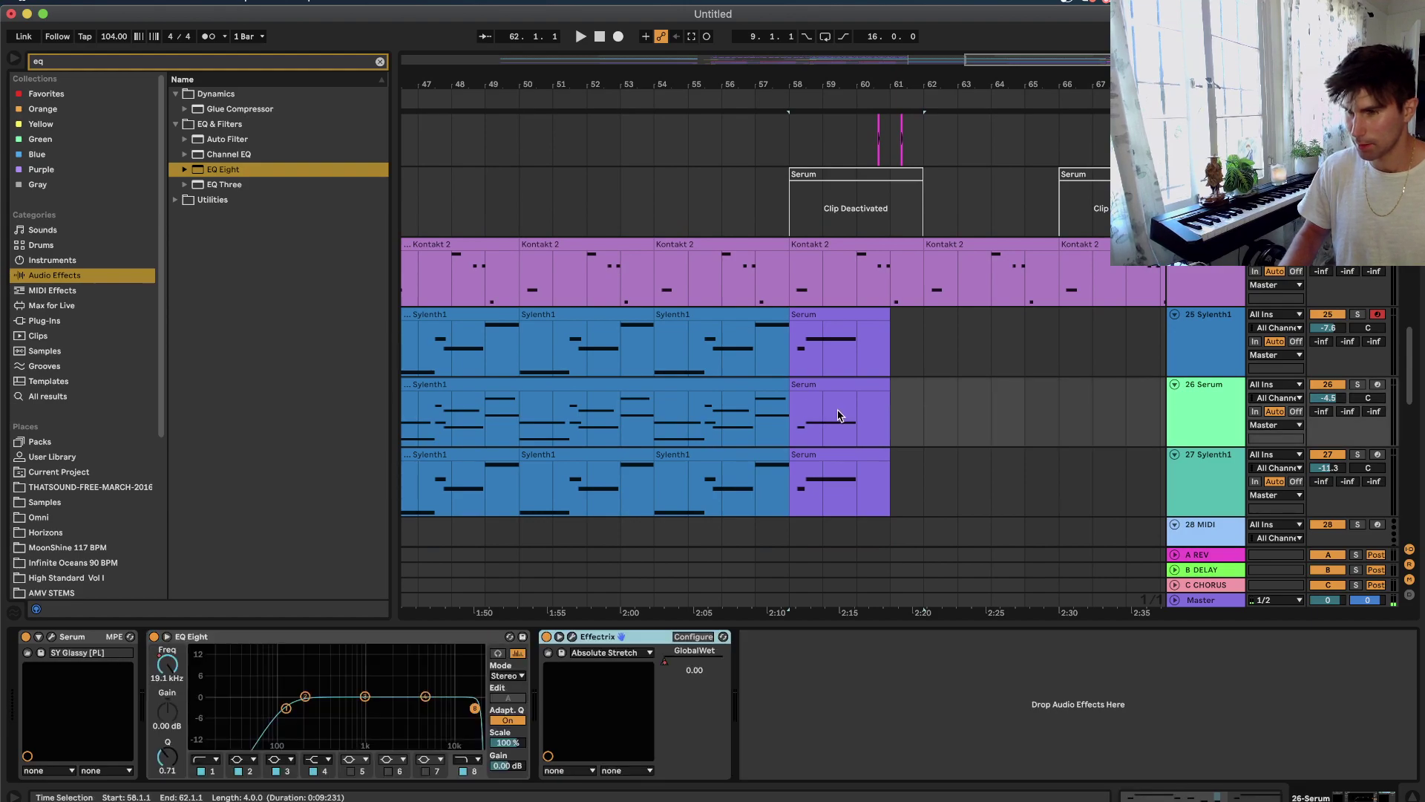
Group tracks 25 to 27 and put the Serum track's Effectrix on the new group.
{"action": "left_click", "coordinate": [1218, 321]}
{"action": "left_click", "coordinate": [1199, 462], "text": "shift"}
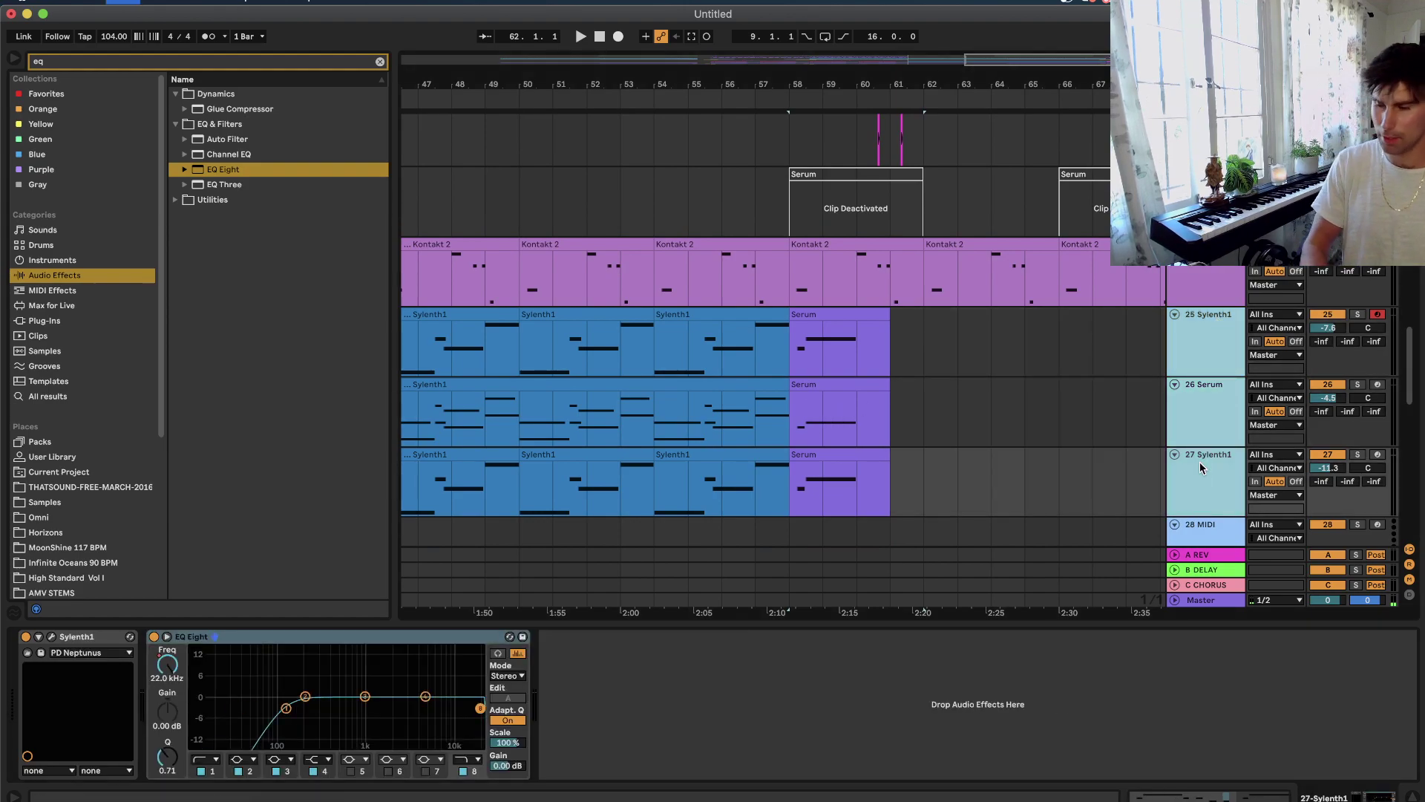
{"action": "key", "text": "super+g"}
{"action": "left_click", "coordinate": [1208, 392]}
{"action": "left_click", "coordinate": [1198, 451]}
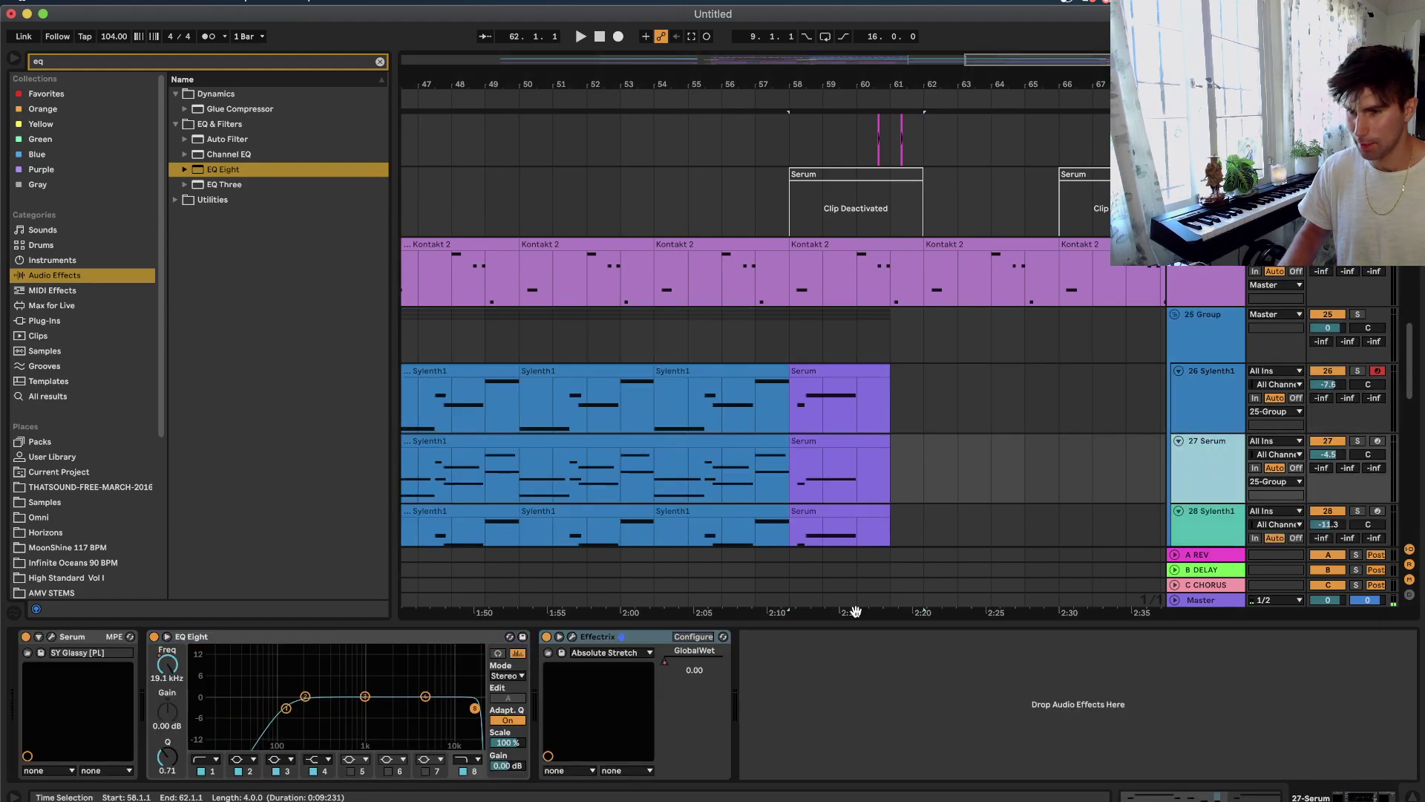
{"action": "left_click", "coordinate": [614, 636]}
{"action": "left_click", "coordinate": [826, 334]}
Show the Effectrix GlobalWet automation on group 25 and adjust its low segment between bars 17 and 41.
{"action": "key", "text": "a"}
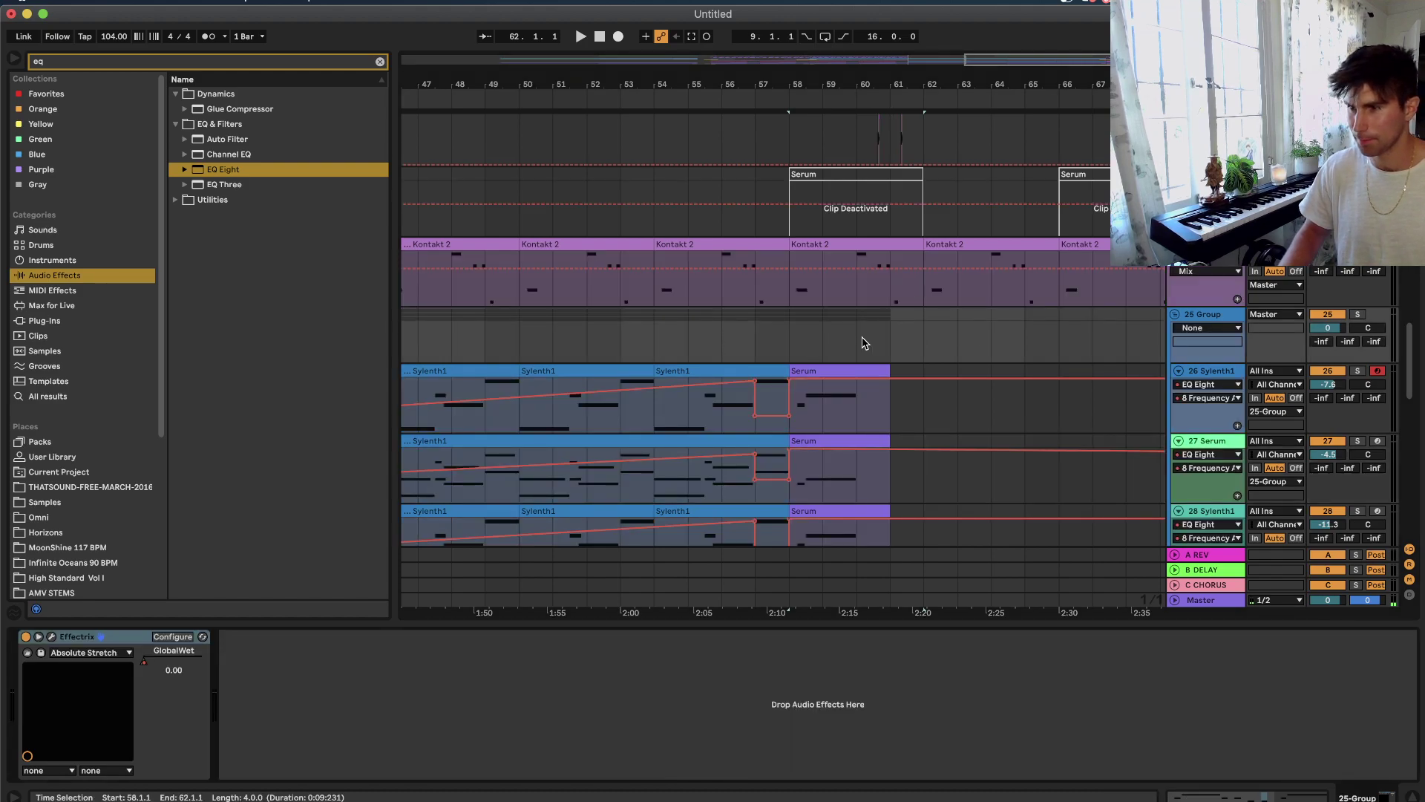
{"action": "left_click", "coordinate": [1210, 328]}
{"action": "left_click", "coordinate": [1213, 352]}
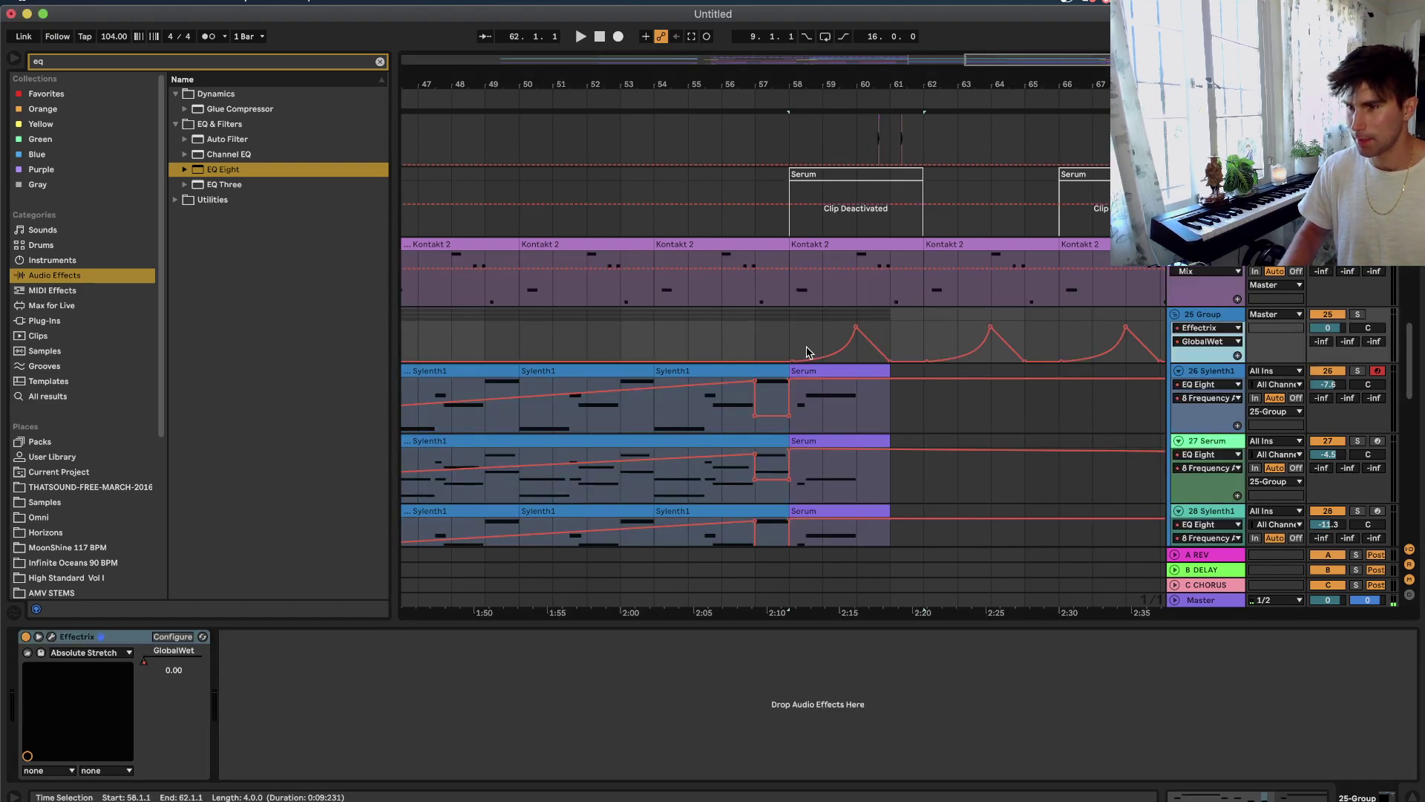
{"action": "key", "text": "w"}
{"action": "left_click_drag", "start_coordinate": [788, 356], "coordinate": [558, 354]}
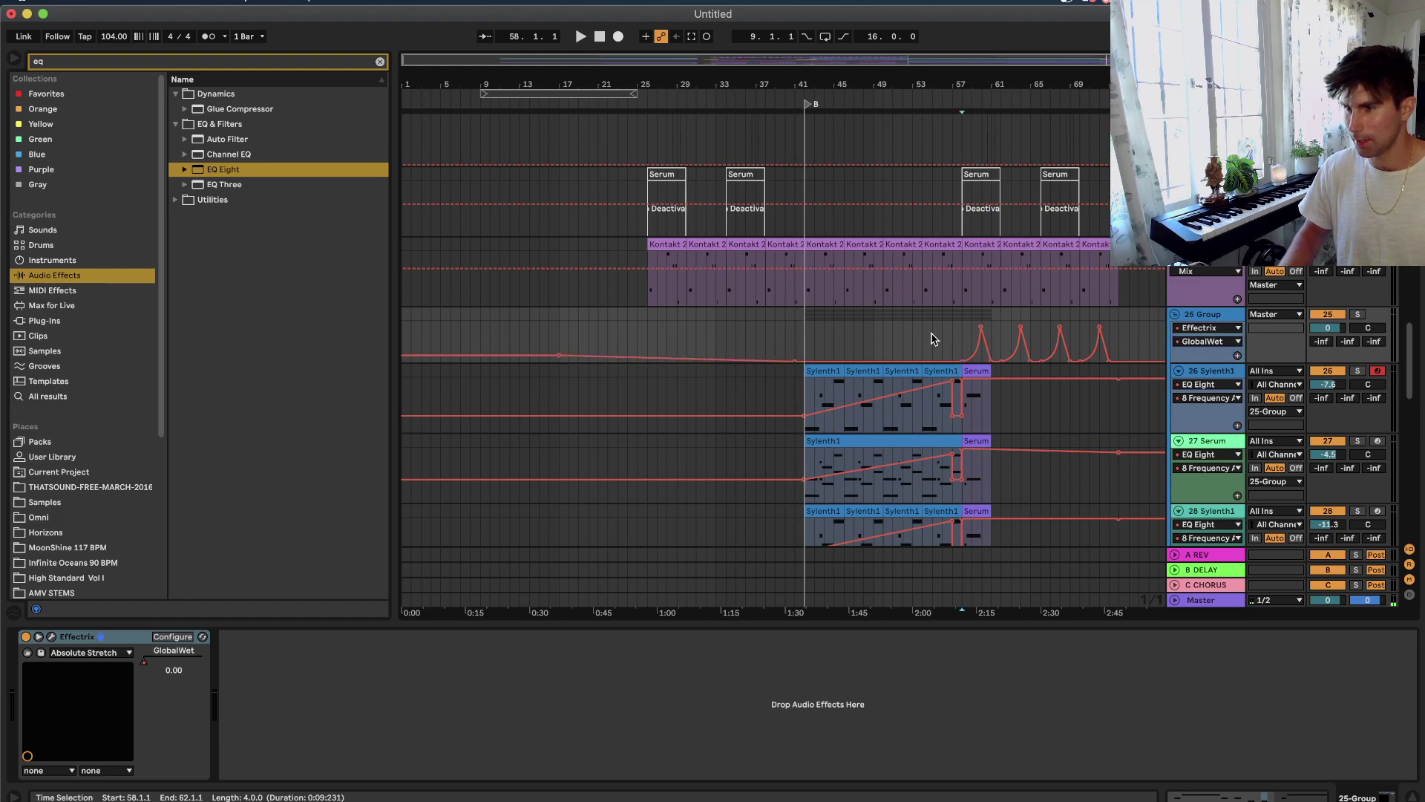
Copy group 25's GlobalWet automation from bars 58–73 to bar 42 and play from there.
{"action": "left_click_drag", "start_coordinate": [1065, 334], "coordinate": [961, 334]}
{"action": "left_click", "coordinate": [795, 338]}
{"action": "key", "text": "cmd+v"}
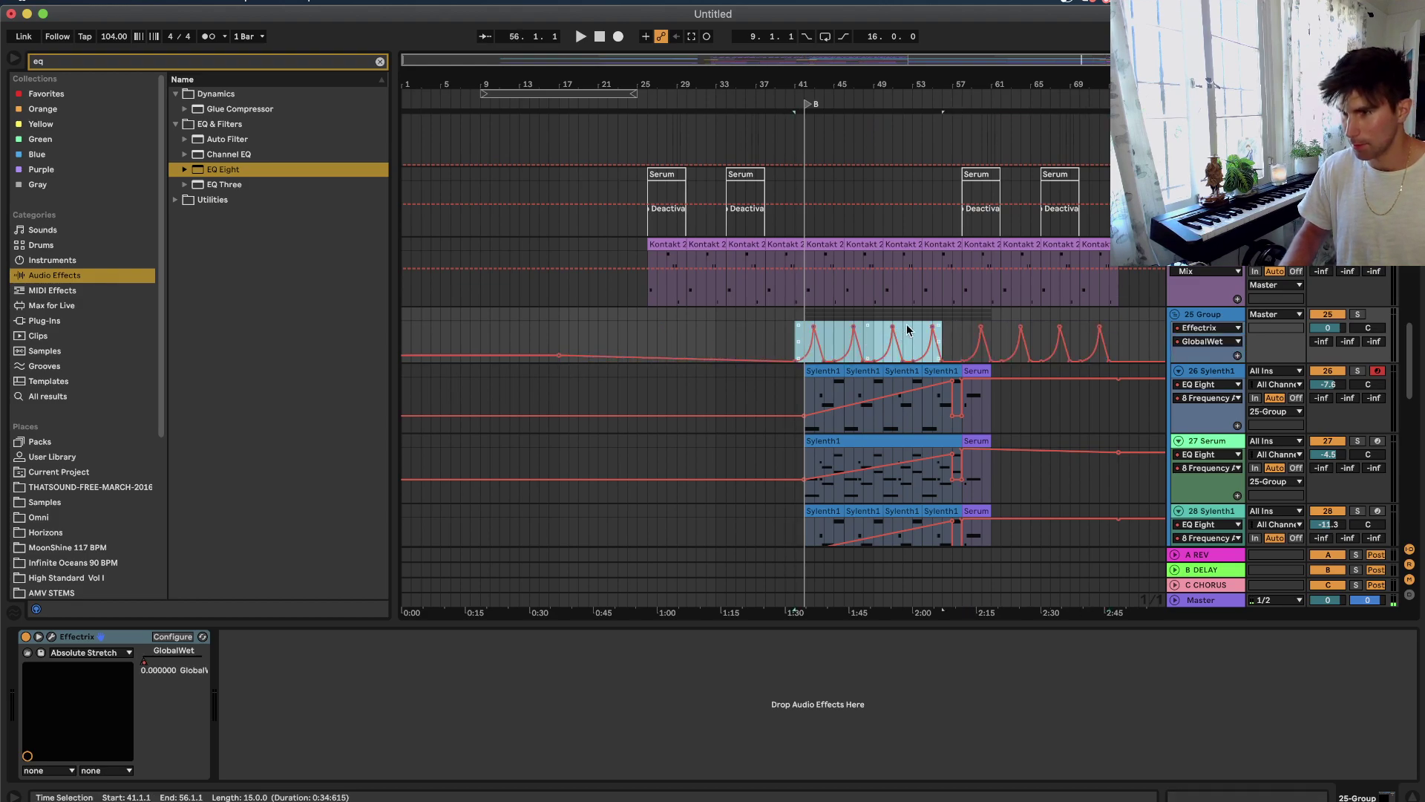
{"action": "key", "text": "super+z"}
{"action": "left_click", "coordinate": [805, 343]}
{"action": "key", "text": "super+v"}
{"action": "scroll", "coordinate": [928, 329], "scroll_direction": "up", "scroll_amount": 1}
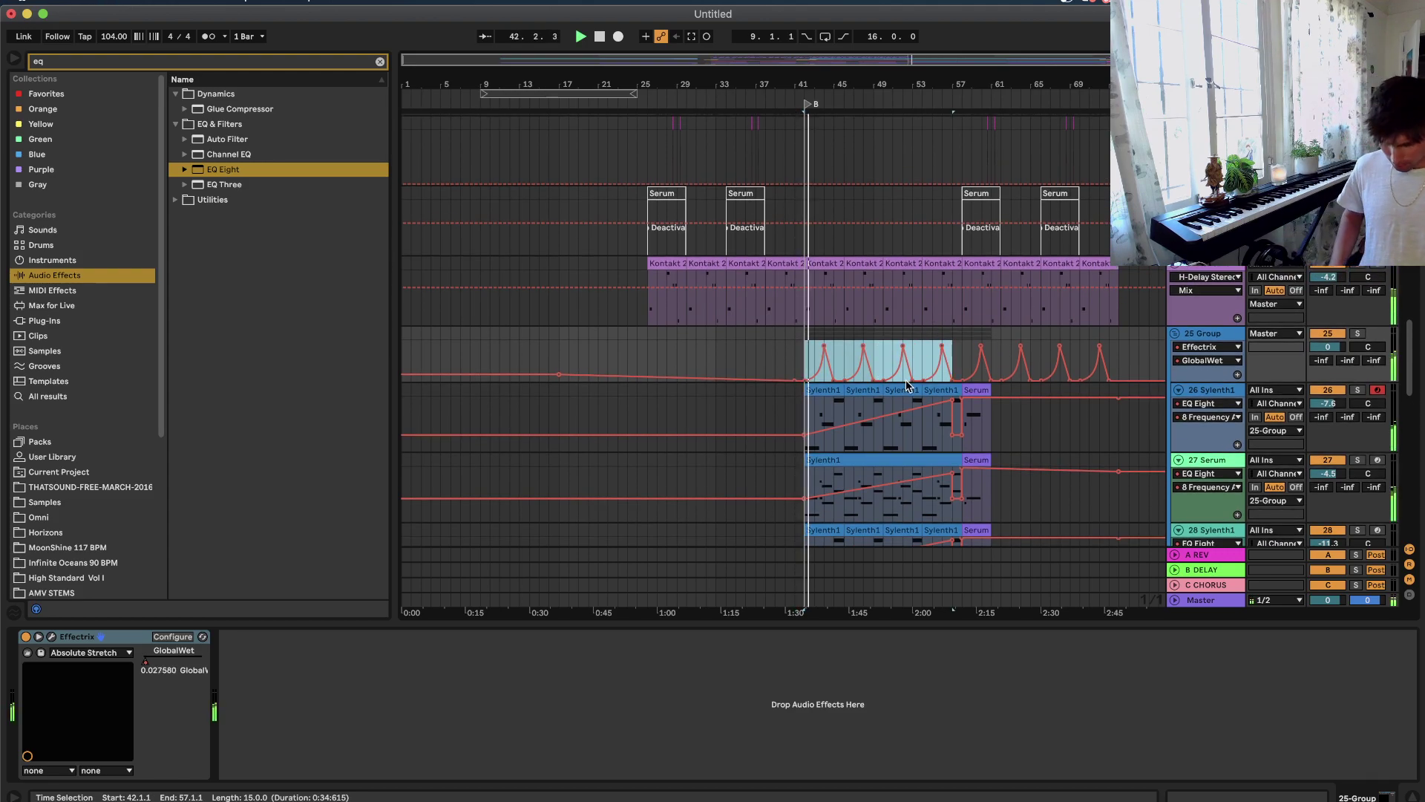
{"action": "scroll", "coordinate": [905, 385], "scroll_direction": "up", "scroll_amount": 3}
{"action": "scroll", "coordinate": [905, 385], "scroll_direction": "right", "scroll_amount": 5}
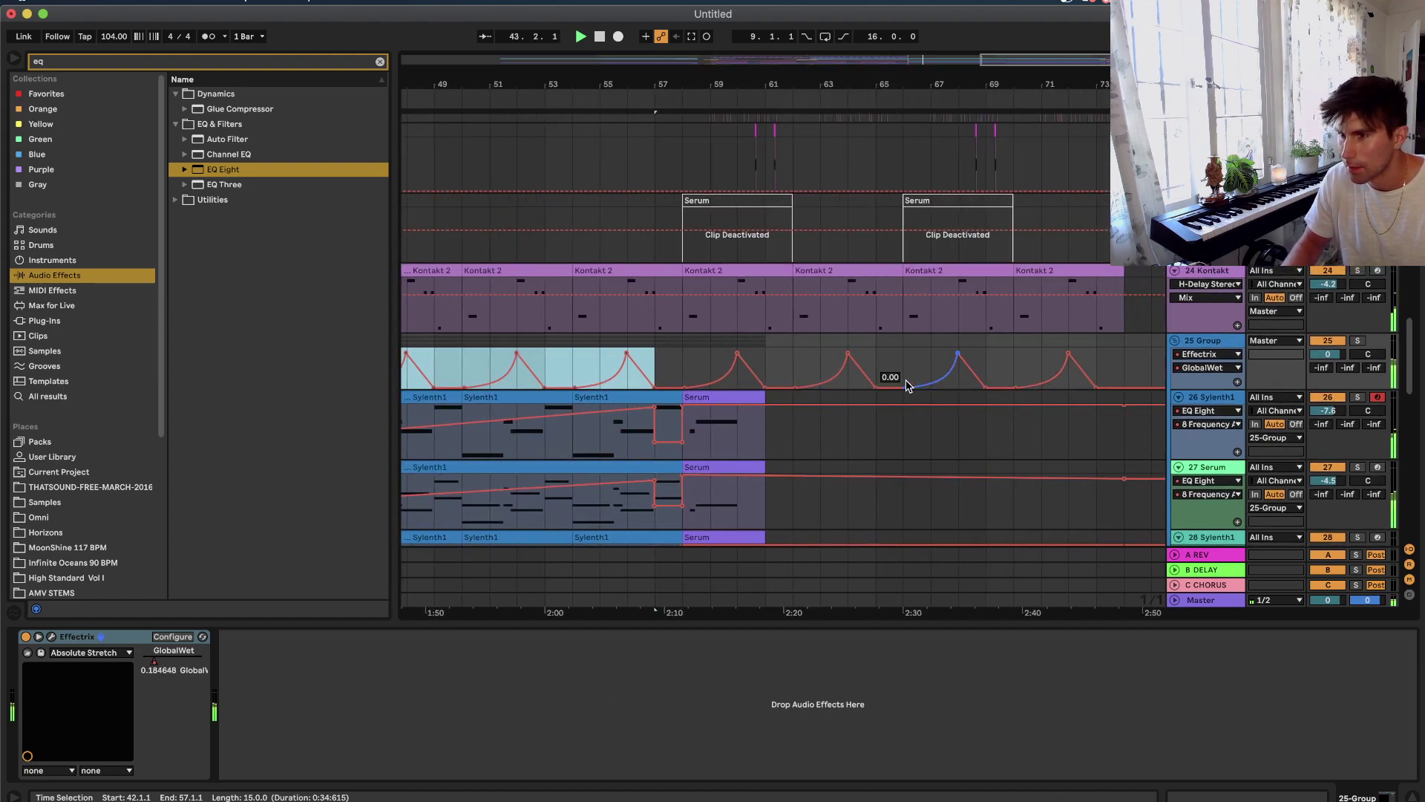
Copy the three Serum clips at bars 62–73 on track 35 to Sylenth1 track 28 as one consolidated clip.
{"action": "key", "text": "a"}
{"action": "scroll", "coordinate": [761, 446], "scroll_direction": "down", "scroll_amount": 10}
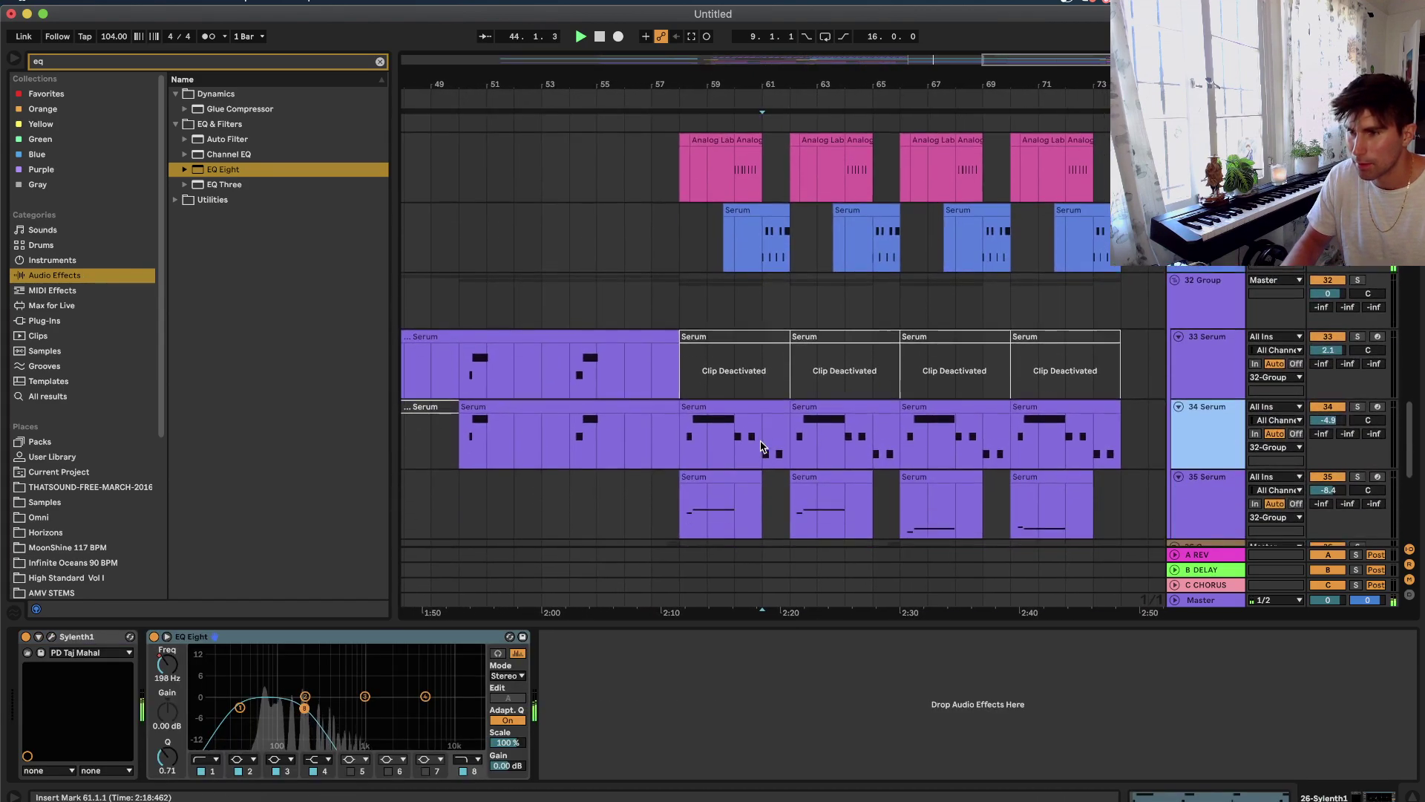
{"action": "left_click", "coordinate": [852, 341]}
{"action": "left_click", "coordinate": [1045, 345], "text": "shift"}
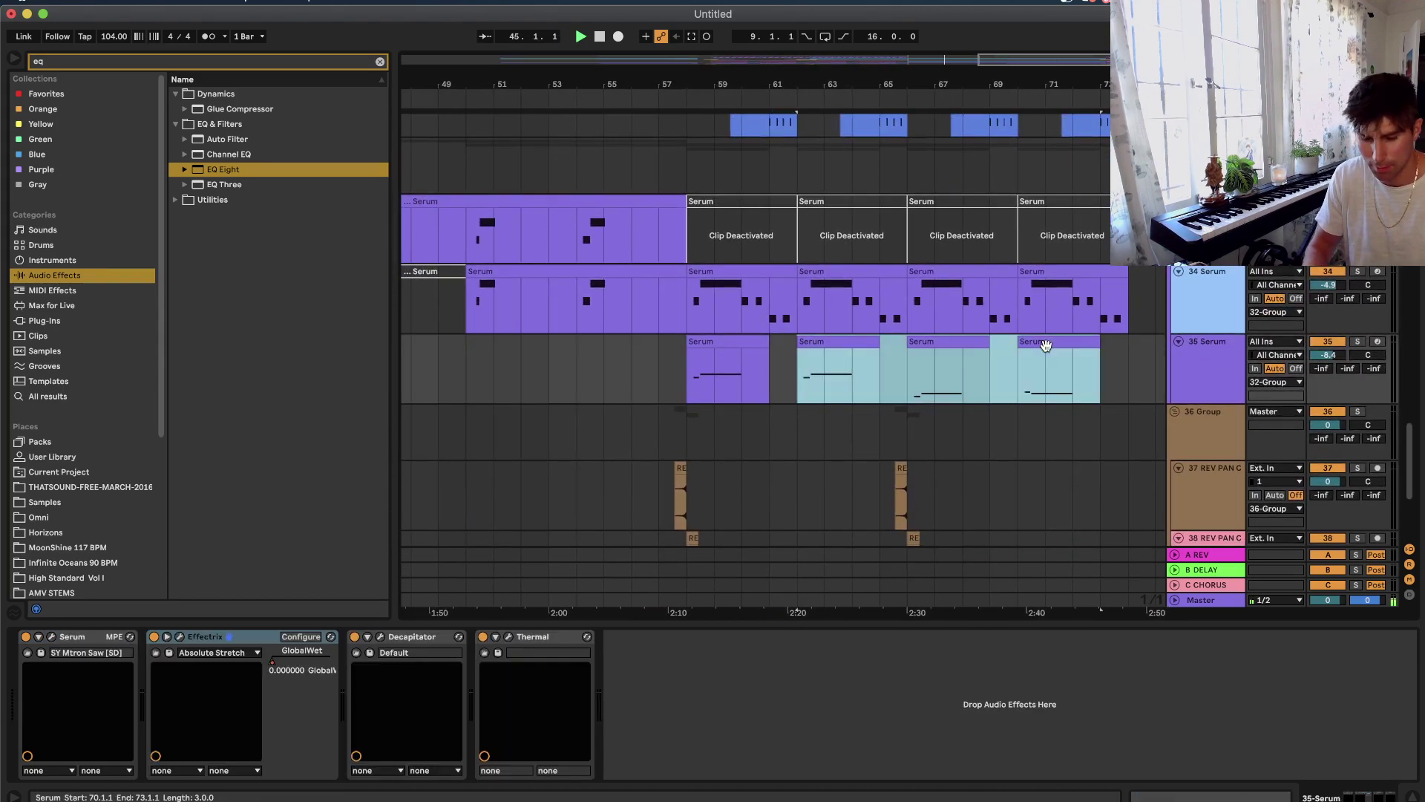
{"action": "key", "text": "Up"}
{"action": "key", "text": "Up"}
{"action": "key", "text": "Up"}
{"action": "key", "text": "Up"}
{"action": "key", "text": "Up"}
{"action": "key", "text": "Up"}
{"action": "key", "text": "Up"}
{"action": "key", "text": "Up"}
{"action": "key", "text": "Down"}
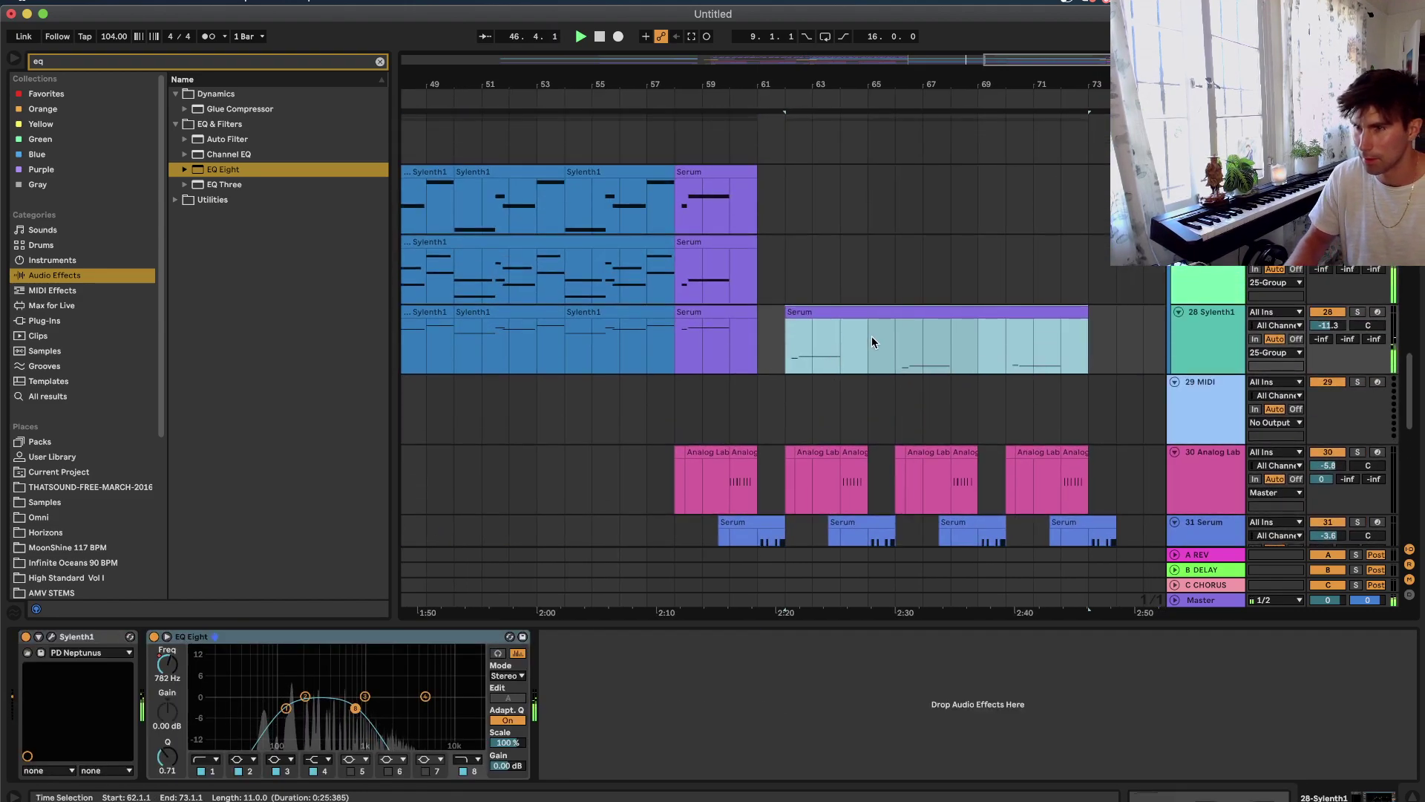
Transpose all notes of the bars 62–73 clip on track 28 up one octave.
{"action": "double_click", "coordinate": [885, 308]}
{"action": "key", "text": "super+a"}
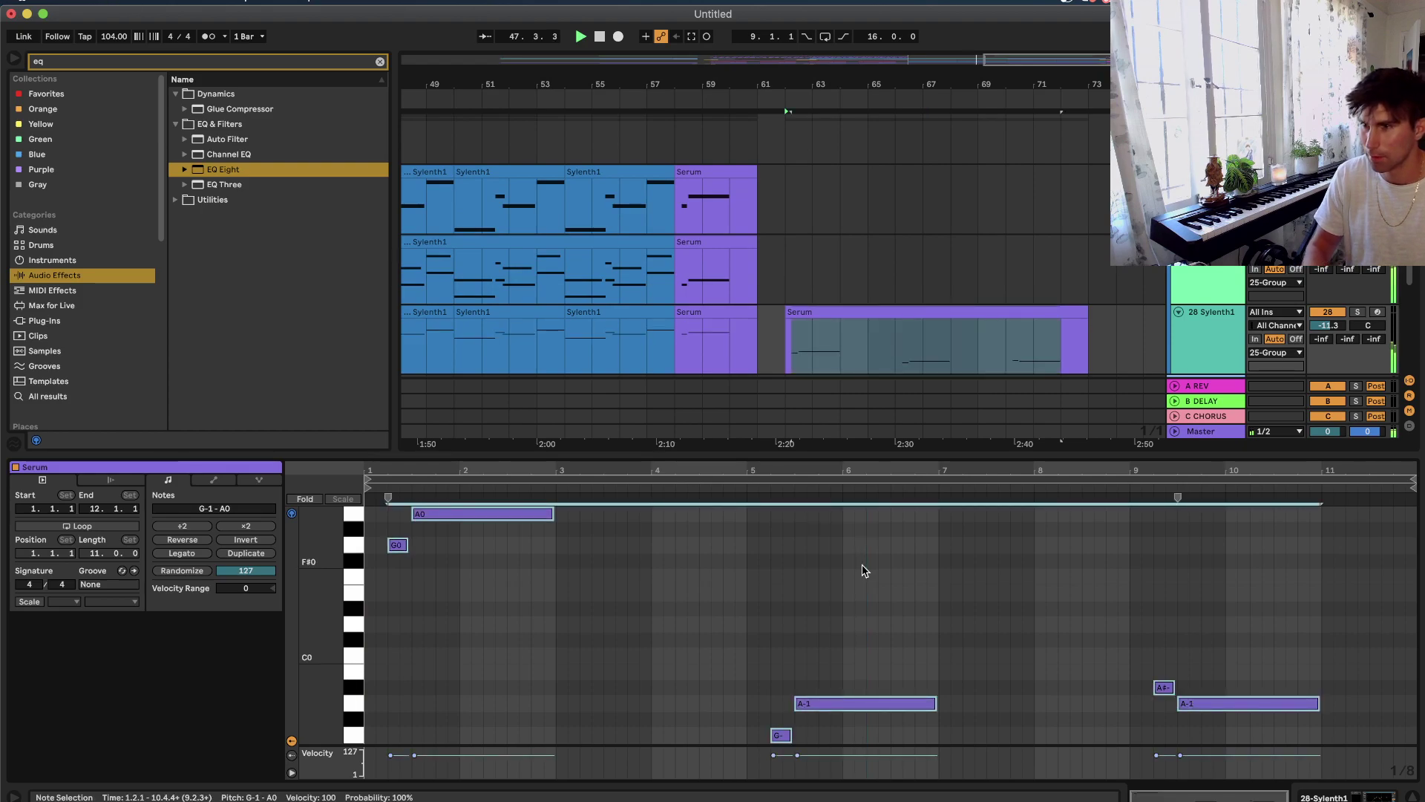
{"action": "key", "text": "shift+Up"}
{"action": "key", "text": "shift+Tab"}
Copy the bars 62–73 Serum clip from track 28 to tracks 27 and 26.
{"action": "left_click", "coordinate": [900, 369]}
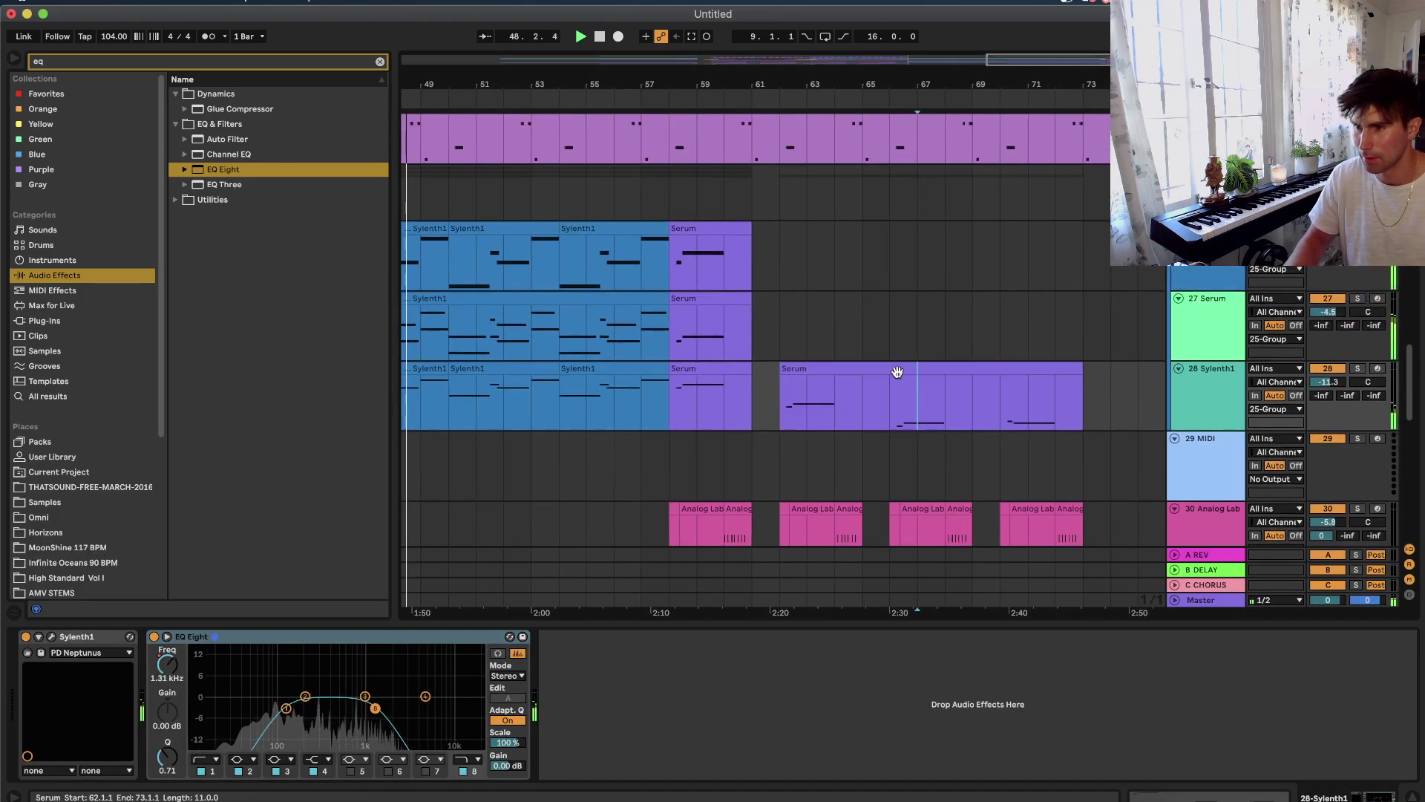
{"action": "left_click_drag", "start_coordinate": [858, 367], "coordinate": [863, 260]}
{"action": "scroll", "coordinate": [863, 259], "scroll_direction": "up", "scroll_amount": 5}
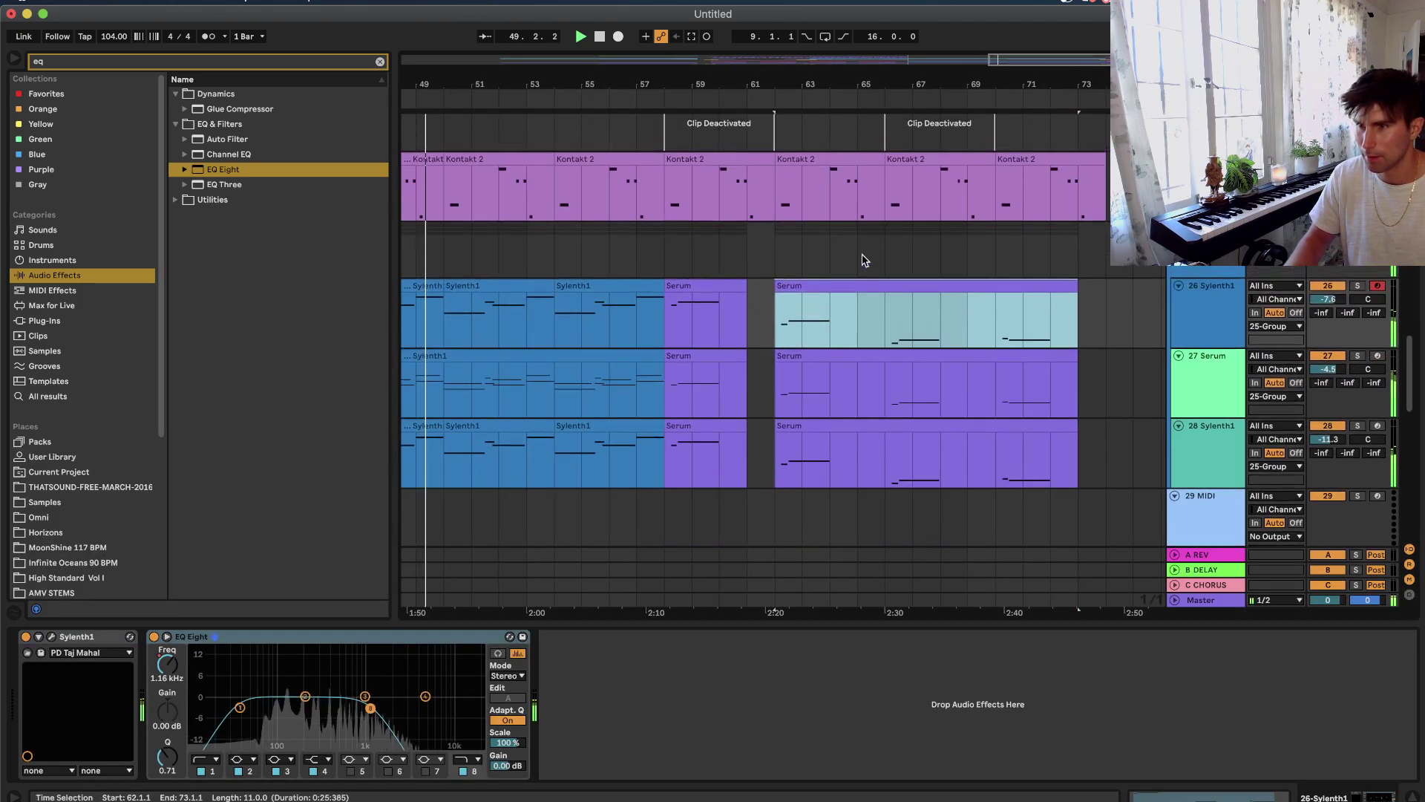
Lower the clip gain of both bars 49–57 audio clips on track 3 to -4.05 dB.
{"action": "scroll", "coordinate": [763, 314], "scroll_direction": "up", "scroll_amount": 10}
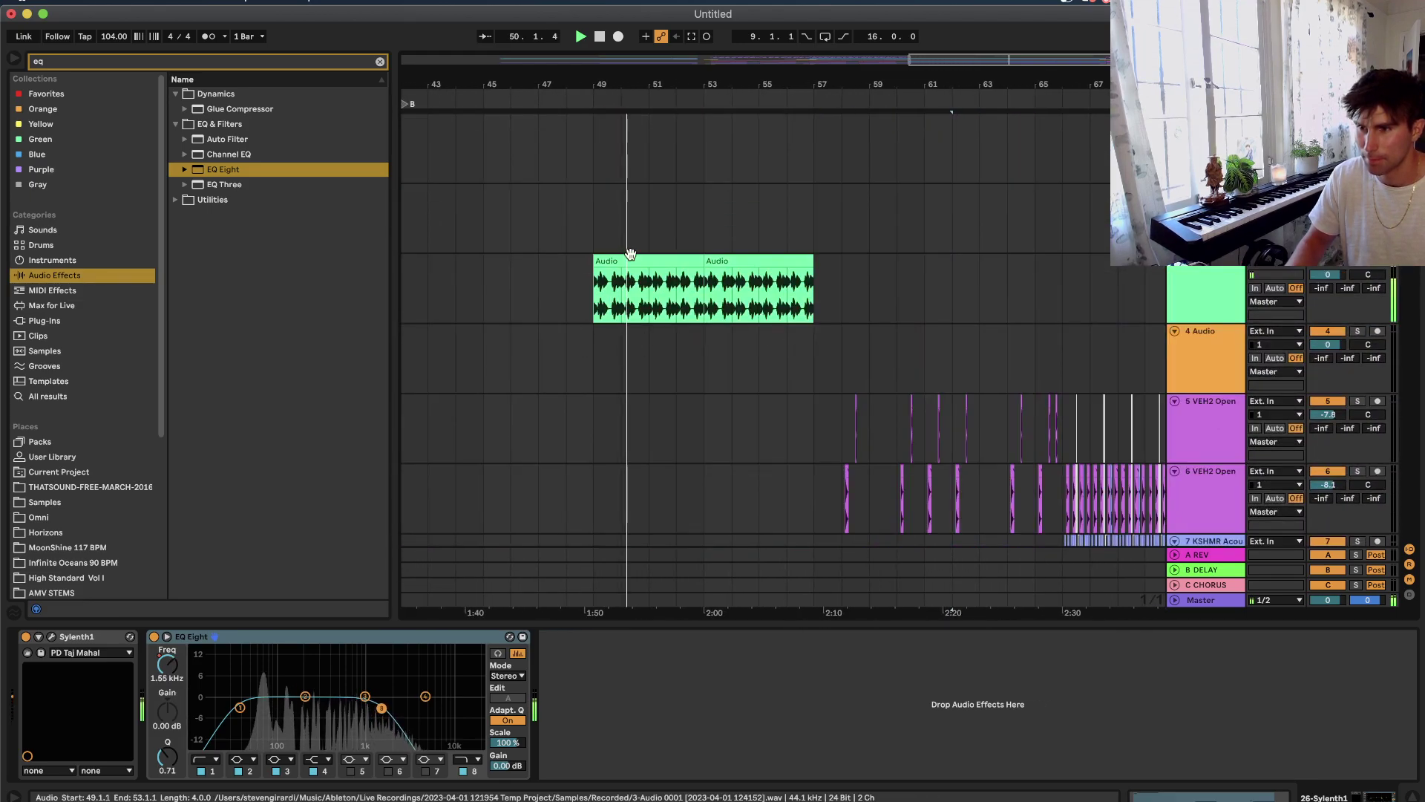
{"action": "left_click", "coordinate": [642, 258]}
{"action": "left_click", "coordinate": [741, 259], "text": "shift"}
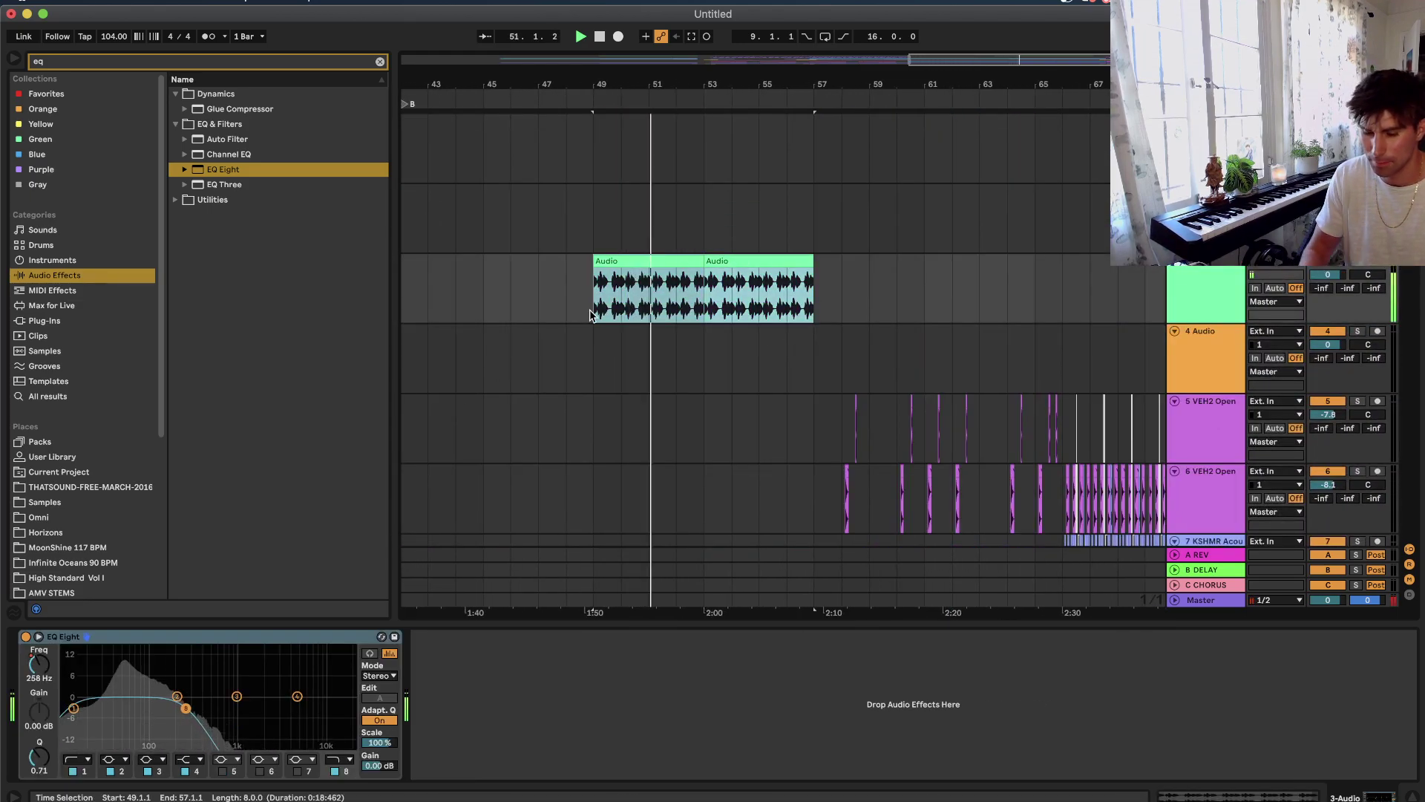
{"action": "double_click", "coordinate": [776, 261]}
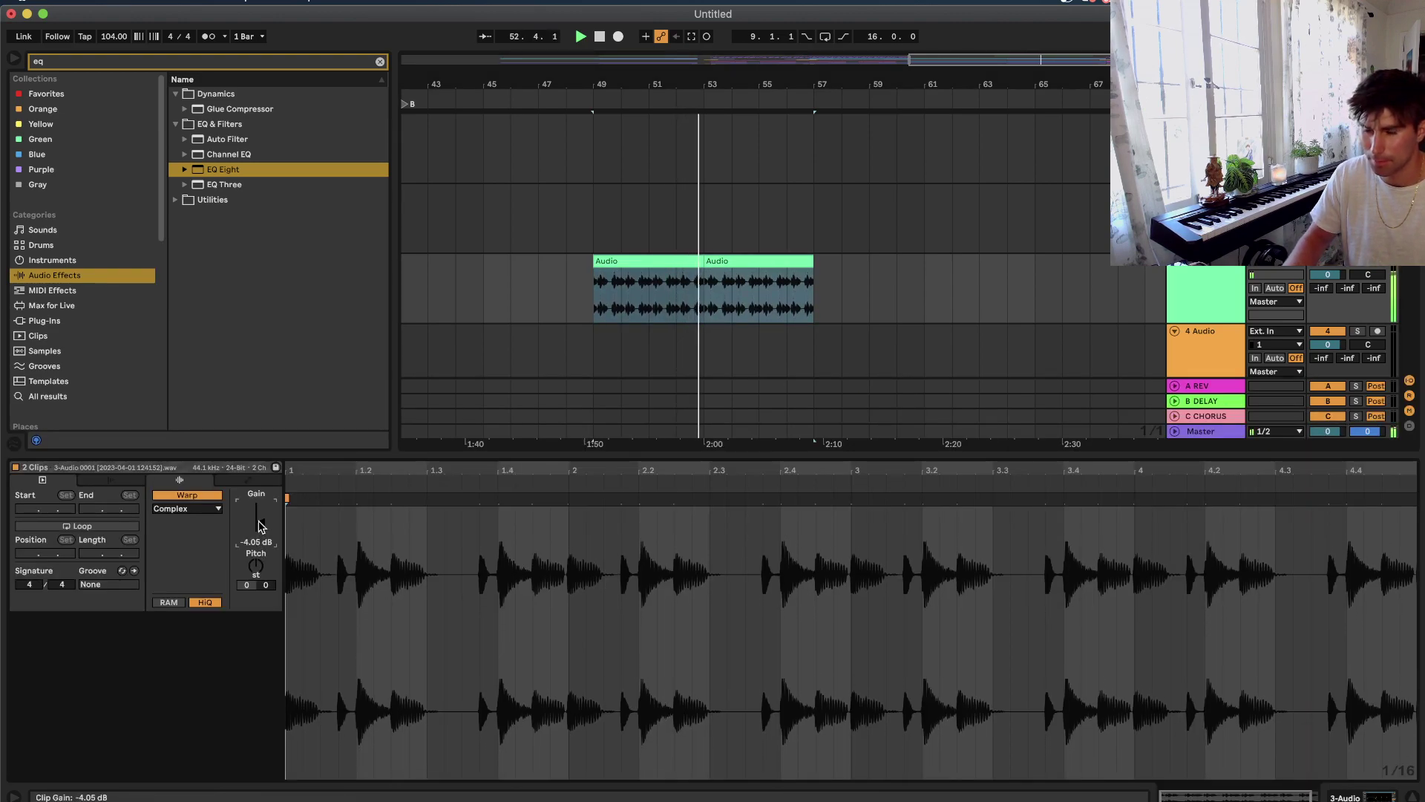
{"action": "key", "text": "shift+Tab"}
Set the low-cut band of track 3's EQ Eight to 225 Hz and play from bar 49.
{"action": "left_click", "coordinate": [68, 703]}
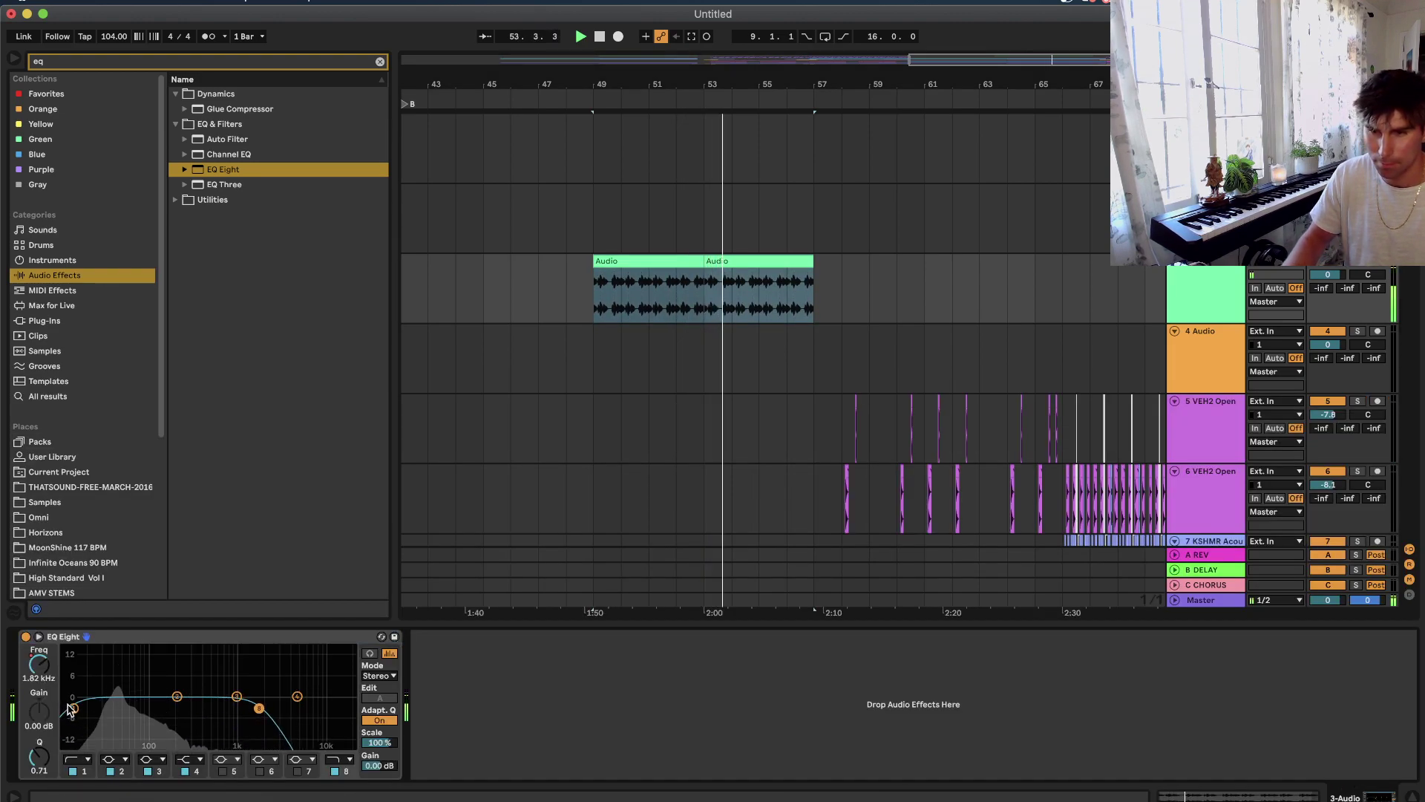
{"action": "left_click", "coordinate": [26, 637]}
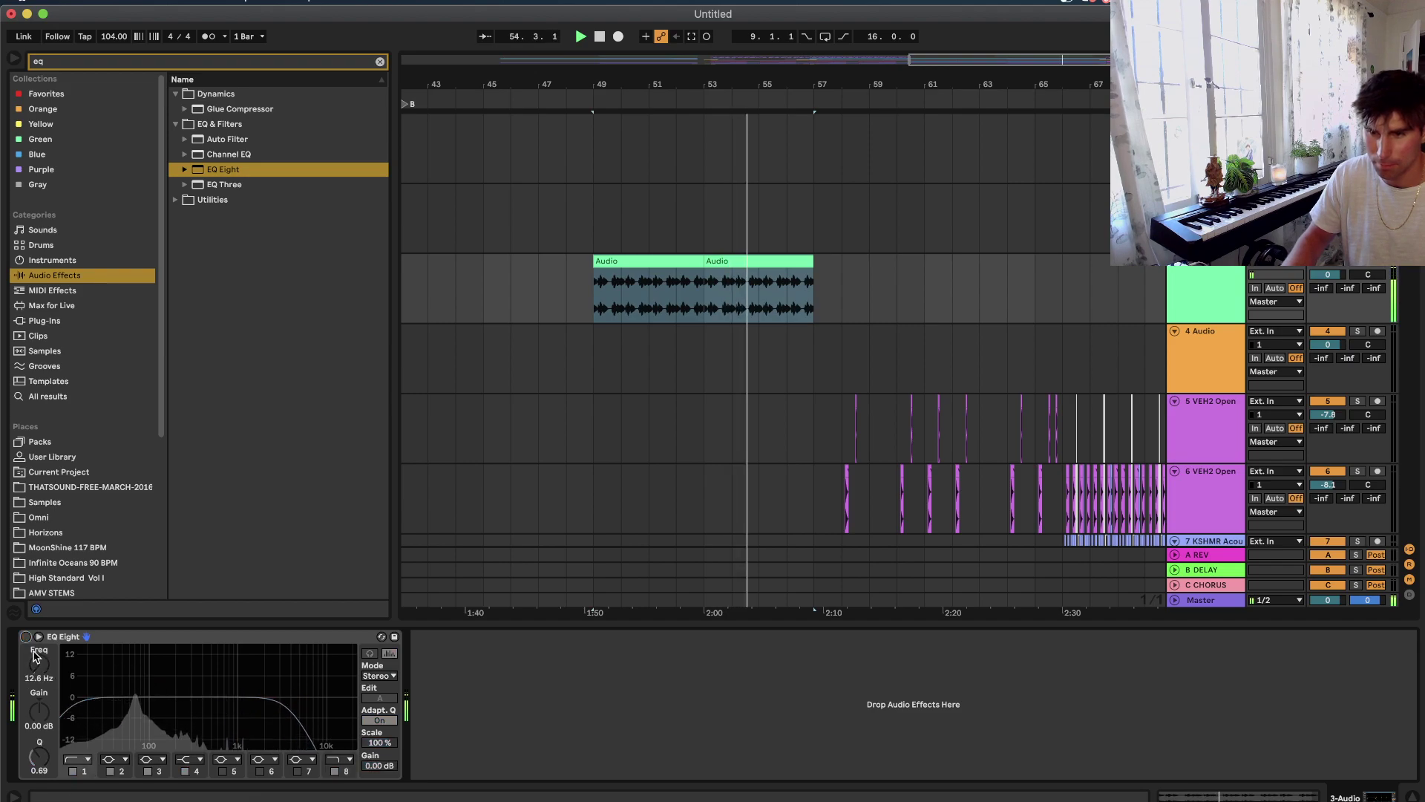
{"action": "left_click", "coordinate": [26, 636]}
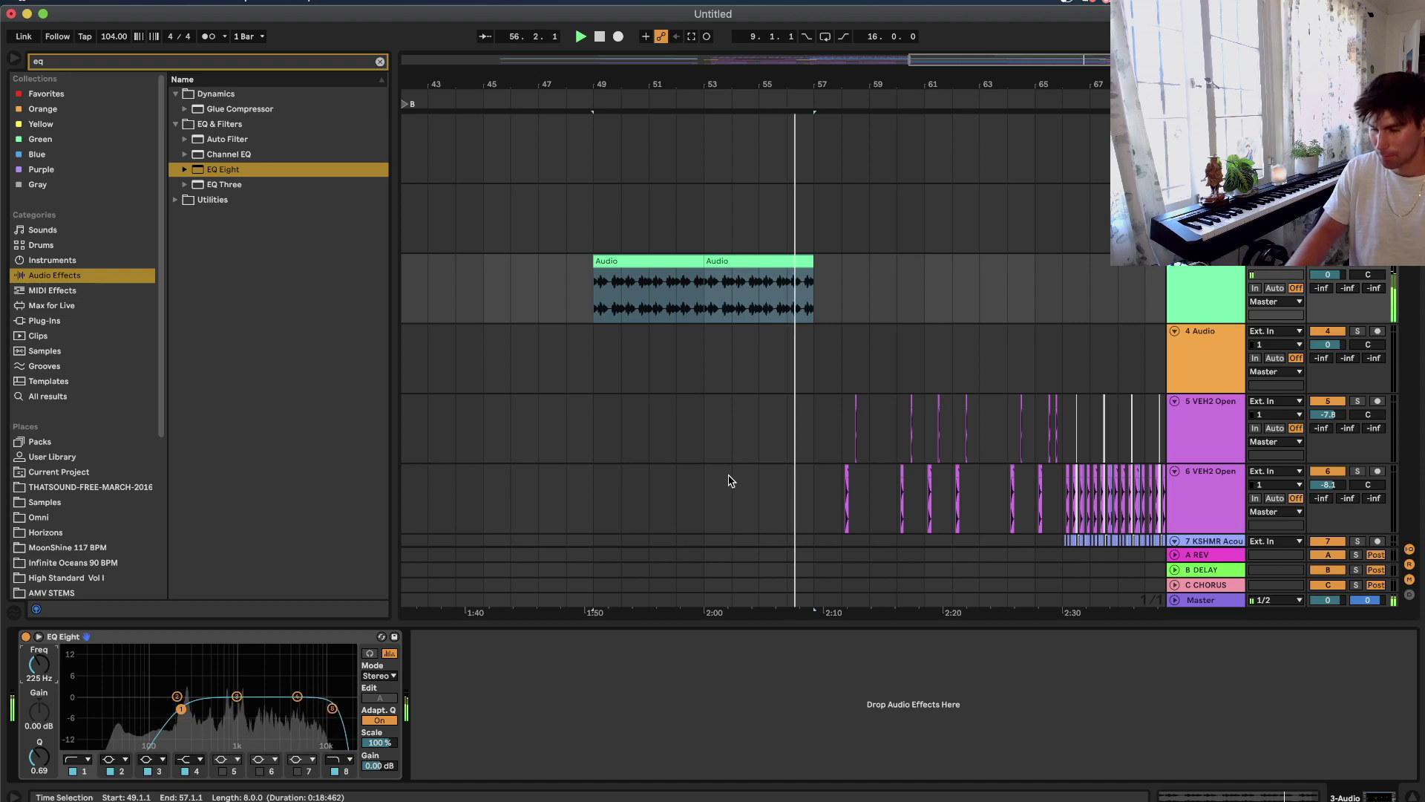
{"action": "left_click", "coordinate": [666, 260]}
{"action": "key", "text": "space"}
{"action": "key", "text": "space"}
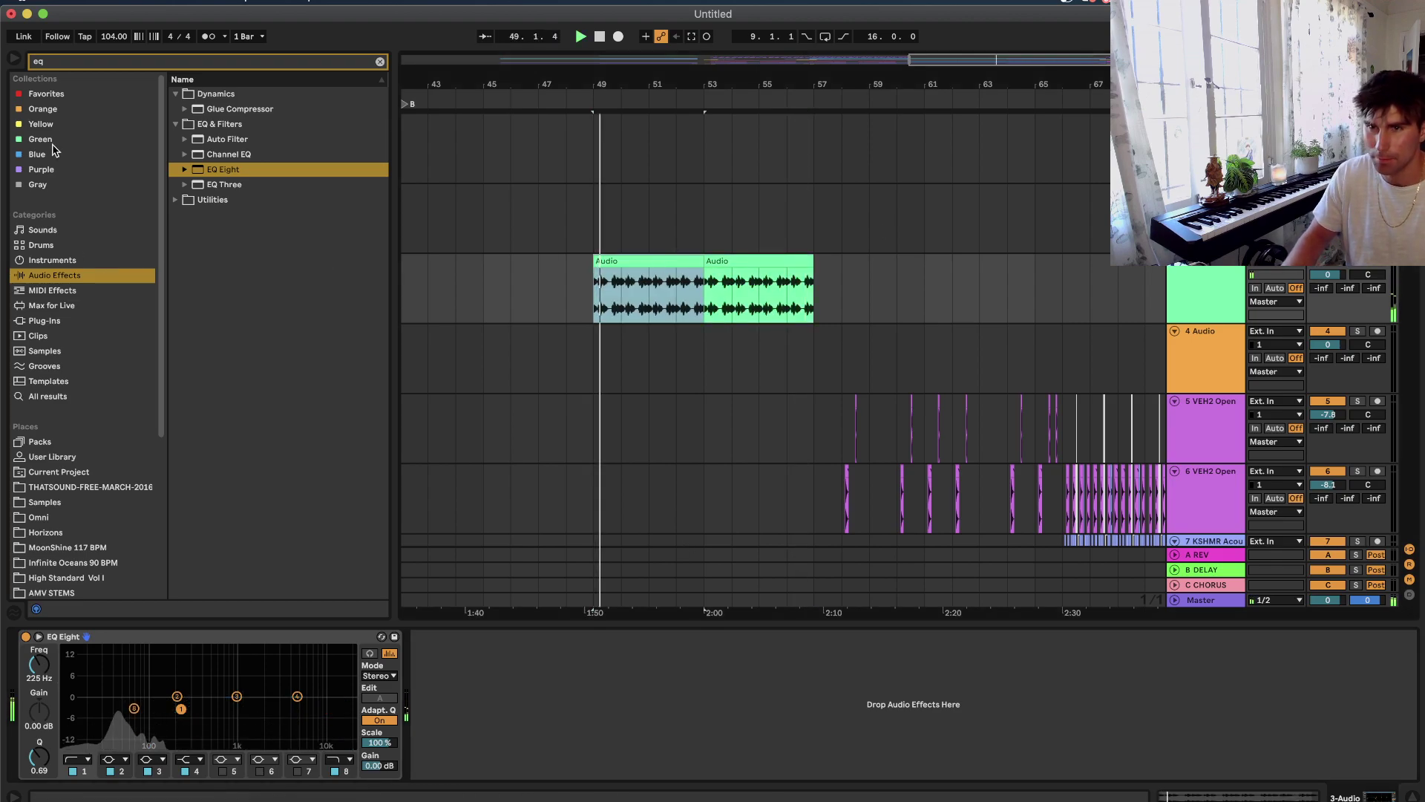
Add the iZotope Trash 2 VST plug-in to track 3 after EQ Eight, declining to reopen the Updater's windows.
{"action": "left_click", "coordinate": [67, 64]}
{"action": "type", "text": "trash"}
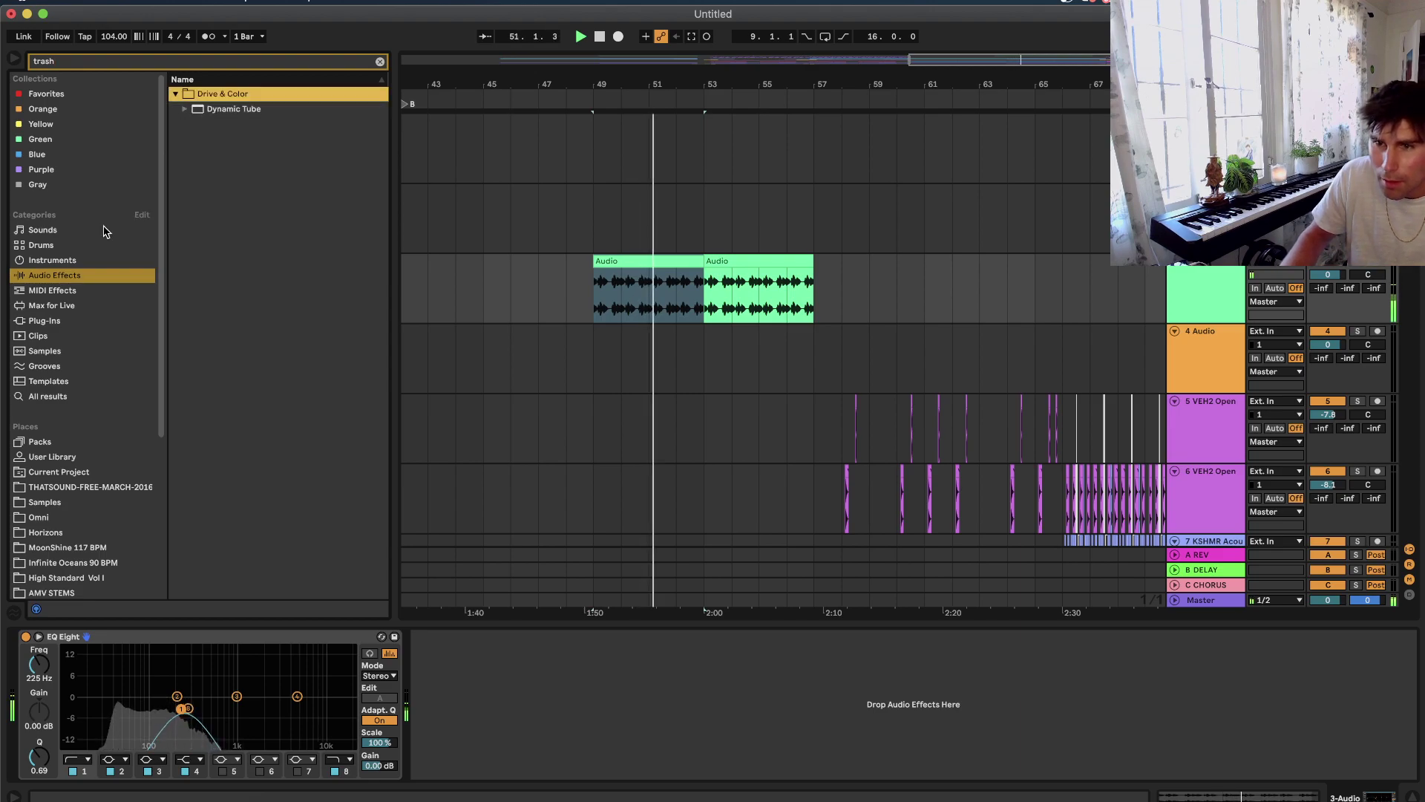
{"action": "left_click", "coordinate": [45, 320]}
{"action": "left_click", "coordinate": [230, 138]}
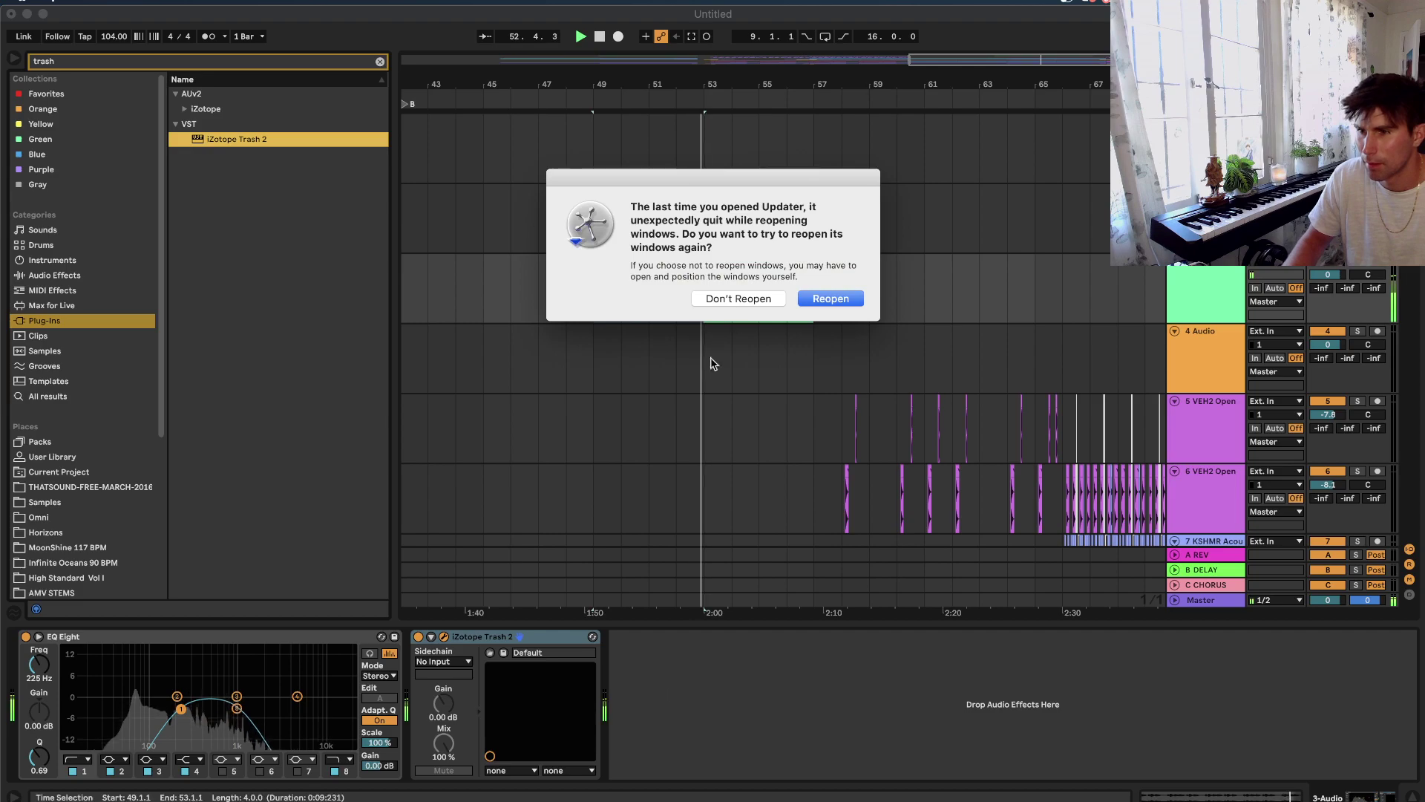
{"action": "left_click", "coordinate": [742, 299]}
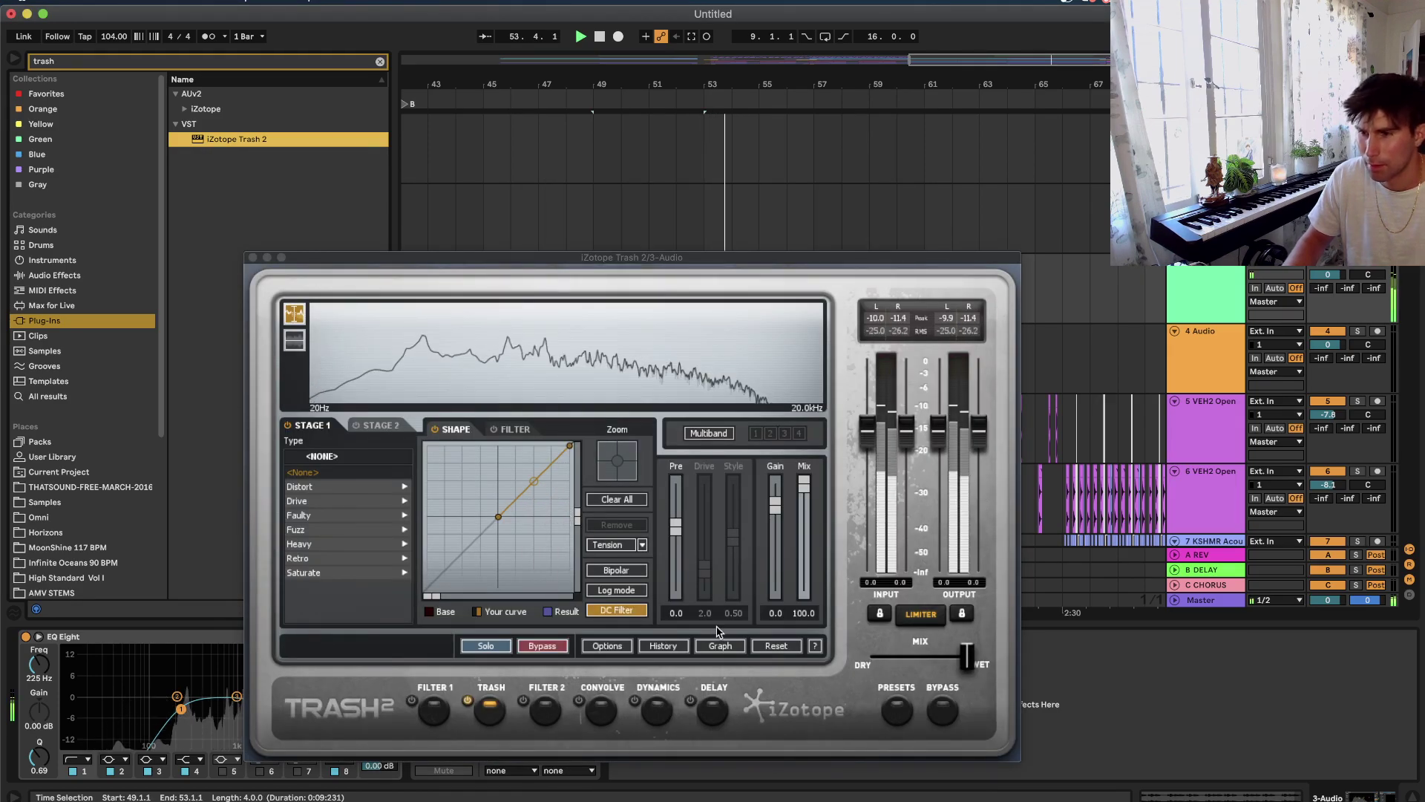
Load Trash 2's Arcade Bite preset from the Percussive folder and close the plug-in windows.
{"action": "left_click", "coordinate": [907, 724]}
{"action": "left_click", "coordinate": [416, 435]}
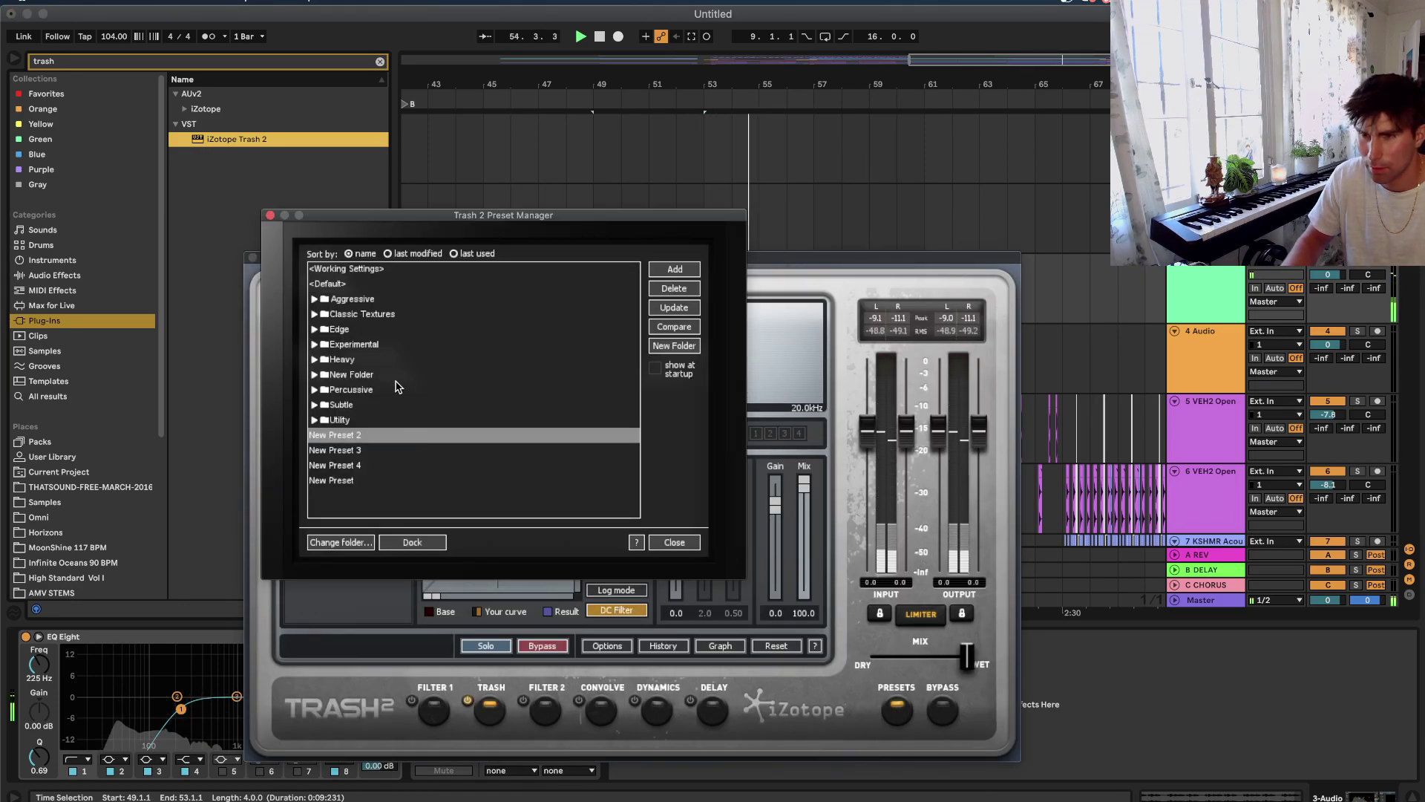
{"action": "left_click", "coordinate": [894, 688]}
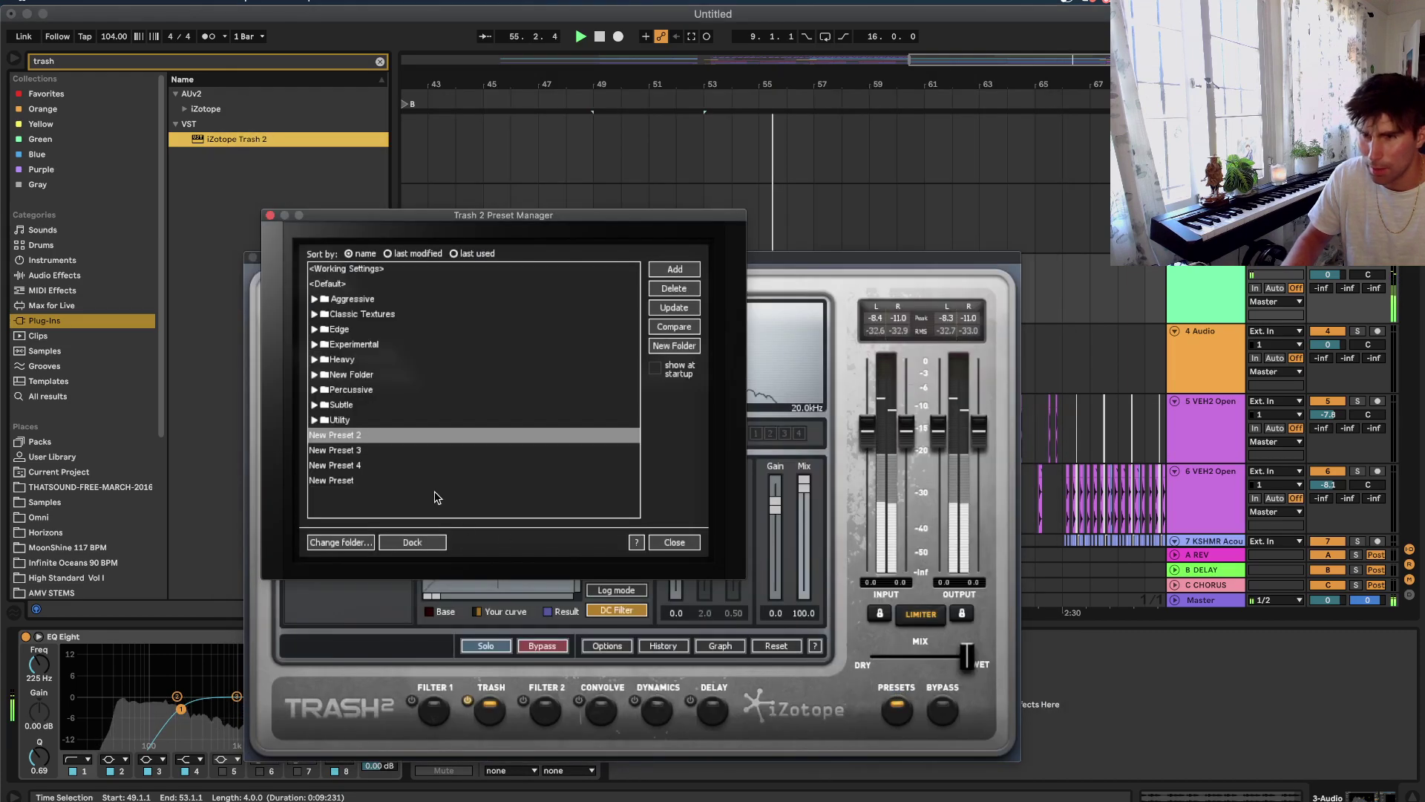
{"action": "left_click", "coordinate": [365, 434]}
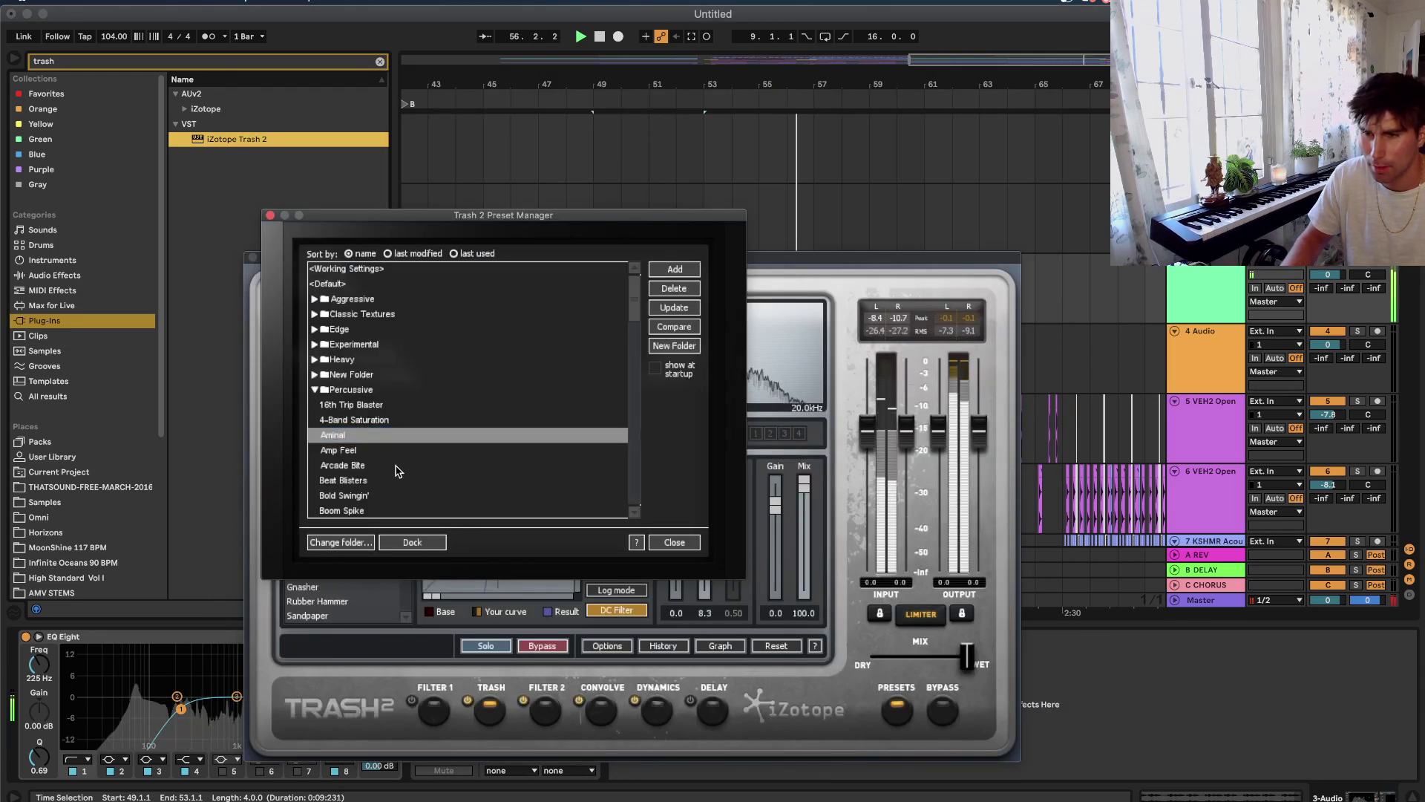
{"action": "left_click", "coordinate": [371, 465]}
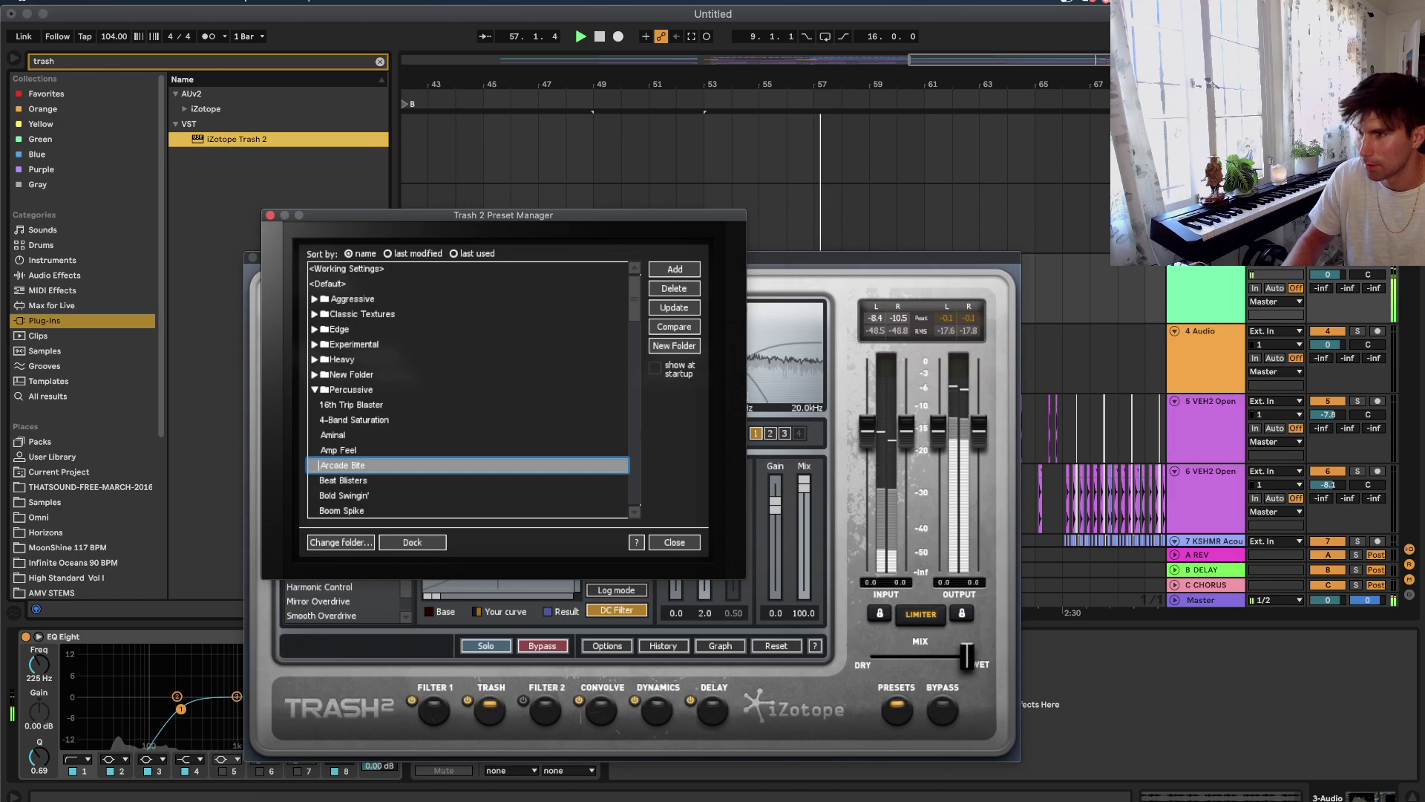
{"action": "left_click", "coordinate": [270, 215]}
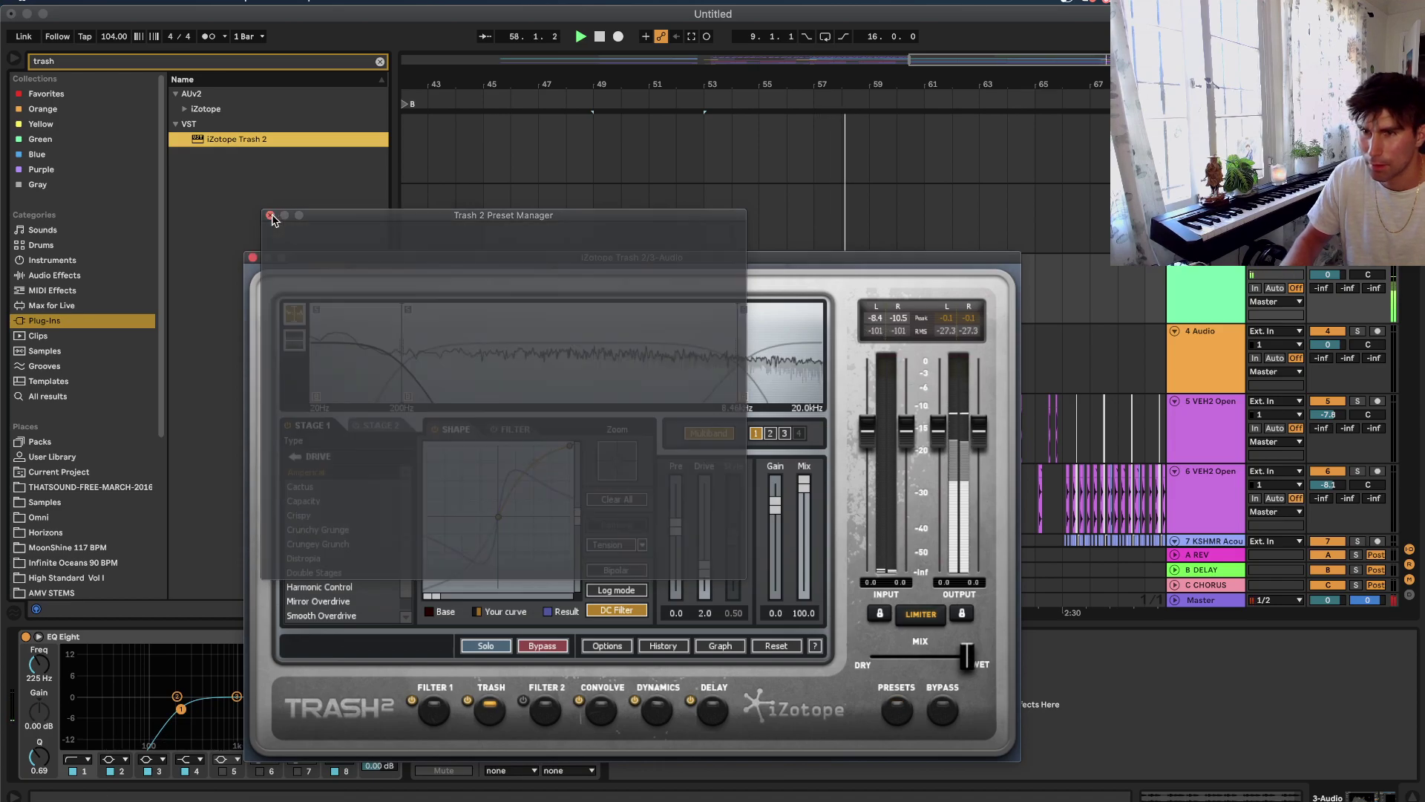
{"action": "left_click", "coordinate": [253, 257]}
{"action": "left_click", "coordinate": [803, 306], "text": "shift"}
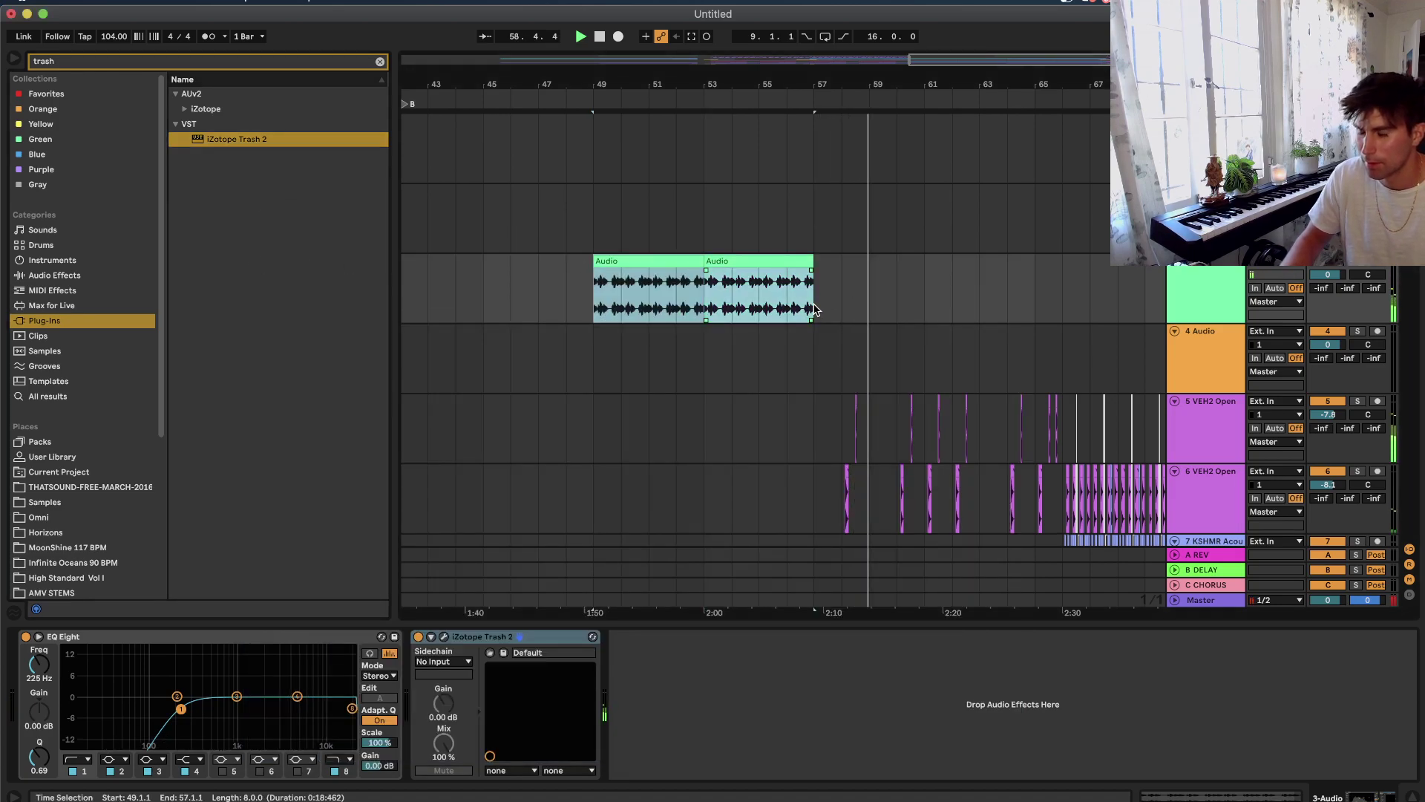
Audition bar 58 with tracks 26 and 27 soloed in turn, and compare it with track 27 muted.
{"action": "scroll", "coordinate": [809, 308], "scroll_direction": "down", "scroll_amount": 3}
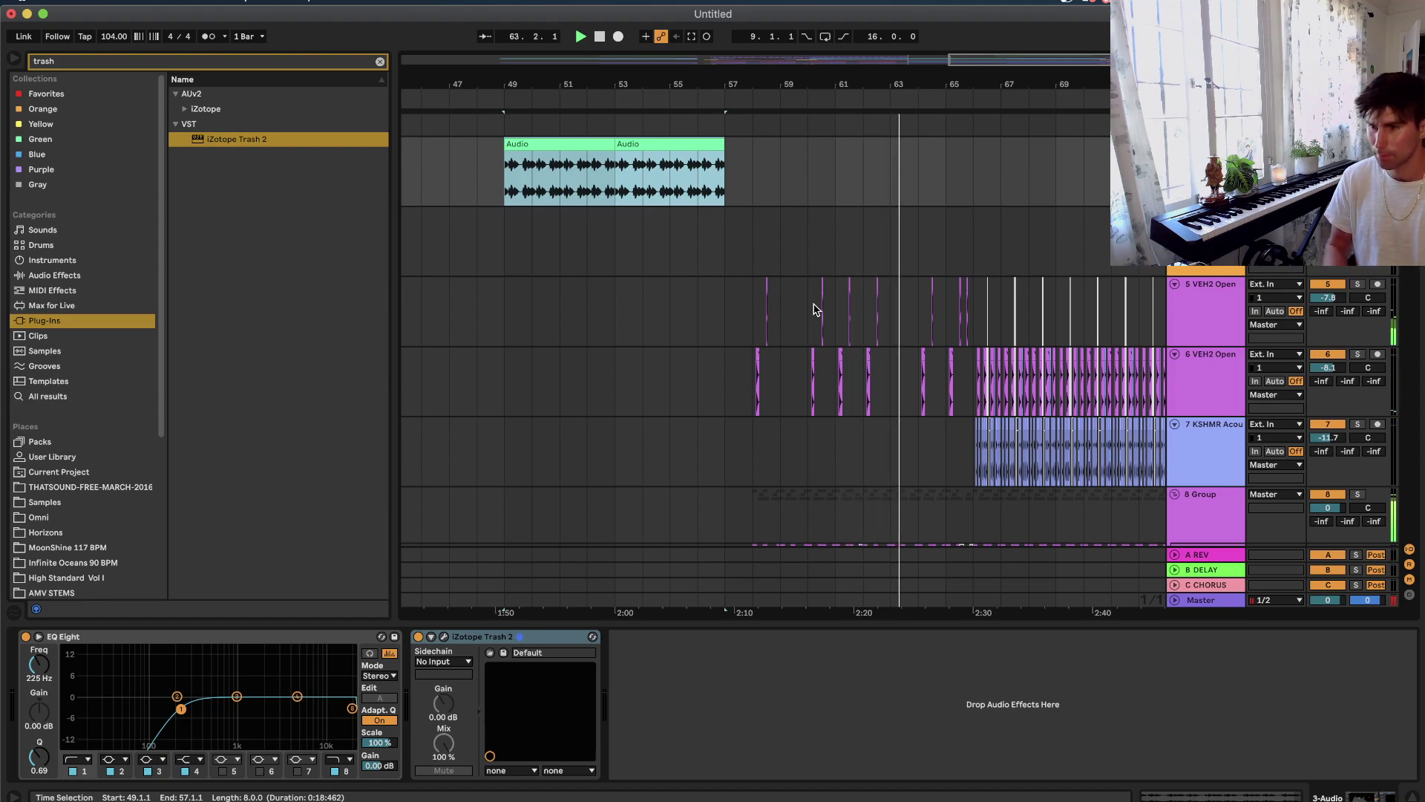
{"action": "scroll", "coordinate": [814, 309], "scroll_direction": "down", "scroll_amount": 20}
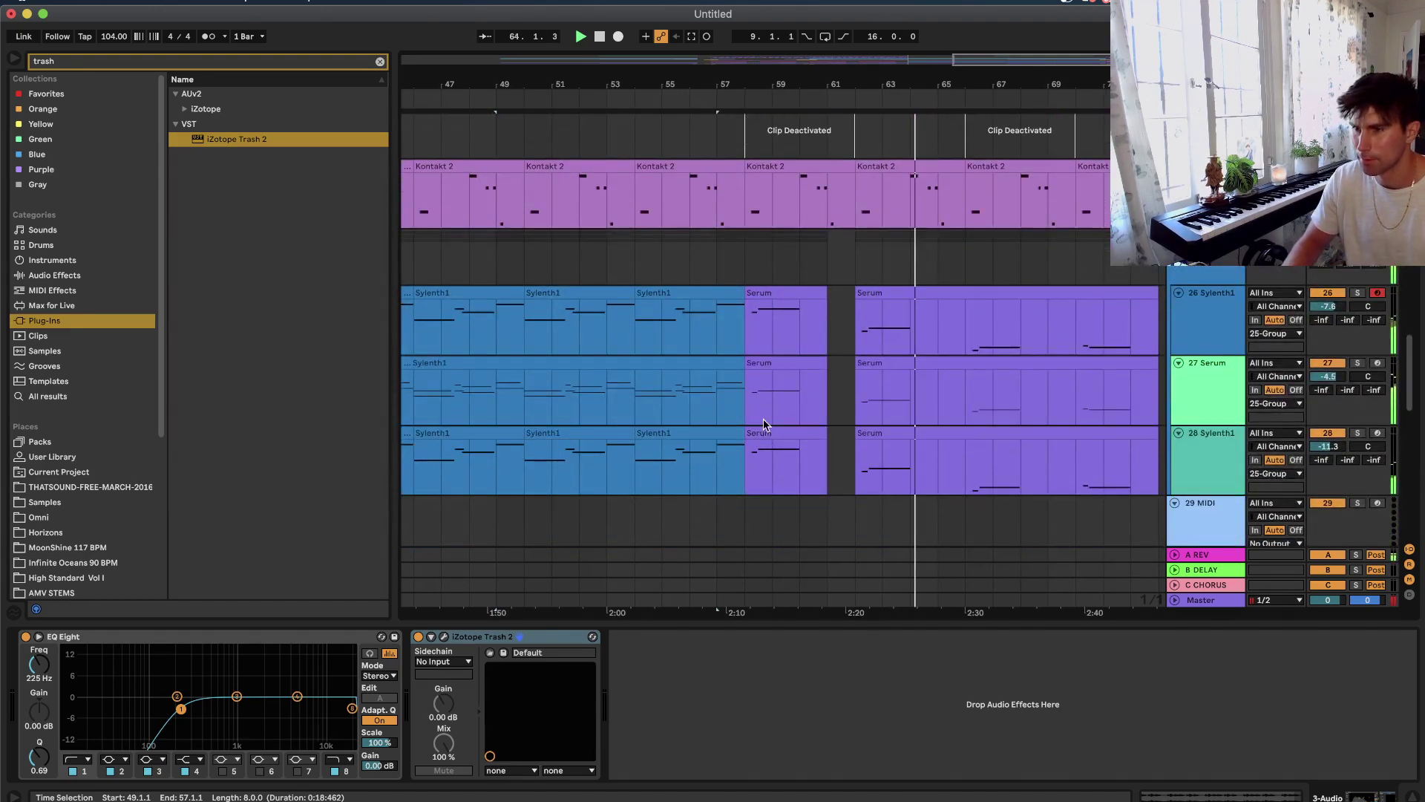
{"action": "left_click", "coordinate": [748, 340]}
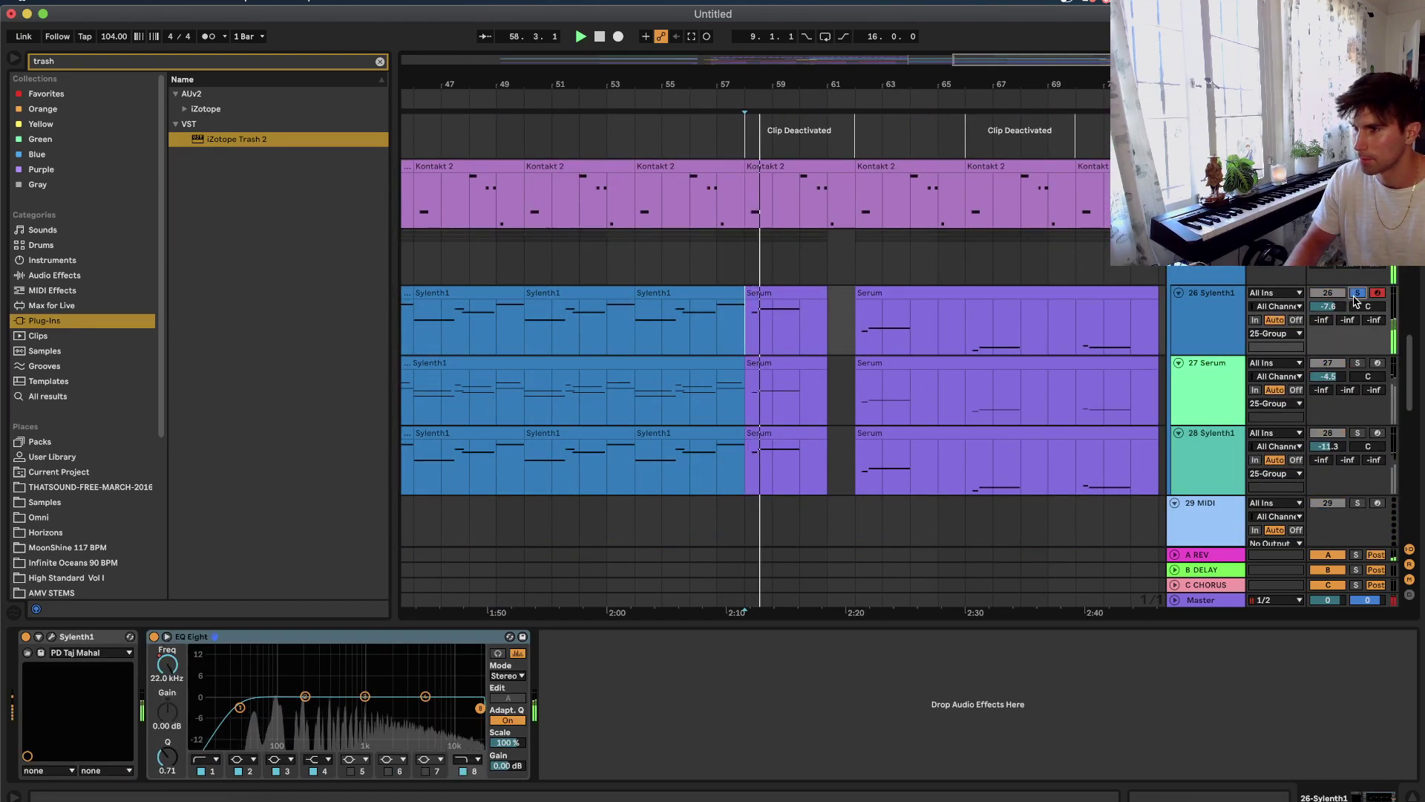
{"action": "key", "text": "space"}
{"action": "key", "text": "space"}
{"action": "left_click", "coordinate": [1356, 363]}
{"action": "left_click", "coordinate": [1356, 363]}
{"action": "key", "text": "space"}
{"action": "key", "text": "space"}
{"action": "left_click", "coordinate": [1331, 363]}
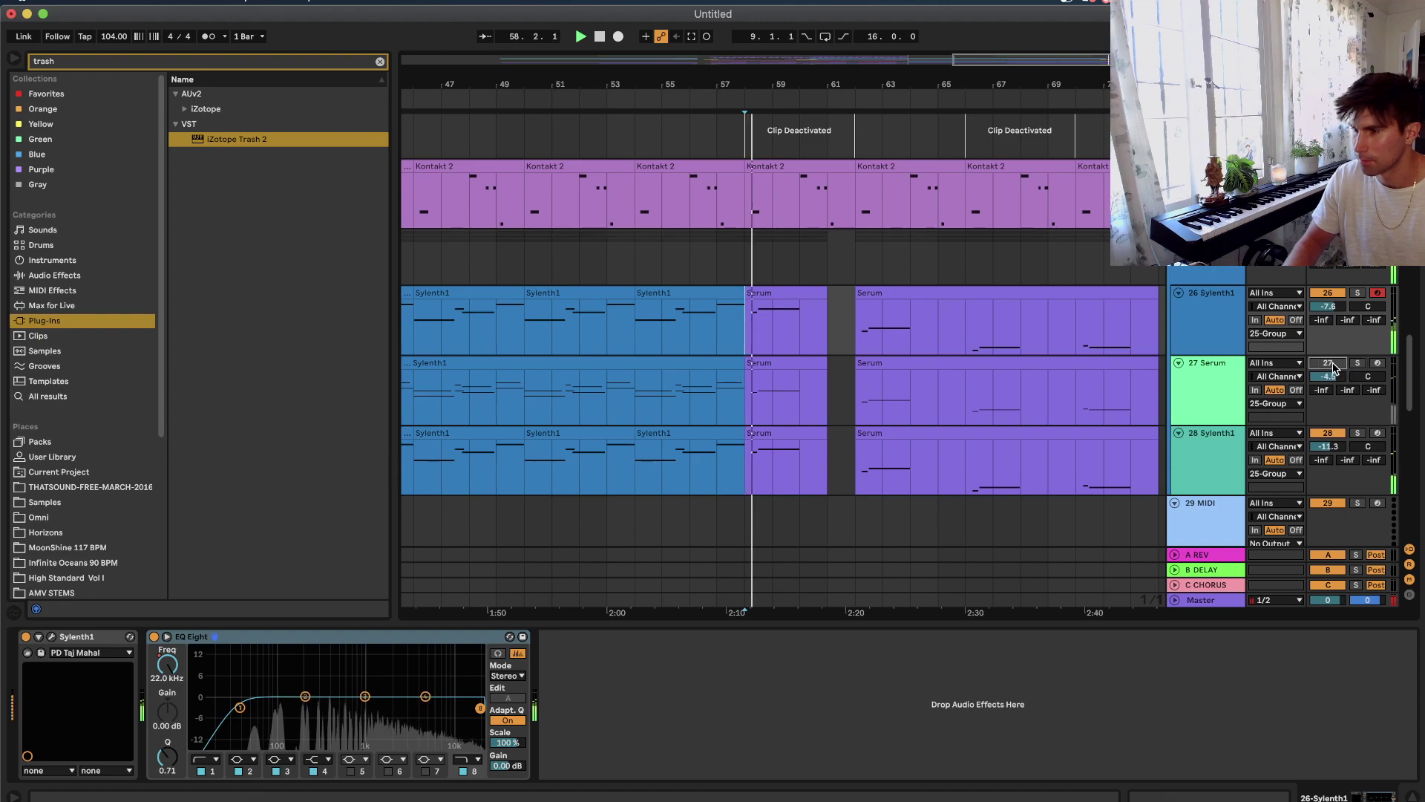
{"action": "key", "text": "space"}
Deactivate the Serum clips at bars 58–61 and 62–73 on track 27 and play from bar 54.
{"action": "left_click", "coordinate": [1148, 359]}
{"action": "left_click_drag", "start_coordinate": [1149, 358], "coordinate": [913, 352]}
{"action": "key", "text": "super+z"}
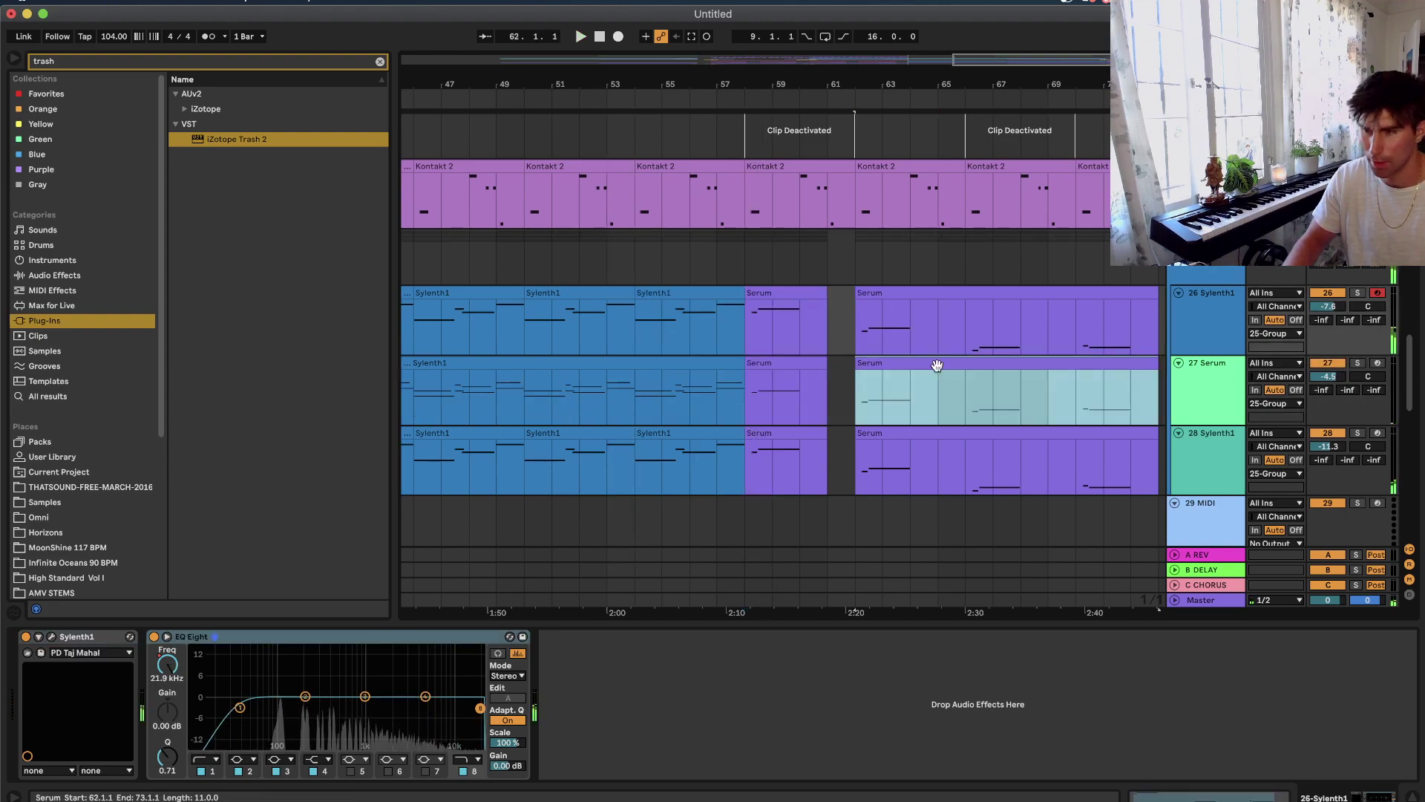
{"action": "left_click", "coordinate": [795, 357], "text": "shift"}
{"action": "left_click", "coordinate": [630, 281]}
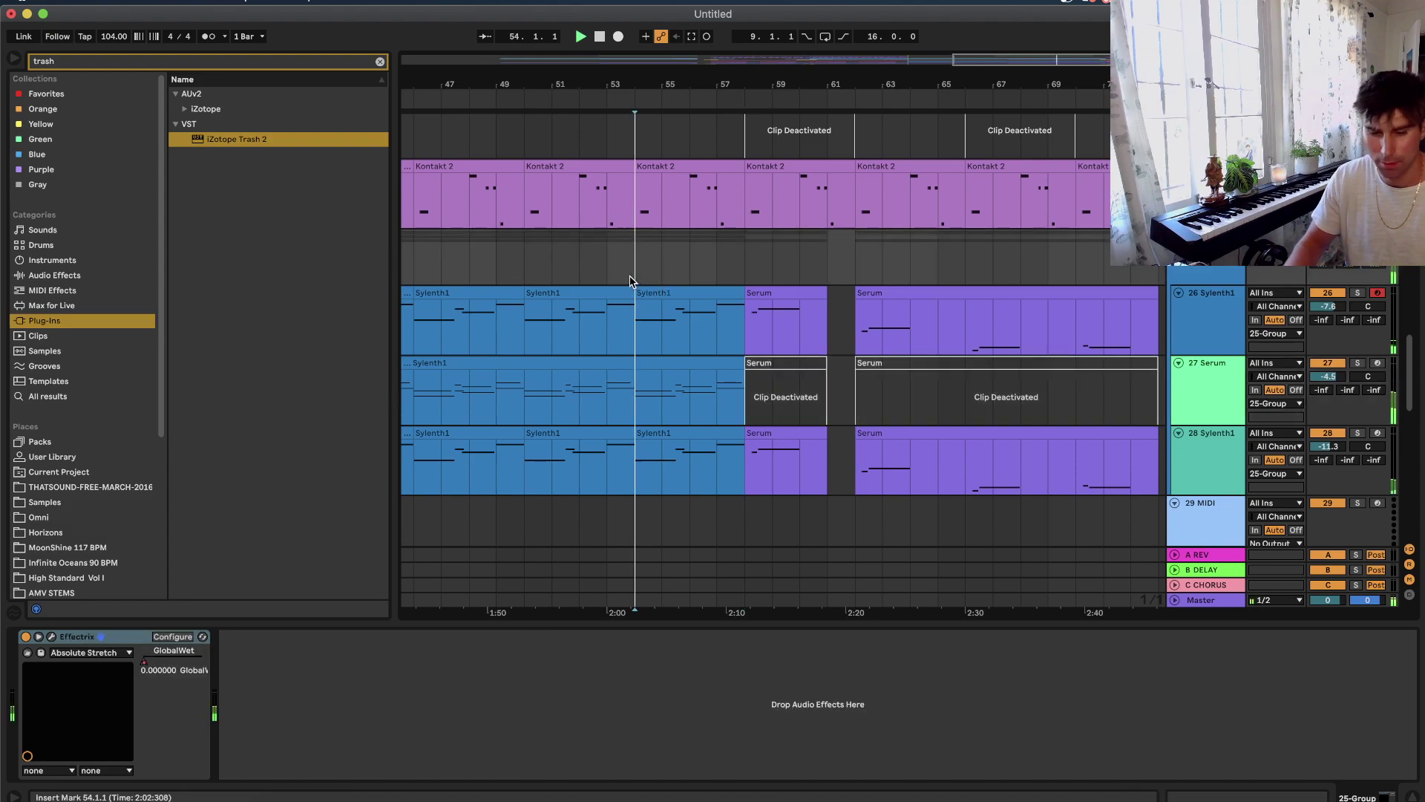
{"action": "scroll", "coordinate": [629, 281], "scroll_direction": "up", "scroll_amount": 10}
{"action": "key", "text": "space"}
{"action": "scroll", "coordinate": [629, 281], "scroll_direction": "up", "scroll_amount": 10}
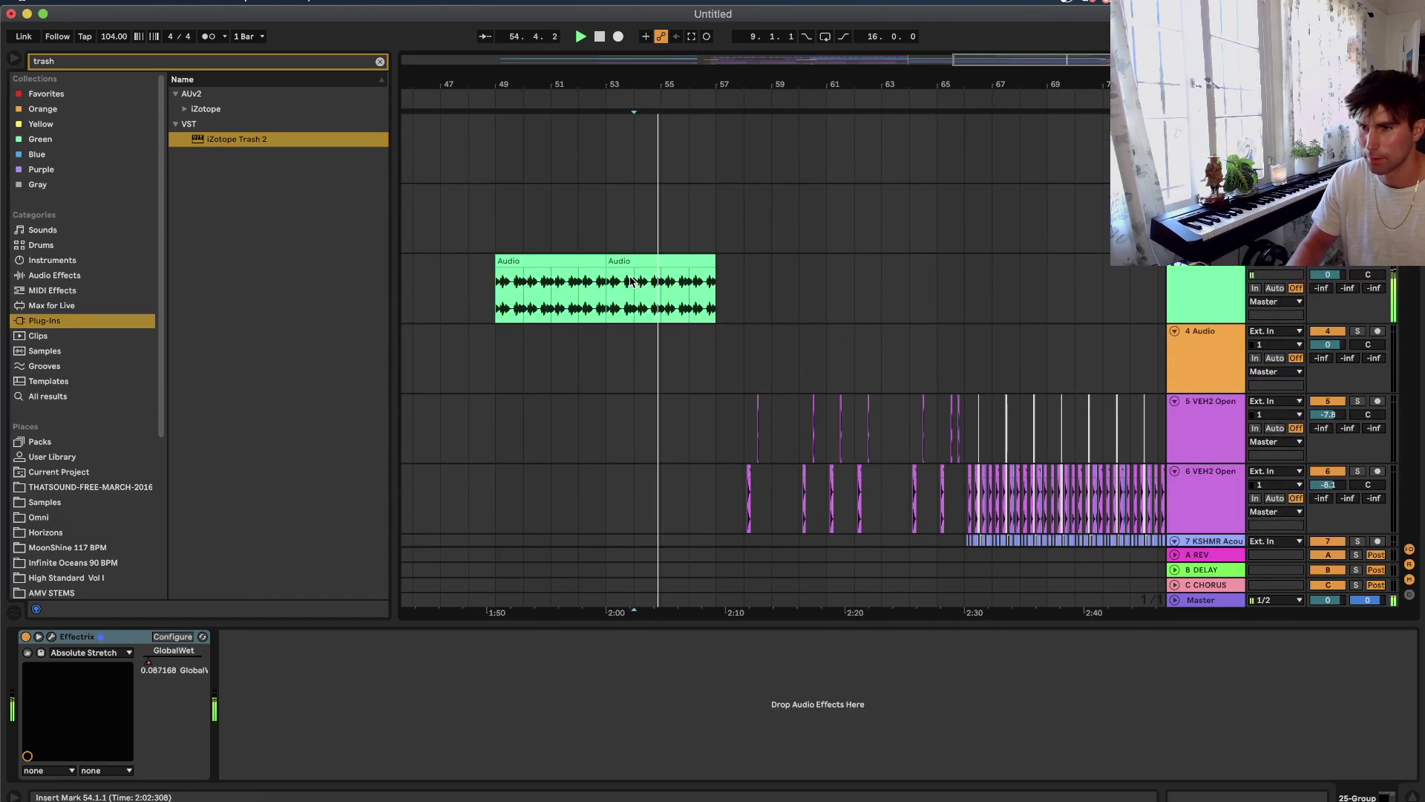
Add the Utility audio effect to track 3 after Trash 2.
{"action": "scroll", "coordinate": [627, 280], "scroll_direction": "down", "scroll_amount": 3}
{"action": "left_click", "coordinate": [758, 265]}
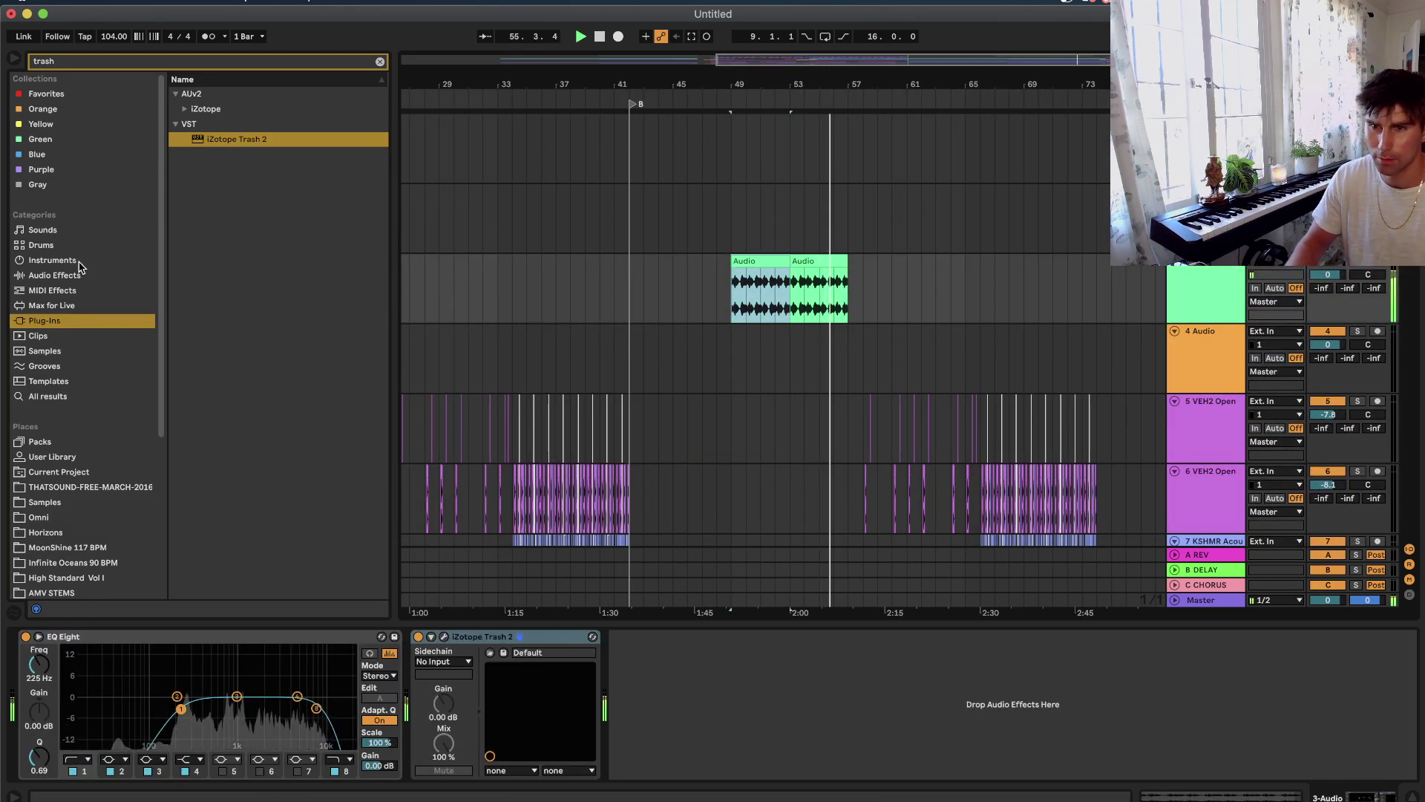
{"action": "left_click", "coordinate": [54, 275]}
{"action": "left_click", "coordinate": [116, 58]}
{"action": "type", "text": "ut"}
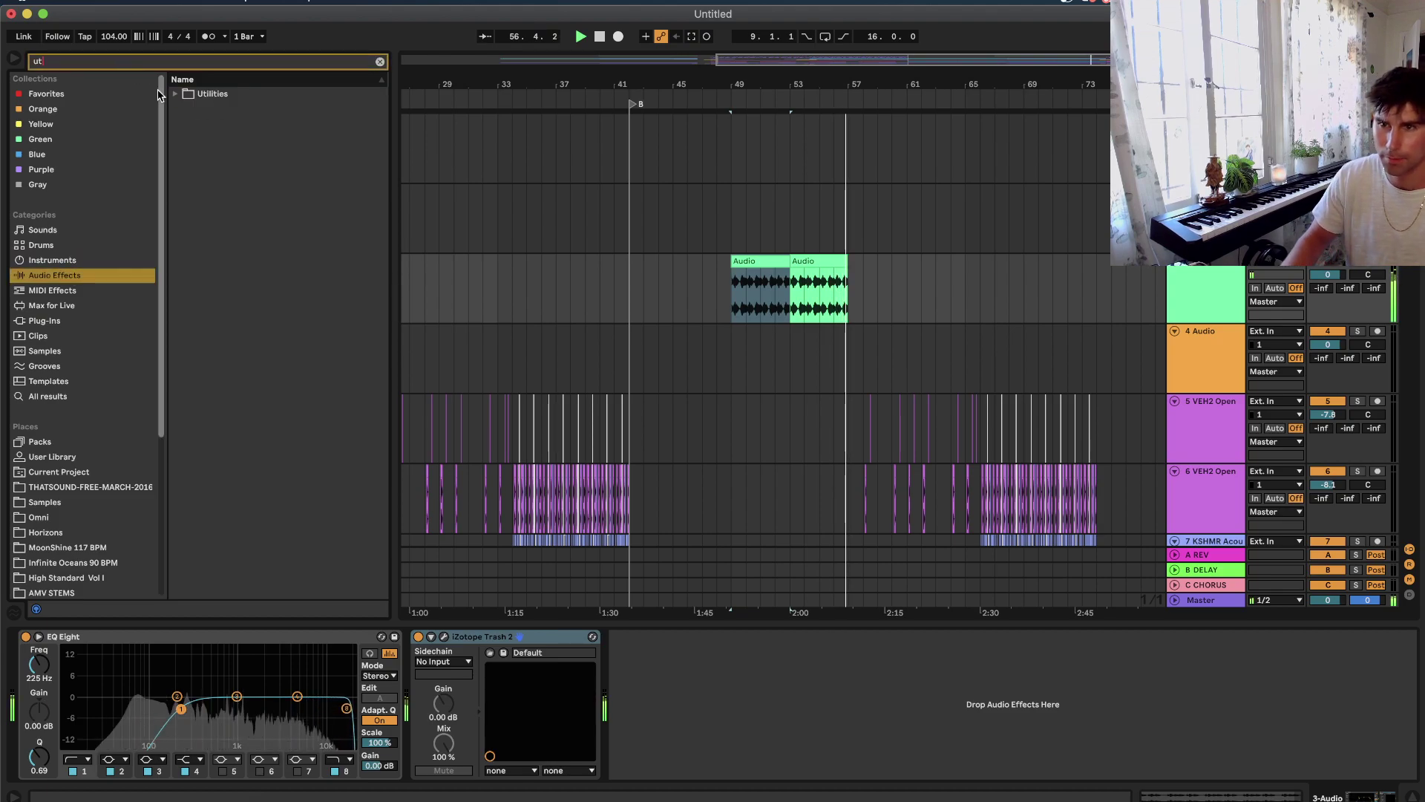
{"action": "left_click", "coordinate": [176, 97]}
{"action": "left_click_drag", "start_coordinate": [223, 184], "coordinate": [768, 642]}
Automate Utility's gain on track 3 to rise from -inf dB at bar 49 to 0.00 dB at bar 57.
{"action": "key", "text": "a"}
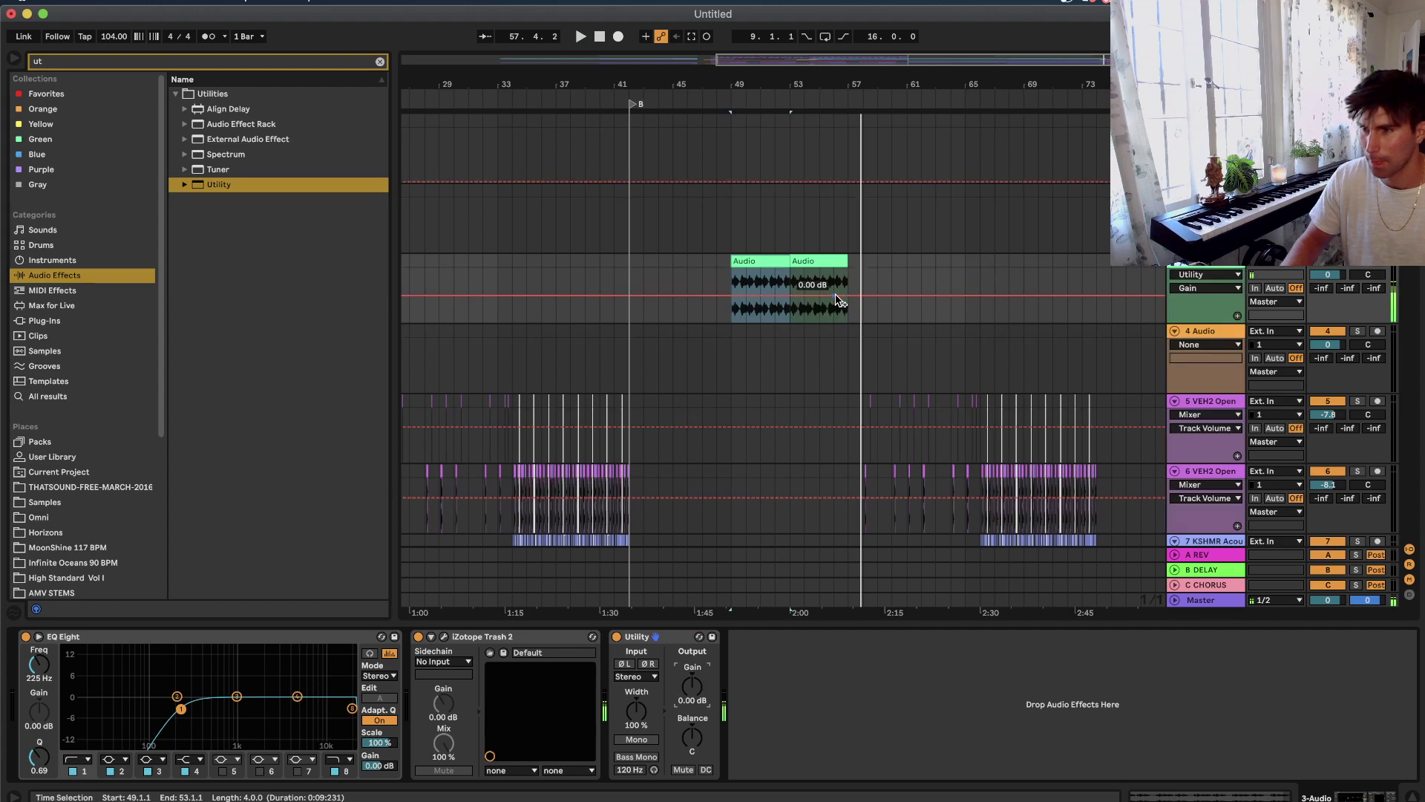
{"action": "key", "text": "space"}
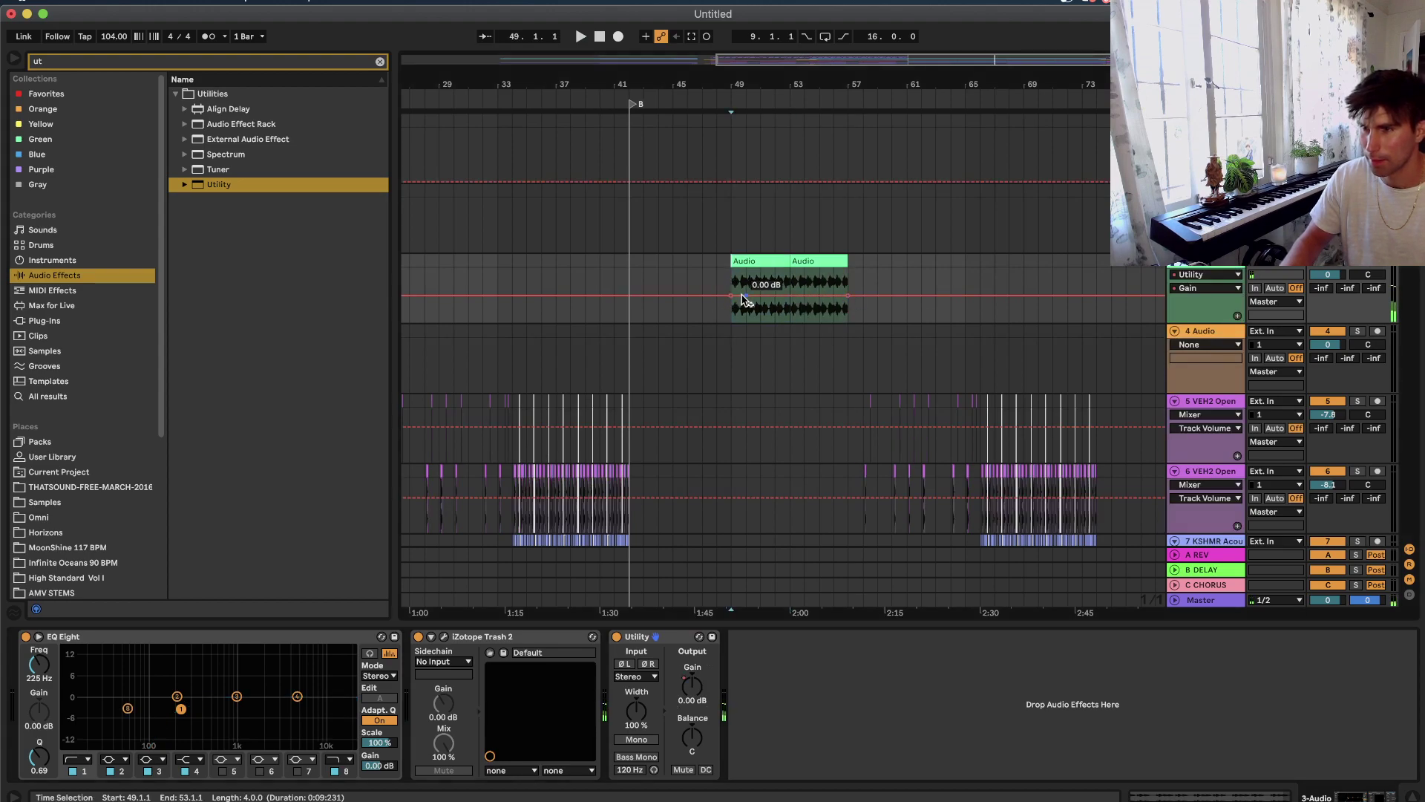
{"action": "scroll", "coordinate": [643, 310], "scroll_direction": "left", "scroll_amount": 5}
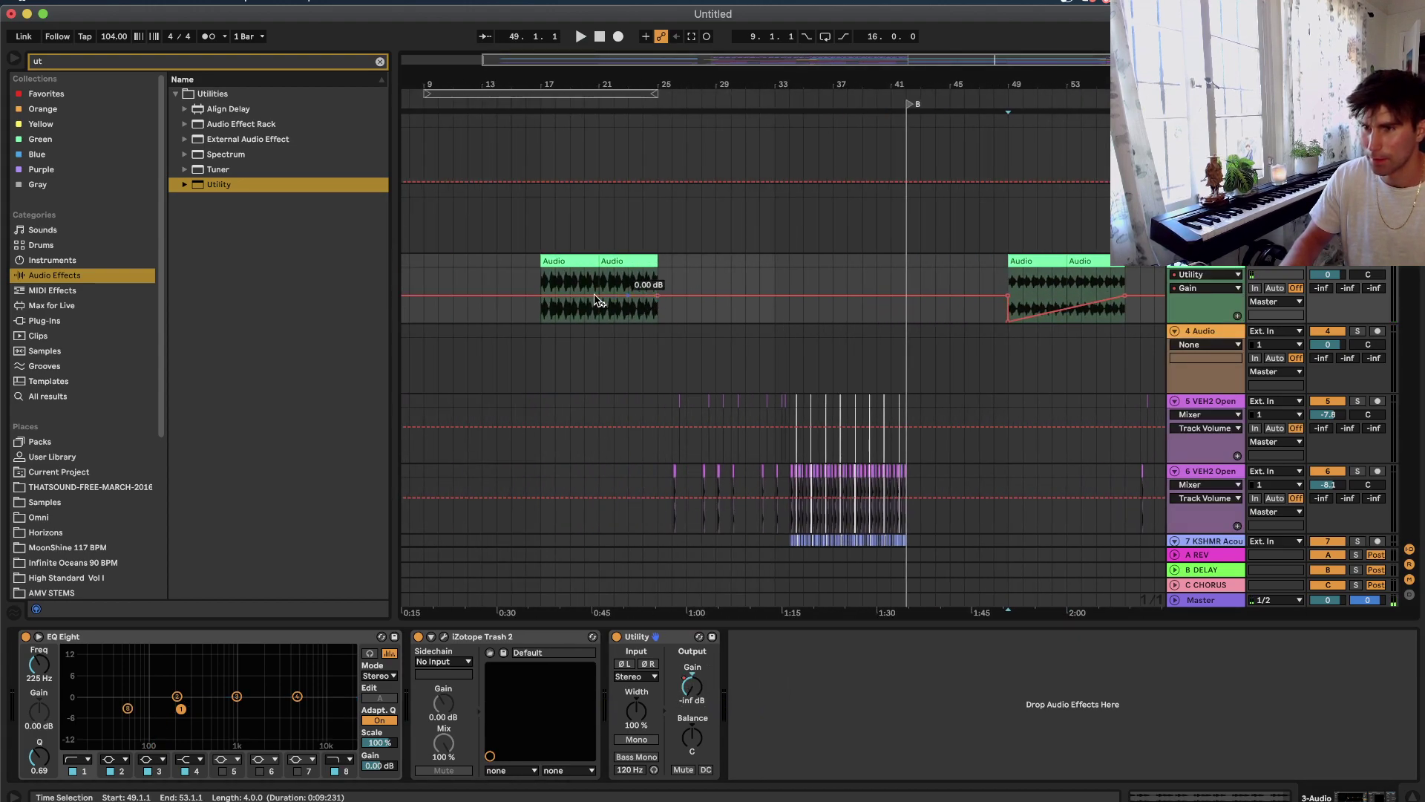
Play from bar 16 and lower track 3's volume to -4.2 dB.
{"action": "left_click", "coordinate": [527, 289]}
{"action": "key", "text": "space"}
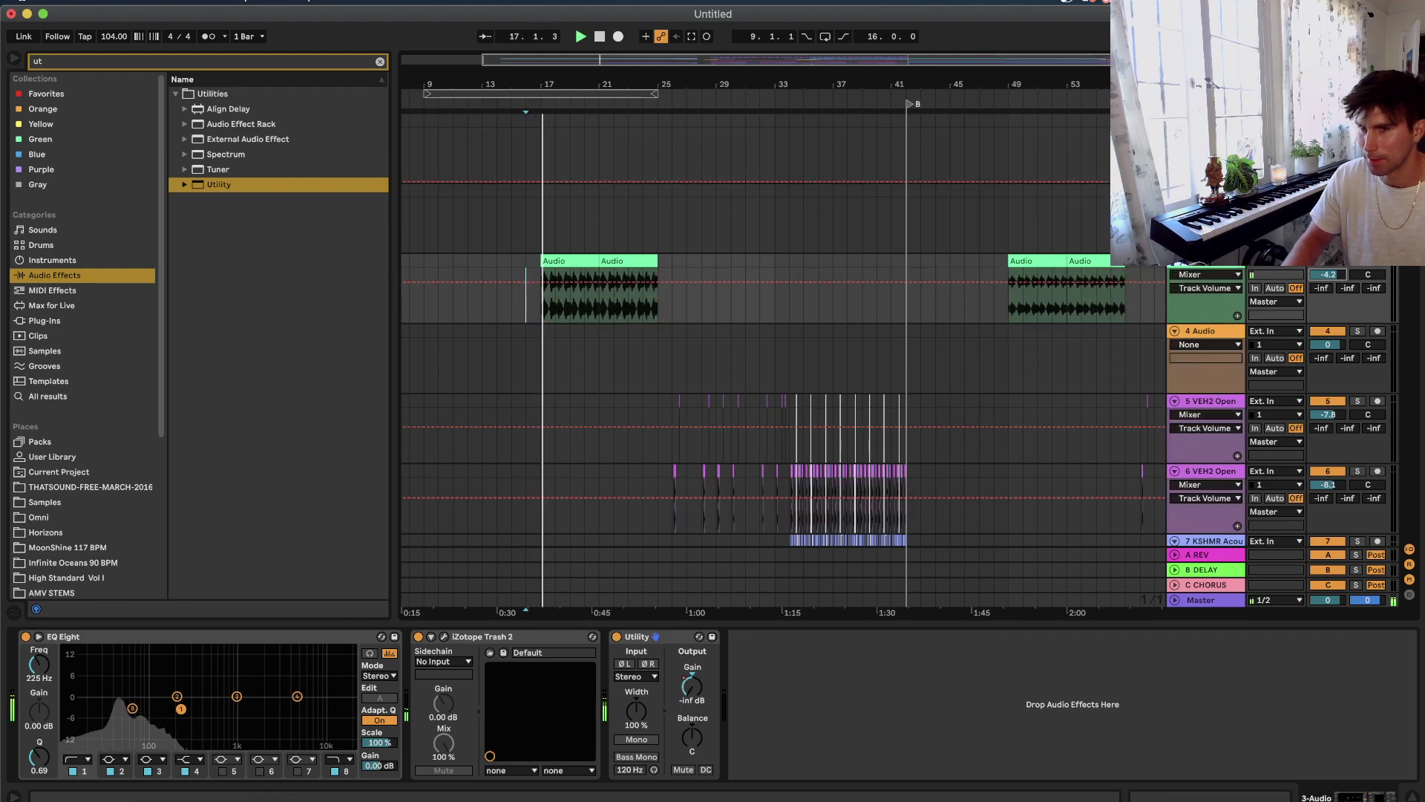
{"action": "key", "text": "a"}
Add the OTT preset of Multiband Dynamics to track 3 after Utility and set its amount to 15%.
{"action": "left_click", "coordinate": [121, 58]}
{"action": "type", "text": "ut"}
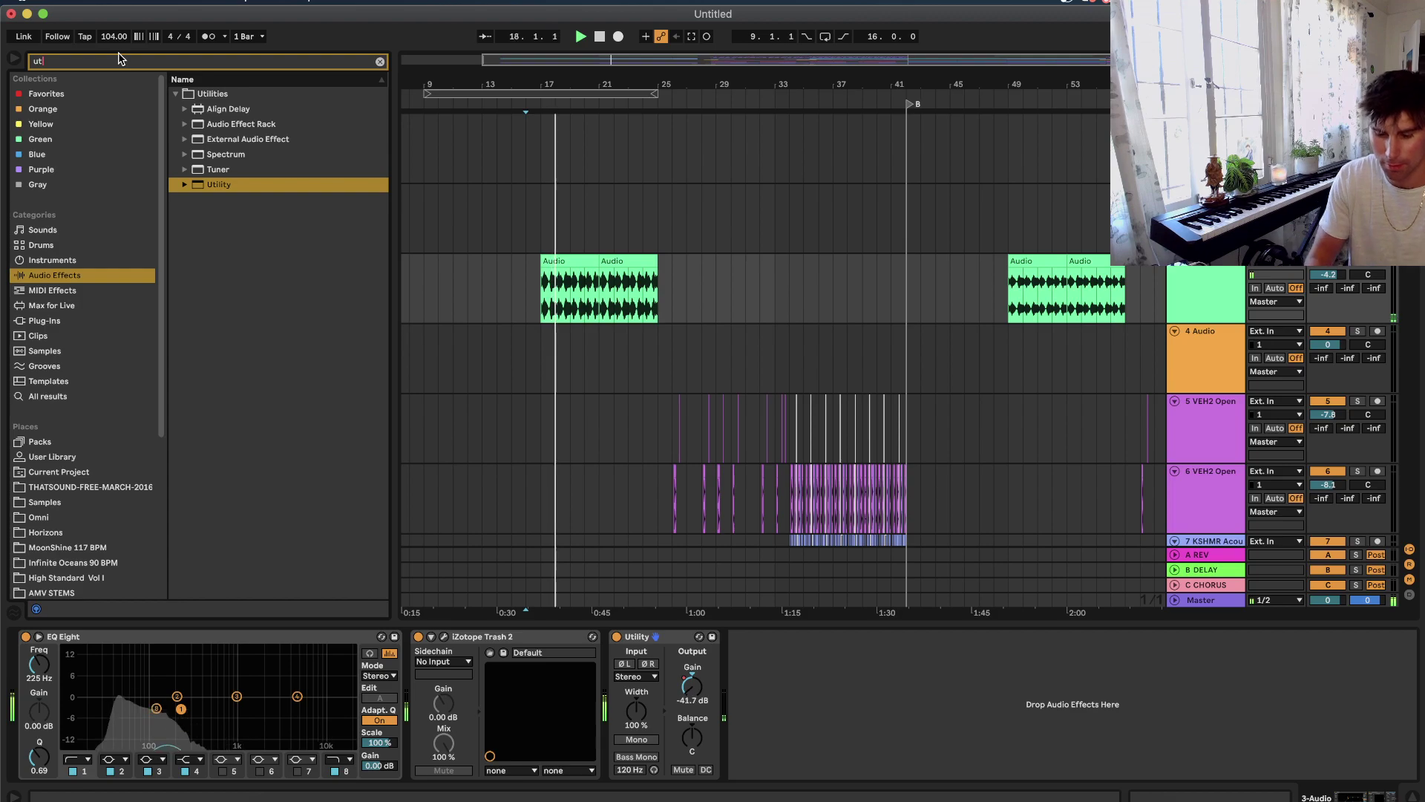
{"action": "type", "text": "iott"}
{"action": "key", "text": "BackSpace"}
{"action": "key", "text": "BackSpace"}
{"action": "key", "text": "BackSpace"}
{"action": "key", "text": "BackSpace"}
{"action": "type", "text": "ott"}
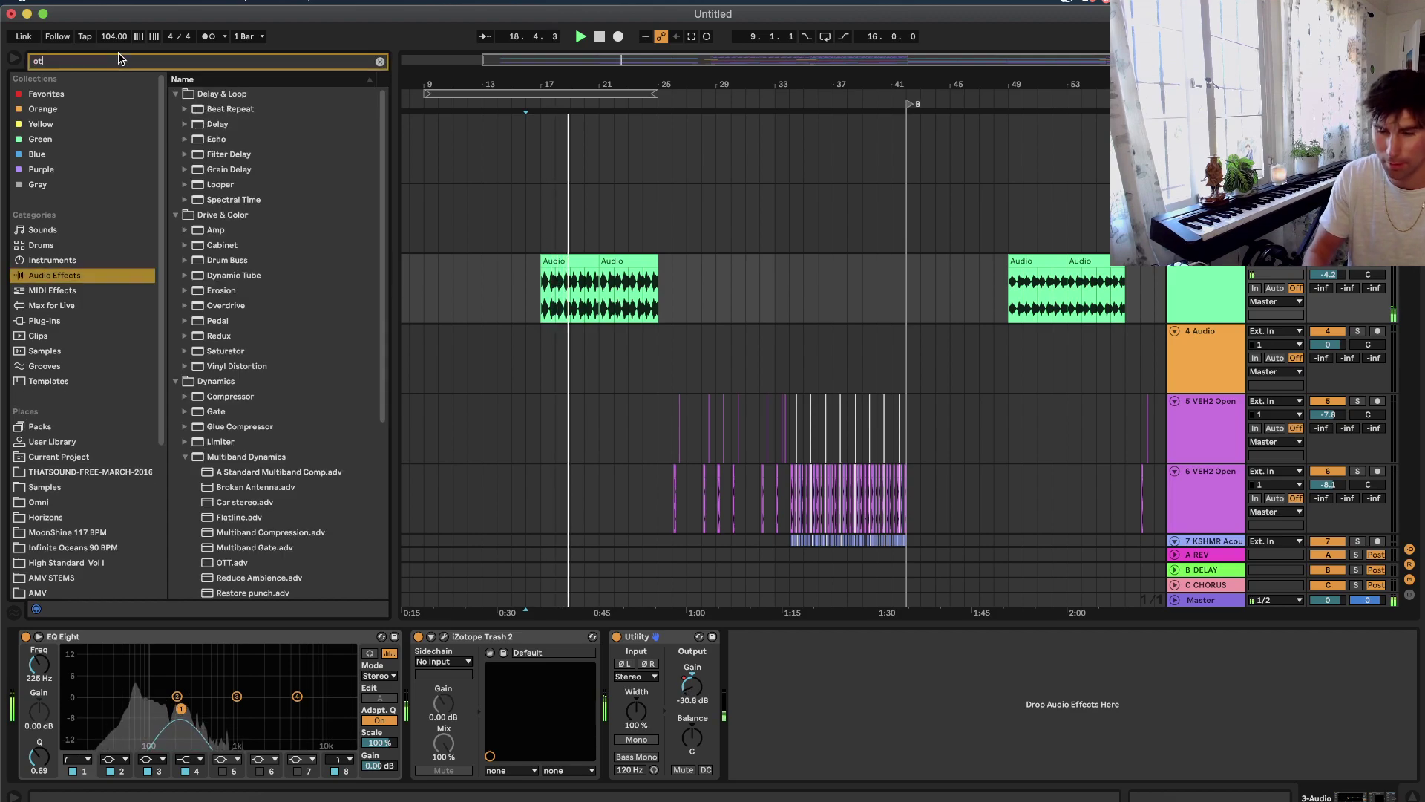
{"action": "left_click", "coordinate": [224, 126]}
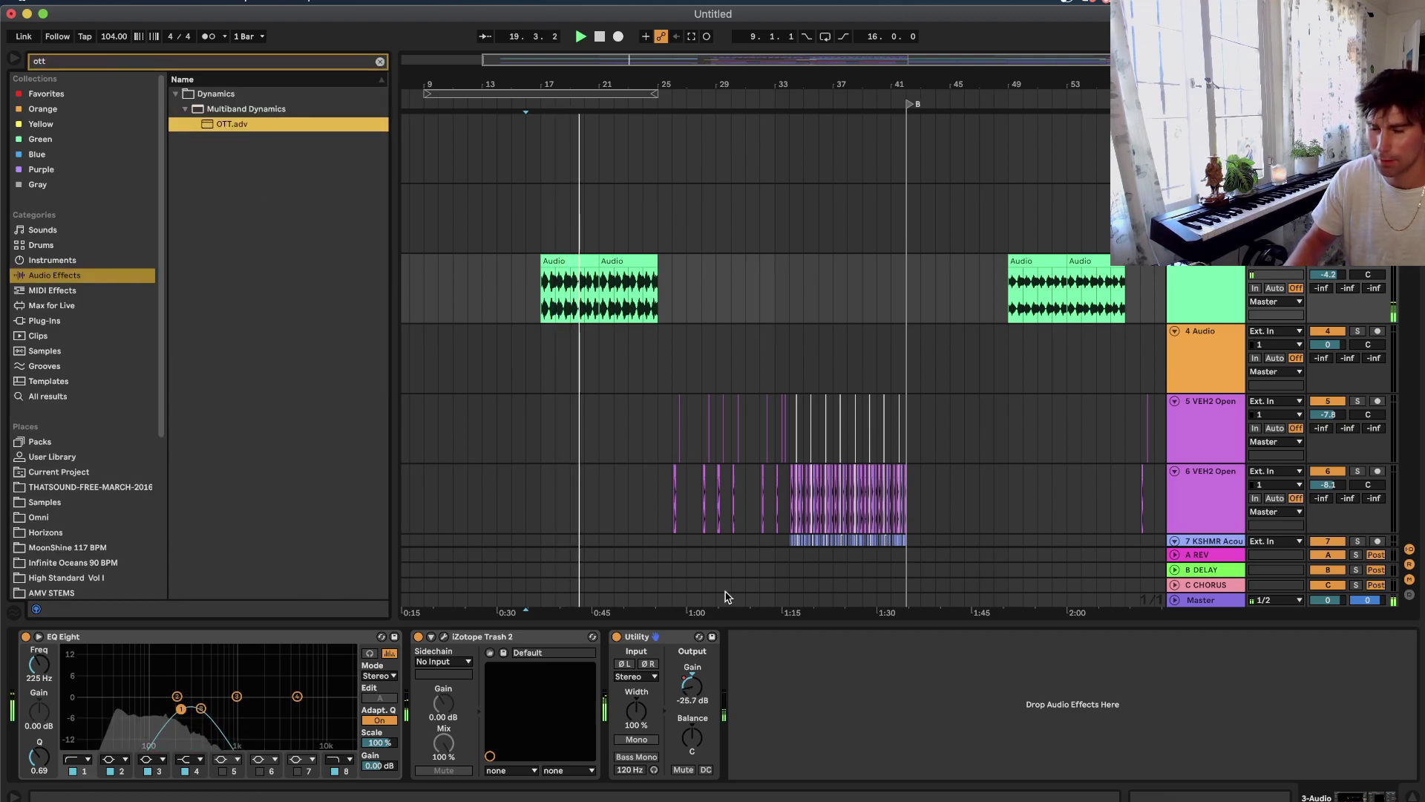
{"action": "key", "text": "Return"}
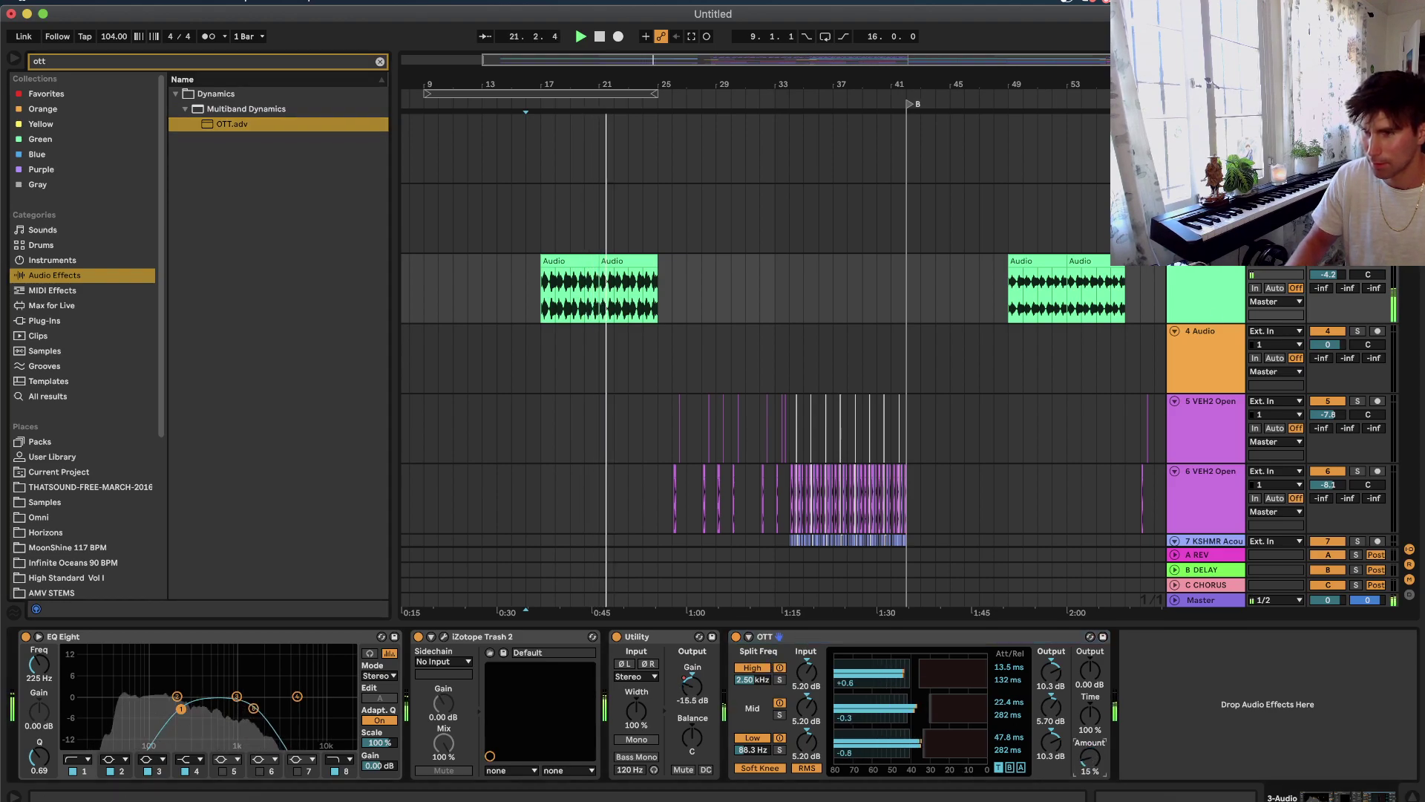
Lower track 3's volume to -10.5 dB.
{"action": "left_click_drag", "start_coordinate": [1326, 274], "coordinate": [1326, 297]}
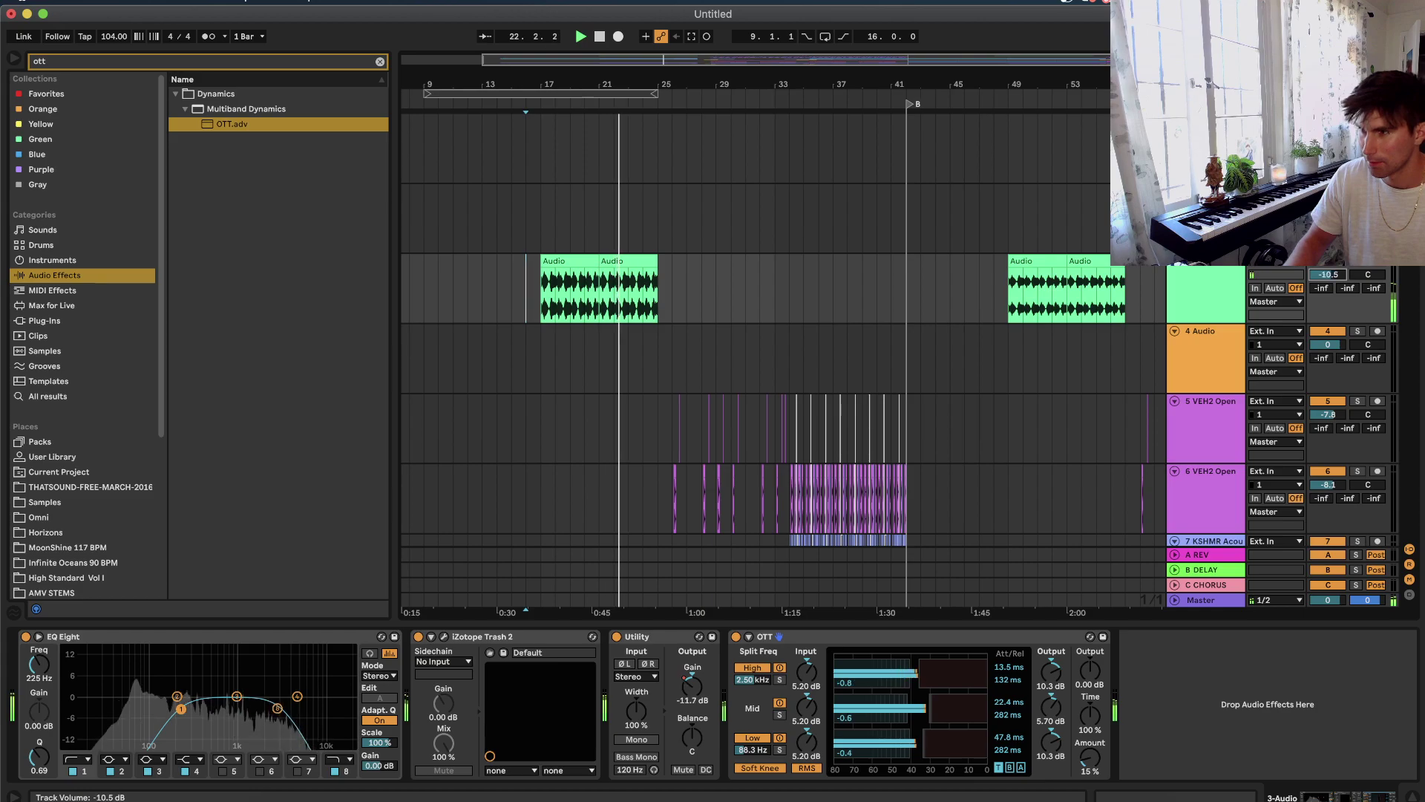
{"action": "scroll", "coordinate": [896, 387], "scroll_direction": "right", "scroll_amount": 5}
{"action": "scroll", "coordinate": [895, 386], "scroll_direction": "down", "scroll_amount": 15}
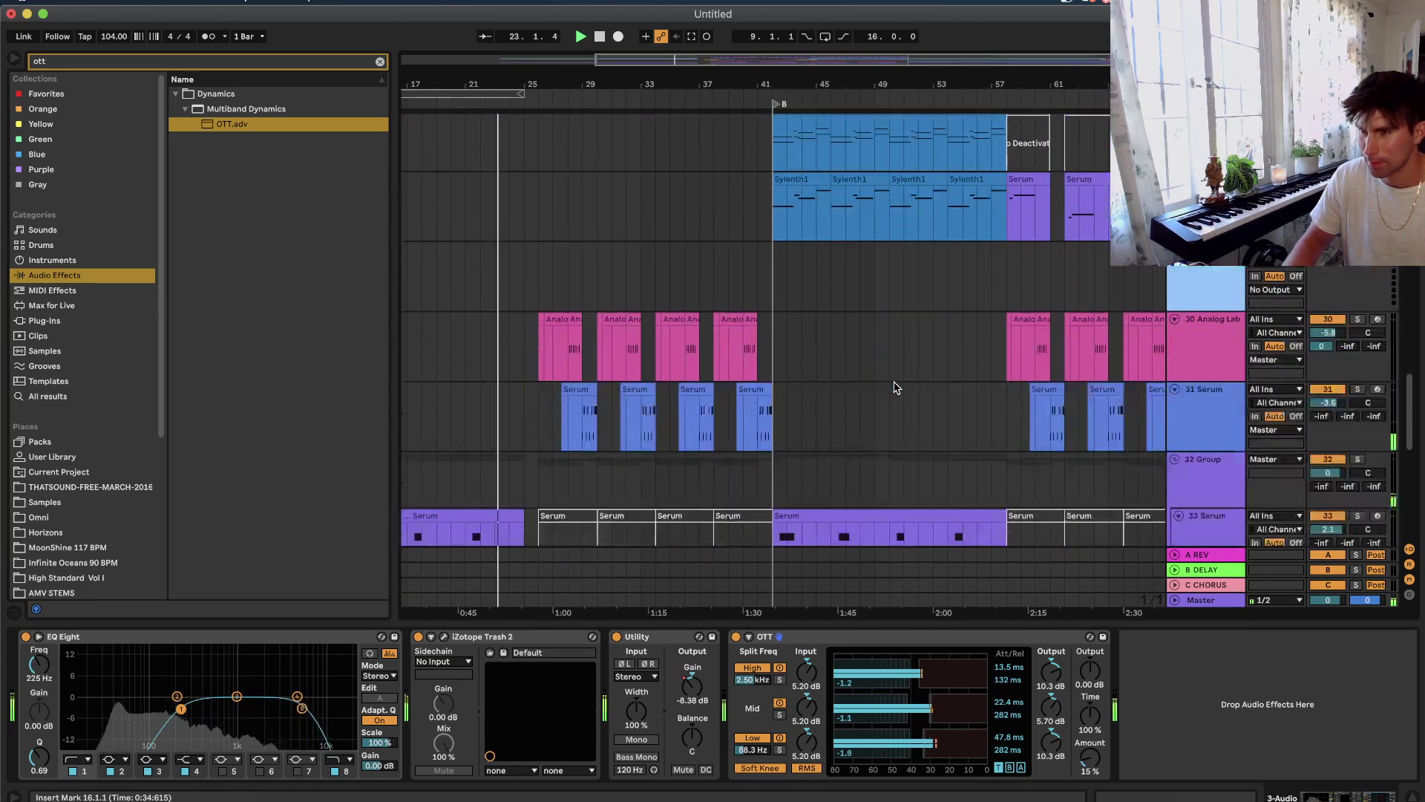
Copy the four Serum clips from bar 58 to 73 on track 35 onto track 33 at the same position.
{"action": "scroll", "coordinate": [895, 386], "scroll_direction": "right", "scroll_amount": 5}
{"action": "scroll", "coordinate": [895, 387], "scroll_direction": "down", "scroll_amount": 6}
{"action": "left_click", "coordinate": [885, 391]}
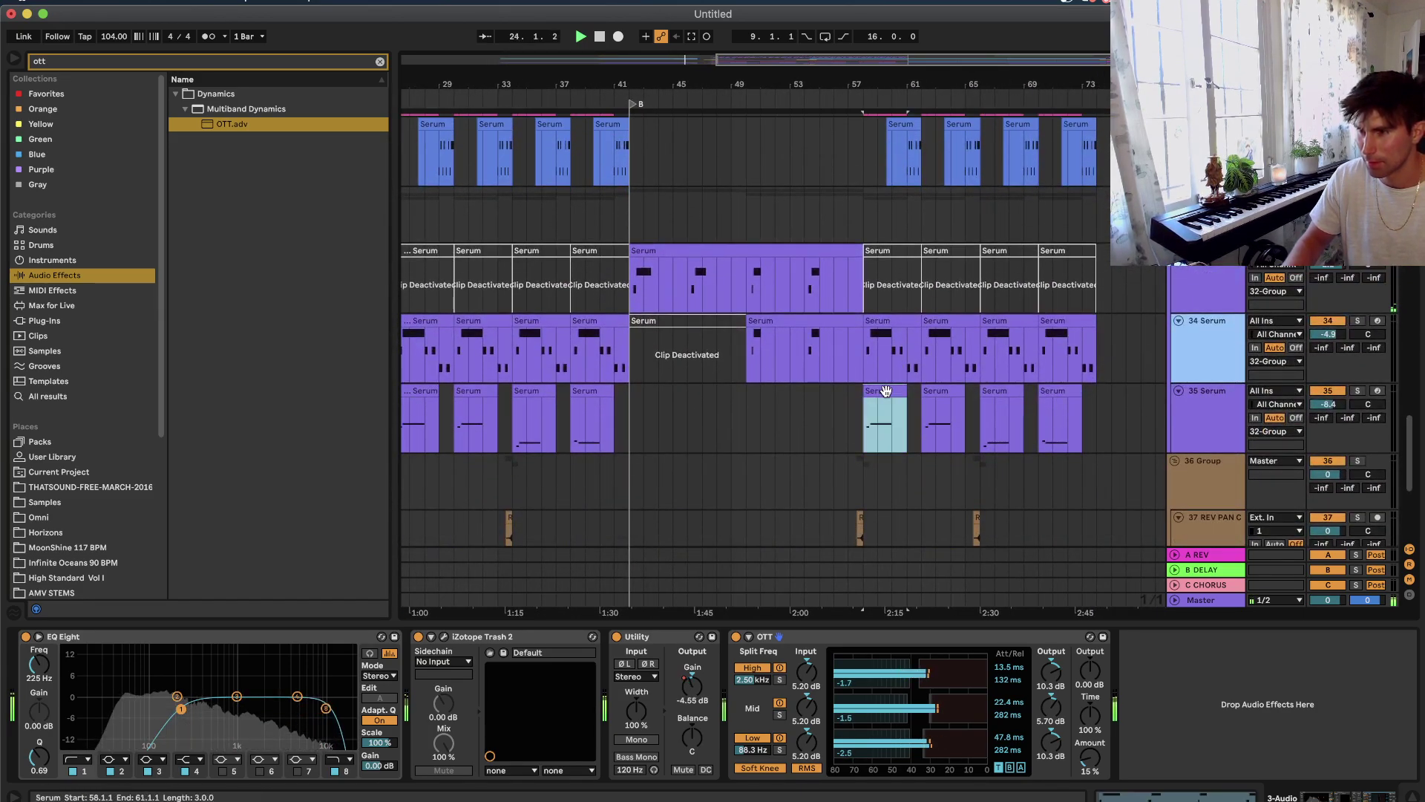
{"action": "left_click", "coordinate": [1064, 388], "text": "shift"}
{"action": "key", "text": "minus"}
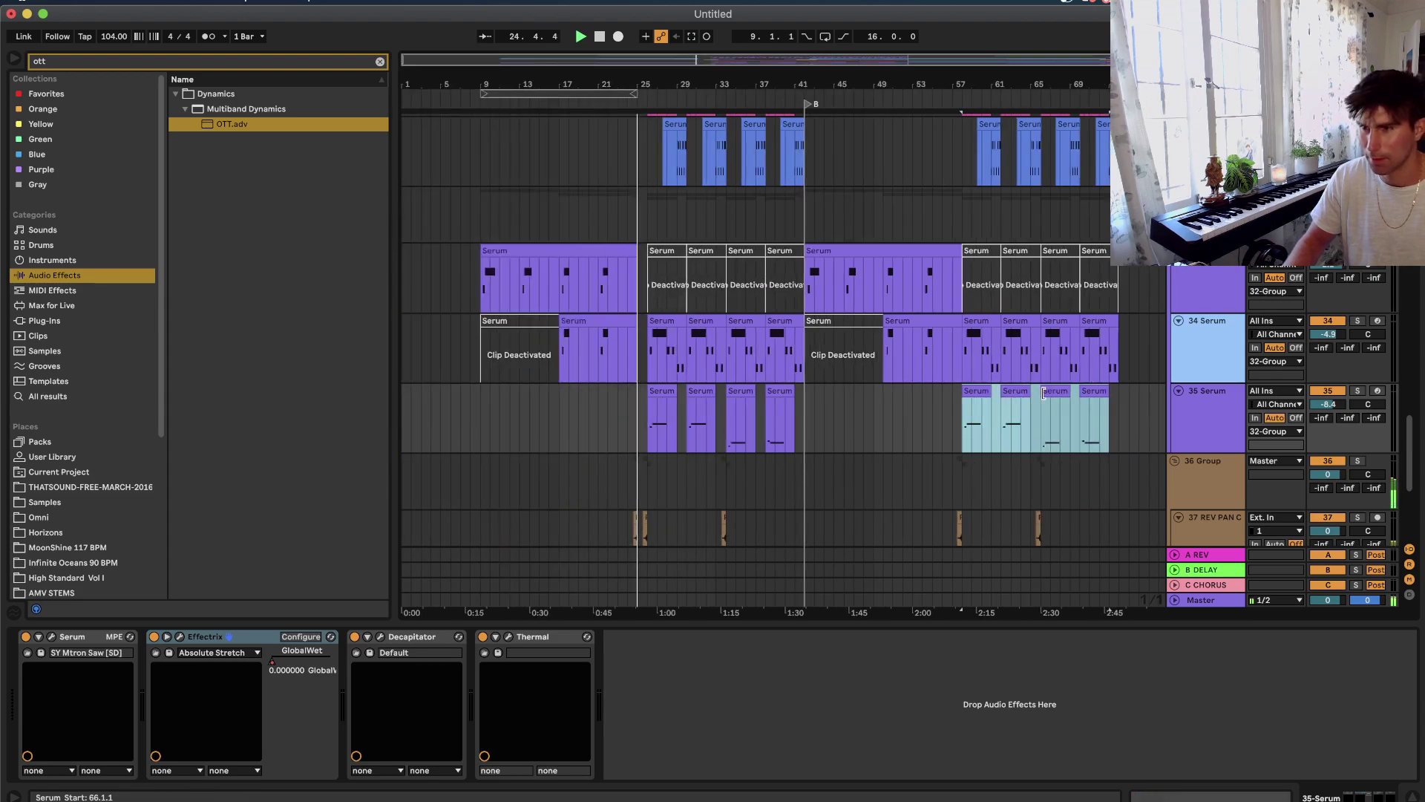
{"action": "scroll", "coordinate": [1043, 394], "scroll_direction": "up", "scroll_amount": 2}
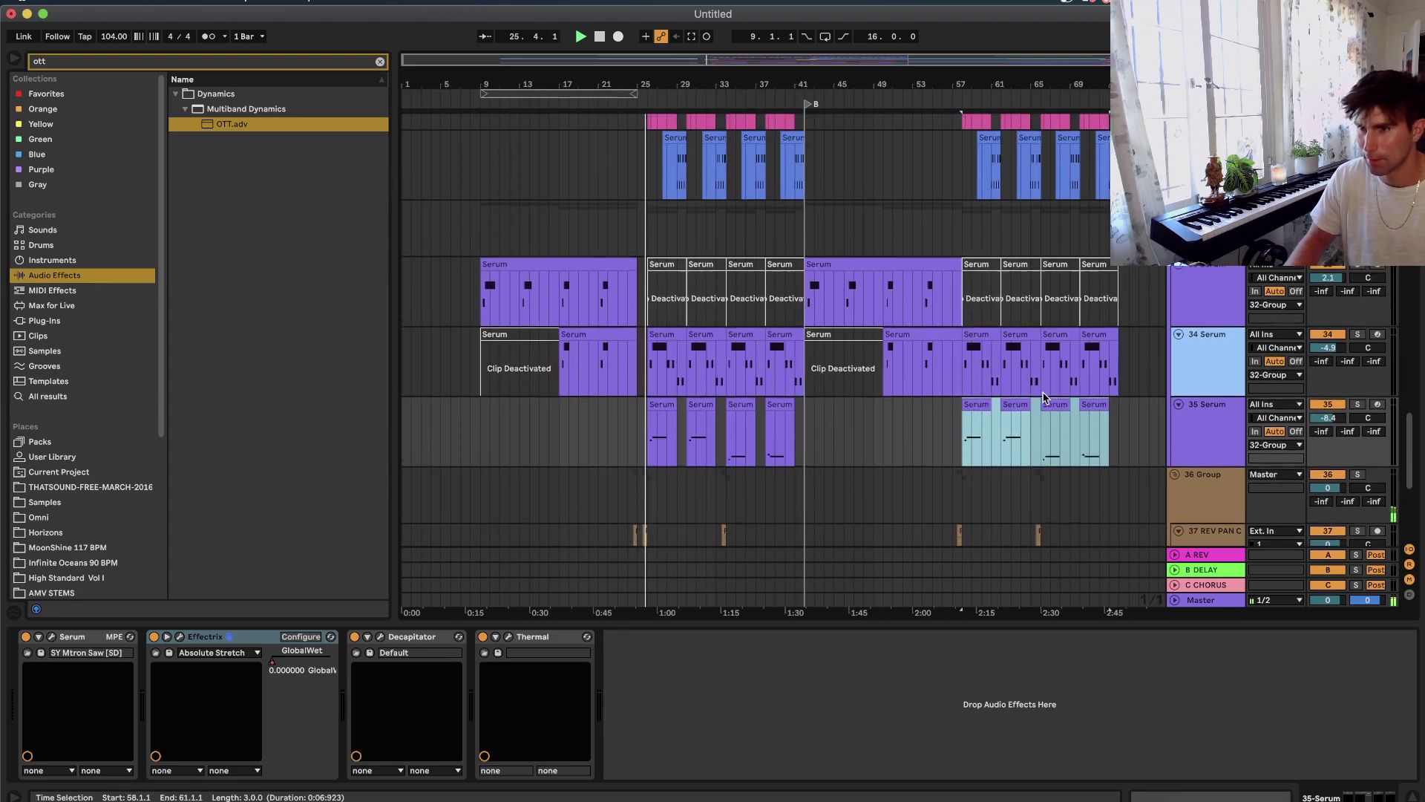
{"action": "key", "text": "Up"}
{"action": "key", "text": "Up"}
{"action": "key", "text": "Up"}
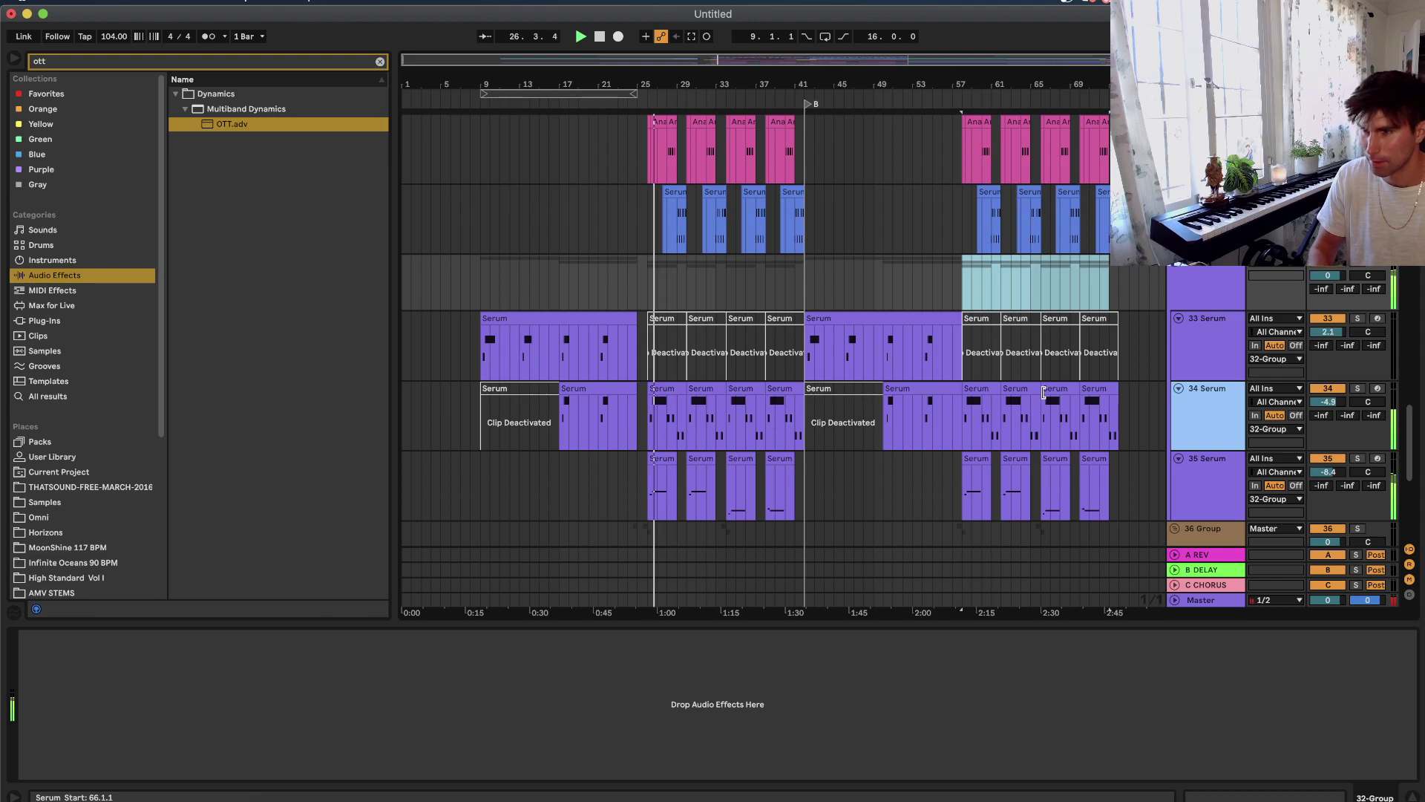
{"action": "key", "text": "Down"}
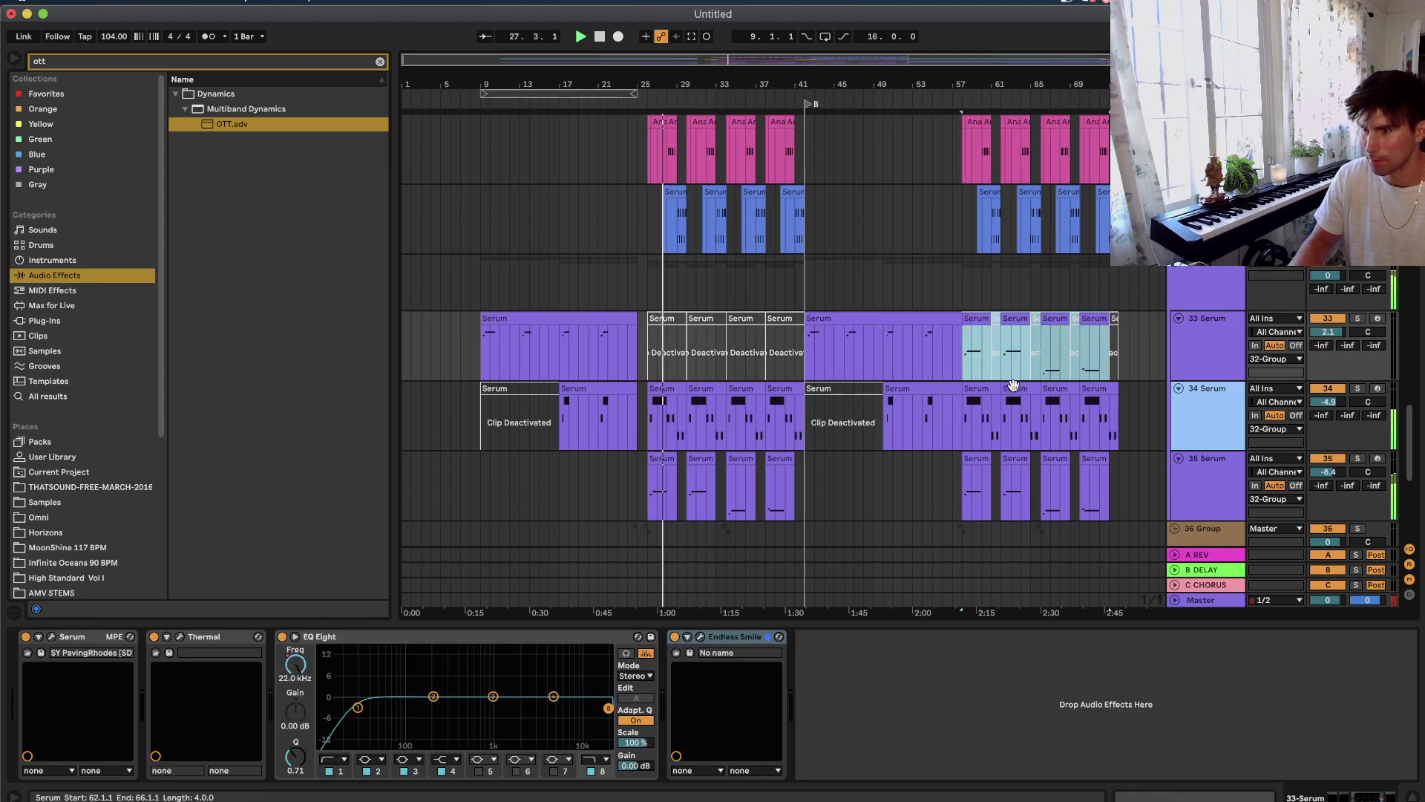
Copy the four Serum clips from bar 26 to 41 on track 35 onto track 33 and deactivate the originals.
{"action": "left_click", "coordinate": [652, 444]}
{"action": "left_click_drag", "start_coordinate": [781, 454], "coordinate": [668, 454]}
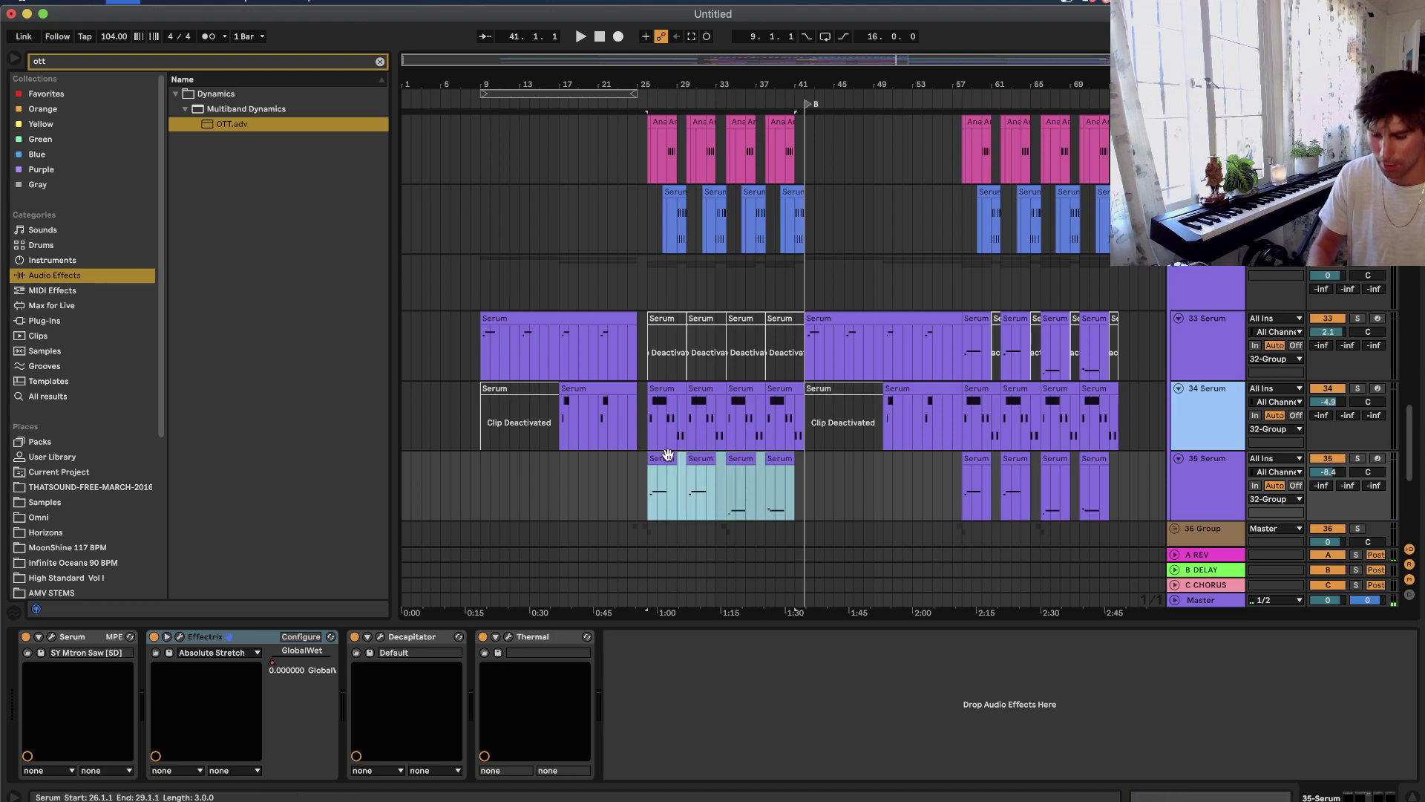
{"action": "key", "text": "super+z"}
{"action": "key", "text": "super+z"}
{"action": "left_click", "coordinate": [665, 455]}
{"action": "left_click", "coordinate": [776, 455], "text": "shift"}
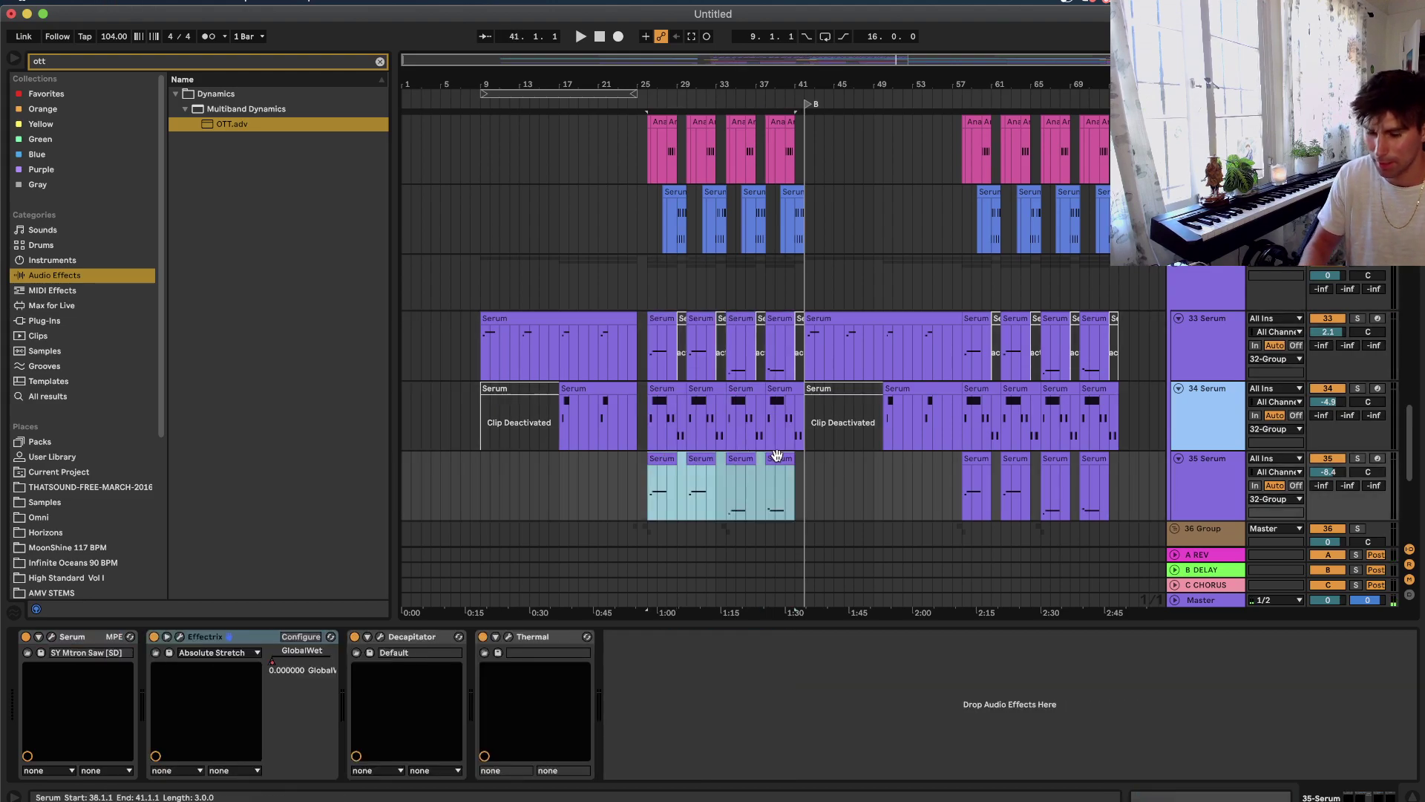
{"action": "key", "text": "space"}
{"action": "key", "text": "0"}
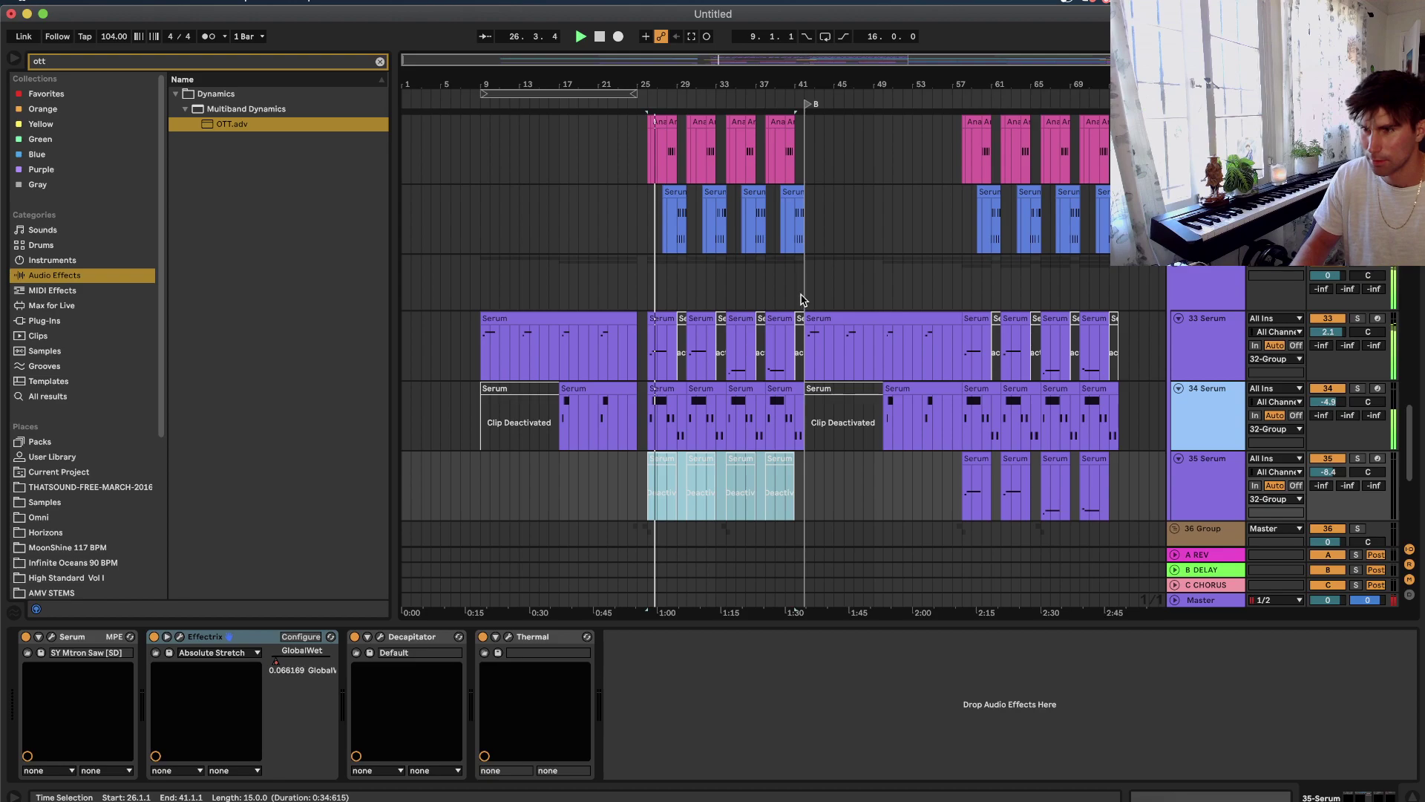
Consolidate the Serum clips on tracks 33 to 35 from bar 26 to bar 41 and audition the section.
{"action": "left_click", "coordinate": [782, 318], "text": "shift"}
{"action": "key", "text": "super+j"}
{"action": "key", "text": "space"}
{"action": "key", "text": "space"}
Transpose all notes of track 33's consolidated Serum clip up an octave and play the section.
{"action": "double_click", "coordinate": [782, 318]}
{"action": "left_click", "coordinate": [735, 624]}
{"action": "key", "text": "super+a"}
{"action": "key", "text": "shift+Up"}
{"action": "key", "text": "space"}
{"action": "key", "text": "space"}
{"action": "key", "text": "shift+Tab"}
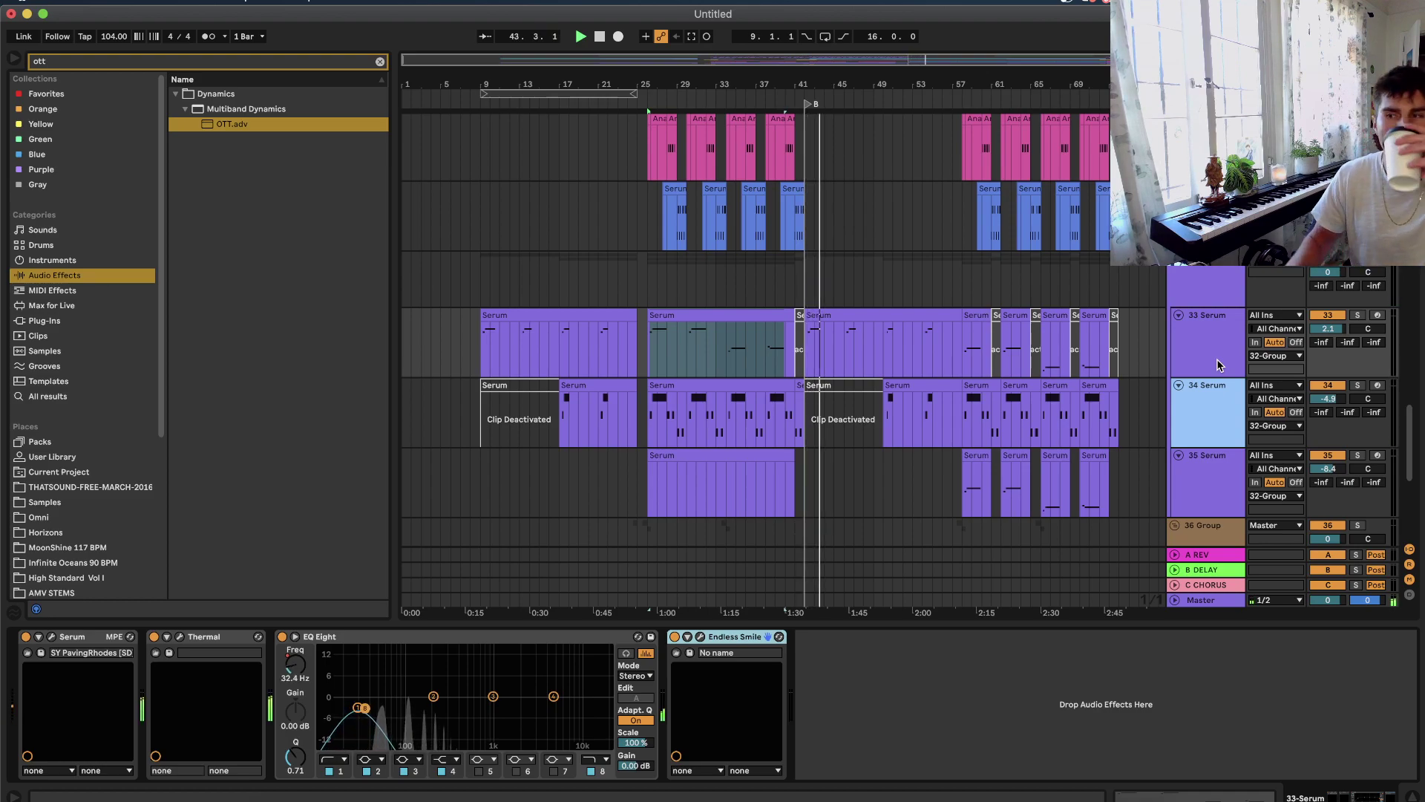
Insert a new audio track directly below track 3 and set the insert mark on it at bar 49.
{"action": "scroll", "coordinate": [1125, 364], "scroll_direction": "up", "scroll_amount": 1}
{"action": "scroll", "coordinate": [1126, 363], "scroll_direction": "up", "scroll_amount": 15}
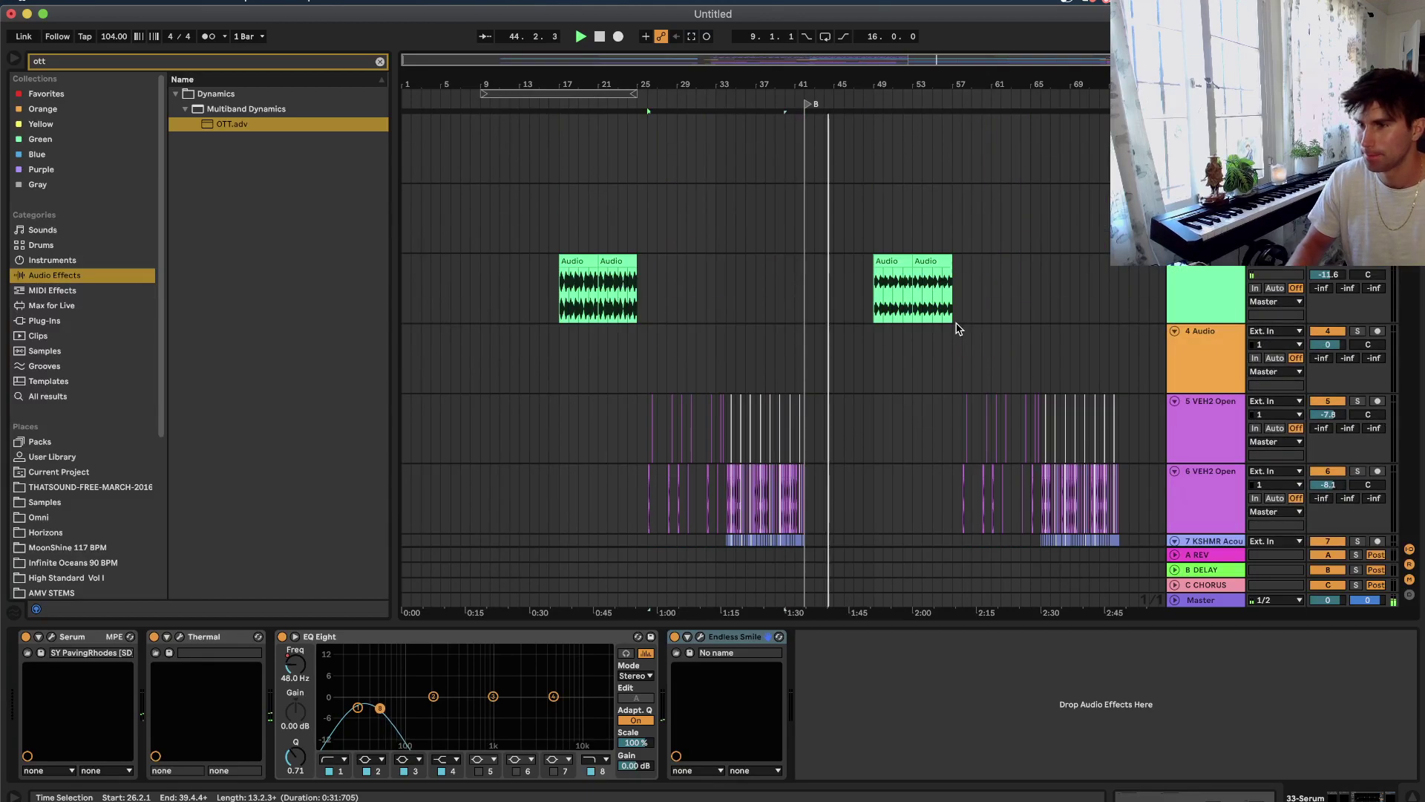
{"action": "scroll", "coordinate": [955, 322], "scroll_direction": "up", "scroll_amount": 3}
{"action": "right_click", "coordinate": [1205, 296]}
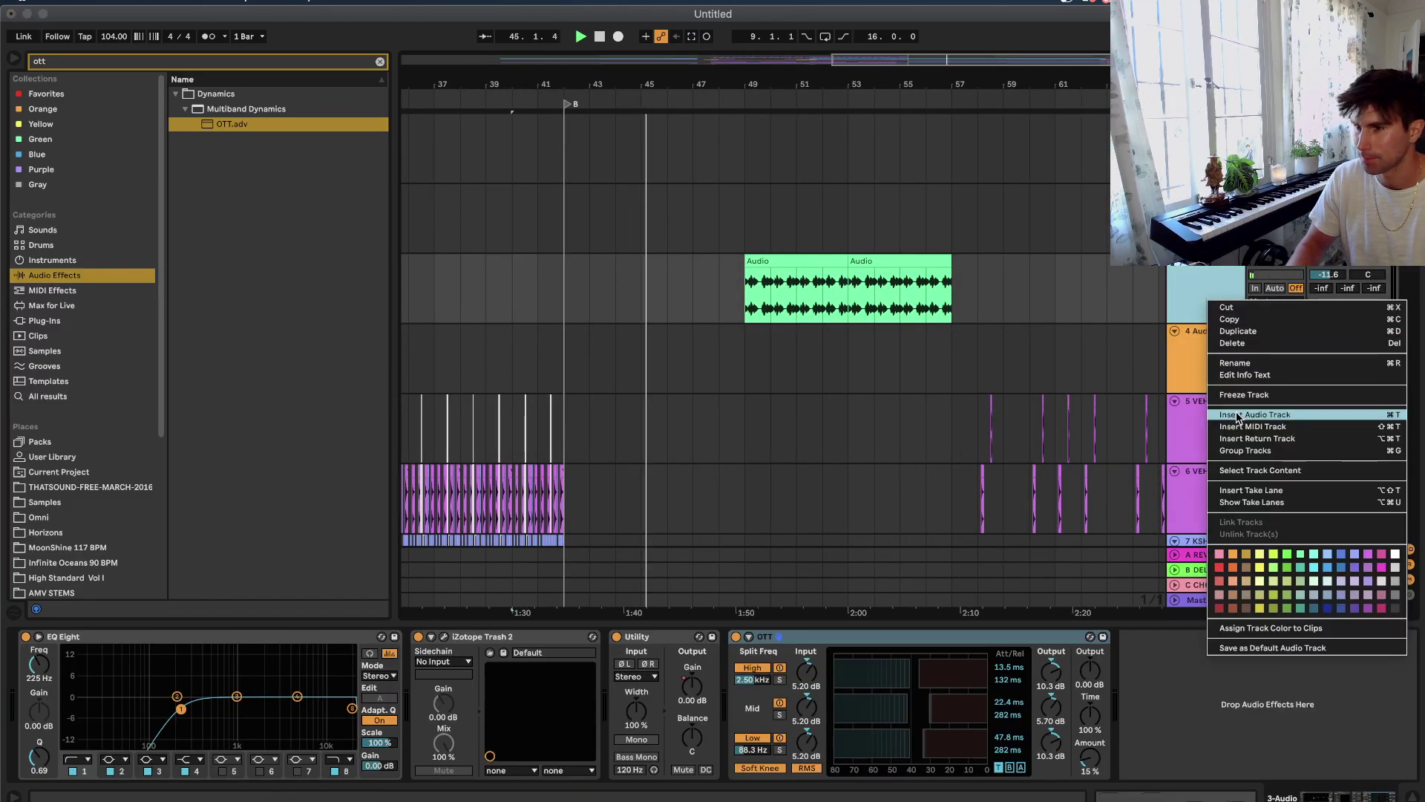
{"action": "left_click", "coordinate": [1235, 411]}
{"action": "left_click_drag", "start_coordinate": [749, 365], "coordinate": [143, 414]}
{"action": "left_click", "coordinate": [751, 369]}
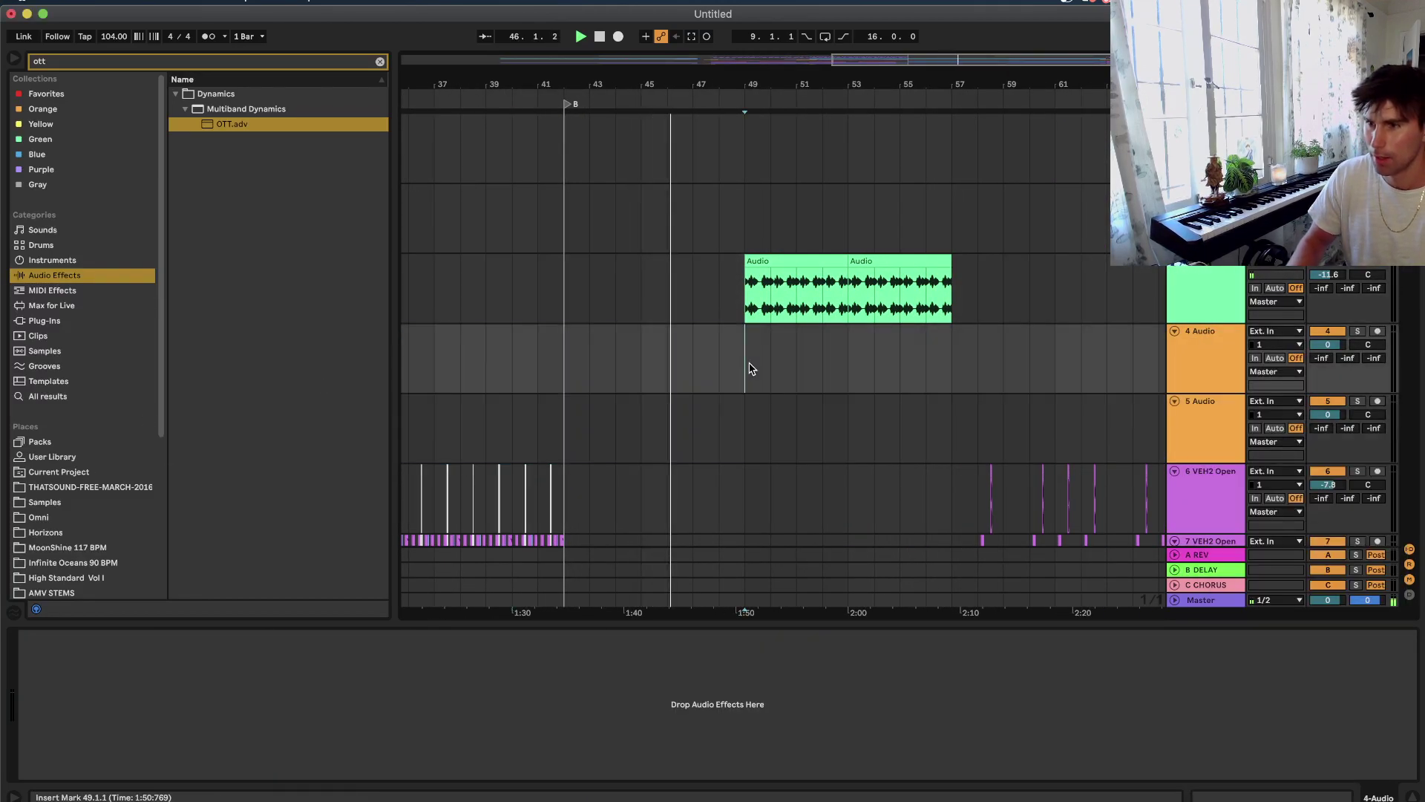
Search the Samples folder for "snare" and select KSHMR Tight Snare 22 (G#).wav from the KSHMR Tight Snares folder.
{"action": "left_click", "coordinate": [63, 502]}
{"action": "left_click", "coordinate": [149, 60]}
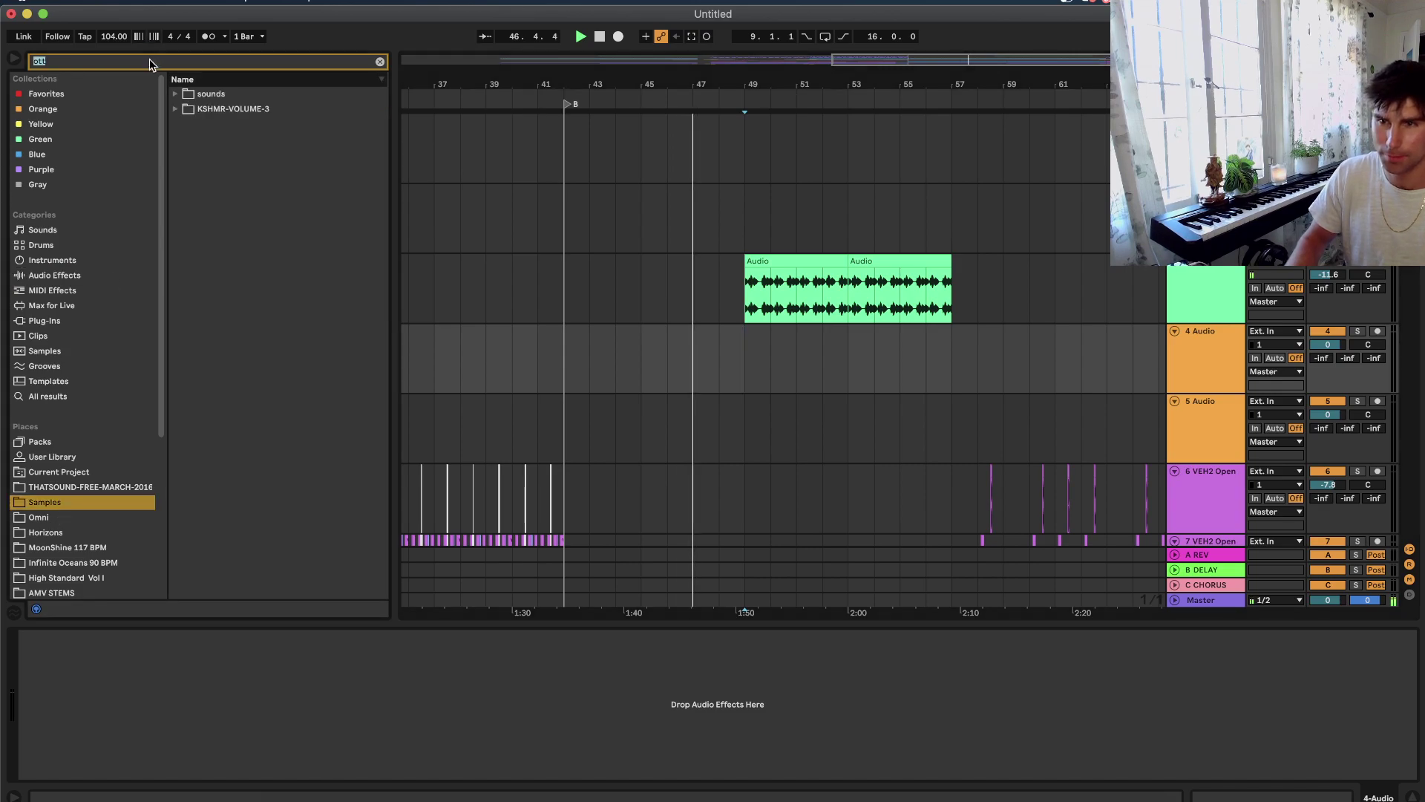
{"action": "type", "text": "snare"}
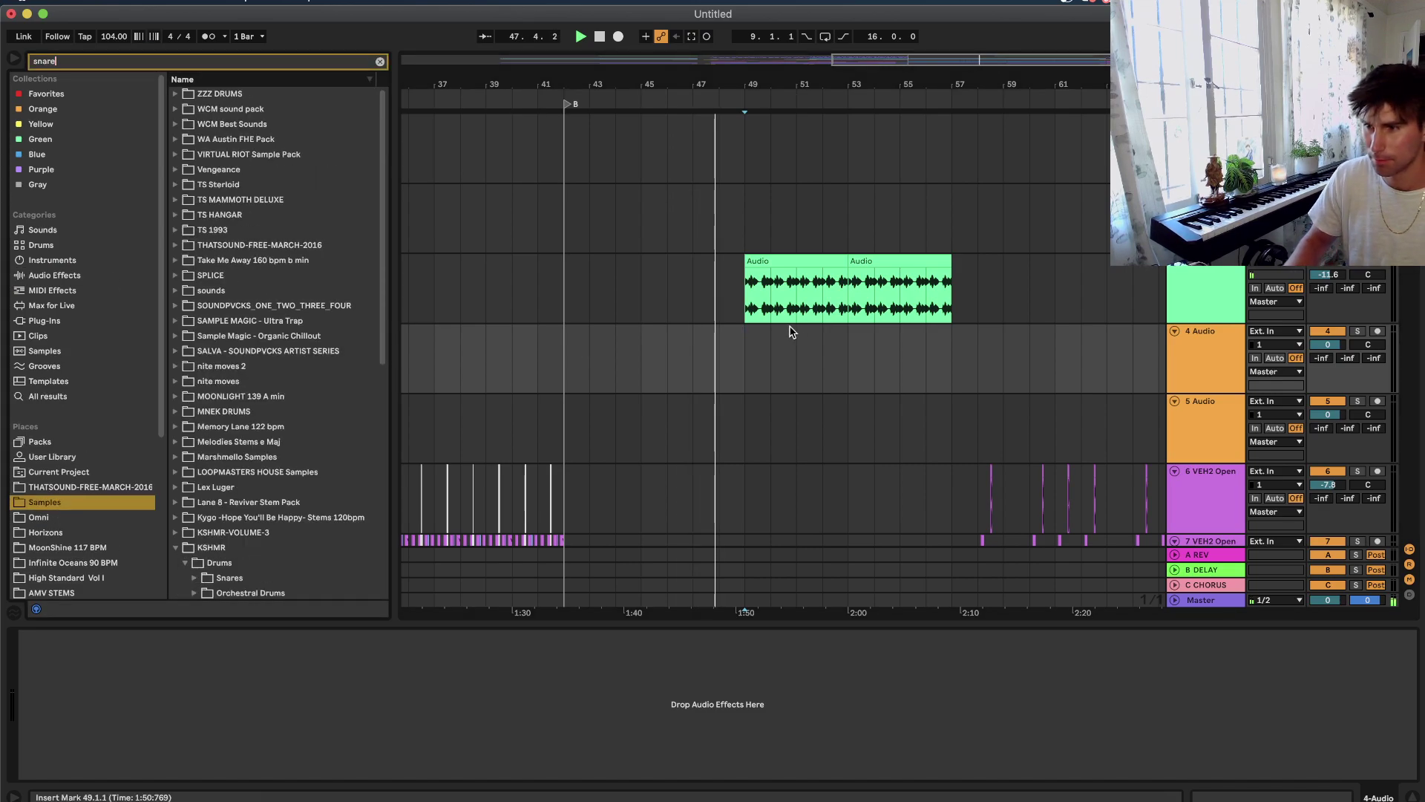
{"action": "scroll", "coordinate": [753, 312], "scroll_direction": "down", "scroll_amount": 15}
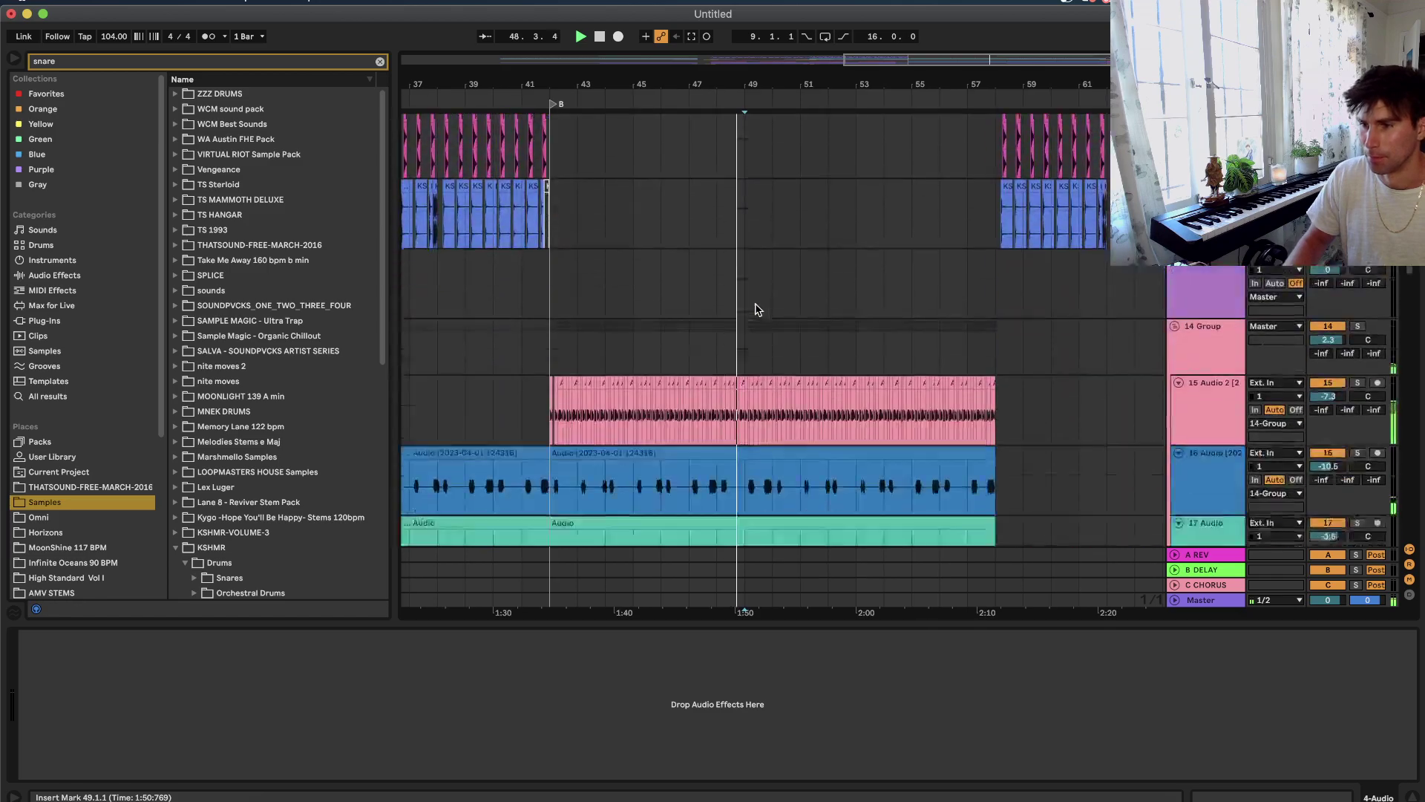
{"action": "scroll", "coordinate": [756, 310], "scroll_direction": "up", "scroll_amount": 15}
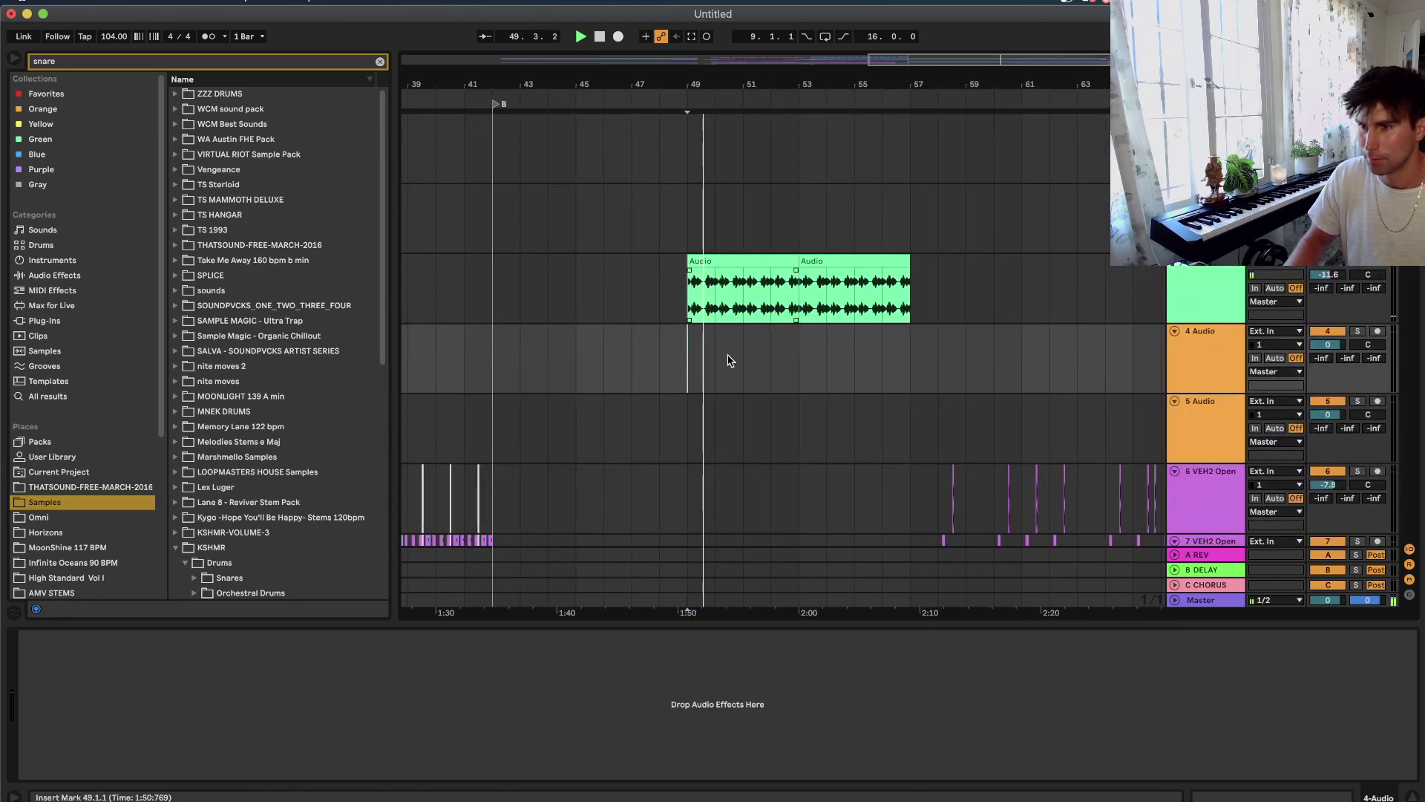
{"action": "key", "text": "space"}
{"action": "scroll", "coordinate": [245, 446], "scroll_direction": "down", "scroll_amount": 5}
{"action": "left_click", "coordinate": [242, 470]}
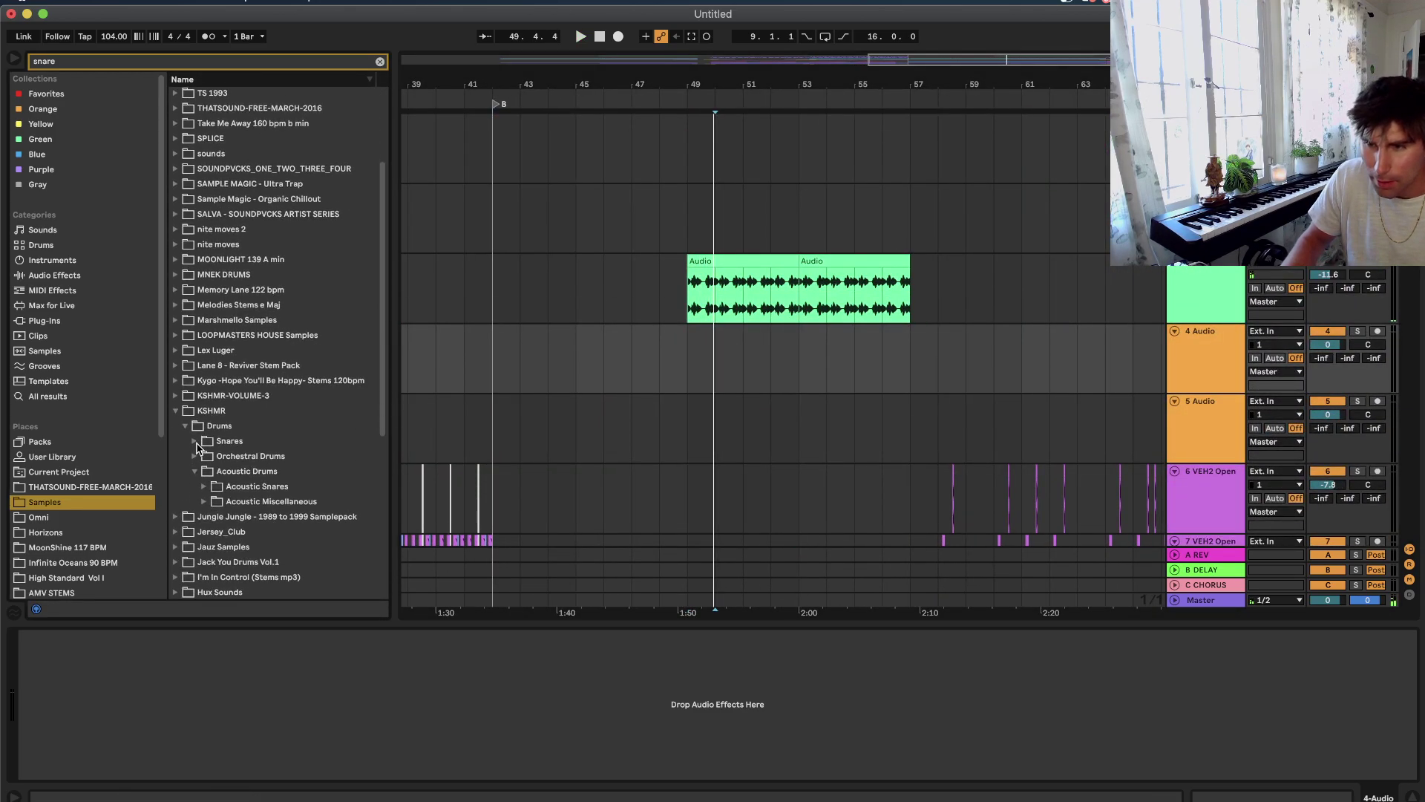
{"action": "left_click", "coordinate": [195, 442]}
{"action": "left_click", "coordinate": [204, 472]}
{"action": "left_click", "coordinate": [259, 504]}
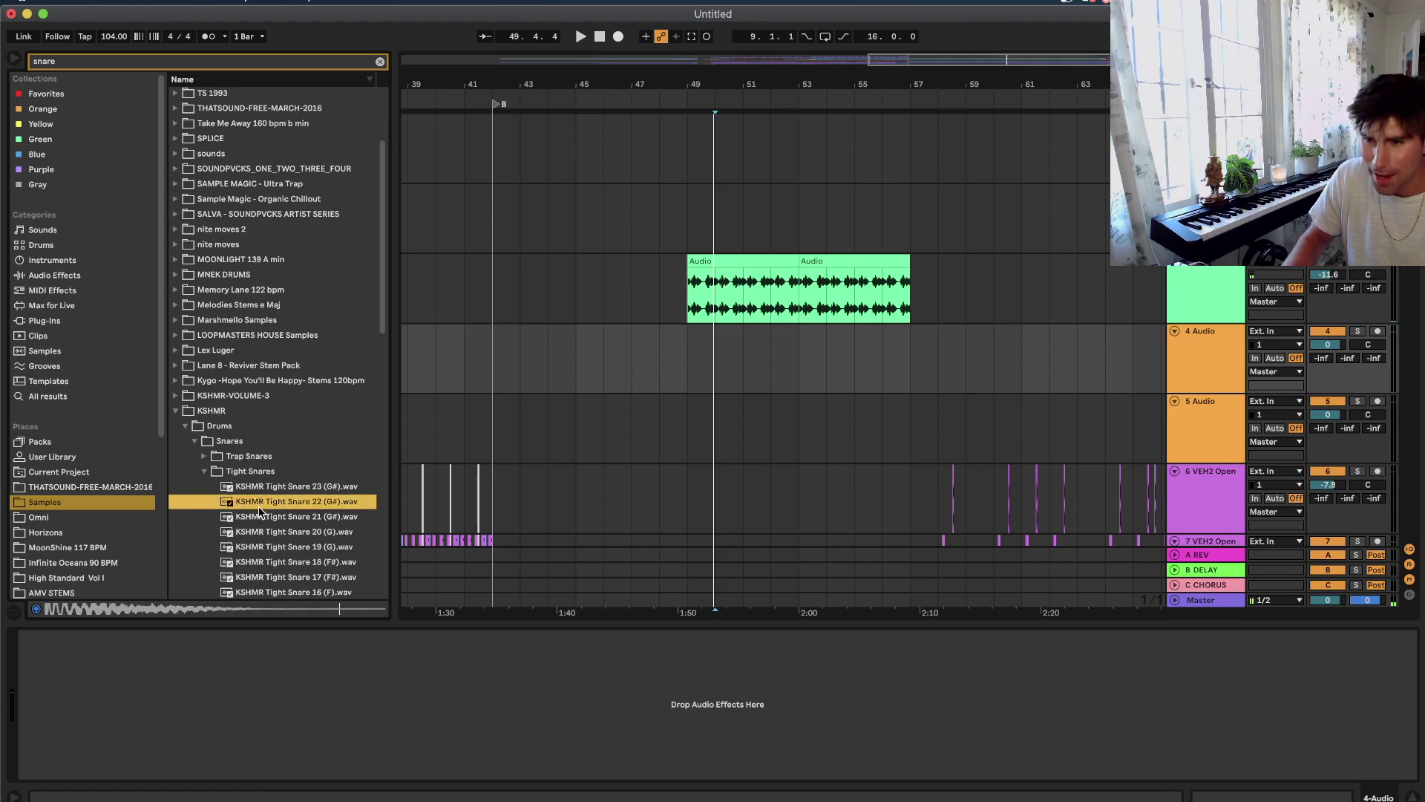
Place KSHMR Tight Snare 22 on track 4 at bar 50 and set the fixed grid to 1/16.
{"action": "mouse_move", "coordinate": [265, 509]}
{"action": "left_mouse_down"}
{"action": "mouse_move", "coordinate": [724, 363]}
{"action": "mouse_move", "coordinate": [703, 355]}
{"action": "mouse_move", "coordinate": [732, 546]}
{"action": "left_mouse_up"}
{"action": "scroll", "coordinate": [703, 355], "scroll_direction": "up", "scroll_amount": 3}
{"action": "right_click", "coordinate": [702, 356]}
{"action": "left_click", "coordinate": [703, 358]}
{"action": "right_click", "coordinate": [743, 348]}
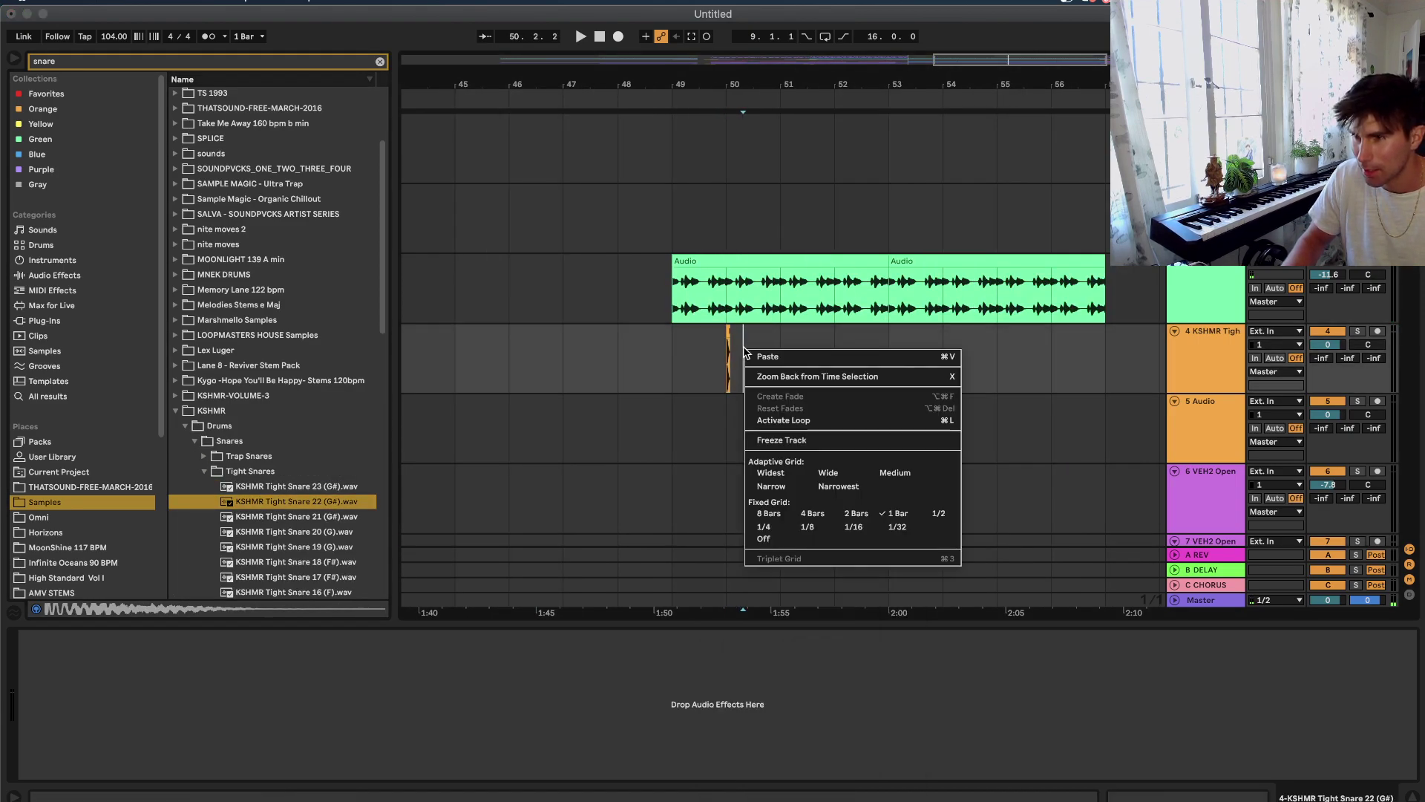
{"action": "left_click", "coordinate": [863, 529]}
Duplicate the first sixteenth note of the snare at bar 50 into a half-bar run of hits on track 4.
{"action": "scroll", "coordinate": [706, 334], "scroll_direction": "up", "scroll_amount": 5}
{"action": "left_click_drag", "start_coordinate": [855, 384], "coordinate": [824, 384]}
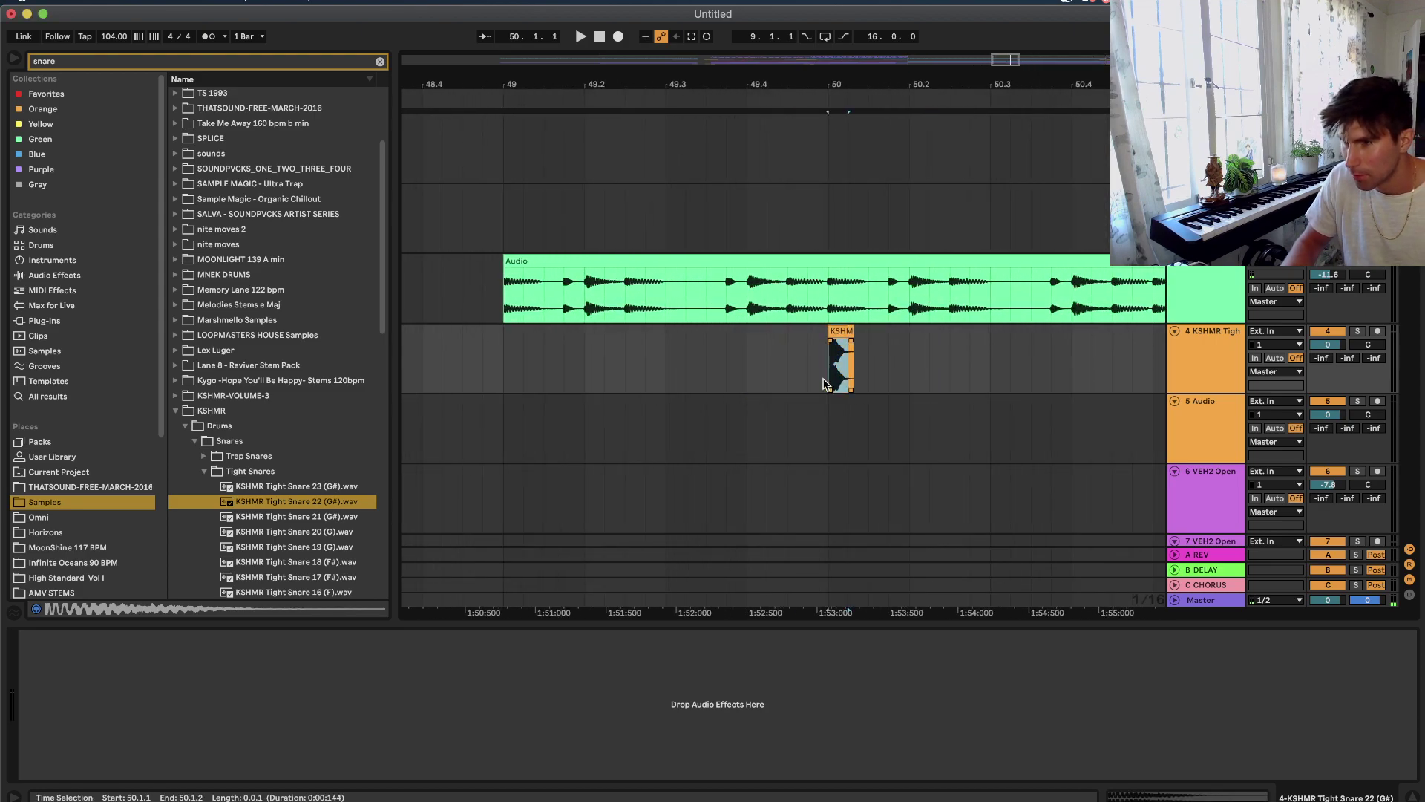
{"action": "key", "text": "super+d"}
{"action": "key", "text": "super+d"}
{"action": "key", "text": "super+d"}
{"action": "key", "text": "super+d"}
{"action": "key", "text": "super+d"}
{"action": "key", "text": "super+d"}
Duplicate the half-bar snare run repeatedly so the roll on track 4 extends up to bar 57.
{"action": "left_click", "coordinate": [831, 377], "text": "shift"}
{"action": "scroll", "coordinate": [830, 377], "scroll_direction": "down", "scroll_amount": 5}
{"action": "key", "text": "super+d"}
{"action": "key", "text": "super+d"}
{"action": "key", "text": "super+d"}
{"action": "key", "text": "super+d"}
{"action": "key", "text": "super+d"}
{"action": "key", "text": "super+d"}
{"action": "key", "text": "super+d"}
{"action": "scroll", "coordinate": [830, 377], "scroll_direction": "right", "scroll_amount": 3}
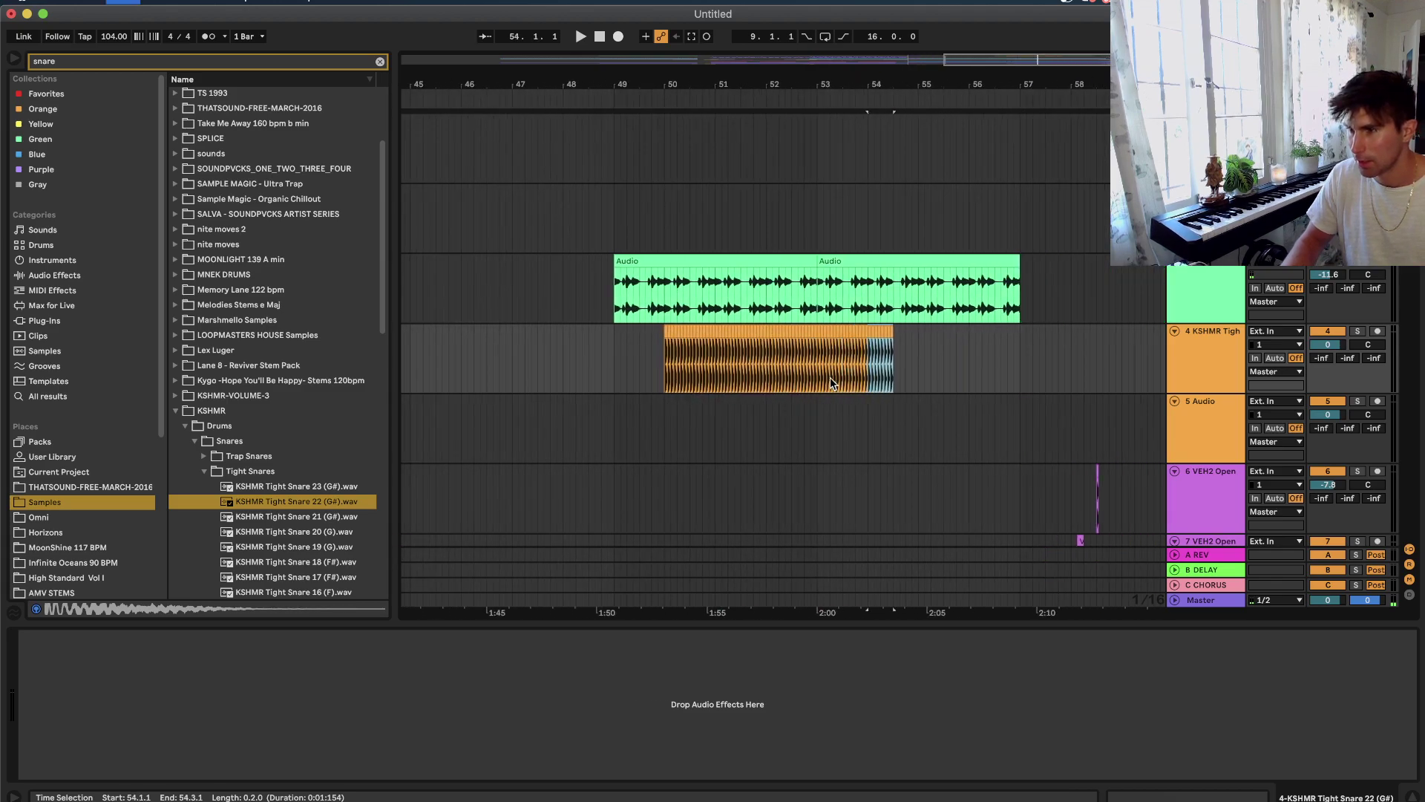
{"action": "key", "text": "super+d"}
{"action": "key", "text": "super+d"}
{"action": "key", "text": "super+d"}
{"action": "key", "text": "super+d"}
{"action": "key", "text": "super+d"}
{"action": "key", "text": "super+d"}
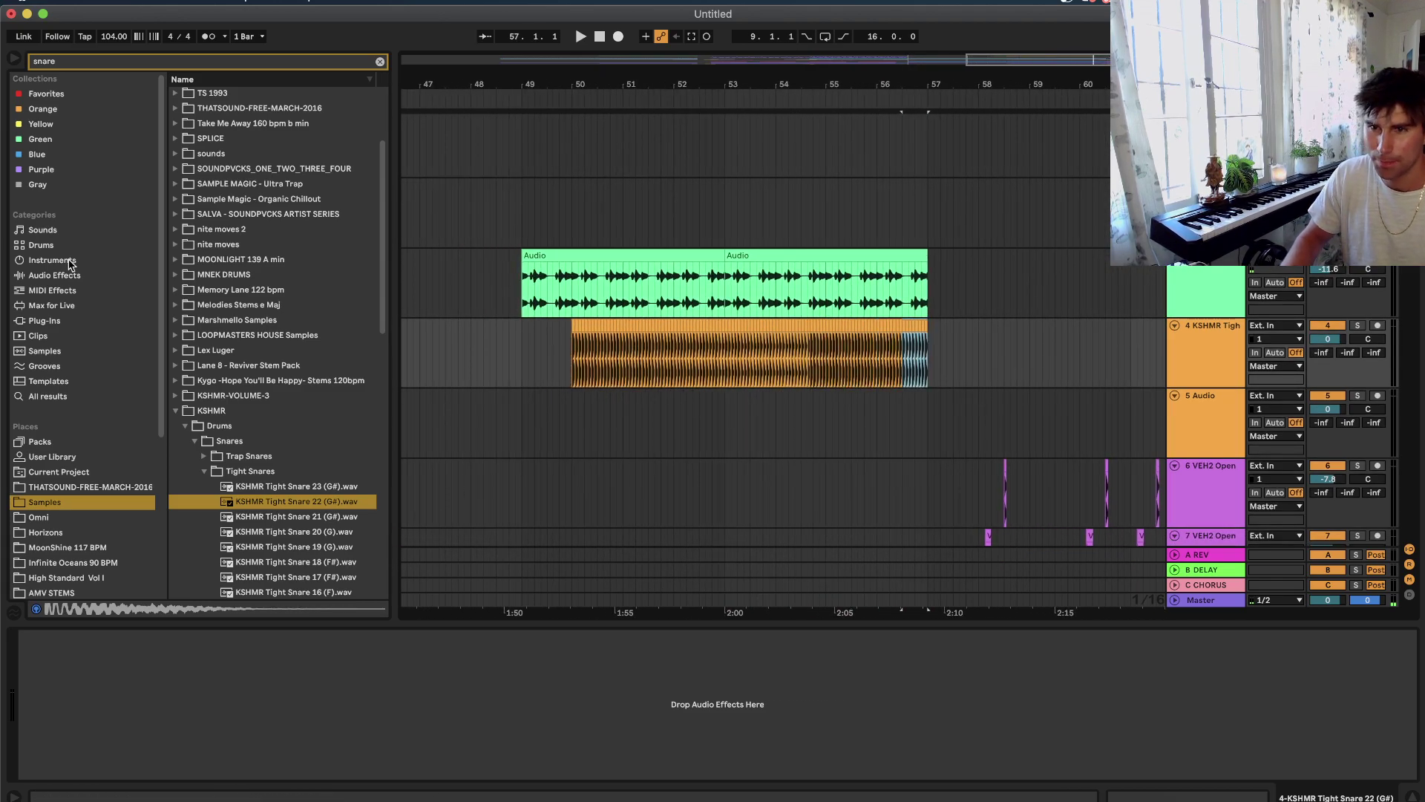
Add Utility to track 4 and automate its gain to rise from bar 50 to 0.00 dB at bar 57.
{"action": "left_click", "coordinate": [69, 276]}
{"action": "left_click", "coordinate": [129, 64]}
{"action": "type", "text": "ut"}
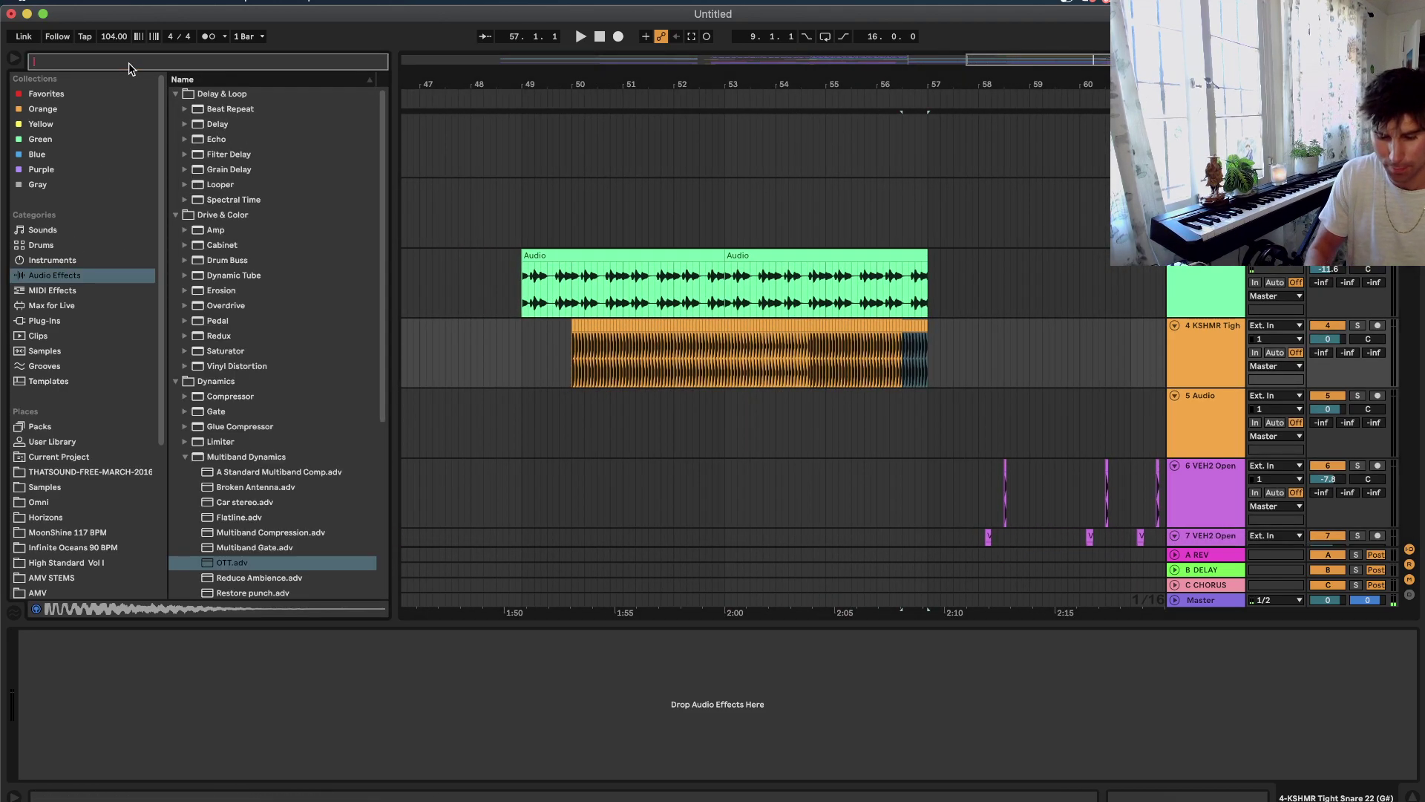
{"action": "left_click", "coordinate": [207, 185]}
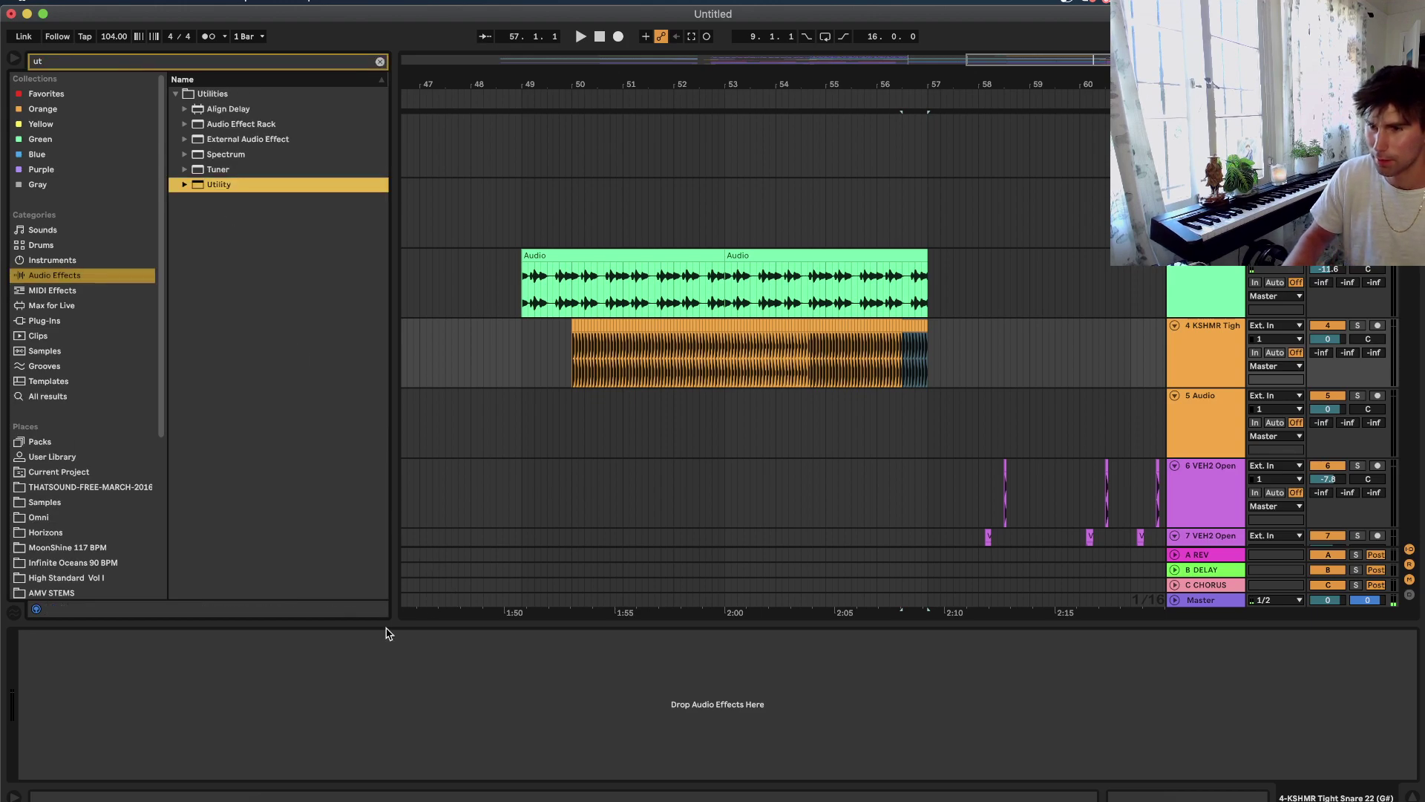
{"action": "left_click_drag", "start_coordinate": [386, 633], "coordinate": [386, 668]}
{"action": "key", "text": "a"}
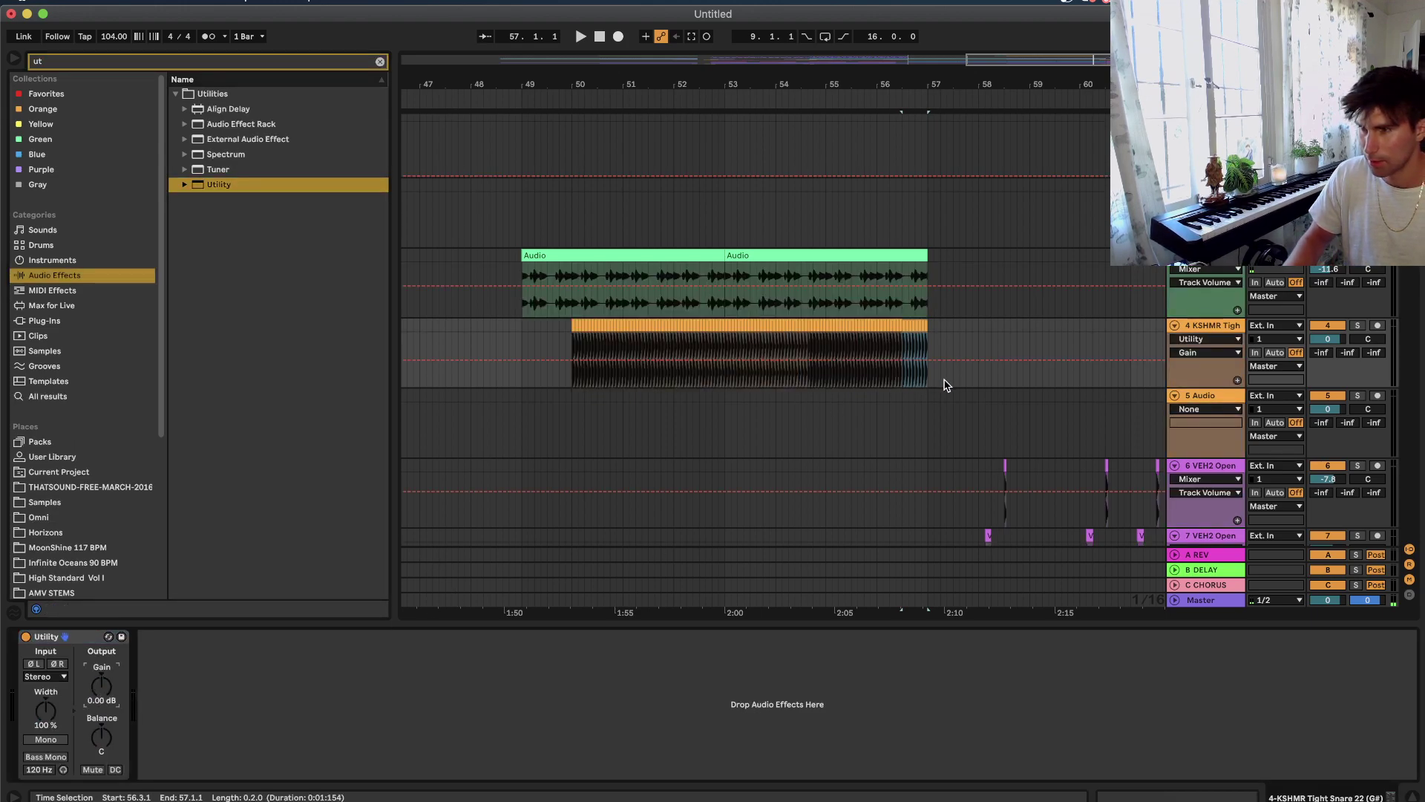
{"action": "left_click_drag", "start_coordinate": [562, 362], "coordinate": [566, 387]}
Play from bar 49 and lower track 4's volume to -8.0 dB.
{"action": "left_click", "coordinate": [525, 337]}
{"action": "key", "text": "space"}
{"action": "left_click_drag", "start_coordinate": [1326, 338], "coordinate": [1327, 375]}
{"action": "key", "text": "a"}
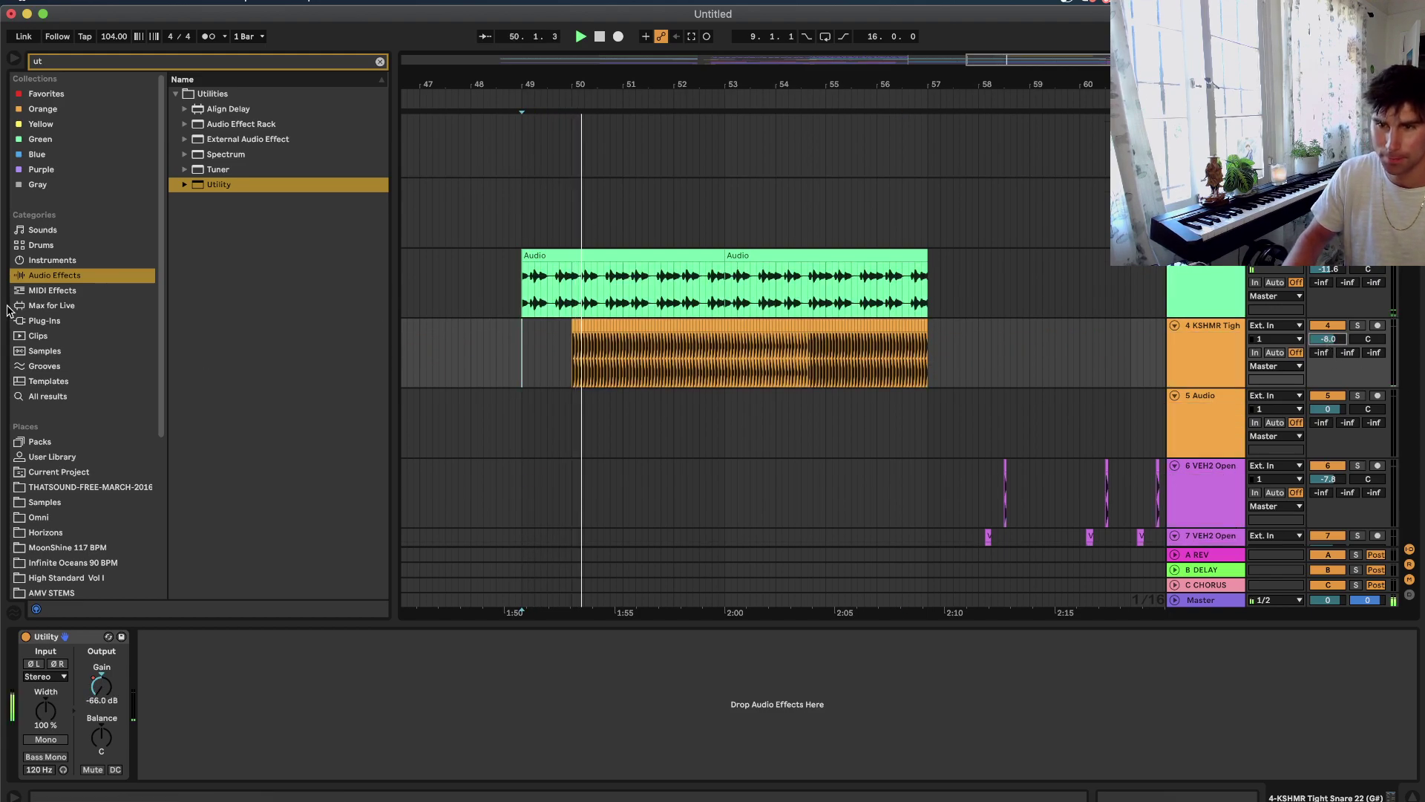
Find the Endless Smile VST plug-in and add it to track 4 after Utility.
{"action": "left_click", "coordinate": [38, 320]}
{"action": "left_click", "coordinate": [101, 61]}
{"action": "type", "text": "smile"}
{"action": "left_click", "coordinate": [224, 141]}
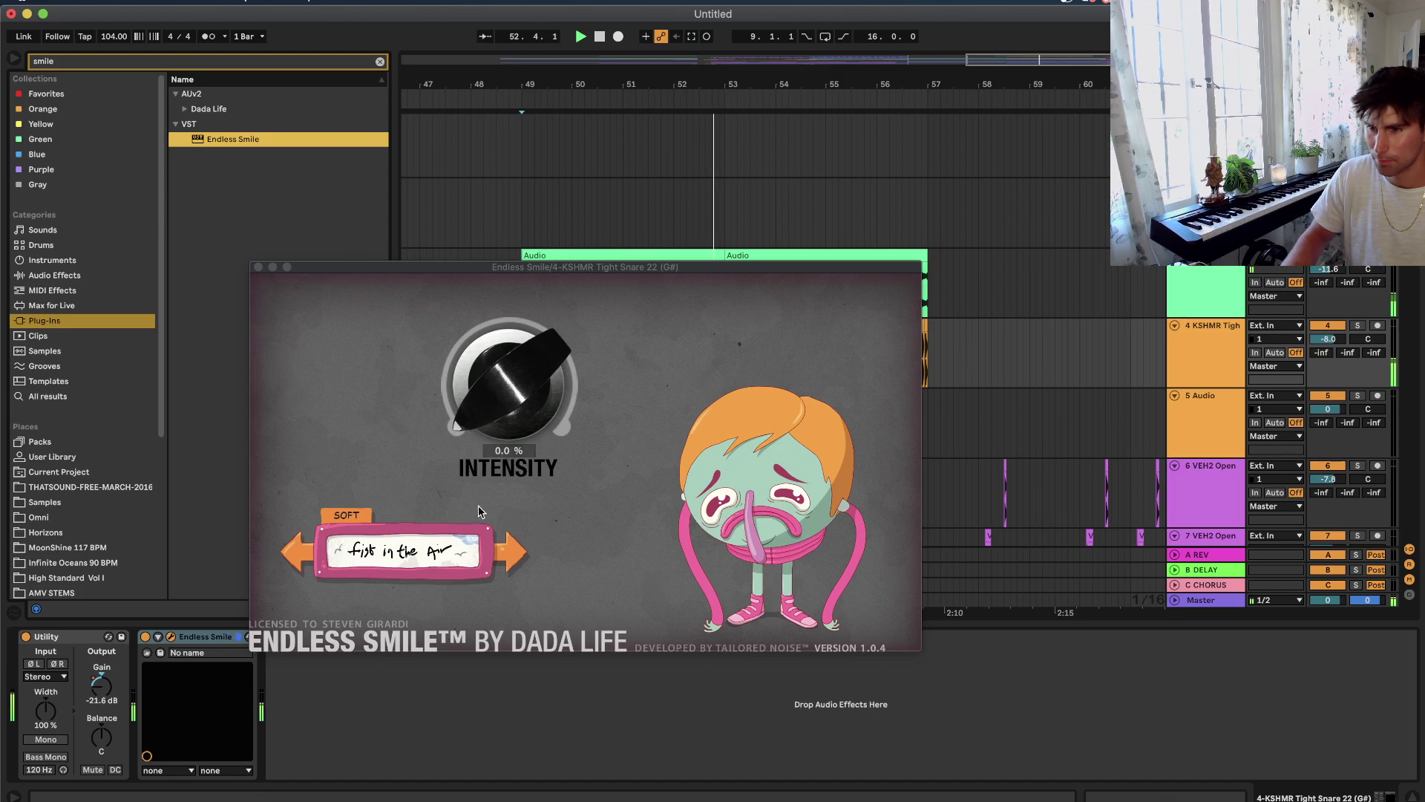
Automate Endless Smile's intensity on track 4 to rise along a late, steep curve from bar 50 to bar 57.
{"action": "left_click", "coordinate": [497, 368]}
{"action": "left_click_drag", "start_coordinate": [459, 274], "coordinate": [461, 550]}
{"action": "key", "text": "a"}
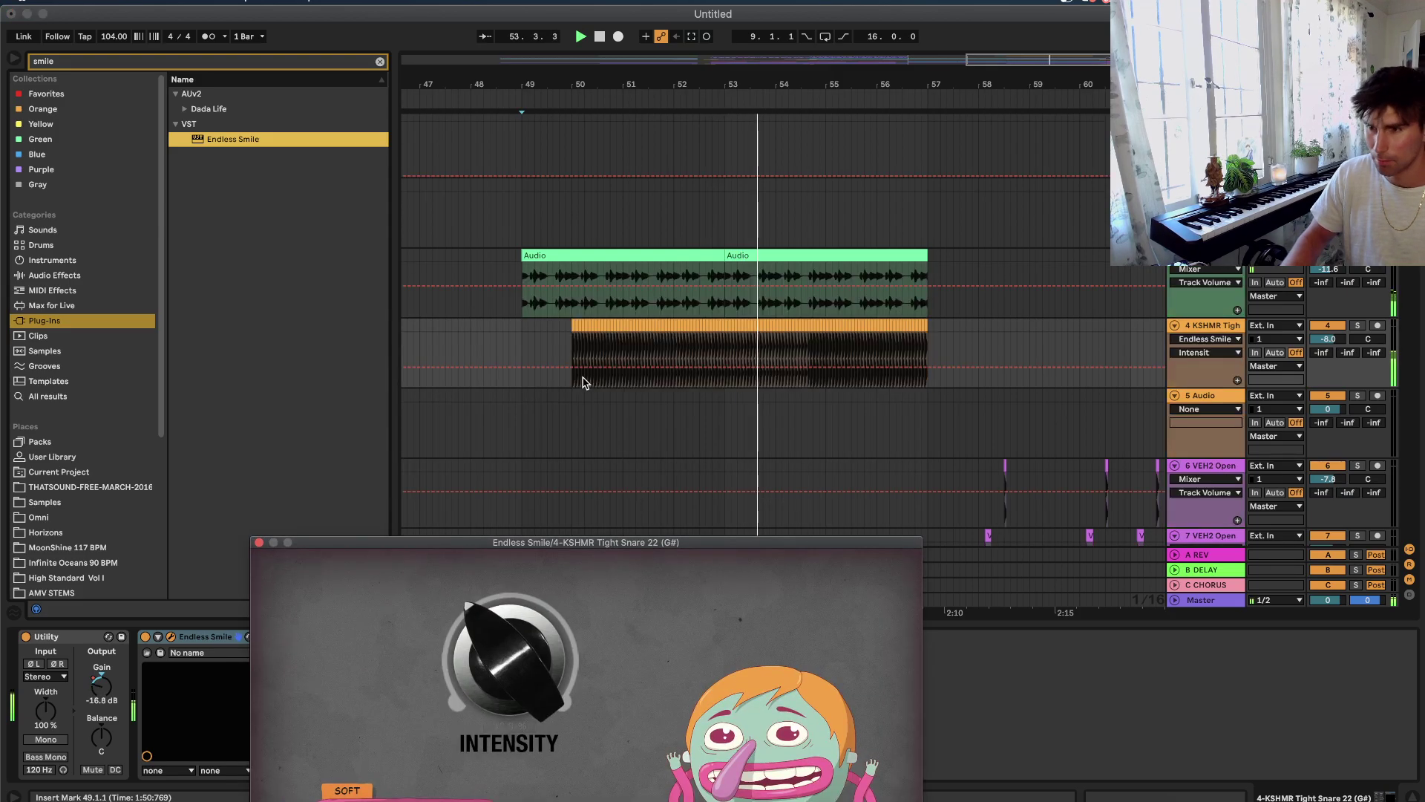
{"action": "left_click_drag", "start_coordinate": [927, 375], "coordinate": [891, 359]}
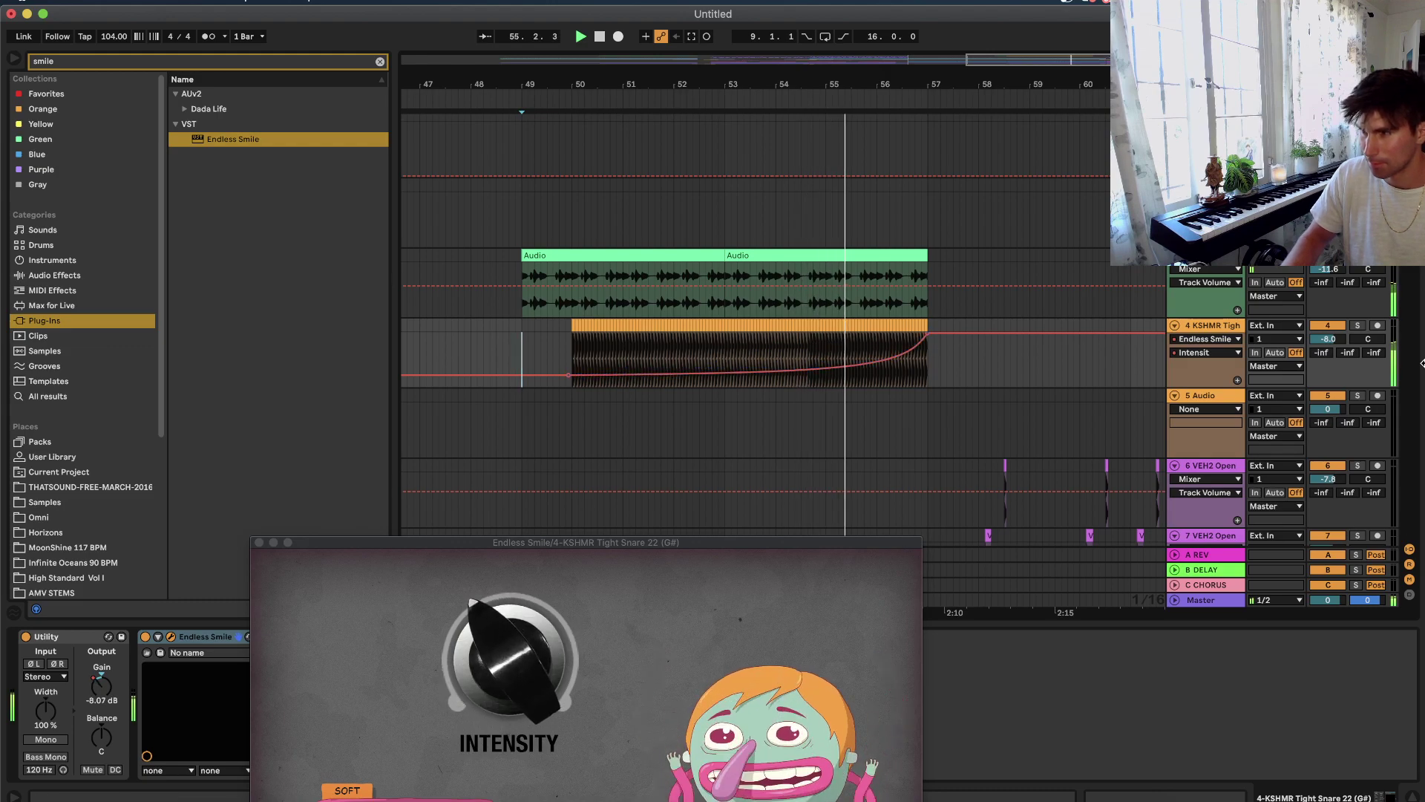
Lower track 4's volume to -13.1 dB and close the Endless Smile window.
{"action": "left_click_drag", "start_coordinate": [1328, 338], "coordinate": [1329, 341]}
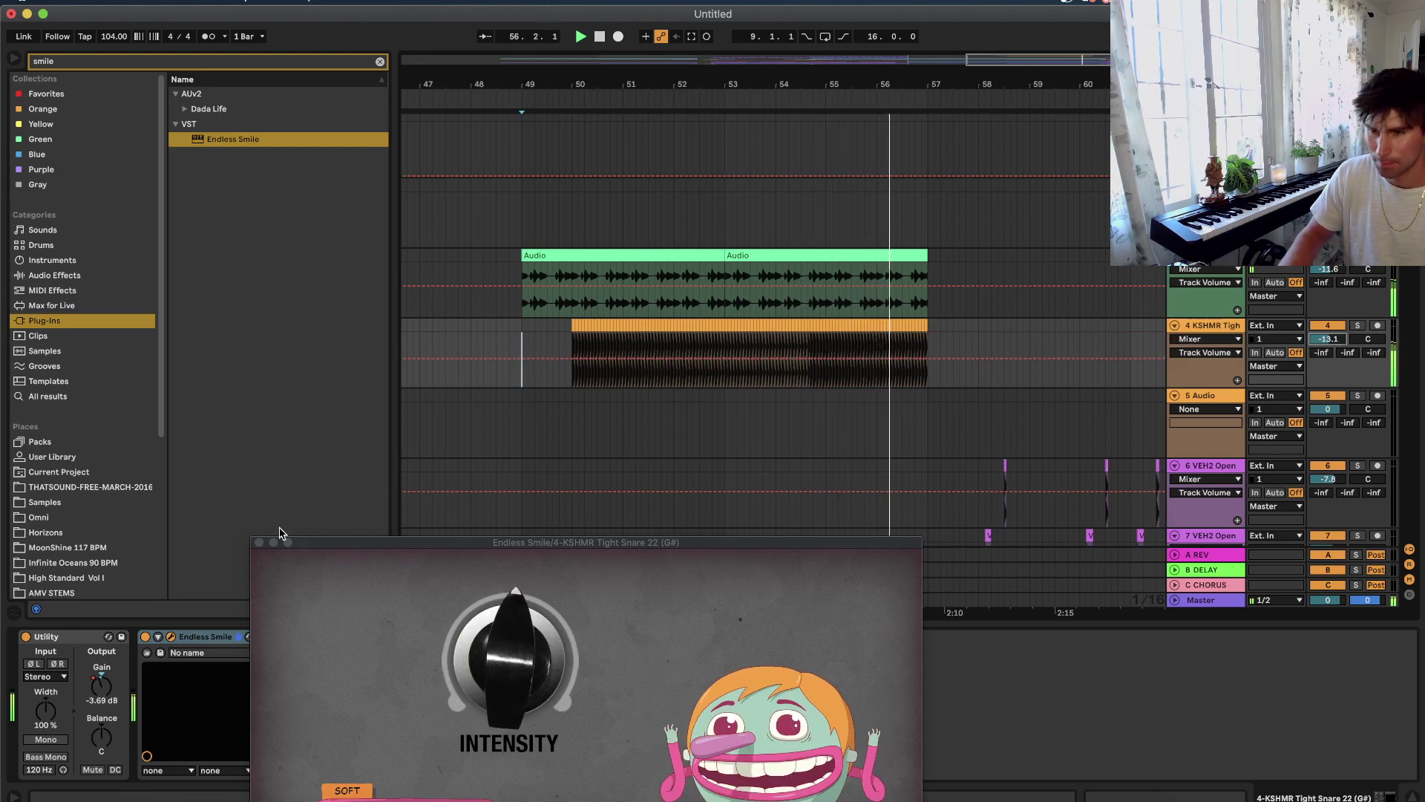
{"action": "left_click", "coordinate": [258, 541]}
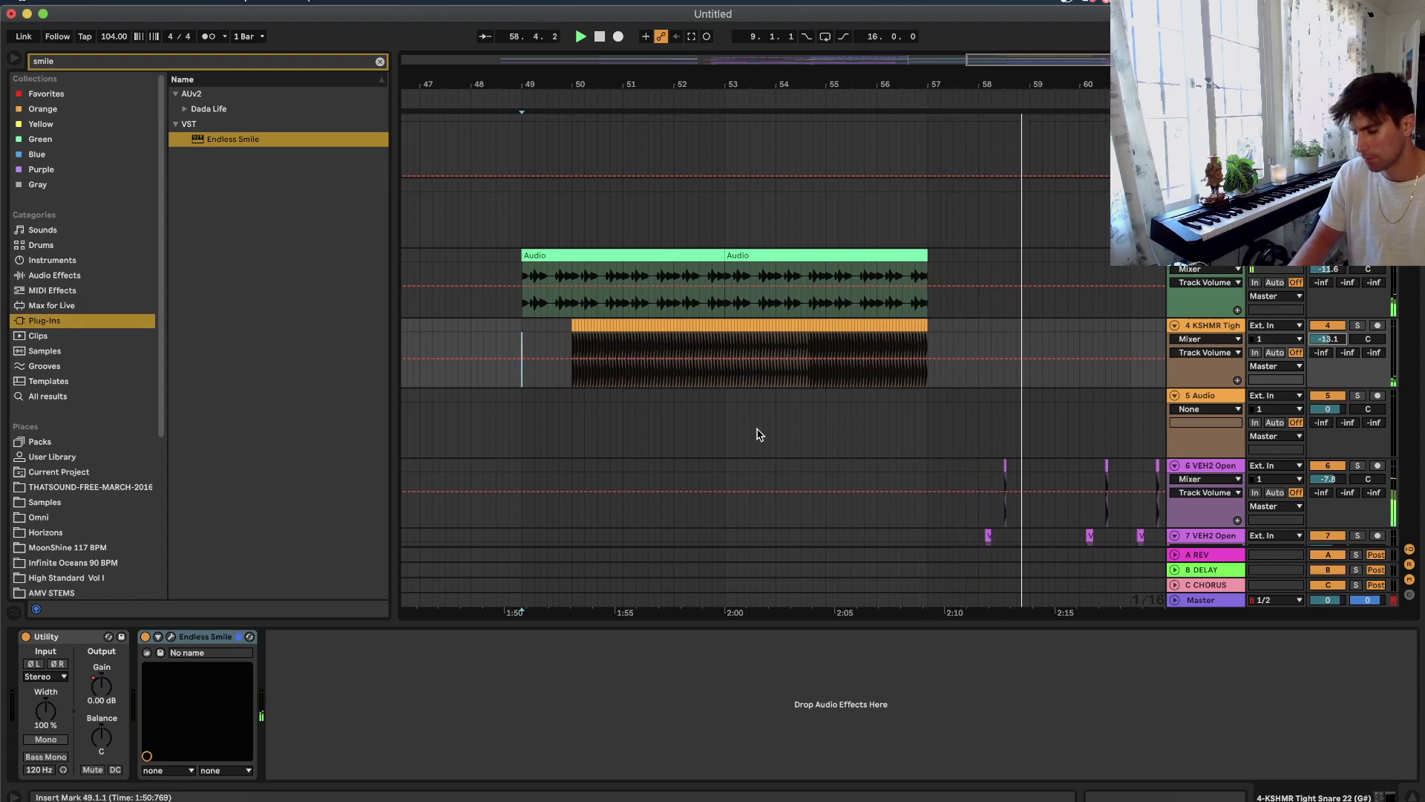
Try deactivating the Serum clips on track 27 from bar 58 to 73 during playback, and reactivate them.
{"action": "scroll", "coordinate": [757, 434], "scroll_direction": "down", "scroll_amount": 10}
{"action": "scroll", "coordinate": [757, 435], "scroll_direction": "down", "scroll_amount": 10}
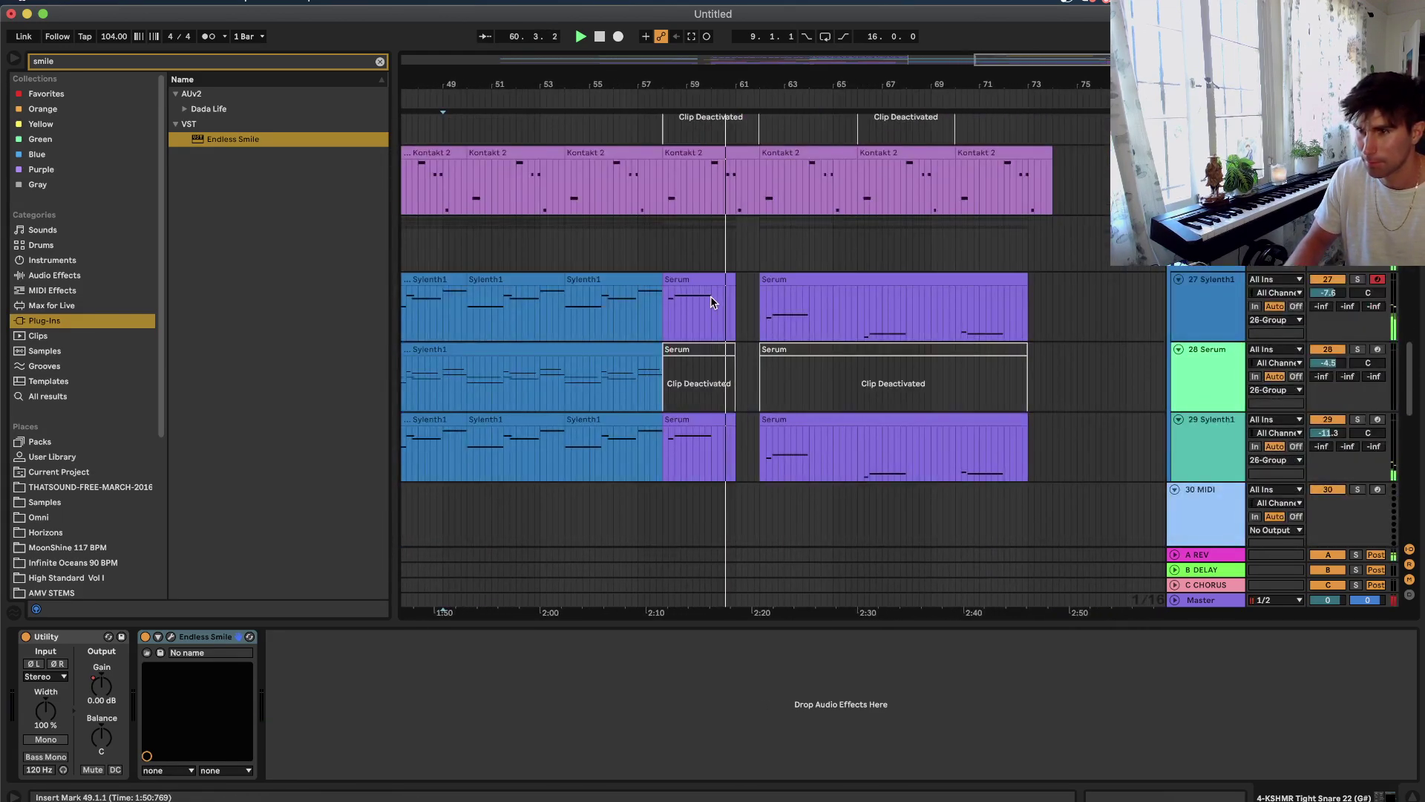
{"action": "left_click", "coordinate": [712, 302]}
{"action": "left_click", "coordinate": [999, 279], "text": "shift"}
{"action": "key", "text": "0"}
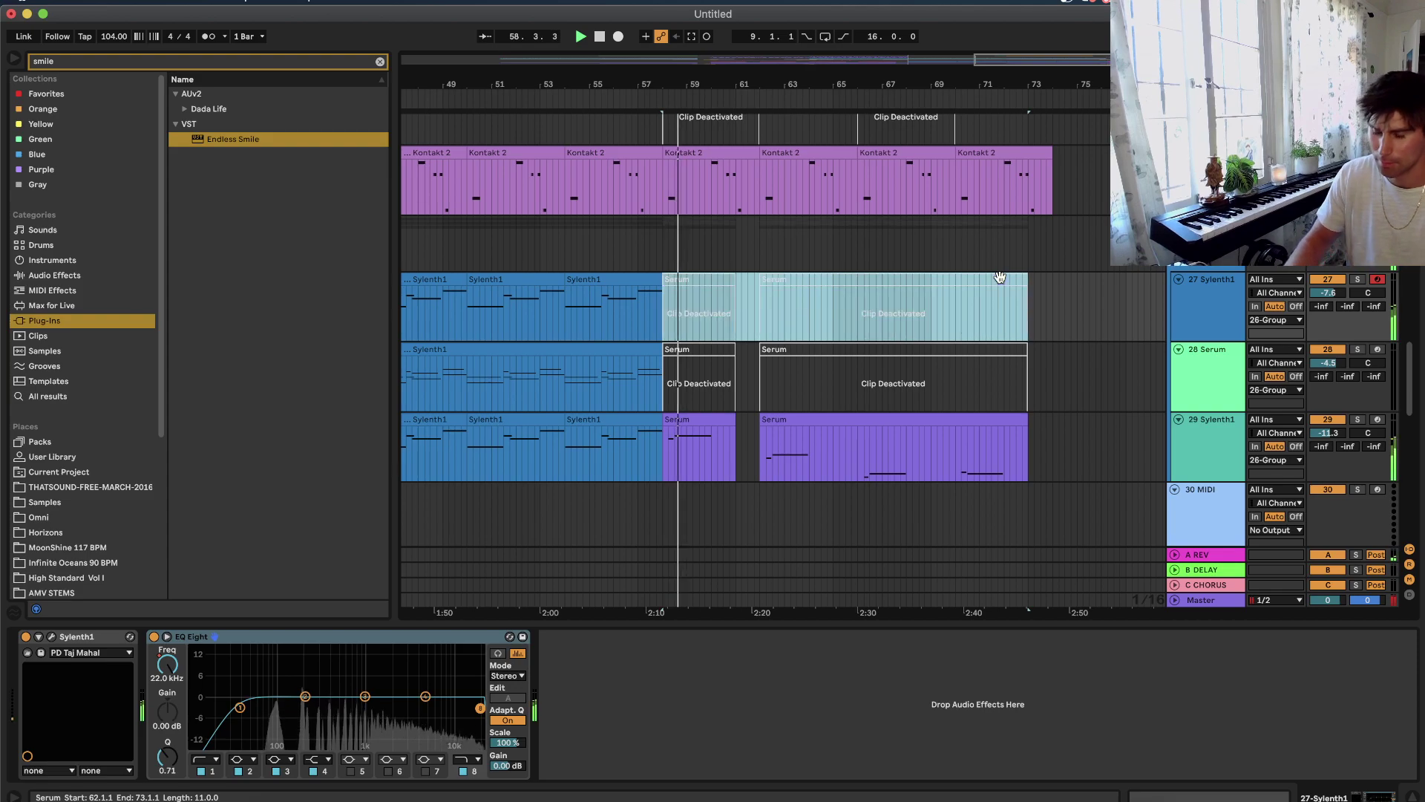
{"action": "scroll", "coordinate": [900, 287], "scroll_direction": "up", "scroll_amount": 2}
{"action": "key", "text": "0"}
Deactivate the Serum clips on track 34 from bar 58 to bar 73.
{"action": "scroll", "coordinate": [809, 315], "scroll_direction": "down", "scroll_amount": 3}
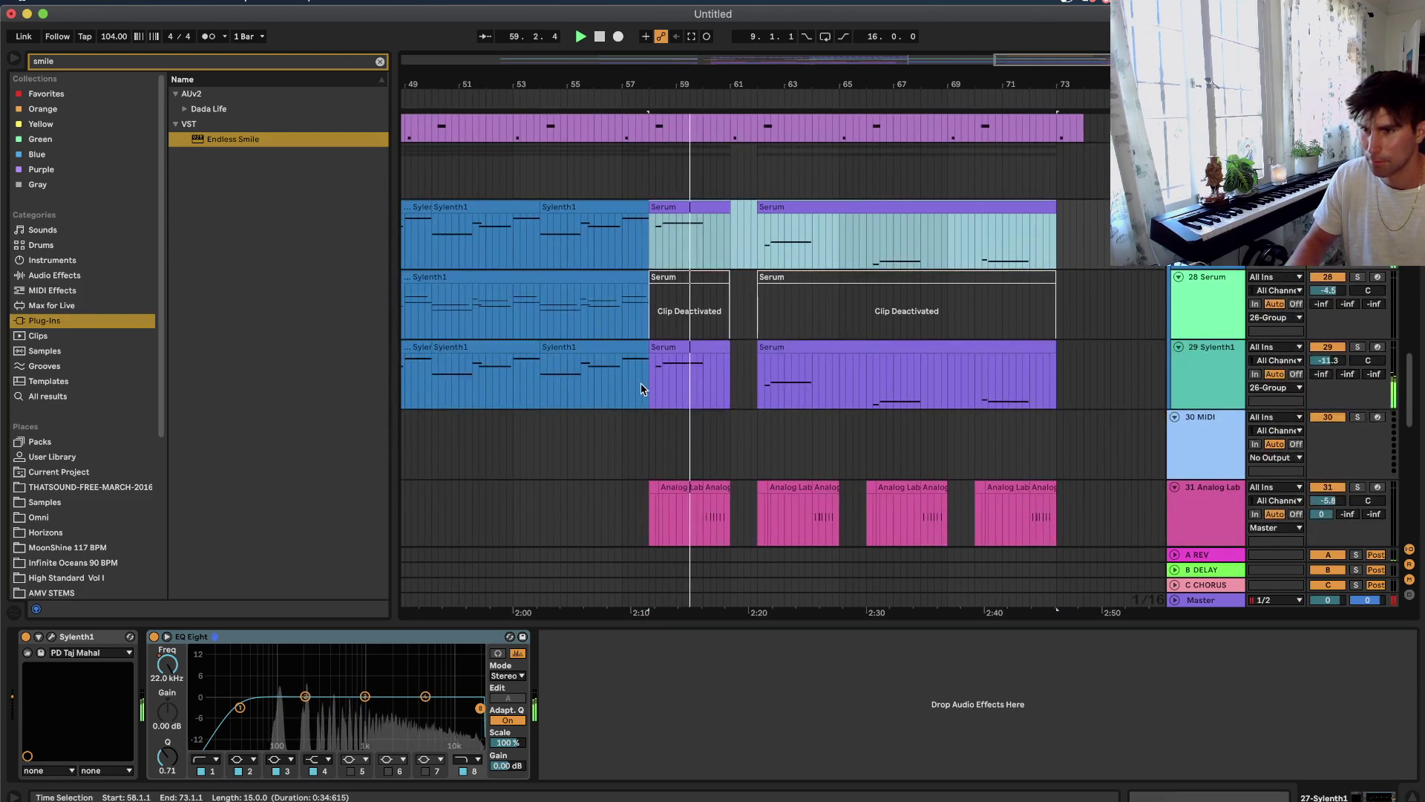
{"action": "scroll", "coordinate": [641, 386], "scroll_direction": "down", "scroll_amount": 8}
{"action": "left_click", "coordinate": [699, 242]}
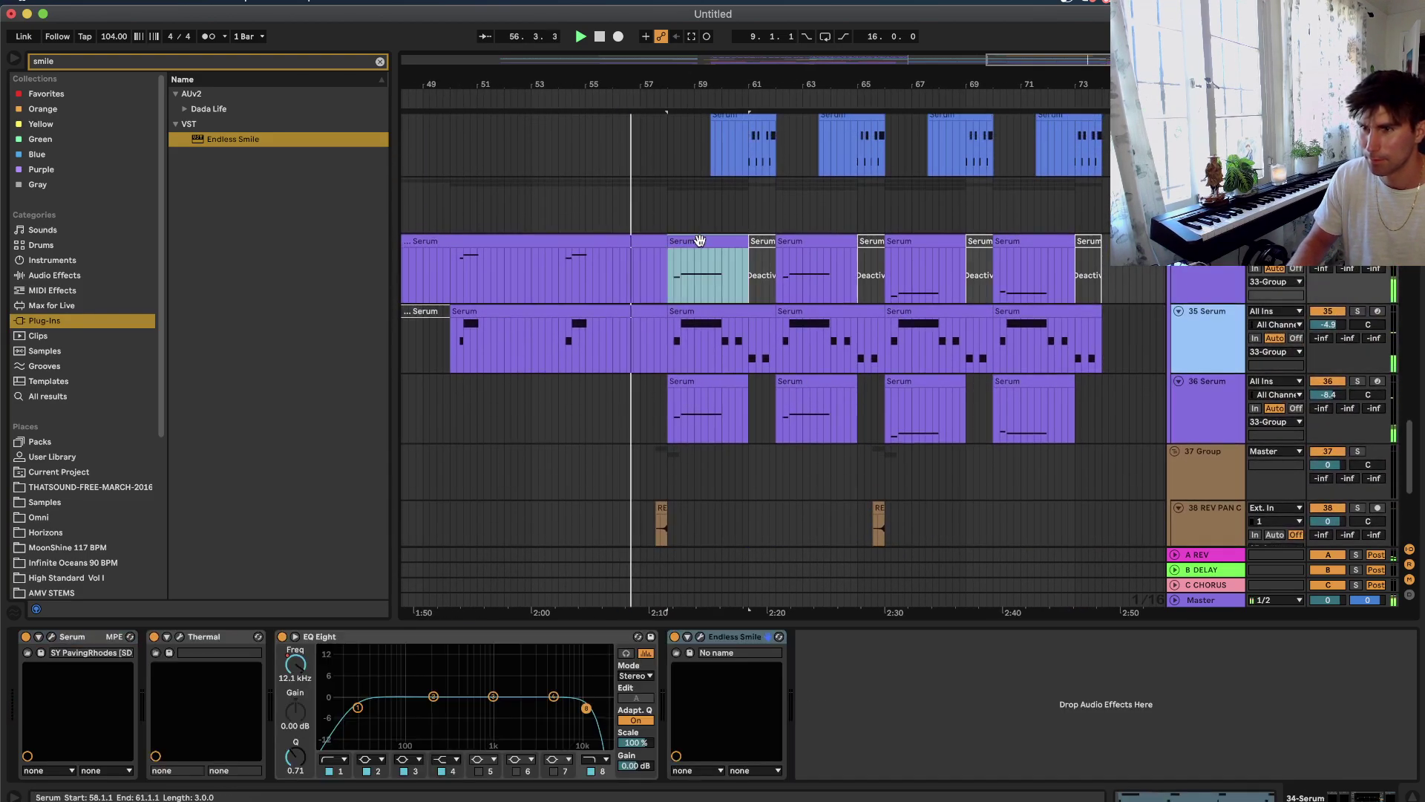
{"action": "left_click", "coordinate": [1023, 241], "text": "shift"}
{"action": "scroll", "coordinate": [914, 292], "scroll_direction": "down", "scroll_amount": 3}
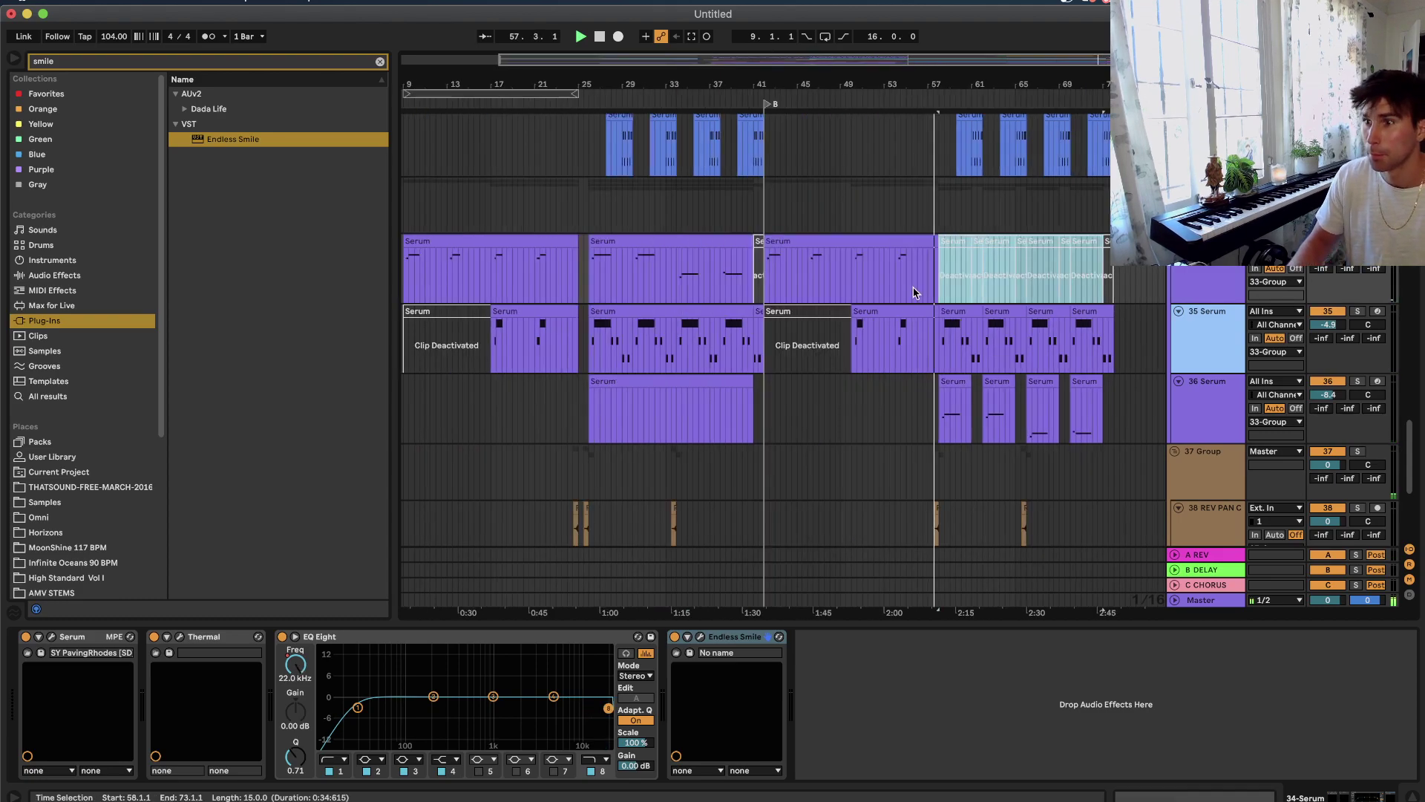
{"action": "scroll", "coordinate": [861, 371], "scroll_direction": "up", "scroll_amount": 3}
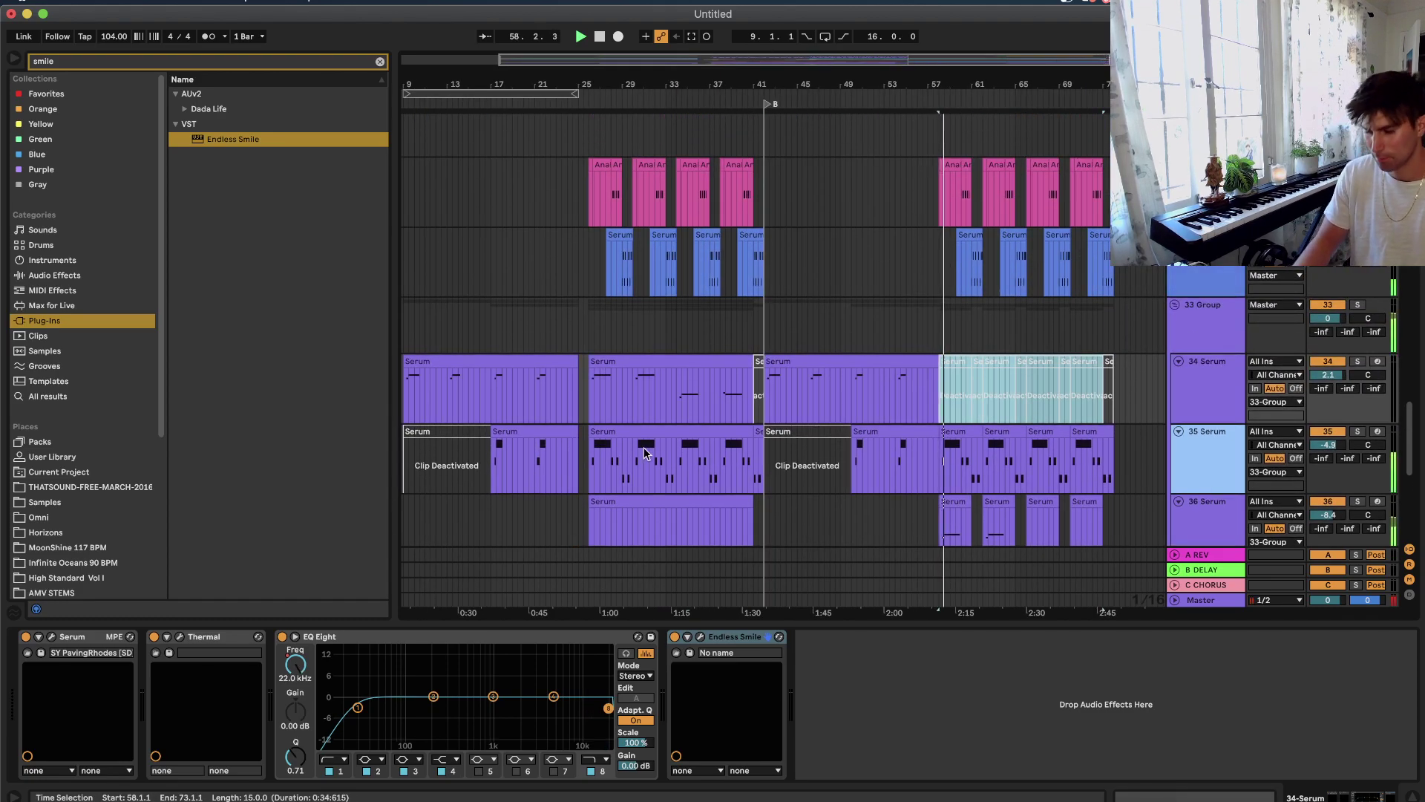
{"action": "scroll", "coordinate": [643, 448], "scroll_direction": "up", "scroll_amount": 3}
Play the transition into bar 58 repeatedly from just before it to check how the layers sound.
{"action": "left_click", "coordinate": [928, 418]}
{"action": "scroll", "coordinate": [927, 418], "scroll_direction": "down", "scroll_amount": 3}
{"action": "scroll", "coordinate": [928, 421], "scroll_direction": "up", "scroll_amount": 3}
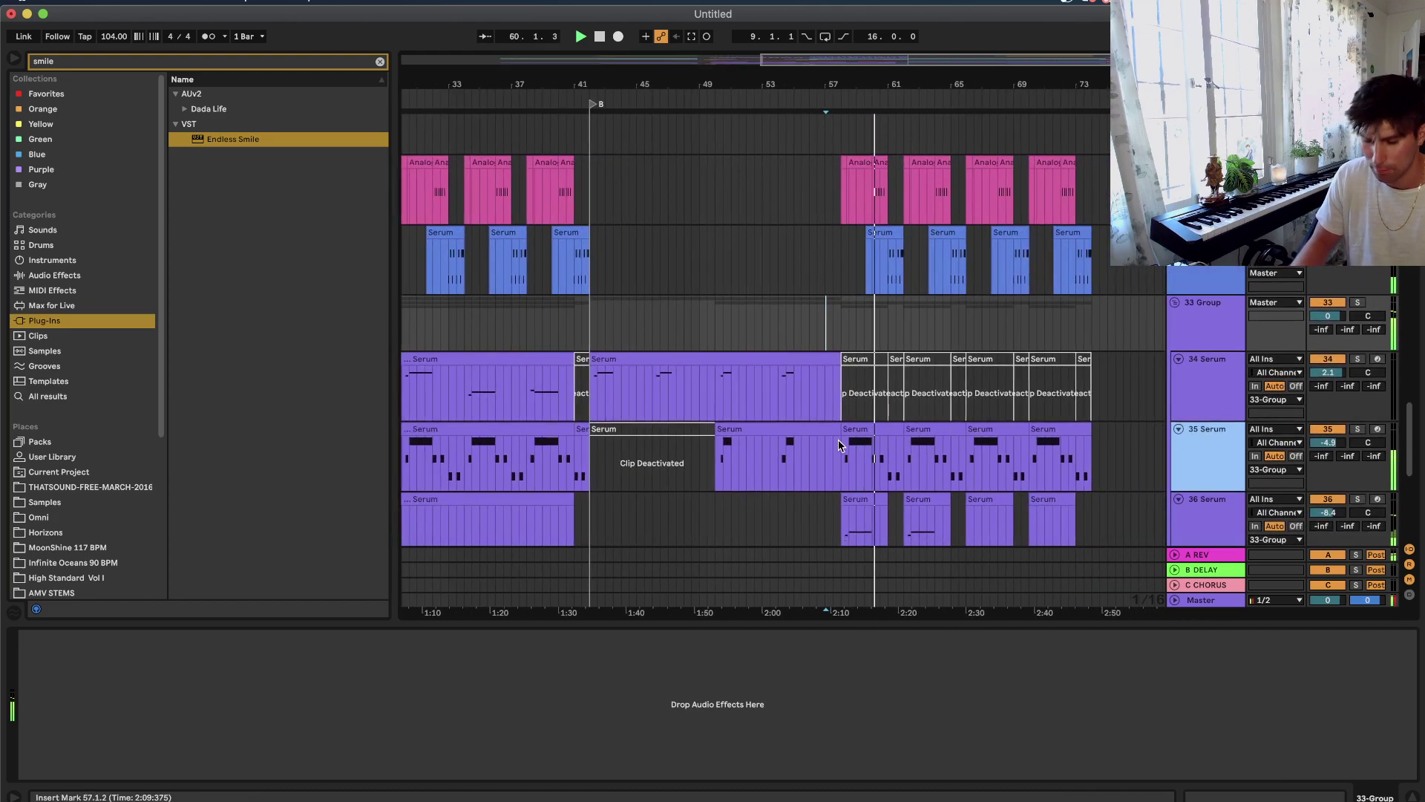
{"action": "scroll", "coordinate": [839, 446], "scroll_direction": "up", "scroll_amount": 1}
{"action": "key", "text": "space"}
{"action": "key", "text": "space"}
{"action": "left_click", "coordinate": [836, 363]}
{"action": "key", "text": "space"}
{"action": "key", "text": "space"}
{"action": "scroll", "coordinate": [836, 363], "scroll_direction": "up", "scroll_amount": 3}
{"action": "scroll", "coordinate": [836, 365], "scroll_direction": "up", "scroll_amount": 6}
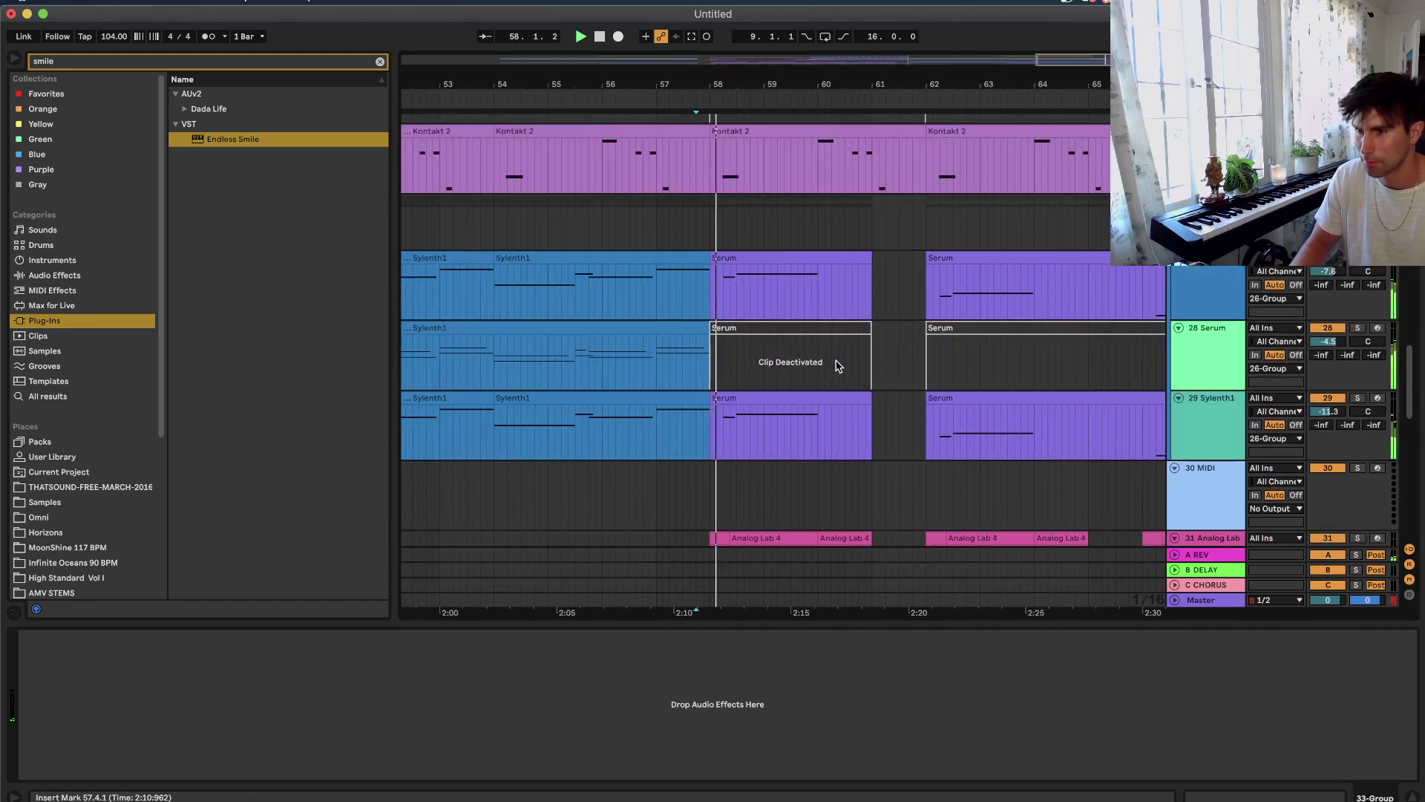
{"action": "scroll", "coordinate": [836, 365], "scroll_direction": "up", "scroll_amount": 6}
{"action": "key", "text": "space"}
{"action": "left_click", "coordinate": [737, 403]}
{"action": "scroll", "coordinate": [737, 403], "scroll_direction": "up", "scroll_amount": 3}
{"action": "left_click", "coordinate": [694, 478]}
{"action": "key", "text": "space"}
{"action": "key", "text": "space"}
{"action": "left_click", "coordinate": [676, 484]}
{"action": "key", "text": "space"}
{"action": "scroll", "coordinate": [809, 476], "scroll_direction": "down", "scroll_amount": 2}
{"action": "key", "text": "space"}
Solo the group holding the Sylenth1 and Serum tracks and insert an audio track above it with its input set to Resampling.
{"action": "left_click", "coordinate": [1357, 357]}
{"action": "key", "text": "space"}
{"action": "key", "text": "space"}
{"action": "scroll", "coordinate": [1359, 346], "scroll_direction": "down", "scroll_amount": 10}
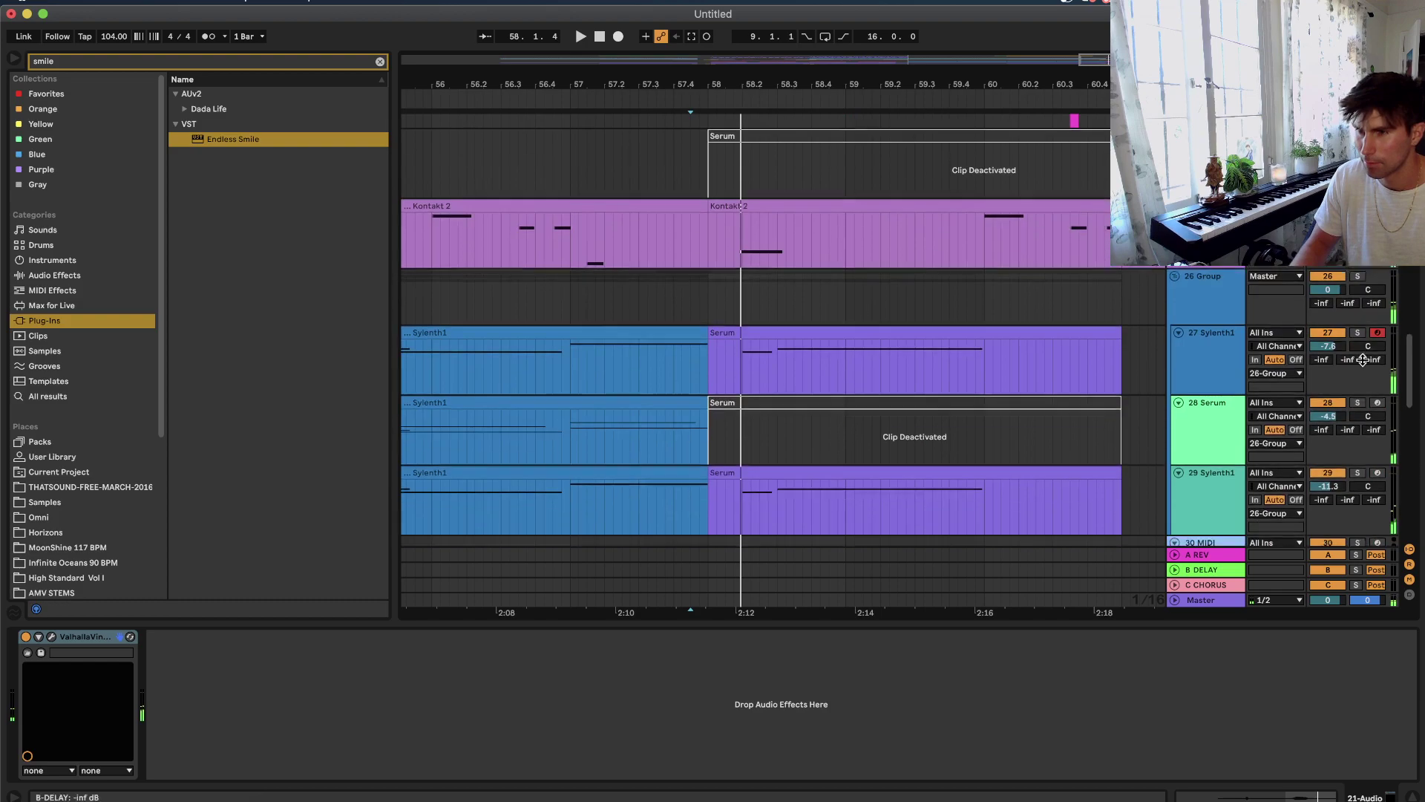
{"action": "key", "text": "space"}
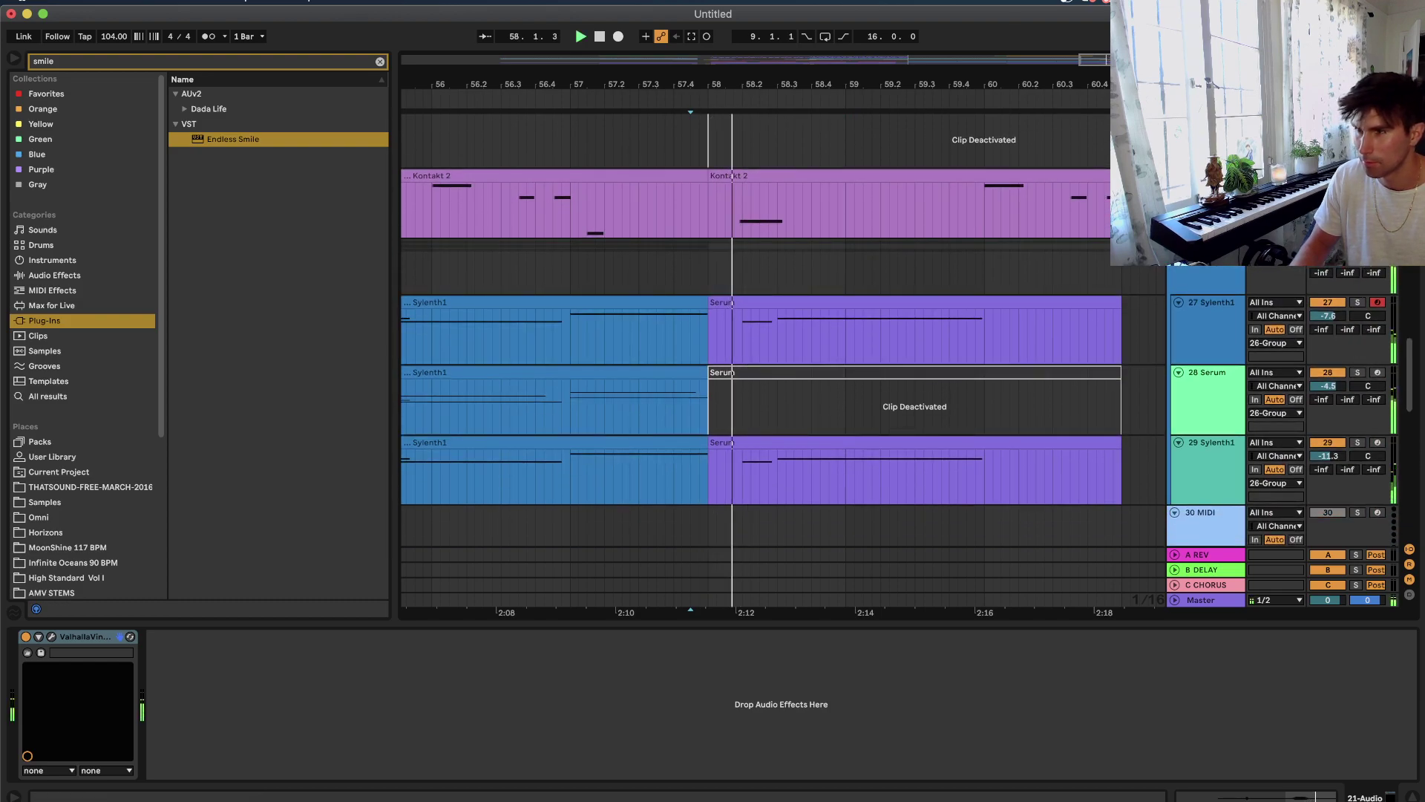
{"action": "key", "text": "space"}
{"action": "right_click", "coordinate": [1215, 204]}
{"action": "left_click", "coordinate": [1244, 326]}
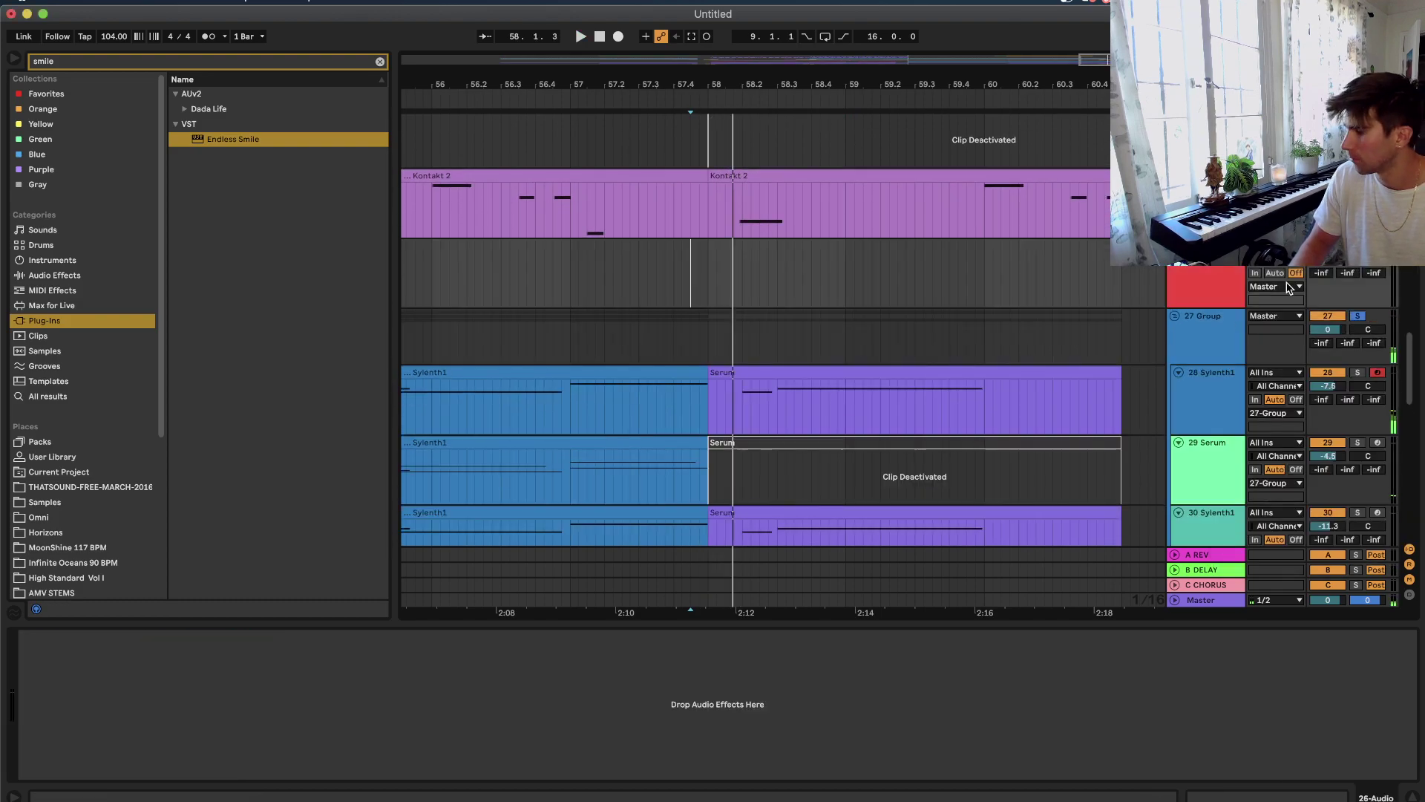
{"action": "left_click", "coordinate": [1270, 270]}
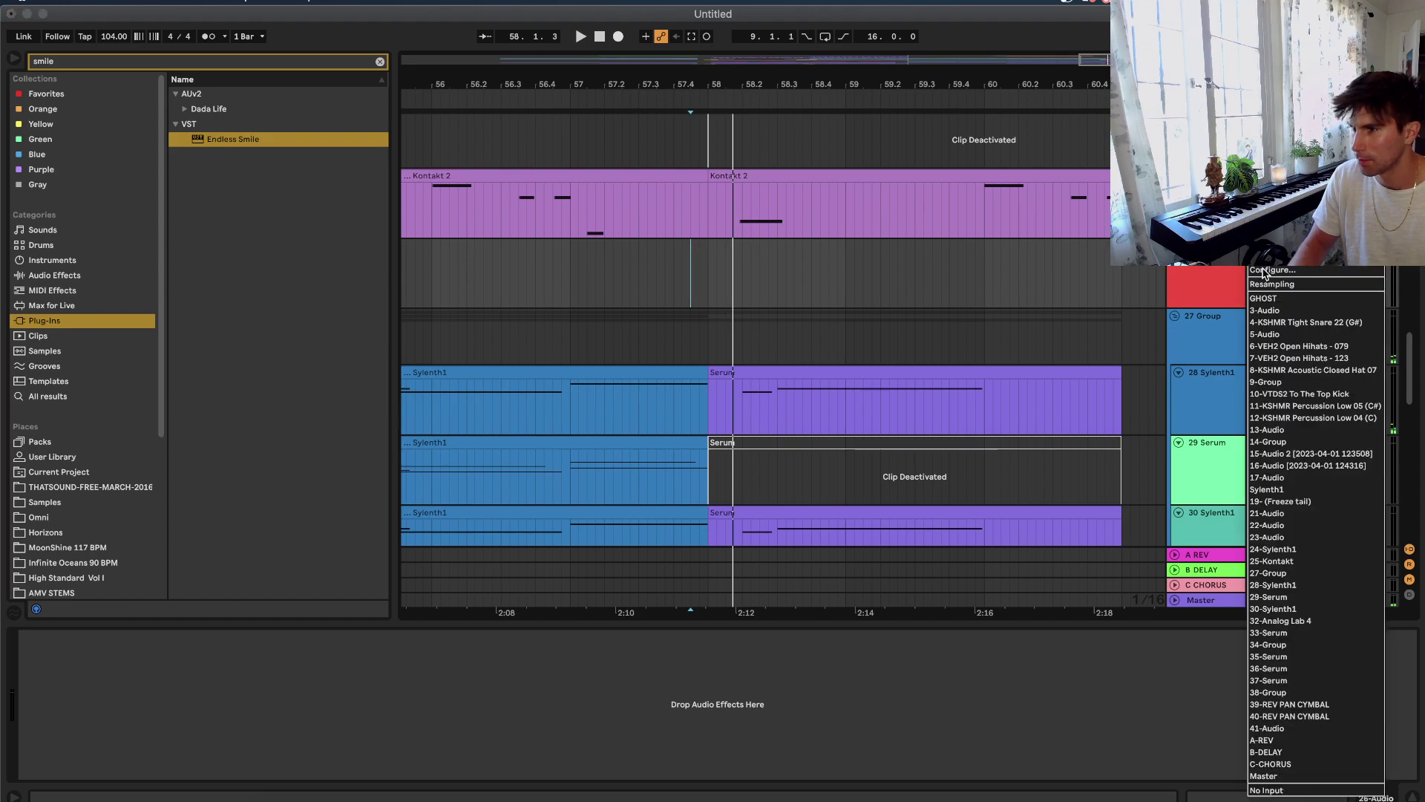
{"action": "left_click", "coordinate": [1265, 286]}
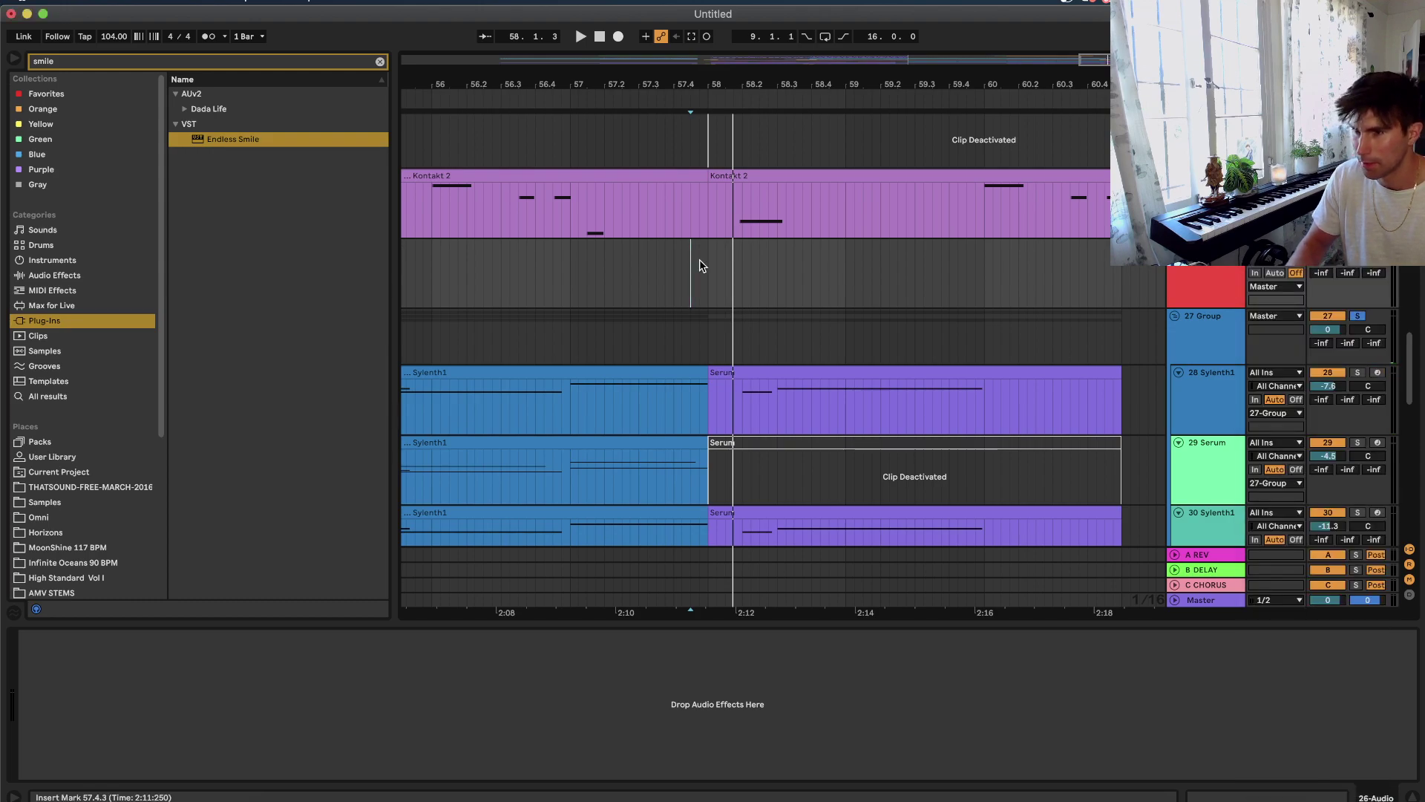
Record the soloed group onto track 26 across bar 58 and trim the audio clip to the first beat of bar 58.
{"action": "left_click", "coordinate": [619, 37]}
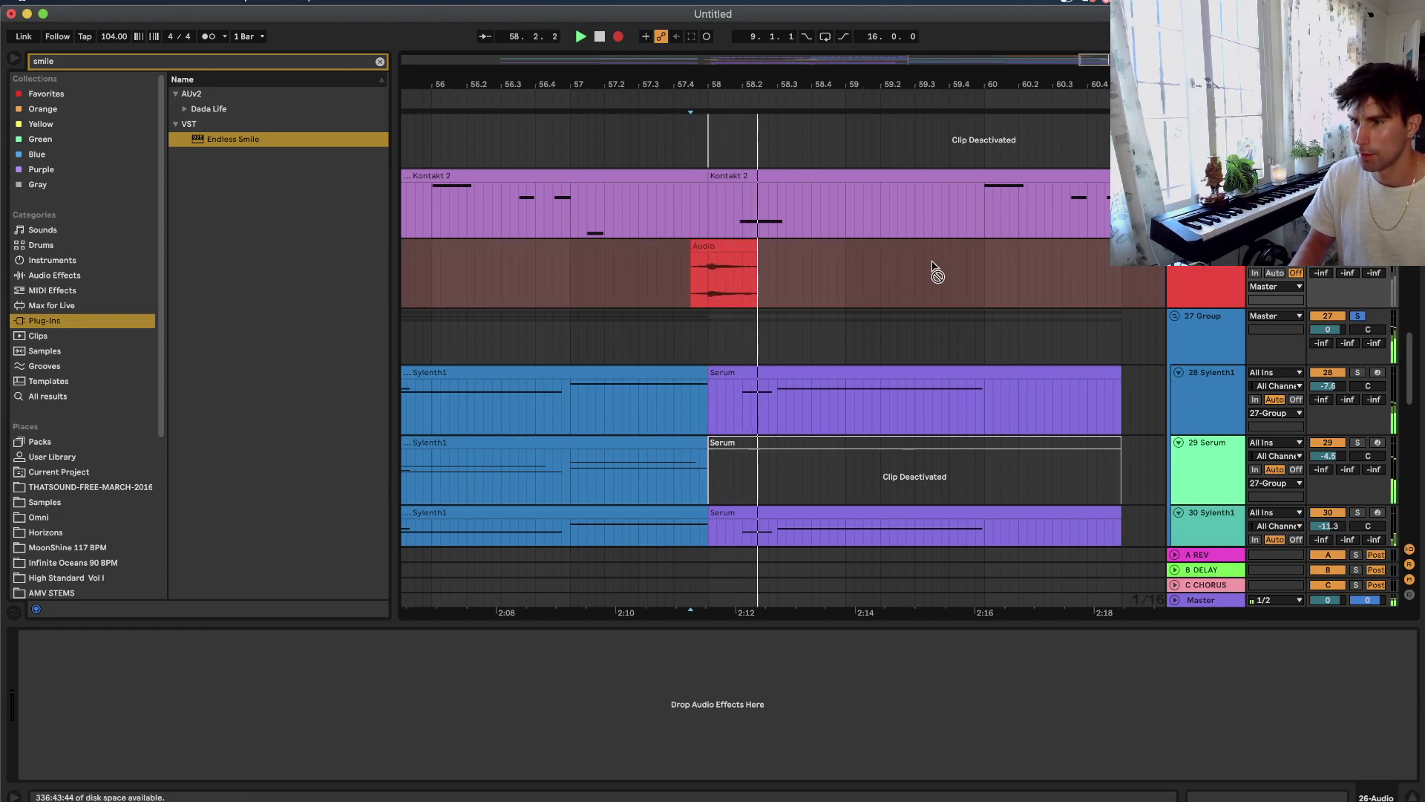
{"action": "key", "text": "space"}
{"action": "left_click_drag", "start_coordinate": [765, 247], "coordinate": [708, 247]}
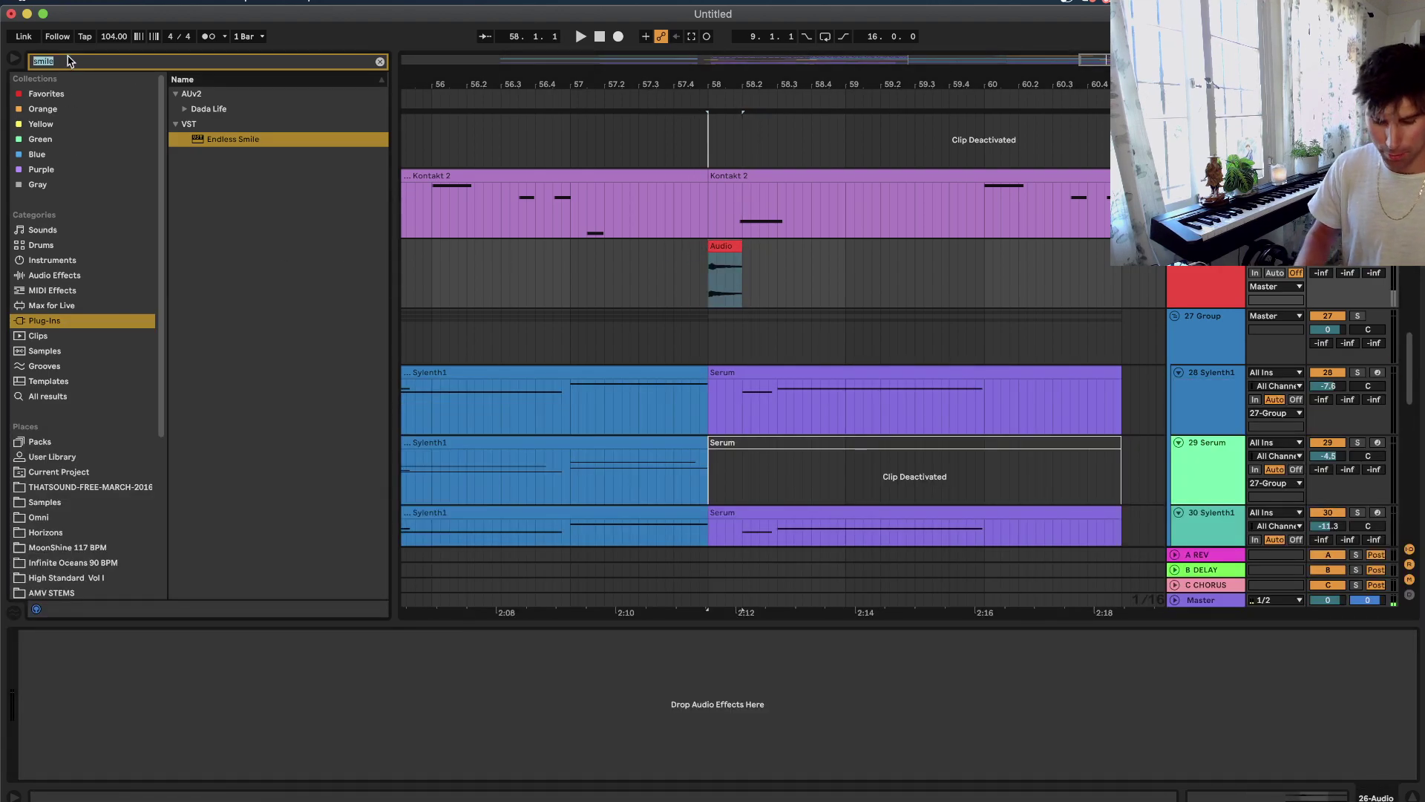
Search the plug-ins for "vint", add ValhallaVintageVerb to track 26 and close its window.
{"action": "type", "text": "vint"}
{"action": "left_click", "coordinate": [234, 310]}
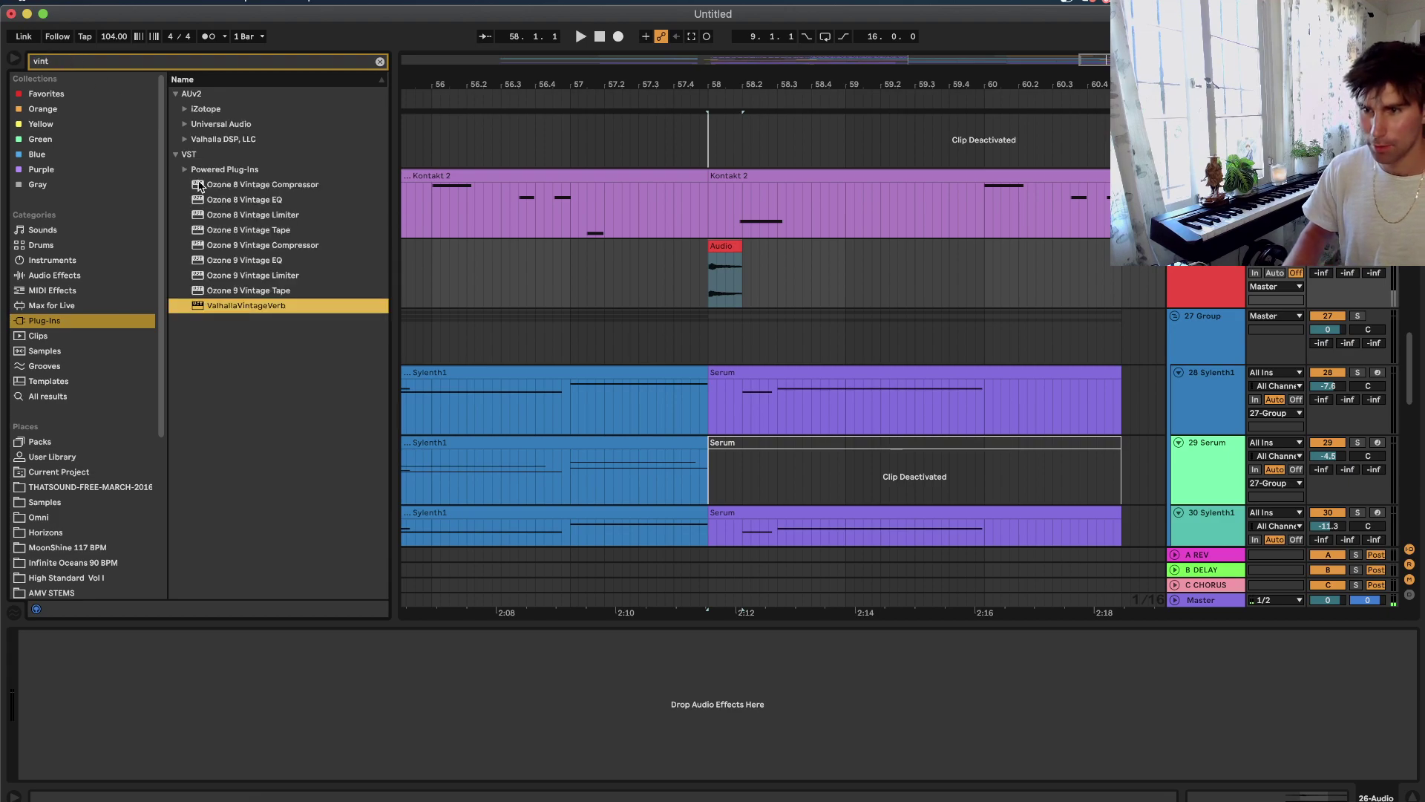
{"action": "left_click_drag", "start_coordinate": [301, 582], "coordinate": [295, 618]}
{"action": "left_click", "coordinate": [264, 460]}
{"action": "left_click", "coordinate": [636, 372]}
{"action": "left_click", "coordinate": [616, 259]}
Move the recorded audio clip on track 26 to bar 59 and play it from just before bar 58.
{"action": "key", "text": "space"}
{"action": "left_click_drag", "start_coordinate": [719, 247], "coordinate": [861, 252]}
{"action": "left_click", "coordinate": [682, 280]}
{"action": "left_click", "coordinate": [699, 256]}
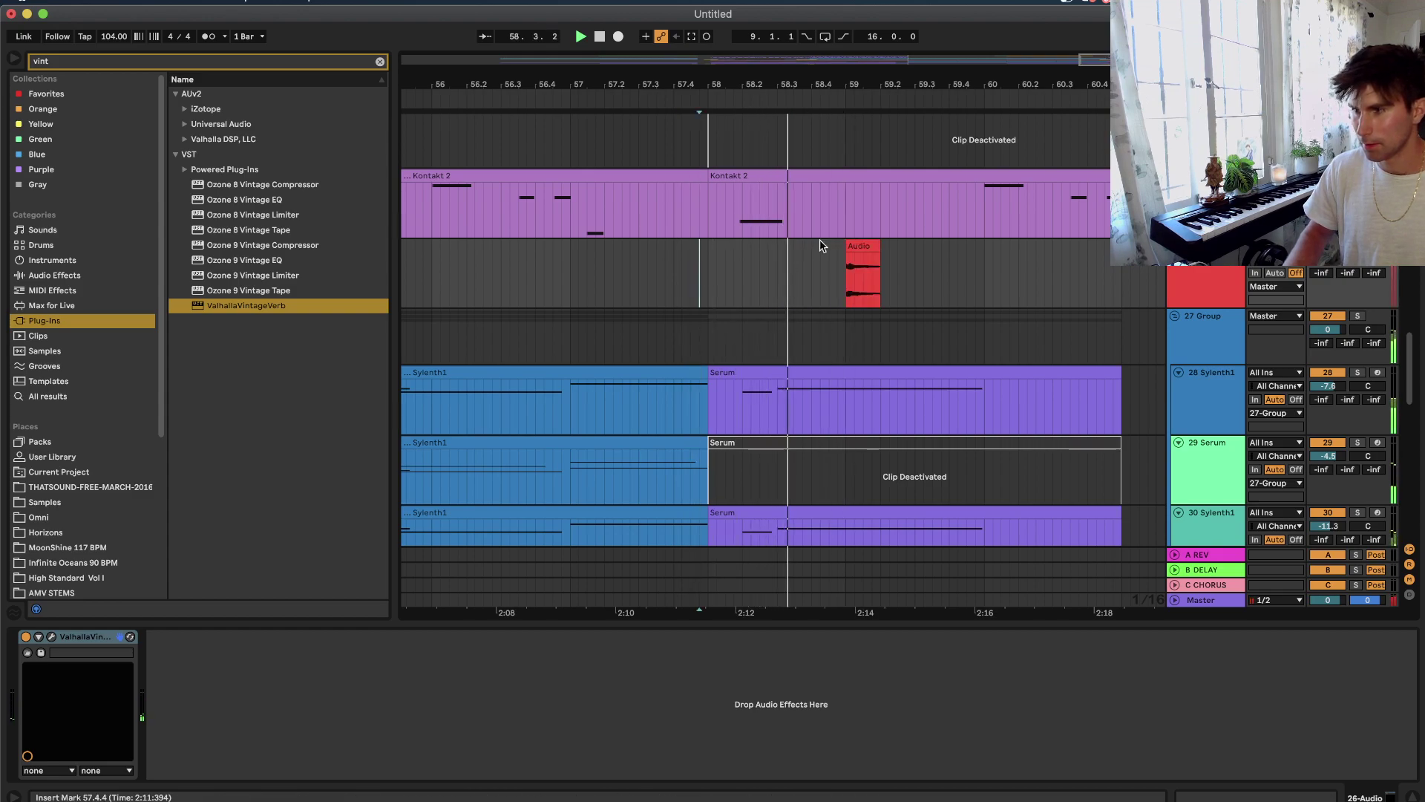
Raise track 26's send to the A REV return to 0 dB and place the insert marker at bar 59.
{"action": "left_click_drag", "start_coordinate": [1321, 273], "coordinate": [1322, 193]}
{"action": "right_click", "coordinate": [933, 272]}
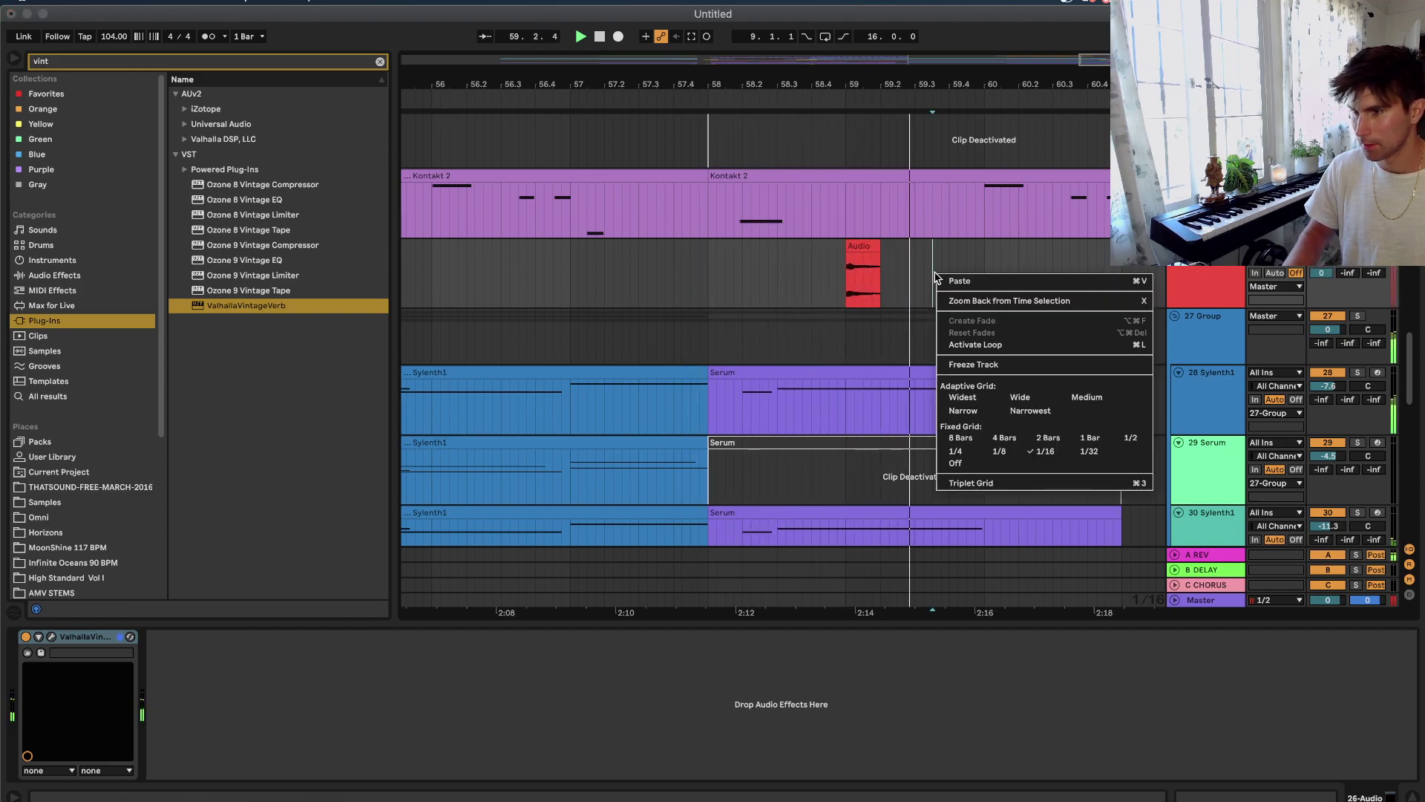
{"action": "key", "text": "Escape"}
{"action": "left_click", "coordinate": [839, 301]}
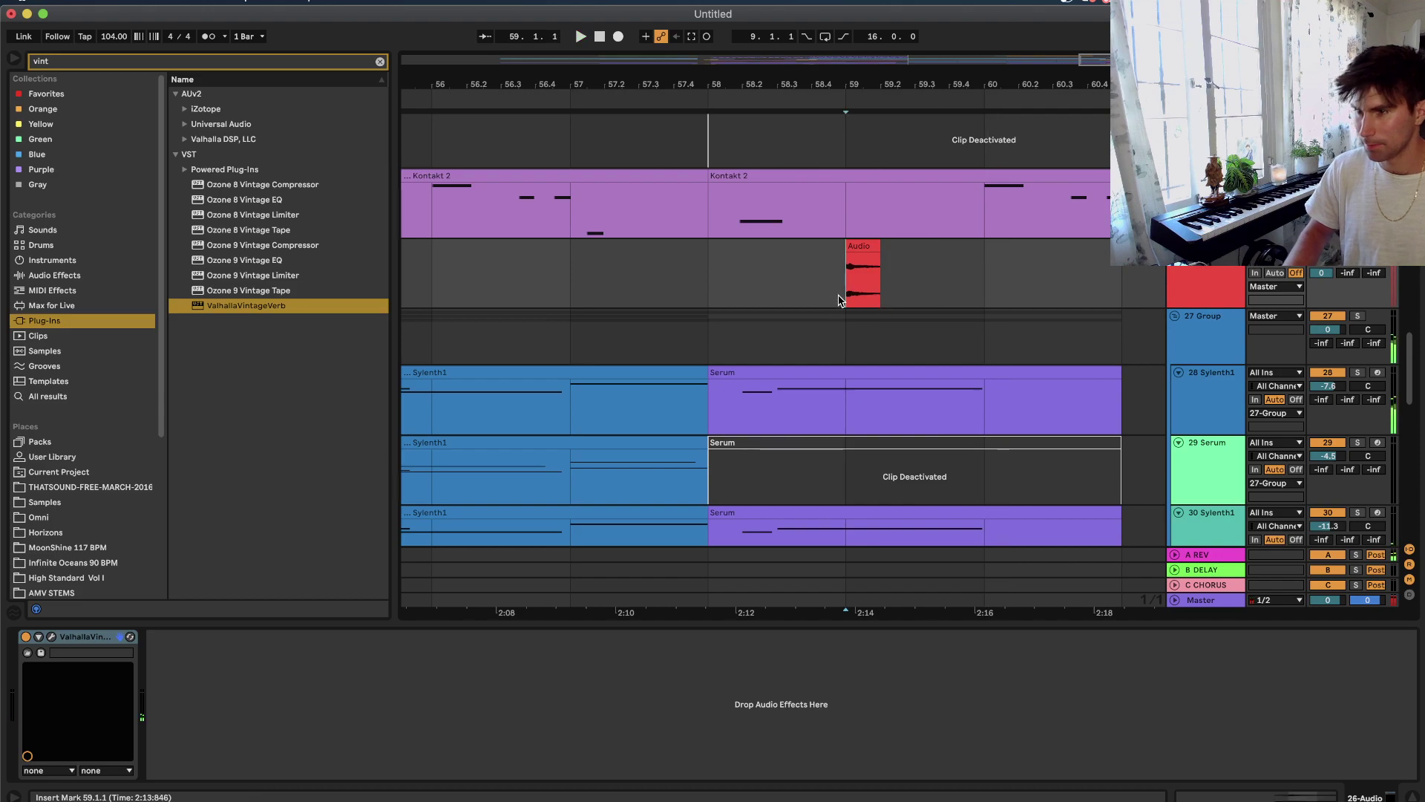
Search the plug-ins for "delay" and add the ValhallaDelay VST to track 26 after ValhallaVintageVerb.
{"action": "type", "text": "delay"}
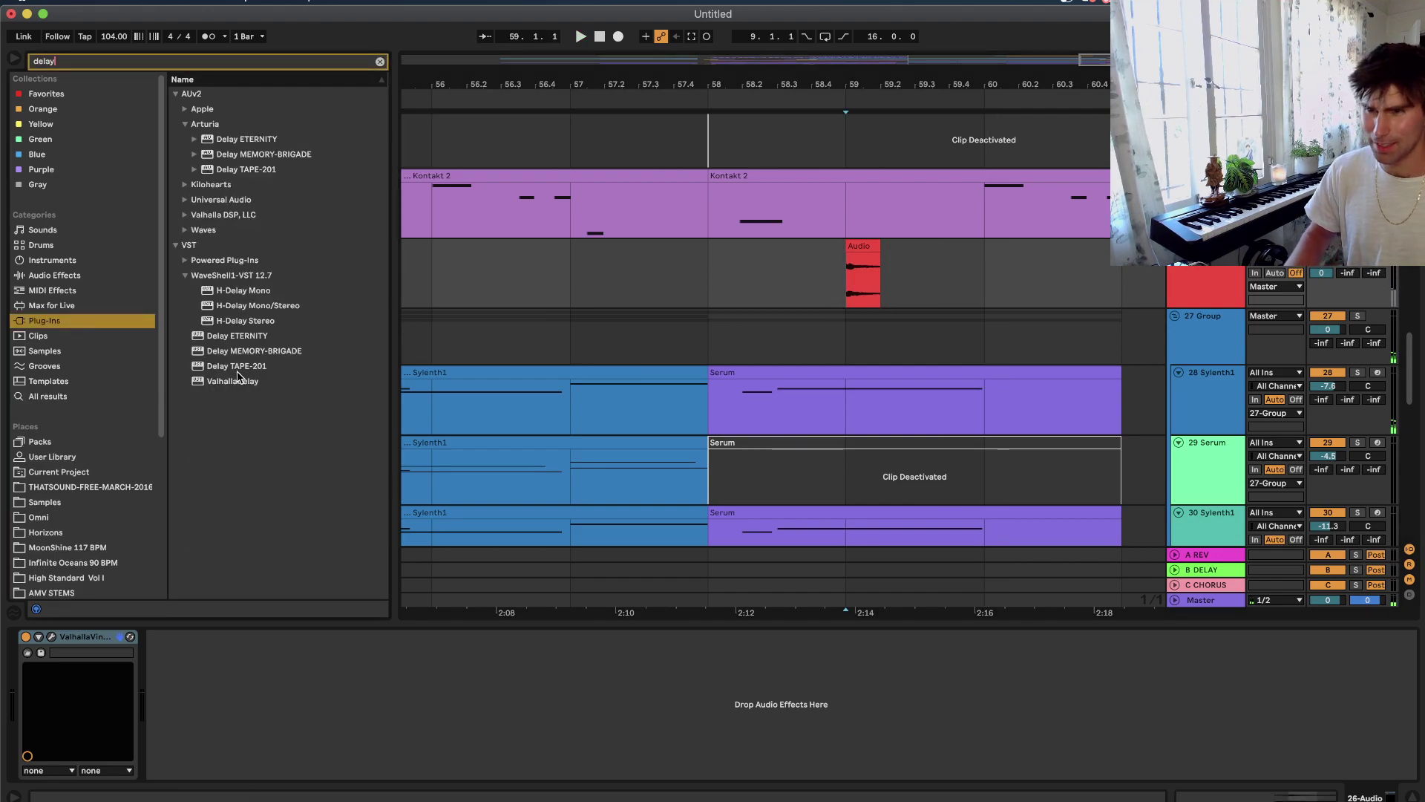
{"action": "left_click", "coordinate": [238, 380]}
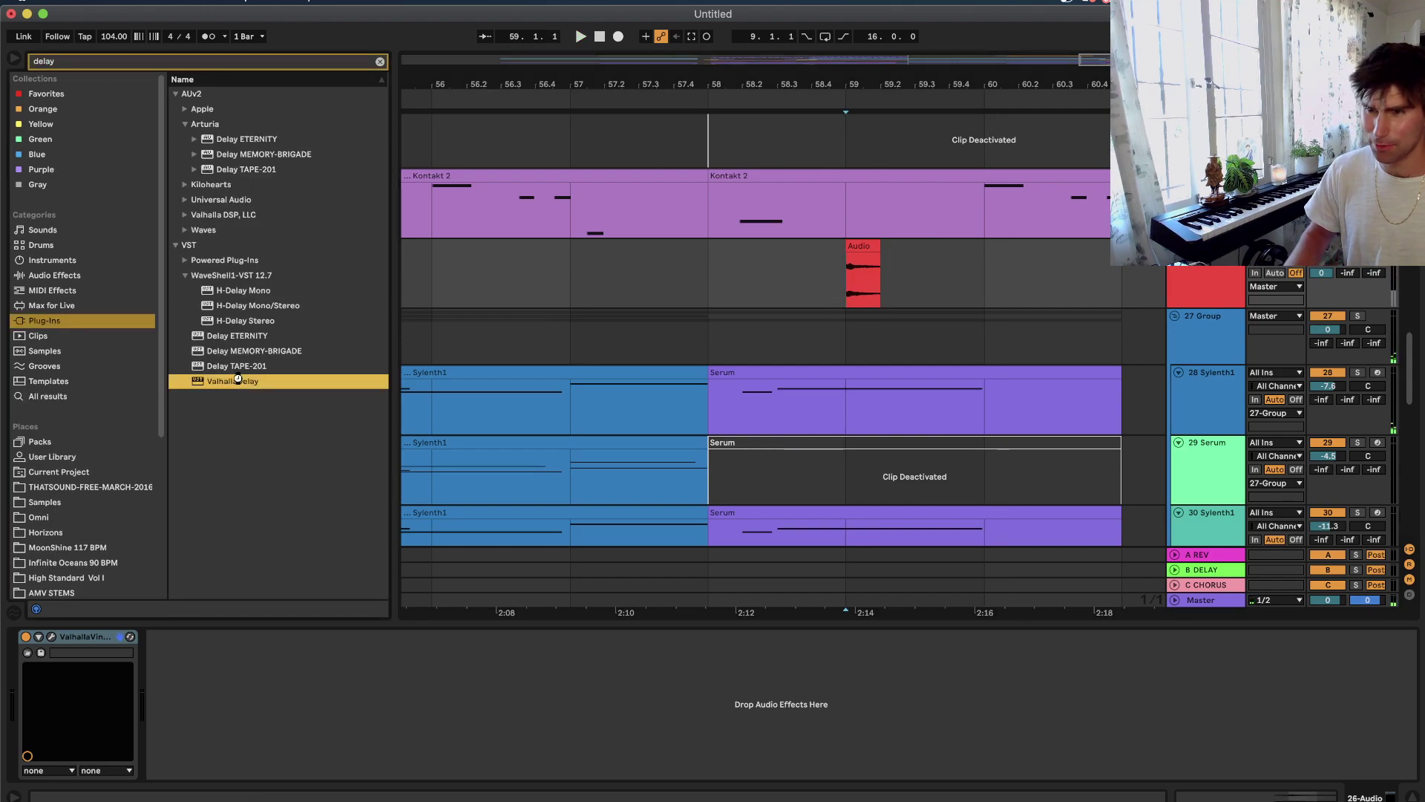
{"action": "key", "text": "Return"}
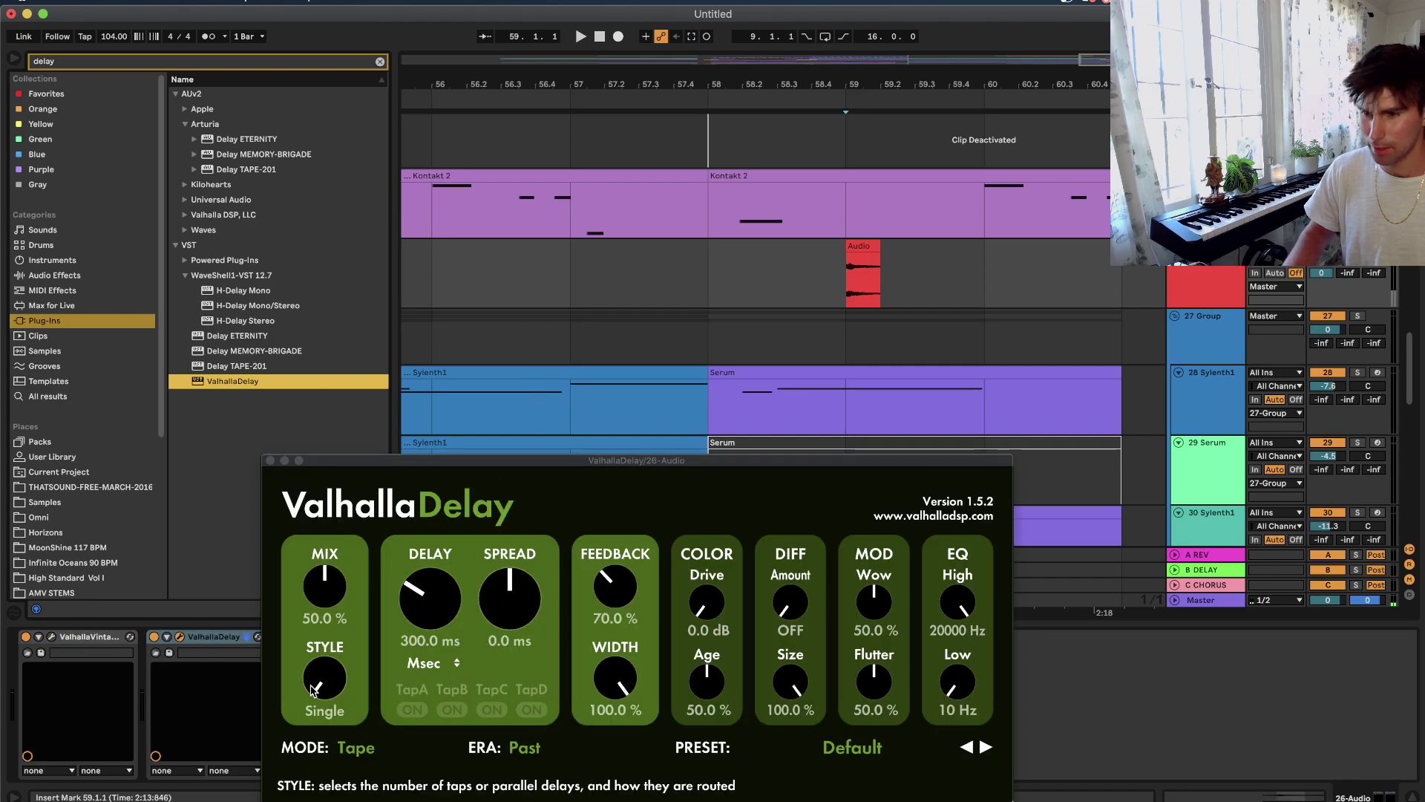
Set ValhallaDelay's style to Dual and its left delay to 297.0 ms, and close the plug-in window.
{"action": "left_click_drag", "start_coordinate": [324, 677], "coordinate": [325, 668]}
{"action": "key", "text": "space"}
{"action": "left_click_drag", "start_coordinate": [434, 600], "coordinate": [434, 602]}
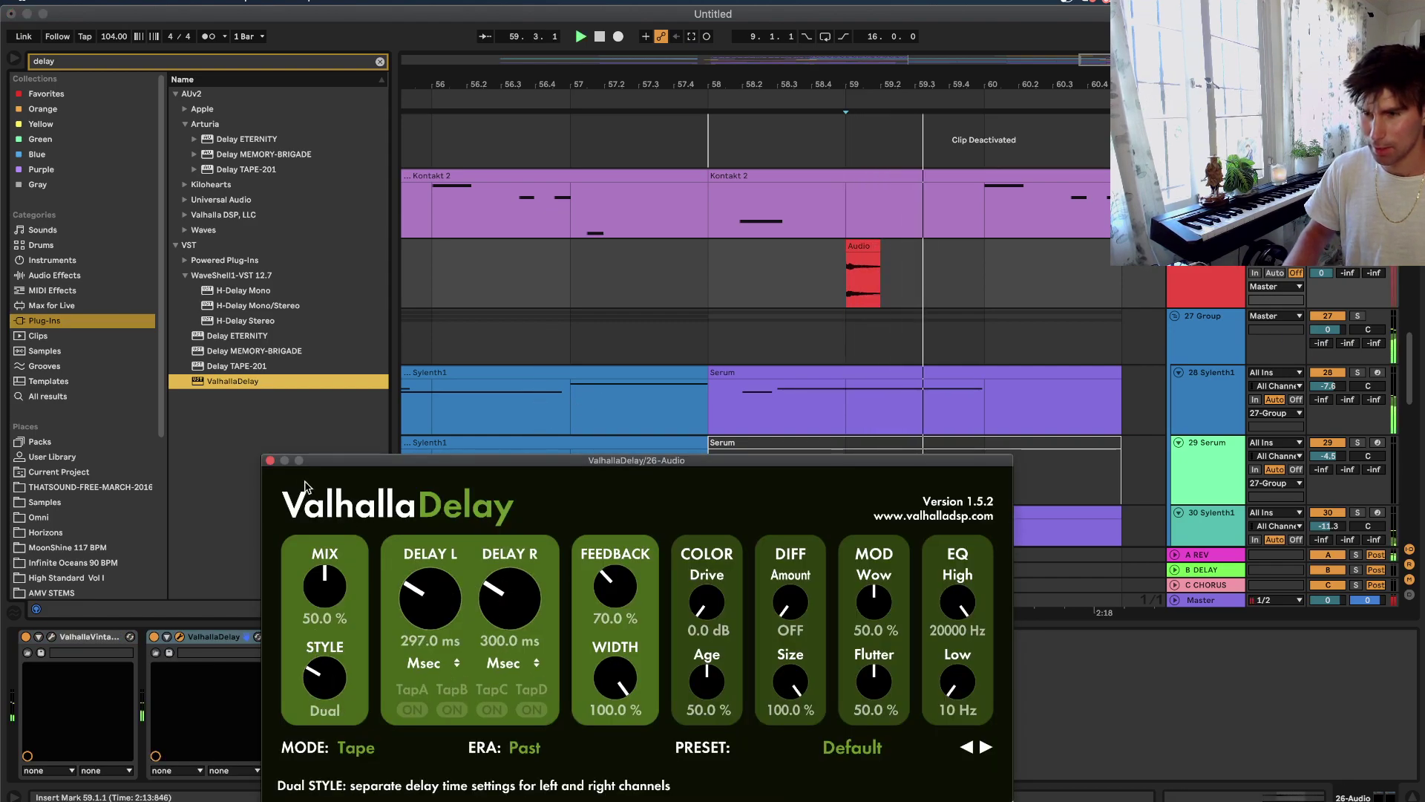
{"action": "left_click", "coordinate": [269, 459]}
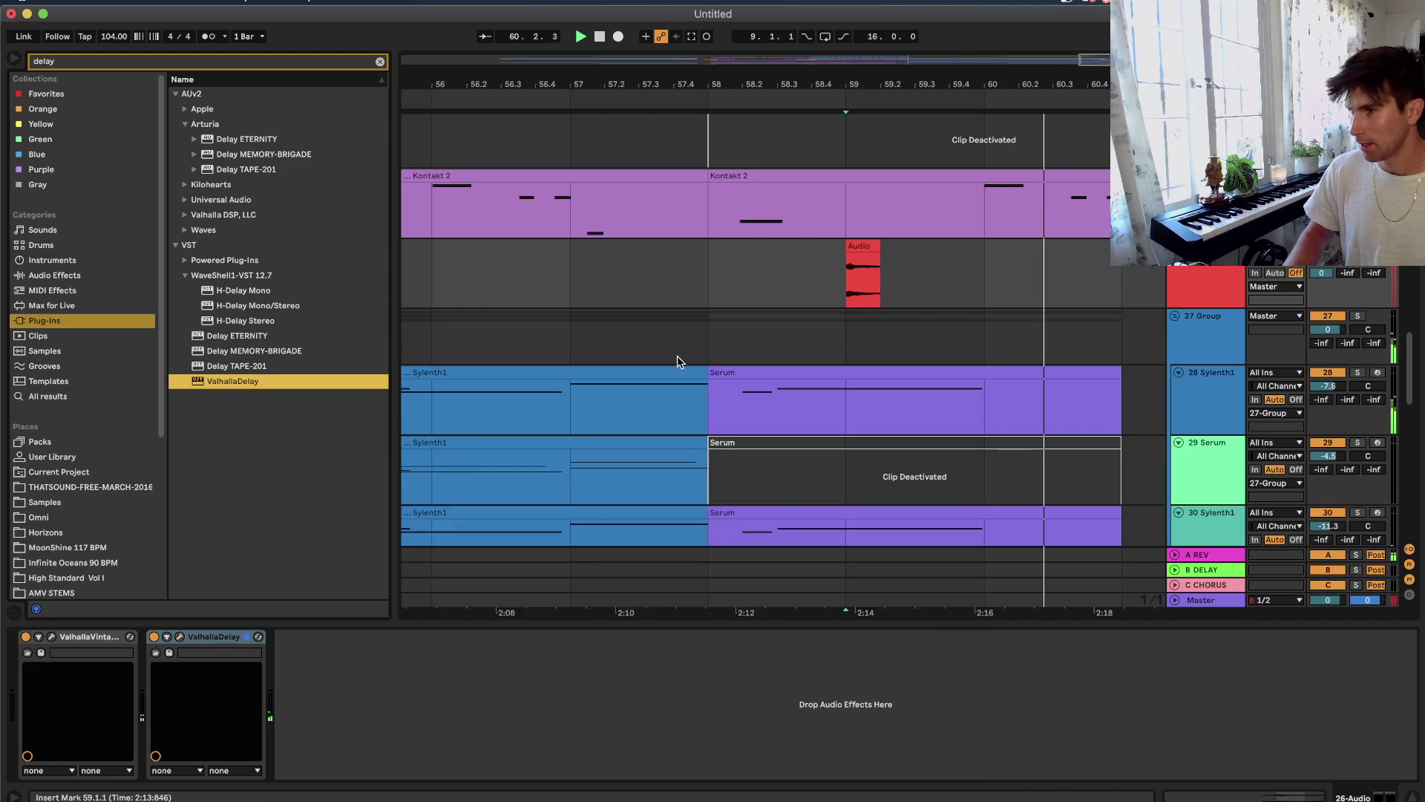
Duplicate the four-bar range from bar 58 to bar 62 on track 26 three times, filling up to bar 74.
{"action": "scroll", "coordinate": [677, 358], "scroll_direction": "up", "scroll_amount": 2}
{"action": "scroll", "coordinate": [677, 358], "scroll_direction": "down", "scroll_amount": 4}
{"action": "left_click_drag", "start_coordinate": [791, 334], "coordinate": [573, 340]}
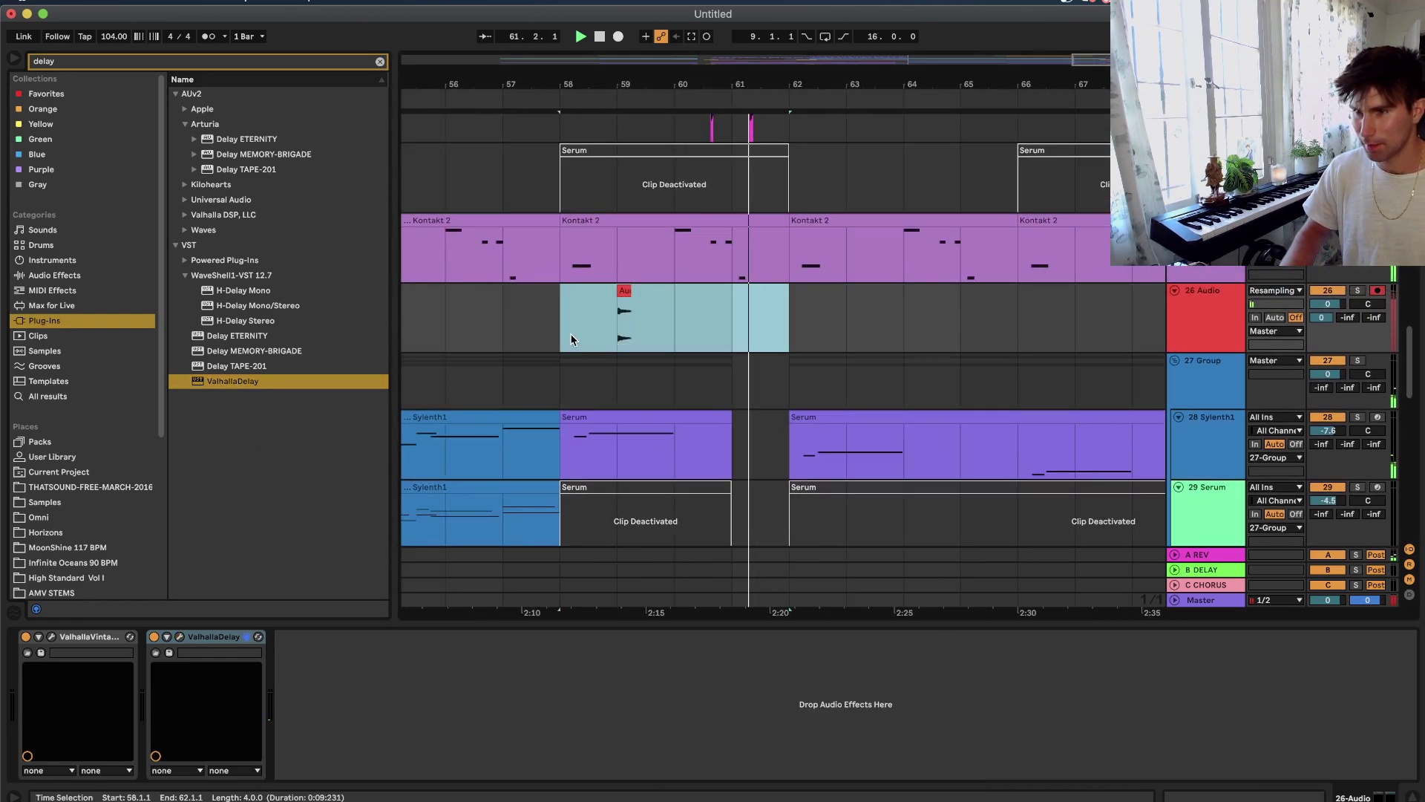
{"action": "key", "text": "minus"}
{"action": "key", "text": "minus"}
{"action": "key", "text": "minus"}
{"action": "key", "text": "super+d"}
{"action": "key", "text": "super+d"}
{"action": "key", "text": "super+d"}
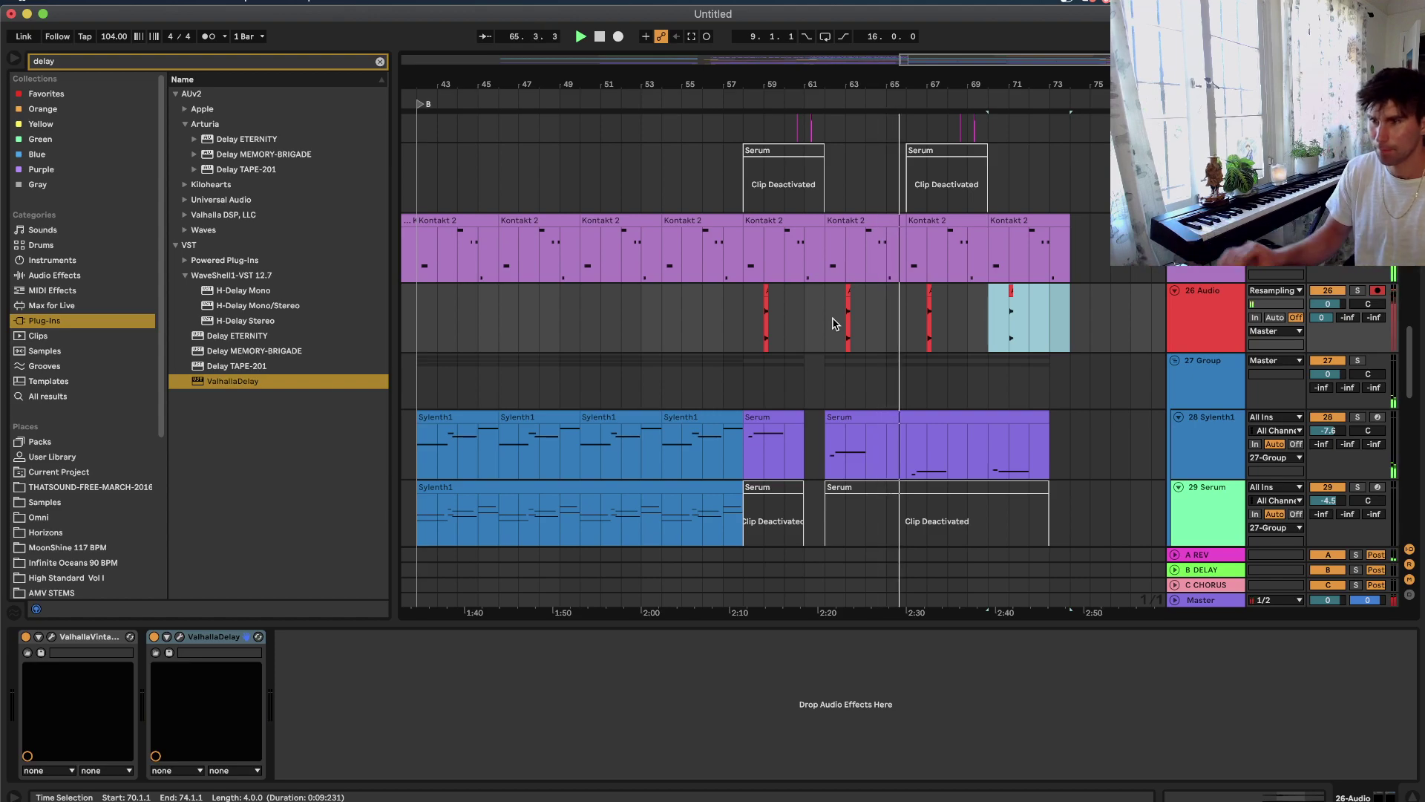
Stop playback and place the insert marker at bar 75 on track 26.
{"action": "scroll", "coordinate": [1018, 356], "scroll_direction": "up", "scroll_amount": 3}
{"action": "key", "text": "space"}
{"action": "left_click", "coordinate": [1085, 343]}
{"action": "scroll", "coordinate": [1111, 326], "scroll_direction": "down", "scroll_amount": 3}
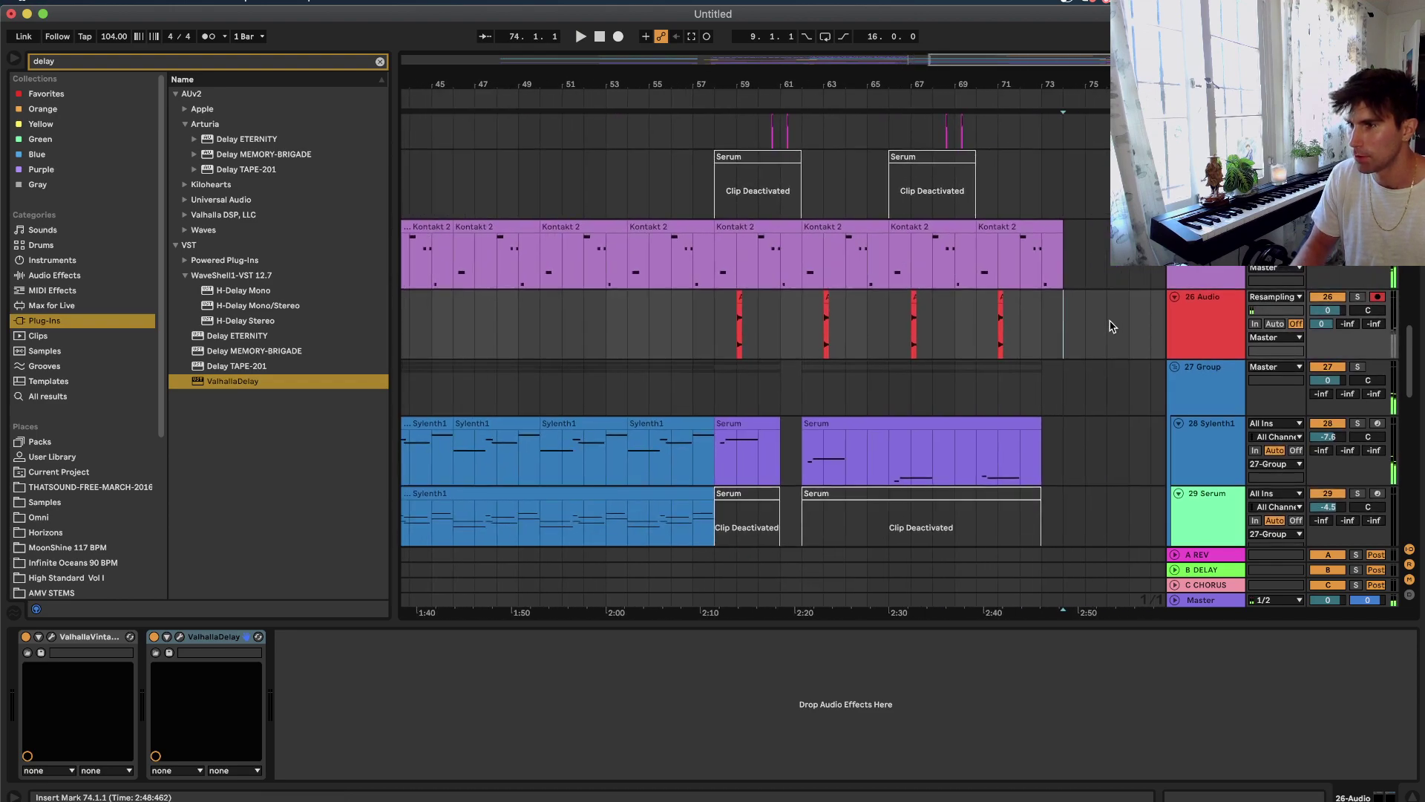
{"action": "left_click", "coordinate": [1085, 327]}
Look over the whole arrangement, examining the clips on every track between bar 9 and bar 75.
{"action": "scroll", "coordinate": [1085, 335], "scroll_direction": "down", "scroll_amount": 3}
{"action": "scroll", "coordinate": [1085, 336], "scroll_direction": "down", "scroll_amount": 10}
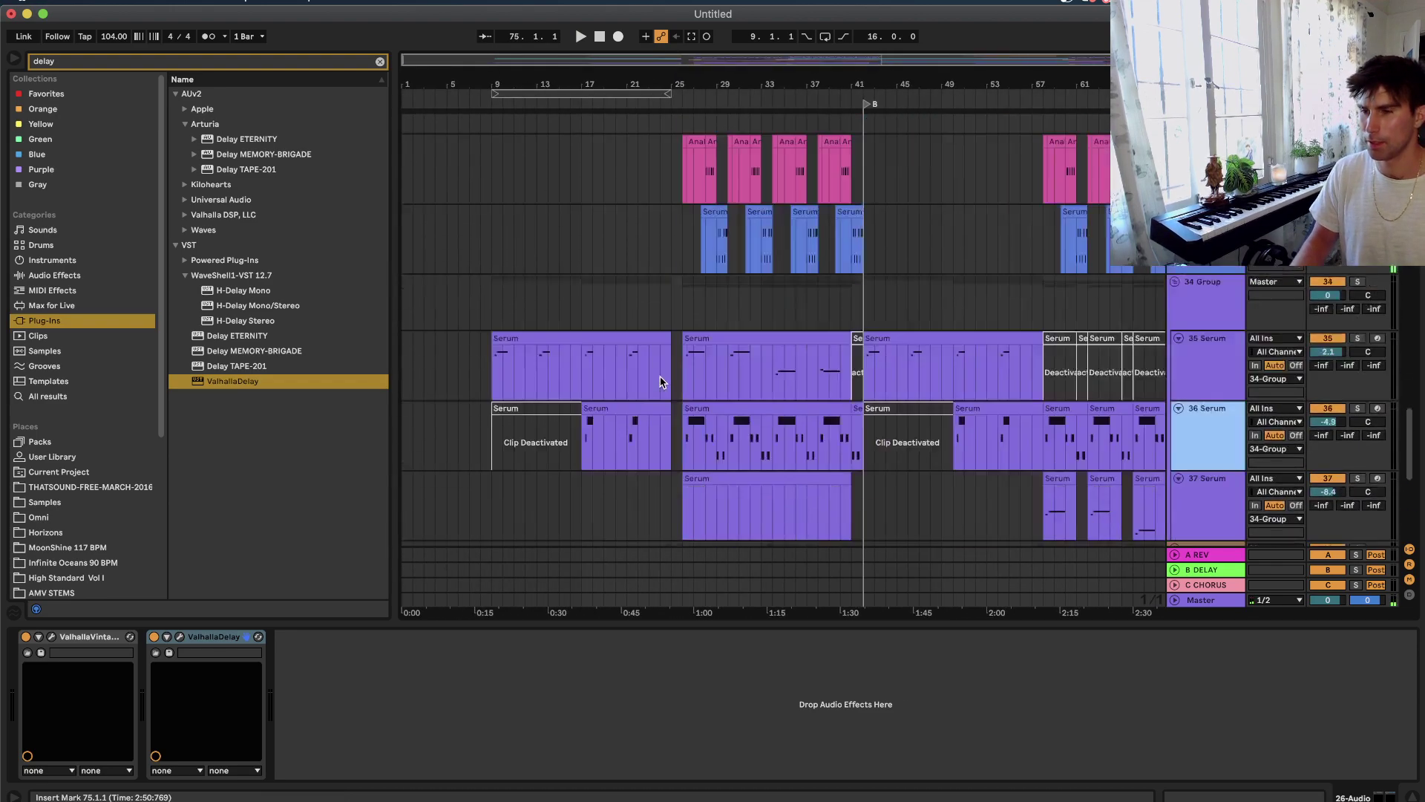
{"action": "left_click", "coordinate": [510, 425], "text": "shift"}
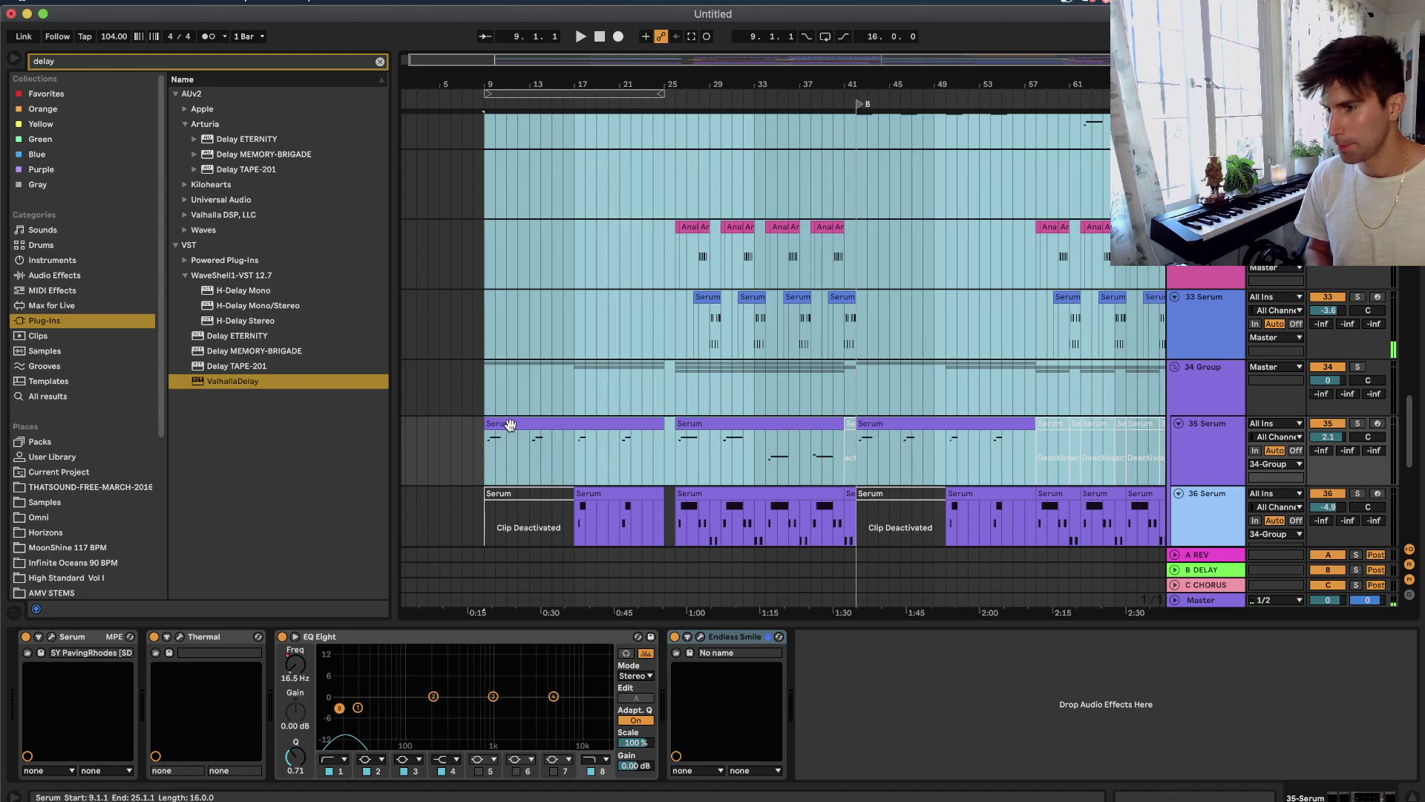
{"action": "scroll", "coordinate": [510, 425], "scroll_direction": "right", "scroll_amount": 2}
{"action": "scroll", "coordinate": [510, 424], "scroll_direction": "down", "scroll_amount": 2}
{"action": "scroll", "coordinate": [645, 426], "scroll_direction": "up", "scroll_amount": 8}
{"action": "scroll", "coordinate": [644, 426], "scroll_direction": "down", "scroll_amount": 15}
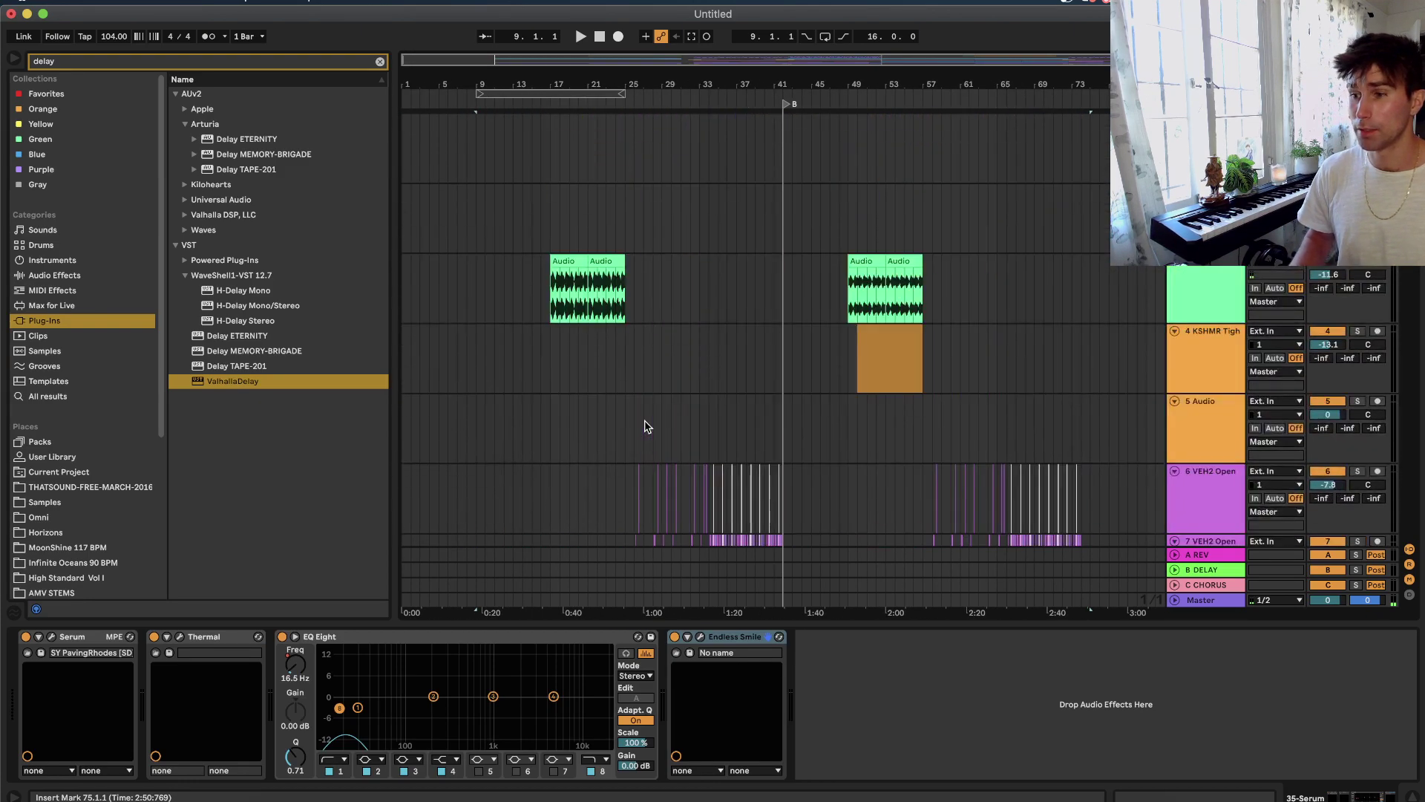
{"action": "scroll", "coordinate": [715, 356], "scroll_direction": "up", "scroll_amount": 15}
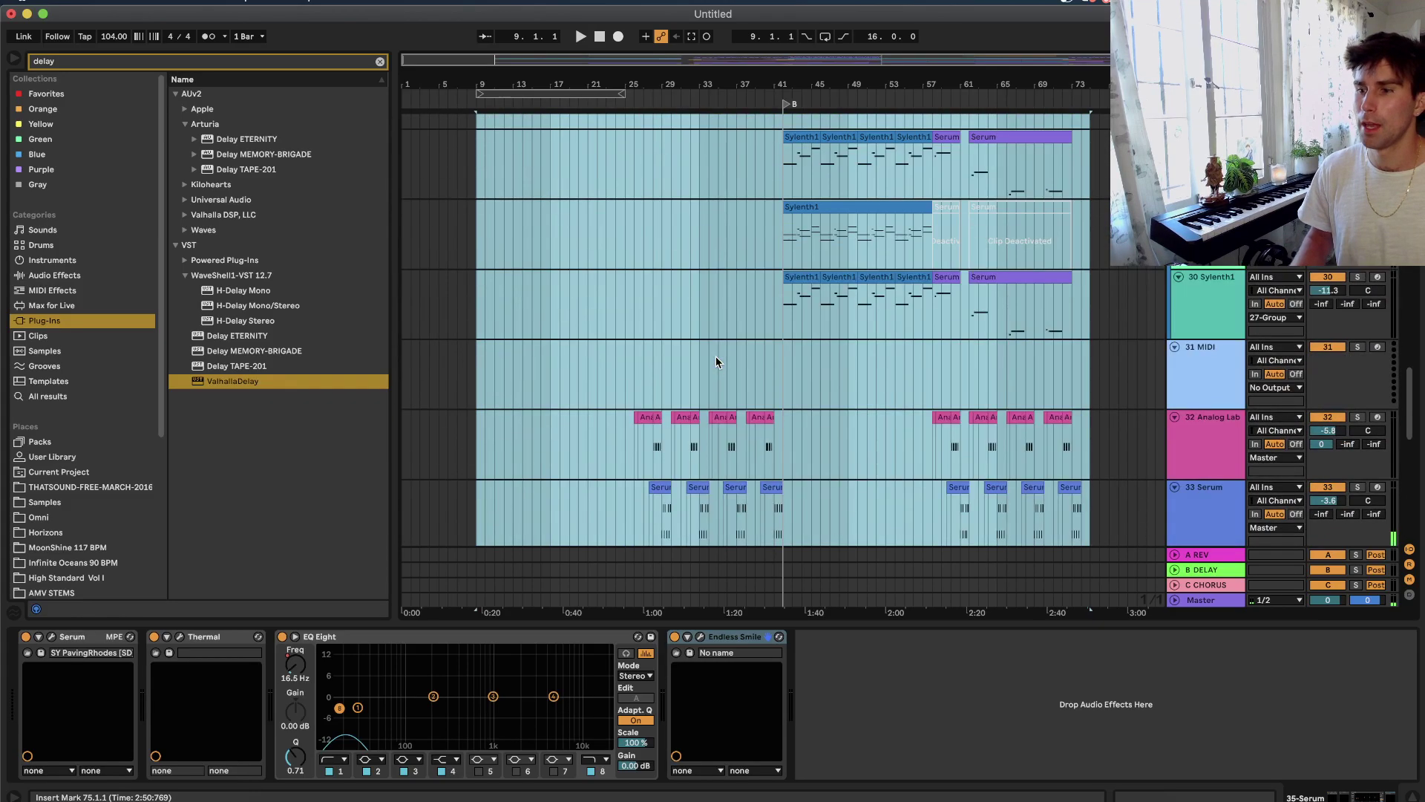
{"action": "scroll", "coordinate": [715, 356], "scroll_direction": "down", "scroll_amount": 12}
{"action": "scroll", "coordinate": [716, 362], "scroll_direction": "up", "scroll_amount": 20}
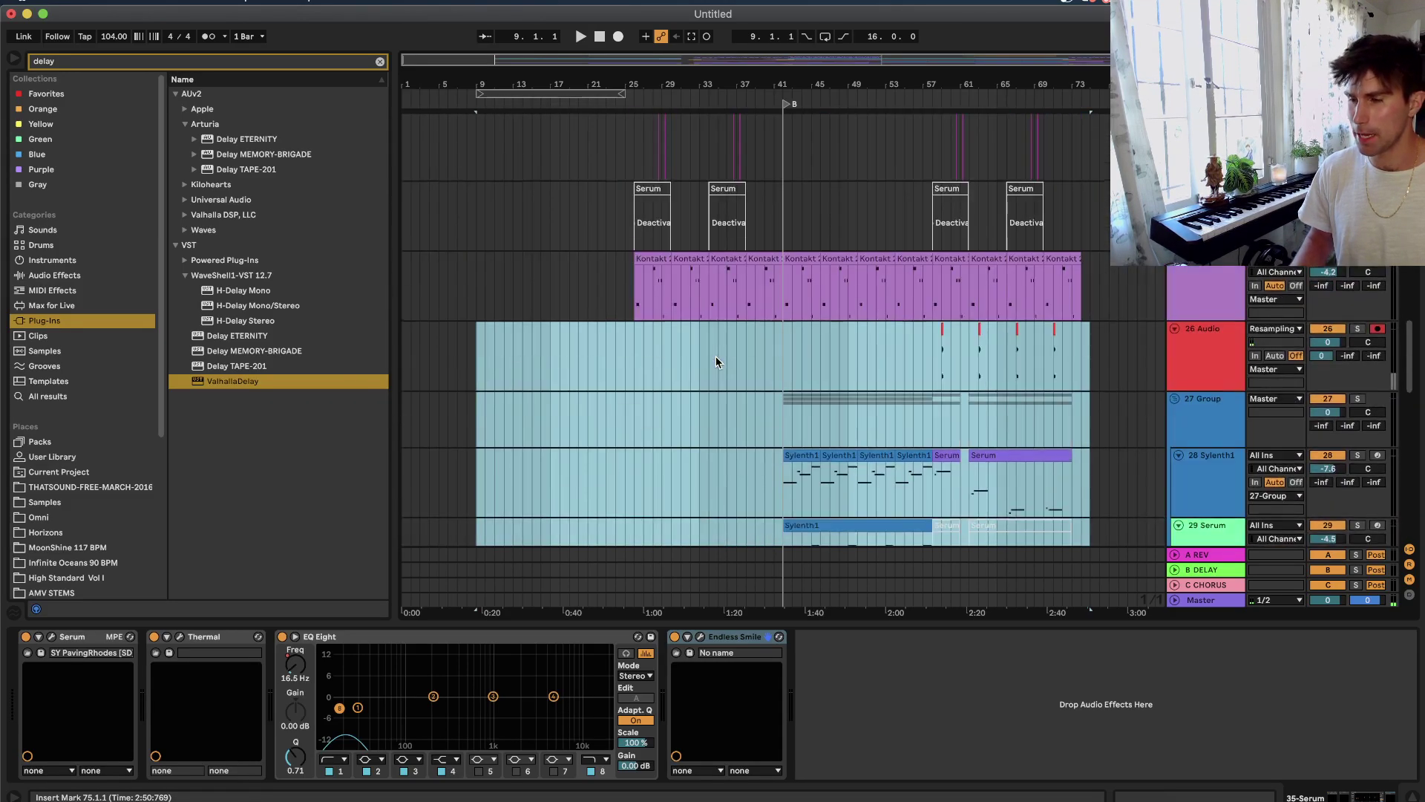
{"action": "key", "text": "super+a"}
{"action": "scroll", "coordinate": [715, 360], "scroll_direction": "down", "scroll_amount": 12}
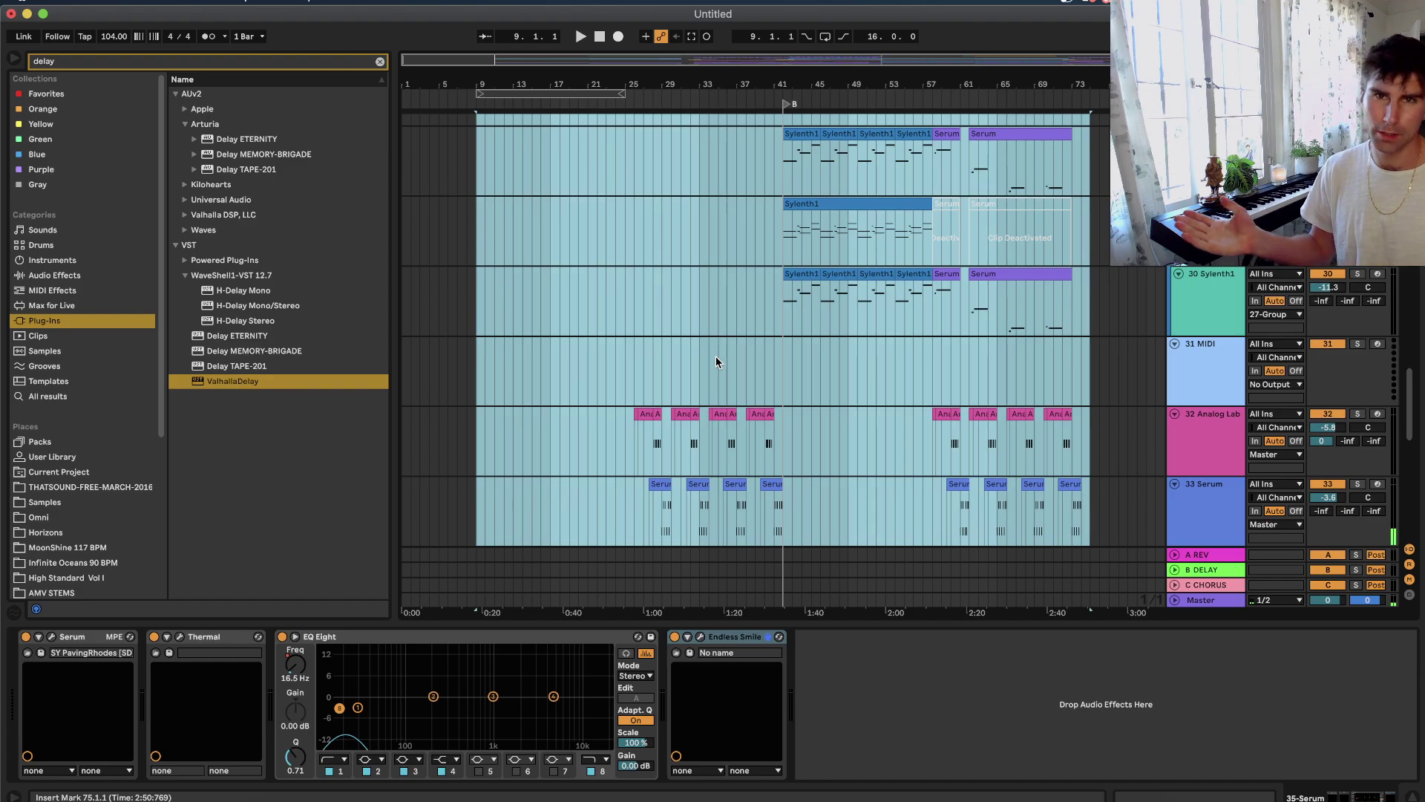
{"action": "left_click", "coordinate": [715, 362]}
{"action": "scroll", "coordinate": [716, 362], "scroll_direction": "up", "scroll_amount": 20}
{"action": "scroll", "coordinate": [715, 362], "scroll_direction": "down", "scroll_amount": 10}
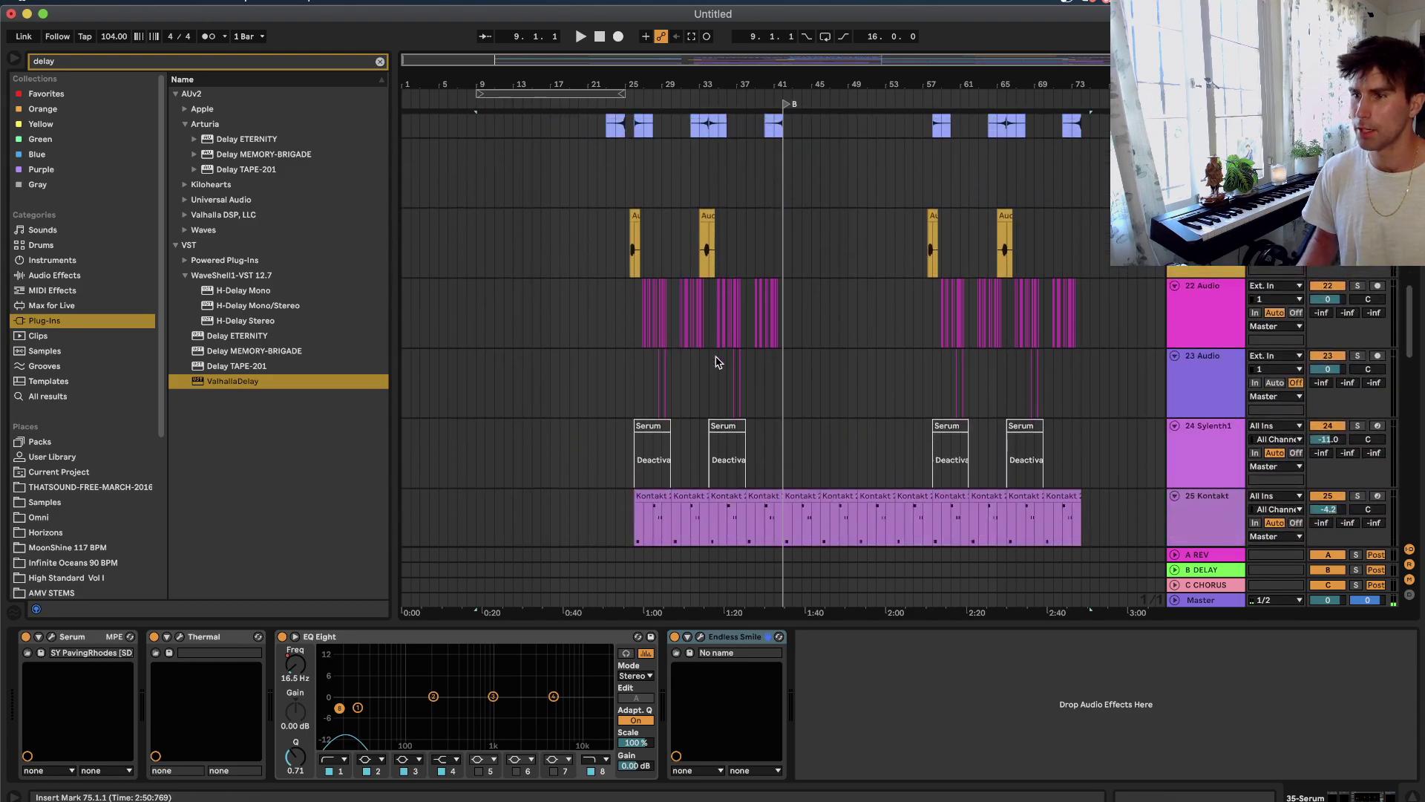
{"action": "scroll", "coordinate": [716, 362], "scroll_direction": "down", "scroll_amount": 5}
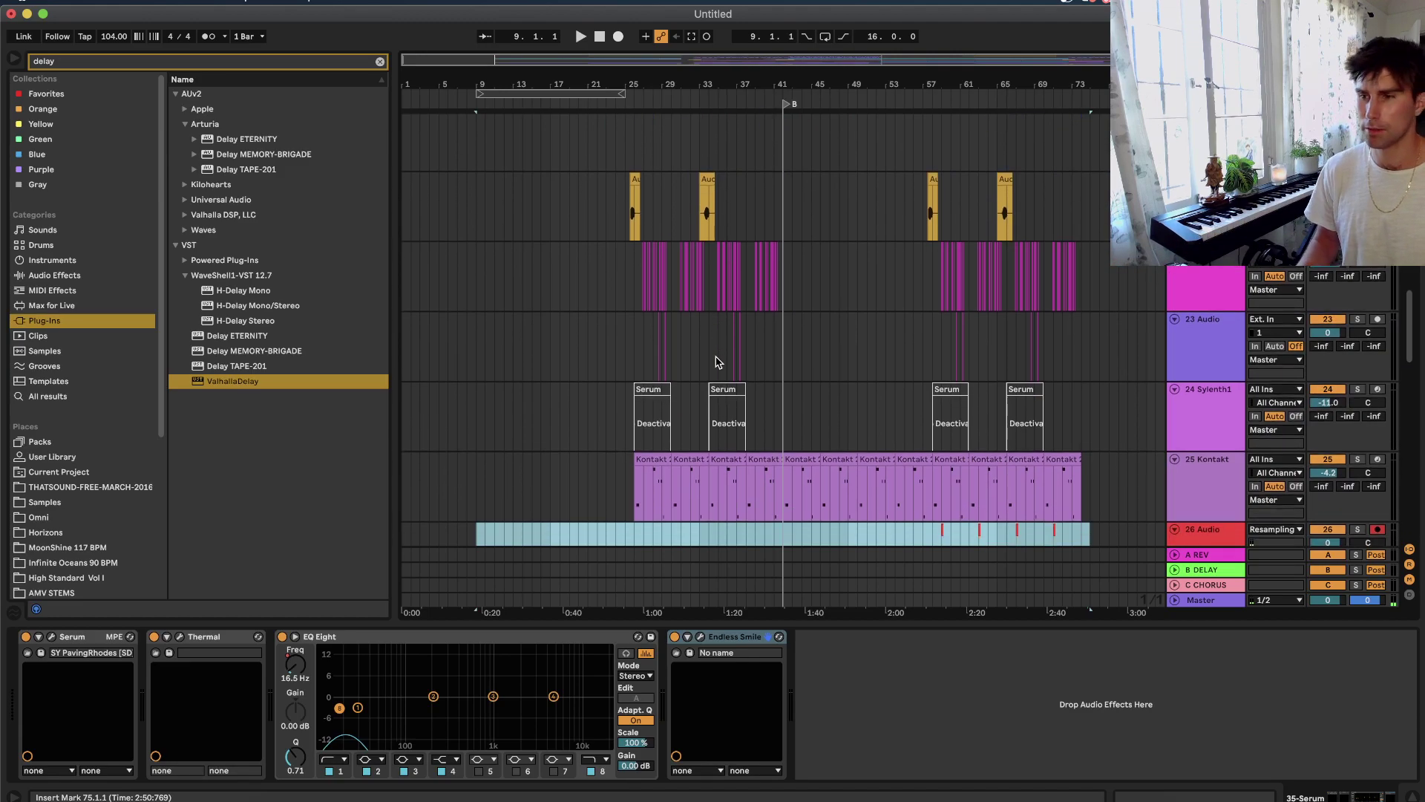
{"action": "scroll", "coordinate": [906, 284], "scroll_direction": "down", "scroll_amount": 6}
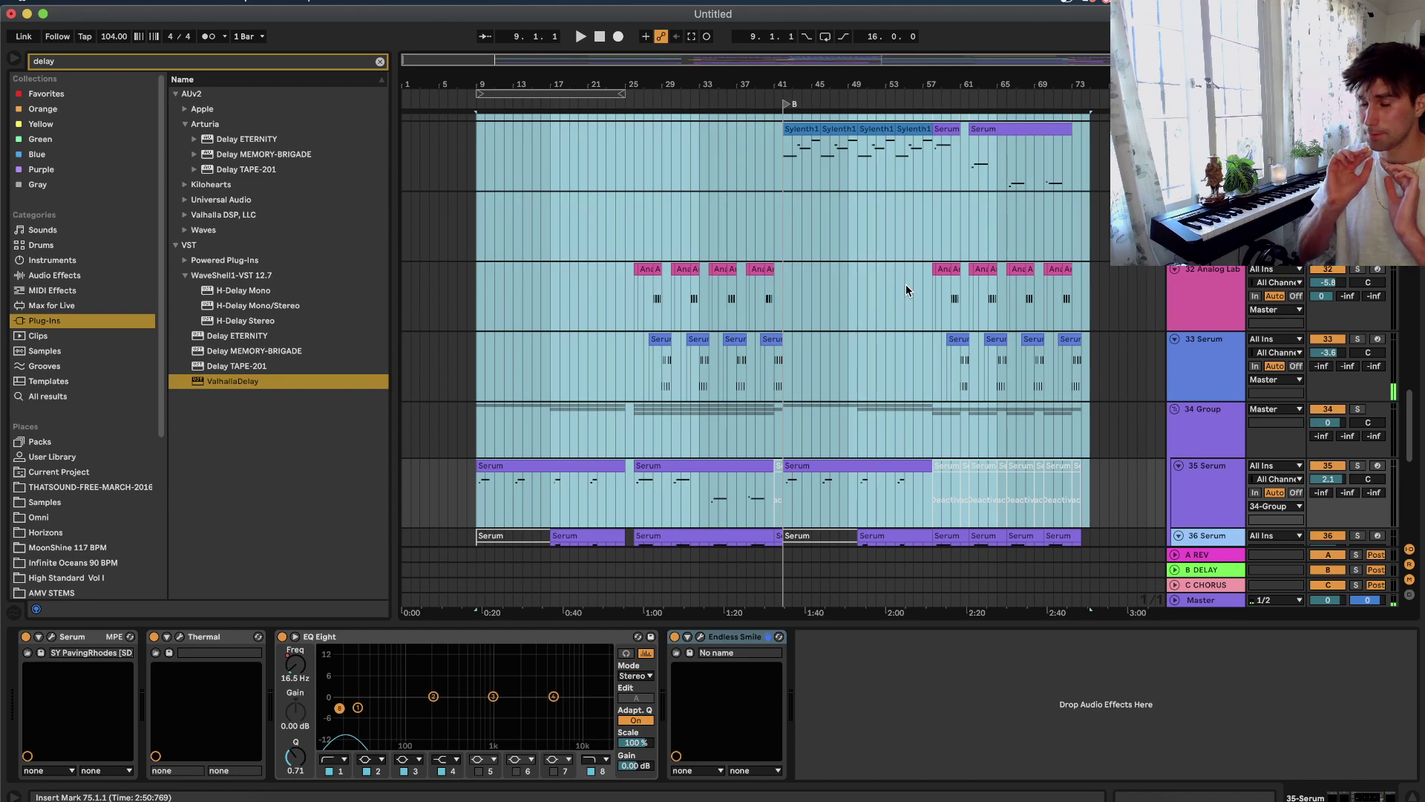
{"action": "scroll", "coordinate": [905, 288], "scroll_direction": "up", "scroll_amount": 15}
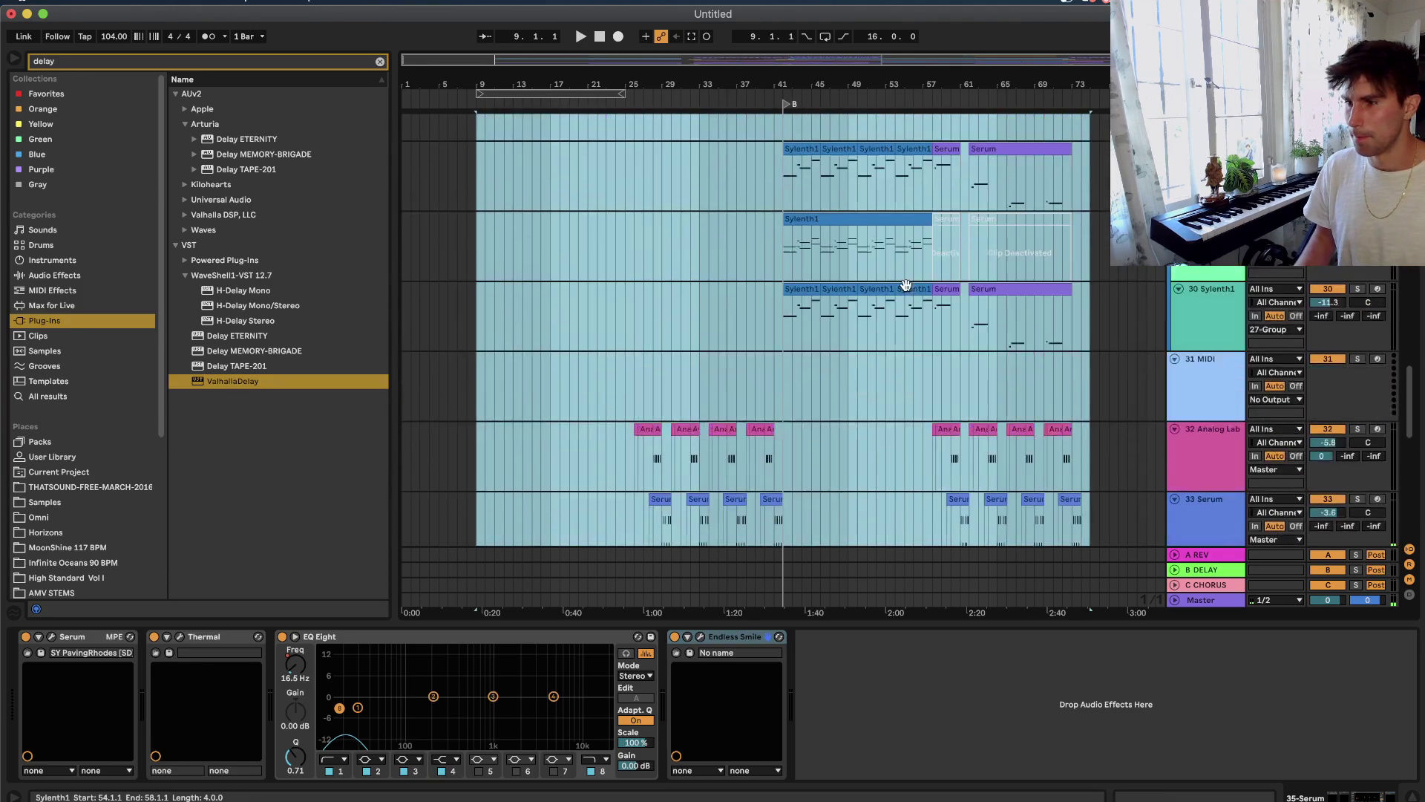
Play the arrangement from bar 9 to its end, stop playback and place the insert marker at bar 75.
{"action": "scroll", "coordinate": [906, 290], "scroll_direction": "up", "scroll_amount": 3}
{"action": "scroll", "coordinate": [906, 289], "scroll_direction": "down", "scroll_amount": 8}
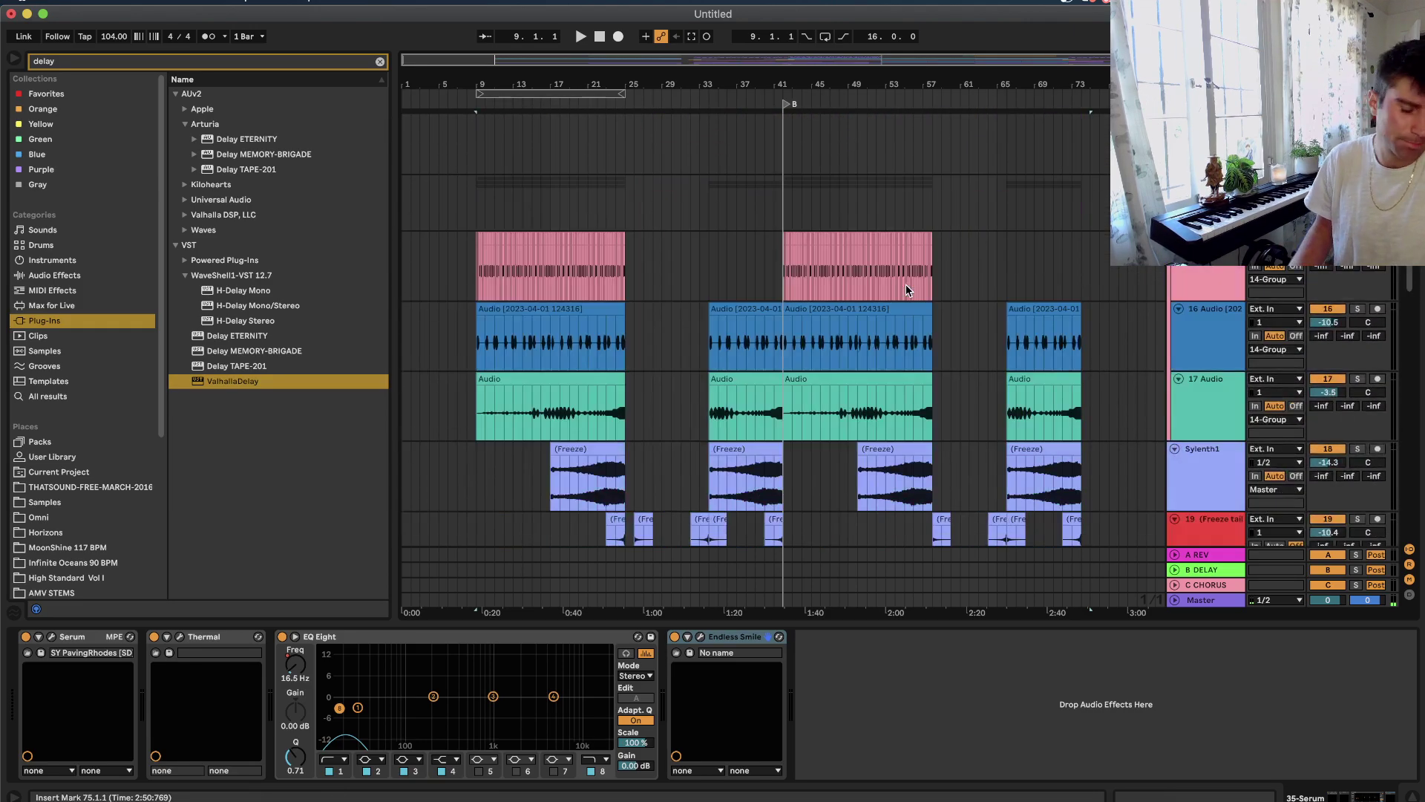
{"action": "key", "text": "space"}
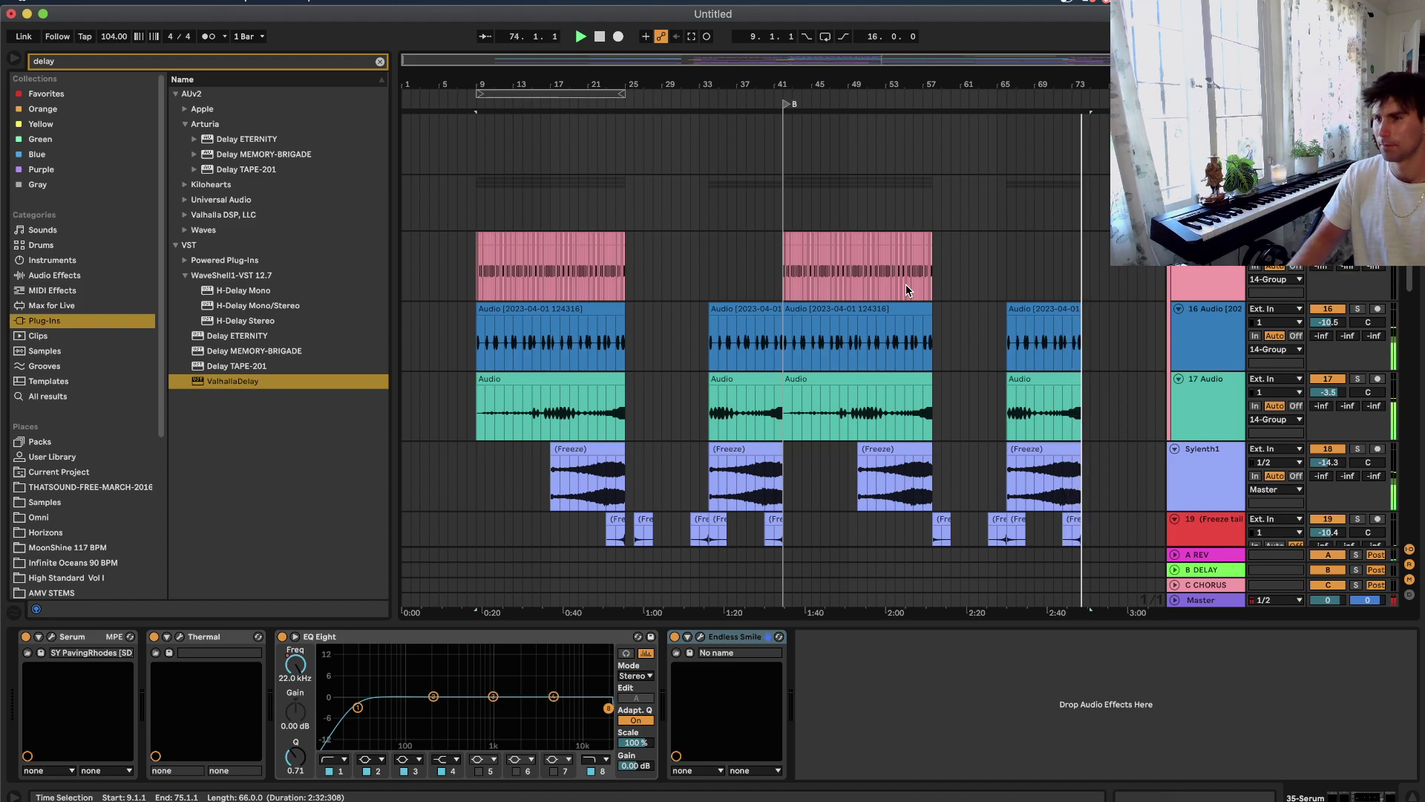
{"action": "scroll", "coordinate": [1067, 438], "scroll_direction": "up", "scroll_amount": 2}
{"action": "scroll", "coordinate": [1069, 443], "scroll_direction": "up", "scroll_amount": 3}
{"action": "left_click", "coordinate": [1063, 480]}
{"action": "key", "text": "space"}
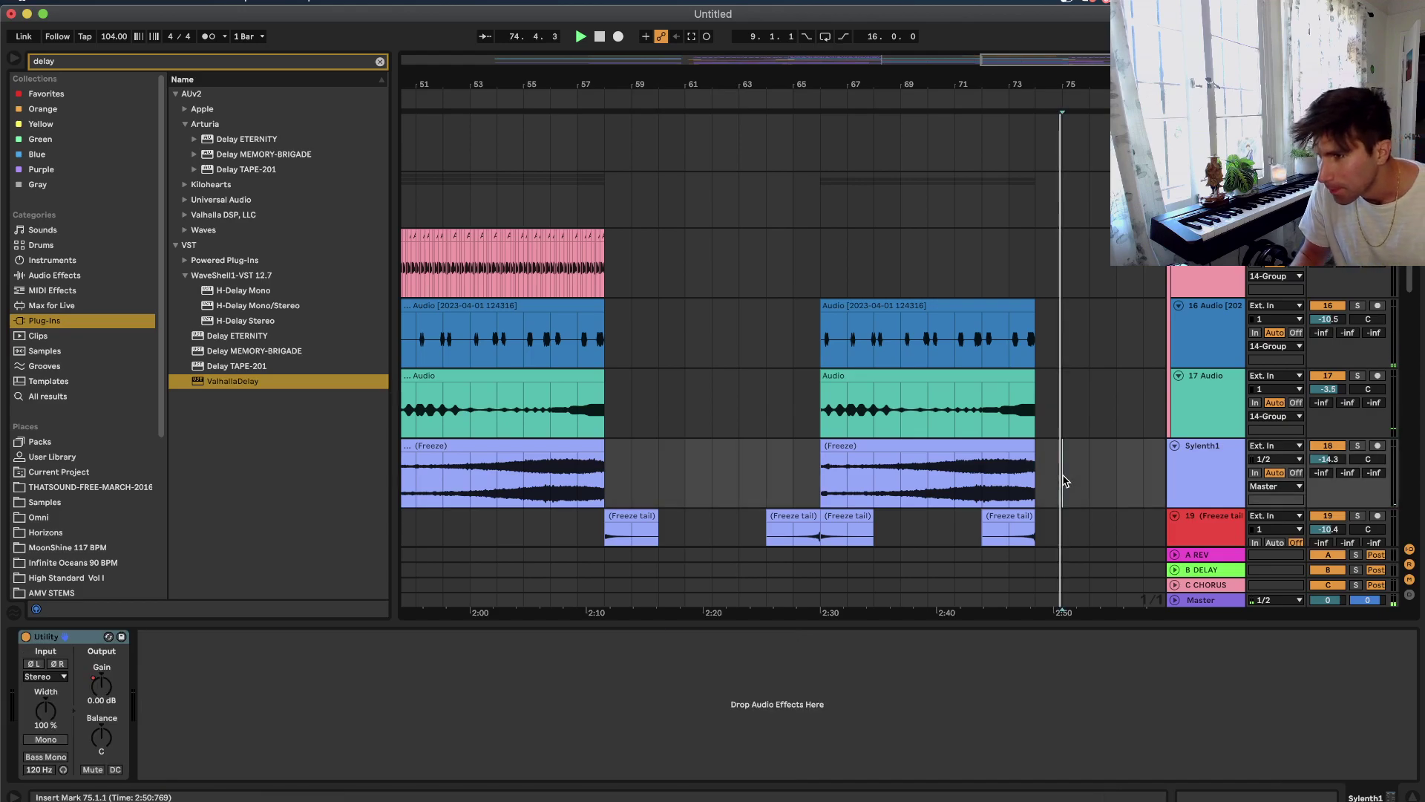
Select the whole arrangement from bar 9 to bar 75 and examine the clips on the drum, synth and audio tracks.
{"action": "scroll", "coordinate": [1063, 480], "scroll_direction": "down", "scroll_amount": 5}
{"action": "scroll", "coordinate": [646, 398], "scroll_direction": "down", "scroll_amount": 15}
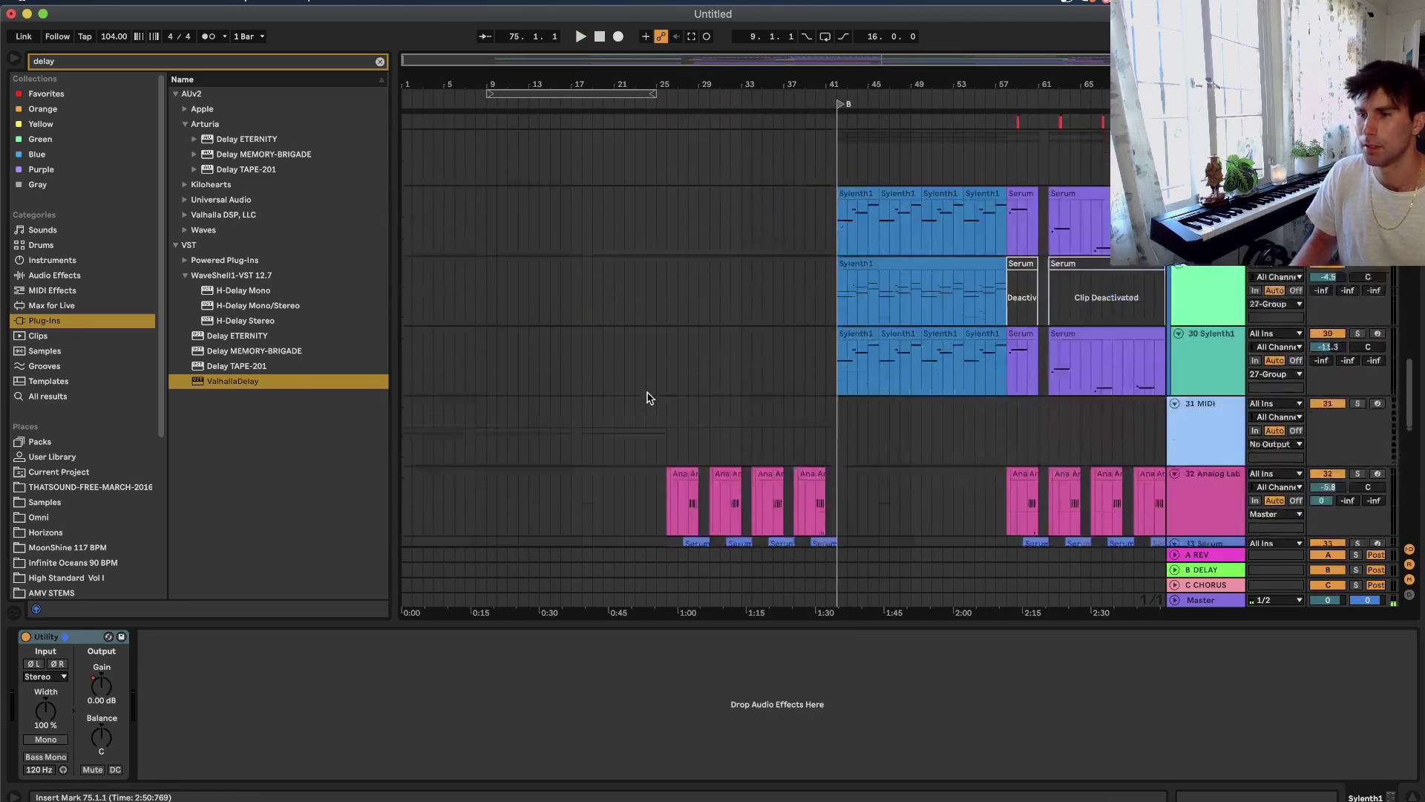
{"action": "left_click", "coordinate": [535, 273]}
{"action": "scroll", "coordinate": [852, 340], "scroll_direction": "up", "scroll_amount": 20}
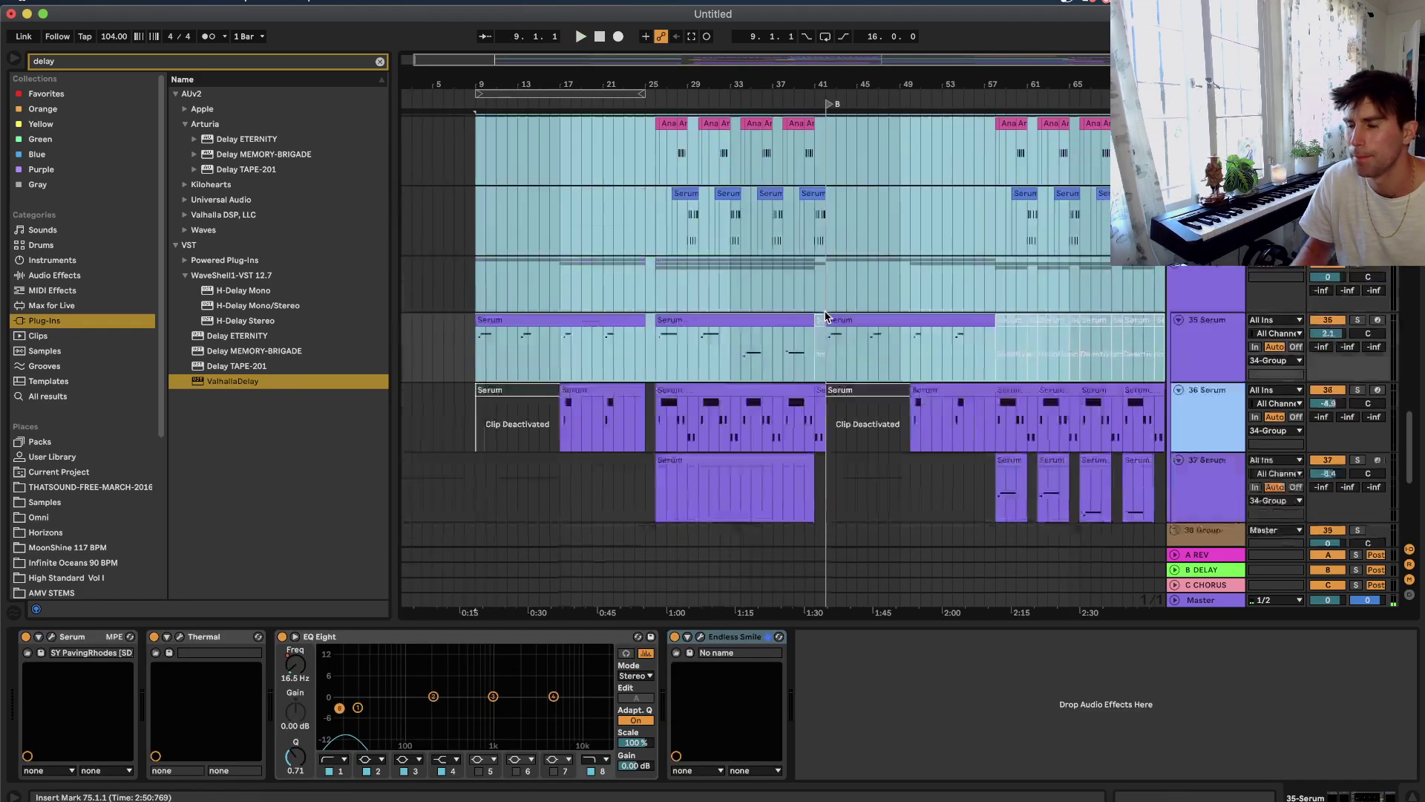
{"action": "scroll", "coordinate": [852, 340], "scroll_direction": "up", "scroll_amount": 15}
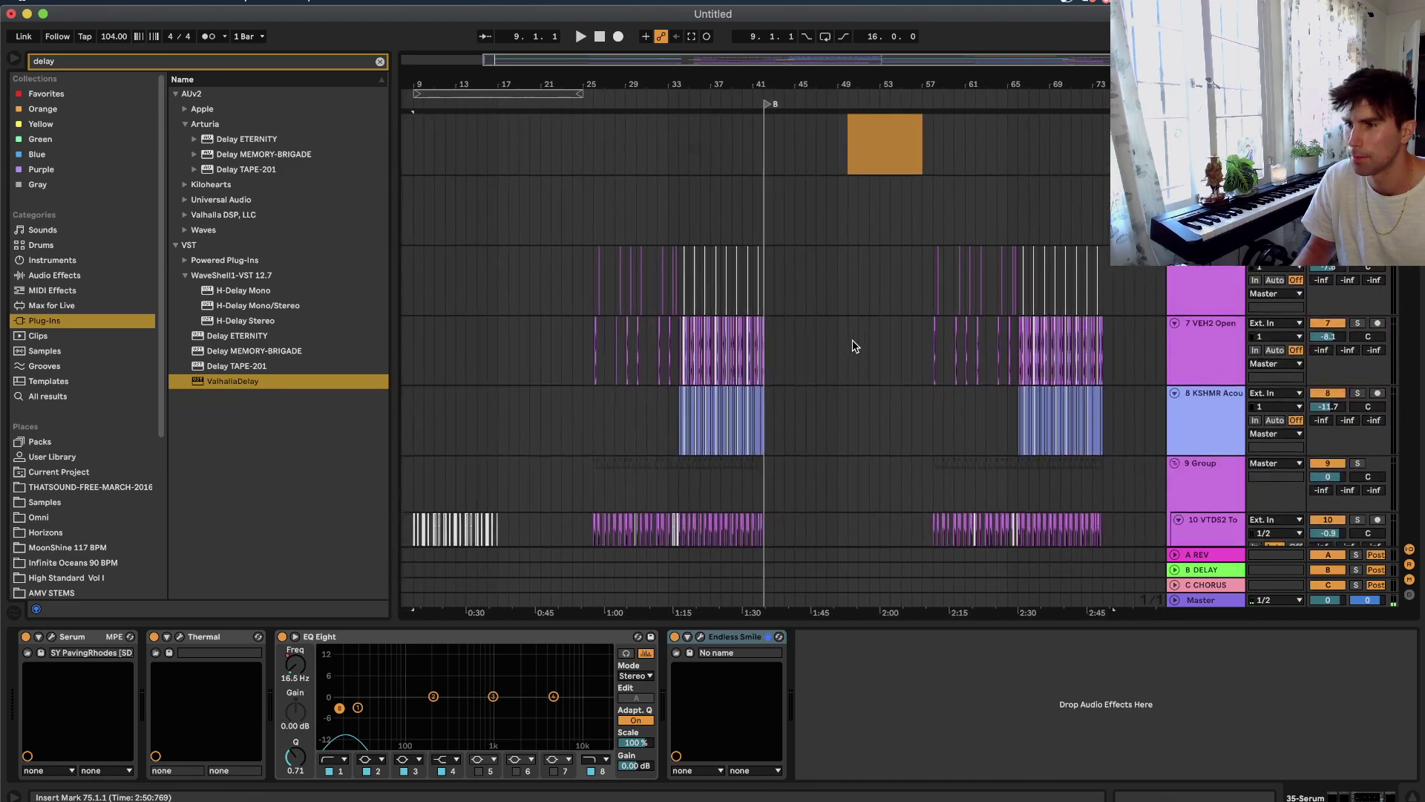
{"action": "key", "text": "super+a"}
{"action": "scroll", "coordinate": [852, 345], "scroll_direction": "down", "scroll_amount": 15}
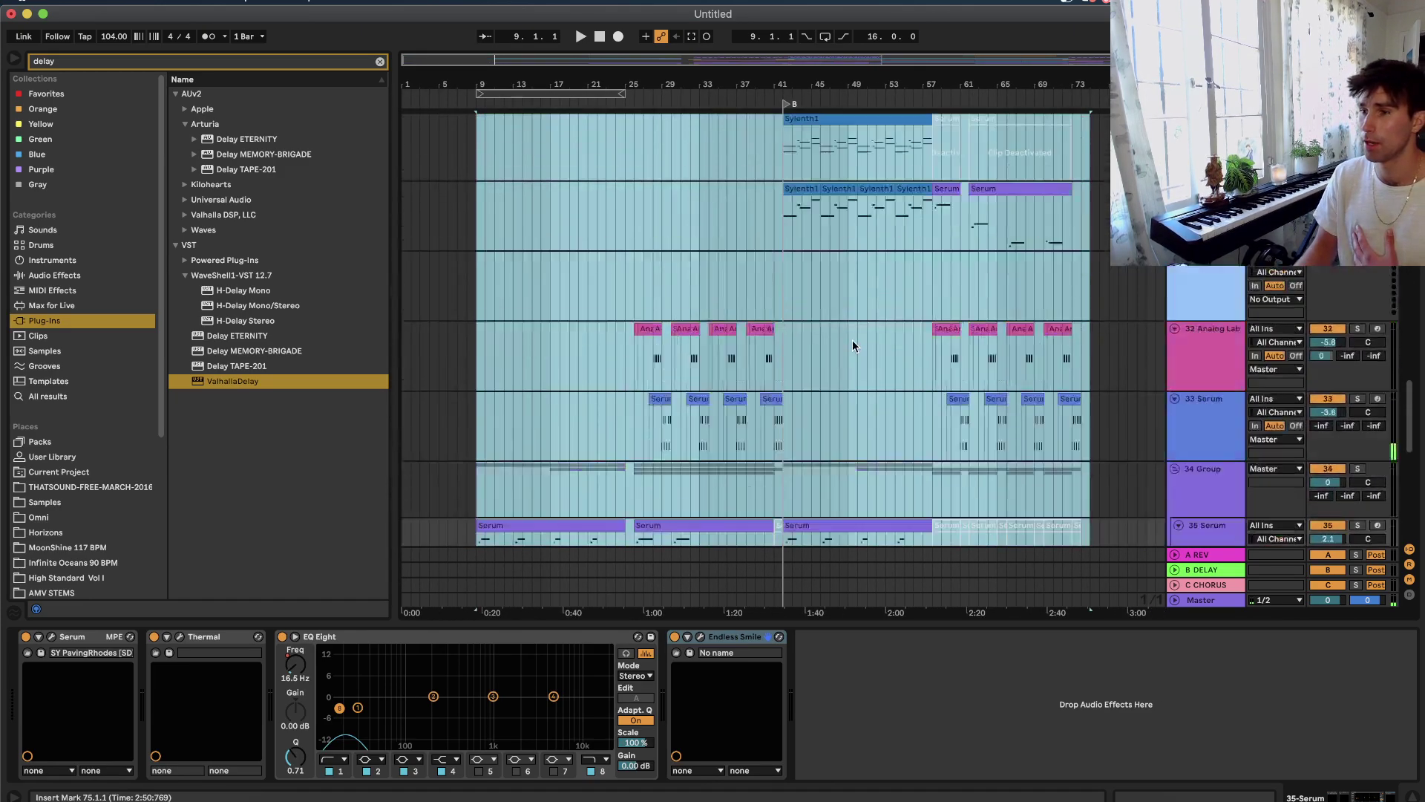
{"action": "scroll", "coordinate": [900, 505], "scroll_direction": "down", "scroll_amount": 10}
{"action": "scroll", "coordinate": [902, 503], "scroll_direction": "up", "scroll_amount": 12}
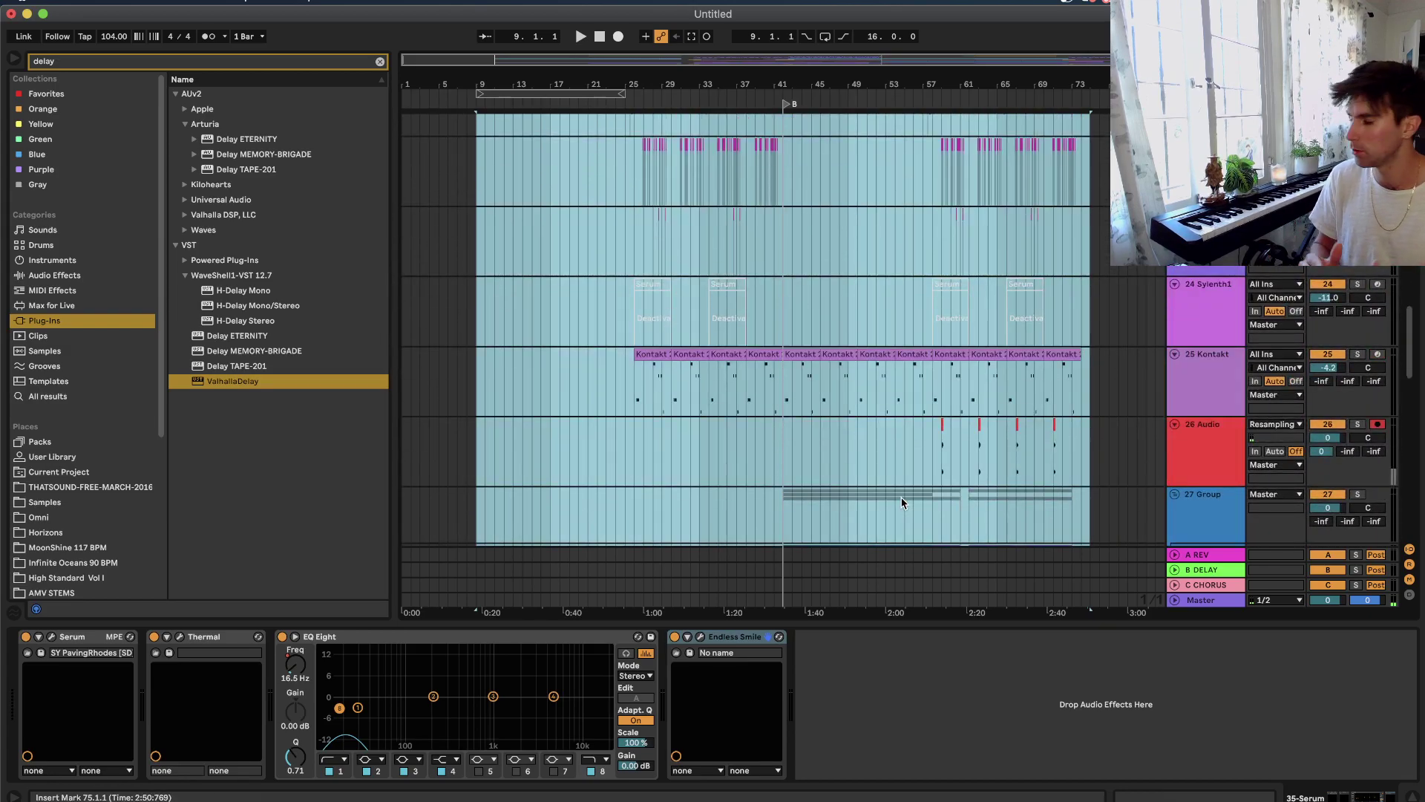
{"action": "key", "text": "ctrl+Left"}
{"action": "key", "text": "ctrl+Right"}
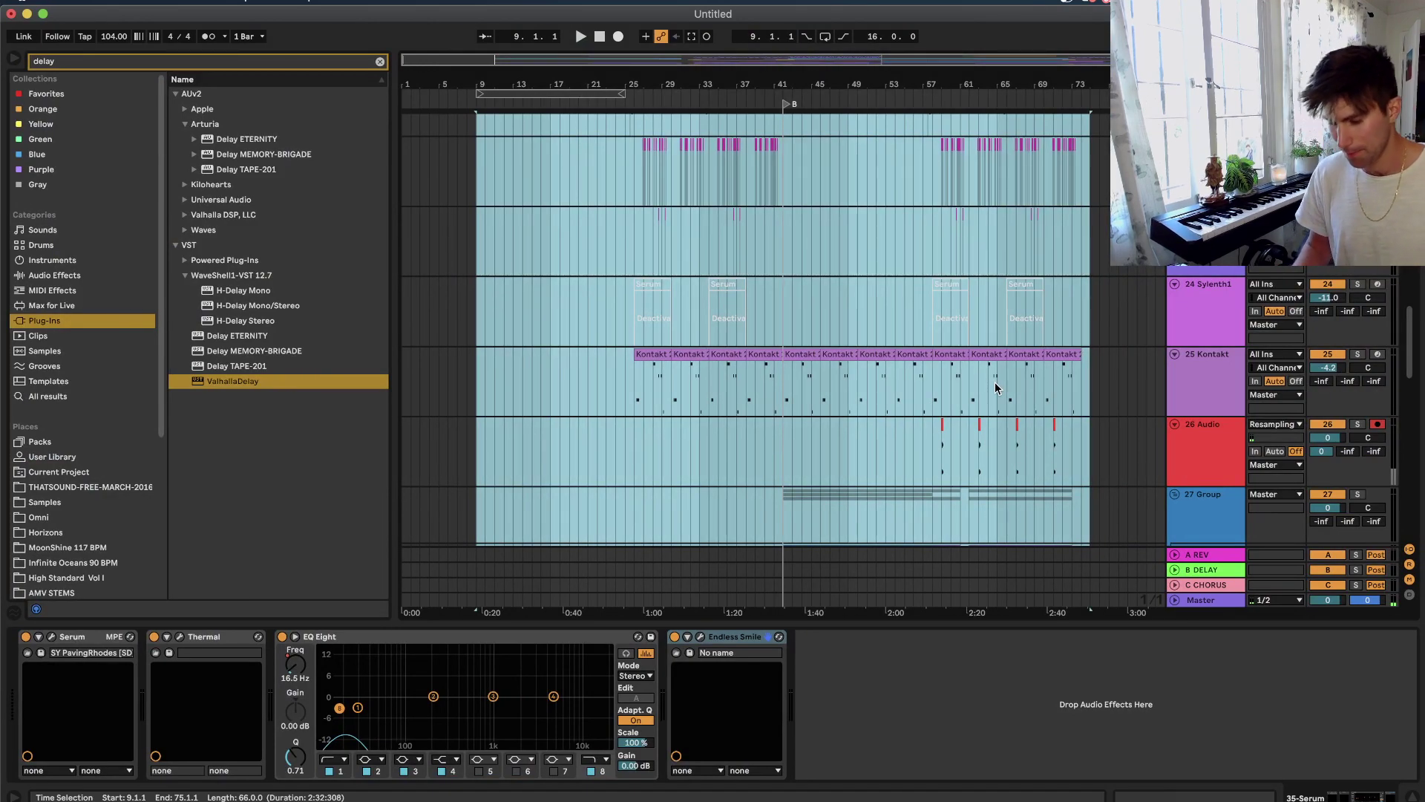
Save the Live Set as "10 horses" in the Ableton folder.
{"action": "key", "text": "super+s"}
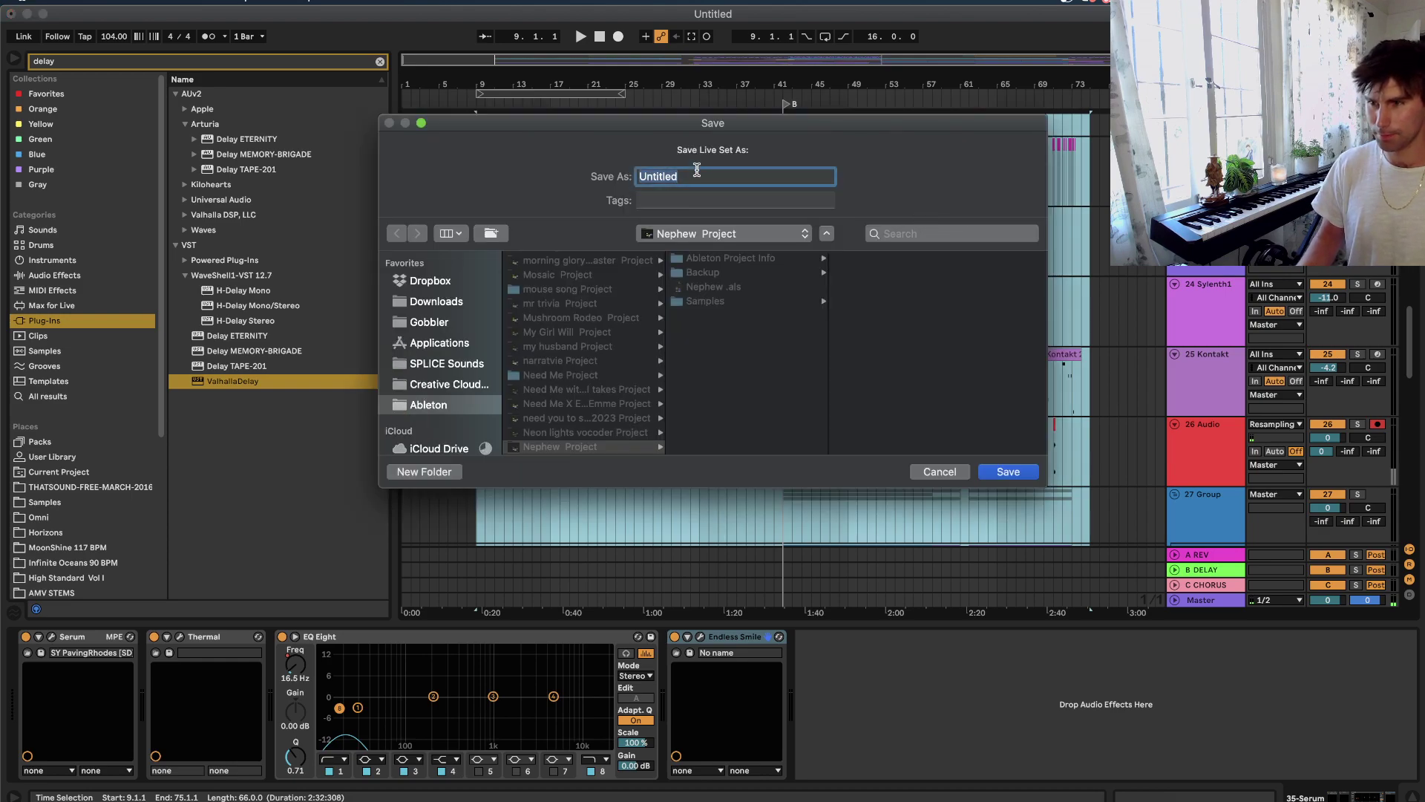
{"action": "type", "text": "10 horses"}
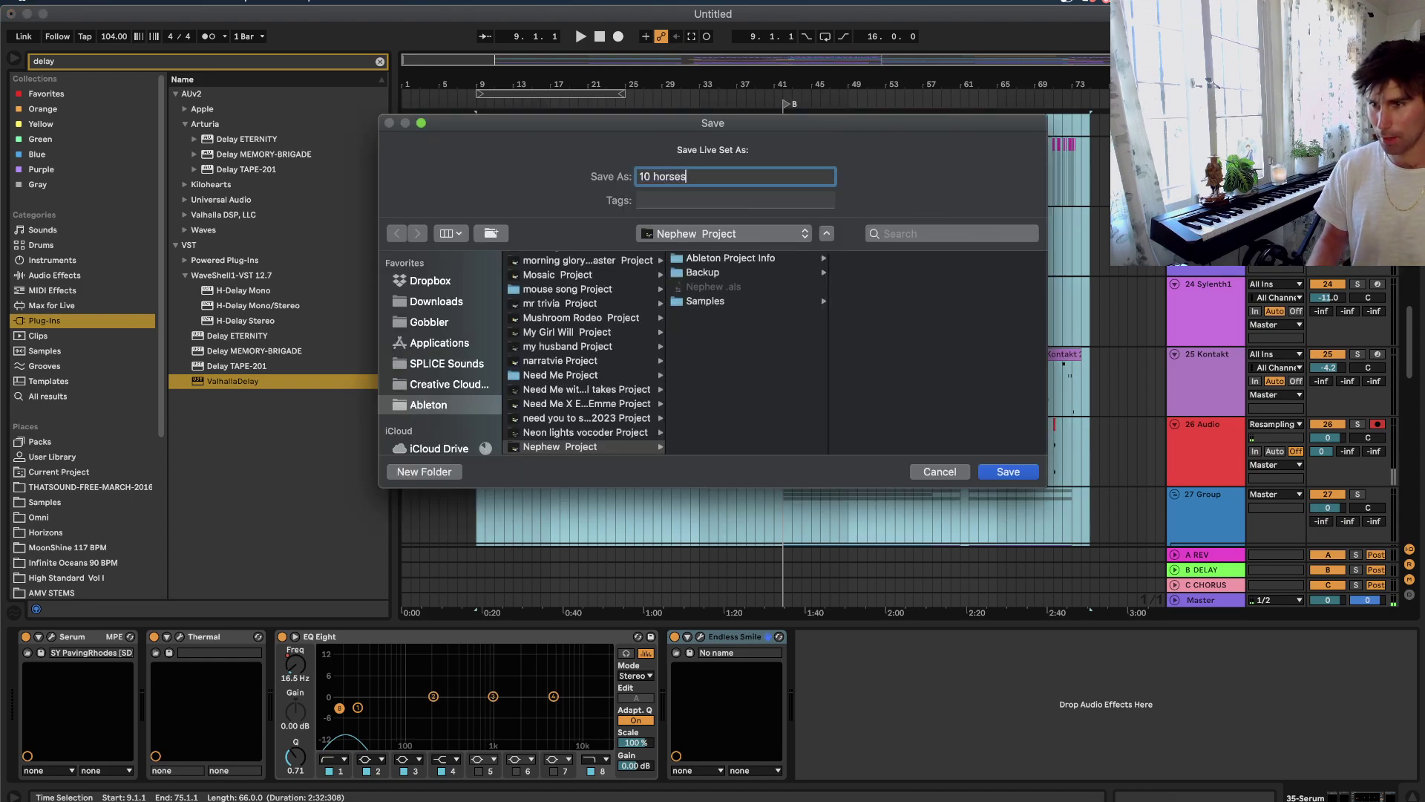
{"action": "scroll", "coordinate": [451, 386], "scroll_direction": "down", "scroll_amount": 2}
{"action": "left_click", "coordinate": [467, 365]}
{"action": "left_click", "coordinate": [469, 345]}
{"action": "left_click", "coordinate": [472, 365]}
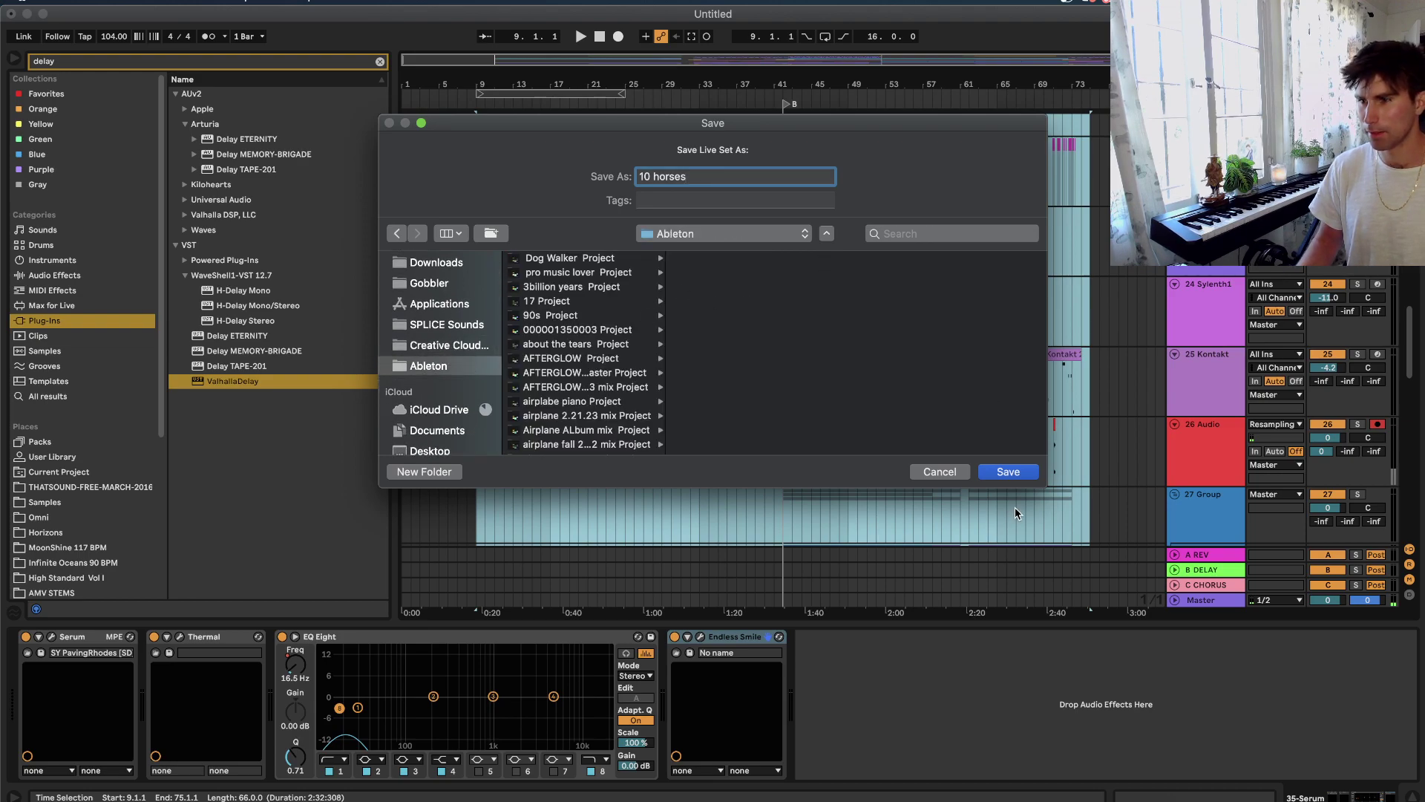
{"action": "left_click", "coordinate": [1008, 472]}
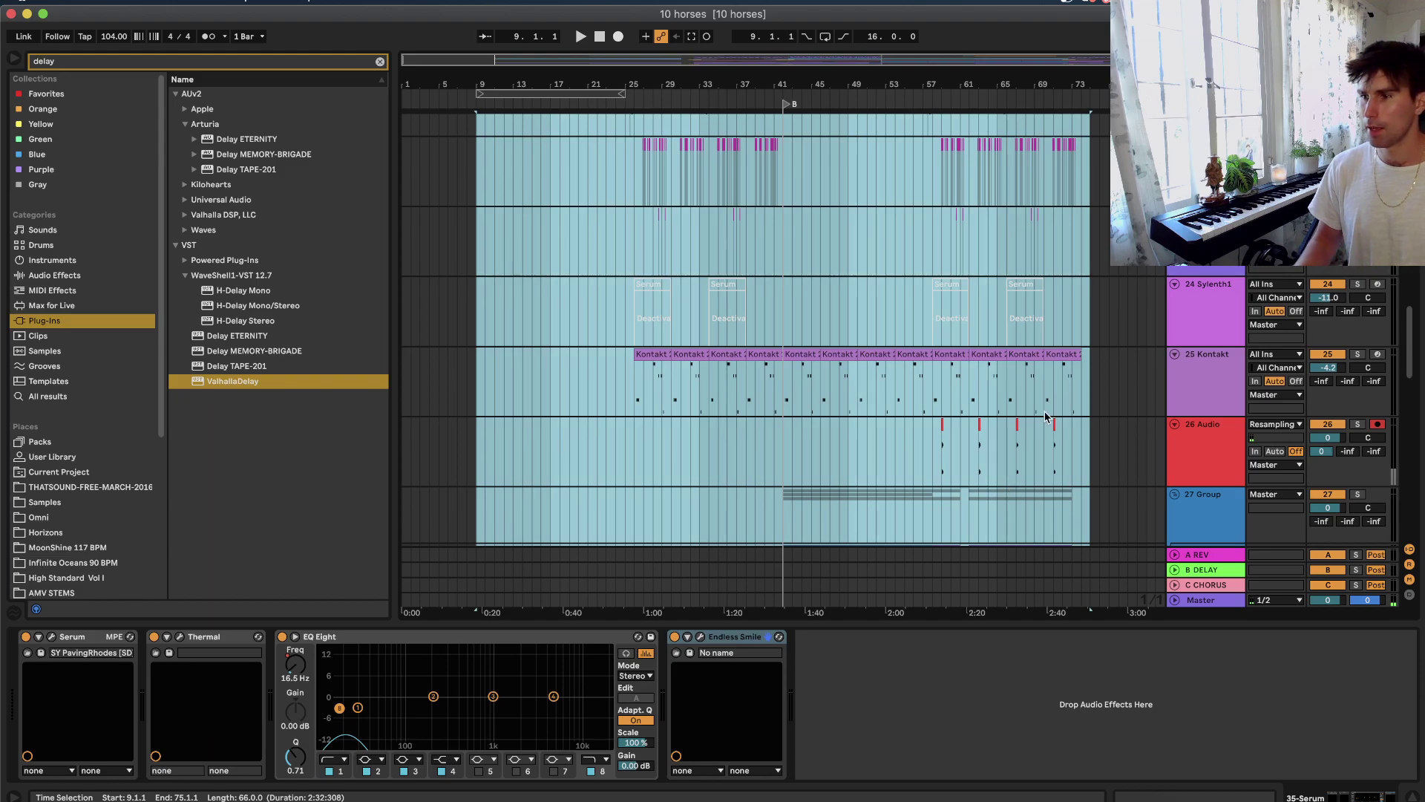
Review the clips on every track of the saved set, and switch to OBS.
{"action": "left_click", "coordinate": [1094, 399]}
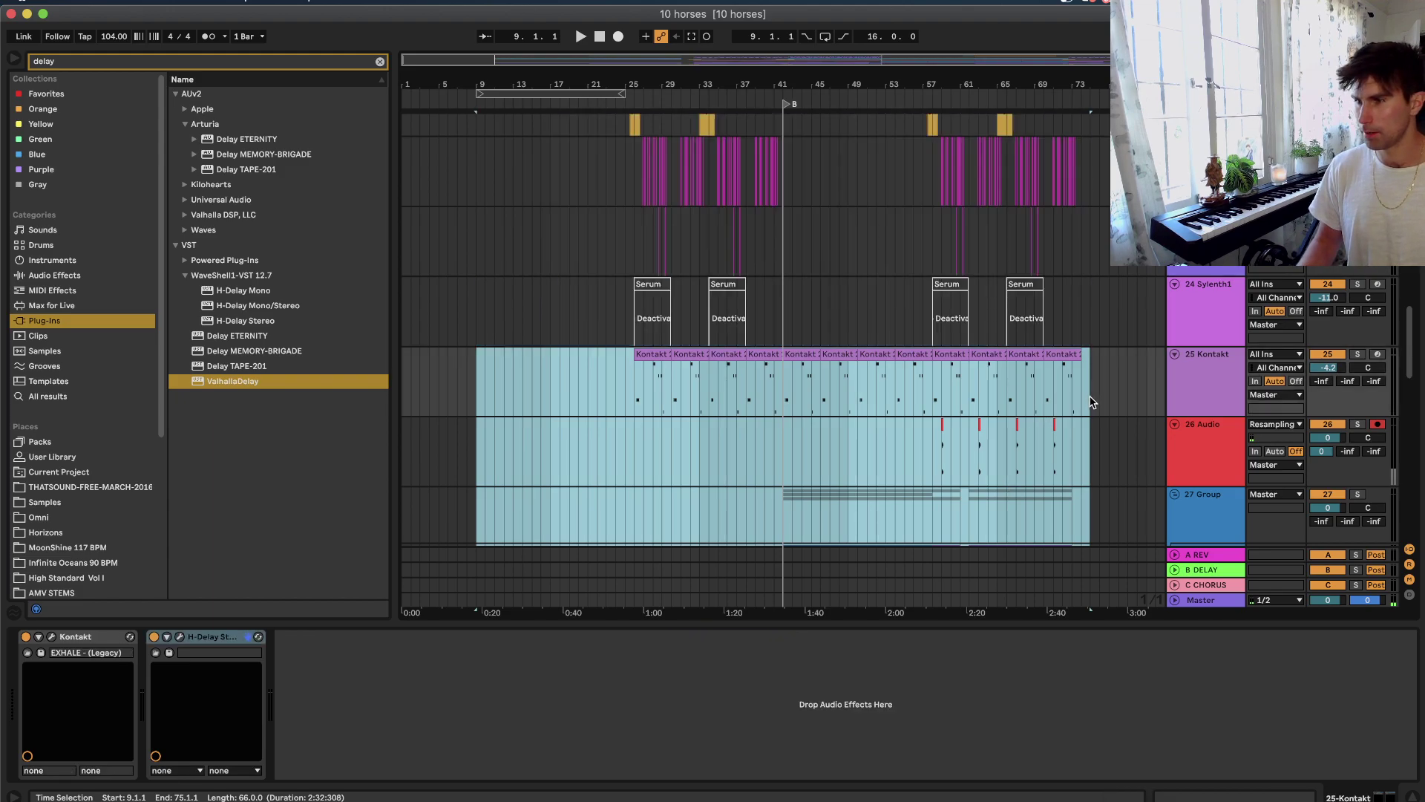
{"action": "scroll", "coordinate": [1091, 401], "scroll_direction": "up", "scroll_amount": 15}
{"action": "scroll", "coordinate": [976, 261], "scroll_direction": "down", "scroll_amount": 20}
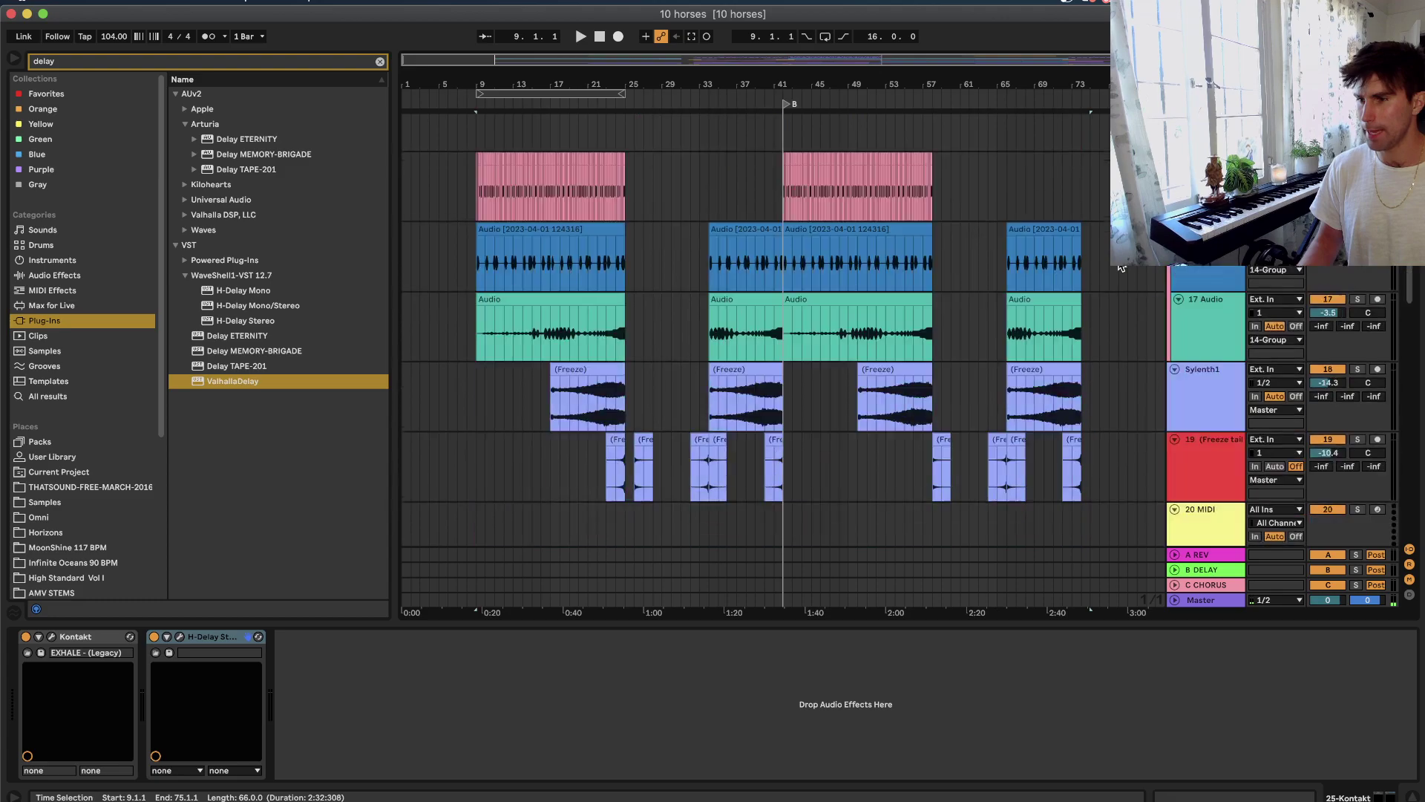
{"action": "key", "text": "super+a"}
{"action": "scroll", "coordinate": [1077, 267], "scroll_direction": "up", "scroll_amount": 15}
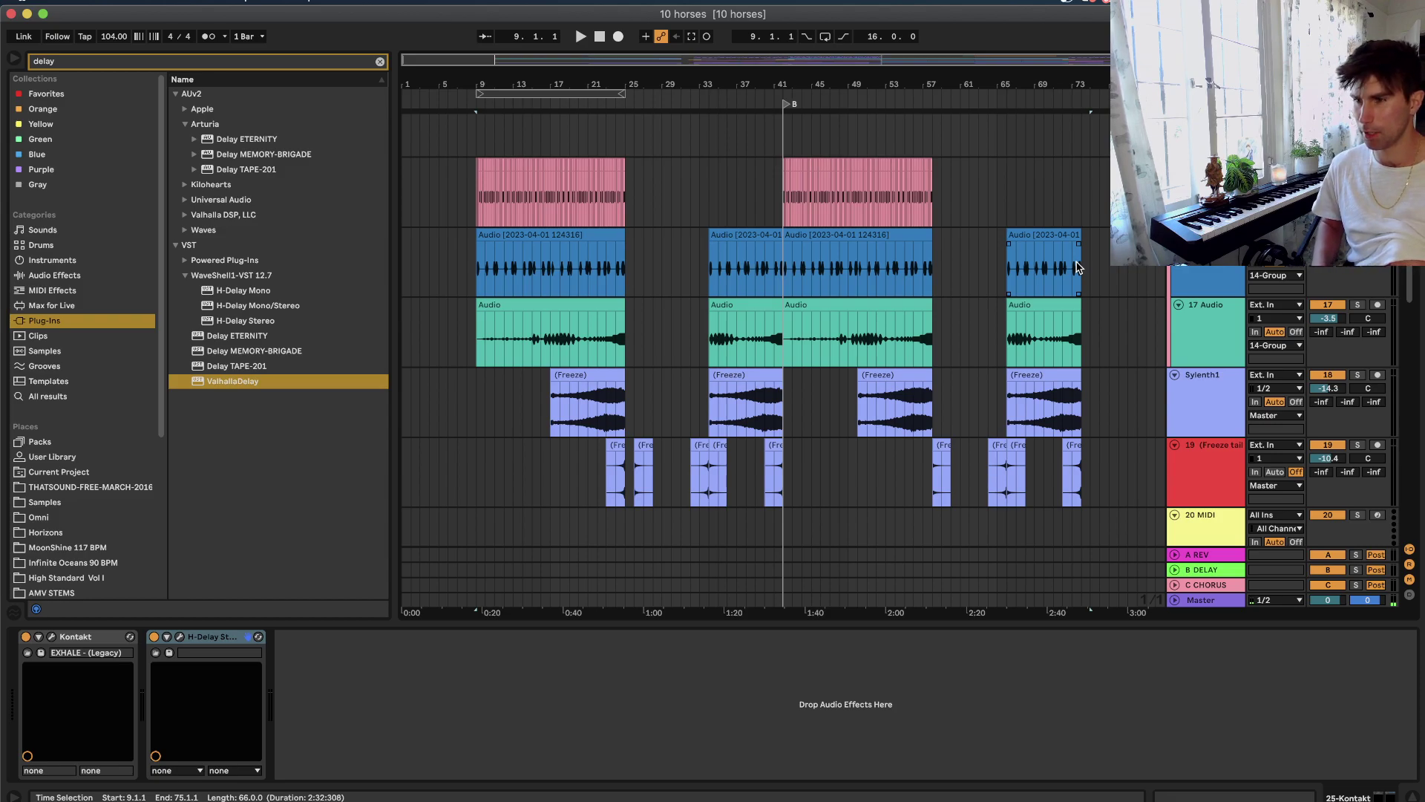
{"action": "scroll", "coordinate": [1078, 268], "scroll_direction": "up", "scroll_amount": 8}
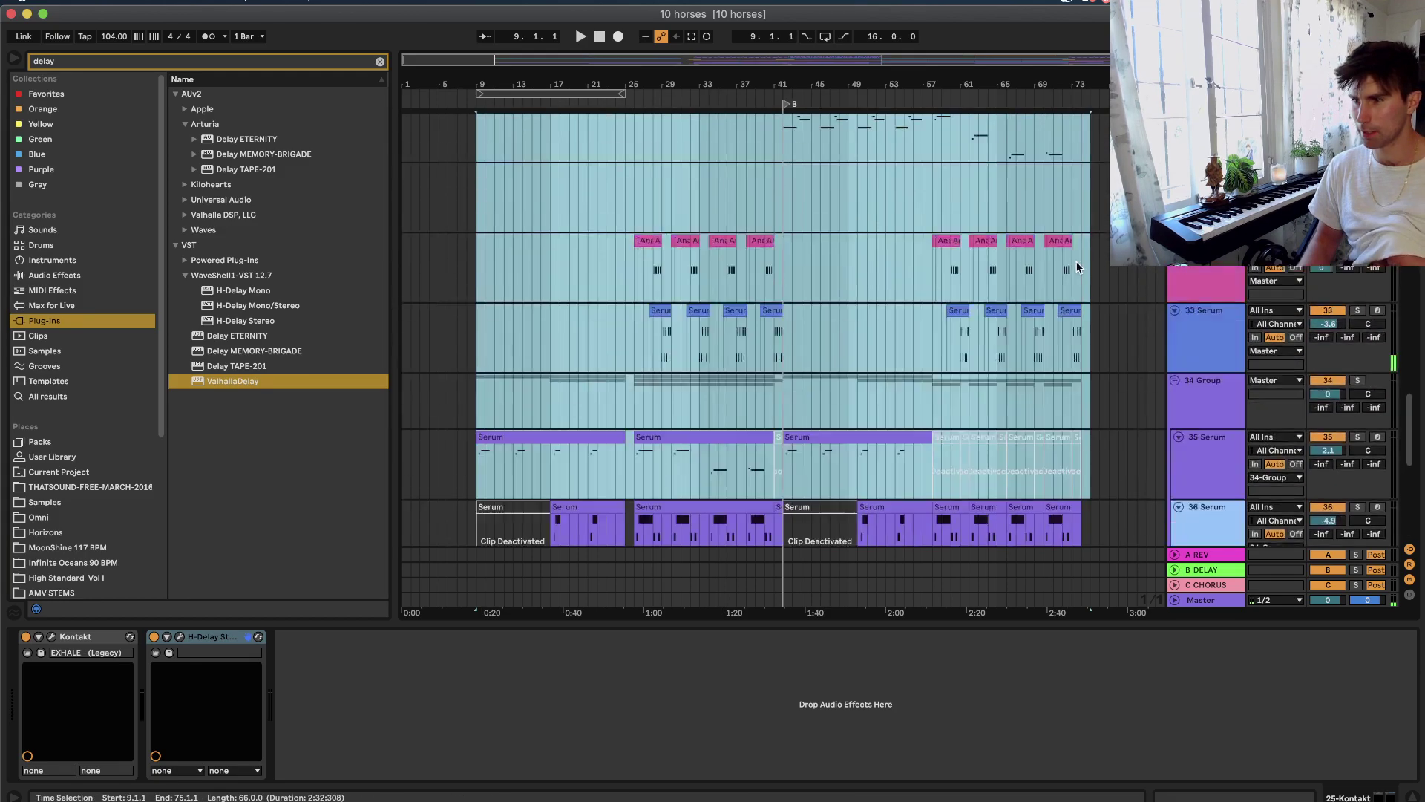
{"action": "scroll", "coordinate": [1077, 265], "scroll_direction": "up", "scroll_amount": 6}
{"action": "scroll", "coordinate": [1078, 267], "scroll_direction": "down", "scroll_amount": 12}
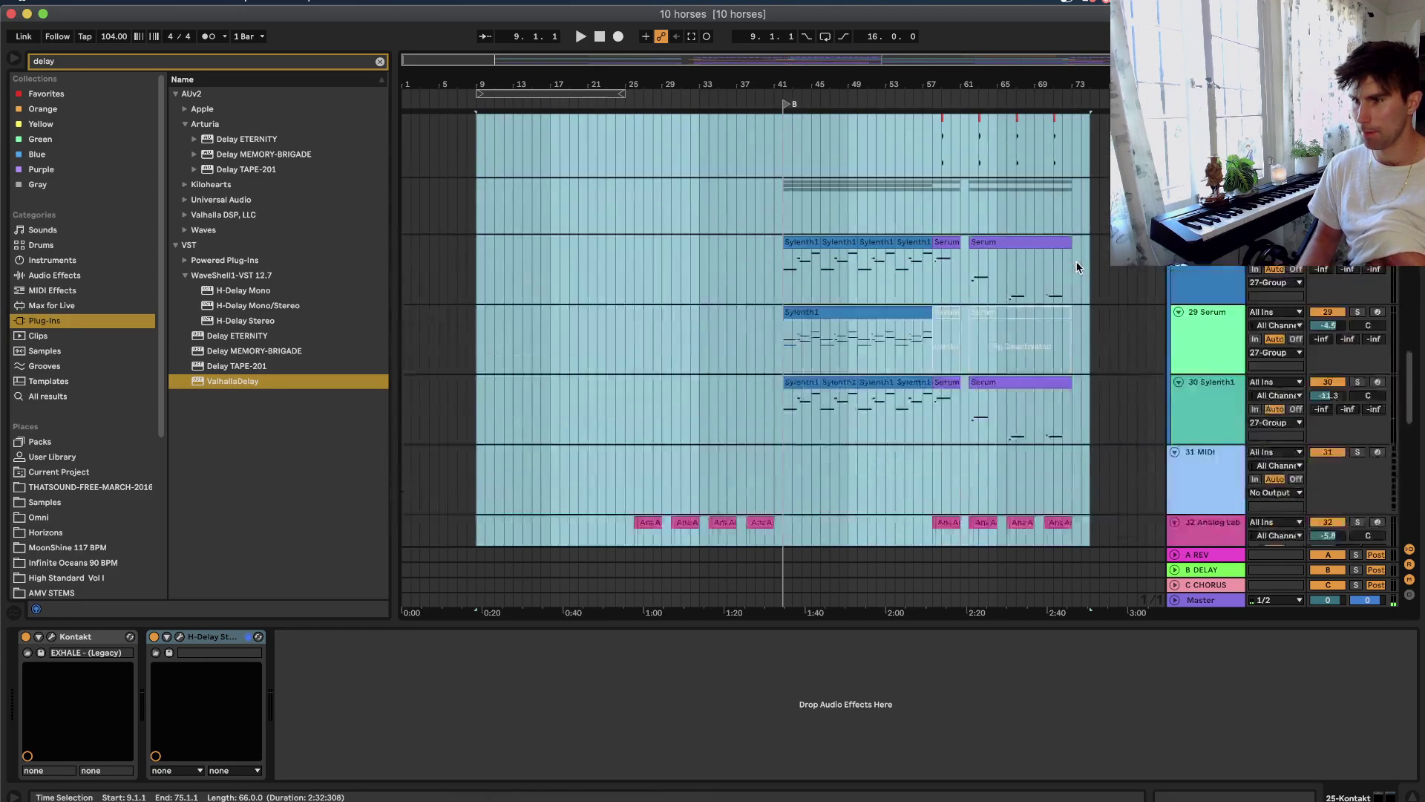
{"action": "scroll", "coordinate": [1078, 267], "scroll_direction": "down", "scroll_amount": 15}
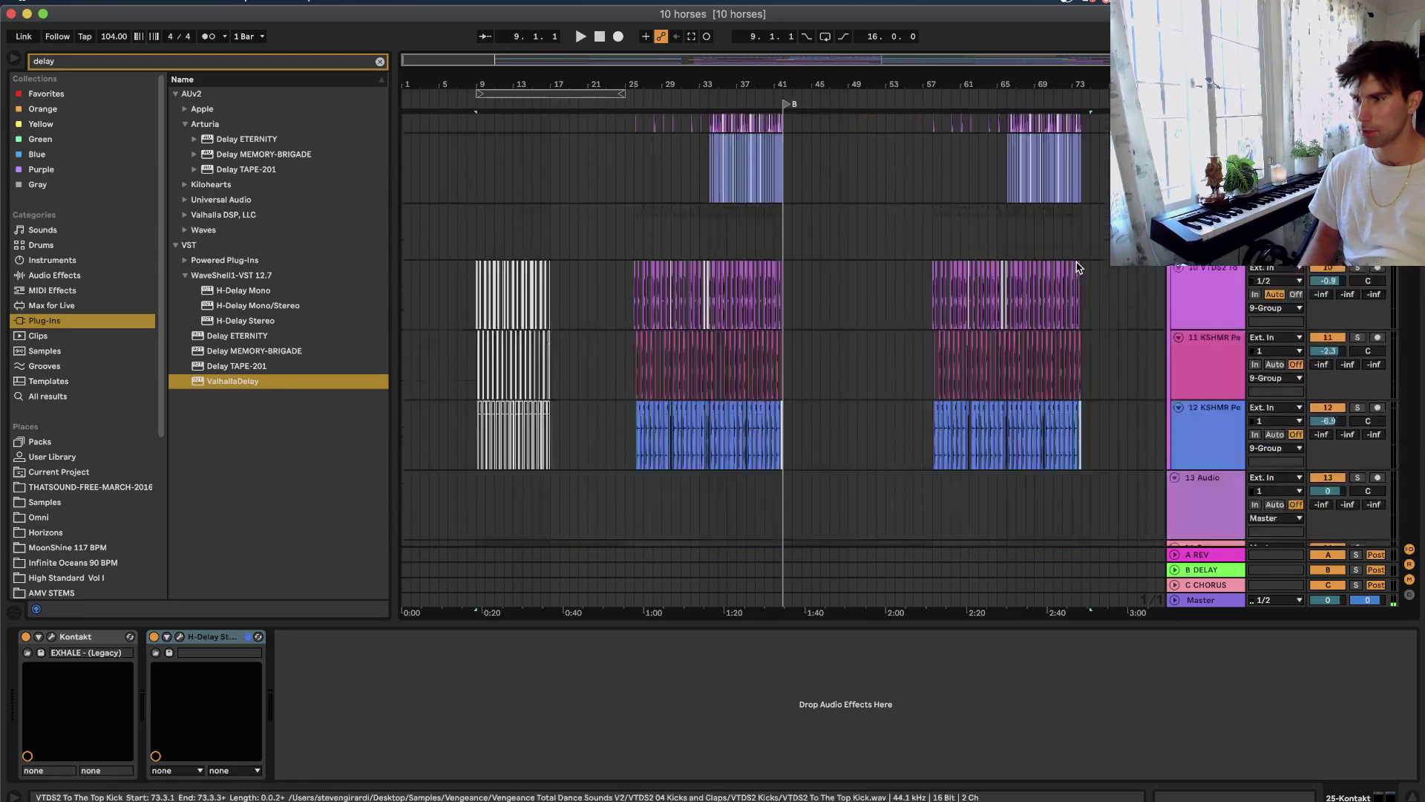
{"action": "scroll", "coordinate": [1076, 267], "scroll_direction": "down", "scroll_amount": 7}
{"action": "scroll", "coordinate": [1076, 267], "scroll_direction": "up", "scroll_amount": 12}
{"action": "scroll", "coordinate": [1076, 267], "scroll_direction": "down", "scroll_amount": 5}
{"action": "scroll", "coordinate": [1078, 267], "scroll_direction": "down", "scroll_amount": 10}
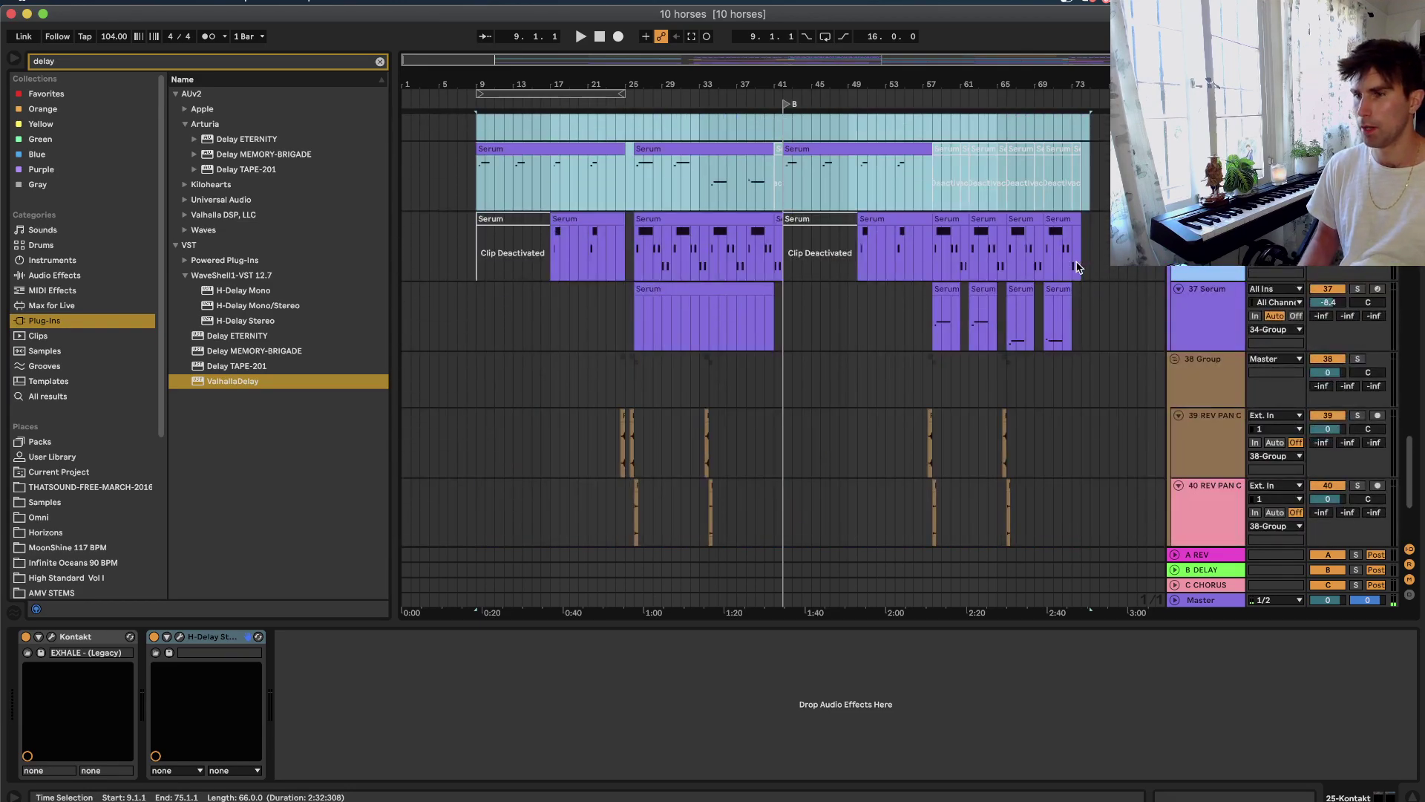
{"action": "scroll", "coordinate": [1077, 267], "scroll_direction": "up", "scroll_amount": 20}
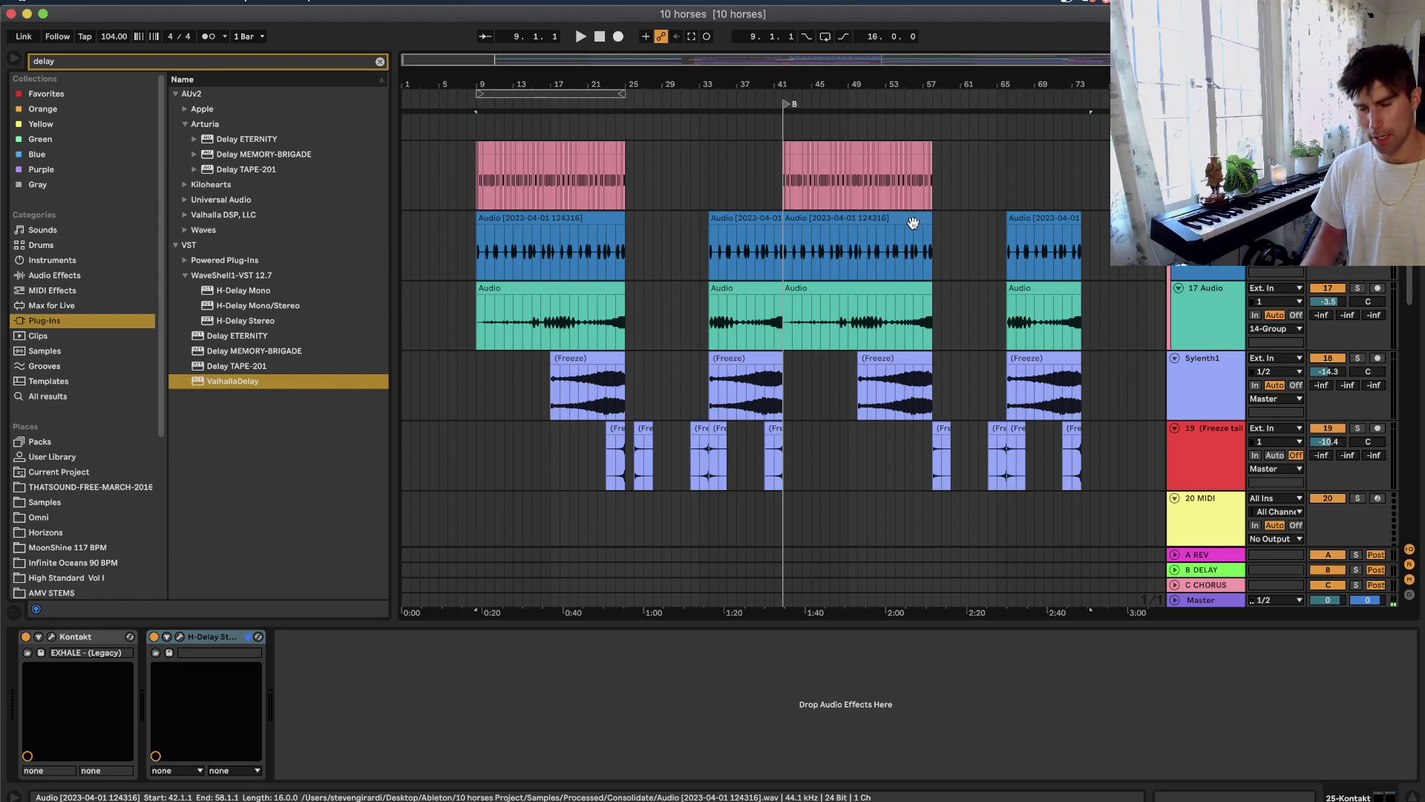
{"action": "key", "text": "ctrl+Left"}
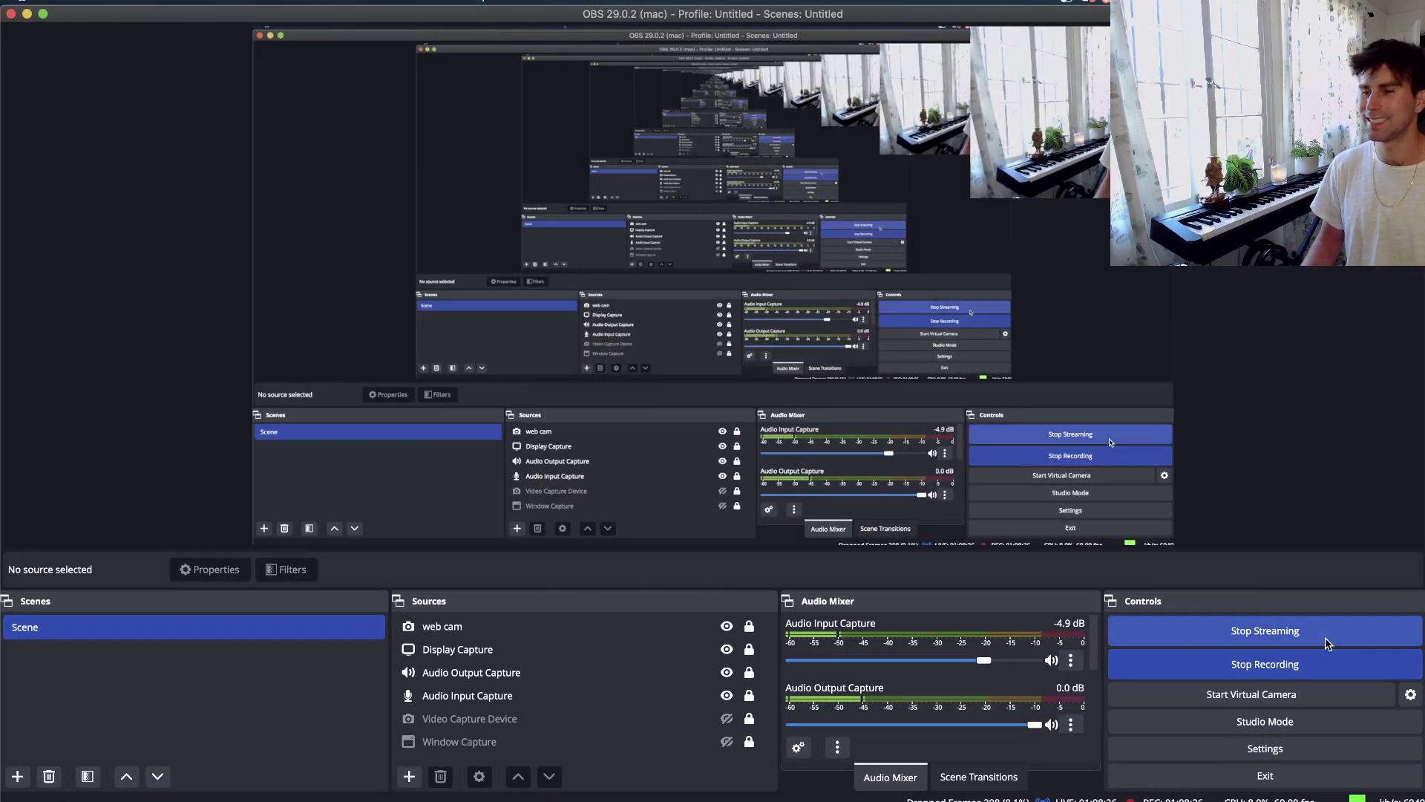